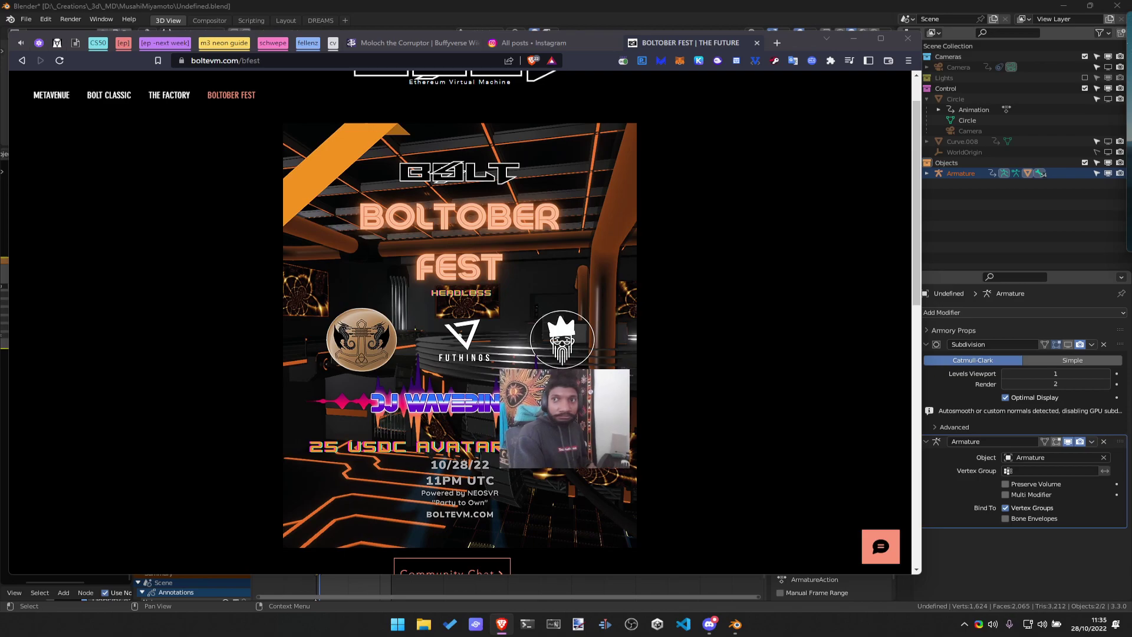
Switch from Brave back to Blender and view the head bone's weights from the front
{"action": "key", "text": "alt+Tab"}
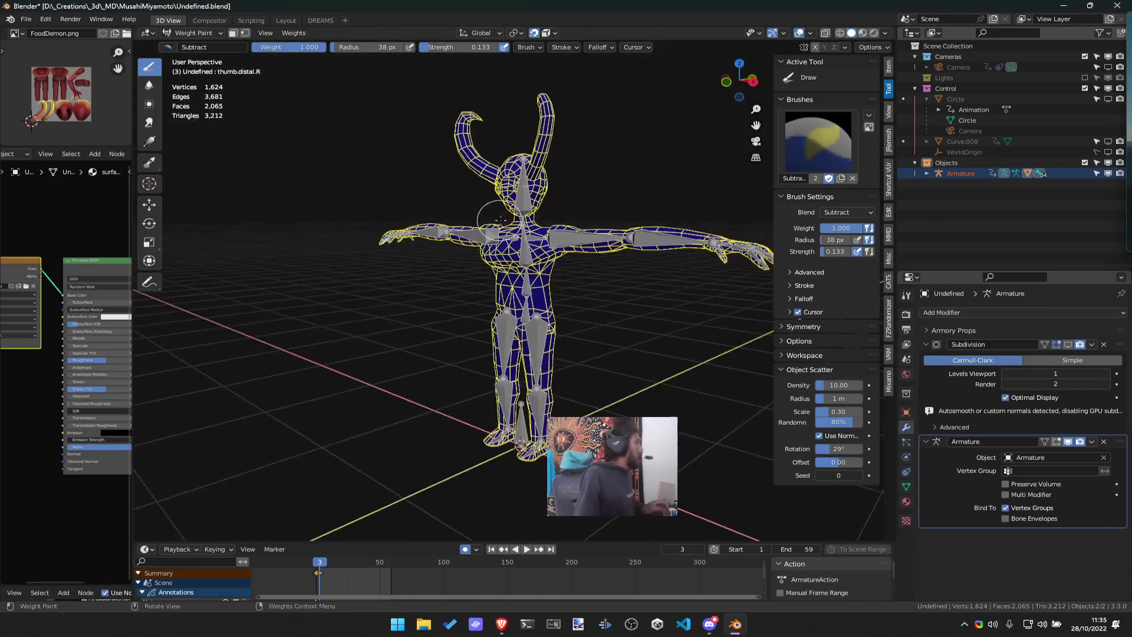
{"action": "middle_click_drag", "start_coordinate": [501, 221], "coordinate": [639, 207]}
{"action": "left_click", "coordinate": [525, 171], "text": "ctrl"}
{"action": "middle_click_drag", "start_coordinate": [526, 172], "coordinate": [577, 151]}
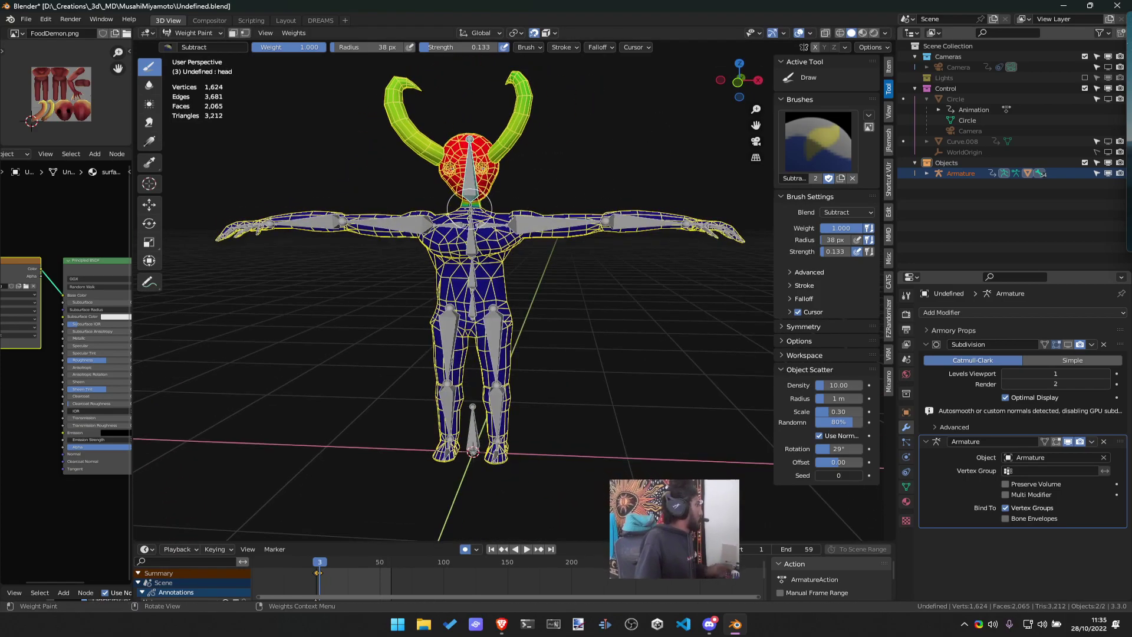
{"action": "left_click", "coordinate": [469, 205], "text": "ctrl"}
{"action": "key", "text": "r"}
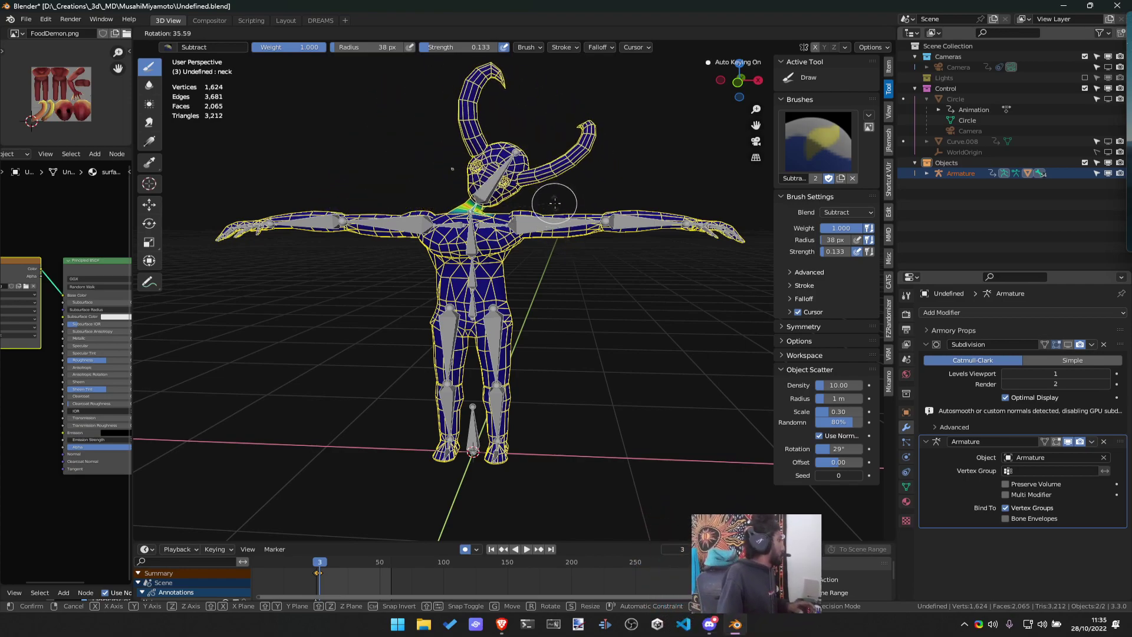
{"action": "key", "text": "Escape"}
{"action": "key", "text": "KP_1"}
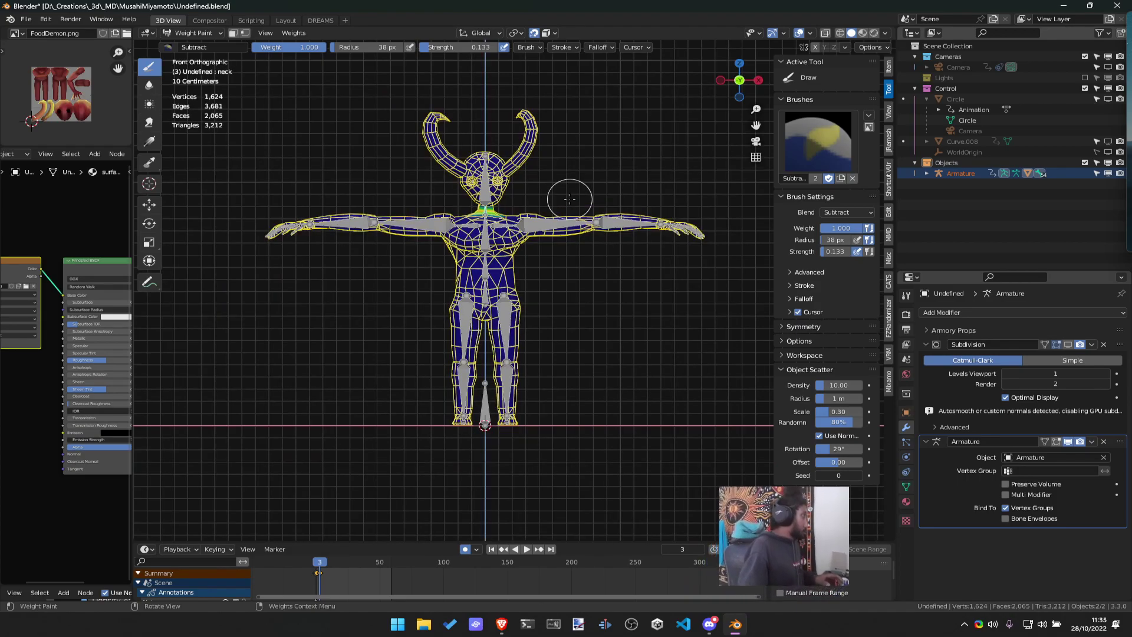
{"action": "key", "text": "r"}
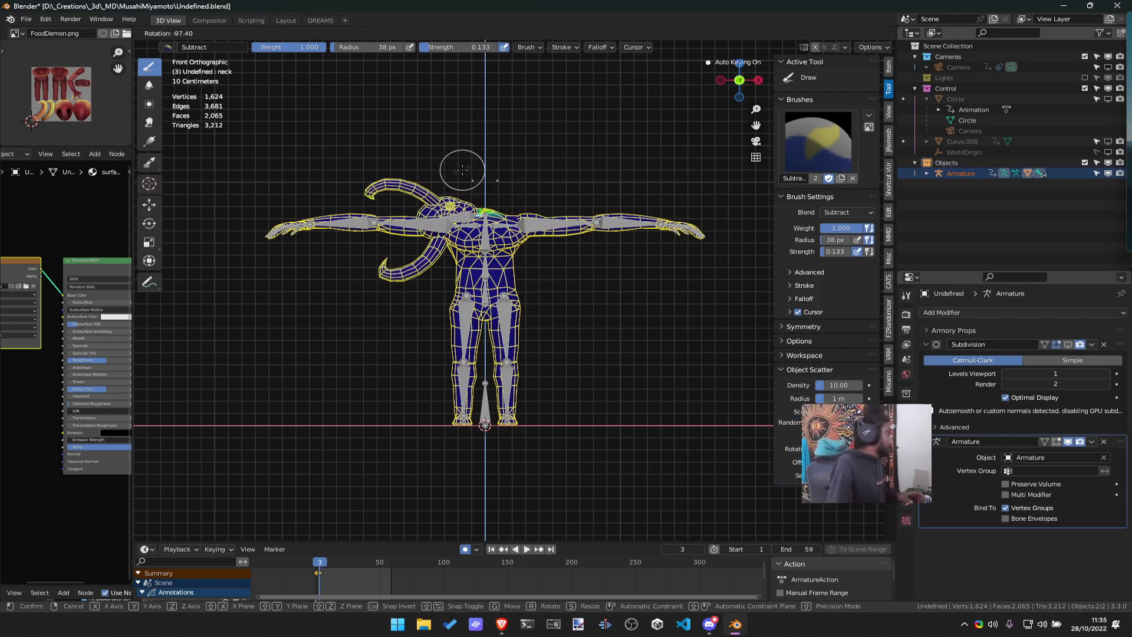
{"action": "right_click", "coordinate": [596, 195]}
{"action": "middle_click_drag", "start_coordinate": [608, 191], "coordinate": [716, 206]}
{"action": "key", "text": "r"}
{"action": "right_click", "coordinate": [530, 254]}
{"action": "key", "text": "r"}
{"action": "right_click", "coordinate": [683, 244]}
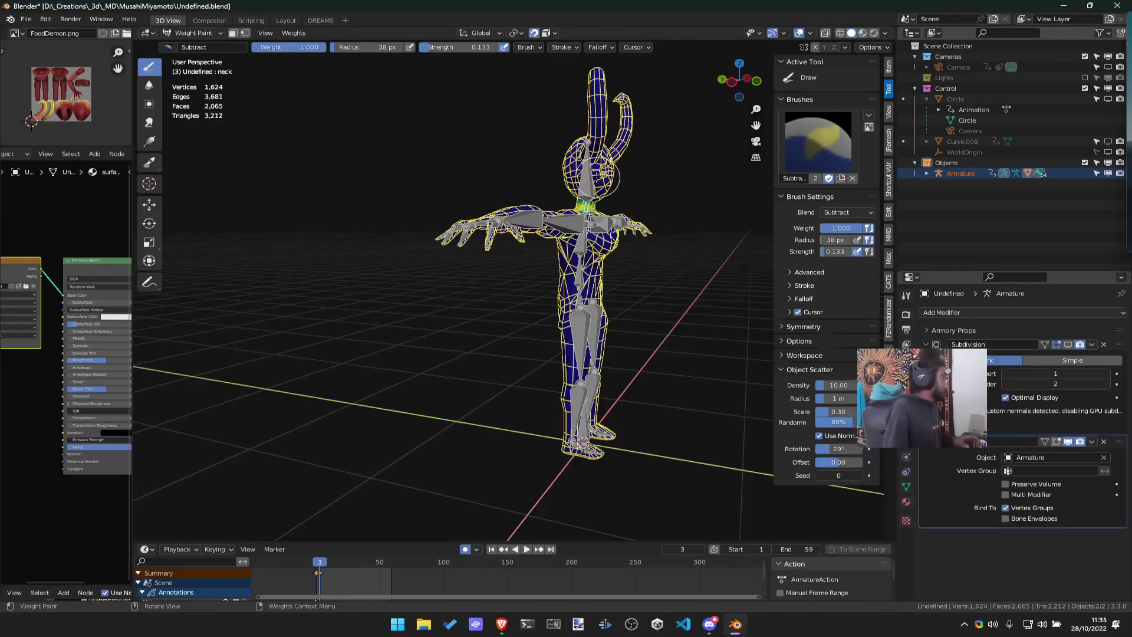
{"action": "middle_click_drag", "start_coordinate": [581, 180], "coordinate": [519, 188]}
{"action": "scroll", "coordinate": [518, 189], "scroll_direction": "up", "scroll_amount": 2}
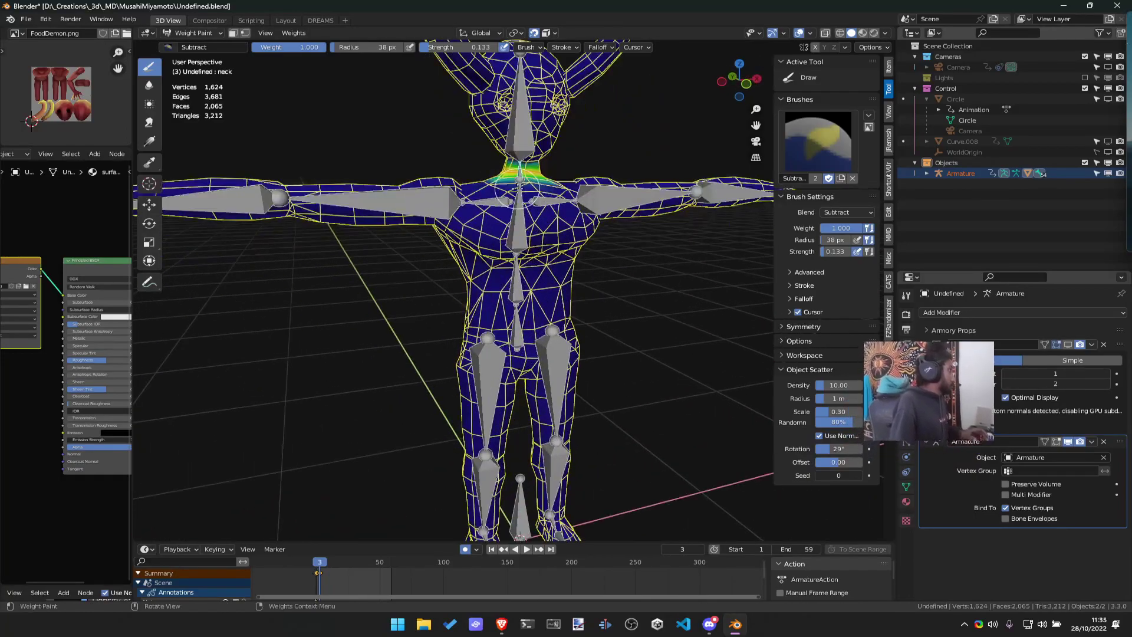
{"action": "left_click", "coordinate": [506, 103], "text": "ctrl"}
{"action": "middle_click_drag", "start_coordinate": [566, 115], "coordinate": [508, 270]}
{"action": "left_click", "coordinate": [508, 270], "text": "ctrl"}
{"action": "key", "text": "r"}
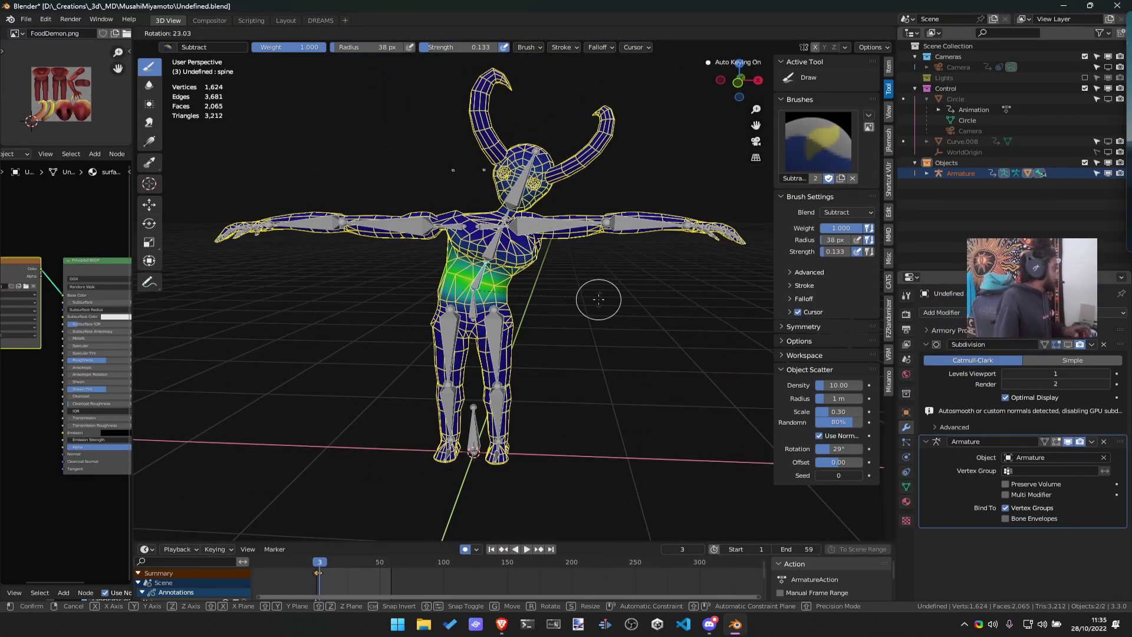
{"action": "right_click", "coordinate": [555, 266]}
{"action": "scroll", "coordinate": [561, 270], "scroll_direction": "down", "scroll_amount": 2}
{"action": "mouse_move", "coordinate": [561, 268]}
{"action": "middle_mouse_down"}
{"action": "mouse_move", "coordinate": [581, 257]}
{"action": "mouse_move", "coordinate": [565, 255]}
{"action": "middle_mouse_up"}
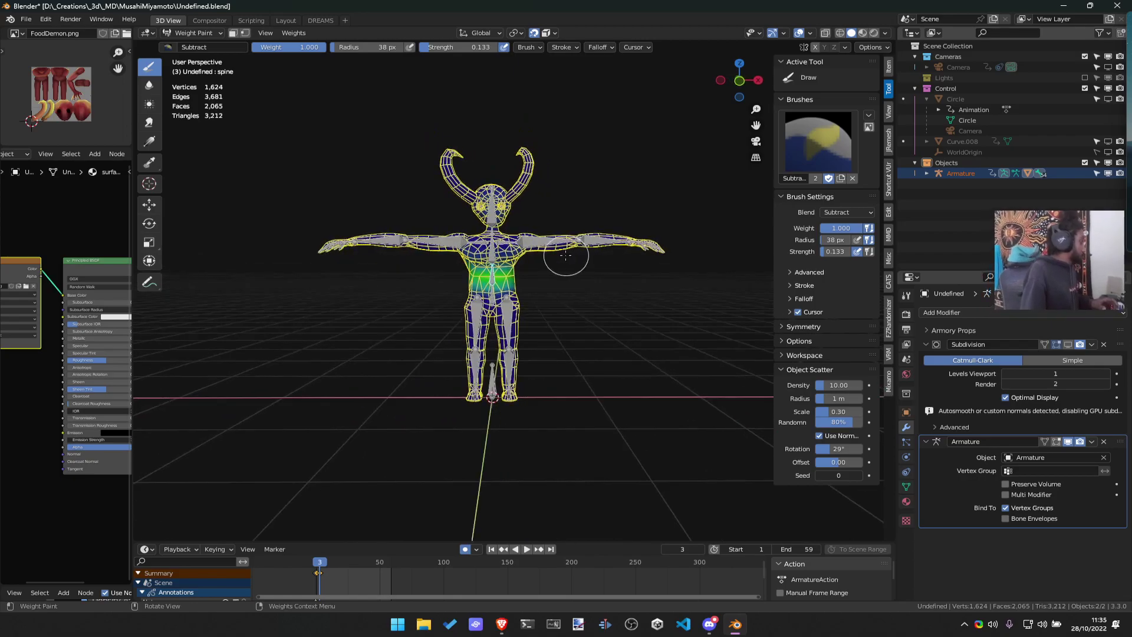
{"action": "key", "text": "r"}
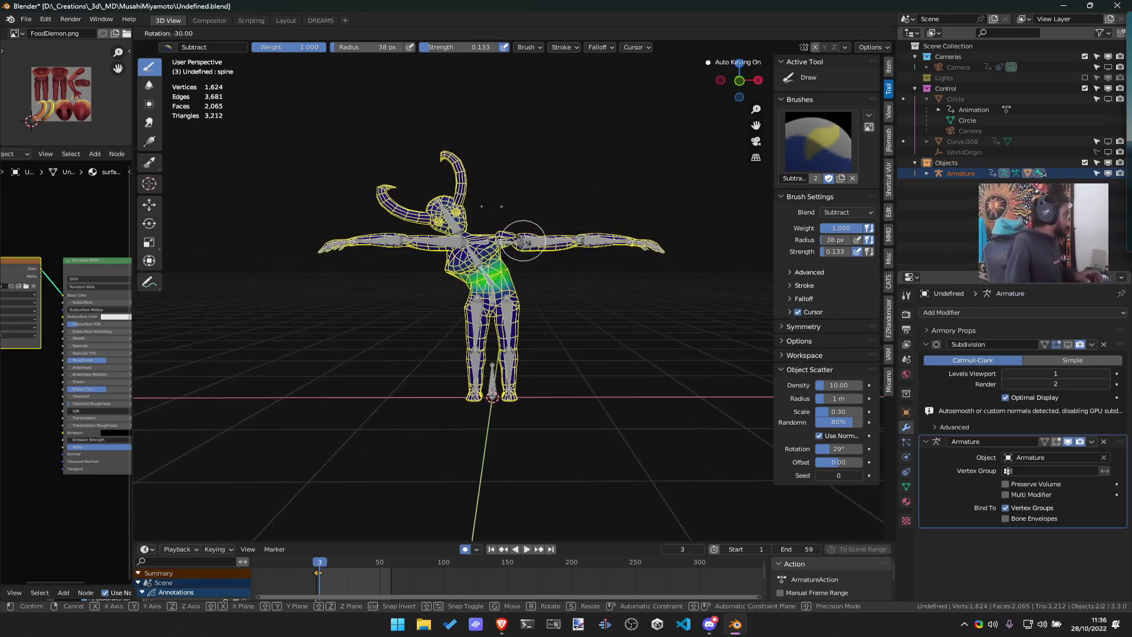
{"action": "key", "text": "Escape"}
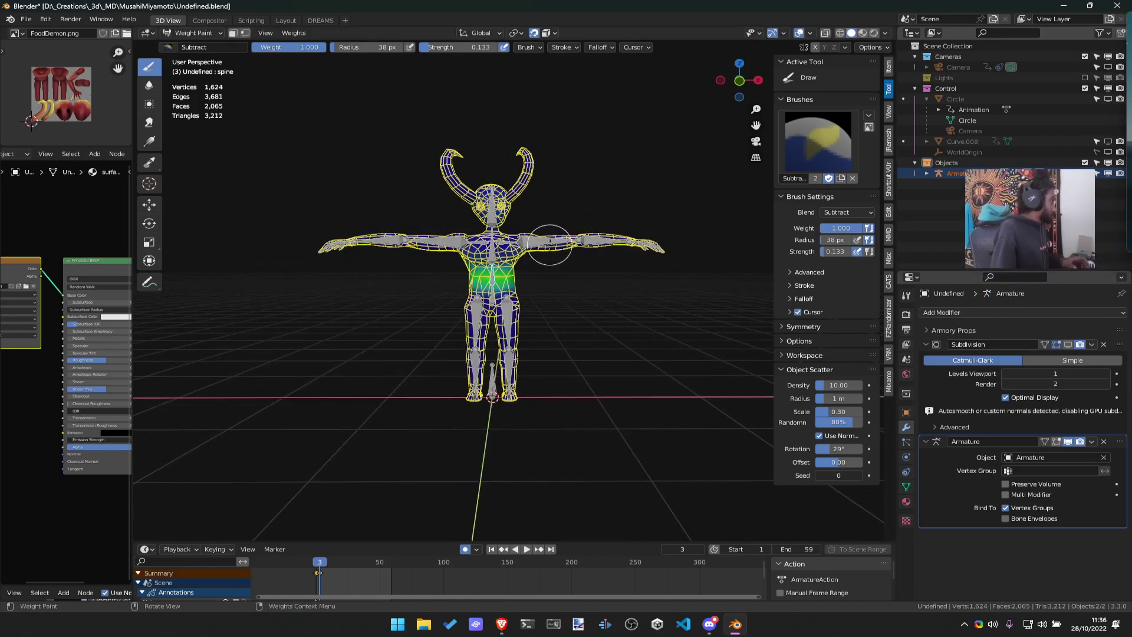
{"action": "left_click", "coordinate": [510, 299], "text": "ctrl"}
Test-rotate the left upper leg and the hips bone, cancelling each rotation
{"action": "key", "text": "r"}
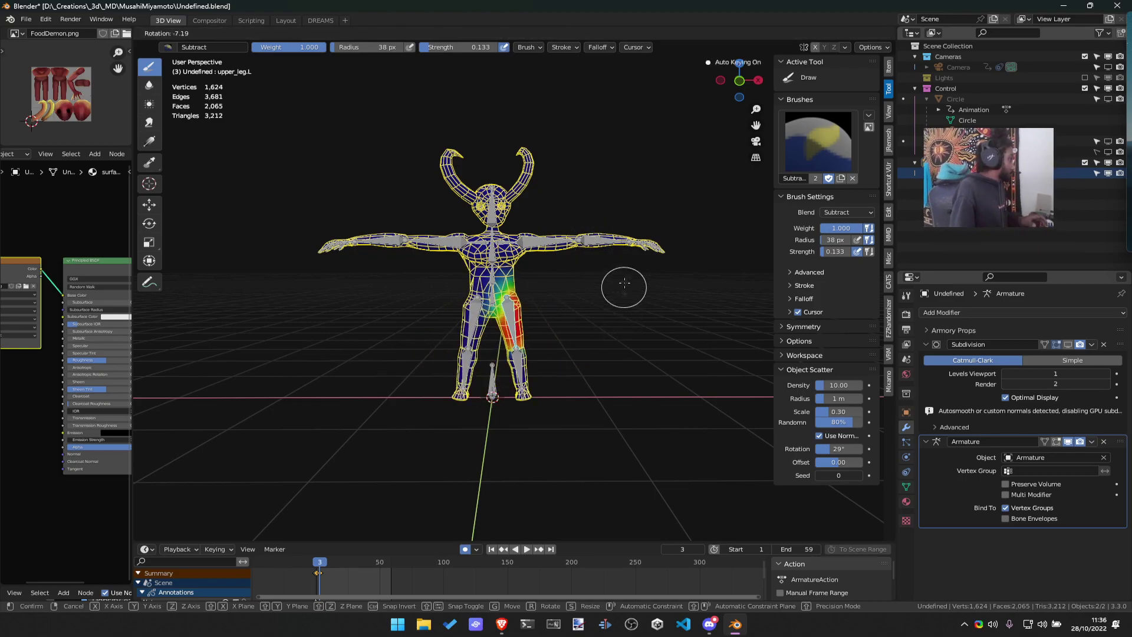
{"action": "key", "text": "Escape"}
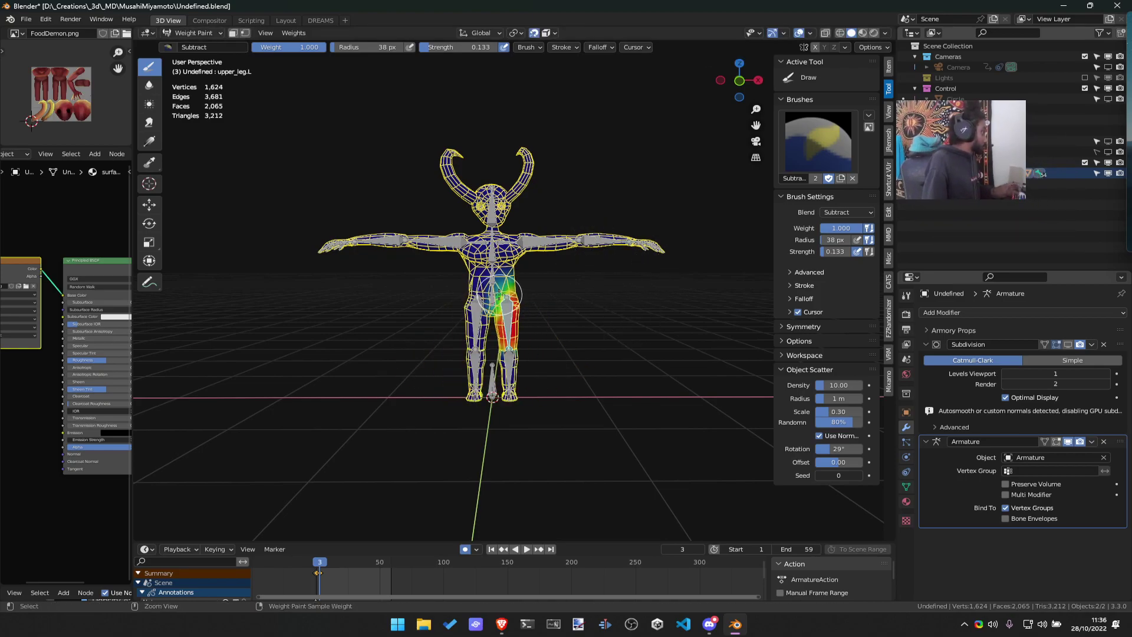
{"action": "middle_click_drag", "start_coordinate": [575, 262], "coordinate": [698, 266]}
{"action": "key", "text": "r"}
{"action": "right_click", "coordinate": [565, 269]}
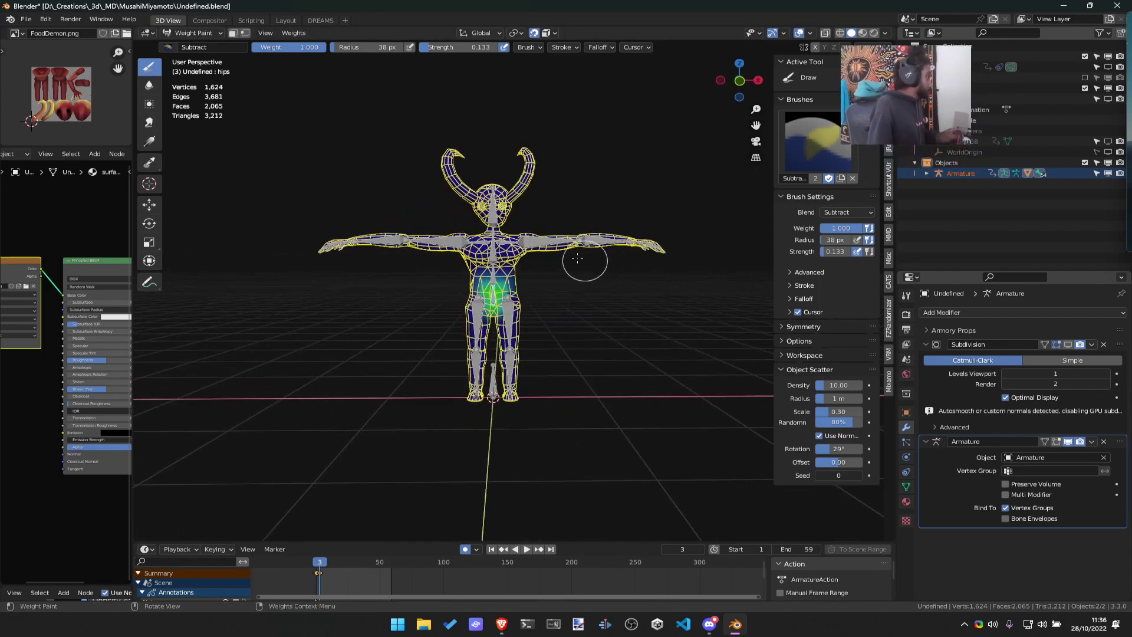
Try a raised-arm pose on the upper arm bone, then undo it back to T-pose
{"action": "middle_click_drag", "start_coordinate": [575, 254], "coordinate": [534, 256]}
{"action": "scroll", "coordinate": [596, 278], "scroll_direction": "down", "scroll_amount": 2}
{"action": "middle_click_drag", "start_coordinate": [600, 281], "coordinate": [591, 281]}
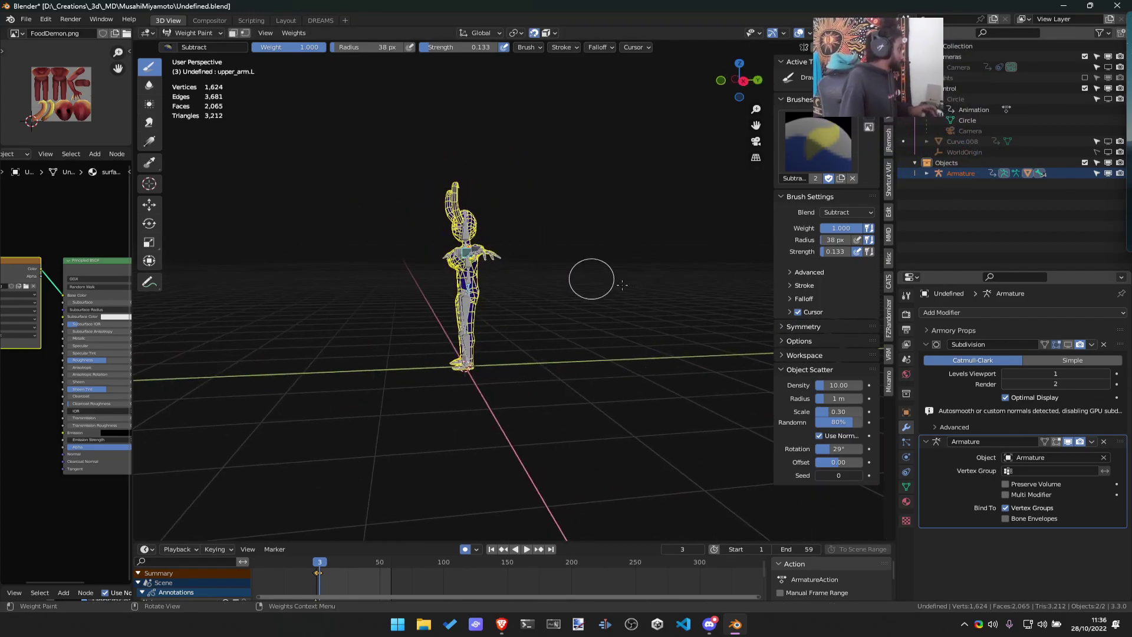
{"action": "key", "text": "r"}
{"action": "key", "text": "g"}
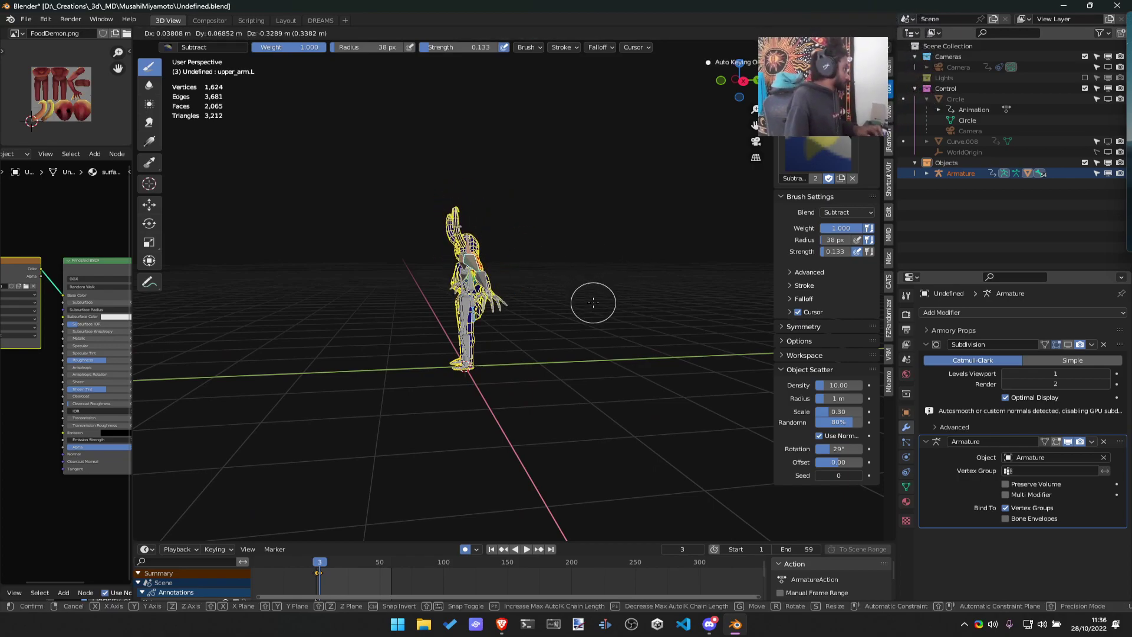
{"action": "left_click", "coordinate": [572, 270]}
{"action": "key", "text": "ctrl+z"}
{"action": "middle_click_drag", "start_coordinate": [572, 270], "coordinate": [602, 295]}
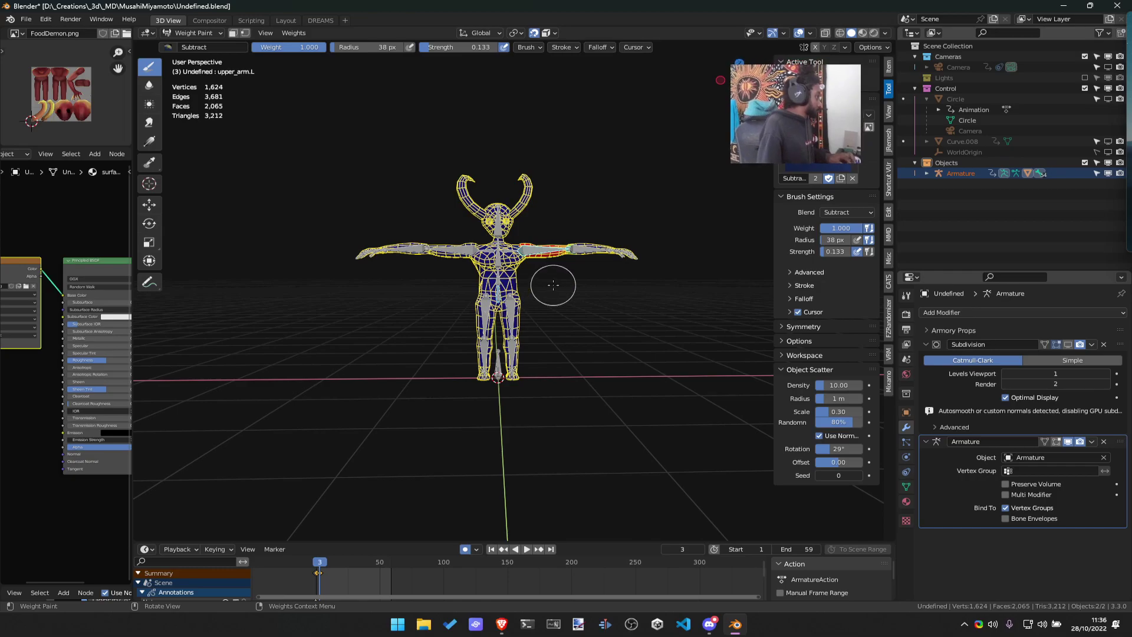
Test-move the upper arm bone twice, cancelling each time, then switch to Object Mode
{"action": "key", "text": "g"}
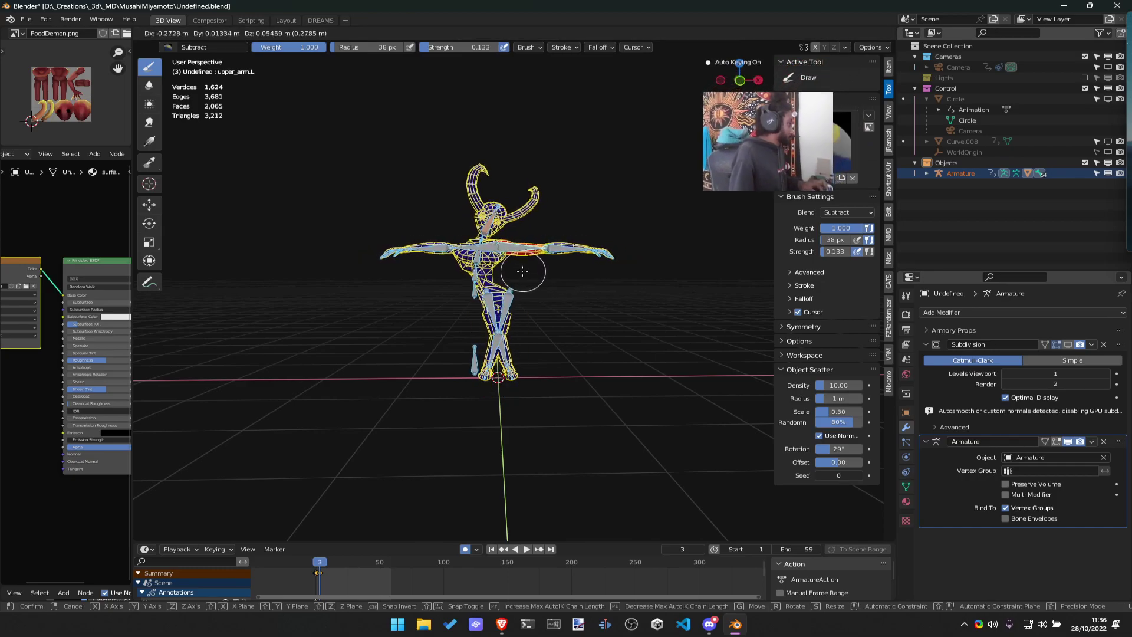
{"action": "right_click", "coordinate": [558, 275]}
{"action": "key", "text": "g"}
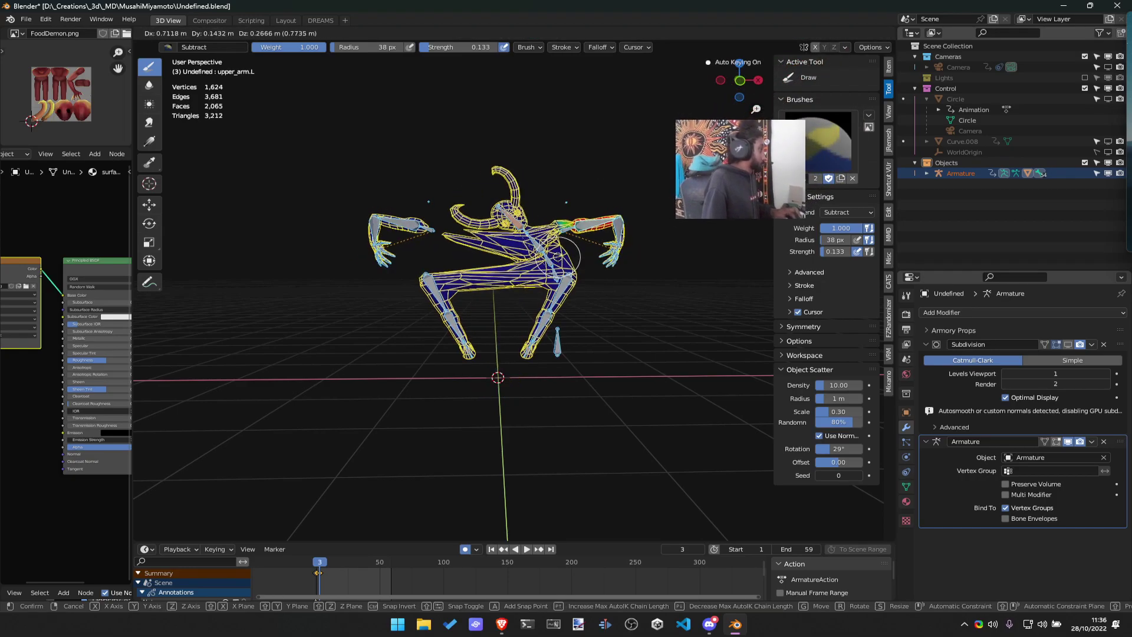
{"action": "key", "text": "Escape"}
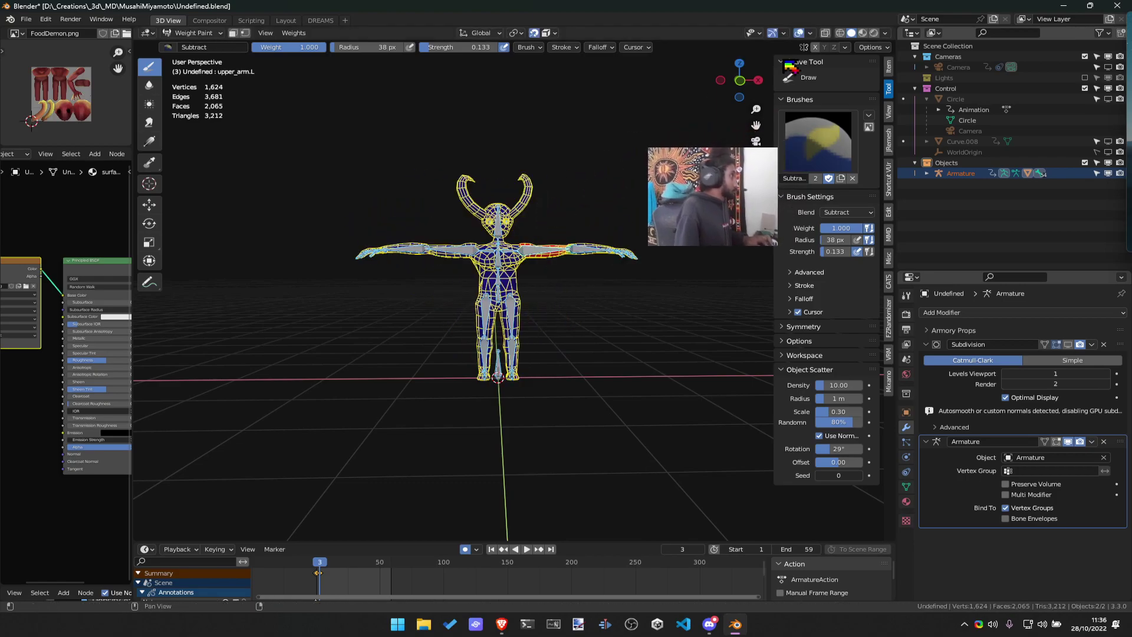
{"action": "key", "text": "ctrl+Tab"}
{"action": "left_click", "coordinate": [519, 168]}
Put the armature into Pose Mode and select the left upper arm bone
{"action": "middle_click_drag", "start_coordinate": [510, 238], "coordinate": [507, 243]}
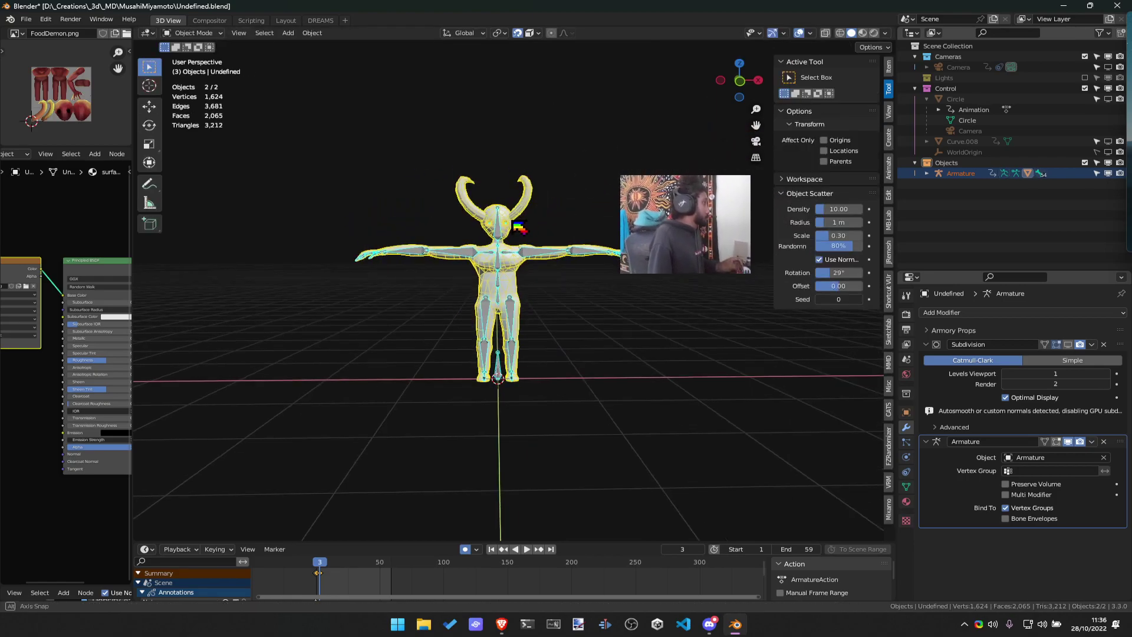
{"action": "key", "text": "alt+a"}
{"action": "left_click", "coordinate": [511, 245]}
{"action": "key", "text": "ctrl+Tab"}
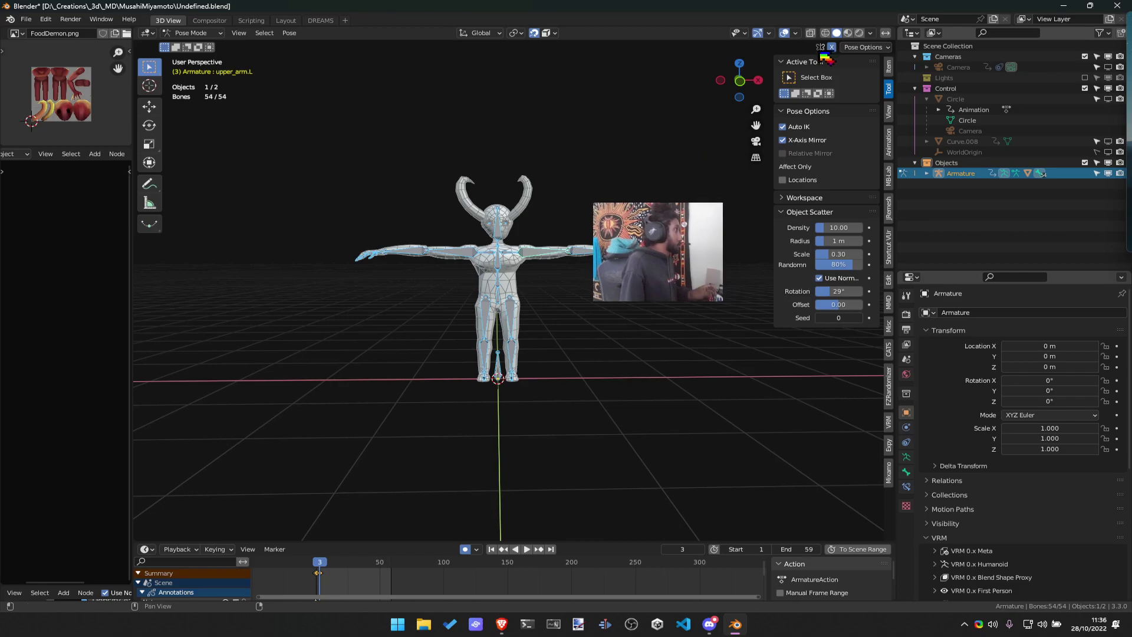
{"action": "key", "text": "alt+a"}
{"action": "scroll", "coordinate": [512, 243], "scroll_direction": "up", "scroll_amount": 5}
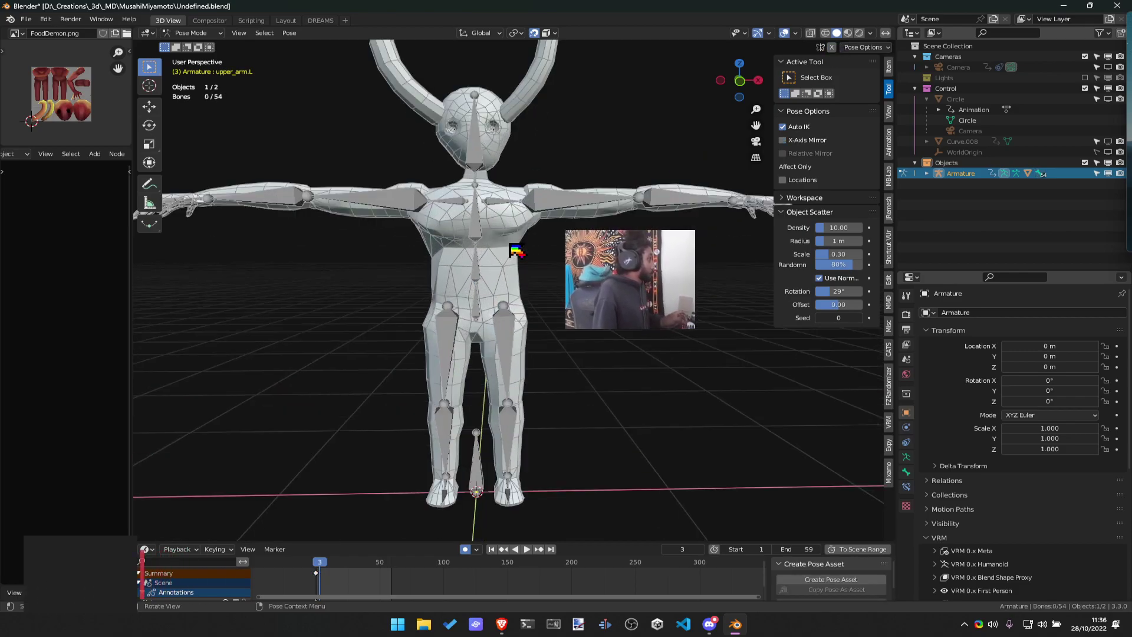
{"action": "scroll", "coordinate": [506, 248], "scroll_direction": "down", "scroll_amount": 2}
{"action": "mouse_move", "coordinate": [505, 254]}
{"action": "middle_mouse_down"}
{"action": "mouse_move", "coordinate": [466, 276]}
{"action": "mouse_move", "coordinate": [505, 266]}
{"action": "middle_mouse_up"}
{"action": "left_click", "coordinate": [505, 265]}
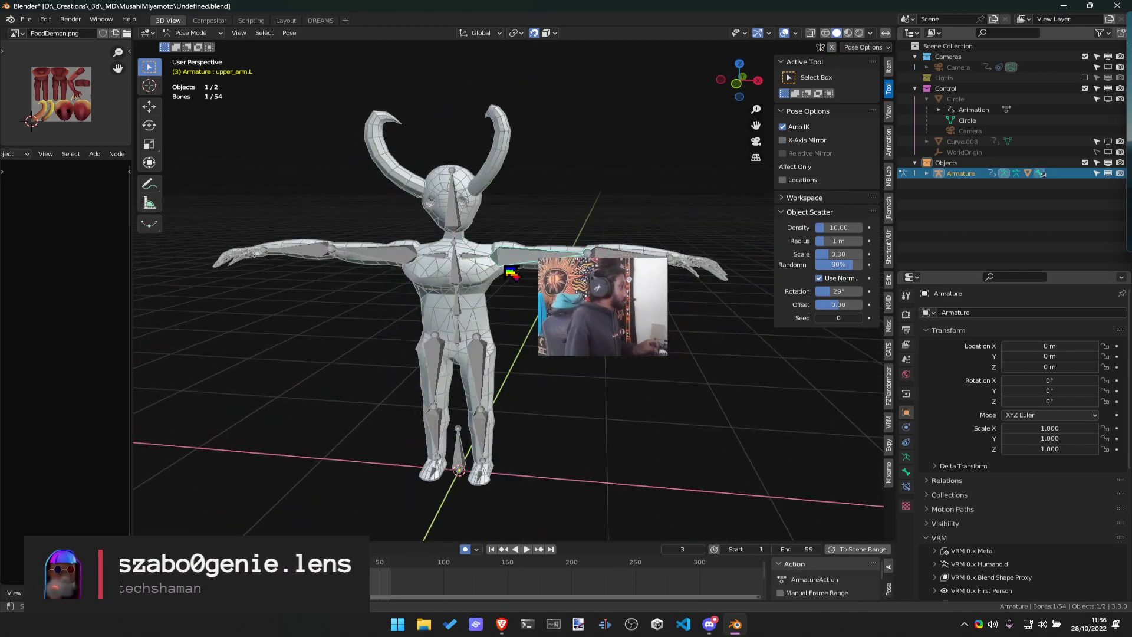
Rotate the left upper arm, try scaling it, then undo back to the T-pose
{"action": "key", "text": "ctrl+Tab"}
{"action": "key", "text": "ctrl+Tab"}
{"action": "middle_click_drag", "start_coordinate": [605, 256], "coordinate": [619, 237]}
{"action": "key", "text": "r"}
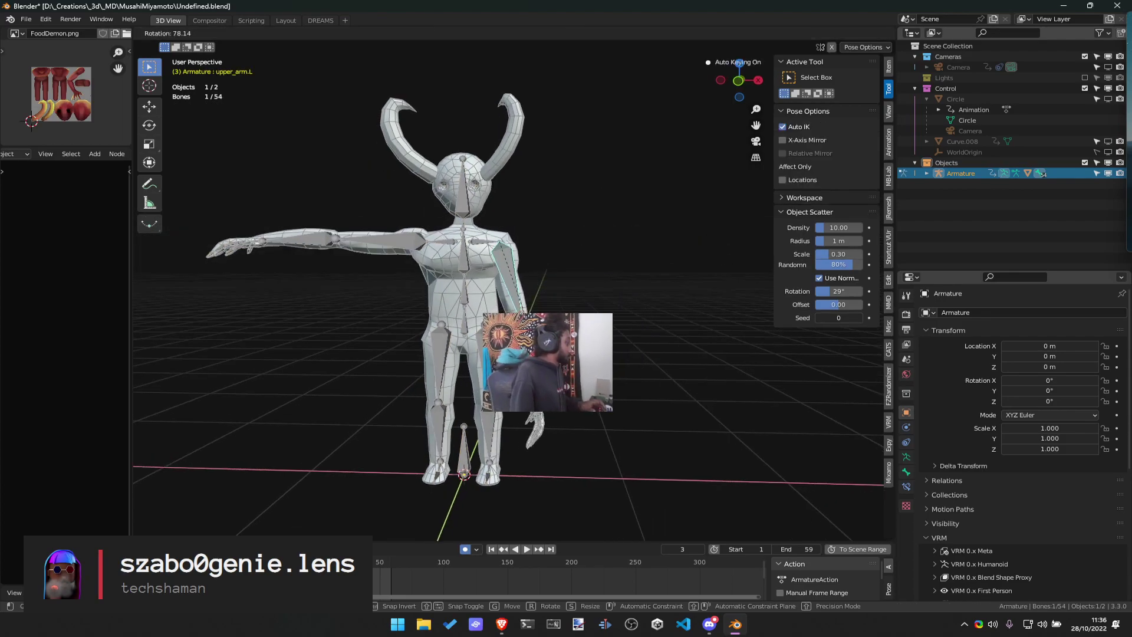
{"action": "key", "text": "Return"}
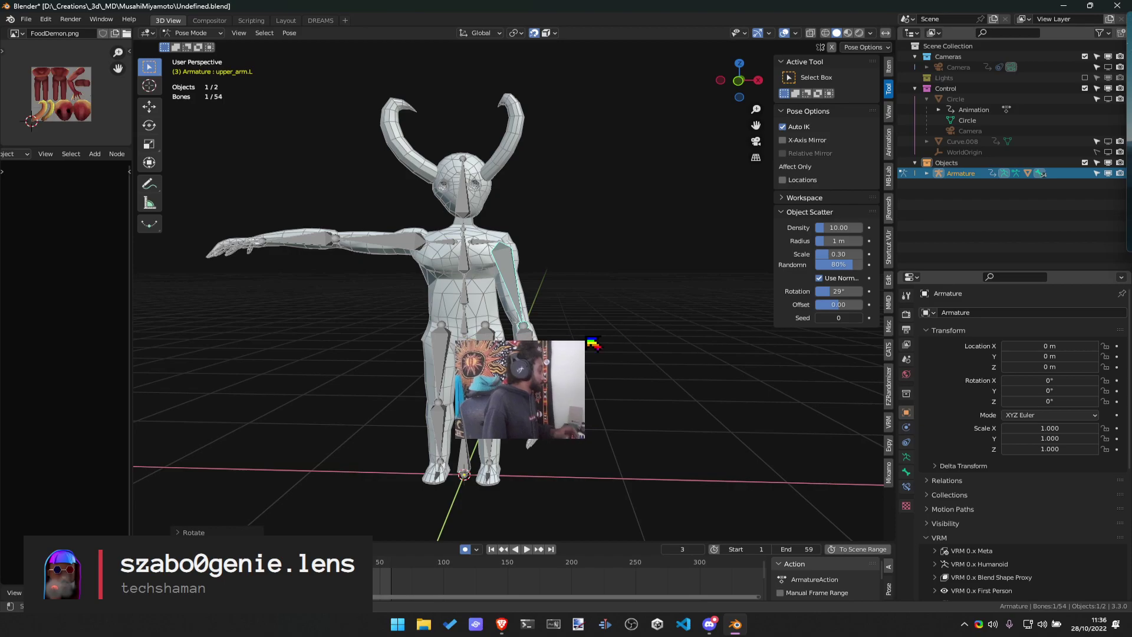
{"action": "key", "text": "s"}
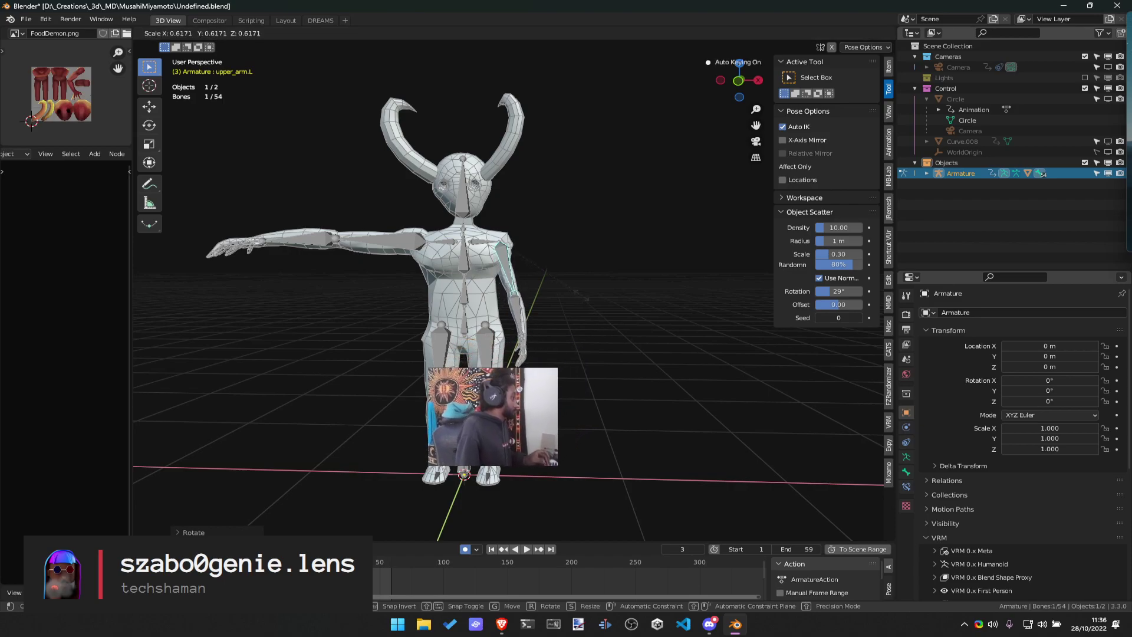
{"action": "right_click", "coordinate": [593, 316]}
{"action": "mouse_move", "coordinate": [593, 317]}
{"action": "middle_mouse_down"}
{"action": "mouse_move", "coordinate": [476, 319]}
{"action": "mouse_move", "coordinate": [611, 326]}
{"action": "middle_mouse_up"}
{"action": "key", "text": "ctrl+z"}
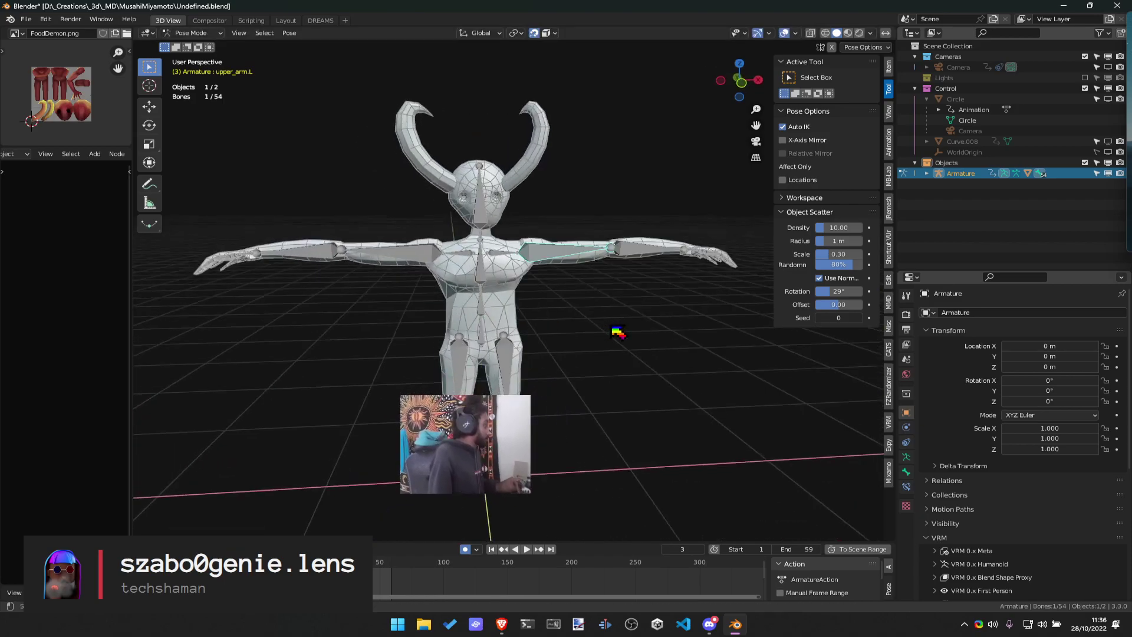
Test-rotate the right and left upper arms, cancel both, and return to Object Mode
{"action": "left_click", "coordinate": [386, 256]}
{"action": "key", "text": "r"}
{"action": "right_click", "coordinate": [536, 197]}
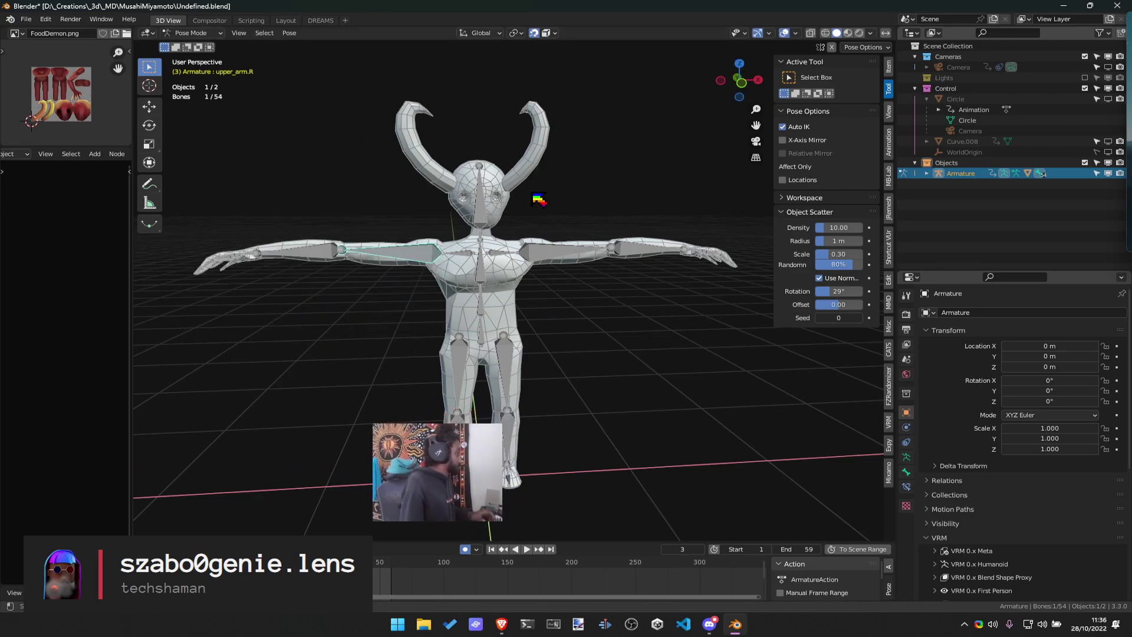
{"action": "middle_click_drag", "start_coordinate": [535, 197], "coordinate": [518, 248]}
{"action": "left_click", "coordinate": [520, 252]}
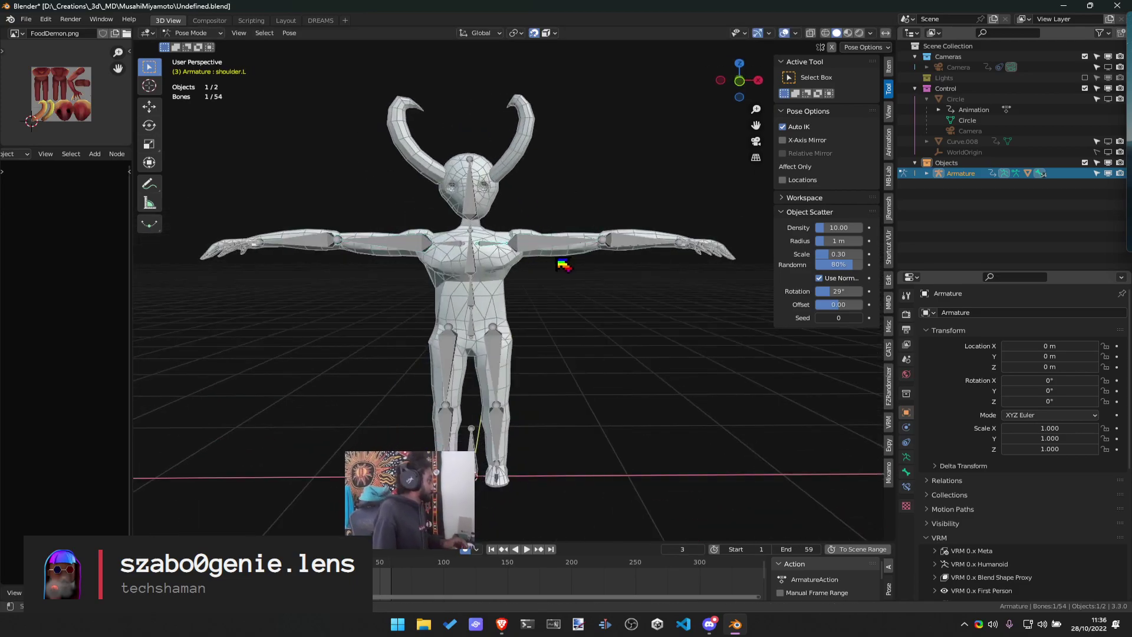
{"action": "key", "text": "r"}
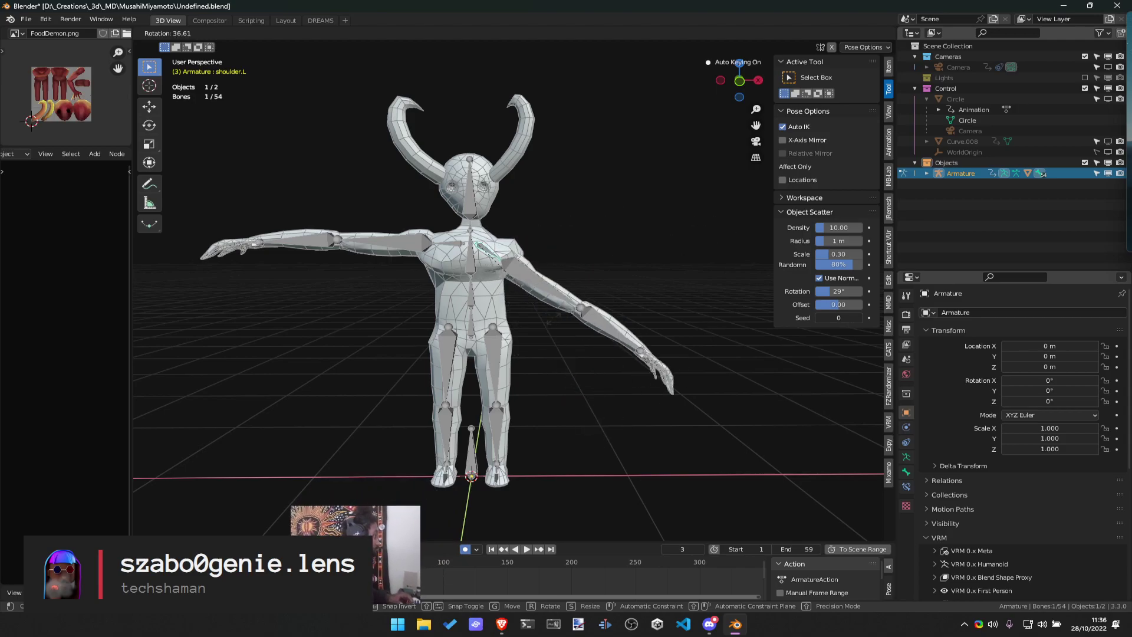
{"action": "right_click", "coordinate": [555, 221]}
{"action": "middle_click_drag", "start_coordinate": [554, 221], "coordinate": [540, 184]}
{"action": "key", "text": "ctrl+Tab"}
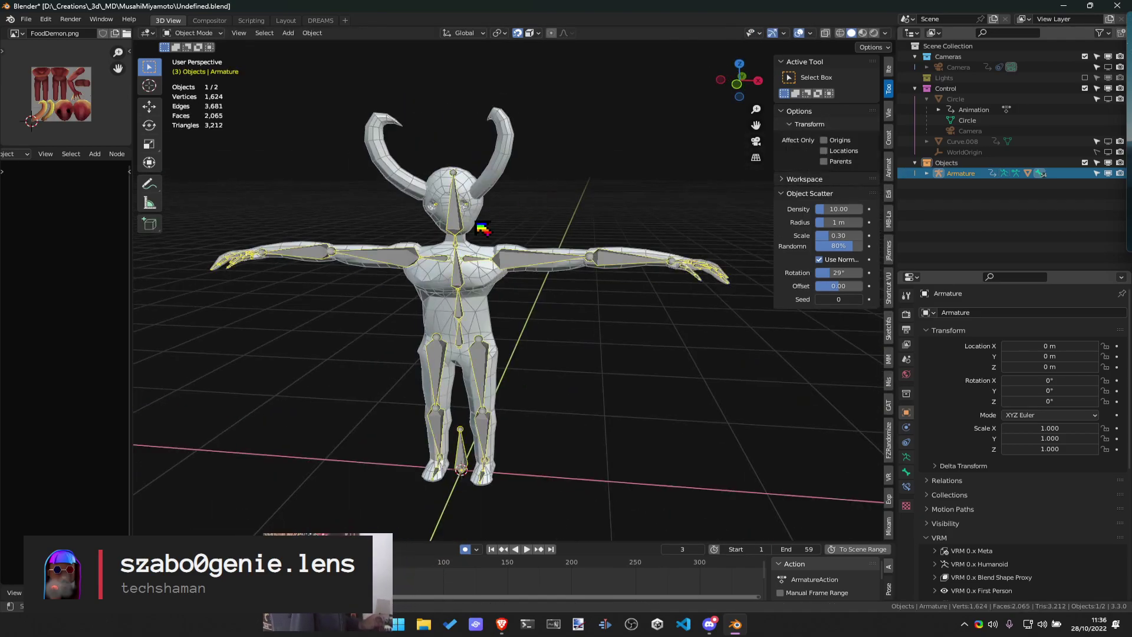
{"action": "left_click", "coordinate": [498, 223]}
Enter Weight Paint on the body mesh and show the left shoulder weights in front view
{"action": "left_click", "coordinate": [460, 226]}
{"action": "left_click", "coordinate": [483, 214], "text": "shift"}
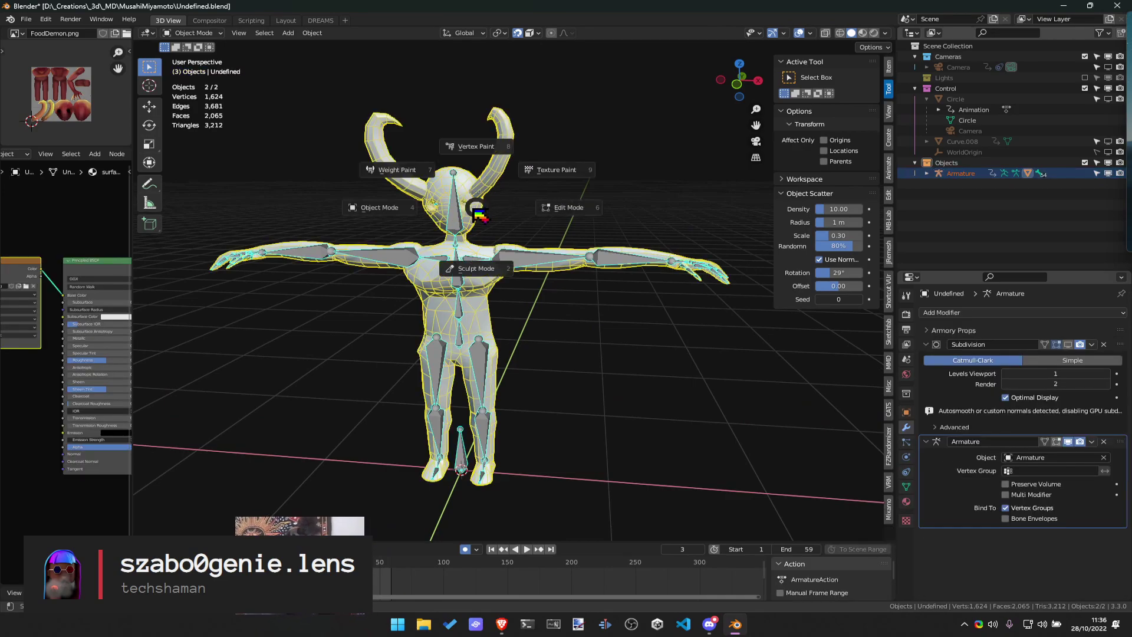
{"action": "left_click", "coordinate": [405, 167]}
{"action": "scroll", "coordinate": [518, 270], "scroll_direction": "up", "scroll_amount": 4}
{"action": "left_click", "coordinate": [455, 225], "text": "ctrl"}
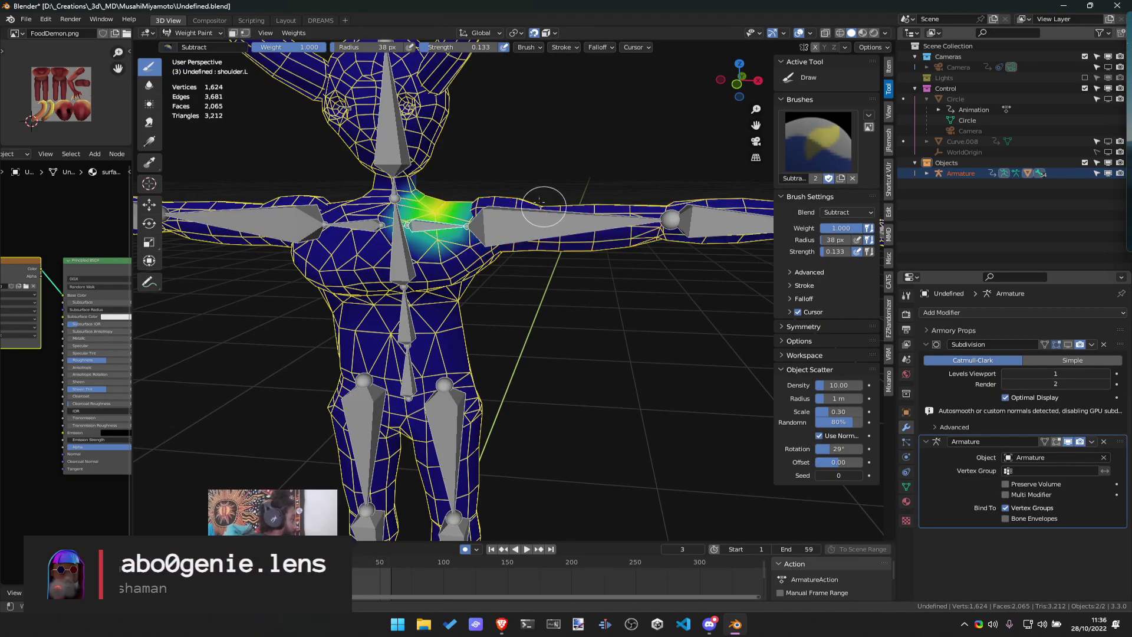
{"action": "mouse_move", "coordinate": [544, 212]}
{"action": "middle_mouse_down"}
{"action": "mouse_move", "coordinate": [495, 172]}
{"action": "mouse_move", "coordinate": [548, 177]}
{"action": "middle_mouse_up"}
{"action": "key", "text": "KP_1"}
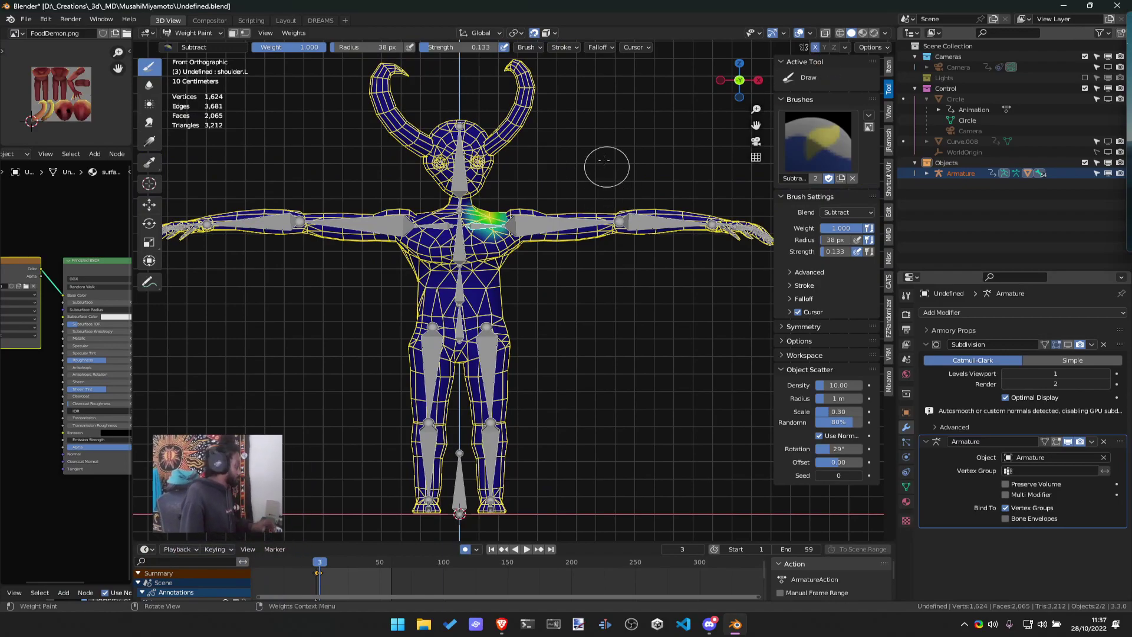
Test-rotate the left arm bone, then re-enter Weight Paint with the armature and body mesh selected
{"action": "key", "text": "r"}
{"action": "key", "text": "Escape"}
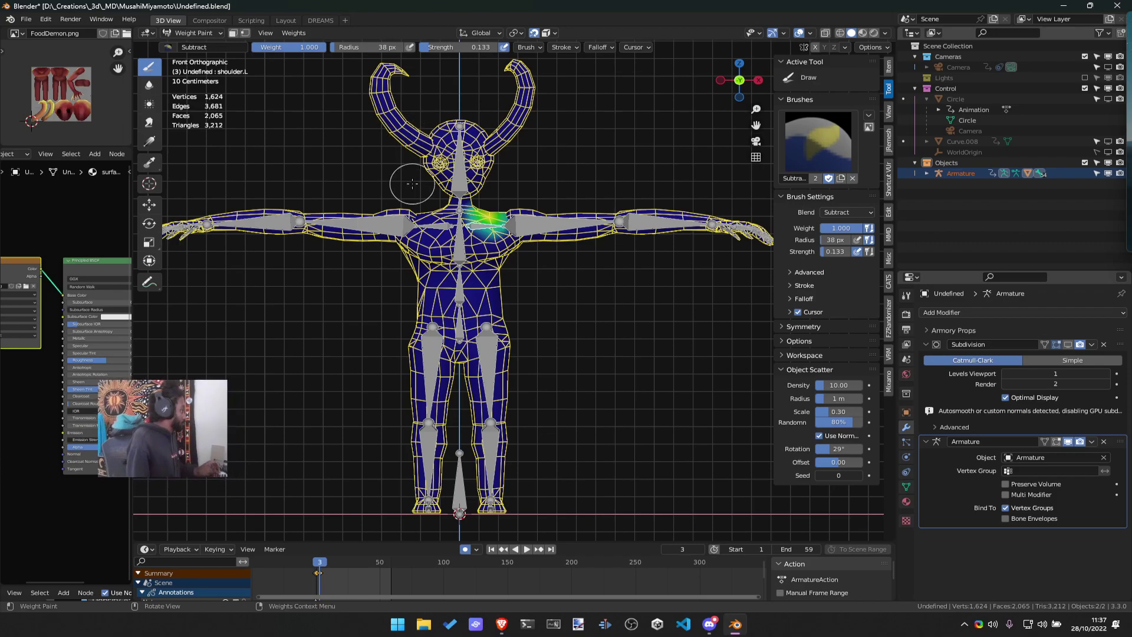
{"action": "left_click", "coordinate": [506, 190]}
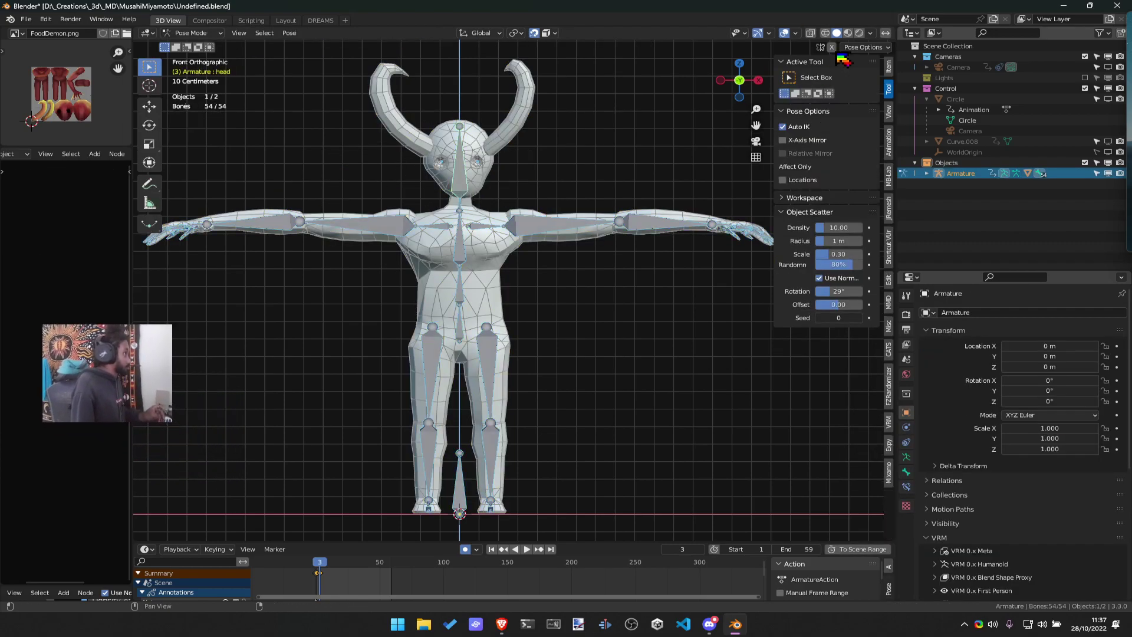
{"action": "key", "text": "ctrl+Tab"}
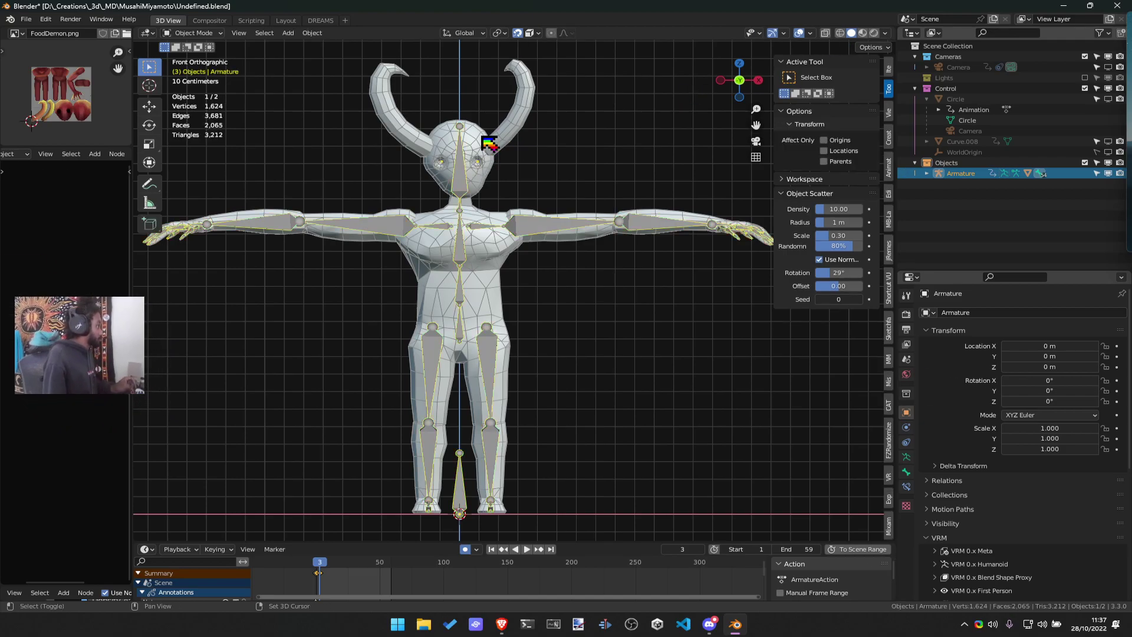
{"action": "left_click", "coordinate": [482, 137], "text": "shift"}
{"action": "key", "text": "ctrl+Tab"}
{"action": "left_click", "coordinate": [402, 97]}
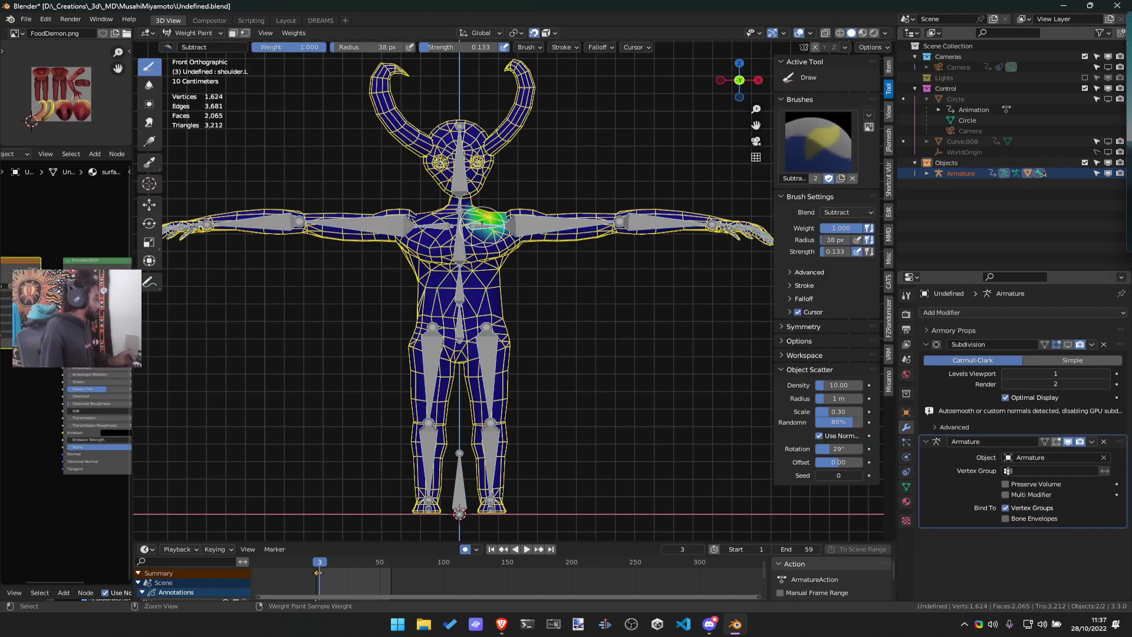
Preview the arm bones' rotation around the shoulder twice, cancelling each time
{"action": "key", "text": "r"}
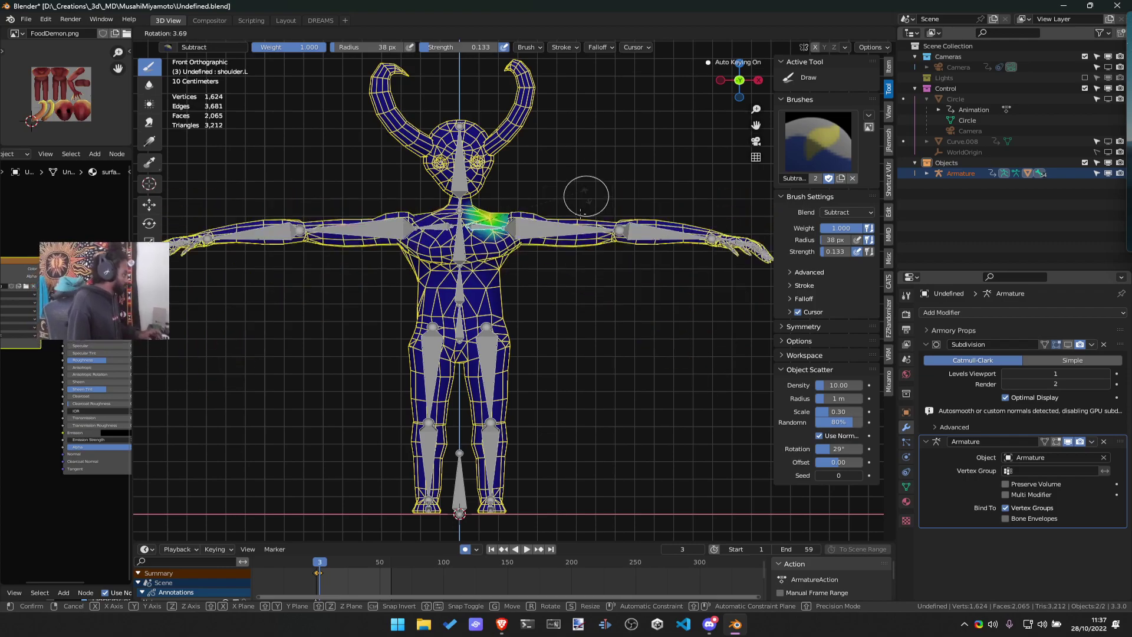
{"action": "right_click", "coordinate": [571, 164]}
{"action": "scroll", "coordinate": [570, 172], "scroll_direction": "up", "scroll_amount": 7}
{"action": "middle_click_drag", "start_coordinate": [570, 172], "coordinate": [514, 239]}
{"action": "scroll", "coordinate": [514, 239], "scroll_direction": "down", "scroll_amount": 8}
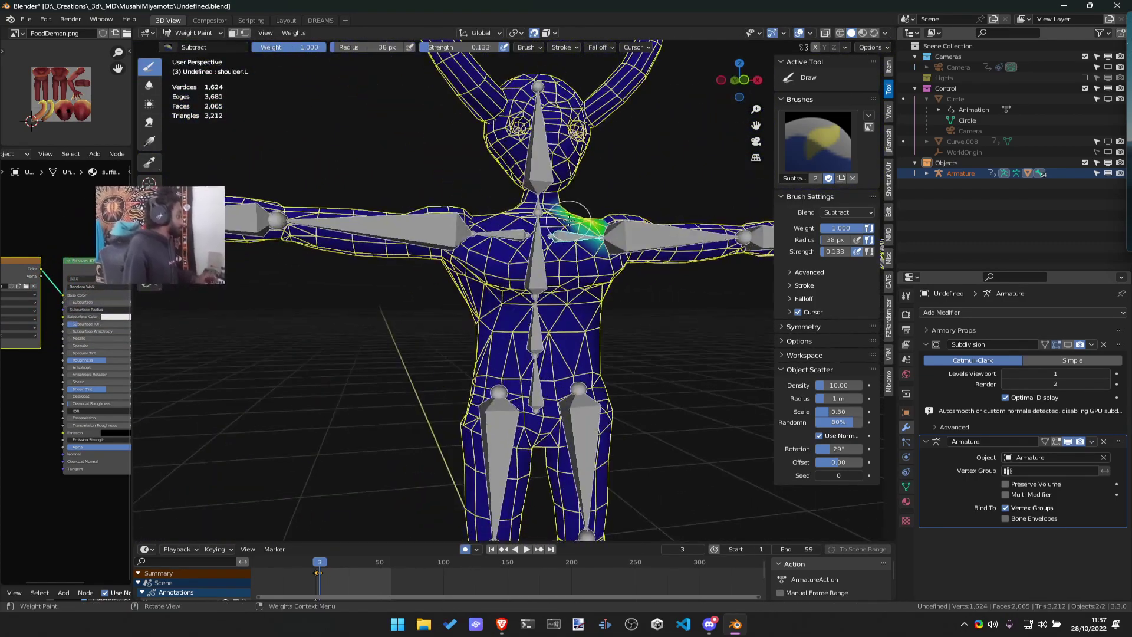
{"action": "key", "text": "r"}
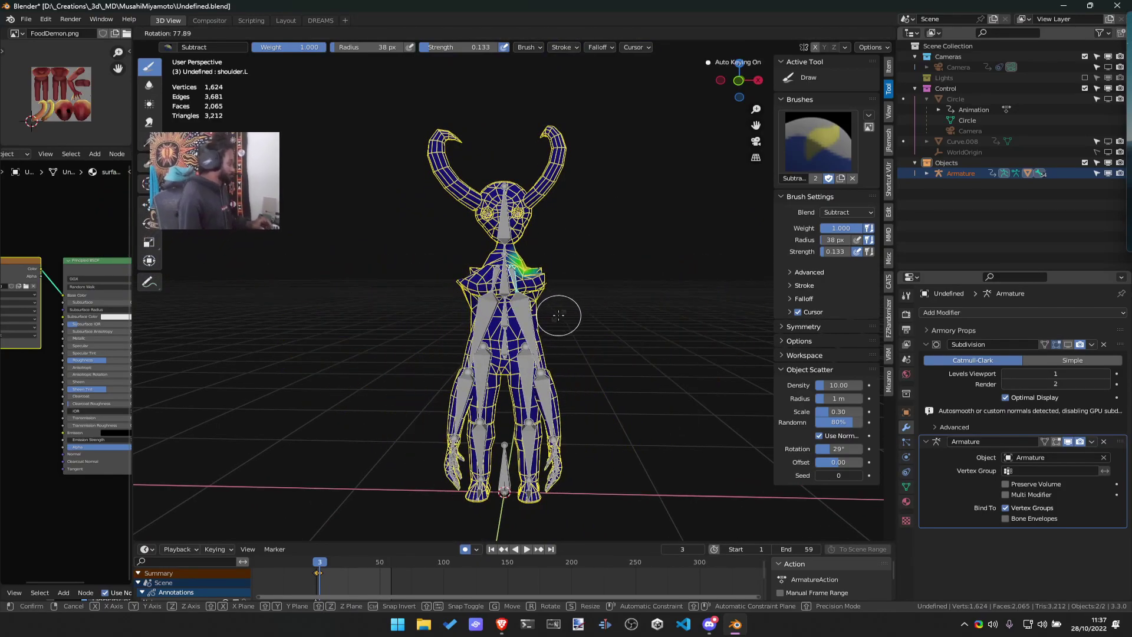
{"action": "key", "text": "Escape"}
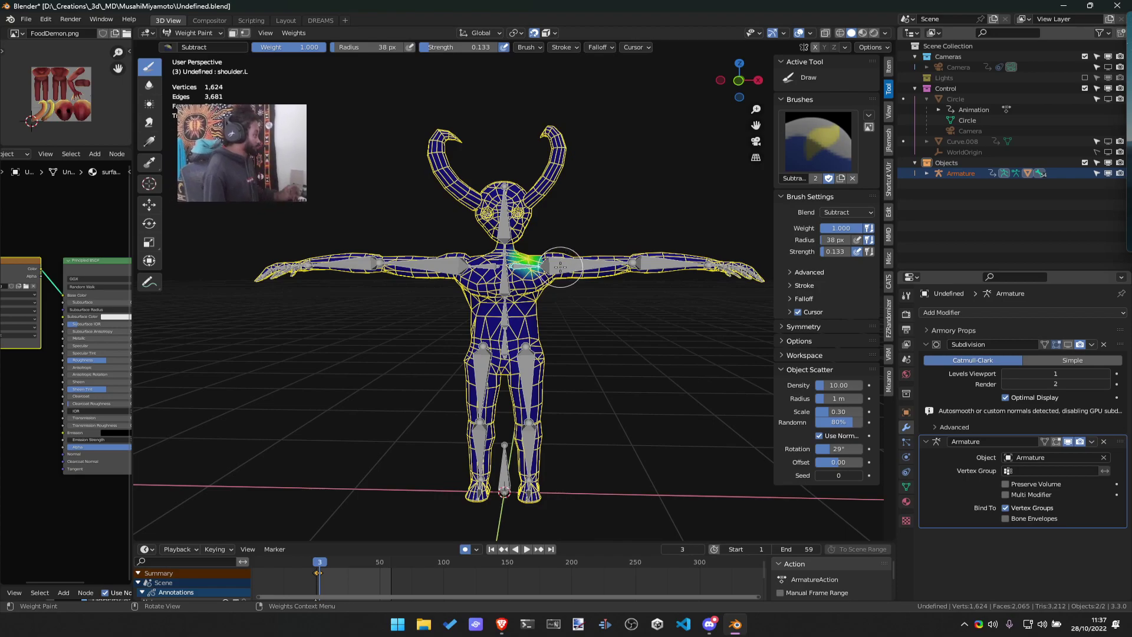
Lower the left upper arm, test the shoulder, then clear rotations back to T-pose
{"action": "left_click", "coordinate": [561, 267], "text": "ctrl"}
{"action": "key", "text": "r"}
{"action": "left_click", "coordinate": [543, 282]}
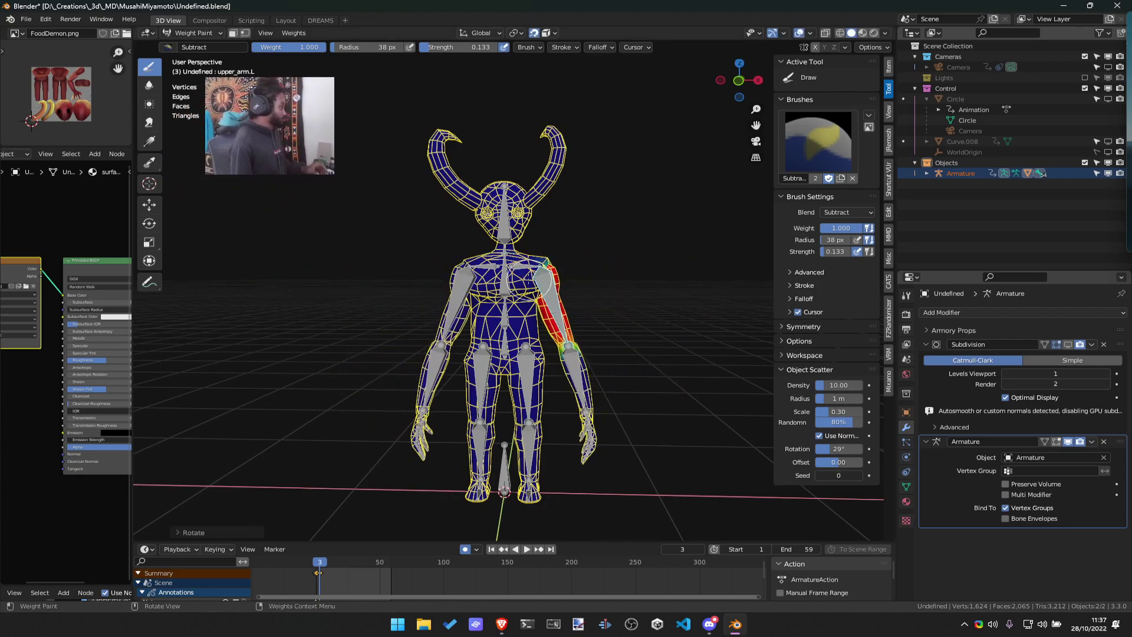
{"action": "left_click", "coordinate": [530, 279]}
{"action": "key", "text": "r"}
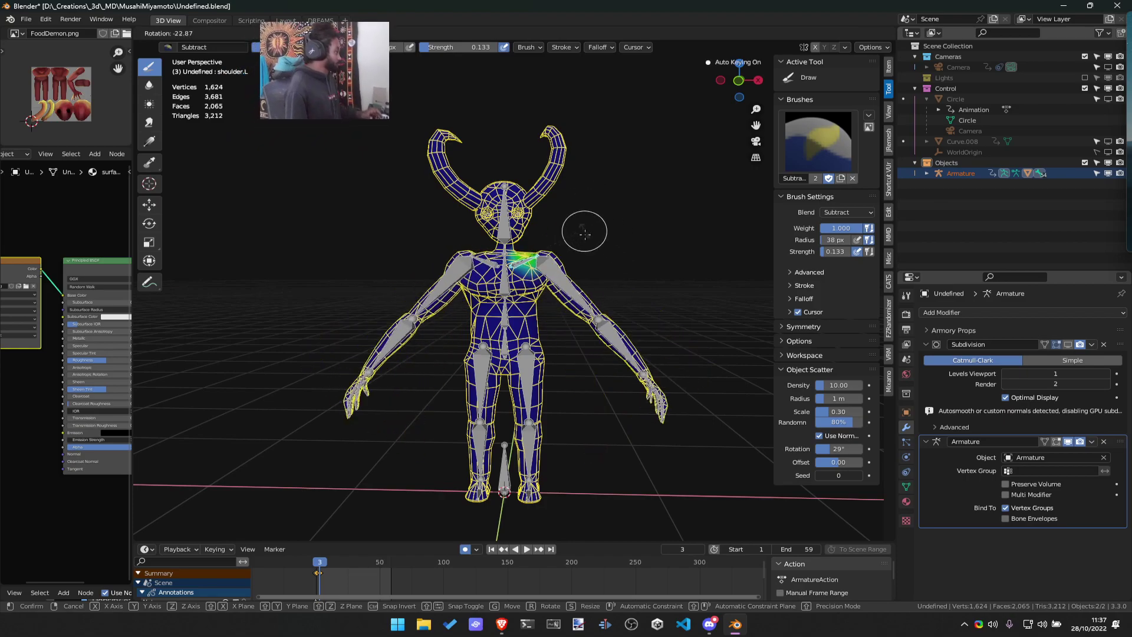
{"action": "key", "text": "Escape"}
{"action": "middle_click_drag", "start_coordinate": [571, 246], "coordinate": [616, 260]}
{"action": "key", "text": "alt+r"}
{"action": "key", "text": "alt+a"}
Show the chest bone's weights and test-bend the torso with it, cancelling back to T-pose
{"action": "middle_click_drag", "start_coordinate": [533, 253], "coordinate": [615, 272]}
{"action": "left_click", "coordinate": [542, 231], "text": "ctrl"}
{"action": "left_click", "coordinate": [551, 282], "text": "ctrl"}
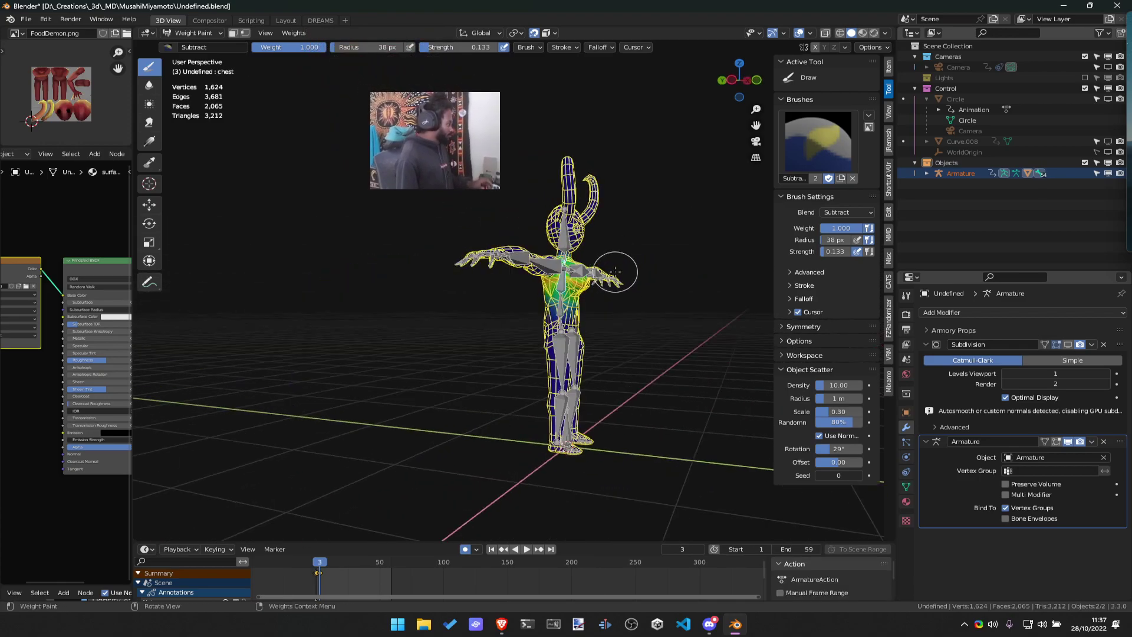
{"action": "key", "text": "g"}
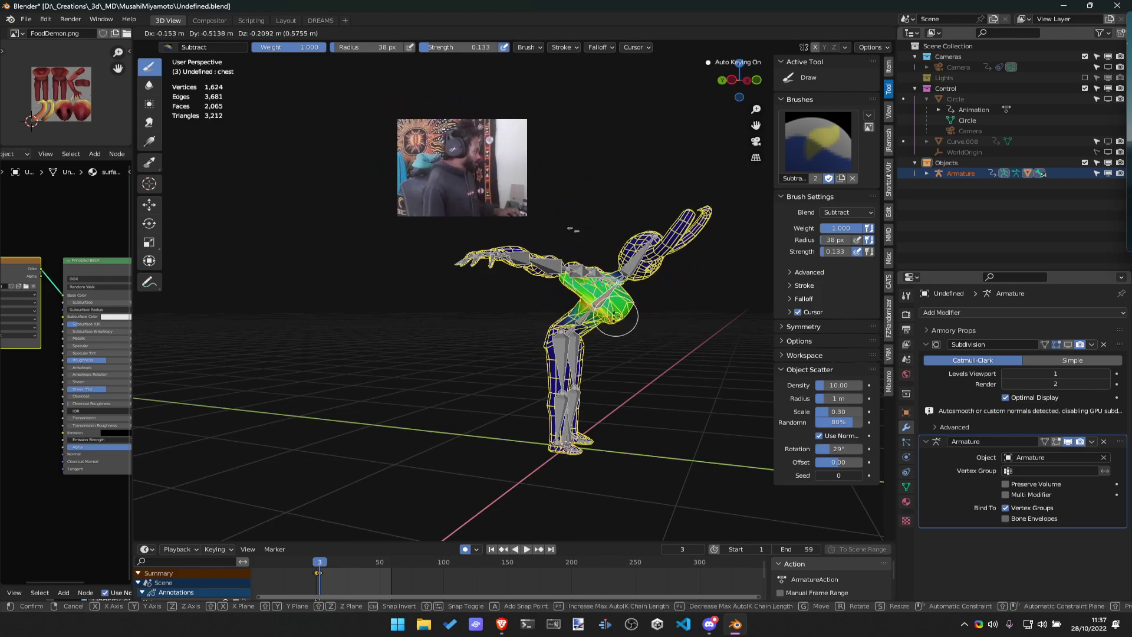
{"action": "right_click", "coordinate": [601, 313]}
{"action": "middle_click_drag", "start_coordinate": [600, 313], "coordinate": [549, 317]}
{"action": "key", "text": "g"}
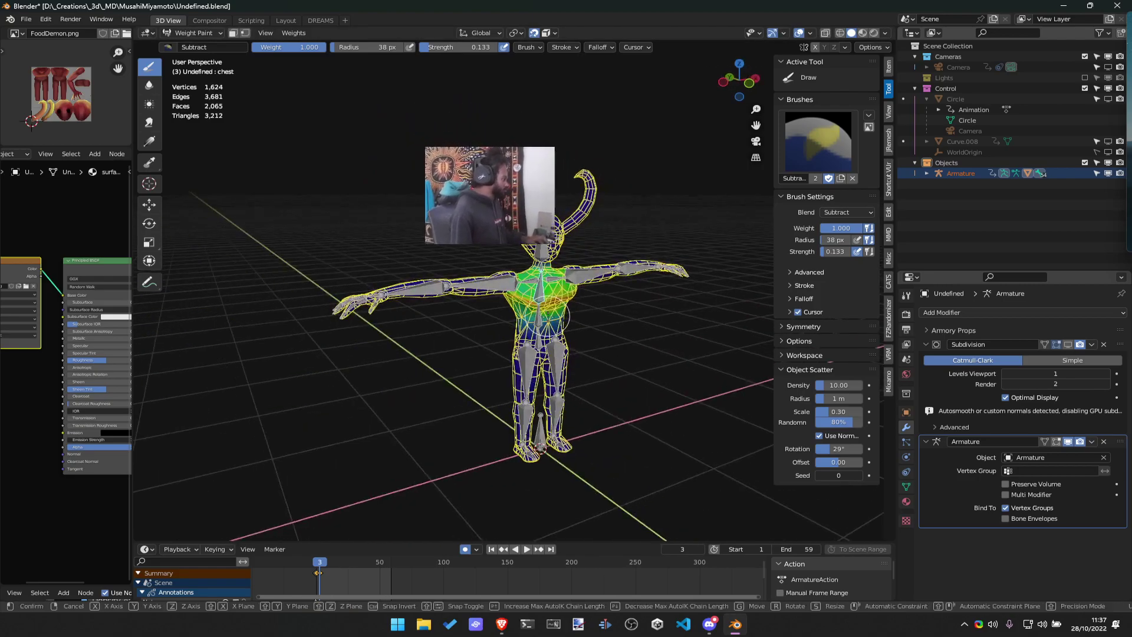
{"action": "key", "text": "g"}
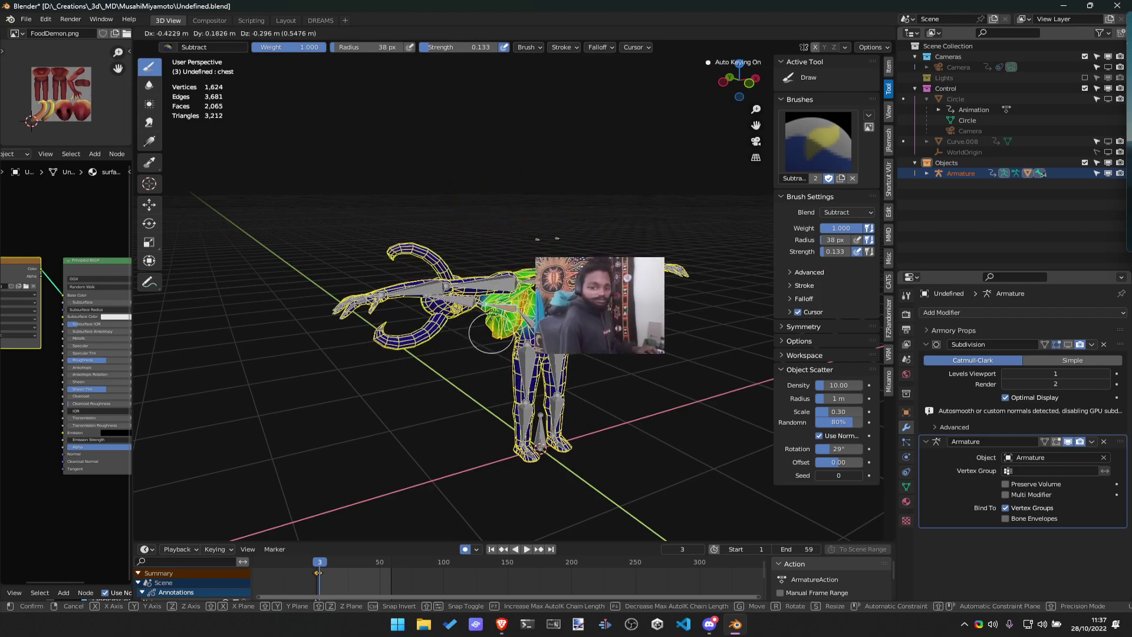
{"action": "key", "text": "Escape"}
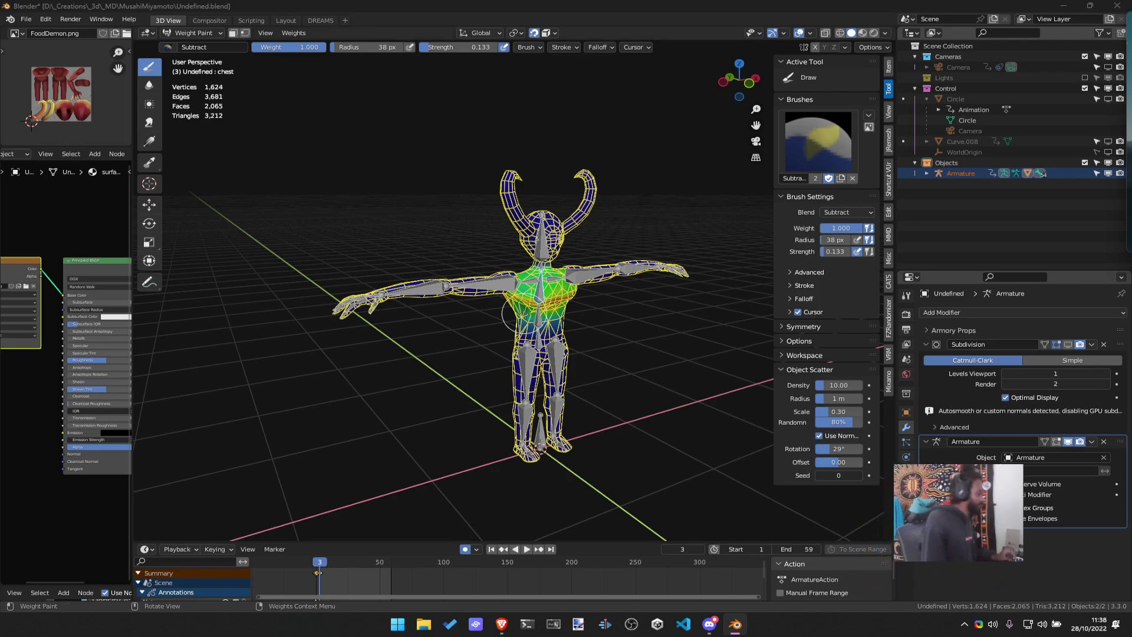
Show the right upper arm and hips weights, test-moving the hips and cancelling
{"action": "scroll", "coordinate": [524, 309], "scroll_direction": "up", "scroll_amount": 4}
{"action": "middle_click_drag", "start_coordinate": [523, 307], "coordinate": [476, 284]}
{"action": "left_click", "coordinate": [421, 246], "text": "ctrl"}
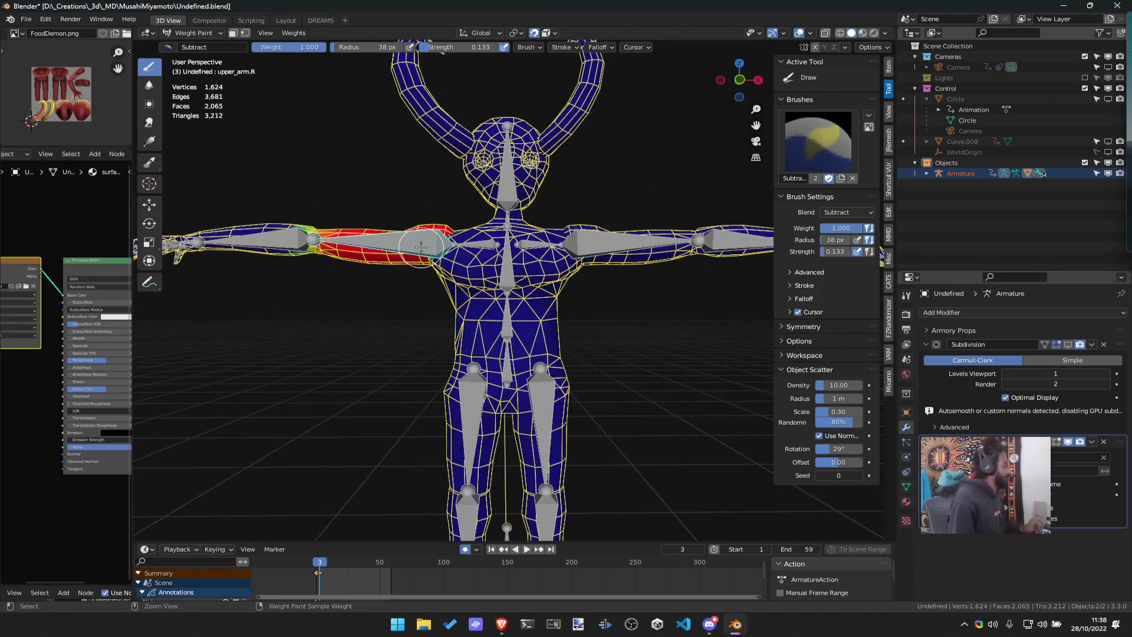
{"action": "left_click", "coordinate": [508, 323], "text": "ctrl"}
{"action": "key", "text": "g"}
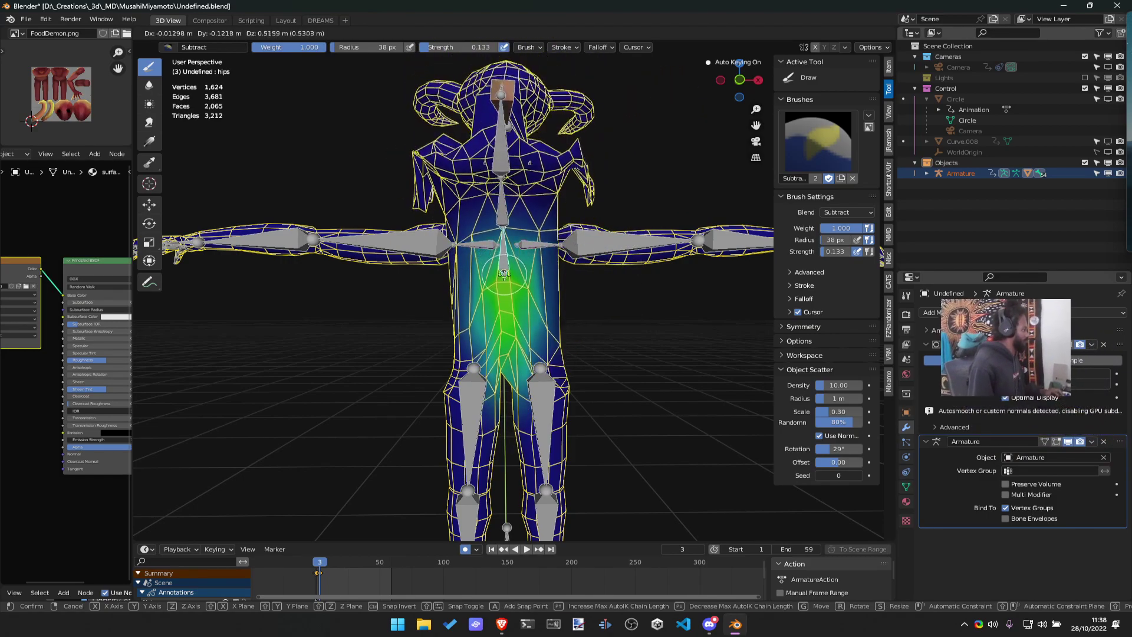
{"action": "right_click", "coordinate": [507, 302]}
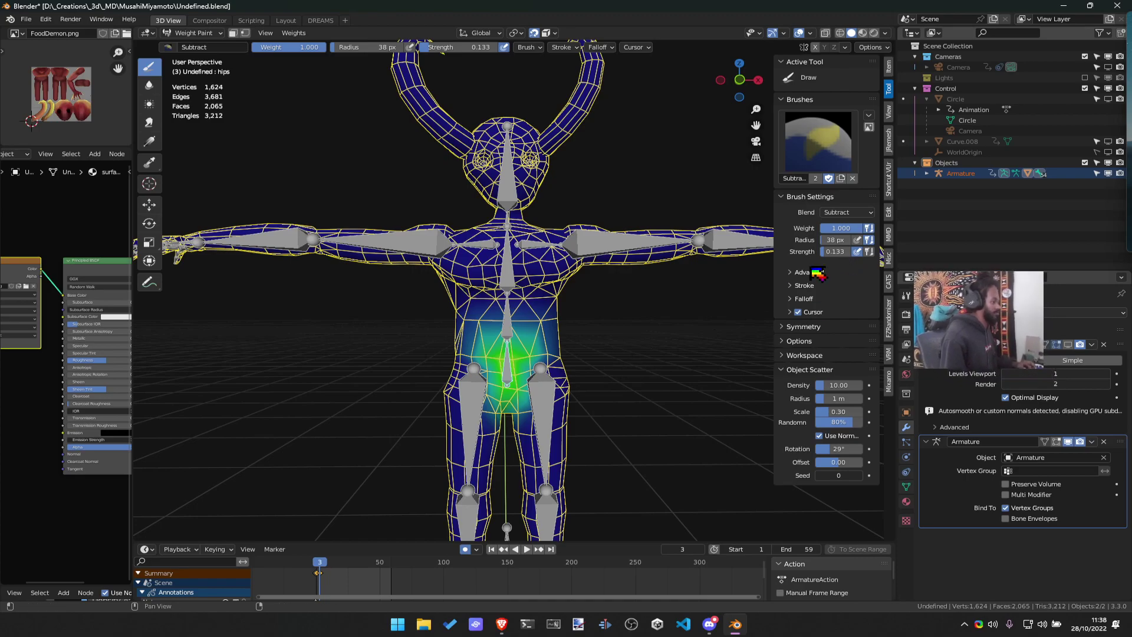
{"action": "middle_click_drag", "start_coordinate": [622, 283], "coordinate": [431, 280]}
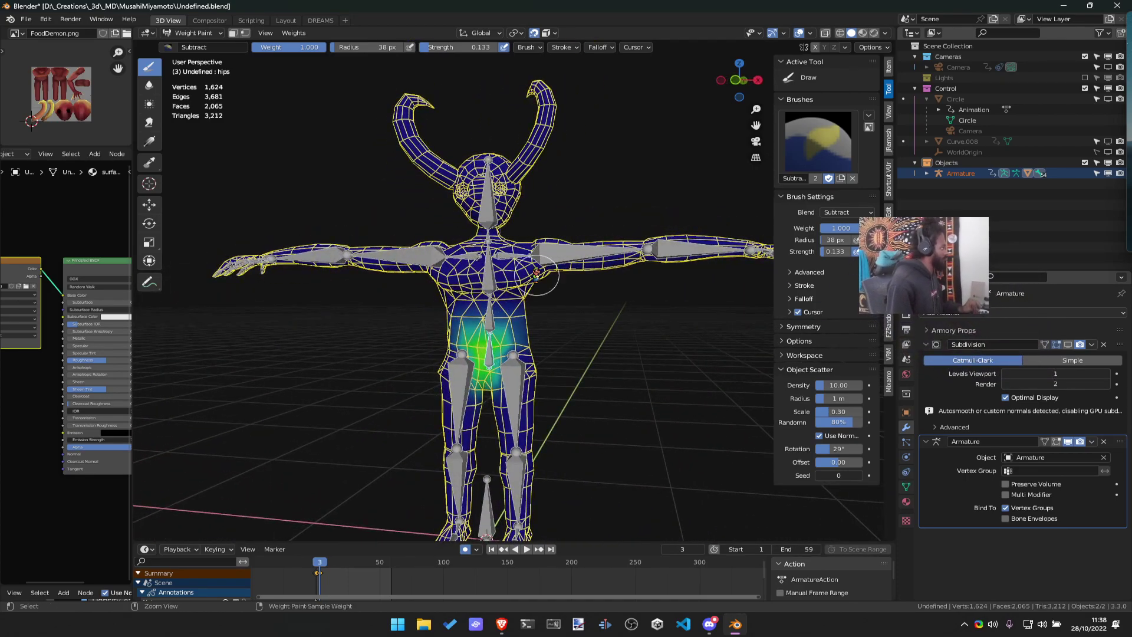
Save Undefined.blend and switch back to Object Mode
{"action": "key", "text": "ctrl+s"}
{"action": "scroll", "coordinate": [538, 276], "scroll_direction": "down", "scroll_amount": 3}
{"action": "key", "text": "ctrl+Tab"}
{"action": "left_click", "coordinate": [484, 283]}
Select the body mesh alone and check the viewport shading options
{"action": "middle_click_drag", "start_coordinate": [483, 277], "coordinate": [534, 299]}
{"action": "left_click", "coordinate": [535, 298]}
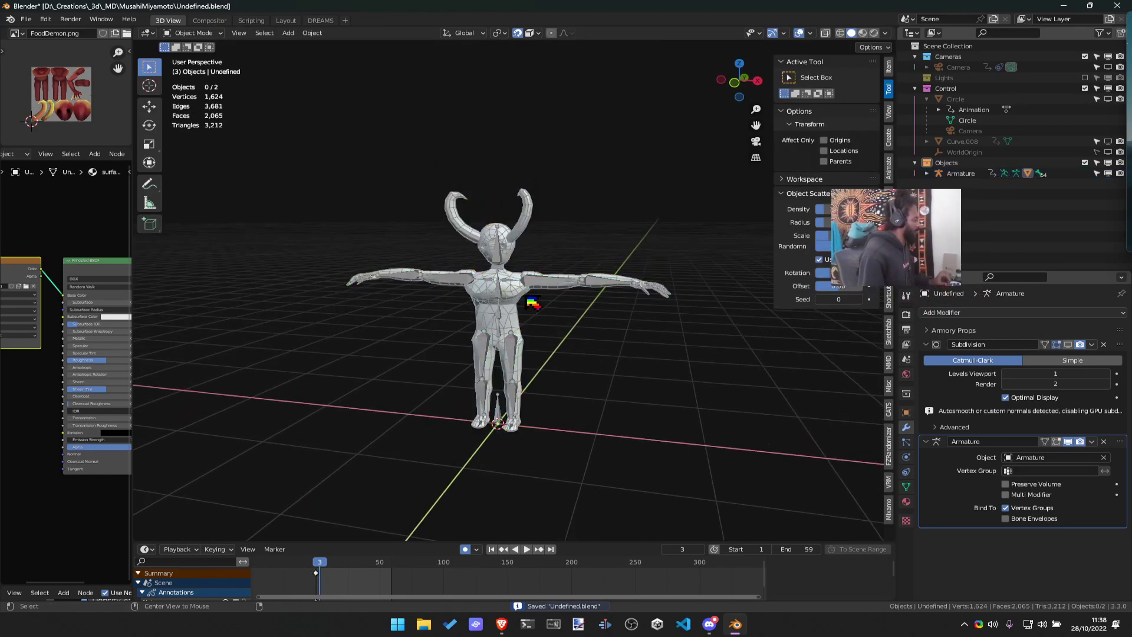
{"action": "left_click", "coordinate": [516, 311]}
{"action": "left_click", "coordinate": [882, 35]}
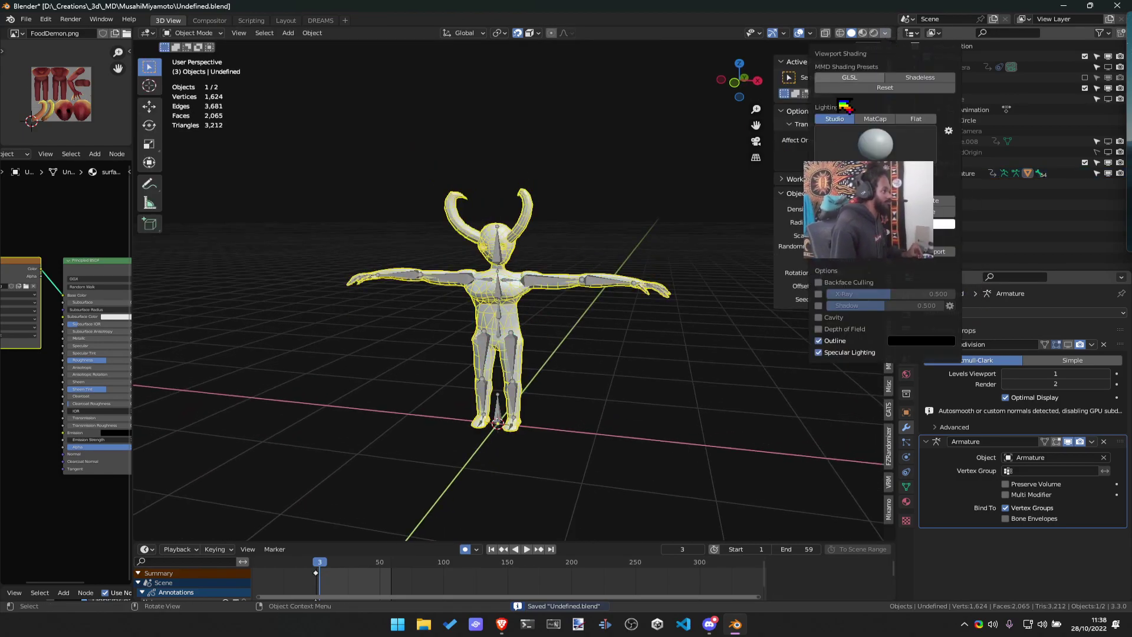
{"action": "left_click", "coordinate": [887, 34]}
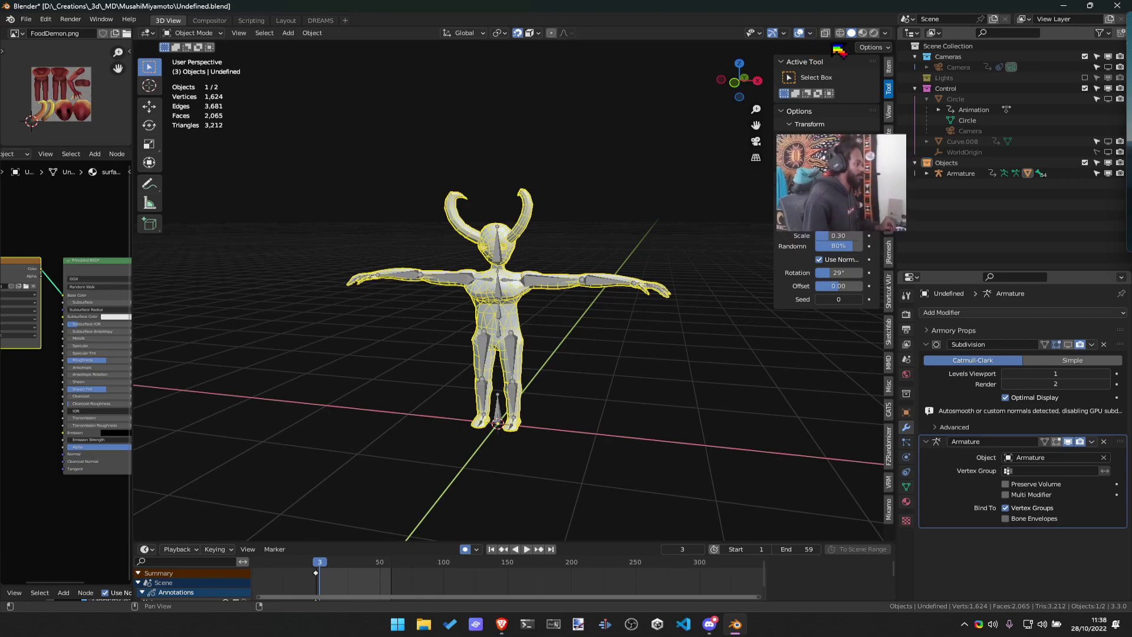
{"action": "left_click", "coordinate": [887, 35]}
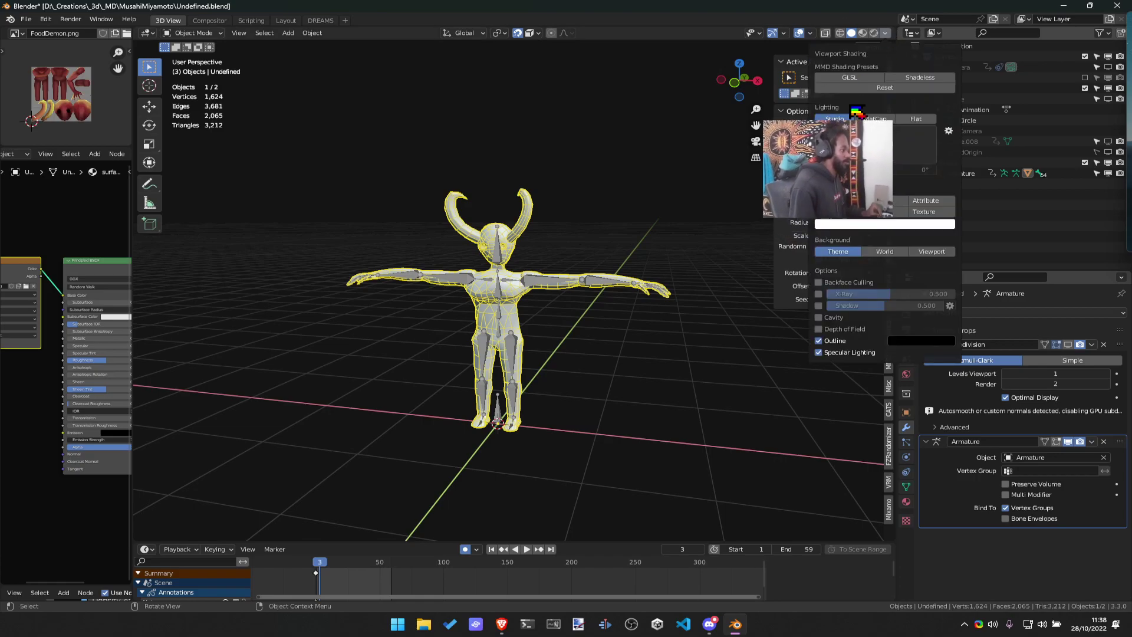
Uncheck Wireframe in the Overlays popover and reselect the demon's body mesh
{"action": "left_click", "coordinate": [810, 34]}
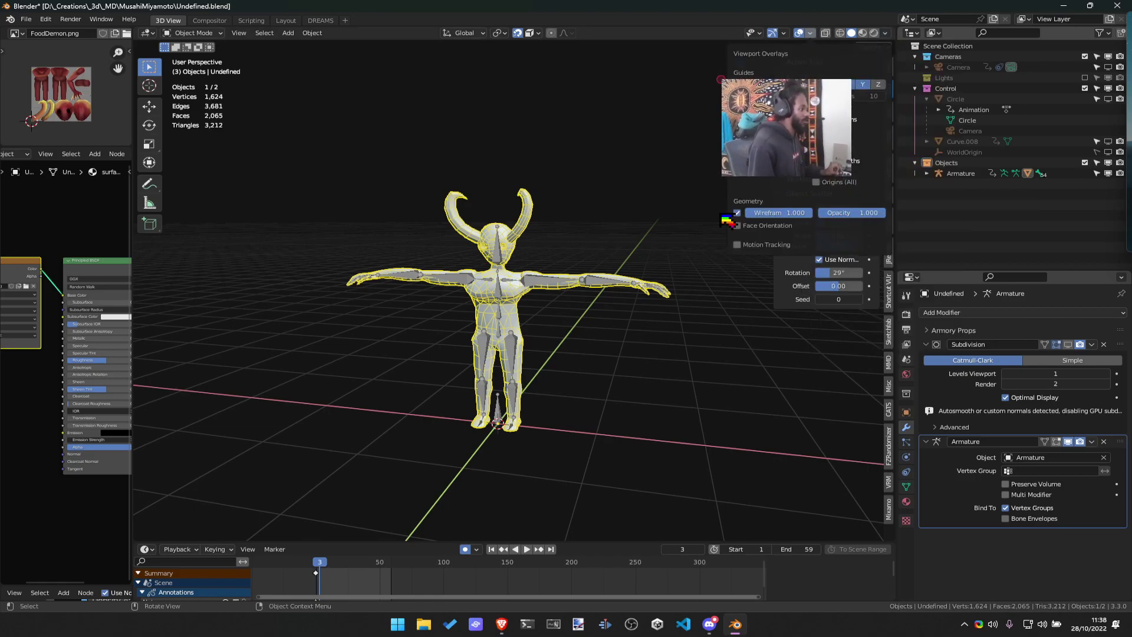
{"action": "left_click", "coordinate": [737, 212]}
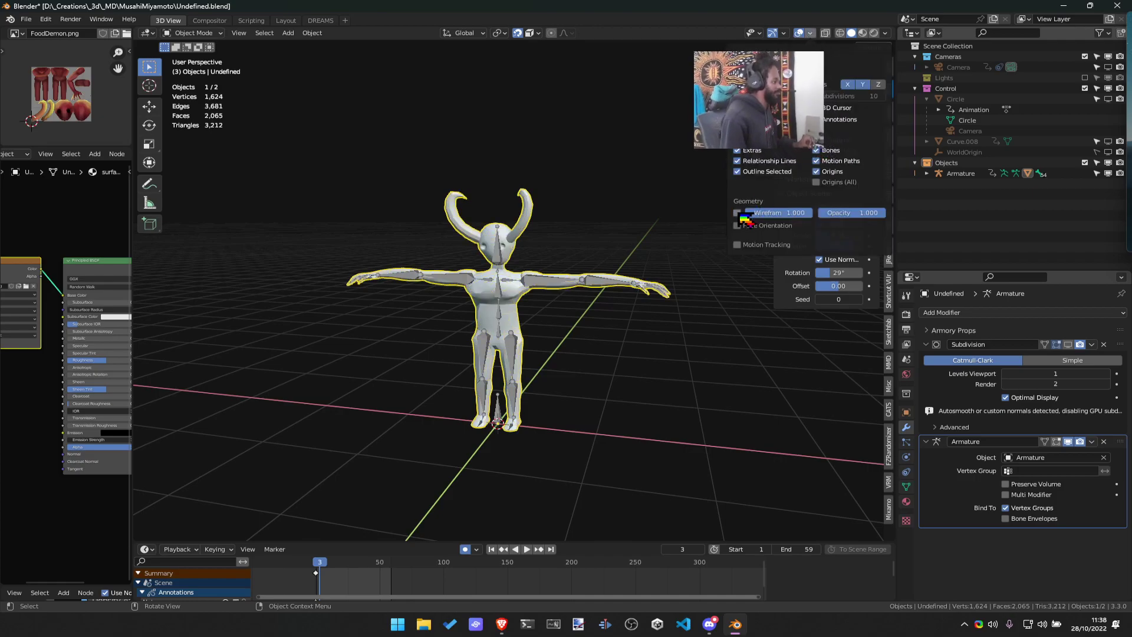
{"action": "scroll", "coordinate": [566, 319], "scroll_direction": "up", "scroll_amount": 3}
{"action": "middle_click_drag", "start_coordinate": [566, 318], "coordinate": [577, 285]}
{"action": "left_click", "coordinate": [630, 293]}
{"action": "scroll", "coordinate": [577, 286], "scroll_direction": "down", "scroll_amount": 1}
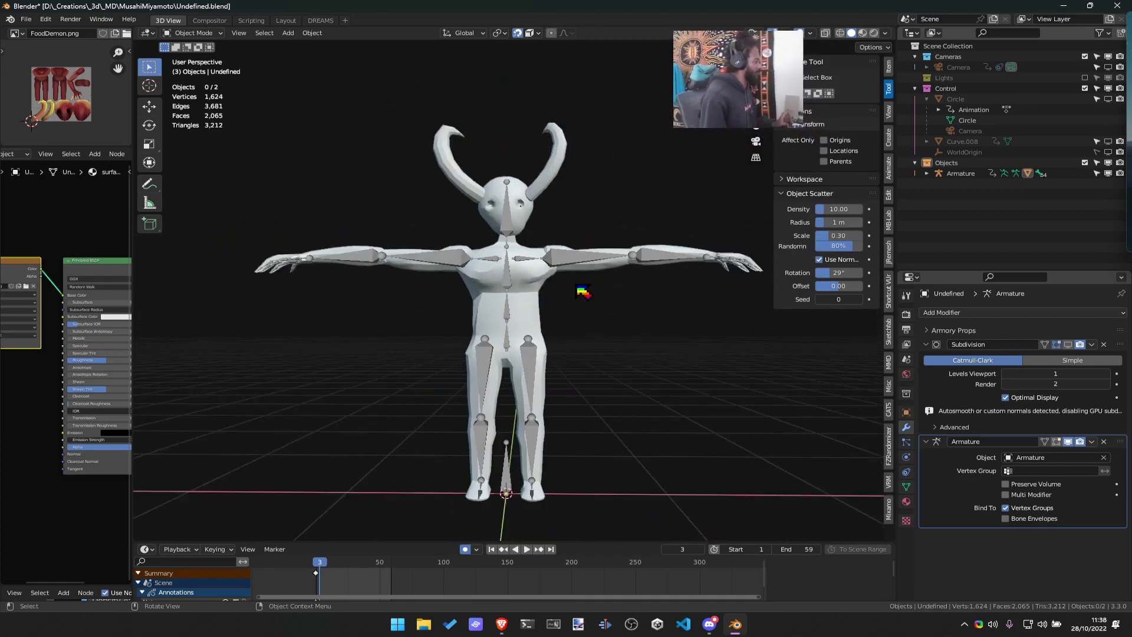
{"action": "left_click", "coordinate": [537, 291]}
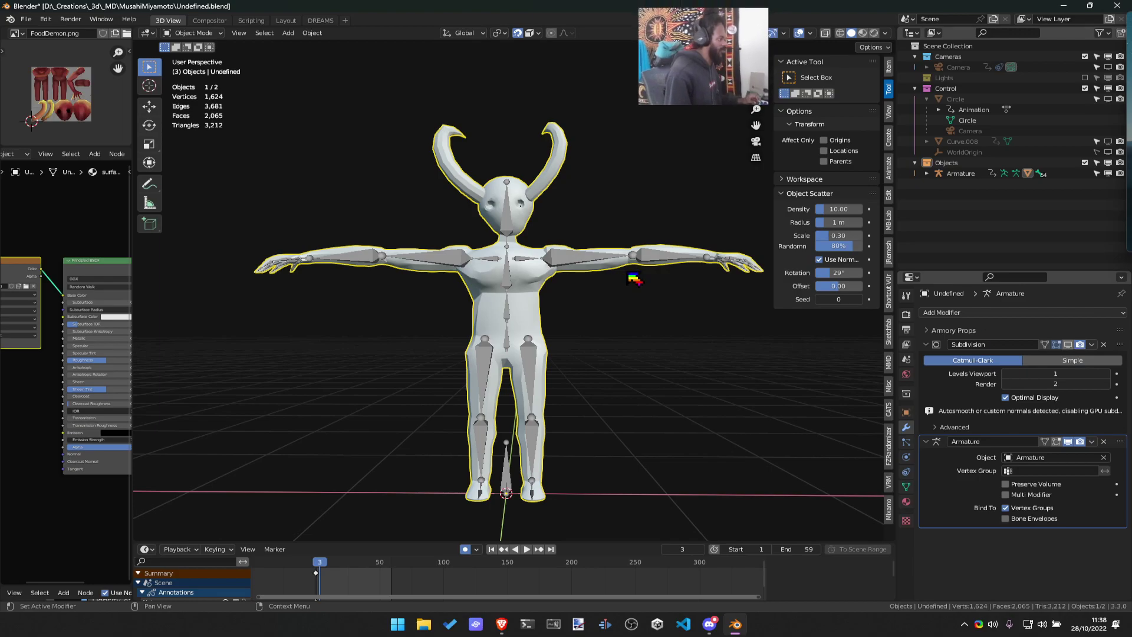
{"action": "middle_click_drag", "start_coordinate": [581, 260], "coordinate": [556, 254]}
{"action": "scroll", "coordinate": [511, 254], "scroll_direction": "up", "scroll_amount": 1}
Put the armature in Pose Mode and test-bend the chest bone twice, cancelling each
{"action": "left_click", "coordinate": [499, 287]}
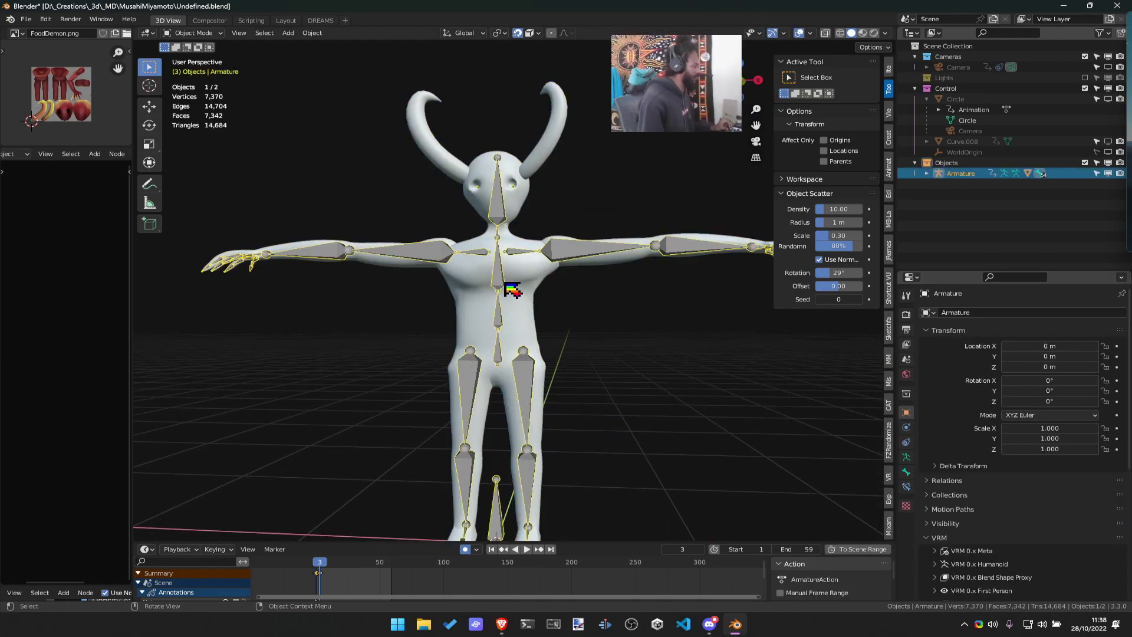
{"action": "key", "text": "ctrl+Tab"}
{"action": "left_click", "coordinate": [513, 290]}
{"action": "key", "text": "g"}
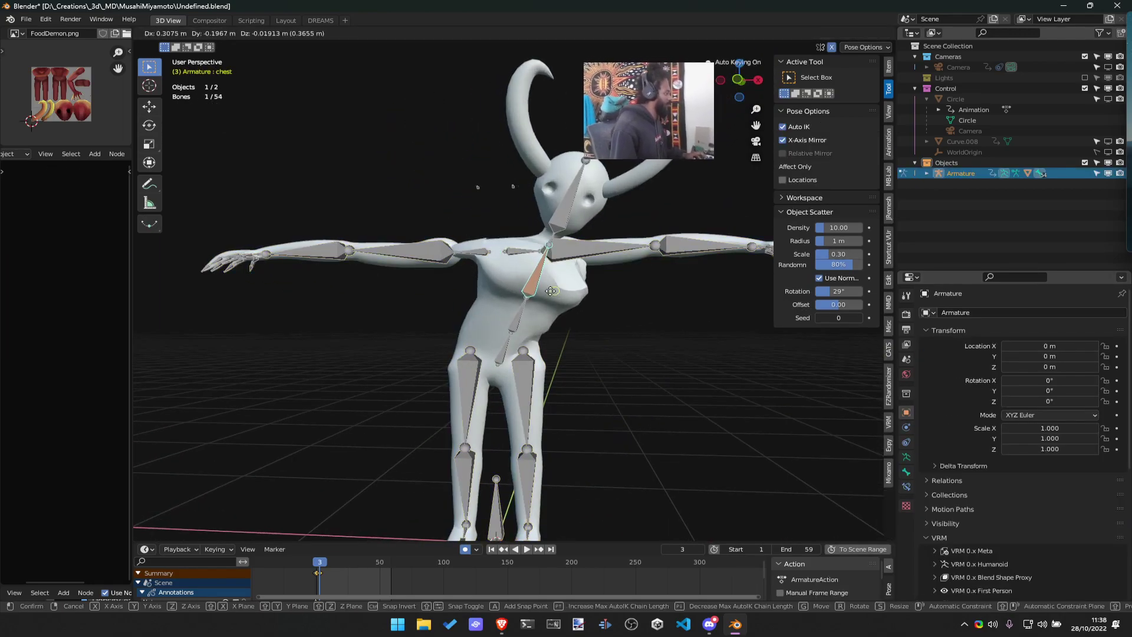
{"action": "right_click", "coordinate": [551, 290]}
{"action": "middle_click_drag", "start_coordinate": [550, 291], "coordinate": [590, 280]}
{"action": "key", "text": "g"}
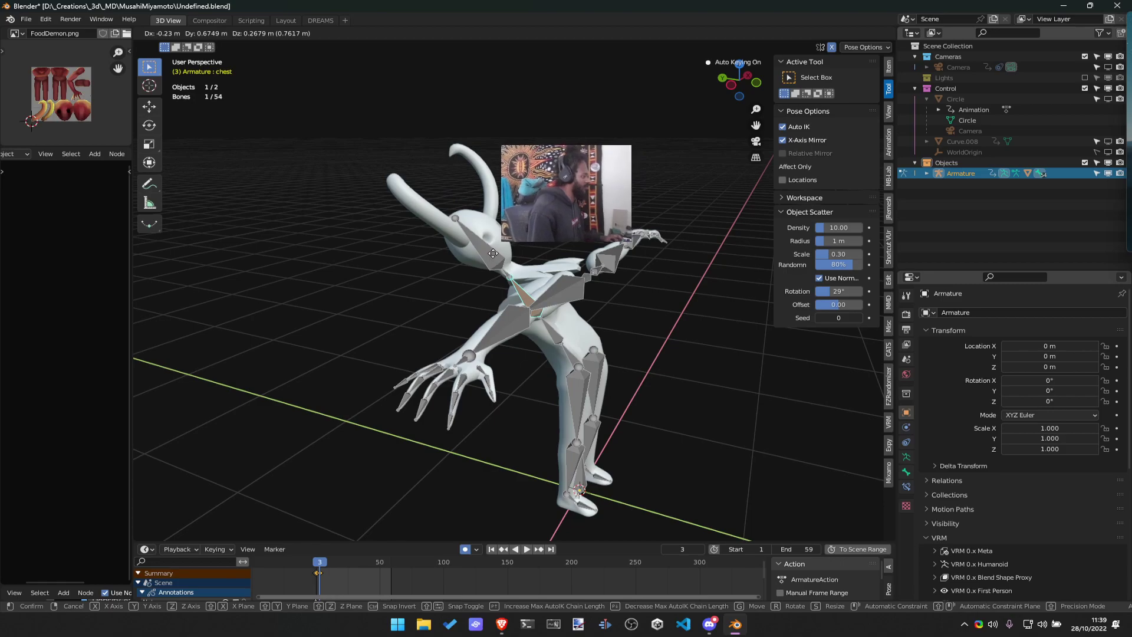
{"action": "right_click", "coordinate": [493, 254]}
Check the torso from the right-side view (Numpad 3) and undo to an earlier pose
{"action": "middle_click_drag", "start_coordinate": [493, 254], "coordinate": [676, 271]}
{"action": "key", "text": "KP_3"}
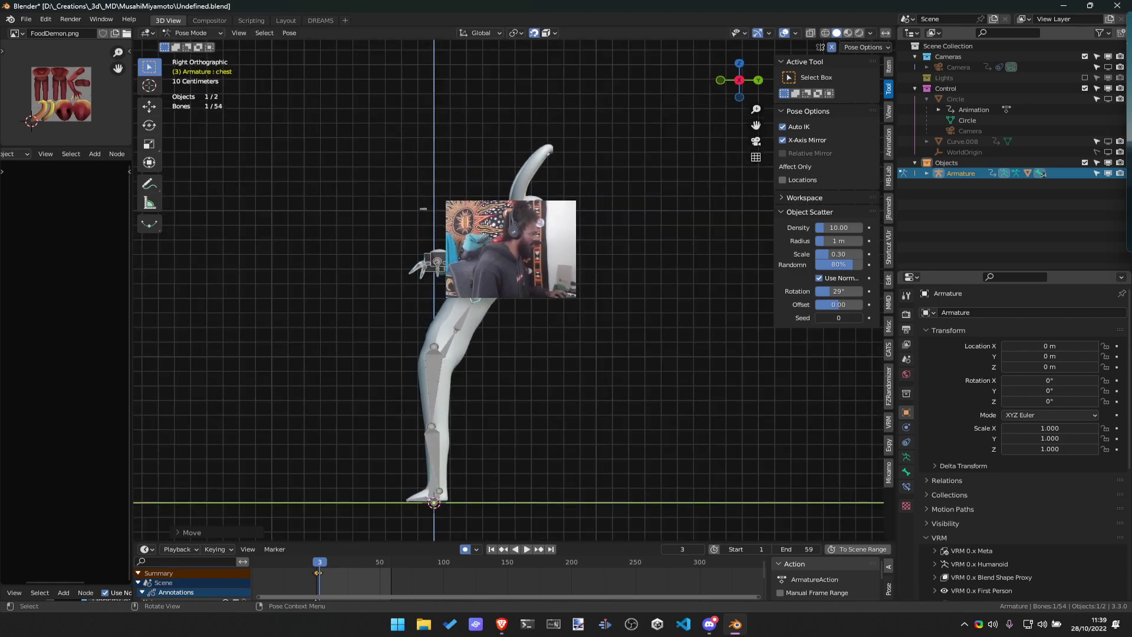
{"action": "middle_click_drag", "start_coordinate": [549, 272], "coordinate": [666, 300]}
{"action": "scroll", "coordinate": [632, 334], "scroll_direction": "up", "scroll_amount": 4}
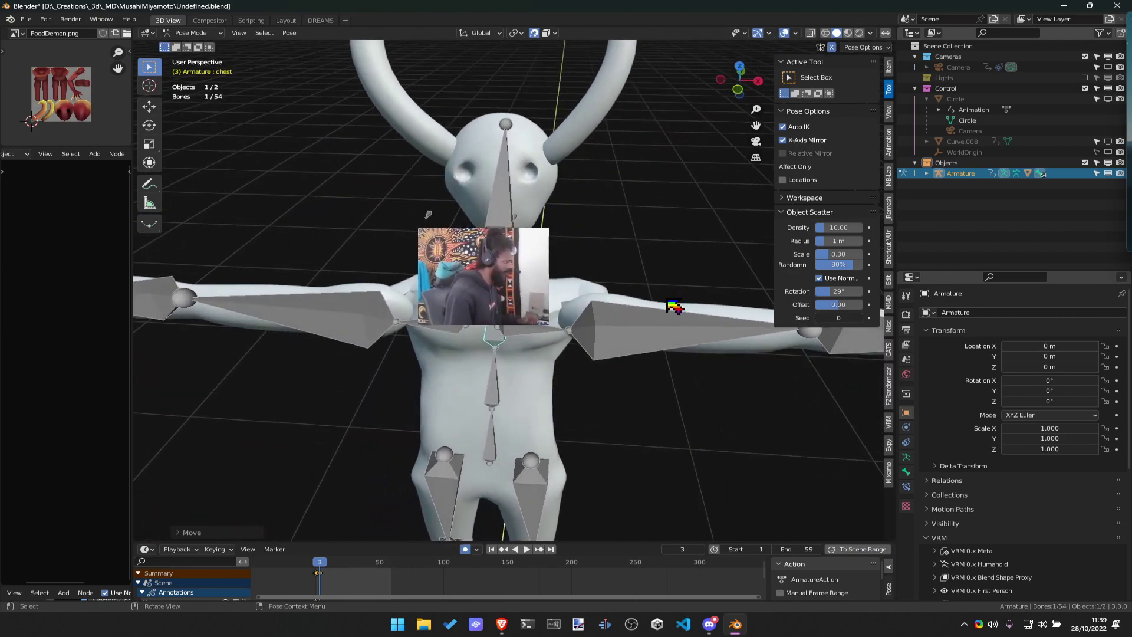
{"action": "key", "text": "ctrl+z"}
Add the right shoulder bone and move the selected bones in right-side view, then select the left upper arm
{"action": "left_click", "coordinate": [436, 324], "text": "shift"}
{"action": "middle_click_drag", "start_coordinate": [472, 295], "coordinate": [440, 283]}
{"action": "scroll", "coordinate": [442, 277], "scroll_direction": "down", "scroll_amount": 3}
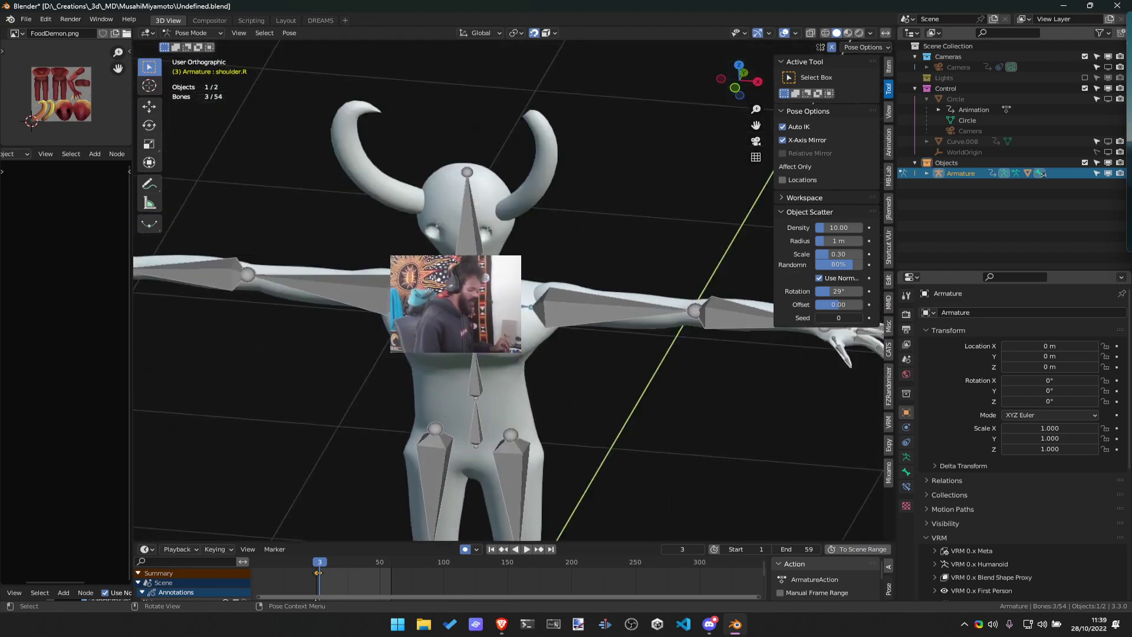
{"action": "key", "text": "KP_3"}
{"action": "key", "text": "g"}
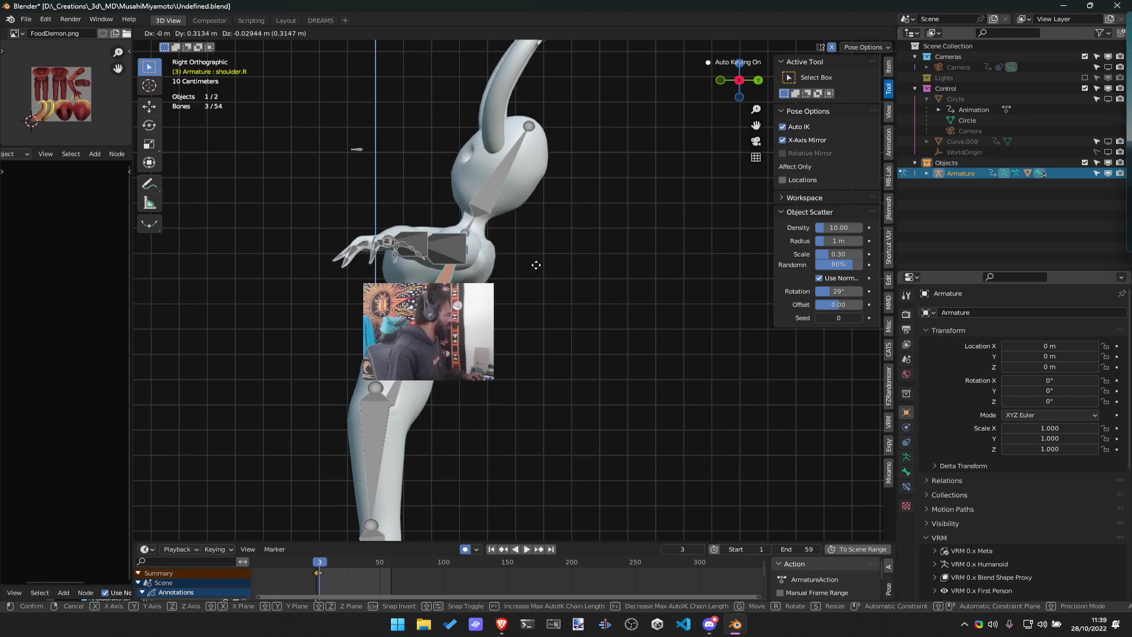
{"action": "left_click", "coordinate": [554, 271]}
{"action": "middle_click_drag", "start_coordinate": [553, 271], "coordinate": [523, 276]}
{"action": "scroll", "coordinate": [531, 278], "scroll_direction": "down", "scroll_amount": 1}
{"action": "left_click", "coordinate": [571, 278]}
{"action": "middle_click_drag", "start_coordinate": [608, 285], "coordinate": [586, 298]}
{"action": "scroll", "coordinate": [621, 289], "scroll_direction": "down", "scroll_amount": 2}
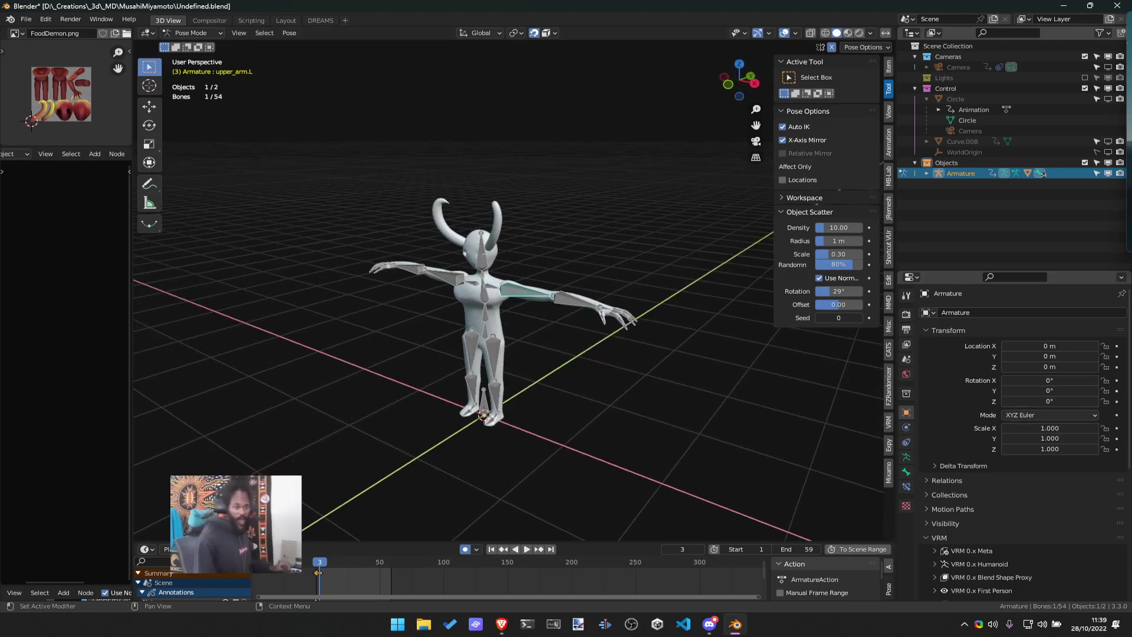
Bring Brave forward and reopen the recently closed tabs and YouTube window
{"action": "key", "text": "alt+Tab"}
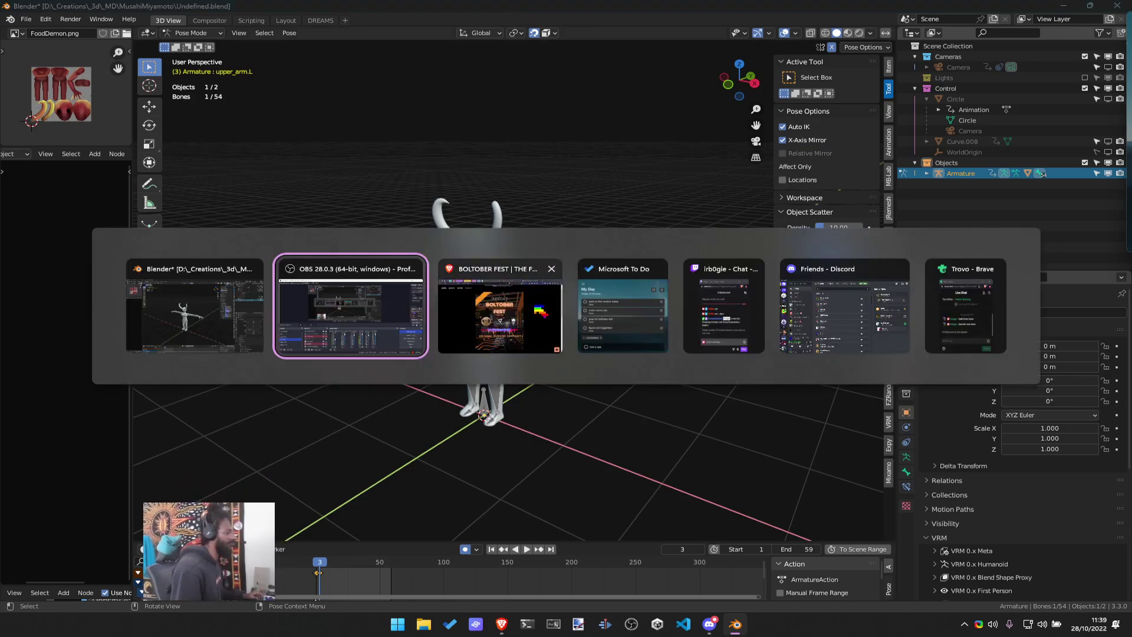
{"action": "key", "text": "alt+Tab"}
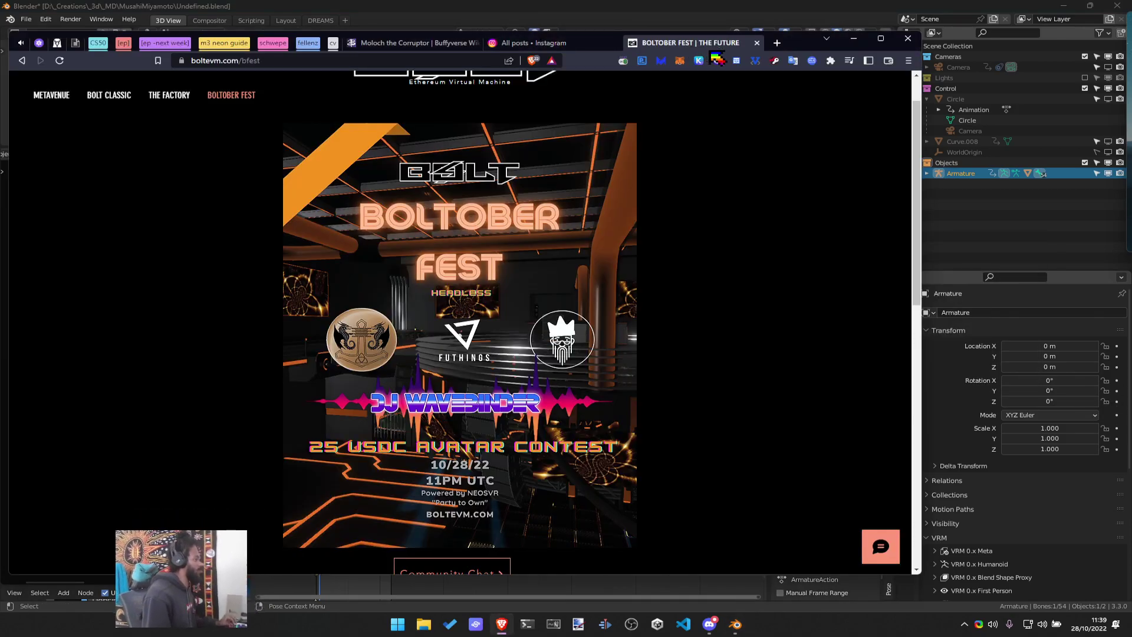
{"action": "key", "text": "alt+Tab"}
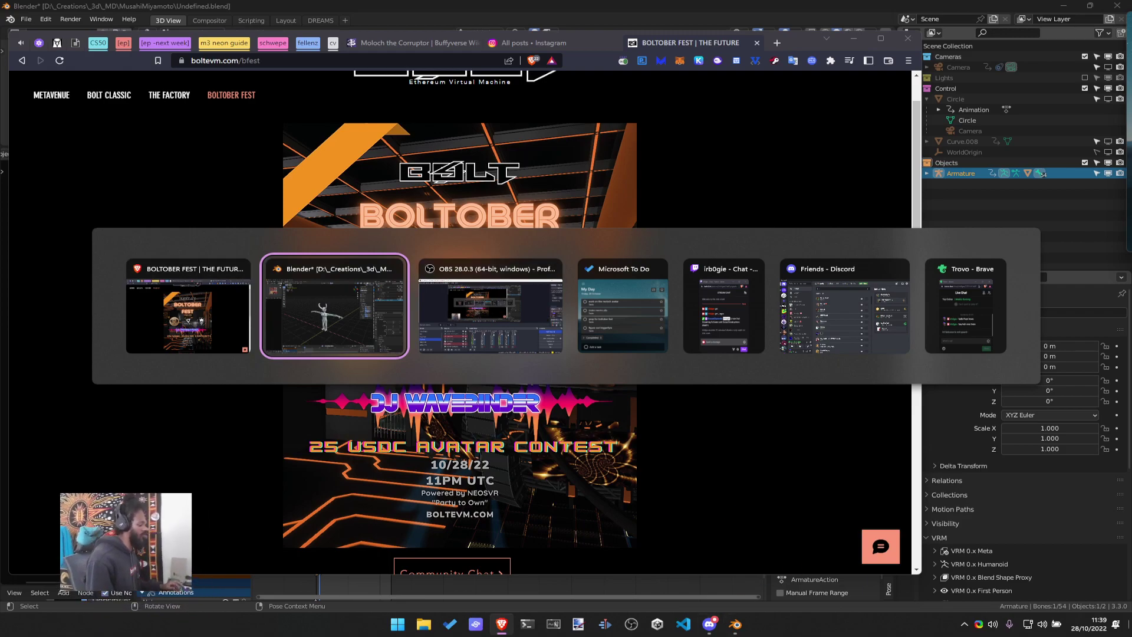
{"action": "key", "text": "alt+Tab"}
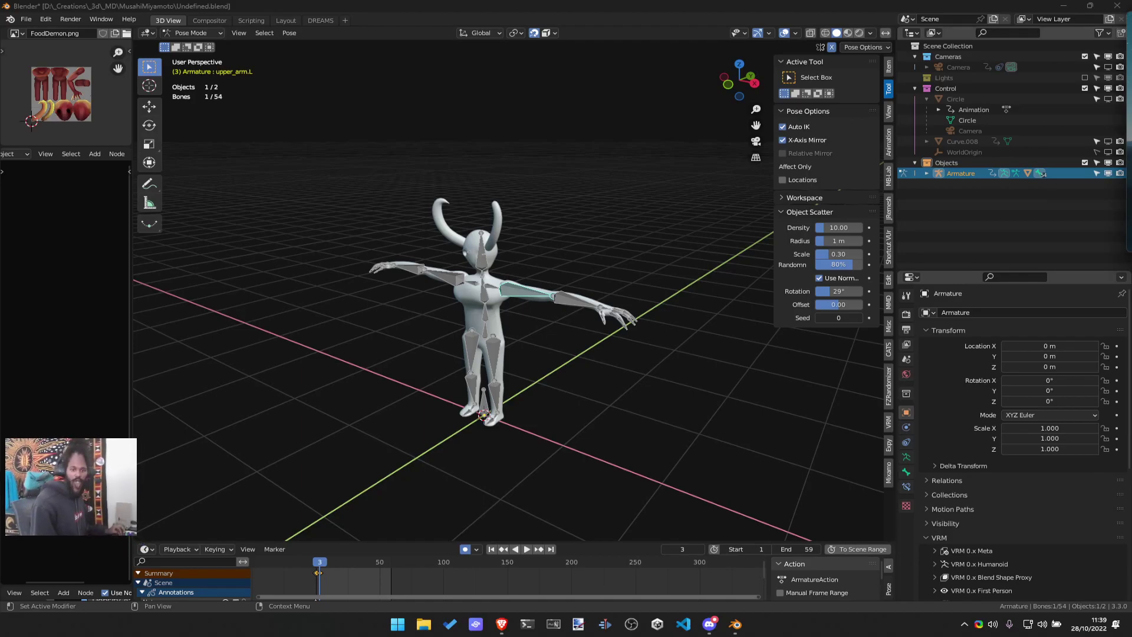
{"action": "left_click", "coordinate": [506, 625]}
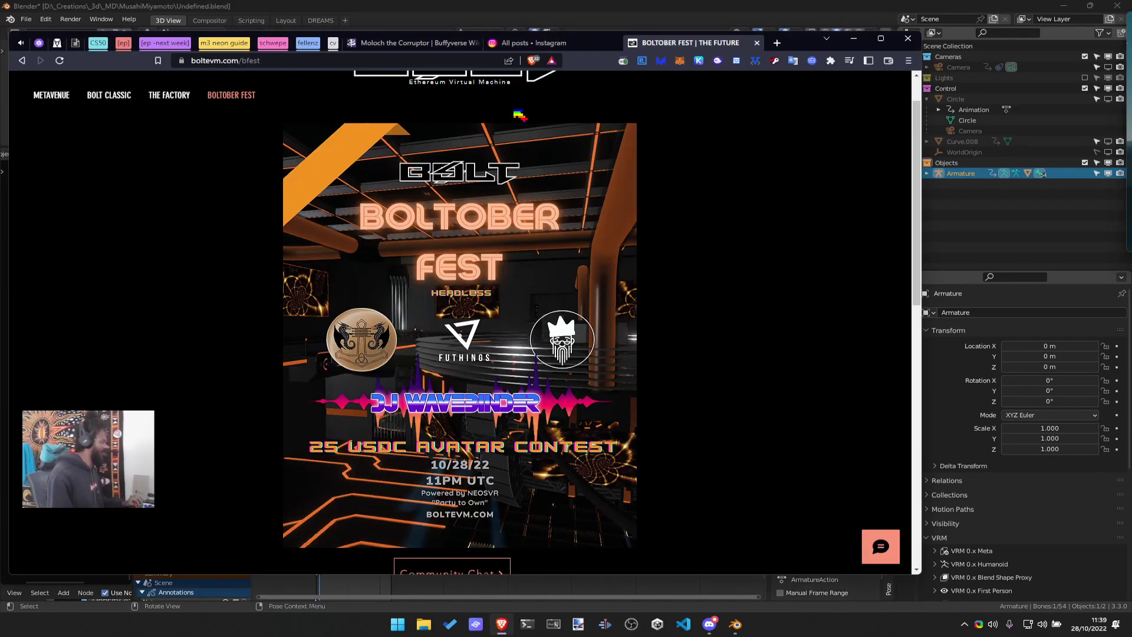
{"action": "key", "text": "ctrl+shift+t"}
{"action": "key", "text": "ctrl+shift+t"}
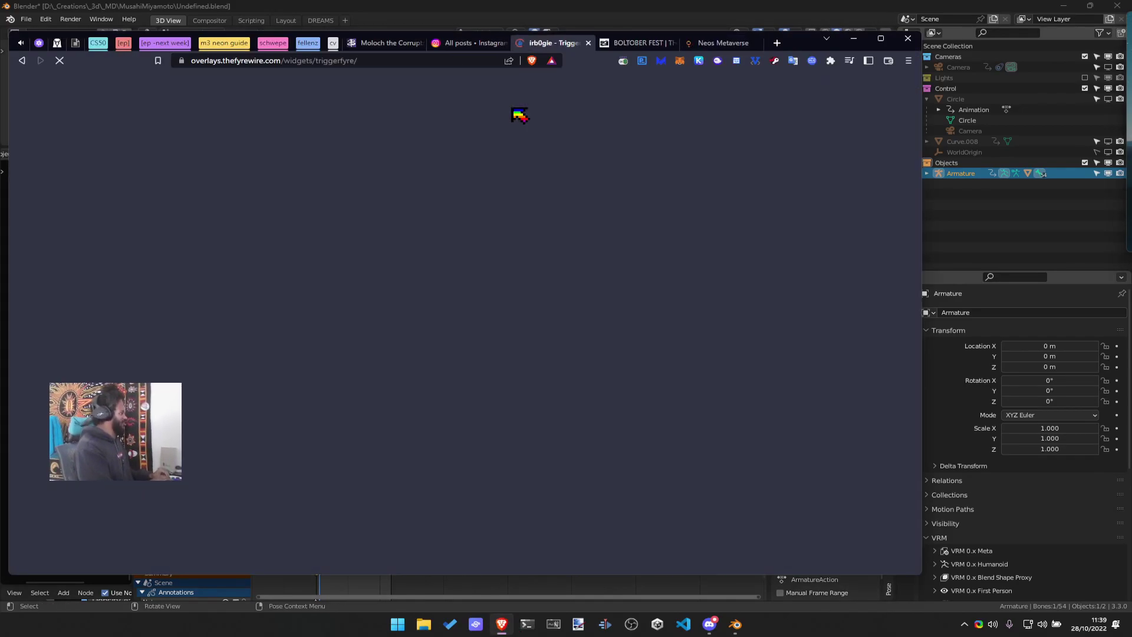
{"action": "key", "text": "ctrl+shift+t"}
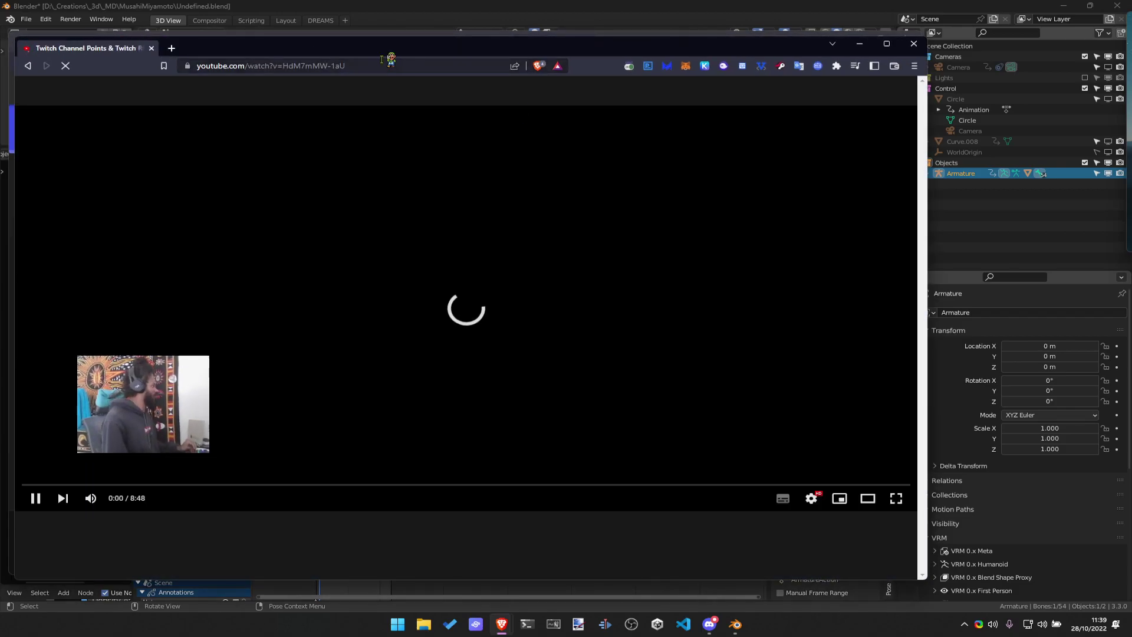
Return to the channel points results and close the extra tabs to reach the Twitch Video Producer window
{"action": "key", "text": "alt+Left"}
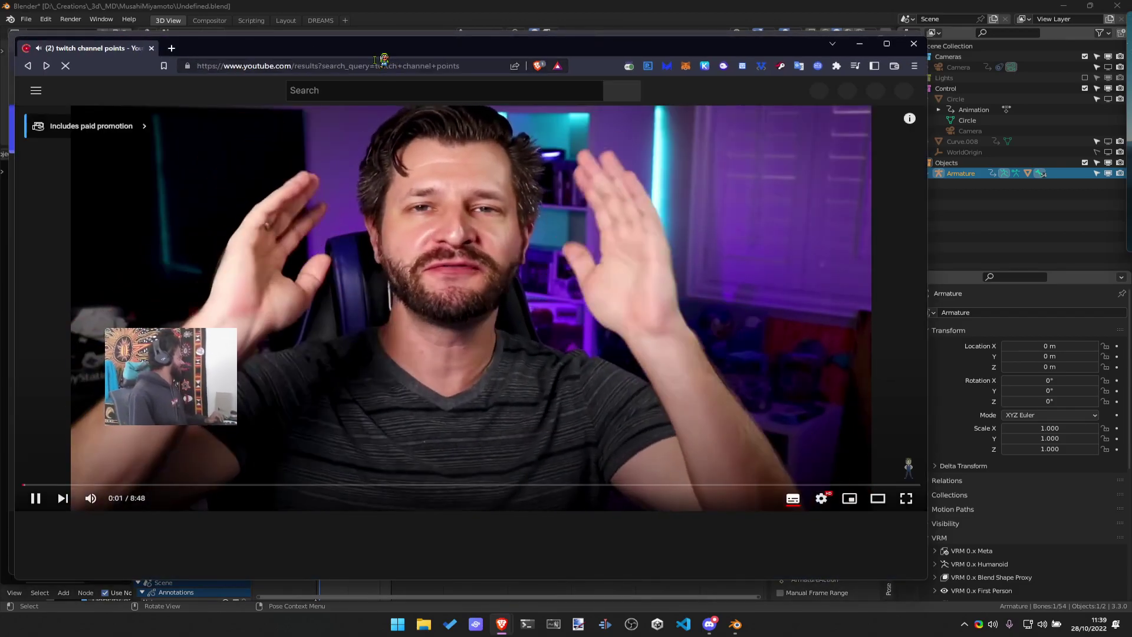
{"action": "key", "text": "alt+Tab"}
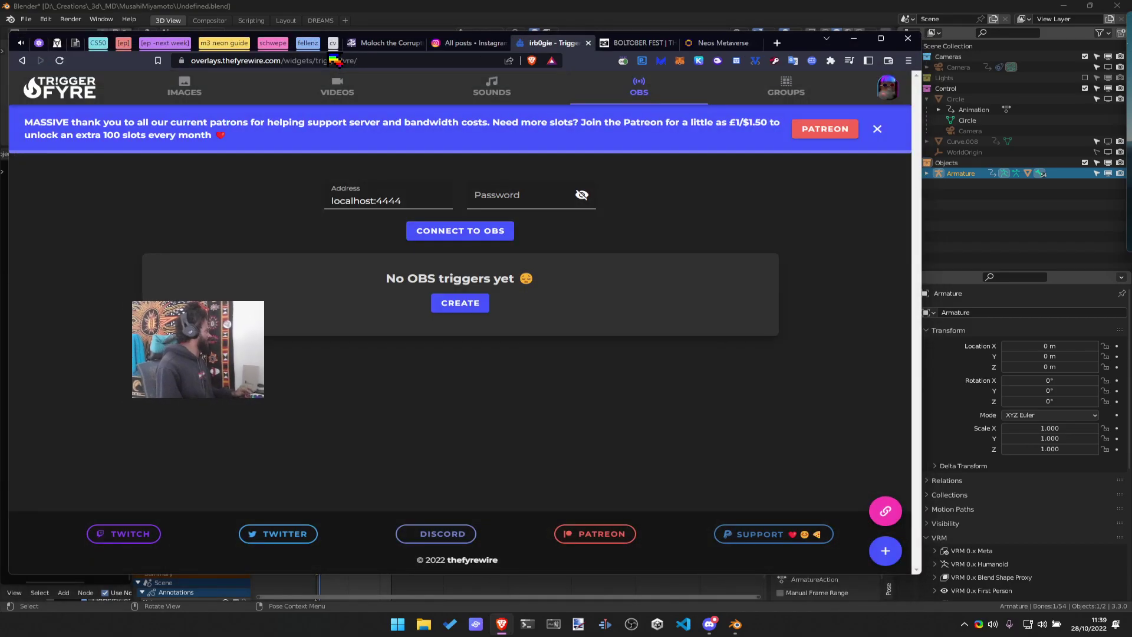
{"action": "key", "text": "alt+Tab"}
{"action": "key", "text": "ctrl+Tab"}
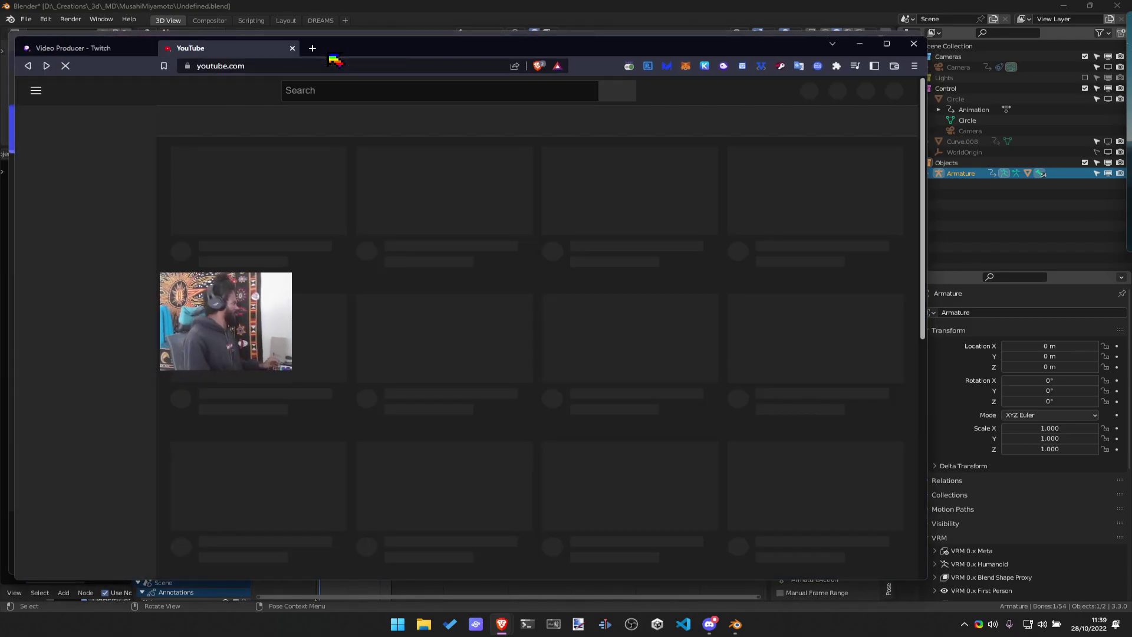
{"action": "key", "text": "alt+Tab"}
{"action": "key", "text": "ctrl+w"}
{"action": "key", "text": "ctrl+w"}
{"action": "key", "text": "ctrl+w"}
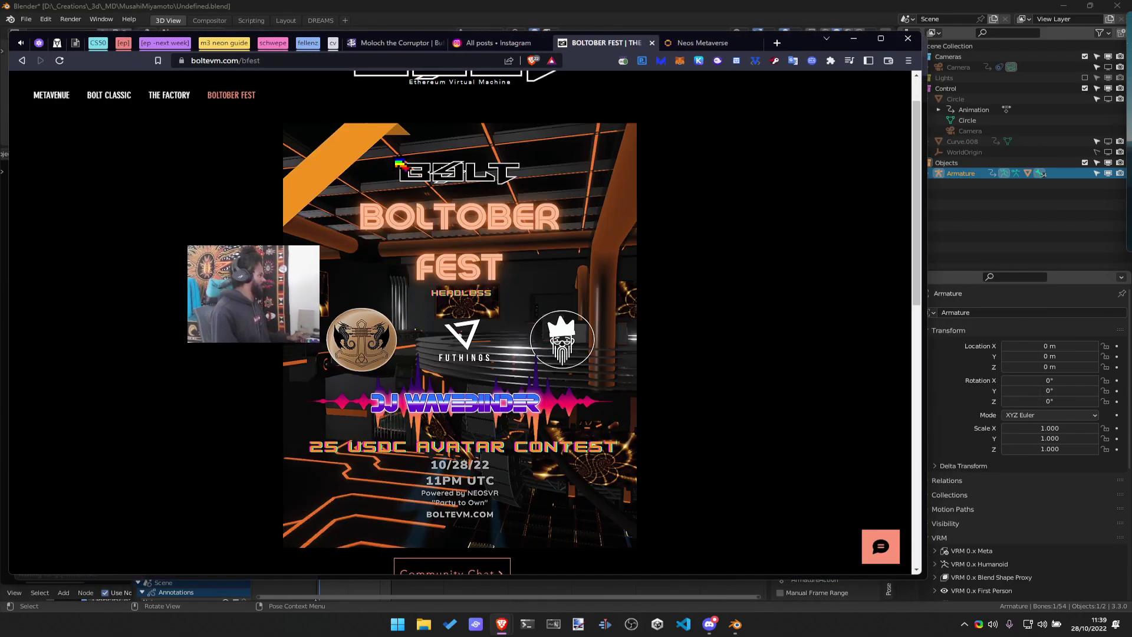
{"action": "key", "text": "alt+Tab"}
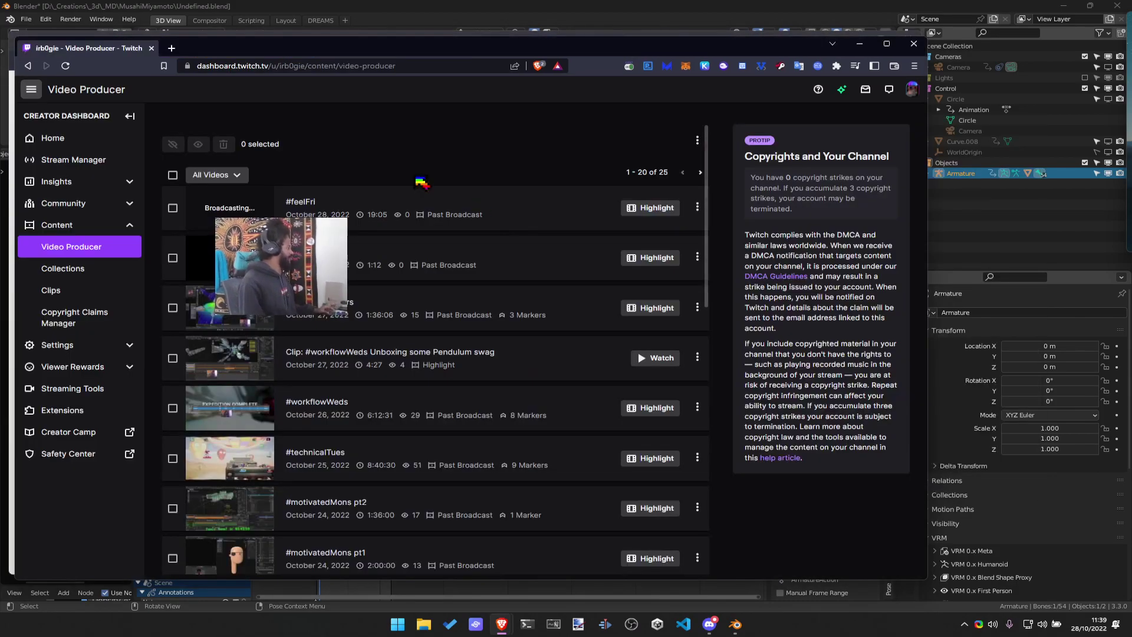
Open the dashboard's Stream Manager, glance at the Instagram window, then orbit Blender's view to face the character
{"action": "left_click", "coordinate": [63, 165]}
{"action": "key", "text": "alt+Tab"}
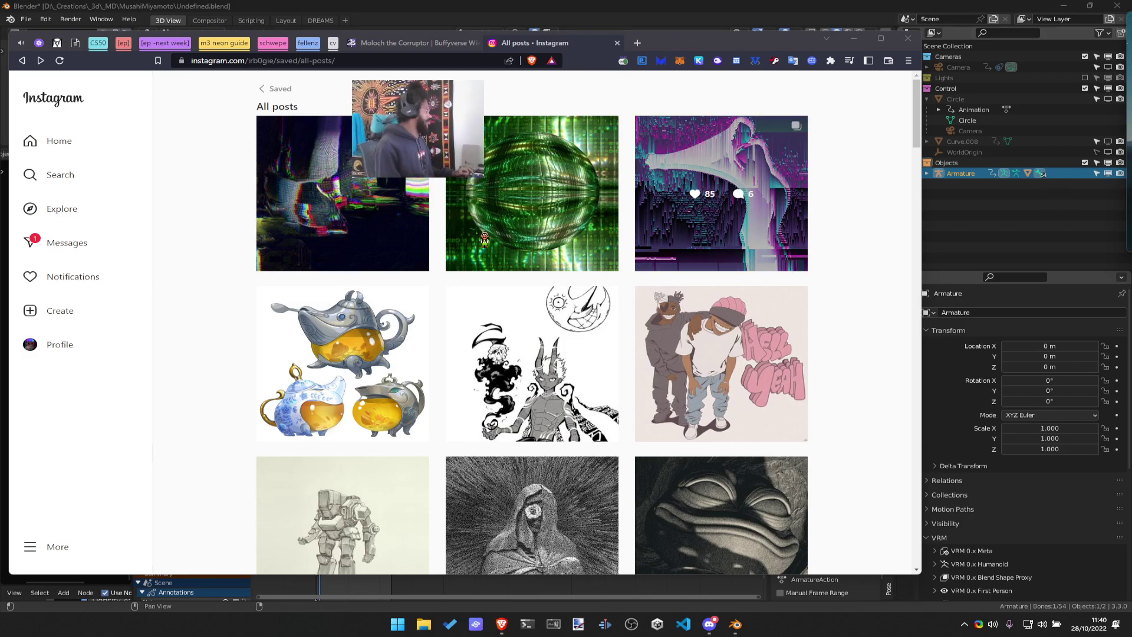
{"action": "scroll", "coordinate": [685, 401], "scroll_direction": "down", "scroll_amount": 1}
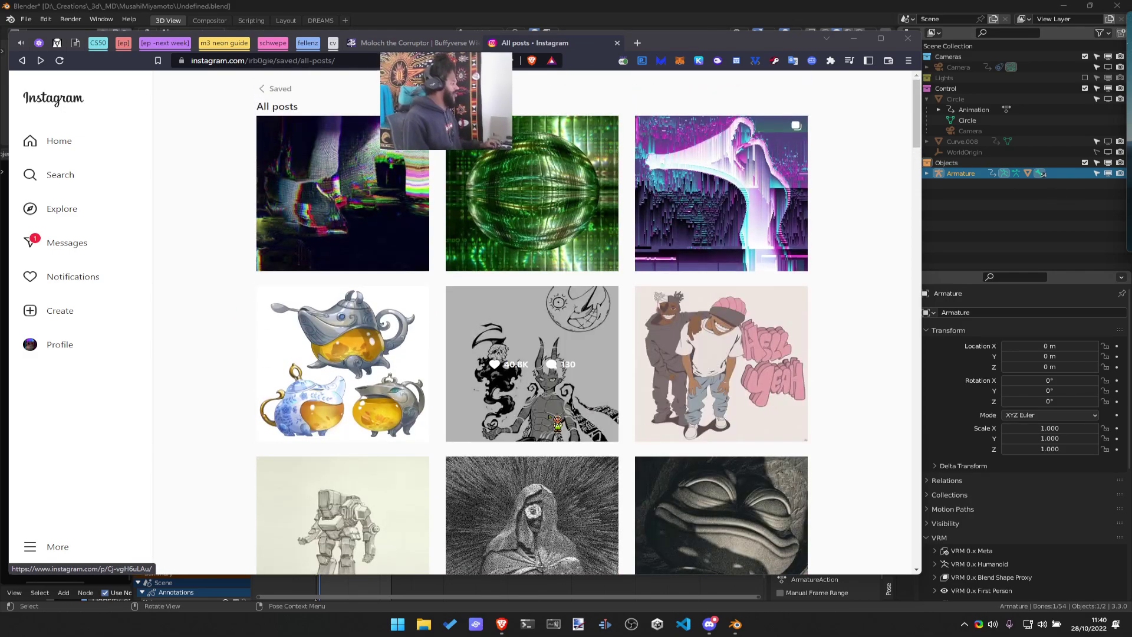
{"action": "key", "text": "alt+Tab"}
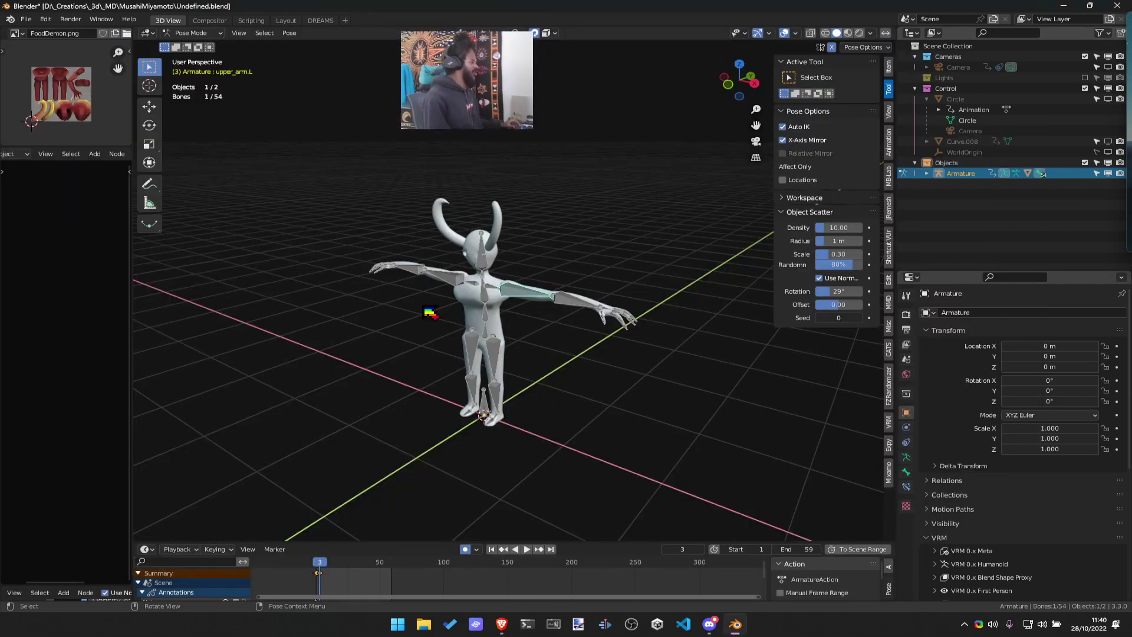
{"action": "middle_click_drag", "start_coordinate": [424, 307], "coordinate": [360, 313]}
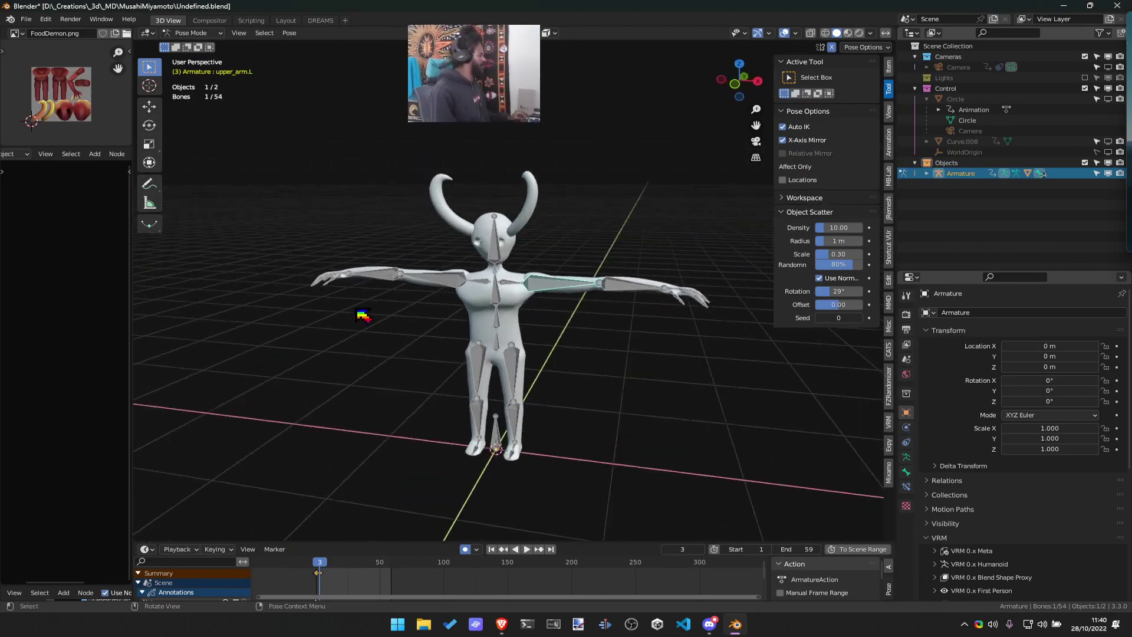
{"action": "scroll", "coordinate": [361, 313], "scroll_direction": "up", "scroll_amount": 4}
Open a gallery image on the Moloch the Corruptor wiki page, then return to Blender
{"action": "key", "text": "alt+Tab"}
{"action": "left_click", "coordinate": [642, 232]}
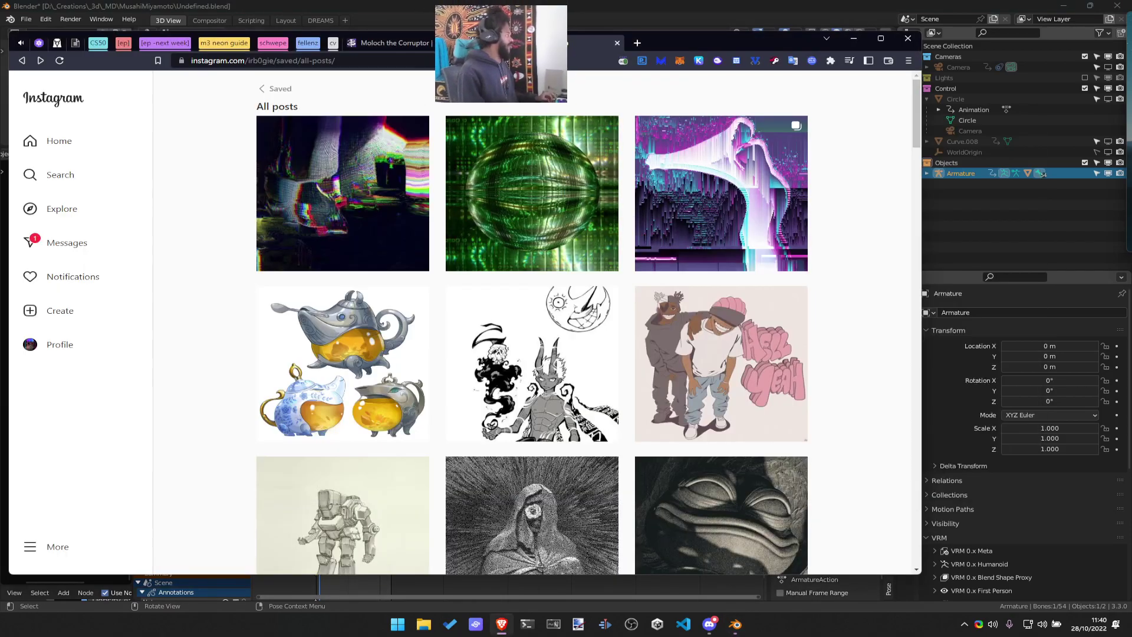
{"action": "left_click", "coordinate": [436, 49]}
{"action": "scroll", "coordinate": [545, 383], "scroll_direction": "down", "scroll_amount": 10}
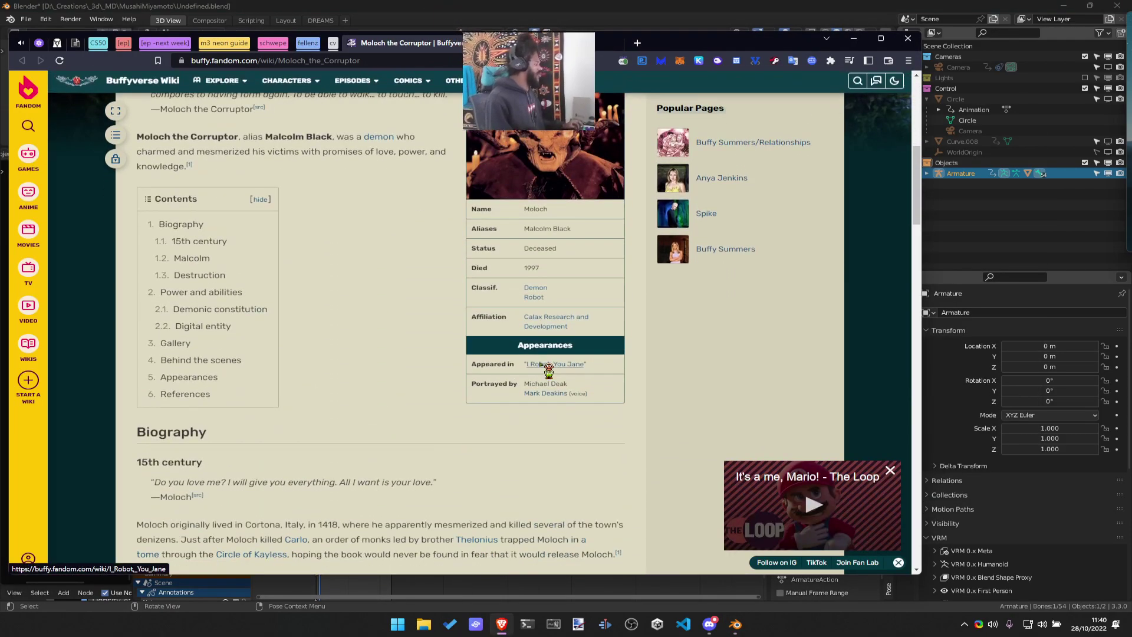
{"action": "scroll", "coordinate": [374, 437], "scroll_direction": "down", "scroll_amount": 15}
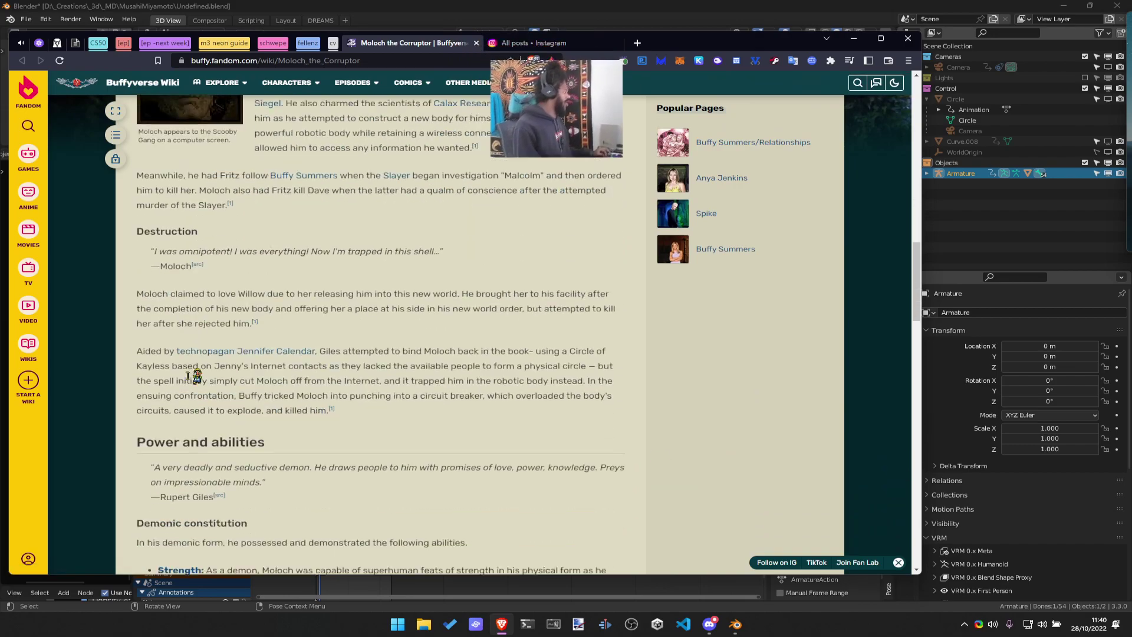
{"action": "scroll", "coordinate": [549, 267], "scroll_direction": "down", "scroll_amount": 5}
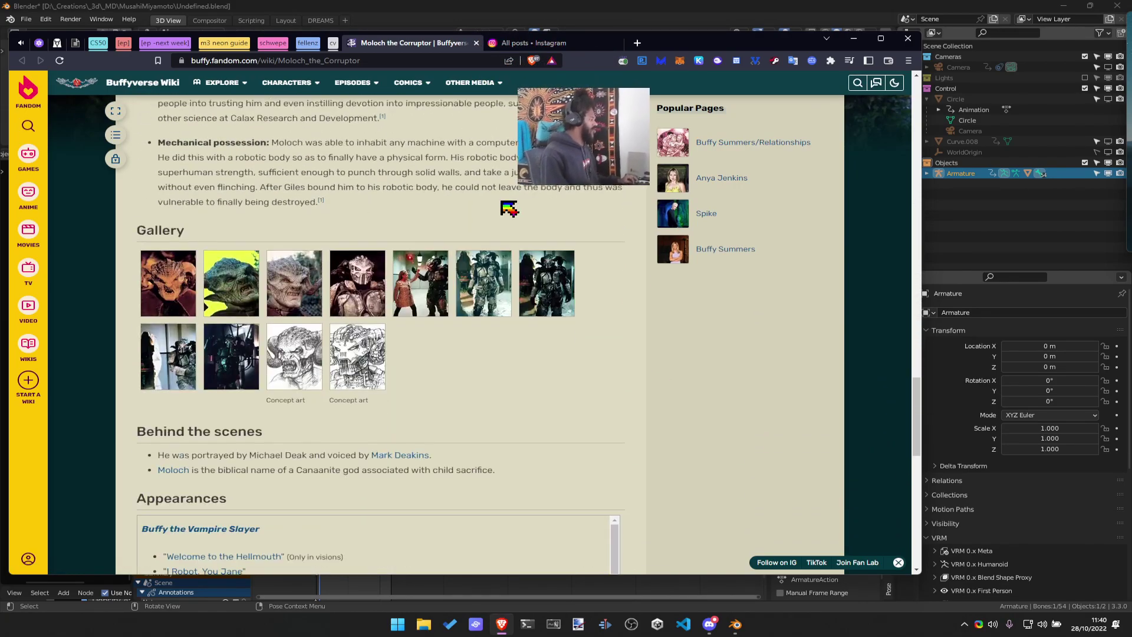
{"action": "left_click", "coordinate": [339, 286]}
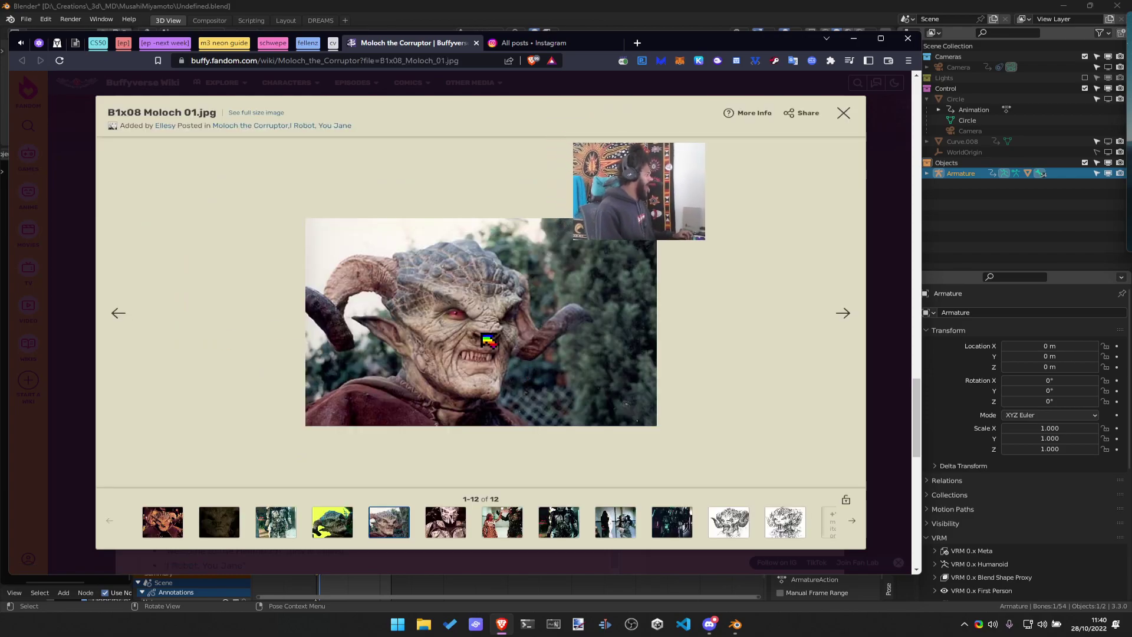
{"action": "key", "text": "alt+Tab"}
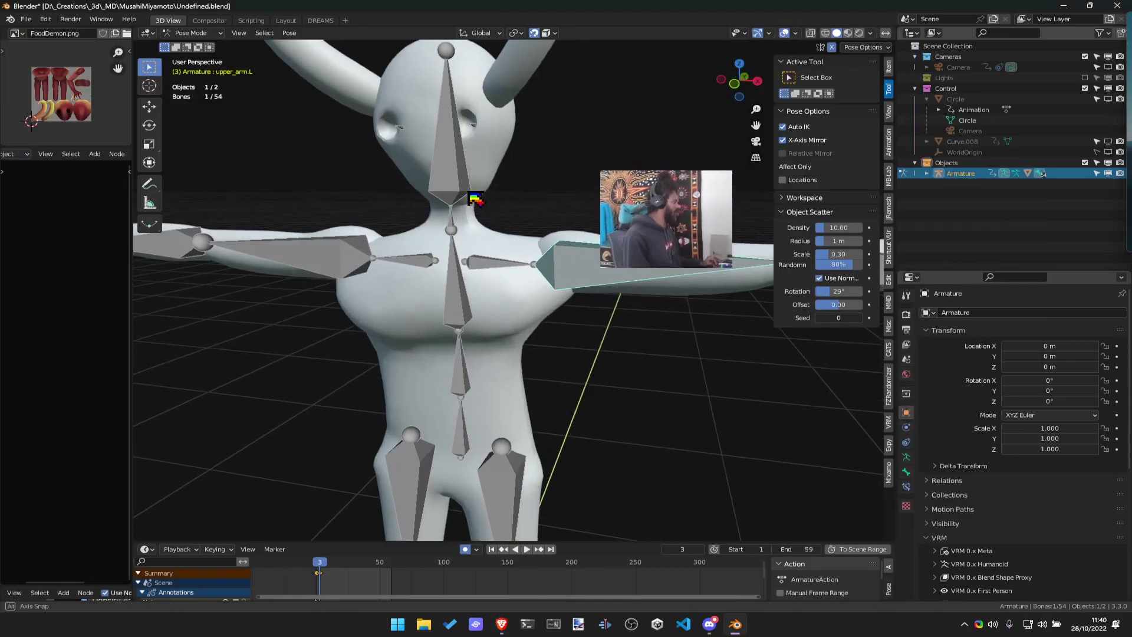
From a three-quarter front view, test moving the chest bones with Auto IK twice, cancelling each move
{"action": "middle_click_drag", "start_coordinate": [394, 201], "coordinate": [583, 193]}
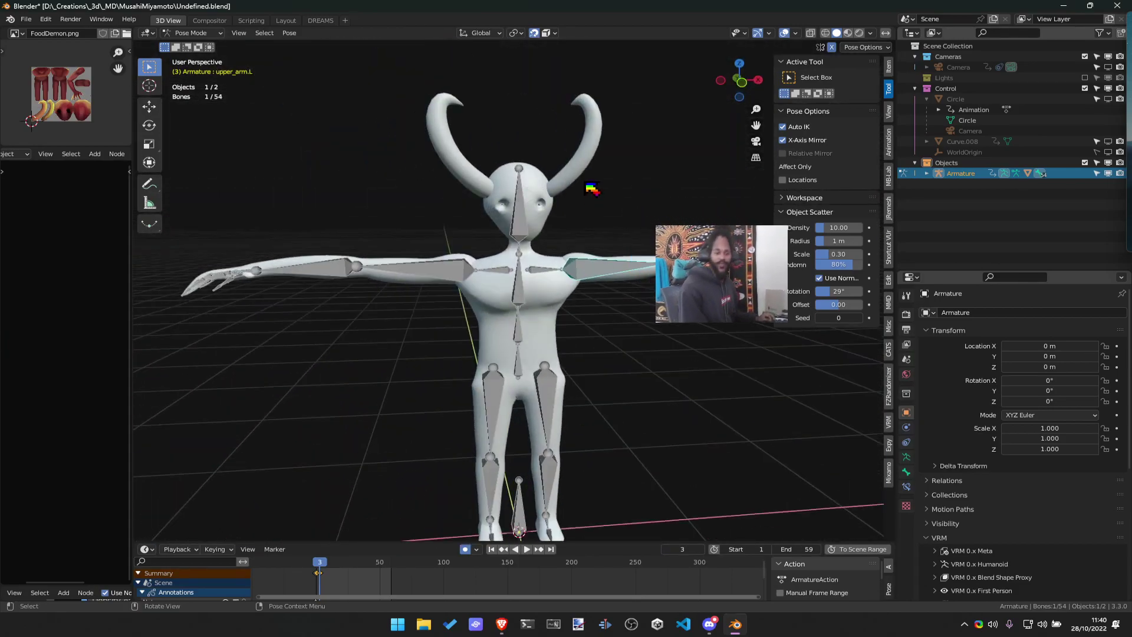
{"action": "scroll", "coordinate": [567, 233], "scroll_direction": "up", "scroll_amount": 3}
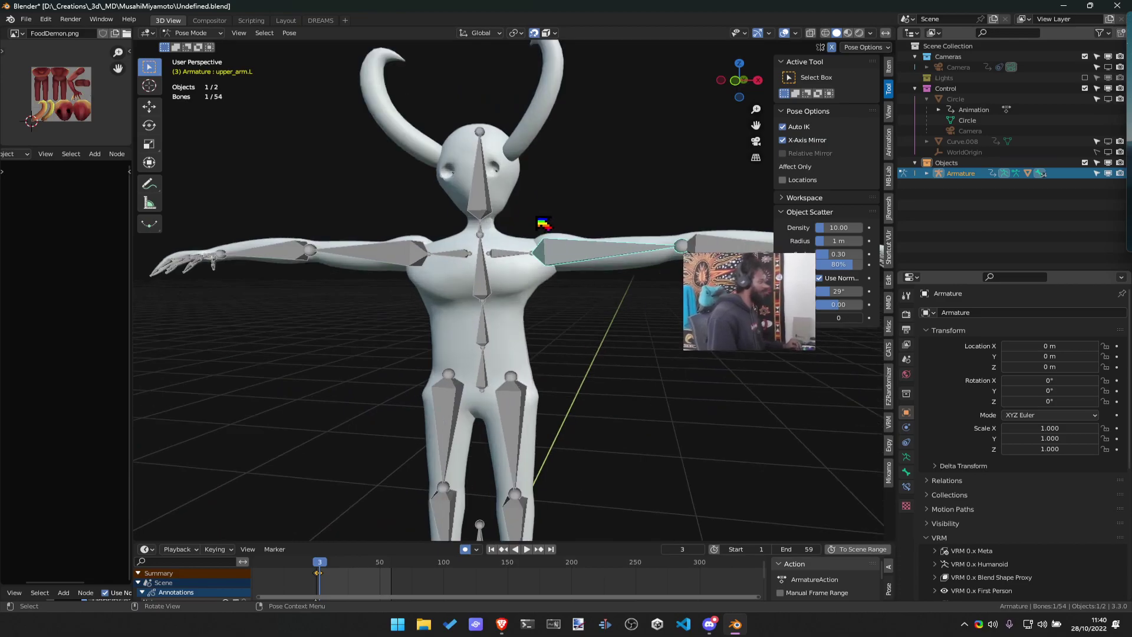
{"action": "middle_click_drag", "start_coordinate": [552, 225], "coordinate": [561, 195]}
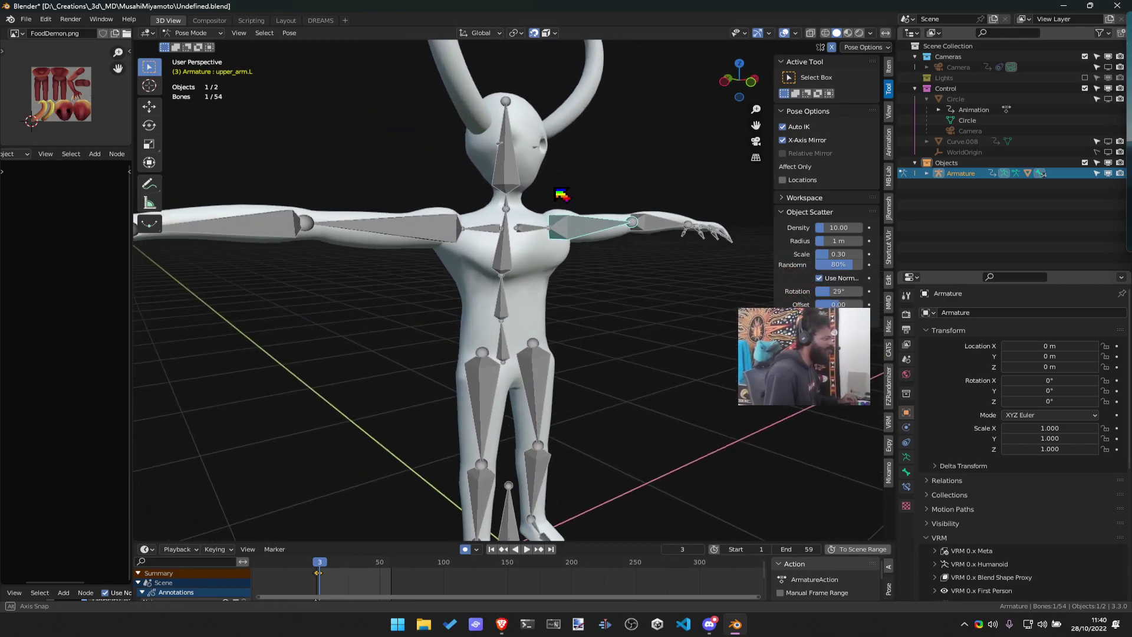
{"action": "key", "text": "g"}
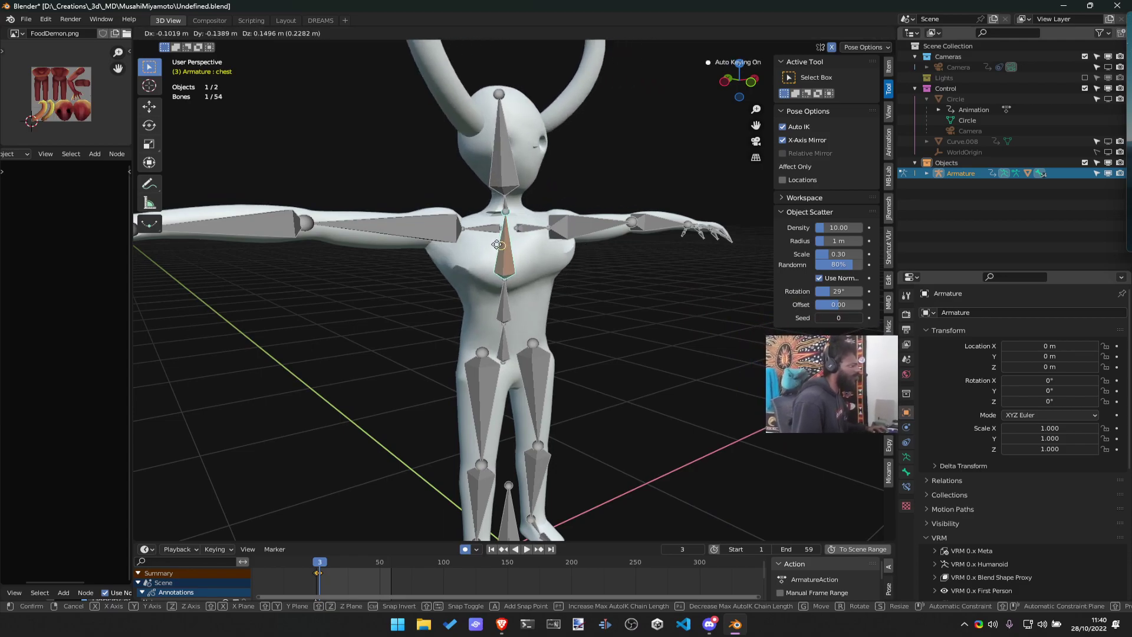
{"action": "right_click", "coordinate": [517, 230]}
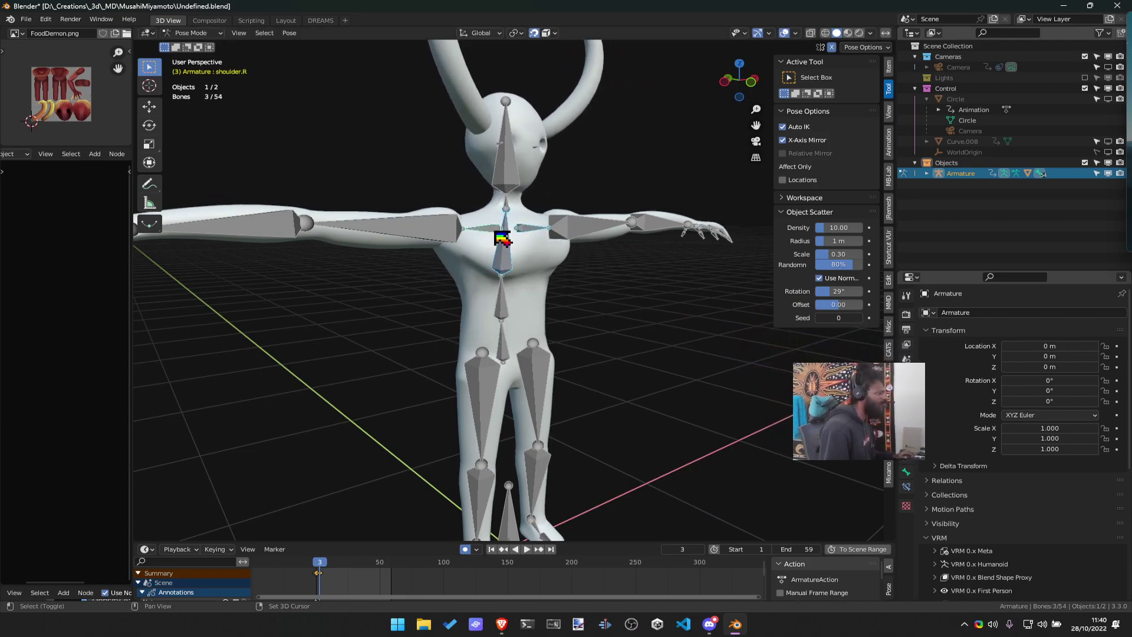
{"action": "key", "text": "g"}
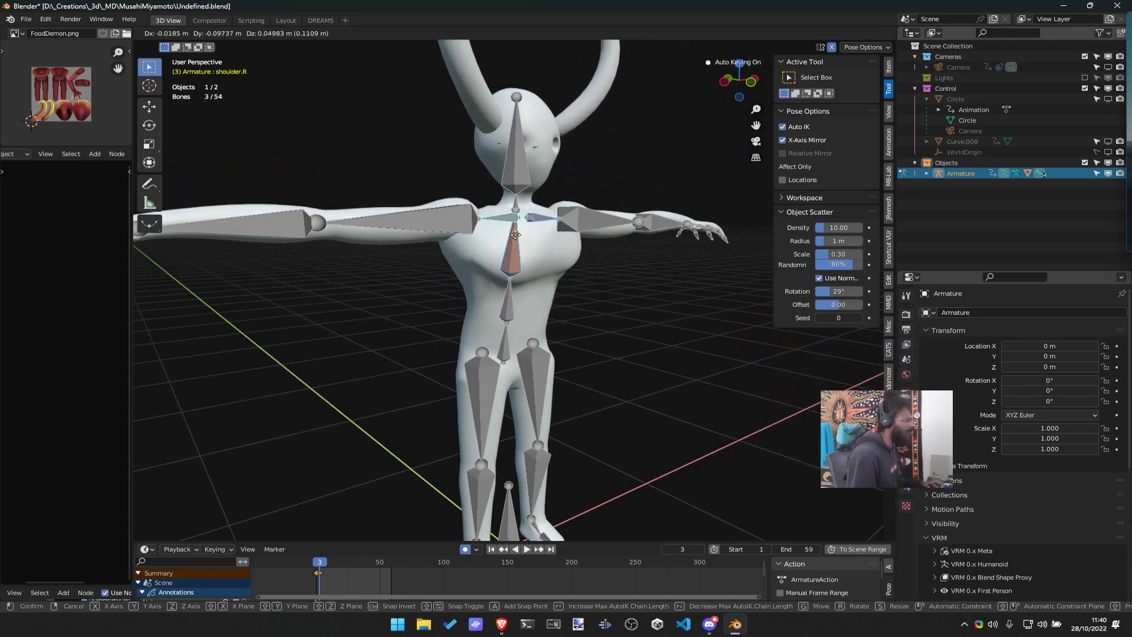
{"action": "right_click", "coordinate": [517, 252]}
Test swinging the arms via the chest bones from side and rear angles, discarding every move
{"action": "middle_click_drag", "start_coordinate": [517, 251], "coordinate": [666, 292]}
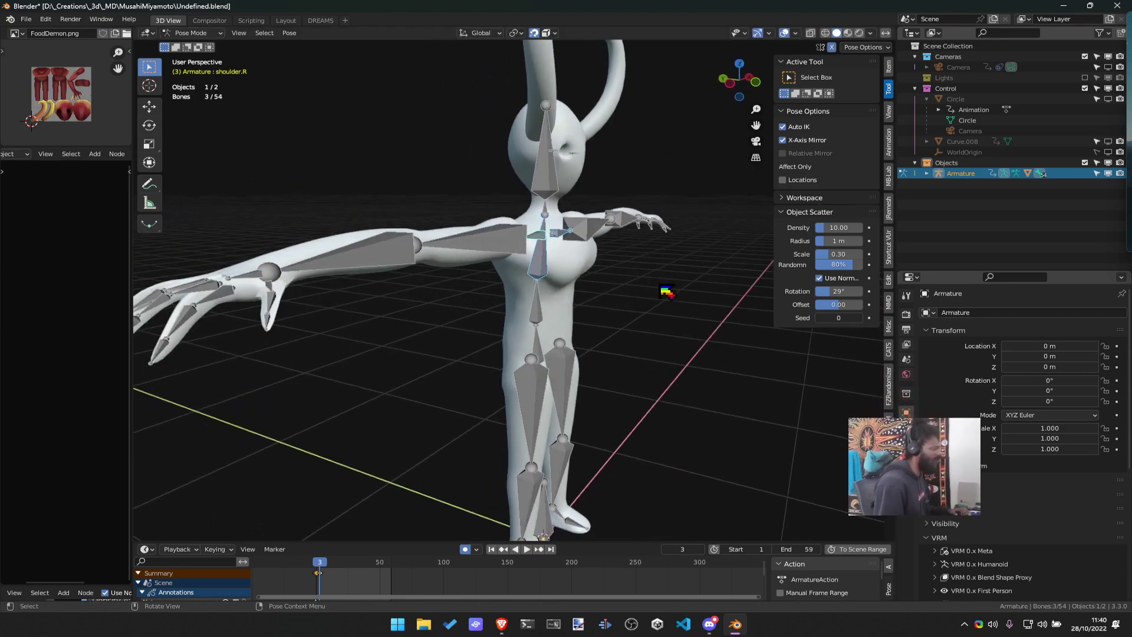
{"action": "key", "text": "g"}
{"action": "right_click", "coordinate": [634, 236]}
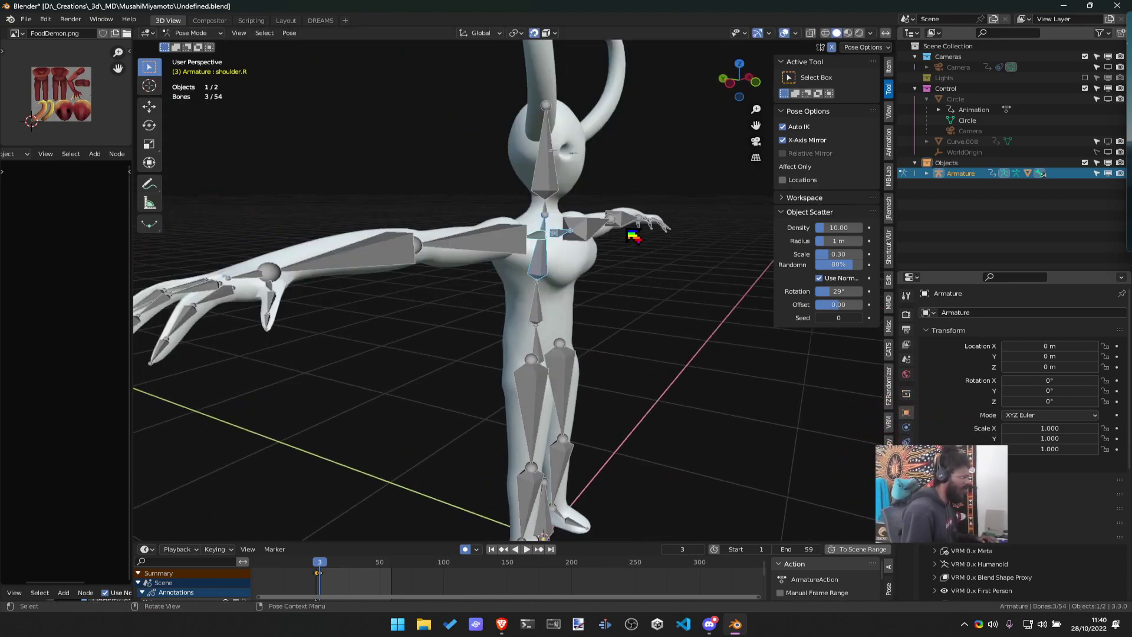
{"action": "mouse_move", "coordinate": [634, 236]}
{"action": "middle_mouse_down"}
{"action": "mouse_move", "coordinate": [685, 234]}
{"action": "mouse_move", "coordinate": [655, 233]}
{"action": "middle_mouse_up"}
{"action": "key", "text": "g"}
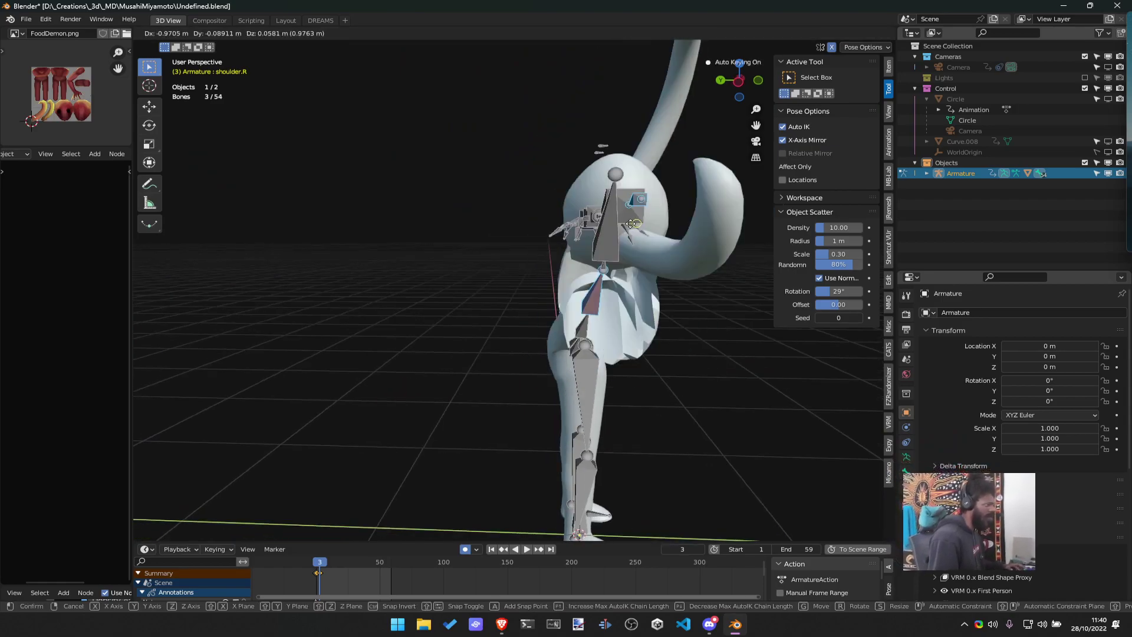
{"action": "right_click", "coordinate": [639, 254]}
{"action": "scroll", "coordinate": [649, 301], "scroll_direction": "down", "scroll_amount": 6}
{"action": "key", "text": "g"}
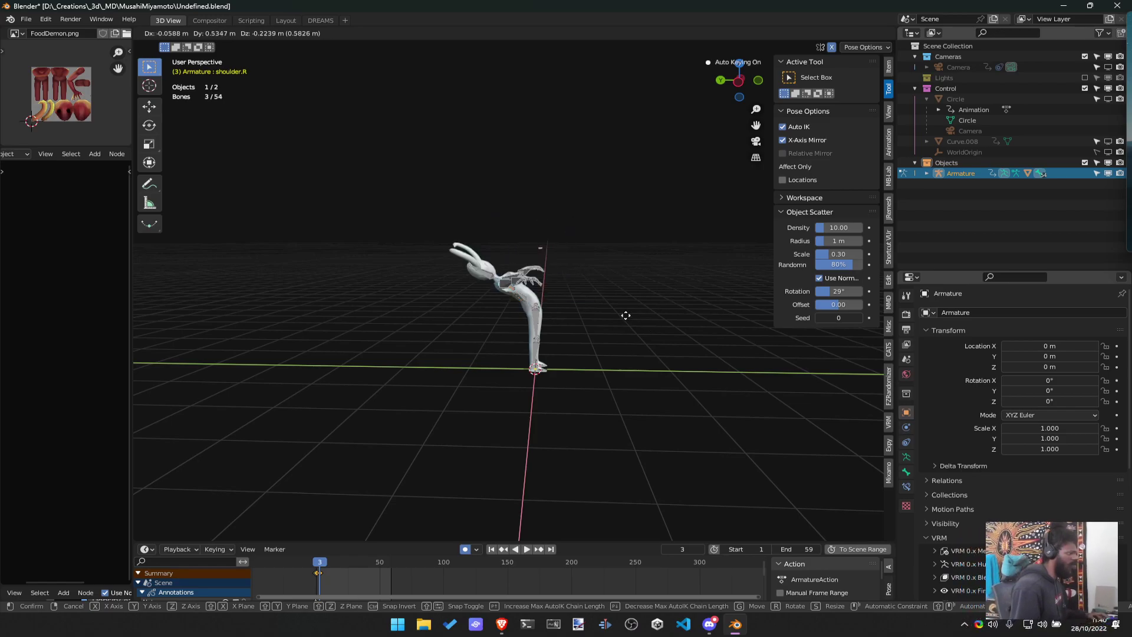
{"action": "right_click", "coordinate": [623, 340]}
Orbit back to a front view of the whole T-posed rig
{"action": "middle_click_drag", "start_coordinate": [624, 341], "coordinate": [403, 326]}
{"action": "scroll", "coordinate": [403, 326], "scroll_direction": "up", "scroll_amount": 5}
{"action": "scroll", "coordinate": [388, 277], "scroll_direction": "down", "scroll_amount": 2}
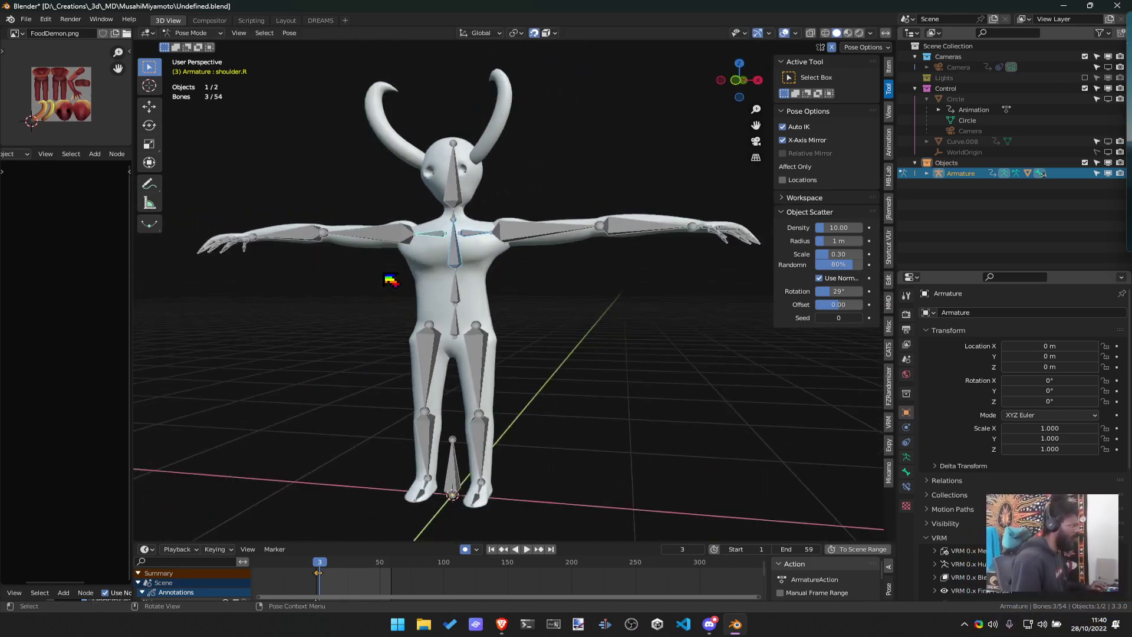
{"action": "scroll", "coordinate": [398, 268], "scroll_direction": "down", "scroll_amount": 1}
{"action": "middle_click_drag", "start_coordinate": [387, 276], "coordinate": [464, 259]}
Switch the rig to Object Mode and check the Moloch reference in the browser
{"action": "key", "text": "ctrl+Tab"}
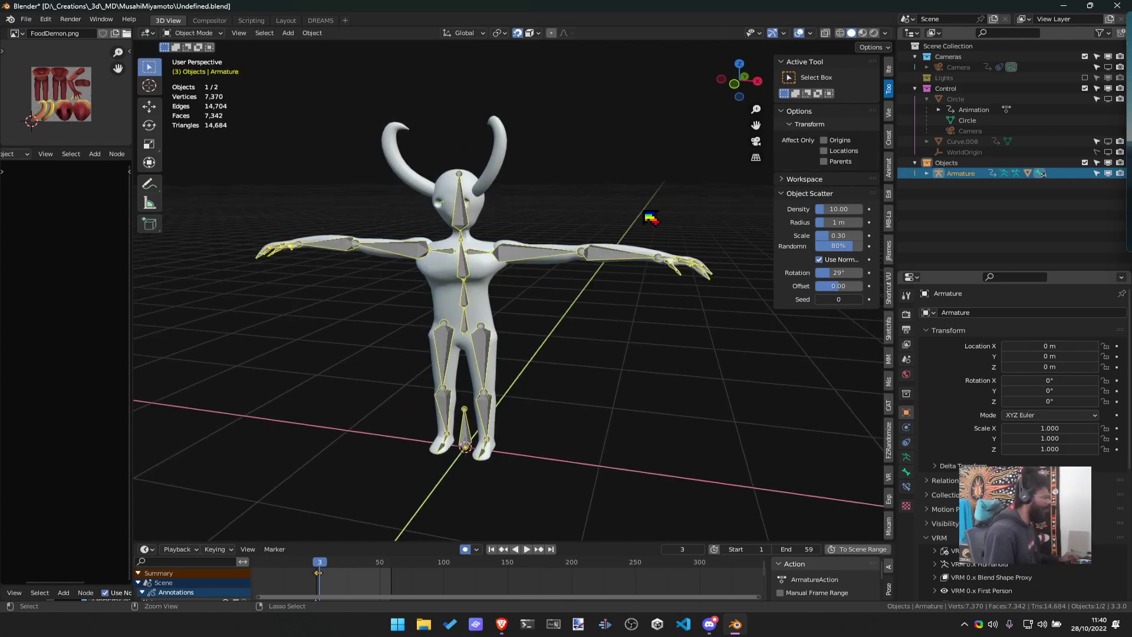
{"action": "middle_click_drag", "start_coordinate": [501, 226], "coordinate": [529, 235]}
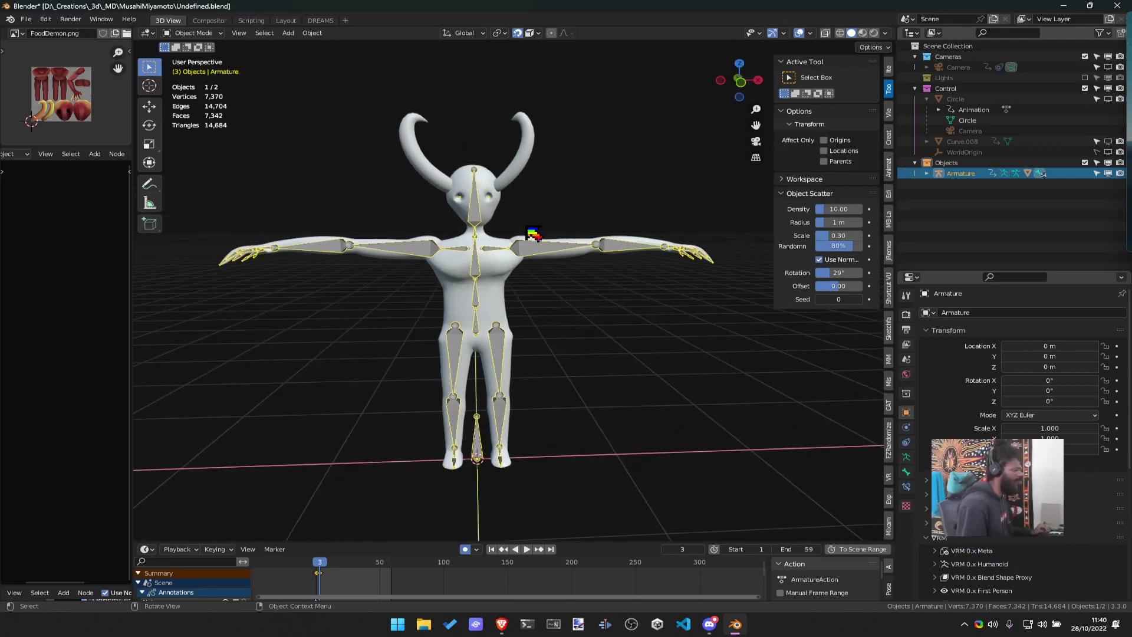
{"action": "key", "text": "alt+Tab"}
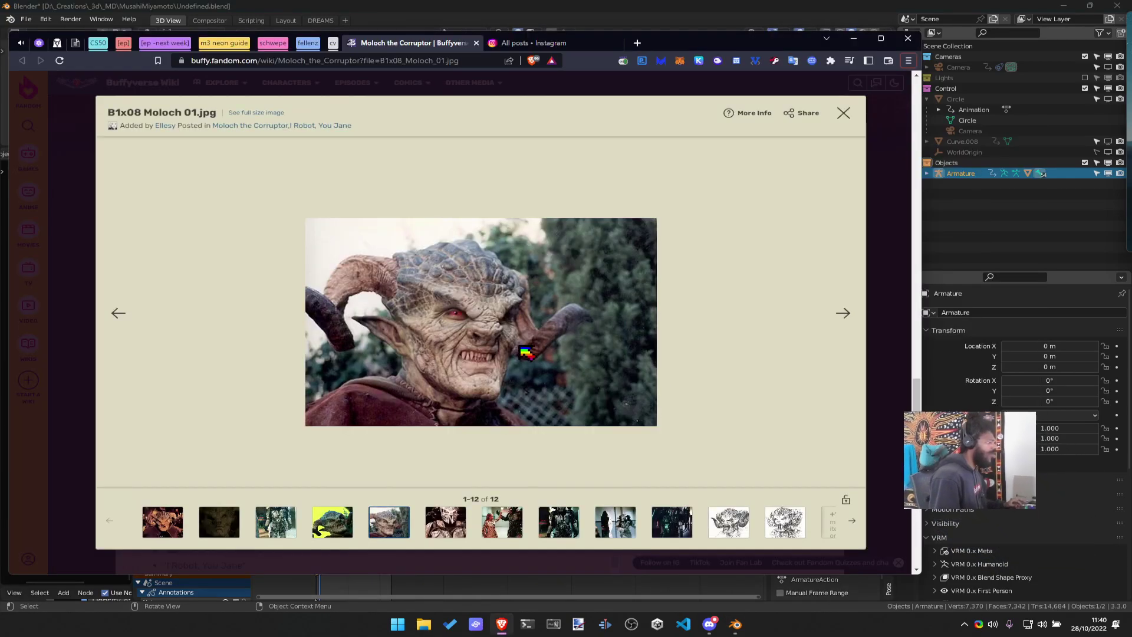
{"action": "key", "text": "alt+Tab"}
{"action": "scroll", "coordinate": [519, 221], "scroll_direction": "up", "scroll_amount": 4}
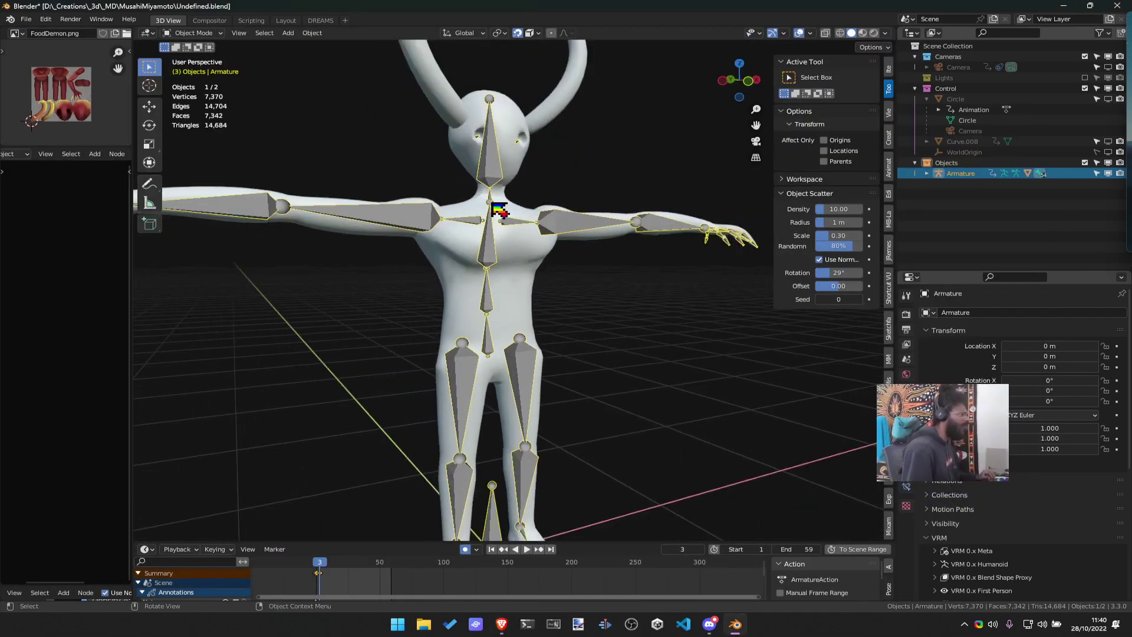
{"action": "scroll", "coordinate": [558, 194], "scroll_direction": "down", "scroll_amount": 3}
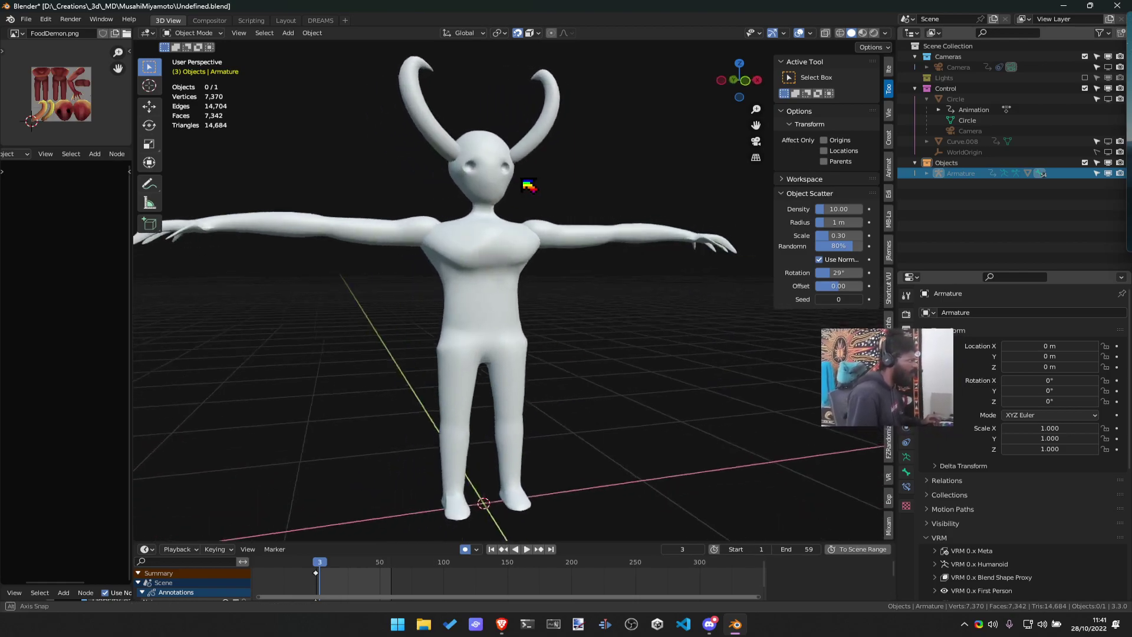
Select the Undefined body mesh and orbit around the horned figure's torso
{"action": "middle_click_drag", "start_coordinate": [481, 206], "coordinate": [573, 242]}
{"action": "scroll", "coordinate": [573, 242], "scroll_direction": "down", "scroll_amount": 3}
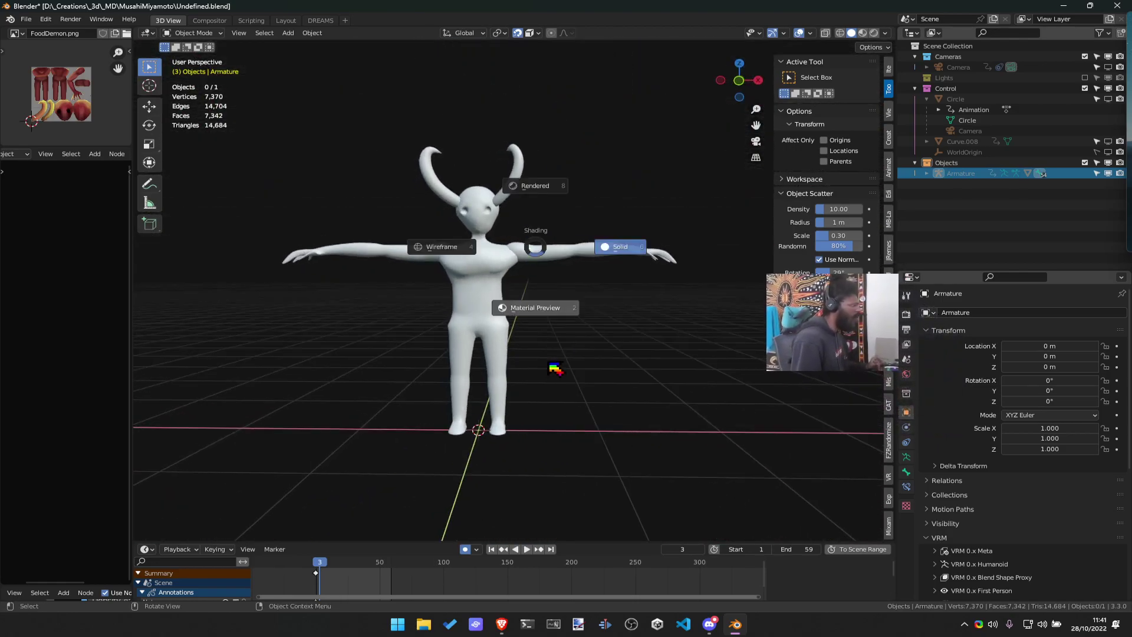
{"action": "middle_click_drag", "start_coordinate": [540, 318], "coordinate": [474, 257]}
{"action": "left_click", "coordinate": [488, 261]}
{"action": "middle_click_drag", "start_coordinate": [540, 217], "coordinate": [527, 224]}
{"action": "scroll", "coordinate": [541, 242], "scroll_direction": "up", "scroll_amount": 5}
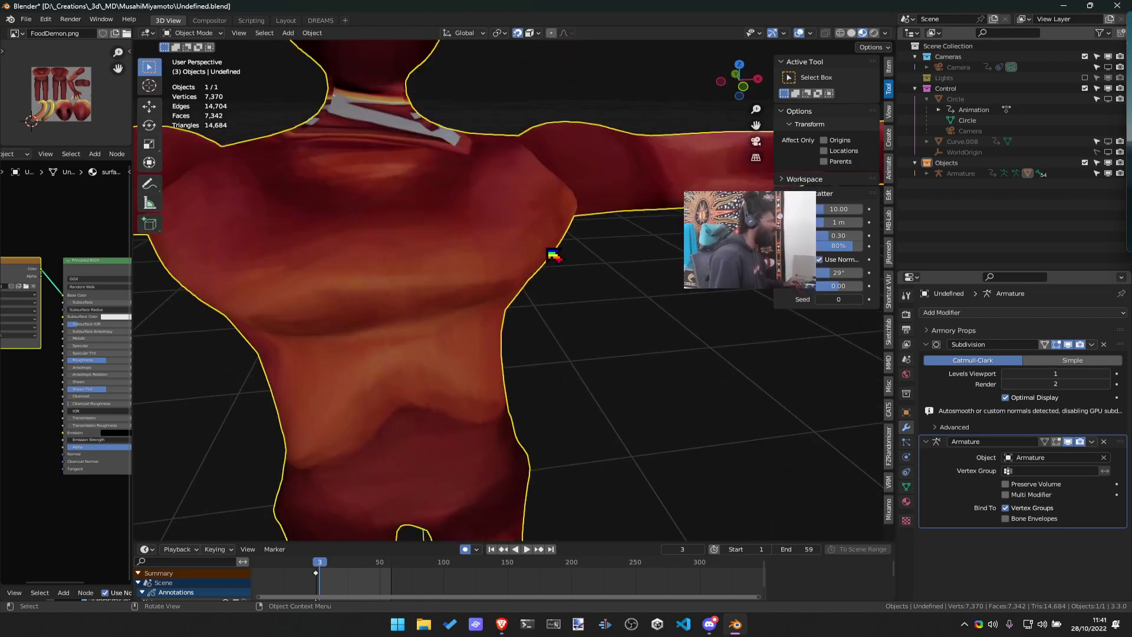
{"action": "scroll", "coordinate": [505, 223], "scroll_direction": "down", "scroll_amount": 4}
{"action": "scroll", "coordinate": [428, 217], "scroll_direction": "down", "scroll_amount": 4}
{"action": "middle_click_drag", "start_coordinate": [428, 217], "coordinate": [527, 207]}
Enter Edit Mode on the body mesh and deselect everything
{"action": "key", "text": "Tab"}
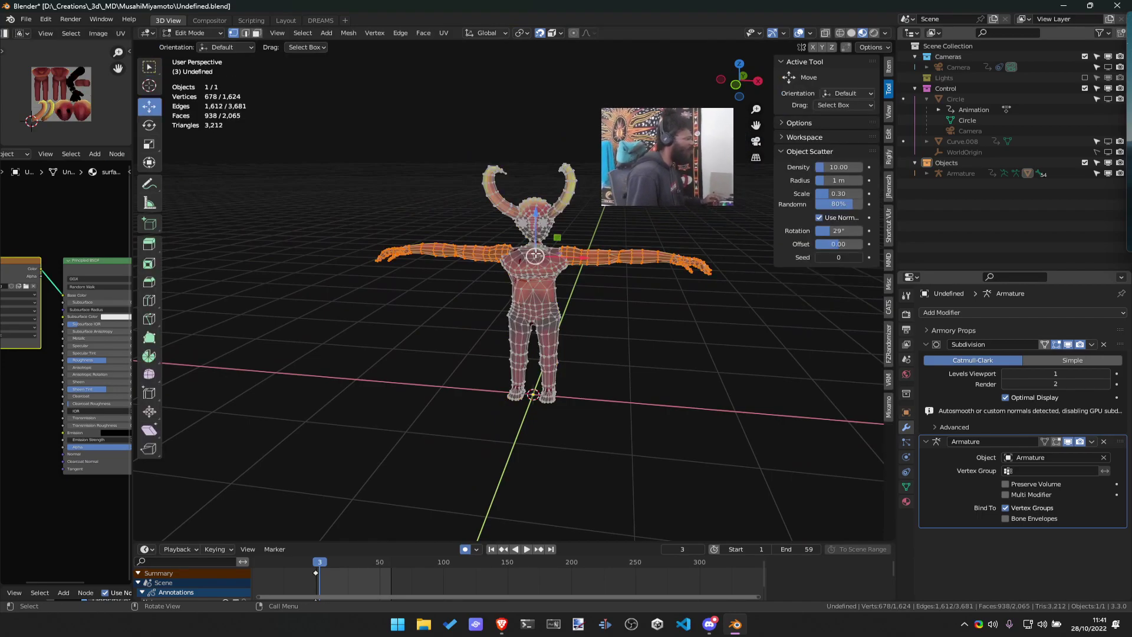
{"action": "scroll", "coordinate": [521, 282], "scroll_direction": "up", "scroll_amount": 8}
{"action": "key", "text": "alt+a"}
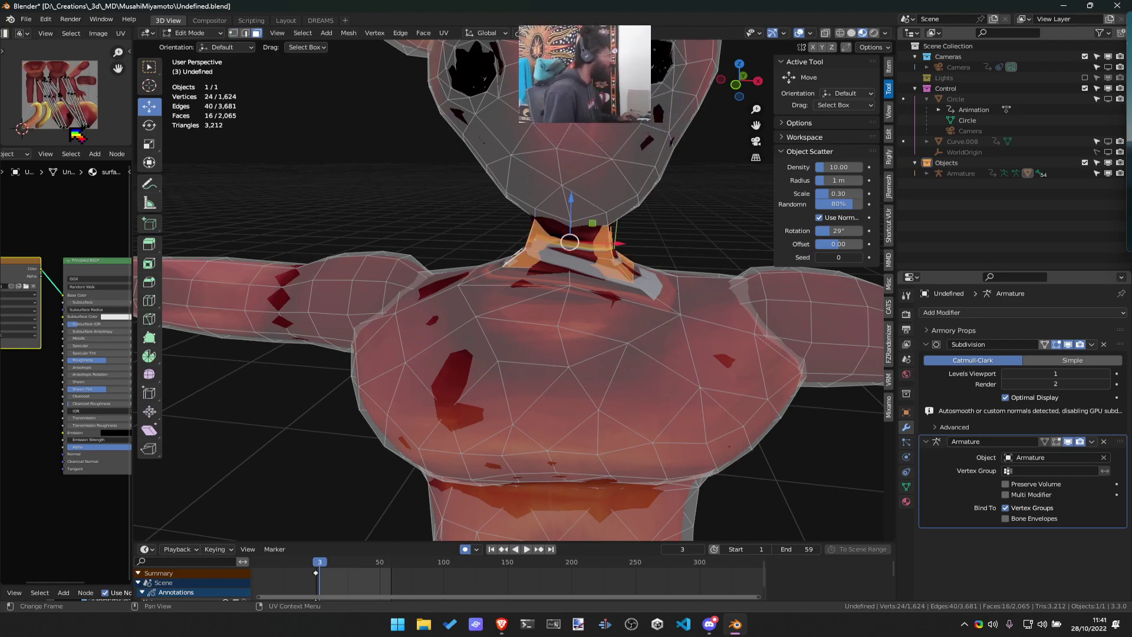
In the maximized UV Editor, box-select the two neck UV islands, trial-move them, cancel, and restore the layout
{"action": "key", "text": "ctrl+space"}
{"action": "scroll", "coordinate": [639, 360], "scroll_direction": "up", "scroll_amount": 4}
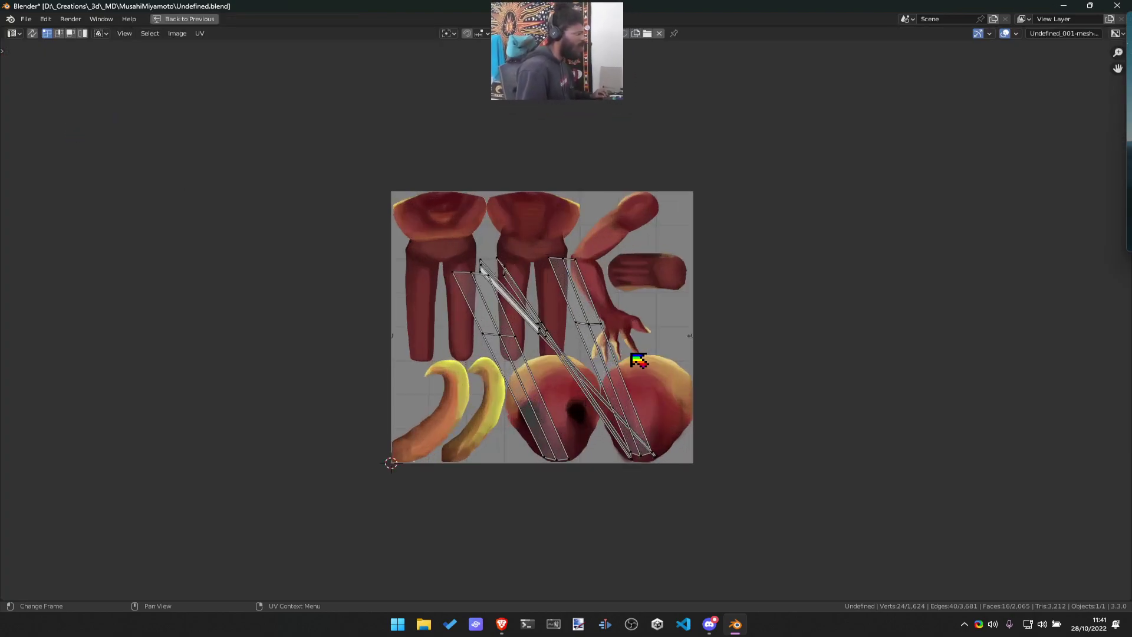
{"action": "scroll", "coordinate": [638, 360], "scroll_direction": "up", "scroll_amount": 2}
{"action": "scroll", "coordinate": [537, 278], "scroll_direction": "down", "scroll_amount": 2}
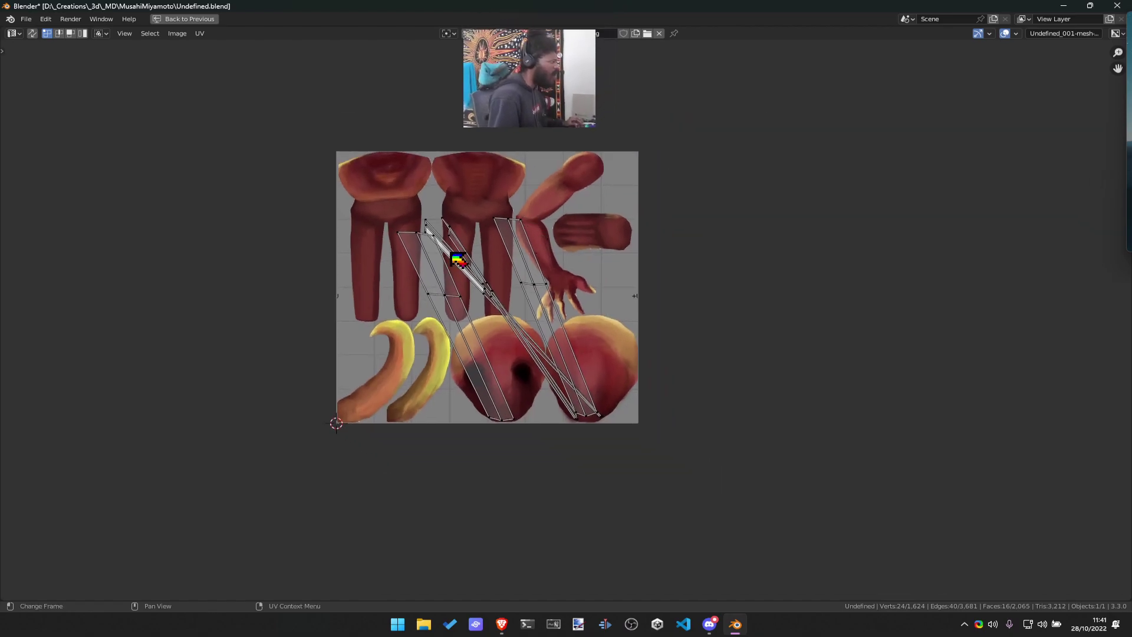
{"action": "left_click_drag", "start_coordinate": [344, 197], "coordinate": [598, 289]}
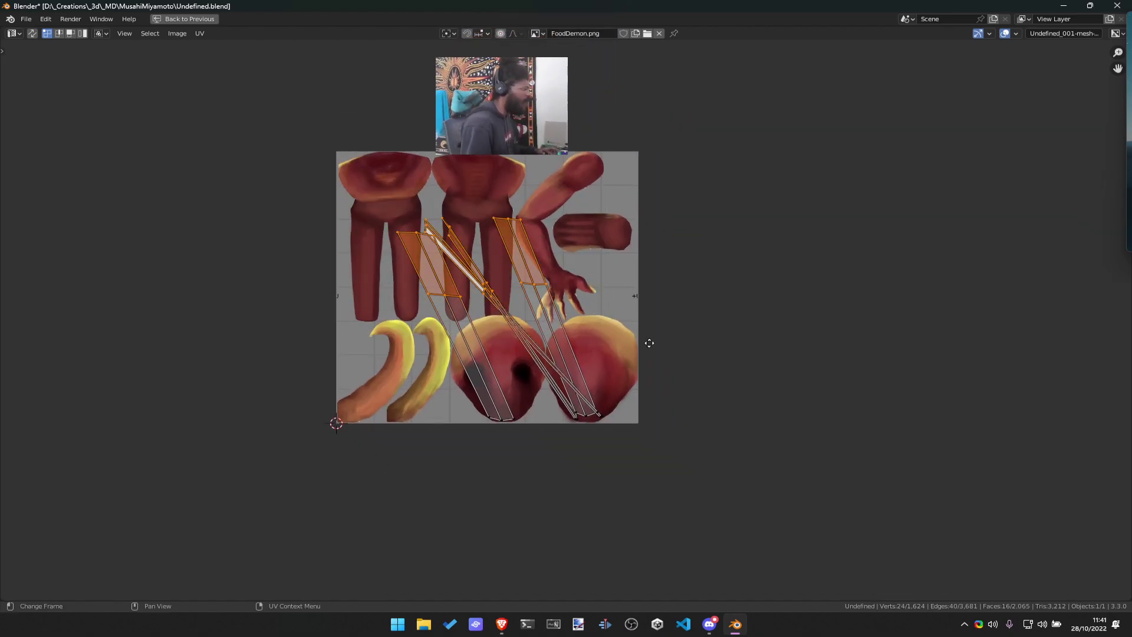
{"action": "key", "text": "g"}
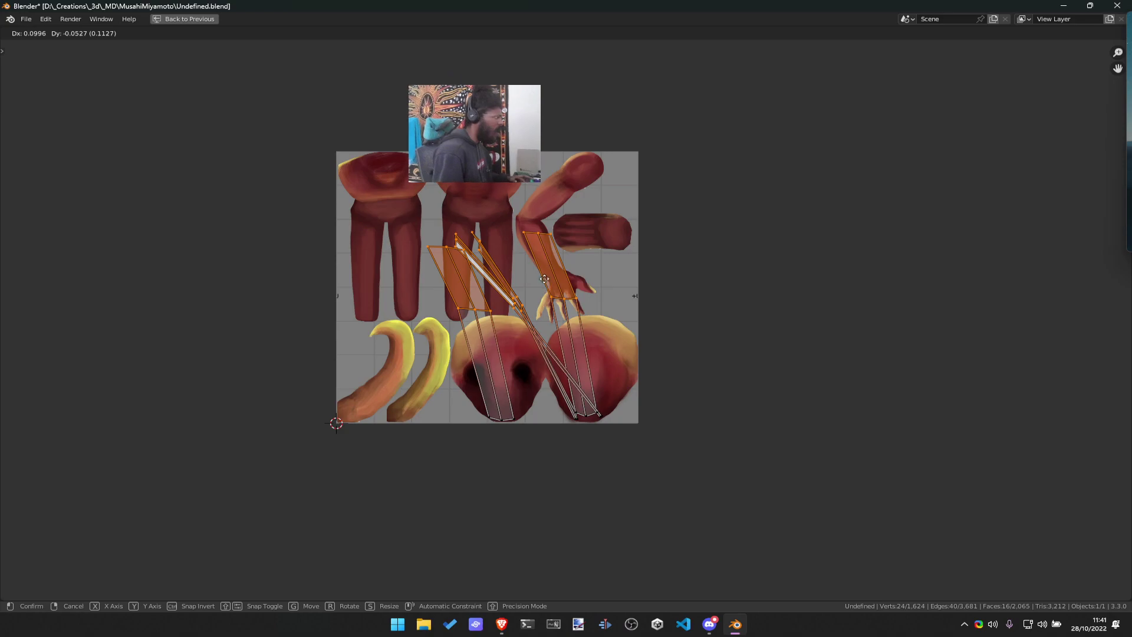
{"action": "right_click", "coordinate": [506, 239]}
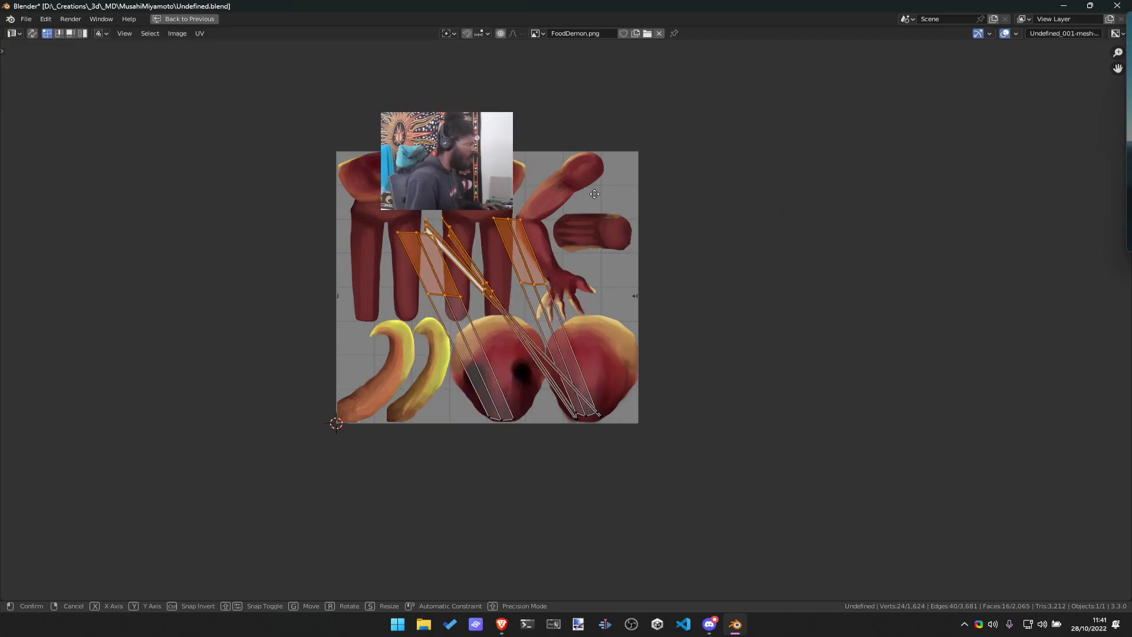
{"action": "right_click", "coordinate": [651, 235]}
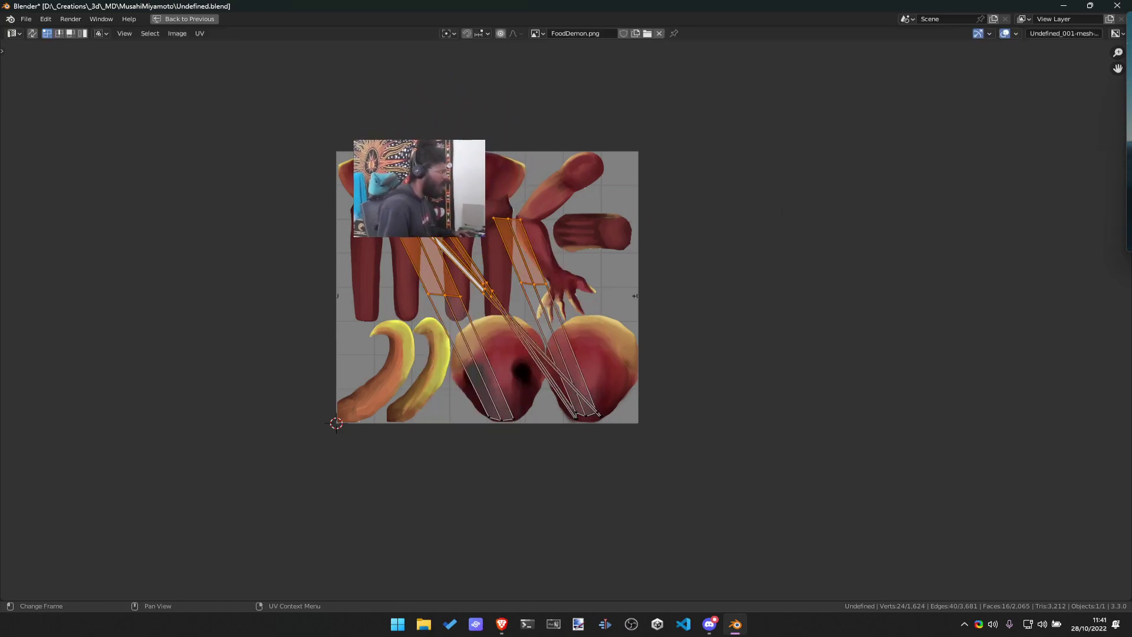
{"action": "key", "text": "ctrl+space"}
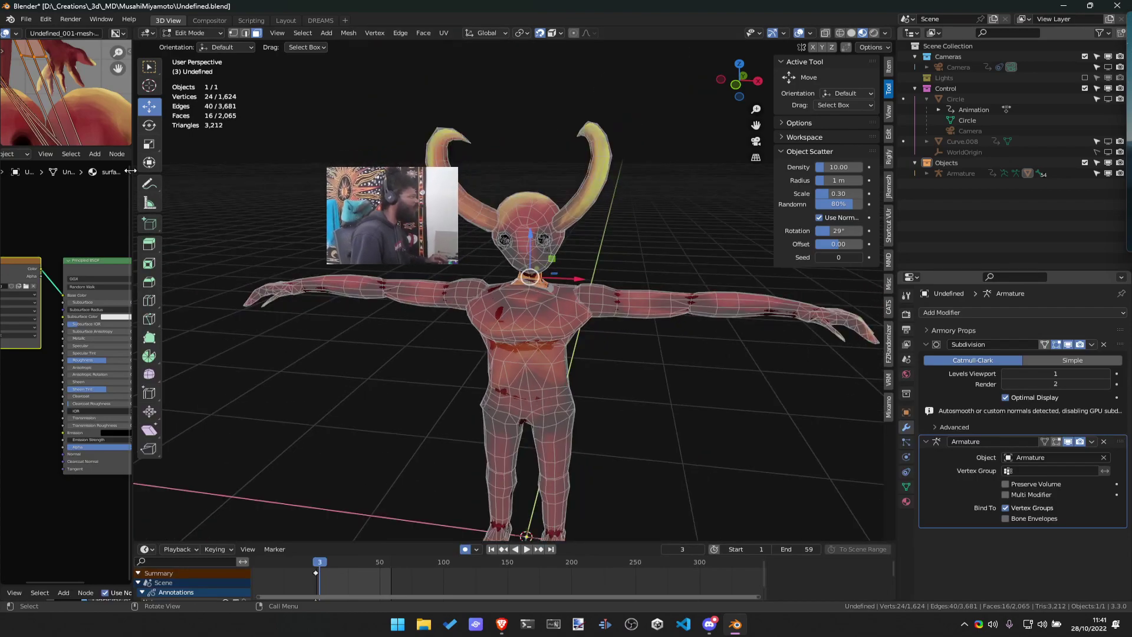
Switch to solid shading, make the UV editor taller, and nudge the neck UVs, cancelling a second move
{"action": "scroll", "coordinate": [110, 144], "scroll_direction": "down", "scroll_amount": 4}
{"action": "key", "text": "z"}
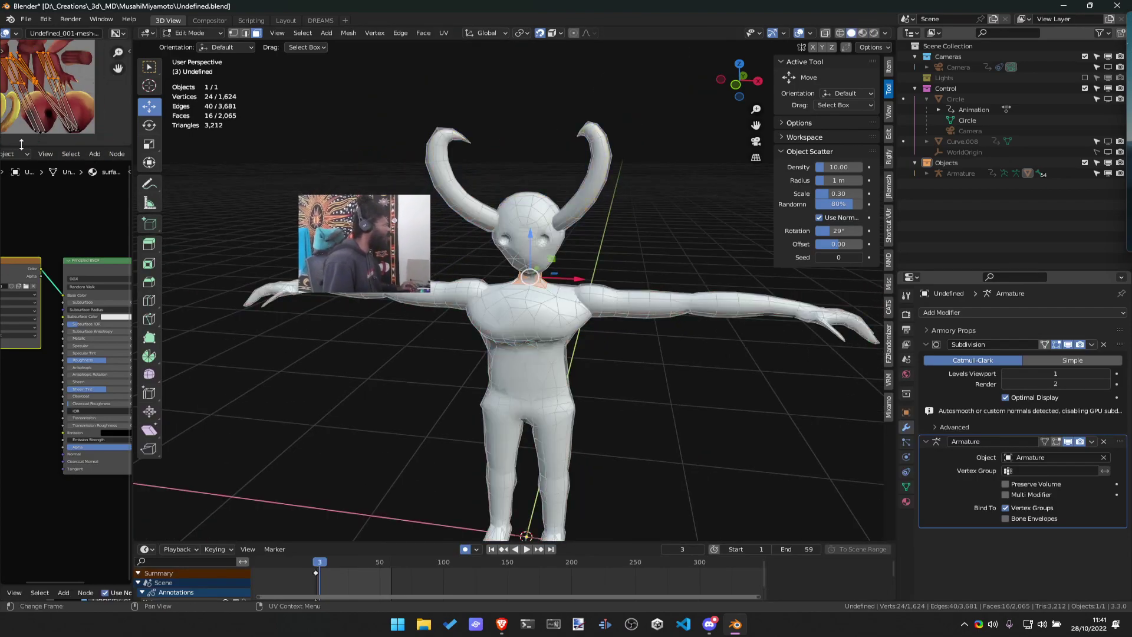
{"action": "left_click_drag", "start_coordinate": [21, 144], "coordinate": [22, 278]}
{"action": "key", "text": "g"}
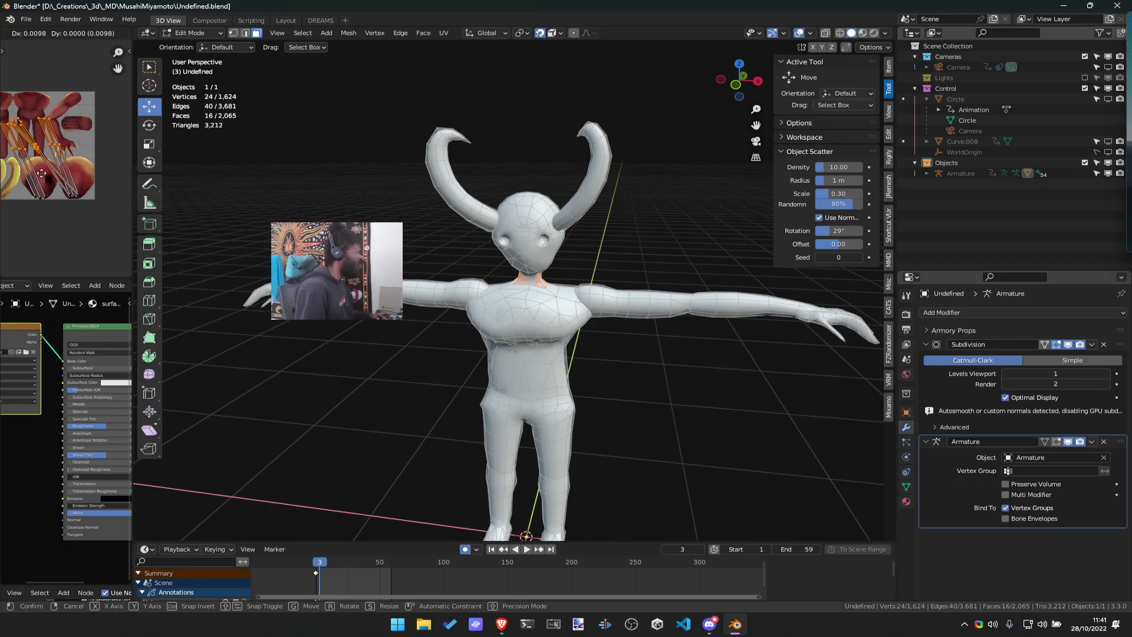
{"action": "left_click", "coordinate": [28, 131]}
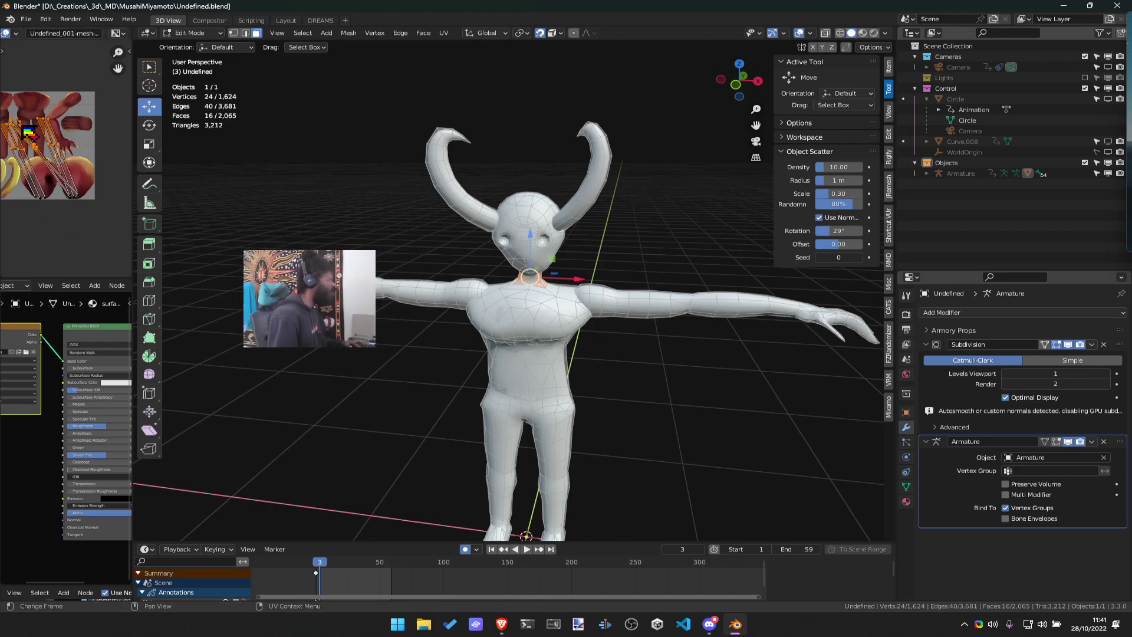
{"action": "key", "text": "g"}
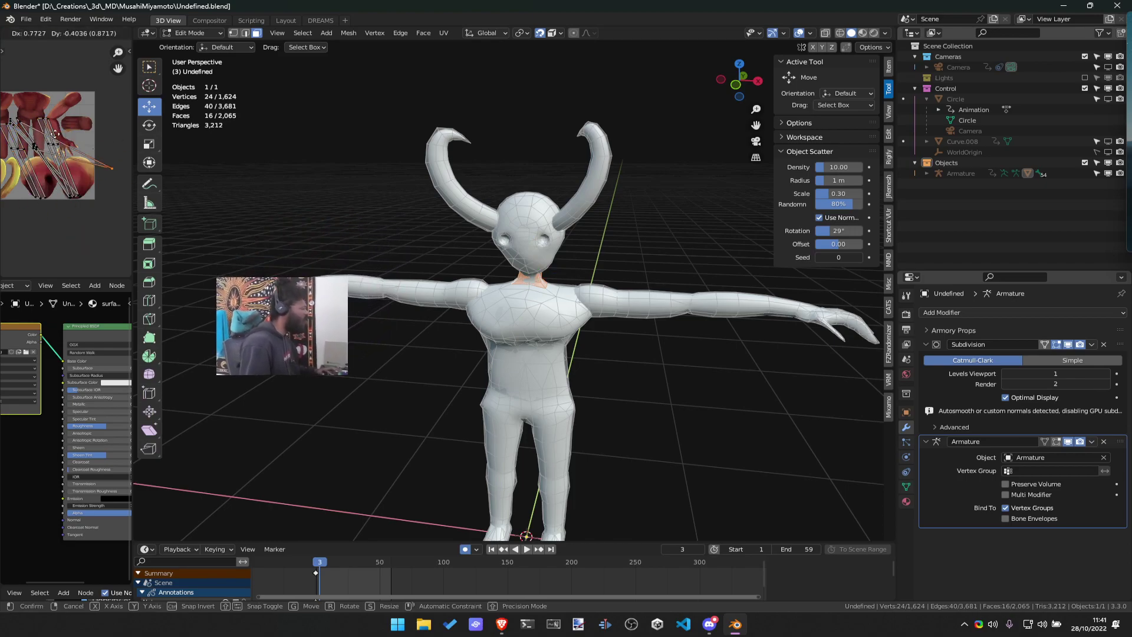
{"action": "right_click", "coordinate": [49, 146]}
Clear the selection, Alt-select the face loop around the neck, and maximize the UV editor
{"action": "scroll", "coordinate": [50, 146], "scroll_direction": "down", "scroll_amount": 4}
{"action": "scroll", "coordinate": [46, 146], "scroll_direction": "up", "scroll_amount": 2}
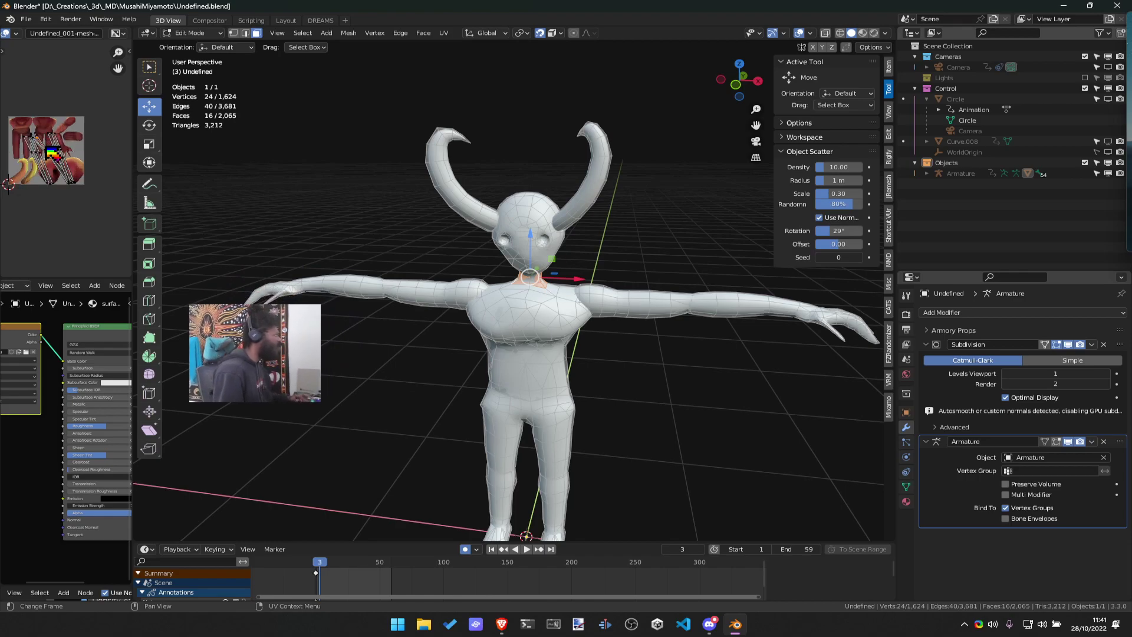
{"action": "scroll", "coordinate": [54, 160], "scroll_direction": "down", "scroll_amount": 1}
{"action": "scroll", "coordinate": [65, 159], "scroll_direction": "down", "scroll_amount": 2}
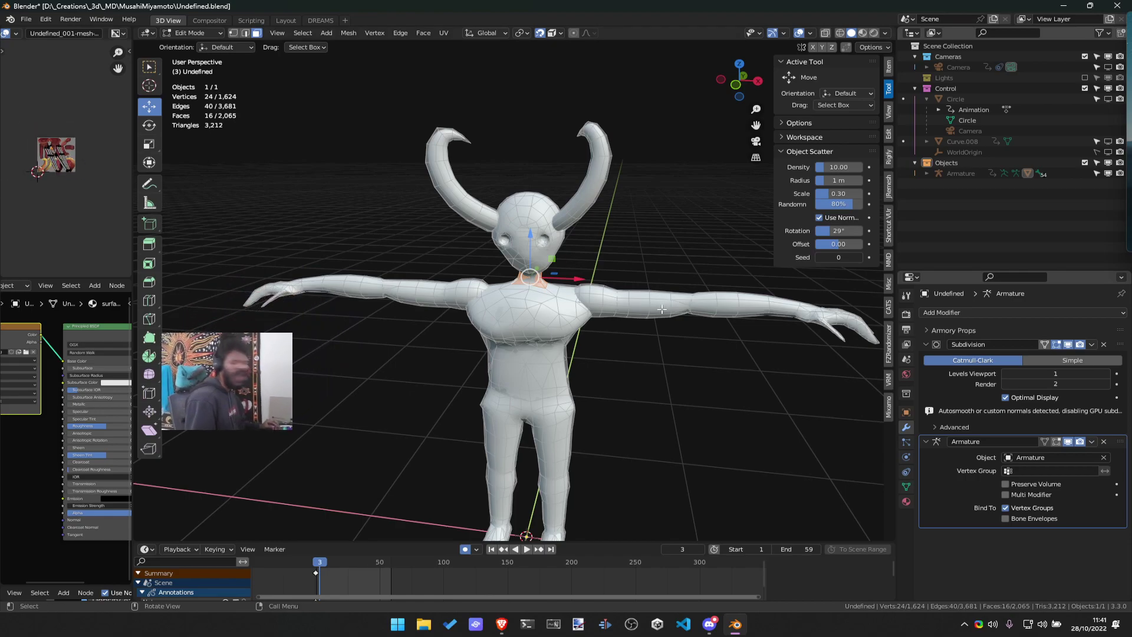
{"action": "key", "text": "alt+a"}
{"action": "scroll", "coordinate": [541, 268], "scroll_direction": "up", "scroll_amount": 8}
{"action": "middle_click_drag", "start_coordinate": [542, 269], "coordinate": [589, 269]}
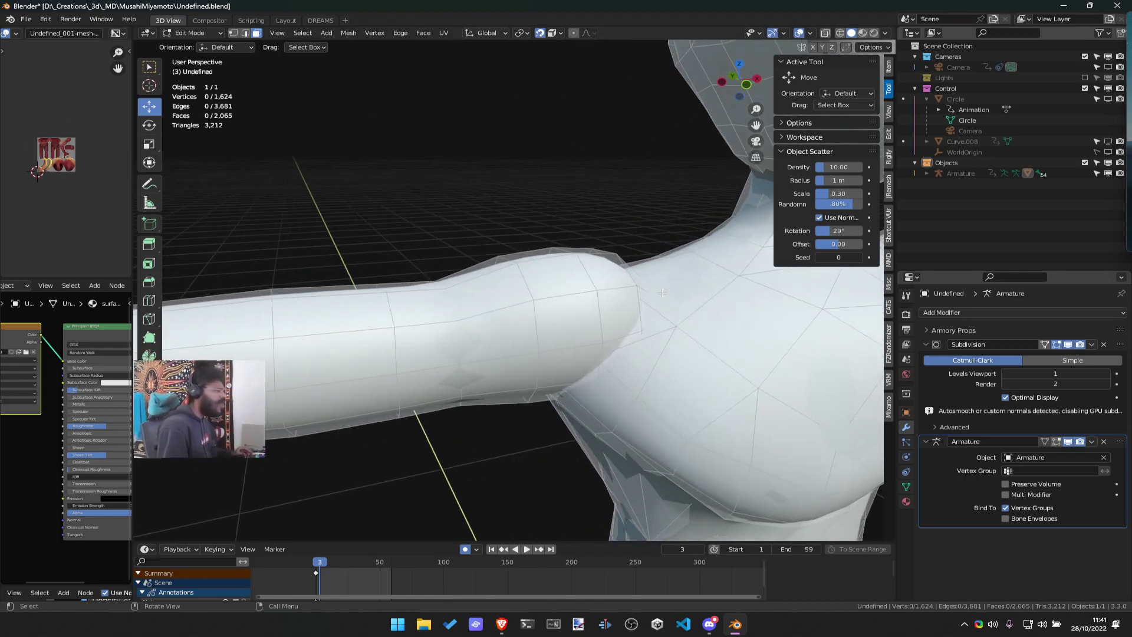
{"action": "scroll", "coordinate": [342, 242], "scroll_direction": "down", "scroll_amount": 6}
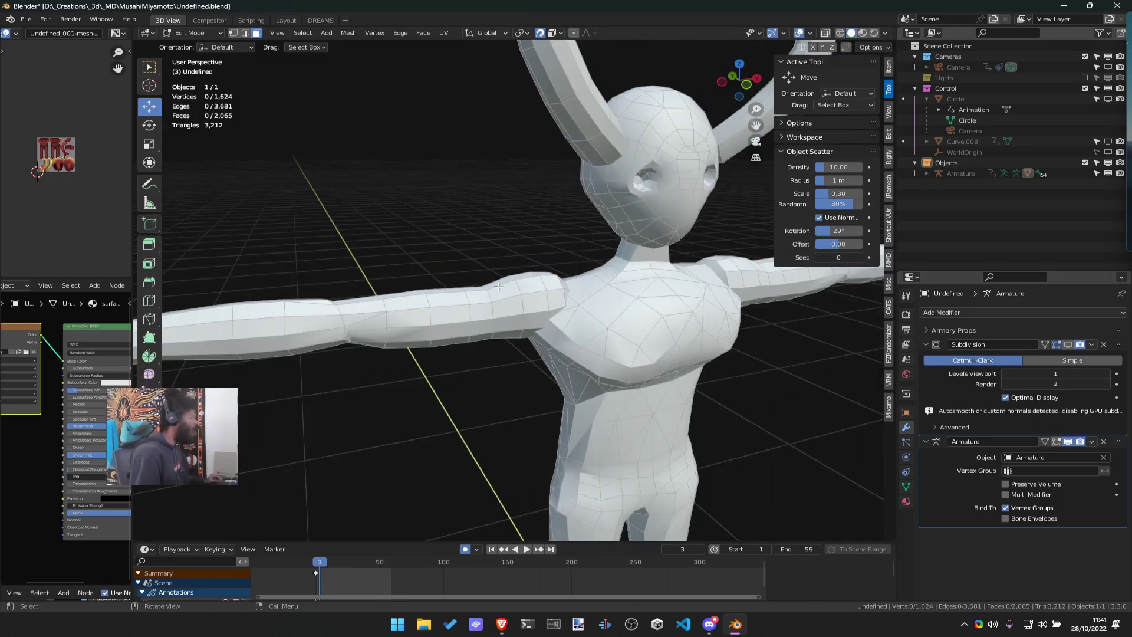
{"action": "key", "text": "a"}
{"action": "scroll", "coordinate": [667, 275], "scroll_direction": "up", "scroll_amount": 3}
{"action": "key", "text": "alt+a"}
{"action": "left_click", "coordinate": [617, 265], "text": "alt"}
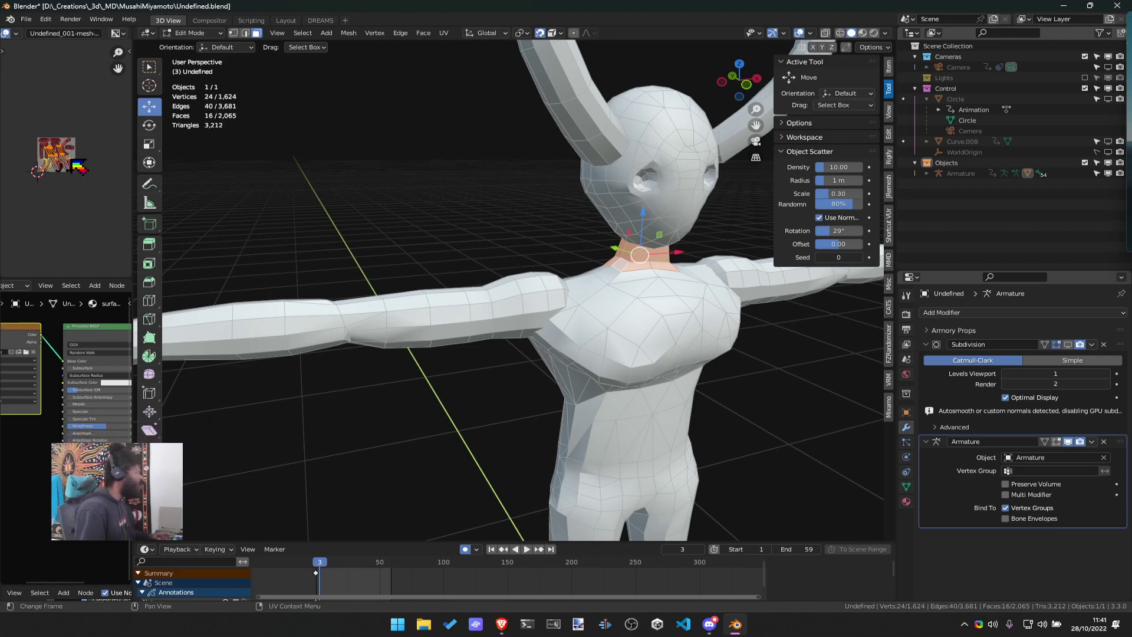
{"action": "key", "text": "ctrl+space"}
Maximize the UV editor and shift the selected neck UVs
{"action": "scroll", "coordinate": [659, 361], "scroll_direction": "up", "scroll_amount": 6}
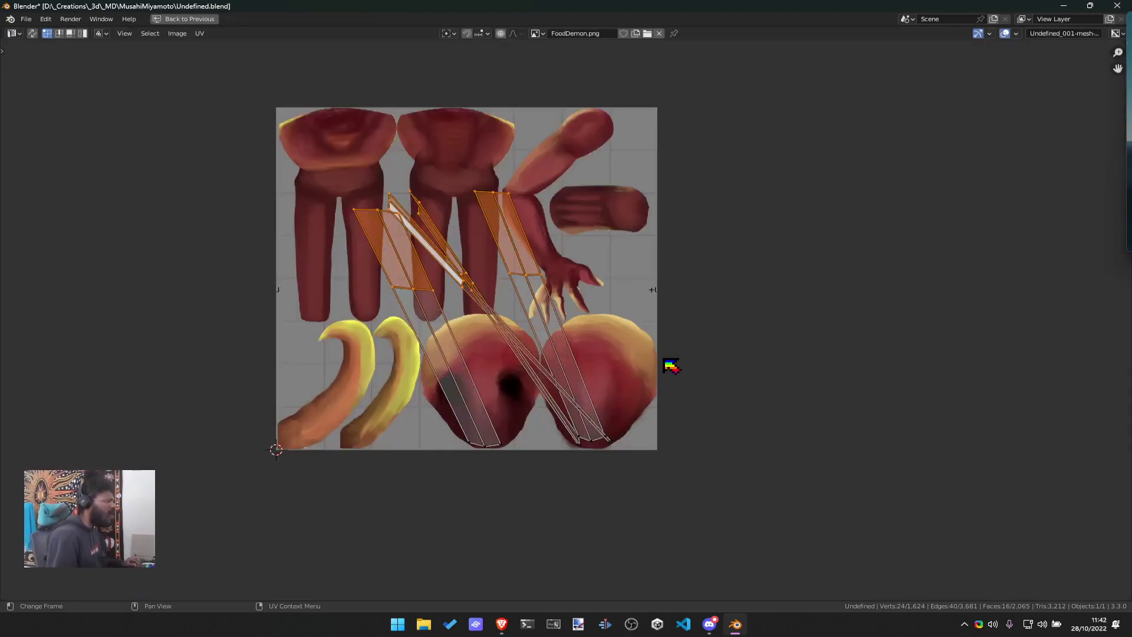
{"action": "key", "text": "ctrl+space"}
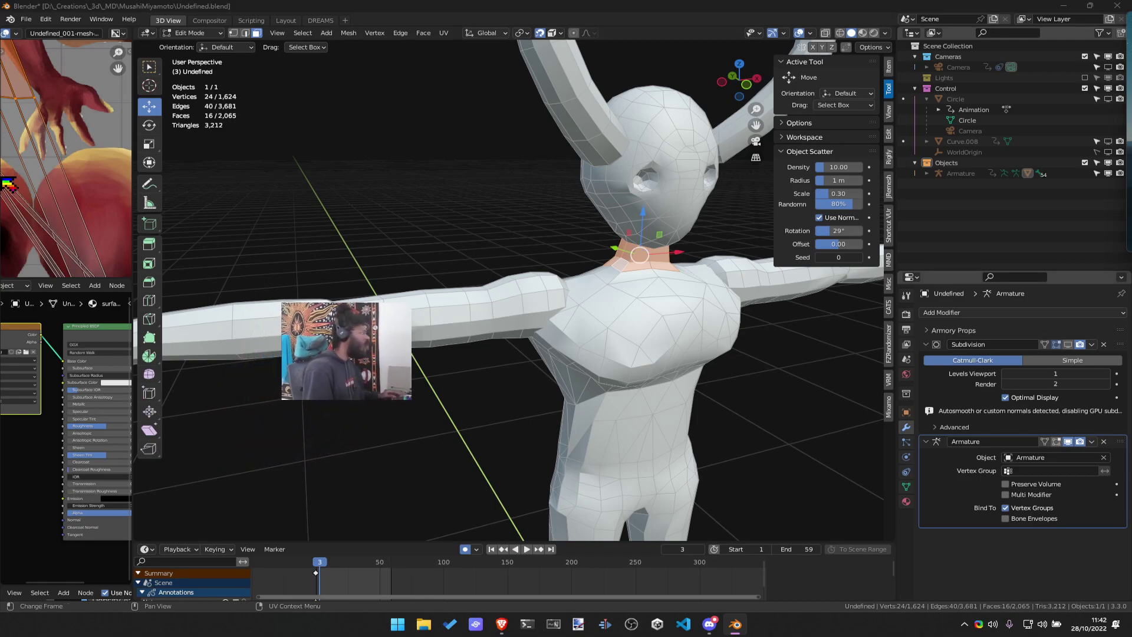
{"action": "scroll", "coordinate": [108, 155], "scroll_direction": "down", "scroll_amount": 2}
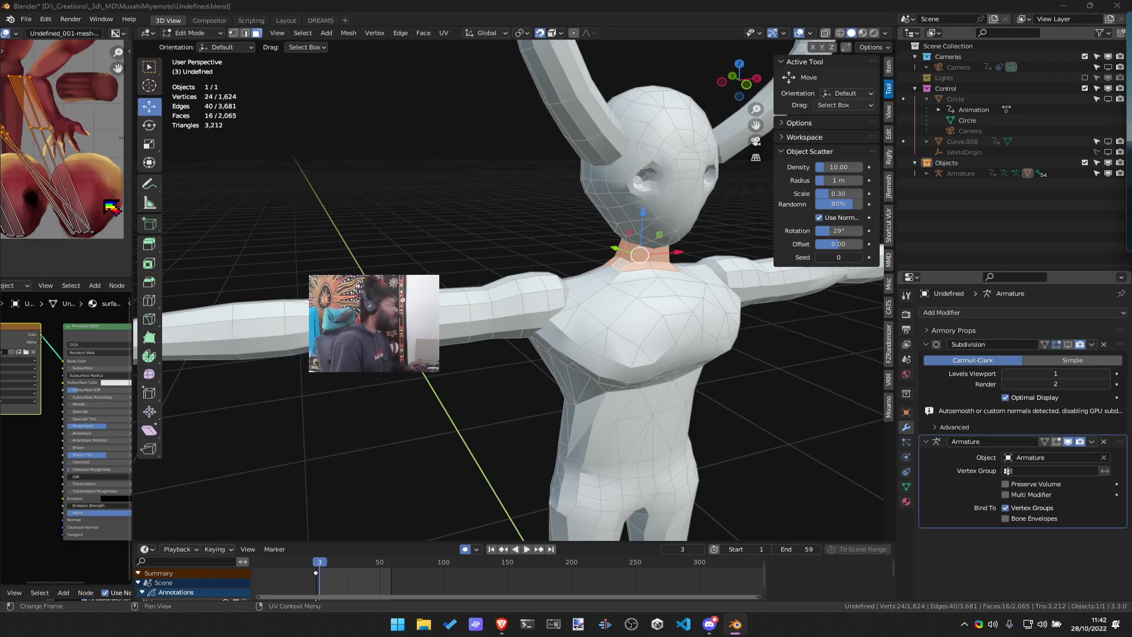
{"action": "key", "text": "ctrl+alt+space"}
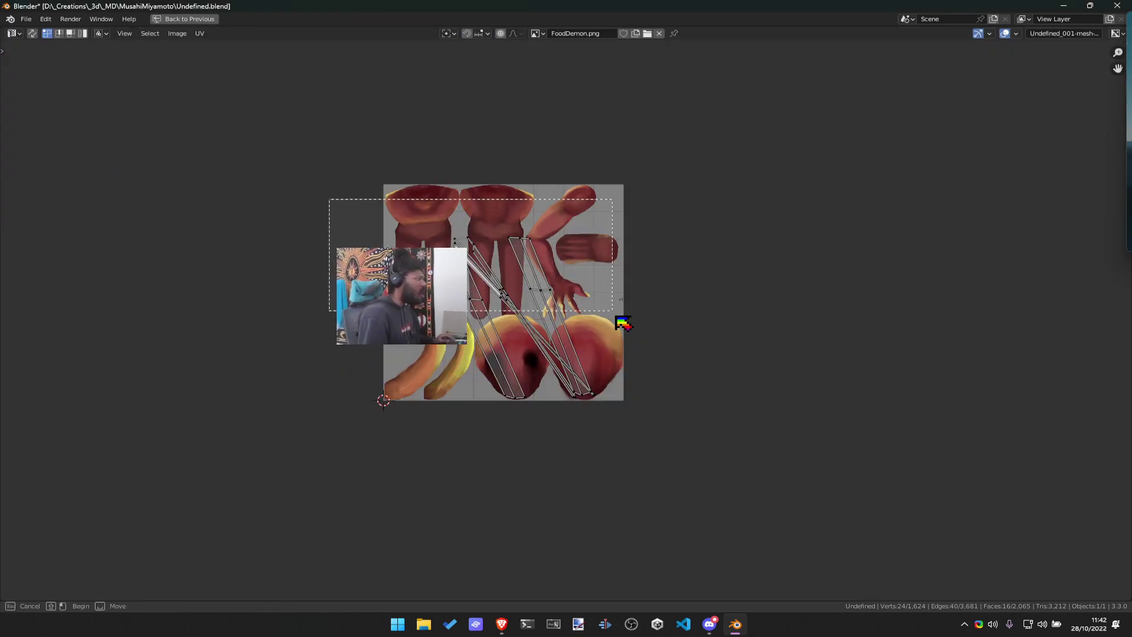
{"action": "key", "text": "g"}
{"action": "left_click", "coordinate": [536, 248]}
Box-select the middle row of neck UV vertices and move them toward the head island
{"action": "scroll", "coordinate": [517, 285], "scroll_direction": "up", "scroll_amount": 6}
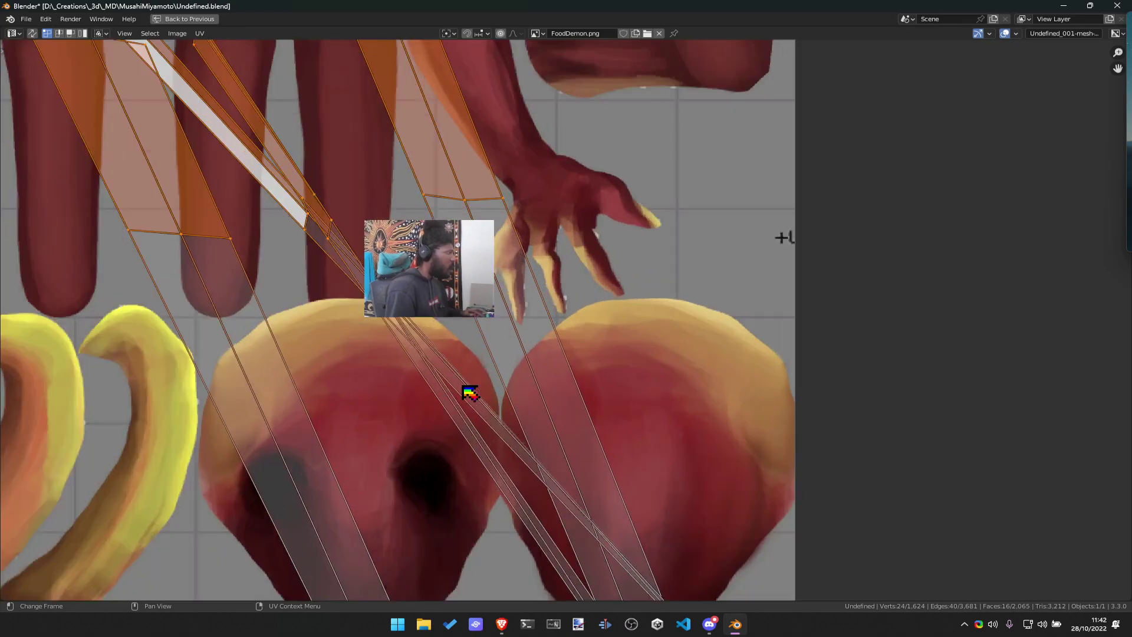
{"action": "scroll", "coordinate": [517, 286], "scroll_direction": "down", "scroll_amount": 4}
{"action": "left_click_drag", "start_coordinate": [269, 225], "coordinate": [501, 291]}
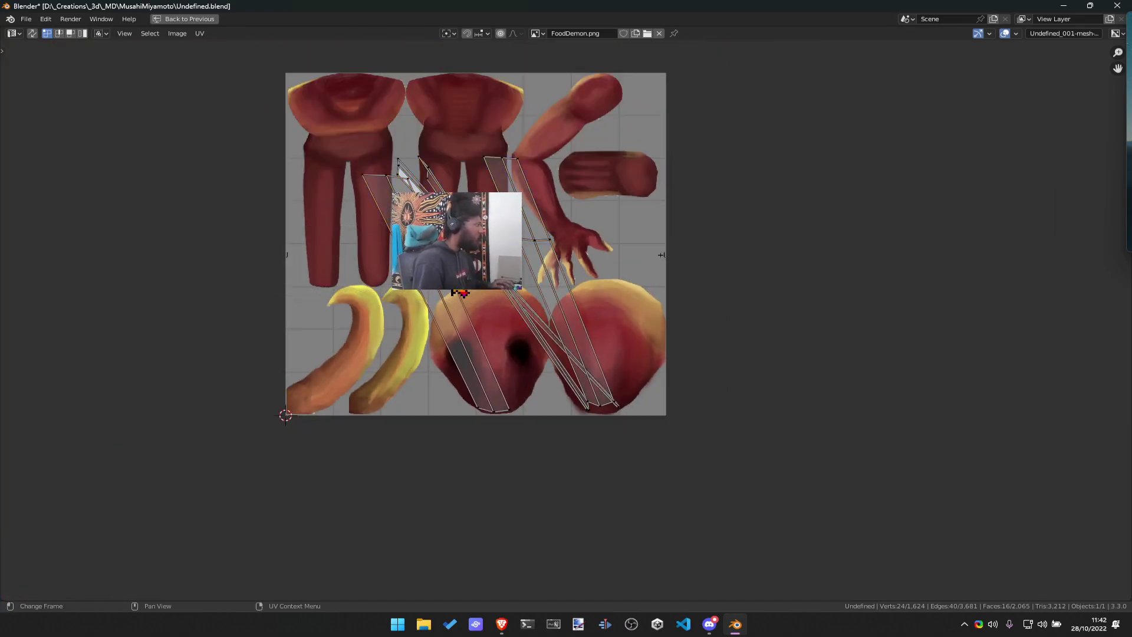
{"action": "key", "text": "g"}
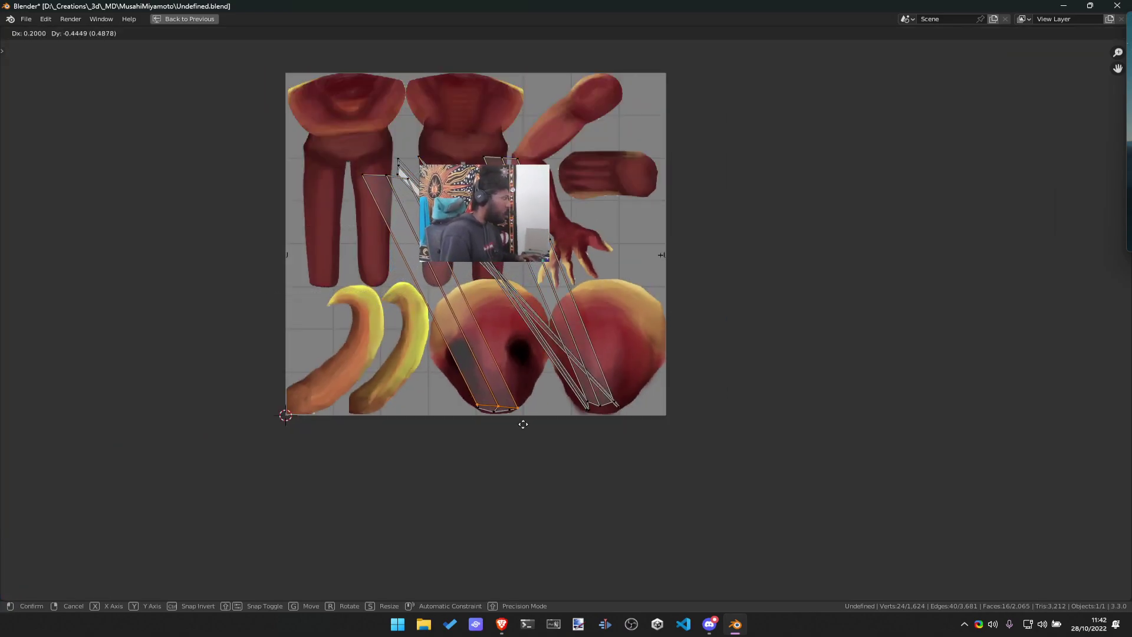
{"action": "left_click", "coordinate": [520, 418]}
{"action": "scroll", "coordinate": [519, 420], "scroll_direction": "up", "scroll_amount": 4}
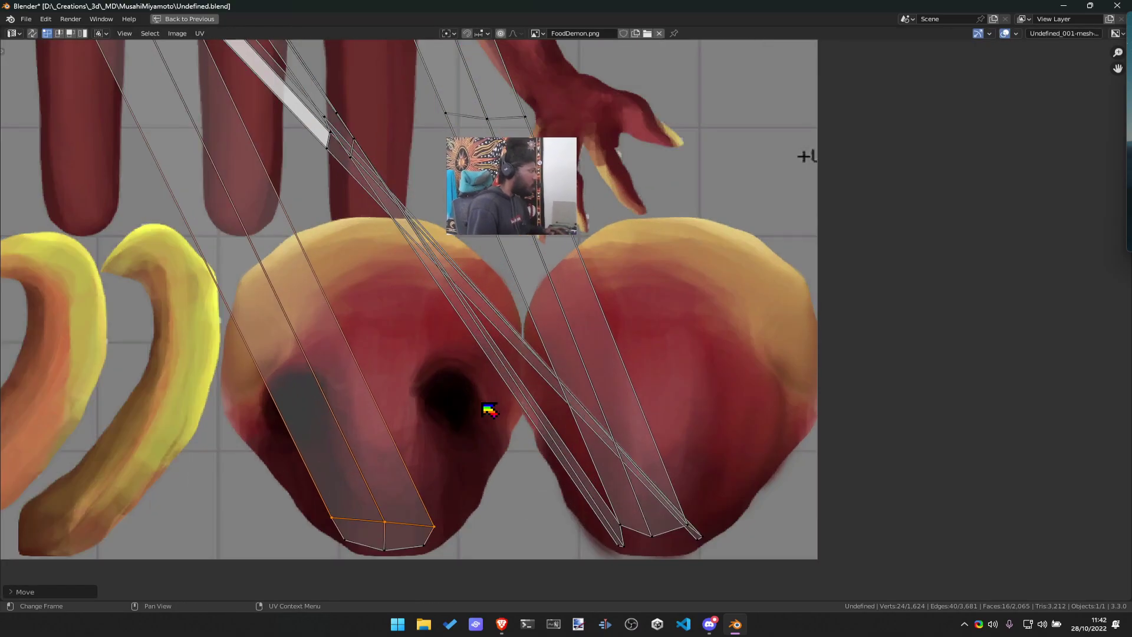
{"action": "middle_click_drag", "start_coordinate": [506, 372], "coordinate": [523, 254]}
Move the lower neck UV face and vertex down onto the head island's bottom edge
{"action": "left_click_drag", "start_coordinate": [325, 420], "coordinate": [454, 462]}
{"action": "key", "text": "h"}
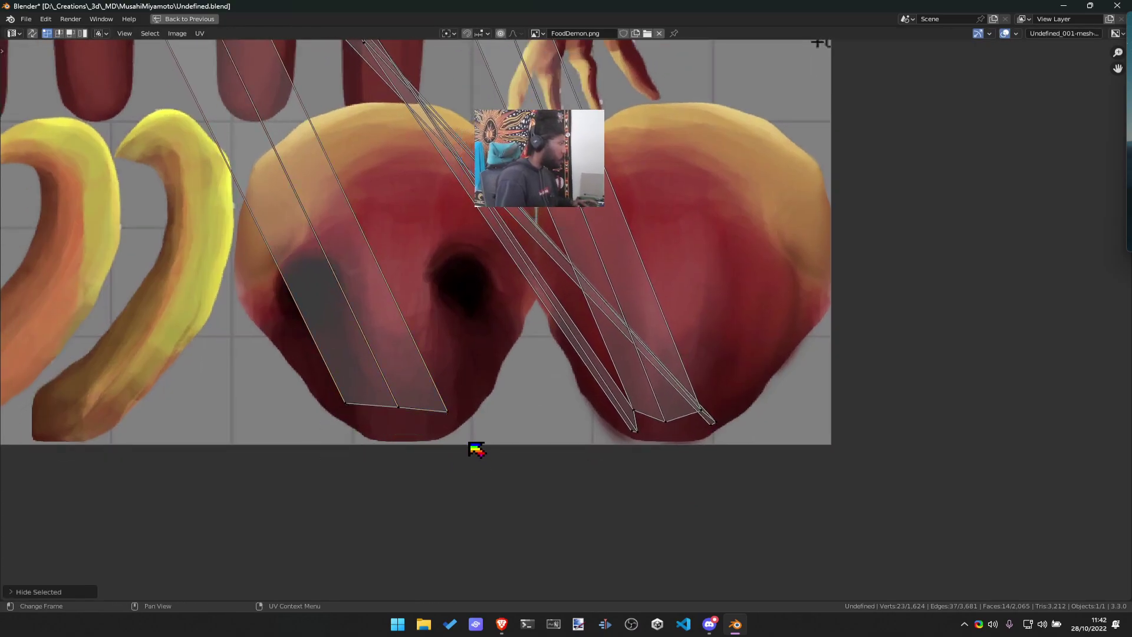
{"action": "key", "text": "alt+h"}
{"action": "key", "text": "g"}
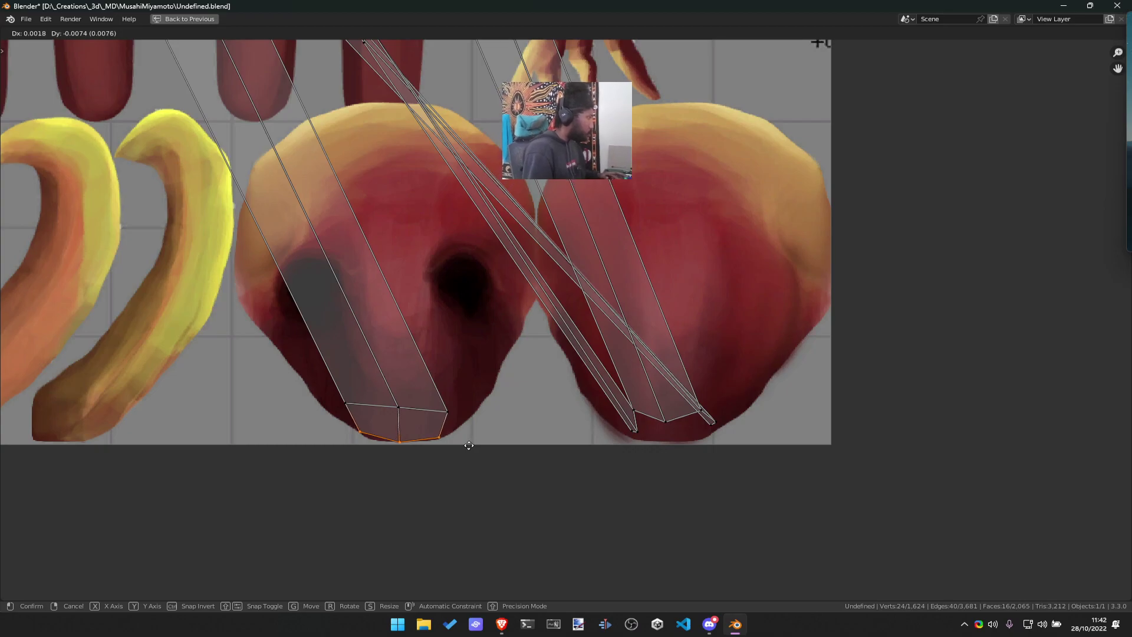
{"action": "left_click", "coordinate": [472, 448]}
{"action": "key", "text": "g"}
{"action": "left_click", "coordinate": [458, 442]}
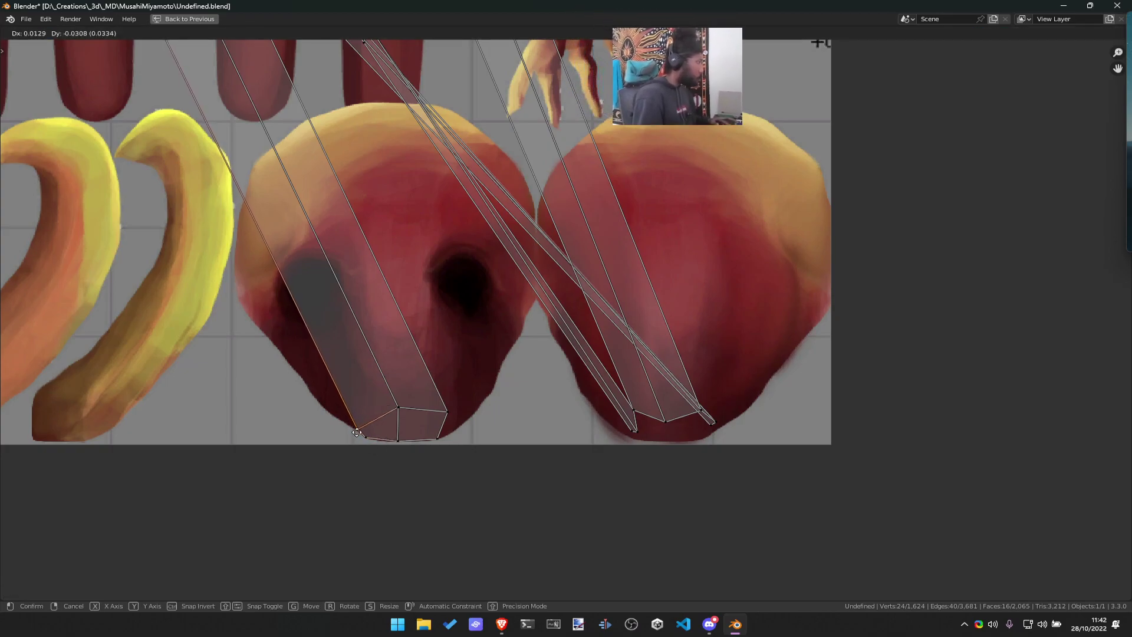
{"action": "left_click", "coordinate": [357, 432]}
{"action": "key", "text": "g"}
{"action": "left_click", "coordinate": [425, 436]}
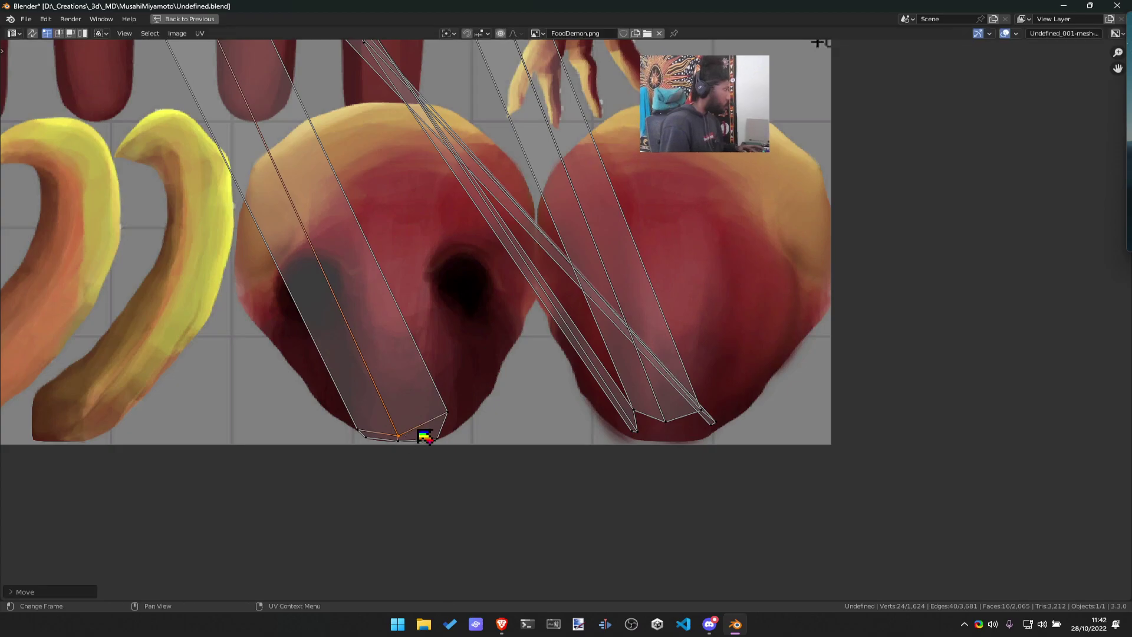
Select the face loop at the neck base and check its UVs full-screen before restoring the layout
{"action": "key", "text": "ctrl+space"}
{"action": "scroll", "coordinate": [636, 266], "scroll_direction": "up", "scroll_amount": 2}
{"action": "middle_click_drag", "start_coordinate": [635, 266], "coordinate": [749, 312]}
{"action": "key", "text": "alt+a"}
{"action": "left_click", "coordinate": [600, 280], "text": "alt"}
{"action": "key", "text": "ctrl+space"}
{"action": "scroll", "coordinate": [397, 207], "scroll_direction": "down", "scroll_amount": 2}
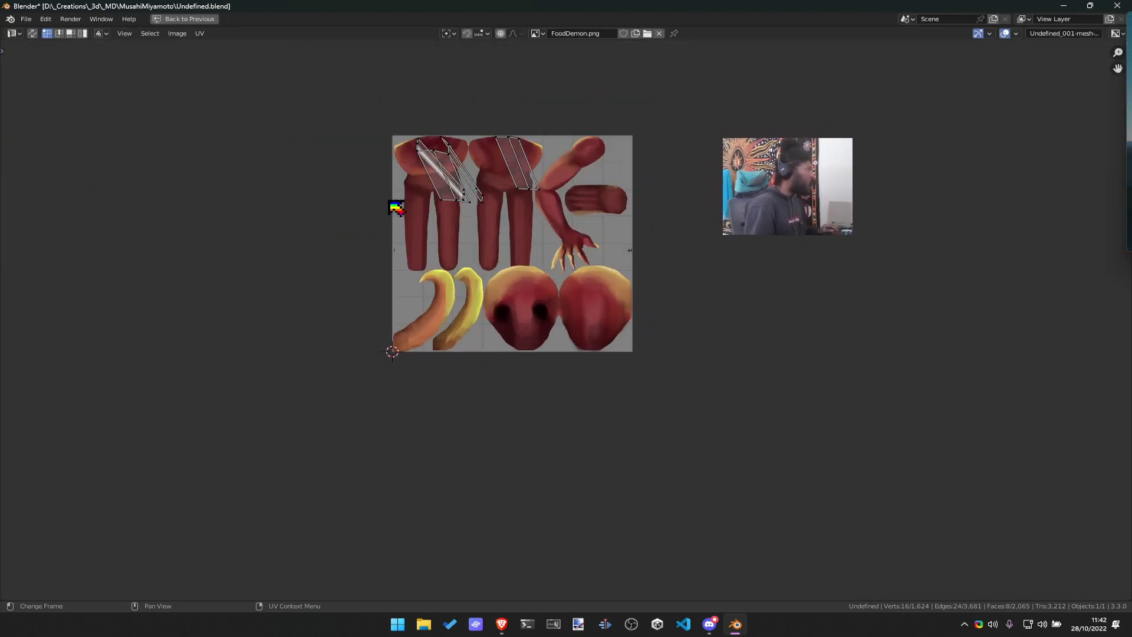
{"action": "scroll", "coordinate": [460, 203], "scroll_direction": "up", "scroll_amount": 1}
{"action": "key", "text": "ctrl+space"}
Preview the painted texture and select two neck faces from the character's front
{"action": "middle_click_drag", "start_coordinate": [663, 250], "coordinate": [651, 215]}
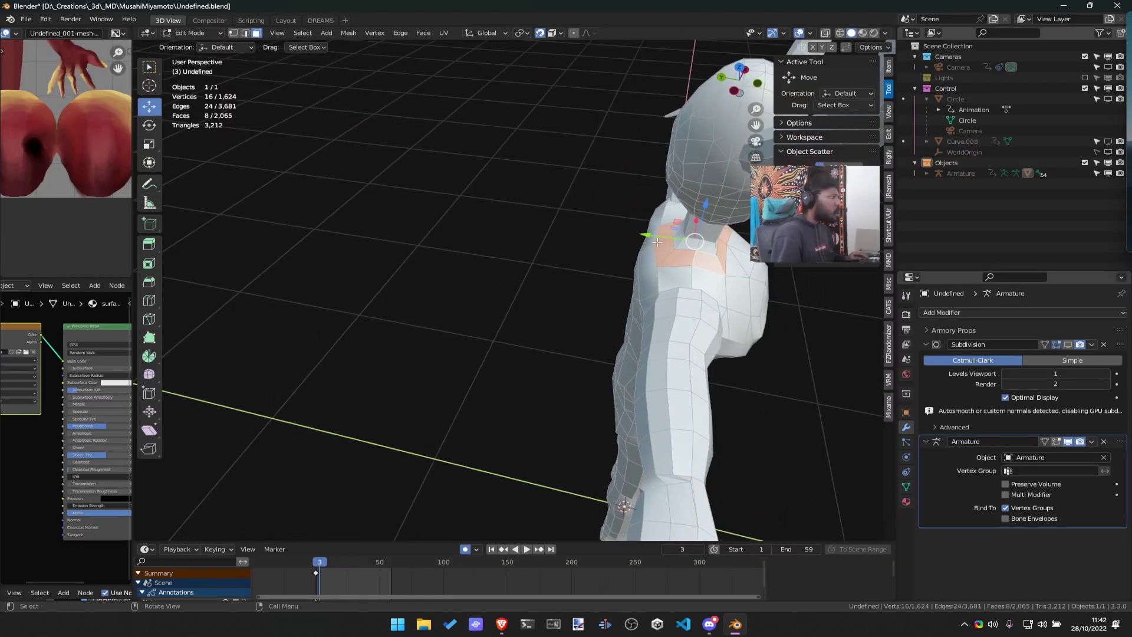
{"action": "key", "text": "z"}
{"action": "middle_click_drag", "start_coordinate": [696, 260], "coordinate": [485, 308]}
{"action": "key", "text": "alt+a"}
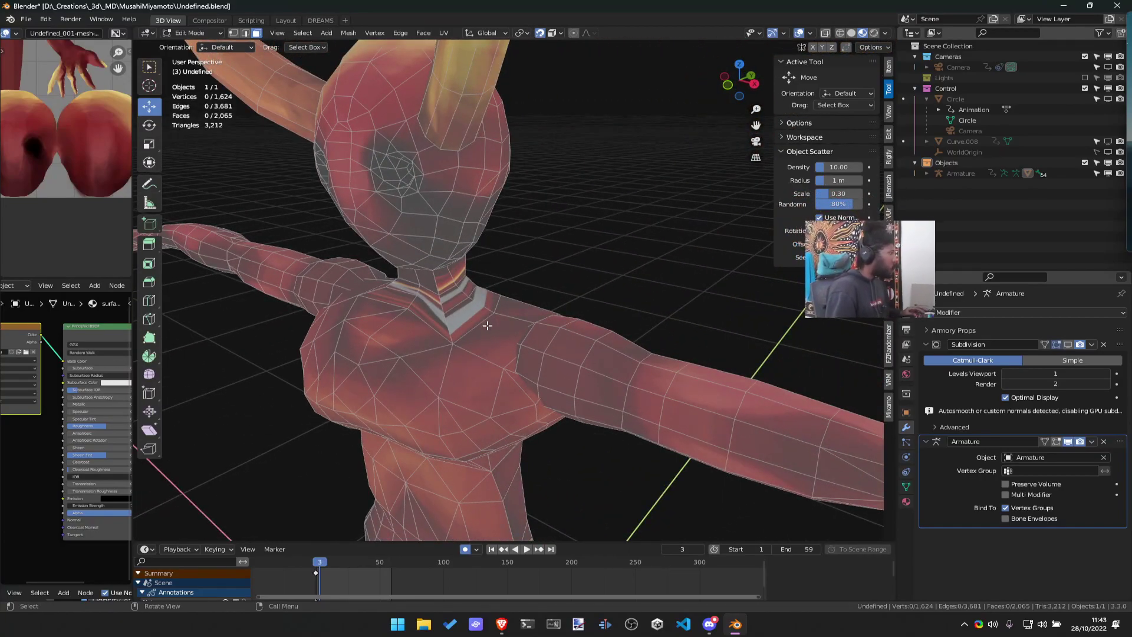
{"action": "left_click", "coordinate": [493, 330]}
{"action": "left_click", "coordinate": [407, 334], "text": "shift"}
{"action": "scroll", "coordinate": [74, 161], "scroll_direction": "down", "scroll_amount": 2}
Maximize the UV editor, centre the FoodDemon texture, then restore the multi-panel layout
{"action": "key", "text": "ctrl+space"}
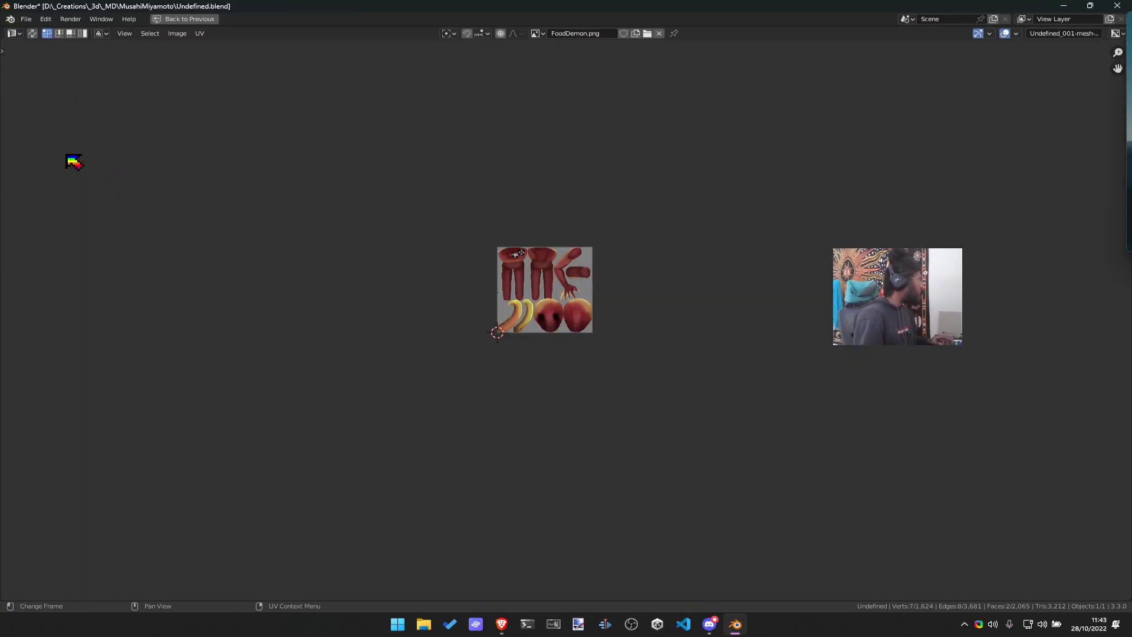
{"action": "scroll", "coordinate": [500, 289], "scroll_direction": "up", "scroll_amount": 7}
{"action": "middle_click_drag", "start_coordinate": [459, 172], "coordinate": [582, 352]}
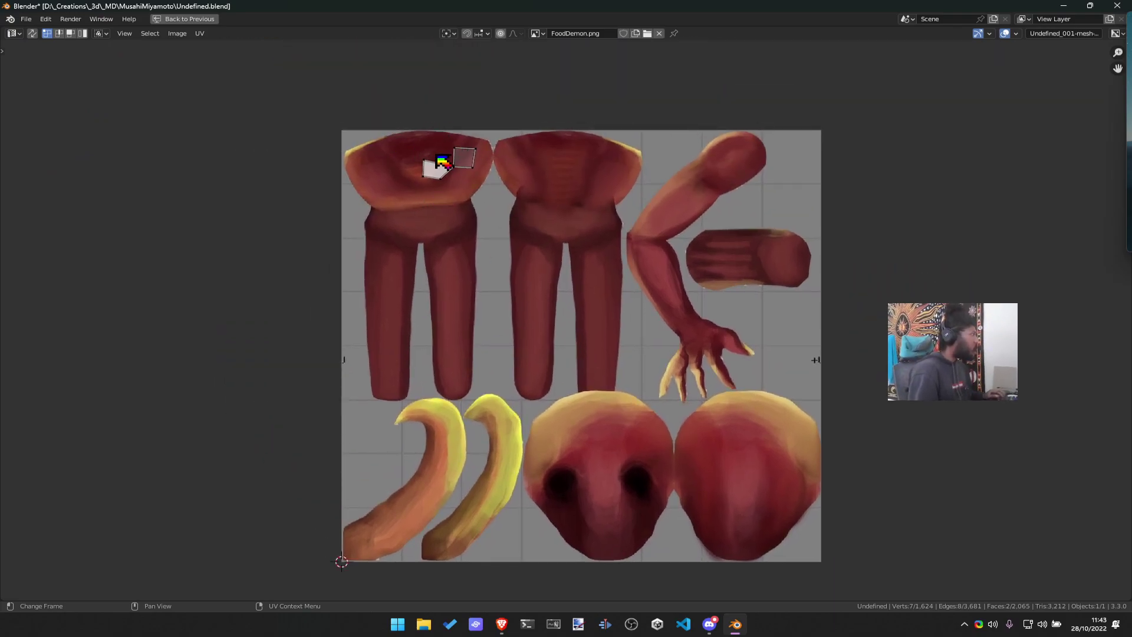
{"action": "key", "text": "ctrl+space"}
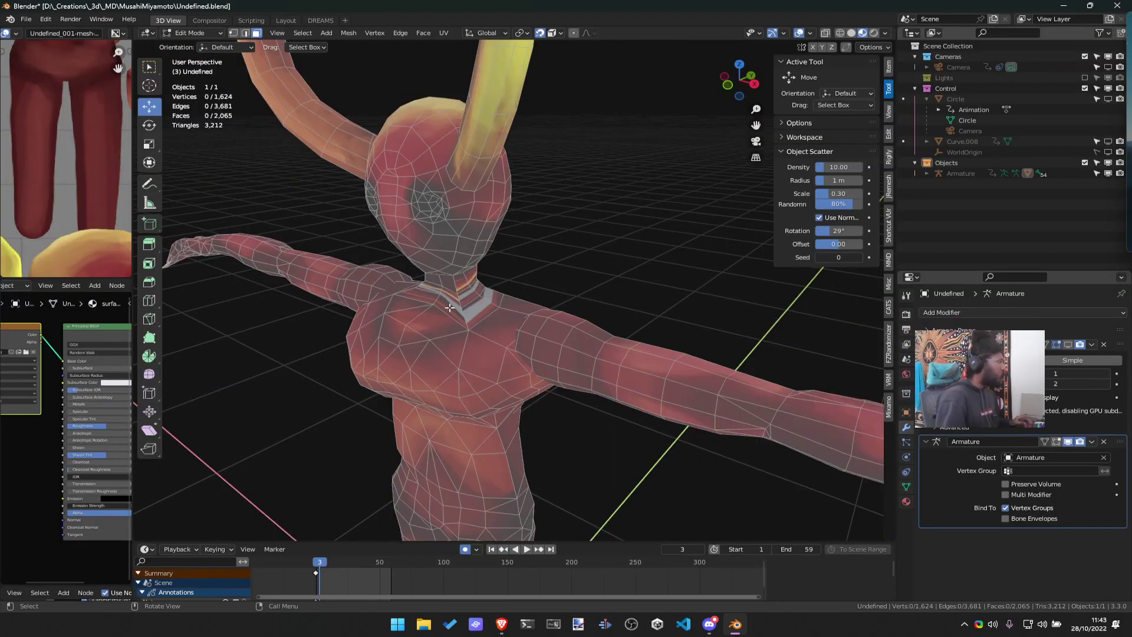
Select the face loops around the neck base and view their UVs full screen
{"action": "left_click", "coordinate": [466, 286], "text": "alt"}
{"action": "left_click", "coordinate": [466, 286], "text": "alt+shift"}
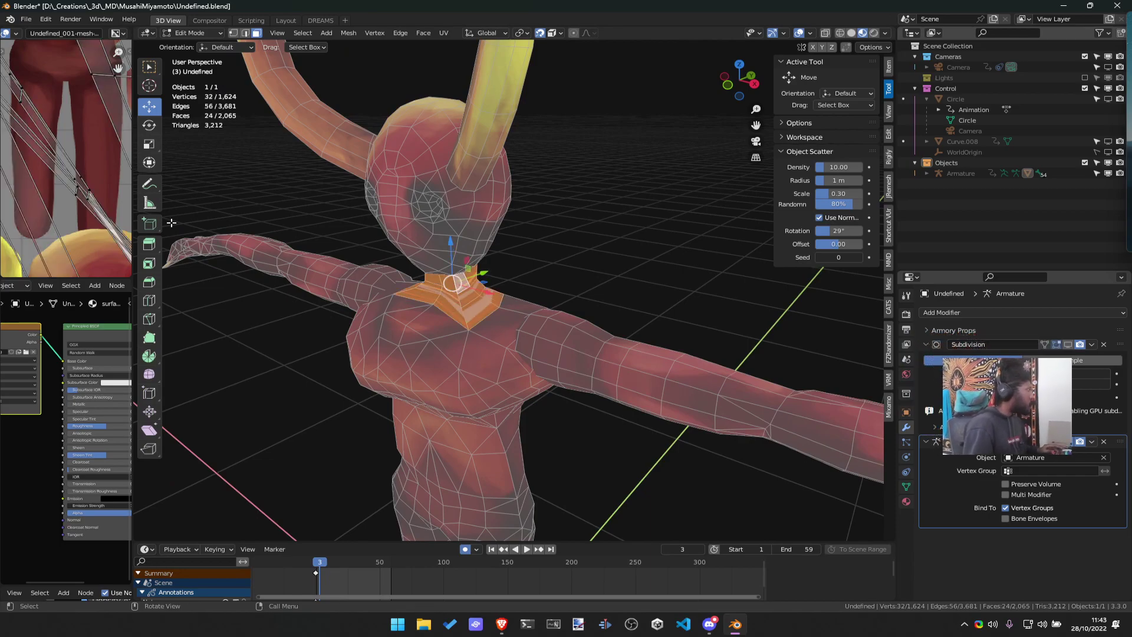
{"action": "key", "text": "ctrl+space"}
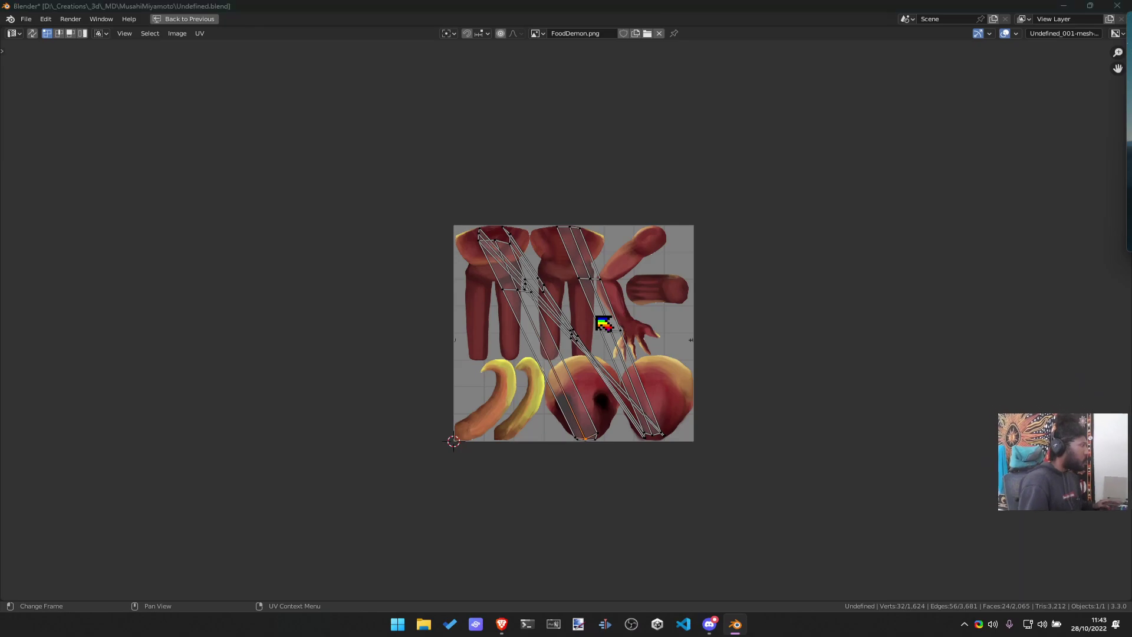
{"action": "key", "text": "alt+Tab"}
{"action": "key", "text": "alt+Tab"}
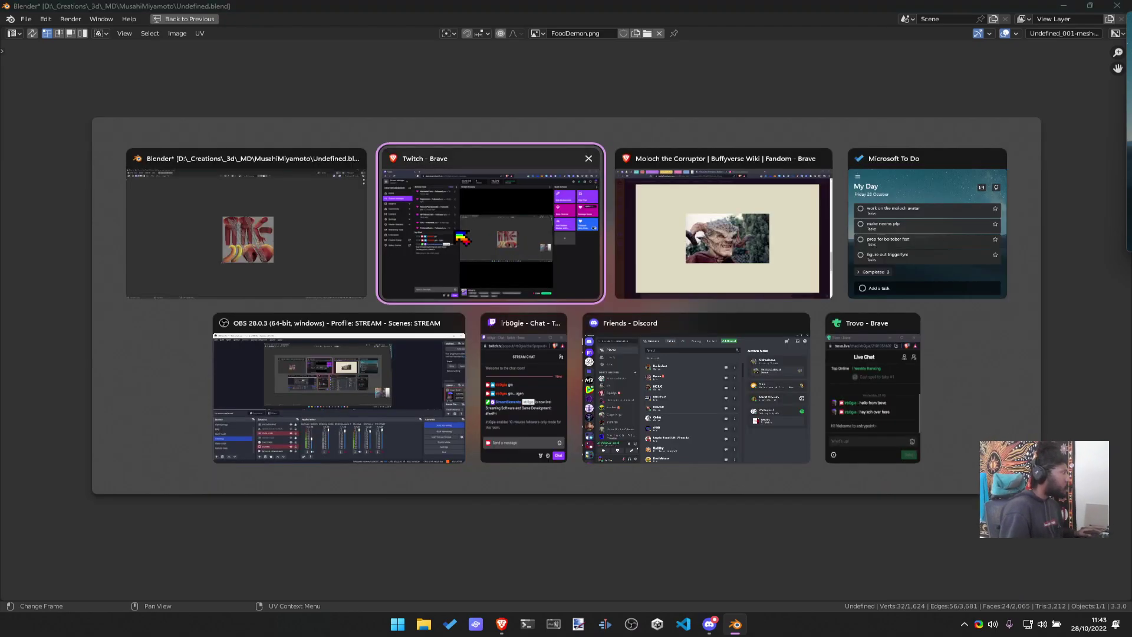
{"action": "key", "text": "ctrl+space"}
Unwrap the selected faces' UVs from the U unwrap menu
{"action": "key", "text": "u"}
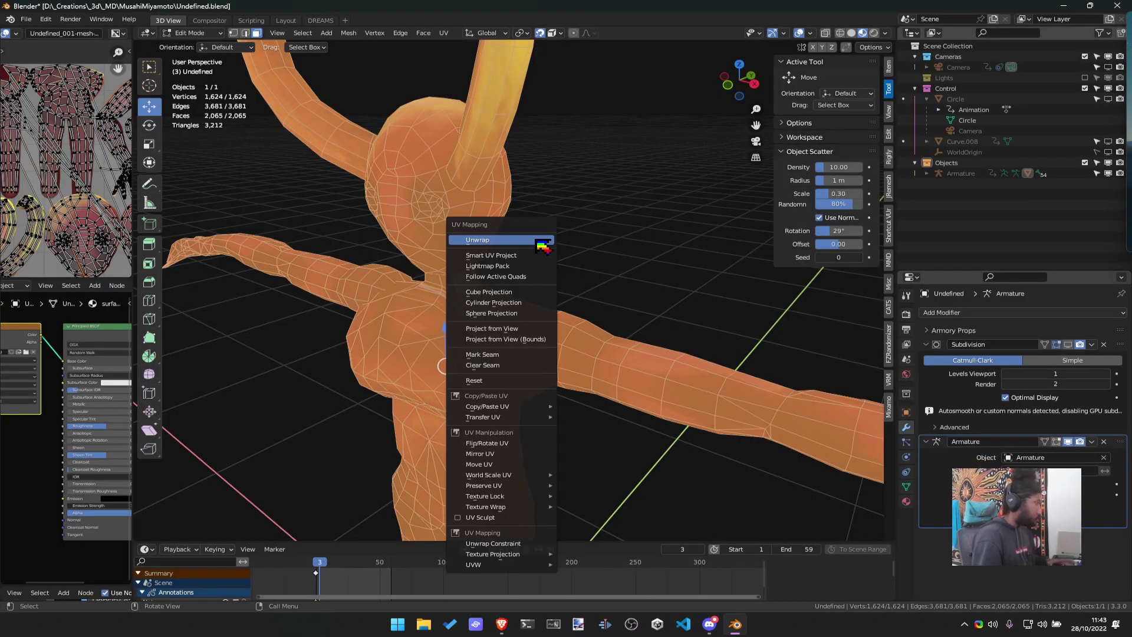
{"action": "left_click", "coordinate": [535, 238]}
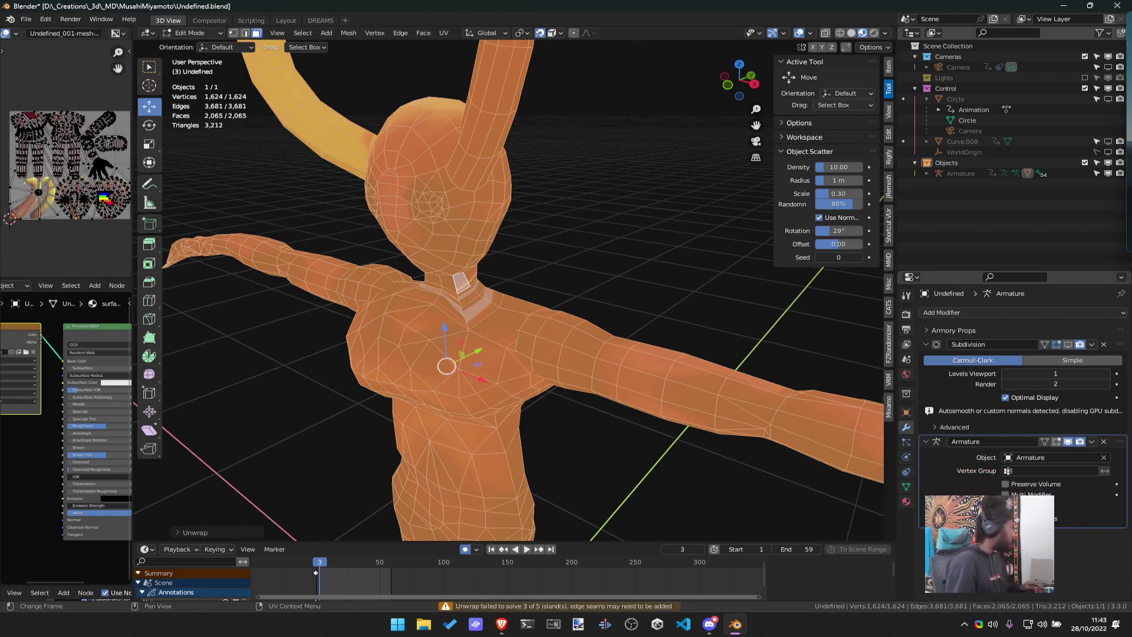
{"action": "scroll", "coordinate": [460, 251], "scroll_direction": "up", "scroll_amount": 1}
{"action": "scroll", "coordinate": [460, 252], "scroll_direction": "down", "scroll_amount": 1}
Undo the failed unwrap and reselect only the face loop around the neck
{"action": "key", "text": "ctrl+z"}
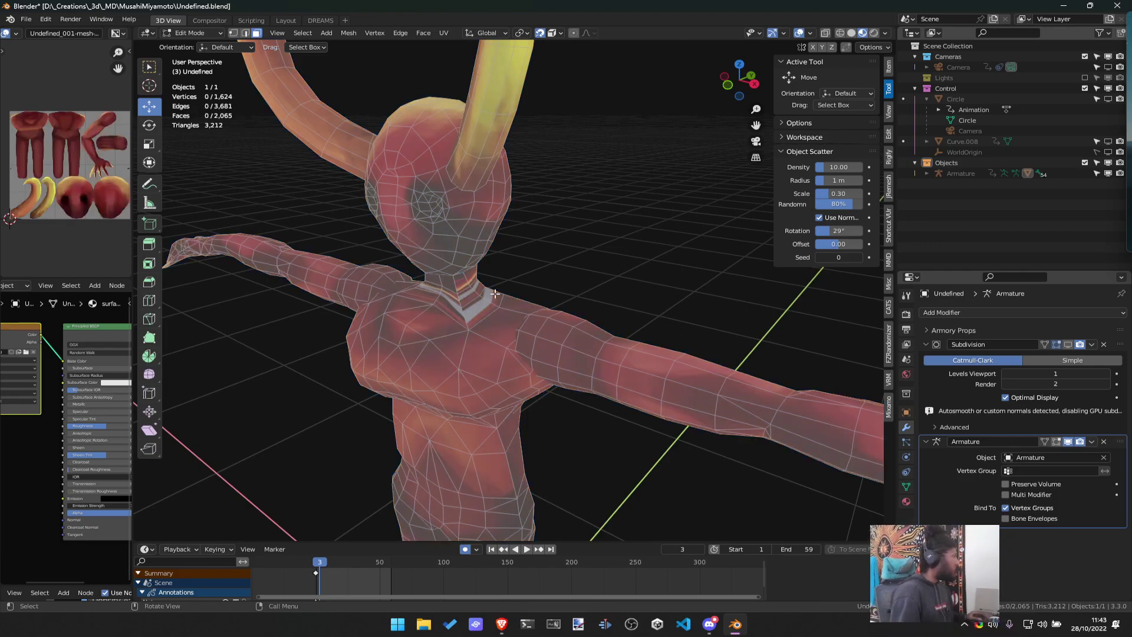
{"action": "key", "text": "alt+a"}
{"action": "left_click", "coordinate": [466, 314], "text": "alt"}
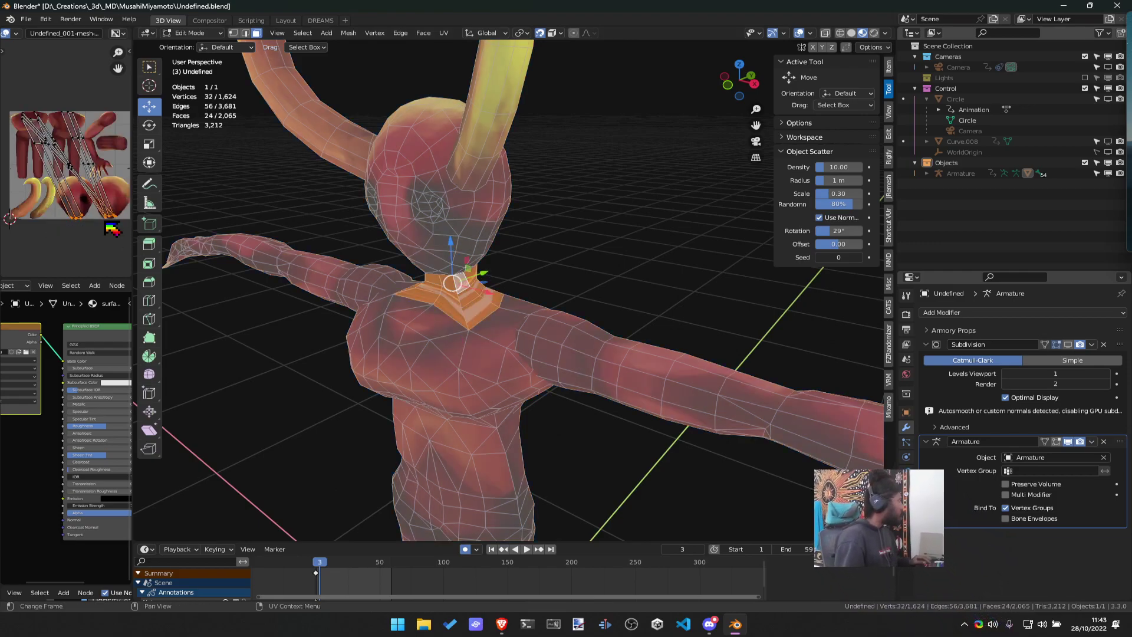
In the full-window UV layout, move the neck UVs with proportional soft falloff
{"action": "key", "text": "ctrl+space"}
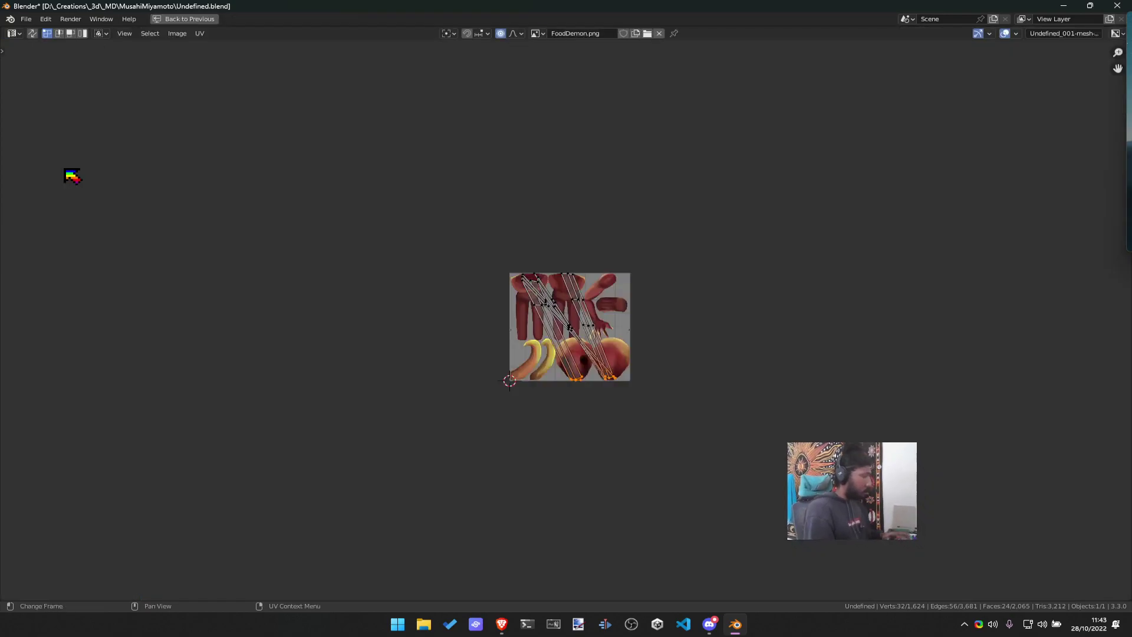
{"action": "key", "text": "g"}
{"action": "scroll", "coordinate": [678, 374], "scroll_direction": "up", "scroll_amount": 4}
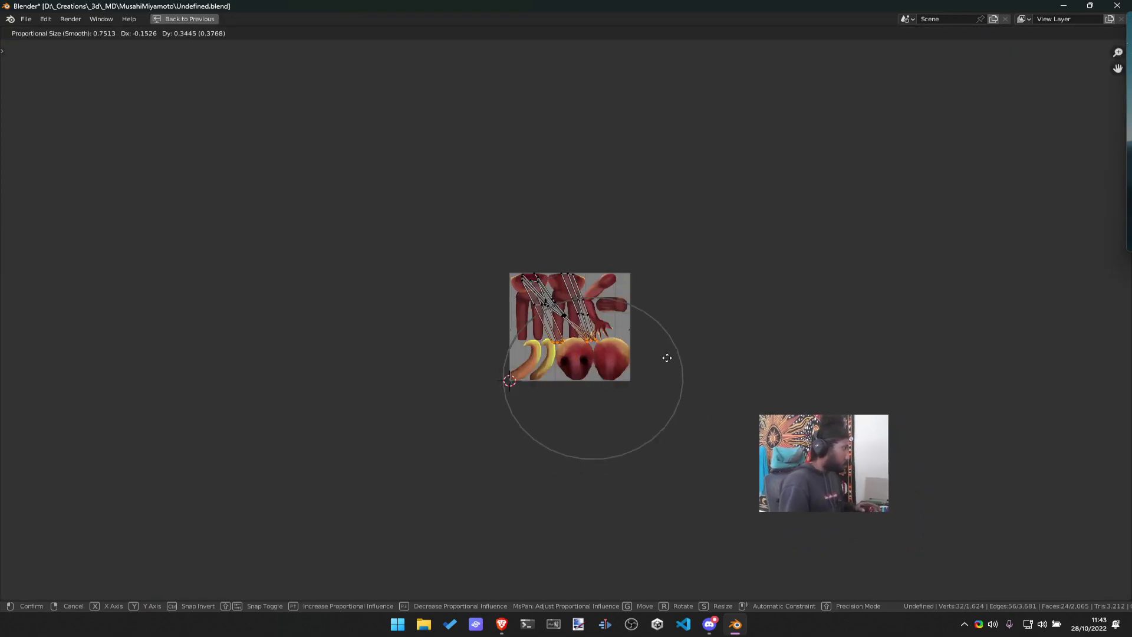
{"action": "scroll", "coordinate": [646, 328], "scroll_direction": "down", "scroll_amount": 7}
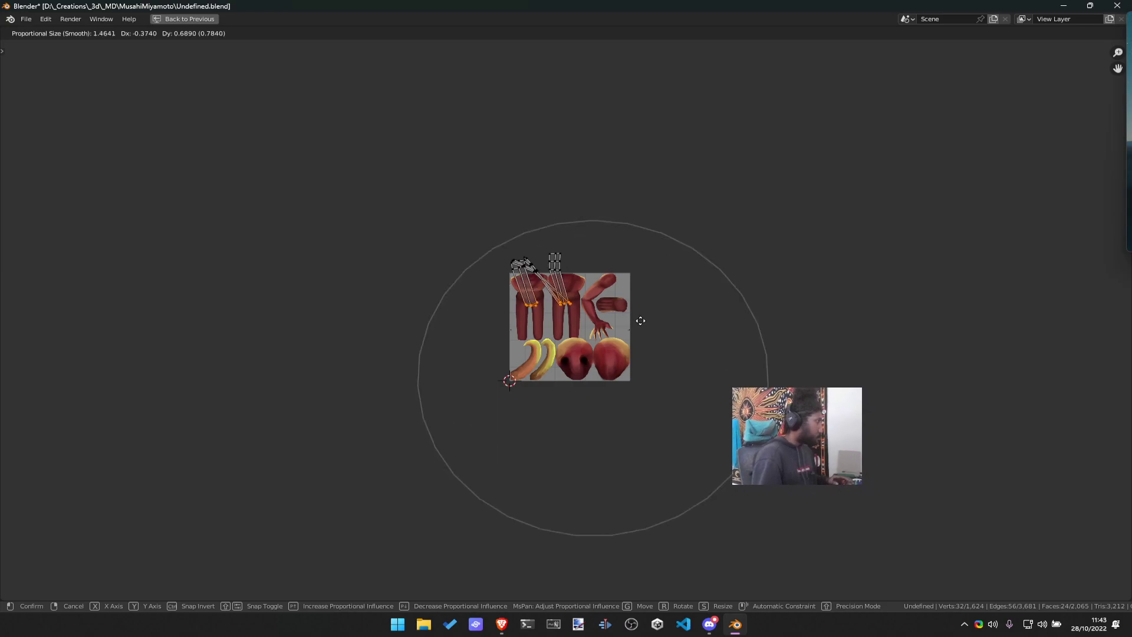
{"action": "scroll", "coordinate": [640, 319], "scroll_direction": "up", "scroll_amount": 7}
{"action": "scroll", "coordinate": [639, 315], "scroll_direction": "down", "scroll_amount": 2}
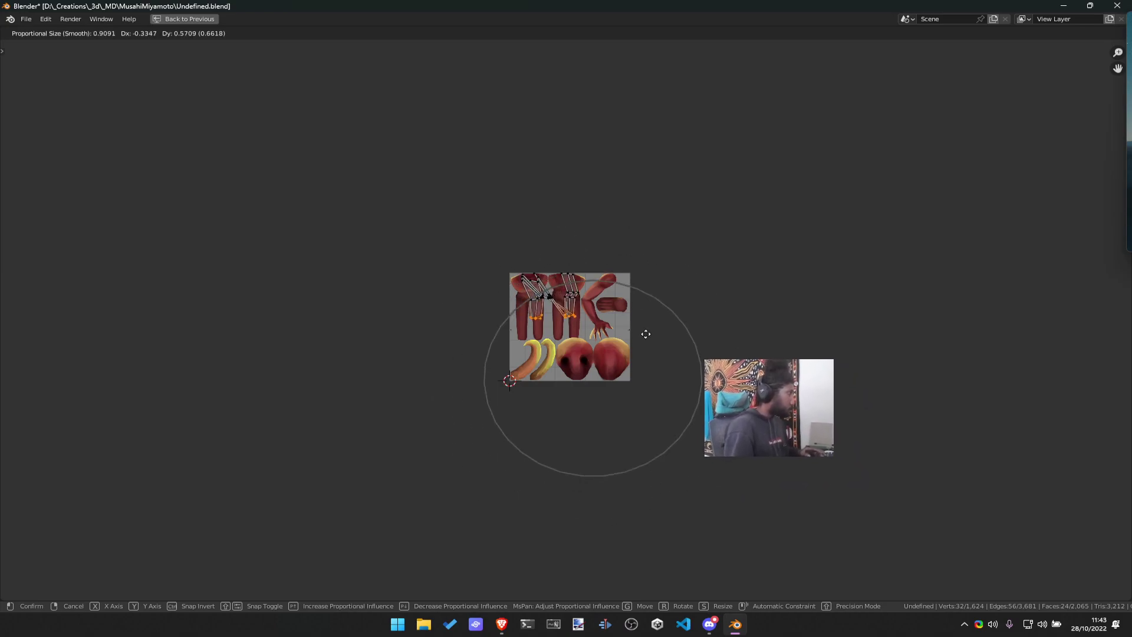
{"action": "left_click", "coordinate": [666, 361]}
Box-select a group of UV vertices, hide and reveal them, then cancel another soft move
{"action": "left_click_drag", "start_coordinate": [473, 279], "coordinate": [611, 336]}
{"action": "key", "text": "h"}
{"action": "key", "text": "alt+h"}
{"action": "key", "text": "g"}
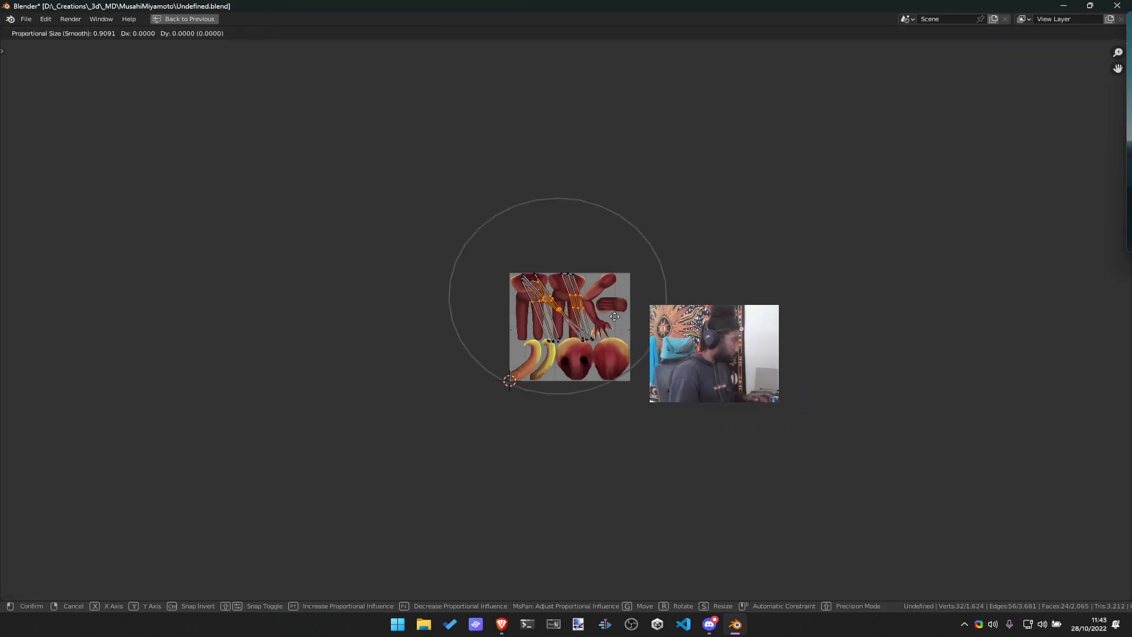
{"action": "scroll", "coordinate": [611, 311], "scroll_direction": "up", "scroll_amount": 11}
{"action": "scroll", "coordinate": [612, 311], "scroll_direction": "up", "scroll_amount": 2}
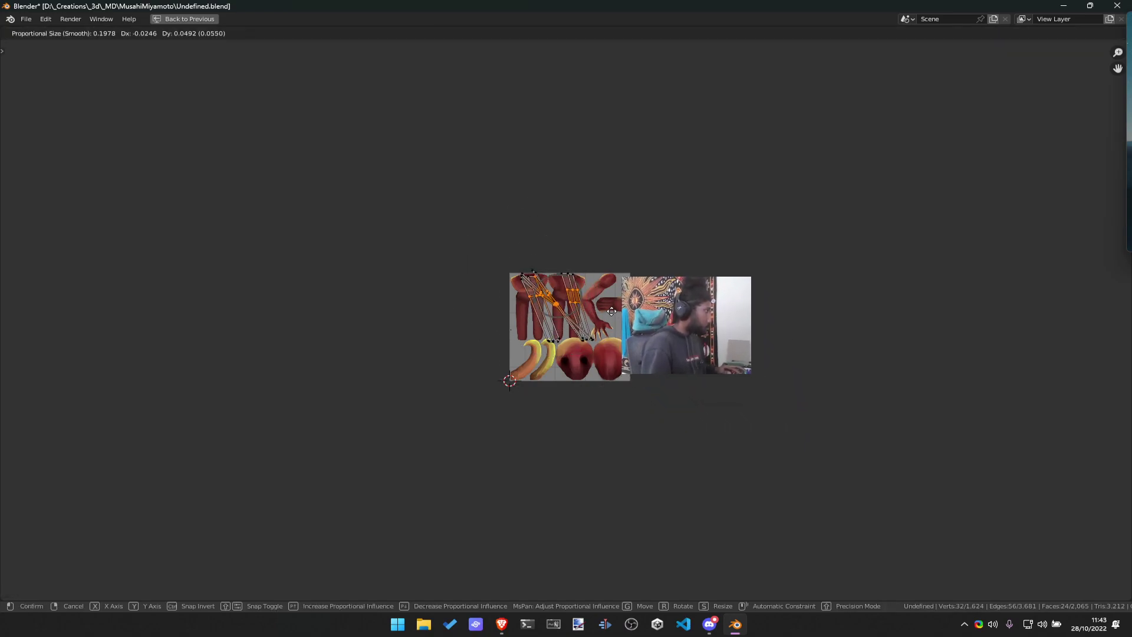
{"action": "right_click", "coordinate": [612, 311]}
Undo the earlier UV move, select the bottom-left UV vertices, and restore the normal layout
{"action": "scroll", "coordinate": [611, 311], "scroll_direction": "up", "scroll_amount": 7}
{"action": "scroll", "coordinate": [566, 305], "scroll_direction": "down", "scroll_amount": 4}
{"action": "key", "text": "ctrl+z"}
{"action": "key", "text": "ctrl+z"}
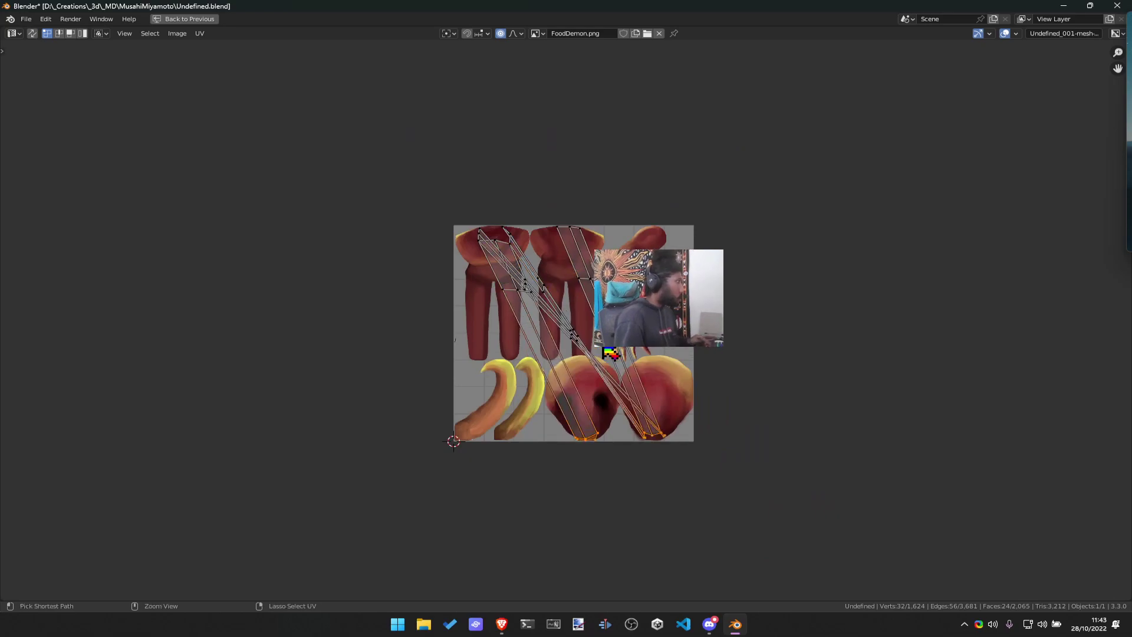
{"action": "left_click_drag", "start_coordinate": [511, 420], "coordinate": [594, 456]}
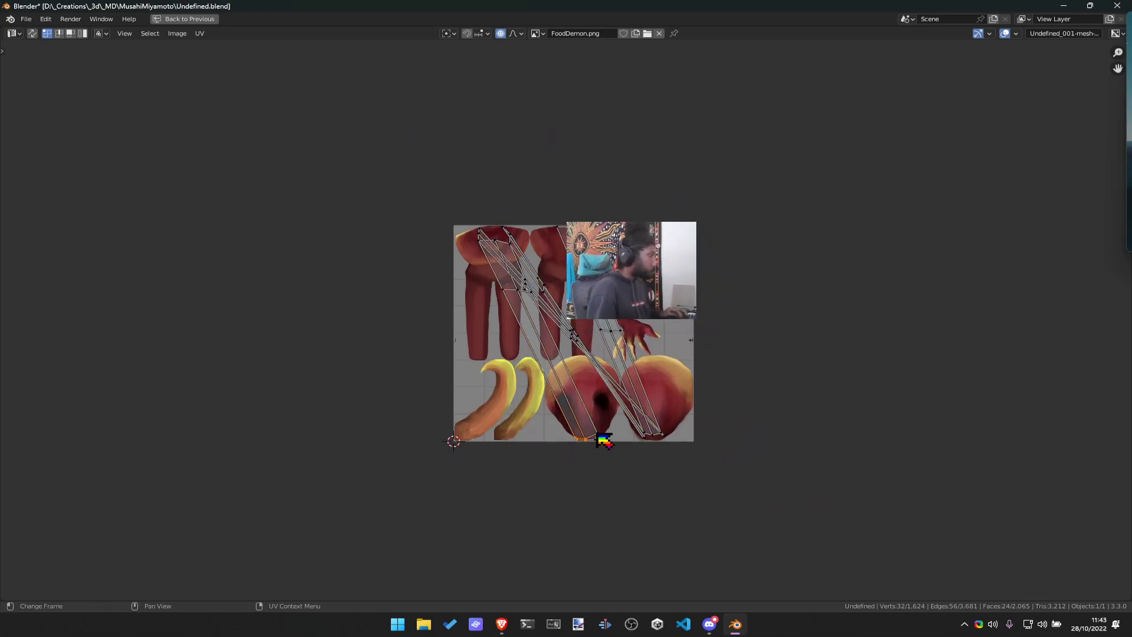
{"action": "key", "text": "alt+Tab"}
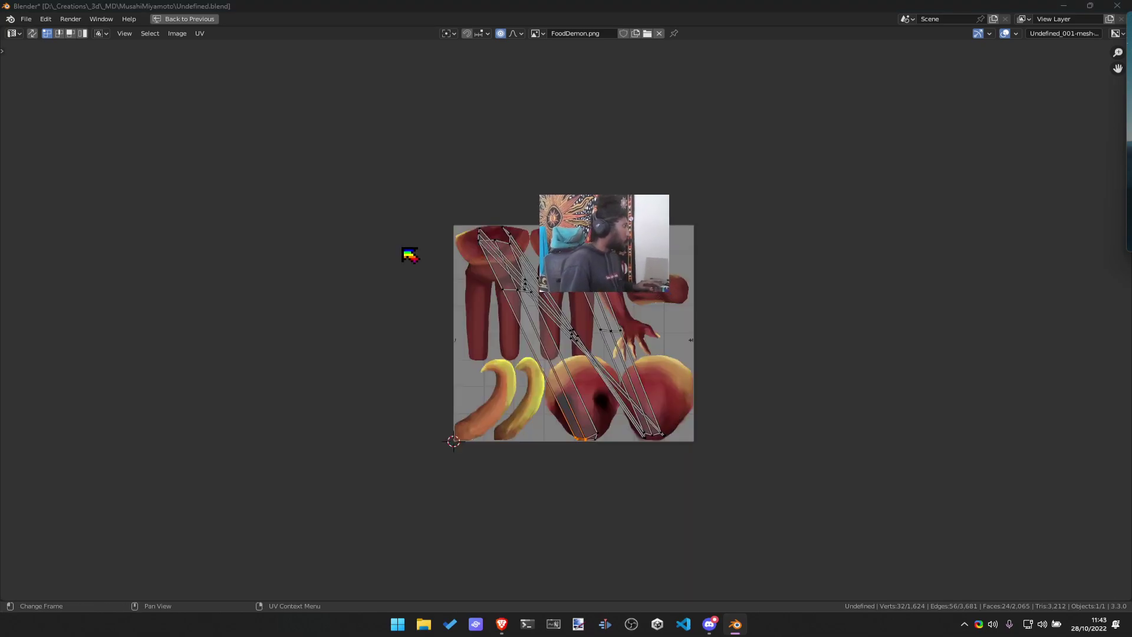
{"action": "key", "text": "ctrl+space"}
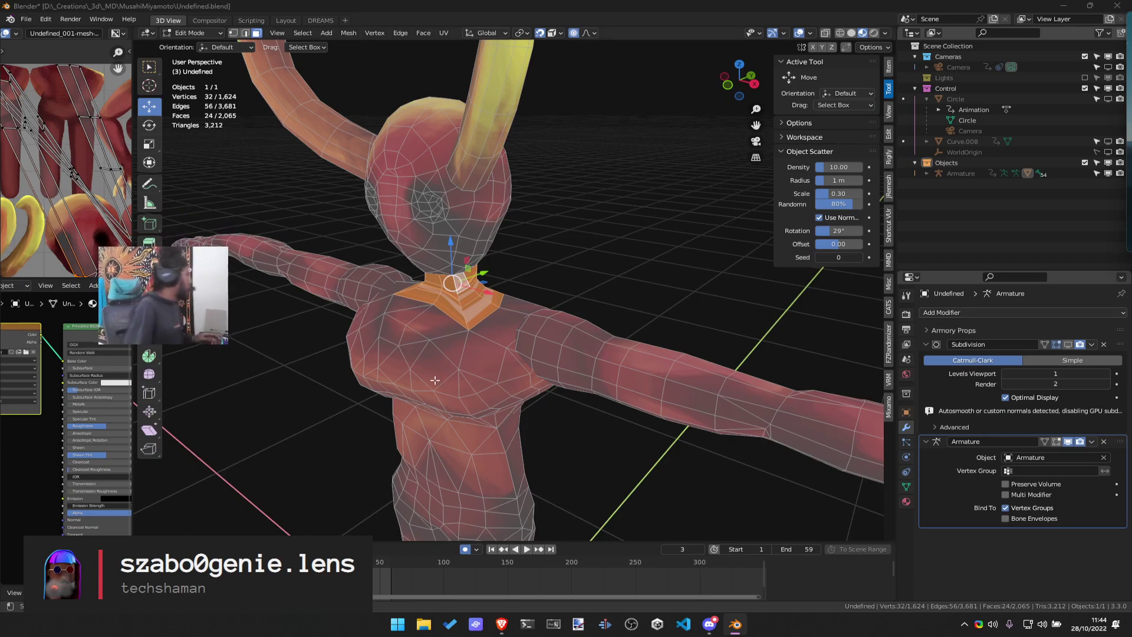
Reselect the face loop at the neck base and show its UVs full window
{"action": "scroll", "coordinate": [442, 375], "scroll_direction": "up", "scroll_amount": 2}
{"action": "middle_click_drag", "start_coordinate": [495, 330], "coordinate": [539, 317]}
{"action": "key", "text": "alt+a"}
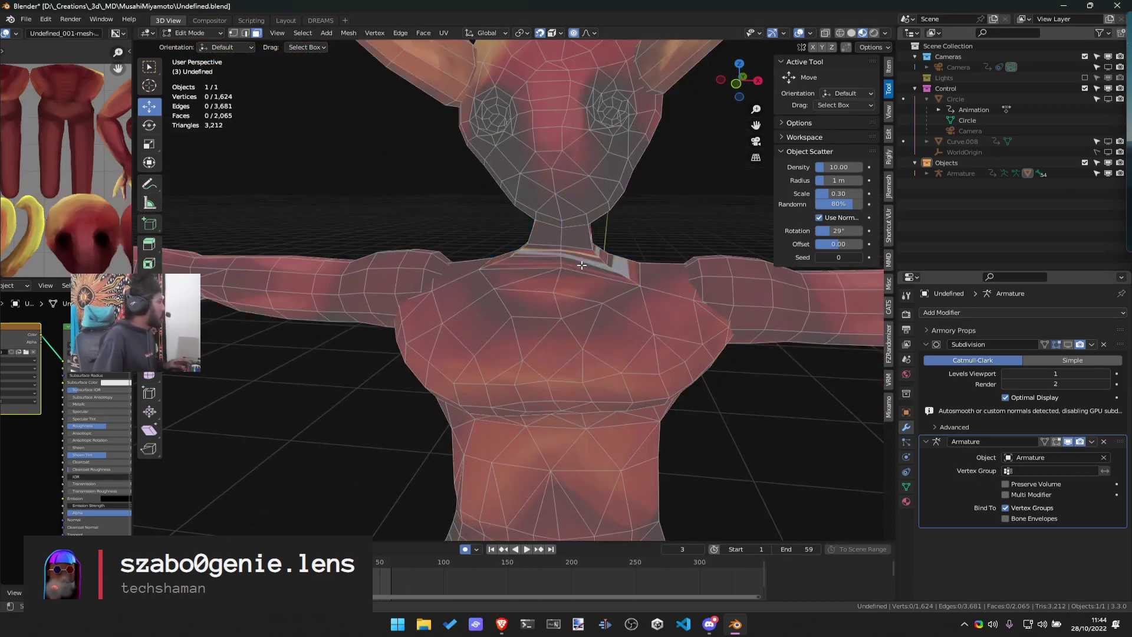
{"action": "middle_click_drag", "start_coordinate": [582, 265], "coordinate": [522, 348]}
{"action": "left_click", "coordinate": [513, 352], "text": "alt"}
{"action": "key", "text": "ctrl+space"}
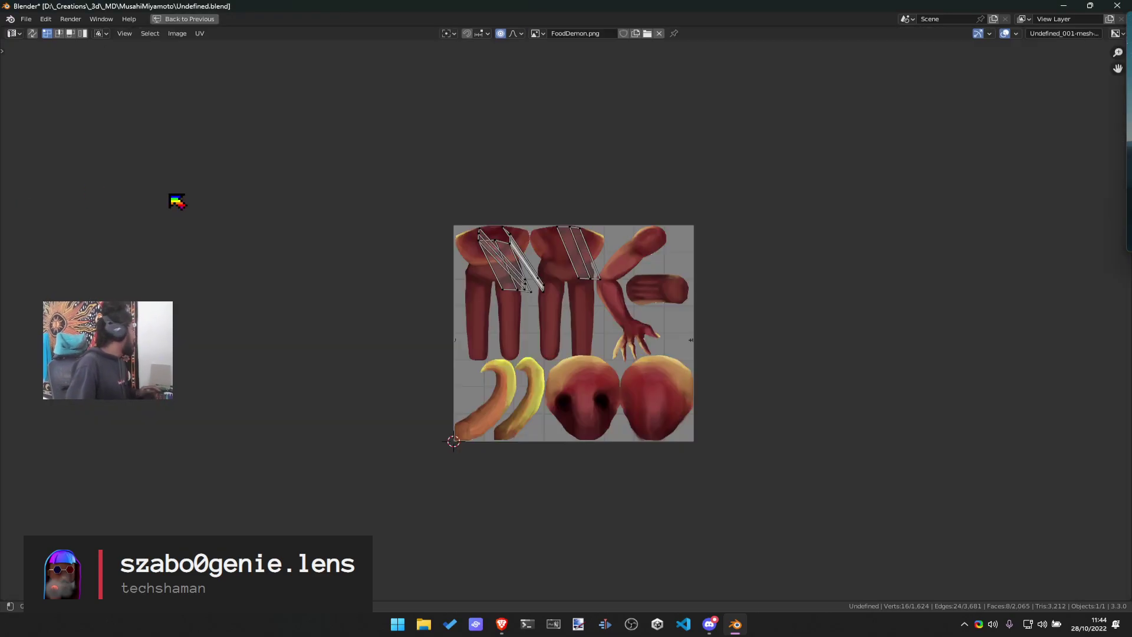
Zoom in on the neck UV strips, select five strip vertices, then cancel the move and deselect
{"action": "scroll", "coordinate": [505, 295], "scroll_direction": "up", "scroll_amount": 8}
{"action": "middle_click_drag", "start_coordinate": [604, 266], "coordinate": [650, 279]}
{"action": "left_click_drag", "start_coordinate": [527, 295], "coordinate": [695, 318]}
{"action": "left_click", "coordinate": [659, 270], "text": "shift"}
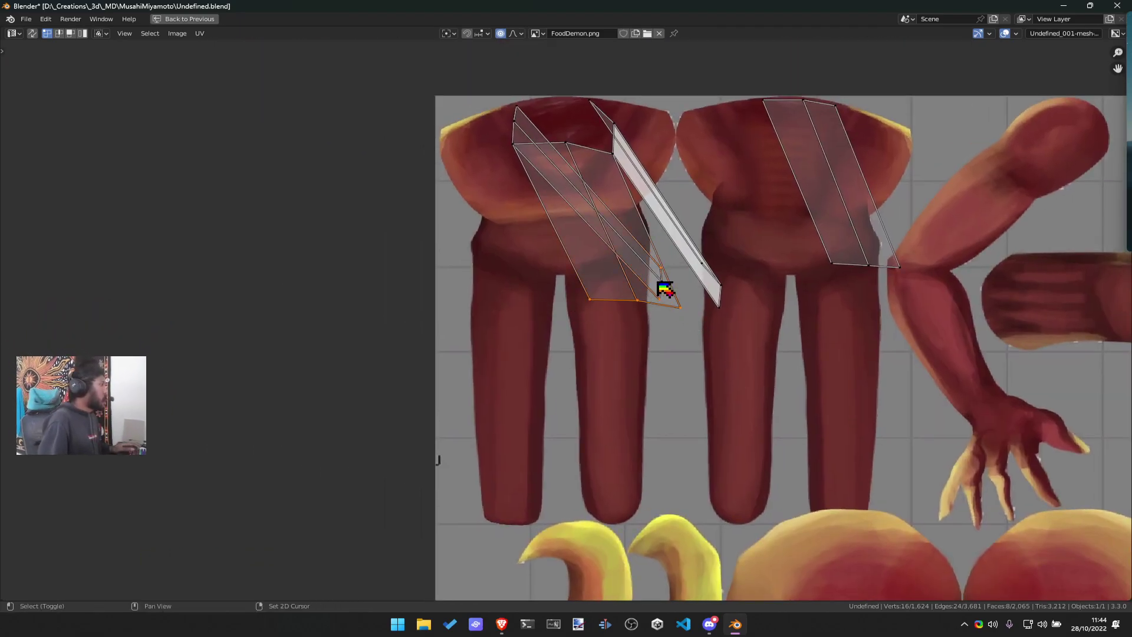
{"action": "key", "text": "g"}
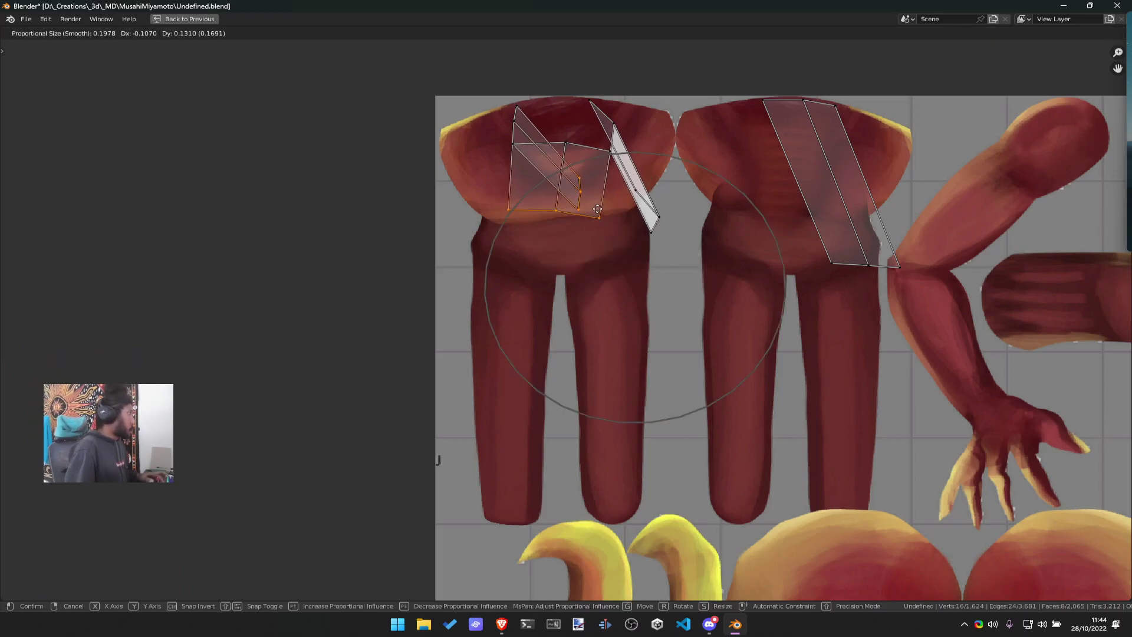
{"action": "key", "text": "Escape"}
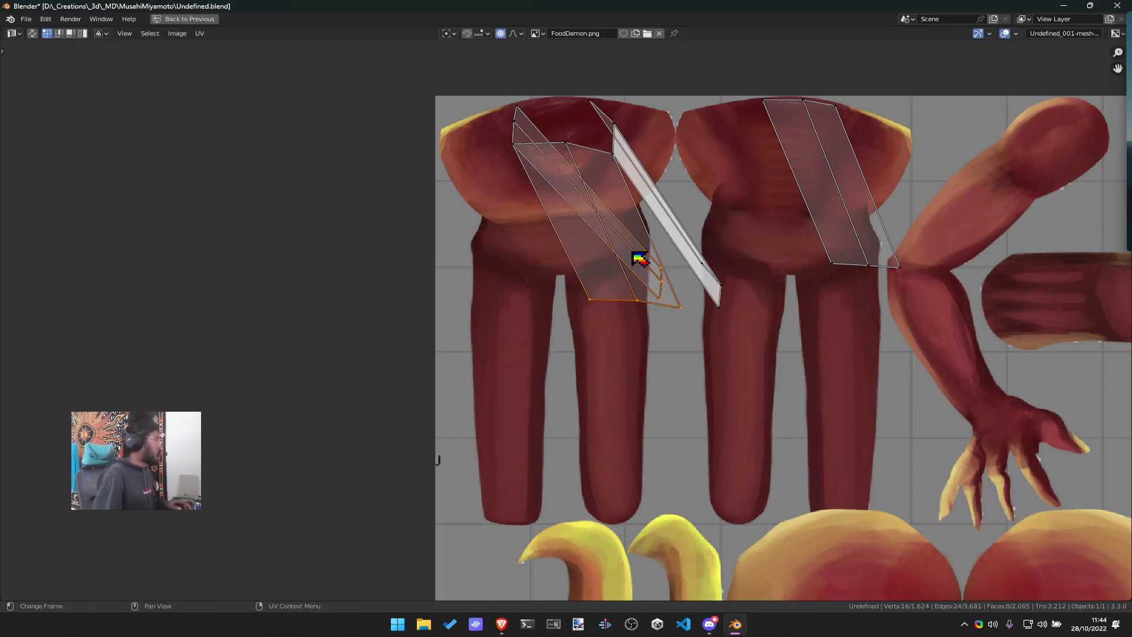
{"action": "left_click", "coordinate": [504, 200]}
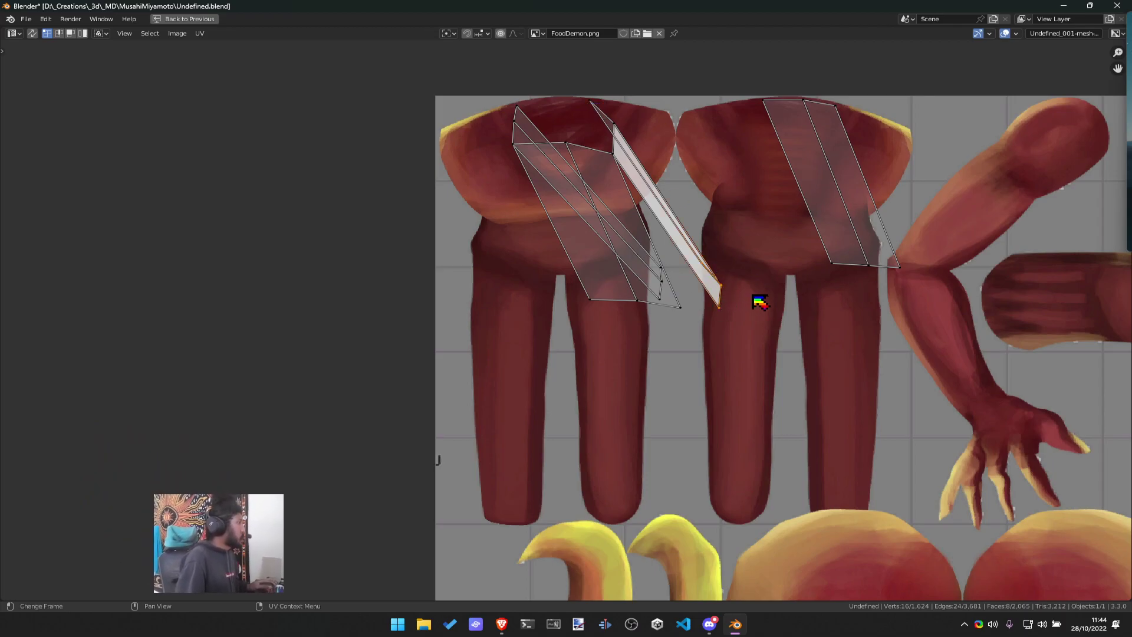
Pull the white strip's vertices up into a small quad and shift them up-left
{"action": "key", "text": "g"}
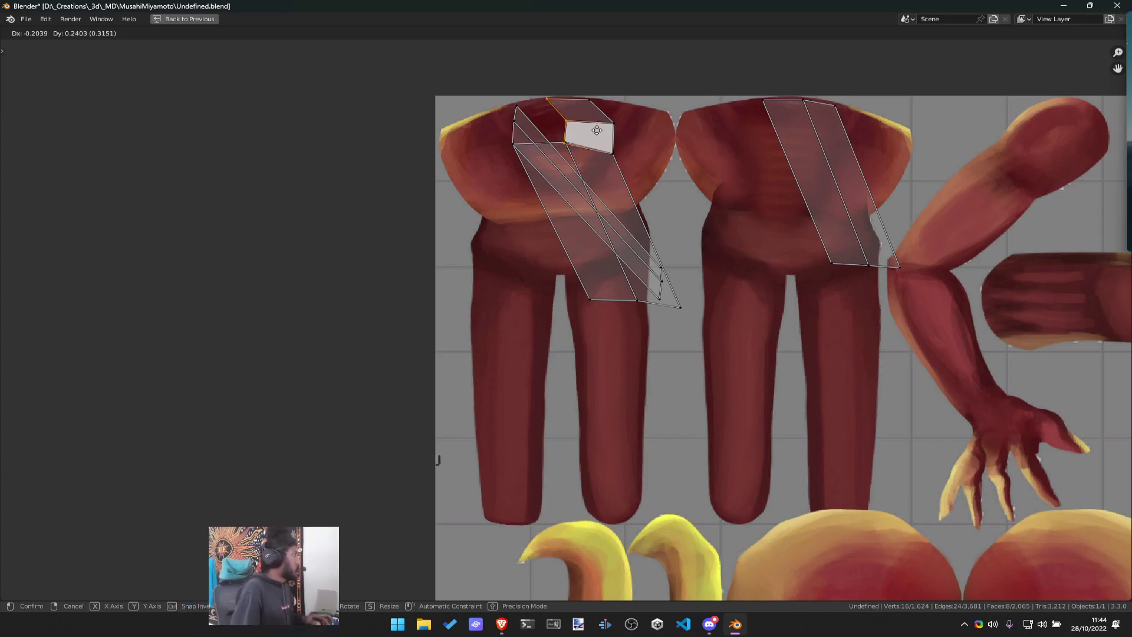
{"action": "left_click", "coordinate": [597, 130]}
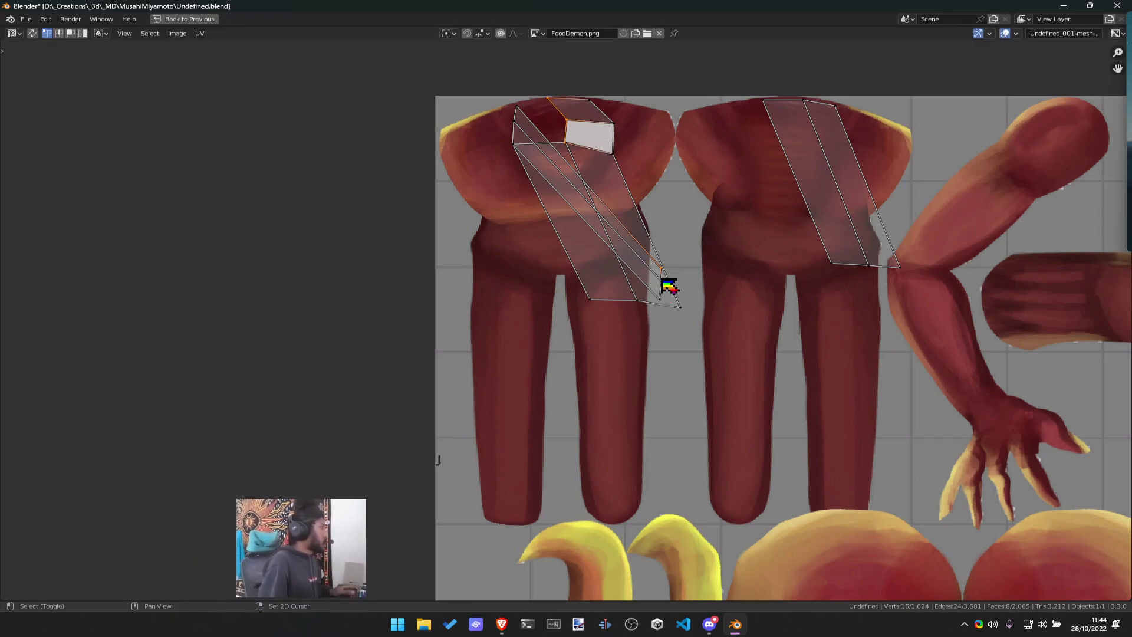
{"action": "key", "text": "g"}
{"action": "right_click", "coordinate": [636, 245]}
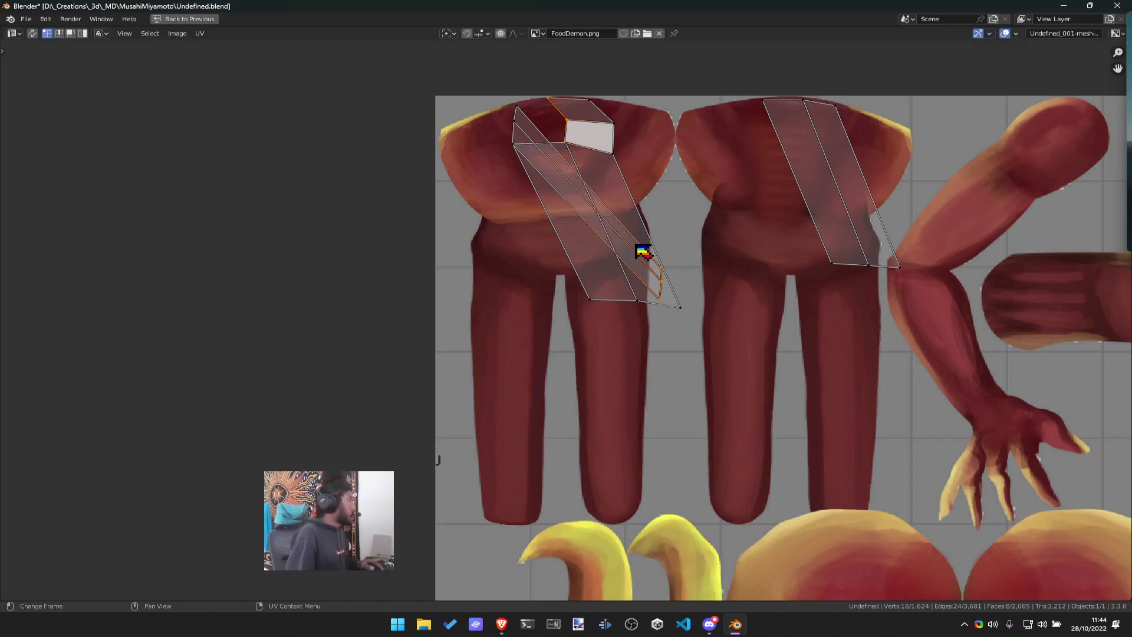
{"action": "key", "text": "g"}
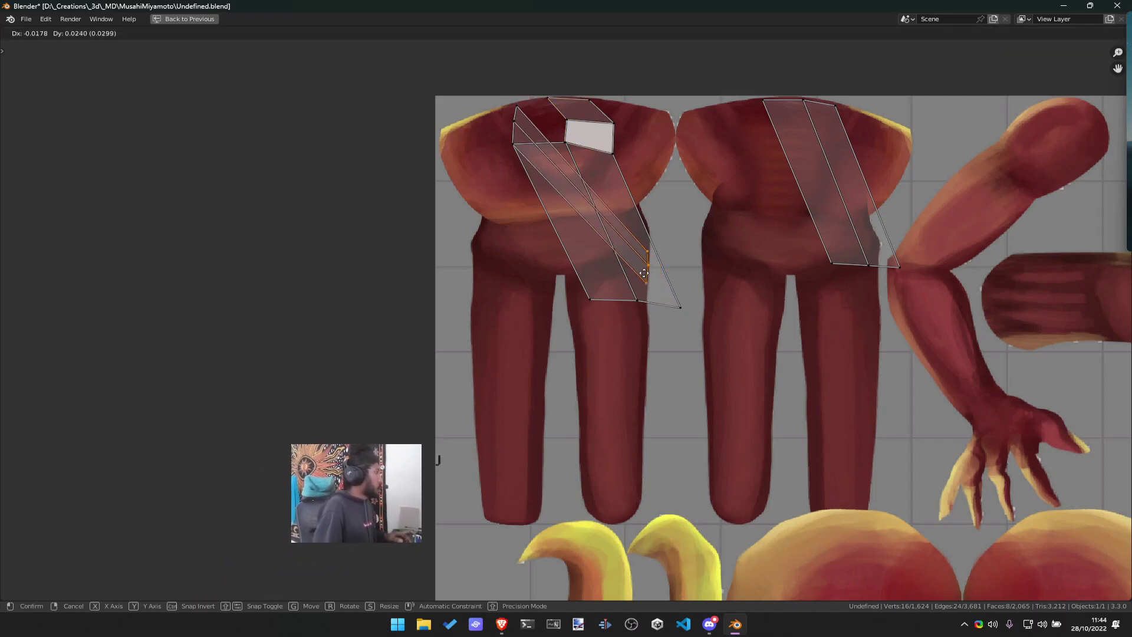
{"action": "left_click", "coordinate": [545, 120]}
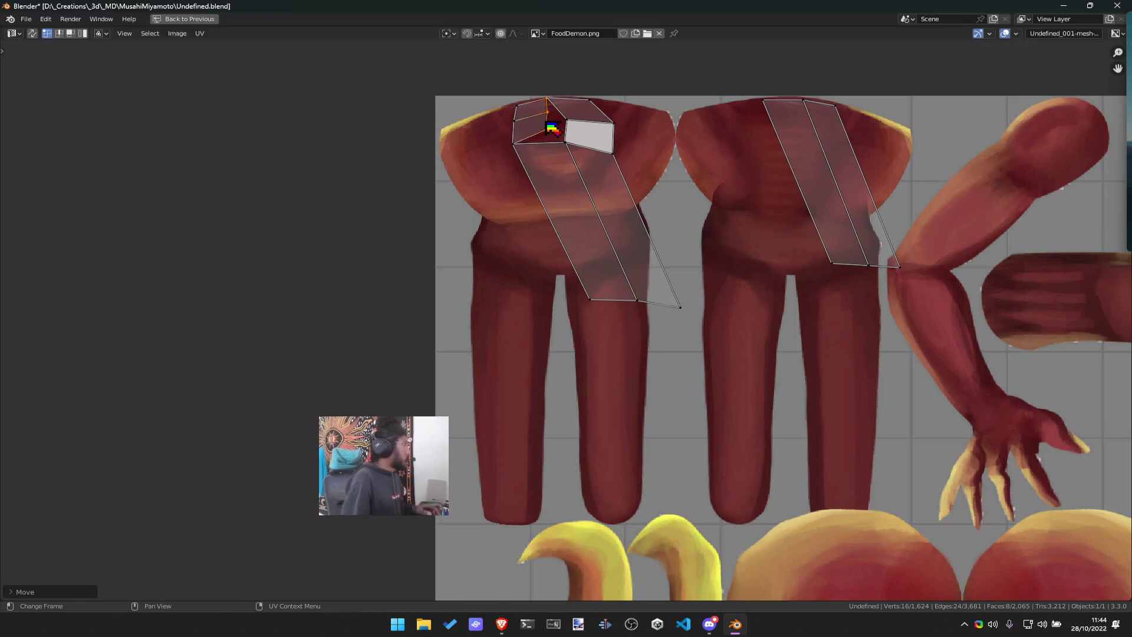
Nudge a single vertex right and move the bottom three vertices up toward the chest patch
{"action": "key", "text": "g"}
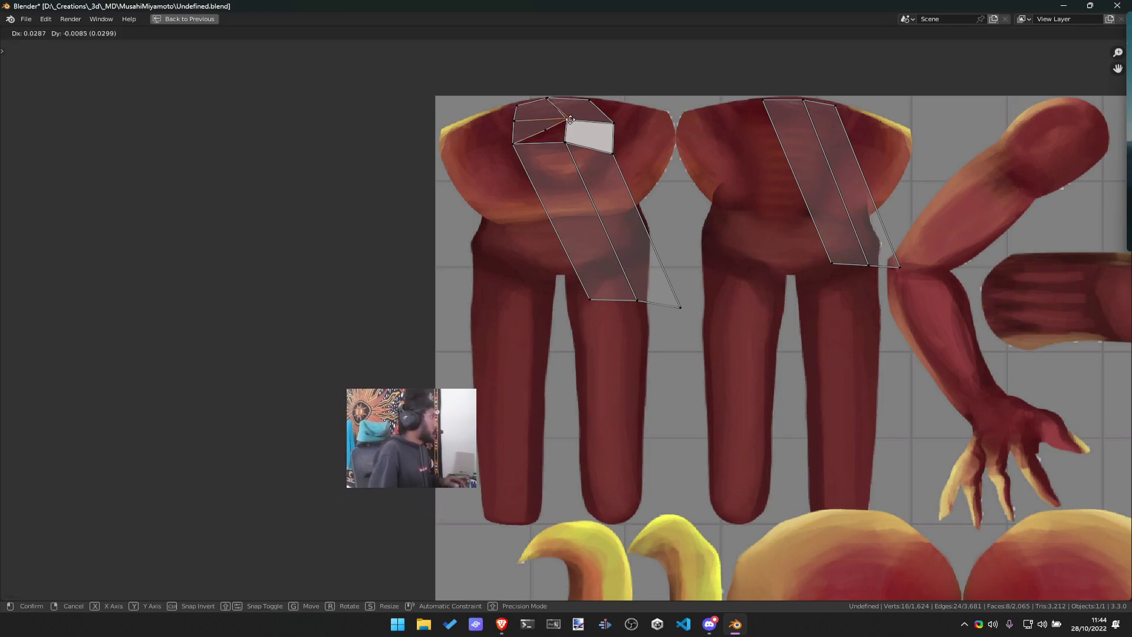
{"action": "left_click", "coordinate": [569, 121]}
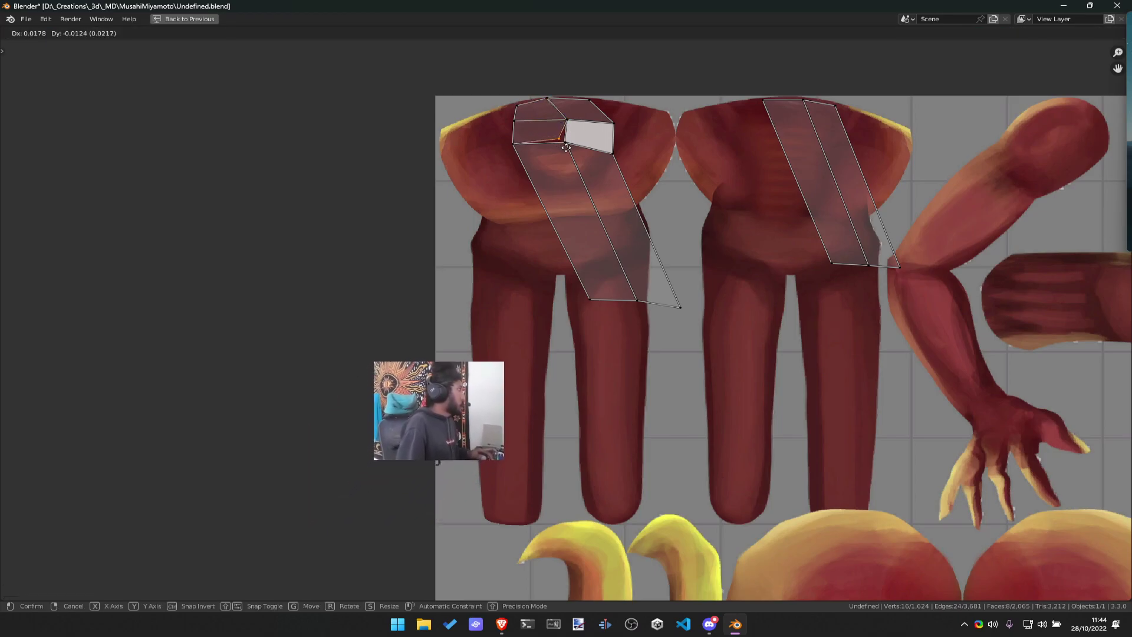
{"action": "left_click", "coordinate": [569, 150]}
{"action": "left_click_drag", "start_coordinate": [558, 295], "coordinate": [720, 336]}
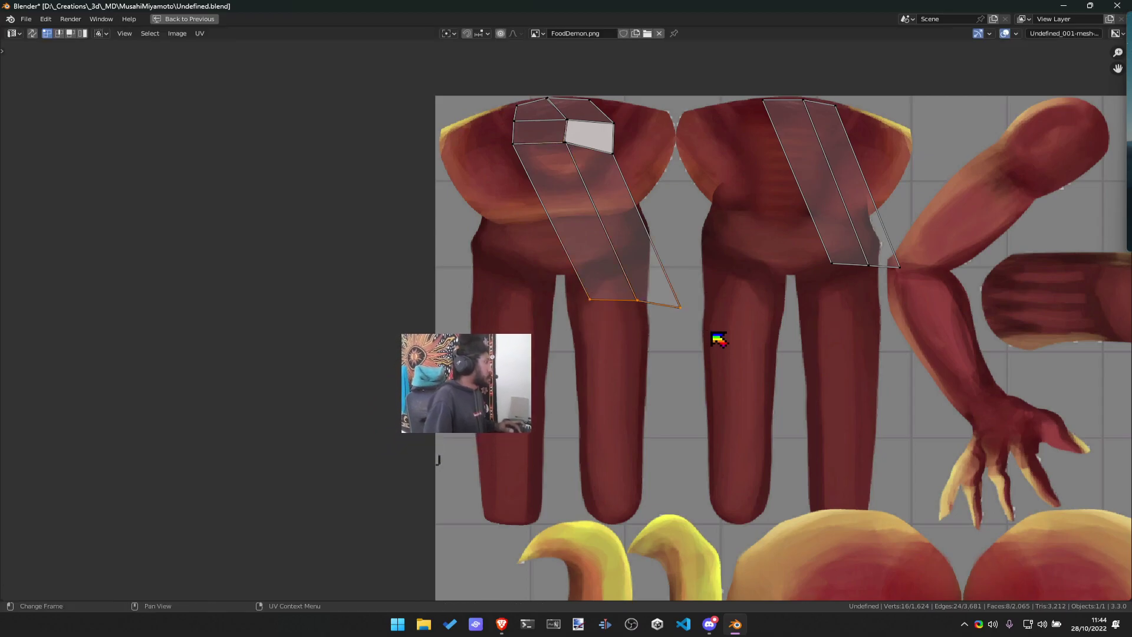
{"action": "key", "text": "g"}
{"action": "left_click", "coordinate": [636, 191]}
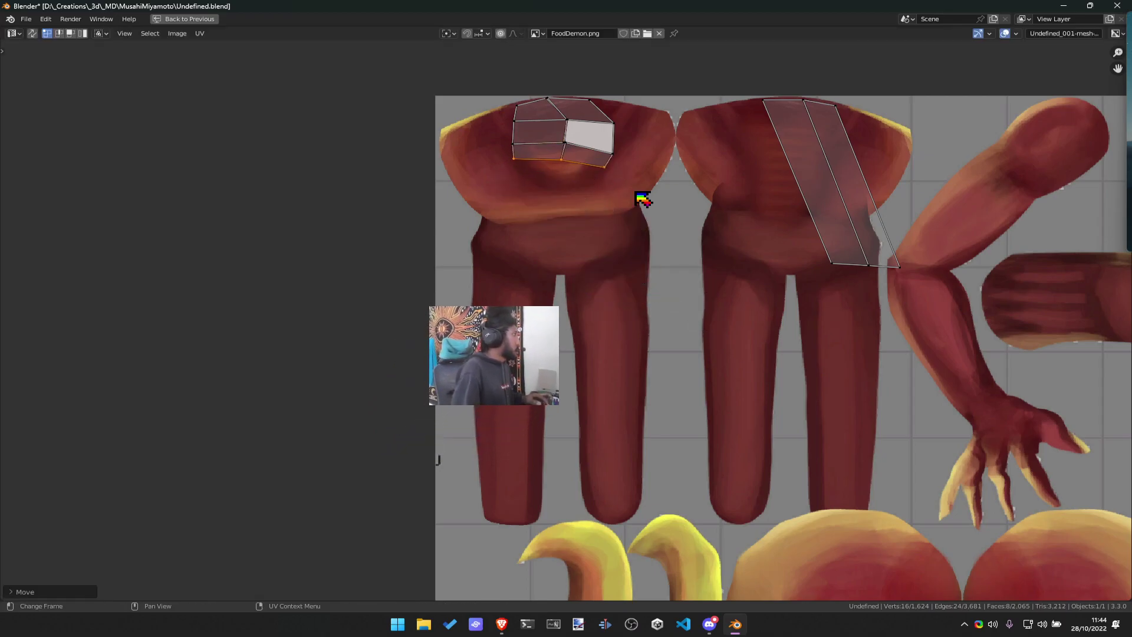
Restore the normal layout and inspect the textured neck in Object Mode before returning to Edit Mode
{"action": "key", "text": "ctrl+space"}
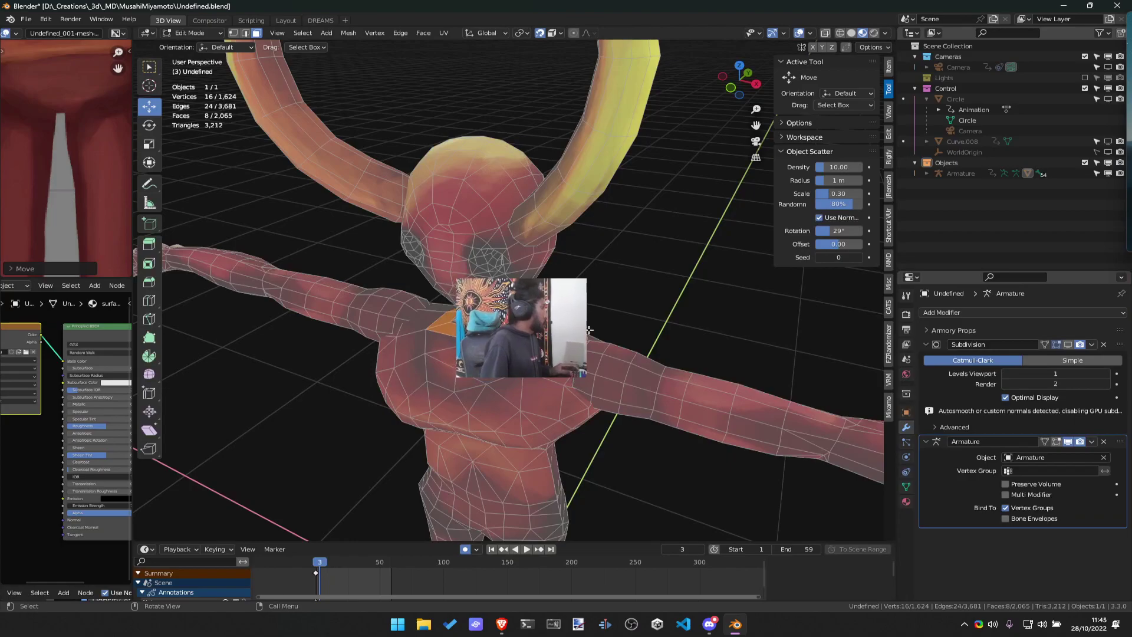
{"action": "key", "text": "Tab"}
{"action": "middle_click_drag", "start_coordinate": [589, 330], "coordinate": [644, 315]}
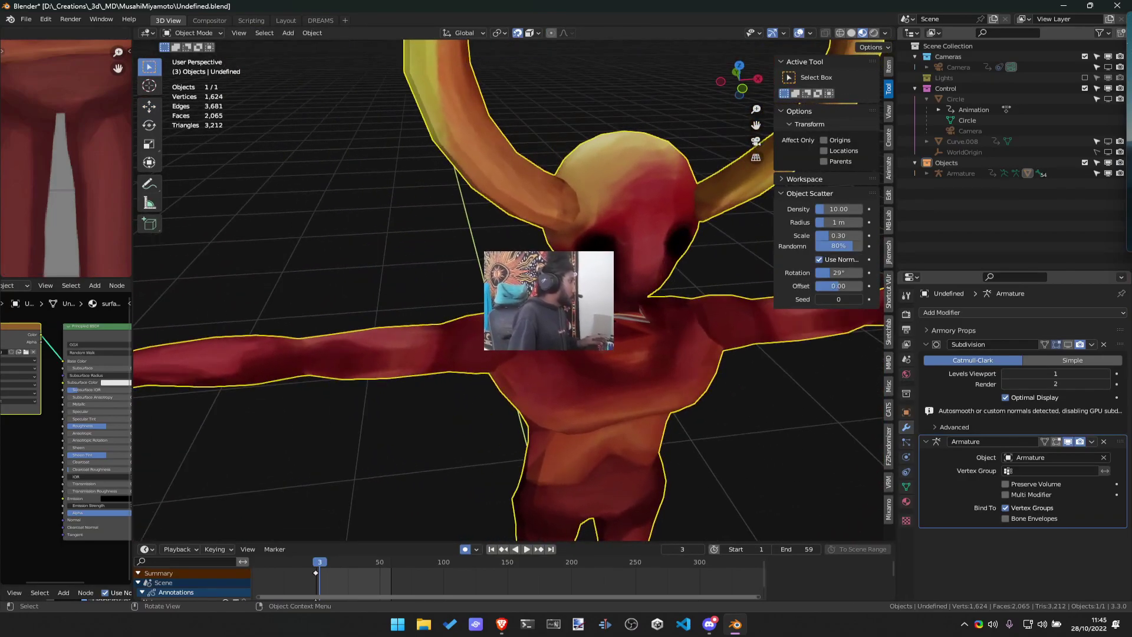
{"action": "key", "text": "Tab"}
{"action": "scroll", "coordinate": [88, 141], "scroll_direction": "down", "scroll_amount": 4}
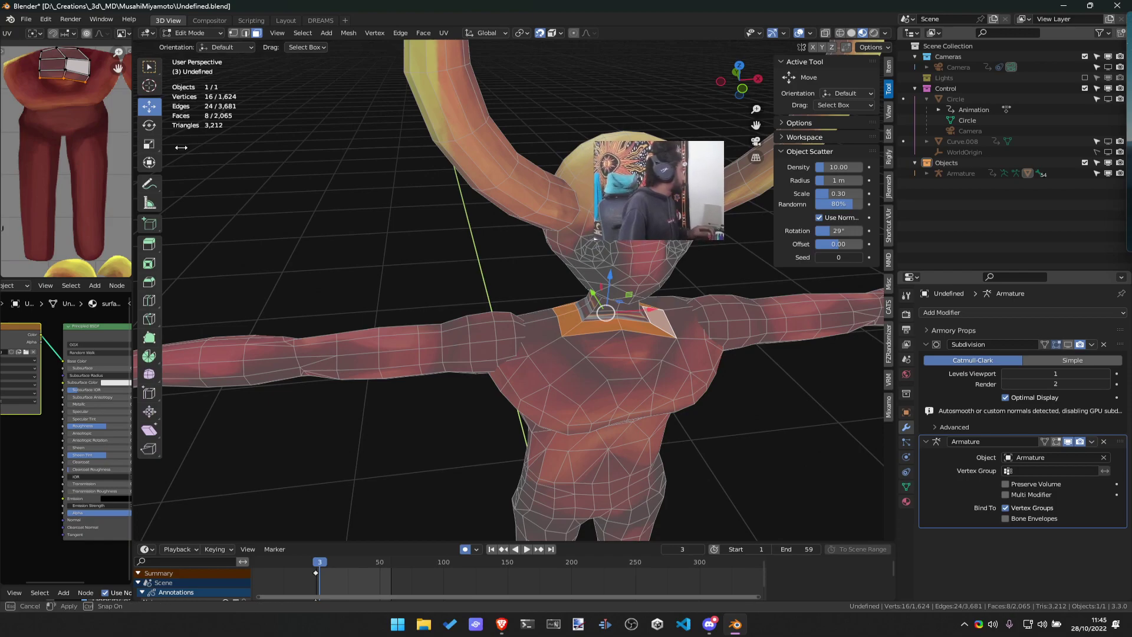
Widen the UV editor, set Snap To Vertex, and maximize the UV editor
{"action": "left_click_drag", "start_coordinate": [133, 146], "coordinate": [479, 146]}
{"action": "scroll", "coordinate": [367, 49], "scroll_direction": "up", "scroll_amount": 5}
{"action": "scroll", "coordinate": [333, 115], "scroll_direction": "up", "scroll_amount": 2}
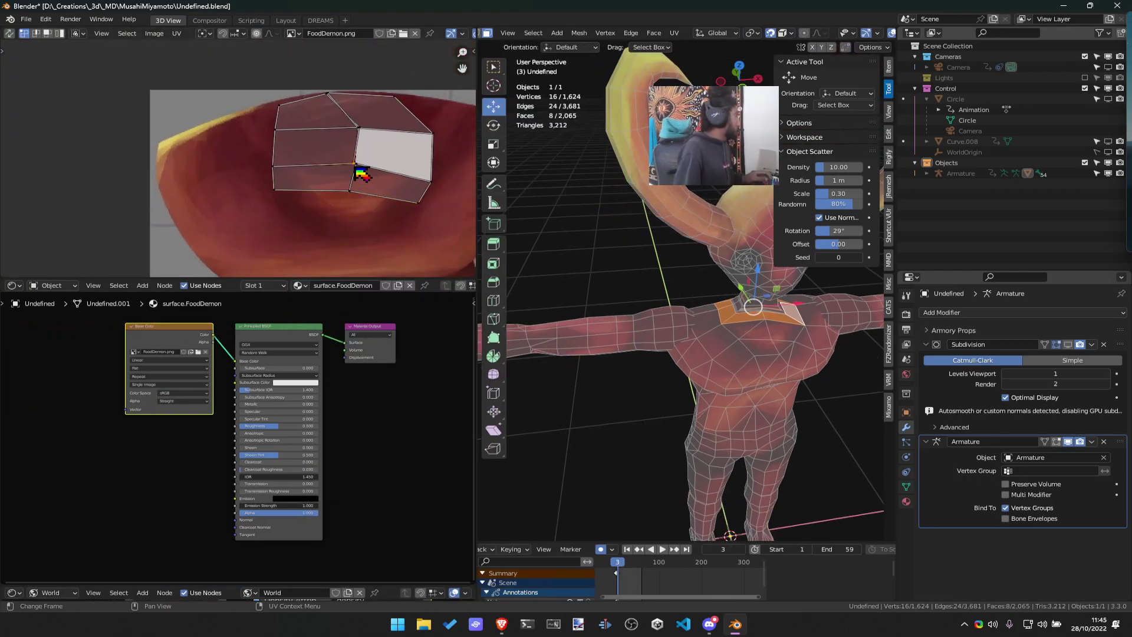
{"action": "scroll", "coordinate": [361, 170], "scroll_direction": "up", "scroll_amount": 4}
{"action": "scroll", "coordinate": [356, 157], "scroll_direction": "down", "scroll_amount": 5}
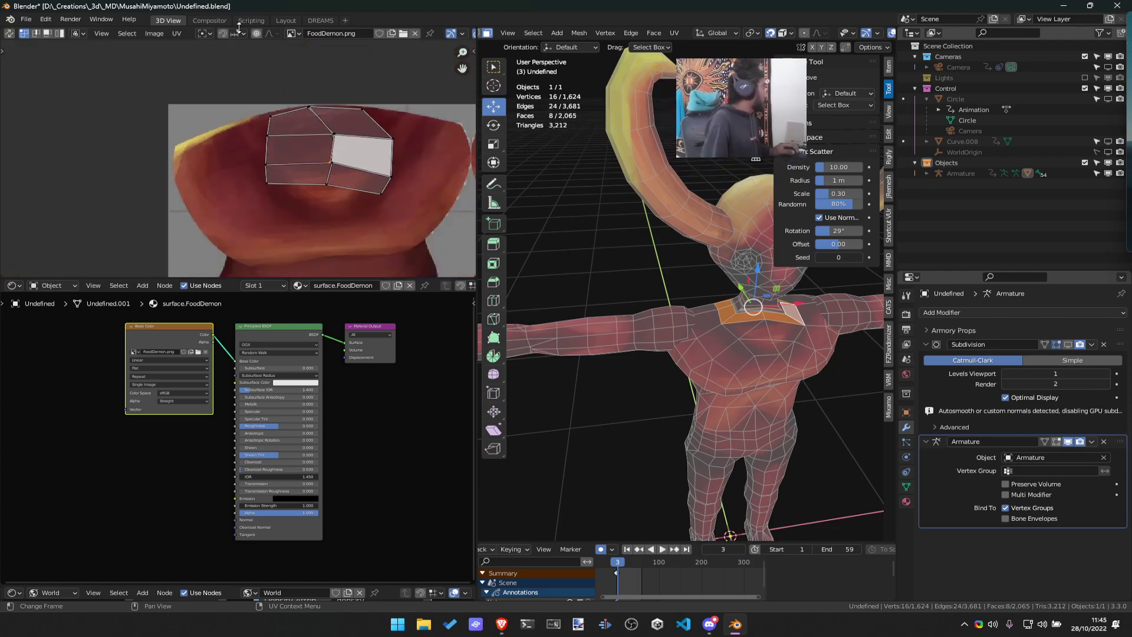
{"action": "left_click", "coordinate": [239, 33]}
{"action": "left_click", "coordinate": [235, 74]}
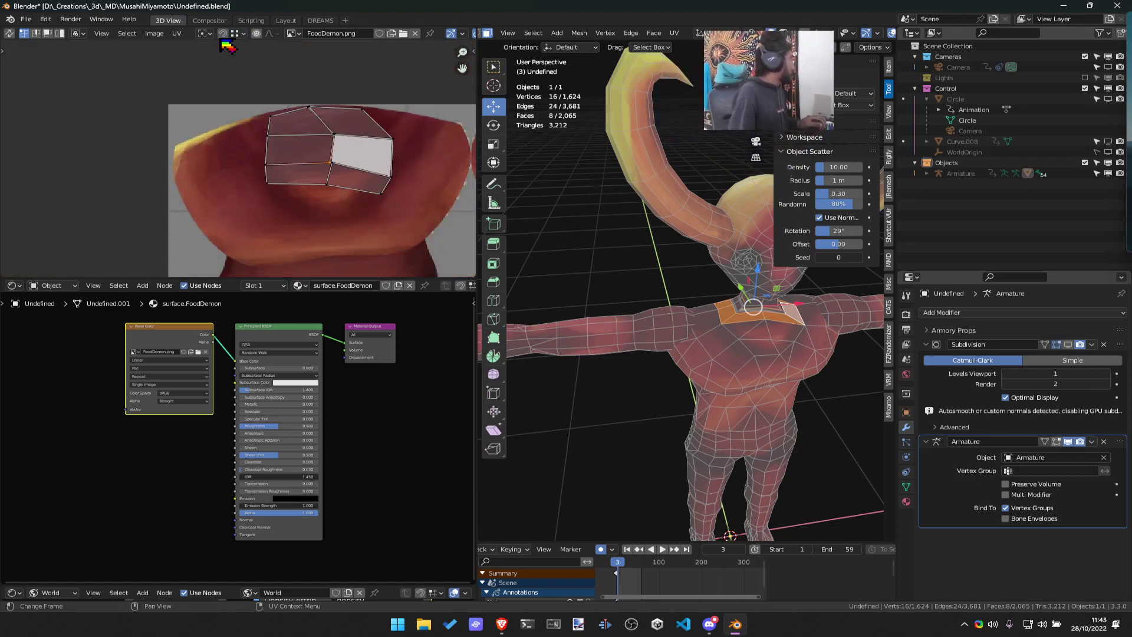
{"action": "scroll", "coordinate": [354, 175], "scroll_direction": "up", "scroll_amount": 3}
{"action": "scroll", "coordinate": [329, 180], "scroll_direction": "down", "scroll_amount": 3}
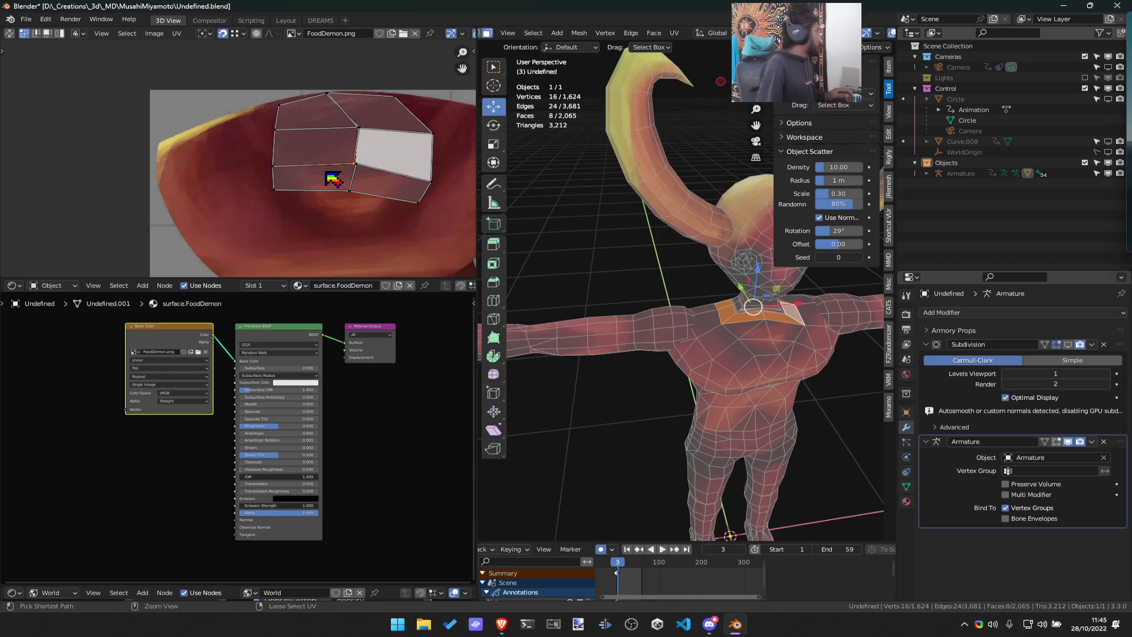
{"action": "key", "text": "ctrl+space"}
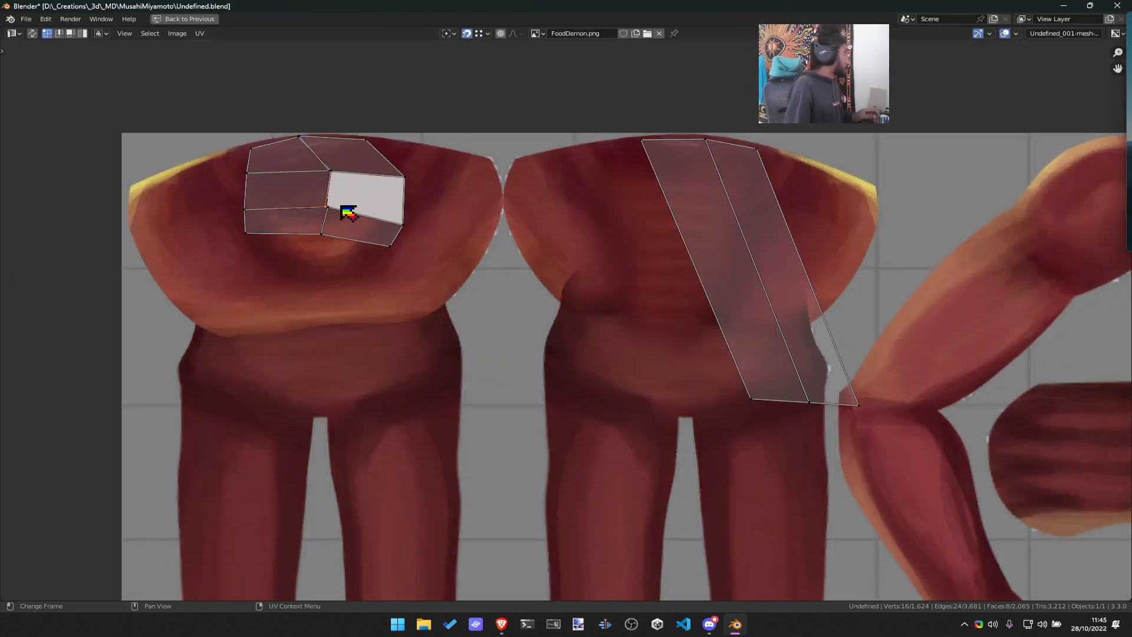
Zoom to the chest UV faces and join two corner vertices to close the gap
{"action": "key", "text": "ctrl+space"}
{"action": "key", "text": "ctrl+space"}
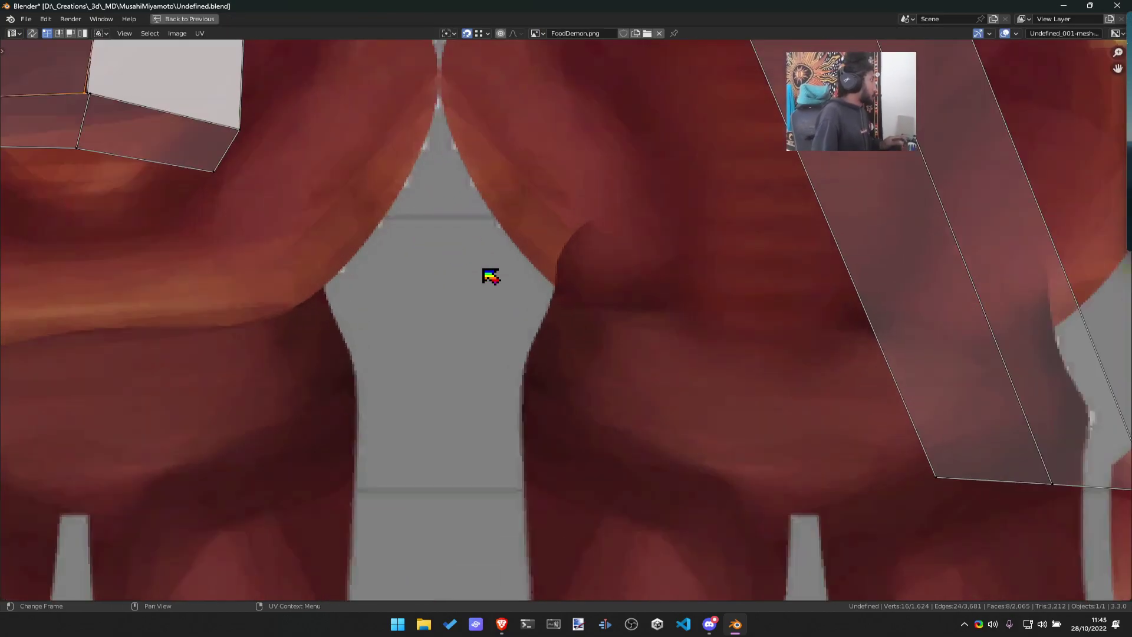
{"action": "scroll", "coordinate": [600, 351], "scroll_direction": "up", "scroll_amount": 3}
{"action": "scroll", "coordinate": [419, 220], "scroll_direction": "up", "scroll_amount": 2}
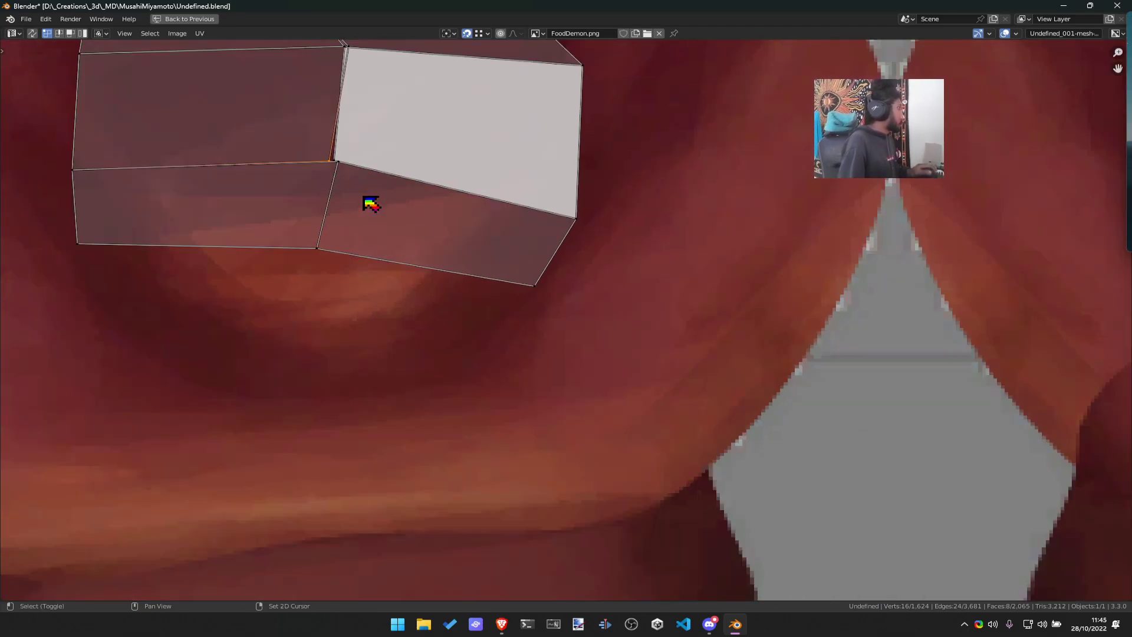
{"action": "middle_click_drag", "start_coordinate": [365, 188], "coordinate": [565, 302]}
{"action": "scroll", "coordinate": [705, 385], "scroll_direction": "up", "scroll_amount": 2}
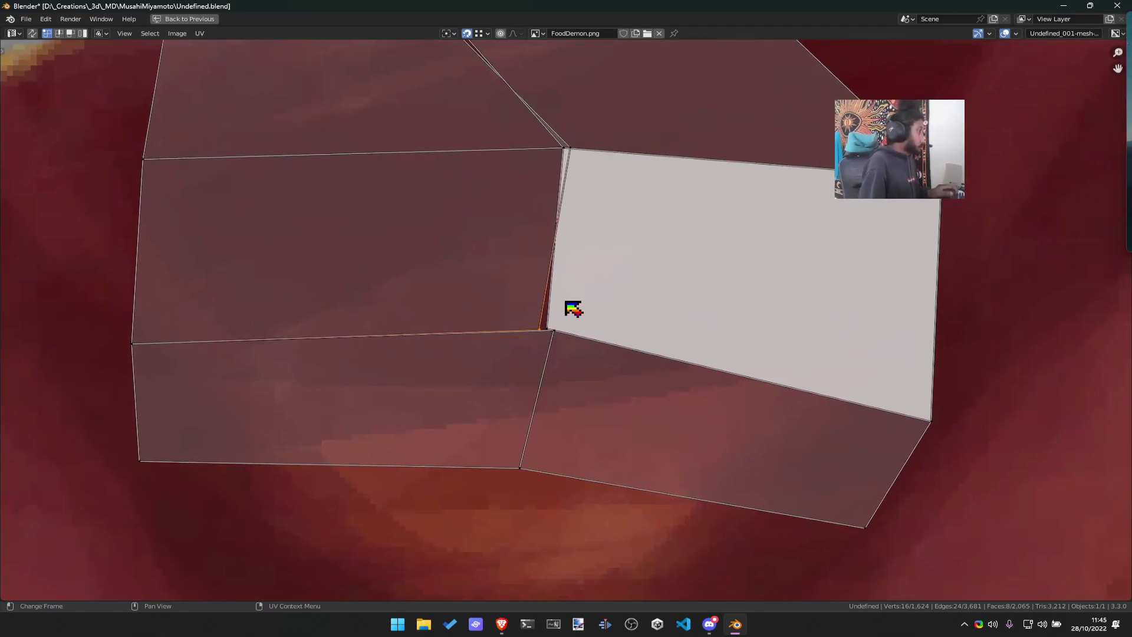
{"action": "left_click", "coordinate": [555, 334]}
{"action": "key", "text": "g"}
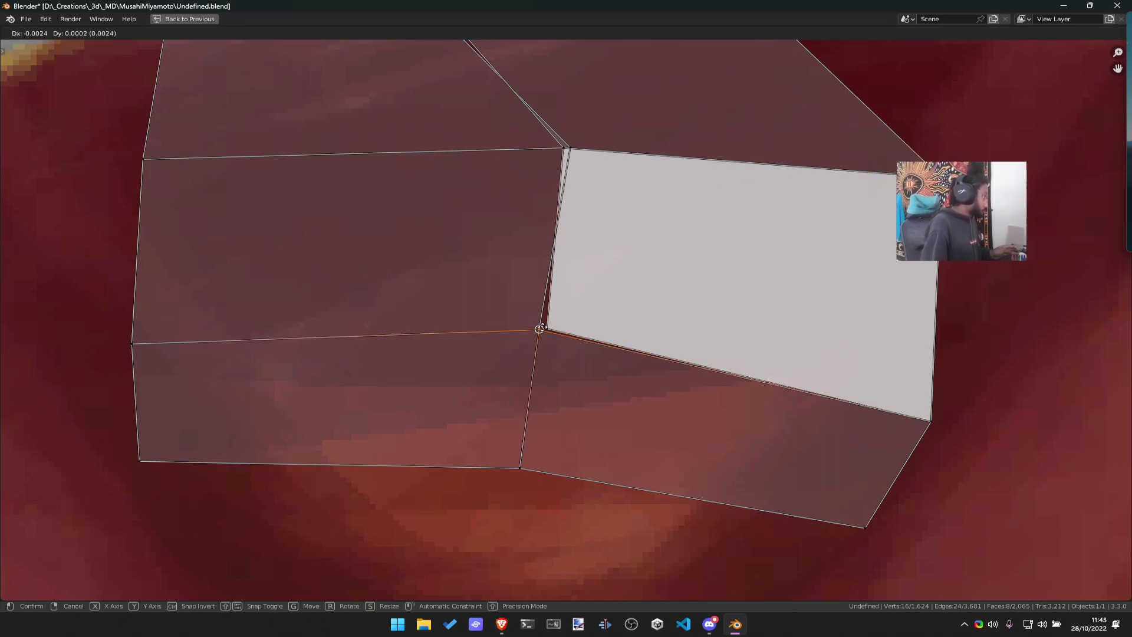
{"action": "left_click", "coordinate": [547, 328]}
{"action": "left_click", "coordinate": [538, 329]}
{"action": "key", "text": "g"}
{"action": "left_click", "coordinate": [547, 328]}
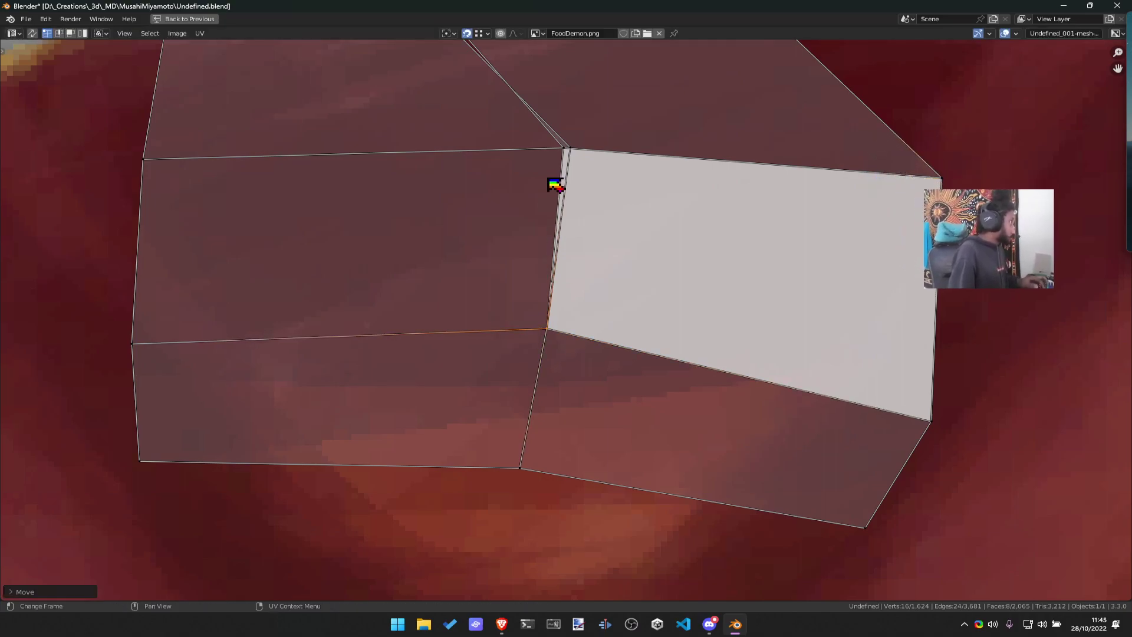
Select the light chest UV face in face mode, cancel its move, and return to vertex mode
{"action": "middle_click_drag", "start_coordinate": [526, 152], "coordinate": [518, 249]}
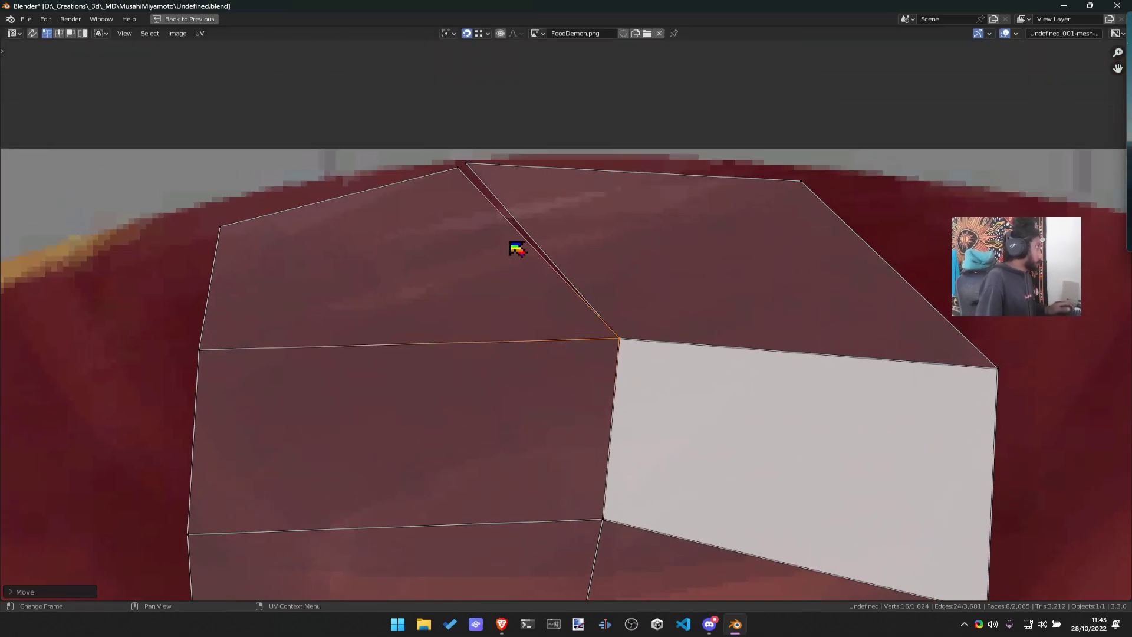
{"action": "left_click", "coordinate": [466, 166]}
{"action": "scroll", "coordinate": [518, 309], "scroll_direction": "down", "scroll_amount": 4}
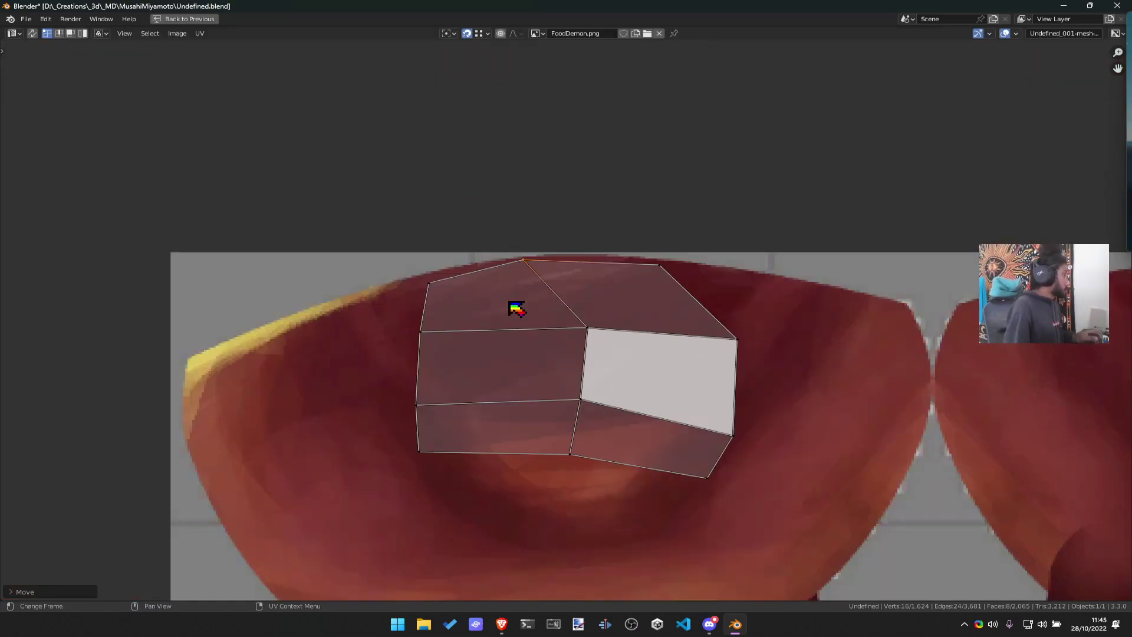
{"action": "scroll", "coordinate": [494, 341], "scroll_direction": "up", "scroll_amount": 3}
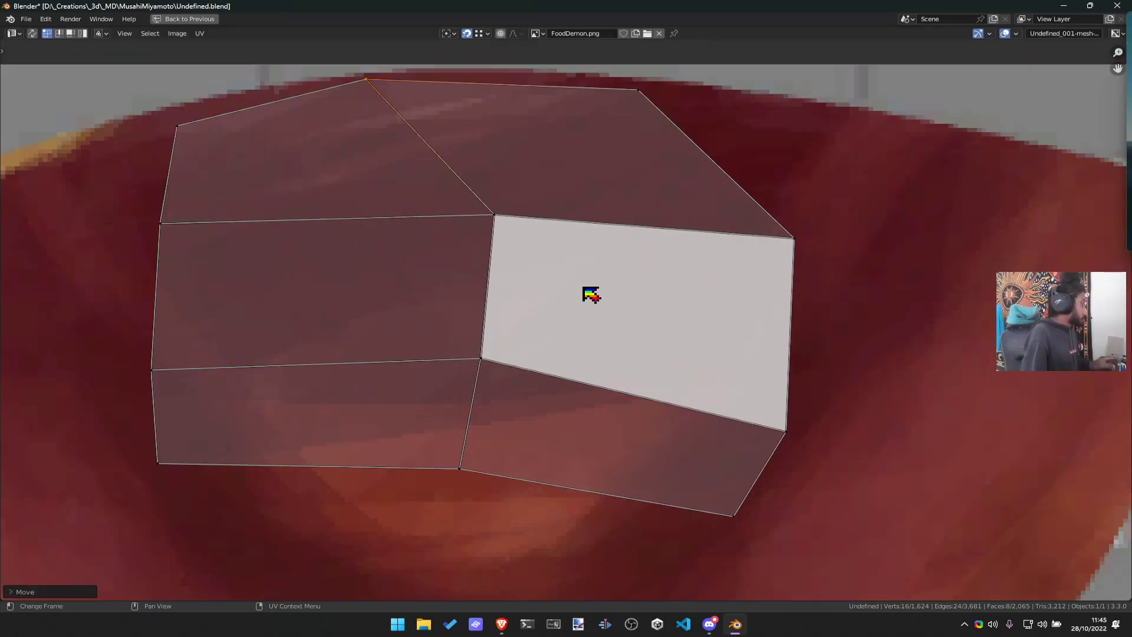
{"action": "key", "text": "3"}
{"action": "left_click", "coordinate": [664, 345]}
{"action": "key", "text": "g"}
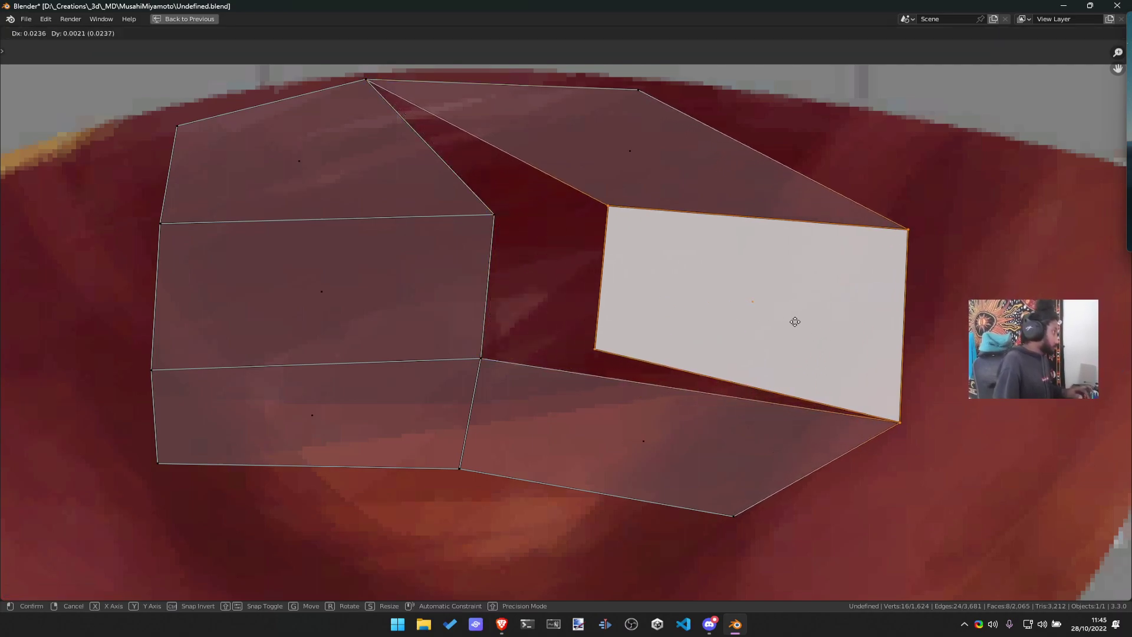
{"action": "right_click", "coordinate": [665, 328]}
{"action": "key", "text": "g"}
{"action": "key", "text": "Escape"}
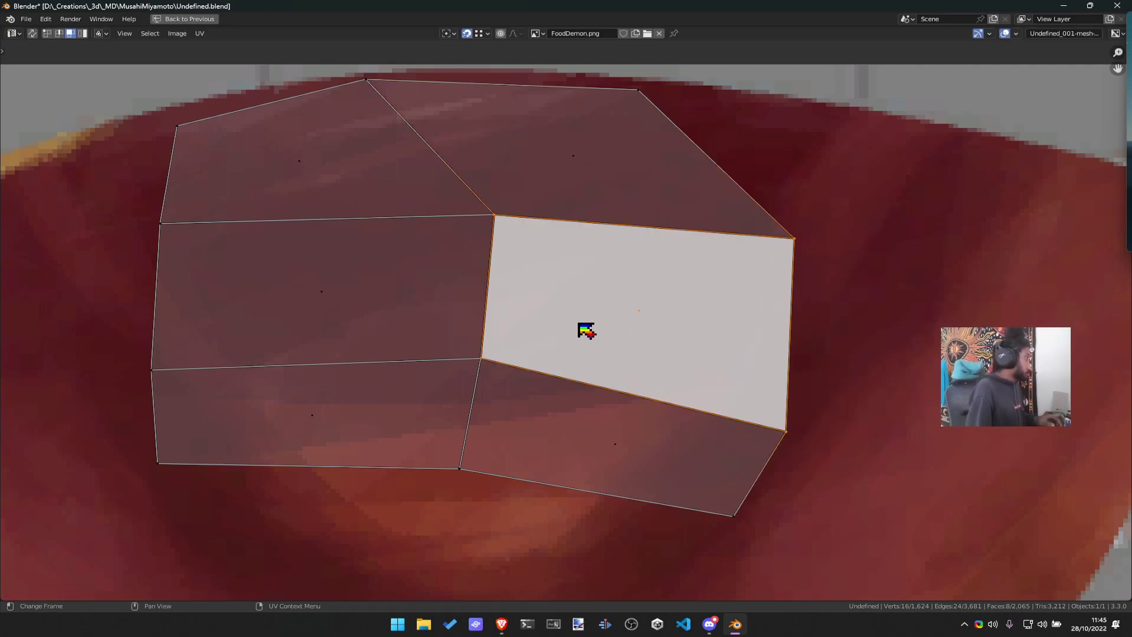
{"action": "key", "text": "2"}
{"action": "key", "text": "1"}
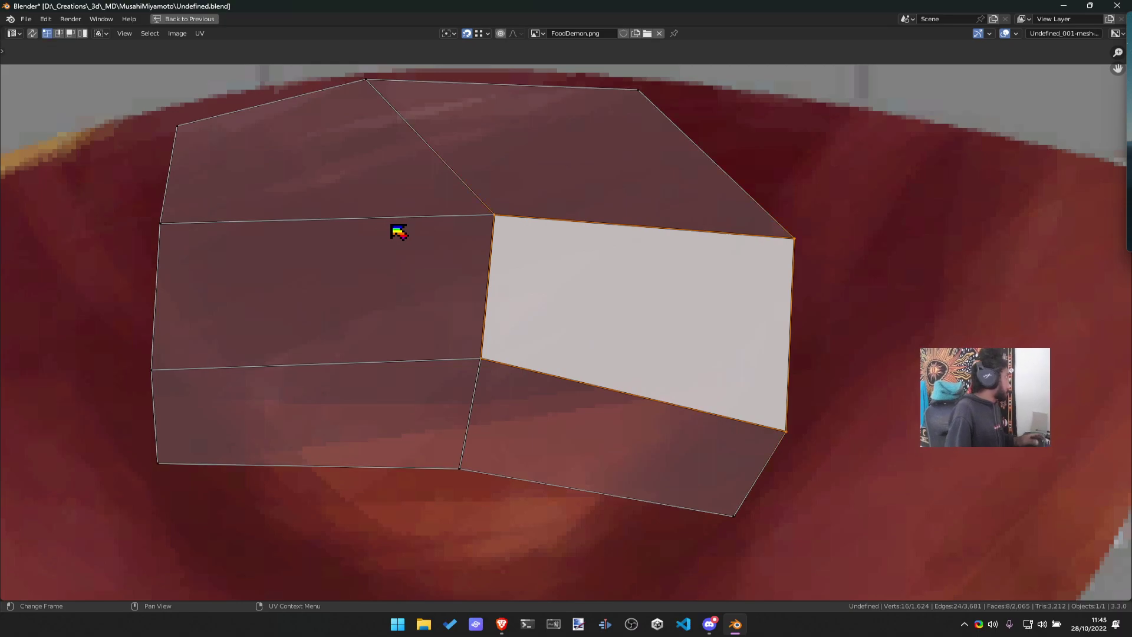
Move the lower faces' corner vertex downward and reposition another corner vertex of the face
{"action": "left_click", "coordinate": [499, 361]}
{"action": "key", "text": "g"}
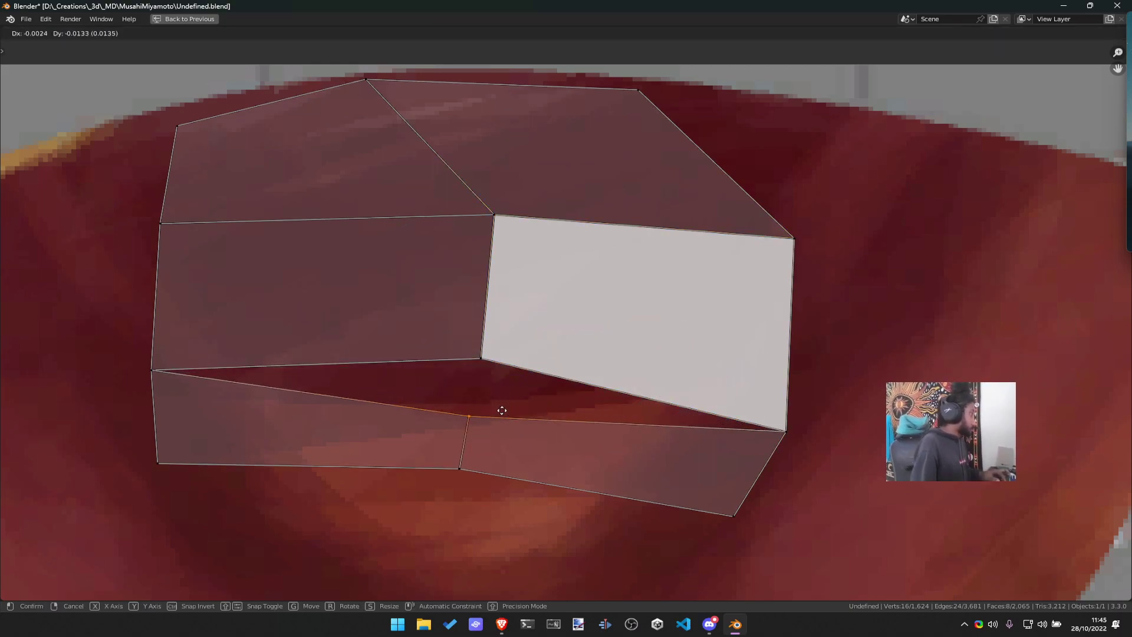
{"action": "left_click", "coordinate": [503, 412]}
{"action": "left_click", "coordinate": [482, 358]}
{"action": "key", "text": "g"}
{"action": "left_click", "coordinate": [451, 329]}
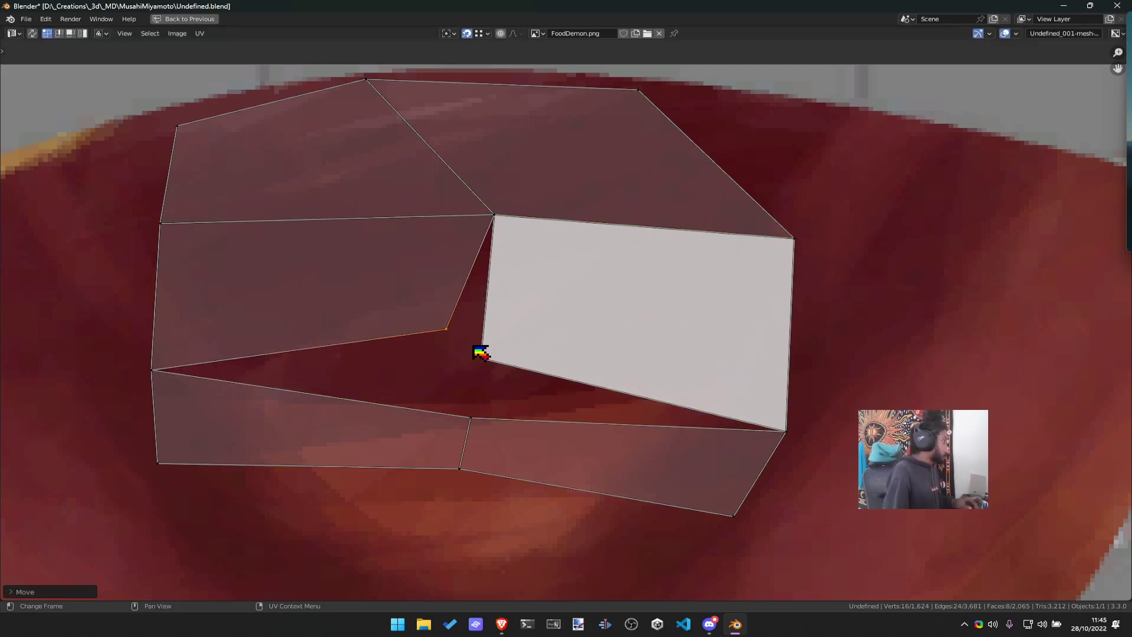
{"action": "left_click", "coordinate": [487, 361]}
{"action": "key", "text": "g"}
{"action": "right_click", "coordinate": [549, 335]}
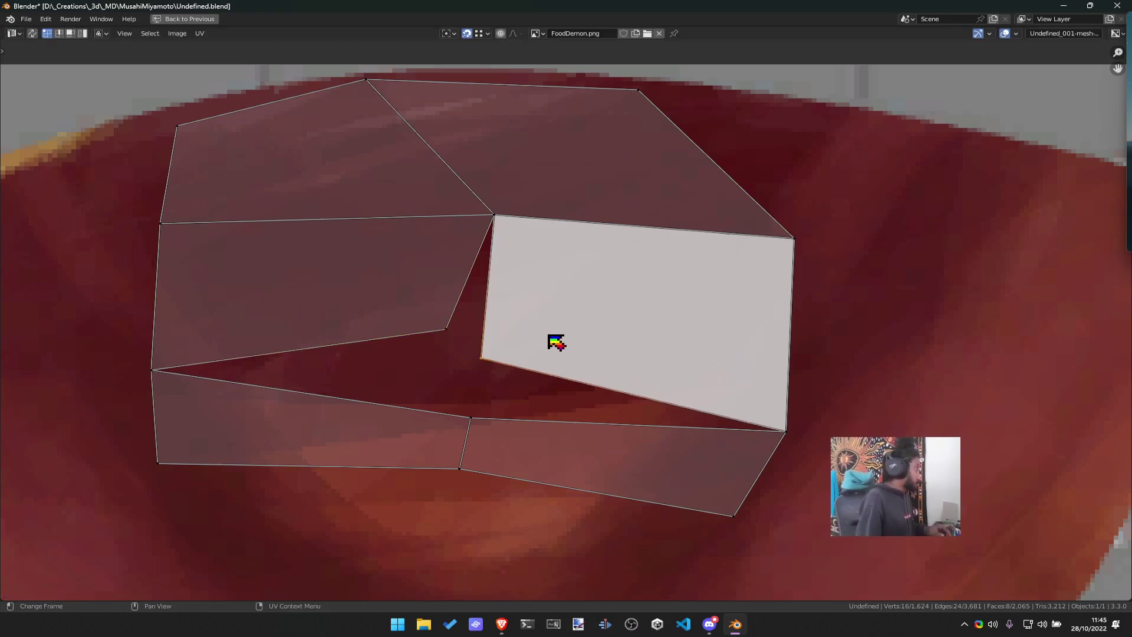
Snap a vertex onto the face corner and join the lower vertex to the right face's bottom-left corner
{"action": "left_click", "coordinate": [792, 238]}
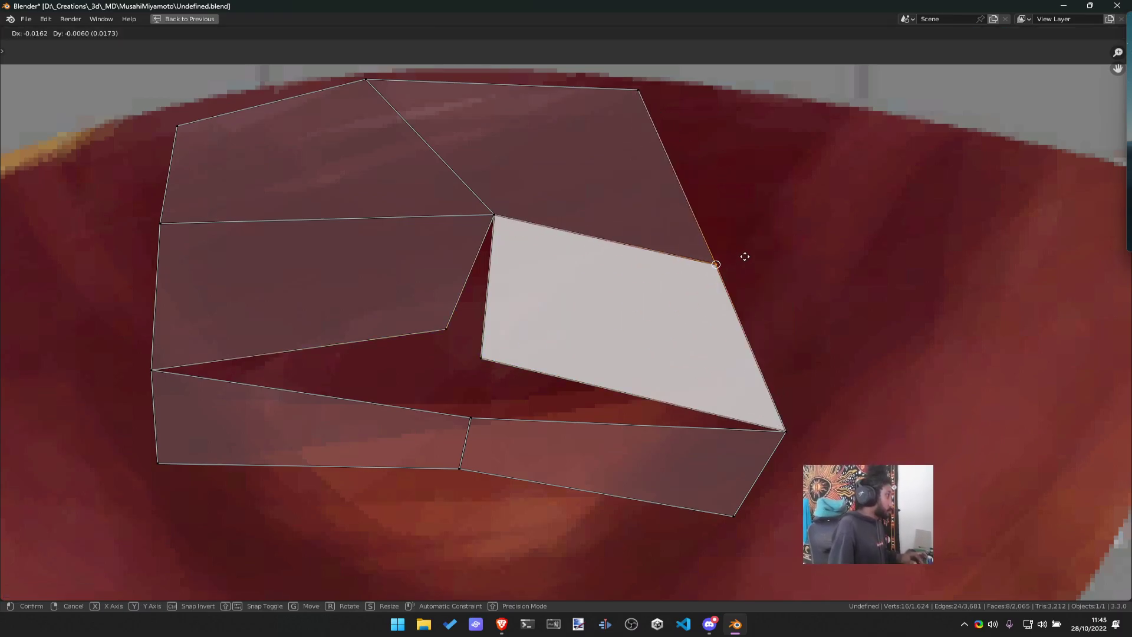
{"action": "key", "text": "g"}
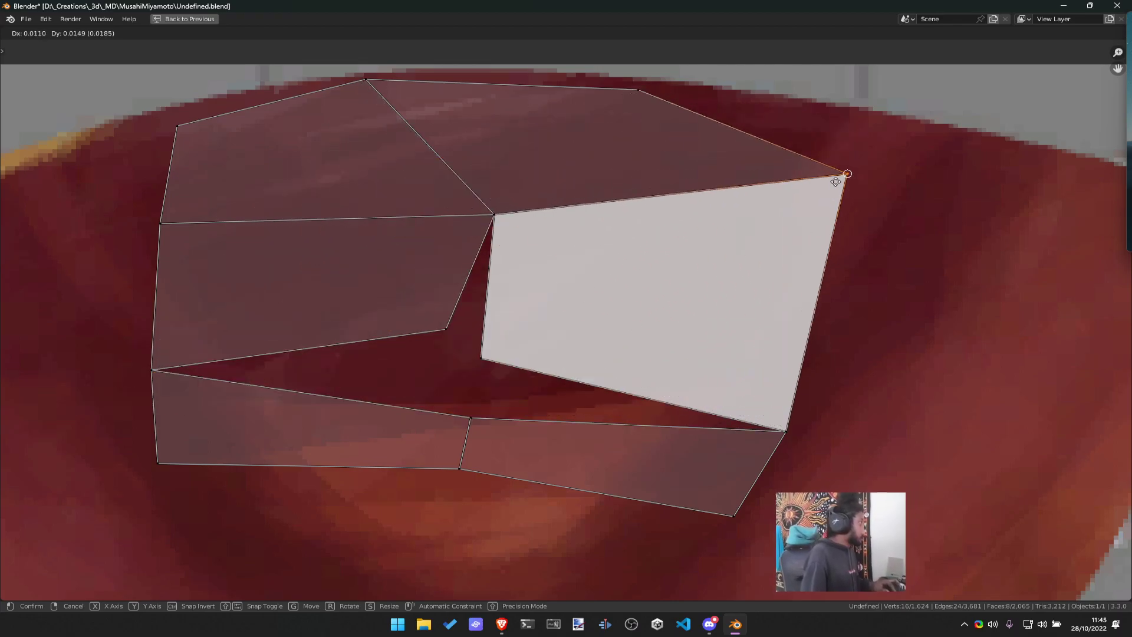
{"action": "key", "text": "Escape"}
{"action": "left_click", "coordinate": [447, 335]}
{"action": "key", "text": "g"}
{"action": "left_click", "coordinate": [483, 361]}
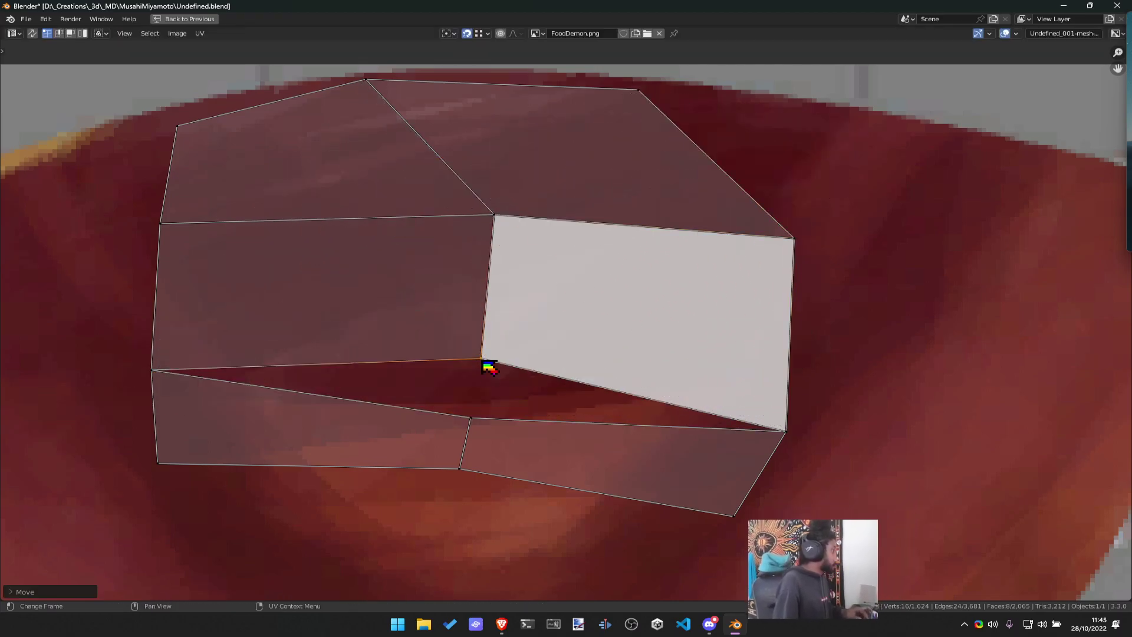
{"action": "left_click", "coordinate": [468, 416]}
{"action": "key", "text": "g"}
{"action": "left_click", "coordinate": [483, 349]}
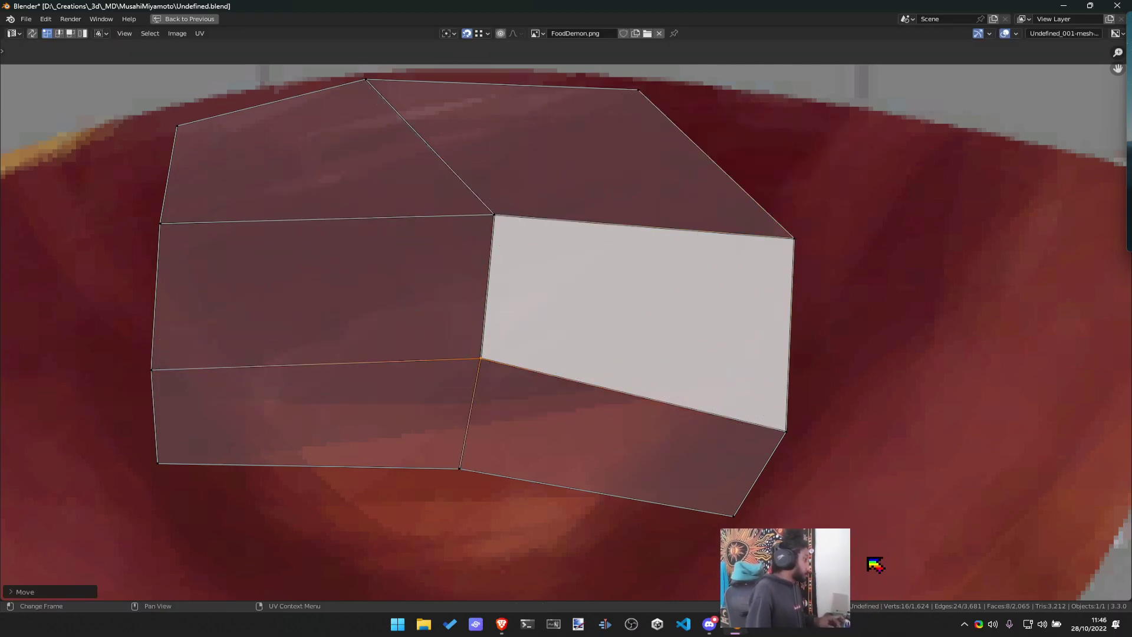
Adjust the light face's bottom-right vertex, then restore the full workspace layout
{"action": "left_click", "coordinate": [787, 432]}
{"action": "key", "text": "g"}
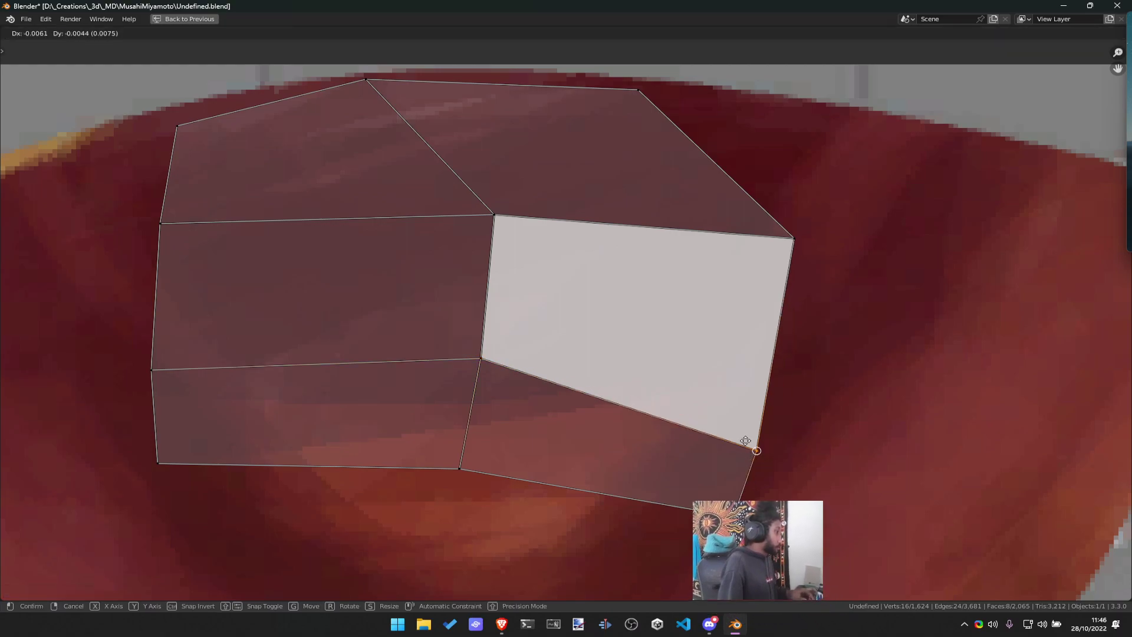
{"action": "left_click", "coordinate": [772, 420]}
{"action": "scroll", "coordinate": [733, 323], "scroll_direction": "down", "scroll_amount": 5}
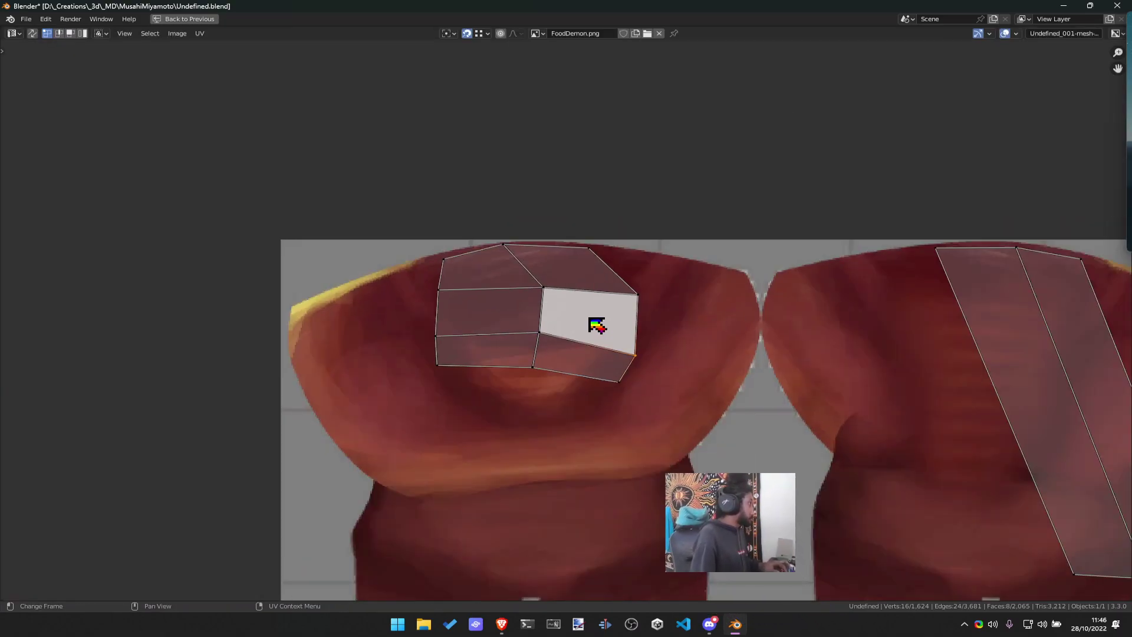
{"action": "key", "text": "ctrl+space"}
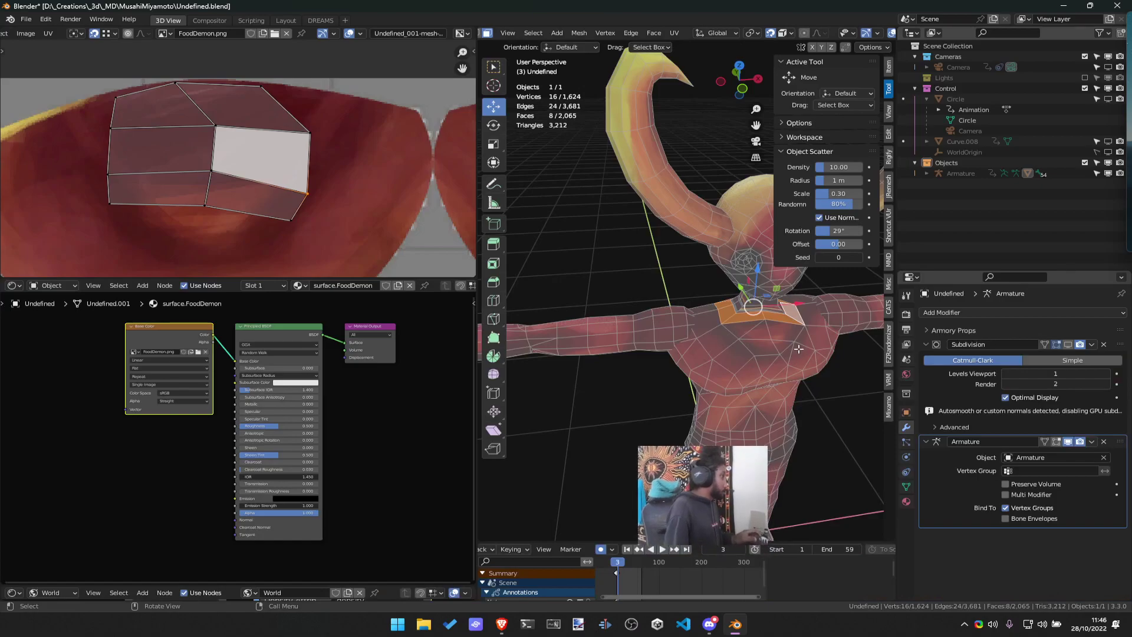
Orbit the textured character in Object Mode, then return to Edit Mode
{"action": "key", "text": "Tab"}
{"action": "middle_click_drag", "start_coordinate": [799, 349], "coordinate": [727, 317], "text": "shift"}
{"action": "scroll", "coordinate": [696, 320], "scroll_direction": "up", "scroll_amount": 2}
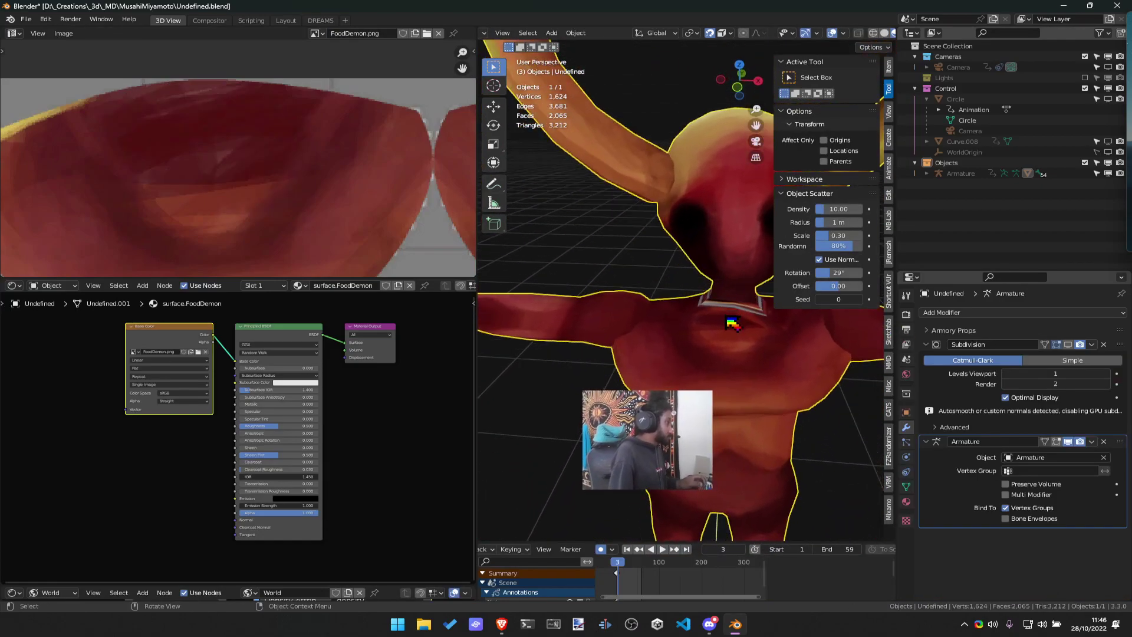
{"action": "key", "text": "Tab"}
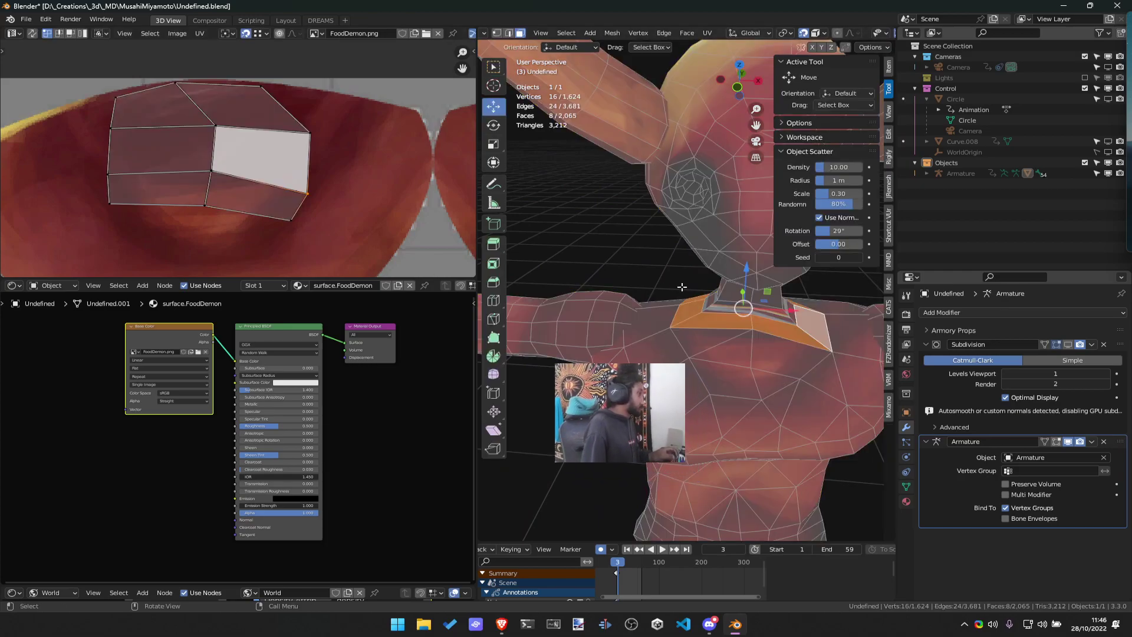
{"action": "scroll", "coordinate": [350, 220], "scroll_direction": "down", "scroll_amount": 5}
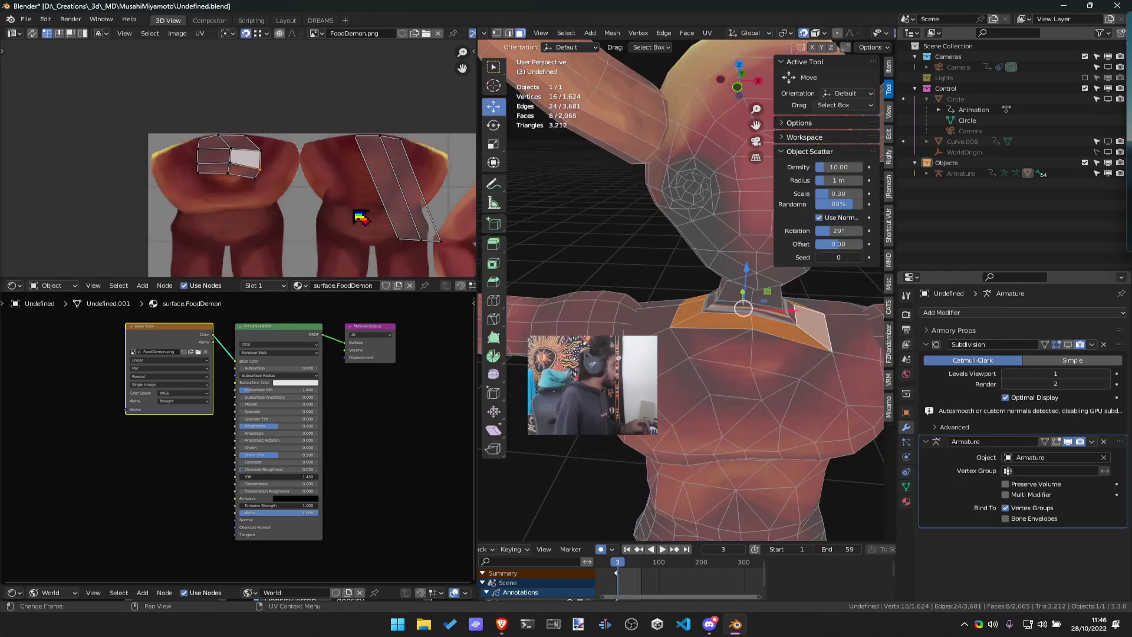
Grab the neck UV island upward on FoodDemon.png and check the neck from the side
{"action": "key", "text": "g"}
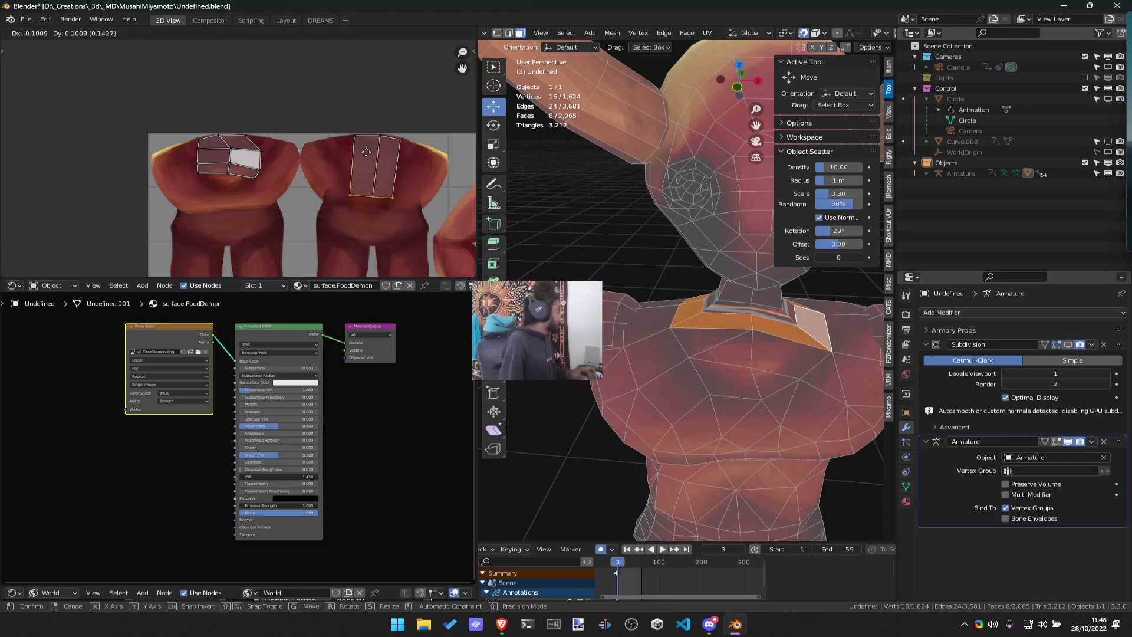
{"action": "left_click", "coordinate": [363, 105]}
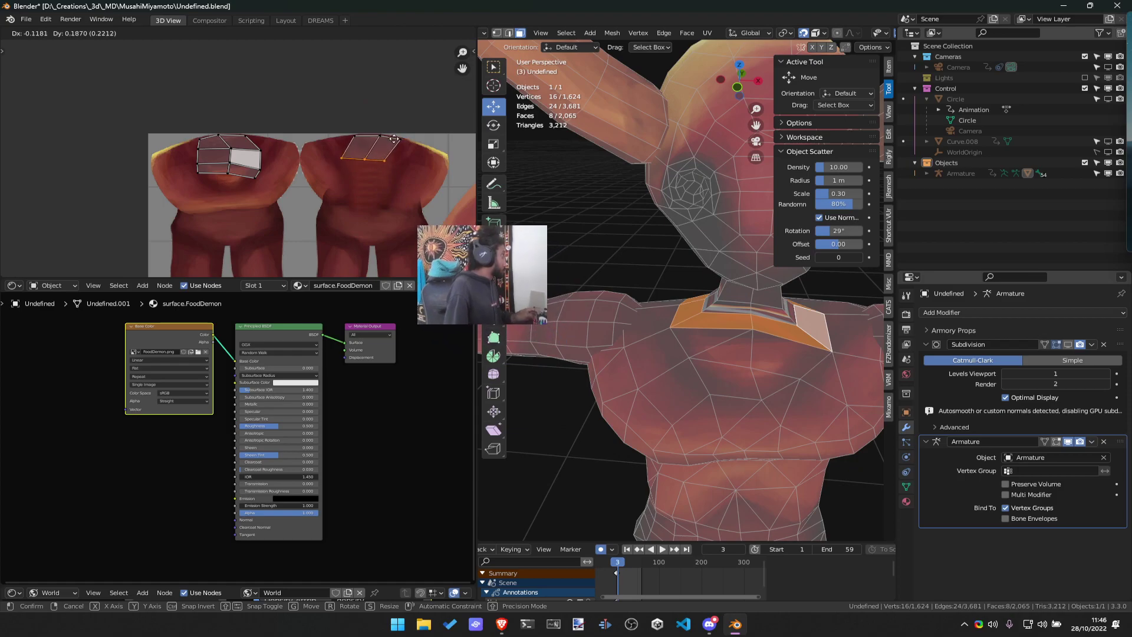
{"action": "left_click", "coordinate": [404, 129]}
{"action": "middle_click_drag", "start_coordinate": [619, 306], "coordinate": [658, 327]}
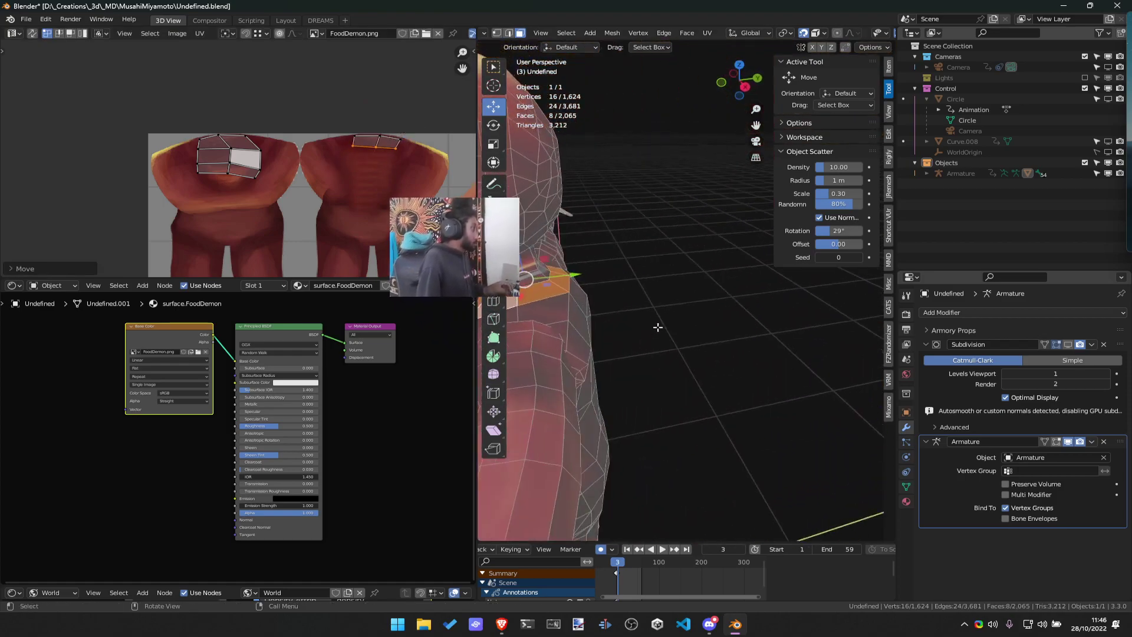
Move a single neck face down and to the left with the Move gizmo
{"action": "middle_click_drag", "start_coordinate": [568, 273], "coordinate": [616, 280]}
{"action": "left_click", "coordinate": [582, 344]}
{"action": "middle_click_drag", "start_coordinate": [565, 344], "coordinate": [678, 339]}
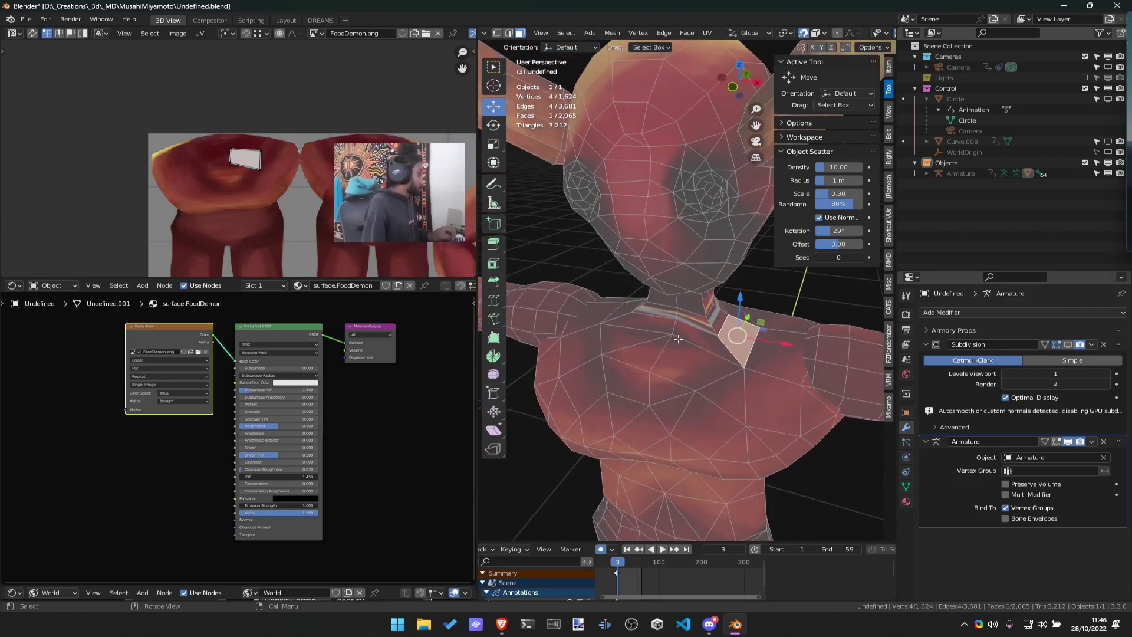
{"action": "left_click_drag", "start_coordinate": [721, 335], "coordinate": [697, 345]}
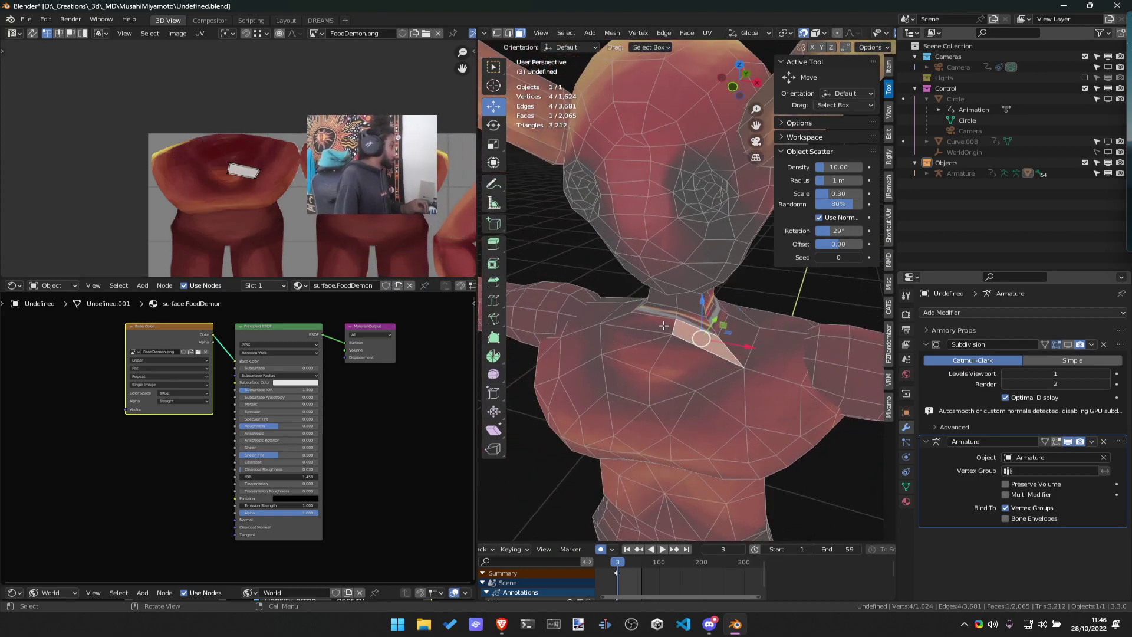
{"action": "middle_click_drag", "start_coordinate": [696, 345], "coordinate": [812, 354]}
{"action": "left_click_drag", "start_coordinate": [818, 317], "coordinate": [702, 313]}
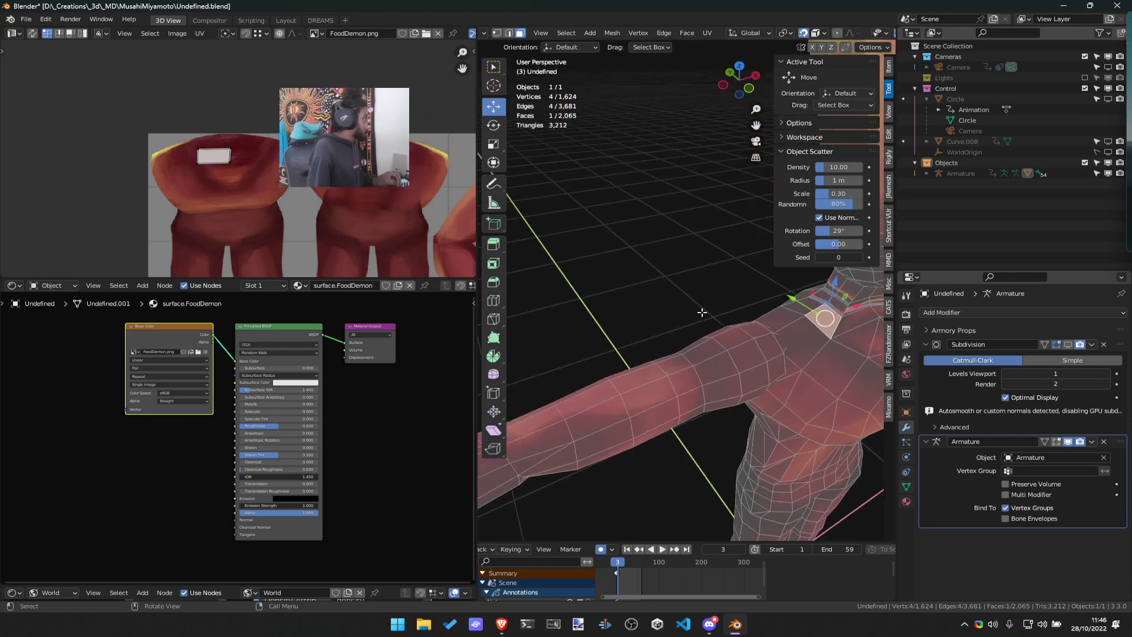
{"action": "middle_click_drag", "start_coordinate": [796, 321], "coordinate": [729, 319]}
Preview the textured torso in Object Mode, then return to Edit Mode
{"action": "key", "text": "Tab"}
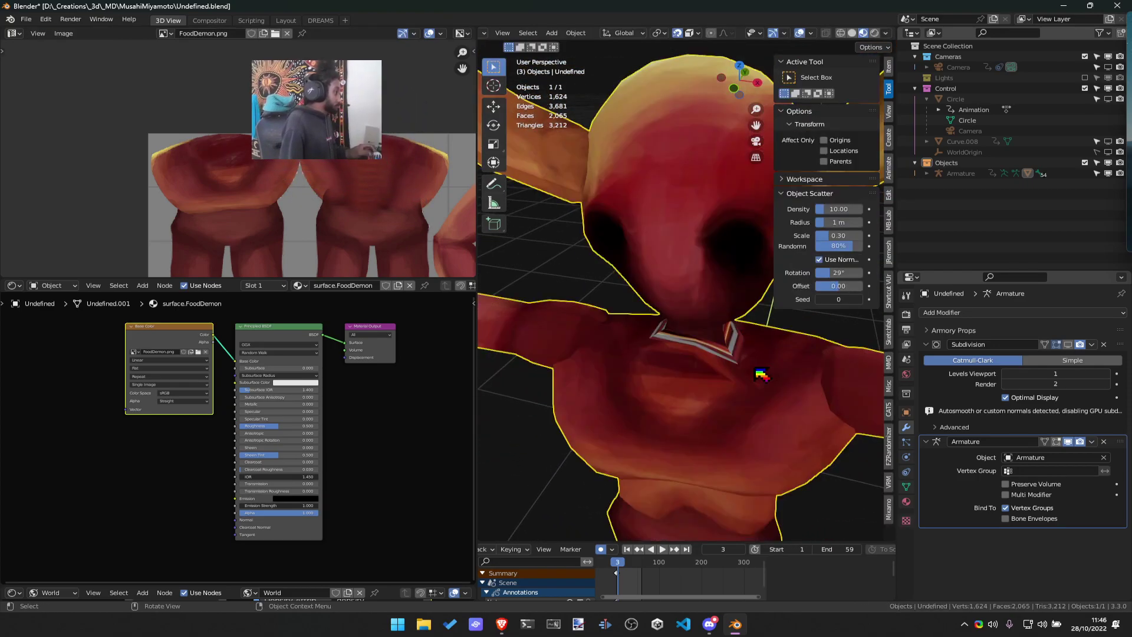
{"action": "middle_click_drag", "start_coordinate": [757, 372], "coordinate": [751, 349]}
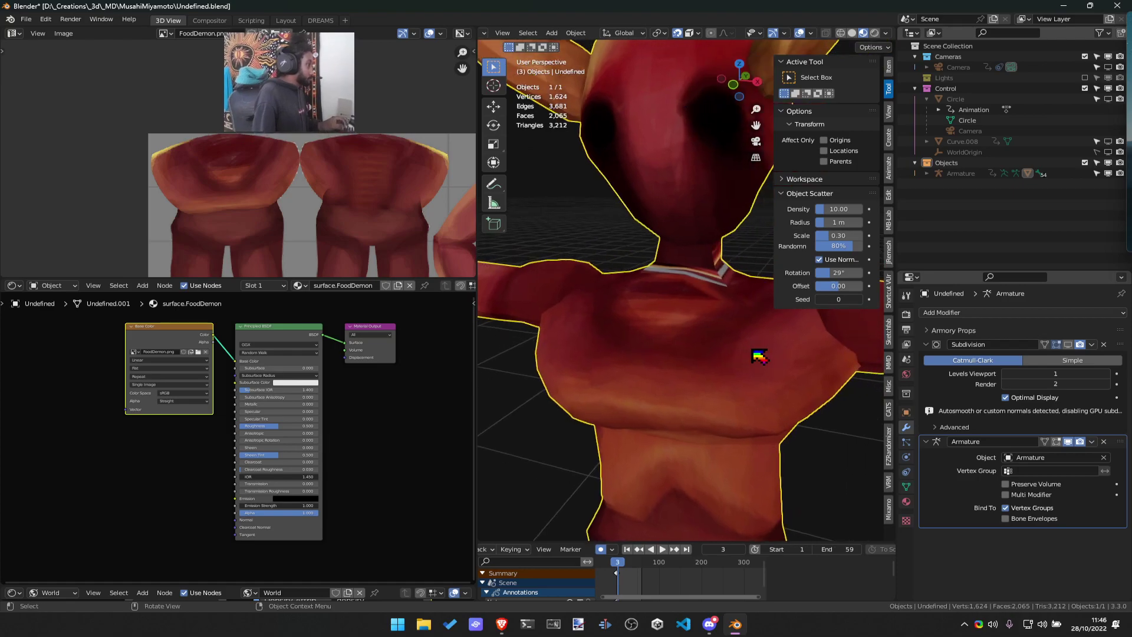
{"action": "key", "text": "Tab"}
Select a group of faces around the neck and upper chest
{"action": "left_click", "coordinate": [696, 307]}
{"action": "left_click", "coordinate": [676, 324], "text": "shift"}
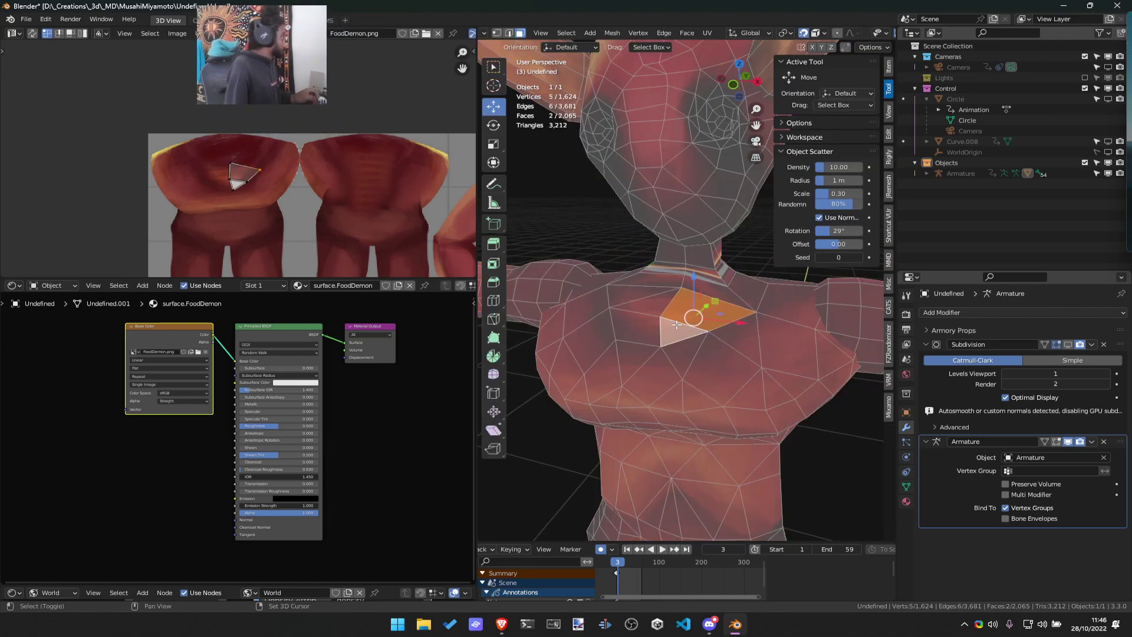
{"action": "left_click", "coordinate": [641, 329], "text": "shift"}
{"action": "left_click", "coordinate": [648, 307], "text": "shift"}
{"action": "left_click", "coordinate": [636, 296], "text": "shift"}
{"action": "middle_click_drag", "start_coordinate": [674, 308], "coordinate": [701, 334]}
{"action": "left_click", "coordinate": [732, 353], "text": "shift"}
{"action": "left_click", "coordinate": [787, 364], "text": "shift"}
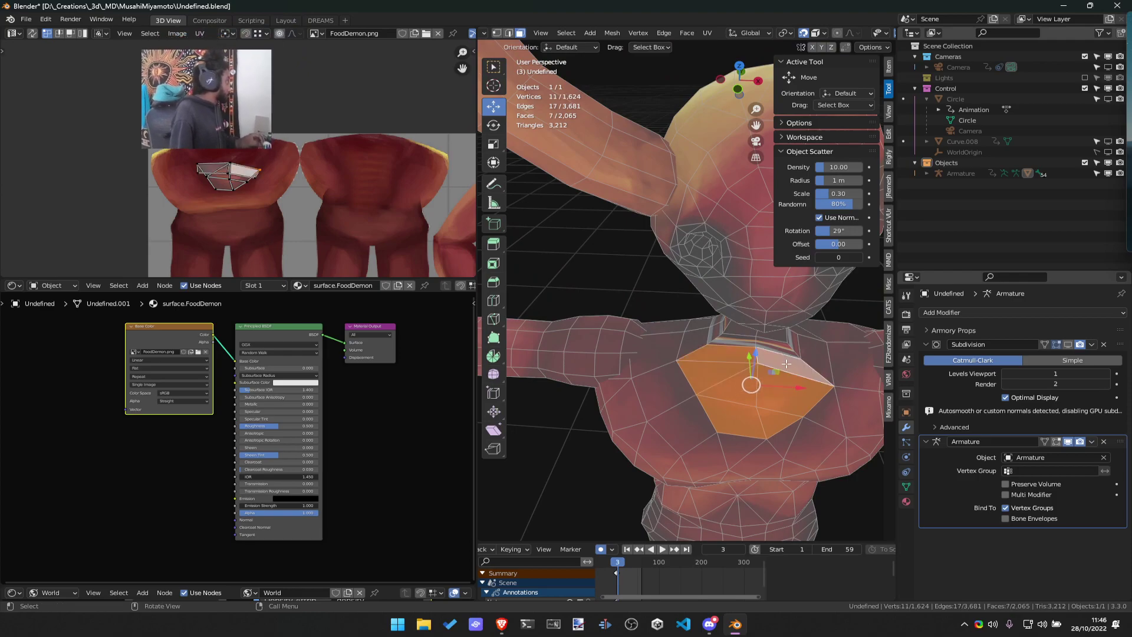
{"action": "scroll", "coordinate": [366, 256], "scroll_direction": "up", "scroll_amount": 3}
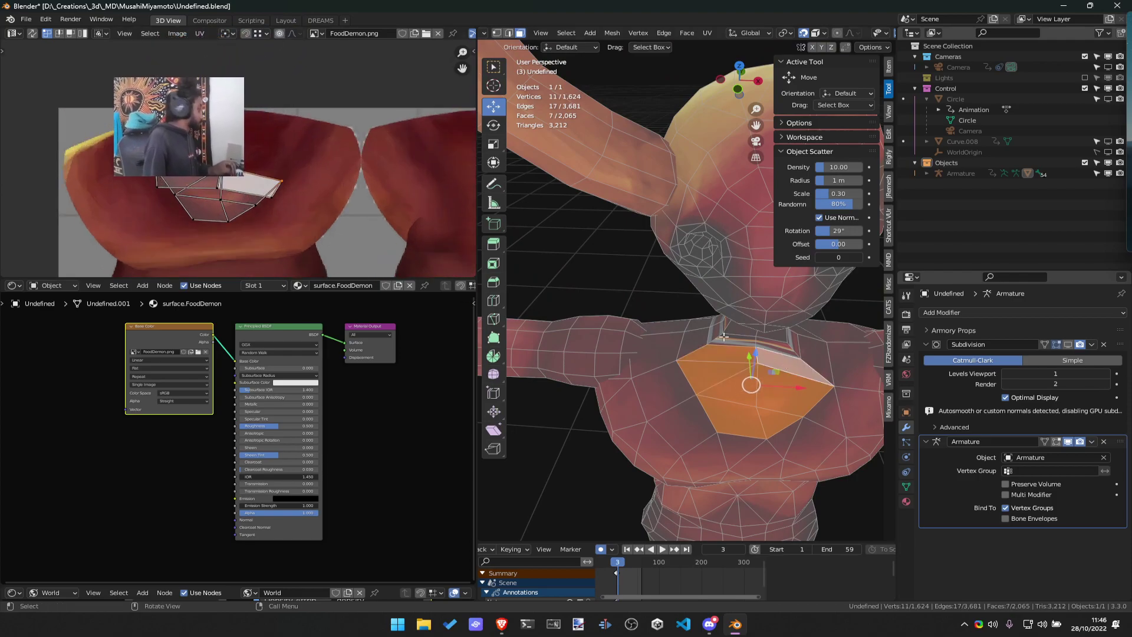
In face select mode, reselect the chest triangle plus three neighbouring chest faces
{"action": "left_click", "coordinate": [726, 369]}
{"action": "left_click", "coordinate": [734, 383], "text": "shift"}
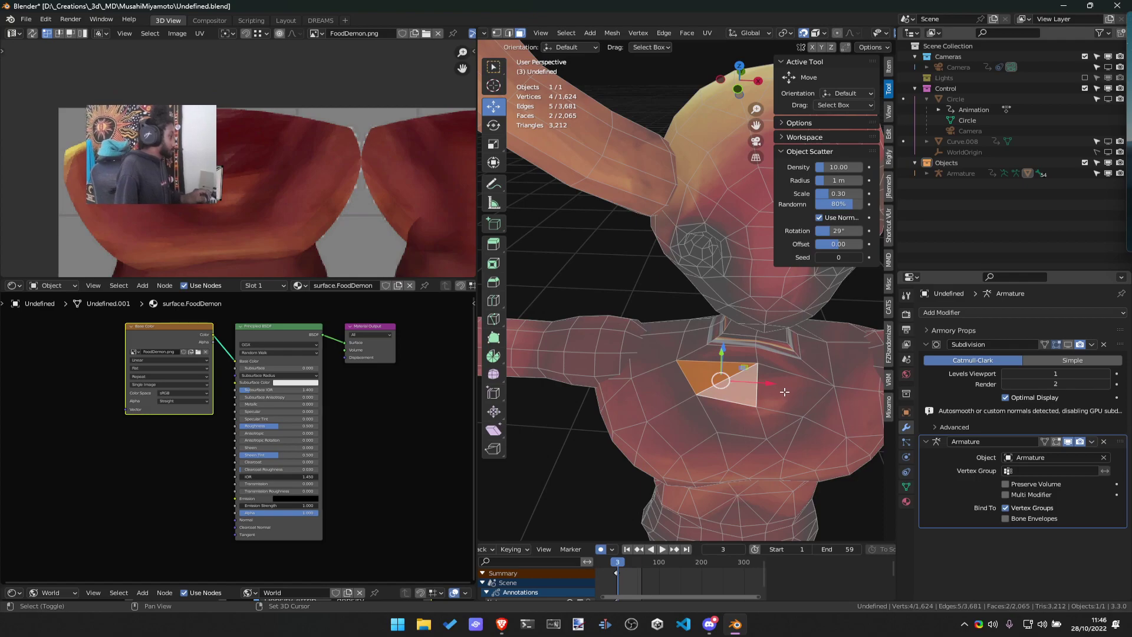
{"action": "left_click", "coordinate": [784, 372], "text": "shift"}
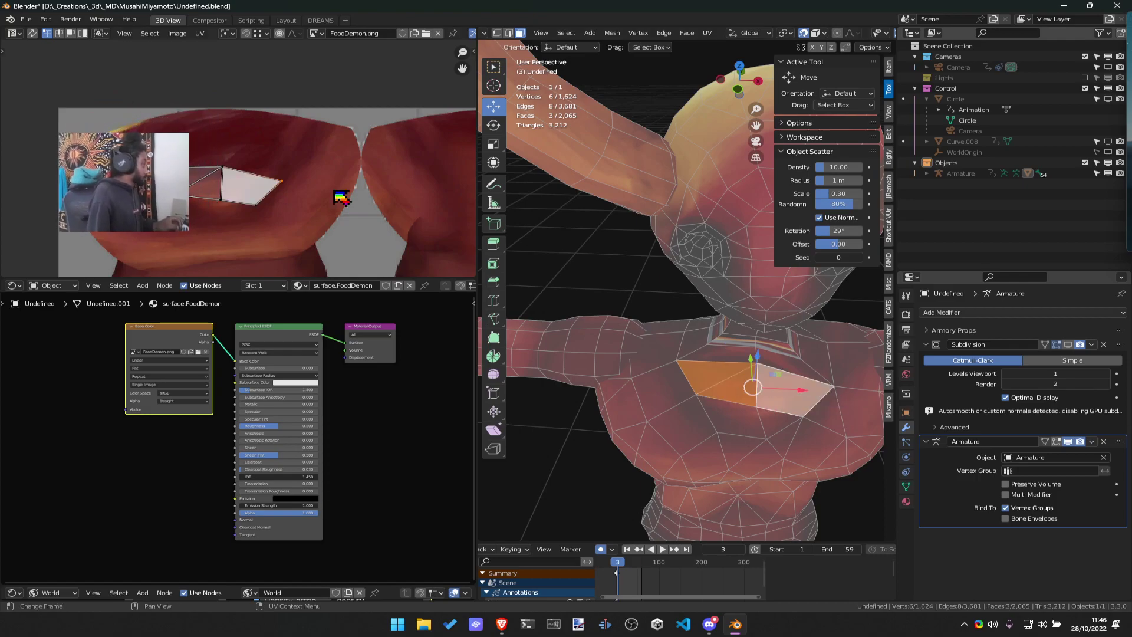
{"action": "key", "text": "2"}
{"action": "left_click", "coordinate": [717, 360]}
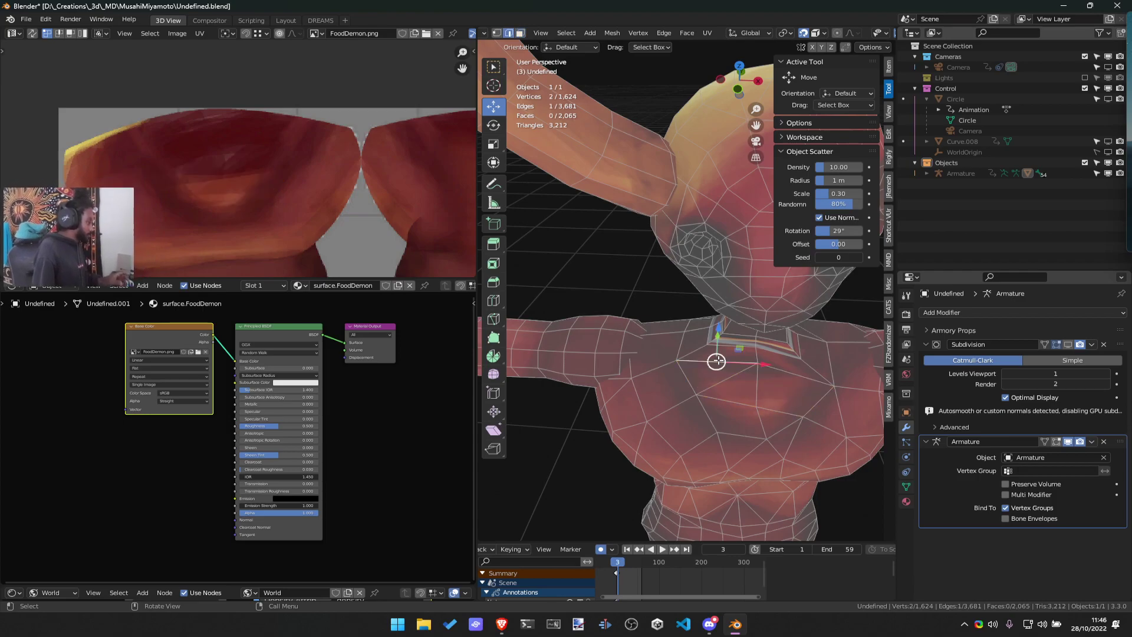
{"action": "key", "text": "3"}
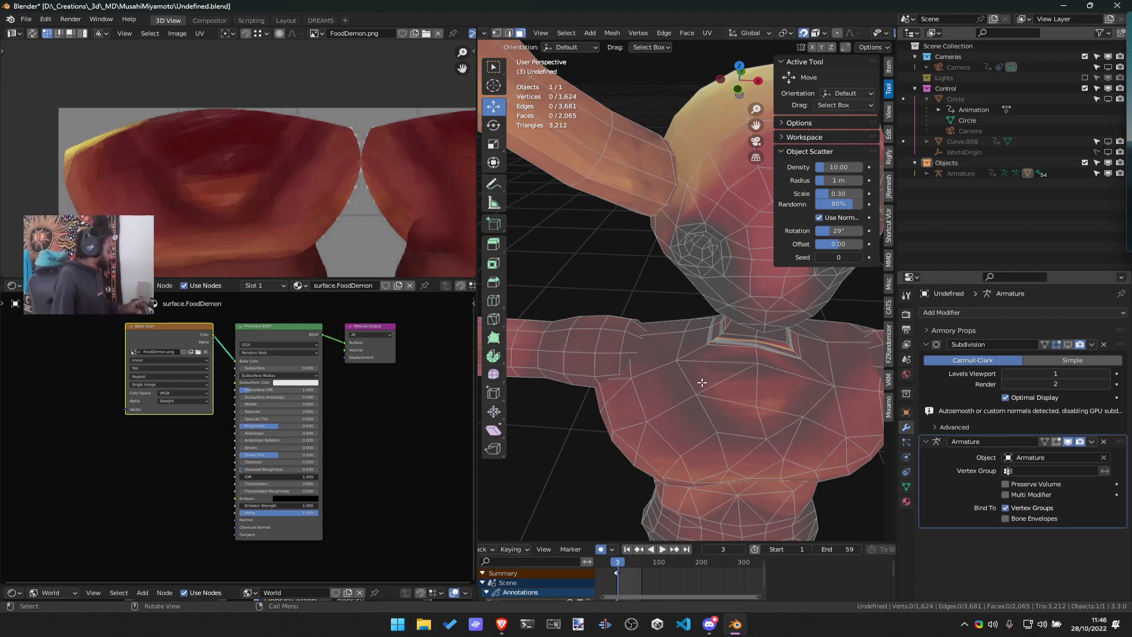
{"action": "left_click", "coordinate": [734, 383]}
{"action": "left_click", "coordinate": [797, 389], "text": "shift"}
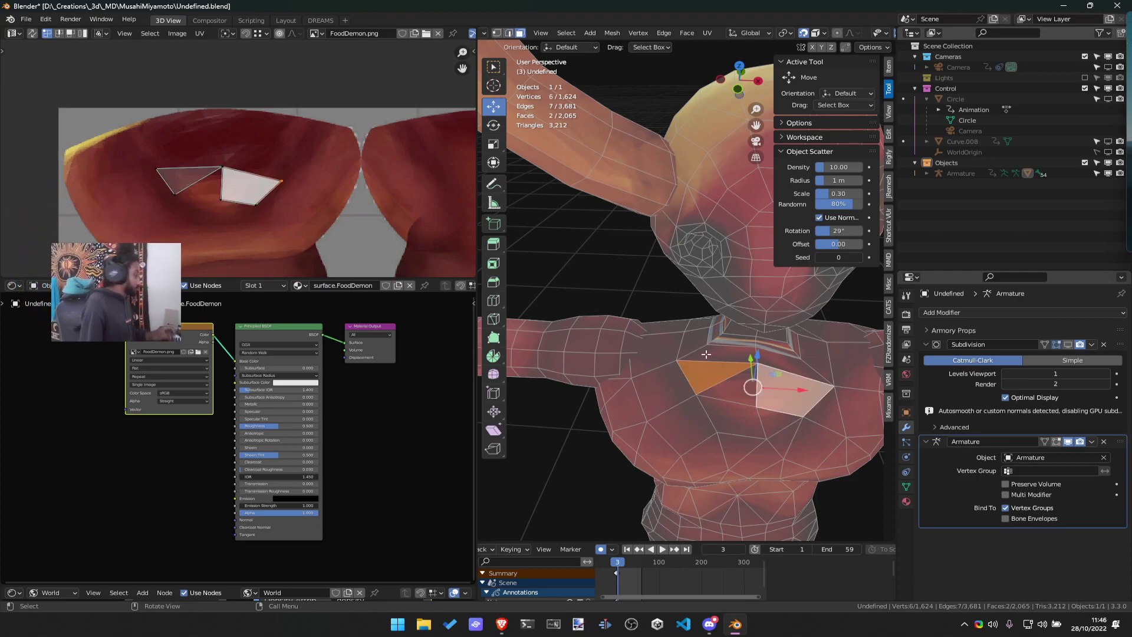
{"action": "left_click", "coordinate": [712, 355], "text": "shift"}
{"action": "left_click", "coordinate": [816, 357], "text": "shift"}
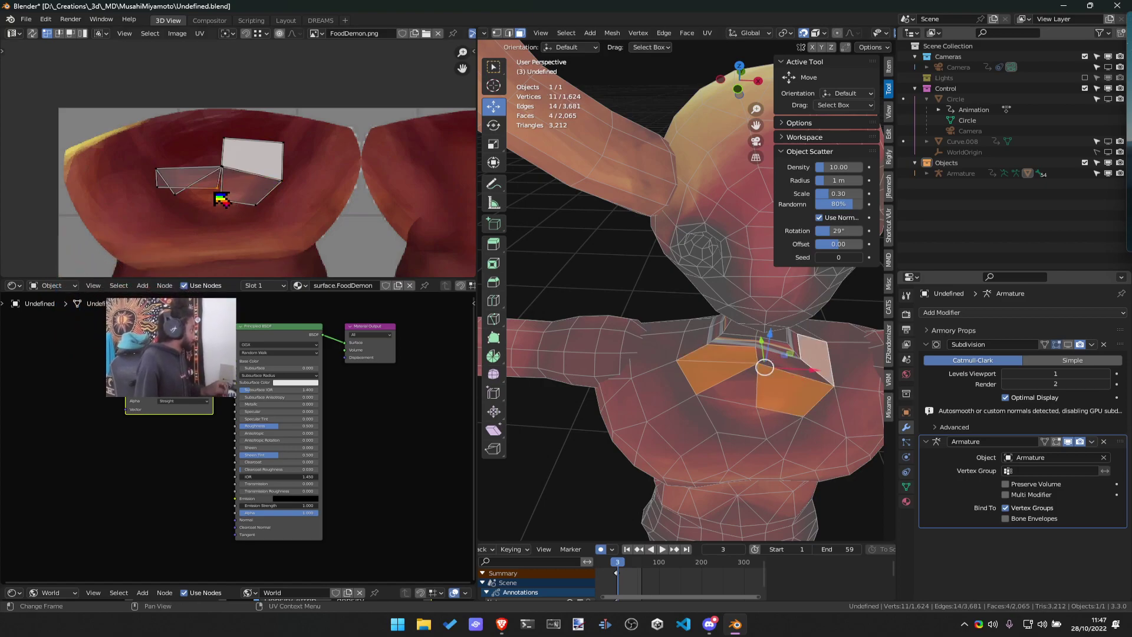
Nudge the selected top UV vertices slightly down, then shift one UV vertex right
{"action": "key", "text": "g"}
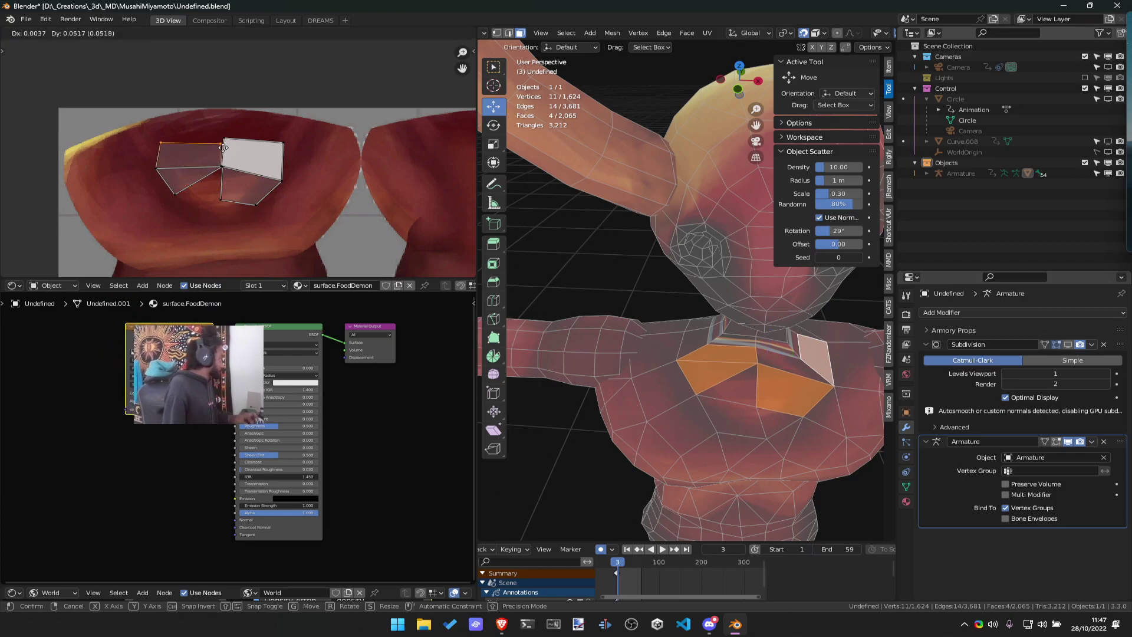
{"action": "left_click", "coordinate": [222, 138]}
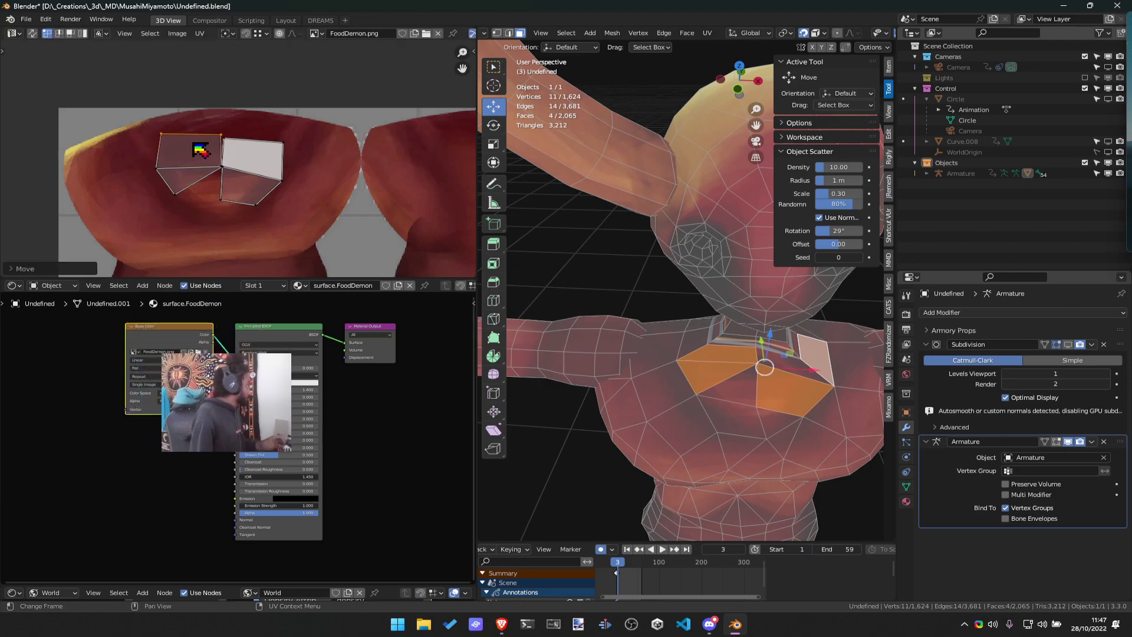
{"action": "right_click", "coordinate": [201, 150]}
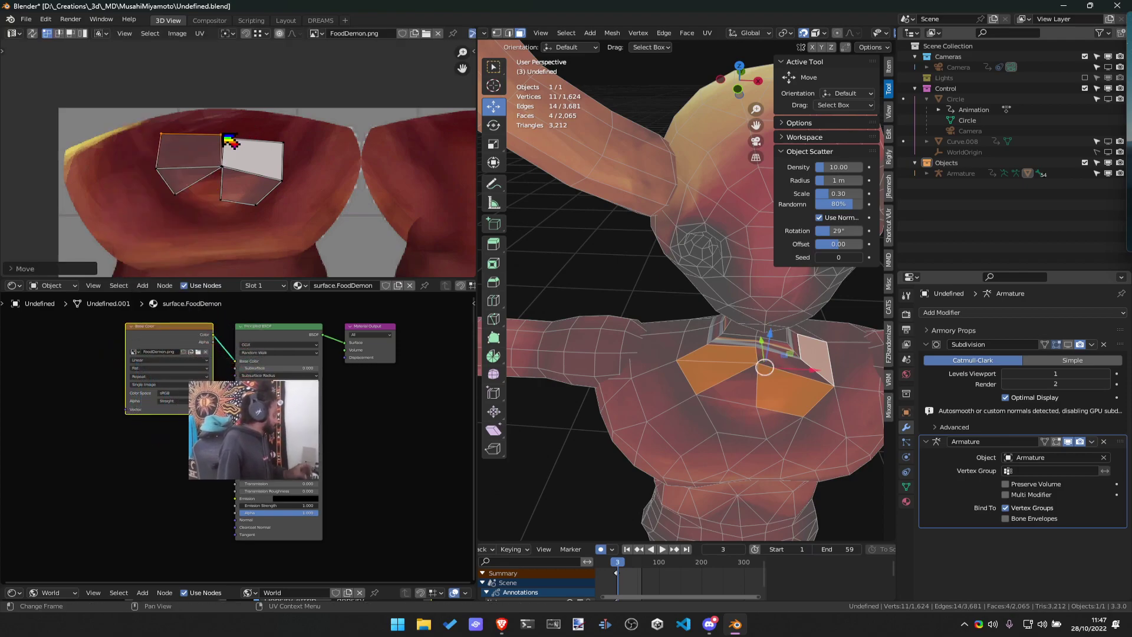
{"action": "key", "text": "g"}
{"action": "left_click", "coordinate": [224, 138]}
{"action": "left_click", "coordinate": [223, 138]}
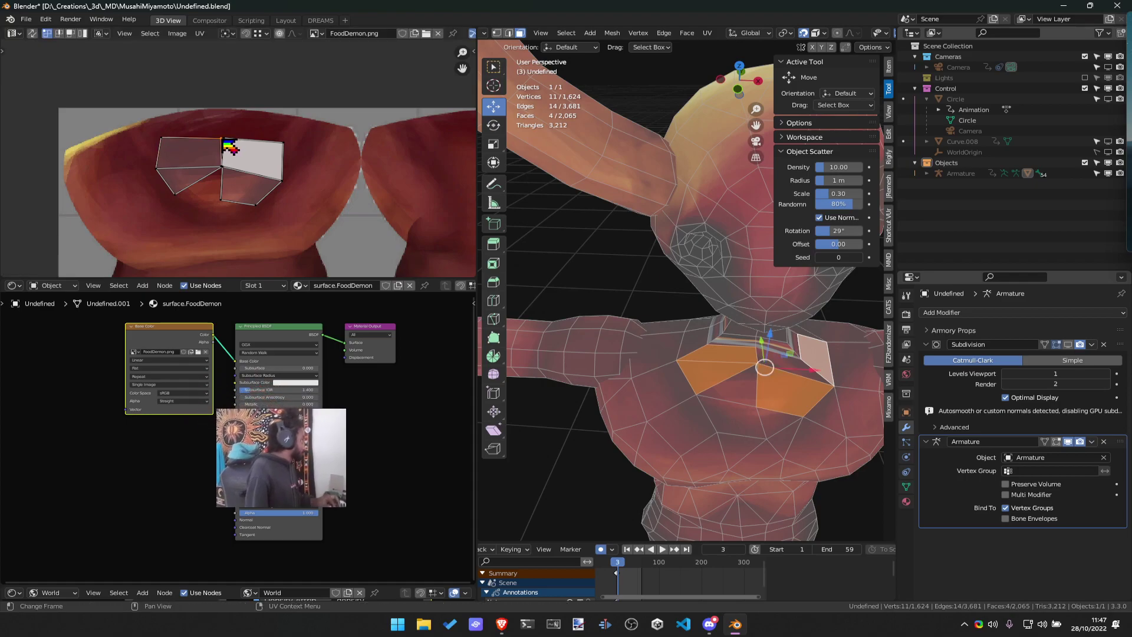
{"action": "key", "text": "g"}
{"action": "left_click", "coordinate": [225, 139]}
{"action": "key", "text": "g"}
{"action": "left_click", "coordinate": [226, 140]}
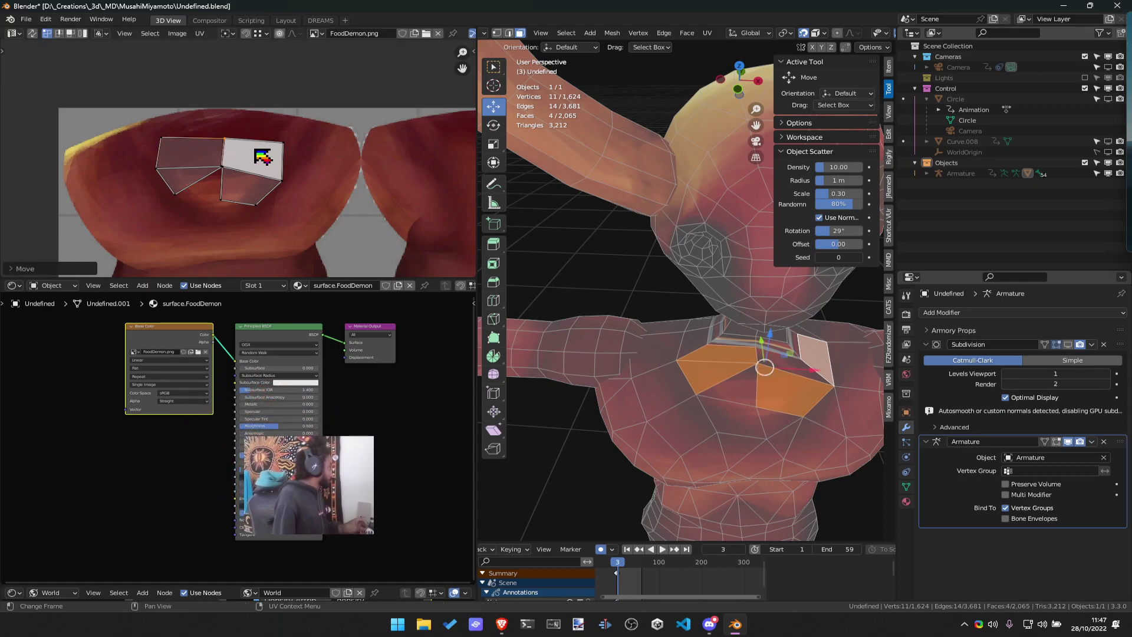
Reposition a UV vertex and move the neighbouring white face's vertex right
{"action": "scroll", "coordinate": [250, 190], "scroll_direction": "up", "scroll_amount": 5}
{"action": "key", "text": "g"}
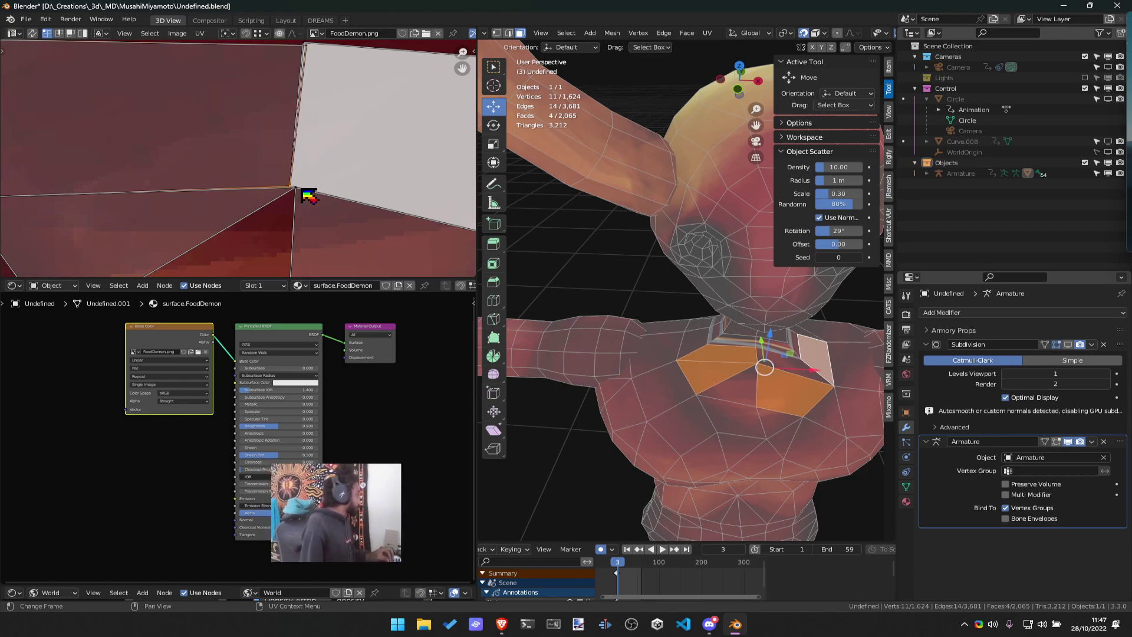
{"action": "left_click", "coordinate": [305, 189]}
{"action": "left_click", "coordinate": [293, 187]}
{"action": "key", "text": "g"}
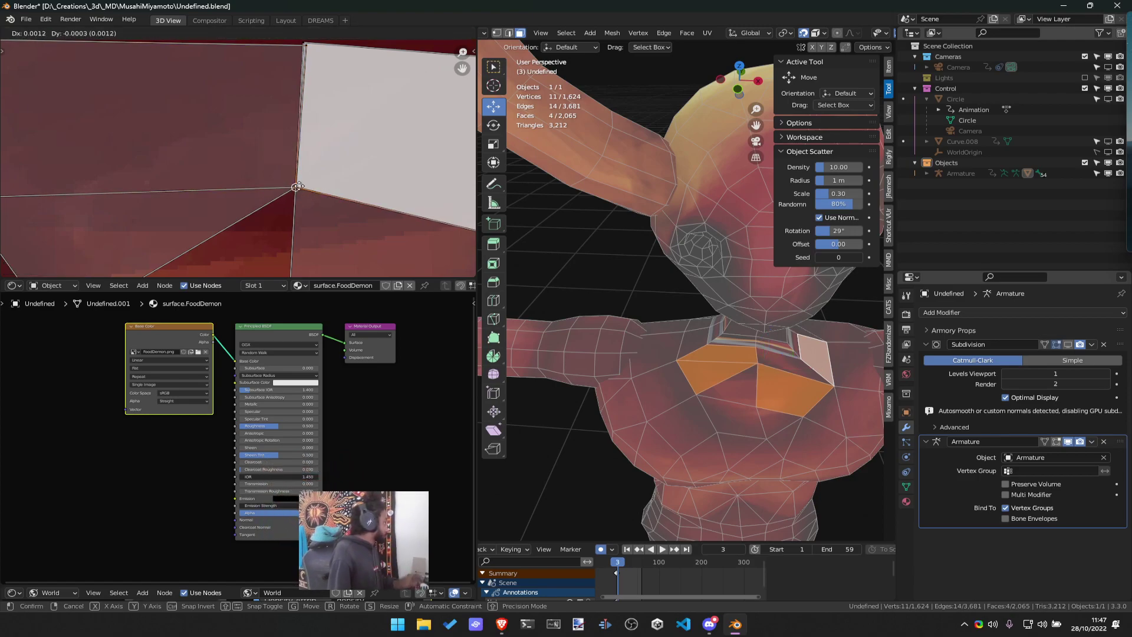
{"action": "left_click", "coordinate": [301, 188]}
Check the seam on the textured model in Object Mode, then return to Edit Mode
{"action": "scroll", "coordinate": [304, 192], "scroll_direction": "down", "scroll_amount": 3}
{"action": "key", "text": "Tab"}
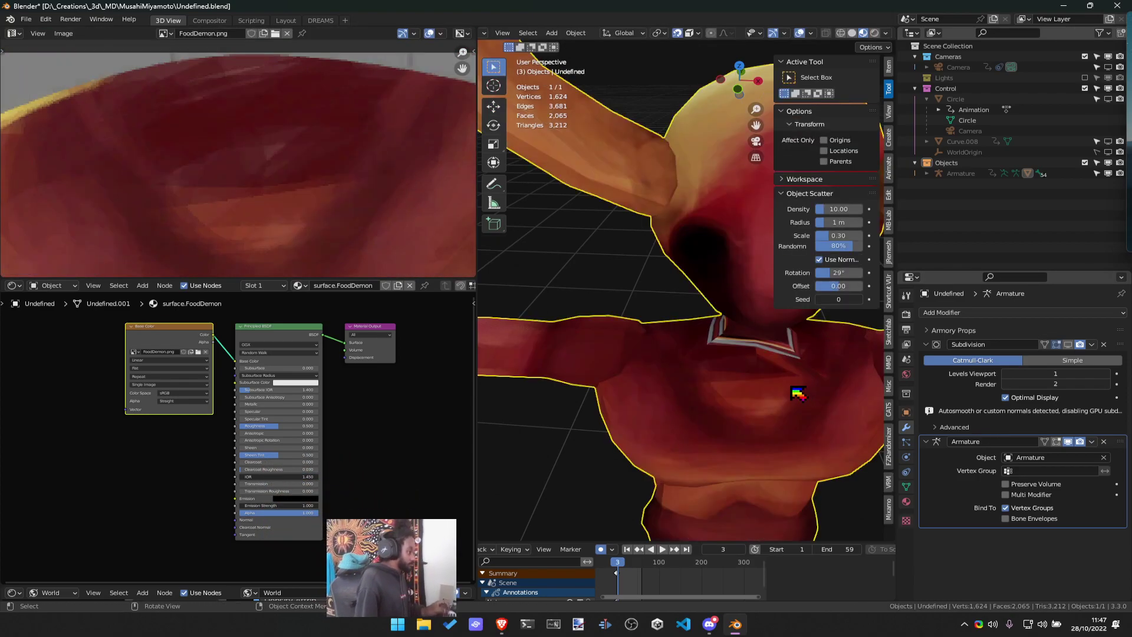
{"action": "scroll", "coordinate": [776, 381], "scroll_direction": "up", "scroll_amount": 3}
{"action": "scroll", "coordinate": [776, 381], "scroll_direction": "down", "scroll_amount": 4}
{"action": "key", "text": "Tab"}
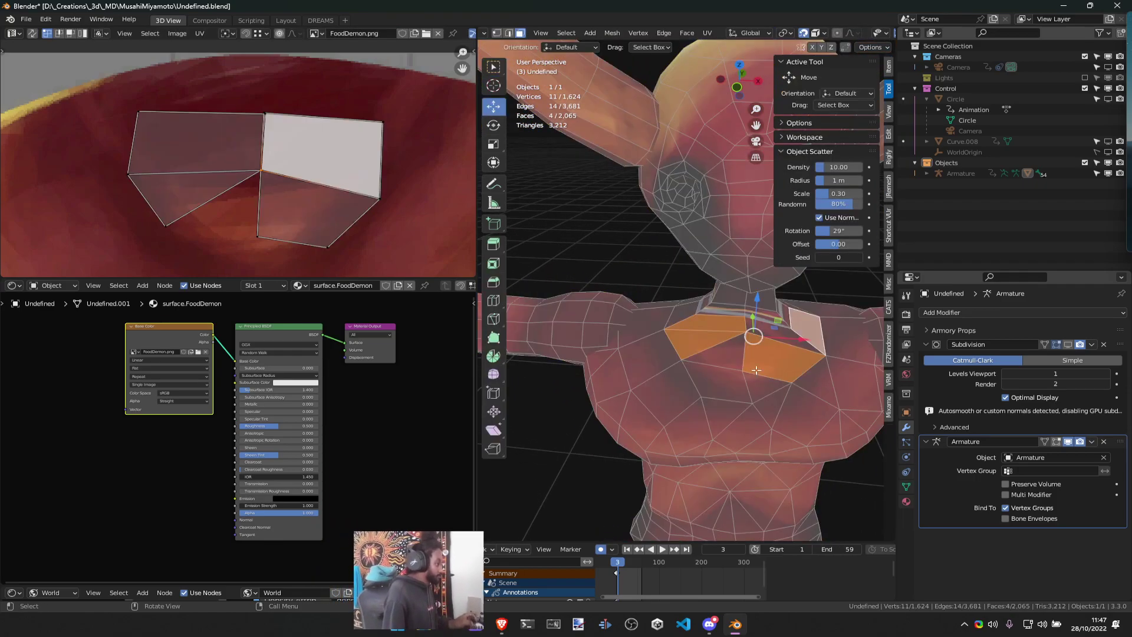
{"action": "scroll", "coordinate": [315, 223], "scroll_direction": "up", "scroll_amount": 1}
{"action": "middle_click_drag", "start_coordinate": [309, 217], "coordinate": [326, 216]}
Add a chest triangle to the selection and adjust the top-middle and top-right UV vertices
{"action": "left_click", "coordinate": [722, 355], "text": "shift"}
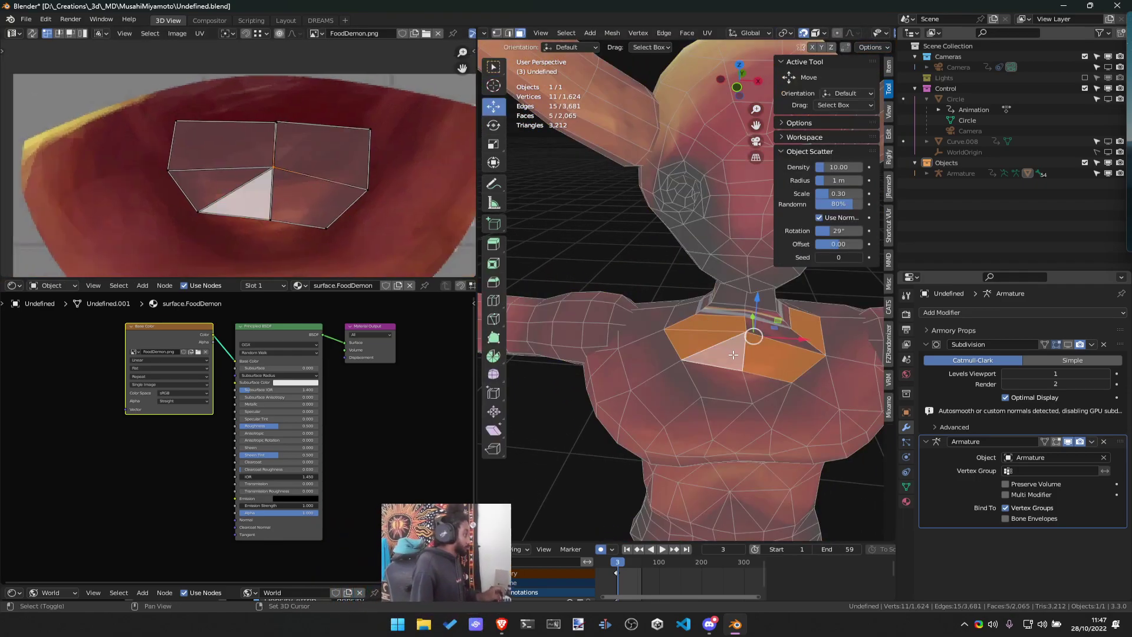
{"action": "scroll", "coordinate": [259, 185], "scroll_direction": "up", "scroll_amount": 3}
{"action": "middle_click_drag", "start_coordinate": [276, 175], "coordinate": [243, 196]}
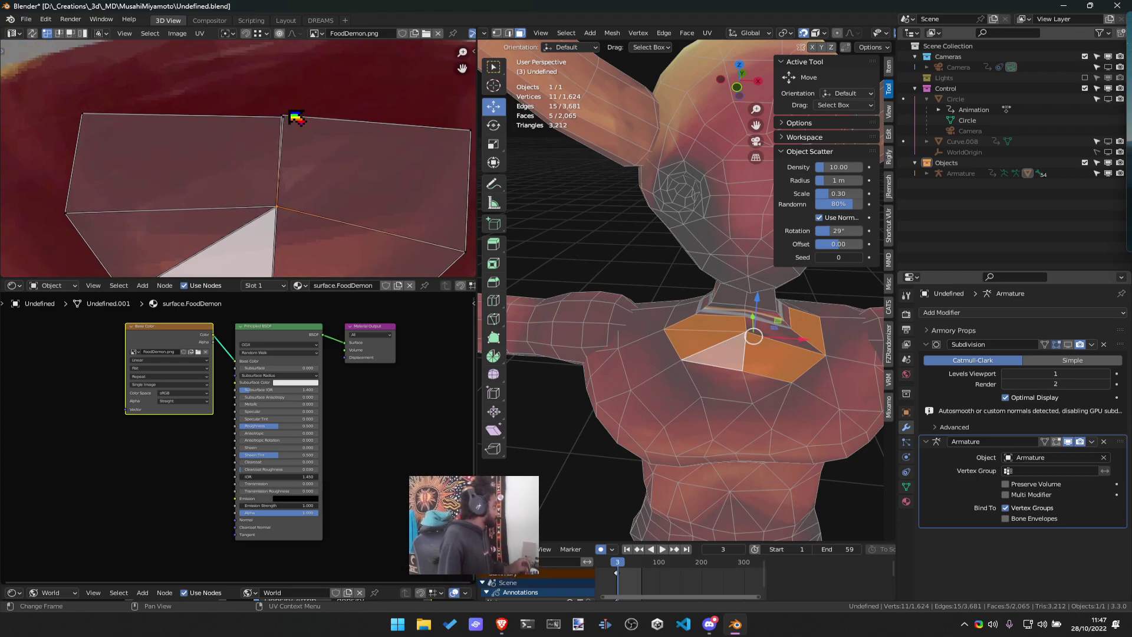
{"action": "left_click", "coordinate": [283, 115]}
{"action": "key", "text": "g"}
{"action": "left_click", "coordinate": [279, 119]}
{"action": "scroll", "coordinate": [361, 190], "scroll_direction": "down", "scroll_amount": 3}
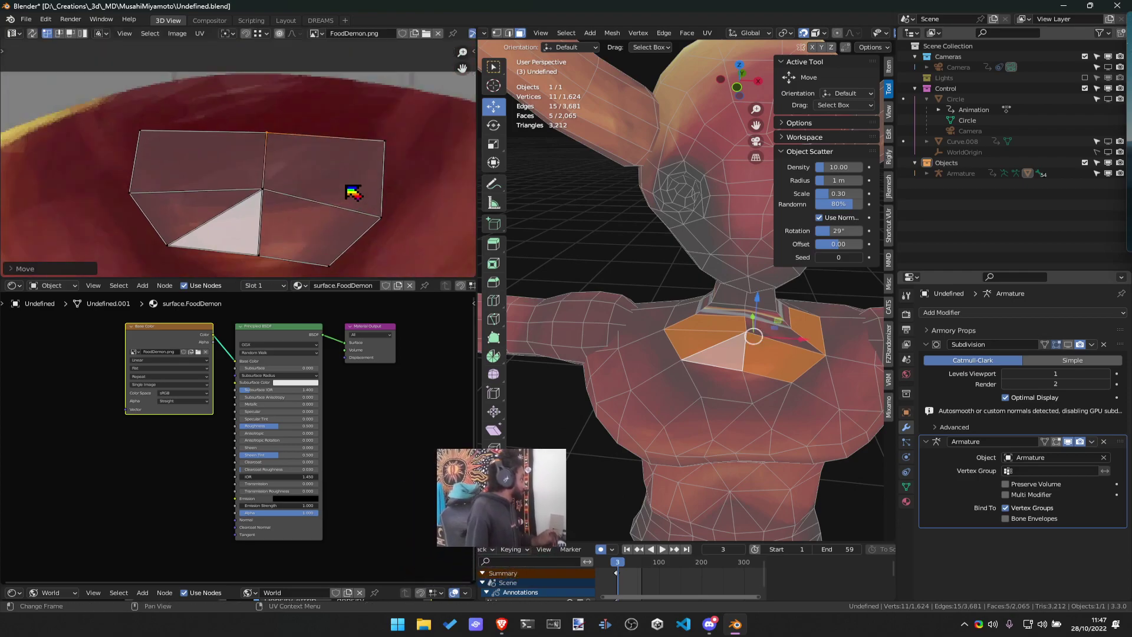
{"action": "scroll", "coordinate": [314, 131], "scroll_direction": "up", "scroll_amount": 1}
{"action": "left_click", "coordinate": [318, 106]}
{"action": "key", "text": "g"}
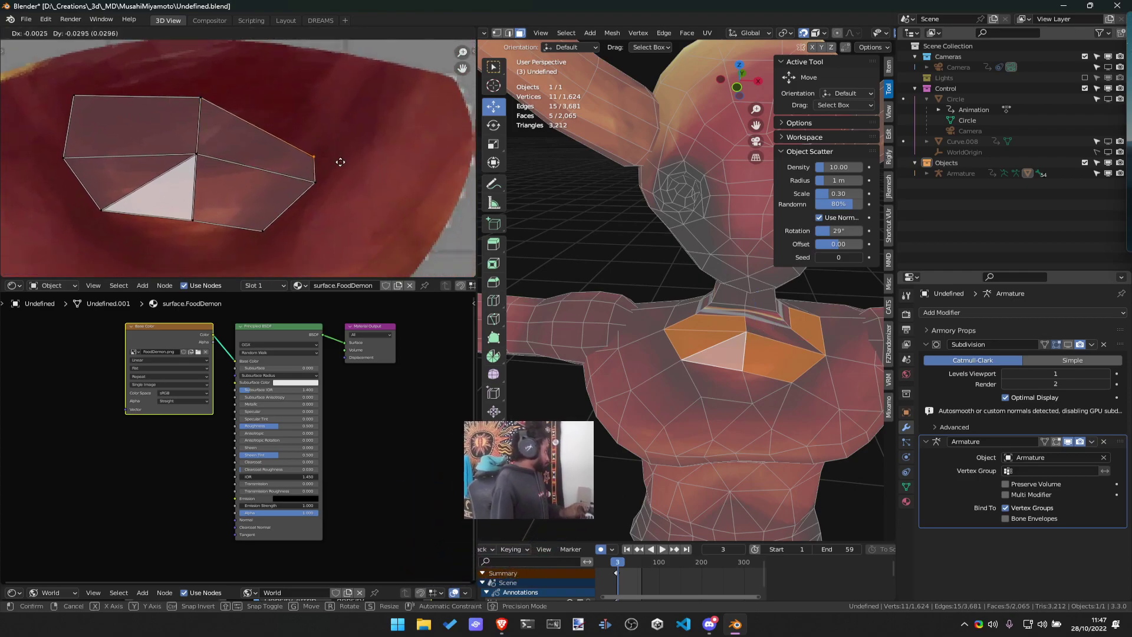
{"action": "left_click", "coordinate": [340, 170]}
Lower the chest UVs' top-right and top-left corners, constraining the left one along Y
{"action": "left_click", "coordinate": [200, 103]}
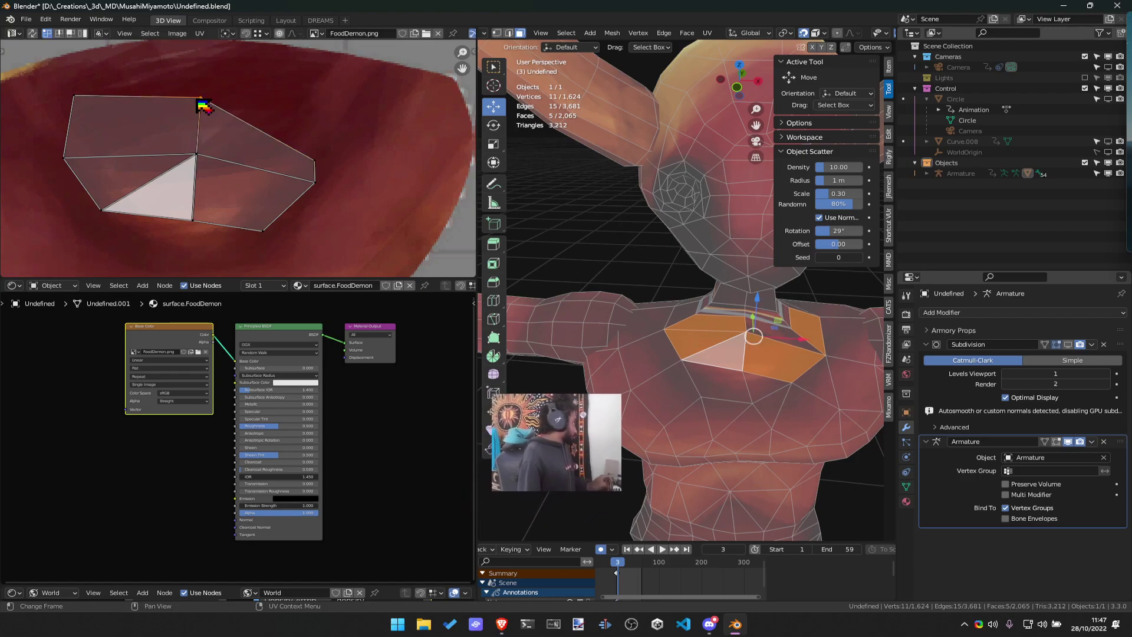
{"action": "key", "text": "g"}
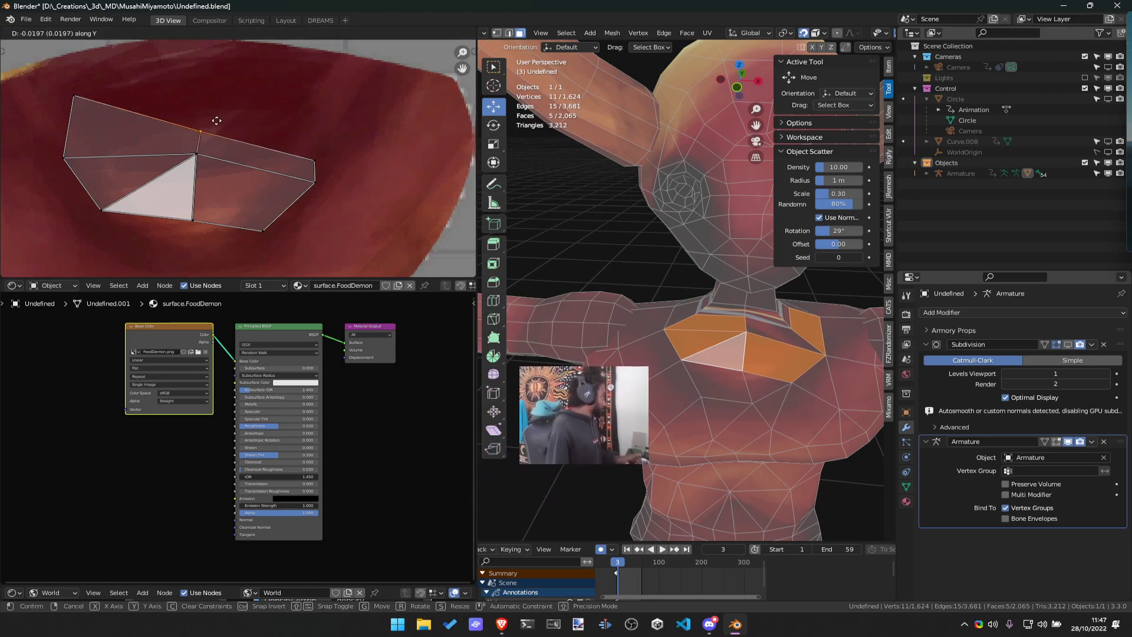
{"action": "left_click", "coordinate": [224, 134]}
{"action": "left_click", "coordinate": [95, 106]}
{"action": "key", "text": "g"}
{"action": "key", "text": "y"}
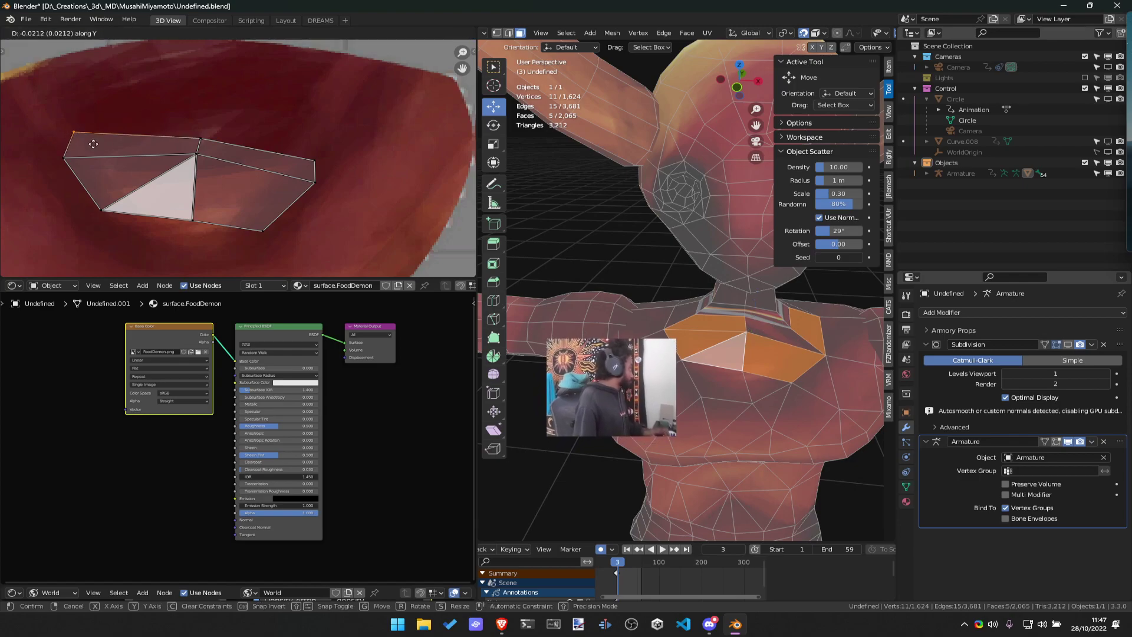
{"action": "left_click", "coordinate": [89, 155]}
{"action": "key", "text": "g"}
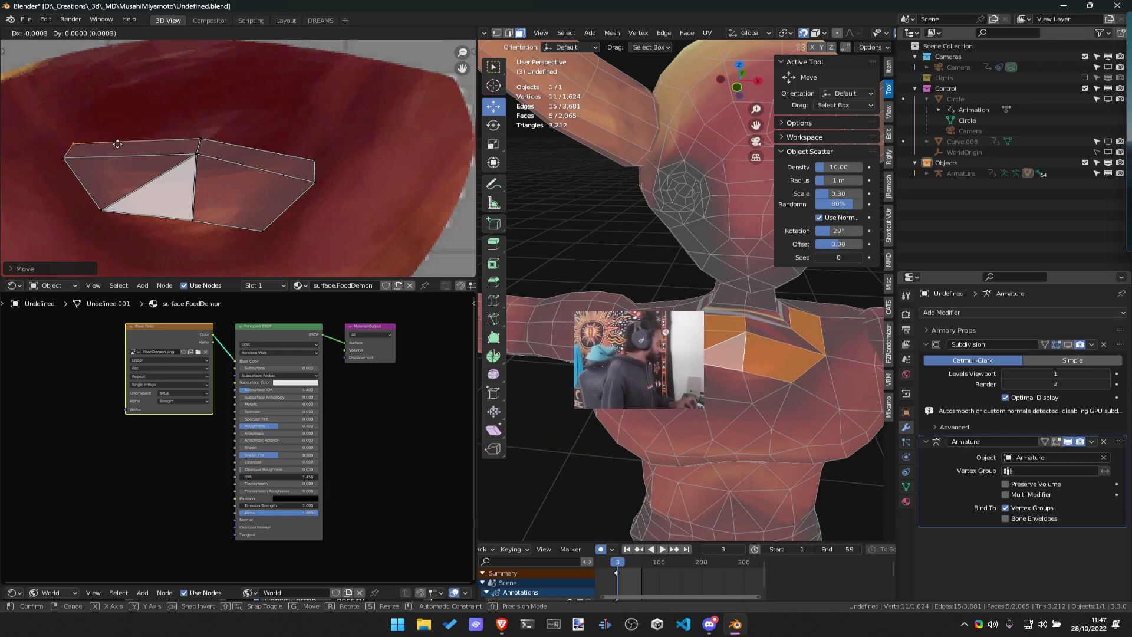
{"action": "left_click", "coordinate": [113, 145]}
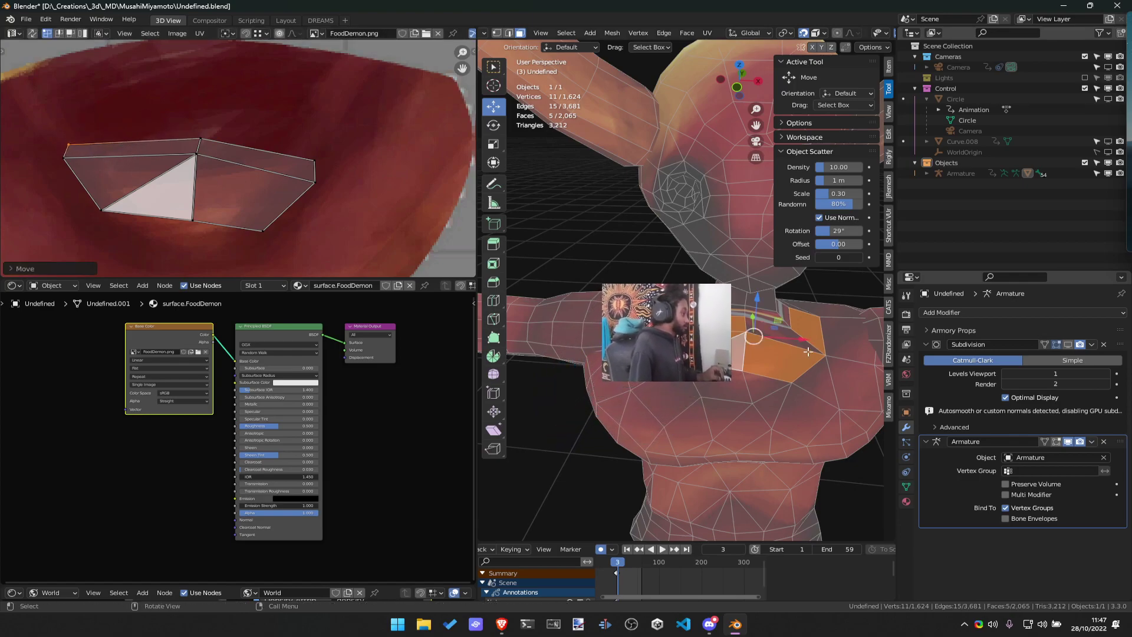
Select five chest faces, briefly hiding one face's UVs and undoing it
{"action": "left_click", "coordinate": [789, 335]}
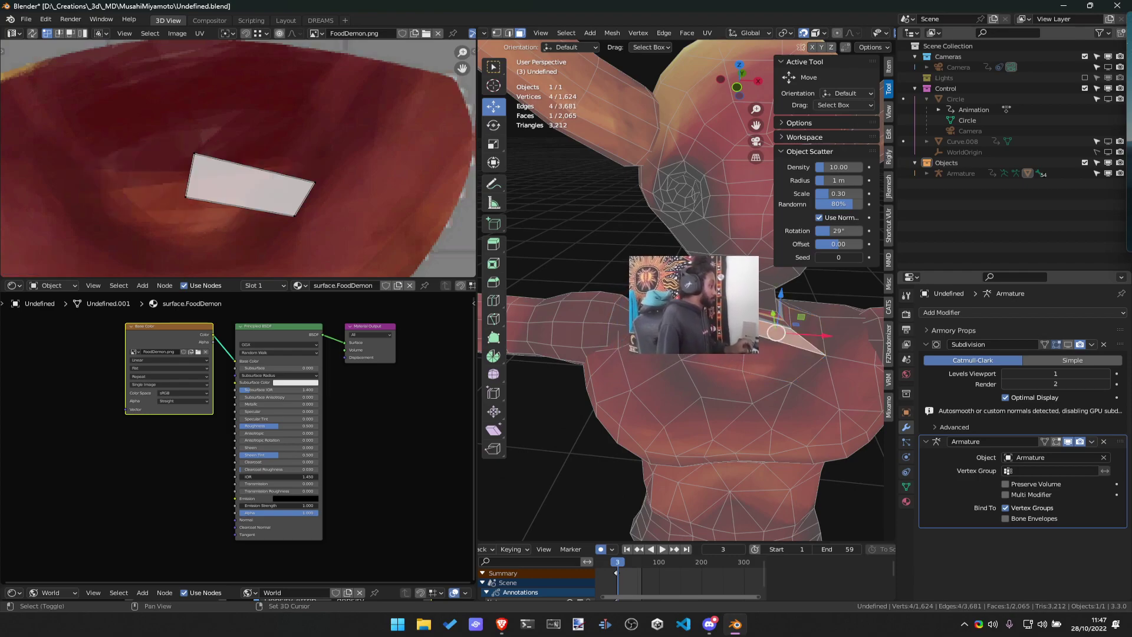
{"action": "left_click", "coordinate": [781, 339], "text": "shift"}
{"action": "left_click", "coordinate": [781, 363], "text": "shift"}
{"action": "left_click", "coordinate": [734, 355], "text": "shift"}
{"action": "left_click", "coordinate": [695, 344], "text": "shift"}
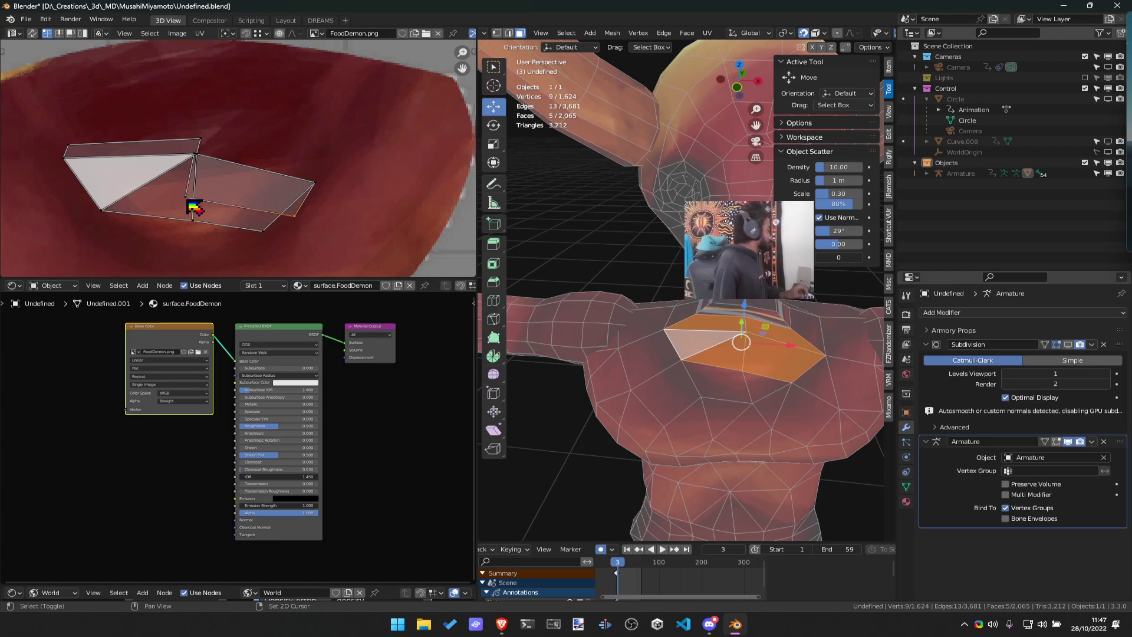
{"action": "key", "text": "h"}
{"action": "key", "text": "ctrl+z"}
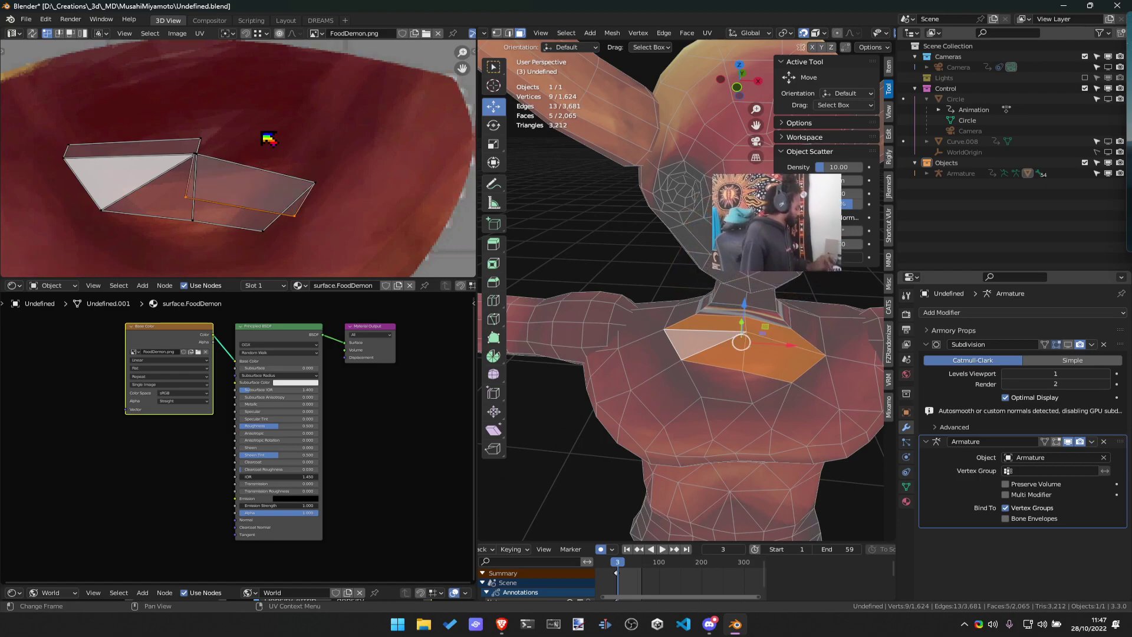
Snap the middle UV vertex onto its neighbouring corner
{"action": "scroll", "coordinate": [97, 153], "scroll_direction": "up", "scroll_amount": 5}
{"action": "middle_click_drag", "start_coordinate": [100, 155], "coordinate": [156, 156]}
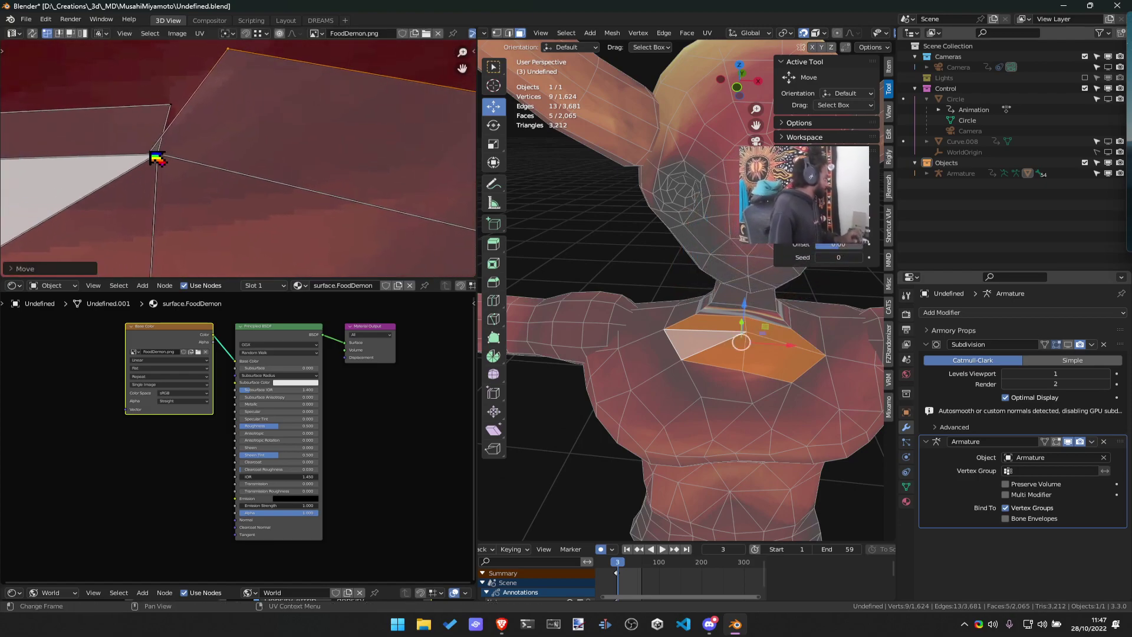
{"action": "scroll", "coordinate": [155, 156], "scroll_direction": "up", "scroll_amount": 3}
{"action": "middle_click_drag", "start_coordinate": [224, 152], "coordinate": [383, 154]}
{"action": "left_click", "coordinate": [243, 155]}
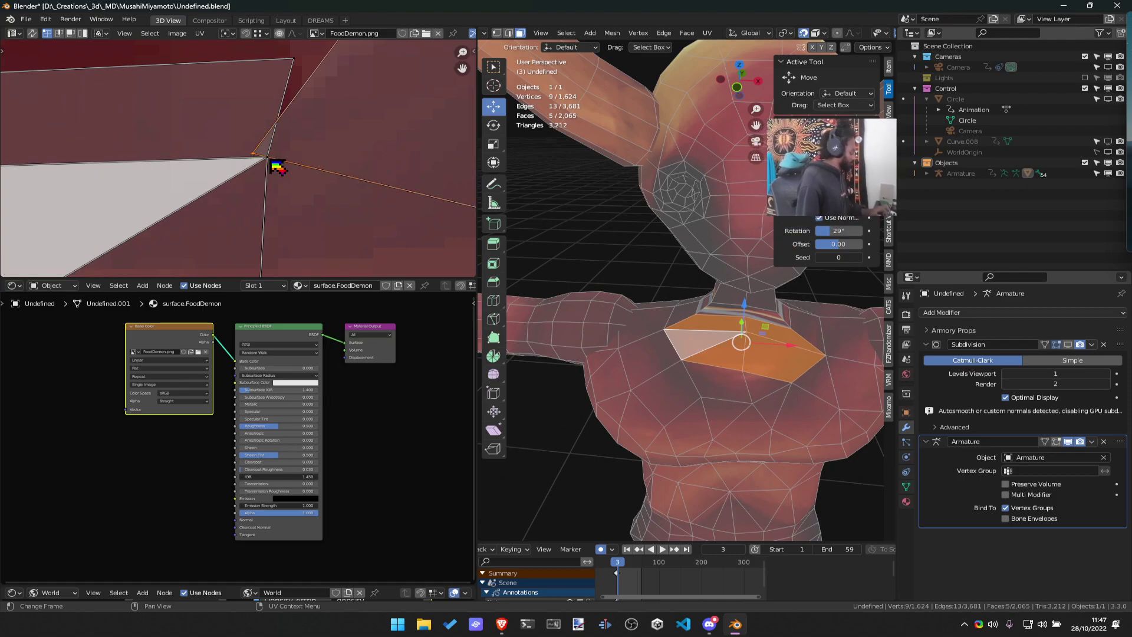
{"action": "key", "text": "g"}
{"action": "left_click", "coordinate": [286, 160]}
Move the upper UV vertex down to its new position
{"action": "scroll", "coordinate": [288, 157], "scroll_direction": "down", "scroll_amount": 5}
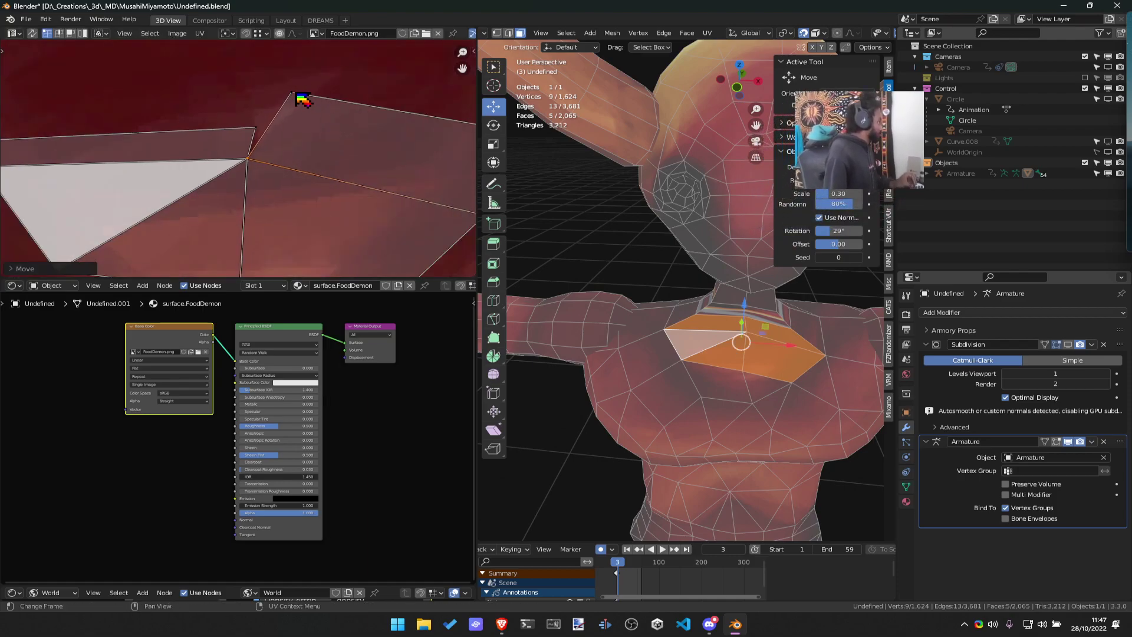
{"action": "left_click", "coordinate": [296, 93]}
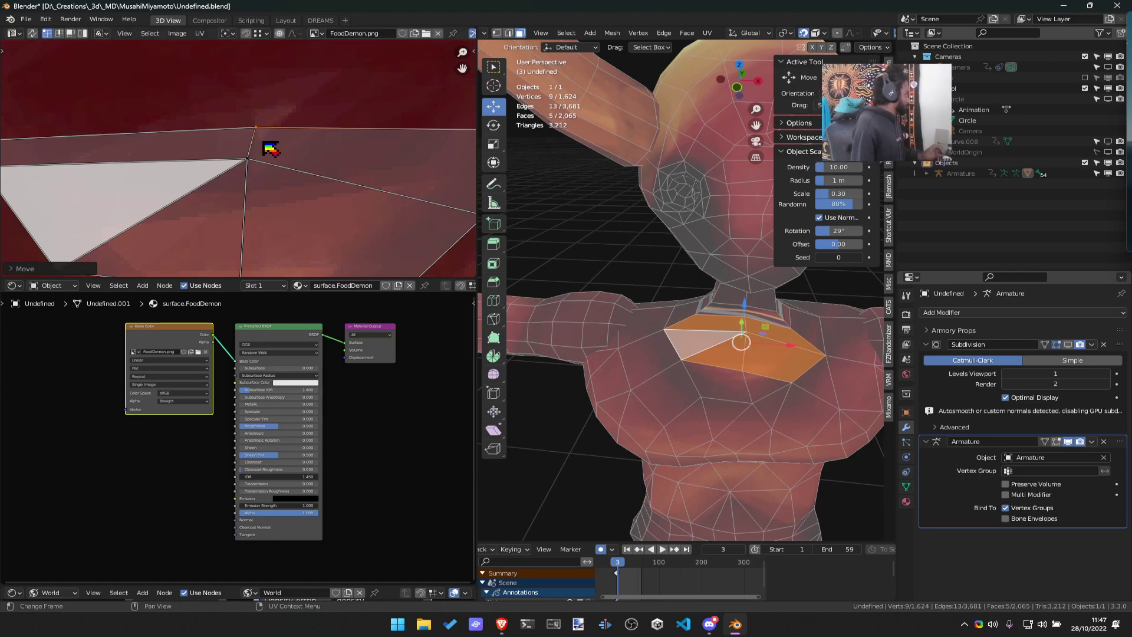
{"action": "scroll", "coordinate": [266, 145], "scroll_direction": "down", "scroll_amount": 5}
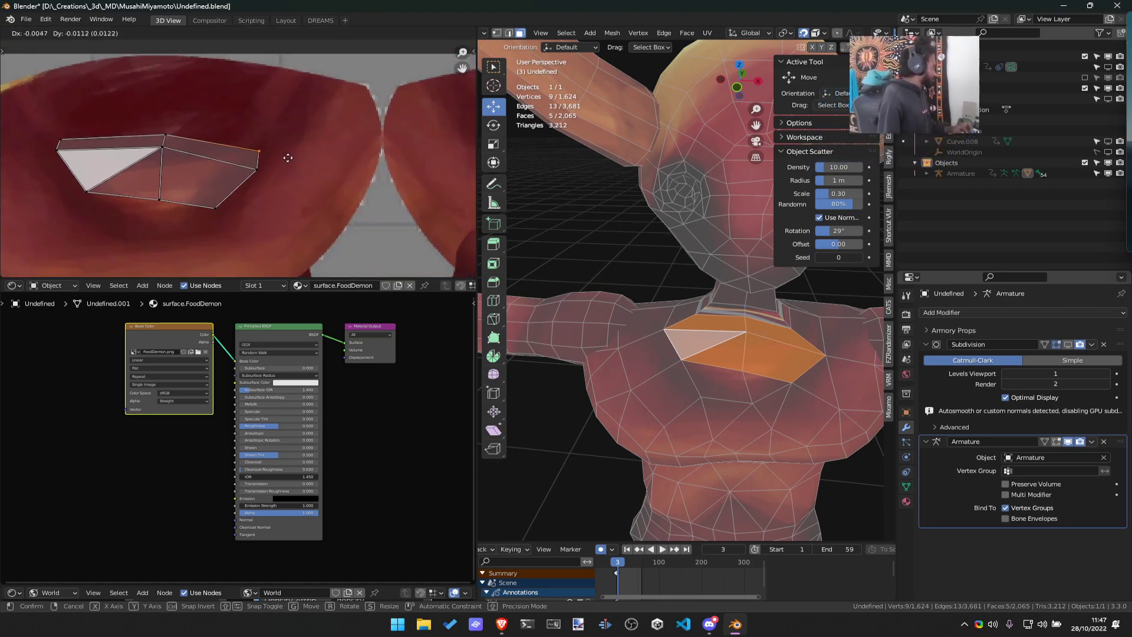
{"action": "key", "text": "g"}
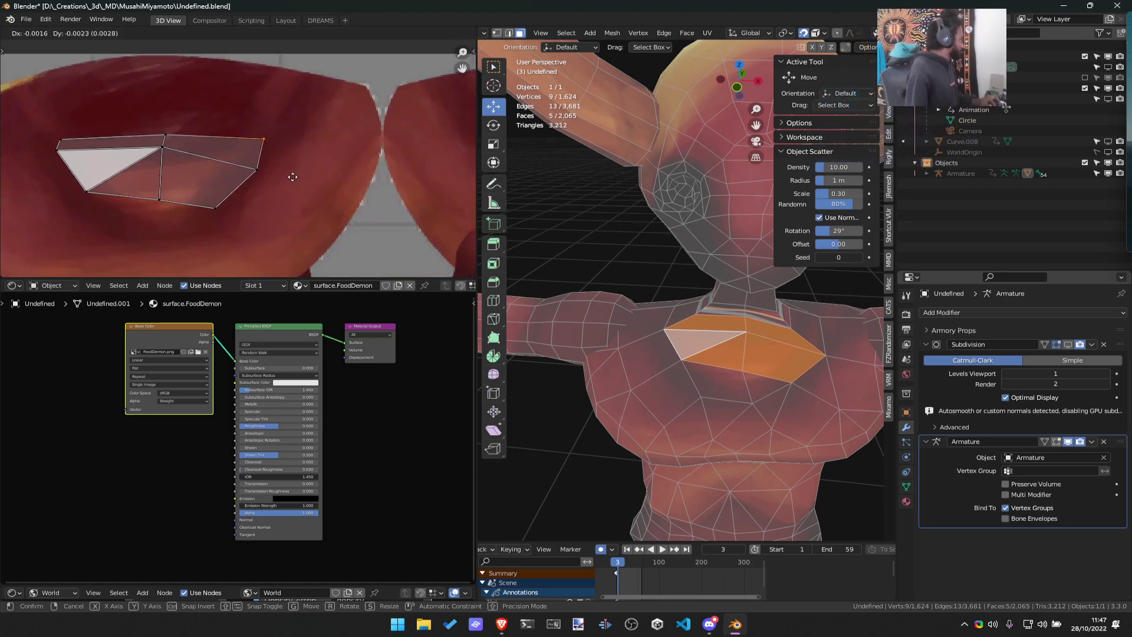
{"action": "left_click", "coordinate": [290, 195]}
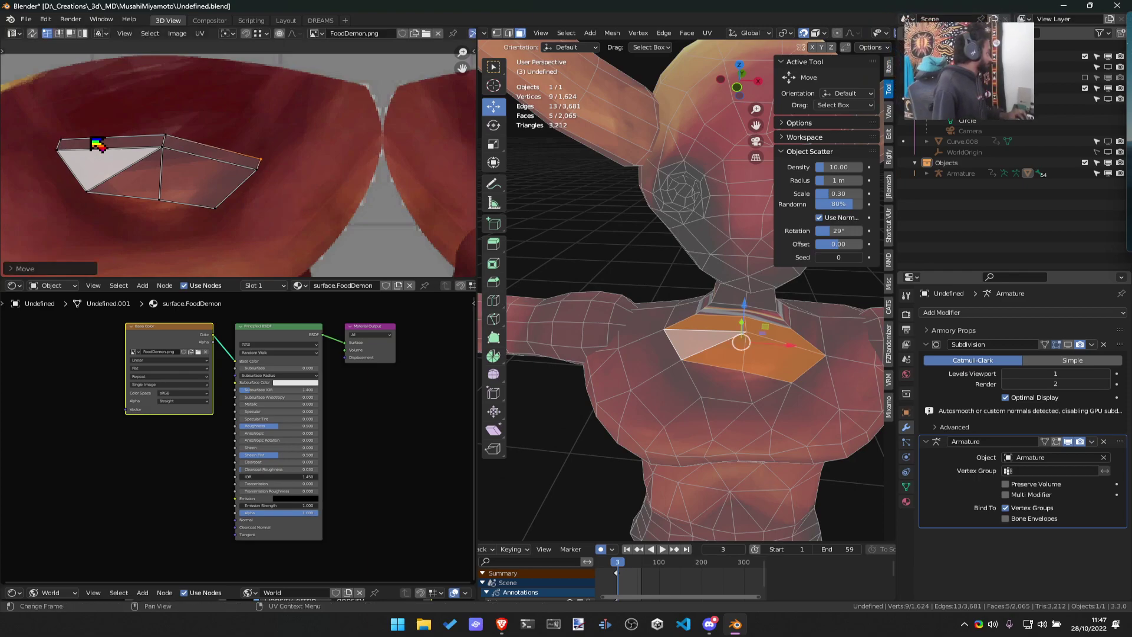
Inspect the chest result in Object Mode, then return to Edit Mode
{"action": "key", "text": "Tab"}
{"action": "middle_click_drag", "start_coordinate": [777, 364], "coordinate": [685, 332]}
{"action": "key", "text": "Tab"}
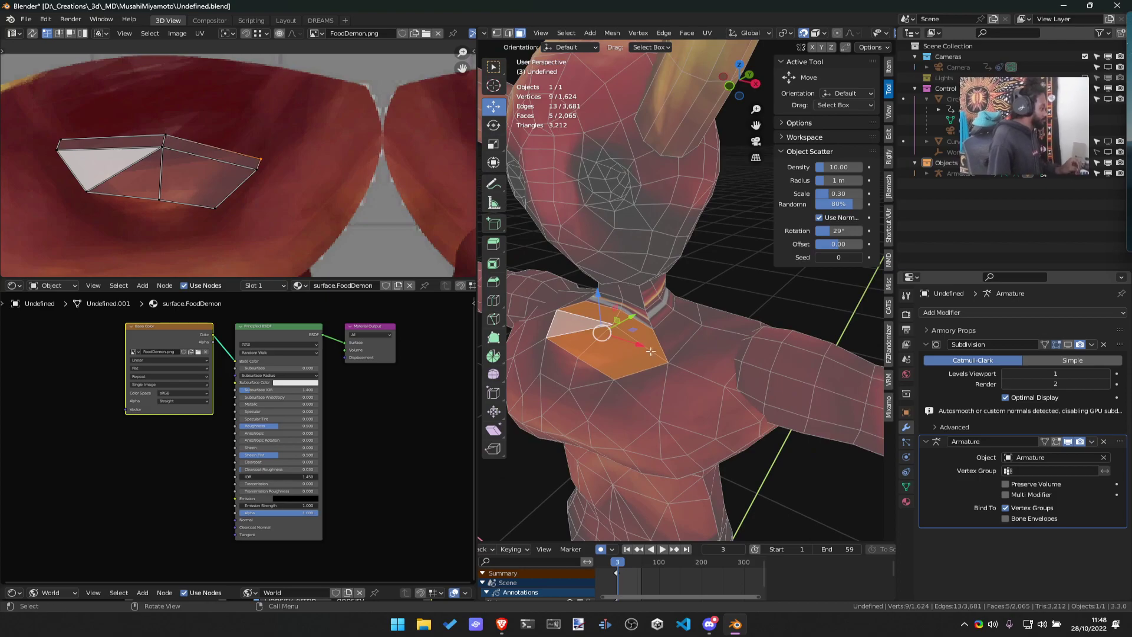
Select only the shoulder face and move its thin UV strip upward
{"action": "left_click", "coordinate": [685, 332], "text": "shift"}
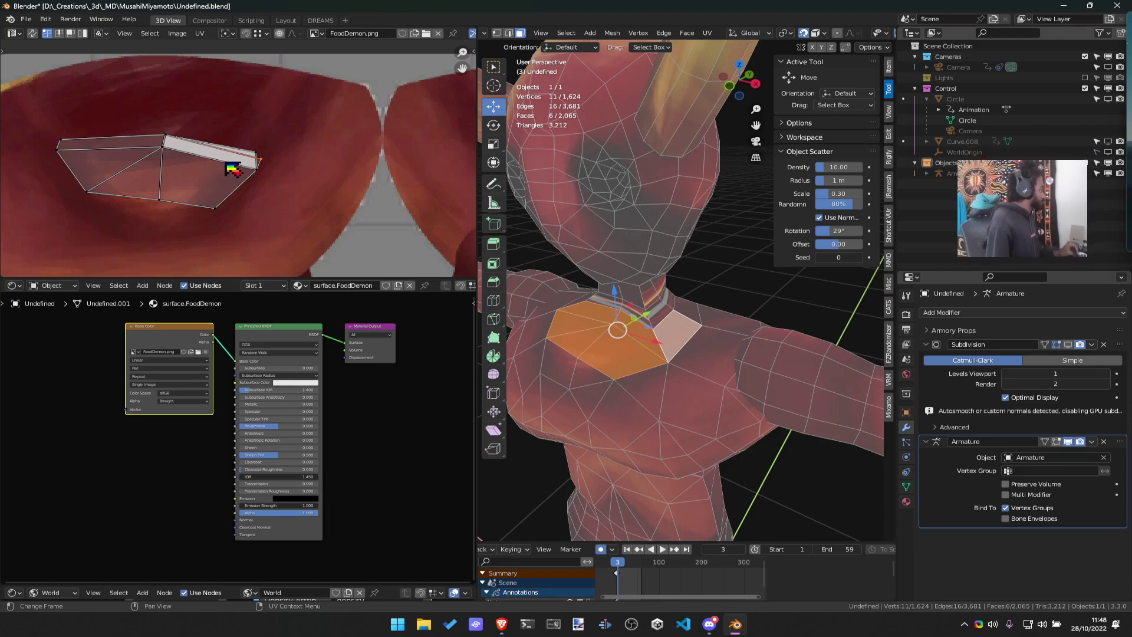
{"action": "left_click", "coordinate": [687, 340]}
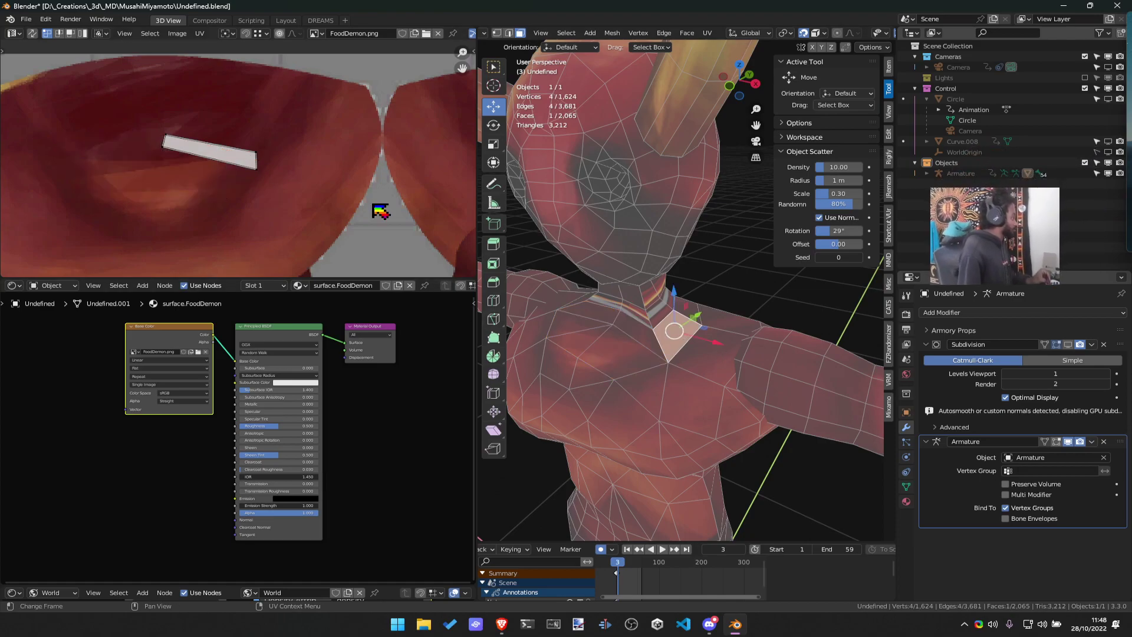
{"action": "left_click", "coordinate": [366, 127]}
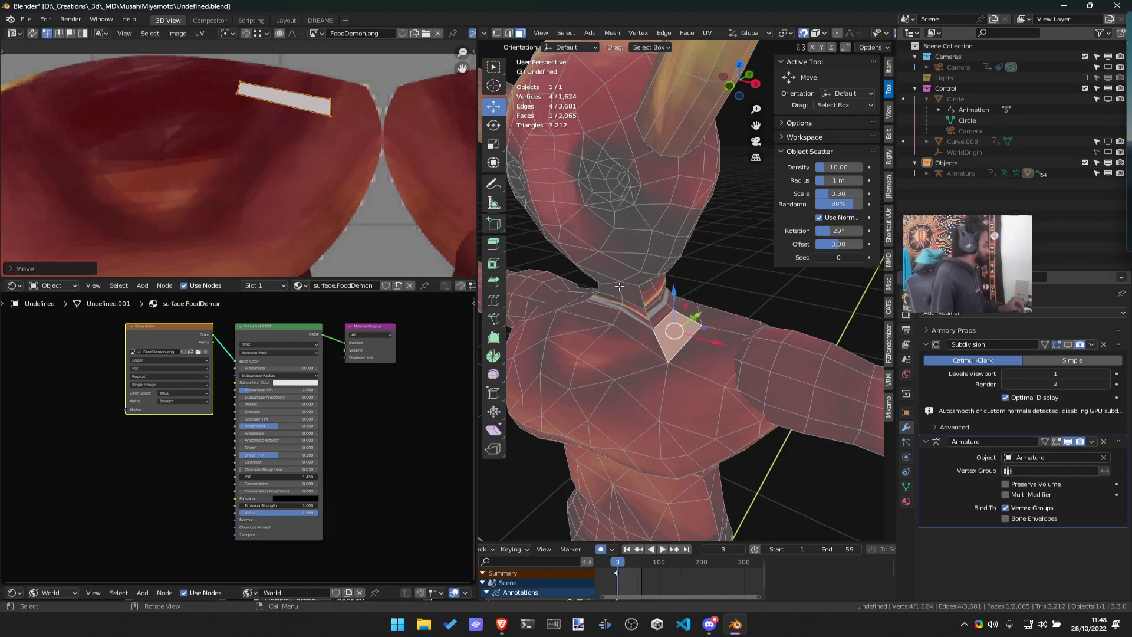
Reselect the lower neck face and its neighbouring neck faces, deselecting the top UV strip
{"action": "left_click", "coordinate": [640, 339]}
{"action": "left_click", "coordinate": [600, 313], "text": "shift"}
{"action": "left_click", "coordinate": [575, 325], "text": "shift"}
{"action": "left_click", "coordinate": [581, 342], "text": "shift"}
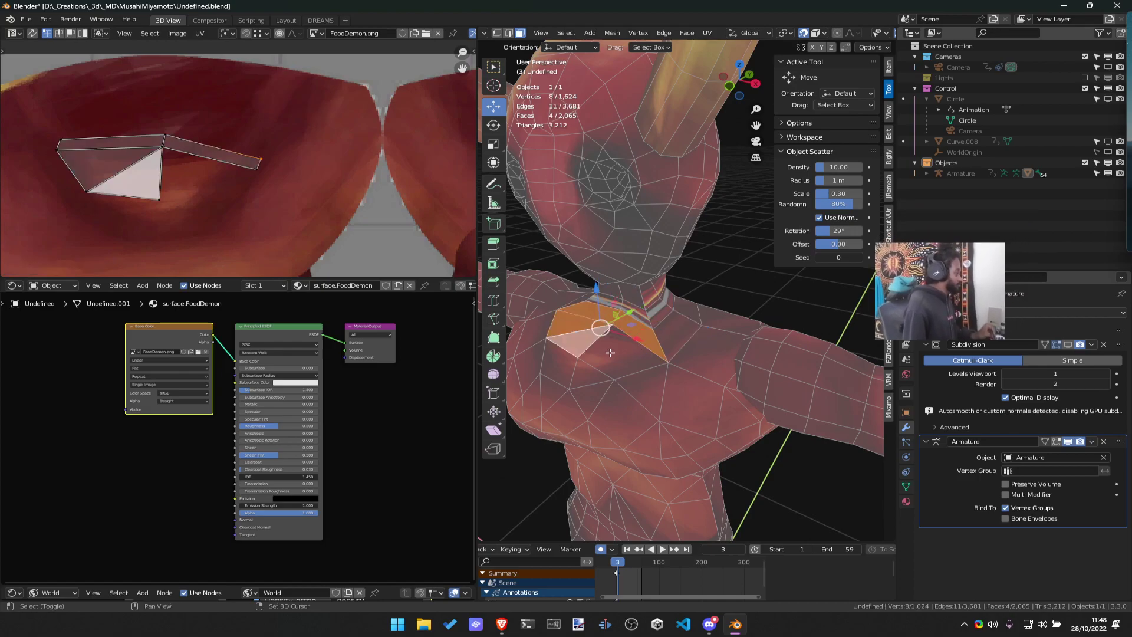
{"action": "left_click", "coordinate": [612, 354], "text": "shift"}
{"action": "left_click", "coordinate": [622, 367]}
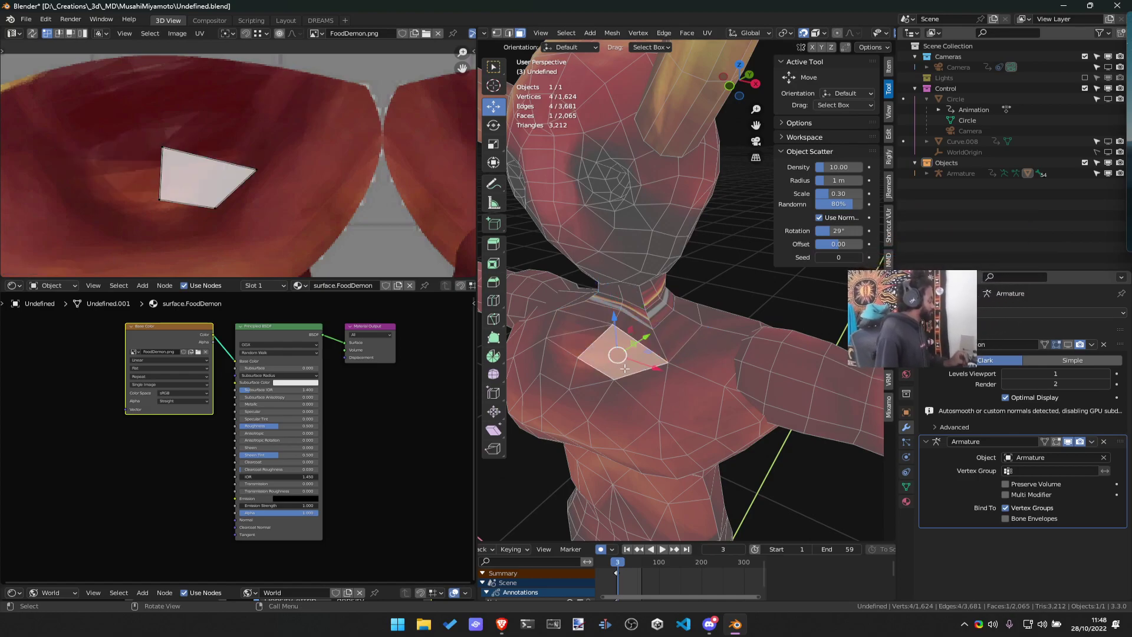
{"action": "left_click", "coordinate": [681, 347], "text": "shift"}
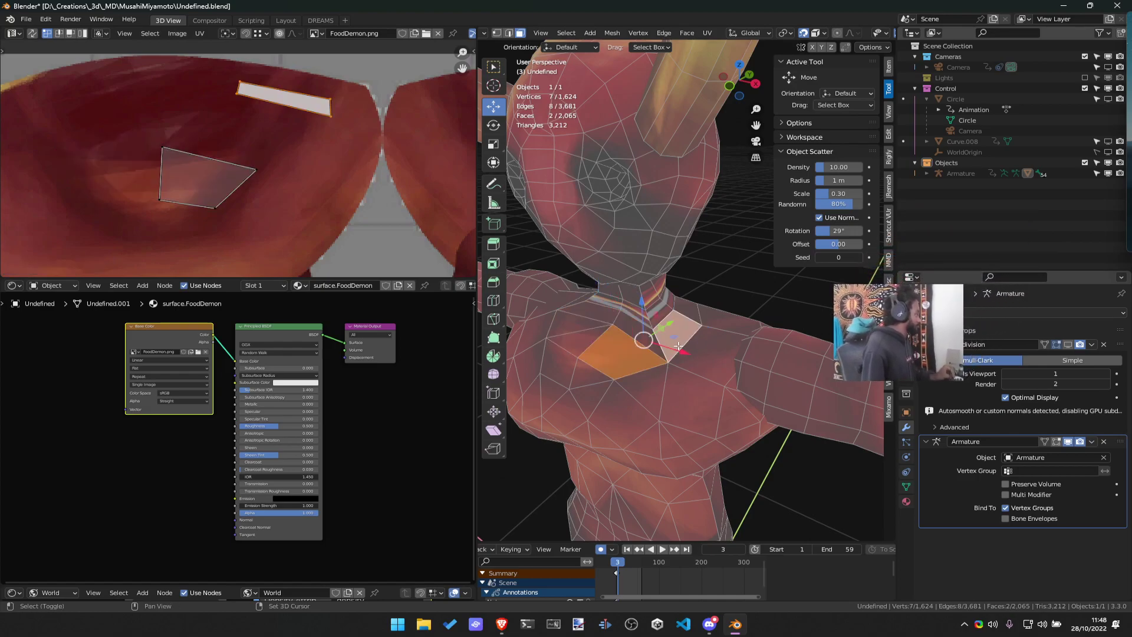
{"action": "left_click", "coordinate": [623, 330], "text": "shift"}
{"action": "left_click", "coordinate": [311, 201]}
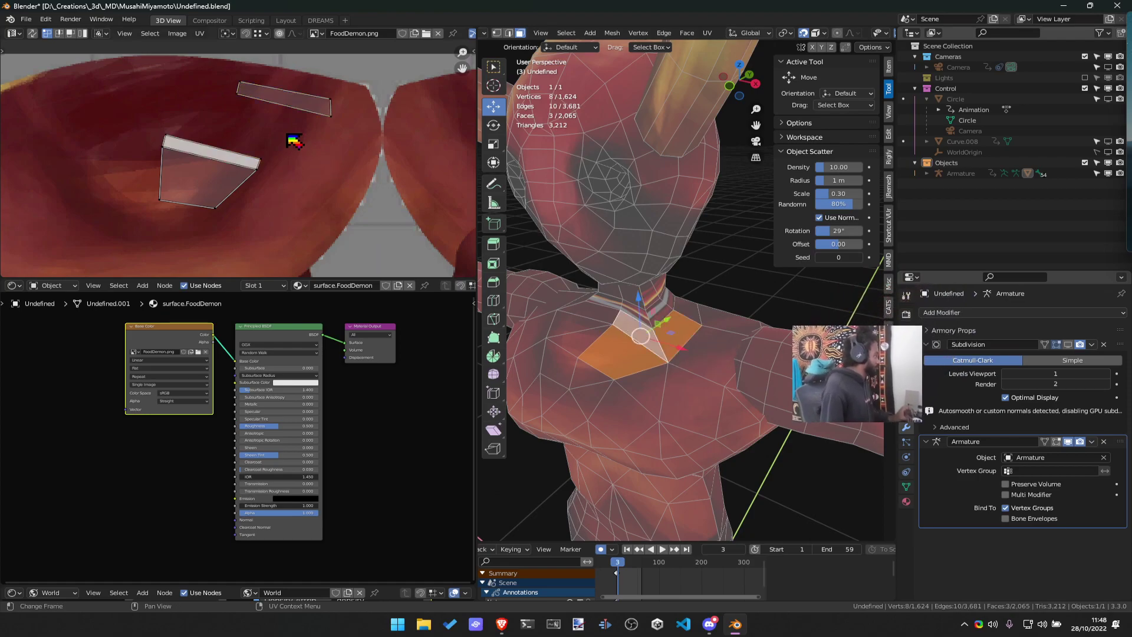
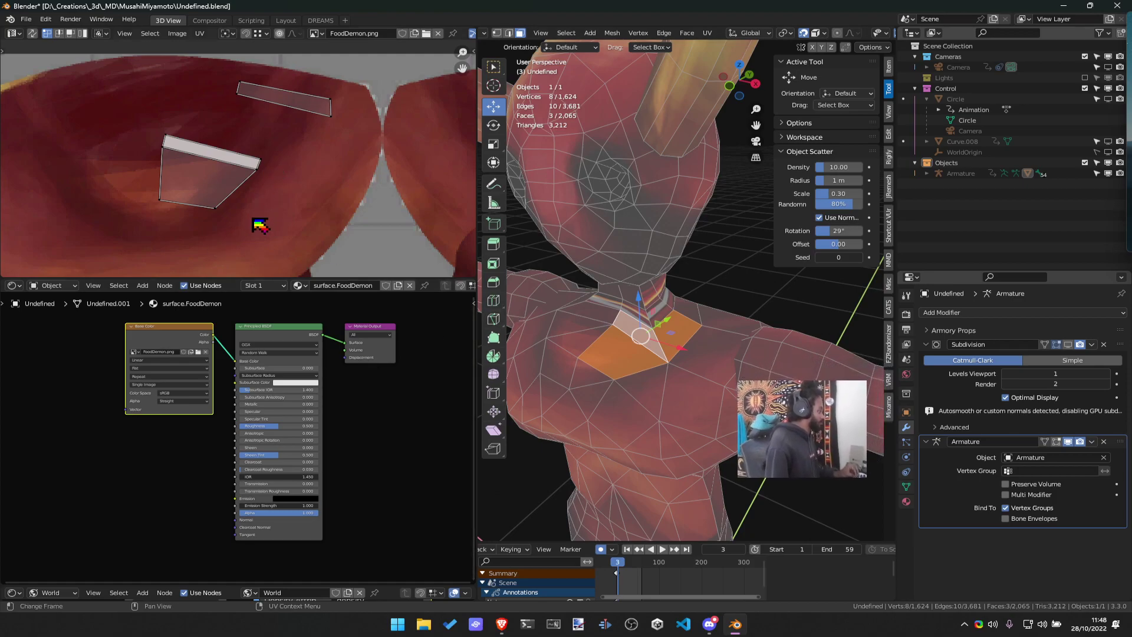
Drop the neck strip's UV island beside the white shoulder face, then maximize the UV editor
{"action": "left_click", "coordinate": [296, 108]}
{"action": "key", "text": "g"}
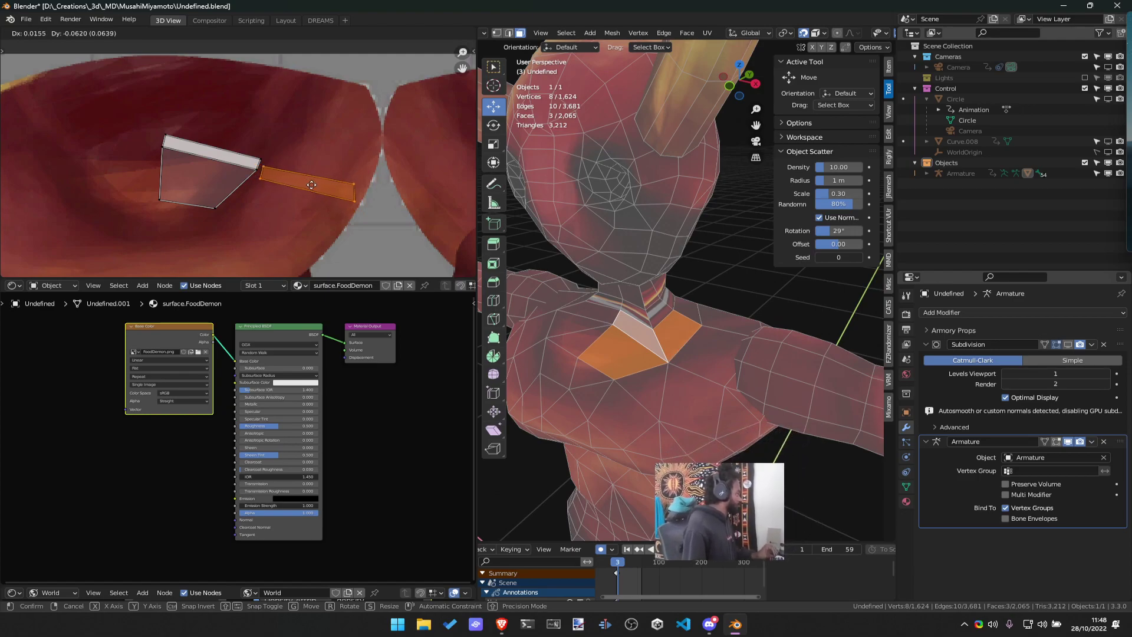
{"action": "left_click", "coordinate": [283, 199]}
{"action": "scroll", "coordinate": [277, 195], "scroll_direction": "up", "scroll_amount": 4}
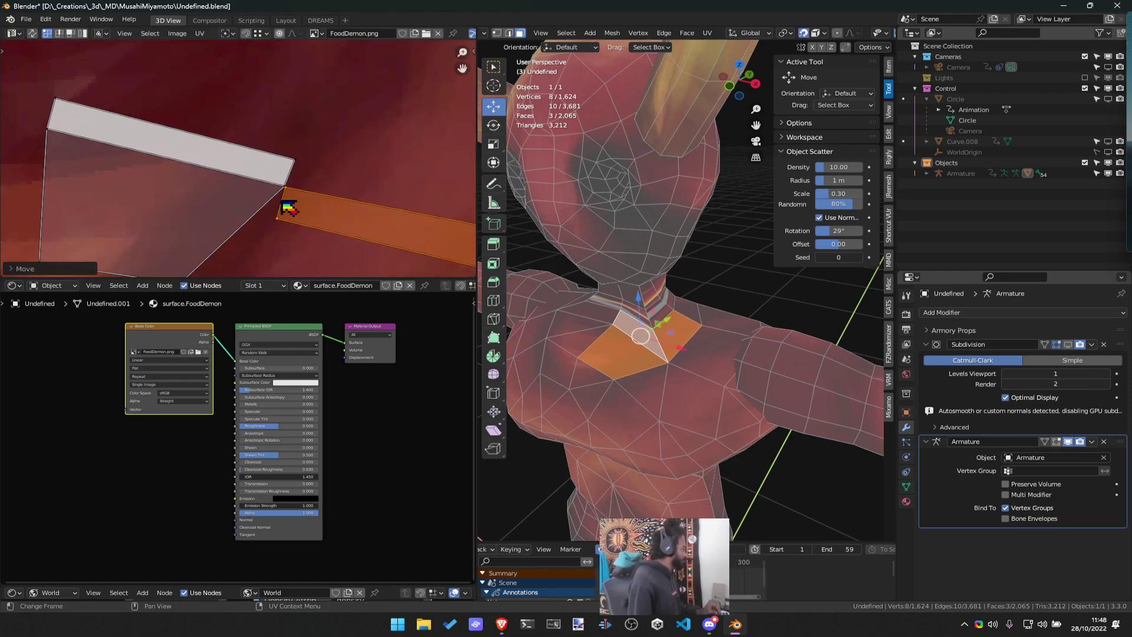
{"action": "key", "text": "ctrl+space"}
{"action": "scroll", "coordinate": [526, 310], "scroll_direction": "up", "scroll_amount": 4}
{"action": "middle_click_drag", "start_coordinate": [526, 310], "coordinate": [384, 187]}
Snap the strip's corner vertex to the white face's corner and move the strip island up beside it
{"action": "left_click", "coordinate": [557, 271]}
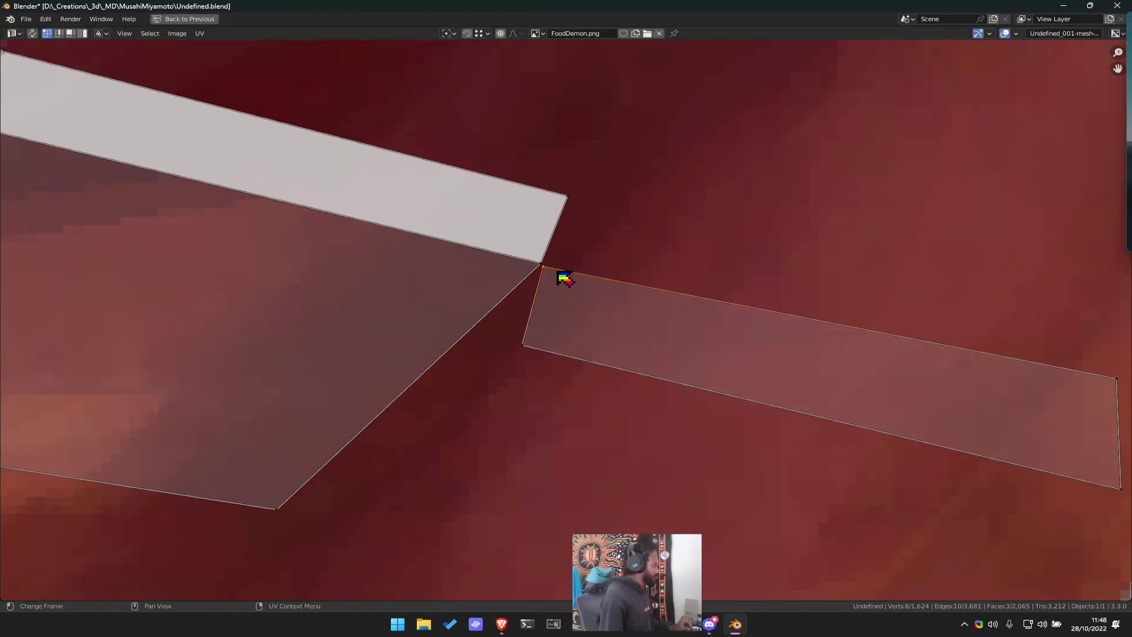
{"action": "key", "text": "g"}
{"action": "left_click", "coordinate": [533, 255]}
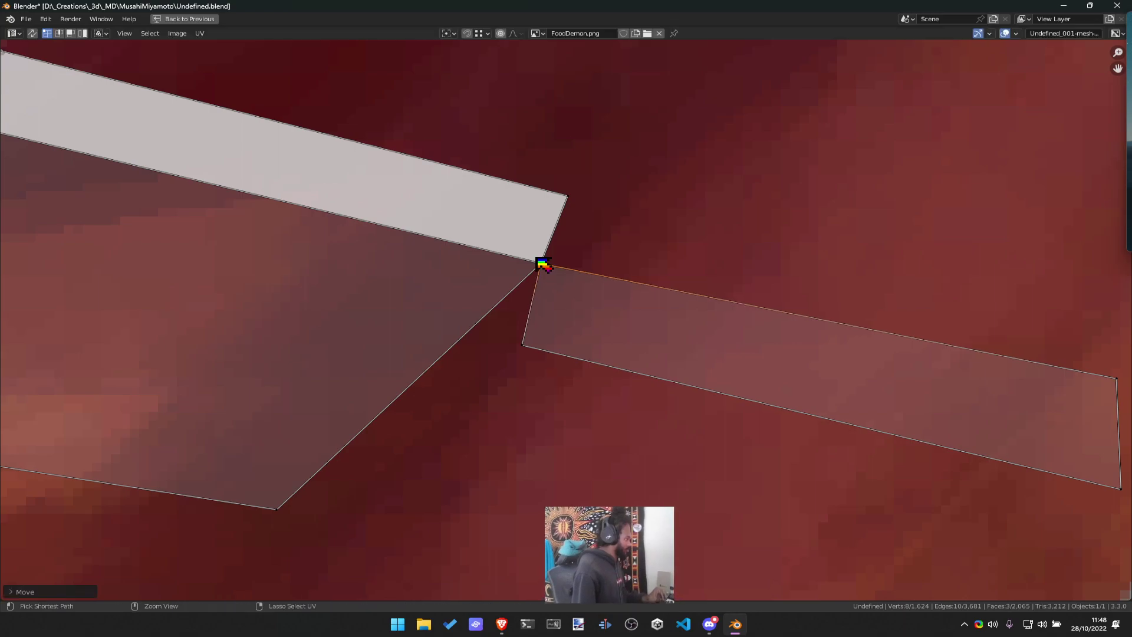
{"action": "scroll", "coordinate": [519, 355], "scroll_direction": "down", "scroll_amount": 4}
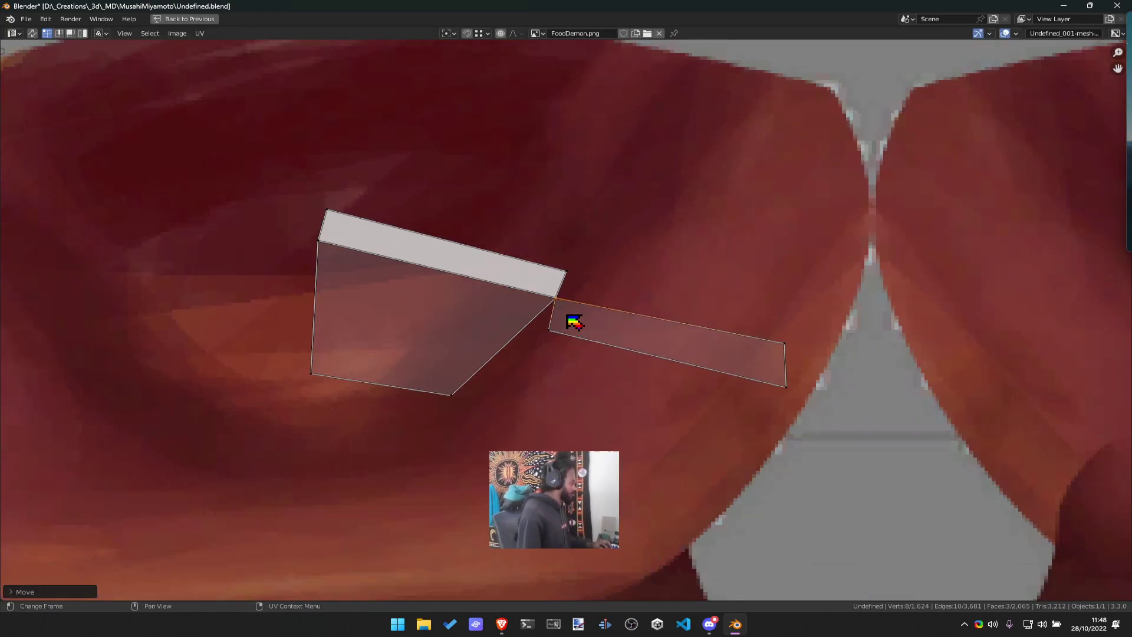
{"action": "key", "text": "a"}
{"action": "key", "text": "alt+a"}
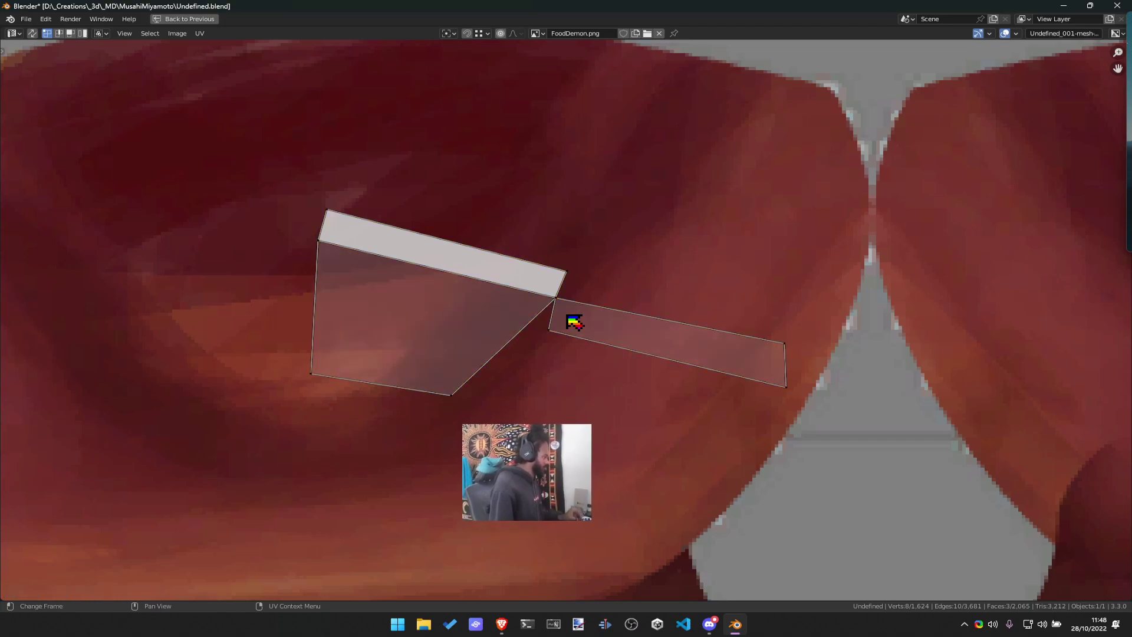
{"action": "key", "text": "l"}
{"action": "key", "text": "g"}
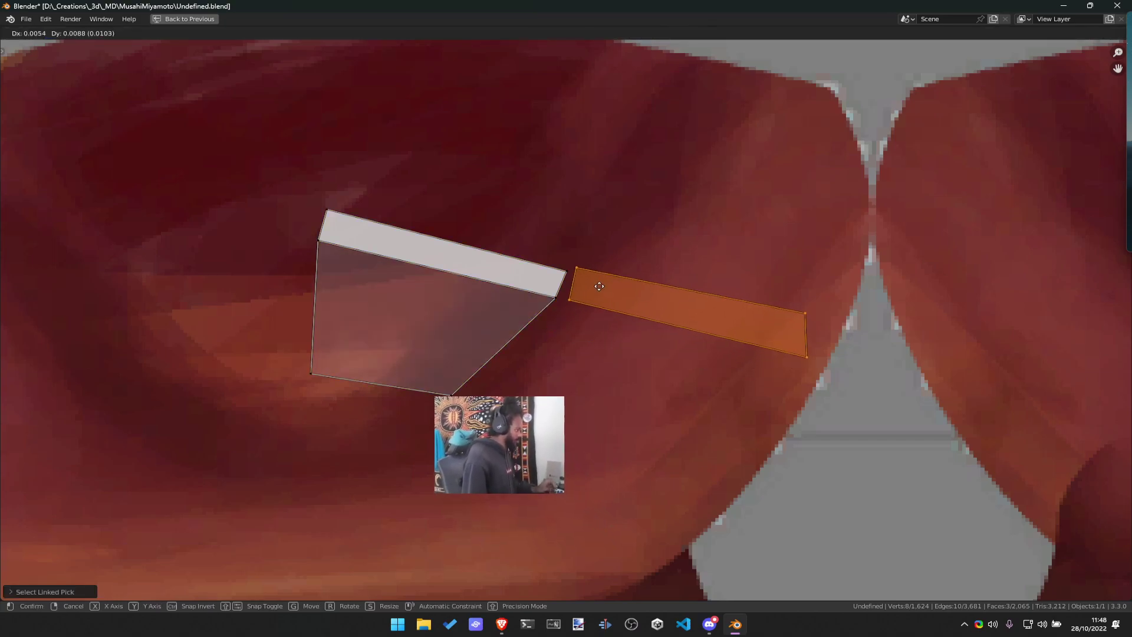
{"action": "left_click", "coordinate": [592, 288]}
Pin the strip's left corner, pull its right edge inward into a small wedge, and restore the layout
{"action": "left_click", "coordinate": [562, 302]}
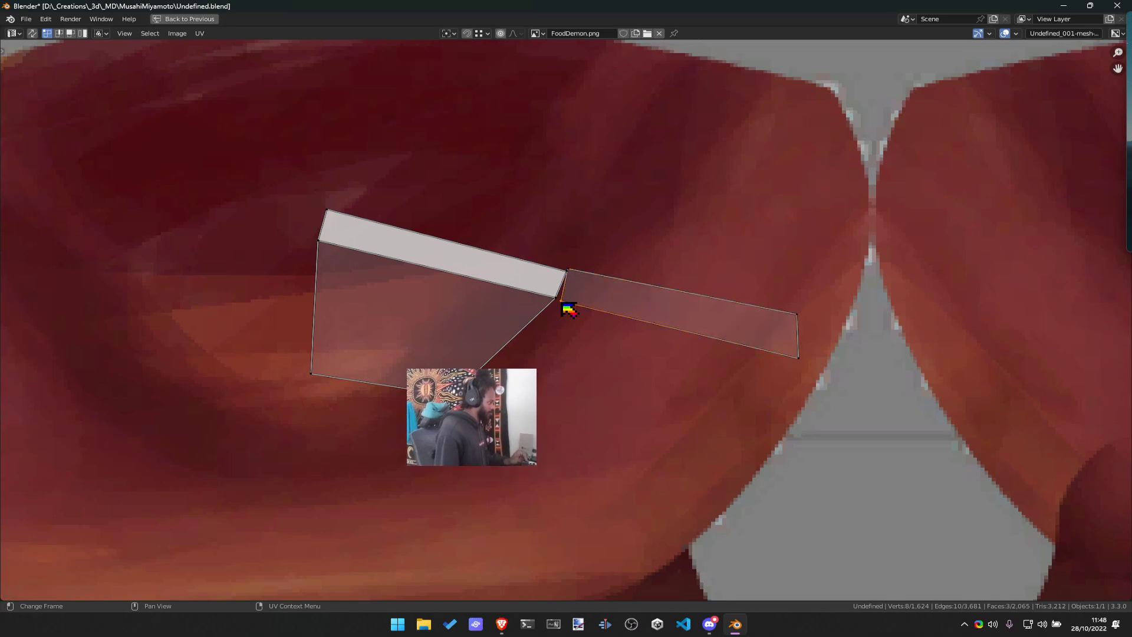
{"action": "key", "text": "g"}
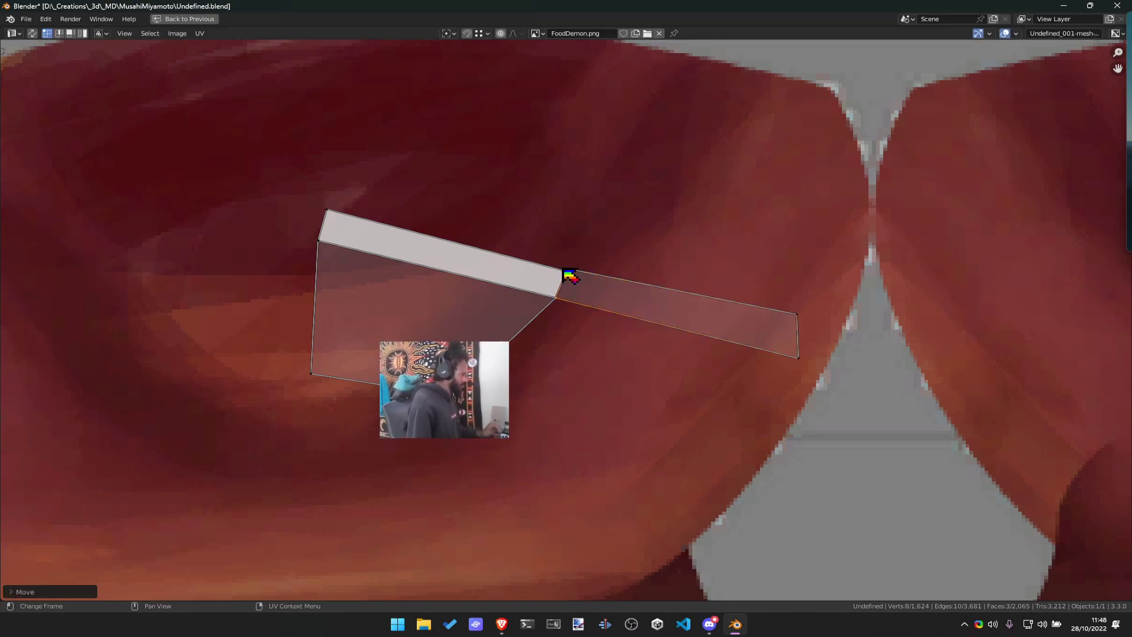
{"action": "left_click", "coordinate": [567, 271]}
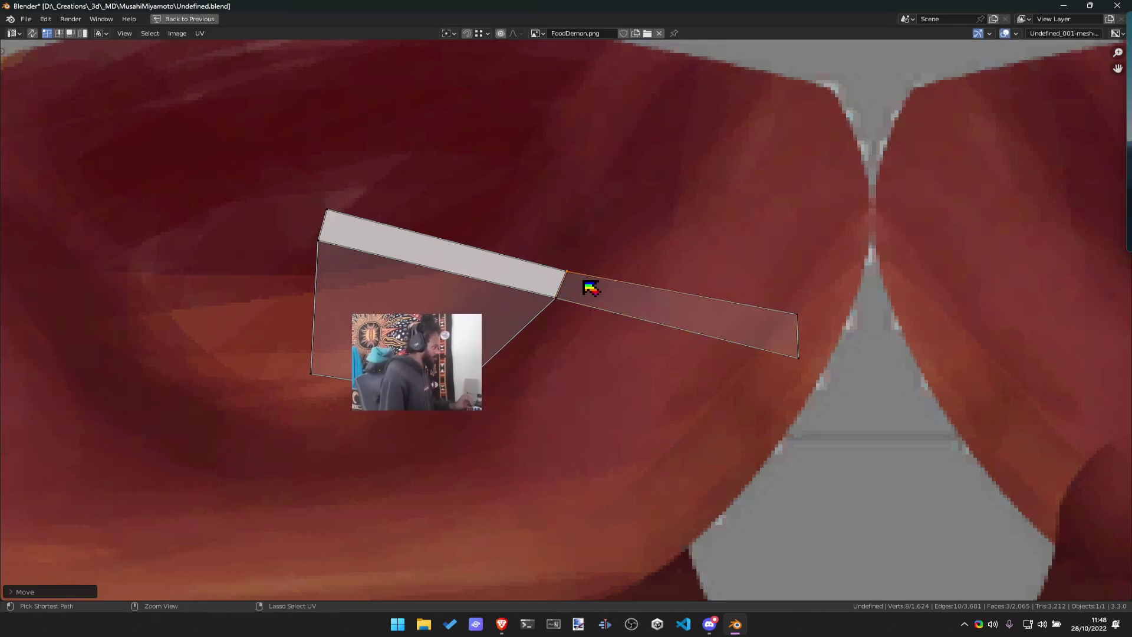
{"action": "left_click_drag", "start_coordinate": [753, 290], "coordinate": [853, 423]}
{"action": "key", "text": "g"}
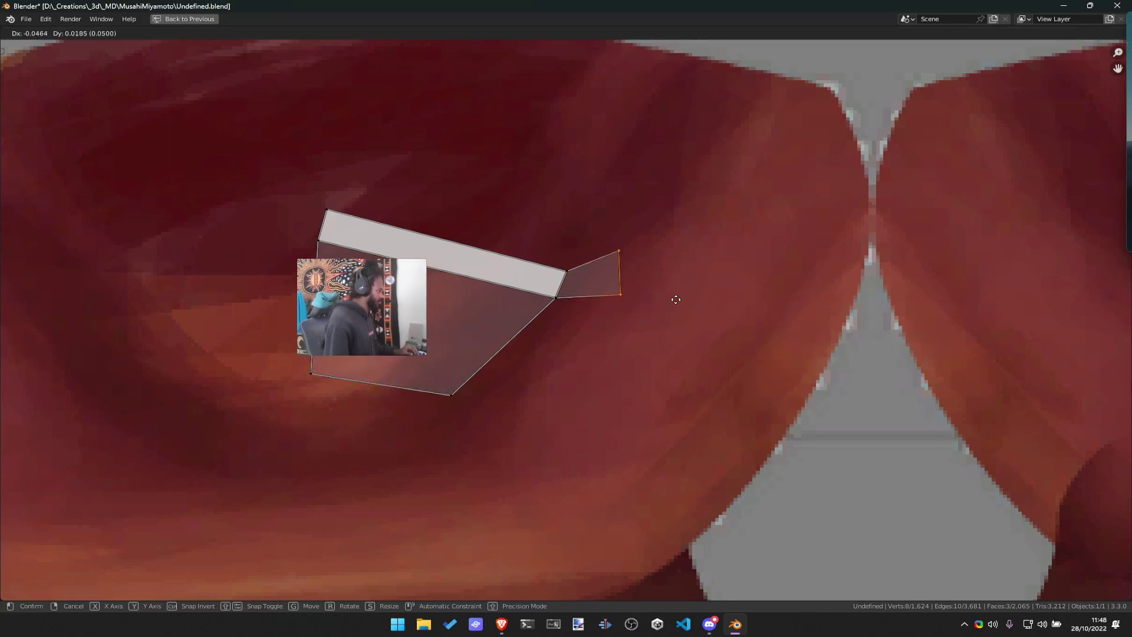
{"action": "left_click", "coordinate": [676, 300]}
{"action": "key", "text": "ctrl+alt+space"}
Check the neck seam's texture in Object Mode, then return to Edit Mode
{"action": "key", "text": "Tab"}
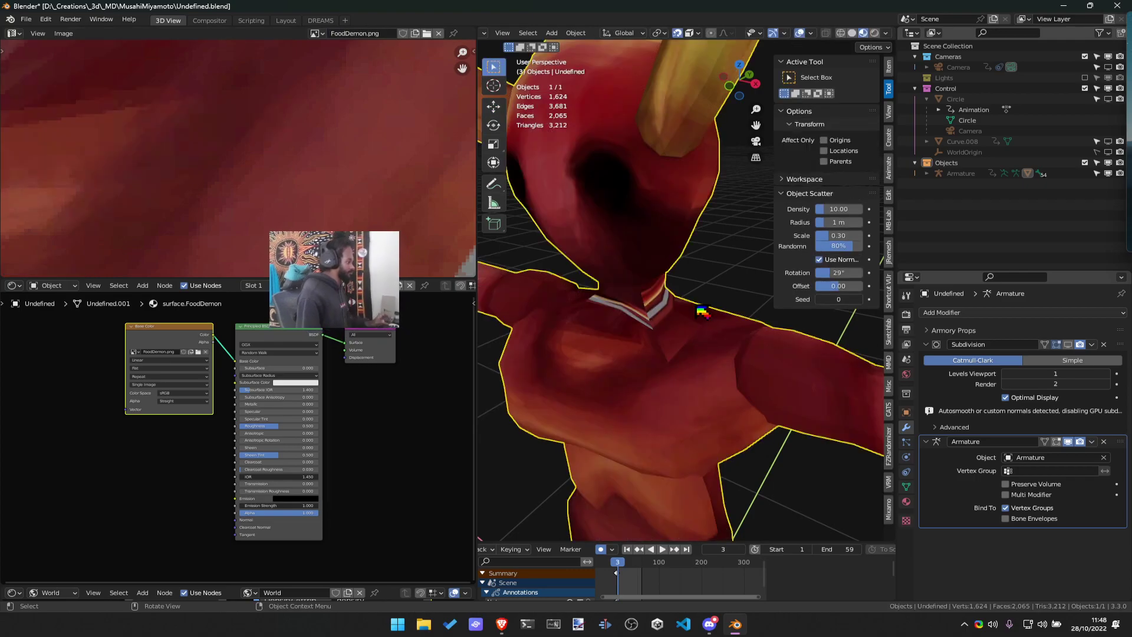
{"action": "scroll", "coordinate": [691, 301], "scroll_direction": "up", "scroll_amount": 4}
{"action": "middle_click_drag", "start_coordinate": [691, 294], "coordinate": [657, 317]}
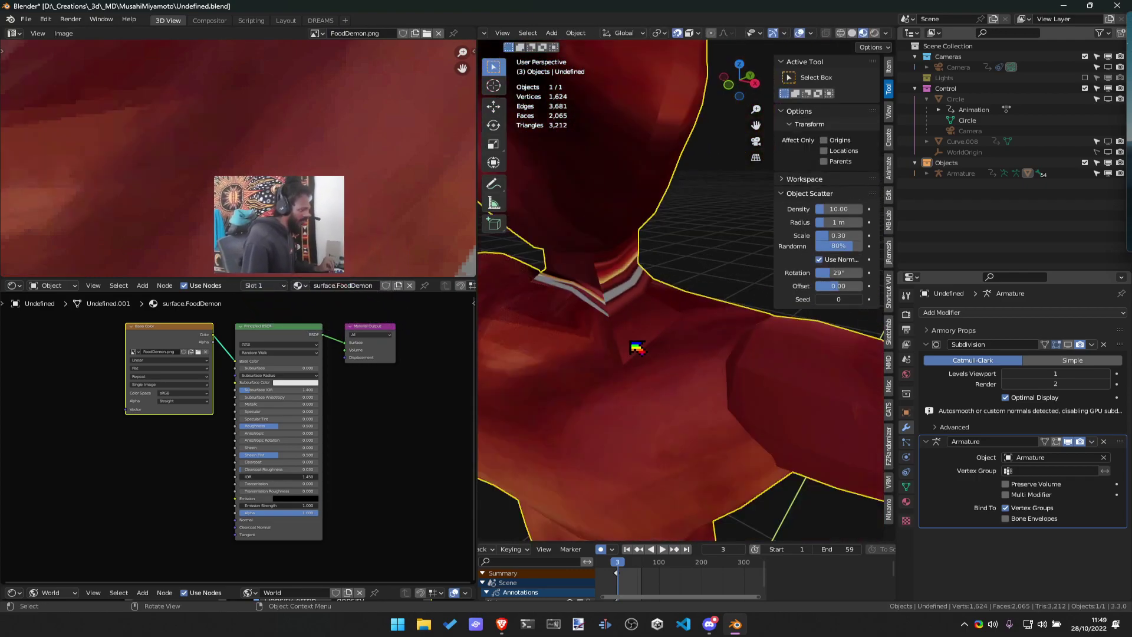
{"action": "key", "text": "Tab"}
Select the neck faces, the triangular face, and the surrounding shoulder faces
{"action": "left_click", "coordinate": [680, 348], "text": "shift"}
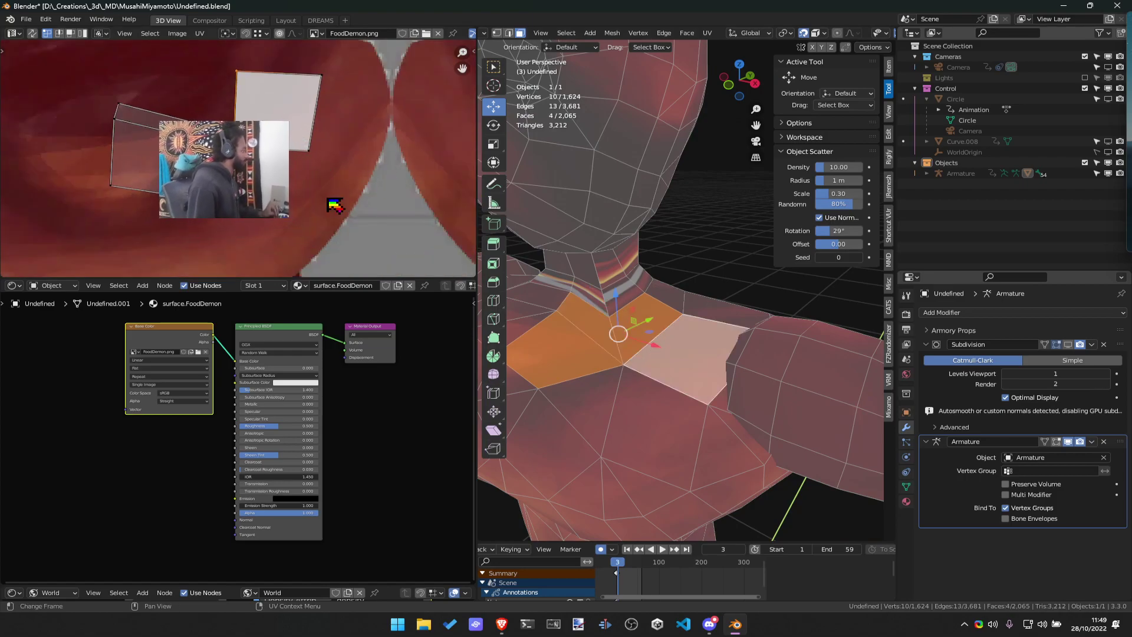
{"action": "left_click", "coordinate": [654, 398], "text": "shift"}
{"action": "left_click", "coordinate": [602, 383], "text": "shift"}
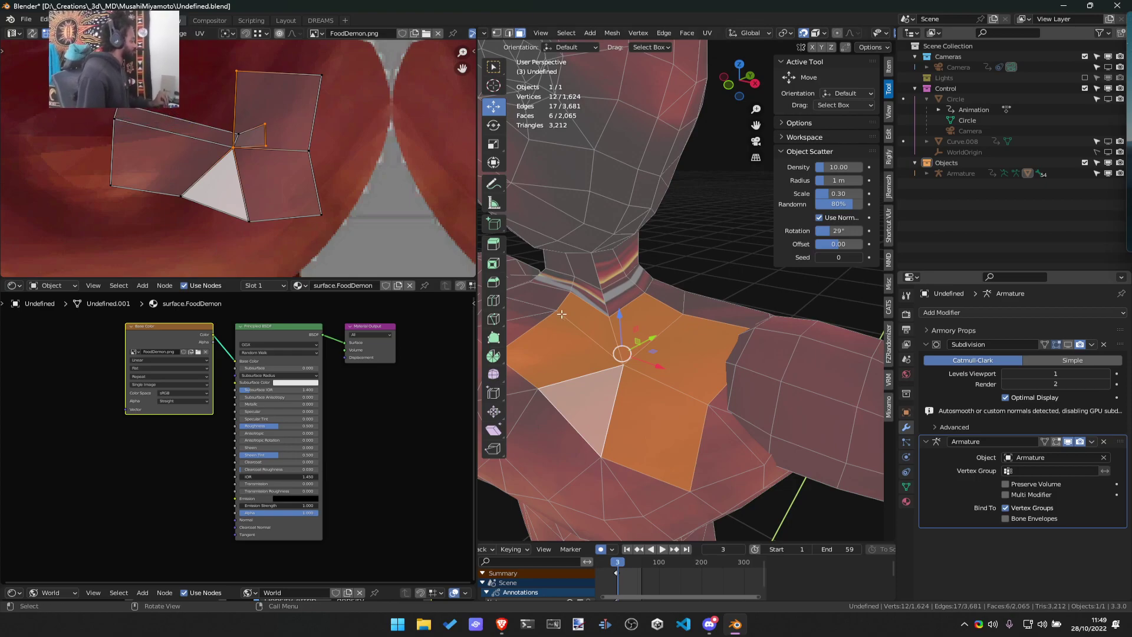
{"action": "left_click", "coordinate": [576, 338]}
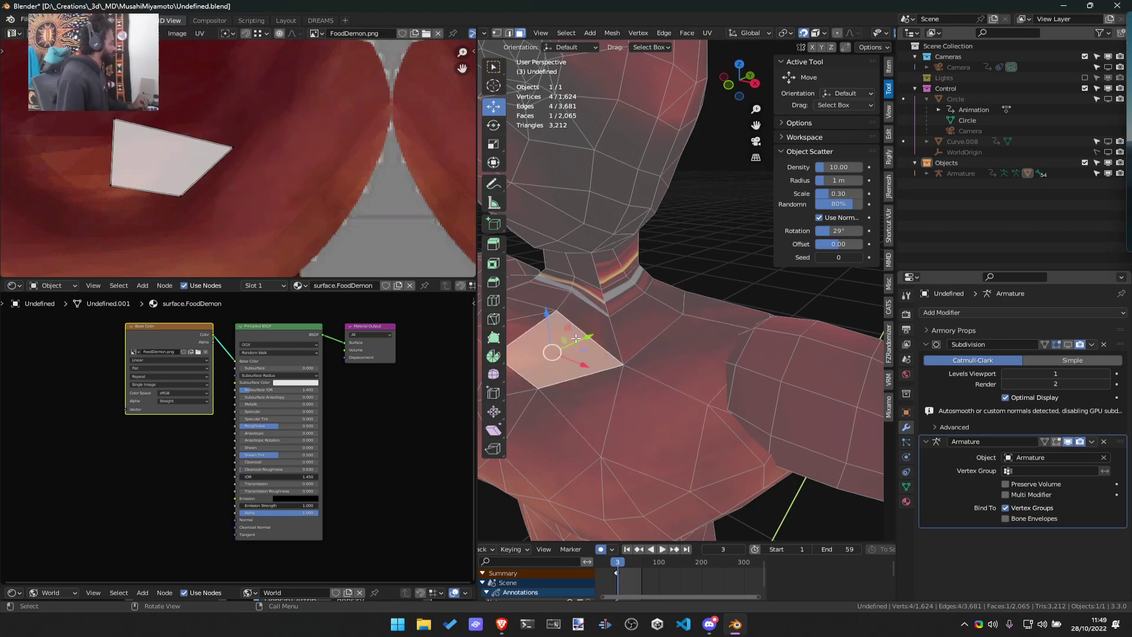
{"action": "left_click", "coordinate": [591, 396], "text": "shift"}
{"action": "left_click", "coordinate": [651, 415], "text": "shift"}
{"action": "left_click", "coordinate": [680, 367], "text": "shift"}
{"action": "scroll", "coordinate": [337, 216], "scroll_direction": "down", "scroll_amount": 3}
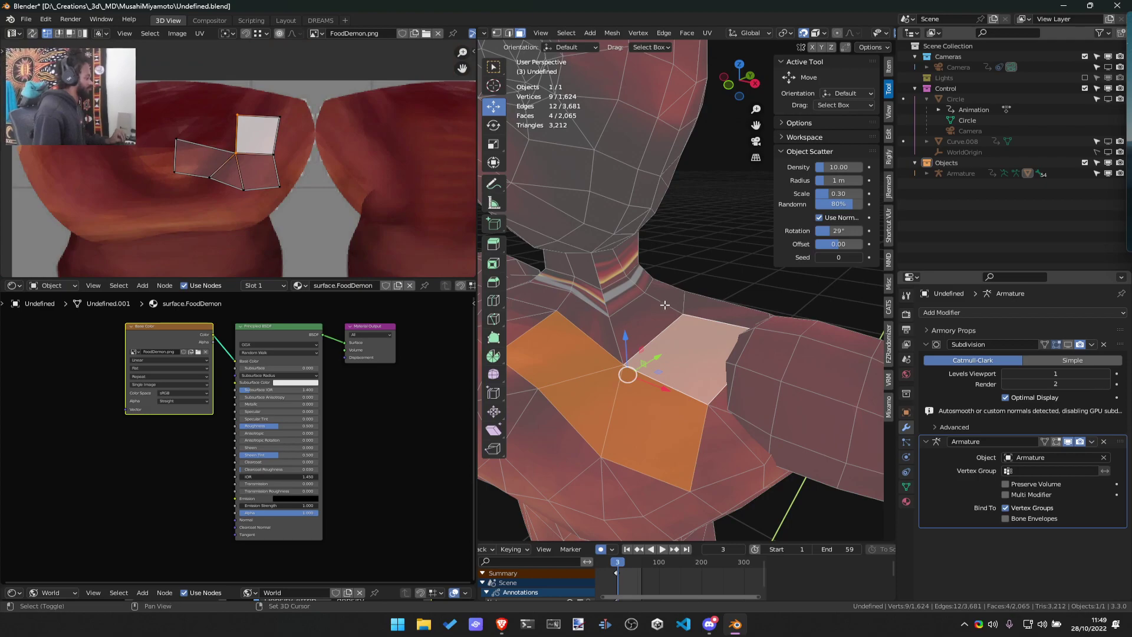
{"action": "scroll", "coordinate": [702, 317], "scroll_direction": "down", "scroll_amount": 5}
{"action": "middle_click_drag", "start_coordinate": [655, 316], "coordinate": [900, 302]}
From the front, add the upper shoulder and chest faces to the selection
{"action": "left_click", "coordinate": [540, 302], "text": "shift"}
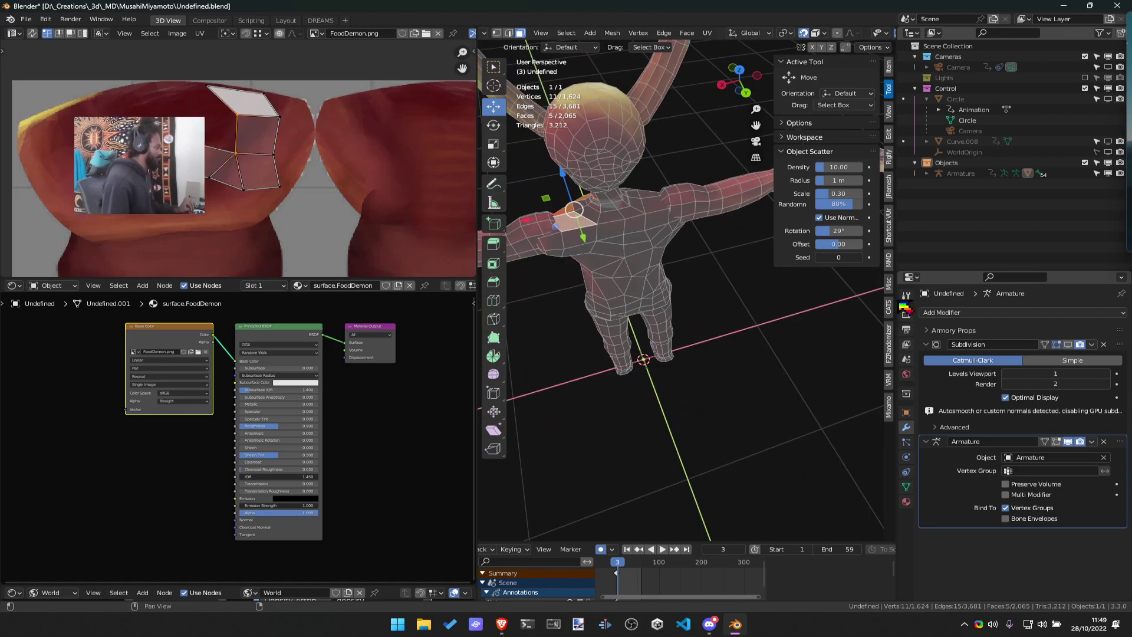
{"action": "left_click", "coordinate": [591, 237], "text": "shift"}
{"action": "left_click", "coordinate": [631, 225], "text": "shift"}
{"action": "left_click", "coordinate": [614, 225], "text": "shift"}
{"action": "left_click", "coordinate": [654, 223], "text": "shift"}
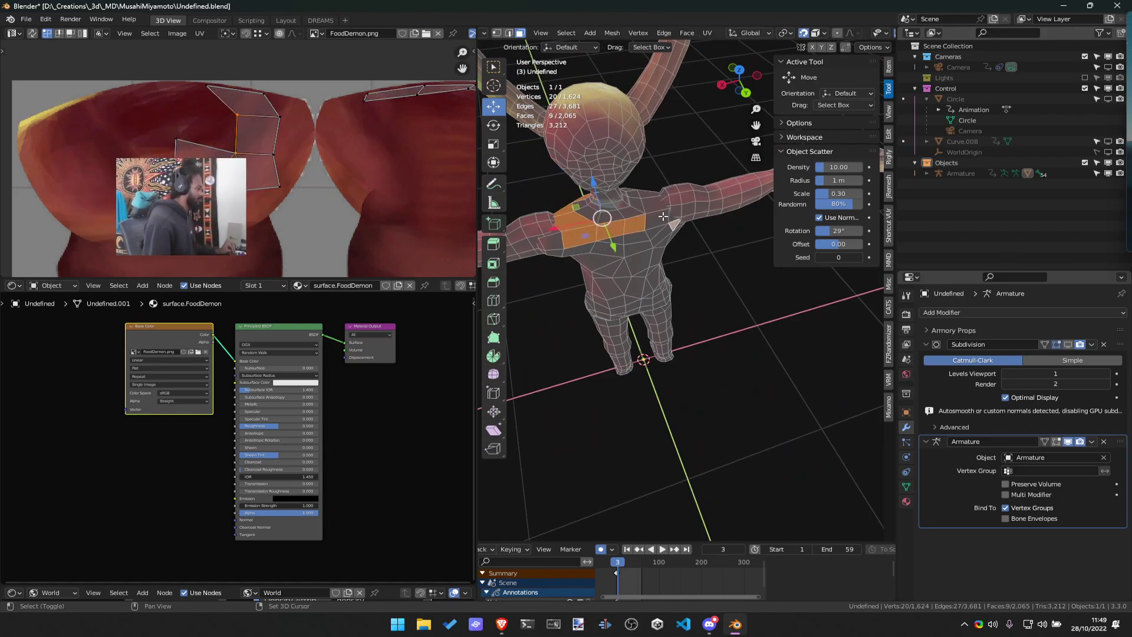
{"action": "left_click", "coordinate": [665, 217], "text": "shift"}
{"action": "left_click", "coordinate": [662, 216], "text": "shift"}
{"action": "left_click", "coordinate": [655, 204], "text": "shift"}
Add the remaining lower chest faces, then hide everything except the 14 selected faces
{"action": "middle_click_drag", "start_coordinate": [654, 203], "coordinate": [557, 334]}
{"action": "left_click", "coordinate": [668, 336], "text": "shift"}
{"action": "left_click", "coordinate": [695, 339], "text": "shift"}
{"action": "left_click", "coordinate": [726, 330], "text": "shift"}
{"action": "left_click", "coordinate": [735, 333], "text": "shift"}
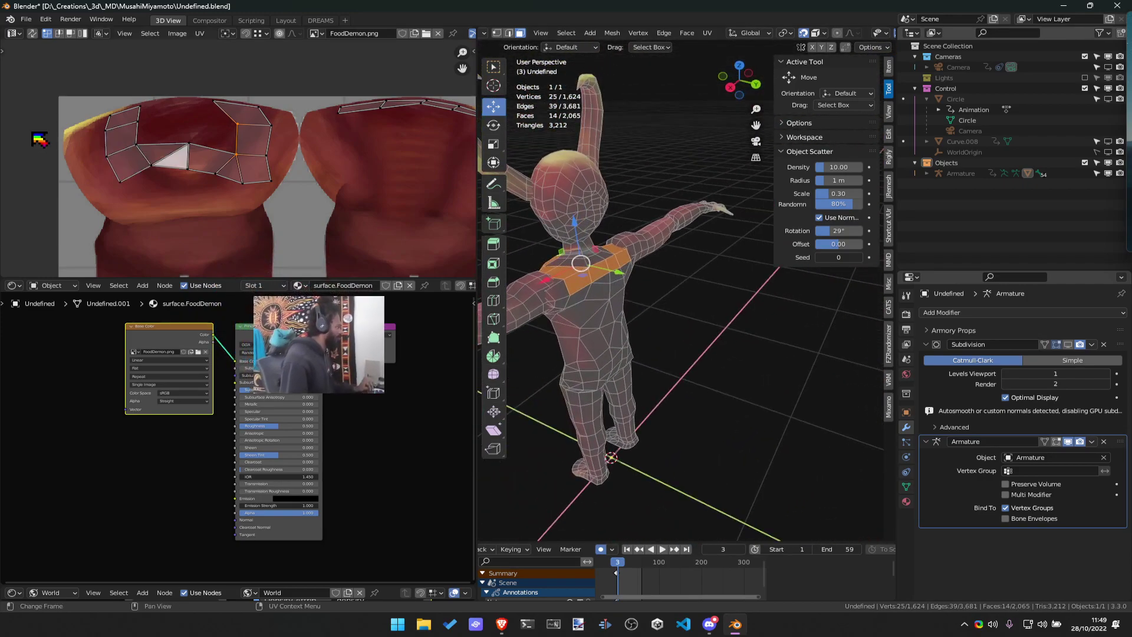
{"action": "scroll", "coordinate": [273, 177], "scroll_direction": "down", "scroll_amount": 4}
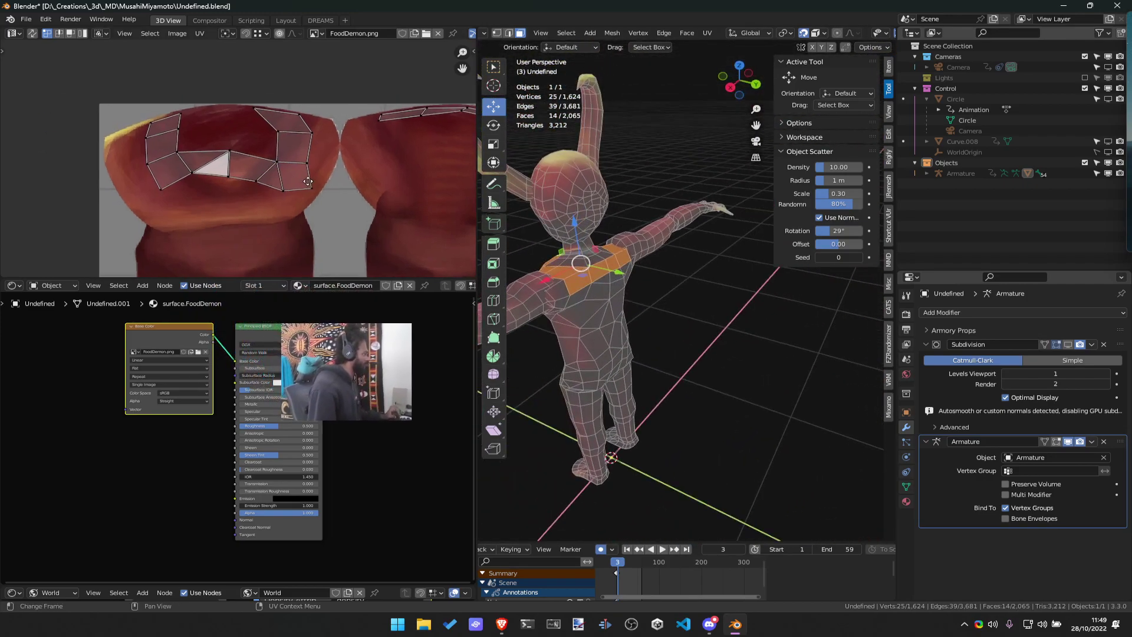
{"action": "middle_click_drag", "start_coordinate": [625, 295], "coordinate": [749, 328]}
{"action": "scroll", "coordinate": [653, 298], "scroll_direction": "up", "scroll_amount": 4}
{"action": "key", "text": "shift+h"}
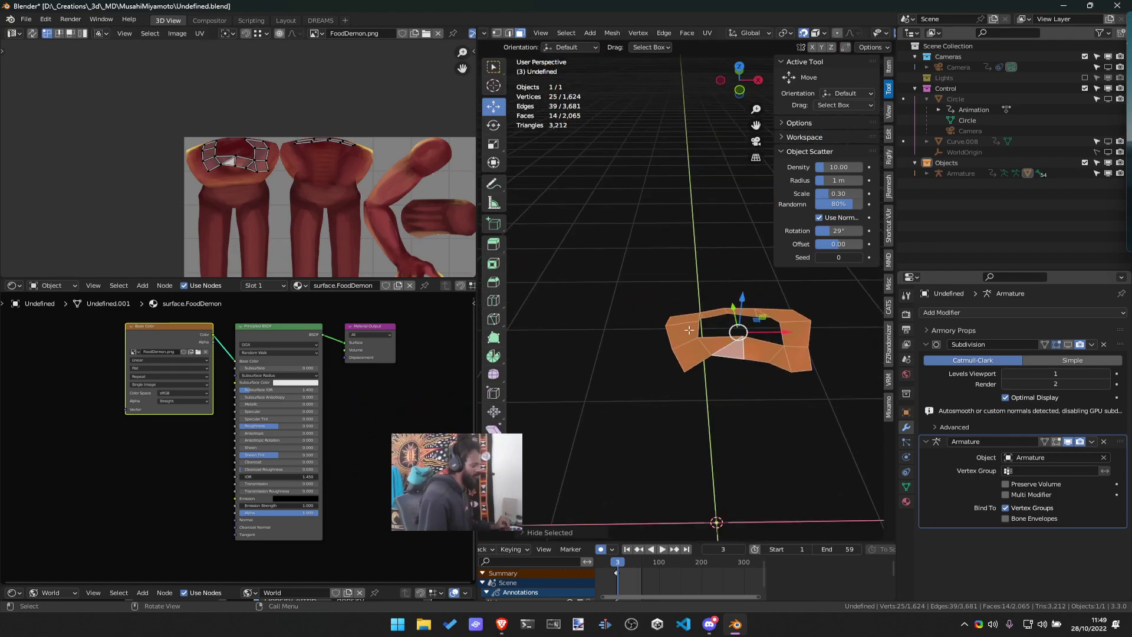
Reveal the mesh, add one more face loop, and isolate the shoulder selection again
{"action": "key", "text": "alt+h"}
{"action": "scroll", "coordinate": [724, 321], "scroll_direction": "up", "scroll_amount": 4}
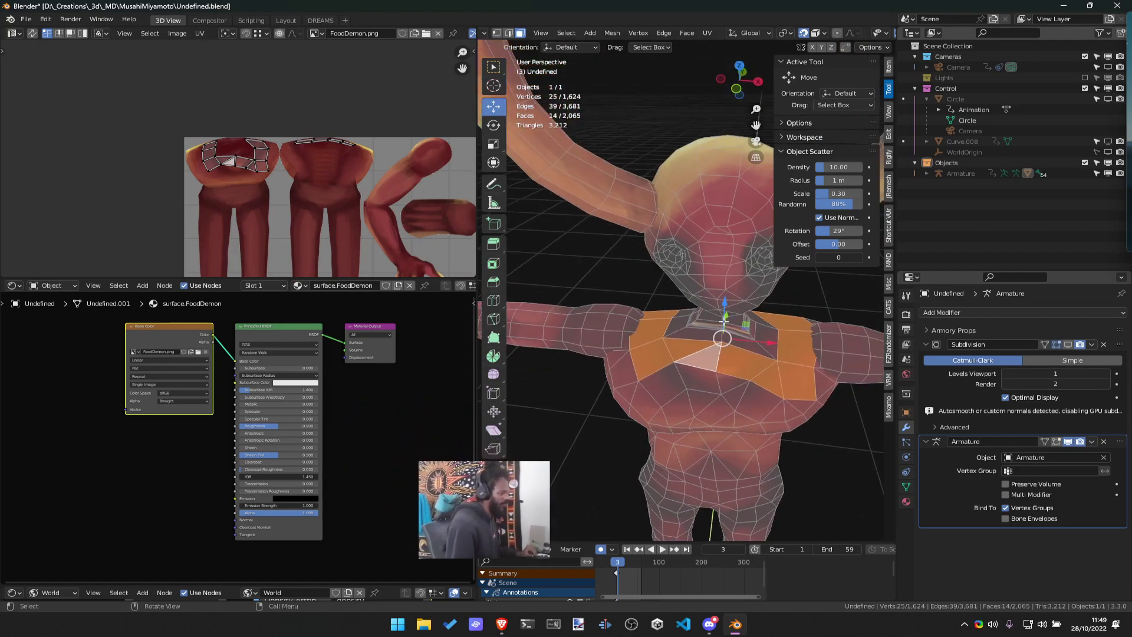
{"action": "left_click", "coordinate": [698, 319], "text": "alt+shift"}
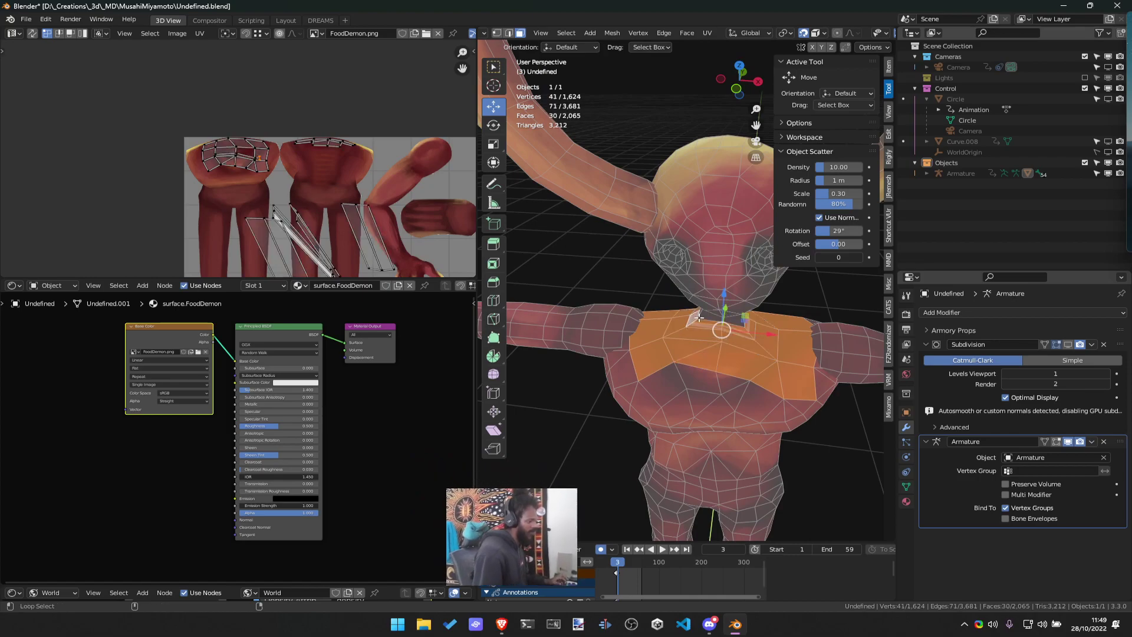
{"action": "mouse_move", "coordinate": [702, 312]}
{"action": "middle_mouse_down"}
{"action": "mouse_move", "coordinate": [668, 308]}
{"action": "mouse_move", "coordinate": [707, 313]}
{"action": "middle_mouse_up"}
{"action": "key", "text": "shift+h"}
Deselect everything and hide the viewport sidebar and tool shelf
{"action": "key", "text": "alt+a"}
{"action": "key", "text": "n"}
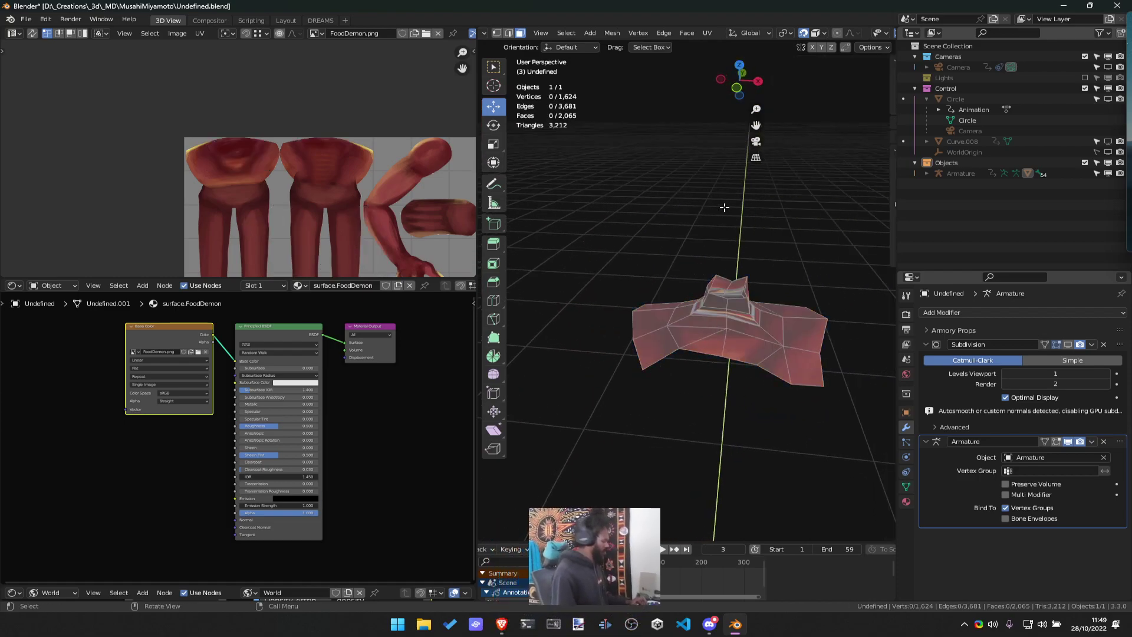
{"action": "key", "text": "t"}
{"action": "scroll", "coordinate": [697, 270], "scroll_direction": "up", "scroll_amount": 2}
{"action": "middle_click_drag", "start_coordinate": [697, 269], "coordinate": [676, 264]}
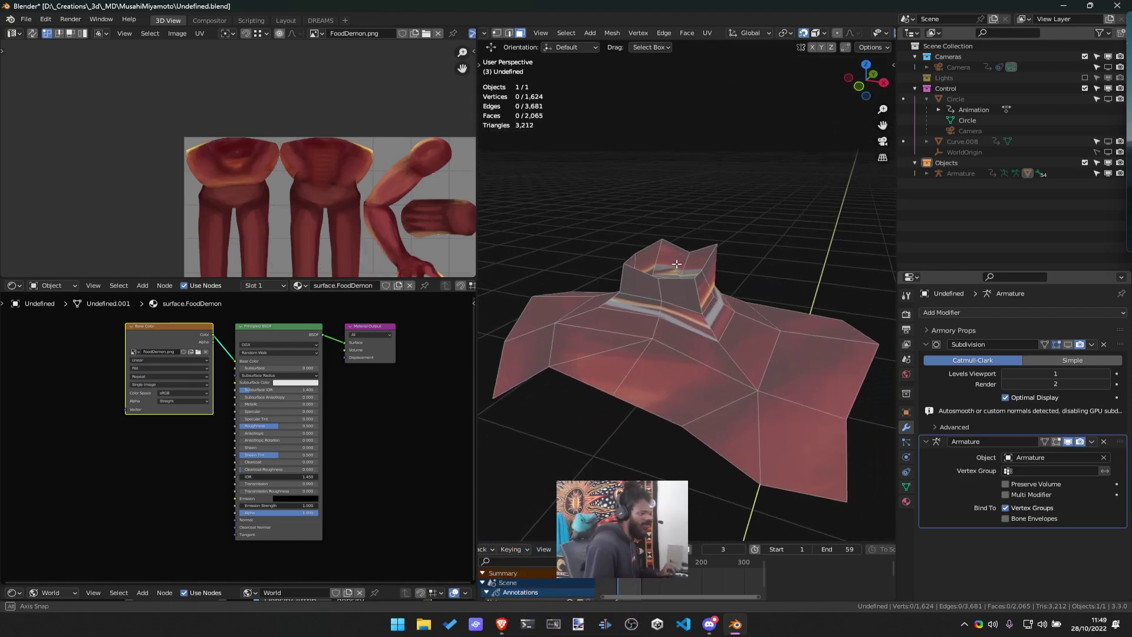
{"action": "scroll", "coordinate": [831, 35], "scroll_direction": "down", "scroll_amount": 4}
Preview the texture on the isolated patch with overlays off, then turn overlays back on
{"action": "left_click", "coordinate": [816, 34]}
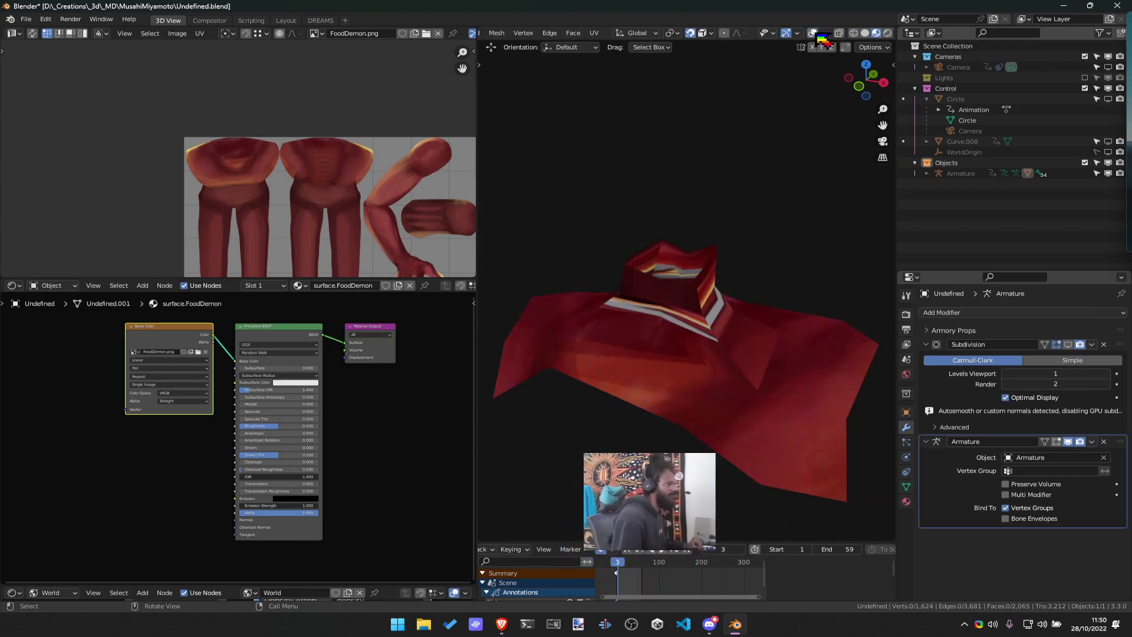
{"action": "middle_click_drag", "start_coordinate": [754, 261], "coordinate": [711, 201]}
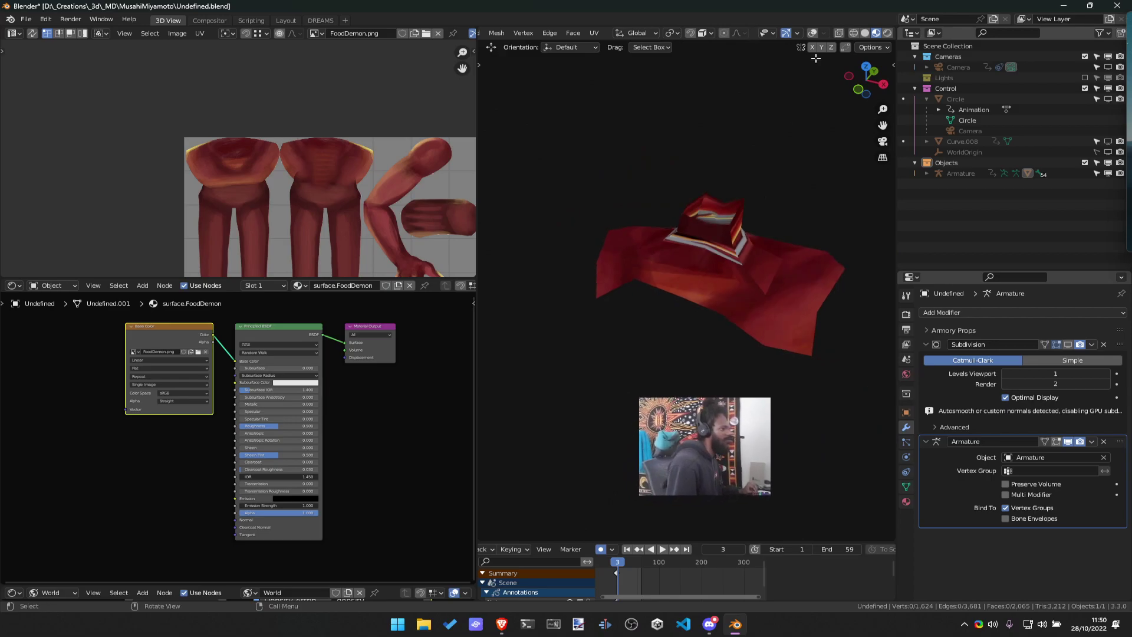
{"action": "left_click", "coordinate": [814, 33]}
{"action": "middle_click_drag", "start_coordinate": [795, 250], "coordinate": [499, 296]}
{"action": "middle_click_drag", "start_coordinate": [589, 271], "coordinate": [589, 265]}
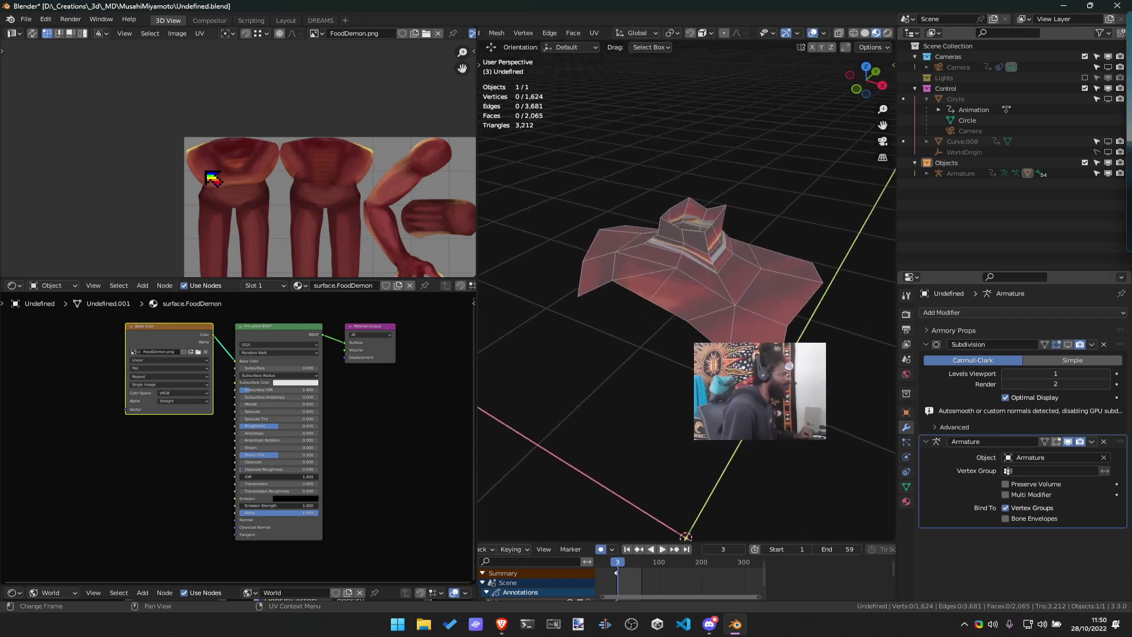
{"action": "scroll", "coordinate": [221, 177], "scroll_direction": "down", "scroll_amount": 2}
{"action": "middle_click_drag", "start_coordinate": [230, 177], "coordinate": [196, 135]}
Hide two adjacent cloak faces near the neck
{"action": "key", "text": "a"}
{"action": "scroll", "coordinate": [673, 263], "scroll_direction": "up", "scroll_amount": 2}
{"action": "scroll", "coordinate": [303, 239], "scroll_direction": "up", "scroll_amount": 2}
{"action": "scroll", "coordinate": [303, 239], "scroll_direction": "down", "scroll_amount": 2}
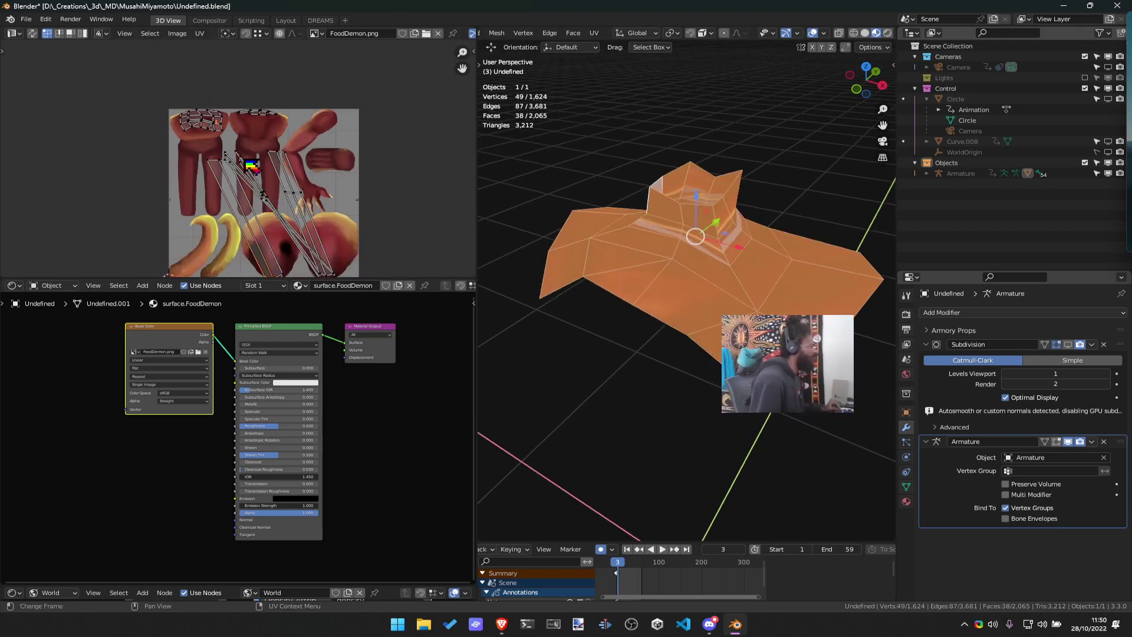
{"action": "scroll", "coordinate": [303, 239], "scroll_direction": "up", "scroll_amount": 3}
{"action": "left_click", "coordinate": [731, 328]}
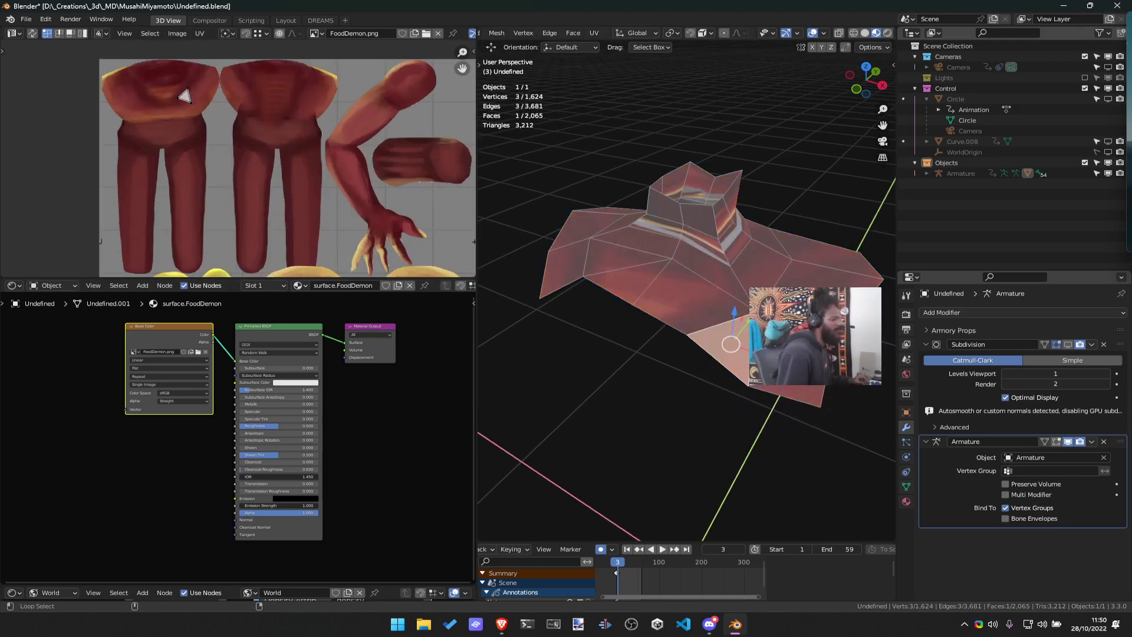
{"action": "middle_click_drag", "start_coordinate": [713, 299], "coordinate": [570, 336]}
{"action": "key", "text": "alt+a"}
{"action": "left_click", "coordinate": [655, 346]}
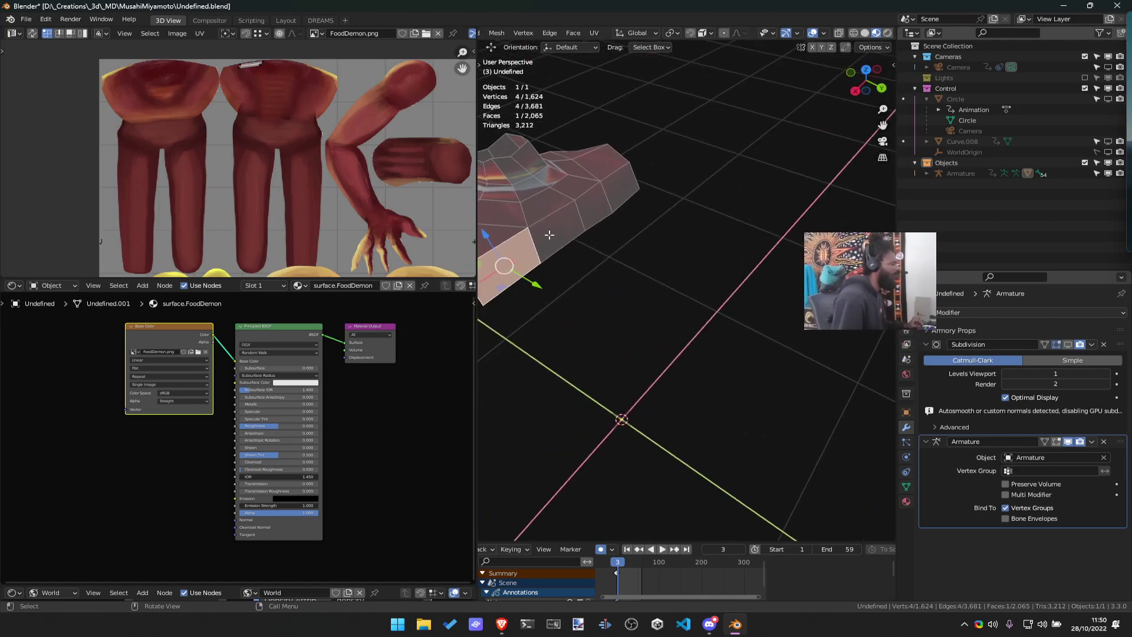
{"action": "left_click", "coordinate": [551, 235], "text": "shift"}
{"action": "key", "text": "h"}
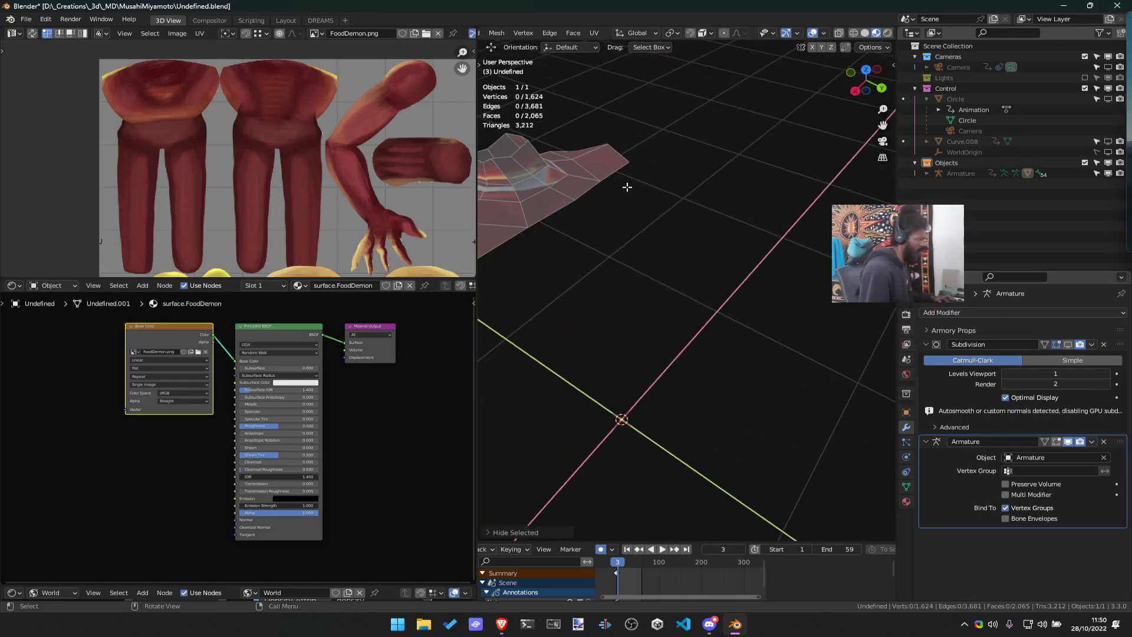
Hide another face on the cloak's side
{"action": "middle_click_drag", "start_coordinate": [627, 187], "coordinate": [769, 189]}
{"action": "left_click", "coordinate": [797, 295]}
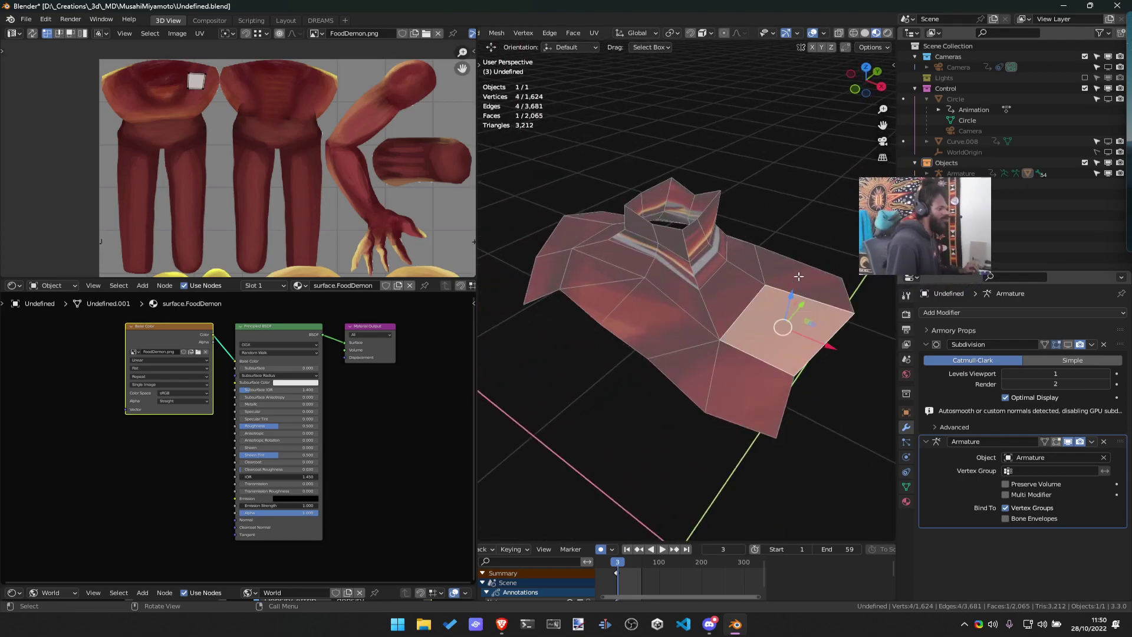
{"action": "middle_click_drag", "start_coordinate": [798, 295], "coordinate": [647, 260]}
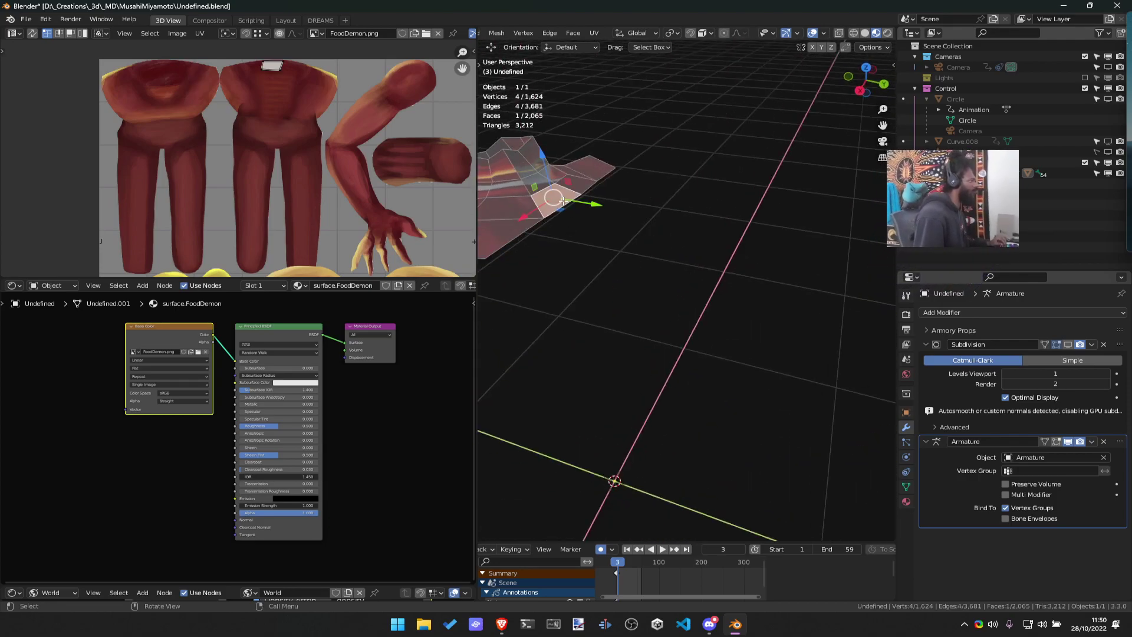
{"action": "middle_click_drag", "start_coordinate": [563, 201], "coordinate": [581, 287]}
{"action": "left_click", "coordinate": [529, 294]}
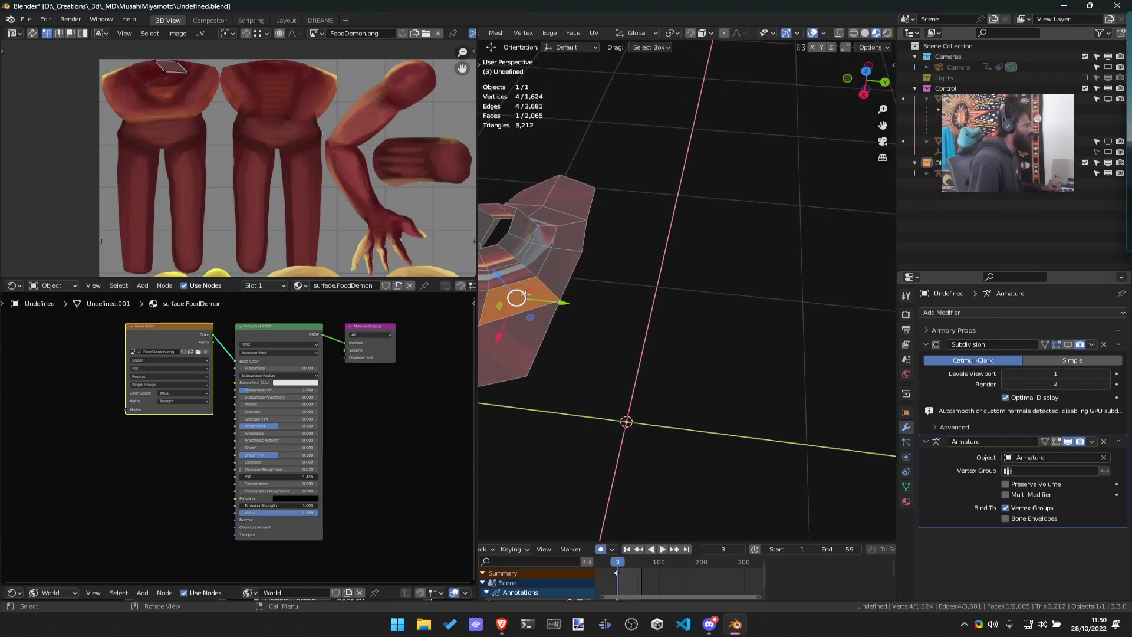
{"action": "left_click", "coordinate": [562, 264]}
{"action": "middle_click_drag", "start_coordinate": [578, 236], "coordinate": [560, 262]}
{"action": "key", "text": "h"}
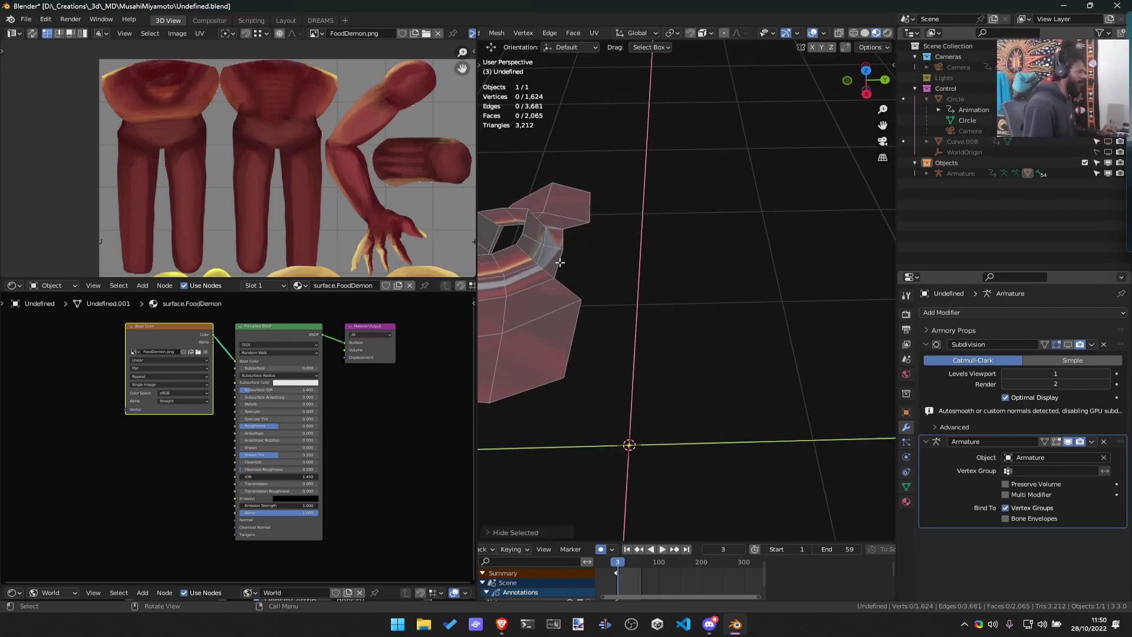
Hide three more adjacent cloak faces
{"action": "left_click", "coordinate": [558, 238], "text": "shift"}
{"action": "left_click", "coordinate": [533, 233], "text": "shift"}
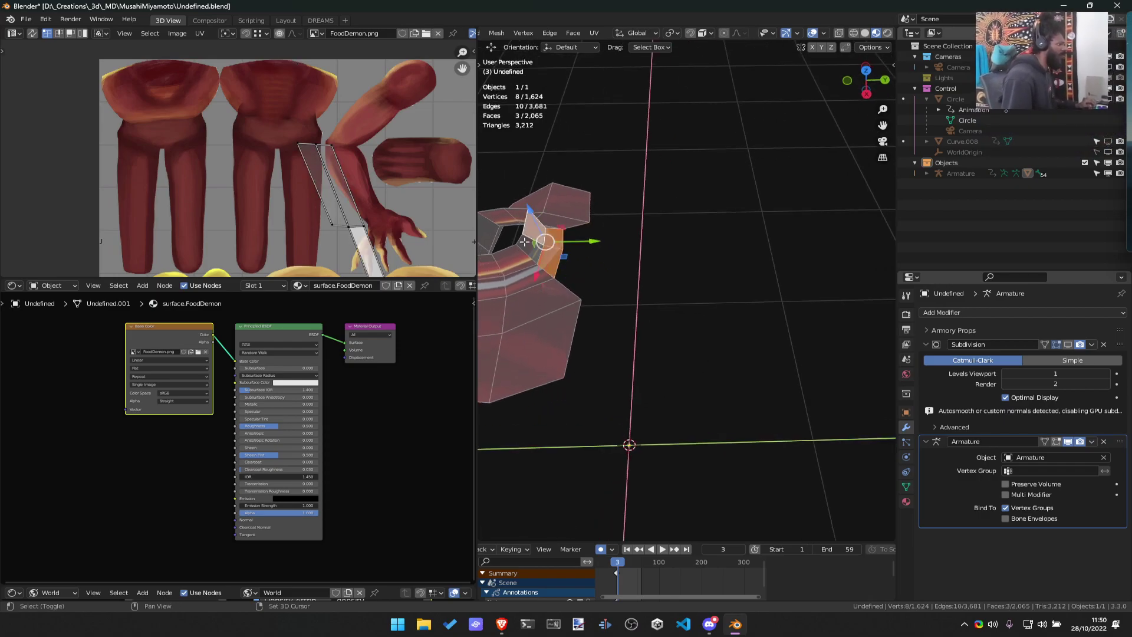
{"action": "left_click", "coordinate": [529, 246], "text": "shift"}
{"action": "middle_click_drag", "start_coordinate": [596, 249], "coordinate": [535, 212]}
{"action": "key", "text": "h"}
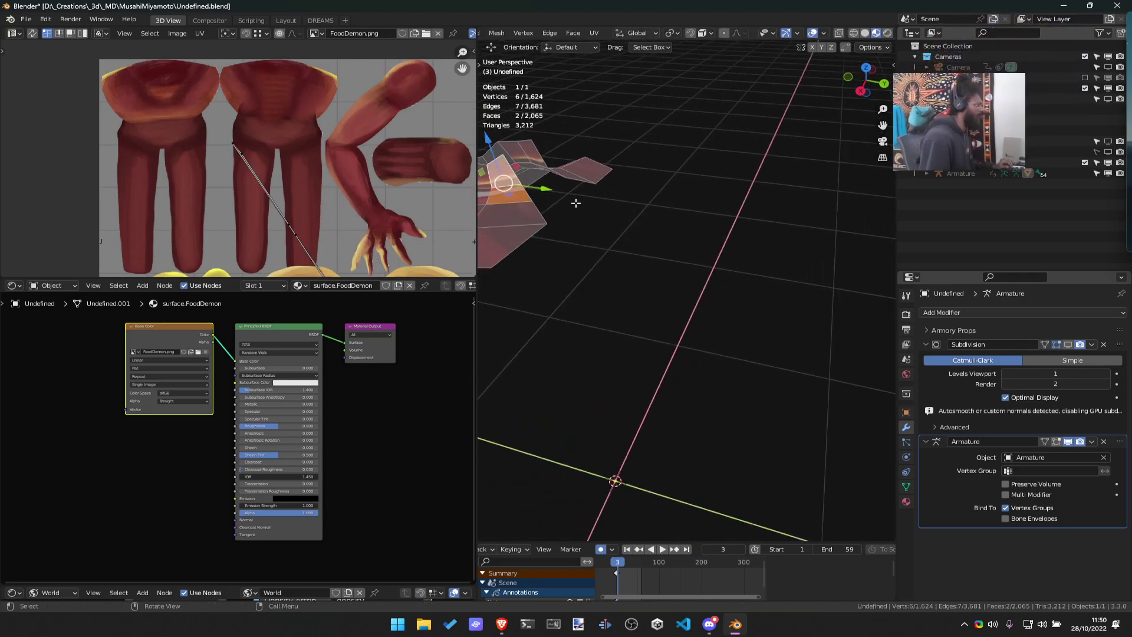
Select a strip of four faces running from the lower chest up to the neck
{"action": "scroll", "coordinate": [577, 204], "scroll_direction": "down", "scroll_amount": 3}
{"action": "left_click", "coordinate": [580, 244]}
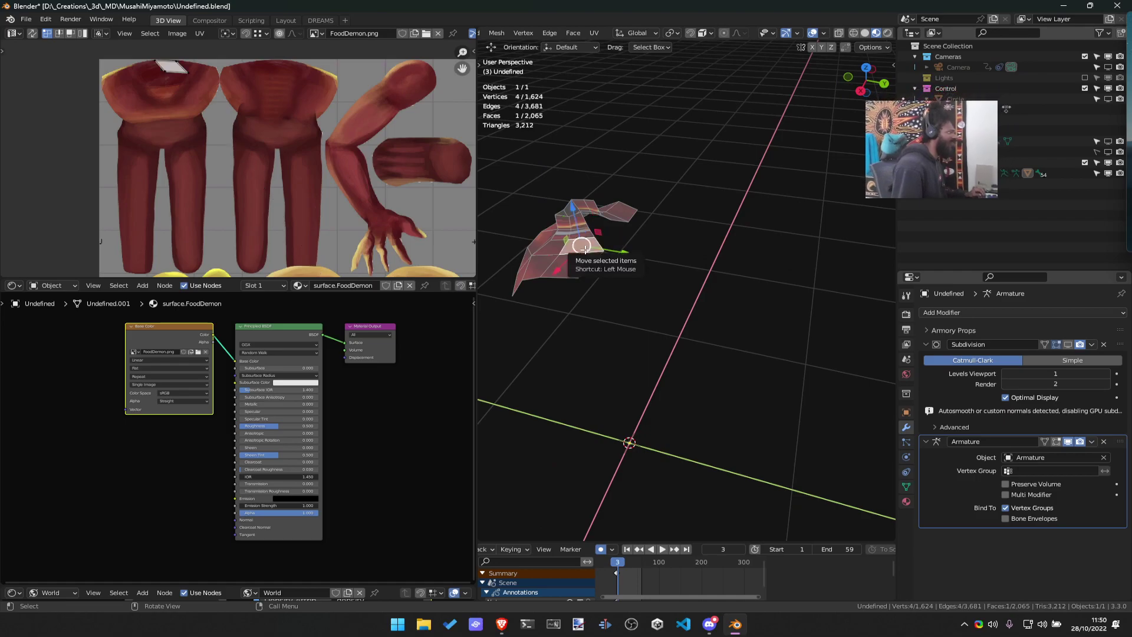
{"action": "left_click", "coordinate": [581, 234]}
{"action": "middle_click_drag", "start_coordinate": [650, 224], "coordinate": [525, 236]}
{"action": "scroll", "coordinate": [665, 344], "scroll_direction": "up", "scroll_amount": 4}
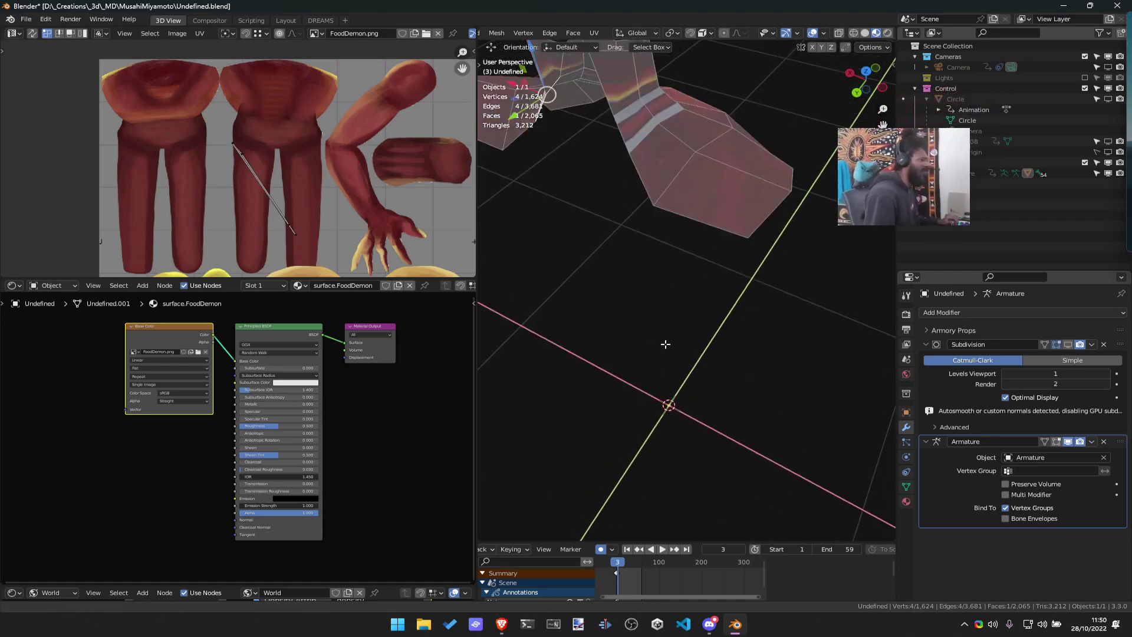
{"action": "middle_click_drag", "start_coordinate": [664, 344], "coordinate": [643, 378]}
{"action": "middle_click_drag", "start_coordinate": [650, 273], "coordinate": [799, 285]}
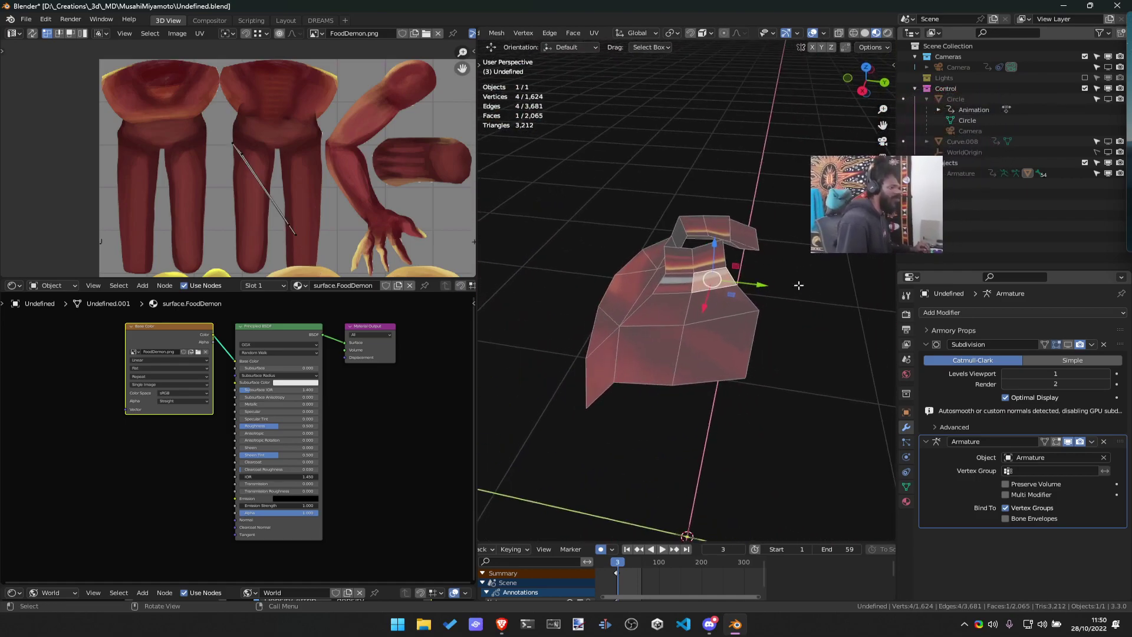
{"action": "left_click", "coordinate": [729, 365]}
{"action": "left_click", "coordinate": [720, 306], "text": "shift"}
{"action": "left_click", "coordinate": [715, 282], "text": "shift"}
{"action": "left_click", "coordinate": [710, 258], "text": "shift"}
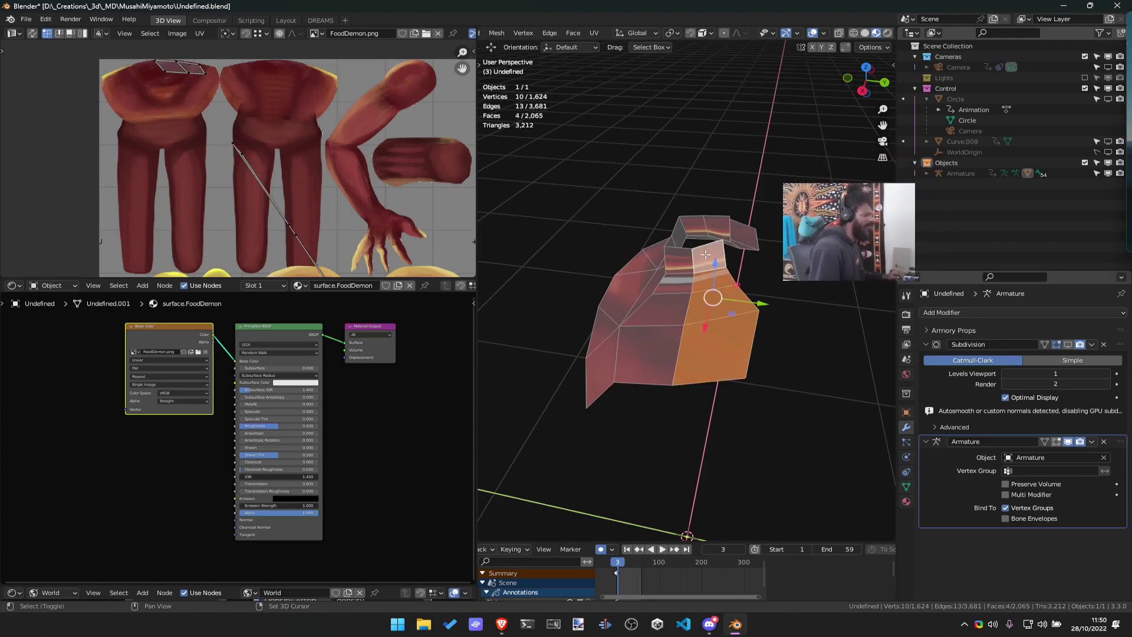
{"action": "scroll", "coordinate": [294, 213], "scroll_direction": "down", "scroll_amount": 4}
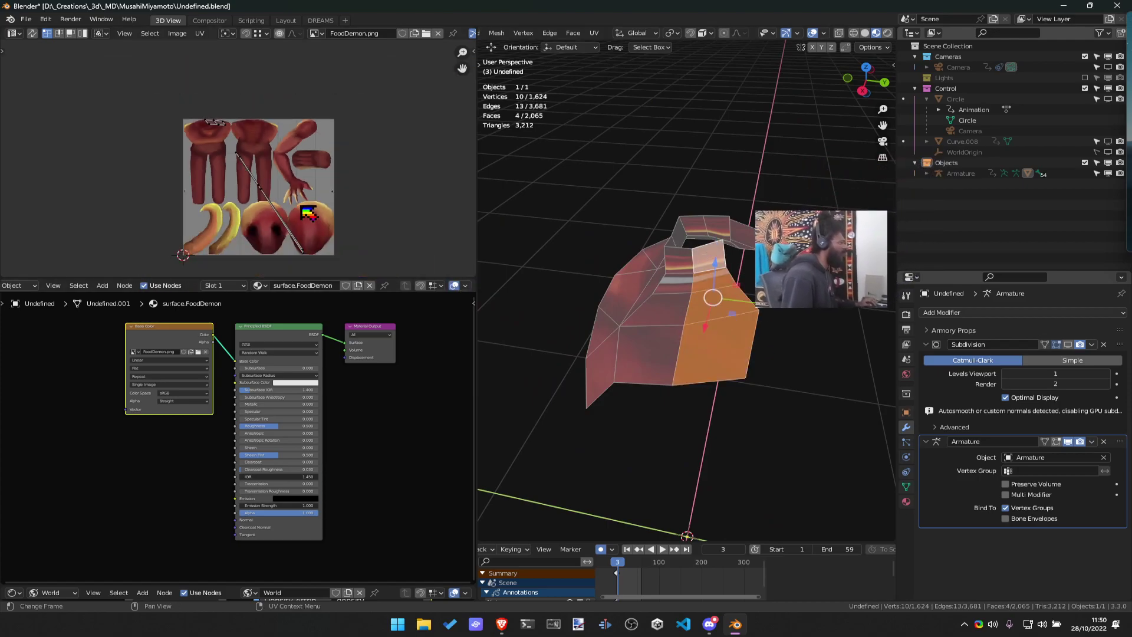
Select one neck face's UVs and unwrap it with Follow Active Quads
{"action": "key", "text": "b"}
{"action": "left_click_drag", "start_coordinate": [264, 201], "coordinate": [332, 271]}
{"action": "left_click", "coordinate": [703, 253]}
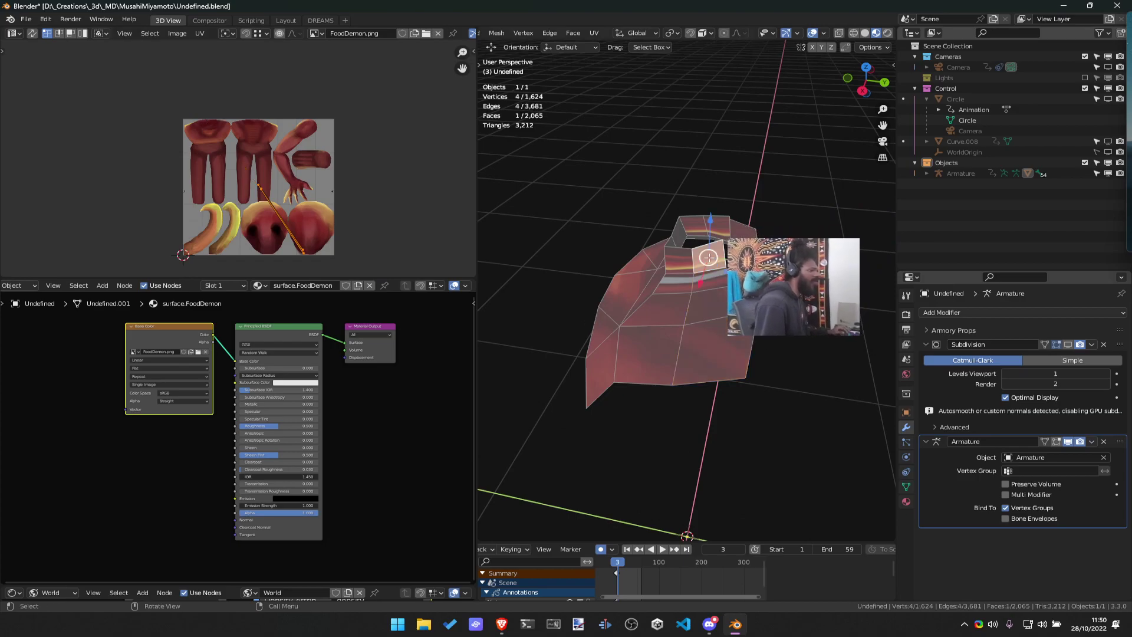
{"action": "scroll", "coordinate": [239, 160], "scroll_direction": "up", "scroll_amount": 2}
{"action": "scroll", "coordinate": [284, 163], "scroll_direction": "down", "scroll_amount": 2}
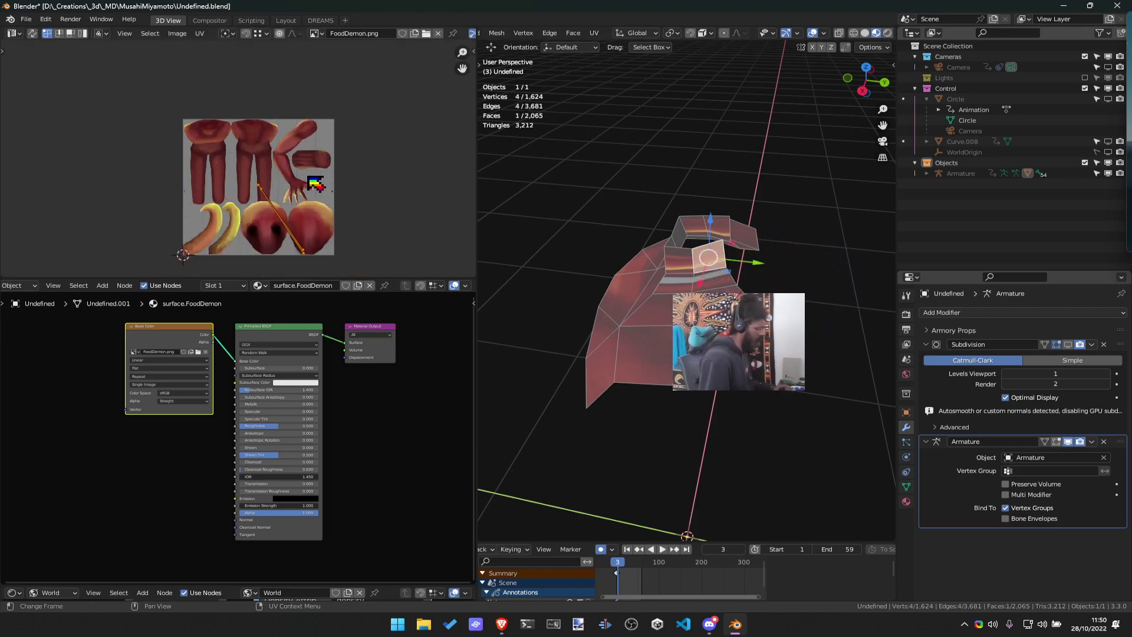
{"action": "key", "text": "u"}
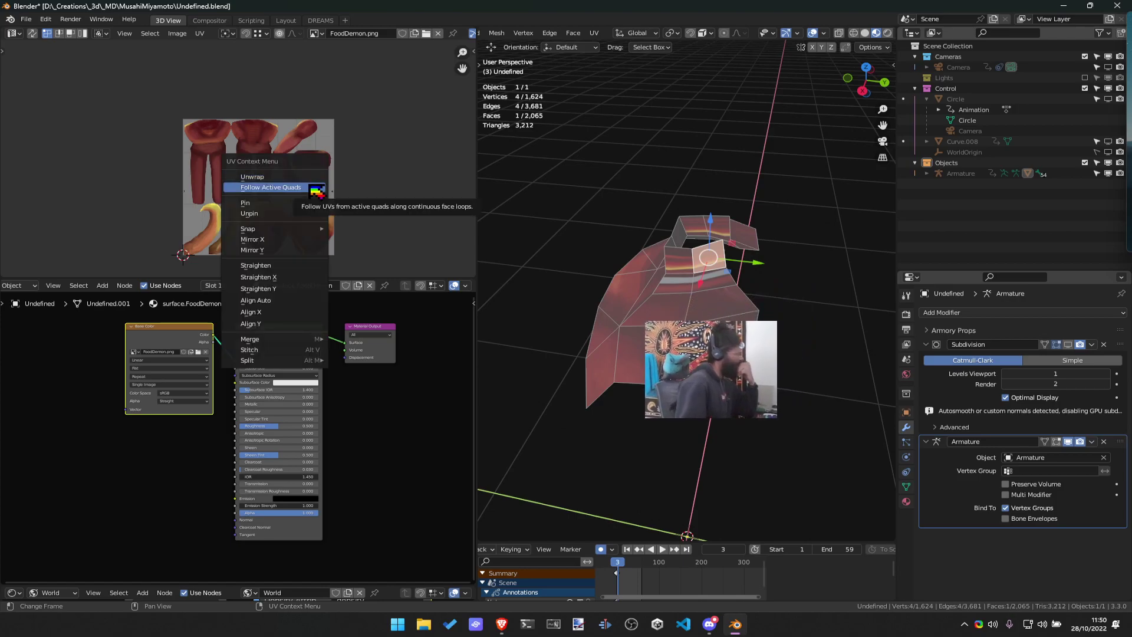
{"action": "left_click", "coordinate": [315, 193]}
Apply Align Auto and Straighten to the selected UVs
{"action": "right_click", "coordinate": [315, 193]}
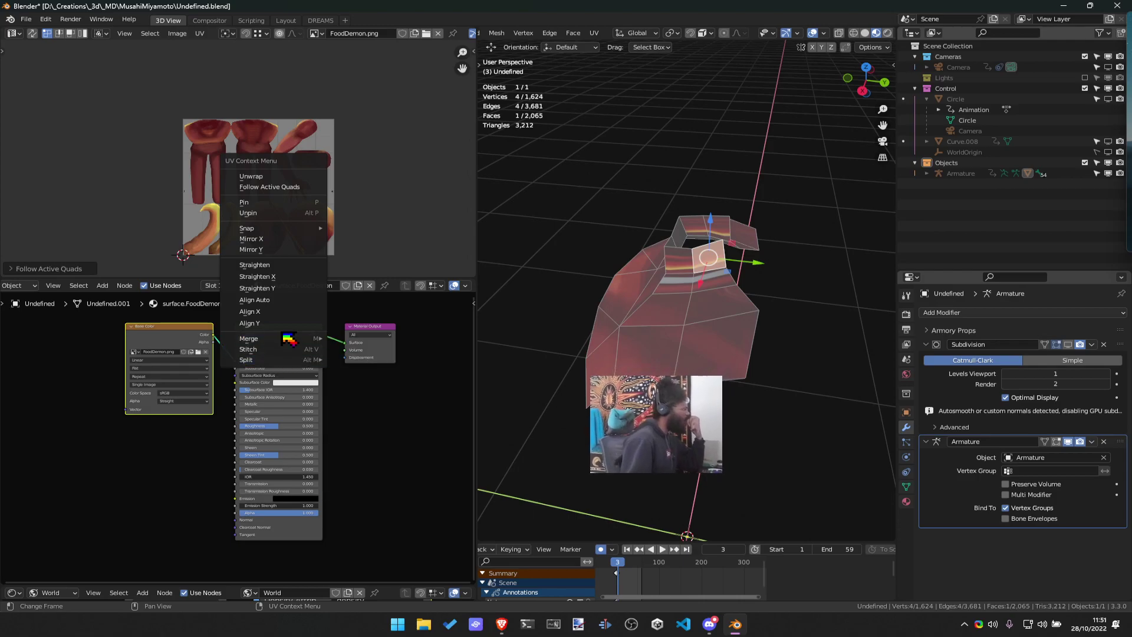
{"action": "left_click", "coordinate": [289, 301]}
{"action": "right_click", "coordinate": [288, 201]}
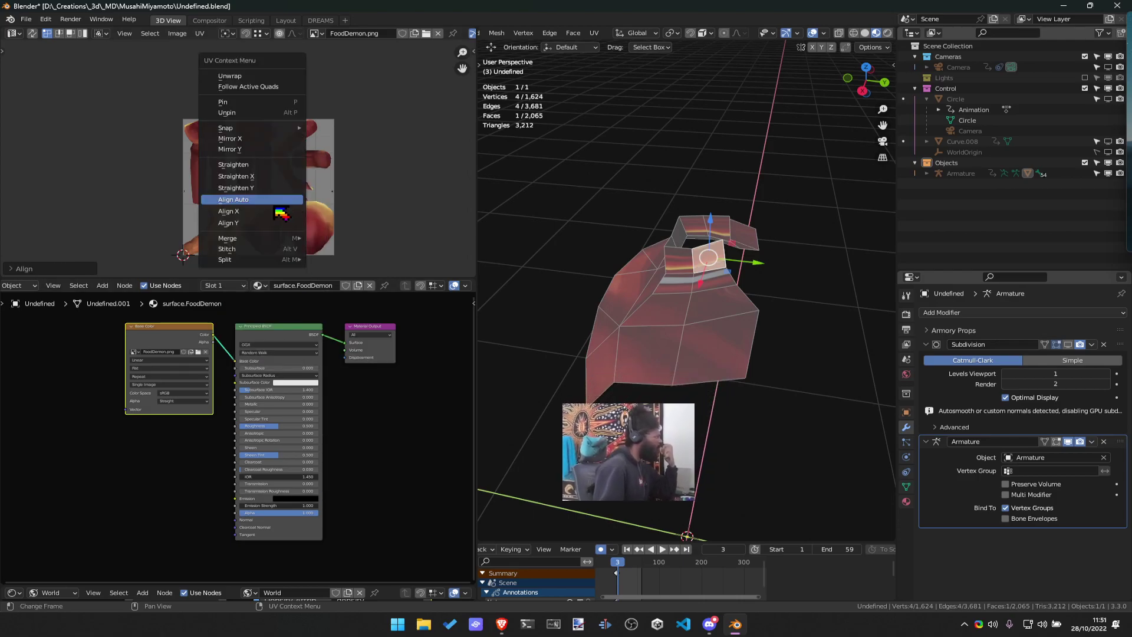
{"action": "left_click", "coordinate": [277, 164]}
{"action": "right_click", "coordinate": [279, 195]}
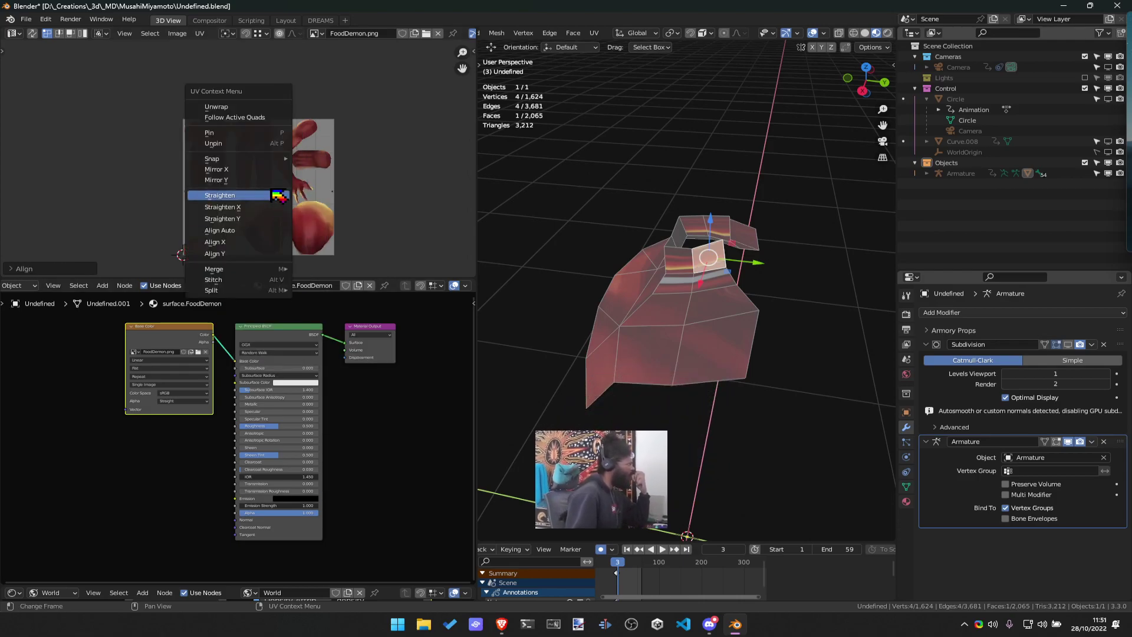
{"action": "mouse_move", "coordinate": [272, 161]}
{"action": "key", "text": "Escape"}
{"action": "scroll", "coordinate": [275, 249], "scroll_direction": "up", "scroll_amount": 5}
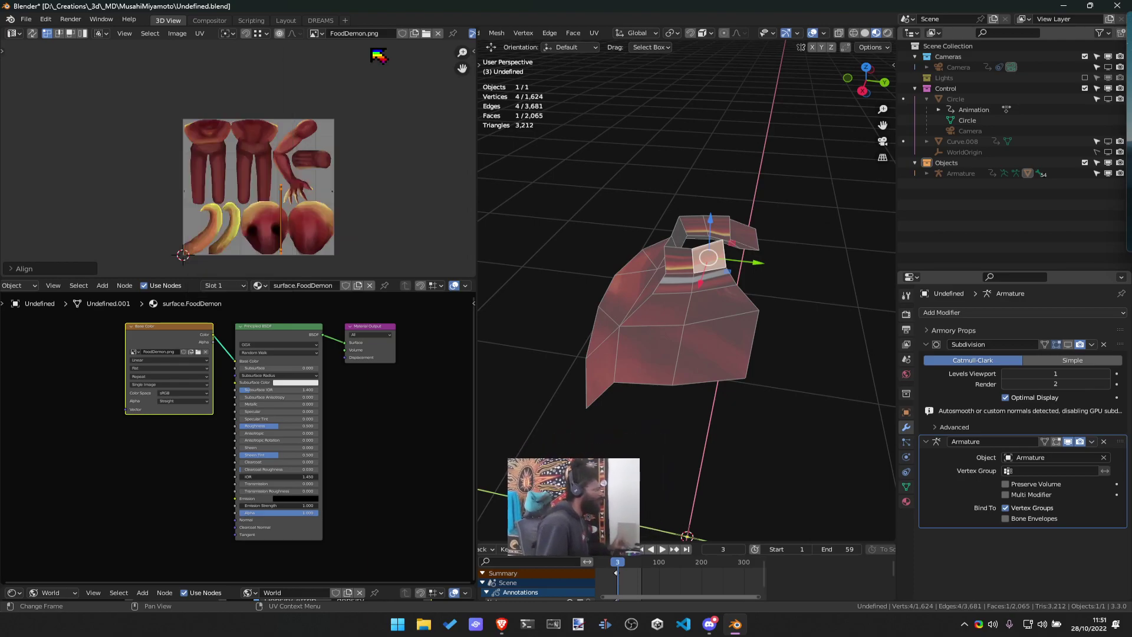
{"action": "middle_click_drag", "start_coordinate": [275, 249], "coordinate": [237, 161]}
Move the collapsed UV face down onto the lower red texture area
{"action": "key", "text": "s"}
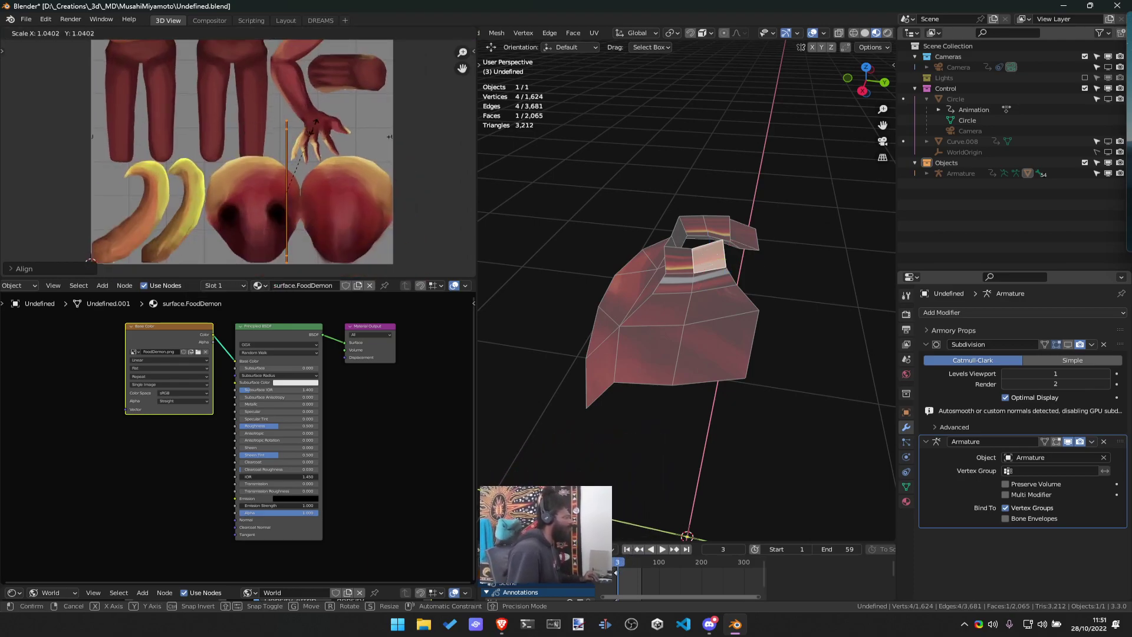
{"action": "key", "text": "x"}
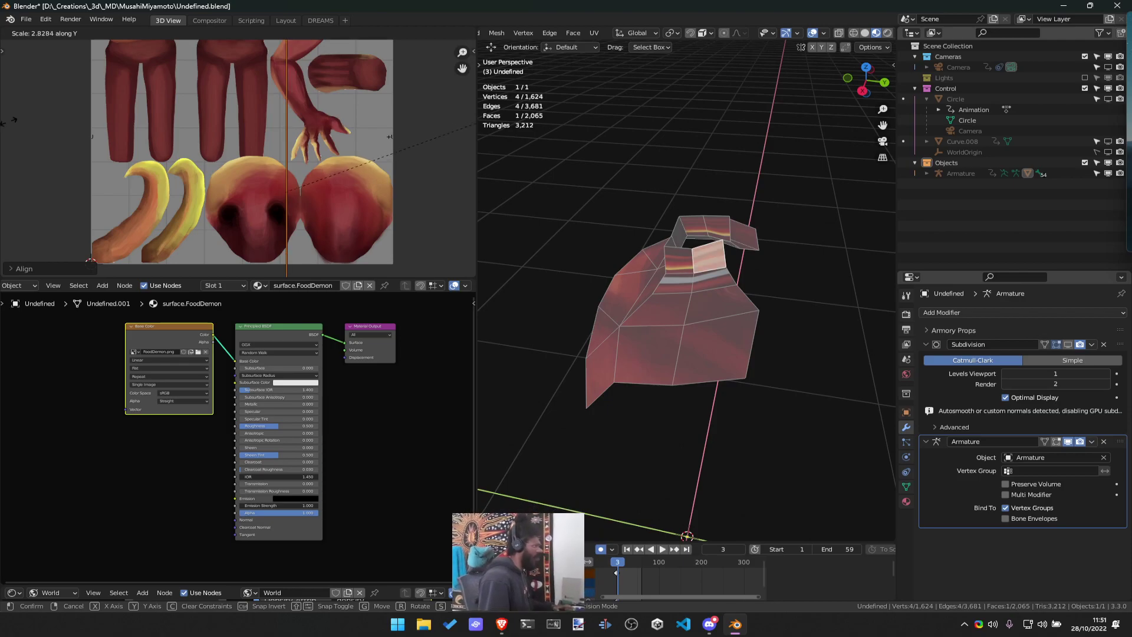
{"action": "right_click", "coordinate": [23, 120]}
{"action": "left_click", "coordinate": [288, 133]}
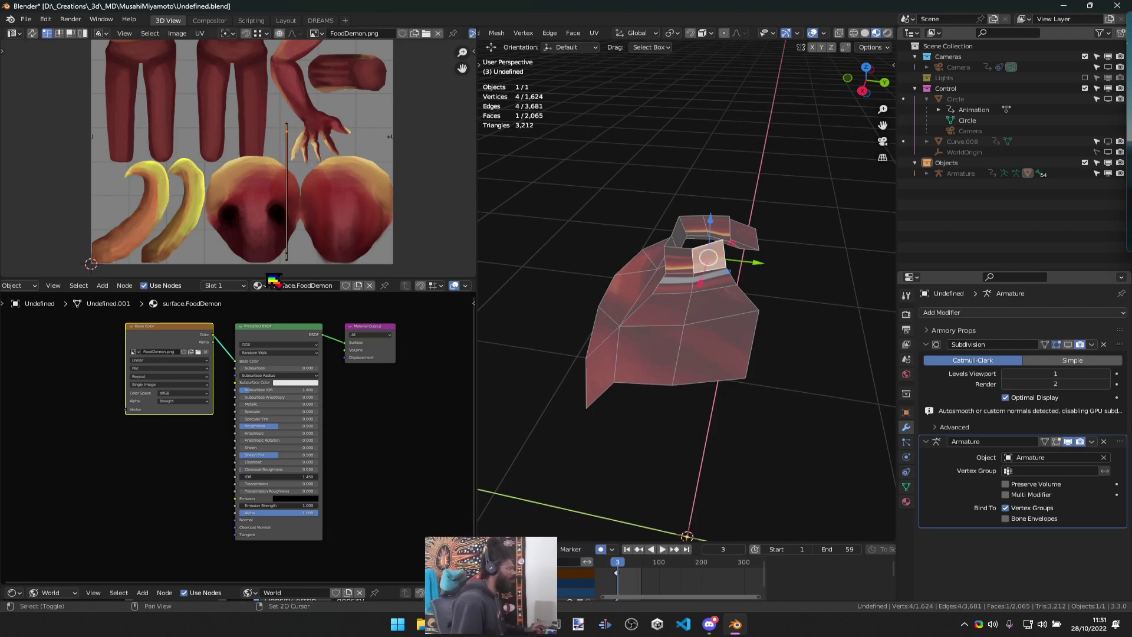
{"action": "key", "text": "g"}
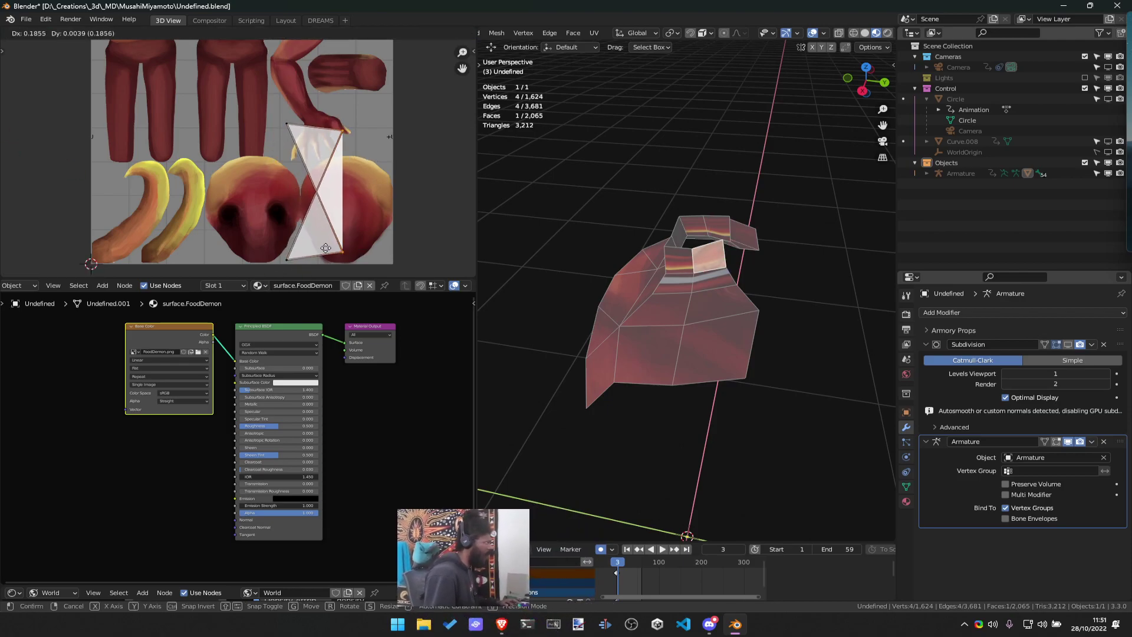
{"action": "left_click", "coordinate": [258, 254]}
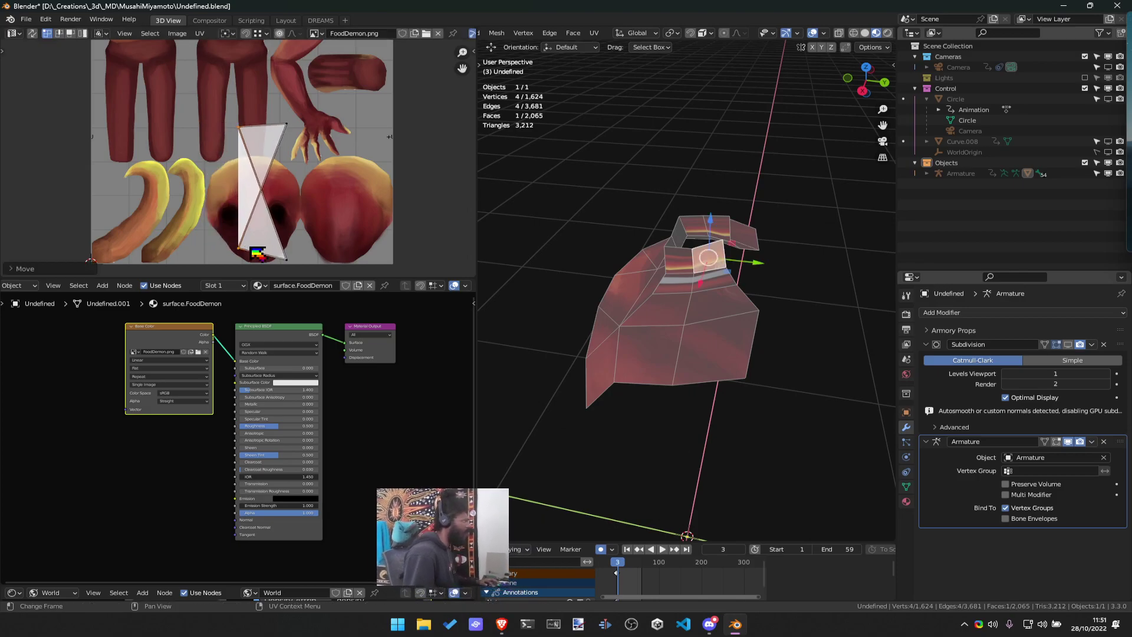
Reposition the quad's vertices to untwist it into a small square over the red texture
{"action": "left_click", "coordinate": [283, 124]}
{"action": "key", "text": "g"}
{"action": "left_click", "coordinate": [193, 141]}
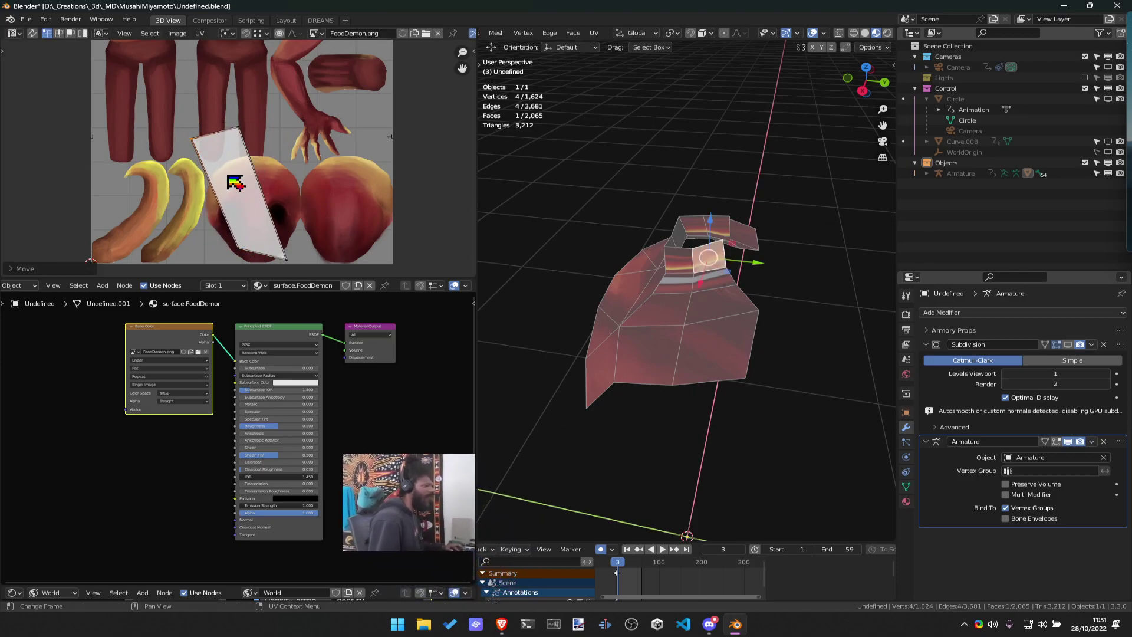
{"action": "left_click", "coordinate": [286, 259]}
{"action": "key", "text": "g"}
{"action": "left_click", "coordinate": [276, 241]}
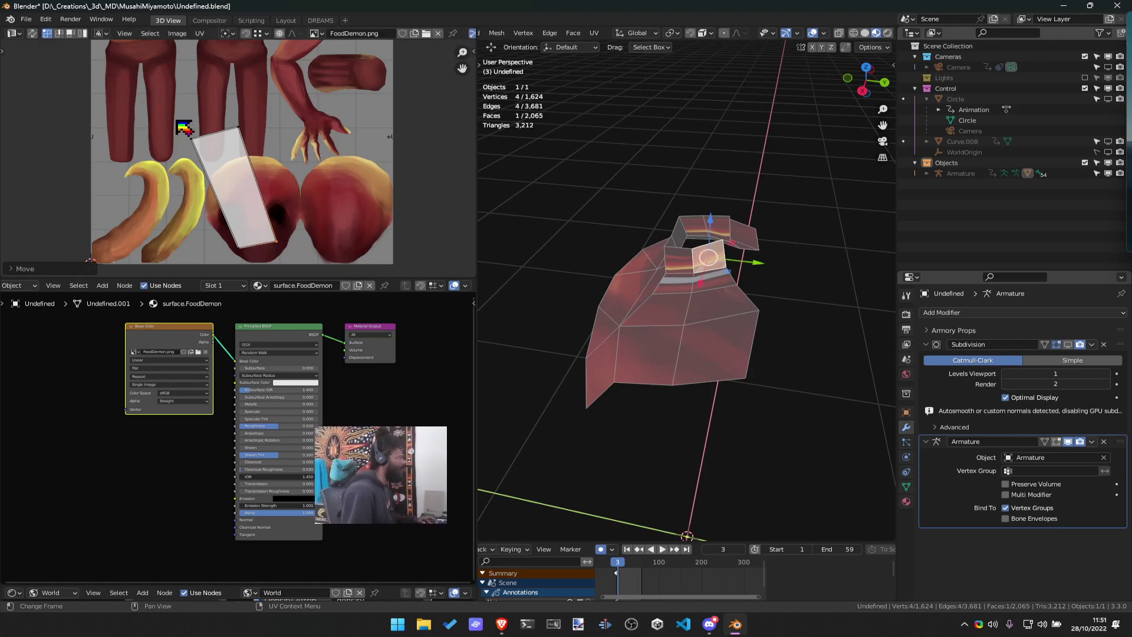
{"action": "key", "text": "g"}
{"action": "left_click", "coordinate": [215, 198]}
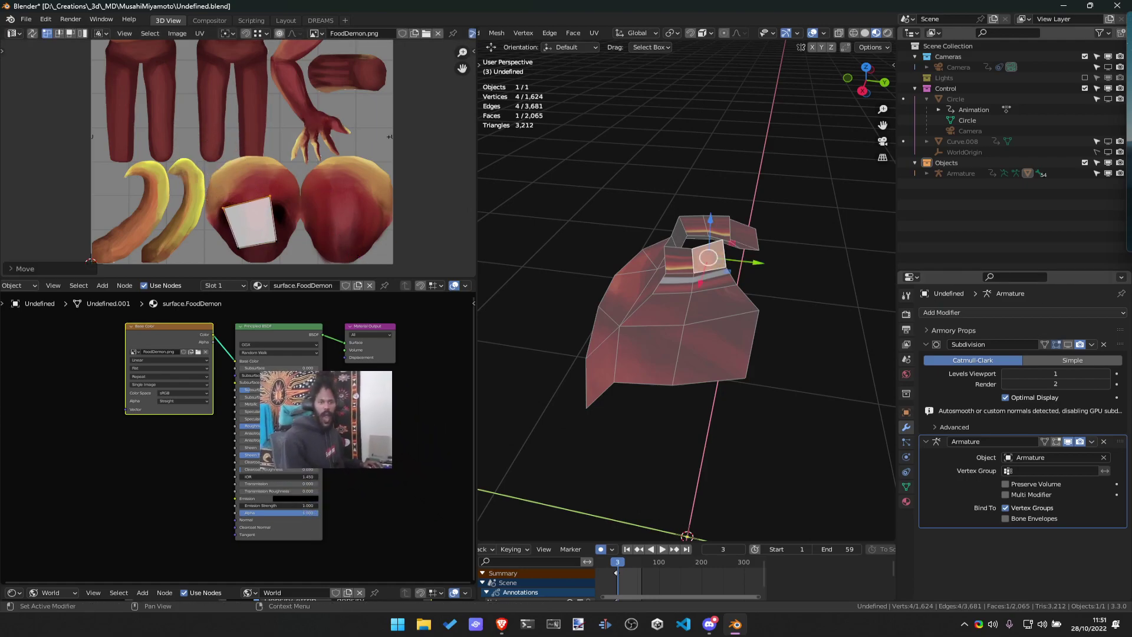
Move the My Day to-do window to the top-right, then close it
{"action": "left_click_drag", "start_coordinate": [1131, 25], "coordinate": [971, 21]}
{"action": "key", "text": "super+2"}
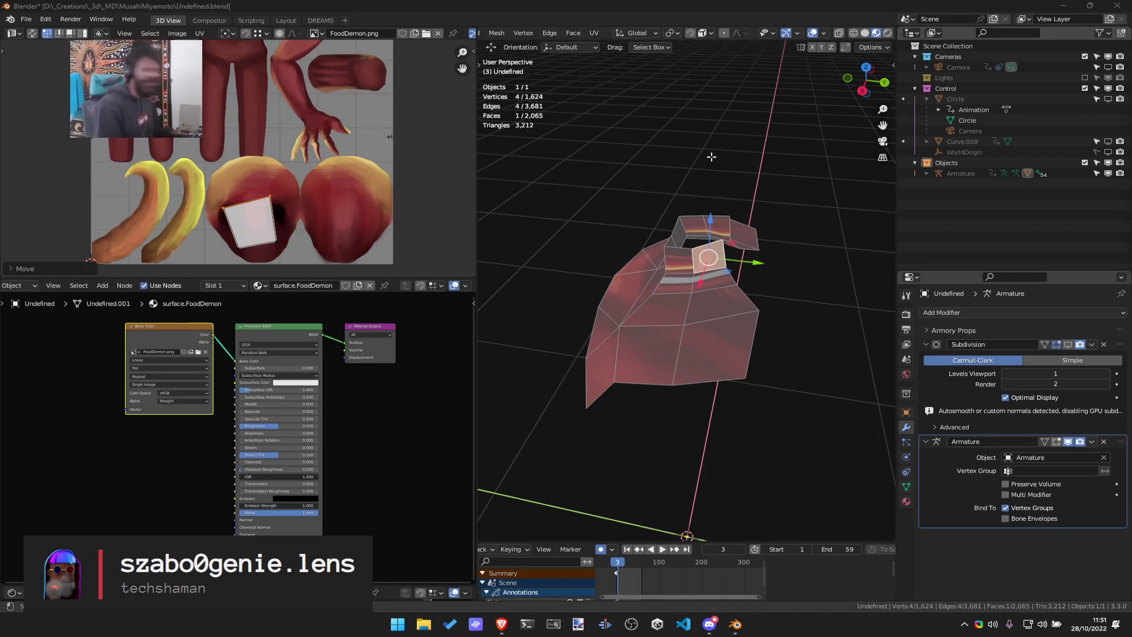
Select the neck faces on the mesh, orbiting around to reach the right-side and upper-left faces
{"action": "scroll", "coordinate": [374, 163], "scroll_direction": "down", "scroll_amount": 1}
{"action": "middle_click_drag", "start_coordinate": [285, 149], "coordinate": [358, 243]}
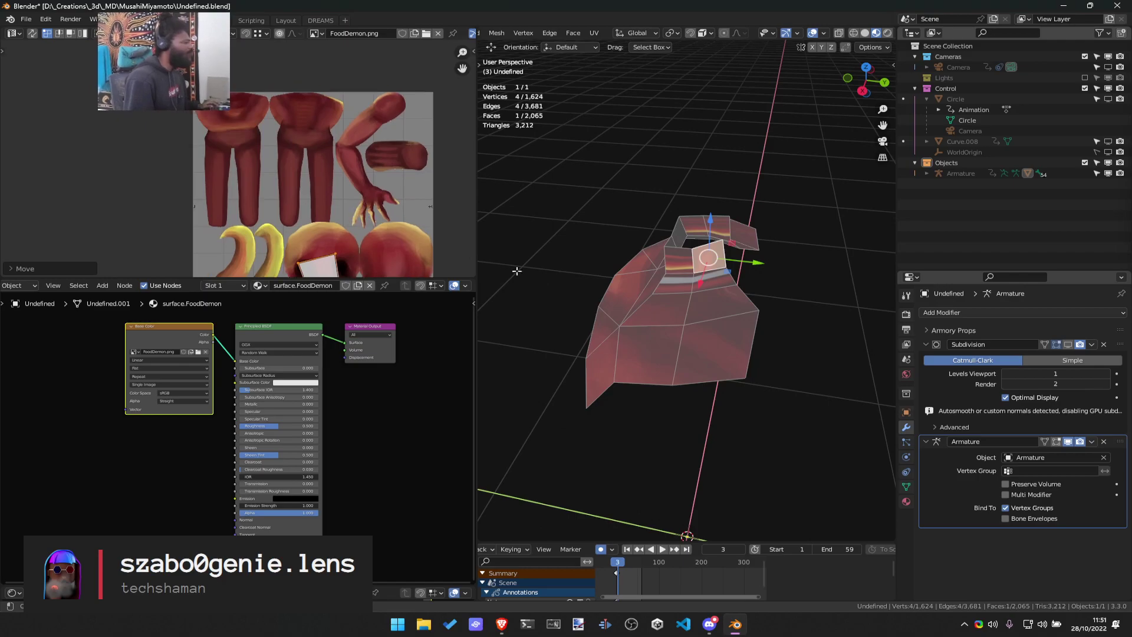
{"action": "scroll", "coordinate": [734, 280], "scroll_direction": "up", "scroll_amount": 4}
{"action": "scroll", "coordinate": [734, 279], "scroll_direction": "down", "scroll_amount": 4}
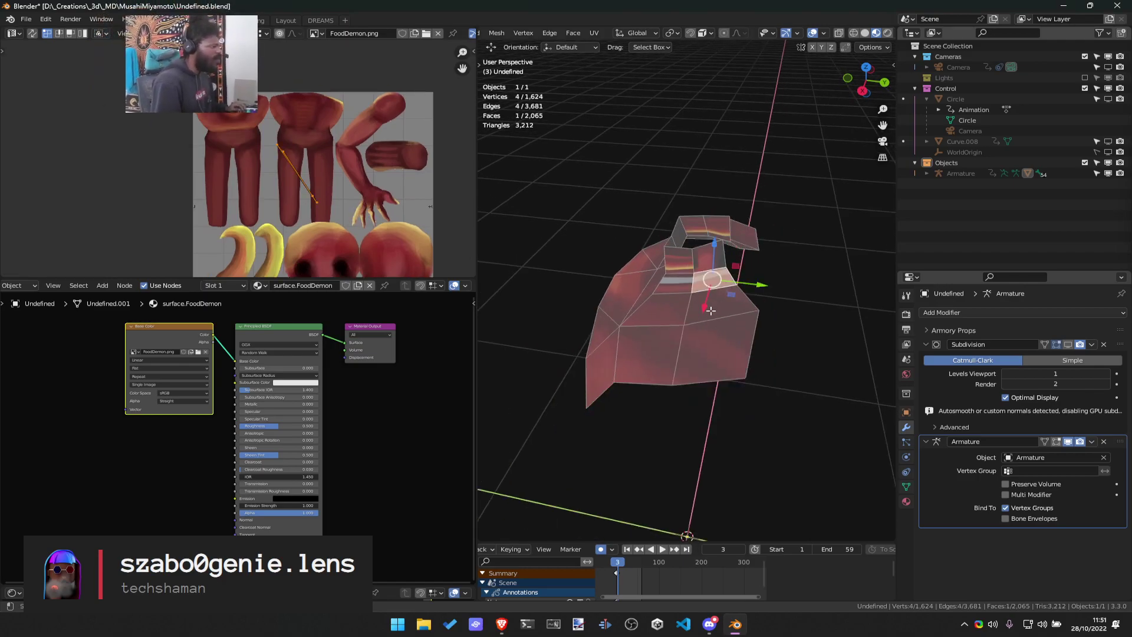
{"action": "left_click", "coordinate": [722, 298]}
{"action": "scroll", "coordinate": [263, 171], "scroll_direction": "up", "scroll_amount": 8}
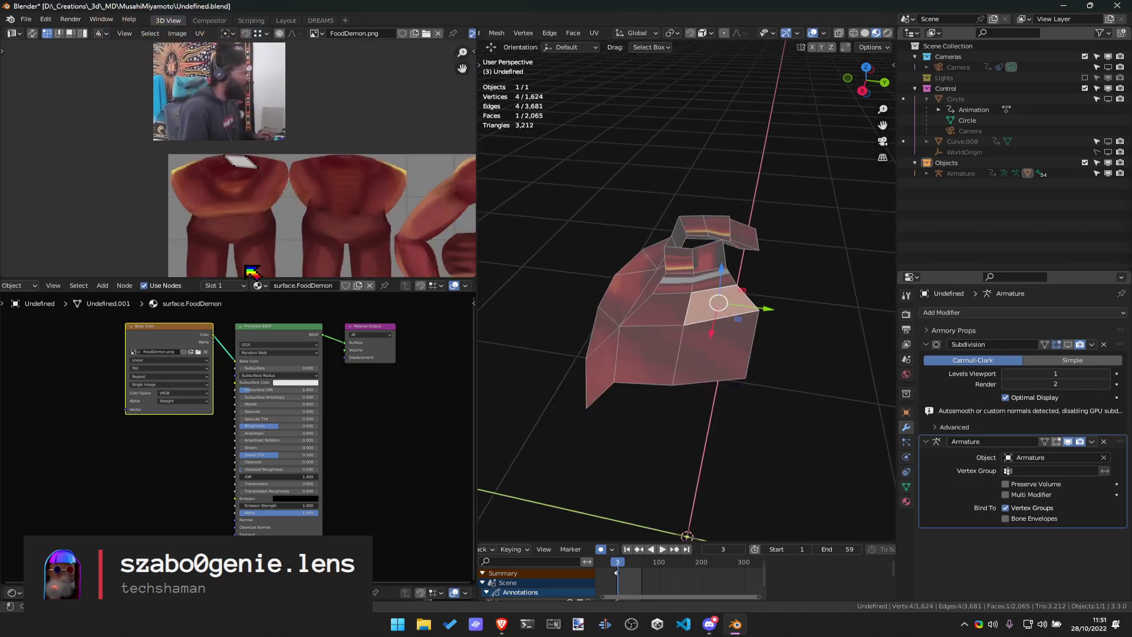
{"action": "left_click", "coordinate": [637, 319], "text": "shift"}
{"action": "middle_click_drag", "start_coordinate": [637, 318], "coordinate": [770, 325]}
{"action": "left_click", "coordinate": [851, 314]}
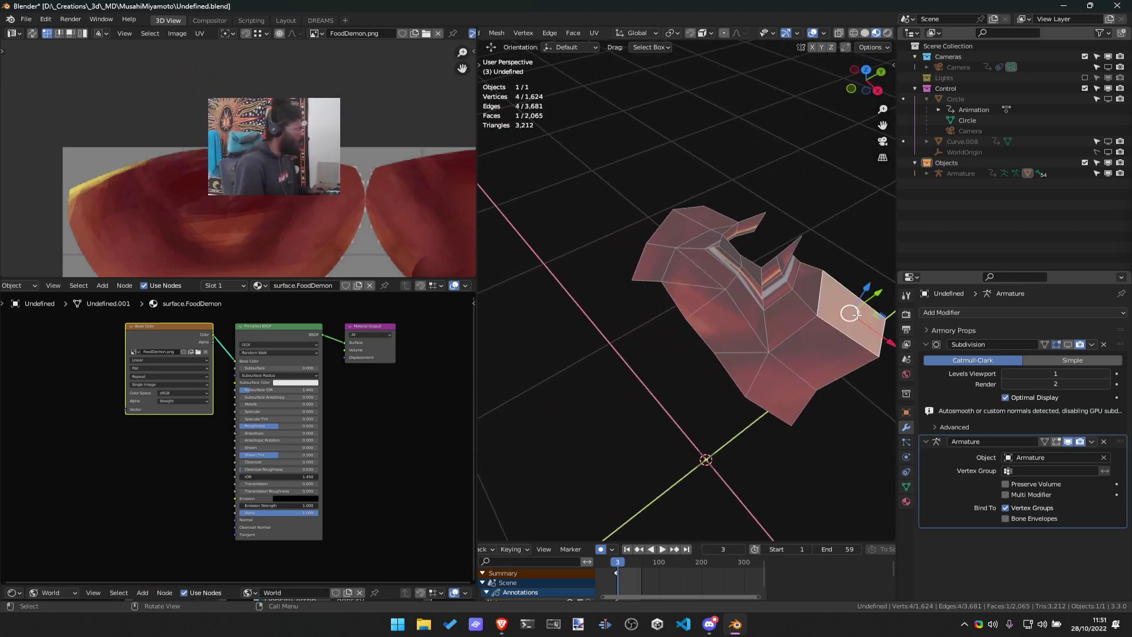
{"action": "left_click", "coordinate": [798, 286], "text": "shift"}
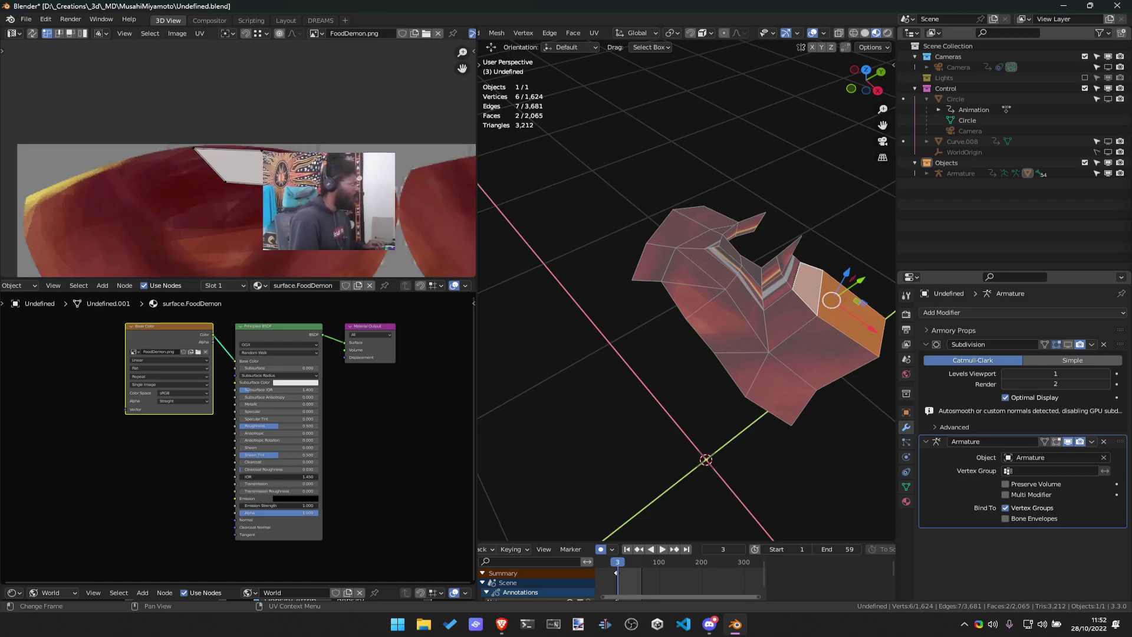
{"action": "middle_click_drag", "start_coordinate": [831, 342], "coordinate": [629, 244]}
{"action": "left_click", "coordinate": [687, 220], "text": "shift"}
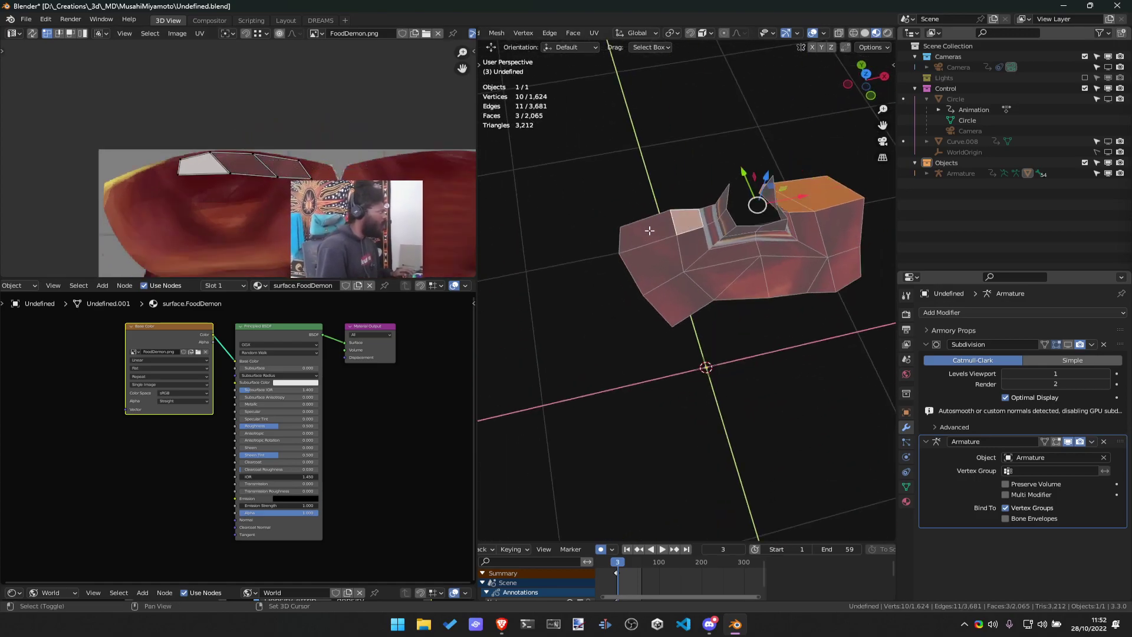
{"action": "left_click", "coordinate": [649, 231], "text": "shift"}
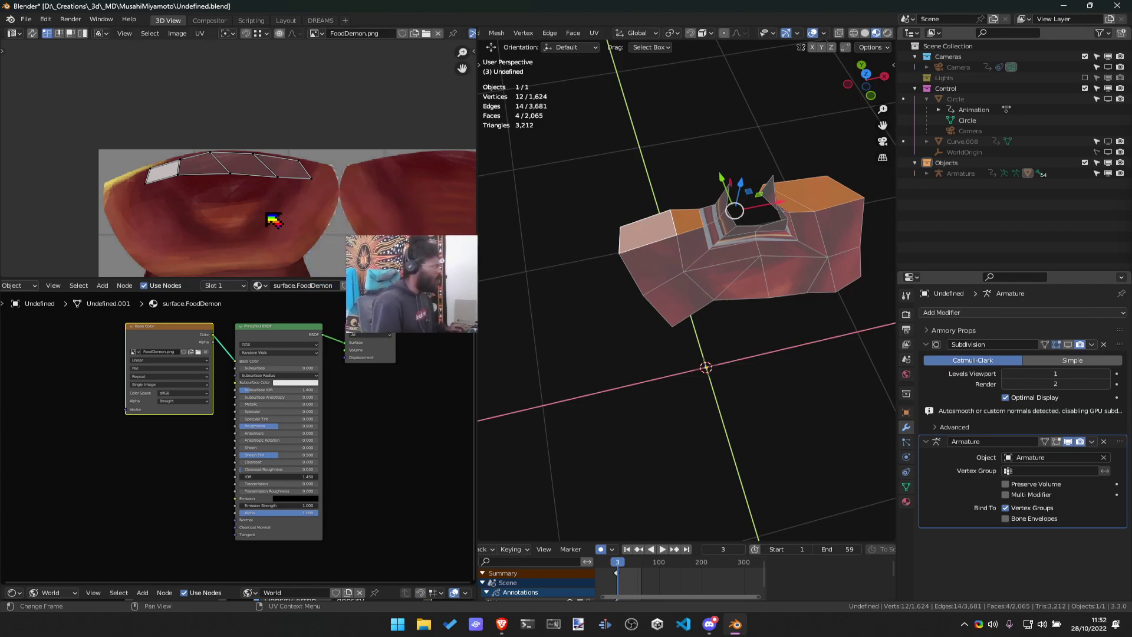
Reselect the two upper-left neck faces, move their UVs to the torso's upper-left edge, and rotate slightly
{"action": "left_click", "coordinate": [218, 167]}
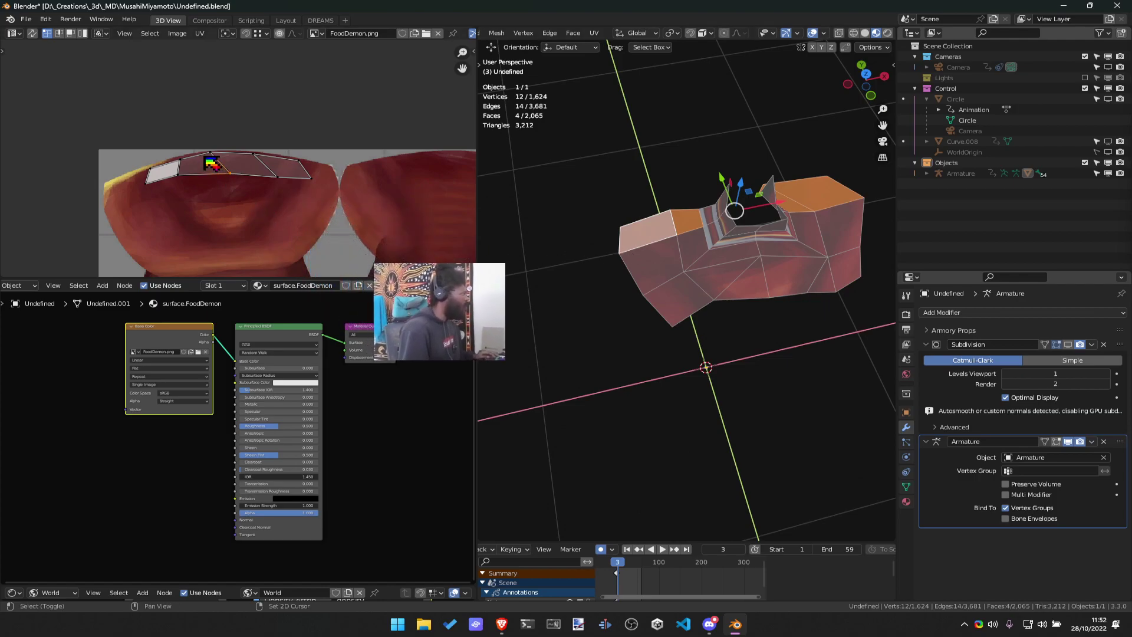
{"action": "key", "text": "g"}
{"action": "right_click", "coordinate": [179, 161]}
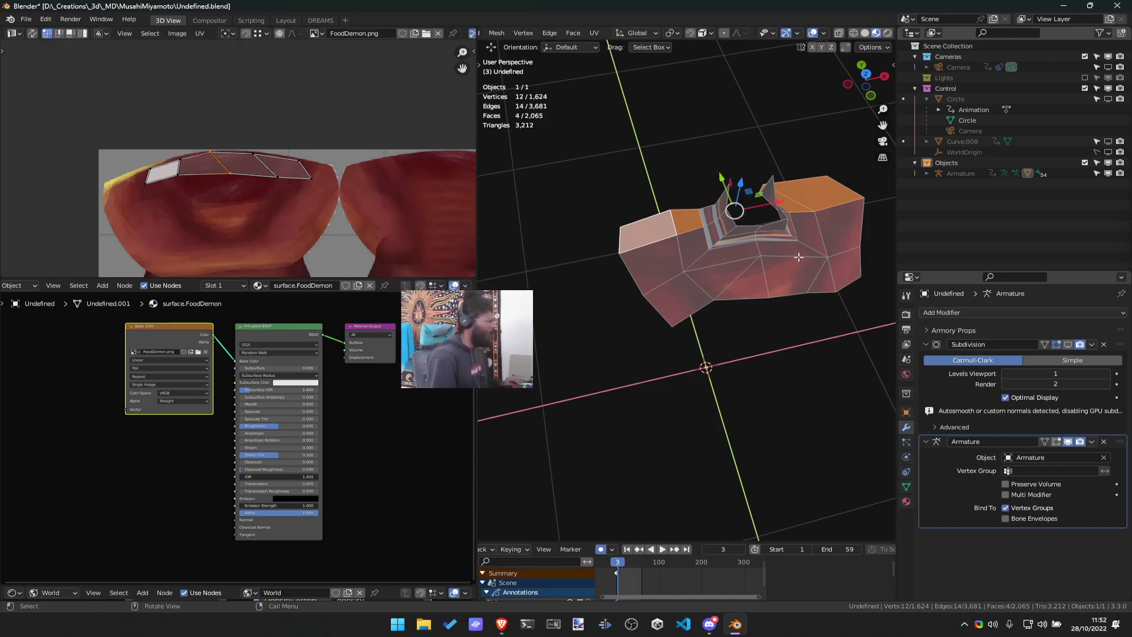
{"action": "key", "text": "alt+a"}
{"action": "left_click", "coordinate": [688, 221]}
{"action": "left_click", "coordinate": [660, 225], "text": "shift"}
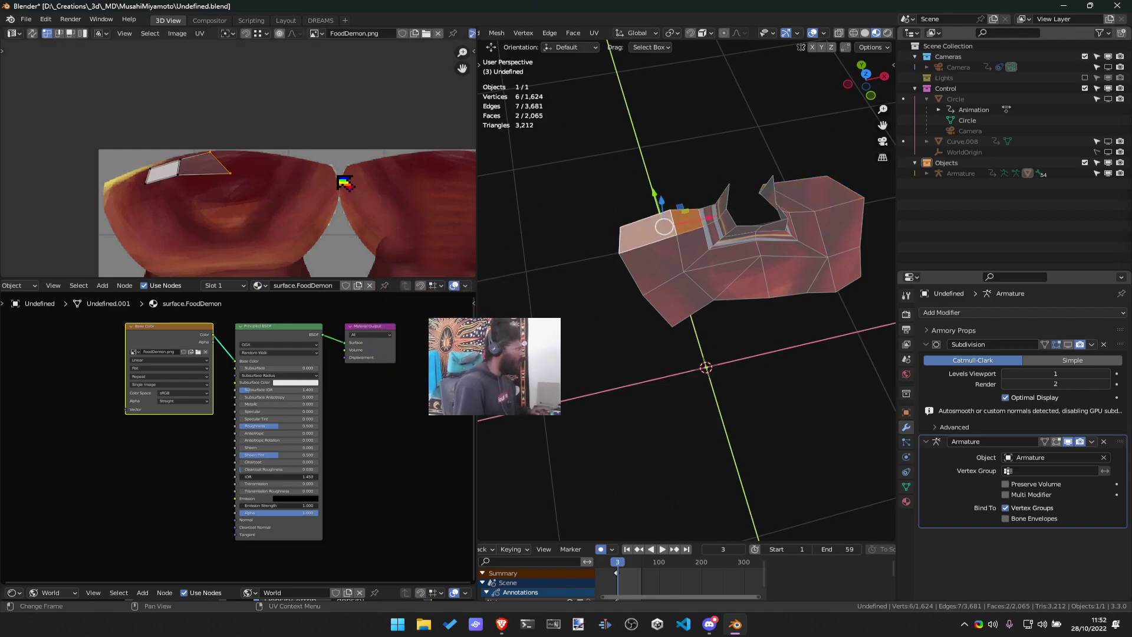
{"action": "key", "text": "a"}
{"action": "key", "text": "g"}
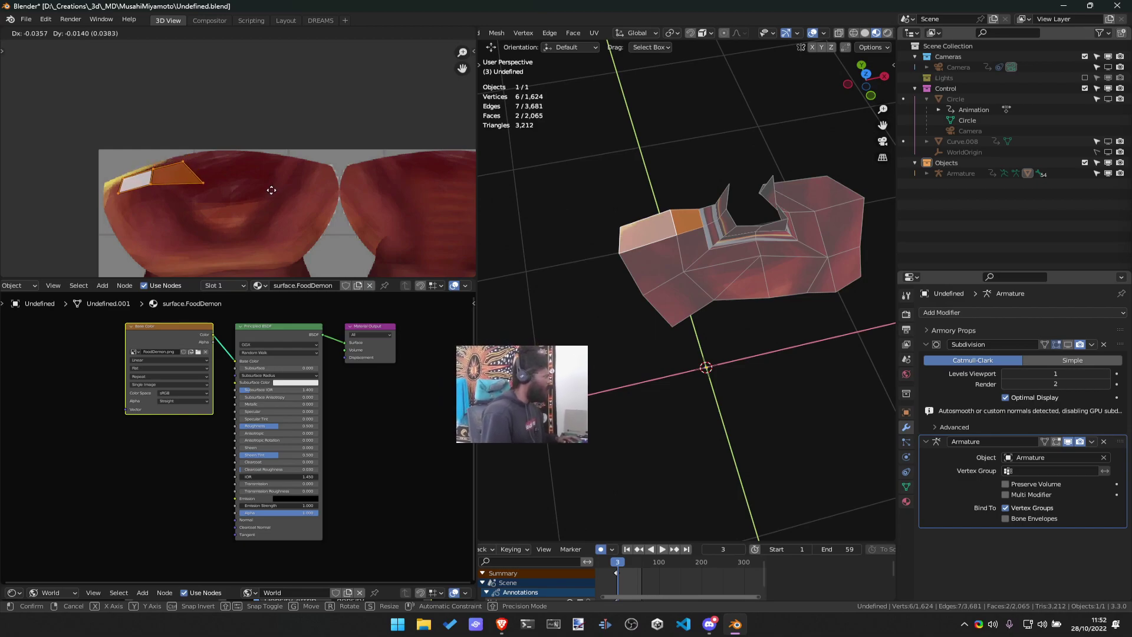
{"action": "left_click", "coordinate": [284, 187]}
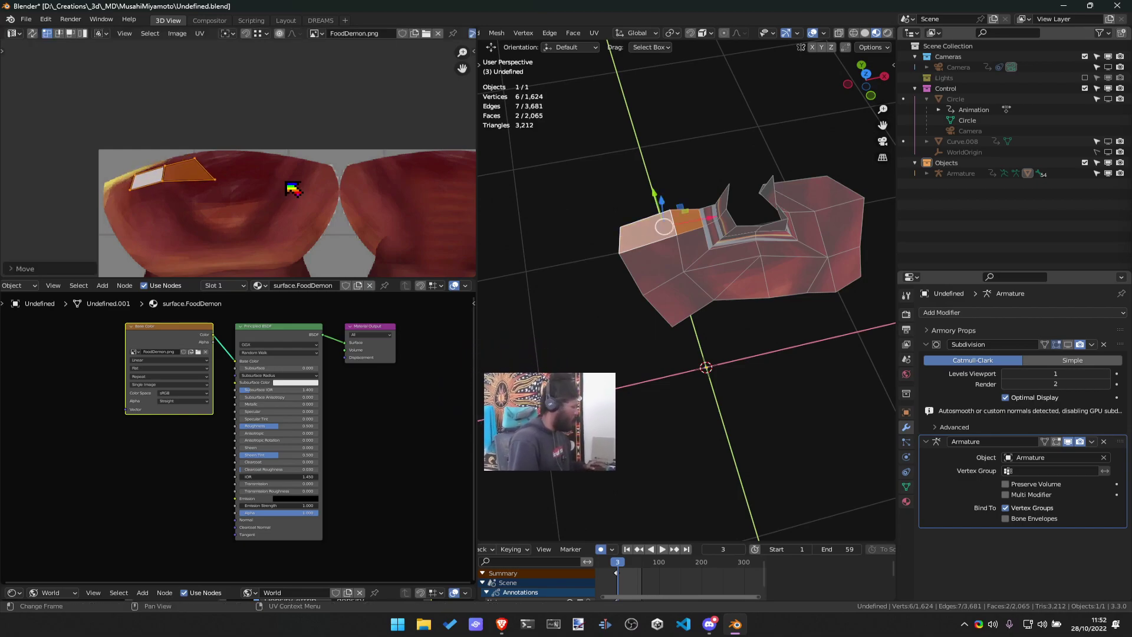
{"action": "key", "text": "r"}
{"action": "left_click", "coordinate": [444, 197]}
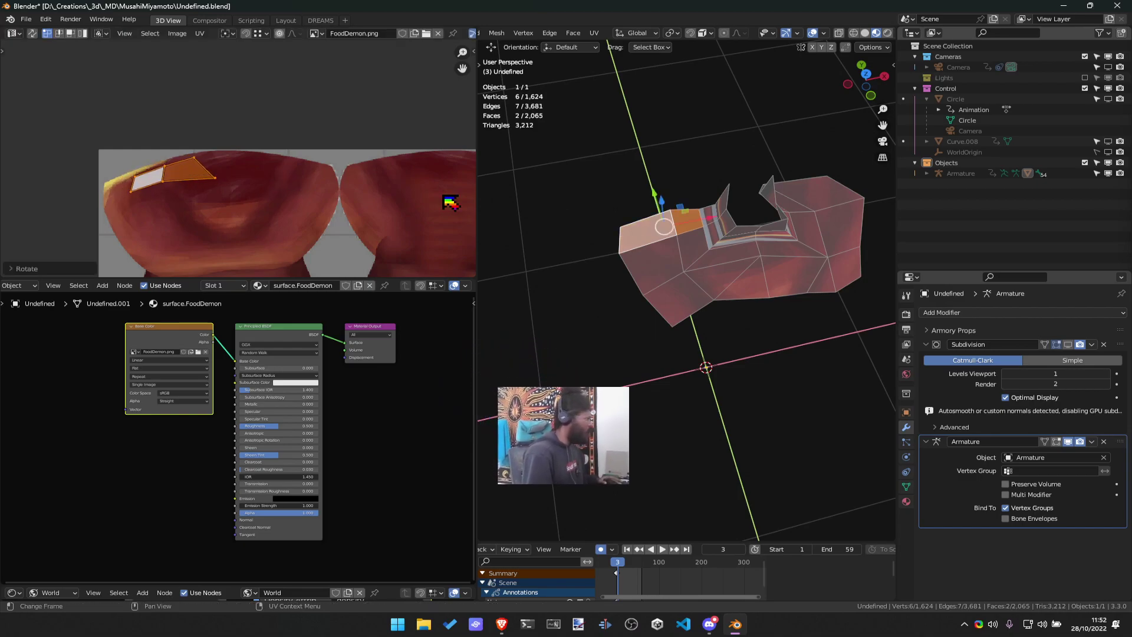
Select two small collar faces and box-select their stretched UV strip
{"action": "left_click", "coordinate": [709, 217]}
{"action": "scroll", "coordinate": [368, 199], "scroll_direction": "down", "scroll_amount": 6}
{"action": "scroll", "coordinate": [375, 205], "scroll_direction": "down", "scroll_amount": 2}
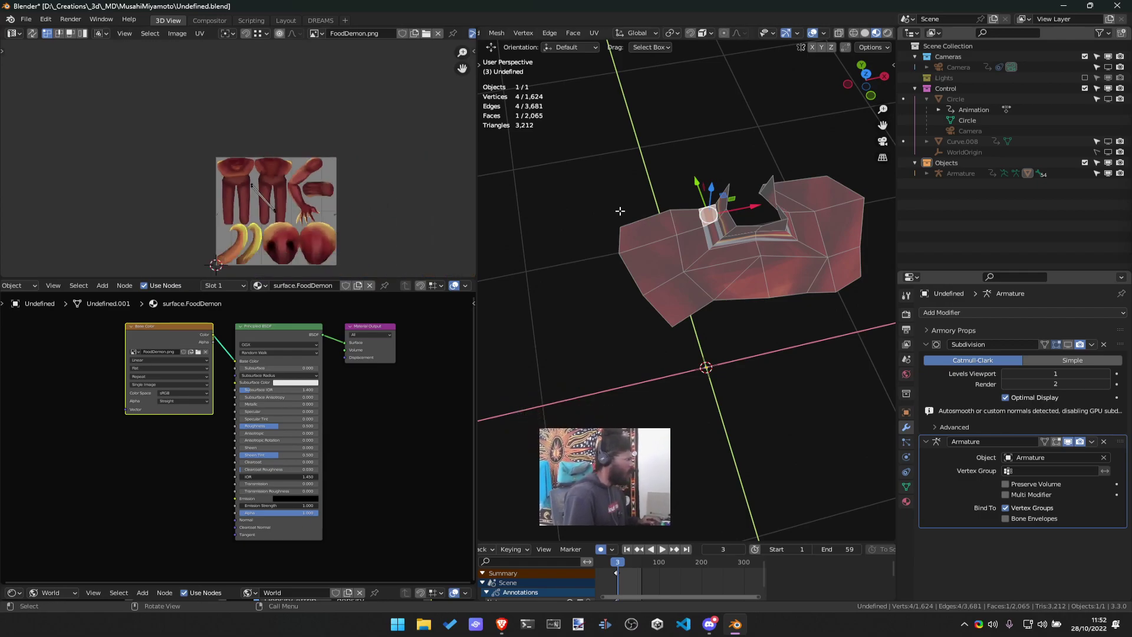
{"action": "left_click", "coordinate": [674, 215], "text": "shift"}
{"action": "scroll", "coordinate": [366, 240], "scroll_direction": "up", "scroll_amount": 3}
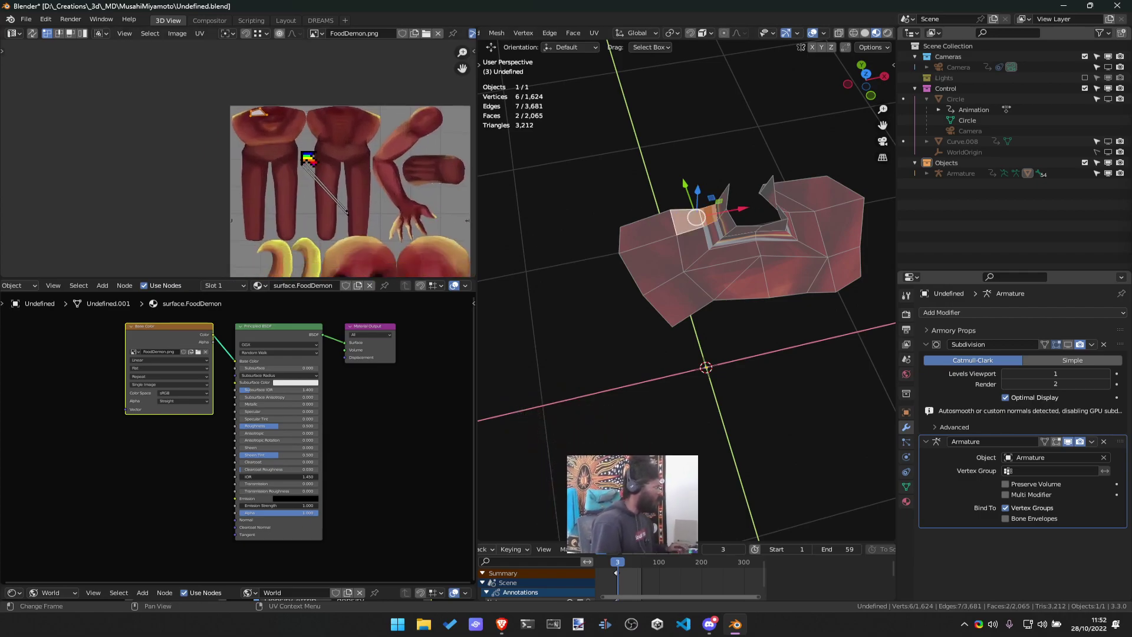
{"action": "left_click_drag", "start_coordinate": [294, 153], "coordinate": [353, 207]}
In a maximized UV Editor, move the strip up and place its vertices beside the white patch
{"action": "key", "text": "ctrl+space"}
{"action": "scroll", "coordinate": [634, 369], "scroll_direction": "up", "scroll_amount": 4}
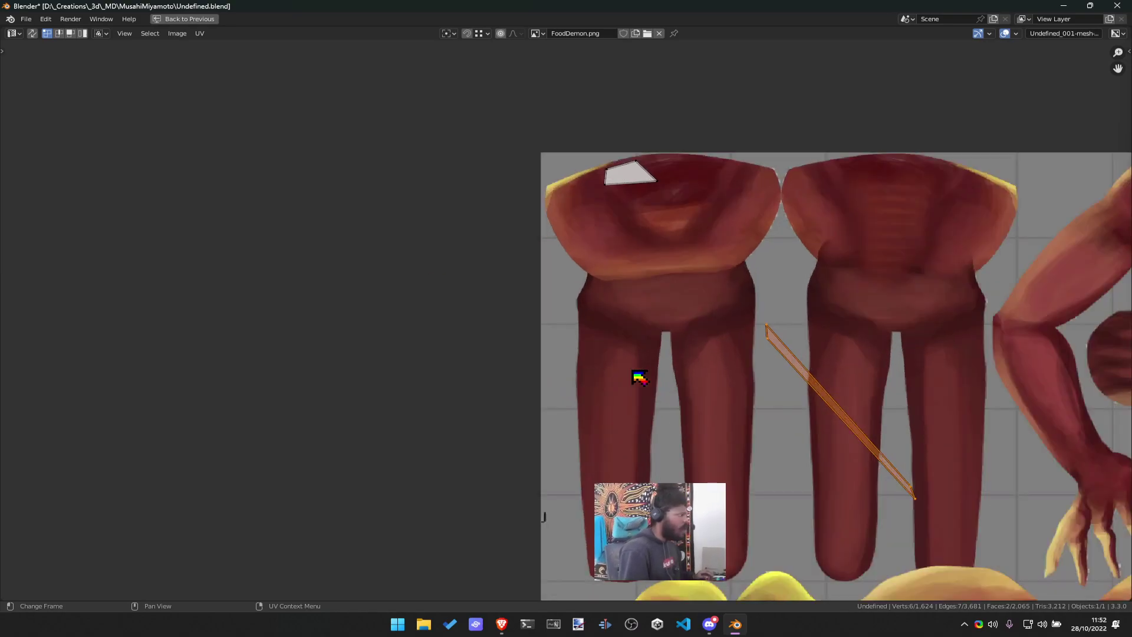
{"action": "key", "text": "g"}
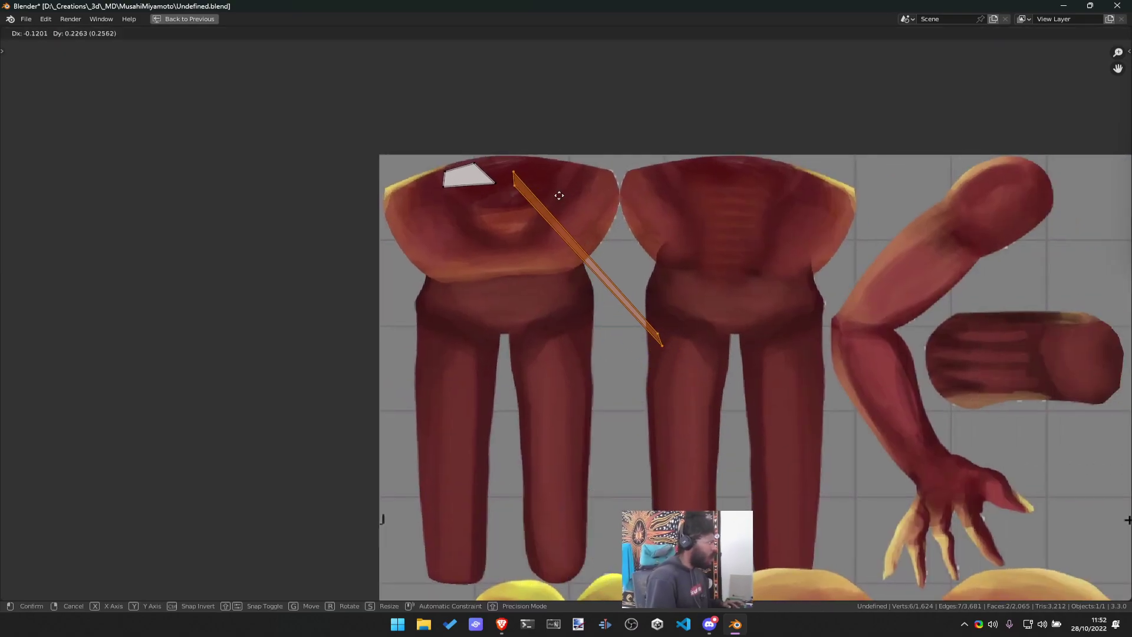
{"action": "left_click", "coordinate": [543, 193]}
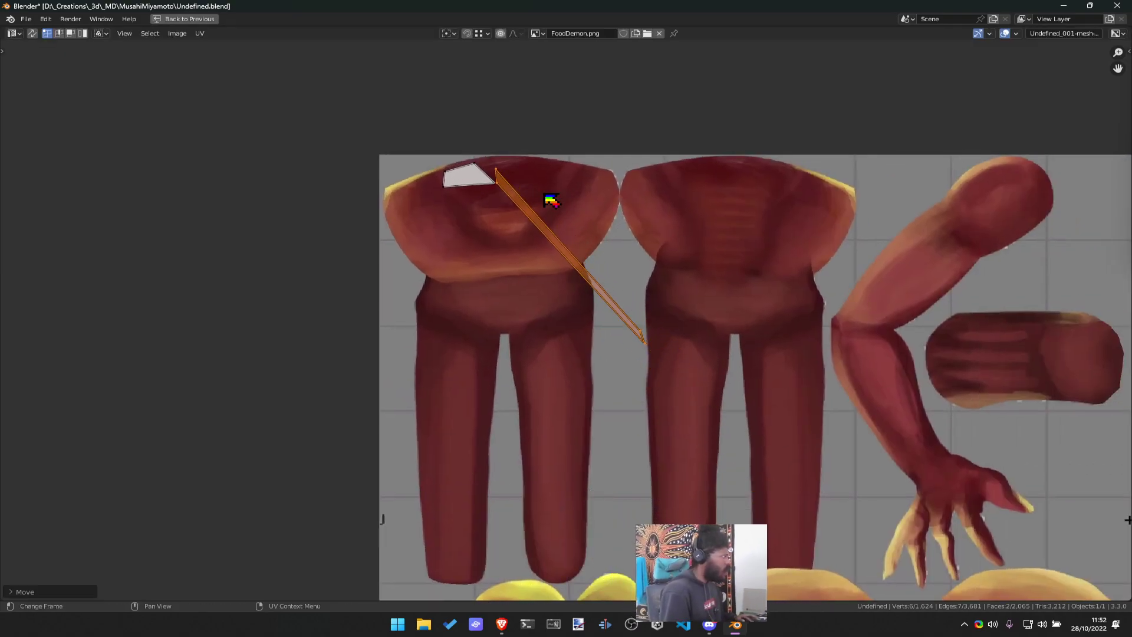
{"action": "left_click", "coordinate": [495, 169]}
{"action": "key", "text": "g"}
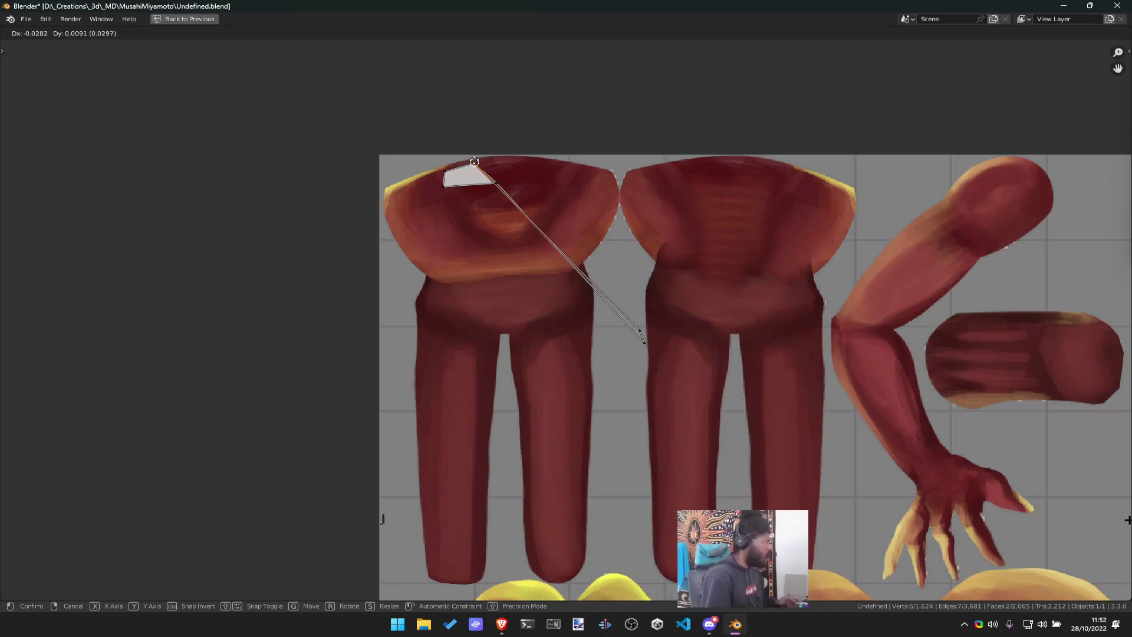
{"action": "left_click", "coordinate": [474, 161]}
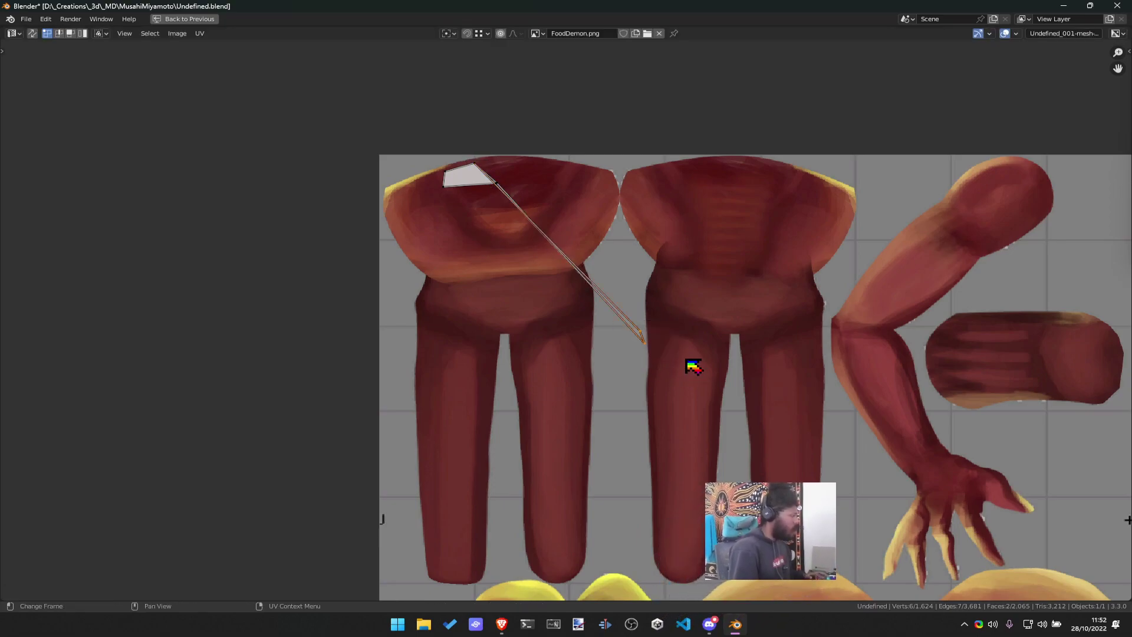
{"action": "key", "text": "g"}
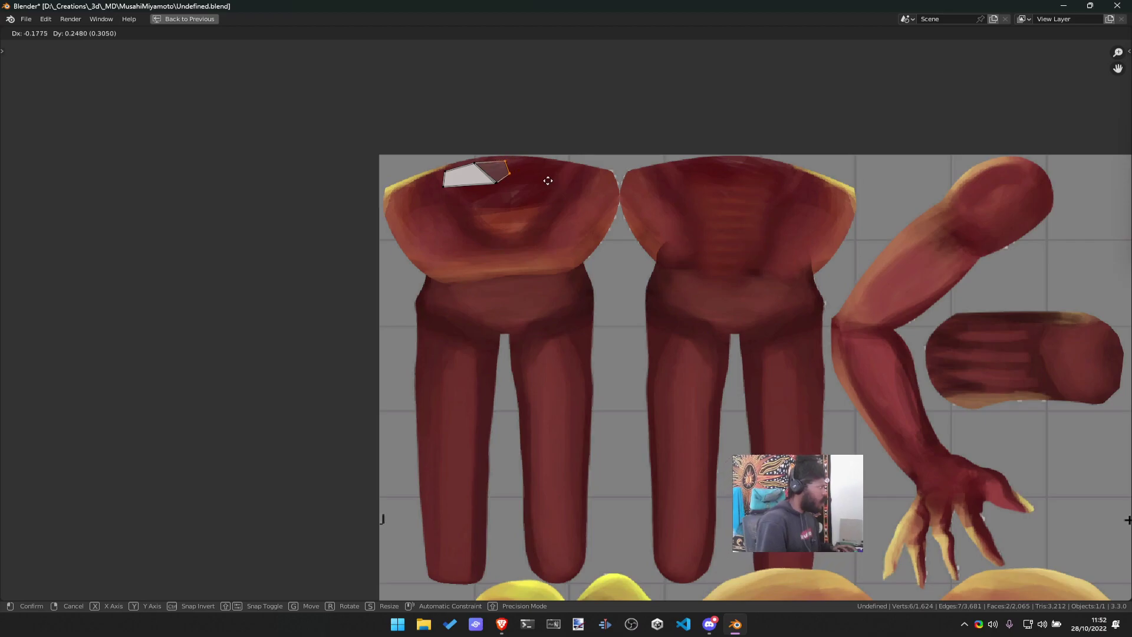
{"action": "left_click", "coordinate": [544, 181]}
Nudge the polygon's lower corner vertex into place at the top of the torso
{"action": "scroll", "coordinate": [525, 182], "scroll_direction": "up", "scroll_amount": 6}
{"action": "middle_click_drag", "start_coordinate": [510, 185], "coordinate": [710, 101], "text": "shift"}
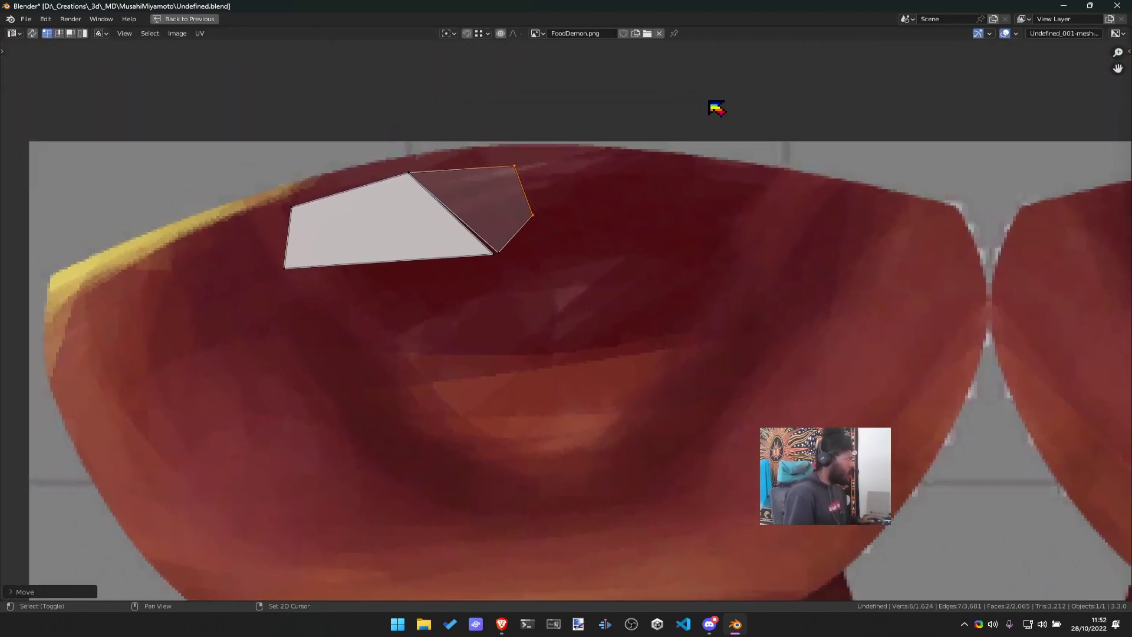
{"action": "scroll", "coordinate": [501, 285], "scroll_direction": "up", "scroll_amount": 3}
{"action": "left_click", "coordinate": [432, 183]}
{"action": "key", "text": "g"}
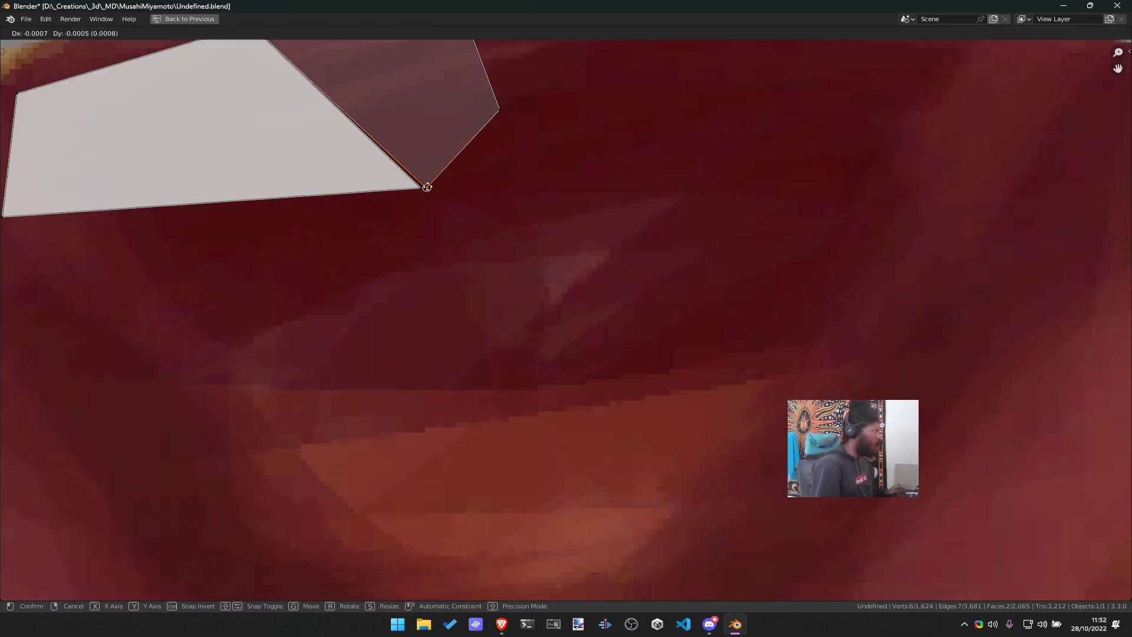
{"action": "left_click", "coordinate": [427, 187]}
{"action": "scroll", "coordinate": [414, 172], "scroll_direction": "down", "scroll_amount": 5}
{"action": "scroll", "coordinate": [551, 351], "scroll_direction": "up", "scroll_amount": 4}
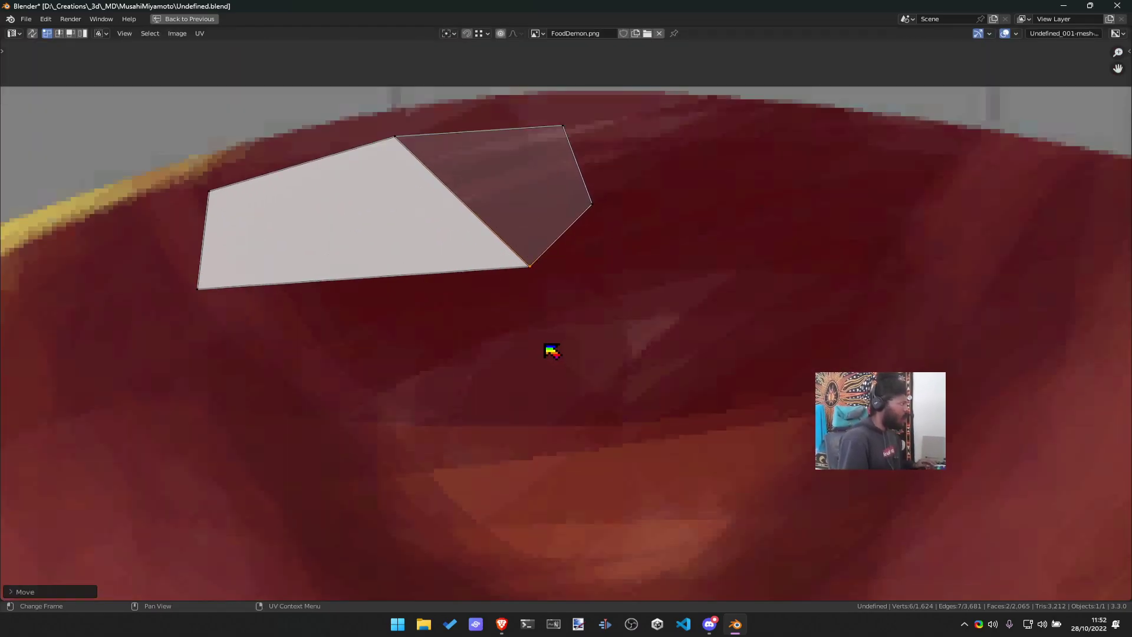
Restore the full editor layout, orbit around the body, and return to Edit Mode
{"action": "key", "text": "ctrl+space"}
{"action": "scroll", "coordinate": [692, 256], "scroll_direction": "up", "scroll_amount": 5}
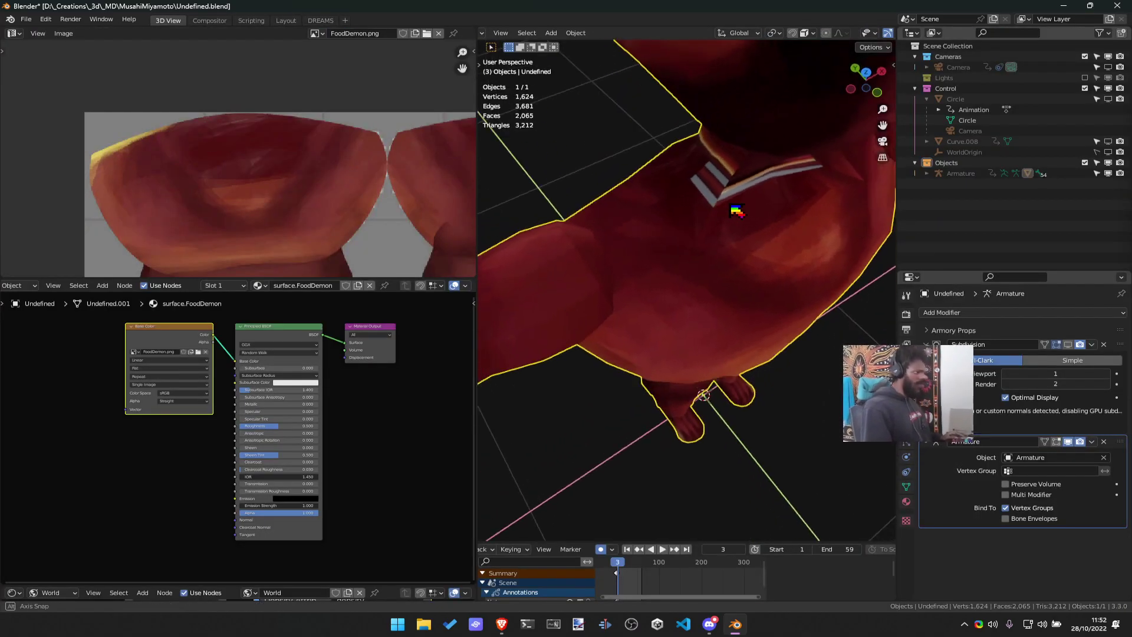
{"action": "middle_click_drag", "start_coordinate": [735, 210], "coordinate": [578, 197]}
{"action": "key", "text": "Tab"}
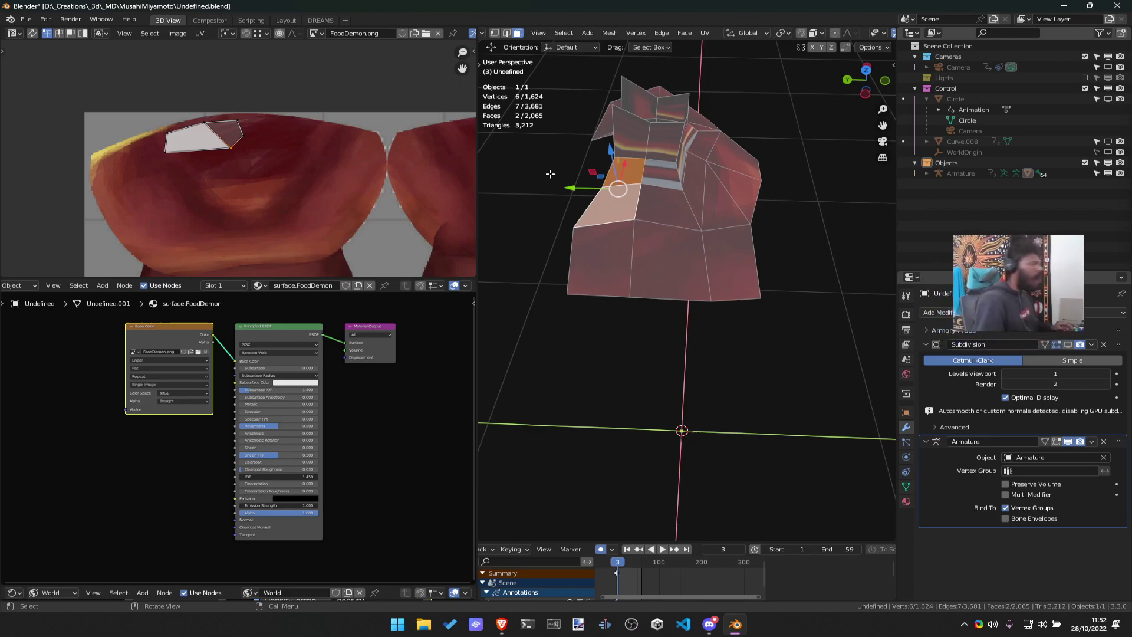
Move the selected neck UVs and their next vertex onto the red torso area
{"action": "scroll", "coordinate": [259, 162], "scroll_direction": "up", "scroll_amount": 3}
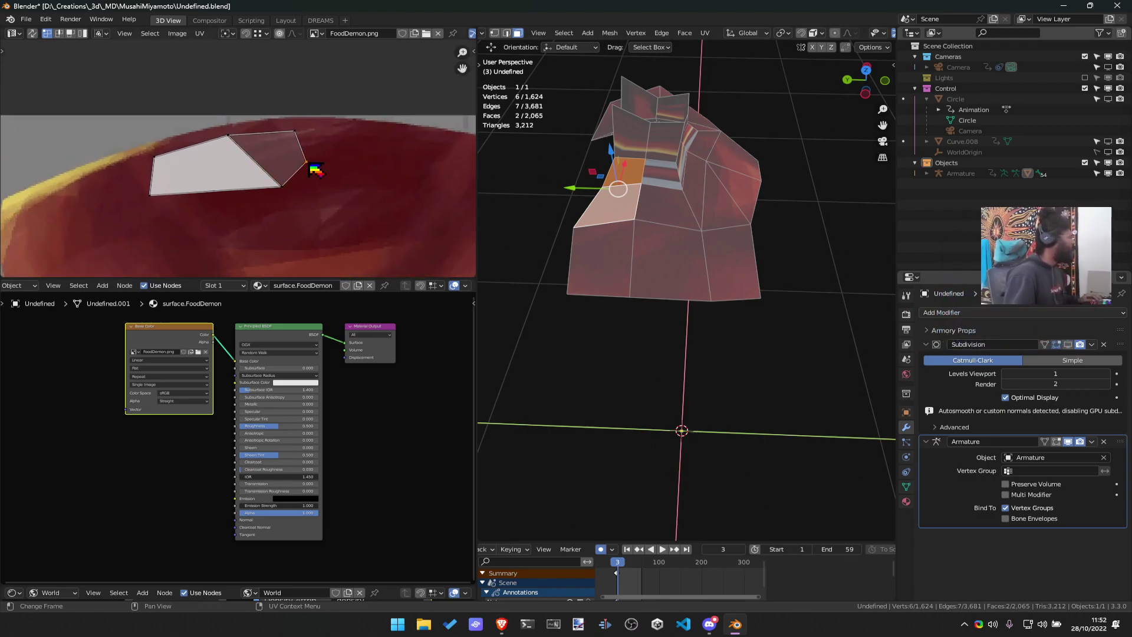
{"action": "key", "text": "g"}
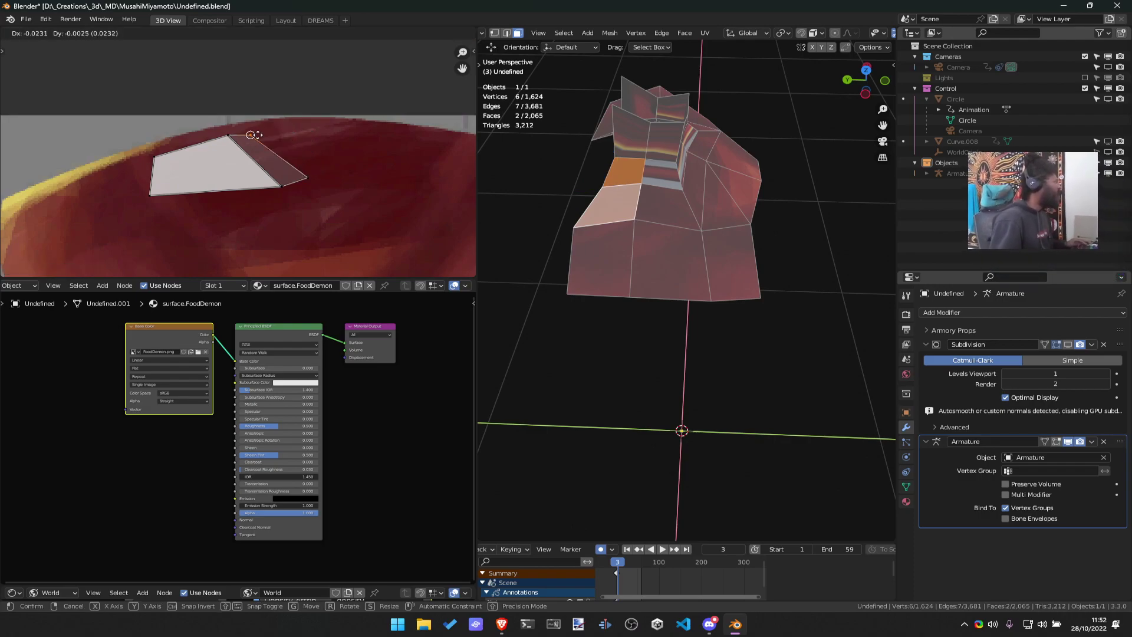
{"action": "left_click", "coordinate": [233, 159]}
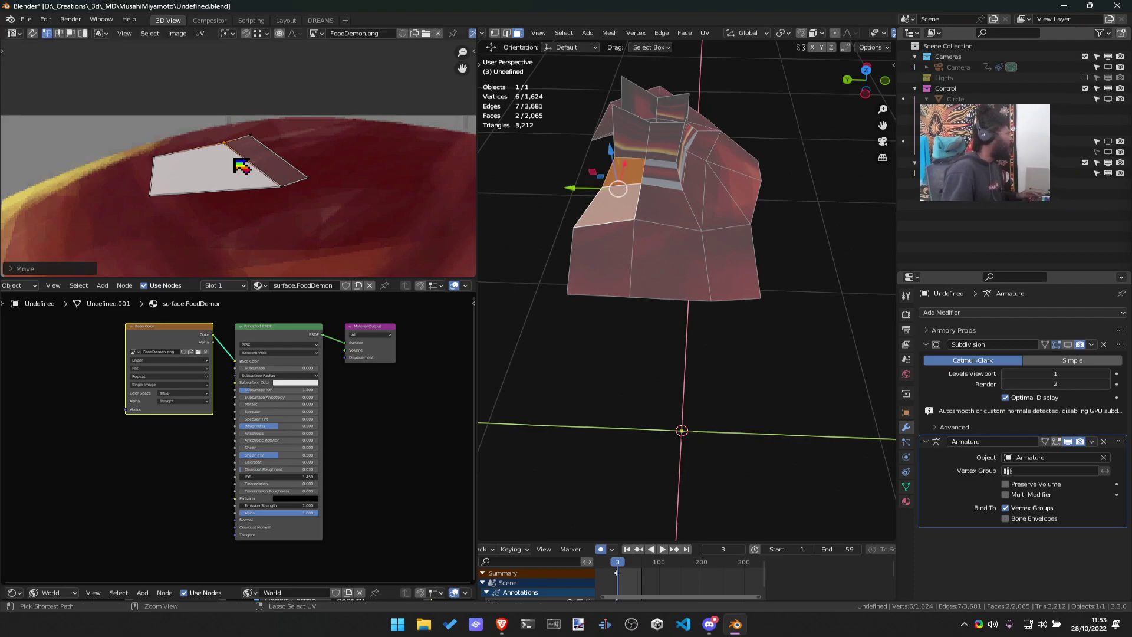
{"action": "left_click", "coordinate": [287, 191]}
{"action": "key", "text": "g"}
{"action": "key", "text": "g"}
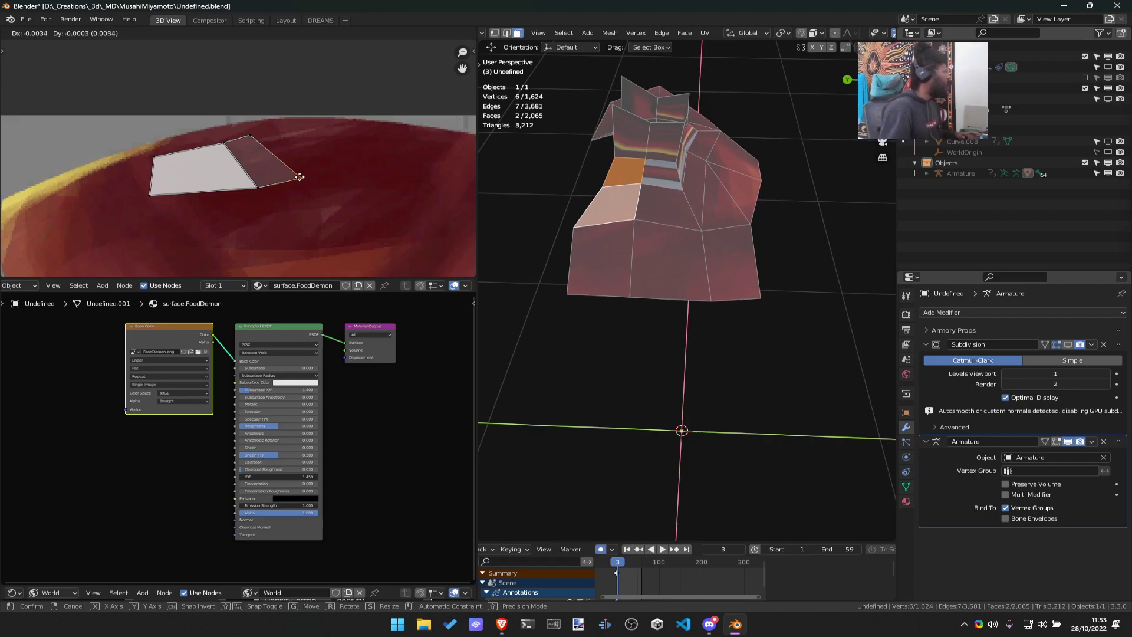
{"action": "left_click", "coordinate": [243, 138]}
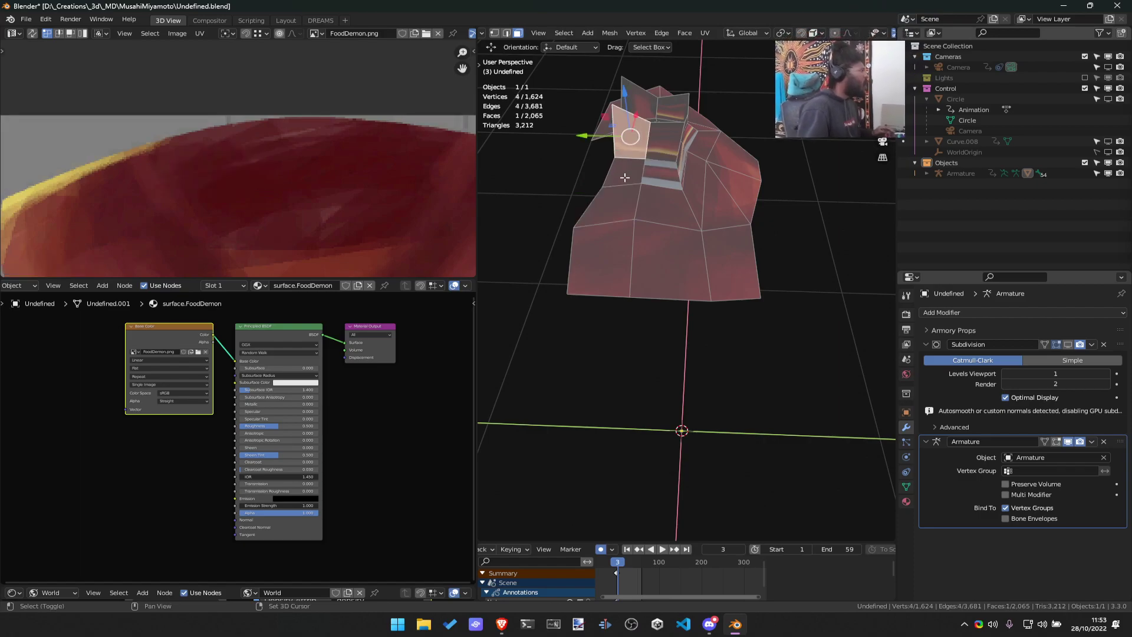
Select the neck face above and move its small stray UV island onto the torso texture
{"action": "left_click", "coordinate": [629, 133]}
{"action": "scroll", "coordinate": [354, 227], "scroll_direction": "down", "scroll_amount": 5}
{"action": "scroll", "coordinate": [354, 227], "scroll_direction": "down", "scroll_amount": 6}
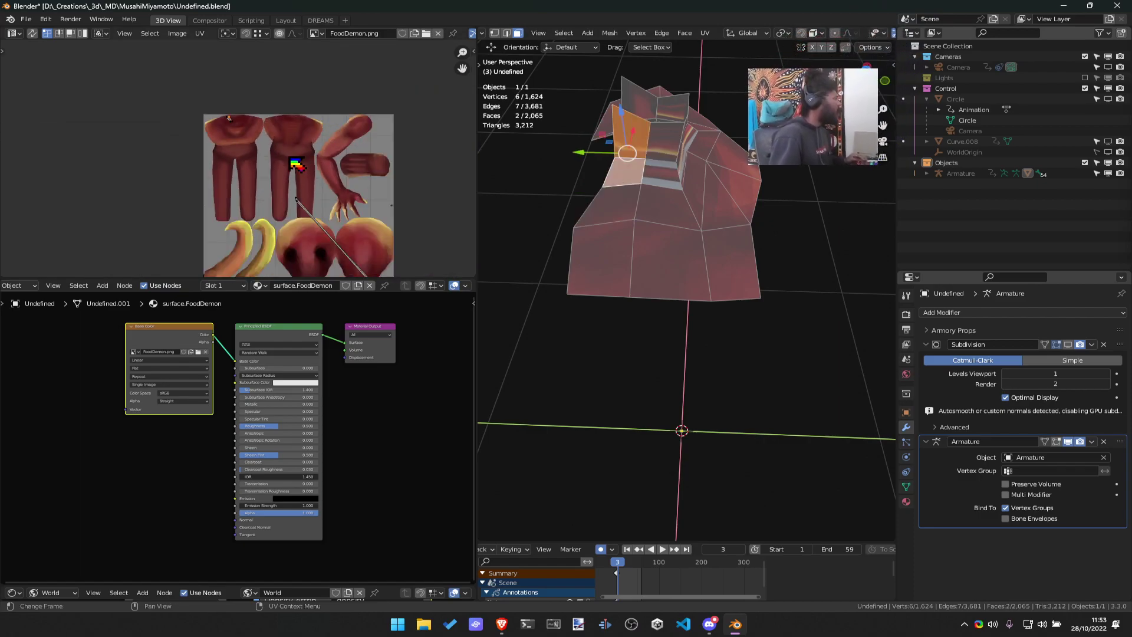
{"action": "key", "text": "b"}
{"action": "left_click_drag", "start_coordinate": [263, 173], "coordinate": [364, 265]}
{"action": "key", "text": "g"}
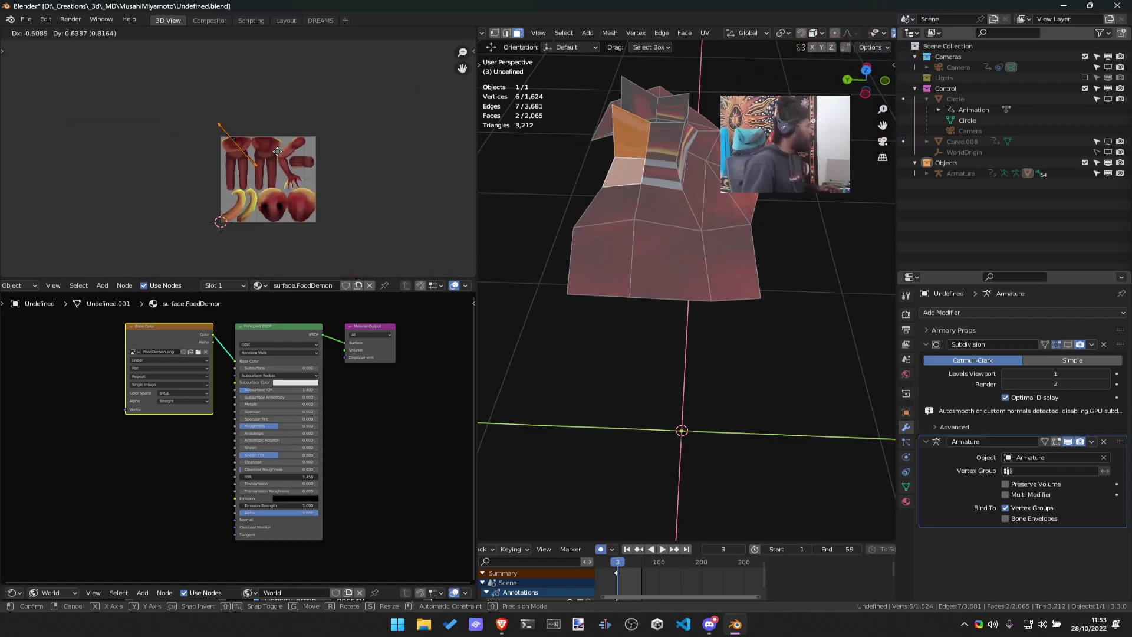
{"action": "left_click", "coordinate": [300, 172]}
Reposition the island's UV corners and move the strip into final place beside the white quad
{"action": "scroll", "coordinate": [307, 177], "scroll_direction": "up", "scroll_amount": 8}
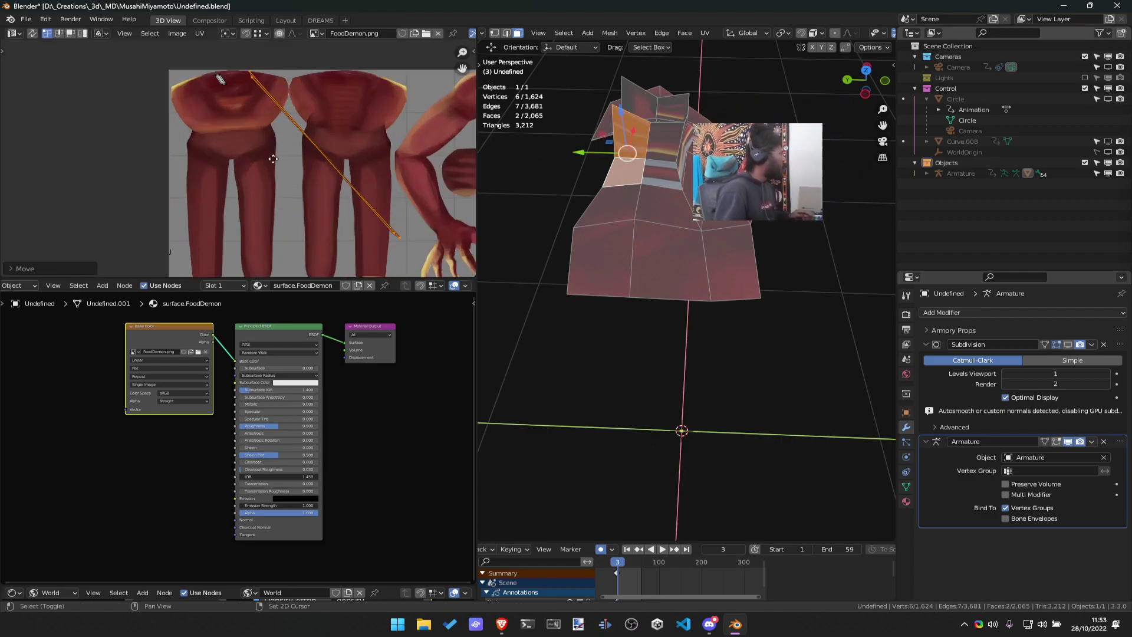
{"action": "left_click", "coordinate": [402, 134]}
{"action": "key", "text": "g"}
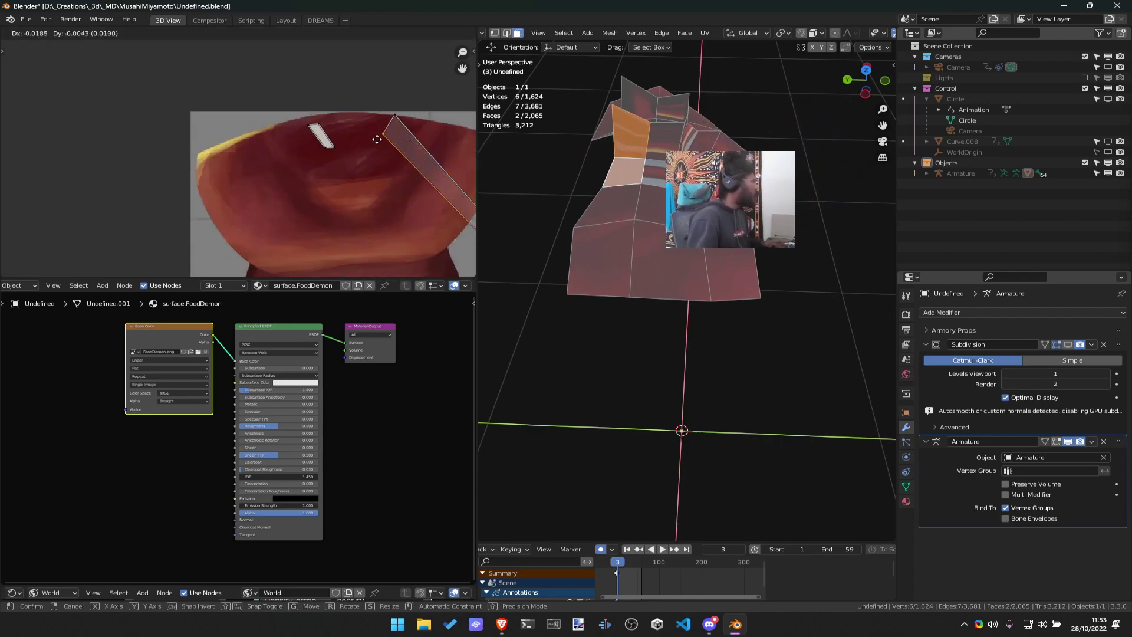
{"action": "left_click", "coordinate": [338, 149]}
{"action": "left_click", "coordinate": [393, 117]}
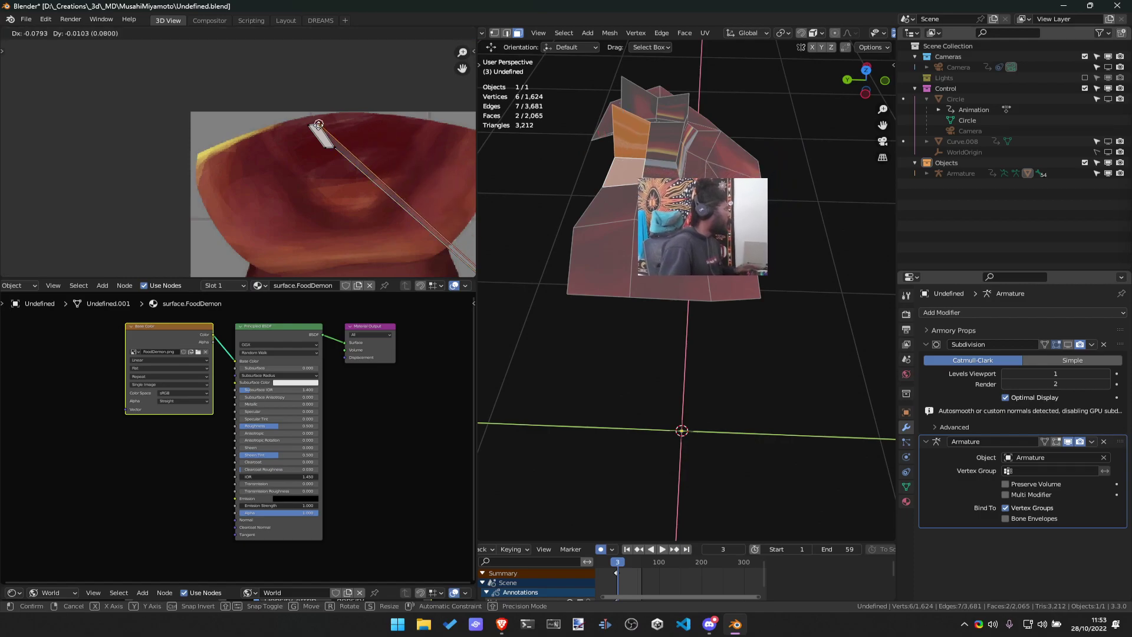
{"action": "scroll", "coordinate": [342, 183], "scroll_direction": "down", "scroll_amount": 8}
{"action": "key", "text": "g"}
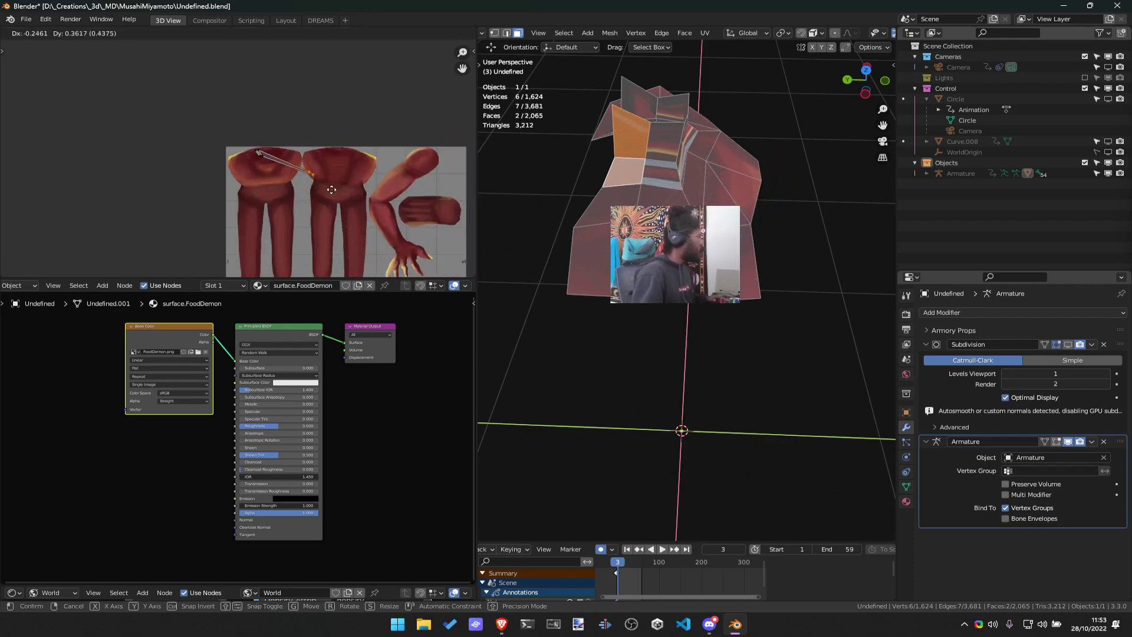
{"action": "left_click", "coordinate": [291, 173]}
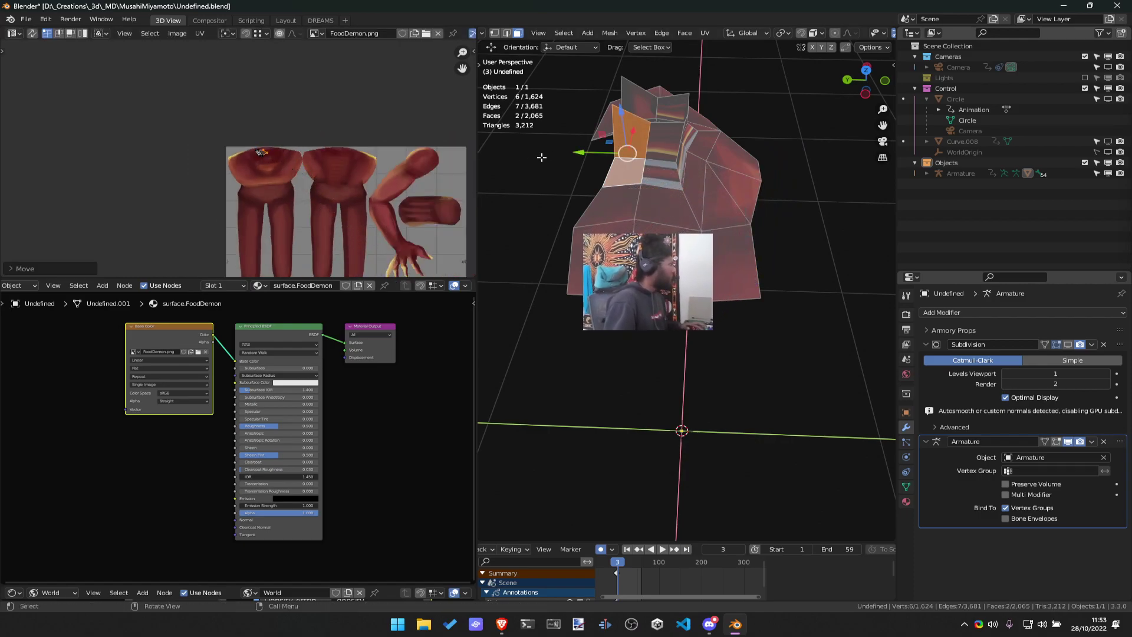
{"action": "scroll", "coordinate": [172, 215], "scroll_direction": "up", "scroll_amount": 7}
{"action": "middle_click_drag", "start_coordinate": [389, 149], "coordinate": [308, 186]}
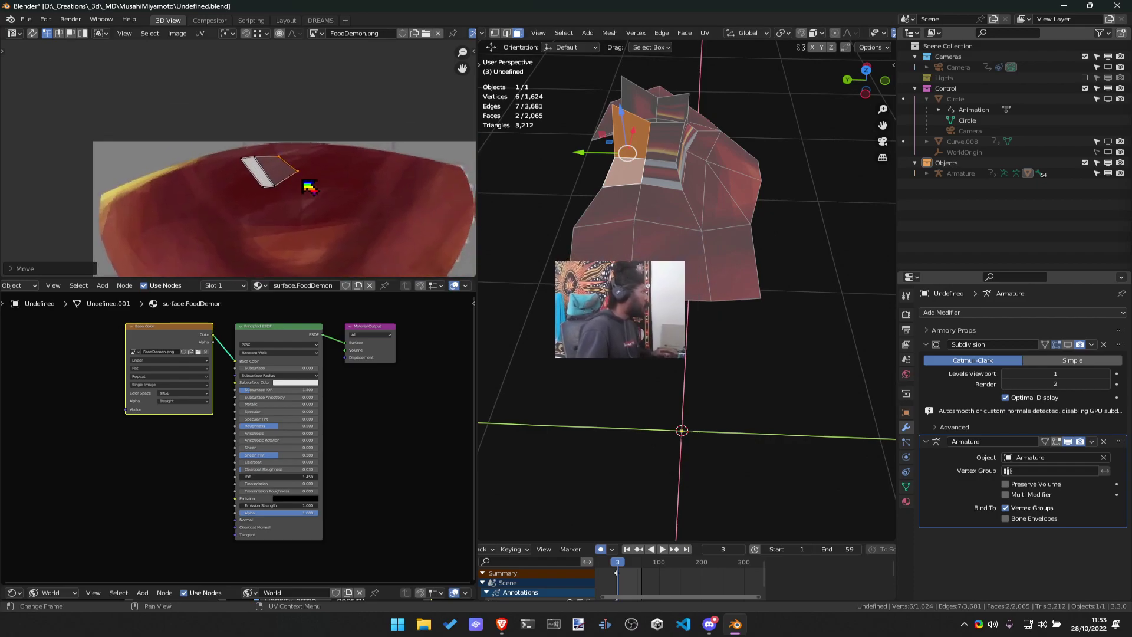
{"action": "key", "text": "g"}
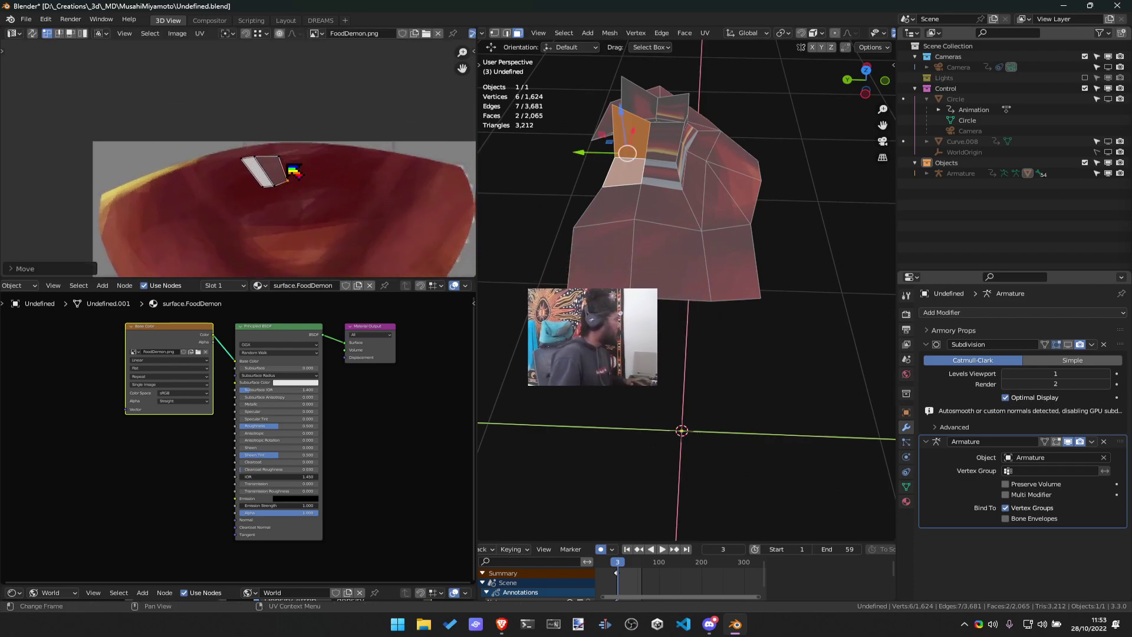
{"action": "left_click", "coordinate": [279, 155]}
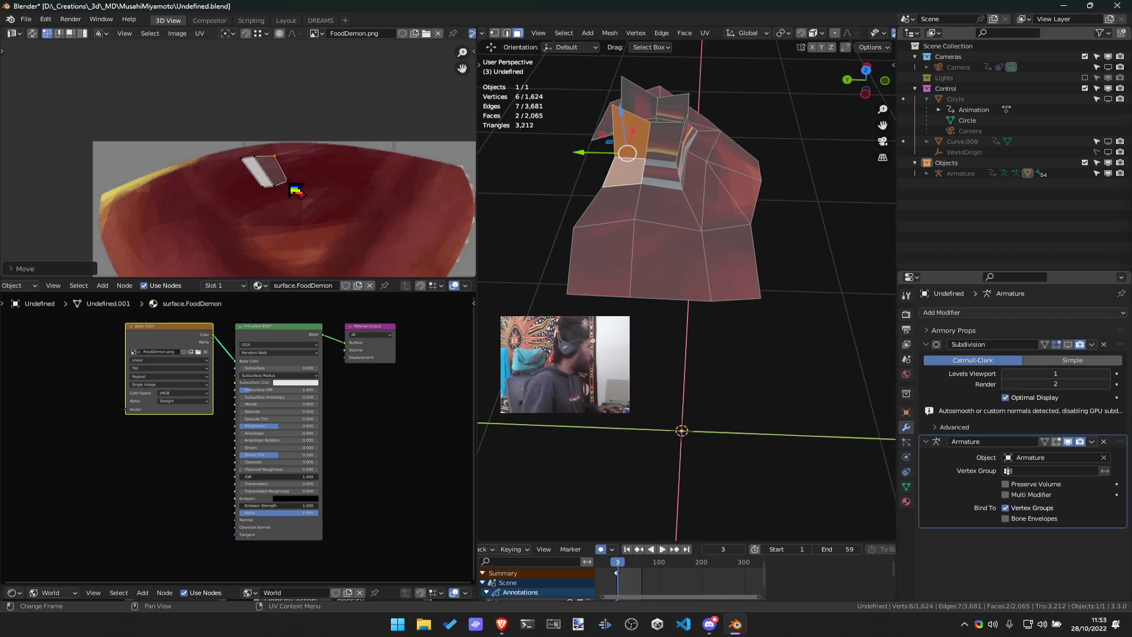
Orbit toward the shoulders and select three neck faces to show their UVs
{"action": "key", "text": "Tab"}
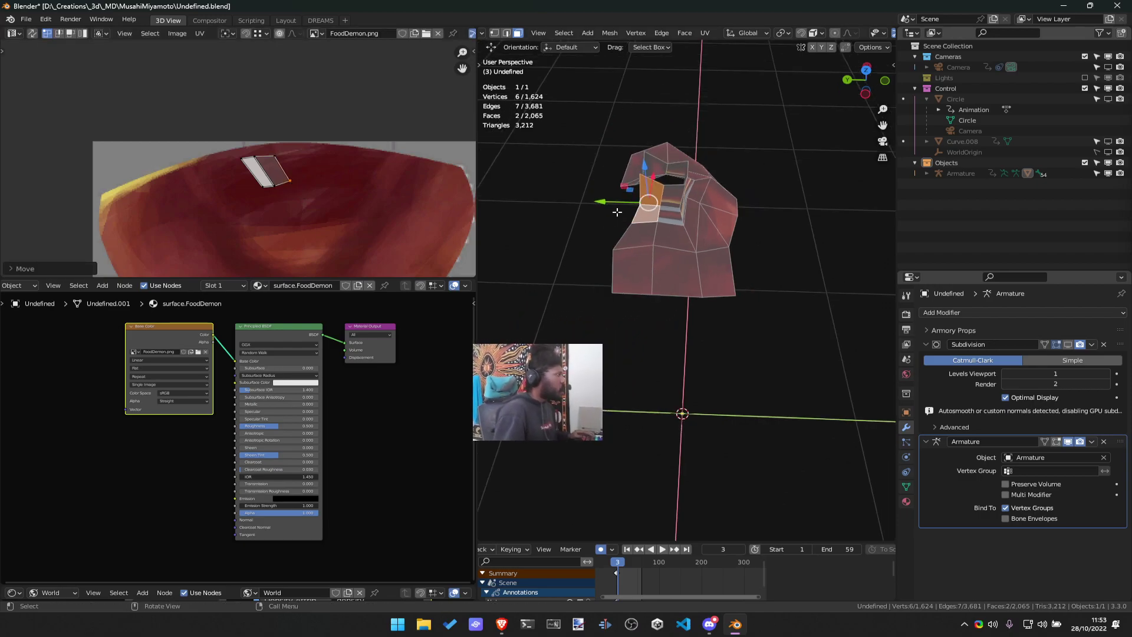
{"action": "scroll", "coordinate": [700, 227], "scroll_direction": "up", "scroll_amount": 6}
{"action": "middle_click_drag", "start_coordinate": [700, 228], "coordinate": [613, 178]}
{"action": "key", "text": "Tab"}
{"action": "left_click", "coordinate": [661, 136]}
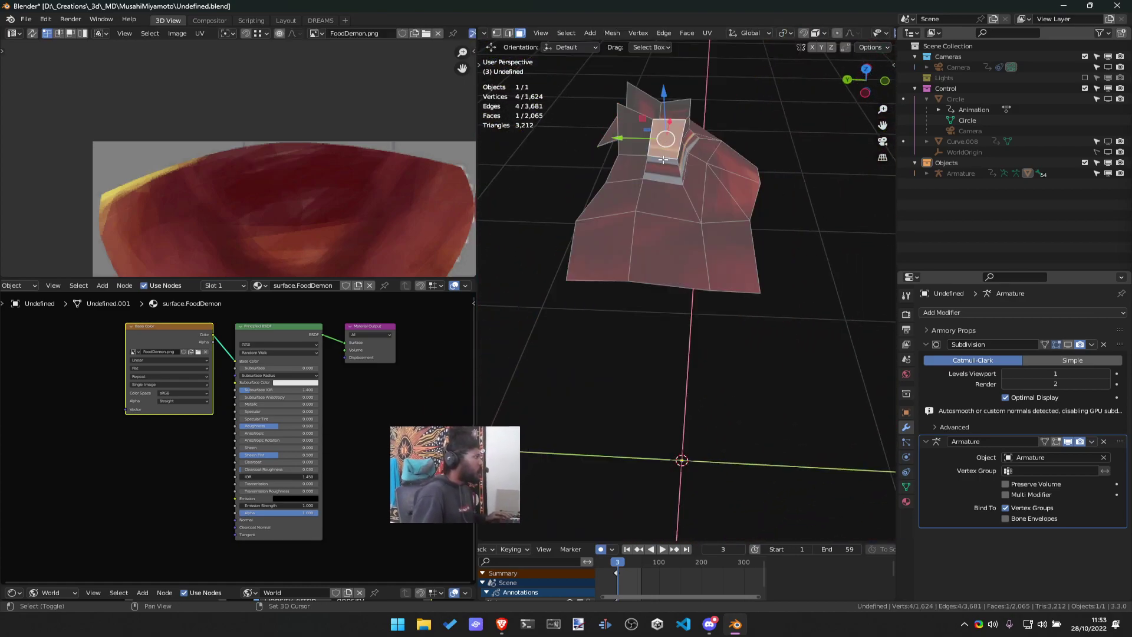
{"action": "left_click", "coordinate": [663, 164], "text": "shift"}
{"action": "left_click", "coordinate": [661, 195], "text": "shift"}
{"action": "scroll", "coordinate": [302, 208], "scroll_direction": "down", "scroll_amount": 10}
{"action": "middle_click_drag", "start_coordinate": [315, 207], "coordinate": [359, 205]}
Select the lower collar face with its neighbour and box-select the right side of their UV island
{"action": "left_click", "coordinate": [665, 202]}
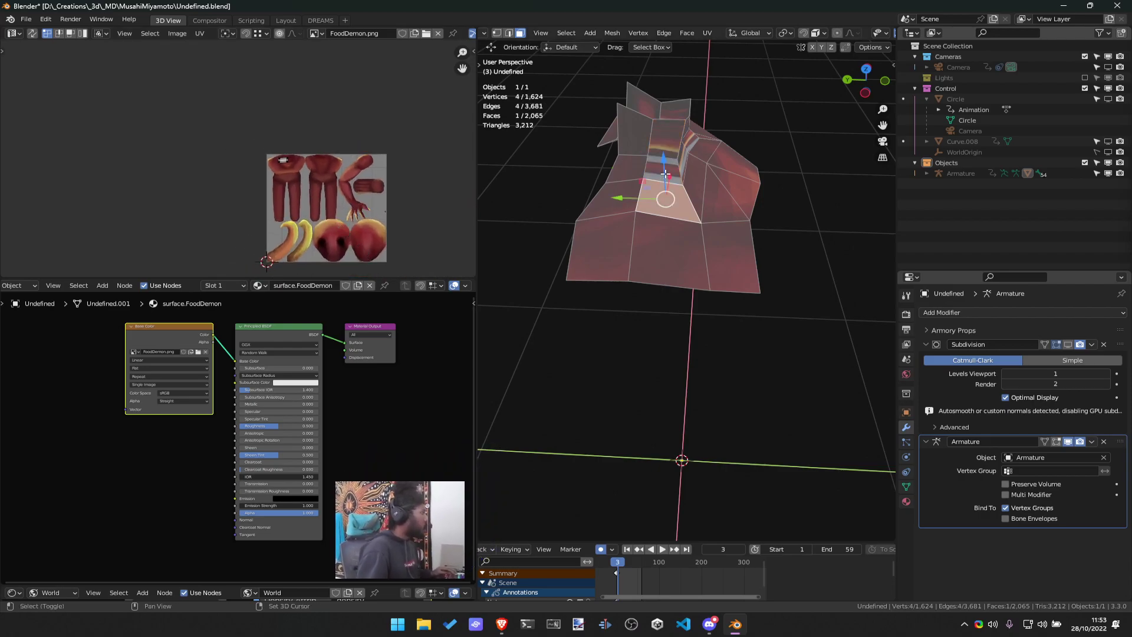
{"action": "left_click", "coordinate": [665, 175], "text": "shift"}
{"action": "scroll", "coordinate": [305, 175], "scroll_direction": "up", "scroll_amount": 6}
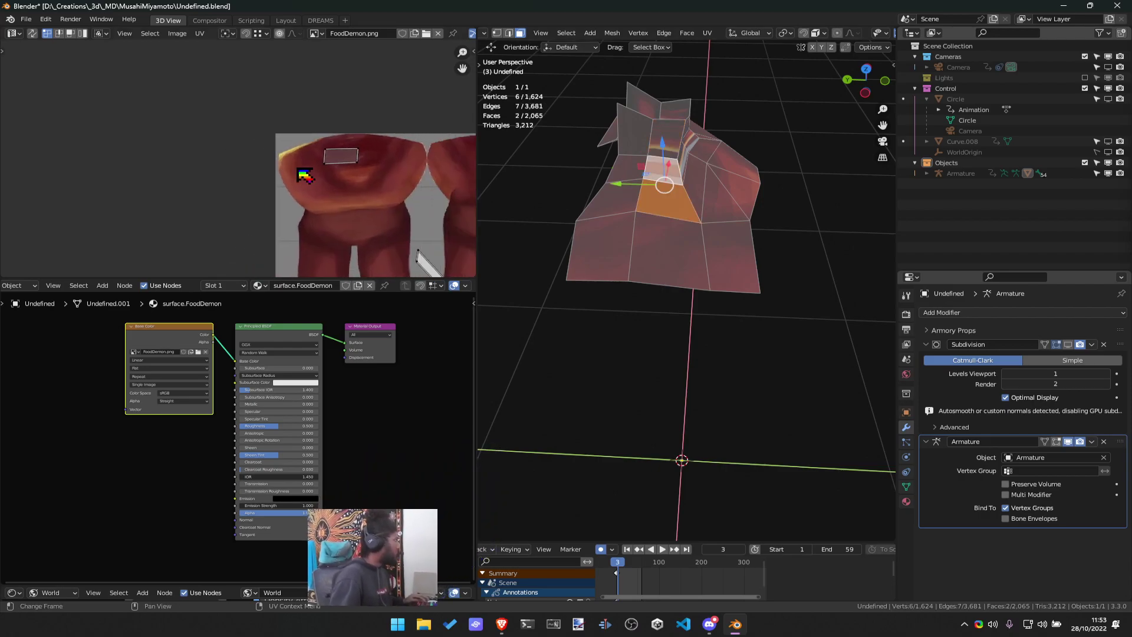
{"action": "scroll", "coordinate": [318, 168], "scroll_direction": "up", "scroll_amount": 3}
{"action": "left_click_drag", "start_coordinate": [350, 152], "coordinate": [413, 232]}
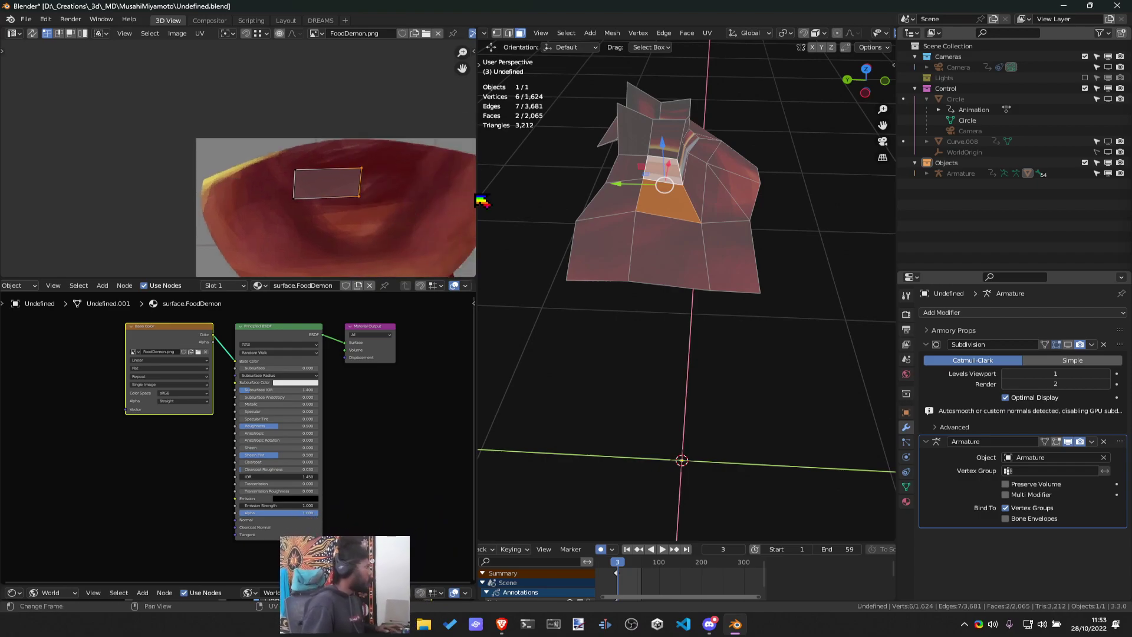
Select the left and front collar faces, checking the textured body's seams from Object Mode
{"action": "left_click", "coordinate": [629, 204]}
{"action": "left_click", "coordinate": [665, 206], "text": "shift"}
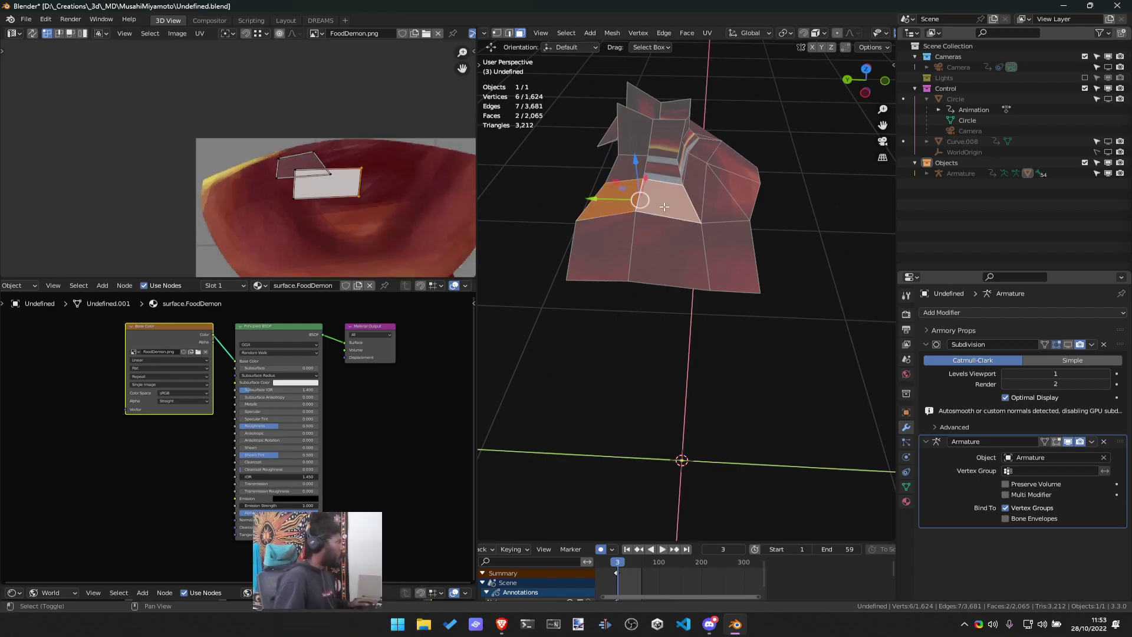
{"action": "scroll", "coordinate": [609, 210], "scroll_direction": "up", "scroll_amount": 1}
{"action": "key", "text": "Tab"}
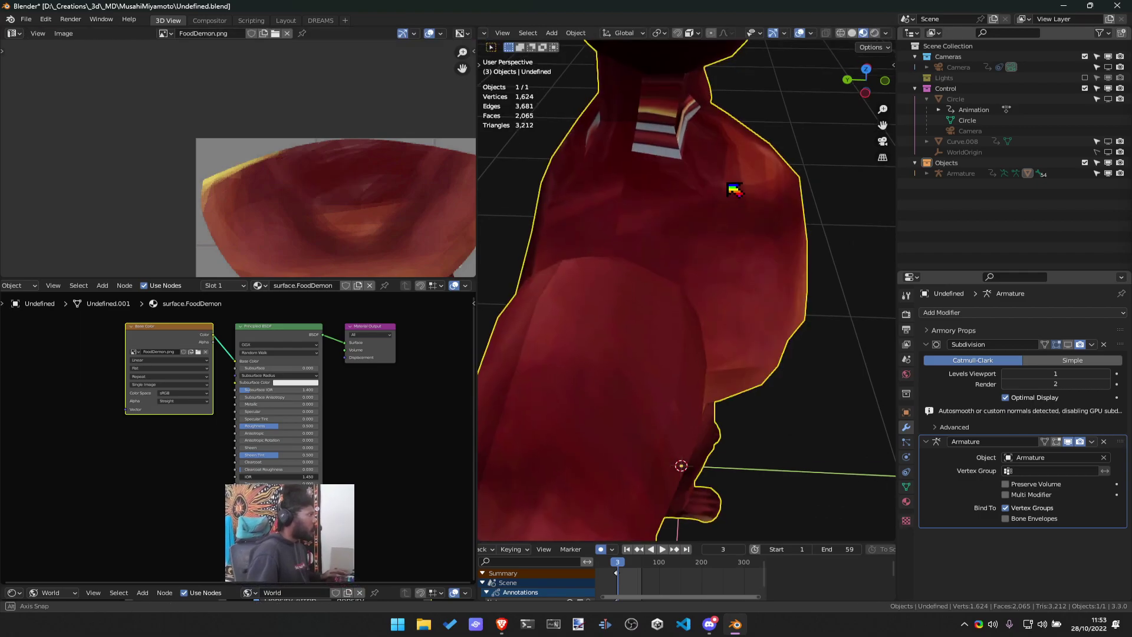
{"action": "middle_click_drag", "start_coordinate": [729, 186], "coordinate": [720, 207]}
{"action": "scroll", "coordinate": [720, 207], "scroll_direction": "down", "scroll_amount": 6}
{"action": "key", "text": "Tab"}
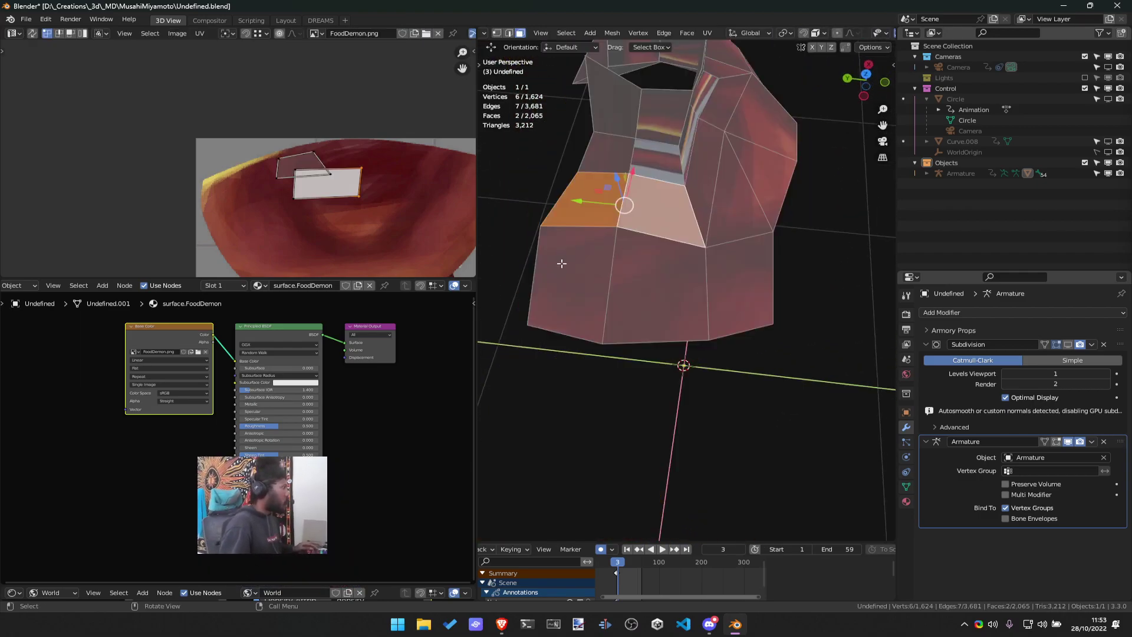
{"action": "scroll", "coordinate": [354, 231], "scroll_direction": "up", "scroll_amount": 2}
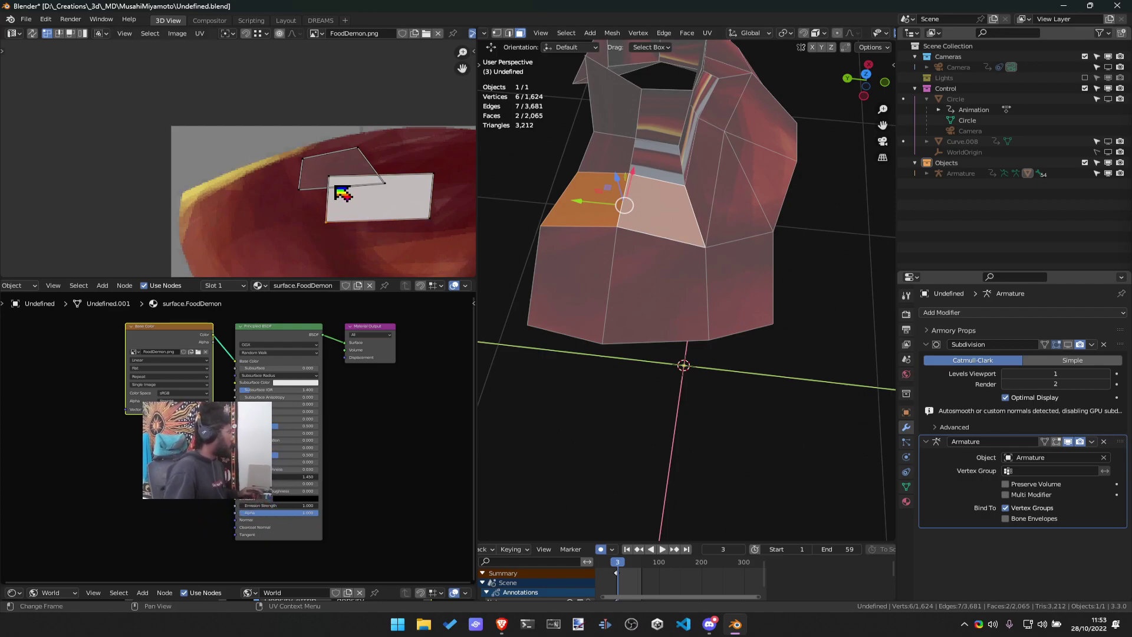
Squash the collar face's UV by moving its corners and raising its bottom edge
{"action": "key", "text": "g"}
{"action": "left_click", "coordinate": [300, 191]}
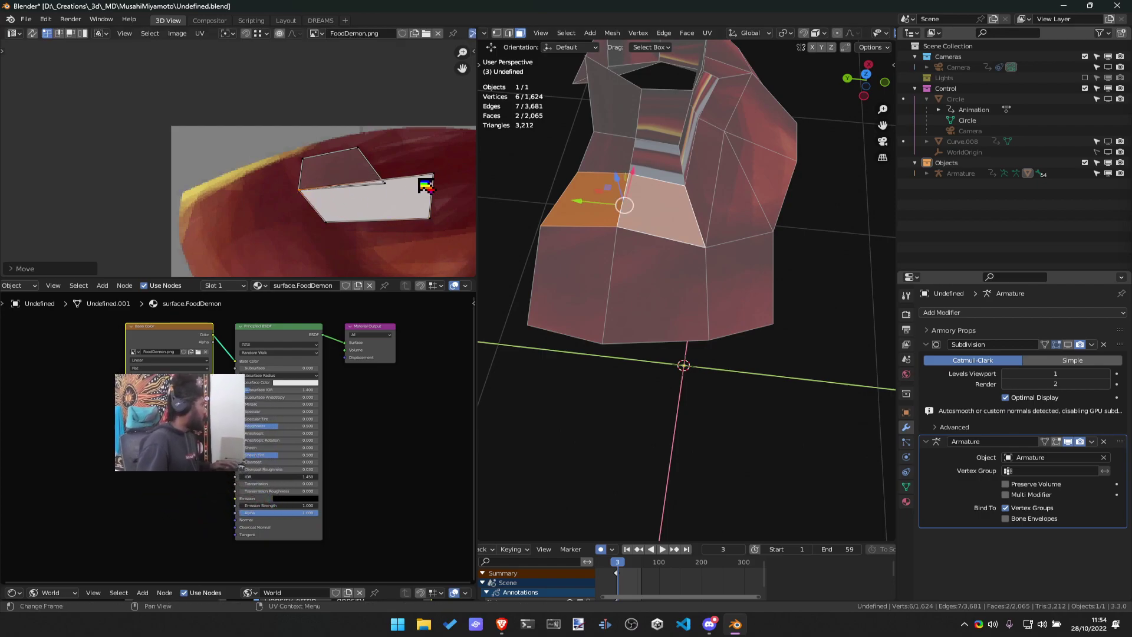
{"action": "left_click", "coordinate": [439, 173]}
{"action": "key", "text": "g"}
{"action": "left_click", "coordinate": [390, 183]}
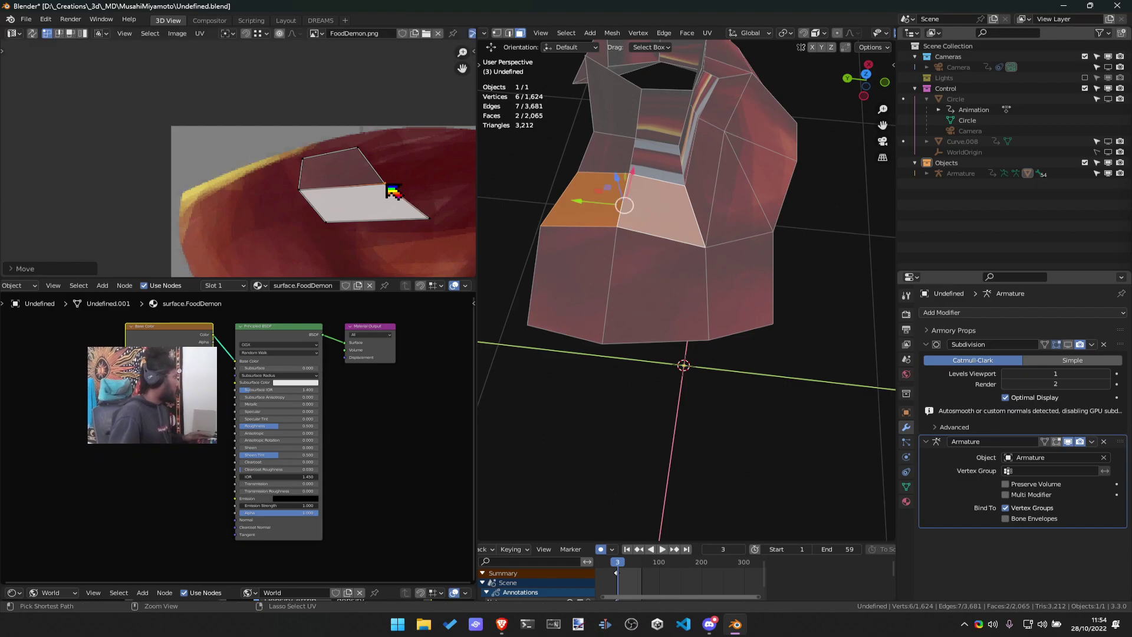
{"action": "left_click_drag", "start_coordinate": [444, 217], "coordinate": [268, 264]}
{"action": "key", "text": "g"}
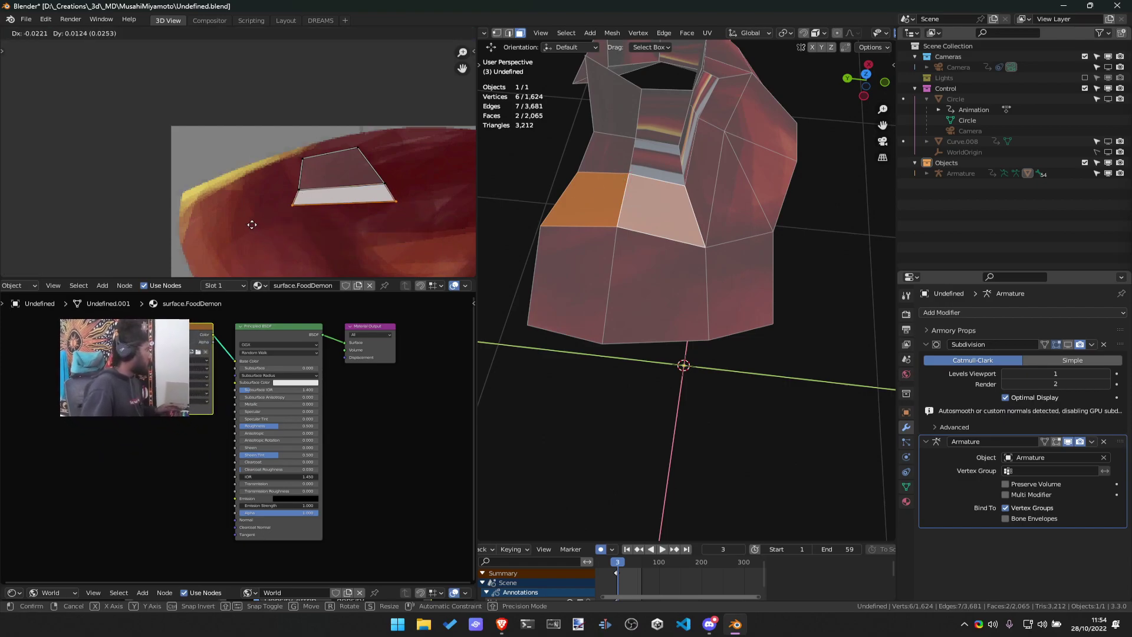
{"action": "left_click", "coordinate": [405, 206]}
{"action": "key", "text": "g"}
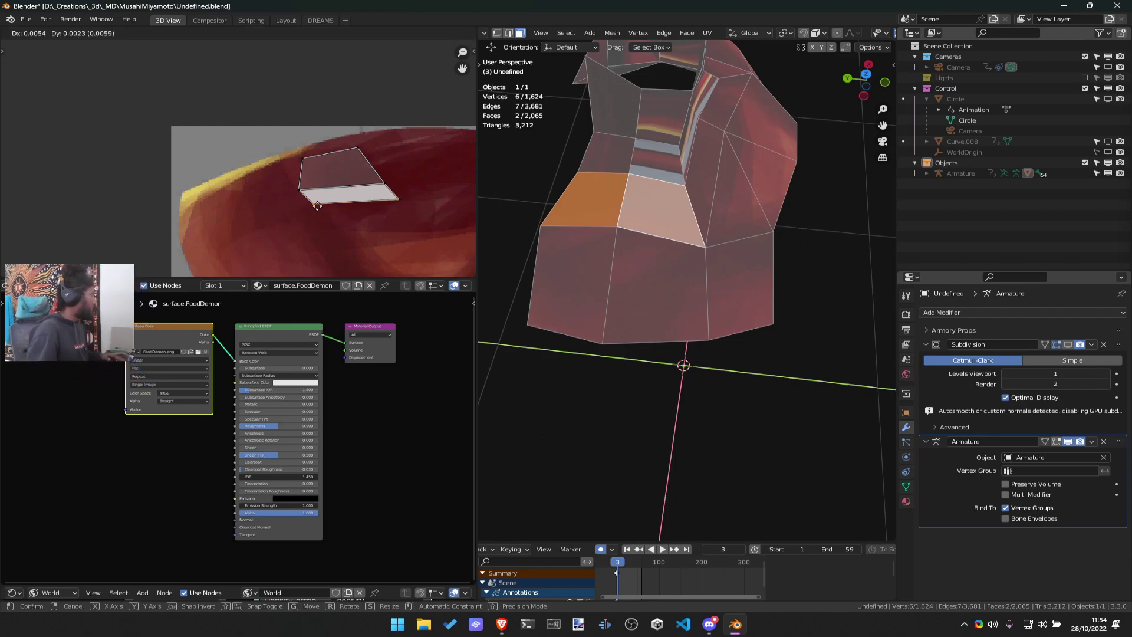
{"action": "left_click", "coordinate": [319, 209]}
Check the collar from another angle, then select a collar face and the lower-left chest face
{"action": "key", "text": "Tab"}
{"action": "middle_click_drag", "start_coordinate": [700, 206], "coordinate": [690, 183]}
{"action": "key", "text": "Tab"}
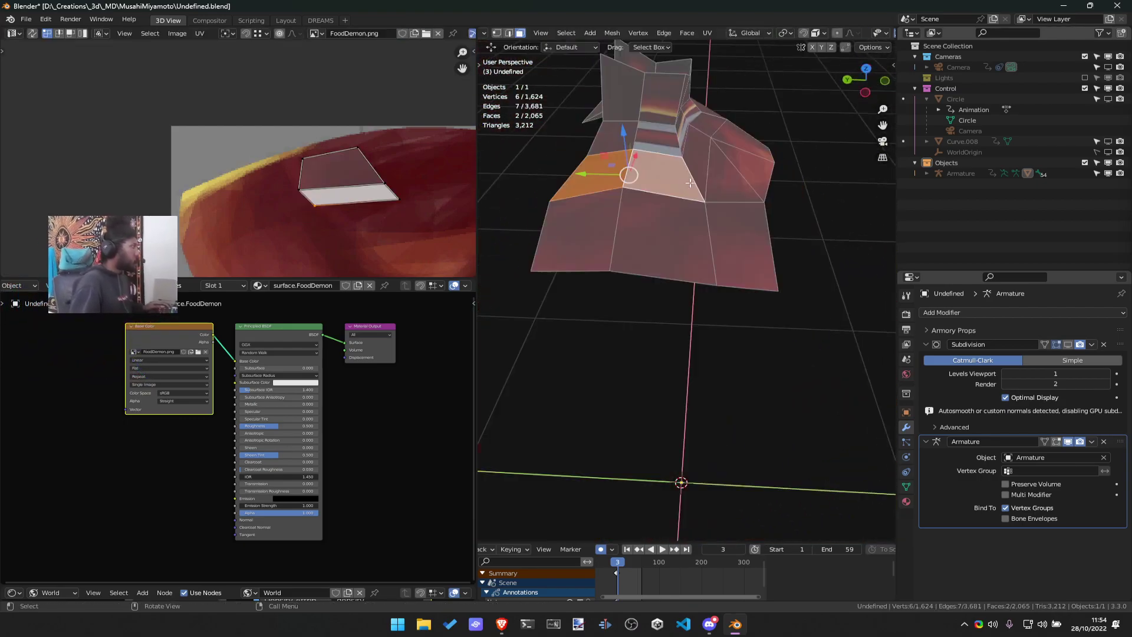
{"action": "left_click", "coordinate": [641, 217]}
{"action": "left_click", "coordinate": [582, 237], "text": "shift"}
Select the connected chest UV island, enlarge the UV Editor to full screen, then clear the selection
{"action": "left_click", "coordinate": [648, 175], "text": "shift"}
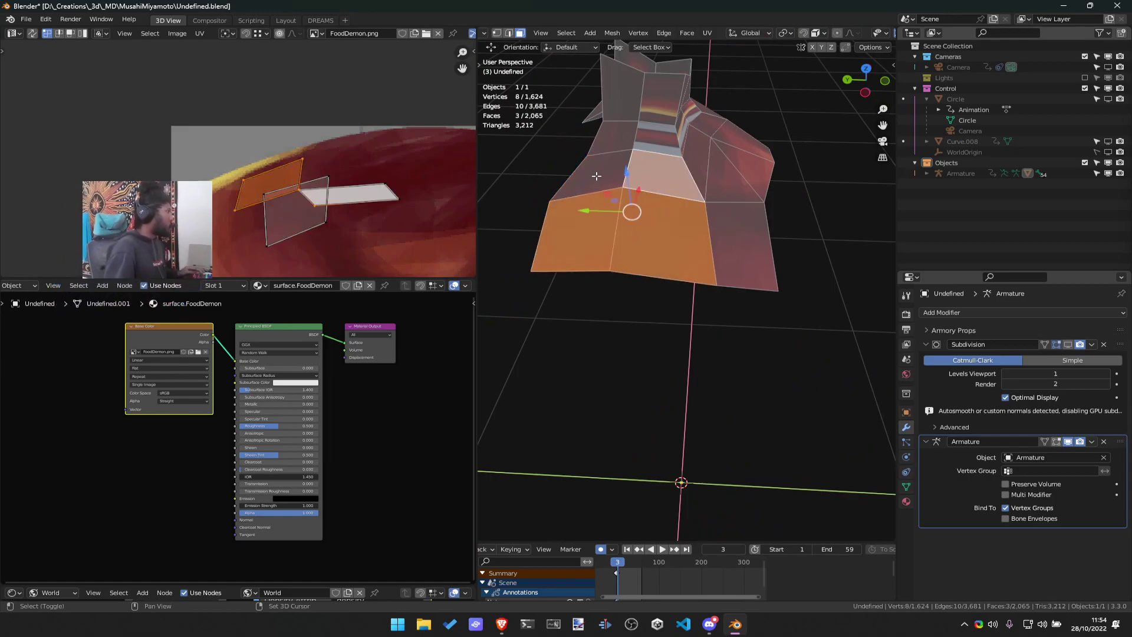
{"action": "left_click", "coordinate": [596, 175], "text": "shift"}
{"action": "key", "text": "l"}
{"action": "scroll", "coordinate": [287, 201], "scroll_direction": "down", "scroll_amount": 4}
{"action": "scroll", "coordinate": [332, 242], "scroll_direction": "up", "scroll_amount": 1}
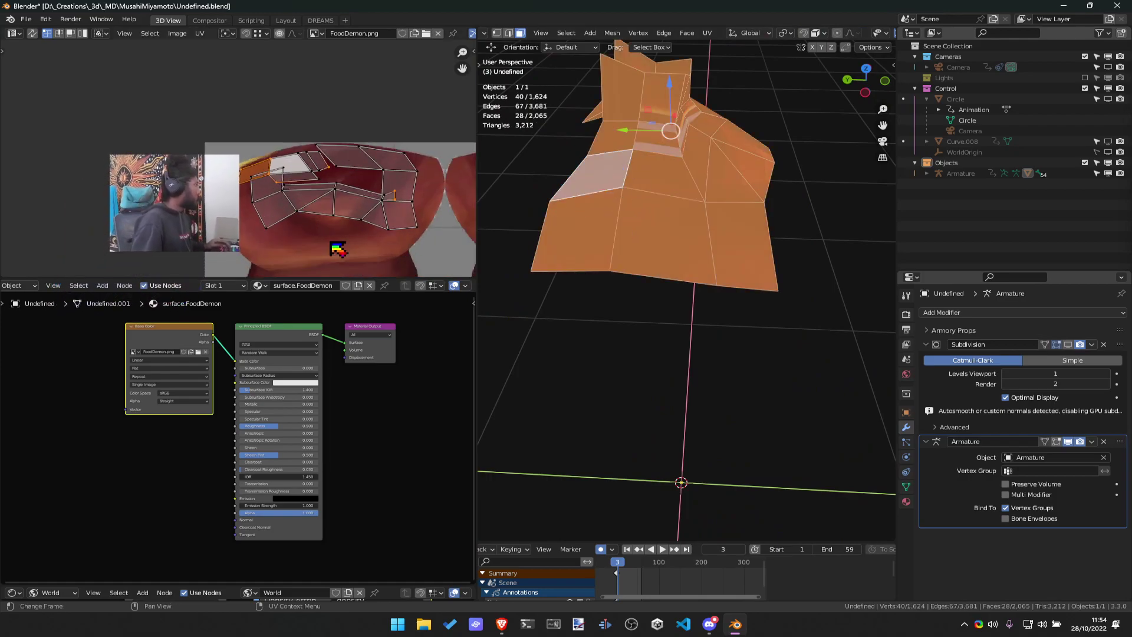
{"action": "scroll", "coordinate": [334, 236], "scroll_direction": "up", "scroll_amount": 2}
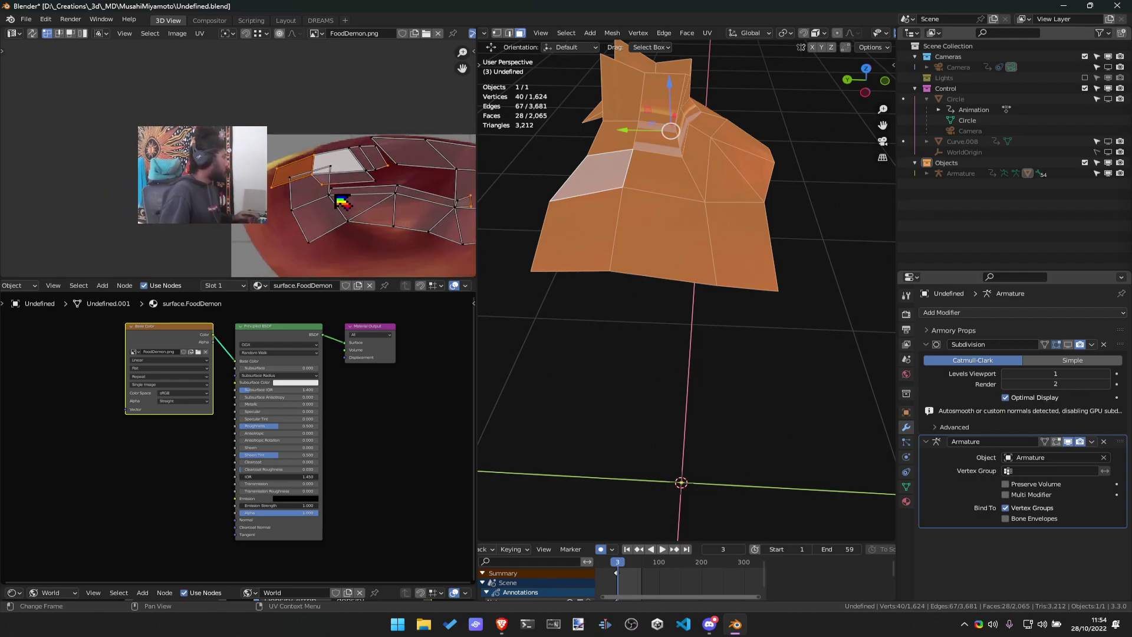
{"action": "key", "text": "ctrl+space"}
{"action": "scroll", "coordinate": [632, 387], "scroll_direction": "up", "scroll_amount": 4}
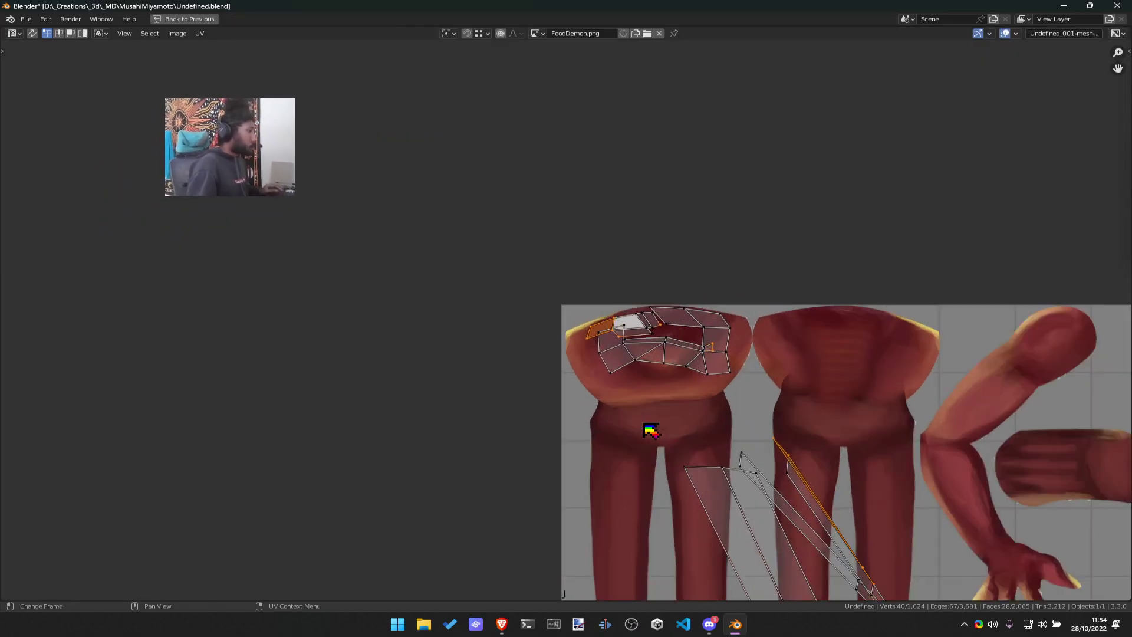
{"action": "middle_click_drag", "start_coordinate": [654, 429], "coordinate": [531, 336]}
{"action": "key", "text": "alt+a"}
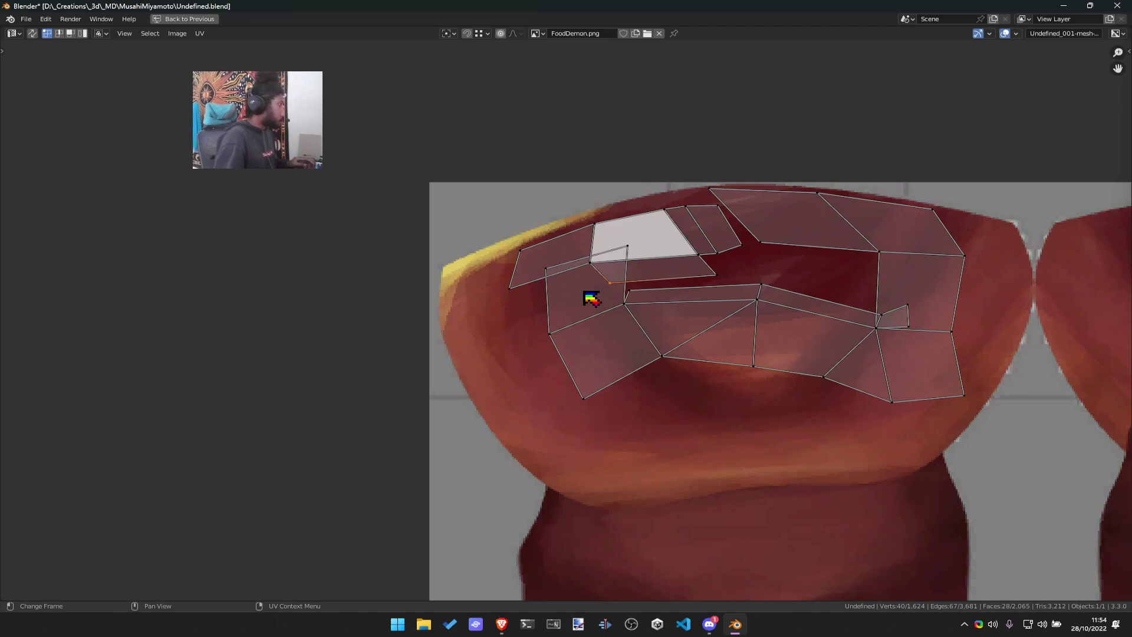
Shift a chest UV face left and nudge the white face's left-edge vertex
{"action": "left_click_drag", "start_coordinate": [590, 297], "coordinate": [548, 305]}
{"action": "left_click", "coordinate": [629, 293]}
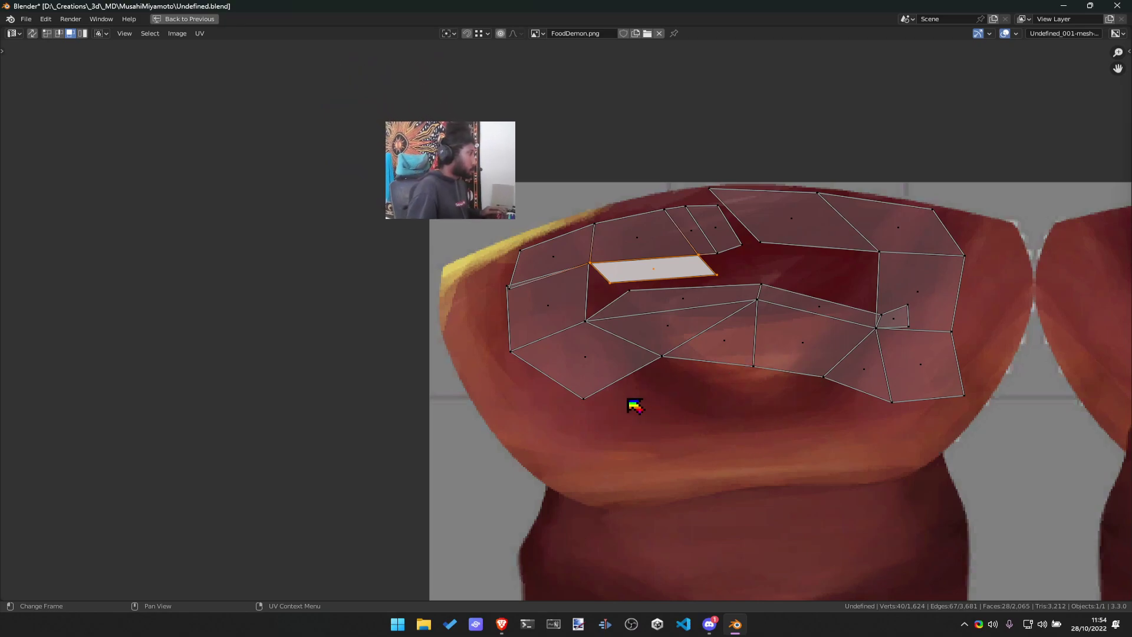
{"action": "scroll", "coordinate": [524, 354], "scroll_direction": "up", "scroll_amount": 3}
{"action": "middle_click_drag", "start_coordinate": [466, 275], "coordinate": [478, 281]}
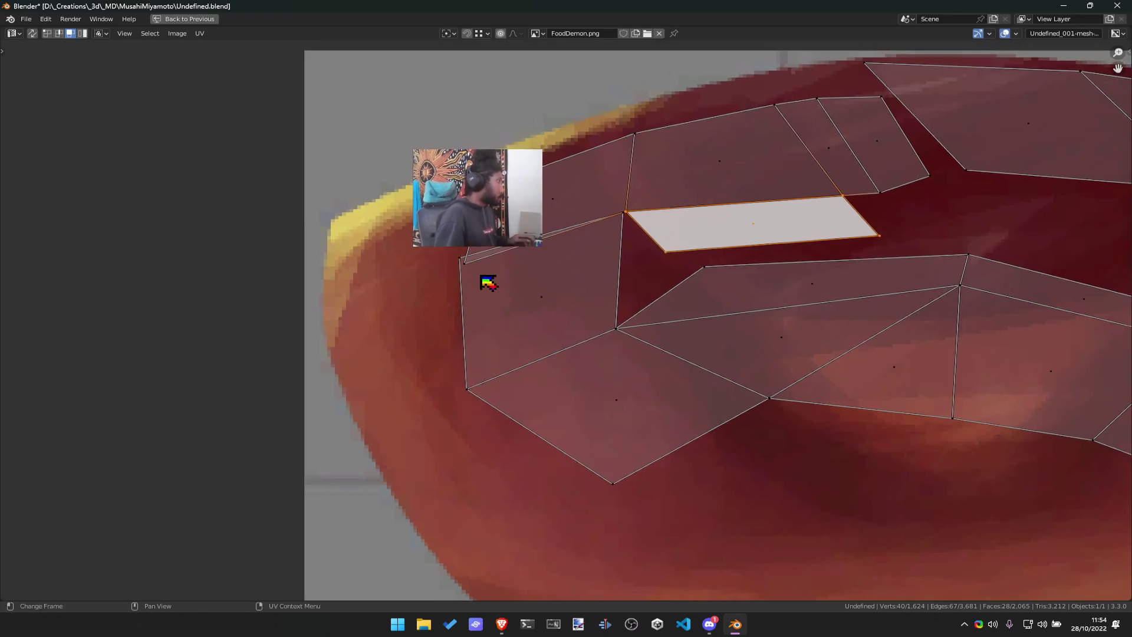
{"action": "left_click", "coordinate": [469, 264]}
{"action": "key", "text": "g"}
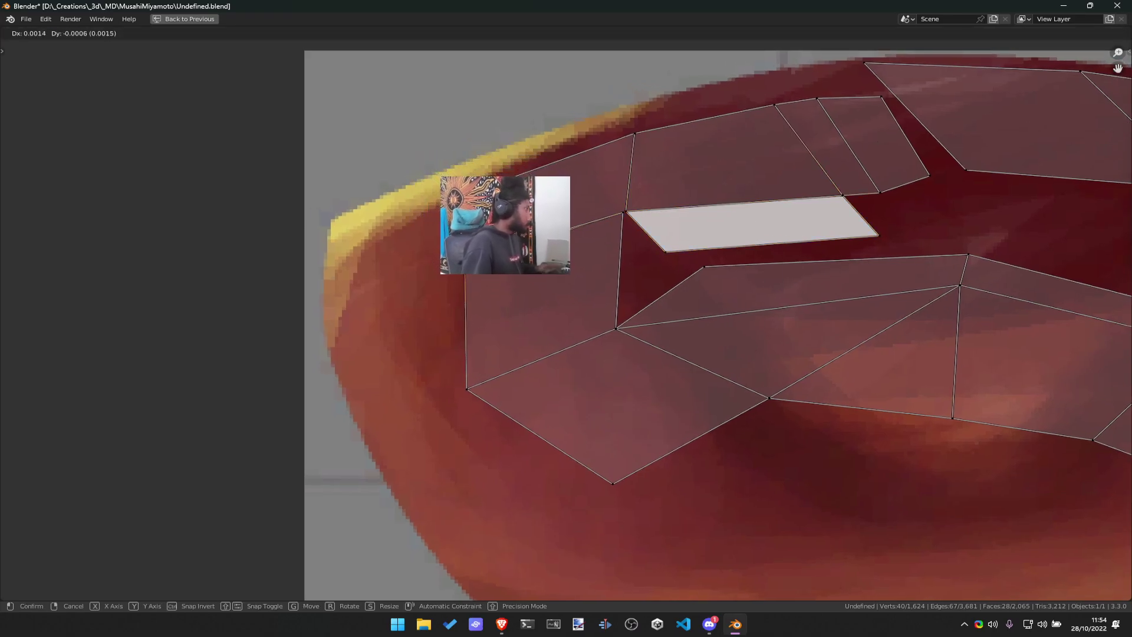
{"action": "left_click", "coordinate": [480, 271]}
{"action": "key", "text": "g"}
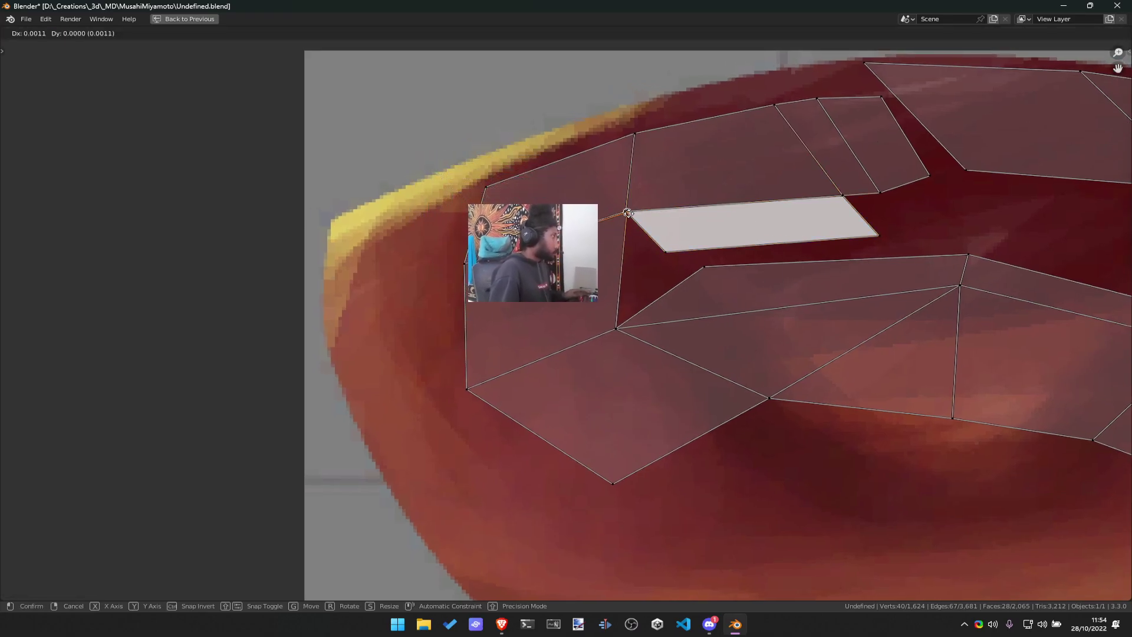
{"action": "left_click", "coordinate": [626, 210]}
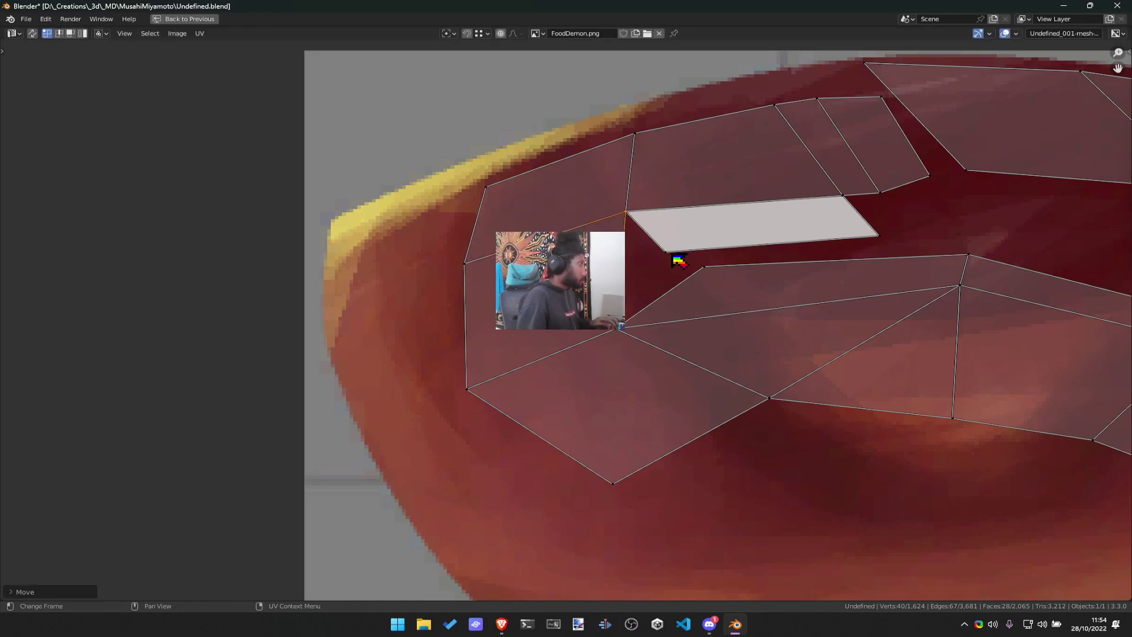
Move the vertices beside the white face onto the neighbouring corner
{"action": "scroll", "coordinate": [701, 306], "scroll_direction": "down", "scroll_amount": 2}
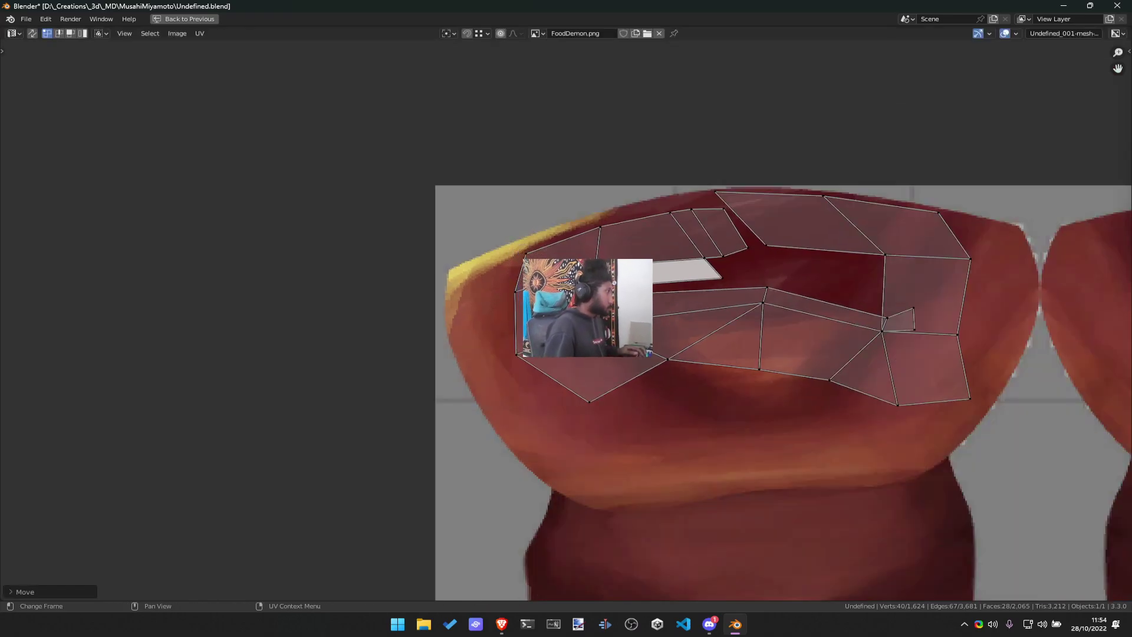
{"action": "key", "text": "g"}
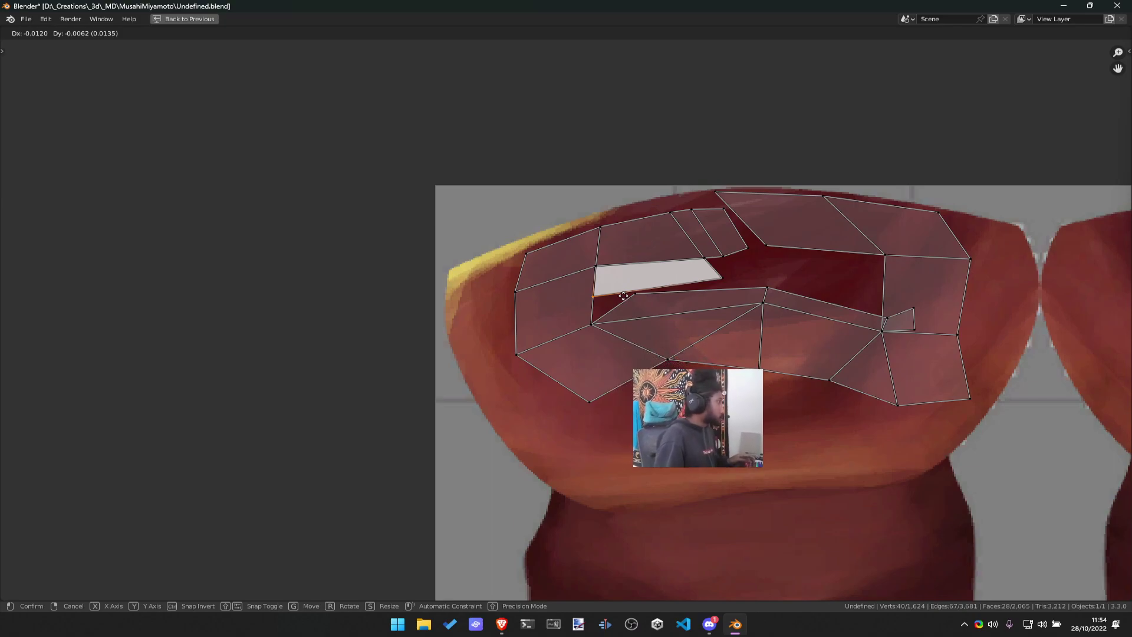
{"action": "left_click", "coordinate": [625, 297], "text": "ctrl"}
{"action": "left_click", "coordinate": [632, 298]}
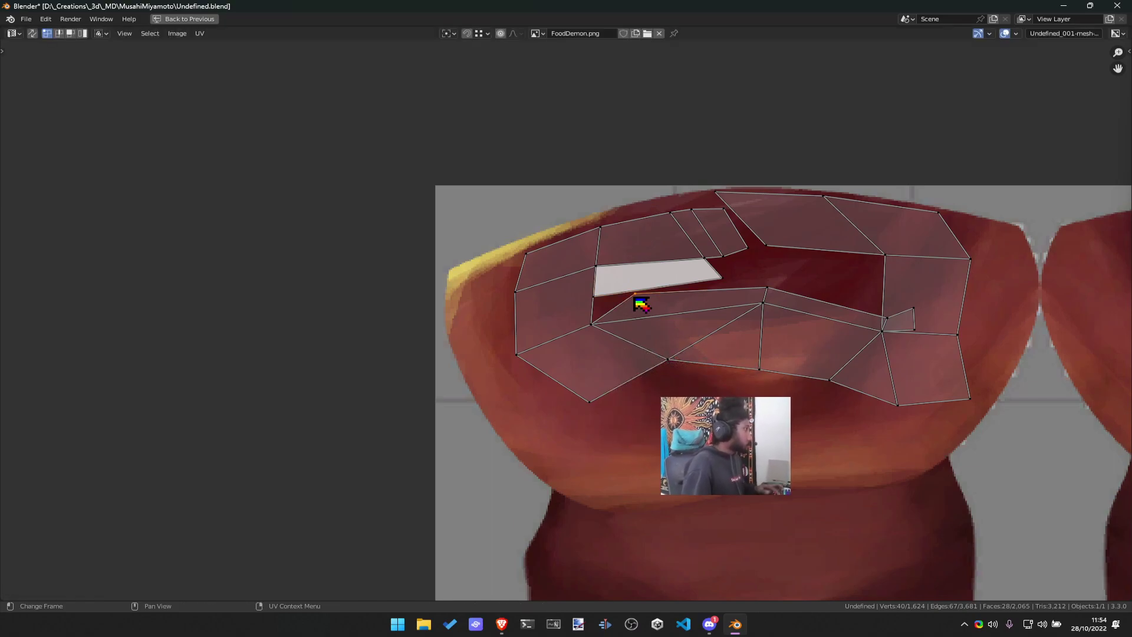
{"action": "key", "text": "g"}
{"action": "left_click", "coordinate": [593, 302], "text": "ctrl"}
Shift the two edges above the white face left and rotate them into line
{"action": "left_click", "coordinate": [763, 292], "text": "ctrl"}
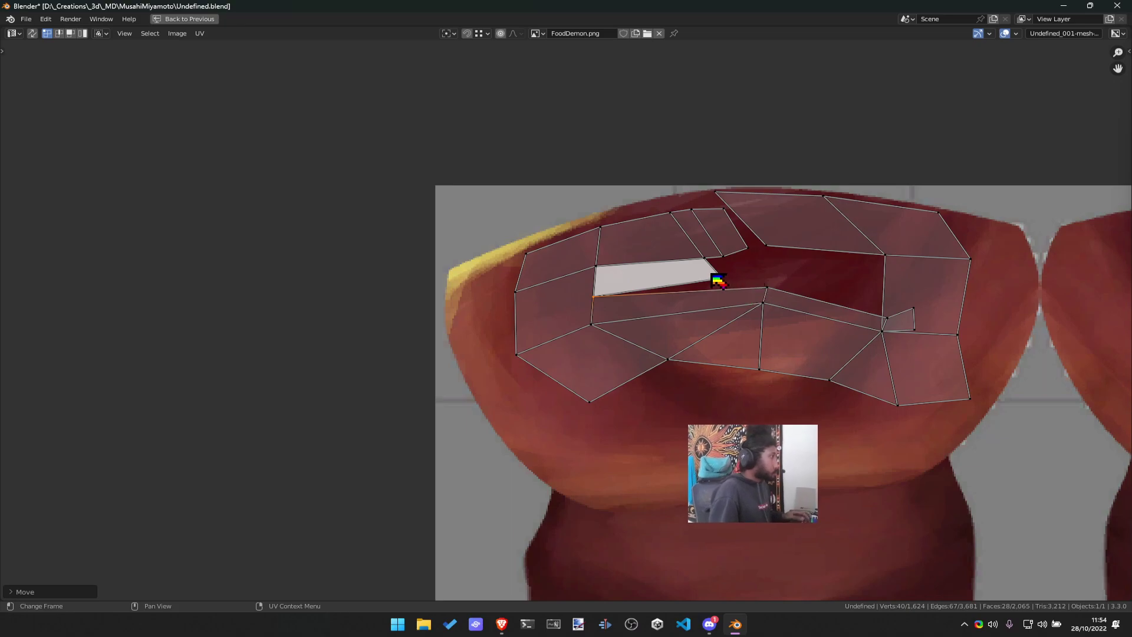
{"action": "left_click", "coordinate": [695, 245], "text": "shift"}
{"action": "key", "text": "g"}
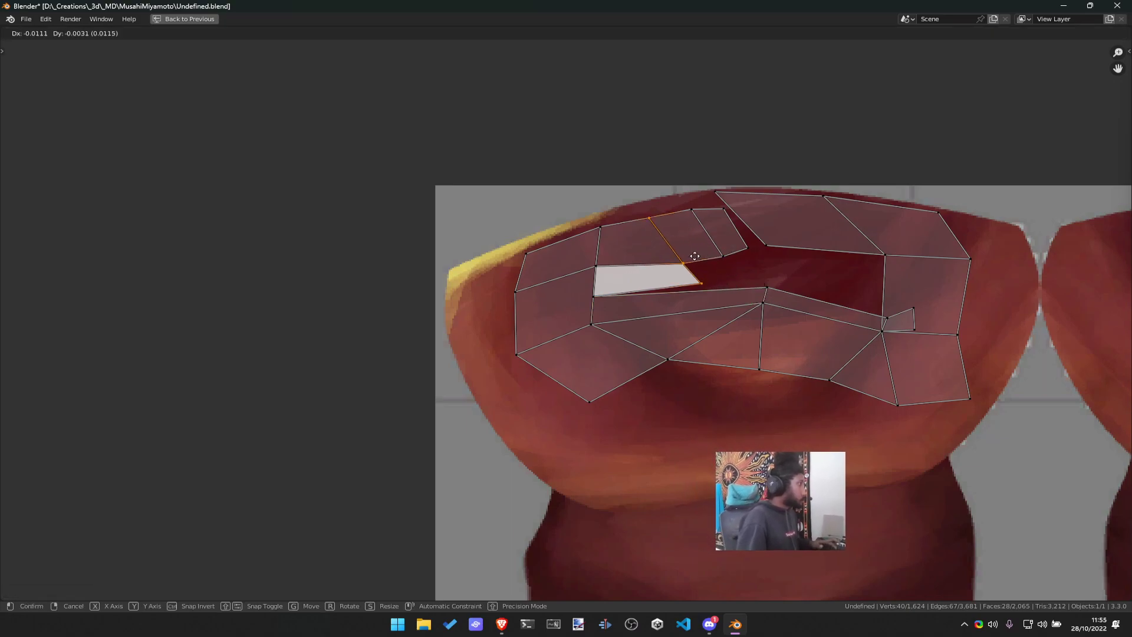
{"action": "left_click", "coordinate": [690, 260]}
{"action": "key", "text": "r"}
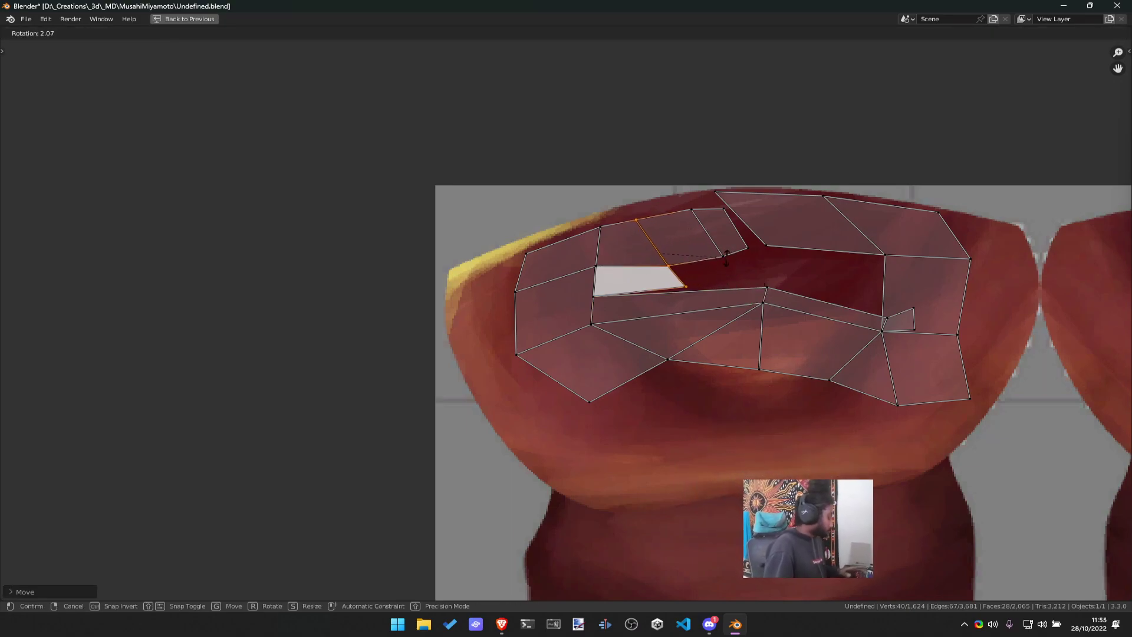
{"action": "left_click", "coordinate": [697, 261]}
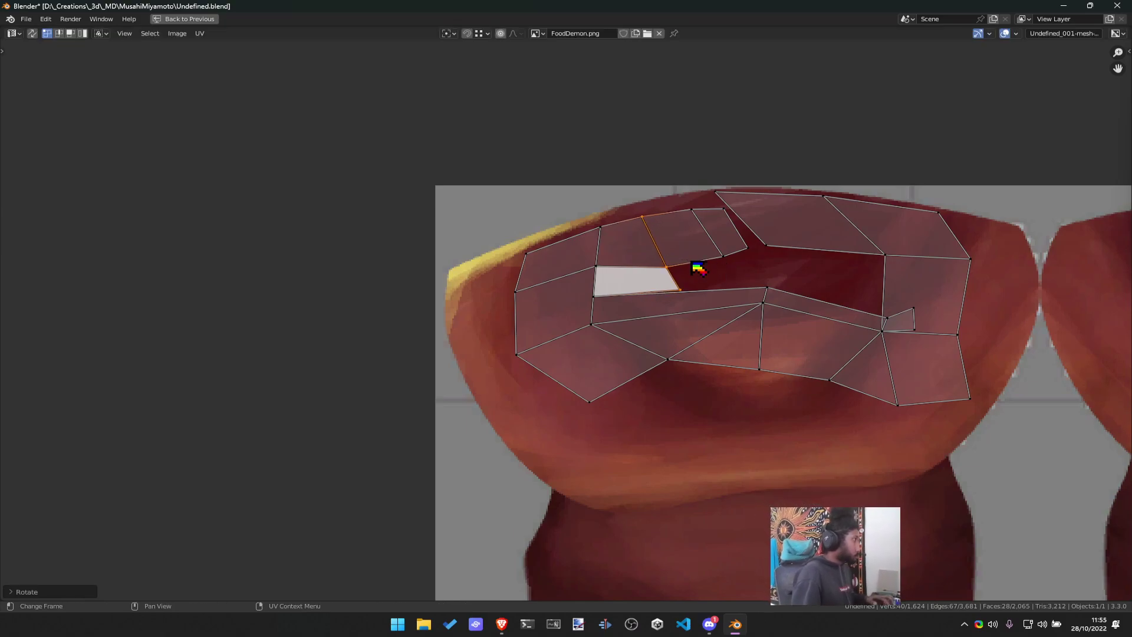
{"action": "key", "text": "g"}
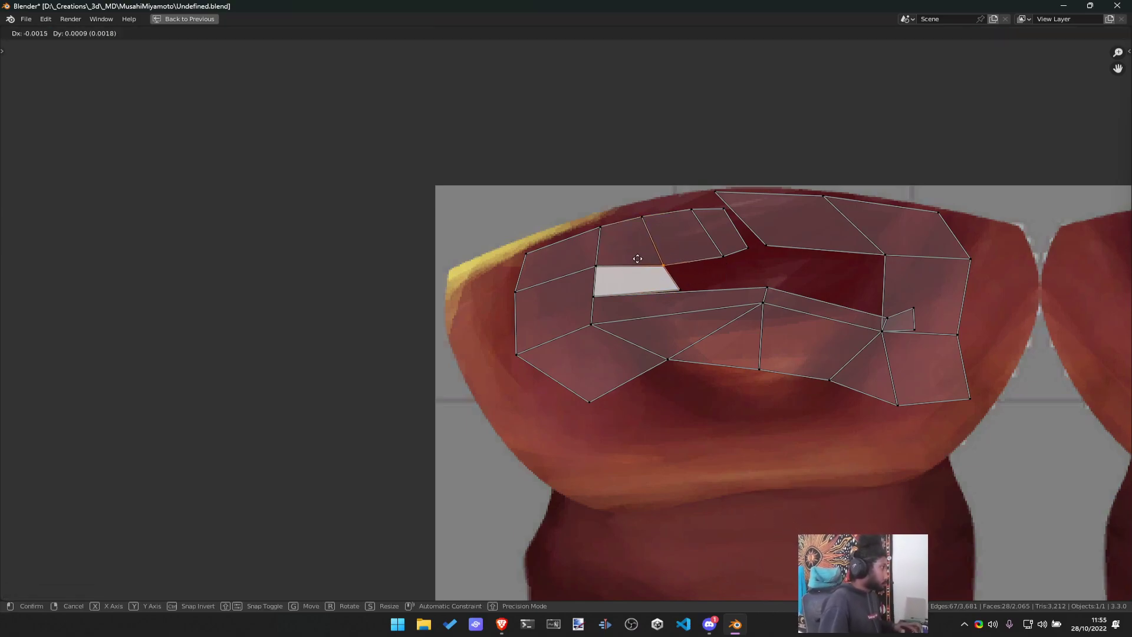
{"action": "left_click", "coordinate": [634, 255]}
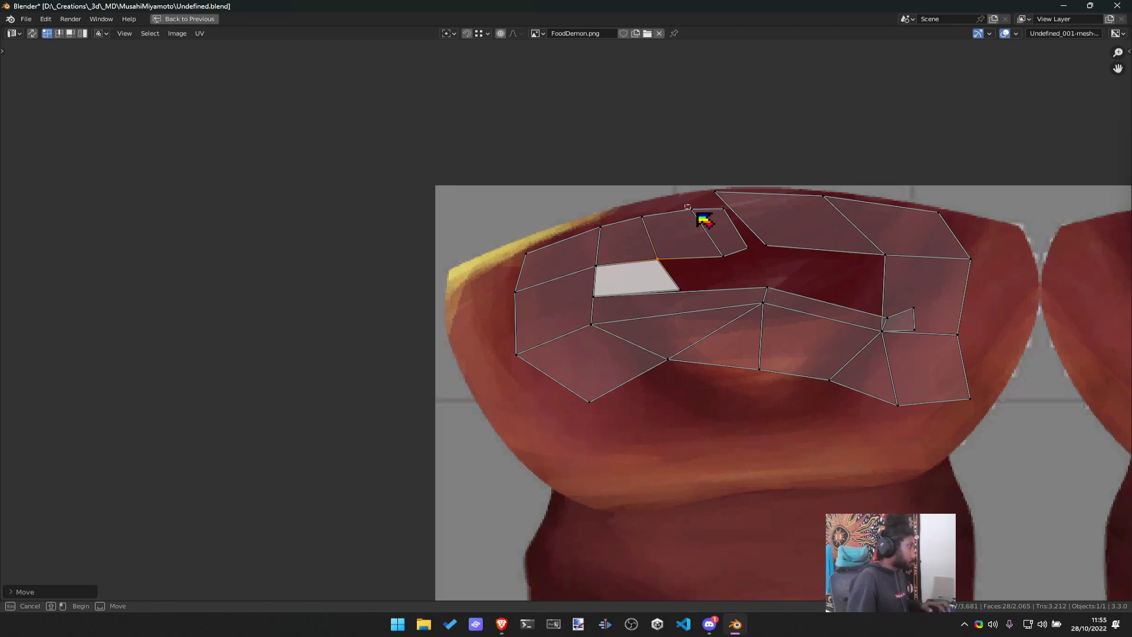
Move the small face beside the seam and rotate and slide its lower edge
{"action": "left_click_drag", "start_coordinate": [685, 205], "coordinate": [727, 265]}
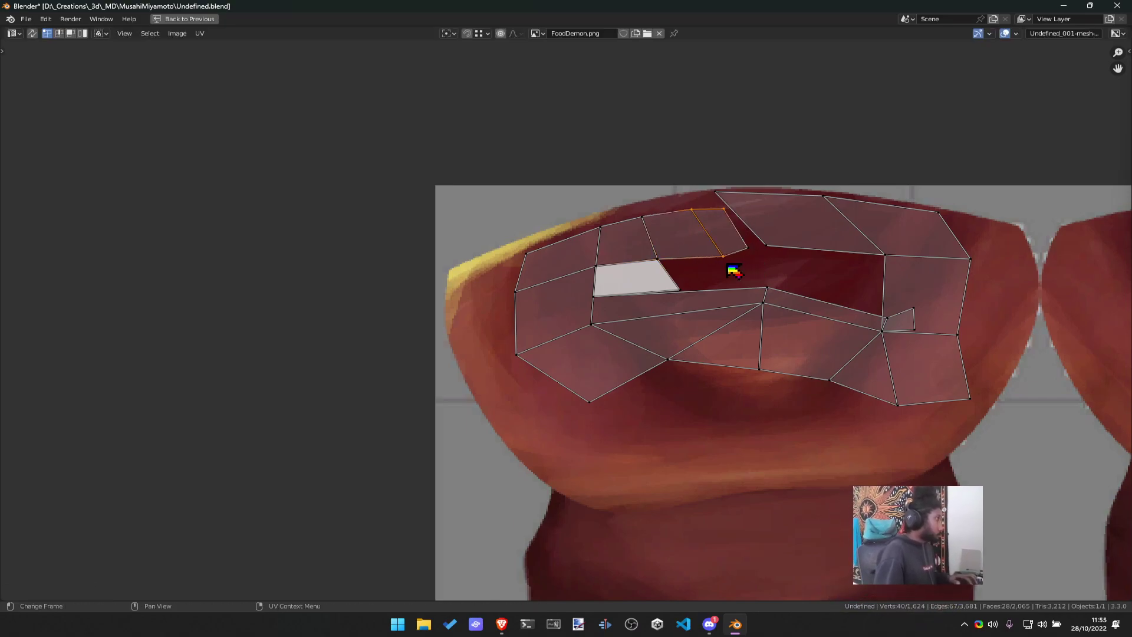
{"action": "key", "text": "g"}
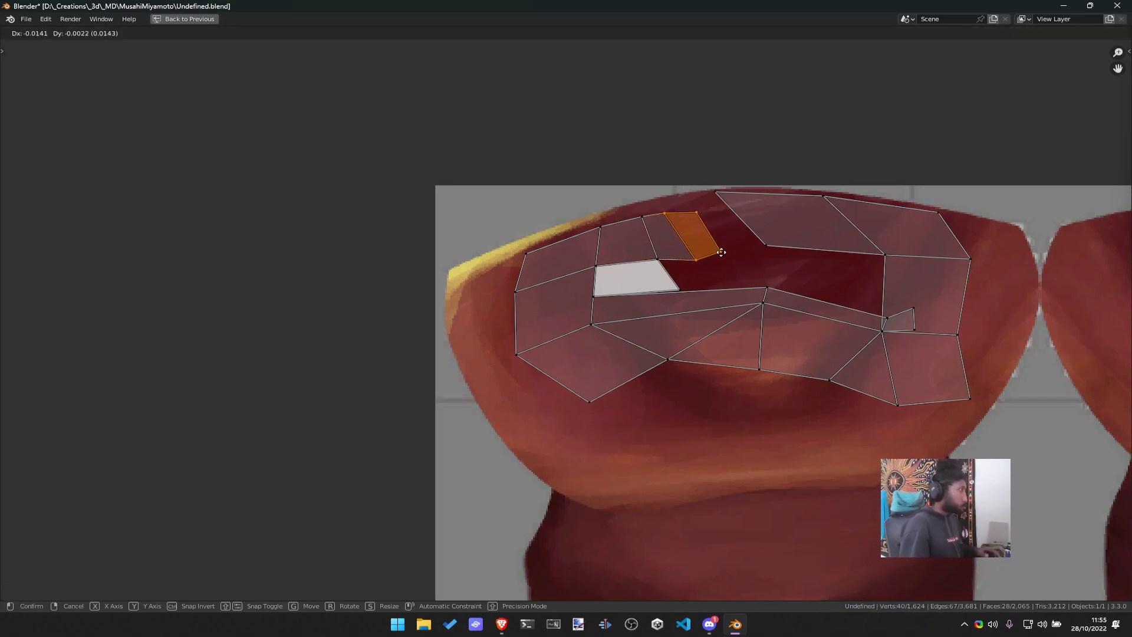
{"action": "left_click", "coordinate": [725, 254]}
{"action": "left_click_drag", "start_coordinate": [676, 252], "coordinate": [759, 269]}
{"action": "key", "text": "r"}
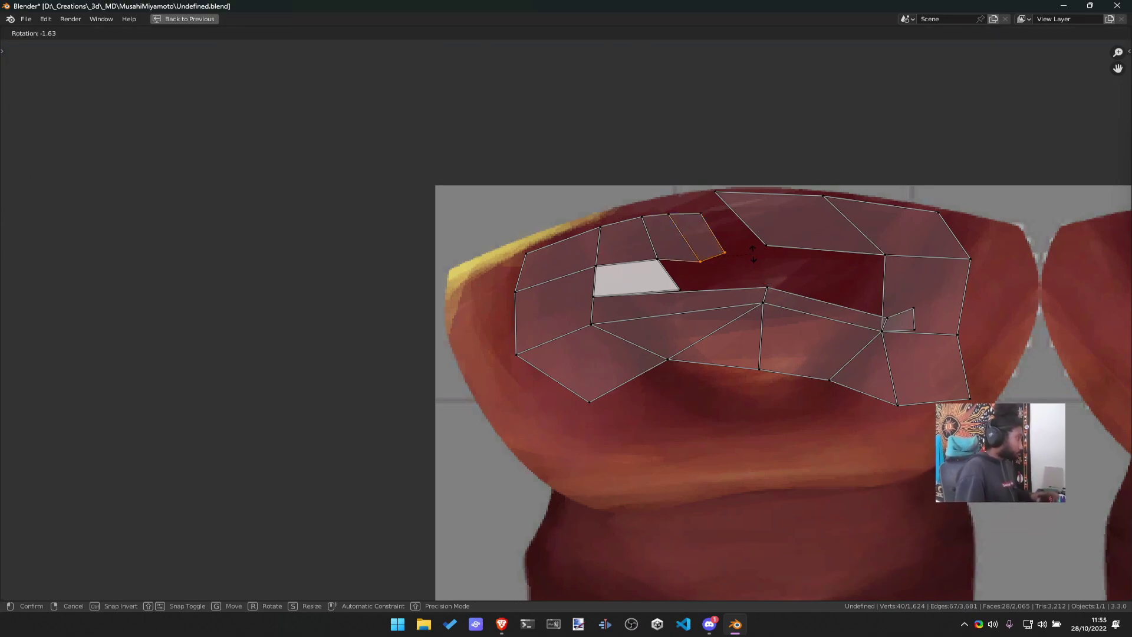
{"action": "left_click", "coordinate": [756, 266]}
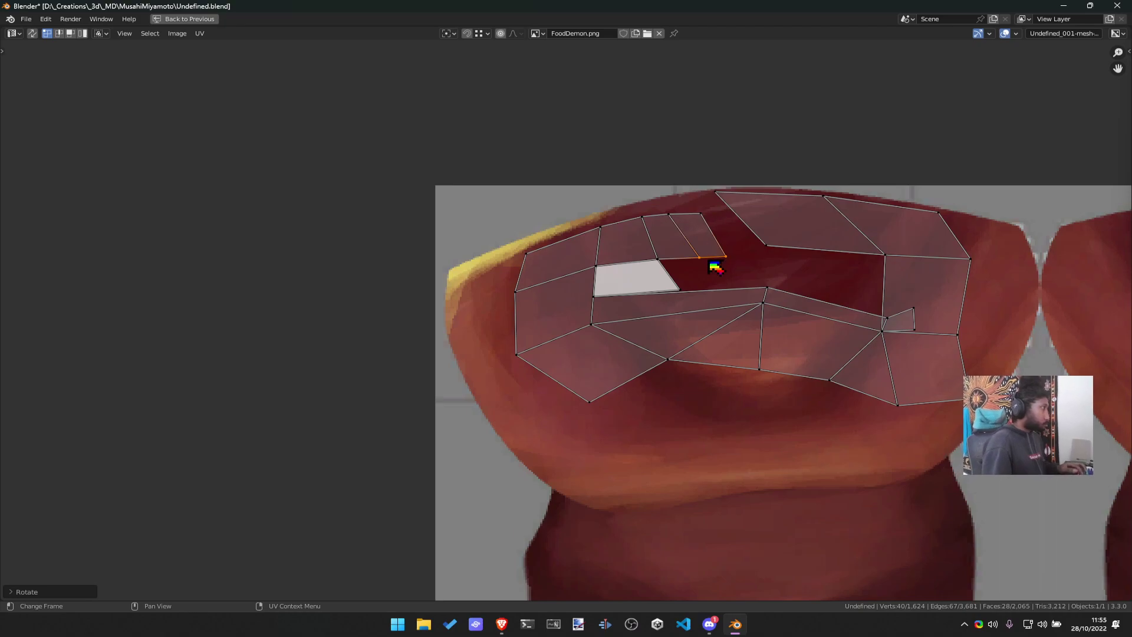
{"action": "key", "text": "g"}
{"action": "key", "text": "x"}
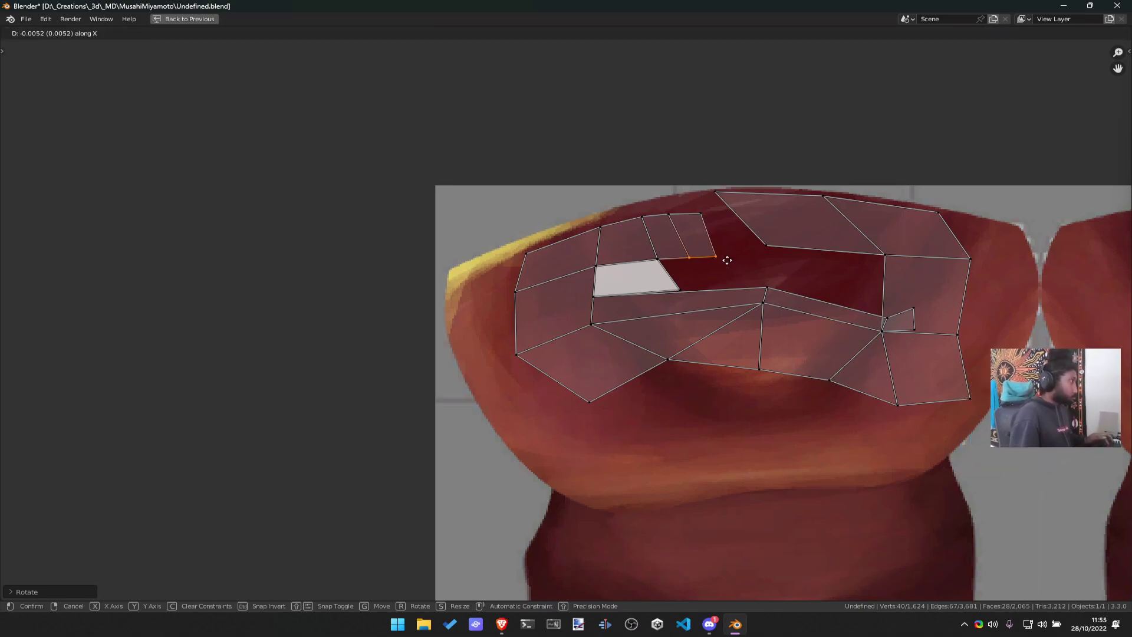
{"action": "key", "text": "x"}
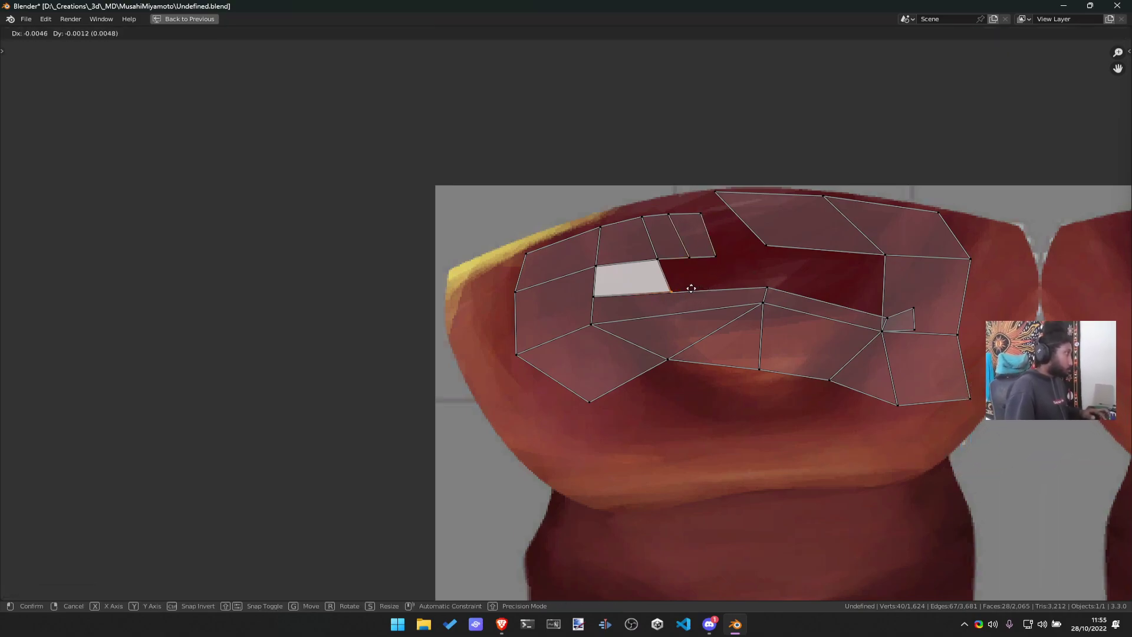
{"action": "left_click", "coordinate": [693, 292]}
Move the long edge below the white face left and up, and nudge the vertex beneath it
{"action": "left_click", "coordinate": [766, 296]}
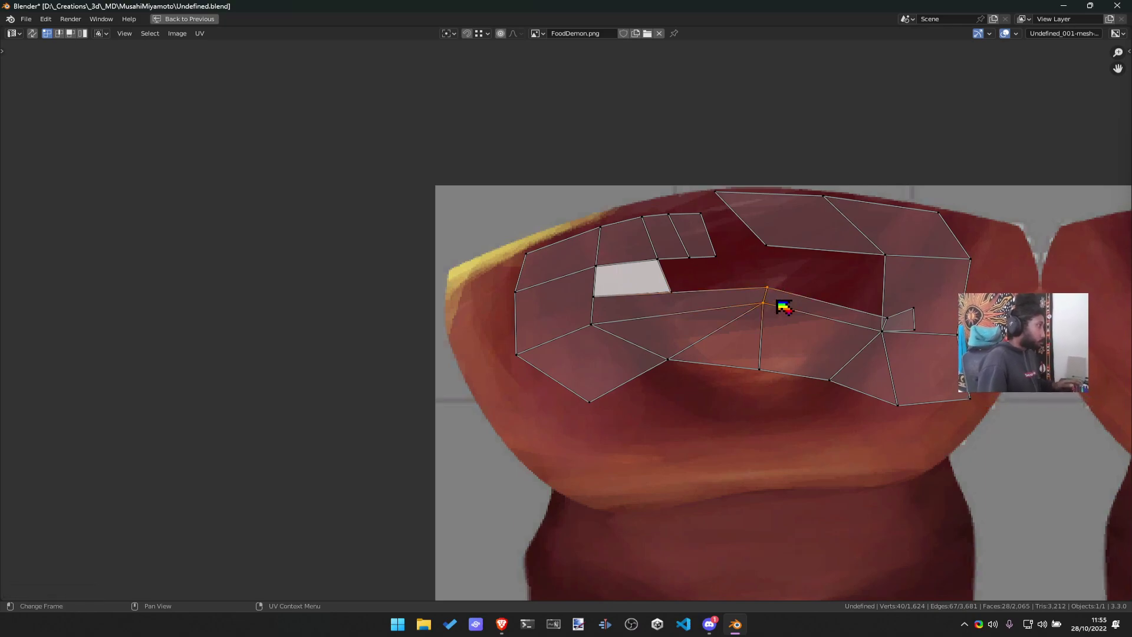
{"action": "key", "text": "g"}
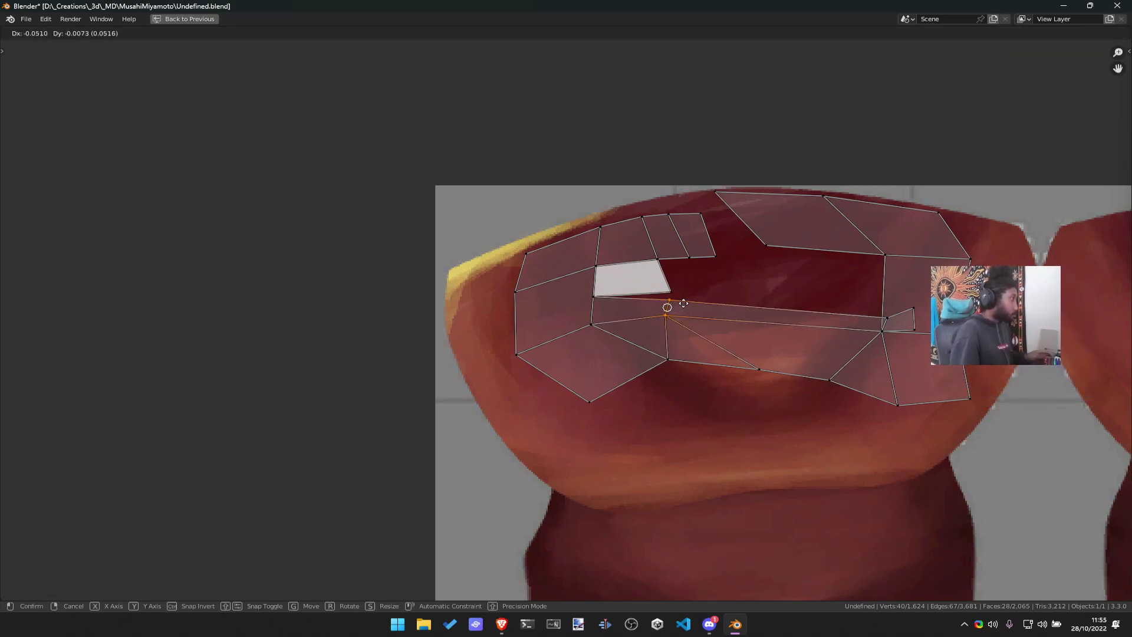
{"action": "left_click", "coordinate": [685, 308]}
{"action": "key", "text": "g"}
{"action": "left_click", "coordinate": [670, 293]}
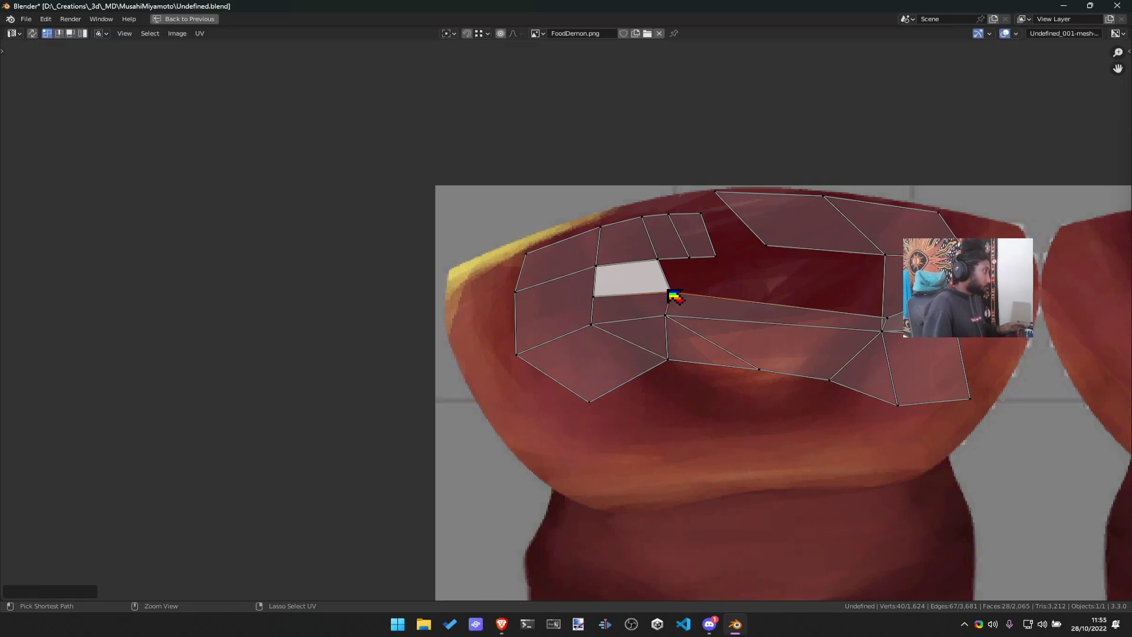
{"action": "left_click", "coordinate": [670, 317]}
{"action": "key", "text": "g"}
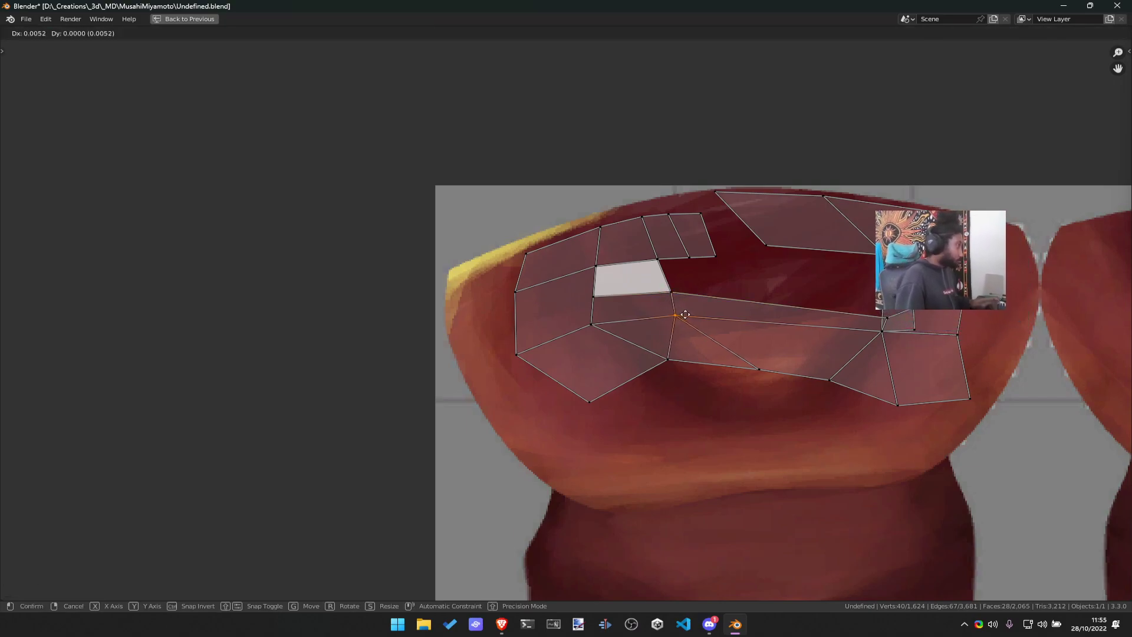
{"action": "left_click", "coordinate": [696, 323]}
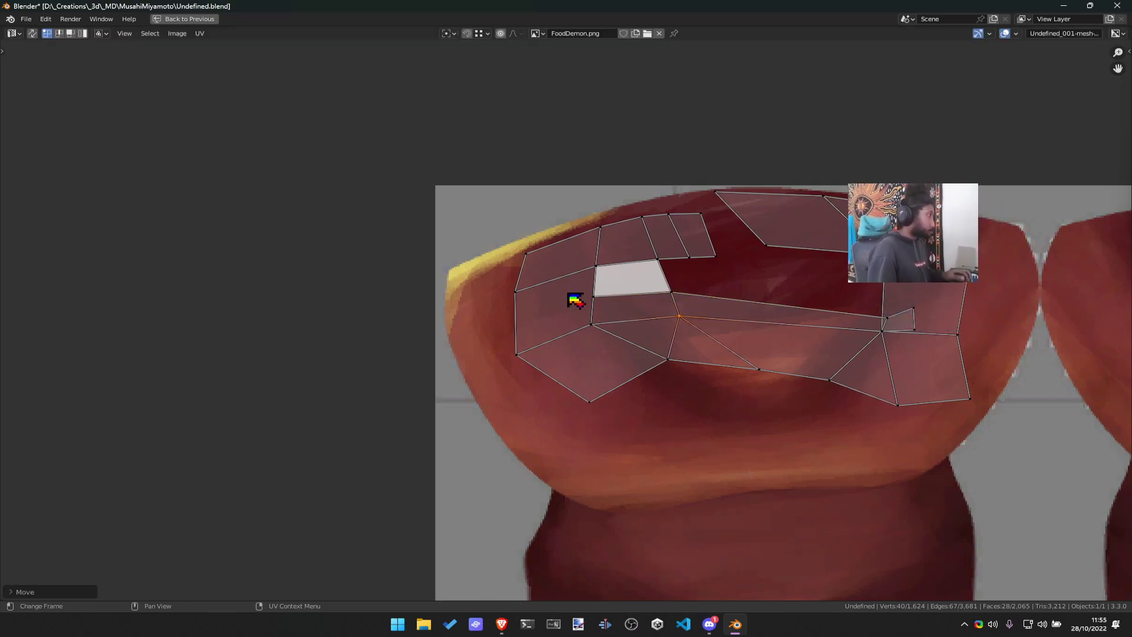
Reposition a lower chest UV vertex further left
{"action": "left_click", "coordinate": [671, 371]}
{"action": "key", "text": "g"}
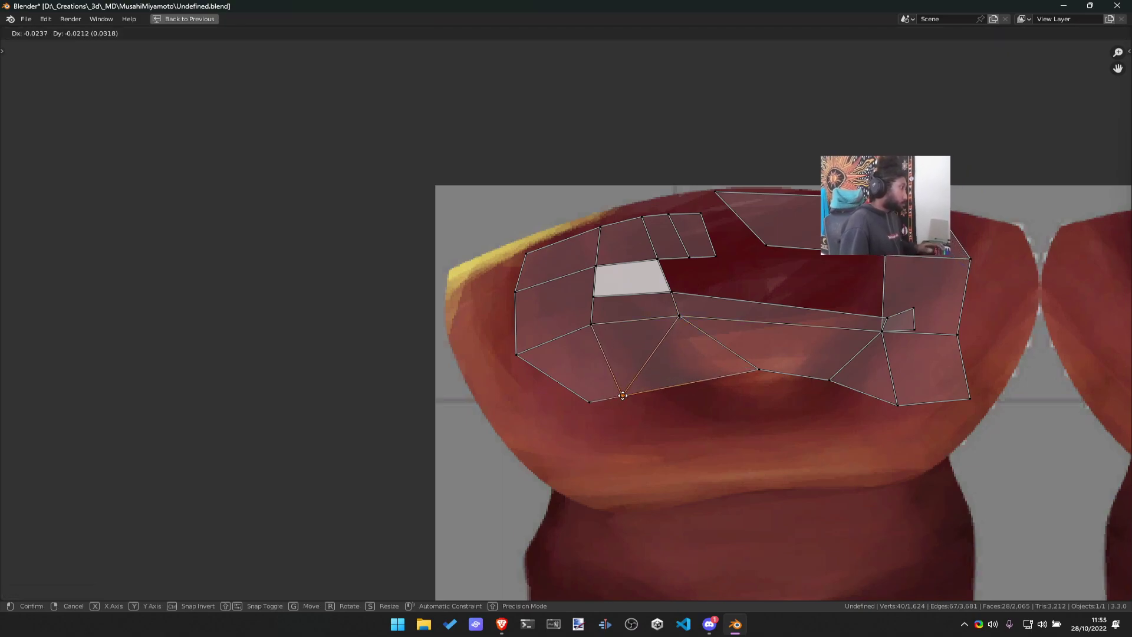
{"action": "left_click", "coordinate": [590, 407]}
{"action": "key", "text": "h"}
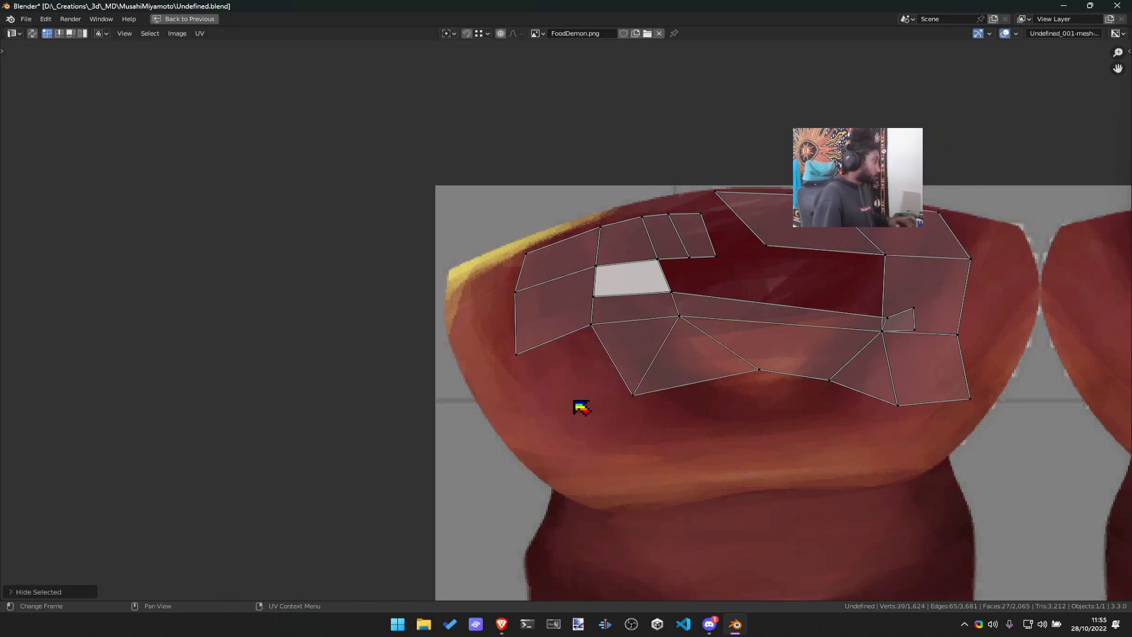
{"action": "key", "text": "ctrl+z"}
{"action": "key", "text": "g"}
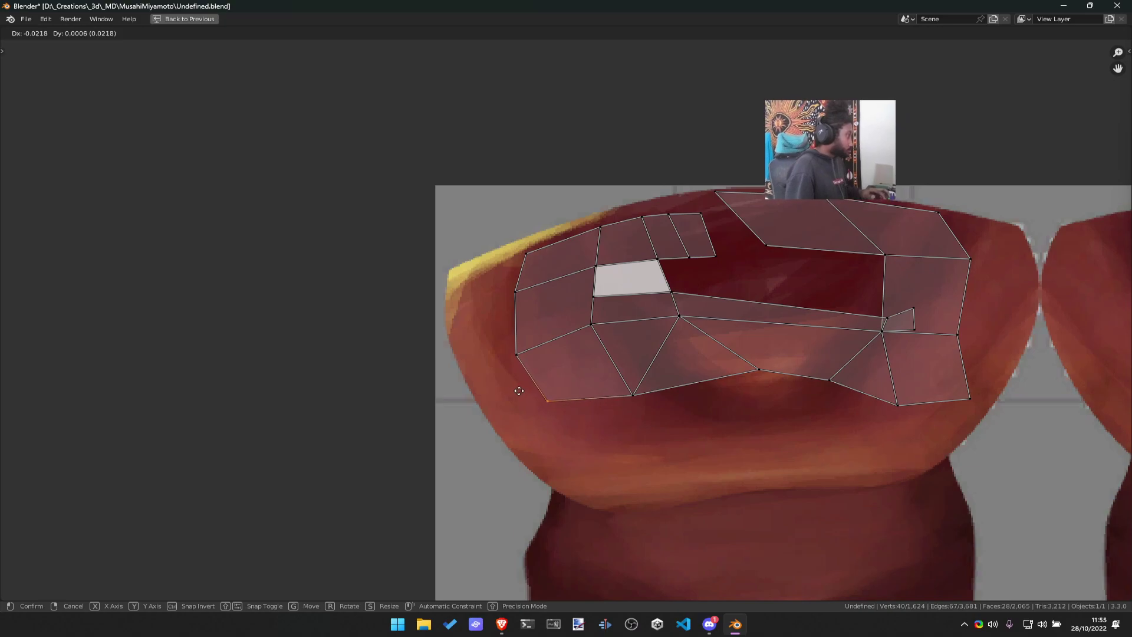
{"action": "left_click", "coordinate": [533, 394]}
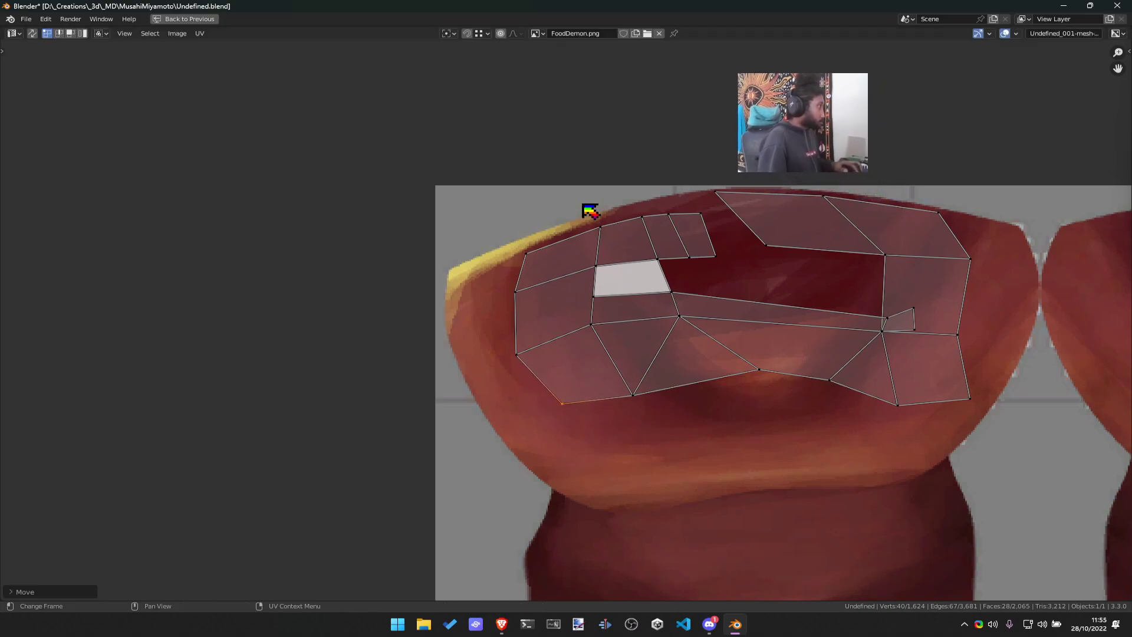
Box-select two columns of chest UV vertices and slide them left
{"action": "left_click_drag", "start_coordinate": [570, 210], "coordinate": [644, 430]}
{"action": "key", "text": "g"}
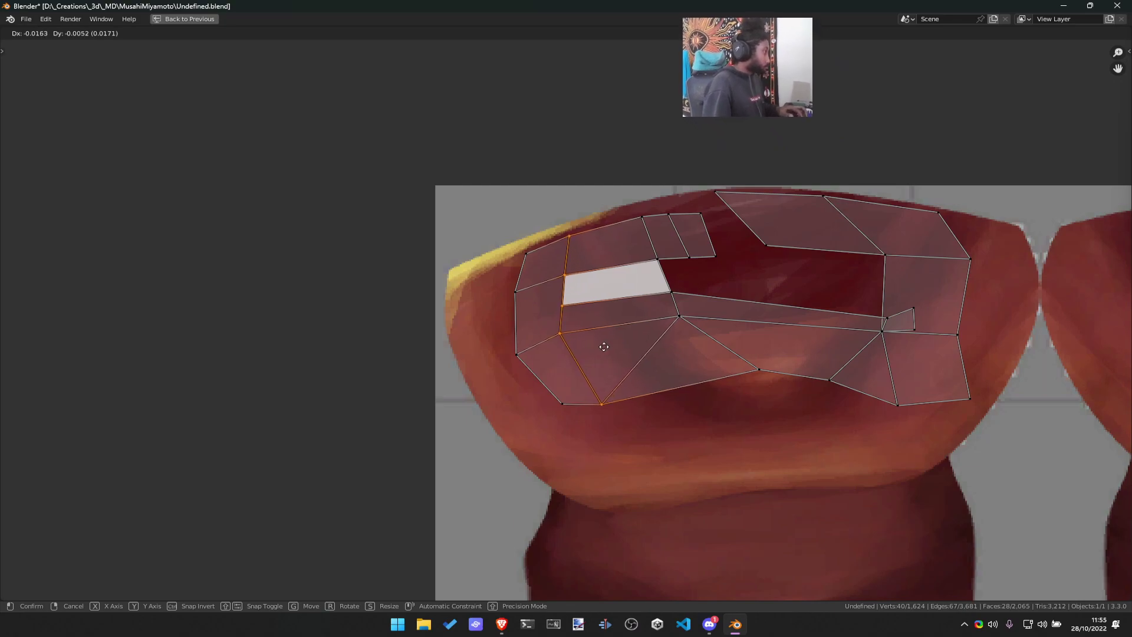
{"action": "left_click", "coordinate": [604, 347]}
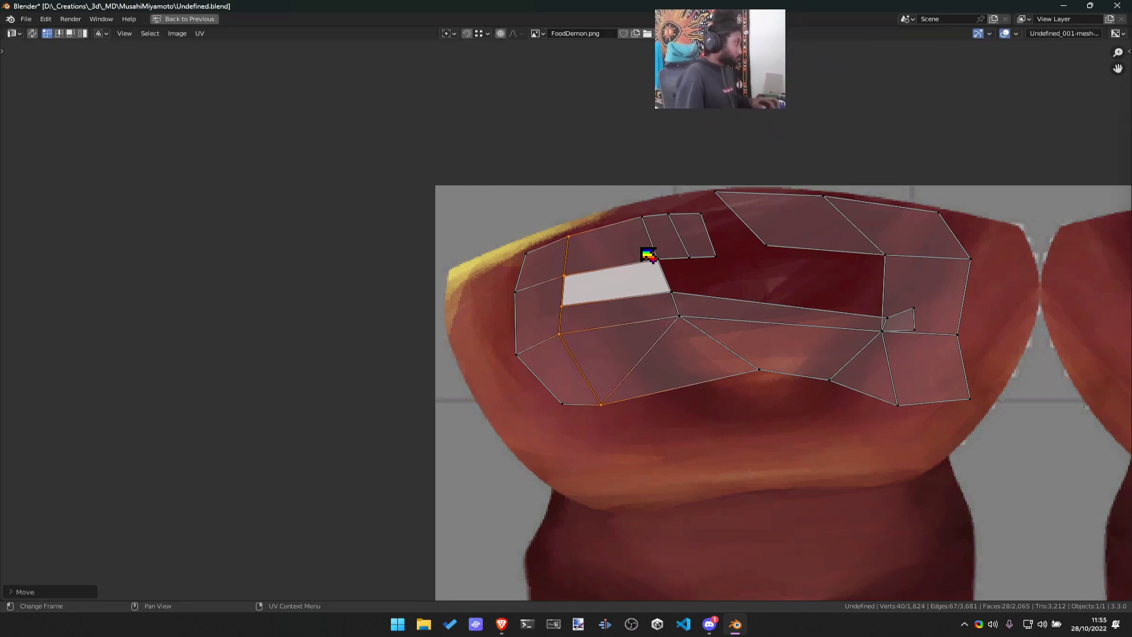
{"action": "left_click_drag", "start_coordinate": [619, 202], "coordinate": [707, 350]}
{"action": "key", "text": "g"}
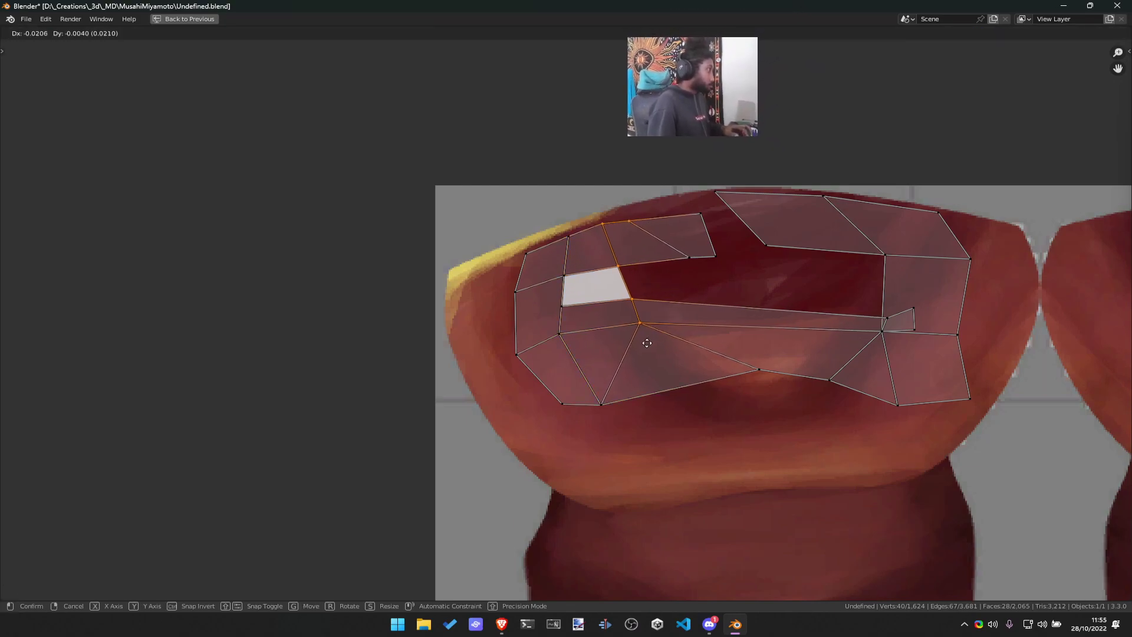
{"action": "left_click", "coordinate": [653, 326]}
{"action": "key", "text": "g"}
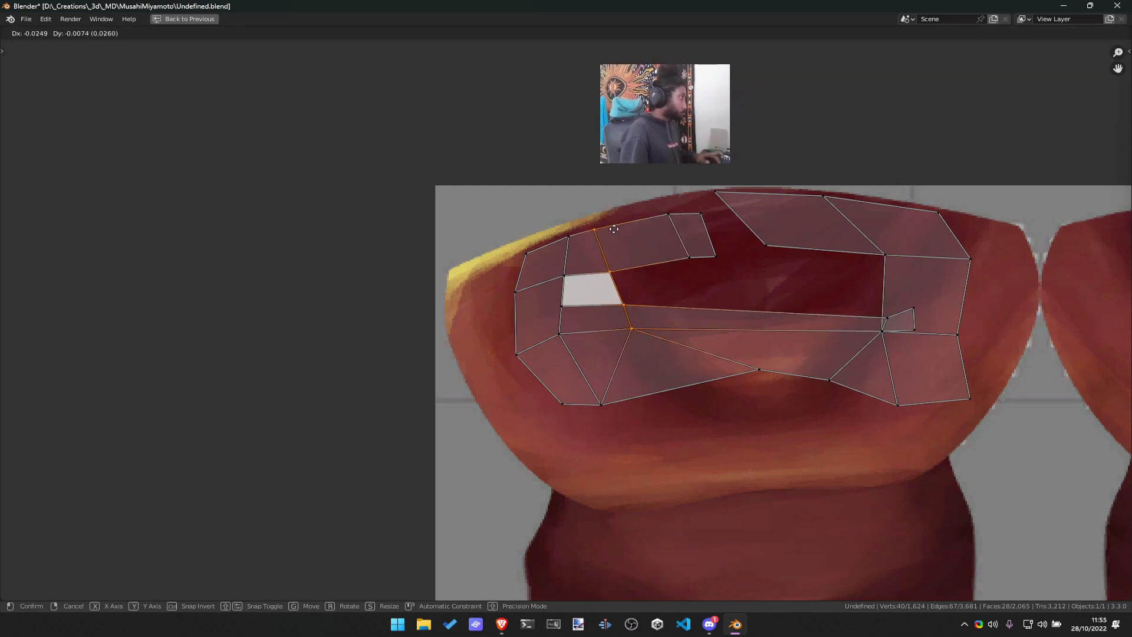
{"action": "left_click", "coordinate": [617, 232]}
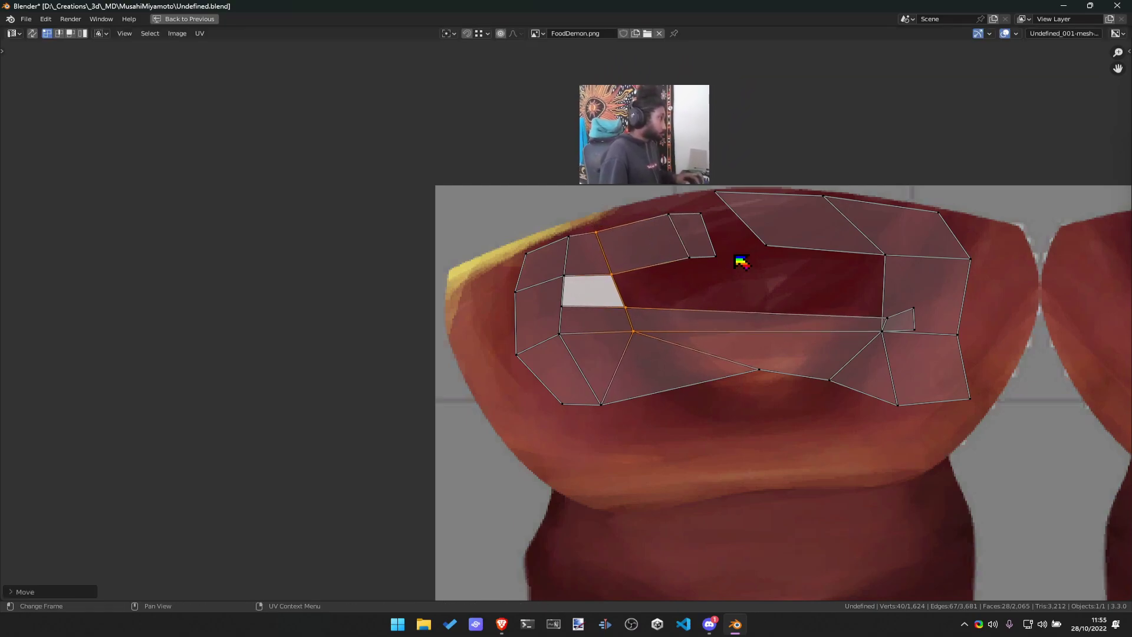
Move the small UV triangle from the island's right end beside the collar sliver
{"action": "left_click", "coordinate": [886, 320]}
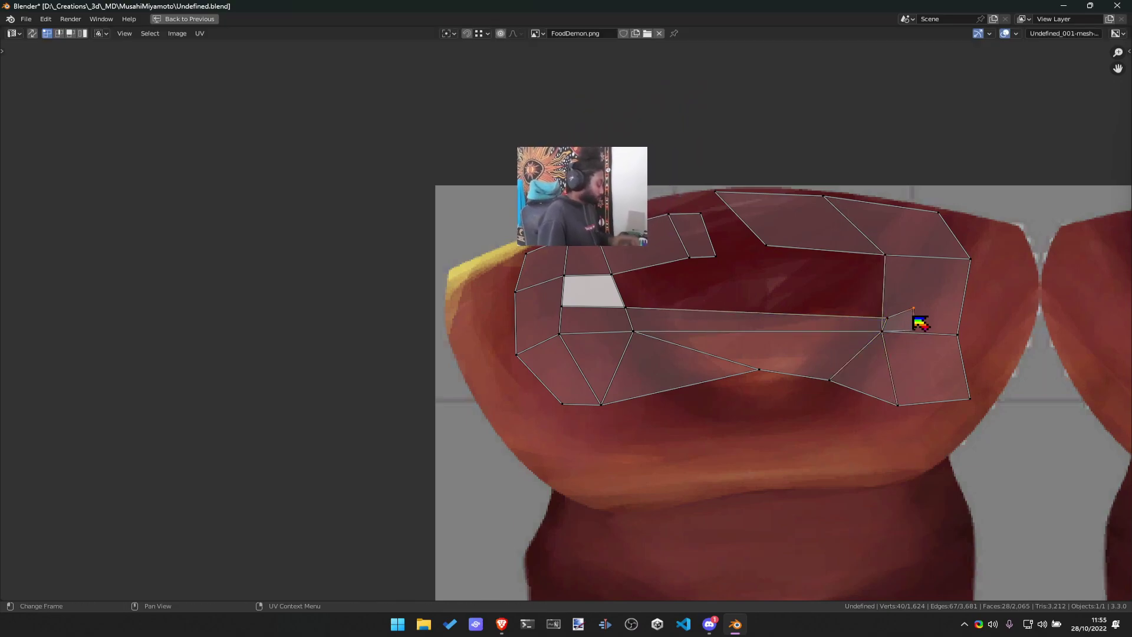
{"action": "key", "text": "g"}
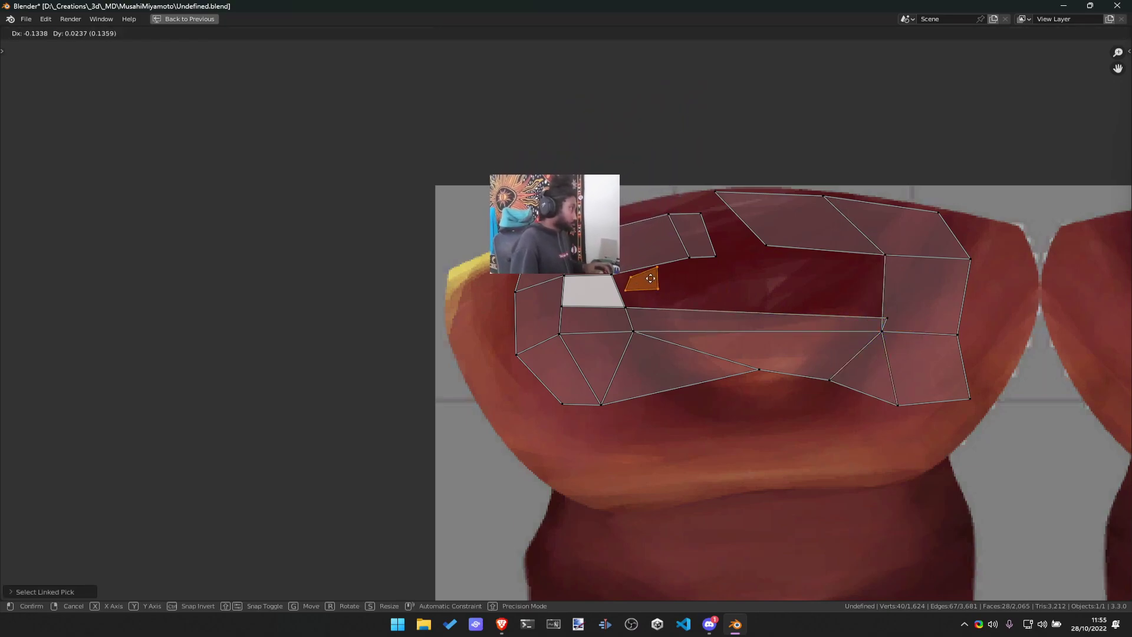
{"action": "left_click", "coordinate": [655, 281]}
{"action": "scroll", "coordinate": [847, 332], "scroll_direction": "down", "scroll_amount": 4}
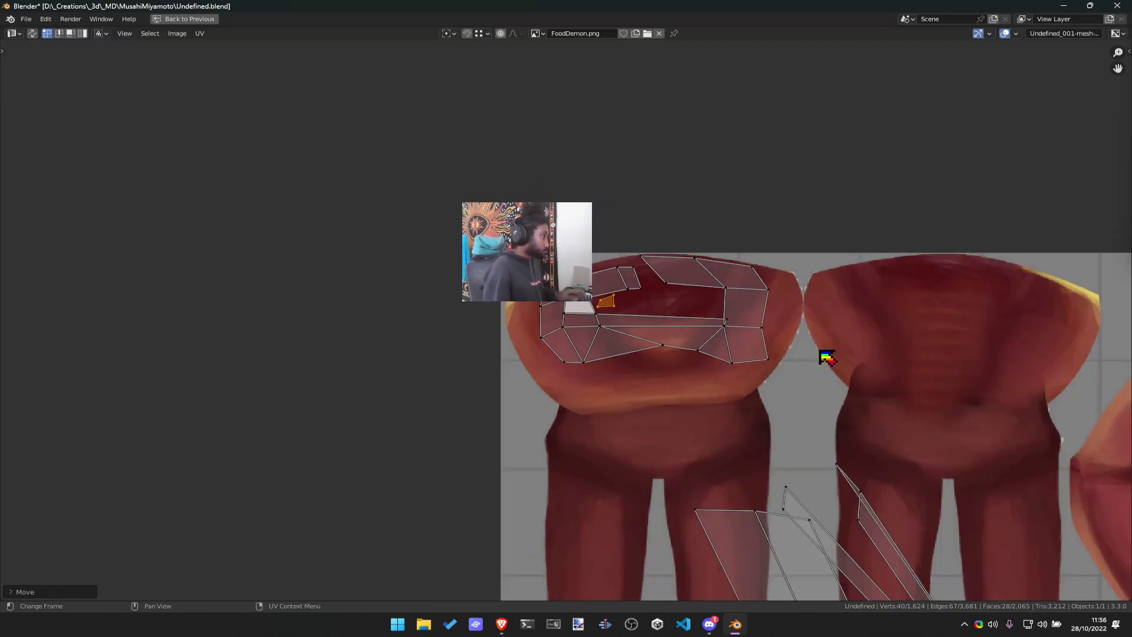
Restore the multi-editor layout and orbit the painted character in Object Mode
{"action": "key", "text": "ctrl+space"}
{"action": "key", "text": "Tab"}
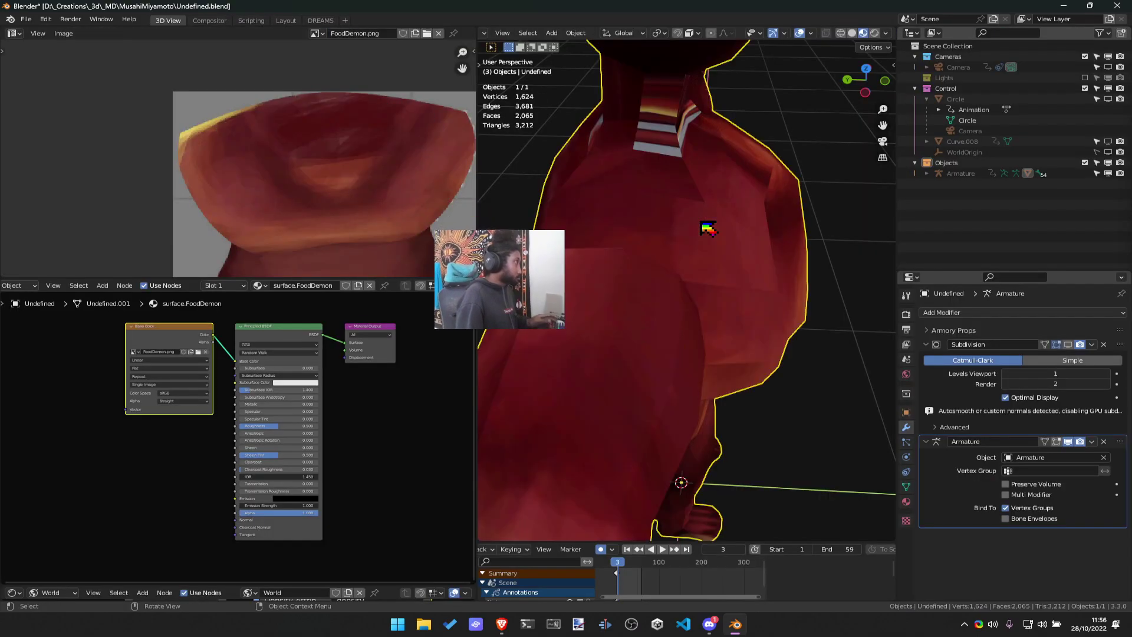
{"action": "middle_click_drag", "start_coordinate": [720, 205], "coordinate": [597, 190]}
{"action": "scroll", "coordinate": [597, 190], "scroll_direction": "down", "scroll_amount": 3}
{"action": "middle_click_drag", "start_coordinate": [757, 235], "coordinate": [718, 221]}
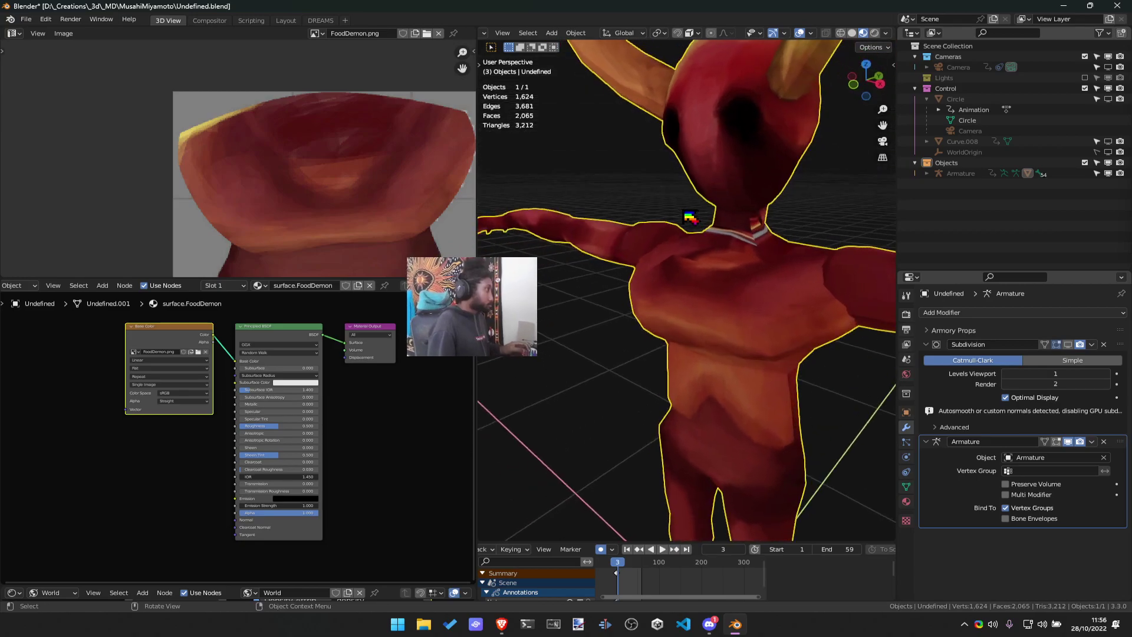
Back in Edit Mode, undo several chest UV moves, unhide the whole mesh and deselect it
{"action": "key", "text": "Tab"}
{"action": "key", "text": "alt+h"}
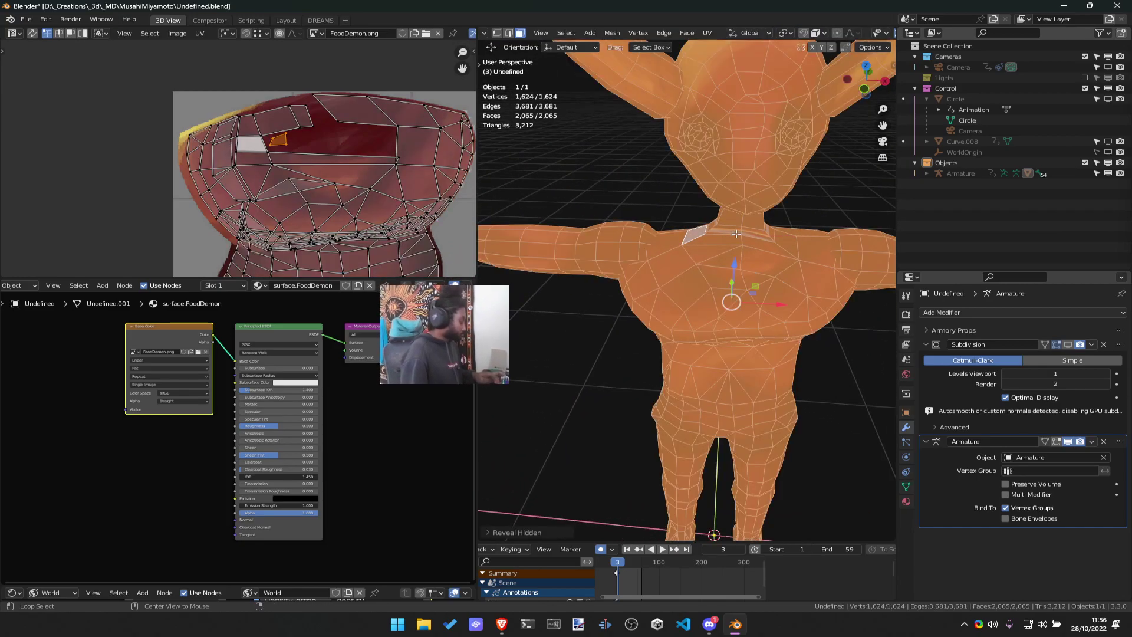
{"action": "key", "text": "alt+a"}
{"action": "middle_click_drag", "start_coordinate": [677, 267], "coordinate": [675, 278]}
{"action": "left_click", "coordinate": [673, 273]}
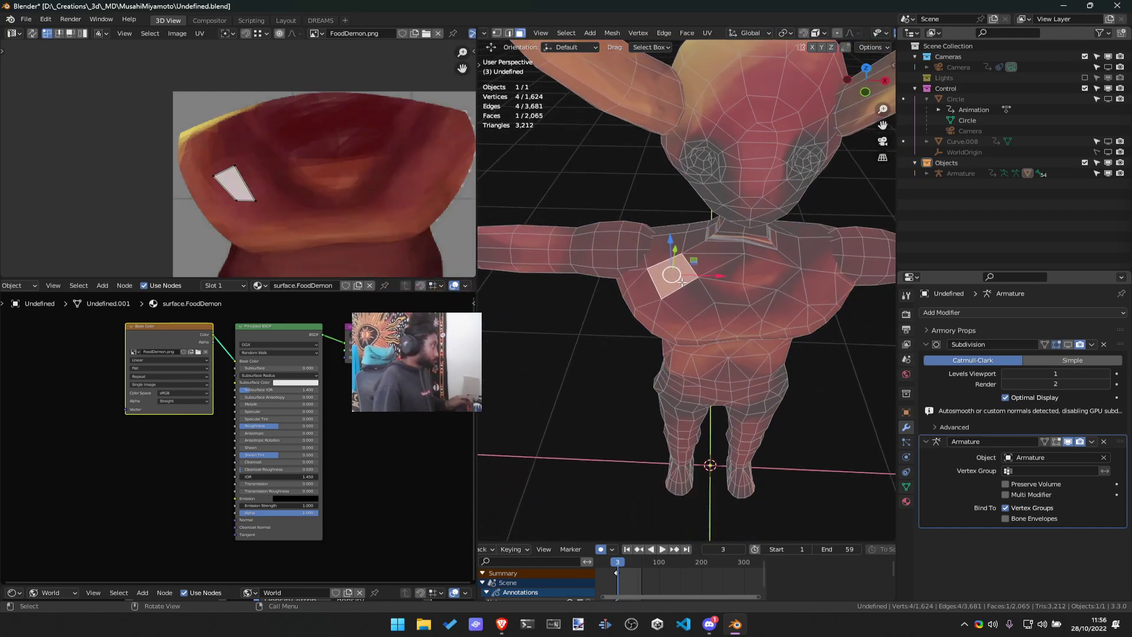
{"action": "key", "text": "ctrl+z"}
{"action": "key", "text": "ctrl+z"}
{"action": "key", "text": "ctrl+z"}
{"action": "key", "text": "ctrl+z"}
{"action": "key", "text": "ctrl+z"}
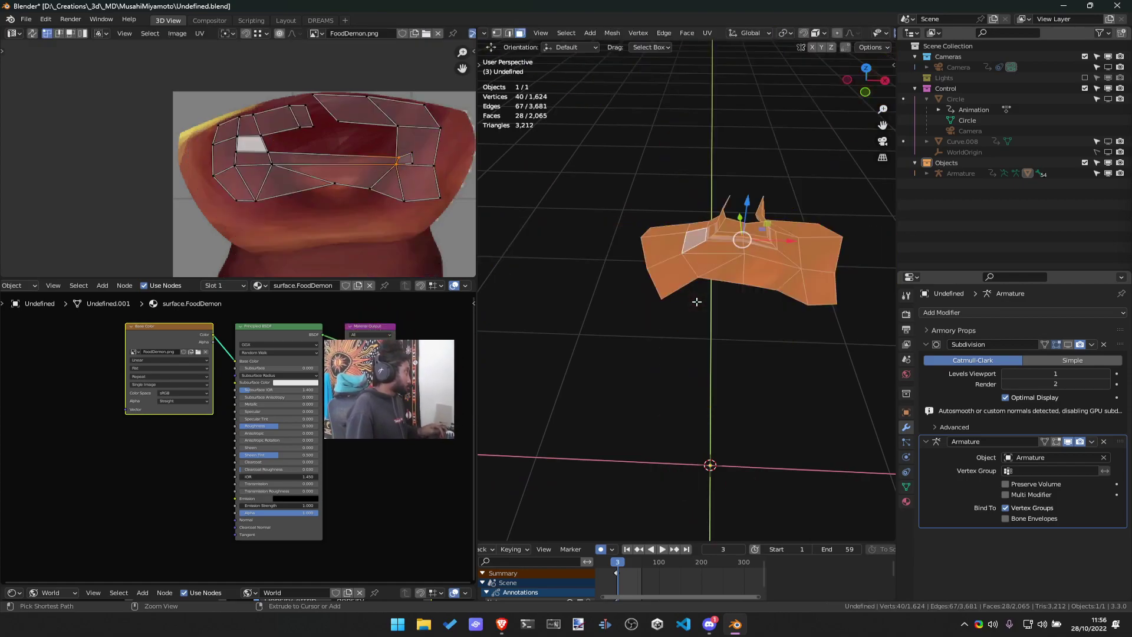
{"action": "key", "text": "ctrl+z"}
{"action": "key", "text": "ctrl+z"}
{"action": "key", "text": "ctrl+z"}
{"action": "key", "text": "ctrl+z"}
{"action": "key", "text": "ctrl+z"}
{"action": "key", "text": "ctrl+z"}
{"action": "key", "text": "ctrl+z"}
{"action": "key", "text": "ctrl+z"}
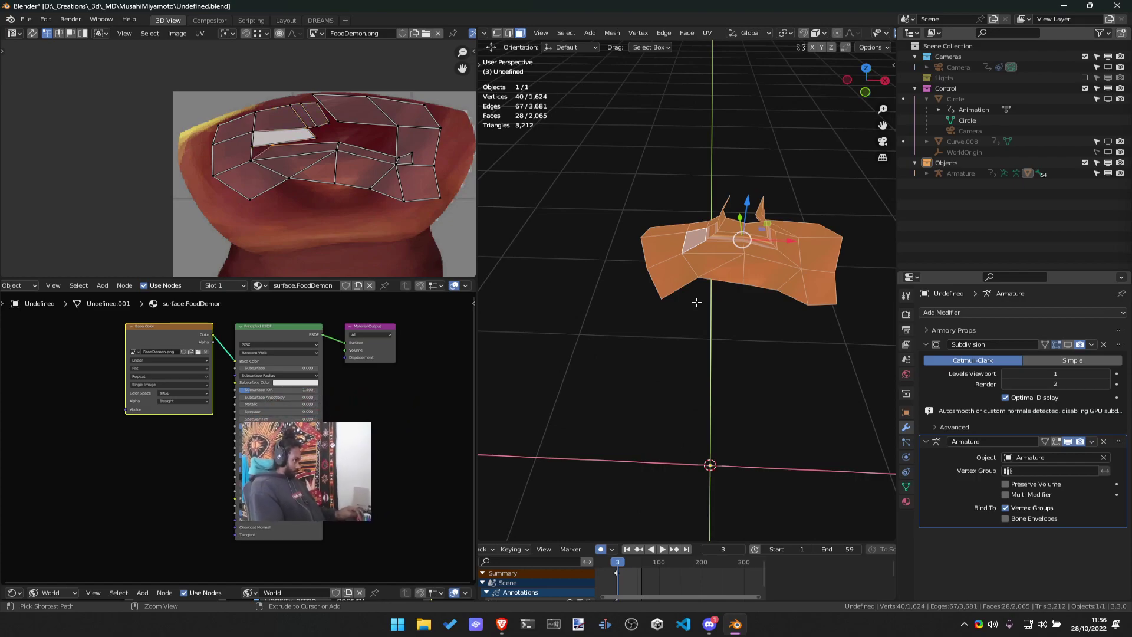
{"action": "key", "text": "ctrl+z"}
{"action": "key", "text": "ctrl+z"}
{"action": "key", "text": "ctrl+z"}
{"action": "key", "text": "ctrl+z"}
{"action": "key", "text": "ctrl+z"}
{"action": "key", "text": "ctrl+z"}
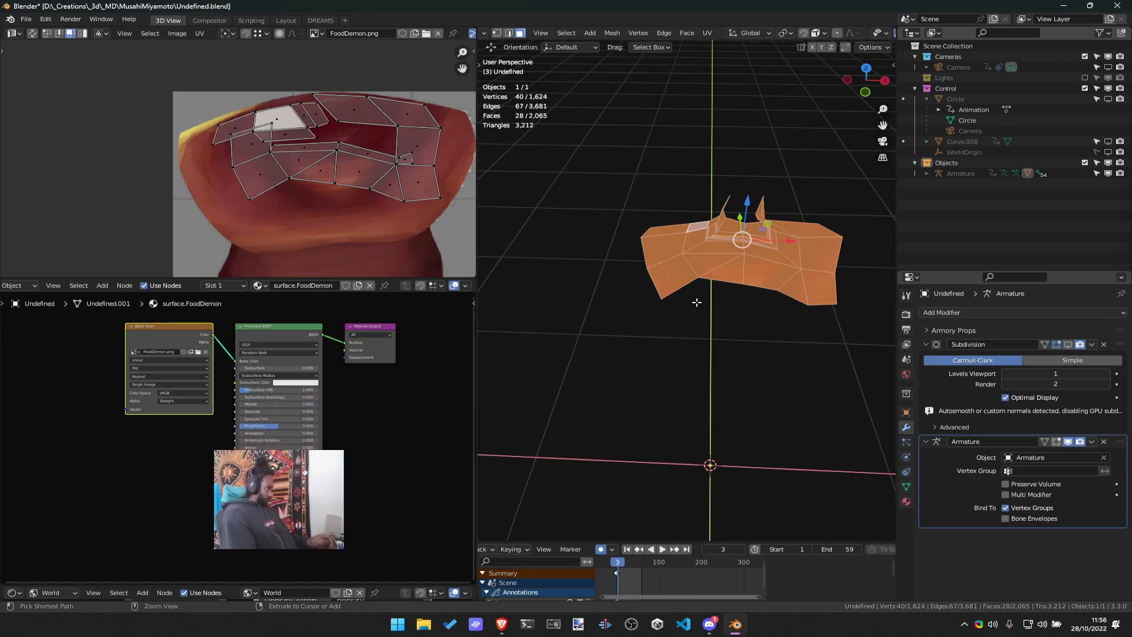
{"action": "key", "text": "alt+h"}
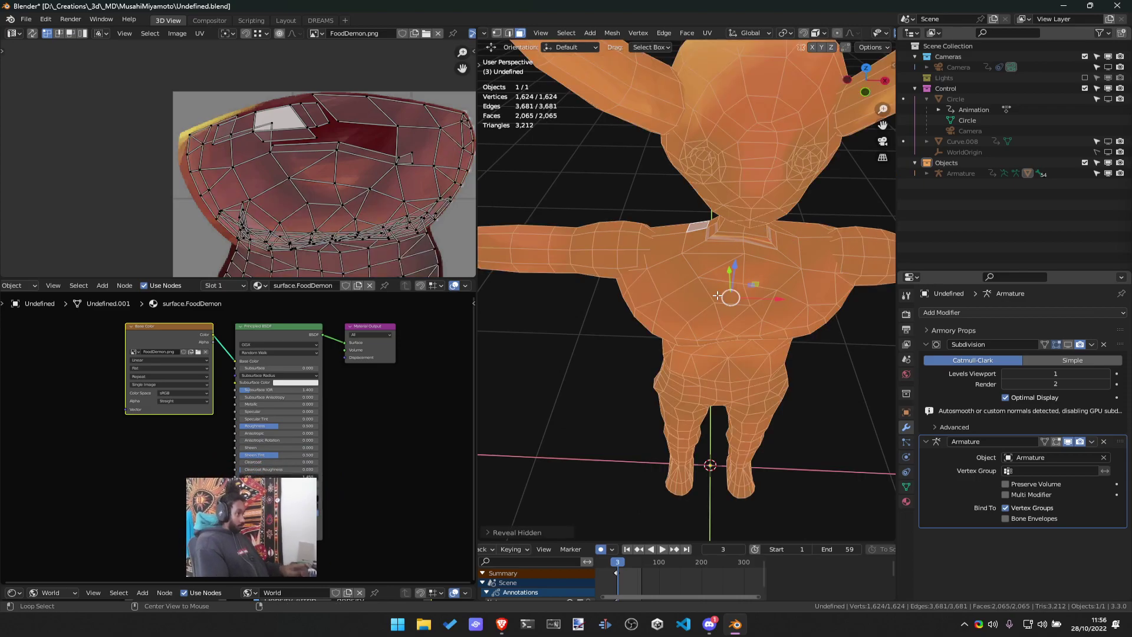
{"action": "key", "text": "alt+a"}
{"action": "middle_click_drag", "start_coordinate": [713, 294], "coordinate": [700, 248]}
{"action": "key", "text": "Tab"}
{"action": "key", "text": "Tab"}
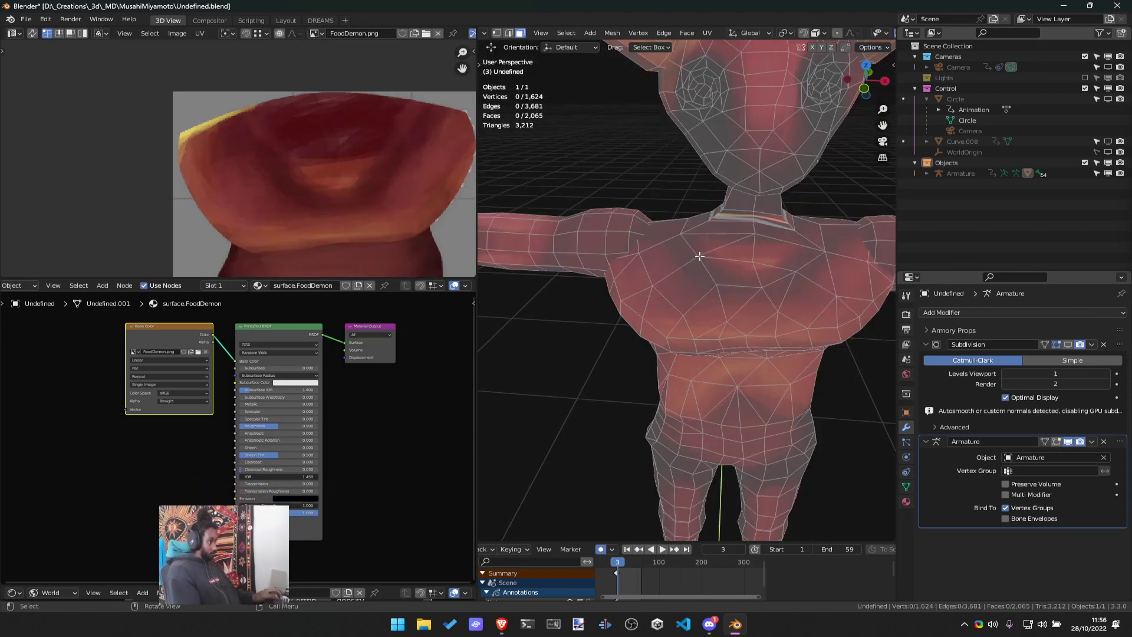
In Edit Mode, select both linked arms and hide them
{"action": "scroll", "coordinate": [618, 243], "scroll_direction": "down", "scroll_amount": 5}
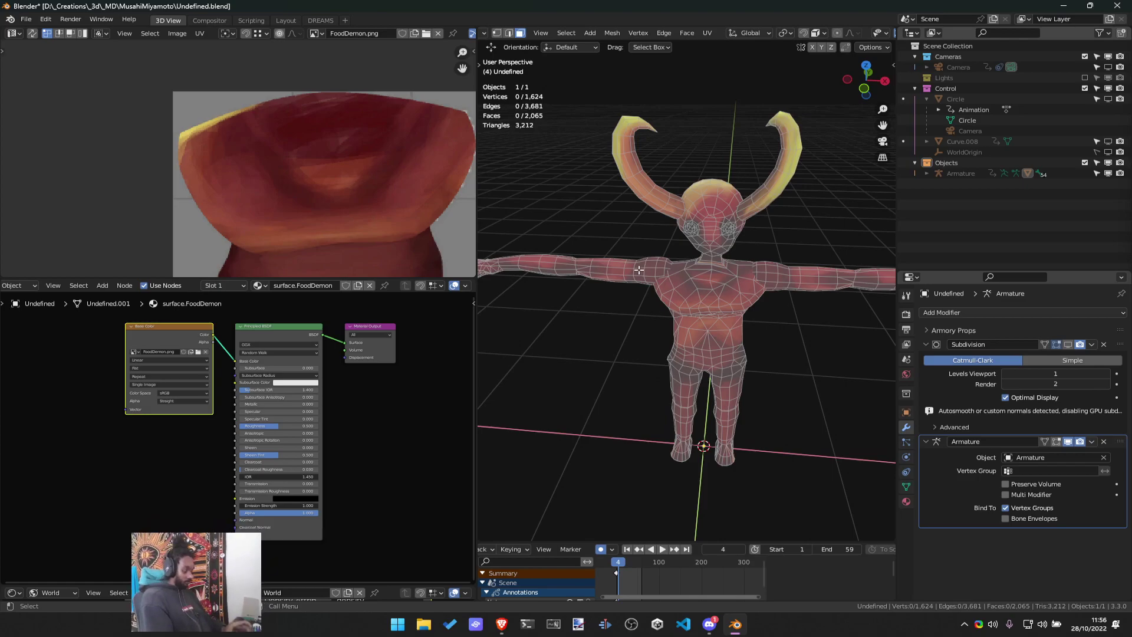
{"action": "middle_click_drag", "start_coordinate": [639, 270], "coordinate": [663, 248]}
{"action": "key", "text": "Tab"}
{"action": "key", "text": "Tab"}
{"action": "key", "text": "l"}
{"action": "scroll", "coordinate": [621, 277], "scroll_direction": "down", "scroll_amount": 1}
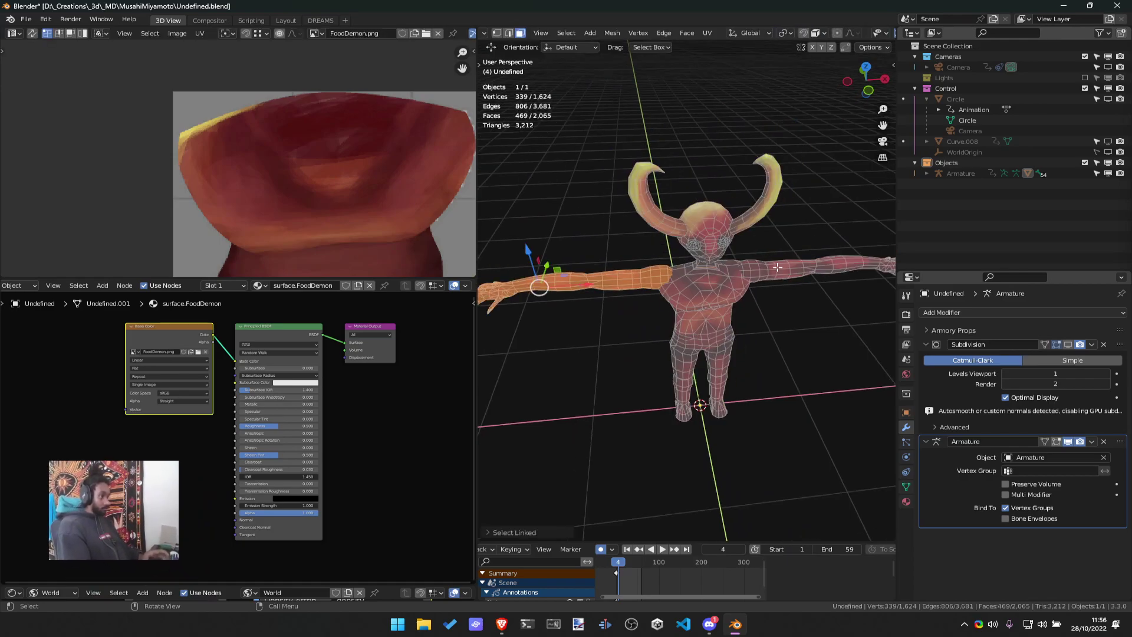
{"action": "key", "text": "l"}
{"action": "key", "text": "h"}
Select the ring of faces around the neck and hide it
{"action": "middle_click_drag", "start_coordinate": [799, 265], "coordinate": [719, 218]}
{"action": "key", "text": "l"}
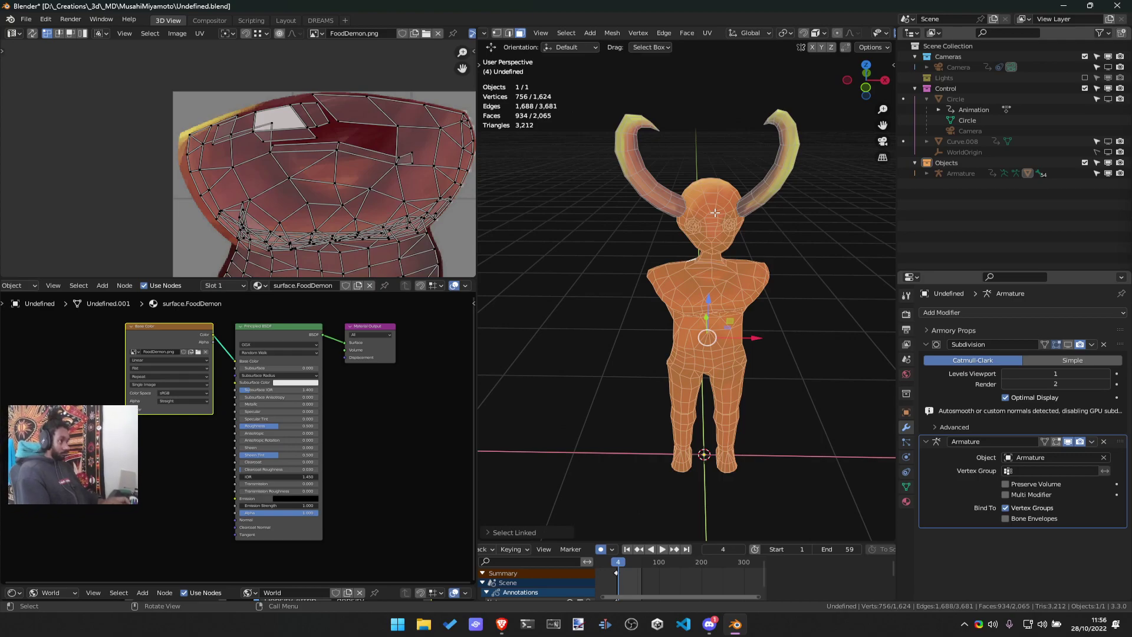
{"action": "key", "text": "alt+a"}
{"action": "scroll", "coordinate": [715, 213], "scroll_direction": "up", "scroll_amount": 3}
{"action": "middle_click_drag", "start_coordinate": [716, 213], "coordinate": [736, 209]}
{"action": "scroll", "coordinate": [737, 209], "scroll_direction": "down", "scroll_amount": 1}
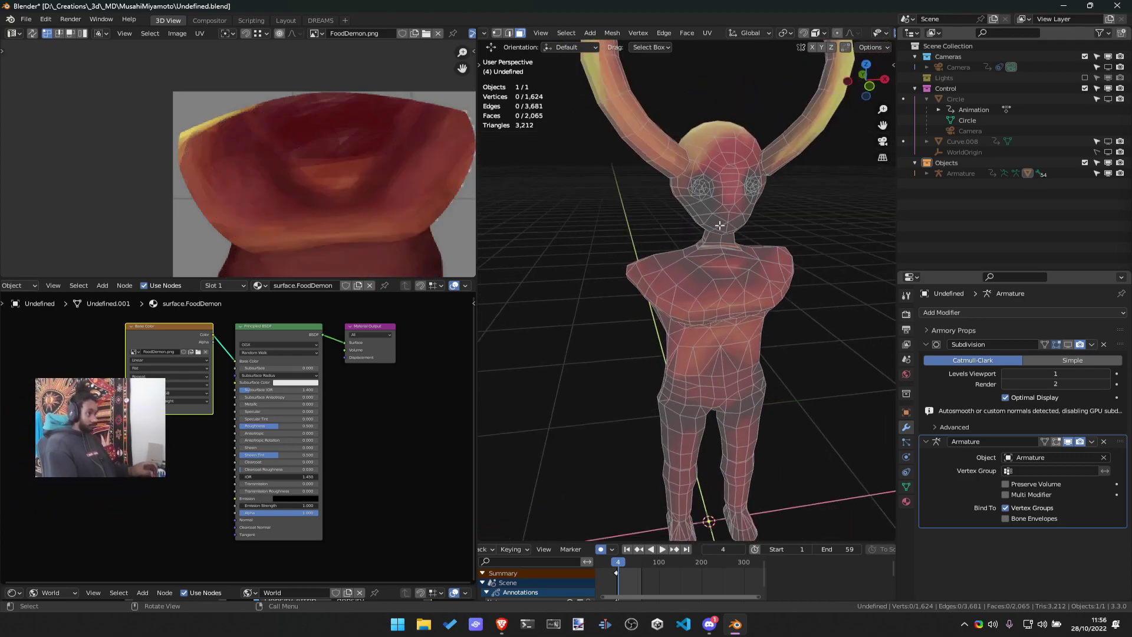
{"action": "left_click", "coordinate": [711, 238], "text": "alt"}
{"action": "key", "text": "h"}
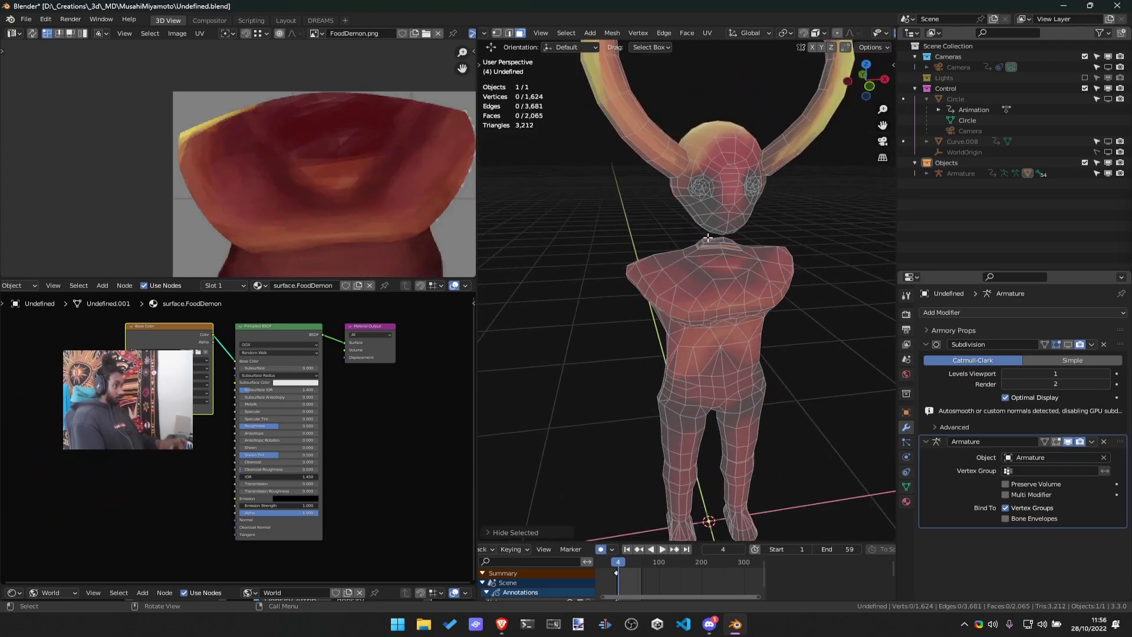
{"action": "key", "text": "ctrl+z"}
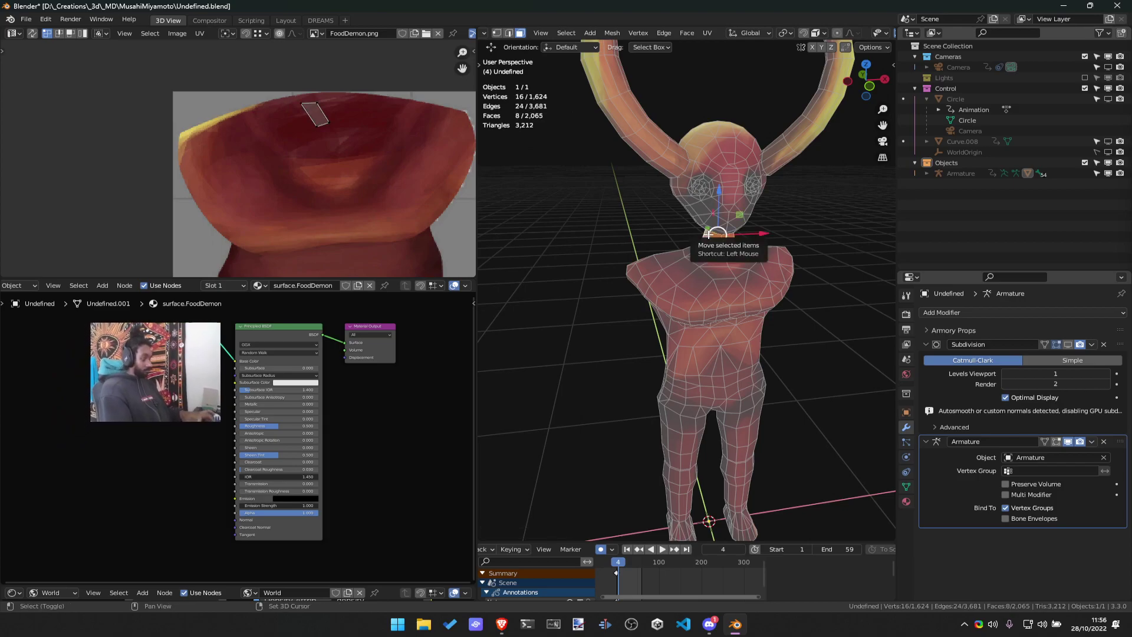
{"action": "key", "text": "h"}
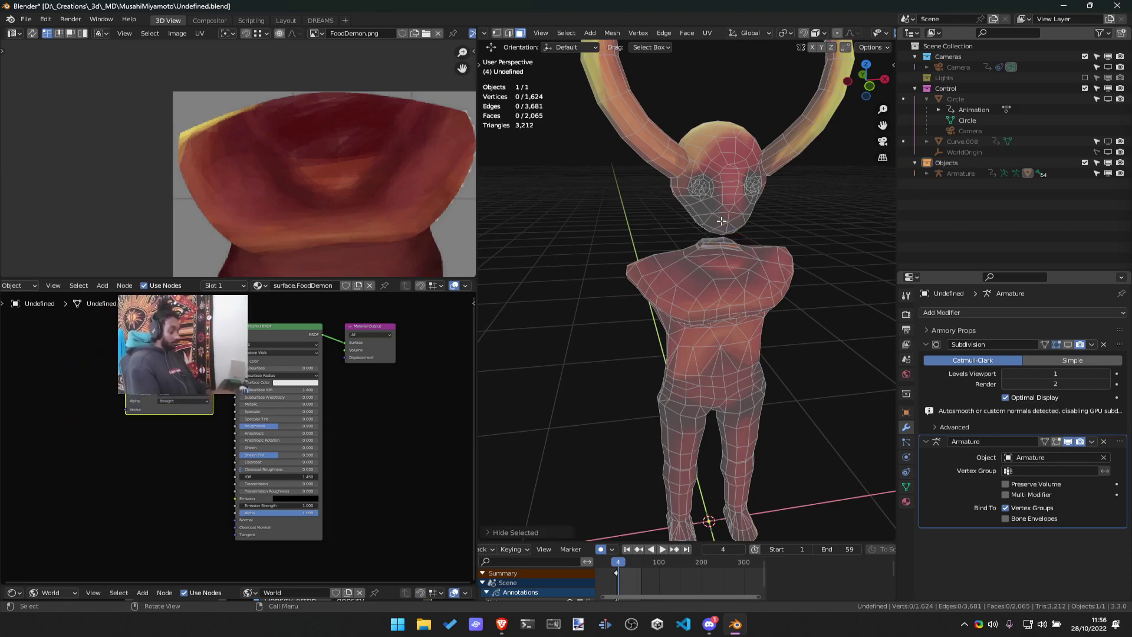
Select the linked head mesh and hide it
{"action": "key", "text": "l"}
{"action": "key", "text": "h"}
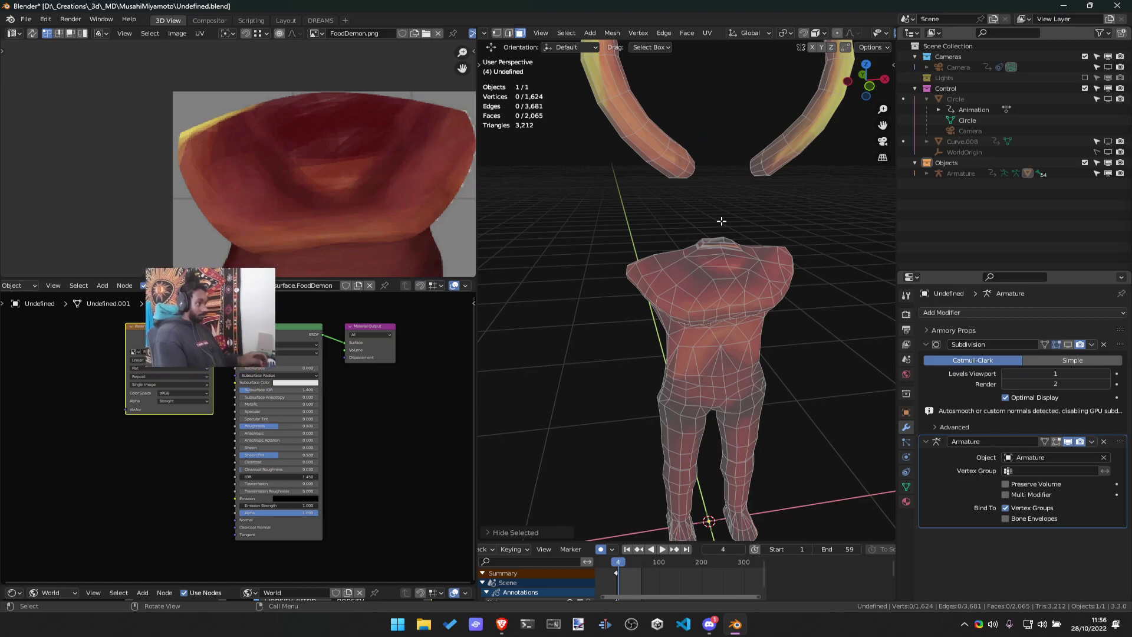
{"action": "key", "text": "ctrl+z"}
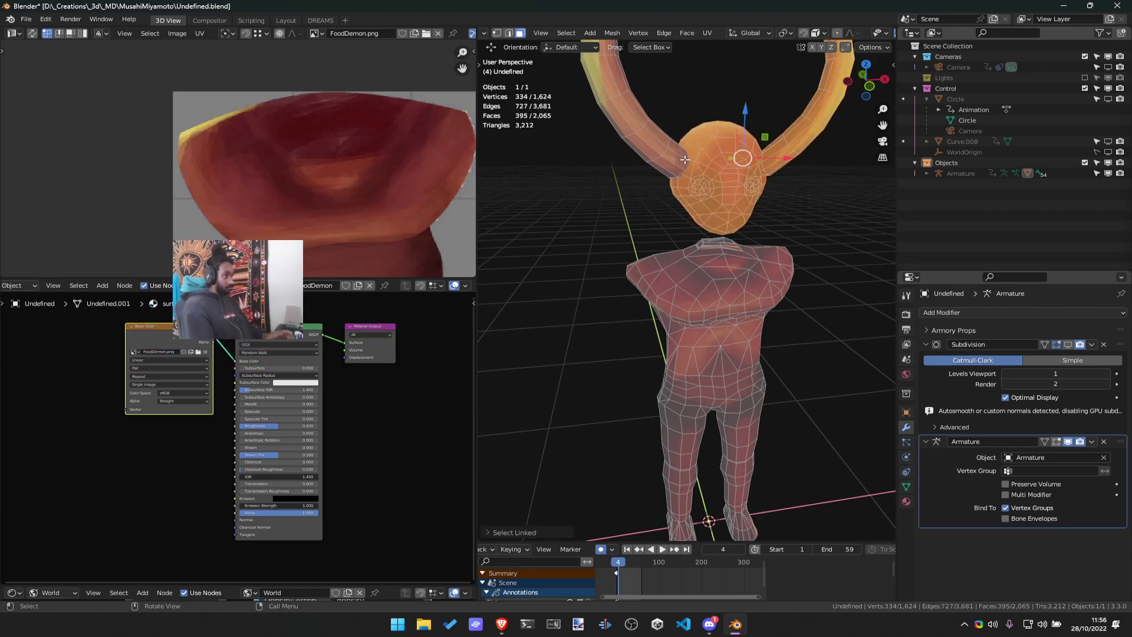
{"action": "key", "text": "h"}
{"action": "middle_click_drag", "start_coordinate": [683, 159], "coordinate": [700, 232]}
{"action": "scroll", "coordinate": [746, 210], "scroll_direction": "up", "scroll_amount": 4}
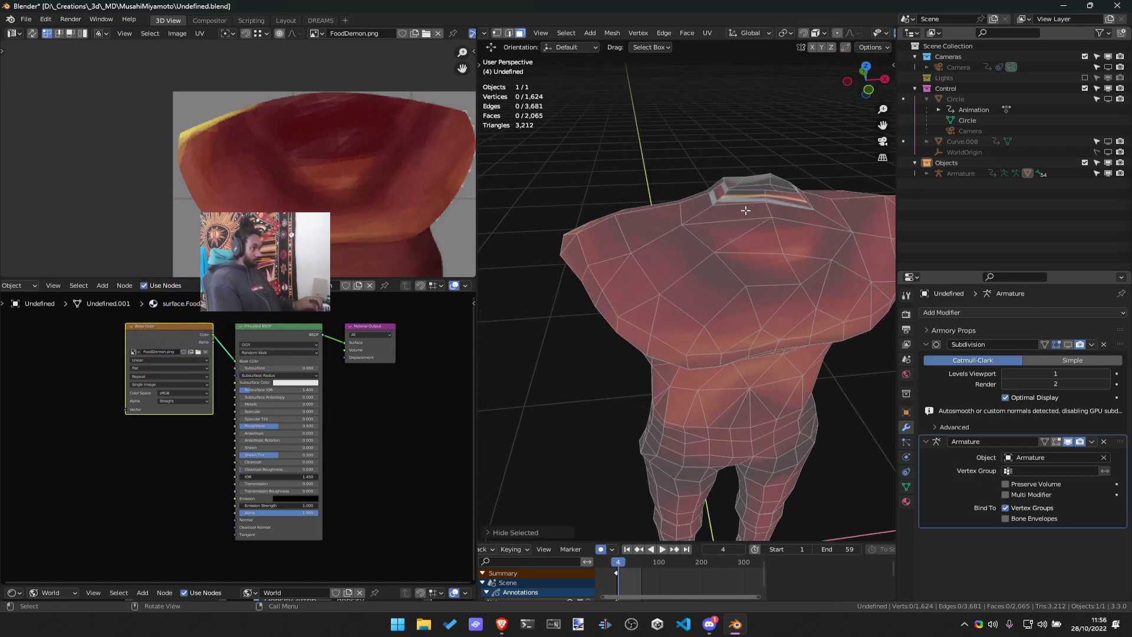
Unhide everything, then reselect head and arms without the neck ring and hide them
{"action": "key", "text": "alt+h"}
{"action": "scroll", "coordinate": [743, 184], "scroll_direction": "down", "scroll_amount": 1}
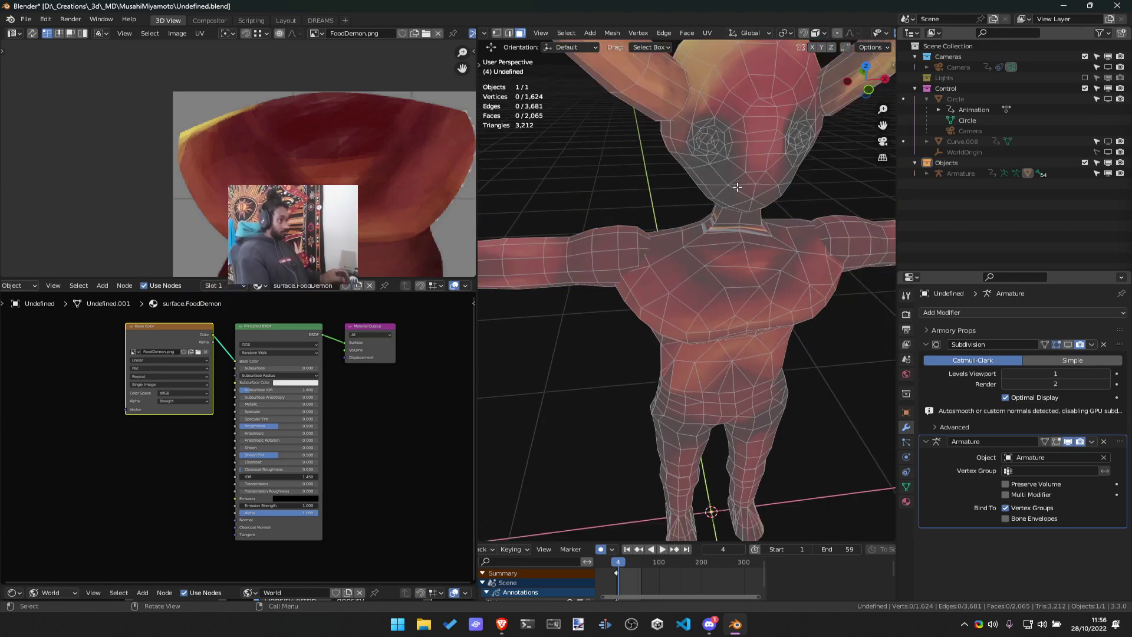
{"action": "key", "text": "l"}
{"action": "left_click", "coordinate": [721, 214], "text": "alt+shift"}
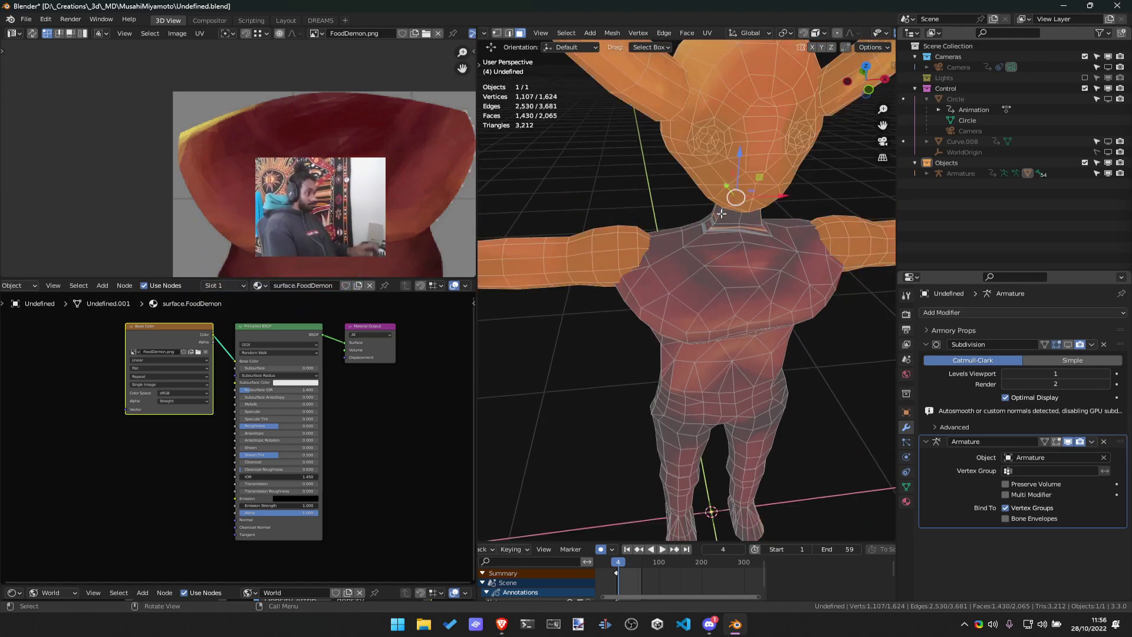
{"action": "key", "text": "h"}
{"action": "middle_click_drag", "start_coordinate": [721, 213], "coordinate": [638, 287]}
{"action": "left_click", "coordinate": [602, 283], "text": "alt"}
{"action": "key", "text": "ctrl+l"}
{"action": "scroll", "coordinate": [353, 214], "scroll_direction": "down", "scroll_amount": 3}
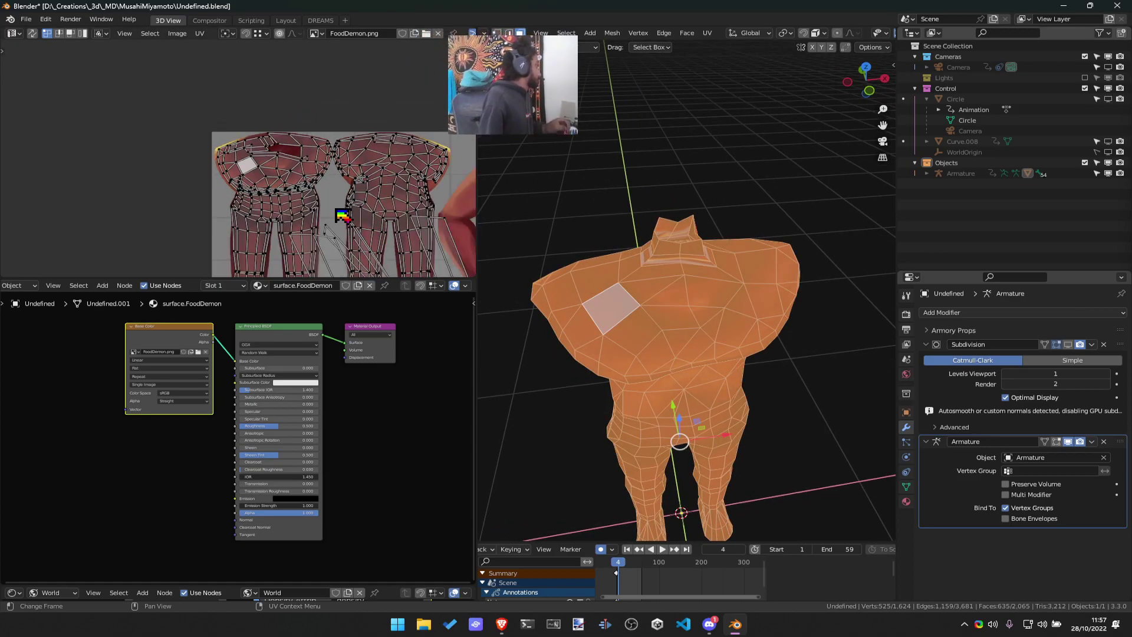
{"action": "scroll", "coordinate": [337, 252], "scroll_direction": "up", "scroll_amount": 1}
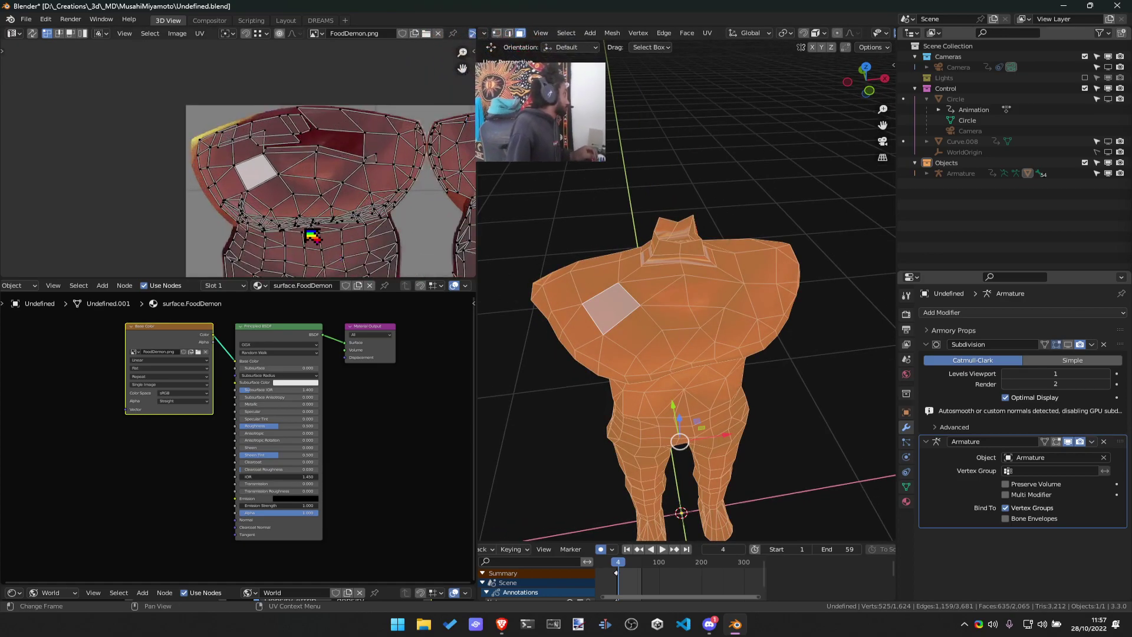
{"action": "scroll", "coordinate": [295, 218], "scroll_direction": "up", "scroll_amount": 1}
{"action": "scroll", "coordinate": [328, 207], "scroll_direction": "down", "scroll_amount": 3}
{"action": "scroll", "coordinate": [302, 158], "scroll_direction": "up", "scroll_amount": 2}
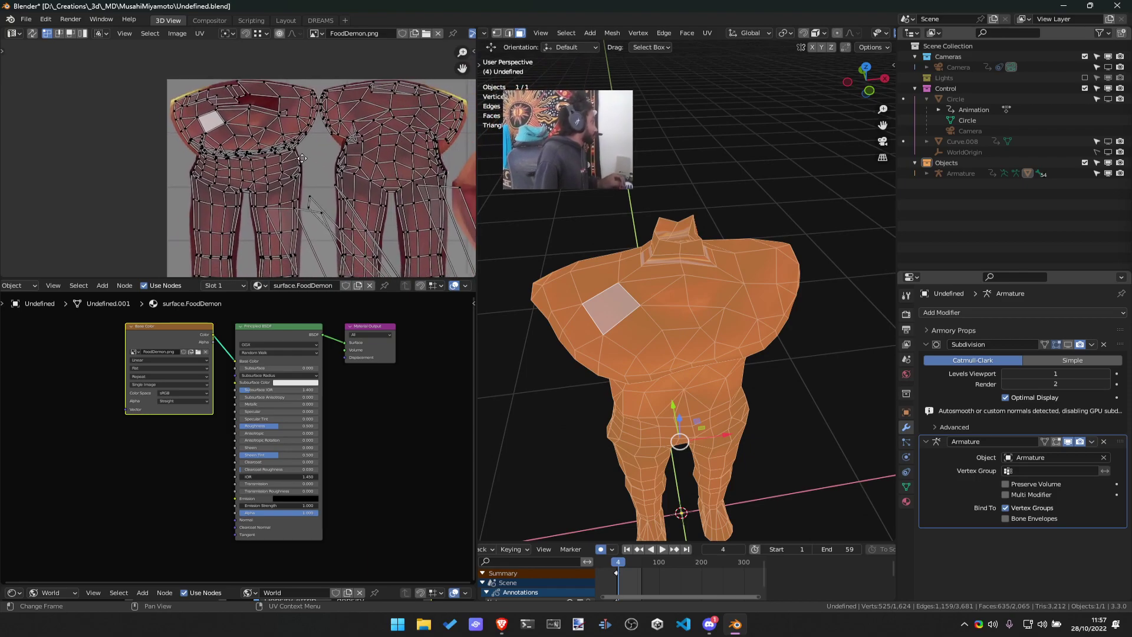
{"action": "middle_click_drag", "start_coordinate": [302, 158], "coordinate": [291, 157]}
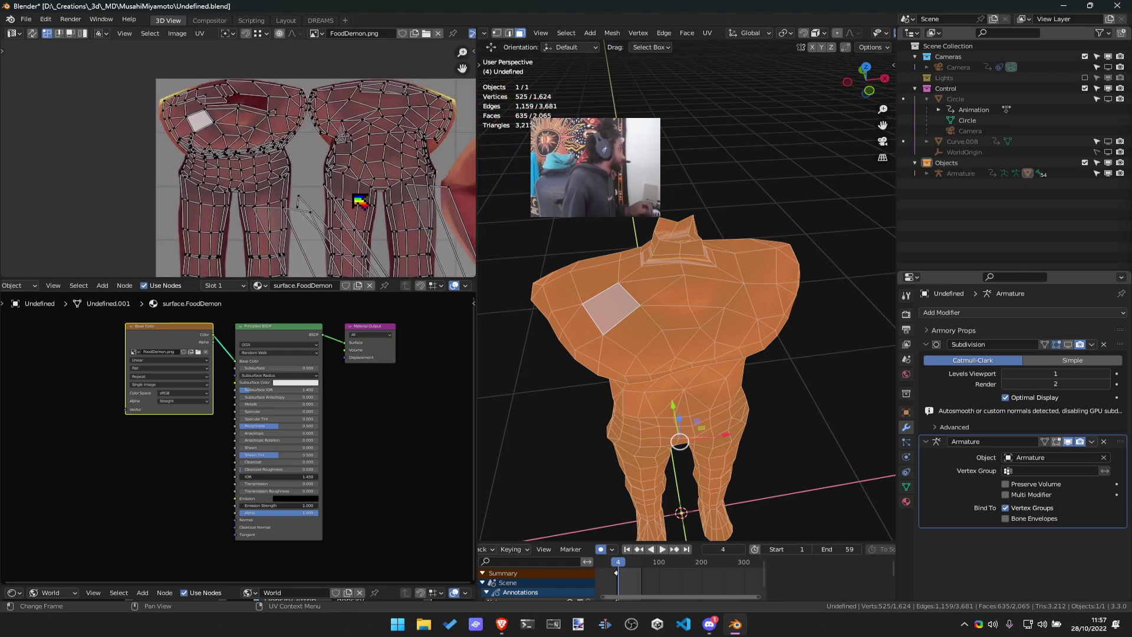
{"action": "scroll", "coordinate": [360, 200], "scroll_direction": "up", "scroll_amount": 4}
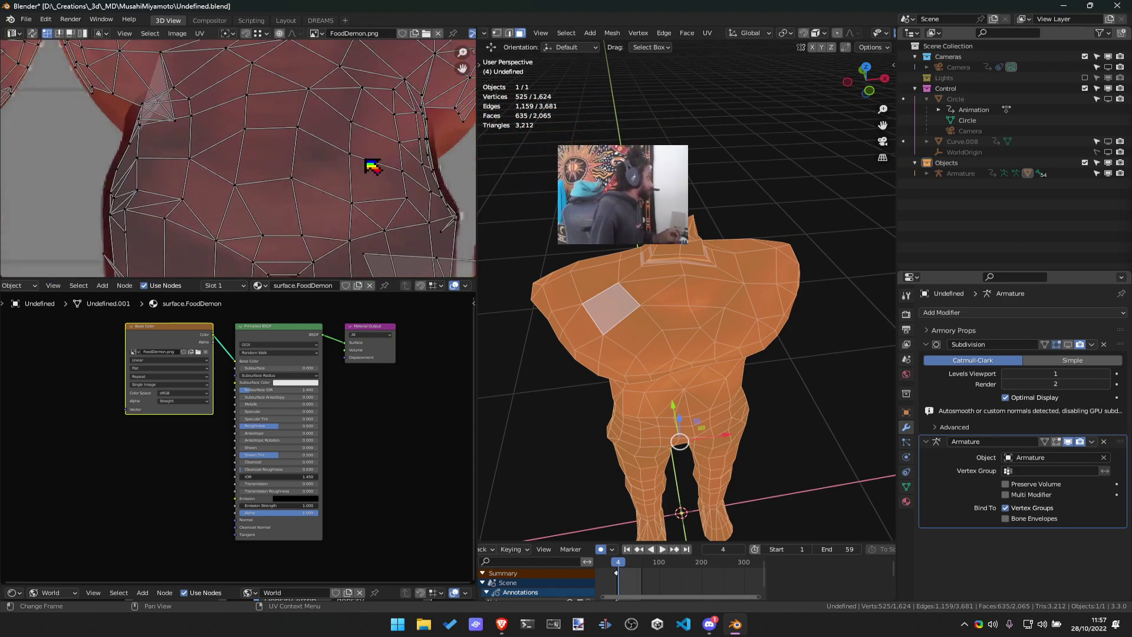
{"action": "scroll", "coordinate": [375, 167], "scroll_direction": "down", "scroll_amount": 3}
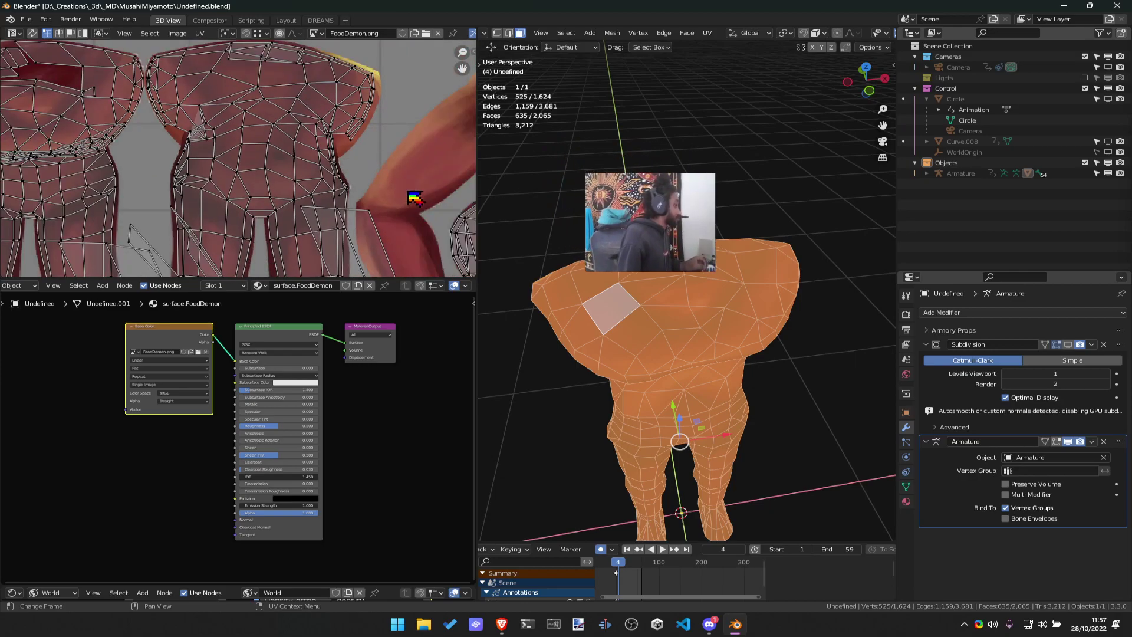
{"action": "scroll", "coordinate": [118, 152], "scroll_direction": "down", "scroll_amount": 2}
{"action": "scroll", "coordinate": [236, 103], "scroll_direction": "down", "scroll_amount": 2}
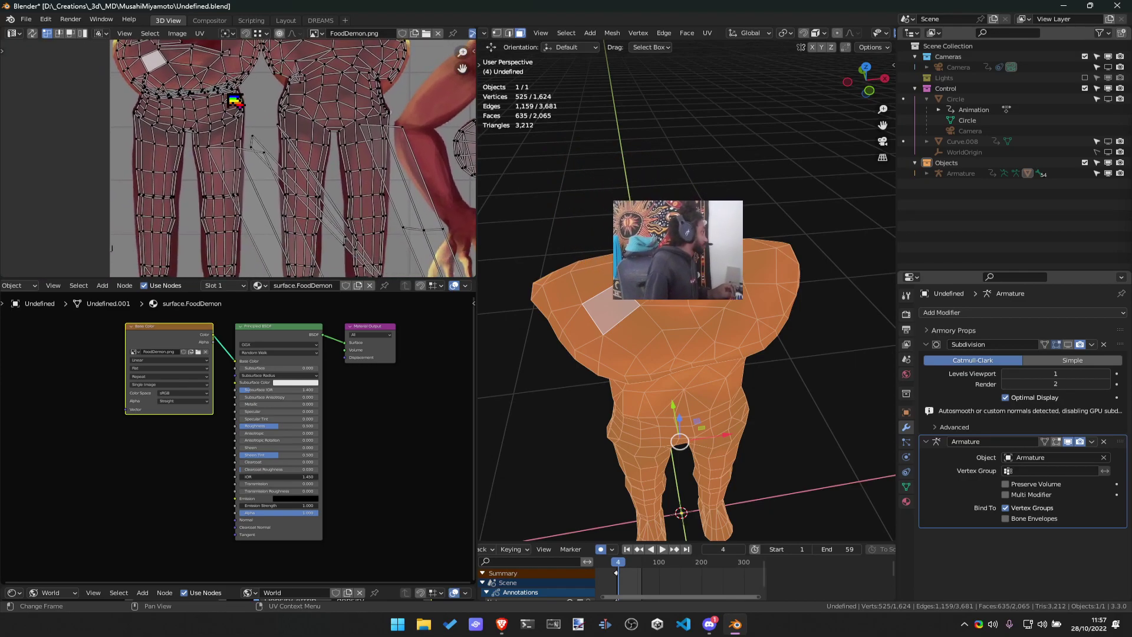
{"action": "scroll", "coordinate": [336, 197], "scroll_direction": "down", "scroll_amount": 2}
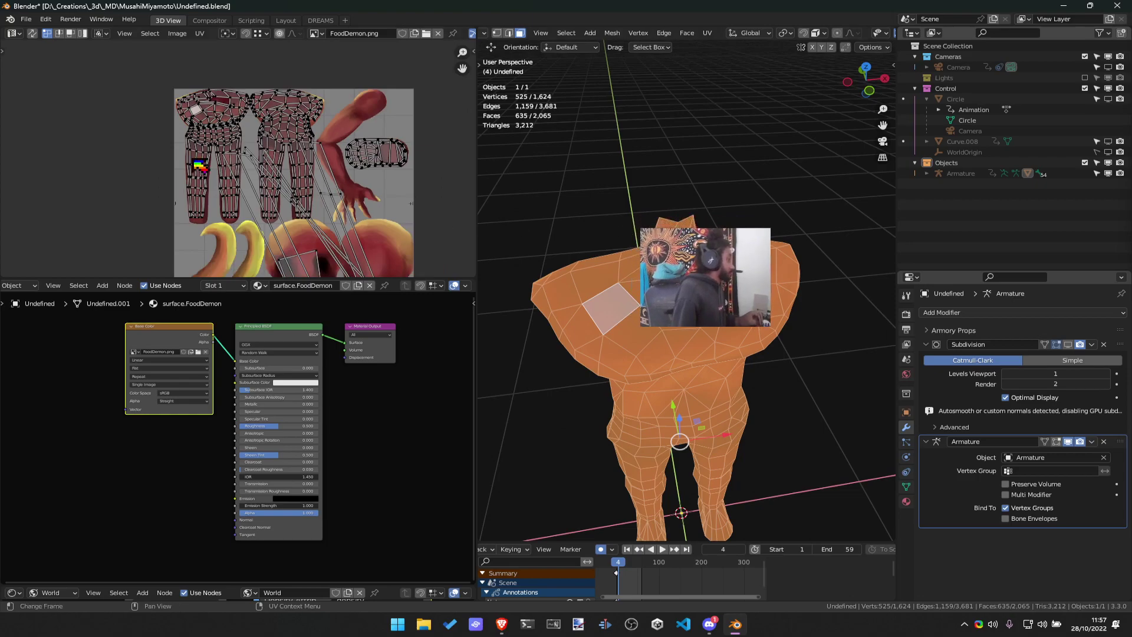
{"action": "scroll", "coordinate": [198, 170], "scroll_direction": "up", "scroll_amount": 5}
{"action": "scroll", "coordinate": [239, 150], "scroll_direction": "up", "scroll_amount": 1}
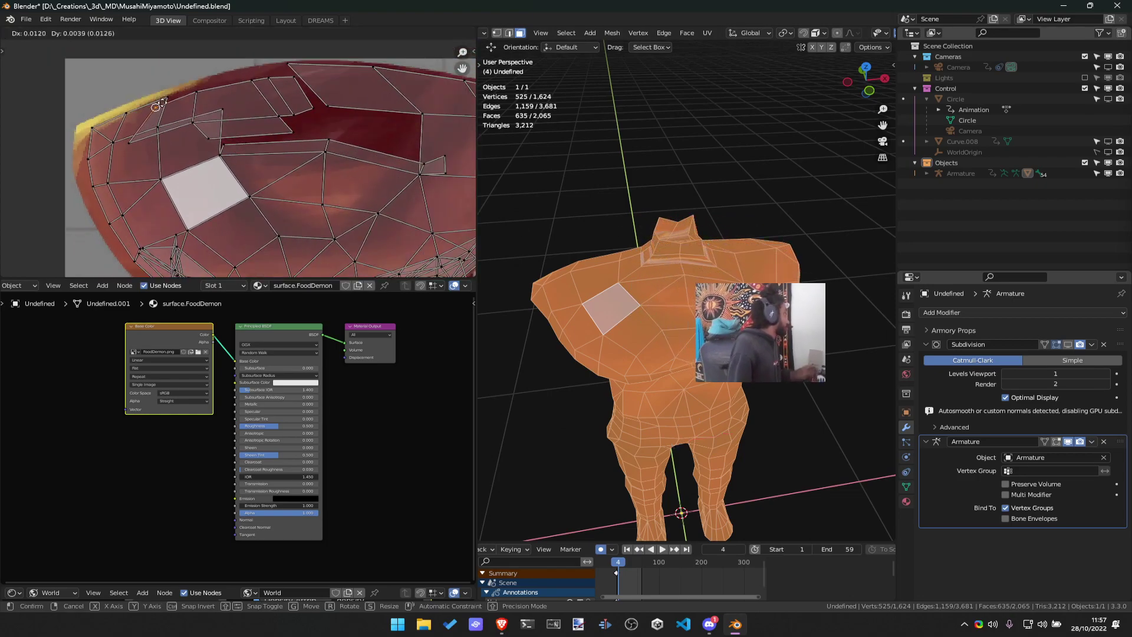
Move four torso UV vertices around the dark red face to new positions
{"action": "key", "text": "g"}
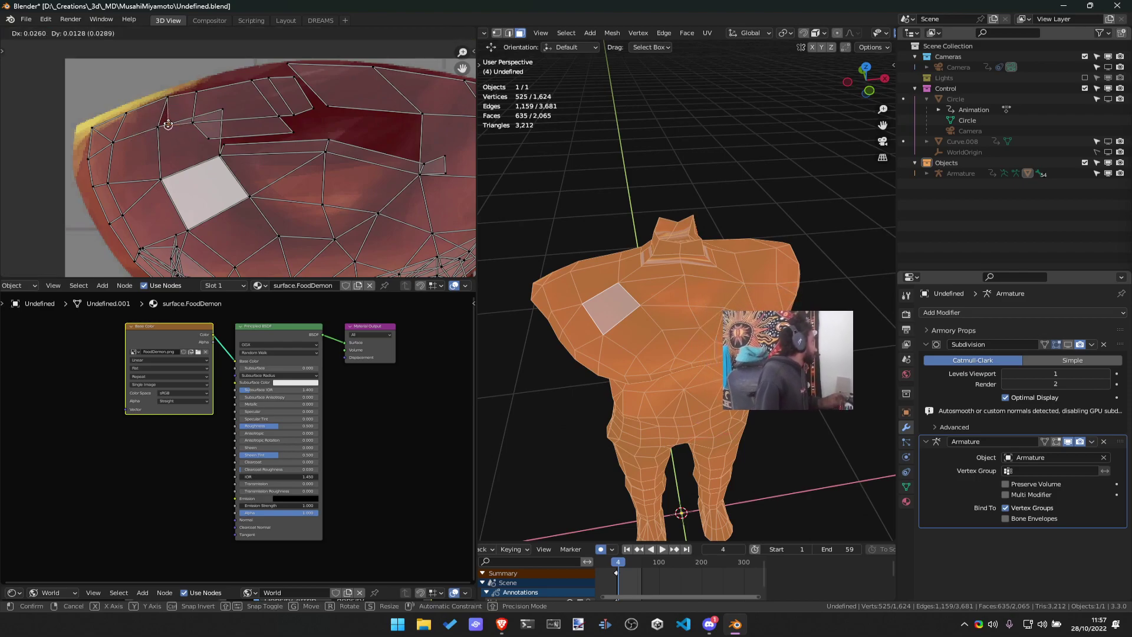
{"action": "left_click", "coordinate": [194, 117]}
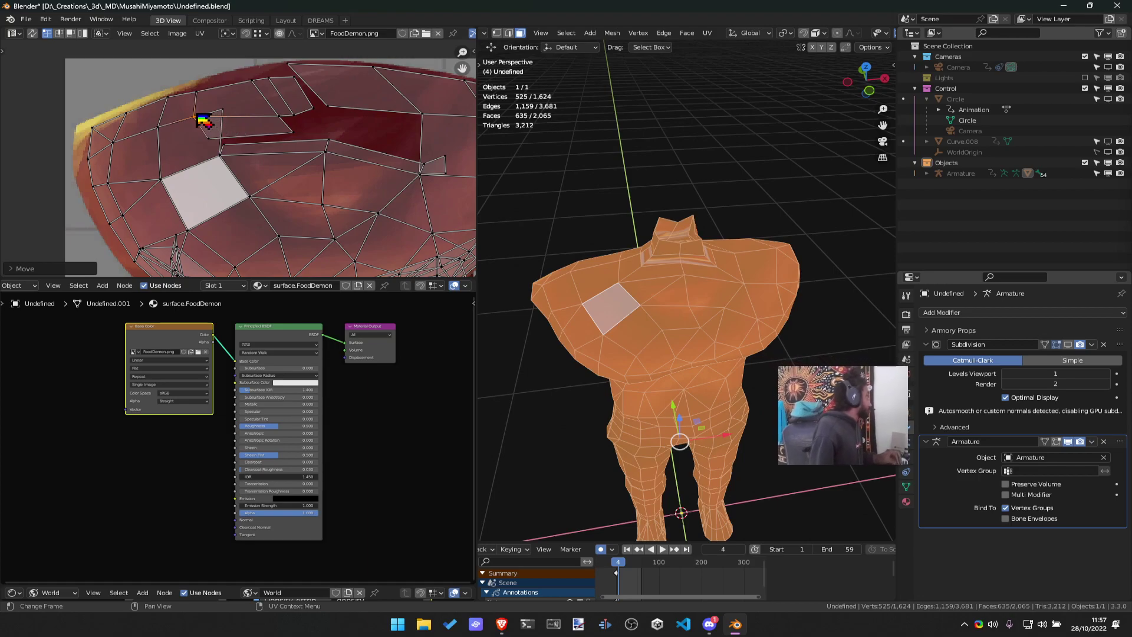
{"action": "key", "text": "g"}
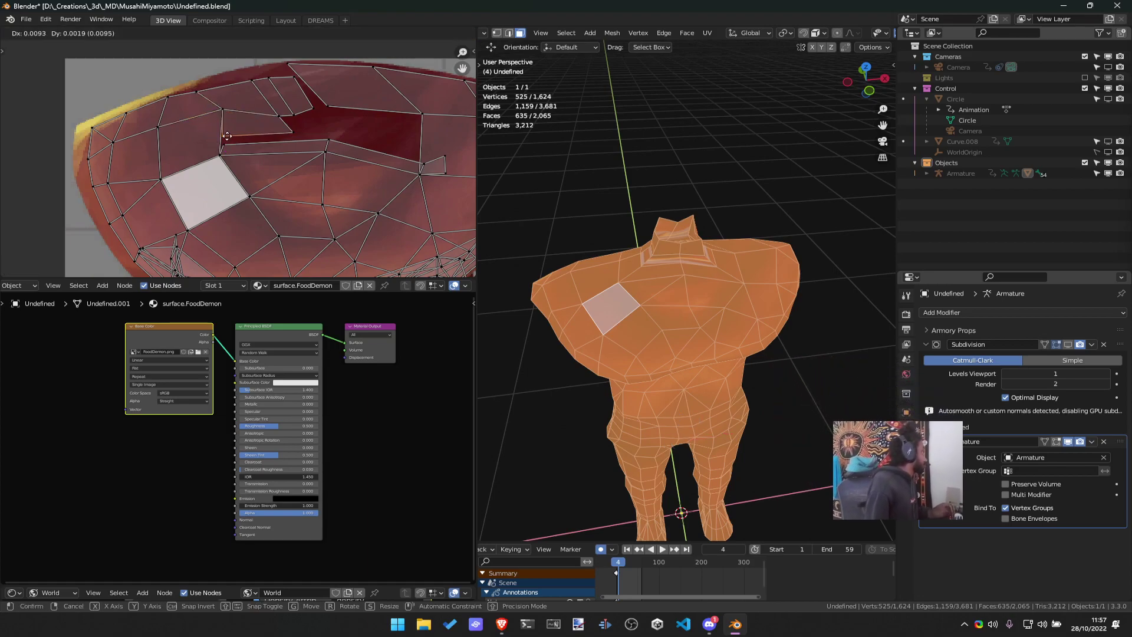
{"action": "left_click", "coordinate": [225, 134]}
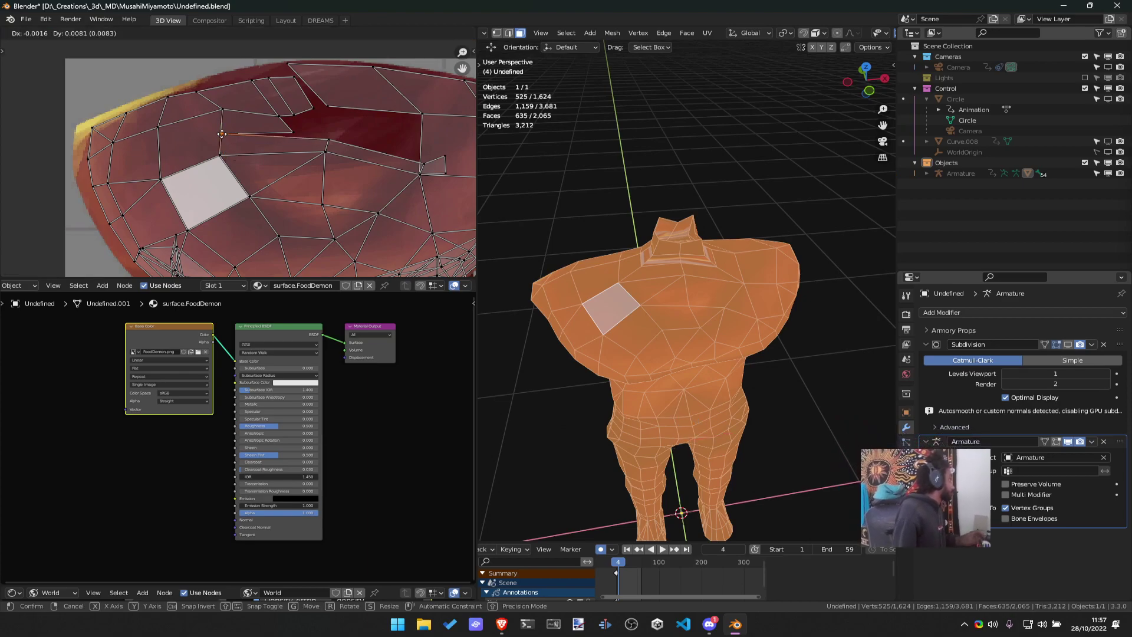
{"action": "key", "text": "g"}
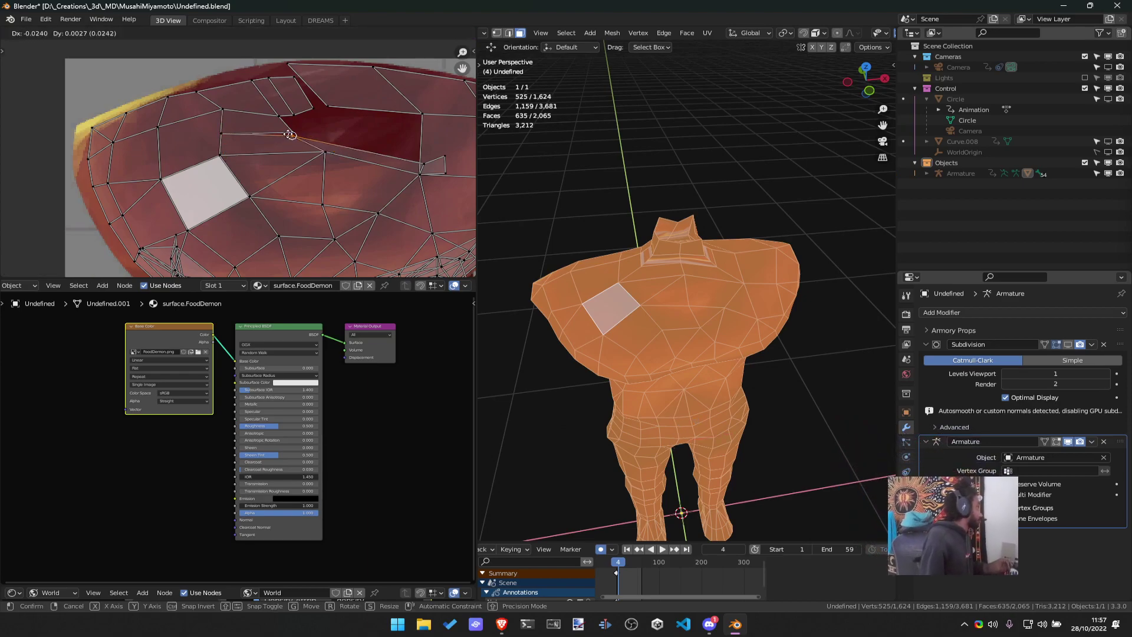
{"action": "left_click", "coordinate": [292, 131]}
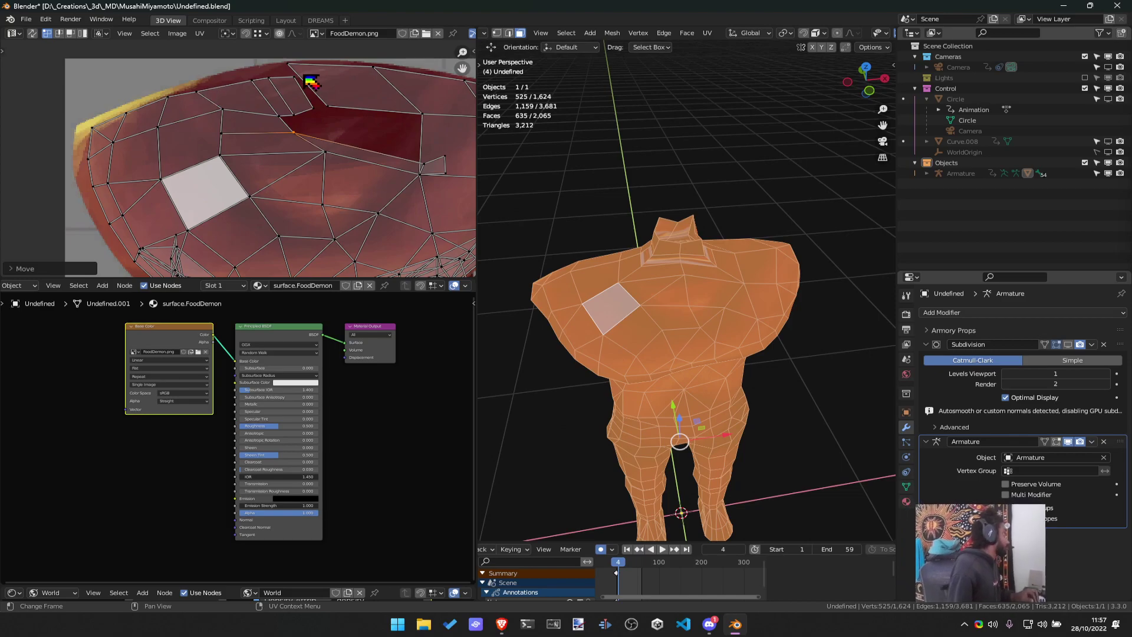
{"action": "key", "text": "g"}
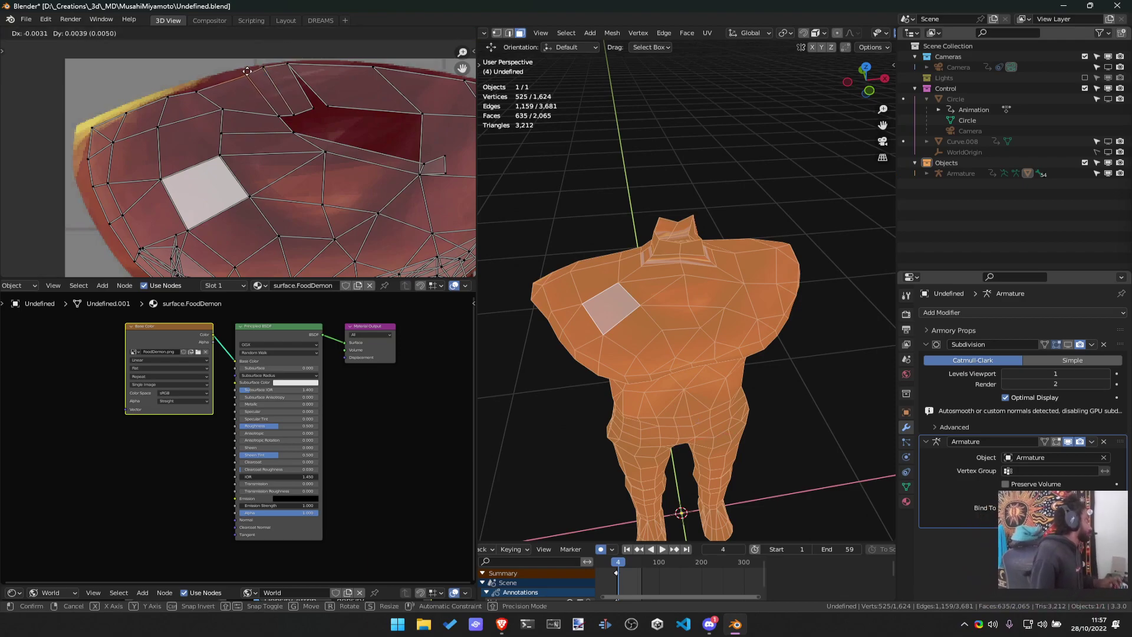
{"action": "left_click", "coordinate": [247, 68]}
Reposition the red face's edge and corner vertices, then pan out to show both torso islands
{"action": "left_click", "coordinate": [200, 89]}
{"action": "key", "text": "g"}
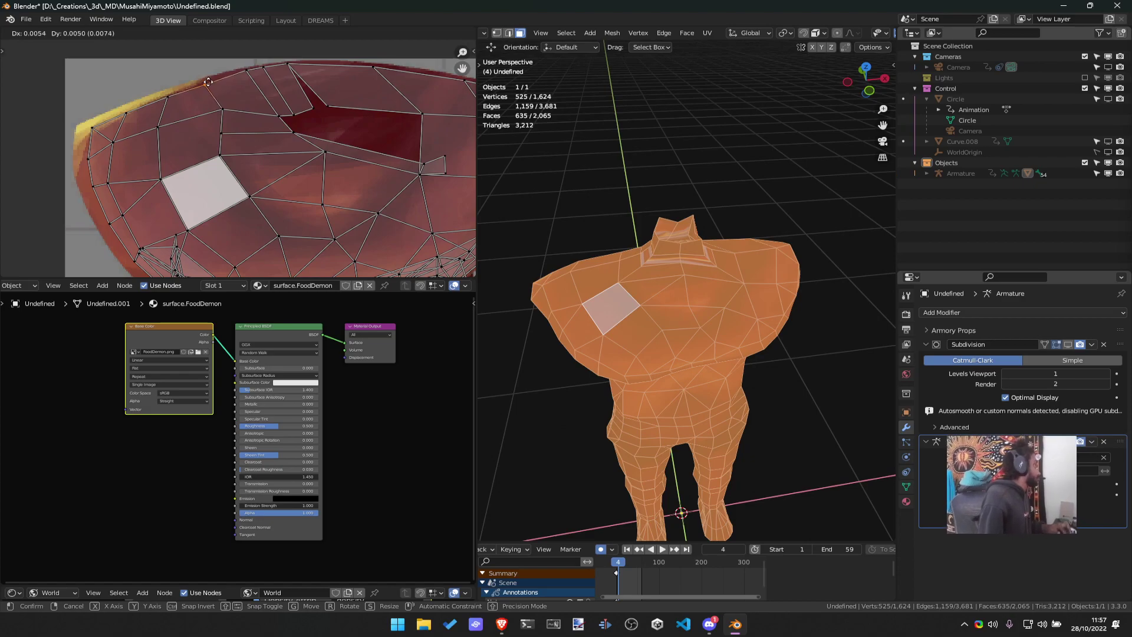
{"action": "left_click", "coordinate": [207, 82]}
{"action": "left_click", "coordinate": [314, 109]}
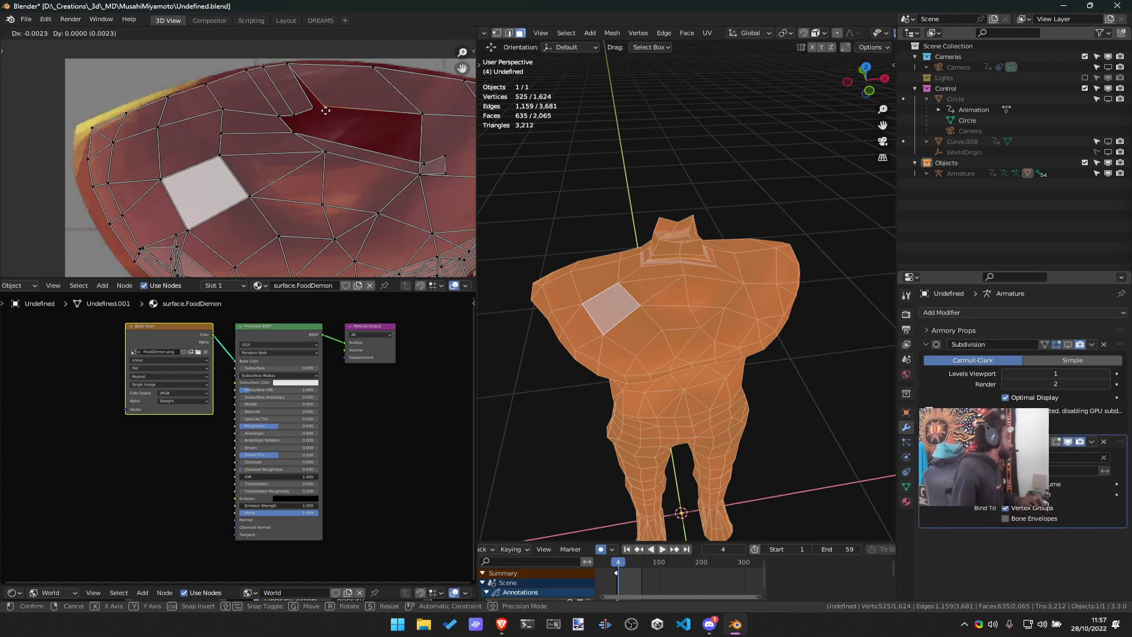
{"action": "key", "text": "g"}
{"action": "left_click", "coordinate": [315, 111]}
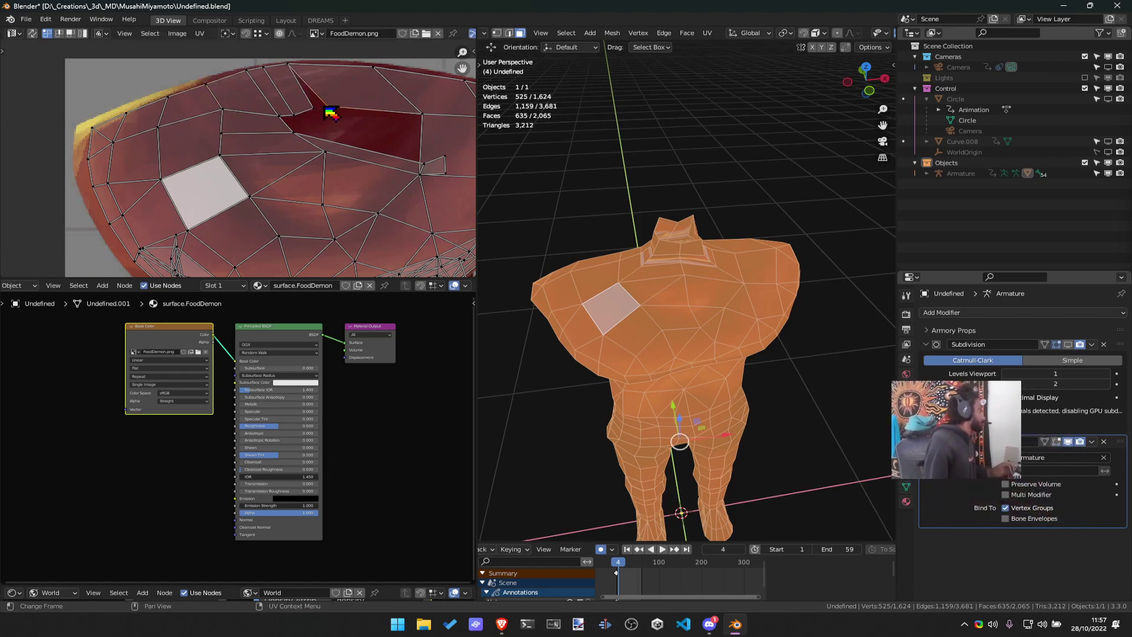
{"action": "key", "text": "g"}
{"action": "left_click", "coordinate": [316, 108]}
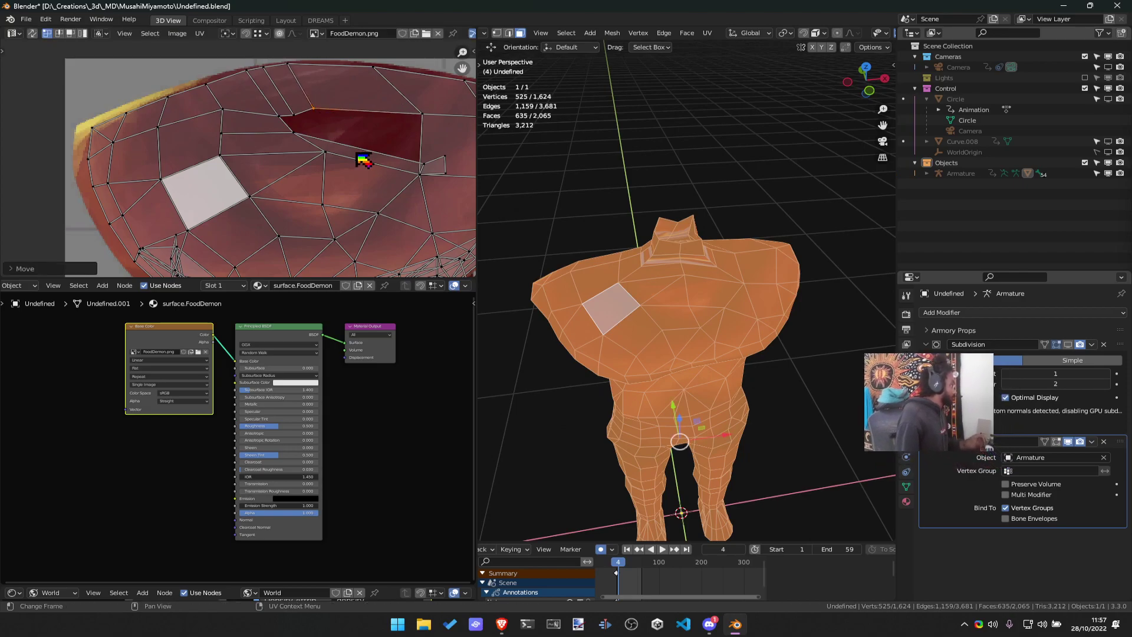
{"action": "scroll", "coordinate": [389, 154], "scroll_direction": "down", "scroll_amount": 2}
{"action": "middle_click_drag", "start_coordinate": [389, 154], "coordinate": [283, 161]}
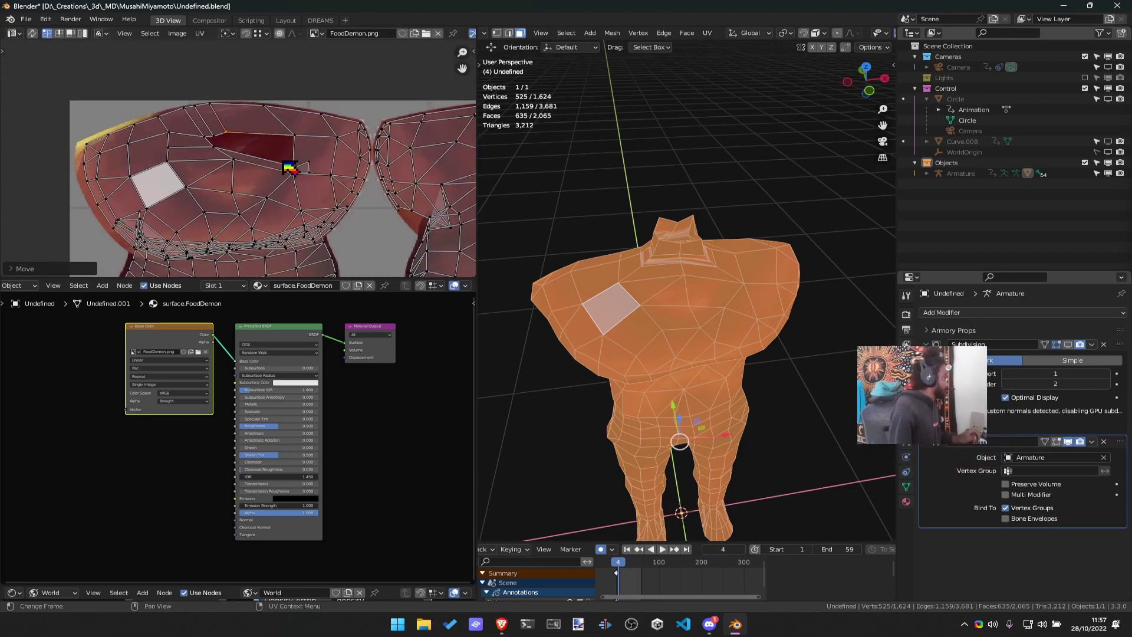
Pull the red collar face's right-side UV vertices inward in the UV Editor
{"action": "left_click", "coordinate": [214, 149]}
{"action": "left_click", "coordinate": [233, 161]}
{"action": "key", "text": "g"}
{"action": "right_click", "coordinate": [225, 170]}
{"action": "left_click", "coordinate": [216, 149], "text": "shift"}
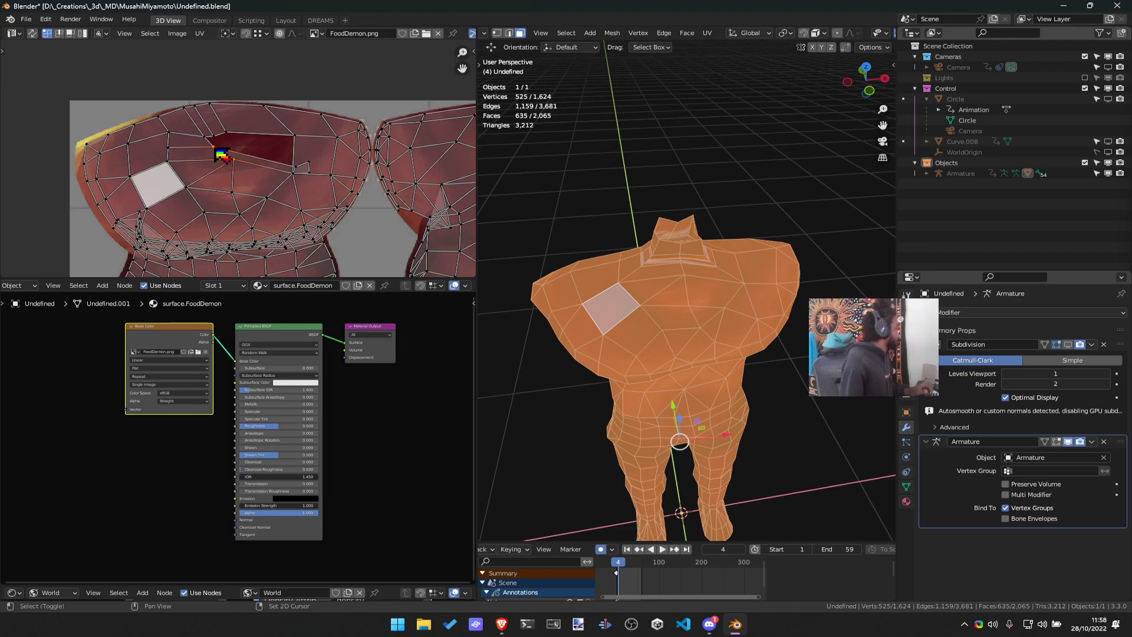
{"action": "key", "text": "g"}
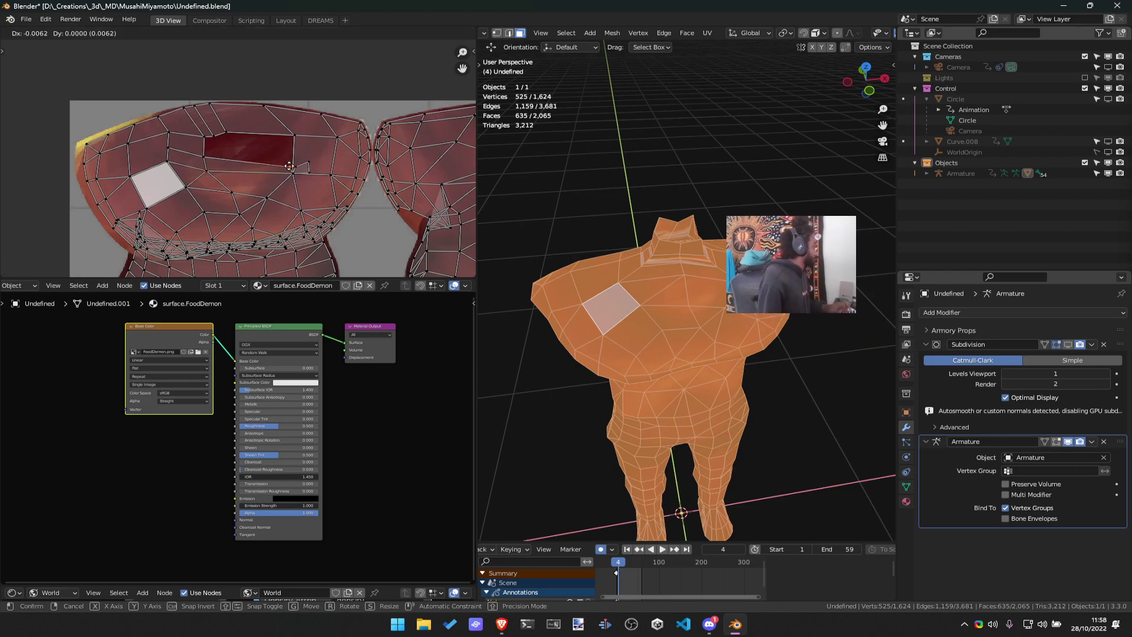
{"action": "left_click", "coordinate": [289, 167]}
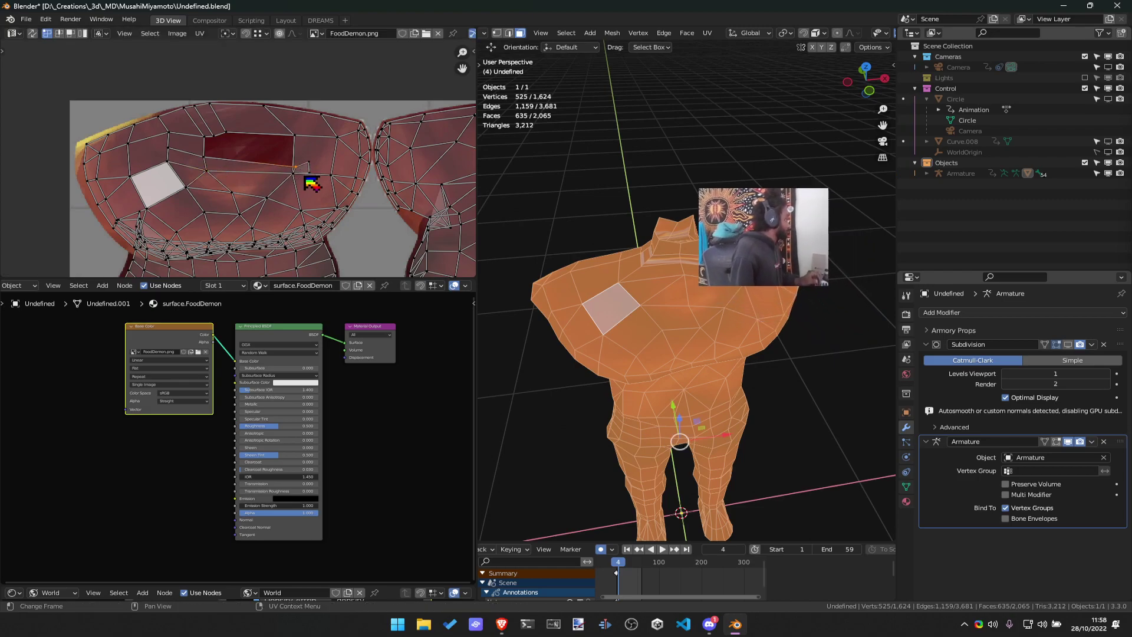
{"action": "key", "text": "g"}
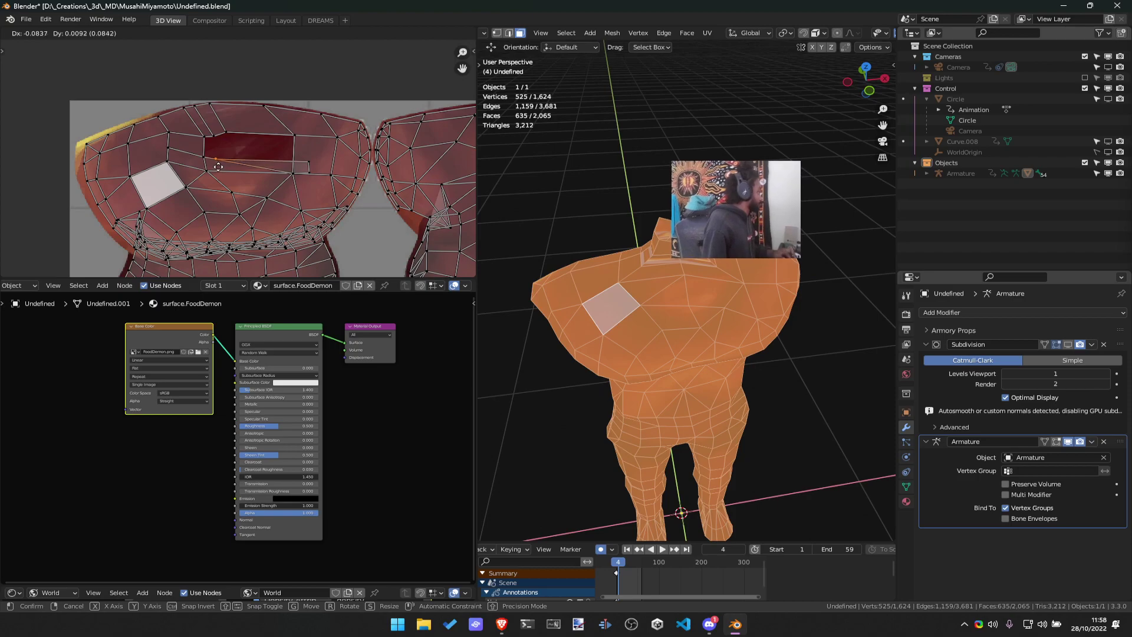
{"action": "left_click", "coordinate": [301, 167]}
Reposition another collar vertex up-left, then settle it lower on the torso island
{"action": "key", "text": "g"}
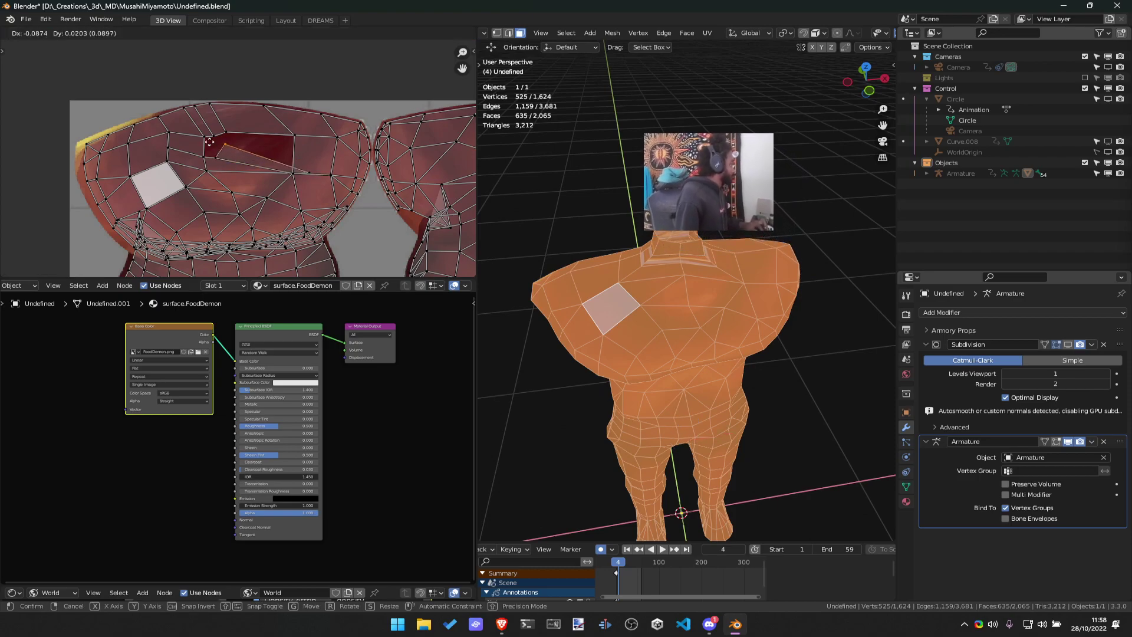
{"action": "left_click", "coordinate": [209, 137]}
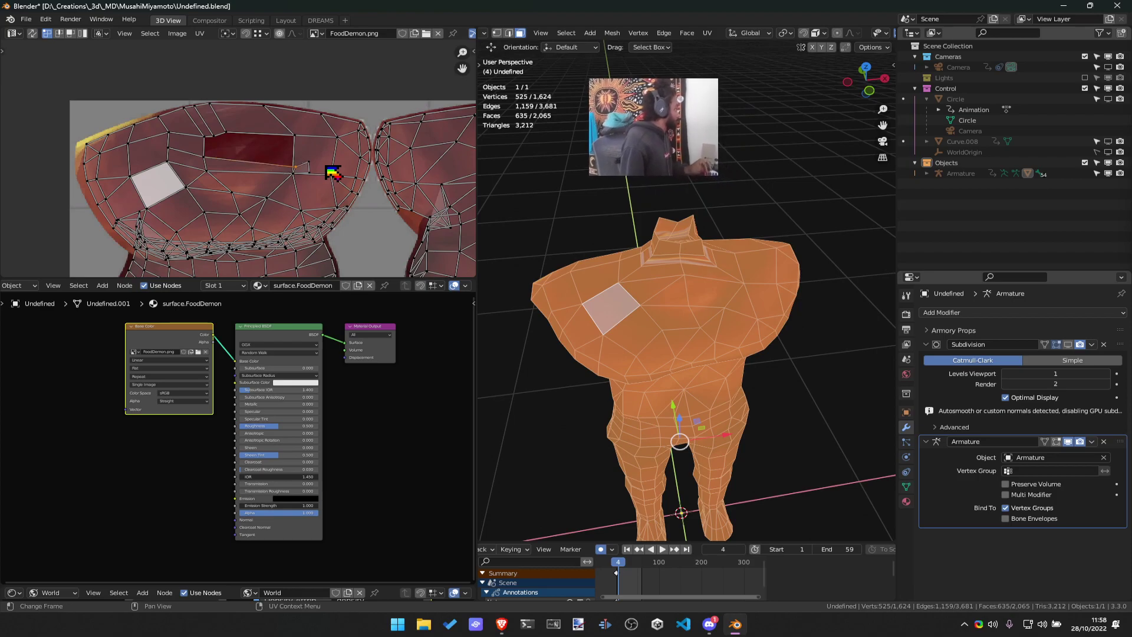
{"action": "key", "text": "g"}
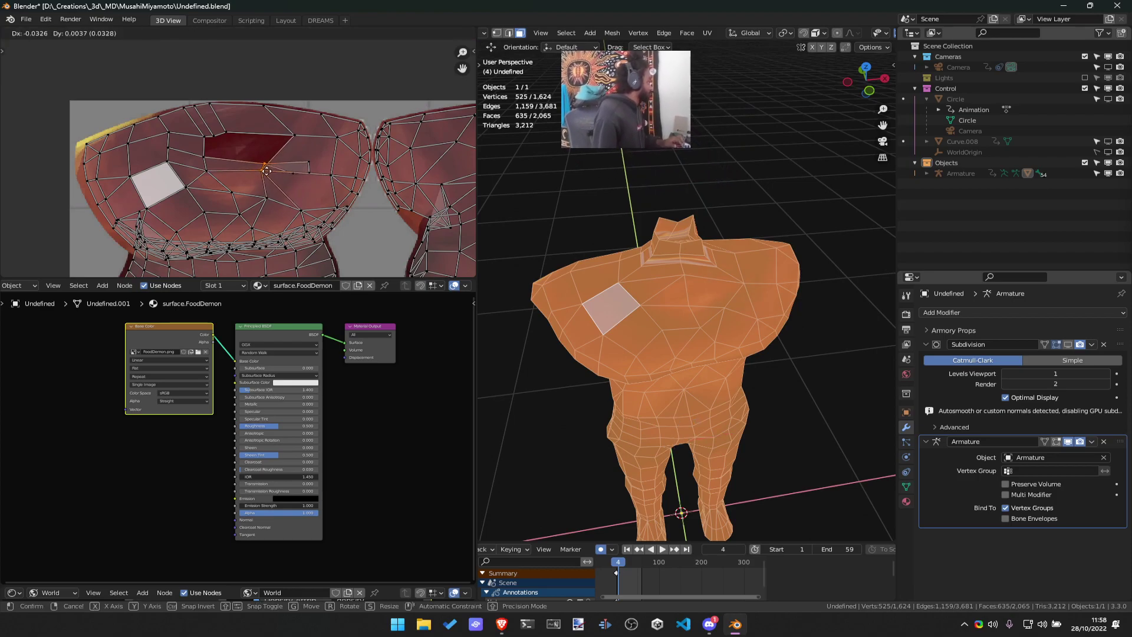
{"action": "left_click", "coordinate": [304, 176]}
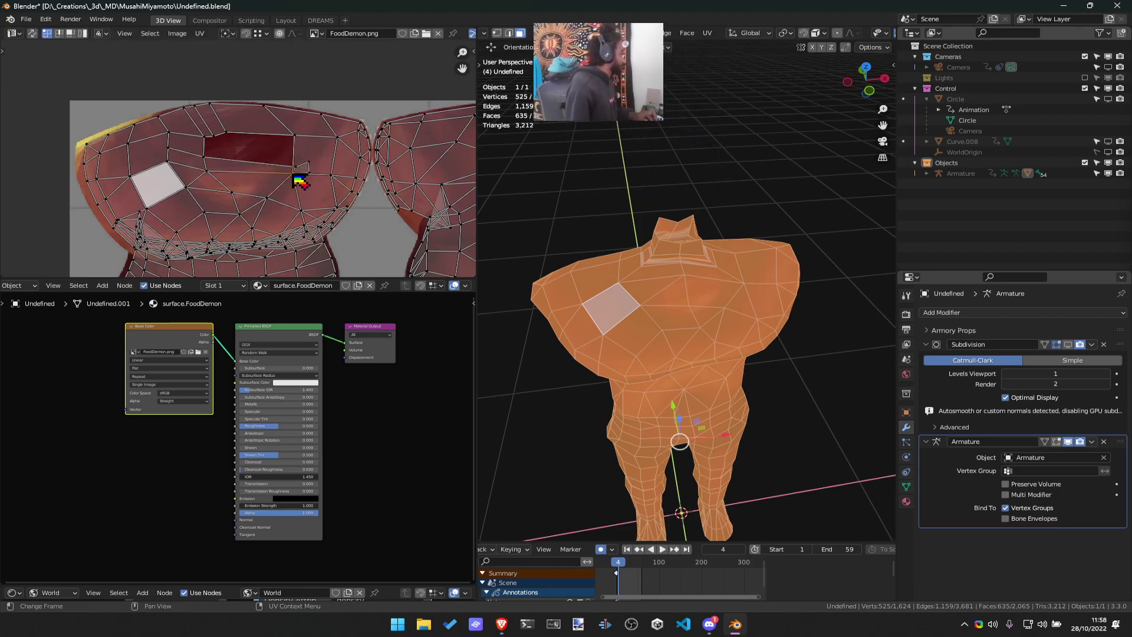
{"action": "key", "text": "g"}
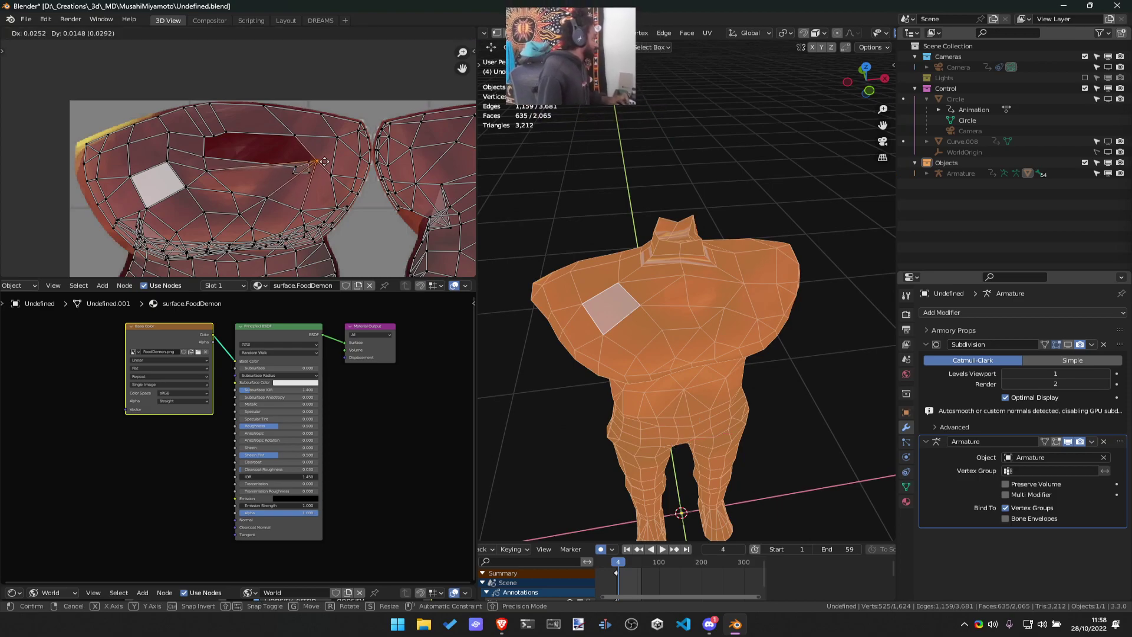
{"action": "left_click", "coordinate": [327, 177]}
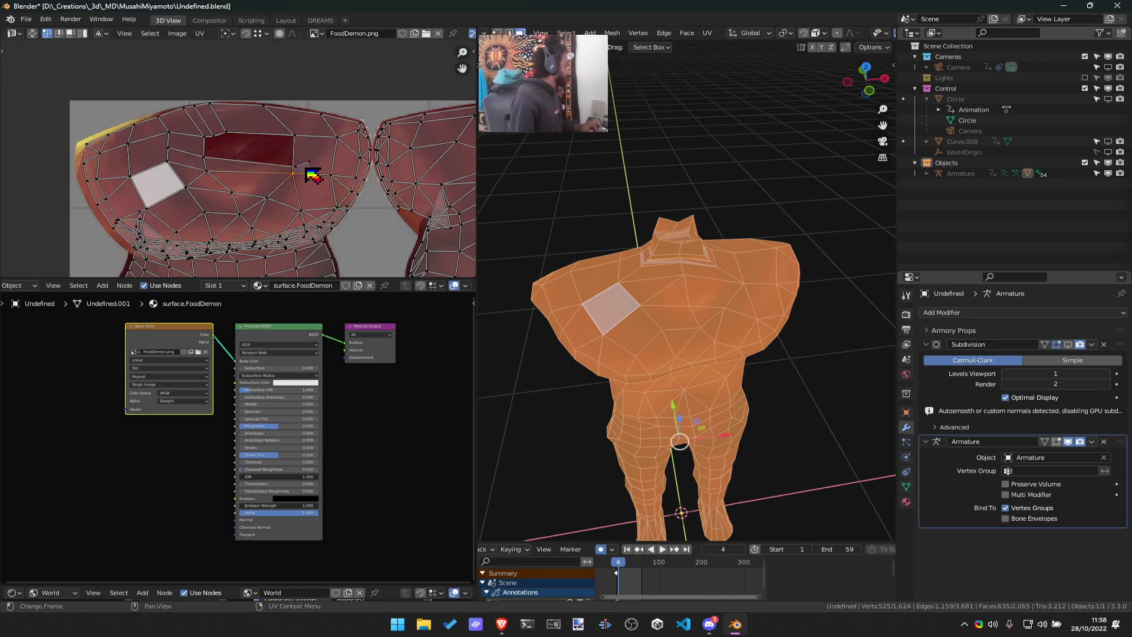
Move a small chest UV face into the dark patch and adjust one of its vertices
{"action": "key", "text": "l"}
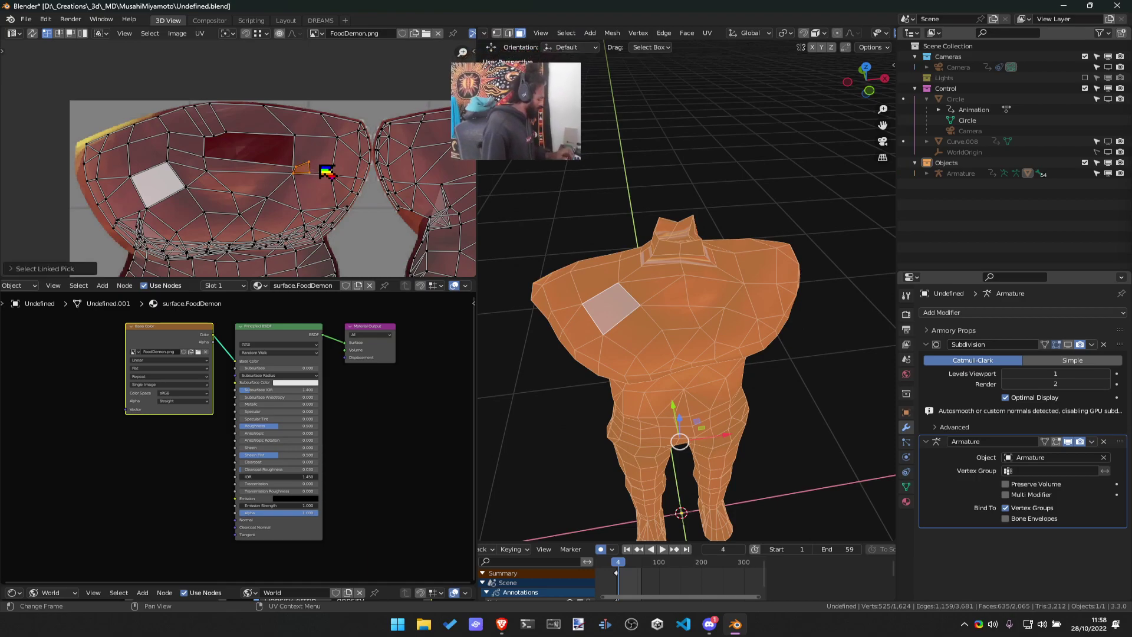
{"action": "key", "text": "g"}
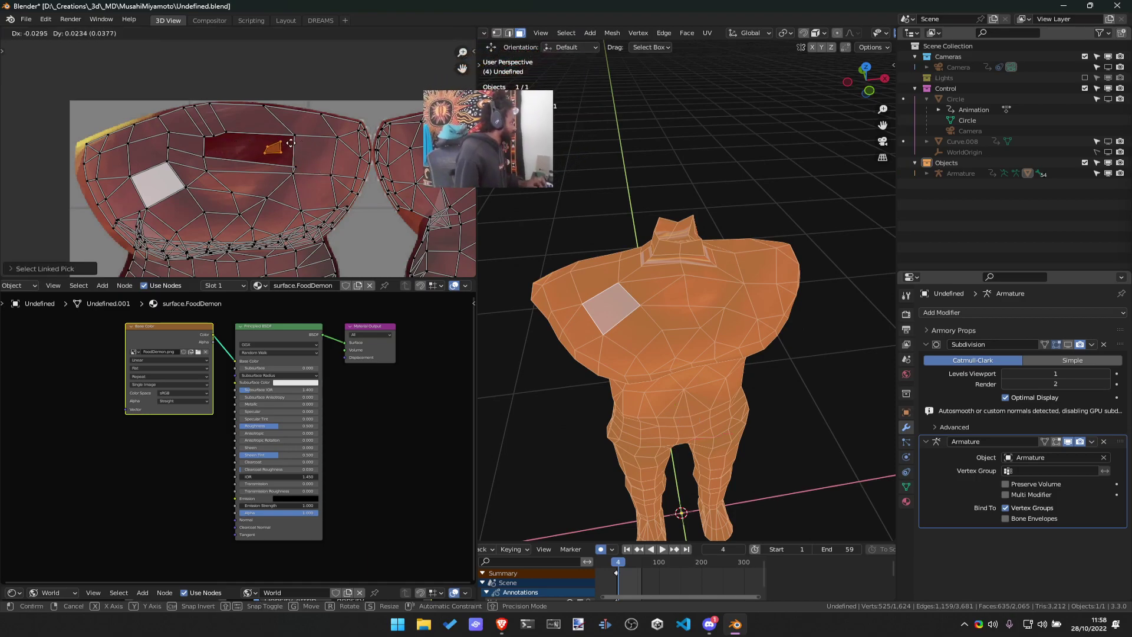
{"action": "left_click", "coordinate": [291, 143]}
{"action": "scroll", "coordinate": [339, 177], "scroll_direction": "up", "scroll_amount": 5}
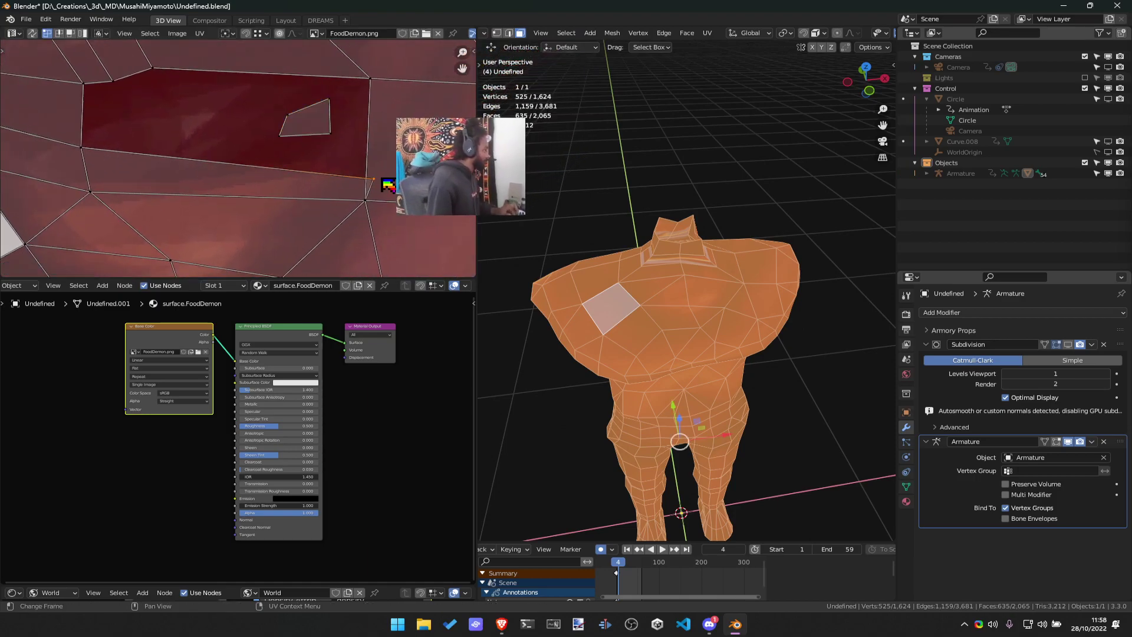
{"action": "key", "text": "g"}
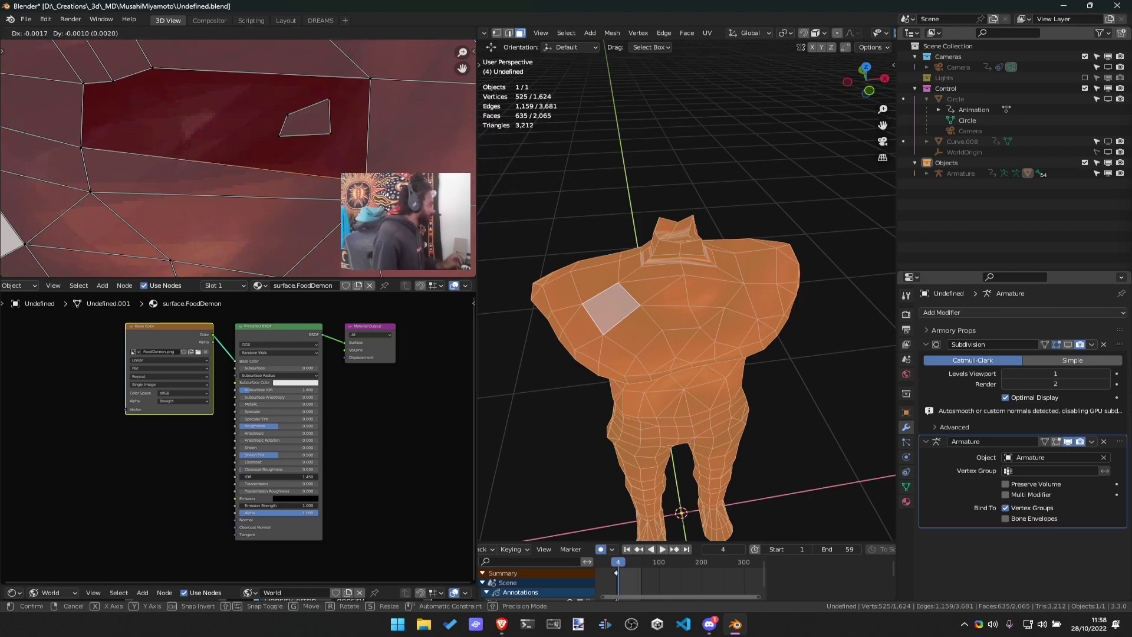
{"action": "left_click", "coordinate": [371, 183]}
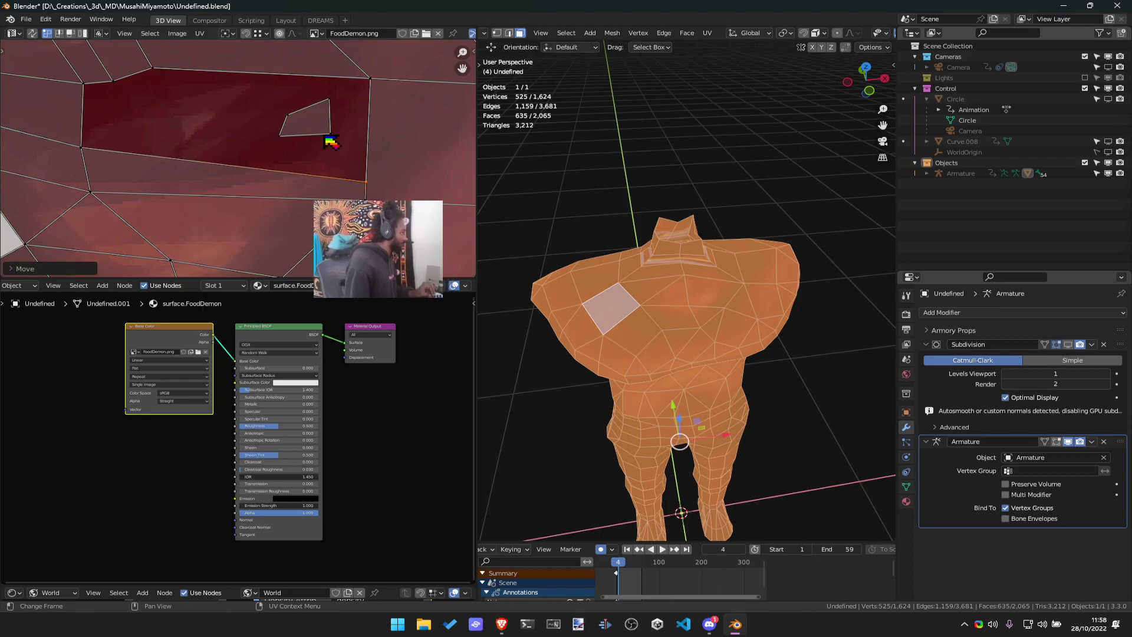
Box-select the inner UV face and shift it down-right, then slightly up within the dark patch
{"action": "left_click", "coordinate": [327, 137]}
{"action": "left_click_drag", "start_coordinate": [269, 100], "coordinate": [356, 155]}
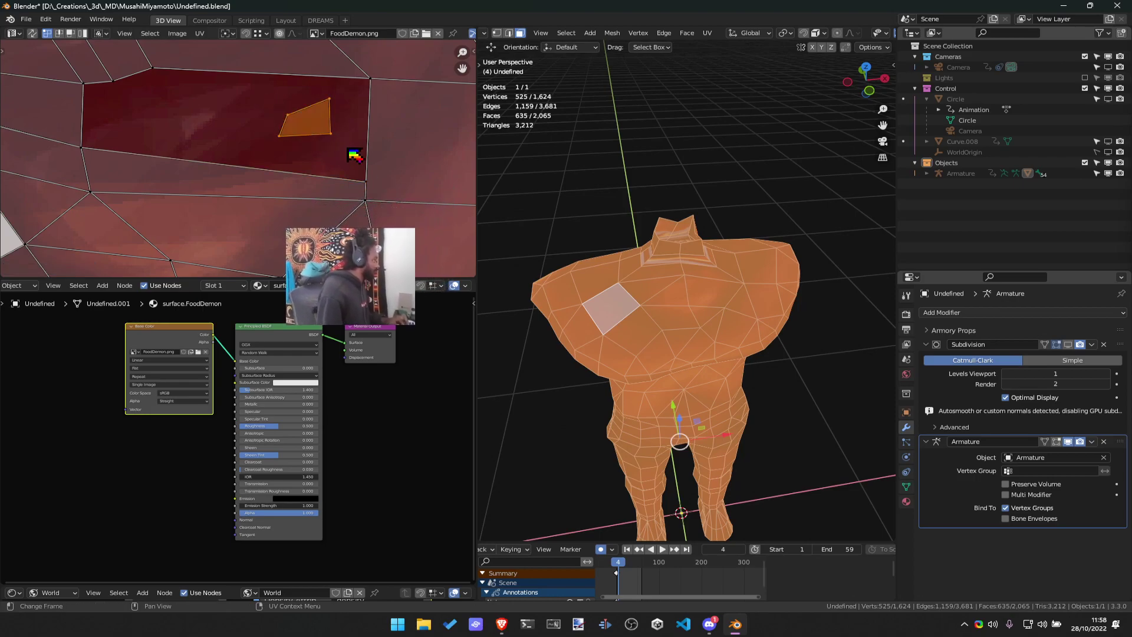
{"action": "key", "text": "g"}
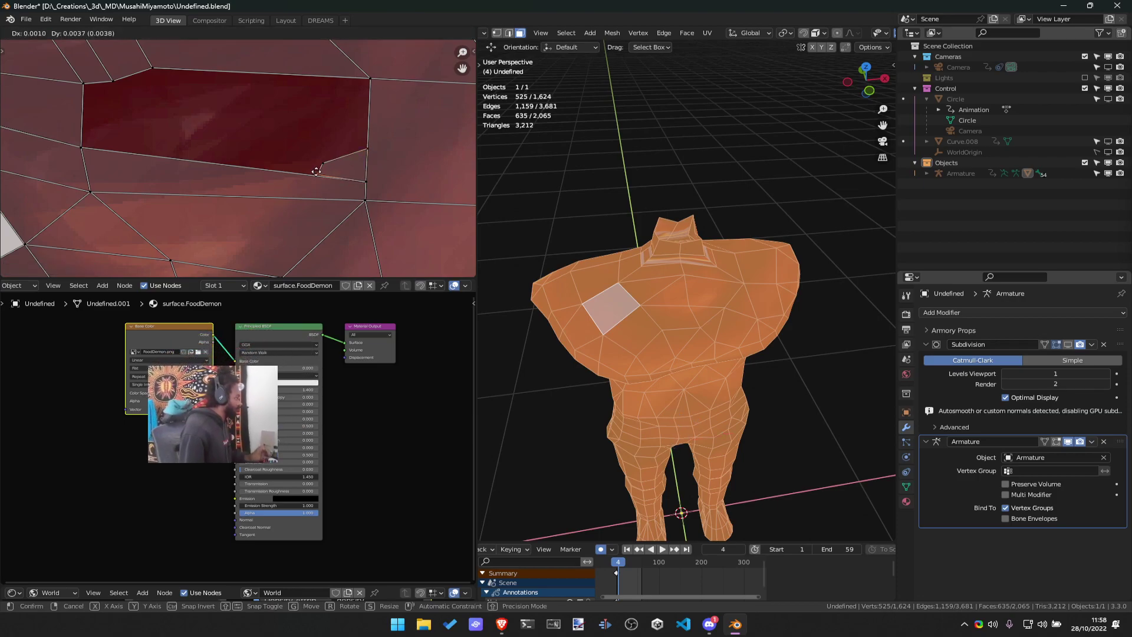
{"action": "left_click", "coordinate": [328, 177]}
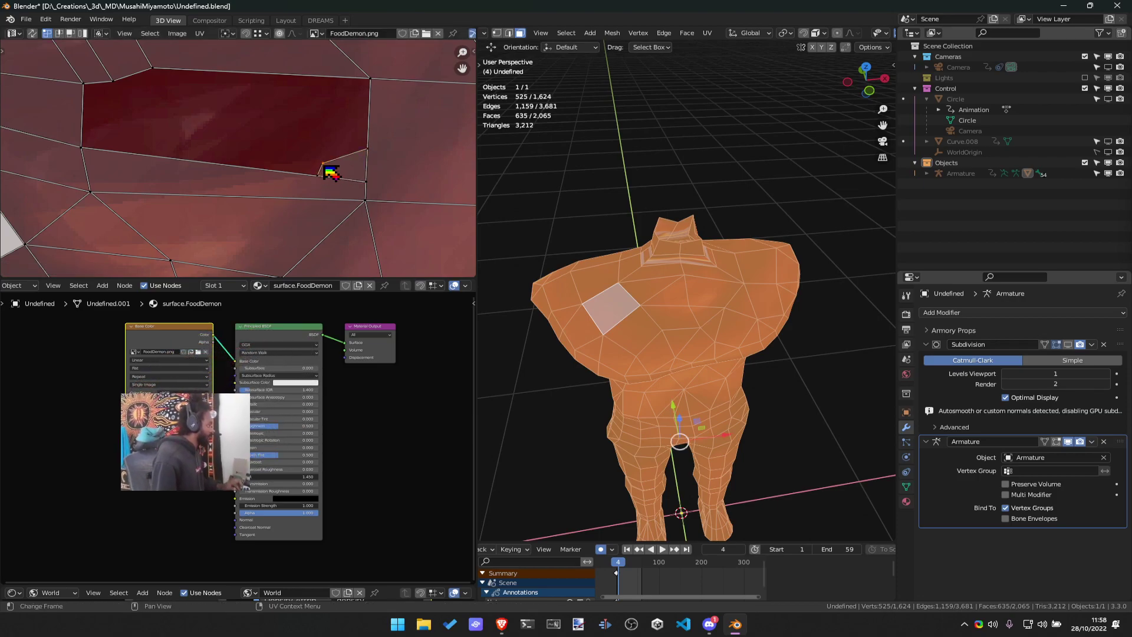
{"action": "scroll", "coordinate": [338, 170], "scroll_direction": "down", "scroll_amount": 3}
{"action": "key", "text": "g"}
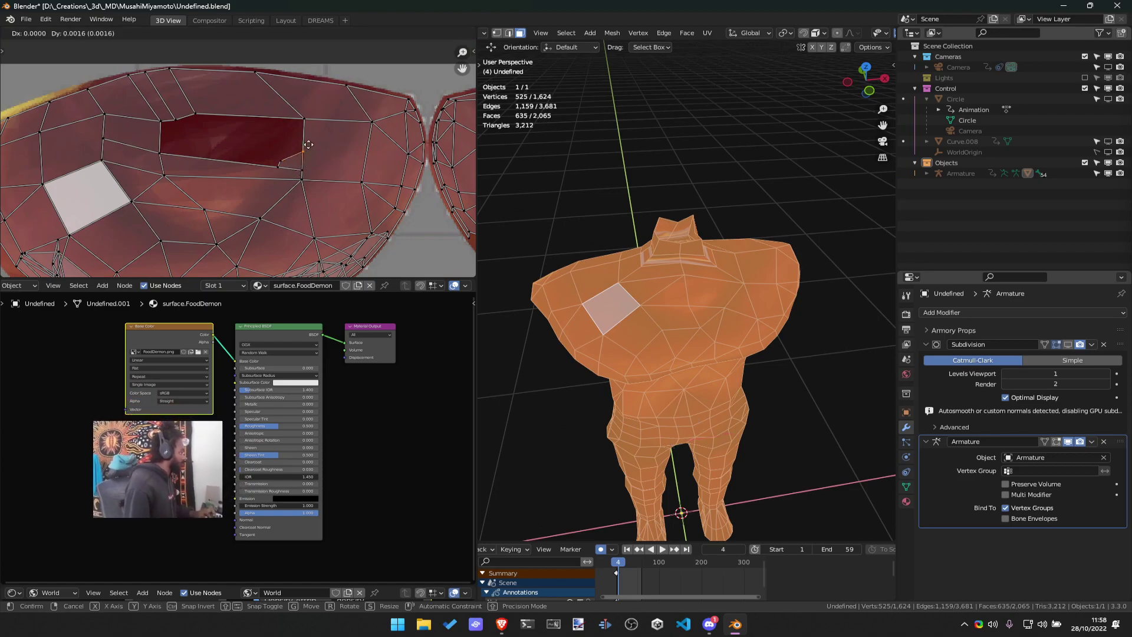
{"action": "left_click", "coordinate": [306, 119]}
{"action": "key", "text": "g"}
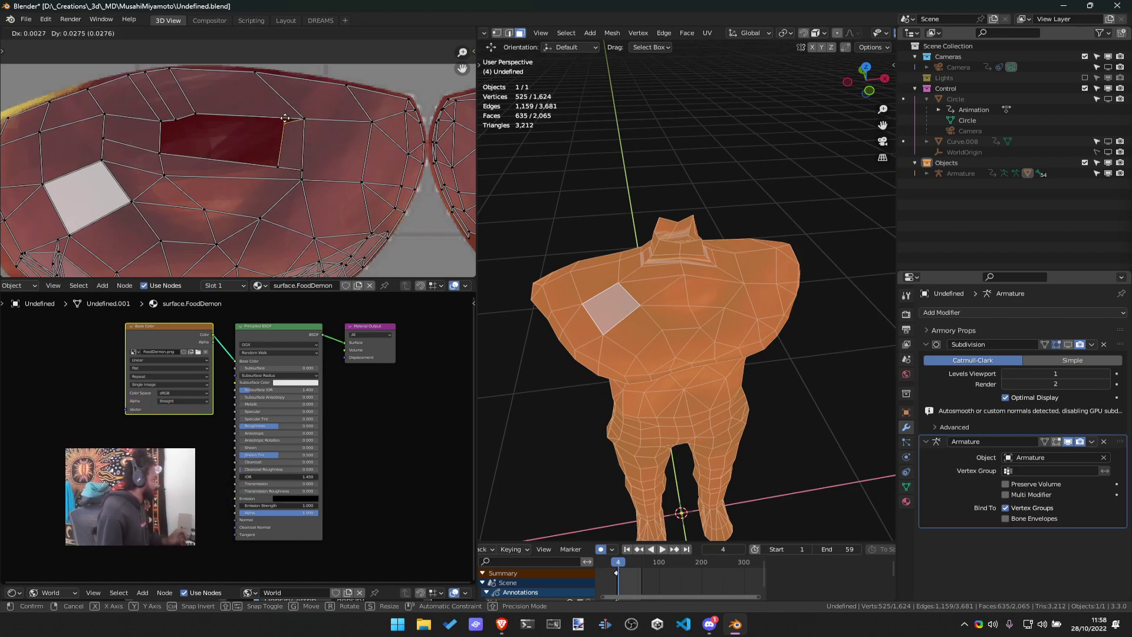
{"action": "left_click", "coordinate": [285, 114]}
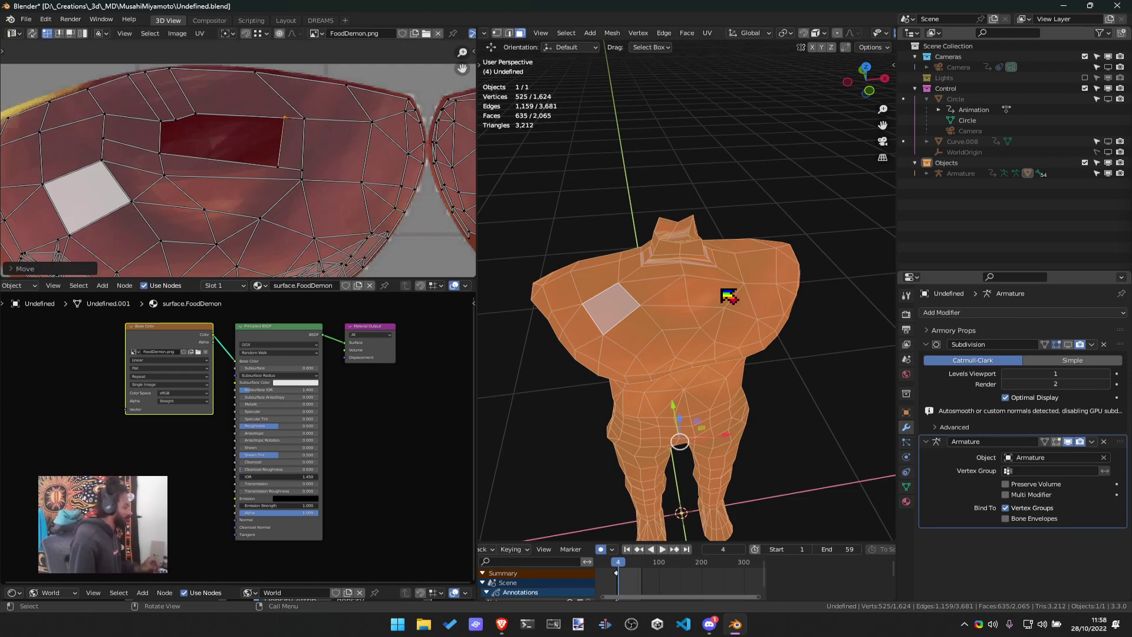
Leave Edit Mode and orbit to view the textured character from the side
{"action": "key", "text": "Tab"}
{"action": "middle_click_drag", "start_coordinate": [721, 289], "coordinate": [673, 258]}
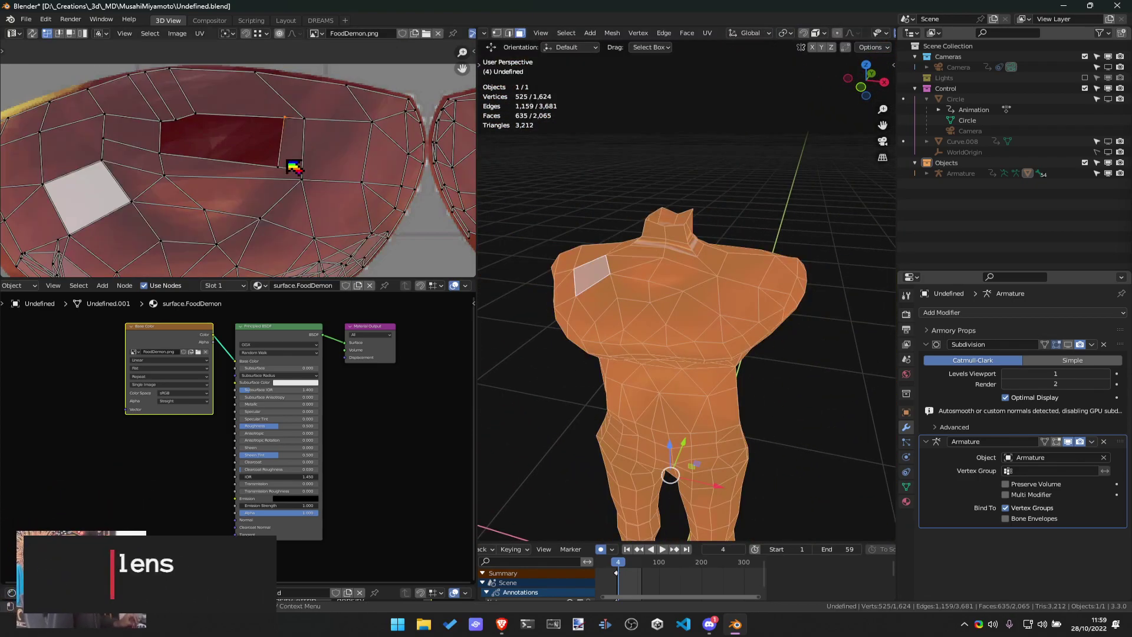
{"action": "scroll", "coordinate": [234, 206], "scroll_direction": "down", "scroll_amount": 3}
Deselect everything, orbit around the shoulders and select two faces at the neck base
{"action": "scroll", "coordinate": [247, 224], "scroll_direction": "down", "scroll_amount": 6}
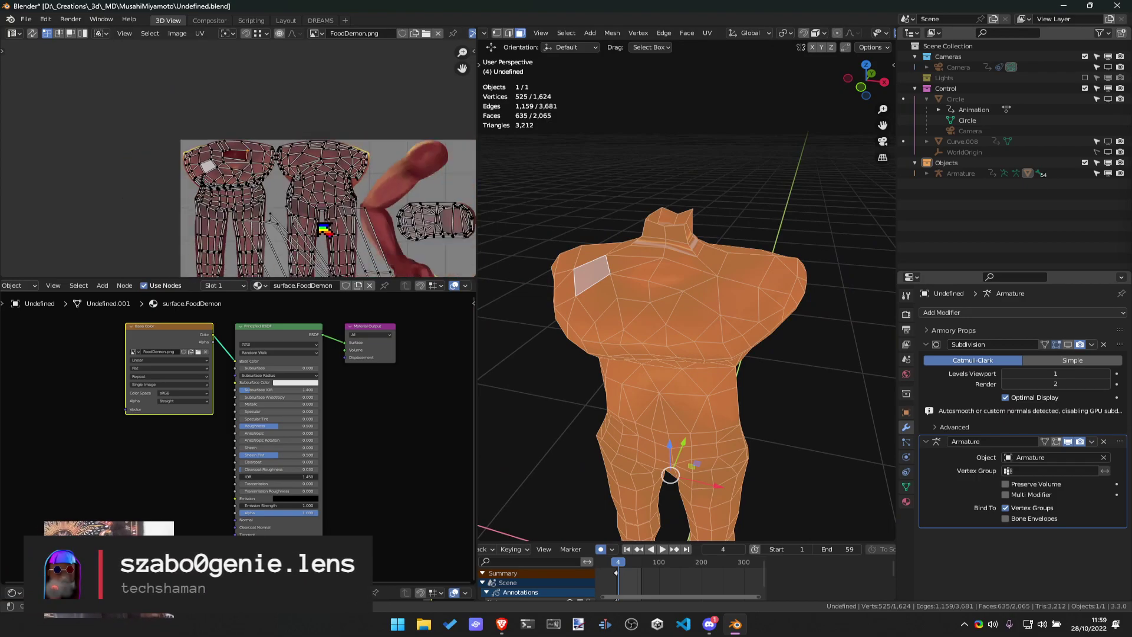
{"action": "key", "text": "alt+a"}
{"action": "mouse_move", "coordinate": [666, 276]}
{"action": "middle_mouse_down"}
{"action": "mouse_move", "coordinate": [730, 296]}
{"action": "mouse_move", "coordinate": [685, 293]}
{"action": "middle_mouse_up"}
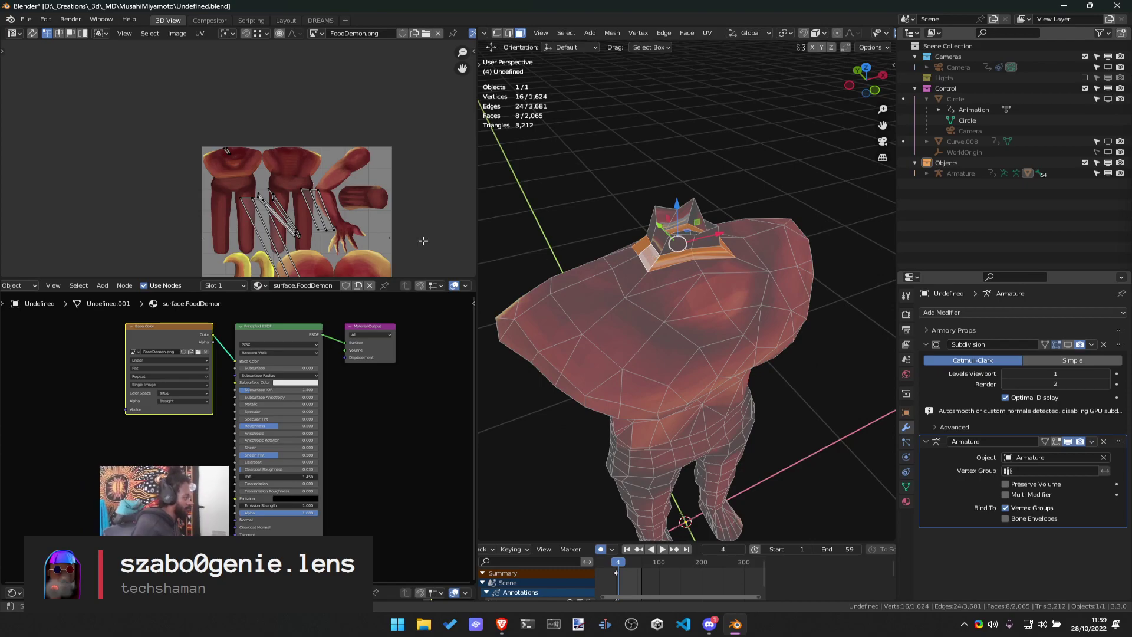
{"action": "scroll", "coordinate": [281, 219], "scroll_direction": "up", "scroll_amount": 2}
{"action": "scroll", "coordinate": [274, 219], "scroll_direction": "down", "scroll_amount": 3}
{"action": "scroll", "coordinate": [673, 246], "scroll_direction": "up", "scroll_amount": 1}
{"action": "middle_click_drag", "start_coordinate": [673, 247], "coordinate": [756, 252]}
{"action": "left_click", "coordinate": [703, 261]}
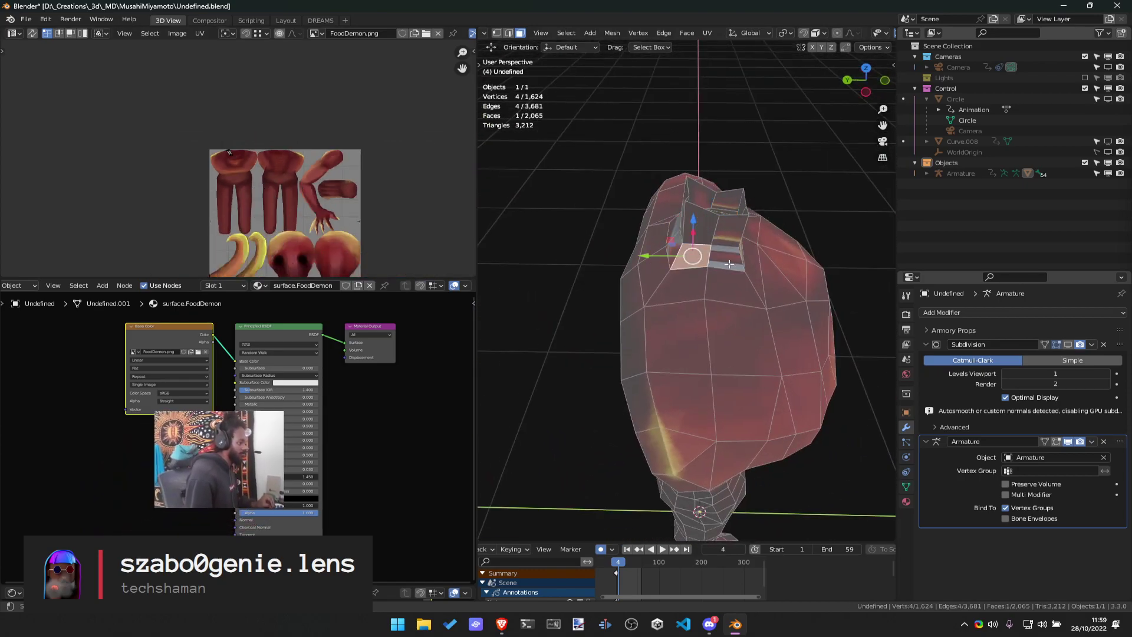
{"action": "left_click", "coordinate": [725, 259]}
{"action": "left_click", "coordinate": [688, 259], "text": "shift"}
{"action": "scroll", "coordinate": [201, 183], "scroll_direction": "up", "scroll_amount": 4}
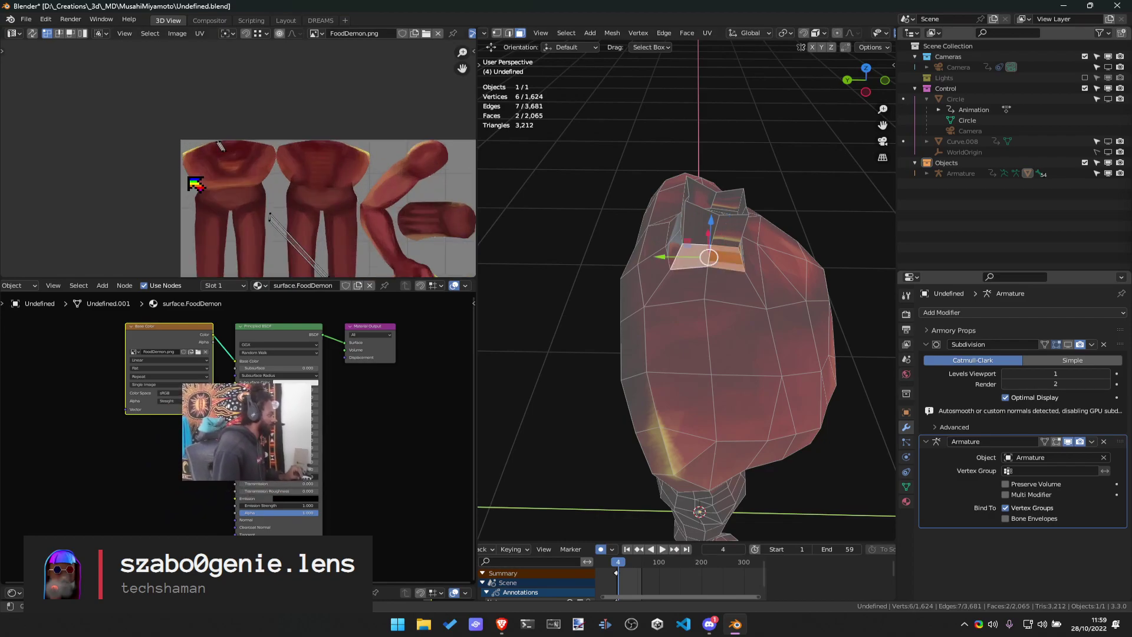
{"action": "scroll", "coordinate": [200, 185], "scroll_direction": "up", "scroll_amount": 2}
Check the neck texture, select the linked head mesh and move a UV vertex
{"action": "key", "text": "Tab"}
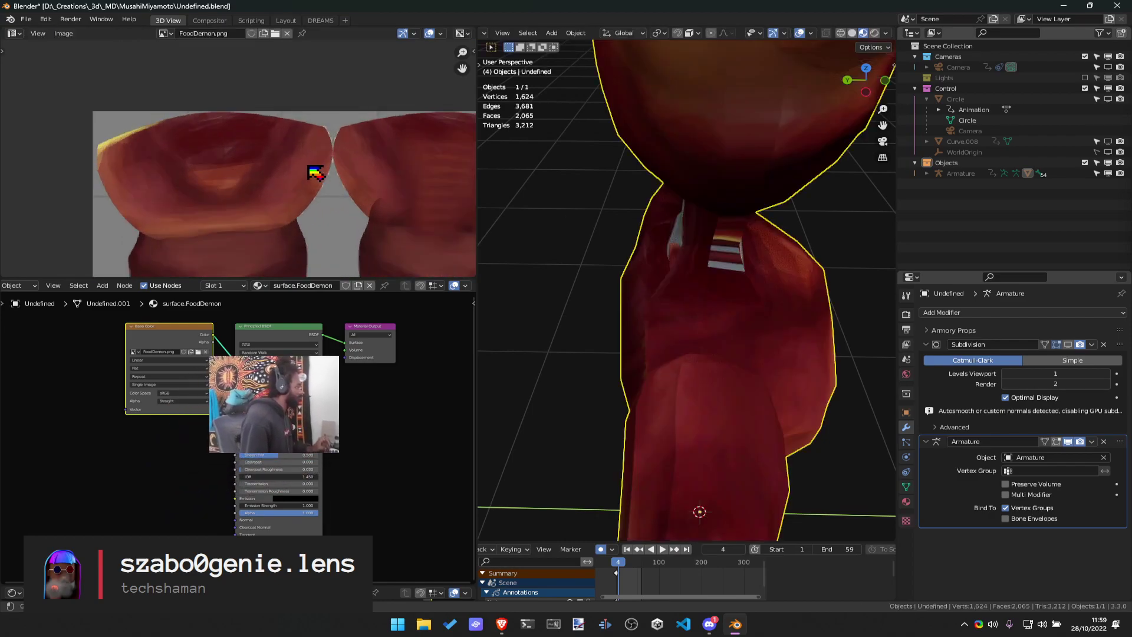
{"action": "key", "text": "Tab"}
{"action": "right_click", "coordinate": [302, 167]}
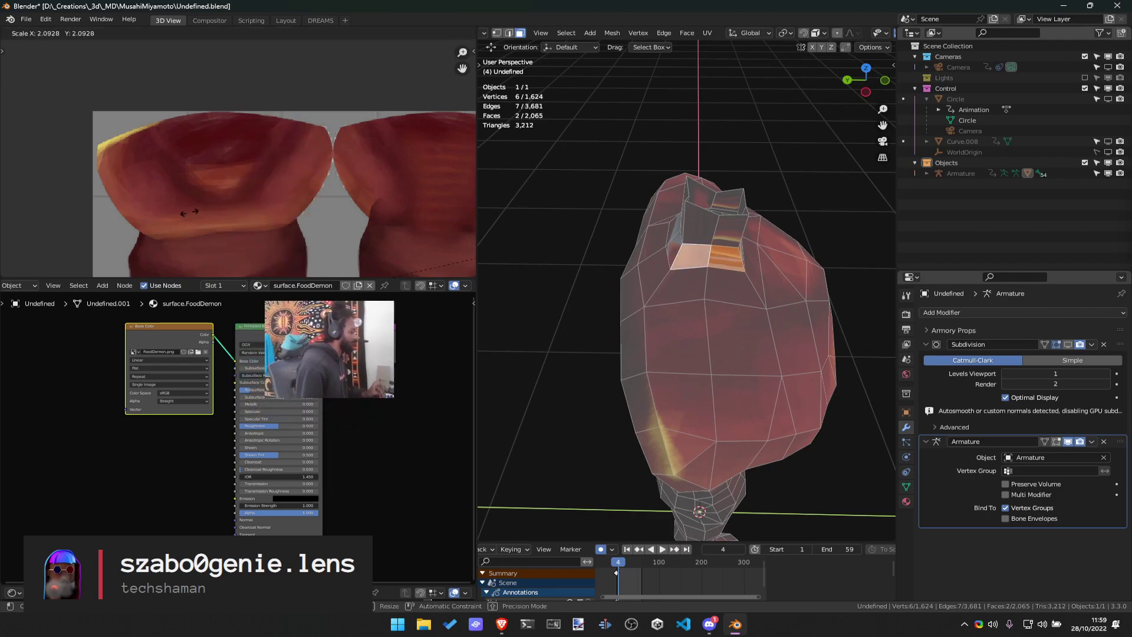
{"action": "key", "text": "ctrl+l"}
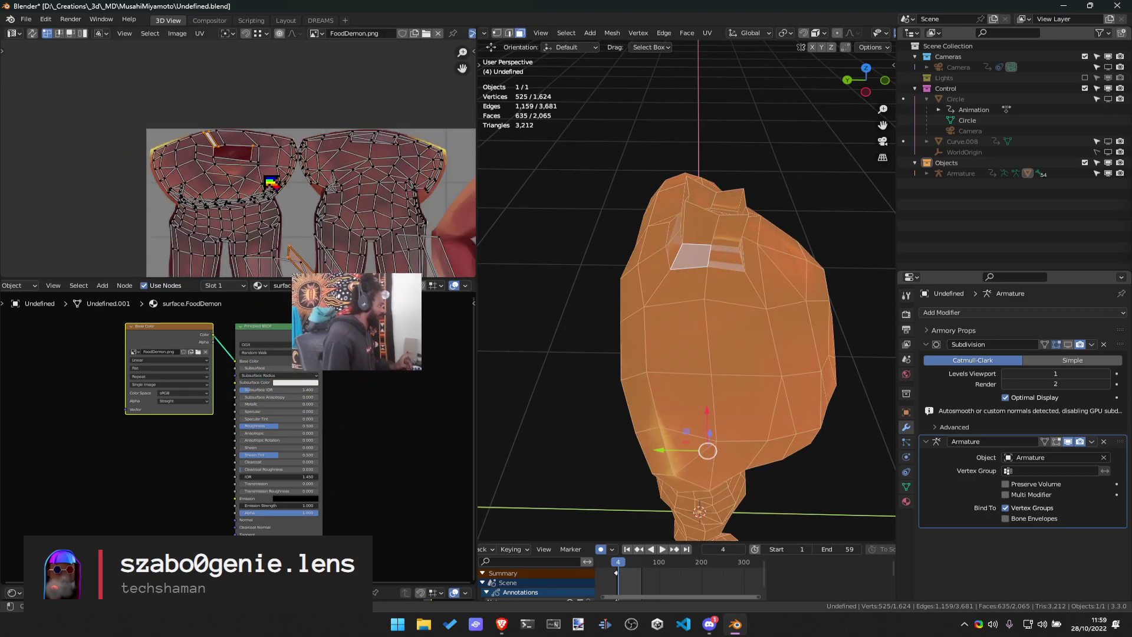
{"action": "scroll", "coordinate": [250, 163], "scroll_direction": "up", "scroll_amount": 3}
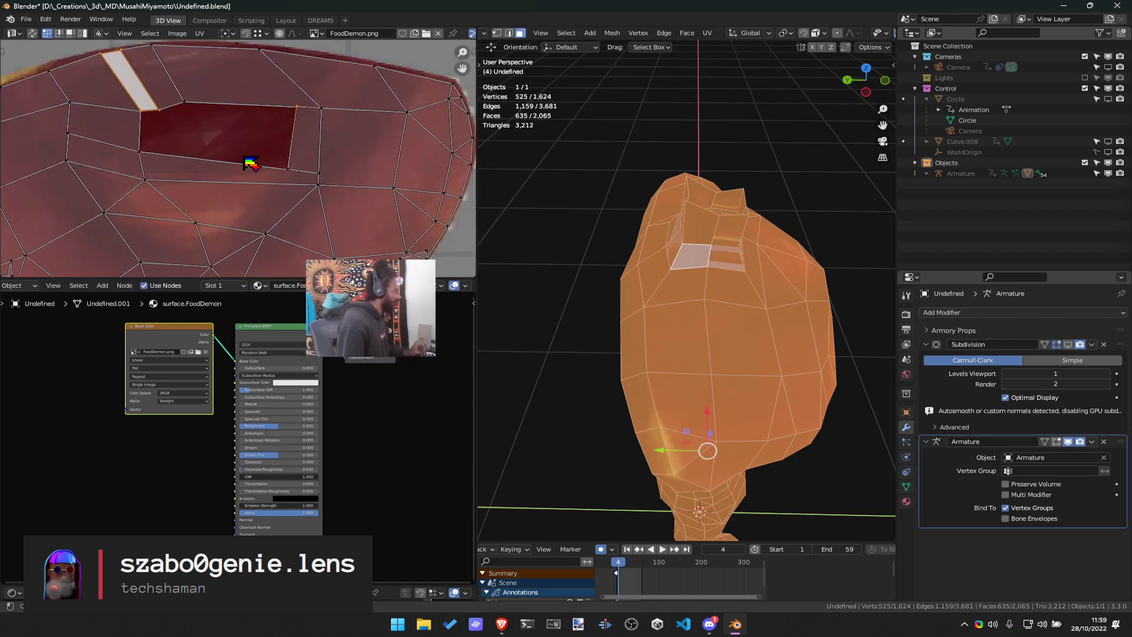
{"action": "key", "text": "g"}
{"action": "left_click", "coordinate": [299, 107]}
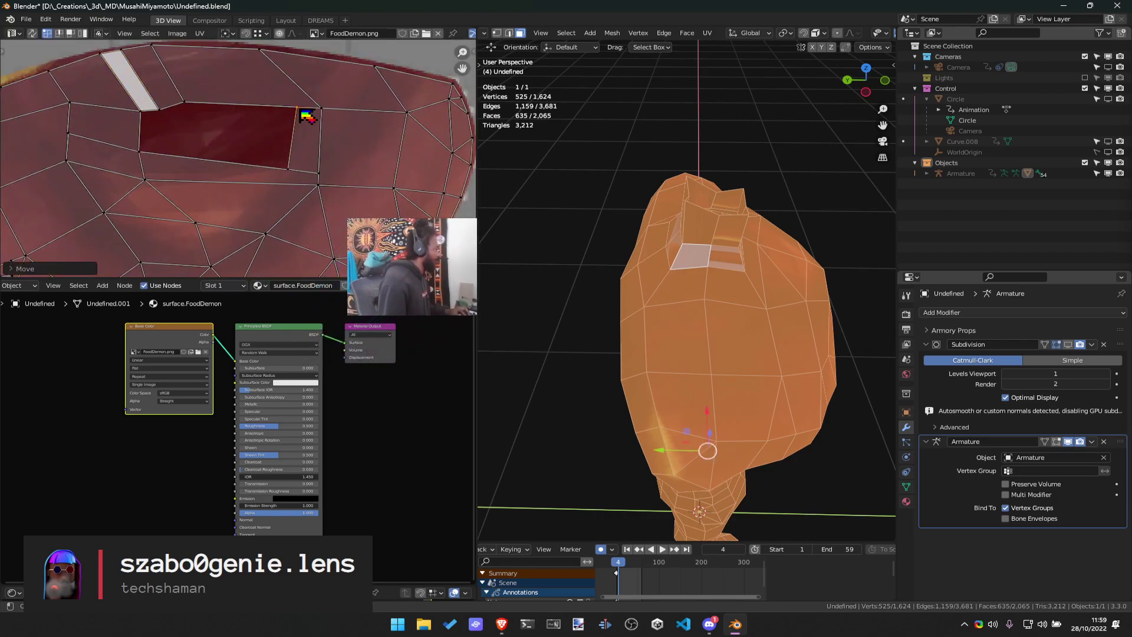
{"action": "scroll", "coordinate": [291, 171], "scroll_direction": "down", "scroll_amount": 6}
{"action": "scroll", "coordinate": [296, 179], "scroll_direction": "down", "scroll_amount": 4}
{"action": "middle_click_drag", "start_coordinate": [296, 179], "coordinate": [252, 118]}
{"action": "scroll", "coordinate": [731, 283], "scroll_direction": "down", "scroll_amount": 3}
Deselect all and pick the head's UV island, trying move, circle-select and hide before undoing
{"action": "middle_click_drag", "start_coordinate": [735, 284], "coordinate": [698, 266]}
{"action": "key", "text": "alt+a"}
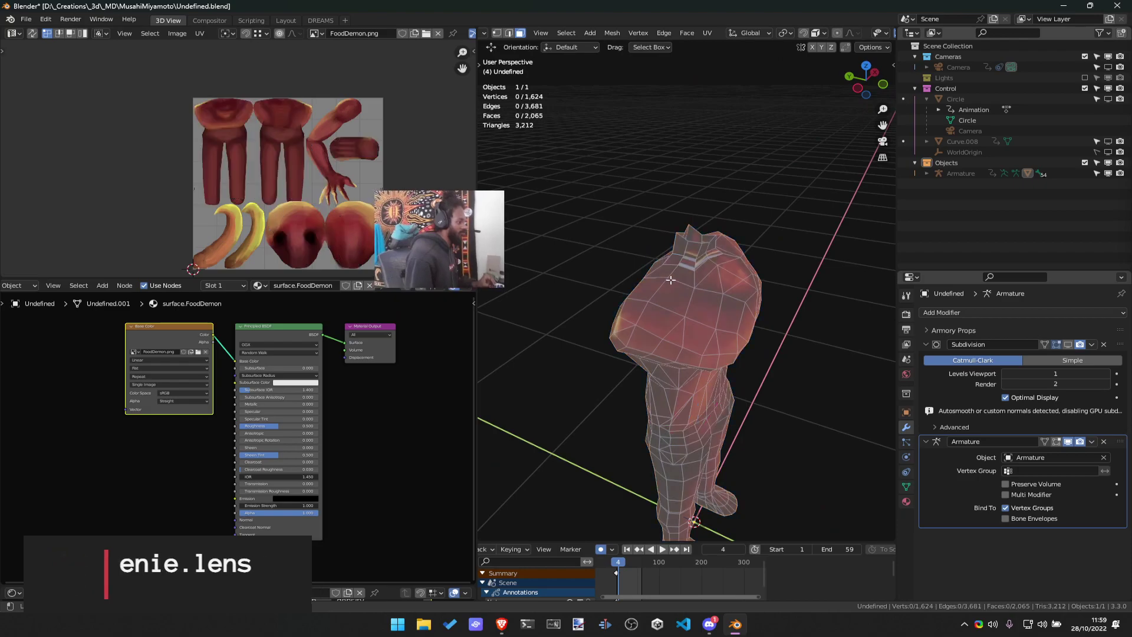
{"action": "key", "text": "l"}
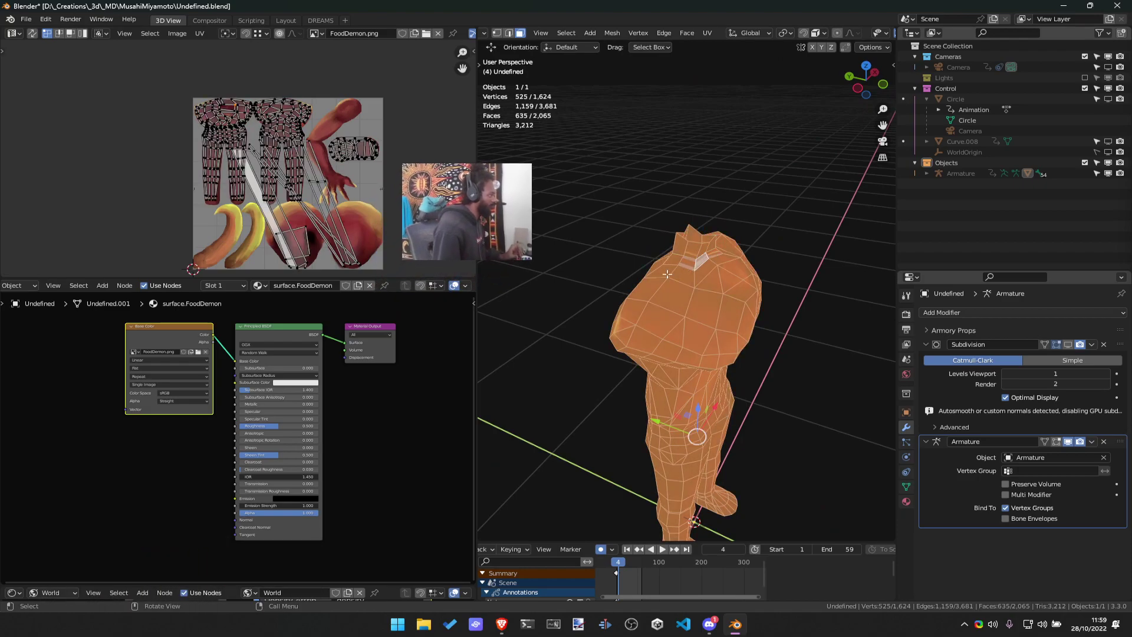
{"action": "key", "text": "l"}
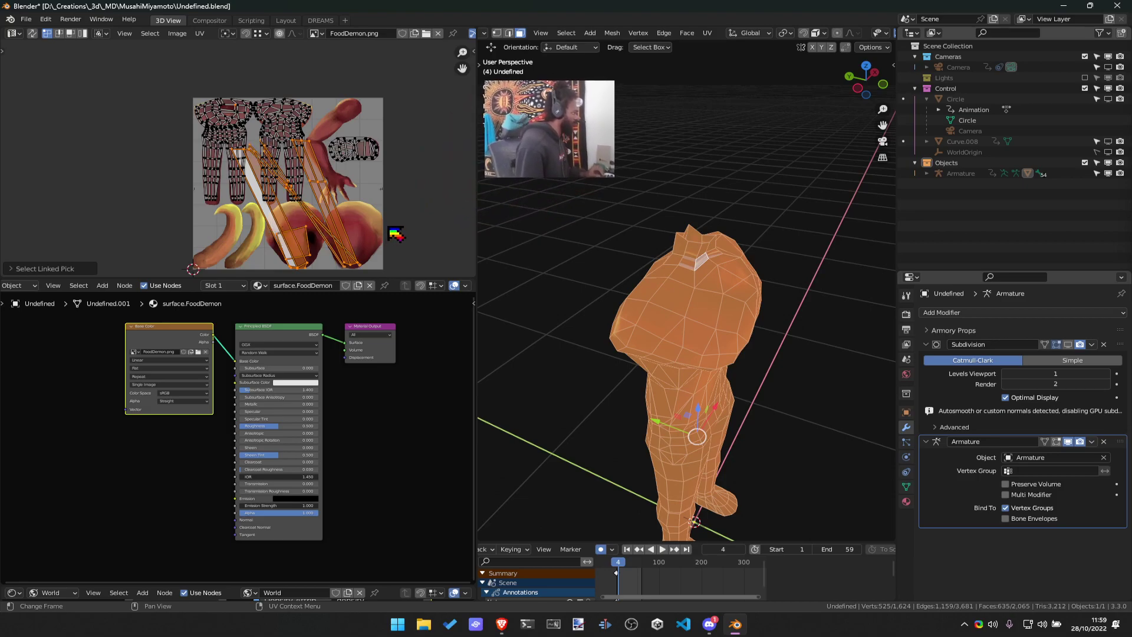
{"action": "scroll", "coordinate": [342, 214], "scroll_direction": "down", "scroll_amount": 1}
{"action": "key", "text": "g"}
{"action": "key", "text": "Escape"}
{"action": "key", "text": "c"}
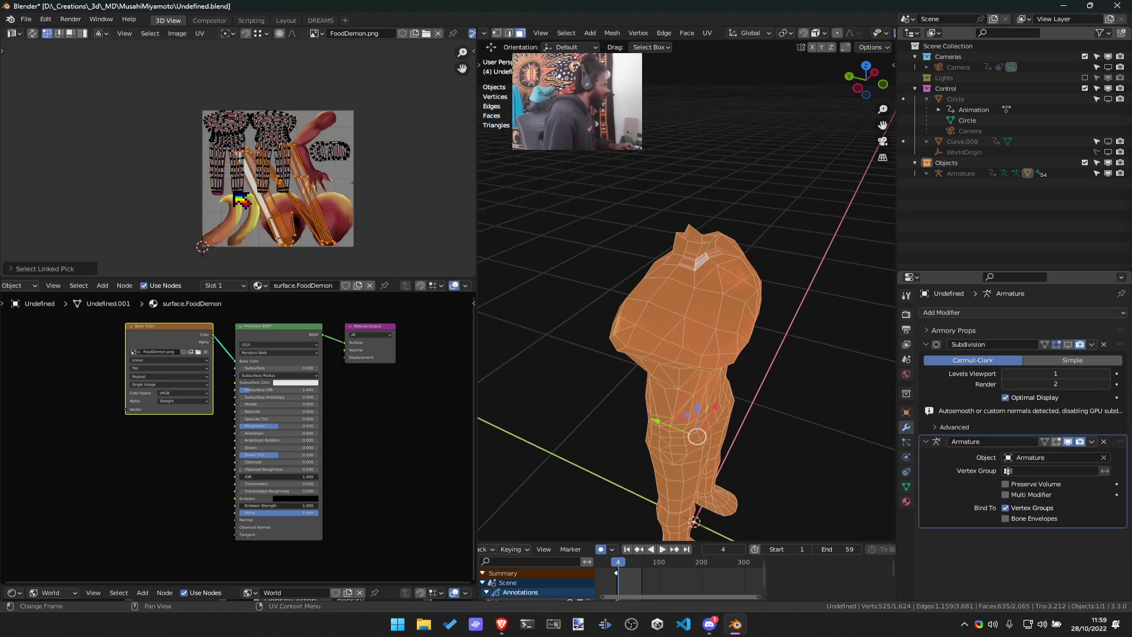
{"action": "key", "text": "Escape"}
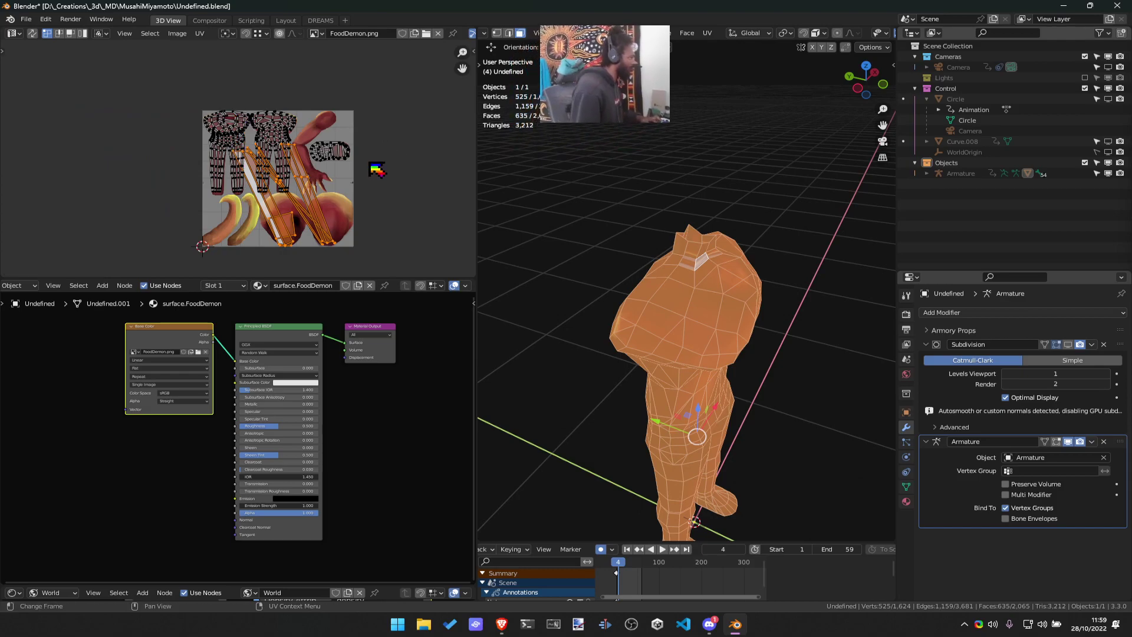
{"action": "key", "text": "h"}
{"action": "key", "text": "ctrl+z"}
Move the selected UV strips left off the texture and pan the layout into view
{"action": "key", "text": "g"}
{"action": "left_click", "coordinate": [243, 140]}
{"action": "scroll", "coordinate": [243, 140], "scroll_direction": "up", "scroll_amount": 4}
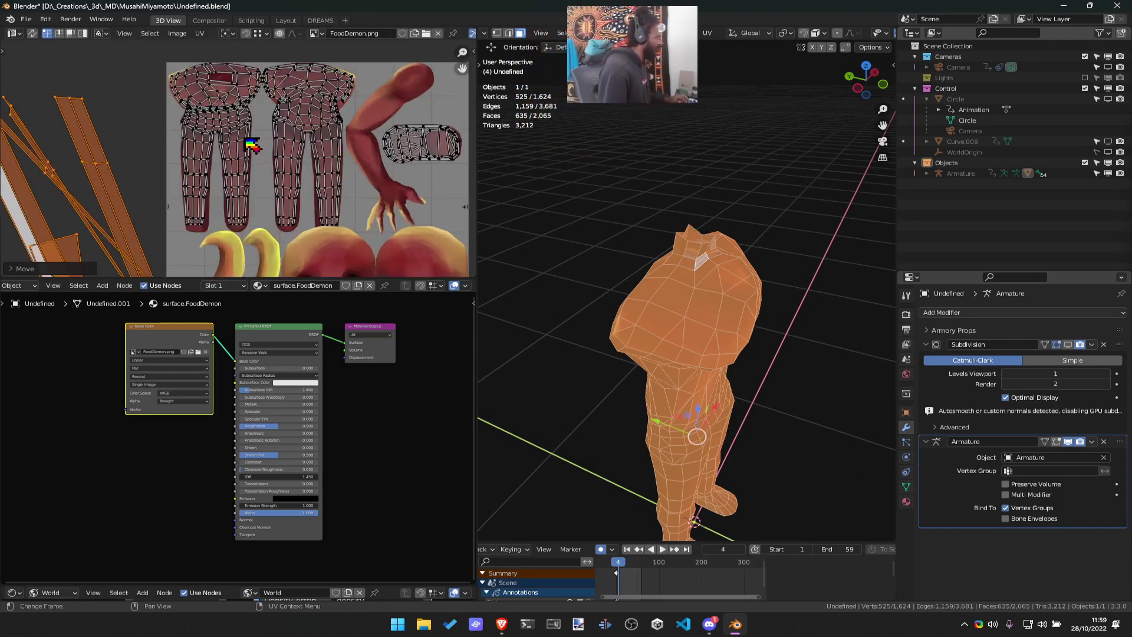
{"action": "middle_click_drag", "start_coordinate": [154, 102], "coordinate": [257, 111]}
{"action": "scroll", "coordinate": [202, 184], "scroll_direction": "down", "scroll_amount": 3}
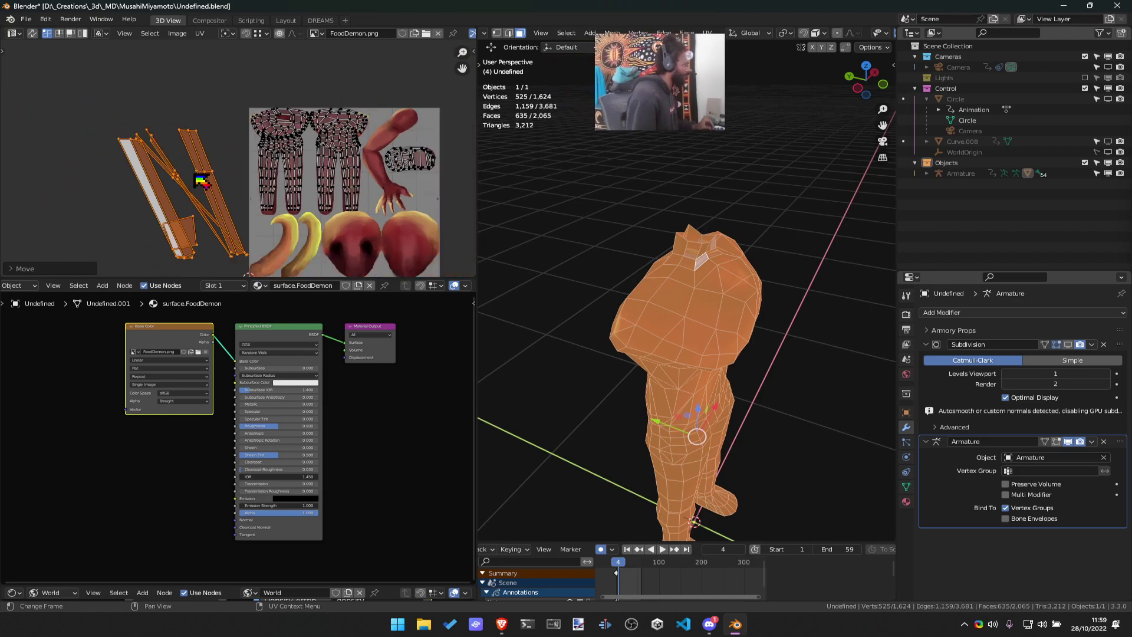
Rotate one UV strip about 18 degrees, shrink it to a sliver and move it onto red
{"action": "left_click", "coordinate": [204, 150]}
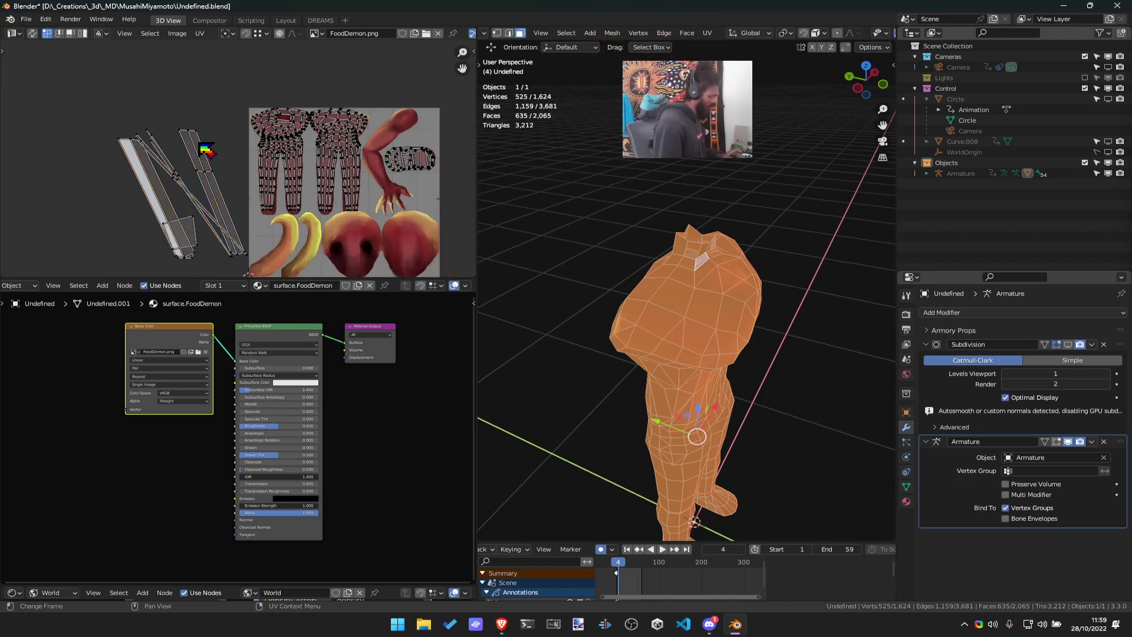
{"action": "key", "text": "l"}
{"action": "key", "text": "r"}
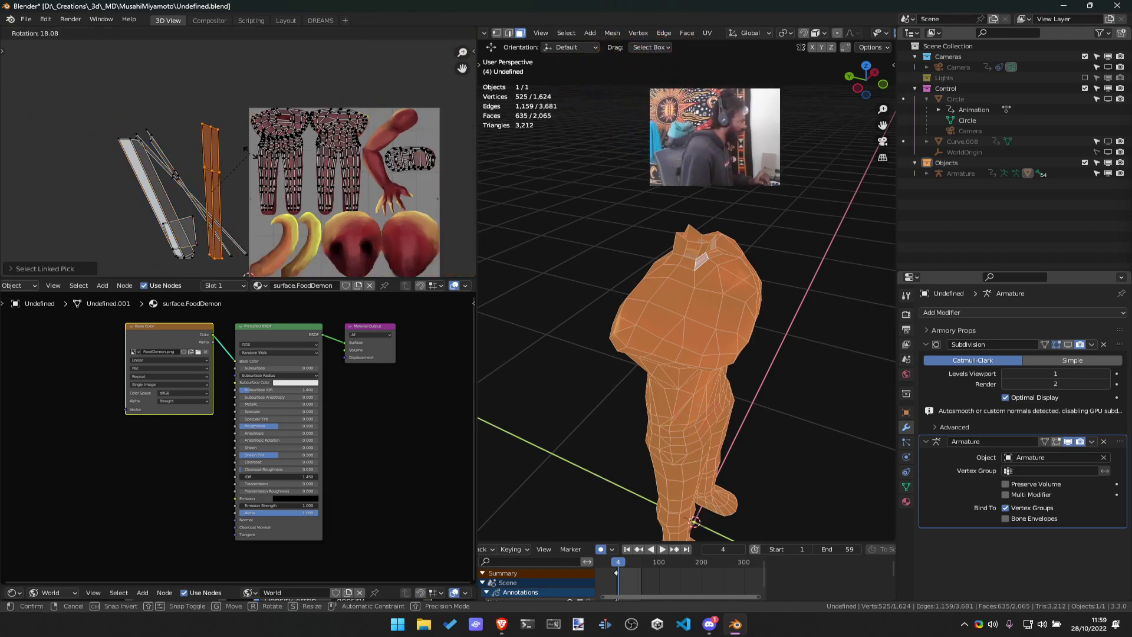
{"action": "left_click", "coordinate": [223, 149]}
{"action": "scroll", "coordinate": [227, 160], "scroll_direction": "up", "scroll_amount": 6}
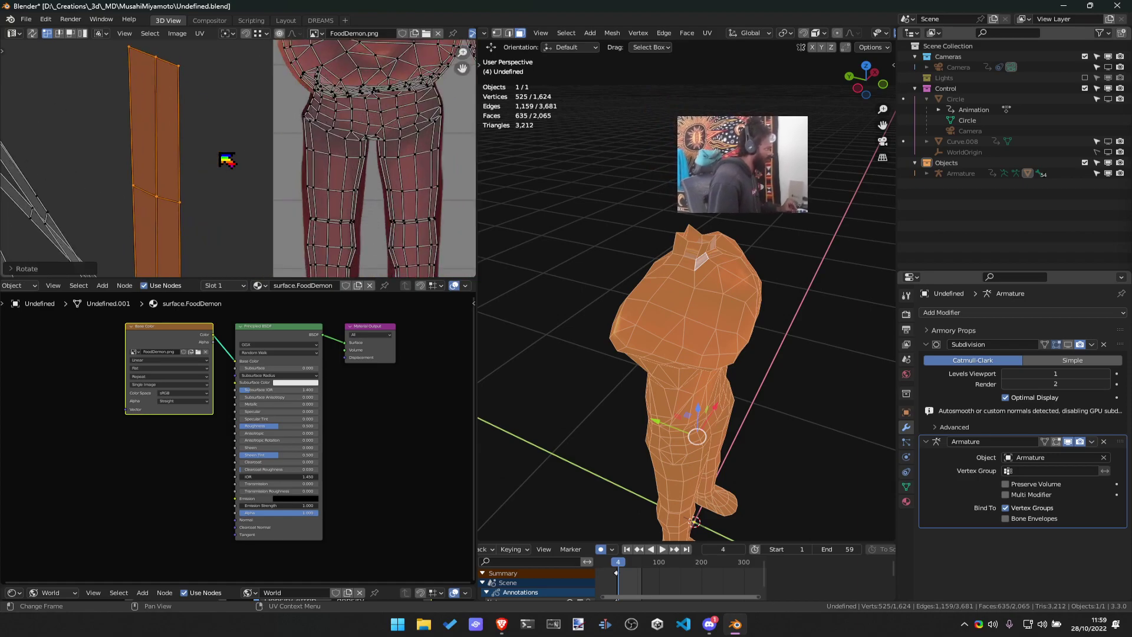
{"action": "scroll", "coordinate": [254, 127], "scroll_direction": "down", "scroll_amount": 2}
{"action": "key", "text": "s"}
{"action": "left_click", "coordinate": [188, 216]}
{"action": "key", "text": "g"}
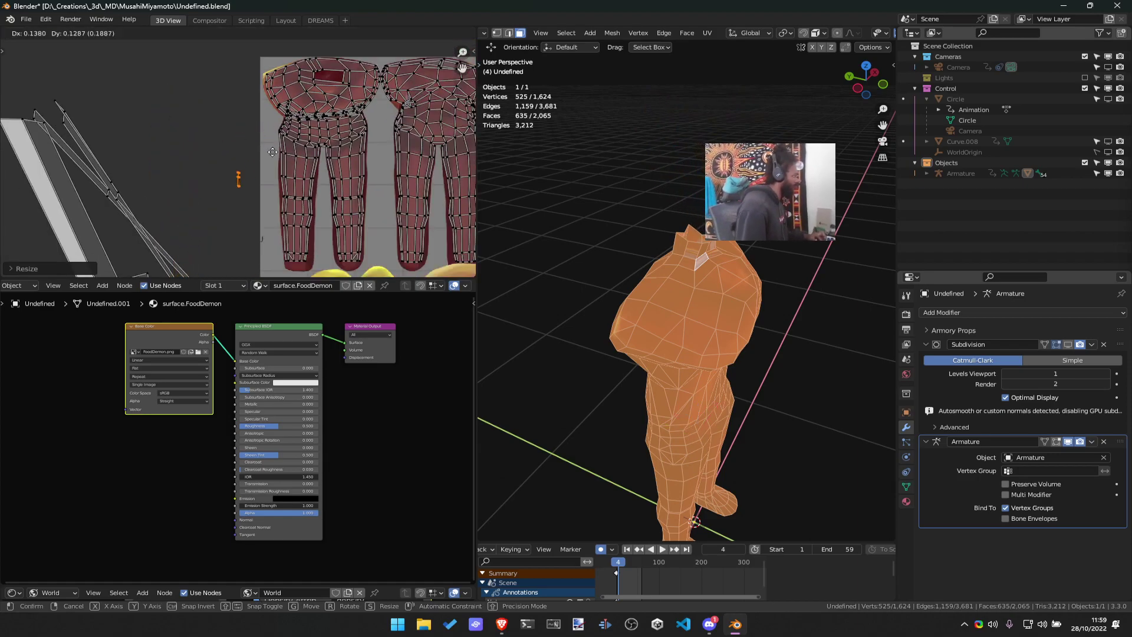
{"action": "left_click", "coordinate": [349, 67]}
Return to Object Mode and orbit around the character to check the result
{"action": "scroll", "coordinate": [362, 99], "scroll_direction": "up", "scroll_amount": 6}
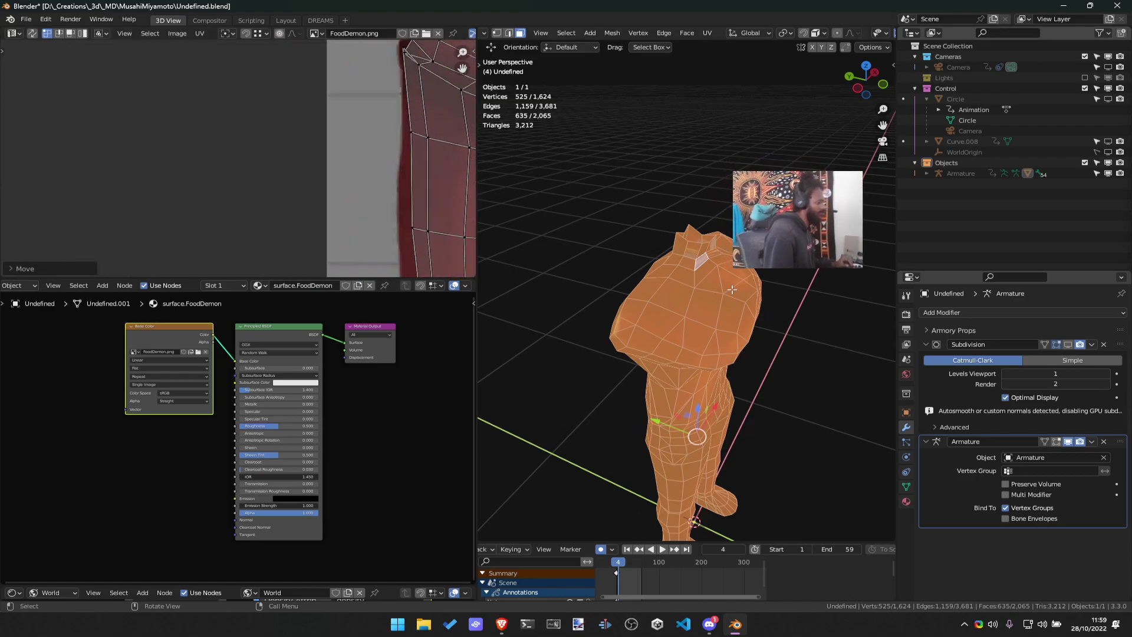
{"action": "scroll", "coordinate": [699, 280], "scroll_direction": "up", "scroll_amount": 3}
{"action": "key", "text": "Tab"}
{"action": "middle_click_drag", "start_coordinate": [699, 281], "coordinate": [569, 221]}
{"action": "scroll", "coordinate": [569, 221], "scroll_direction": "down", "scroll_amount": 1}
Re-enter Edit Mode and centre the small orange strip in the UV view
{"action": "key", "text": "Tab"}
{"action": "scroll", "coordinate": [361, 145], "scroll_direction": "down", "scroll_amount": 3}
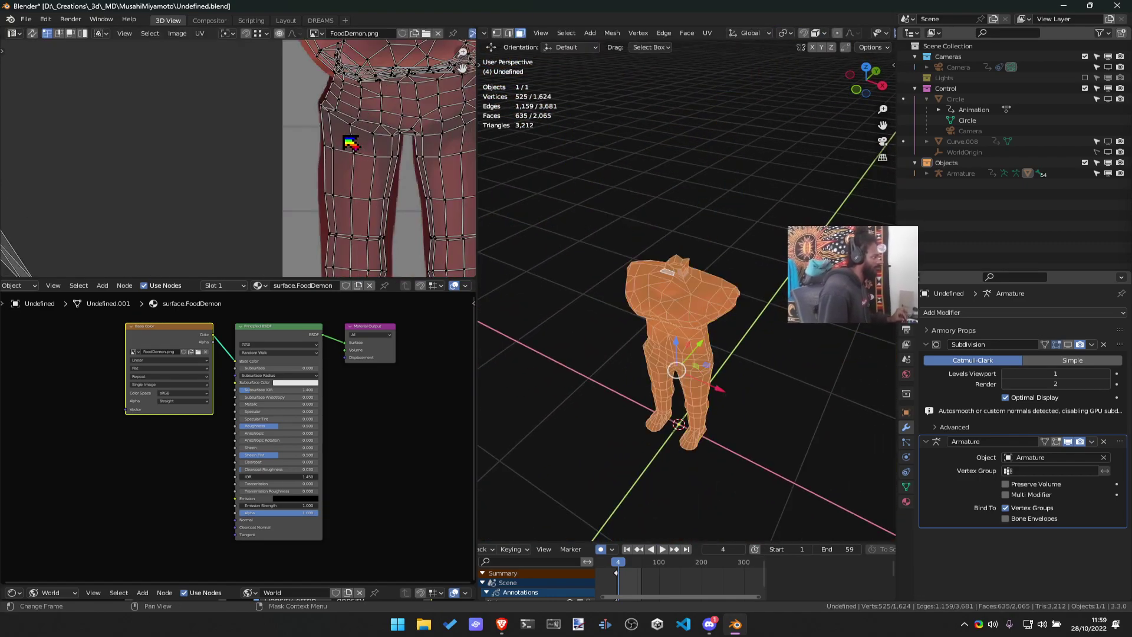
{"action": "middle_click_drag", "start_coordinate": [351, 140], "coordinate": [224, 278]}
{"action": "scroll", "coordinate": [295, 223], "scroll_direction": "up", "scroll_amount": 8}
{"action": "middle_click_drag", "start_coordinate": [295, 223], "coordinate": [34, 245]}
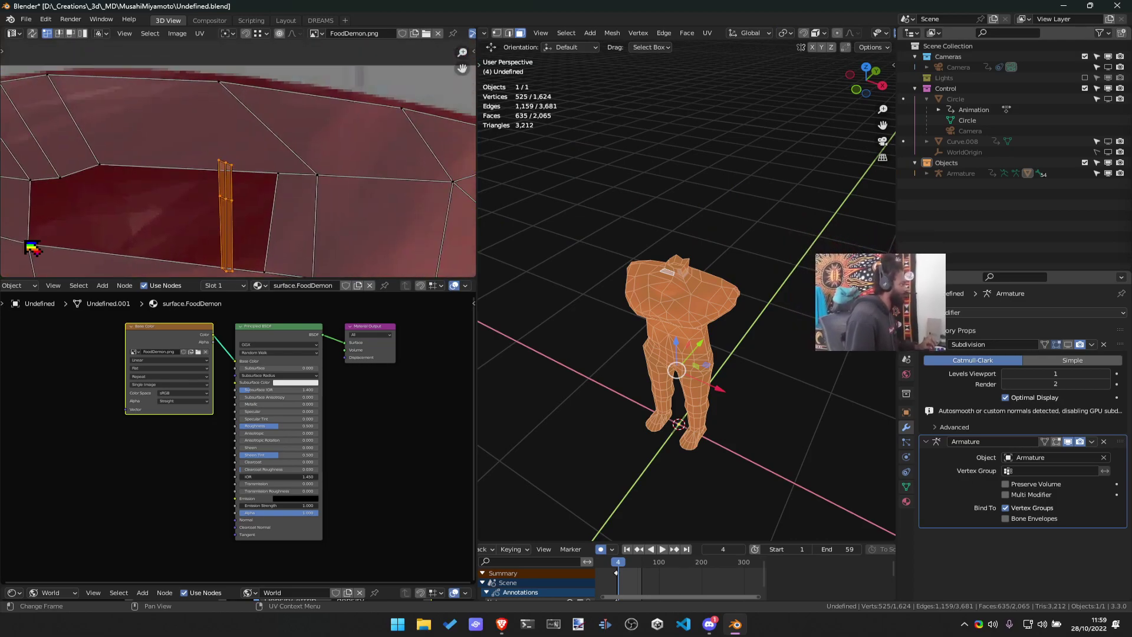
{"action": "scroll", "coordinate": [245, 218], "scroll_direction": "down", "scroll_amount": 2}
{"action": "middle_click_drag", "start_coordinate": [244, 219], "coordinate": [240, 142]}
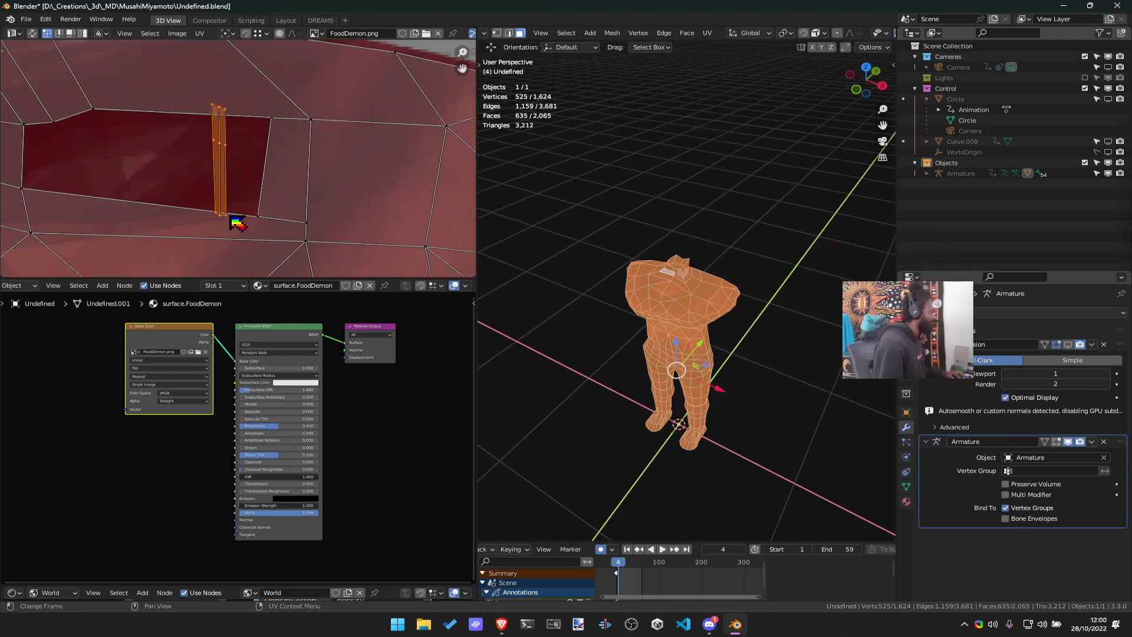
Move the strip's corners one by one to form a small quad beside the dark patch
{"action": "left_click_drag", "start_coordinate": [224, 214], "coordinate": [275, 161]}
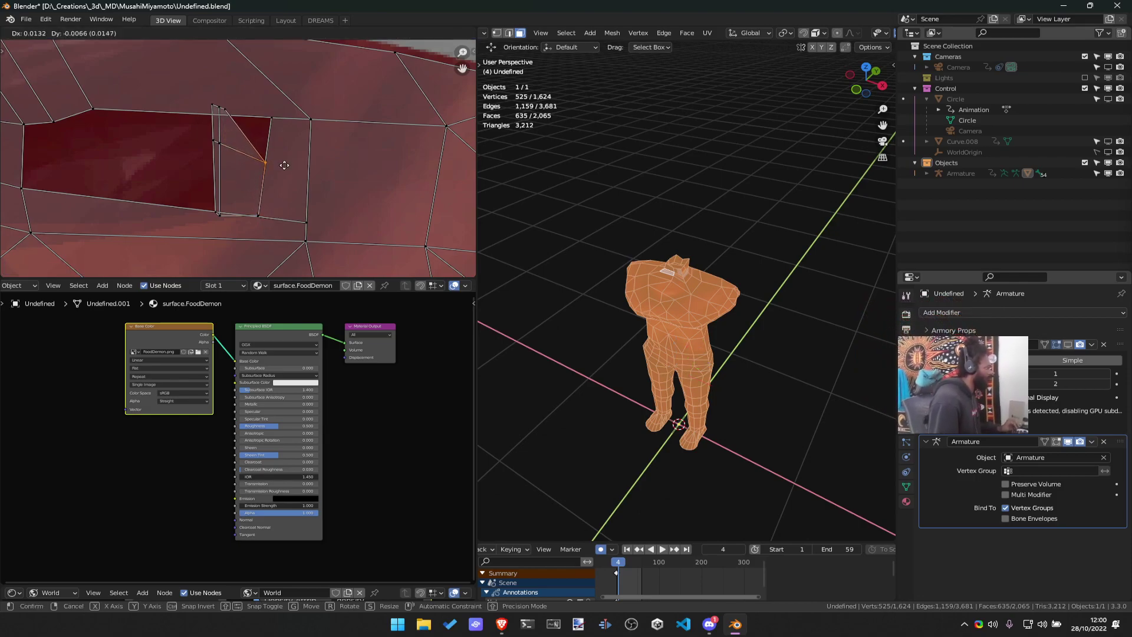
{"action": "left_click", "coordinate": [286, 165]}
{"action": "left_click", "coordinate": [226, 111]}
{"action": "key", "text": "g"}
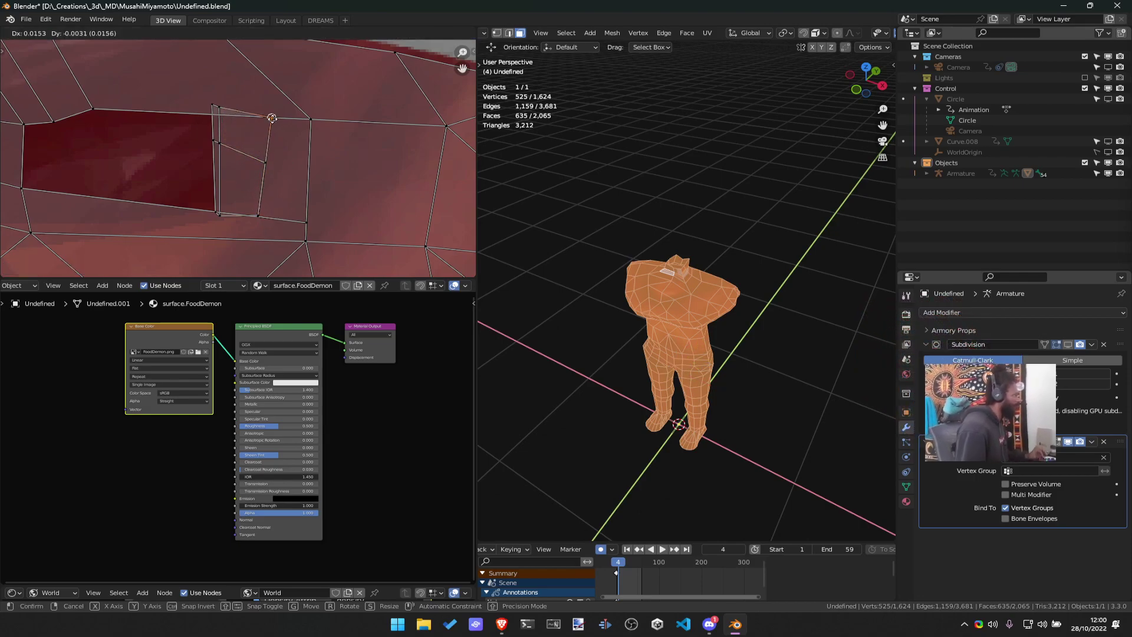
{"action": "left_click", "coordinate": [272, 120]}
{"action": "key", "text": "g"}
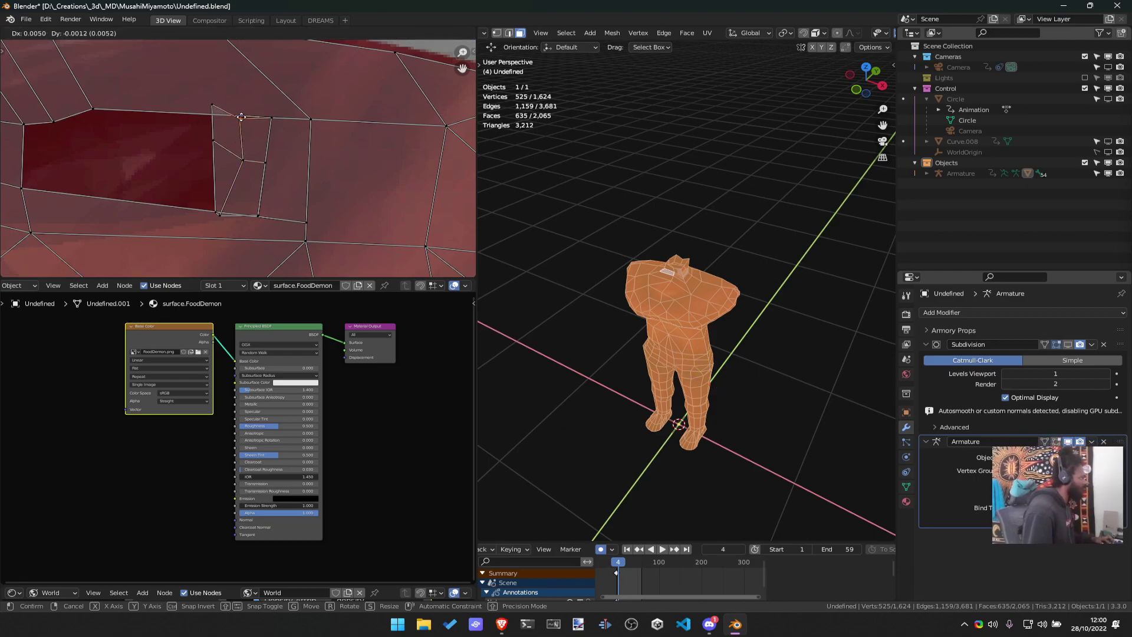
{"action": "left_click", "coordinate": [234, 220]}
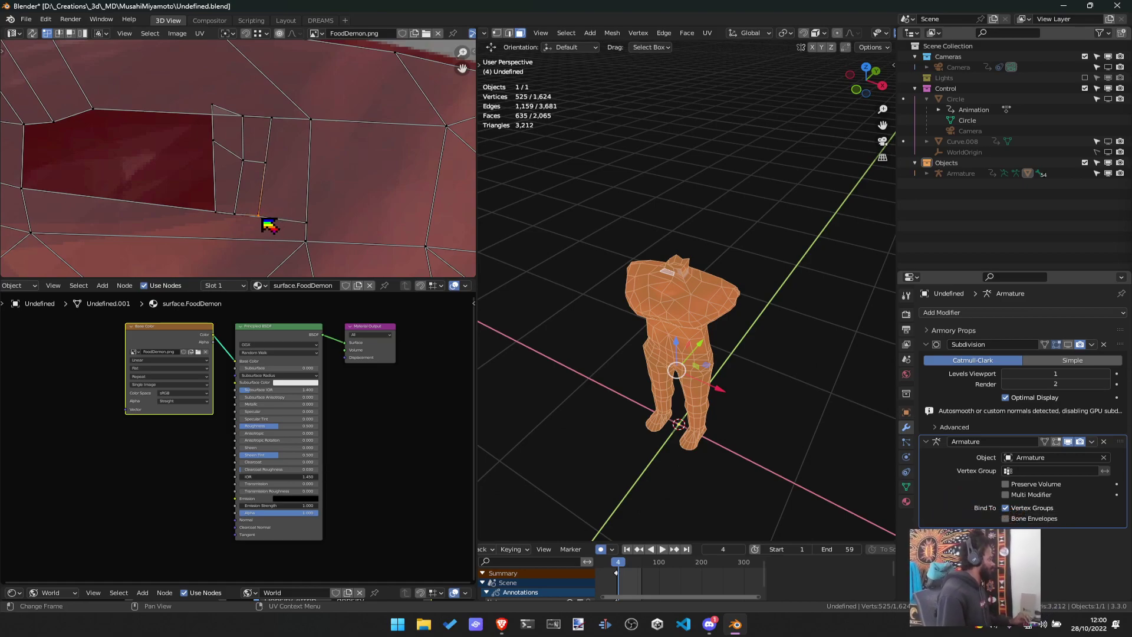
{"action": "key", "text": "g"}
{"action": "left_click", "coordinate": [260, 217]}
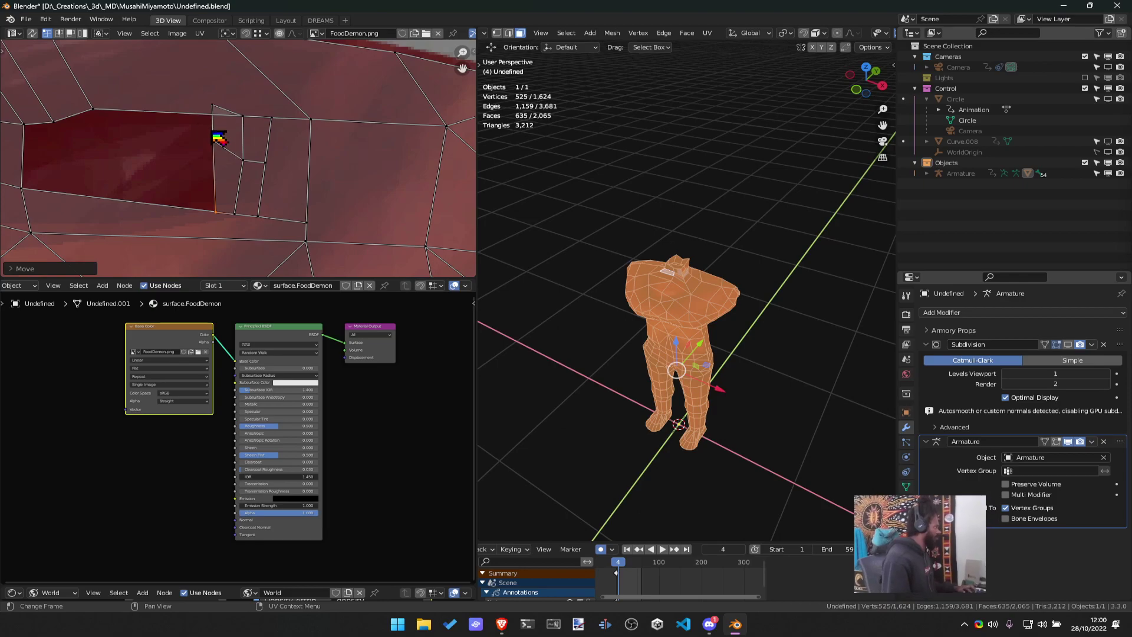
{"action": "key", "text": "g"}
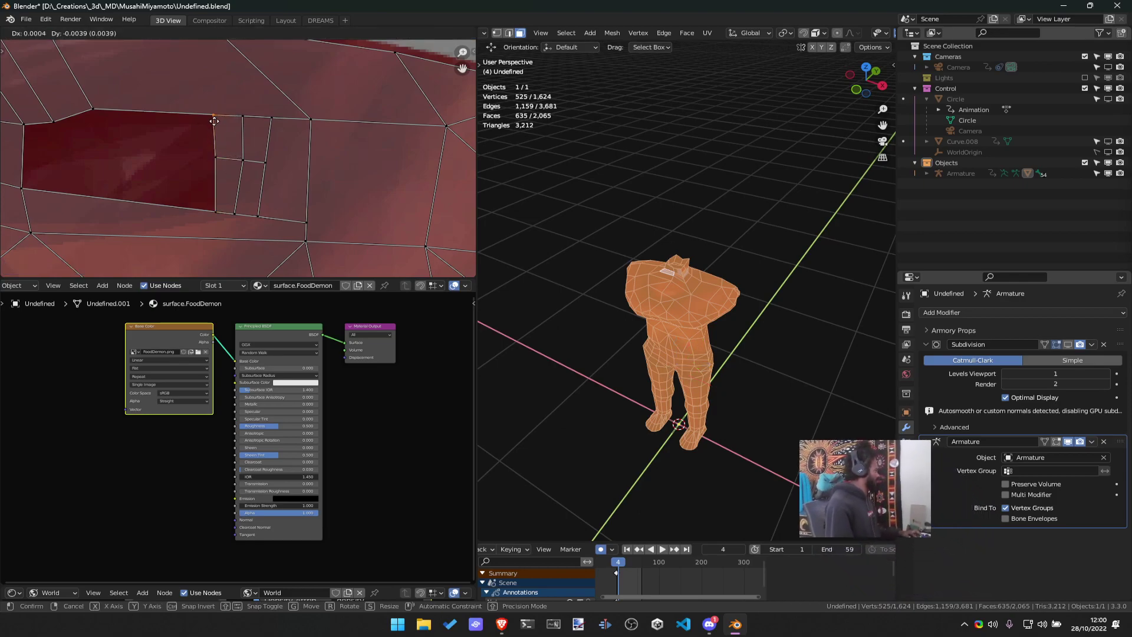
{"action": "left_click", "coordinate": [214, 121]}
Return to Object Mode and orbit to review the painted character
{"action": "scroll", "coordinate": [231, 140], "scroll_direction": "down", "scroll_amount": 6}
{"action": "key", "text": "Tab"}
{"action": "scroll", "coordinate": [771, 309], "scroll_direction": "up", "scroll_amount": 6}
{"action": "middle_click_drag", "start_coordinate": [771, 308], "coordinate": [665, 294]}
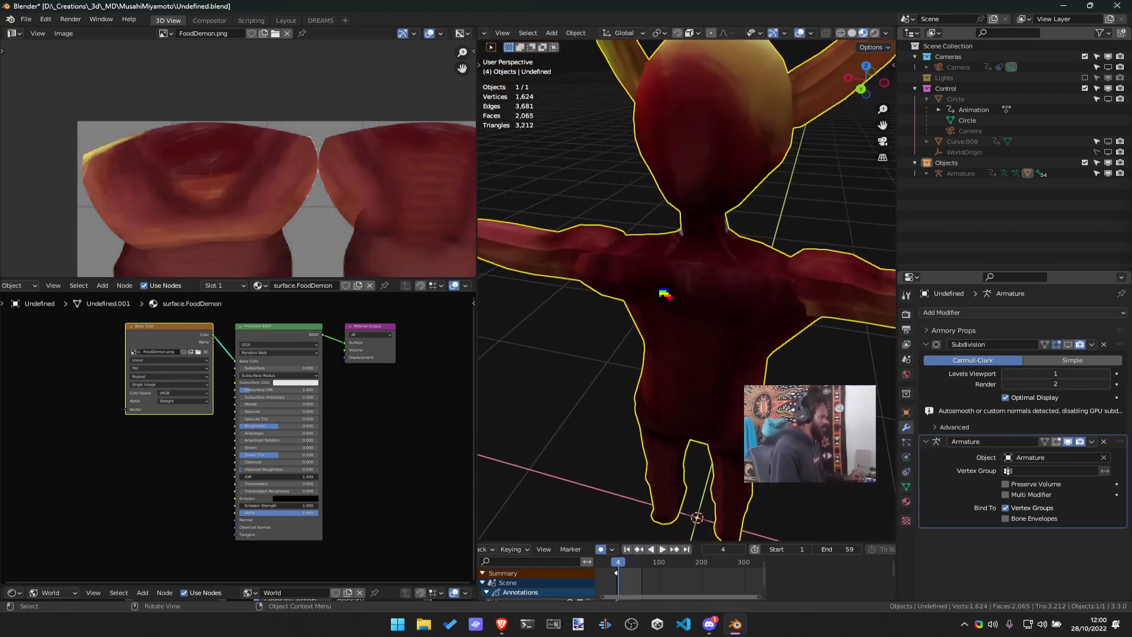
In Edit Mode, select the ring of neck faces while orbiting around the neck
{"action": "key", "text": "Tab"}
{"action": "scroll", "coordinate": [666, 294], "scroll_direction": "down", "scroll_amount": 3}
{"action": "left_click", "coordinate": [696, 223]}
{"action": "left_click", "coordinate": [714, 235], "text": "shift"}
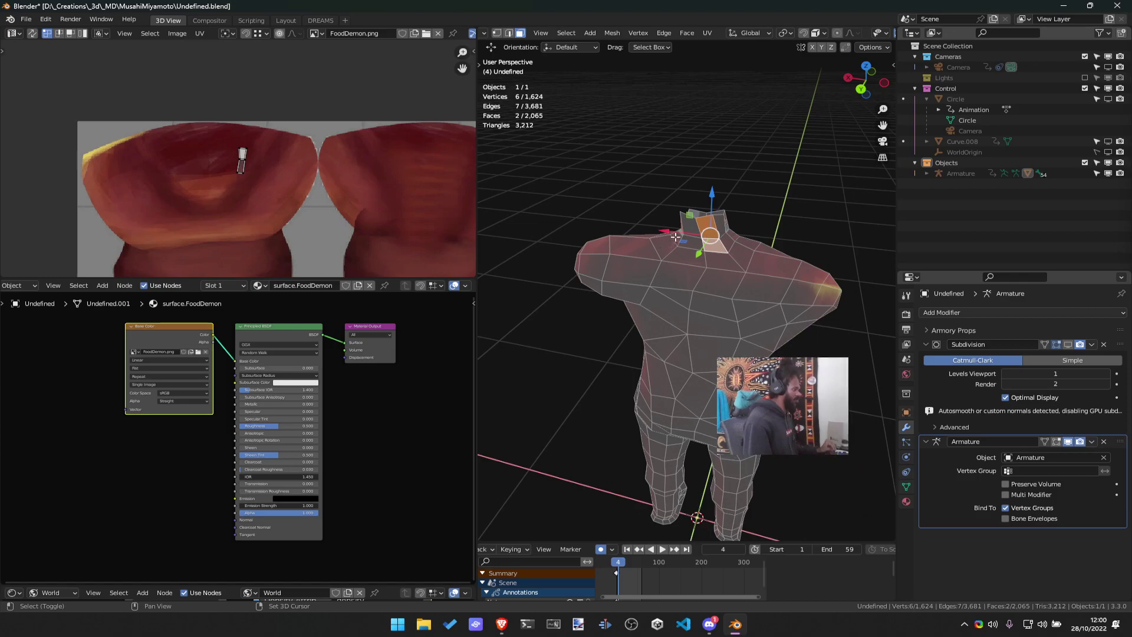
{"action": "left_click", "coordinate": [690, 226], "text": "shift"}
{"action": "left_click", "coordinate": [691, 242], "text": "shift"}
{"action": "middle_click_drag", "start_coordinate": [767, 253], "coordinate": [666, 258]}
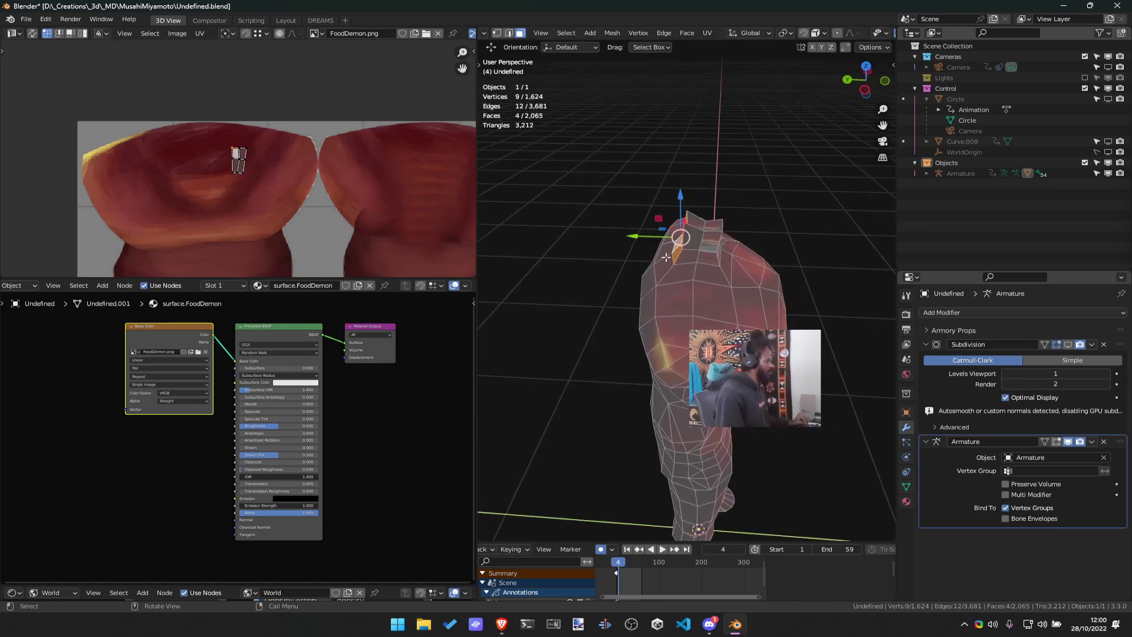
{"action": "left_click", "coordinate": [690, 241], "text": "shift"}
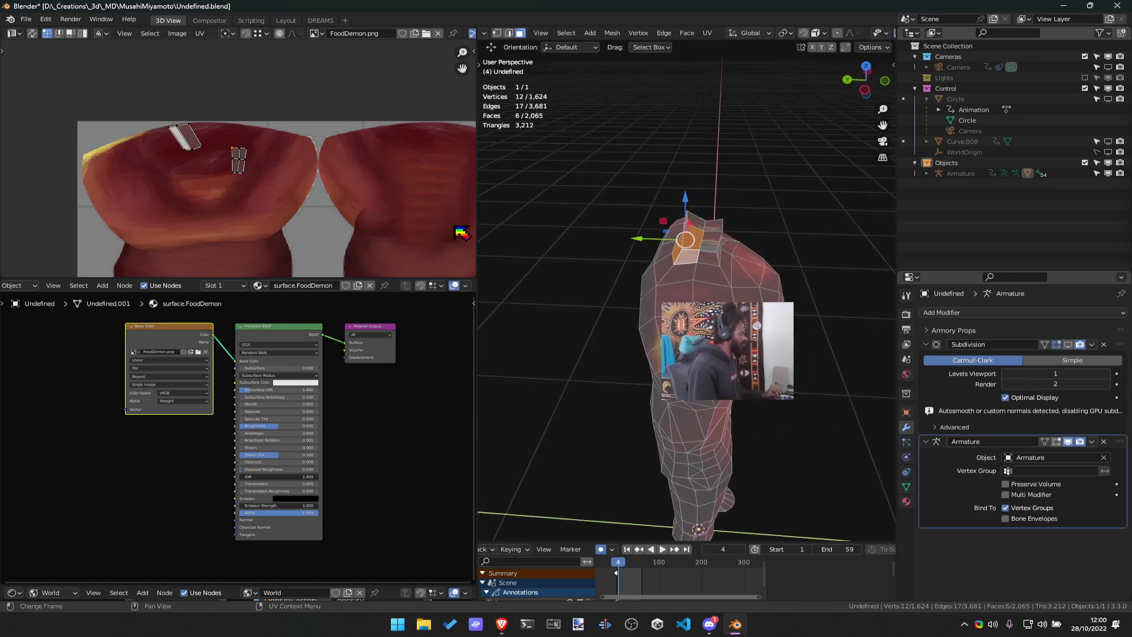
{"action": "middle_click_drag", "start_coordinate": [590, 247], "coordinate": [759, 247]}
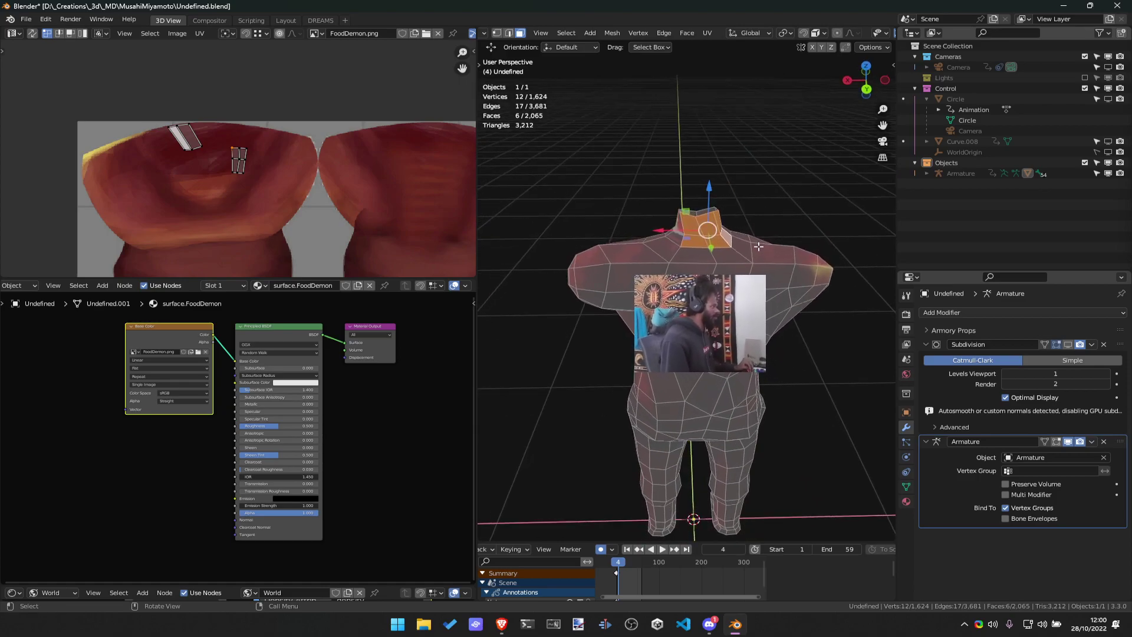
{"action": "scroll", "coordinate": [198, 160], "scroll_direction": "up", "scroll_amount": 5}
Box-select the neck UV island and move it up-left onto the texture's curved edge
{"action": "left_click_drag", "start_coordinate": [192, 109], "coordinate": [279, 220]}
{"action": "middle_click_drag", "start_coordinate": [203, 139], "coordinate": [341, 227], "text": "shift"}
{"action": "key", "text": "g"}
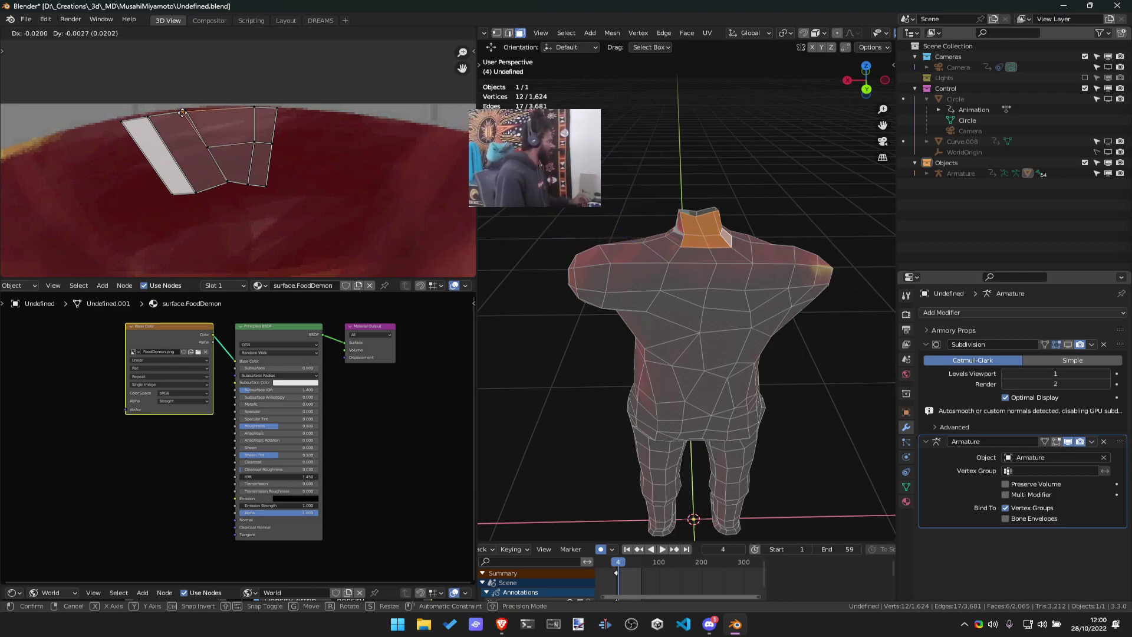
{"action": "left_click", "coordinate": [186, 111]}
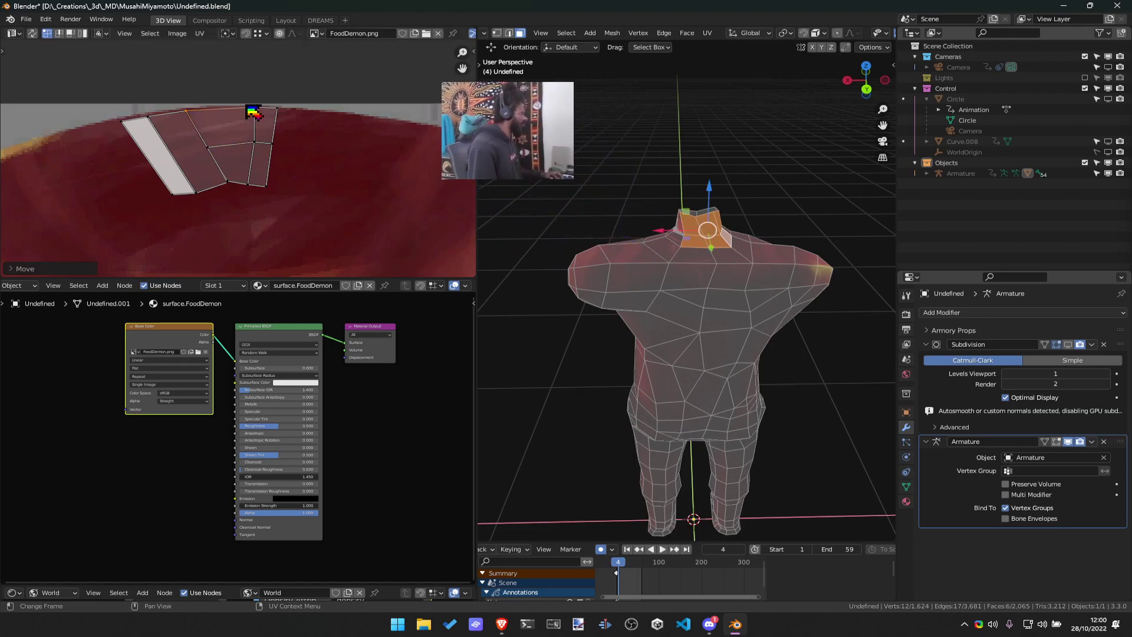
Rotate the island's right column to follow the curve and shift it left
{"action": "left_click_drag", "start_coordinate": [246, 106], "coordinate": [294, 122]}
{"action": "key", "text": "g"}
{"action": "right_click", "coordinate": [270, 128]}
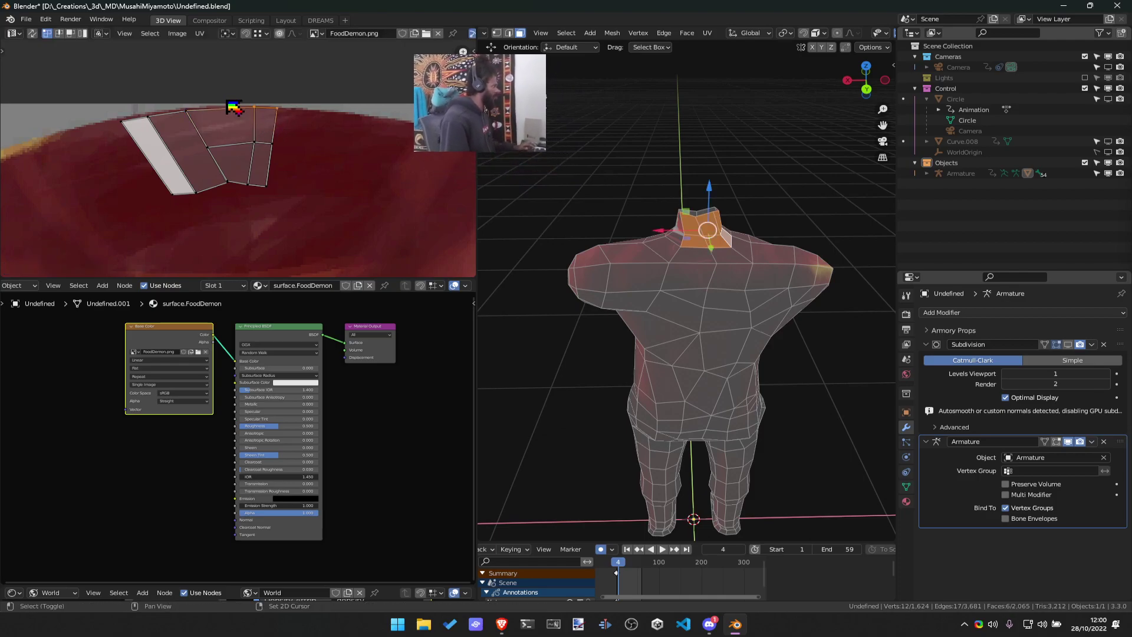
{"action": "left_click_drag", "start_coordinate": [227, 101], "coordinate": [310, 233], "text": "shift"}
{"action": "left_click_drag", "start_coordinate": [302, 96], "coordinate": [234, 215]}
{"action": "key", "text": "r"}
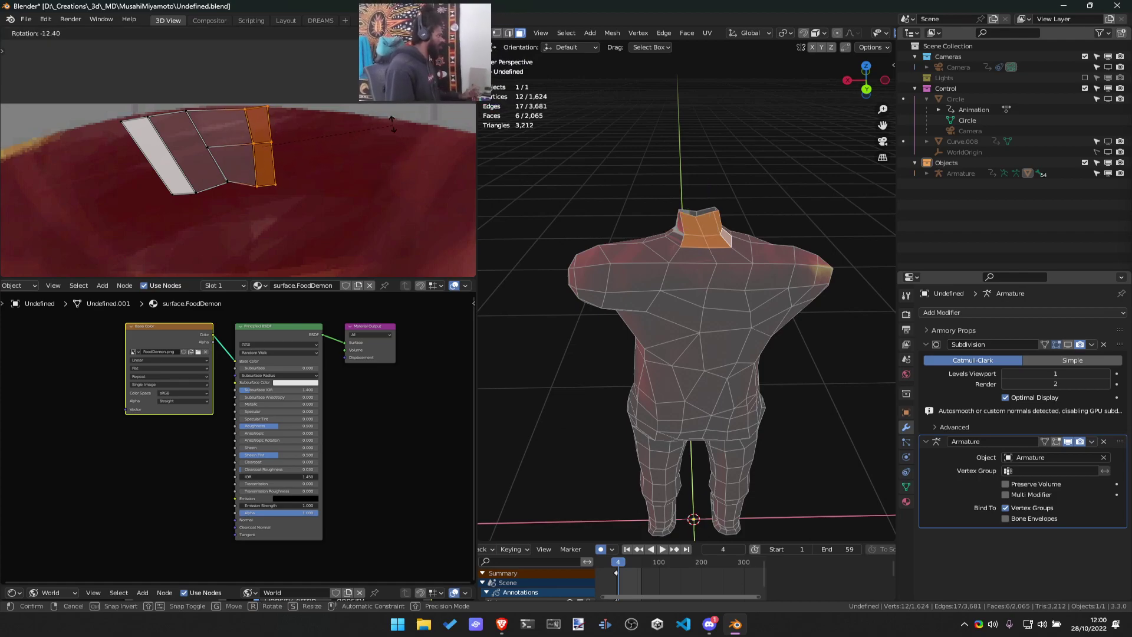
{"action": "left_click", "coordinate": [385, 115]}
{"action": "key", "text": "g"}
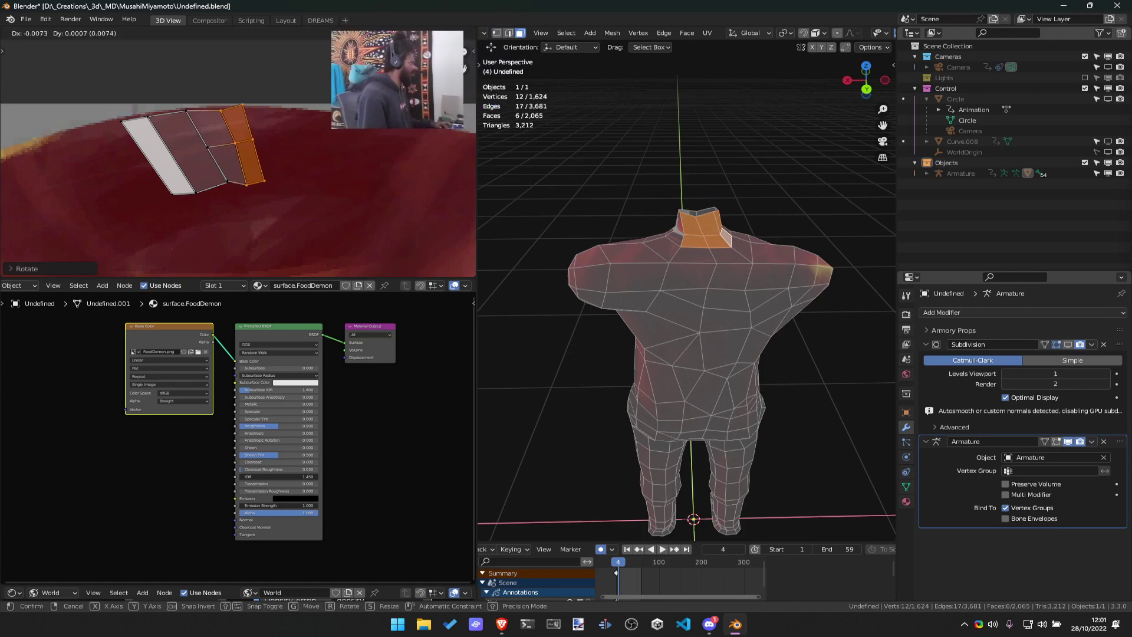
{"action": "key", "text": "Return"}
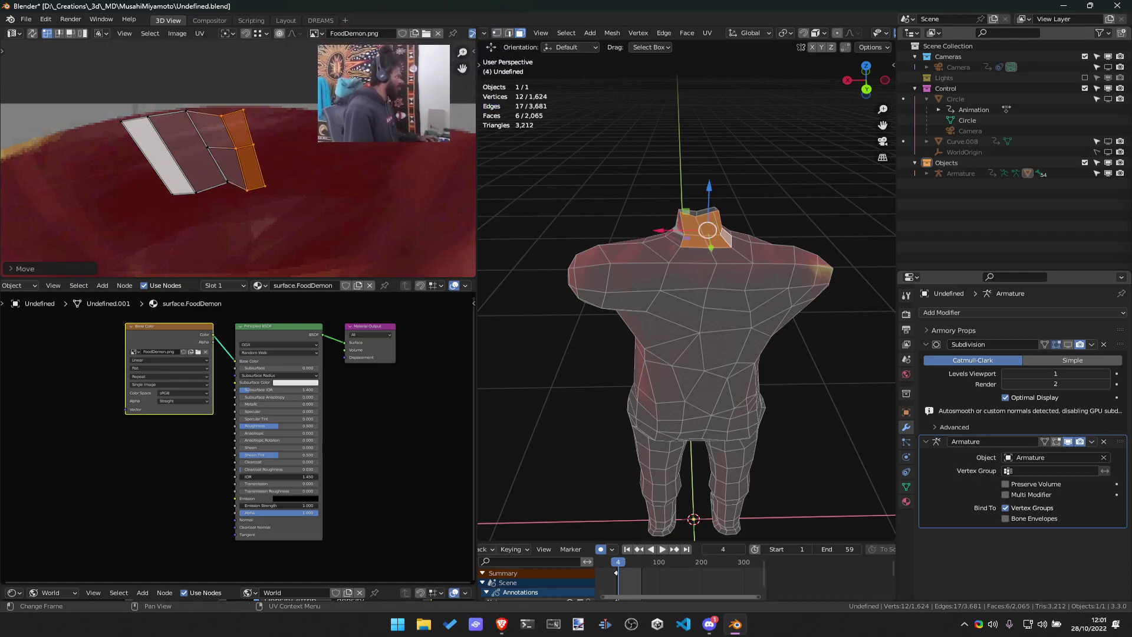
Nudge two inner corners of the neck island up and left, then deselect
{"action": "left_click", "coordinate": [237, 188]}
{"action": "key", "text": "g"}
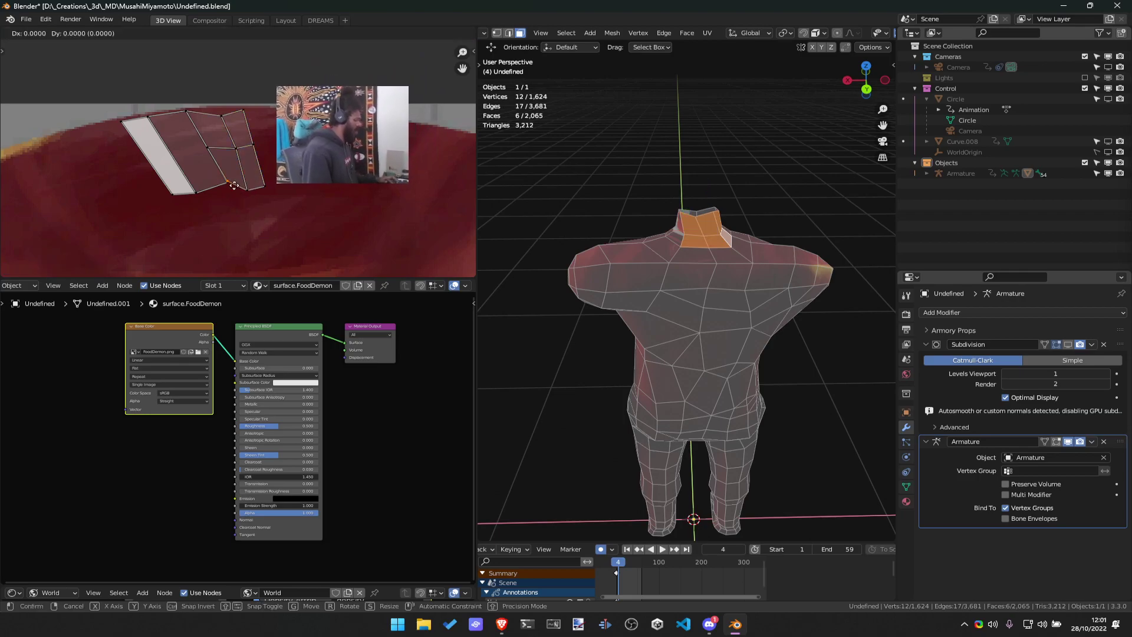
{"action": "left_click", "coordinate": [225, 108]}
{"action": "left_click", "coordinate": [237, 149]}
{"action": "key", "text": "g"}
{"action": "left_click", "coordinate": [232, 142]}
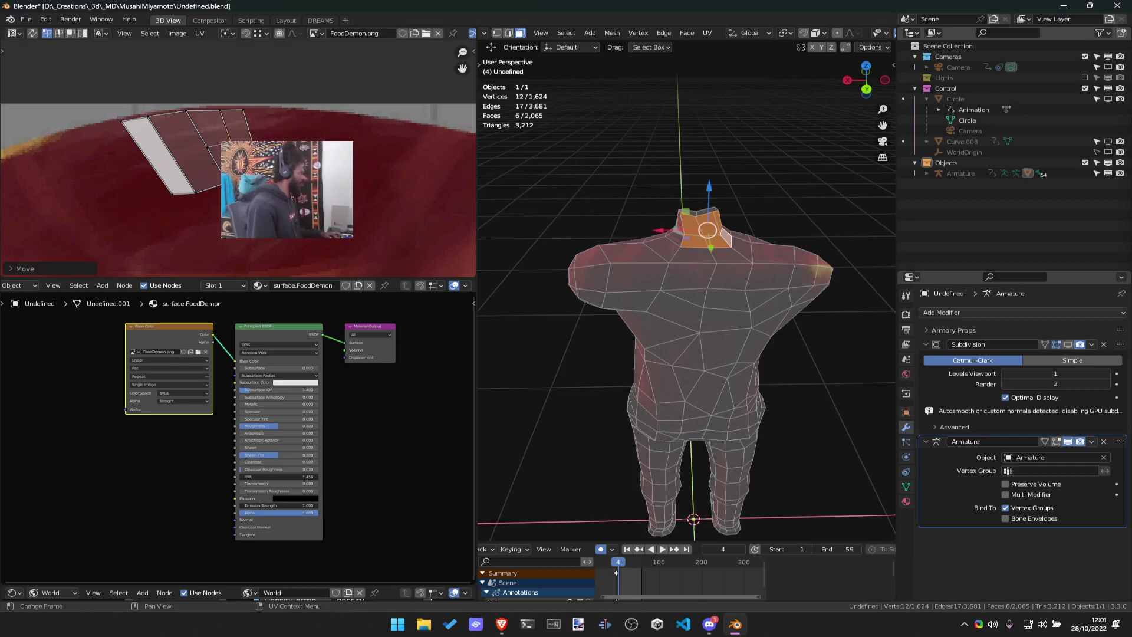
{"action": "left_click", "coordinate": [245, 188]}
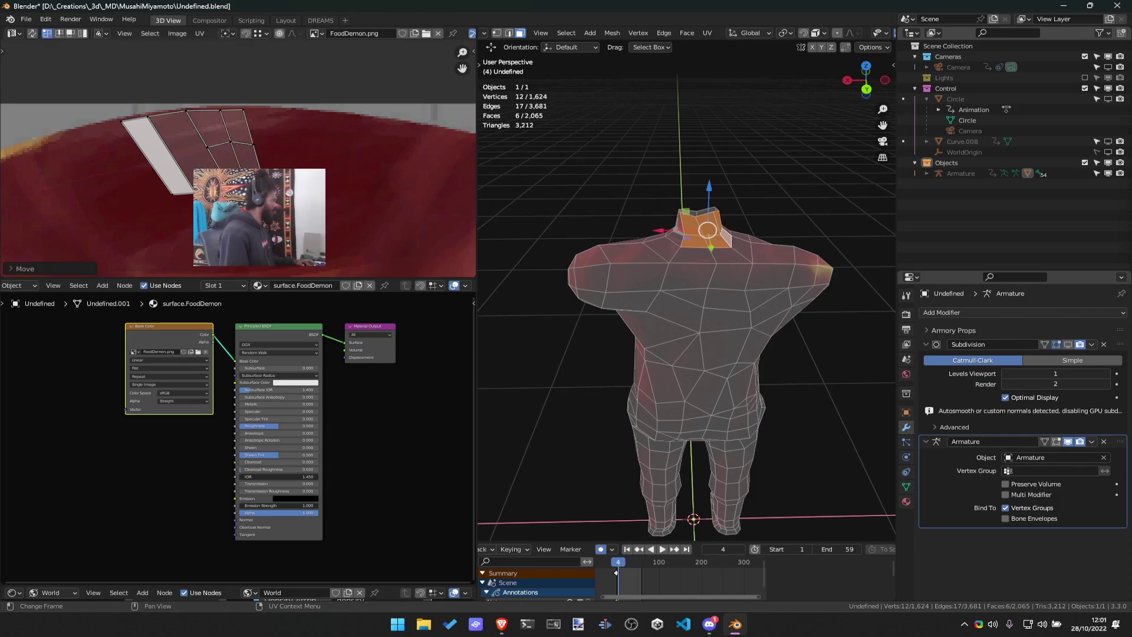
Place the last UV corner, then inspect the neck and shoulders in Object Mode
{"action": "key", "text": "g"}
{"action": "left_click", "coordinate": [240, 184]}
{"action": "key", "text": "Tab"}
{"action": "scroll", "coordinate": [684, 198], "scroll_direction": "up", "scroll_amount": 1}
{"action": "middle_click_drag", "start_coordinate": [695, 200], "coordinate": [734, 211]}
Back in Edit Mode, select the shoulder face beside the neck and its neighbour
{"action": "key", "text": "Tab"}
{"action": "left_click", "coordinate": [751, 208]}
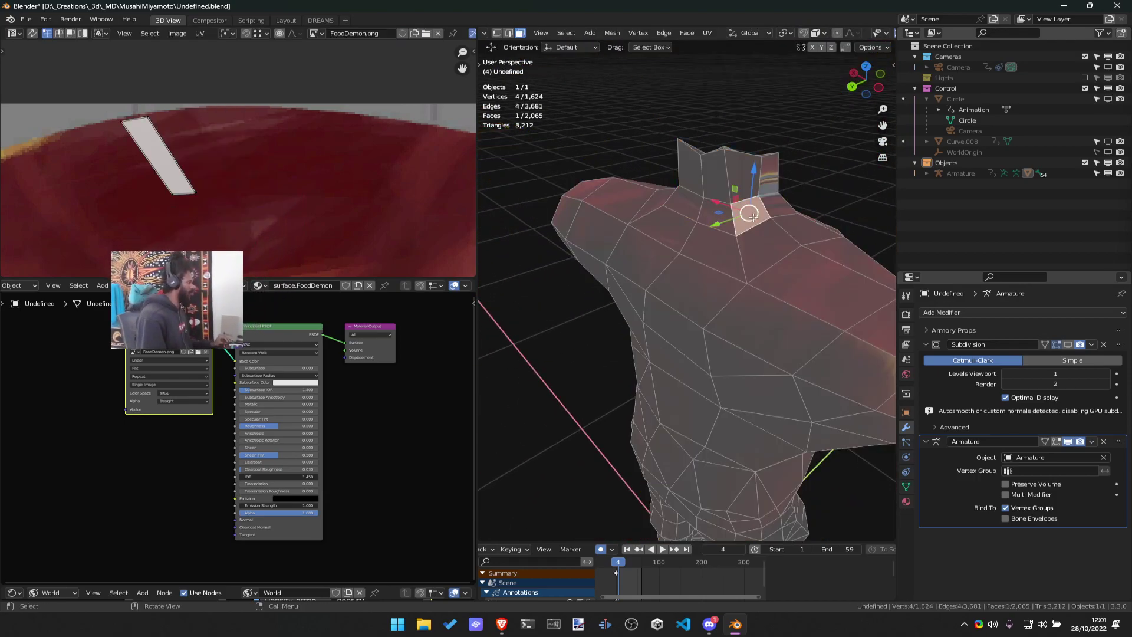
{"action": "left_click", "coordinate": [720, 215], "text": "shift"}
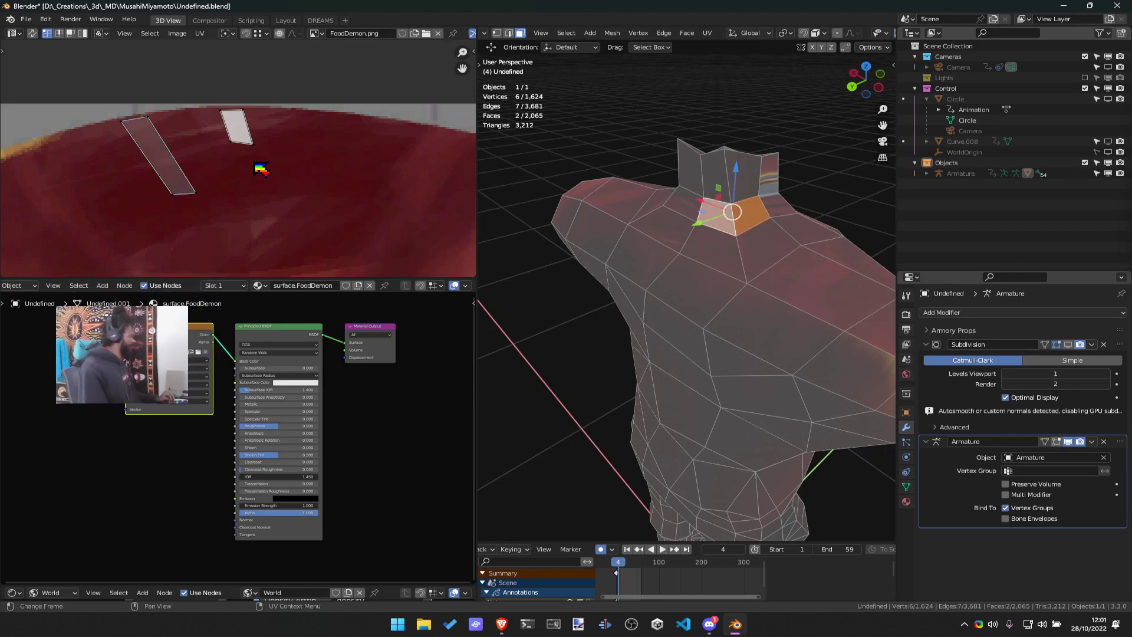
{"action": "left_click", "coordinate": [684, 204]}
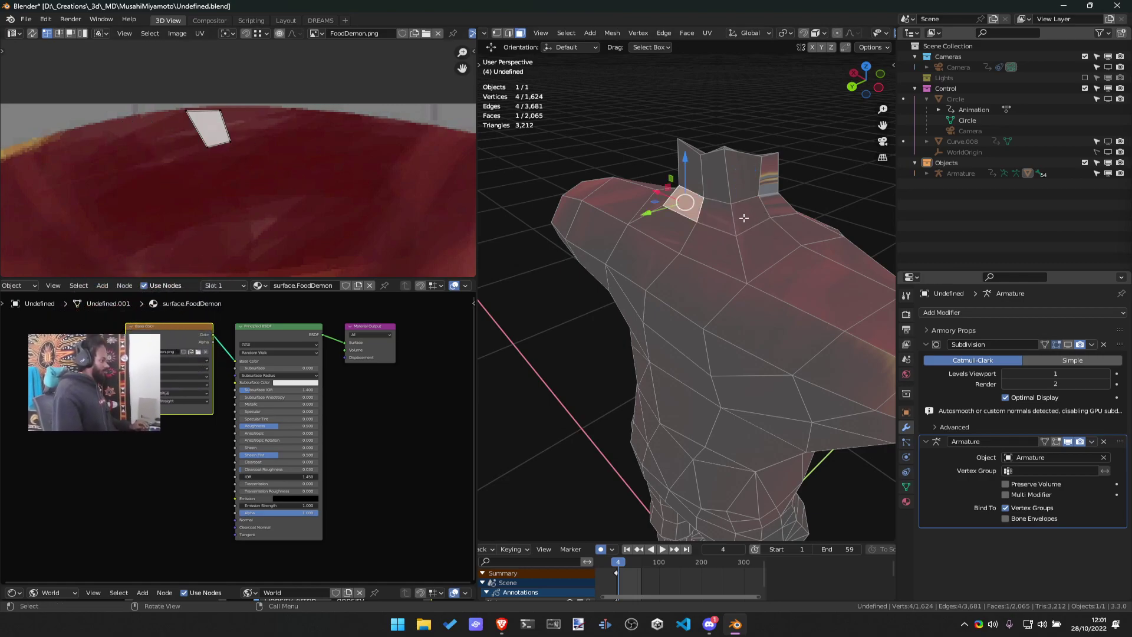
{"action": "left_click", "coordinate": [742, 218]}
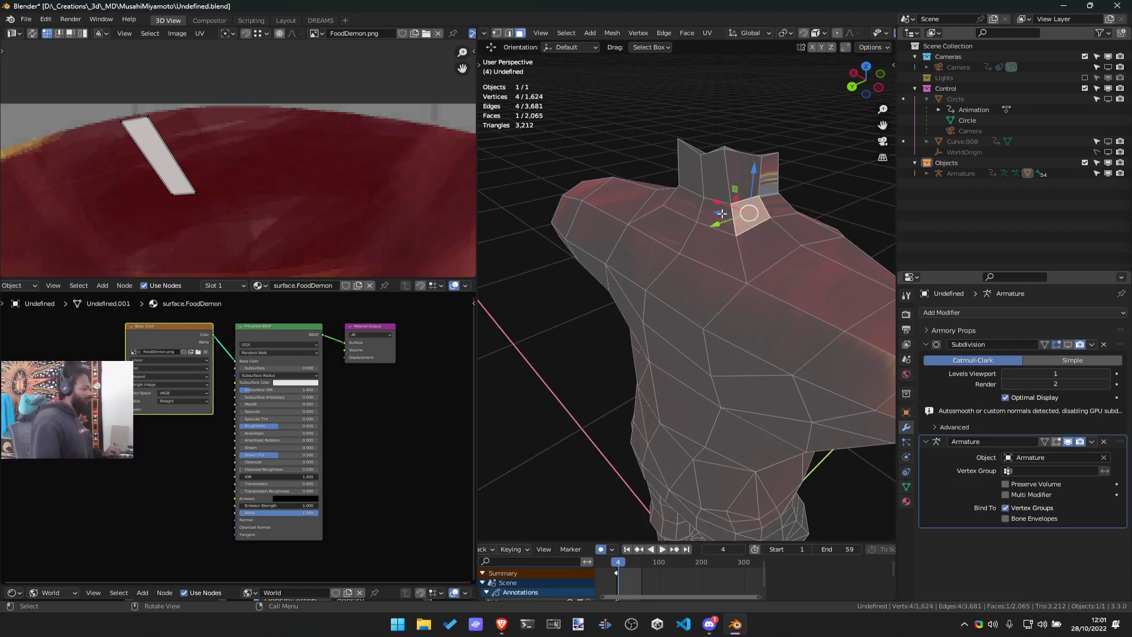
{"action": "left_click", "coordinate": [718, 217], "text": "shift"}
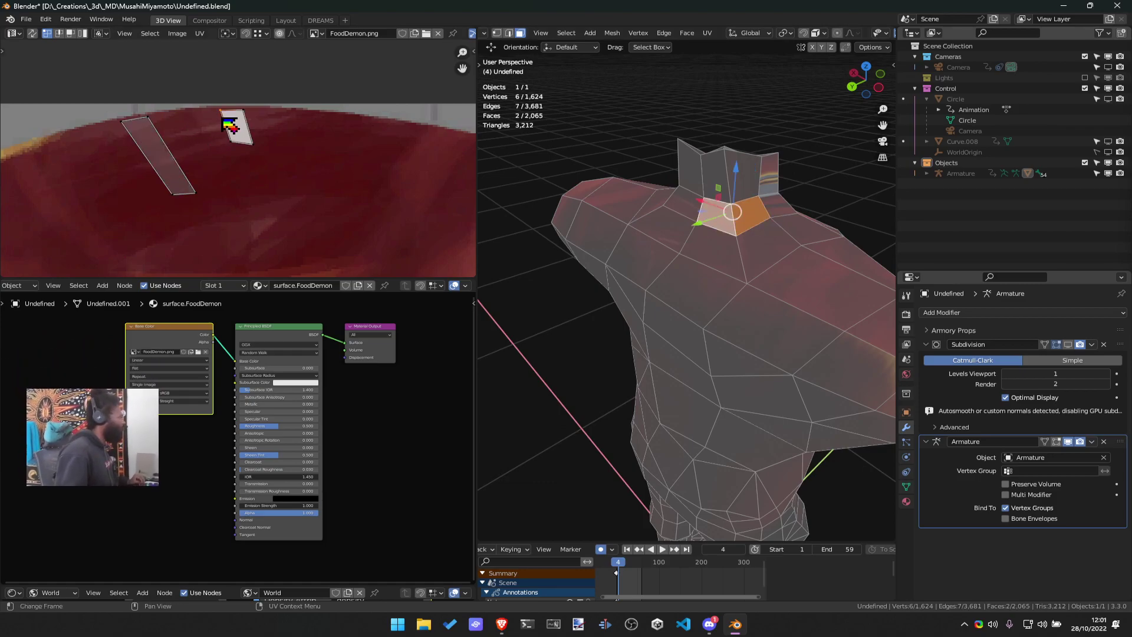
Move the island's UV vertices and pull its right pair inward into a narrow slanted strip
{"action": "key", "text": "g"}
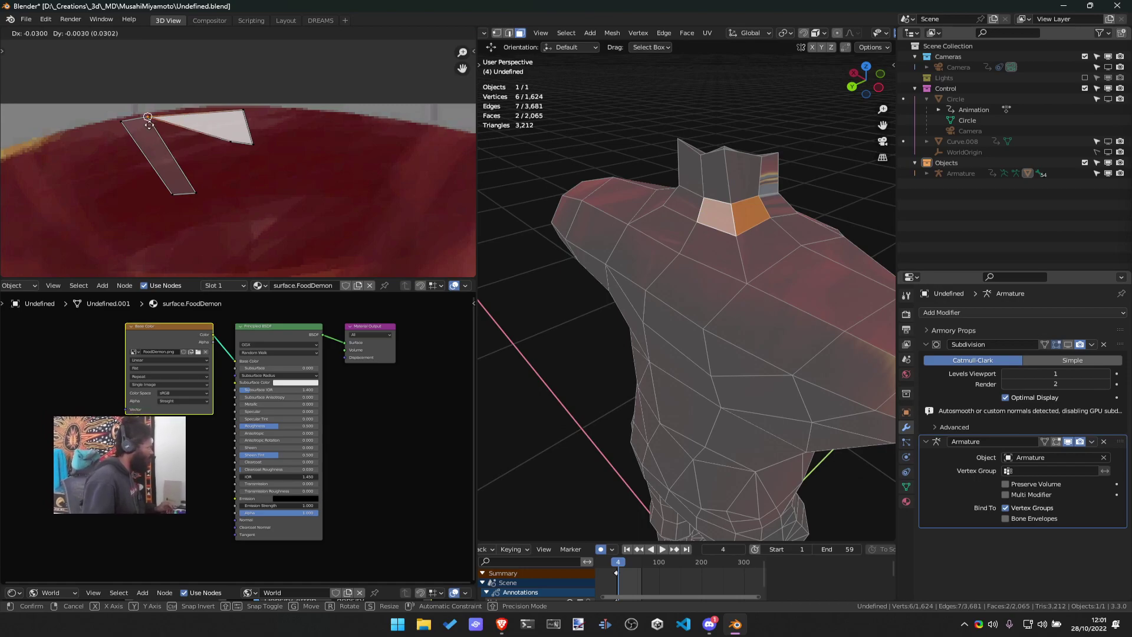
{"action": "left_click", "coordinate": [149, 125]}
{"action": "left_click", "coordinate": [229, 149]}
{"action": "key", "text": "g"}
{"action": "left_click", "coordinate": [197, 193]}
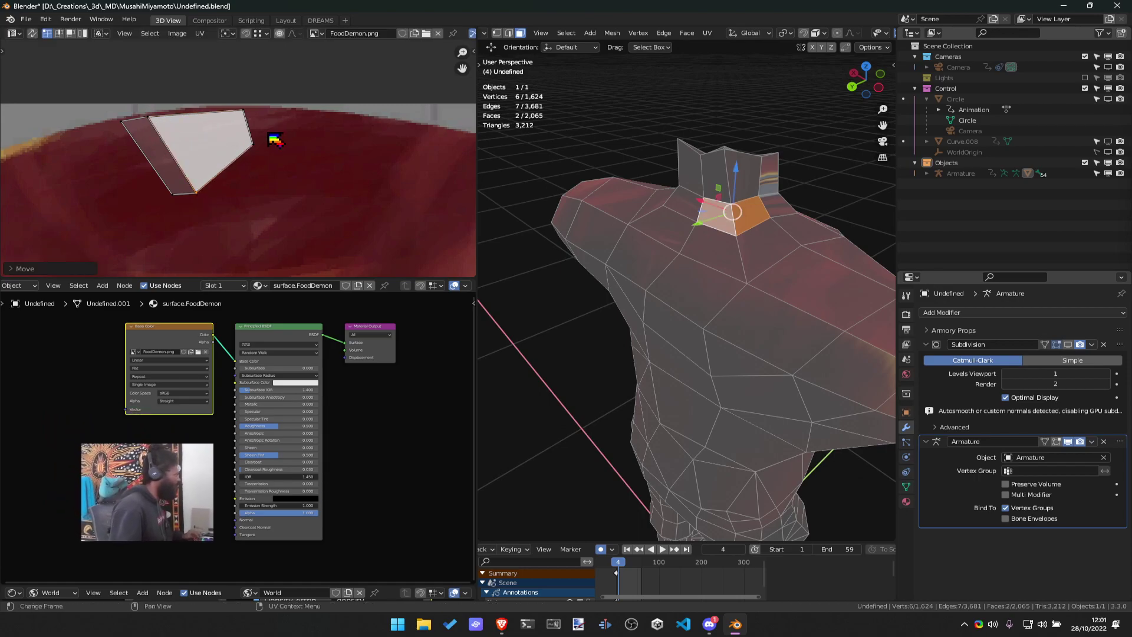
{"action": "left_click_drag", "start_coordinate": [223, 102], "coordinate": [292, 171]}
{"action": "key", "text": "g"}
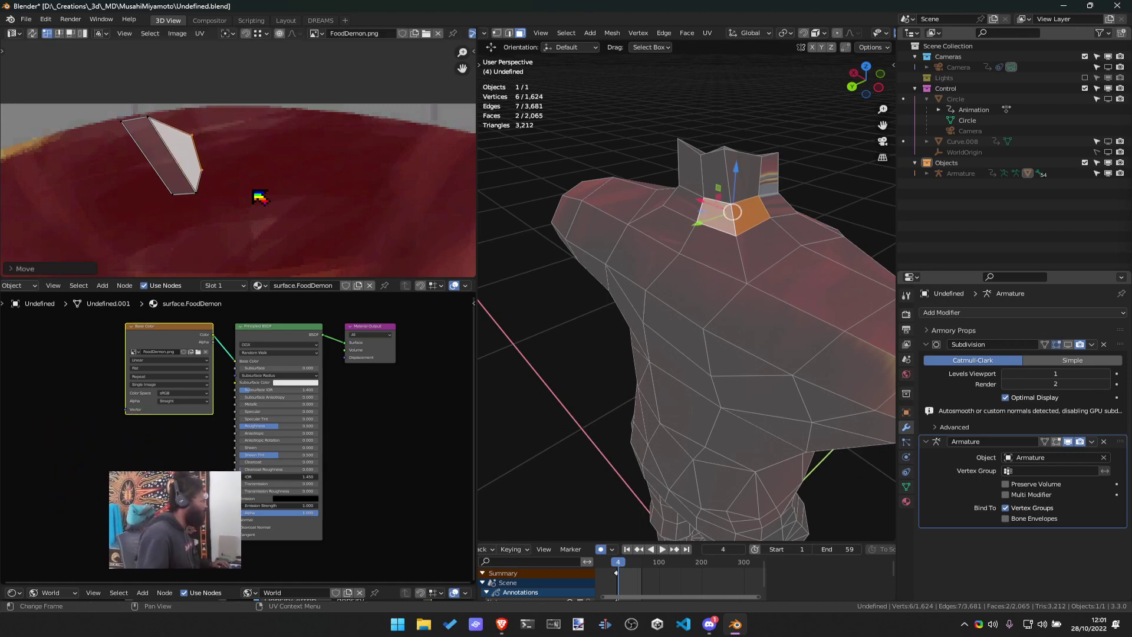
{"action": "left_click", "coordinate": [306, 221]}
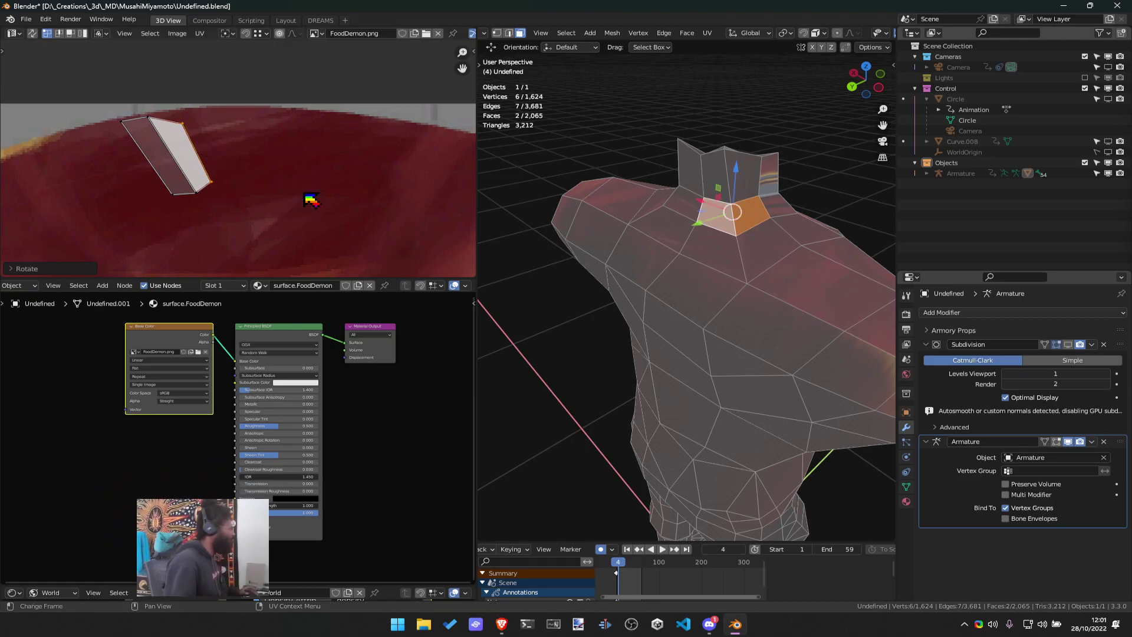
Preview the reshaped neck UV on the textured model, then return to Edit Mode
{"action": "left_click", "coordinate": [334, 210]}
{"action": "key", "text": "Tab"}
{"action": "mouse_move", "coordinate": [746, 225]}
{"action": "middle_mouse_down"}
{"action": "mouse_move", "coordinate": [807, 218]}
{"action": "mouse_move", "coordinate": [738, 223]}
{"action": "middle_mouse_up"}
{"action": "key", "text": "Tab"}
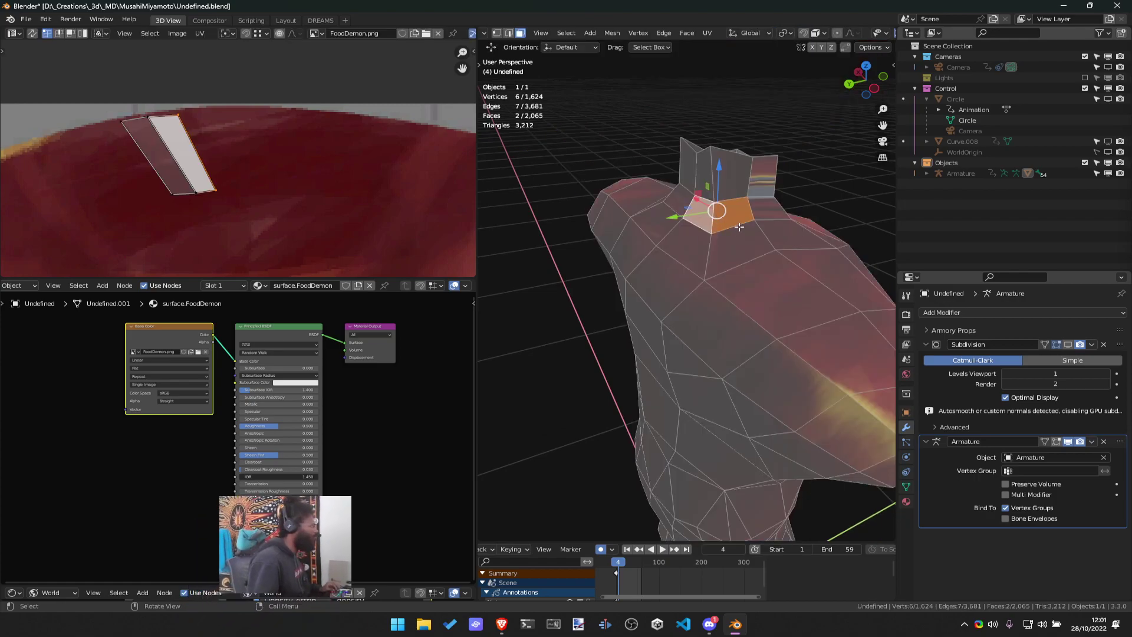
{"action": "scroll", "coordinate": [299, 221], "scroll_direction": "down", "scroll_amount": 5}
Select the two neck faces so the second one's UV island shows
{"action": "middle_click_drag", "start_coordinate": [317, 196], "coordinate": [208, 201]}
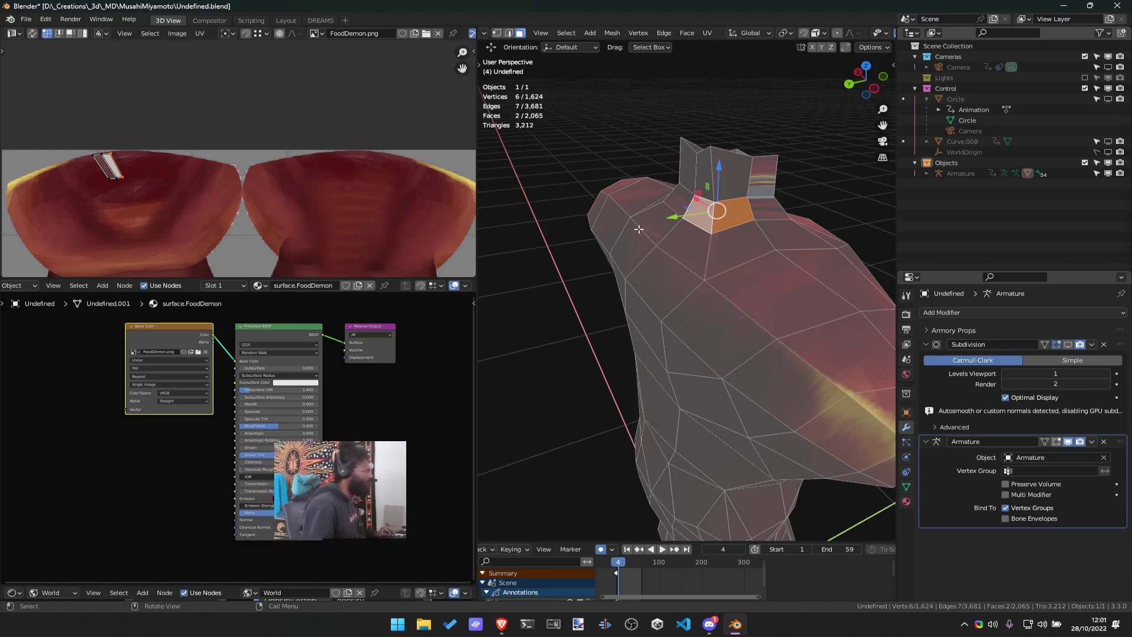
{"action": "left_click", "coordinate": [678, 238]}
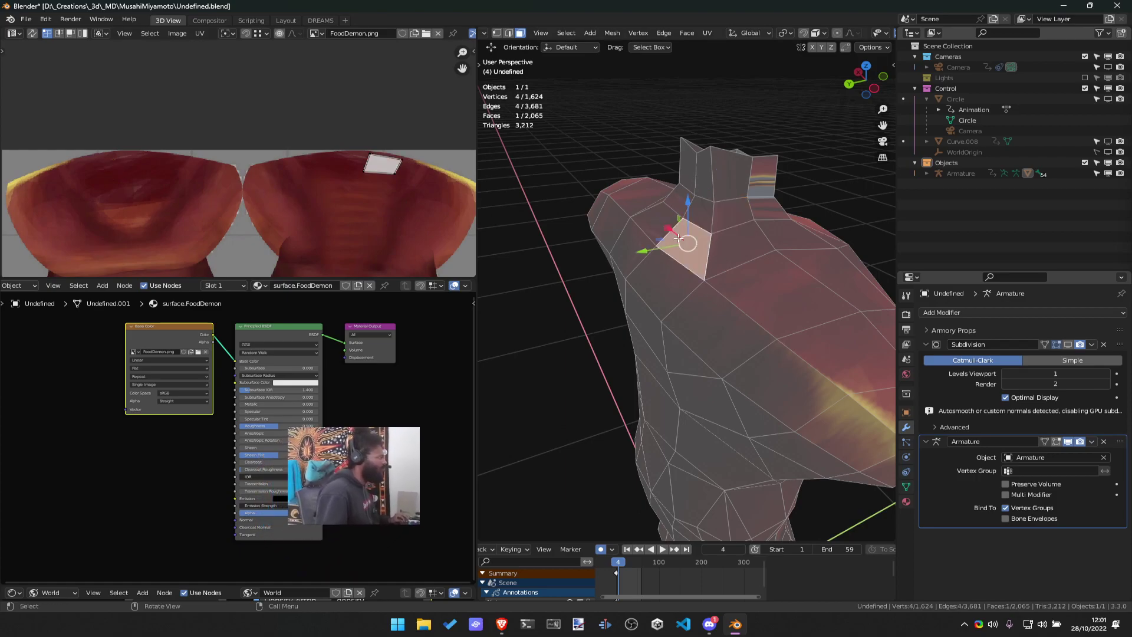
{"action": "left_click", "coordinate": [648, 226], "text": "shift"}
{"action": "left_click", "coordinate": [704, 213], "text": "shift"}
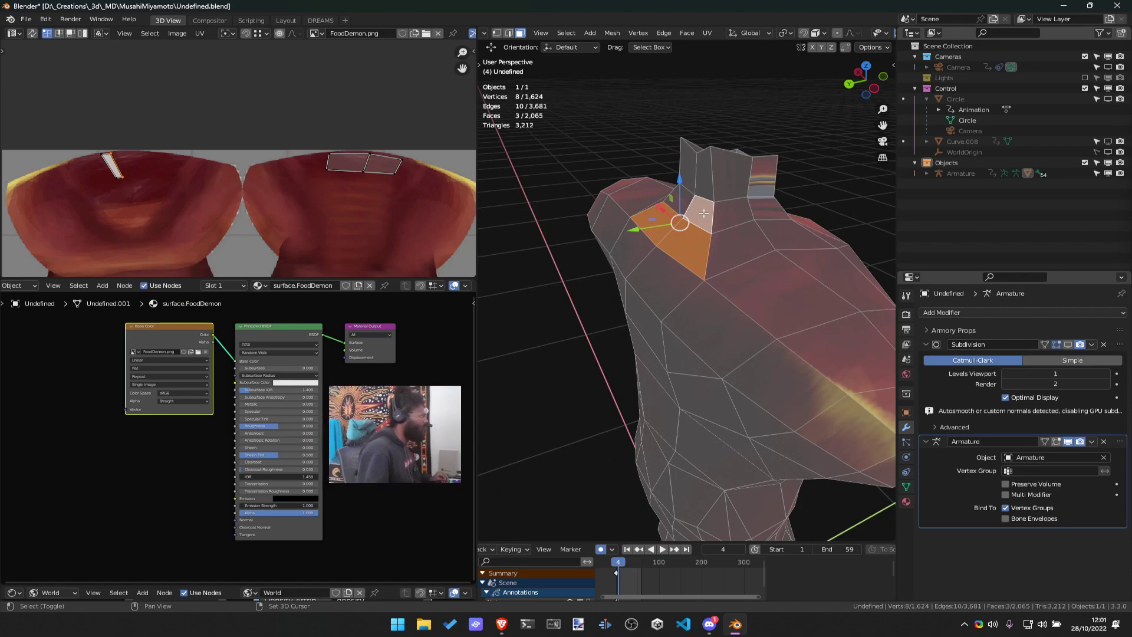
{"action": "left_click", "coordinate": [680, 201], "text": "shift"}
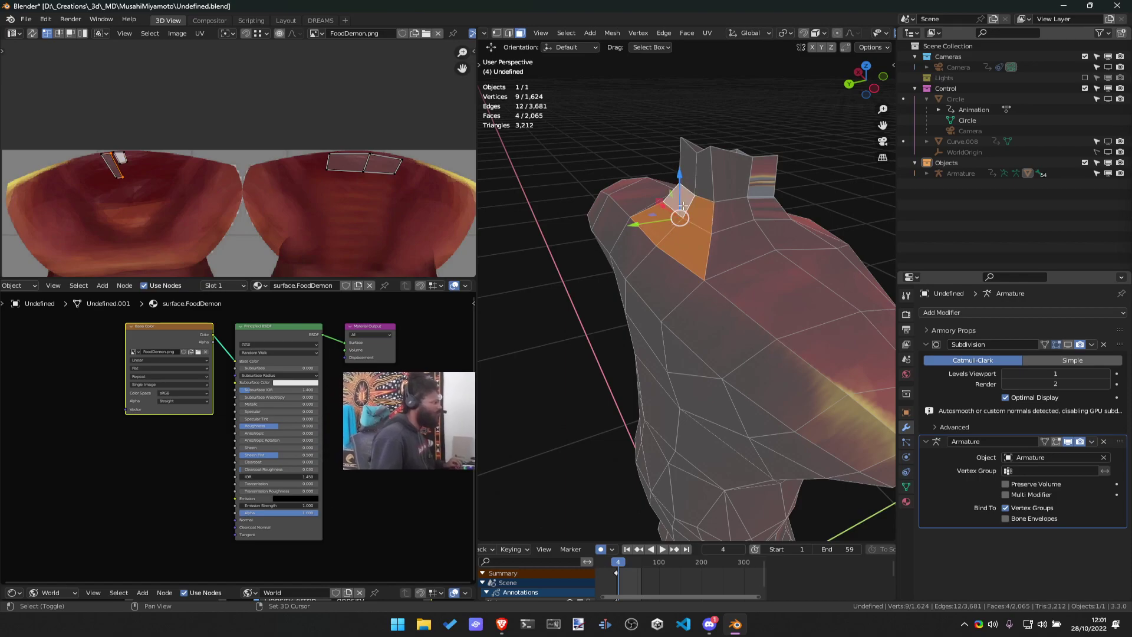
{"action": "left_click", "coordinate": [704, 180], "text": "shift"}
{"action": "left_click", "coordinate": [693, 176], "text": "shift"}
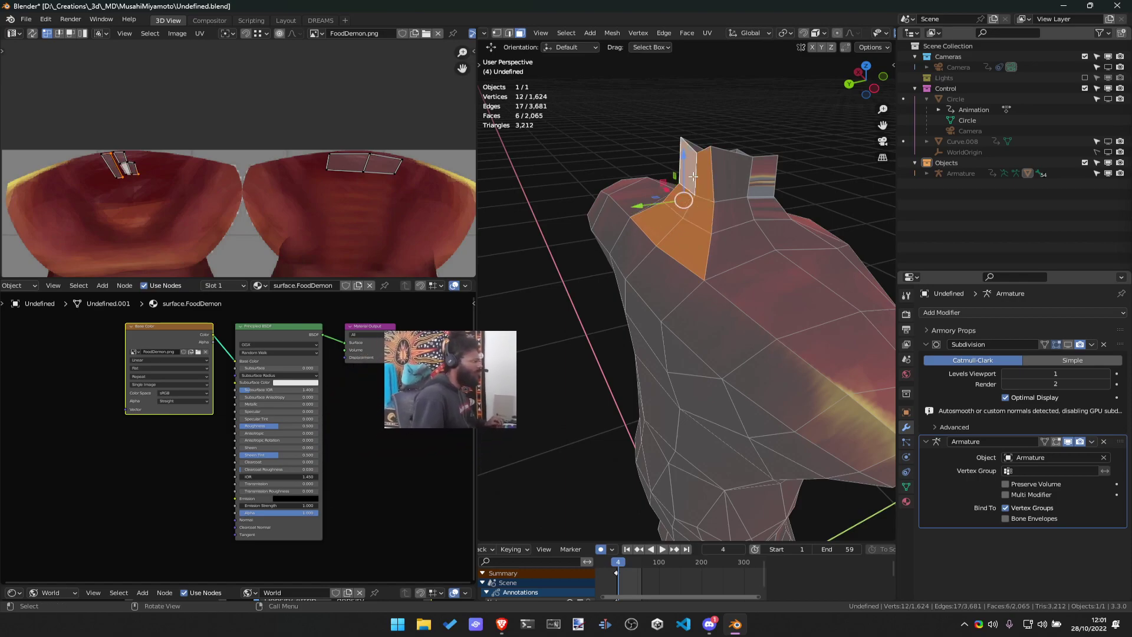
{"action": "left_click", "coordinate": [699, 243]}
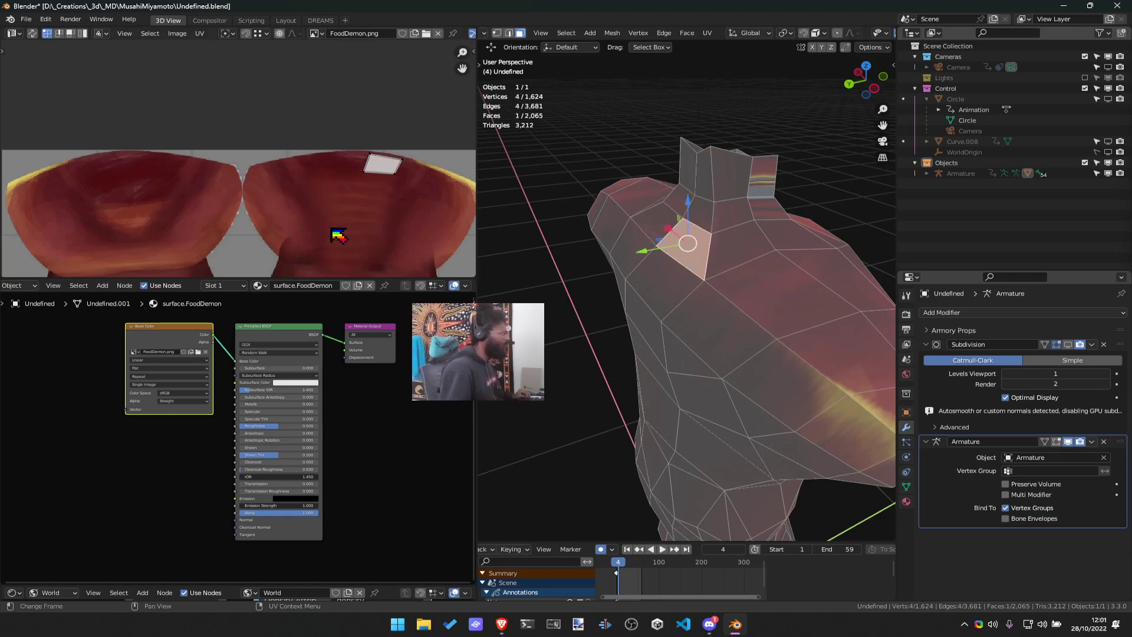
{"action": "left_click", "coordinate": [699, 216], "text": "shift"}
Move the second neck face's UV island beside the first, then view the textured body from behind
{"action": "left_click_drag", "start_coordinate": [175, 212], "coordinate": [54, 118]}
{"action": "key", "text": "g"}
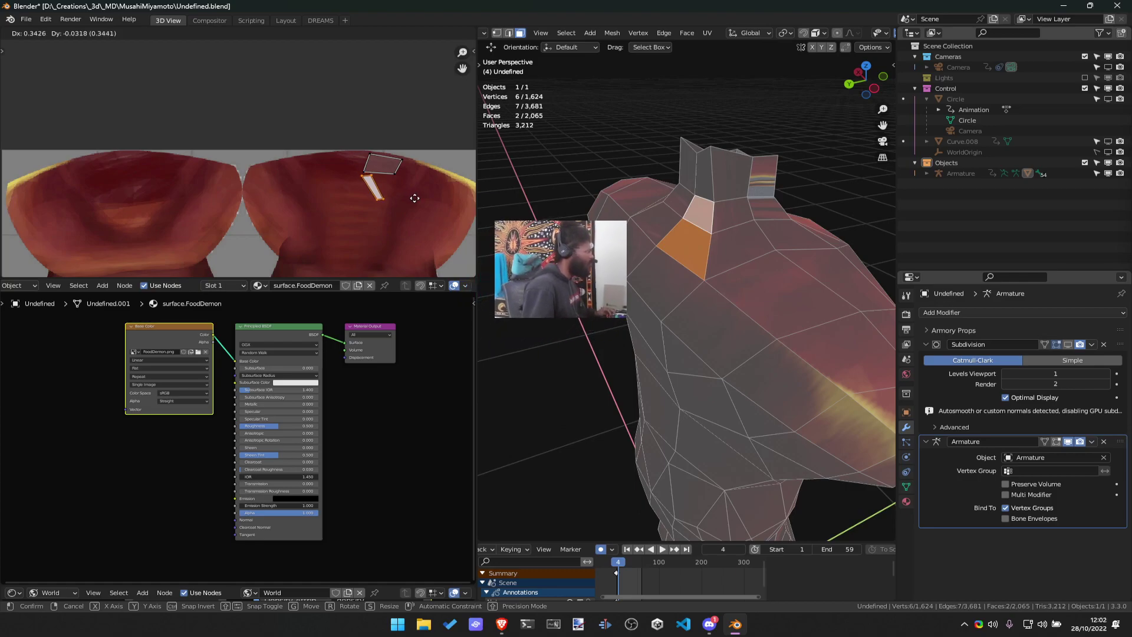
{"action": "left_click", "coordinate": [420, 198]}
{"action": "key", "text": "Tab"}
{"action": "middle_click_drag", "start_coordinate": [748, 257], "coordinate": [844, 248]}
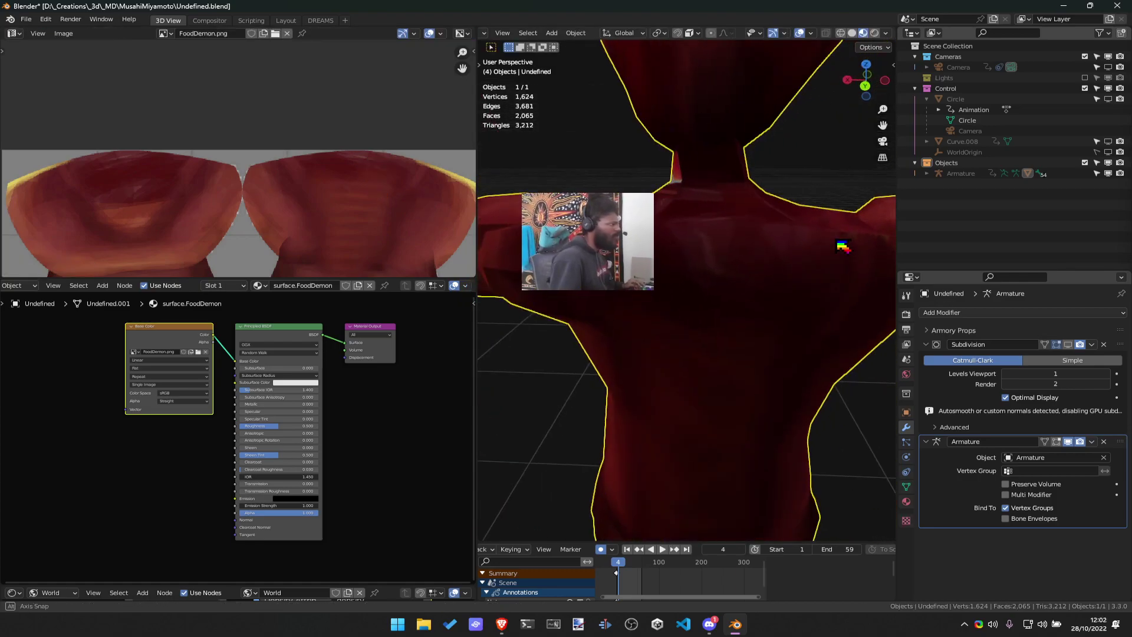
In Edit Mode, select the upper chest face together with its linked body mesh
{"action": "scroll", "coordinate": [731, 247], "scroll_direction": "down", "scroll_amount": 2}
{"action": "key", "text": "Tab"}
{"action": "left_click", "coordinate": [697, 242]}
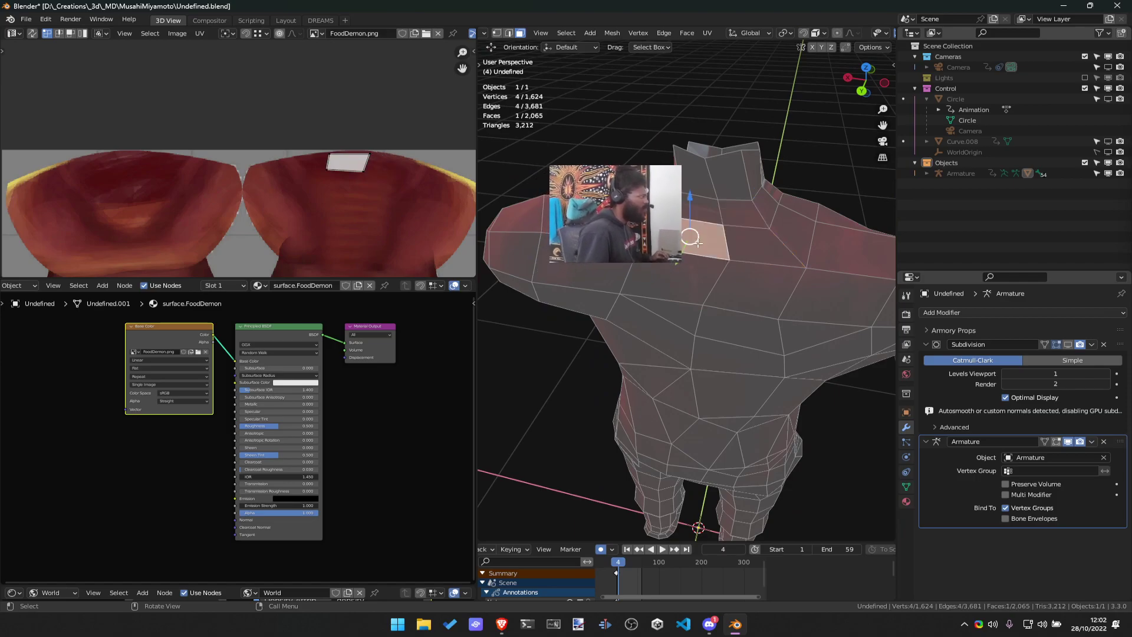
{"action": "left_click", "coordinate": [647, 214], "text": "shift"}
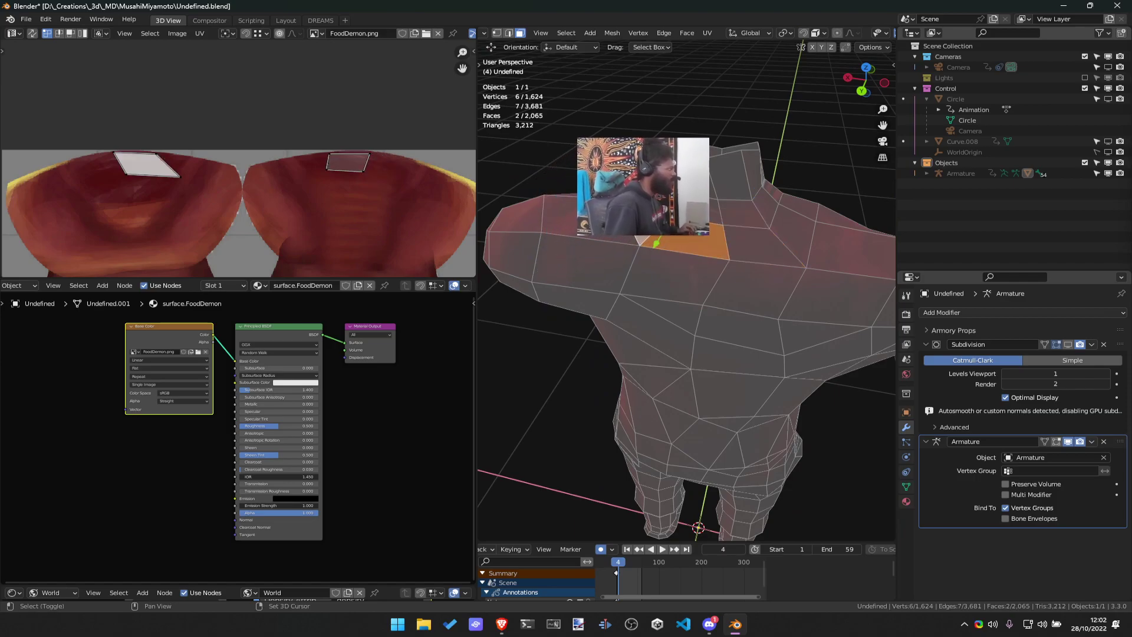
{"action": "left_click", "coordinate": [653, 261]}
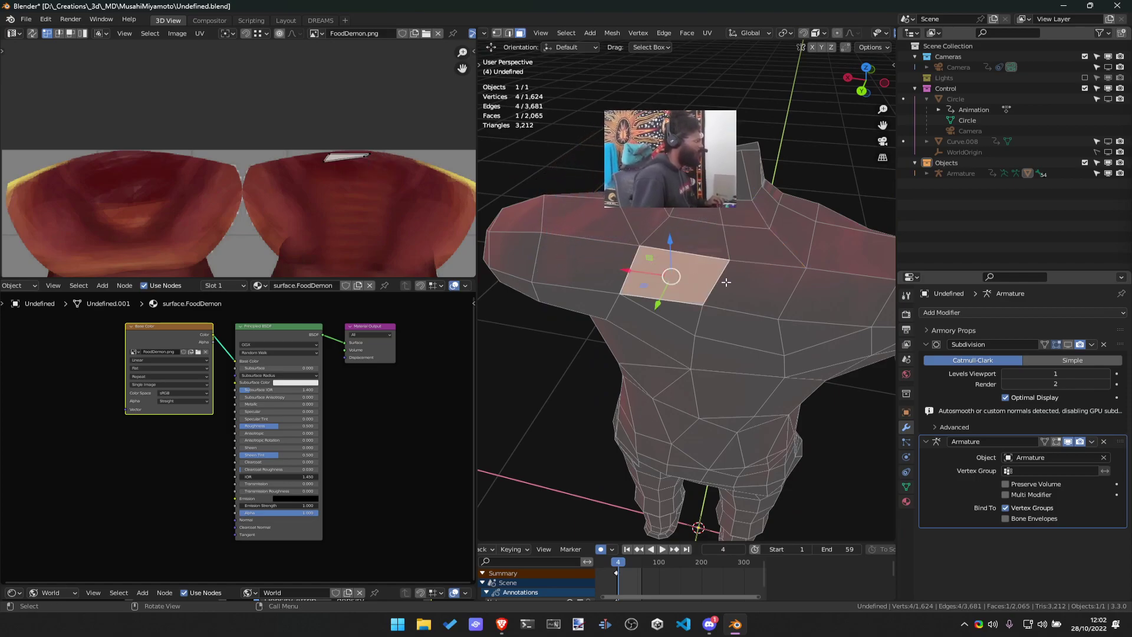
{"action": "left_click", "coordinate": [828, 297]}
{"action": "key", "text": "ctrl+l"}
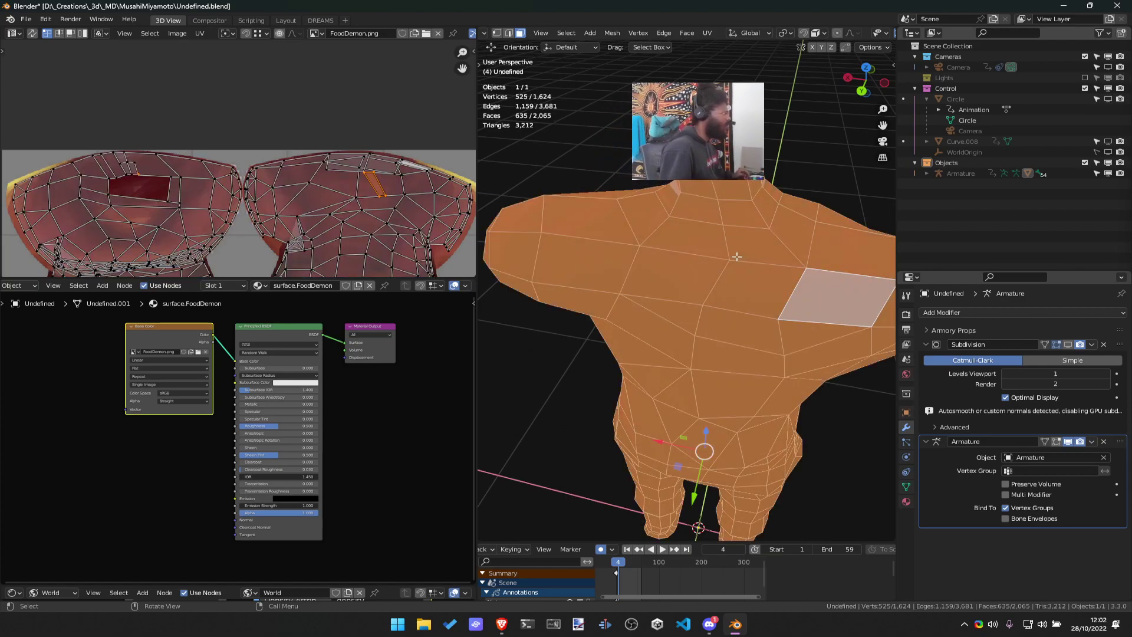
{"action": "scroll", "coordinate": [413, 222], "scroll_direction": "up", "scroll_amount": 5}
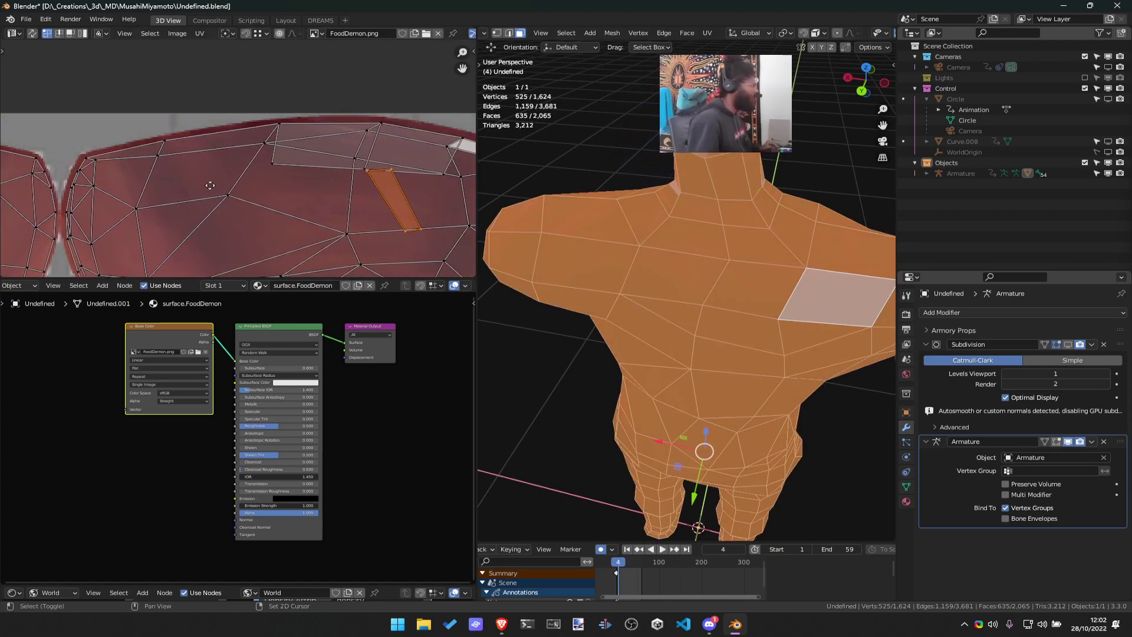
{"action": "left_click", "coordinate": [698, 238]}
{"action": "left_click", "coordinate": [759, 246]}
{"action": "key", "text": "ctrl+l"}
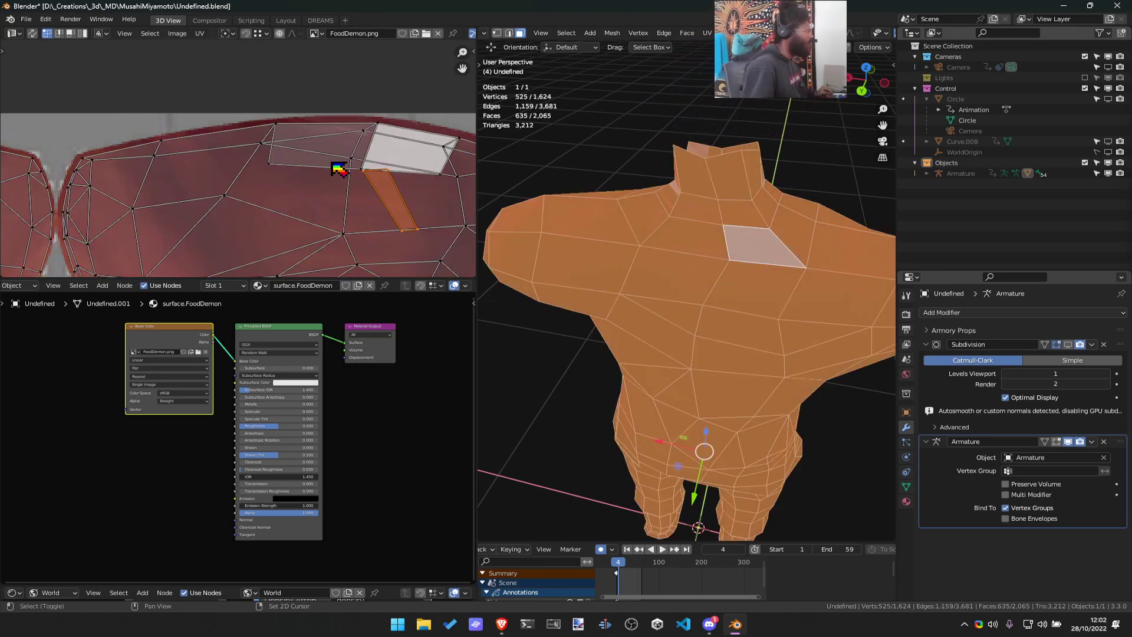
Pull the chest face's lower UV corners upward, flattening it into a thin strip
{"action": "middle_click_drag", "start_coordinate": [318, 154], "coordinate": [306, 161]}
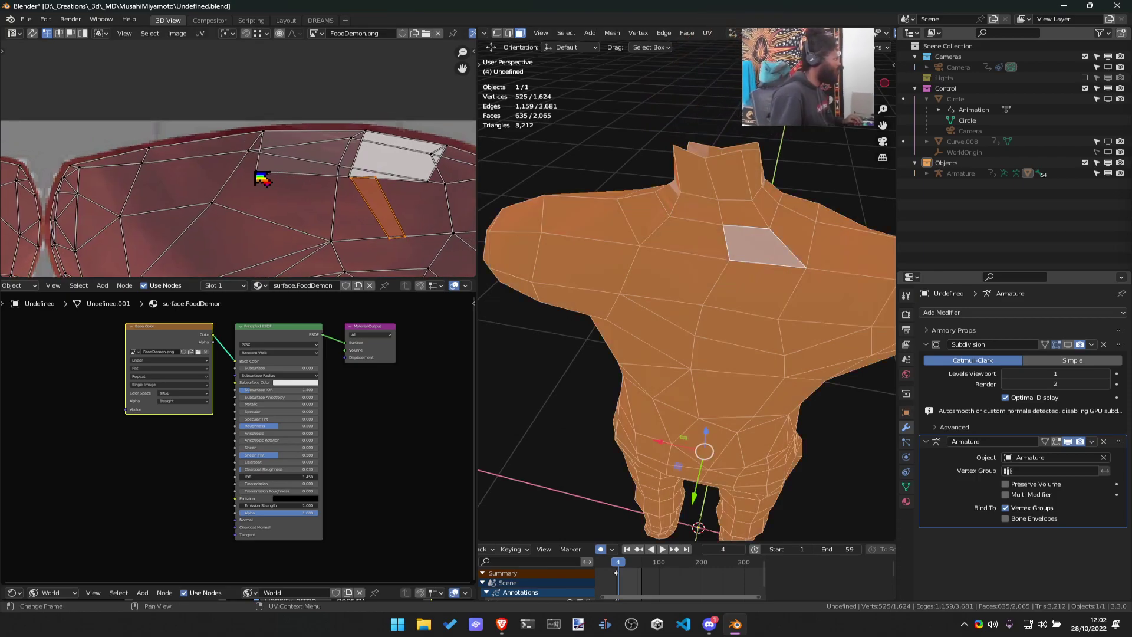
{"action": "left_click_drag", "start_coordinate": [257, 154], "coordinate": [249, 150]}
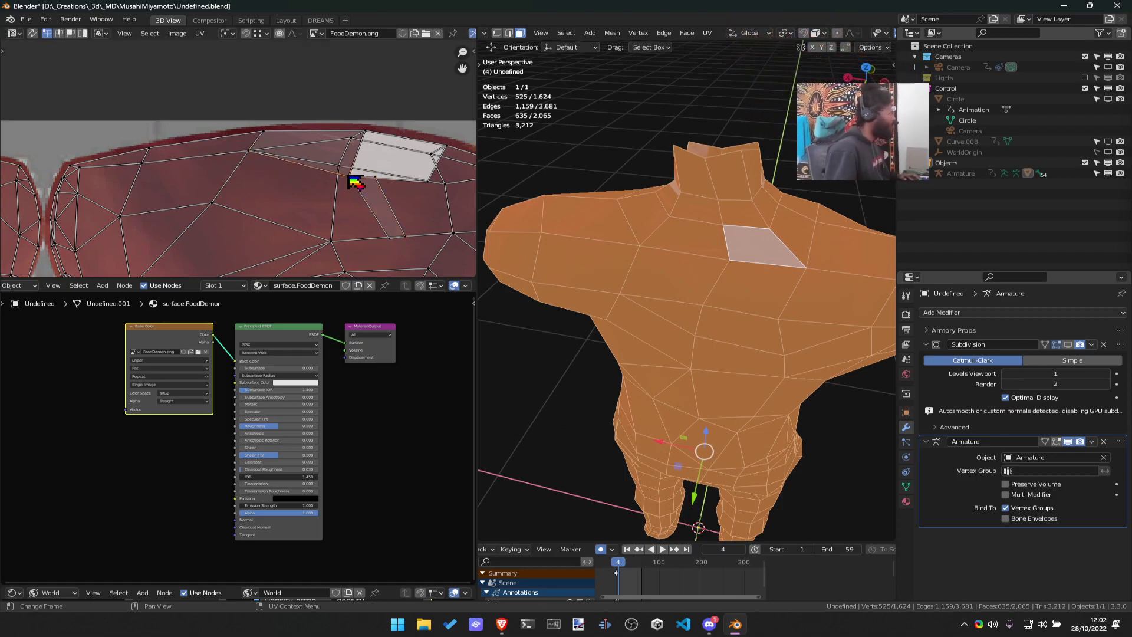
{"action": "left_click_drag", "start_coordinate": [350, 177], "coordinate": [352, 139]}
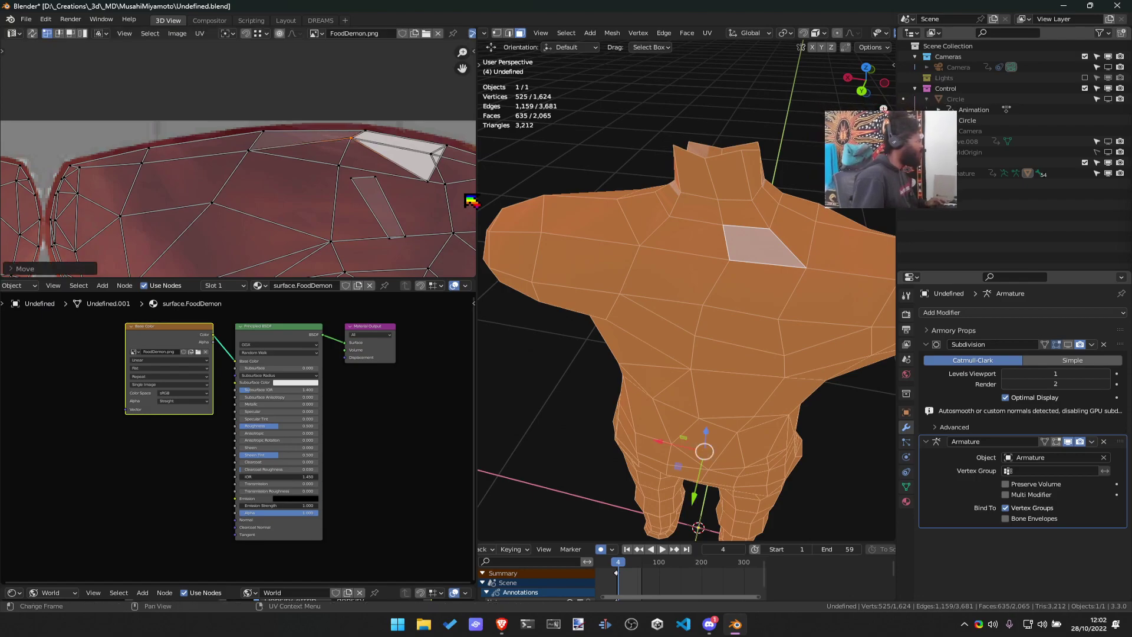
{"action": "left_click_drag", "start_coordinate": [428, 180], "coordinate": [432, 153]}
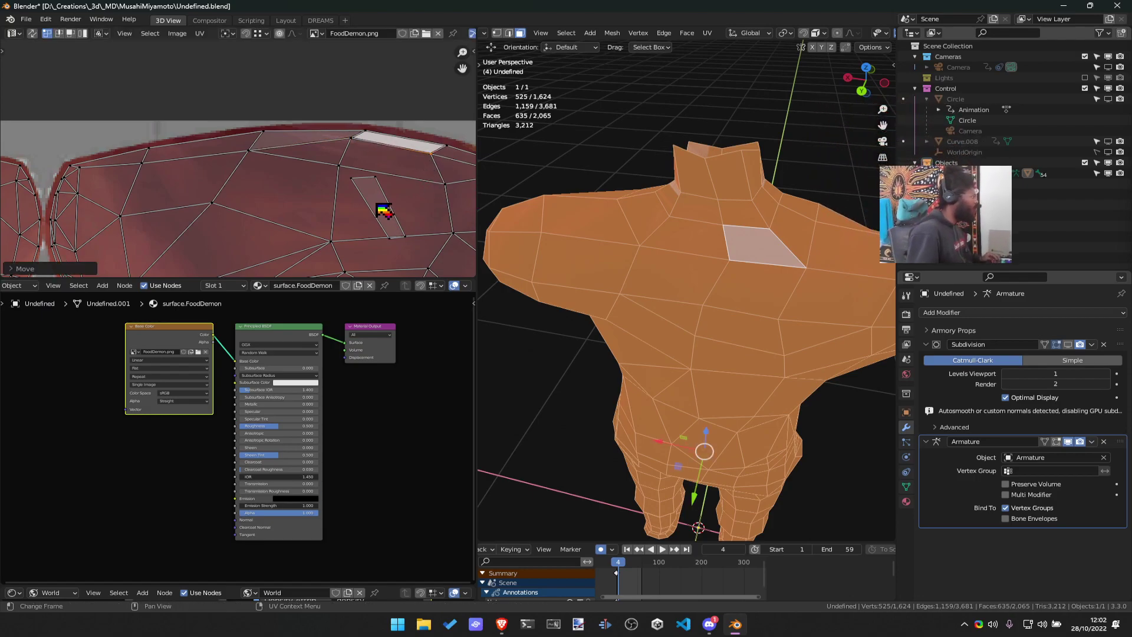
Select the thin strip's UV island, cancel a trial move, and pick a single UV vertex
{"action": "scroll", "coordinate": [384, 210], "scroll_direction": "down", "scroll_amount": 3}
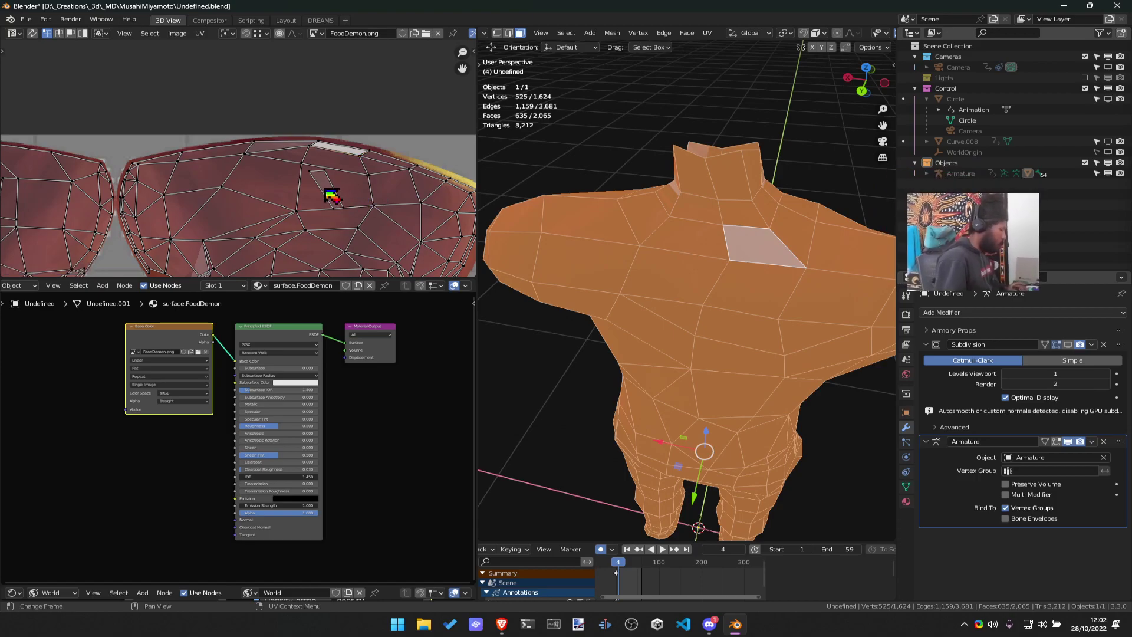
{"action": "key", "text": "l"}
{"action": "right_click", "coordinate": [329, 190]}
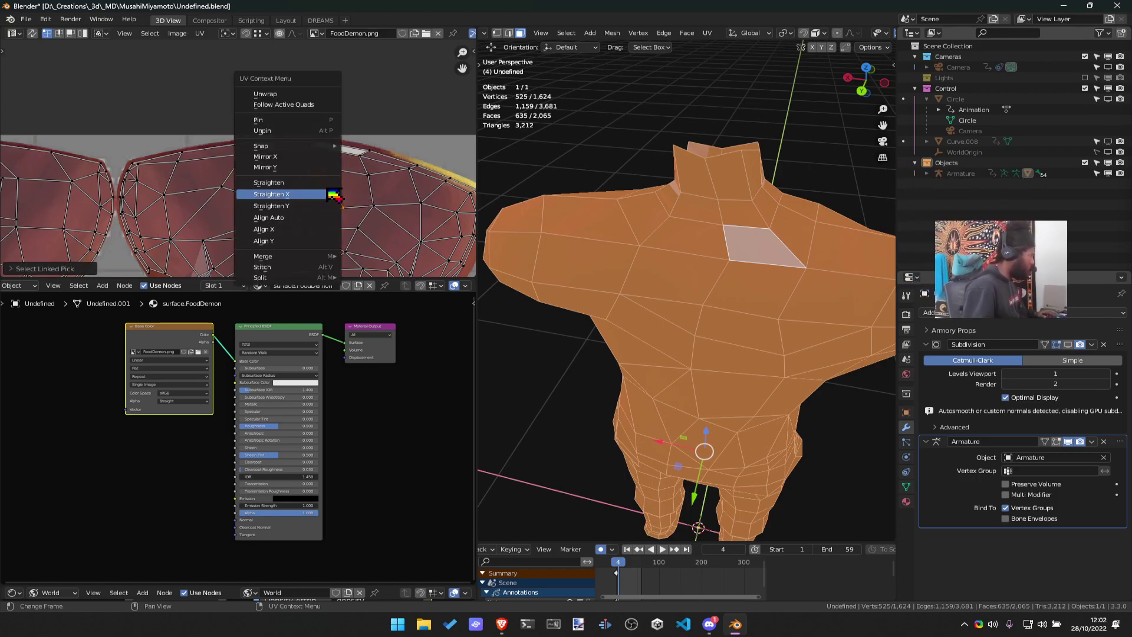
{"action": "key", "text": "Escape"}
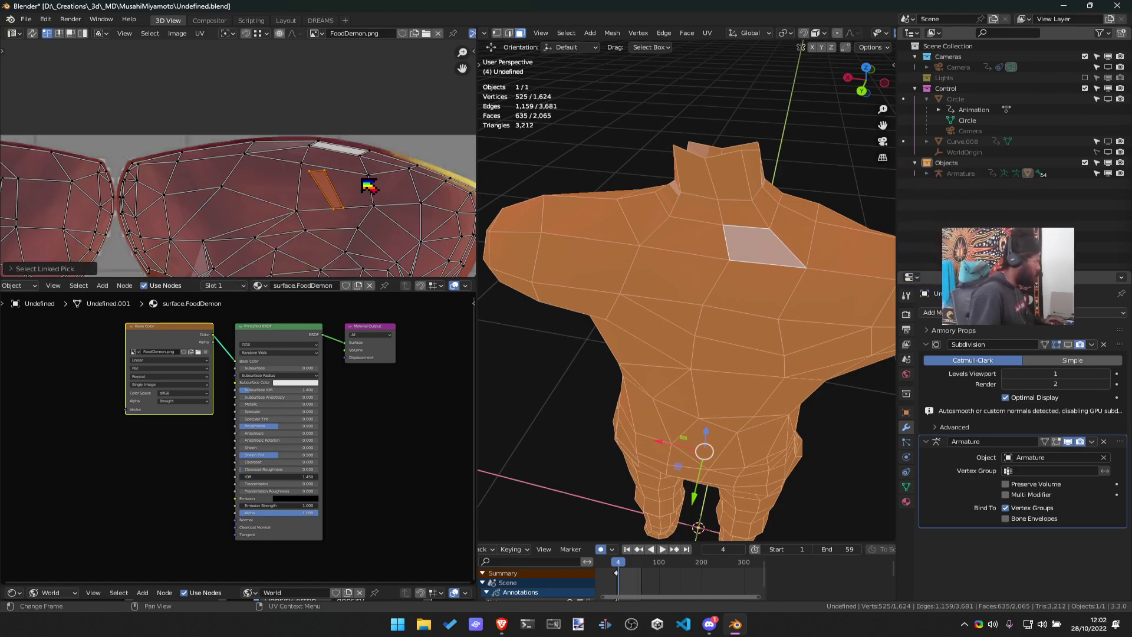
{"action": "key", "text": "g"}
{"action": "right_click", "coordinate": [301, 170]}
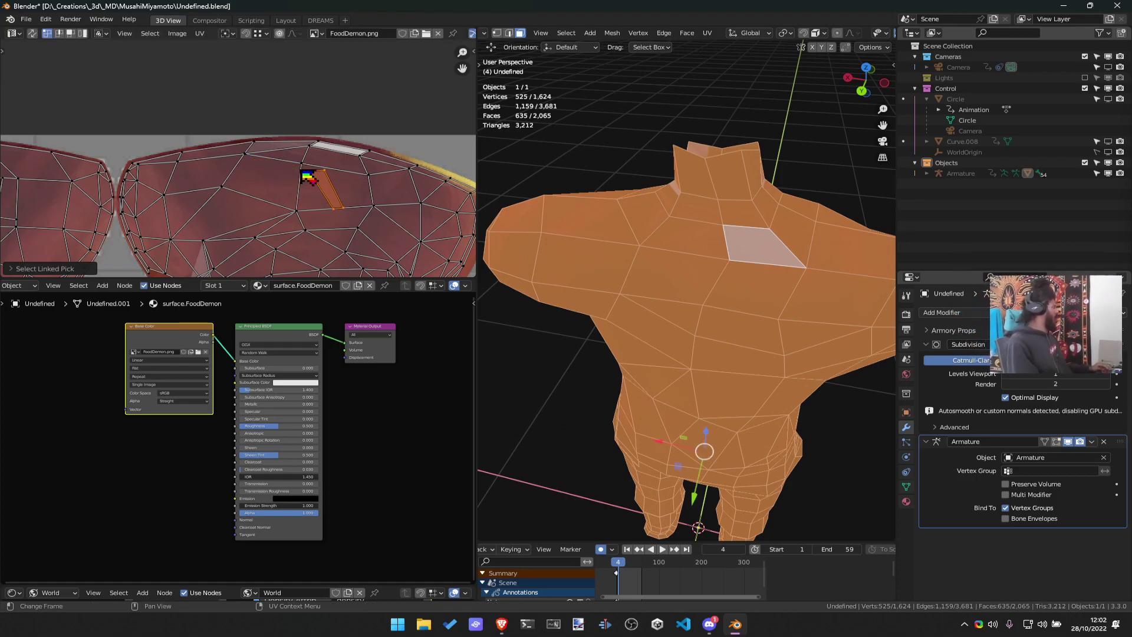
{"action": "left_click", "coordinate": [319, 172]}
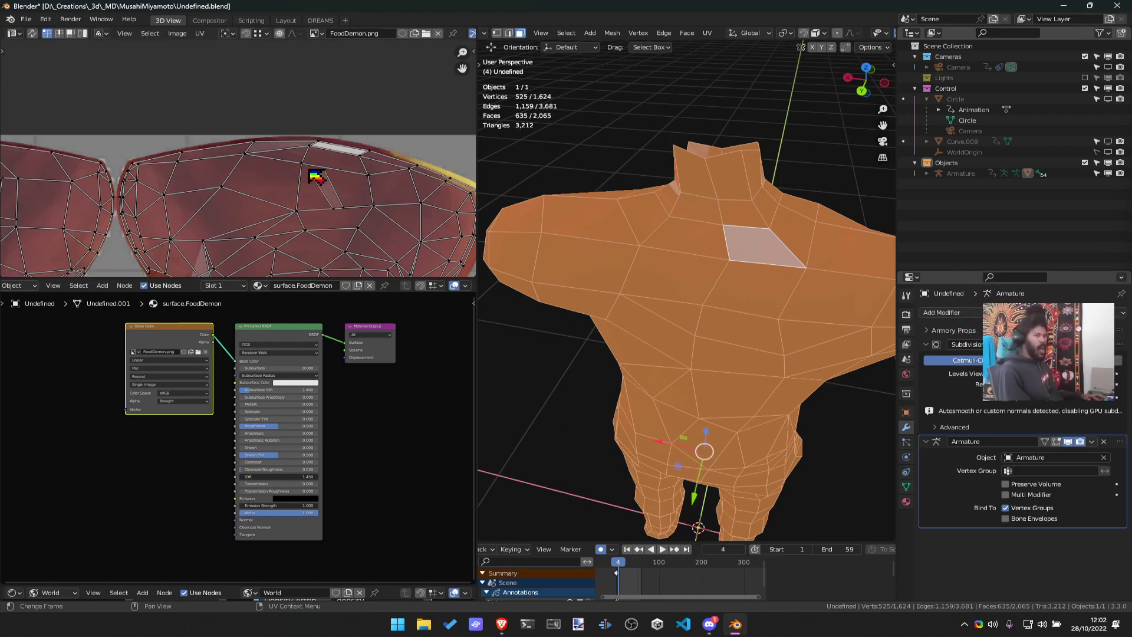
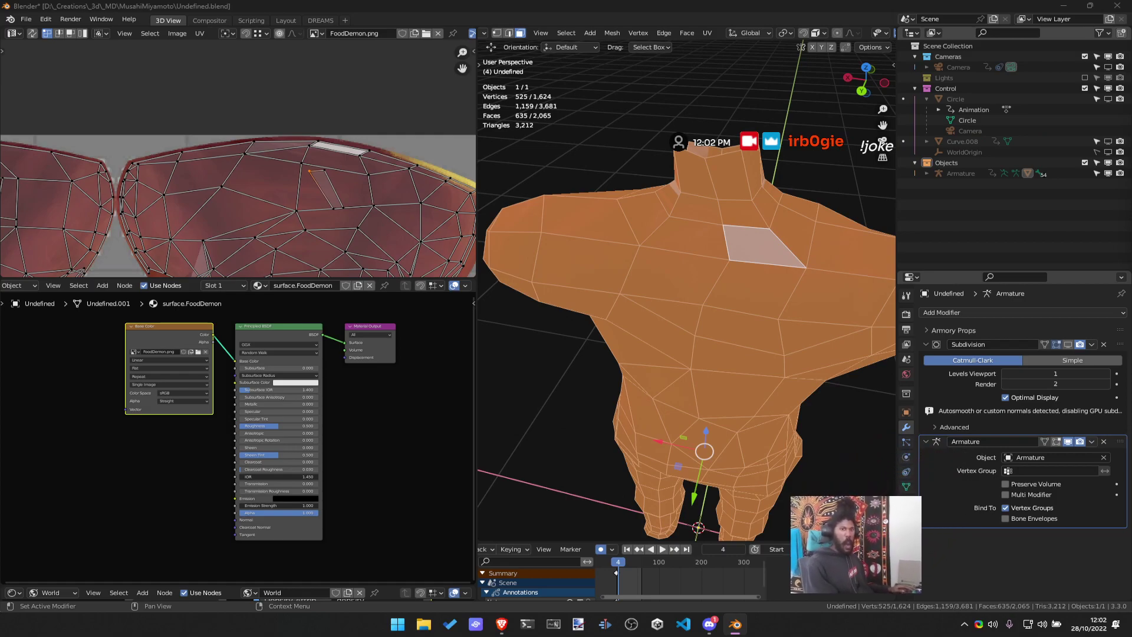
Move two edge UV vertices of the chest strip onto the torso texture
{"action": "right_click", "coordinate": [329, 175]}
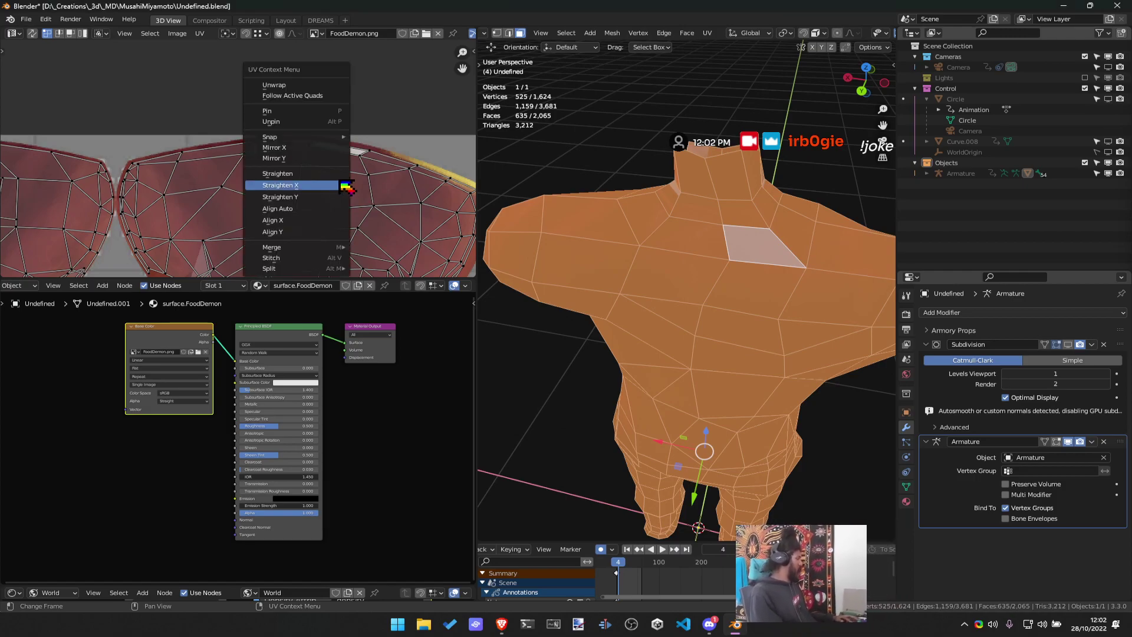
{"action": "key", "text": "g"}
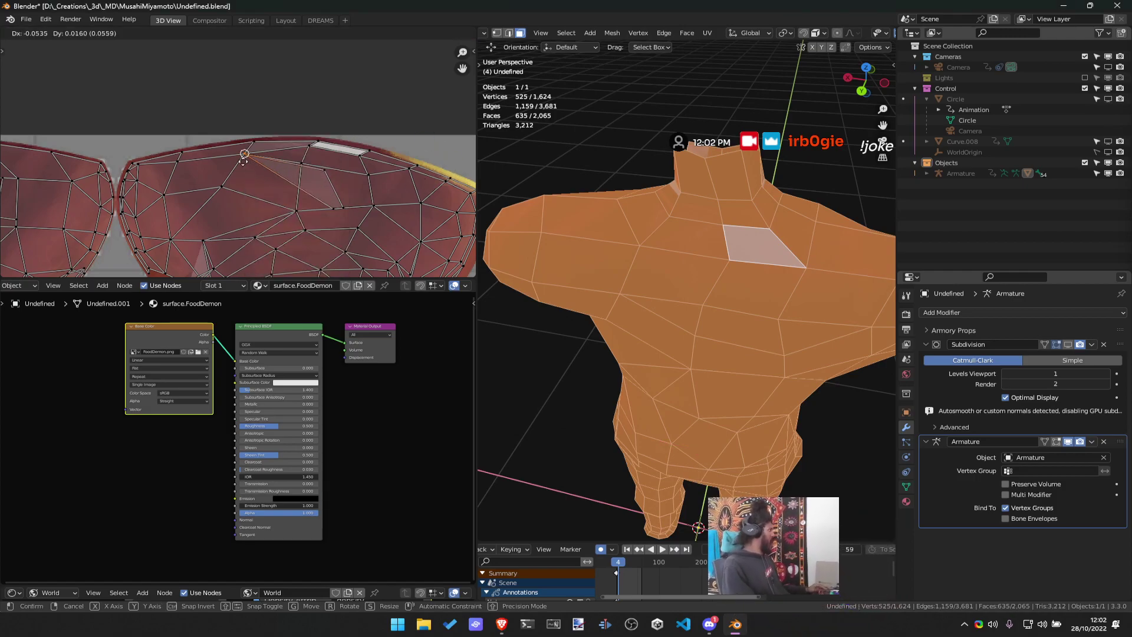
{"action": "left_click", "coordinate": [248, 167]}
{"action": "left_click", "coordinate": [322, 170]}
{"action": "key", "text": "g"}
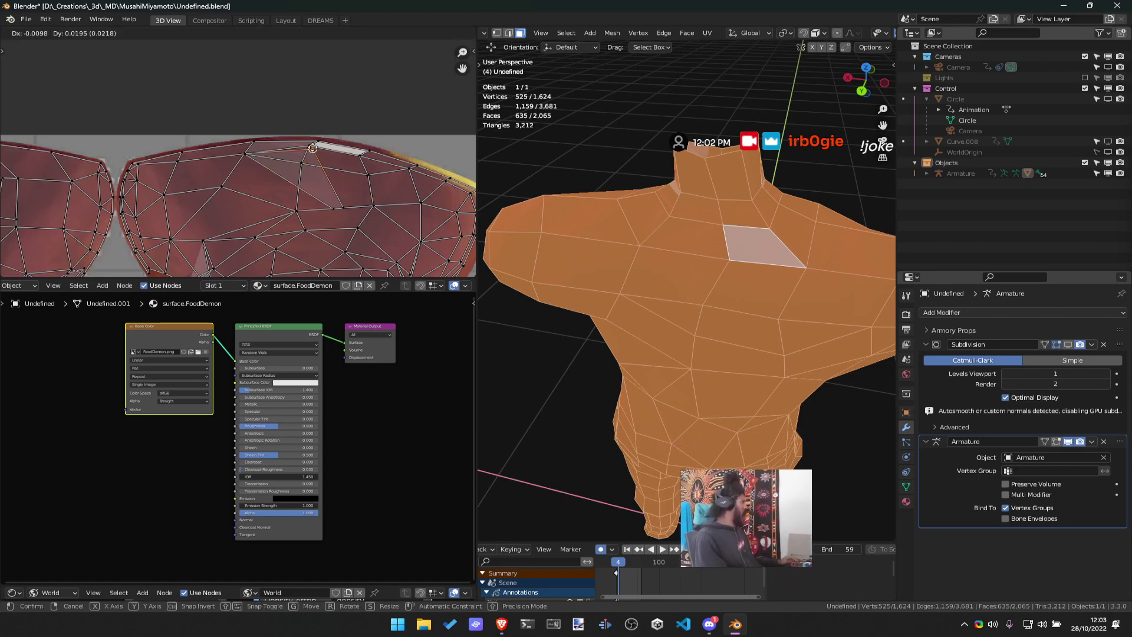
{"action": "left_click", "coordinate": [311, 145]}
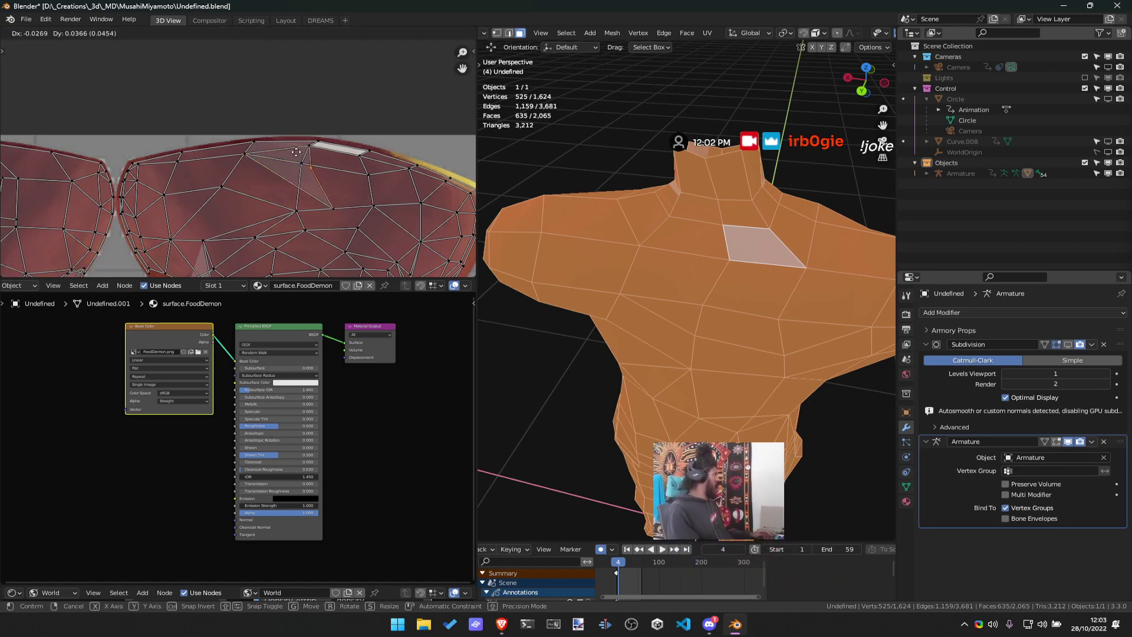
Centre the white UV face, drag its corner vertices into place, then view the textured model in Object Mode
{"action": "scroll", "coordinate": [318, 177], "scroll_direction": "up", "scroll_amount": 4}
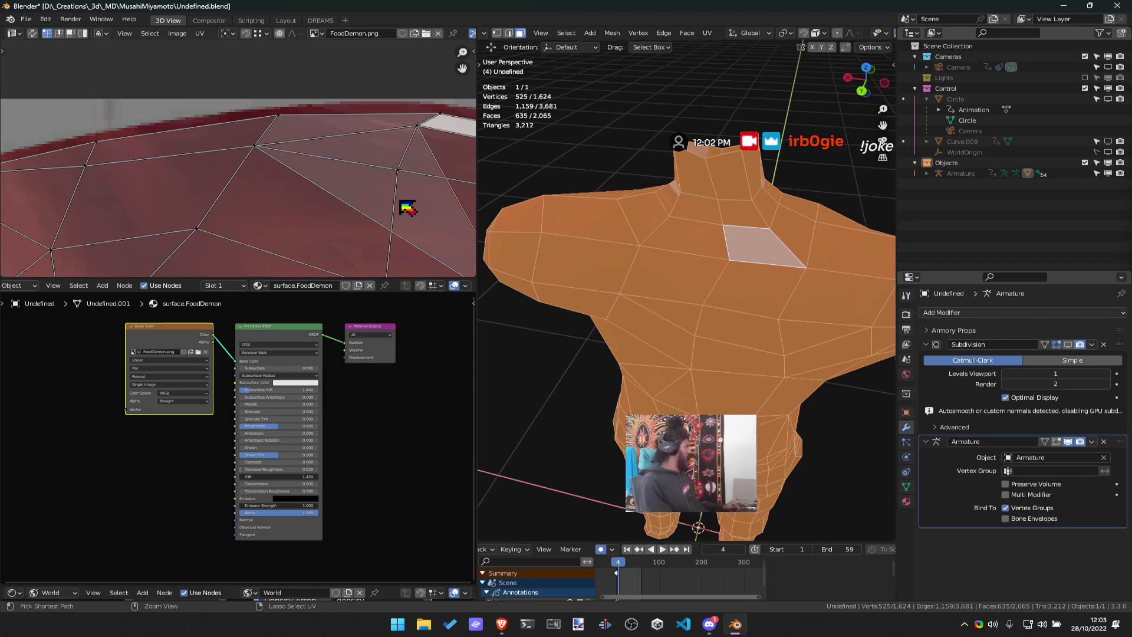
{"action": "middle_click_drag", "start_coordinate": [404, 207], "coordinate": [232, 192]}
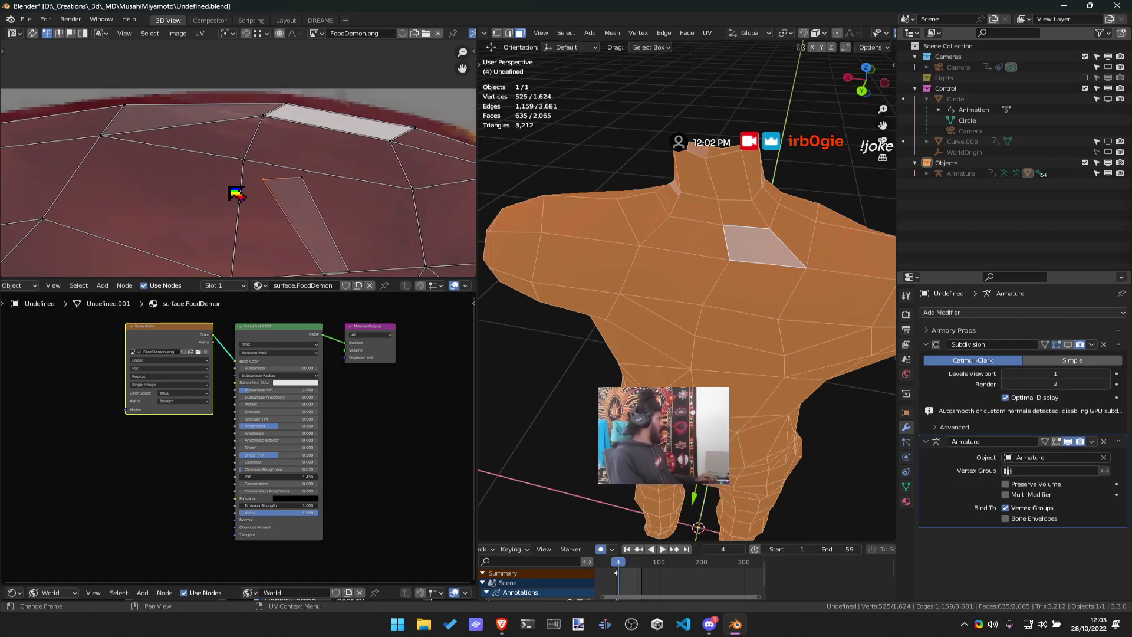
{"action": "key", "text": "g"}
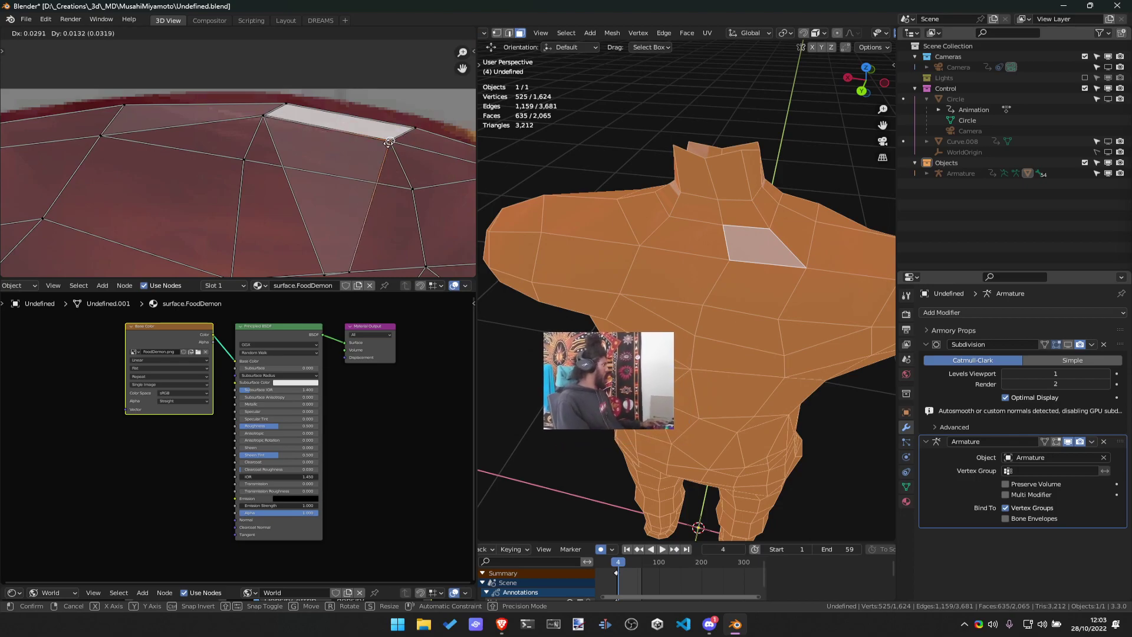
{"action": "left_click", "coordinate": [404, 133]}
{"action": "left_click", "coordinate": [411, 189]}
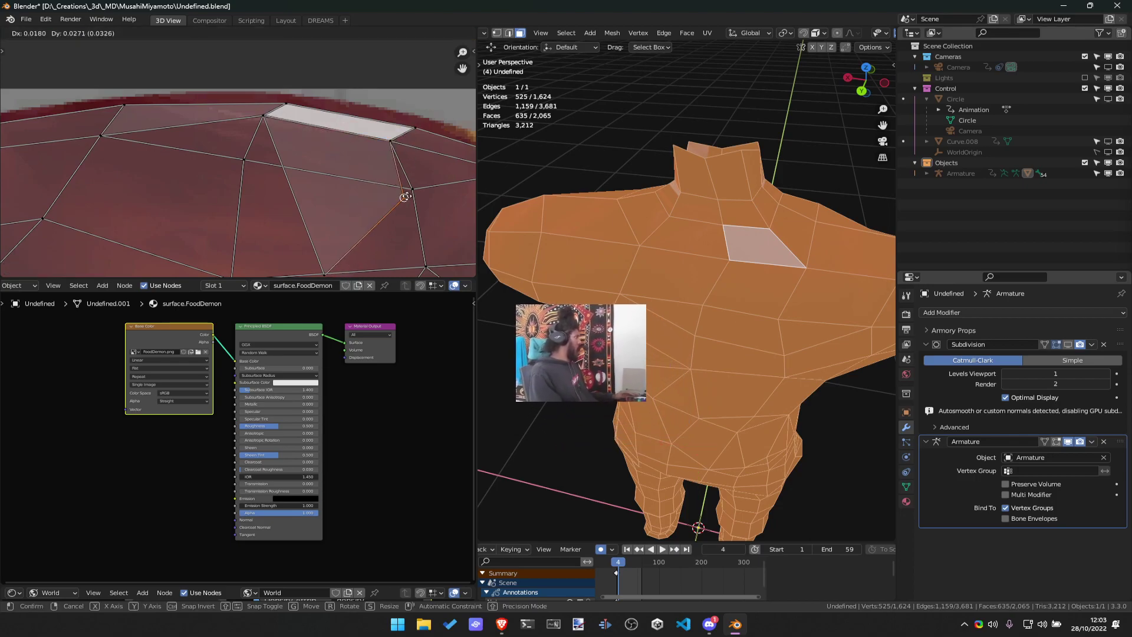
{"action": "left_click", "coordinate": [243, 159]}
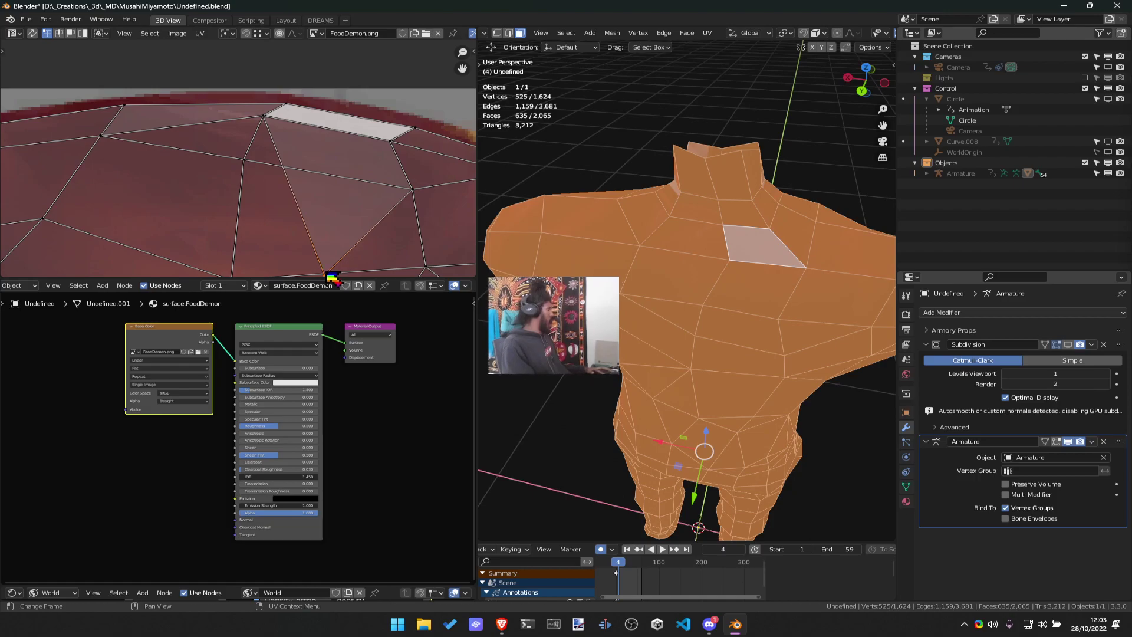
{"action": "key", "text": "g"}
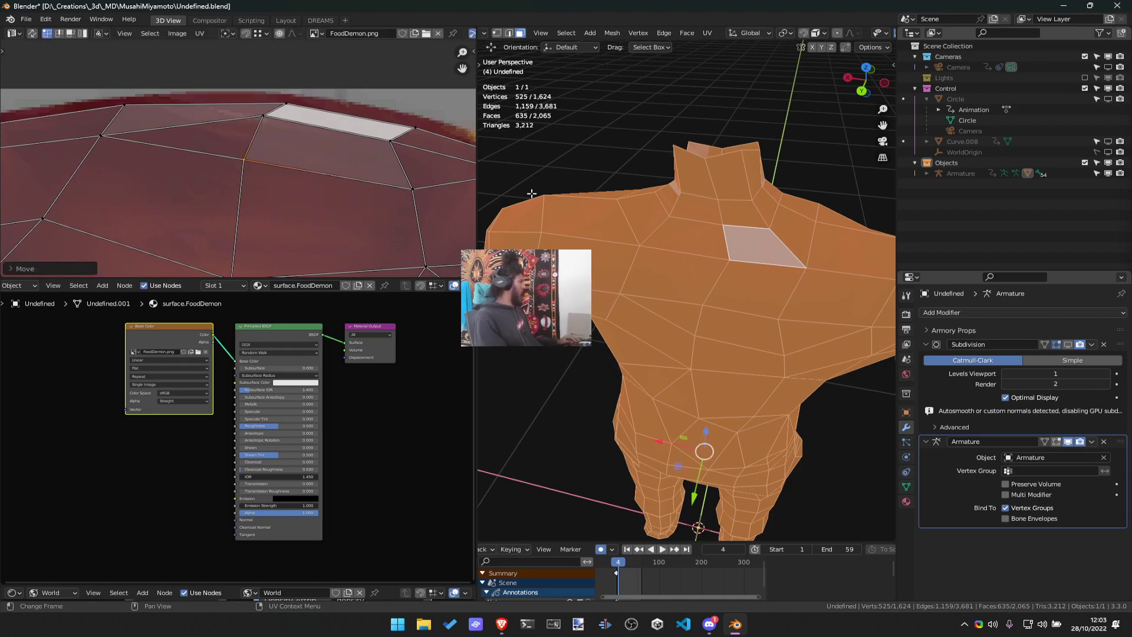
{"action": "left_click", "coordinate": [252, 164]}
{"action": "key", "text": "Tab"}
{"action": "middle_click_drag", "start_coordinate": [765, 240], "coordinate": [803, 217]}
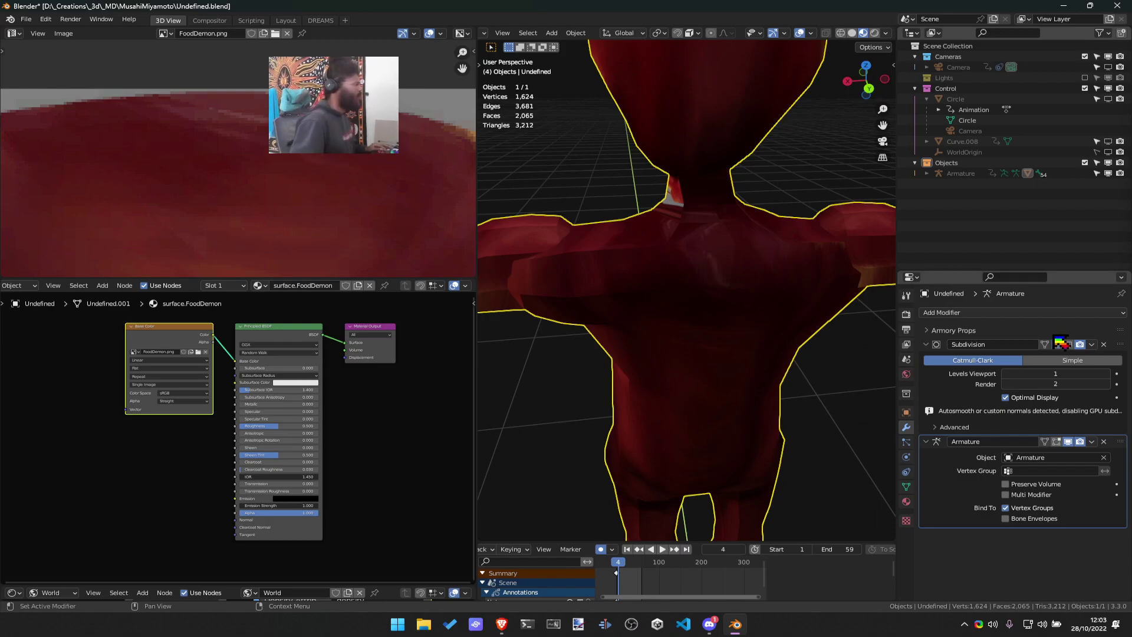
Orbit and zoom around the red demon to check its texturing, then re-enter Edit Mode
{"action": "scroll", "coordinate": [677, 233], "scroll_direction": "down", "scroll_amount": 3}
{"action": "middle_click_drag", "start_coordinate": [677, 232], "coordinate": [642, 228]}
{"action": "scroll", "coordinate": [711, 239], "scroll_direction": "up", "scroll_amount": 2}
{"action": "key", "text": "Tab"}
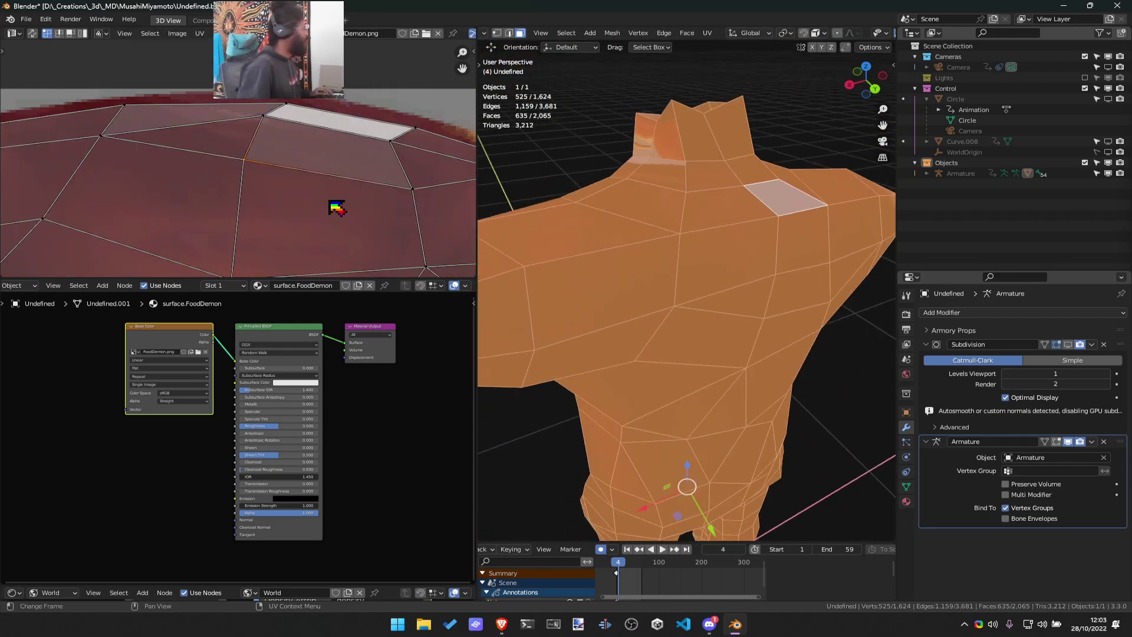
Select faces around the neck and chest to find the stretched ones
{"action": "left_click", "coordinate": [731, 197]}
{"action": "scroll", "coordinate": [725, 175], "scroll_direction": "down", "scroll_amount": 3}
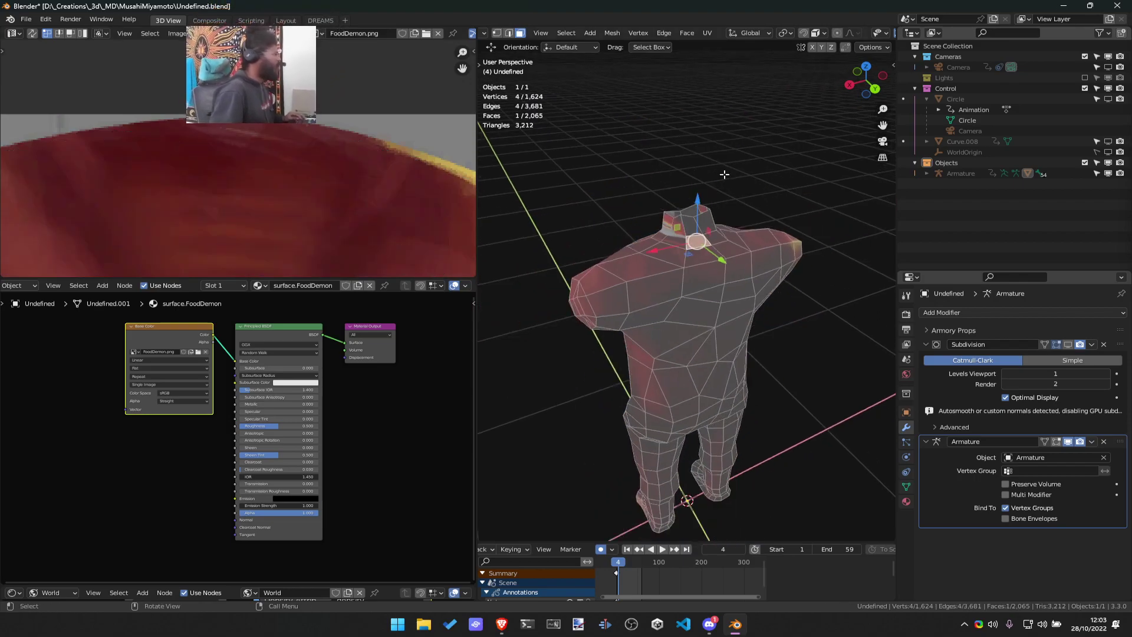
{"action": "scroll", "coordinate": [328, 197], "scroll_direction": "down", "scroll_amount": 10}
{"action": "scroll", "coordinate": [245, 195], "scroll_direction": "up", "scroll_amount": 2}
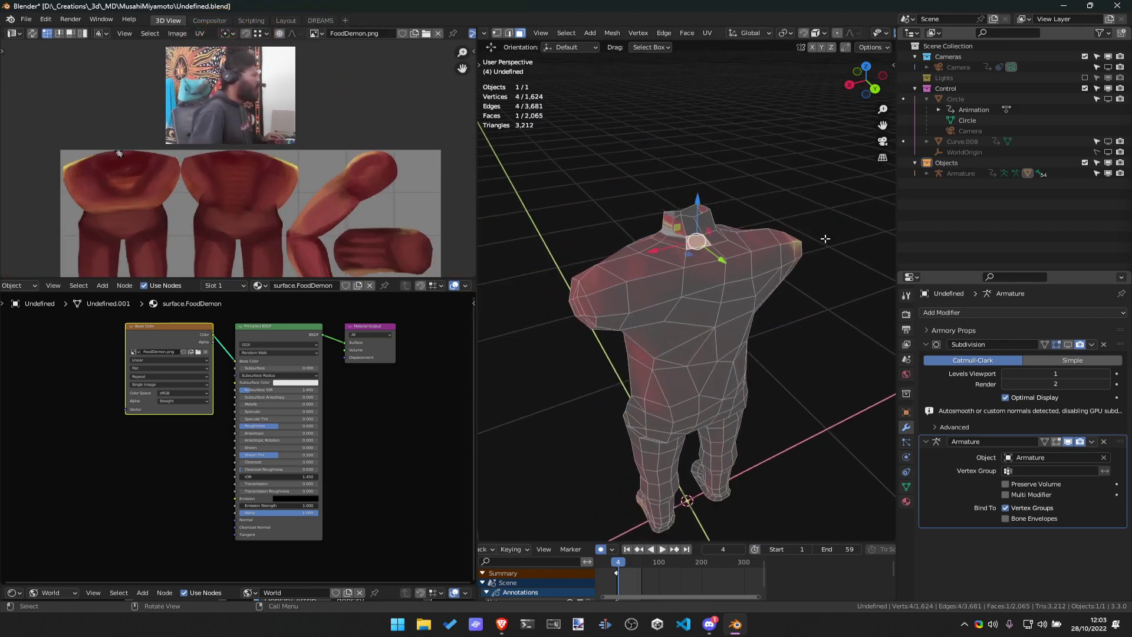
{"action": "left_click", "coordinate": [698, 255], "text": "shift"}
{"action": "scroll", "coordinate": [308, 171], "scroll_direction": "up", "scroll_amount": 3}
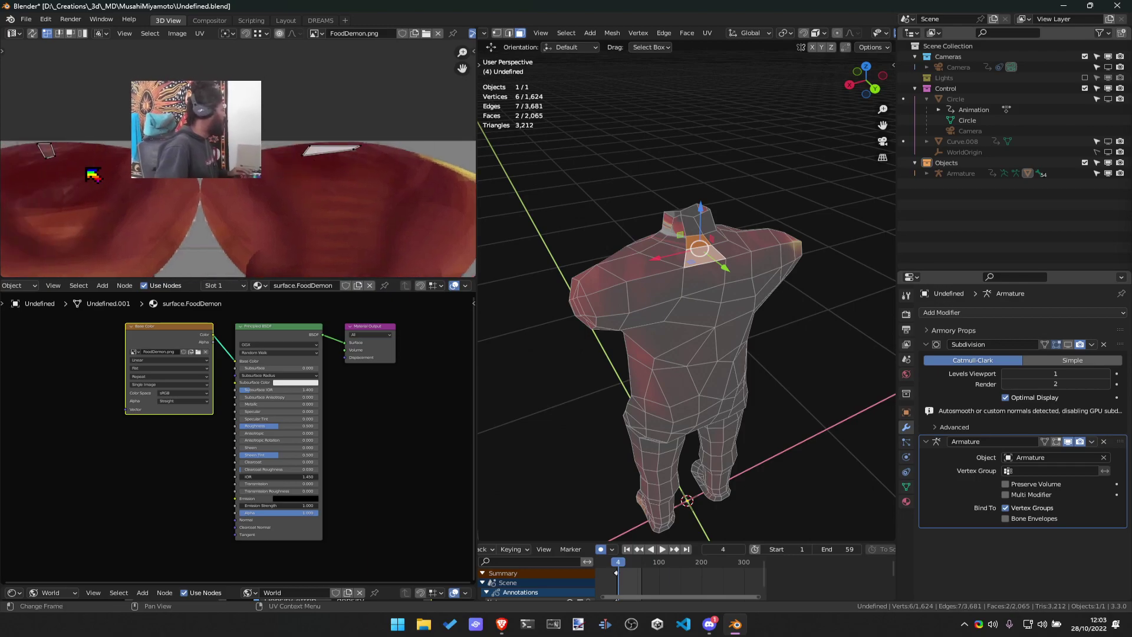
{"action": "left_click", "coordinate": [698, 273]}
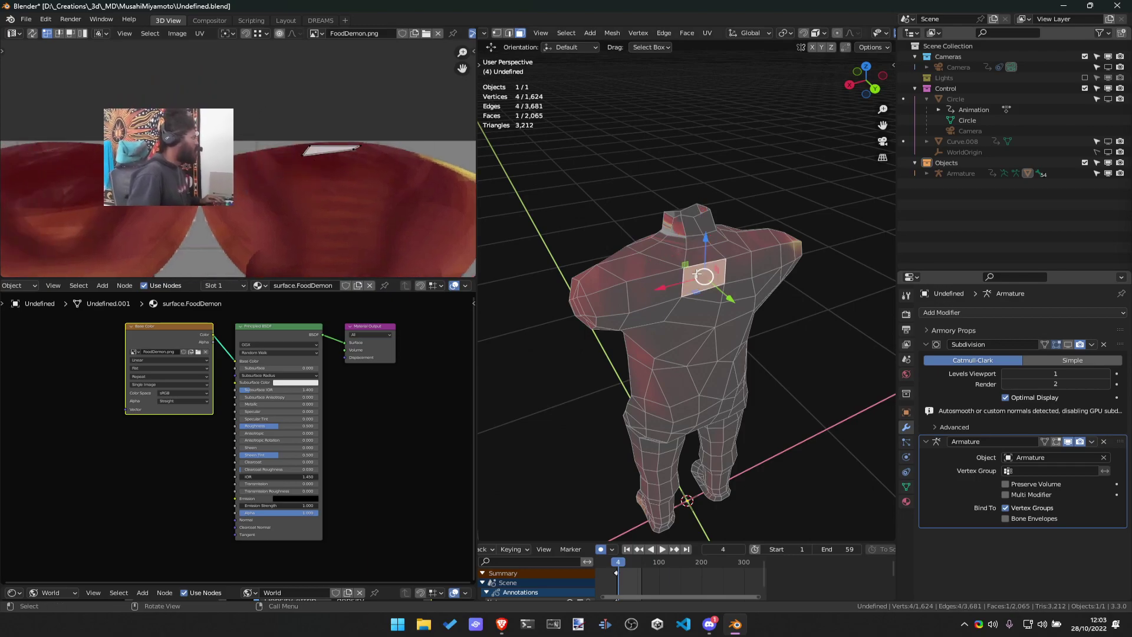
{"action": "scroll", "coordinate": [437, 210], "scroll_direction": "down", "scroll_amount": 2}
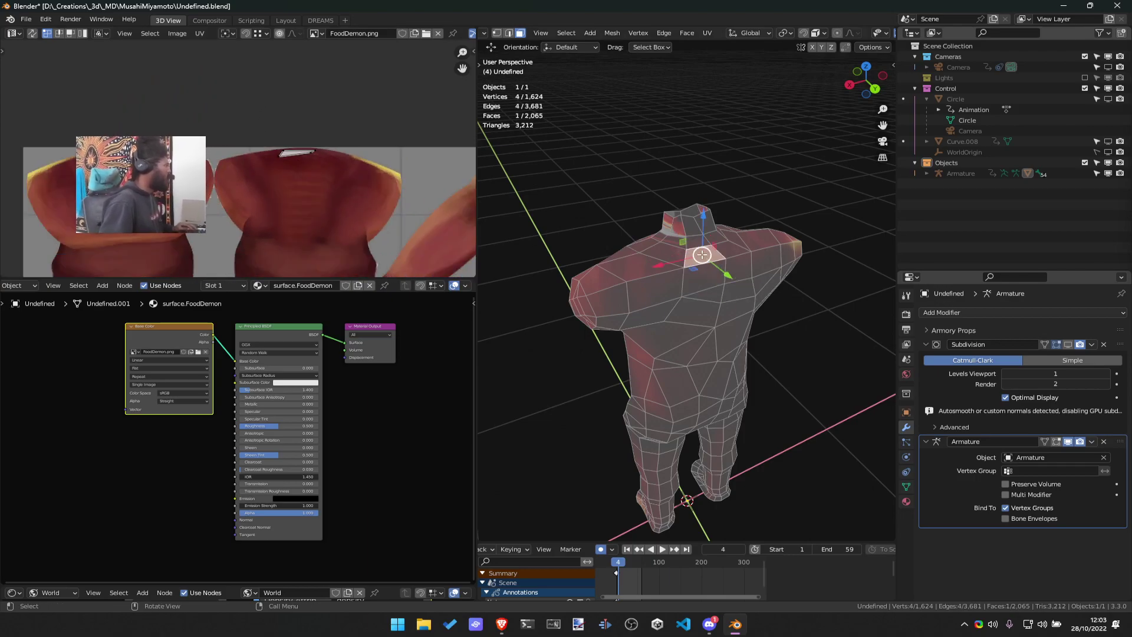
{"action": "scroll", "coordinate": [616, 283], "scroll_direction": "down", "scroll_amount": 4}
{"action": "scroll", "coordinate": [616, 282], "scroll_direction": "up", "scroll_amount": 4}
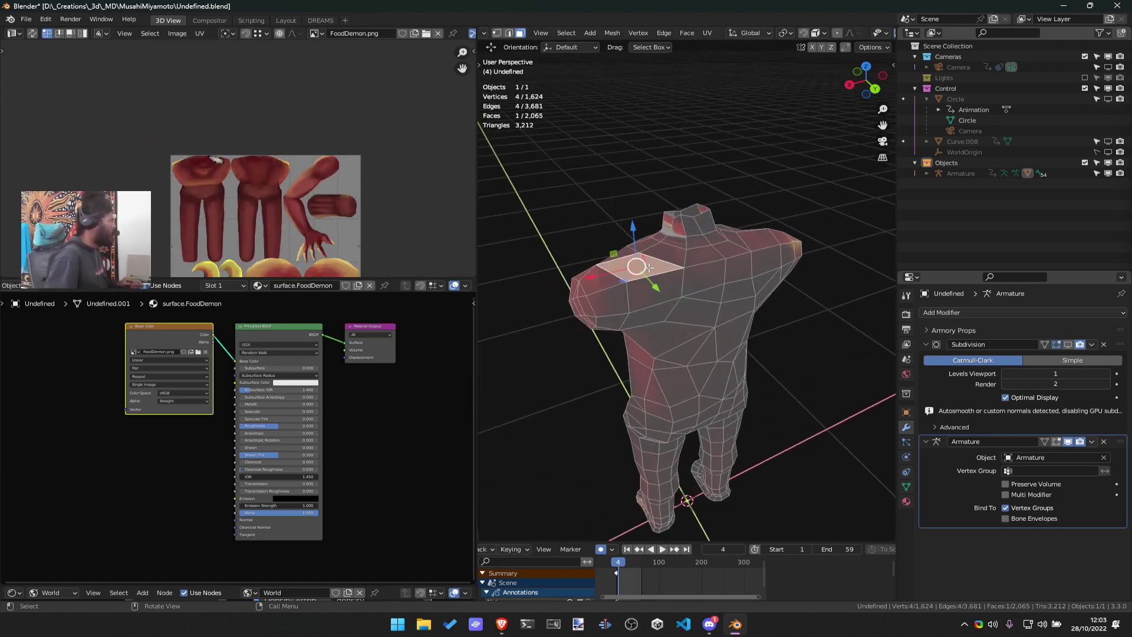
{"action": "scroll", "coordinate": [665, 271], "scroll_direction": "up", "scroll_amount": 5}
{"action": "left_click", "coordinate": [662, 228]}
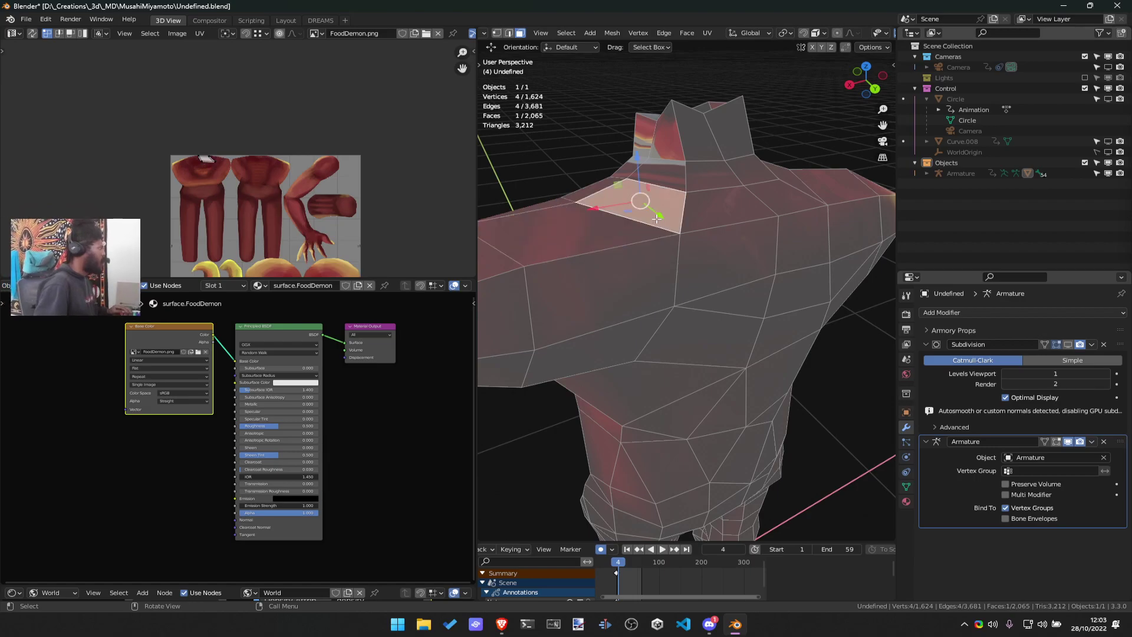
{"action": "left_click", "coordinate": [710, 232]}
Compare the texture in Object Mode, then pick the chest, neck-base and neck faces and view the torso side
{"action": "key", "text": "Tab"}
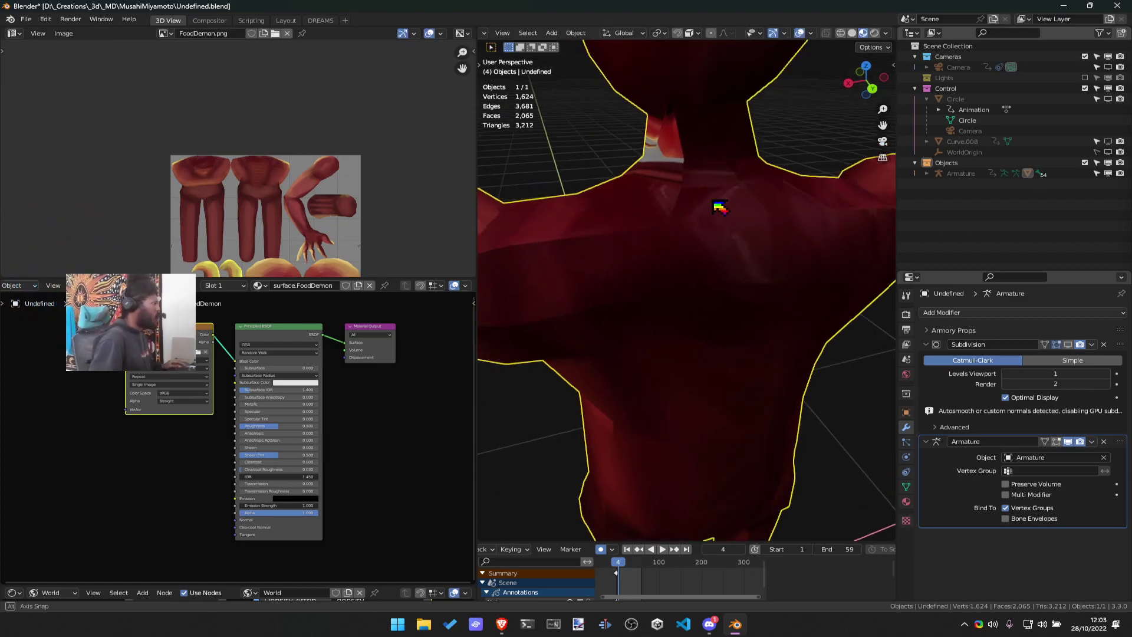
{"action": "scroll", "coordinate": [719, 205], "scroll_direction": "down", "scroll_amount": 2}
{"action": "key", "text": "Tab"}
{"action": "left_click", "coordinate": [716, 202]}
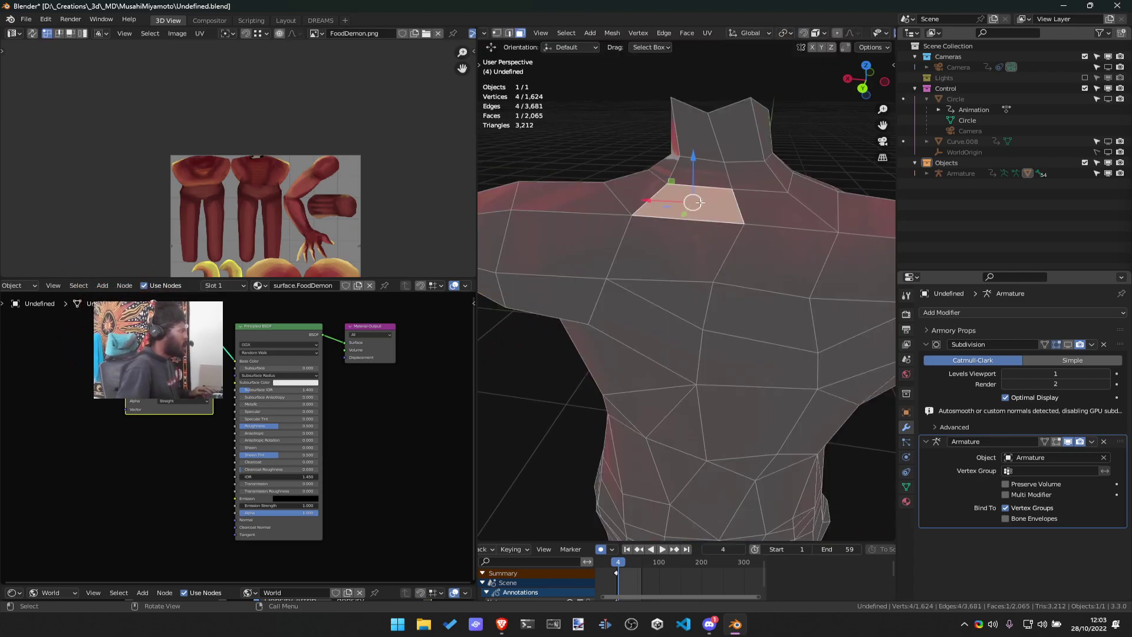
{"action": "scroll", "coordinate": [351, 200], "scroll_direction": "up", "scroll_amount": 5}
{"action": "left_click", "coordinate": [719, 176]}
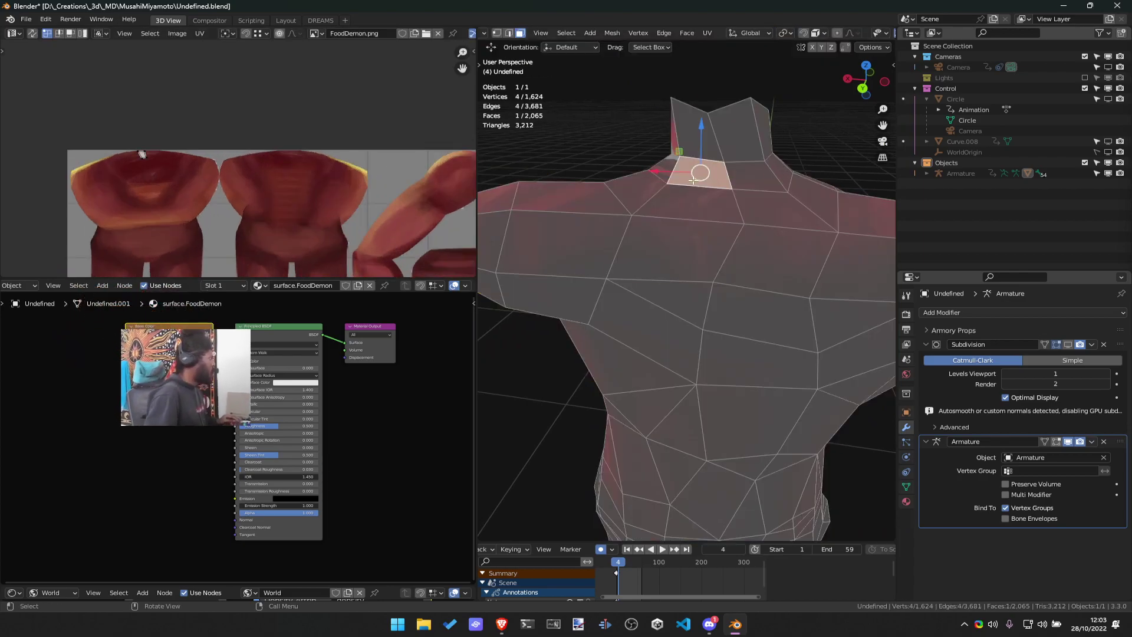
{"action": "scroll", "coordinate": [219, 169], "scroll_direction": "up", "scroll_amount": 5}
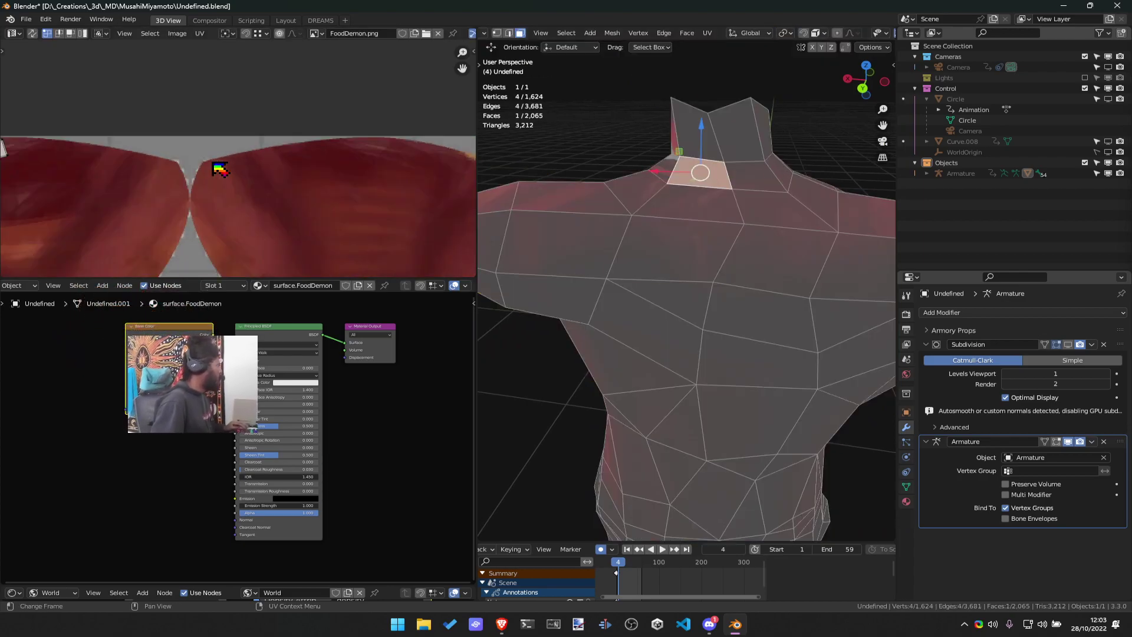
{"action": "left_click", "coordinate": [699, 133]}
{"action": "scroll", "coordinate": [697, 134], "scroll_direction": "down", "scroll_amount": 1}
{"action": "scroll", "coordinate": [237, 165], "scroll_direction": "down", "scroll_amount": 5}
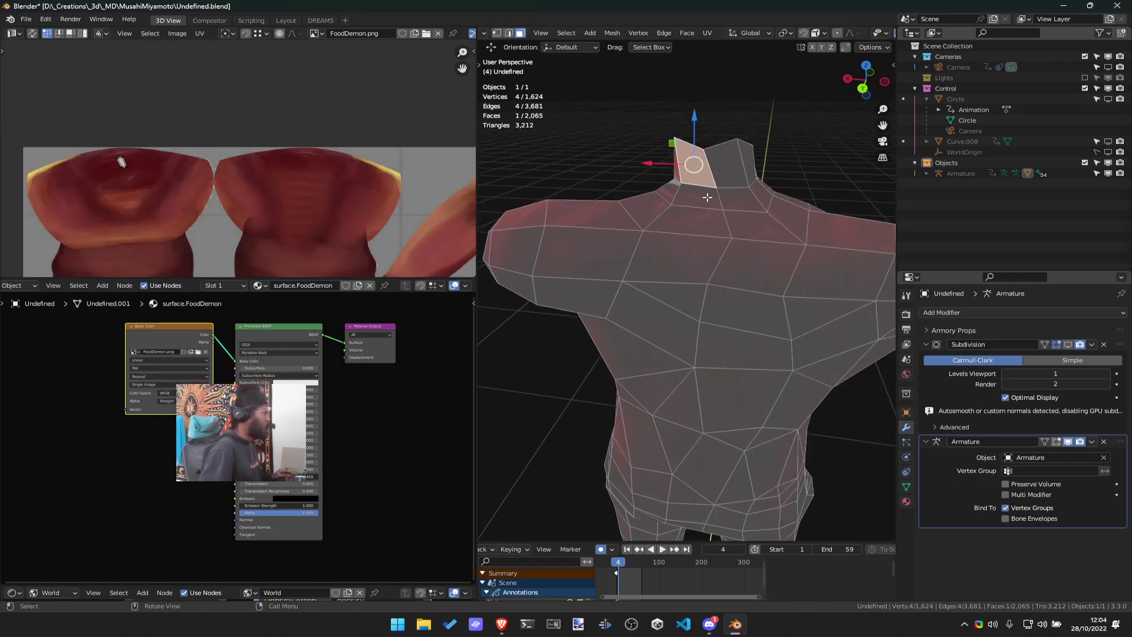
{"action": "middle_click_drag", "start_coordinate": [695, 194], "coordinate": [756, 214]}
{"action": "scroll", "coordinate": [303, 239], "scroll_direction": "down", "scroll_amount": 4}
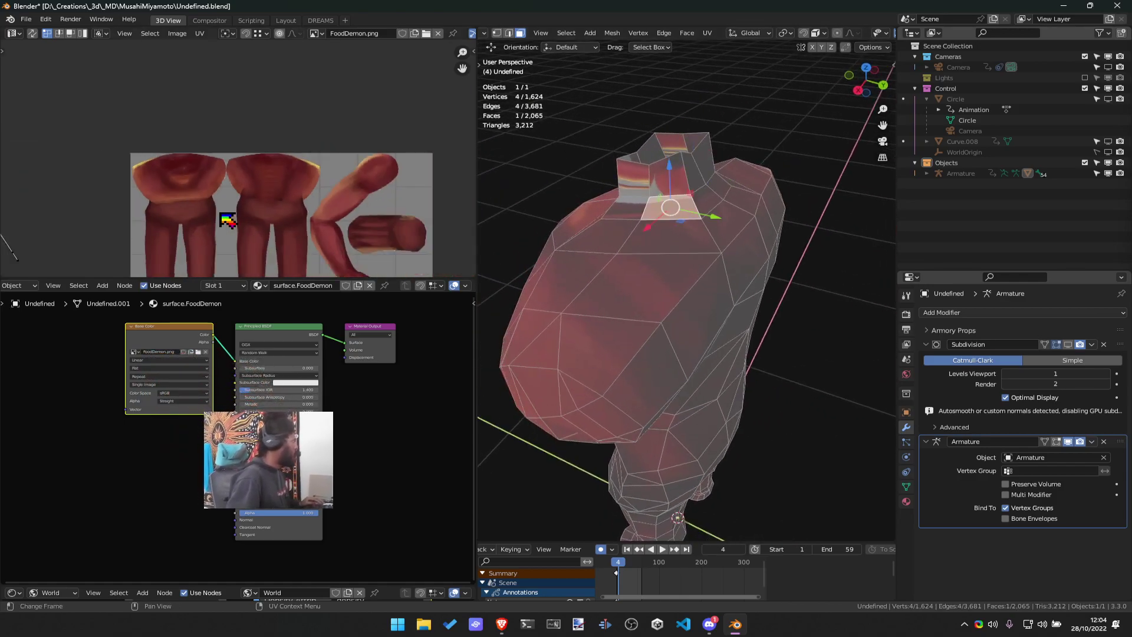
Select the two faces below the neck and move their UV apex onto the torso texture
{"action": "left_click", "coordinate": [639, 235]}
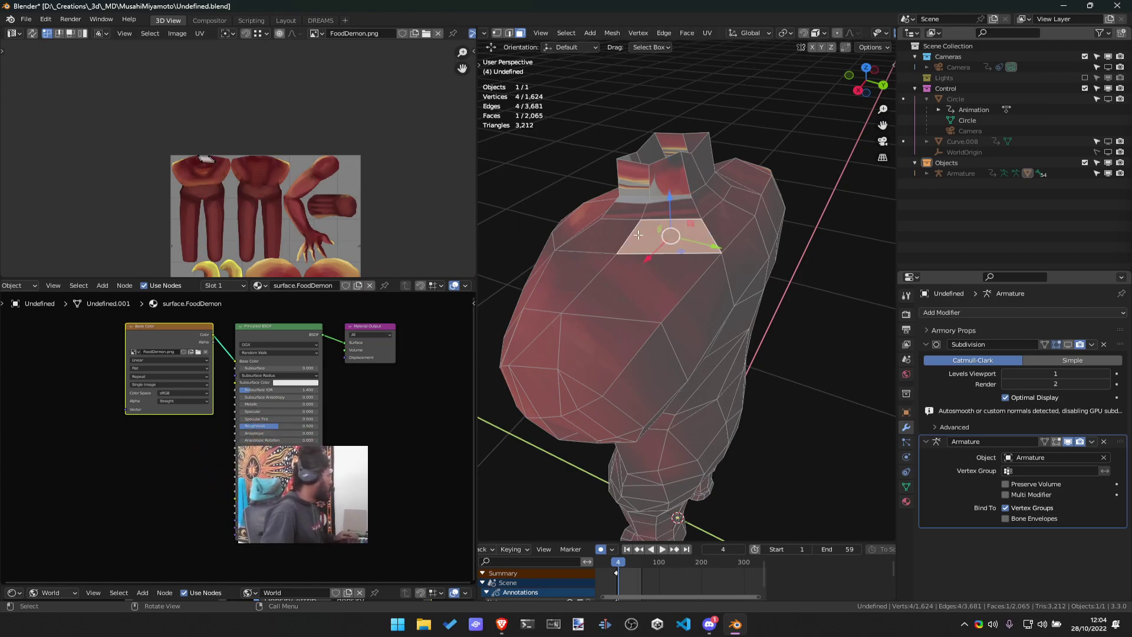
{"action": "left_click", "coordinate": [676, 207], "text": "shift"}
{"action": "scroll", "coordinate": [126, 222], "scroll_direction": "up", "scroll_amount": 4}
{"action": "scroll", "coordinate": [189, 187], "scroll_direction": "down", "scroll_amount": 2}
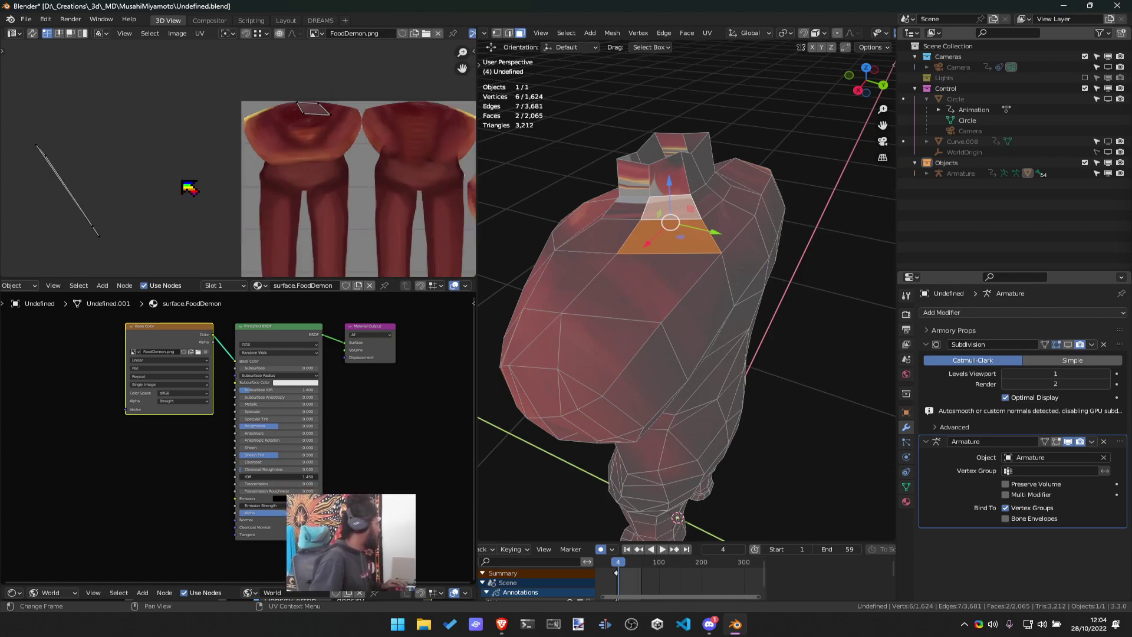
{"action": "key", "text": "g"}
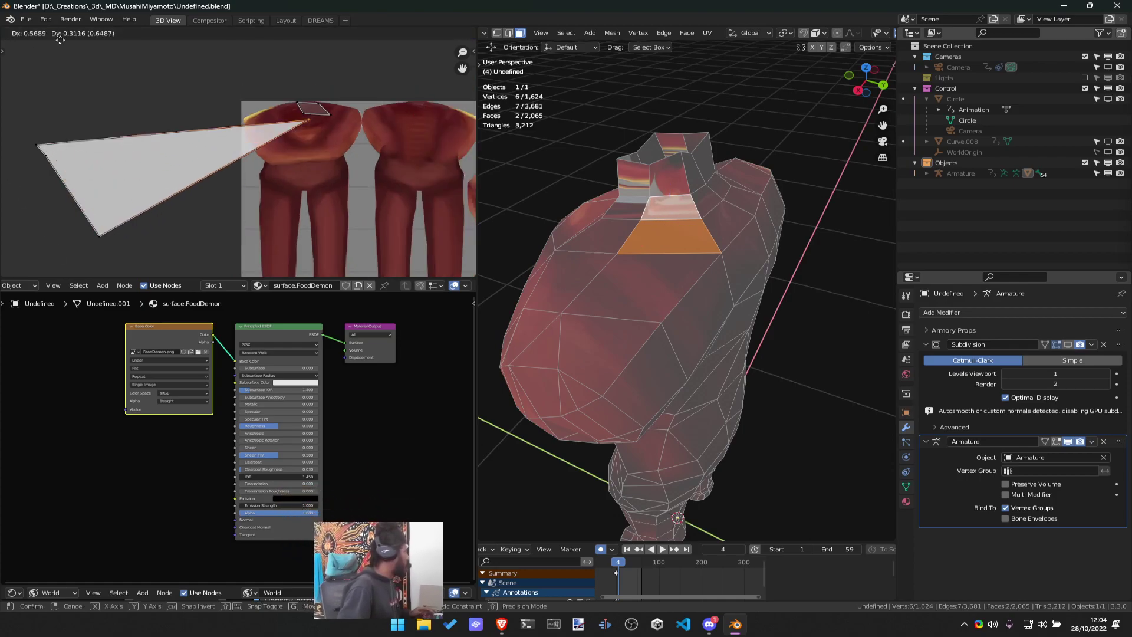
{"action": "left_click", "coordinate": [149, 82]}
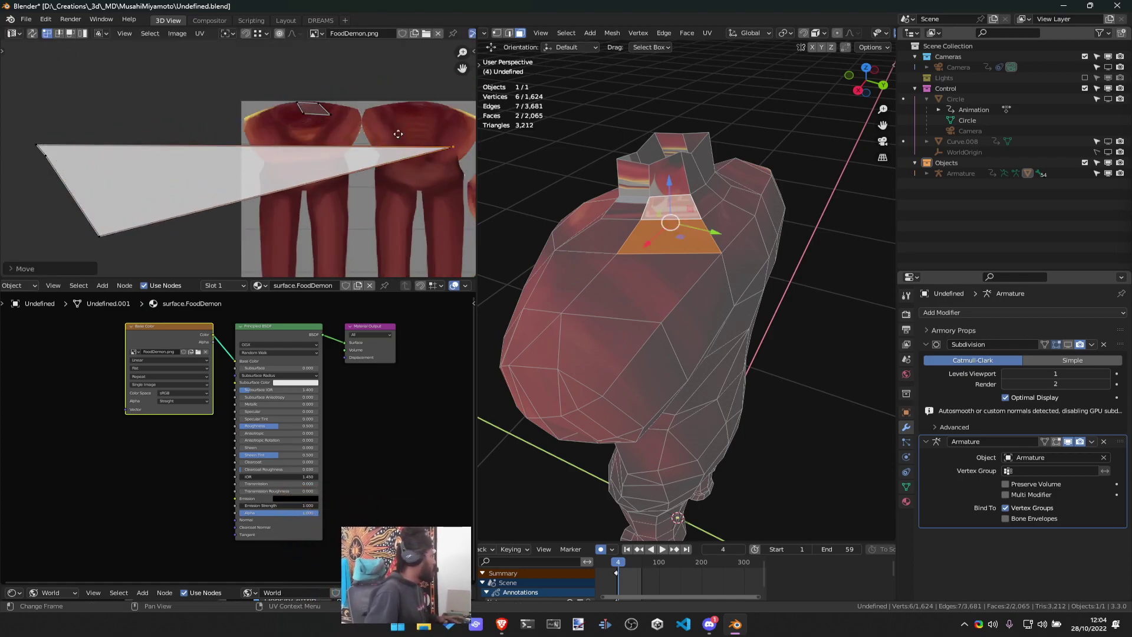
{"action": "key", "text": "g"}
{"action": "left_click", "coordinate": [331, 121]}
Move the sliver's far-left stray UV vertices onto the torso's top edge
{"action": "left_click", "coordinate": [96, 242]}
{"action": "key", "text": "g"}
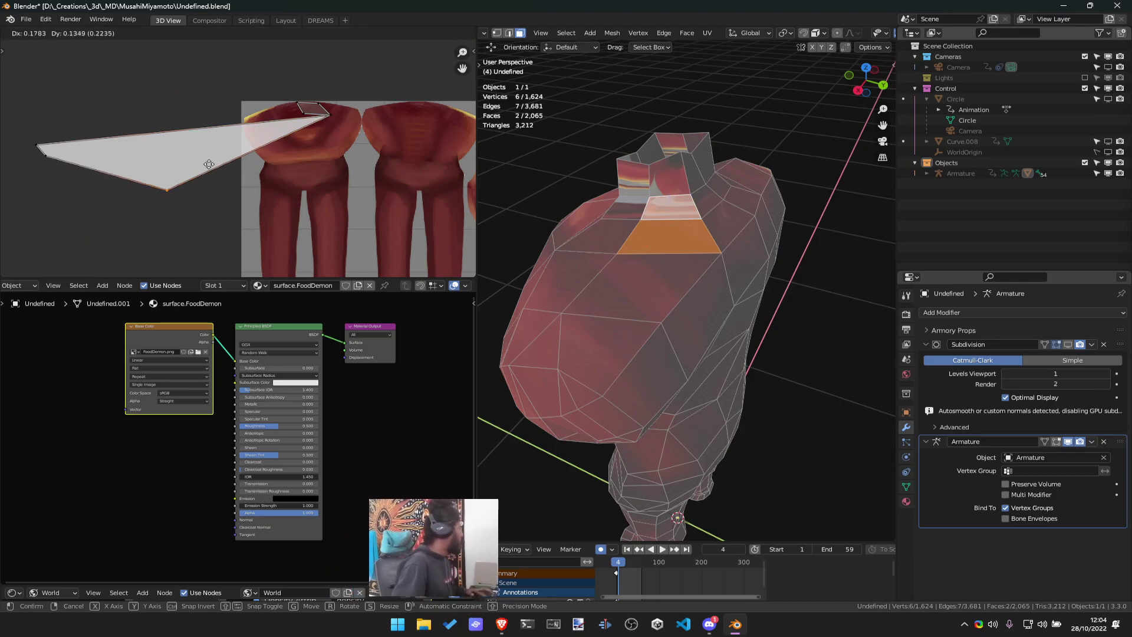
{"action": "left_click", "coordinate": [301, 121]}
{"action": "left_click", "coordinate": [42, 162]}
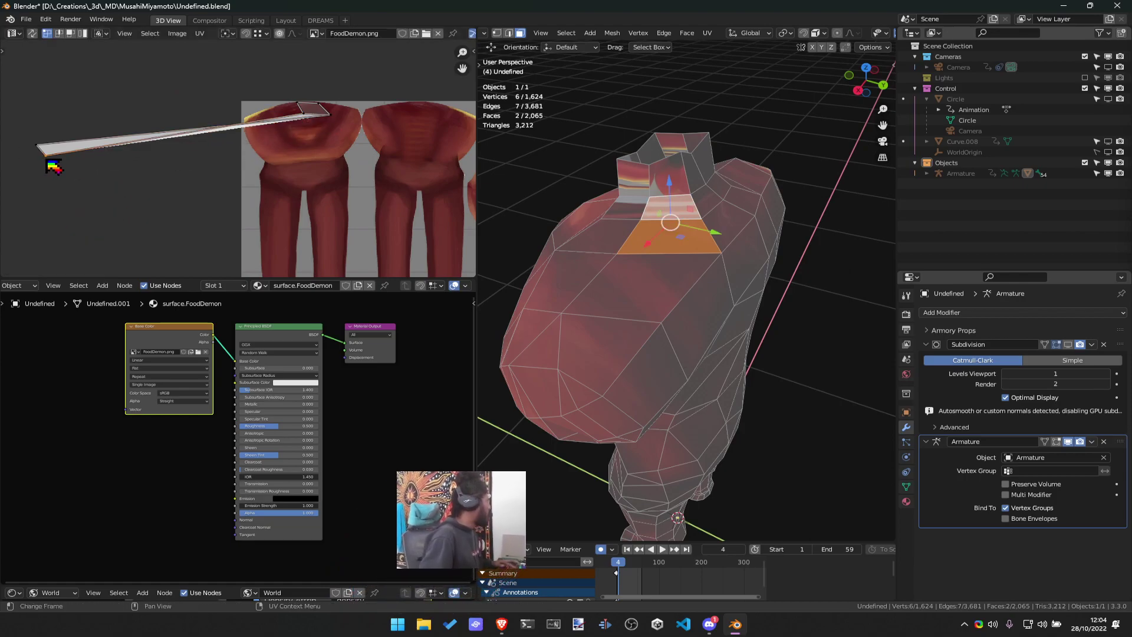
{"action": "key", "text": "g"}
{"action": "left_click", "coordinate": [320, 108]}
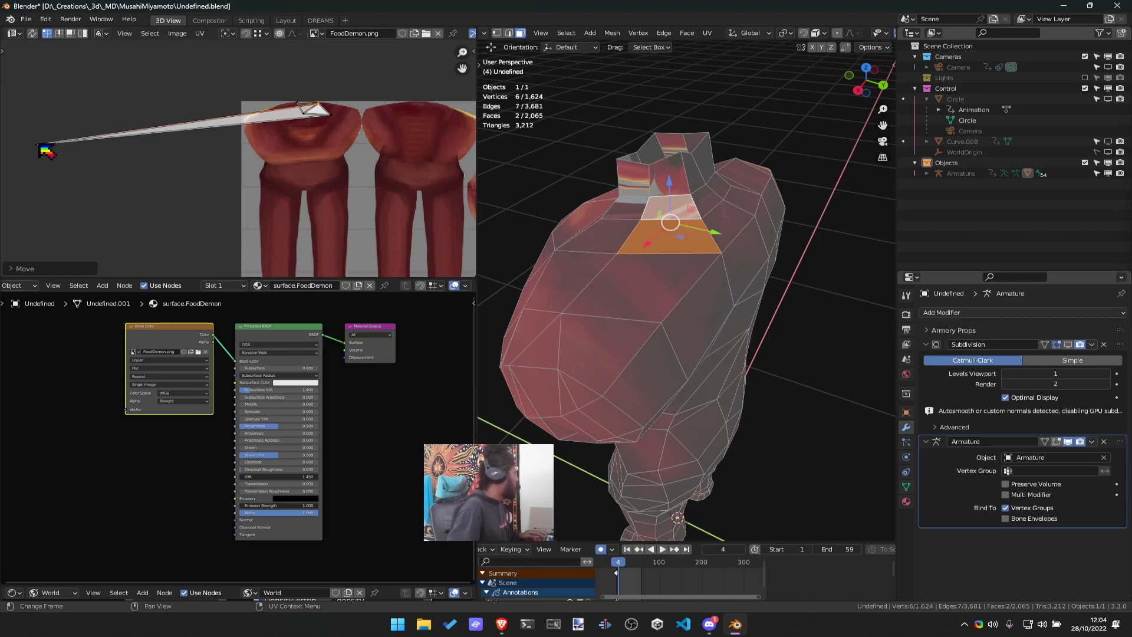
{"action": "left_click_drag", "start_coordinate": [46, 152], "coordinate": [407, 118]}
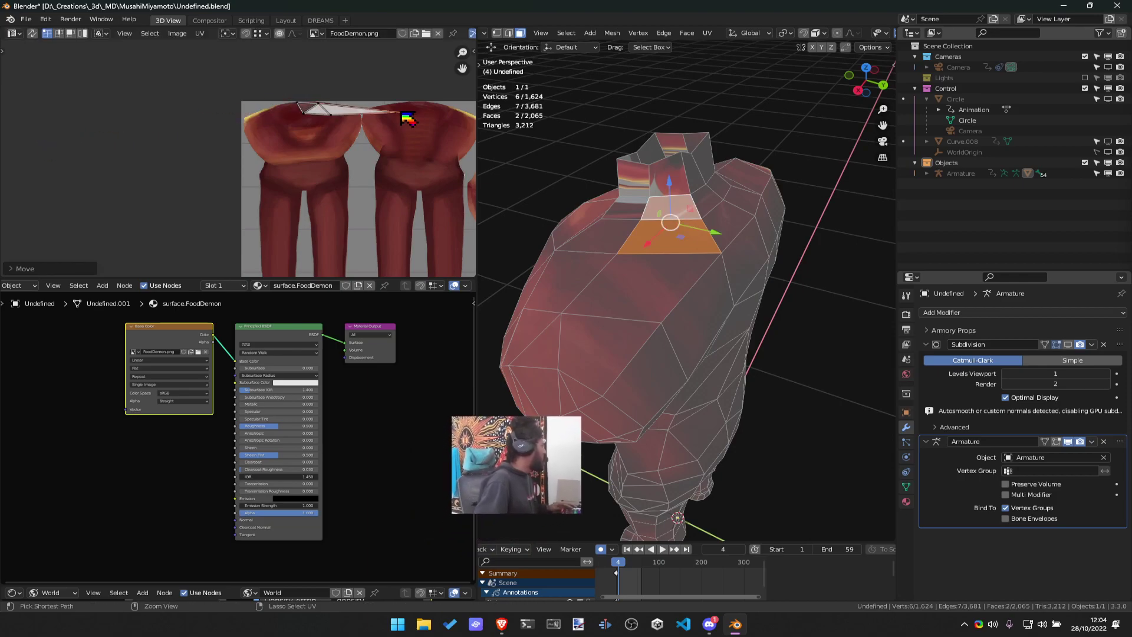
Undo a bad move, collapse the sliver's lower-left vertices onto the island top, and check the result
{"action": "left_click", "coordinate": [317, 106]}
{"action": "key", "text": "g"}
{"action": "right_click", "coordinate": [293, 109]}
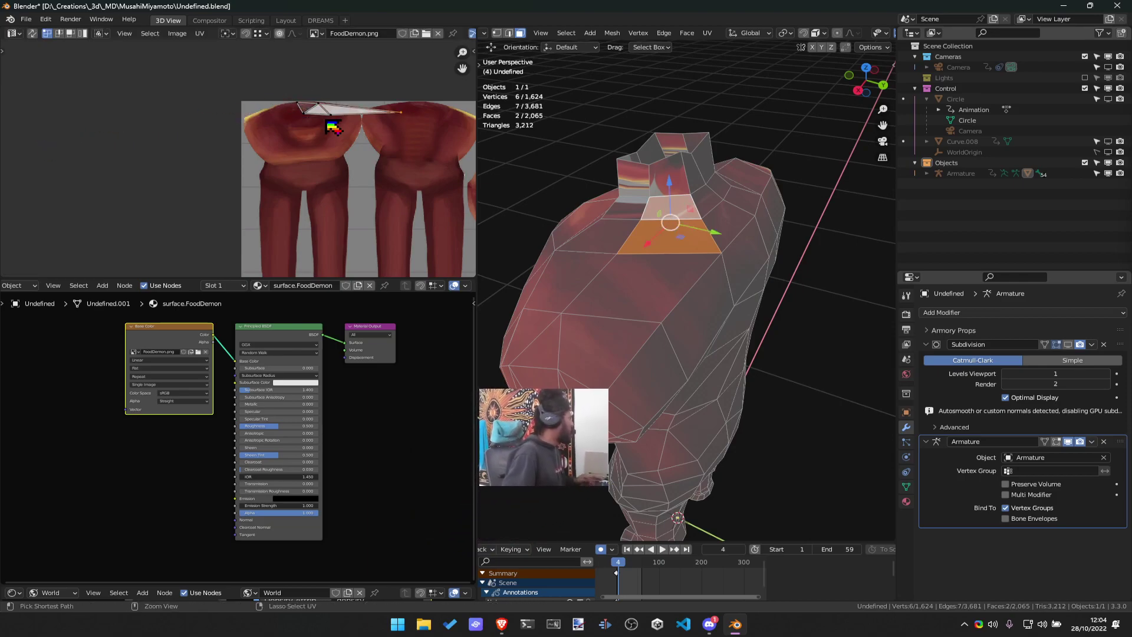
{"action": "key", "text": "ctrl+z"}
{"action": "key", "text": "ctrl+z"}
{"action": "key", "text": "ctrl+z"}
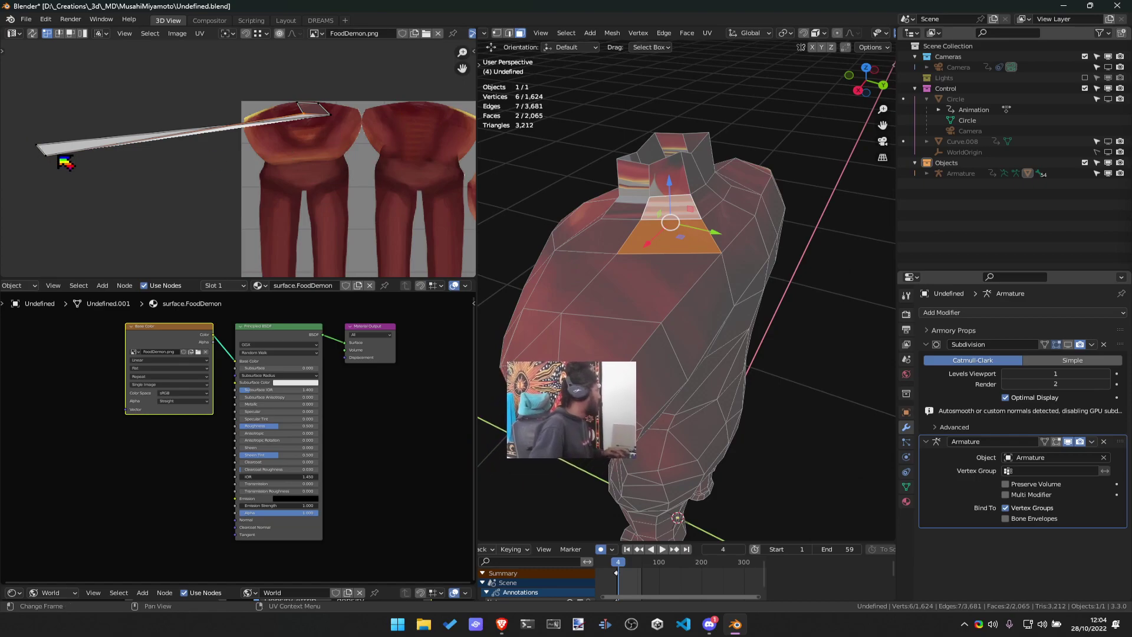
{"action": "left_click_drag", "start_coordinate": [67, 162], "coordinate": [328, 97]}
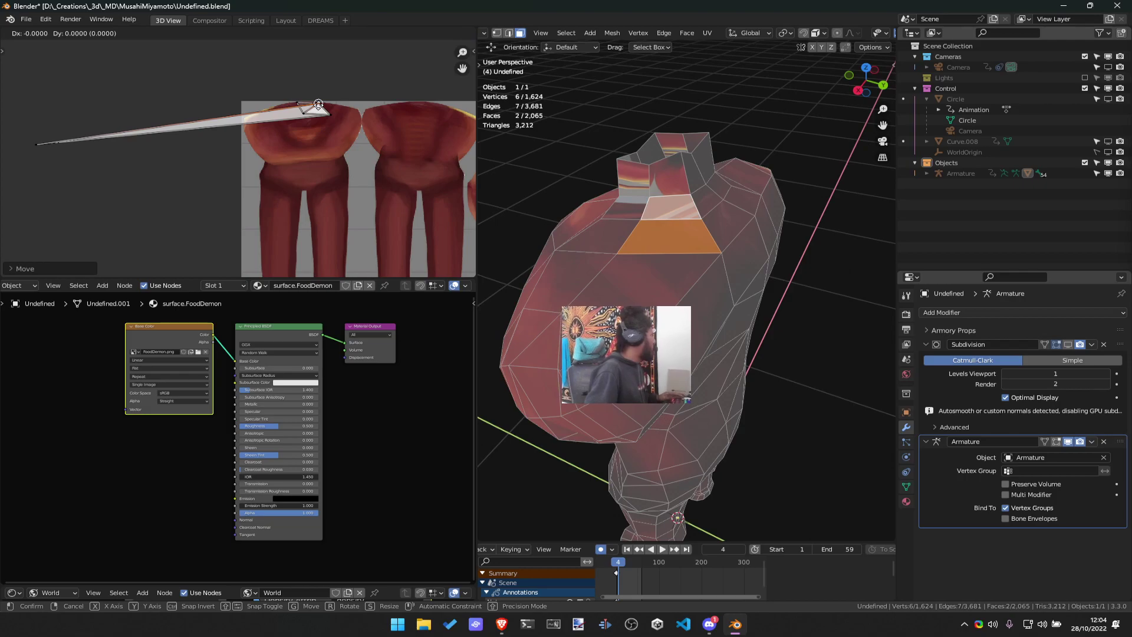
{"action": "left_click_drag", "start_coordinate": [36, 145], "coordinate": [328, 105]}
{"action": "key", "text": "Tab"}
{"action": "middle_click_drag", "start_coordinate": [750, 218], "coordinate": [644, 203]}
{"action": "scroll", "coordinate": [644, 203], "scroll_direction": "down", "scroll_amount": 1}
{"action": "key", "text": "Tab"}
Select back faces and their linked body island, then deselect everything
{"action": "scroll", "coordinate": [238, 159], "scroll_direction": "up", "scroll_amount": 4}
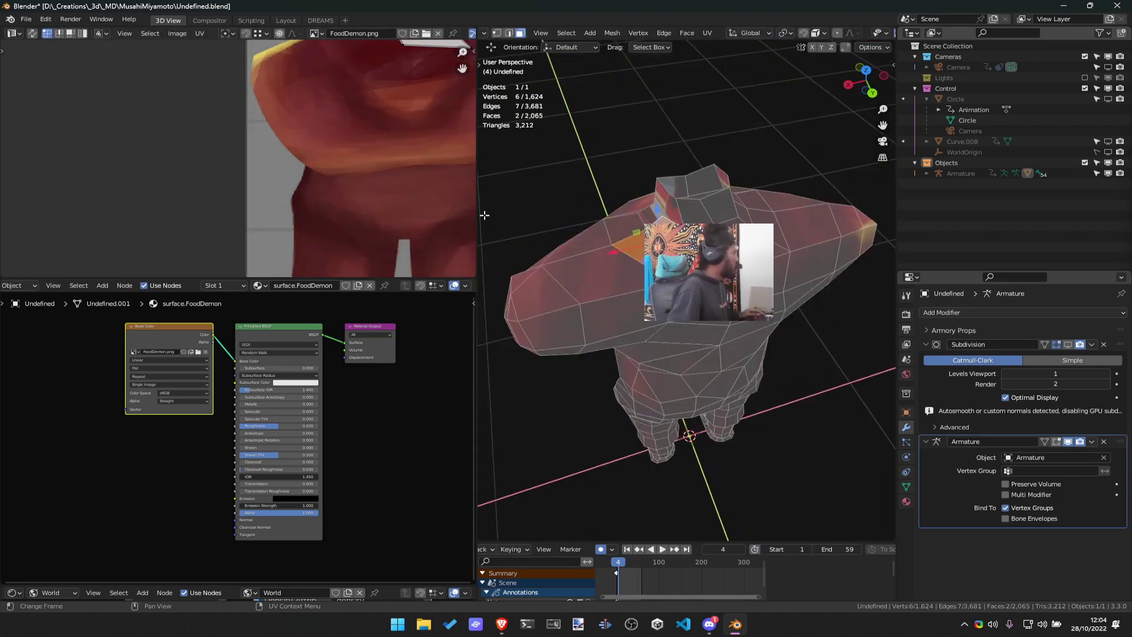
{"action": "scroll", "coordinate": [409, 132], "scroll_direction": "down", "scroll_amount": 3}
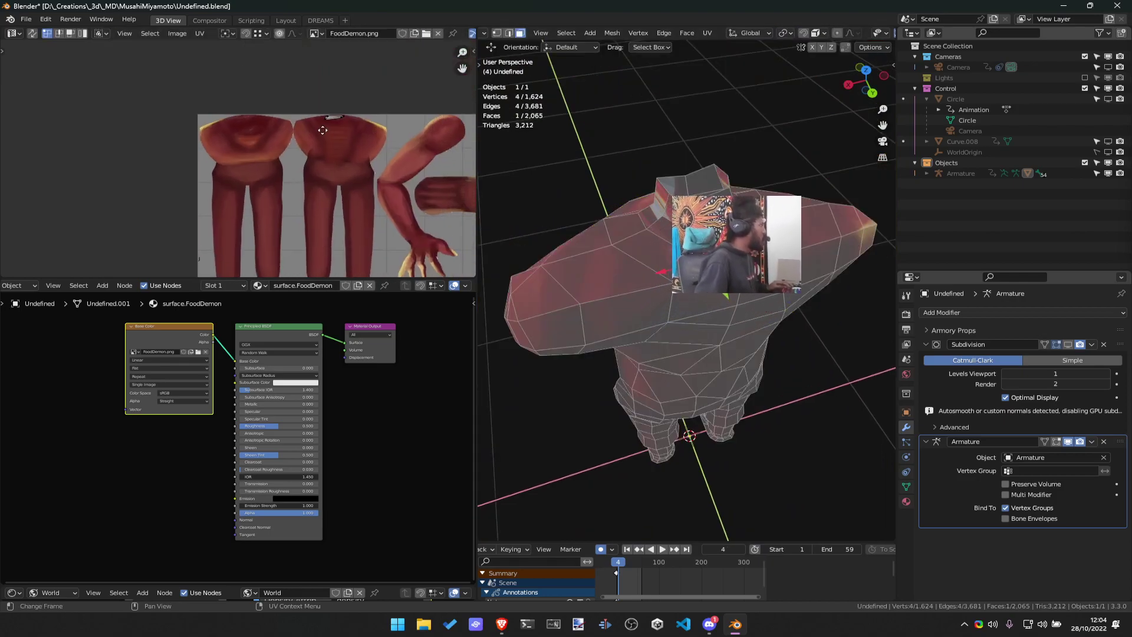
{"action": "left_click", "coordinate": [637, 251]}
{"action": "scroll", "coordinate": [637, 251], "scroll_direction": "up", "scroll_amount": 2}
{"action": "left_click", "coordinate": [650, 229]}
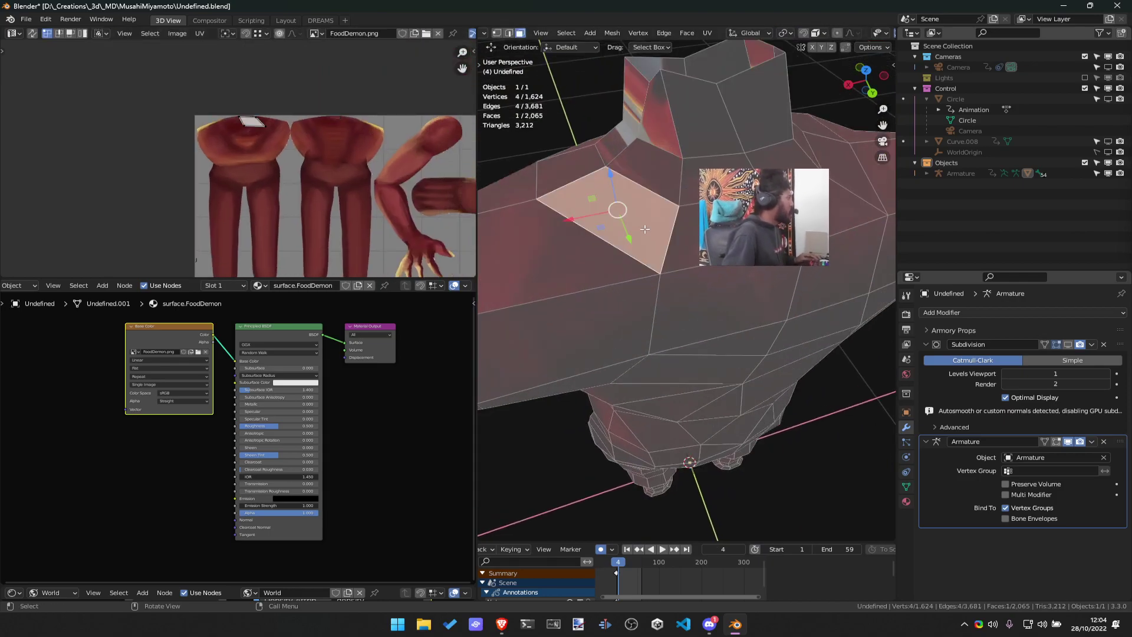
{"action": "left_click", "coordinate": [725, 231]}
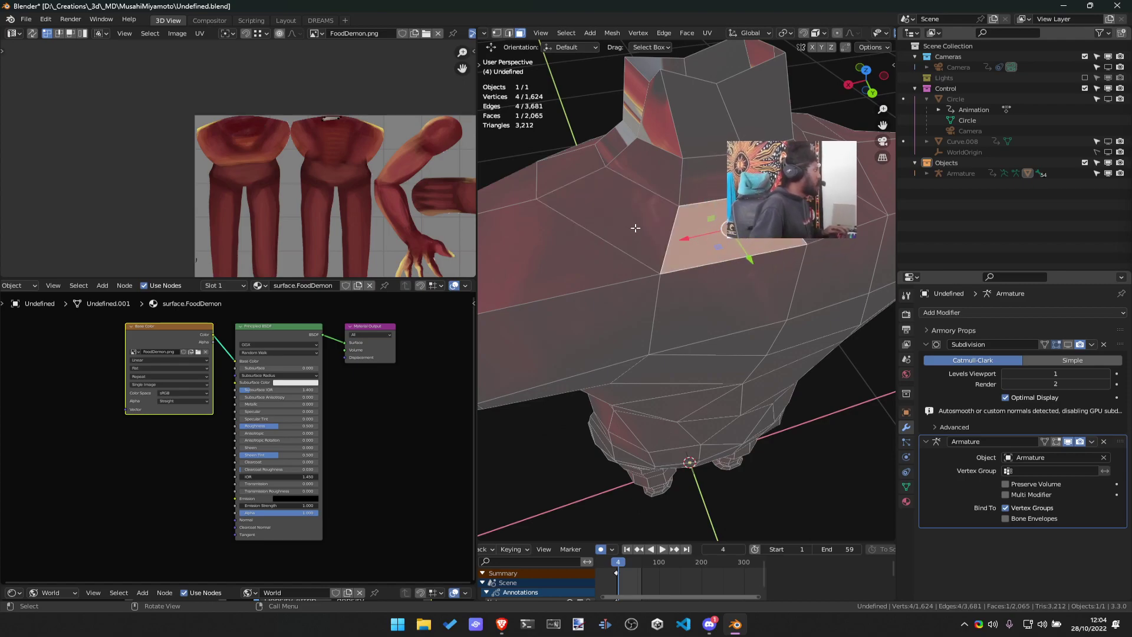
{"action": "key", "text": "l"}
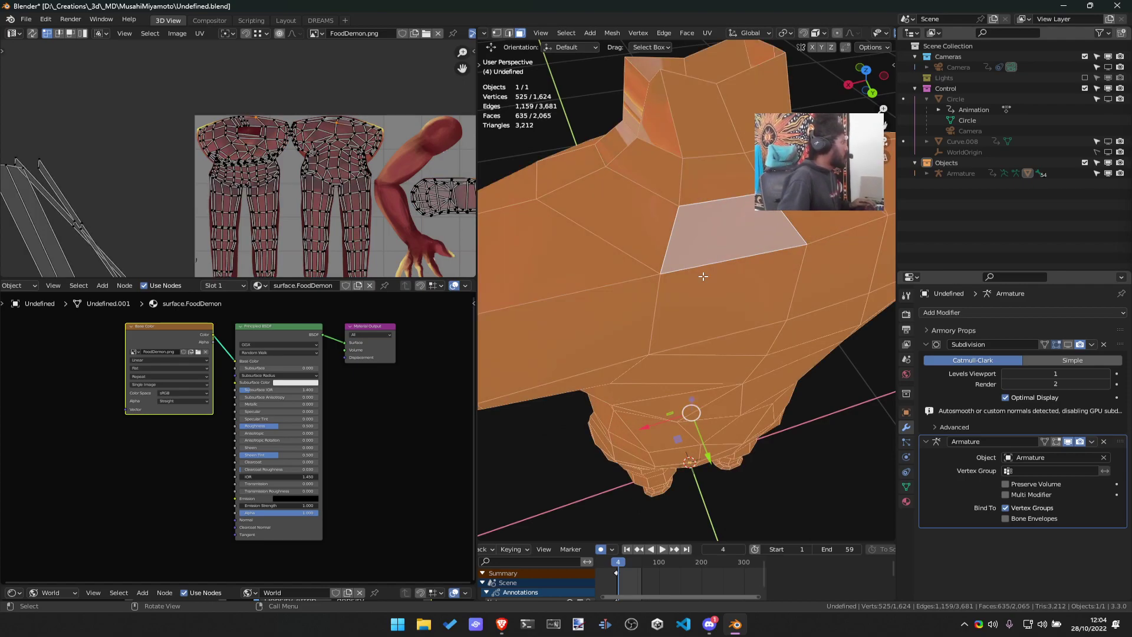
{"action": "scroll", "coordinate": [253, 142], "scroll_direction": "up", "scroll_amount": 4}
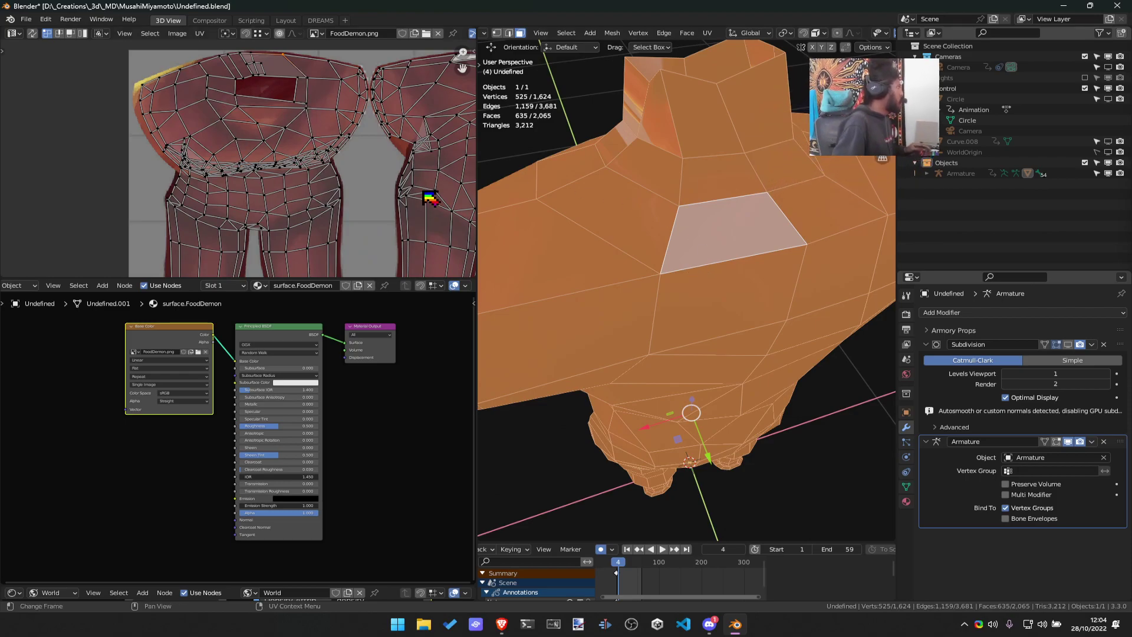
{"action": "key", "text": "alt+a"}
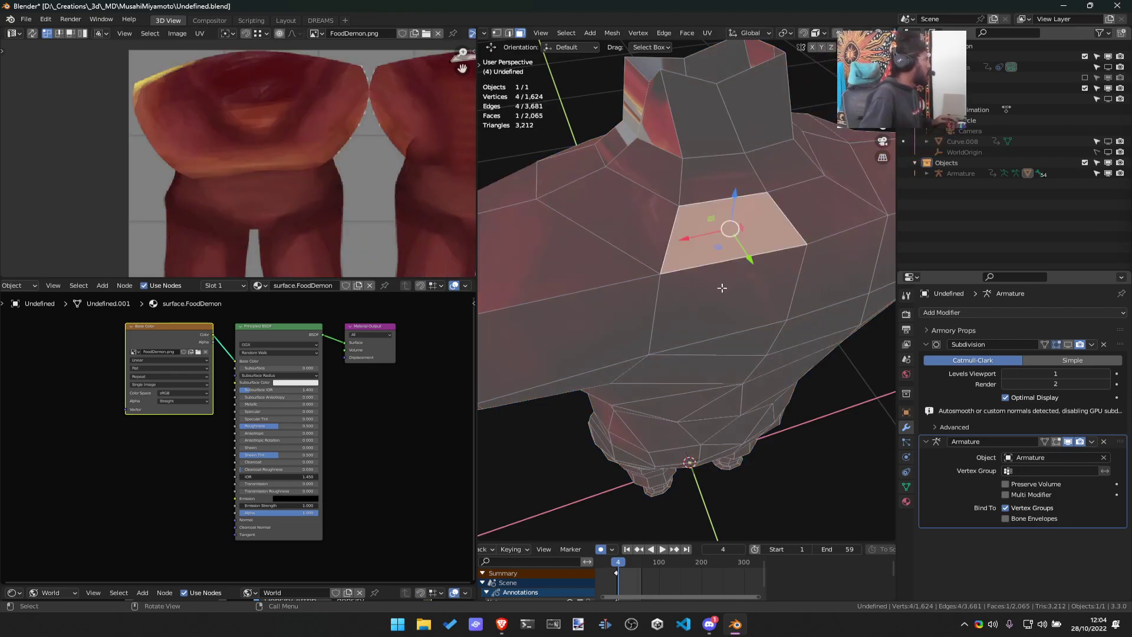
{"action": "scroll", "coordinate": [722, 287], "scroll_direction": "down", "scroll_amount": 3}
Select the white upper and lower shoulder faces and drag their UV vertices onto the red skin
{"action": "left_click", "coordinate": [610, 211]}
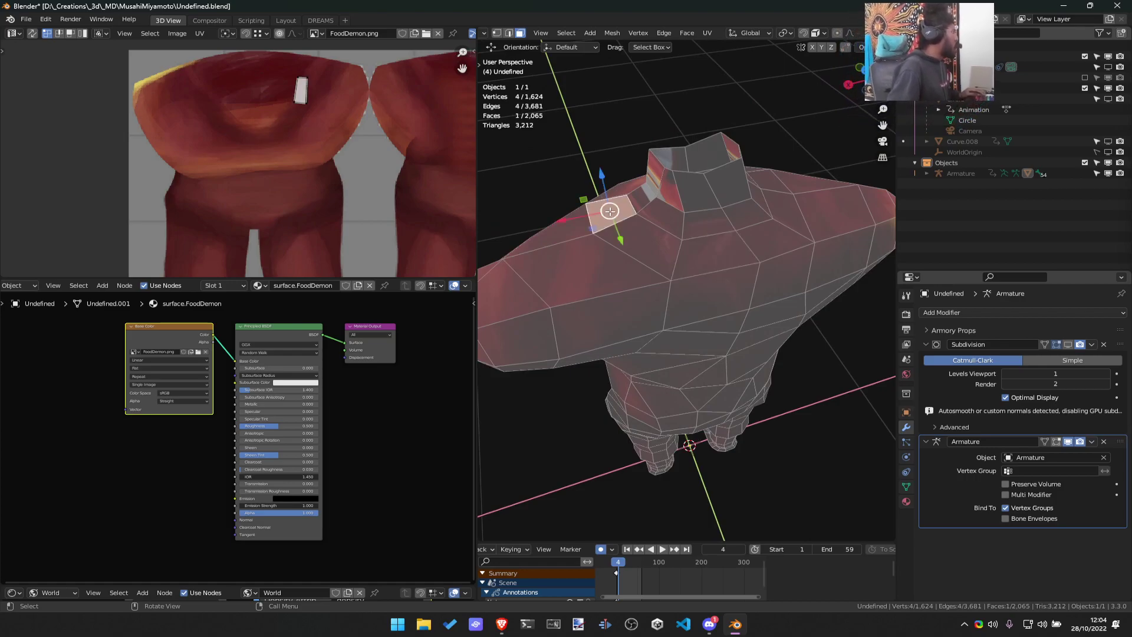
{"action": "left_click", "coordinate": [569, 269]}
{"action": "left_click", "coordinate": [588, 323]}
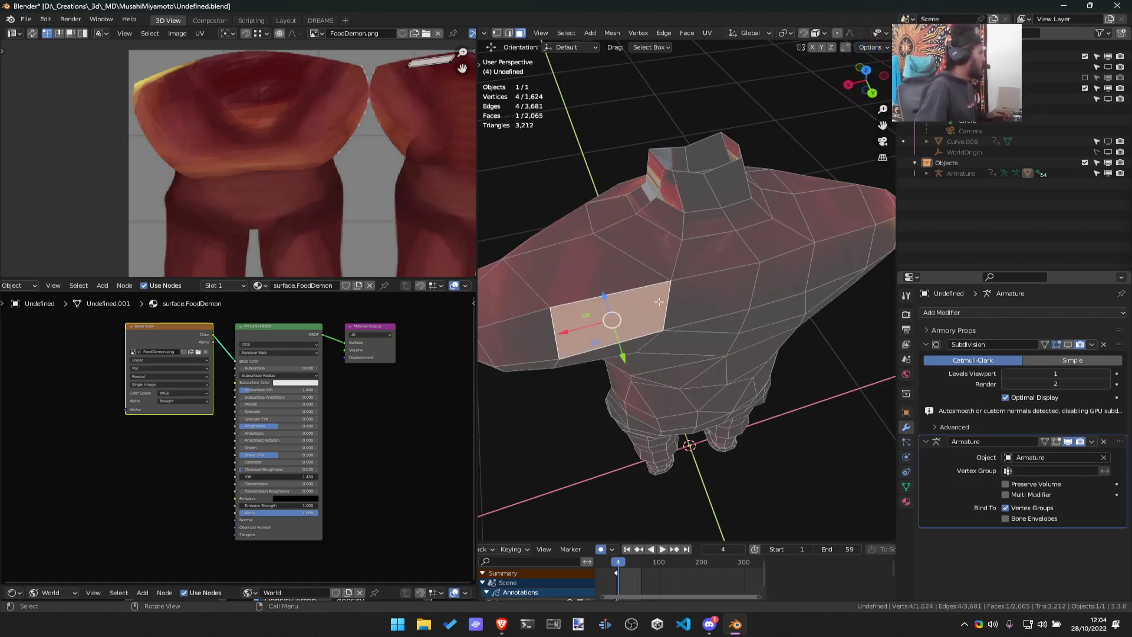
{"action": "left_click", "coordinate": [657, 249], "text": "ctrl"}
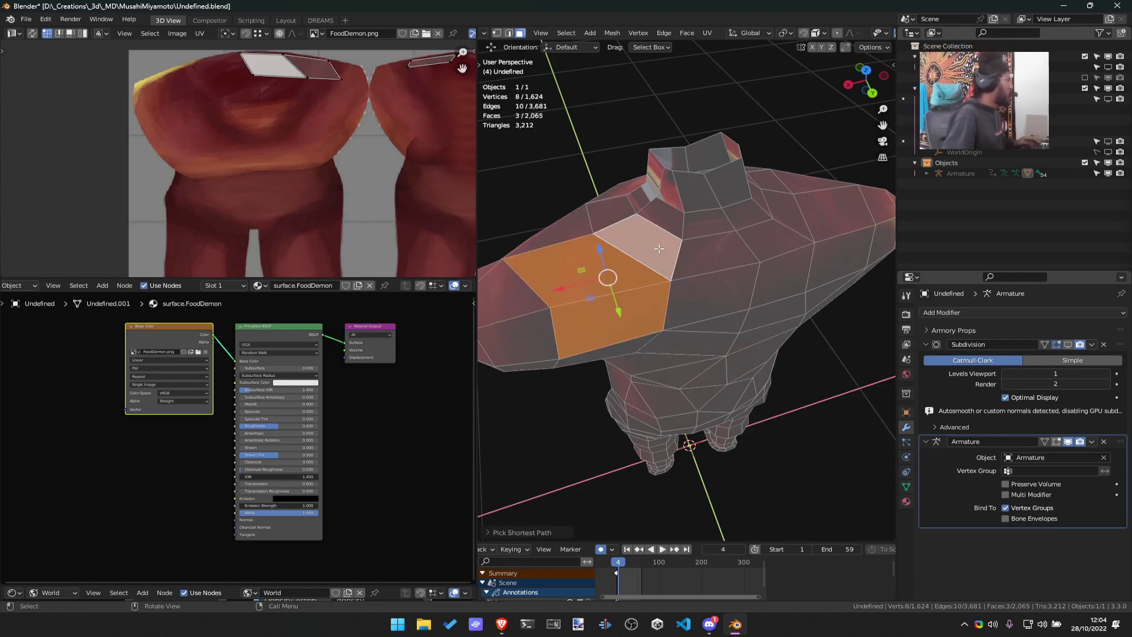
{"action": "left_click", "coordinate": [650, 244]}
{"action": "left_click", "coordinate": [637, 319], "text": "ctrl"}
{"action": "left_click", "coordinate": [654, 267]}
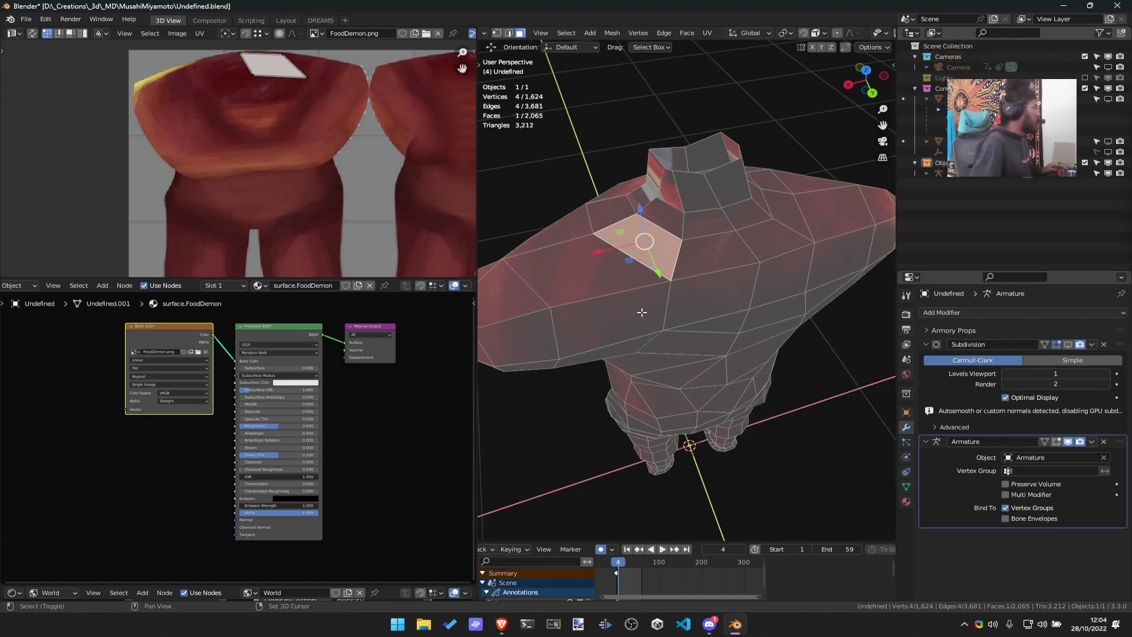
{"action": "left_click", "coordinate": [642, 312], "text": "shift"}
{"action": "scroll", "coordinate": [216, 38], "scroll_direction": "down", "scroll_amount": 1}
{"action": "middle_click_drag", "start_coordinate": [240, 67], "coordinate": [191, 105]}
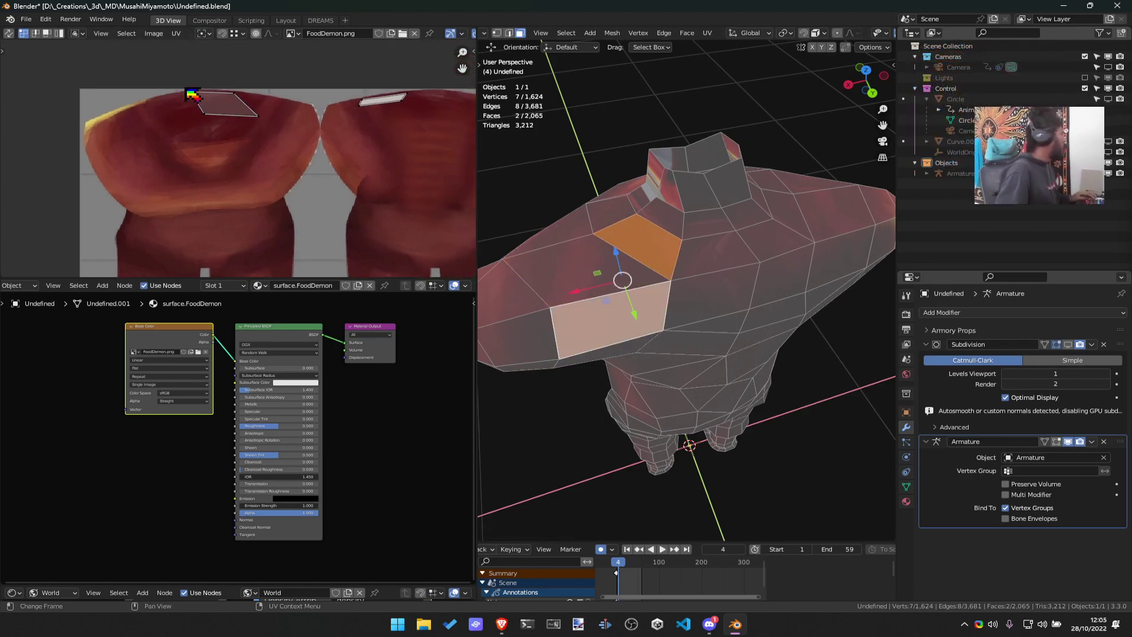
{"action": "left_click_drag", "start_coordinate": [234, 92], "coordinate": [405, 93]}
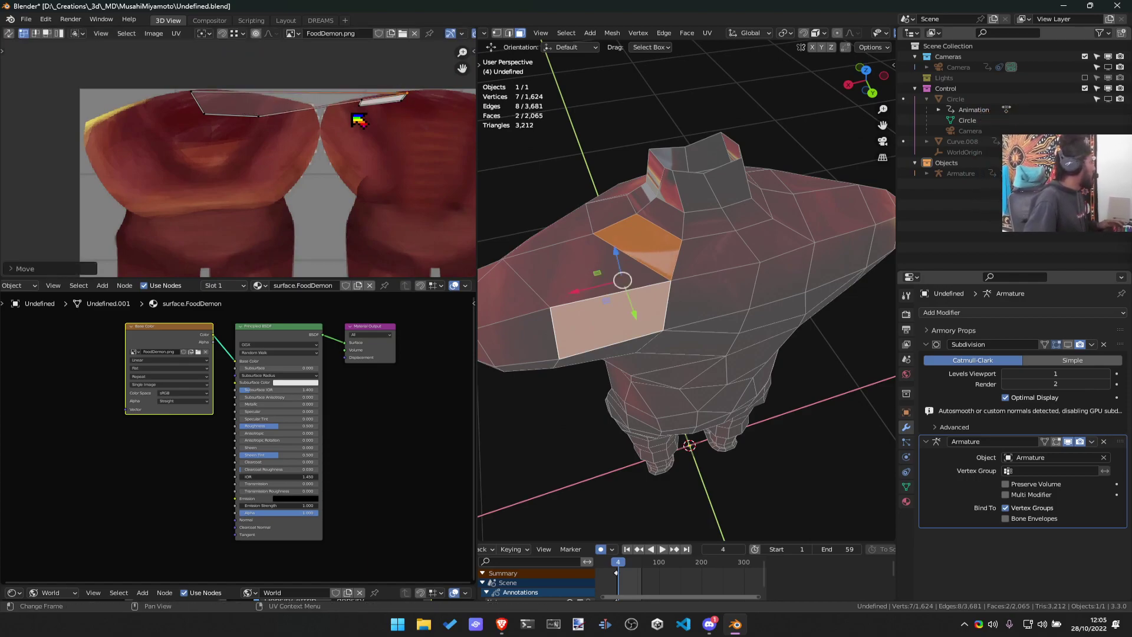
{"action": "left_click_drag", "start_coordinate": [264, 120], "coordinate": [410, 108]}
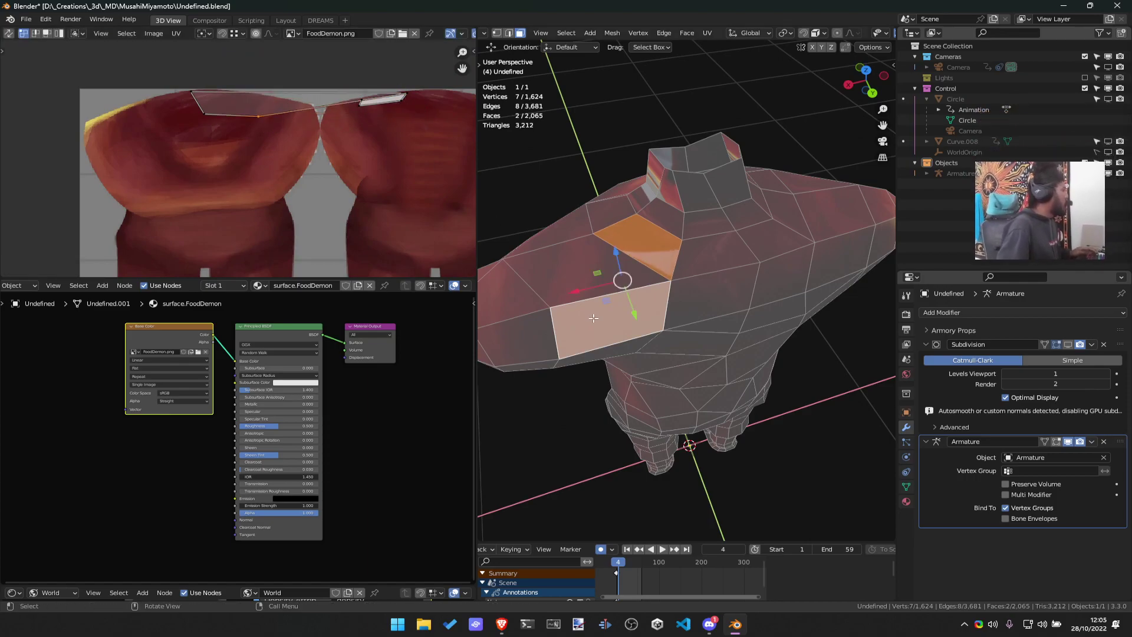
Pick the remaining white shoulder face and pull its UV vertices onto the red torso island
{"action": "middle_click_drag", "start_coordinate": [614, 277], "coordinate": [614, 247]}
{"action": "left_click", "coordinate": [603, 323]}
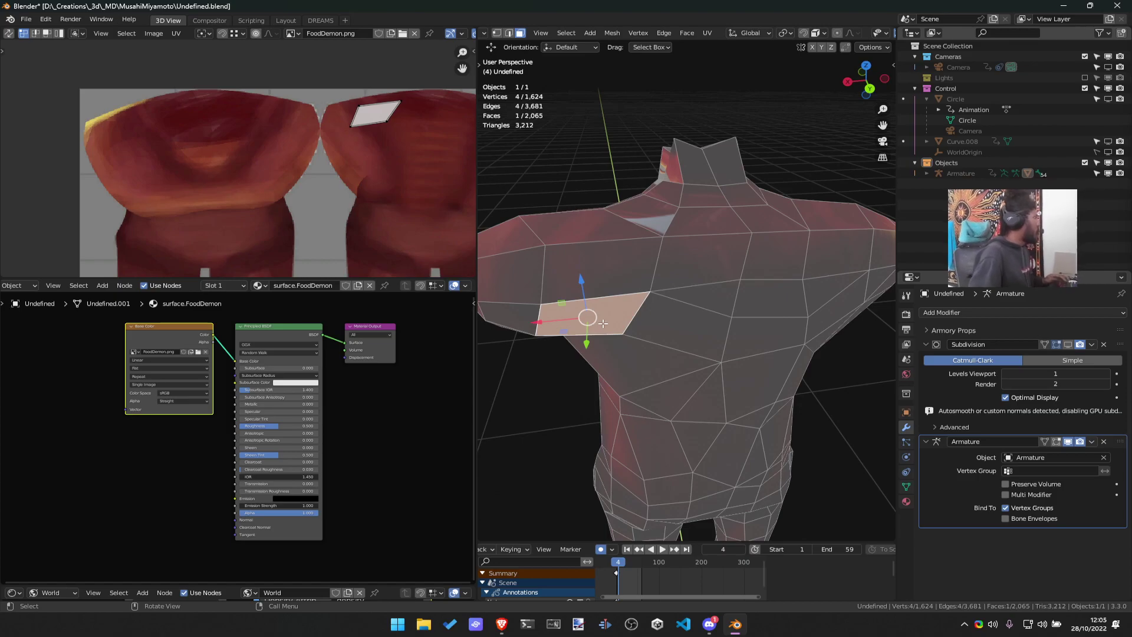
{"action": "left_click", "coordinate": [647, 222]}
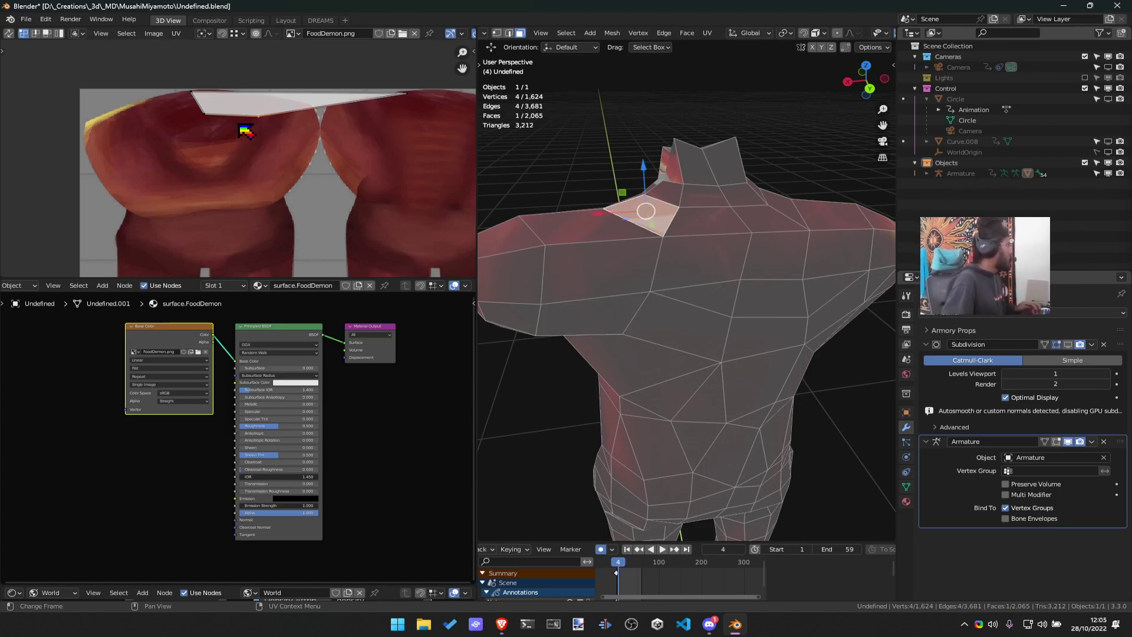
{"action": "left_click_drag", "start_coordinate": [260, 119], "coordinate": [413, 111]}
{"action": "left_click_drag", "start_coordinate": [192, 94], "coordinate": [433, 136]}
{"action": "left_click", "coordinate": [432, 137]}
Check the shoulder texture from the front in Object Mode, then return to editing the chest face
{"action": "key", "text": "Tab"}
{"action": "middle_click_drag", "start_coordinate": [670, 209], "coordinate": [720, 276]}
{"action": "scroll", "coordinate": [767, 207], "scroll_direction": "down", "scroll_amount": 4}
{"action": "key", "text": "Tab"}
{"action": "left_click", "coordinate": [719, 276]}
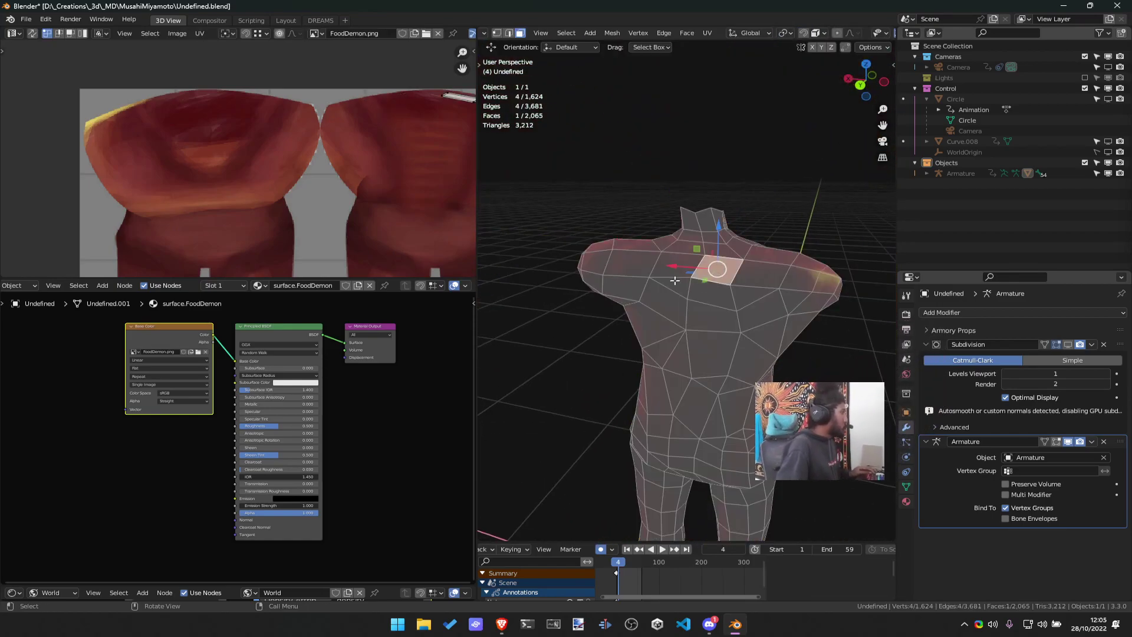
Select all faces and frame the whole horned figure from the front in Object Mode
{"action": "key", "text": "a"}
{"action": "scroll", "coordinate": [330, 159], "scroll_direction": "down", "scroll_amount": 2}
{"action": "key", "text": "Tab"}
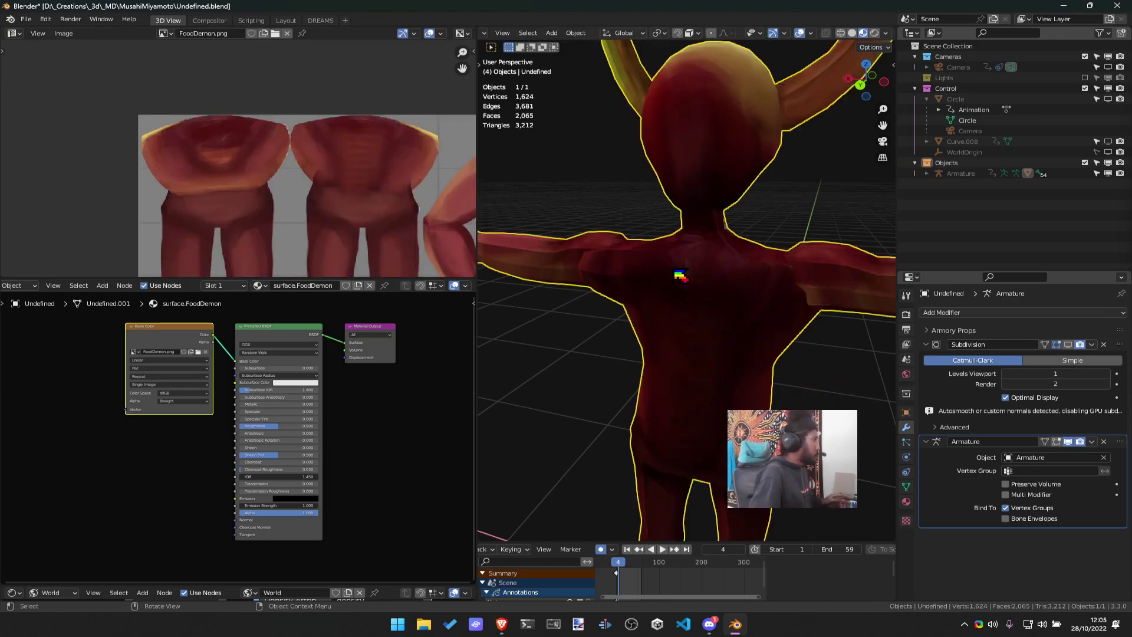
{"action": "middle_click_drag", "start_coordinate": [680, 275], "coordinate": [582, 246]}
{"action": "scroll", "coordinate": [581, 245], "scroll_direction": "down", "scroll_amount": 5}
{"action": "middle_click_drag", "start_coordinate": [684, 255], "coordinate": [520, 258]}
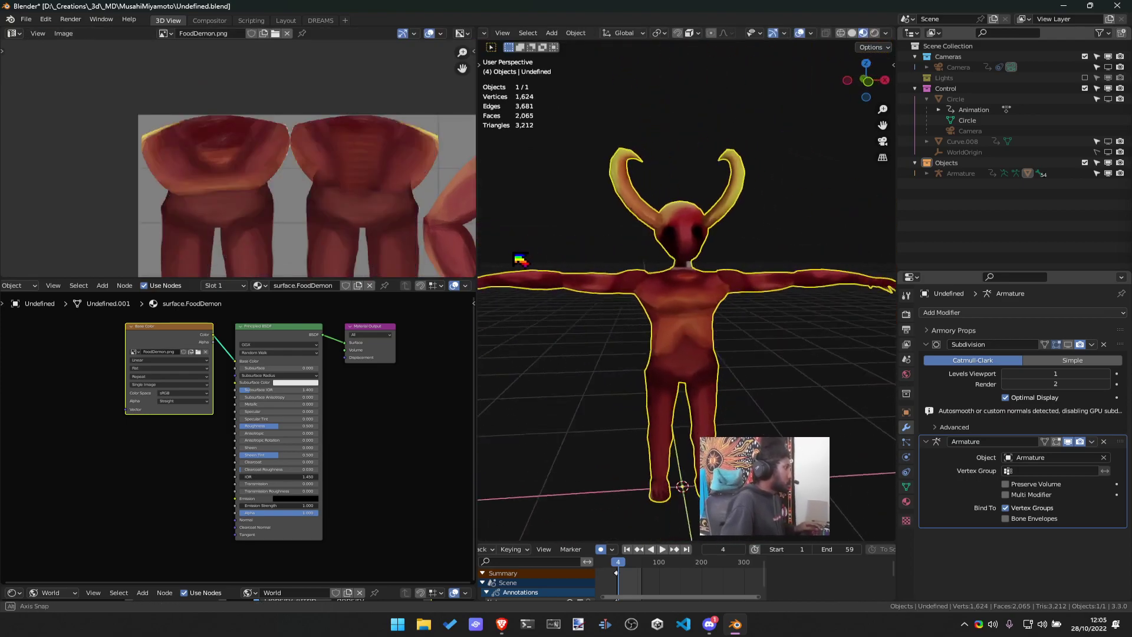
{"action": "scroll", "coordinate": [627, 319], "scroll_direction": "up", "scroll_amount": 8}
Select the linked body island from a collar face, bring the stray UV strips into view, and maximize the UV Editor
{"action": "key", "text": "Tab"}
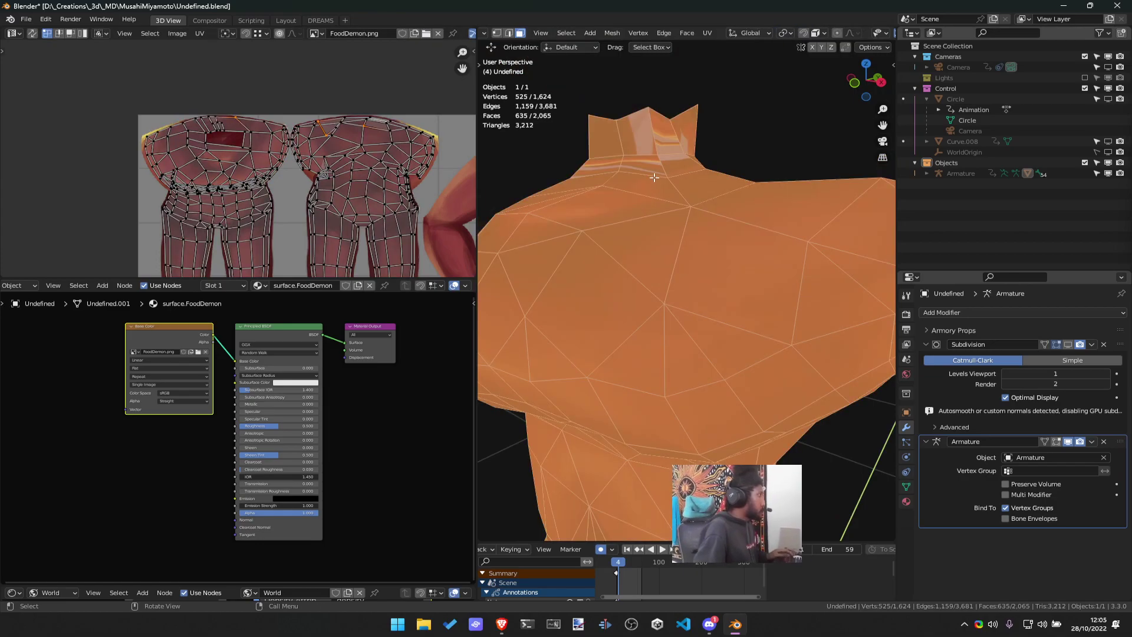
{"action": "left_click", "coordinate": [671, 140]}
{"action": "scroll", "coordinate": [381, 208], "scroll_direction": "down", "scroll_amount": 6}
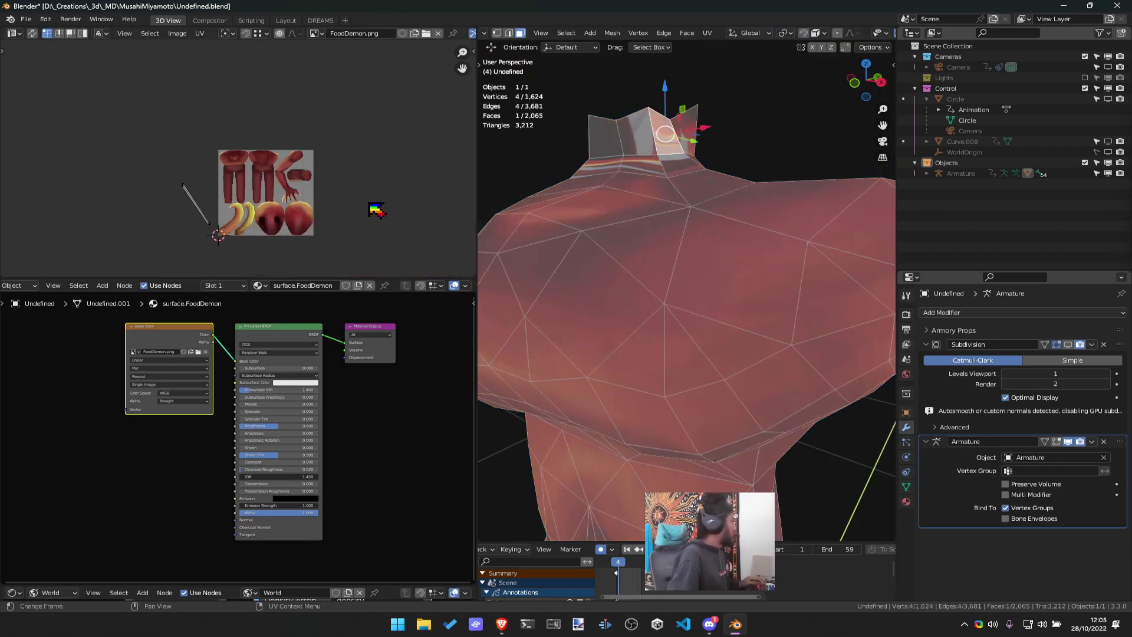
{"action": "middle_click_drag", "start_coordinate": [672, 161], "coordinate": [663, 142]}
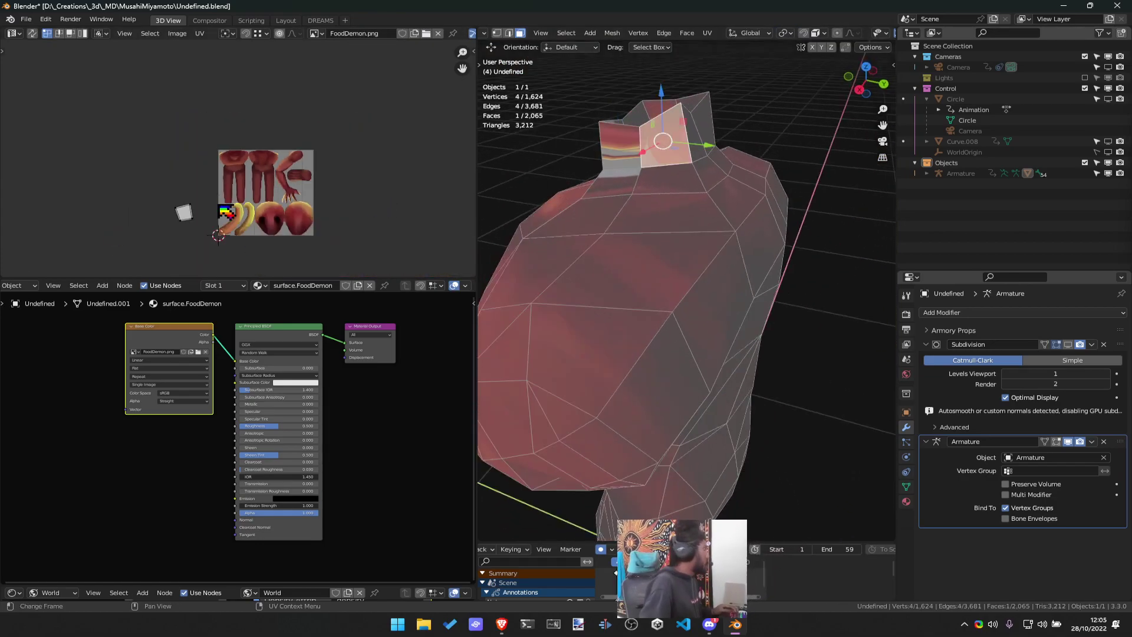
{"action": "scroll", "coordinate": [238, 160], "scroll_direction": "up", "scroll_amount": 2}
{"action": "left_click", "coordinate": [659, 184]}
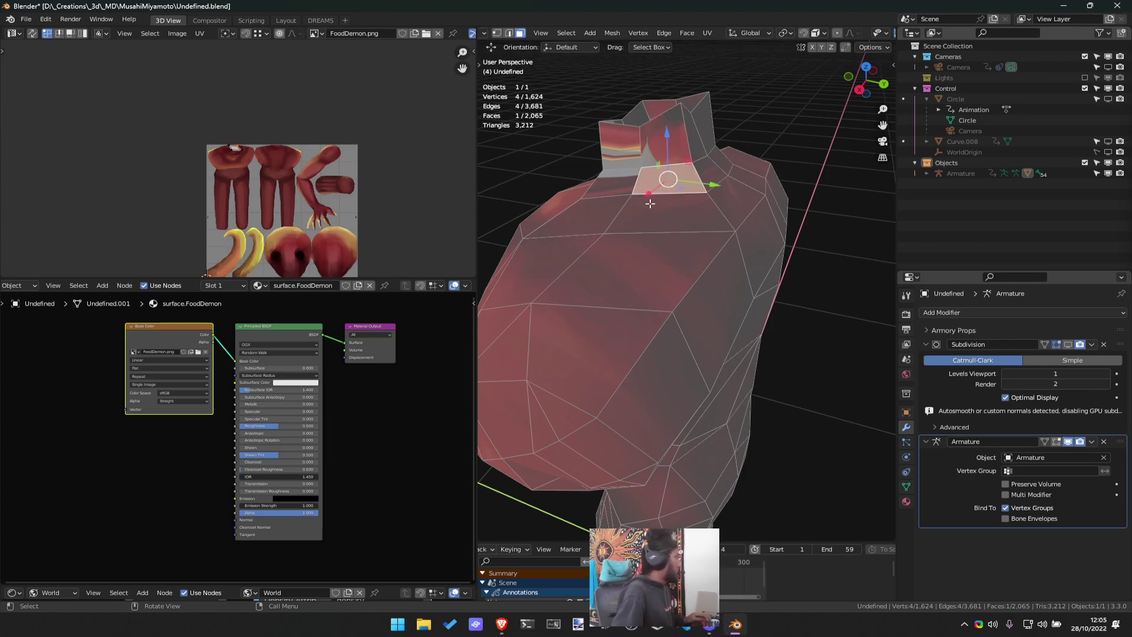
{"action": "key", "text": "ctrl+l"}
{"action": "scroll", "coordinate": [179, 228], "scroll_direction": "up", "scroll_amount": 2}
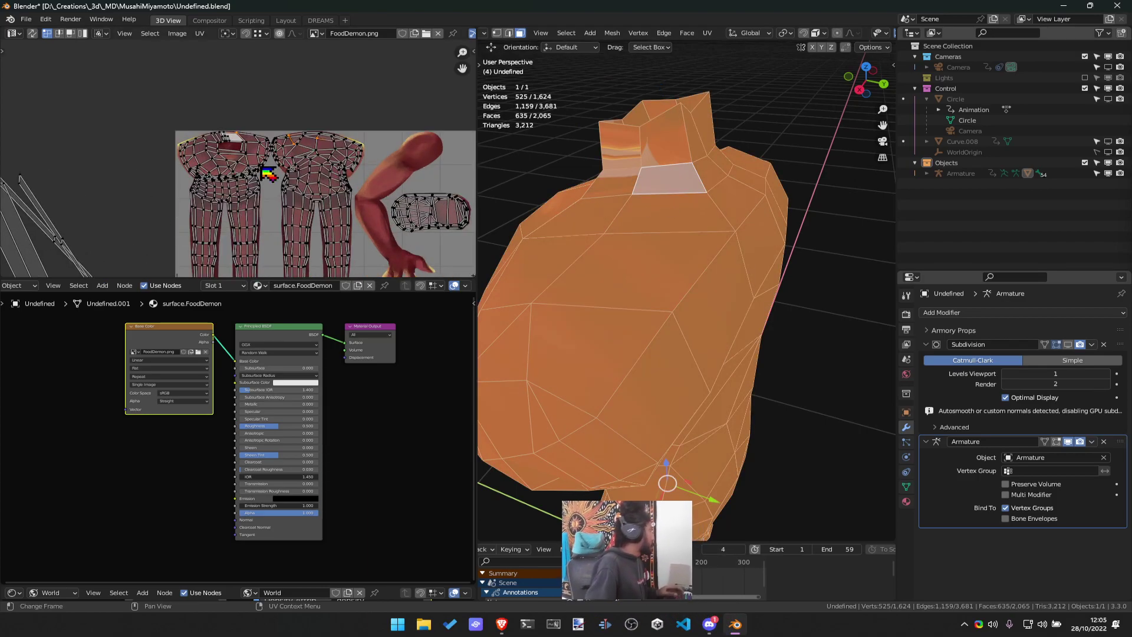
{"action": "middle_click_drag", "start_coordinate": [105, 189], "coordinate": [262, 96]}
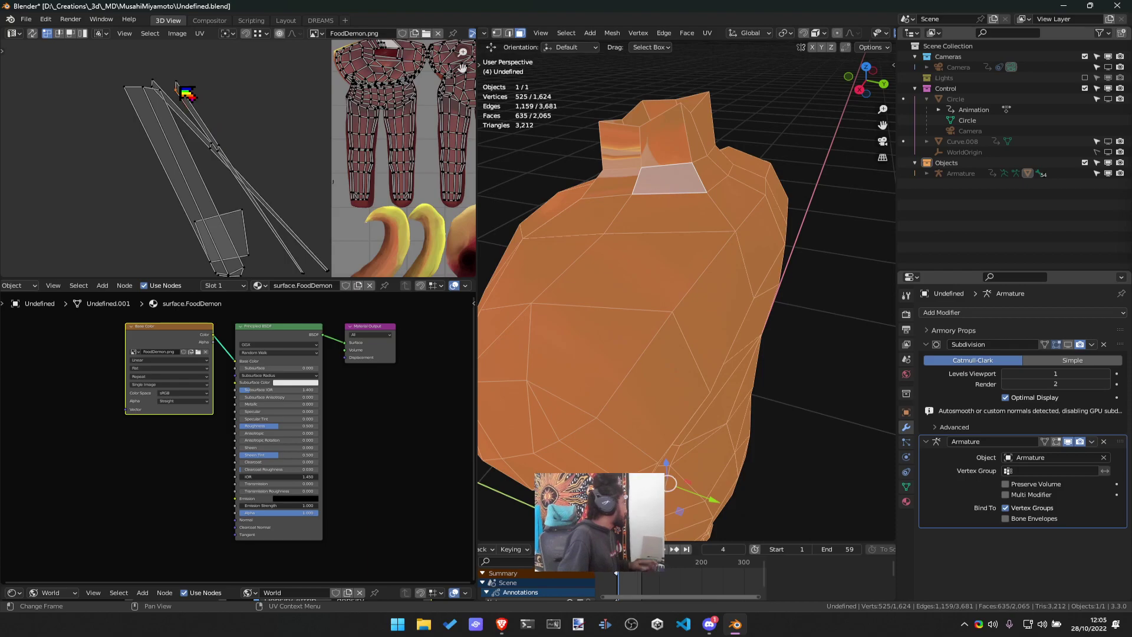
{"action": "key", "text": "ctrl+space"}
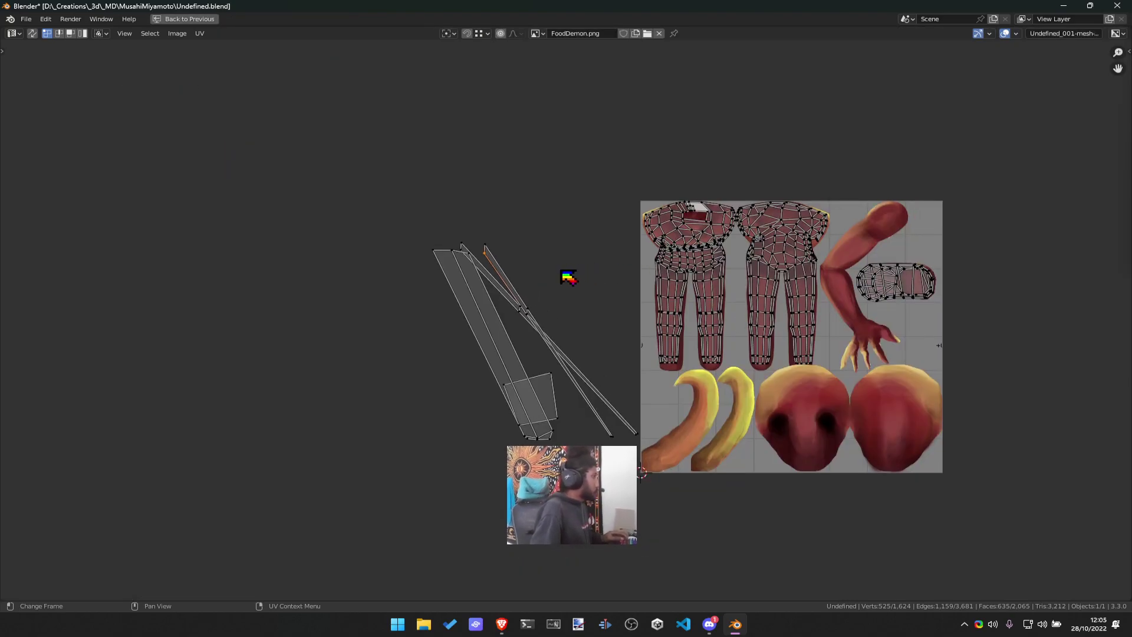
Move the stray UV strip's edge up-right, rotate it upright, and widen it along X
{"action": "left_click", "coordinate": [495, 258]}
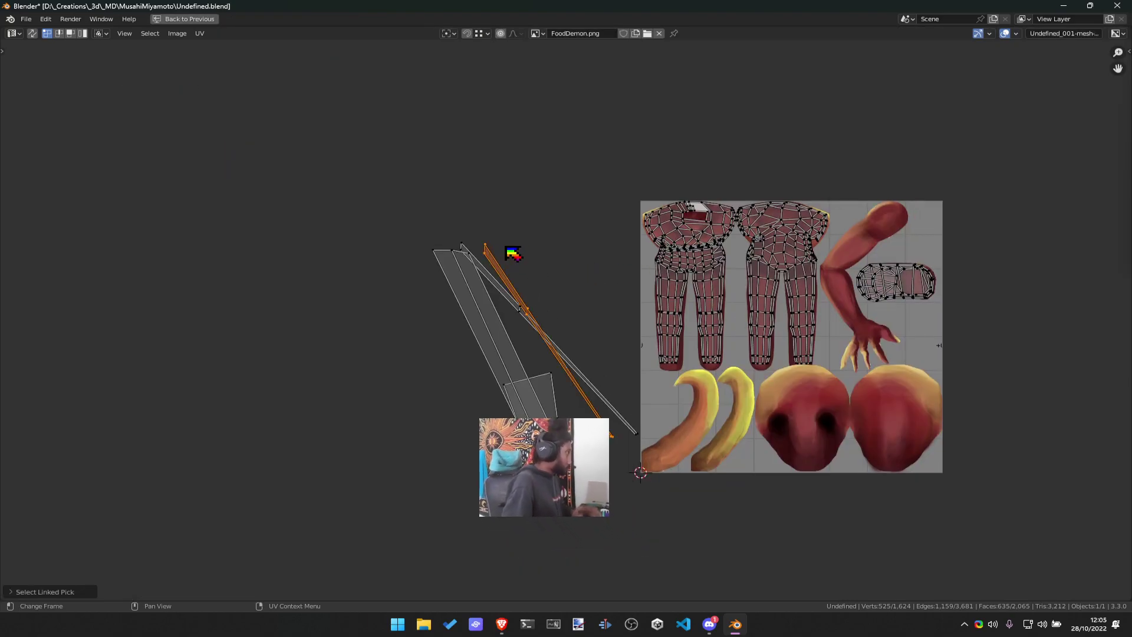
{"action": "key", "text": "g"}
{"action": "left_click", "coordinate": [552, 147]}
{"action": "key", "text": "r"}
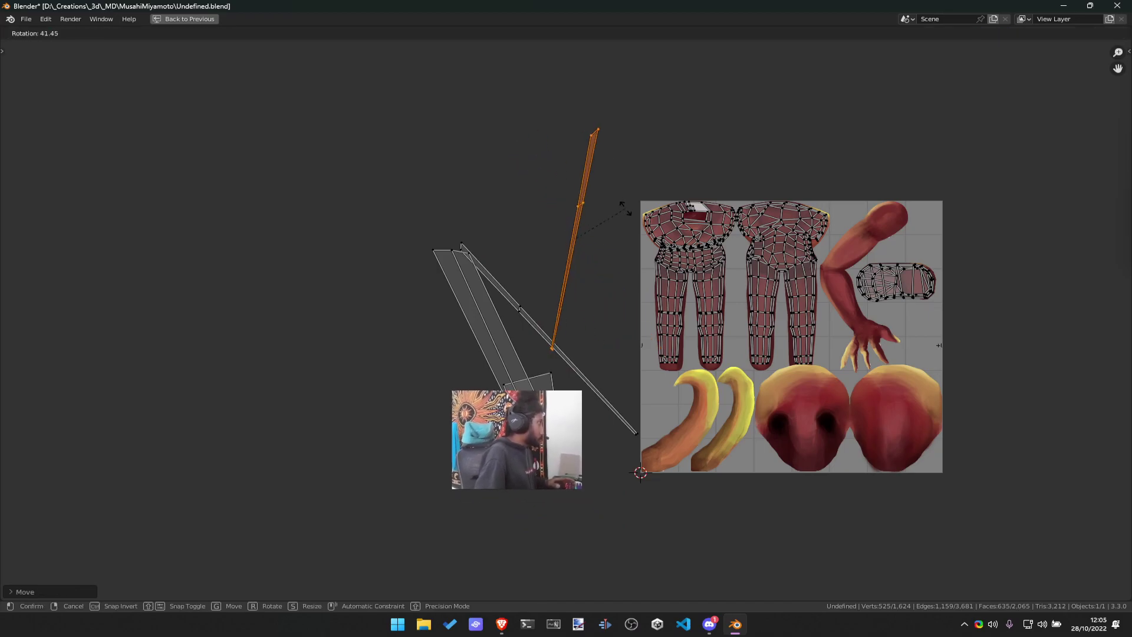
{"action": "left_click", "coordinate": [622, 201]}
{"action": "key", "text": "s"}
{"action": "key", "text": "x"}
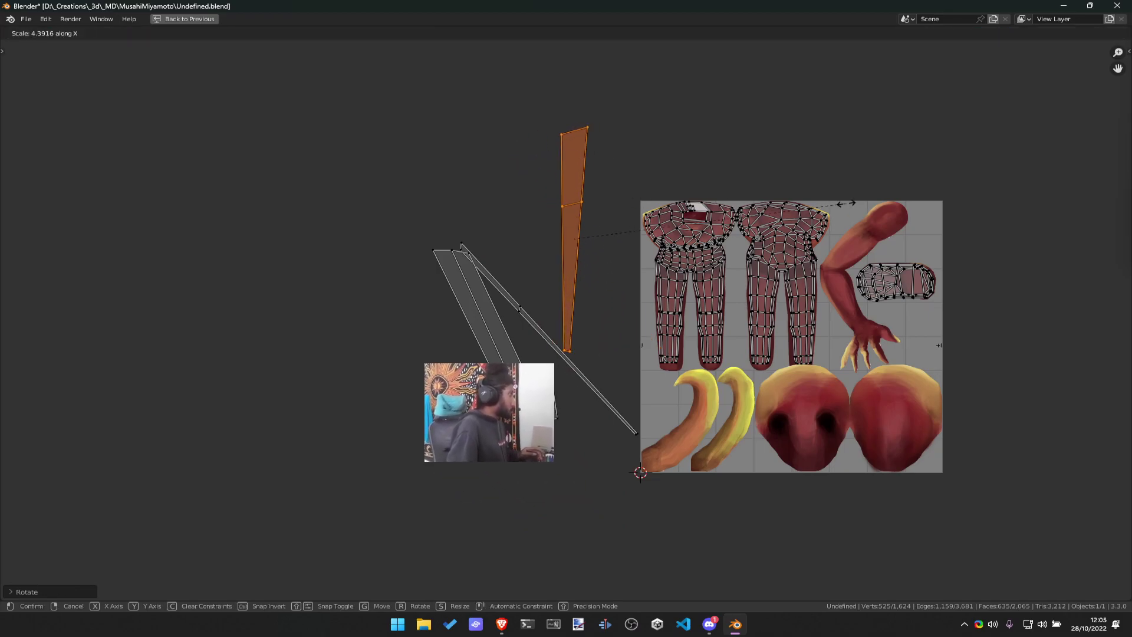
{"action": "left_click", "coordinate": [942, 213]}
Try Align and Straighten from the UV context menu, undoing each result
{"action": "right_click", "coordinate": [670, 157]}
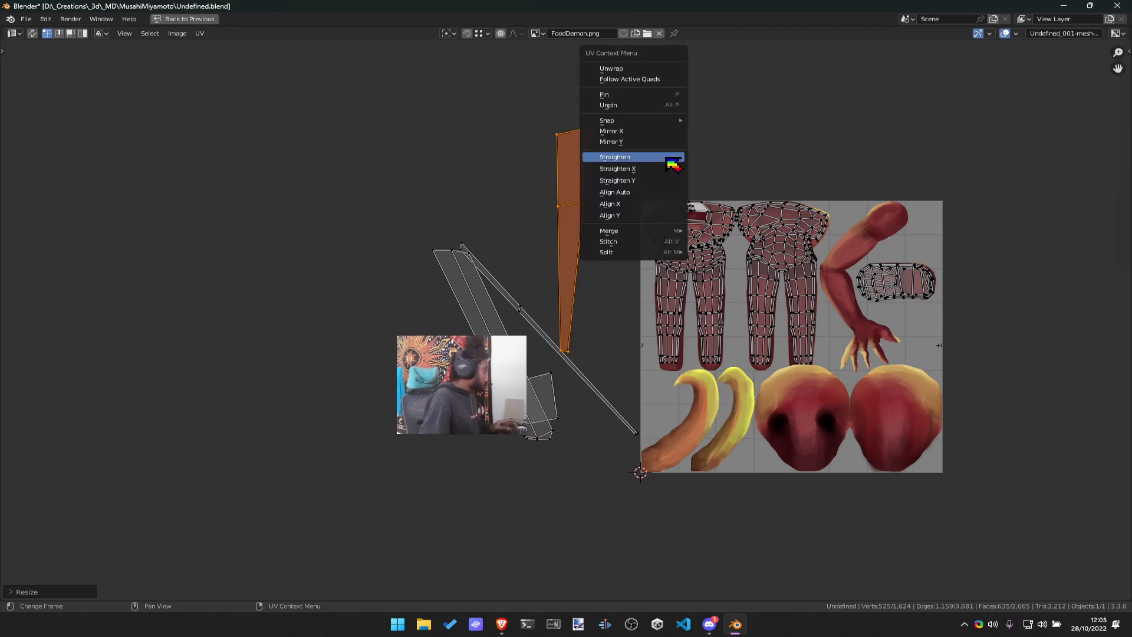
{"action": "left_click", "coordinate": [661, 161]}
{"action": "key", "text": "ctrl+z"}
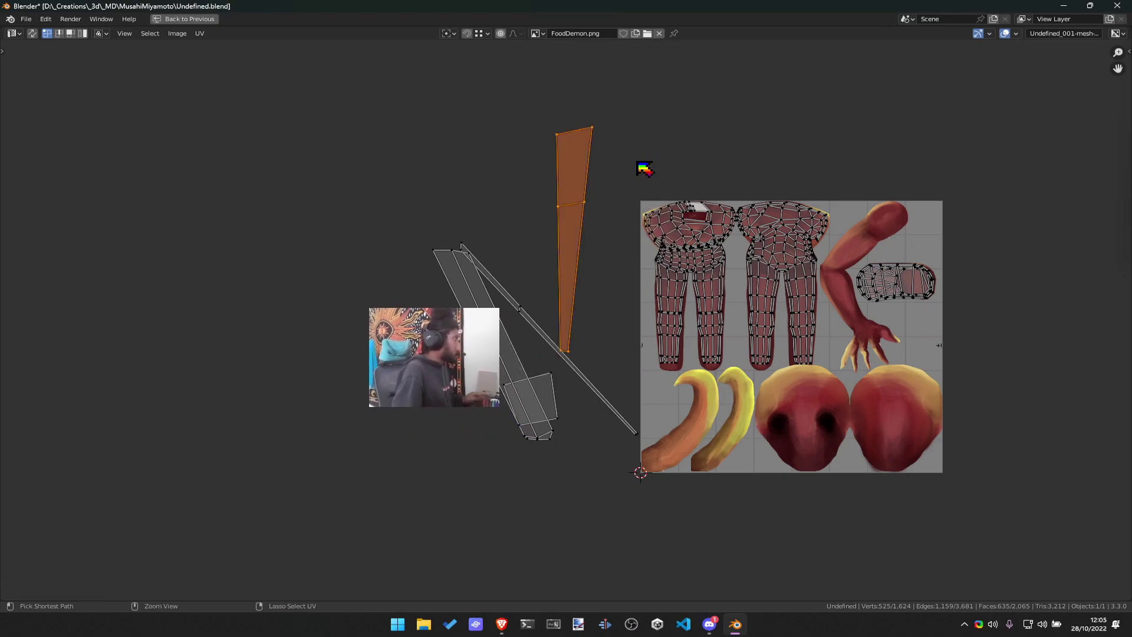
{"action": "right_click", "coordinate": [606, 177]}
{"action": "left_click", "coordinate": [591, 201]}
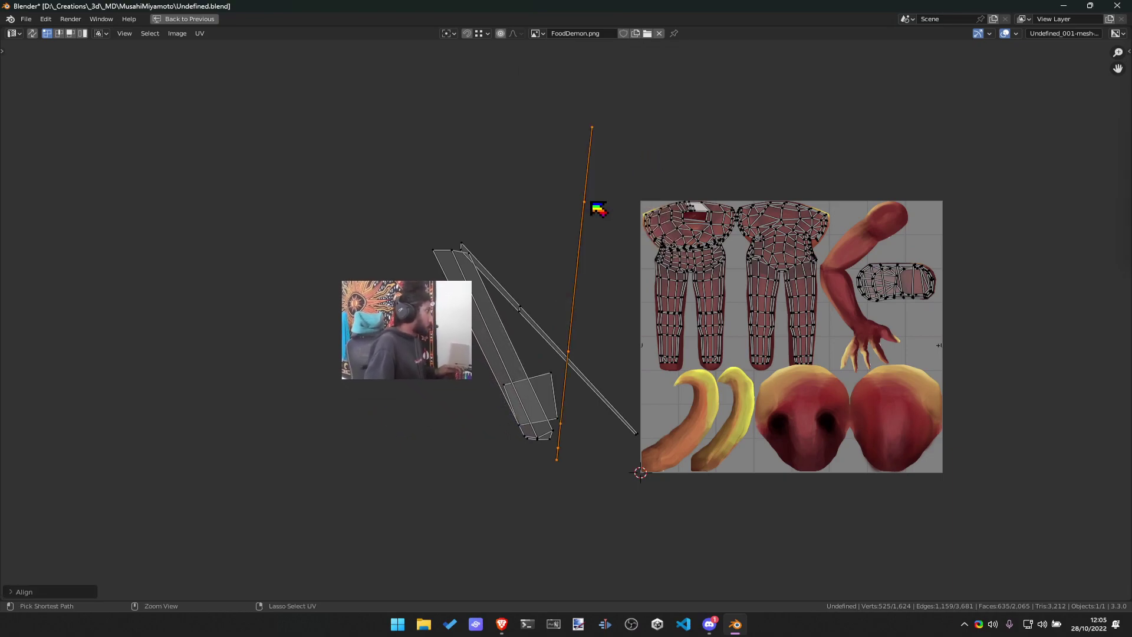
{"action": "key", "text": "ctrl+z"}
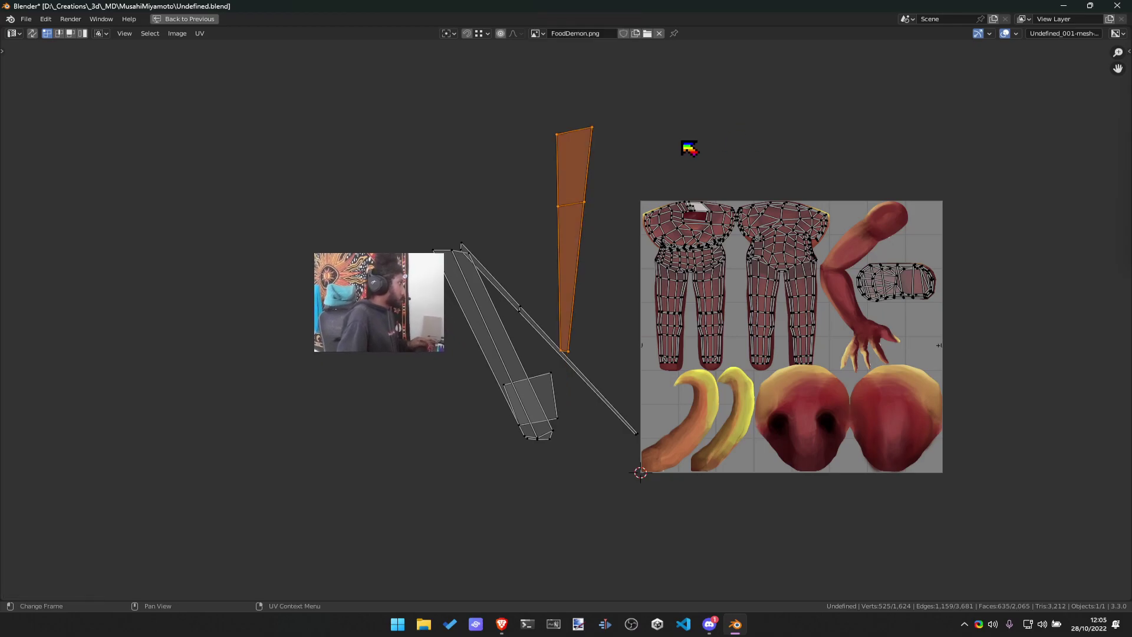
{"action": "right_click", "coordinate": [663, 146]}
{"action": "left_click", "coordinate": [648, 147]}
{"action": "key", "text": "ctrl+z"}
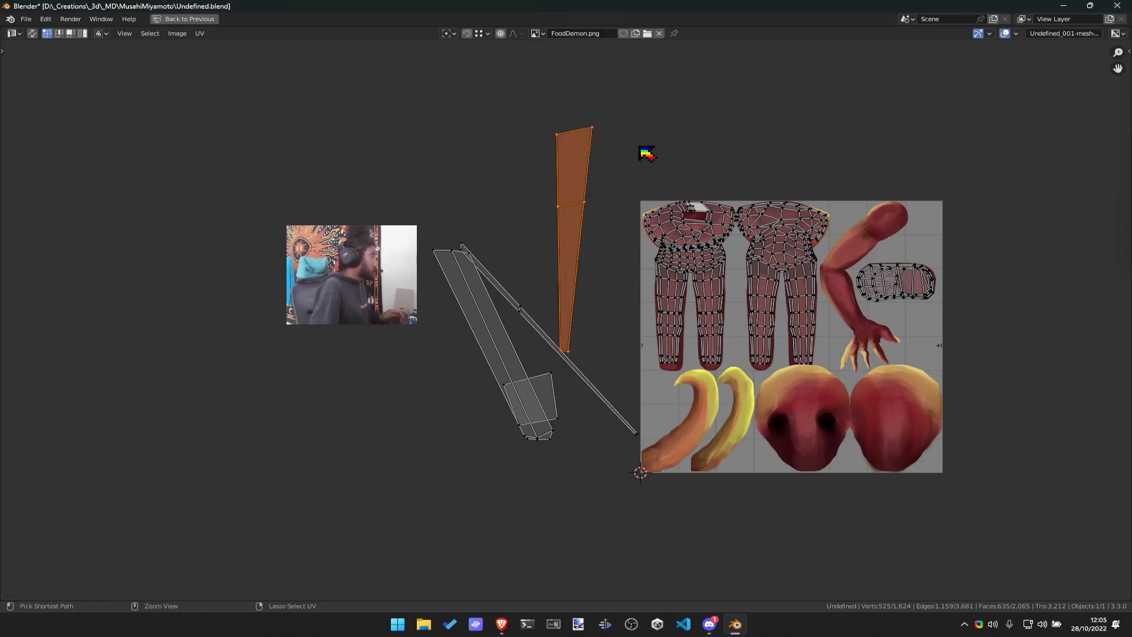
Rotate the wedge island, then stand its left edge vertical and reposition it
{"action": "key", "text": "r"}
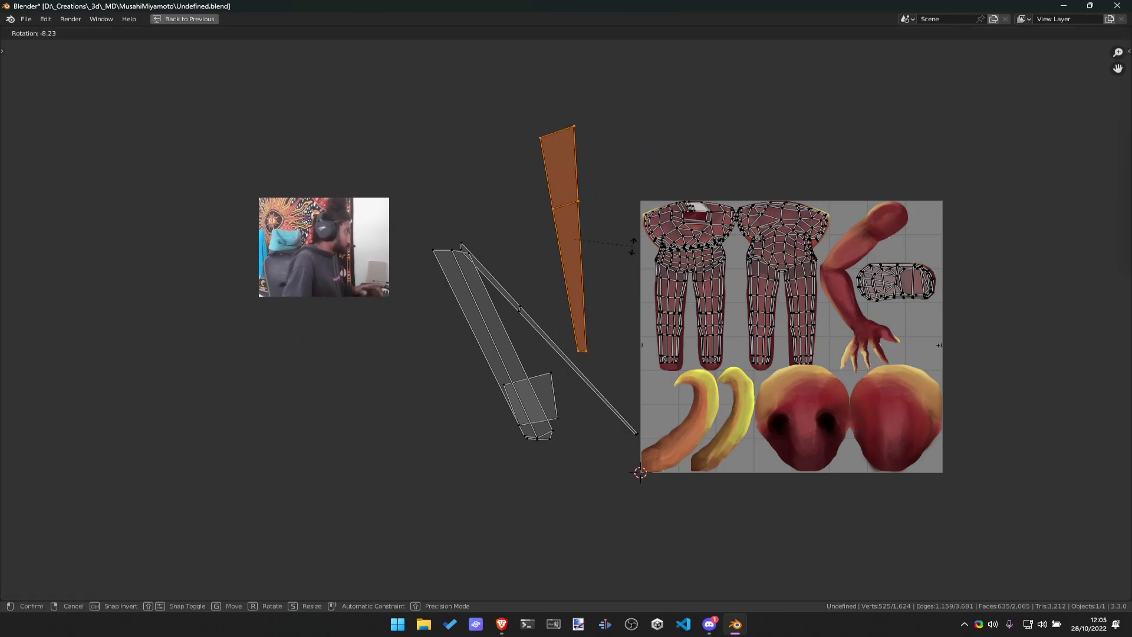
{"action": "left_click", "coordinate": [634, 260]}
{"action": "left_click_drag", "start_coordinate": [513, 114], "coordinate": [589, 379]}
{"action": "left_click", "coordinate": [538, 172]}
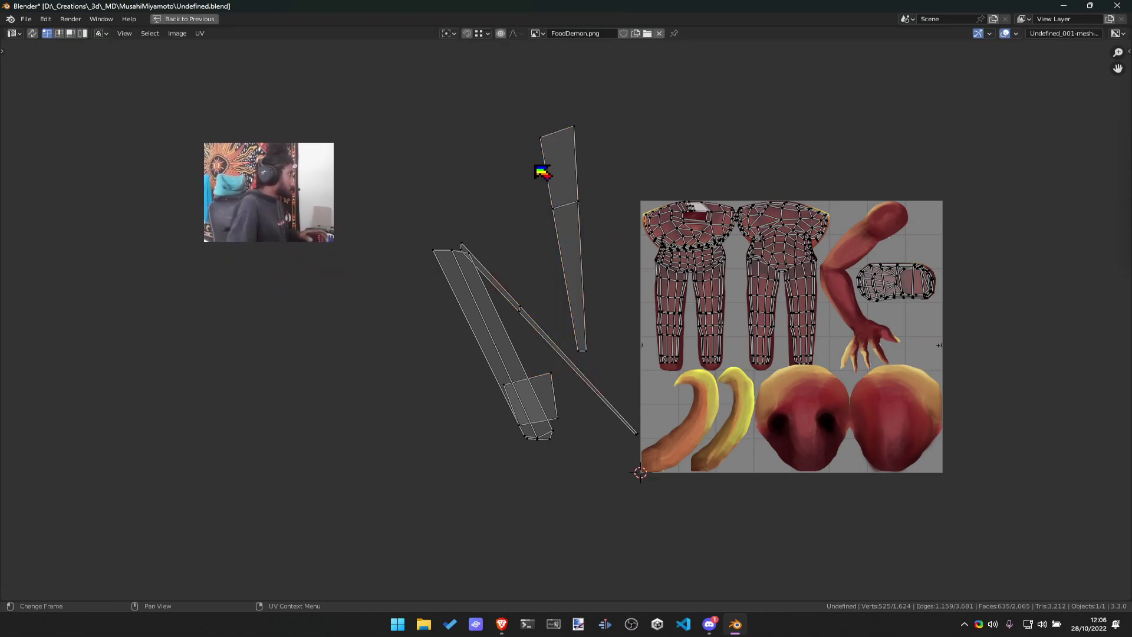
{"action": "left_click_drag", "start_coordinate": [535, 128], "coordinate": [571, 261]}
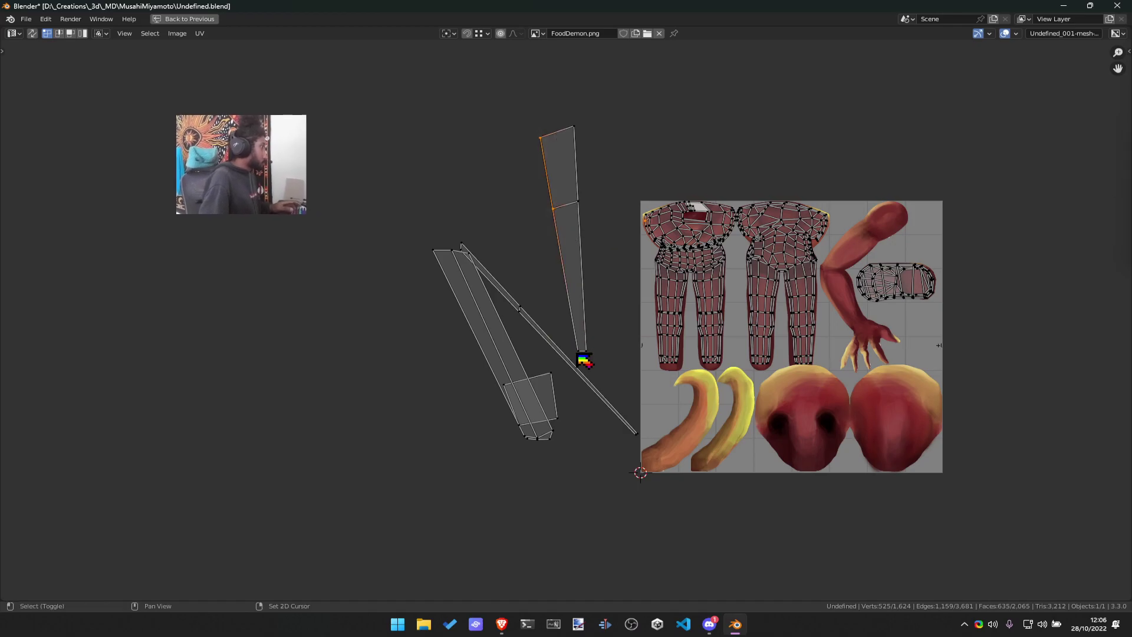
{"action": "key", "text": "r"}
{"action": "left_click", "coordinate": [637, 186]}
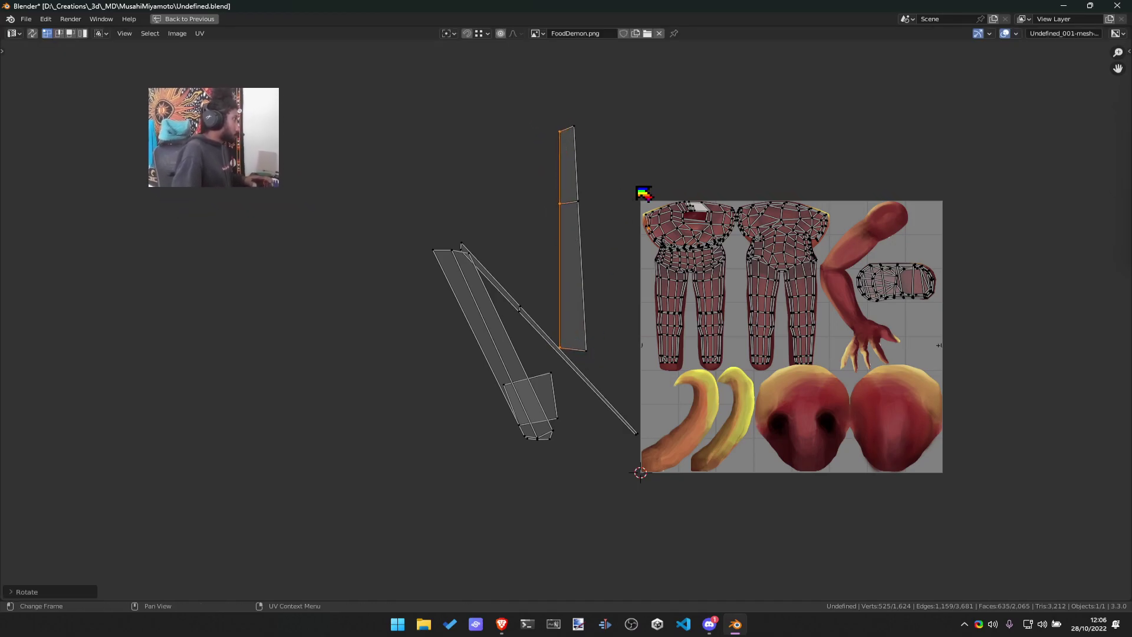
{"action": "key", "text": "g"}
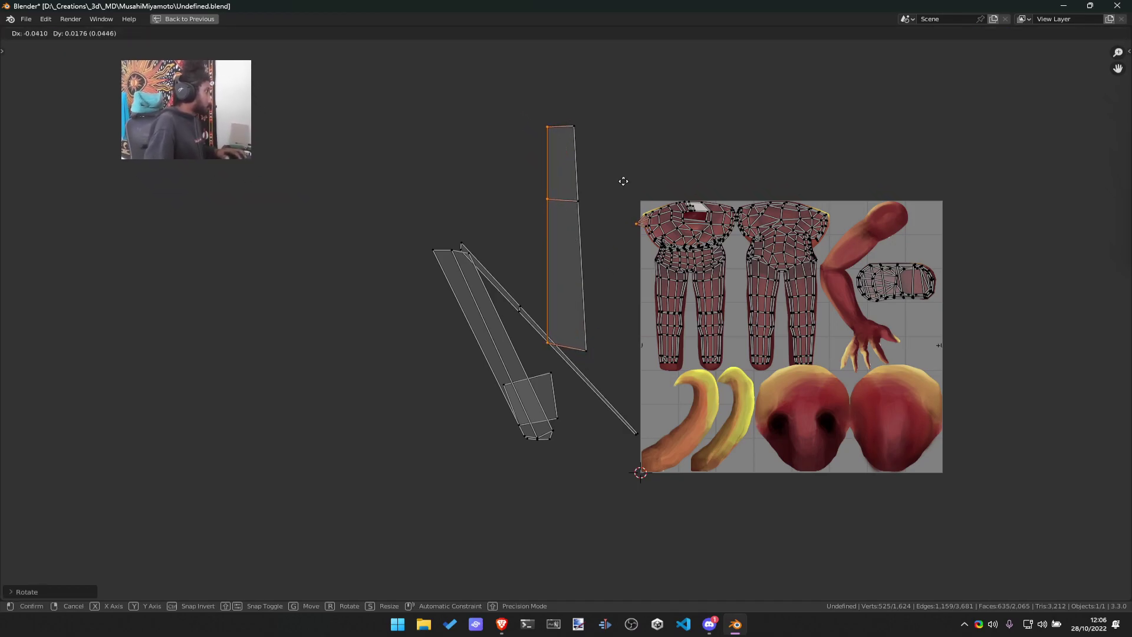
{"action": "left_click", "coordinate": [624, 182]}
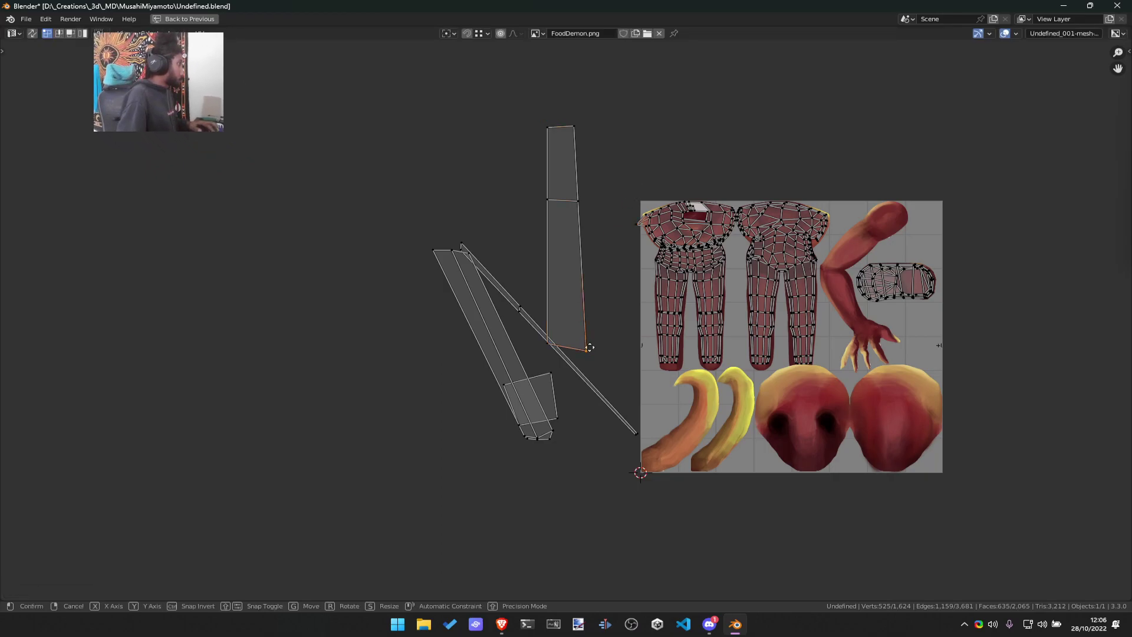
Select the whole tall UV strip and move it beside the FoodDemon texture
{"action": "scroll", "coordinate": [499, 152], "scroll_direction": "up", "scroll_amount": 3}
{"action": "scroll", "coordinate": [559, 172], "scroll_direction": "down", "scroll_amount": 2}
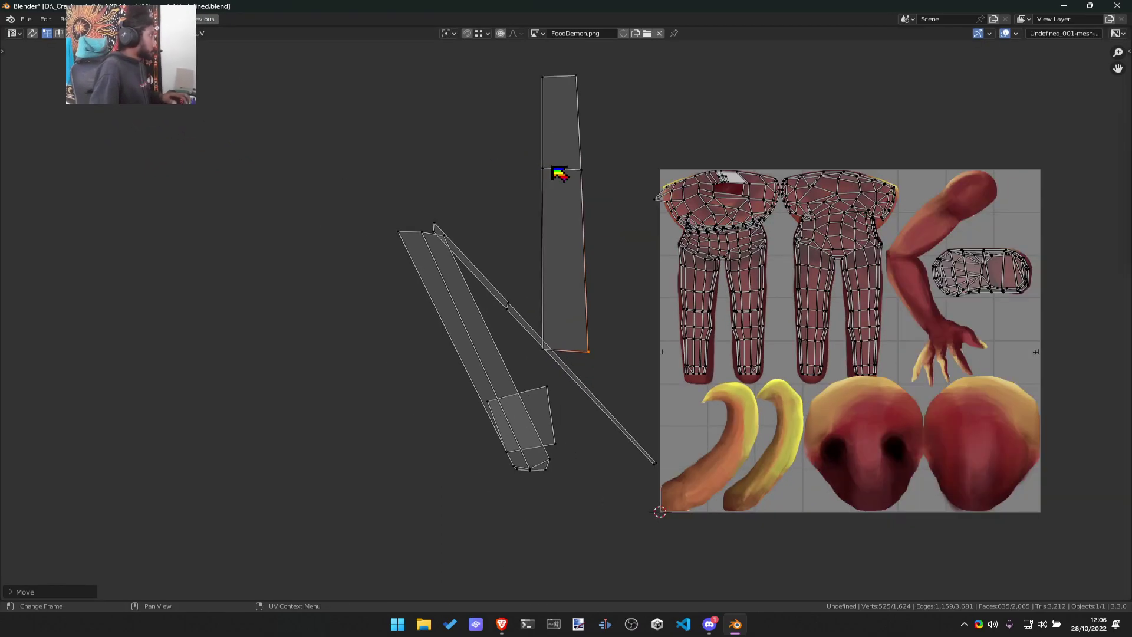
{"action": "left_click_drag", "start_coordinate": [519, 51], "coordinate": [654, 203]}
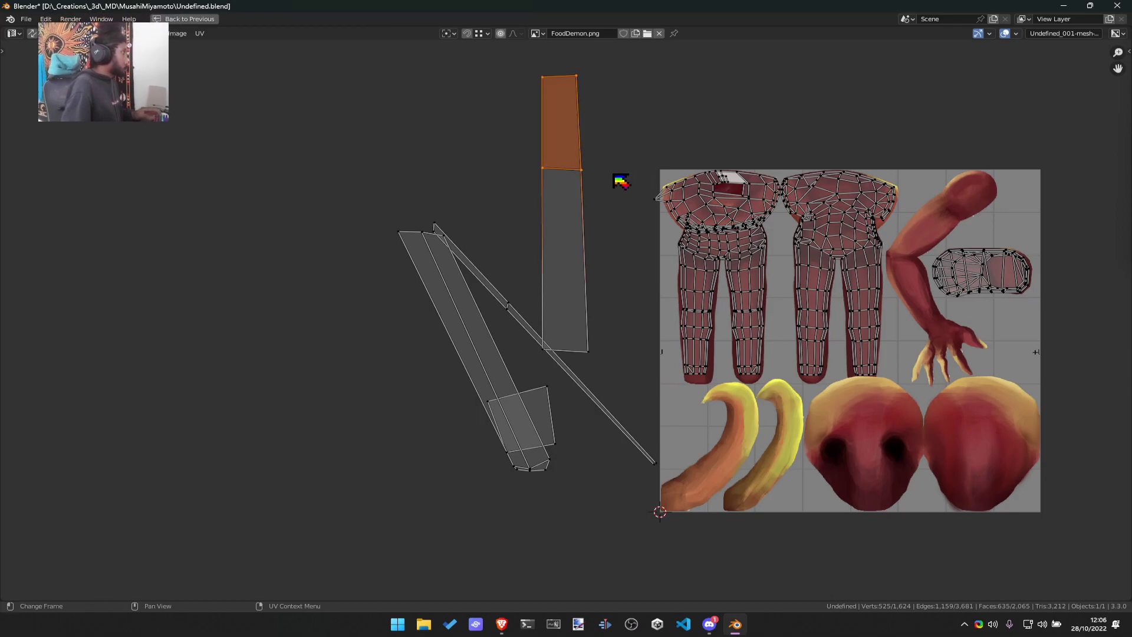
{"action": "key", "text": "alt+a"}
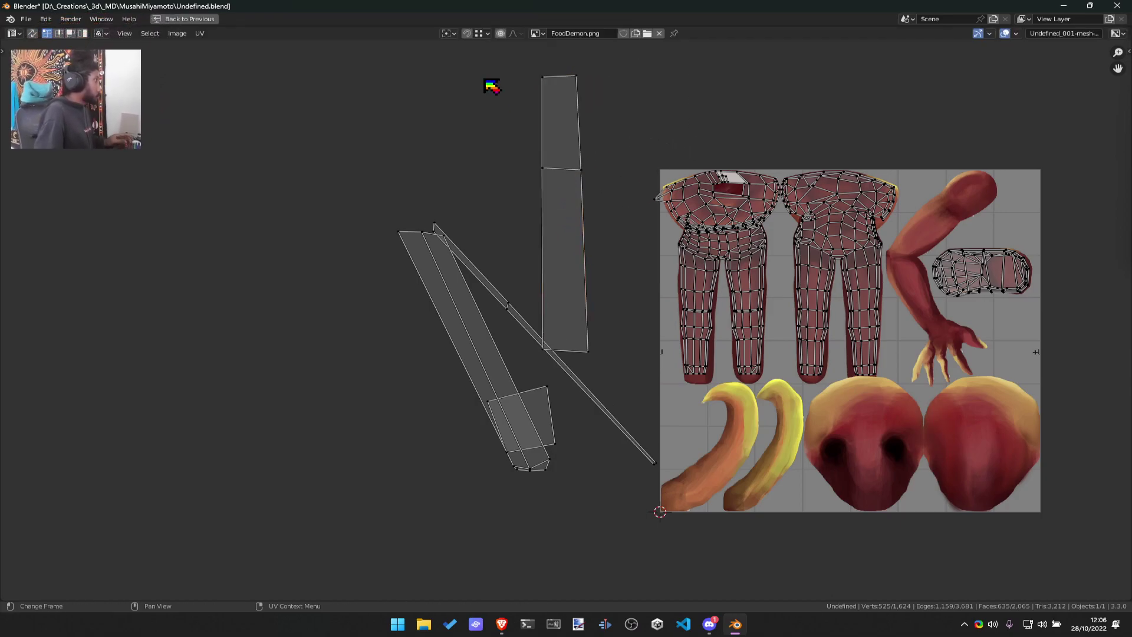
{"action": "left_click_drag", "start_coordinate": [499, 65], "coordinate": [462, 175]}
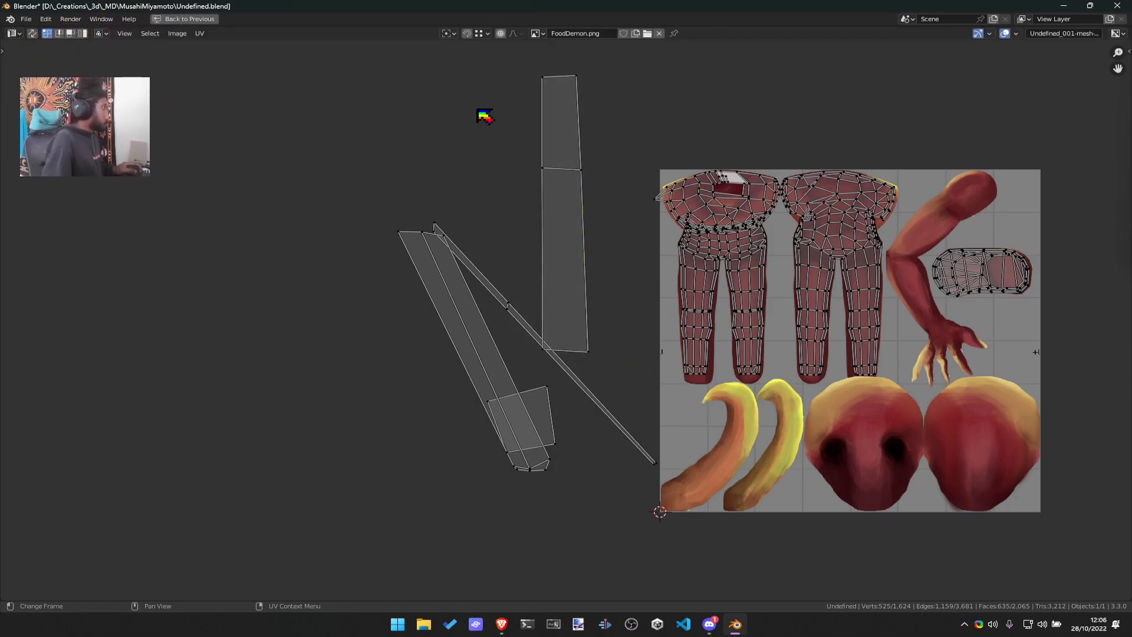
{"action": "left_click_drag", "start_coordinate": [532, 68], "coordinate": [619, 369]}
{"action": "scroll", "coordinate": [673, 263], "scroll_direction": "up", "scroll_amount": 3}
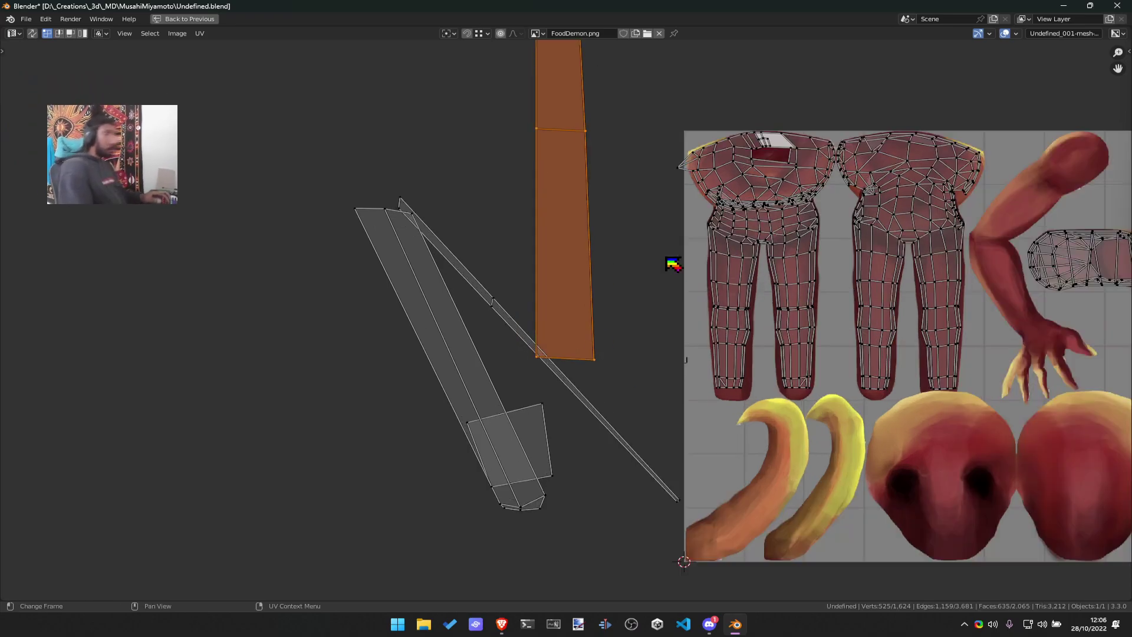
{"action": "middle_click_drag", "start_coordinate": [688, 166], "coordinate": [602, 217]}
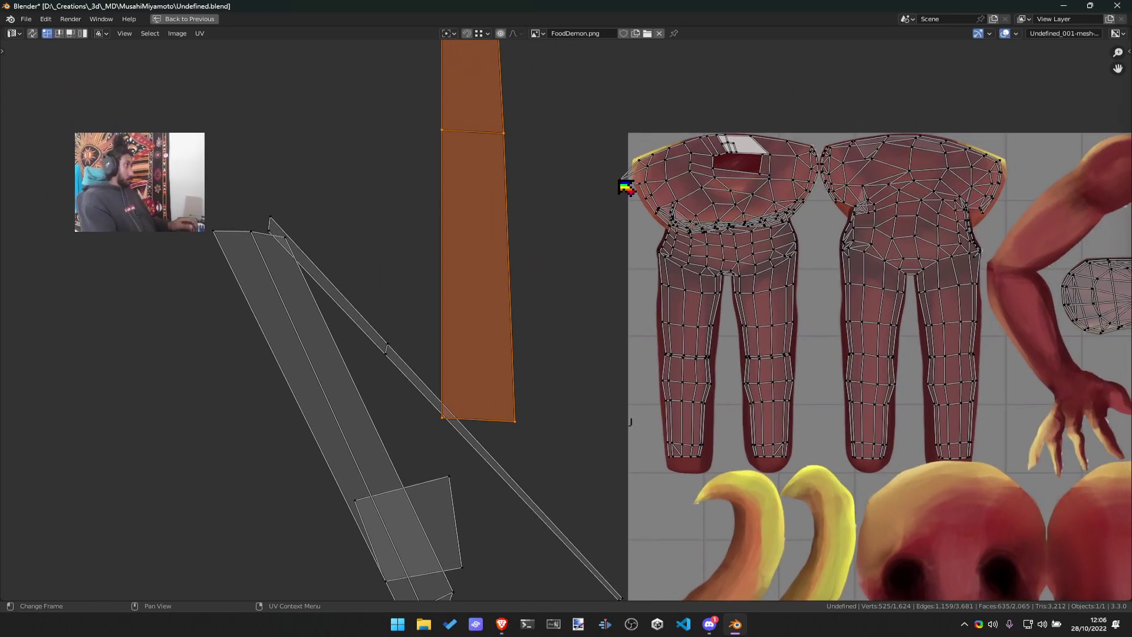
{"action": "key", "text": "g"}
{"action": "left_click", "coordinate": [636, 176]}
{"action": "middle_click_drag", "start_coordinate": [812, 225], "coordinate": [714, 247]}
Zoom in on the right leg UVs and nudge three top vertices over the painted leg
{"action": "scroll", "coordinate": [824, 364], "scroll_direction": "down", "scroll_amount": 3}
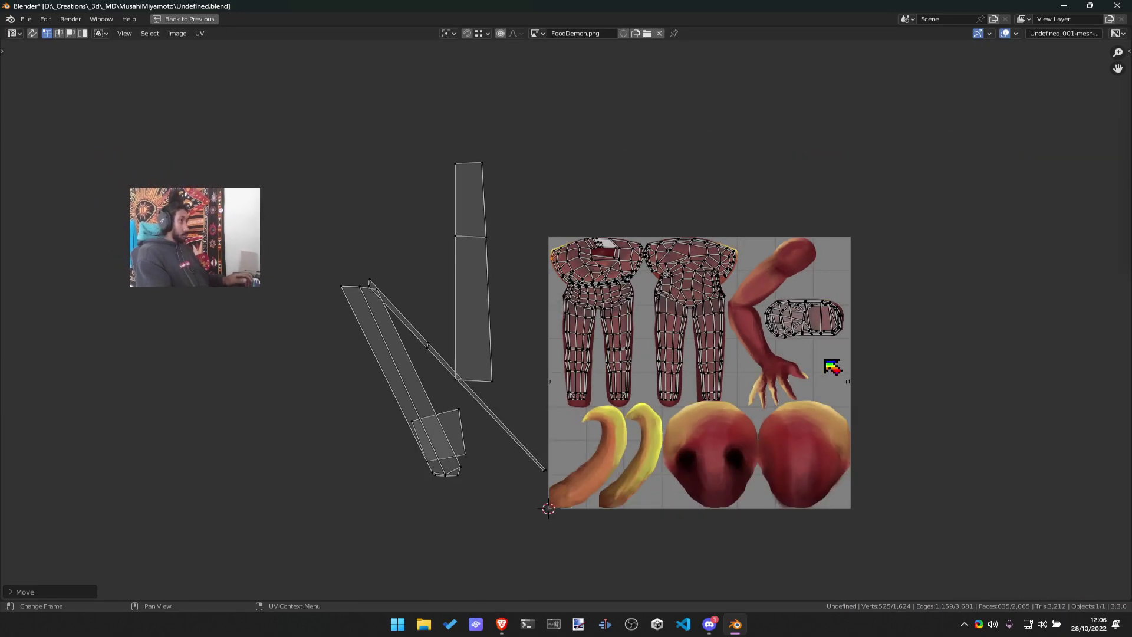
{"action": "scroll", "coordinate": [766, 437], "scroll_direction": "up", "scroll_amount": 3}
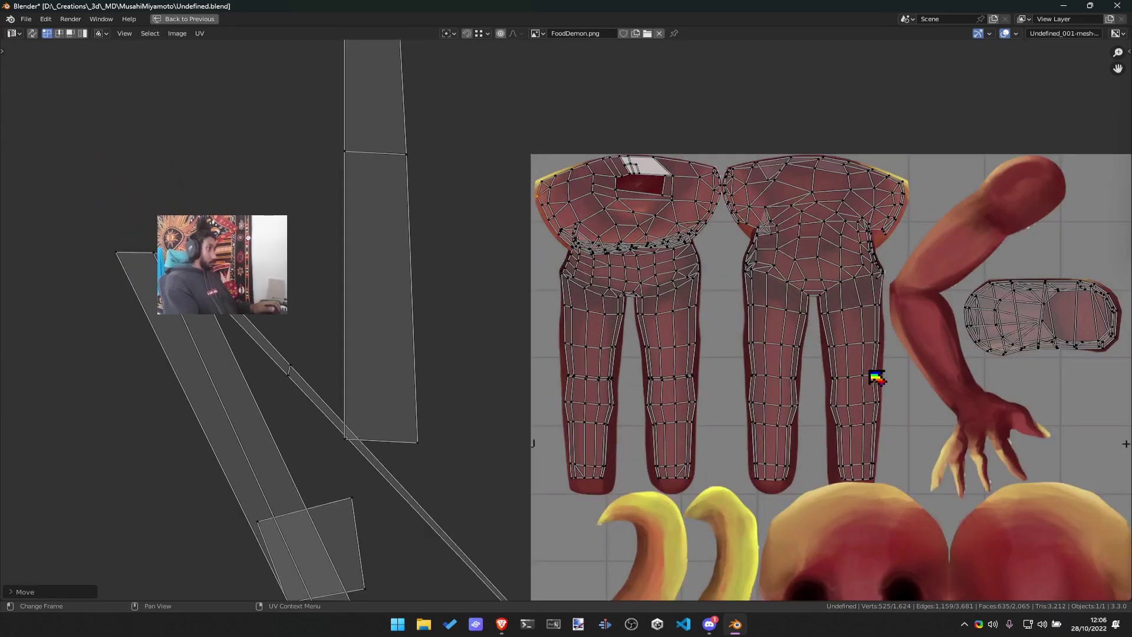
{"action": "scroll", "coordinate": [908, 367], "scroll_direction": "up", "scroll_amount": 3}
{"action": "middle_click_drag", "start_coordinate": [909, 367], "coordinate": [696, 422]}
{"action": "scroll", "coordinate": [709, 271], "scroll_direction": "down", "scroll_amount": 1}
{"action": "scroll", "coordinate": [731, 243], "scroll_direction": "up", "scroll_amount": 2}
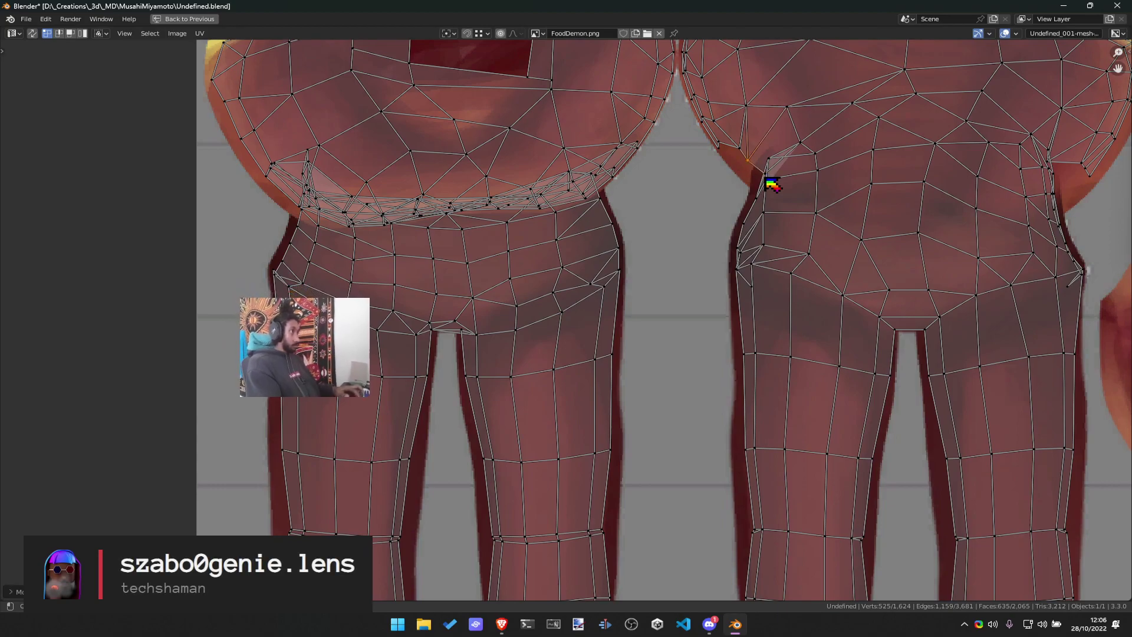
{"action": "key", "text": "g"}
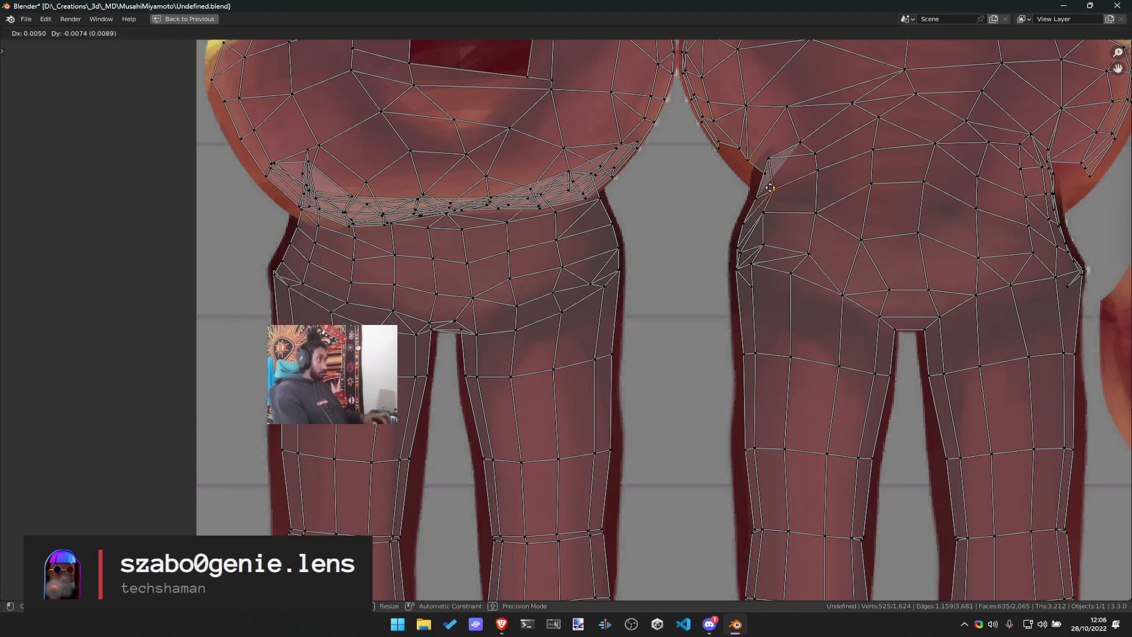
{"action": "left_click", "coordinate": [770, 187]}
{"action": "key", "text": "g"}
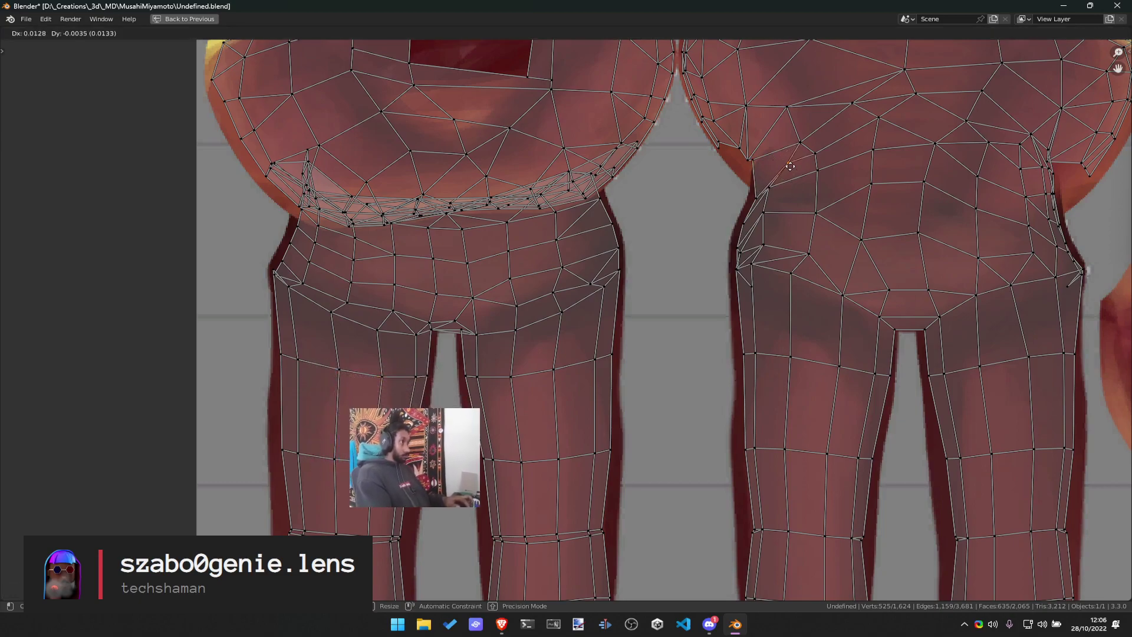
{"action": "left_click", "coordinate": [790, 166]}
{"action": "key", "text": "g"}
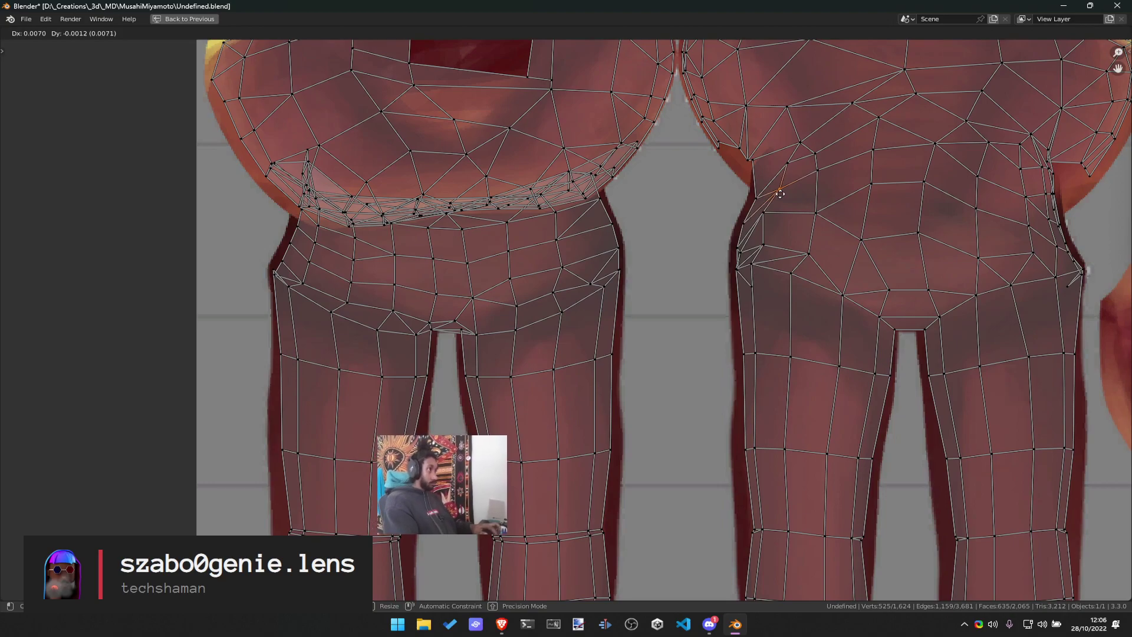
{"action": "left_click", "coordinate": [780, 194]}
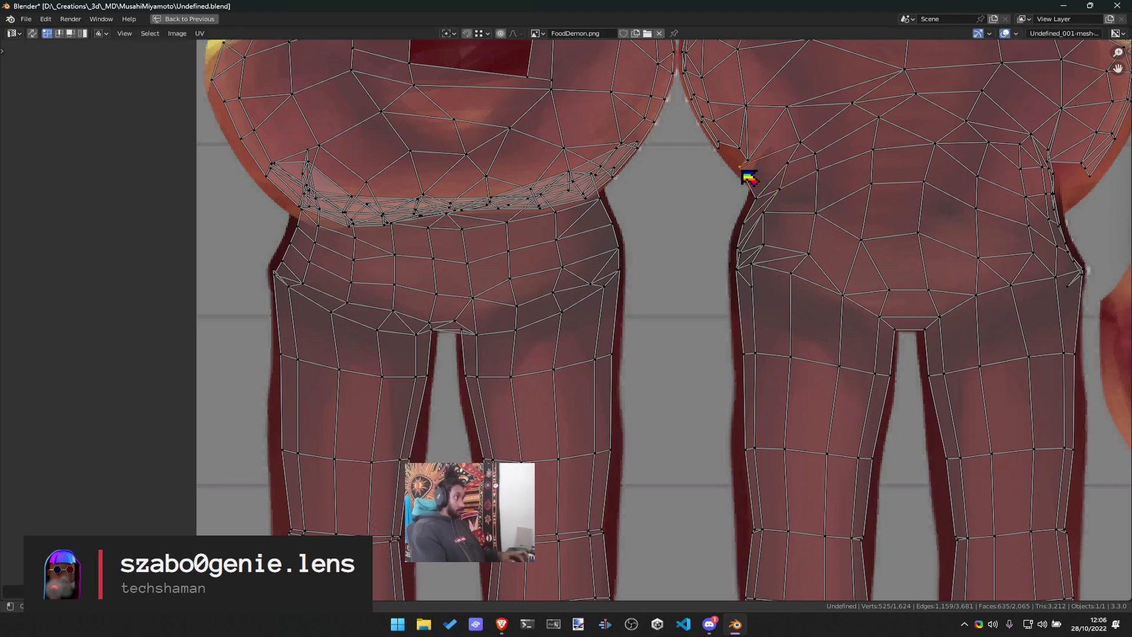
Move the remaining hip-edge UV points onto the painted leg edge
{"action": "key", "text": "g"}
{"action": "left_click", "coordinate": [740, 165]}
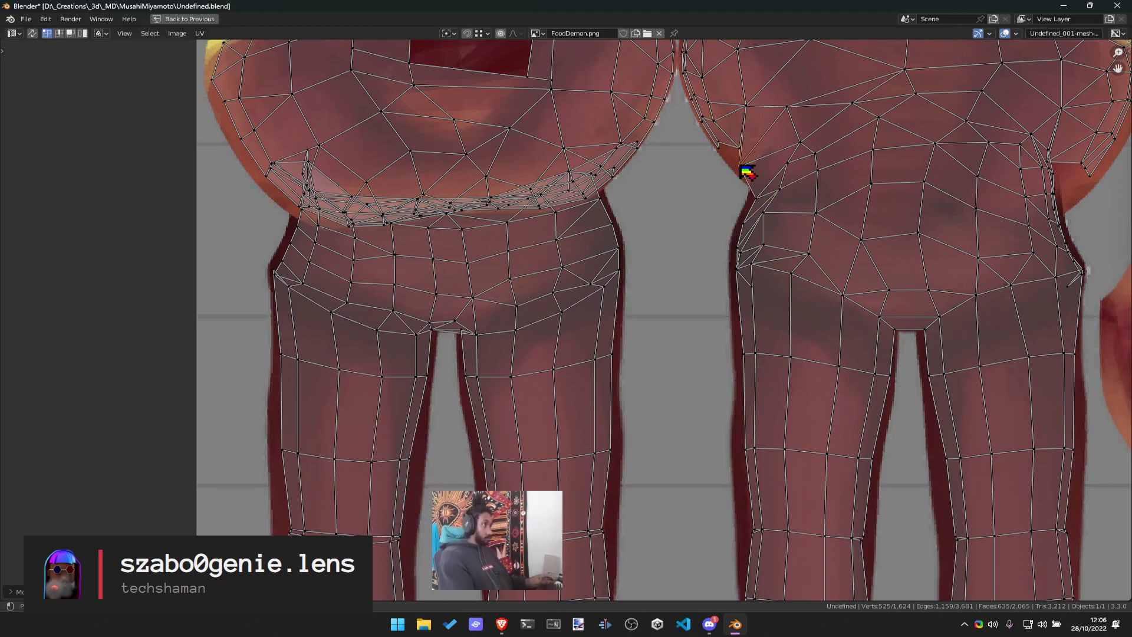
{"action": "key", "text": "g"}
{"action": "left_click", "coordinate": [724, 158]}
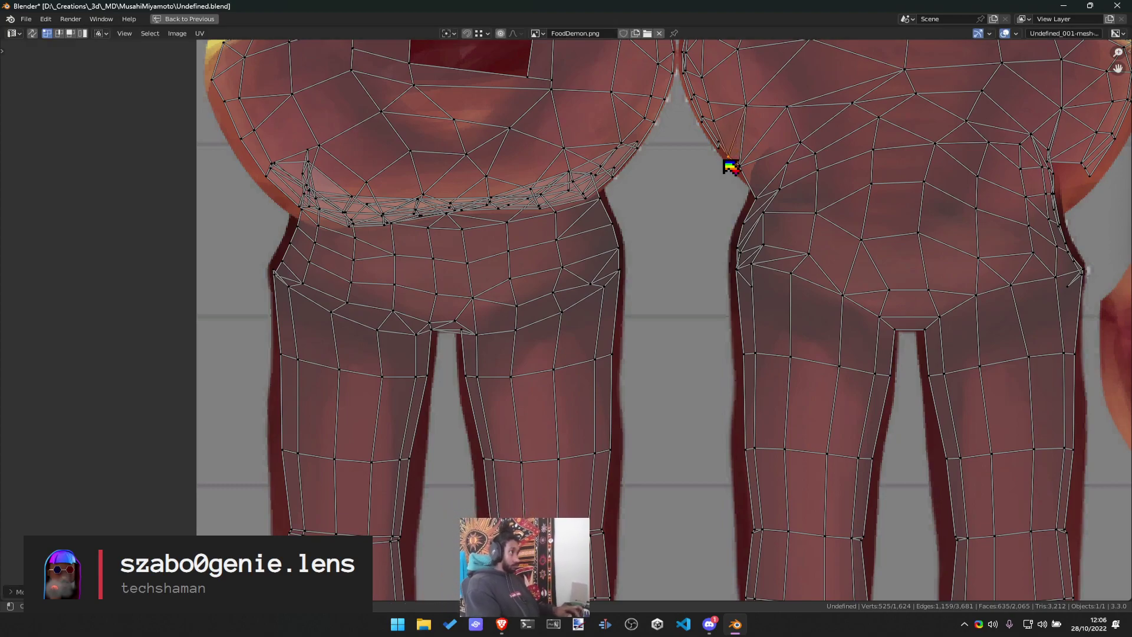
{"action": "key", "text": "g"}
{"action": "left_click", "coordinate": [725, 152]}
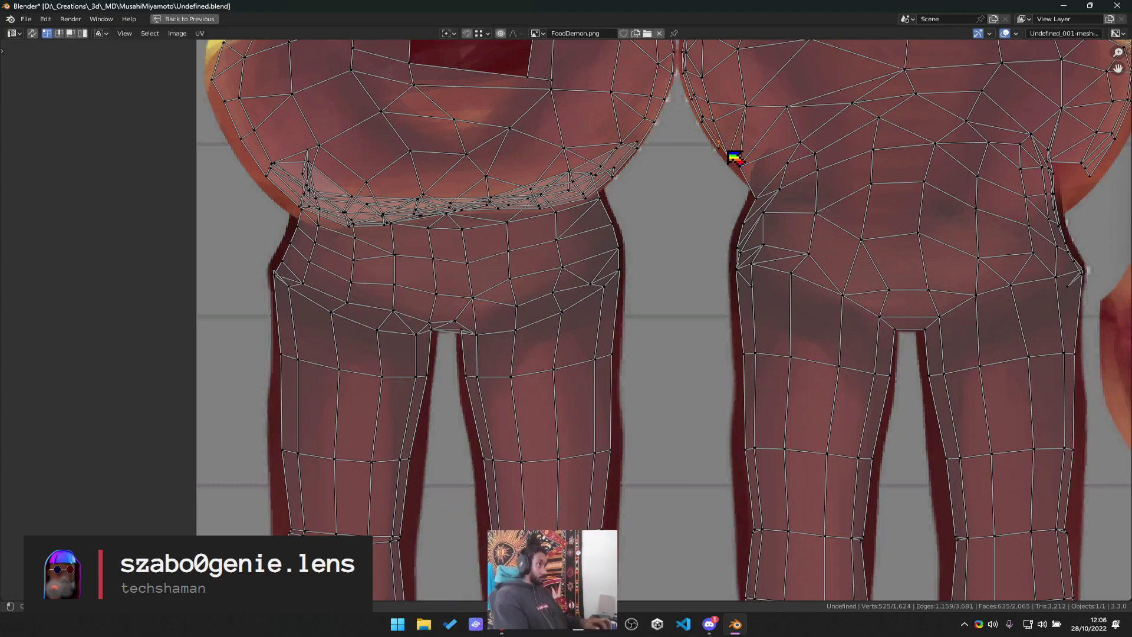
{"action": "key", "text": "g"}
{"action": "left_click", "coordinate": [733, 146]}
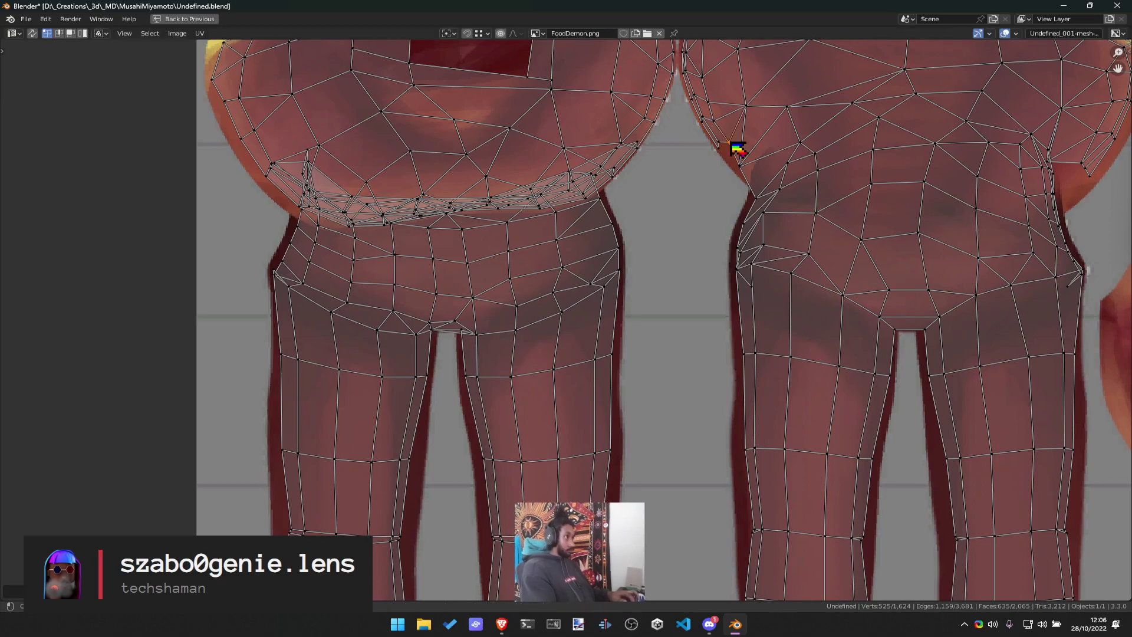
{"action": "key", "text": "g"}
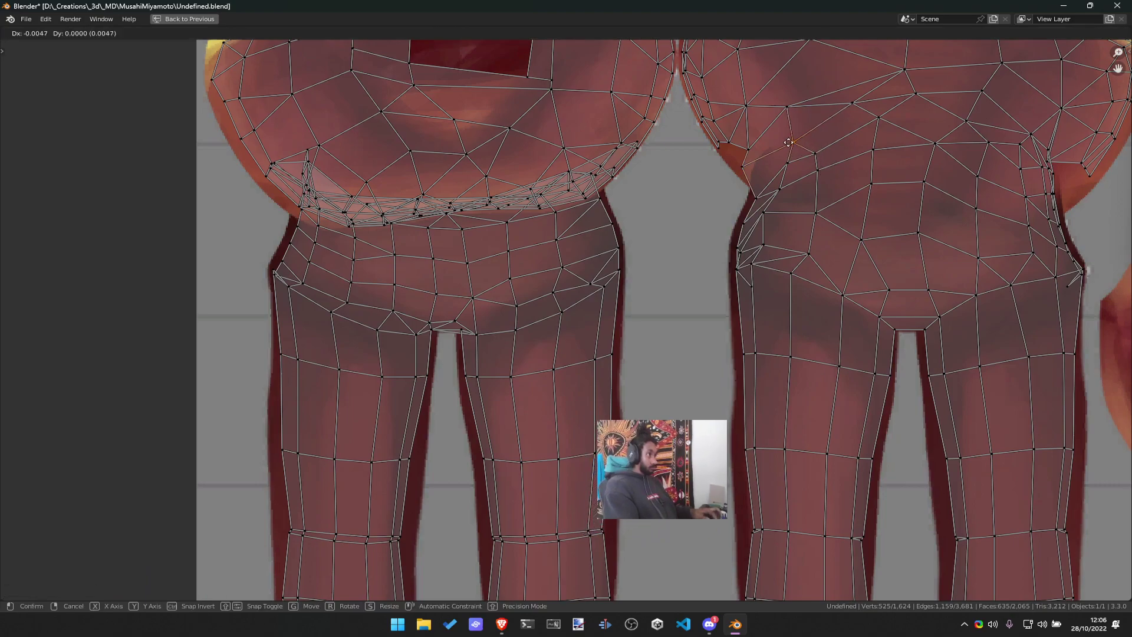
{"action": "left_click", "coordinate": [782, 148]}
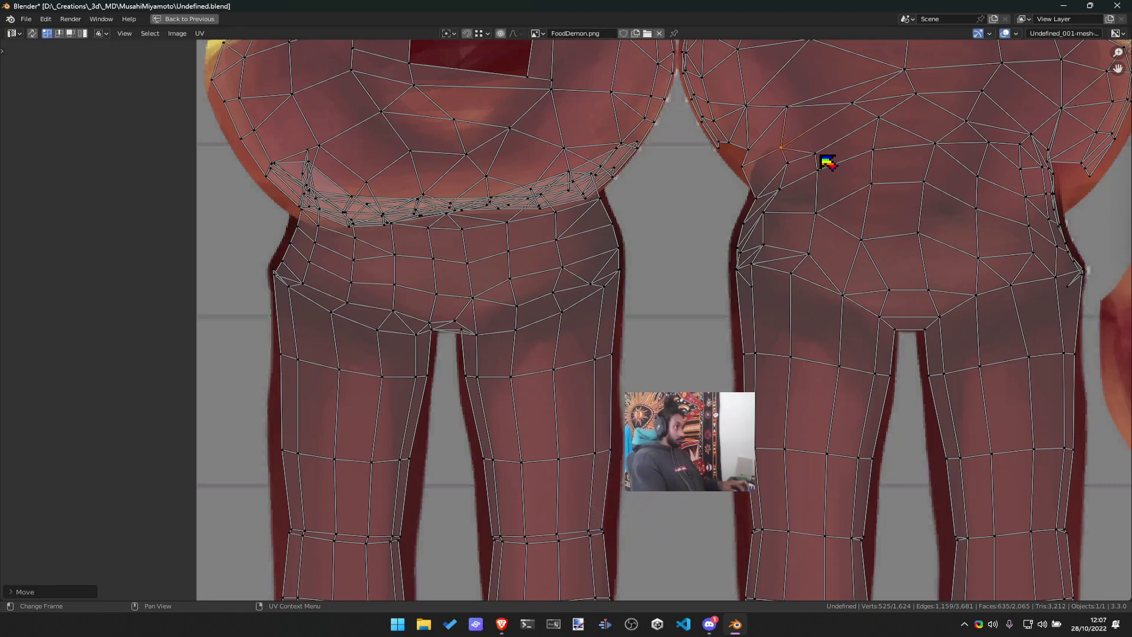
{"action": "scroll", "coordinate": [825, 160], "scroll_direction": "down", "scroll_amount": 3}
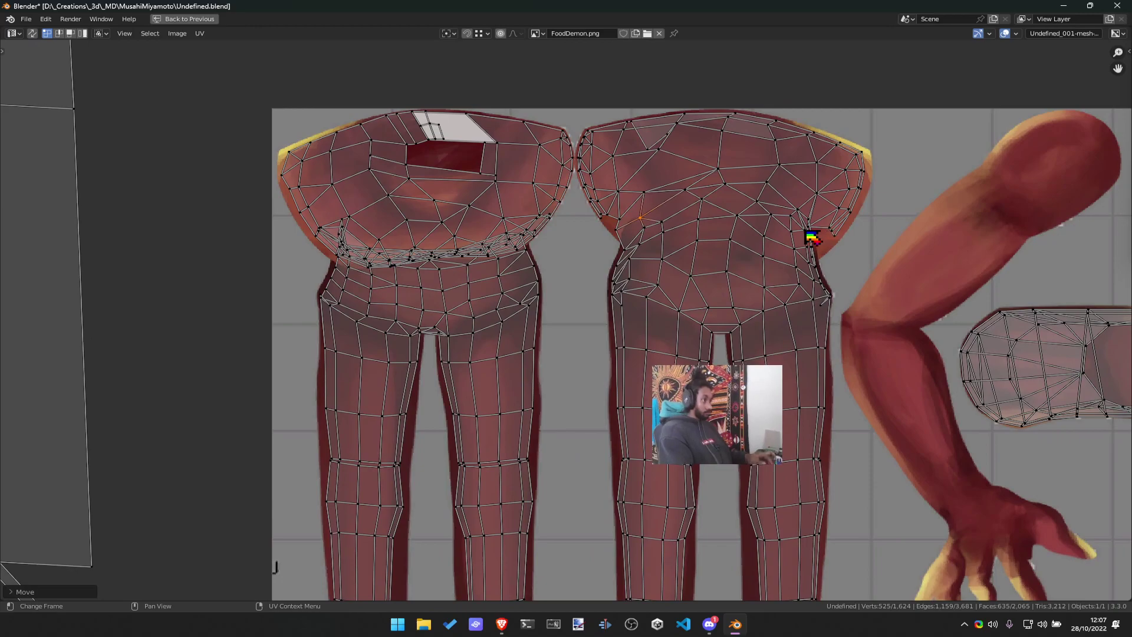
Pull two hip-edge UV points outward onto the texture's painted outline
{"action": "scroll", "coordinate": [813, 238], "scroll_direction": "up", "scroll_amount": 5}
{"action": "left_click", "coordinate": [780, 131]}
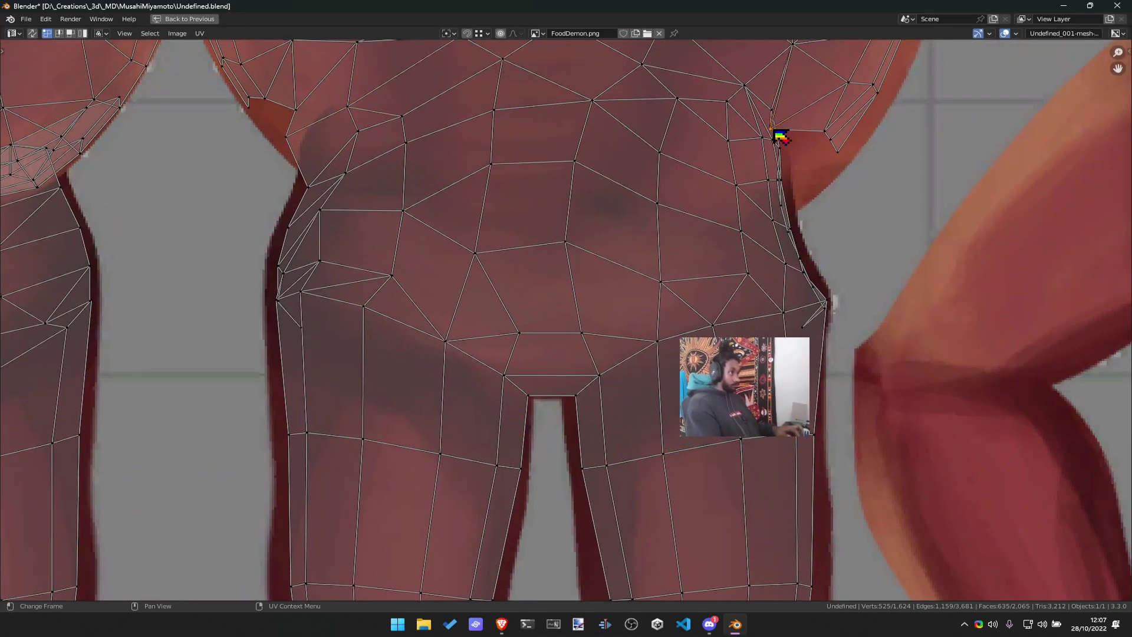
{"action": "key", "text": "g"}
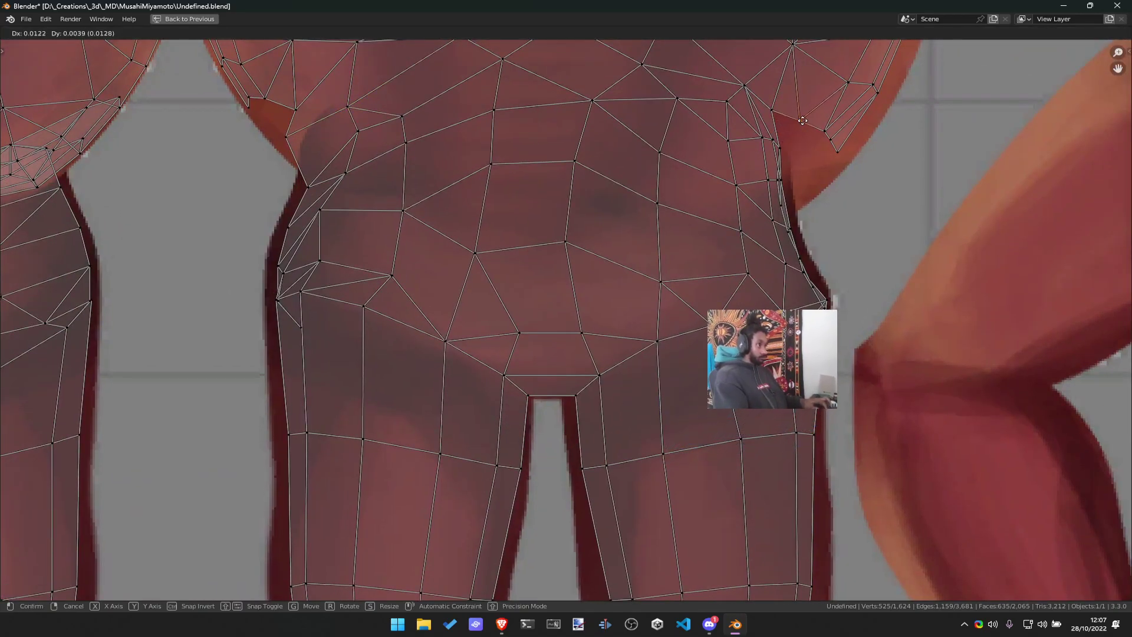
{"action": "left_click", "coordinate": [803, 120]}
{"action": "left_click", "coordinate": [781, 181]}
{"action": "key", "text": "g"}
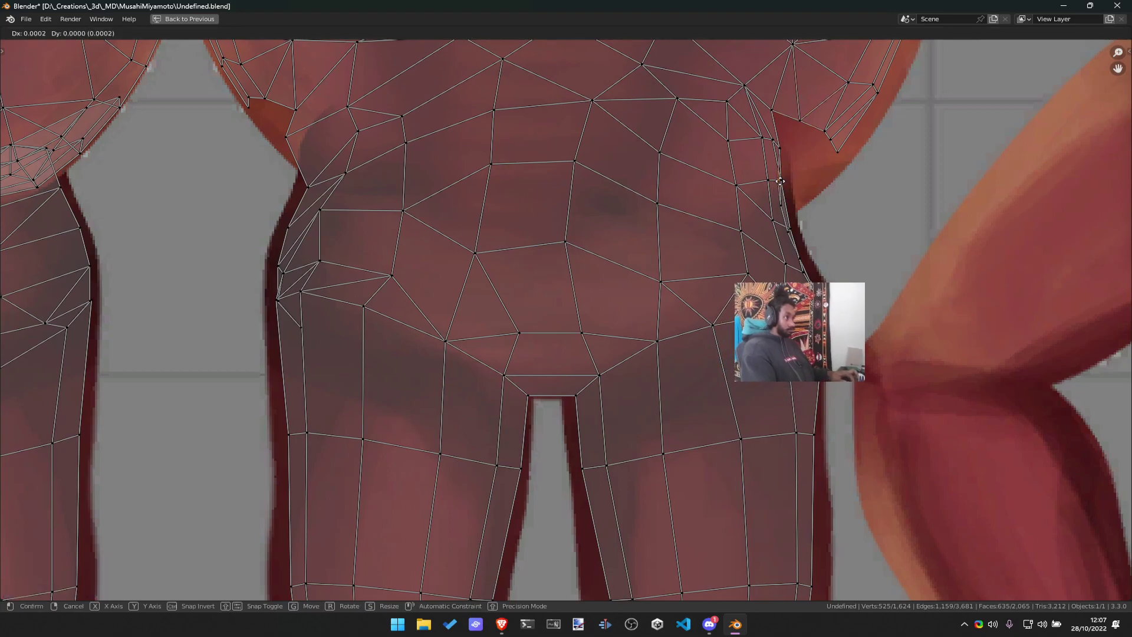
{"action": "left_click", "coordinate": [788, 181]}
Select several points down the hip edge and attempt a move, cancelling it
{"action": "left_click", "coordinate": [783, 209], "text": "shift"}
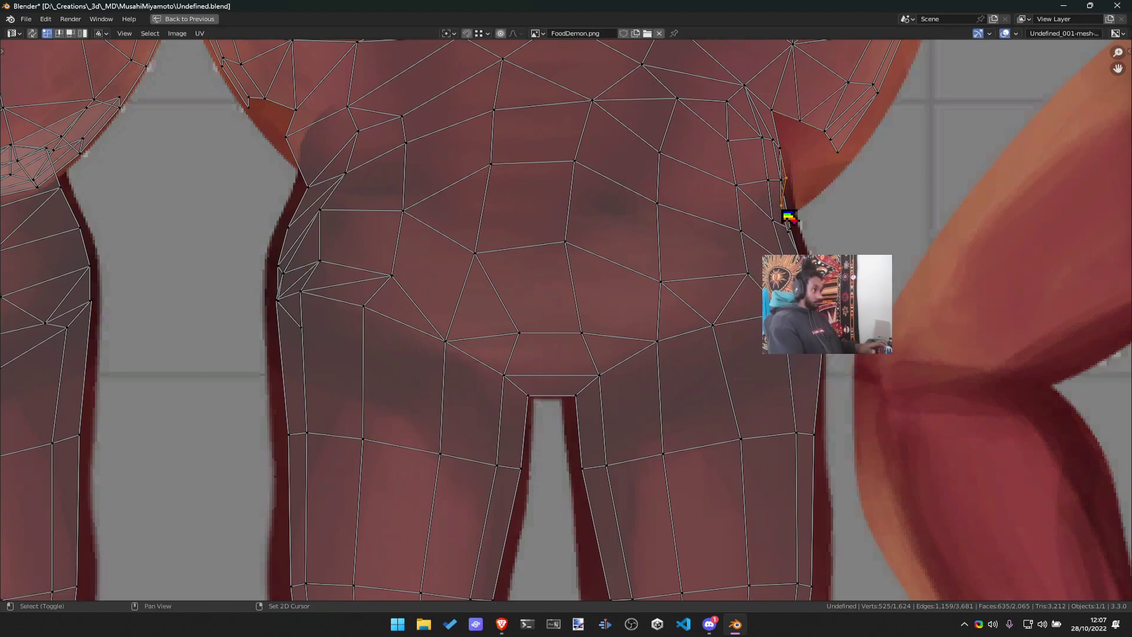
{"action": "key", "text": "super"}
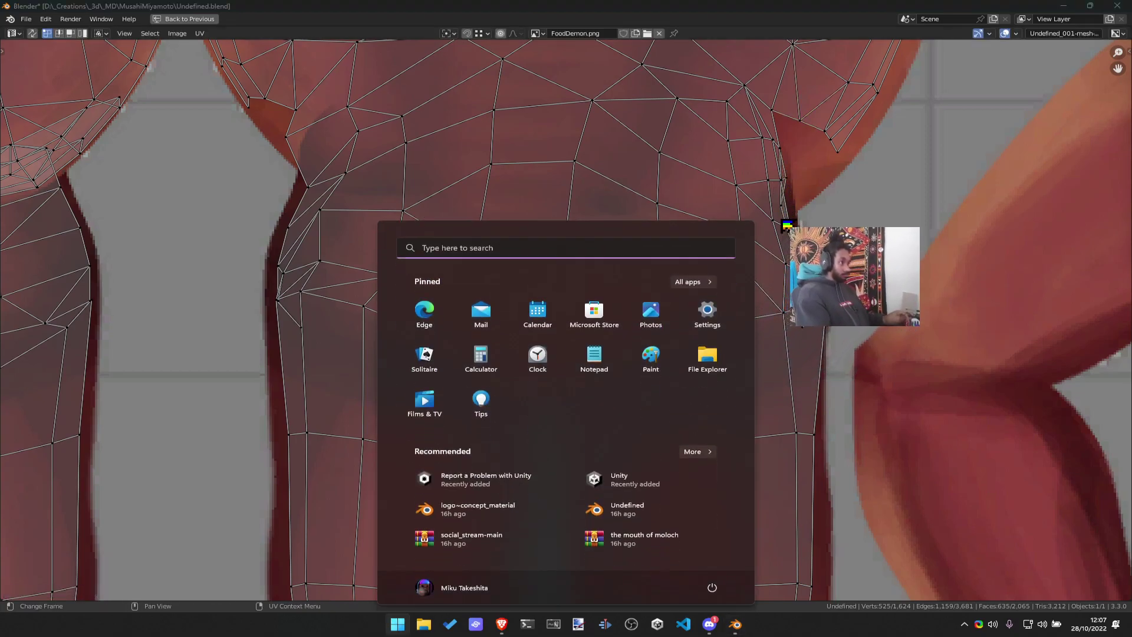
{"action": "key", "text": "super"}
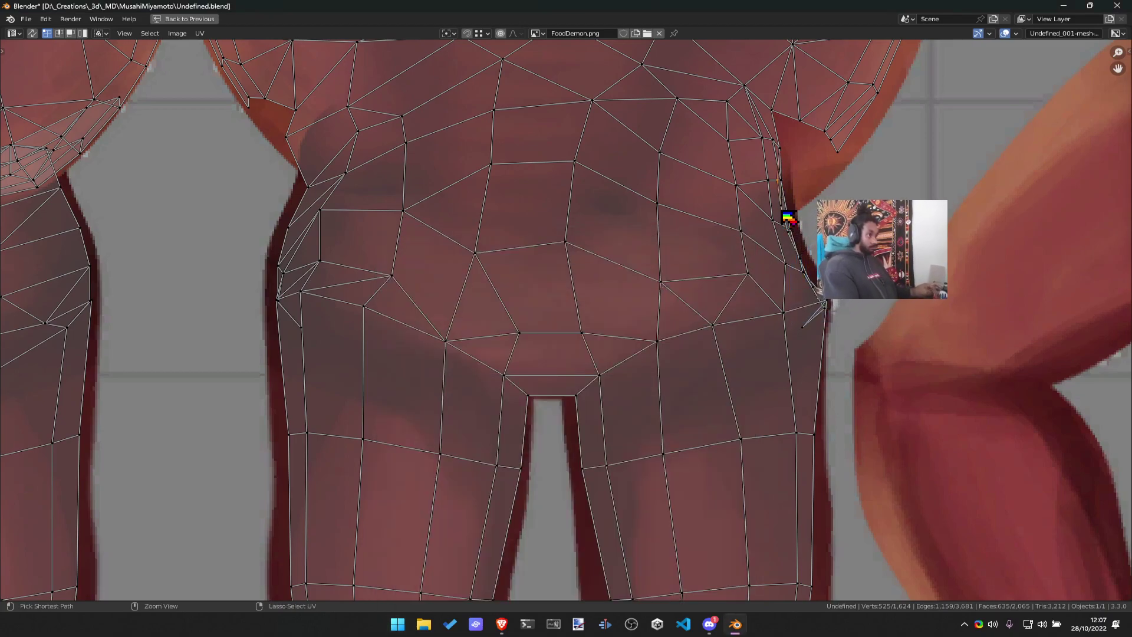
{"action": "left_click", "coordinate": [782, 207], "text": "shift"}
{"action": "left_click", "coordinate": [789, 232], "text": "shift"}
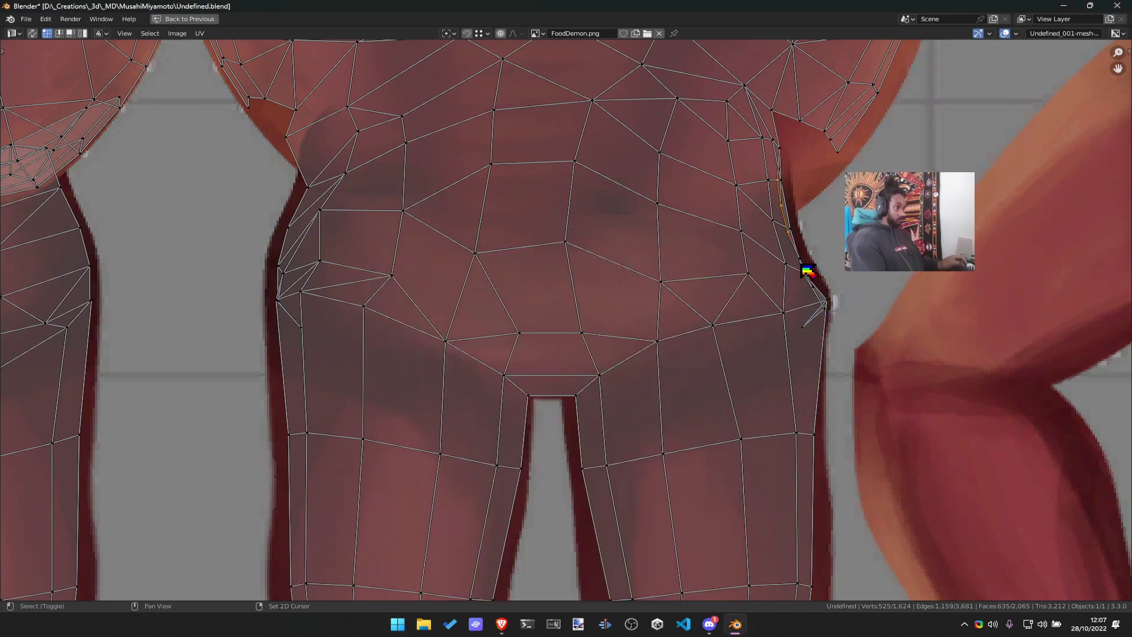
{"action": "left_click", "coordinate": [805, 278], "text": "shift"}
{"action": "key", "text": "g"}
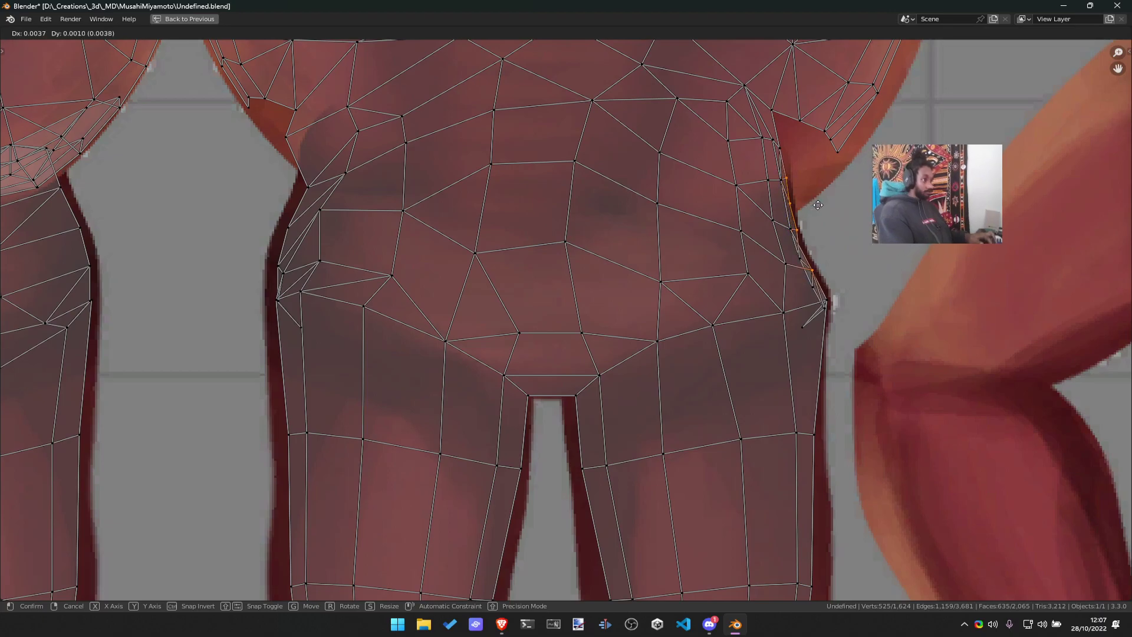
{"action": "right_click", "coordinate": [820, 205]}
{"action": "scroll", "coordinate": [799, 271], "scroll_direction": "up", "scroll_amount": 7}
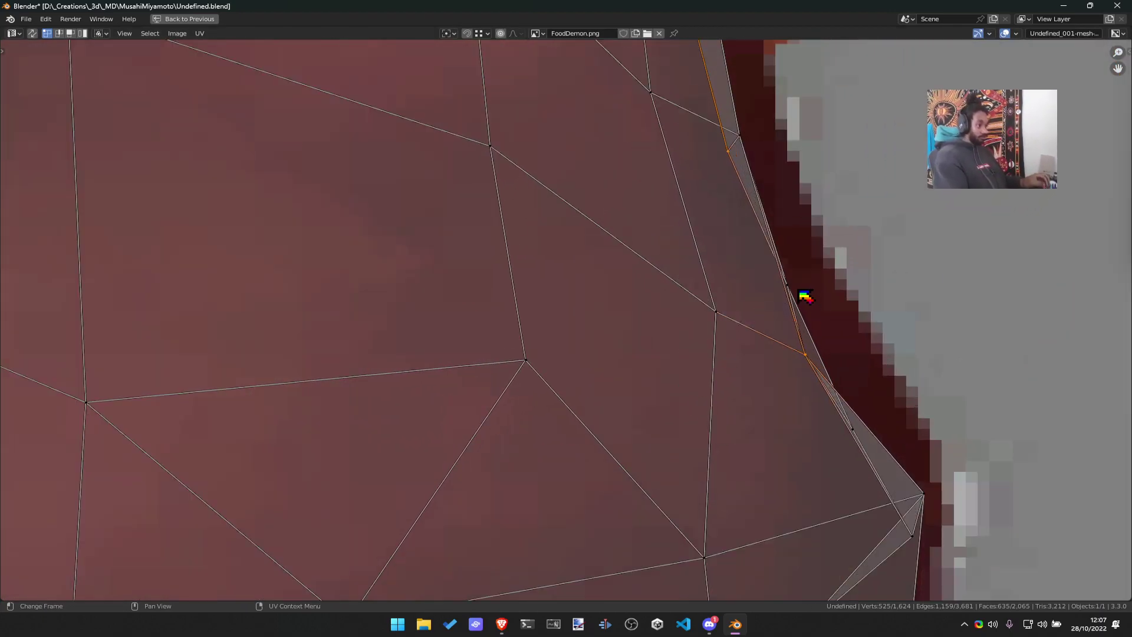
Move the lower border UV point up and left inside the red border
{"action": "left_click", "coordinate": [861, 436]}
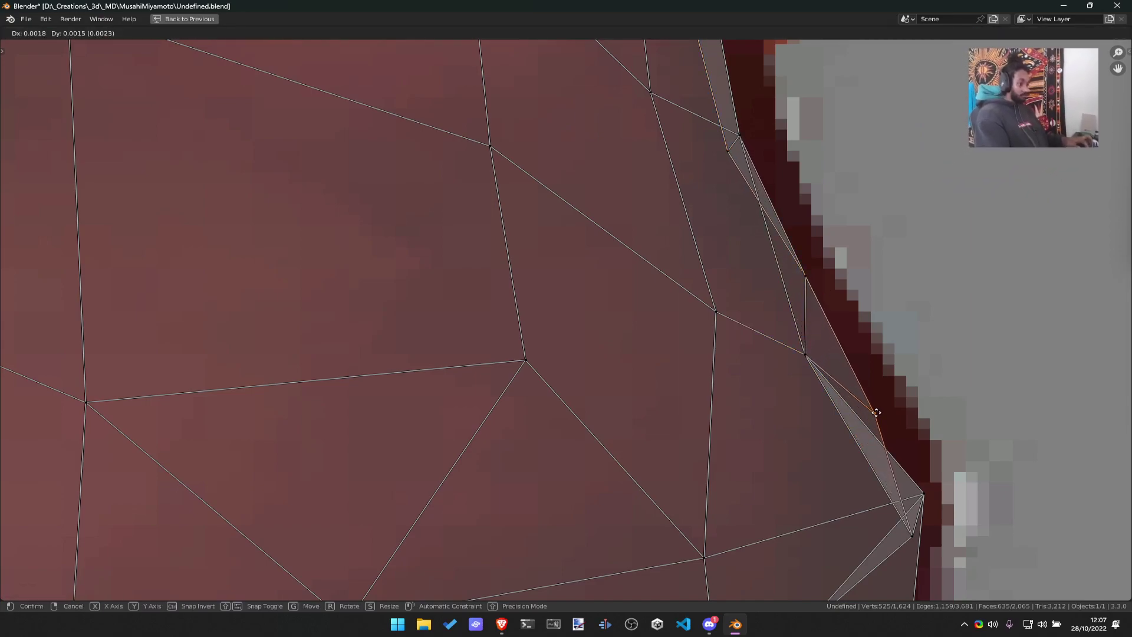
{"action": "left_click", "coordinate": [909, 528]}
{"action": "key", "text": "g"}
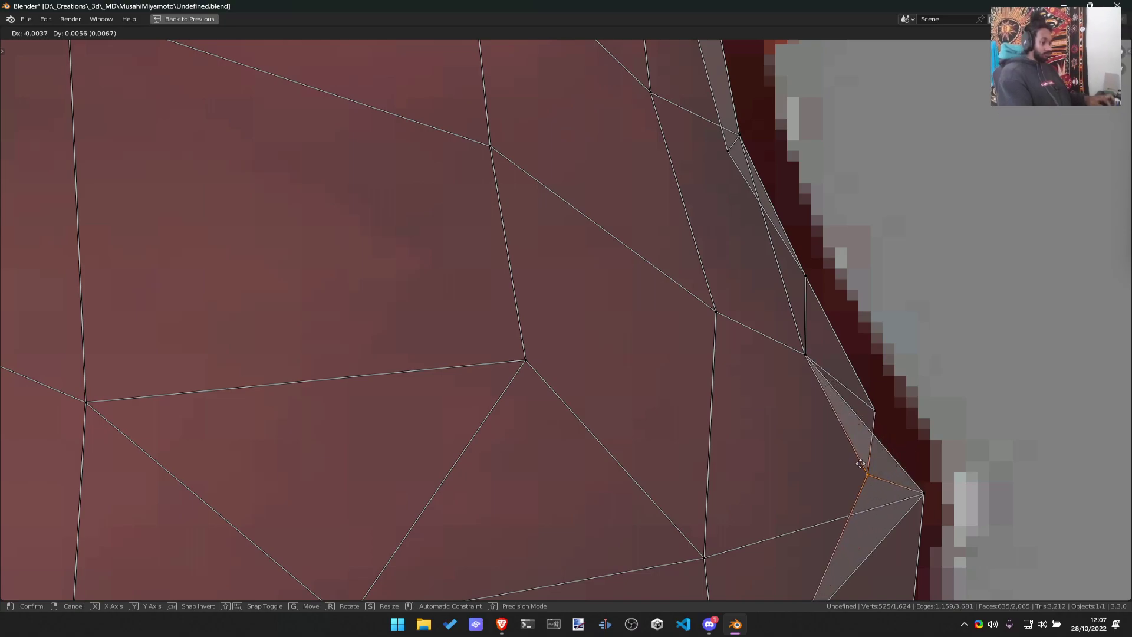
{"action": "left_click", "coordinate": [903, 489]}
{"action": "key", "text": "g"}
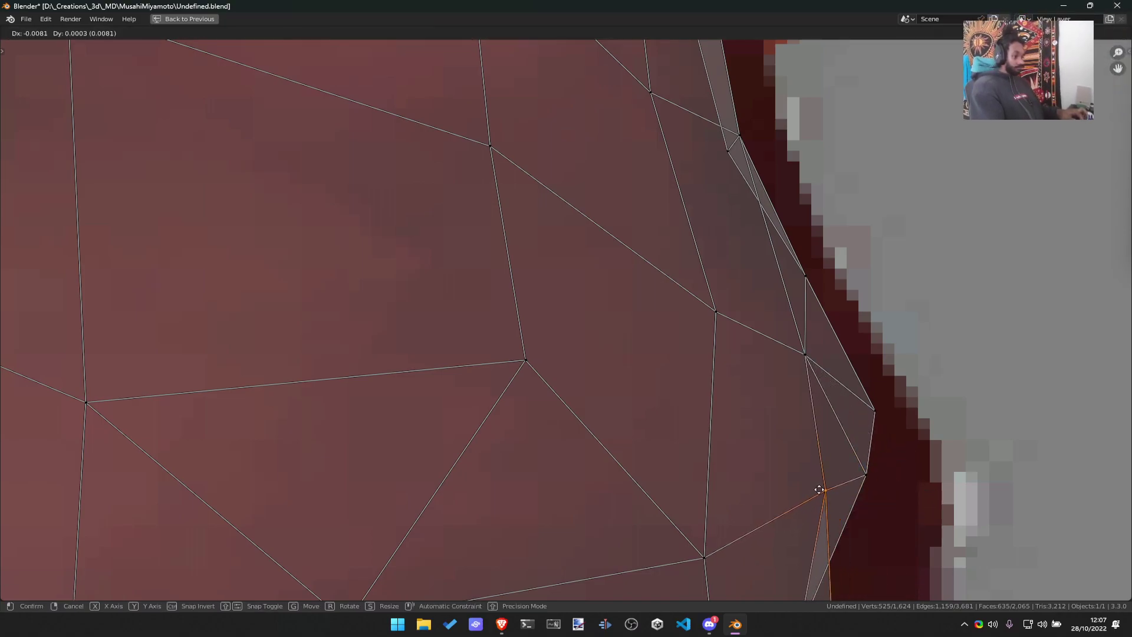
{"action": "left_click", "coordinate": [832, 478]}
{"action": "scroll", "coordinate": [761, 475], "scroll_direction": "down", "scroll_amount": 3}
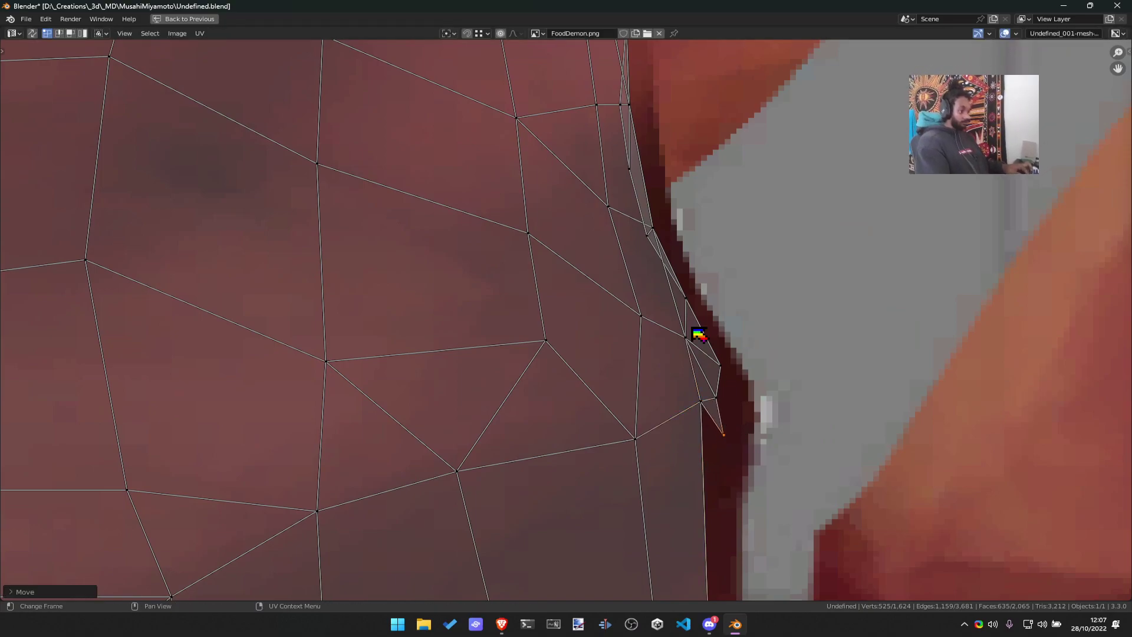
Nudge further hip-edge points into place and zoom out over the hip and upper leg
{"action": "key", "text": "g"}
{"action": "left_click", "coordinate": [660, 223]}
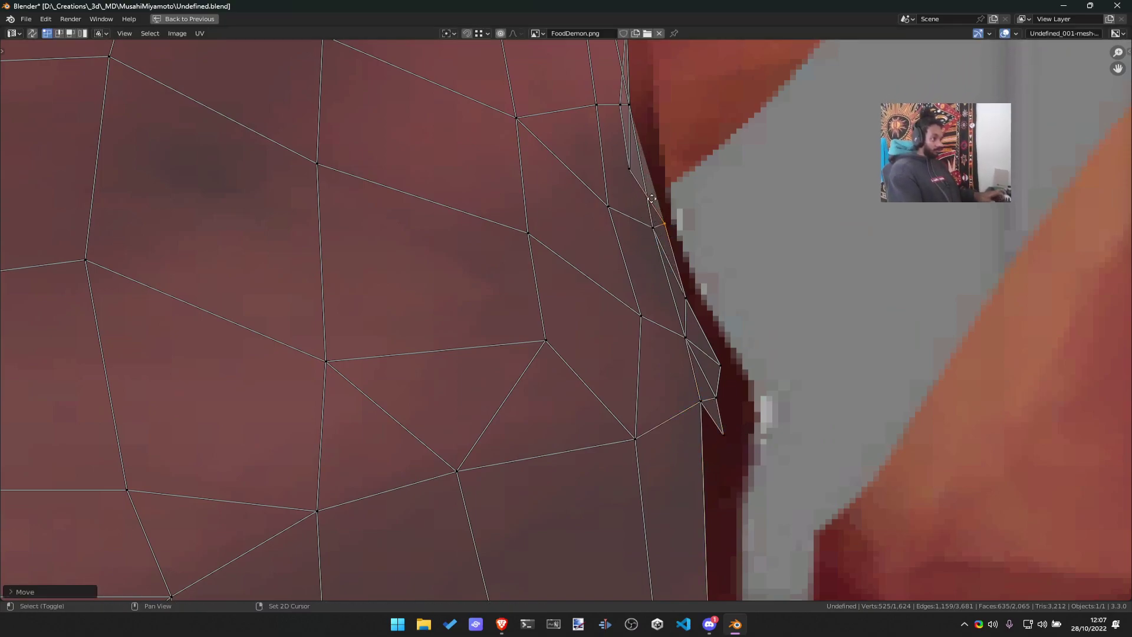
{"action": "middle_click_drag", "start_coordinate": [662, 224], "coordinate": [560, 352]}
{"action": "left_click", "coordinate": [527, 300]}
{"action": "key", "text": "g"}
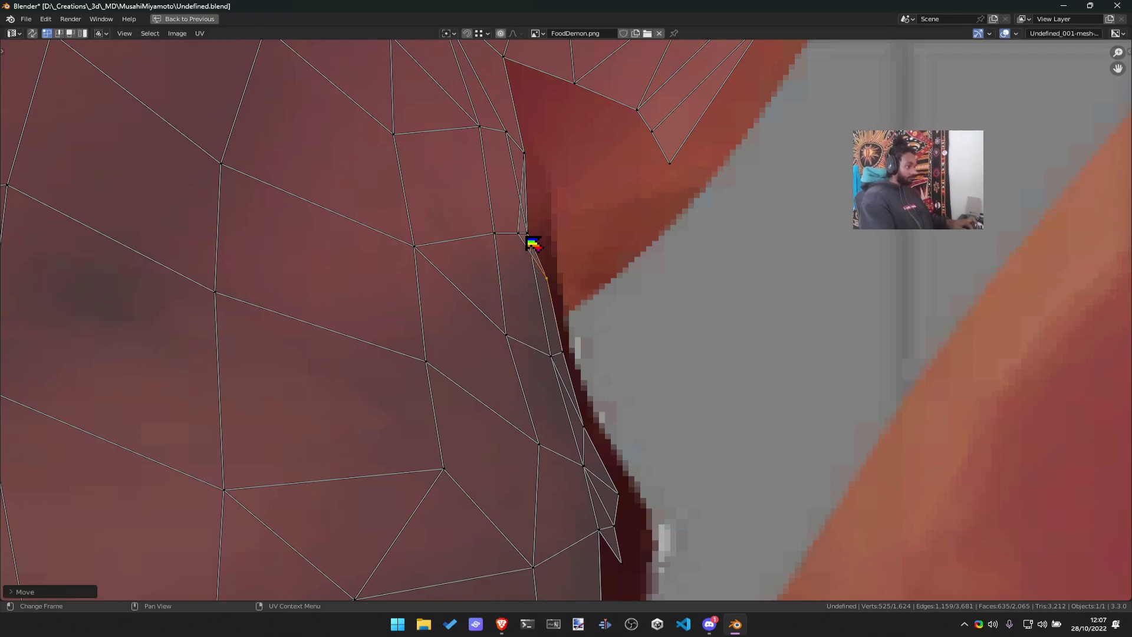
{"action": "left_click", "coordinate": [540, 231]}
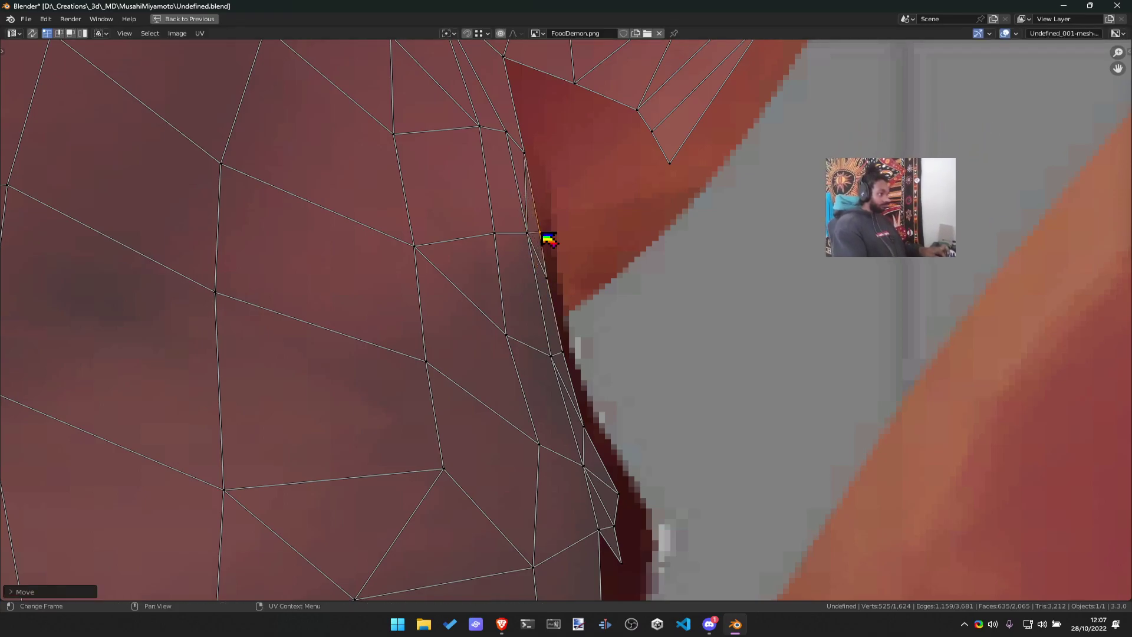
{"action": "scroll", "coordinate": [566, 324], "scroll_direction": "down", "scroll_amount": 1}
{"action": "scroll", "coordinate": [551, 303], "scroll_direction": "down", "scroll_amount": 1}
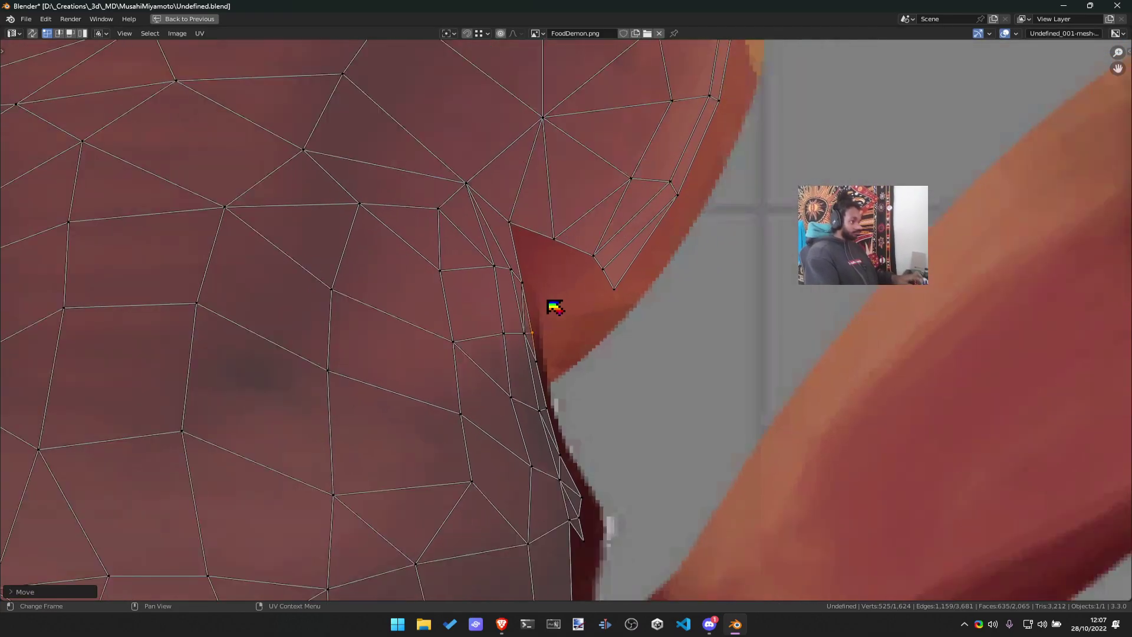
{"action": "scroll", "coordinate": [523, 306], "scroll_direction": "down", "scroll_amount": 2}
{"action": "middle_click_drag", "start_coordinate": [405, 294], "coordinate": [547, 353]}
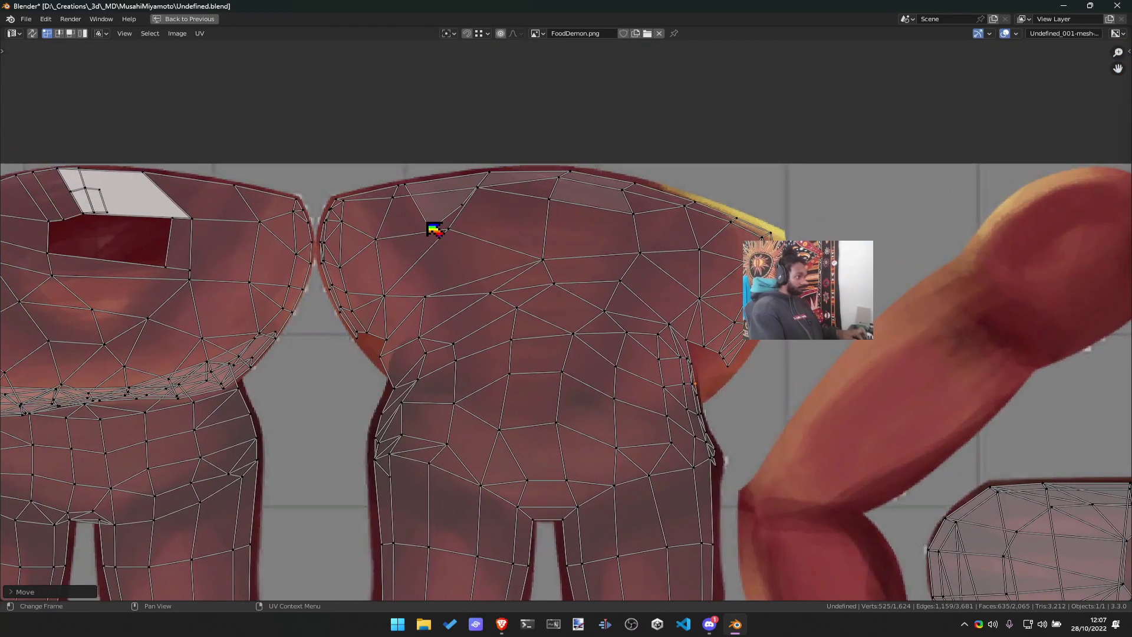
{"action": "key", "text": "g"}
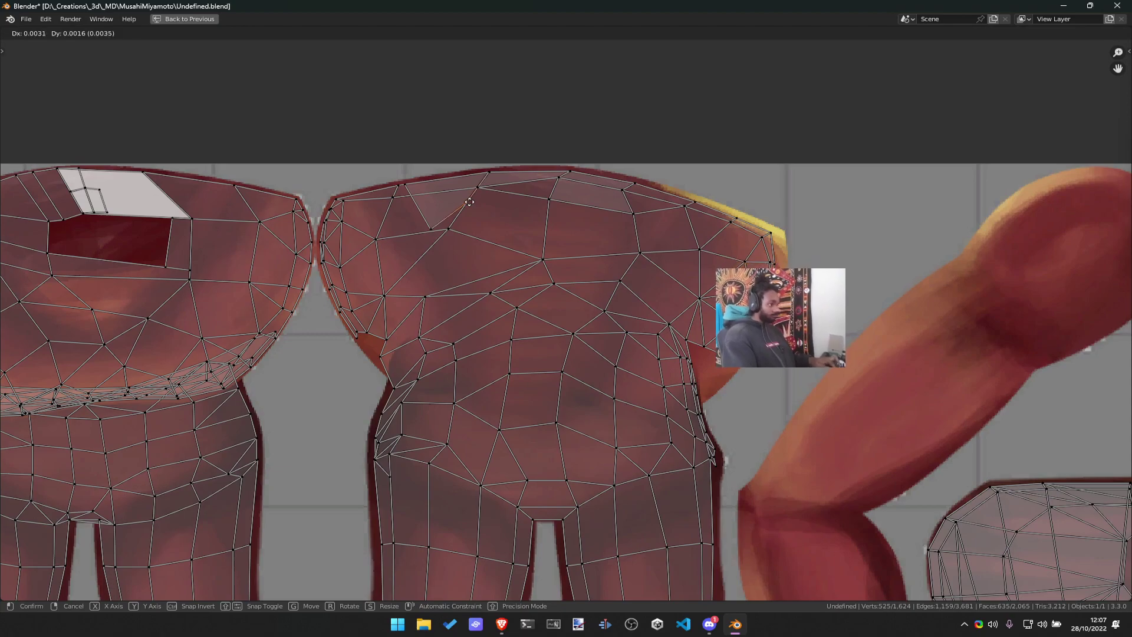
{"action": "left_click", "coordinate": [459, 203]}
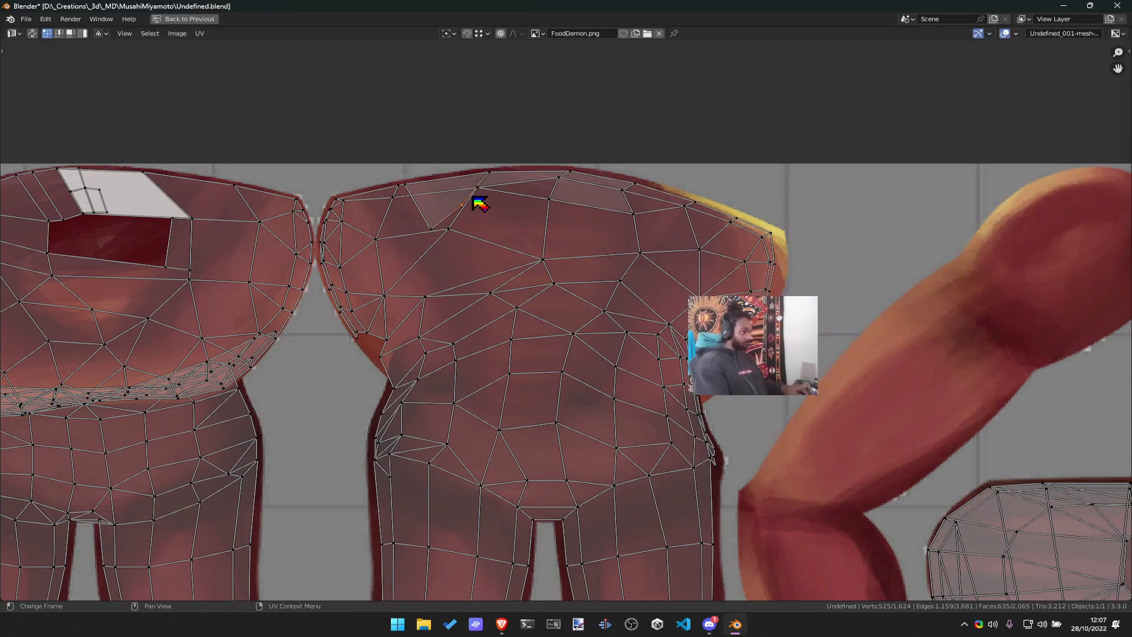
{"action": "key", "text": "g"}
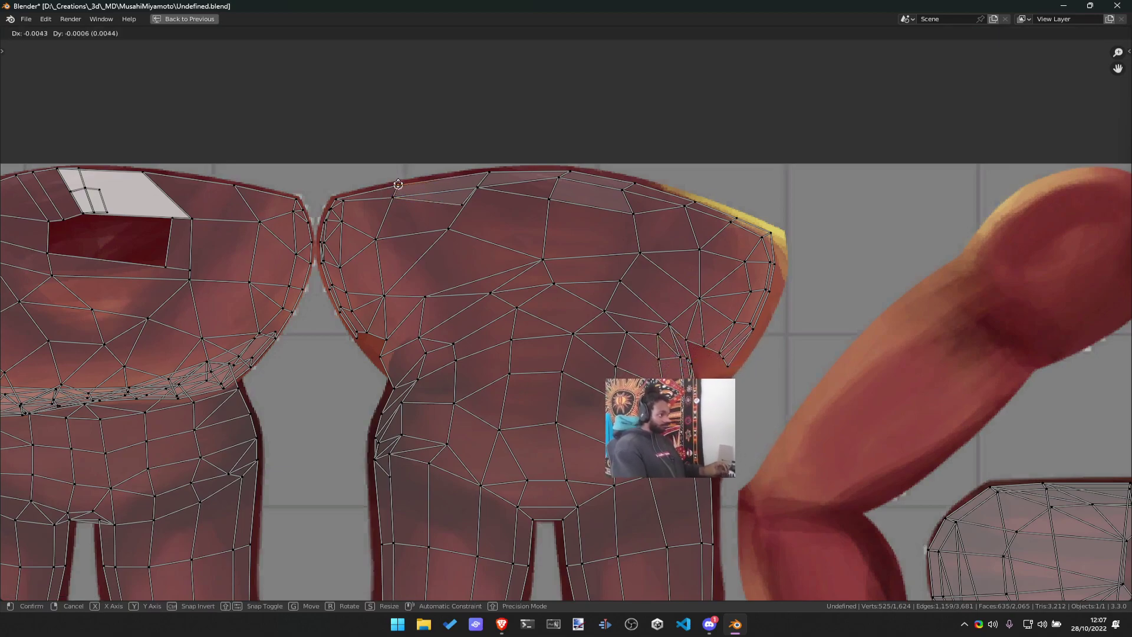
{"action": "left_click", "coordinate": [398, 185]}
{"action": "left_click", "coordinate": [462, 204]}
{"action": "key", "text": "g"}
{"action": "left_click", "coordinate": [479, 185]}
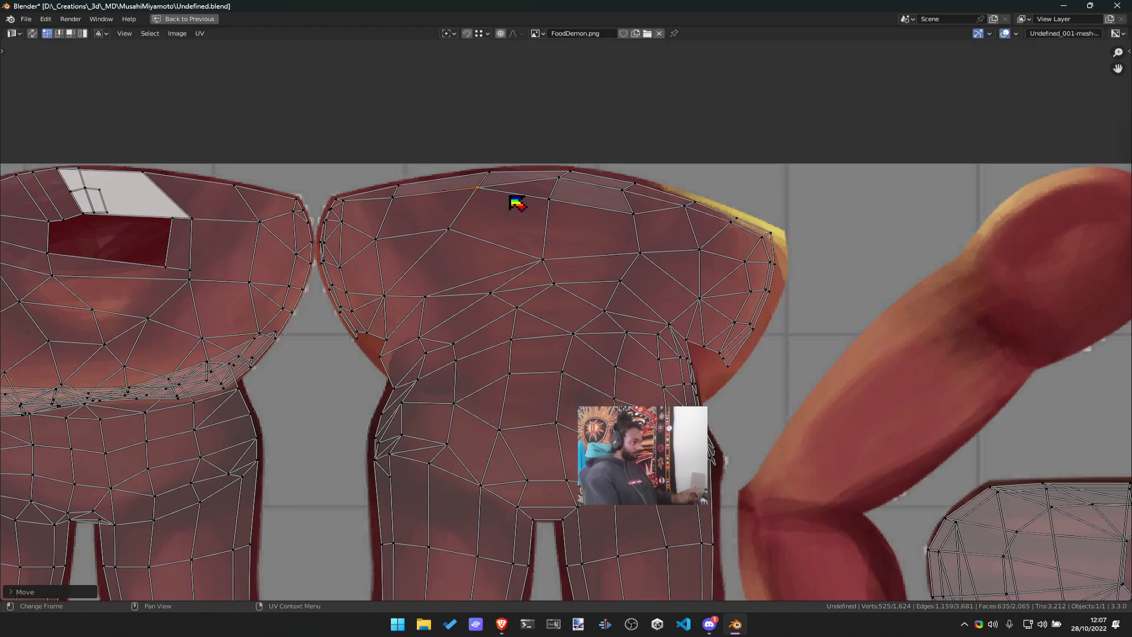
{"action": "scroll", "coordinate": [517, 203], "scroll_direction": "down", "scroll_amount": 3}
{"action": "scroll", "coordinate": [506, 303], "scroll_direction": "up", "scroll_amount": 5}
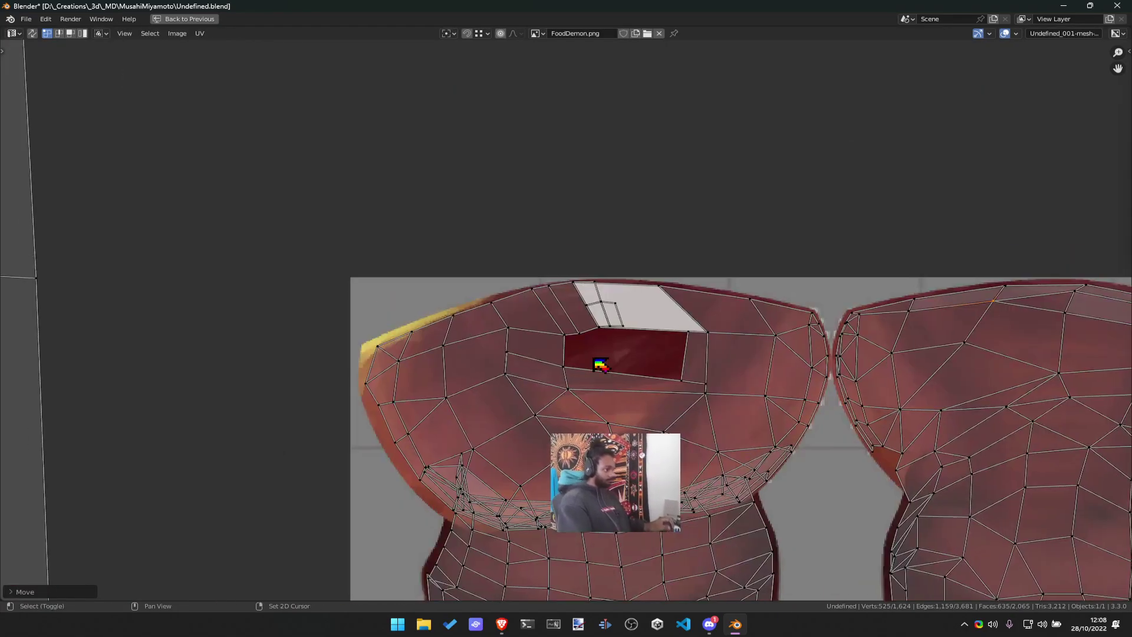
{"action": "scroll", "coordinate": [637, 384], "scroll_direction": "up", "scroll_amount": 2}
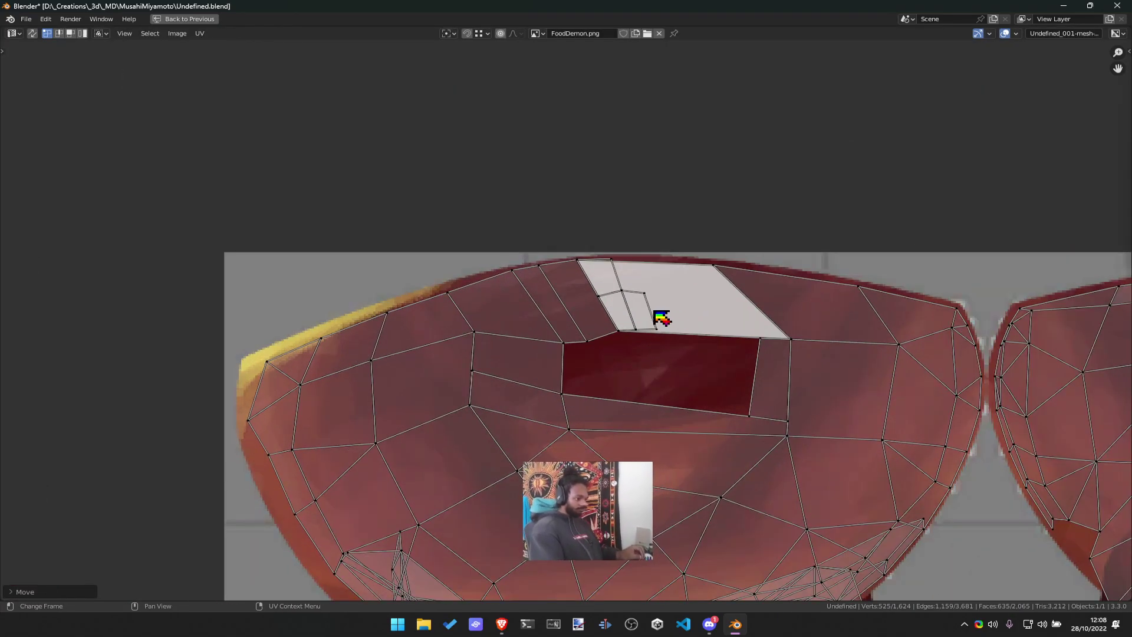
{"action": "scroll", "coordinate": [610, 353], "scroll_direction": "down", "scroll_amount": 7}
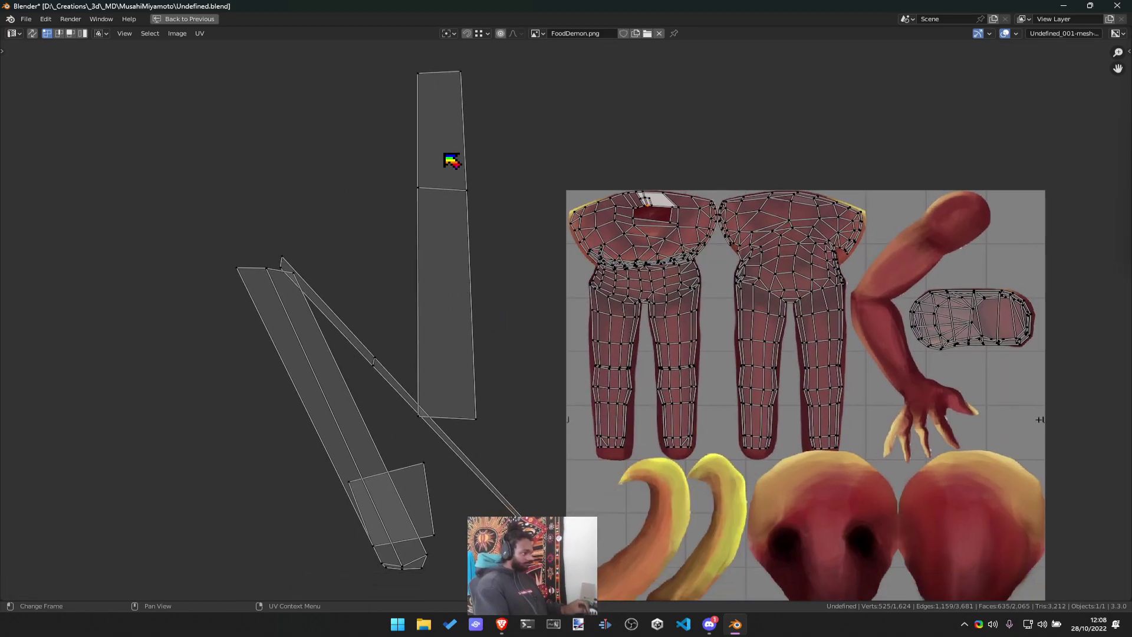
Scale down the top strip island and shorten it by raising its bottom edge
{"action": "key", "text": "a"}
{"action": "left_click", "coordinate": [466, 188]}
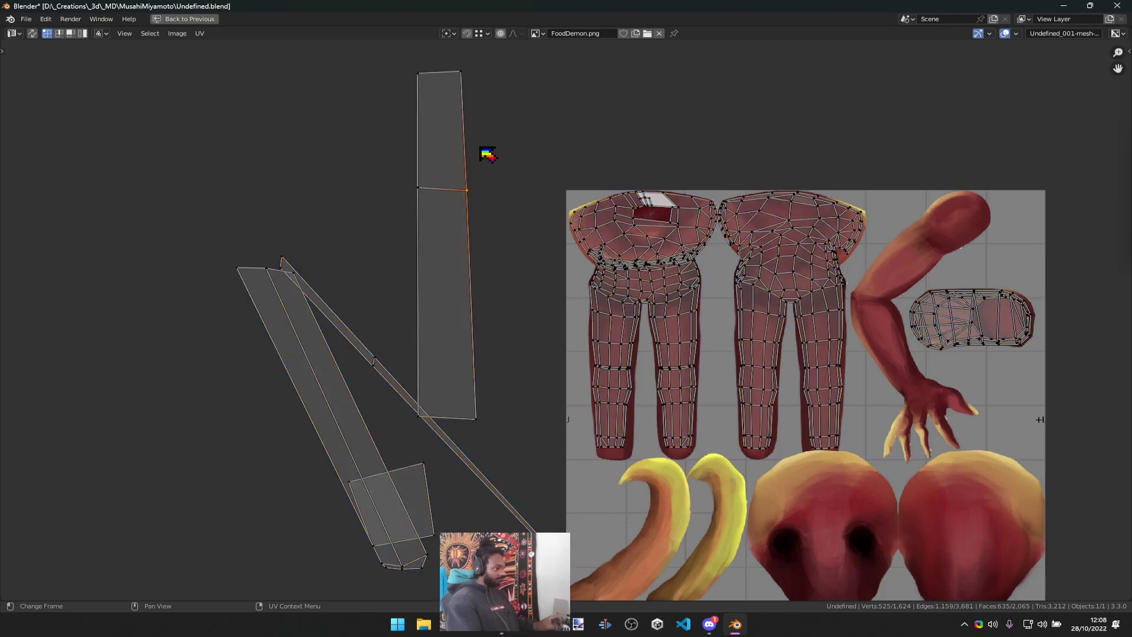
{"action": "key", "text": "l"}
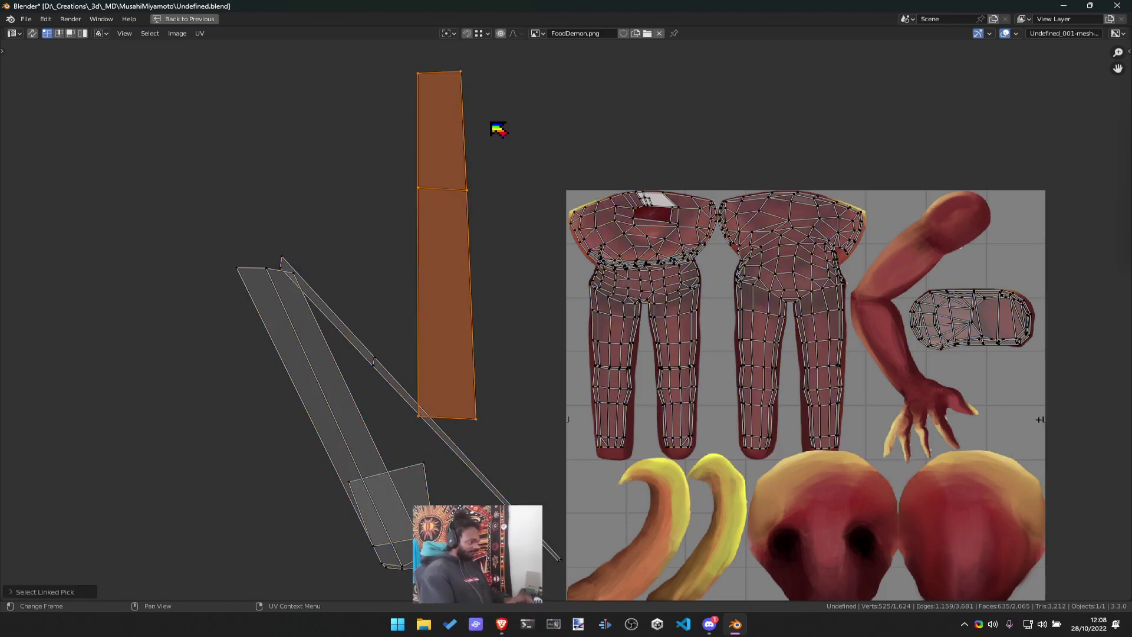
{"action": "key", "text": "s"}
{"action": "left_click", "coordinate": [383, 272]}
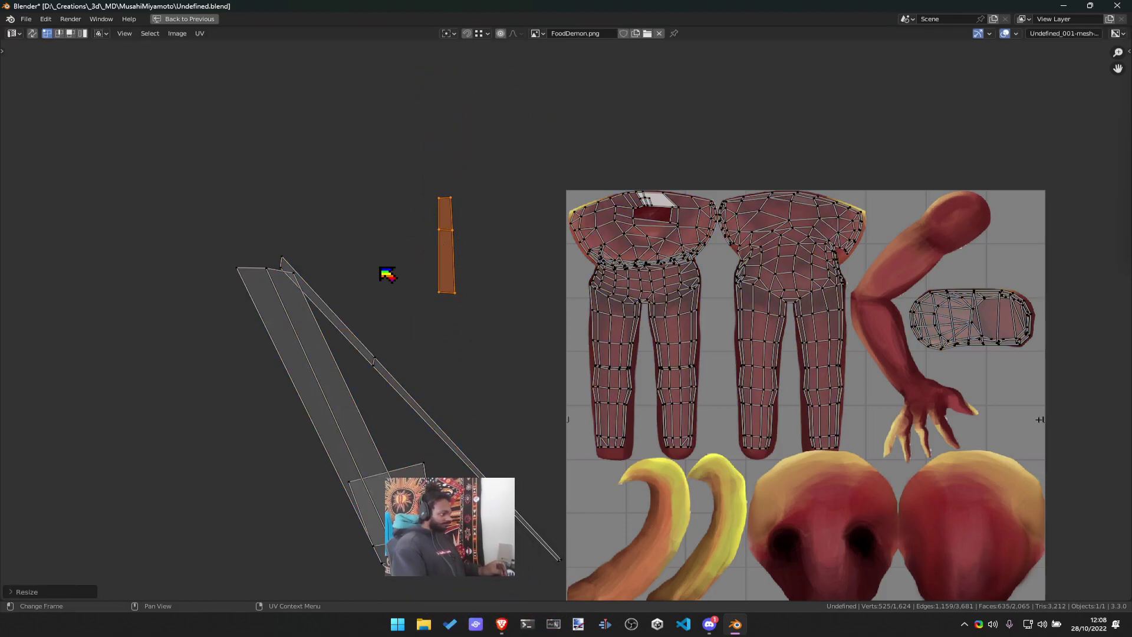
{"action": "left_click", "coordinate": [502, 309]}
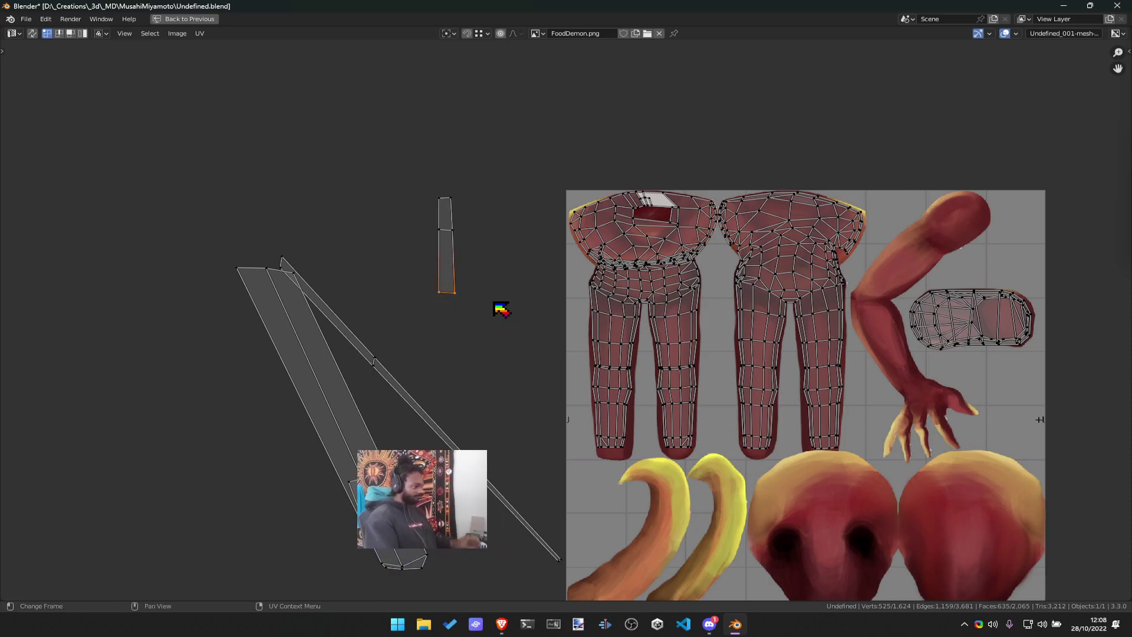
{"action": "key", "text": "g"}
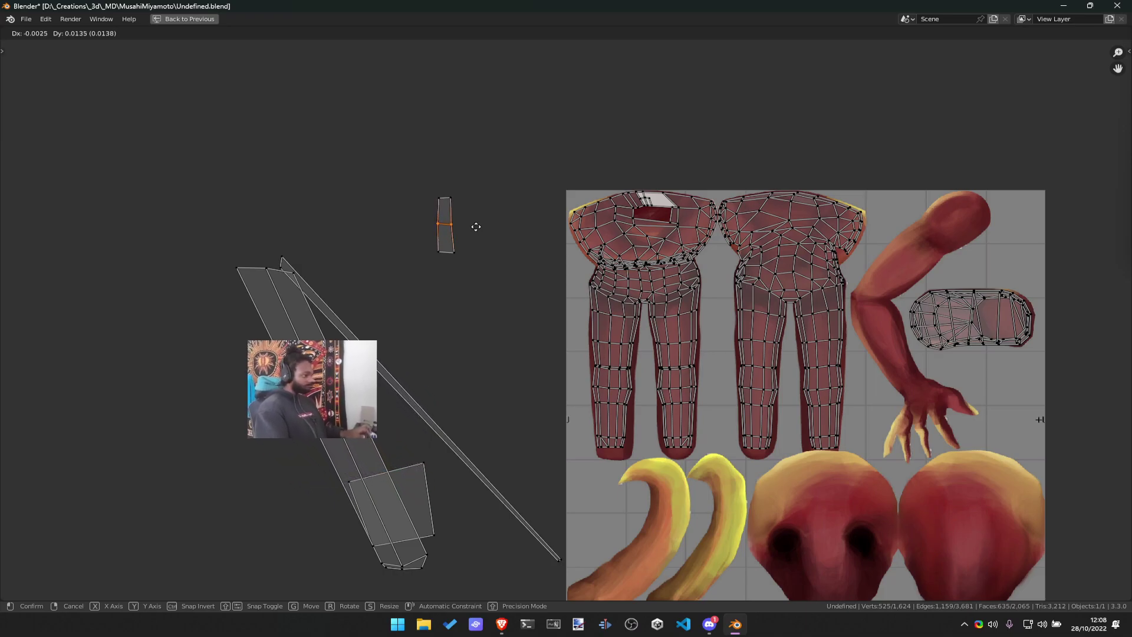
{"action": "left_click", "coordinate": [480, 227]}
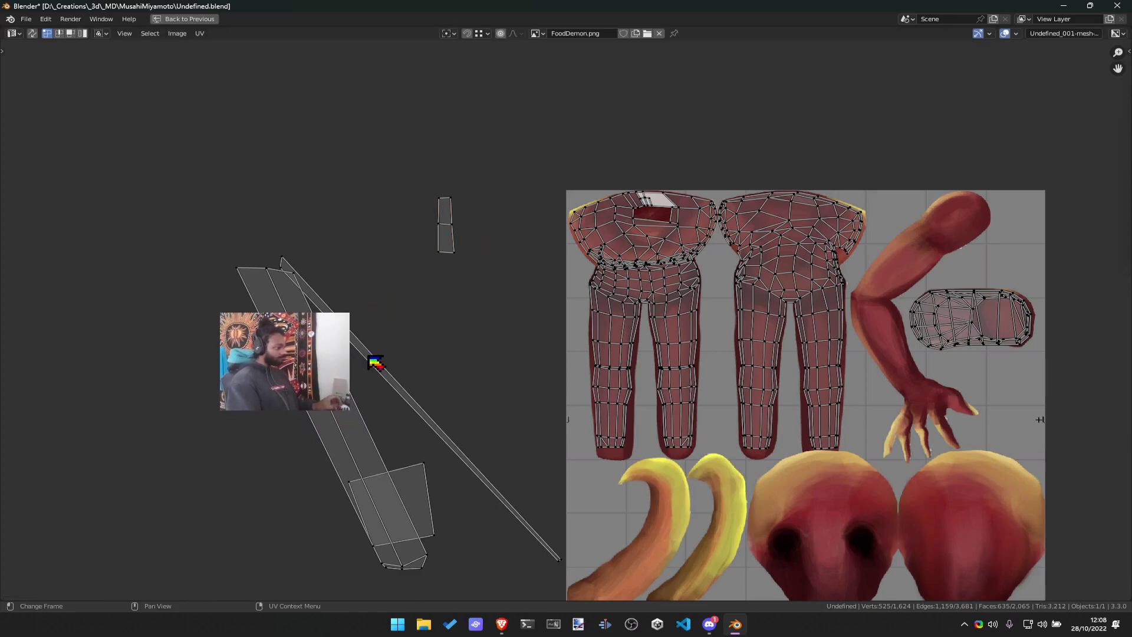
Rotate the long diagonal strip upright and move it to the right
{"action": "key", "text": "l"}
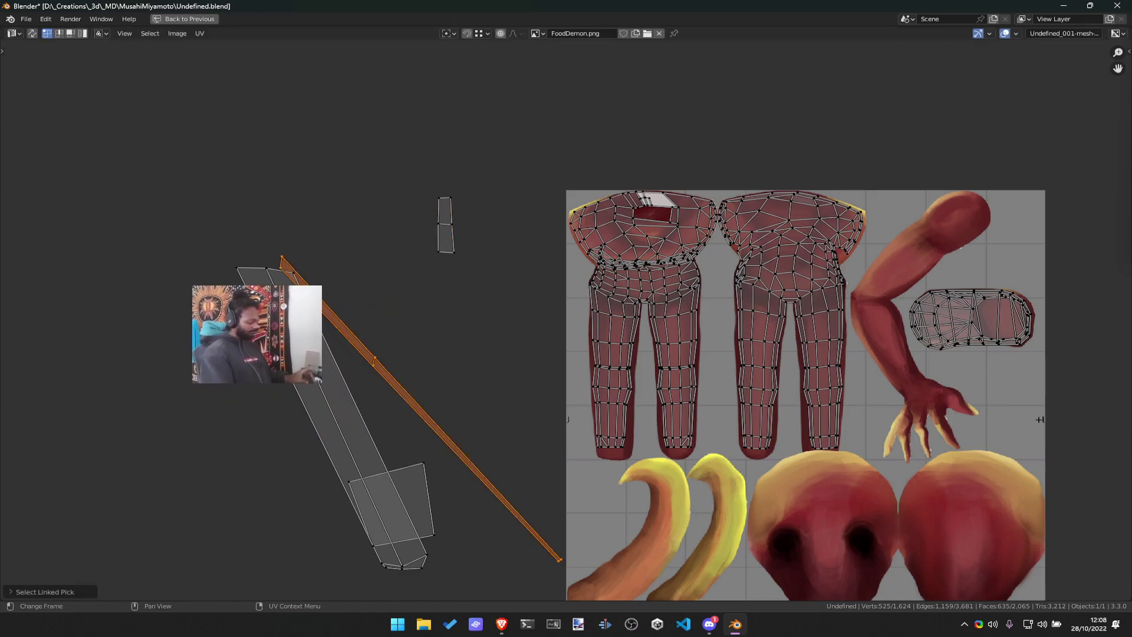
{"action": "key", "text": "r"}
{"action": "left_click", "coordinate": [511, 376]}
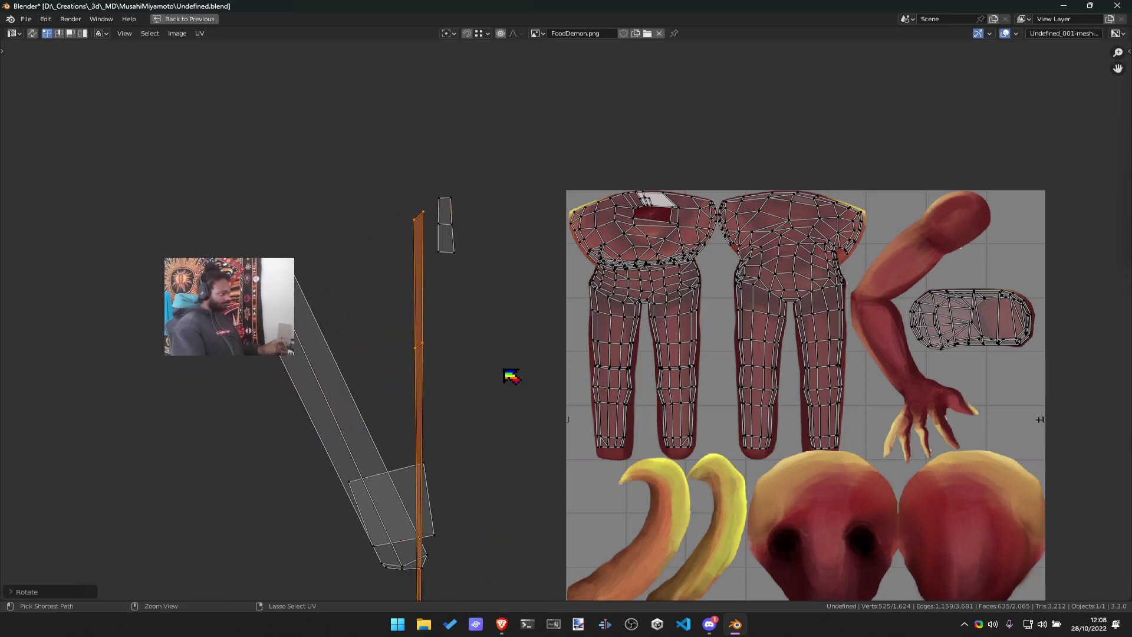
{"action": "key", "text": "g"}
{"action": "left_click", "coordinate": [568, 337]}
Straighten the strip's top edge, then move and scale its middle vertices
{"action": "left_click_drag", "start_coordinate": [462, 185], "coordinate": [510, 216]}
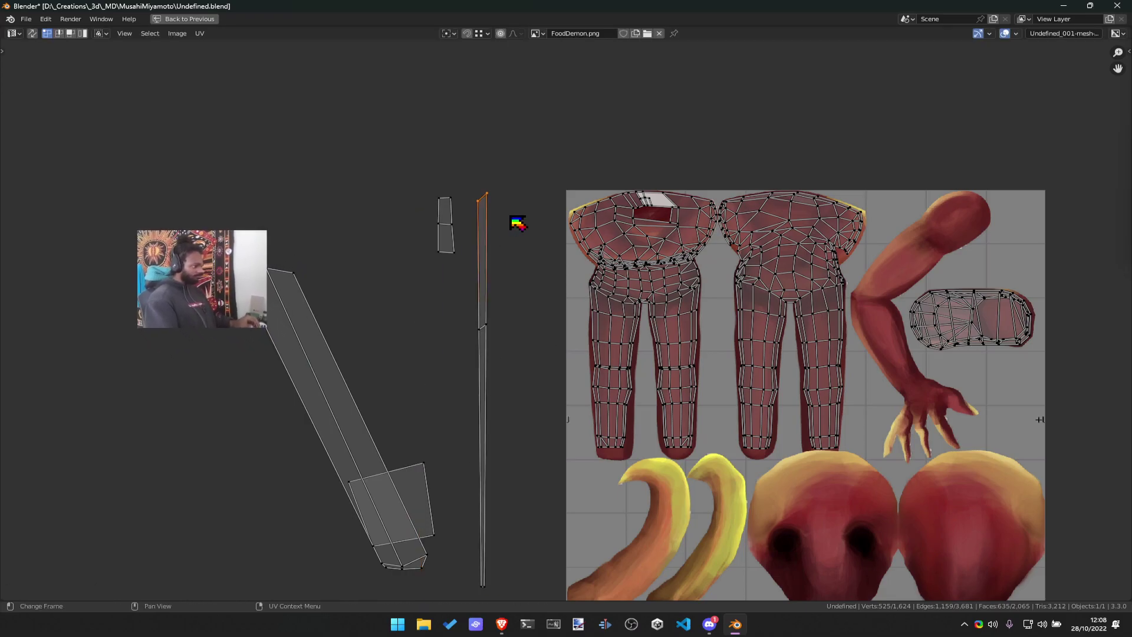
{"action": "key", "text": "r"}
{"action": "left_click", "coordinate": [512, 248]}
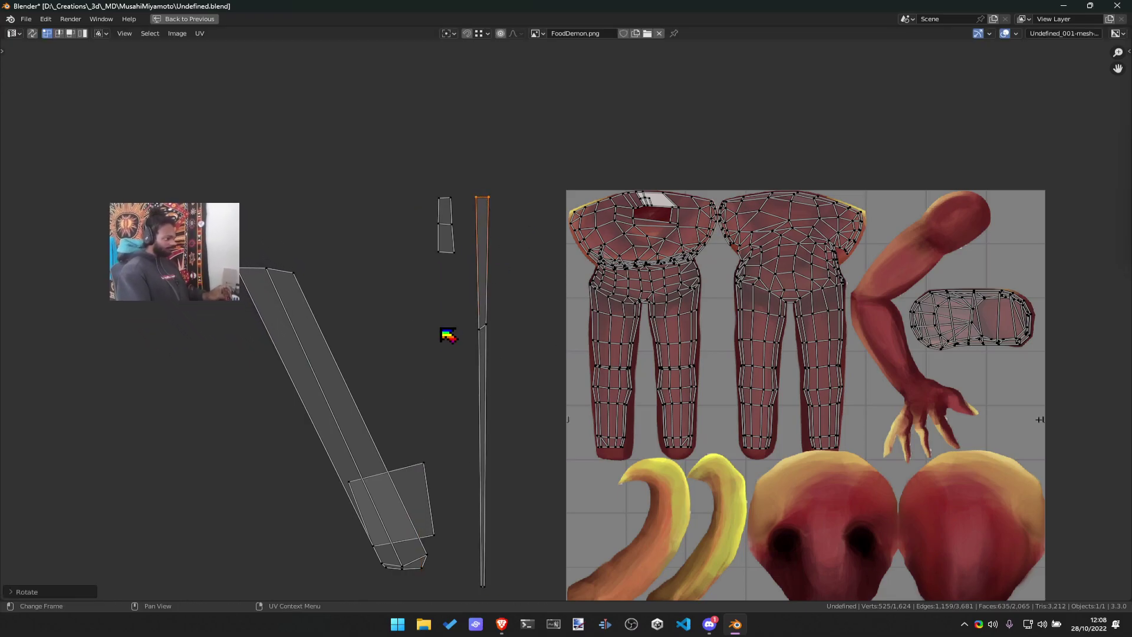
{"action": "left_click_drag", "start_coordinate": [441, 306], "coordinate": [521, 366]}
{"action": "key", "text": "r"}
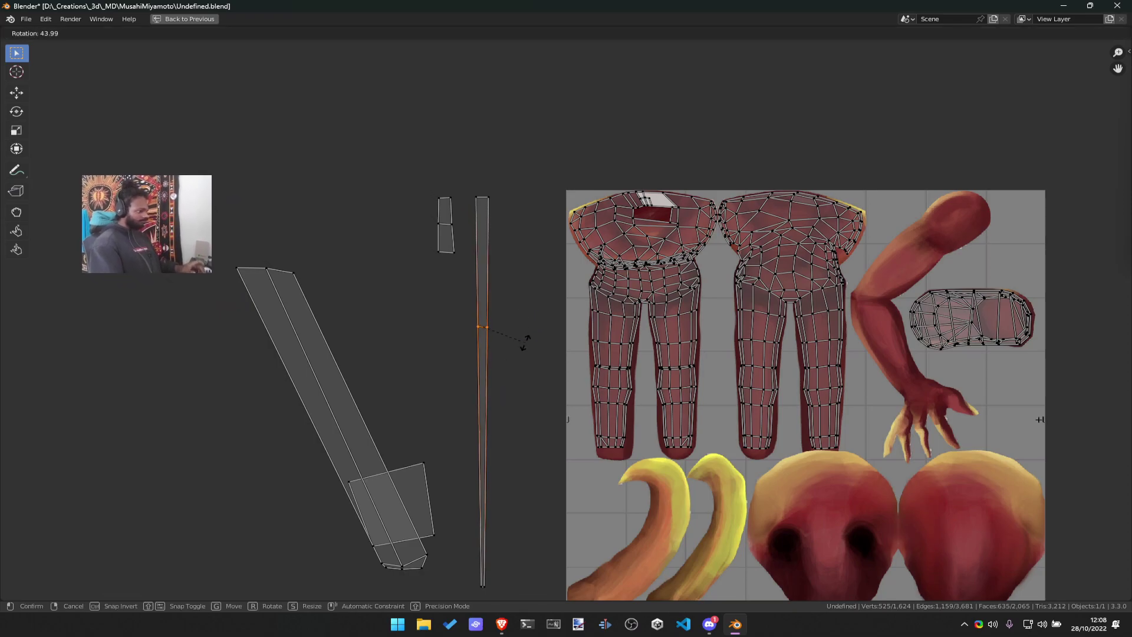
{"action": "key", "text": "g"}
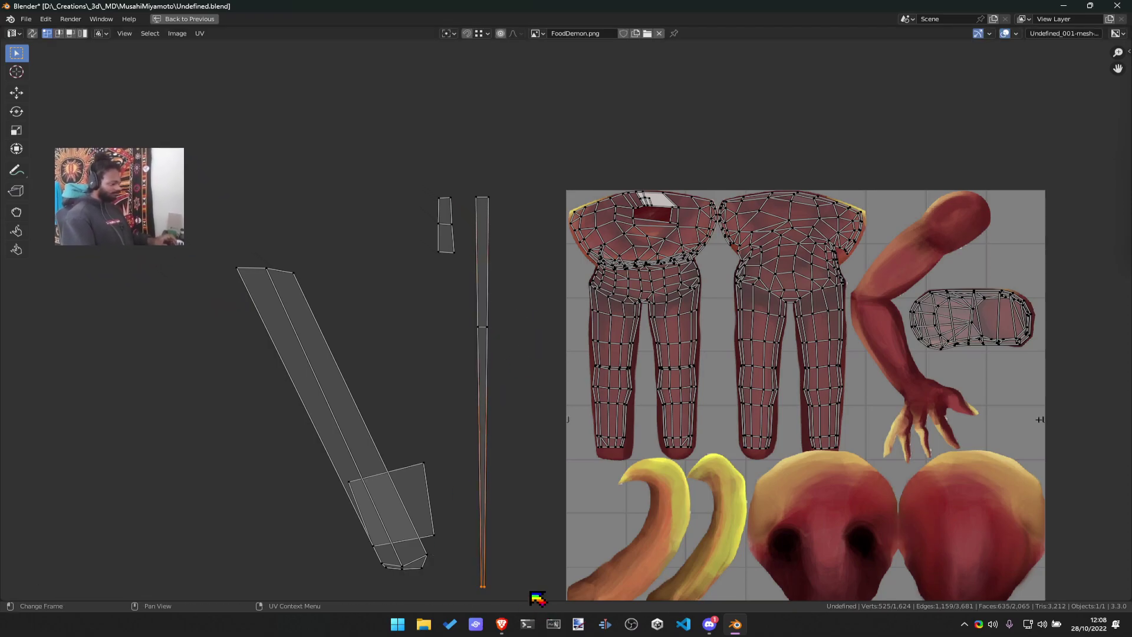
{"action": "left_click", "coordinate": [529, 382]}
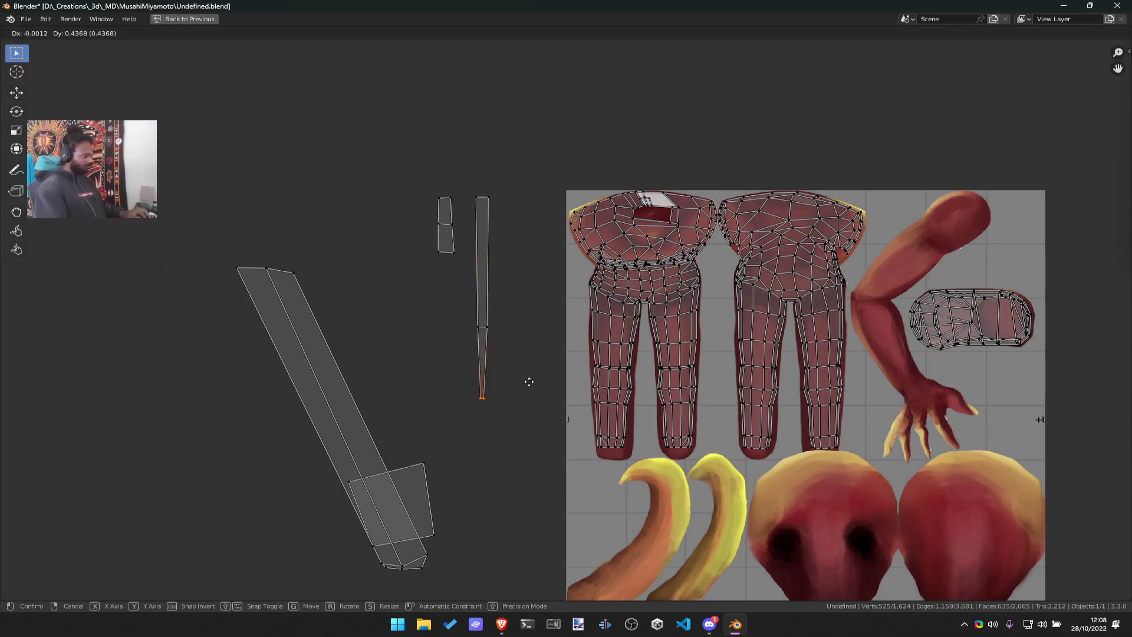
{"action": "key", "text": "s"}
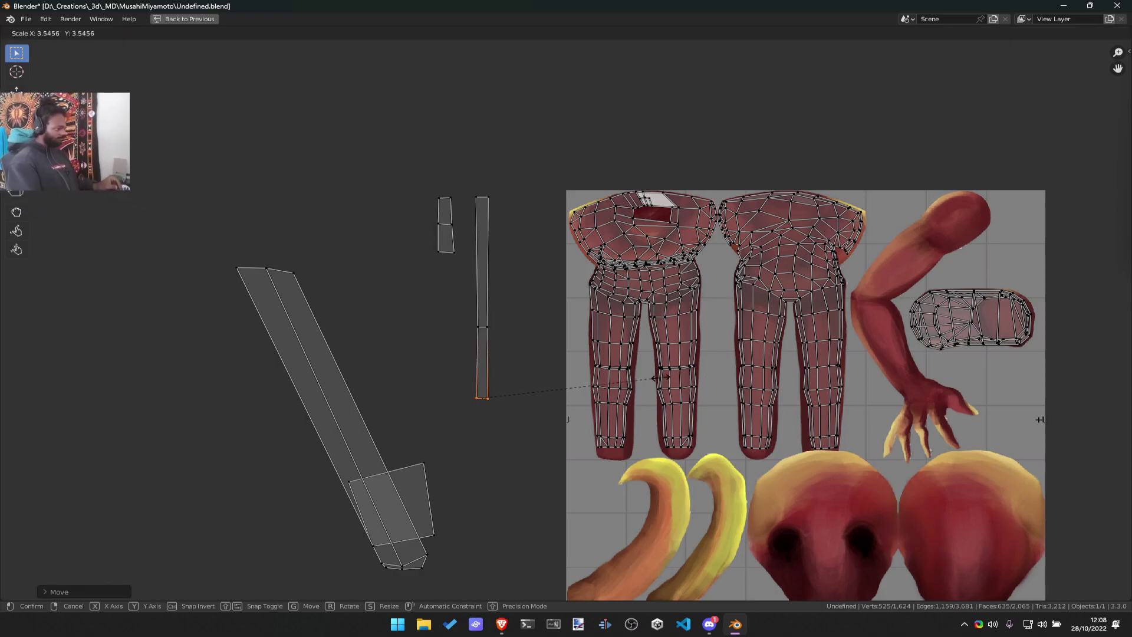
{"action": "left_click", "coordinate": [649, 379]}
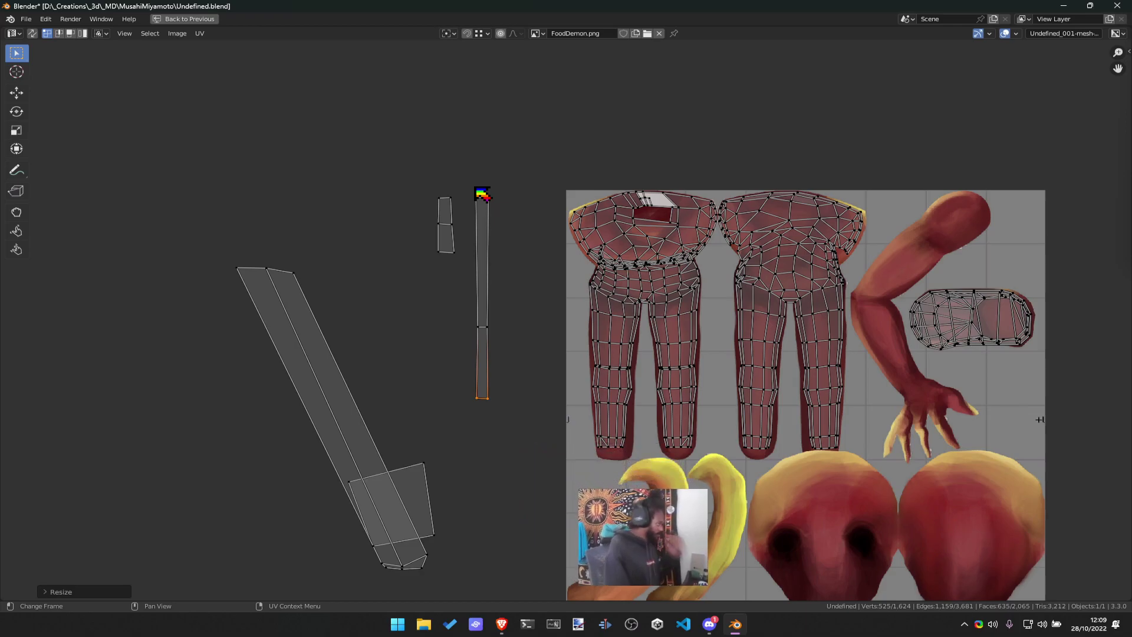
Raise the strip's lower face along Y to match the small strip, then deselect
{"action": "left_click_drag", "start_coordinate": [452, 307], "coordinate": [517, 433]}
{"action": "key", "text": "g"}
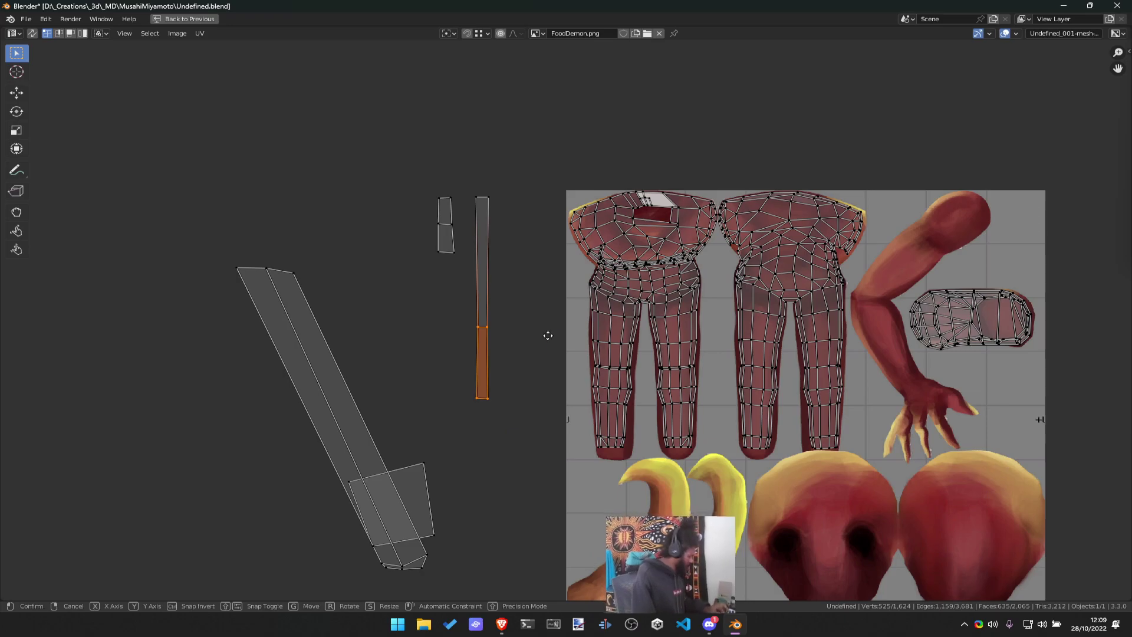
{"action": "key", "text": "y"}
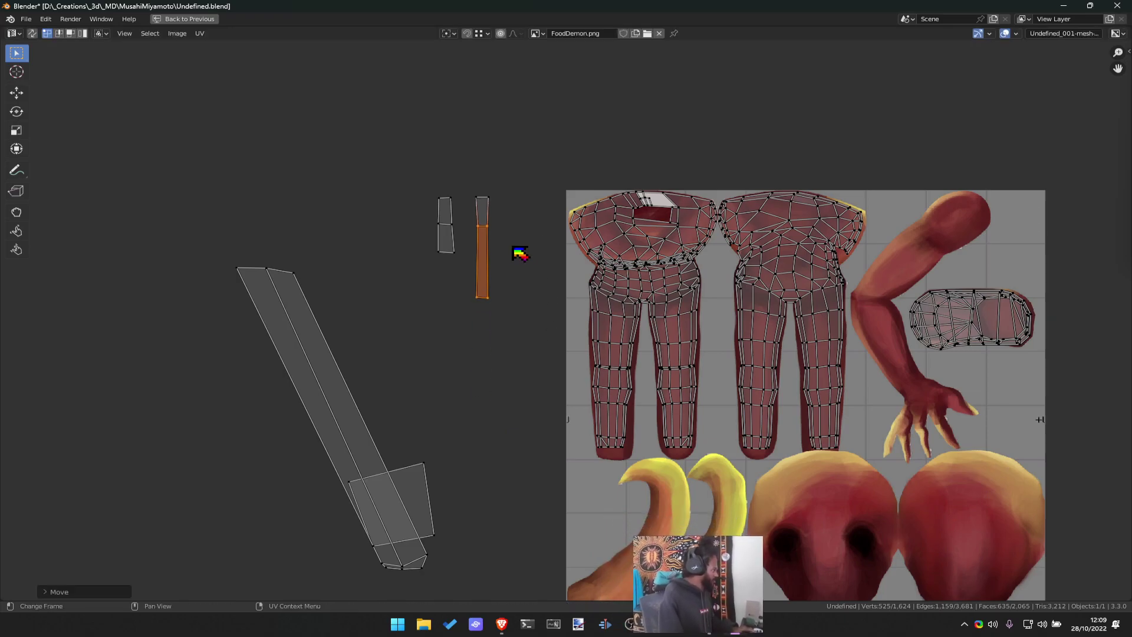
{"action": "left_click", "coordinate": [528, 283]}
{"action": "key", "text": "alt+a"}
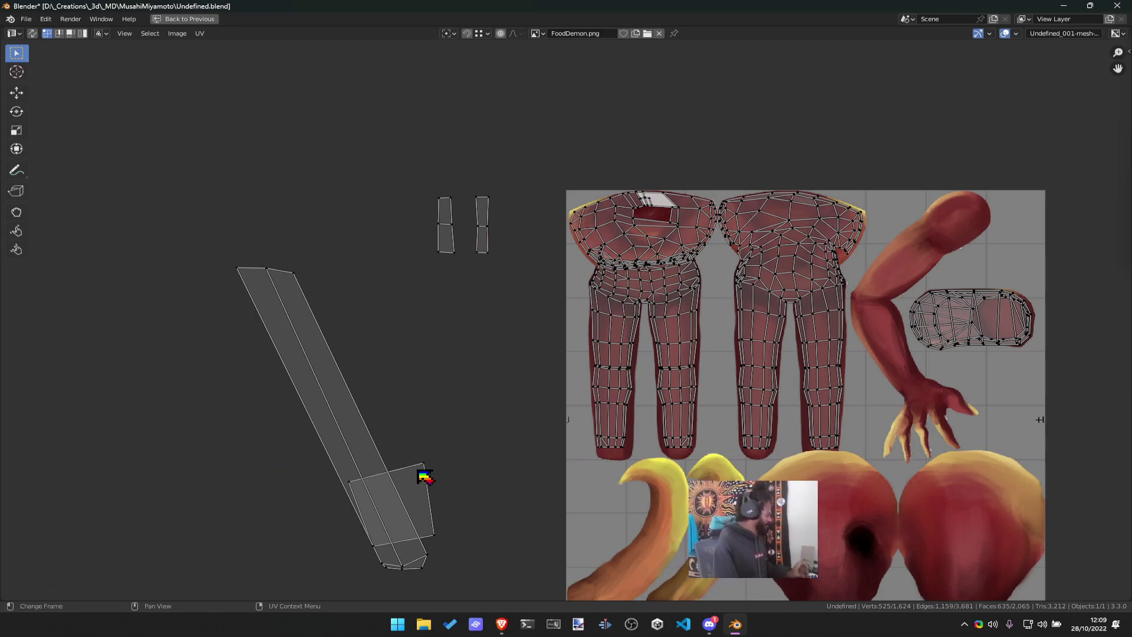
Move the square face at the strip's end up beside the strips, rotating it upright and resizing it
{"action": "left_click", "coordinate": [425, 477]}
{"action": "key", "text": "g"}
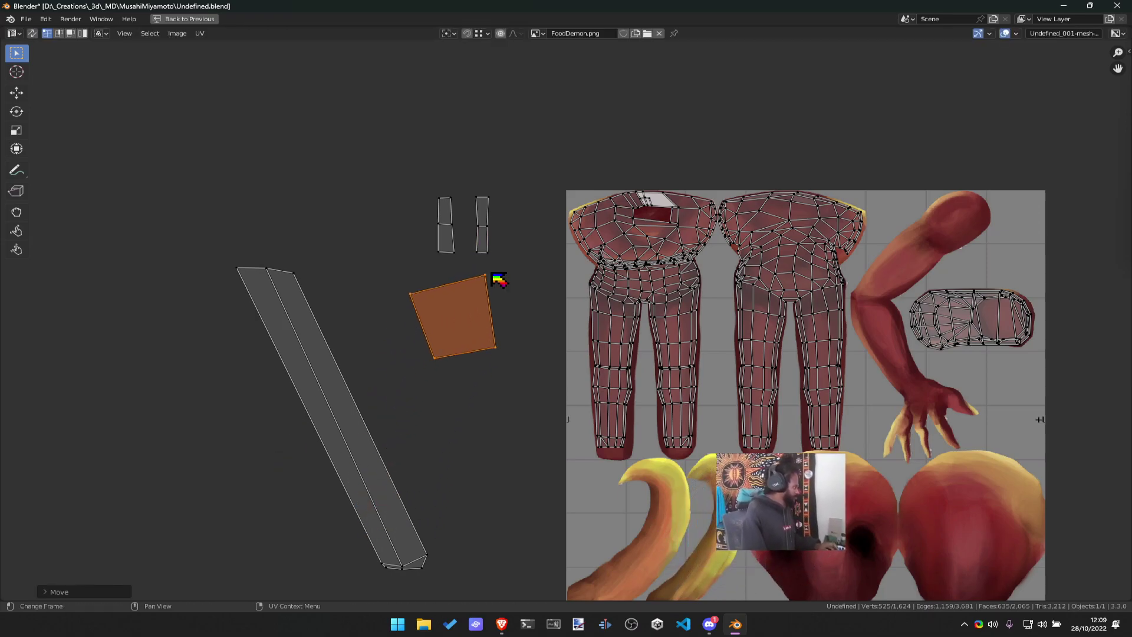
{"action": "left_click", "coordinate": [500, 279]}
{"action": "key", "text": "r"}
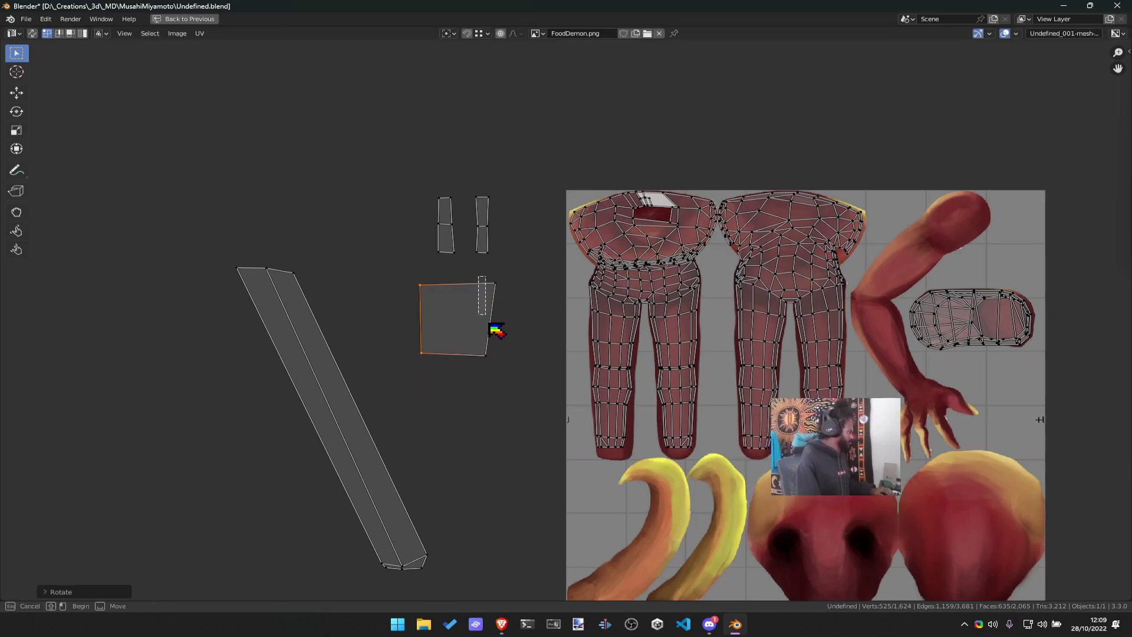
{"action": "left_click", "coordinate": [525, 376]}
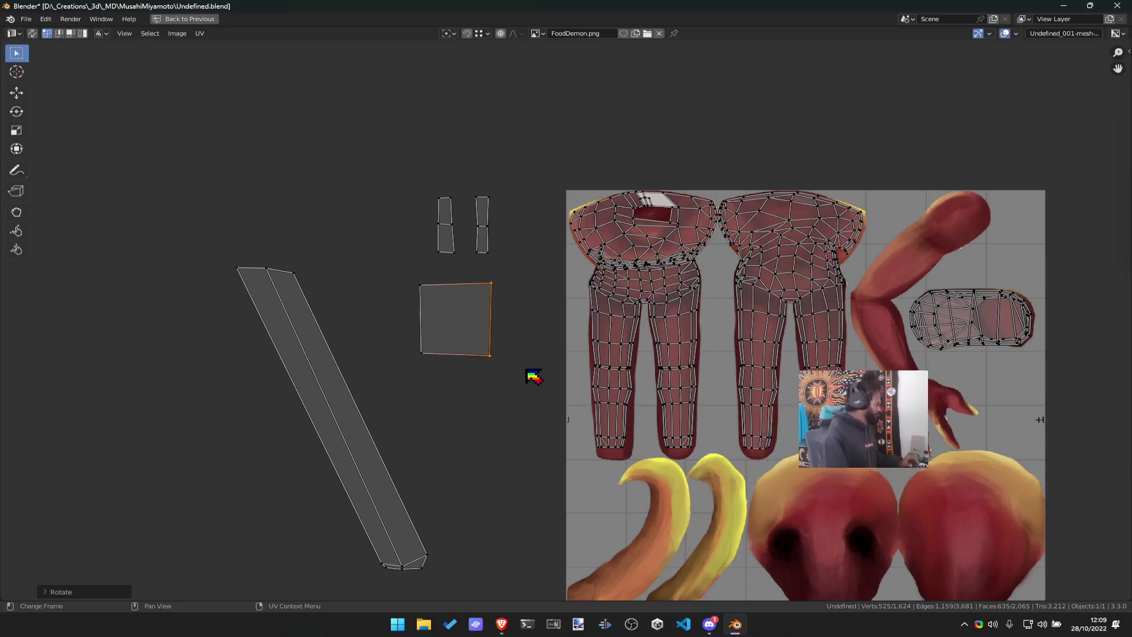
{"action": "key", "text": "s"}
{"action": "left_click", "coordinate": [528, 371]}
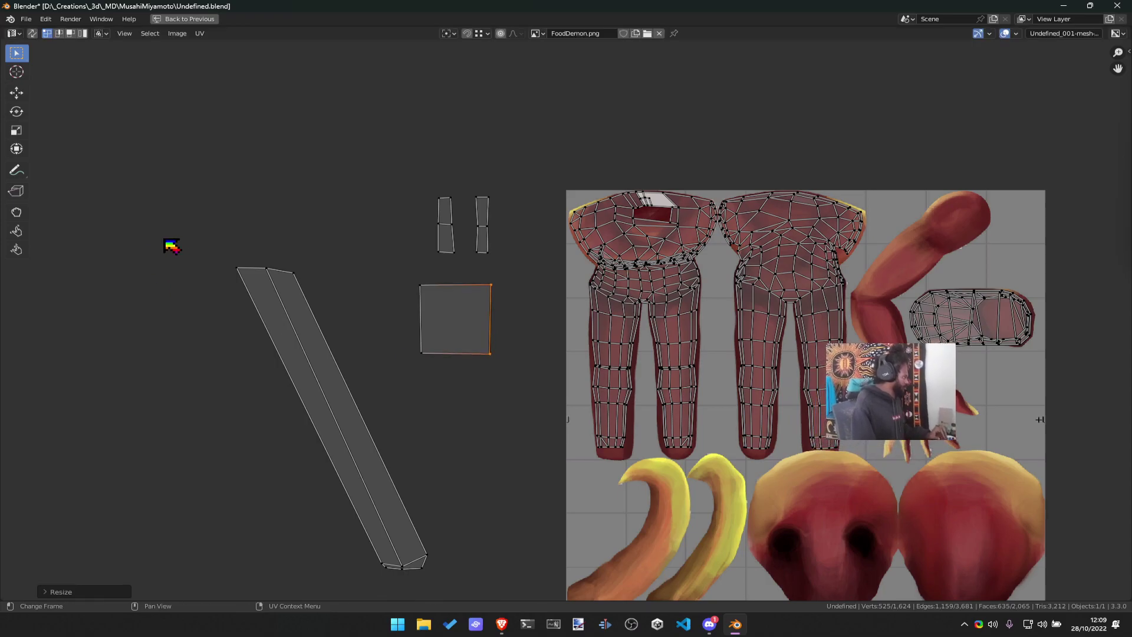
Level the long strip's top vertices, then pull its bottom vertex row up and level it with vertical scaling
{"action": "left_click_drag", "start_coordinate": [167, 238], "coordinate": [323, 332]}
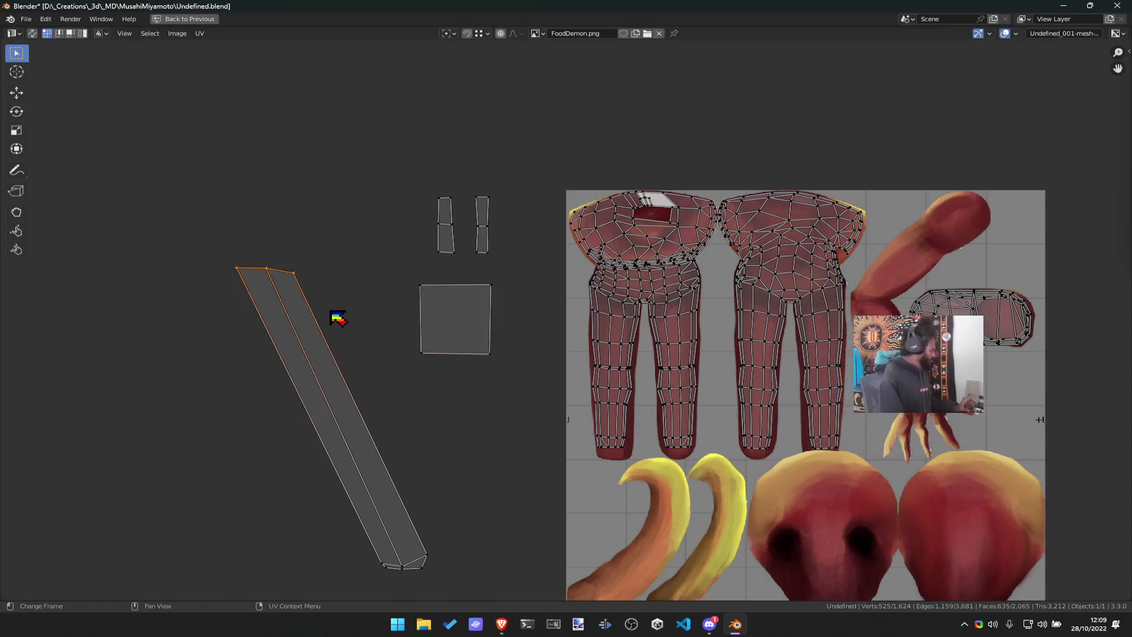
{"action": "key", "text": "s"}
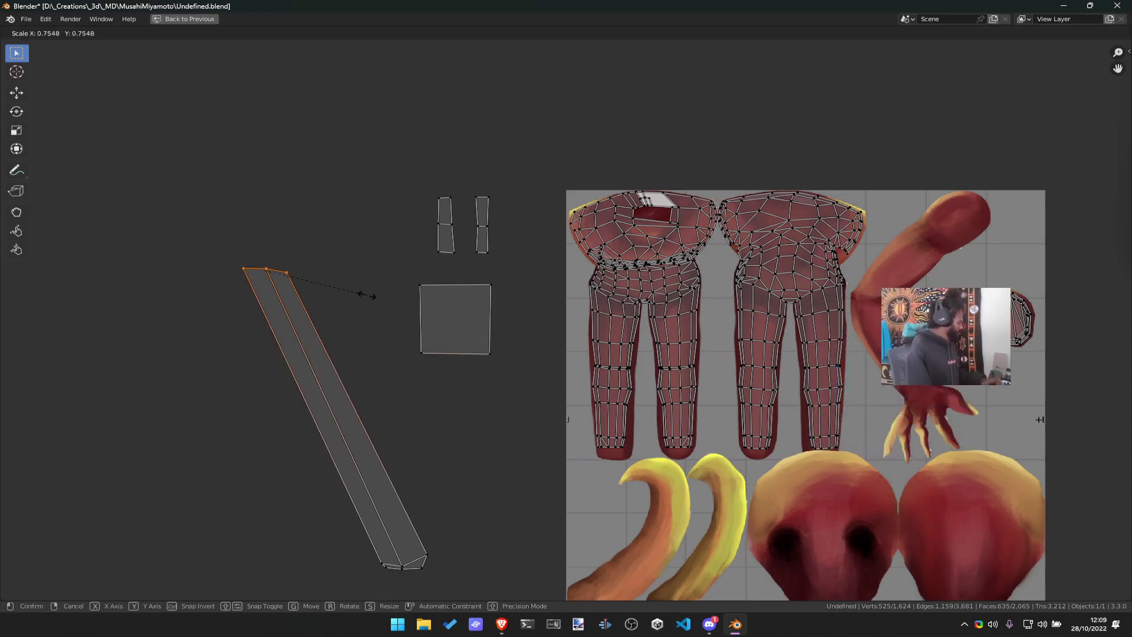
{"action": "key", "text": "y"}
{"action": "left_click", "coordinate": [284, 278]}
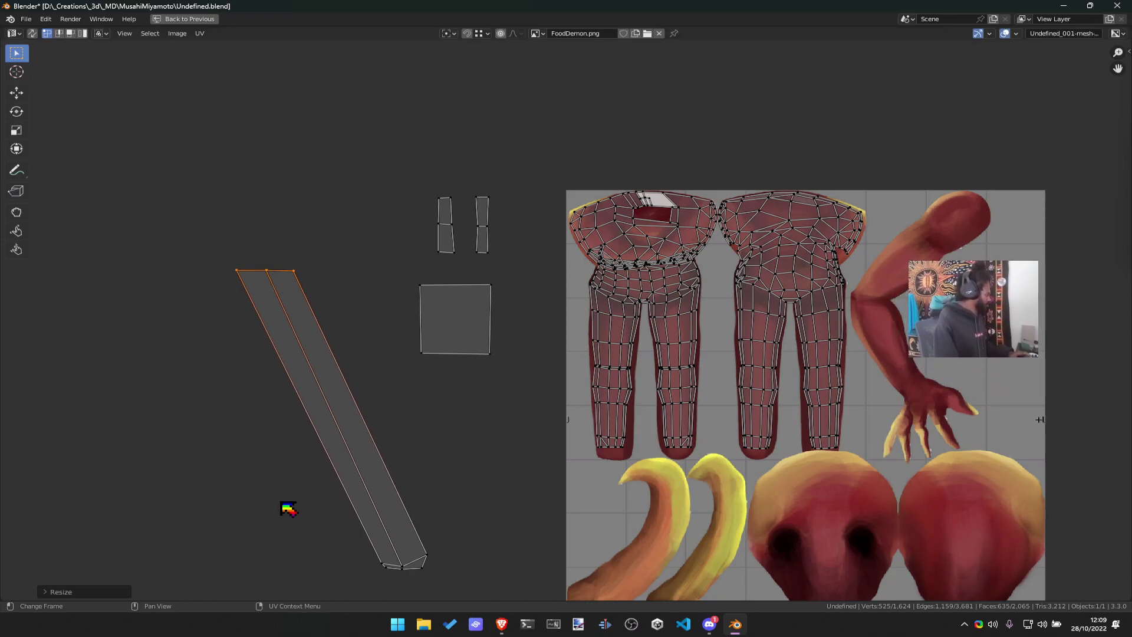
{"action": "left_click", "coordinate": [383, 565]}
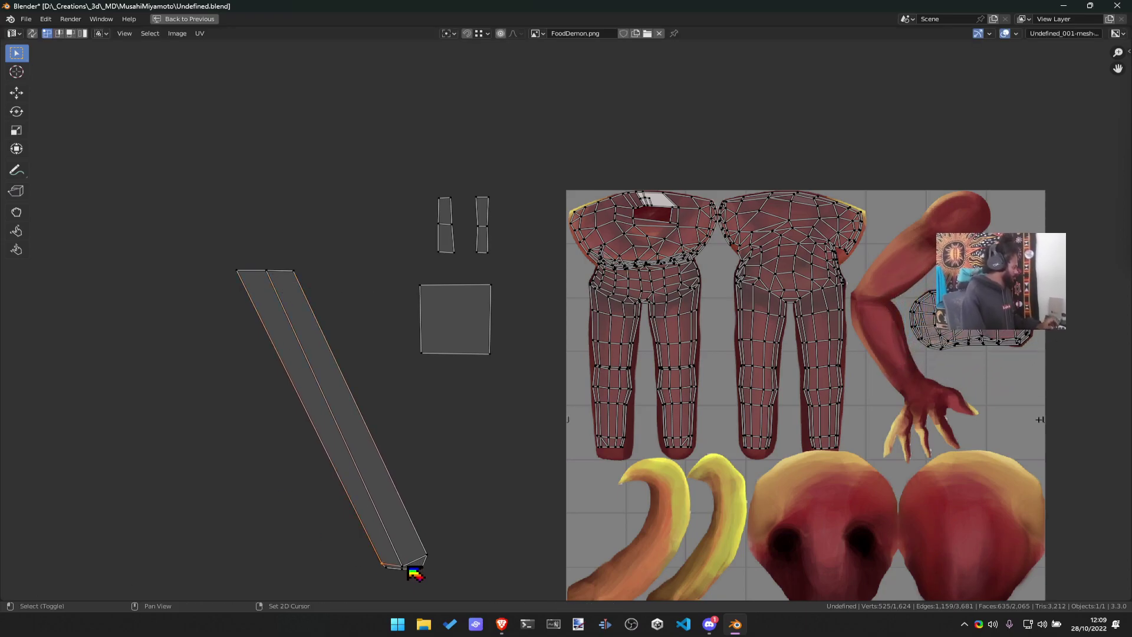
{"action": "left_click", "coordinate": [404, 567], "text": "shift"}
{"action": "key", "text": "g"}
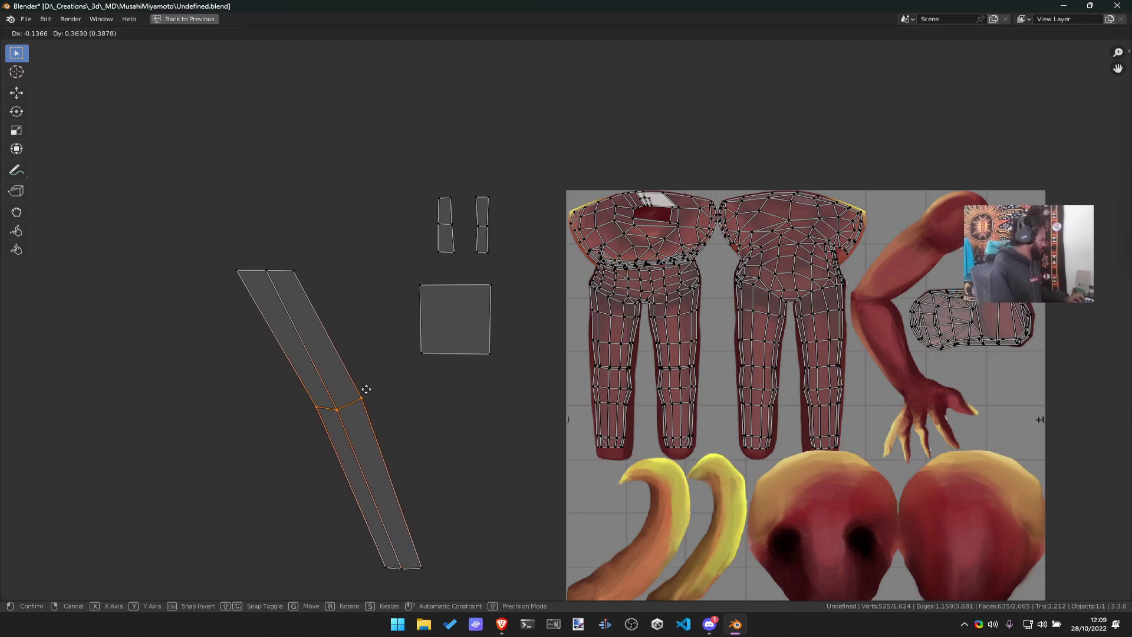
{"action": "left_click", "coordinate": [367, 392]}
{"action": "key", "text": "s"}
{"action": "key", "text": "y"}
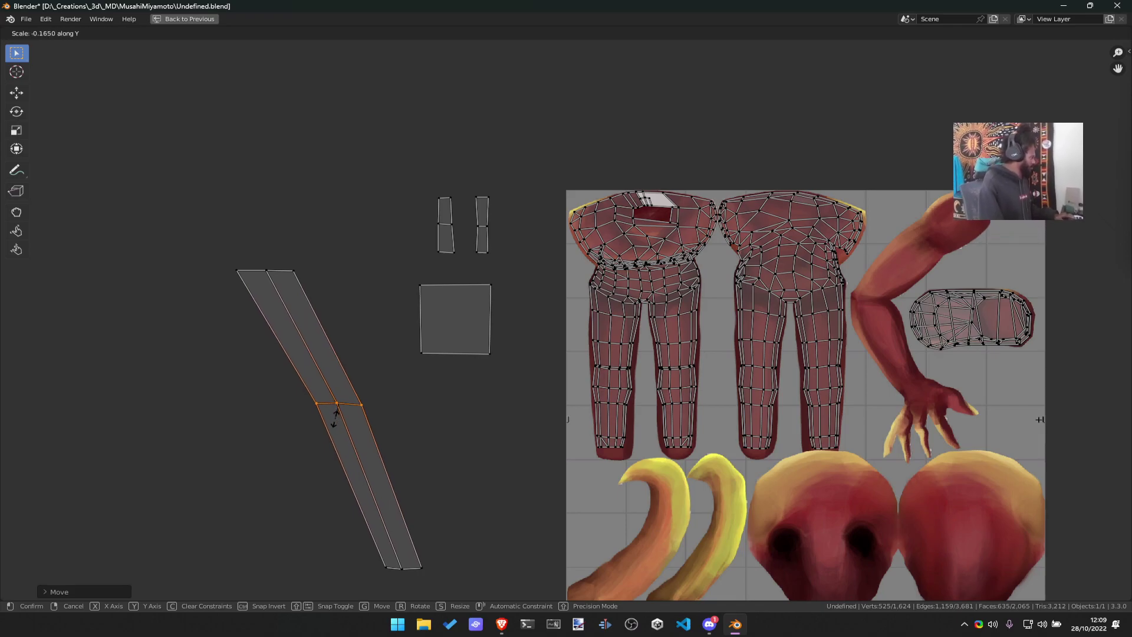
{"action": "left_click", "coordinate": [333, 414]}
Shrink the strip vertically, raise its edge loop, and squash the bottom edge flat
{"action": "key", "text": "s"}
{"action": "key", "text": "y"}
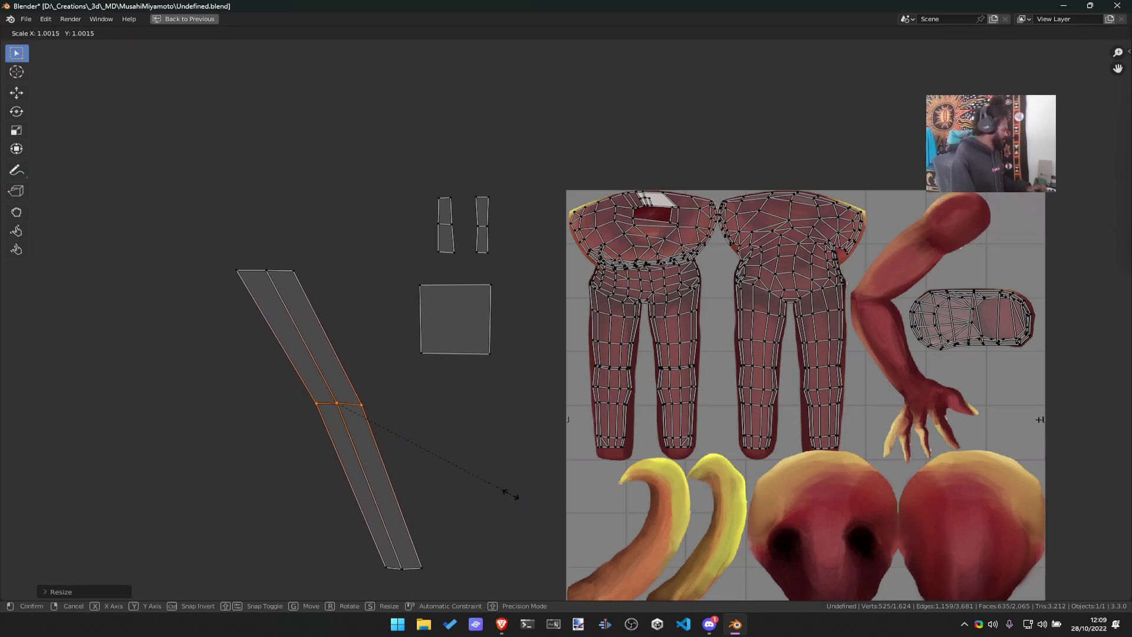
{"action": "left_click", "coordinate": [442, 453]}
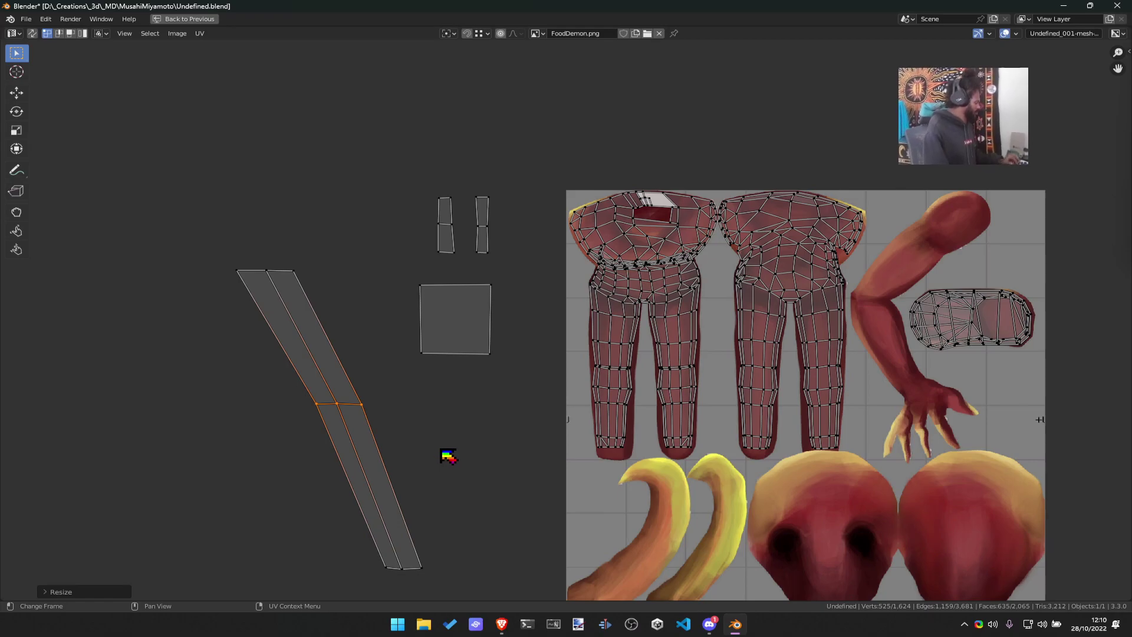
{"action": "key", "text": "g"}
{"action": "left_click", "coordinate": [380, 356]}
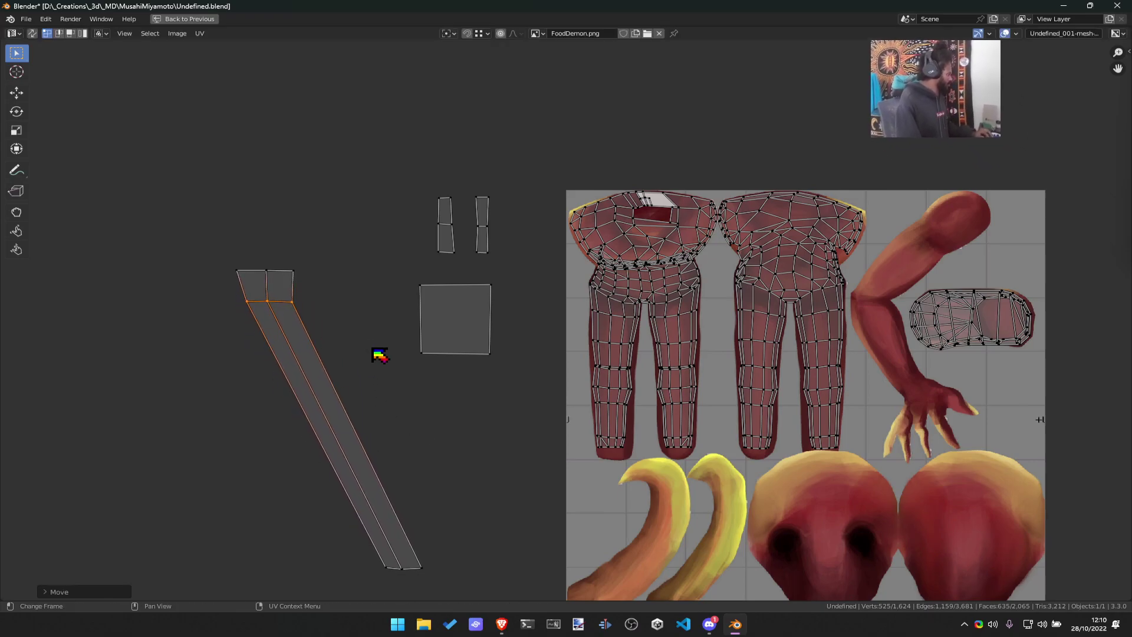
{"action": "left_click_drag", "start_coordinate": [330, 523], "coordinate": [417, 569]}
{"action": "key", "text": "s"}
{"action": "key", "text": "y"}
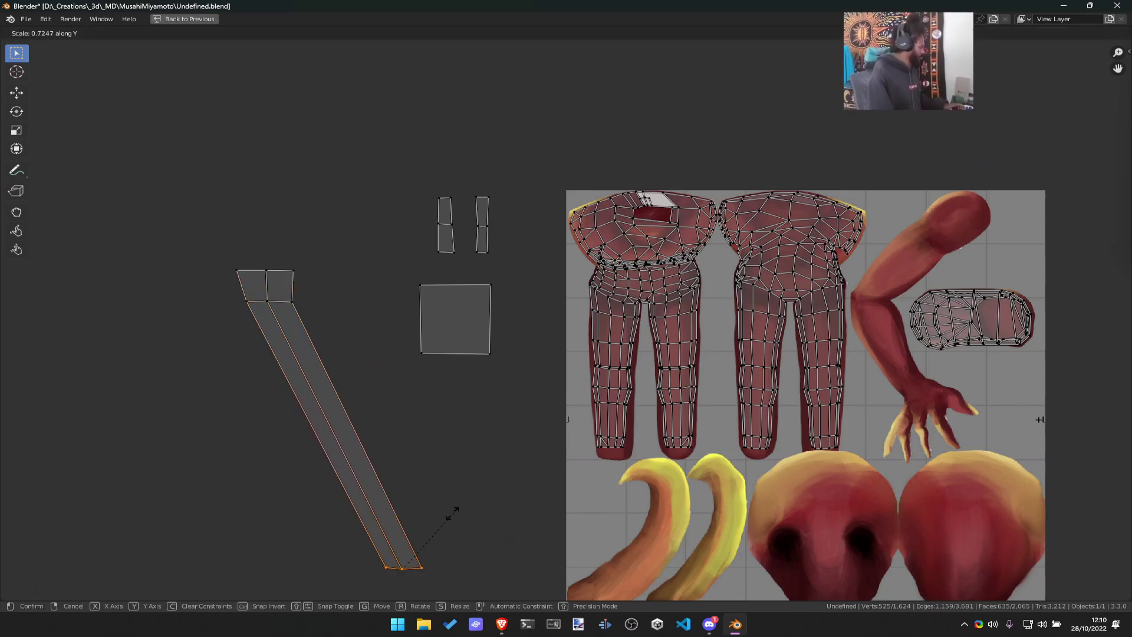
{"action": "left_click", "coordinate": [424, 536]}
Raise the strip's bottom edge, then select the whole shortened island and scale it down
{"action": "key", "text": "g"}
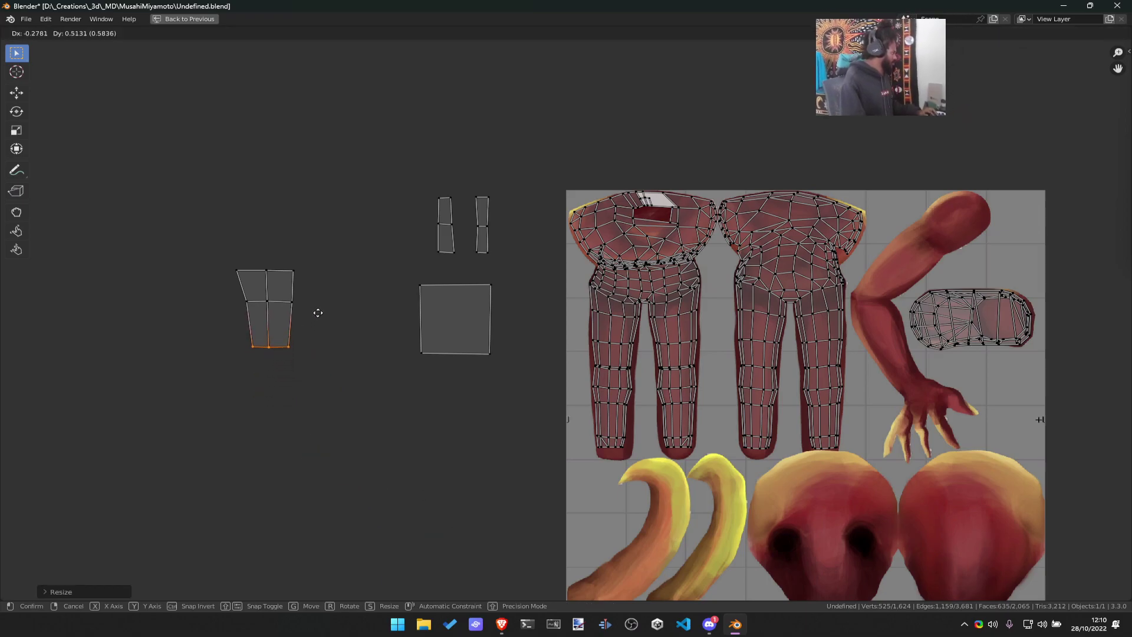
{"action": "left_click", "coordinate": [321, 299]}
{"action": "scroll", "coordinate": [413, 313], "scroll_direction": "up", "scroll_amount": 3}
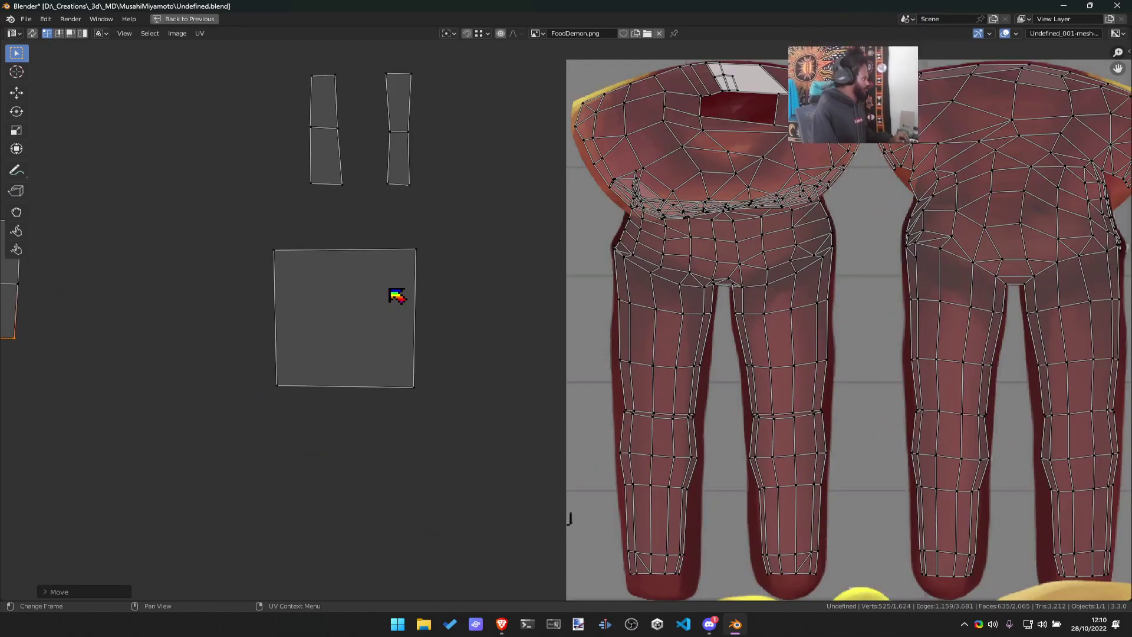
{"action": "scroll", "coordinate": [397, 299], "scroll_direction": "down", "scroll_amount": 2}
{"action": "left_click_drag", "start_coordinate": [141, 224], "coordinate": [226, 399]}
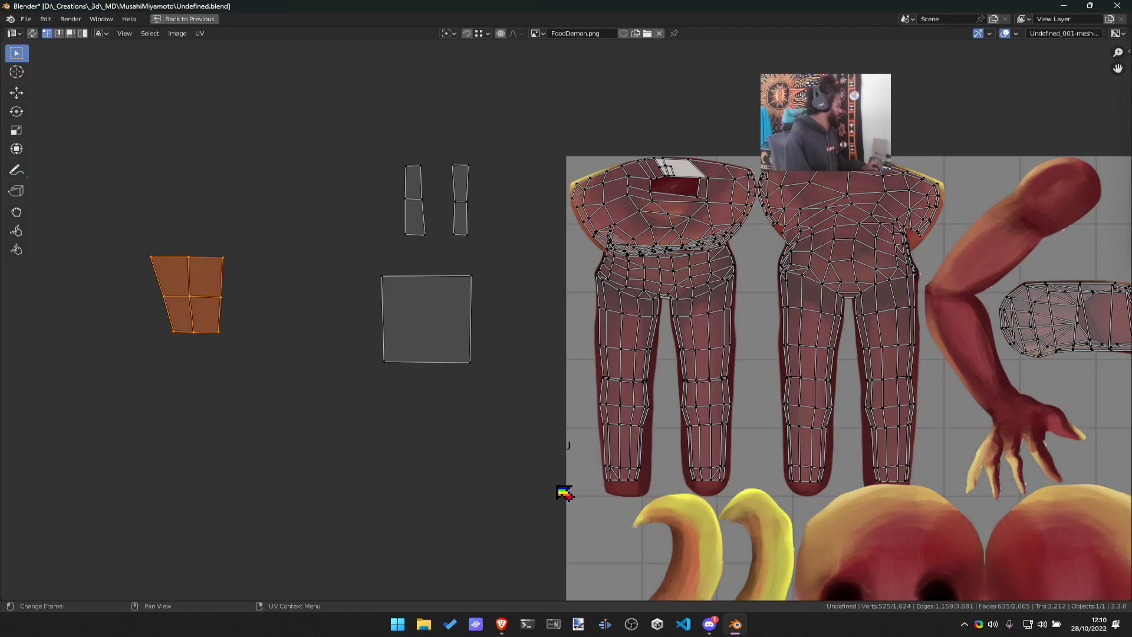
{"action": "key", "text": "s"}
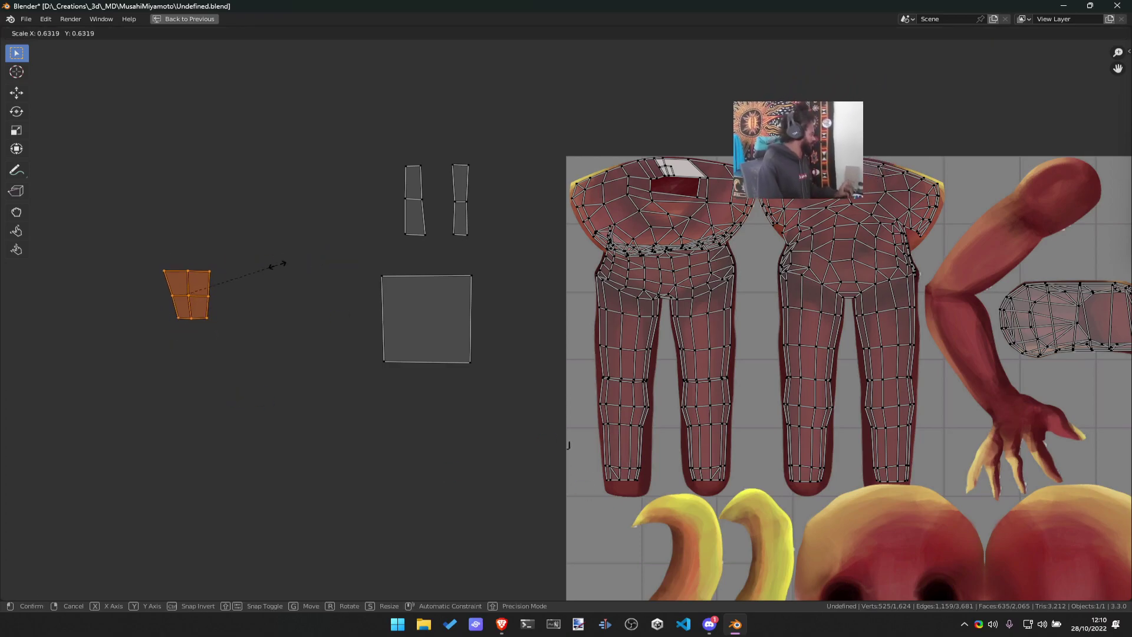
{"action": "left_click", "coordinate": [282, 263]}
Move the island onto the torso layout, shrink it to half size, and place it in the dark gap
{"action": "key", "text": "g"}
{"action": "left_click", "coordinate": [803, 150]}
{"action": "scroll", "coordinate": [850, 118], "scroll_direction": "up", "scroll_amount": 4}
{"action": "middle_click_drag", "start_coordinate": [911, 68], "coordinate": [604, 438]}
{"action": "key", "text": "s"}
{"action": "left_click", "coordinate": [585, 383]}
{"action": "scroll", "coordinate": [586, 377], "scroll_direction": "up", "scroll_amount": 3}
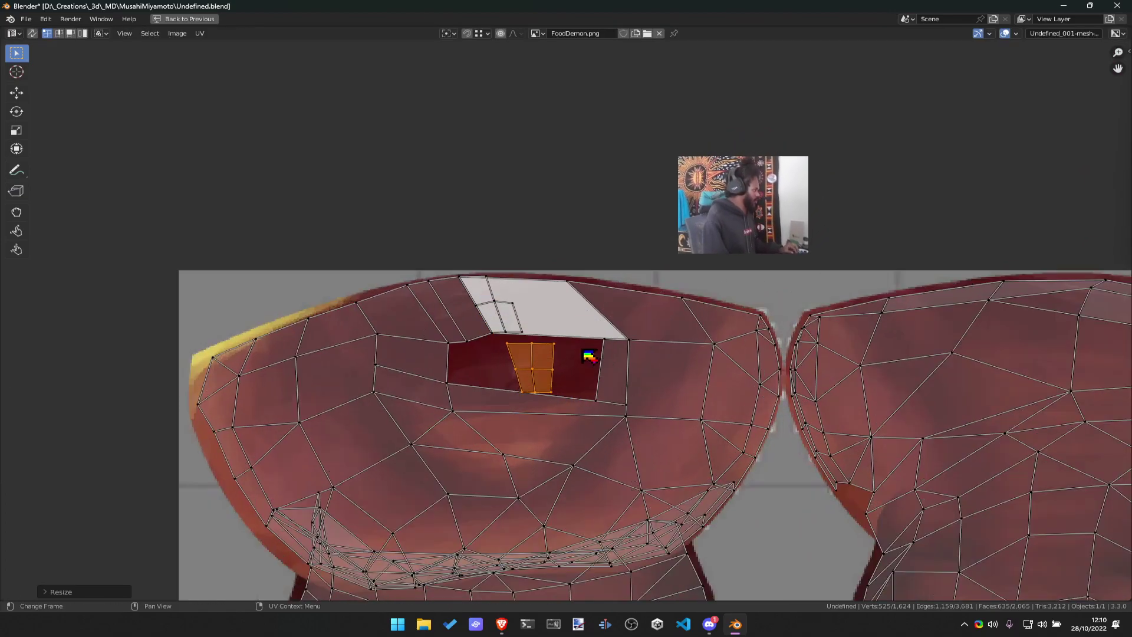
{"action": "key", "text": "g"}
{"action": "left_click", "coordinate": [628, 386]}
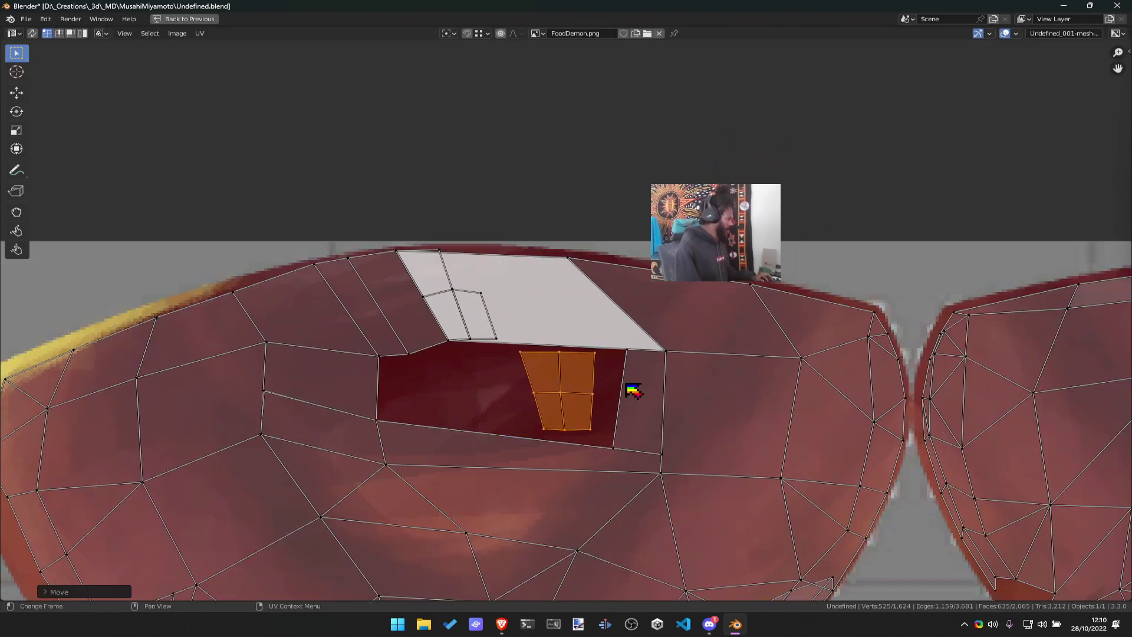
{"action": "key", "text": "g"}
{"action": "left_click", "coordinate": [613, 362]}
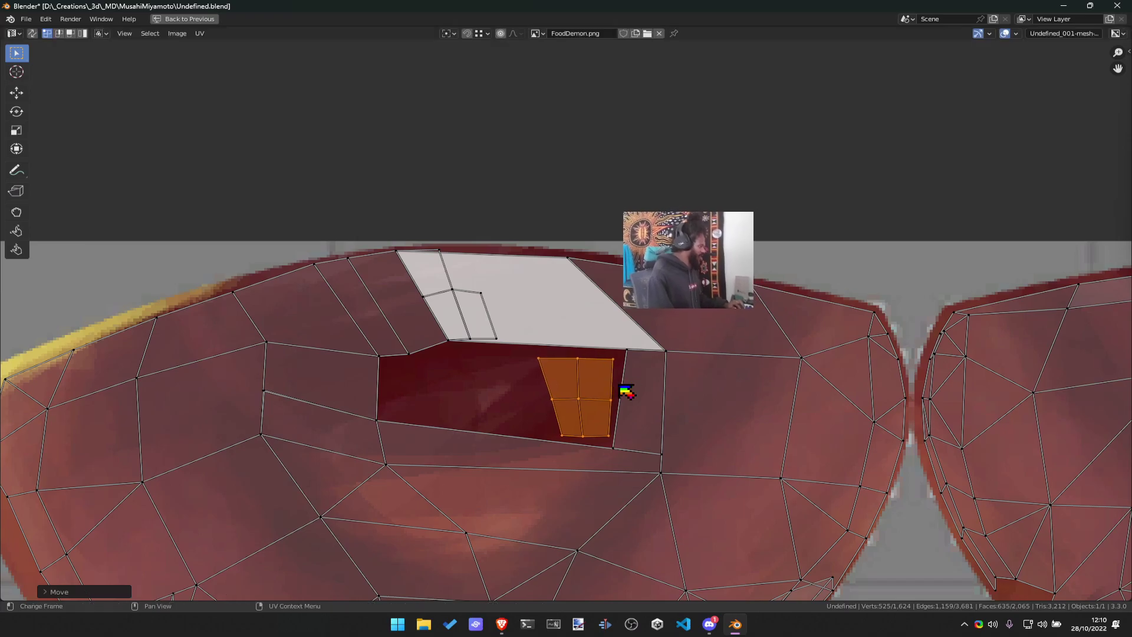
Rotate and enlarge the island to match the gap, settle it lower, and shift it horizontally
{"action": "key", "text": "r"}
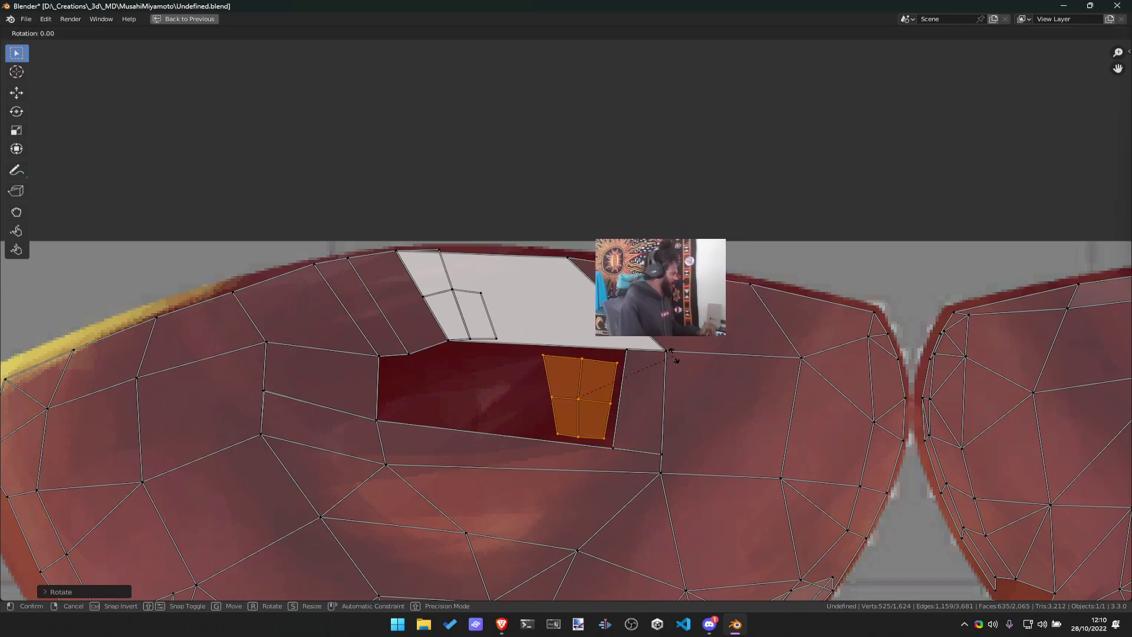
{"action": "left_click", "coordinate": [673, 354]}
{"action": "key", "text": "s"}
{"action": "left_click", "coordinate": [683, 349]}
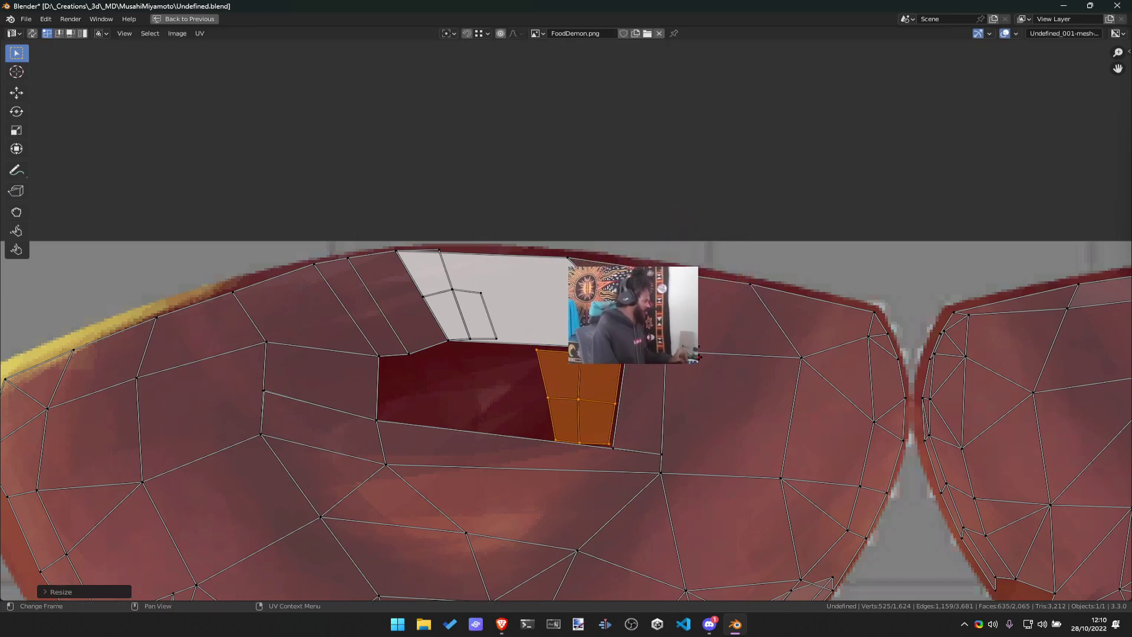
{"action": "key", "text": "g"}
{"action": "left_click", "coordinate": [619, 332]}
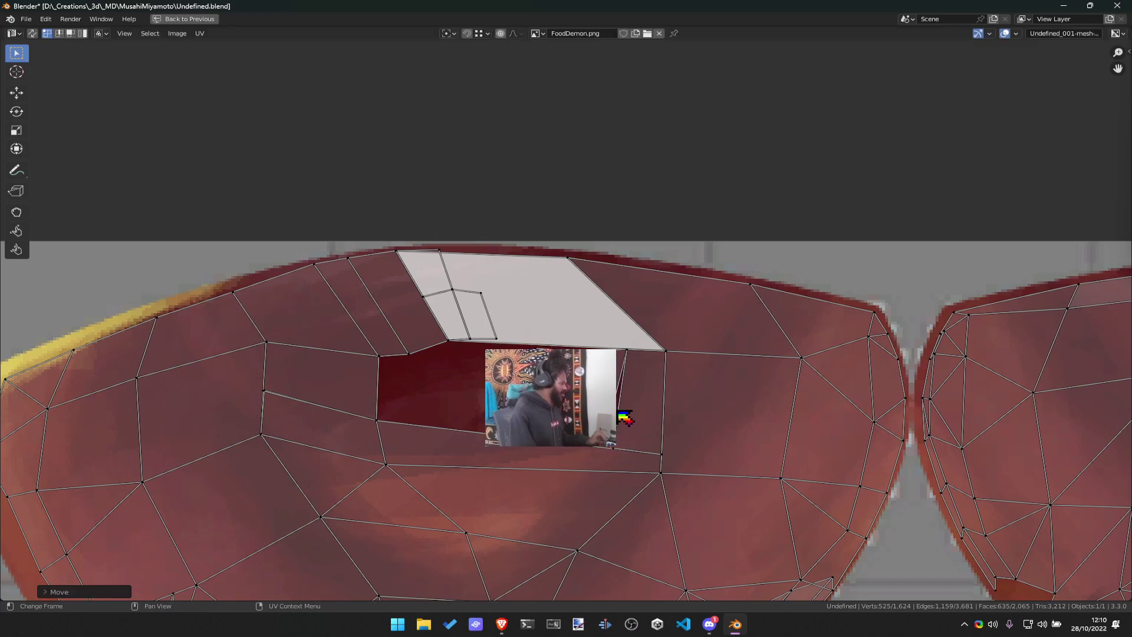
{"action": "key", "text": "g"}
{"action": "key", "text": "x"}
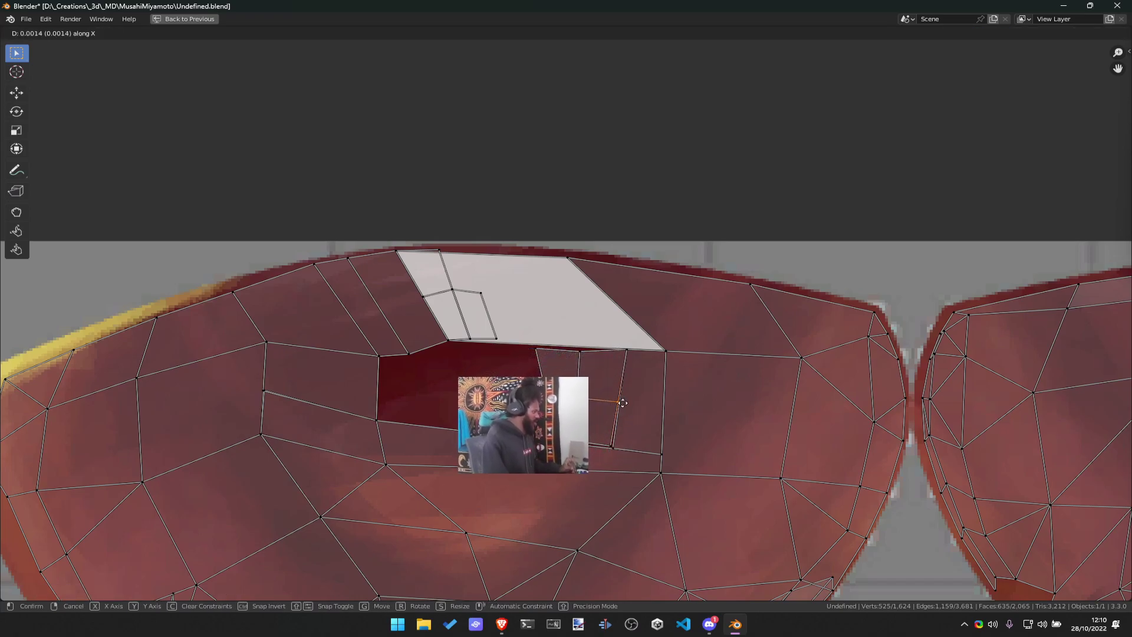
{"action": "left_click", "coordinate": [624, 403]}
{"action": "left_click", "coordinate": [611, 447]}
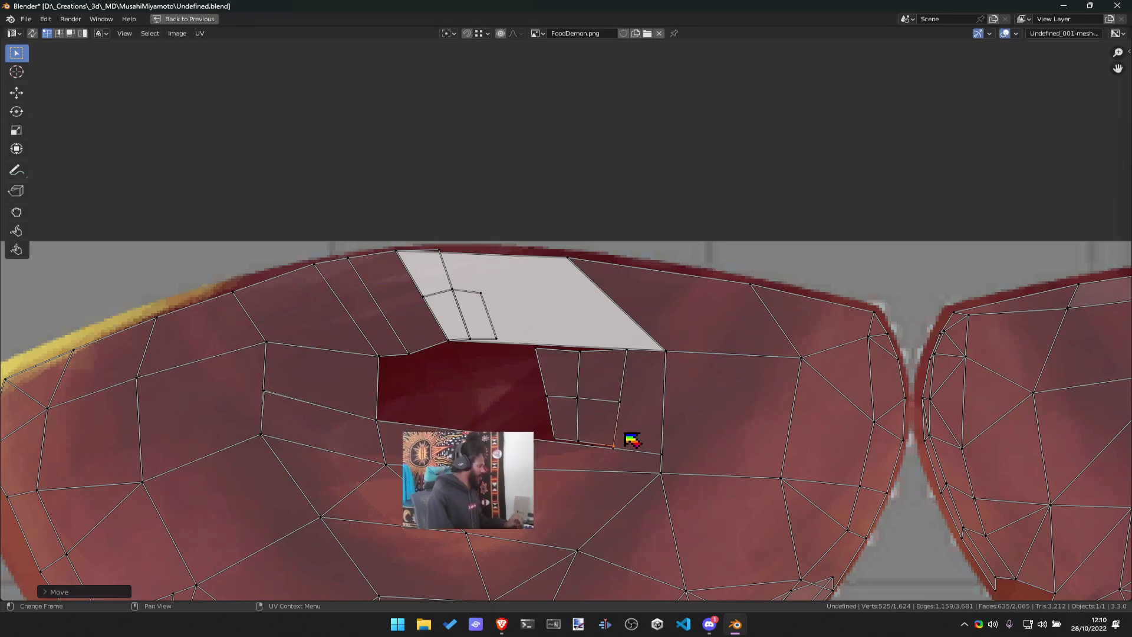
{"action": "scroll", "coordinate": [632, 442], "scroll_direction": "up", "scroll_amount": 5}
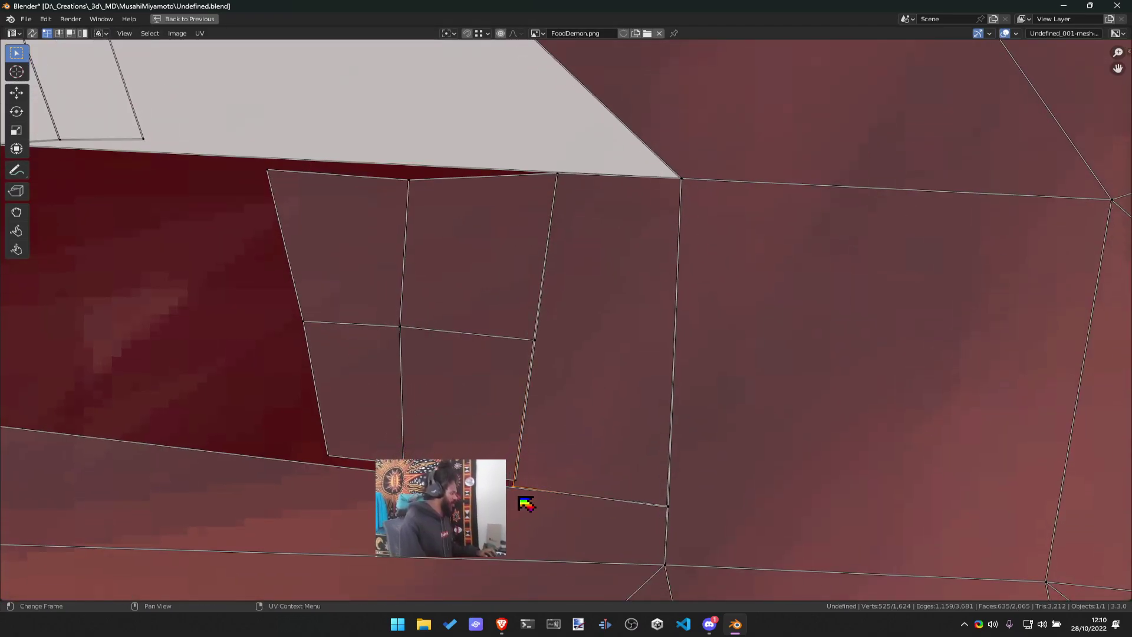
Move the selected vertex onto the gap's lower corner
{"action": "scroll", "coordinate": [531, 466], "scroll_direction": "up", "scroll_amount": 4}
{"action": "scroll", "coordinate": [544, 255], "scroll_direction": "down", "scroll_amount": 5}
{"action": "scroll", "coordinate": [731, 544], "scroll_direction": "up", "scroll_amount": 4}
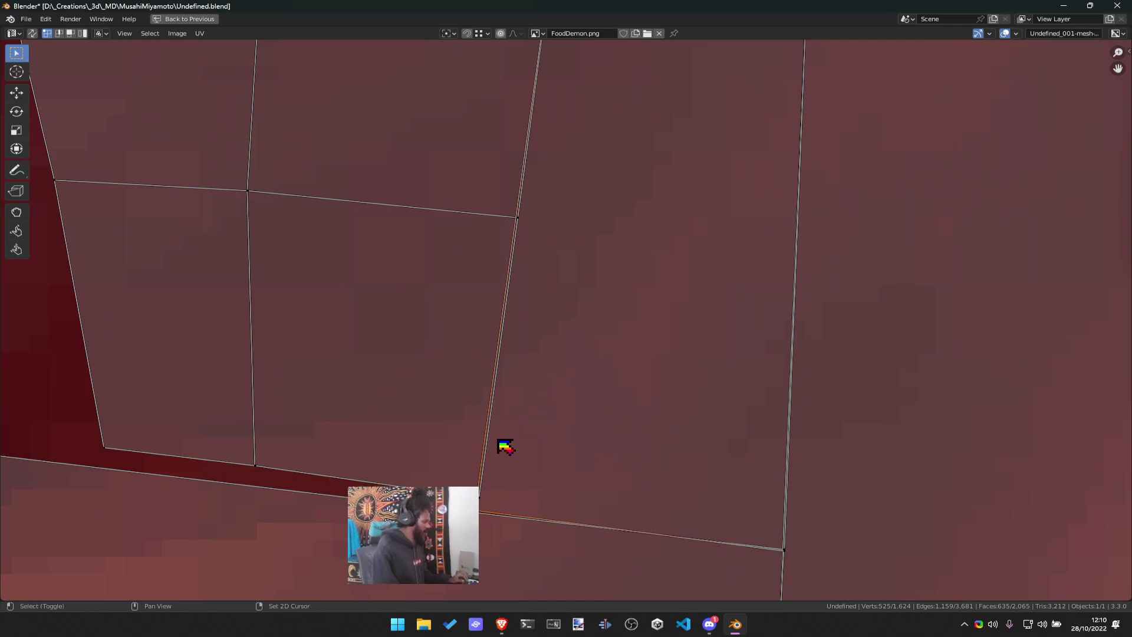
{"action": "middle_click_drag", "start_coordinate": [506, 445], "coordinate": [625, 373]}
{"action": "key", "text": "g"}
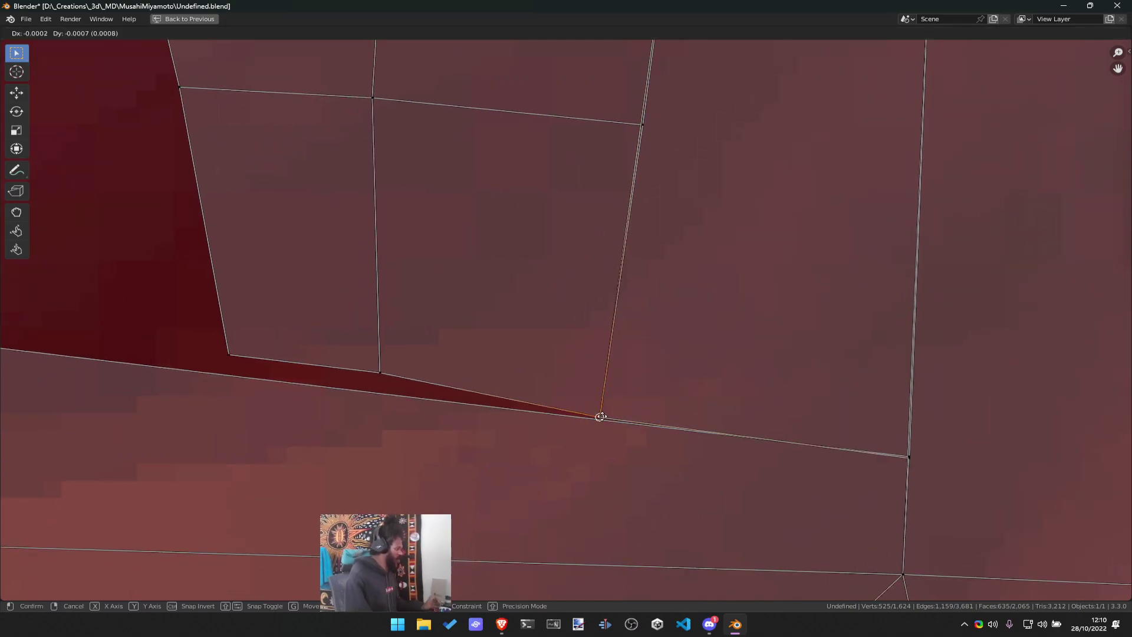
{"action": "left_click", "coordinate": [606, 419]}
Nudge the adjacent corner vertex slightly up into its adjusted position
{"action": "middle_click_drag", "start_coordinate": [684, 404], "coordinate": [411, 323]}
{"action": "scroll", "coordinate": [411, 324], "scroll_direction": "down", "scroll_amount": 1}
{"action": "scroll", "coordinate": [713, 409], "scroll_direction": "up", "scroll_amount": 5}
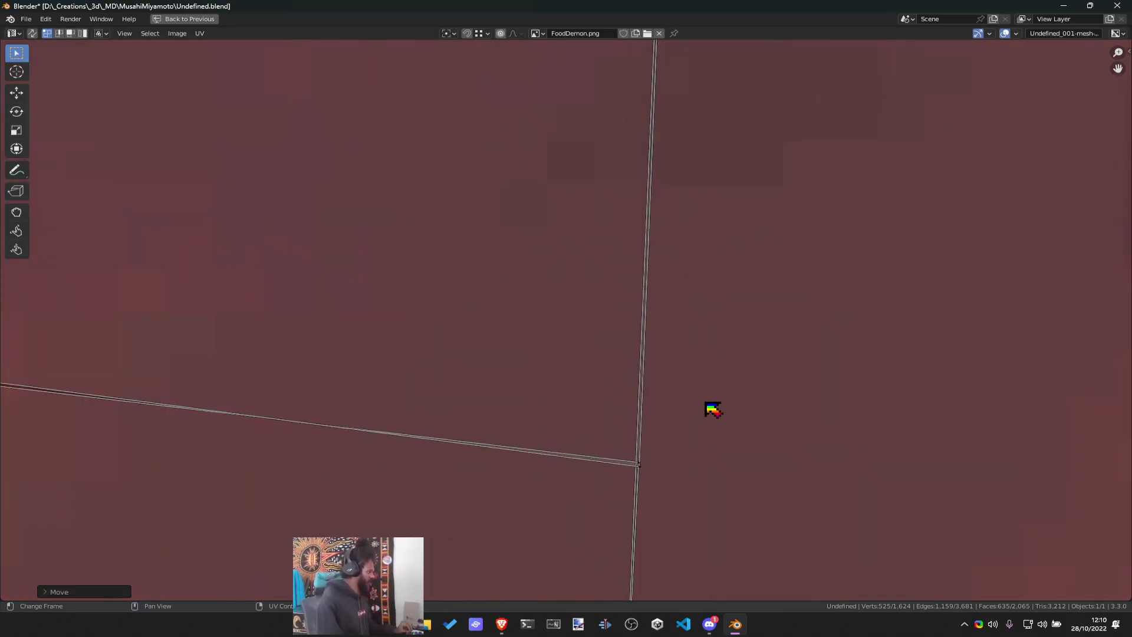
{"action": "left_click", "coordinate": [643, 480]}
{"action": "key", "text": "g"}
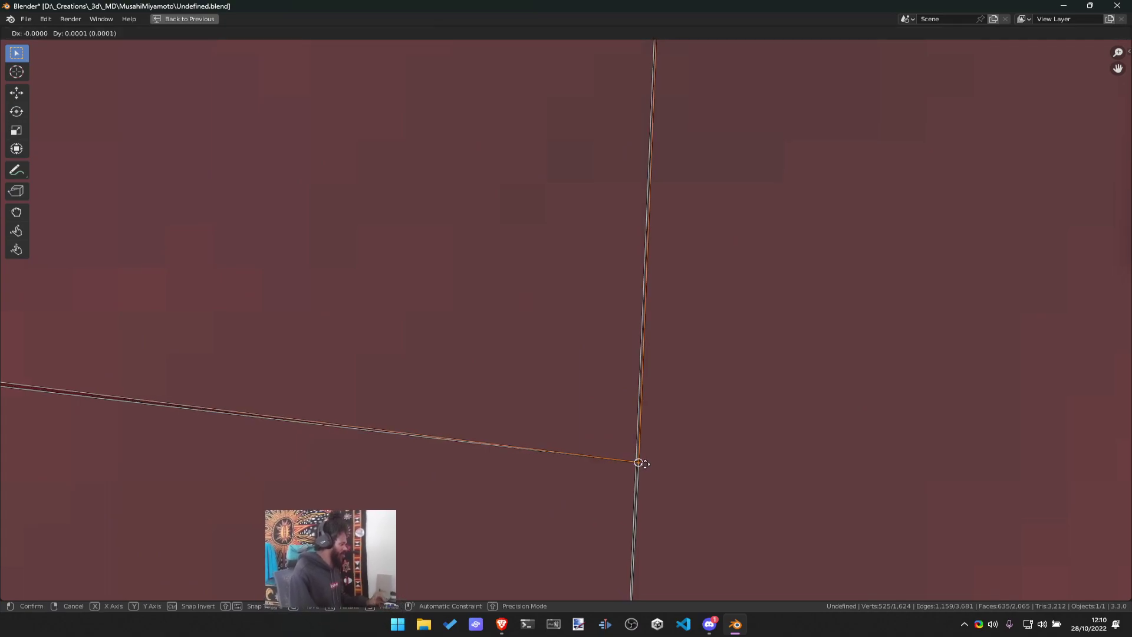
{"action": "left_click", "coordinate": [643, 464]}
{"action": "key", "text": "g"}
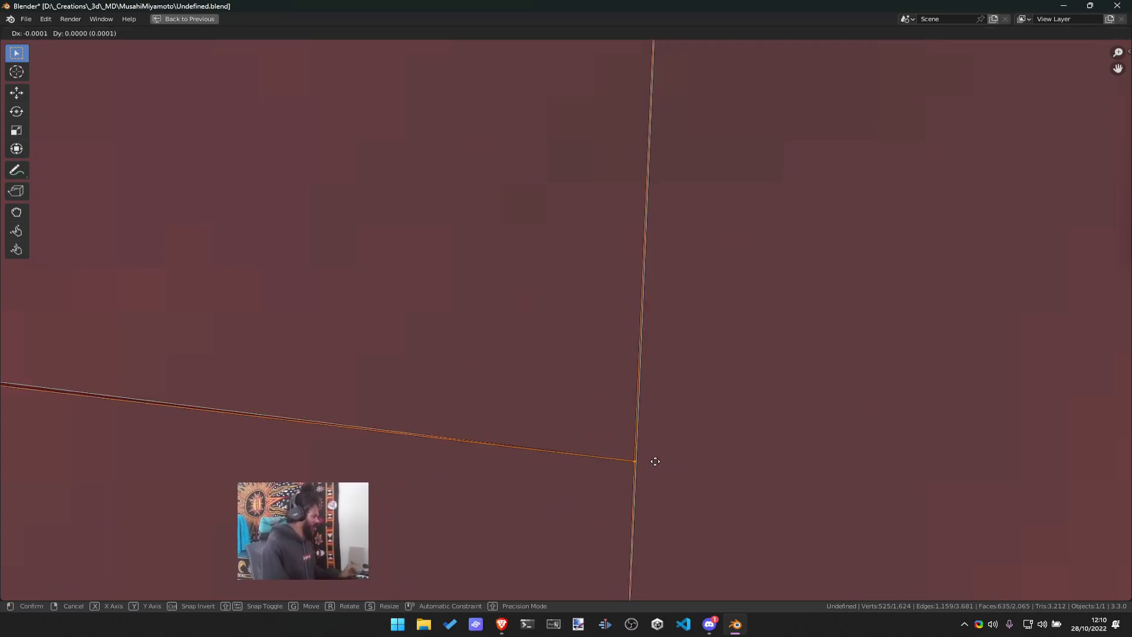
{"action": "left_click", "coordinate": [651, 467]}
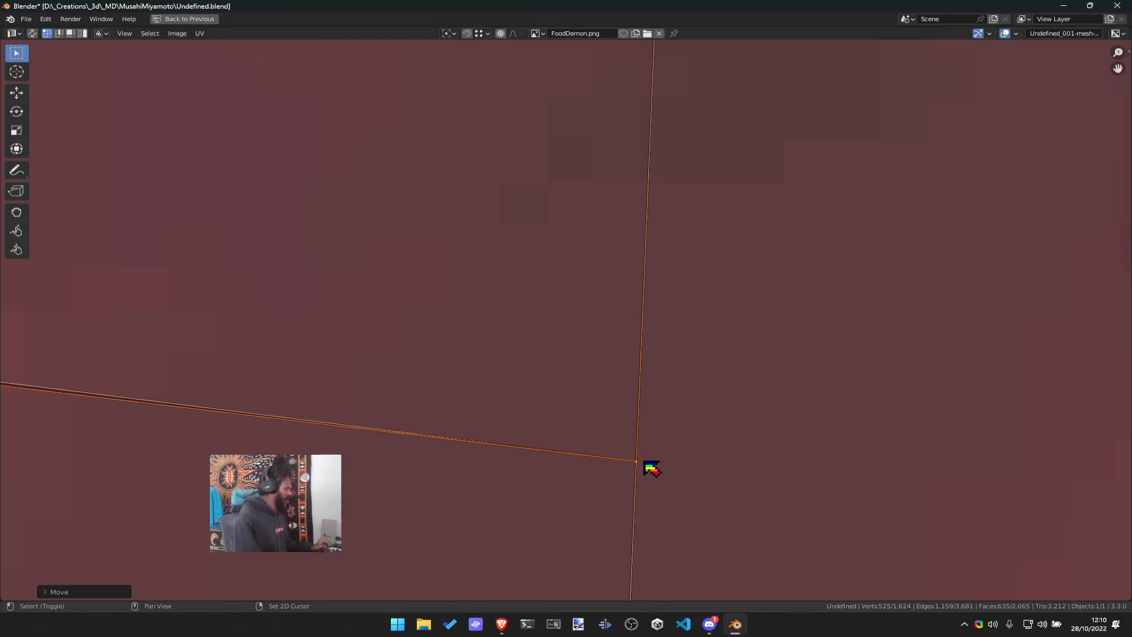
Move the piece's lower vertex vertically to fix the stretched sliver at the gap's edge
{"action": "scroll", "coordinate": [651, 469], "scroll_direction": "down", "scroll_amount": 5}
{"action": "scroll", "coordinate": [531, 445], "scroll_direction": "up", "scroll_amount": 4}
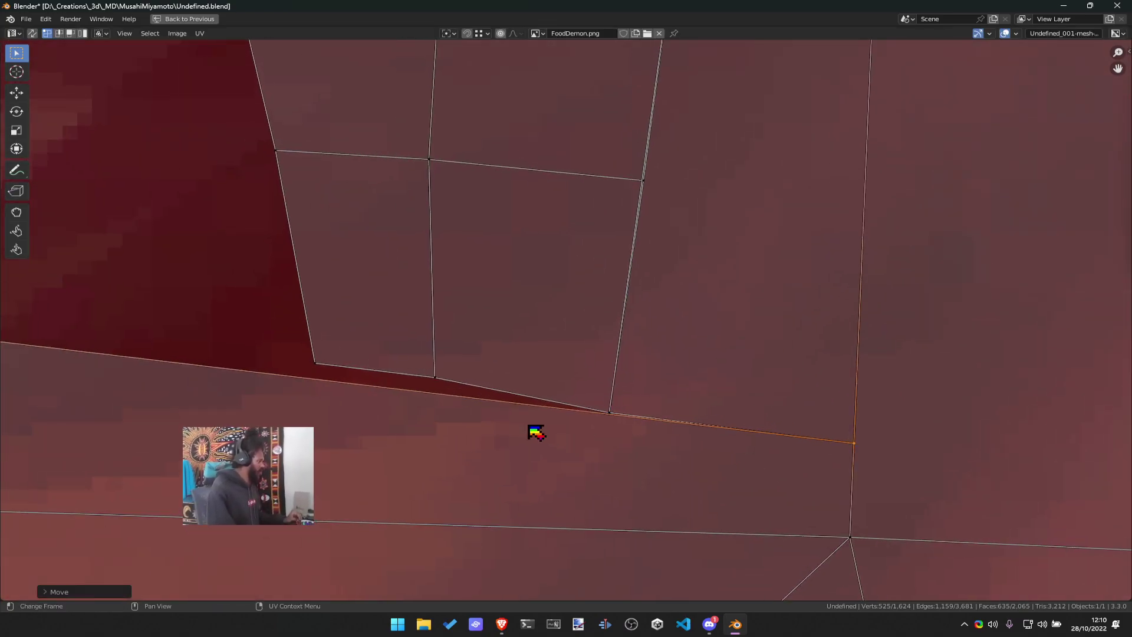
{"action": "scroll", "coordinate": [595, 419], "scroll_direction": "up", "scroll_amount": 2}
{"action": "left_click", "coordinate": [677, 547]}
{"action": "middle_click_drag", "start_coordinate": [682, 536], "coordinate": [541, 405]}
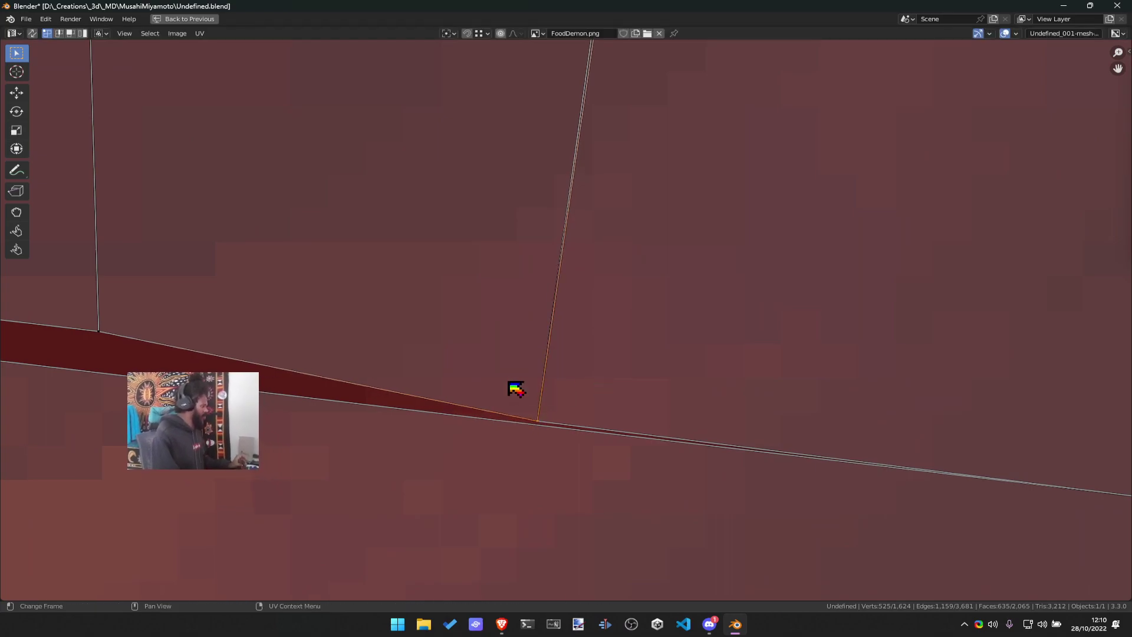
{"action": "left_click_drag", "start_coordinate": [508, 381], "coordinate": [550, 422]}
{"action": "key", "text": "g"}
{"action": "key", "text": "y"}
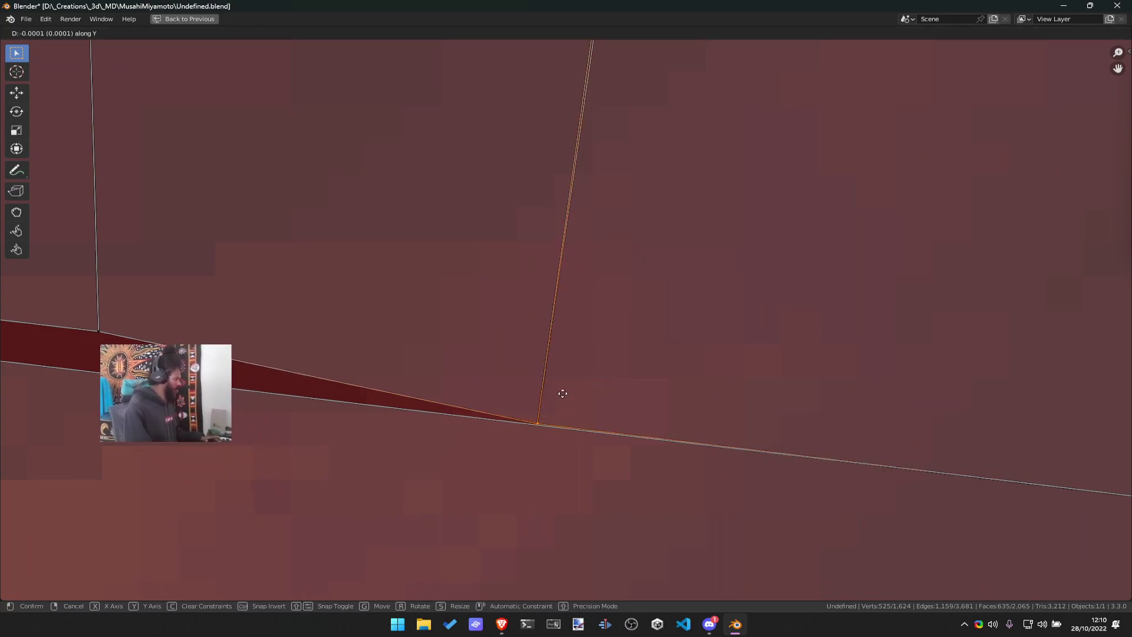
{"action": "left_click", "coordinate": [562, 395]}
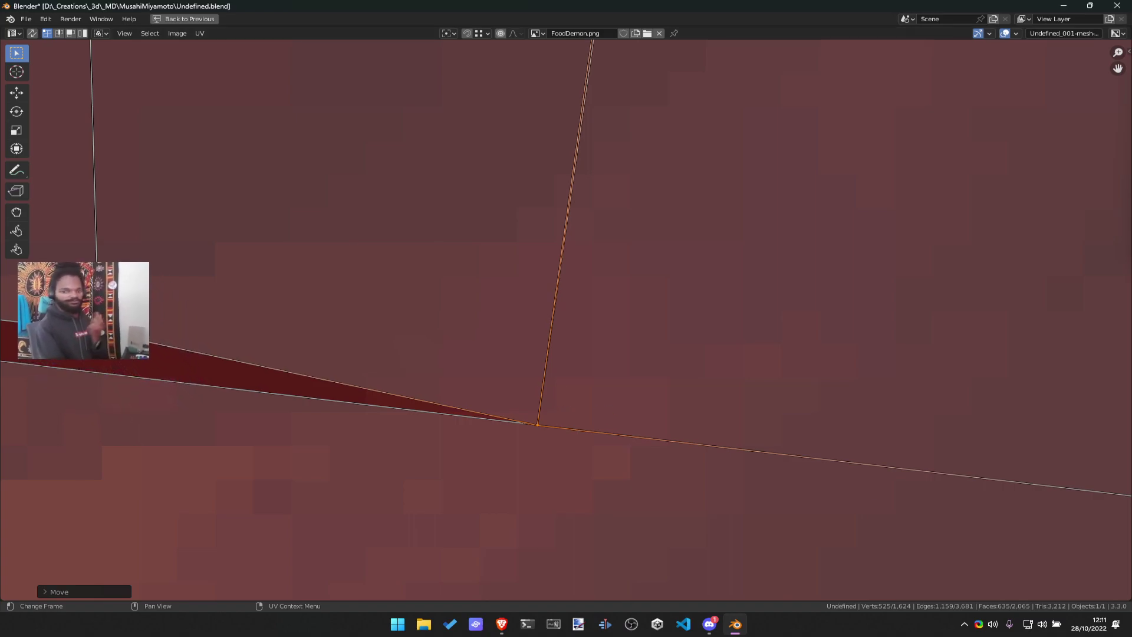
Lower the two points of the left bottom edge vertically to close the sliver
{"action": "scroll", "coordinate": [273, 346], "scroll_direction": "down", "scroll_amount": 4}
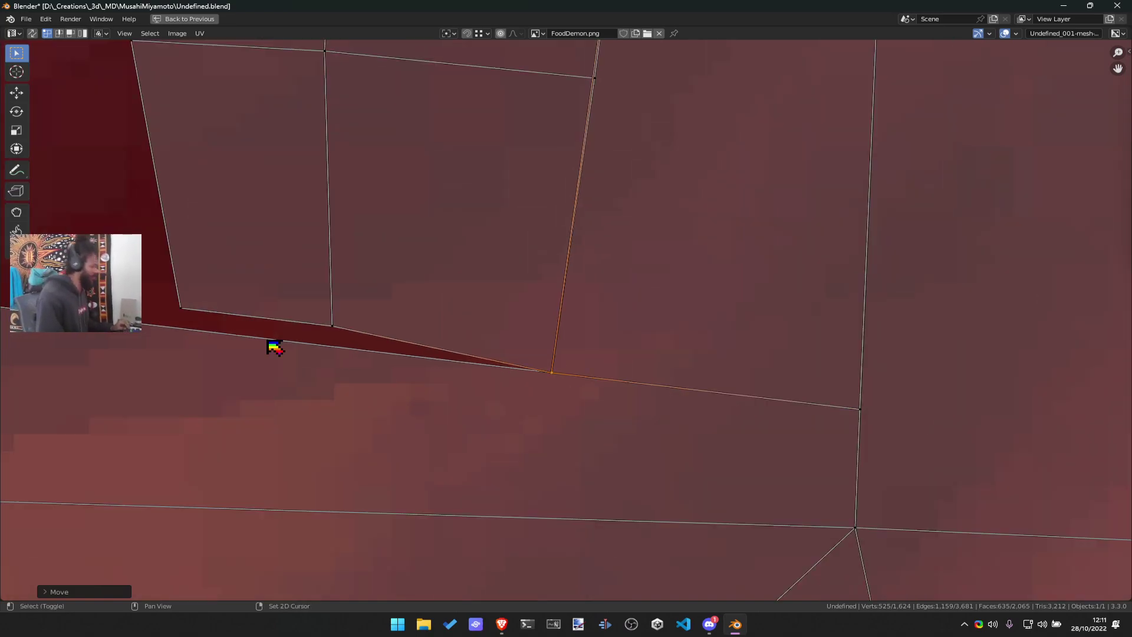
{"action": "key", "text": "b"}
{"action": "left_click_drag", "start_coordinate": [236, 291], "coordinate": [459, 339]}
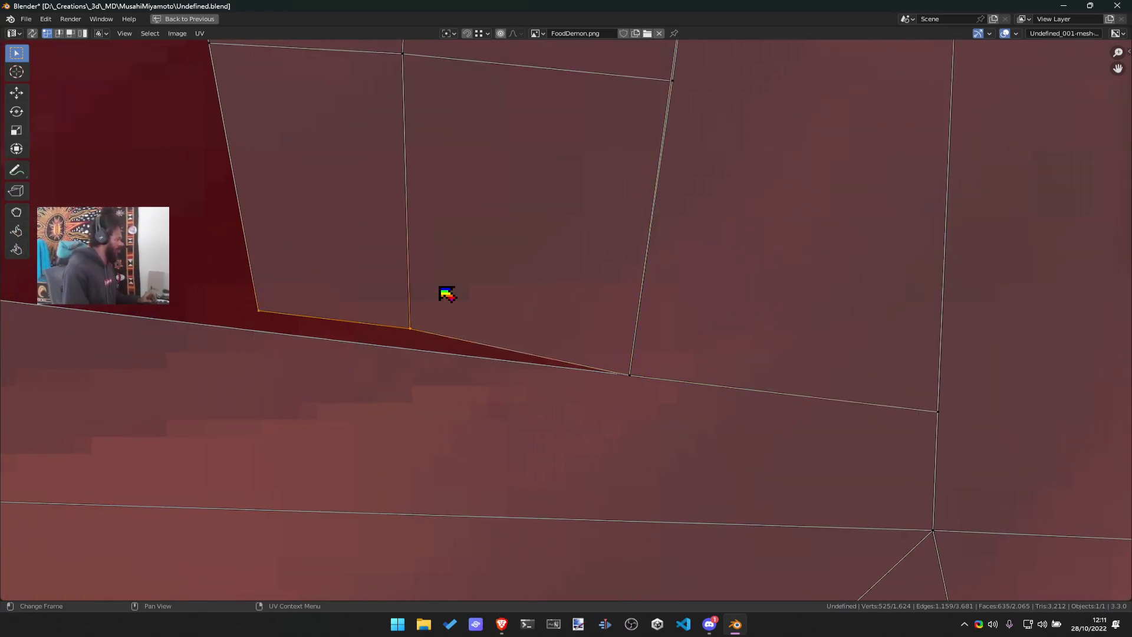
{"action": "key", "text": "g"}
{"action": "key", "text": "y"}
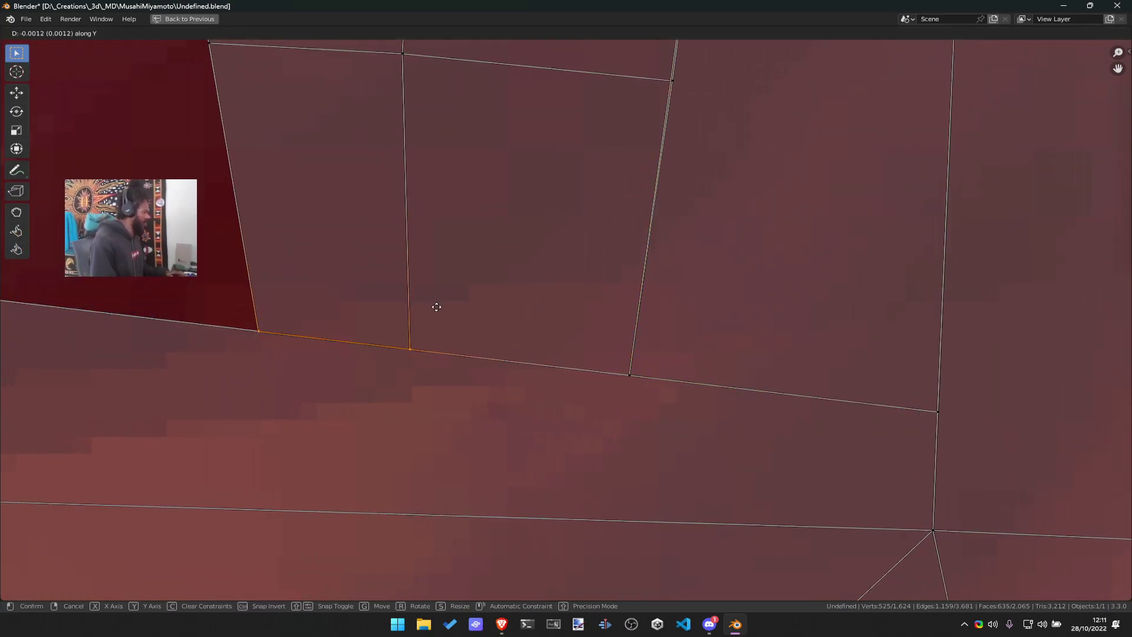
{"action": "left_click", "coordinate": [435, 306]}
Move the grid's middle horizontal edge vertically and snap its end vertex onto the neighbouring edge line
{"action": "scroll", "coordinate": [479, 260], "scroll_direction": "down", "scroll_amount": 5}
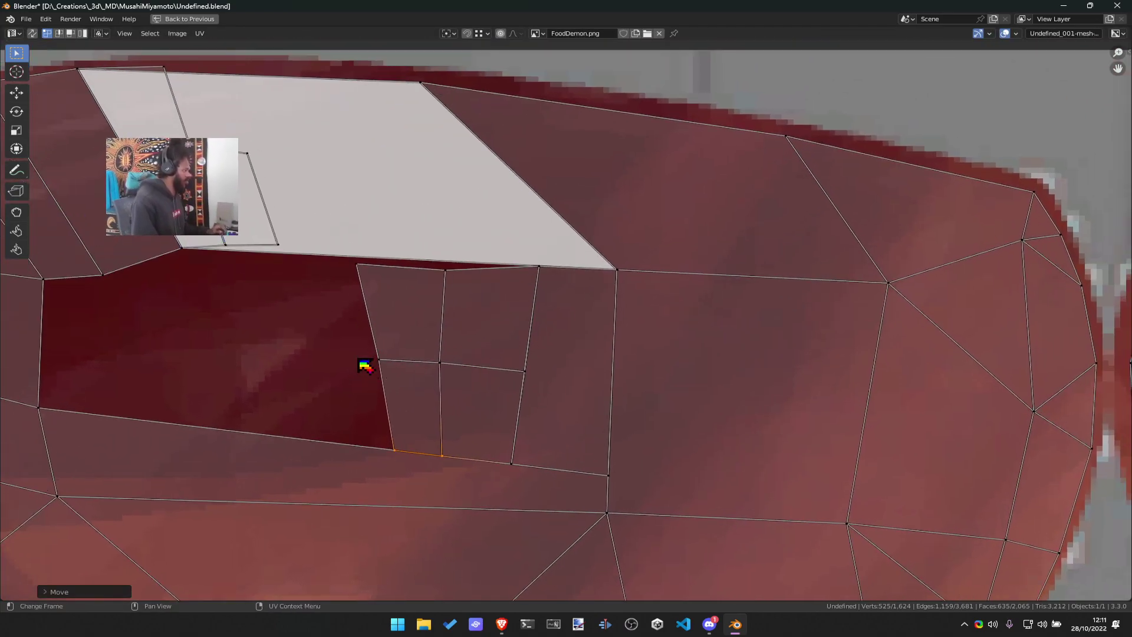
{"action": "left_click_drag", "start_coordinate": [328, 344], "coordinate": [563, 406]}
{"action": "key", "text": "g"}
{"action": "key", "text": "y"}
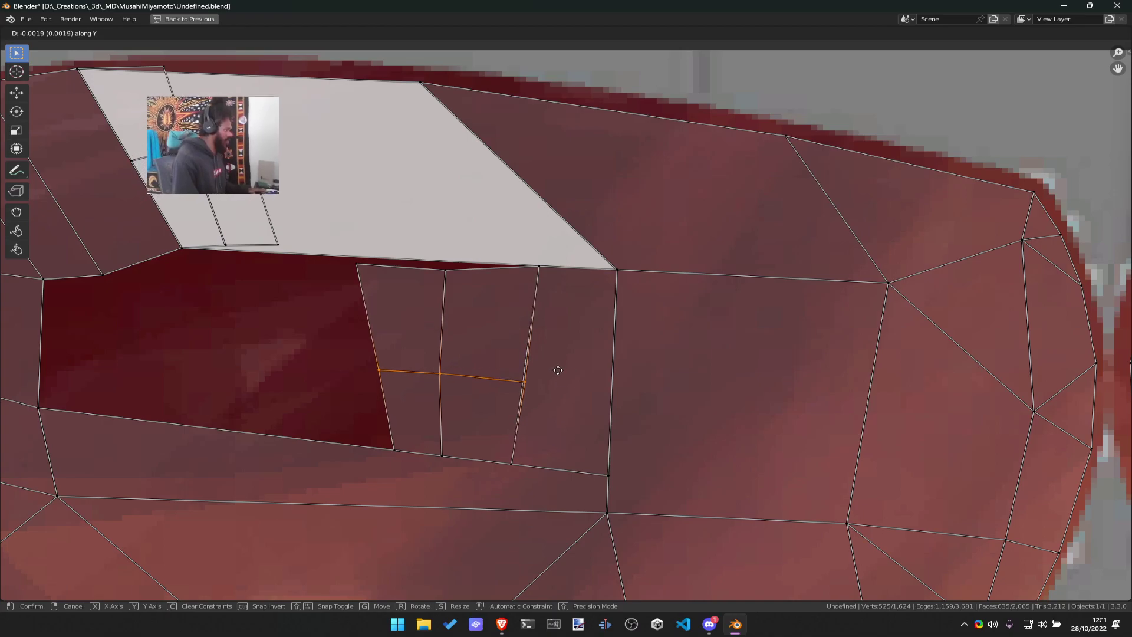
{"action": "left_click", "coordinate": [556, 371]}
{"action": "scroll", "coordinate": [566, 401], "scroll_direction": "up", "scroll_amount": 5}
{"action": "middle_click_drag", "start_coordinate": [487, 506], "coordinate": [551, 451]}
{"action": "left_click", "coordinate": [563, 433]}
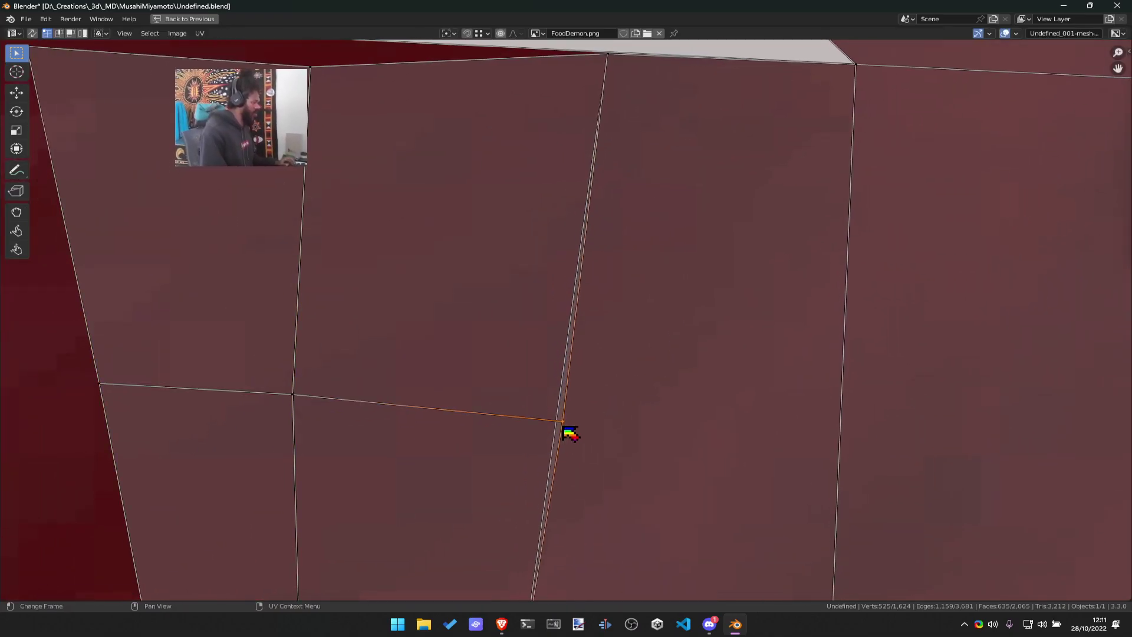
{"action": "key", "text": "g"}
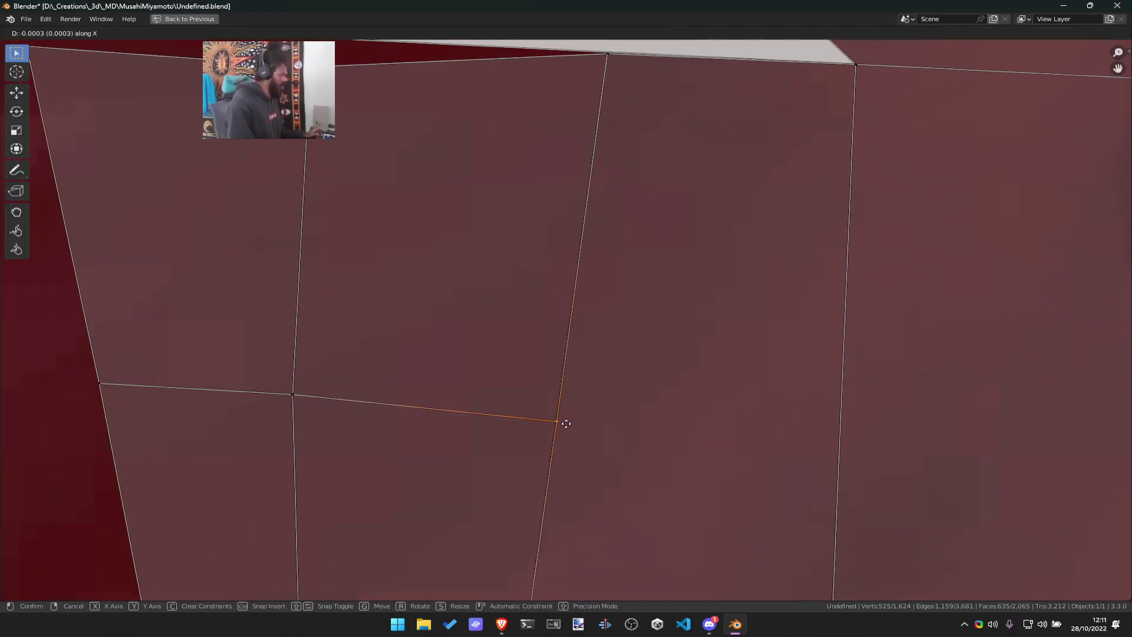
{"action": "left_click", "coordinate": [556, 424]}
Reposition one of the grid's upper vertices, cancelling a second vertical move
{"action": "scroll", "coordinate": [309, 388], "scroll_direction": "down", "scroll_amount": 3}
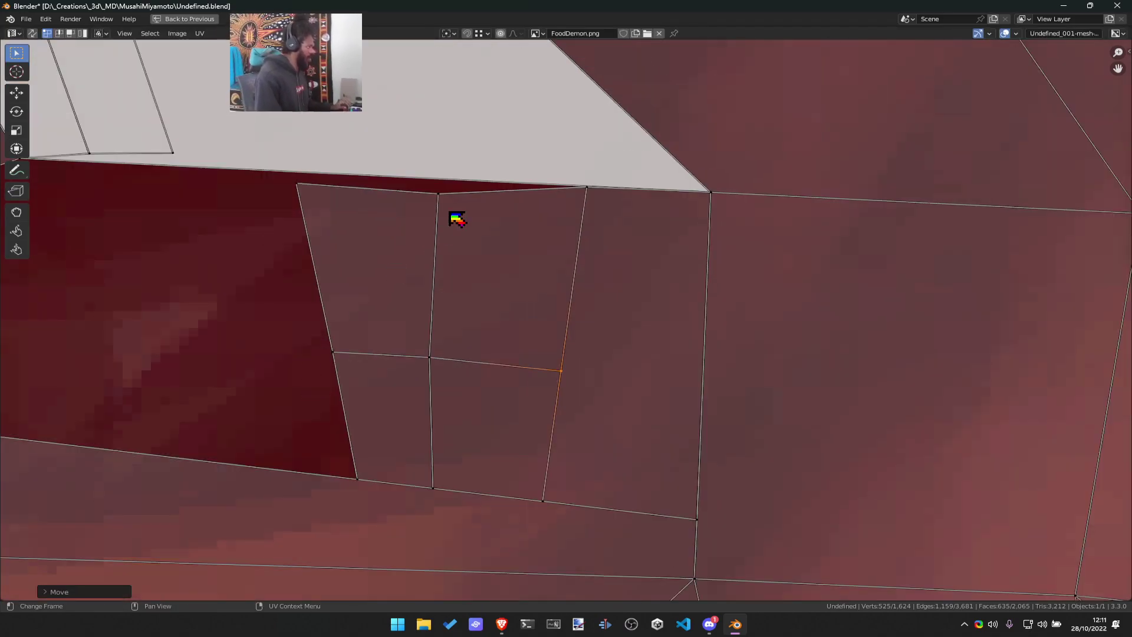
{"action": "middle_click_drag", "start_coordinate": [450, 206], "coordinate": [458, 309]}
{"action": "key", "text": "g"}
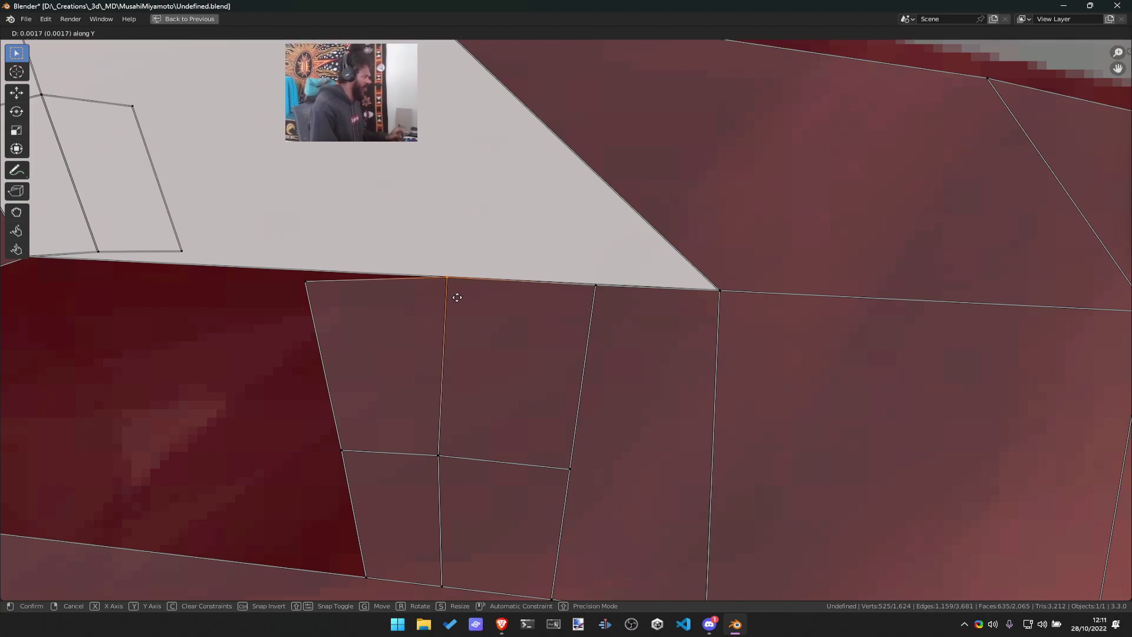
{"action": "left_click", "coordinate": [458, 297]}
{"action": "scroll", "coordinate": [649, 310], "scroll_direction": "up", "scroll_amount": 4}
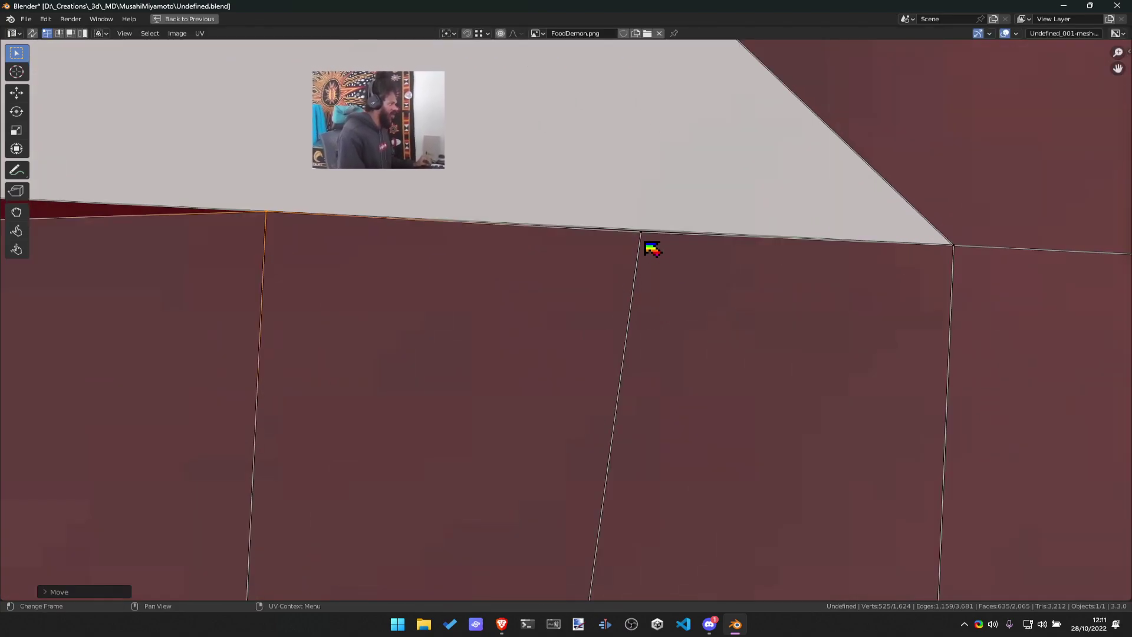
{"action": "key", "text": "g"}
{"action": "key", "text": "y"}
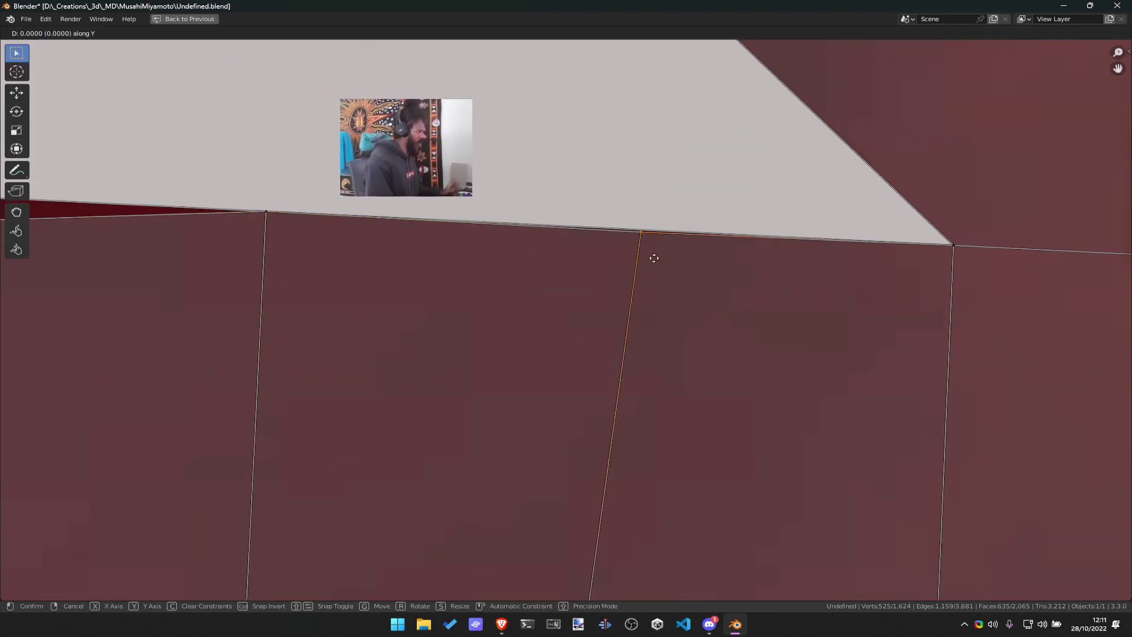
{"action": "right_click", "coordinate": [656, 243]}
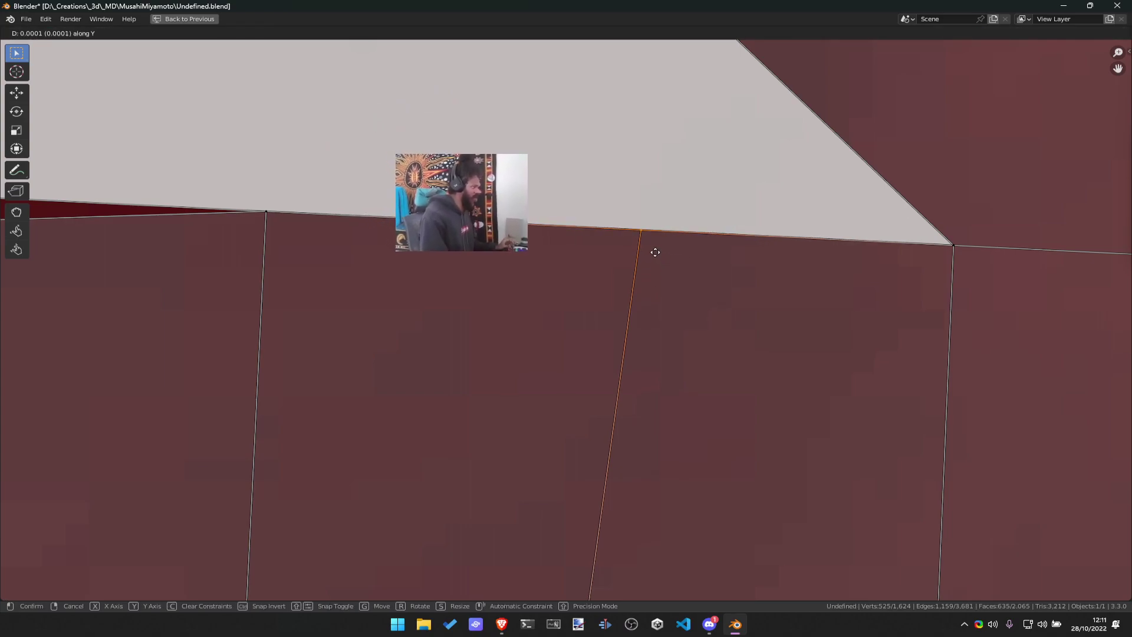
Raise the grid's top corner vertex vertically to meet the top edge
{"action": "left_click", "coordinate": [655, 251]}
{"action": "middle_click_drag", "start_coordinate": [244, 259], "coordinate": [887, 257]}
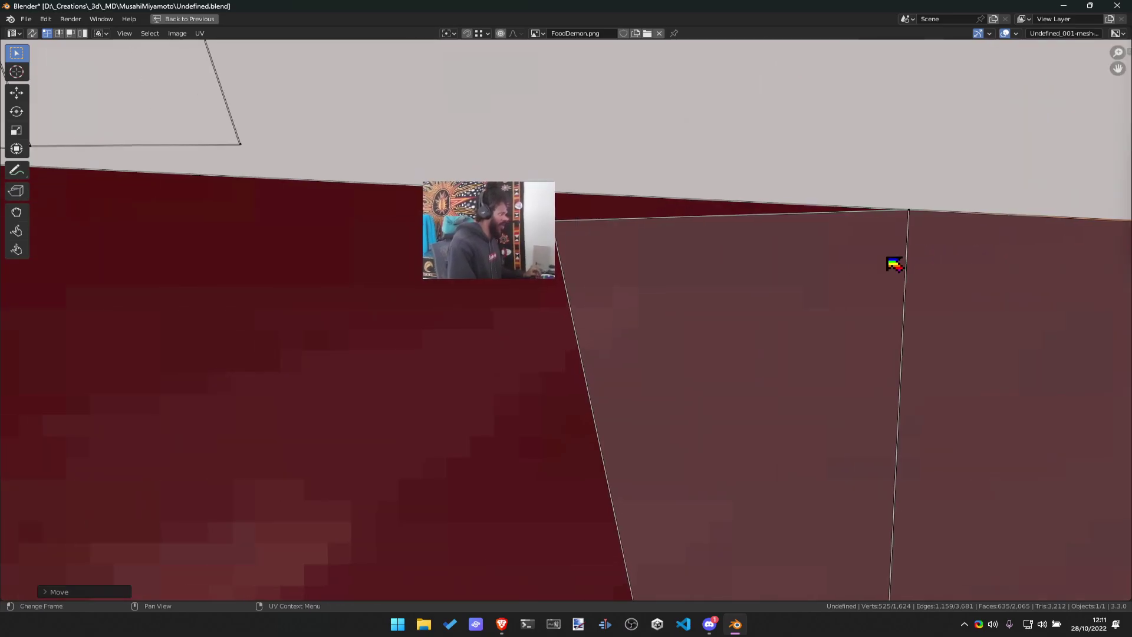
{"action": "key", "text": "g"}
{"action": "key", "text": "y"}
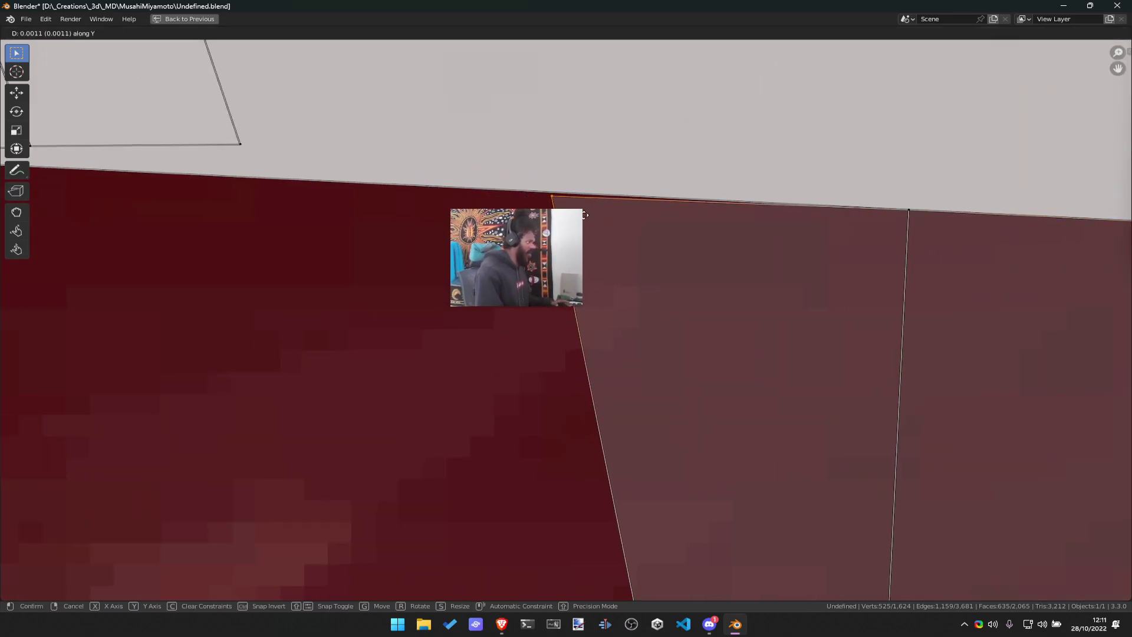
{"action": "left_click", "coordinate": [585, 216]}
{"action": "scroll", "coordinate": [599, 222], "scroll_direction": "down", "scroll_amount": 3}
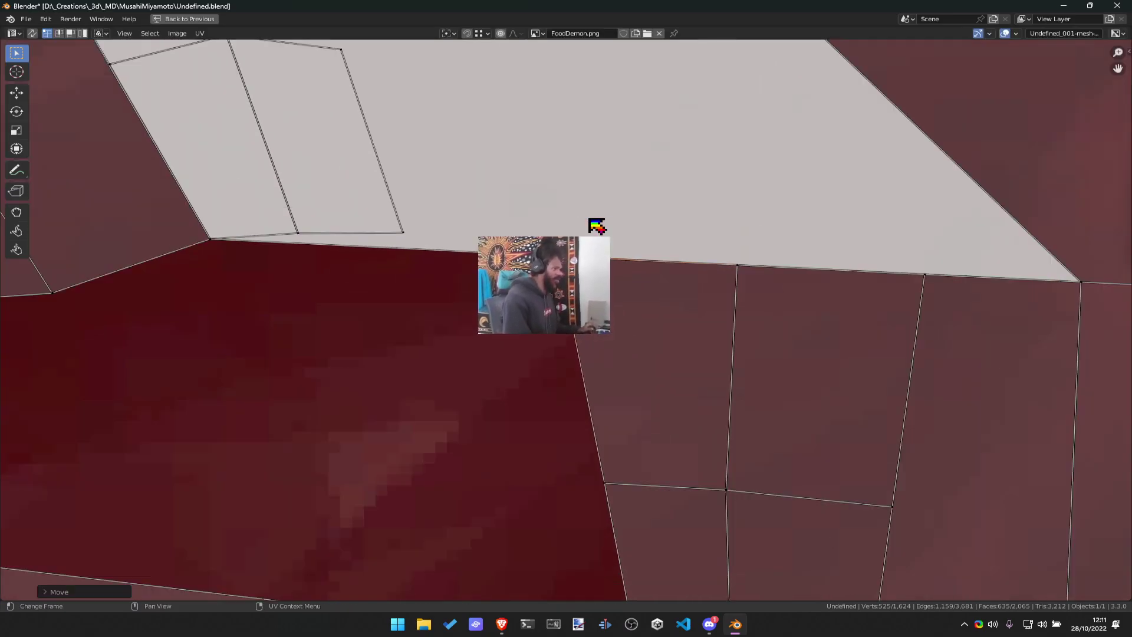
{"action": "scroll", "coordinate": [397, 303], "scroll_direction": "down", "scroll_amount": 4}
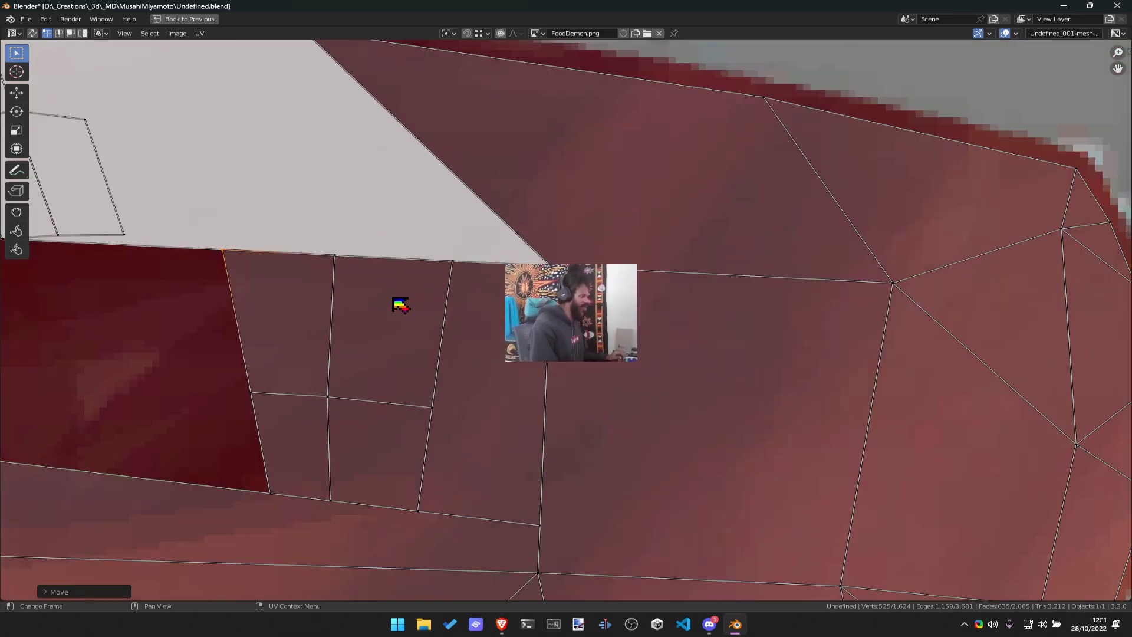
{"action": "middle_click_drag", "start_coordinate": [293, 344], "coordinate": [483, 299]}
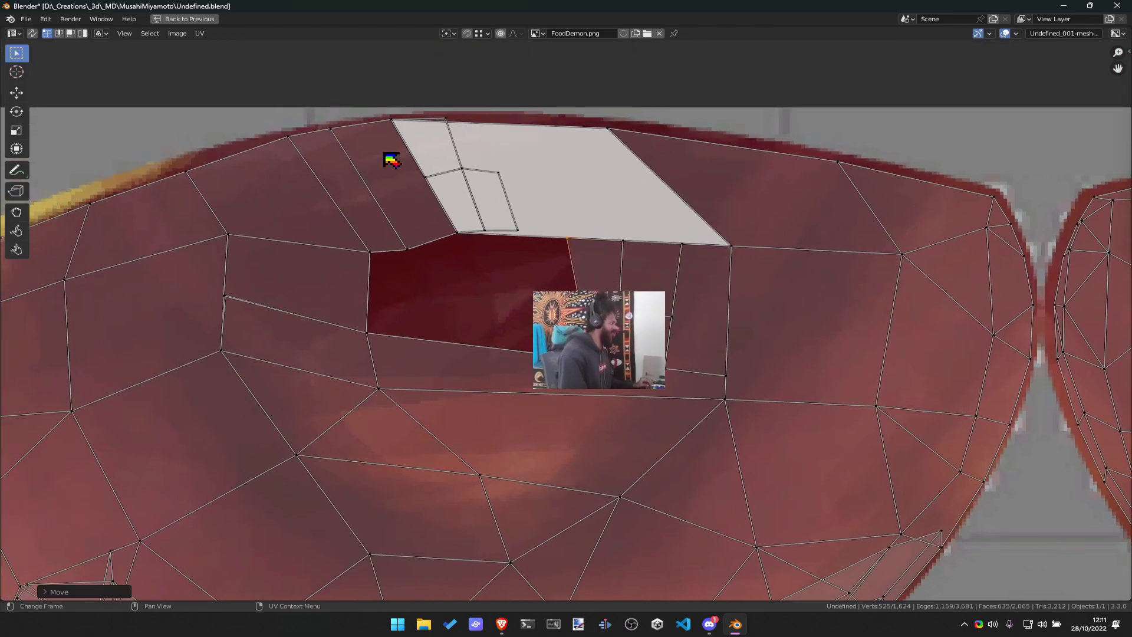
Align the inner line's top vertex and move the inner grid's bottom edge vertically in the light patch
{"action": "middle_click_drag", "start_coordinate": [437, 126], "coordinate": [462, 232]}
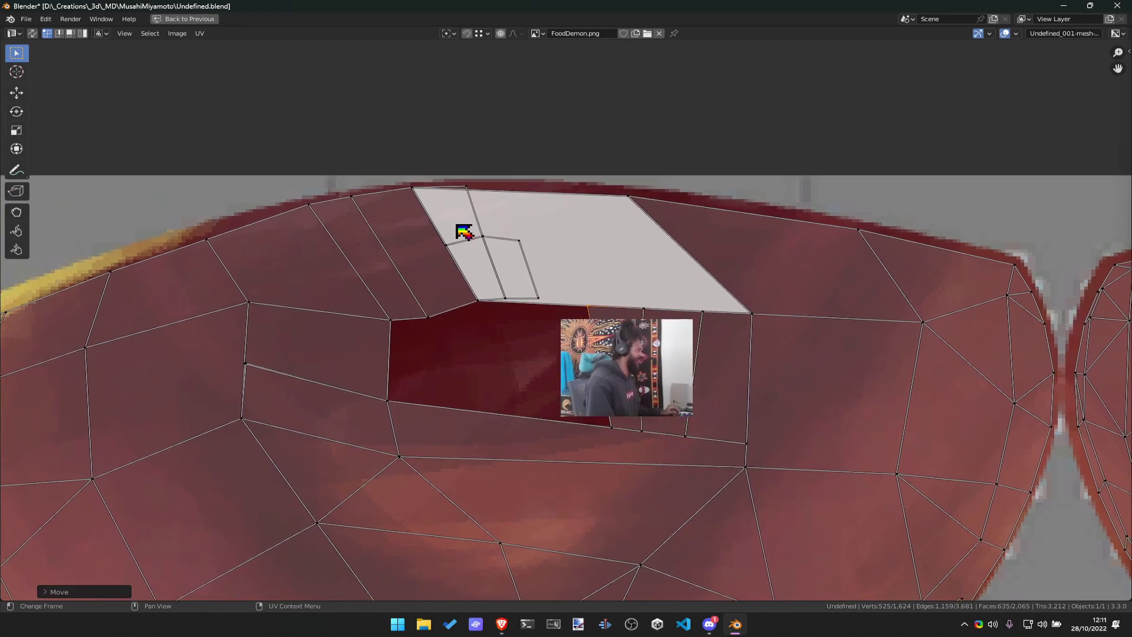
{"action": "scroll", "coordinate": [460, 207], "scroll_direction": "up", "scroll_amount": 3}
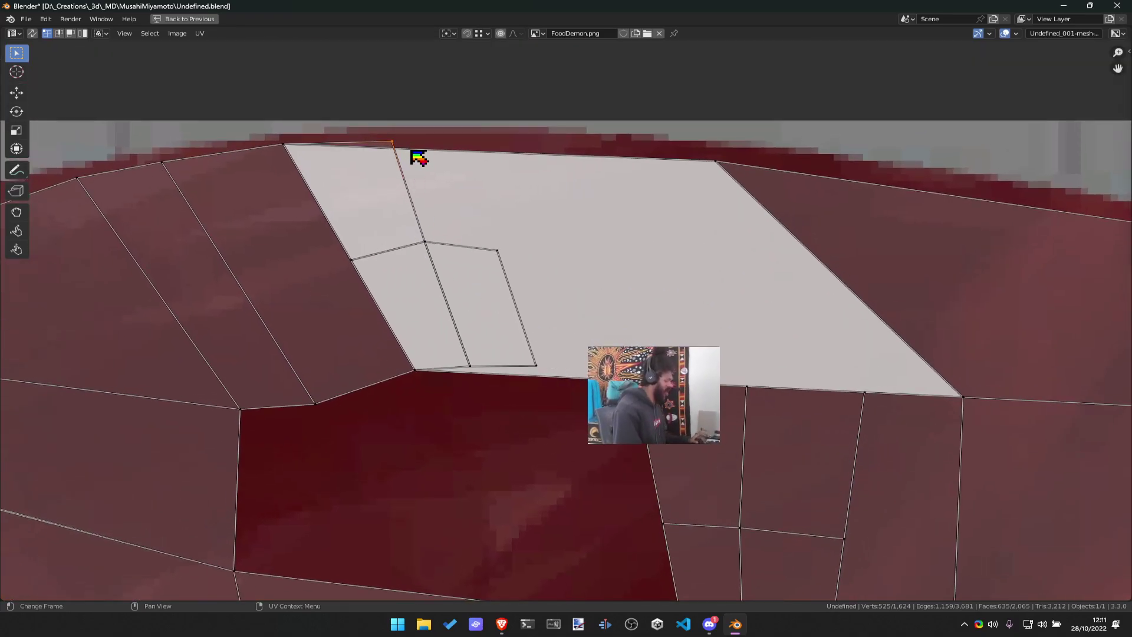
{"action": "left_click", "coordinate": [411, 156]}
{"action": "key", "text": "g"}
{"action": "key", "text": "y"}
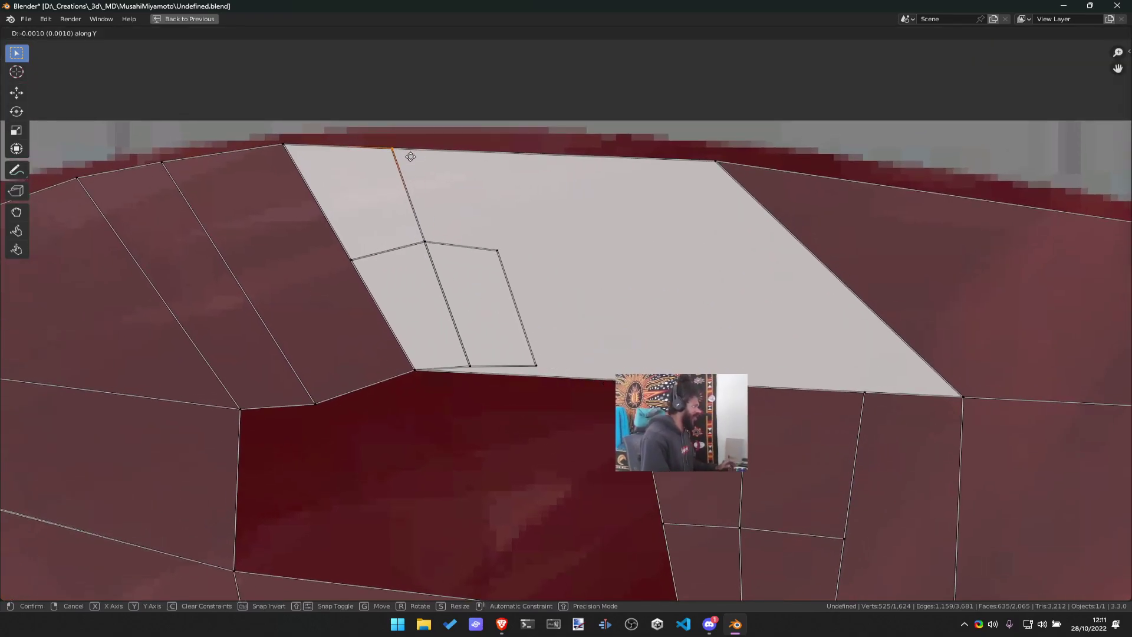
{"action": "left_click", "coordinate": [411, 156]}
{"action": "left_click", "coordinate": [479, 367]}
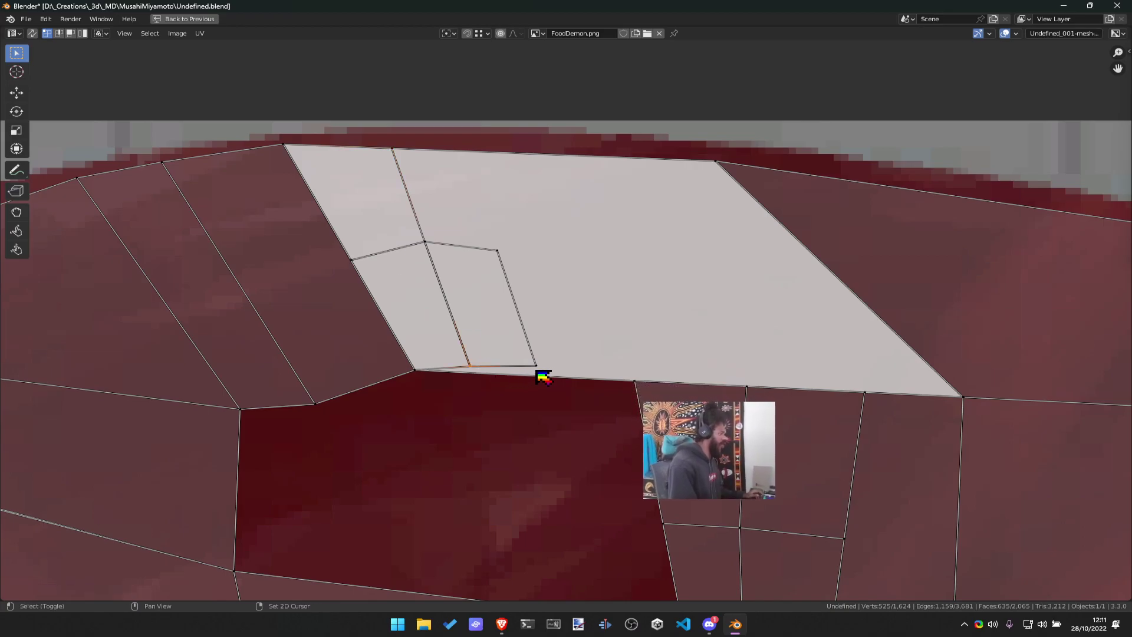
{"action": "key", "text": "g"}
{"action": "key", "text": "y"}
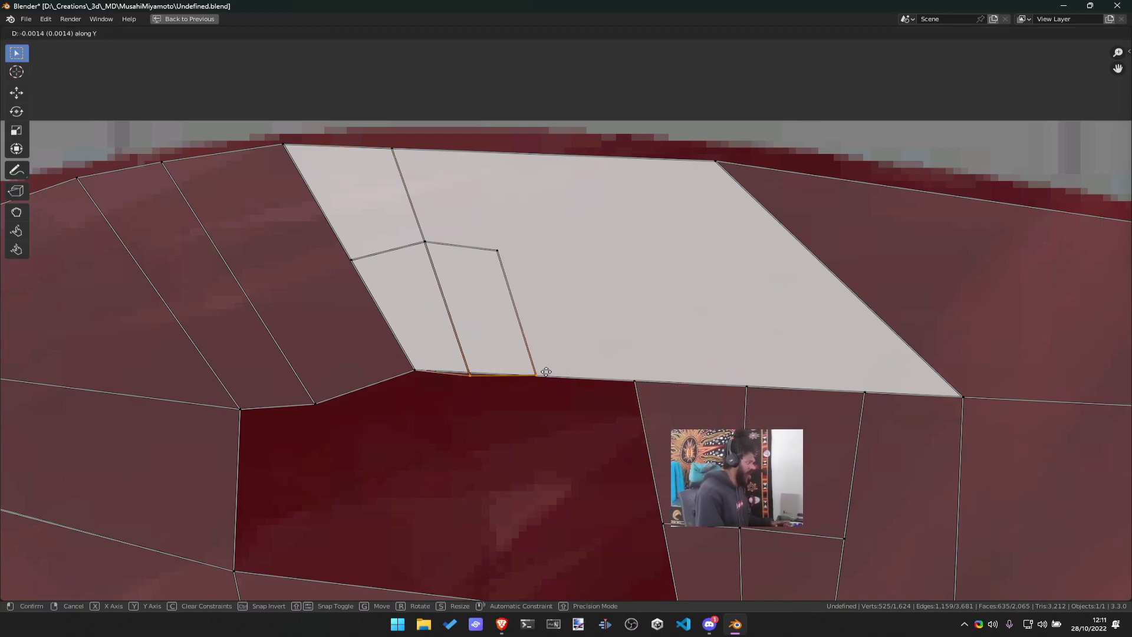
{"action": "left_click", "coordinate": [545, 373]}
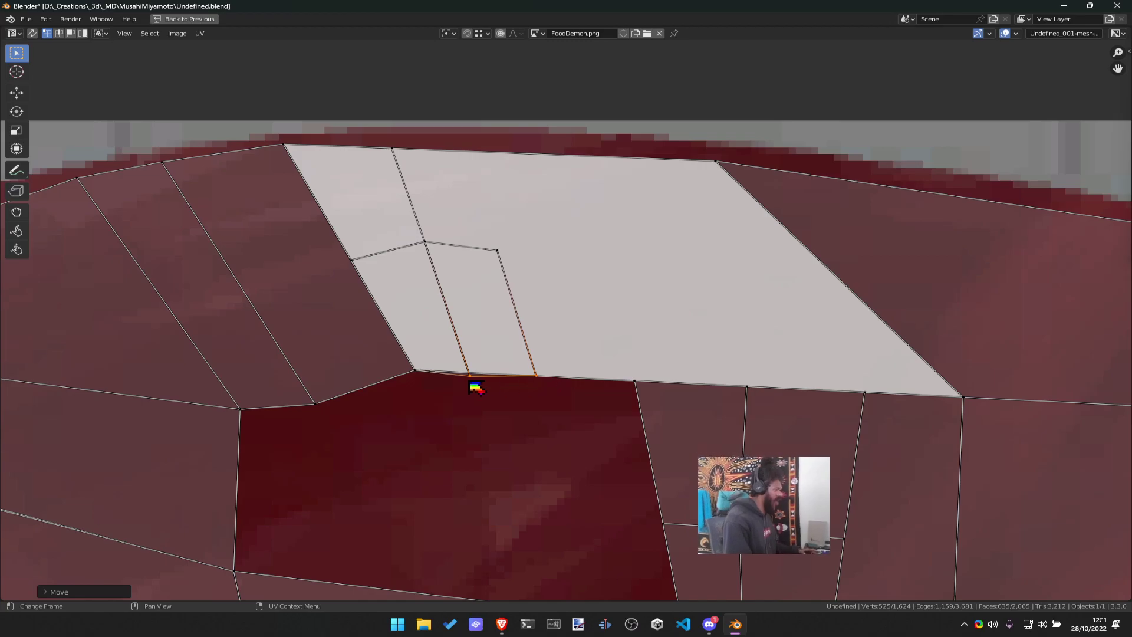
Raise a single vertex on the bottom edge slightly
{"action": "left_click", "coordinate": [465, 380]}
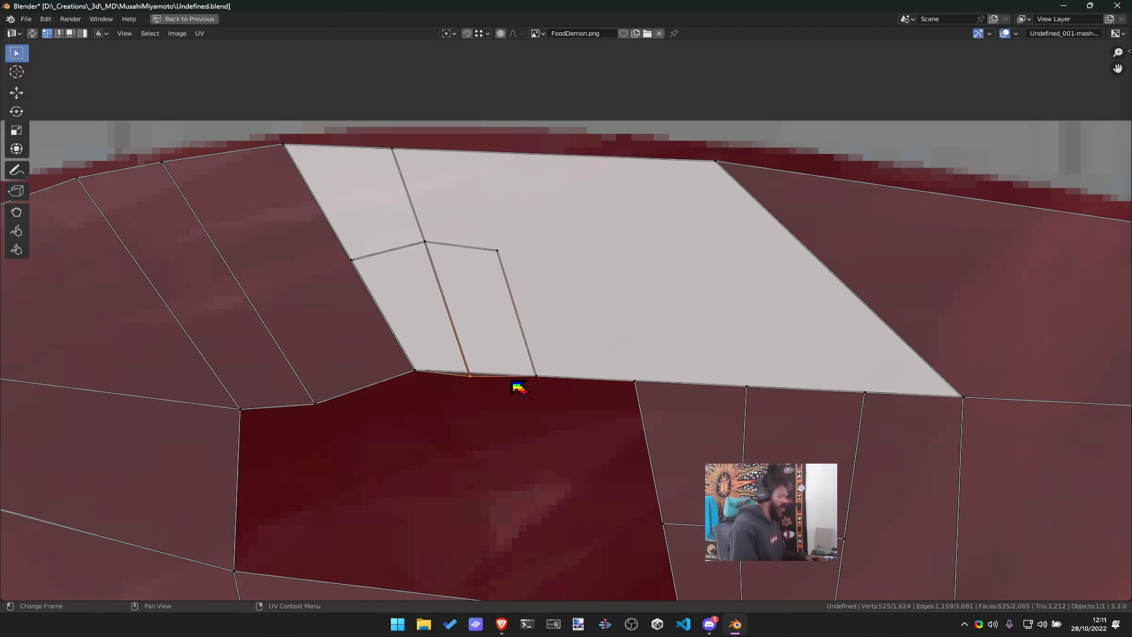
{"action": "key", "text": "g"}
{"action": "key", "text": "y"}
{"action": "left_click", "coordinate": [524, 429]}
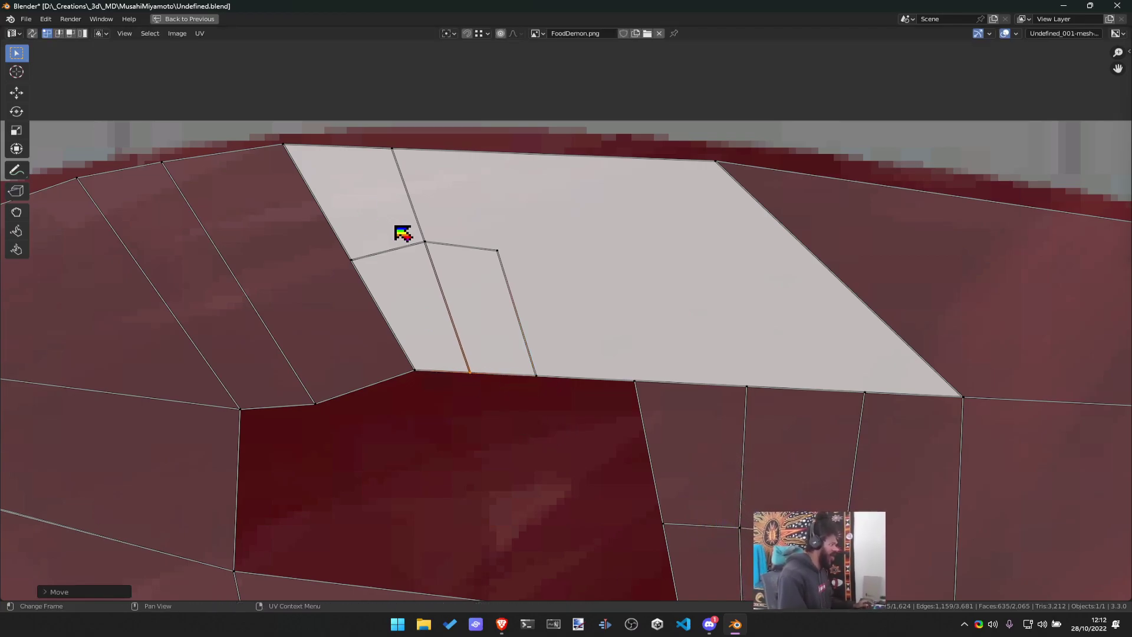
Shift the middle edge inside the light patch slightly right and up, then zoom out
{"action": "left_click_drag", "start_coordinate": [396, 224], "coordinate": [546, 271]}
{"action": "key", "text": "g"}
{"action": "key", "text": "y"}
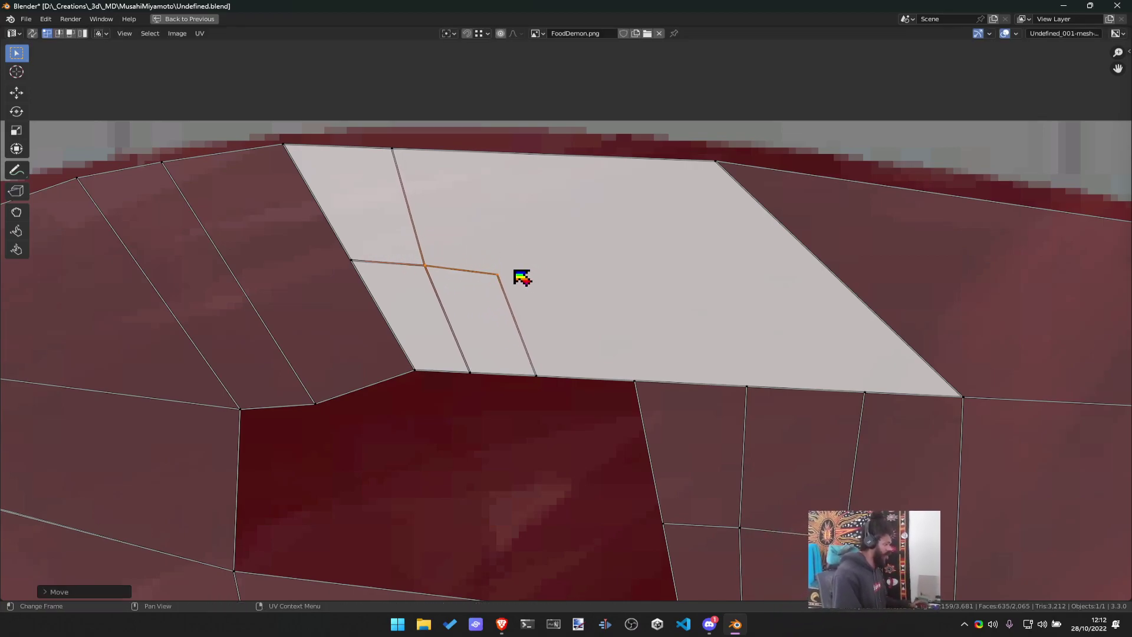
{"action": "key", "text": "x"}
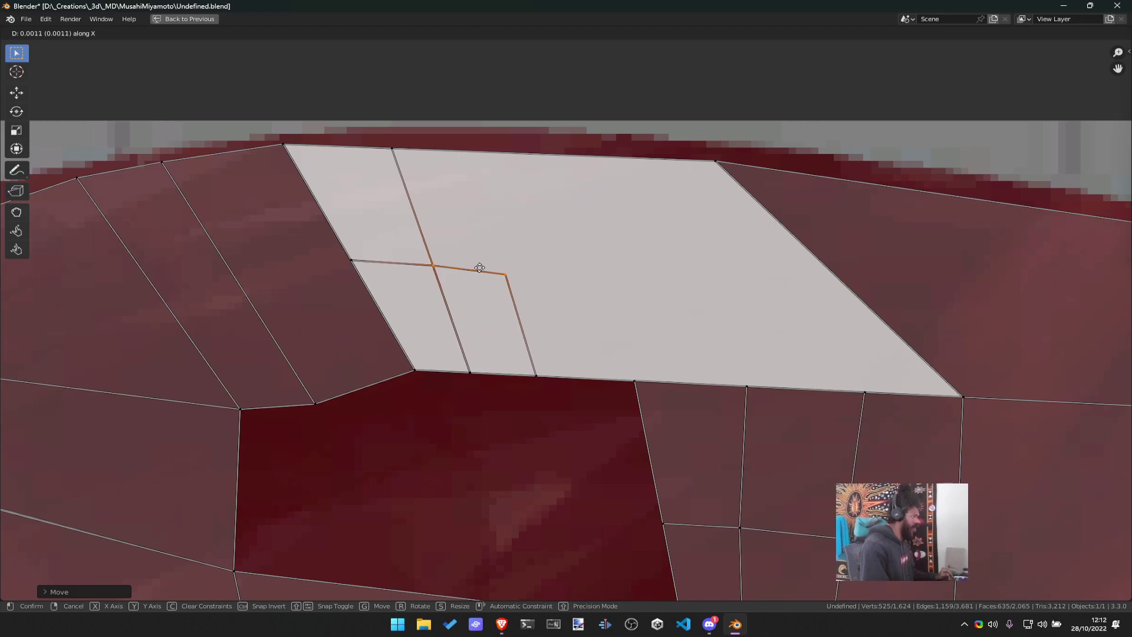
{"action": "left_click", "coordinate": [484, 268]}
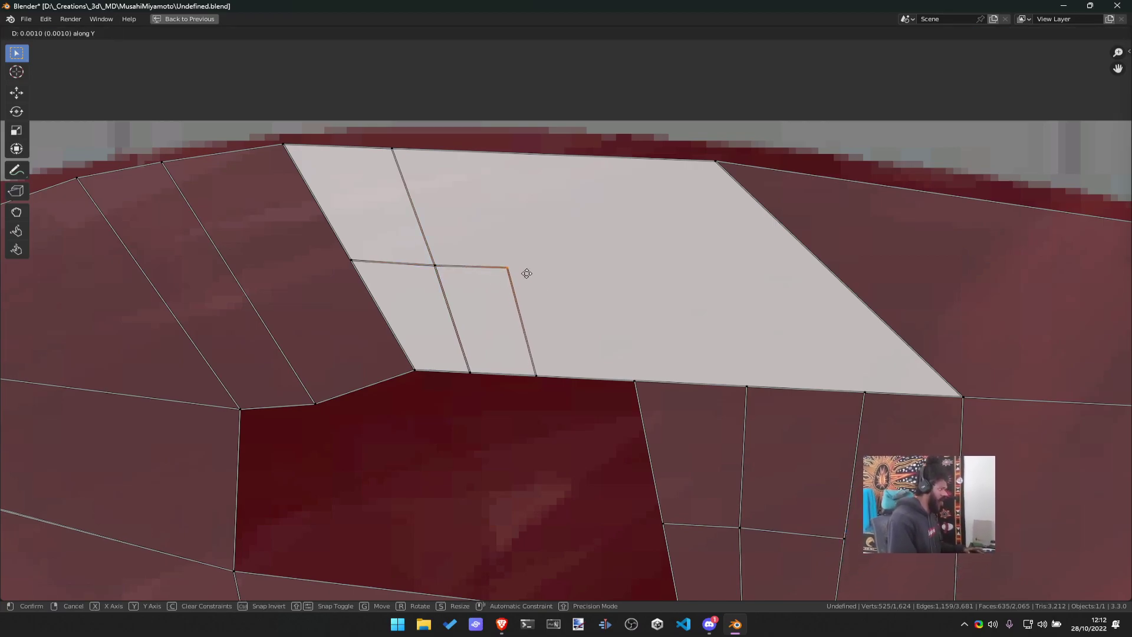
{"action": "left_click", "coordinate": [526, 272]}
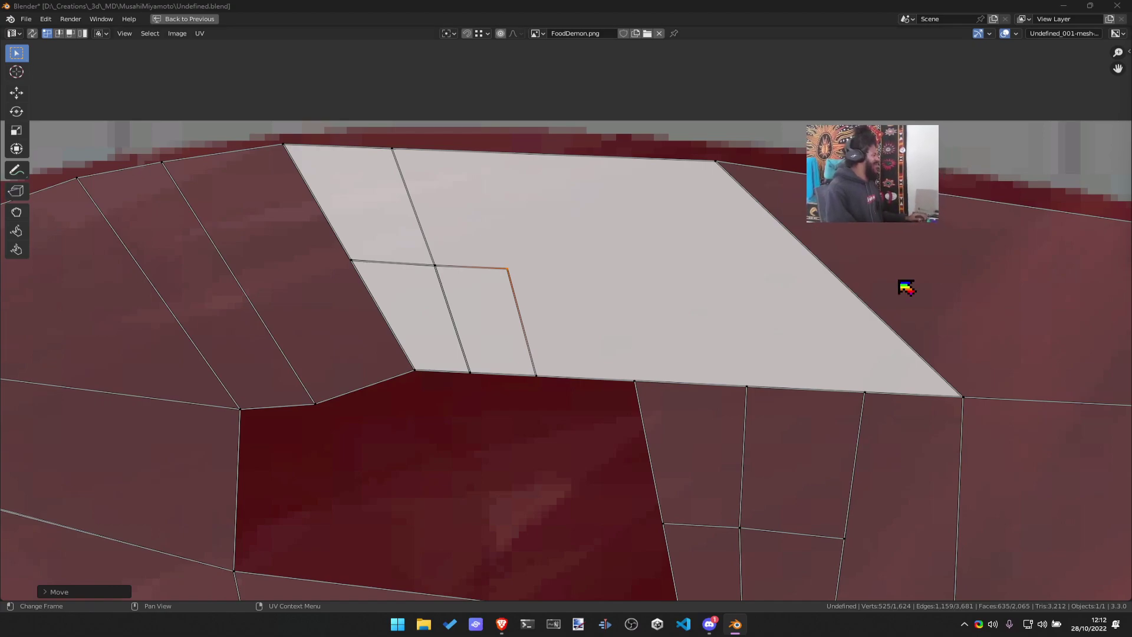
{"action": "scroll", "coordinate": [714, 387], "scroll_direction": "down", "scroll_amount": 2}
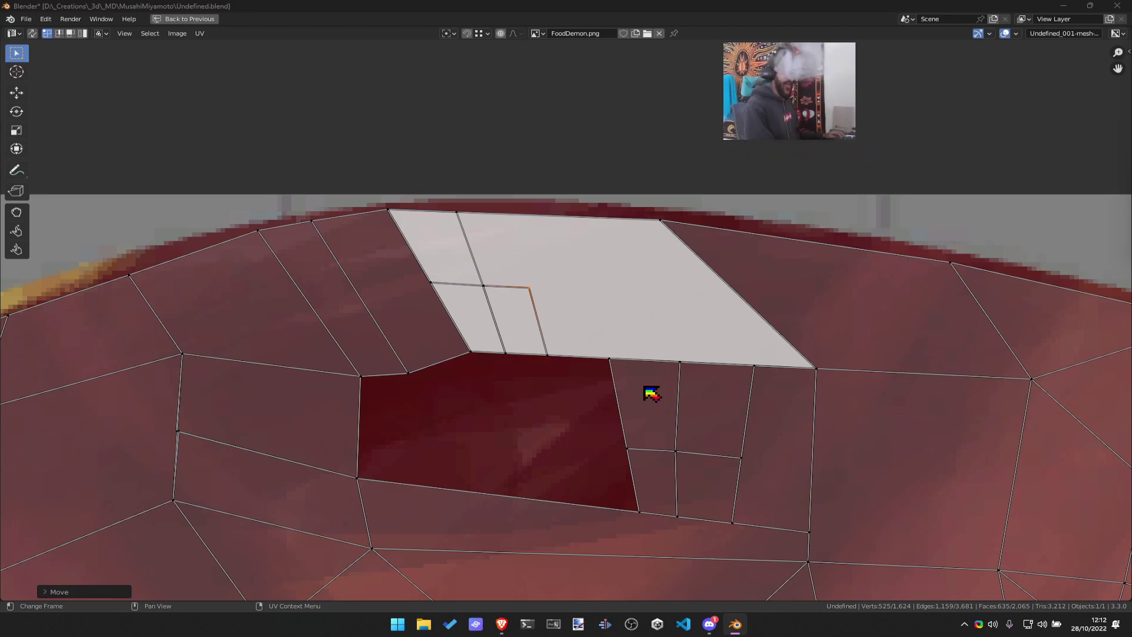
{"action": "scroll", "coordinate": [200, 428], "scroll_direction": "down", "scroll_amount": 6}
Scale down the two narrow UV islands and move them into the dark red pocket
{"action": "middle_click_drag", "start_coordinate": [333, 396], "coordinate": [327, 326]}
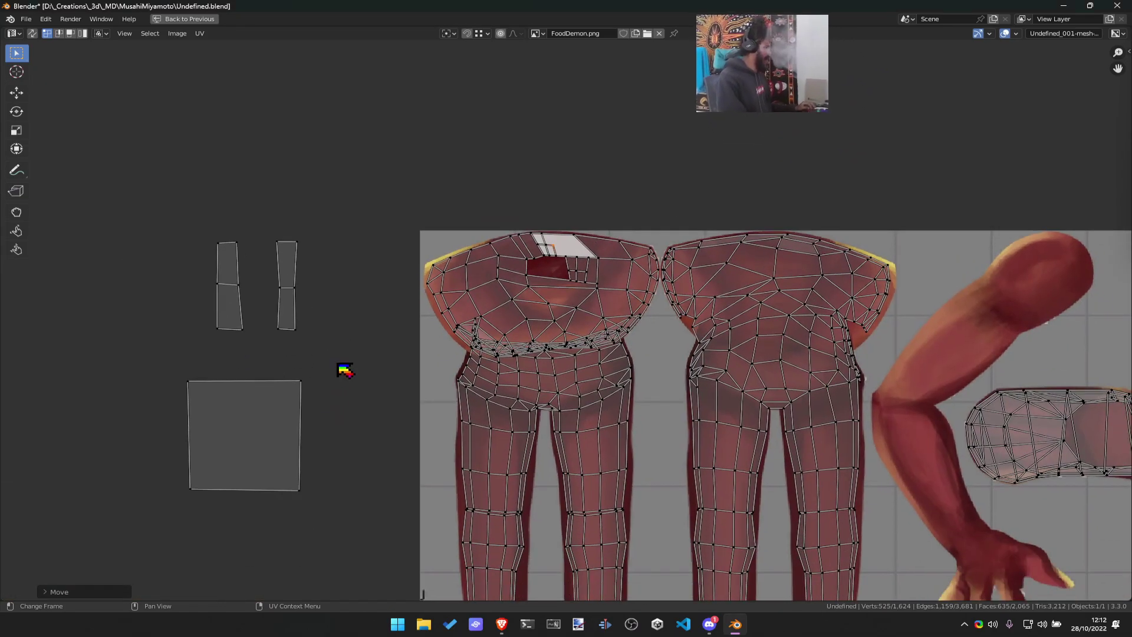
{"action": "left_click_drag", "start_coordinate": [187, 233], "coordinate": [350, 352]}
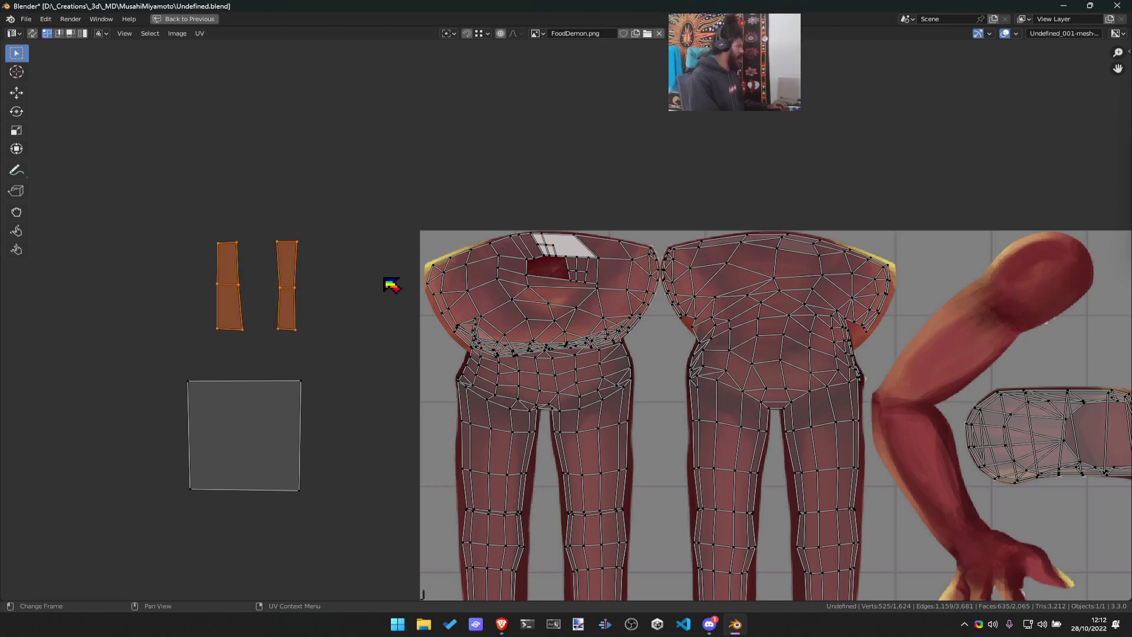
{"action": "key", "text": "s"}
{"action": "left_click", "coordinate": [284, 278]}
{"action": "key", "text": "g"}
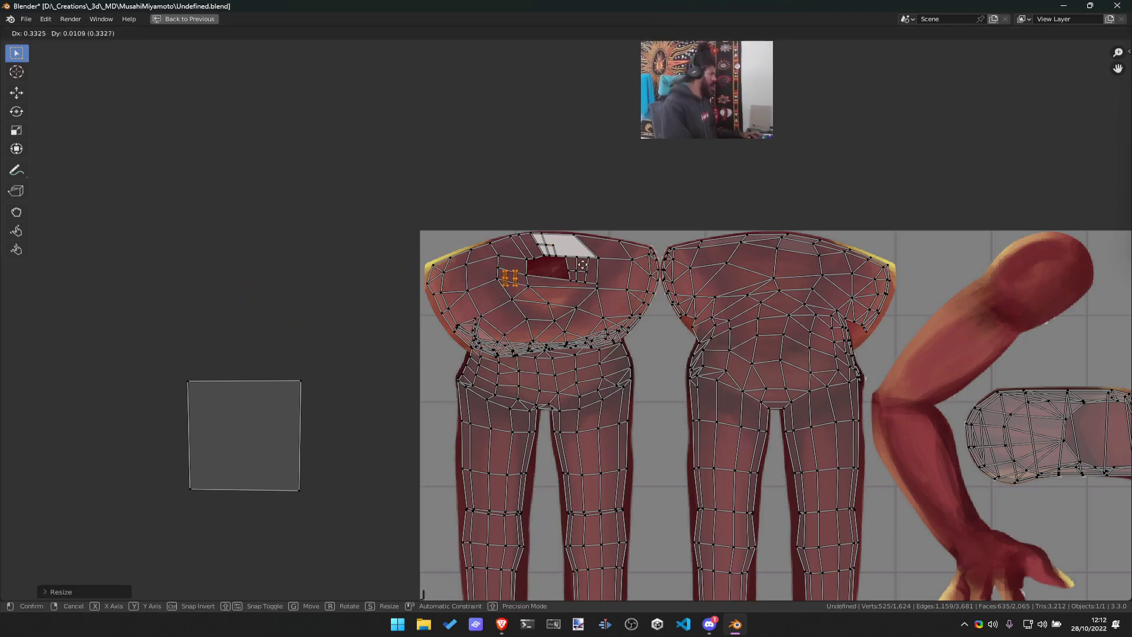
{"action": "left_click", "coordinate": [621, 260]}
{"action": "scroll", "coordinate": [630, 266], "scroll_direction": "up", "scroll_amount": 4}
{"action": "scroll", "coordinate": [630, 267], "scroll_direction": "up", "scroll_amount": 6}
{"action": "middle_click_drag", "start_coordinate": [589, 271], "coordinate": [526, 458]}
{"action": "middle_click_drag", "start_coordinate": [497, 278], "coordinate": [498, 410]}
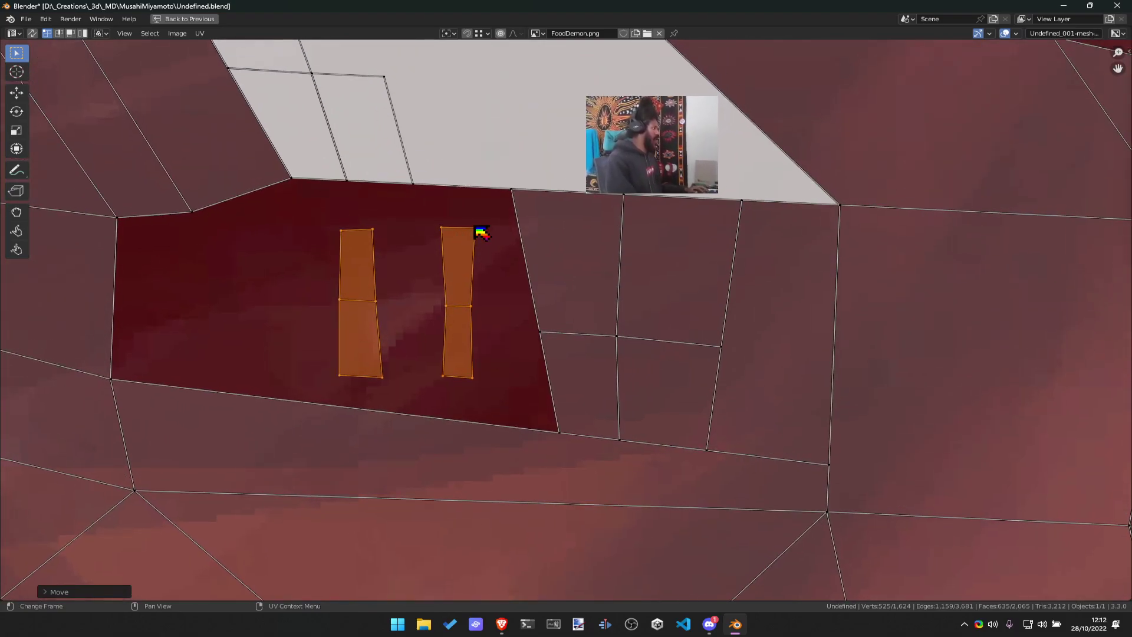
Pull the right island's top-right corner and lower-left vertex down onto the patch's bottom edge
{"action": "left_click", "coordinate": [475, 229]}
{"action": "key", "text": "g"}
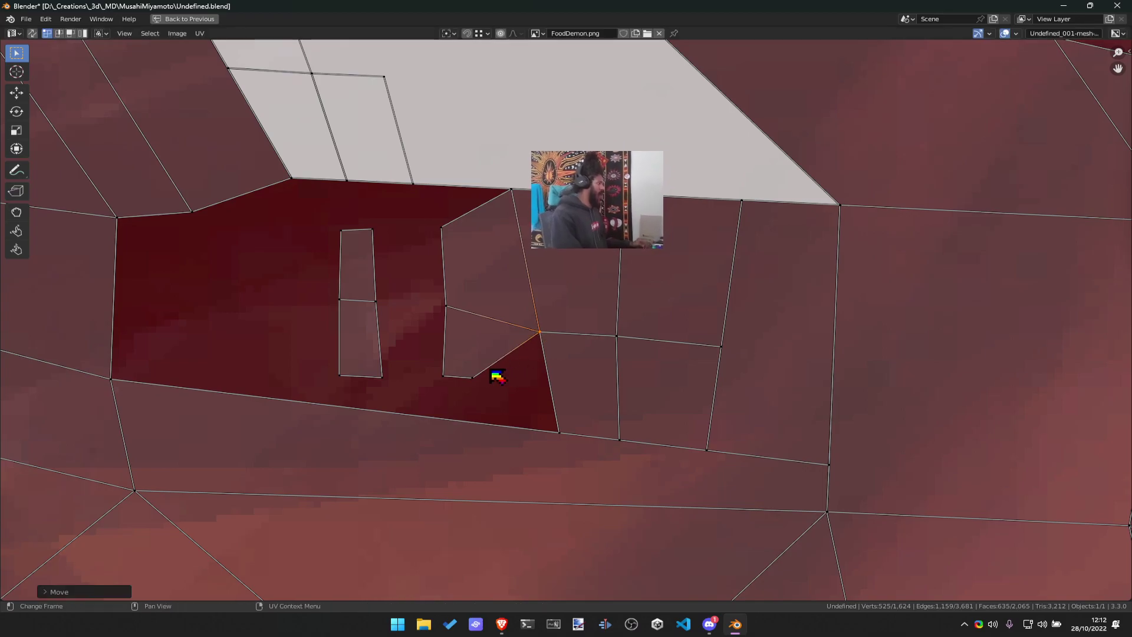
{"action": "left_click", "coordinate": [558, 432]}
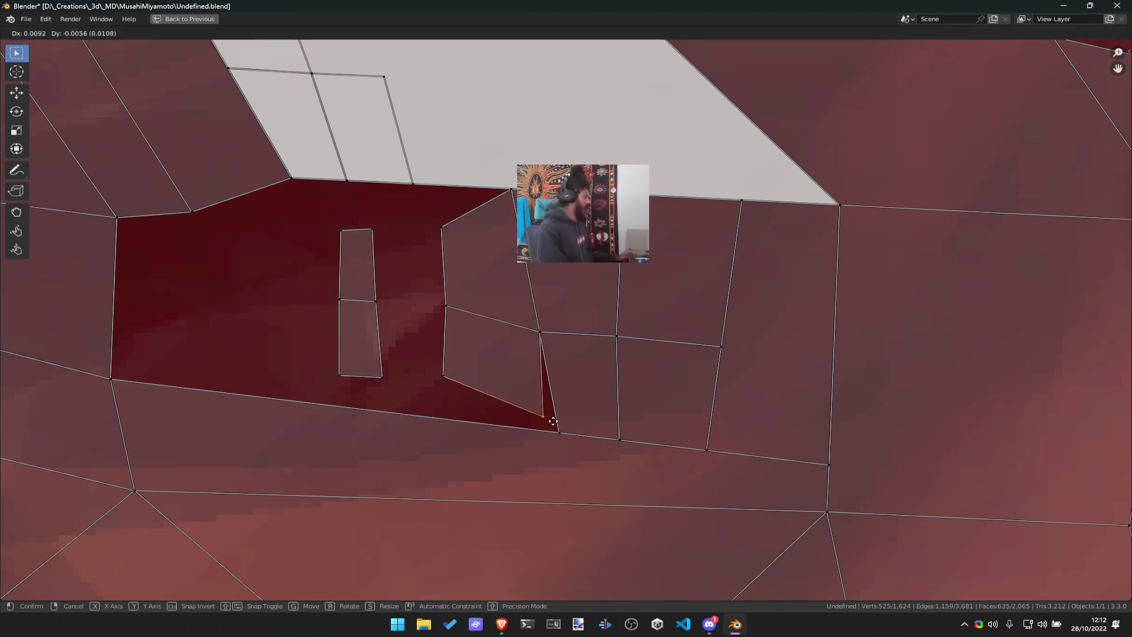
{"action": "left_click", "coordinate": [444, 378]}
{"action": "key", "text": "g"}
{"action": "key", "text": "y"}
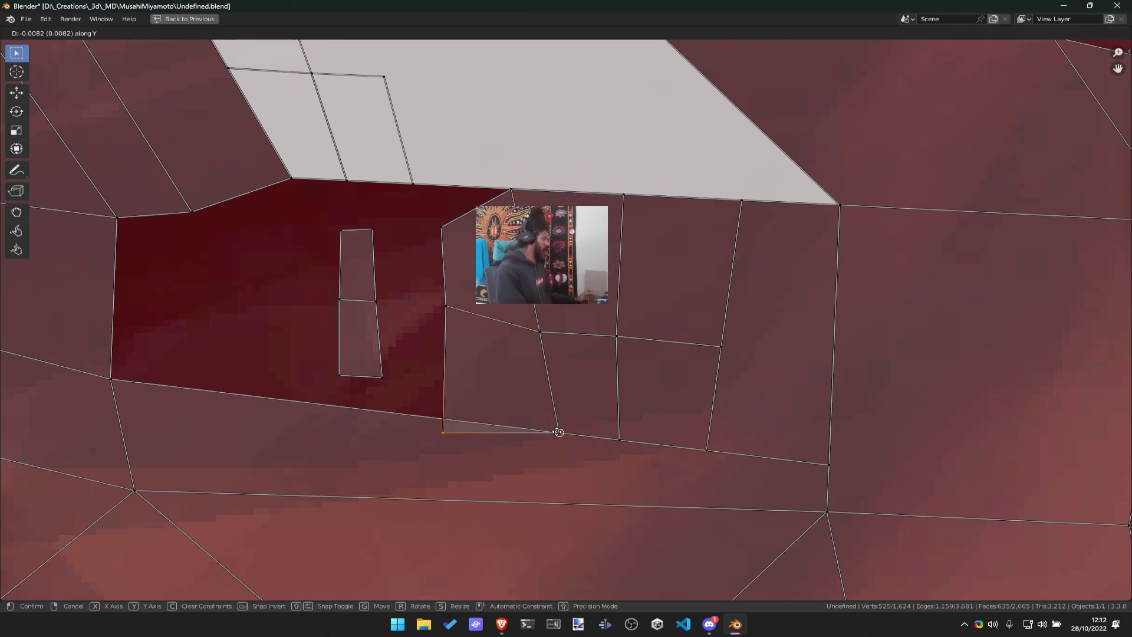
{"action": "left_click", "coordinate": [562, 436]}
Readjust the lower vertex and raise the edge's top vertex, both locked to the Y axis
{"action": "key", "text": "g"}
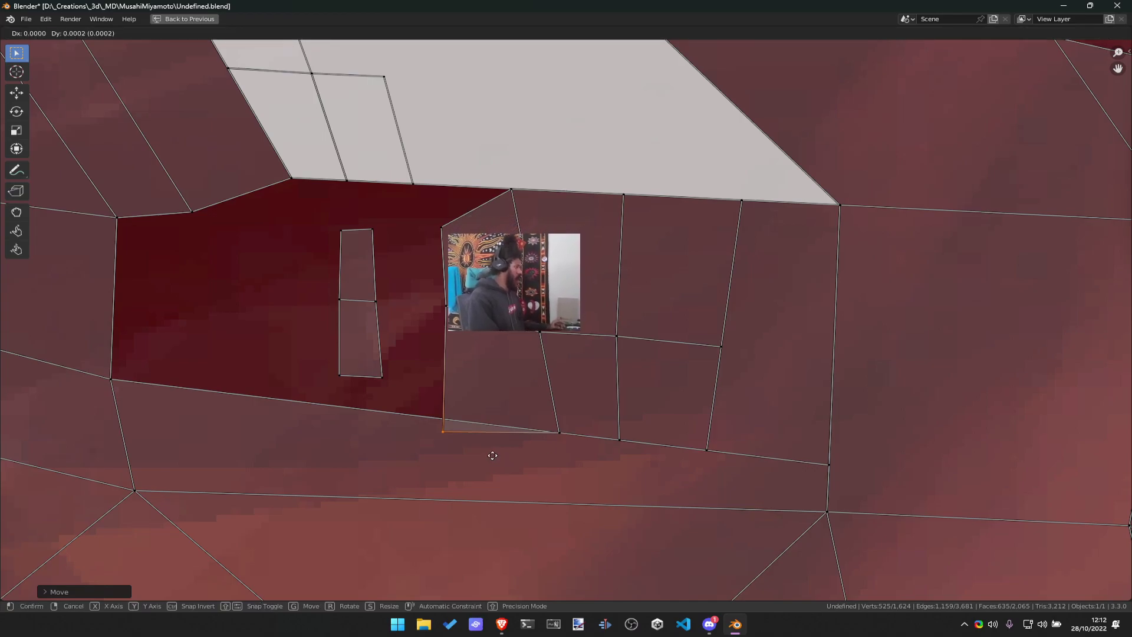
{"action": "key", "text": "y"}
{"action": "left_click", "coordinate": [492, 443]}
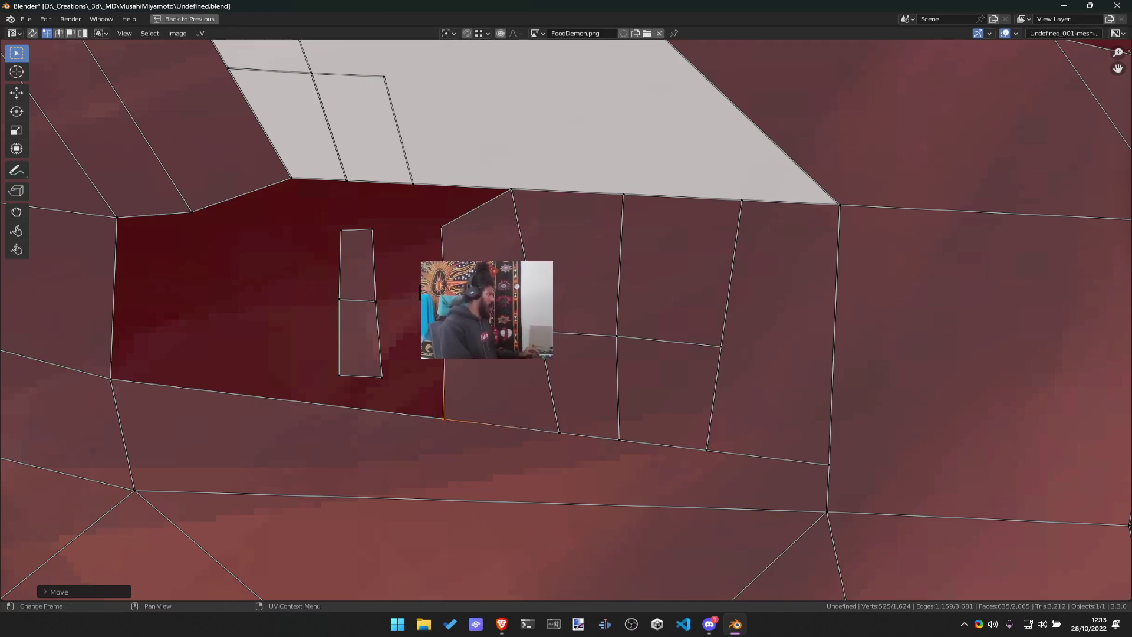
{"action": "left_click", "coordinate": [441, 227]}
{"action": "key", "text": "g"}
{"action": "key", "text": "y"}
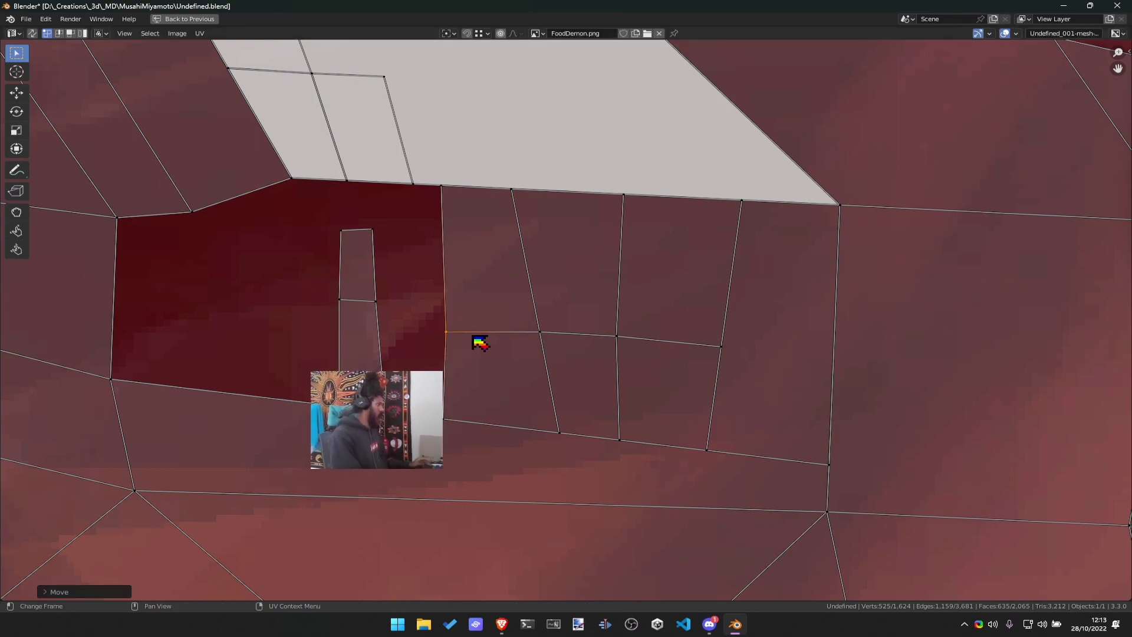
{"action": "left_click", "coordinate": [510, 322]}
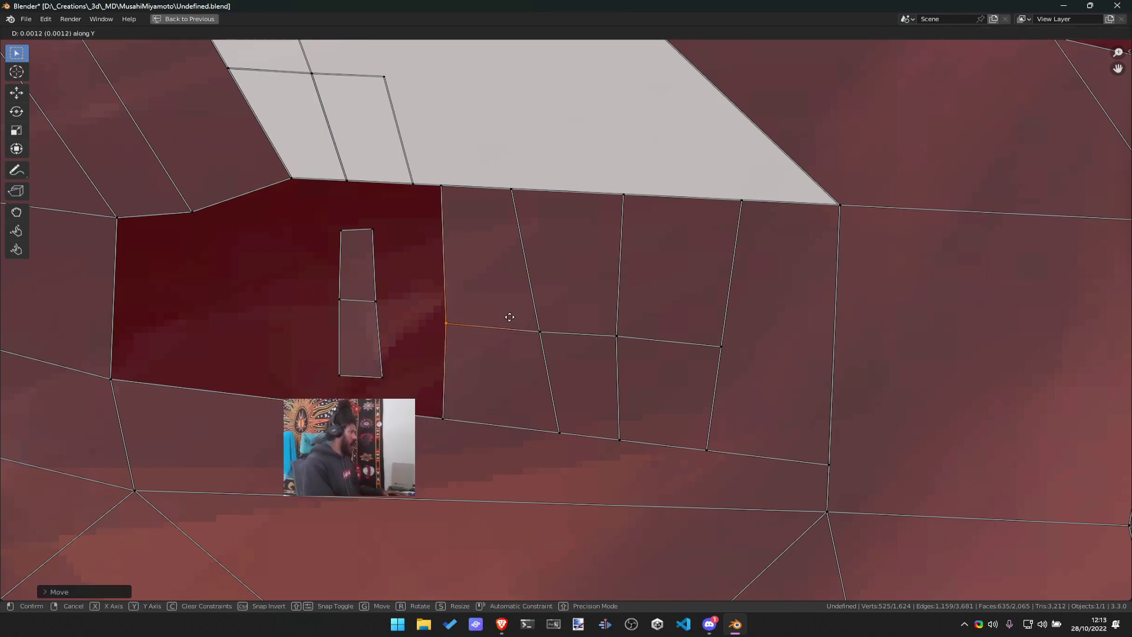
Select the leftover narrow UV strip and start moving a vertex onto its neighbour
{"action": "left_click", "coordinate": [509, 318]}
{"action": "left_click_drag", "start_coordinate": [361, 221], "coordinate": [377, 307]}
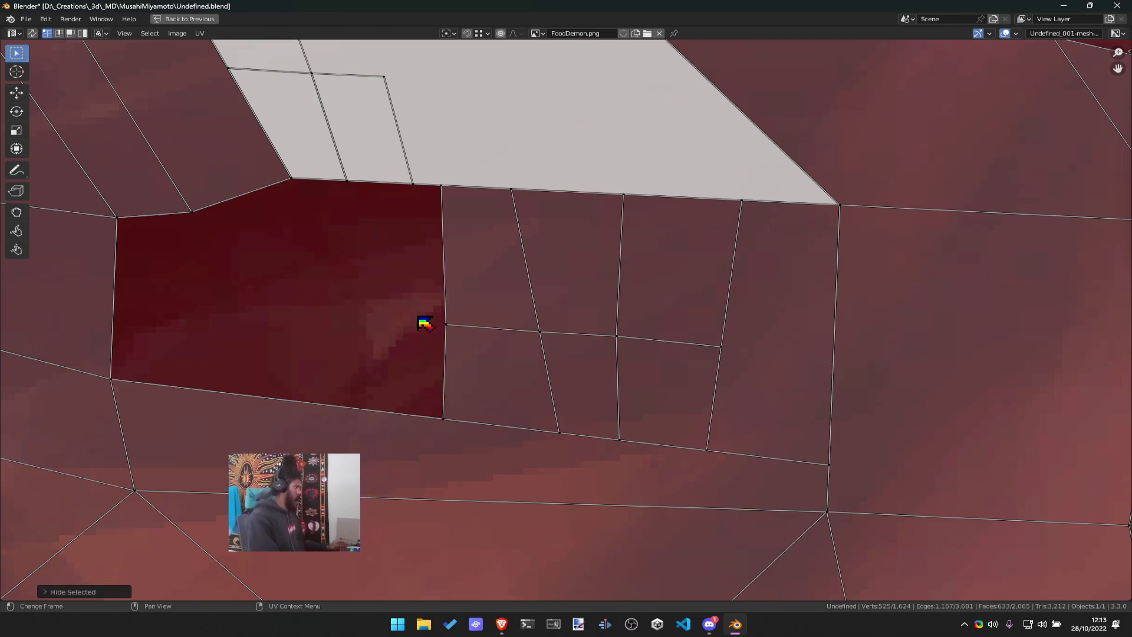
{"action": "key", "text": "g"}
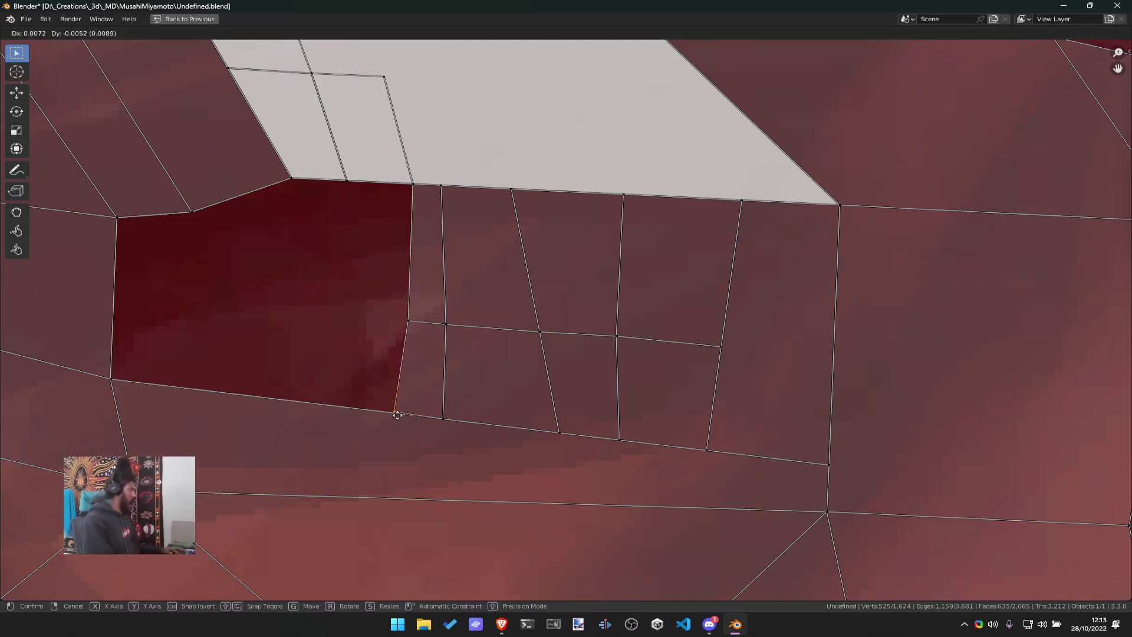
Confirm the pending vertex, then move the lone square UV face beside the pants texture
{"action": "left_click", "coordinate": [401, 416]}
{"action": "scroll", "coordinate": [465, 311], "scroll_direction": "down", "scroll_amount": 9}
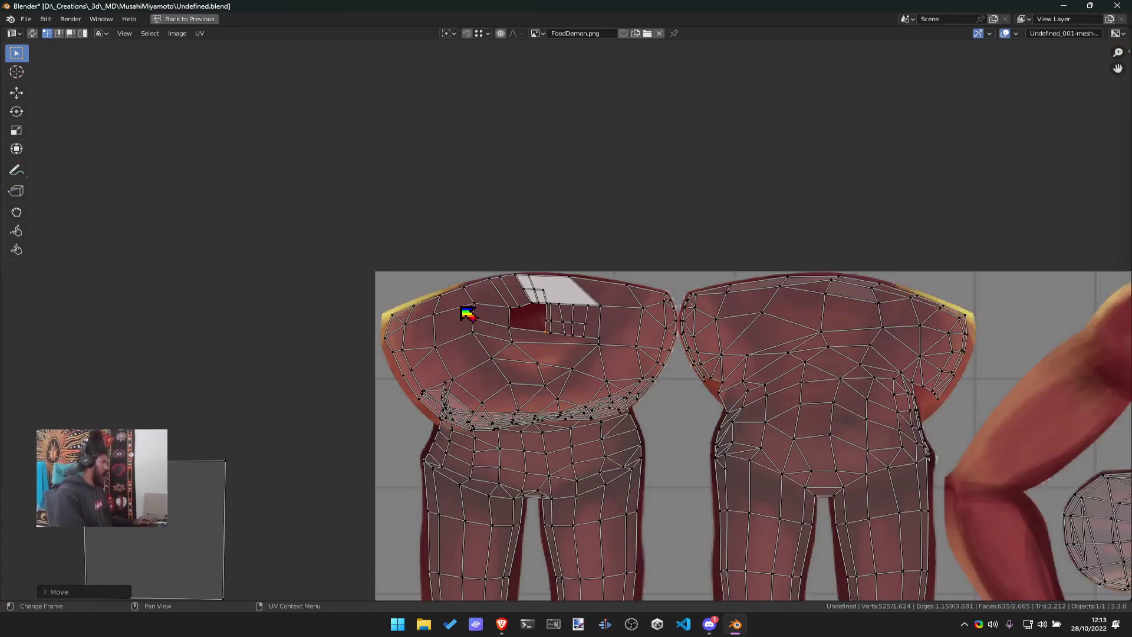
{"action": "middle_click_drag", "start_coordinate": [360, 295], "coordinate": [467, 195]}
{"action": "scroll", "coordinate": [468, 195], "scroll_direction": "down", "scroll_amount": 3}
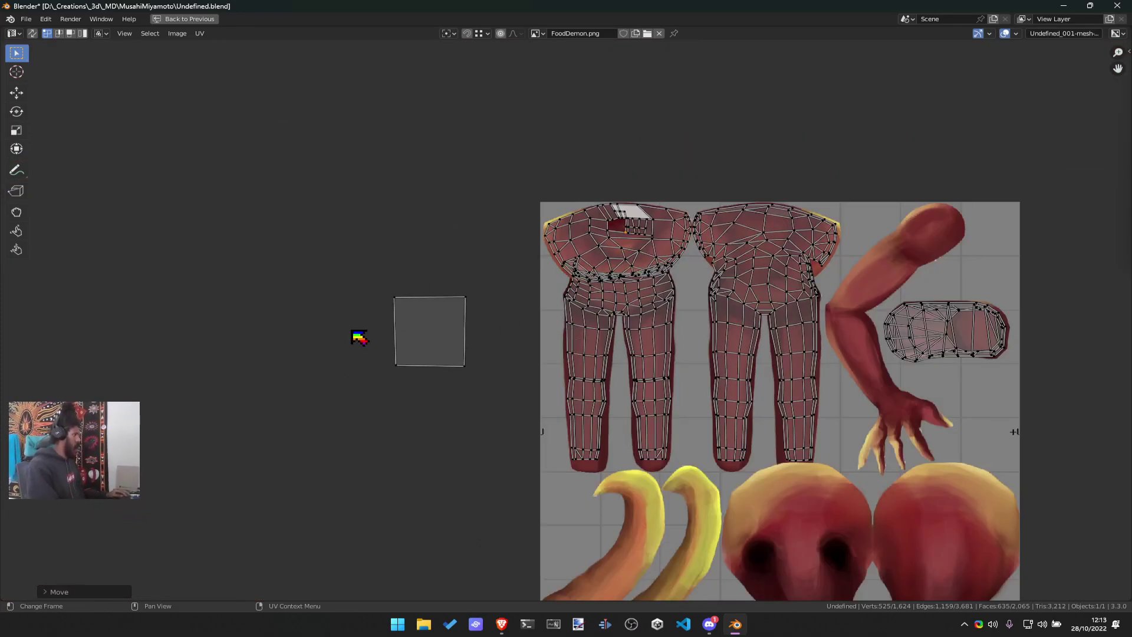
{"action": "left_click_drag", "start_coordinate": [361, 287], "coordinate": [518, 416]}
{"action": "scroll", "coordinate": [478, 324], "scroll_direction": "up", "scroll_amount": 4}
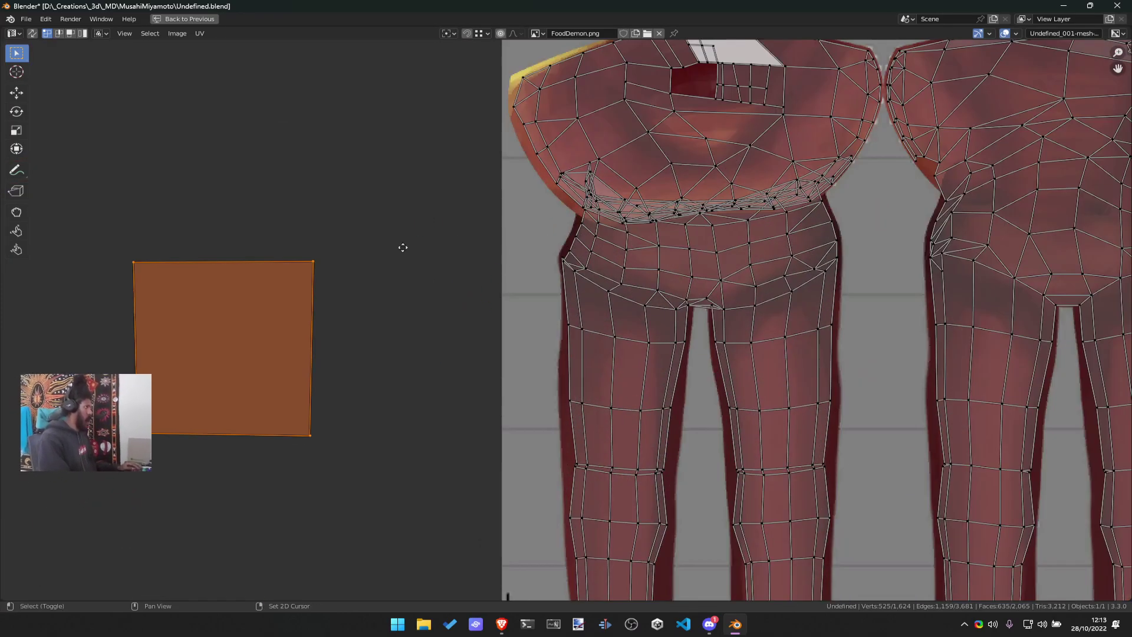
{"action": "middle_click_drag", "start_coordinate": [403, 248], "coordinate": [374, 330]}
{"action": "key", "text": "g"}
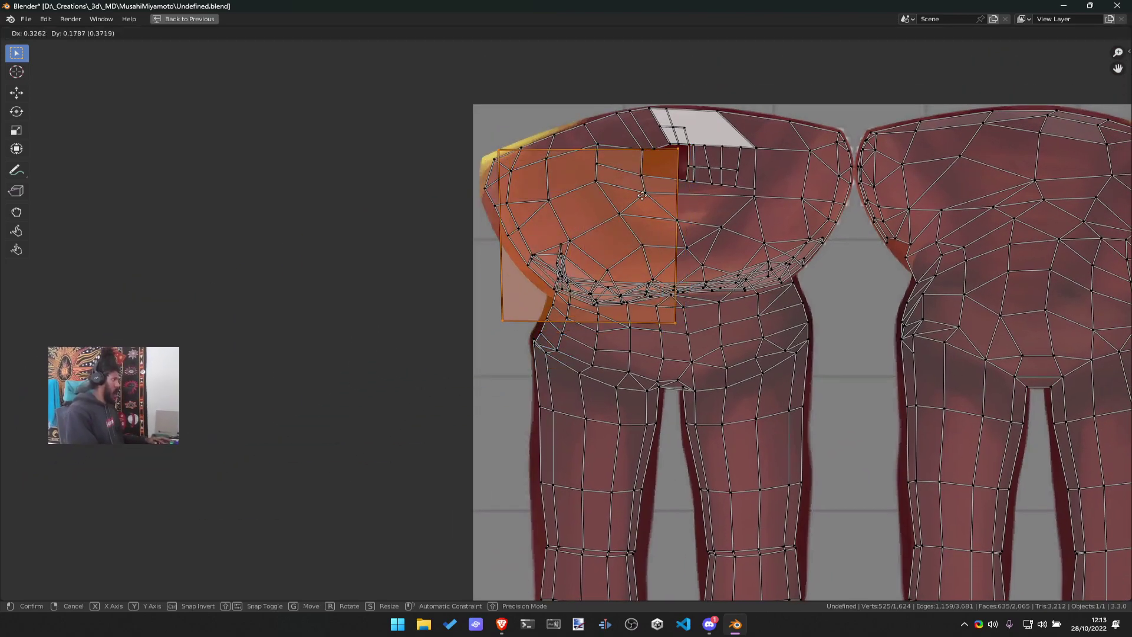
{"action": "left_click", "coordinate": [345, 317]}
Fit the square's three corner vertices onto the pants waist and restore the full workspace
{"action": "left_click", "coordinate": [386, 275]}
{"action": "key", "text": "g"}
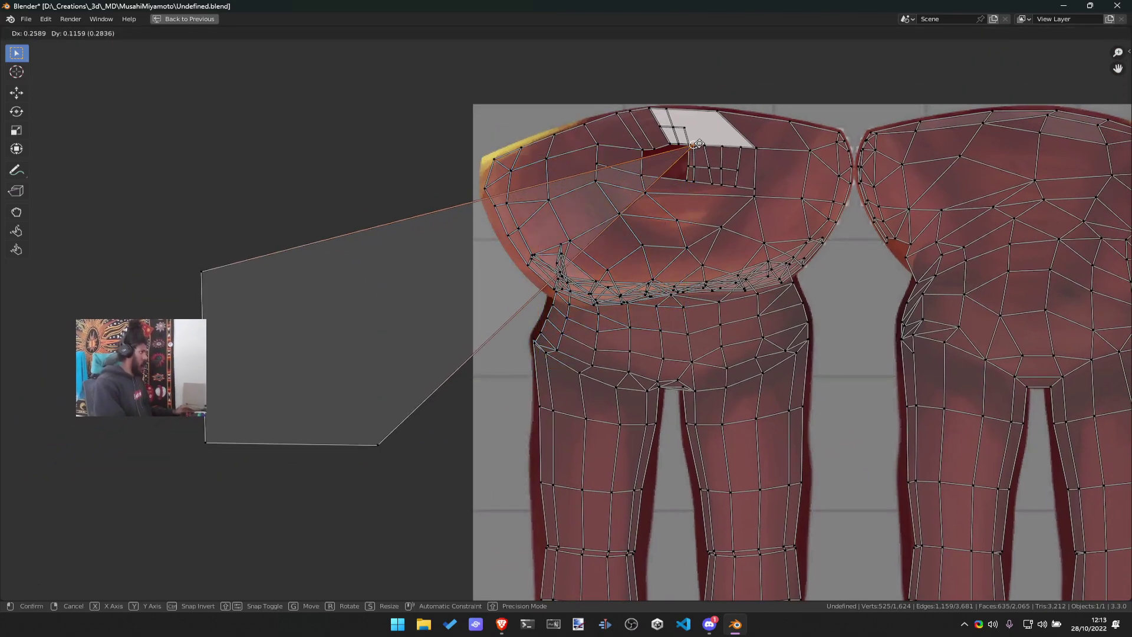
{"action": "left_click", "coordinate": [694, 145]}
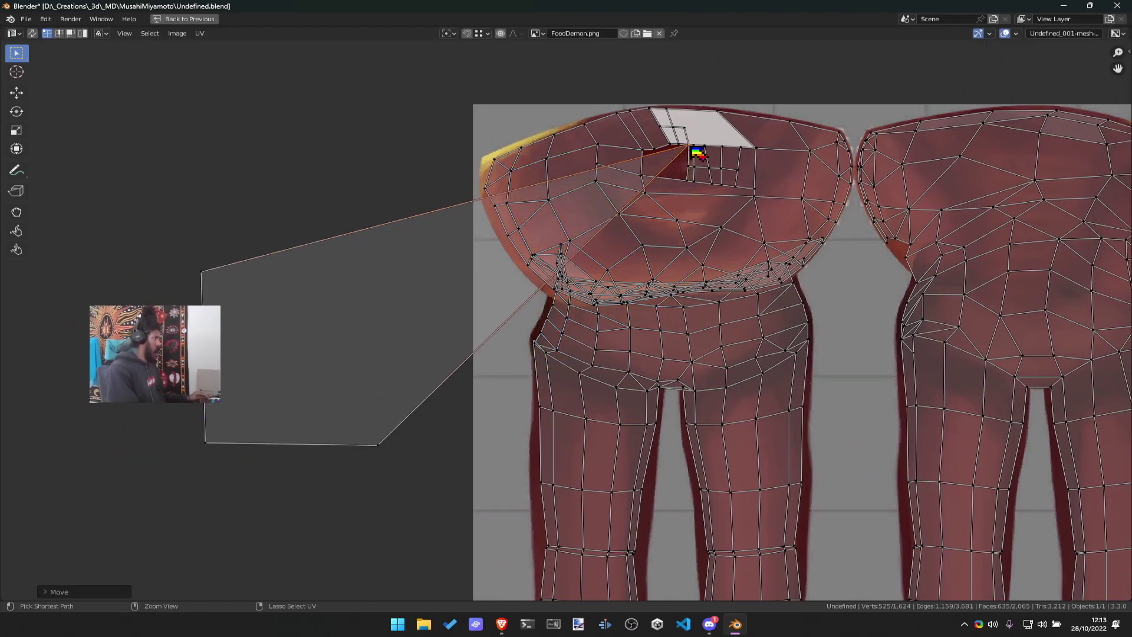
{"action": "left_click", "coordinate": [378, 447]}
{"action": "key", "text": "g"}
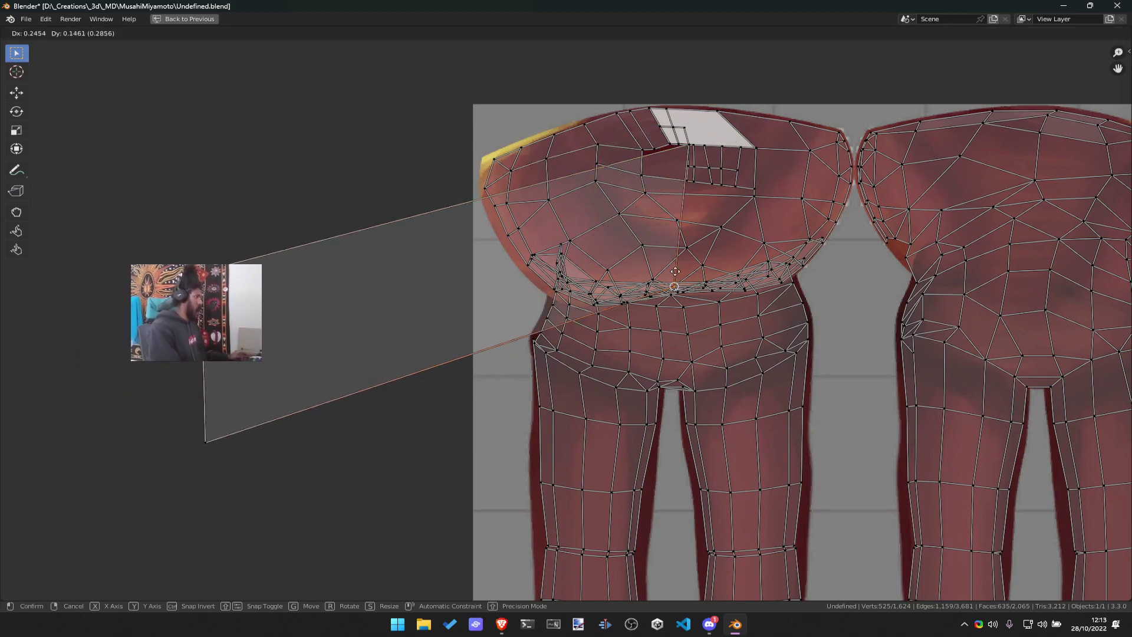
{"action": "left_click", "coordinate": [687, 166]}
{"action": "left_click", "coordinate": [201, 271]}
{"action": "key", "text": "g"}
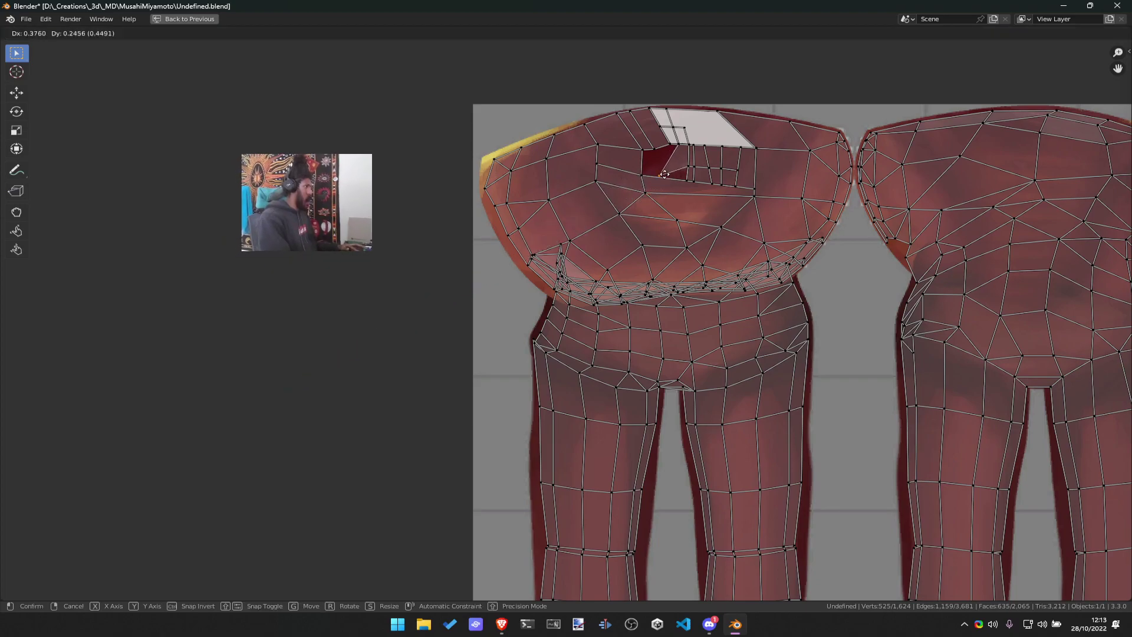
{"action": "left_click", "coordinate": [680, 165]}
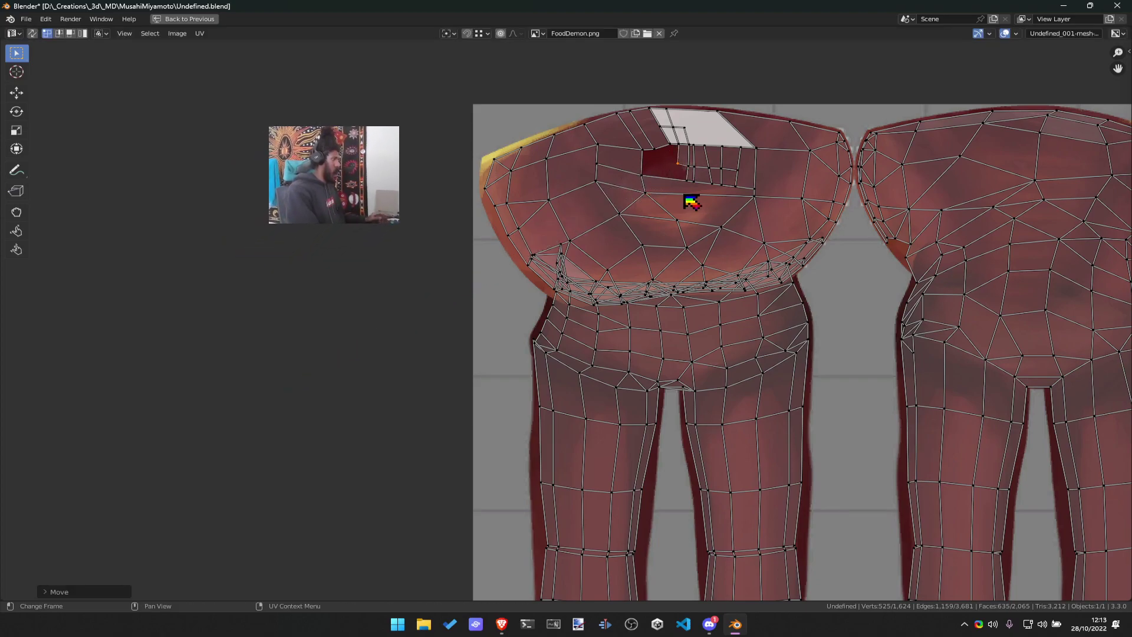
{"action": "key", "text": "ctrl+space"}
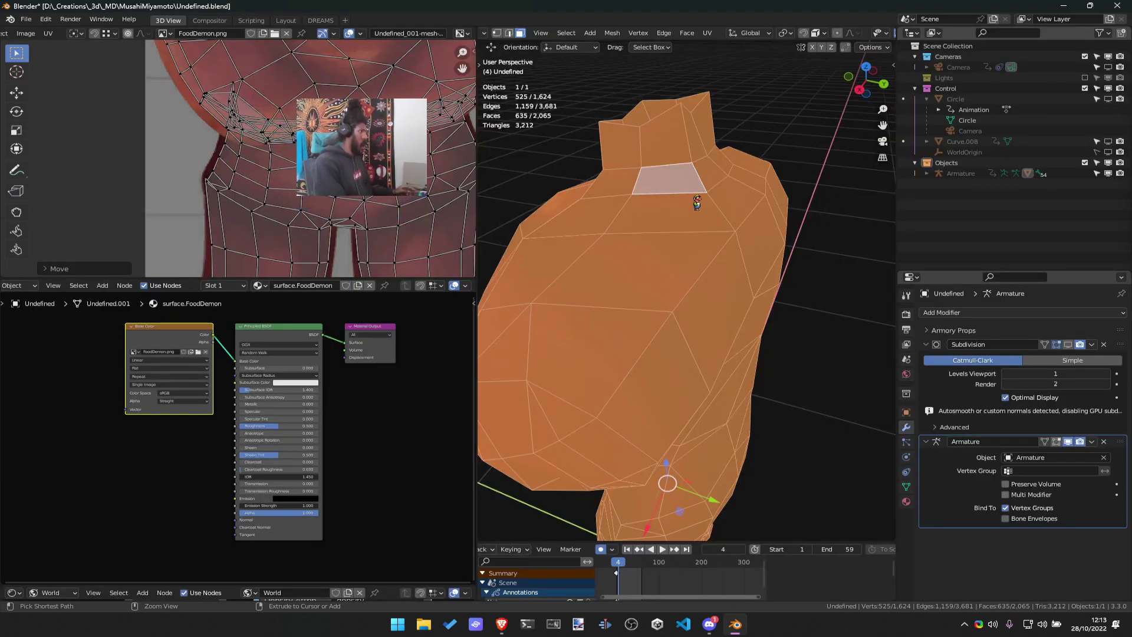
Save, switch to Object Mode and orbit around the textured demon to view its front
{"action": "key", "text": "ctrl+s"}
{"action": "key", "text": "Tab"}
{"action": "scroll", "coordinate": [680, 218], "scroll_direction": "down", "scroll_amount": 5}
{"action": "middle_click_drag", "start_coordinate": [666, 219], "coordinate": [504, 191]}
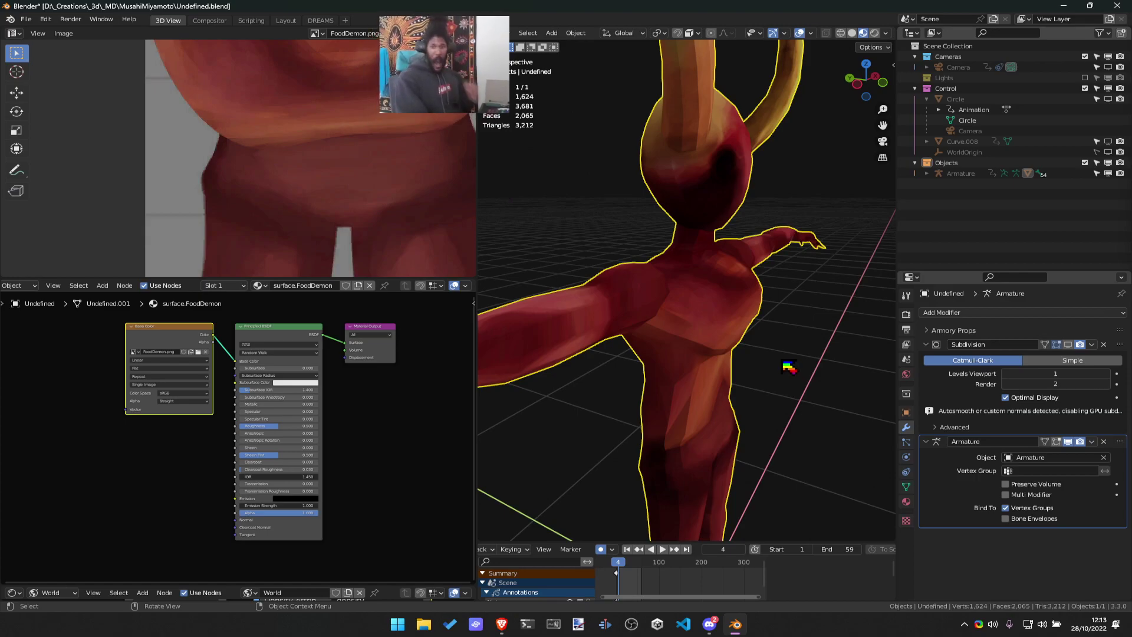
{"action": "middle_click_drag", "start_coordinate": [645, 344], "coordinate": [520, 263]}
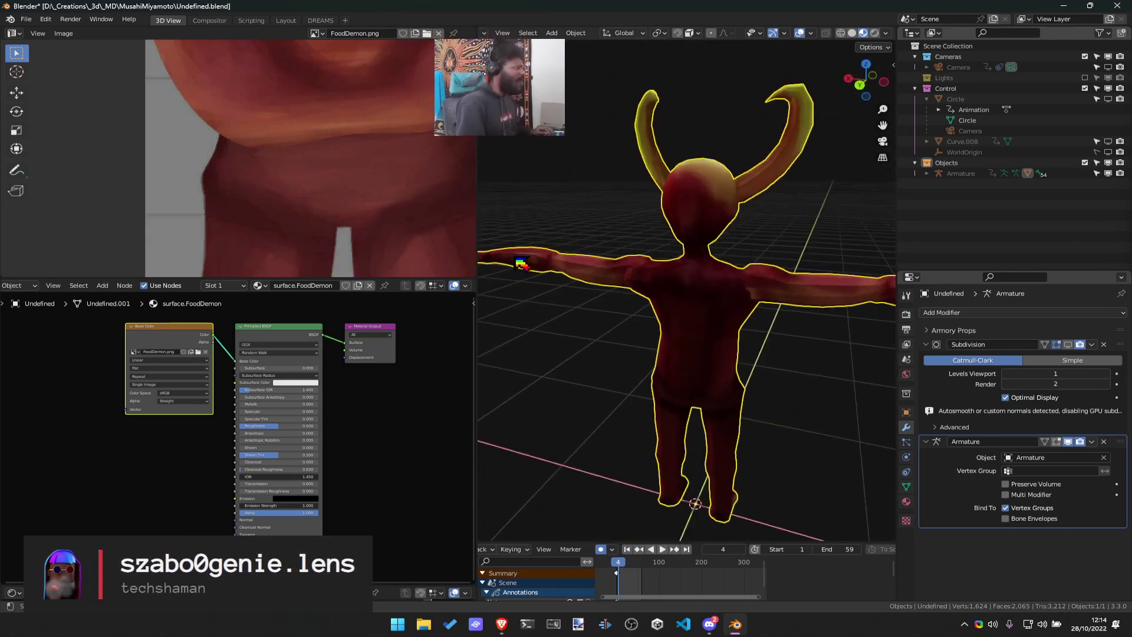
{"action": "scroll", "coordinate": [664, 205], "scroll_direction": "up", "scroll_amount": 5}
{"action": "middle_click_drag", "start_coordinate": [664, 205], "coordinate": [847, 202]}
{"action": "scroll", "coordinate": [846, 202], "scroll_direction": "down", "scroll_amount": 3}
{"action": "middle_click_drag", "start_coordinate": [619, 228], "coordinate": [802, 204]}
Save the file again and bring the Discord window forward
{"action": "scroll", "coordinate": [411, 187], "scroll_direction": "down", "scroll_amount": 3}
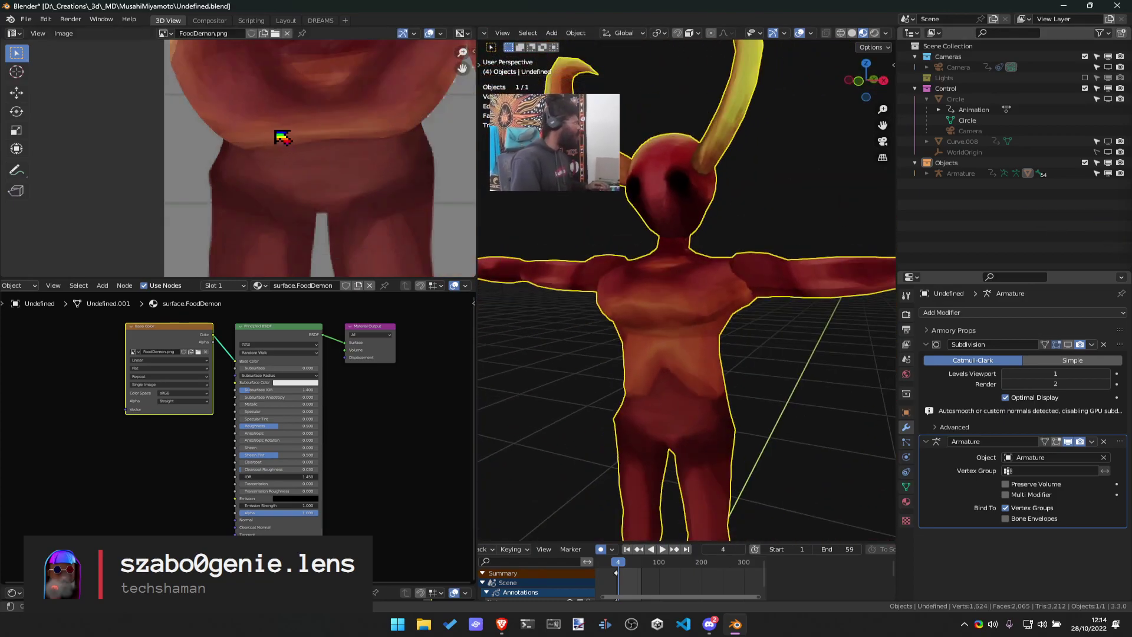
{"action": "key", "text": "ctrl+s"}
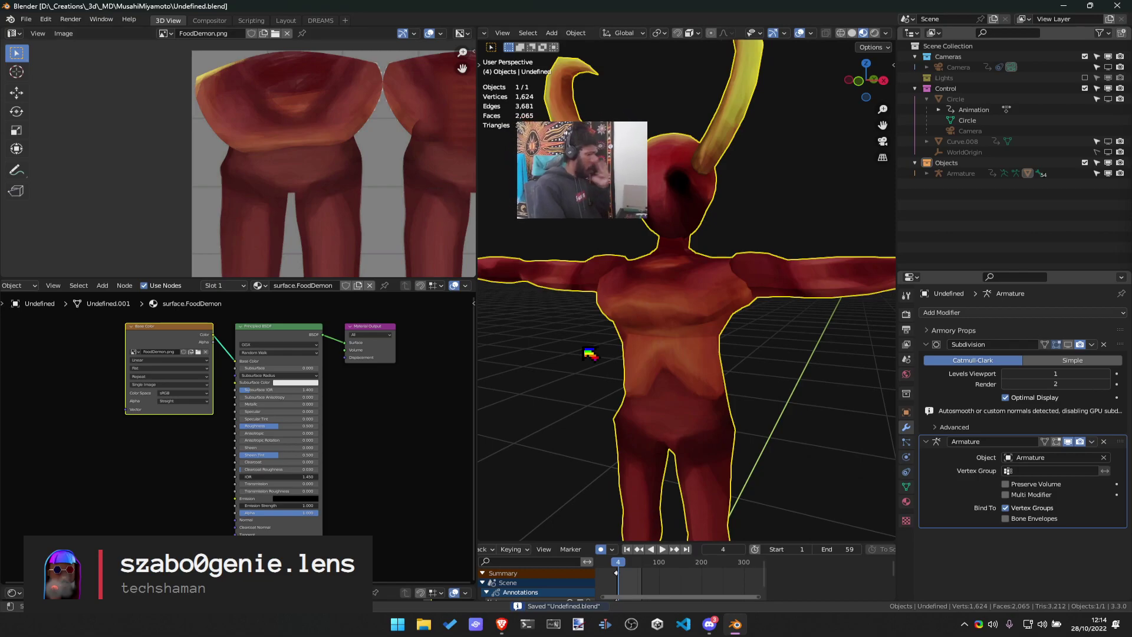
{"action": "left_click", "coordinate": [714, 626]}
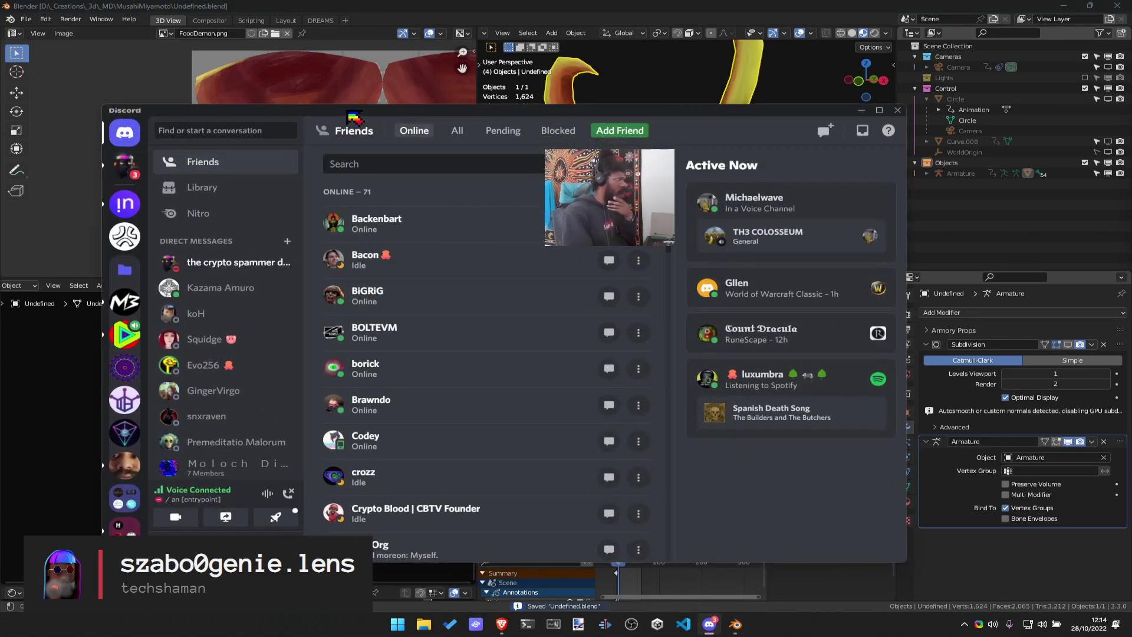
Drag the Discord window onto the other monitor, revealing the Hugging Face page
{"action": "left_click_drag", "start_coordinate": [347, 111], "coordinate": [1131, 102]}
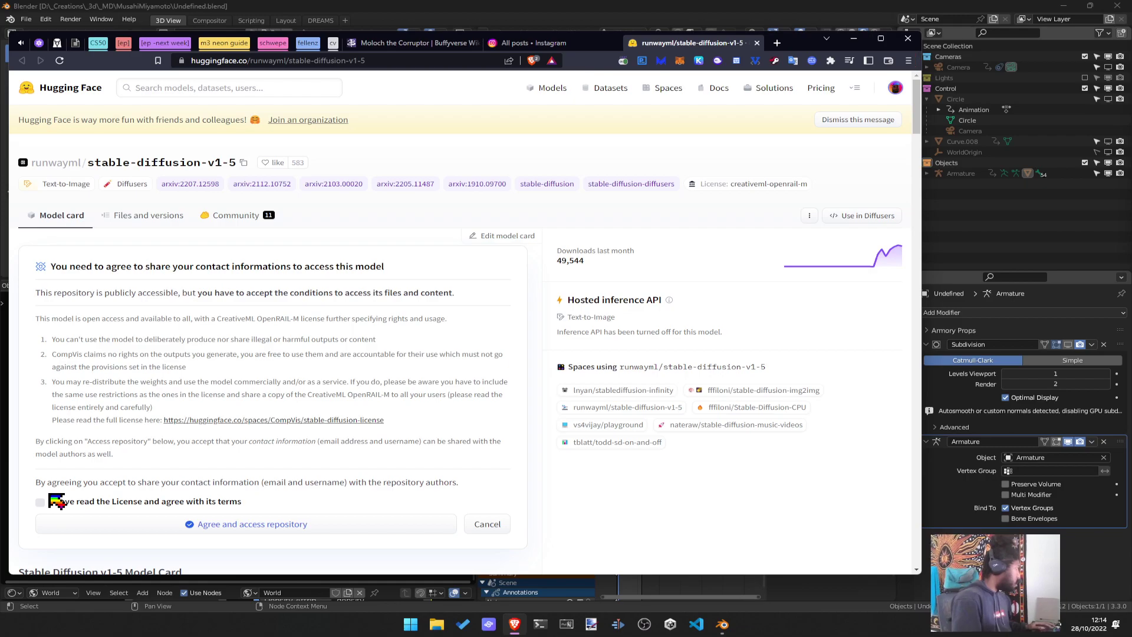
Accept the stable-diffusion-v1-5 licence terms and briefly orbit the demon in Blender
{"action": "left_click", "coordinate": [41, 503]}
{"action": "key", "text": "alt+Tab"}
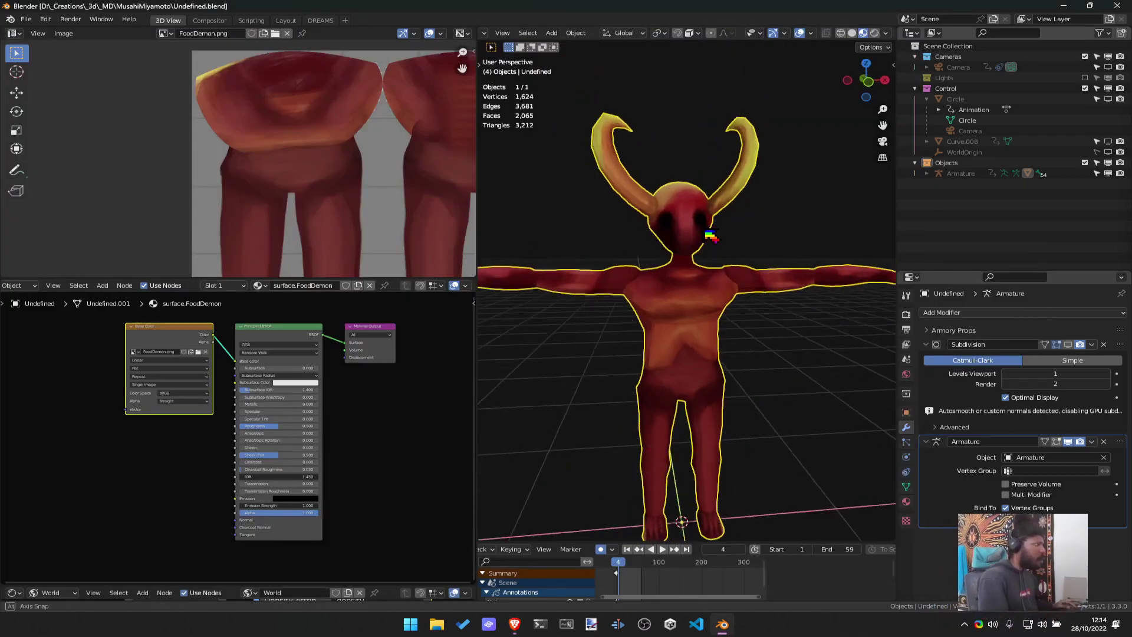
{"action": "middle_click_drag", "start_coordinate": [562, 196], "coordinate": [684, 234]}
{"action": "key", "text": "alt+Tab"}
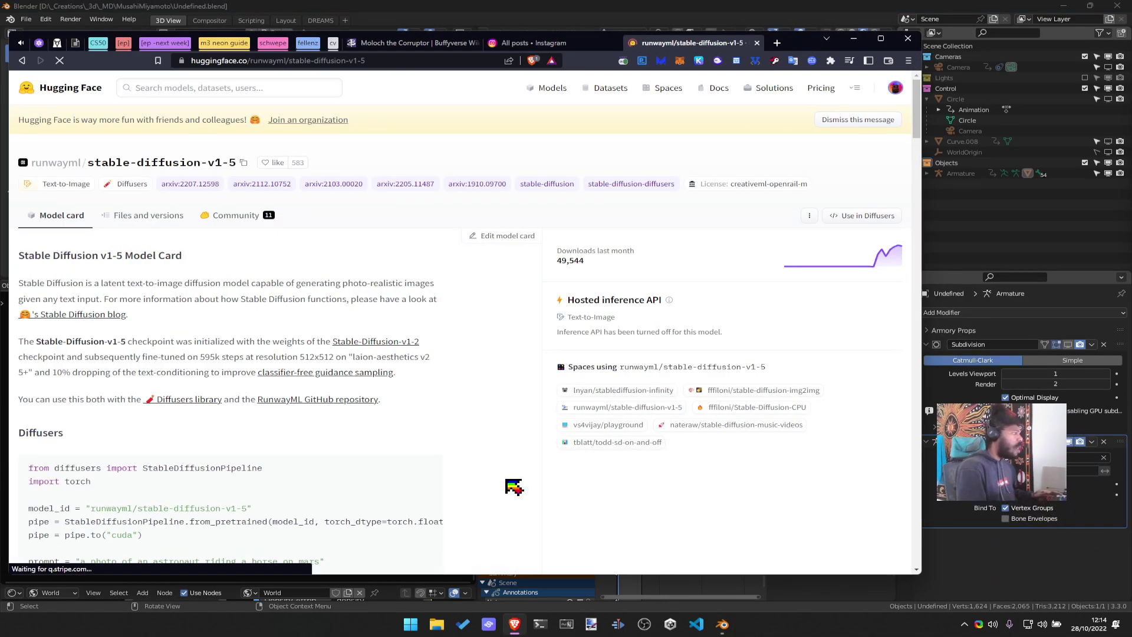
Read the model card's weight downloads and Model Details, open a new tab, return to Blender
{"action": "scroll", "coordinate": [511, 486], "scroll_direction": "down", "scroll_amount": 3}
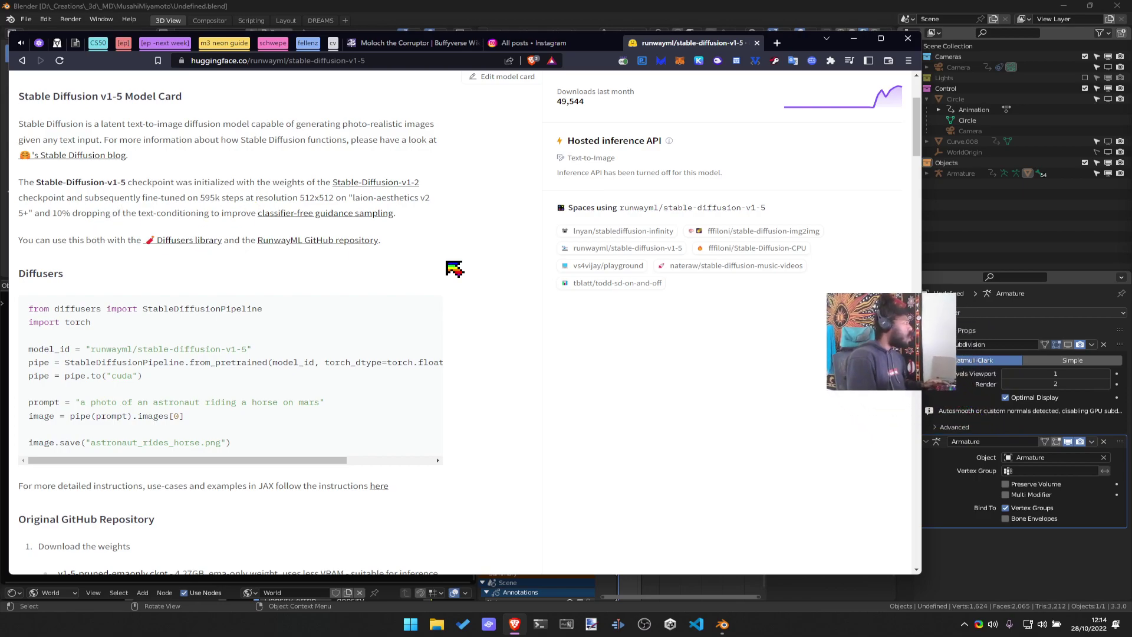
{"action": "scroll", "coordinate": [453, 268], "scroll_direction": "down", "scroll_amount": 2}
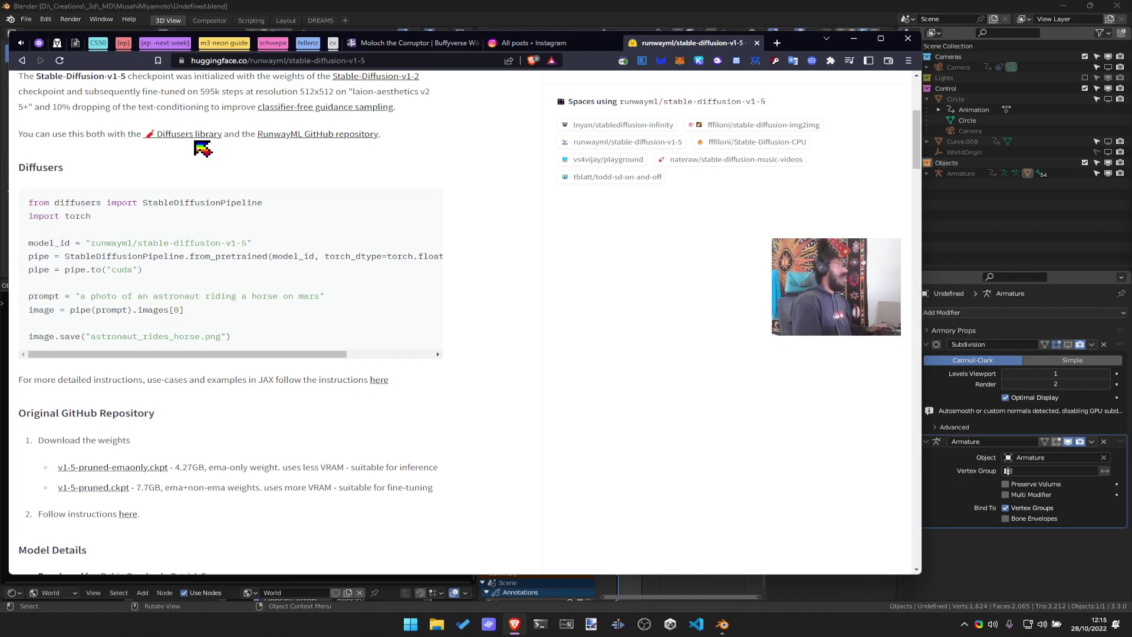
{"action": "scroll", "coordinate": [369, 217], "scroll_direction": "down", "scroll_amount": 1}
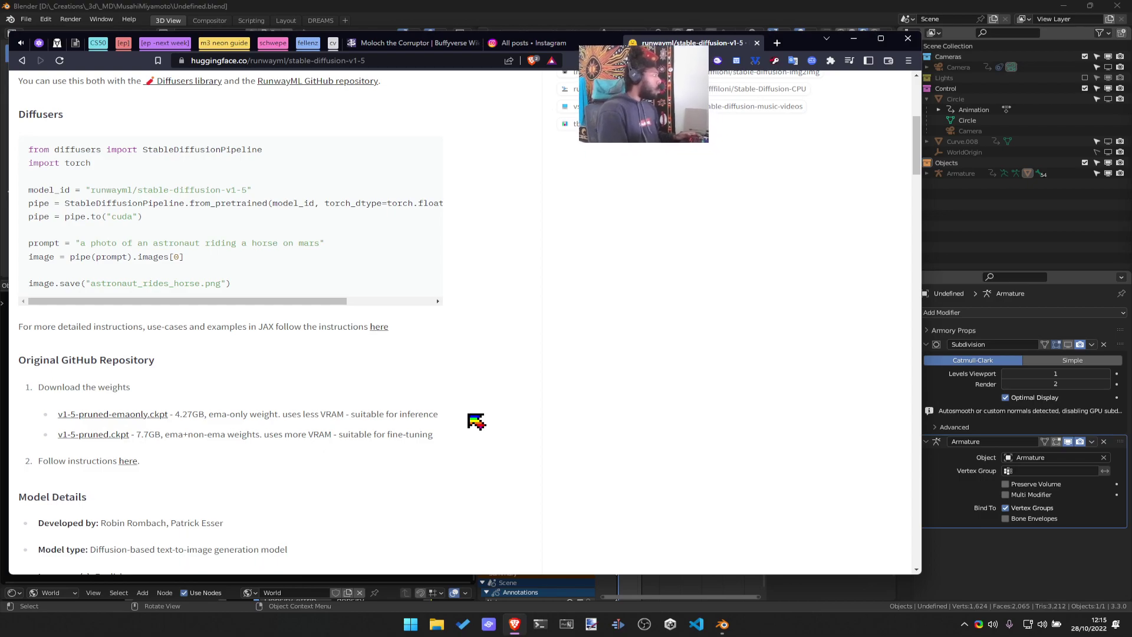
{"action": "scroll", "coordinate": [470, 416], "scroll_direction": "down", "scroll_amount": 2}
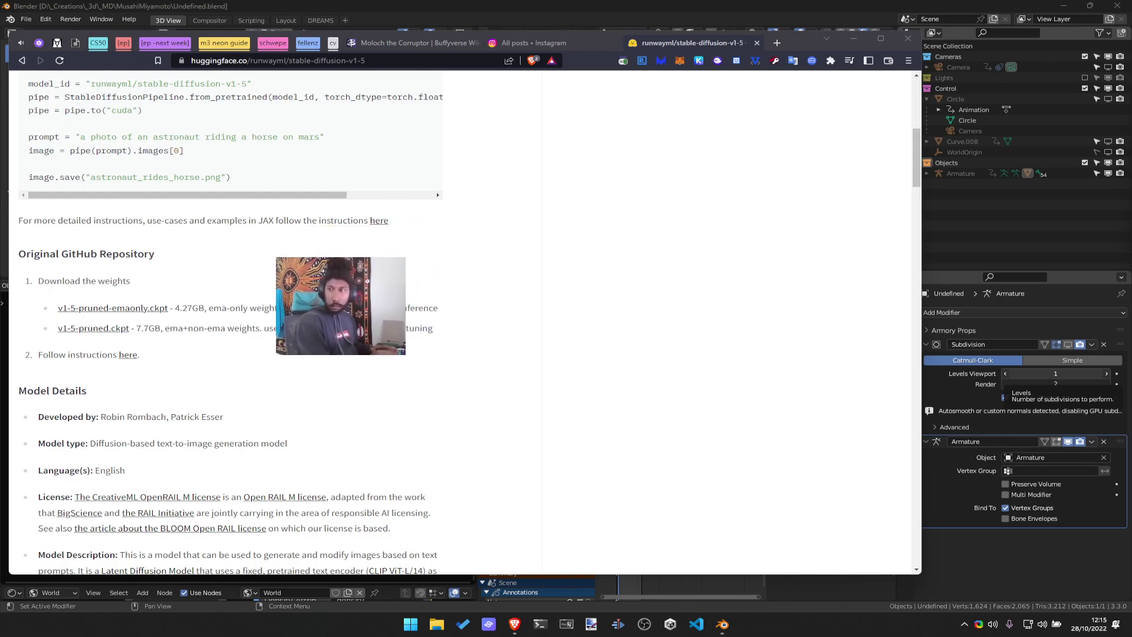
{"action": "left_click", "coordinate": [707, 145]}
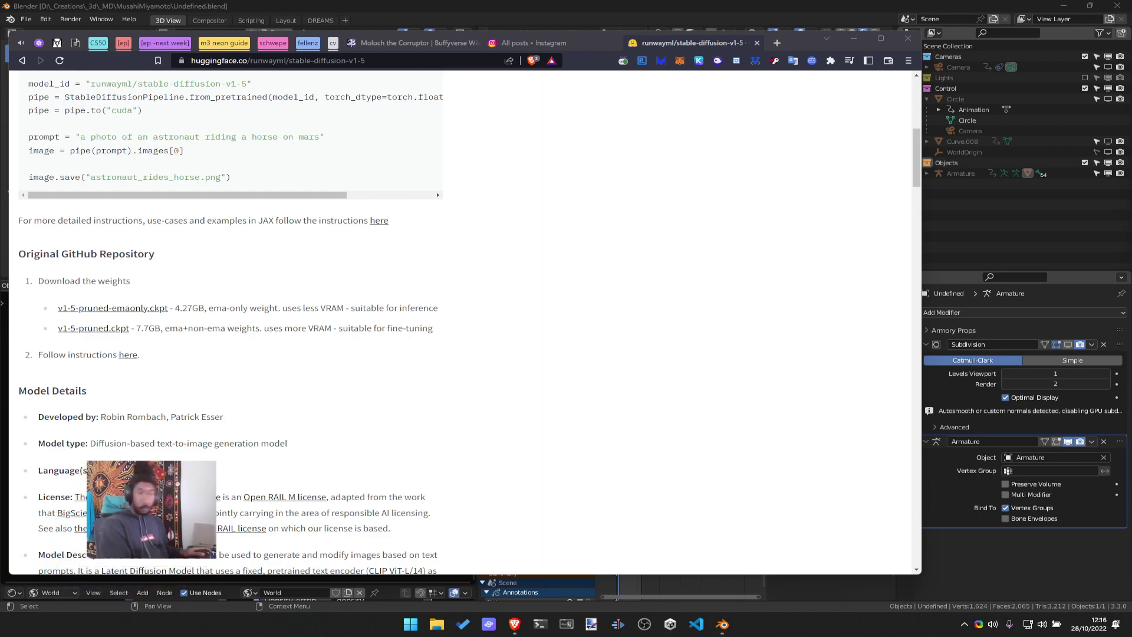
{"action": "left_click", "coordinate": [691, 205]}
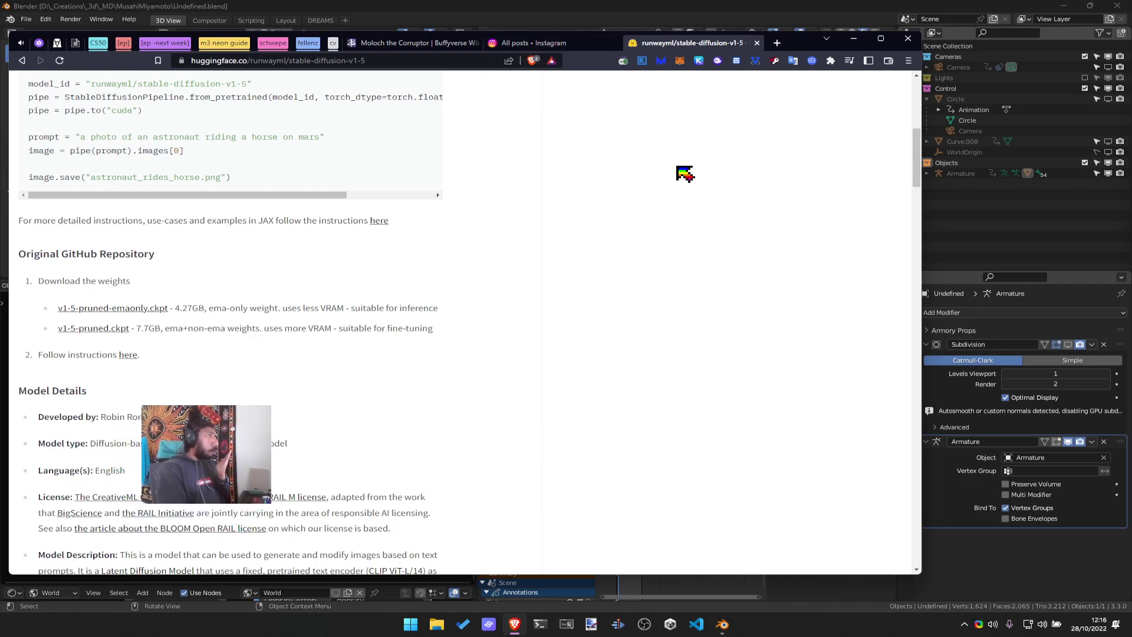
{"action": "left_click", "coordinate": [776, 43]}
{"action": "left_click", "coordinate": [732, 2]}
Flip to the DREAMS workspace and back, orbit the demon, and save Undefined.blend
{"action": "scroll", "coordinate": [377, 335], "scroll_direction": "down", "scroll_amount": 2}
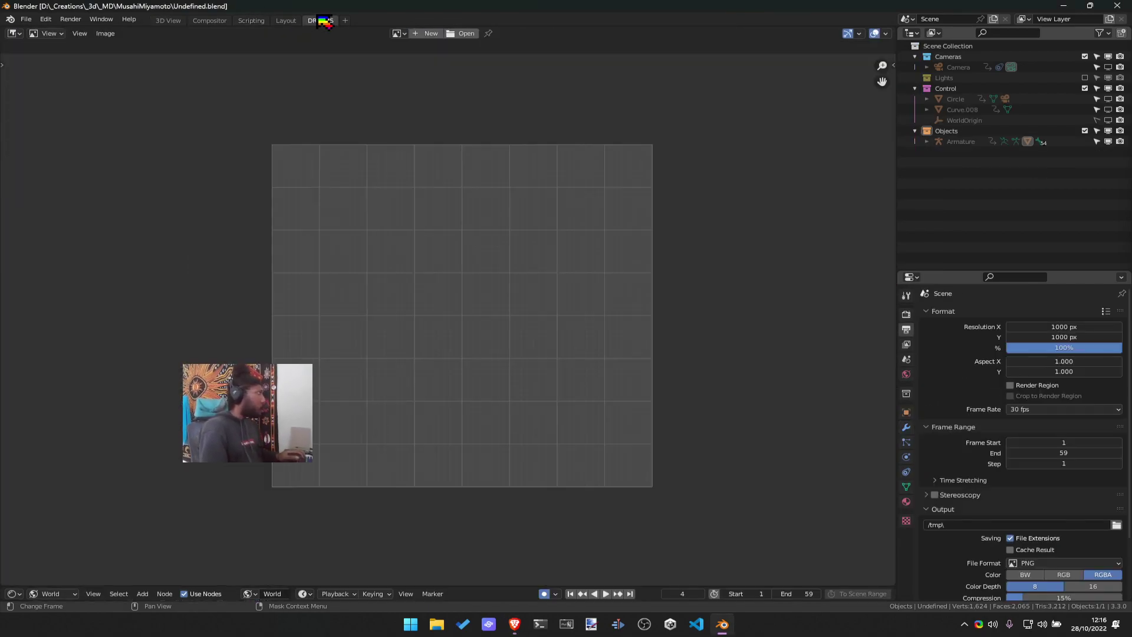
{"action": "left_click", "coordinate": [321, 20]}
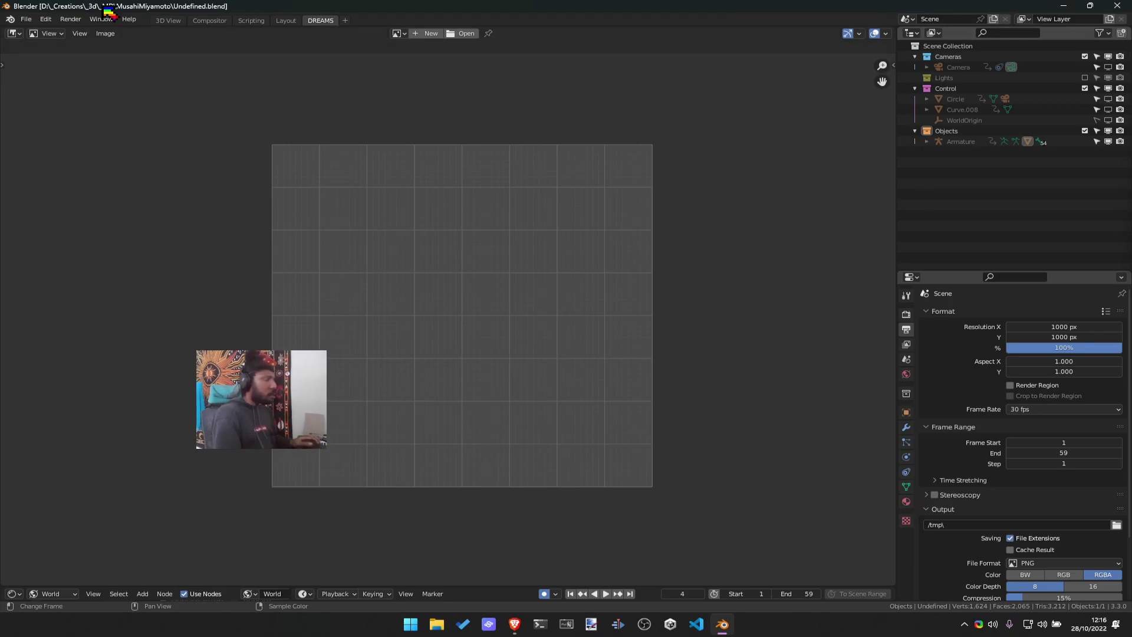
{"action": "left_click", "coordinate": [168, 20]}
{"action": "middle_click_drag", "start_coordinate": [707, 312], "coordinate": [619, 242]}
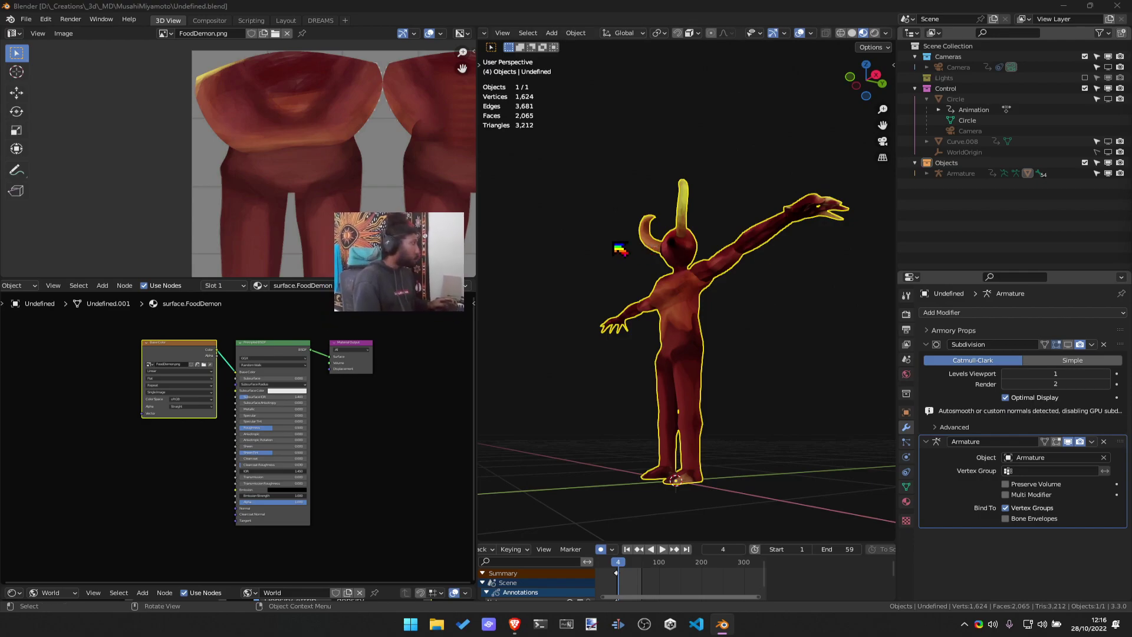
{"action": "scroll", "coordinate": [230, 132], "scroll_direction": "down", "scroll_amount": 3}
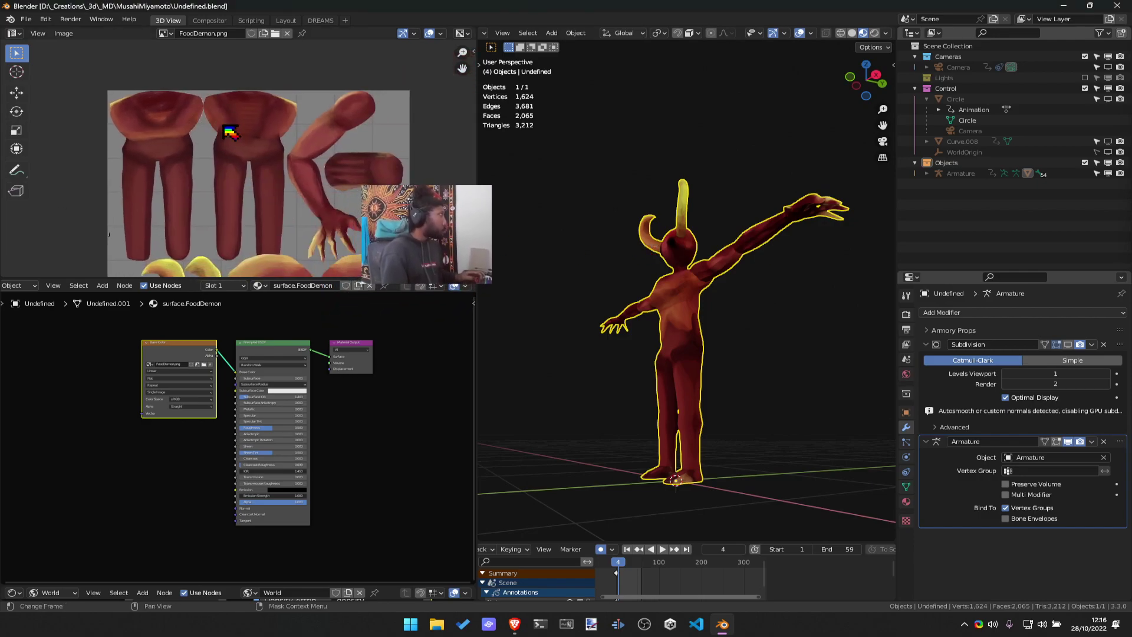
{"action": "key", "text": "ctrl+s"}
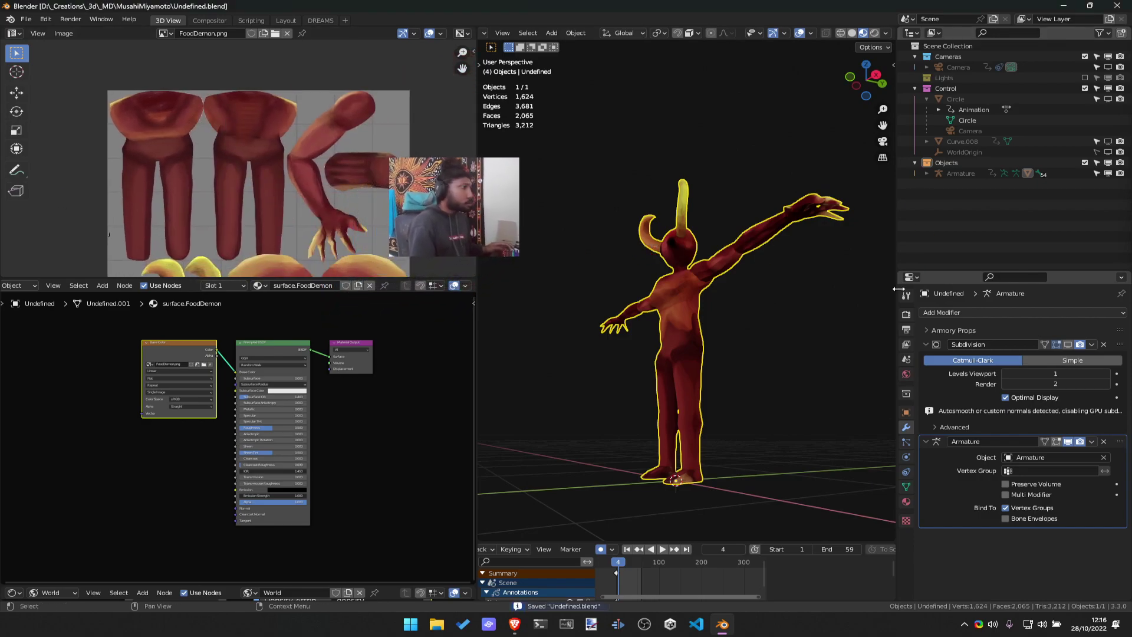
Show the Render properties and scroll down to the AI Render section
{"action": "left_click", "coordinate": [907, 314]}
{"action": "scroll", "coordinate": [1023, 442], "scroll_direction": "down", "scroll_amount": 10}
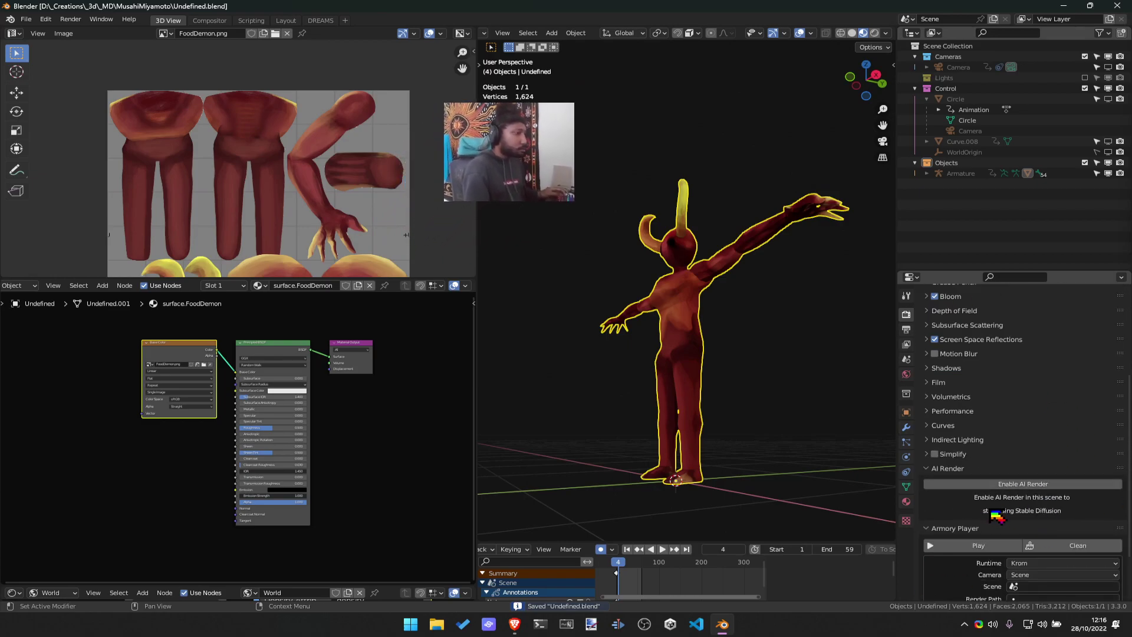
{"action": "key", "text": "alt+Tab"}
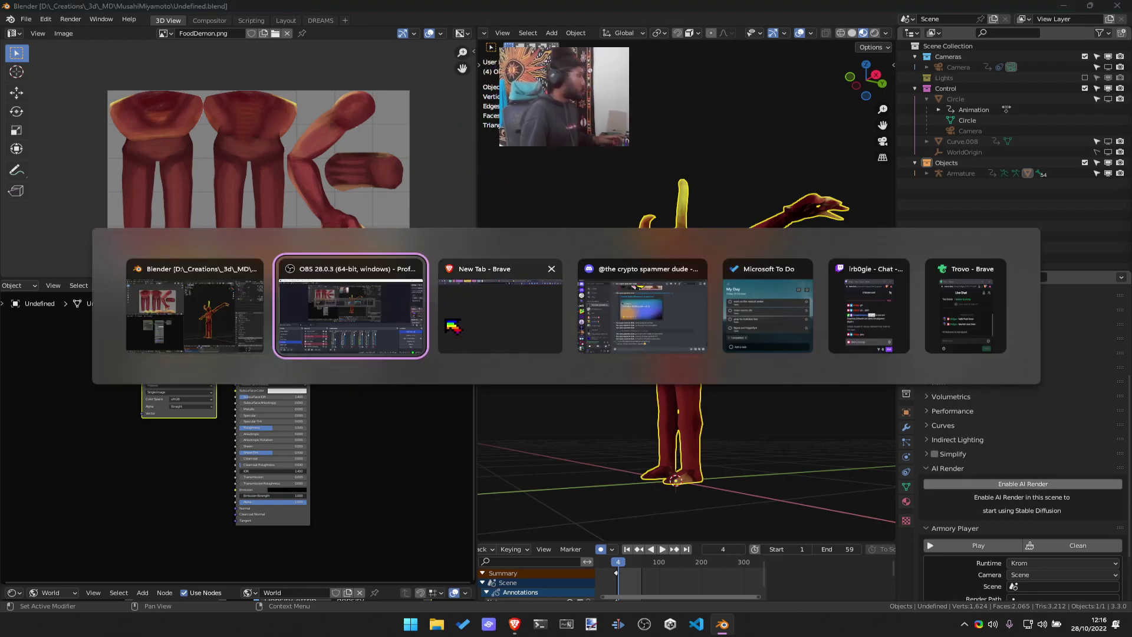
Search the web for "ai render" in the new browser tab
{"action": "left_click", "coordinate": [512, 308]}
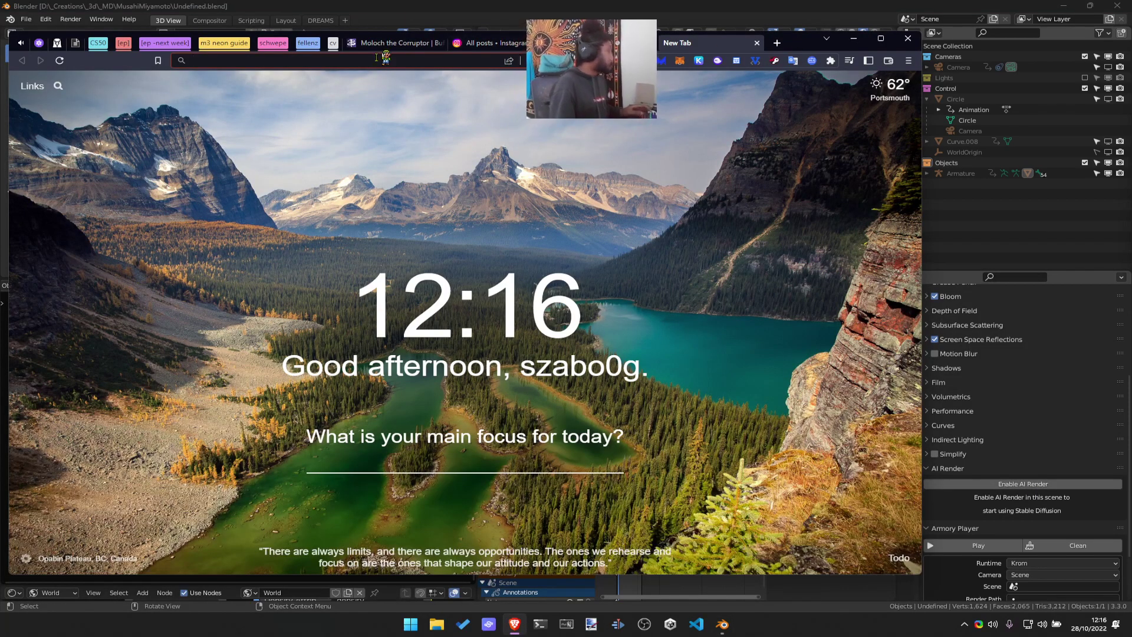
{"action": "type", "text": "air re"}
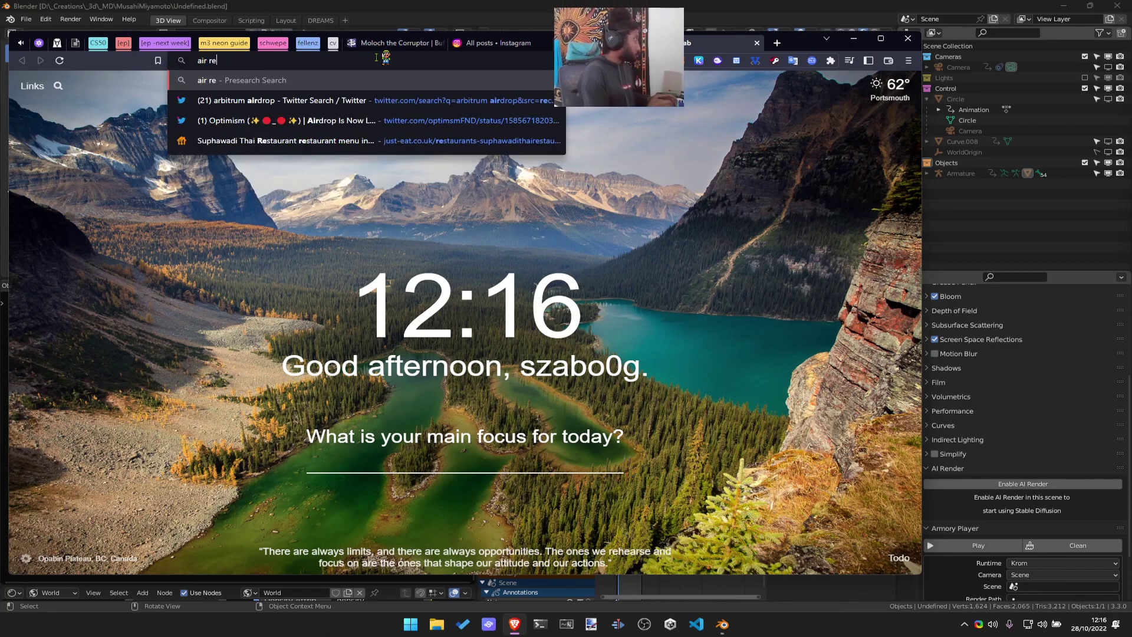
{"action": "type", "text": "nder"}
{"action": "key", "text": "Return"}
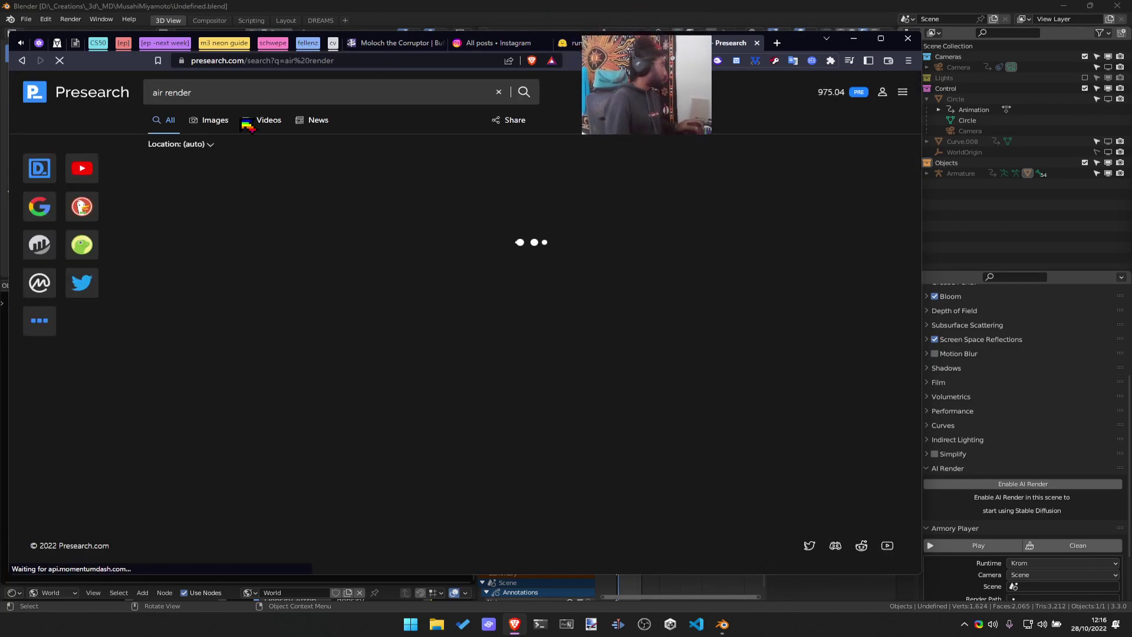
{"action": "key", "text": "BackSpace"}
{"action": "key", "text": "Return"}
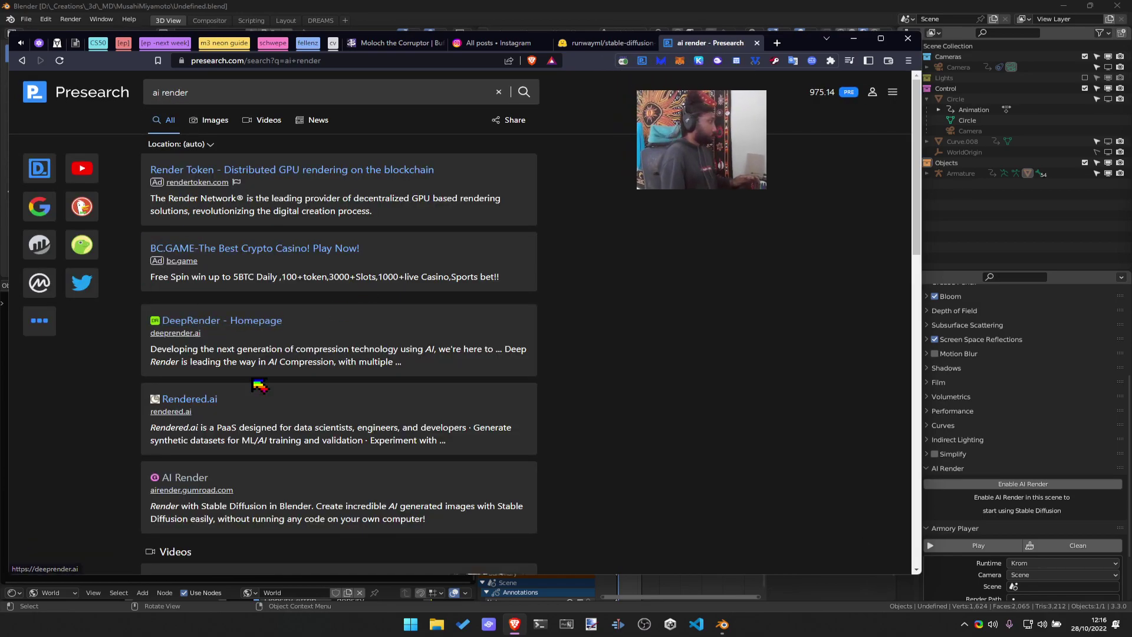
Open the airender.gumroad.com AI Render product and follow its local installation instructions link
{"action": "scroll", "coordinate": [247, 383], "scroll_direction": "down", "scroll_amount": 3}
{"action": "left_click", "coordinate": [191, 339]}
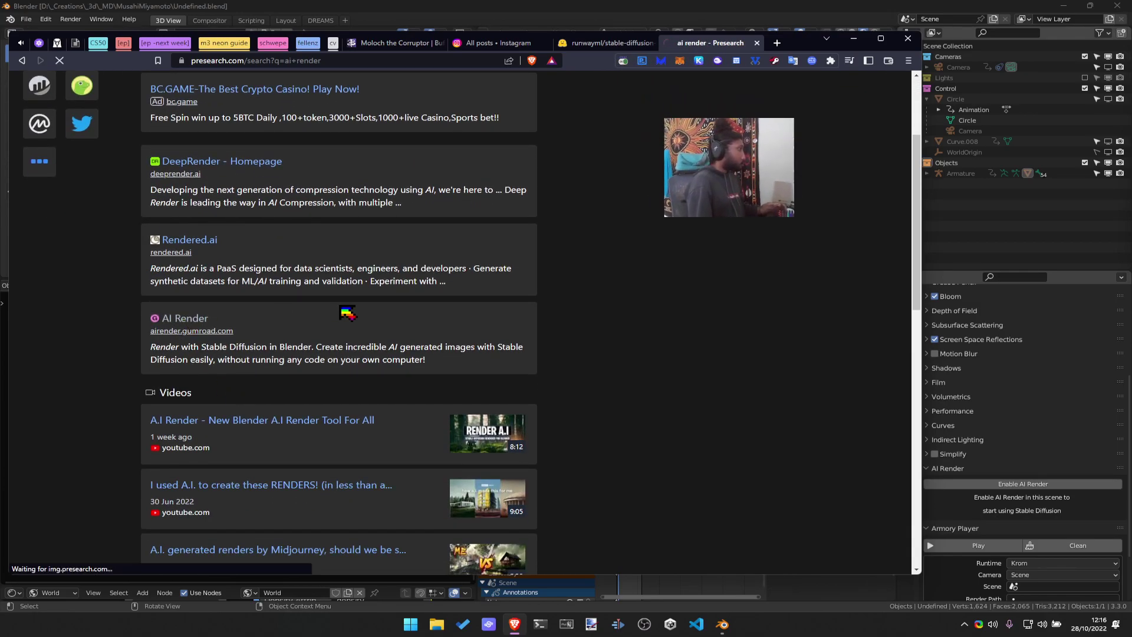
{"action": "scroll", "coordinate": [581, 339], "scroll_direction": "down", "scroll_amount": 2}
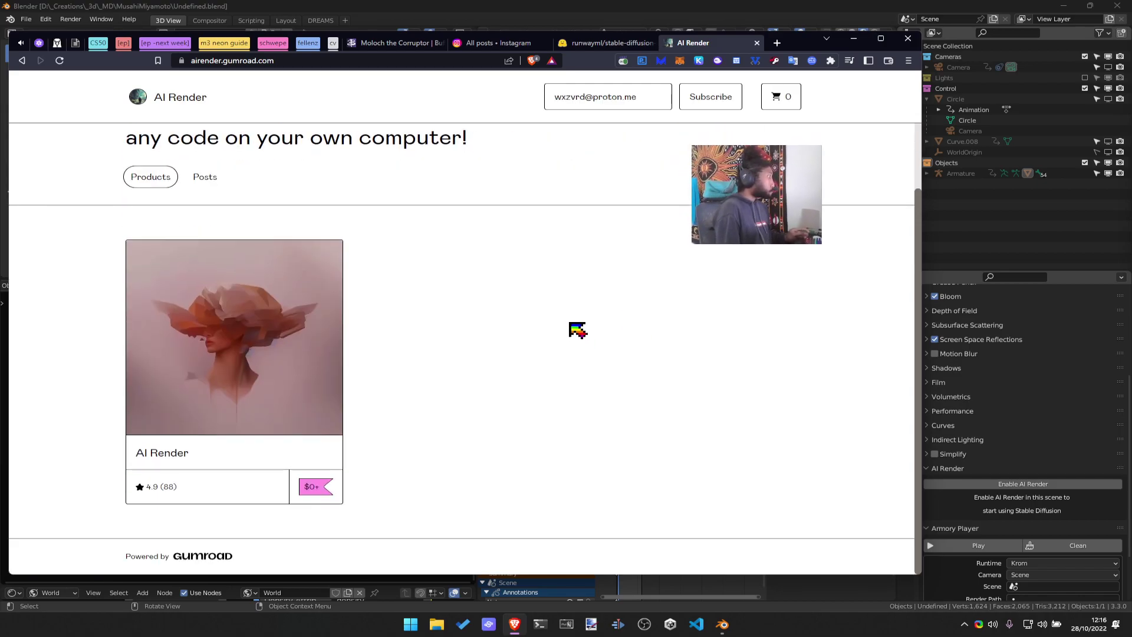
{"action": "left_click", "coordinate": [173, 459]}
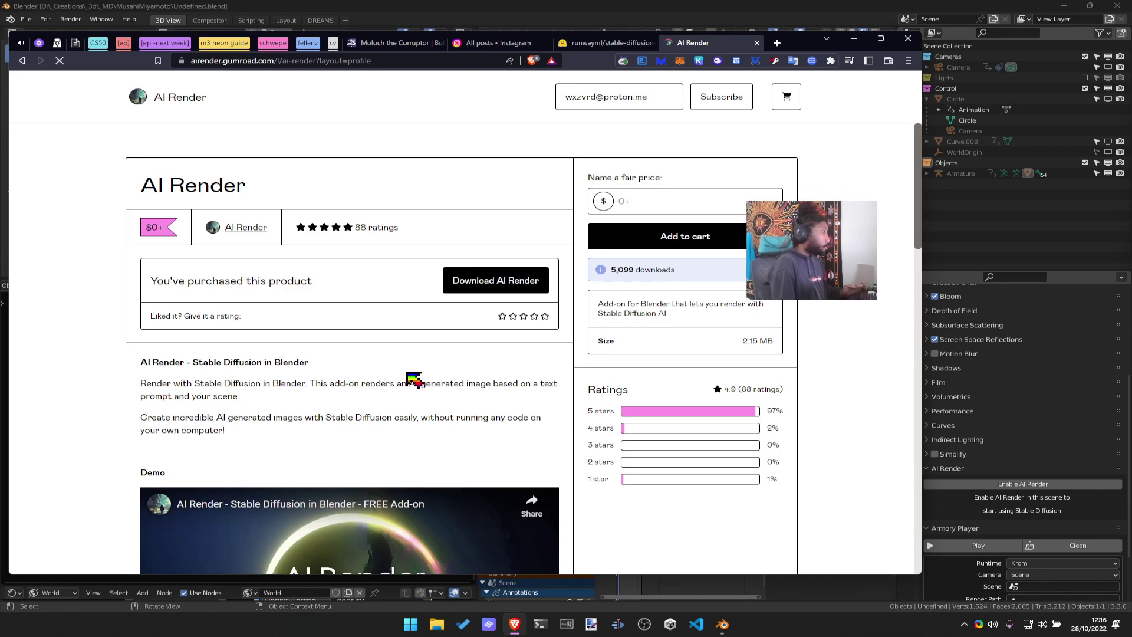
{"action": "scroll", "coordinate": [363, 280], "scroll_direction": "down", "scroll_amount": 12}
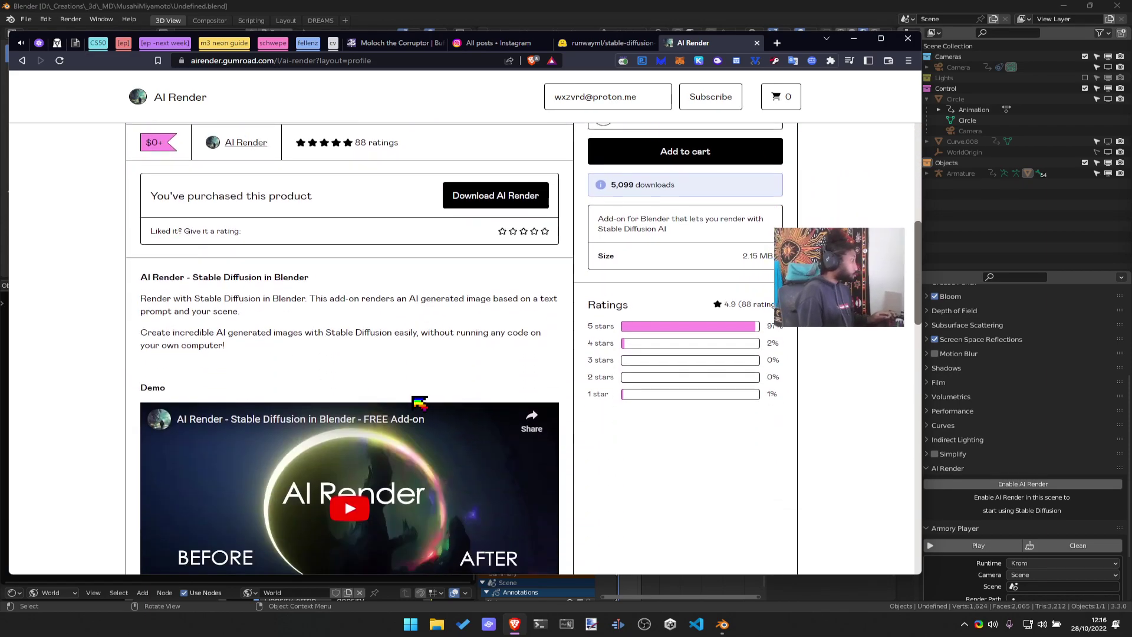
{"action": "scroll", "coordinate": [328, 376], "scroll_direction": "down", "scroll_amount": 2}
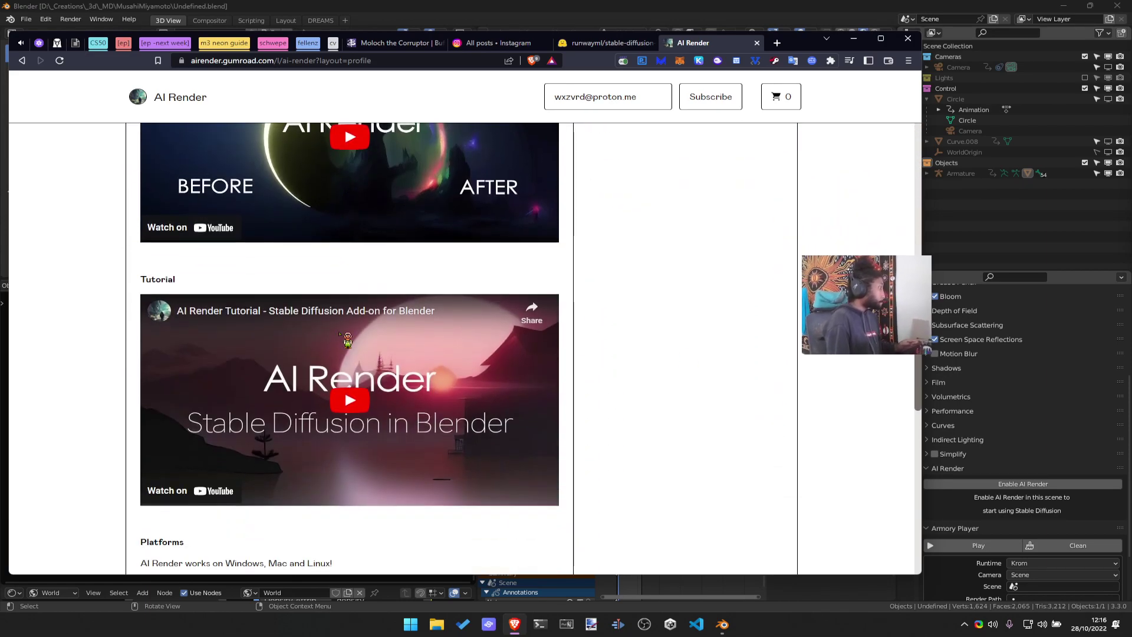
{"action": "scroll", "coordinate": [353, 331], "scroll_direction": "down", "scroll_amount": 4}
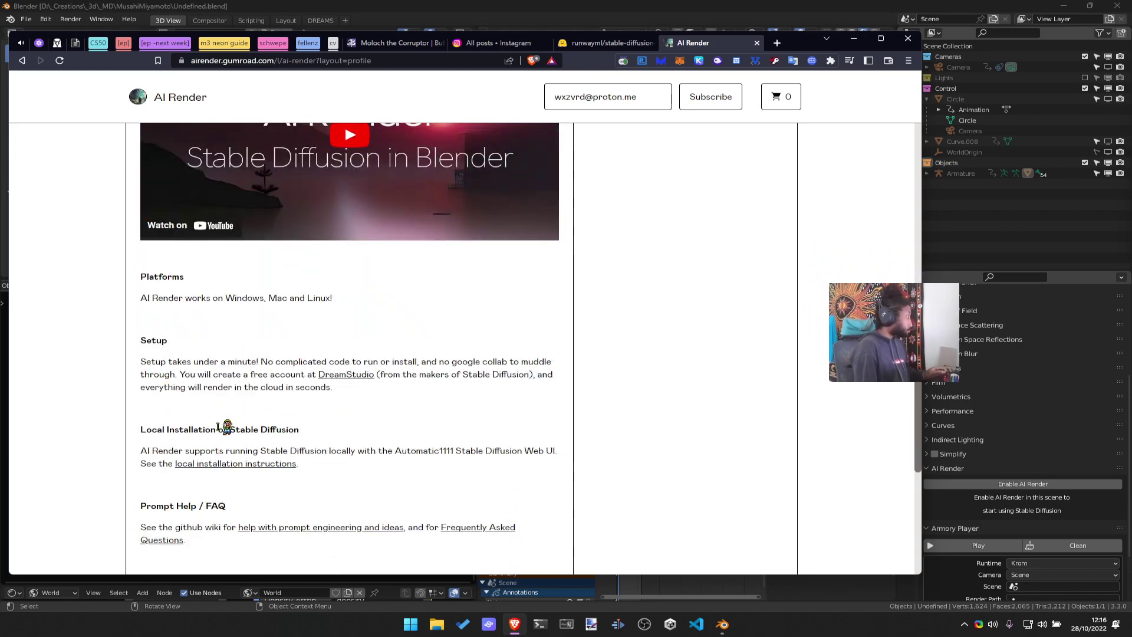
{"action": "left_click", "coordinate": [227, 464]}
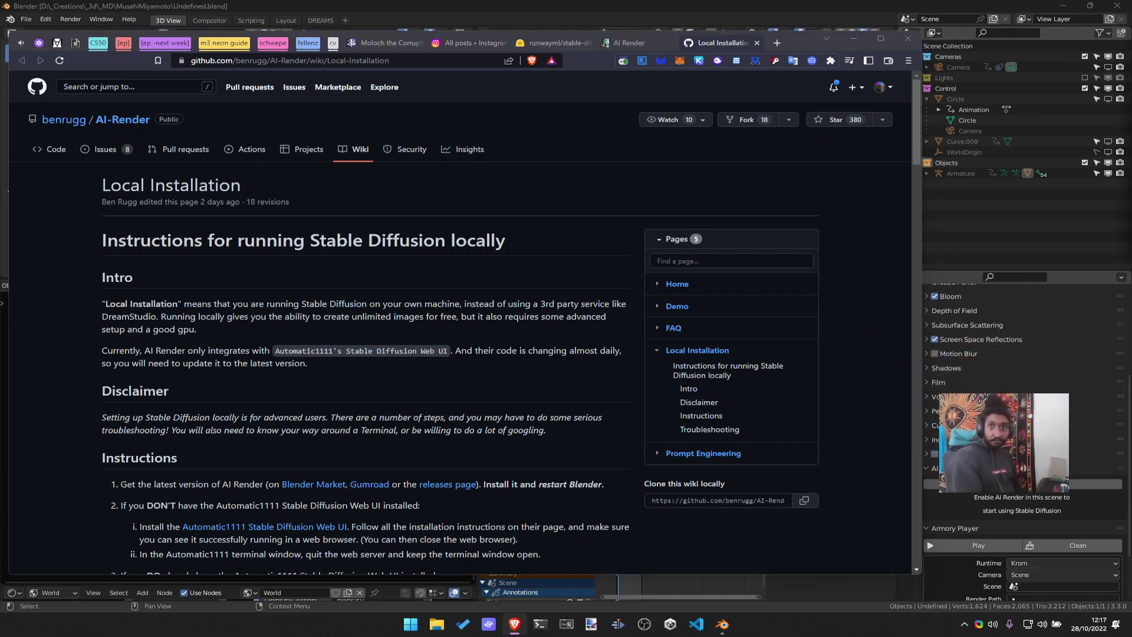
Add "setup ai render local install" to My Day, move To Do aside, and scroll the wiki
{"action": "left_click", "coordinate": [608, 333]}
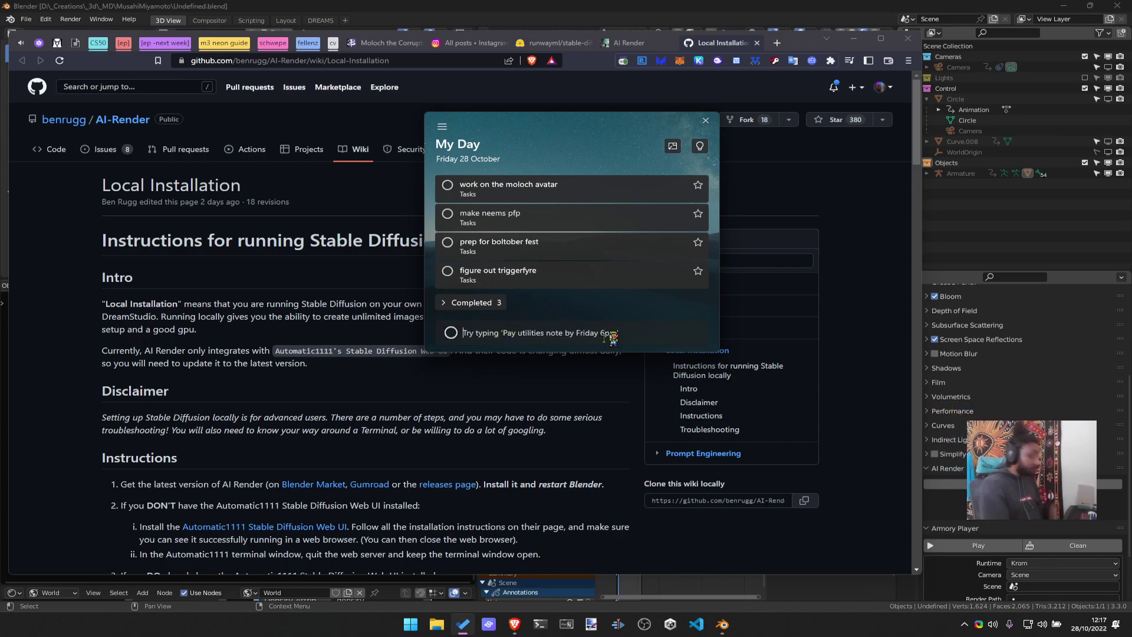
{"action": "type", "text": "setup ai render local ve"}
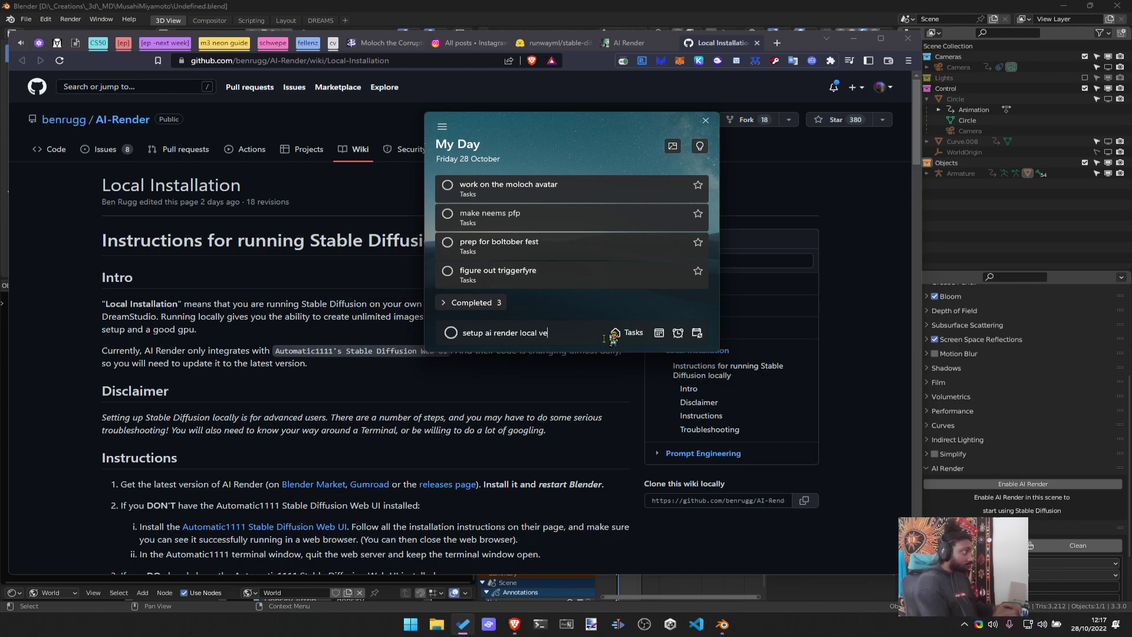
{"action": "type", "text": "l"}
{"action": "key", "text": "Return"}
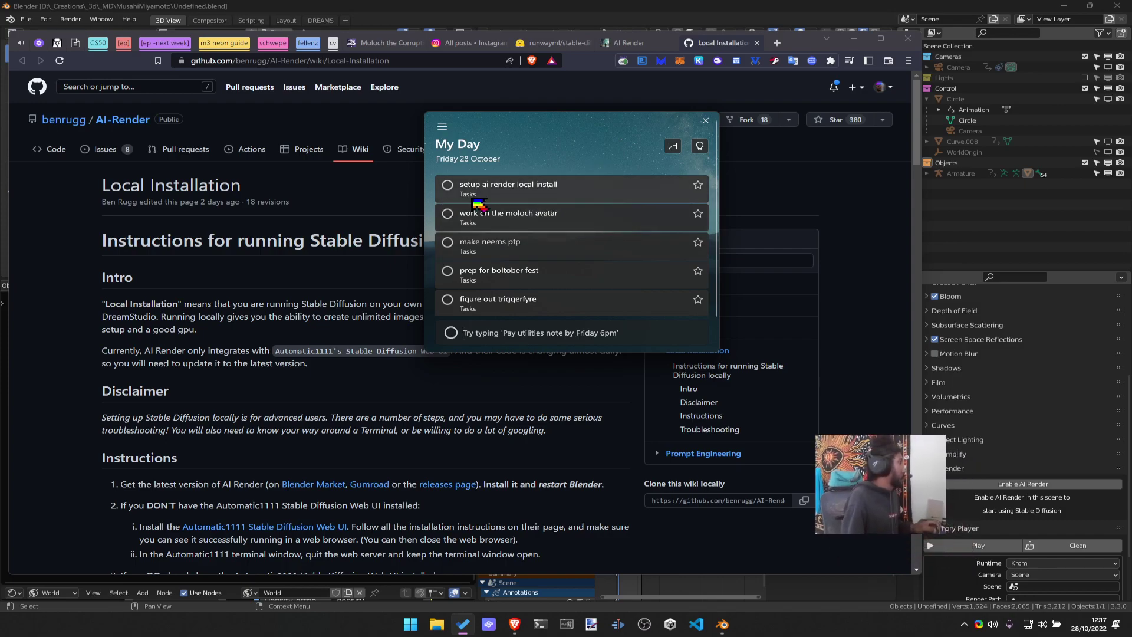
{"action": "left_click_drag", "start_coordinate": [599, 133], "coordinate": [1131, 141]}
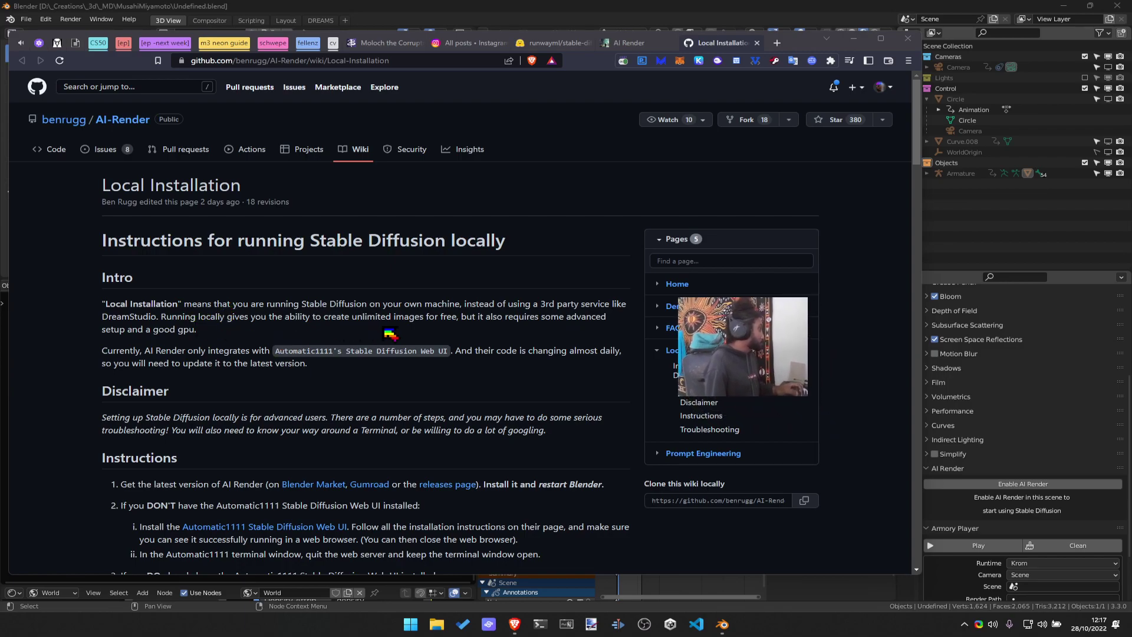
{"action": "scroll", "coordinate": [221, 295], "scroll_direction": "down", "scroll_amount": 1}
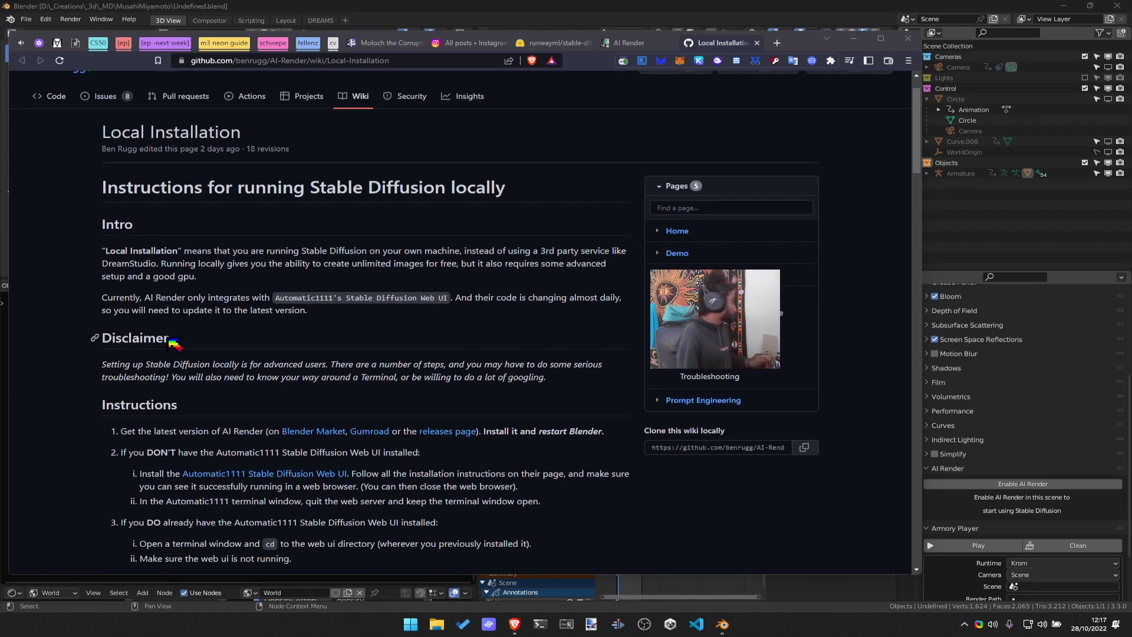
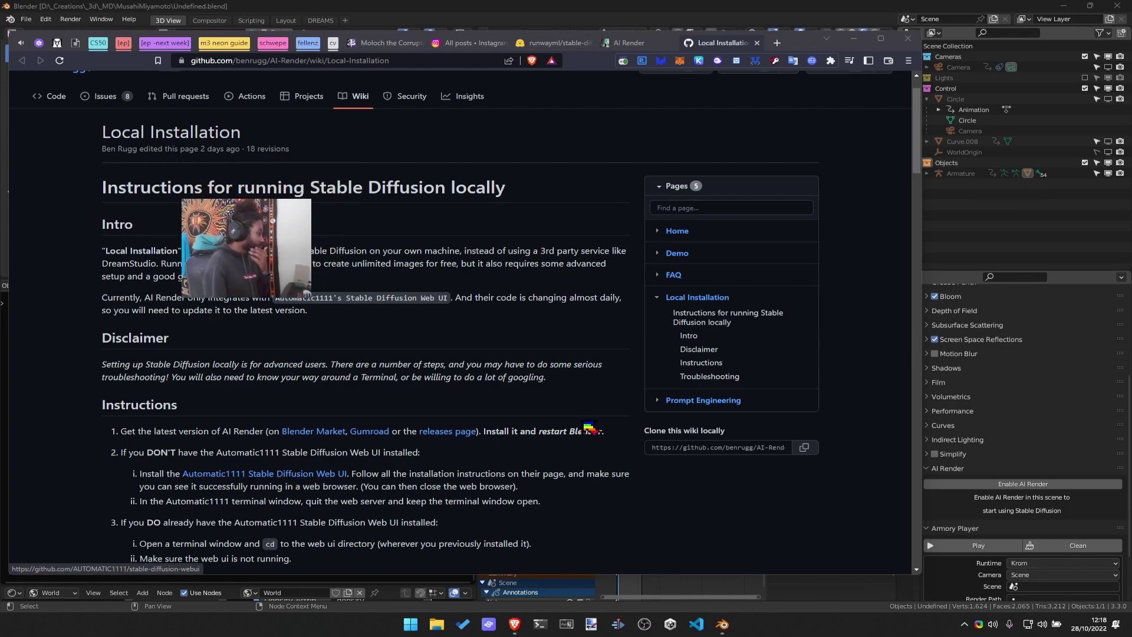
Open the 'Automatic1111 Stable Diffusion Web UI' link from the Local Installation wiki in a new tab
{"action": "scroll", "coordinate": [590, 426], "scroll_direction": "down", "scroll_amount": 2}
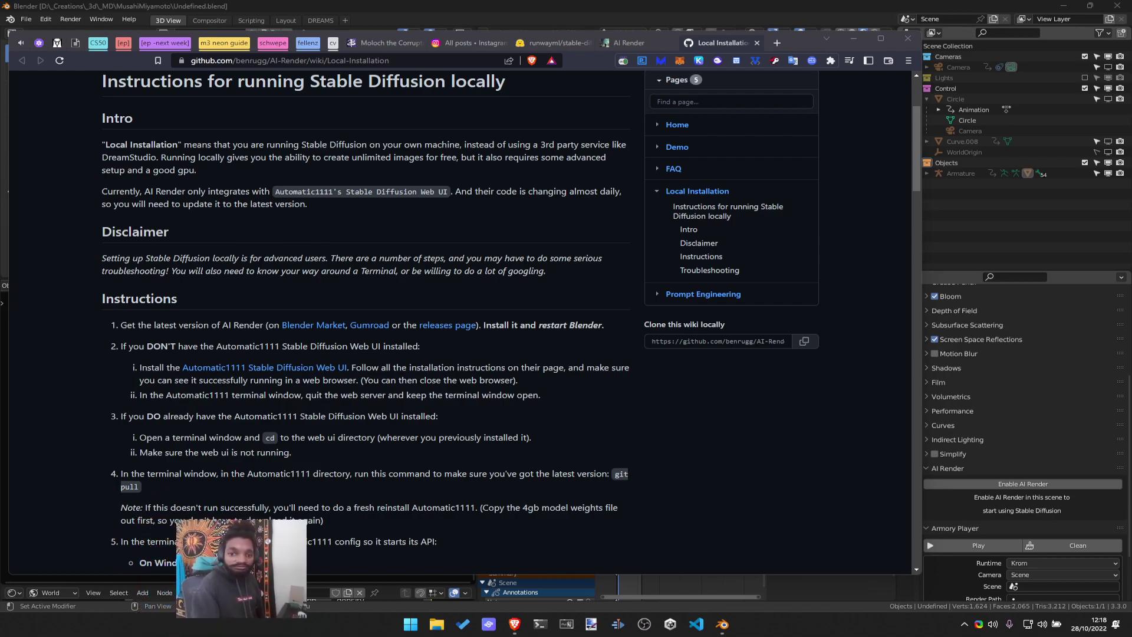
{"action": "middle_click", "coordinate": [318, 370]}
{"action": "scroll", "coordinate": [605, 128], "scroll_direction": "down", "scroll_amount": 1}
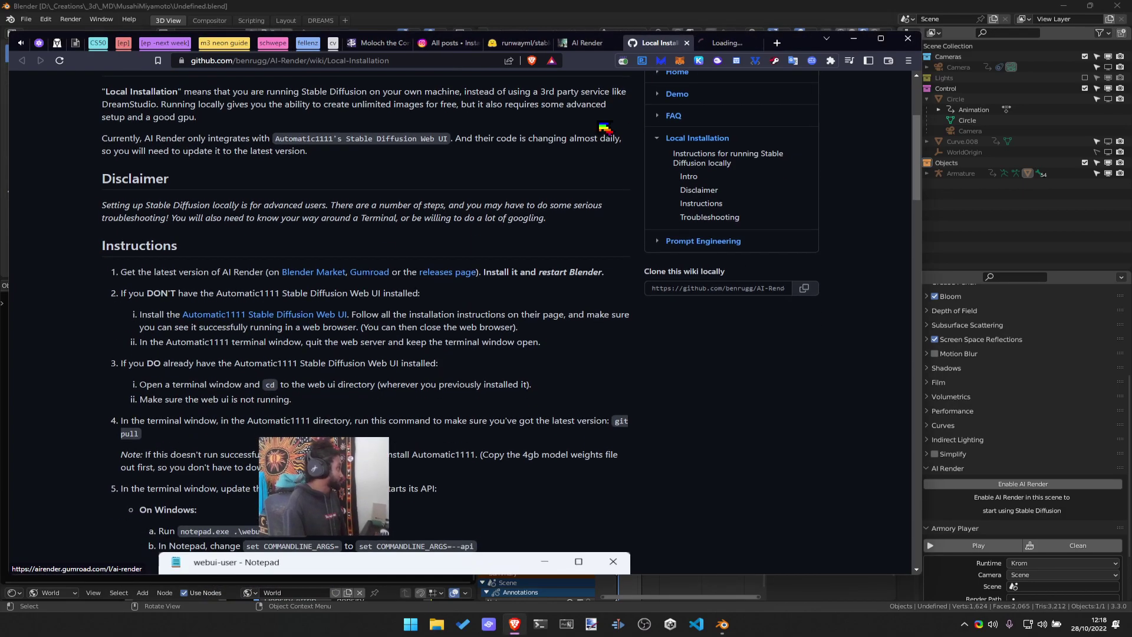
Go to the stable-diffusion-webui repository tab and read down to its Installation and Running section
{"action": "left_click", "coordinate": [729, 43]}
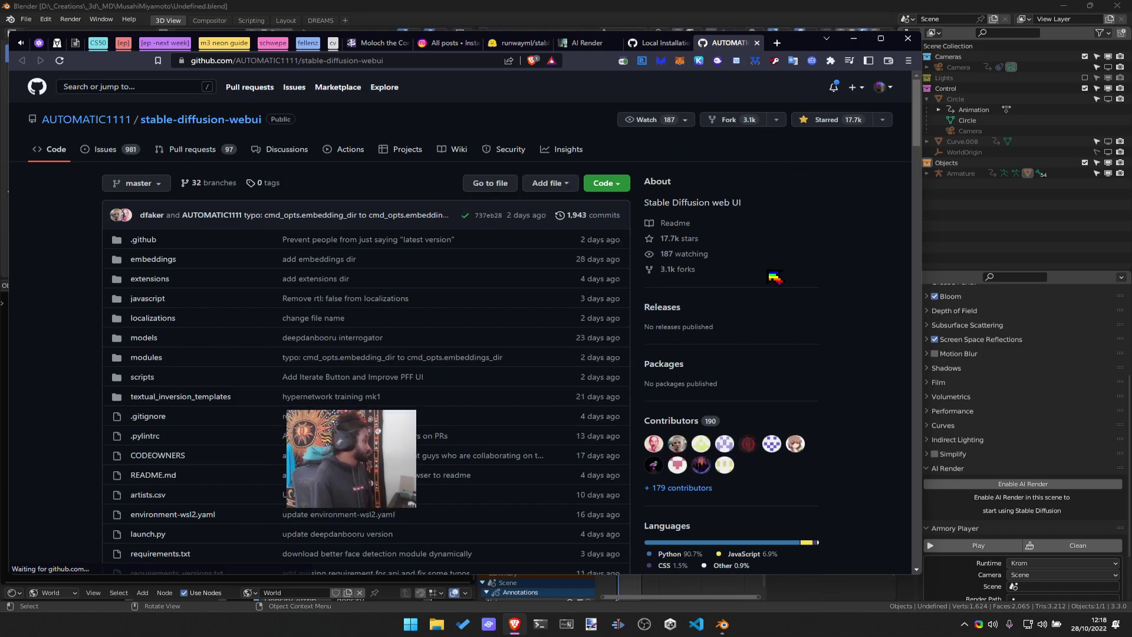
{"action": "scroll", "coordinate": [804, 274], "scroll_direction": "down", "scroll_amount": 2}
{"action": "scroll", "coordinate": [805, 277], "scroll_direction": "down", "scroll_amount": 12}
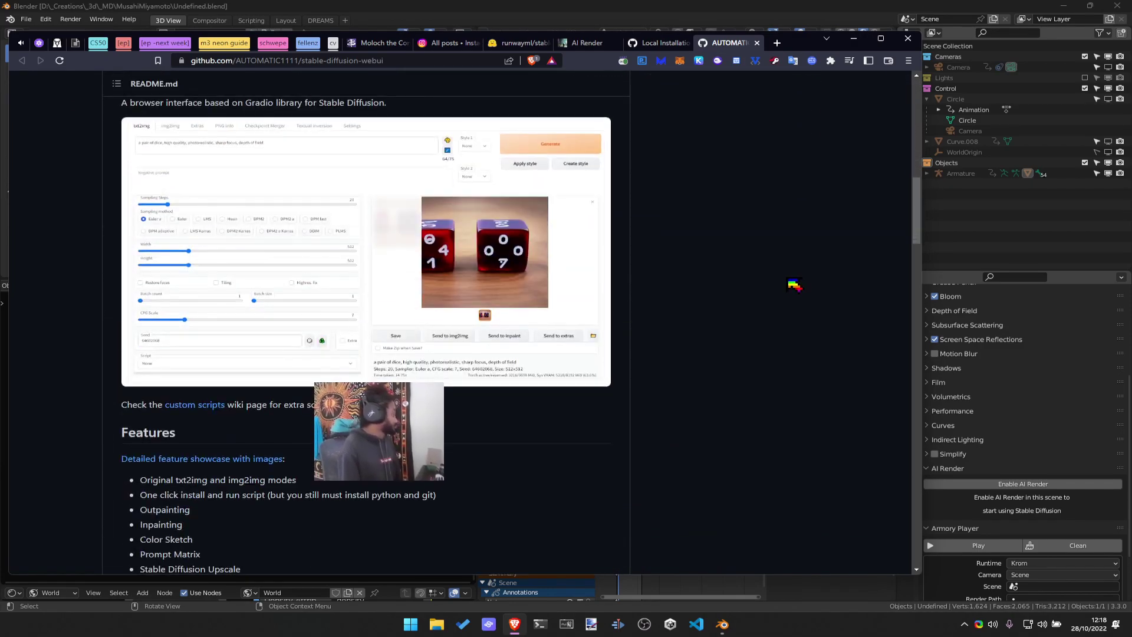
{"action": "scroll", "coordinate": [382, 353], "scroll_direction": "up", "scroll_amount": 15}
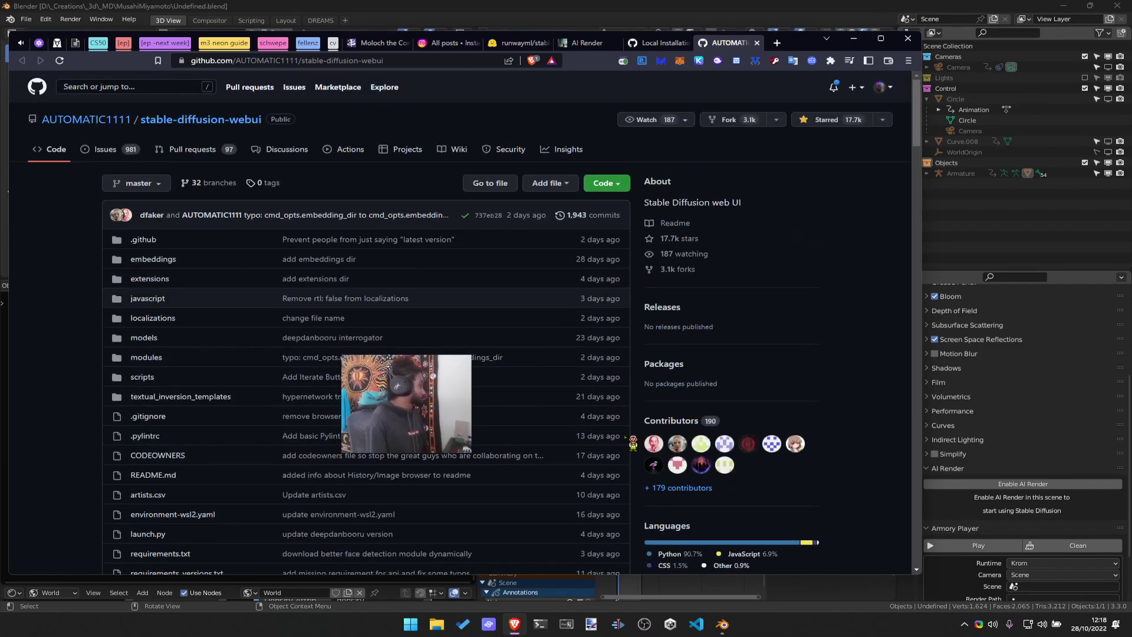
{"action": "scroll", "coordinate": [460, 258], "scroll_direction": "down", "scroll_amount": 12}
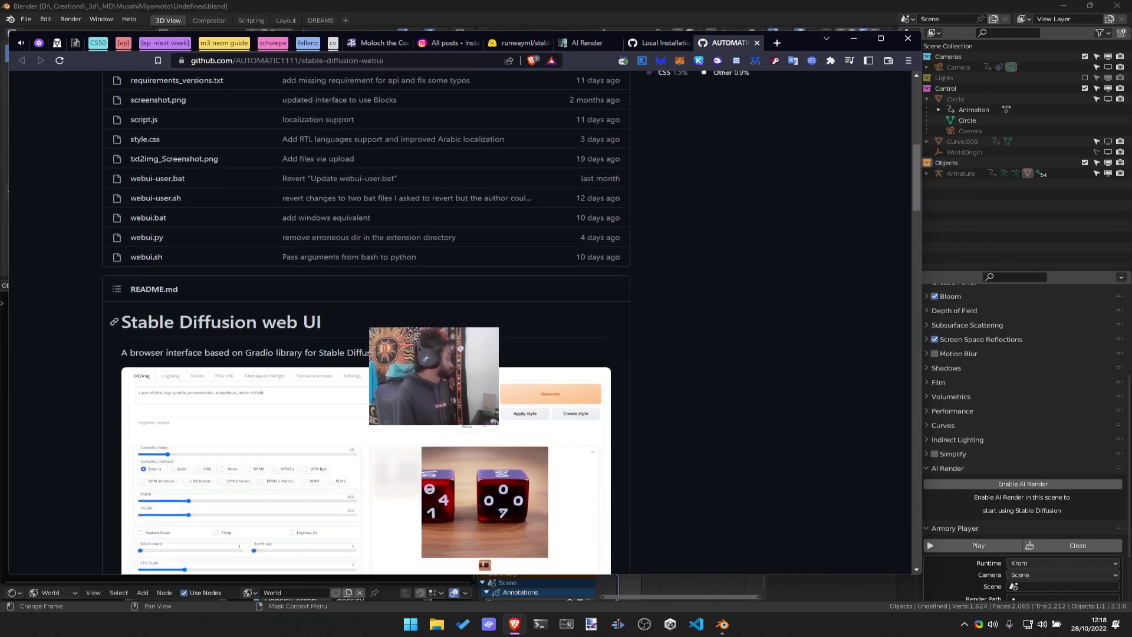
{"action": "scroll", "coordinate": [399, 412], "scroll_direction": "down", "scroll_amount": 2}
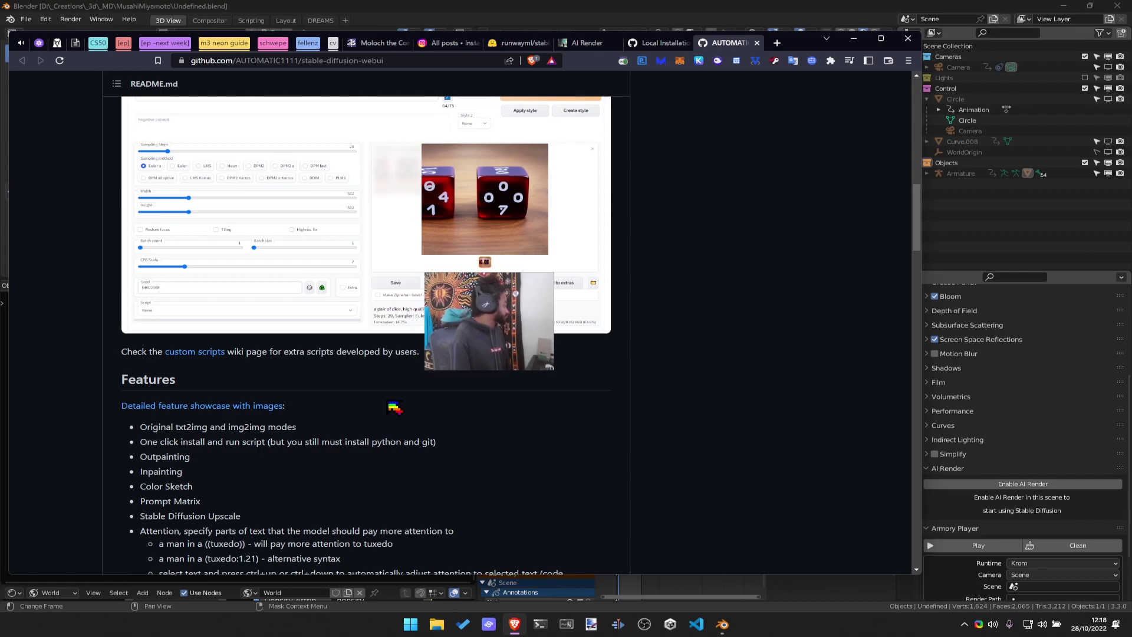
{"action": "scroll", "coordinate": [392, 404], "scroll_direction": "down", "scroll_amount": 20}
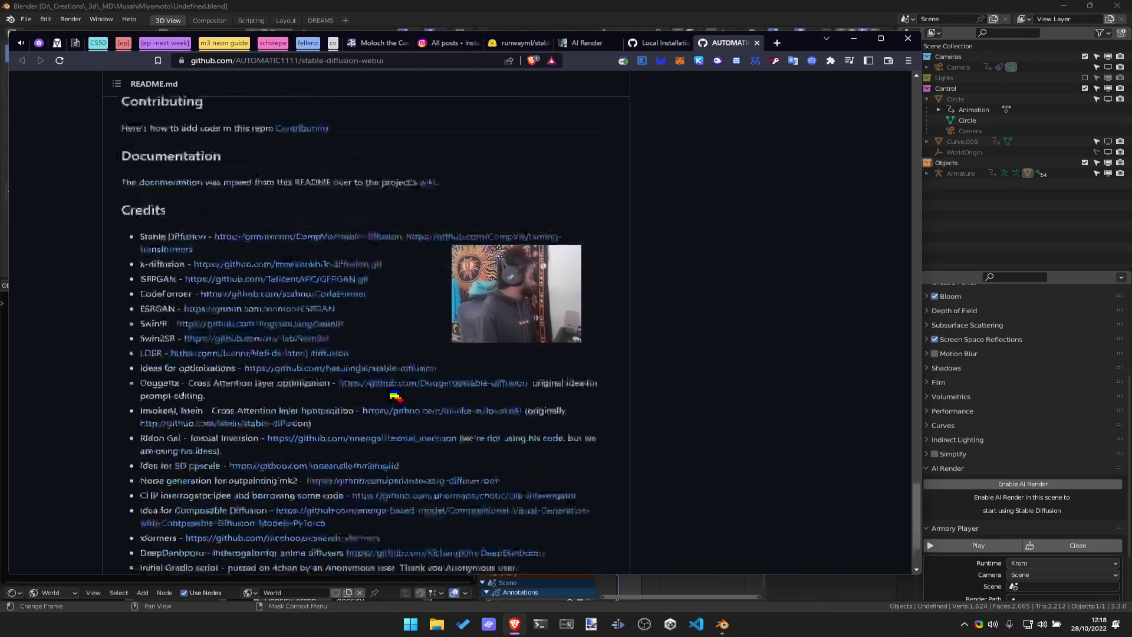
{"action": "scroll", "coordinate": [393, 397], "scroll_direction": "up", "scroll_amount": 20}
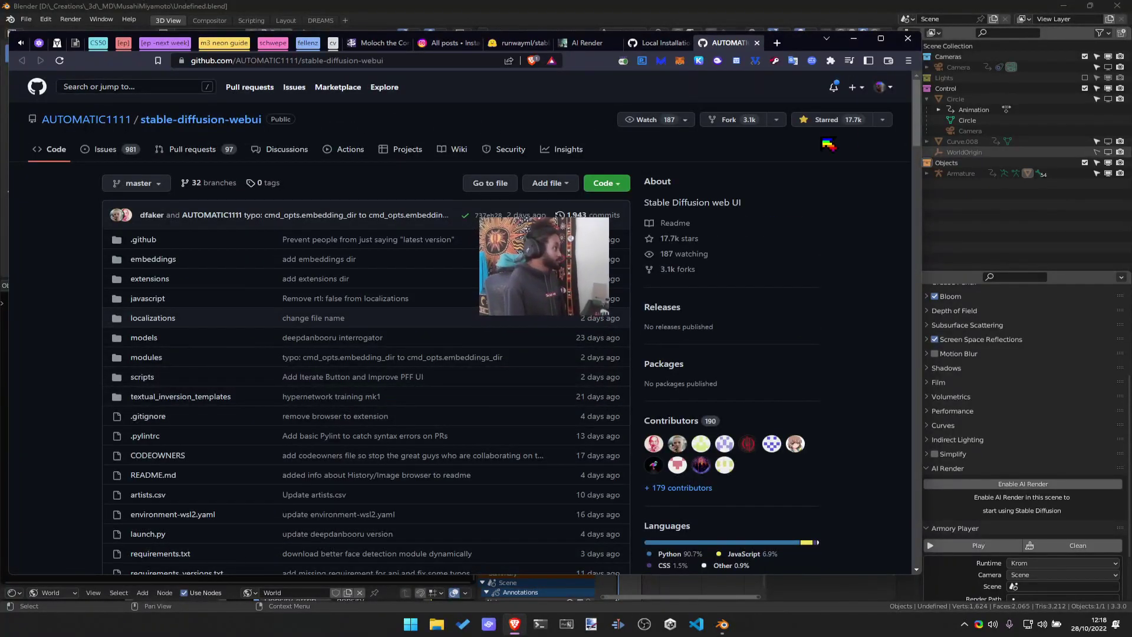
{"action": "scroll", "coordinate": [354, 383], "scroll_direction": "down", "scroll_amount": 12}
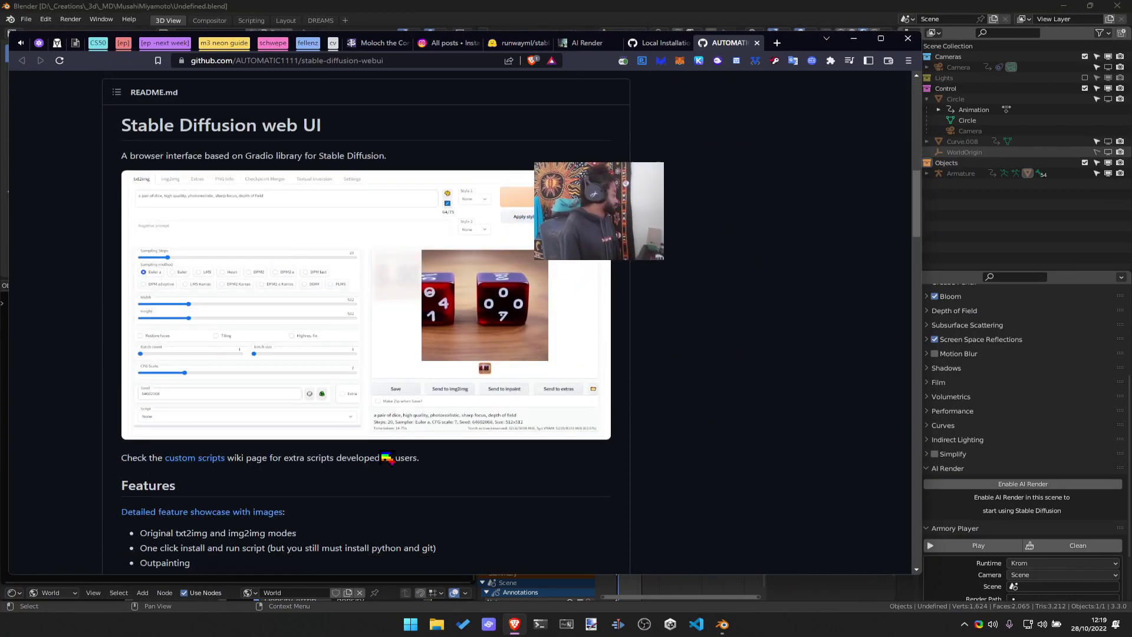
{"action": "scroll", "coordinate": [386, 449], "scroll_direction": "down", "scroll_amount": 5}
{"action": "scroll", "coordinate": [400, 225], "scroll_direction": "down", "scroll_amount": 15}
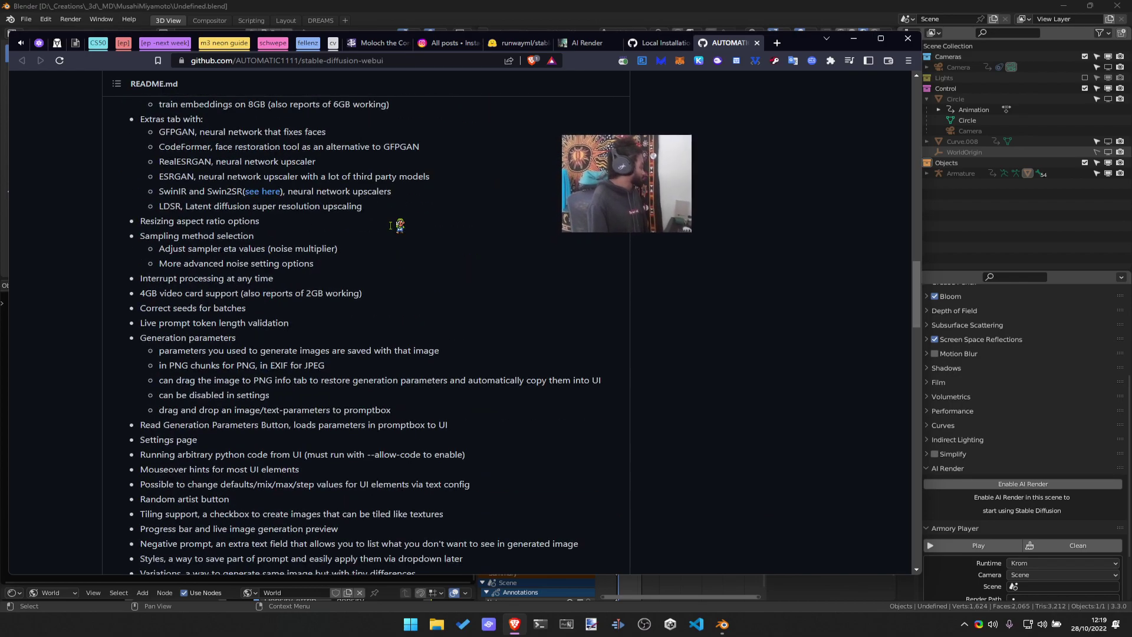
{"action": "scroll", "coordinate": [400, 225], "scroll_direction": "down", "scroll_amount": 6}
{"action": "scroll", "coordinate": [161, 260], "scroll_direction": "up", "scroll_amount": 2}
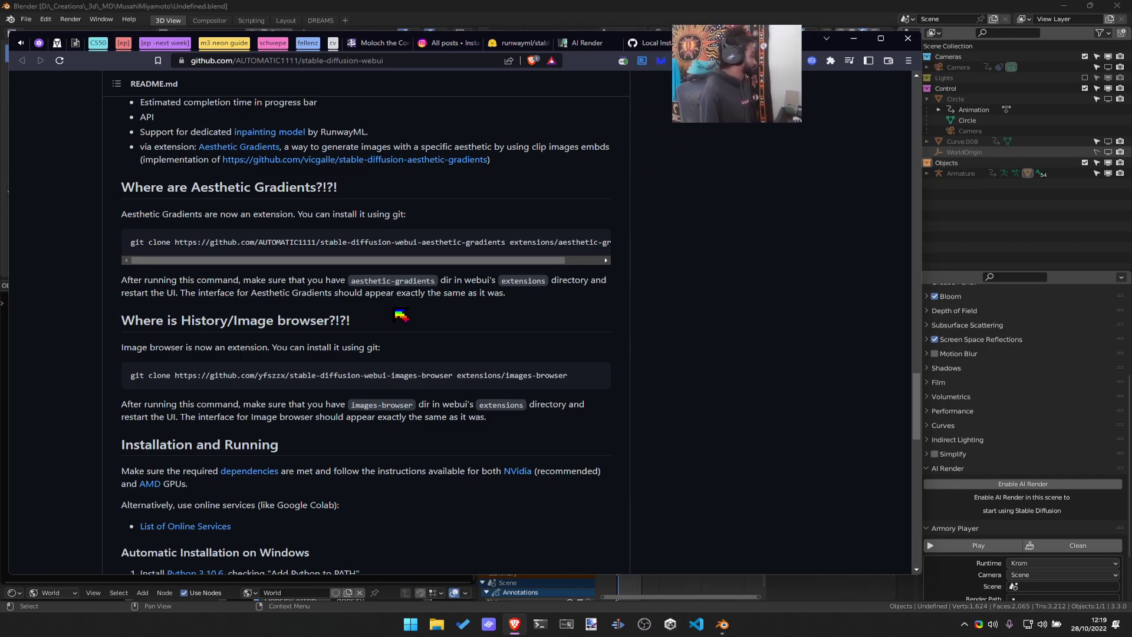
{"action": "scroll", "coordinate": [401, 316], "scroll_direction": "down", "scroll_amount": 1}
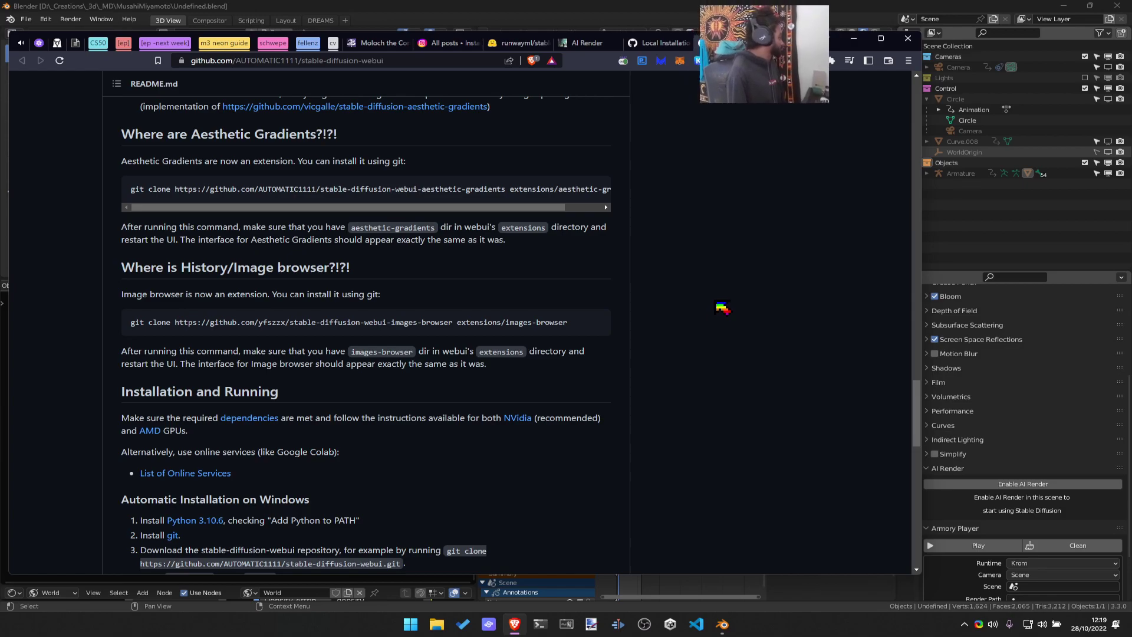
{"action": "scroll", "coordinate": [490, 268], "scroll_direction": "down", "scroll_amount": 1}
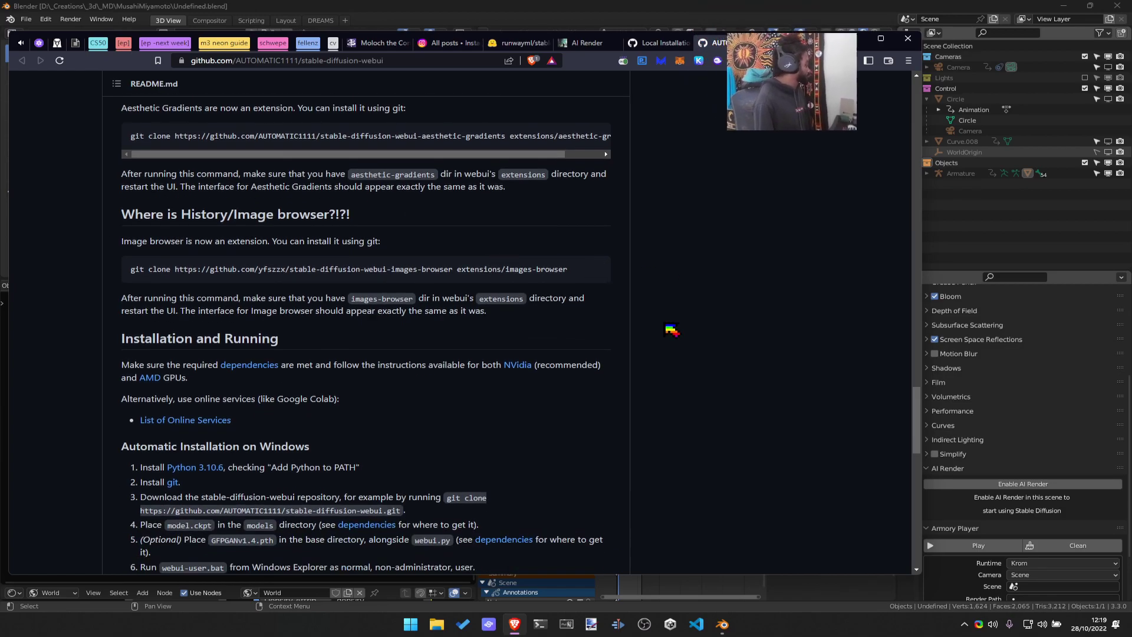
{"action": "scroll", "coordinate": [672, 330], "scroll_direction": "down", "scroll_amount": 2}
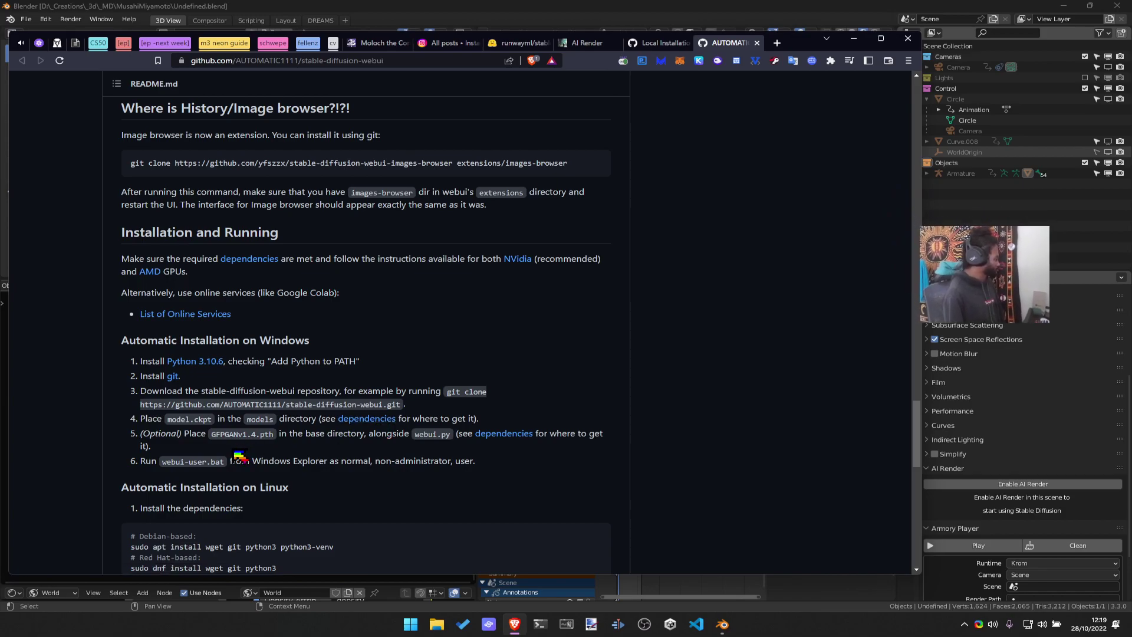
{"action": "scroll", "coordinate": [413, 413], "scroll_direction": "down", "scroll_amount": 3}
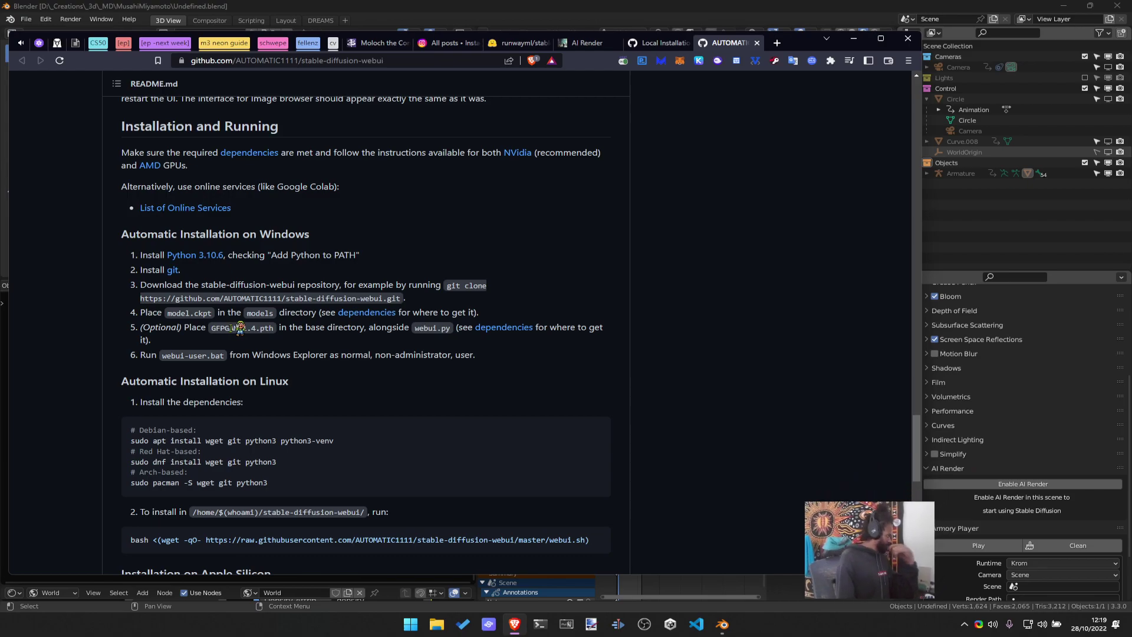
View the 'List of Online Services' page in a new tab, then close it
{"action": "middle_click", "coordinate": [220, 208]}
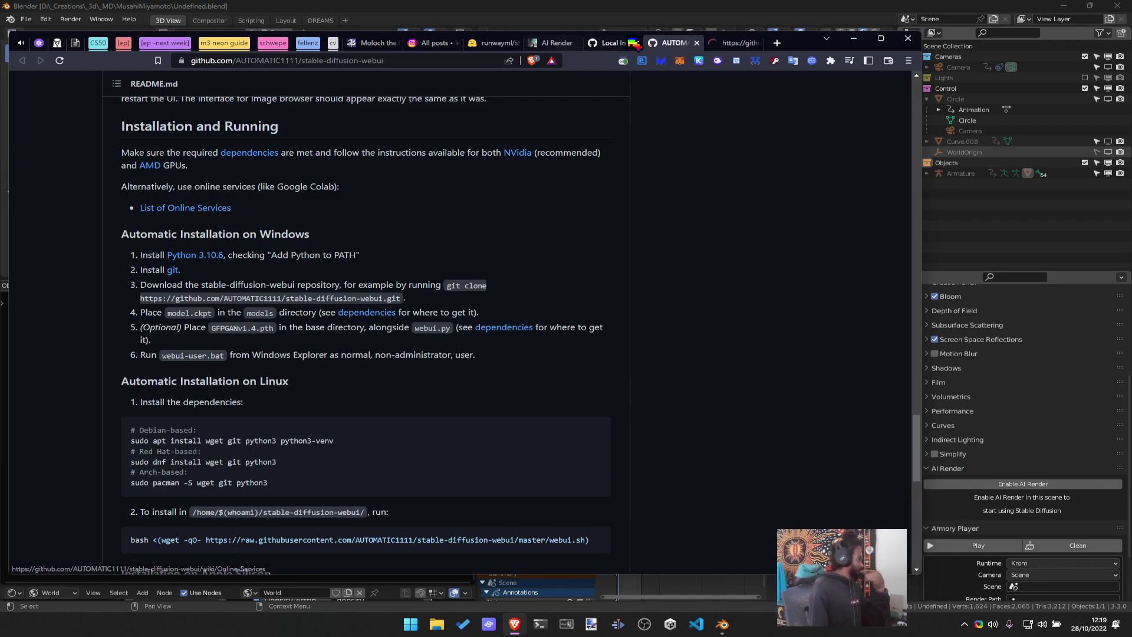
{"action": "left_click", "coordinate": [758, 46]}
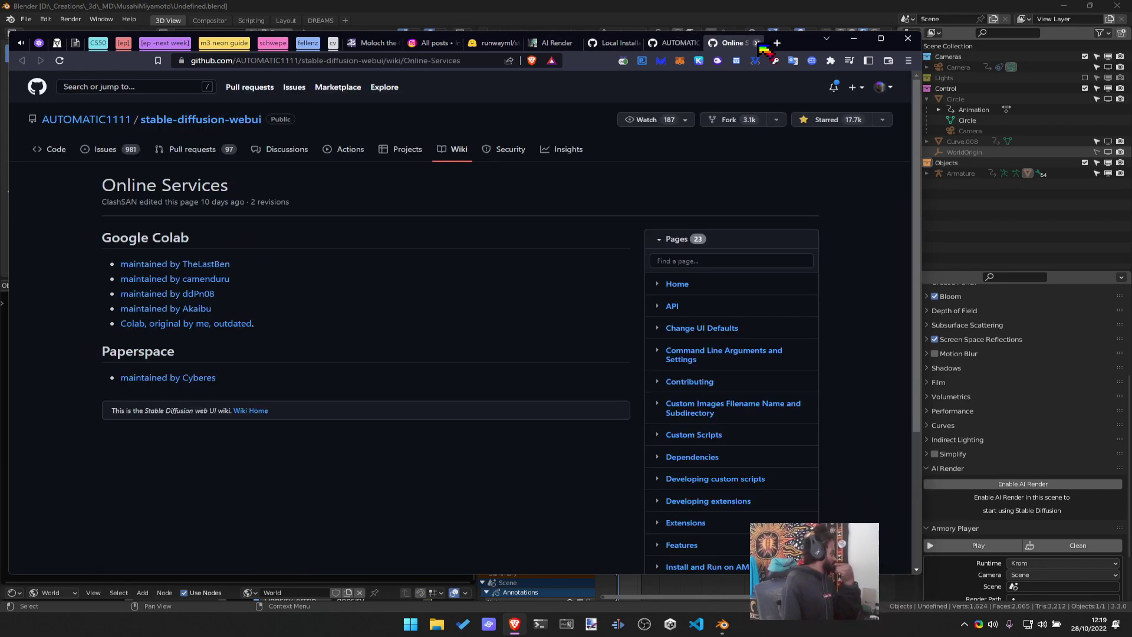
{"action": "left_click", "coordinate": [757, 43]}
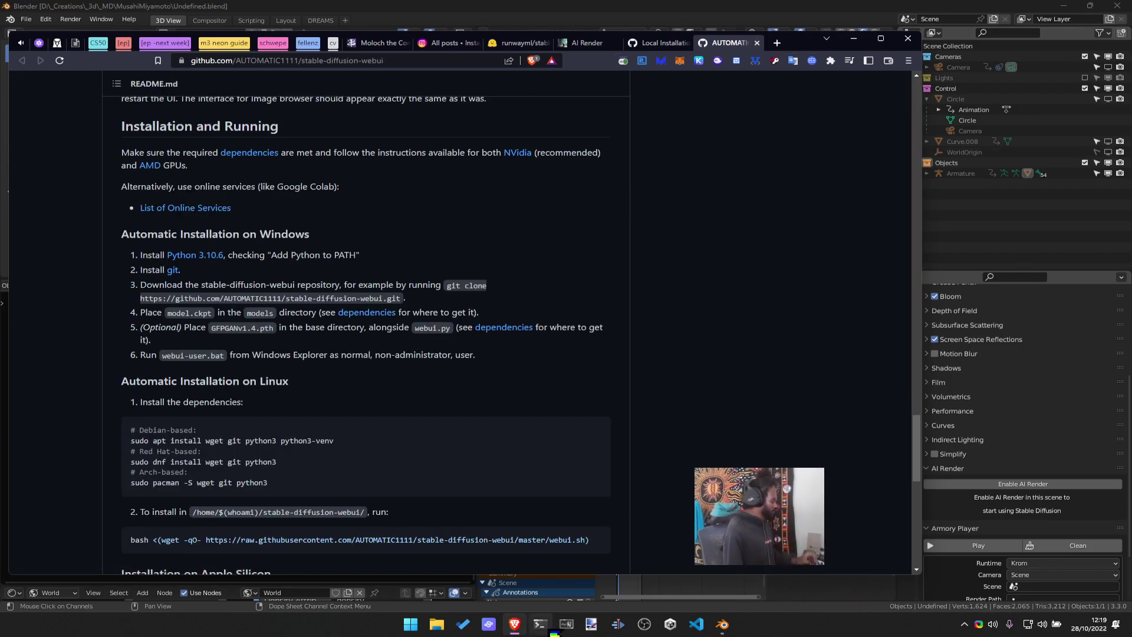
In PowerShell, try 'where python' and 'which python' to locate the Python executable
{"action": "left_click", "coordinate": [540, 625]}
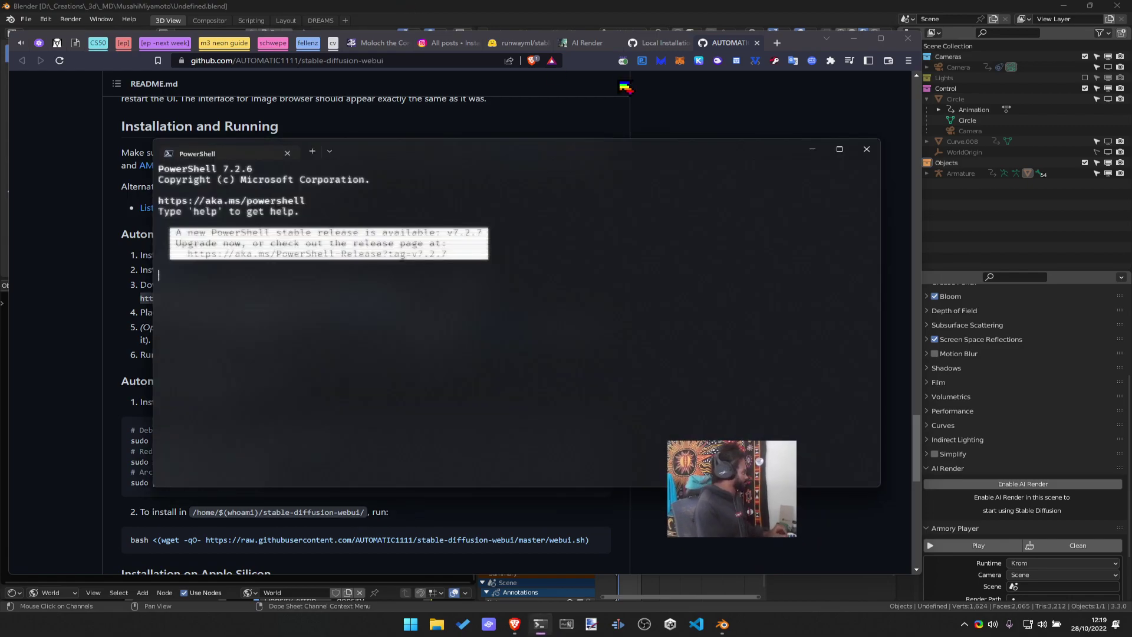
{"action": "type", "text": "where py"}
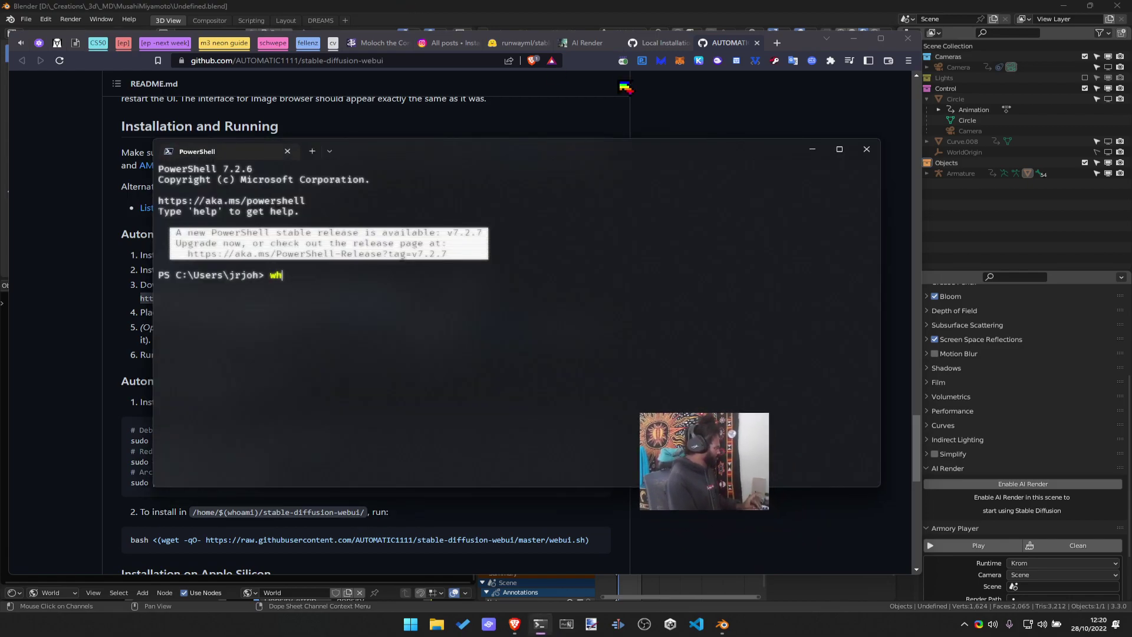
{"action": "type", "text": "thong"}
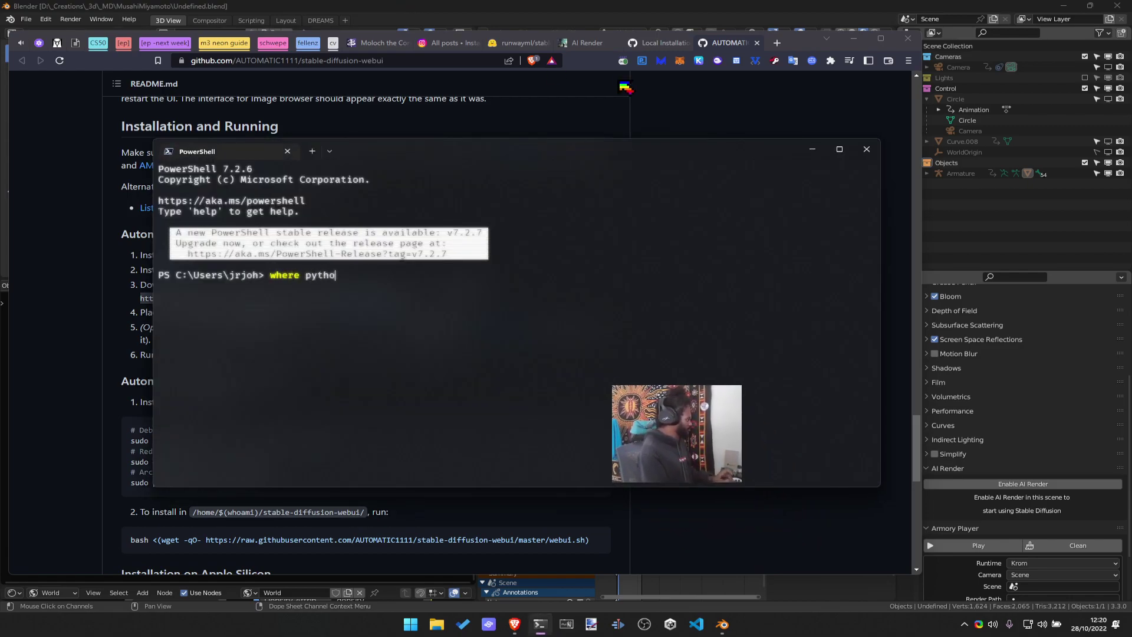
{"action": "key", "text": "Return"}
{"action": "type", "text": "where python"}
{"action": "key", "text": "Return"}
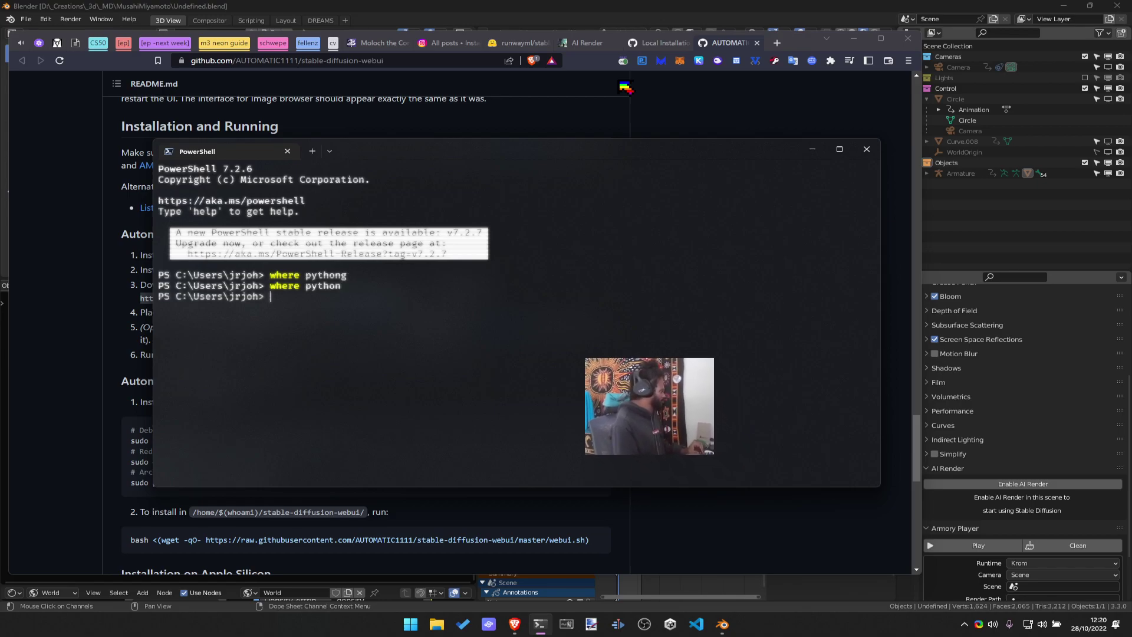
{"action": "type", "text": "which p"}
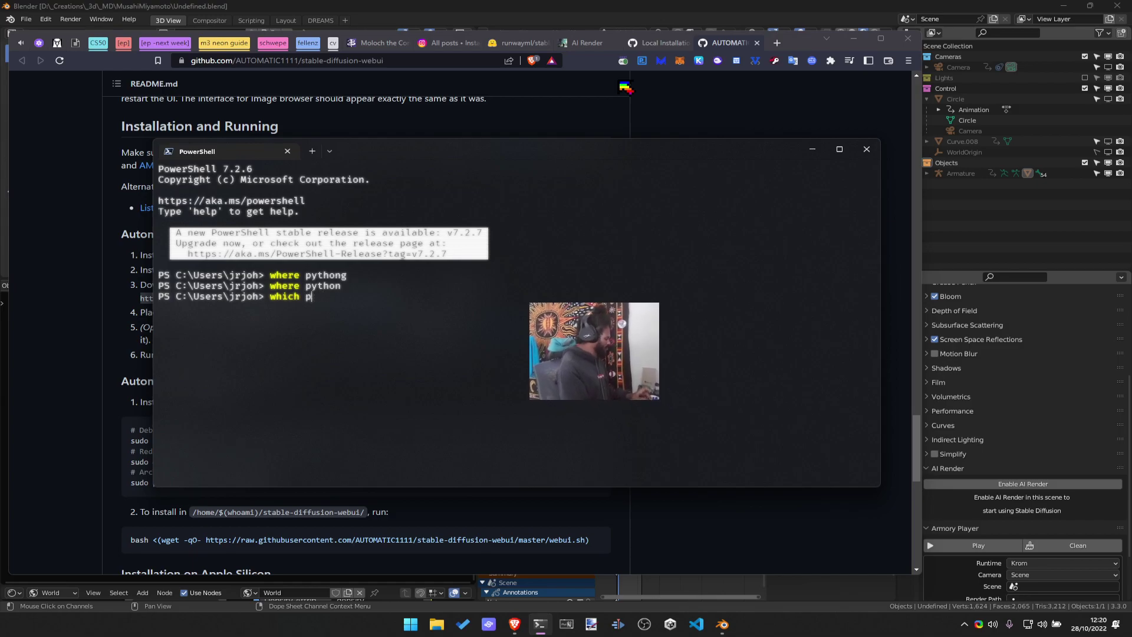
{"action": "type", "text": "uytython"}
{"action": "key", "text": "Return"}
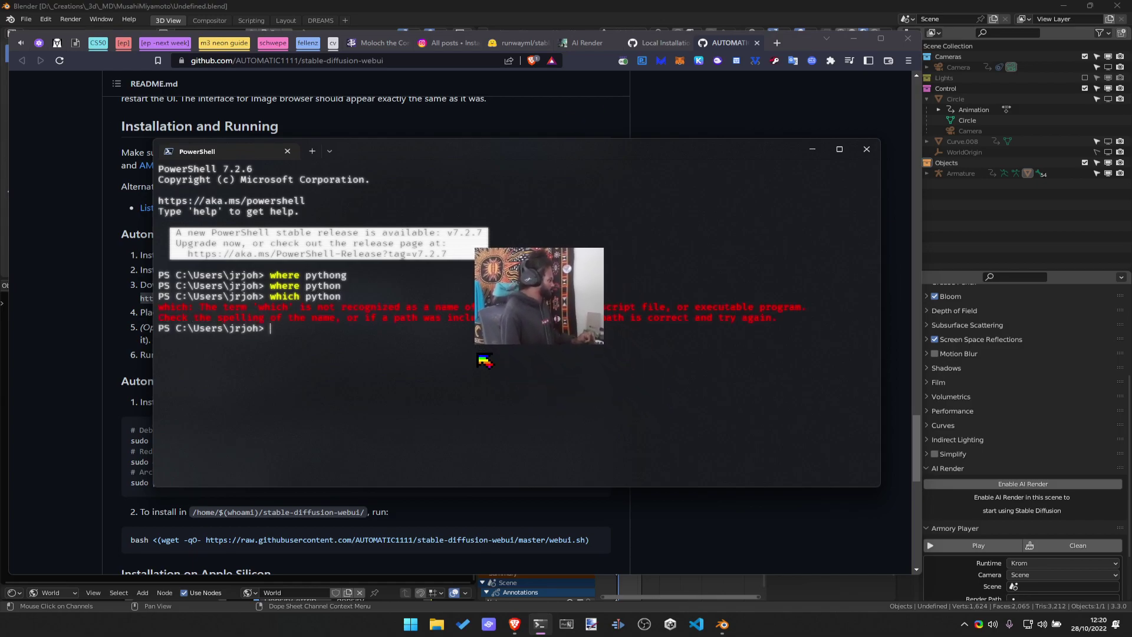
Run 'python -v' to inspect the install, then quit the interpreter with Ctrl+Z
{"action": "type", "text": "pythin"}
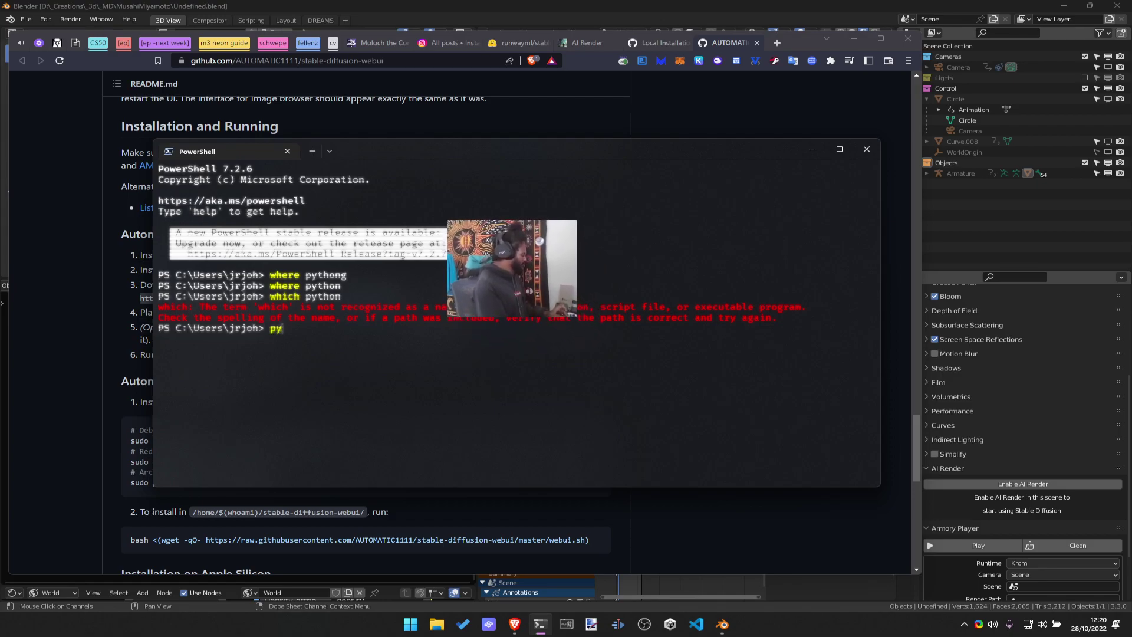
{"action": "type", "text": "nt"}
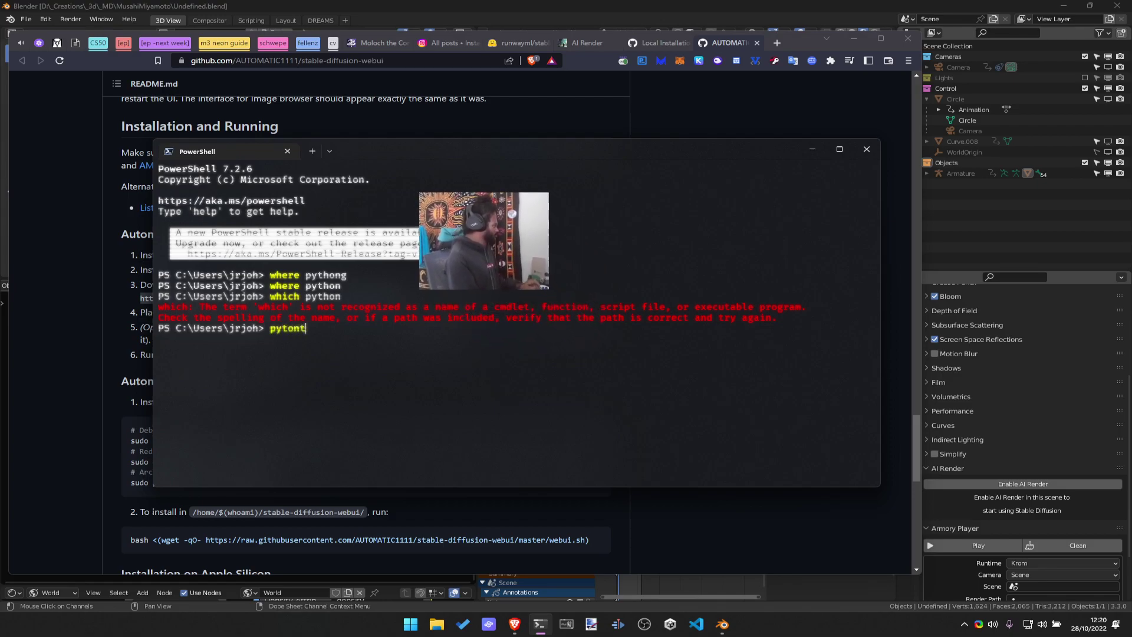
{"action": "type", "text": "hon -v"}
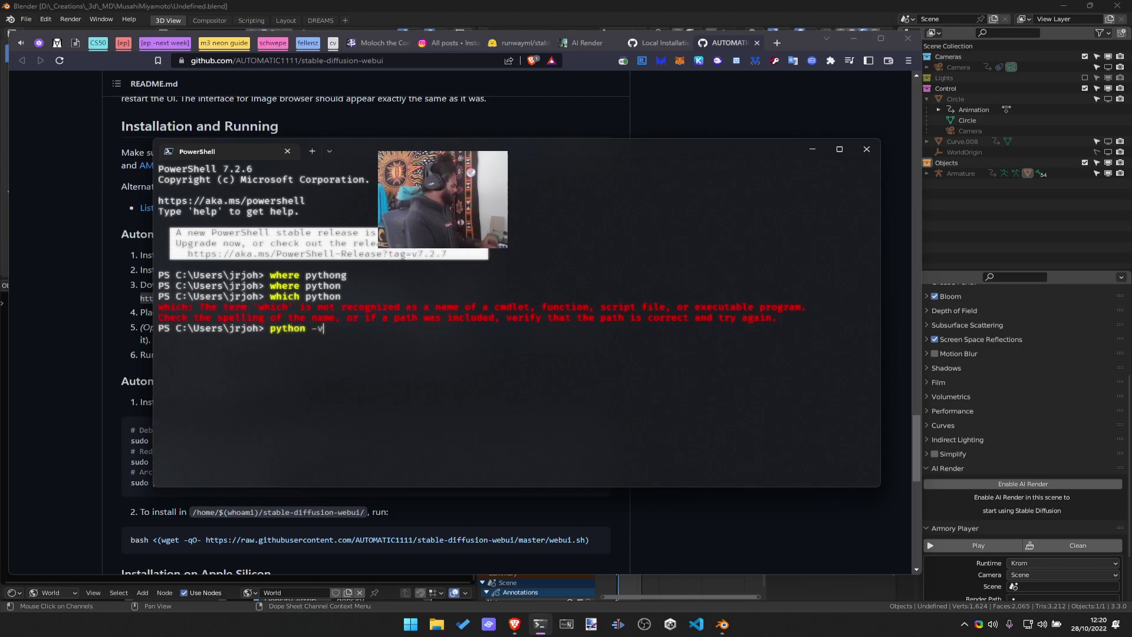
{"action": "key", "text": "Return"}
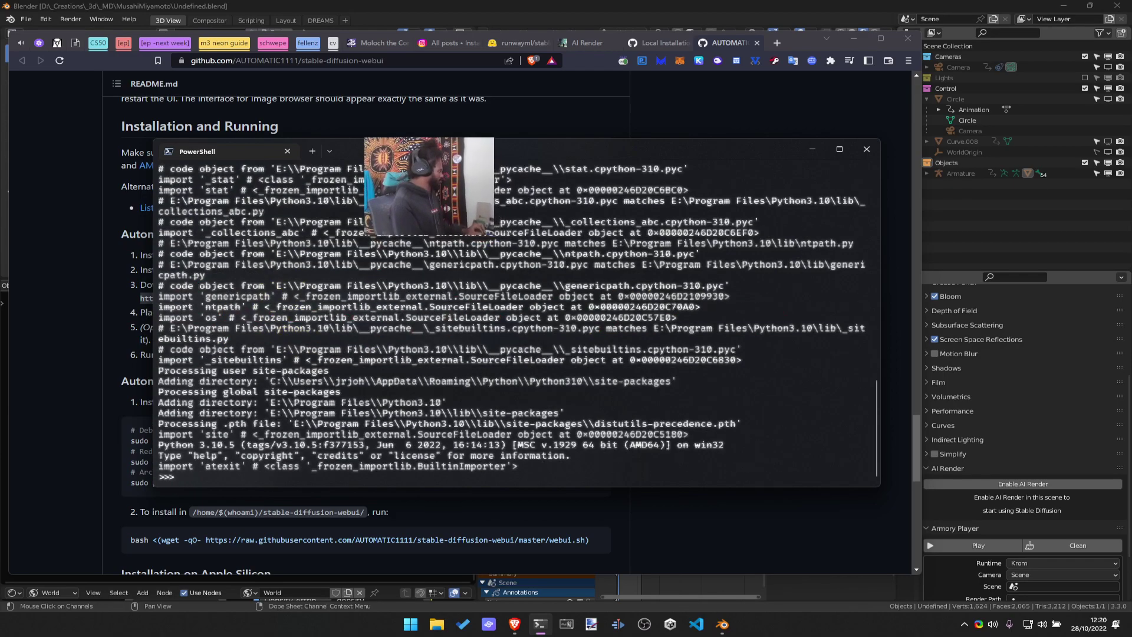
{"action": "scroll", "coordinate": [380, 382], "scroll_direction": "up", "scroll_amount": 15}
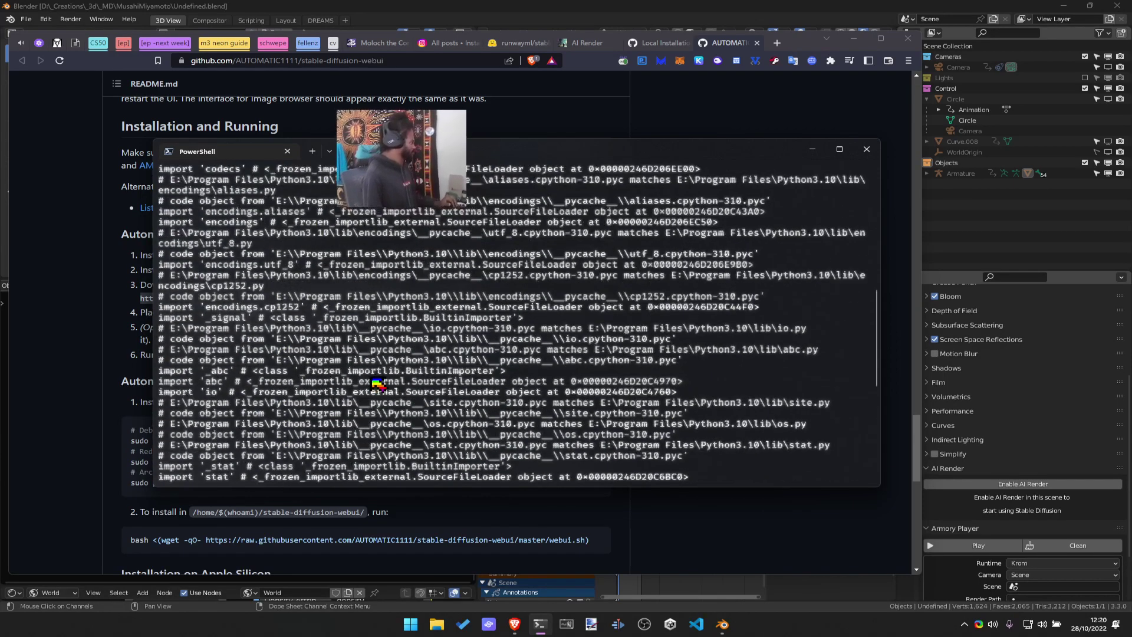
{"action": "scroll", "coordinate": [380, 382], "scroll_direction": "up", "scroll_amount": 4}
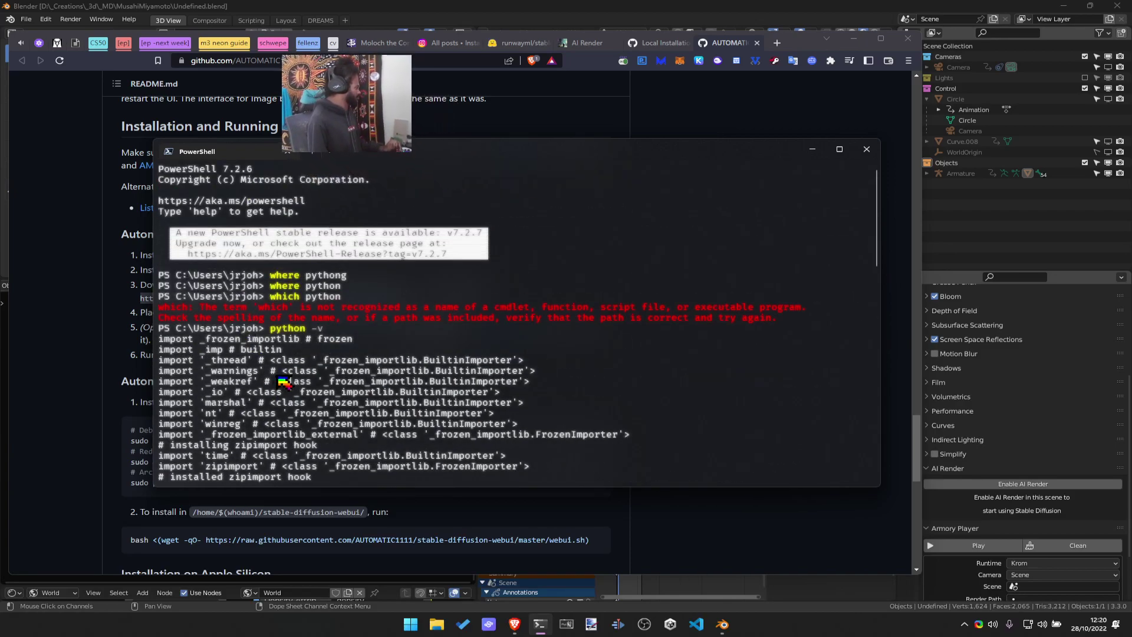
{"action": "scroll", "coordinate": [283, 382], "scroll_direction": "down", "scroll_amount": 20}
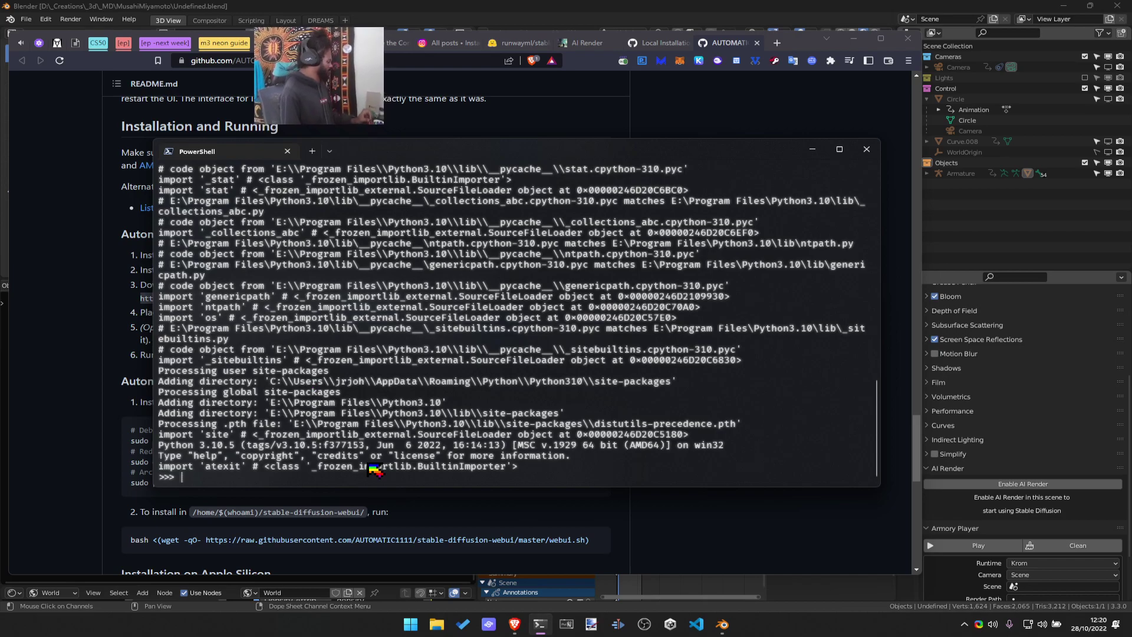
{"action": "key", "text": "ctrl+c"}
{"action": "key", "text": "ctrl+x"}
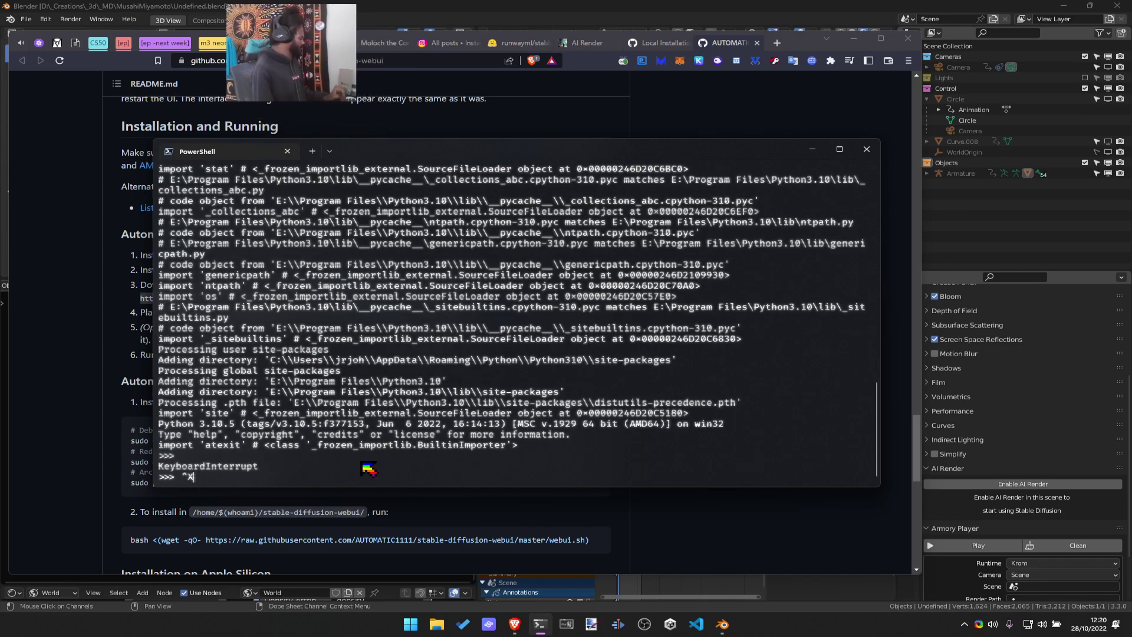
{"action": "key", "text": "BackSpace"}
{"action": "type", "text": "exit"}
{"action": "key", "text": "Return"}
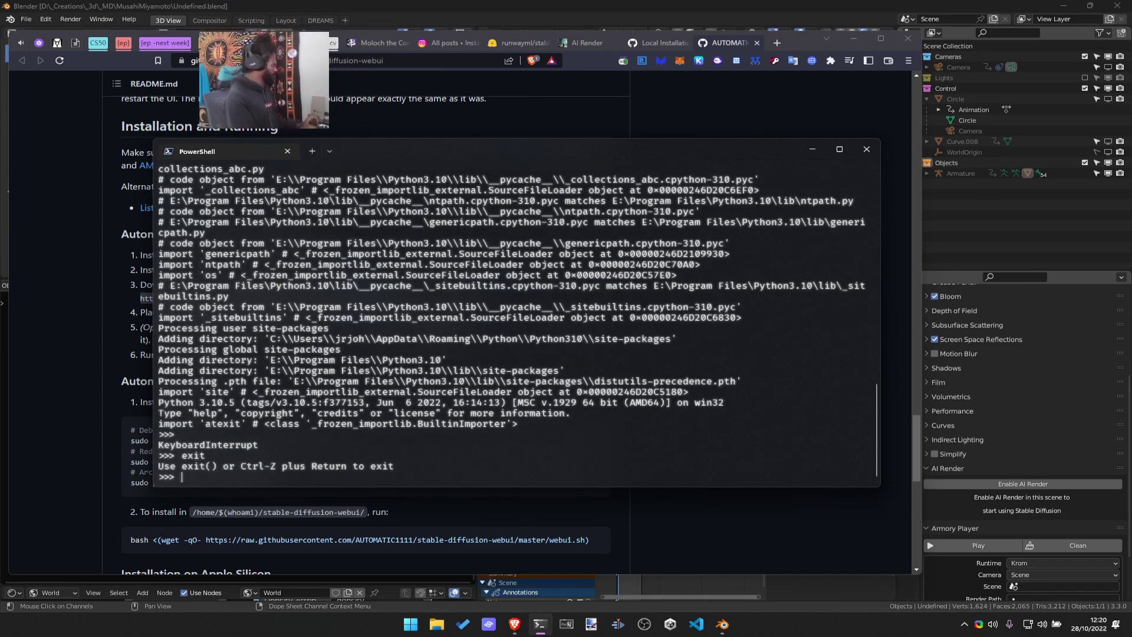
{"action": "key", "text": "ctrl+z"}
{"action": "key", "text": "ctrl+z"}
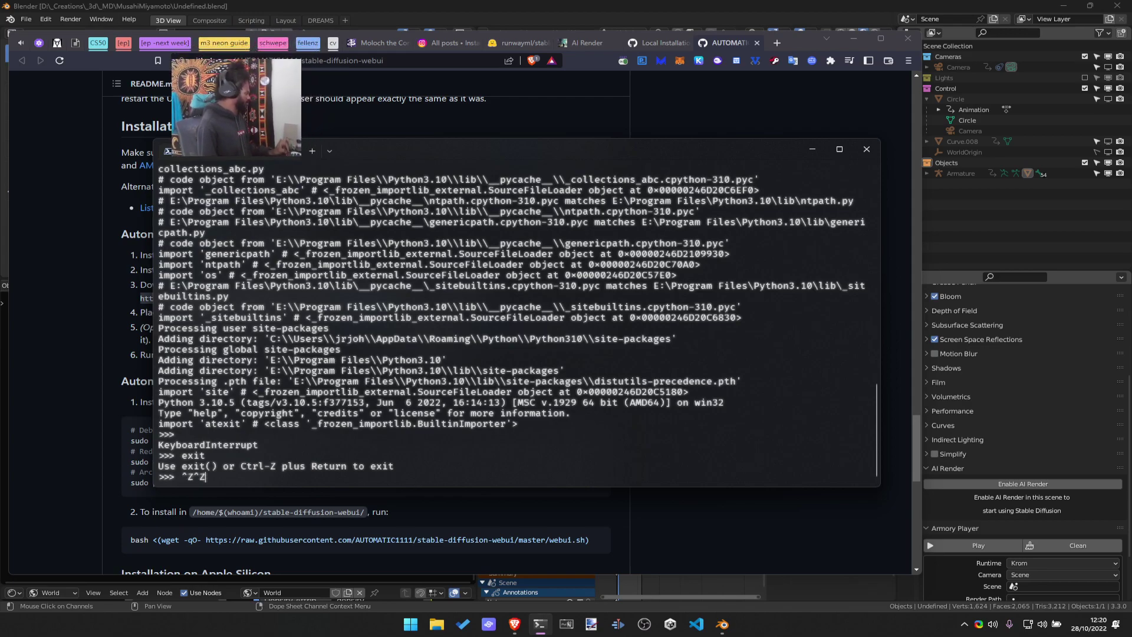
{"action": "key", "text": "Return"}
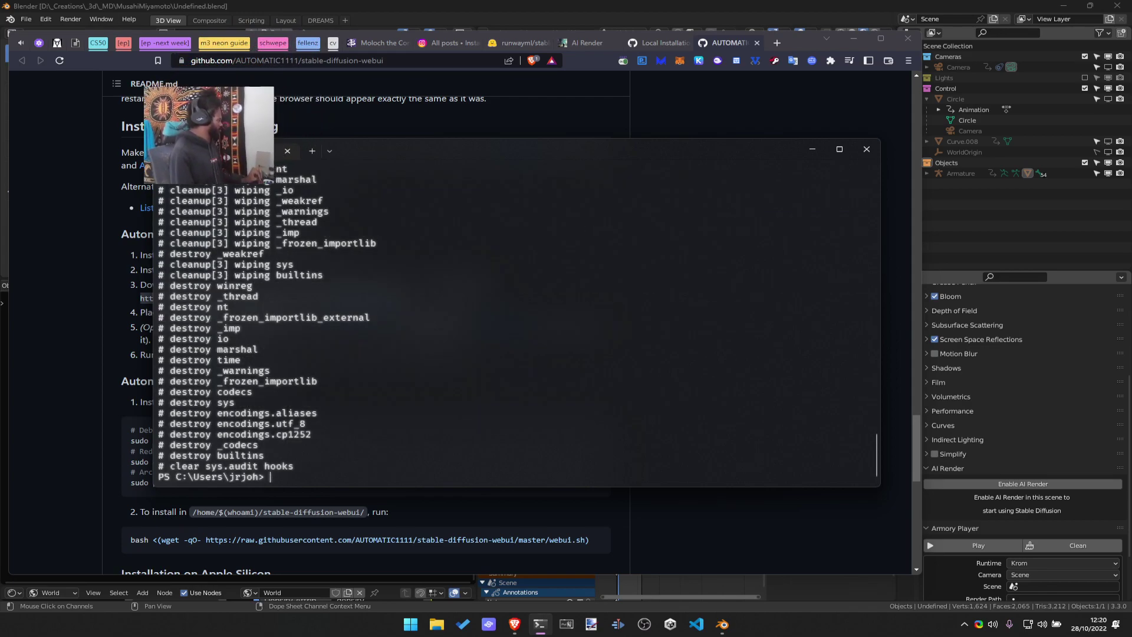
Run python to confirm version 3.10.5, exit the interpreter, and return to Brave
{"action": "type", "text": "python"}
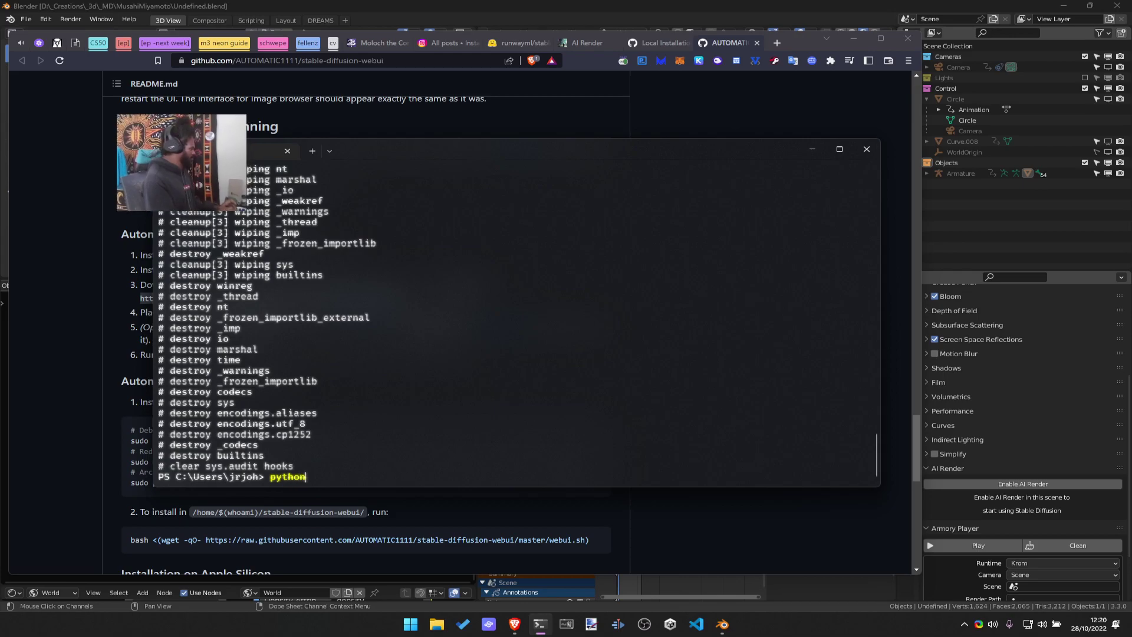
{"action": "key", "text": "Return"}
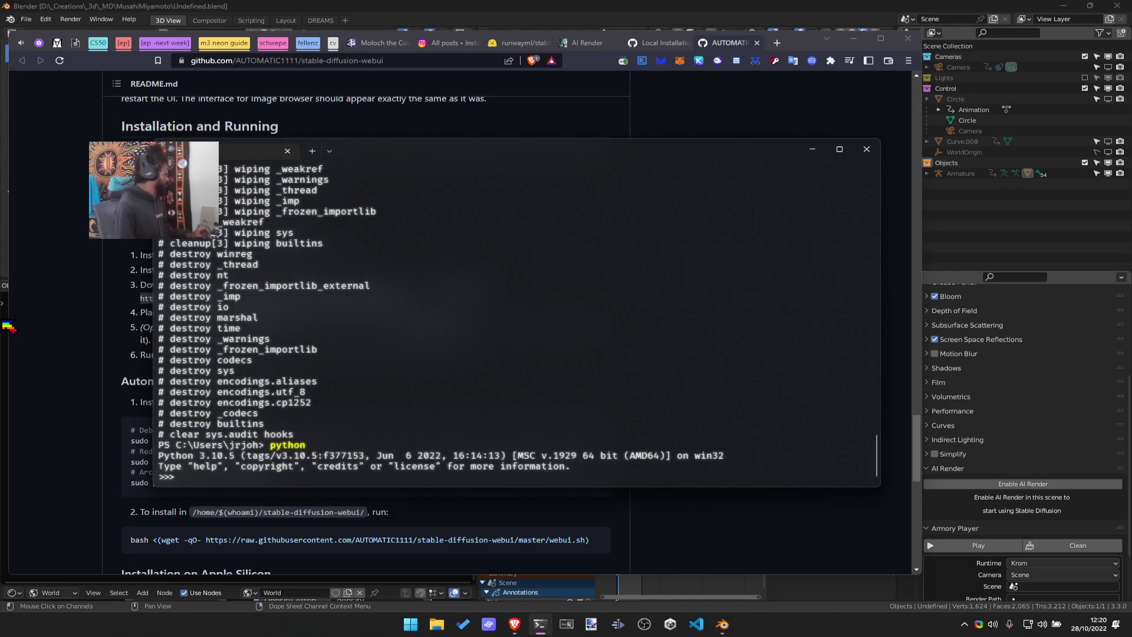
{"action": "key", "text": "alt+Tab"}
{"action": "key", "text": "alt+Tab"}
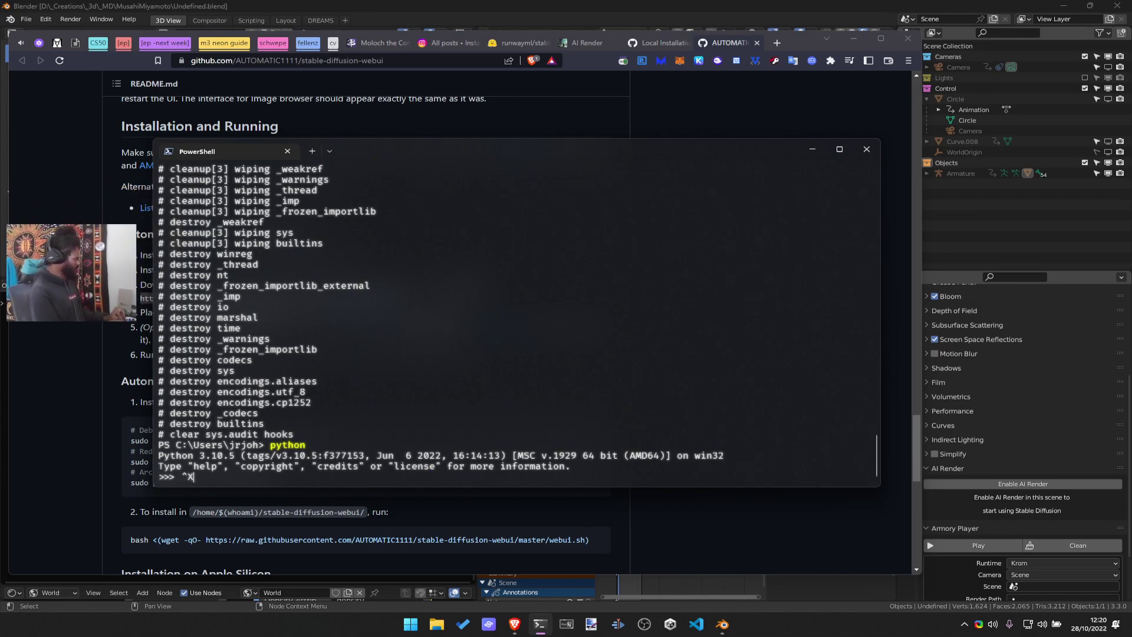
{"action": "key", "text": "ctrl+x"}
{"action": "key", "text": "ctrl+z"}
{"action": "key", "text": "Return"}
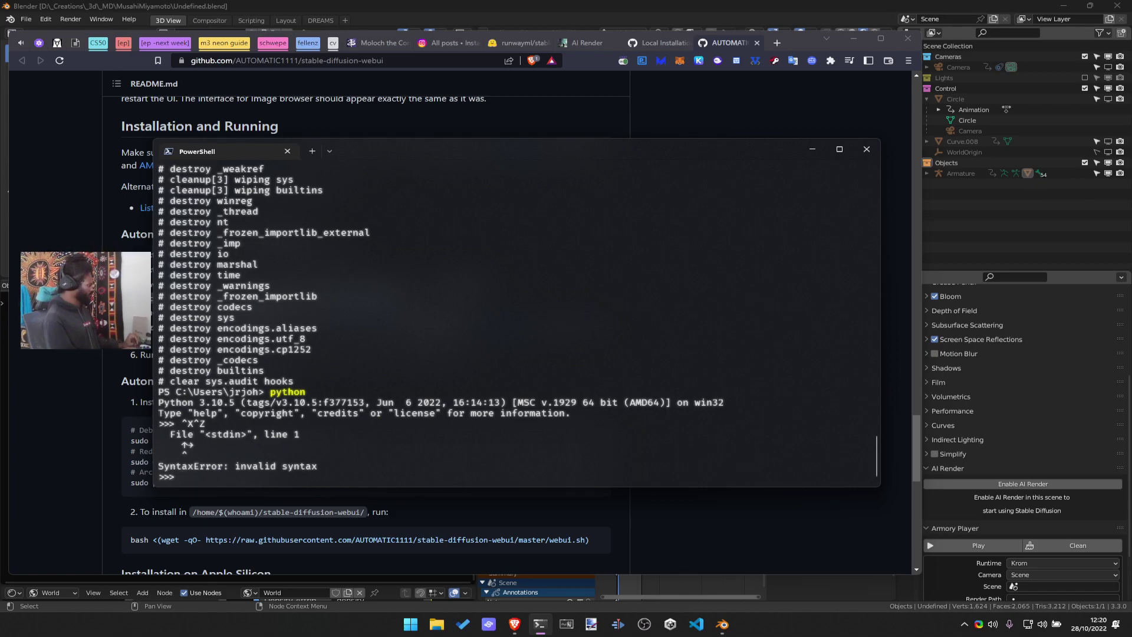
{"action": "key", "text": "ctrl+z"}
{"action": "key", "text": "Return"}
{"action": "key", "text": "alt+Tab"}
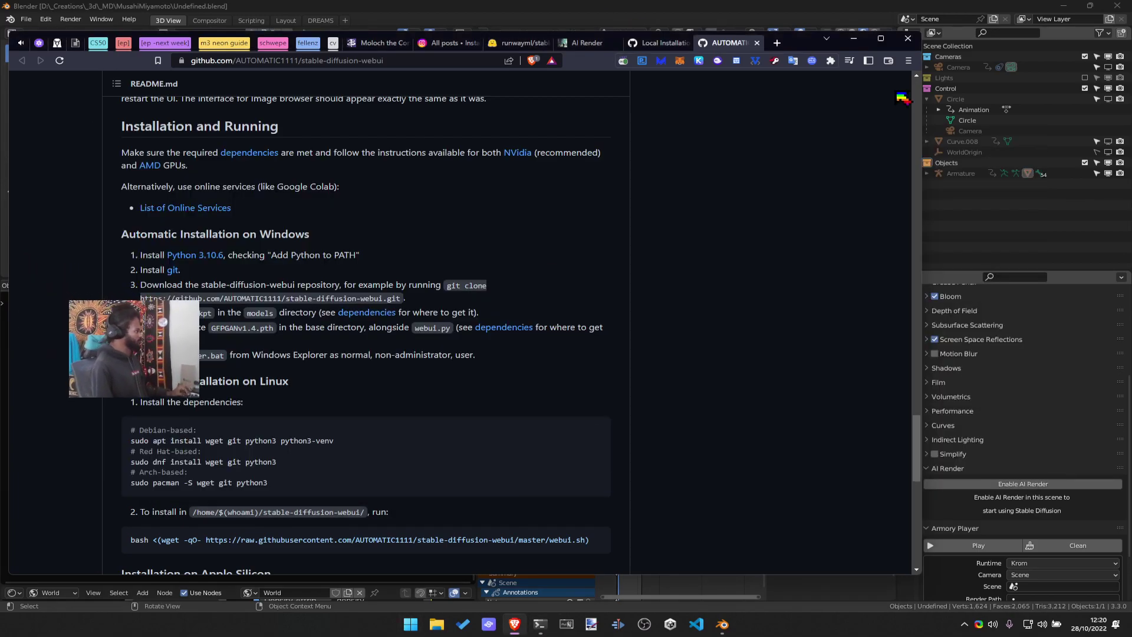
Search the web for 'updating python' in a new tab
{"action": "left_click", "coordinate": [777, 44]}
{"action": "type", "text": "updating pythin"}
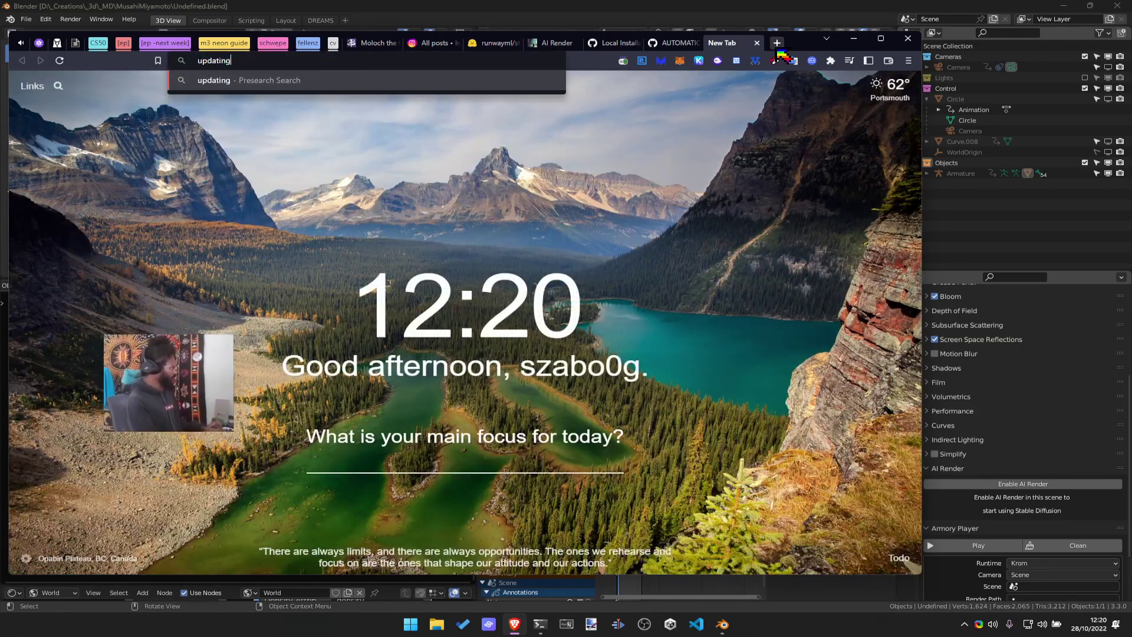
{"action": "key", "text": "BackSpace"}
{"action": "key", "text": "BackSpace"}
{"action": "type", "text": "on"}
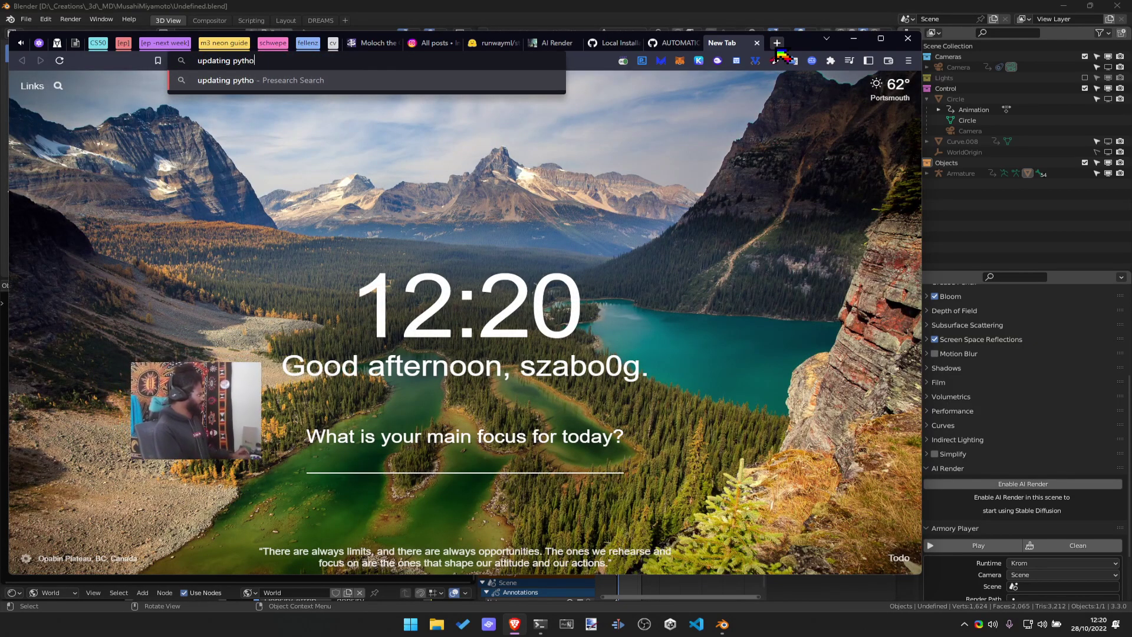
{"action": "key", "text": "Return"}
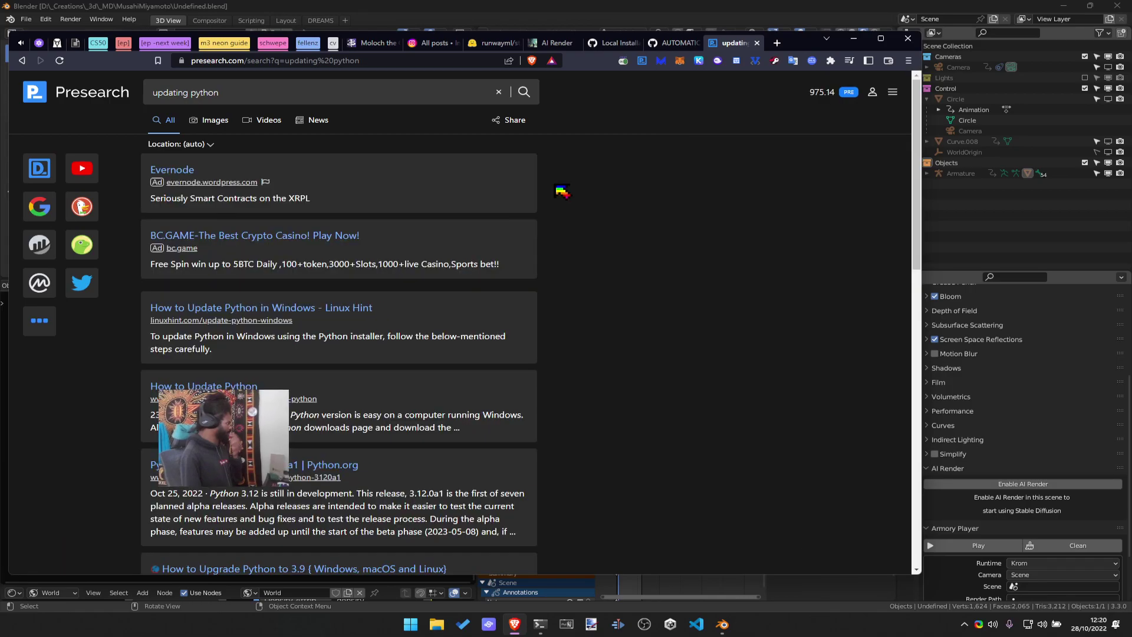
Open the Linux Hint result in its own tab, glancing back at PowerShell
{"action": "middle_click", "coordinate": [348, 306]}
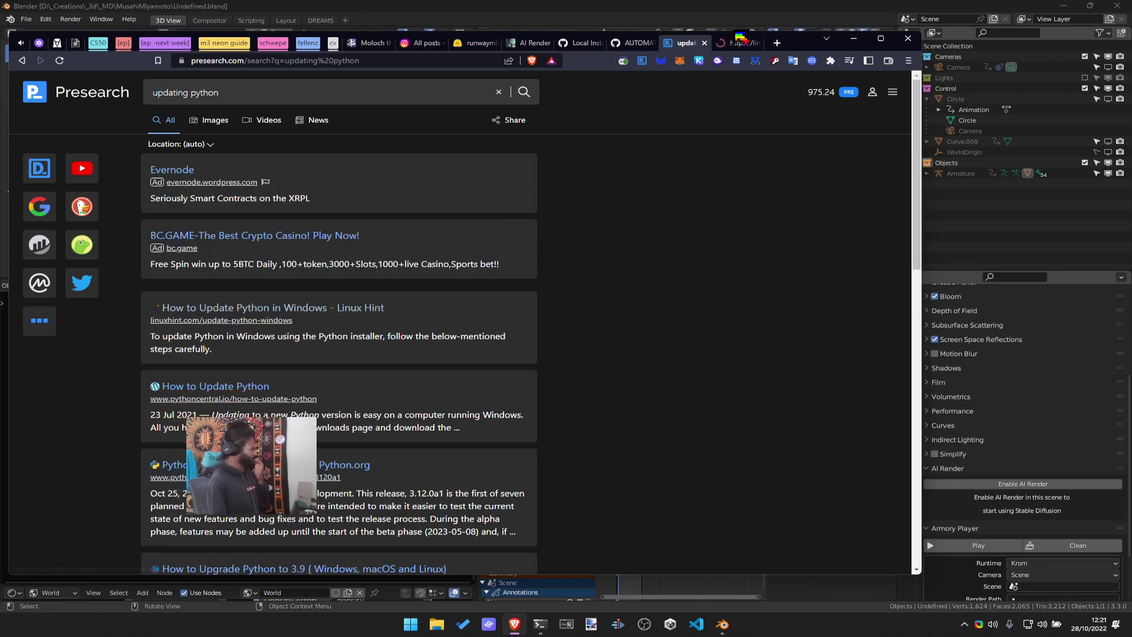
{"action": "key", "text": "ctrl+Tab"}
{"action": "scroll", "coordinate": [430, 298], "scroll_direction": "down", "scroll_amount": 5}
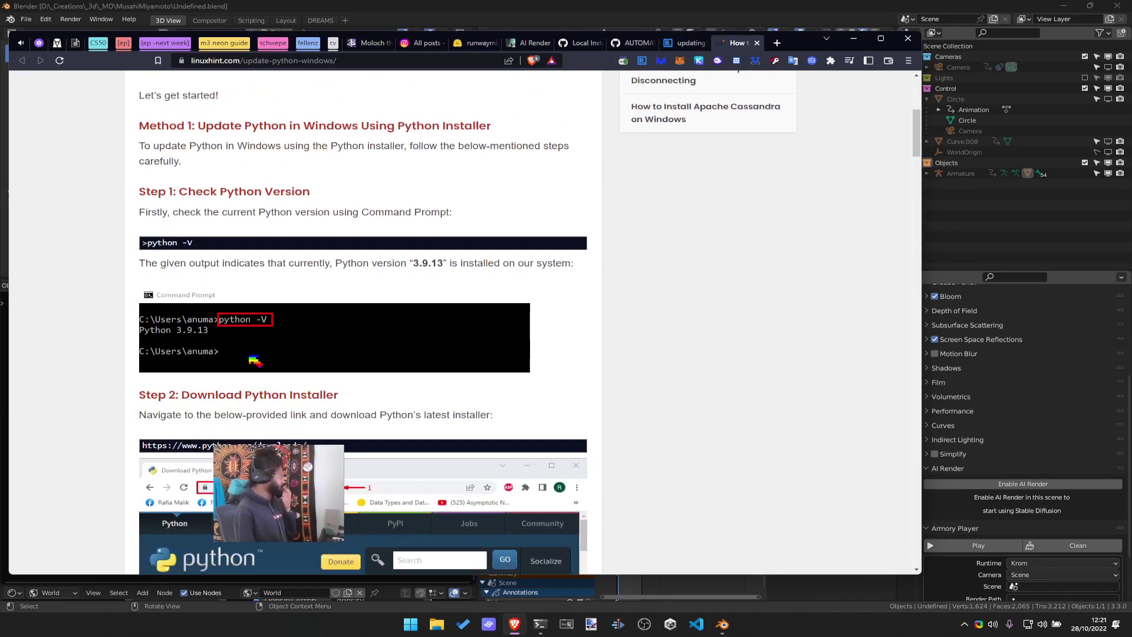
{"action": "key", "text": "alt+Tab"}
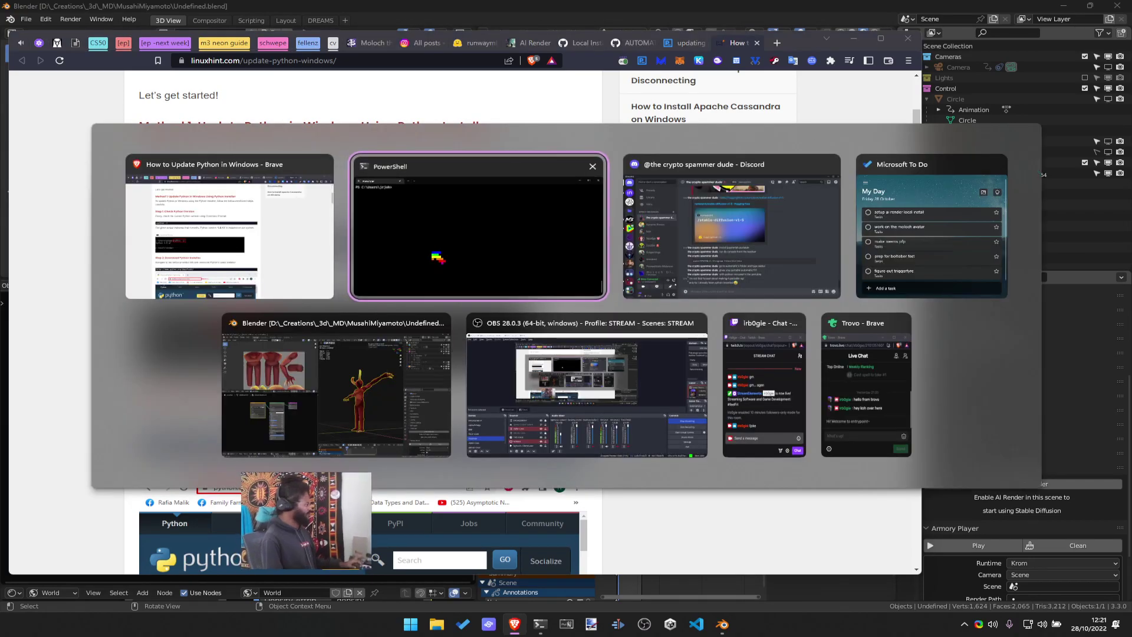
{"action": "left_click", "coordinate": [438, 257]}
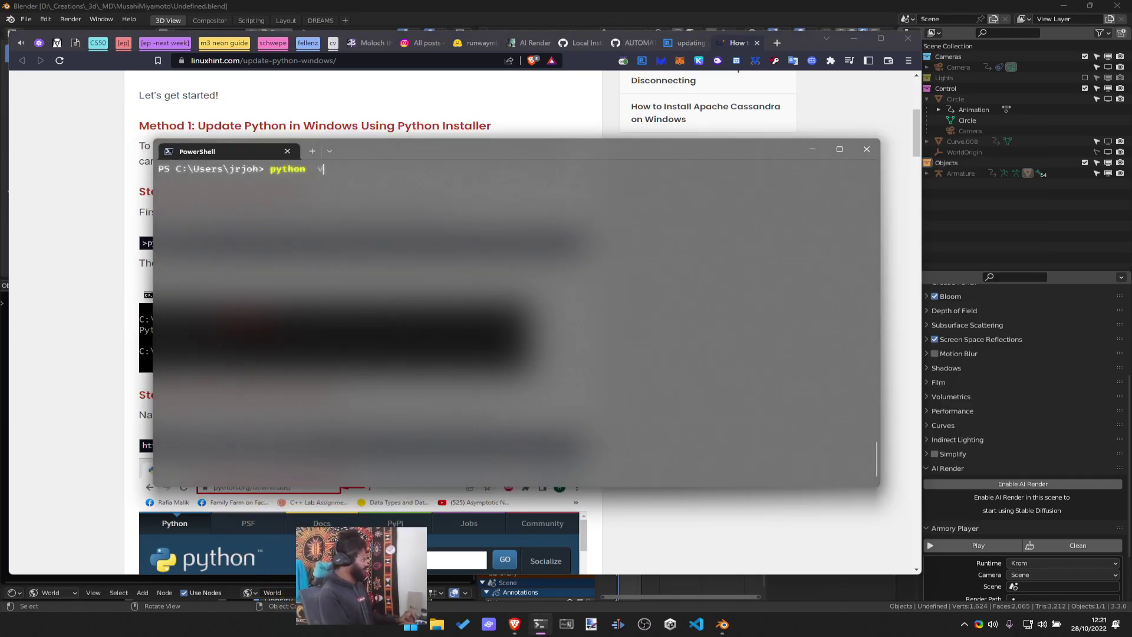
{"action": "key", "text": "alt+Tab"}
Read through the Linux Hint Python update guide, then close its tab
{"action": "scroll", "coordinate": [330, 307], "scroll_direction": "down", "scroll_amount": 3}
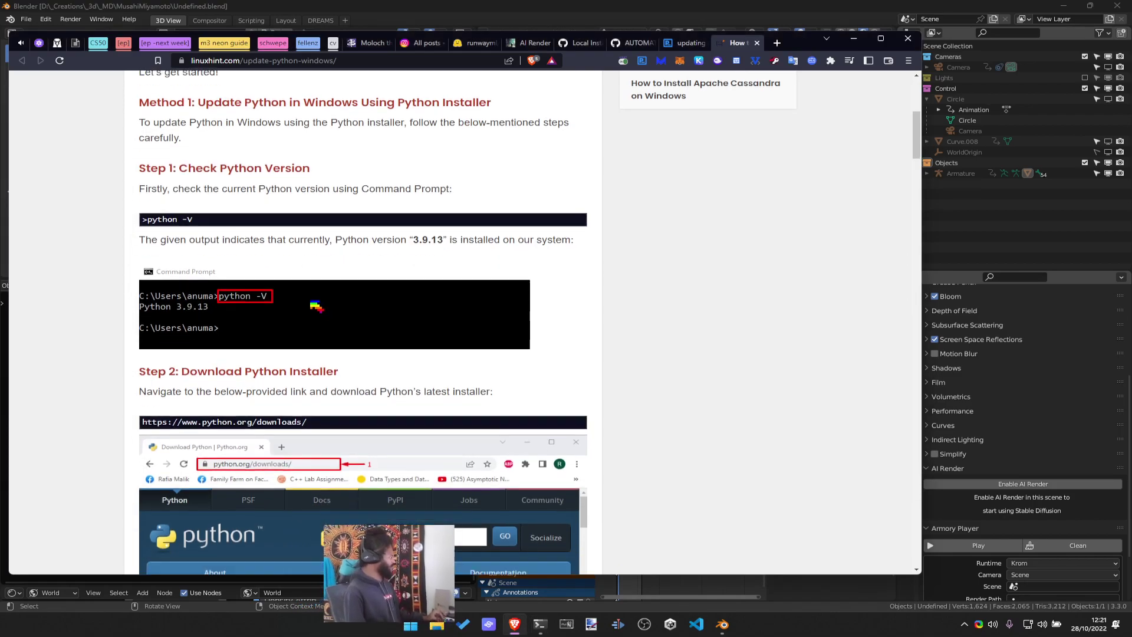
{"action": "scroll", "coordinate": [333, 306], "scroll_direction": "down", "scroll_amount": 5}
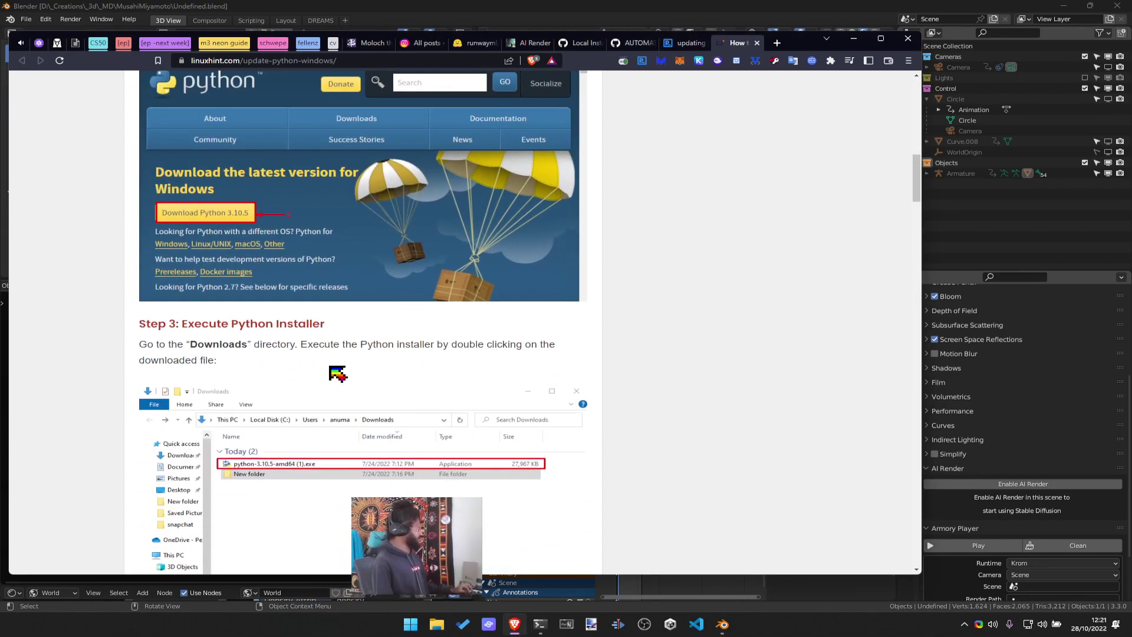
{"action": "scroll", "coordinate": [330, 366], "scroll_direction": "down", "scroll_amount": 13}
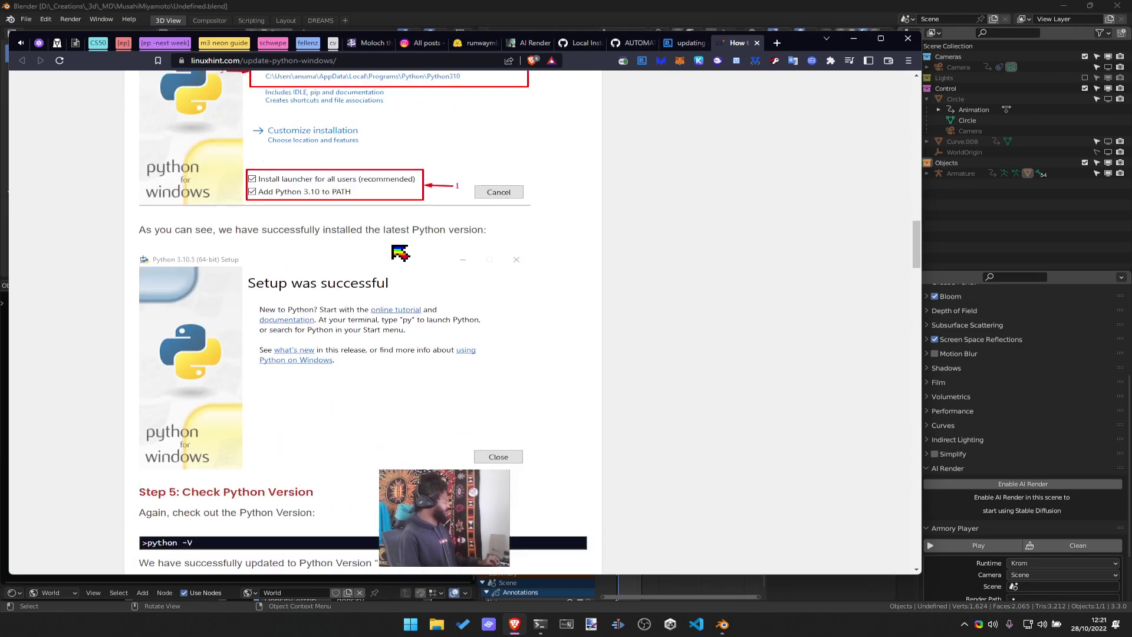
{"action": "scroll", "coordinate": [401, 252], "scroll_direction": "down", "scroll_amount": 6}
{"action": "scroll", "coordinate": [225, 215], "scroll_direction": "down", "scroll_amount": 9}
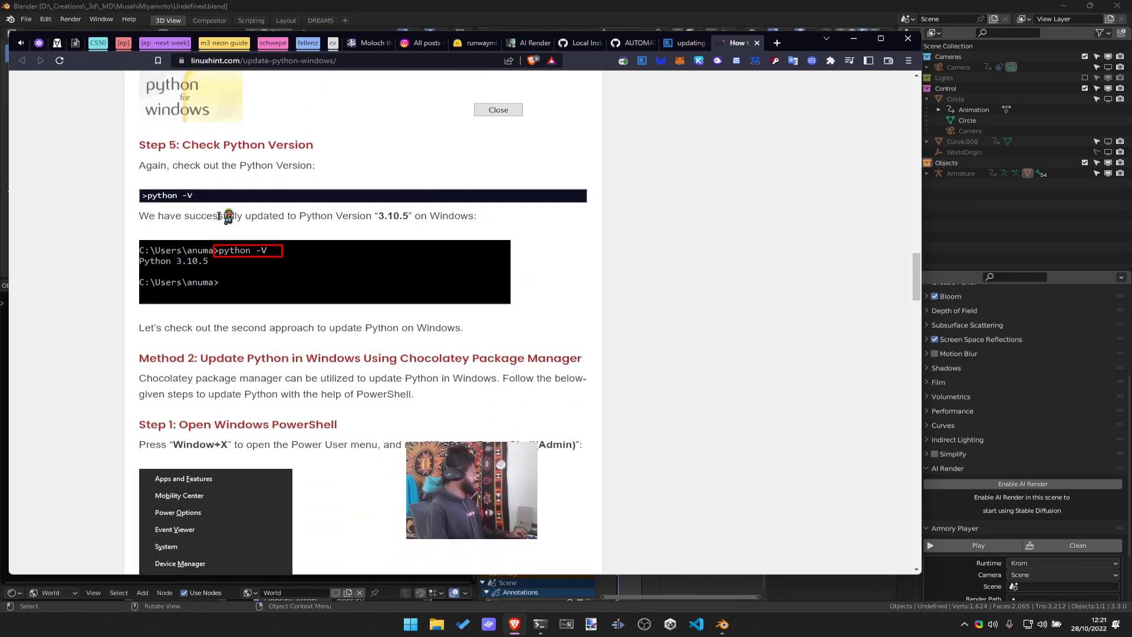
{"action": "scroll", "coordinate": [560, 401], "scroll_direction": "down", "scroll_amount": 3}
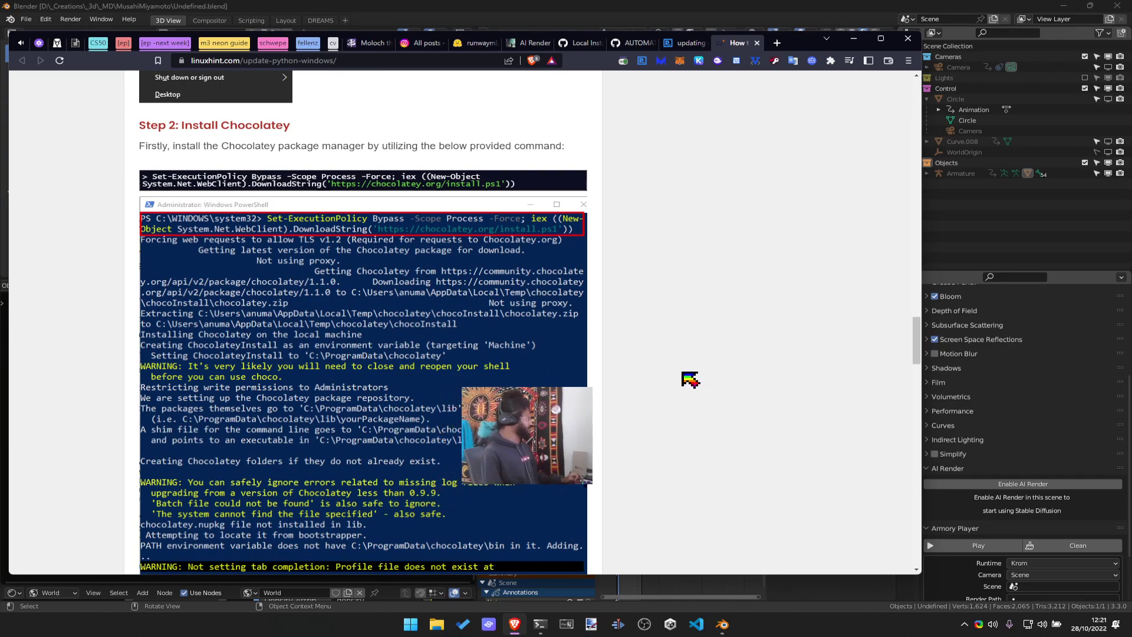
{"action": "scroll", "coordinate": [684, 380], "scroll_direction": "down", "scroll_amount": 5}
{"action": "scroll", "coordinate": [684, 380], "scroll_direction": "down", "scroll_amount": 10}
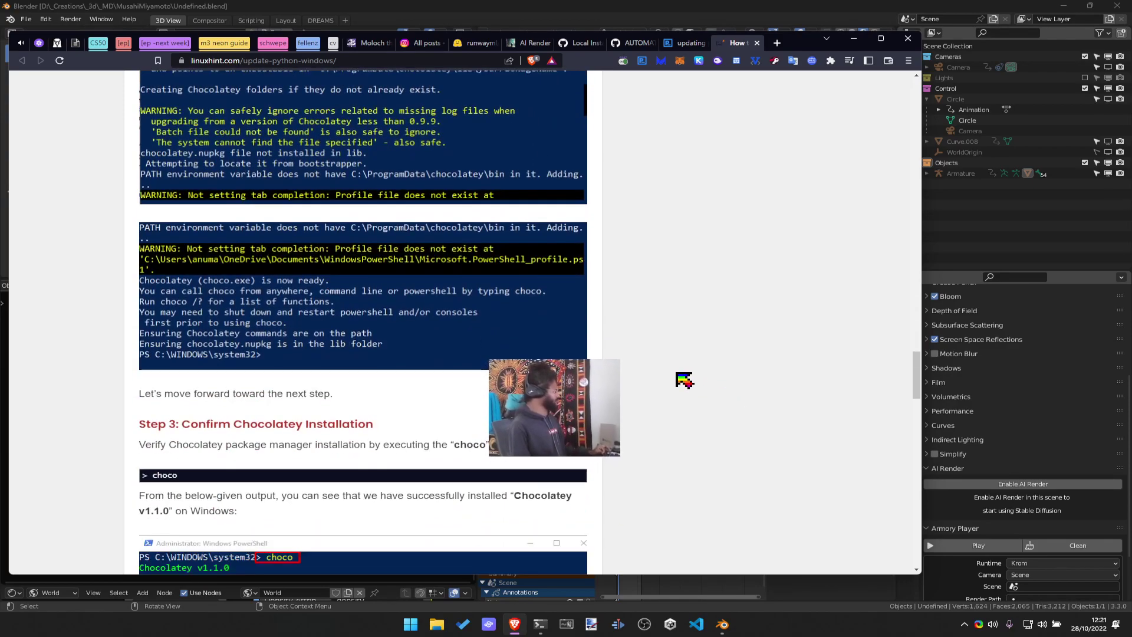
{"action": "scroll", "coordinate": [685, 381], "scroll_direction": "down", "scroll_amount": 20}
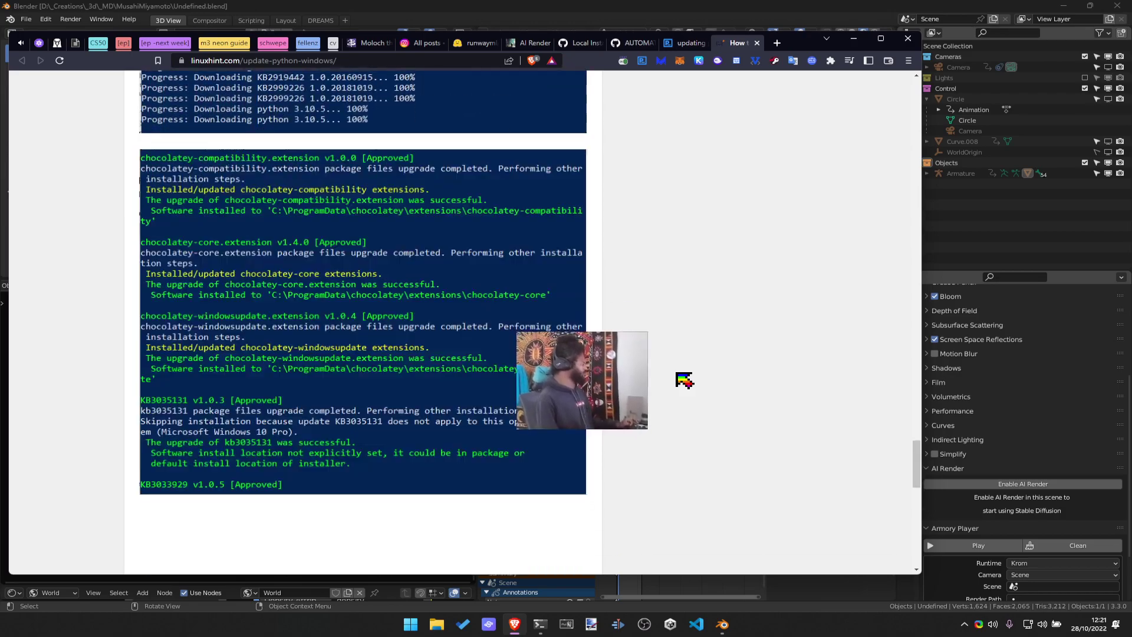
{"action": "key", "text": "ctrl+w"}
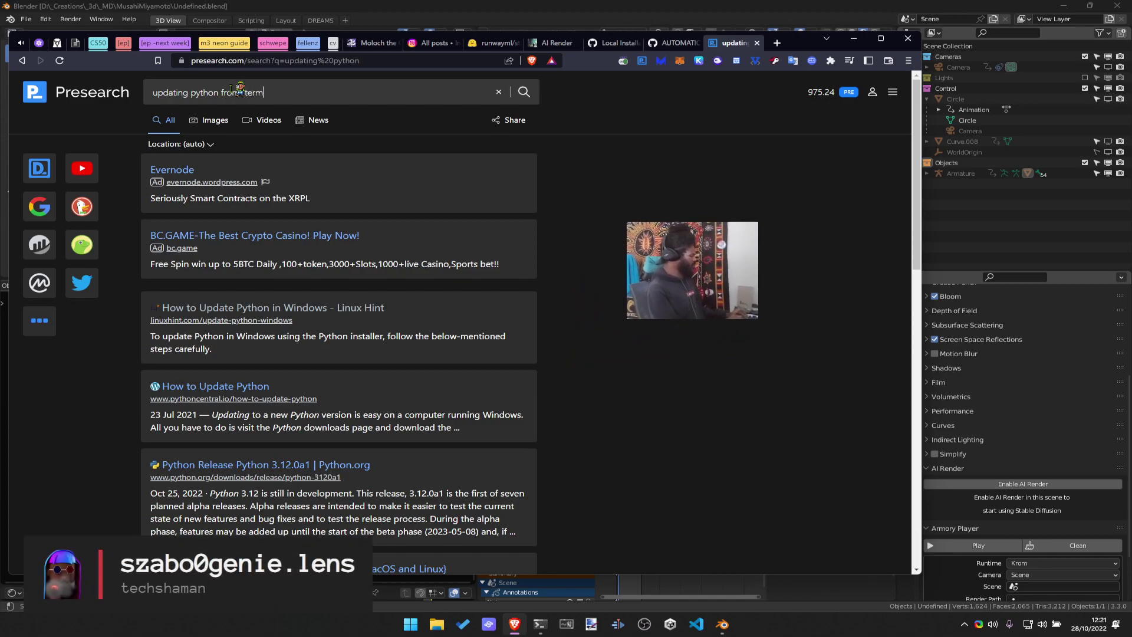
{"action": "key", "text": "Return"}
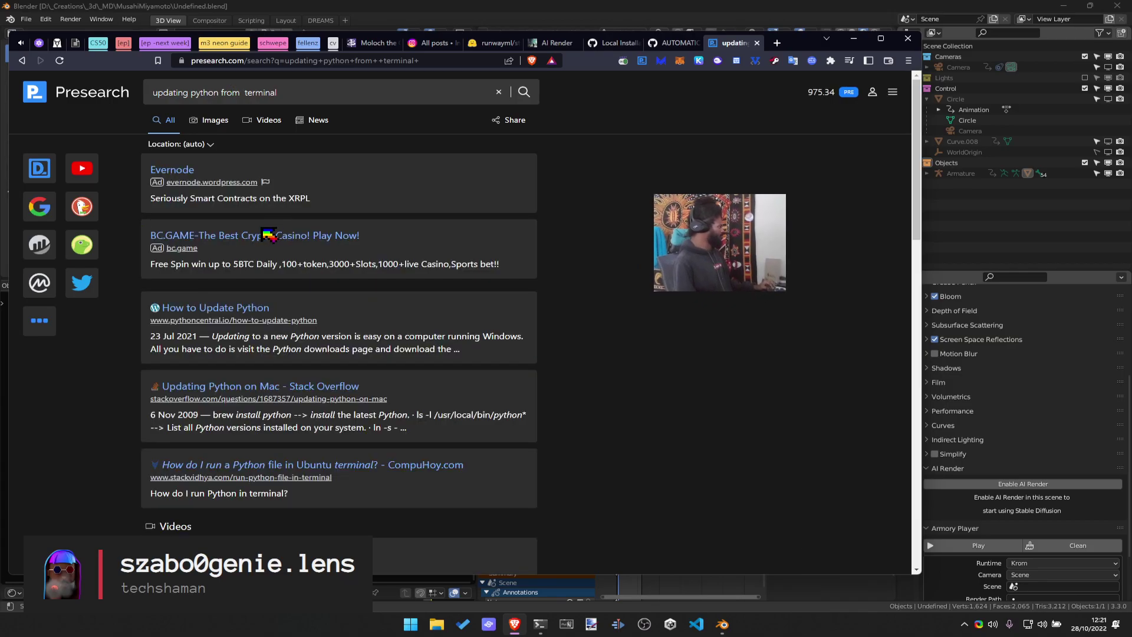
{"action": "left_click", "coordinate": [242, 307]}
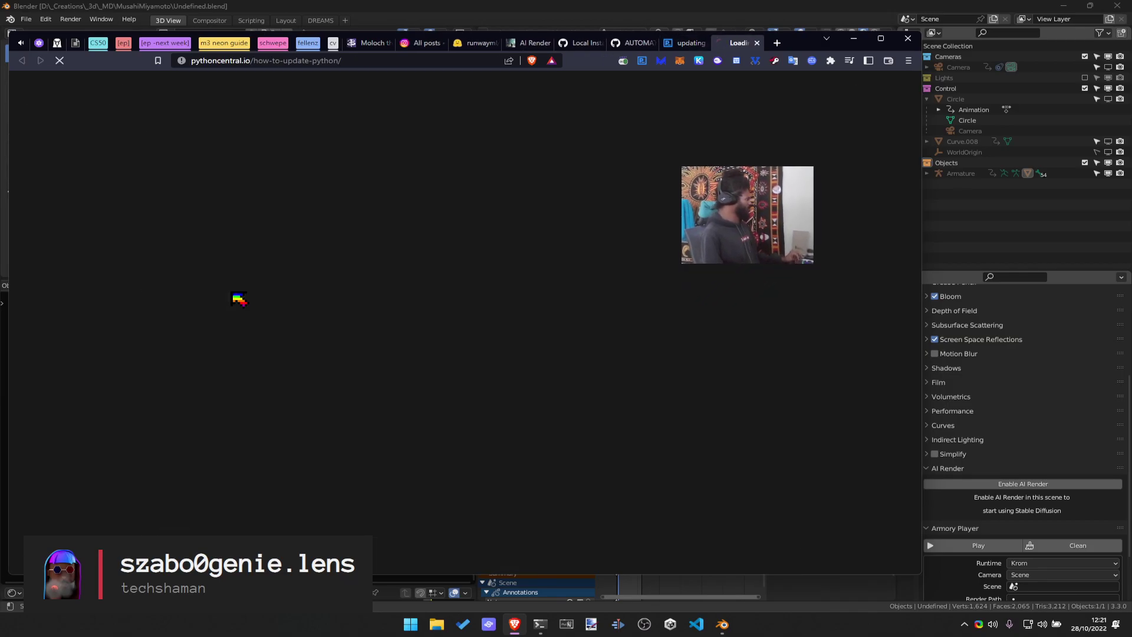
{"action": "scroll", "coordinate": [410, 273], "scroll_direction": "down", "scroll_amount": 6}
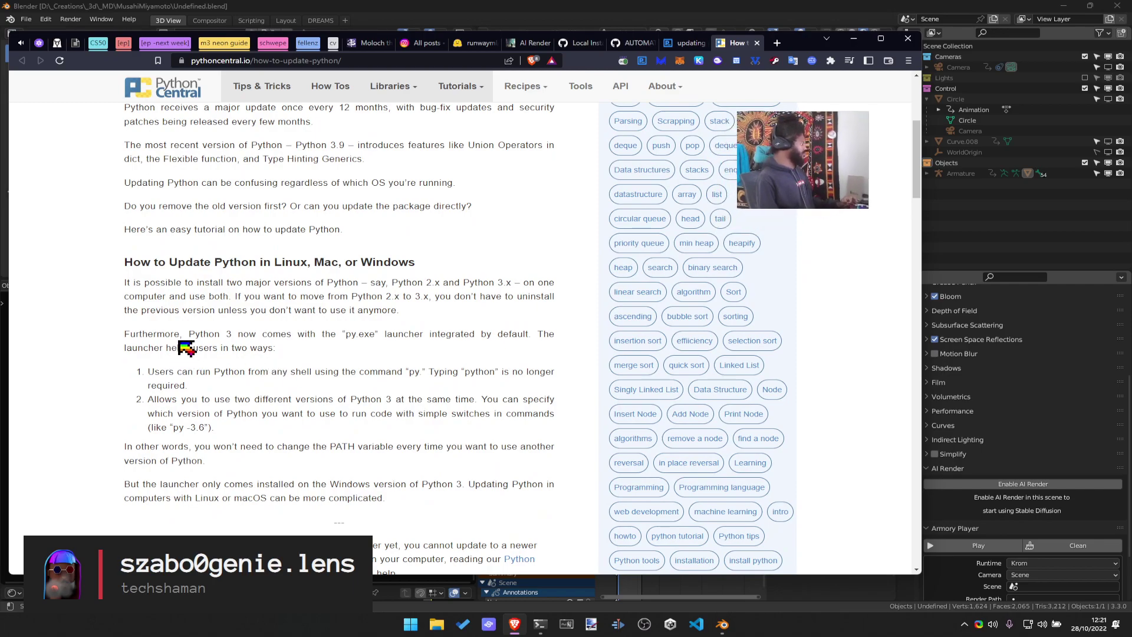
{"action": "scroll", "coordinate": [233, 334], "scroll_direction": "down", "scroll_amount": 6}
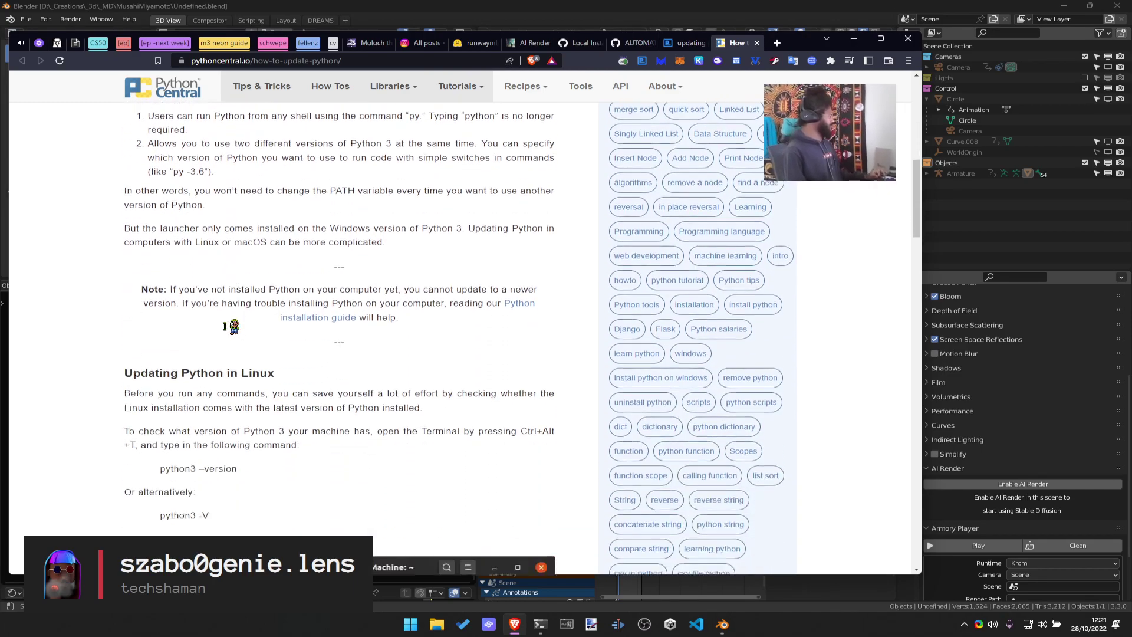
{"action": "scroll", "coordinate": [403, 417], "scroll_direction": "down", "scroll_amount": 3}
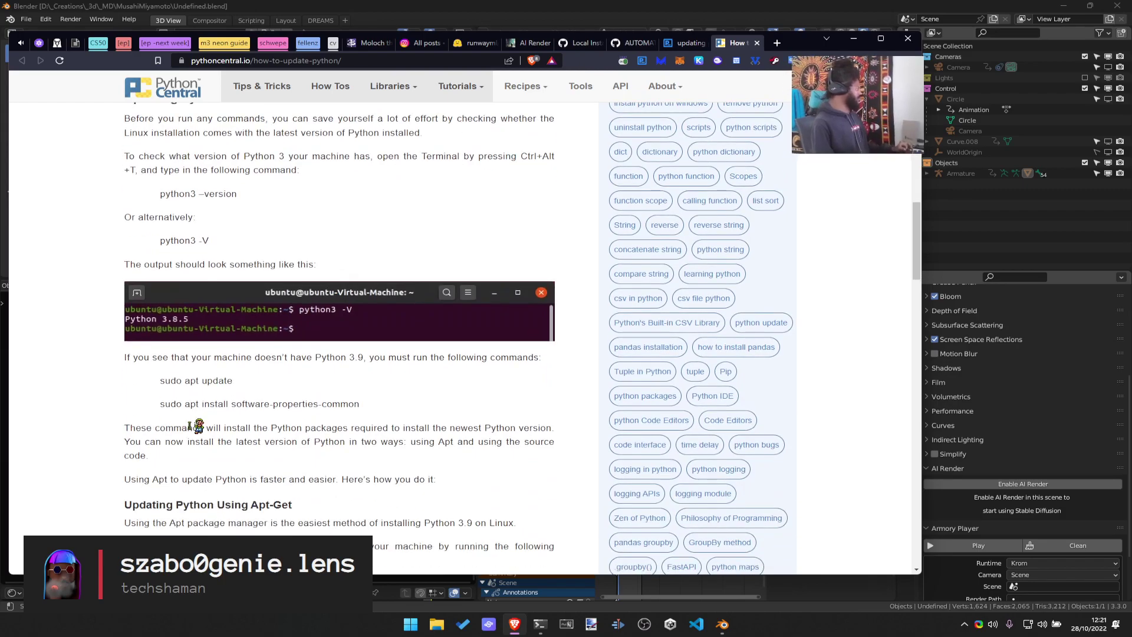
{"action": "scroll", "coordinate": [195, 425], "scroll_direction": "down", "scroll_amount": 3}
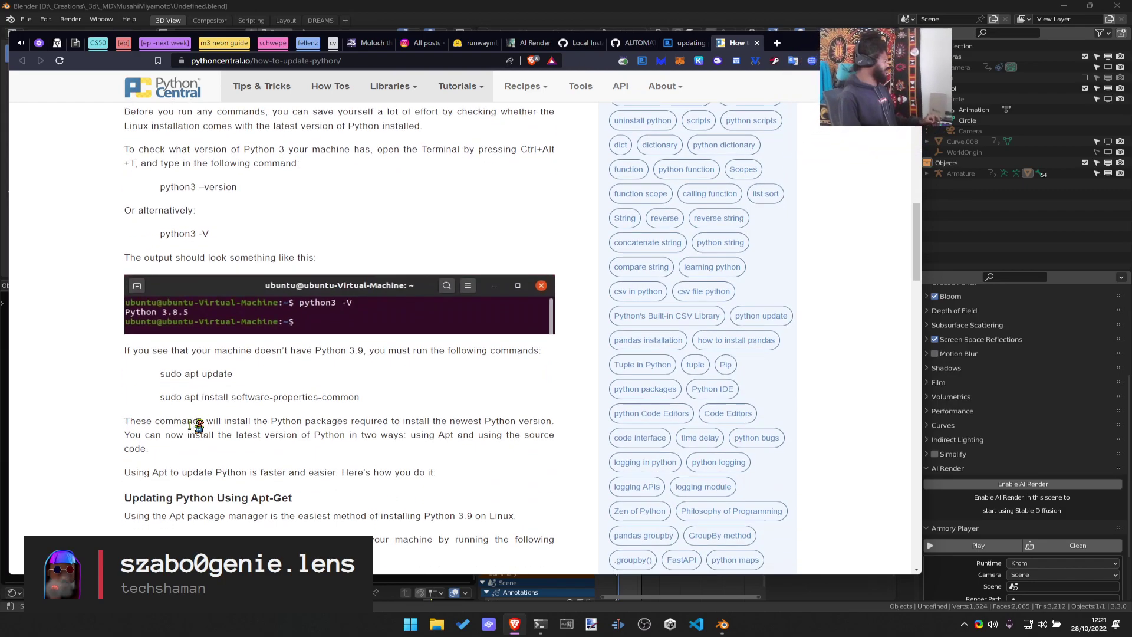
{"action": "scroll", "coordinate": [302, 284], "scroll_direction": "down", "scroll_amount": 13}
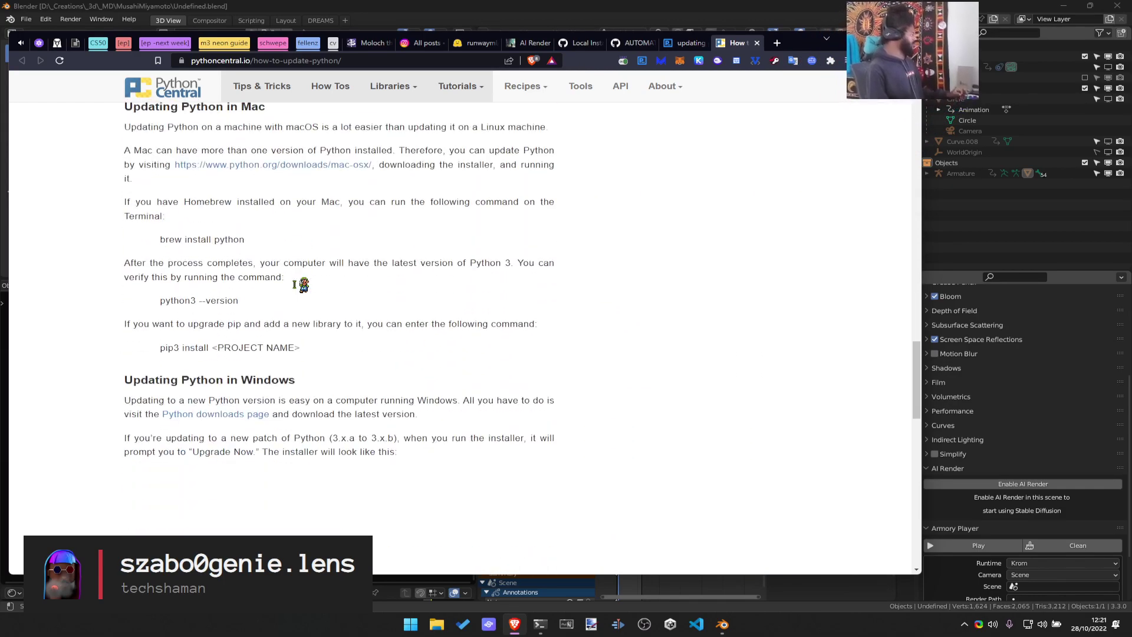
{"action": "scroll", "coordinate": [412, 318], "scroll_direction": "down", "scroll_amount": 4}
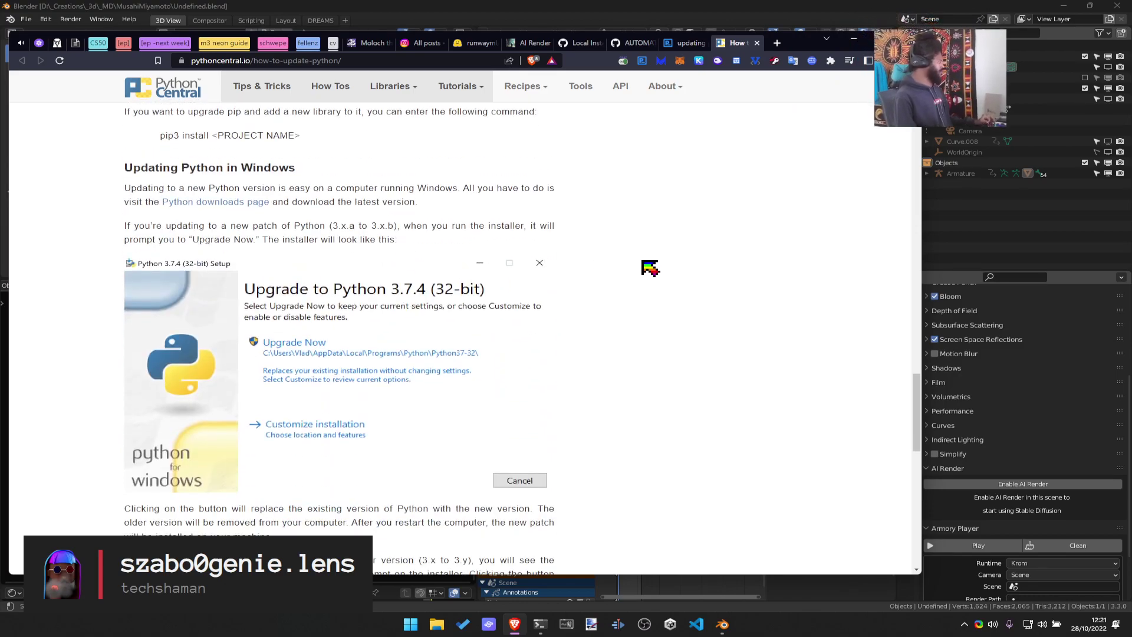
{"action": "scroll", "coordinate": [411, 425], "scroll_direction": "down", "scroll_amount": 5}
{"action": "scroll", "coordinate": [414, 425], "scroll_direction": "down", "scroll_amount": 2}
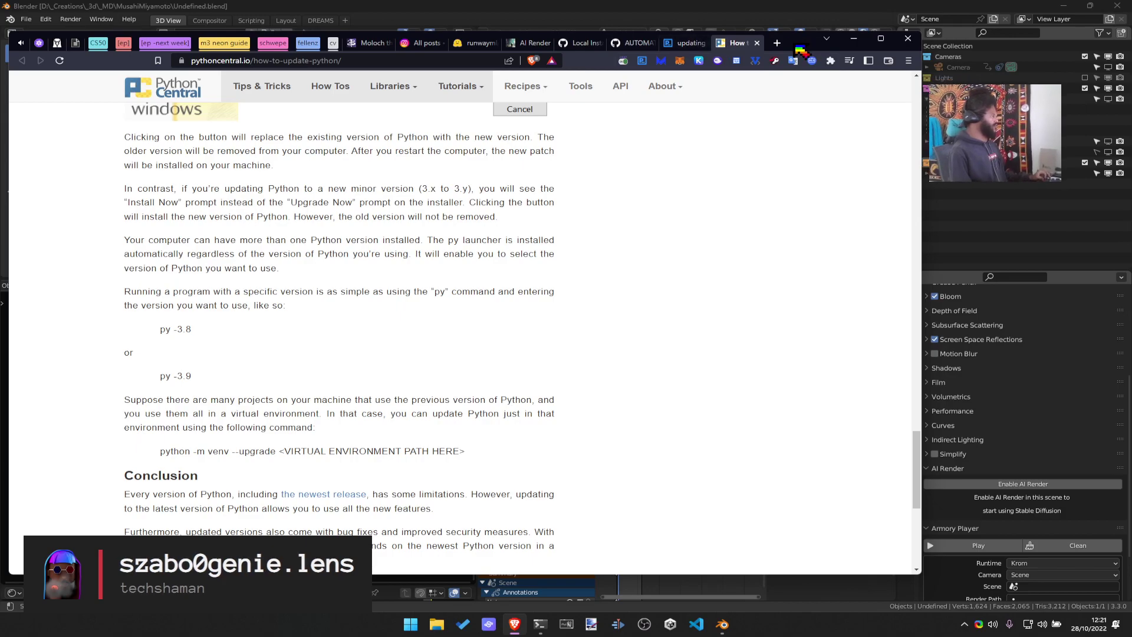
{"action": "scroll", "coordinate": [427, 287], "scroll_direction": "up", "scroll_amount": 15}
{"action": "scroll", "coordinate": [428, 288], "scroll_direction": "up", "scroll_amount": 5}
Go to python.org Downloads and start downloading the Python 3.11.0 installer
{"action": "left_click", "coordinate": [365, 61]}
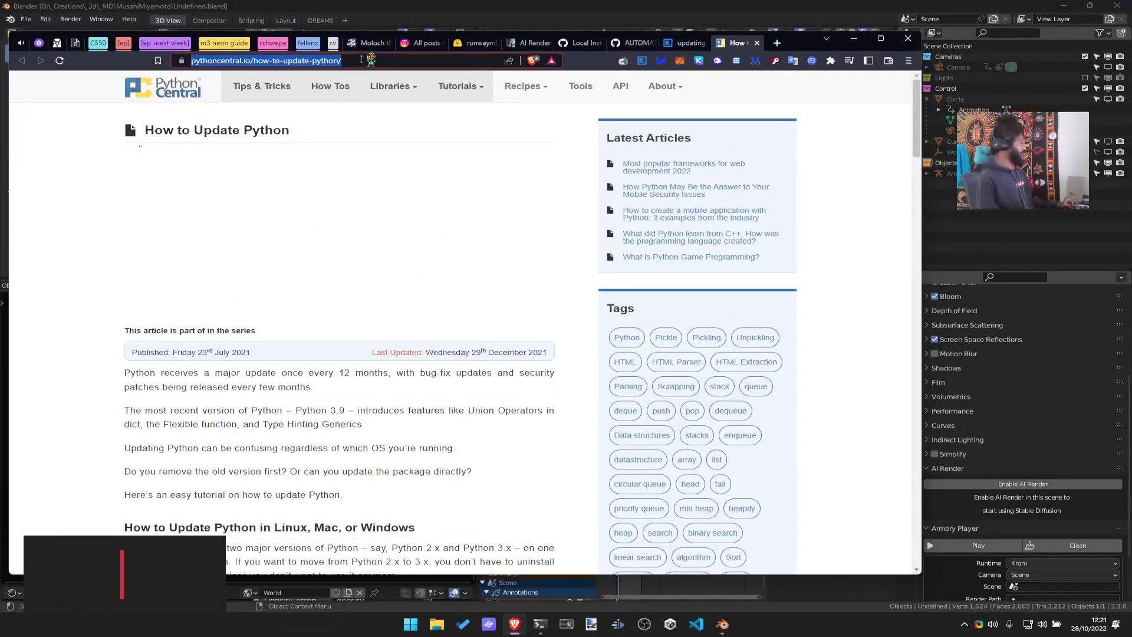
{"action": "type", "text": "python.o"}
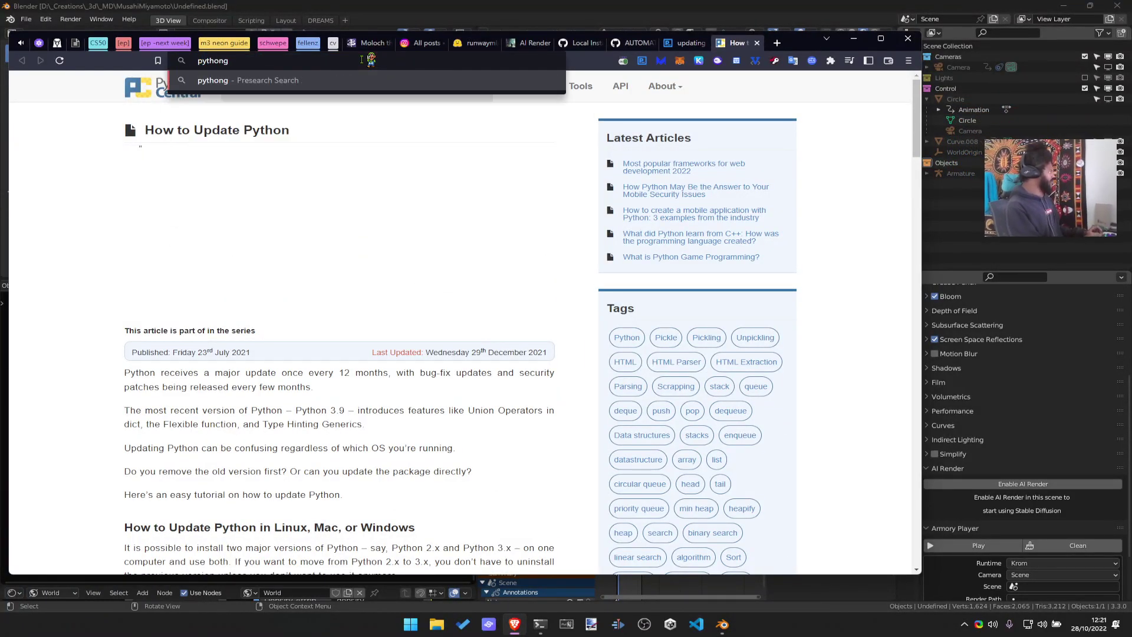
{"action": "type", "text": "rg"}
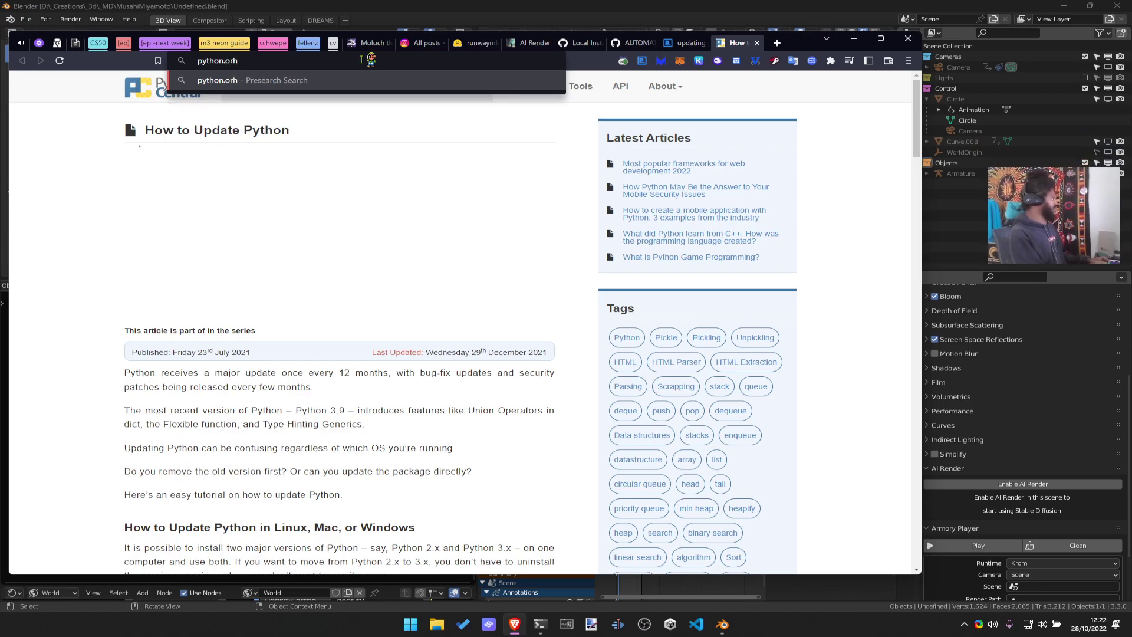
{"action": "key", "text": "Return"}
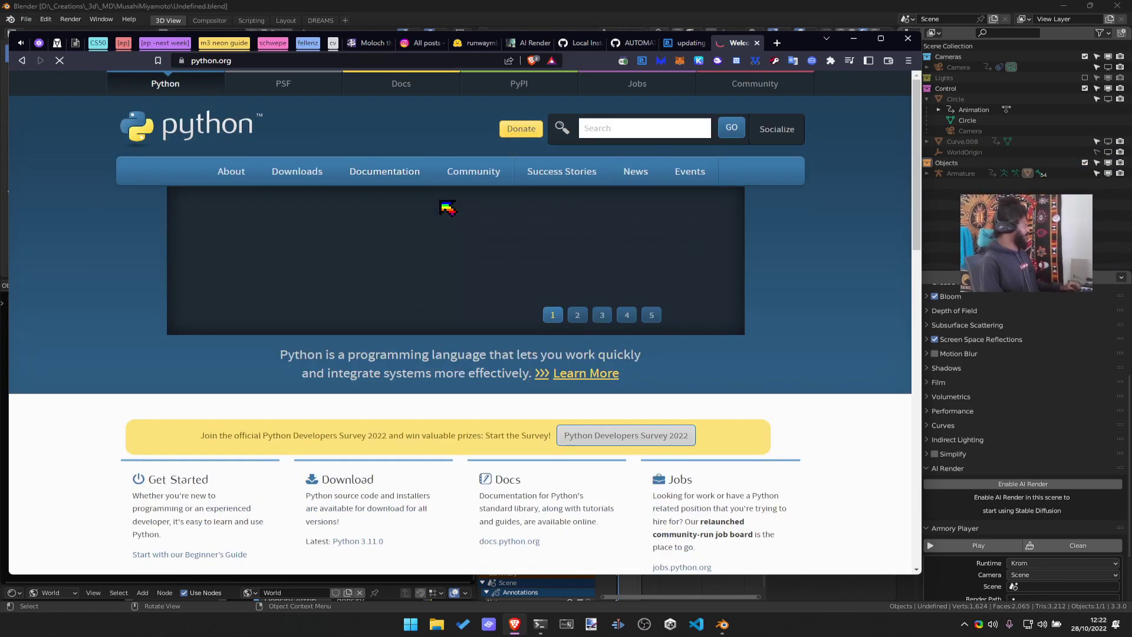
{"action": "left_click", "coordinate": [297, 171]}
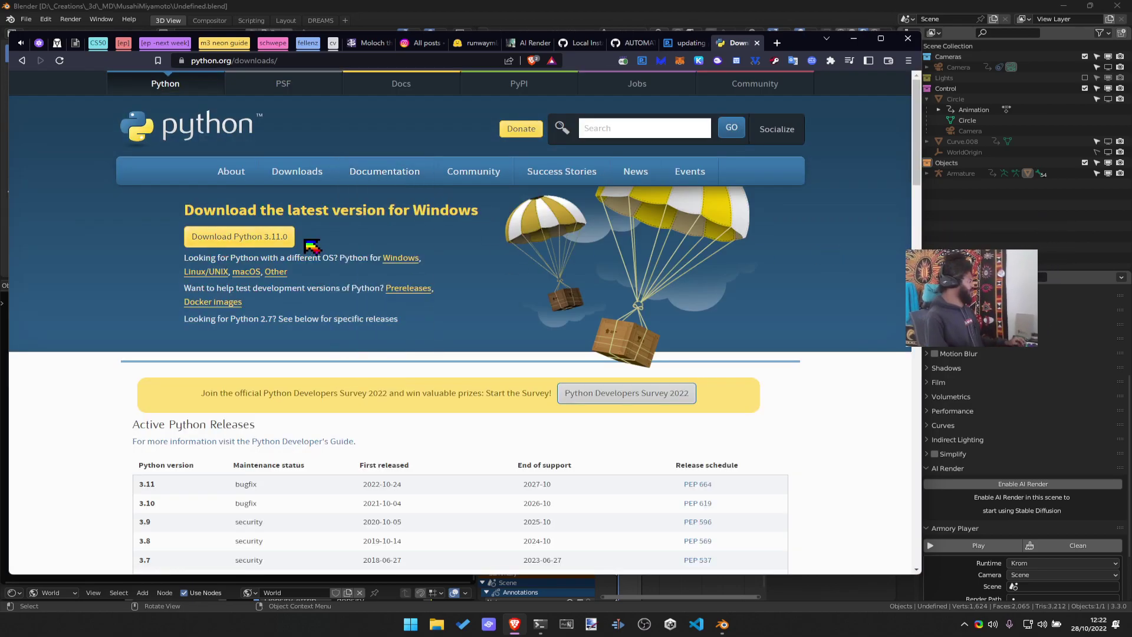
{"action": "left_click", "coordinate": [266, 236]}
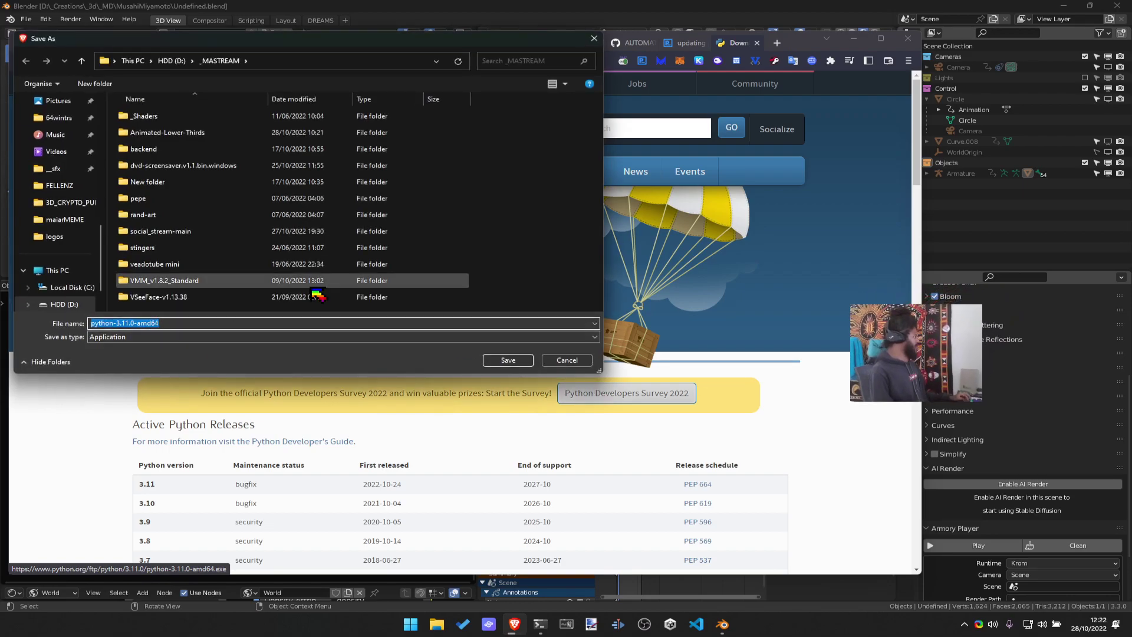
{"action": "scroll", "coordinate": [64, 147], "scroll_direction": "up", "scroll_amount": 5}
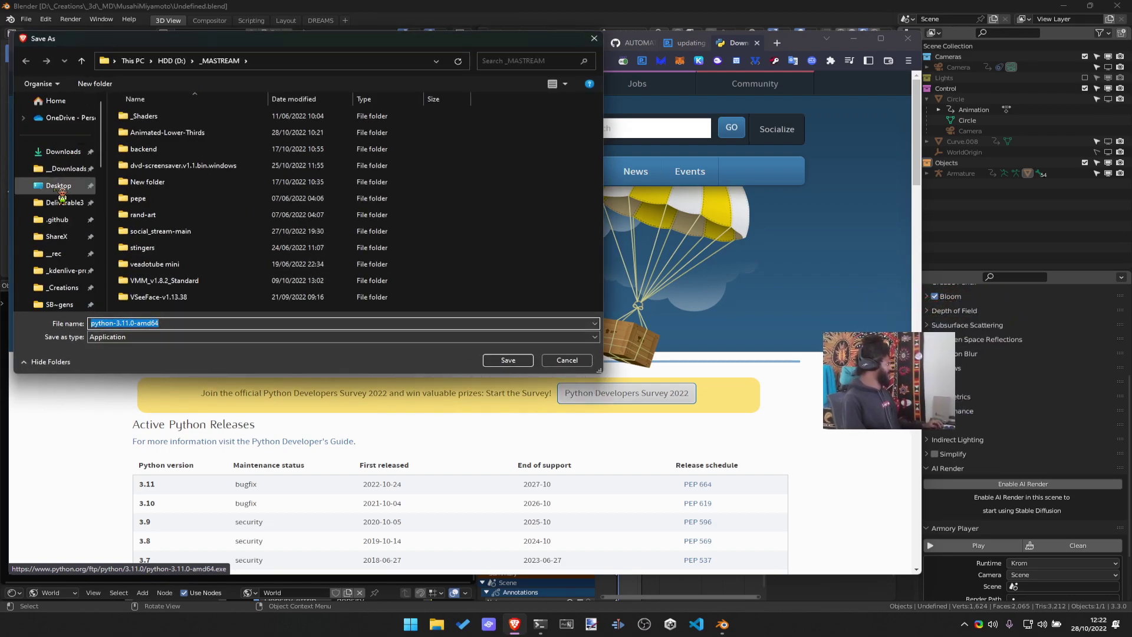
Save the Python 3.11.0 installer into the downloads folder on drive D
{"action": "key", "text": "super"}
{"action": "key", "text": "Escape"}
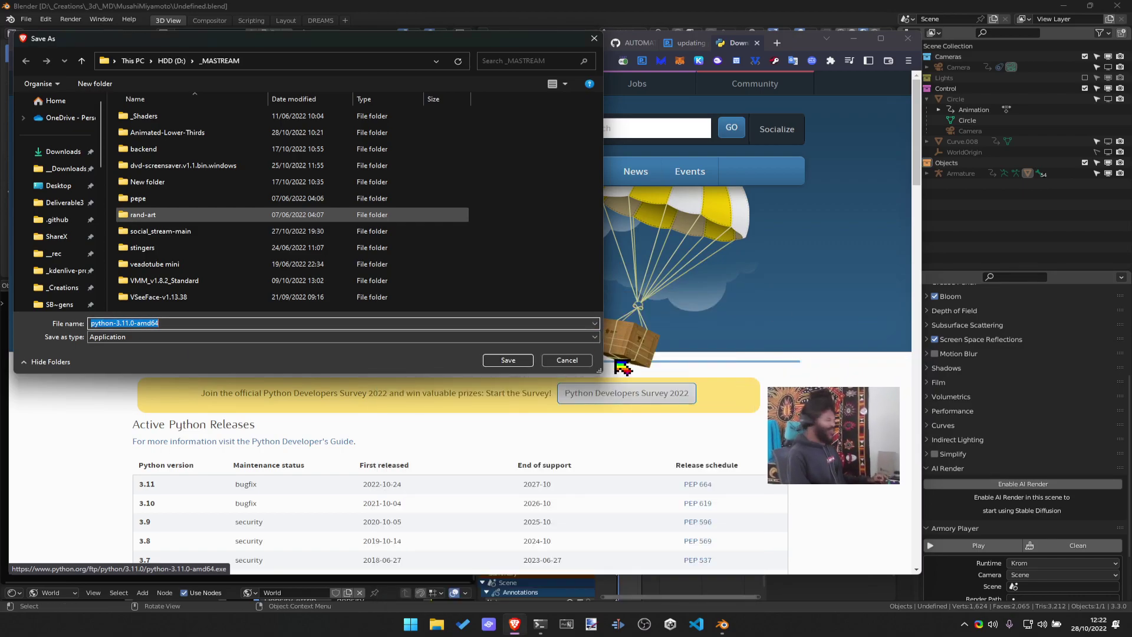
{"action": "left_click", "coordinate": [567, 360]}
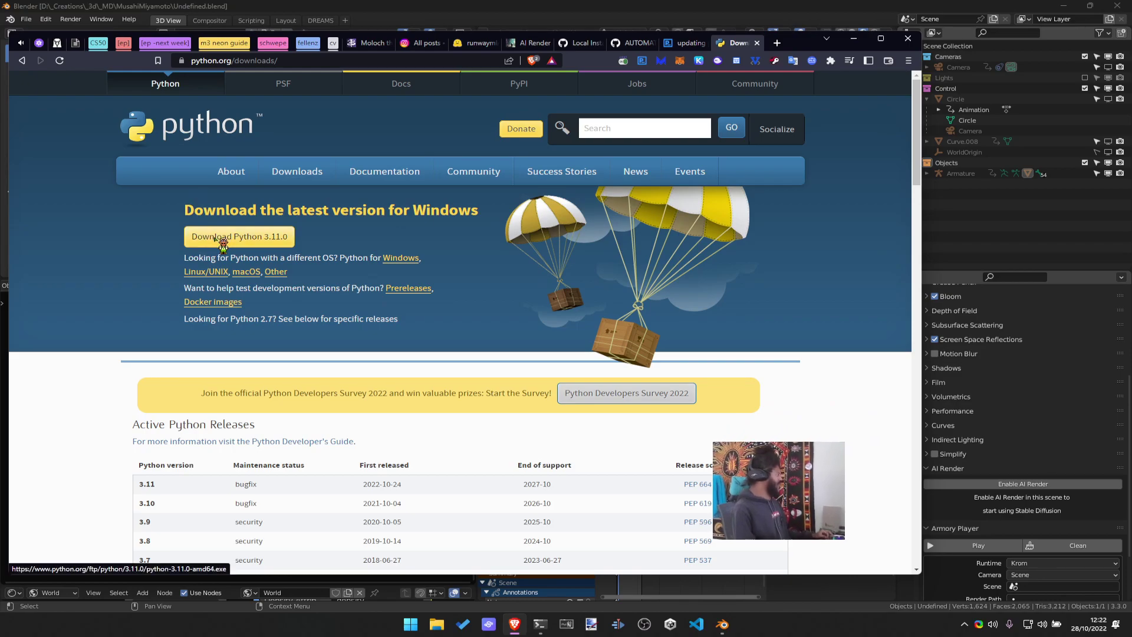
{"action": "left_click", "coordinate": [292, 232]}
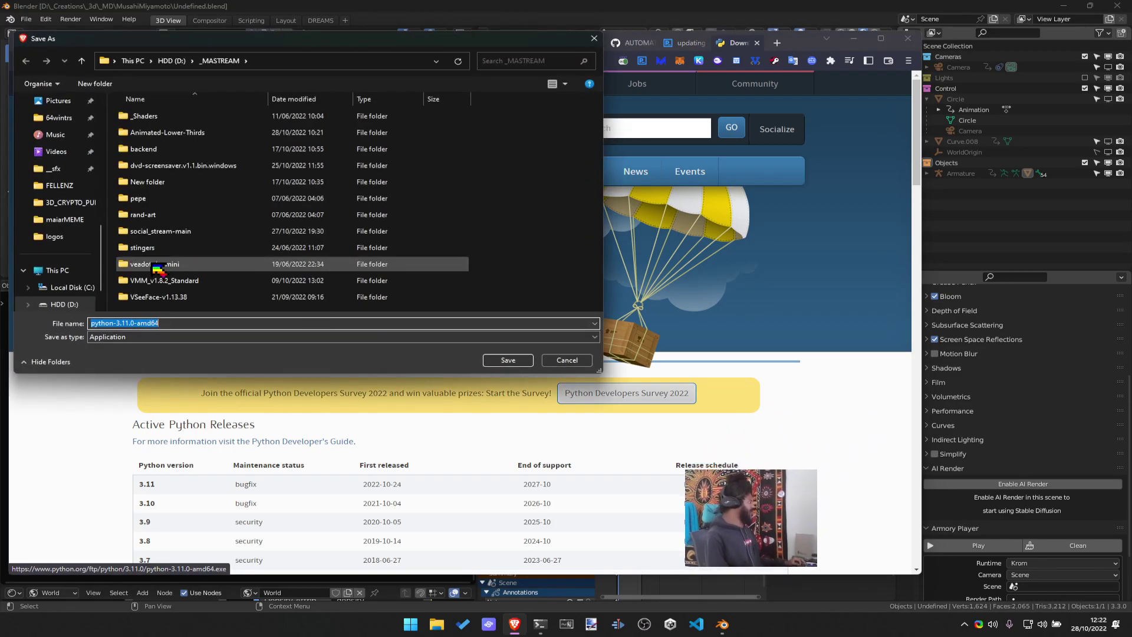
{"action": "left_click", "coordinate": [172, 61]}
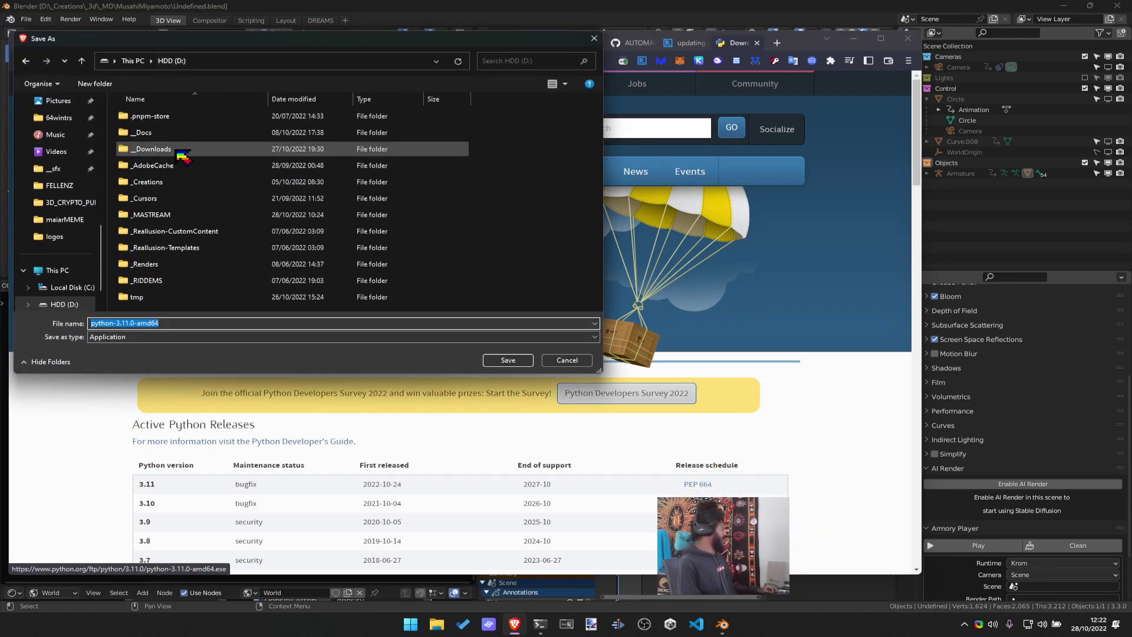
{"action": "double_click", "coordinate": [185, 151]}
{"action": "left_click", "coordinate": [506, 360]}
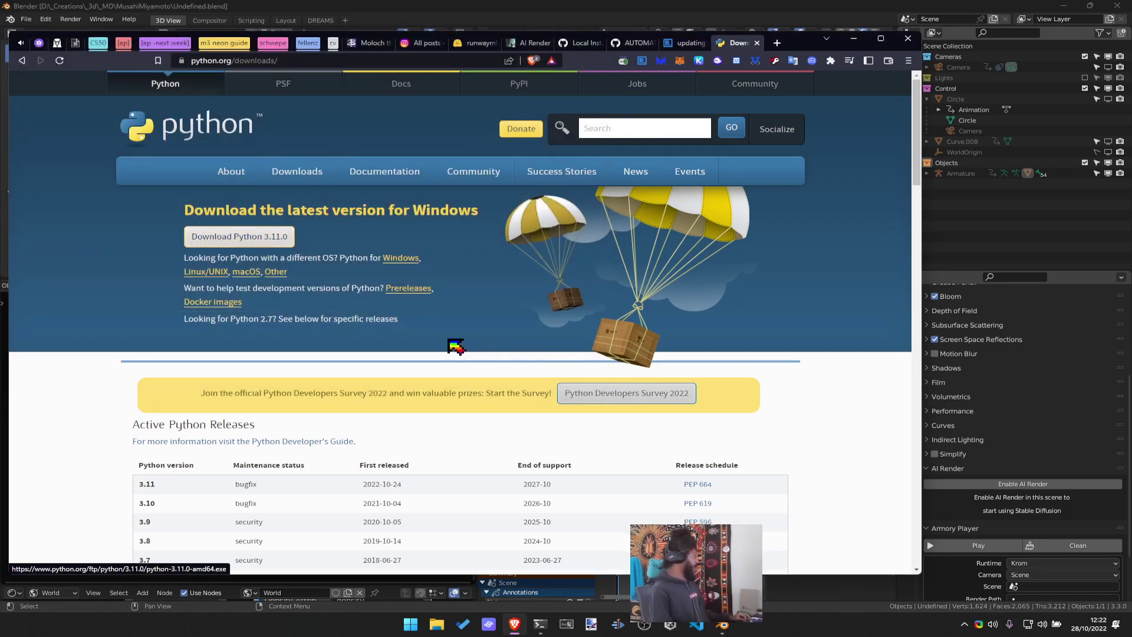
{"action": "left_click", "coordinate": [67, 591]}
Bring up the Python 3.11.0 installer and cancel the setup, confirming Yes
{"action": "key", "text": "alt+Tab"}
{"action": "key", "text": "alt+Tab"}
{"action": "left_click", "coordinate": [648, 202]}
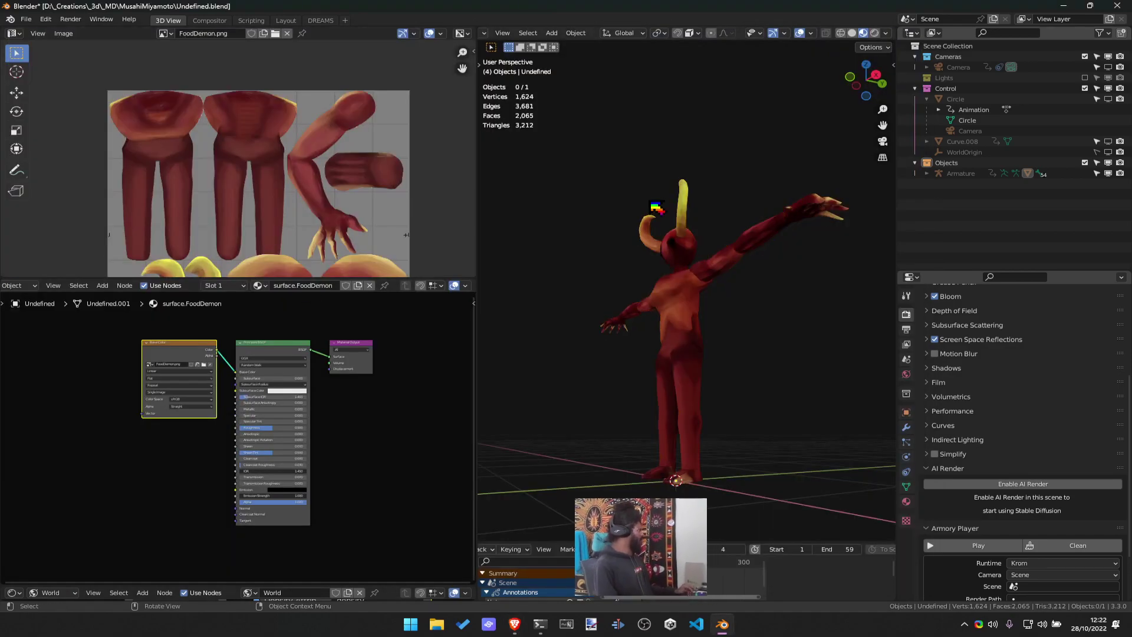
{"action": "key", "text": "ctrl+s"}
{"action": "key", "text": "alt+Tab"}
{"action": "left_click", "coordinate": [577, 299]}
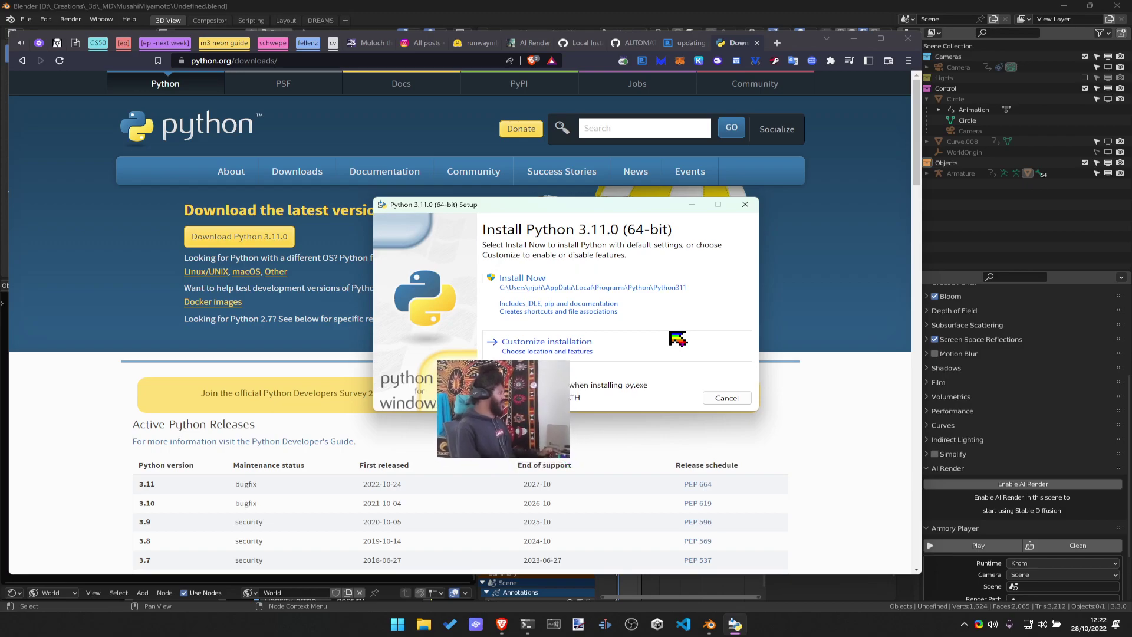
{"action": "left_click", "coordinate": [726, 398]}
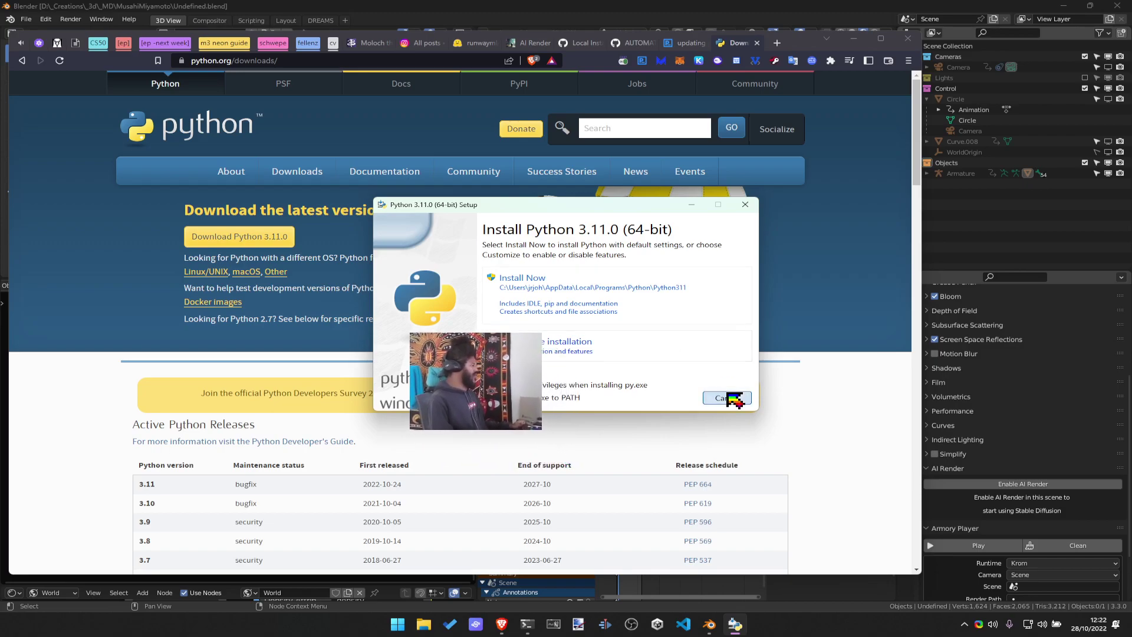
{"action": "left_click", "coordinate": [617, 353]}
{"action": "left_click", "coordinate": [727, 397]}
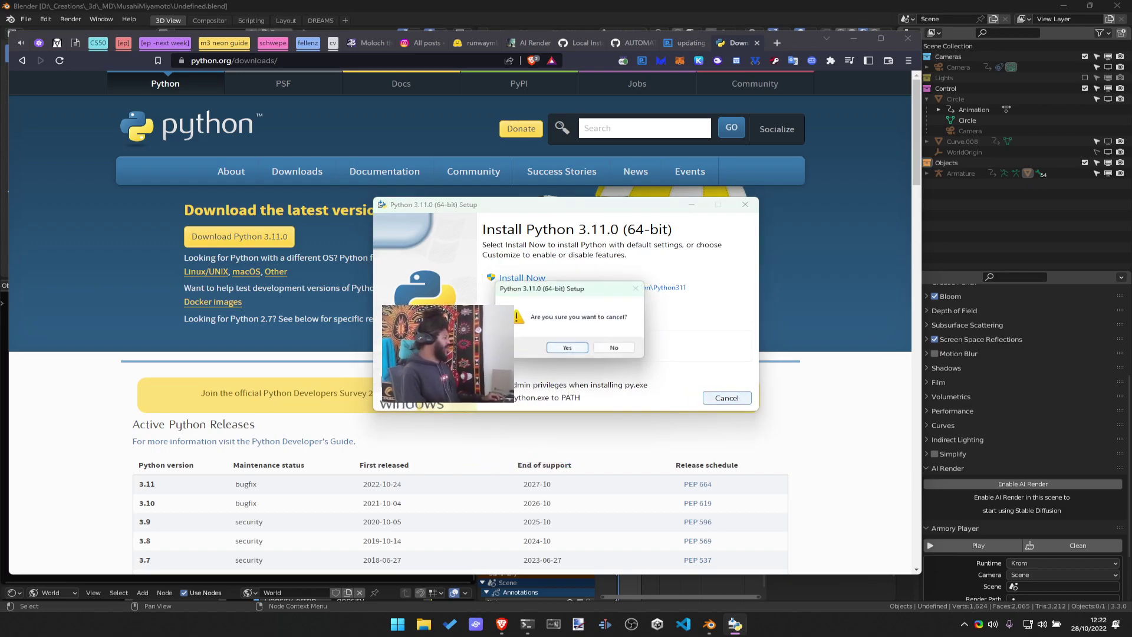
{"action": "left_click", "coordinate": [590, 349]}
In Add or remove programs, search installed apps for 'python' and open Python 3.10.5's options
{"action": "key", "text": "super"}
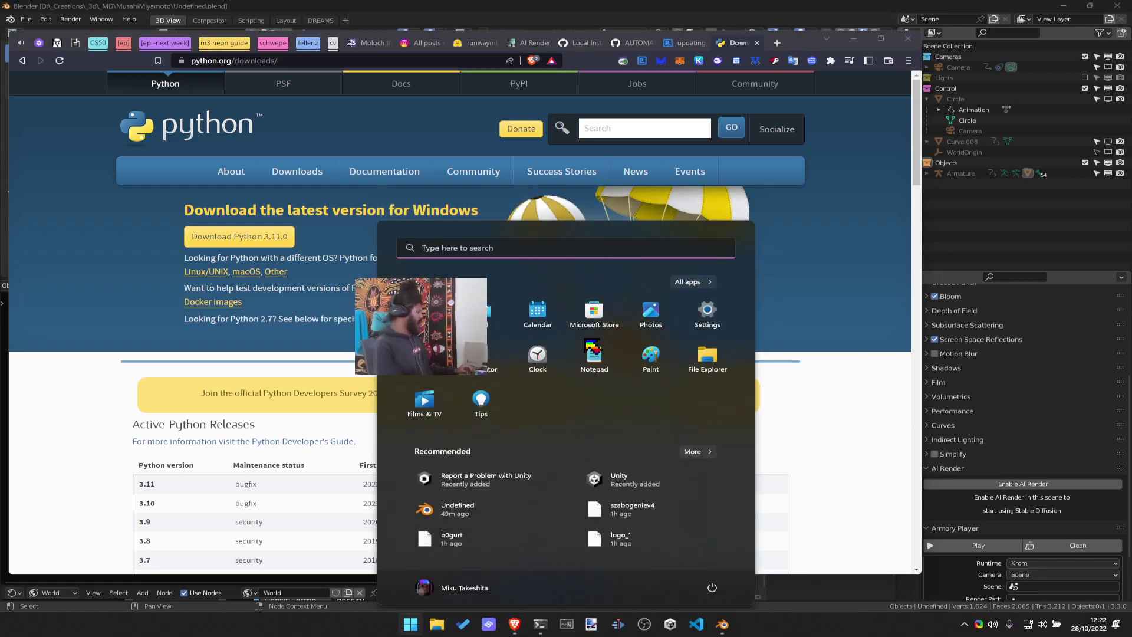
{"action": "type", "text": "add or remove programs"}
{"action": "key", "text": "Return"}
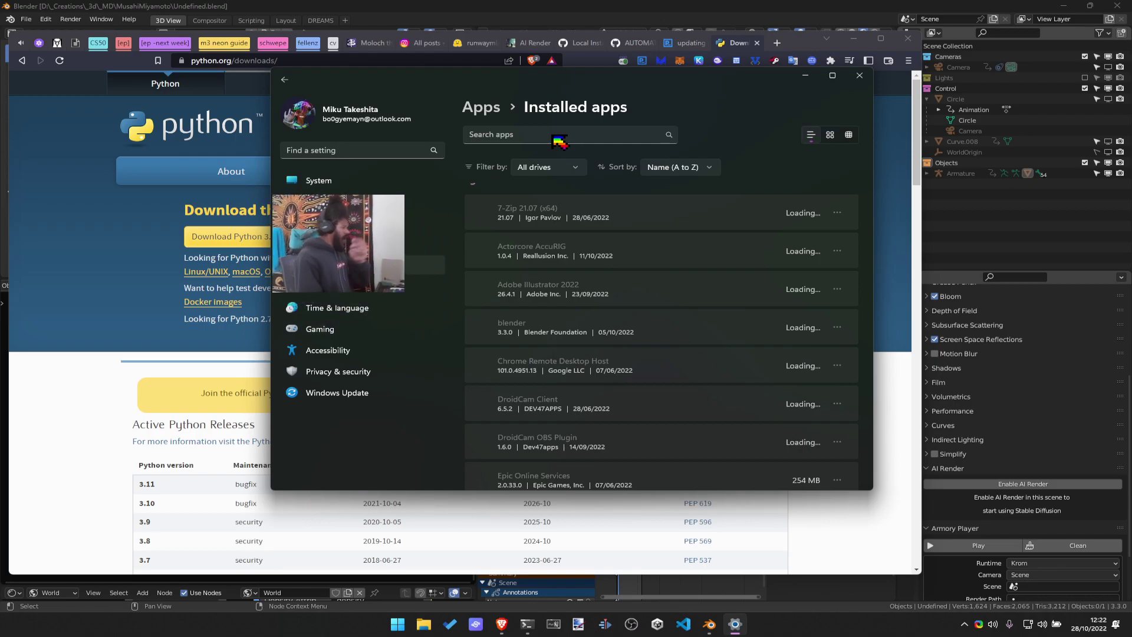
{"action": "type", "text": "py"}
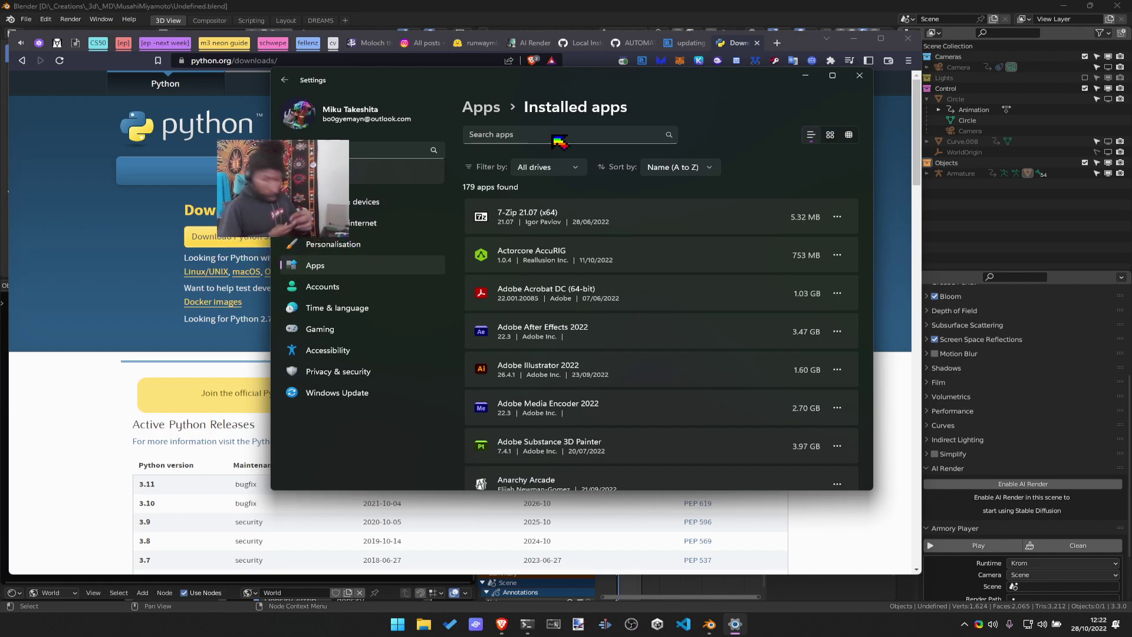
{"action": "left_click", "coordinate": [560, 135]}
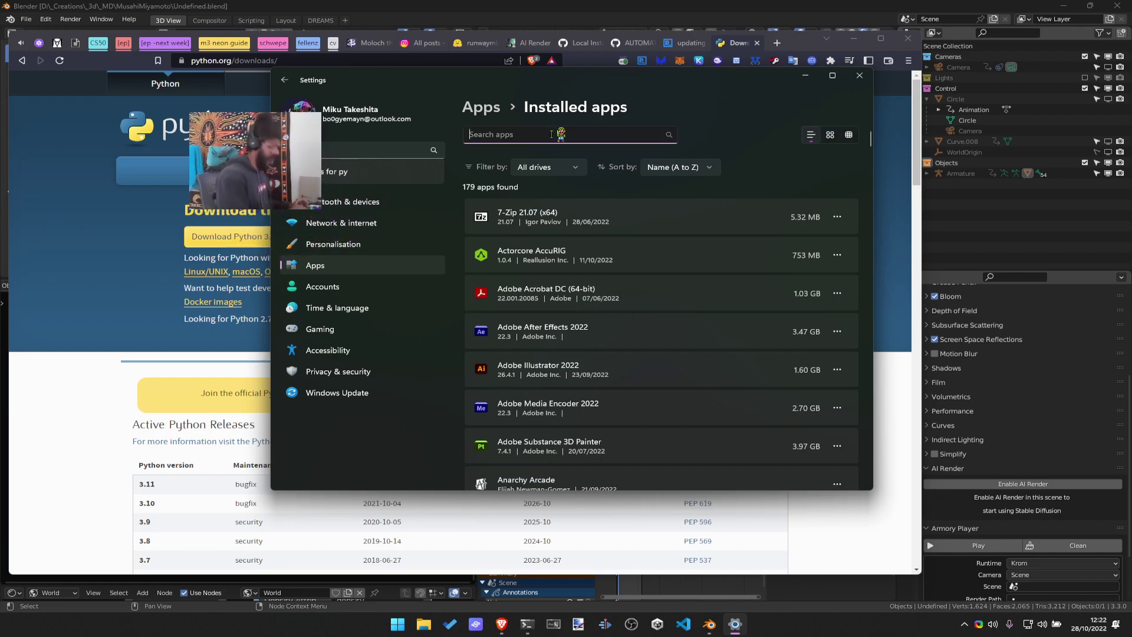
{"action": "type", "text": "python"}
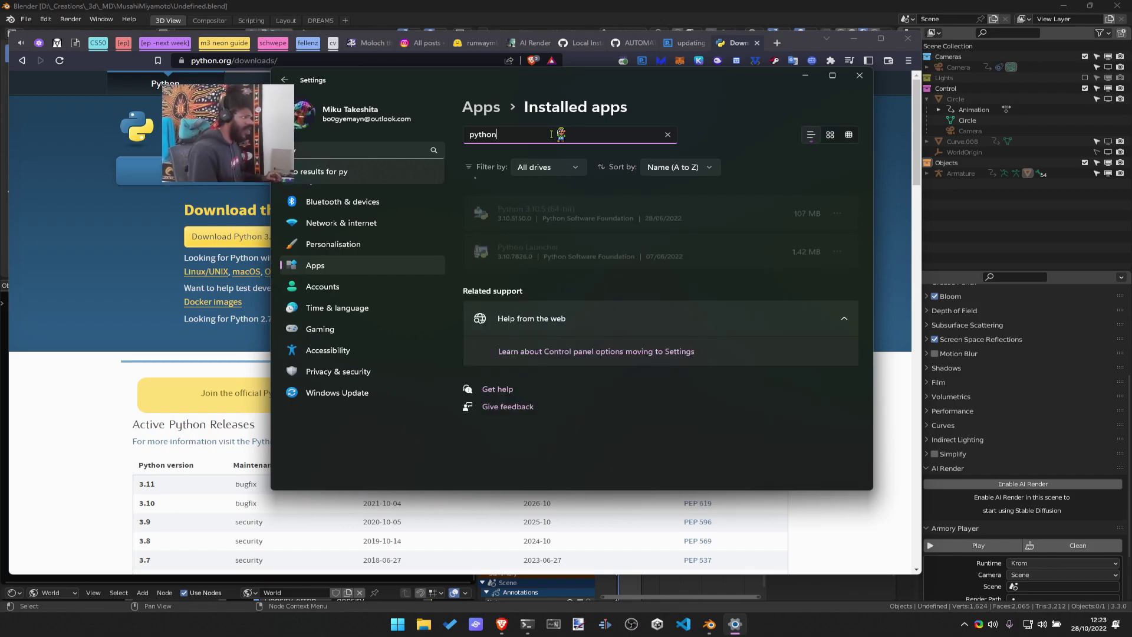
{"action": "left_click", "coordinate": [842, 215]}
{"action": "left_click", "coordinate": [840, 217]}
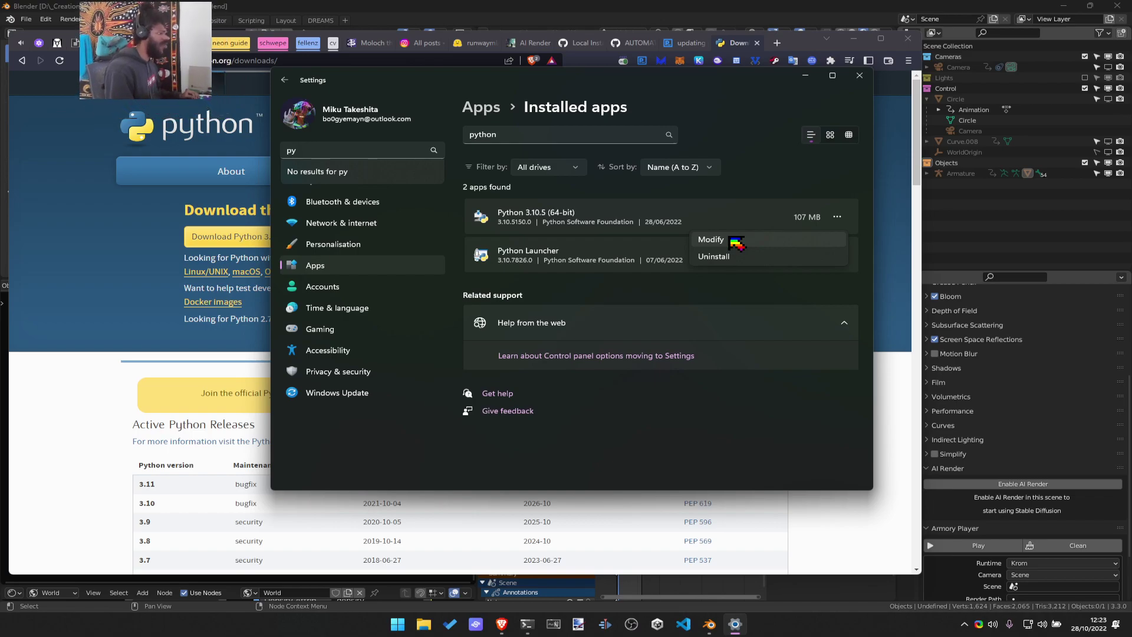
Find python.exe in E:\Program Files\Python3.10 using Everything, then return to Brave
{"action": "key", "text": "alt+space"}
{"action": "type", "text": "ev"}
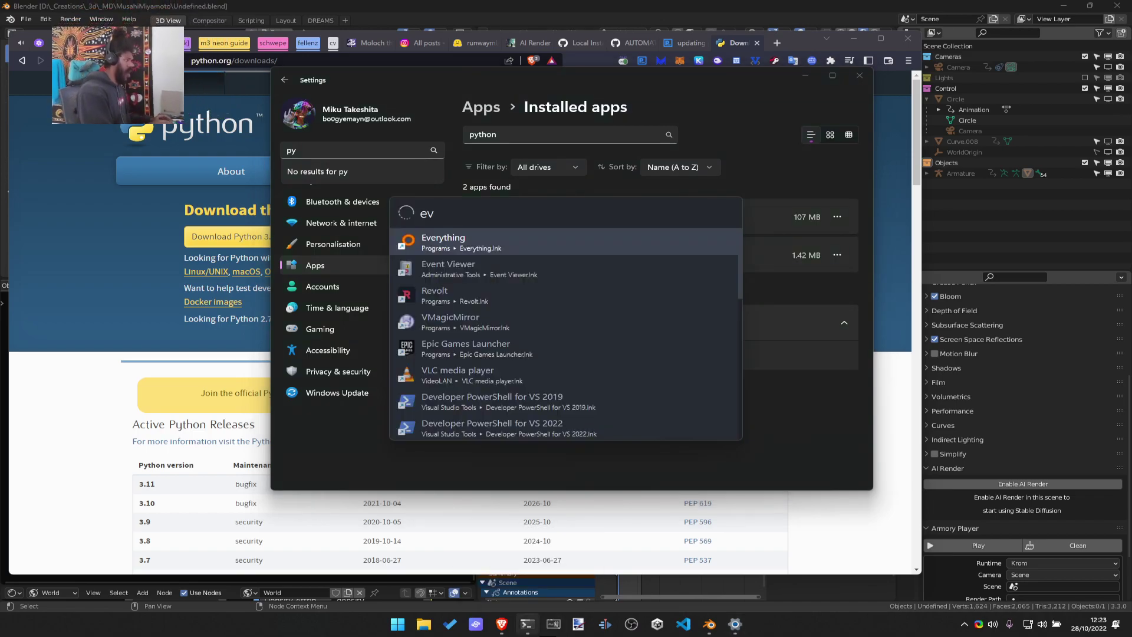
{"action": "key", "text": "Return"}
{"action": "type", "text": "python"}
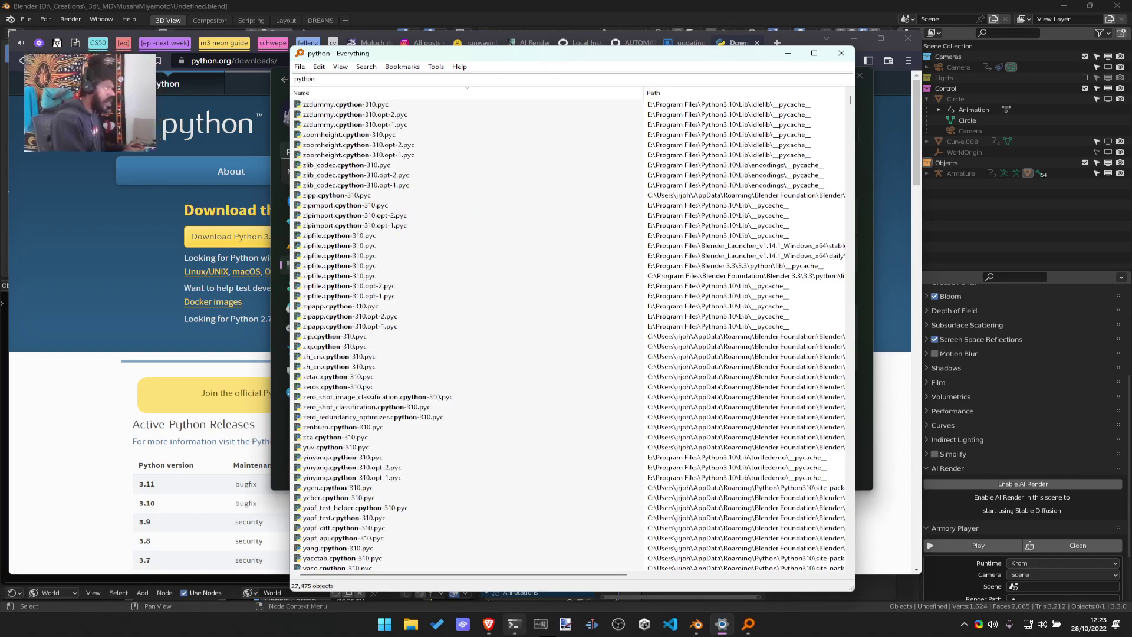
{"action": "type", "text": ".ex"}
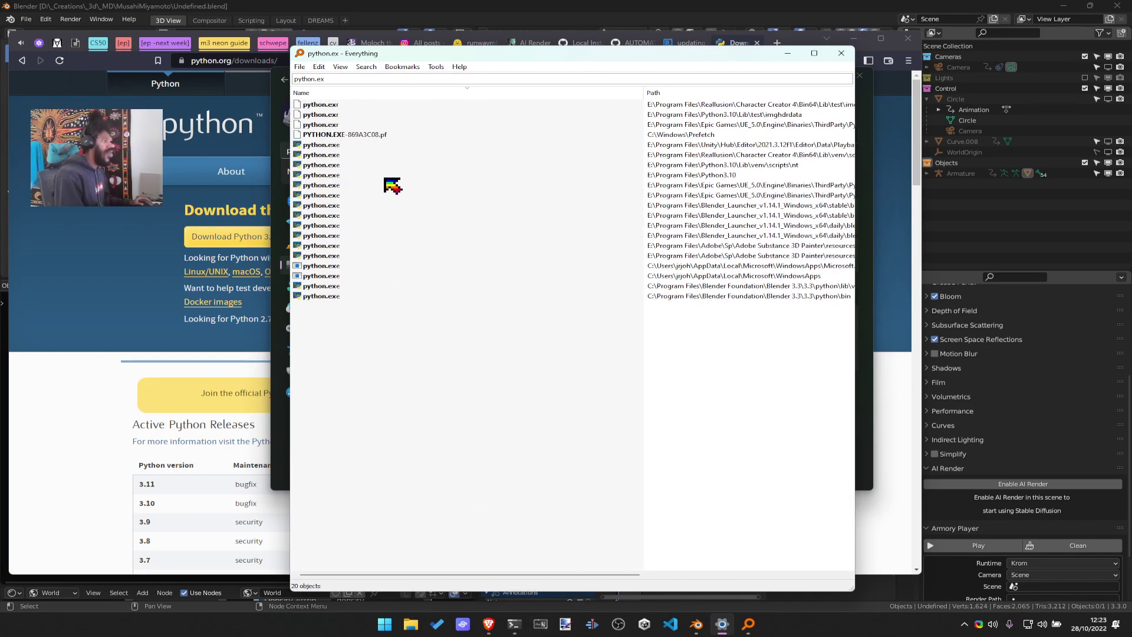
{"action": "left_click", "coordinate": [329, 175]}
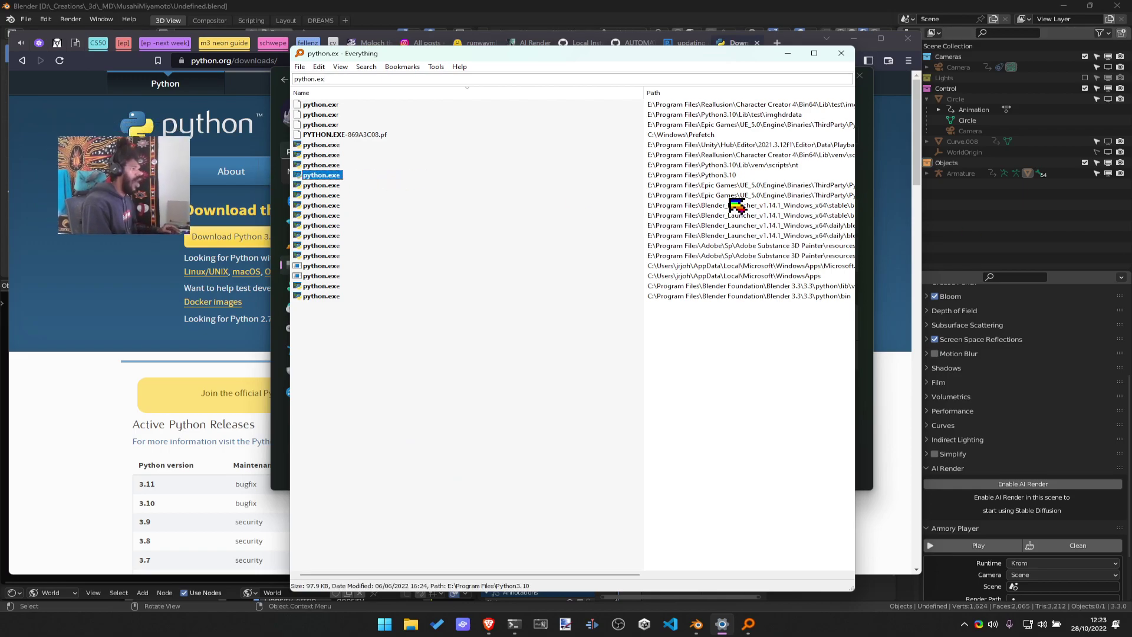
{"action": "left_click", "coordinate": [840, 57]}
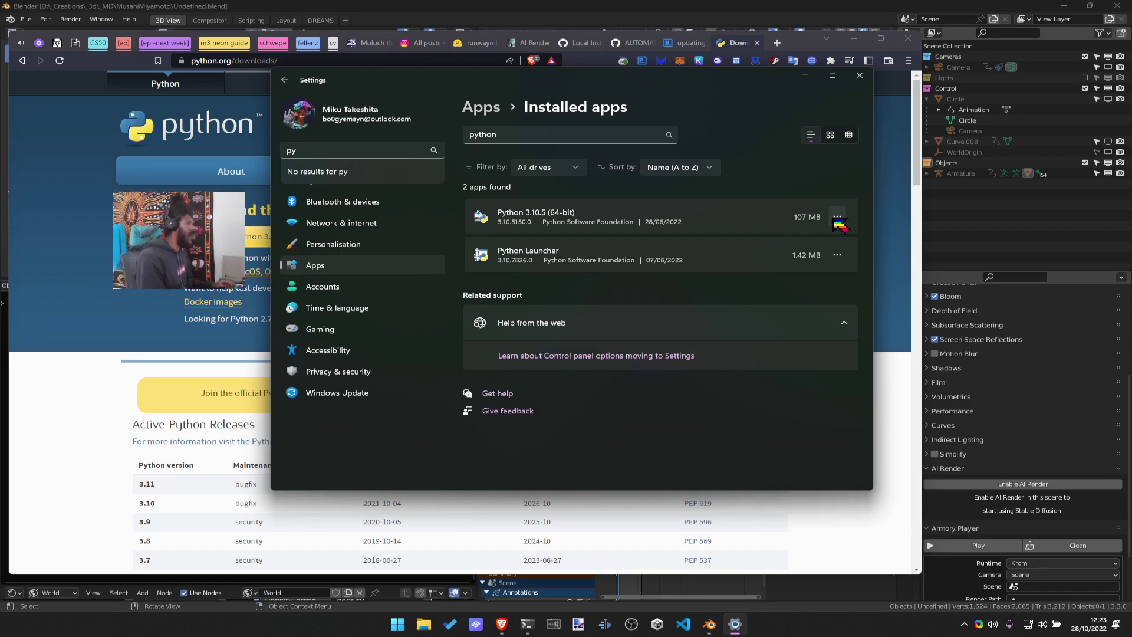
{"action": "key", "text": "alt+Tab"}
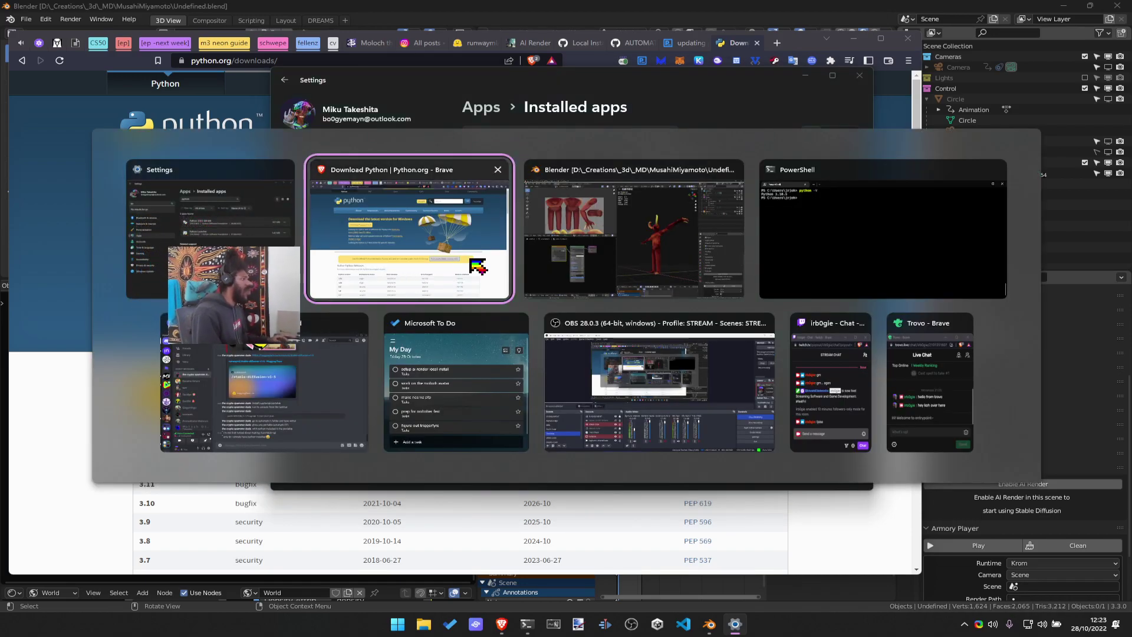
{"action": "left_click", "coordinate": [436, 262]}
Launch the downloaded Python 3.11.0 installer and proceed through Customize installation to advanced options
{"action": "key", "text": "ctrl+j"}
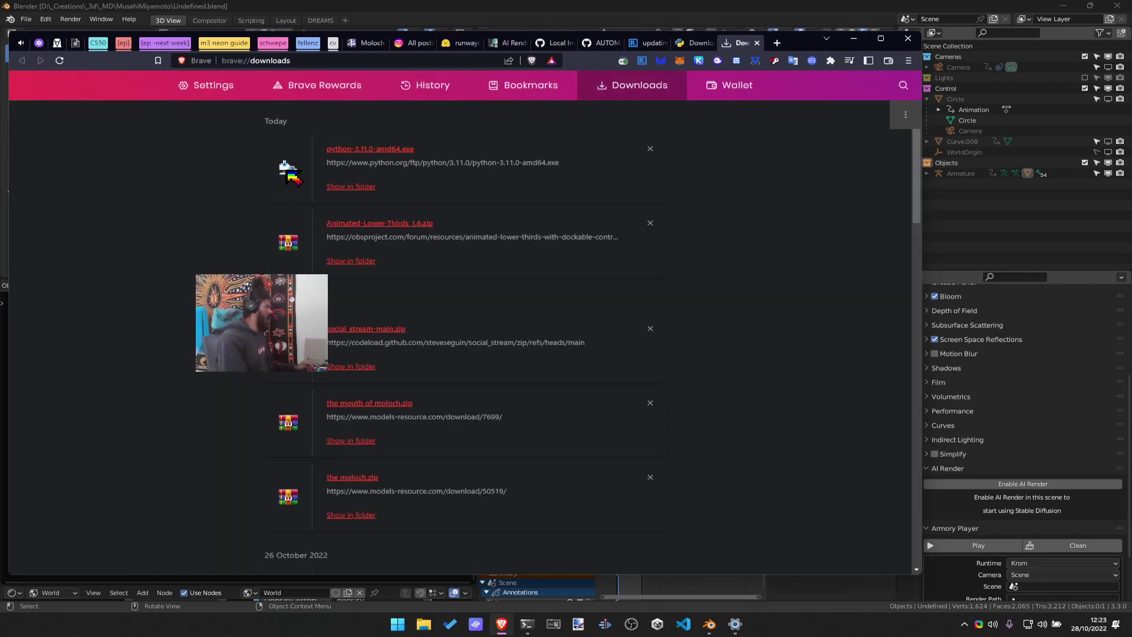
{"action": "left_click", "coordinate": [287, 170]}
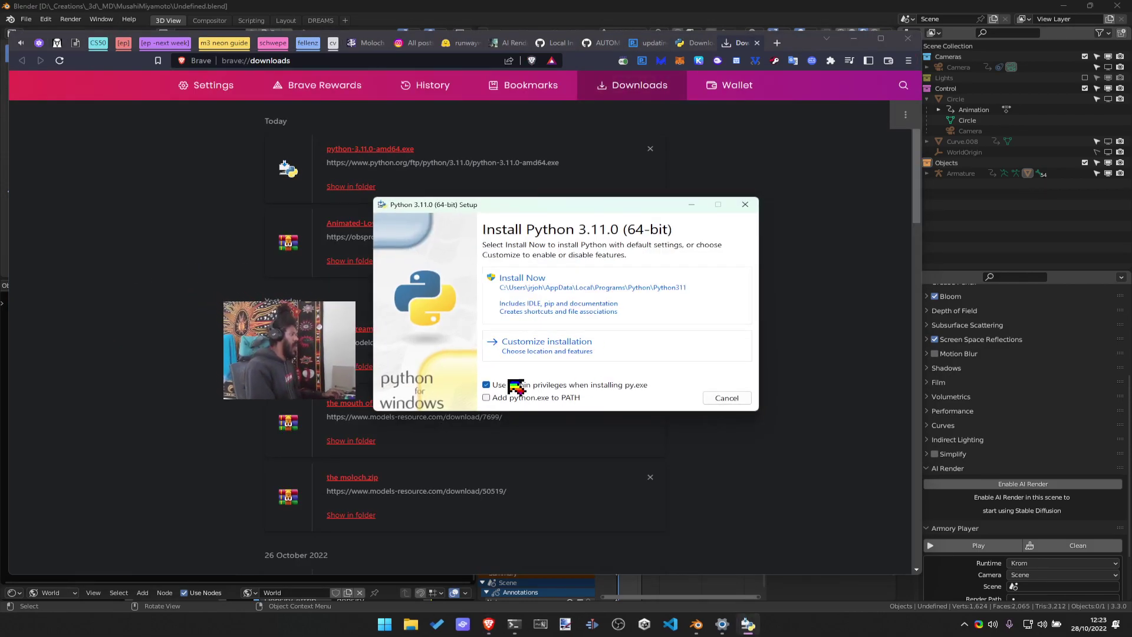
{"action": "left_click", "coordinate": [572, 353]}
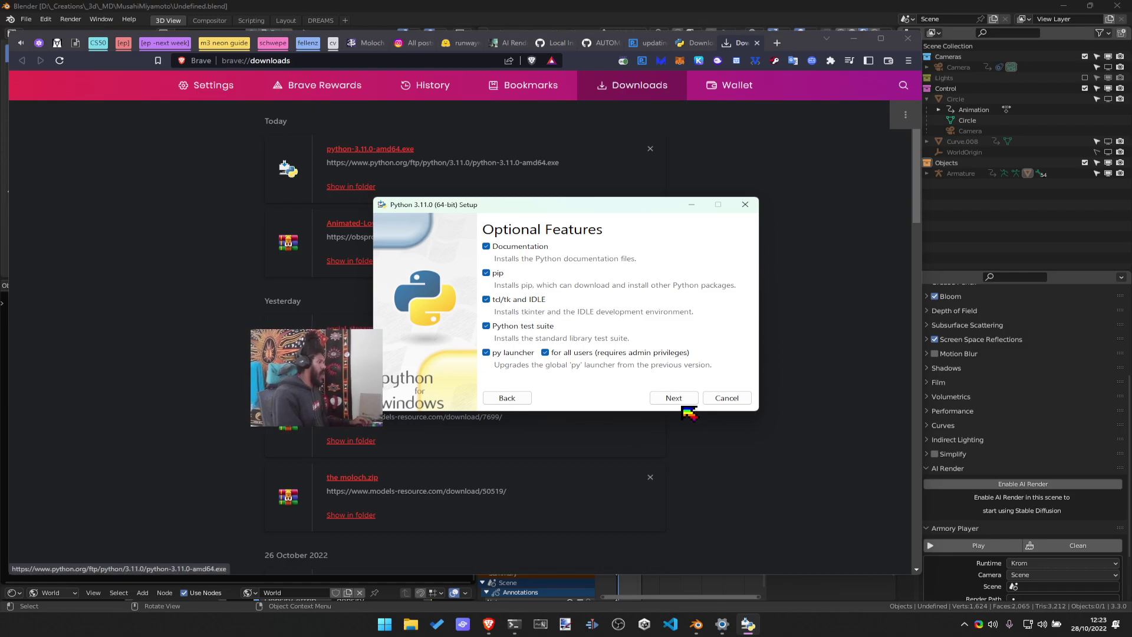
{"action": "left_click", "coordinate": [507, 398]}
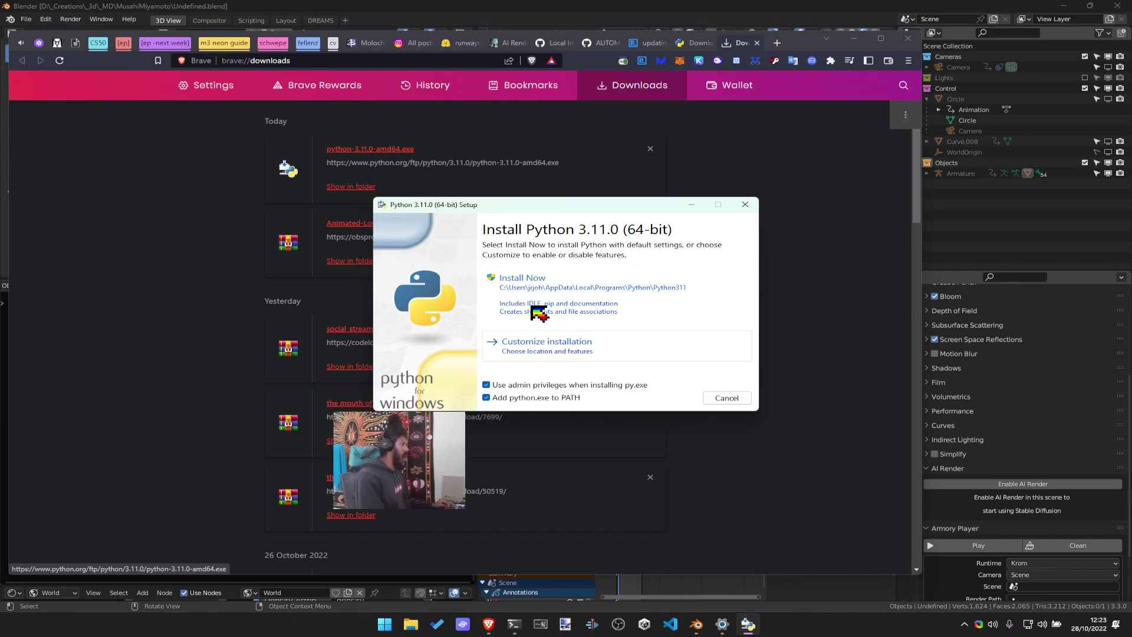
{"action": "left_click", "coordinate": [536, 351]}
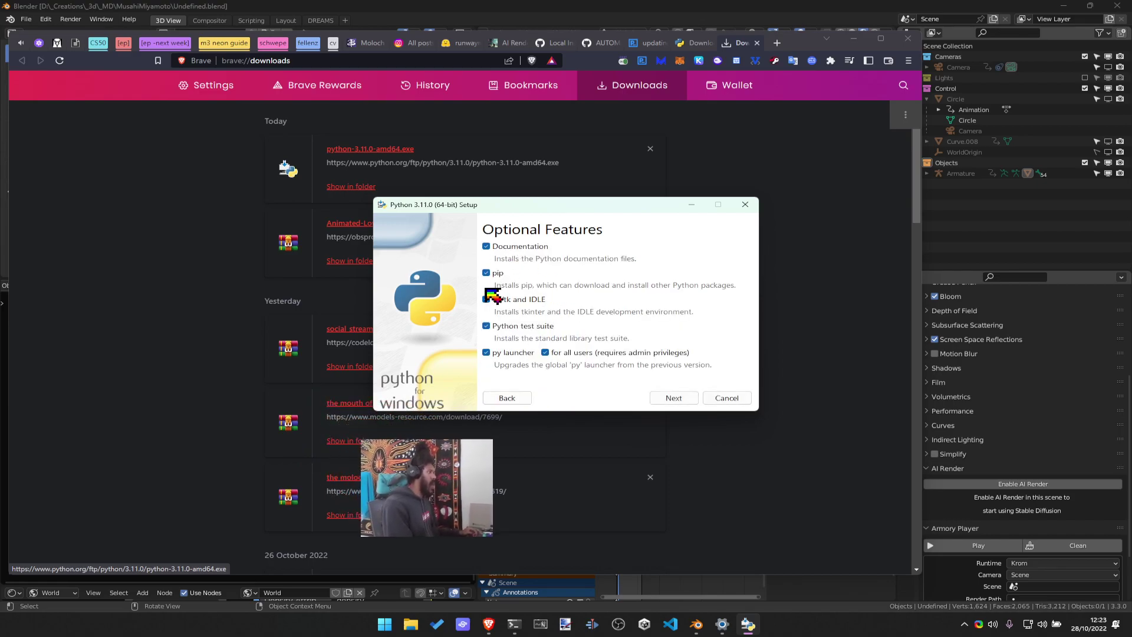
{"action": "left_click", "coordinate": [666, 399]}
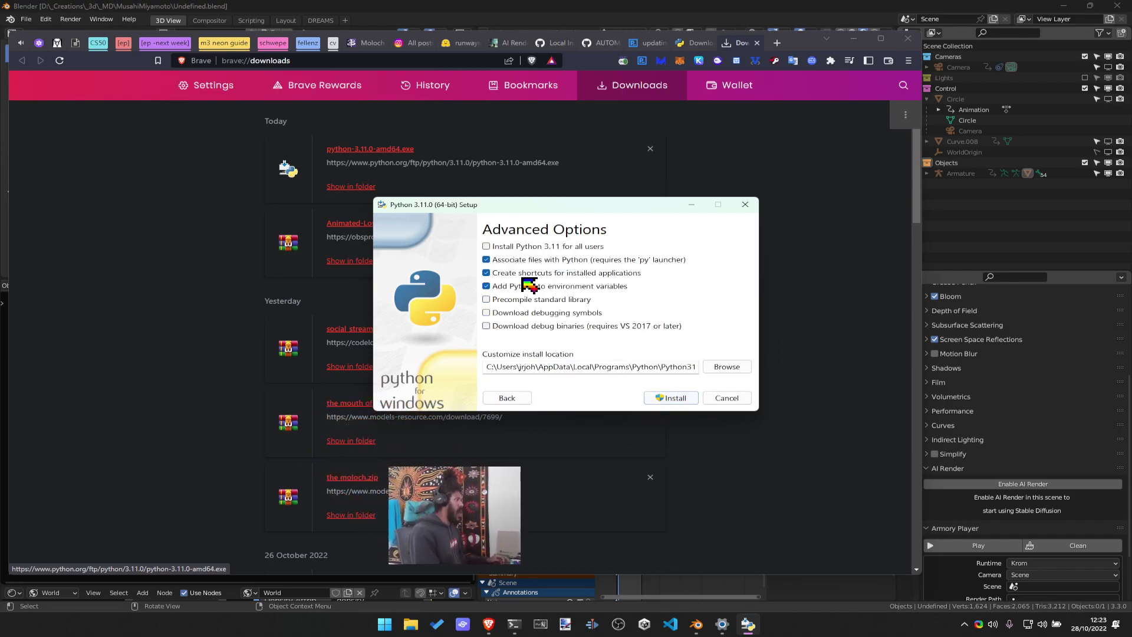
Set the install location to E:\Program Files and install, approving the admin prompt
{"action": "left_click", "coordinate": [727, 366]}
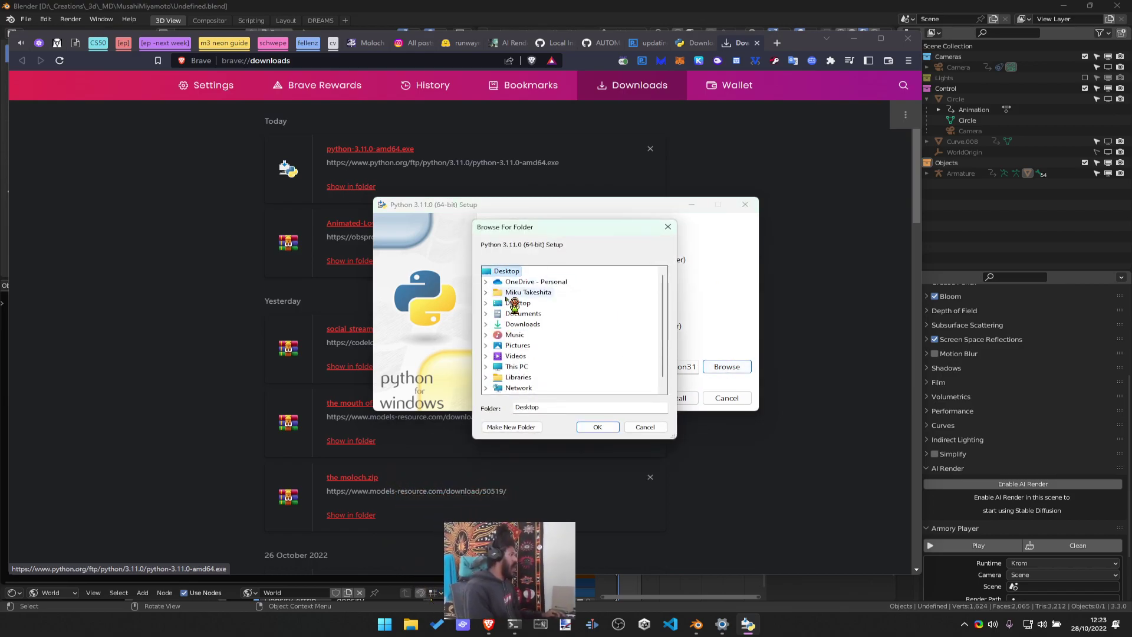
{"action": "double_click", "coordinate": [517, 356]}
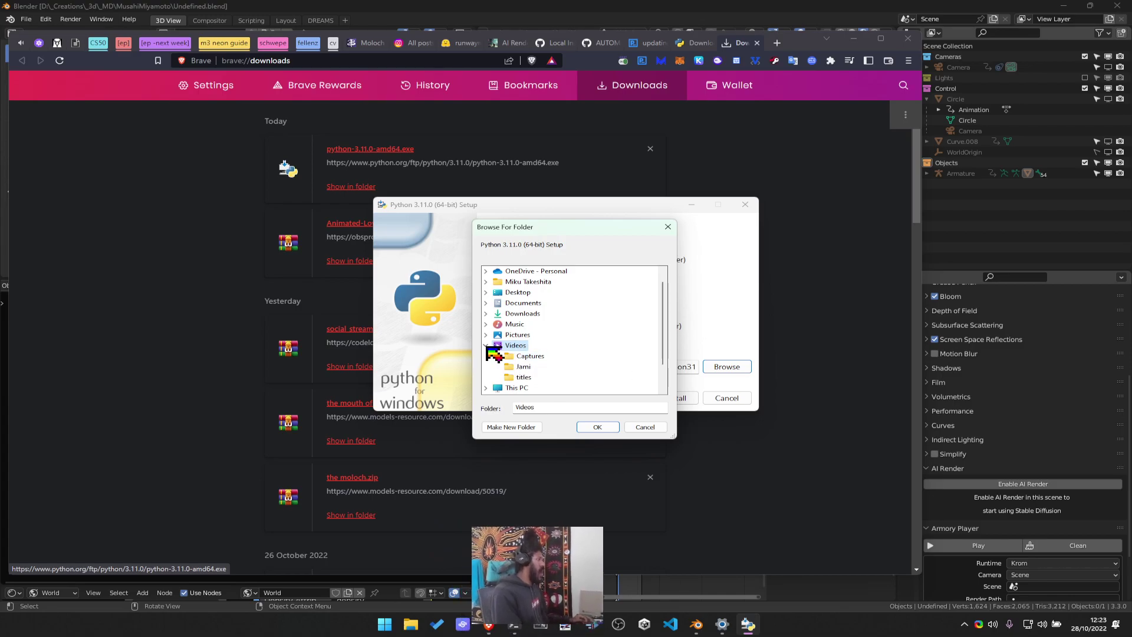
{"action": "left_click", "coordinate": [486, 346]}
{"action": "double_click", "coordinate": [516, 356]}
{"action": "scroll", "coordinate": [536, 362], "scroll_direction": "down", "scroll_amount": 1}
{"action": "double_click", "coordinate": [534, 356]}
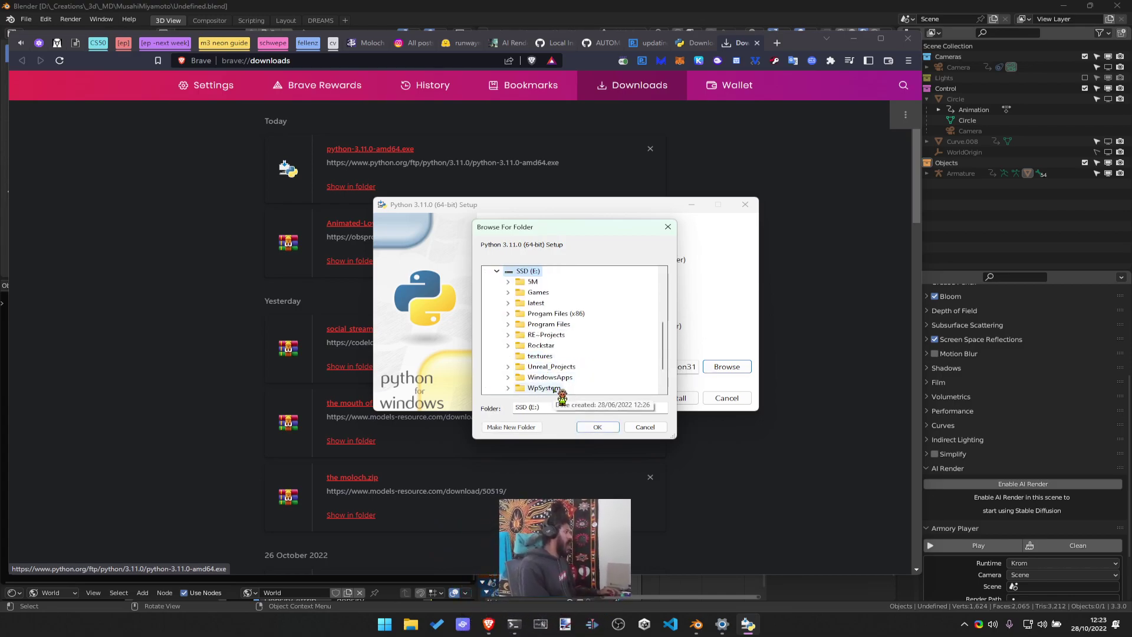
{"action": "double_click", "coordinate": [522, 323]}
{"action": "scroll", "coordinate": [605, 354], "scroll_direction": "down", "scroll_amount": 4}
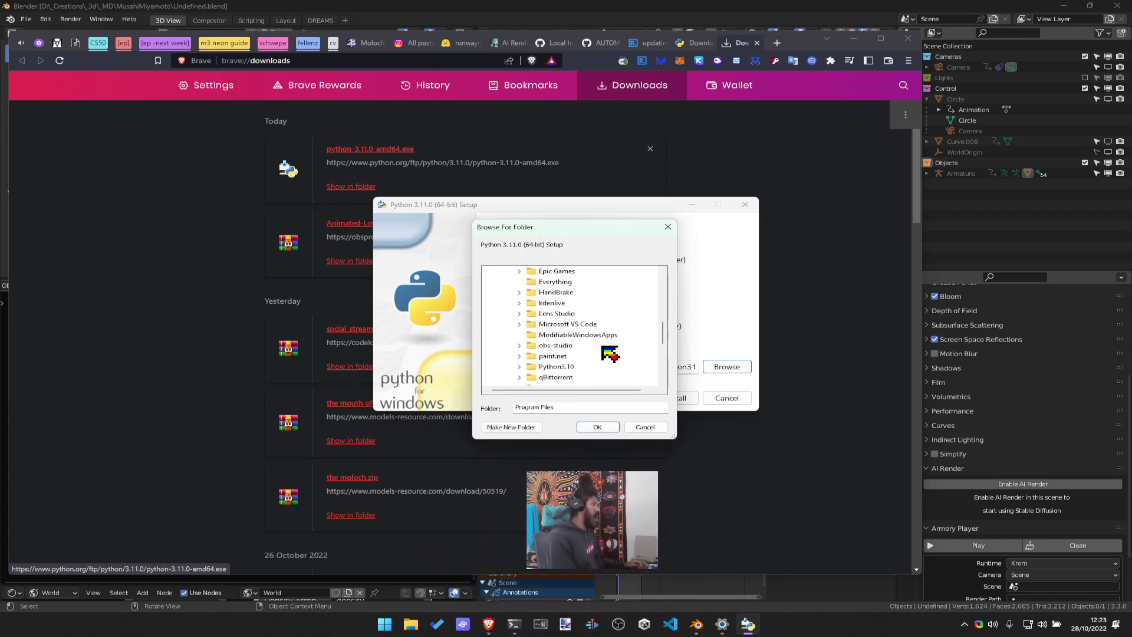
{"action": "left_click", "coordinate": [598, 427]}
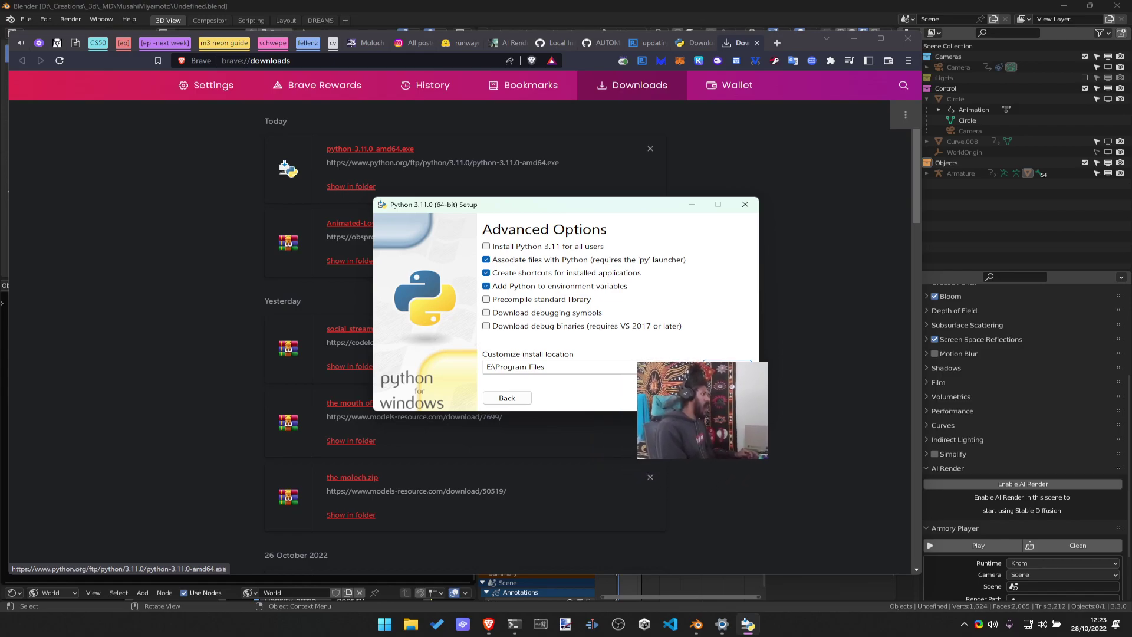
{"action": "left_click", "coordinate": [651, 399]}
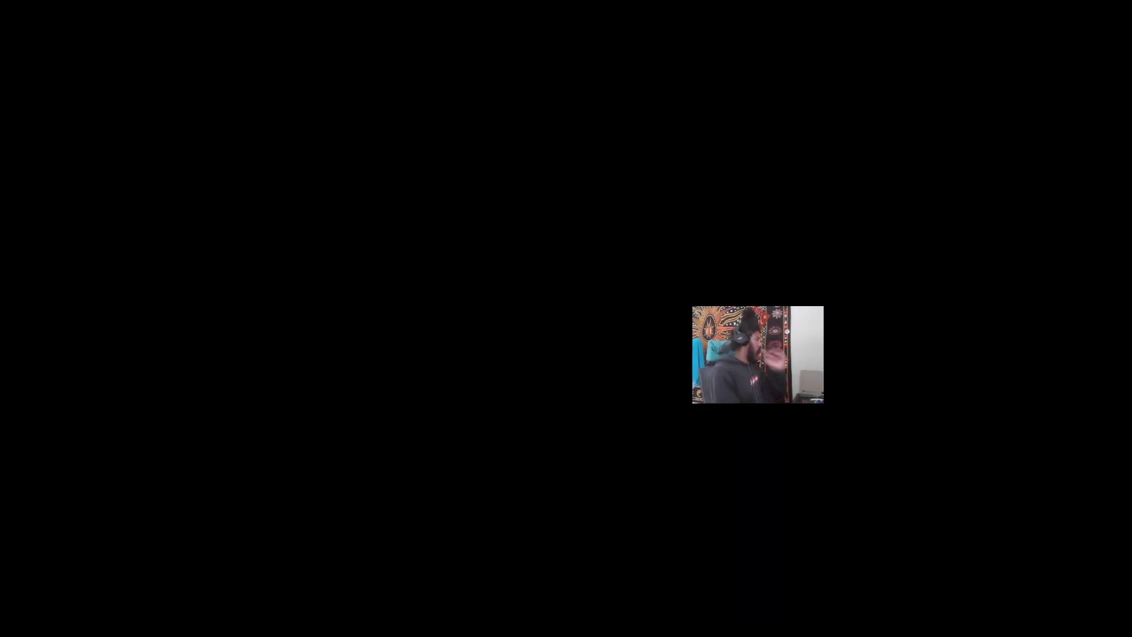
{"action": "key", "text": "alt+y"}
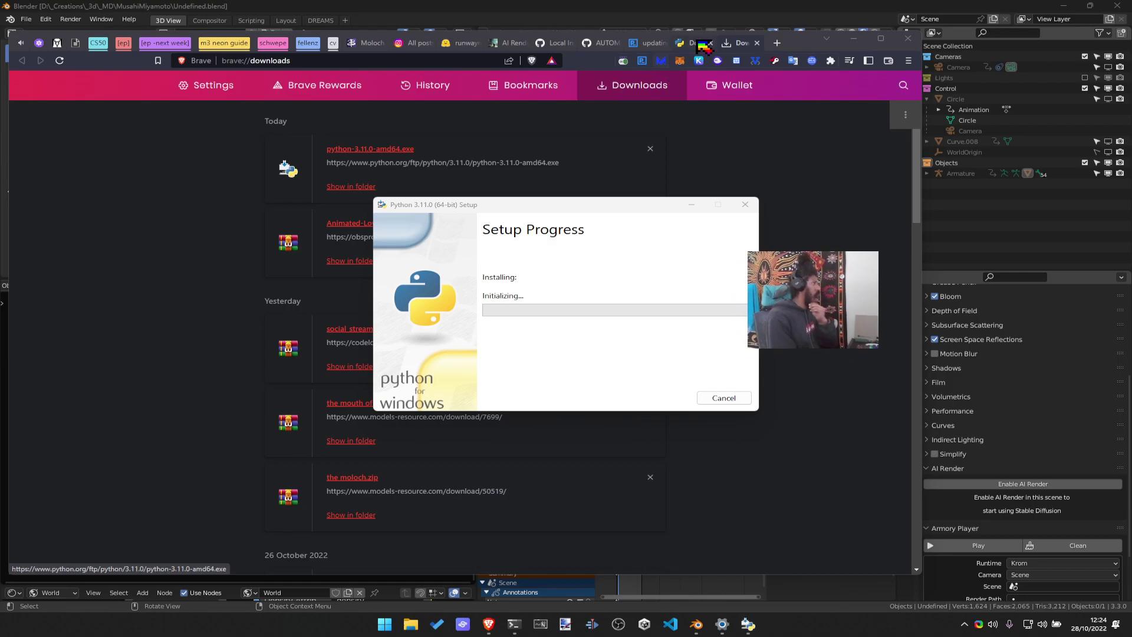
Reopen the closed Local Installation wiki tab, move to the stable-diffusion-webui README, and open app search
{"action": "left_click", "coordinate": [570, 43]}
{"action": "left_click", "coordinate": [597, 43]}
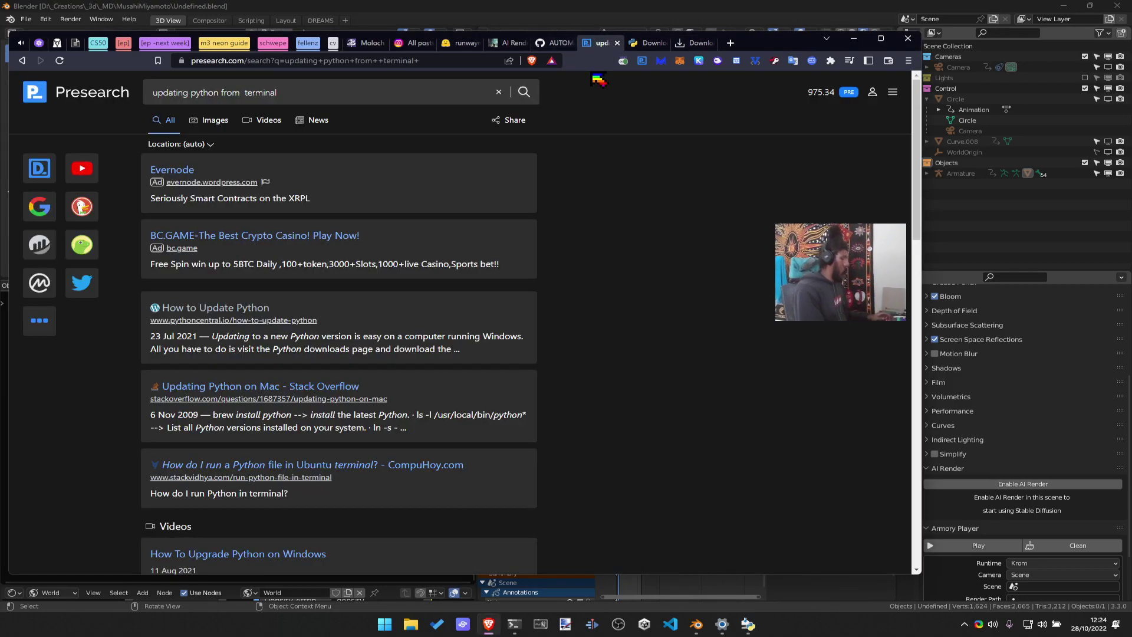
{"action": "key", "text": "ctrl+shift+t"}
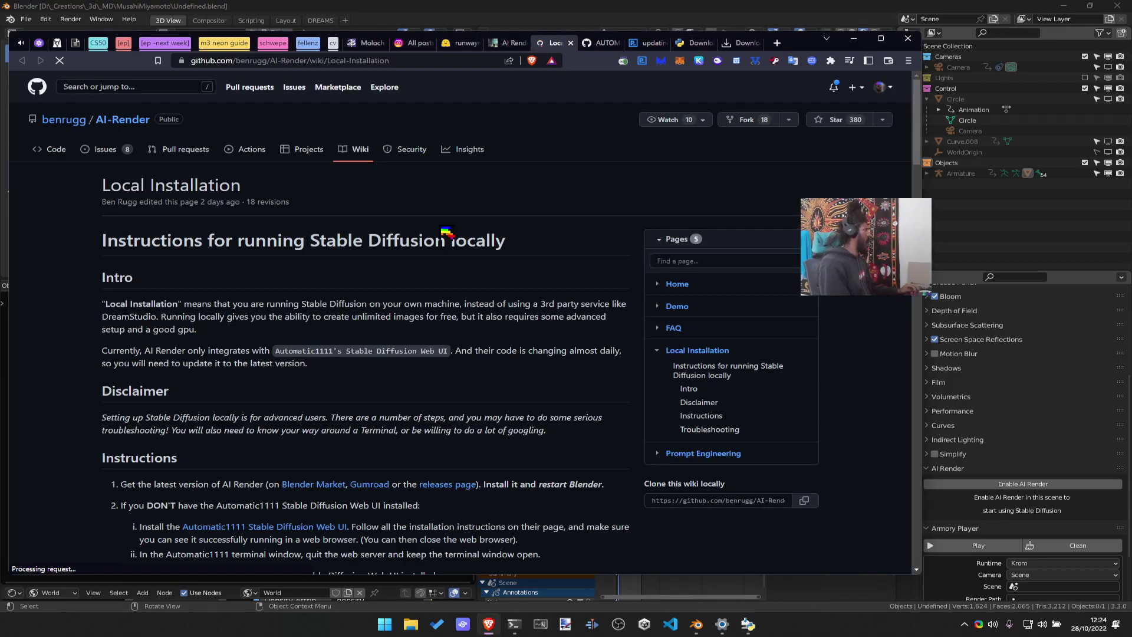
{"action": "key", "text": "ctrl+Tab"}
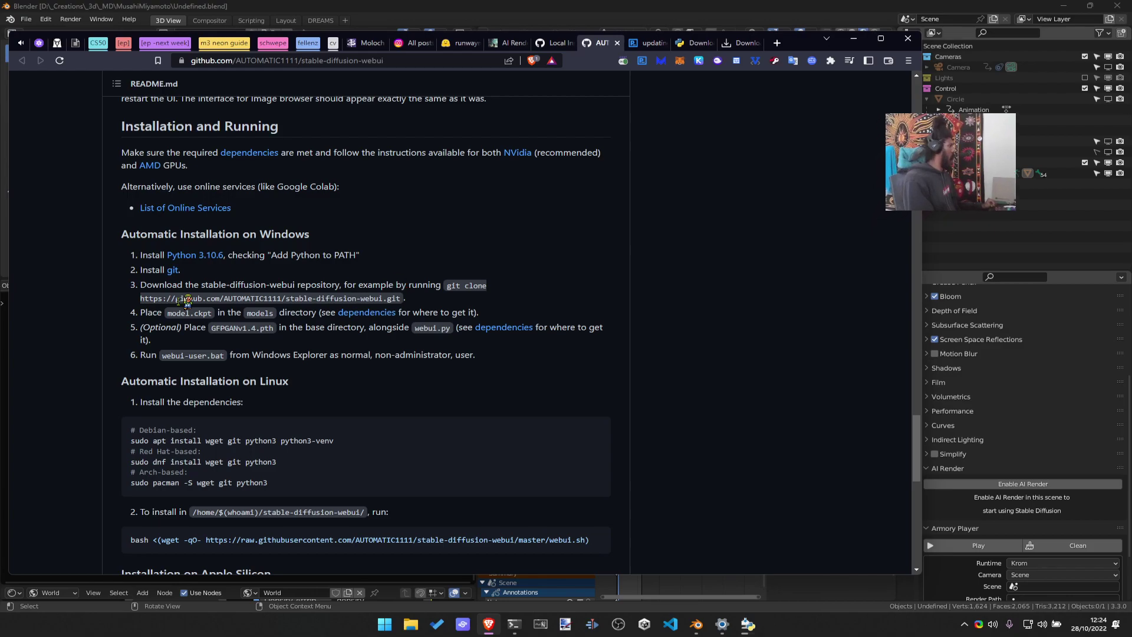
{"action": "key", "text": "alt+Tab"}
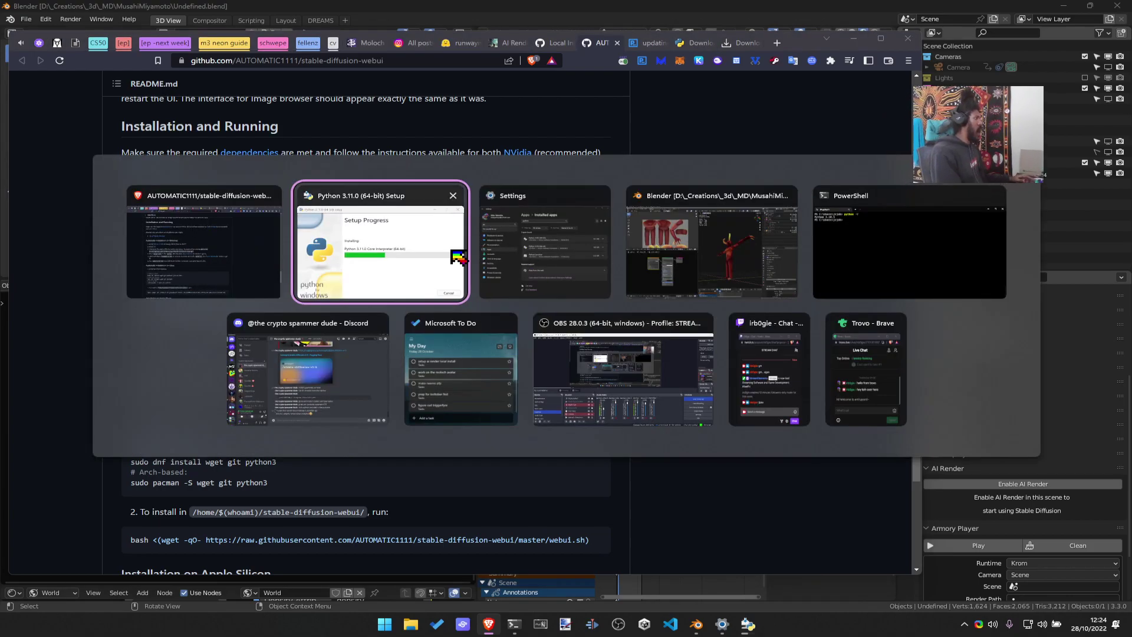
{"action": "key", "text": "Escape"}
{"action": "key", "text": "alt+space"}
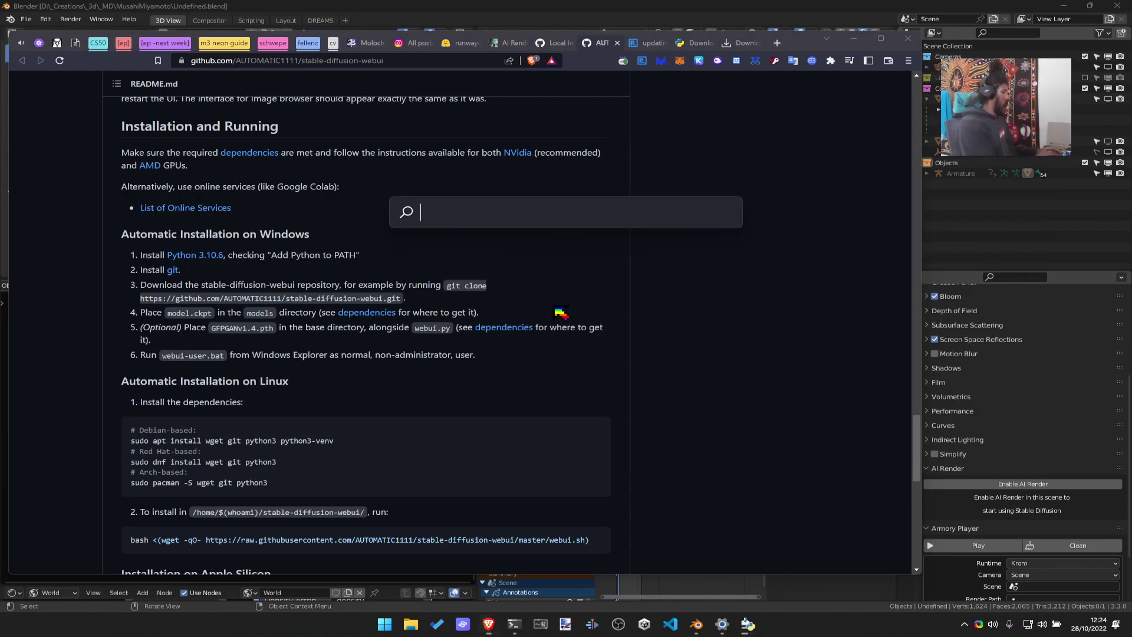
Launch WinDirStat, scan the SSD (E:) drive, and minimize its window
{"action": "type", "text": "win"}
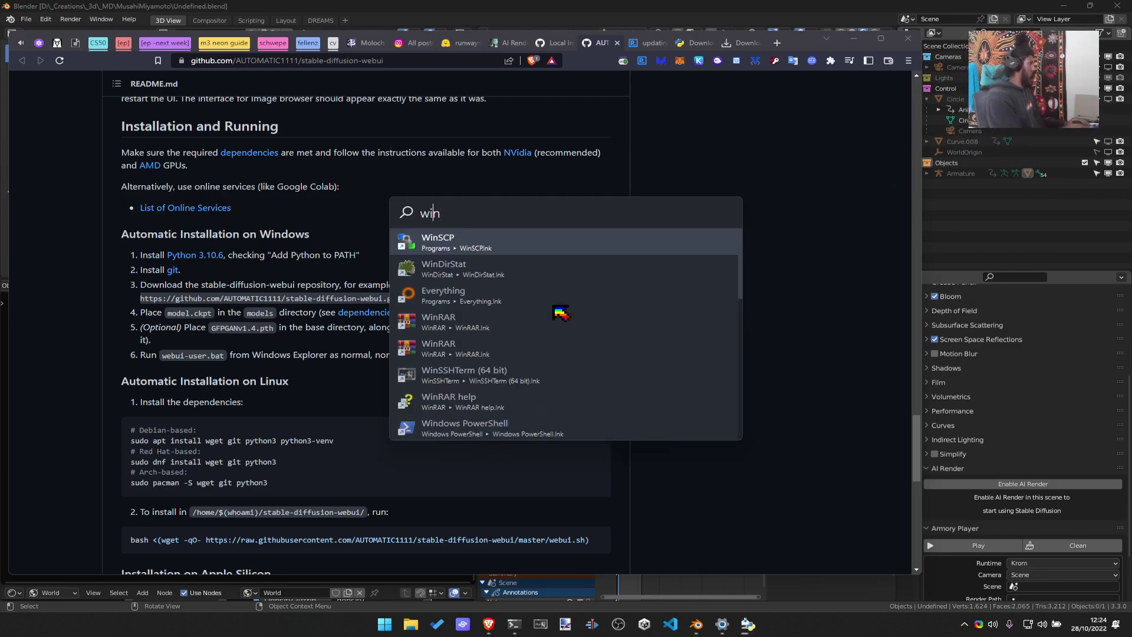
{"action": "key", "text": "Down"}
{"action": "key", "text": "Return"}
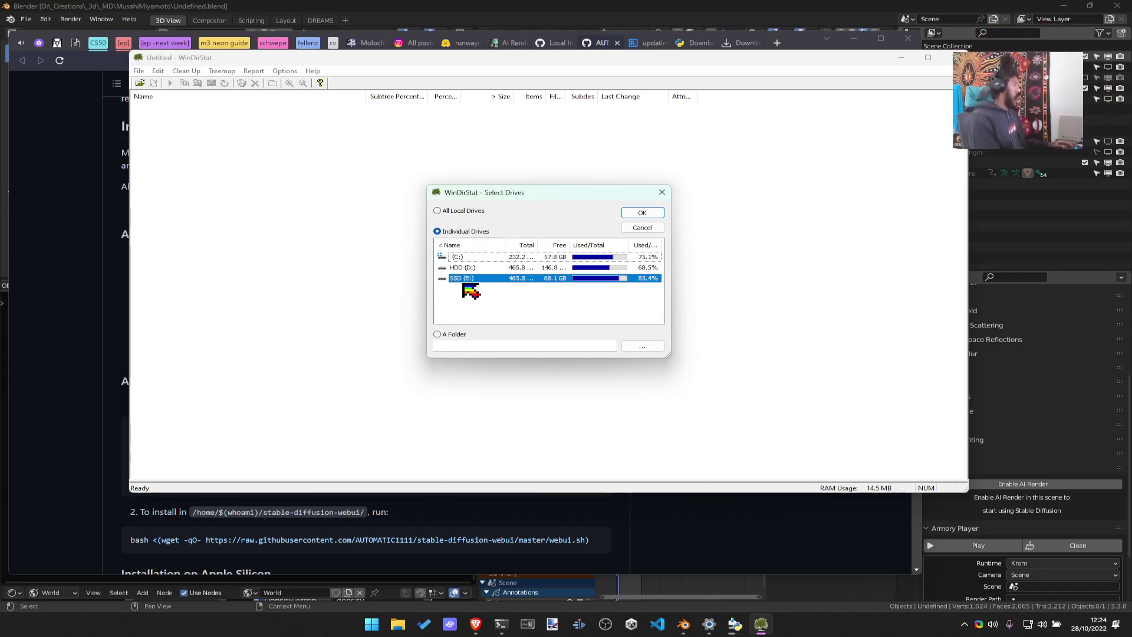
{"action": "left_click", "coordinate": [642, 213]}
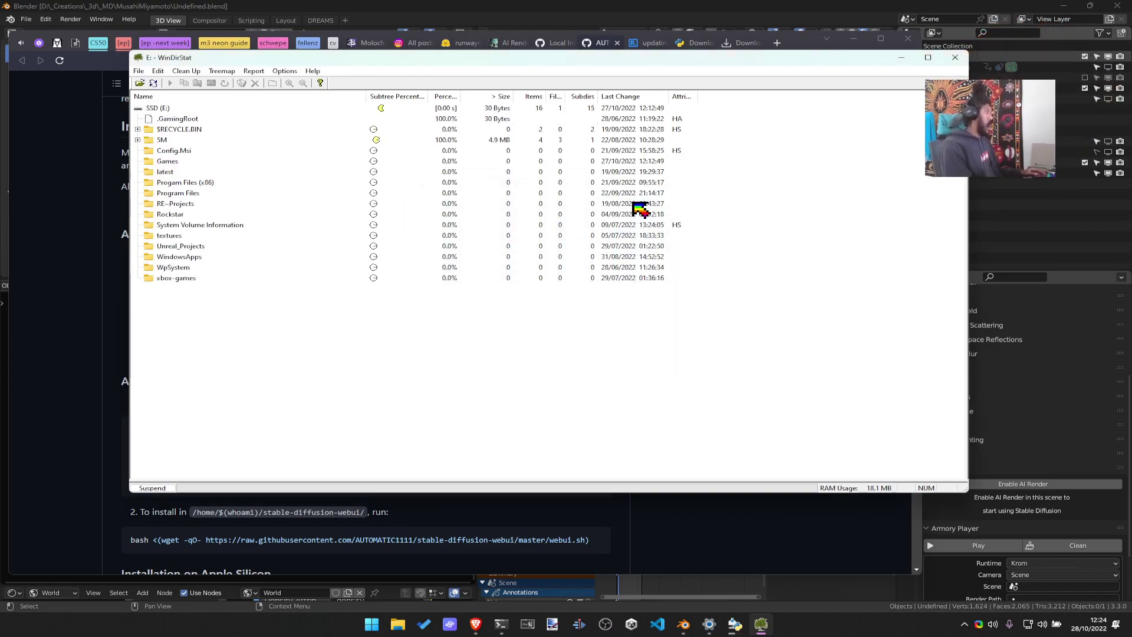
{"action": "left_click", "coordinate": [902, 59]}
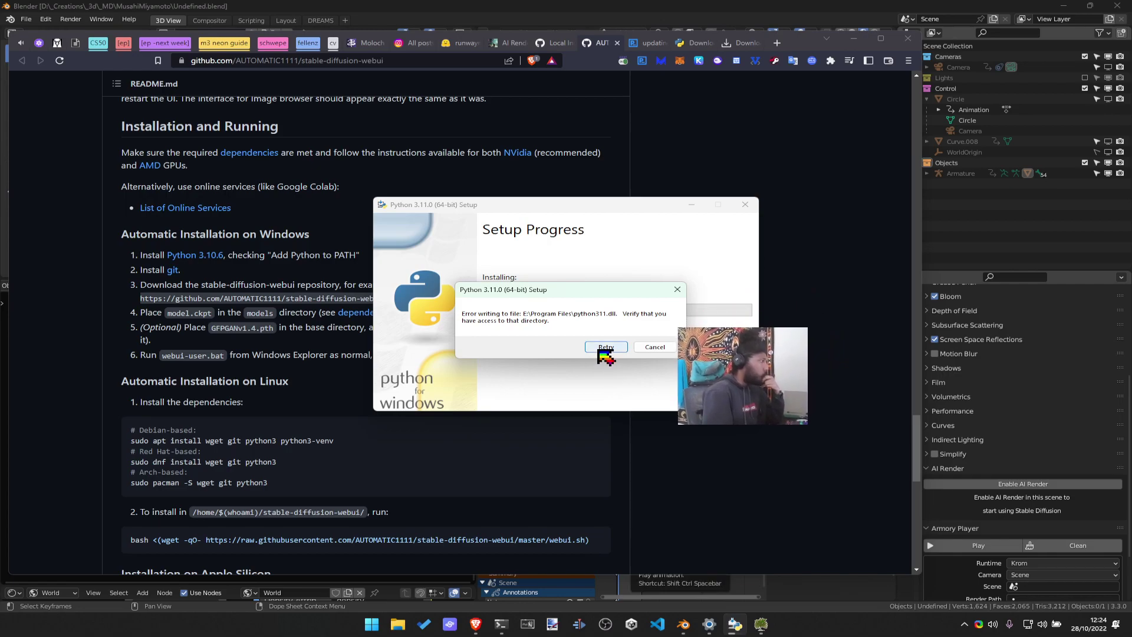
Retry the failed file write, then cancel the Python 3.11 install to E:\Program Files and close Setup failed
{"action": "left_click", "coordinate": [599, 350]}
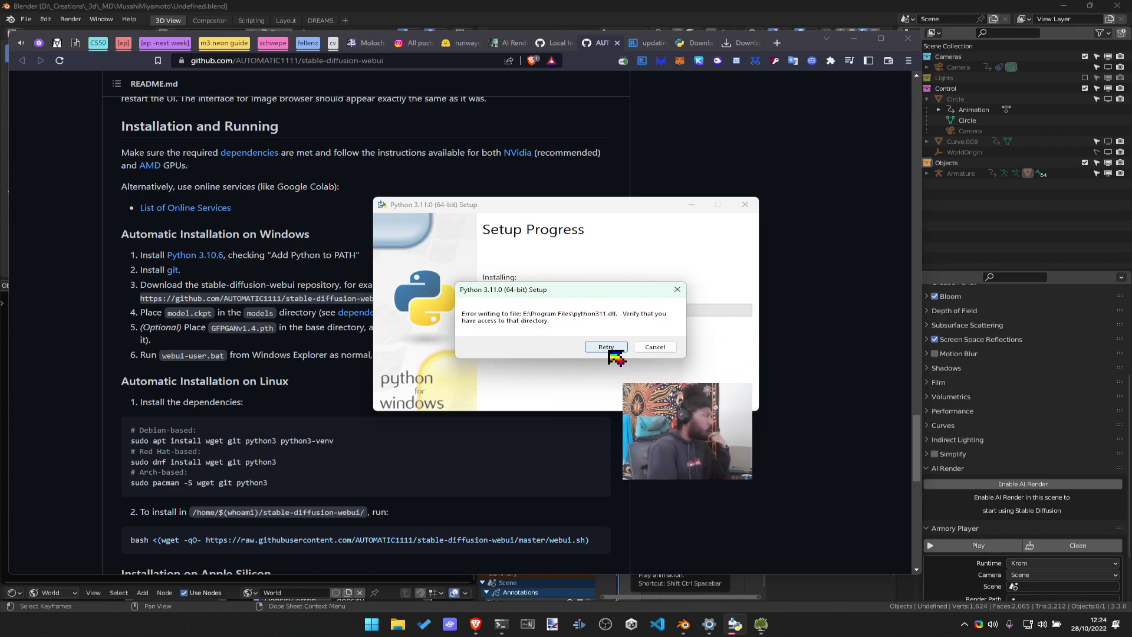
{"action": "left_click", "coordinate": [666, 348]}
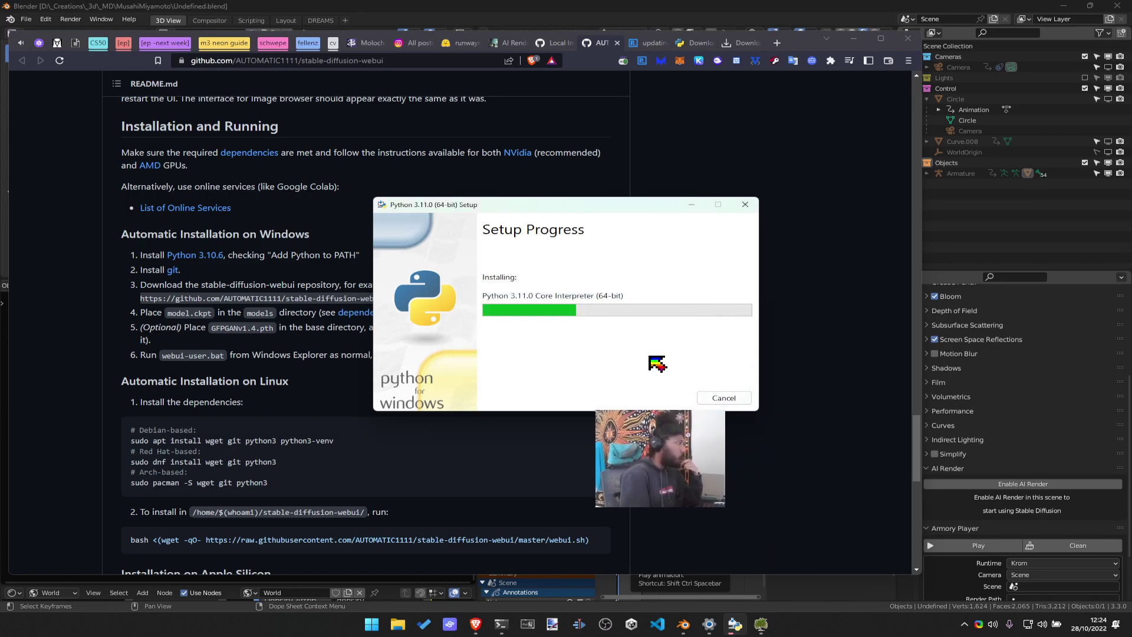
{"action": "left_click", "coordinate": [717, 396]}
{"action": "left_click", "coordinate": [578, 349]}
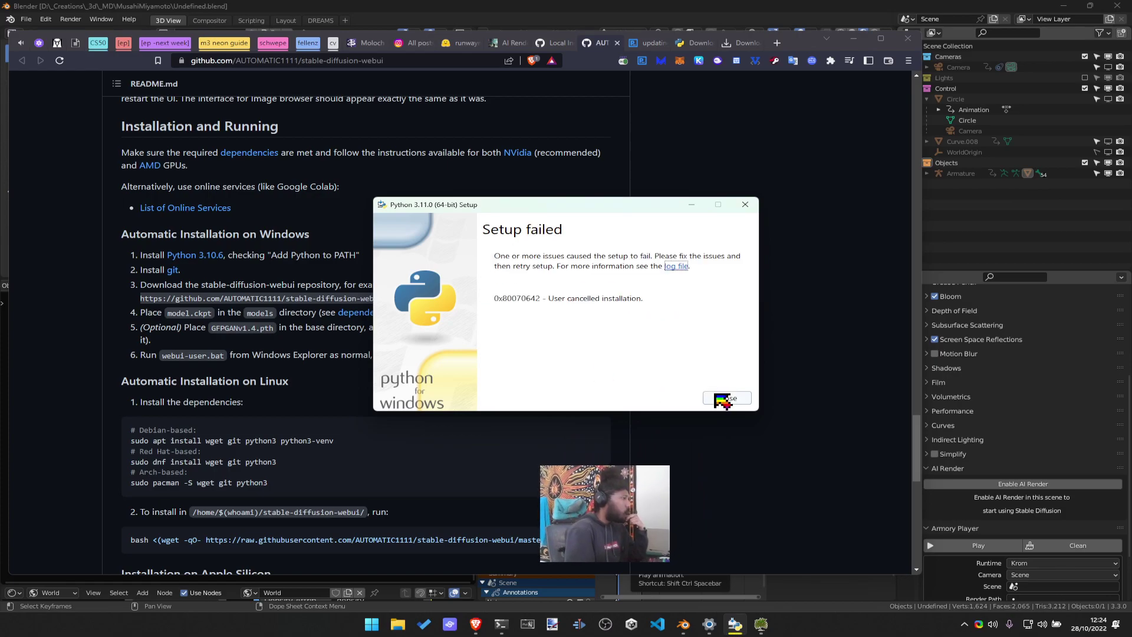
{"action": "left_click", "coordinate": [726, 398]}
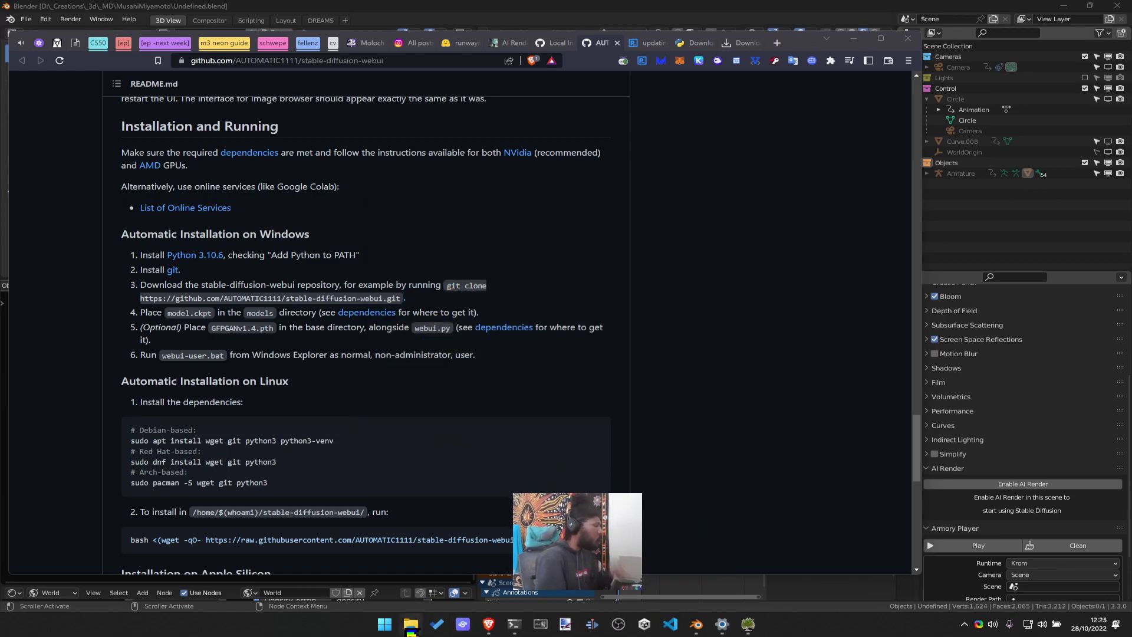
Open File Explorer on This PC and move the Blender and WinDirStat windows out of the way
{"action": "key", "text": "super+e"}
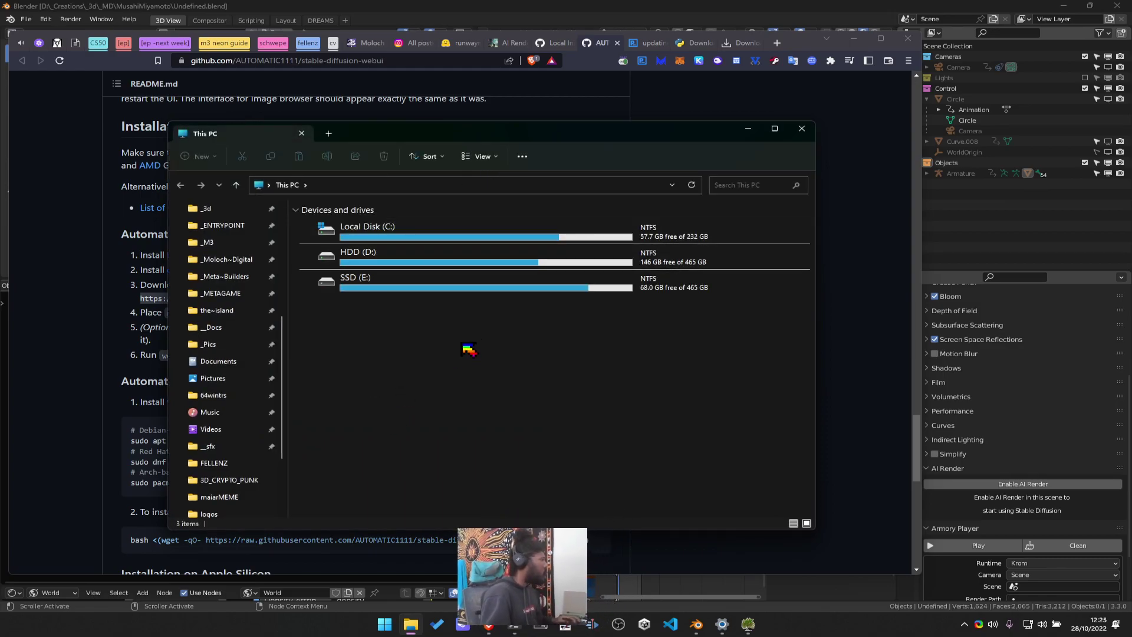
{"action": "left_click", "coordinate": [748, 624]}
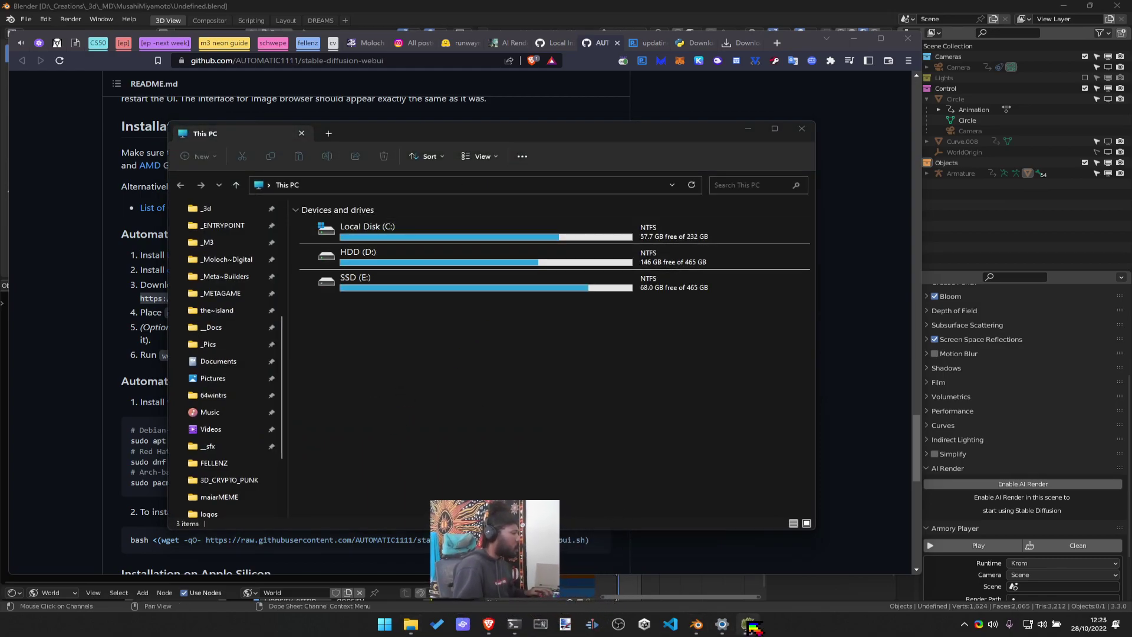
{"action": "left_click", "coordinate": [696, 624]}
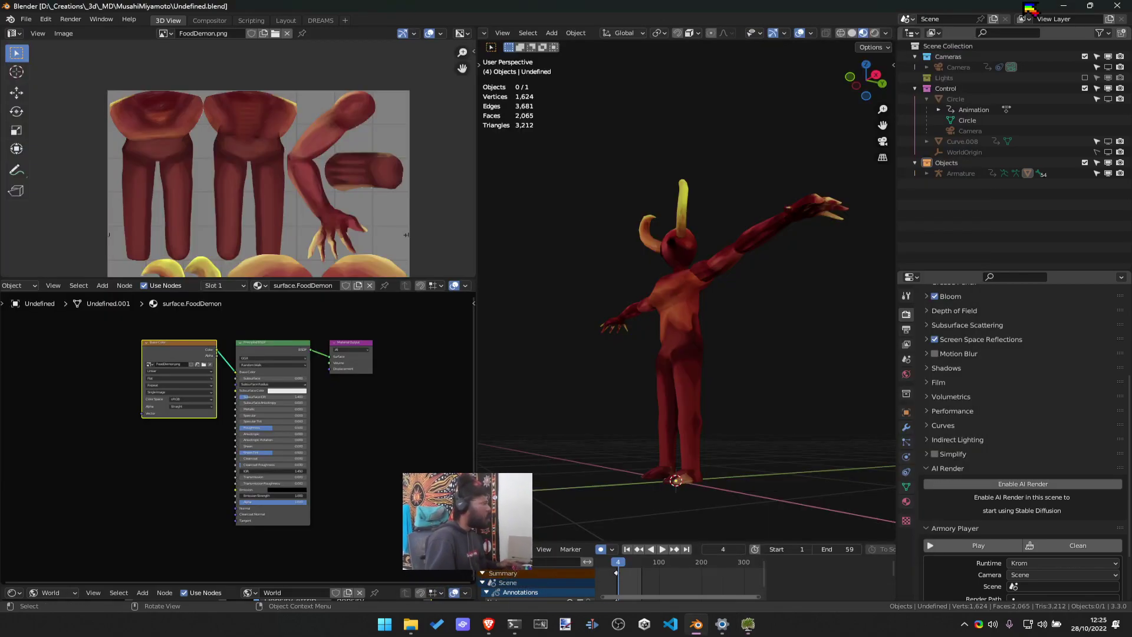
{"action": "left_click", "coordinate": [1118, 7]}
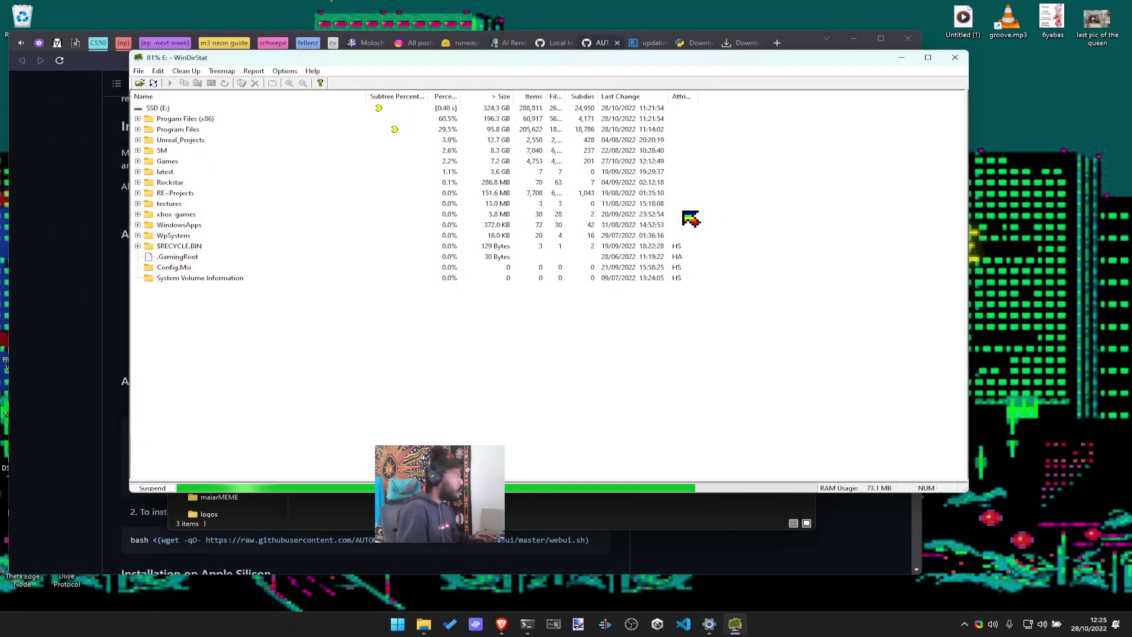
{"action": "left_click", "coordinate": [902, 57]}
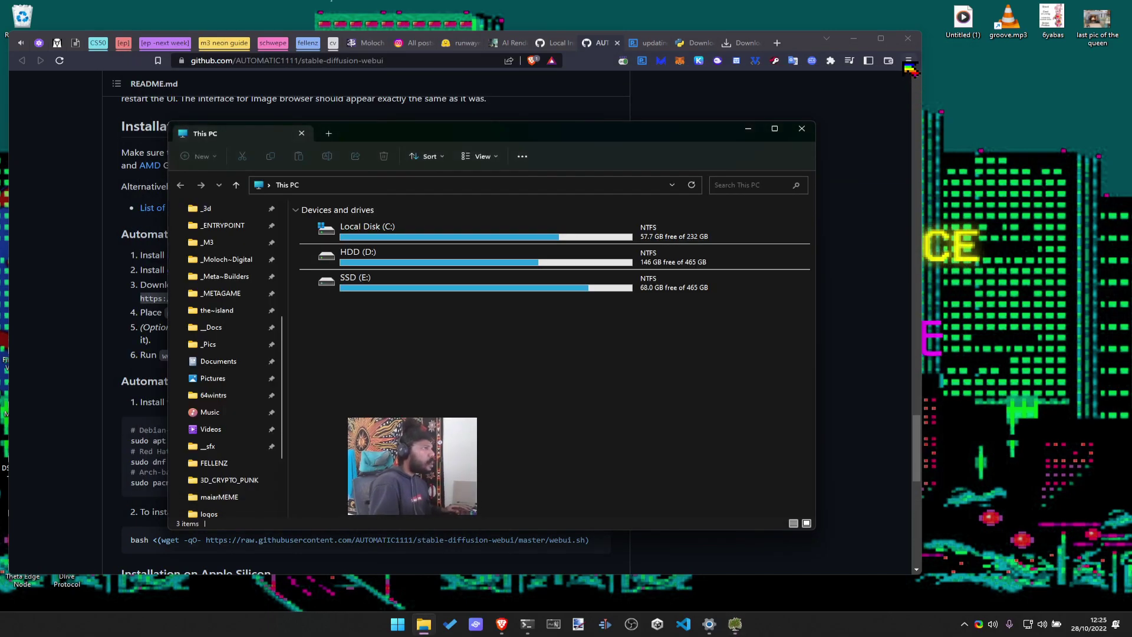
Switch through open windows to bring the Installed apps settings page forward
{"action": "key", "text": "alt+Tab"}
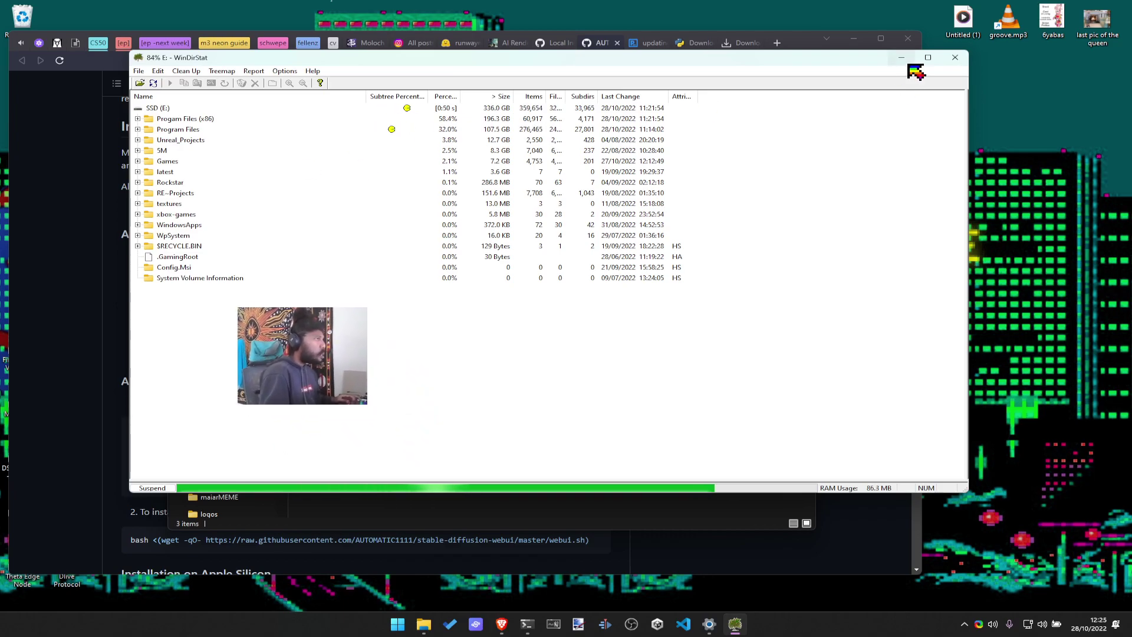
{"action": "mouse_move", "coordinate": [709, 624]}
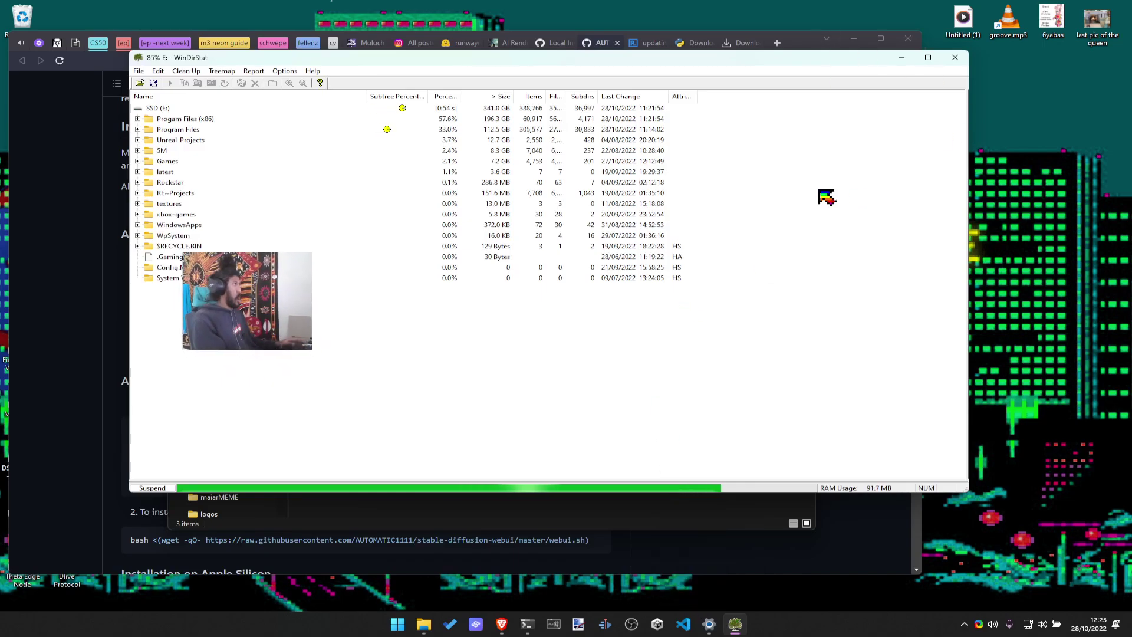
{"action": "key", "text": "alt+Tab"}
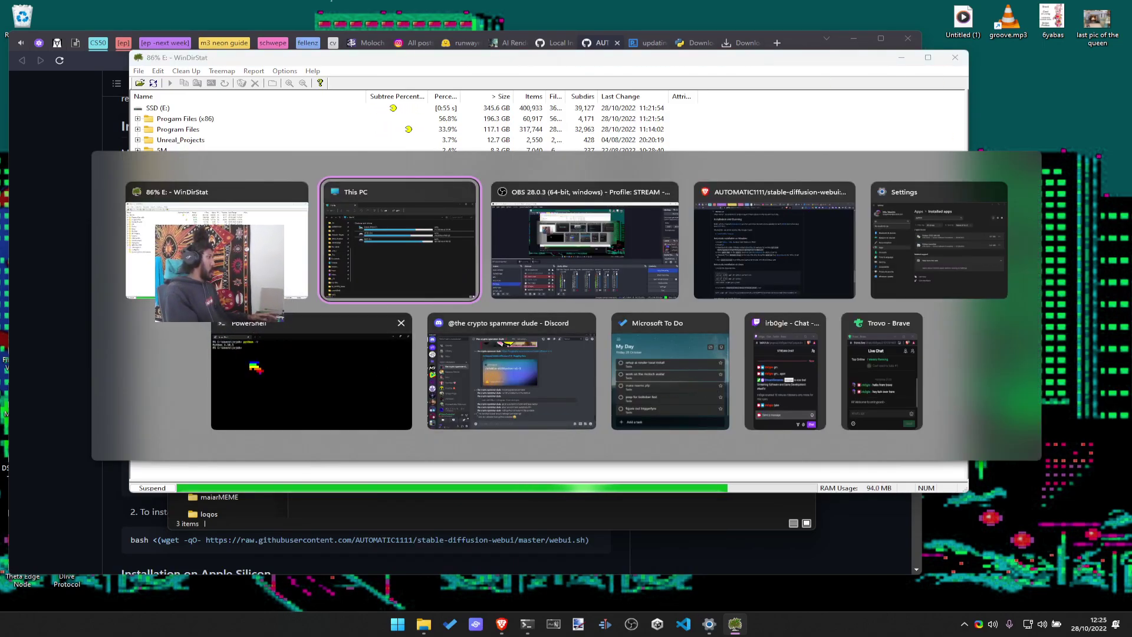
{"action": "left_click", "coordinate": [902, 236]}
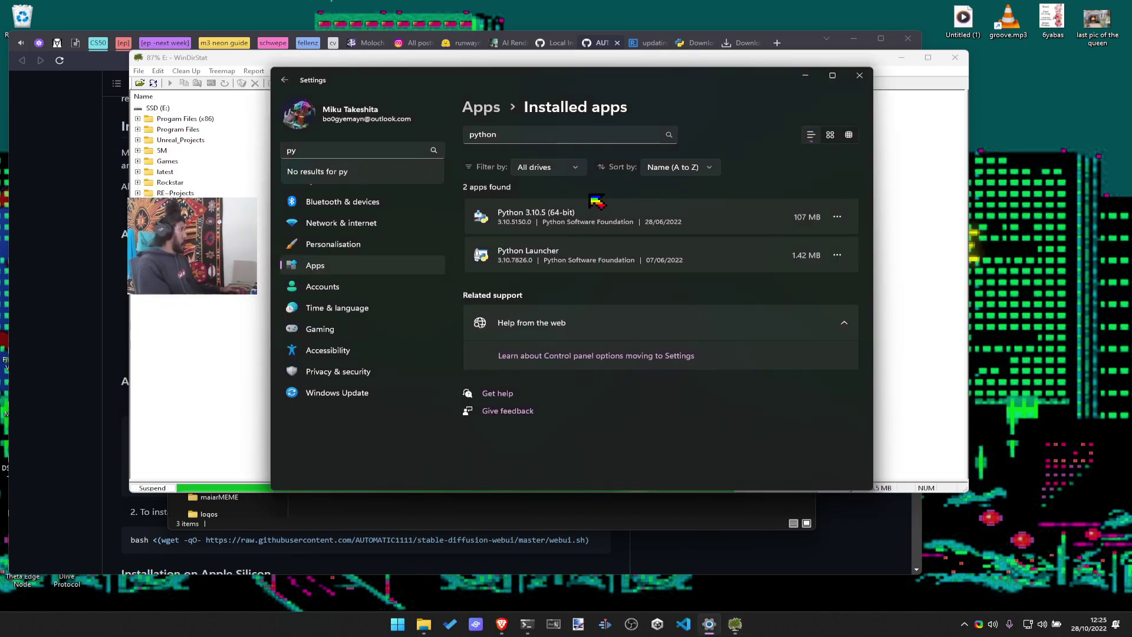
Uninstall Python 3.10.5 (64-bit) from Installed apps, approving the UAC prompt
{"action": "left_click", "coordinate": [838, 217]}
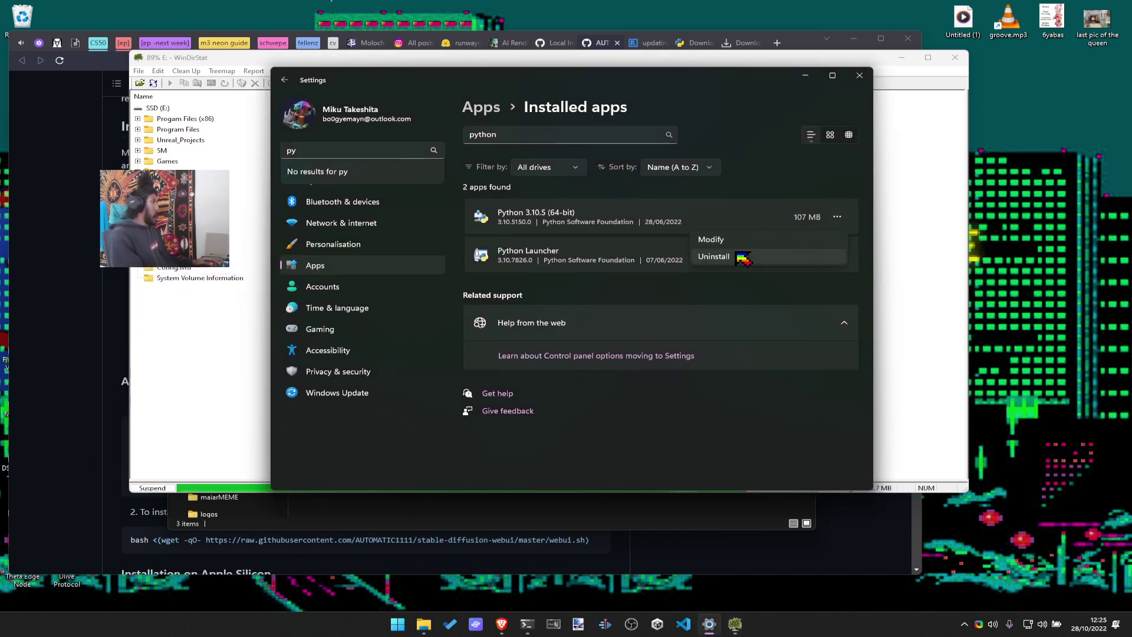
{"action": "left_click", "coordinate": [714, 260]}
{"action": "left_click", "coordinate": [813, 274]}
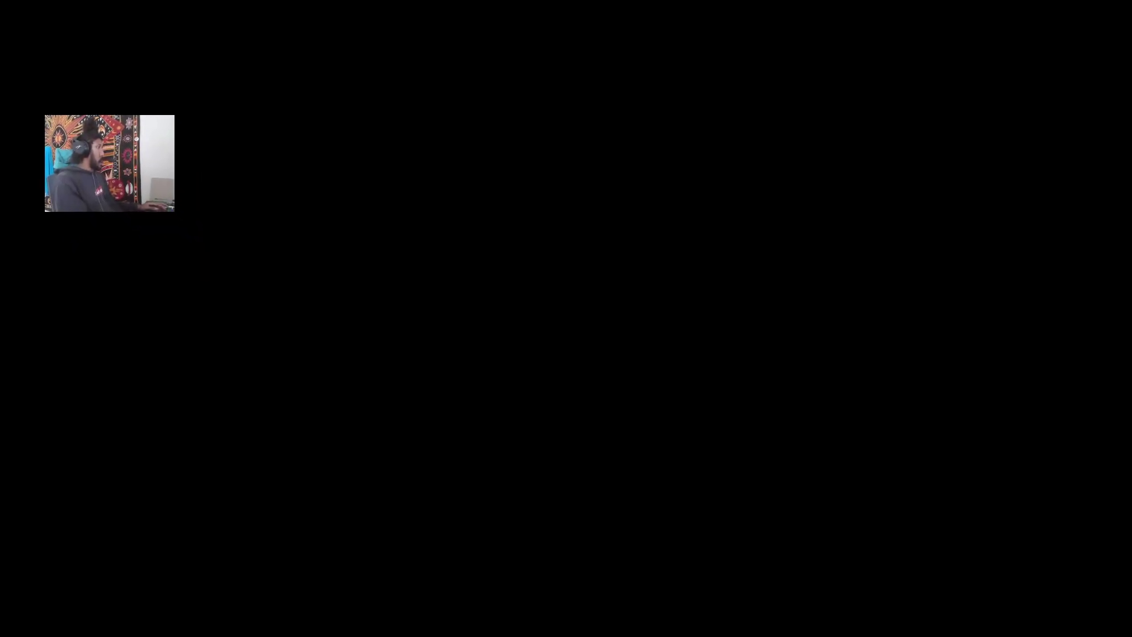
{"action": "left_click", "coordinate": [577, 405]}
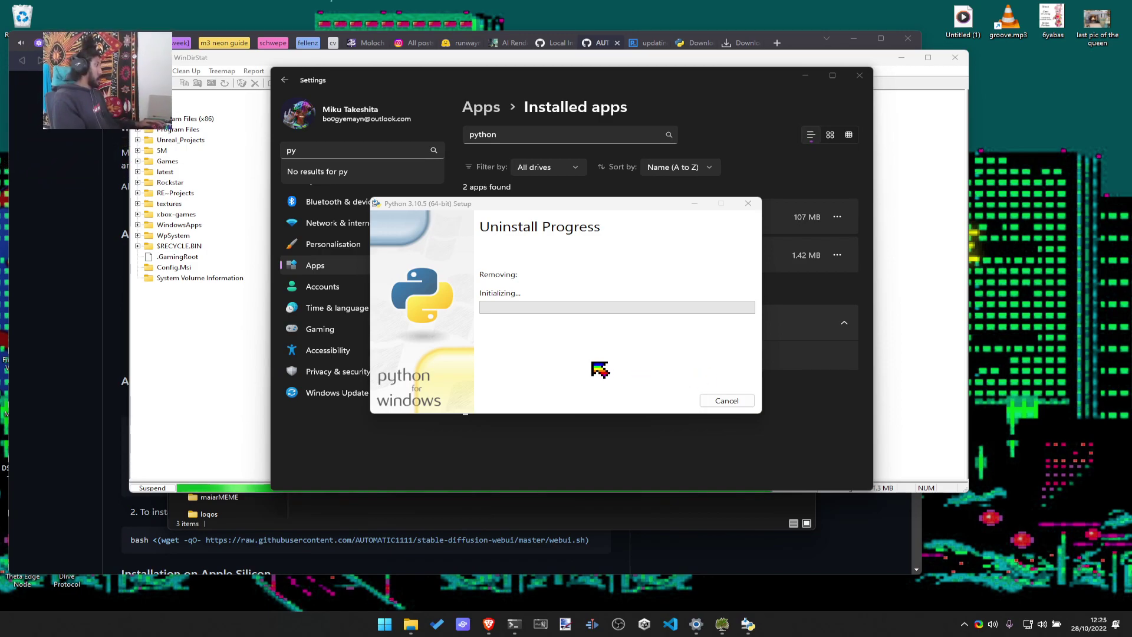
Minimize WinDirStat, check the Python uninstall progress, and return to the This PC window
{"action": "left_click", "coordinate": [194, 364]}
{"action": "left_click", "coordinate": [208, 519]}
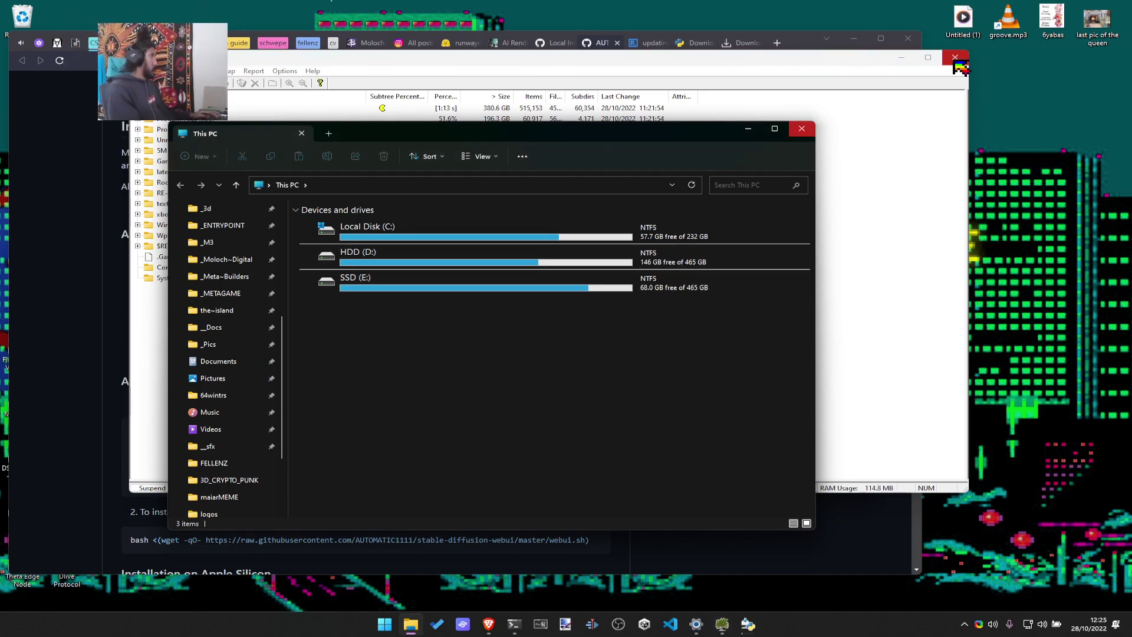
{"action": "left_click", "coordinate": [907, 59]}
{"action": "key", "text": "alt+Tab"}
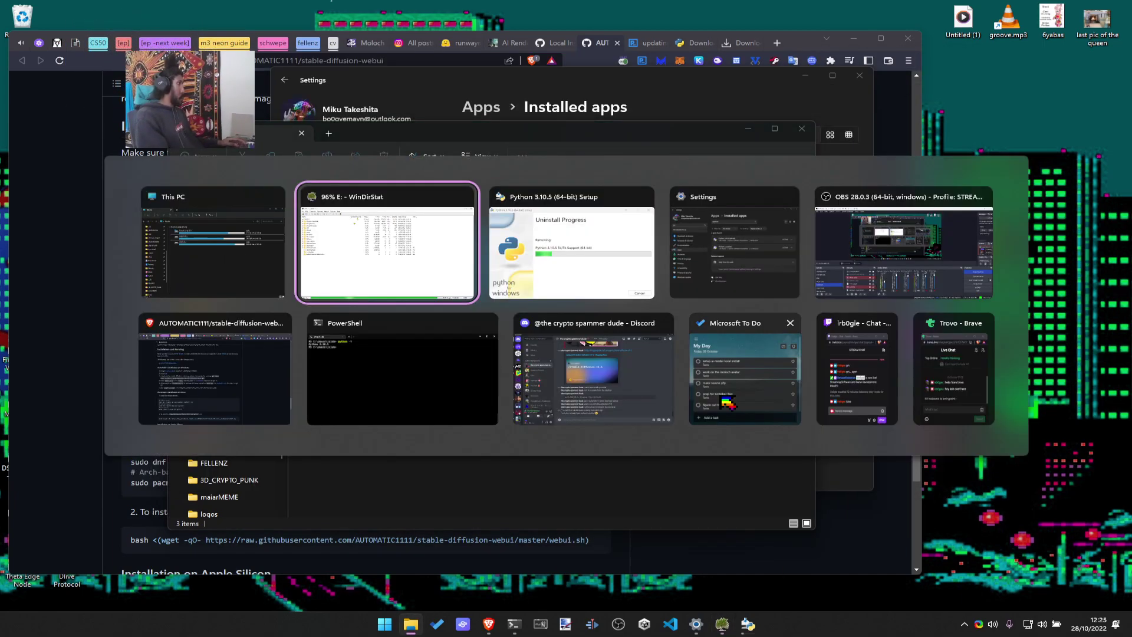
{"action": "left_click", "coordinate": [575, 273]}
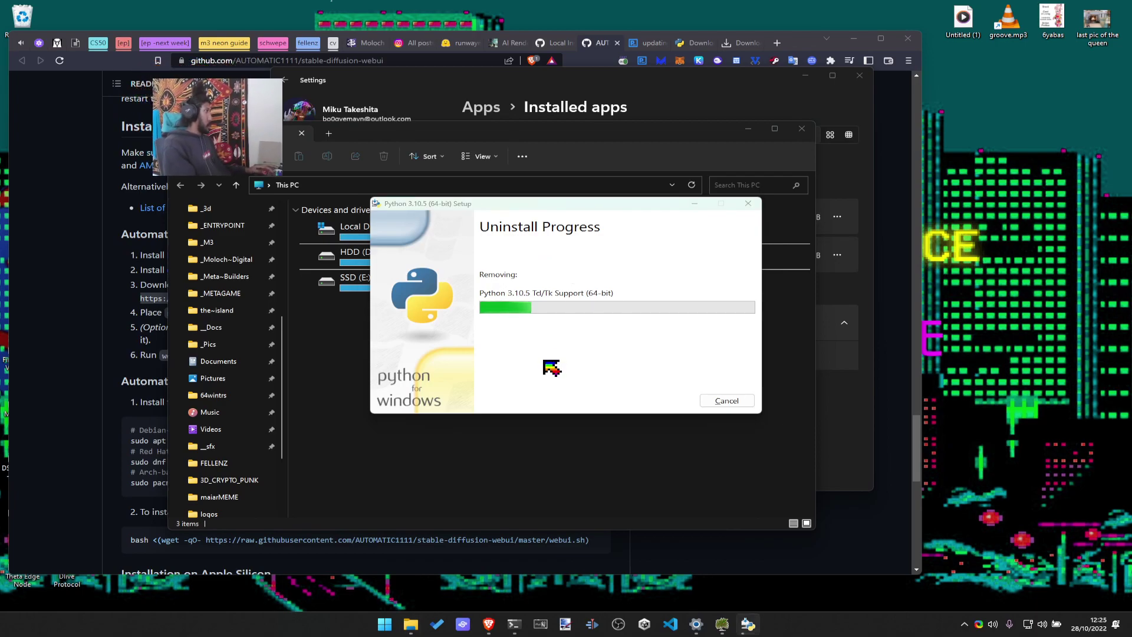
{"action": "key", "text": "alt+Tab"}
{"action": "left_click", "coordinate": [342, 260]}
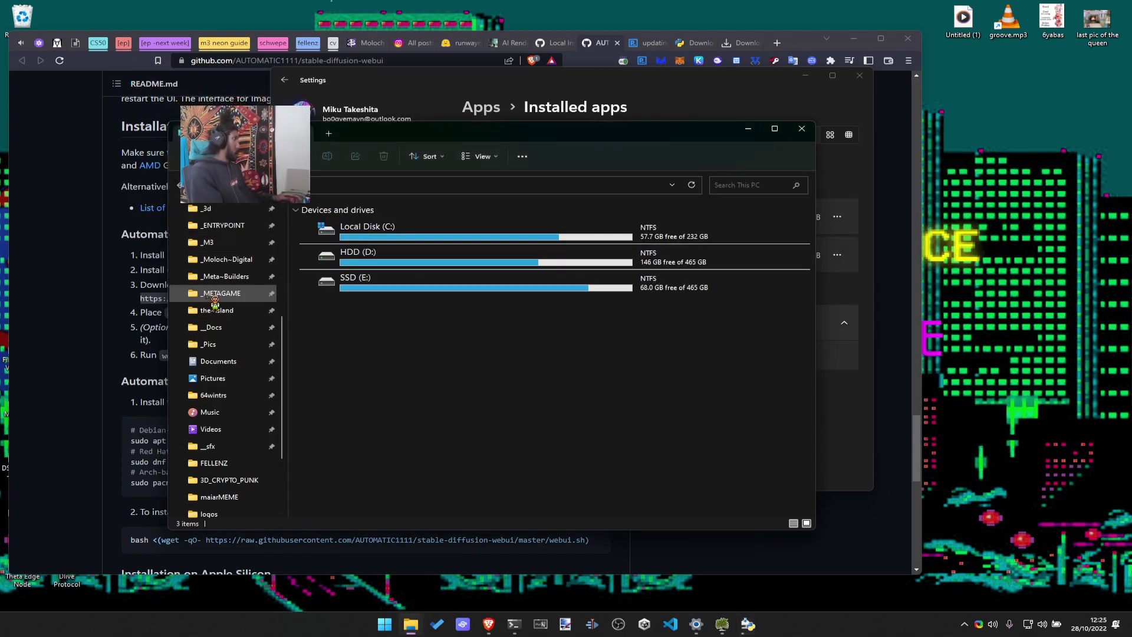
Browse the Downloads folder on drive D and locate the python-3.11.0-amd64 installer
{"action": "scroll", "coordinate": [225, 272], "scroll_direction": "up", "scroll_amount": 2}
{"action": "scroll", "coordinate": [225, 260], "scroll_direction": "up", "scroll_amount": 3}
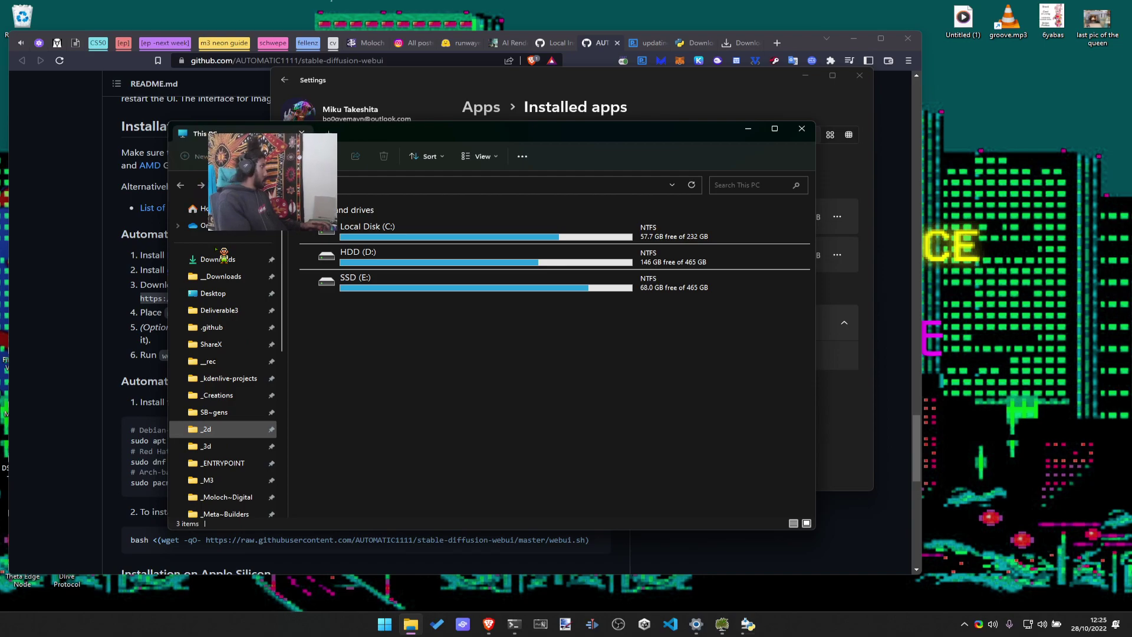
{"action": "left_click", "coordinate": [221, 276]}
{"action": "scroll", "coordinate": [448, 319], "scroll_direction": "down", "scroll_amount": 7}
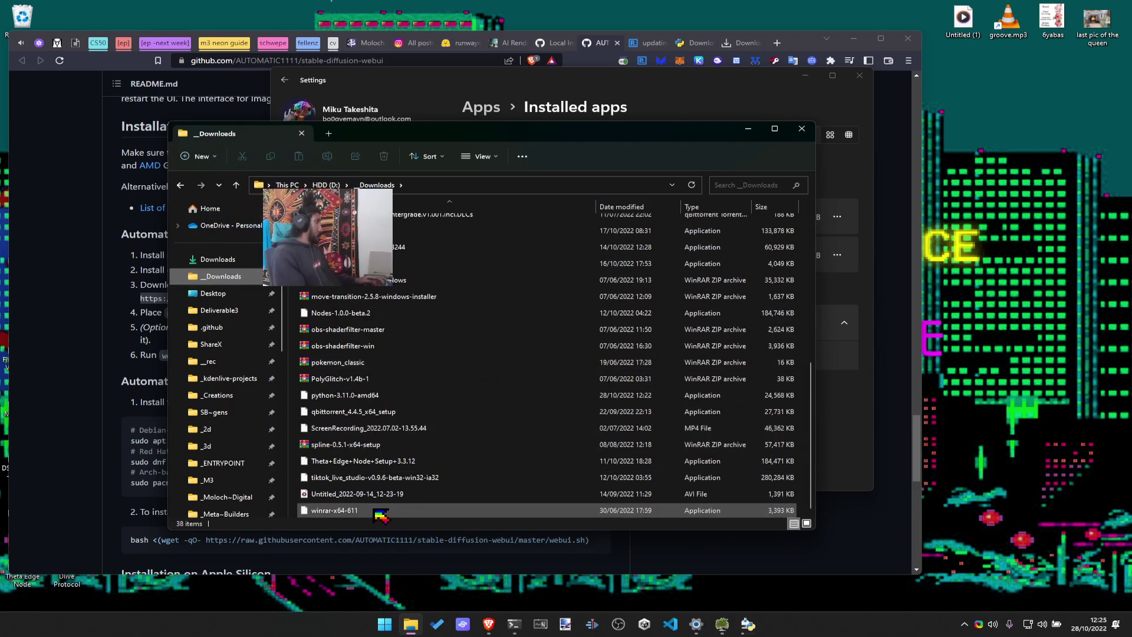
{"action": "left_click", "coordinate": [377, 511]}
{"action": "scroll", "coordinate": [425, 454], "scroll_direction": "up", "scroll_amount": 4}
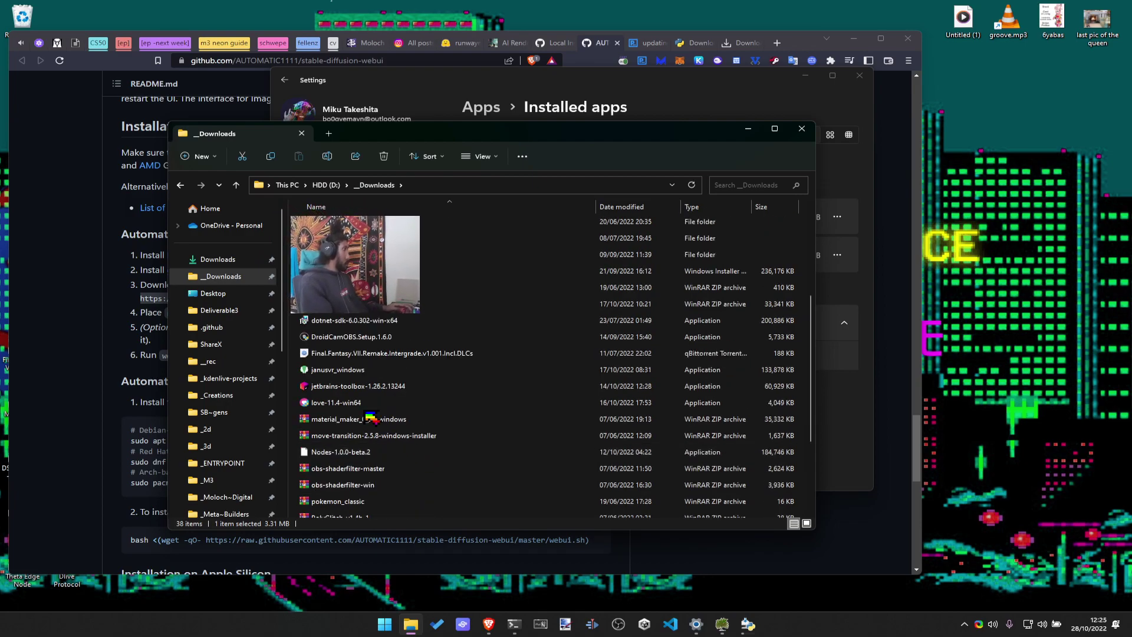
{"action": "left_click", "coordinate": [411, 340]}
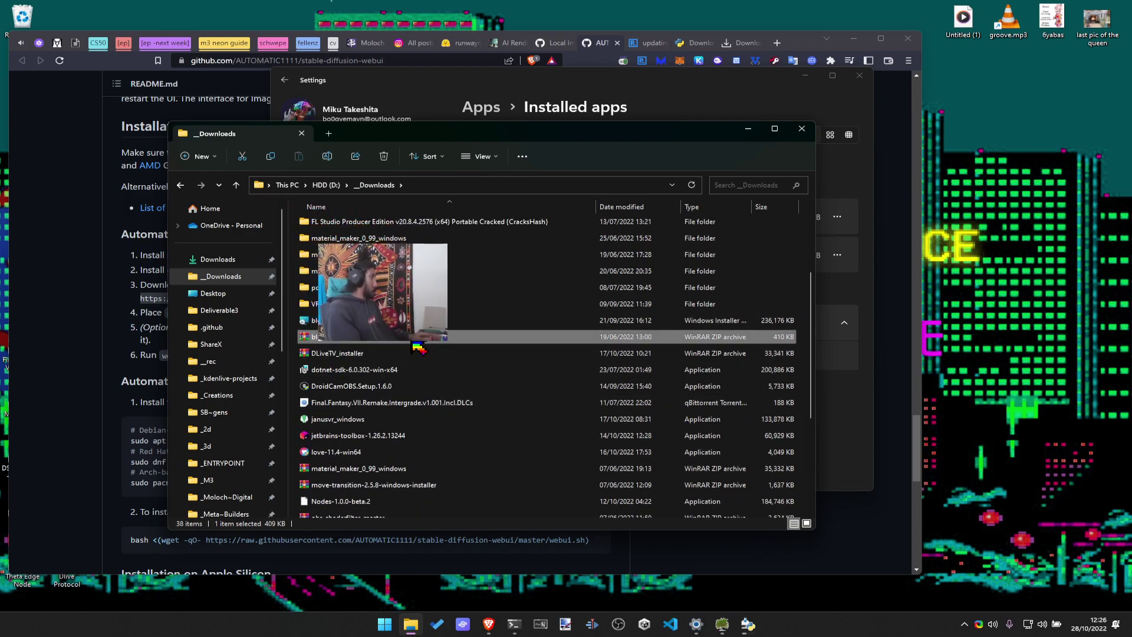
{"action": "key", "text": "p"}
{"action": "key", "text": "p"}
{"action": "key", "text": "p"}
{"action": "key", "text": "p"}
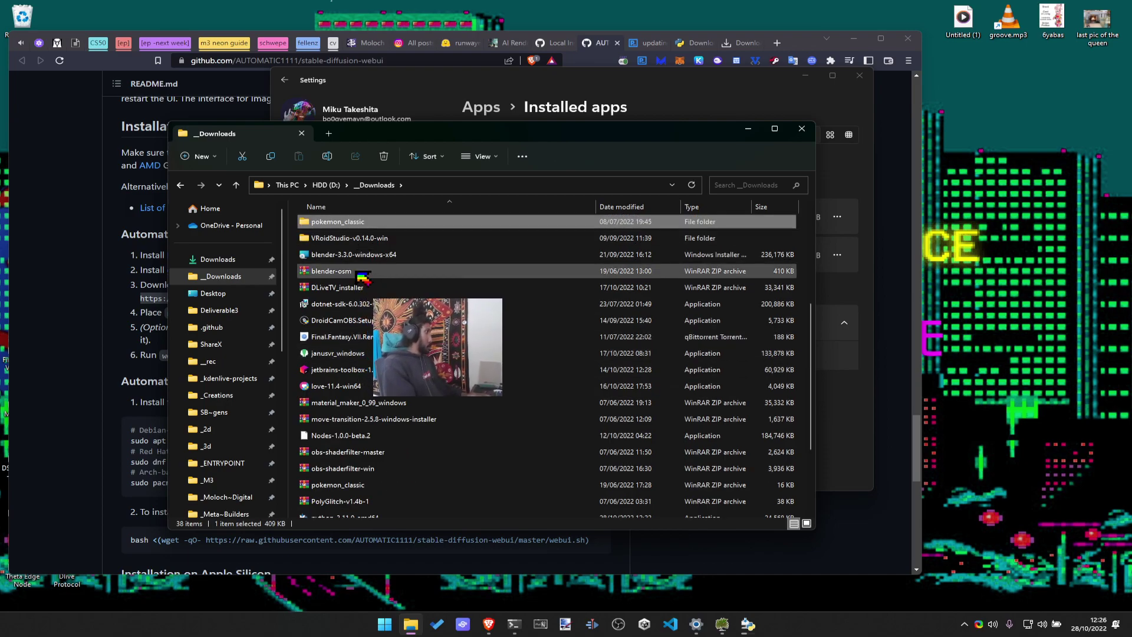
{"action": "scroll", "coordinate": [371, 301], "scroll_direction": "up", "scroll_amount": 4}
{"action": "key", "text": "p"}
{"action": "key", "text": "p"}
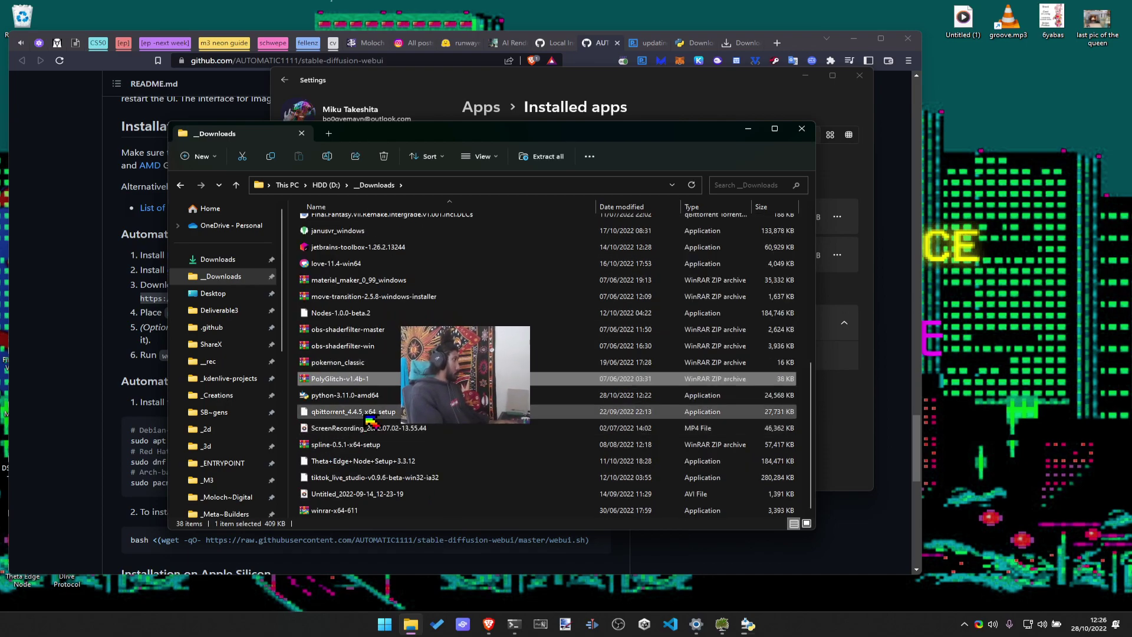
{"action": "left_click", "coordinate": [378, 398]}
Check the uninstall progress, close PowerShell, and bring the stable-diffusion-webui README forward in the browser
{"action": "key", "text": "alt+Tab"}
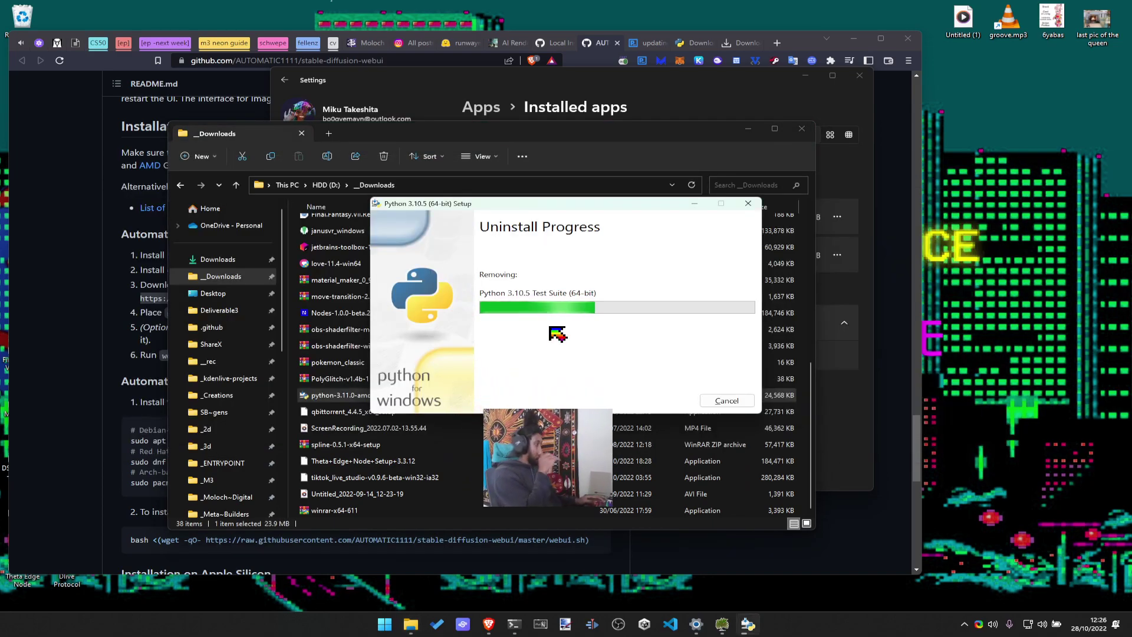
{"action": "key", "text": "alt+Tab"}
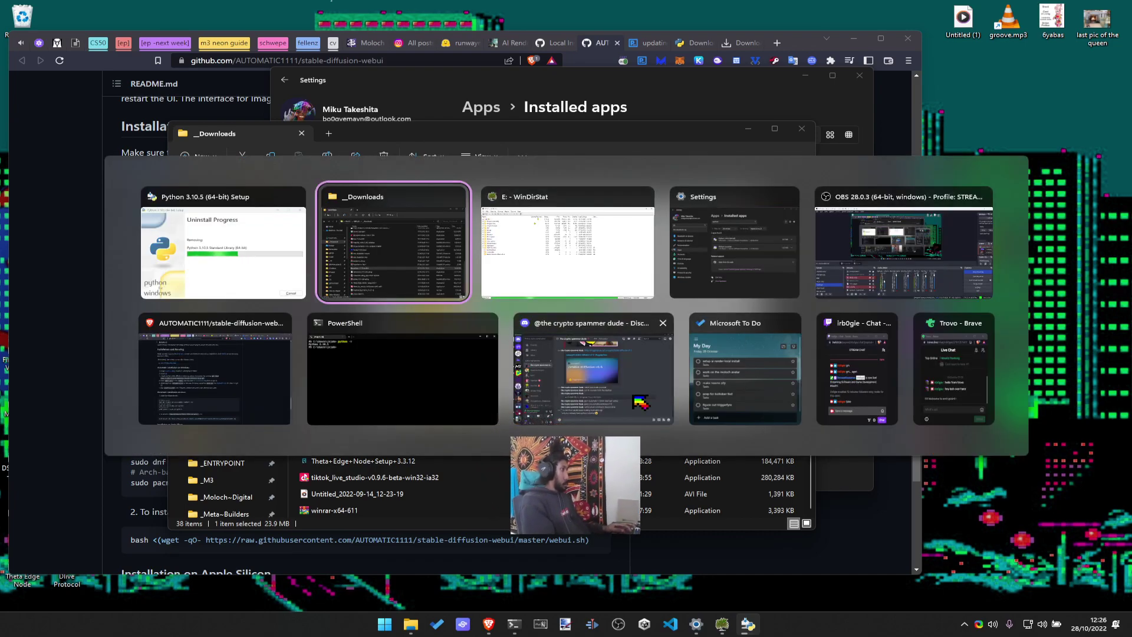
{"action": "left_click", "coordinate": [462, 369]}
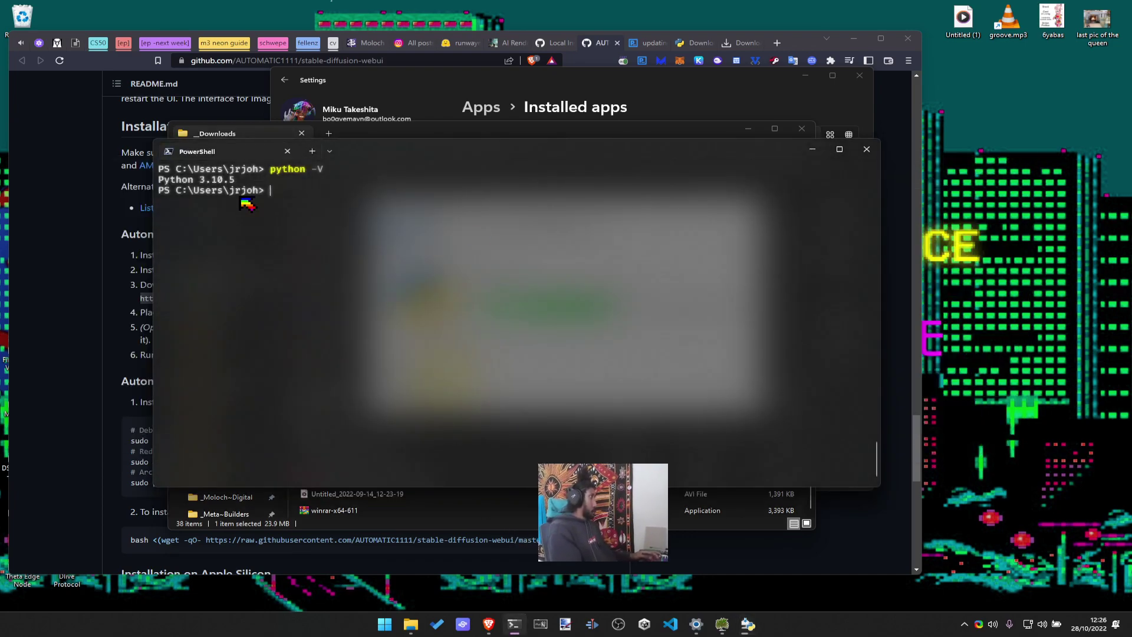
{"action": "left_click", "coordinate": [866, 149]}
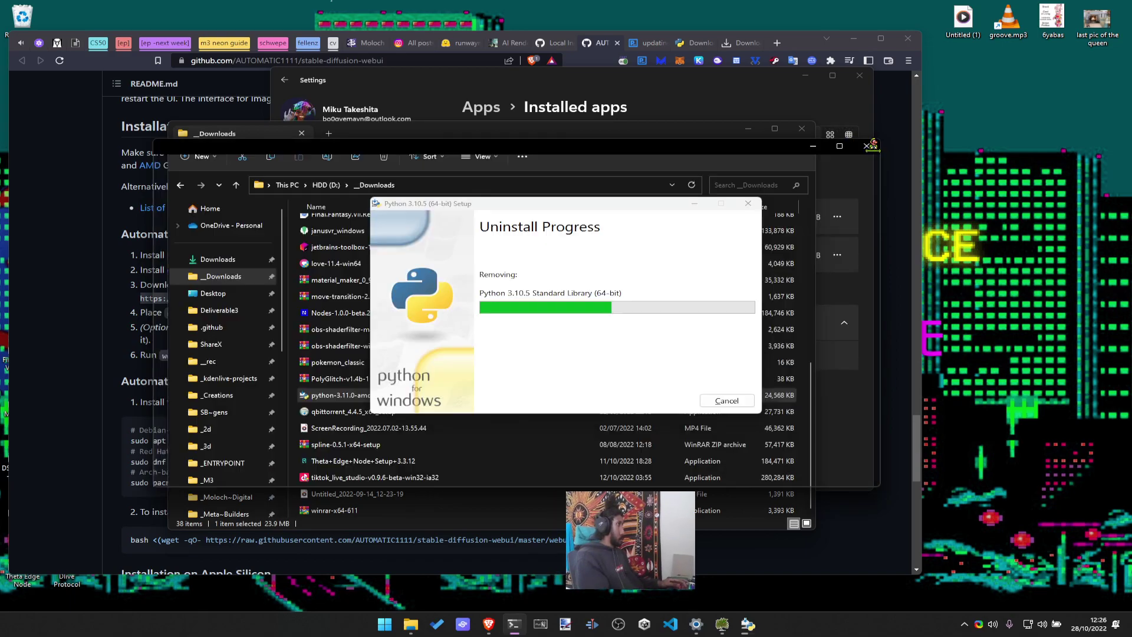
{"action": "left_click", "coordinate": [592, 43]}
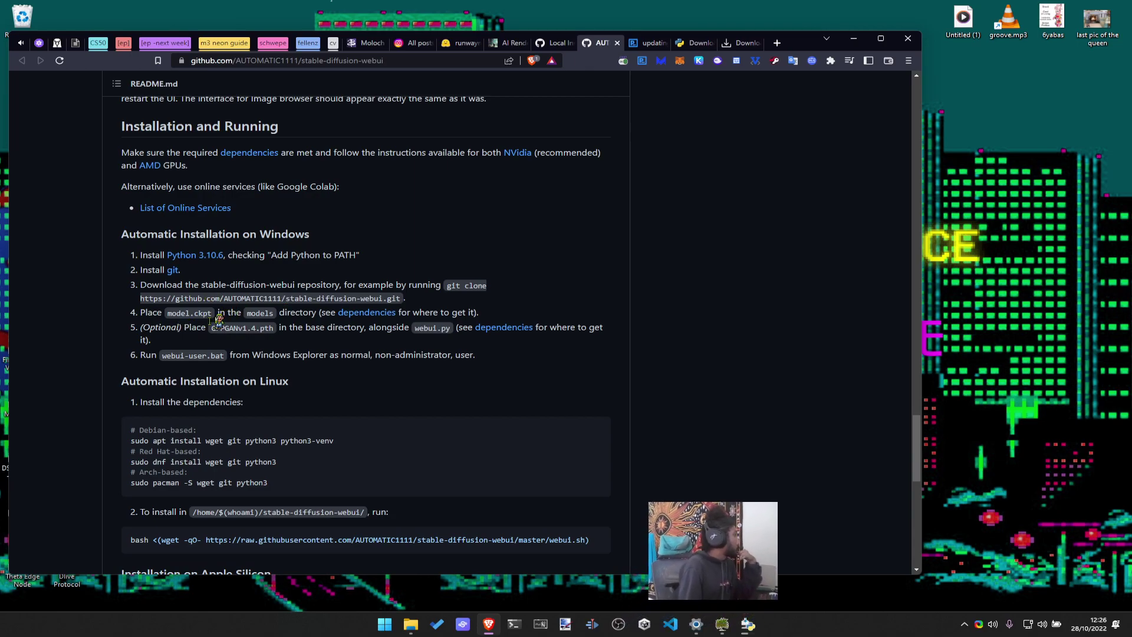
Open the Dependencies wiki page and glance at its linked Python 3.10.6 release page
{"action": "middle_click", "coordinate": [380, 315]}
{"action": "scroll", "coordinate": [379, 315], "scroll_direction": "down", "scroll_amount": 1}
{"action": "left_click", "coordinate": [617, 47]}
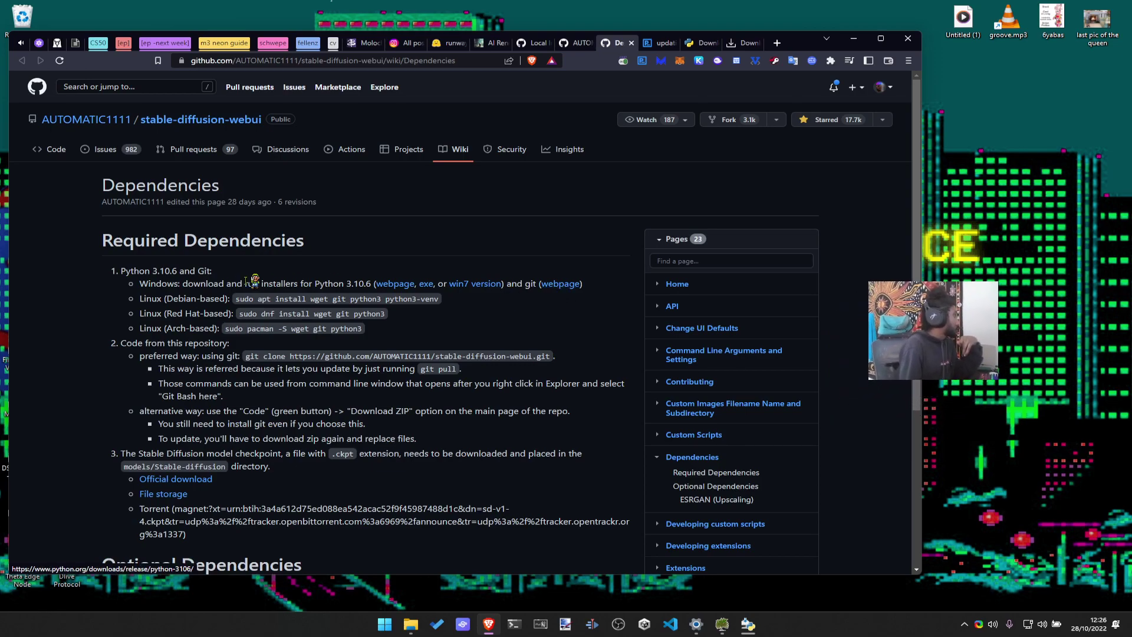
{"action": "middle_click", "coordinate": [405, 285]}
{"action": "left_click", "coordinate": [629, 45]}
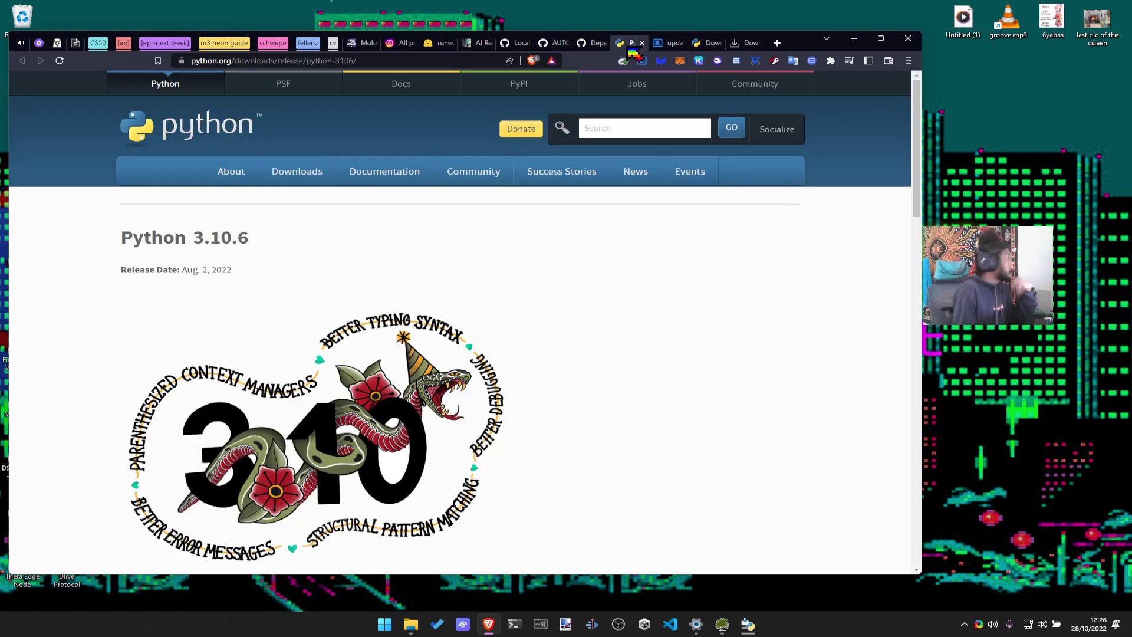
{"action": "scroll", "coordinate": [625, 254], "scroll_direction": "down", "scroll_amount": 5}
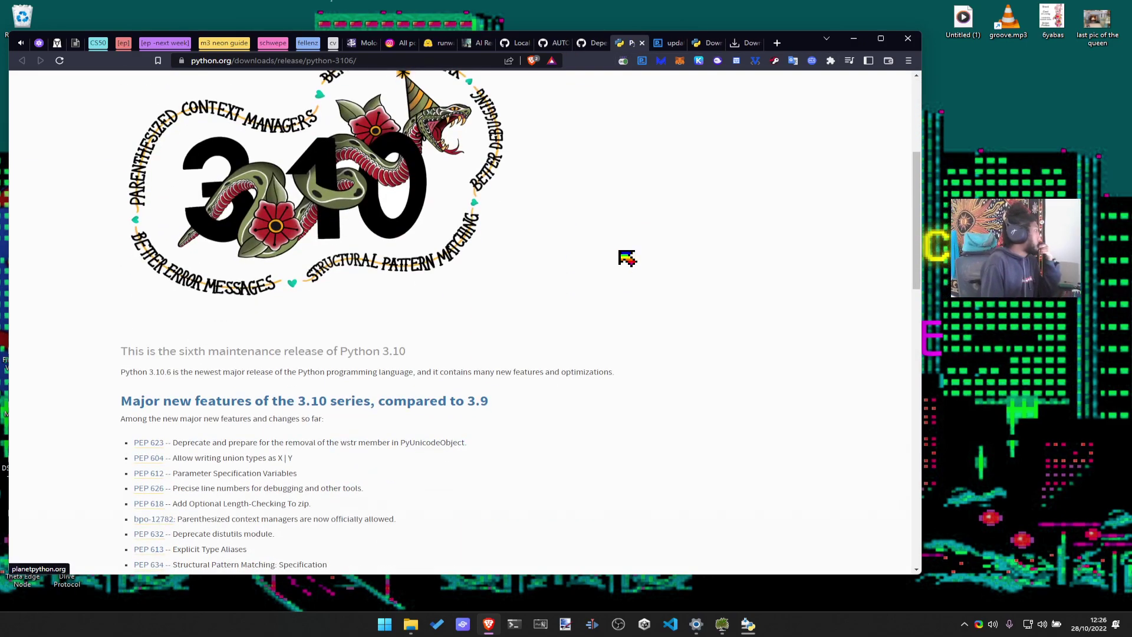
{"action": "left_click", "coordinate": [642, 43]}
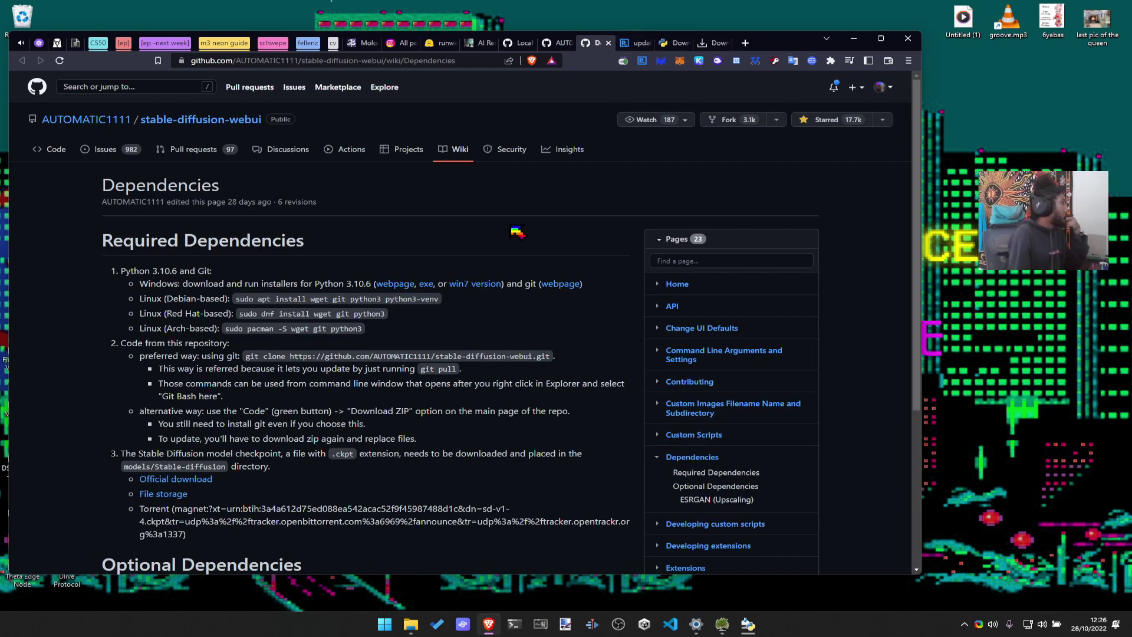
Follow the Official download link to the stable-diffusion-v1-5 model page on Hugging Face
{"action": "scroll", "coordinate": [518, 248], "scroll_direction": "down", "scroll_amount": 3}
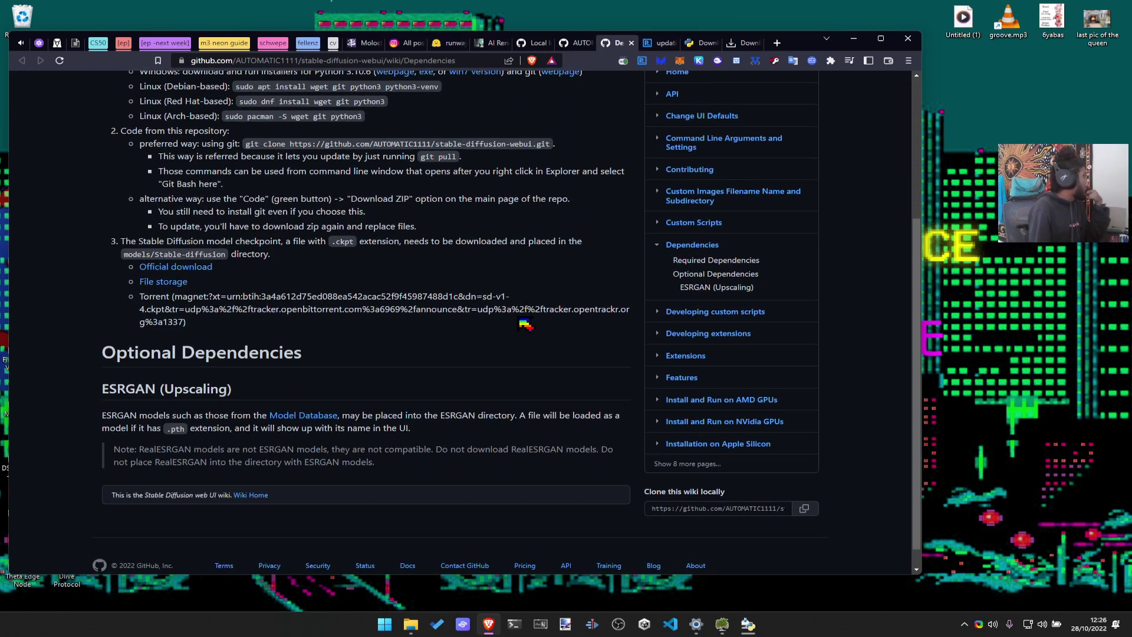
{"action": "scroll", "coordinate": [525, 324], "scroll_direction": "up", "scroll_amount": 1}
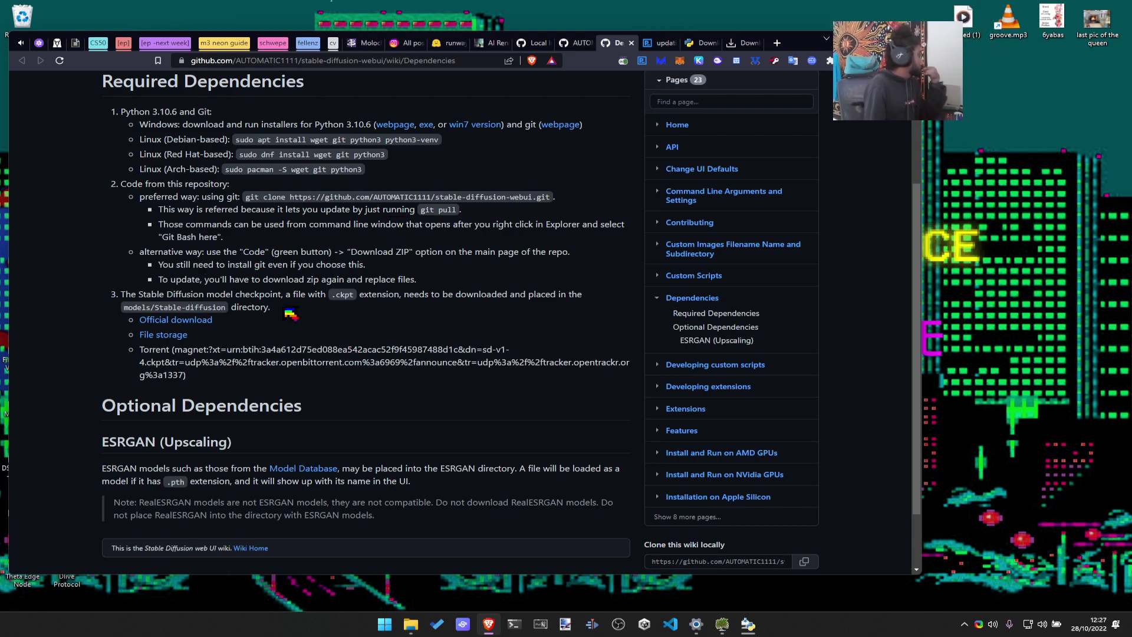
{"action": "middle_click", "coordinate": [181, 321]}
{"action": "left_click", "coordinate": [623, 46]}
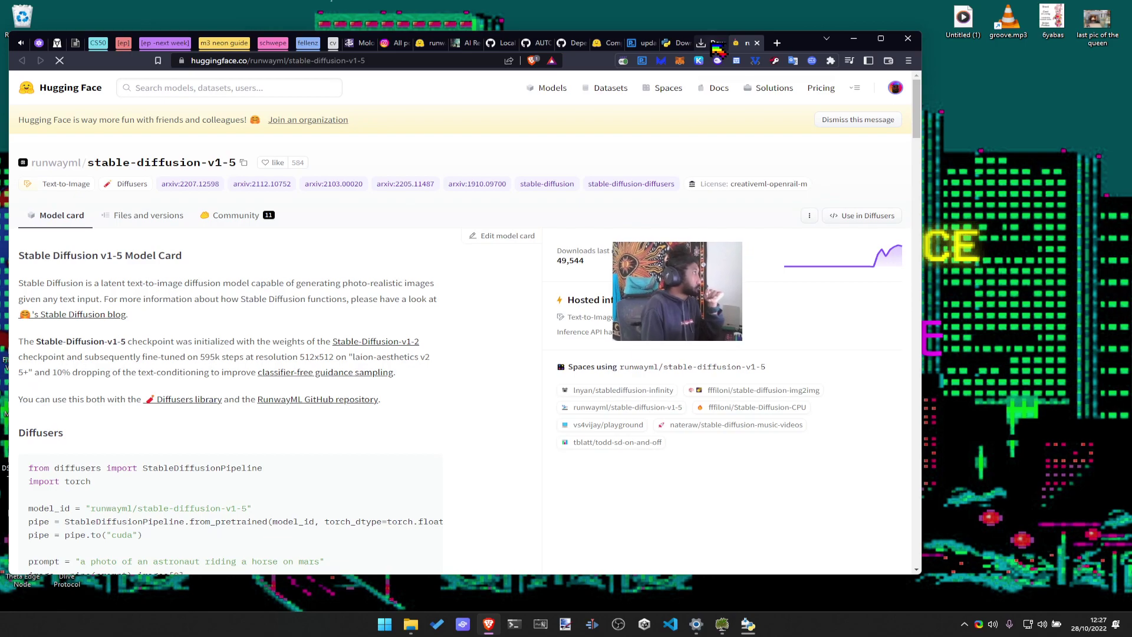
Like the stable-diffusion-v1-5 model and scroll down to the Original GitHub Repository section
{"action": "left_click", "coordinate": [265, 163]}
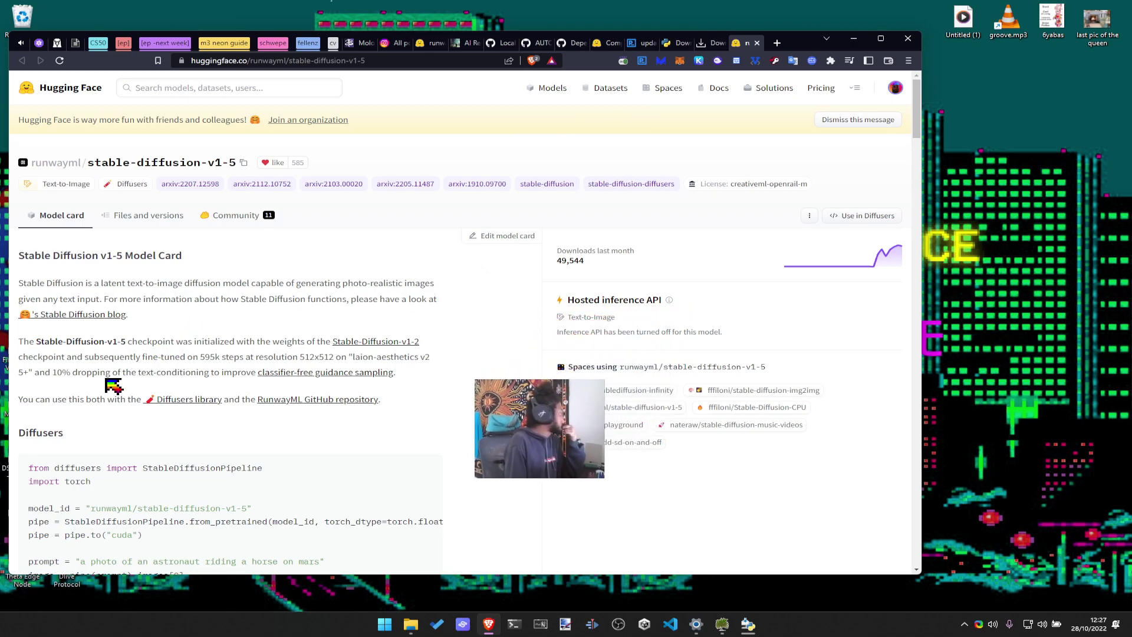
{"action": "scroll", "coordinate": [126, 358], "scroll_direction": "down", "scroll_amount": 1}
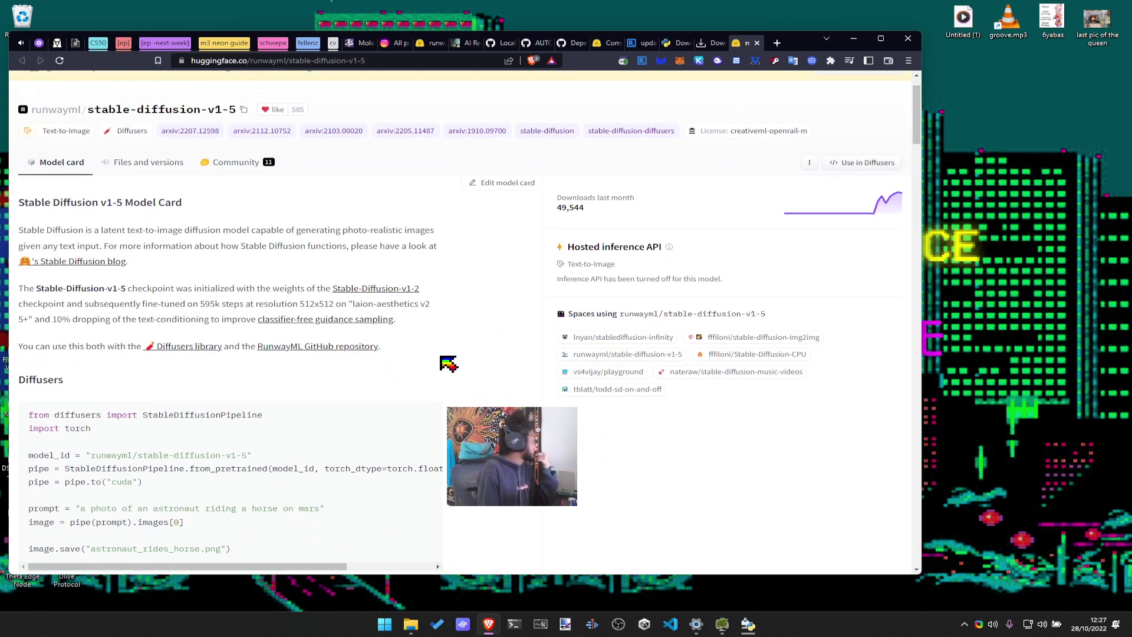
{"action": "scroll", "coordinate": [448, 361], "scroll_direction": "down", "scroll_amount": 4}
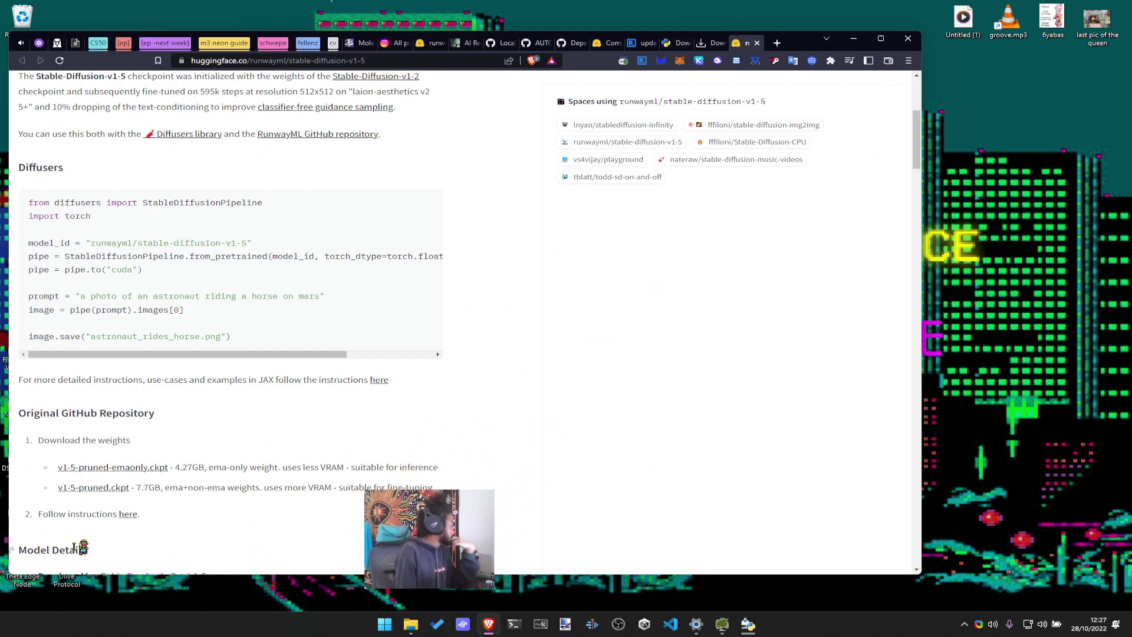
Start downloading v1-5-pruned-emaonly.ckpt with D:\__Downloads as the save location
{"action": "left_click", "coordinate": [110, 469]}
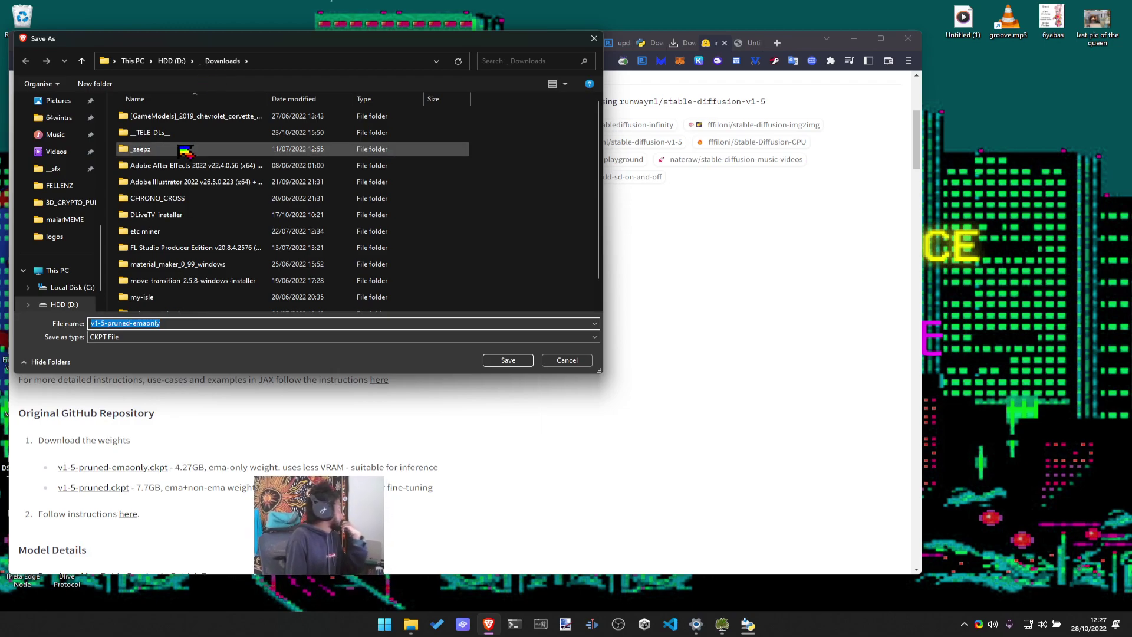
{"action": "left_click", "coordinate": [172, 61]}
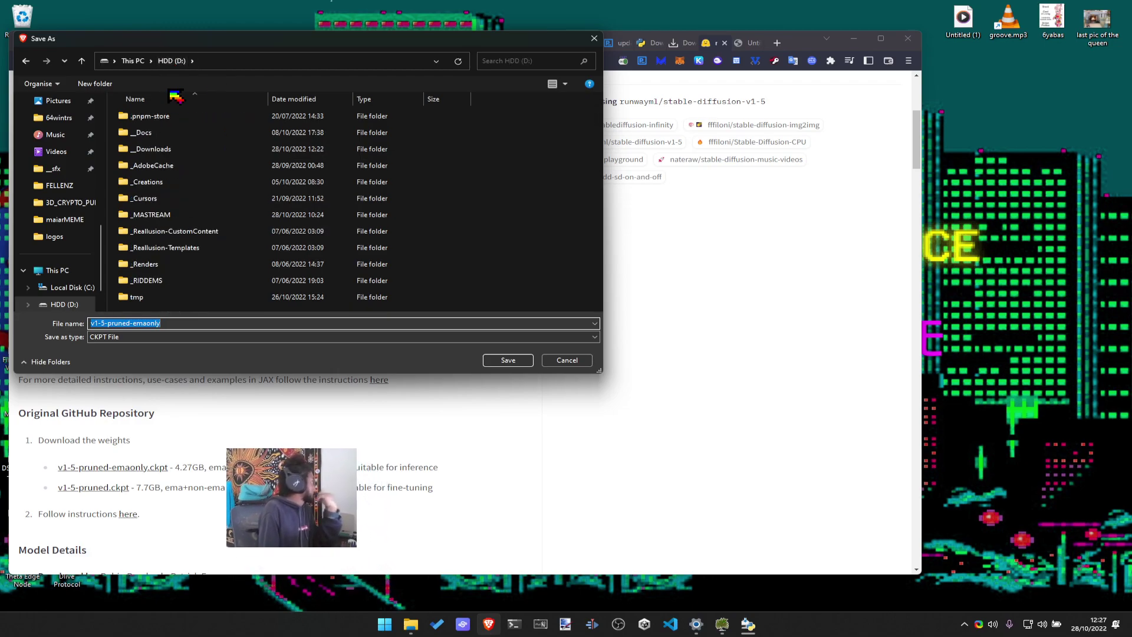
{"action": "double_click", "coordinate": [180, 152]}
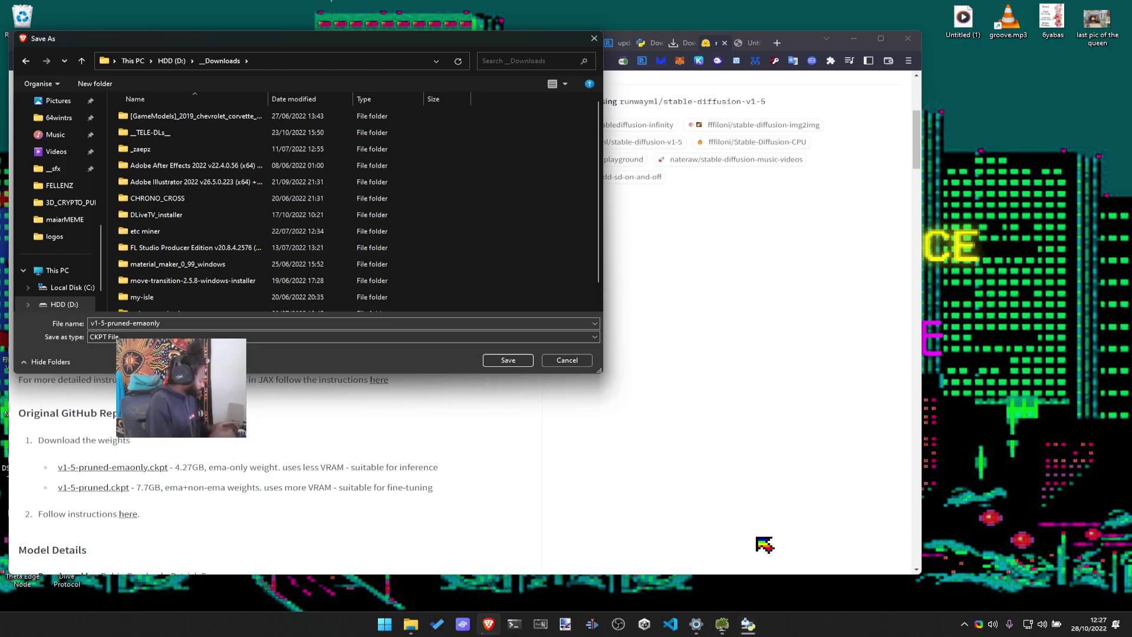
{"action": "key", "text": "alt+space"}
Launch Everything and search for existing models, ending with the term 'ckpt'
{"action": "type", "text": "ev"}
{"action": "key", "text": "Return"}
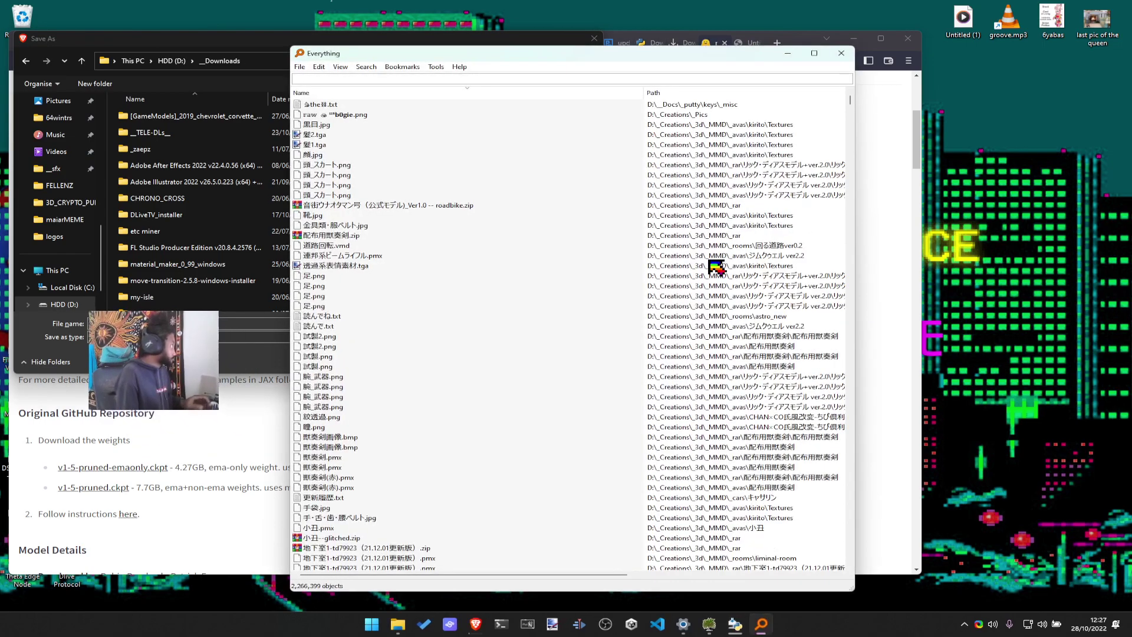
{"action": "type", "text": "sb"}
{"action": "key", "text": "BackSpace"}
{"action": "type", "text": "d"}
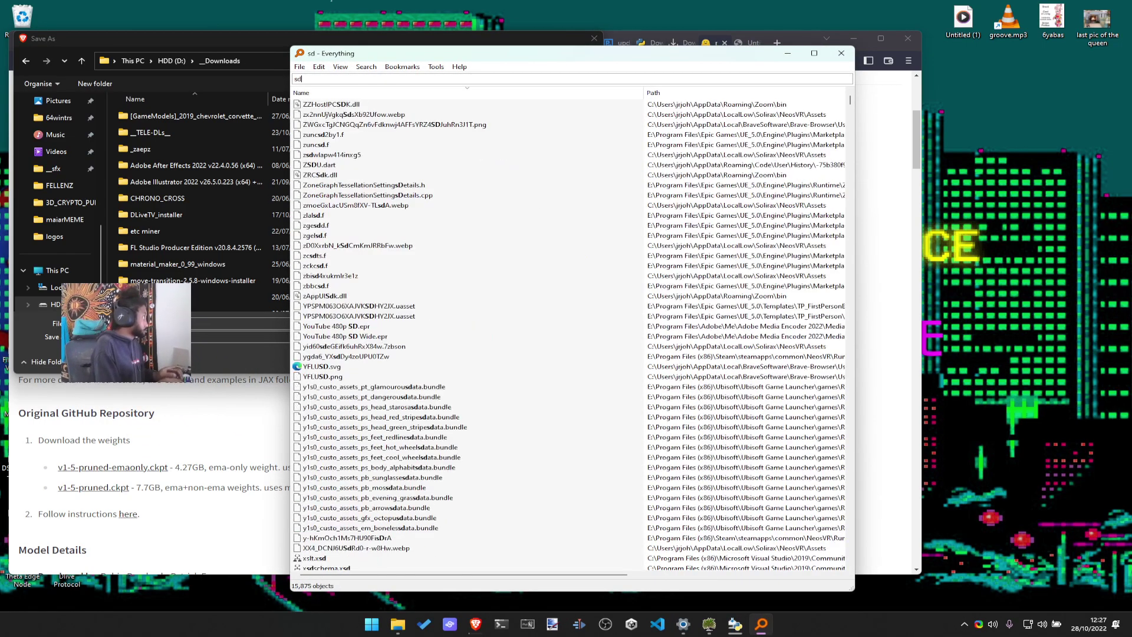
{"action": "key", "text": "BackSpace"}
{"action": "type", "text": "table"}
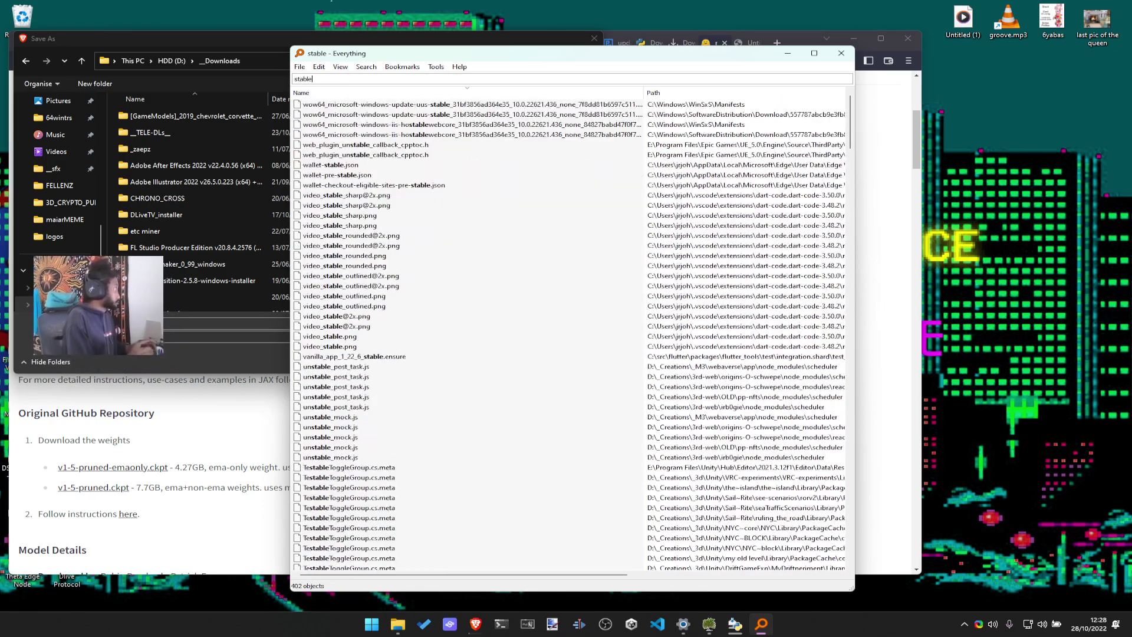
{"action": "key", "text": "BackSpace"}
{"action": "key", "text": "BackSpace"}
{"action": "key", "text": "BackSpace"}
{"action": "key", "text": "BackSpace"}
{"action": "key", "text": "BackSpace"}
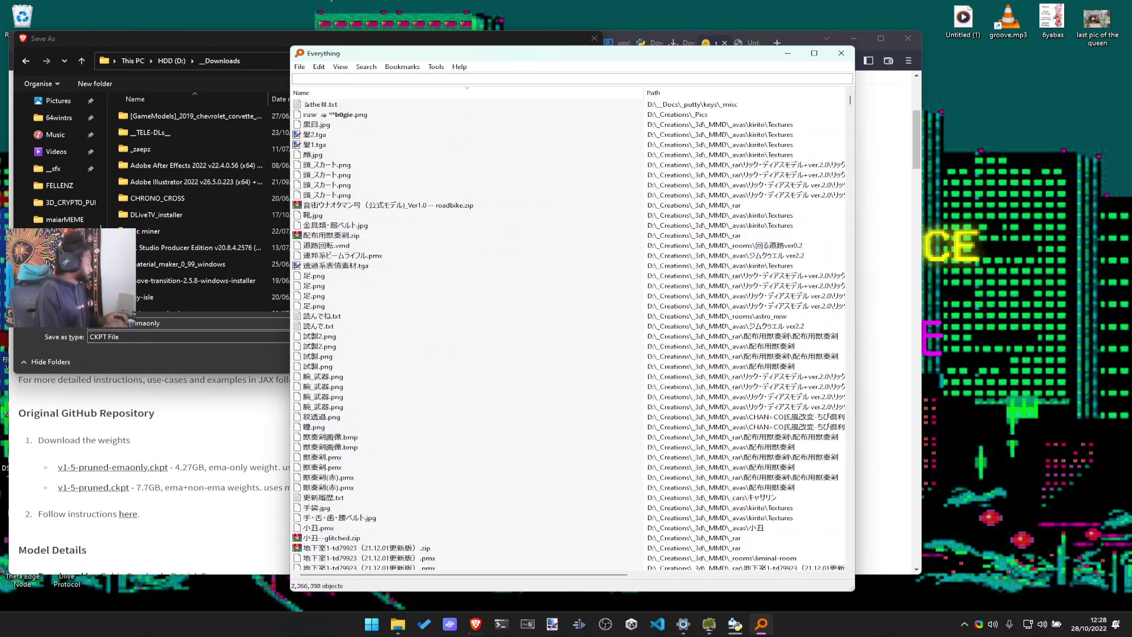
{"action": "type", "text": "ckpt"}
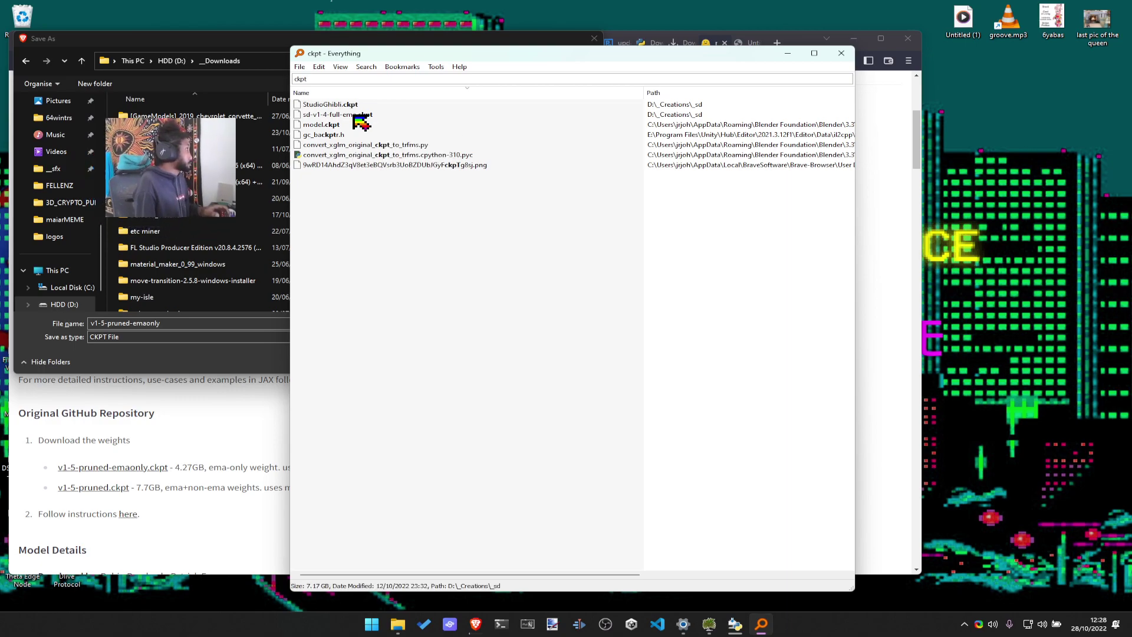
In the Save As dialog, go to D:\_Creations and look inside the _sd folder
{"action": "left_click", "coordinate": [171, 331]}
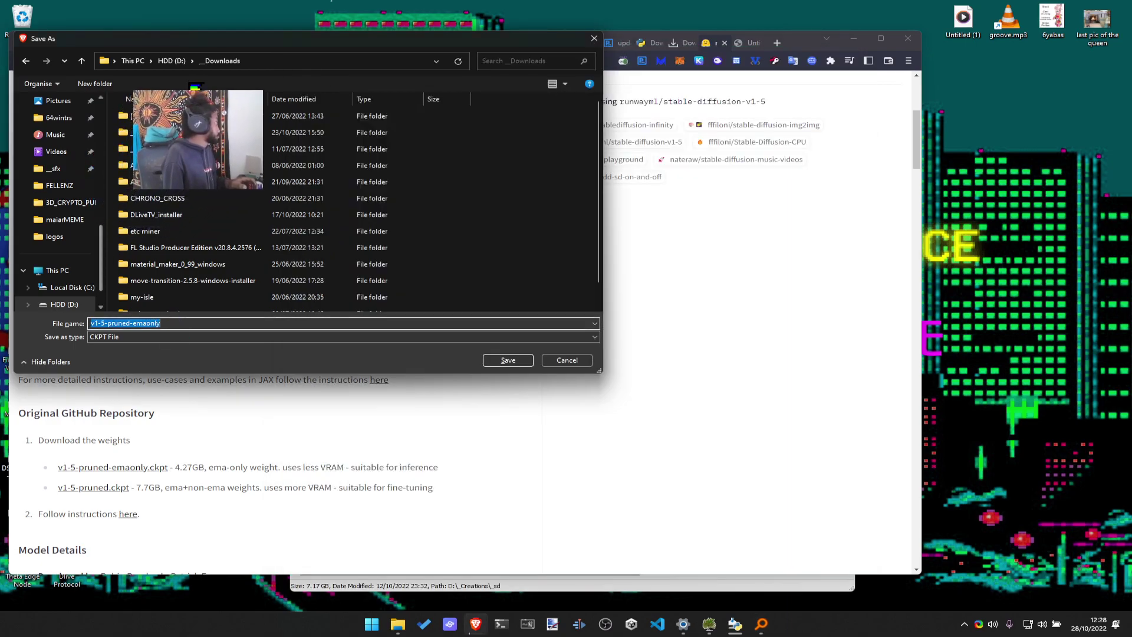
{"action": "scroll", "coordinate": [68, 236], "scroll_direction": "up", "scroll_amount": 5}
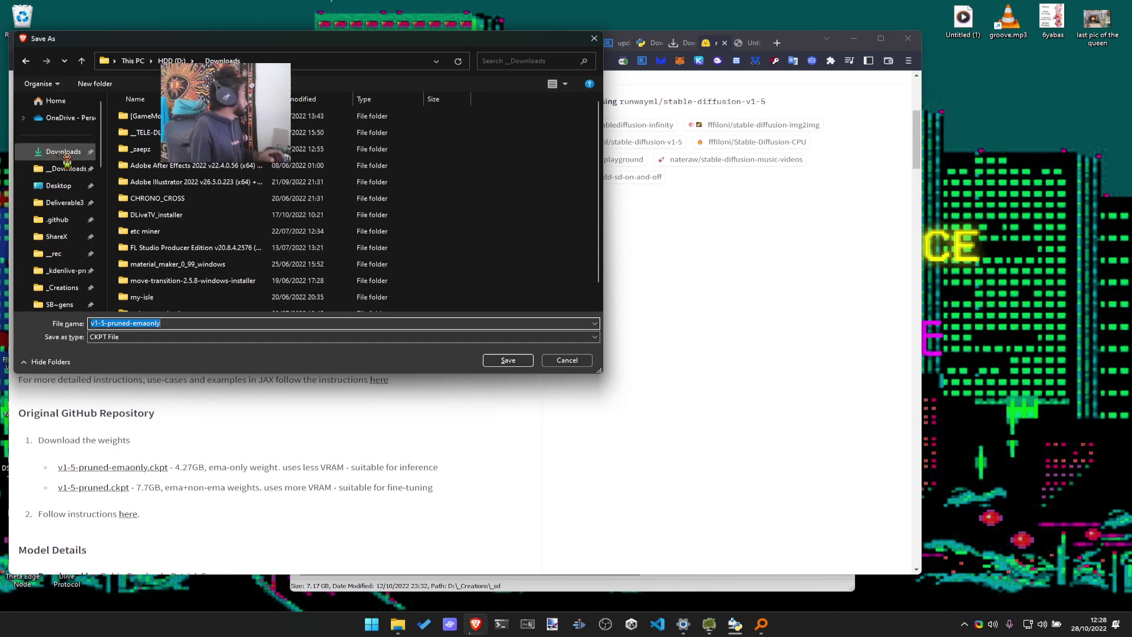
{"action": "left_click", "coordinate": [64, 288]}
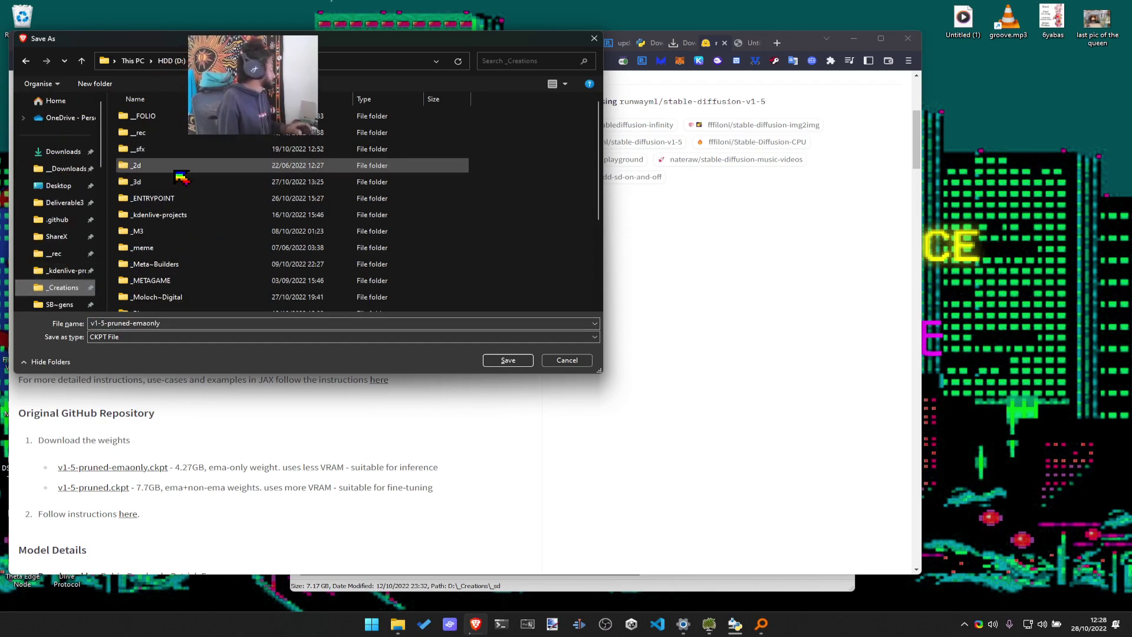
{"action": "scroll", "coordinate": [175, 282], "scroll_direction": "down", "scroll_amount": 2}
{"action": "left_click", "coordinate": [183, 258]}
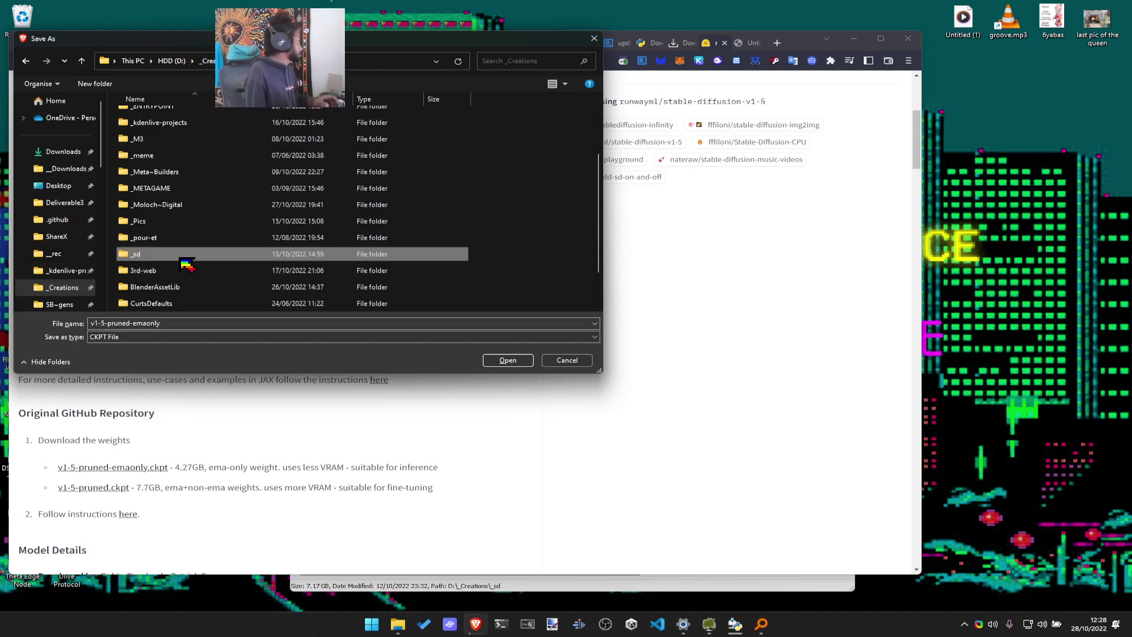
{"action": "double_click", "coordinate": [162, 260]}
{"action": "key", "text": "alt+Left"}
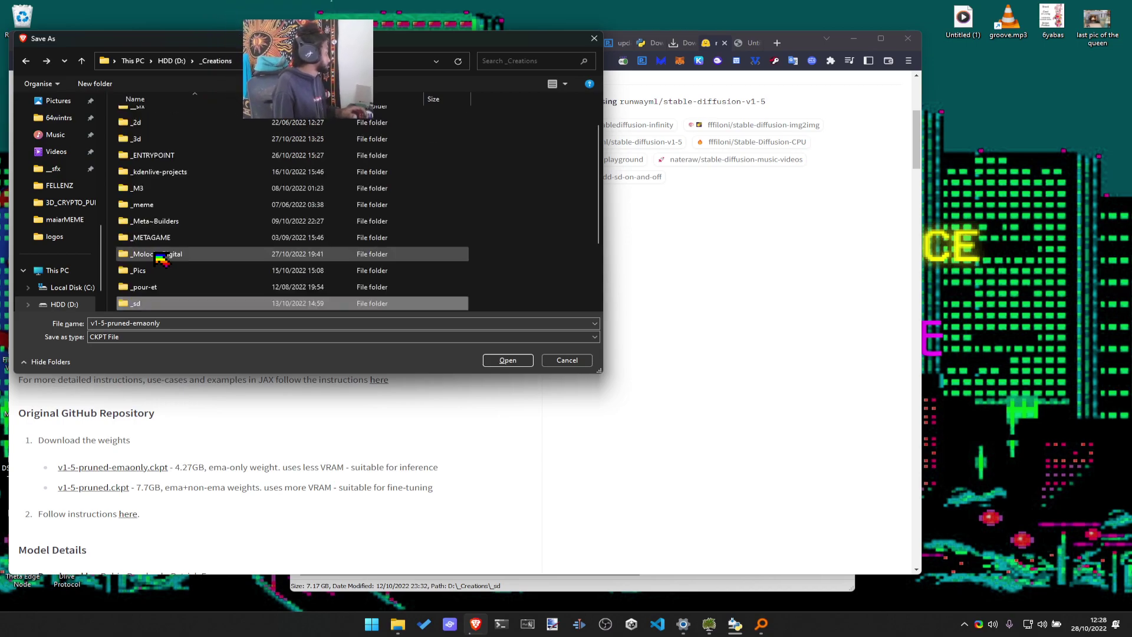
Rename the _sd folder to [sd] and save the v1-5-pruned-emaonly.ckpt checkpoint into it
{"action": "left_click", "coordinate": [167, 305]}
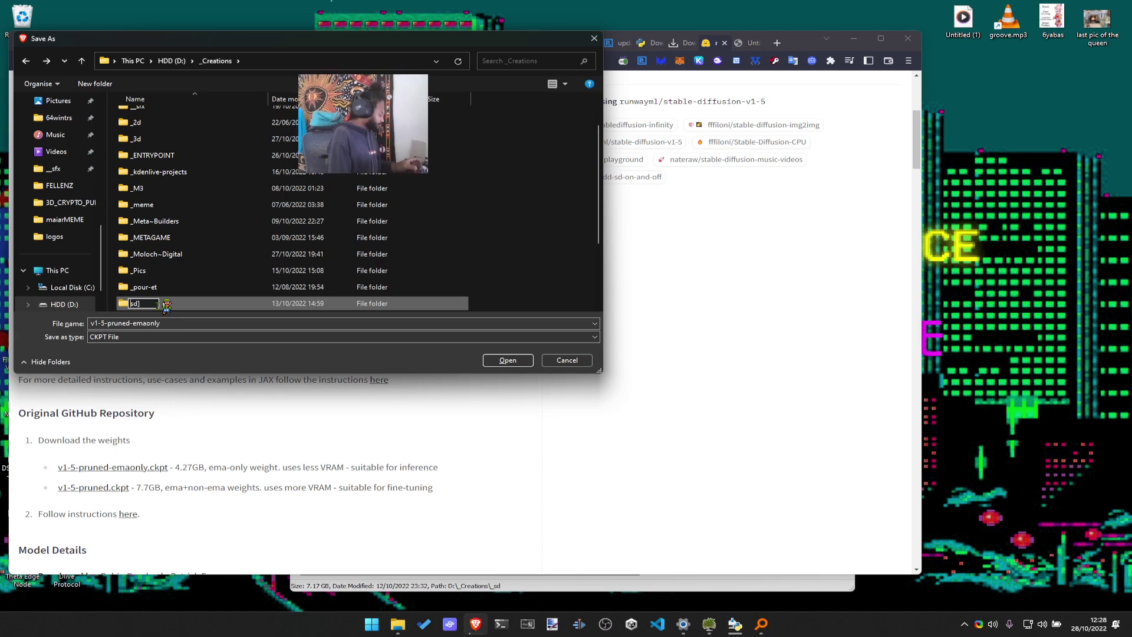
{"action": "type", "text": "[sd]"}
{"action": "key", "text": "Return"}
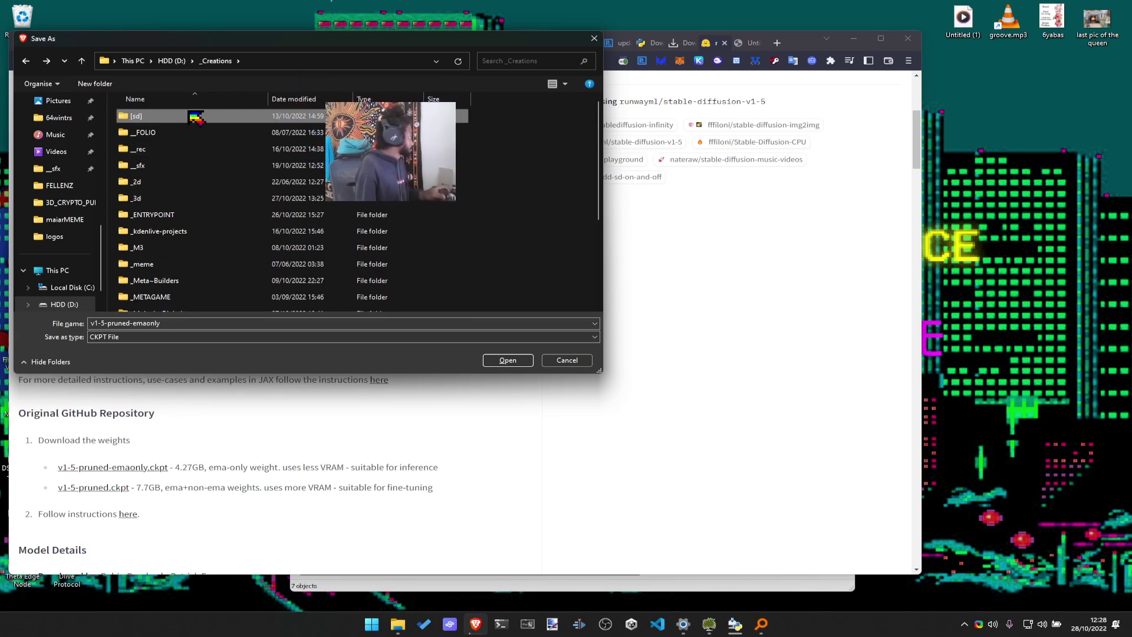
{"action": "double_click", "coordinate": [190, 116]}
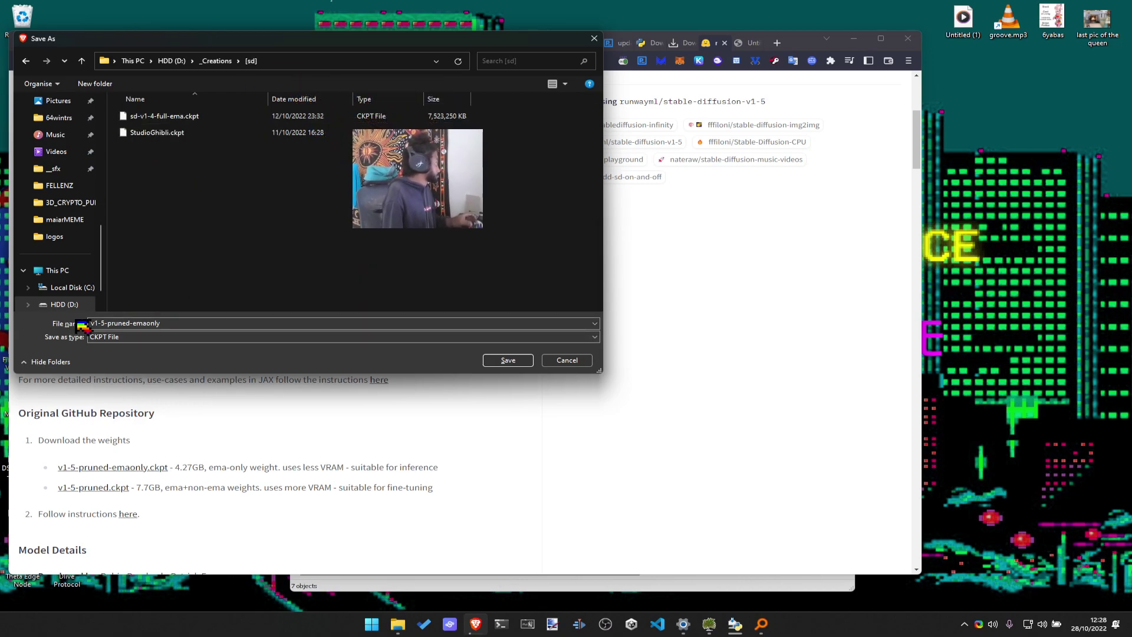
{"action": "left_click", "coordinate": [511, 361]}
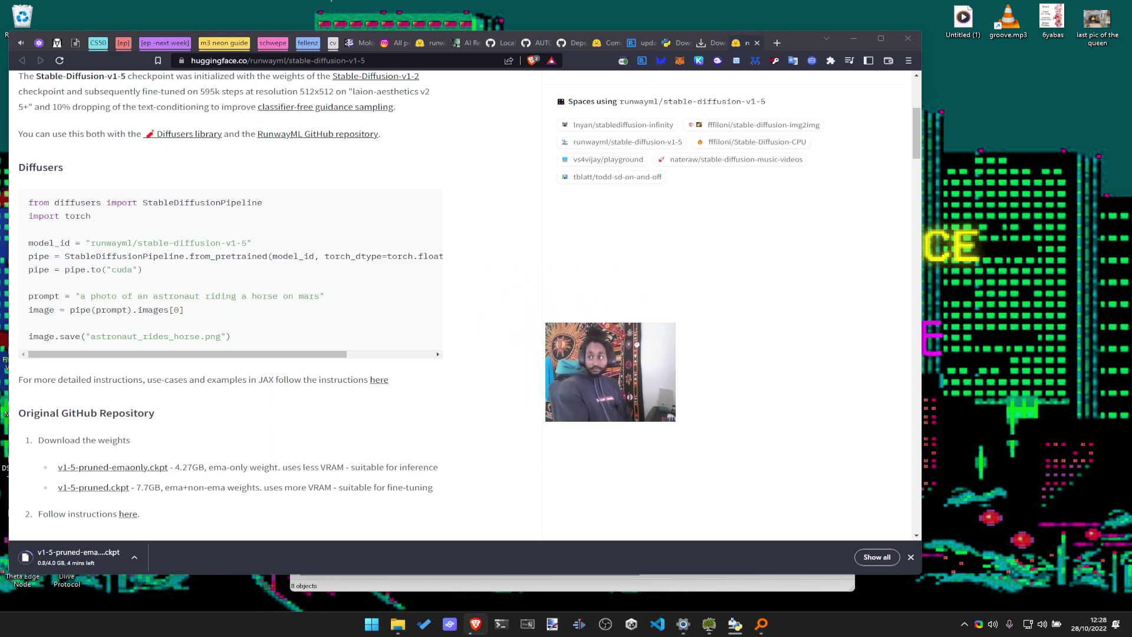
{"action": "left_click", "coordinate": [752, 317]}
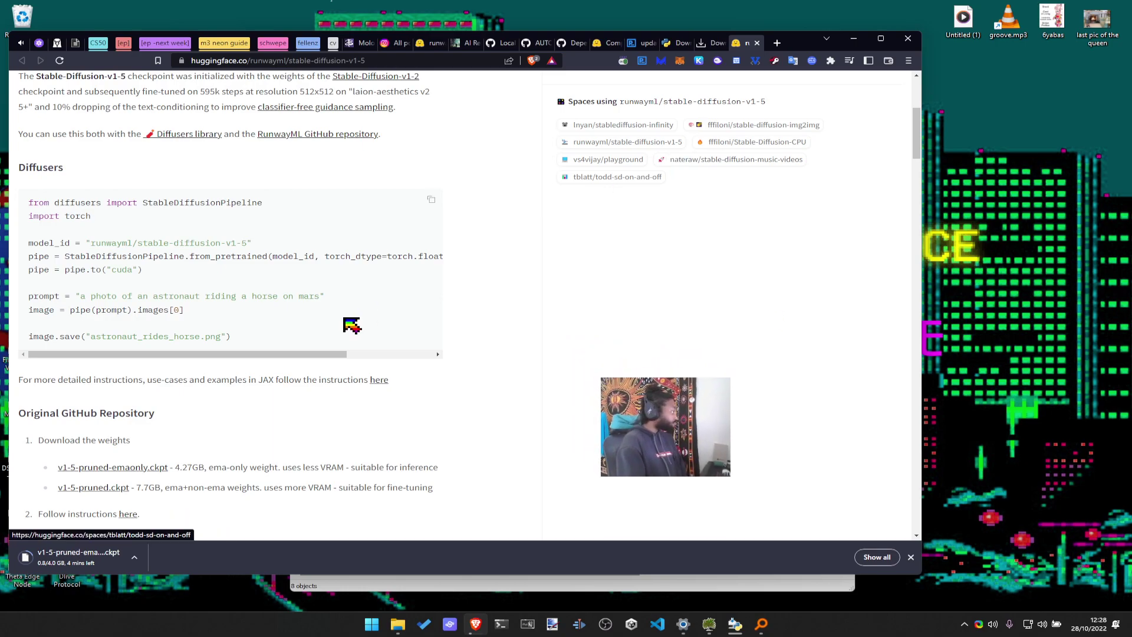
Close the Hugging Face and downloads tabs, dismiss the finished 3.10.5 uninstaller, and show Downloads
{"action": "left_click", "coordinate": [757, 43]}
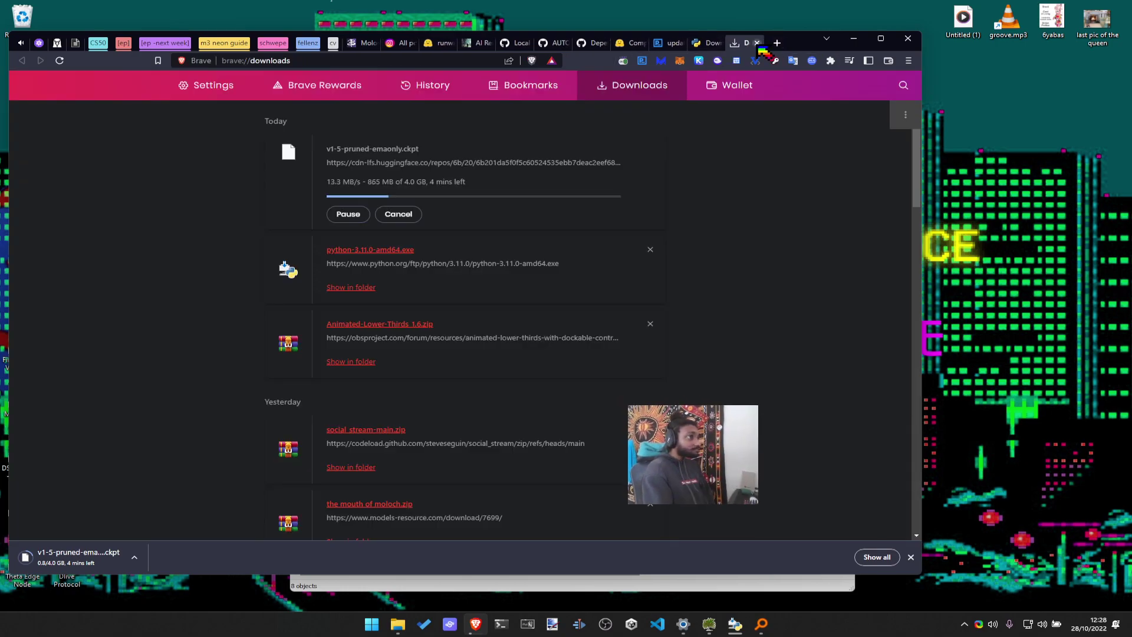
{"action": "left_click", "coordinate": [758, 43]}
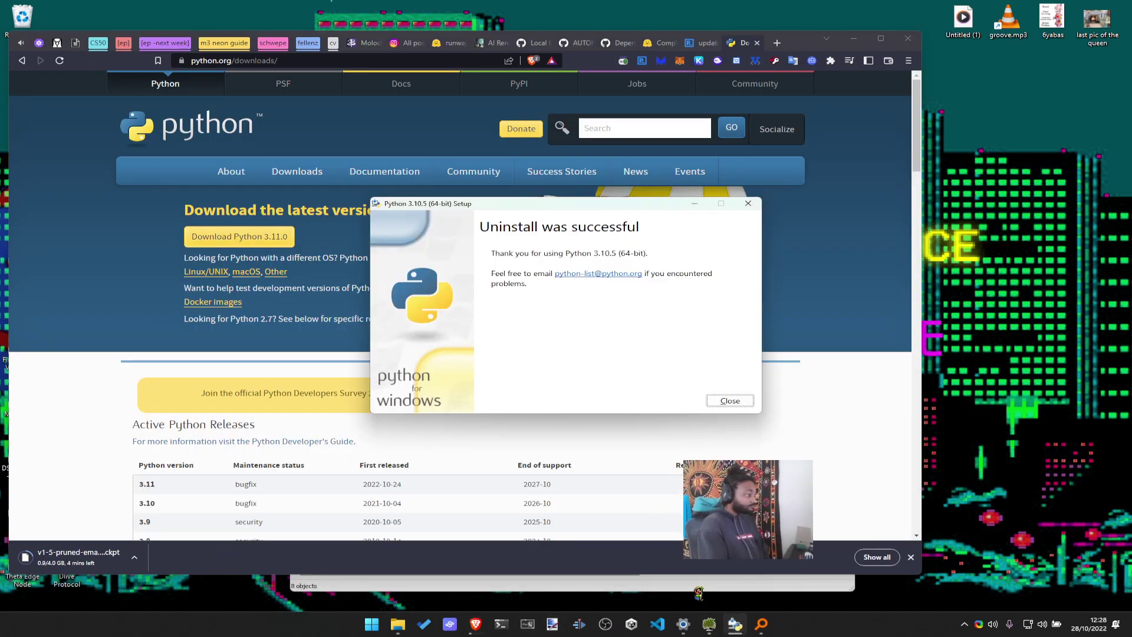
{"action": "left_click", "coordinate": [730, 401]}
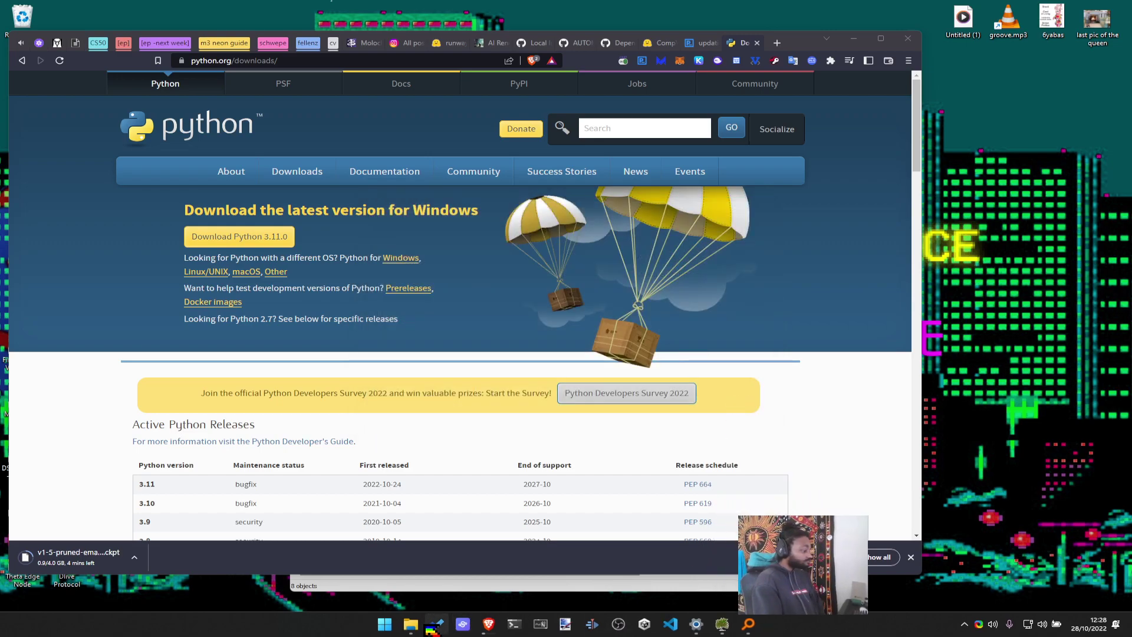
{"action": "left_click", "coordinate": [411, 624]}
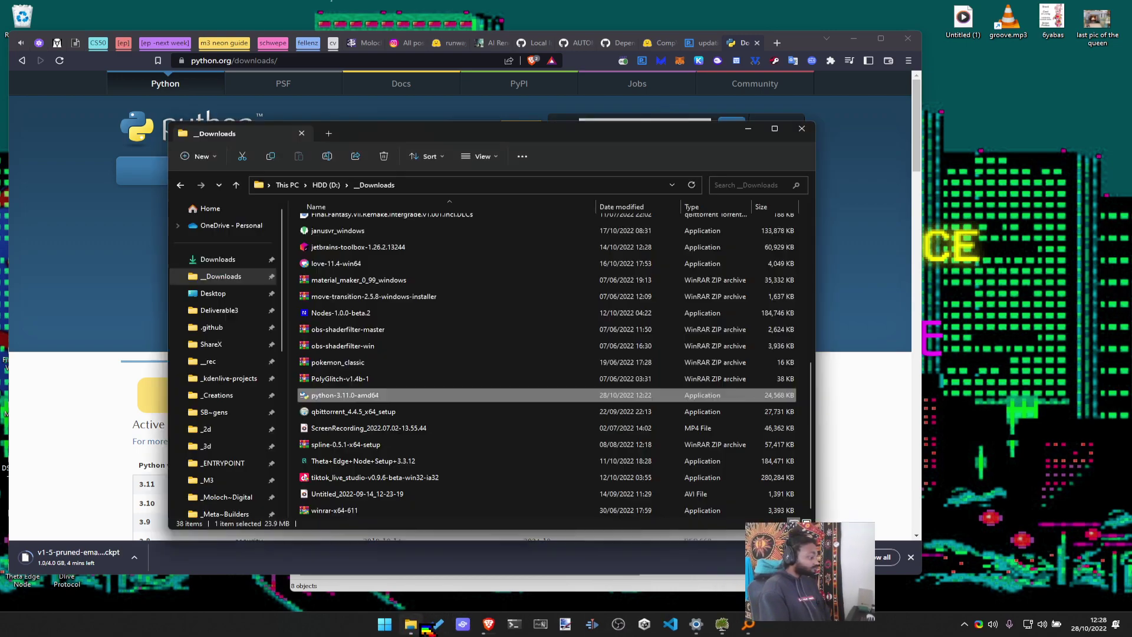
Launch the Python 3.11.0 installer with Customize install and set the location to E:\Program Files
{"action": "double_click", "coordinate": [355, 403]}
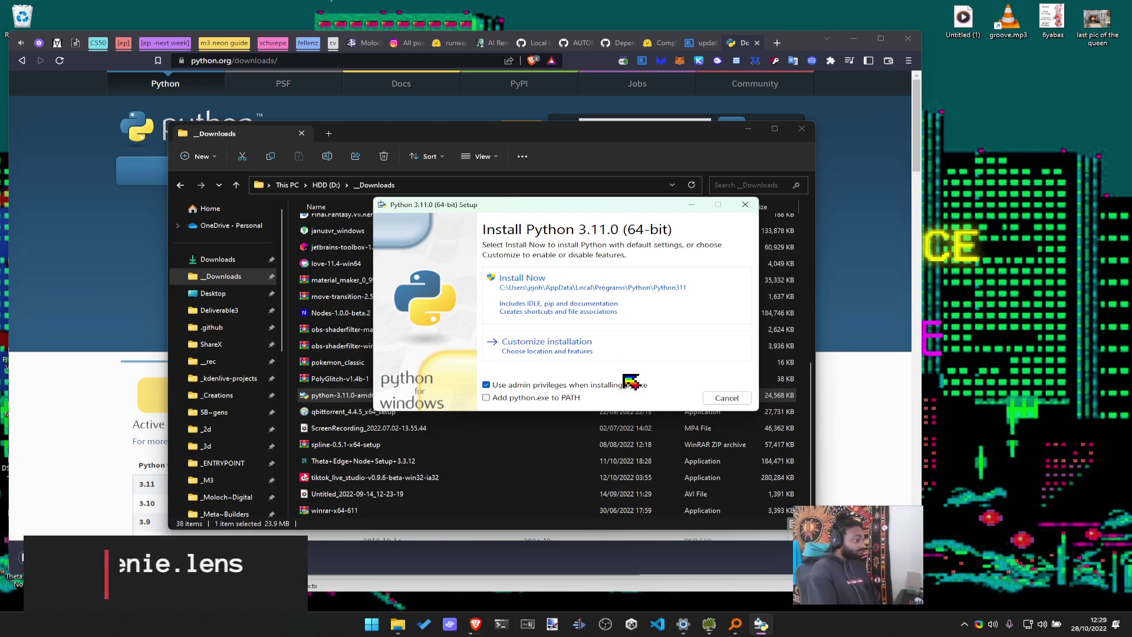
{"action": "left_click", "coordinate": [533, 345]}
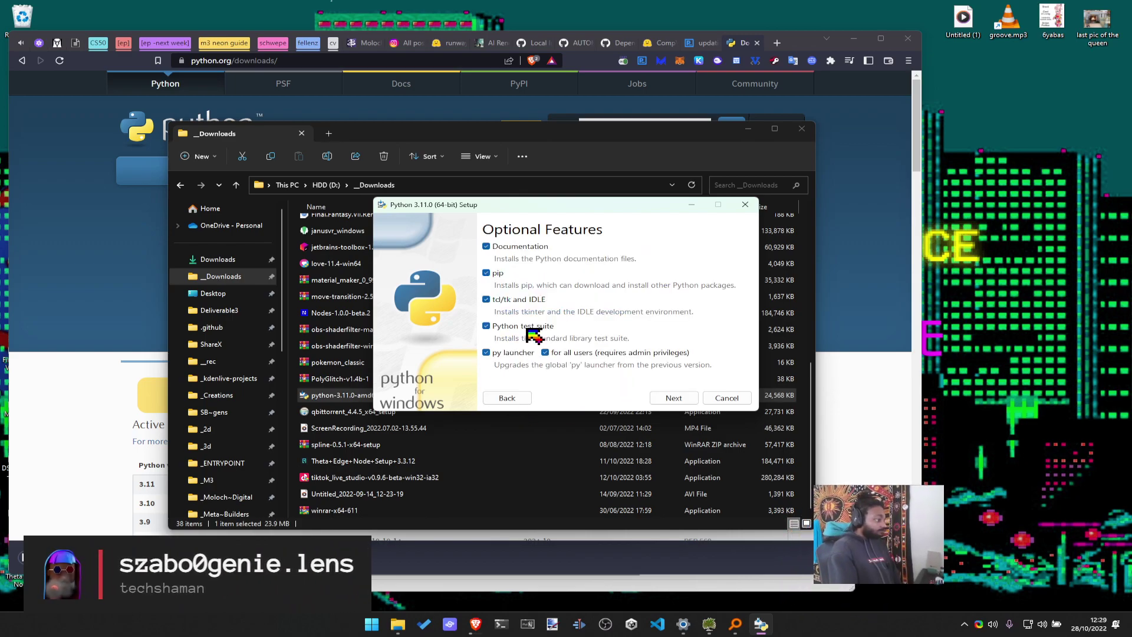
{"action": "left_click", "coordinate": [643, 393]}
{"action": "left_click", "coordinate": [727, 366]}
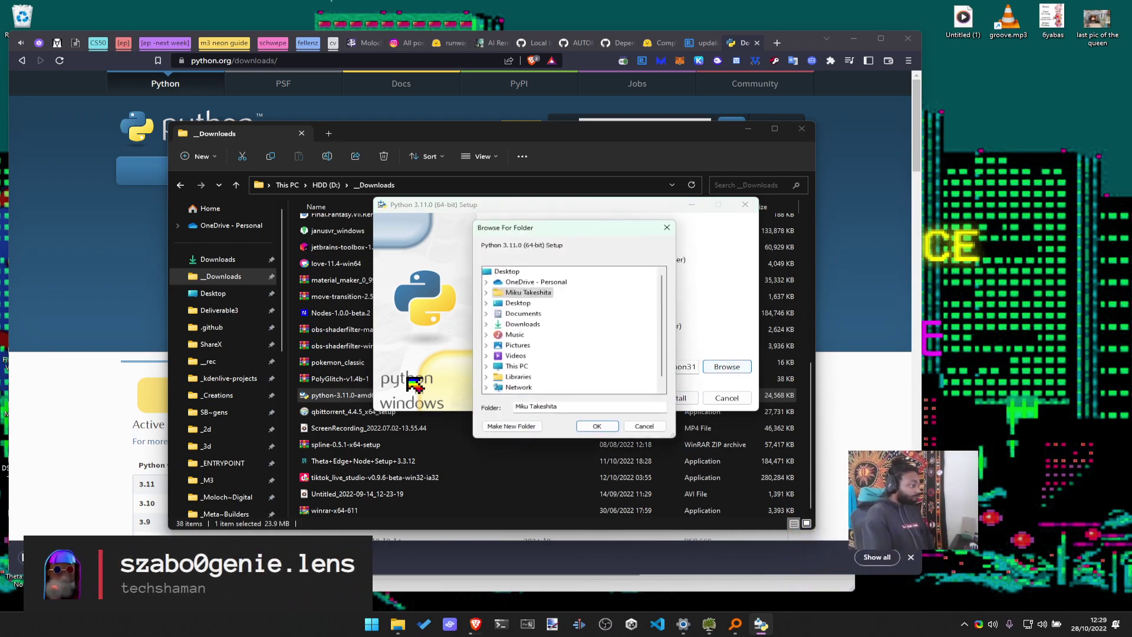
{"action": "double_click", "coordinate": [517, 366]}
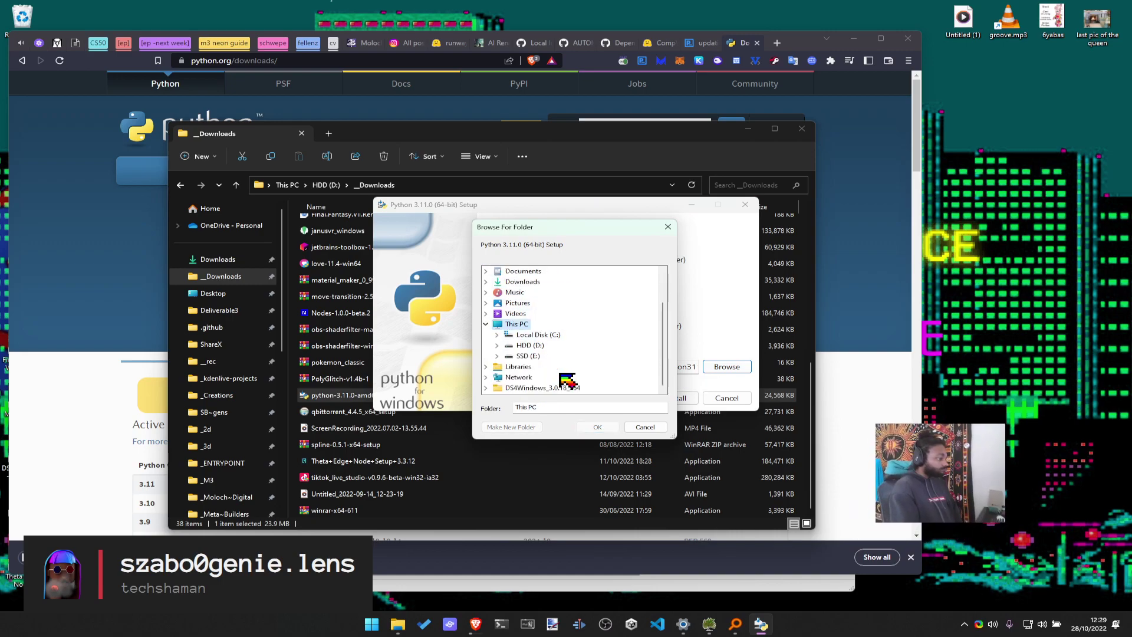
{"action": "double_click", "coordinate": [527, 355]}
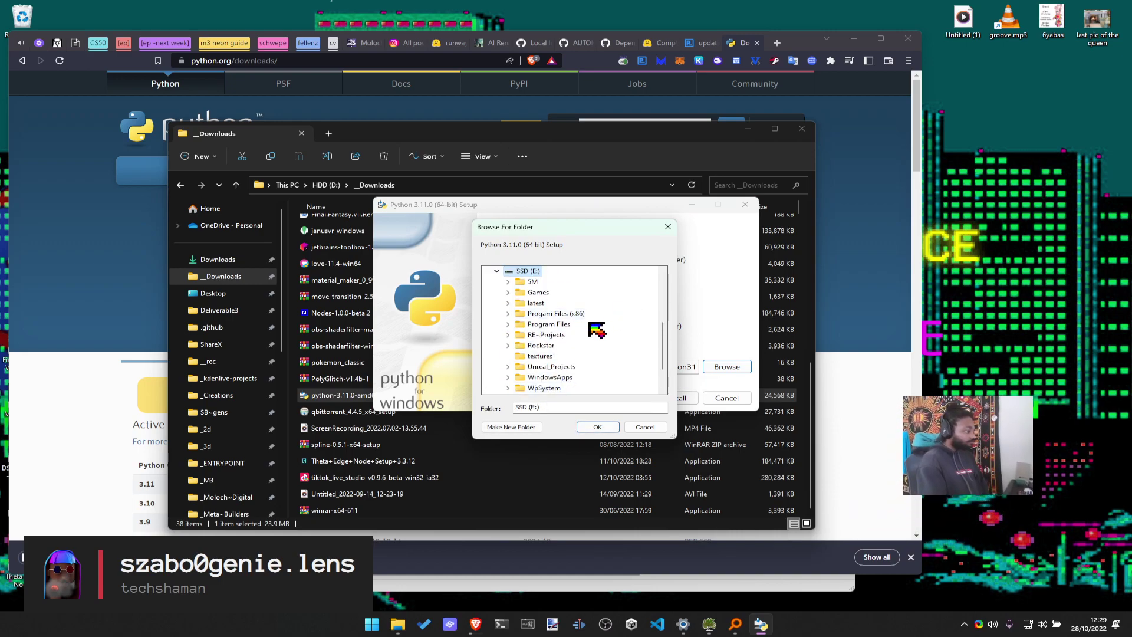
{"action": "double_click", "coordinate": [548, 324]}
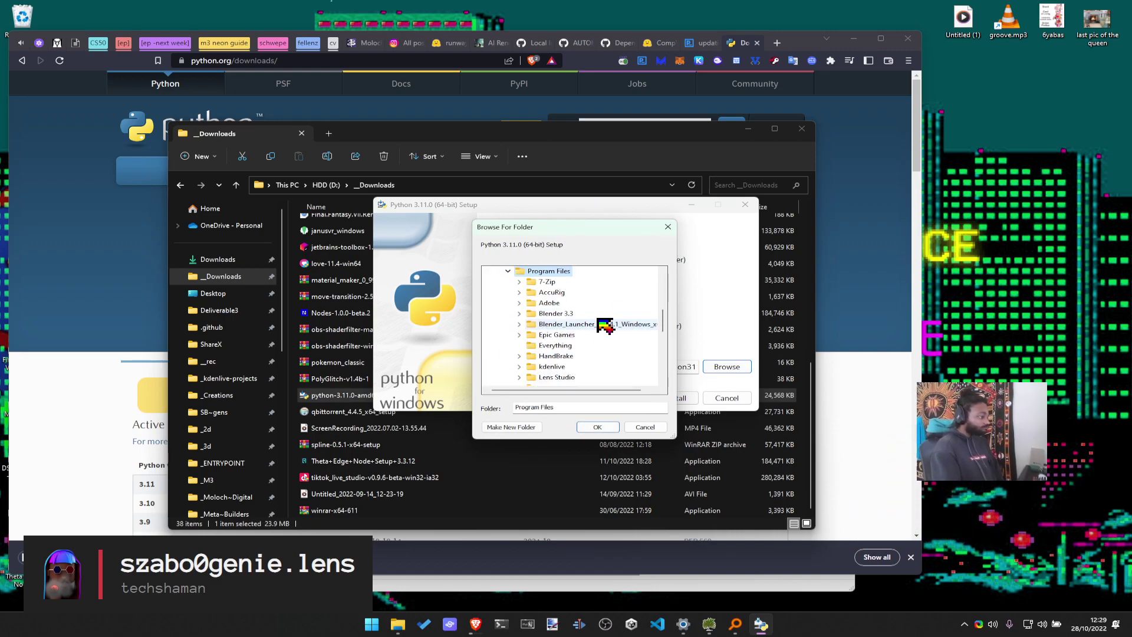
{"action": "left_click", "coordinate": [598, 429]}
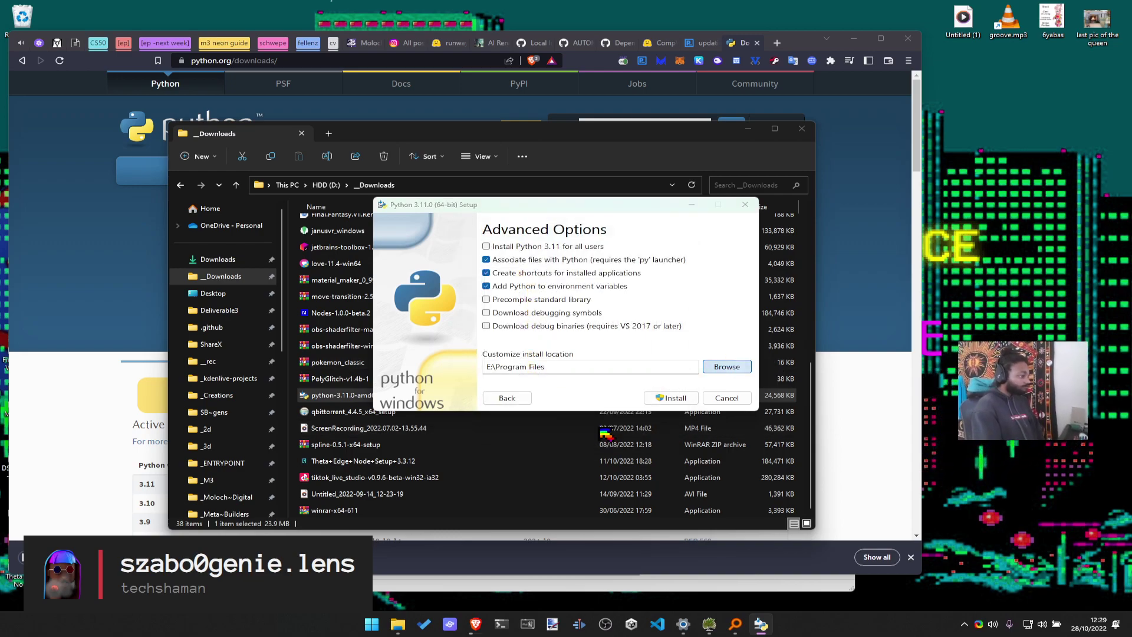
Reopen the install-location folder picker and browse into Program Files on the E: drive
{"action": "key", "text": "Return"}
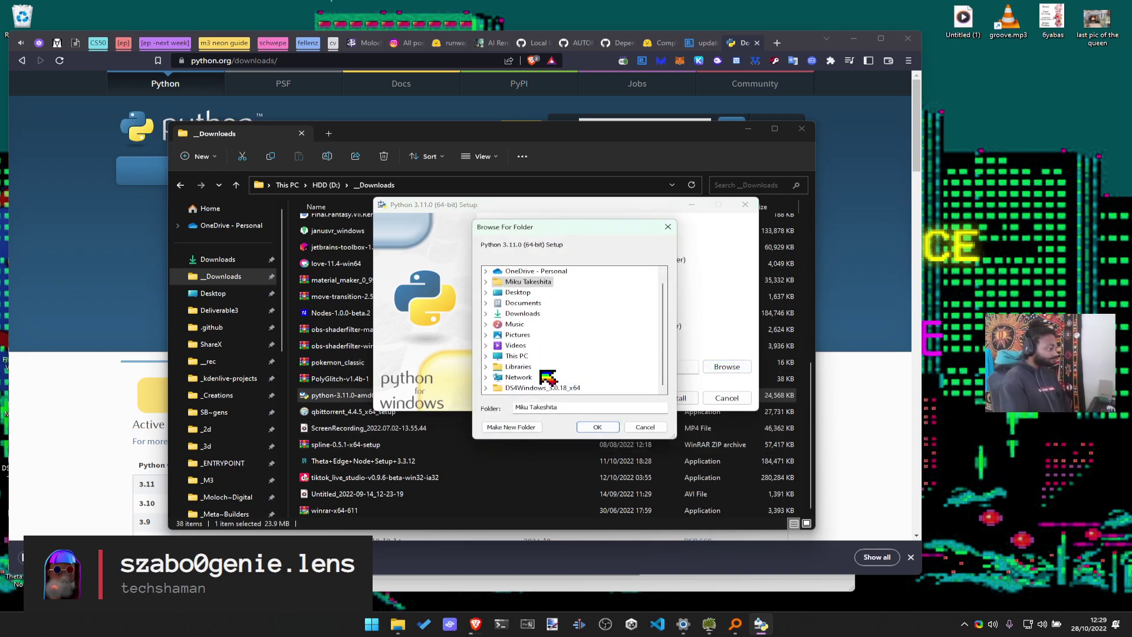
{"action": "double_click", "coordinate": [518, 357]}
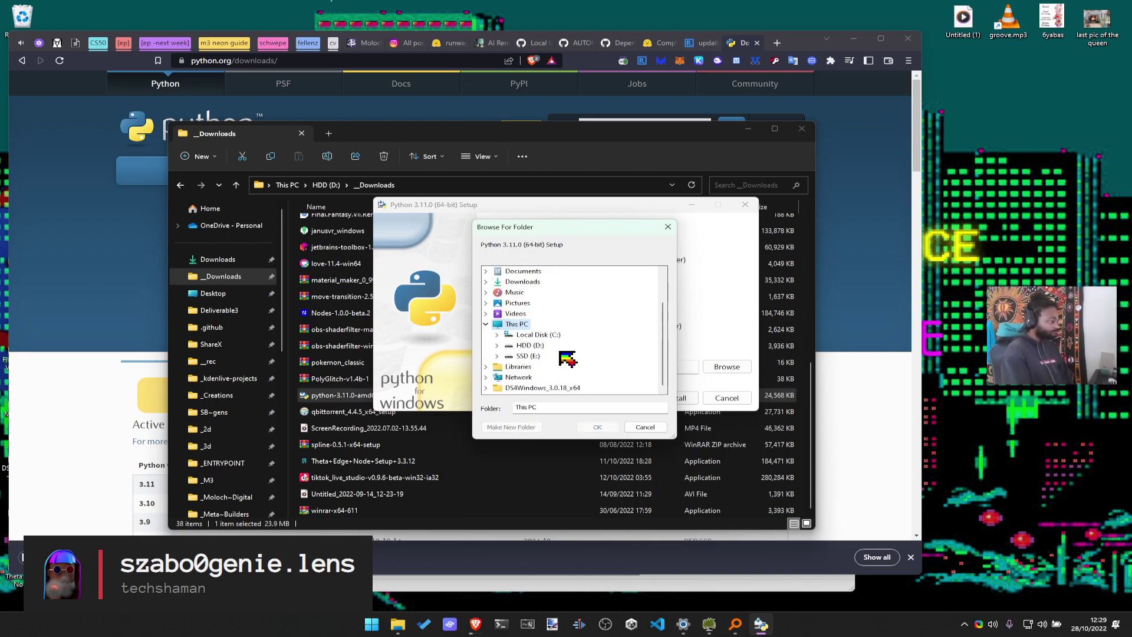
{"action": "double_click", "coordinate": [534, 356]}
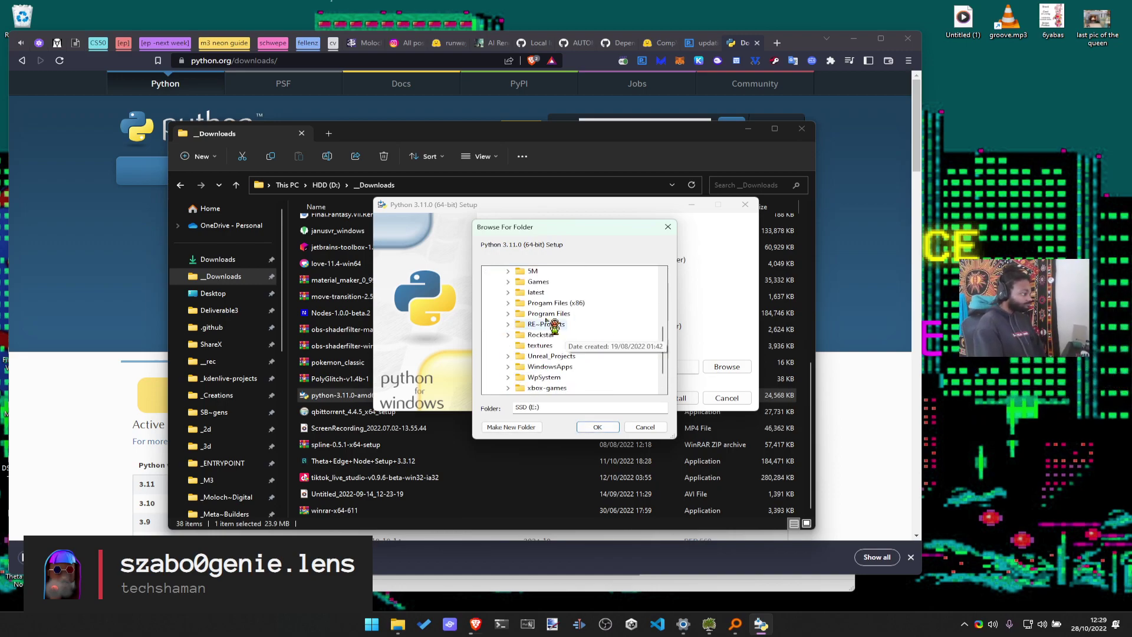
{"action": "left_click", "coordinate": [508, 282]}
{"action": "scroll", "coordinate": [632, 303], "scroll_direction": "down", "scroll_amount": 3}
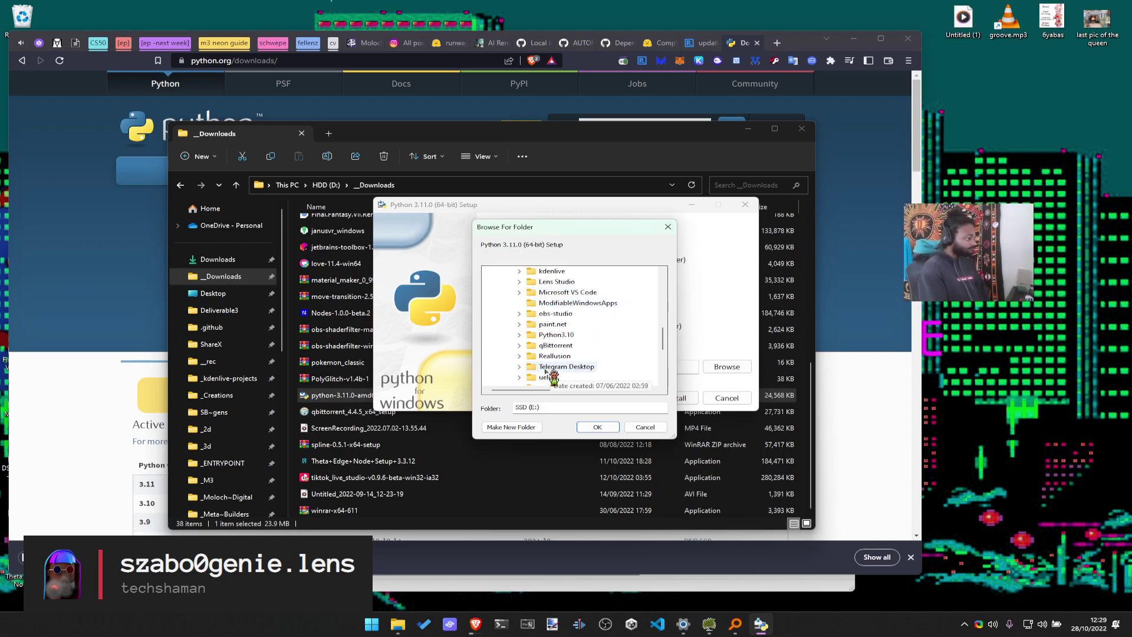
{"action": "left_click", "coordinate": [511, 429]}
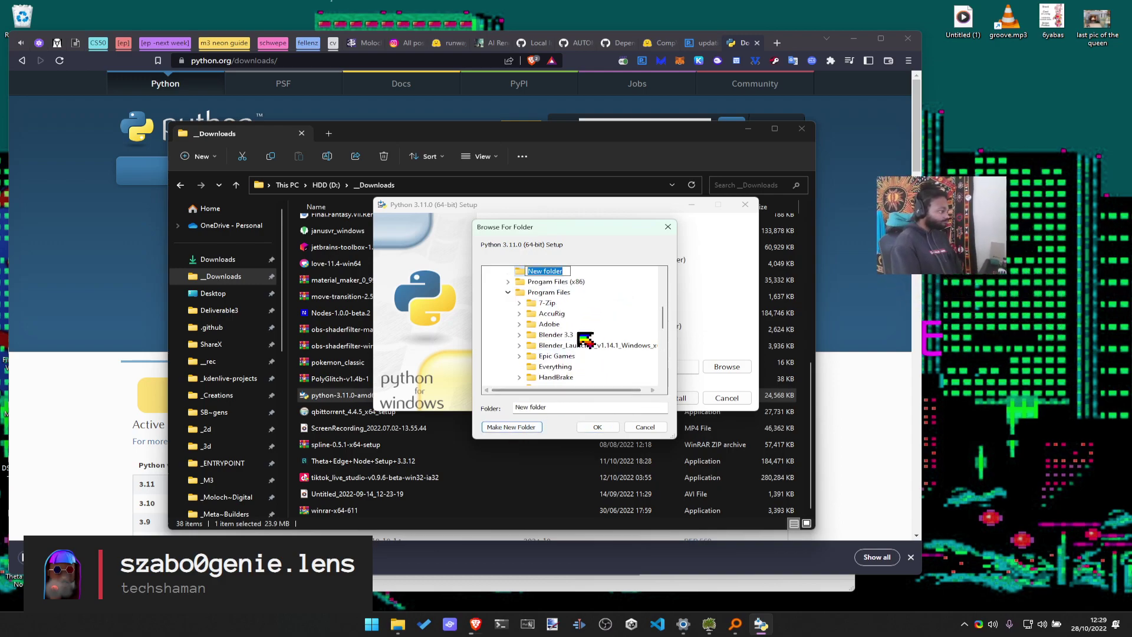
{"action": "double_click", "coordinate": [552, 281]}
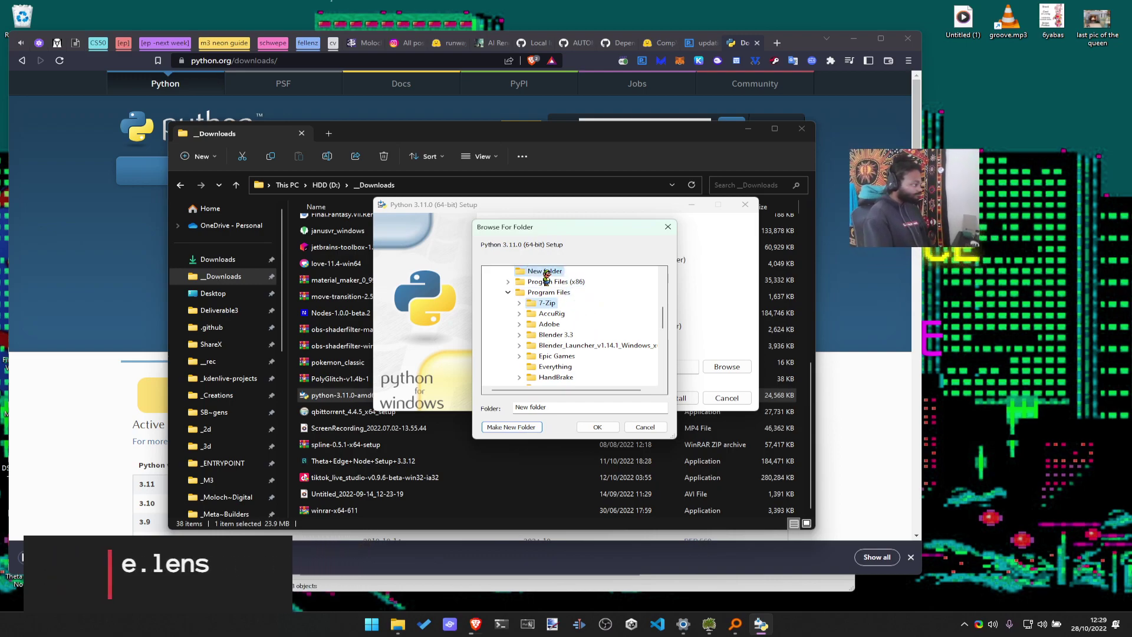
Create a Python folder inside E:\Program Files, approving permission prompts, and accept it as install location
{"action": "scroll", "coordinate": [534, 288], "scroll_direction": "up", "scroll_amount": 1}
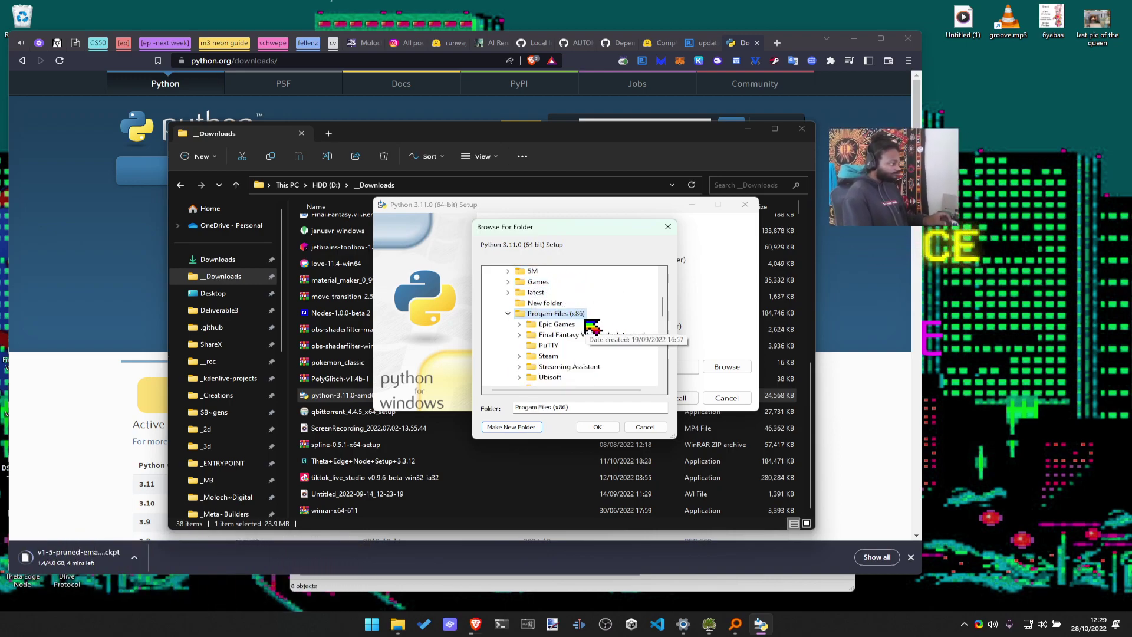
{"action": "left_click", "coordinate": [539, 305]}
{"action": "left_click", "coordinate": [549, 324]}
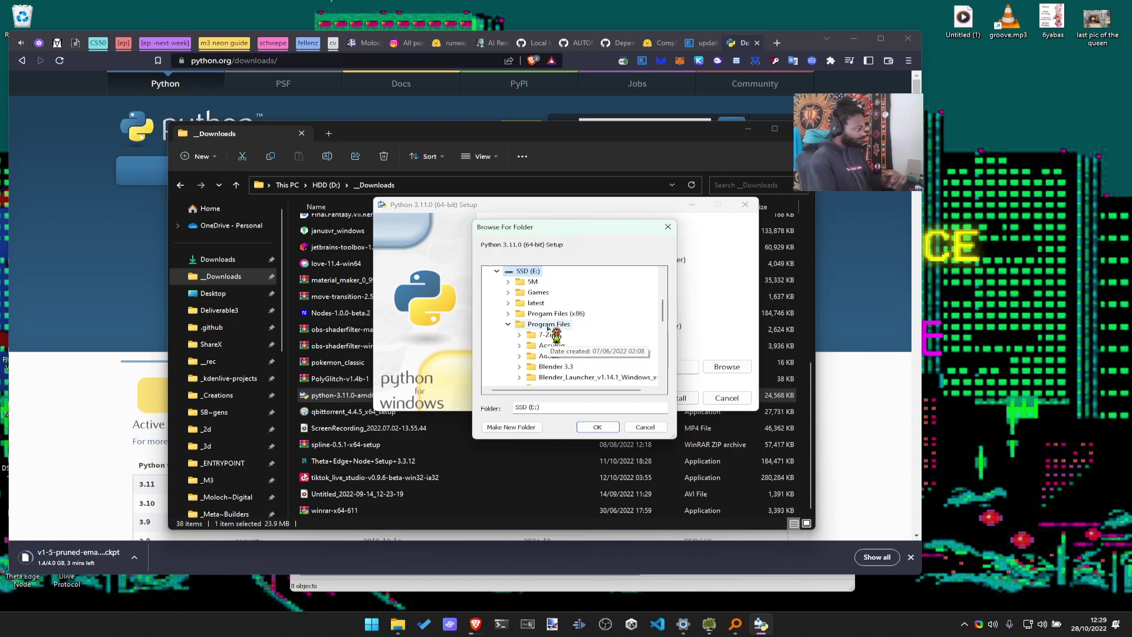
{"action": "left_click", "coordinate": [518, 430]}
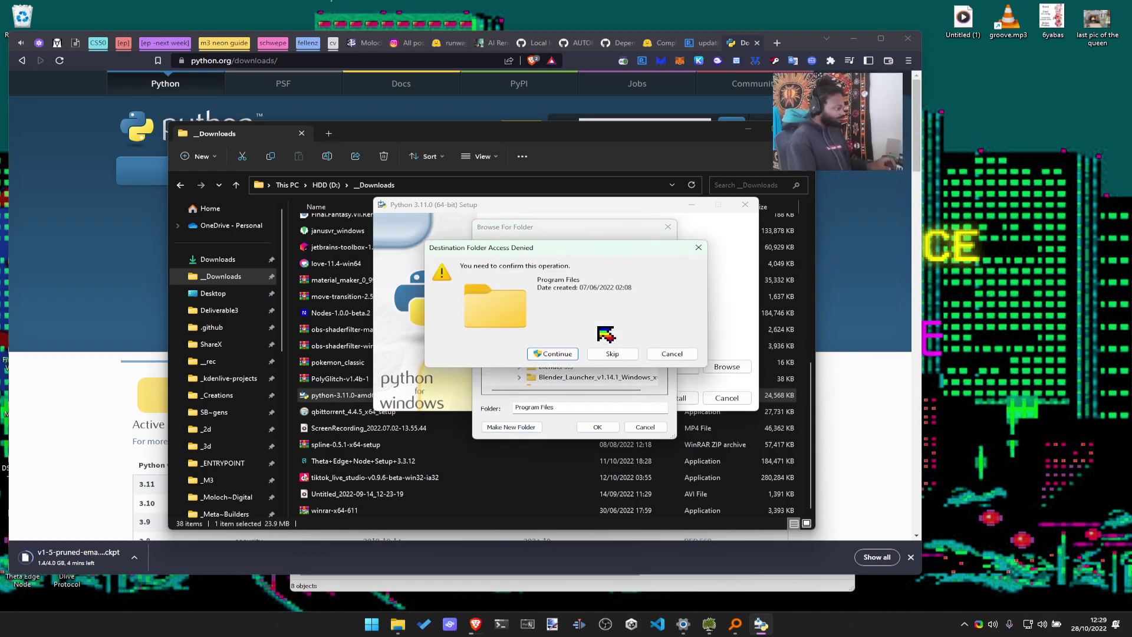
{"action": "left_click", "coordinate": [569, 354]}
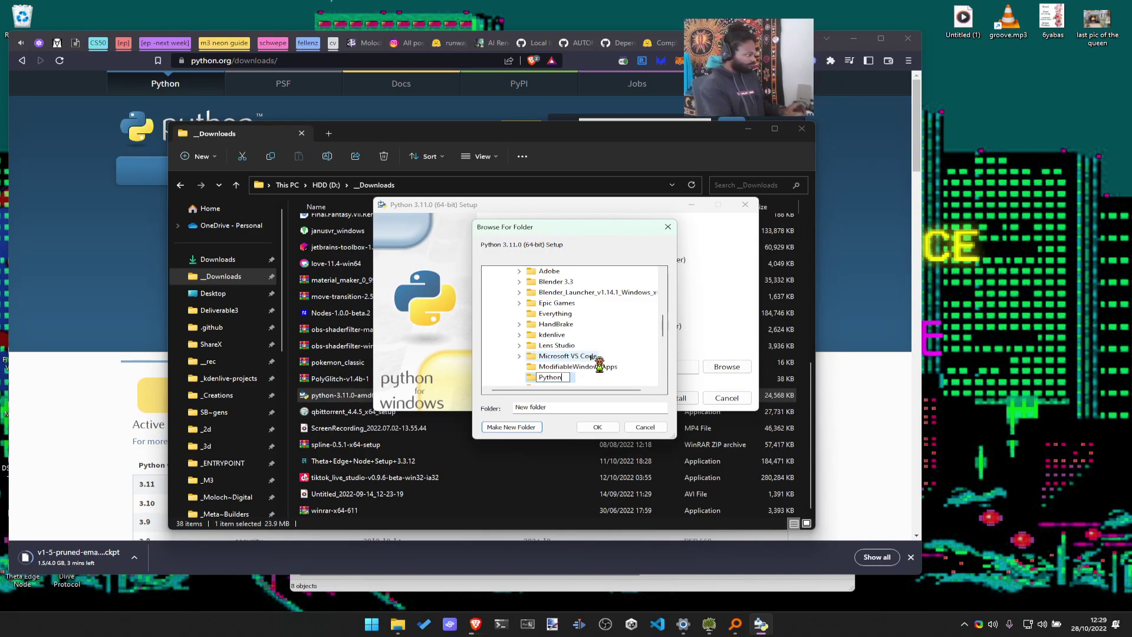
{"action": "key", "text": "Return"}
{"action": "left_click", "coordinate": [555, 354]}
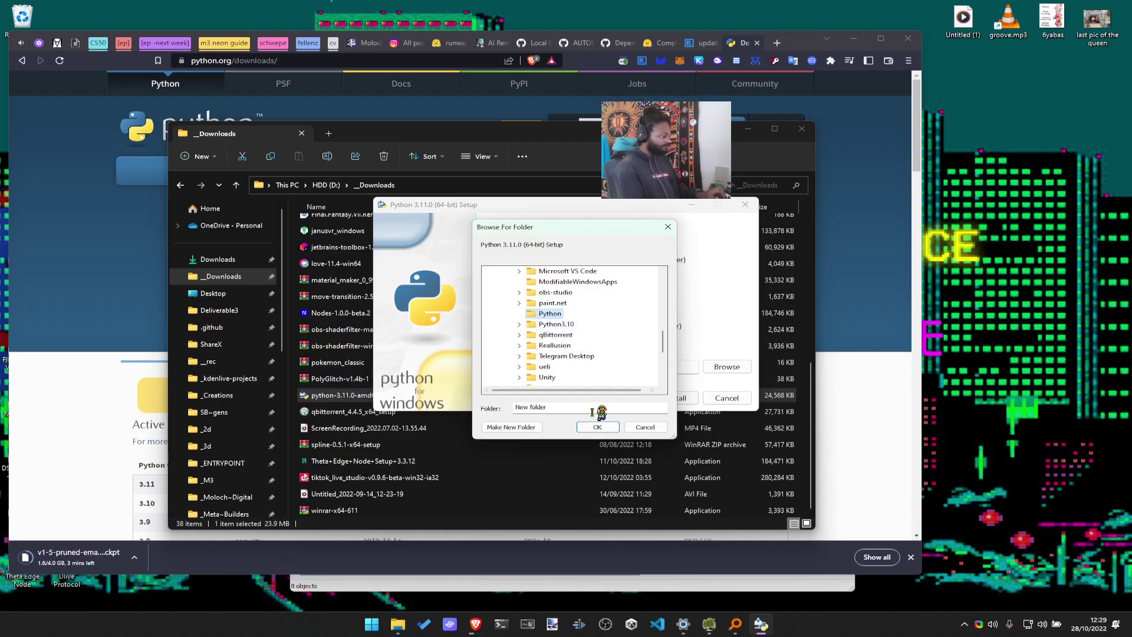
{"action": "left_click", "coordinate": [598, 428]}
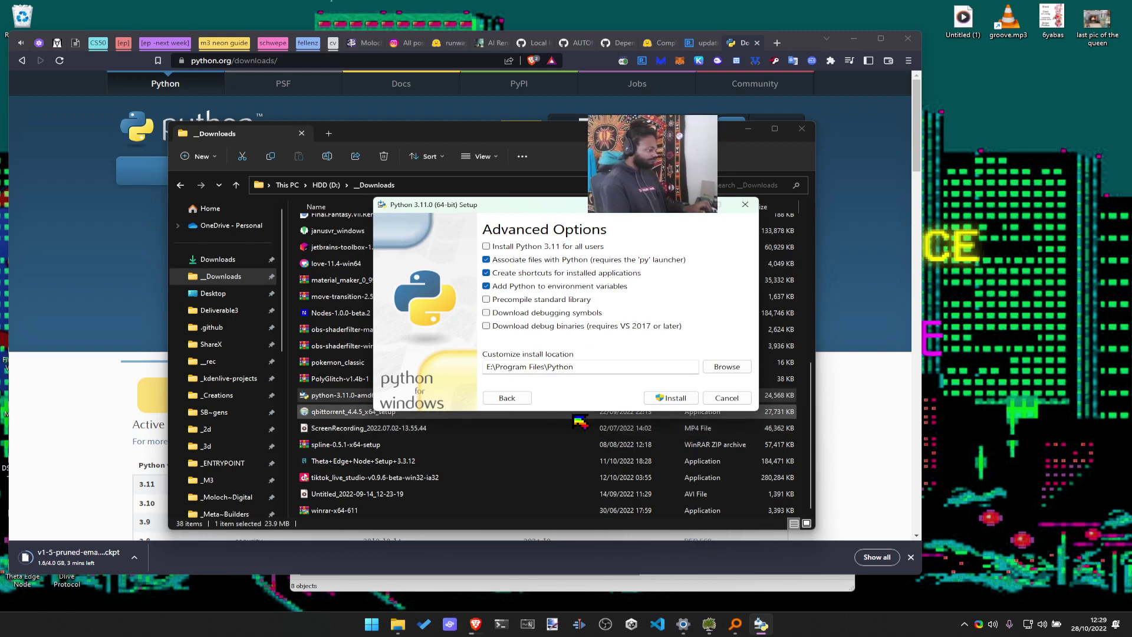
Run the Python 3.11.0 install, retry the python311.dll write twice, then cancel and close the failed setup
{"action": "left_click", "coordinate": [676, 399]}
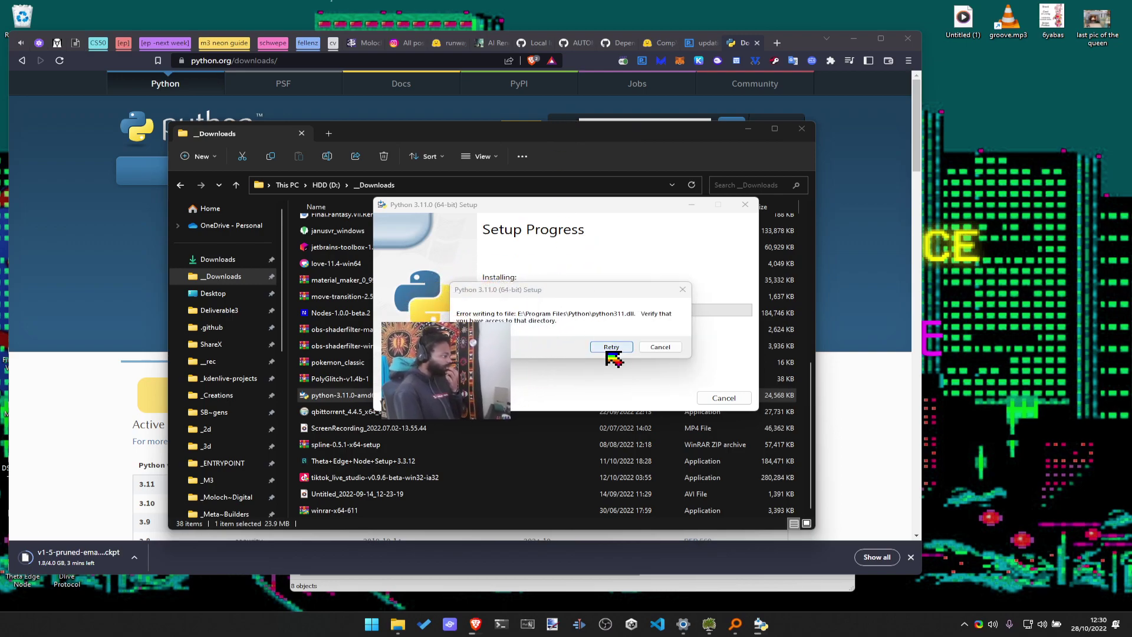
{"action": "key", "text": "Return"}
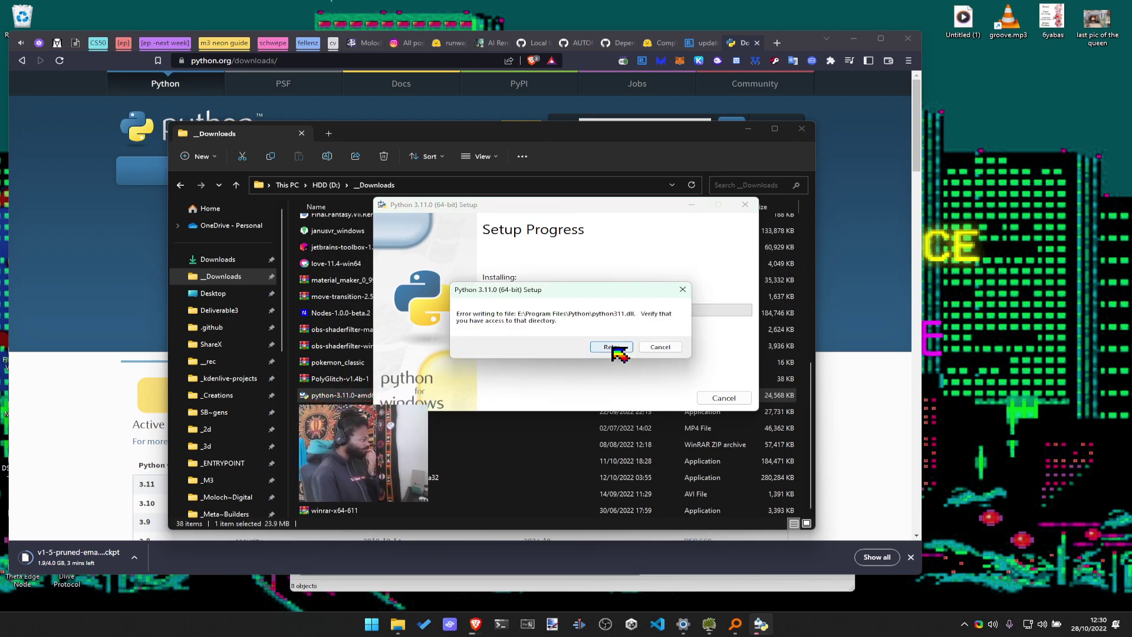
{"action": "key", "text": "Return"}
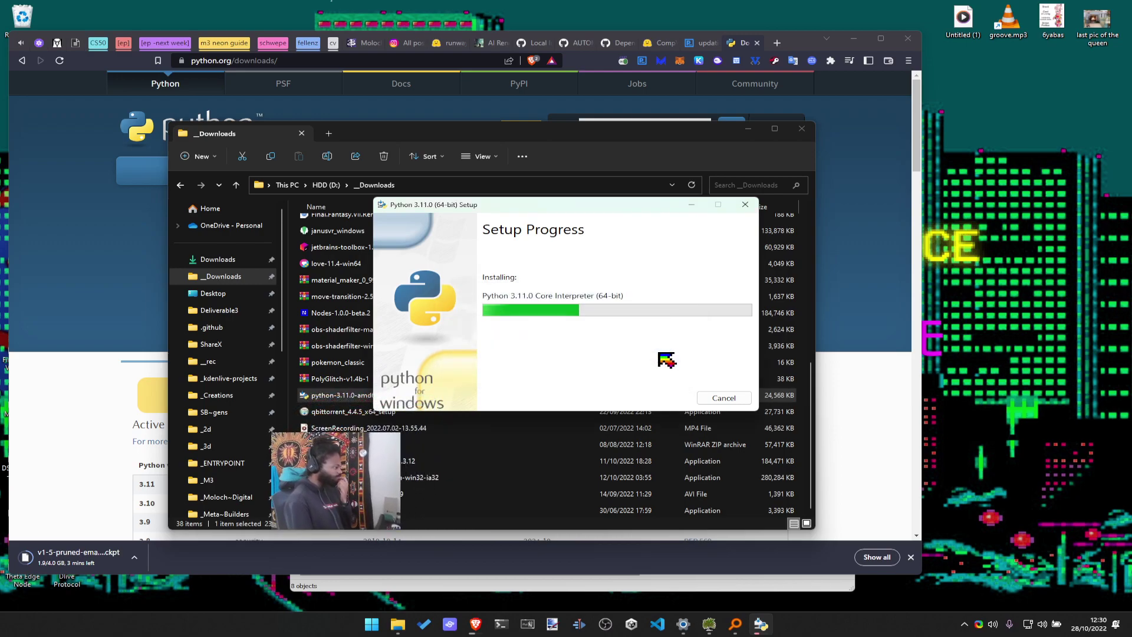
{"action": "left_click", "coordinate": [670, 350]}
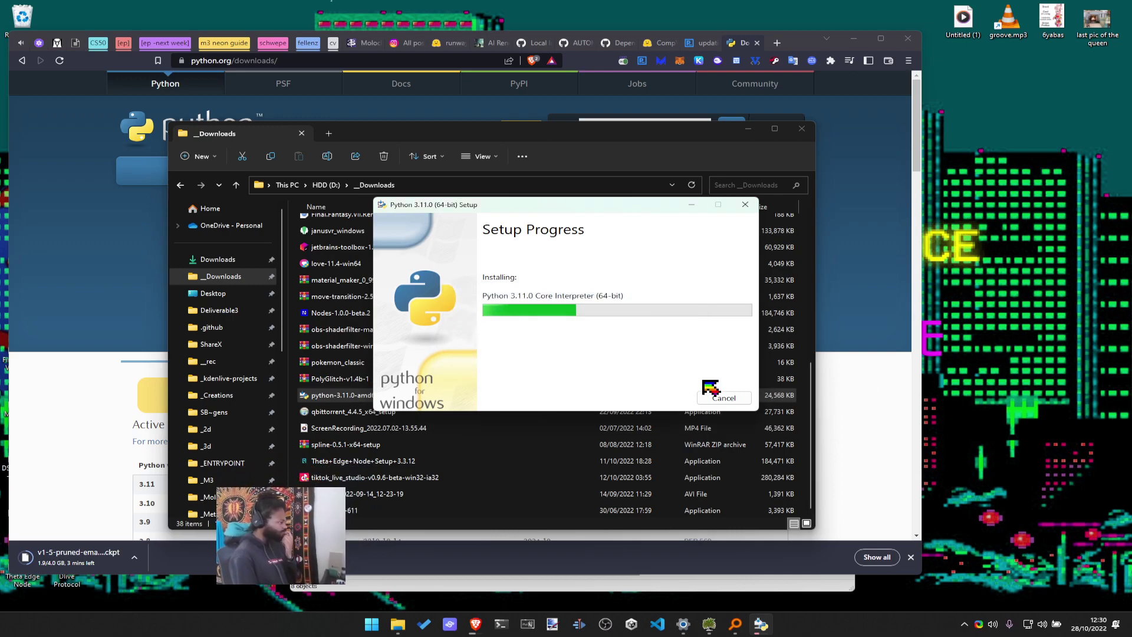
{"action": "left_click", "coordinate": [711, 389]}
{"action": "left_click", "coordinate": [584, 352]}
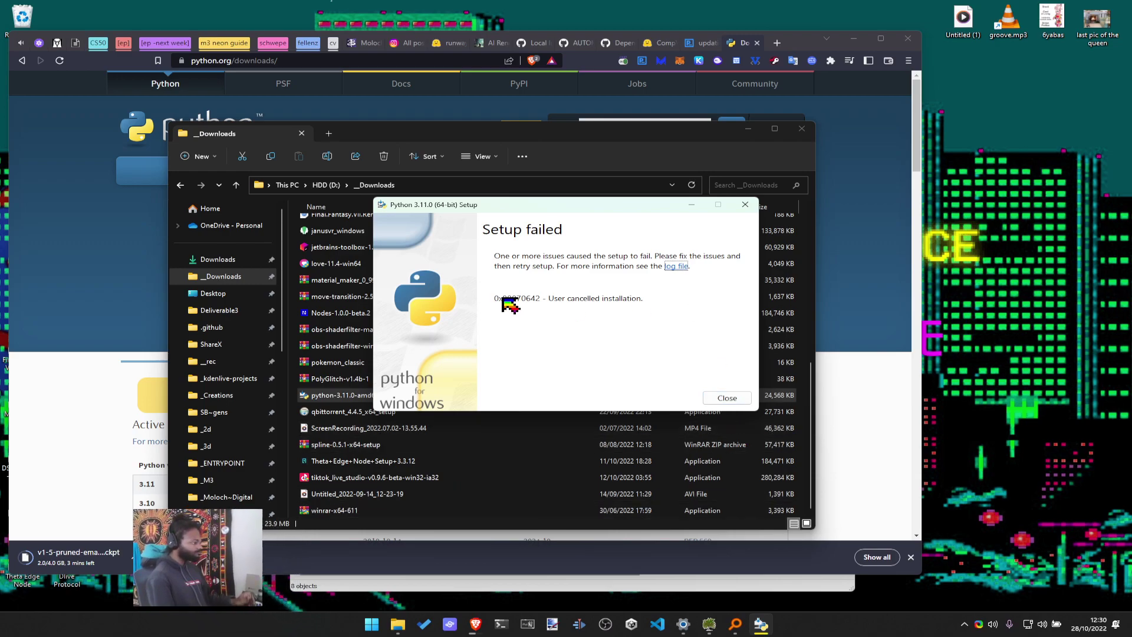
{"action": "left_click", "coordinate": [729, 398]}
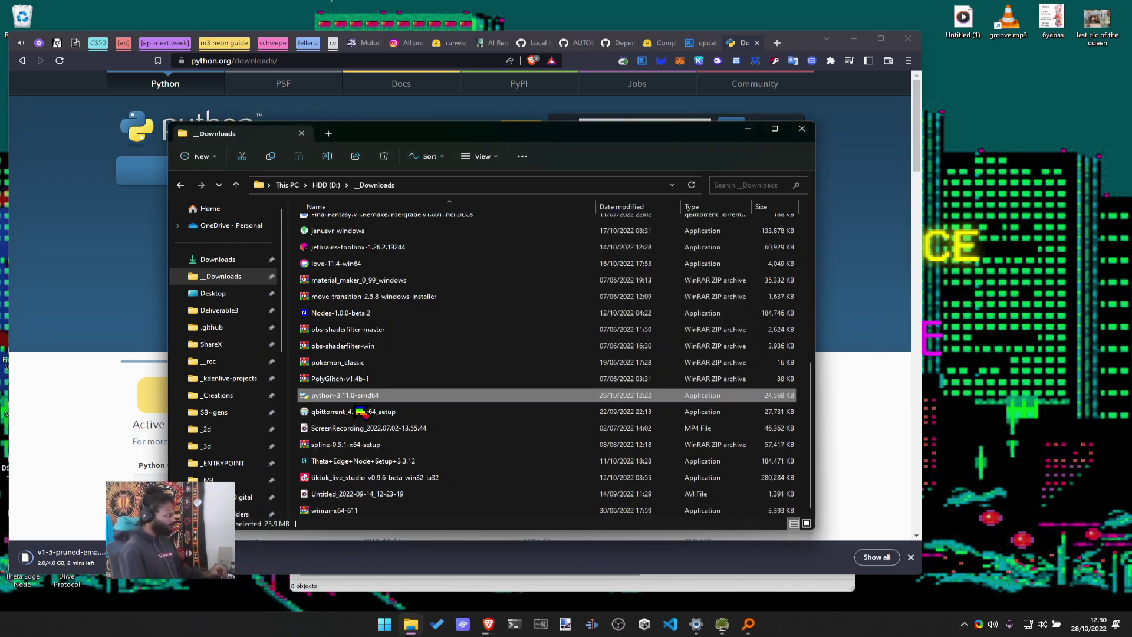
Review python.org's Releases for Windows and Python 3.11.0 pages, cancelling a repeat installer download
{"action": "left_click", "coordinate": [121, 381]}
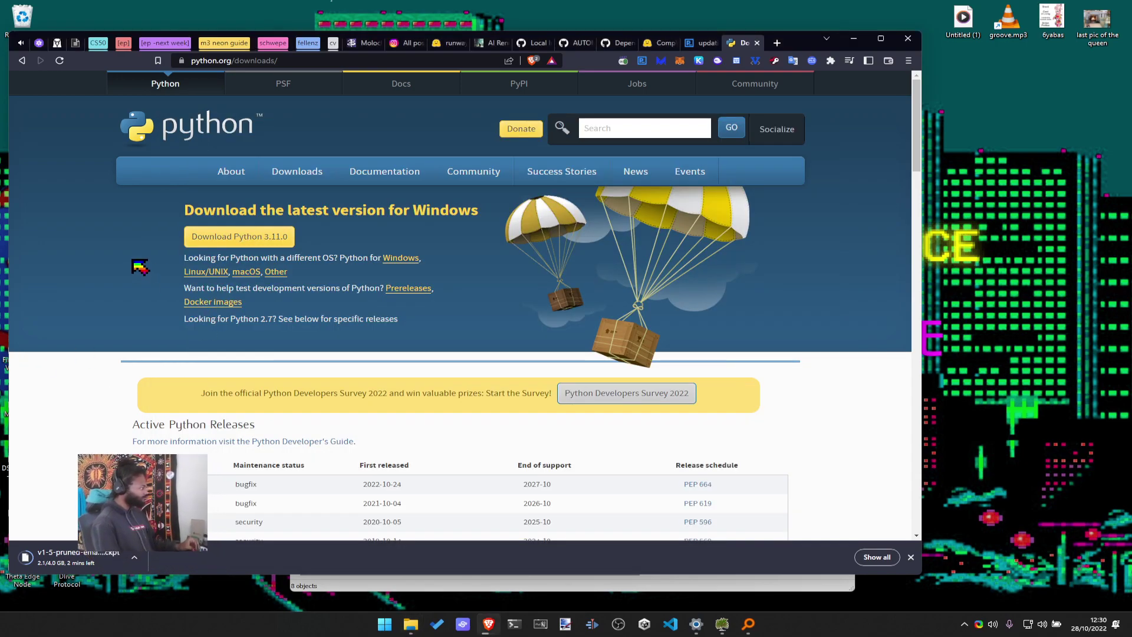
{"action": "left_click", "coordinate": [401, 258]}
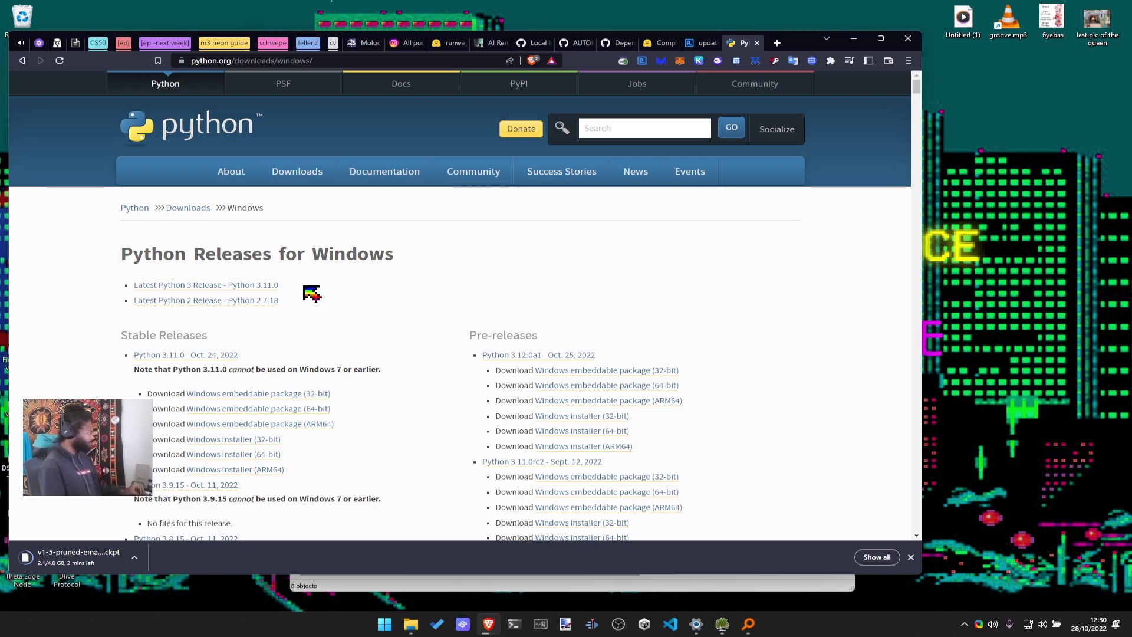
{"action": "left_click", "coordinate": [241, 287]}
{"action": "scroll", "coordinate": [448, 277], "scroll_direction": "down", "scroll_amount": 3}
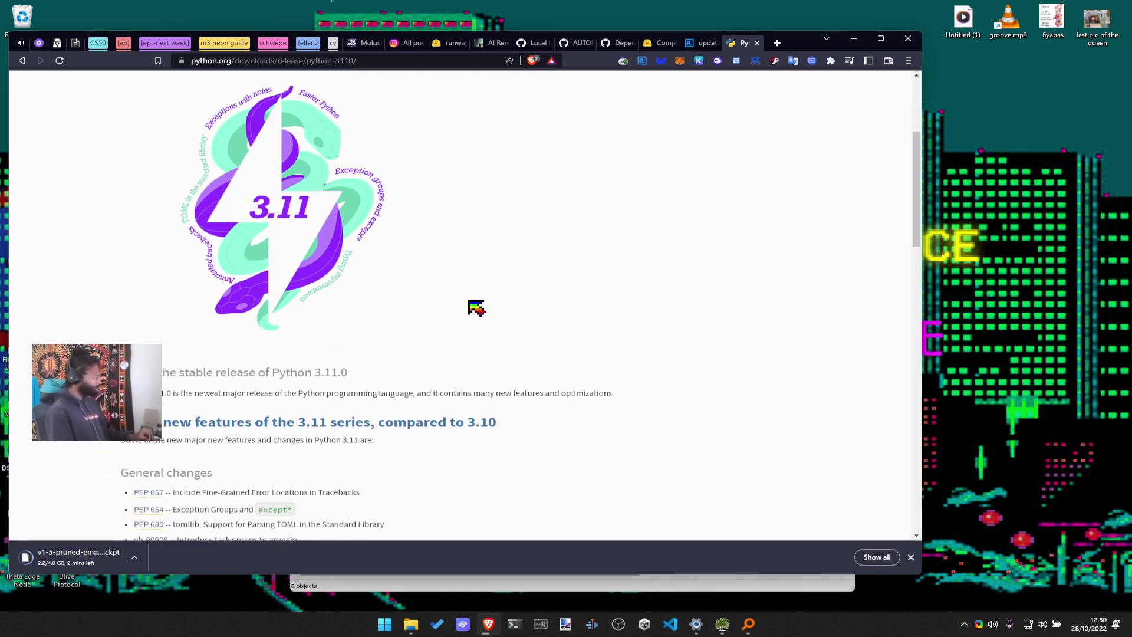
{"action": "scroll", "coordinate": [475, 306], "scroll_direction": "up", "scroll_amount": 3}
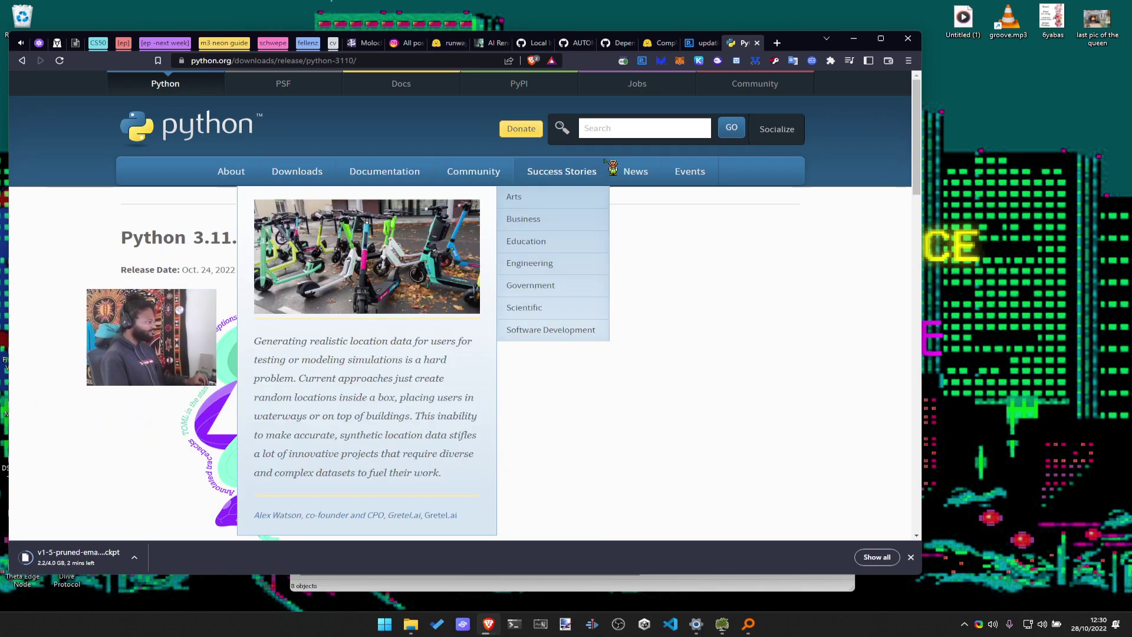
{"action": "mouse_move", "coordinate": [258, 186]}
{"action": "left_click", "coordinate": [296, 174]}
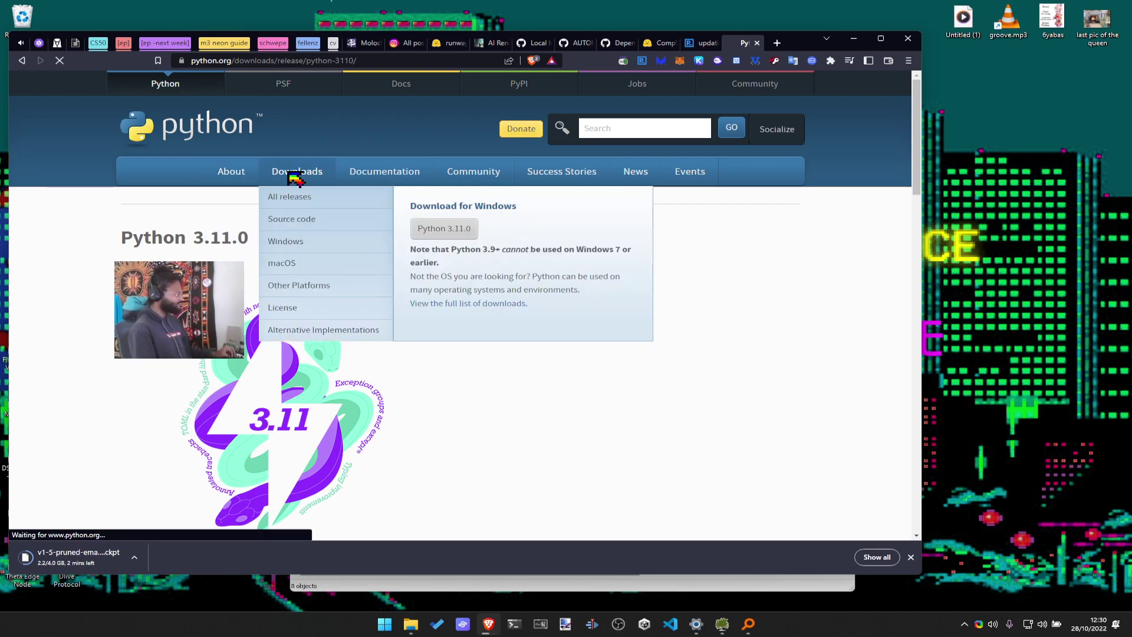
{"action": "left_click", "coordinate": [461, 230]}
{"action": "left_click_drag", "start_coordinate": [490, 43], "coordinate": [603, 87]}
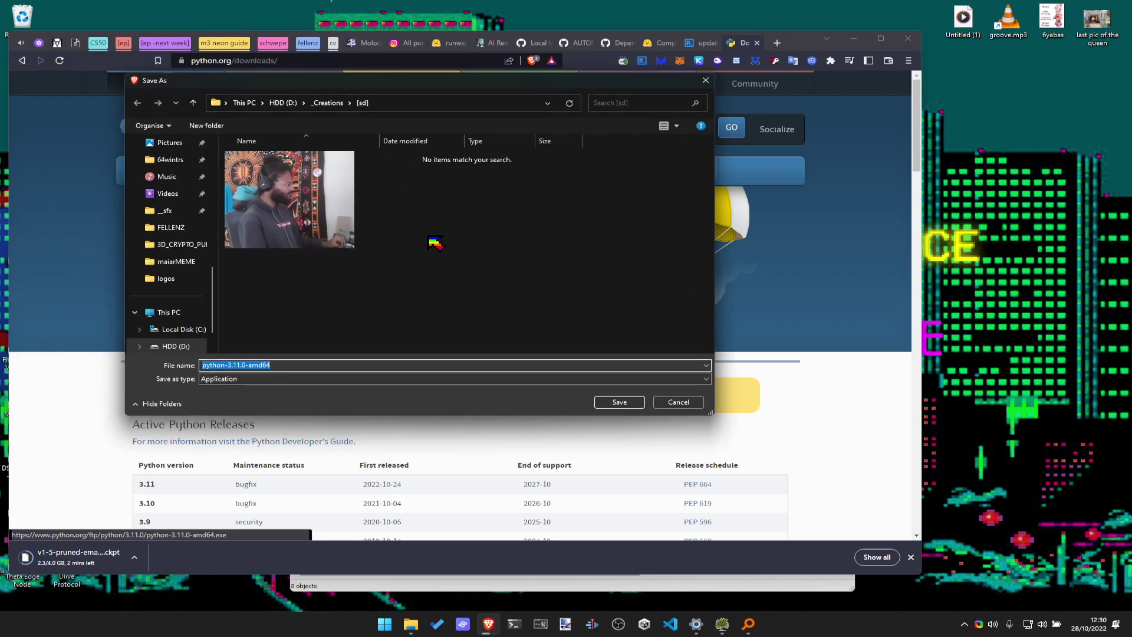
{"action": "left_click", "coordinate": [678, 402]}
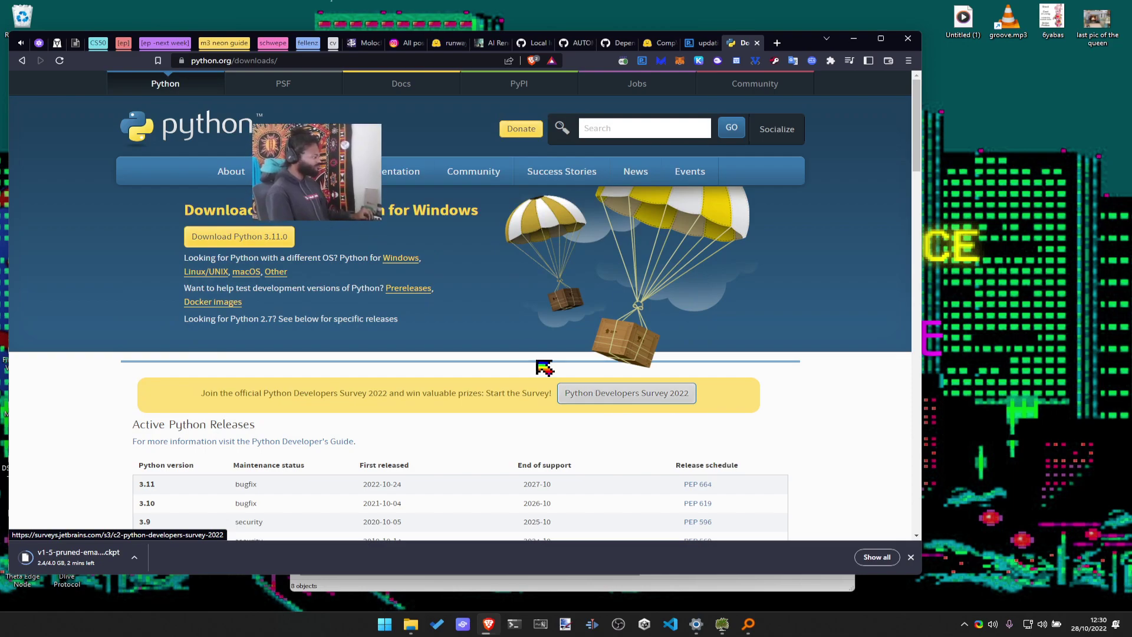
Open the Properties of the python-3.11.0-amd64 installer in D:\__Downloads
{"action": "scroll", "coordinate": [475, 307], "scroll_direction": "down", "scroll_amount": 5}
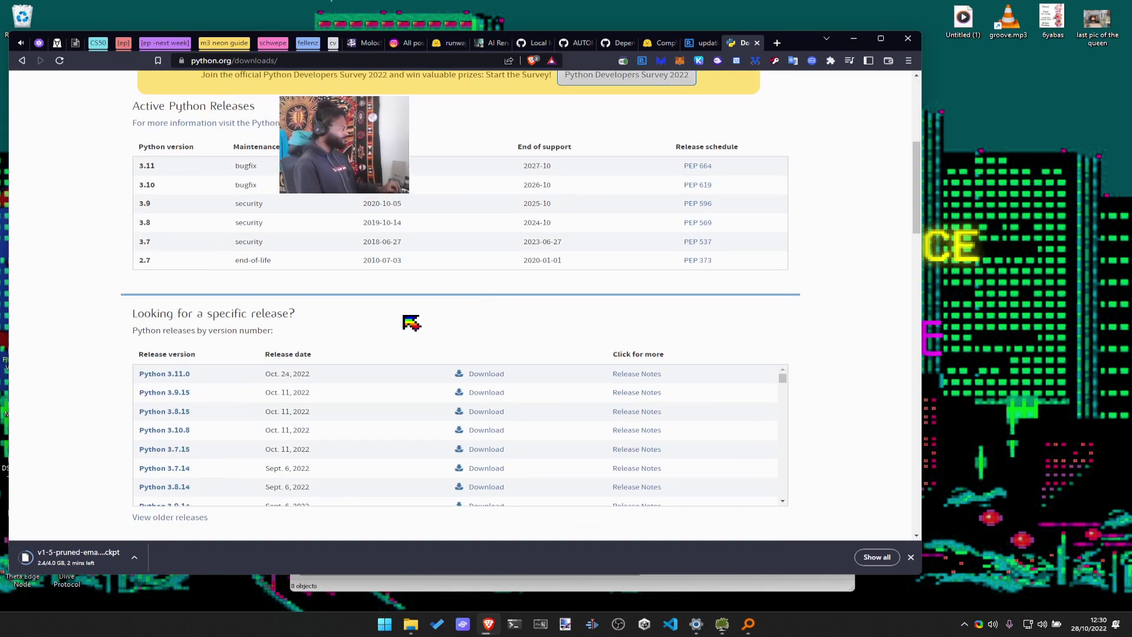
{"action": "key", "text": "alt+Tab"}
{"action": "key", "text": "alt+shift+Tab"}
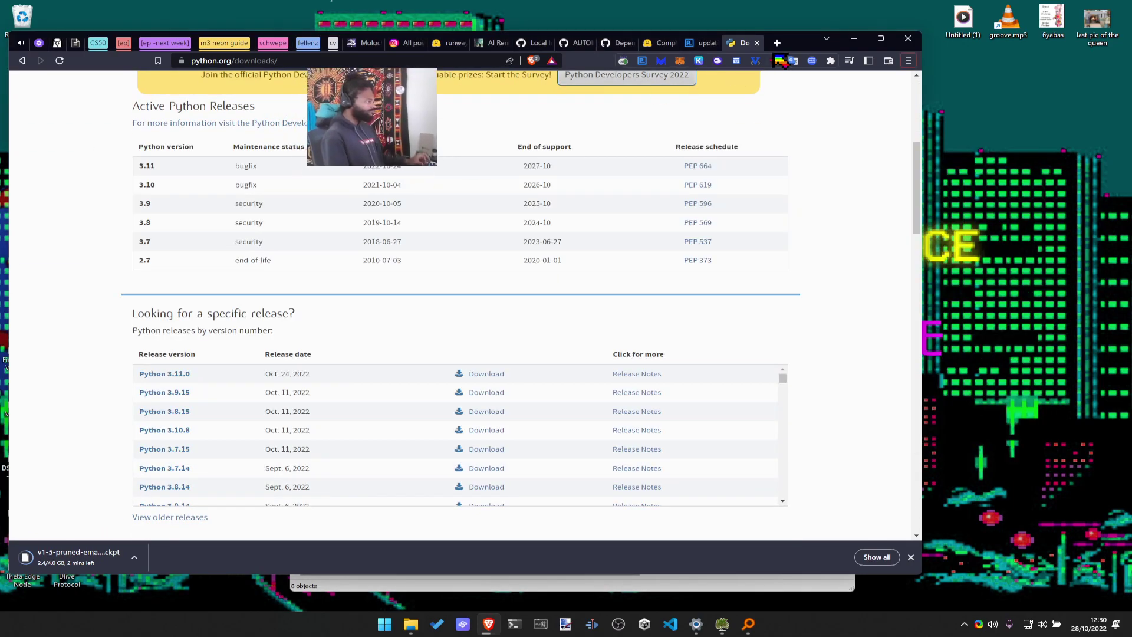
{"action": "key", "text": "alt+Tab"}
{"action": "left_click", "coordinate": [409, 255]}
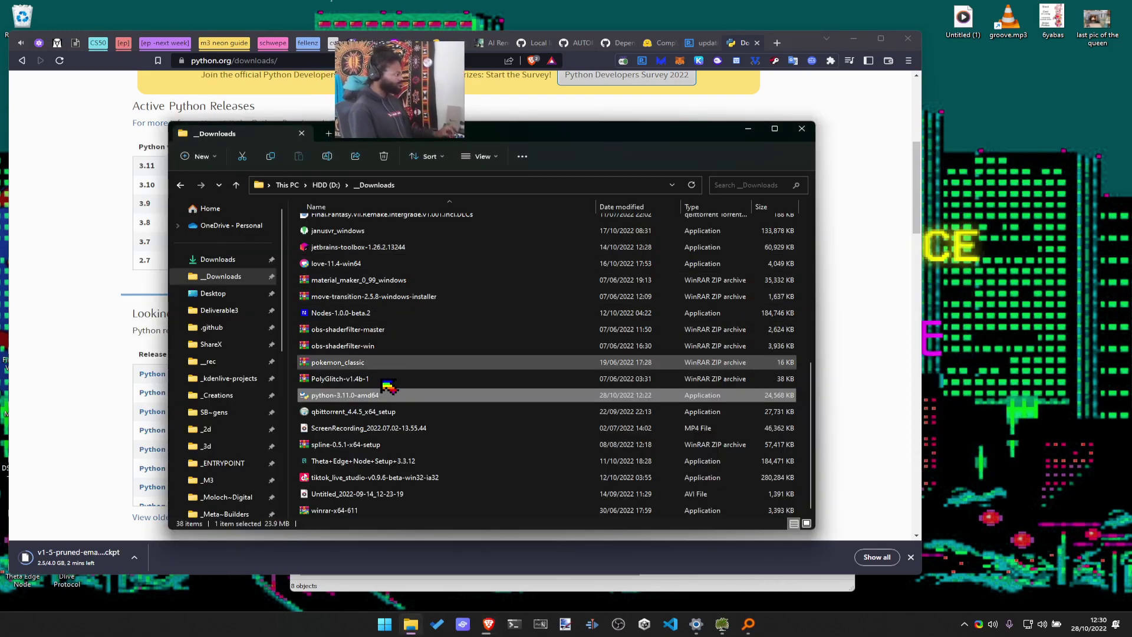
{"action": "right_click", "coordinate": [378, 397]}
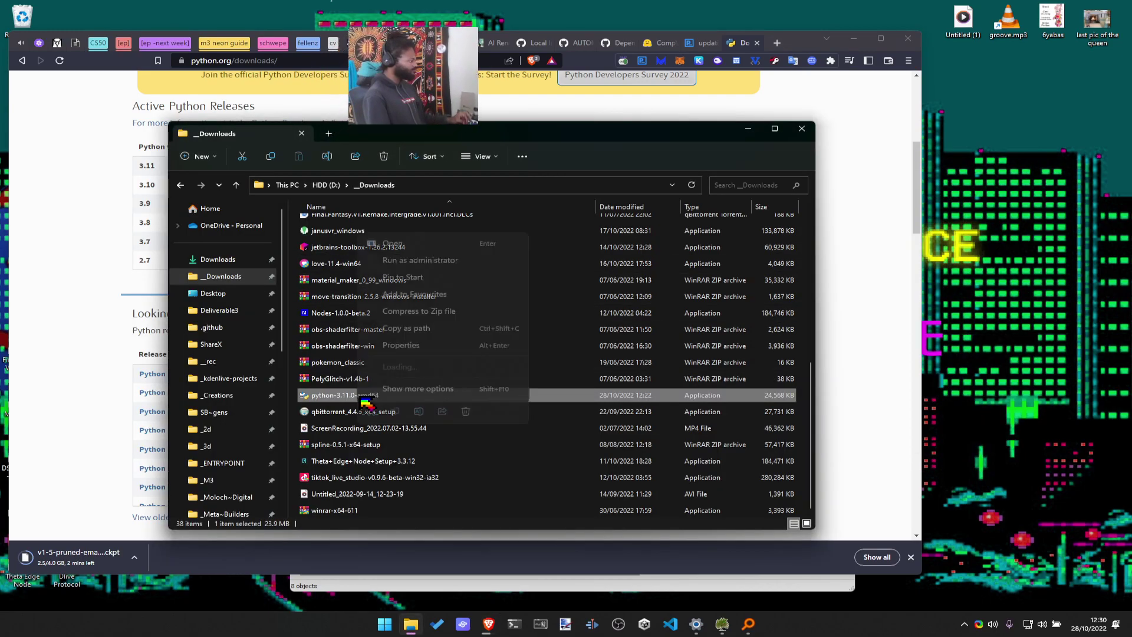
{"action": "left_click", "coordinate": [418, 389]}
{"action": "left_click", "coordinate": [438, 403]}
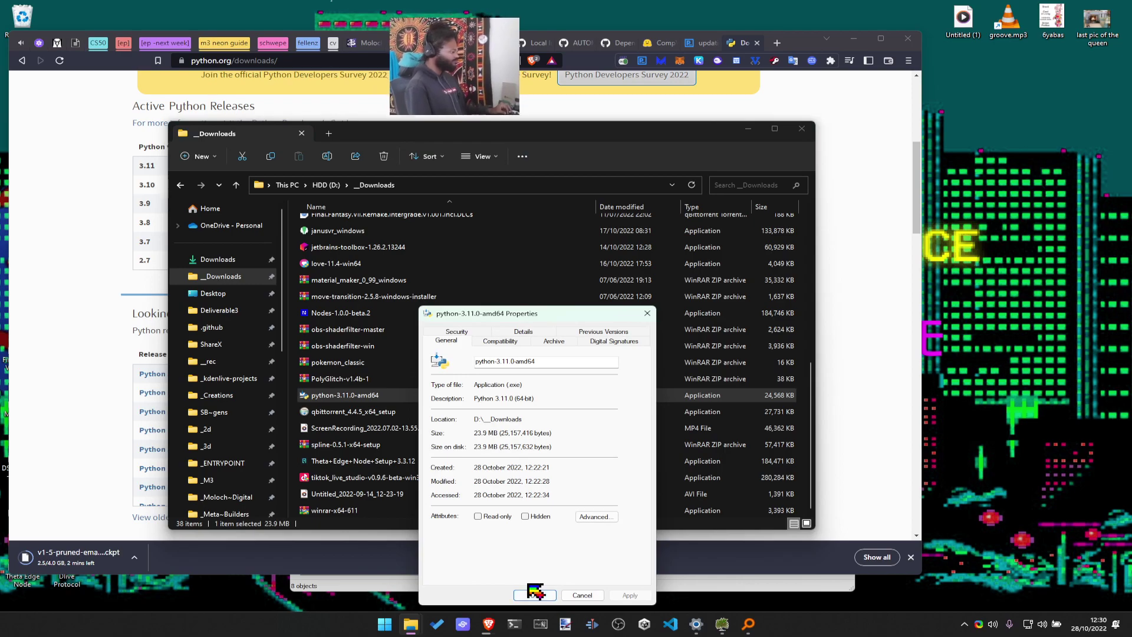
Look through the installer's advanced attributes, digital signatures, archive and compatibility details without changing anything
{"action": "left_click", "coordinate": [597, 517]}
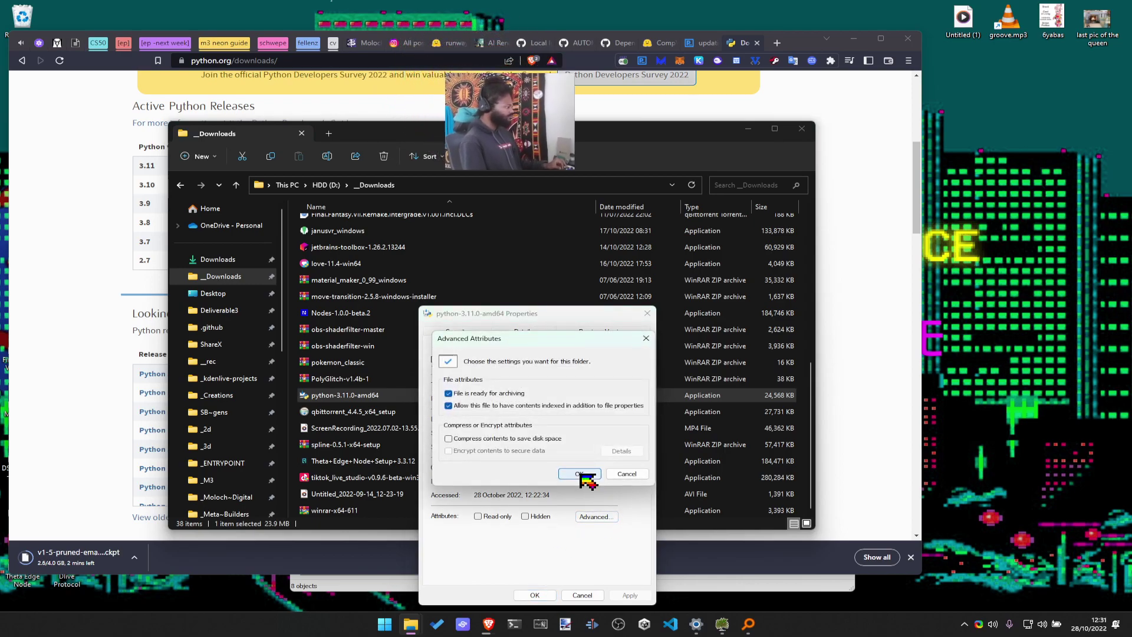
{"action": "left_click", "coordinate": [627, 473]}
{"action": "left_click", "coordinate": [614, 341]}
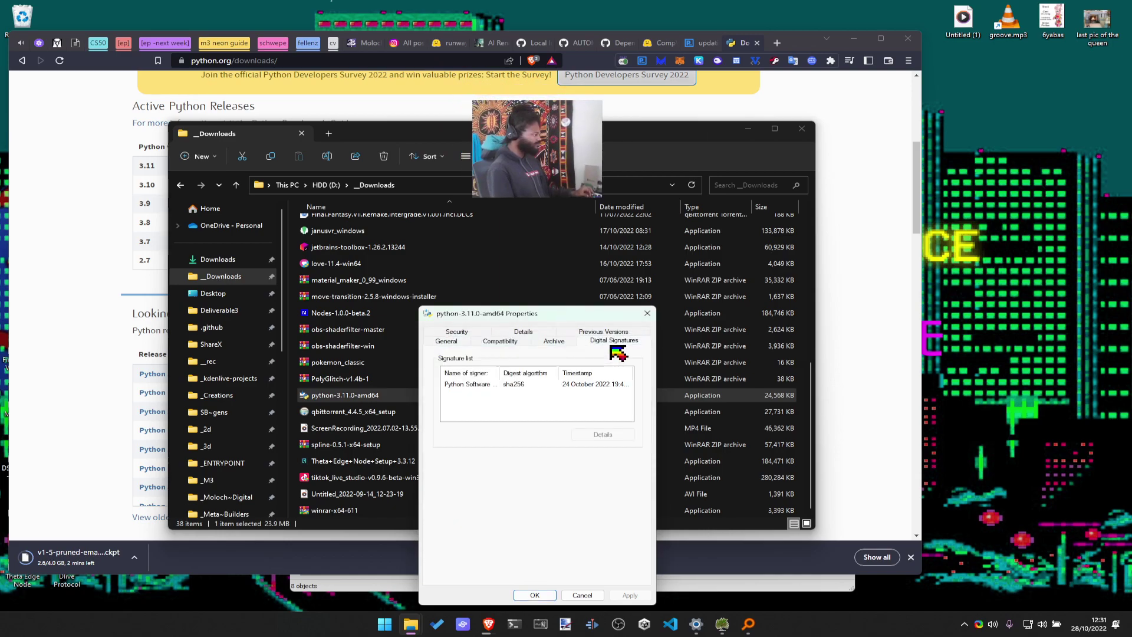
{"action": "left_click", "coordinate": [557, 342]}
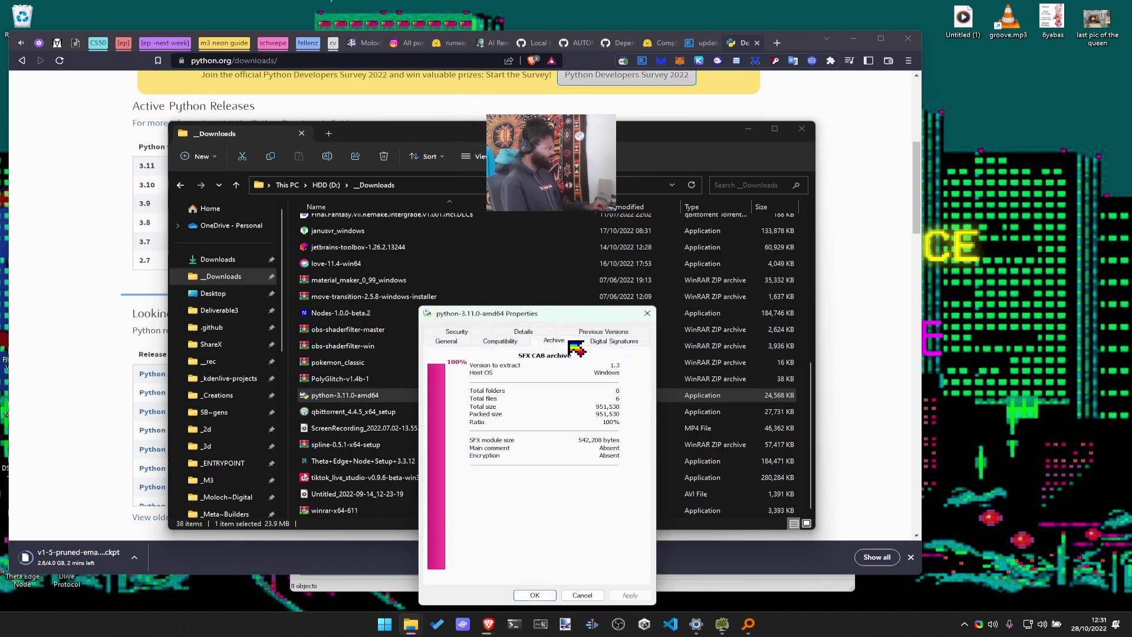
{"action": "left_click", "coordinate": [503, 343]}
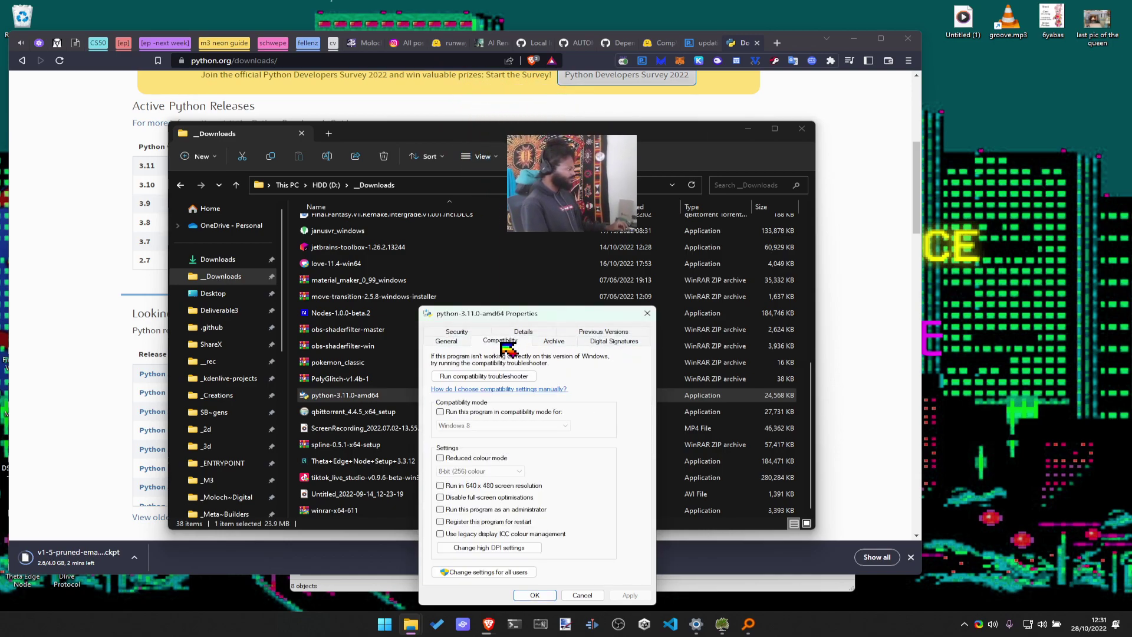
{"action": "left_click", "coordinate": [468, 343]}
Inspect the installer's security permissions and Administrators entry, then close all dialogs unchanged
{"action": "left_click", "coordinate": [463, 332]}
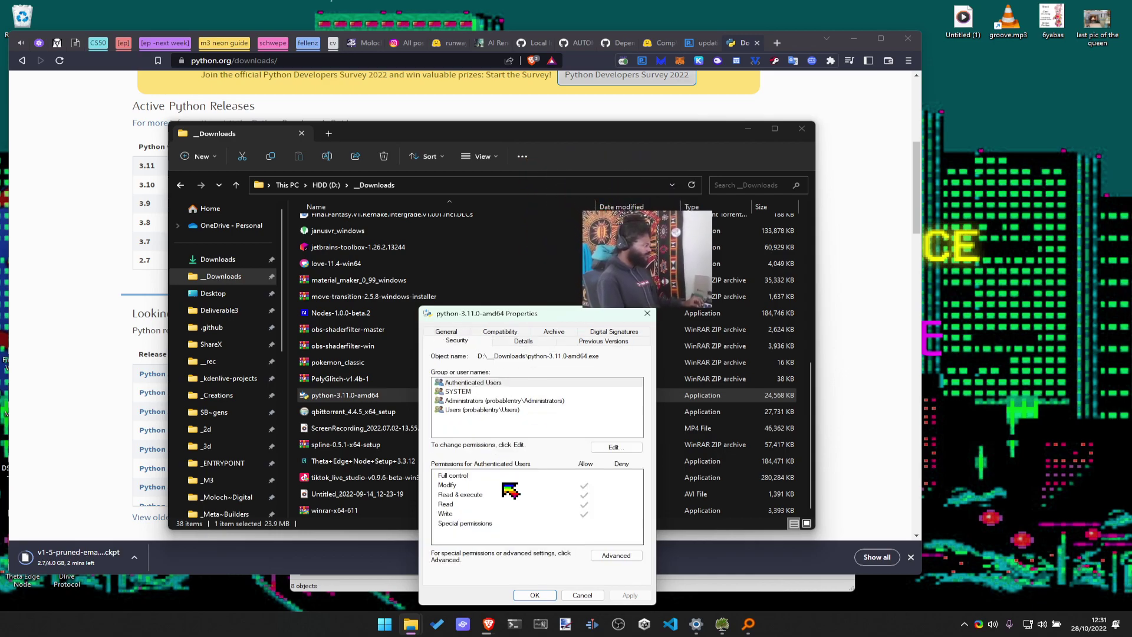
{"action": "left_click", "coordinate": [613, 447]}
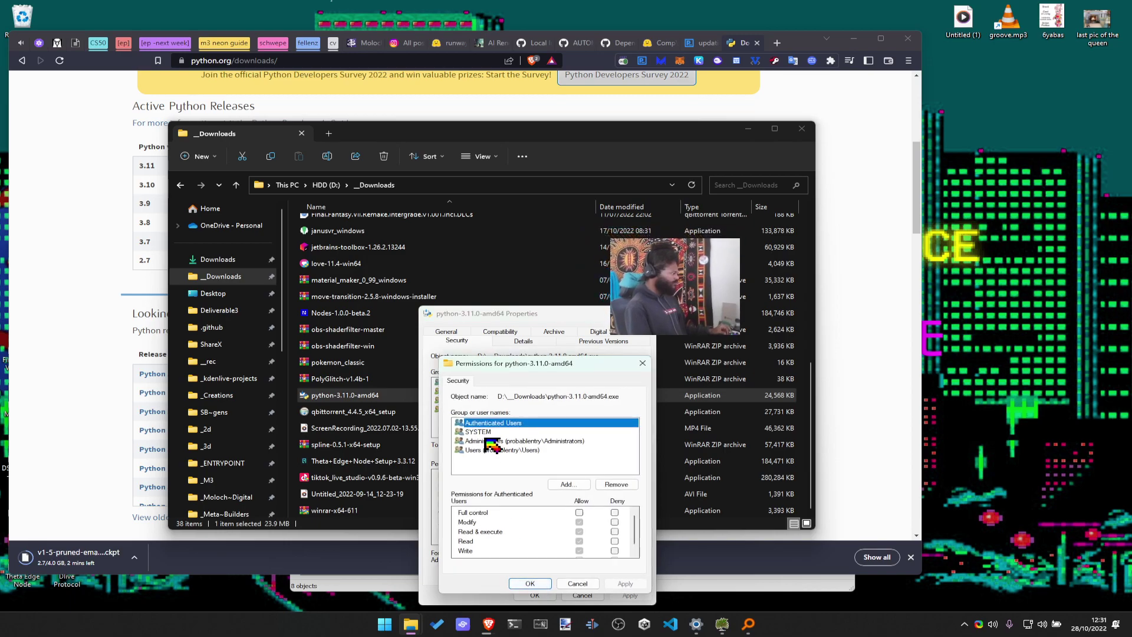
{"action": "left_click", "coordinate": [592, 585]}
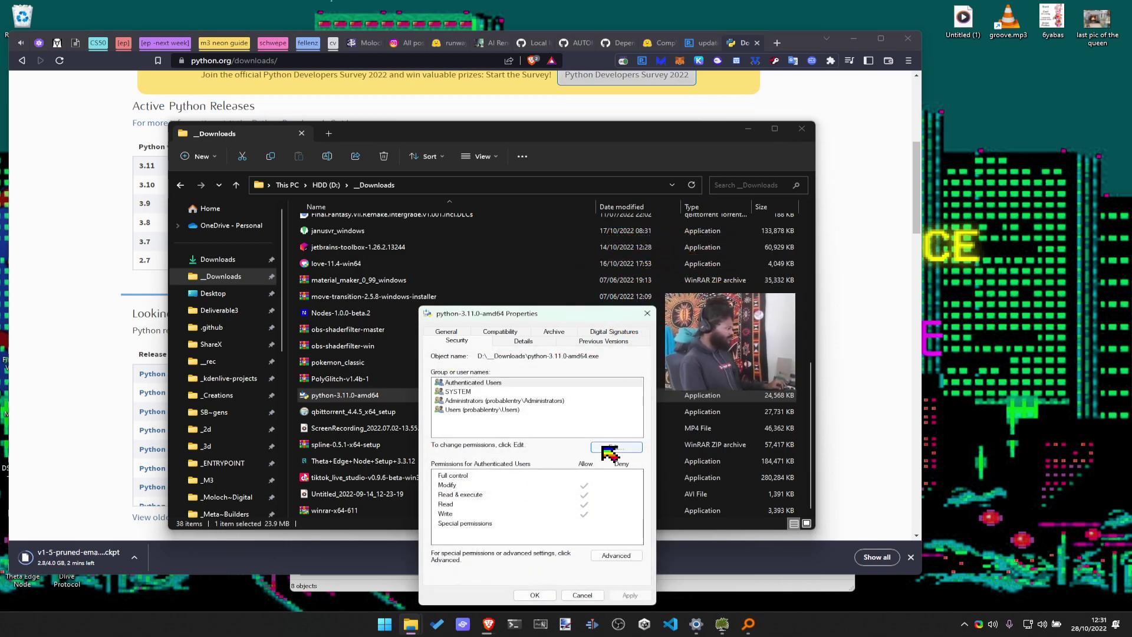
{"action": "left_click", "coordinate": [616, 556]}
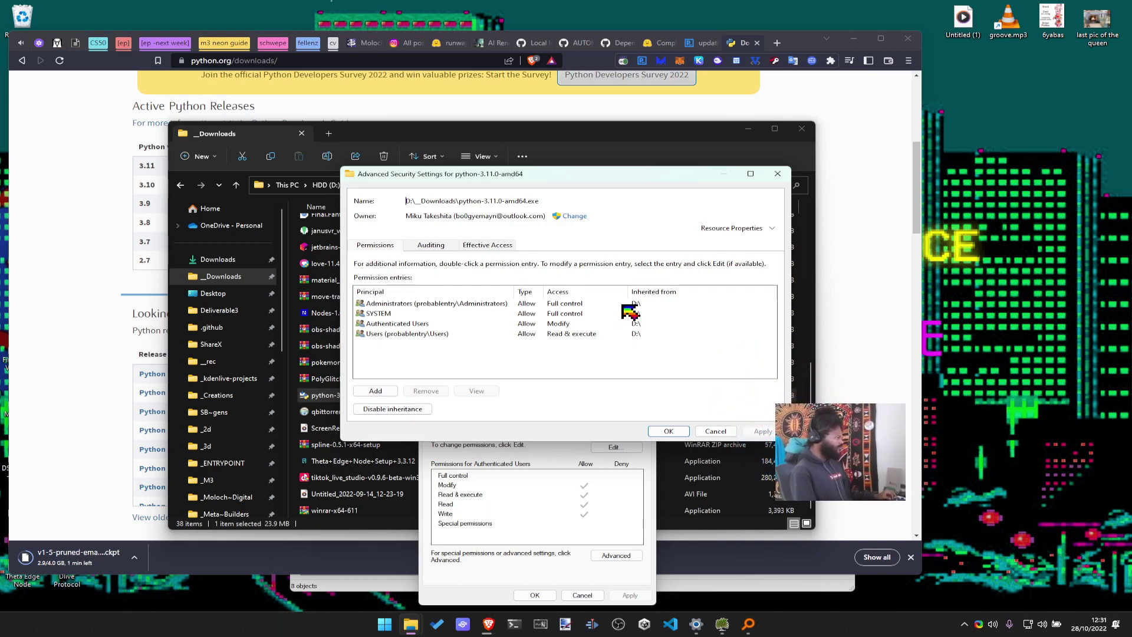
{"action": "left_click", "coordinate": [488, 304]}
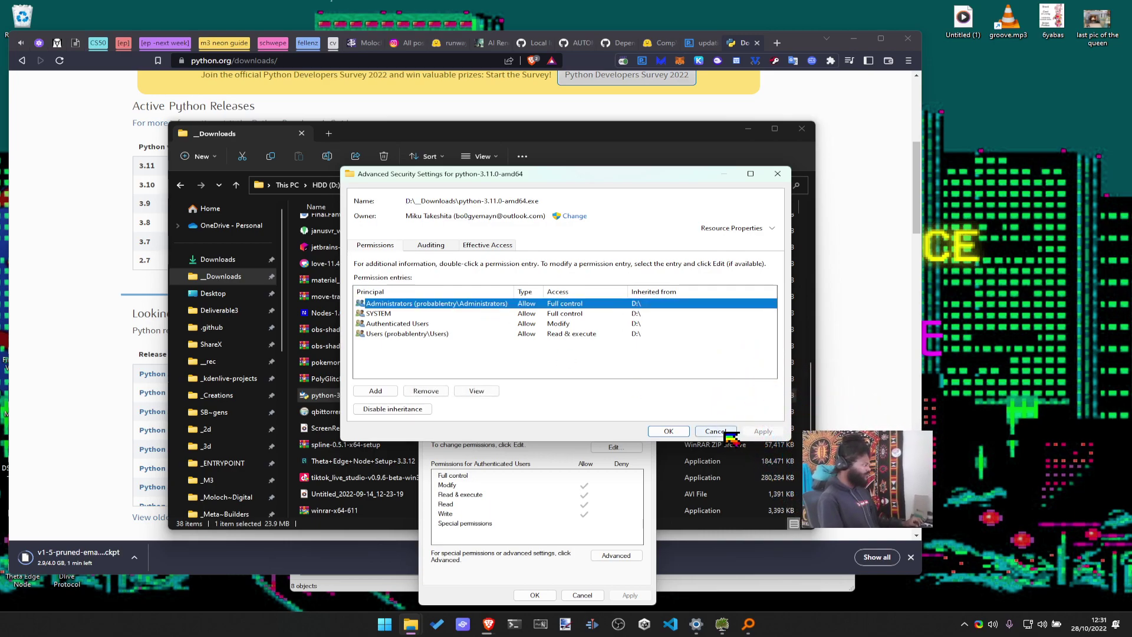
{"action": "left_click", "coordinate": [725, 432]}
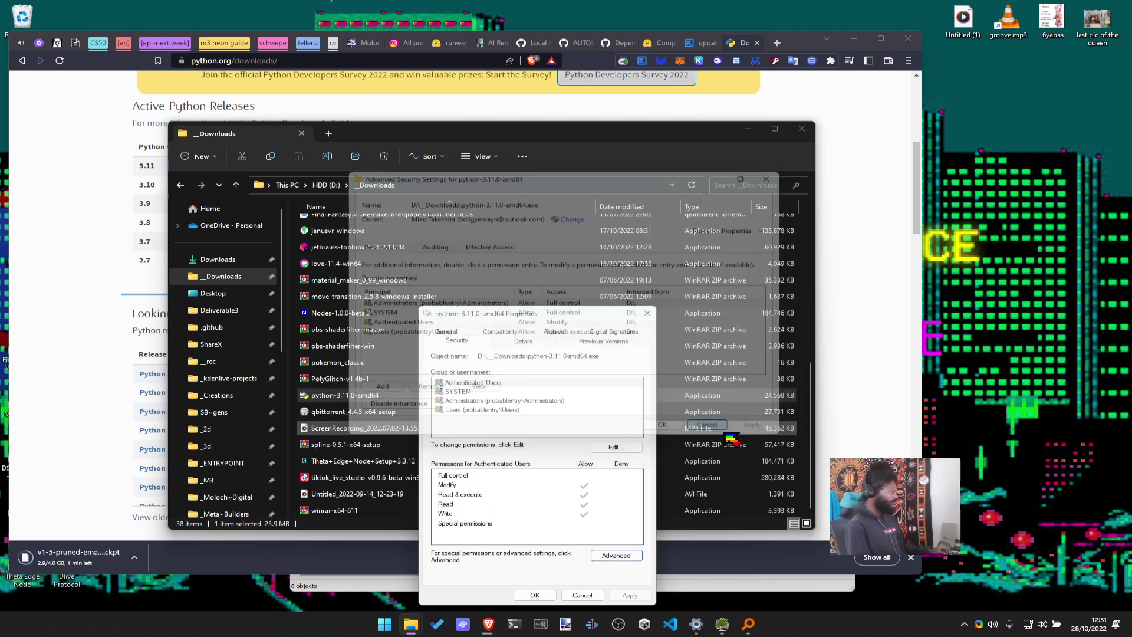
{"action": "left_click", "coordinate": [583, 596]}
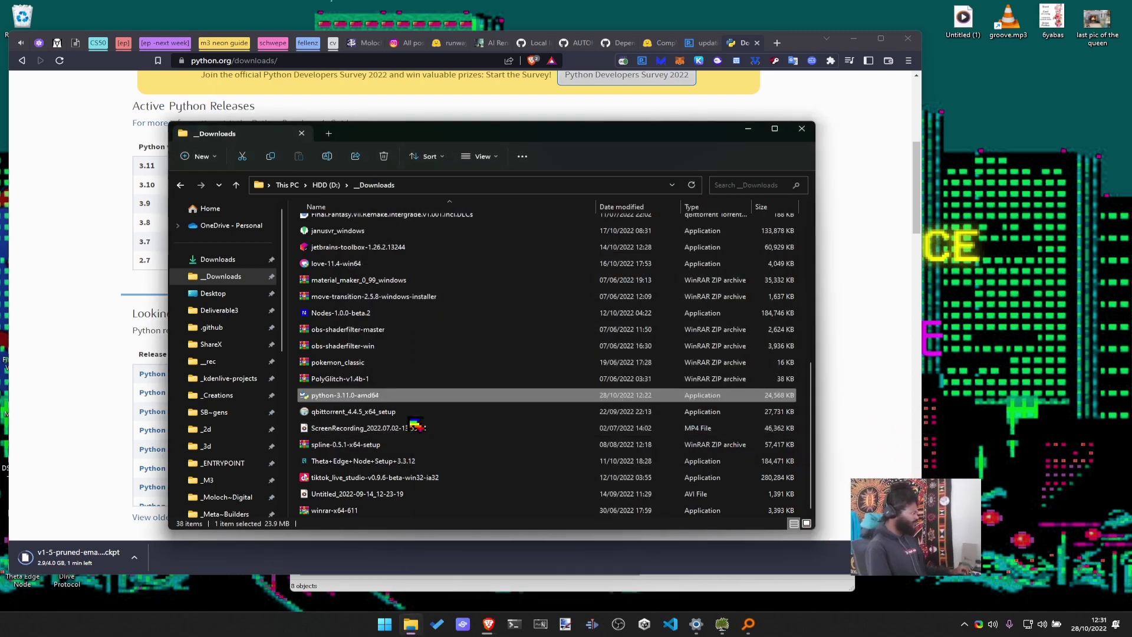
Download the Python 3.11.0 installer again from python.org, saving it to SSD (E:)
{"action": "left_click", "coordinate": [378, 395]}
{"action": "left_click", "coordinate": [377, 418]}
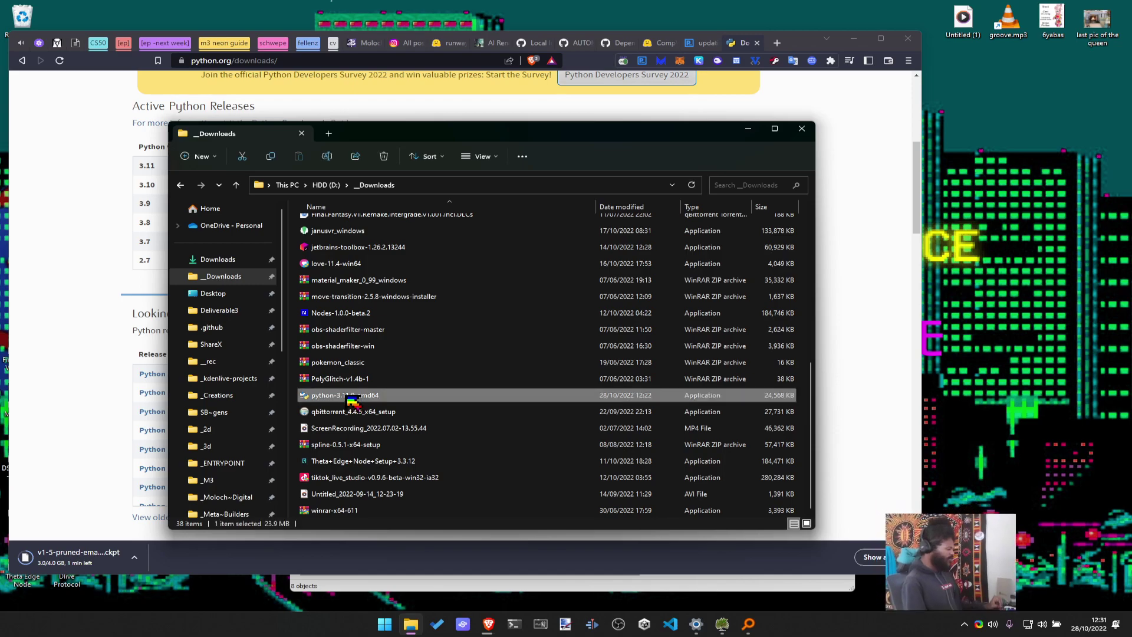
{"action": "left_click", "coordinate": [45, 233]}
{"action": "scroll", "coordinate": [511, 236], "scroll_direction": "up", "scroll_amount": 5}
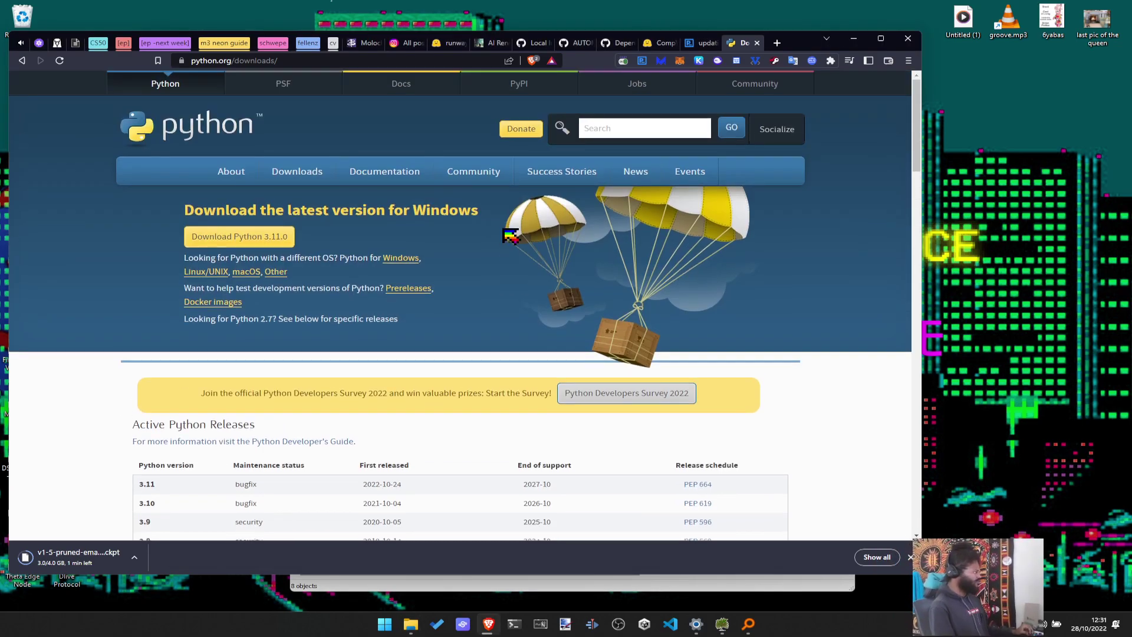
{"action": "left_click", "coordinate": [245, 239]}
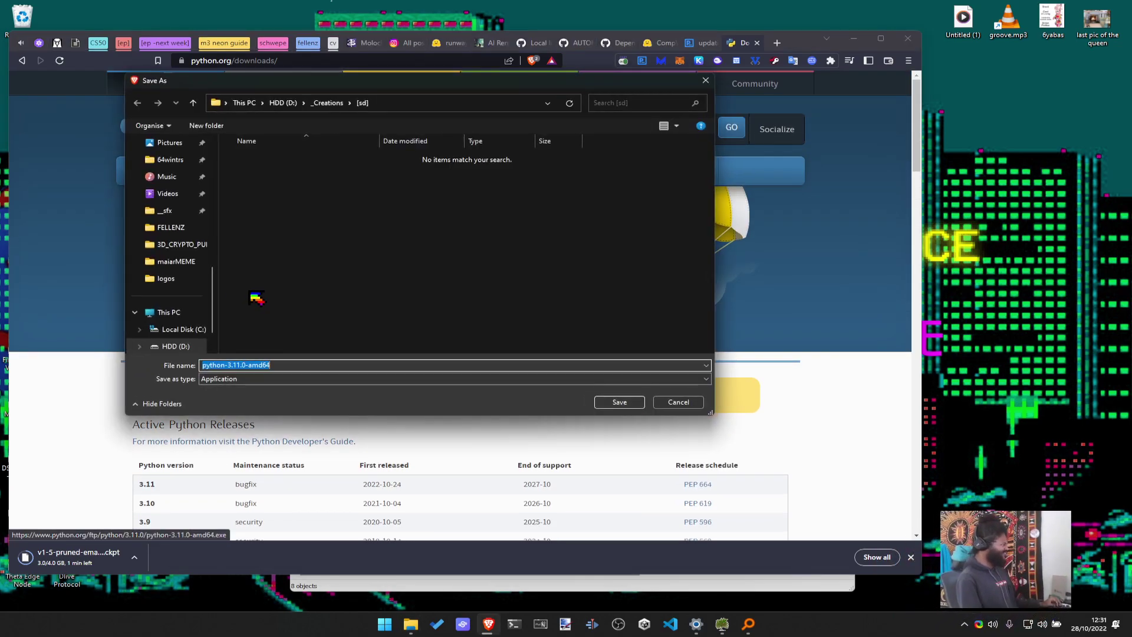
{"action": "left_click", "coordinate": [174, 312]}
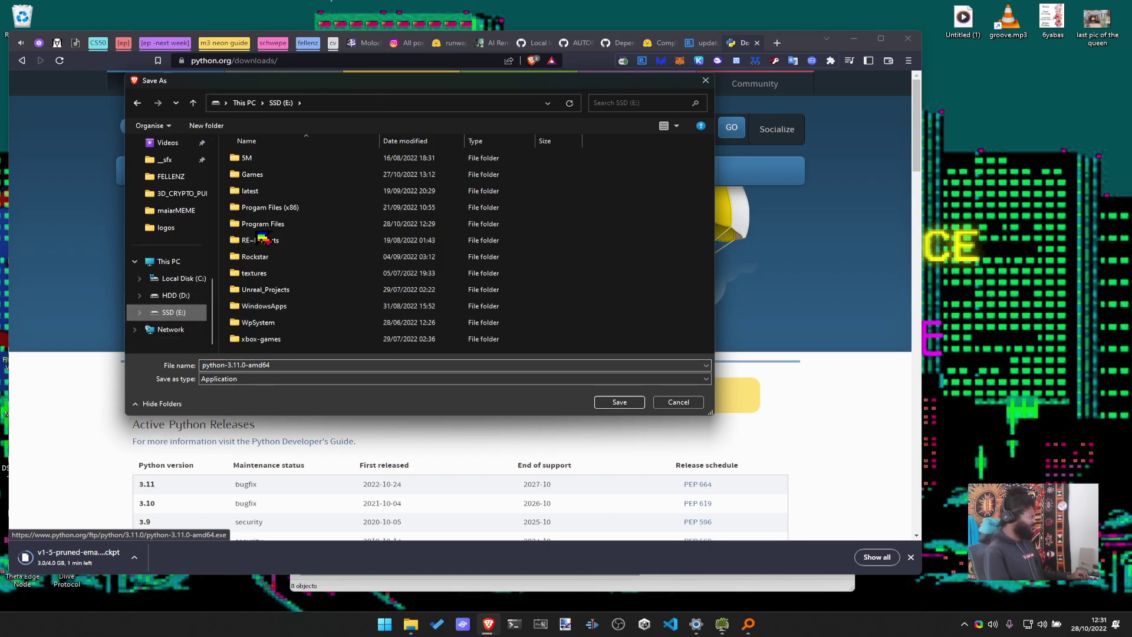
{"action": "left_click", "coordinate": [623, 401]}
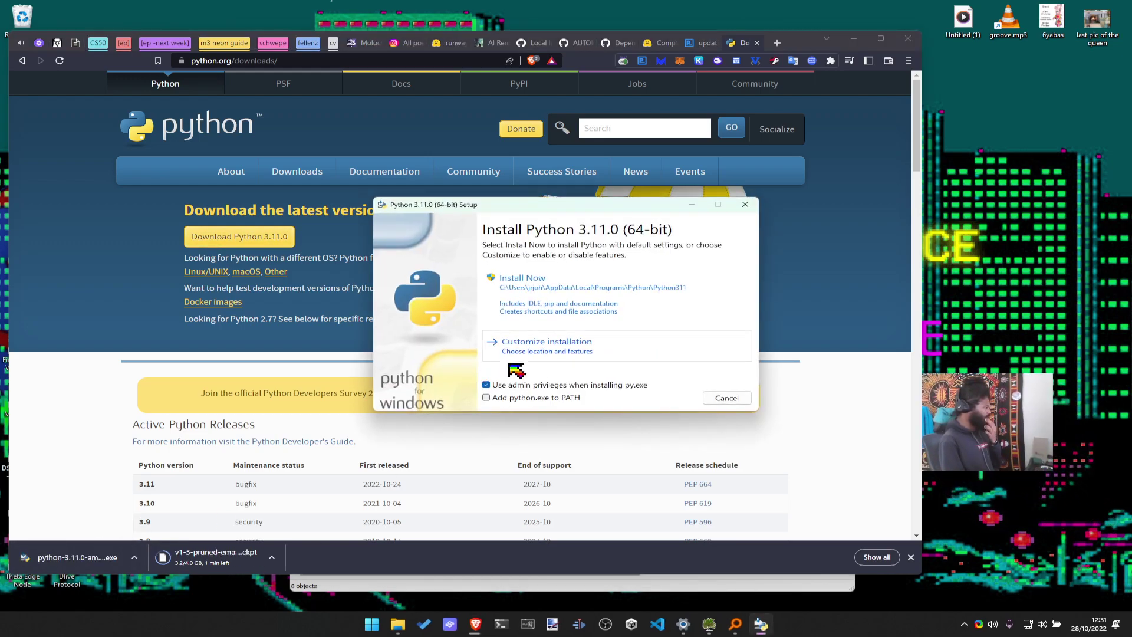
In a custom installation, set the install location to E:\Program Files
{"action": "left_click", "coordinate": [547, 346]}
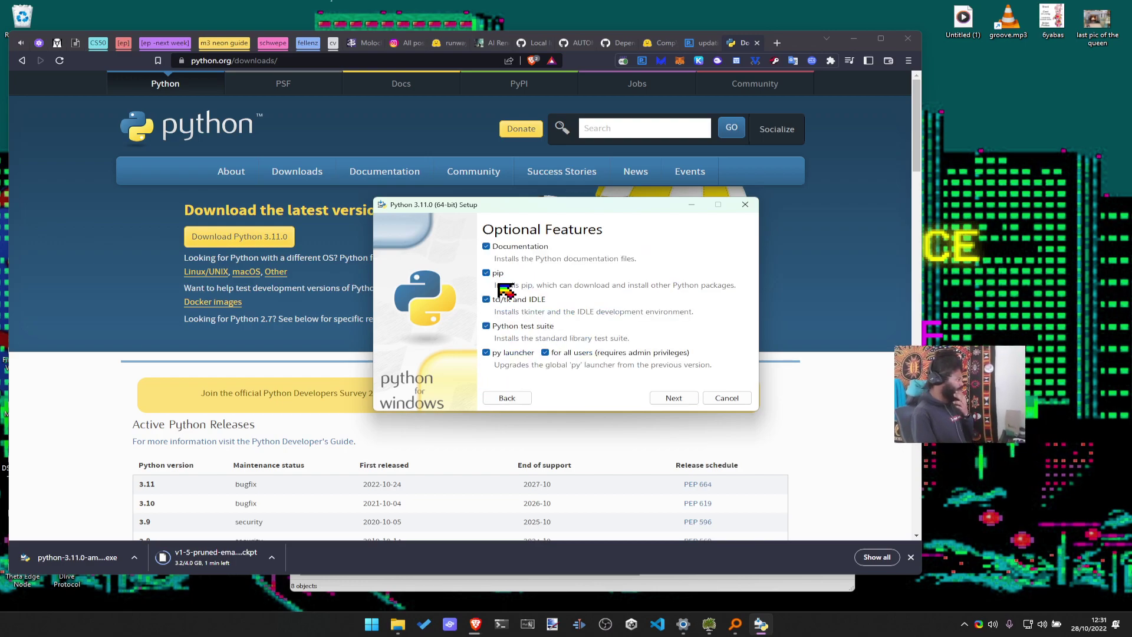
{"action": "left_click", "coordinate": [673, 398]}
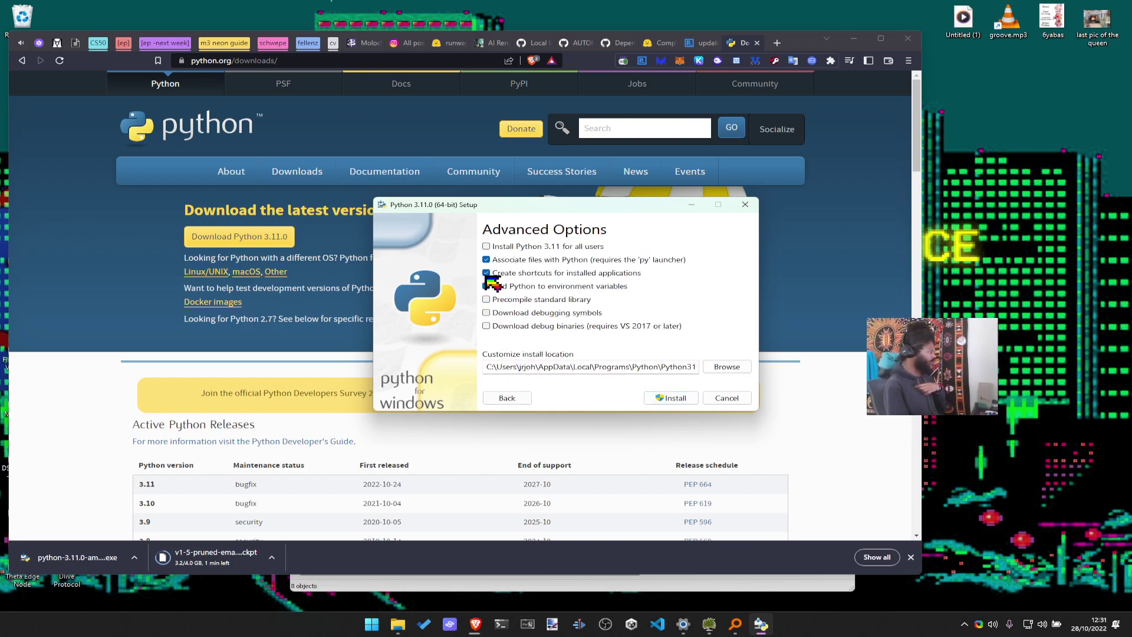
{"action": "left_click", "coordinate": [727, 367]}
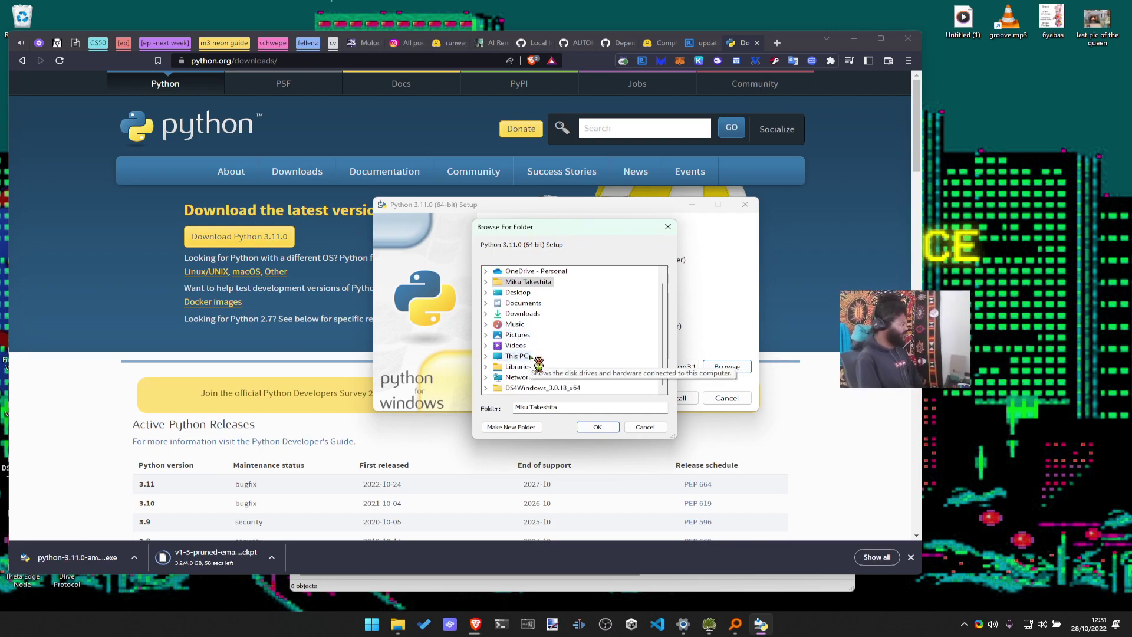
{"action": "double_click", "coordinate": [522, 364]}
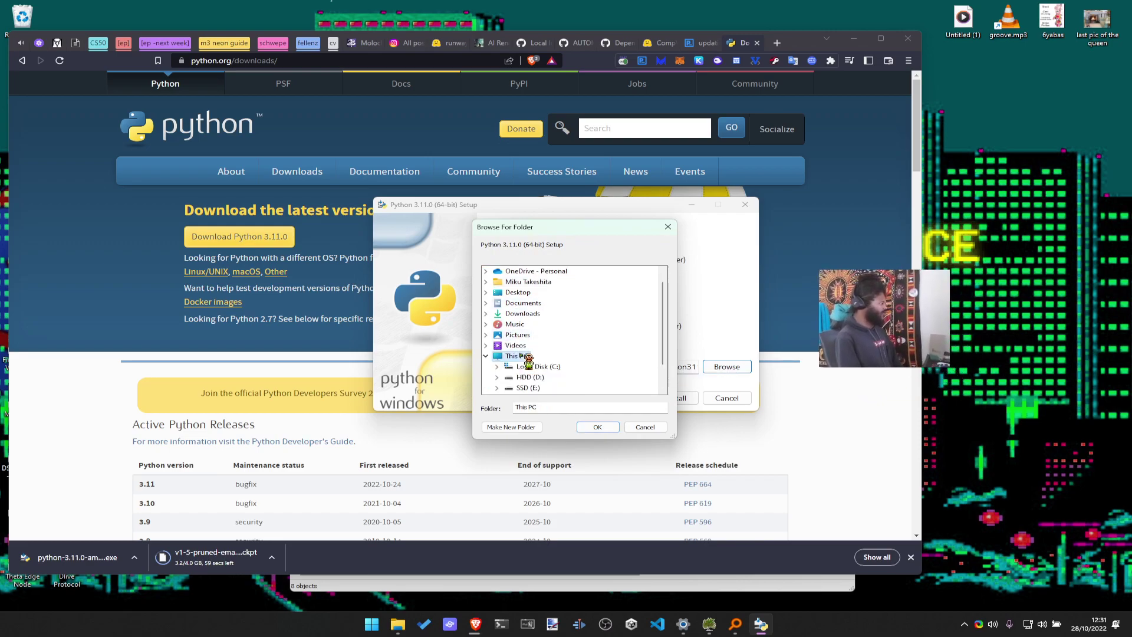
{"action": "double_click", "coordinate": [526, 387]}
{"action": "double_click", "coordinate": [555, 324]}
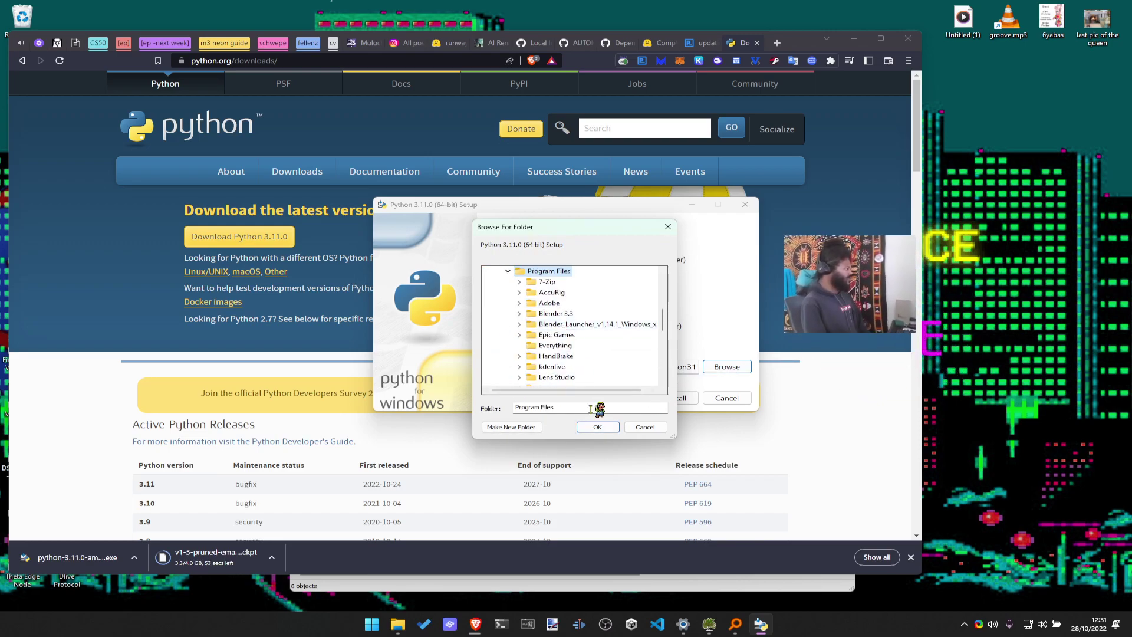
{"action": "left_click", "coordinate": [598, 427]}
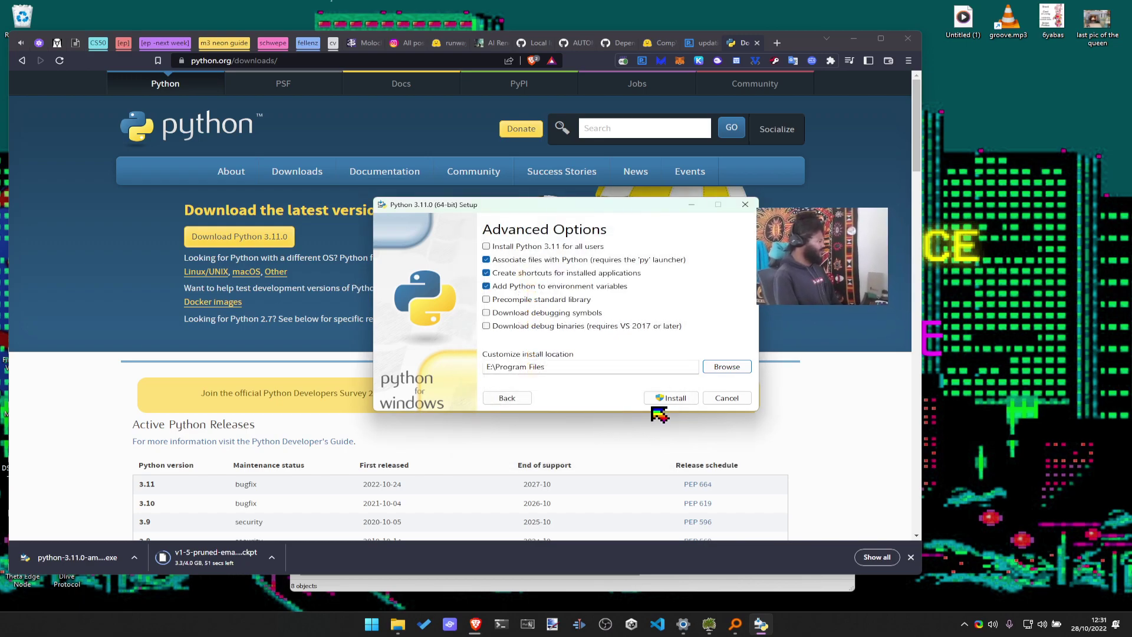
Change the install location to E:\Program Files\Python and start installing
{"action": "left_click", "coordinate": [721, 367]}
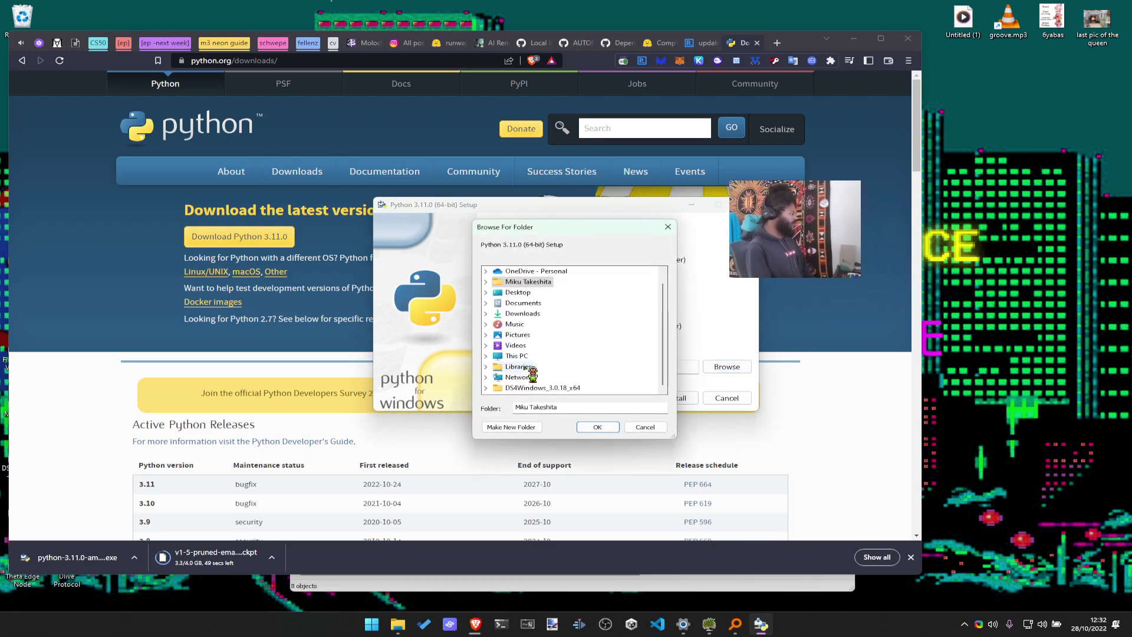
{"action": "double_click", "coordinate": [534, 355]}
{"action": "double_click", "coordinate": [545, 356]}
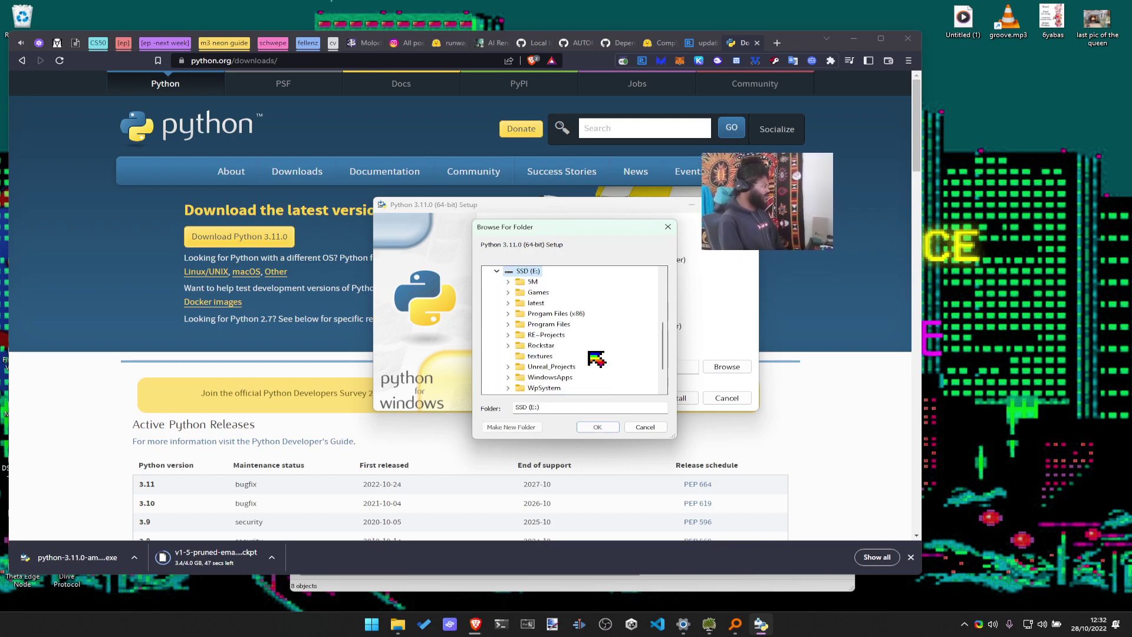
{"action": "scroll", "coordinate": [567, 336], "scroll_direction": "up", "scroll_amount": 2}
{"action": "left_click", "coordinate": [541, 346]}
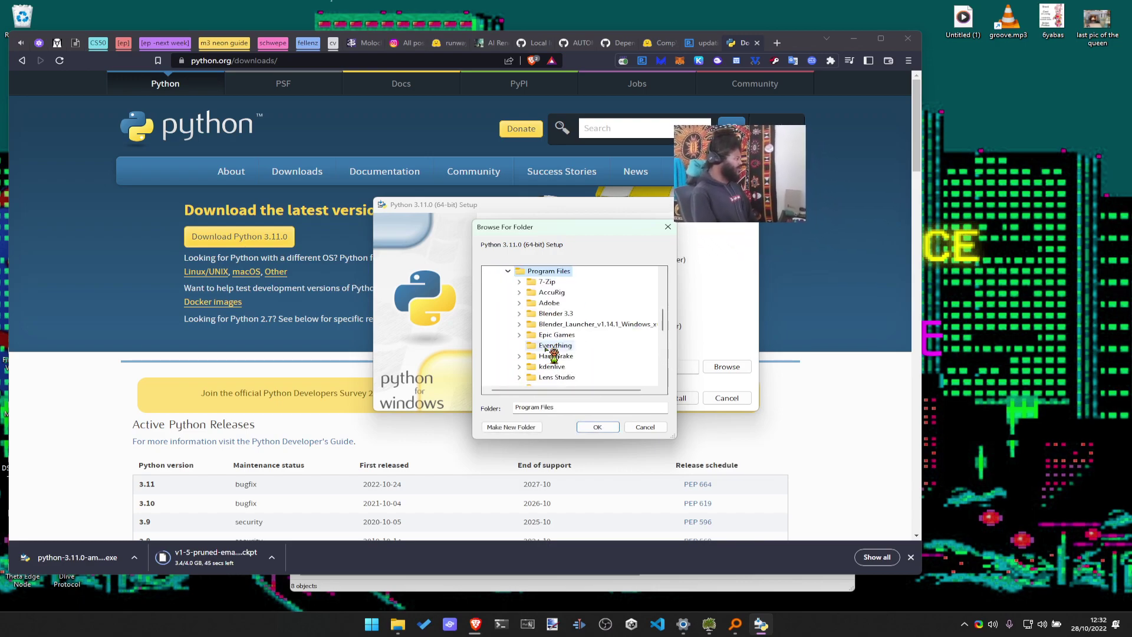
{"action": "scroll", "coordinate": [570, 345], "scroll_direction": "down", "scroll_amount": 2}
{"action": "scroll", "coordinate": [595, 347], "scroll_direction": "down", "scroll_amount": 2}
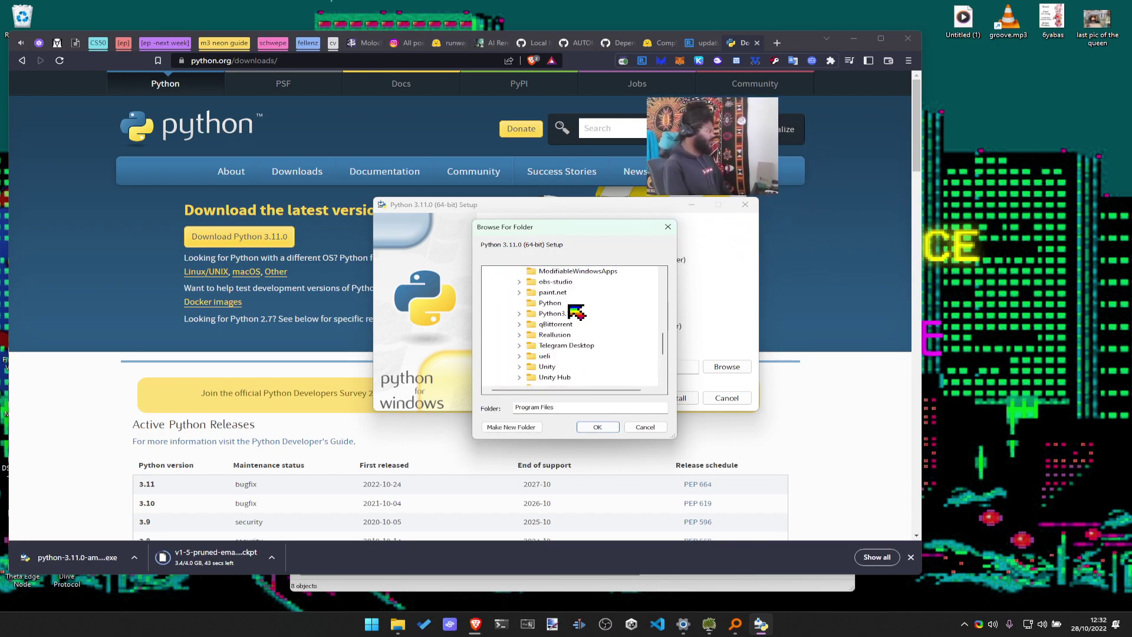
{"action": "left_click", "coordinate": [551, 303]}
{"action": "left_click", "coordinate": [601, 429]}
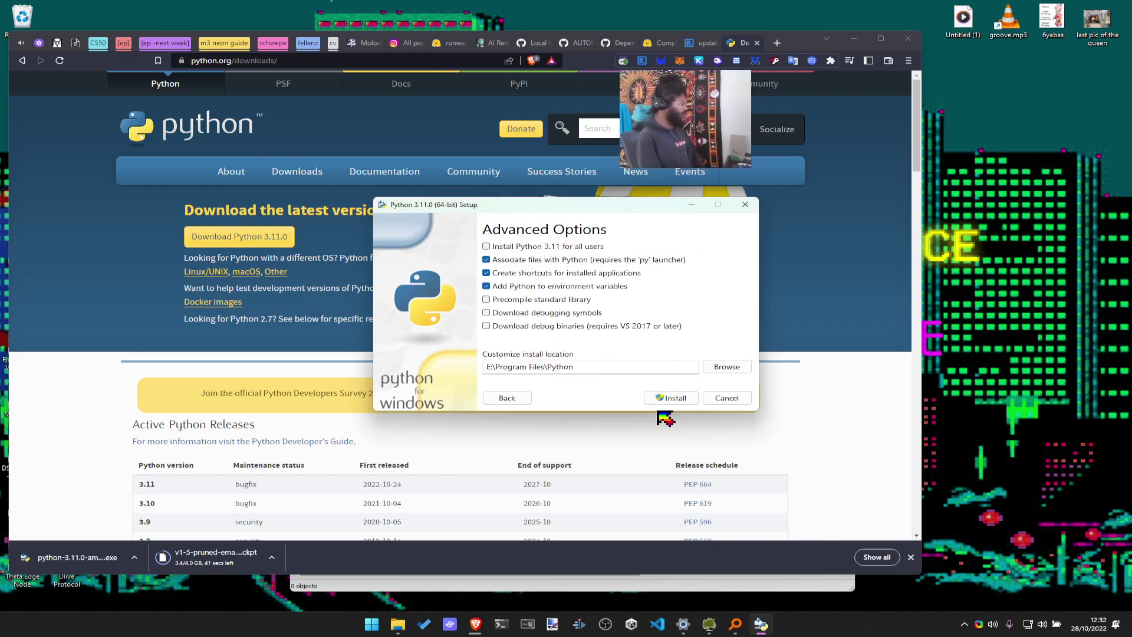
{"action": "left_click", "coordinate": [670, 399]}
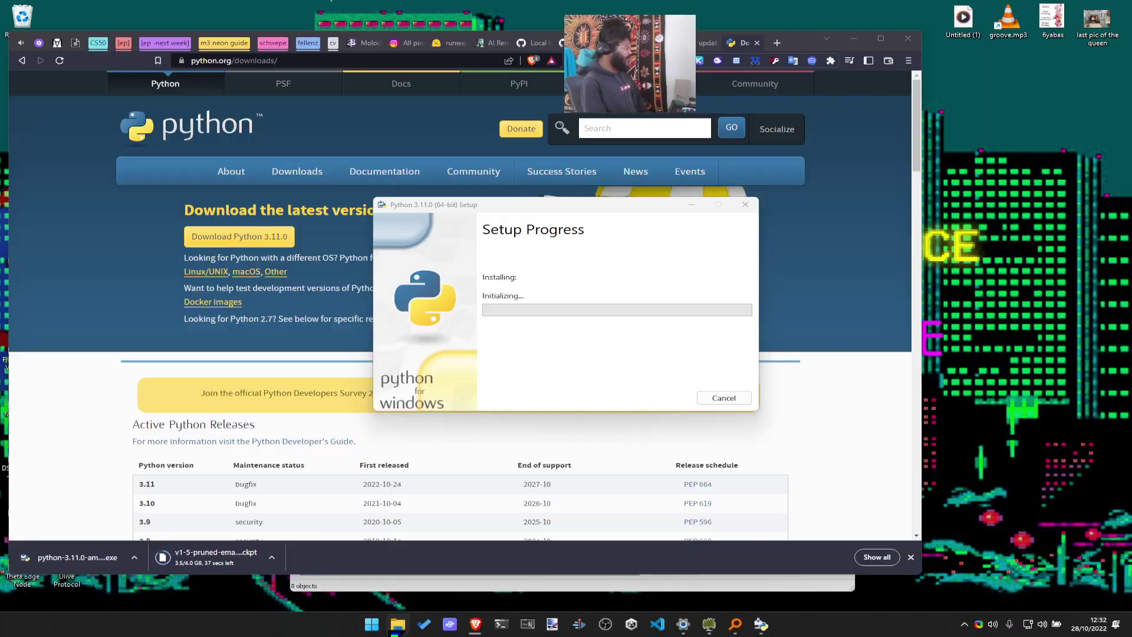
Bring back the _Downloads folder window and open a new Brave tab
{"action": "left_click", "coordinate": [401, 632]}
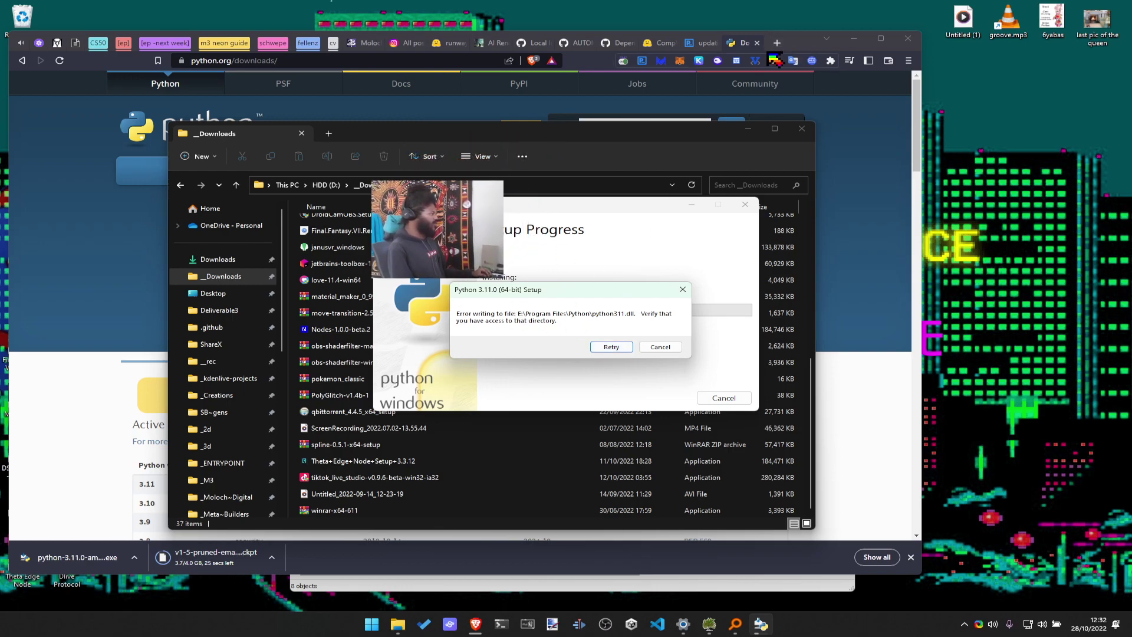
{"action": "left_click", "coordinate": [777, 43]}
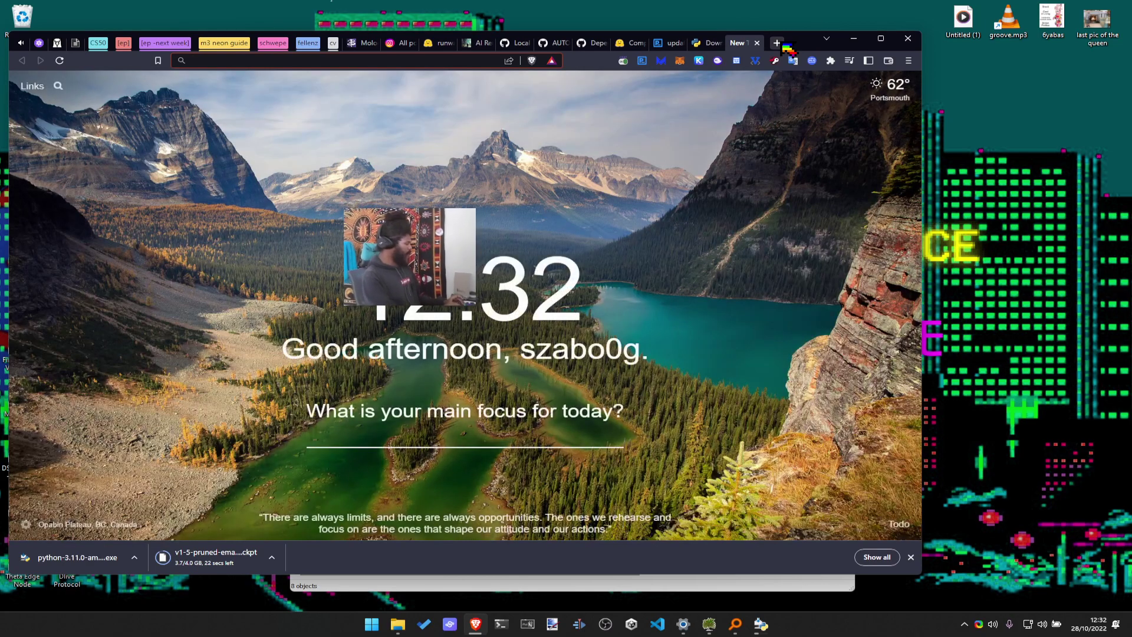
Start searching 'install python envi', then close that tab and return to the Python installer
{"action": "type", "text": "install p"}
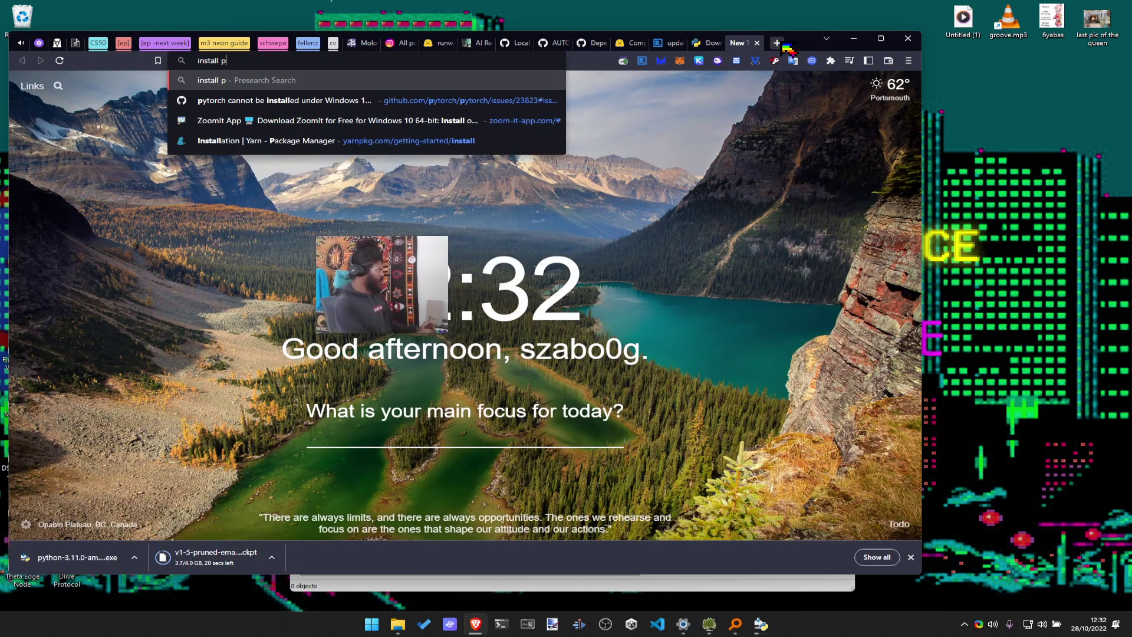
{"action": "type", "text": "ython e"}
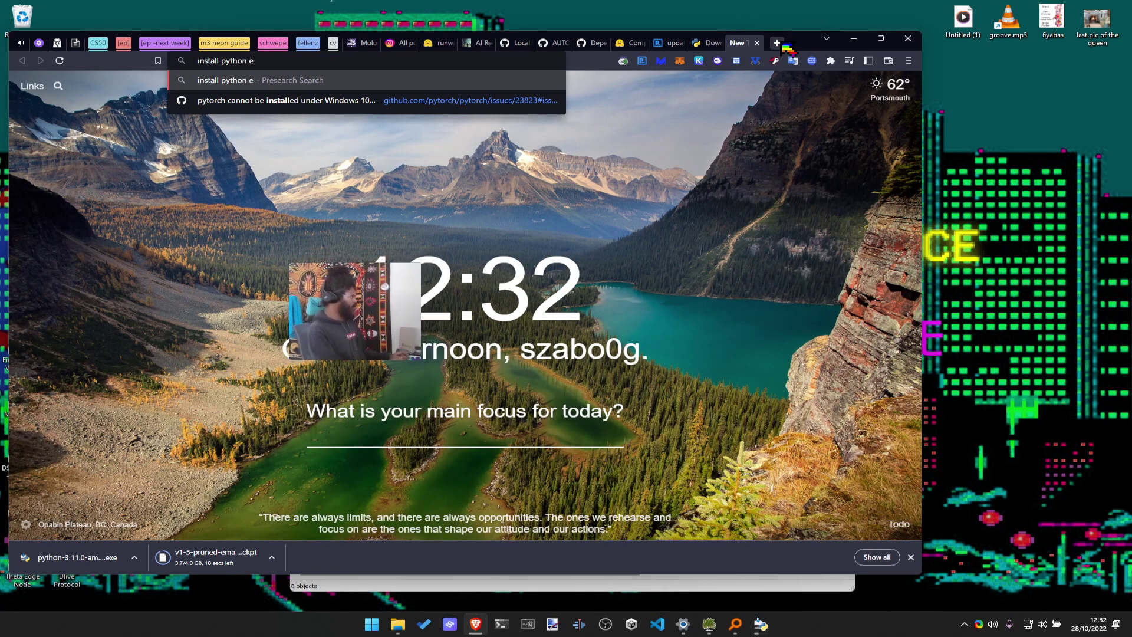
{"action": "type", "text": "nvi"}
{"action": "key", "text": "ctrl+w"}
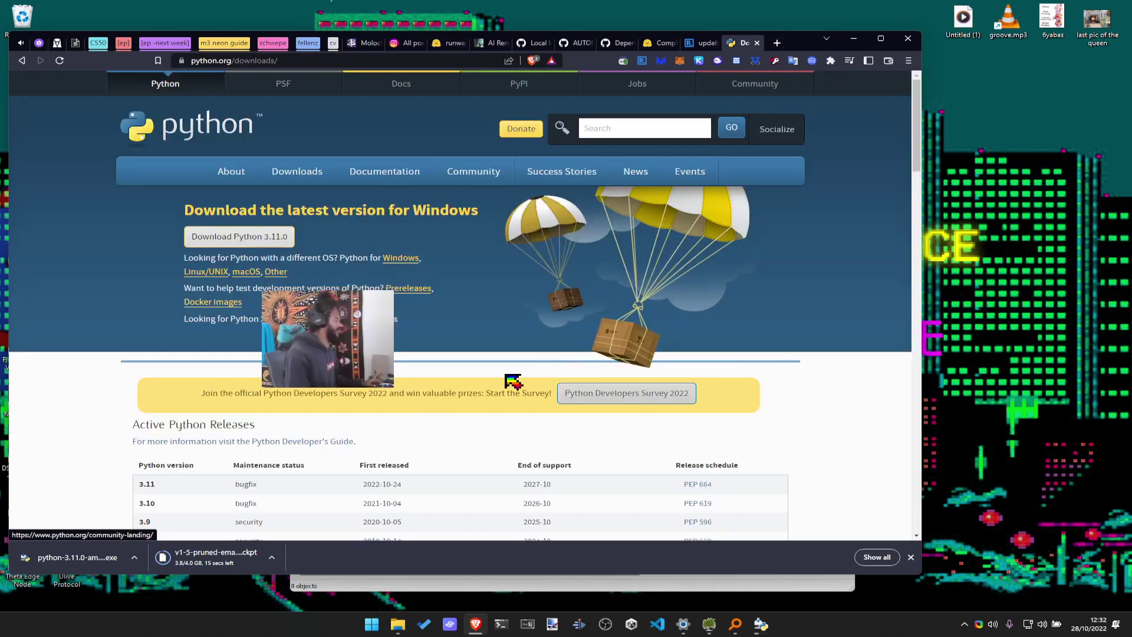
{"action": "key", "text": "alt+Tab"}
Cancel the failing custom Python installation and dismiss the Setup failed message
{"action": "left_click", "coordinate": [682, 351]}
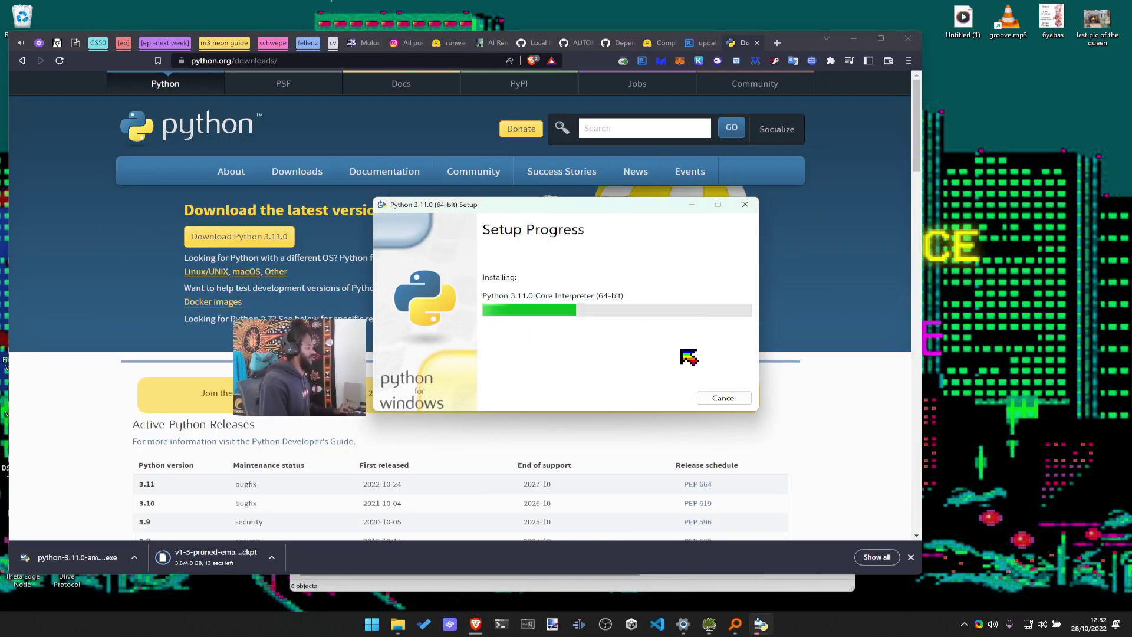
{"action": "left_click", "coordinate": [715, 398]}
{"action": "left_click", "coordinate": [564, 352]}
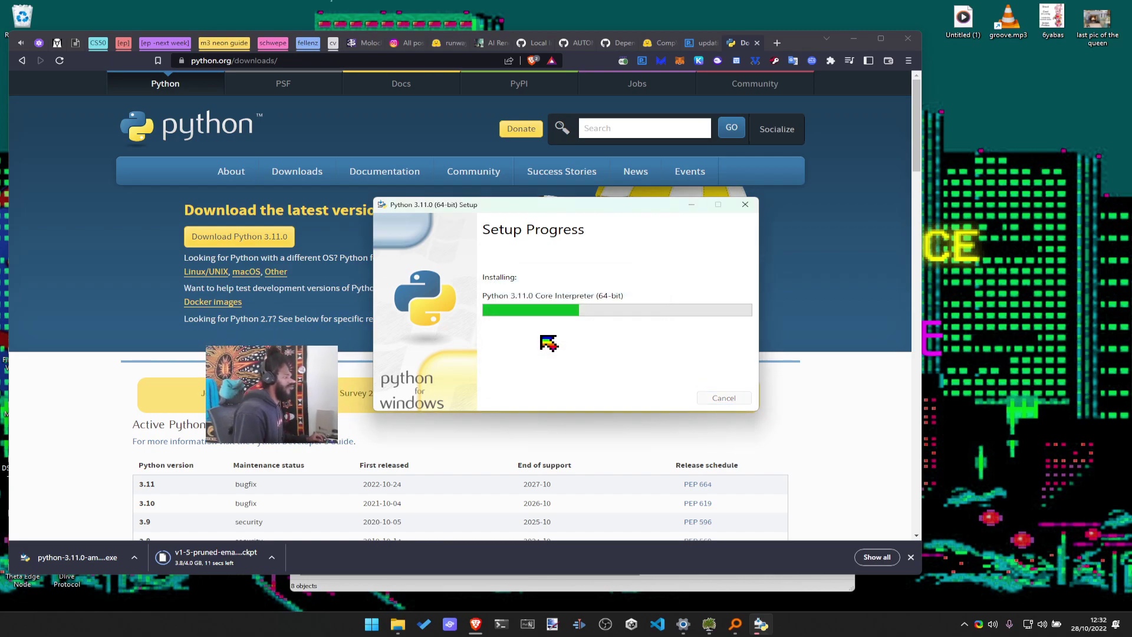
{"action": "left_click", "coordinate": [722, 398]}
Relaunch the downloaded installer and run Install Now with default settings, approving admin access
{"action": "left_click", "coordinate": [77, 561]}
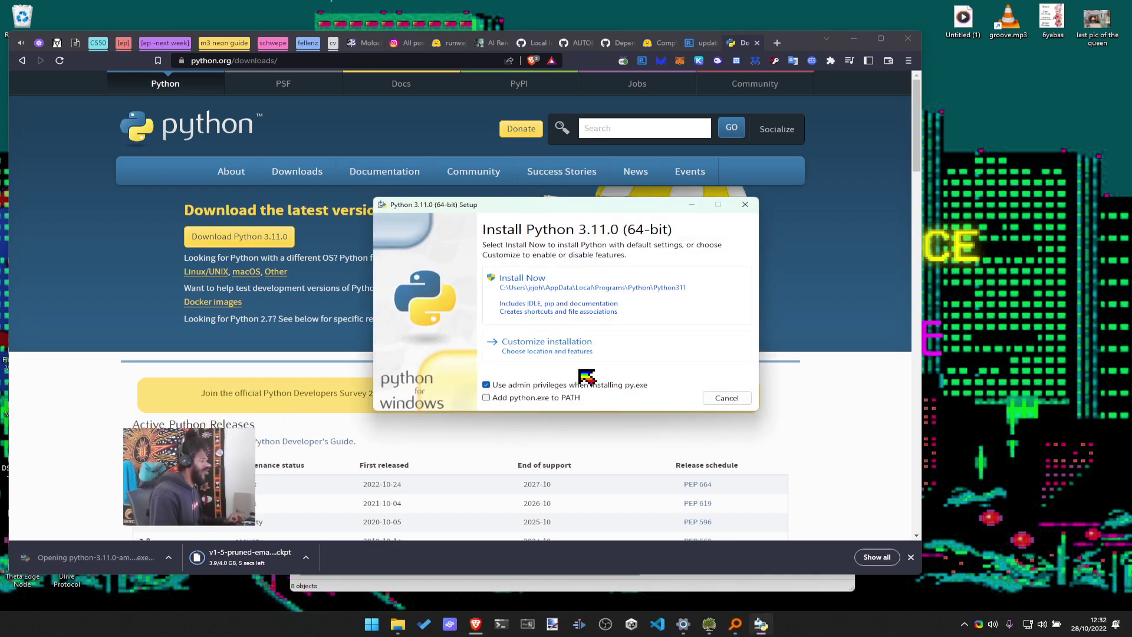
{"action": "left_click", "coordinate": [593, 311]}
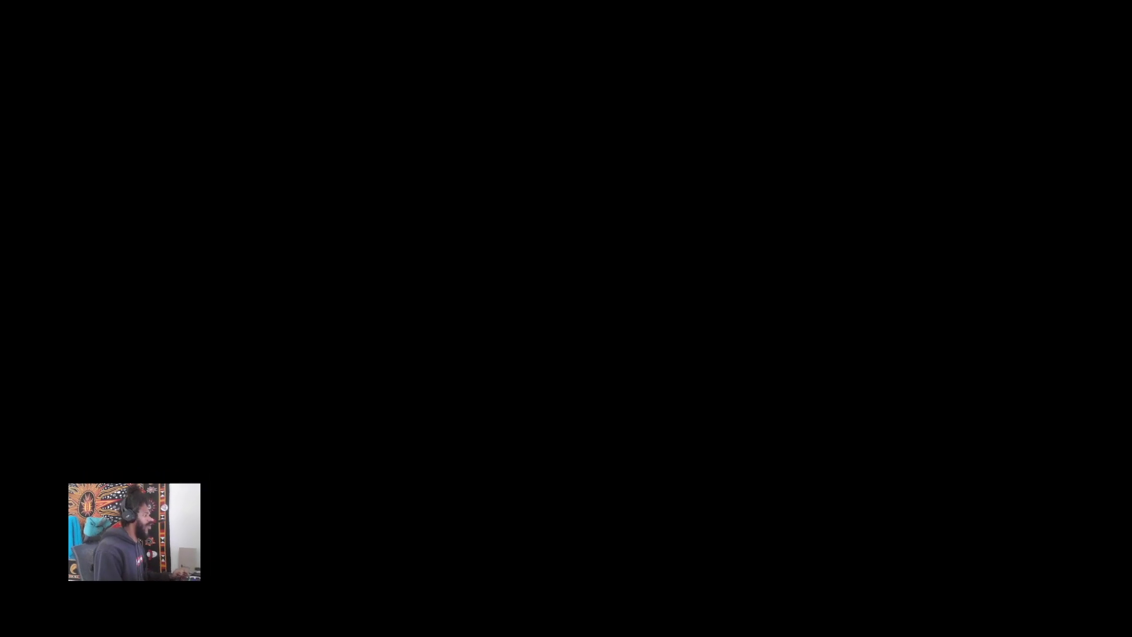
{"action": "left_click", "coordinate": [531, 369]}
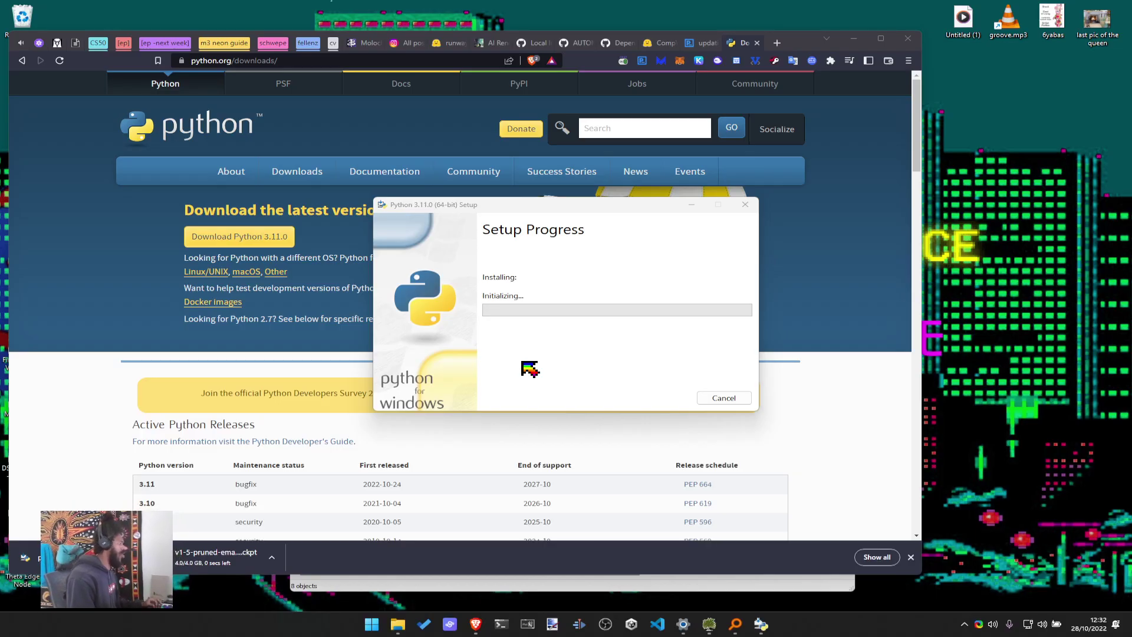
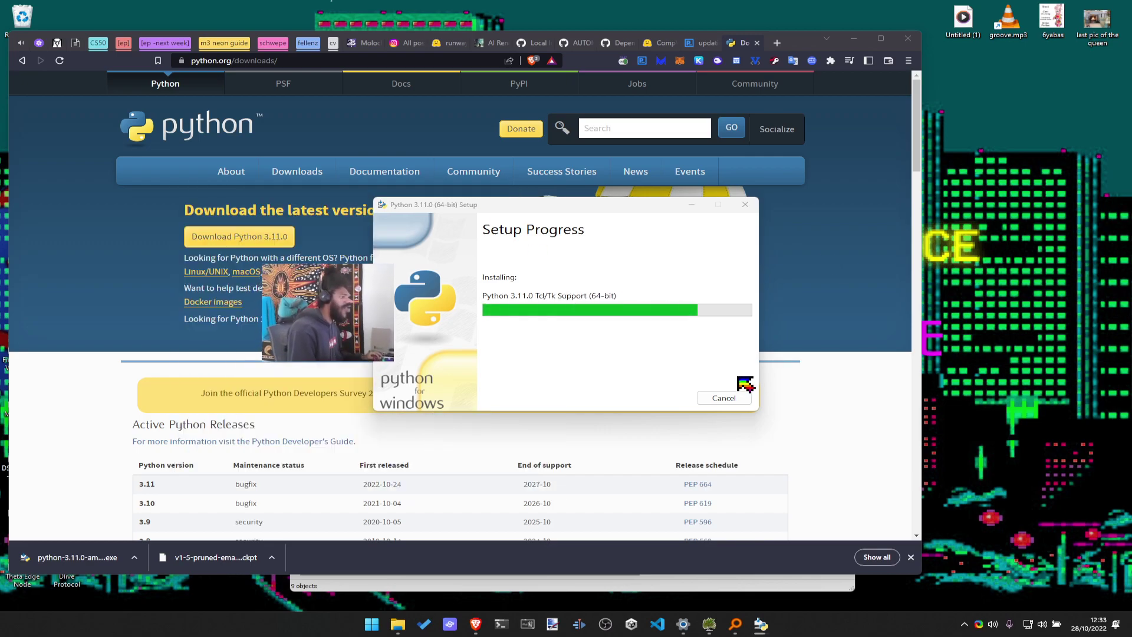
Leave Python 3.11.0 installing and close the python.org downloads tab in Brave
{"action": "mouse_move", "coordinate": [762, 626]}
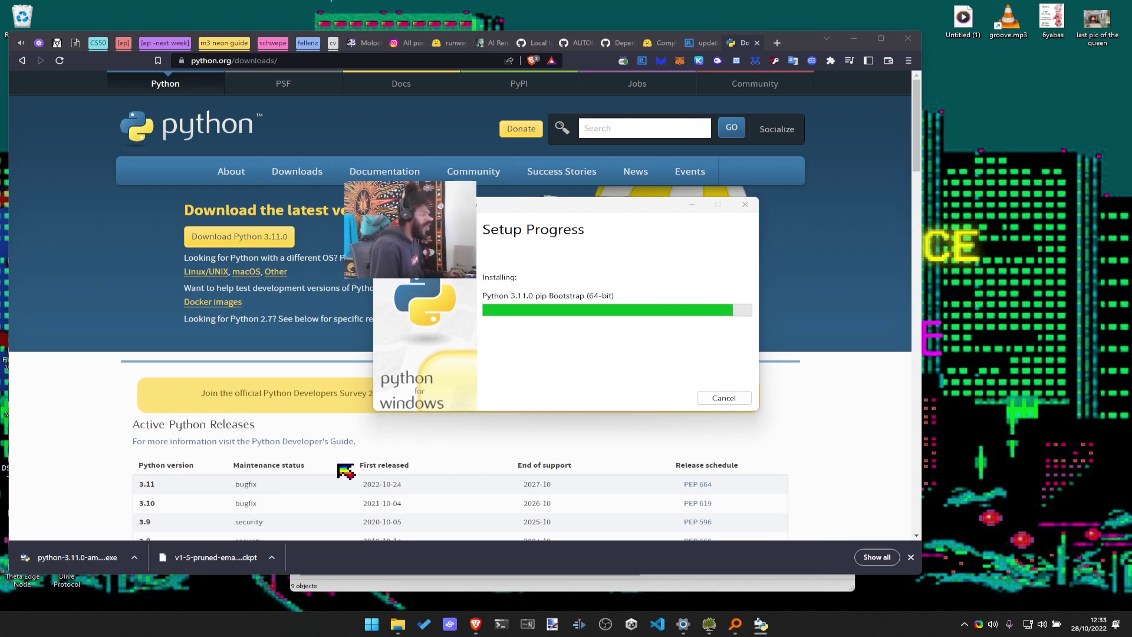
{"action": "left_click", "coordinate": [81, 401]}
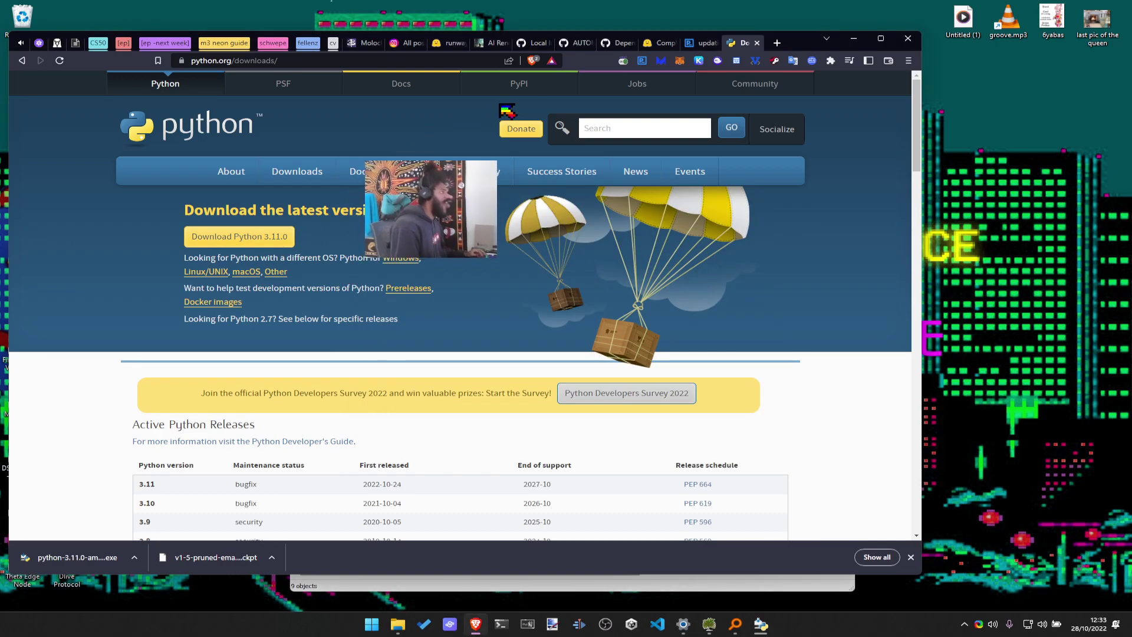
{"action": "left_click", "coordinate": [757, 42]}
Close the Presearch results and Hugging Face model tabs and review the wiki Dependencies page
{"action": "key", "text": "ctrl+w"}
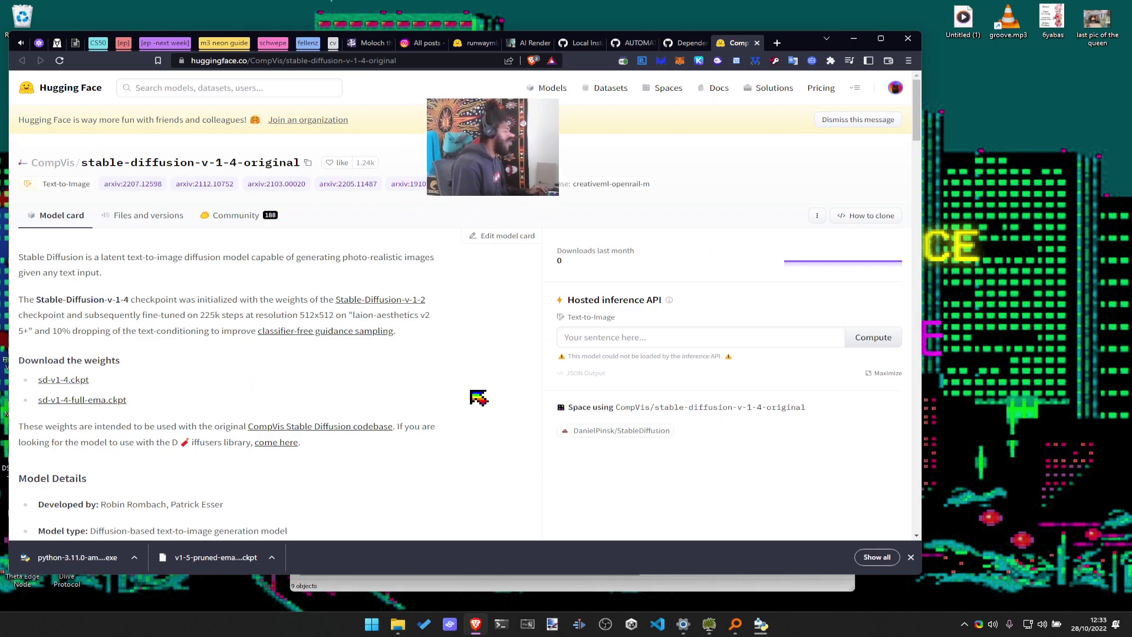
{"action": "key", "text": "ctrl+w"}
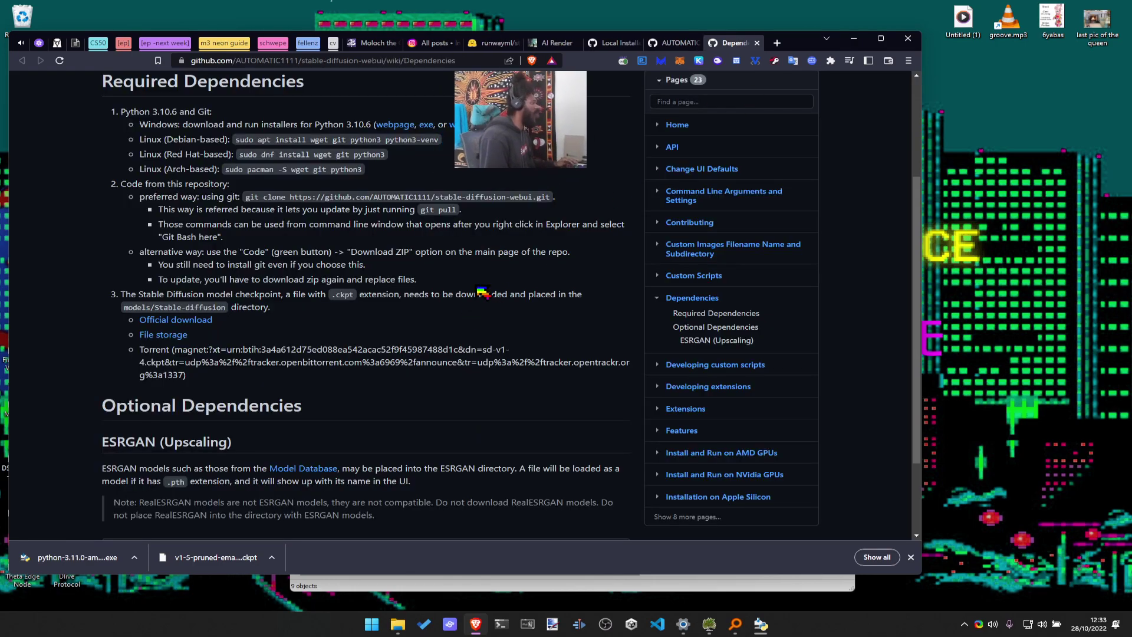
{"action": "scroll", "coordinate": [236, 312], "scroll_direction": "down", "scroll_amount": 3}
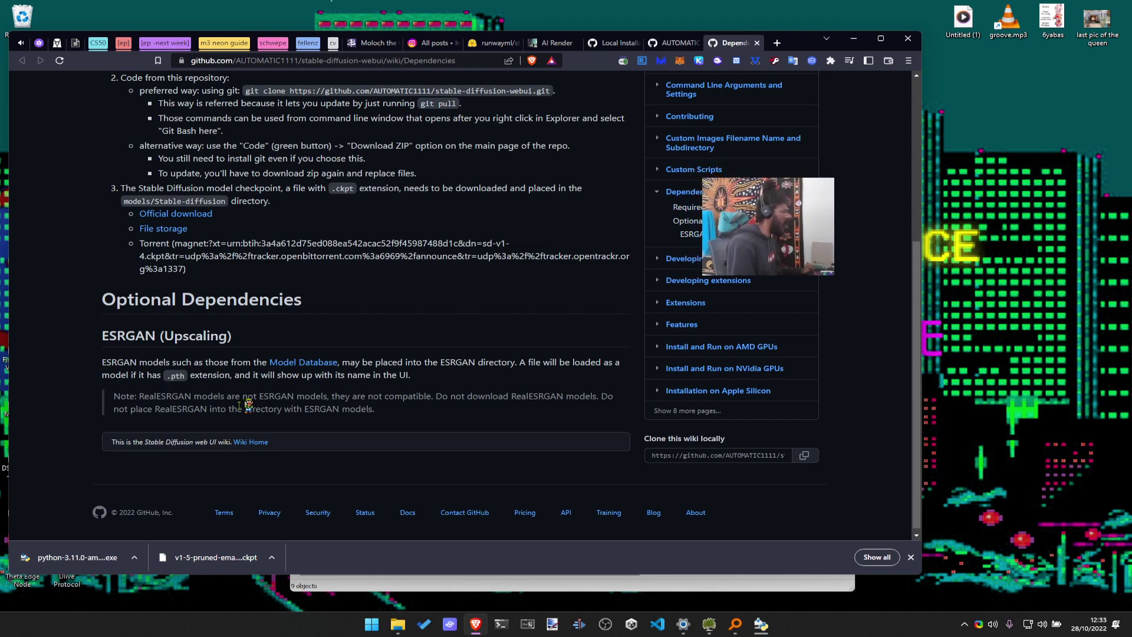
{"action": "scroll", "coordinate": [354, 378], "scroll_direction": "up", "scroll_amount": 4}
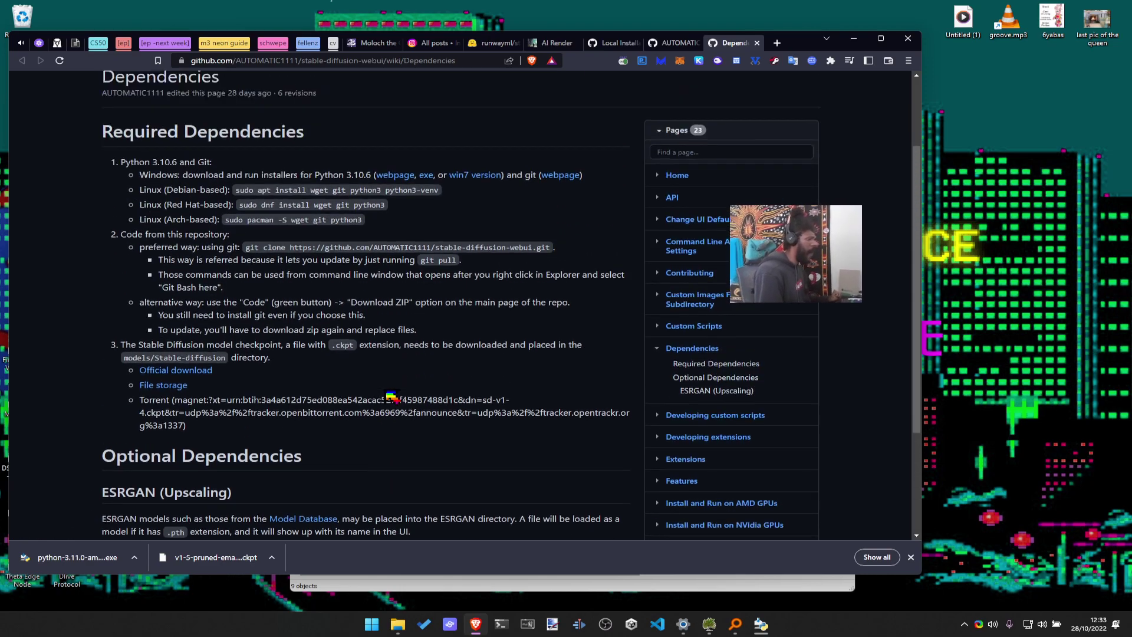
{"action": "key", "text": "alt+Tab"}
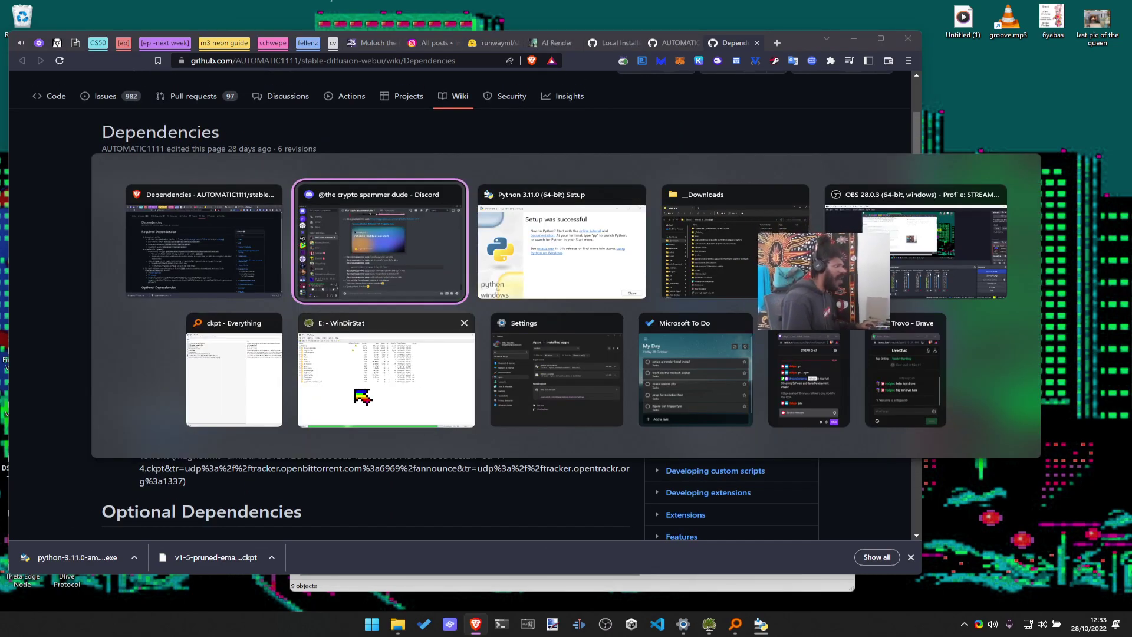
Bring WinDirStat forward and inspect the Program Files (x86) folders on the E: drive
{"action": "left_click", "coordinate": [319, 384]}
{"action": "key", "text": "alt+Tab"}
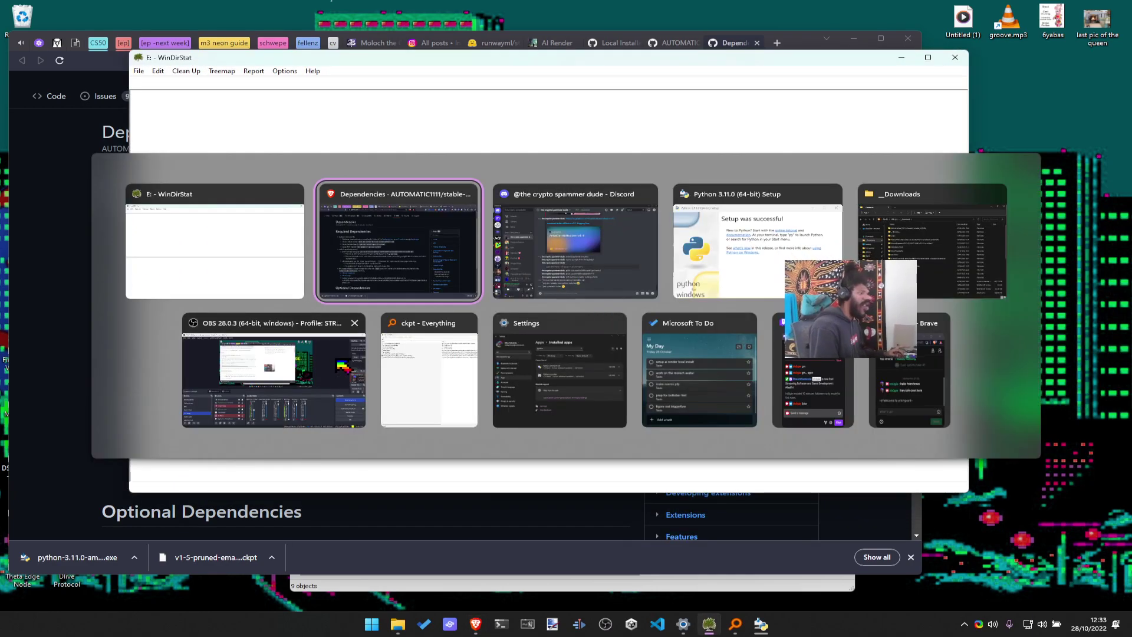
{"action": "left_click", "coordinate": [224, 262]}
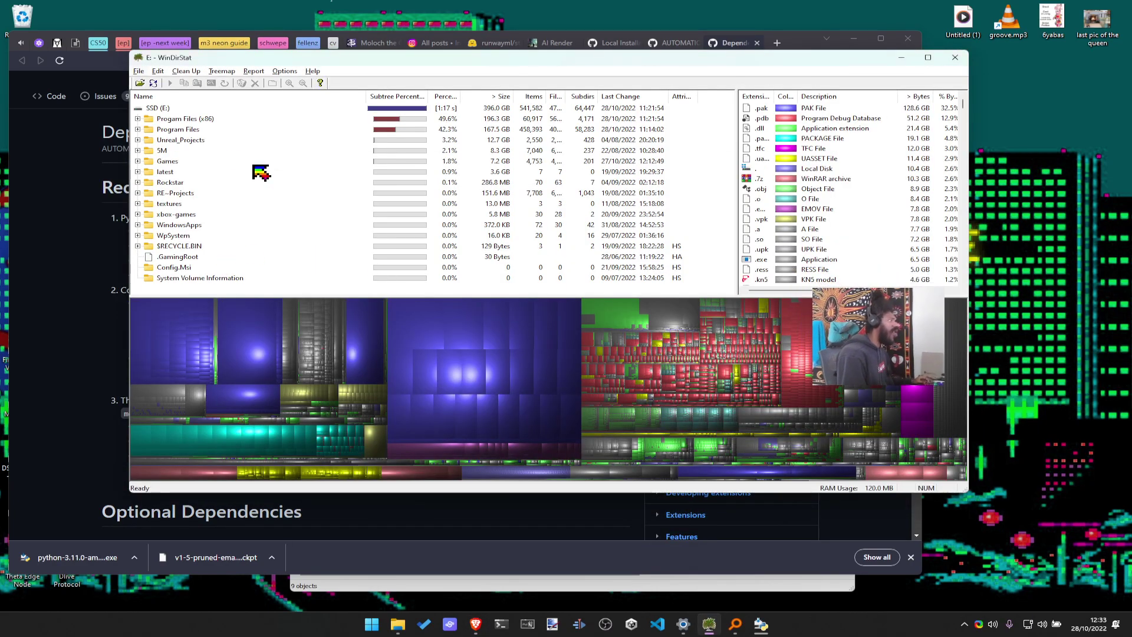
{"action": "left_click", "coordinate": [138, 118]}
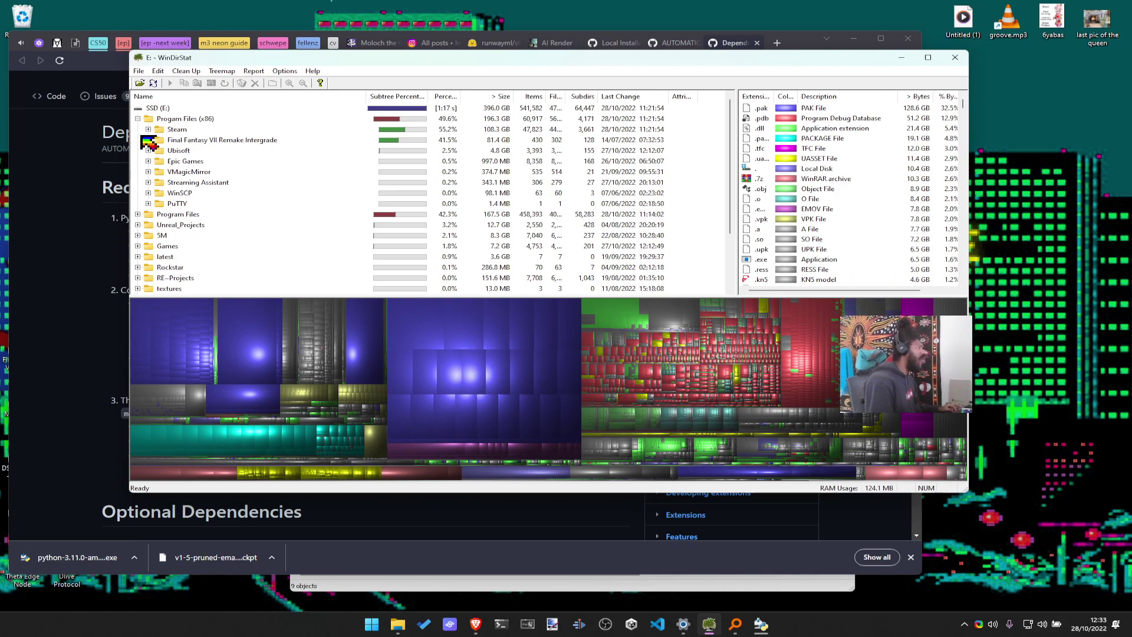
{"action": "left_click", "coordinate": [138, 118]}
Inspect the Program Files folder sizes, then switch to the Everything search window
{"action": "left_click", "coordinate": [138, 129]}
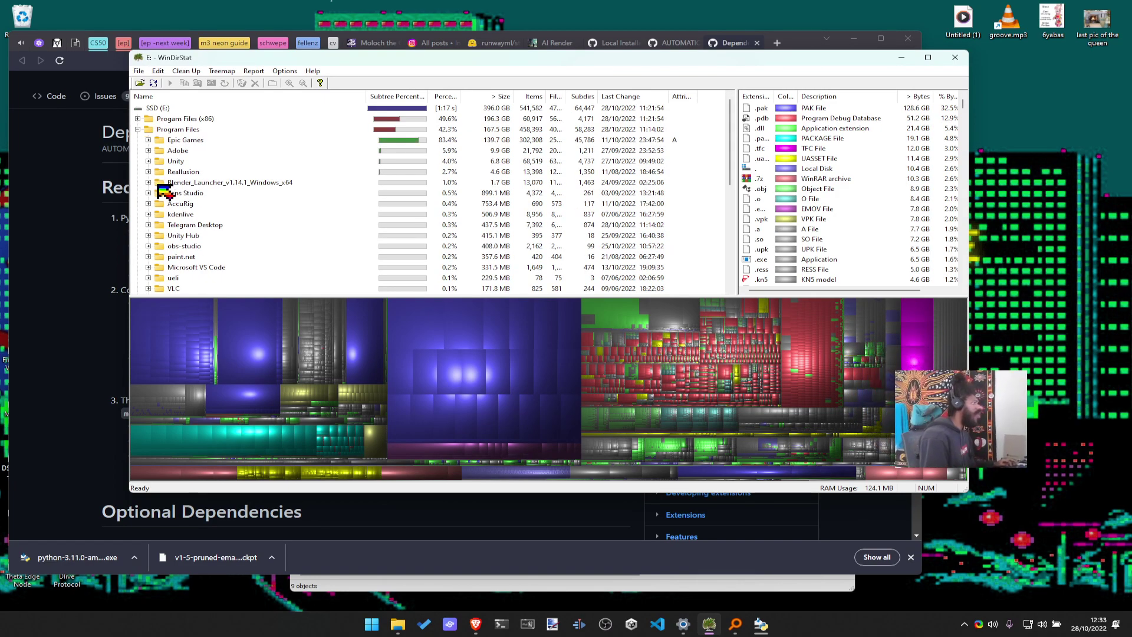
{"action": "left_click", "coordinate": [138, 129]}
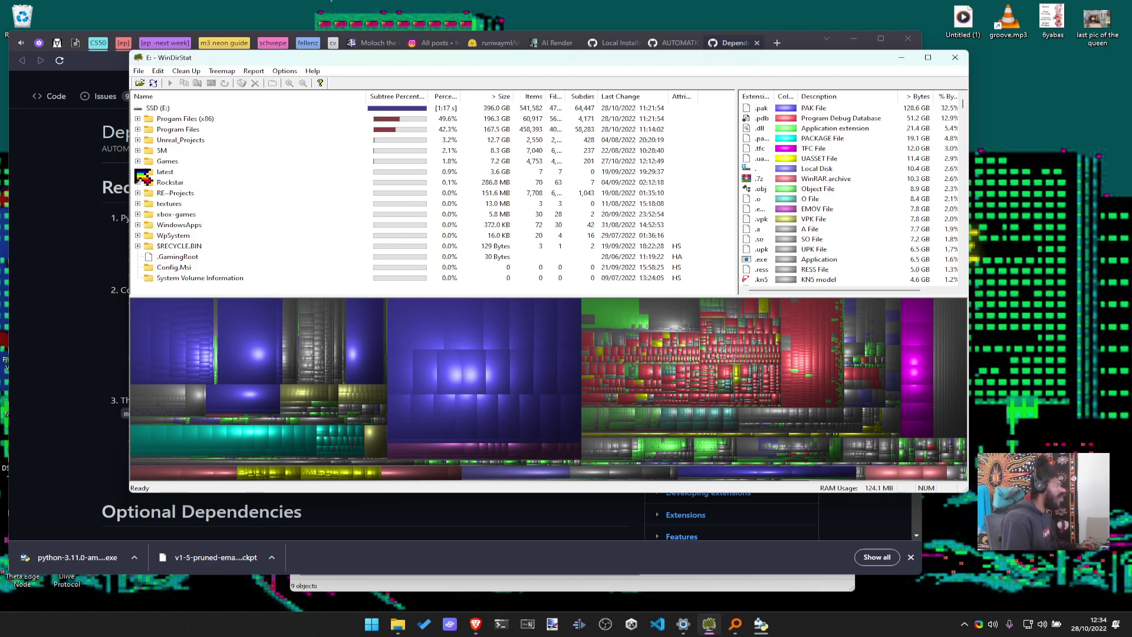
{"action": "left_click", "coordinate": [137, 129]}
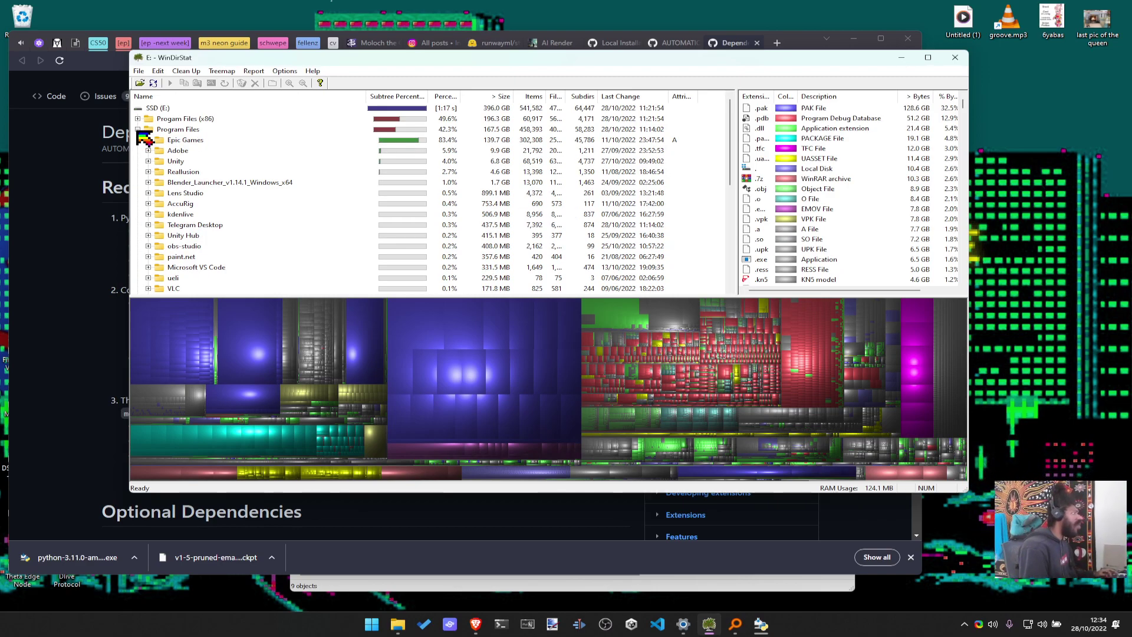
{"action": "left_click", "coordinate": [138, 129]}
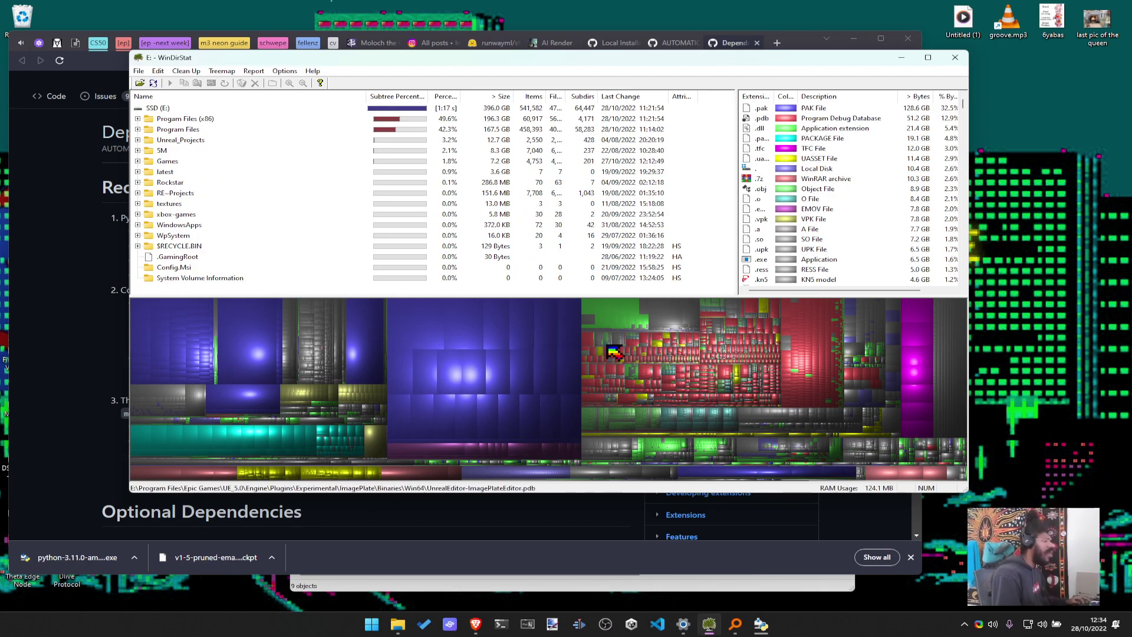
{"action": "key", "text": "alt+Tab"}
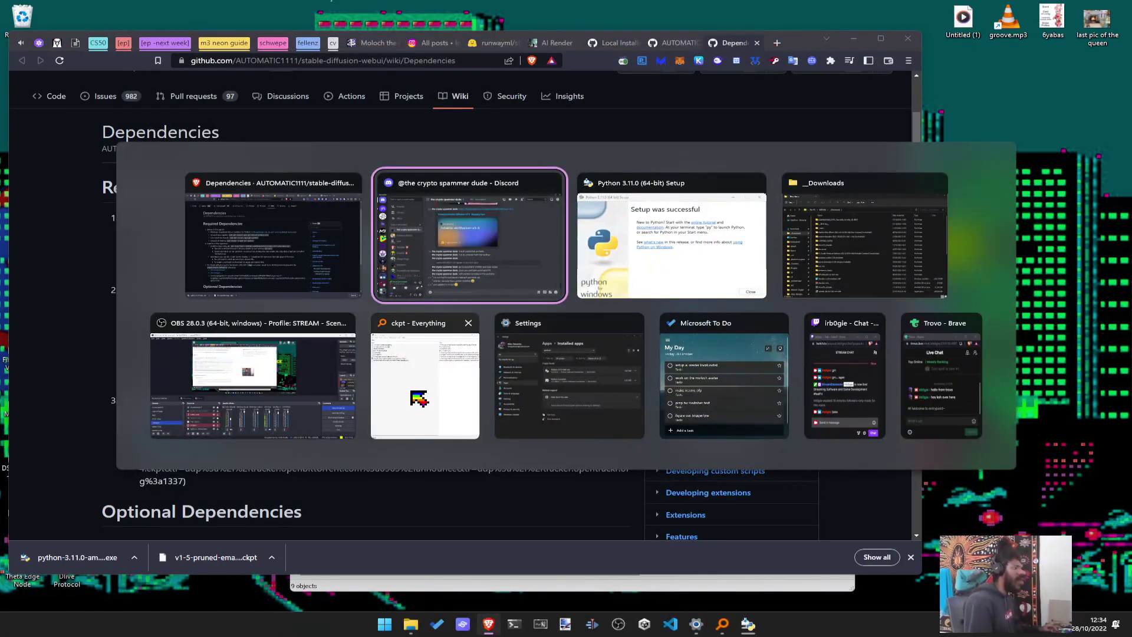
{"action": "left_click", "coordinate": [471, 406]}
Replace the old ckpt search in Everything with a .pth file search
{"action": "left_click", "coordinate": [443, 80]}
{"action": "left_click", "coordinate": [82, 345]}
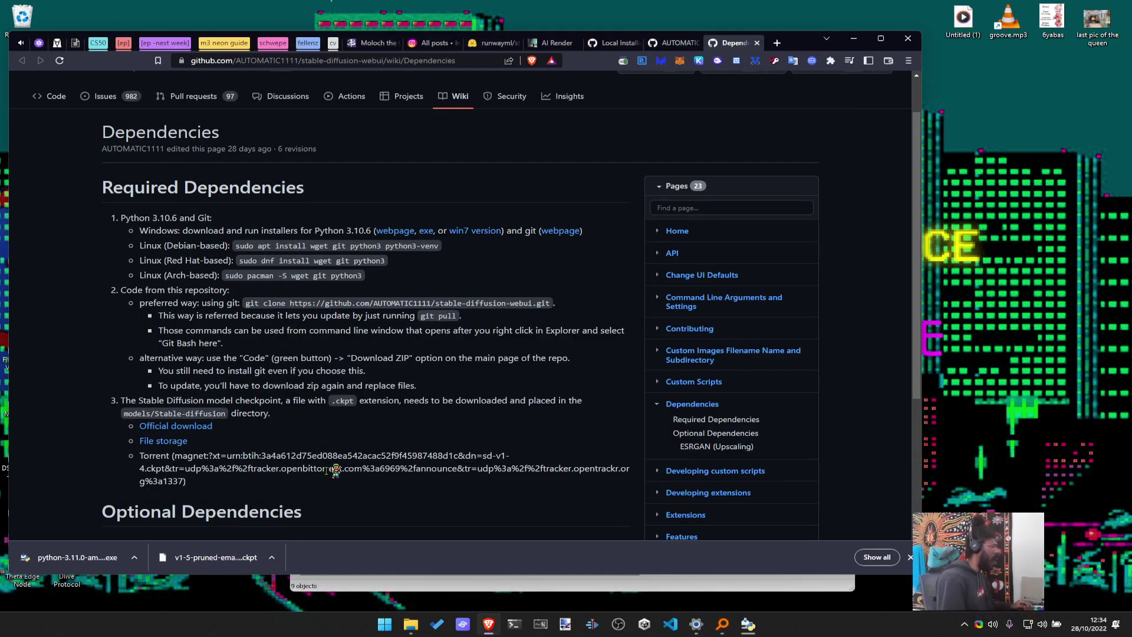
{"action": "scroll", "coordinate": [330, 466], "scroll_direction": "down", "scroll_amount": 4}
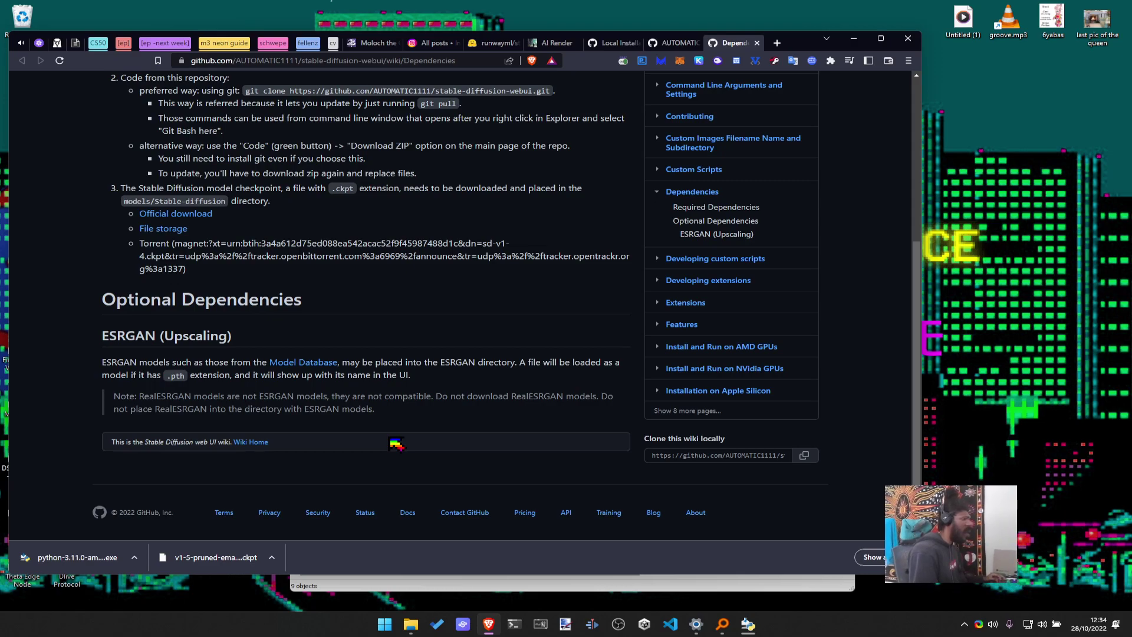
{"action": "key", "text": "alt+Tab"}
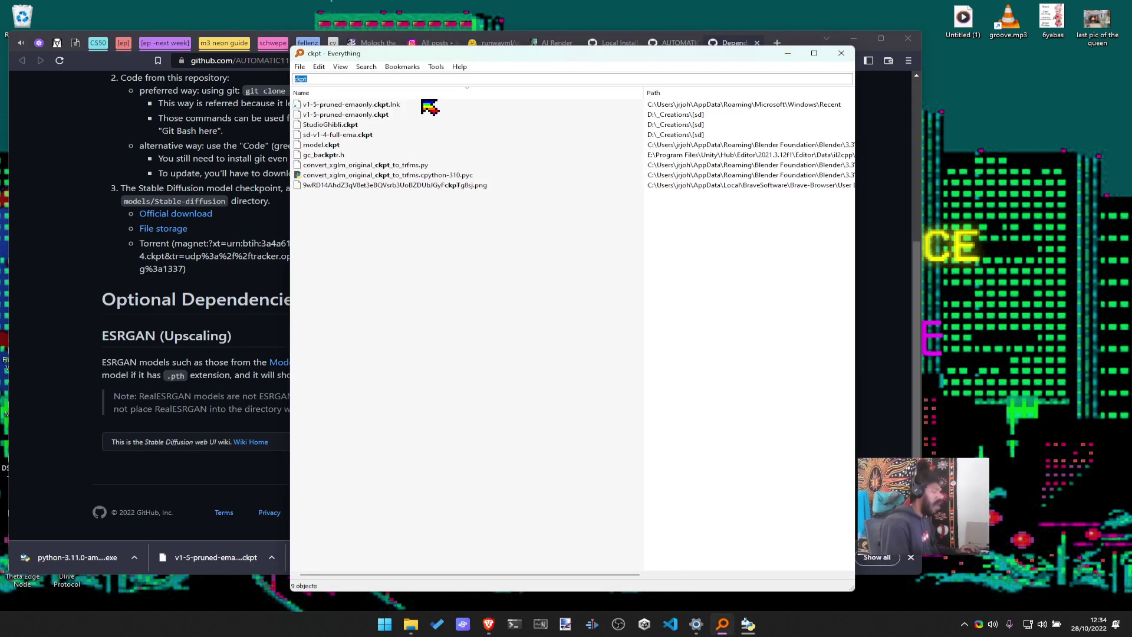
{"action": "type", "text": "pth"}
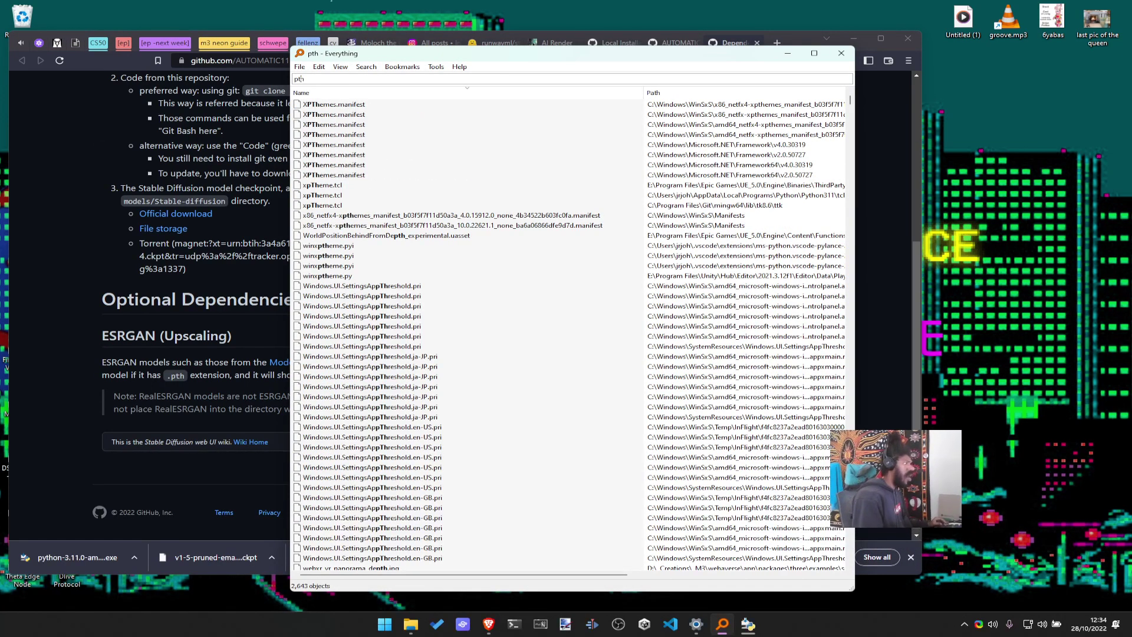
{"action": "type", "text": "."}
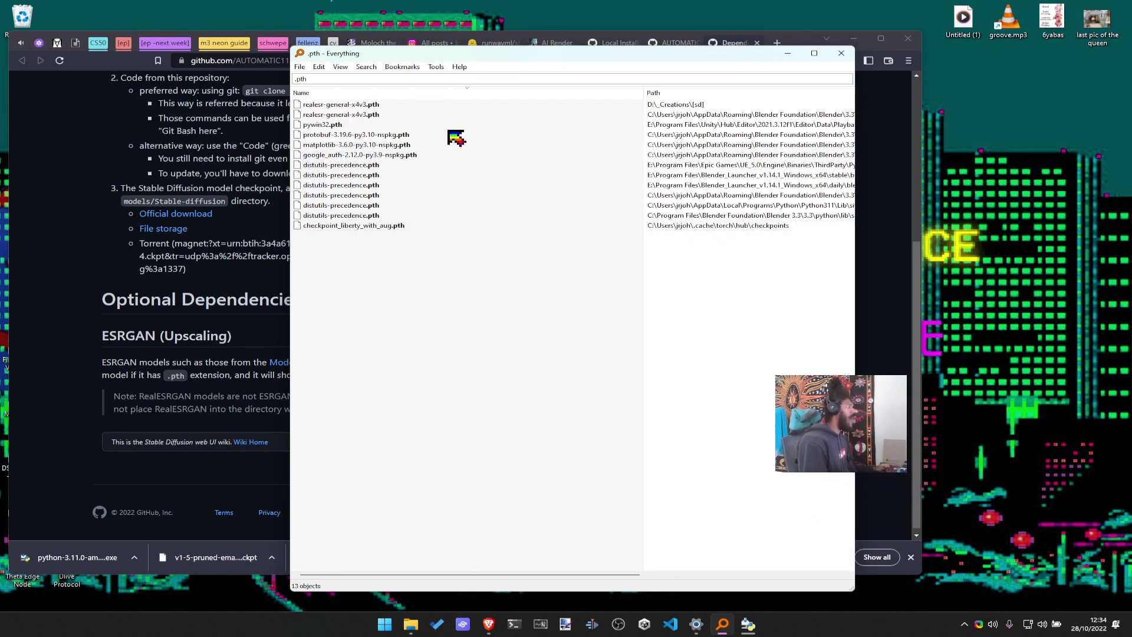
Check where both realesr-general-x4v3.pth copies are stored, then close Everything
{"action": "left_click", "coordinate": [377, 117]}
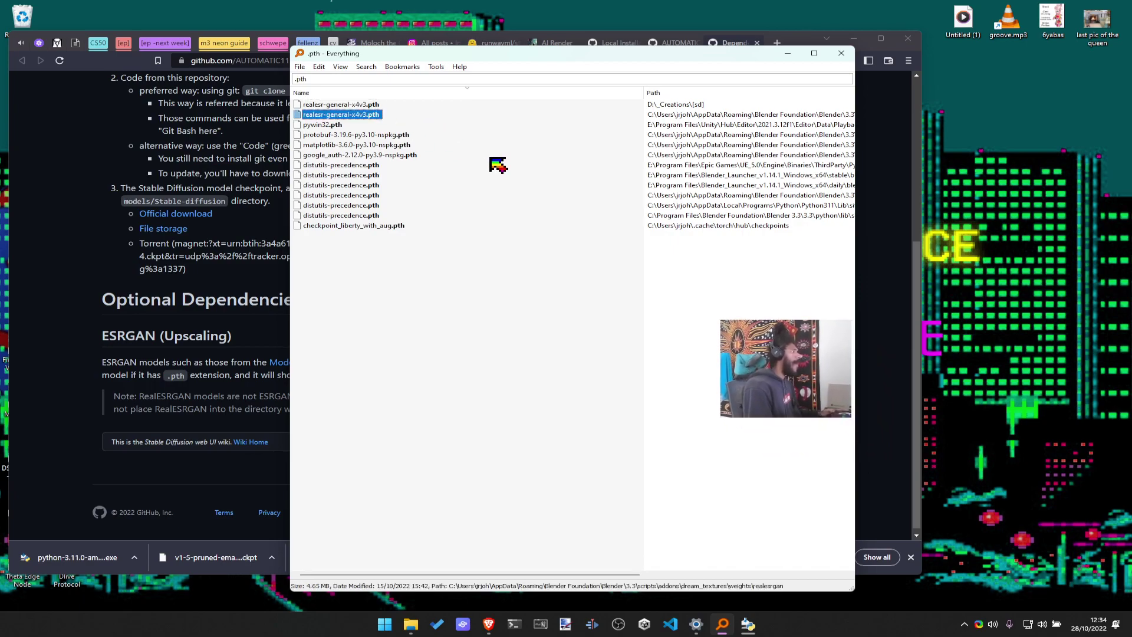
{"action": "left_click", "coordinate": [363, 105]}
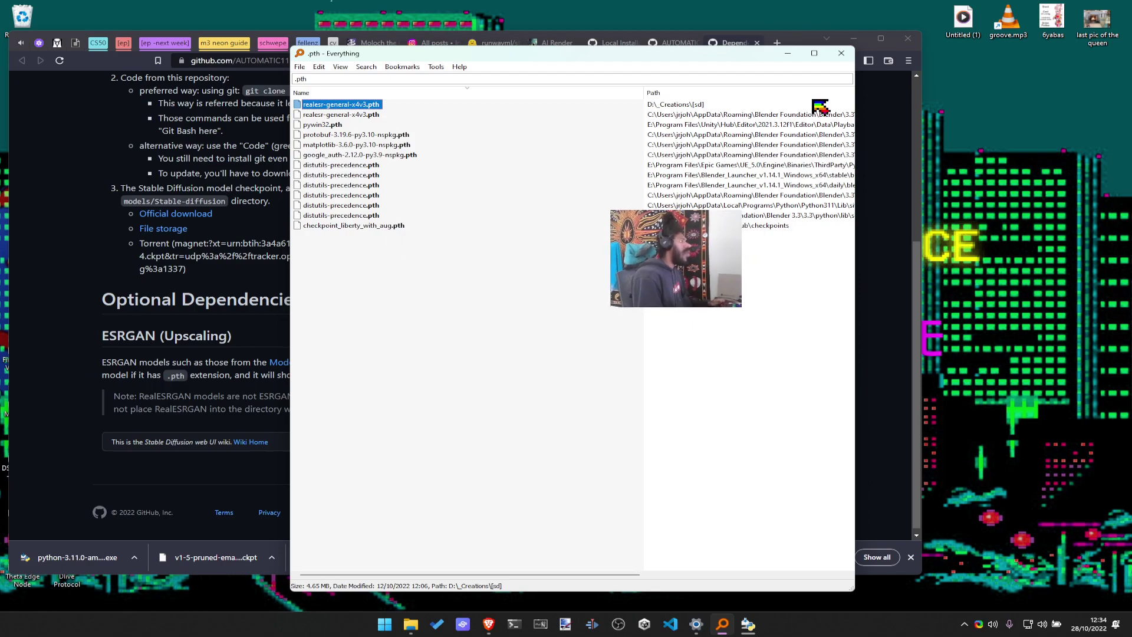
{"action": "left_click", "coordinate": [841, 53]}
{"action": "scroll", "coordinate": [276, 311], "scroll_direction": "up", "scroll_amount": 5}
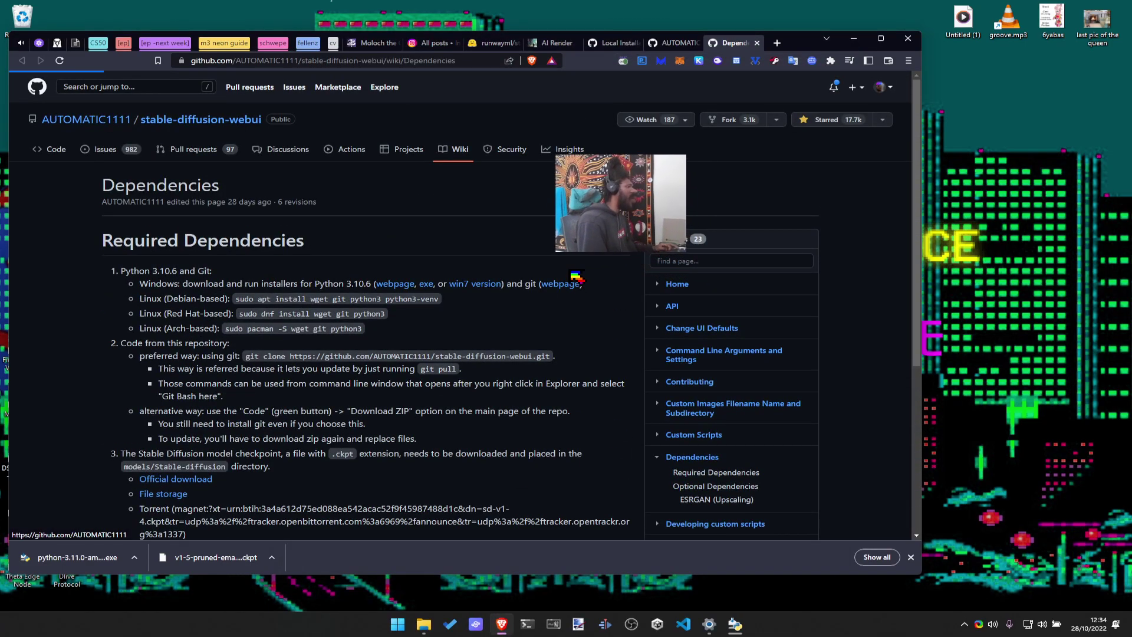
View the AUTOMATIC1111 GitHub profile, return to the Dependencies wiki page, and bring up Installed apps
{"action": "left_click", "coordinate": [108, 118]}
{"action": "key", "text": "alt+Left"}
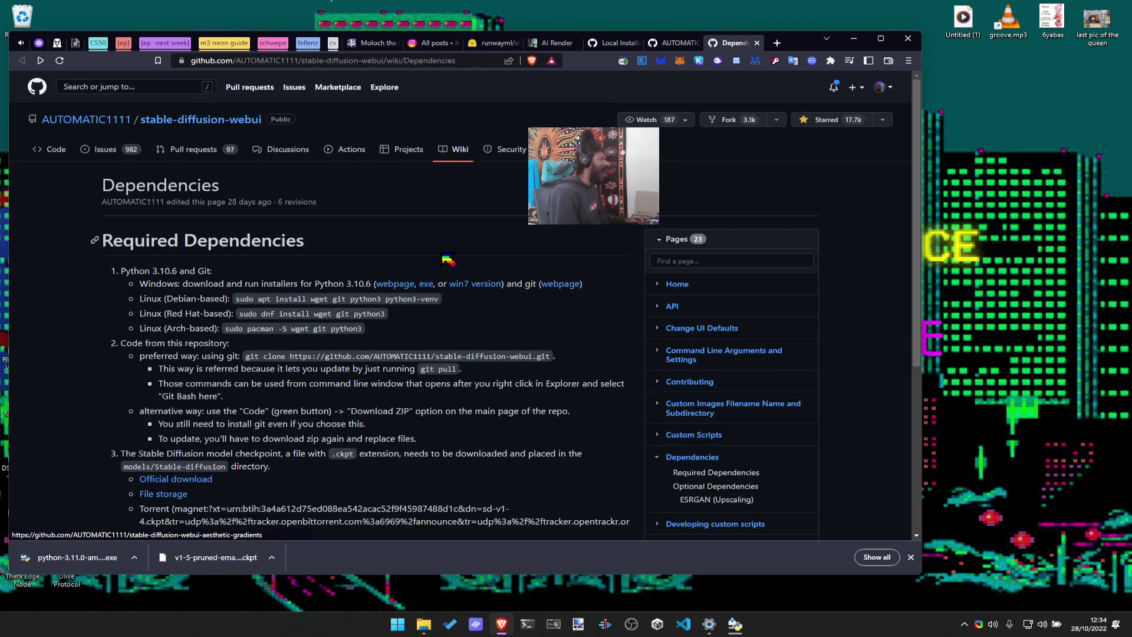
{"action": "key", "text": "alt+Right"}
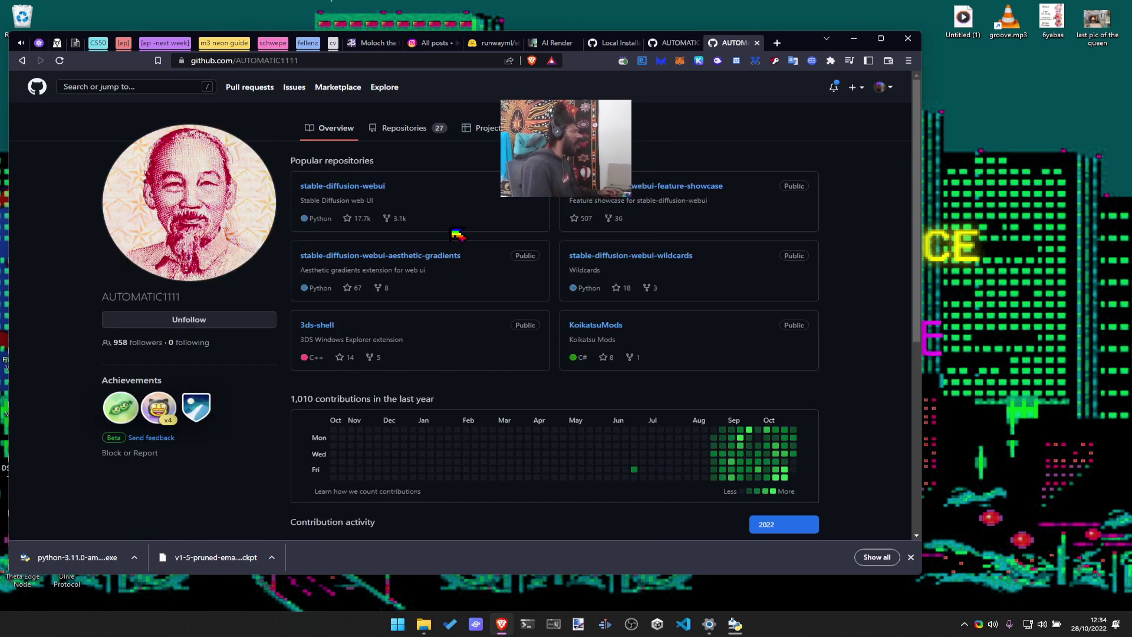
{"action": "key", "text": "alt+Left"}
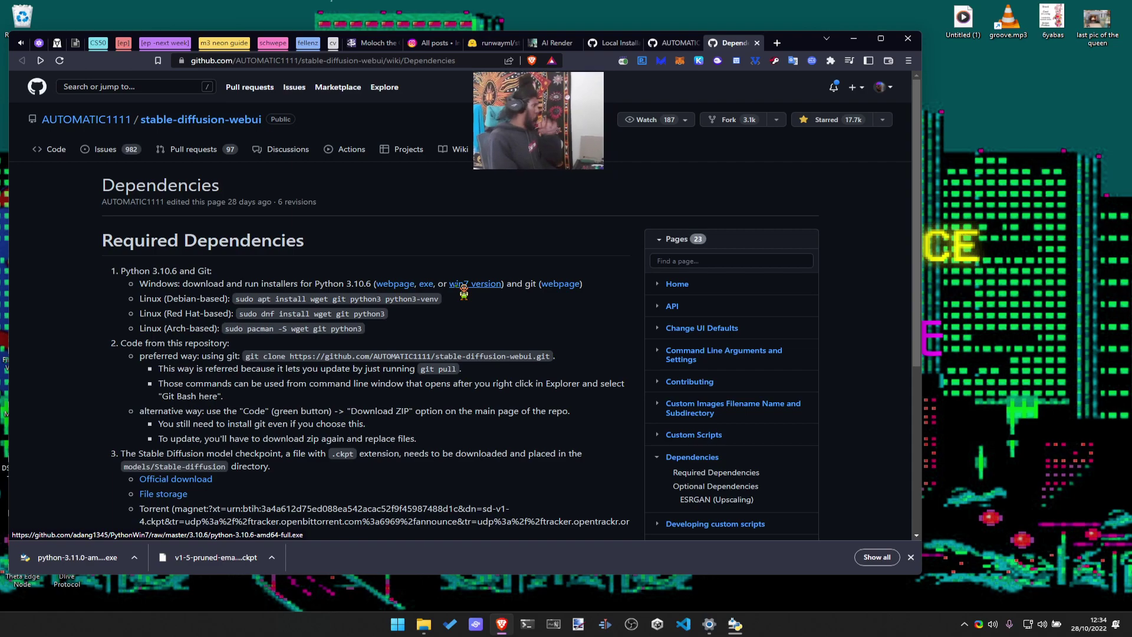
{"action": "scroll", "coordinate": [464, 291], "scroll_direction": "down", "scroll_amount": 3}
{"action": "scroll", "coordinate": [299, 413], "scroll_direction": "up", "scroll_amount": 3}
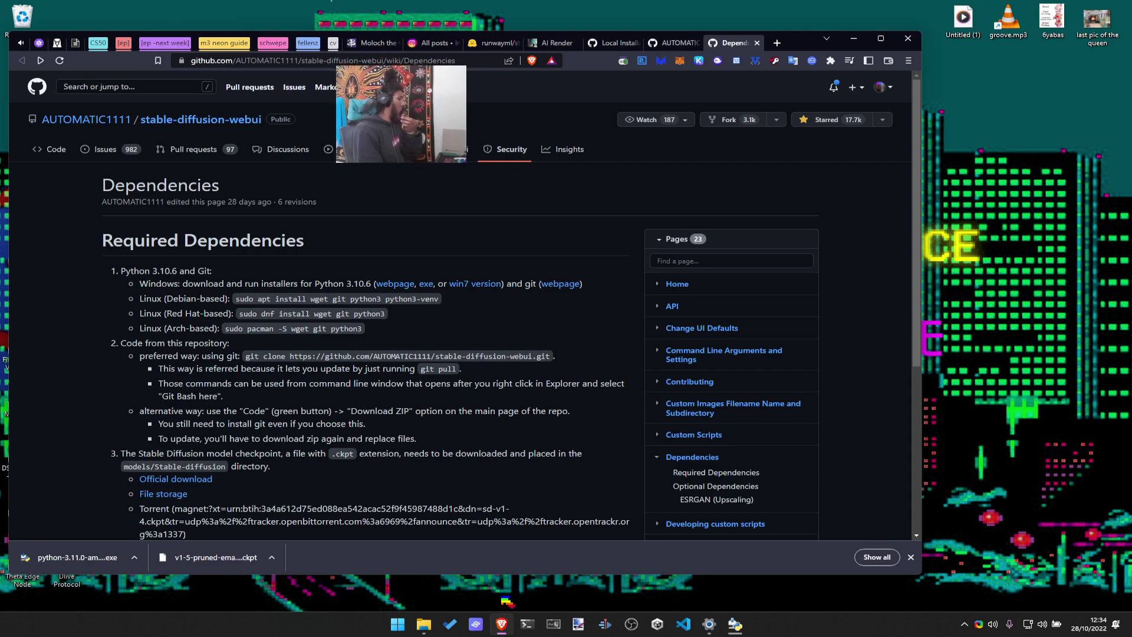
{"action": "left_click", "coordinate": [710, 624]}
Close the finished Python 3.11.0 setup and the Settings window, then launch Visual Studio Code
{"action": "left_click", "coordinate": [735, 624]}
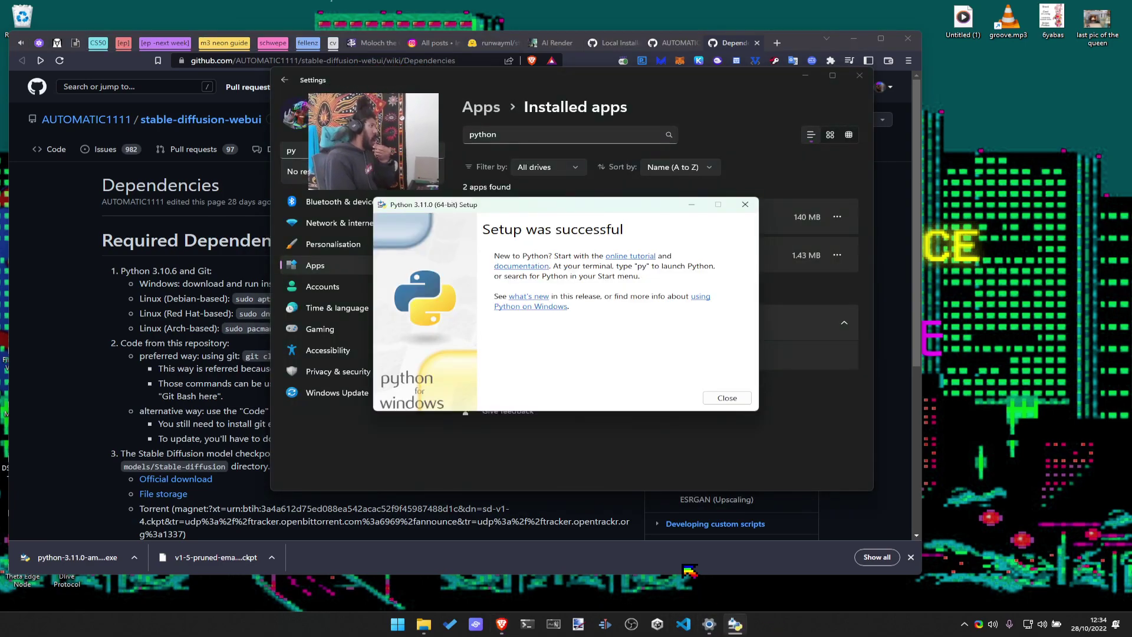
{"action": "left_click", "coordinate": [722, 399]}
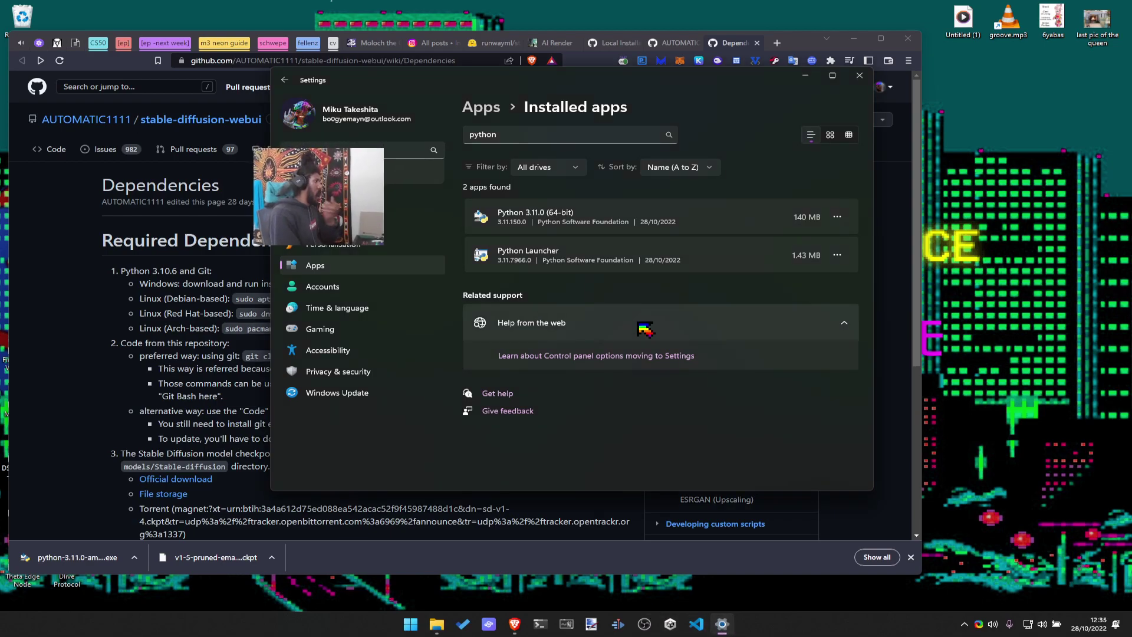
{"action": "type", "text": "py"}
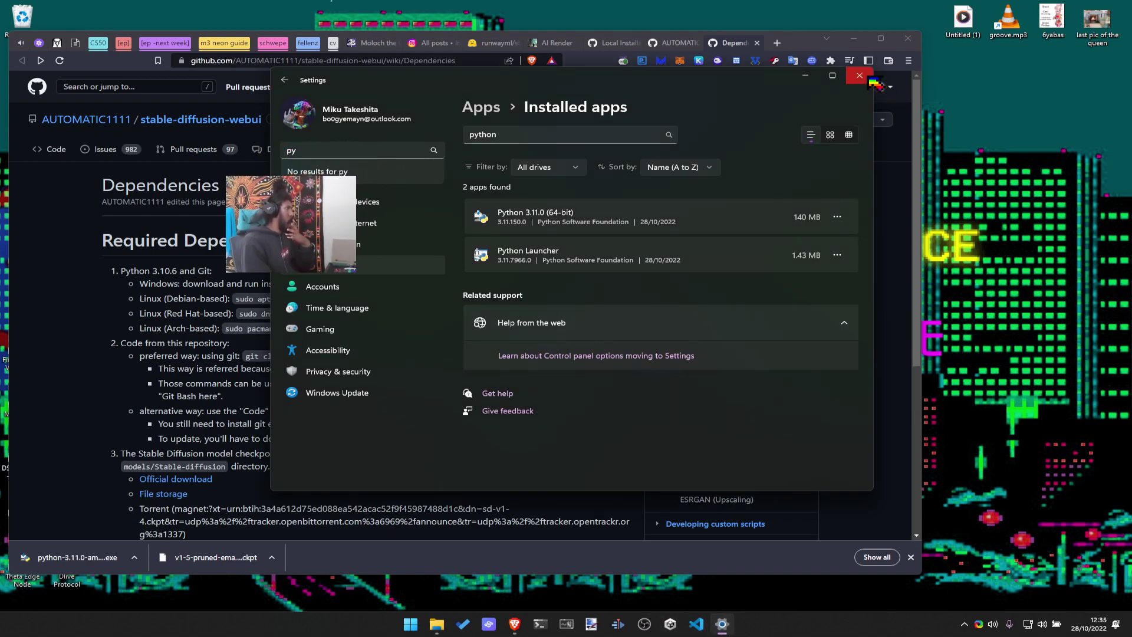
{"action": "left_click", "coordinate": [860, 75]}
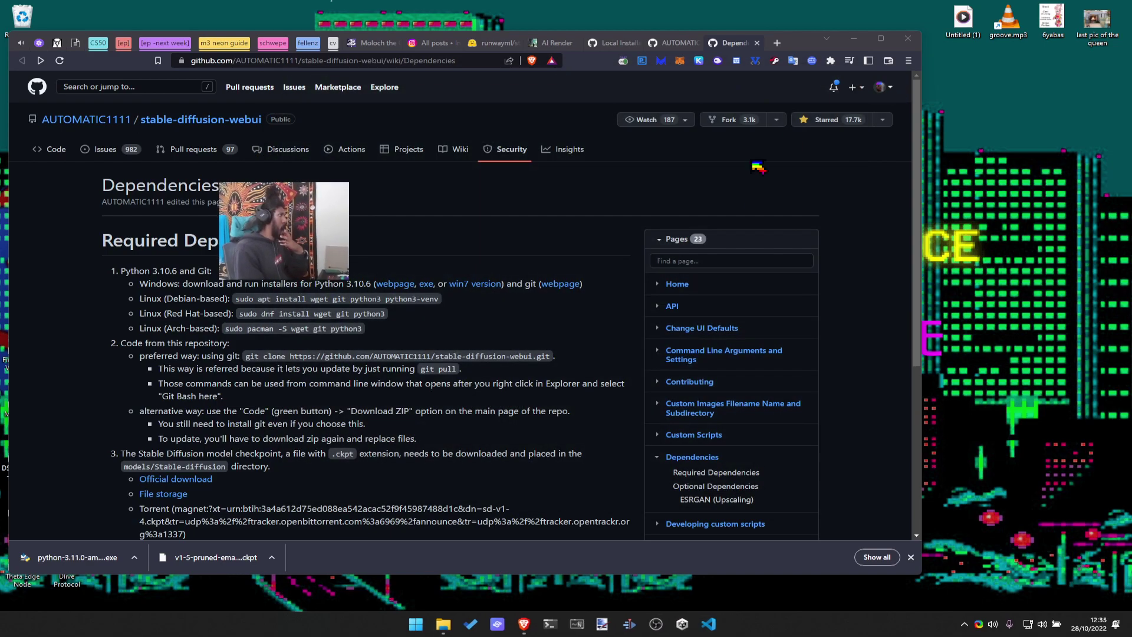
{"action": "left_click", "coordinate": [711, 622]}
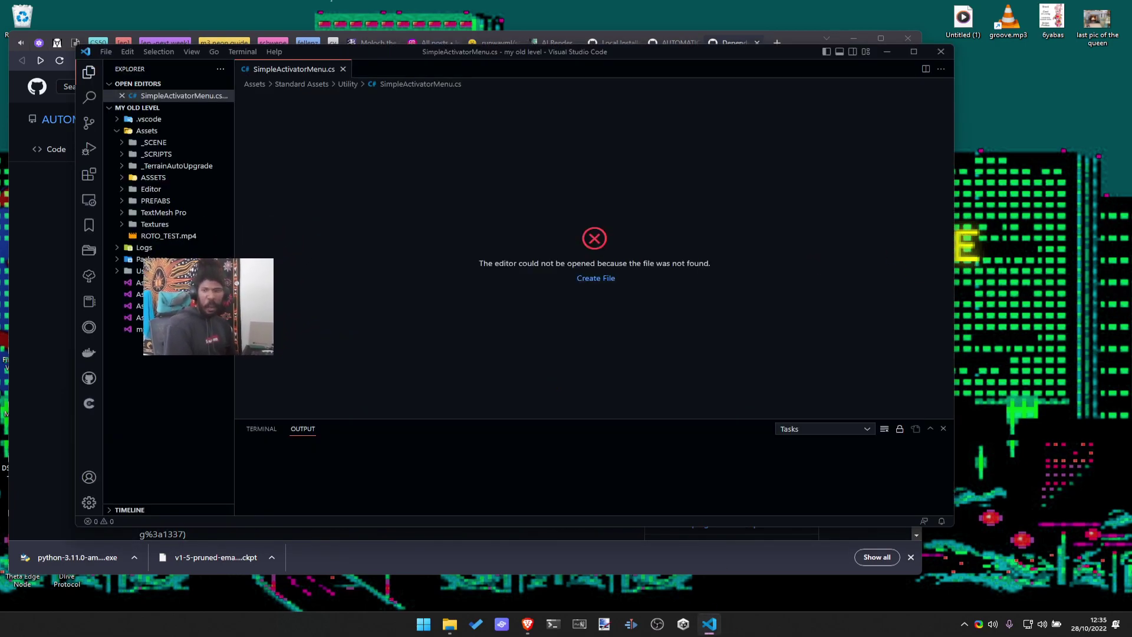
Close the missing SimpleActivatorMenu.cs tab and reopen the 3rd-web workspace from Open Recent
{"action": "left_click", "coordinate": [344, 70]}
{"action": "left_click", "coordinate": [105, 51]}
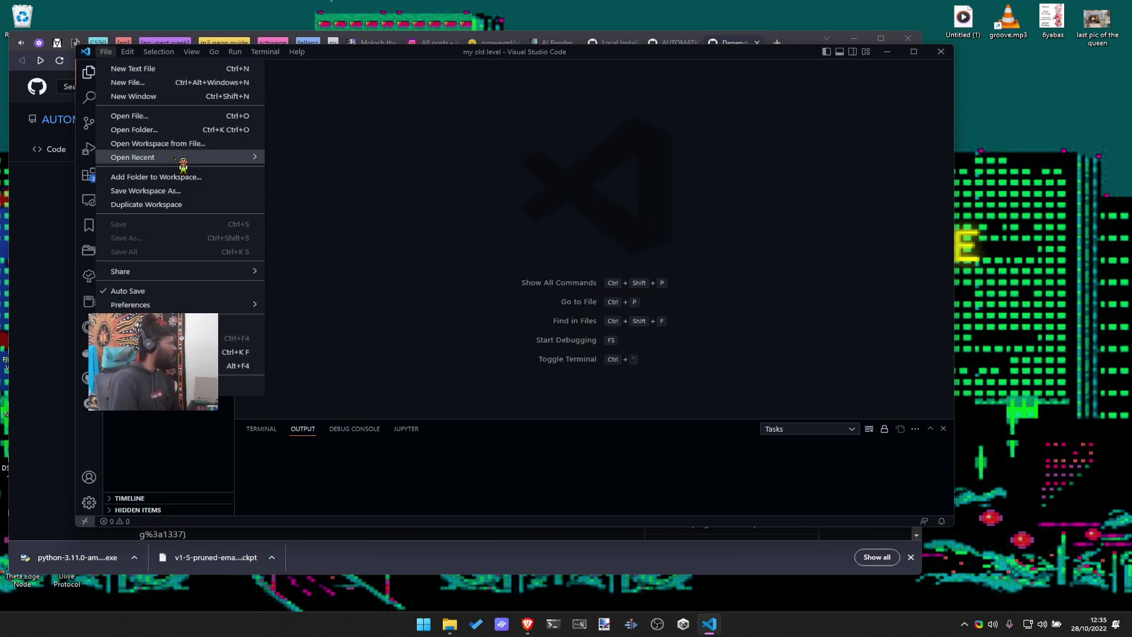
{"action": "mouse_move", "coordinate": [182, 158]}
{"action": "left_click", "coordinate": [493, 211]}
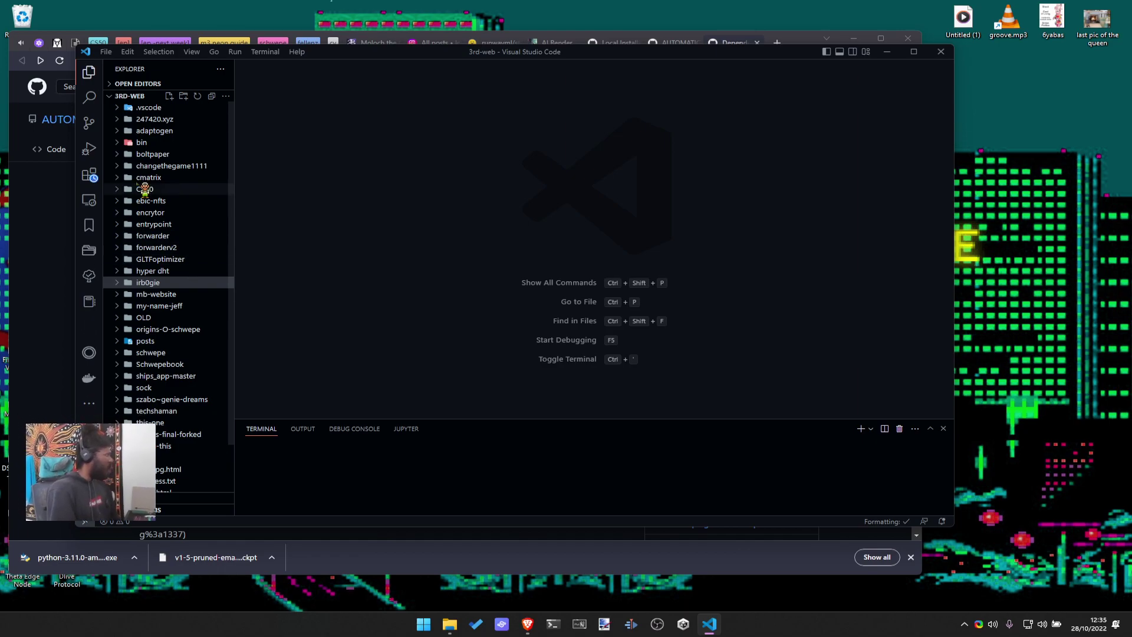
{"action": "scroll", "coordinate": [144, 189], "scroll_direction": "down", "scroll_amount": 1}
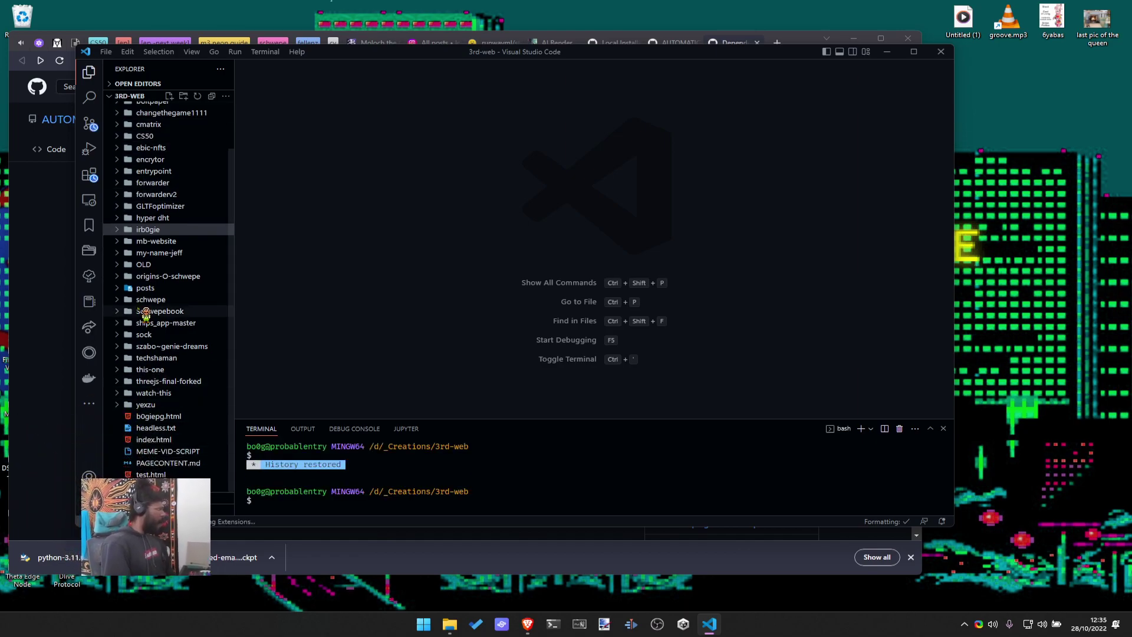
{"action": "scroll", "coordinate": [130, 147], "scroll_direction": "up", "scroll_amount": 1}
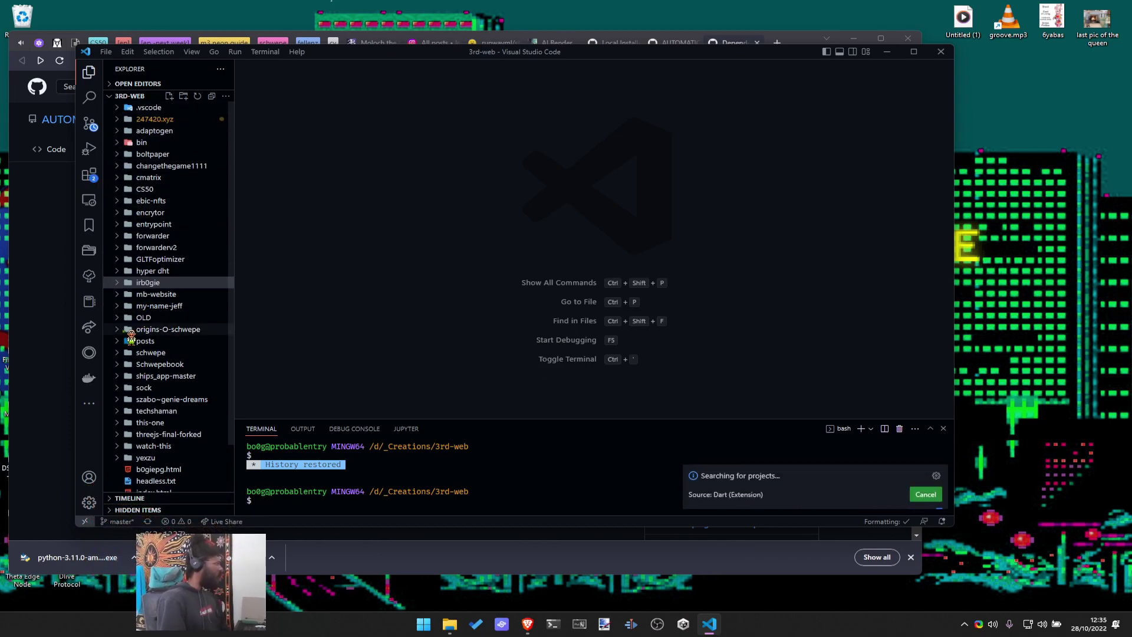
Review szabo~genie-dreams' package.json and index.html, dismissing the project-search notification
{"action": "left_click", "coordinate": [125, 400]}
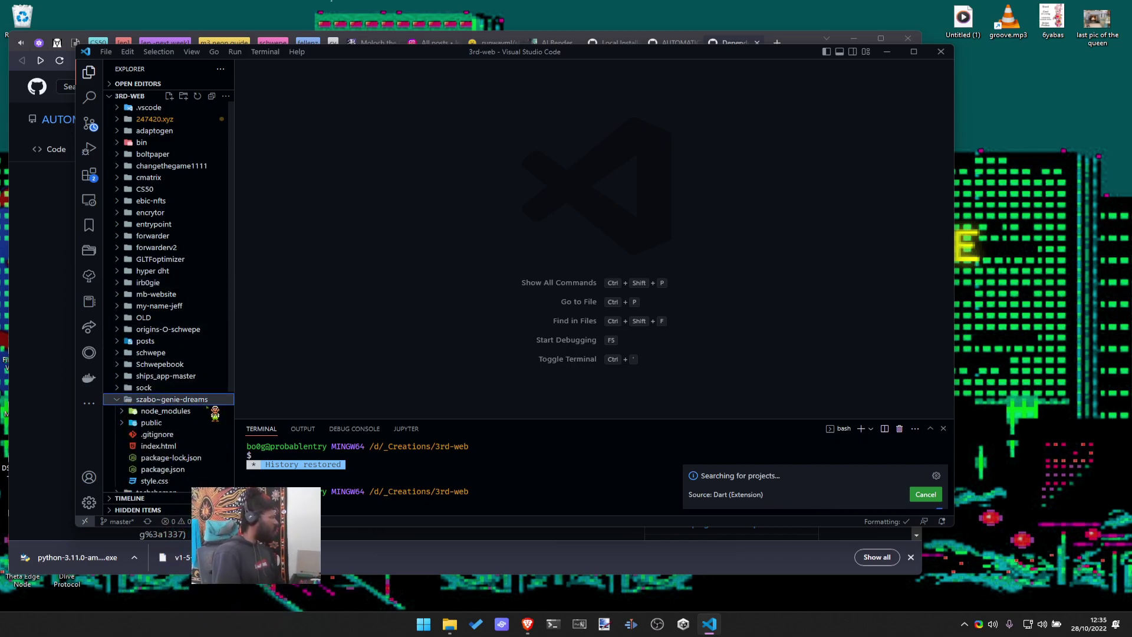
{"action": "scroll", "coordinate": [215, 413], "scroll_direction": "down", "scroll_amount": 3}
{"action": "left_click", "coordinate": [167, 364]}
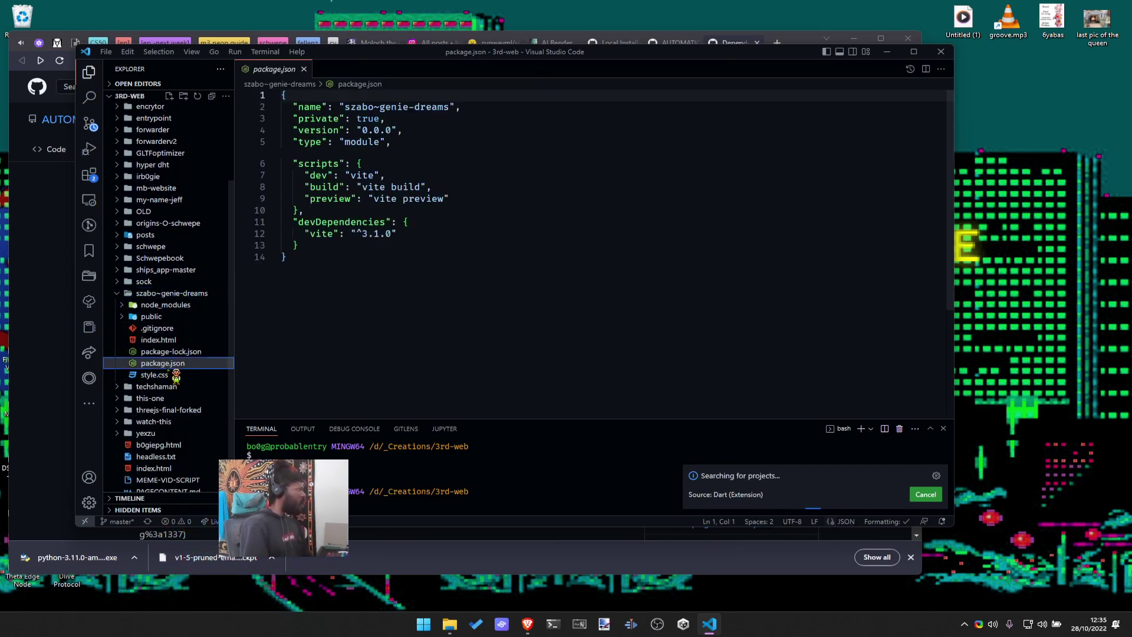
{"action": "left_click", "coordinate": [126, 295]}
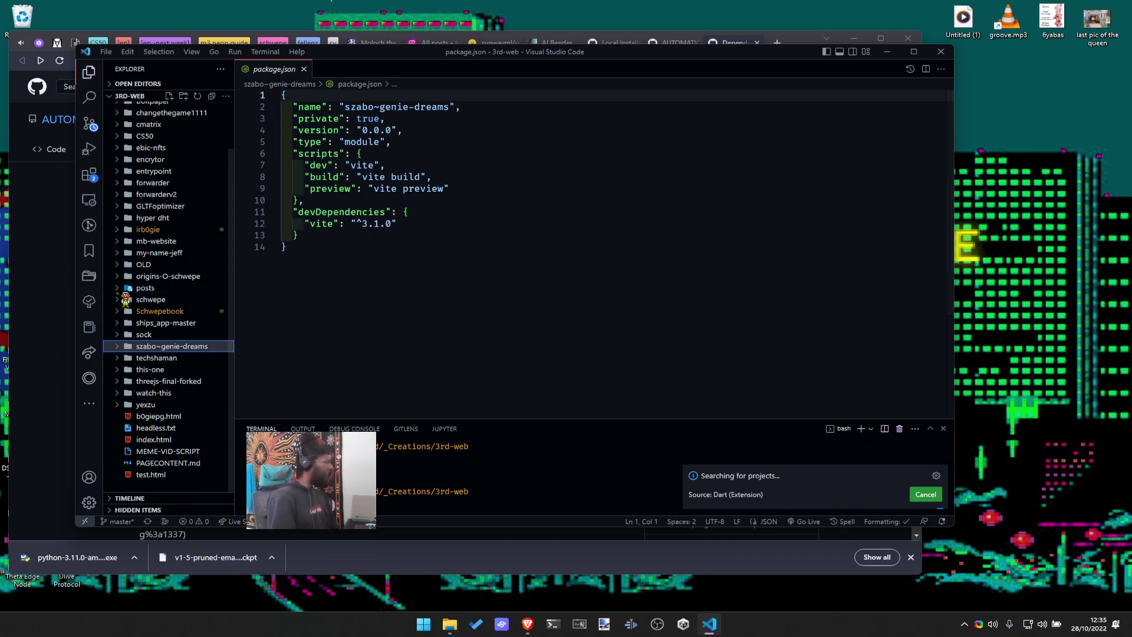
{"action": "left_click", "coordinate": [128, 348]}
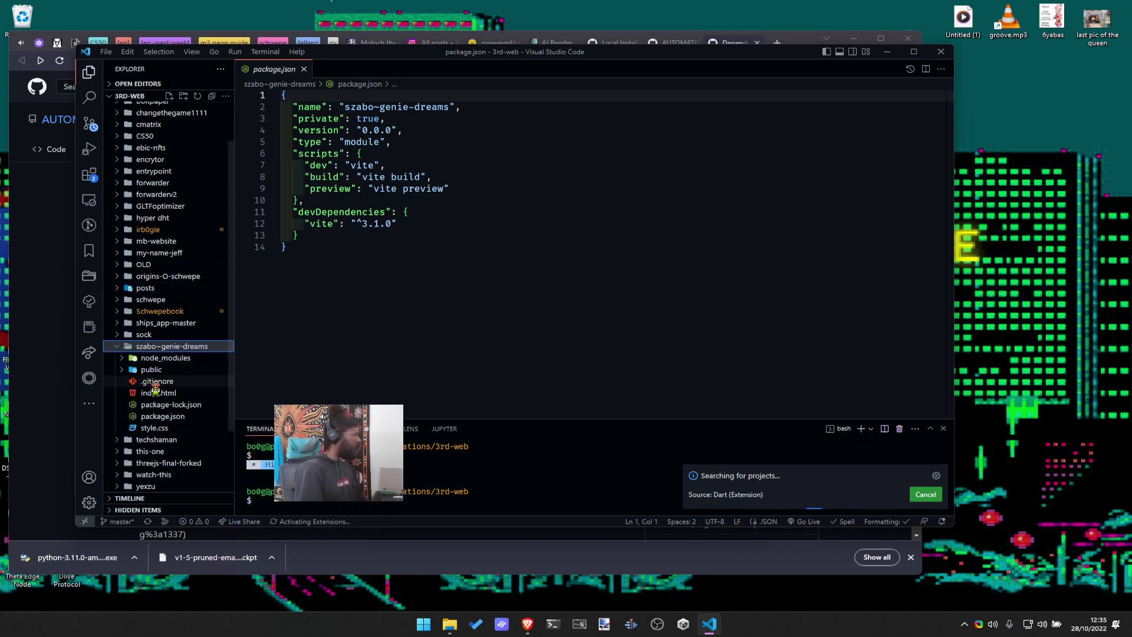
{"action": "left_click", "coordinate": [156, 392]}
{"action": "scroll", "coordinate": [491, 238], "scroll_direction": "down", "scroll_amount": 15}
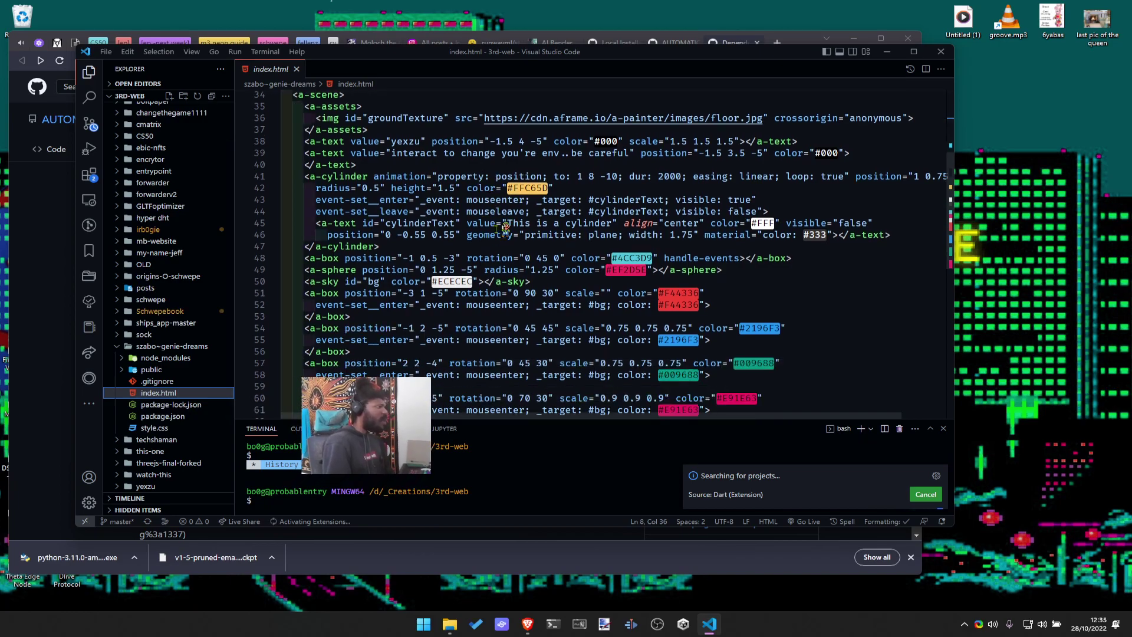
{"action": "scroll", "coordinate": [486, 277], "scroll_direction": "up", "scroll_amount": 10}
{"action": "scroll", "coordinate": [487, 278], "scroll_direction": "up", "scroll_amount": 11}
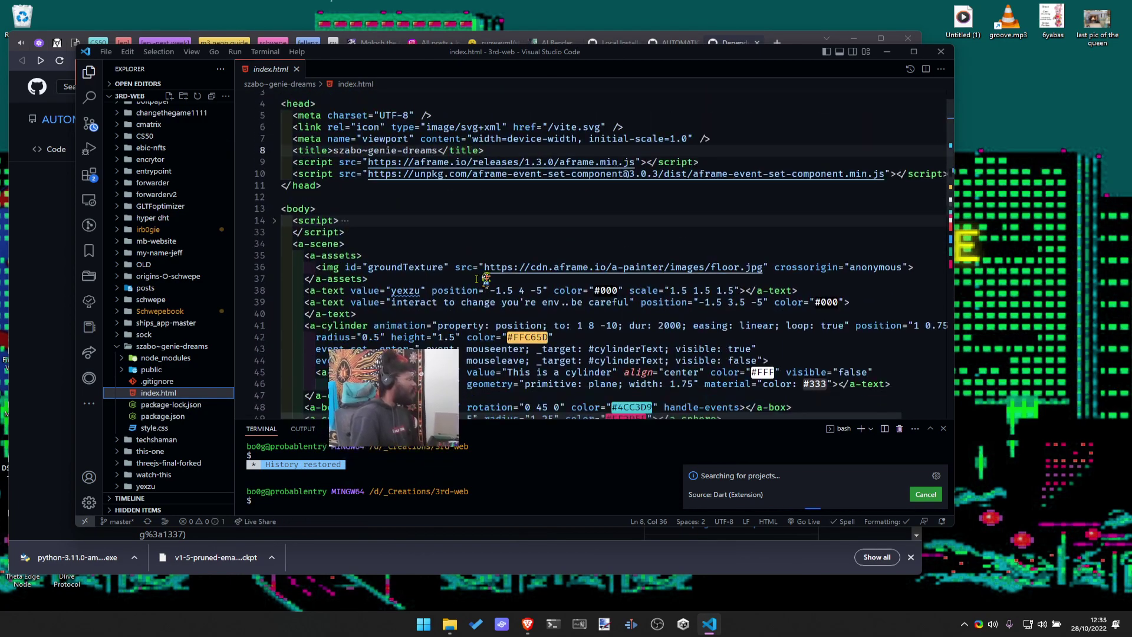
{"action": "left_click", "coordinate": [933, 494]}
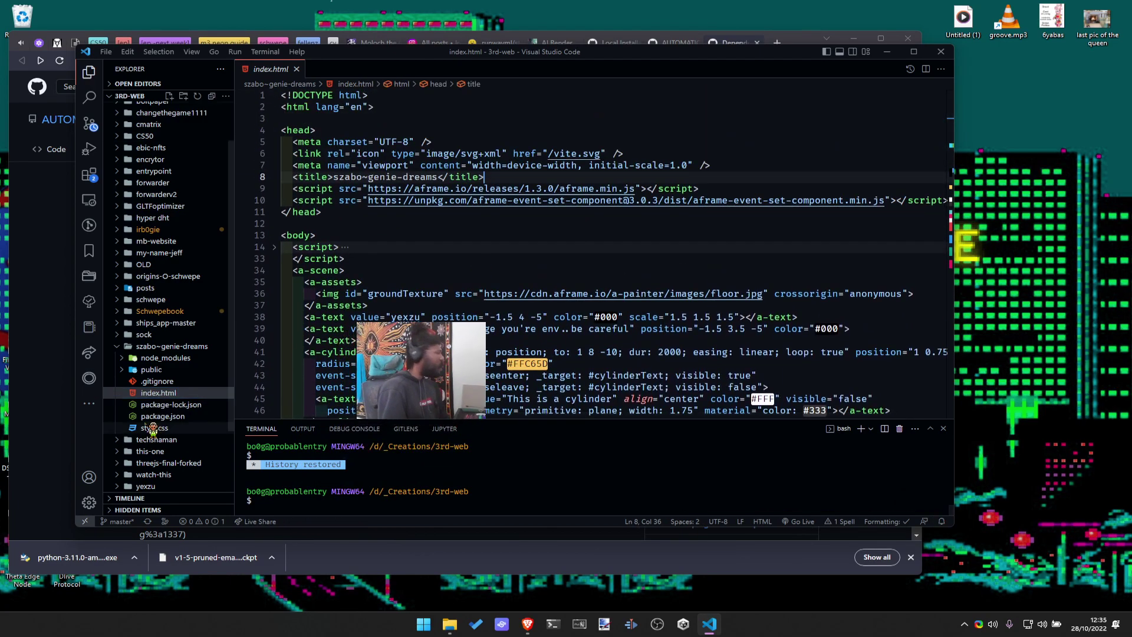
{"action": "left_click", "coordinate": [171, 346]}
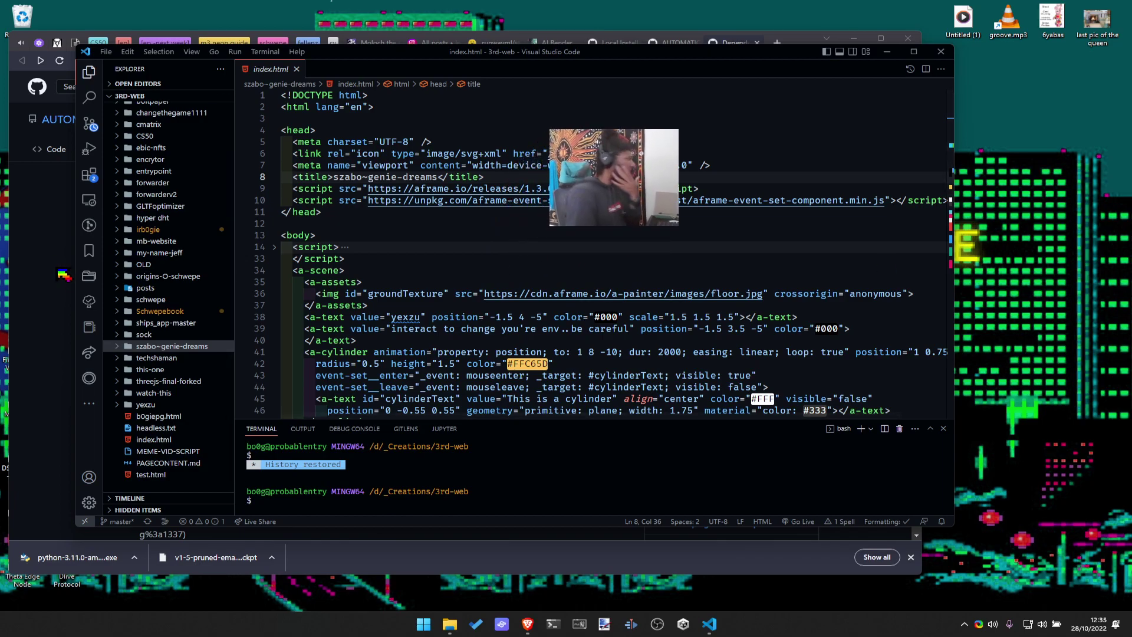
Browse the ebic-nfts, cmatrix and changethegame1111 folders in the Explorer
{"action": "scroll", "coordinate": [159, 195], "scroll_direction": "up", "scroll_amount": 2}
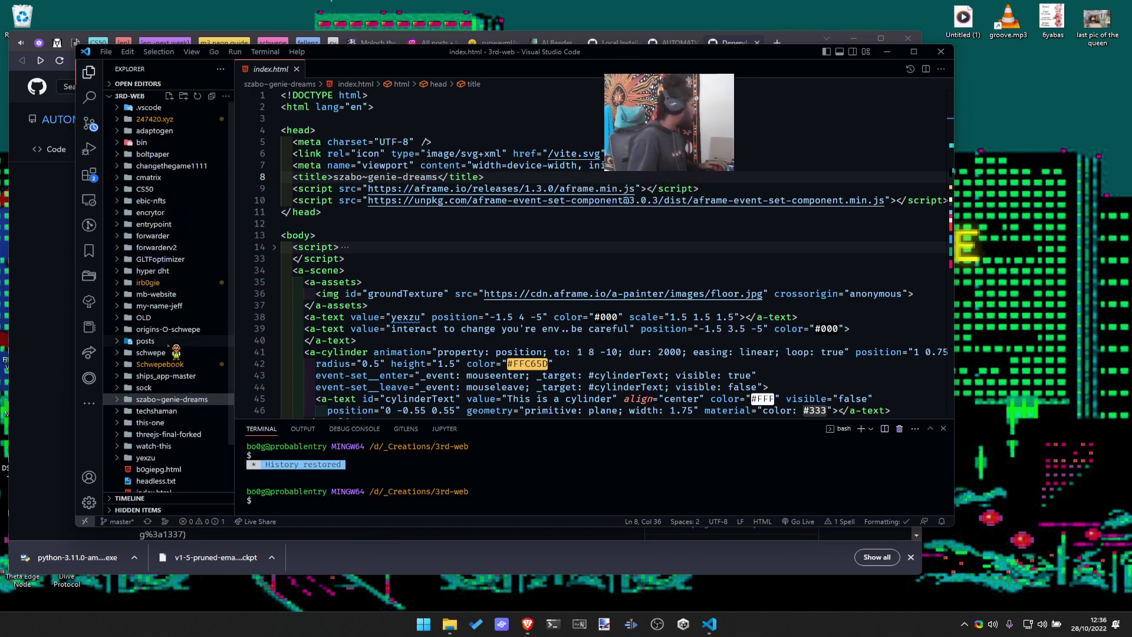
{"action": "scroll", "coordinate": [156, 348], "scroll_direction": "down", "scroll_amount": 2}
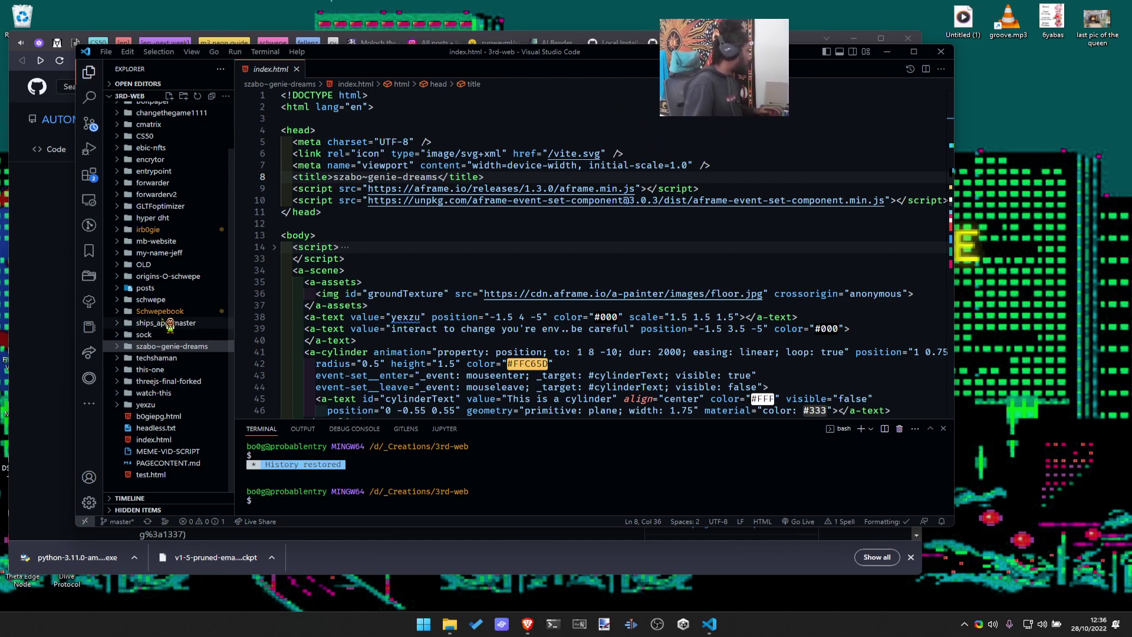
{"action": "scroll", "coordinate": [153, 257], "scroll_direction": "up", "scroll_amount": 1}
{"action": "scroll", "coordinate": [159, 263], "scroll_direction": "up", "scroll_amount": 1}
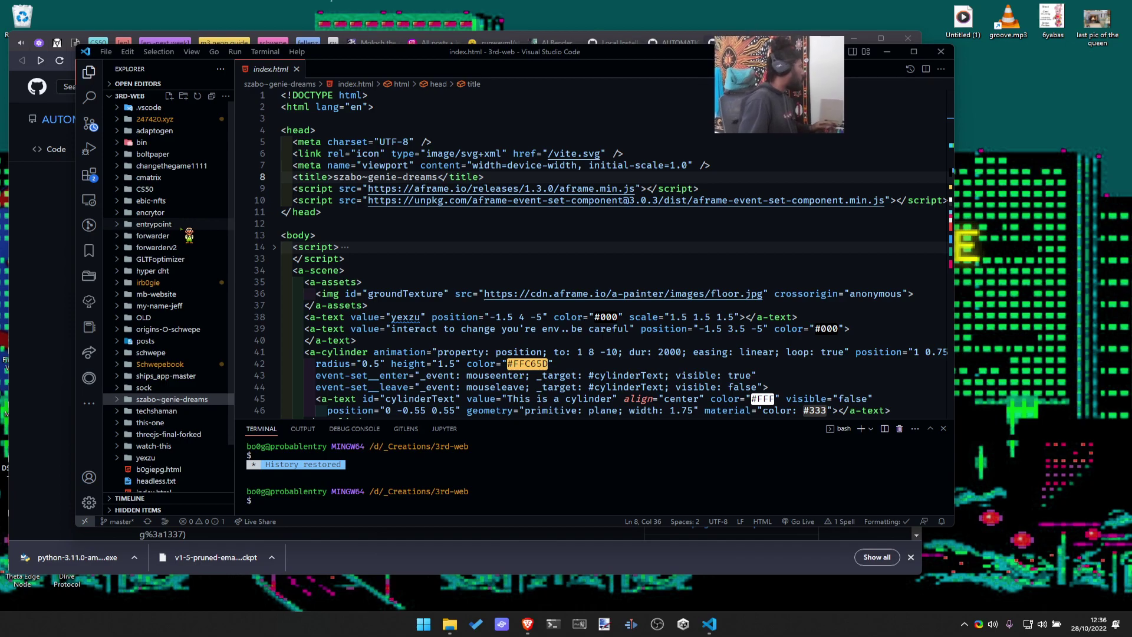
{"action": "left_click", "coordinate": [141, 201]}
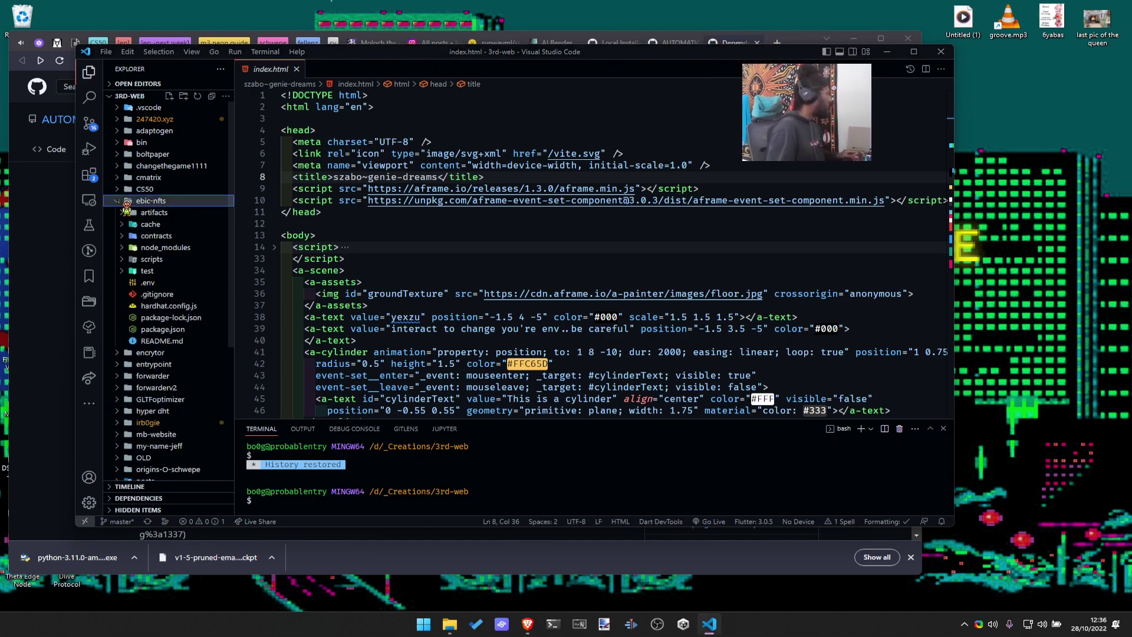
{"action": "left_click", "coordinate": [126, 202]}
{"action": "left_click", "coordinate": [124, 177]}
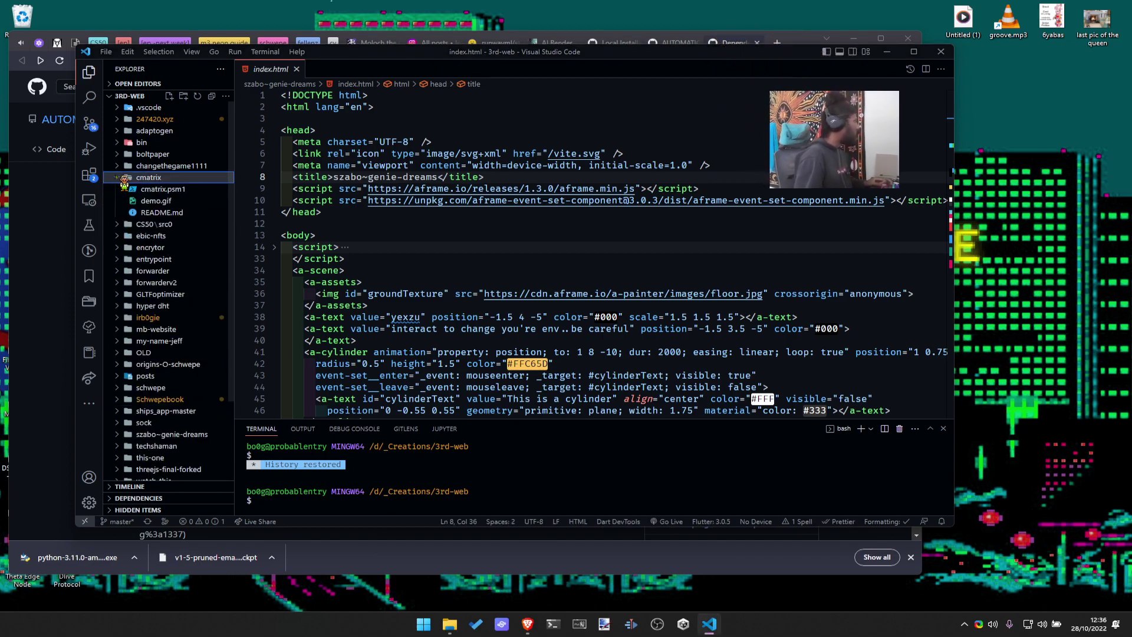
{"action": "left_click", "coordinate": [124, 178]}
{"action": "left_click", "coordinate": [122, 166]}
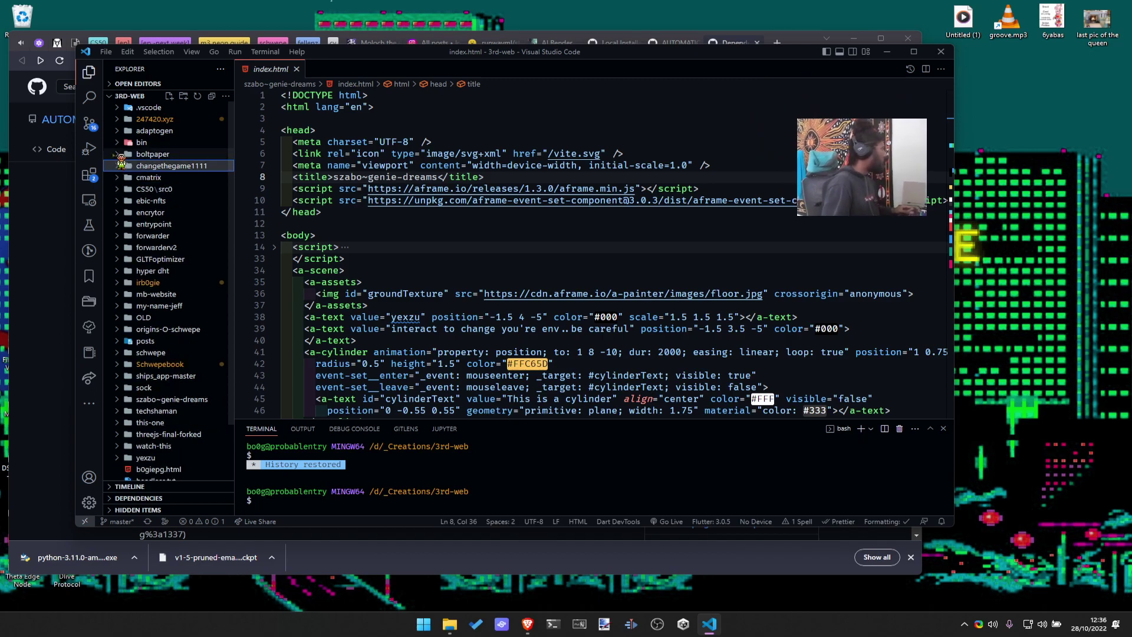
Delete the bin folder (with its client subfolder) and the forwarder folder
{"action": "left_click", "coordinate": [126, 143]}
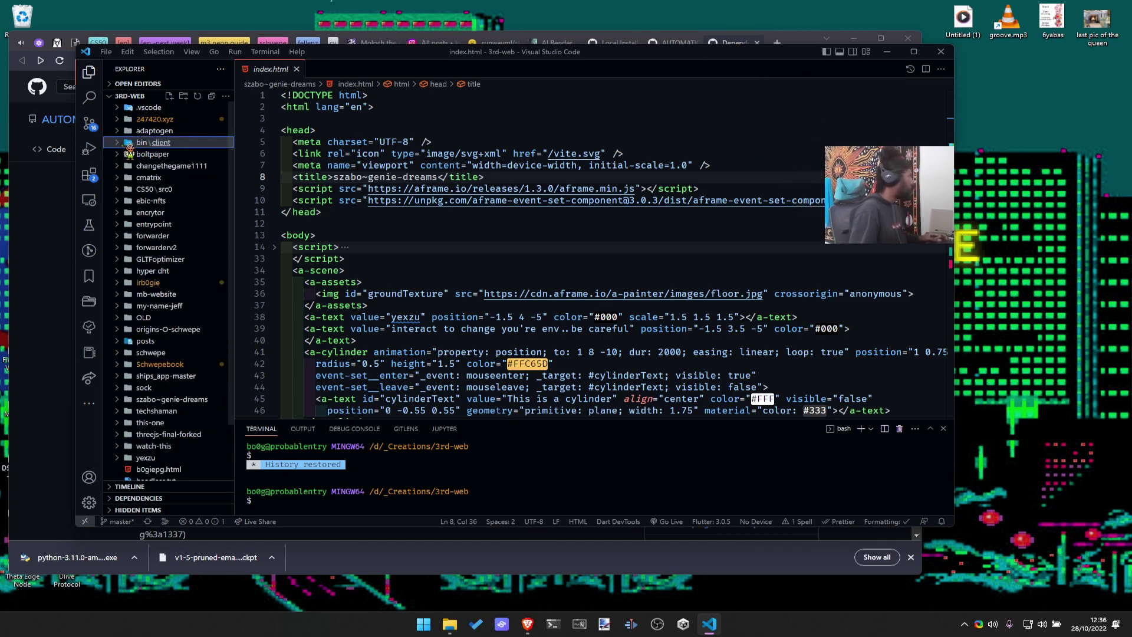
{"action": "right_click", "coordinate": [135, 146]}
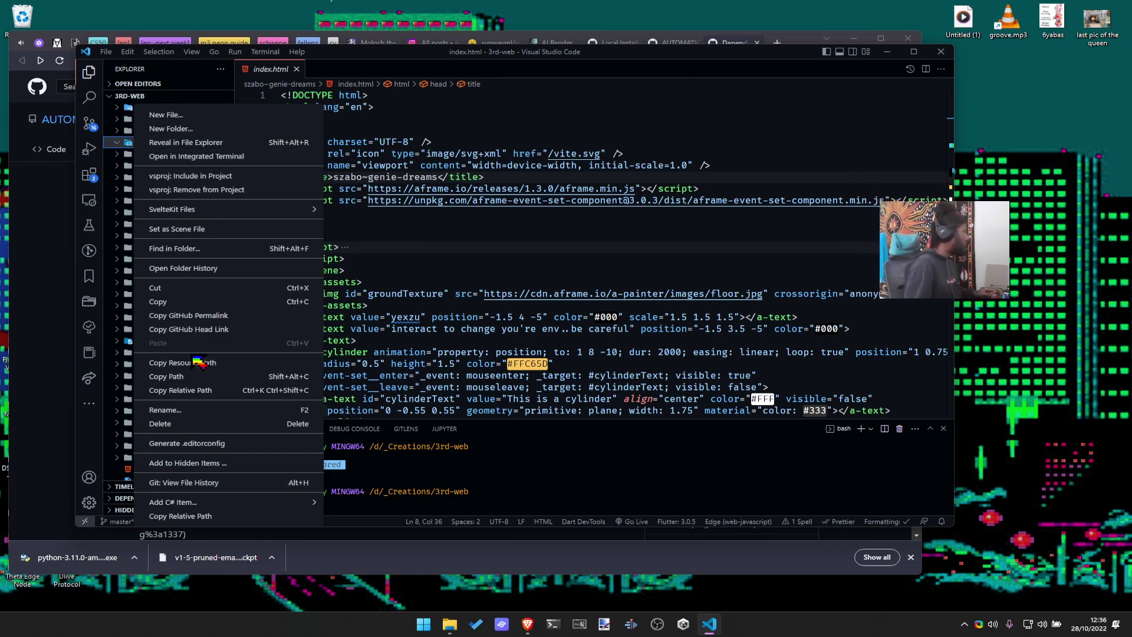
{"action": "left_click", "coordinate": [199, 423]}
{"action": "right_click", "coordinate": [129, 145]}
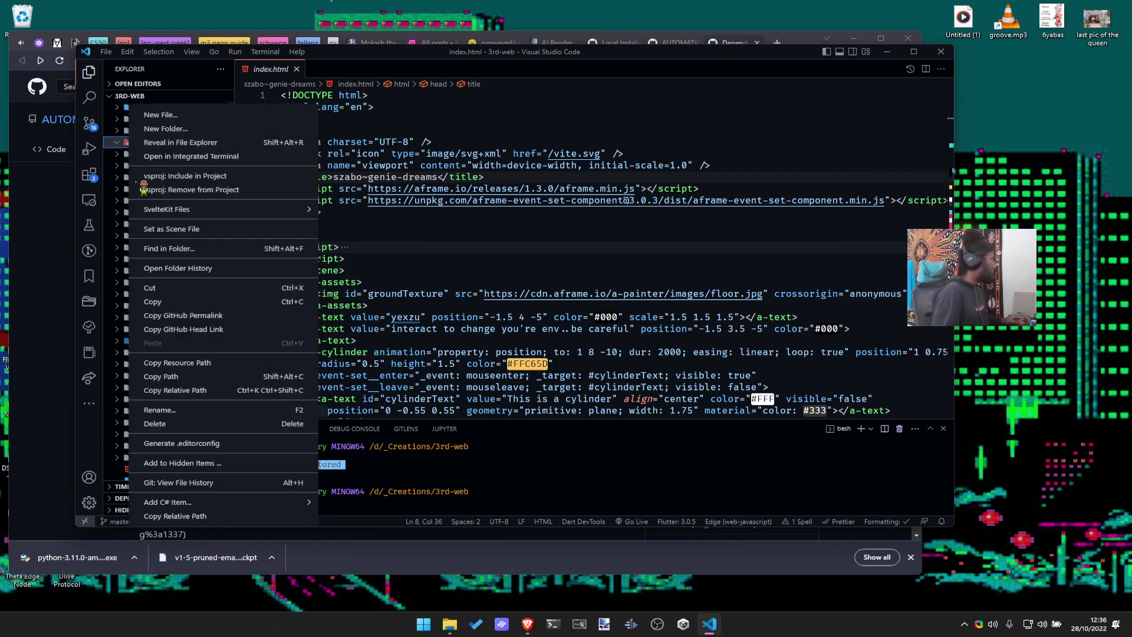
{"action": "left_click", "coordinate": [175, 423]}
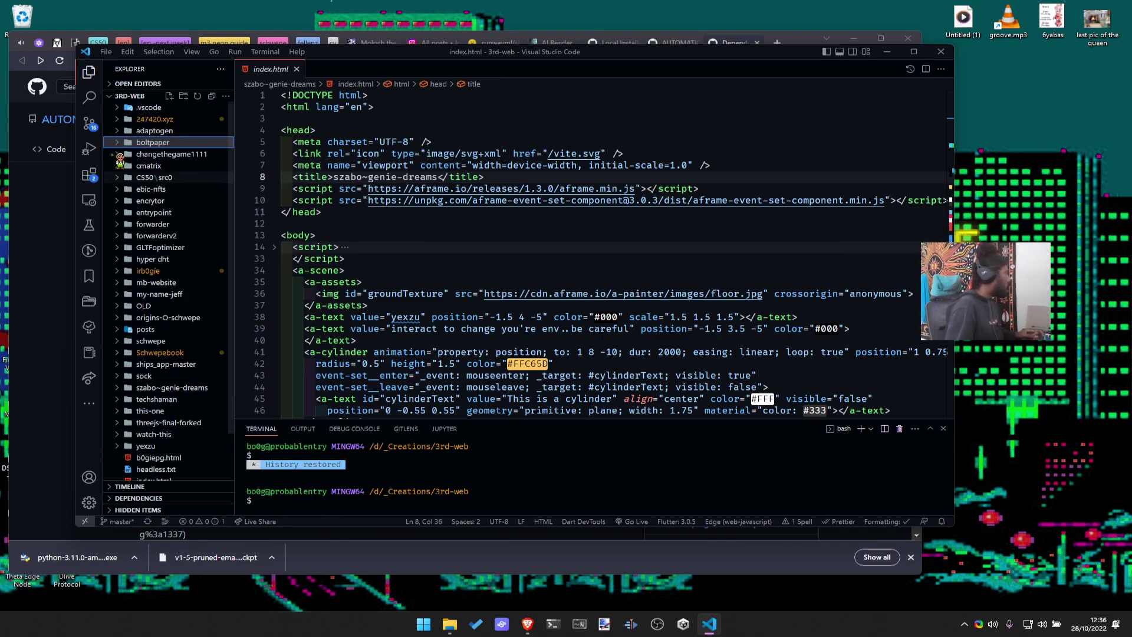
{"action": "left_click", "coordinate": [130, 119]}
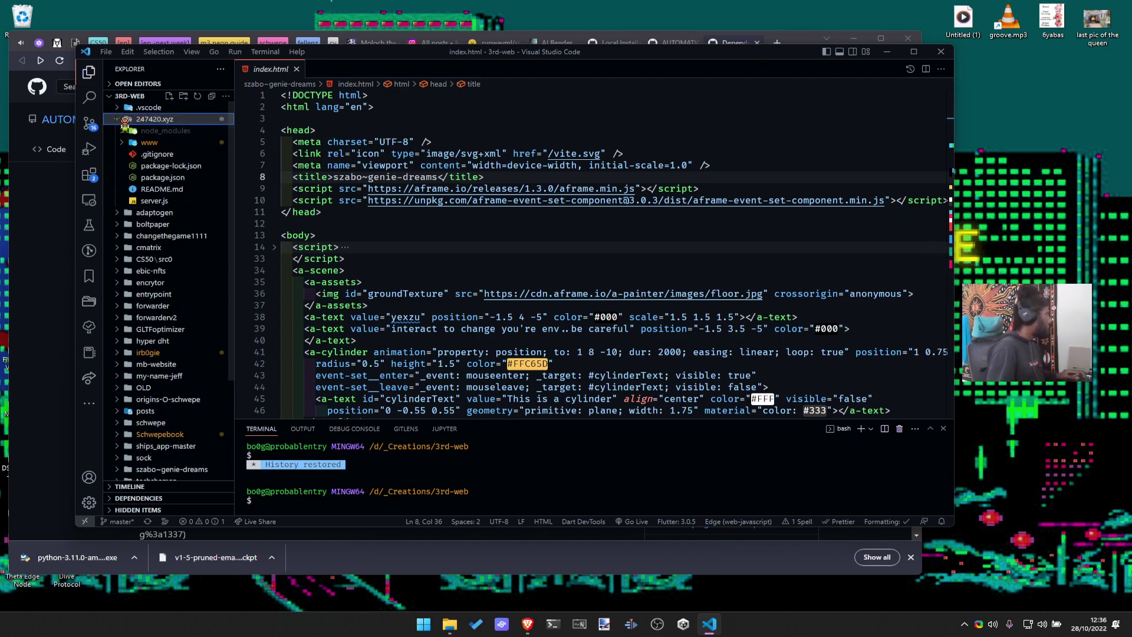
{"action": "left_click", "coordinate": [125, 119]}
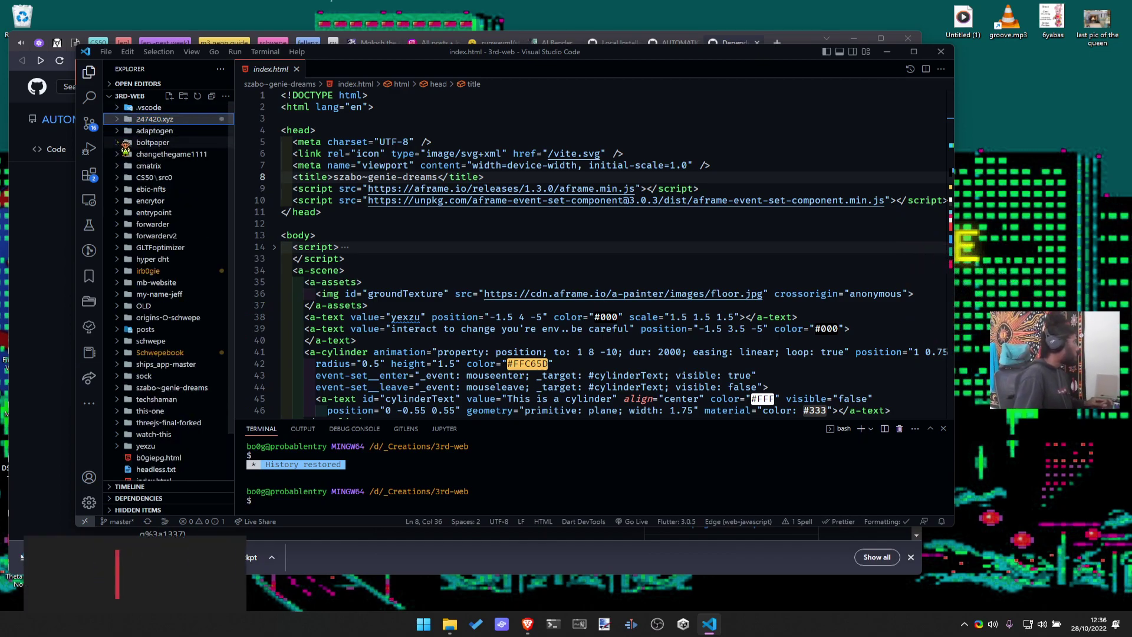
{"action": "right_click", "coordinate": [166, 226]}
{"action": "left_click", "coordinate": [188, 424]}
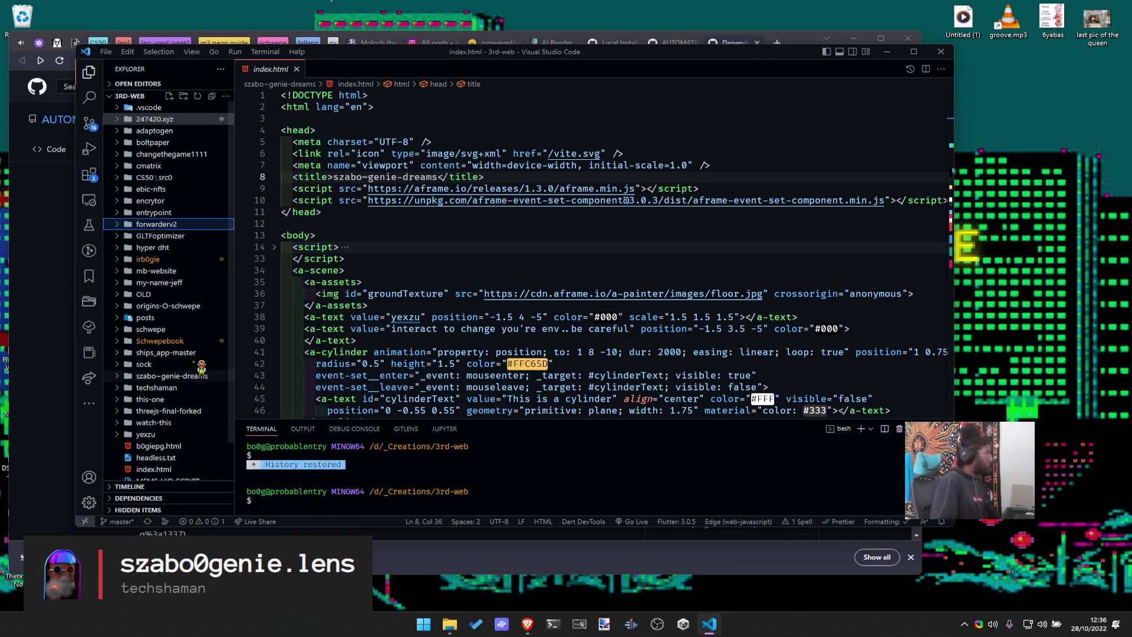
{"action": "left_click", "coordinate": [134, 213]}
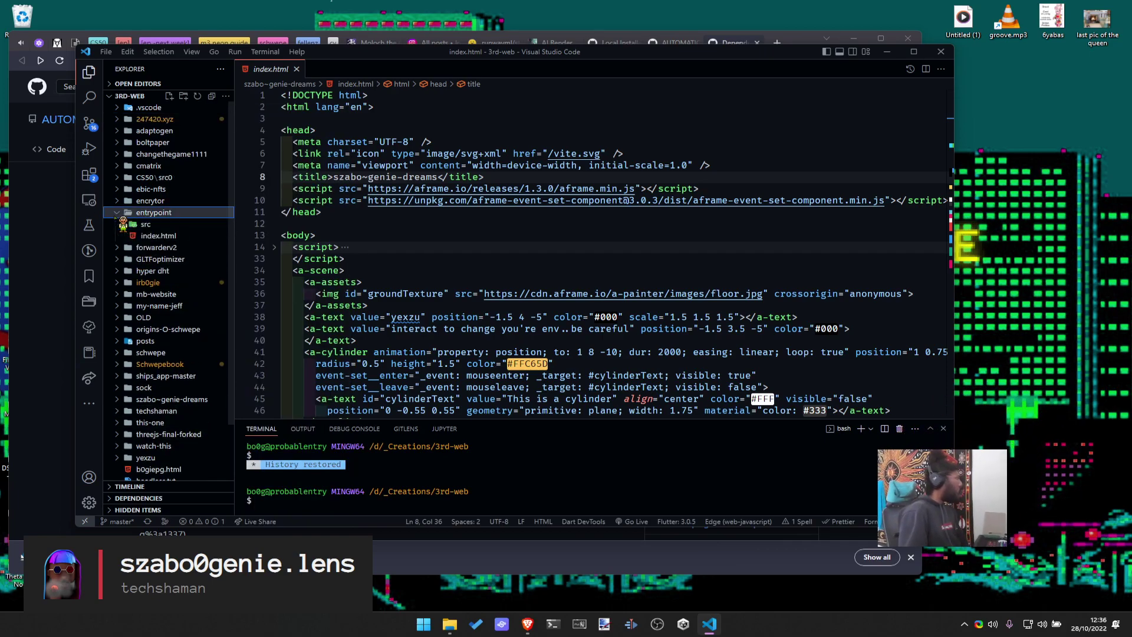
Open entrypoint/src/index.html and fold its <head> section
{"action": "left_click", "coordinate": [132, 225]}
{"action": "left_click", "coordinate": [134, 234]}
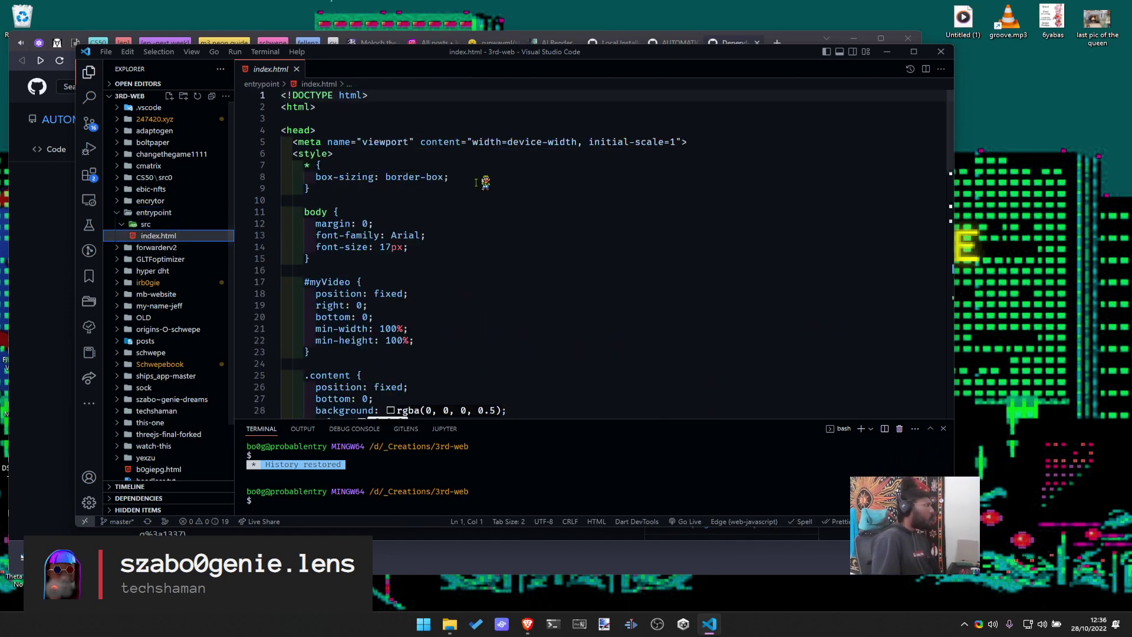
{"action": "scroll", "coordinate": [472, 149], "scroll_direction": "down", "scroll_amount": 2}
{"action": "scroll", "coordinate": [469, 150], "scroll_direction": "up", "scroll_amount": 1}
{"action": "scroll", "coordinate": [470, 149], "scroll_direction": "up", "scroll_amount": 1}
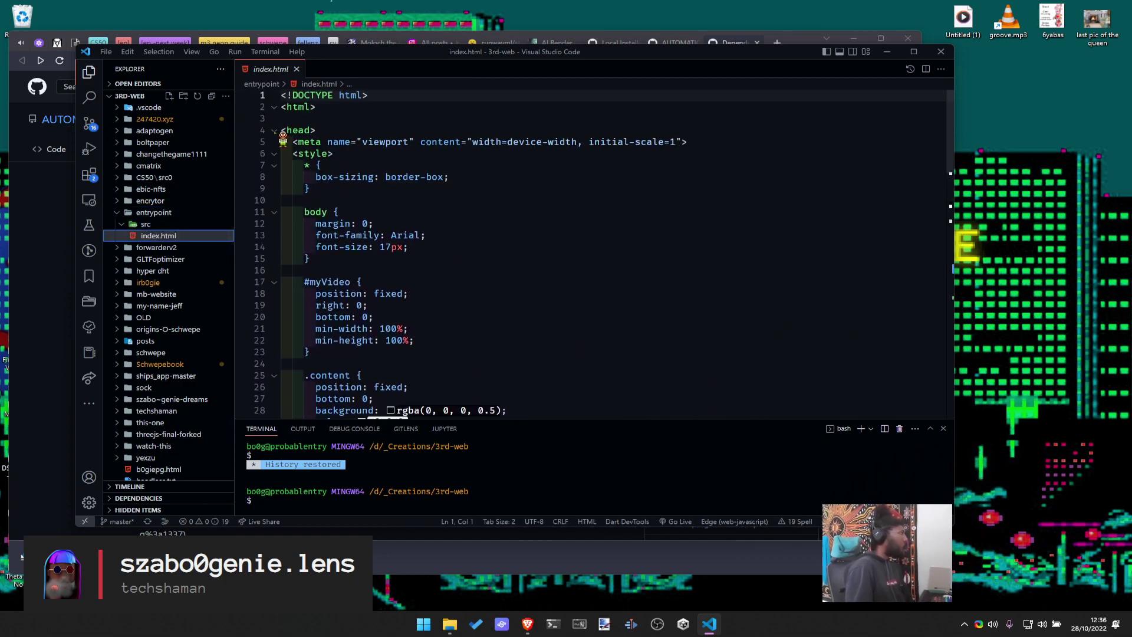
{"action": "left_click", "coordinate": [274, 131]}
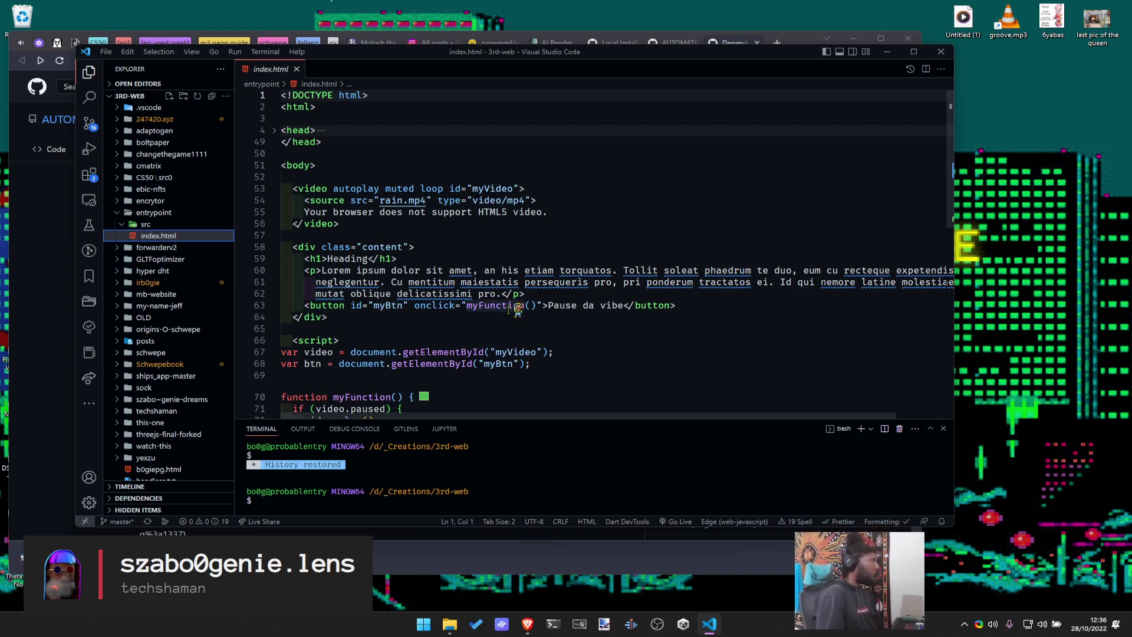
{"action": "scroll", "coordinate": [517, 310], "scroll_direction": "down", "scroll_amount": 4}
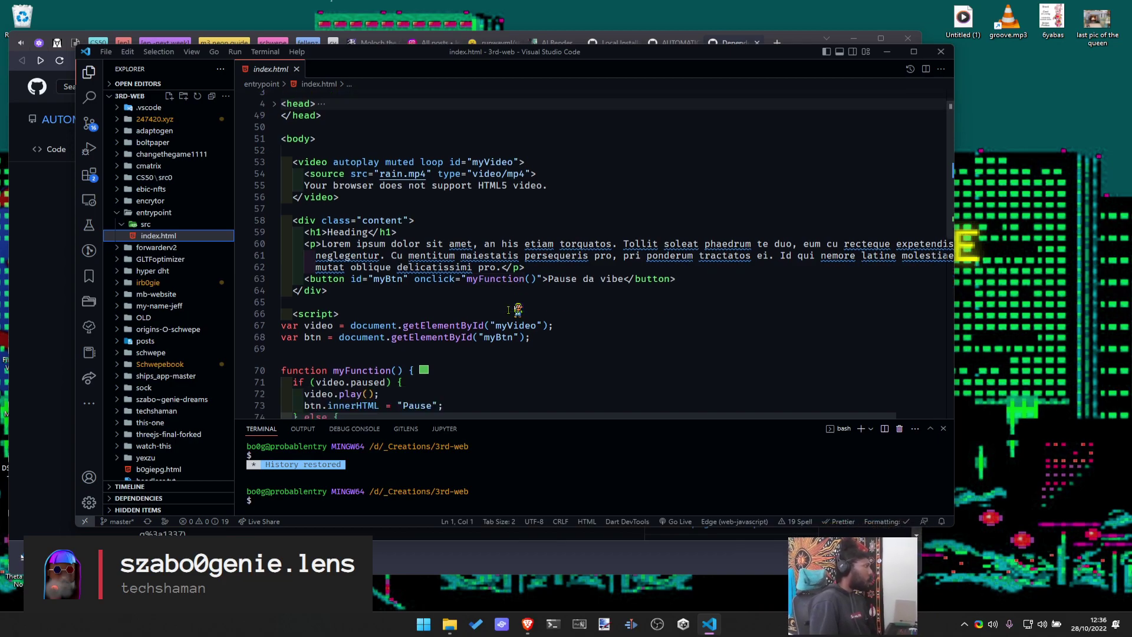
Collapse entrypoint, browse irb0gie and its public folder, and expand the sock folder
{"action": "left_click", "coordinate": [124, 214]}
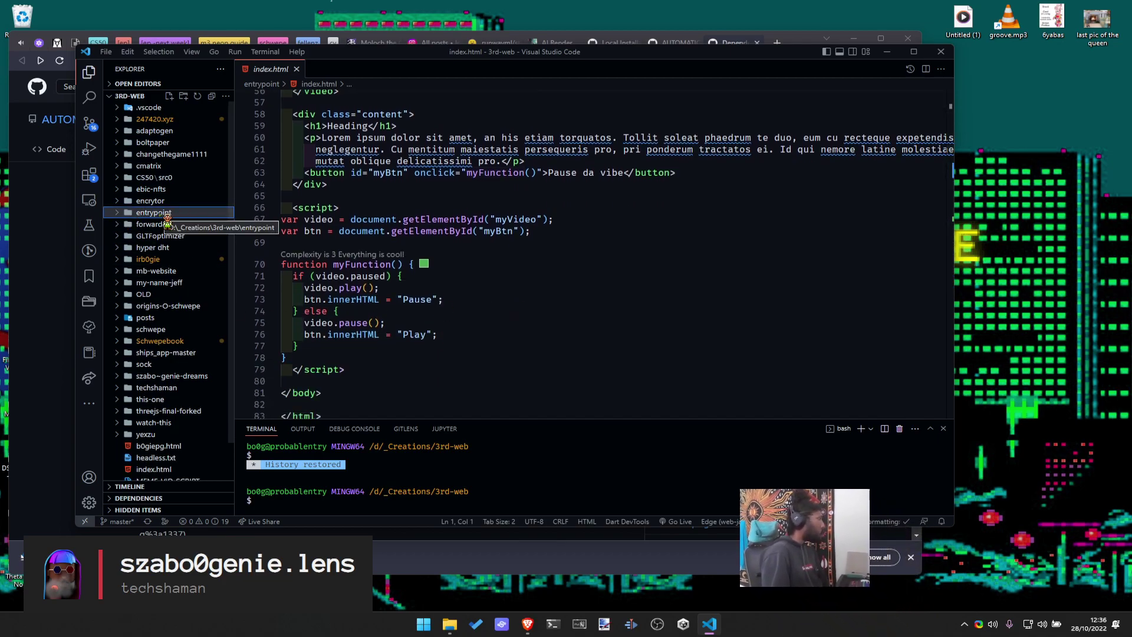
{"action": "left_click", "coordinate": [153, 261]}
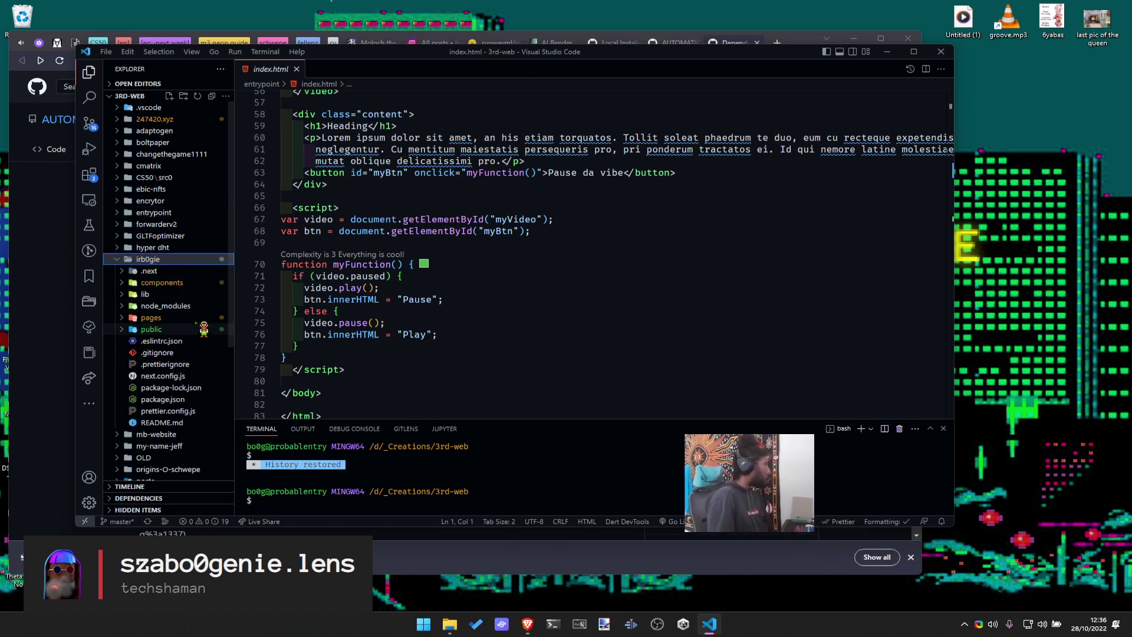
{"action": "left_click", "coordinate": [151, 329]}
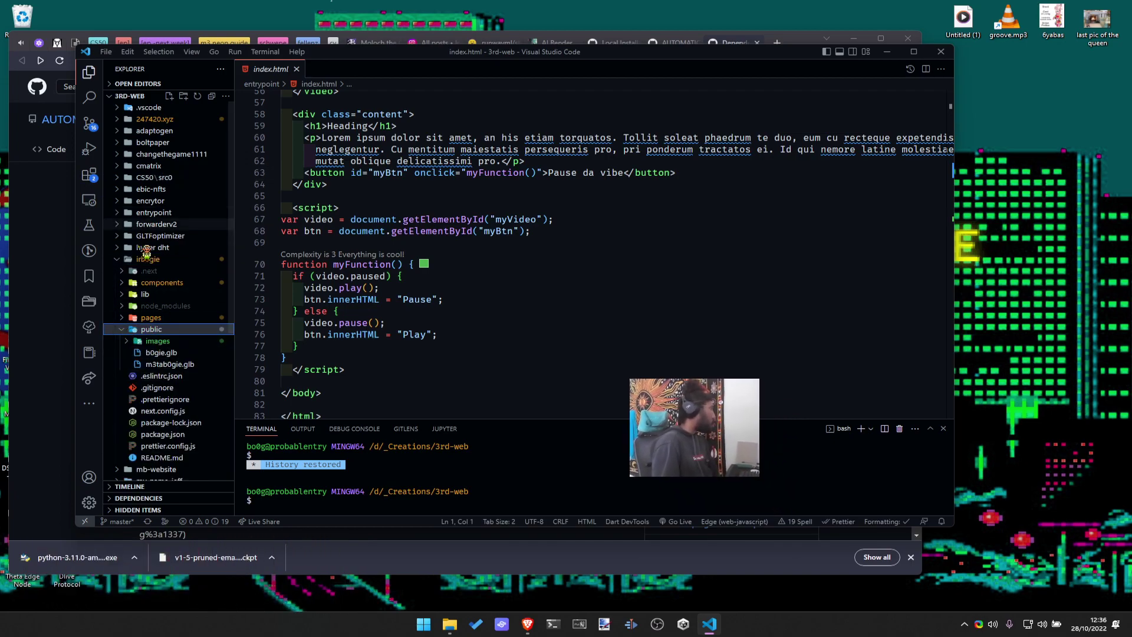
{"action": "left_click", "coordinate": [120, 260]}
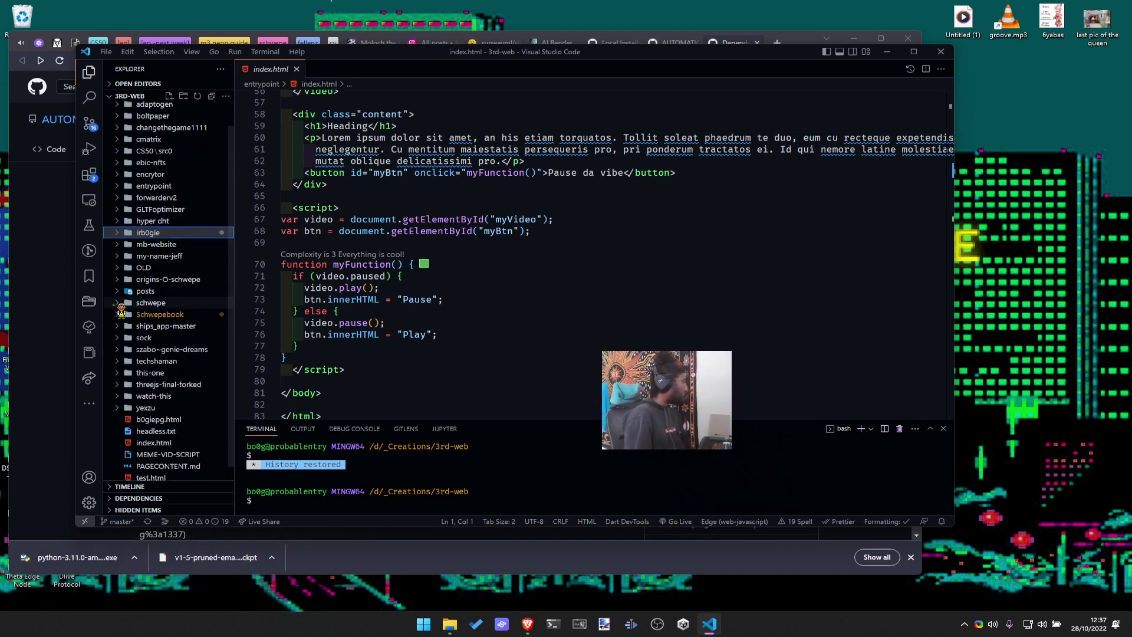
{"action": "scroll", "coordinate": [115, 283], "scroll_direction": "down", "scroll_amount": 1}
{"action": "left_click", "coordinate": [129, 338]}
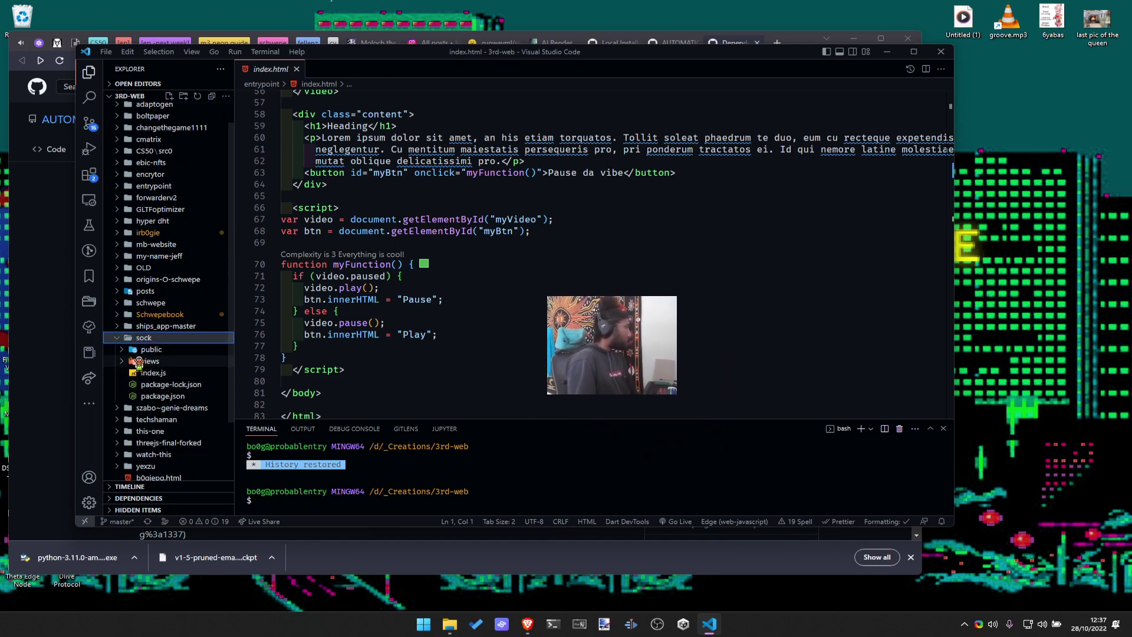
{"action": "key", "text": "super"}
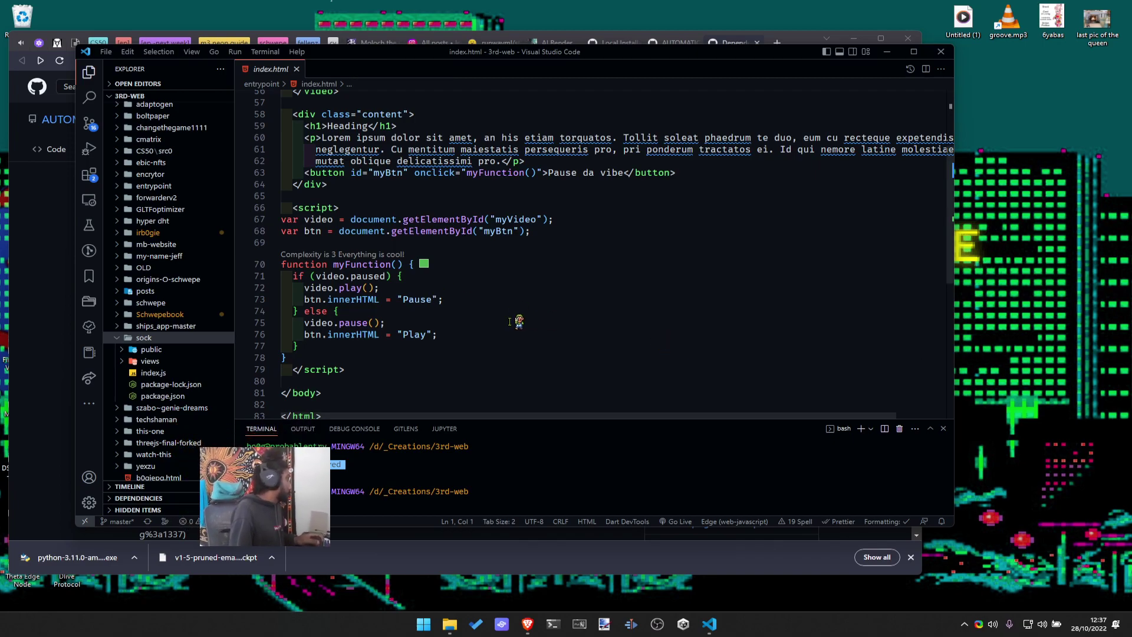
{"action": "scroll", "coordinate": [519, 322], "scroll_direction": "up", "scroll_amount": 3}
Close index.html and look inside the OLD folder's pp-nfts project
{"action": "left_click", "coordinate": [297, 69]}
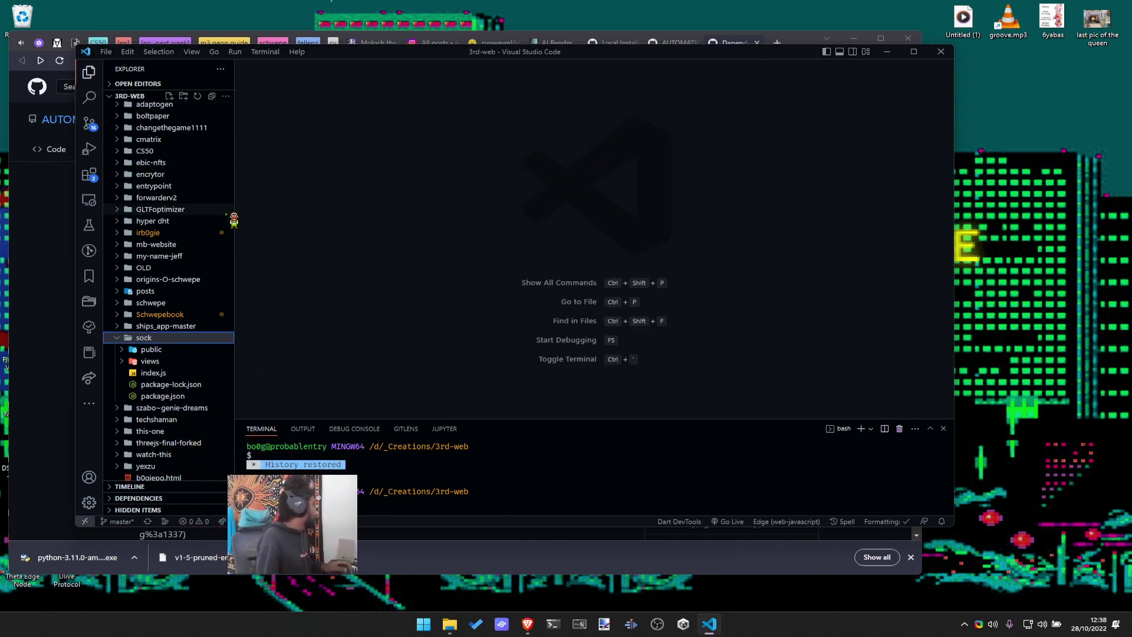
{"action": "left_click", "coordinate": [126, 268]}
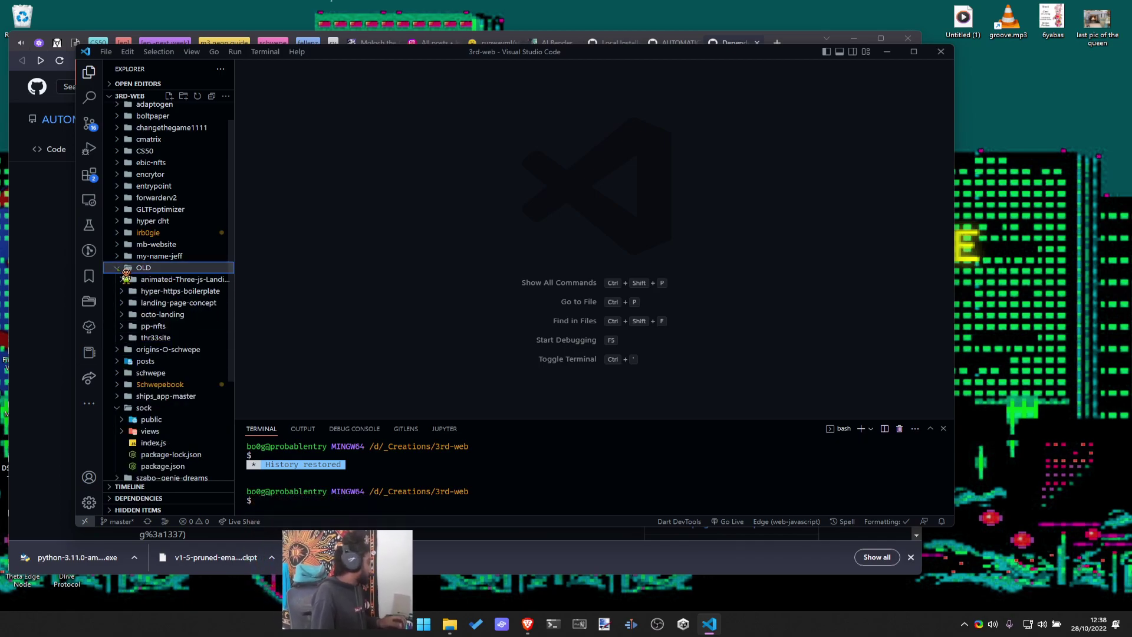
{"action": "left_click", "coordinate": [127, 327]}
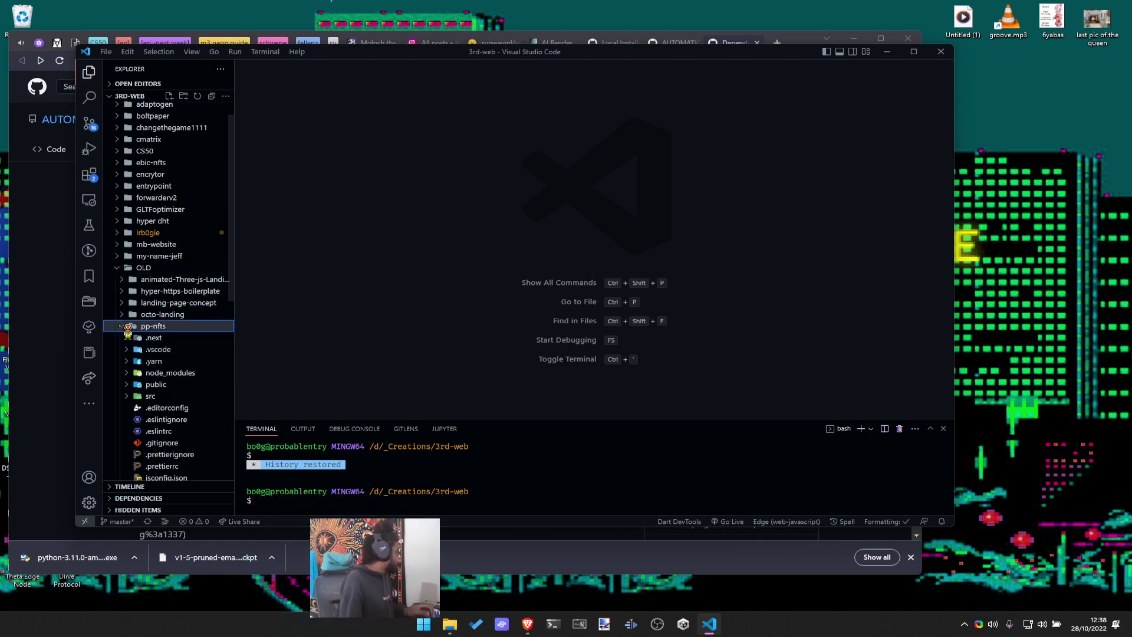
{"action": "left_click", "coordinate": [127, 270]}
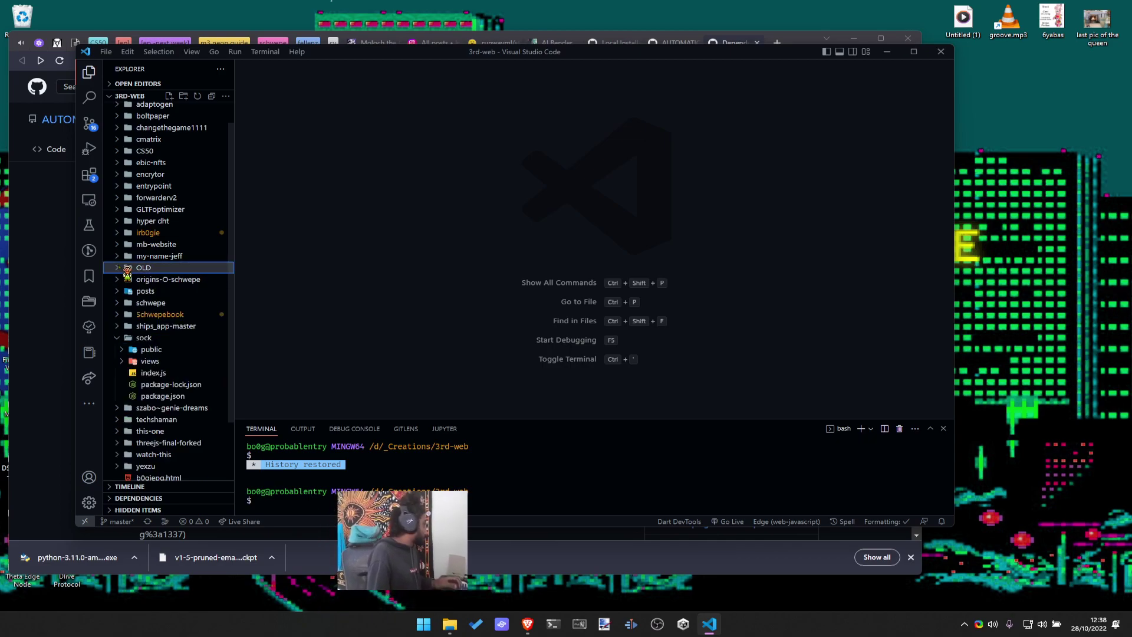
{"action": "scroll", "coordinate": [210, 172], "scroll_direction": "up", "scroll_amount": 1}
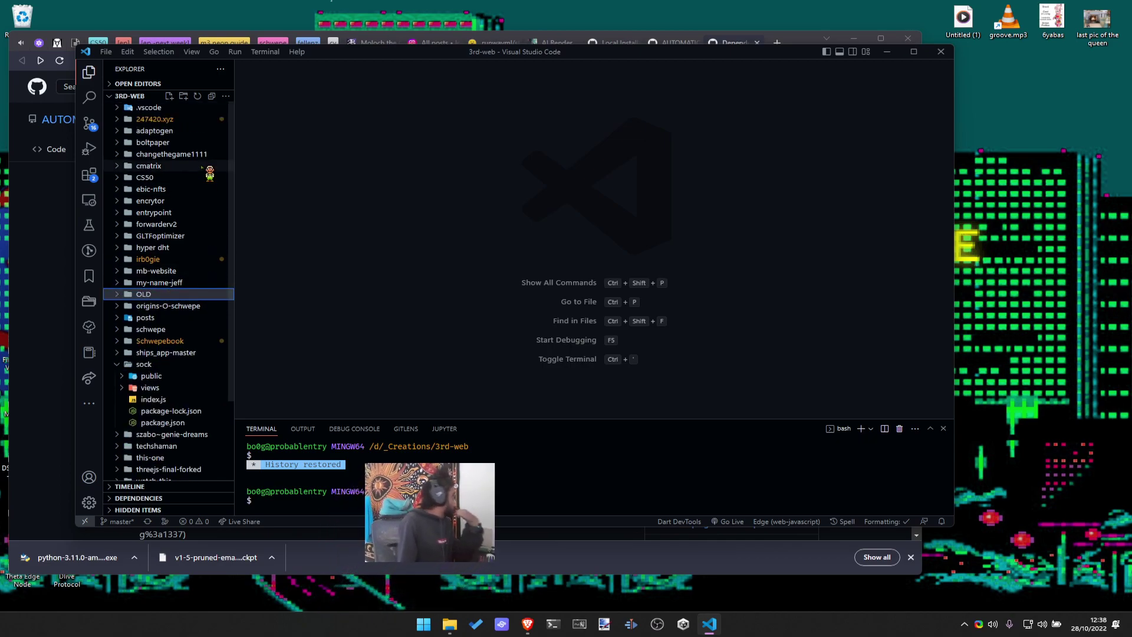
Drag the adaptogen and entrypoint folders into OLD, then collapse OLD and sock
{"action": "left_click_drag", "start_coordinate": [182, 134], "coordinate": [209, 296]}
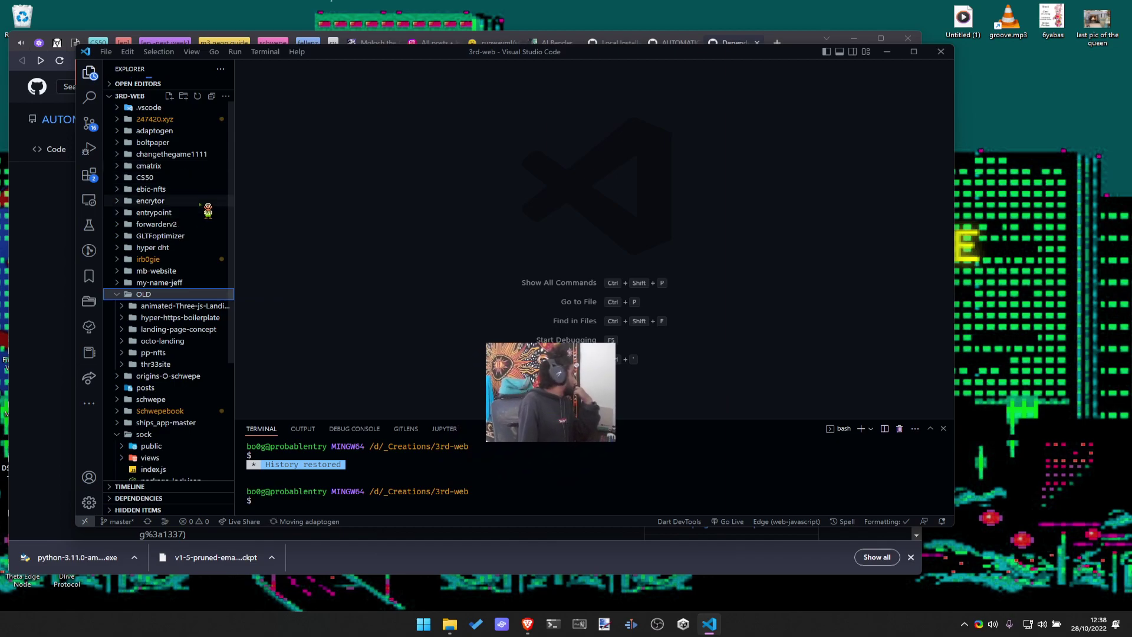
{"action": "left_click_drag", "start_coordinate": [208, 209], "coordinate": [171, 289]}
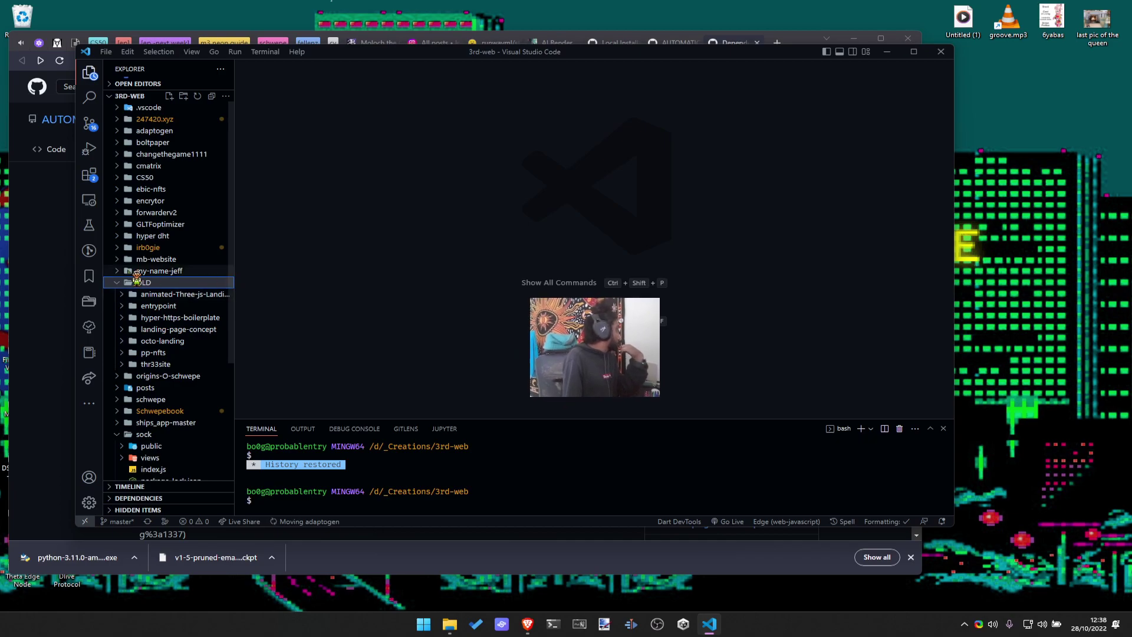
{"action": "left_click", "coordinate": [161, 263]}
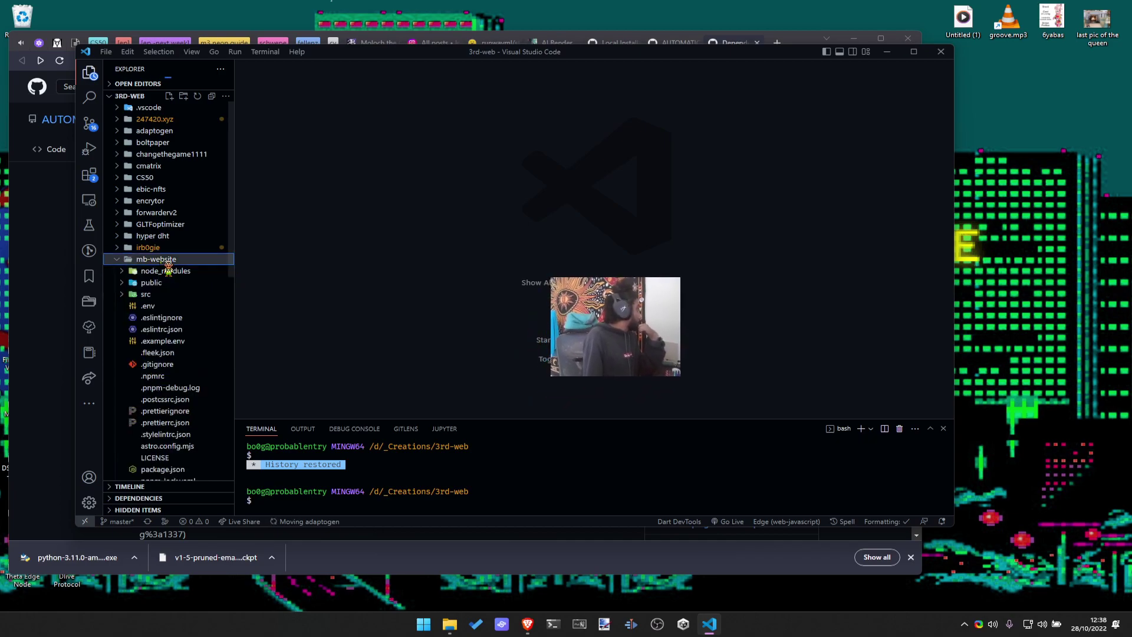
{"action": "left_click", "coordinate": [124, 263]}
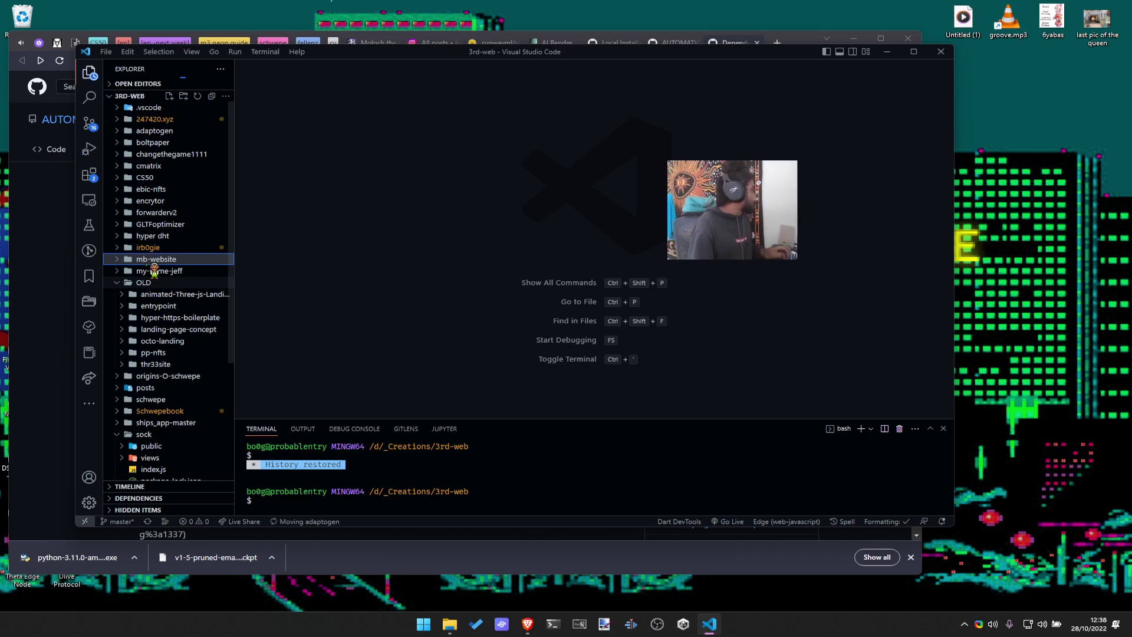
{"action": "left_click", "coordinate": [144, 282]}
{"action": "left_click", "coordinate": [144, 352]}
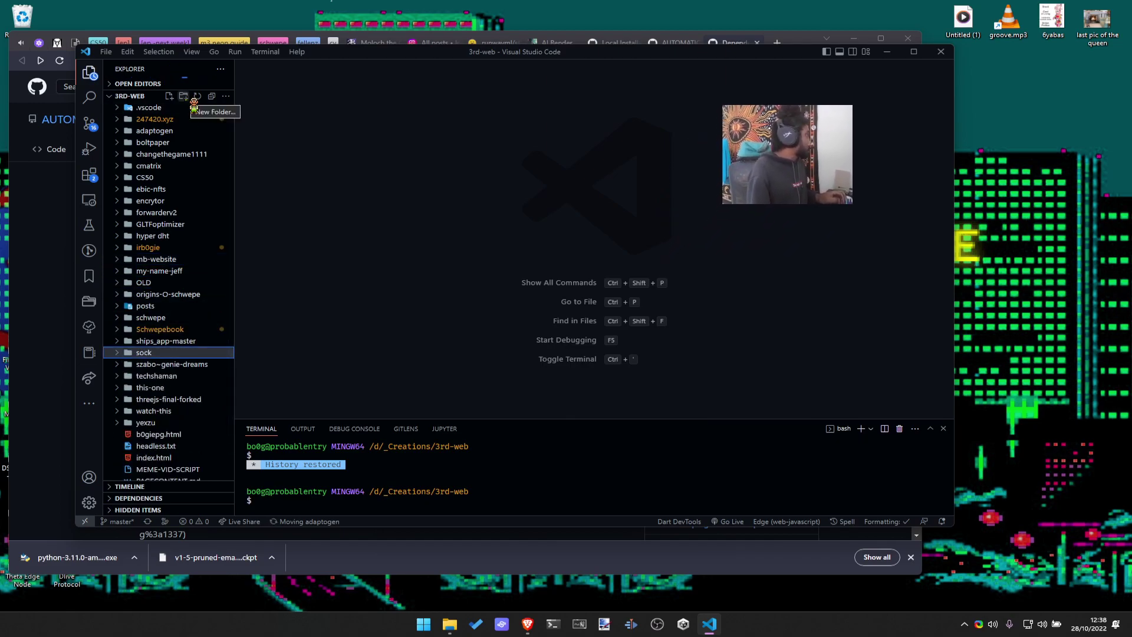
Try creating a new folder at the project root
{"action": "left_click", "coordinate": [185, 98]}
{"action": "key", "text": "Escape"}
{"action": "scroll", "coordinate": [146, 215], "scroll_direction": "up", "scroll_amount": 1}
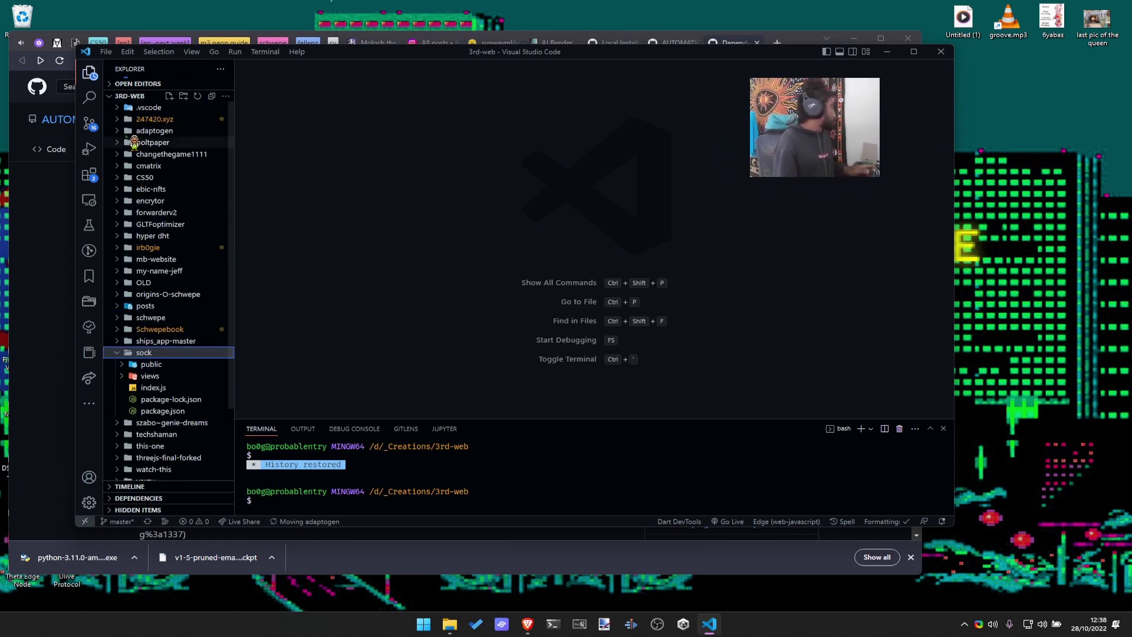
{"action": "left_click", "coordinate": [183, 96]}
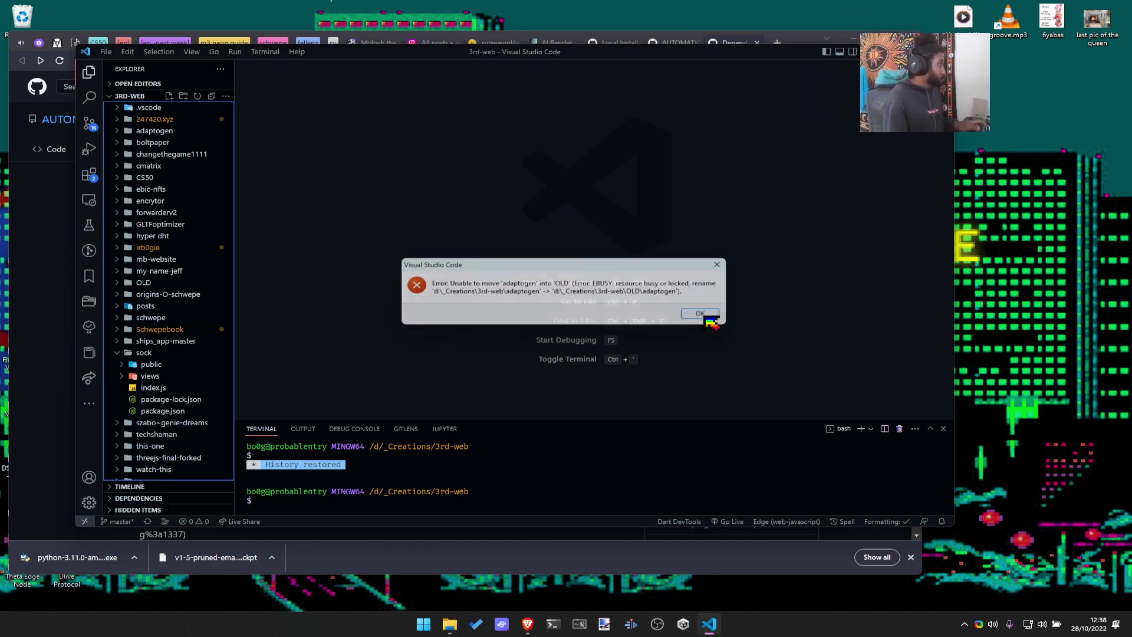
Dismiss the EBUSY move error and the browser's downloads bar, returning to the editor
{"action": "left_click", "coordinate": [704, 316]}
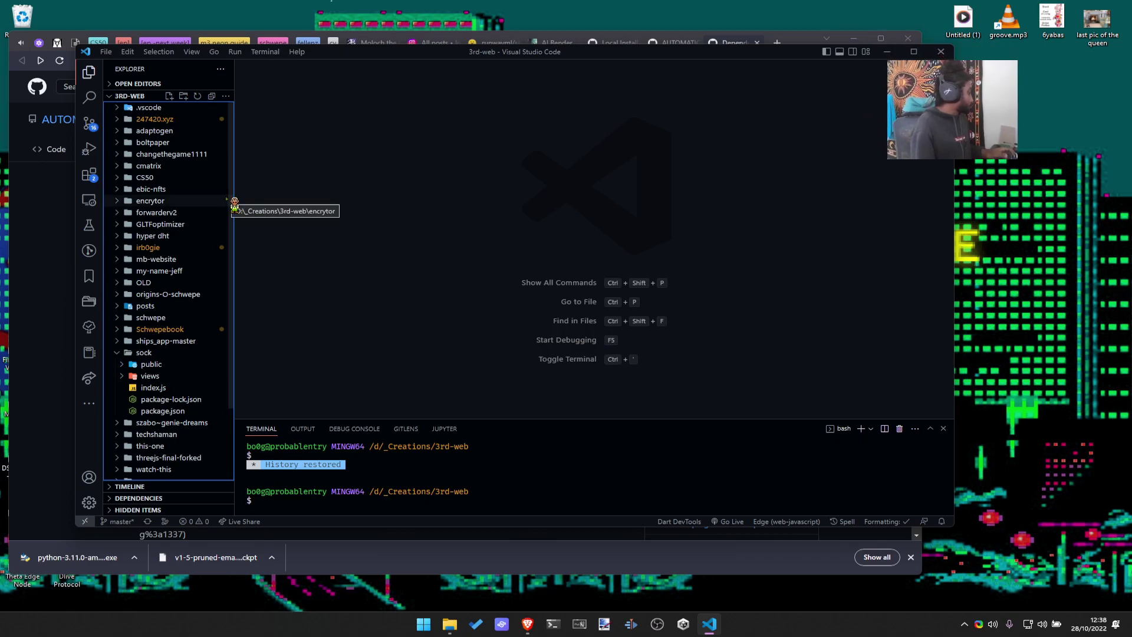
{"action": "left_click", "coordinate": [911, 558]}
{"action": "key", "text": "alt+Tab"}
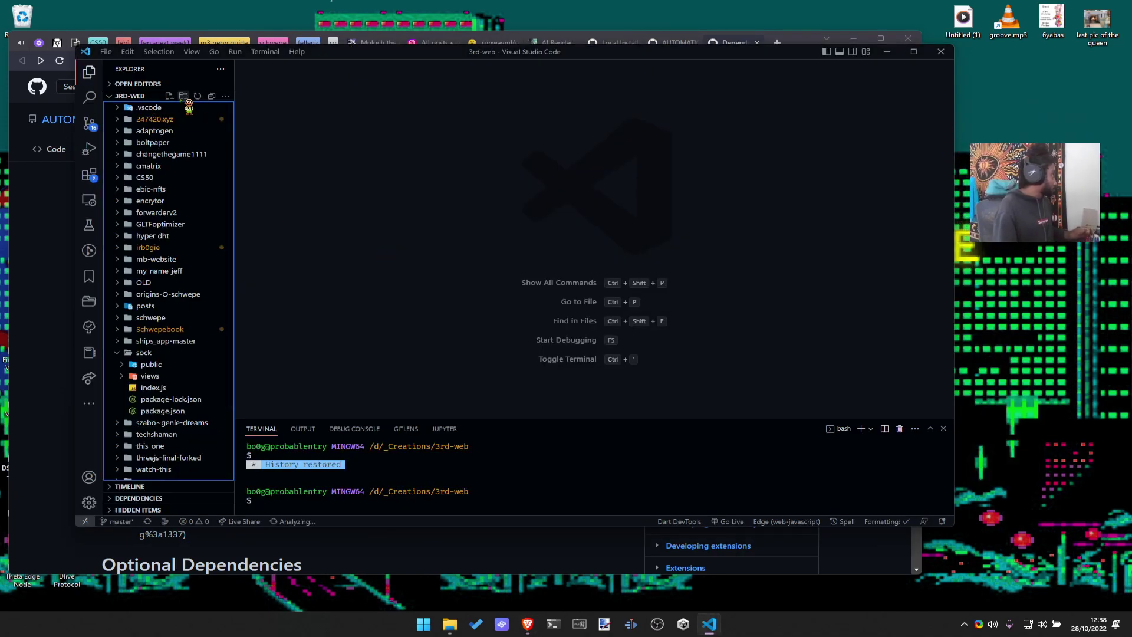
Clear the terminal with Ctrl+L, peek into GLTFoptimizer, and switch back to the browser
{"action": "left_click", "coordinate": [141, 352]}
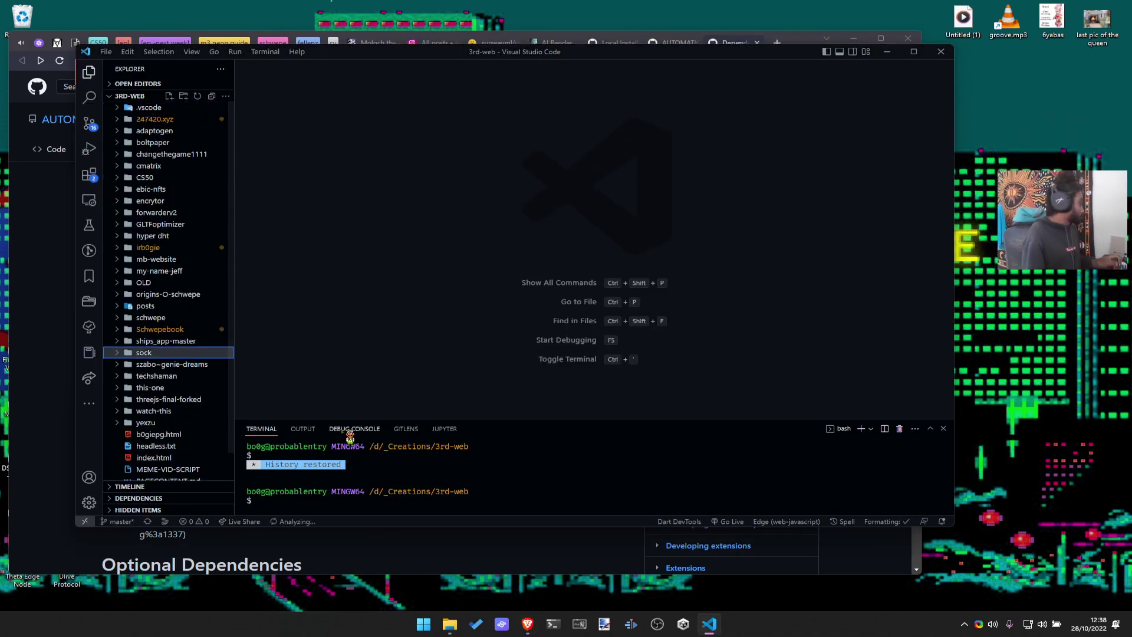
{"action": "left_click", "coordinate": [300, 501]}
{"action": "key", "text": "ctrl+l"}
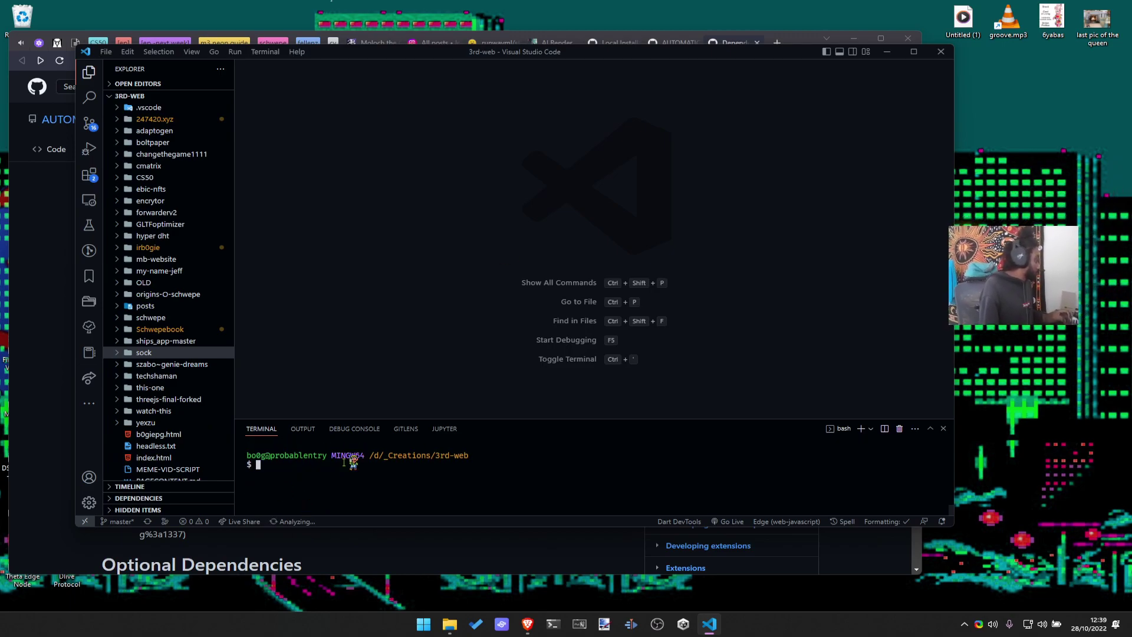
{"action": "left_click", "coordinate": [124, 225]}
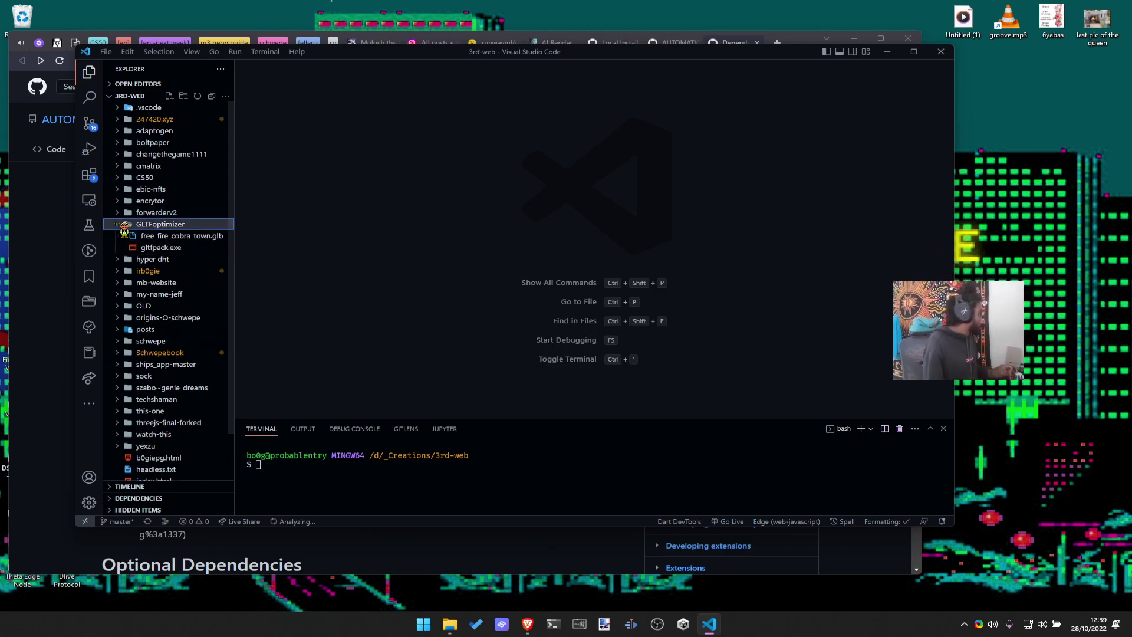
{"action": "left_click", "coordinate": [125, 225]}
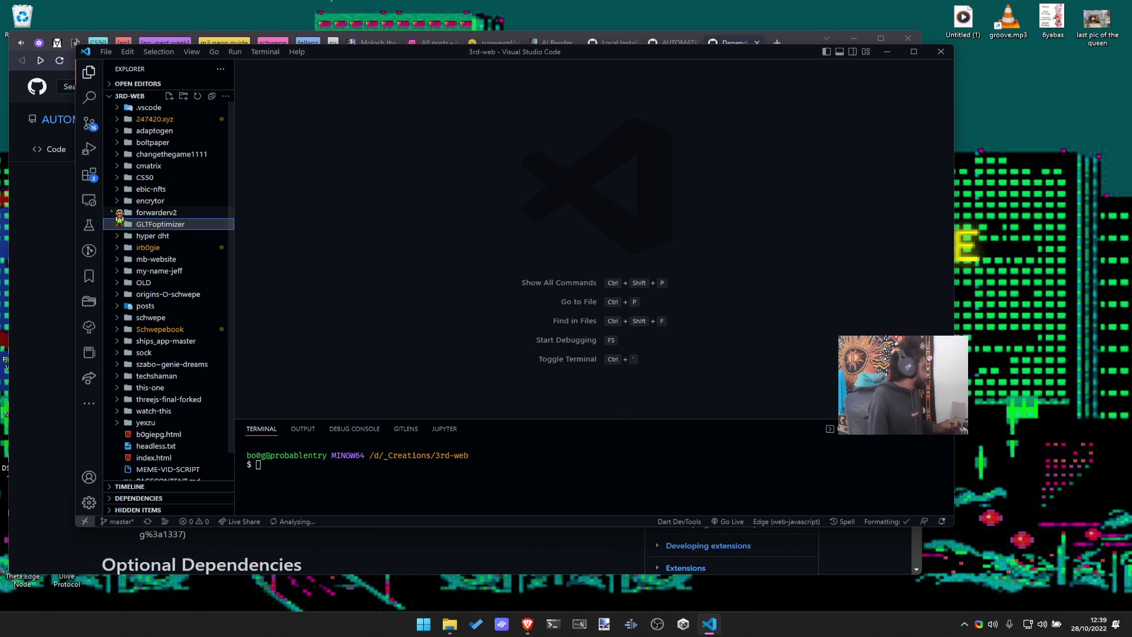
{"action": "left_click", "coordinate": [341, 465]}
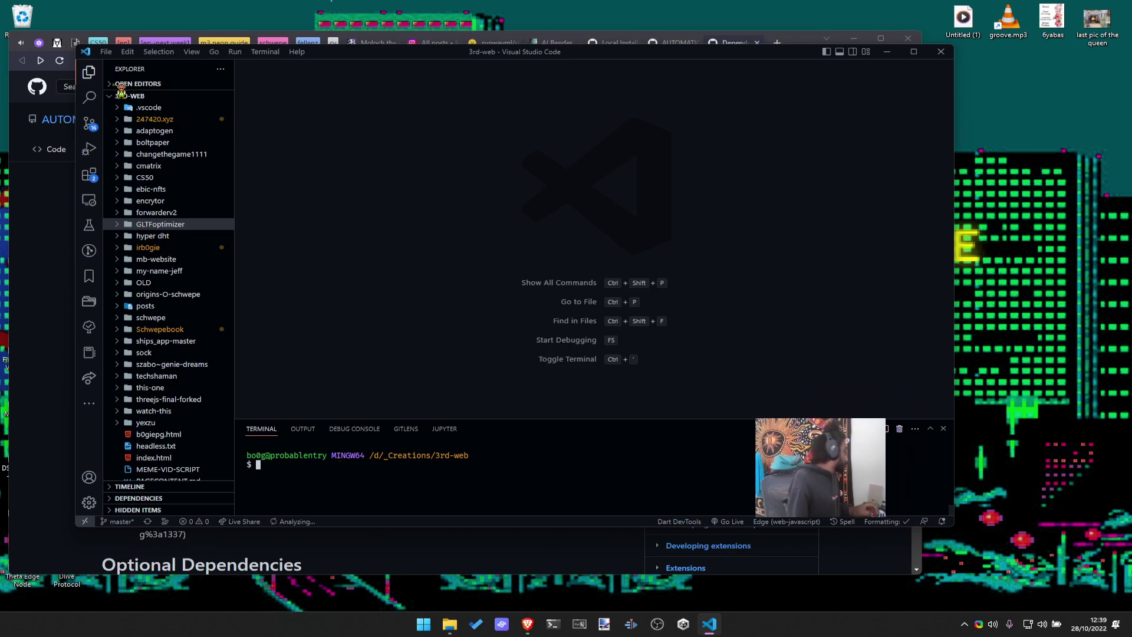
{"action": "key", "text": "alt+Tab"}
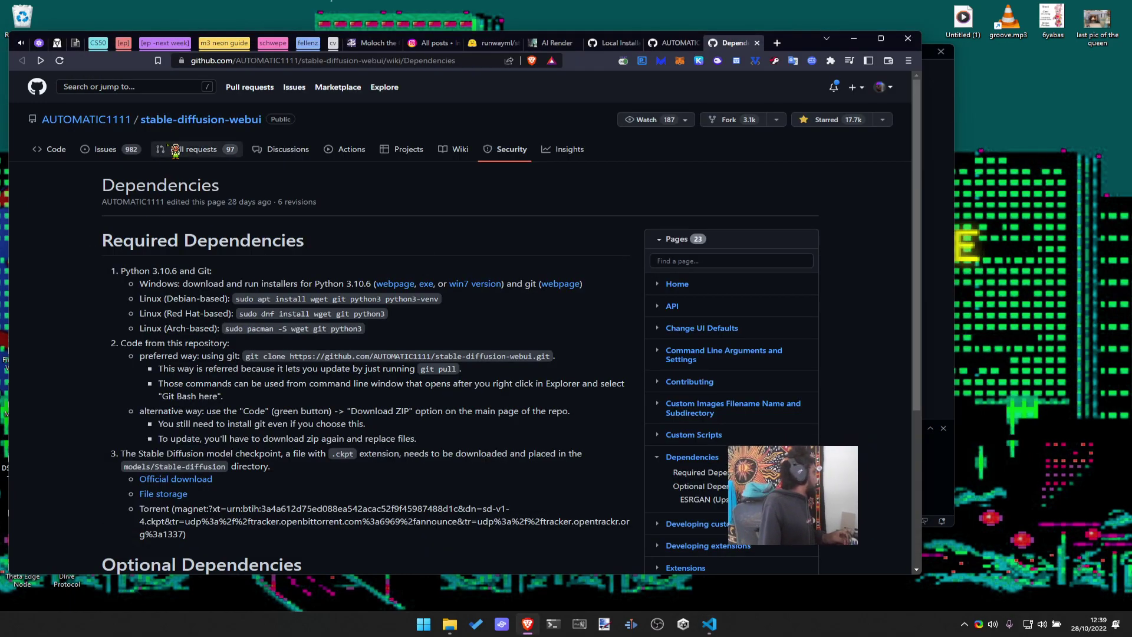
Clone the AUTOMATIC1111 stable-diffusion-webui repository into 3rd-web using its HTTPS URL with git clone
{"action": "left_click", "coordinate": [199, 120]}
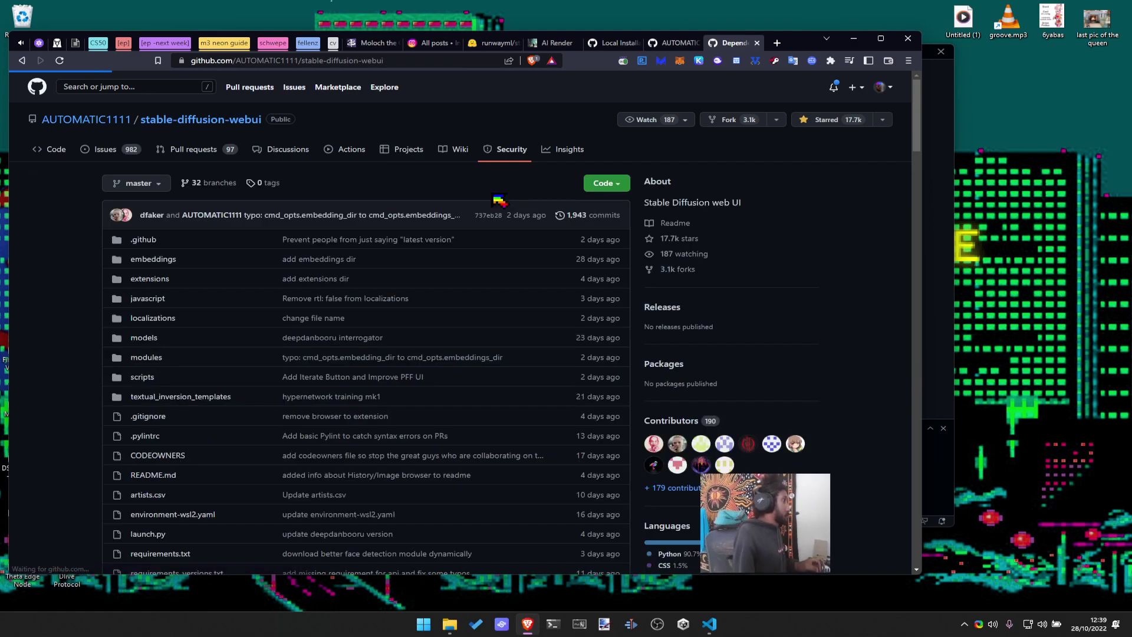
{"action": "left_click", "coordinate": [612, 183]}
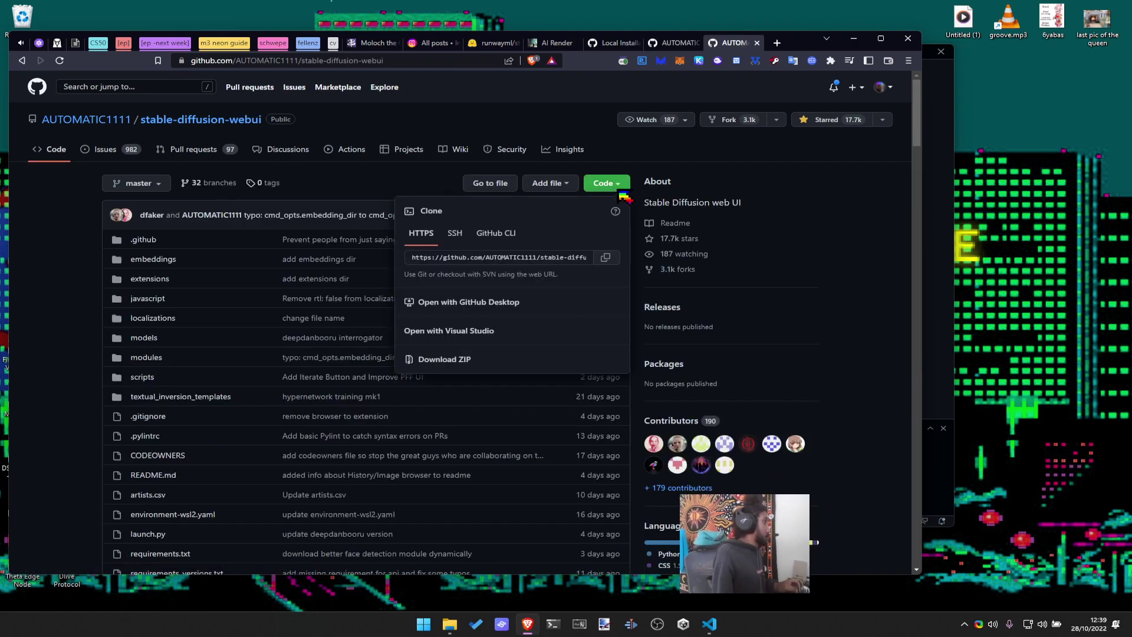
{"action": "left_click", "coordinate": [605, 258]}
{"action": "key", "text": "alt+Tab"}
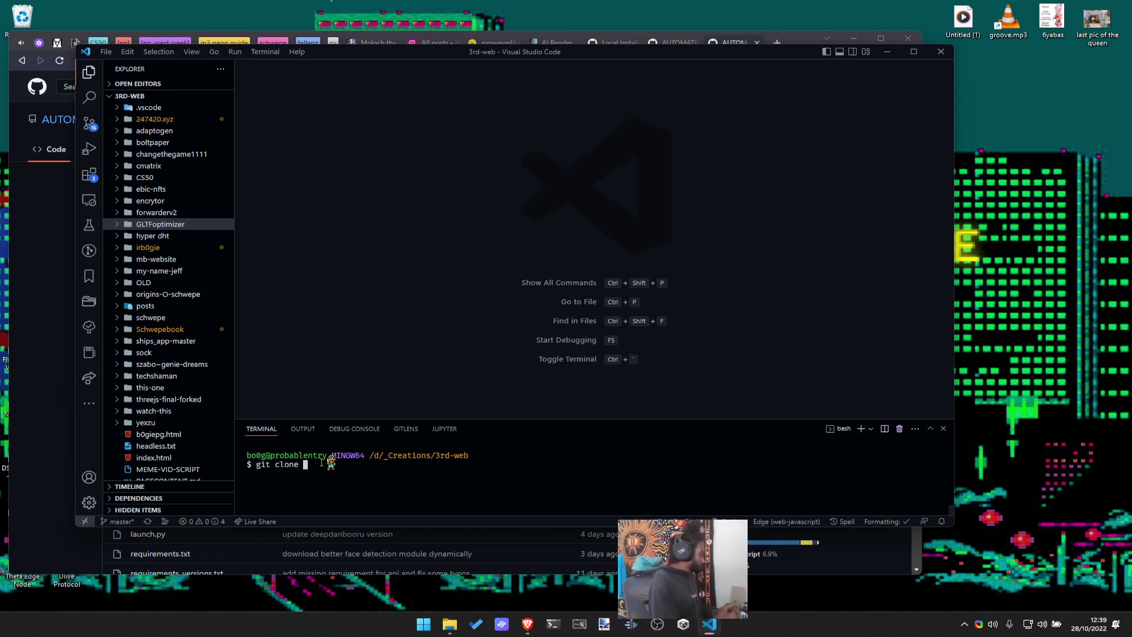
{"action": "type", "text": "git clone"}
{"action": "key", "text": "ctrl+v"}
{"action": "key", "text": "Return"}
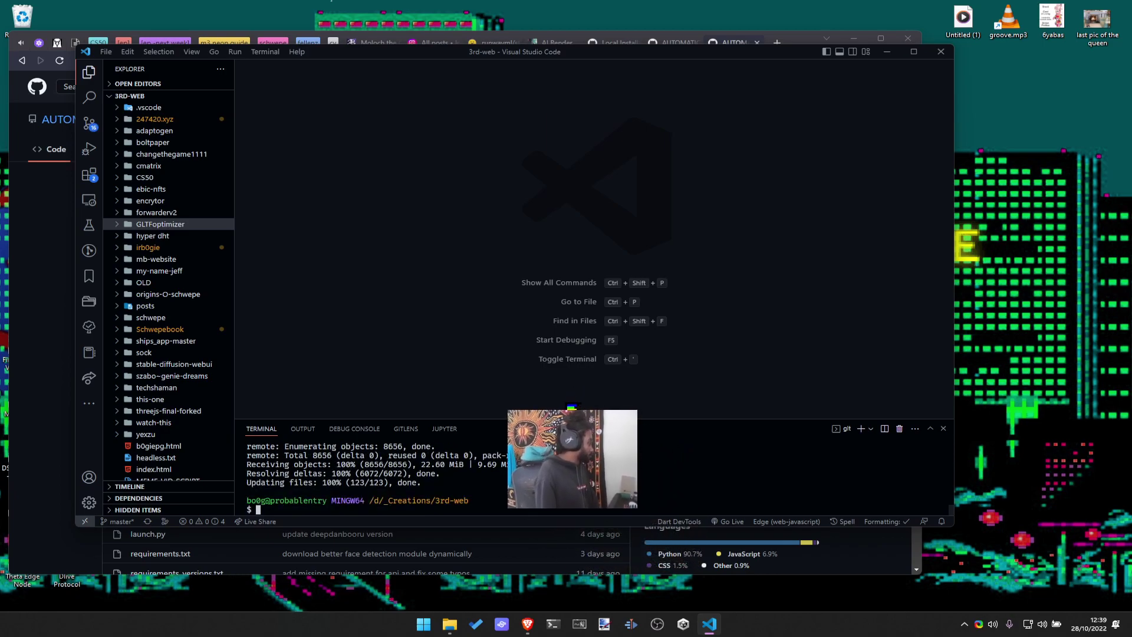
Scroll the stable-diffusion-webui README down to its extension install instructions
{"action": "key", "text": "alt+Tab"}
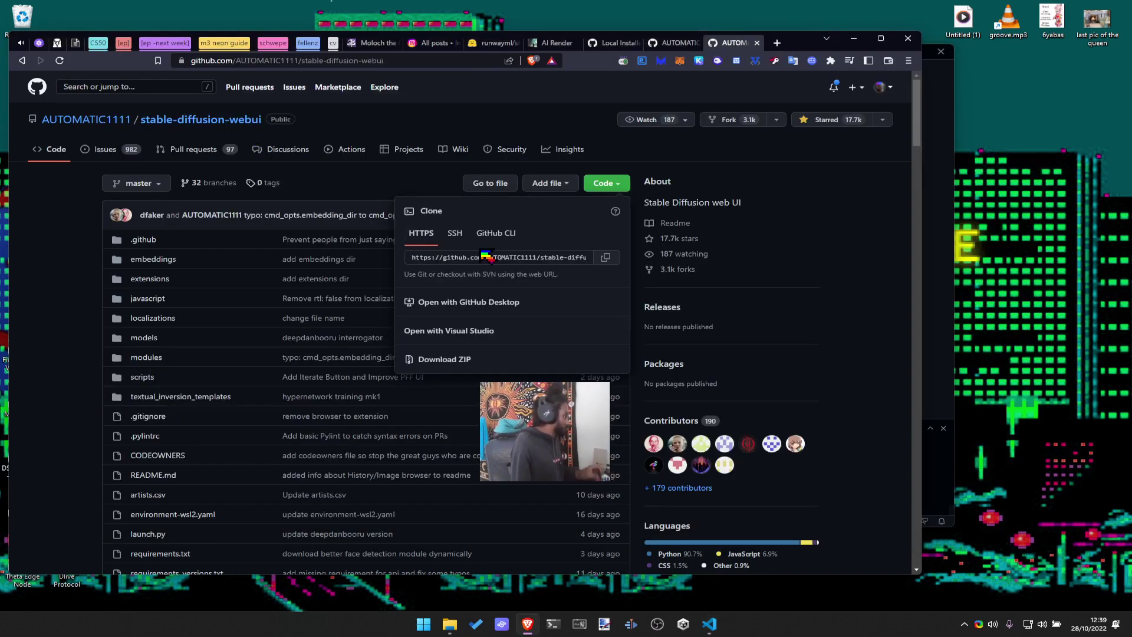
{"action": "left_click", "coordinate": [625, 195]}
{"action": "scroll", "coordinate": [661, 200], "scroll_direction": "down", "scroll_amount": 1}
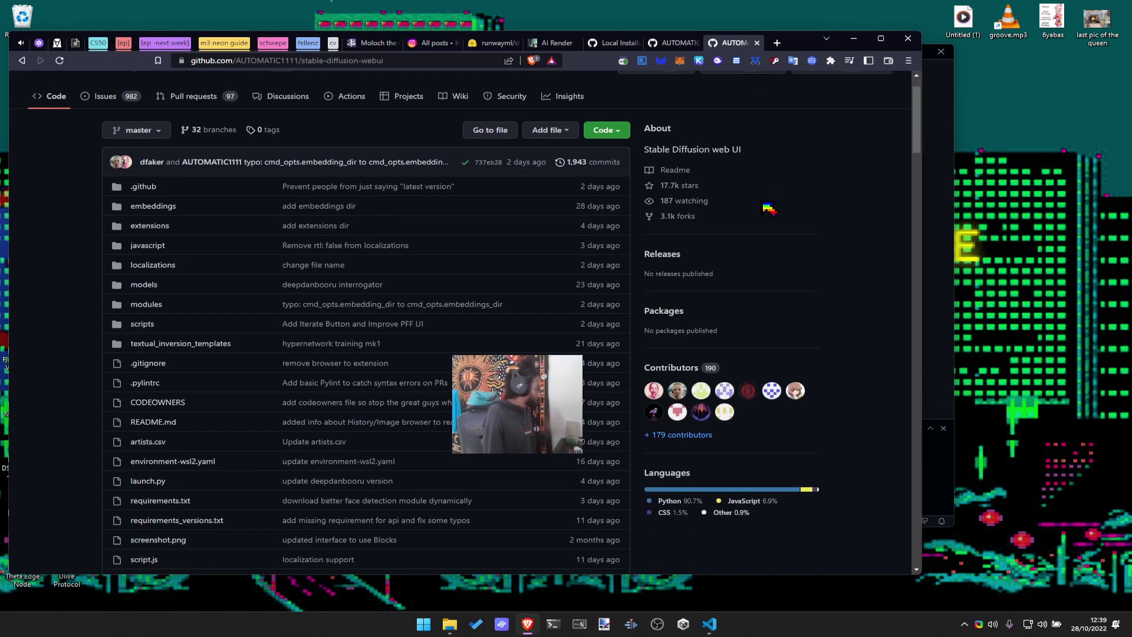
{"action": "scroll", "coordinate": [566, 321], "scroll_direction": "down", "scroll_amount": 7}
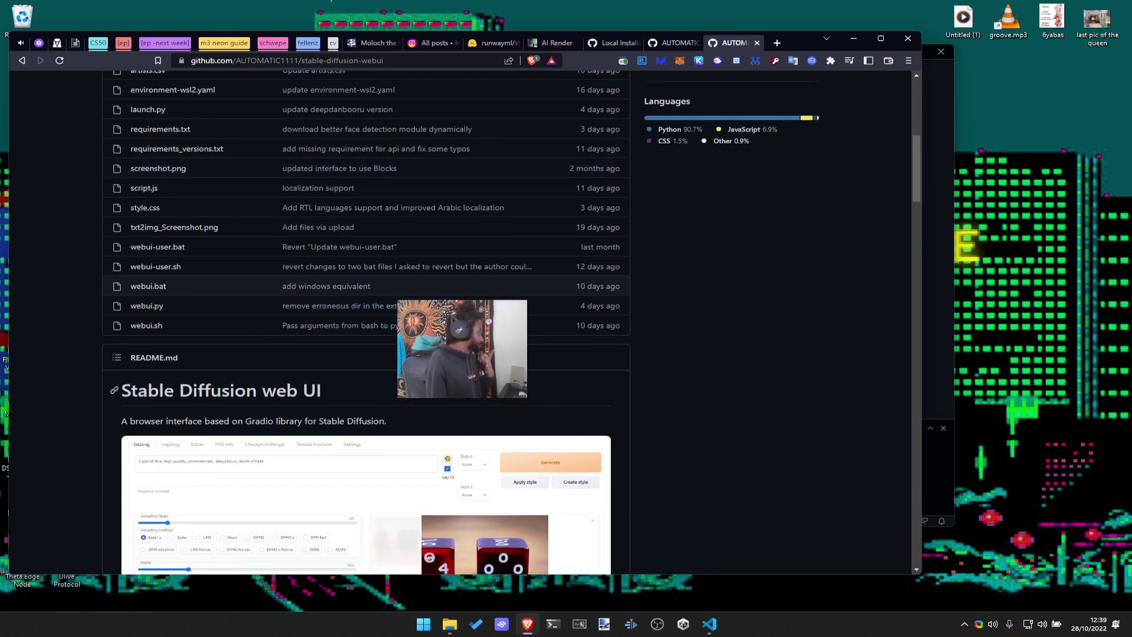
{"action": "scroll", "coordinate": [556, 313], "scroll_direction": "down", "scroll_amount": 3}
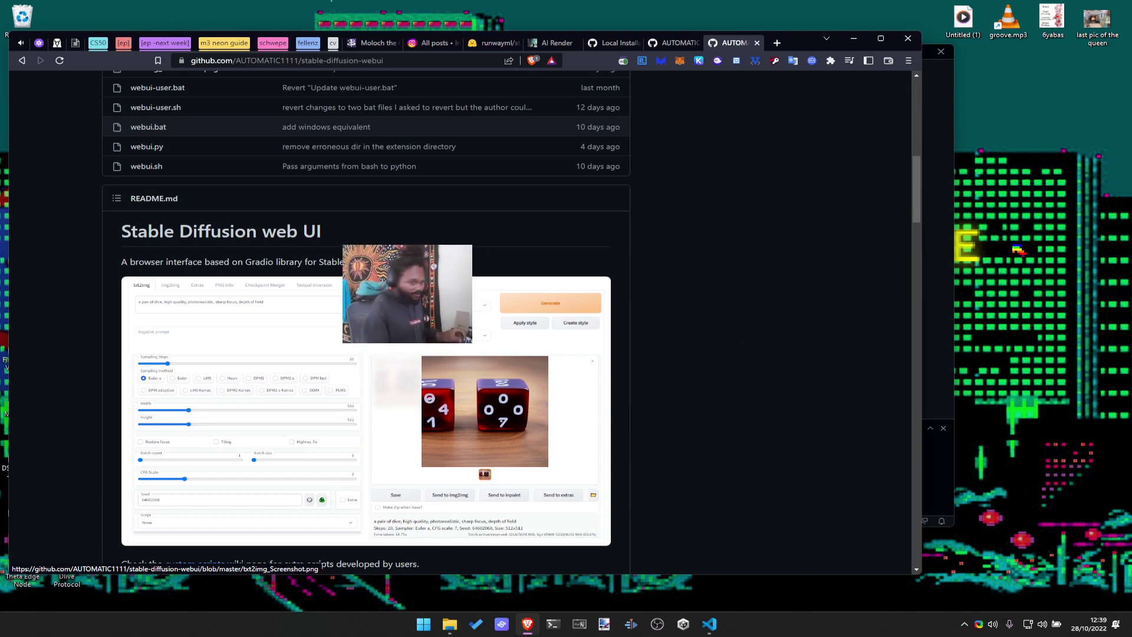
{"action": "scroll", "coordinate": [365, 319], "scroll_direction": "down", "scroll_amount": 6}
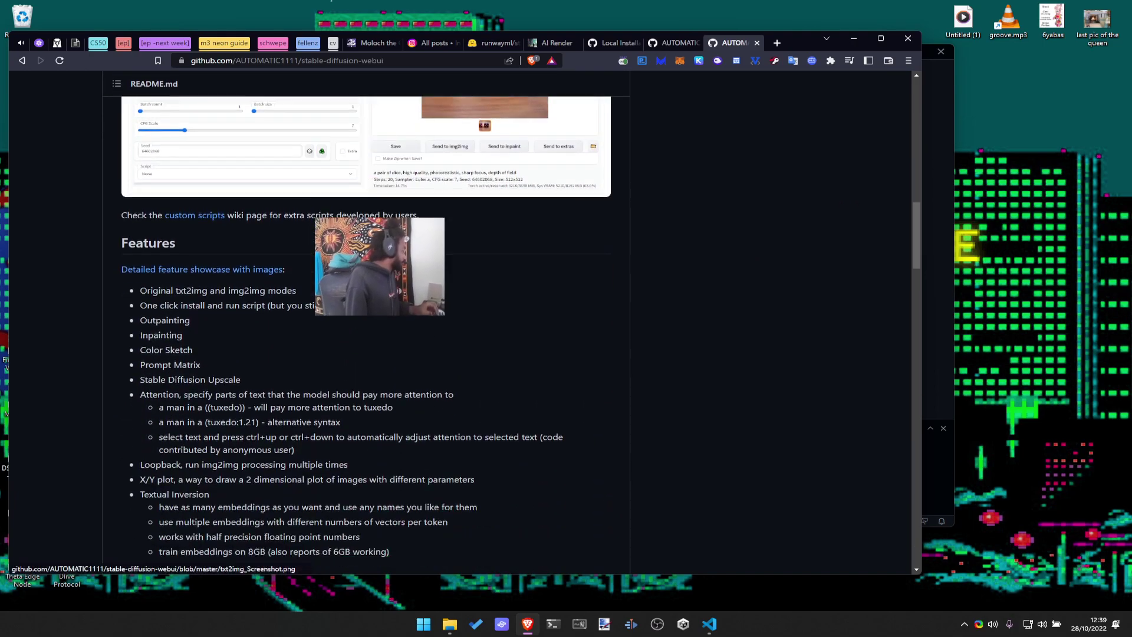
{"action": "scroll", "coordinate": [494, 321], "scroll_direction": "down", "scroll_amount": 1}
{"action": "scroll", "coordinate": [496, 323], "scroll_direction": "down", "scroll_amount": 15}
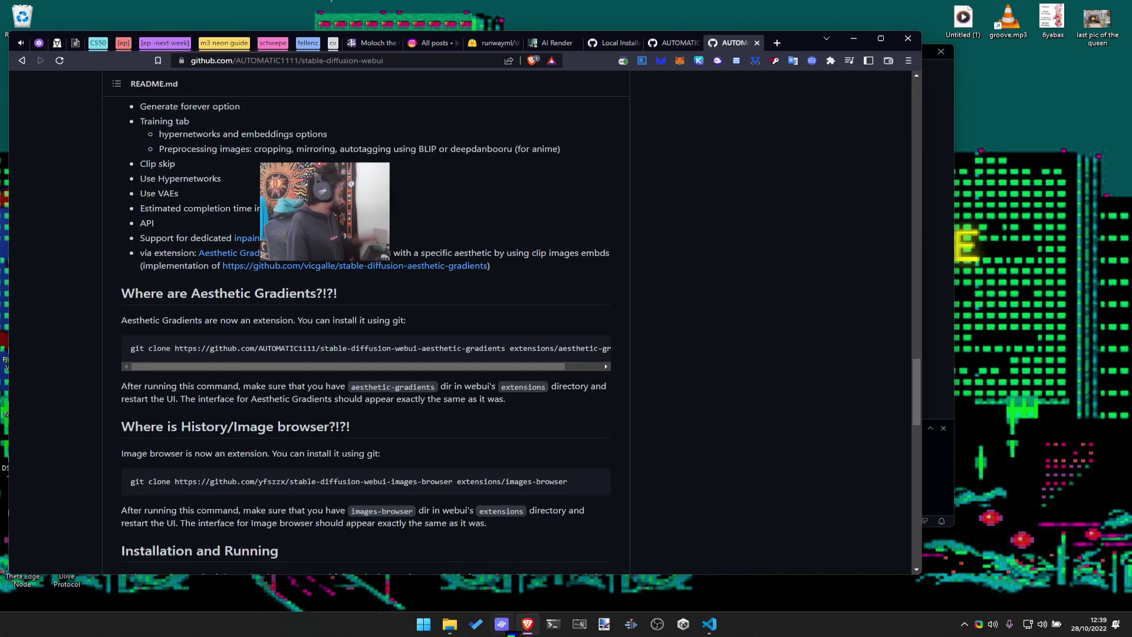
{"action": "left_click", "coordinate": [556, 630]}
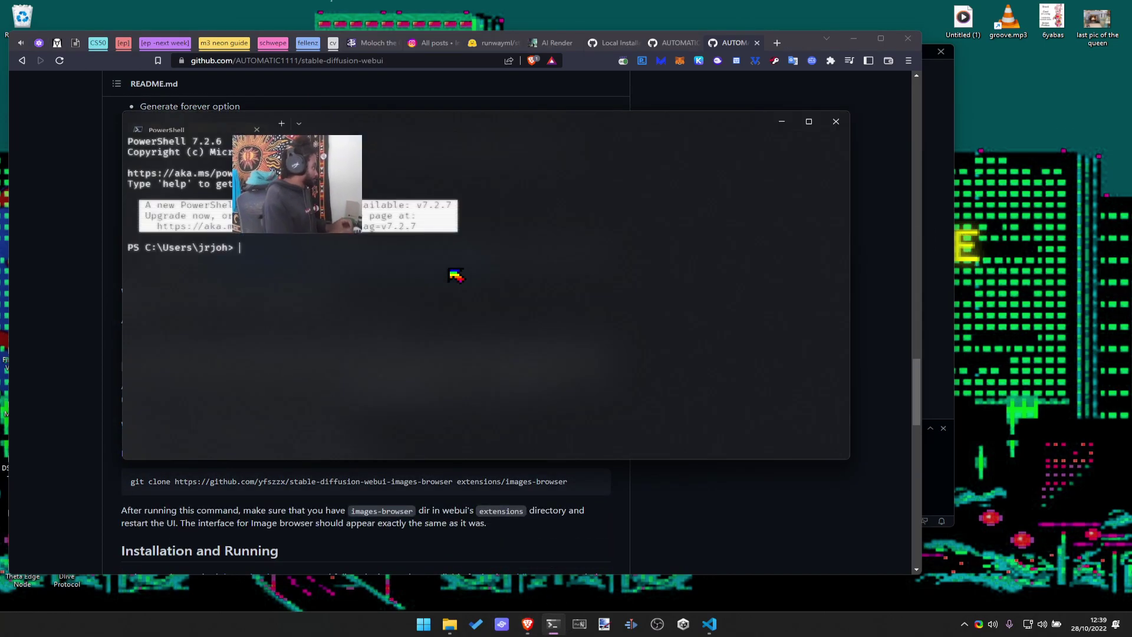
{"action": "type", "text": "python"}
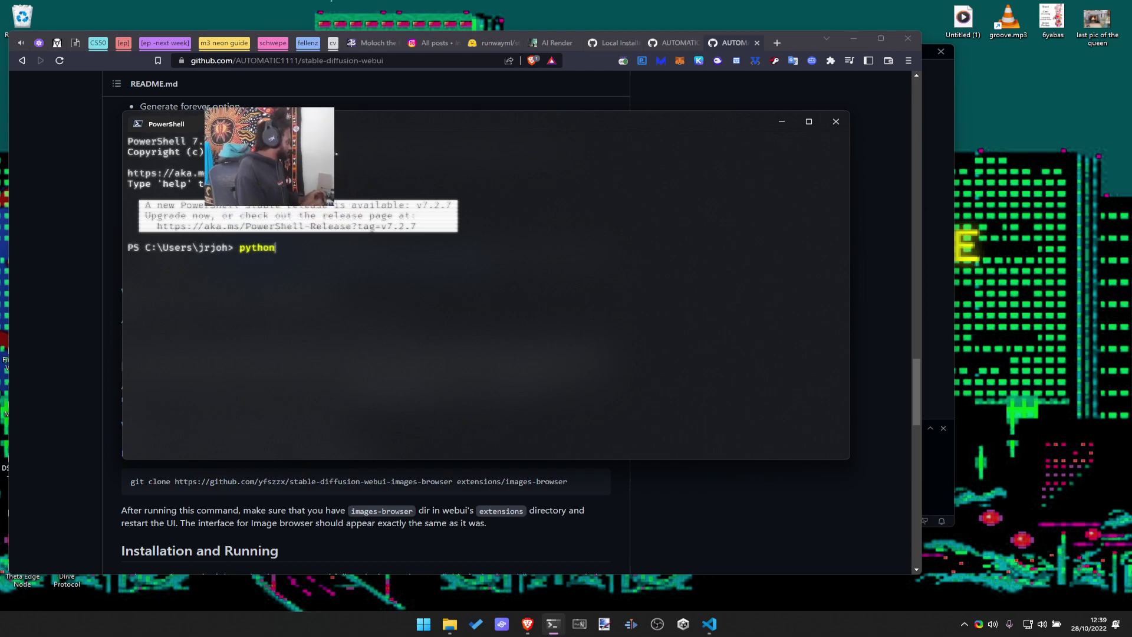
{"action": "type", "text": " -V"}
{"action": "key", "text": "Return"}
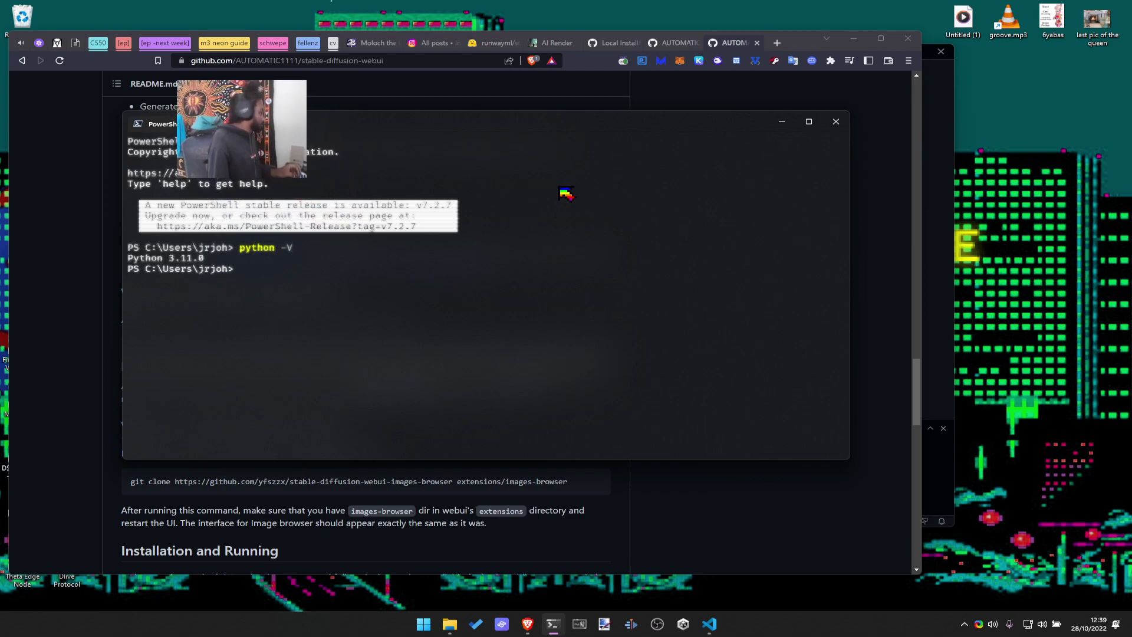
{"action": "left_click", "coordinate": [837, 121]}
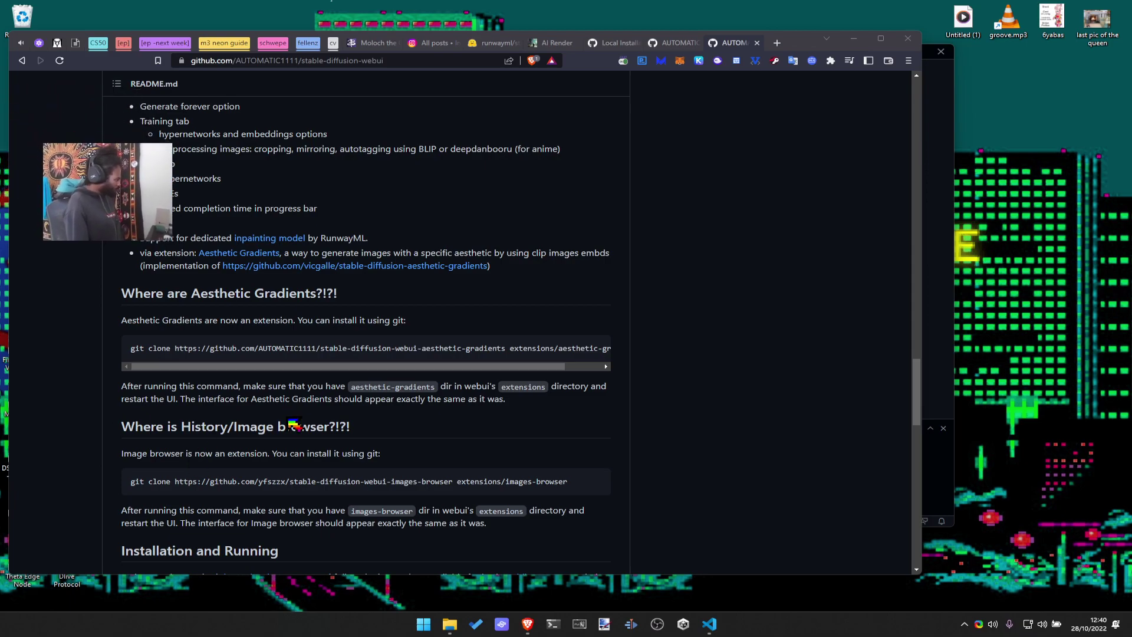
Scroll the README code block to read the full Aesthetic Gradients git clone line, then return to VS Code
{"action": "scroll", "coordinate": [342, 443], "scroll_direction": "down", "scroll_amount": 1}
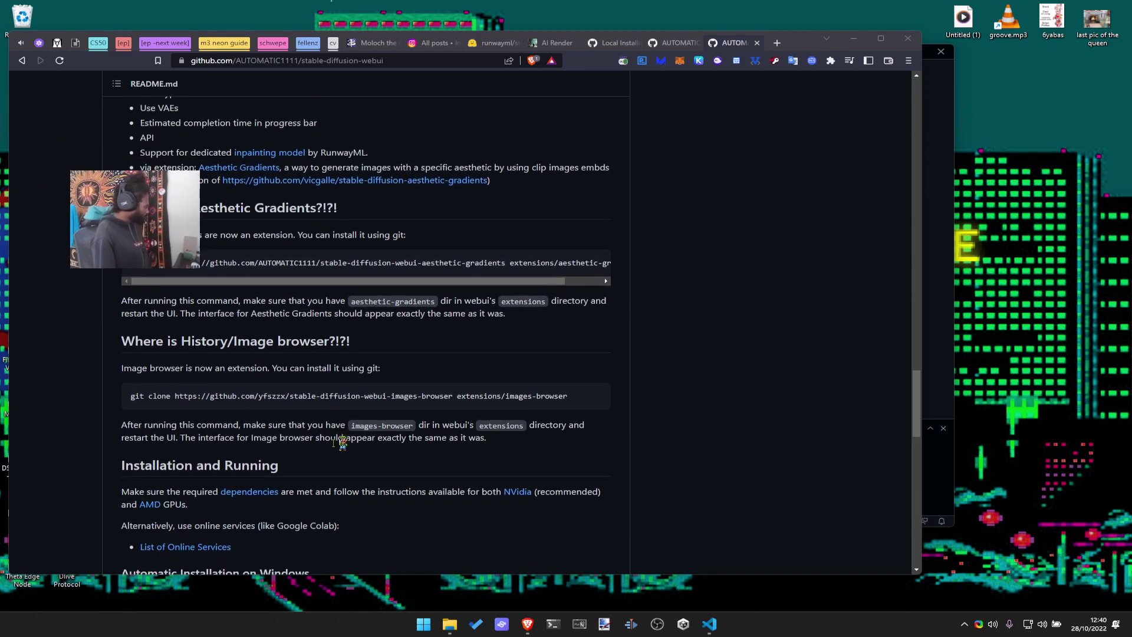
{"action": "scroll", "coordinate": [437, 414], "scroll_direction": "up", "scroll_amount": 3}
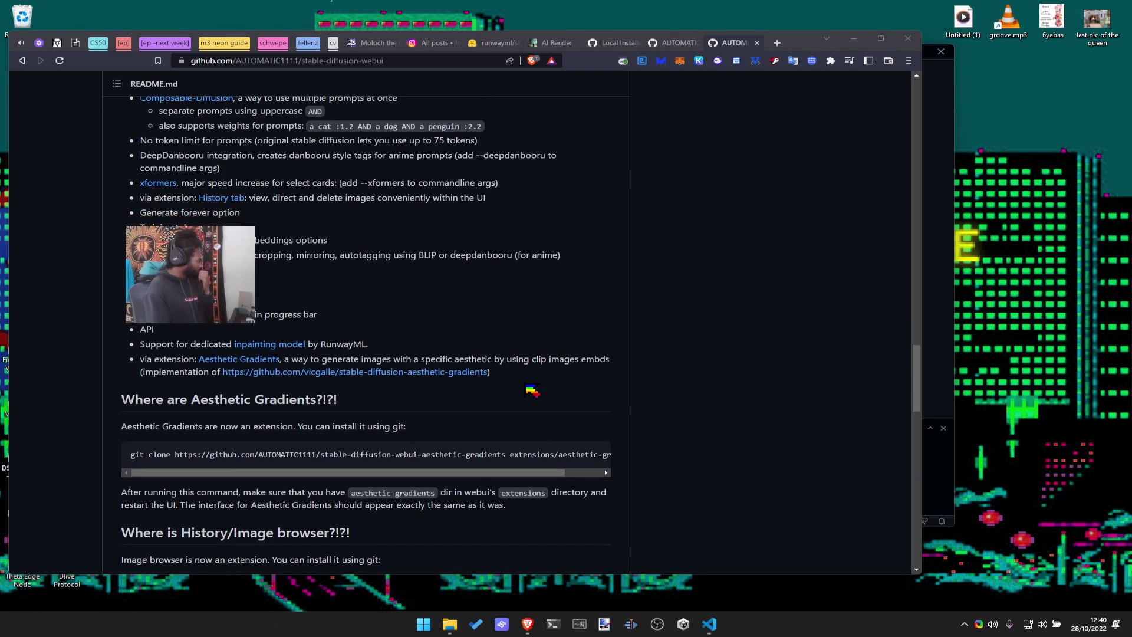
{"action": "scroll", "coordinate": [532, 390], "scroll_direction": "down", "scroll_amount": 1}
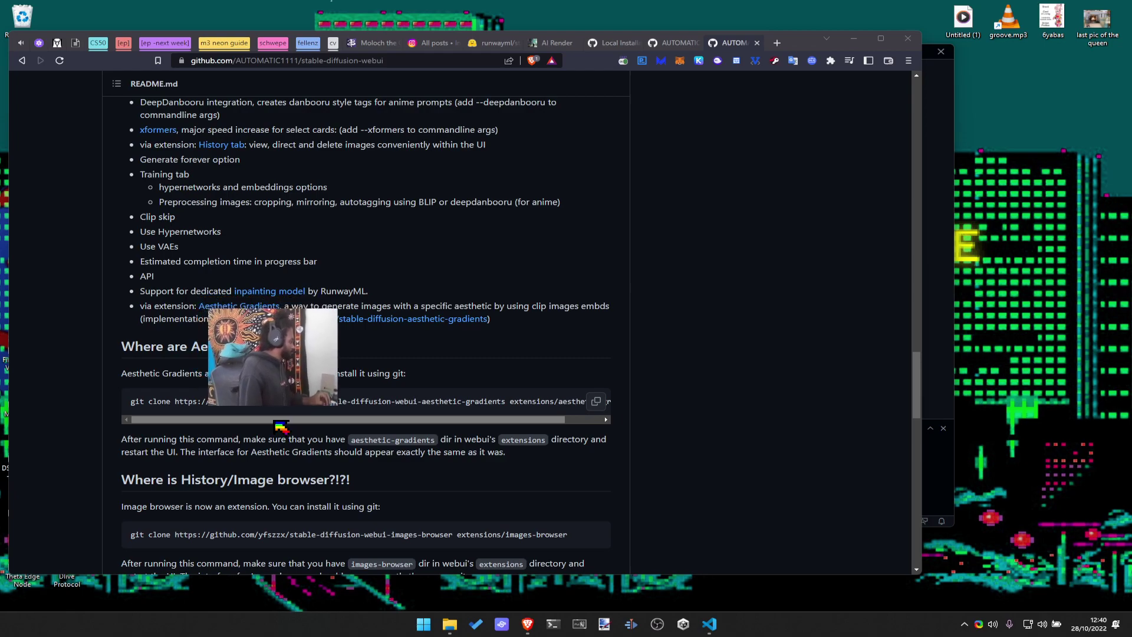
{"action": "left_click_drag", "start_coordinate": [275, 421], "coordinate": [350, 416]}
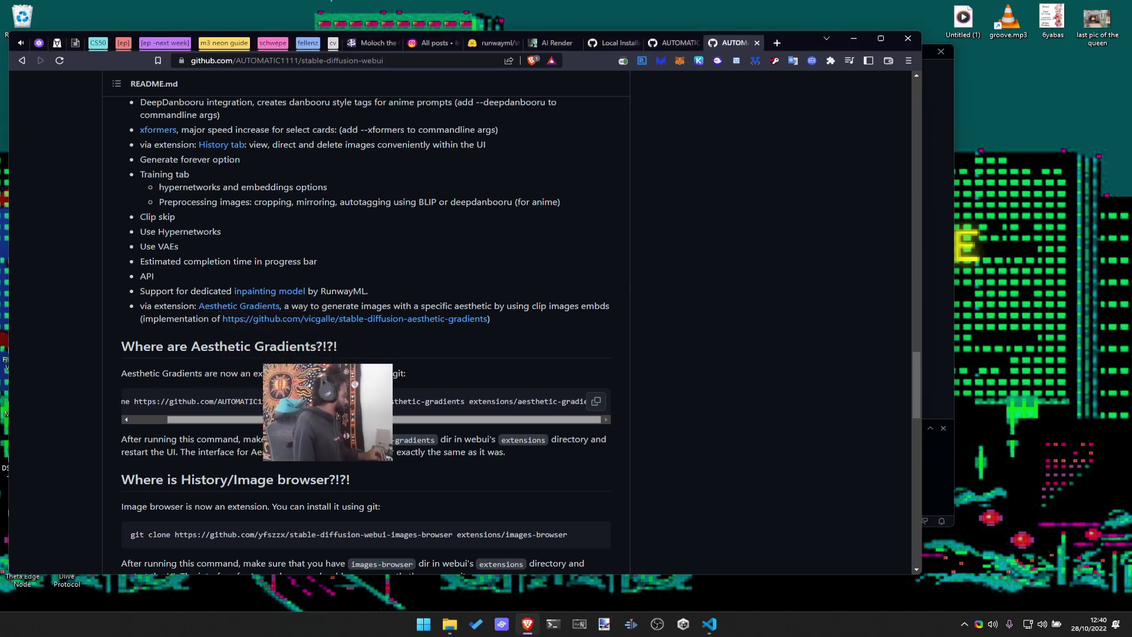
{"action": "left_click_drag", "start_coordinate": [330, 420], "coordinate": [250, 419]}
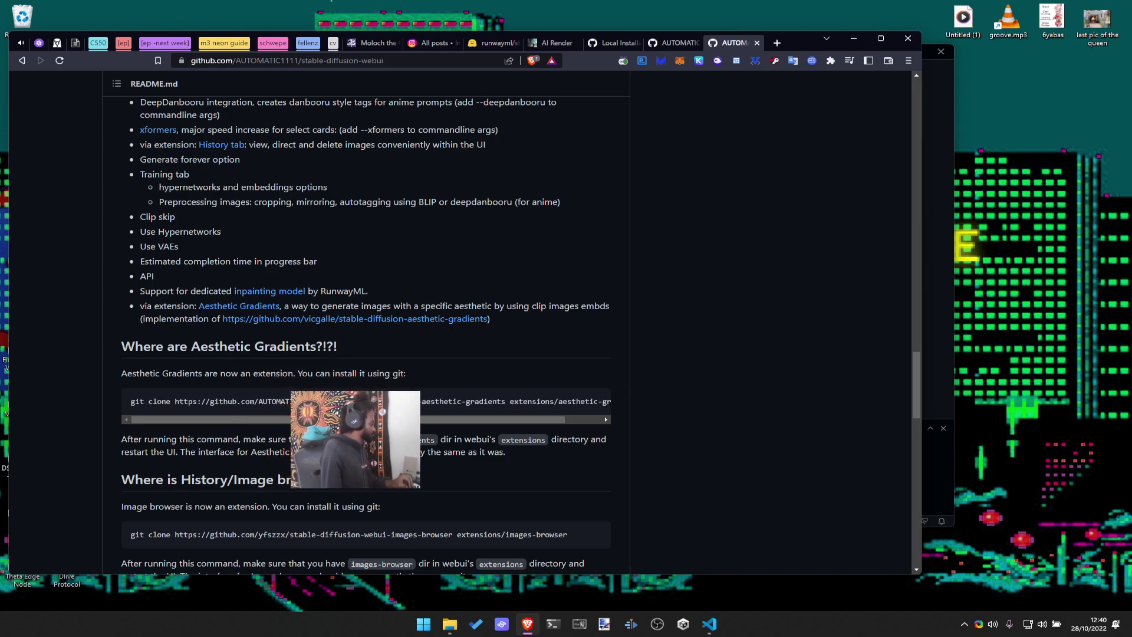
{"action": "key", "text": "alt+Tab"}
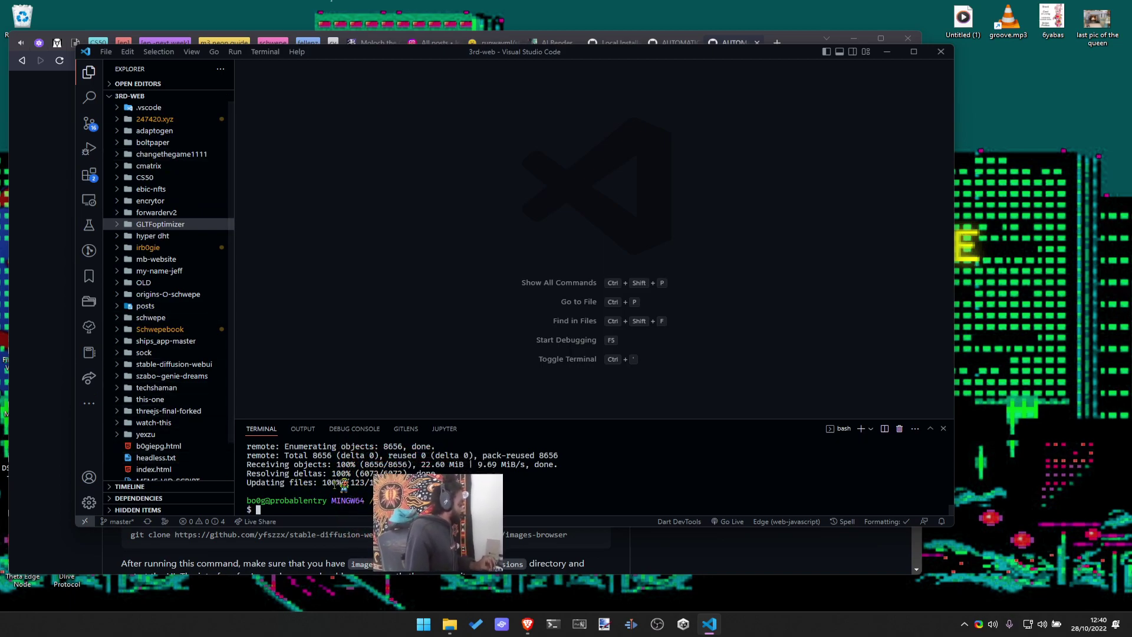
Expand the cloned stable-diffusion-webui folder and its extensions folder in the Explorer
{"action": "type", "text": "git clone https://github.com/AUTOMATIC1111/stable-diffusion-webui.git"}
{"action": "key", "text": "Return"}
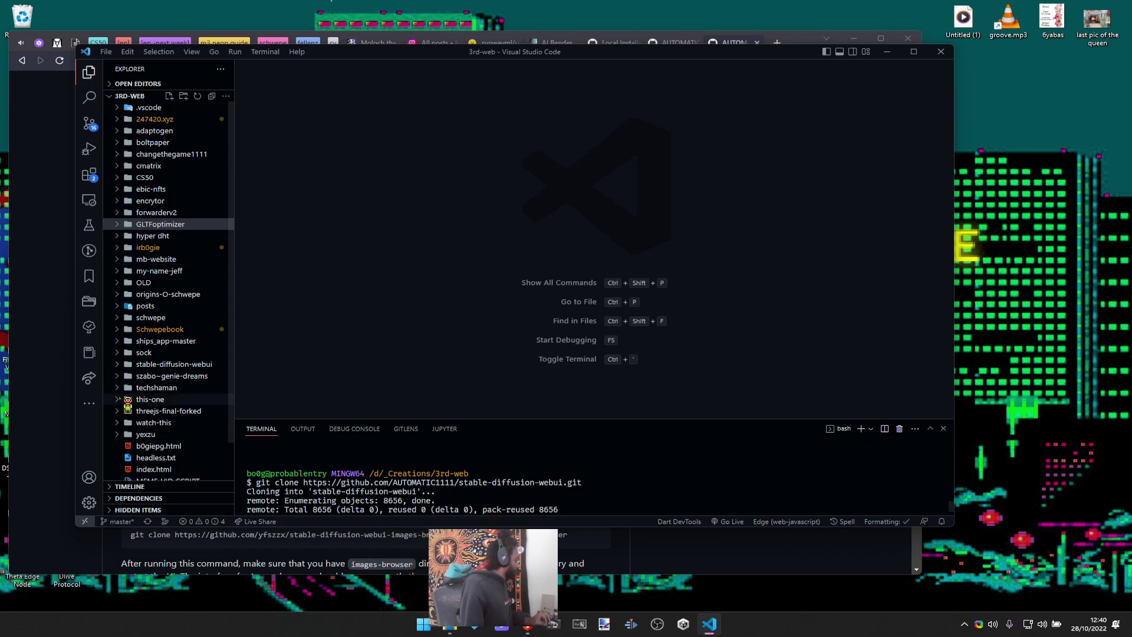
{"action": "left_click", "coordinate": [133, 364]}
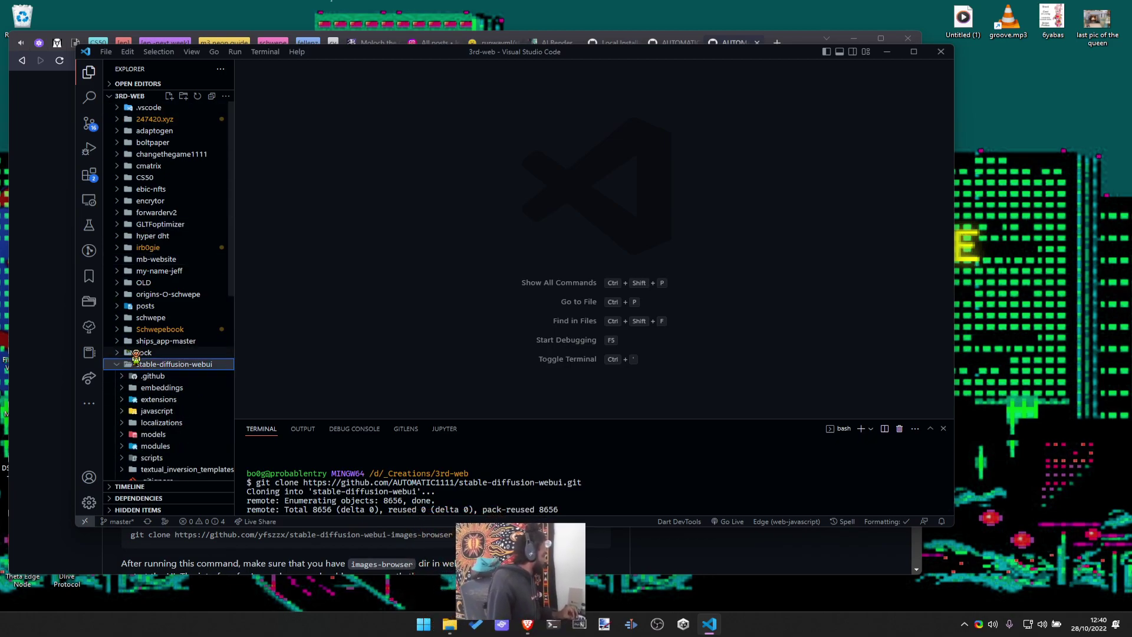
{"action": "scroll", "coordinate": [155, 383], "scroll_direction": "down", "scroll_amount": 1}
{"action": "left_click", "coordinate": [131, 373]}
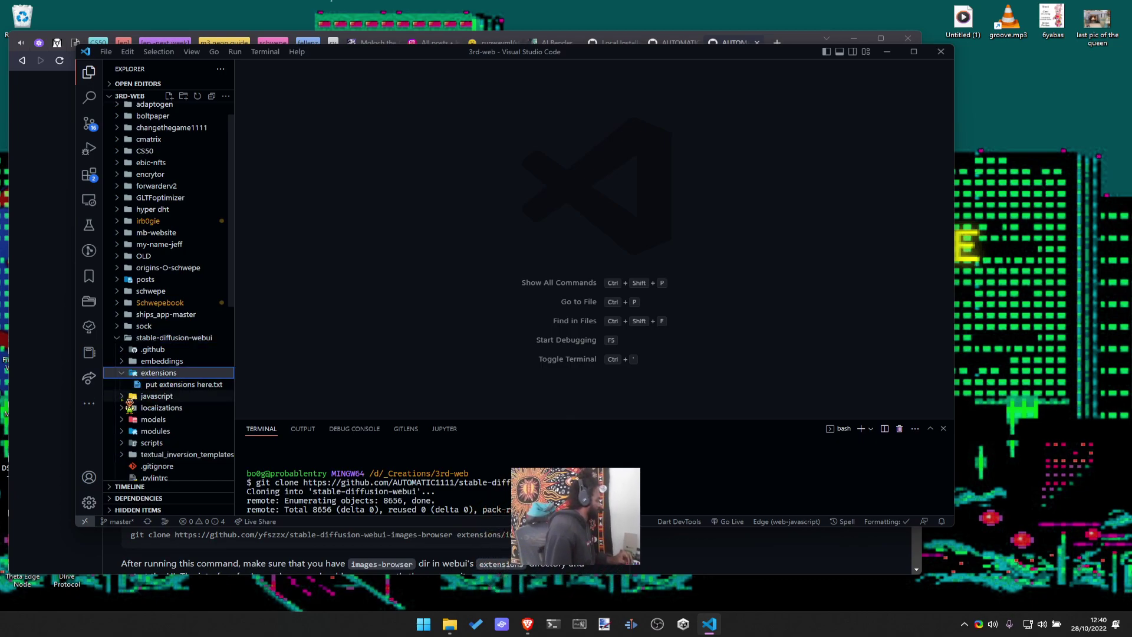
Copy the Aesthetic Gradients git clone command from the README's code block
{"action": "key", "text": "alt+Tab"}
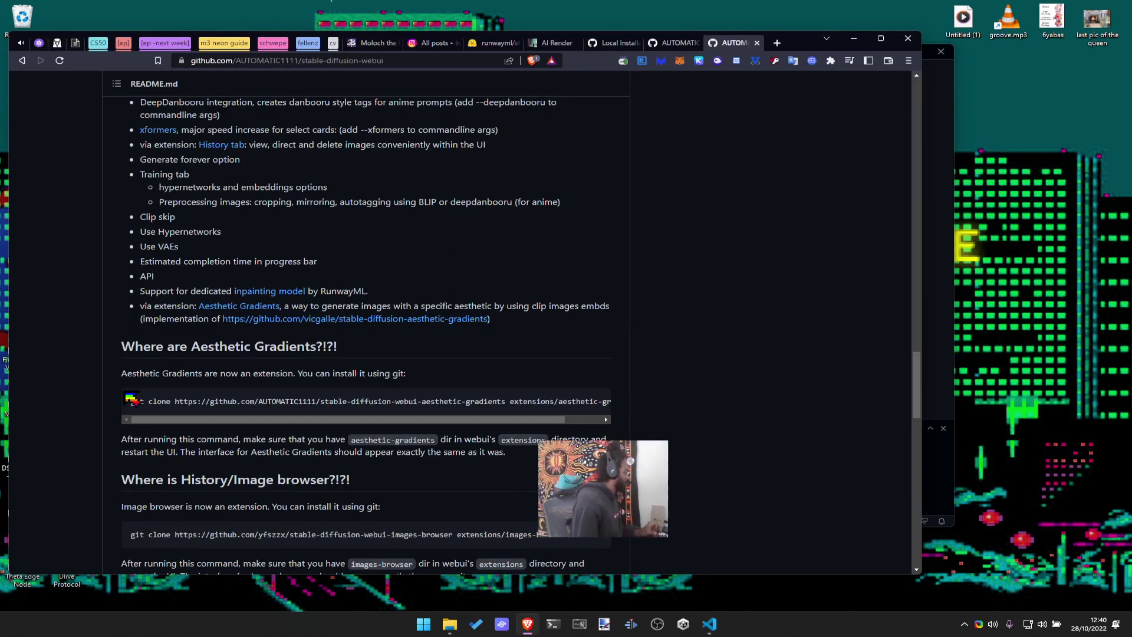
{"action": "mouse_move", "coordinate": [142, 403]}
{"action": "left_click", "coordinate": [595, 403]}
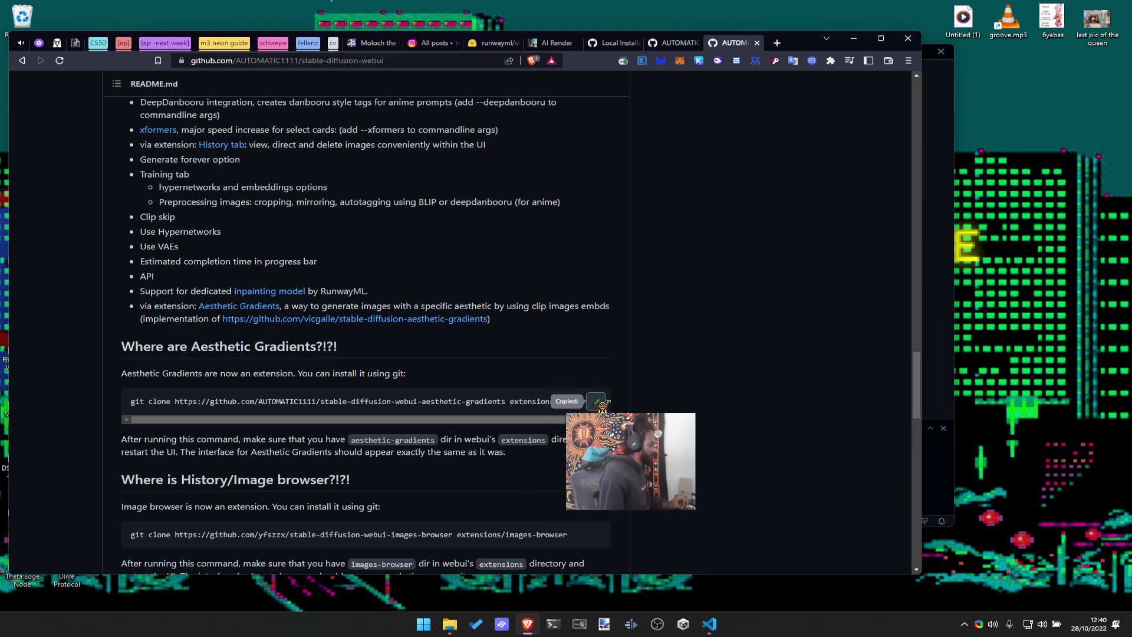
{"action": "key", "text": "alt+Tab"}
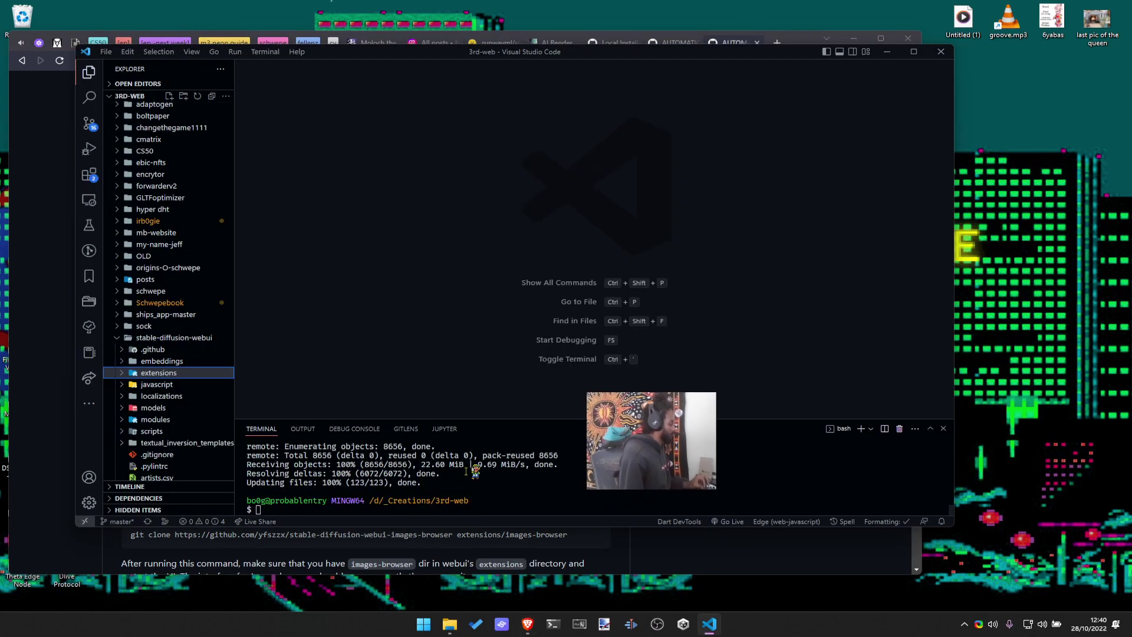
Run the Aesthetic Gradients clone command in the 3rd-web terminal
{"action": "left_click", "coordinate": [321, 510]}
{"action": "key", "text": "ctrl+v"}
{"action": "key", "text": "Return"}
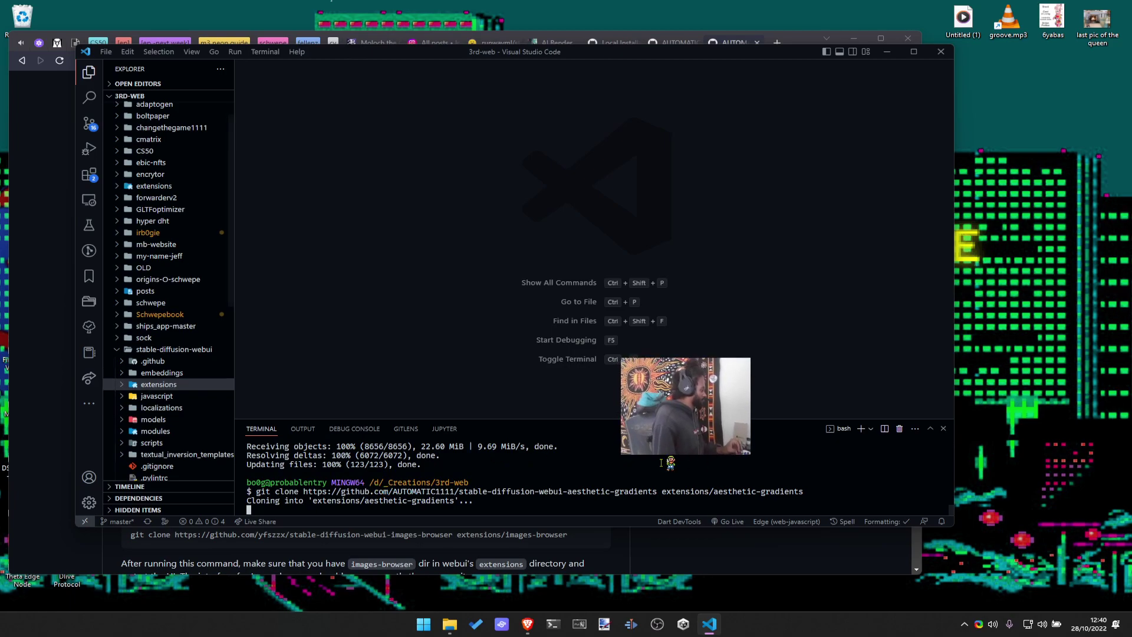
Copy the images-browser git clone command from the README and run it in the terminal
{"action": "key", "text": "alt+Tab"}
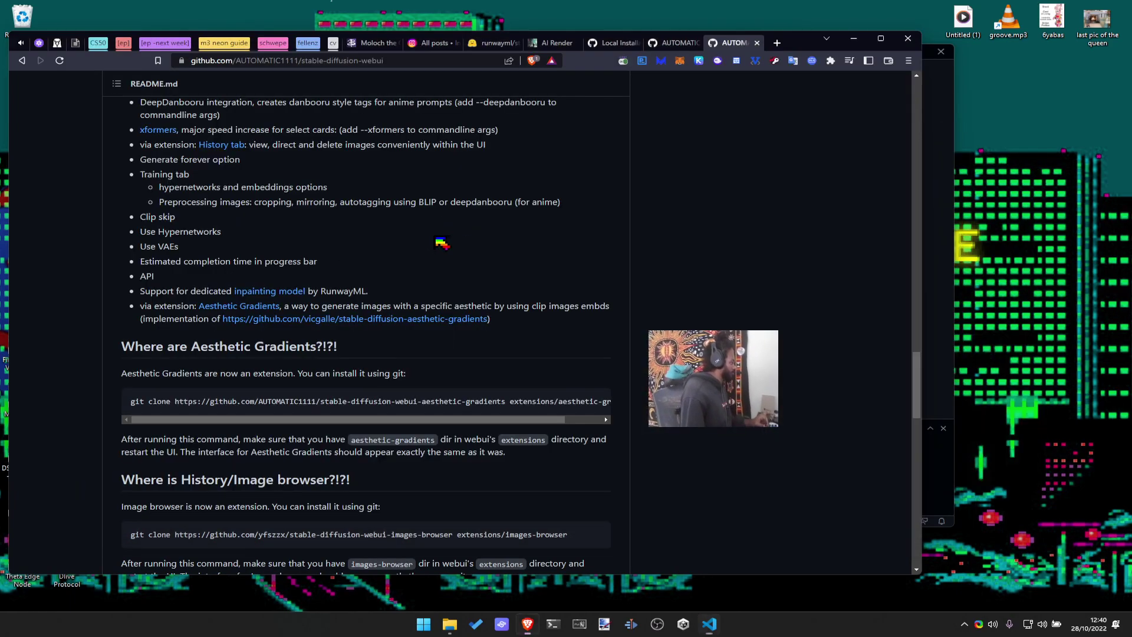
{"action": "scroll", "coordinate": [313, 342], "scroll_direction": "down", "scroll_amount": 1}
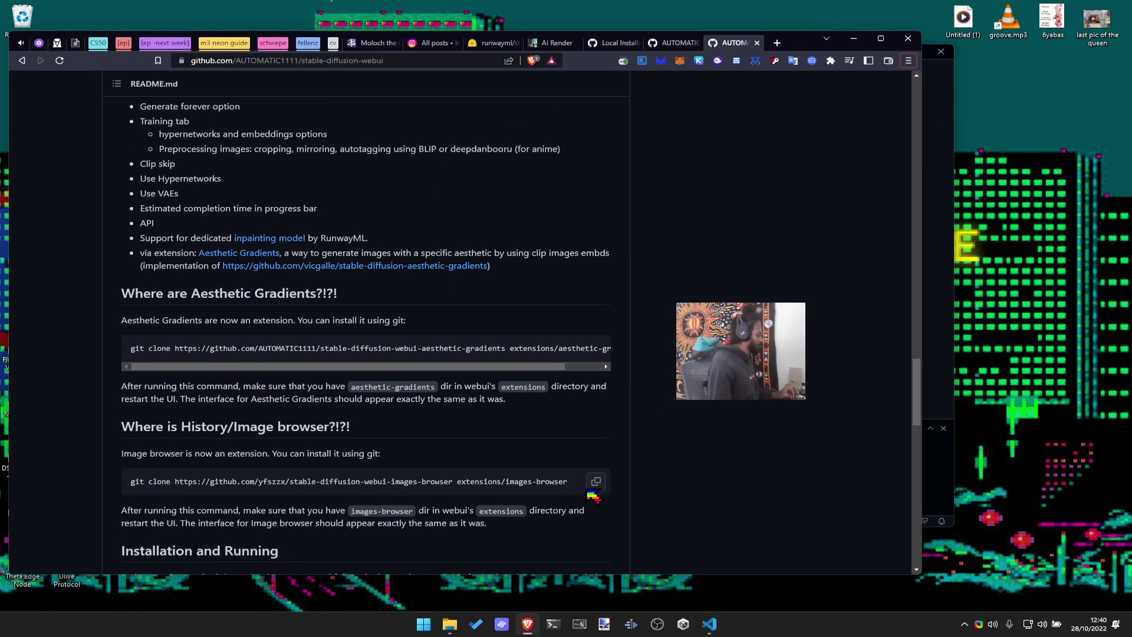
{"action": "left_click", "coordinate": [597, 481]}
{"action": "key", "text": "alt+Tab"}
{"action": "key", "text": "ctrl+v"}
{"action": "key", "text": "Return"}
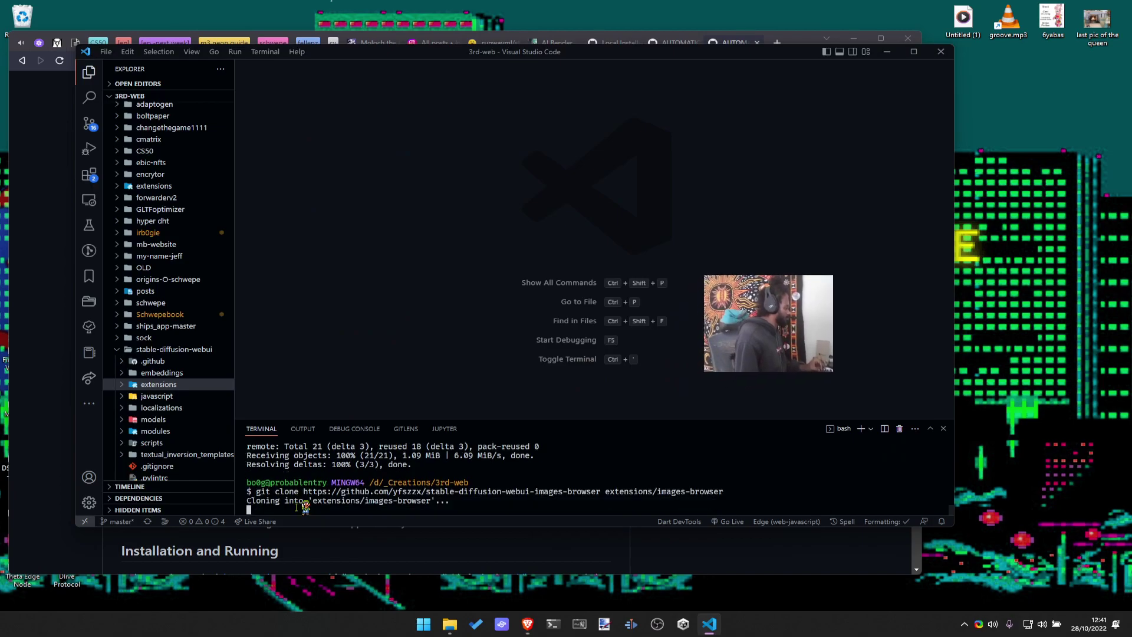
{"action": "key", "text": "alt+Tab"}
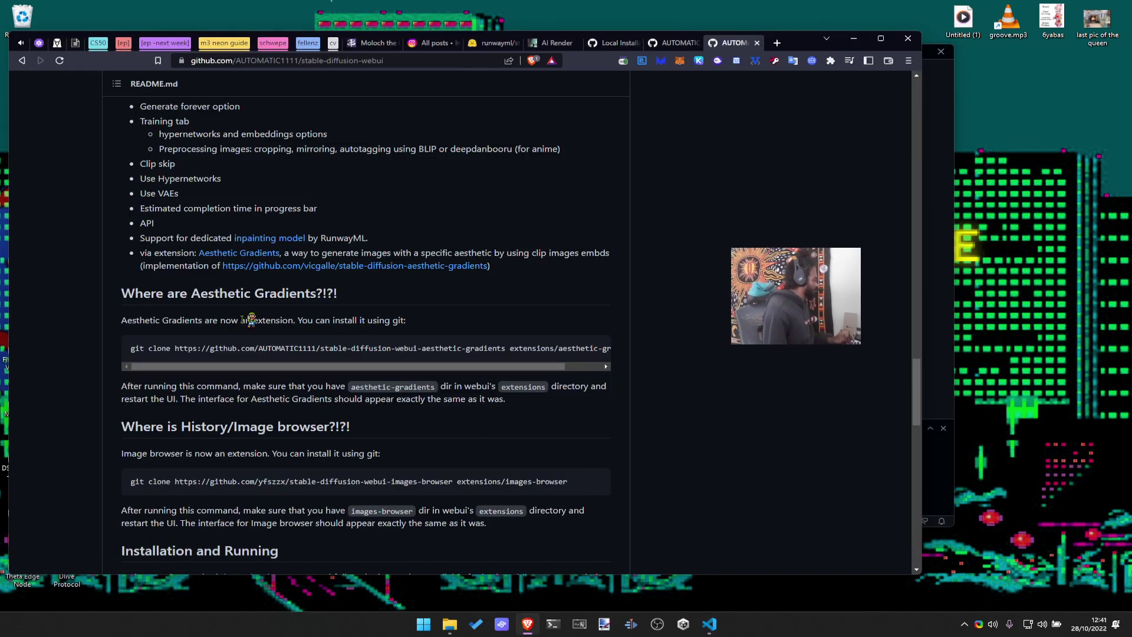
{"action": "key", "text": "alt+Tab"}
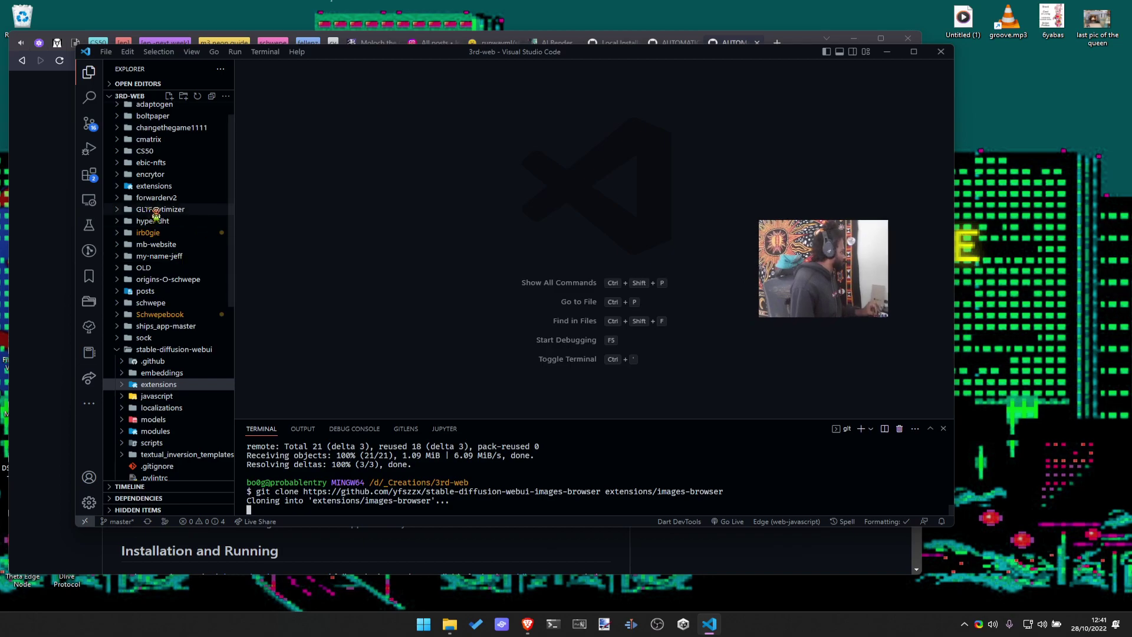
{"action": "key", "text": "alt+Tab"}
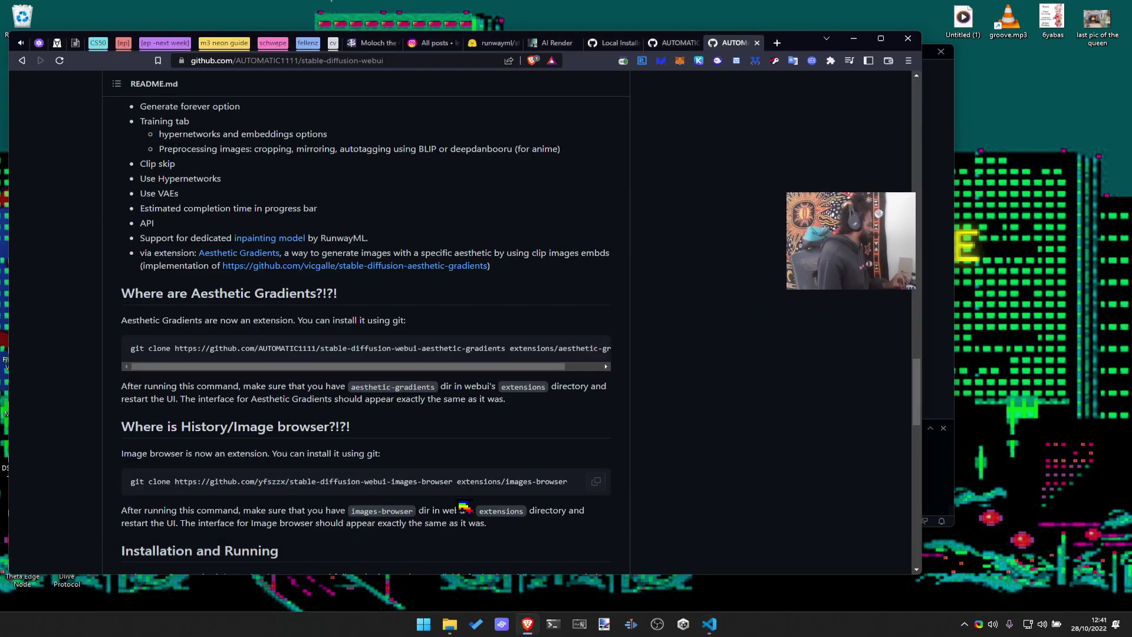
Read the README's Automatic Installation on Windows section and close the duplicate README tab
{"action": "scroll", "coordinate": [318, 400], "scroll_direction": "down", "scroll_amount": 2}
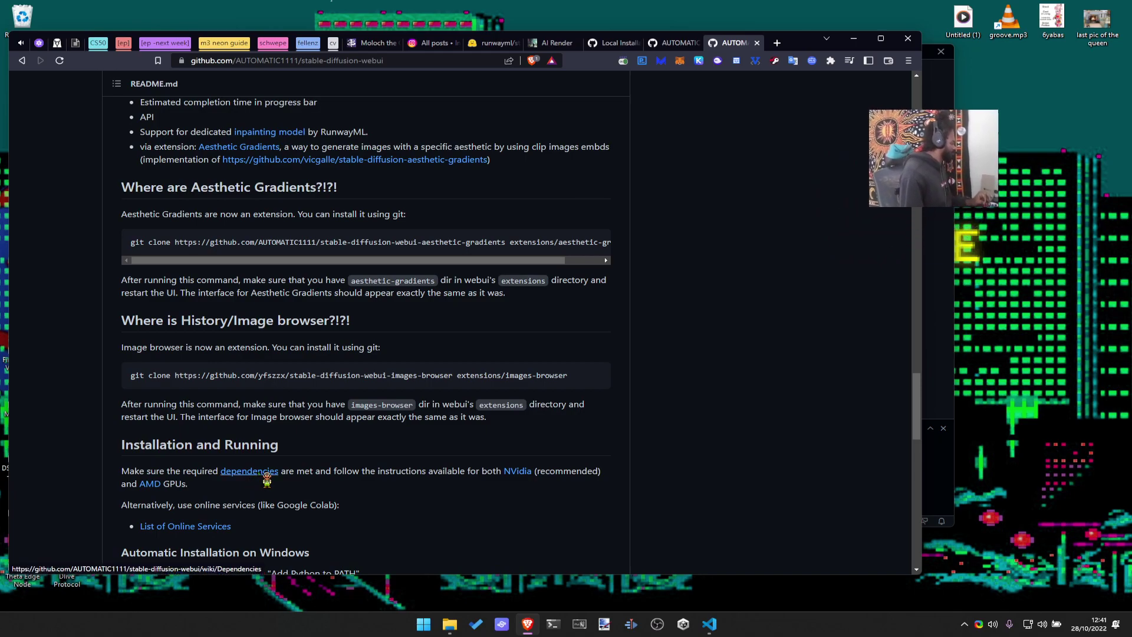
{"action": "scroll", "coordinate": [267, 481], "scroll_direction": "down", "scroll_amount": 2}
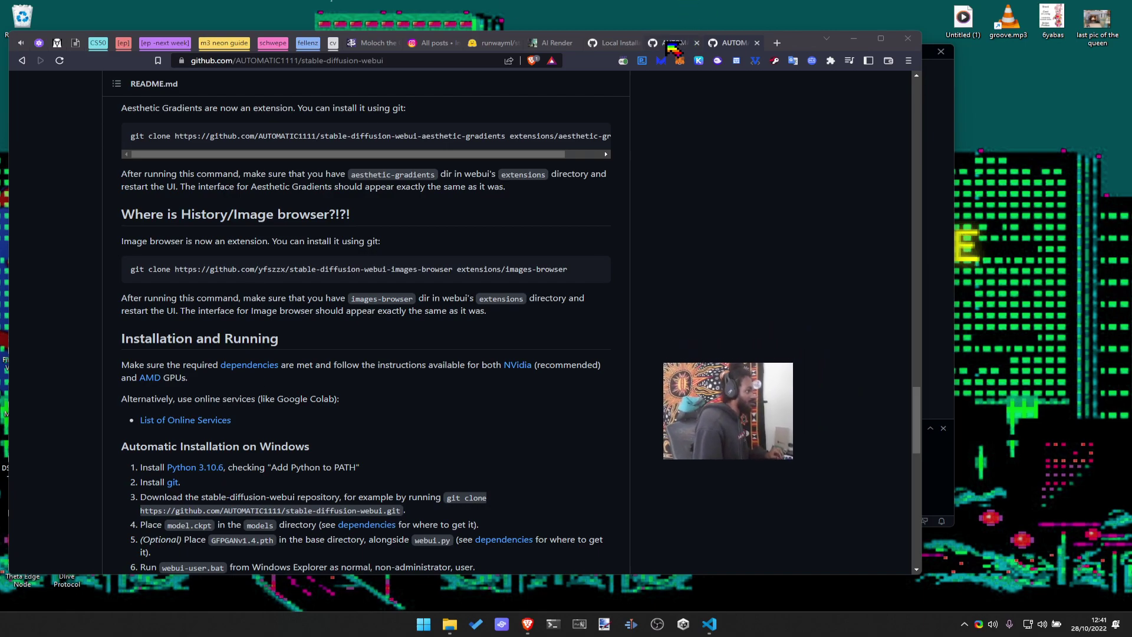
{"action": "left_click", "coordinate": [684, 46]}
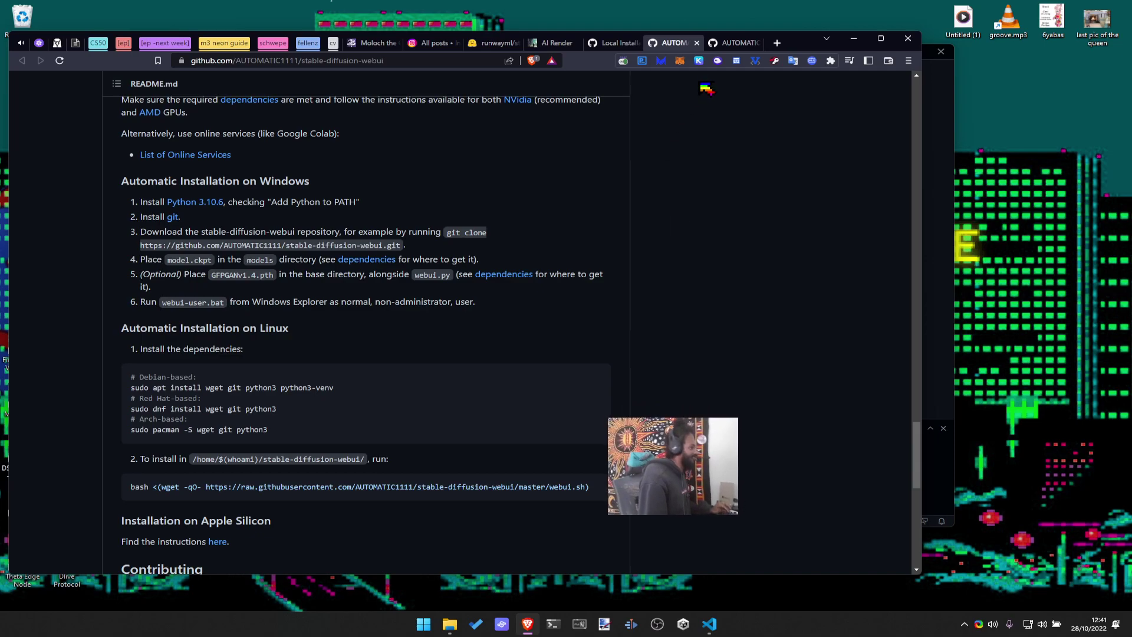
{"action": "key", "text": "ctrl+Tab"}
{"action": "key", "text": "ctrl+w"}
{"action": "scroll", "coordinate": [706, 88], "scroll_direction": "up", "scroll_amount": 2}
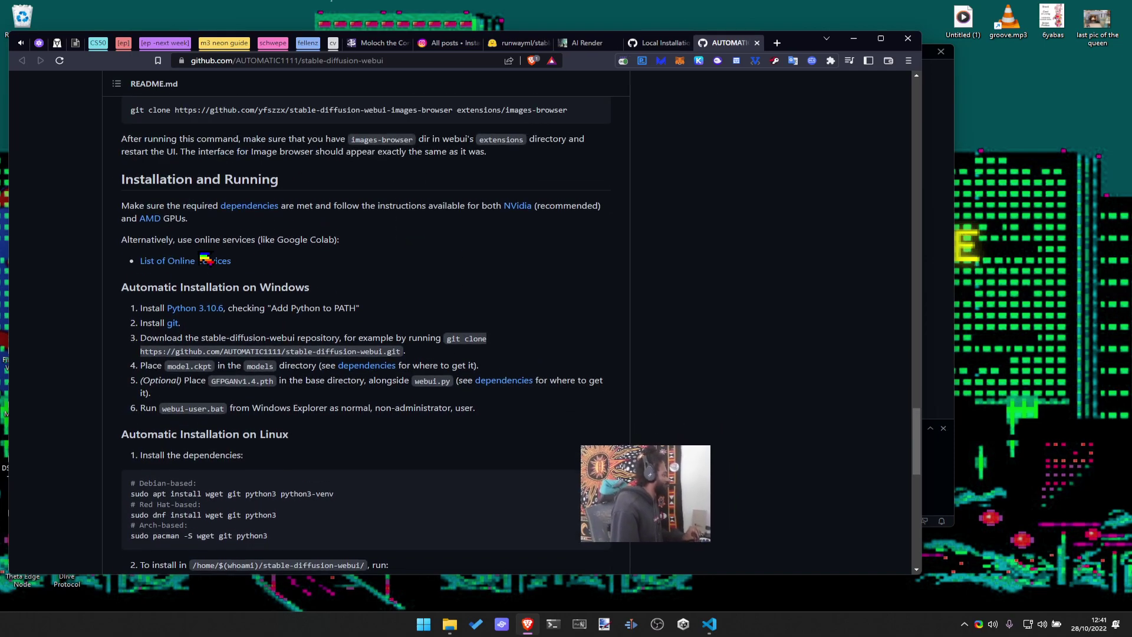
{"action": "key", "text": "alt+Tab"}
{"action": "key", "text": "alt+Tab"}
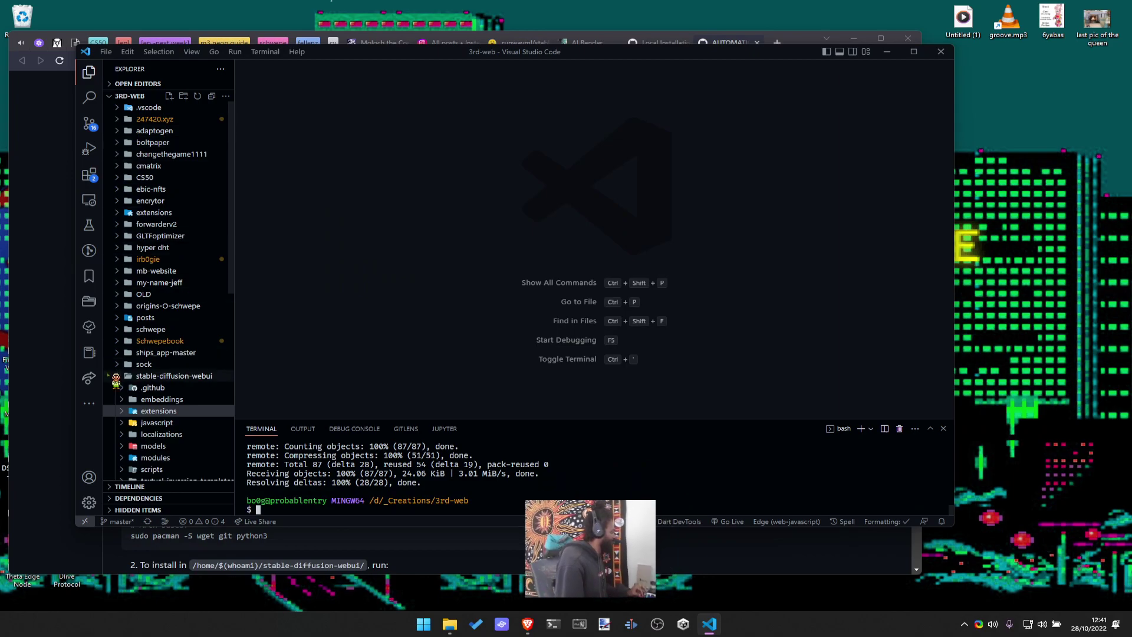
Collapse stable-diffusion-webui and expand the top-level extensions folder holding aesthetic-gradients and images-browser
{"action": "left_click", "coordinate": [118, 379]}
{"action": "scroll", "coordinate": [136, 436], "scroll_direction": "down", "scroll_amount": 1}
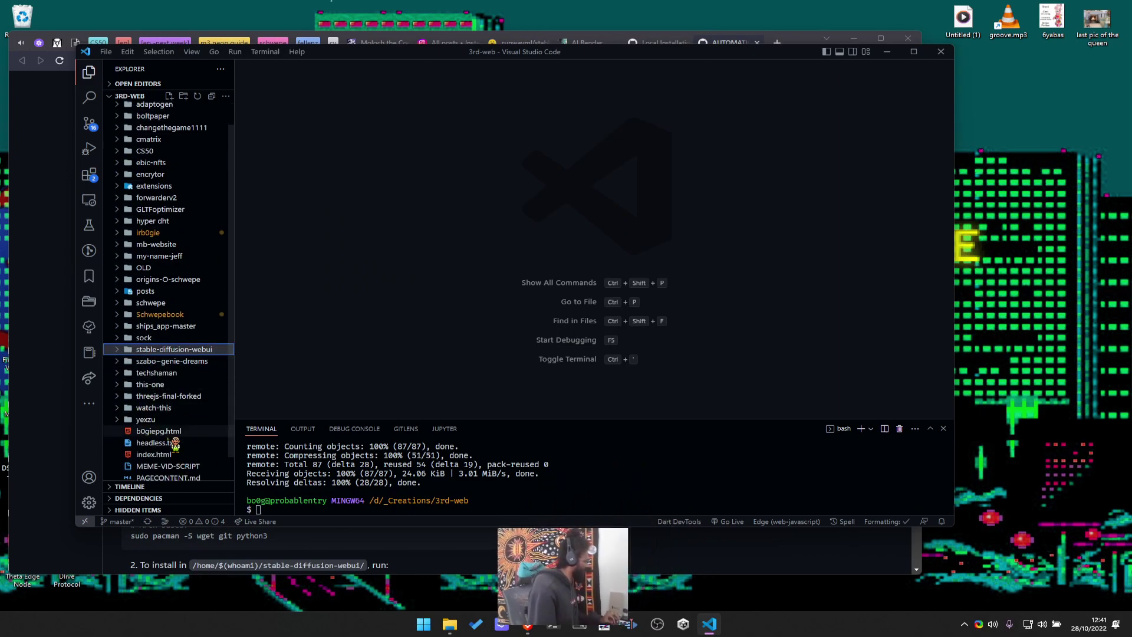
{"action": "scroll", "coordinate": [390, 482], "scroll_direction": "up", "scroll_amount": 2}
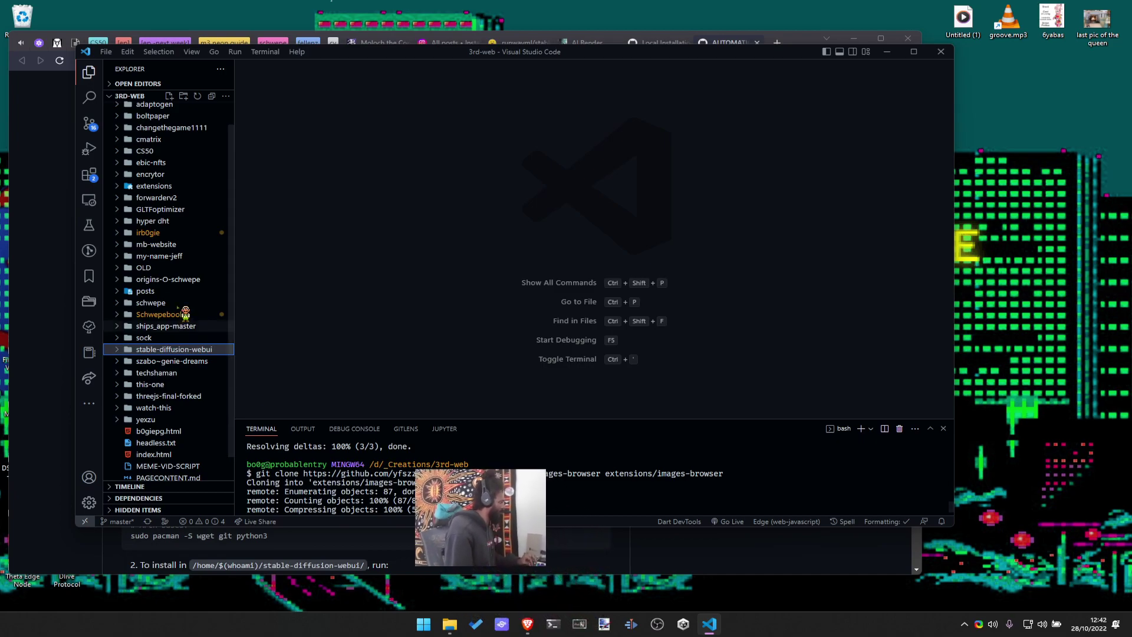
{"action": "left_click", "coordinate": [201, 185]}
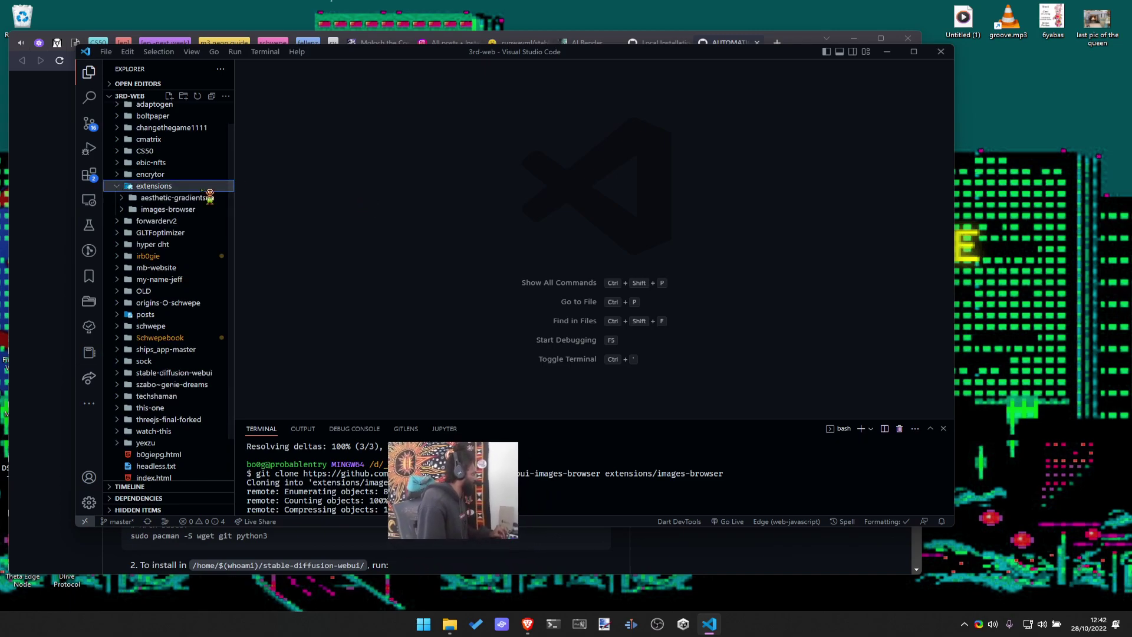
Drag the top-level extensions folder into stable-diffusion-webui, replacing its existing extensions folder
{"action": "left_click", "coordinate": [206, 198]}
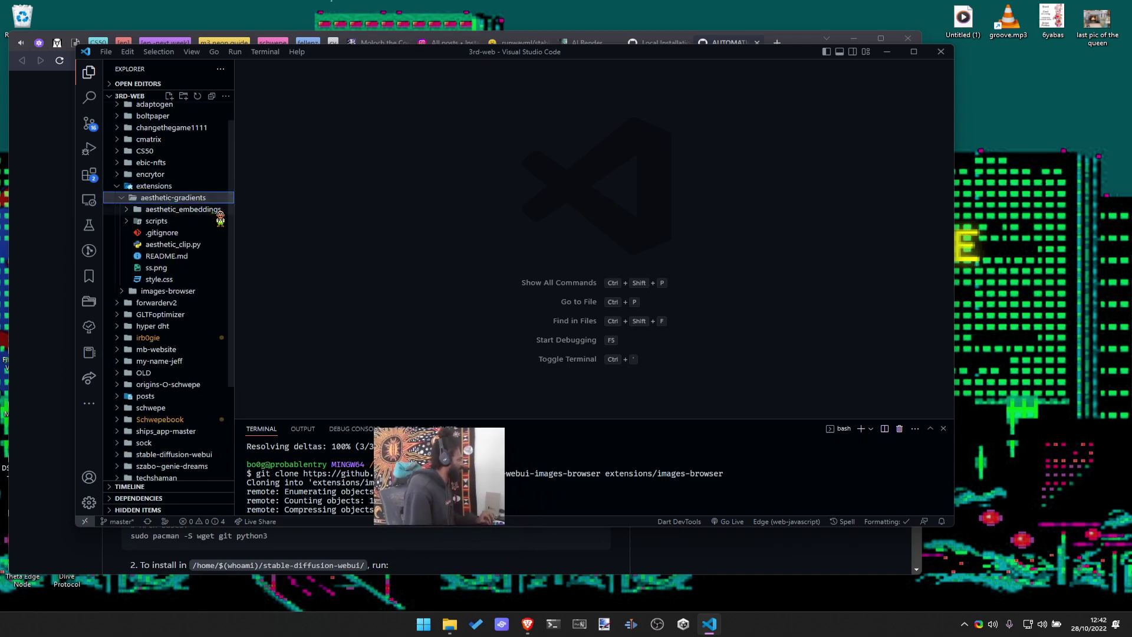
{"action": "left_click", "coordinate": [122, 198]}
{"action": "left_click", "coordinate": [117, 373]}
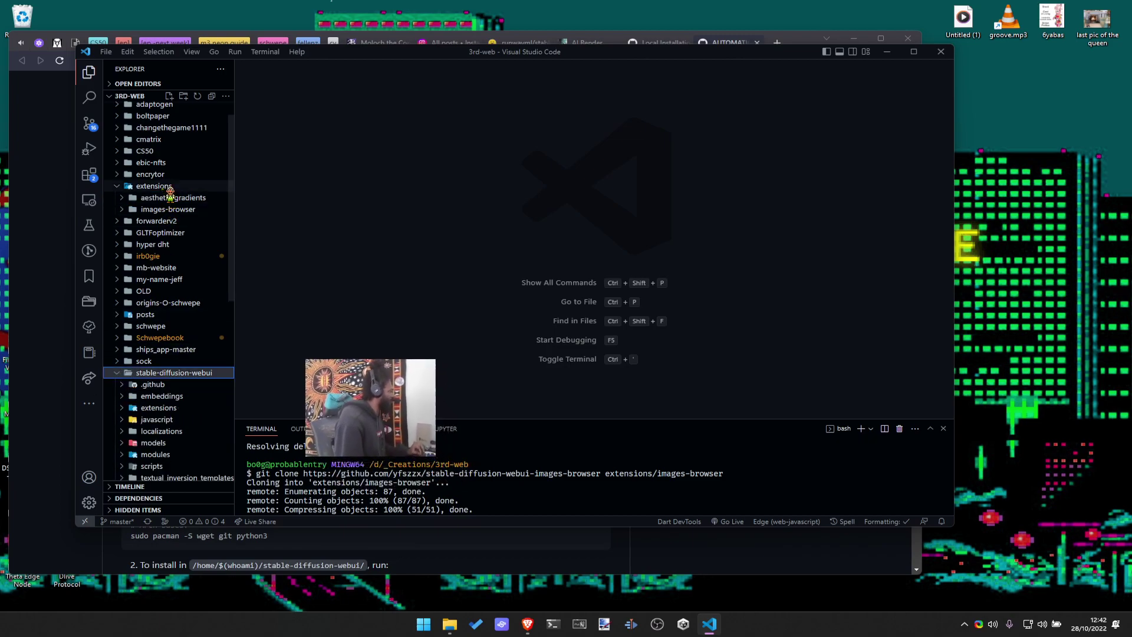
{"action": "left_click_drag", "start_coordinate": [167, 193], "coordinate": [157, 372]}
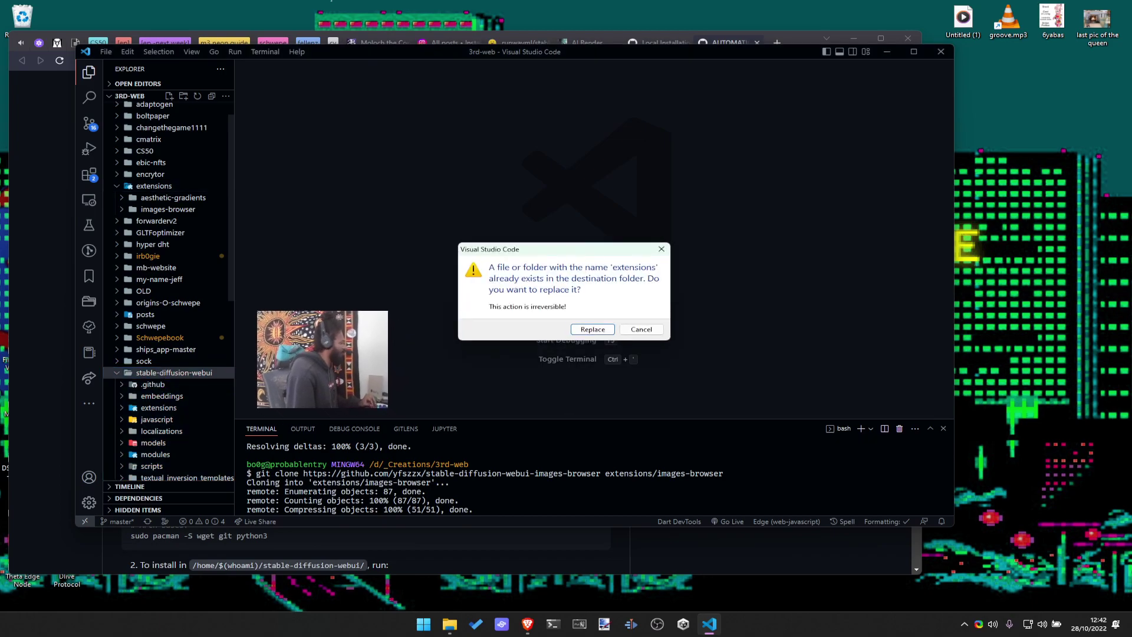
{"action": "left_click", "coordinate": [594, 329]}
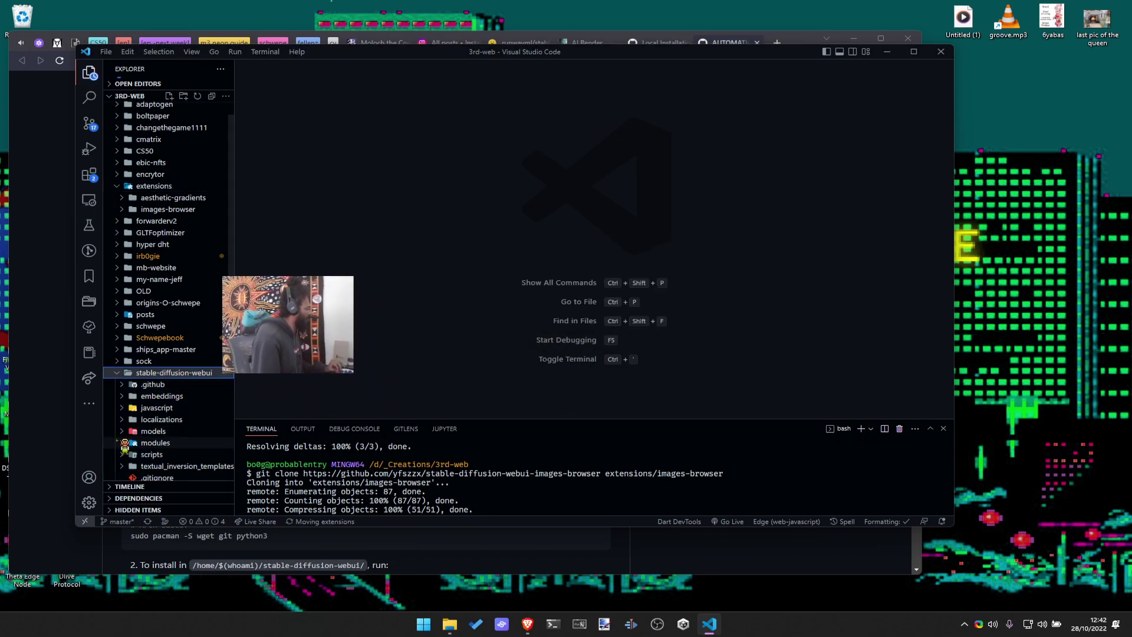
{"action": "scroll", "coordinate": [154, 413], "scroll_direction": "down", "scroll_amount": 3}
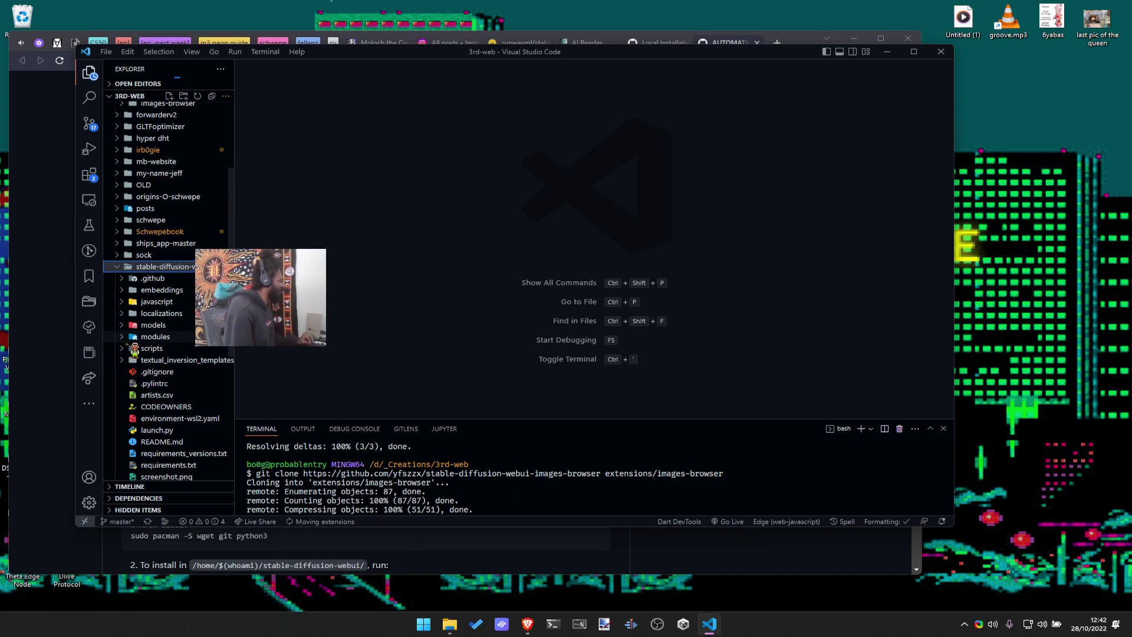
{"action": "left_click", "coordinate": [311, 523]}
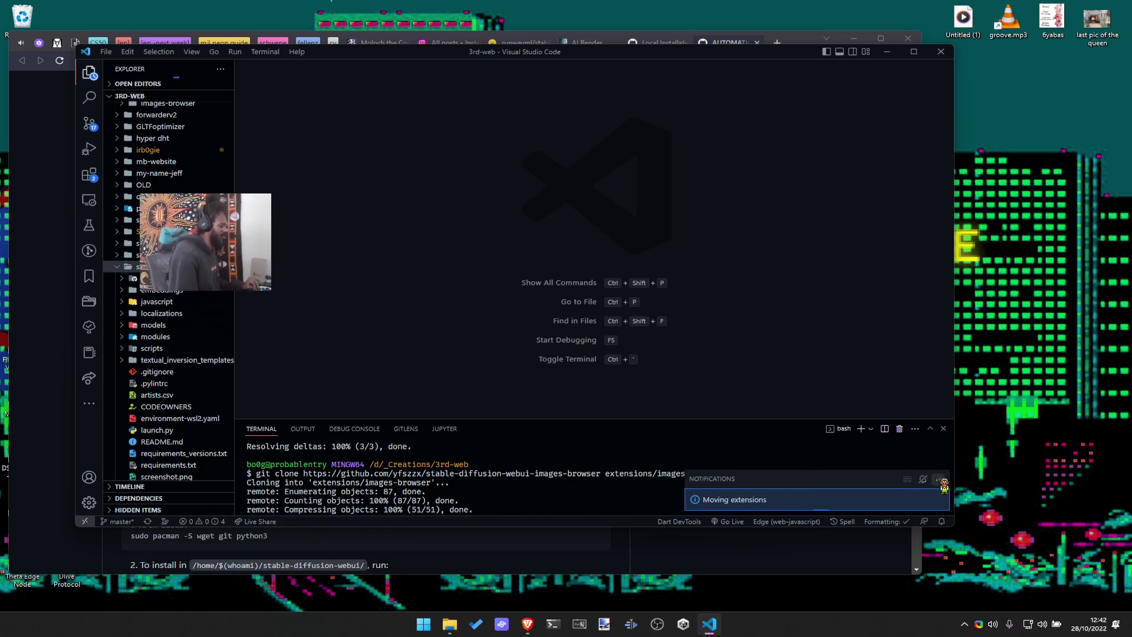
Dismiss the EPERM 'operation not permitted' error and reveal stable-diffusion-webui in File Explorer
{"action": "left_click", "coordinate": [709, 625]}
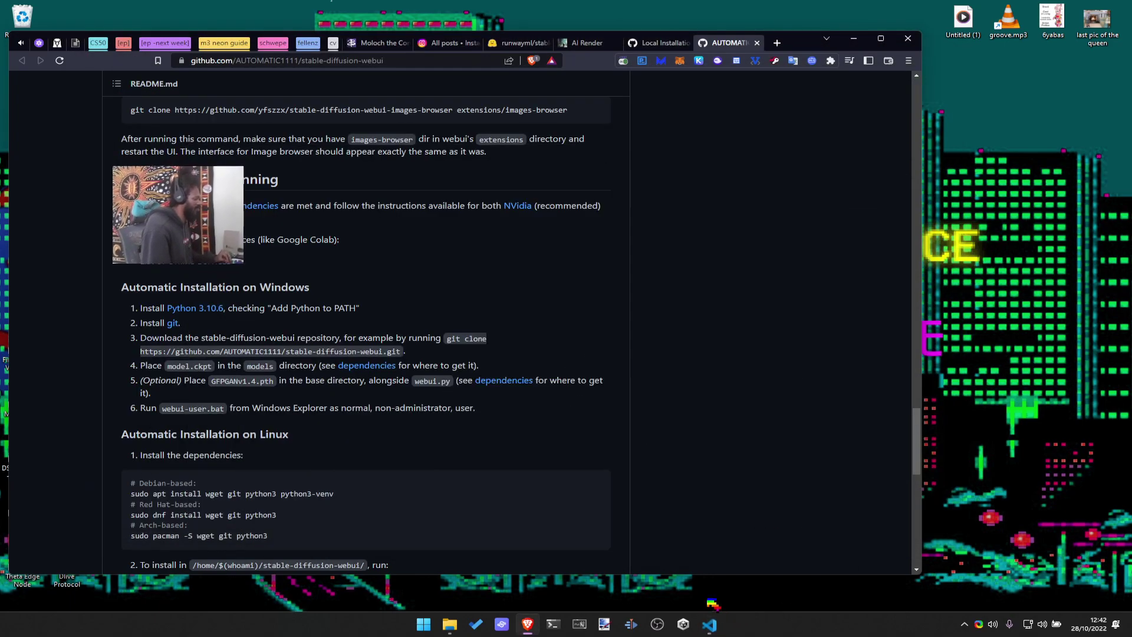
{"action": "left_click", "coordinate": [710, 625]}
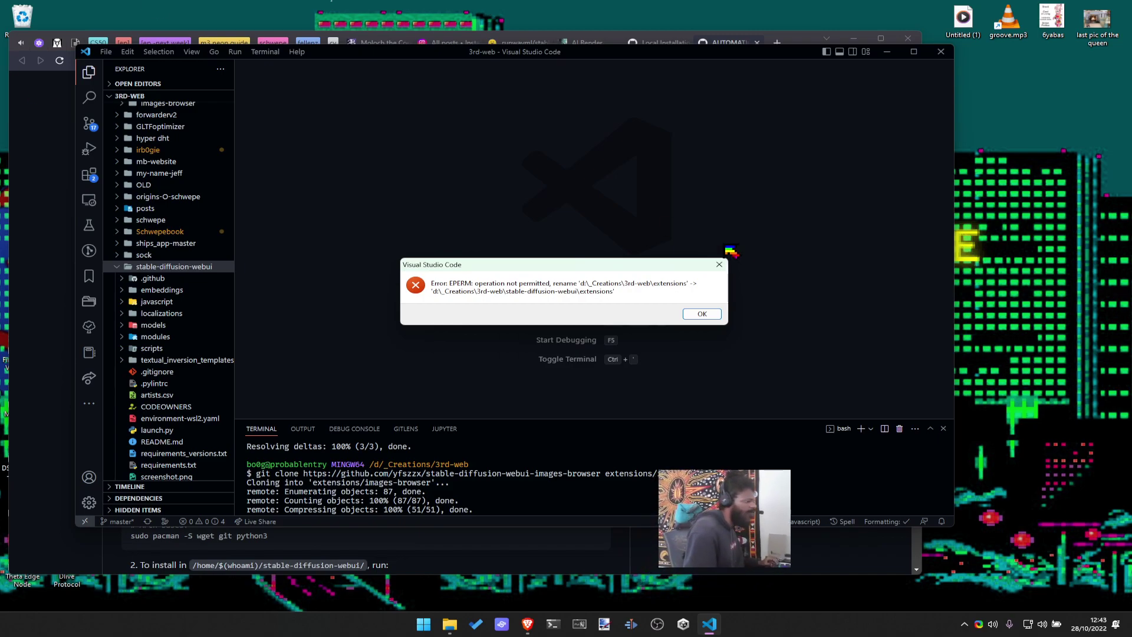
{"action": "left_click", "coordinate": [705, 314]}
{"action": "right_click", "coordinate": [152, 267]}
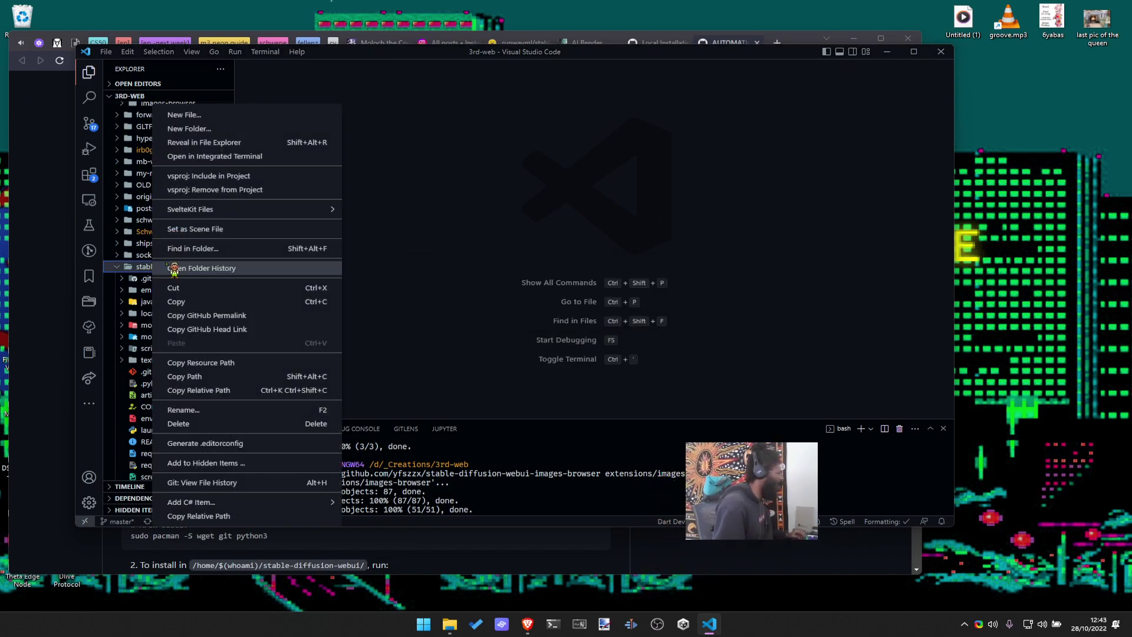
{"action": "left_click", "coordinate": [204, 143]}
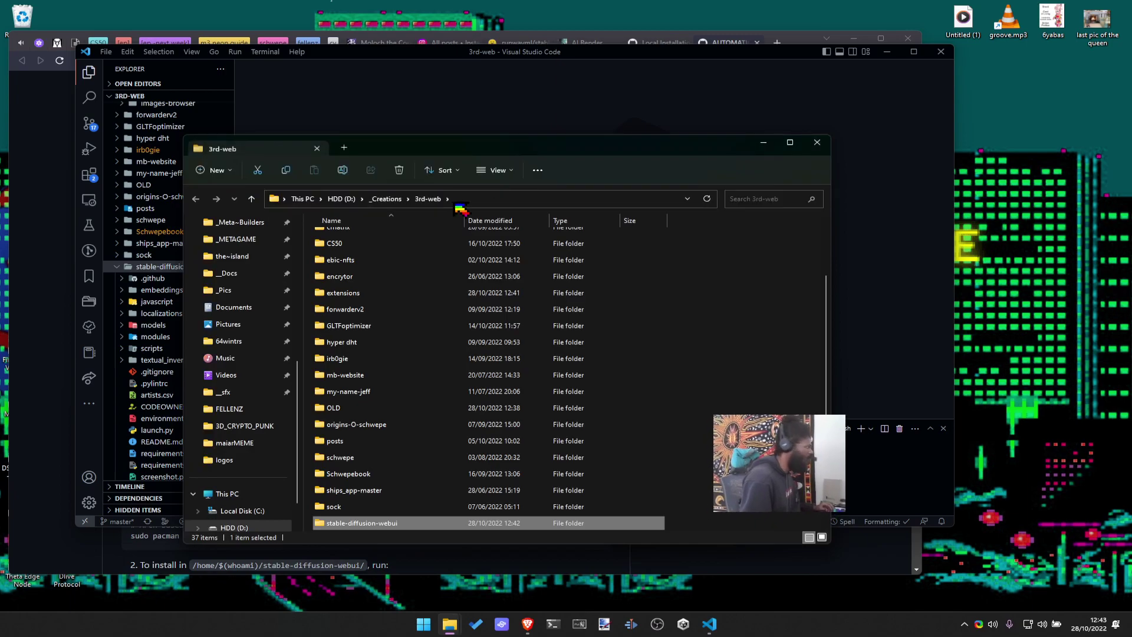
Check both clones in the extensions folder, then open the stable-diffusion-webui folder
{"action": "scroll", "coordinate": [447, 274], "scroll_direction": "up", "scroll_amount": 3}
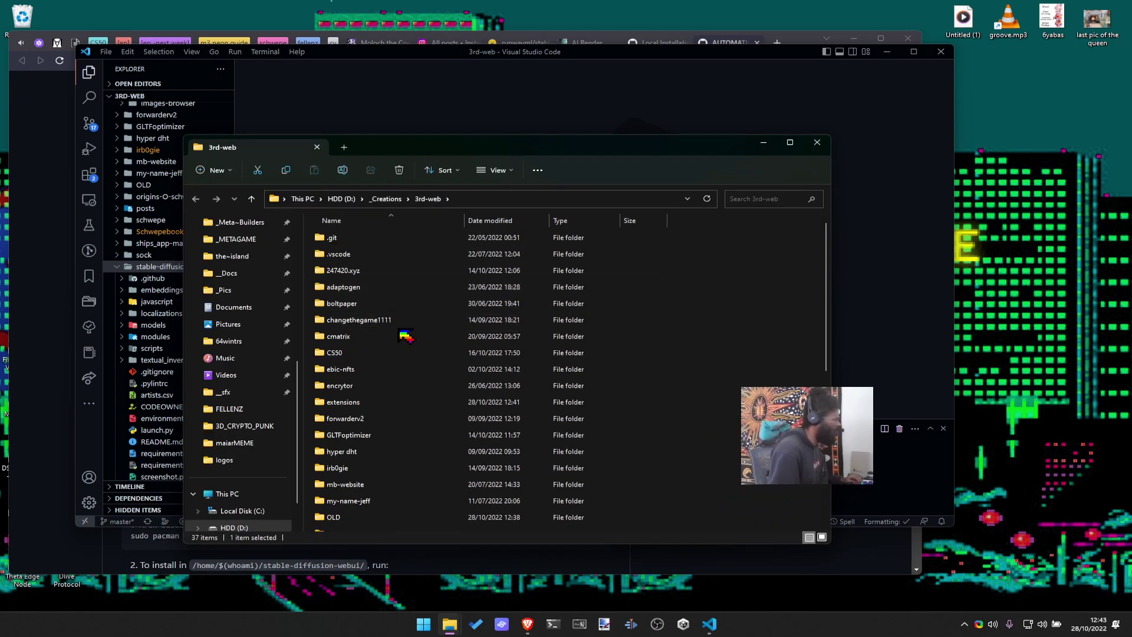
{"action": "double_click", "coordinate": [370, 404]}
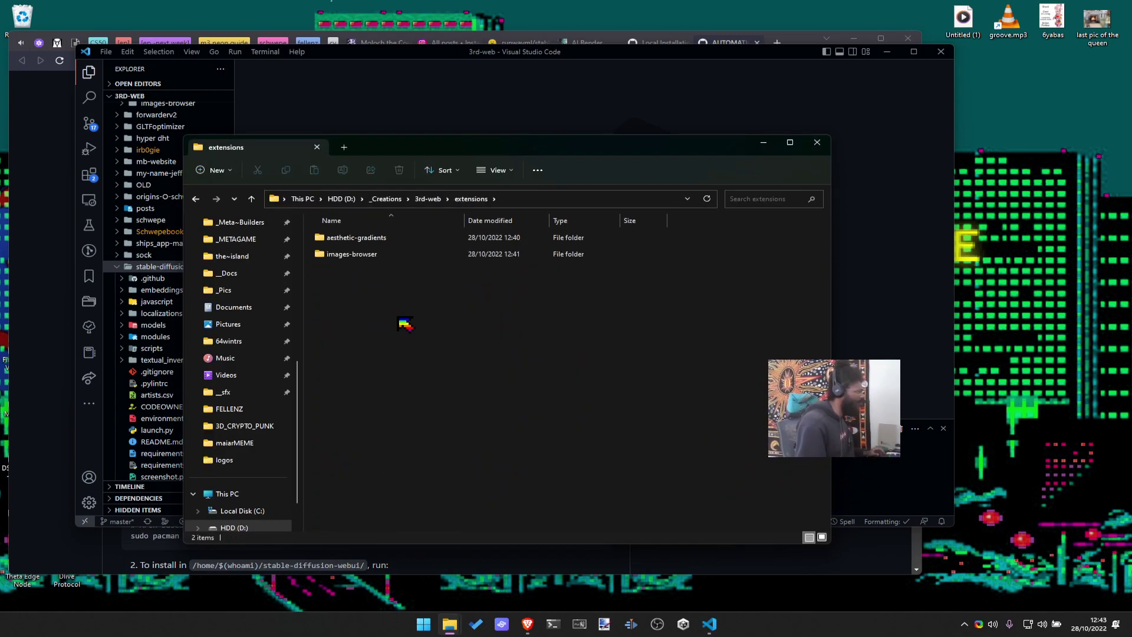
{"action": "key", "text": "ctrl+a"}
{"action": "key", "text": "alt+Up"}
{"action": "scroll", "coordinate": [405, 324], "scroll_direction": "down", "scroll_amount": 3}
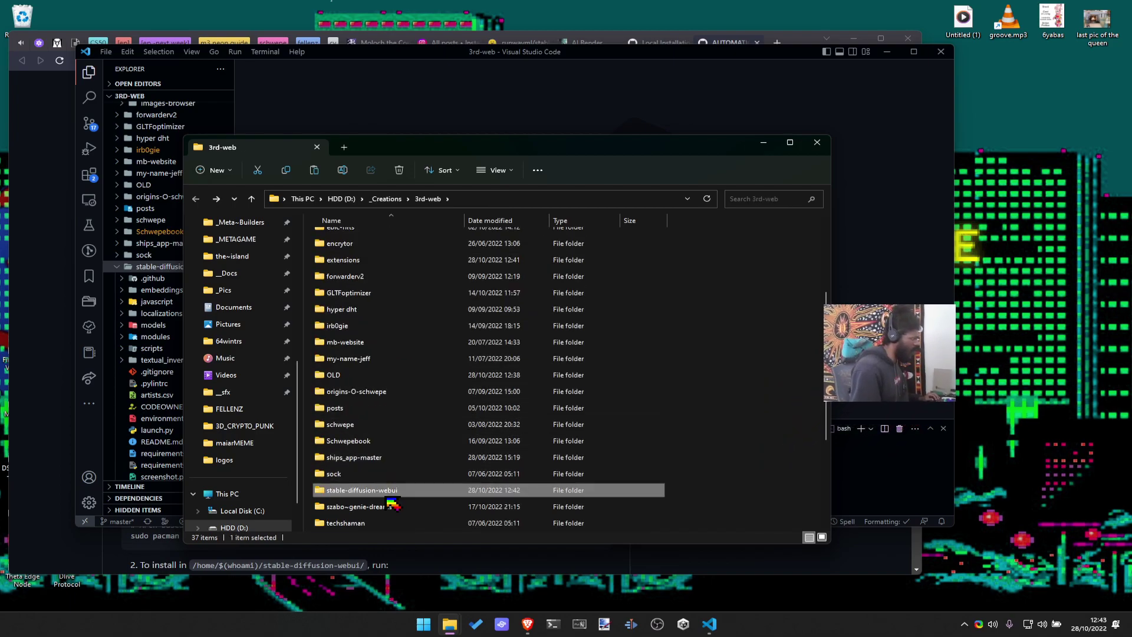
{"action": "double_click", "coordinate": [384, 491]}
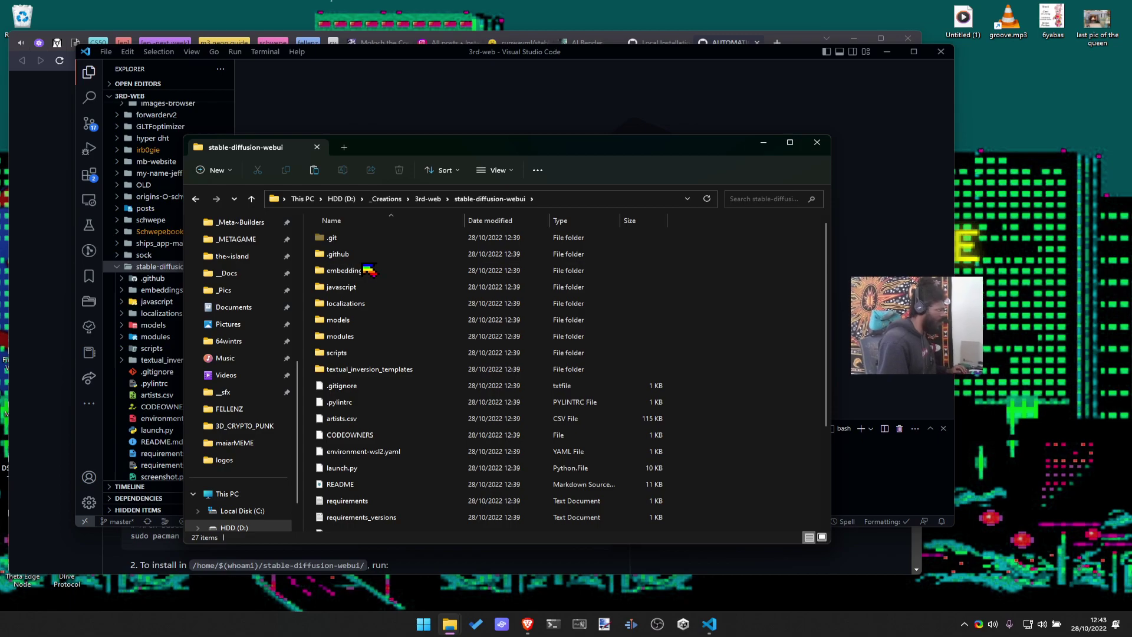
Expand and collapse the sock folder in VS Code, then return to the stable-diffusion-webui folder window
{"action": "key", "text": "e"}
{"action": "key", "text": "e"}
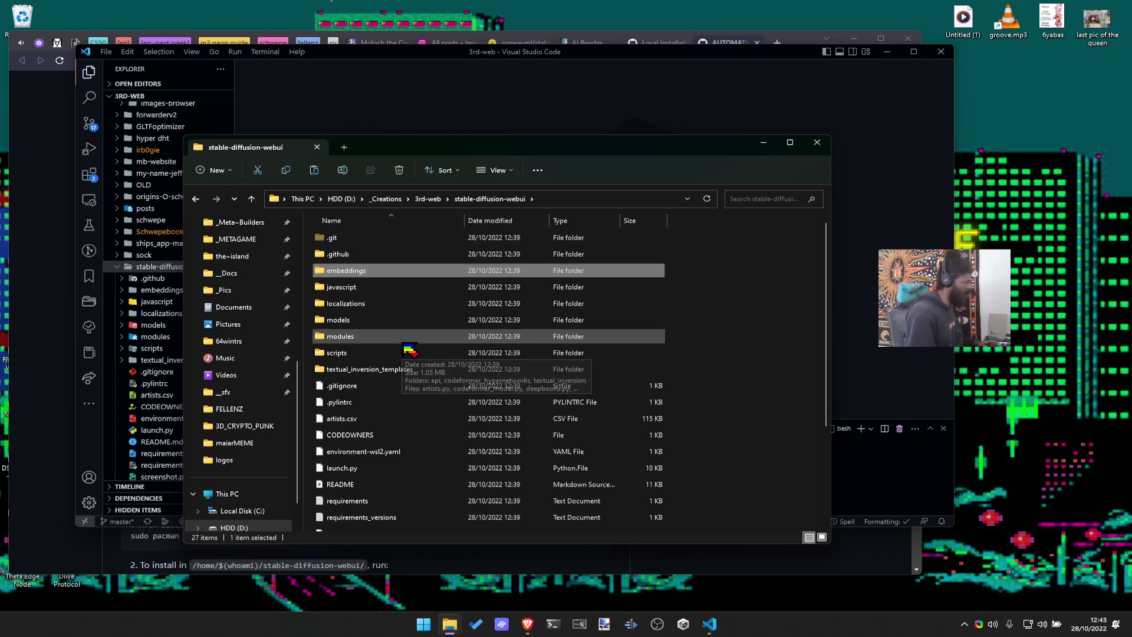
{"action": "key", "text": "e"}
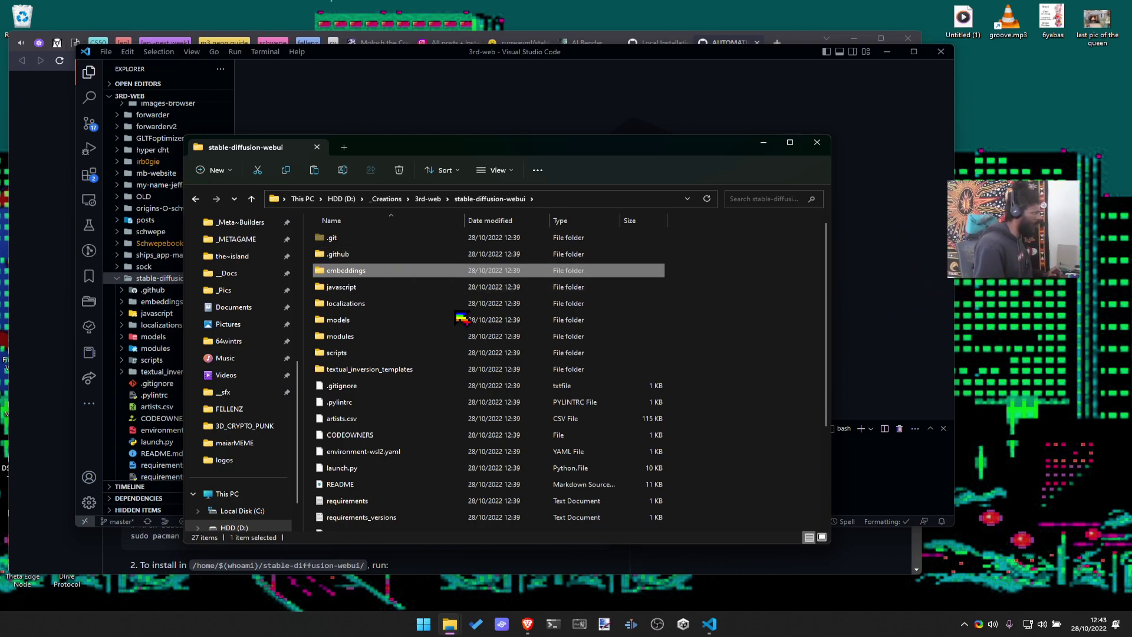
{"action": "left_click", "coordinate": [150, 267]}
{"action": "left_click", "coordinate": [117, 266]}
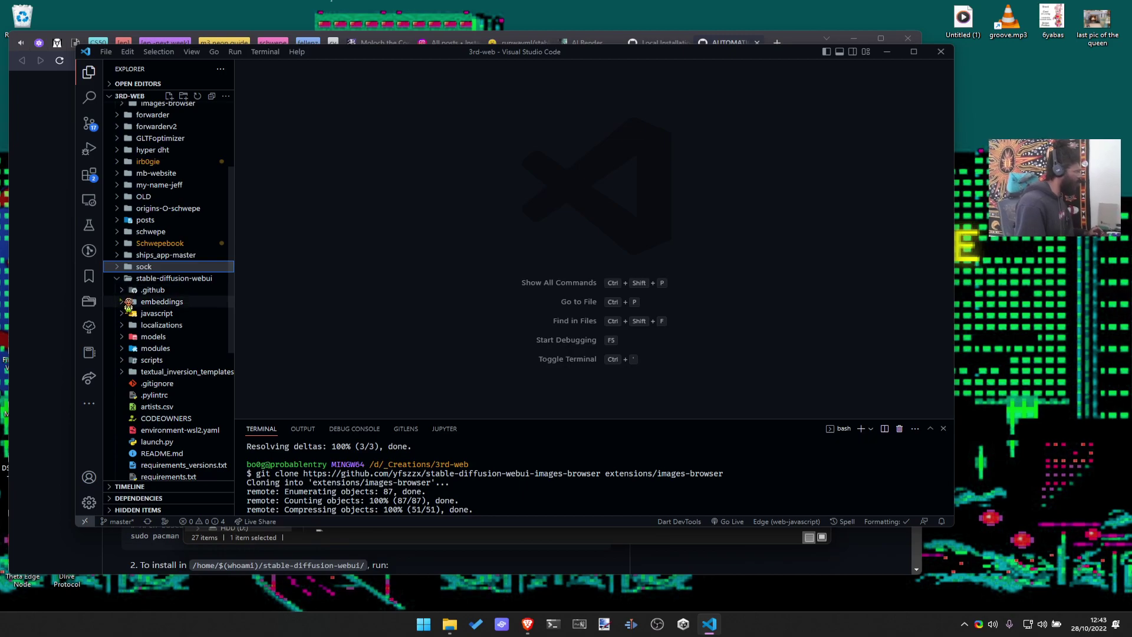
{"action": "scroll", "coordinate": [195, 334], "scroll_direction": "up", "scroll_amount": 1}
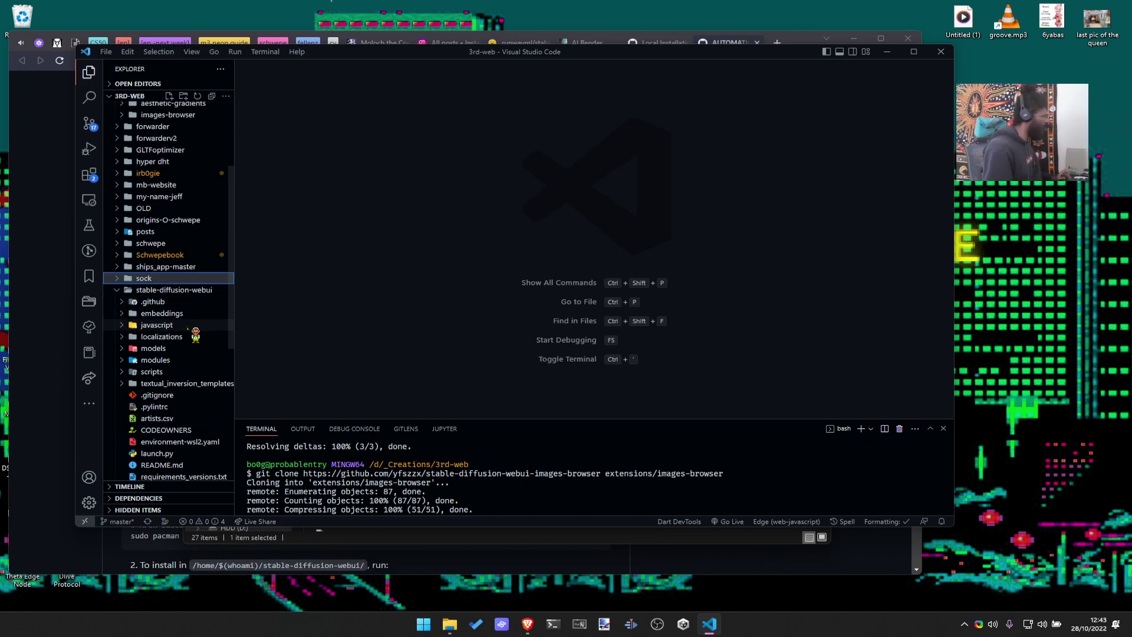
{"action": "scroll", "coordinate": [195, 334], "scroll_direction": "up", "scroll_amount": 3}
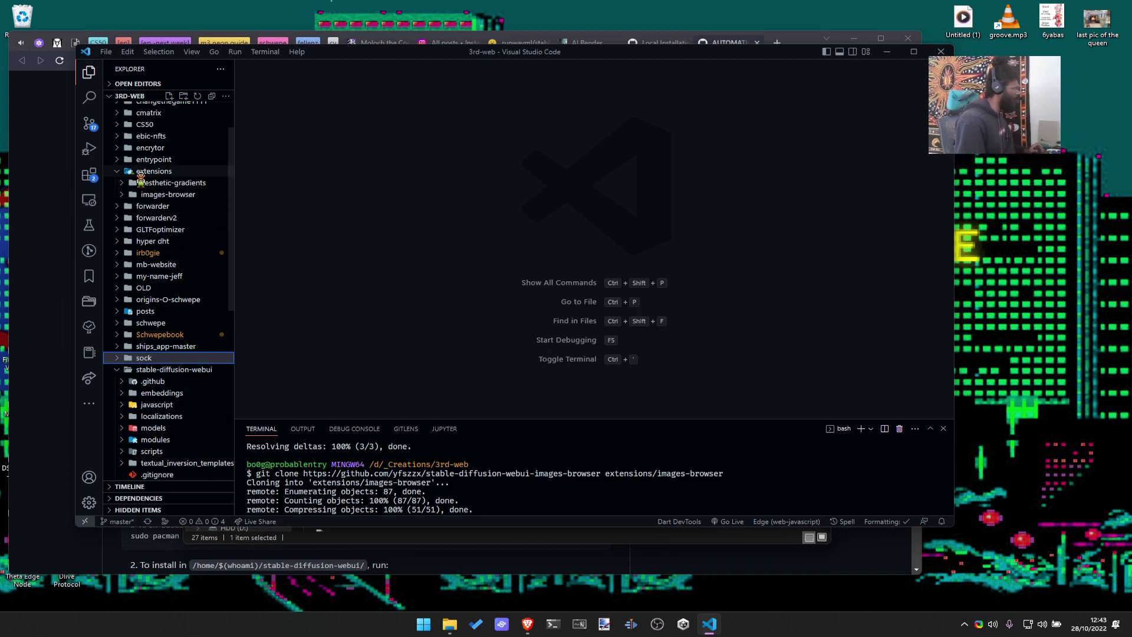
{"action": "key", "text": "alt+Tab"}
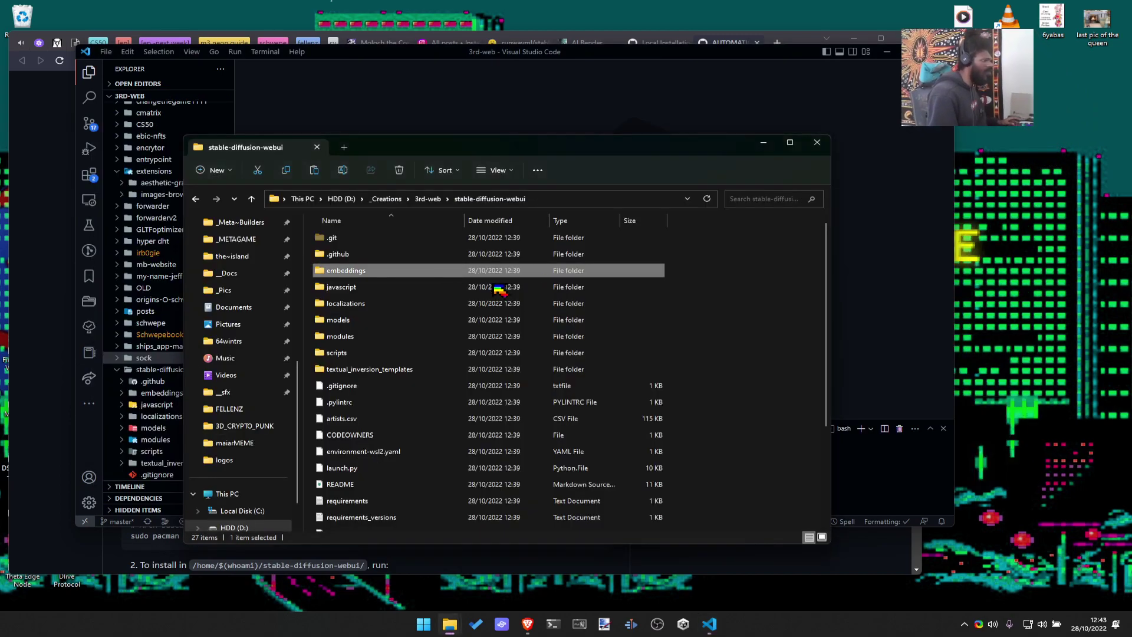
Move the extensions folder from 3rd-web into stable-diffusion-webui, retrying past the Folder In Use warnings
{"action": "key", "text": "alt+Up"}
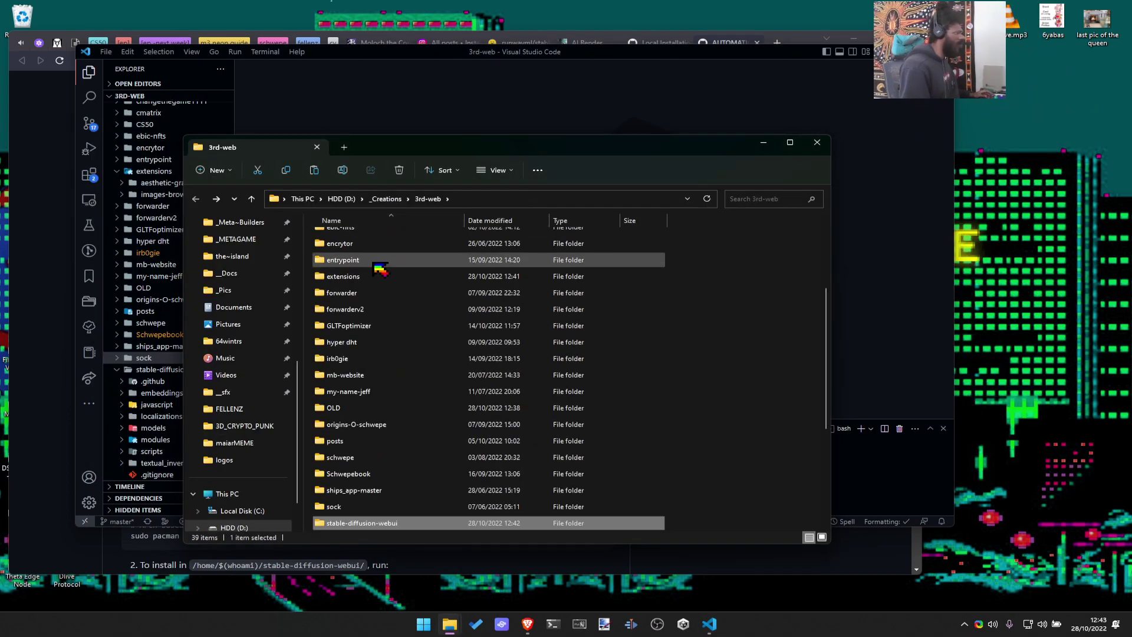
{"action": "left_click_drag", "start_coordinate": [369, 277], "coordinate": [359, 524]}
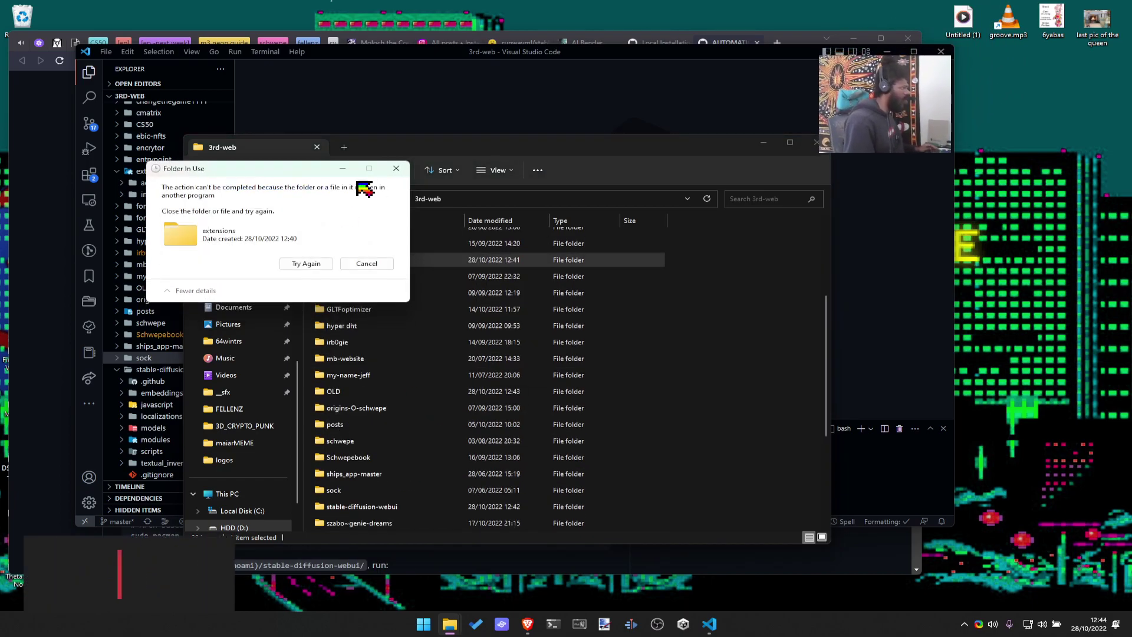
{"action": "left_click", "coordinate": [366, 263]}
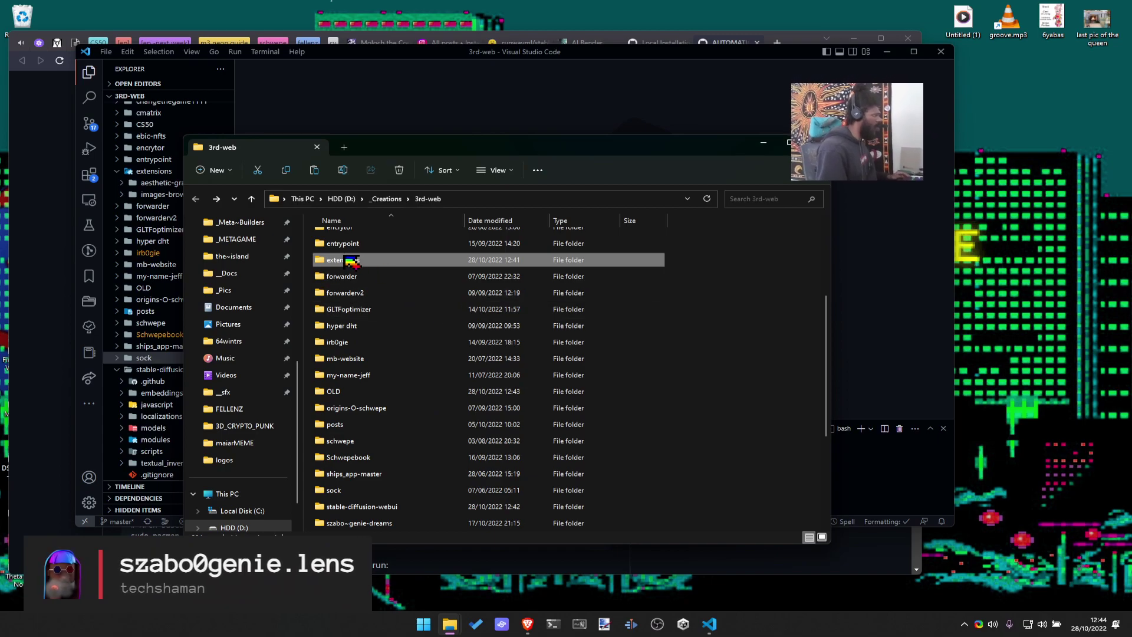
{"action": "left_click_drag", "start_coordinate": [348, 260], "coordinate": [365, 523]}
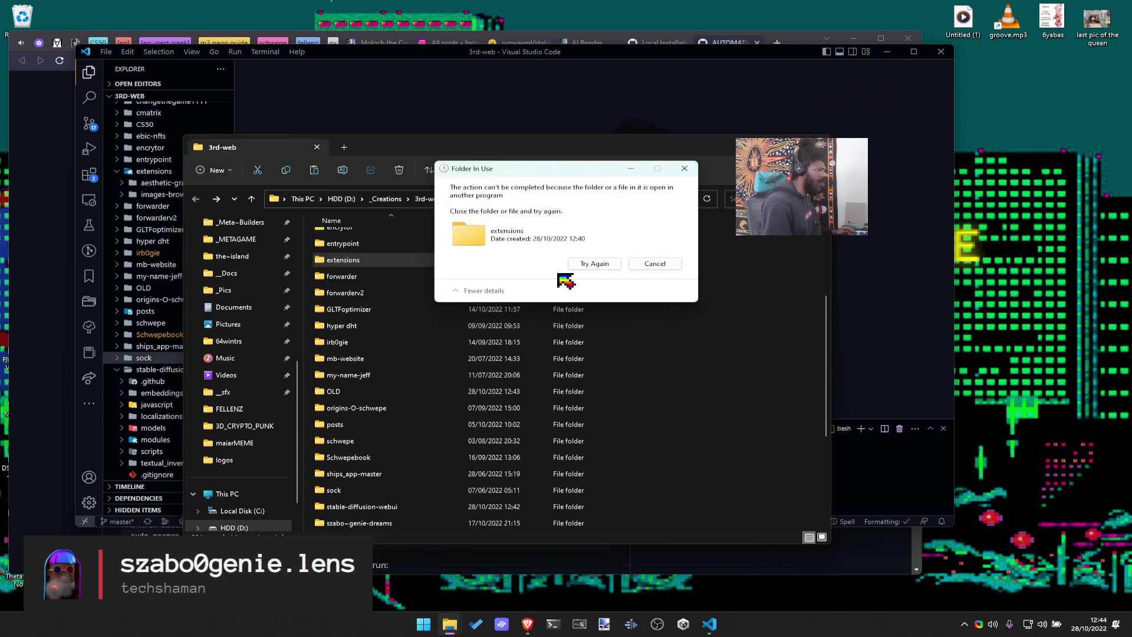
{"action": "left_click", "coordinate": [584, 266]}
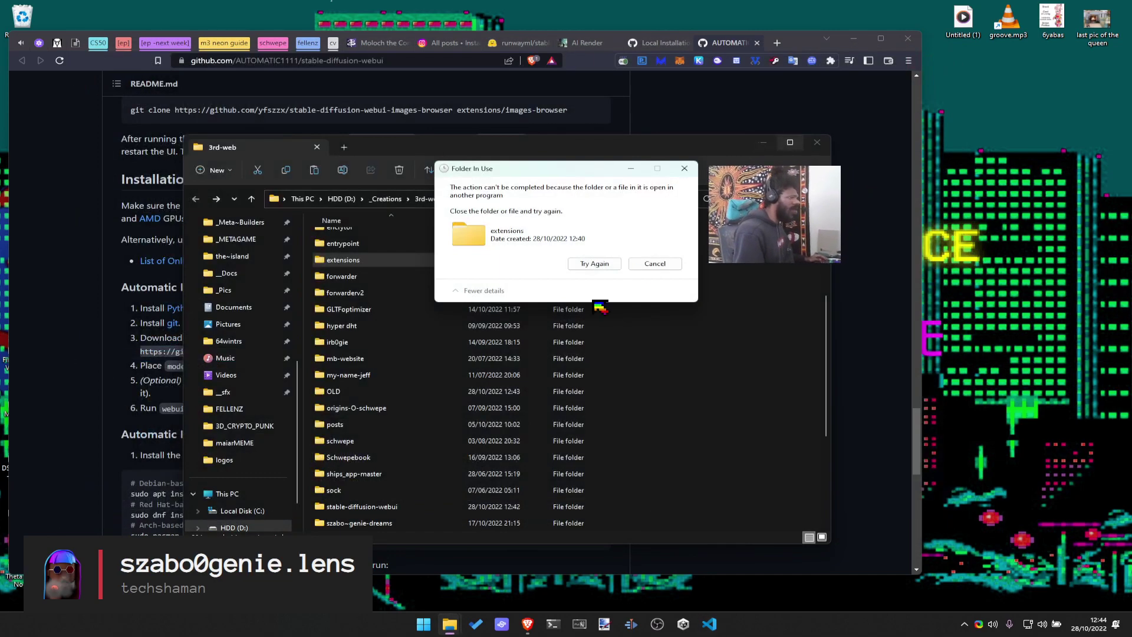
{"action": "left_click", "coordinate": [601, 266]}
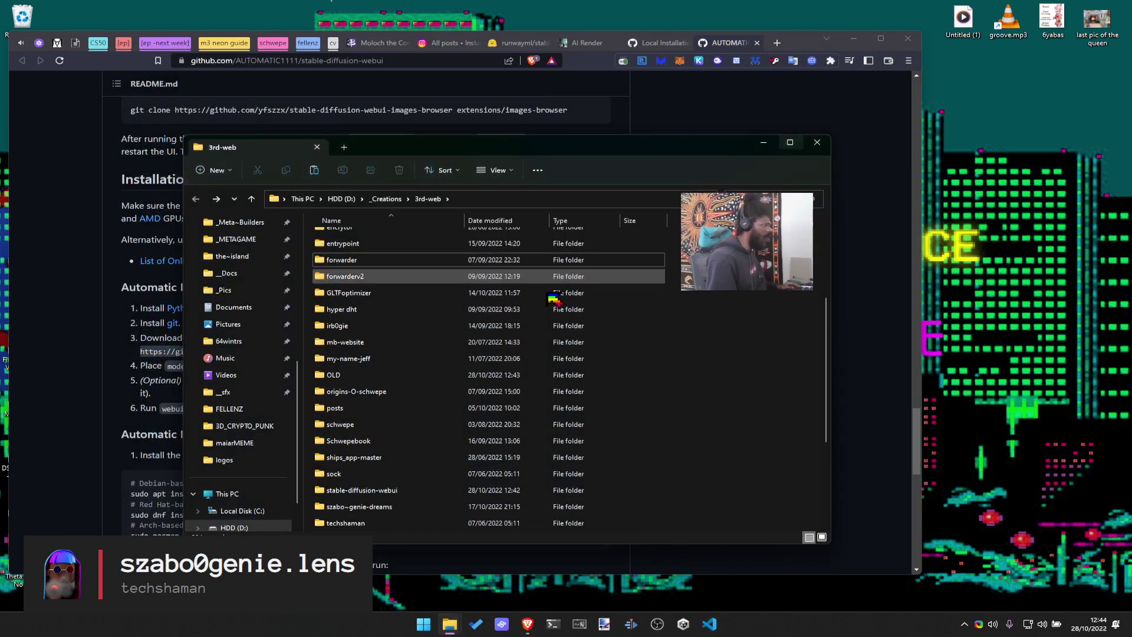
Confirm stable-diffusion-webui's extensions folder holds aesthetic-gradients and images-browser, then close File Explorer
{"action": "double_click", "coordinate": [366, 492]}
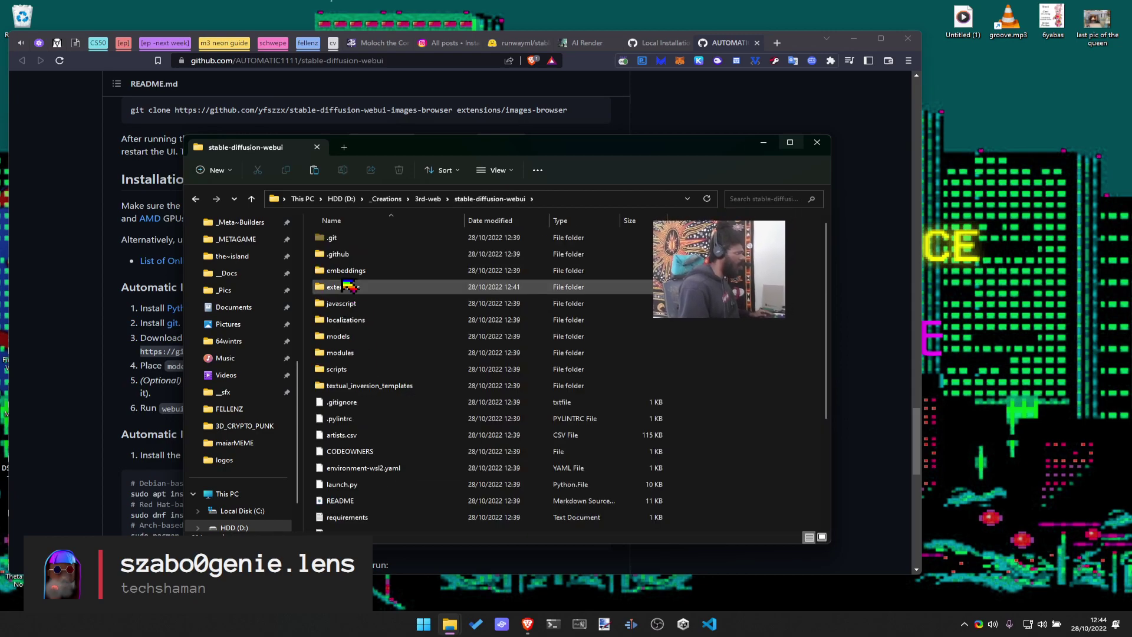
{"action": "double_click", "coordinate": [345, 286]}
{"action": "left_click", "coordinate": [817, 145]}
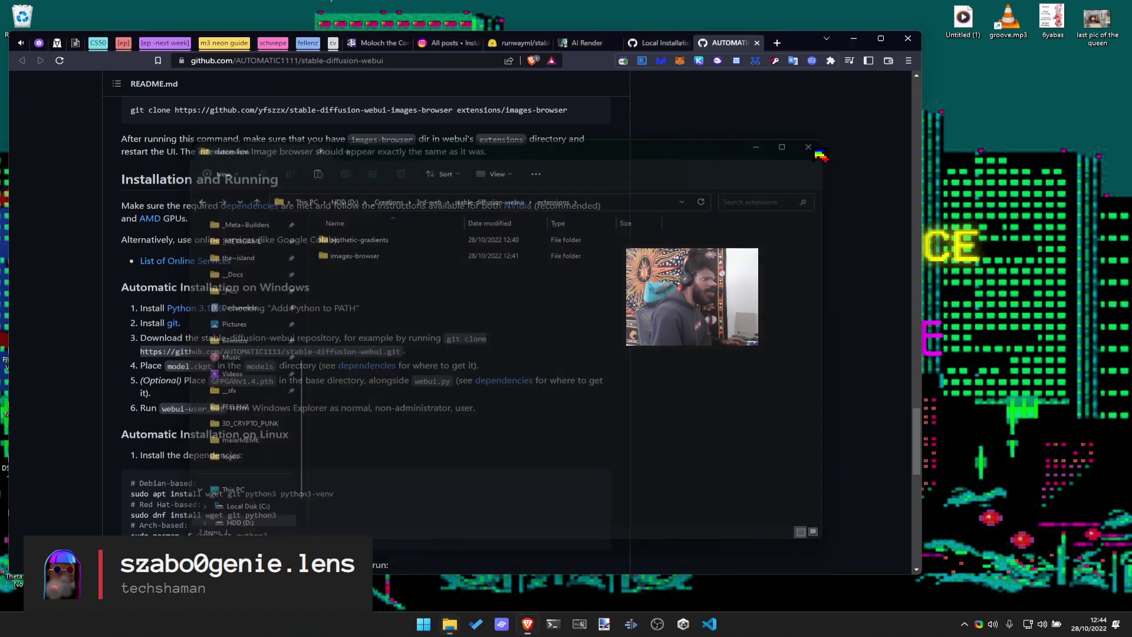
Check VS Code's Explorer for the new extensions folder in stable-diffusion-webui, then cycle open windows
{"action": "left_click", "coordinate": [710, 624]}
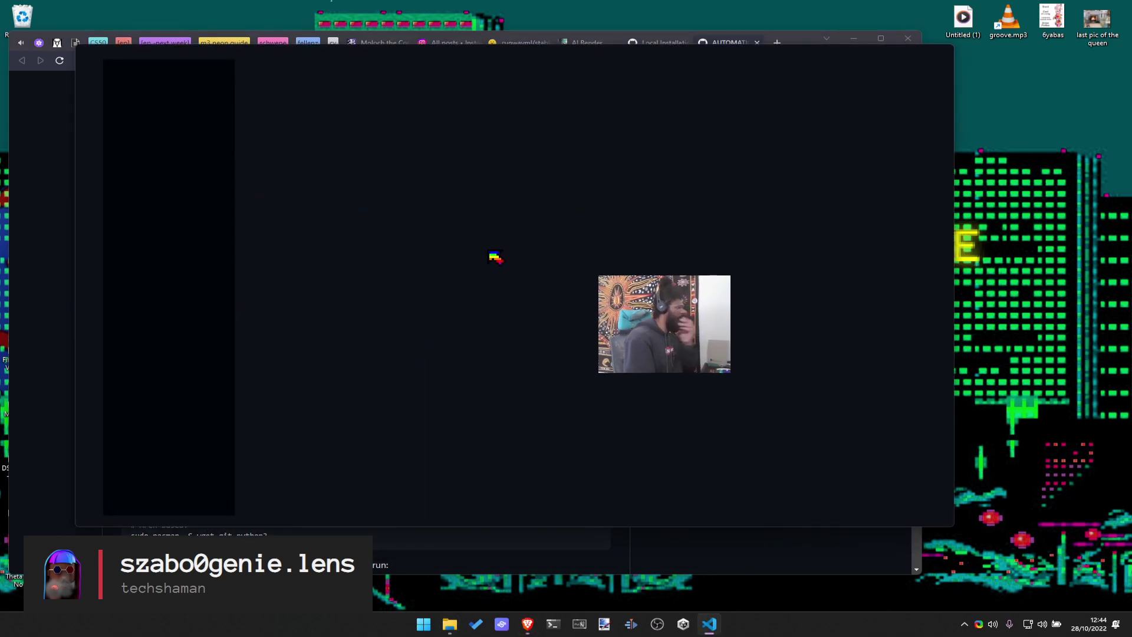
{"action": "left_click", "coordinate": [61, 282]}
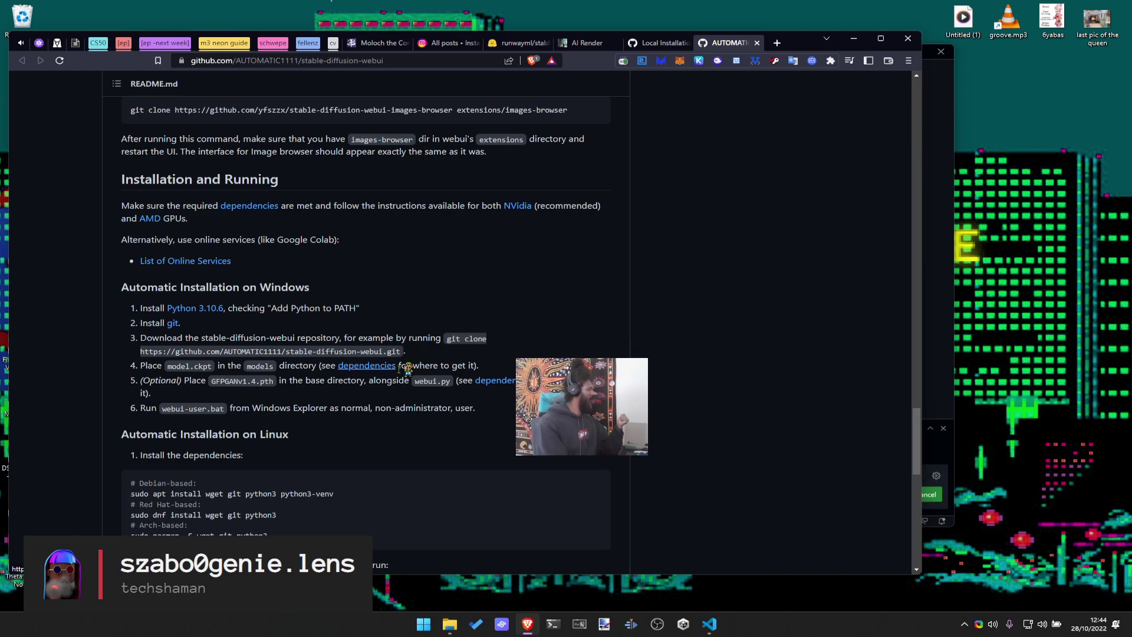
{"action": "key", "text": "alt+Tab"}
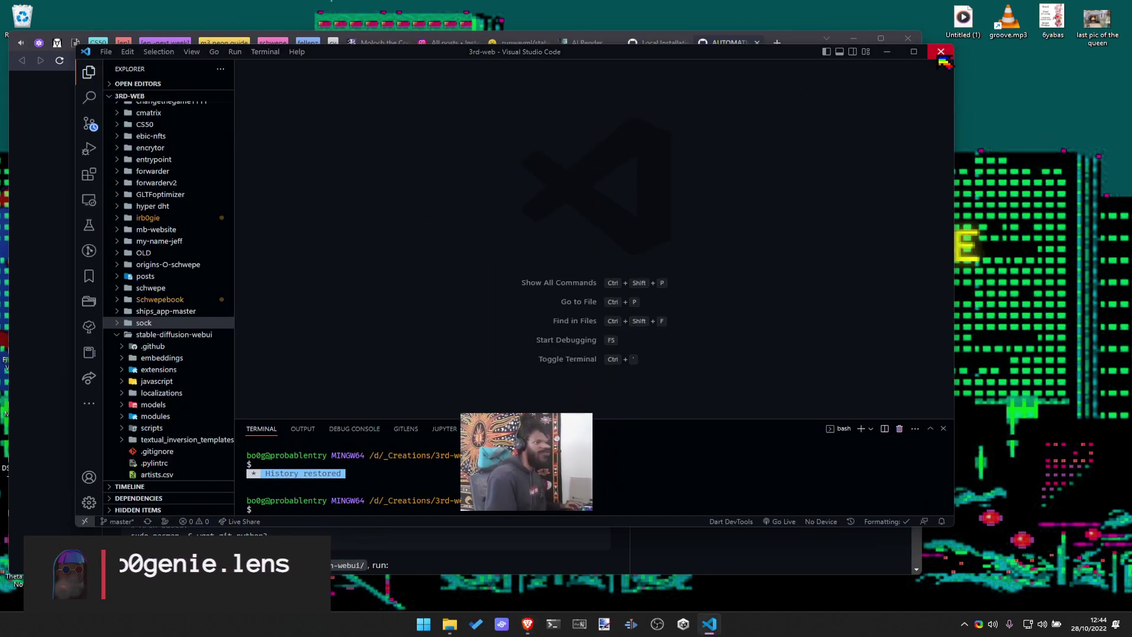
{"action": "key", "text": "alt+Tab"}
{"action": "key", "text": "alt+Tab"}
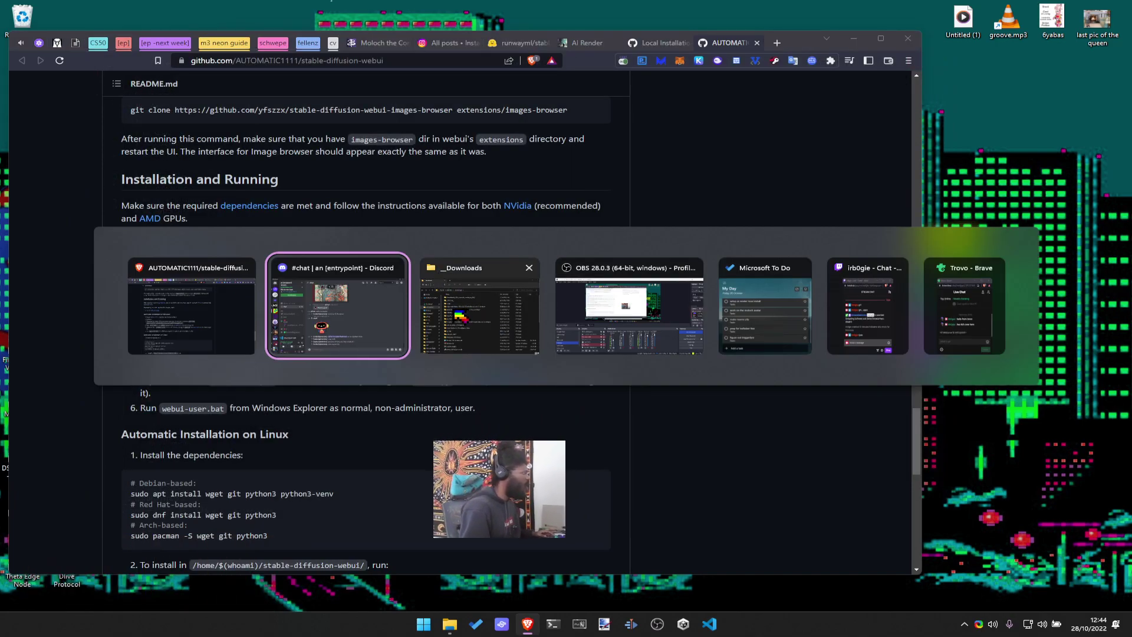
Navigate the Downloads file browser to the _Creations\3rd-web folder
{"action": "left_click", "coordinate": [441, 317]}
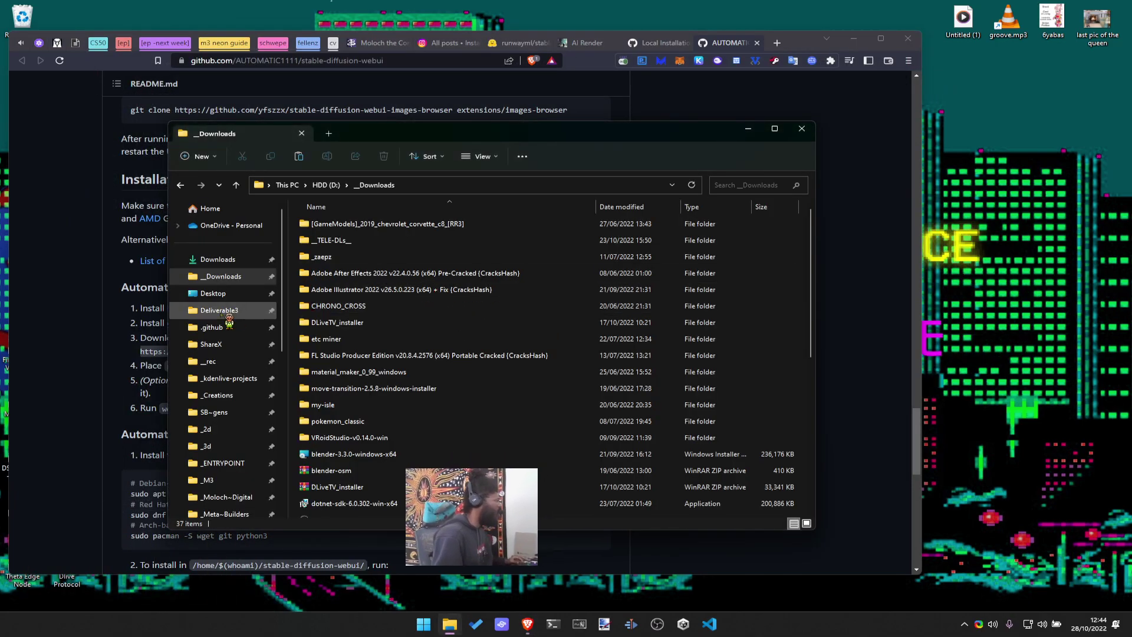
{"action": "left_click", "coordinate": [218, 395]}
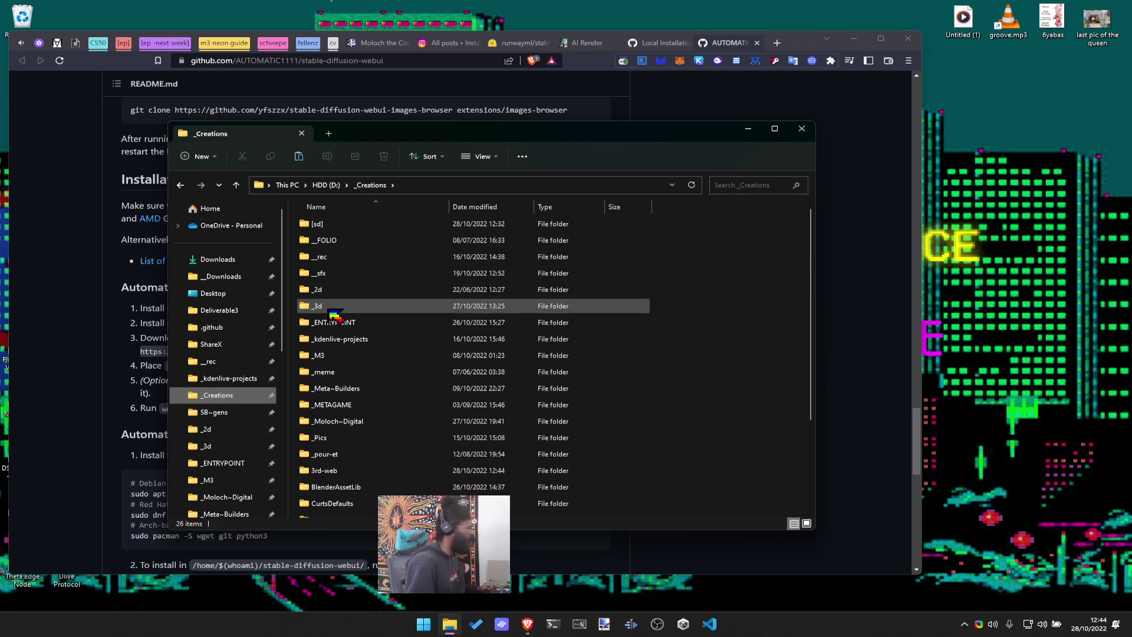
{"action": "left_click", "coordinate": [336, 471]}
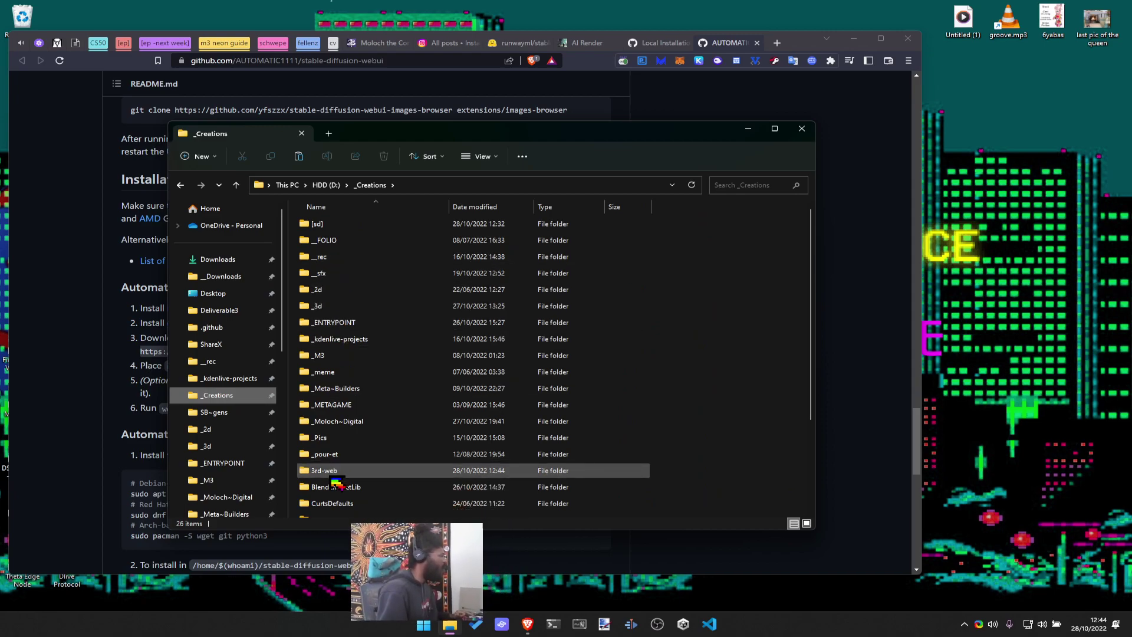
{"action": "double_click", "coordinate": [331, 471]}
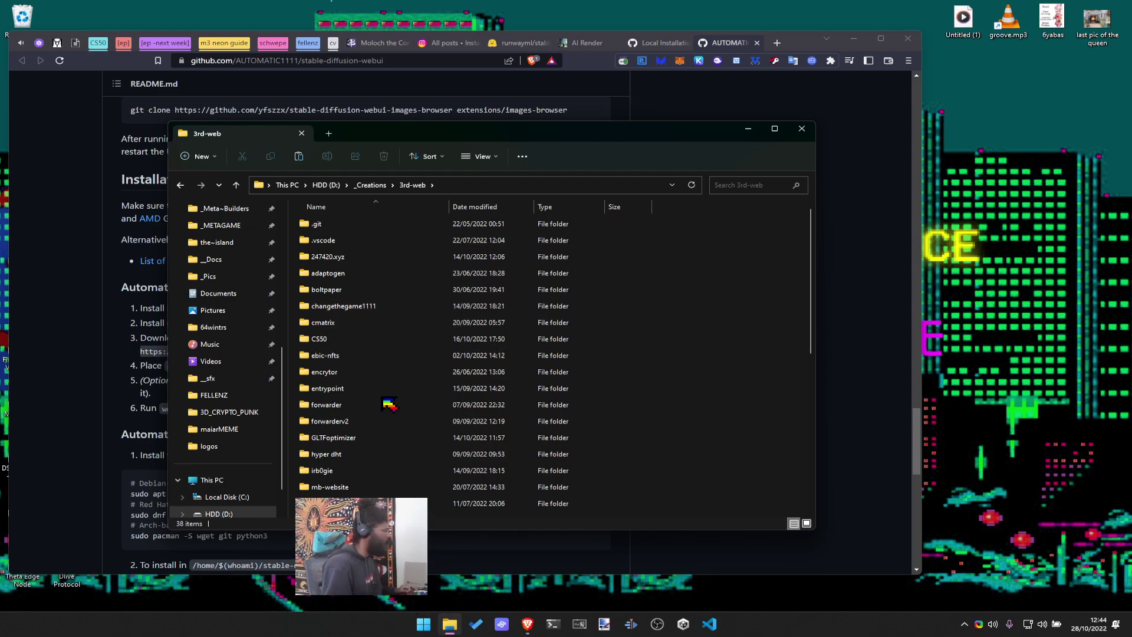
{"action": "key", "text": "super+e"}
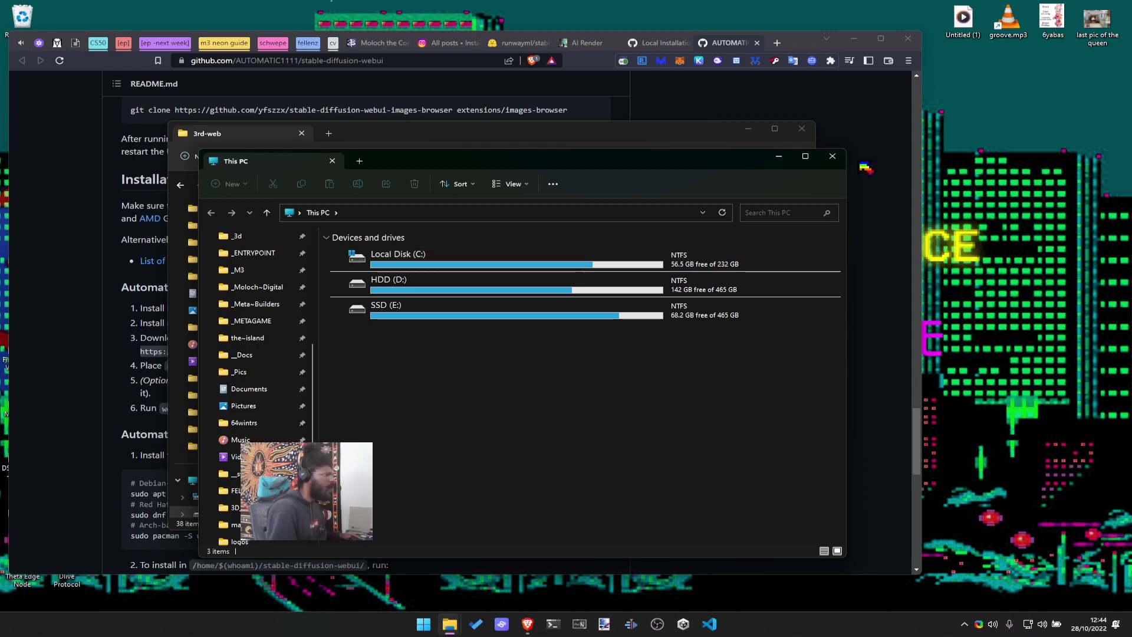
{"action": "left_click", "coordinate": [832, 155]}
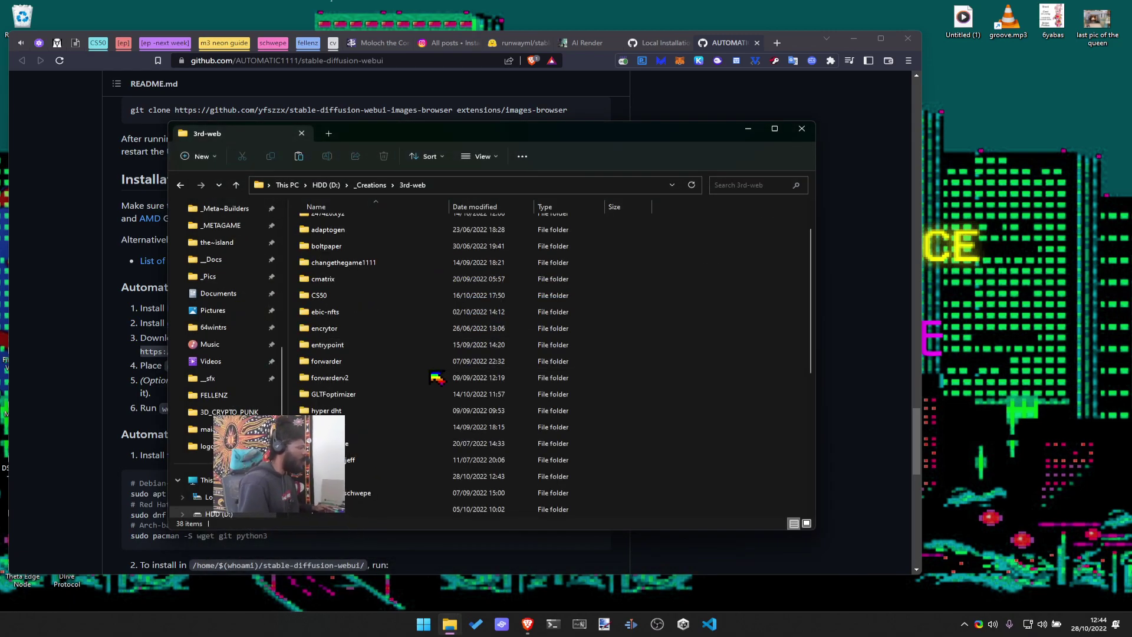
Open stable-diffusion-webui\models\Stable-diffusion in the file browser
{"action": "scroll", "coordinate": [436, 378], "scroll_direction": "down", "scroll_amount": 4}
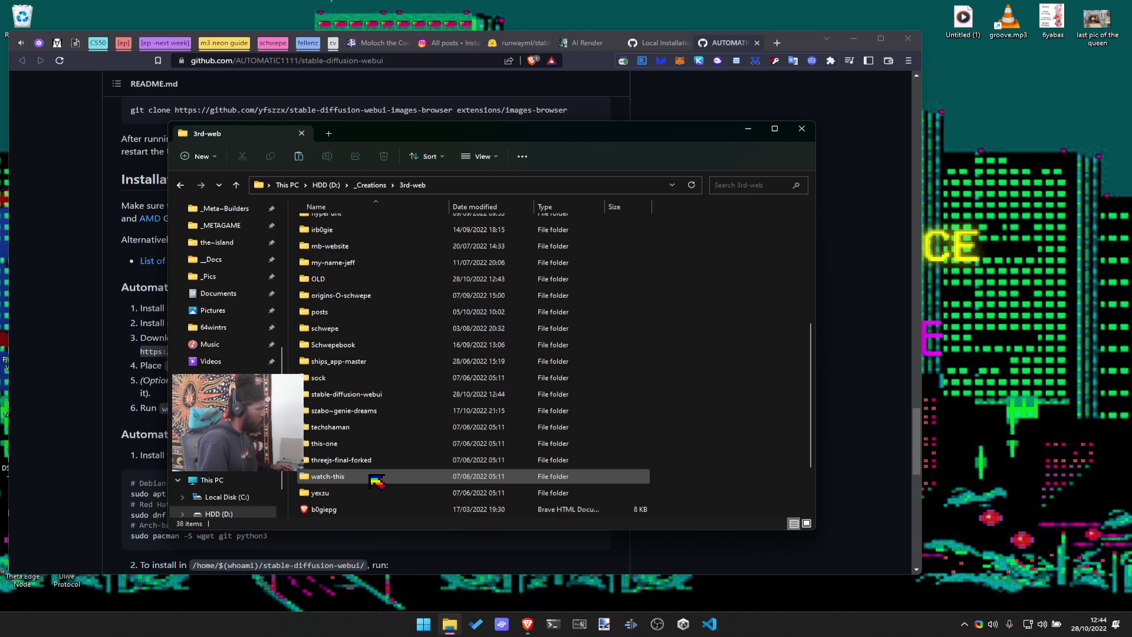
{"action": "double_click", "coordinate": [371, 394]}
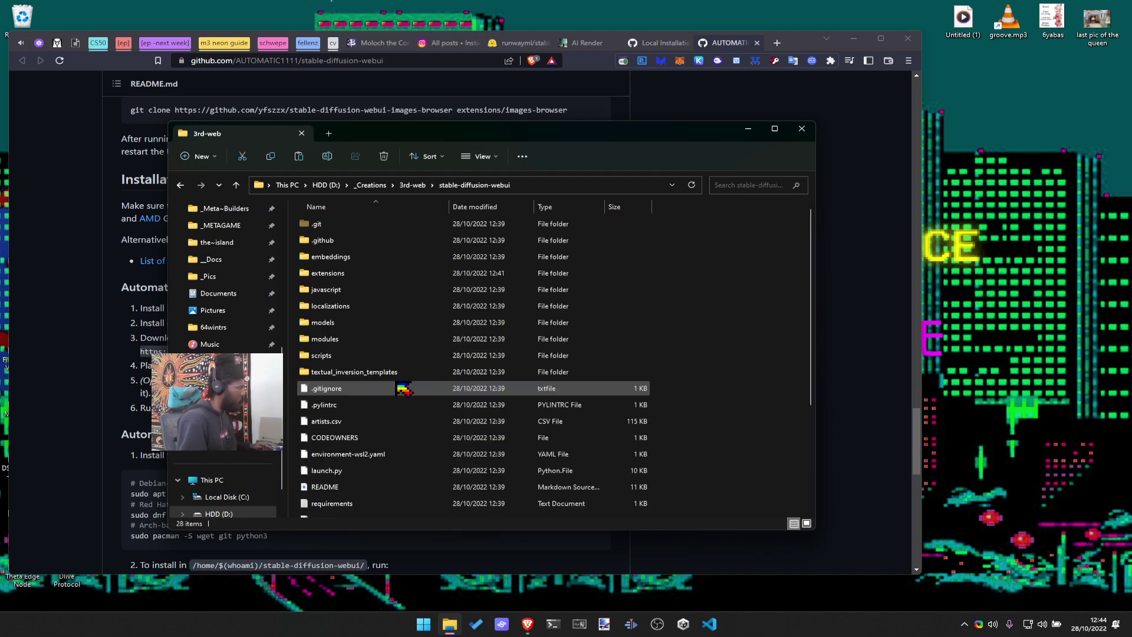
{"action": "double_click", "coordinate": [365, 326]}
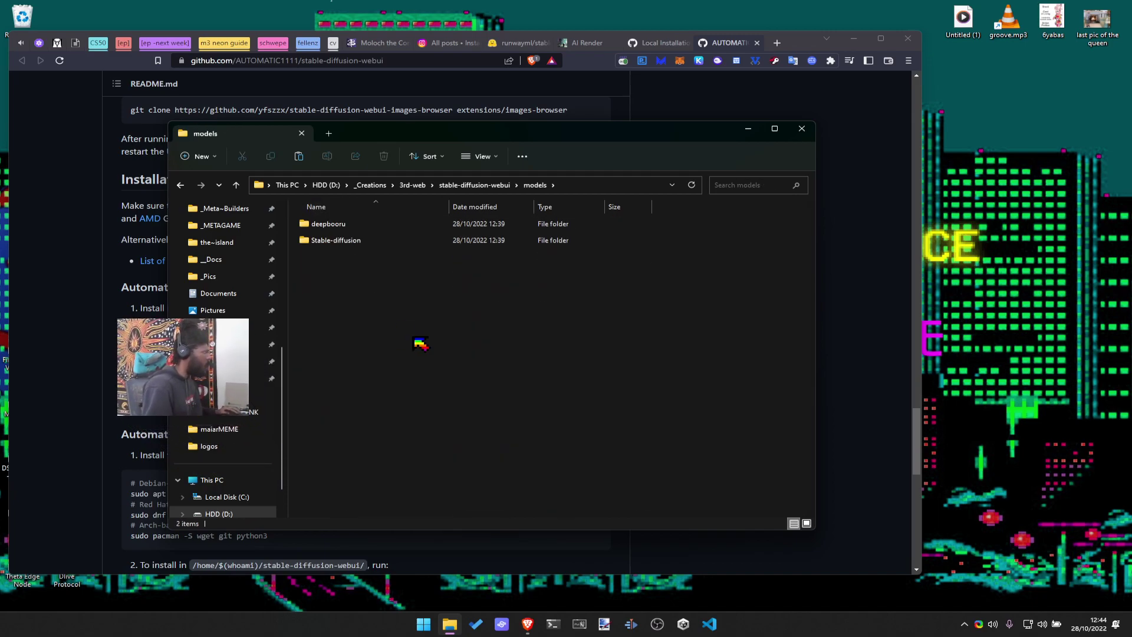
{"action": "double_click", "coordinate": [352, 242]}
{"action": "key", "text": "alt+Tab"}
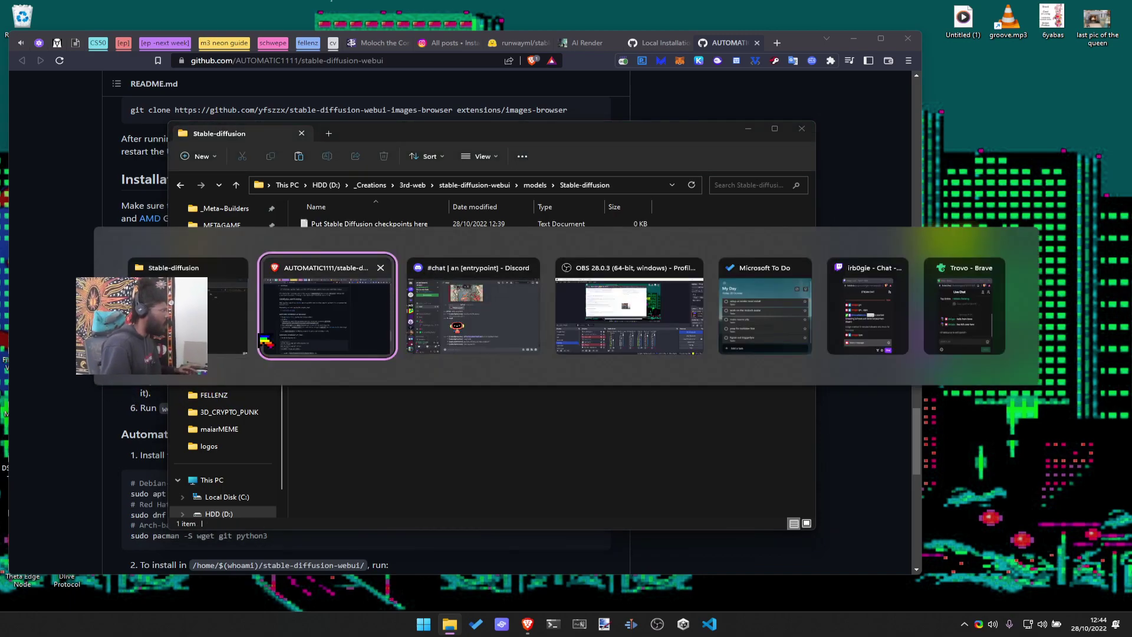
{"action": "key", "text": "alt+Tab"}
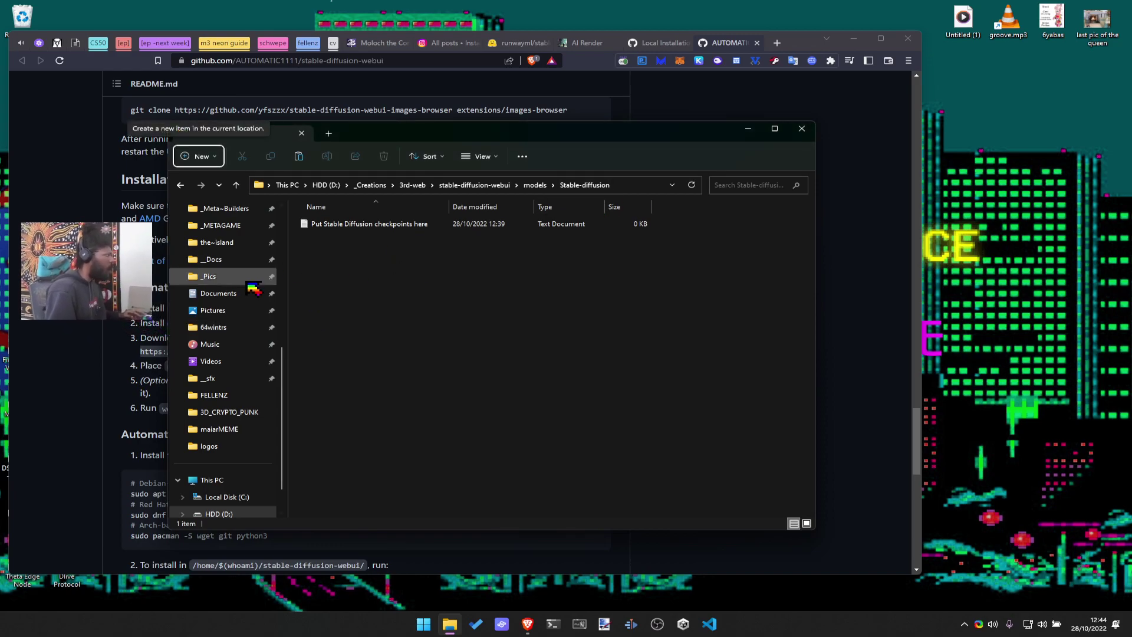
{"action": "scroll", "coordinate": [251, 280], "scroll_direction": "up", "scroll_amount": 1}
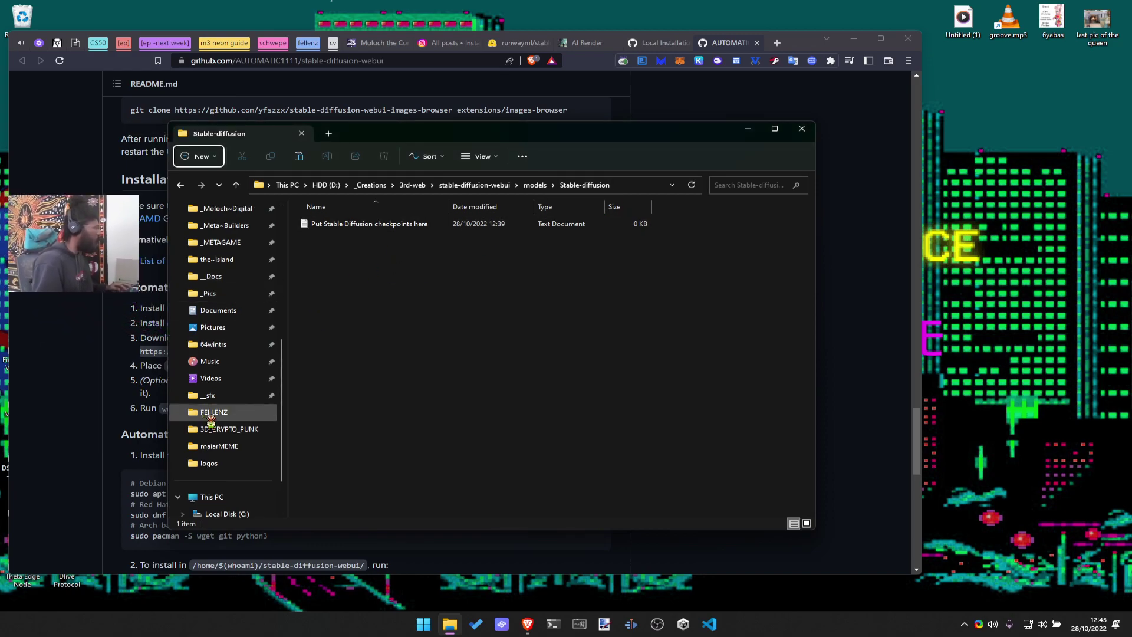
In a new tab, select sd-v1-4-full-ema.ckpt and v1-5-pruned-emaonly.ckpt in D:\_Creations\[sd]
{"action": "left_click", "coordinate": [329, 134]}
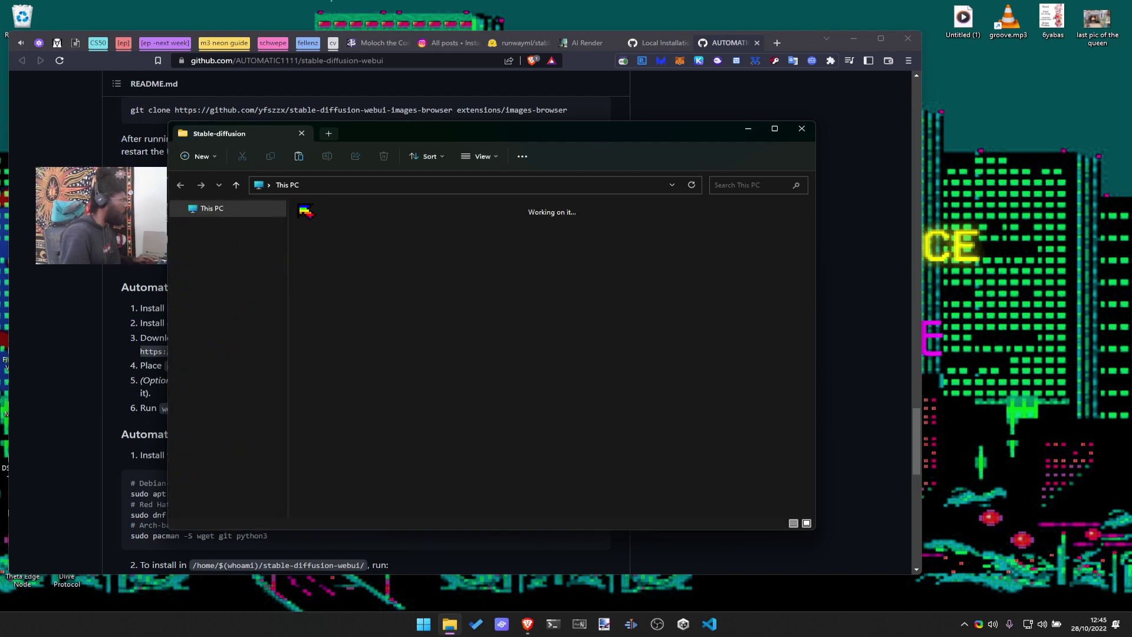
{"action": "double_click", "coordinate": [378, 263]}
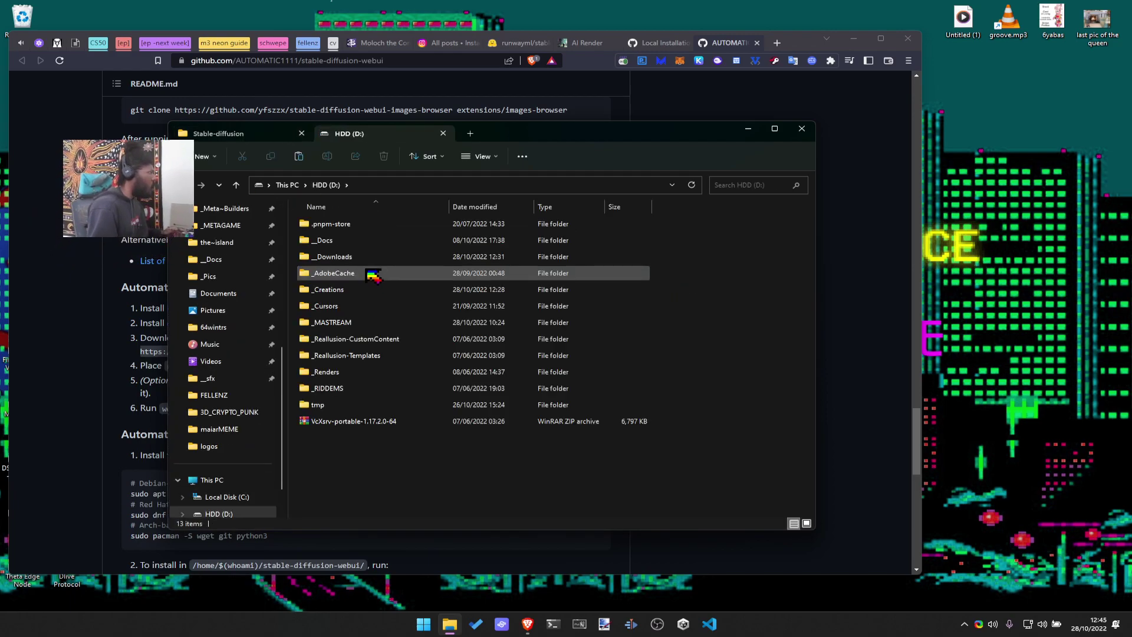
{"action": "left_click", "coordinate": [342, 294]}
{"action": "double_click", "coordinate": [343, 290]}
{"action": "double_click", "coordinate": [349, 225]}
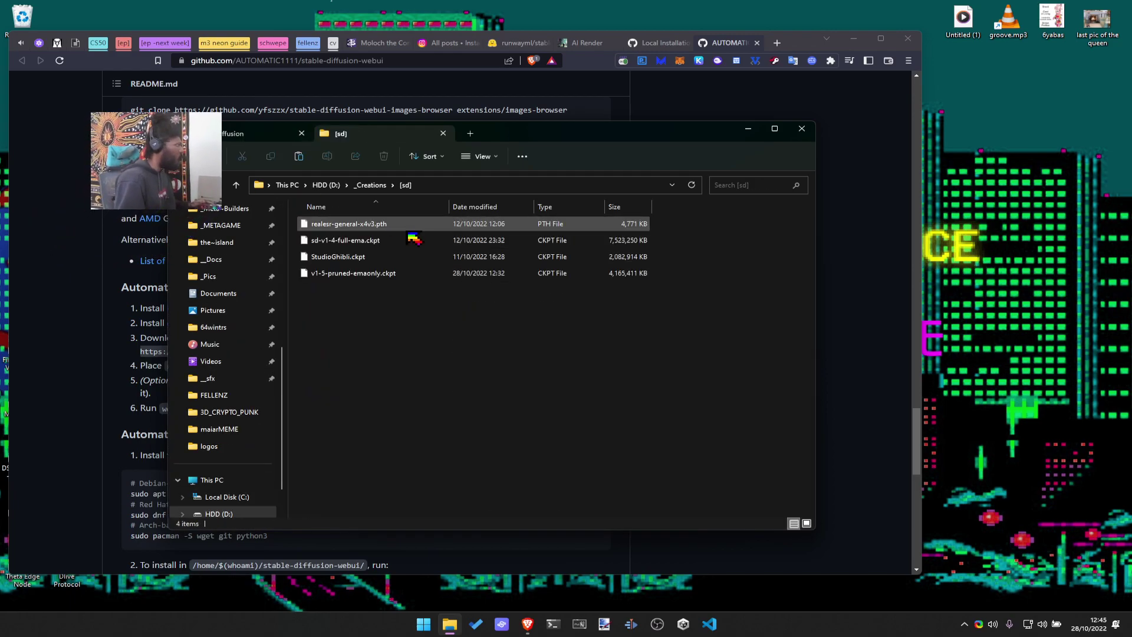
{"action": "left_click", "coordinate": [377, 241]}
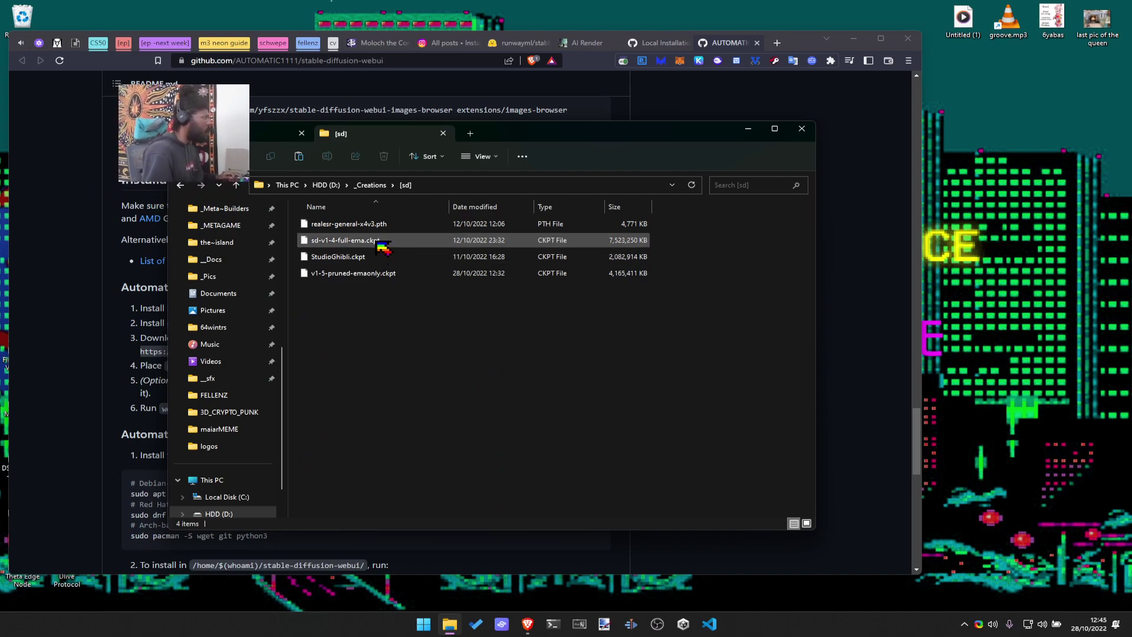
{"action": "left_click", "coordinate": [373, 274], "text": "ctrl"}
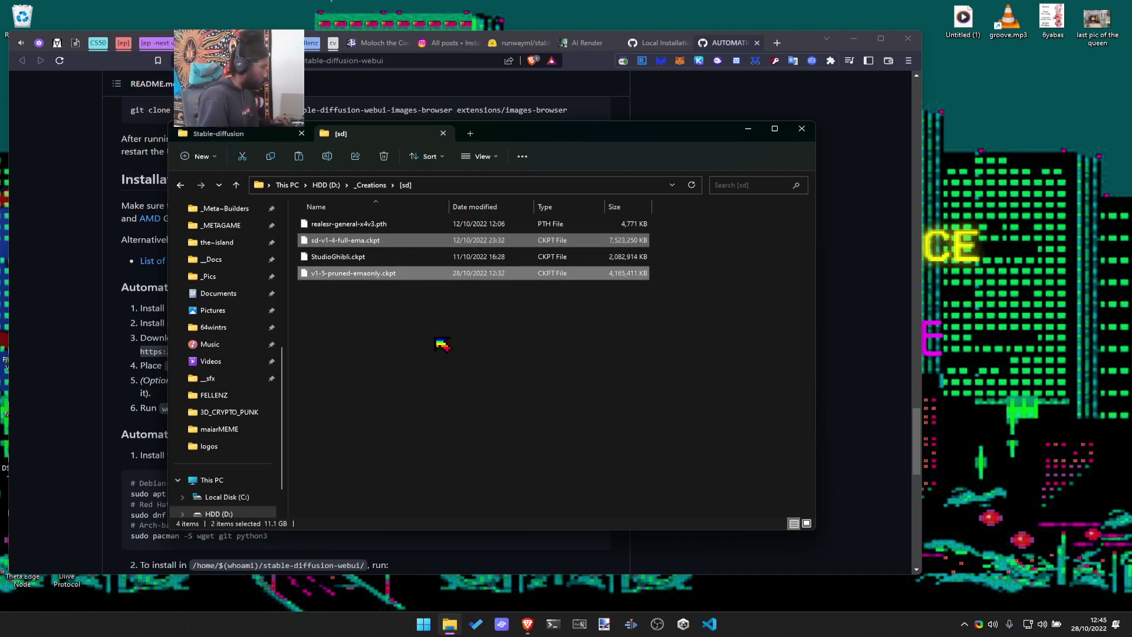
Browse from _Creations back into 3rd-web\stable-diffusion-webui\models
{"action": "left_click", "coordinate": [371, 185]}
{"action": "double_click", "coordinate": [323, 471]}
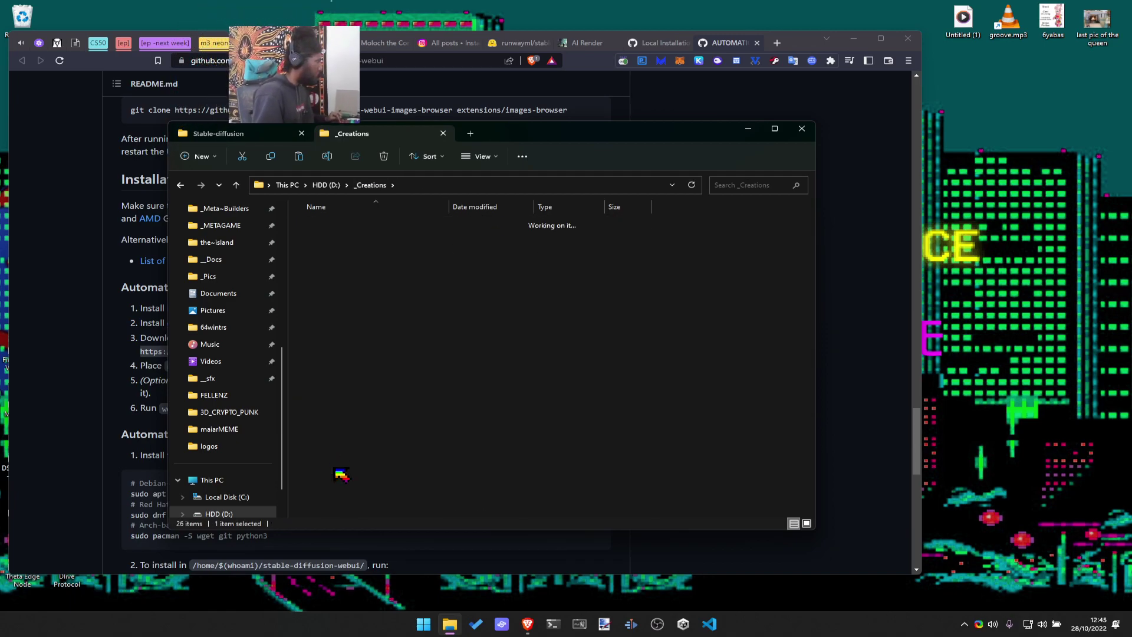
{"action": "scroll", "coordinate": [366, 393], "scroll_direction": "down", "scroll_amount": 3}
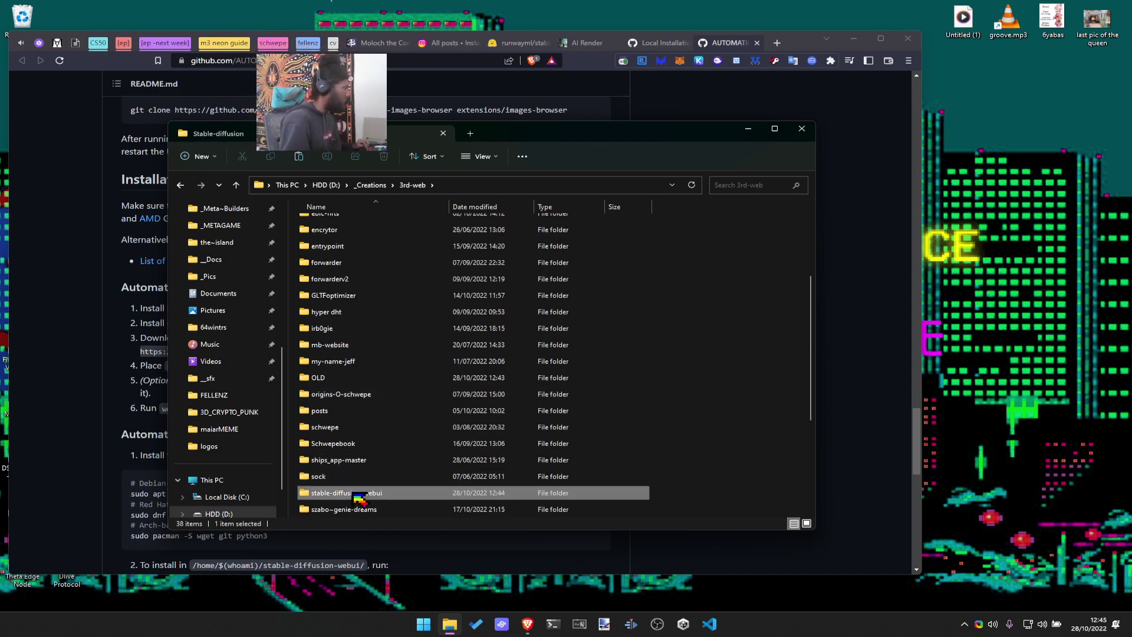
{"action": "double_click", "coordinate": [354, 492]}
{"action": "double_click", "coordinate": [326, 323]}
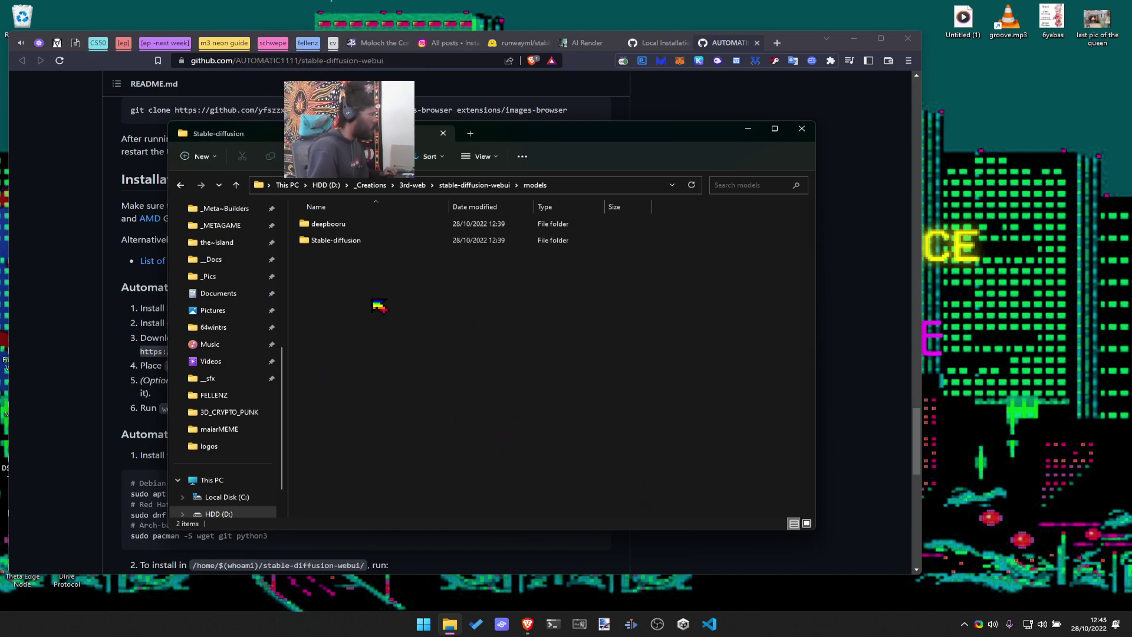
{"action": "left_click_drag", "start_coordinate": [384, 298], "coordinate": [342, 240]}
Peek into deepbooru, confirm both checkpoints sit in Stable-diffusion, and close the duplicate tab
{"action": "double_click", "coordinate": [342, 224]}
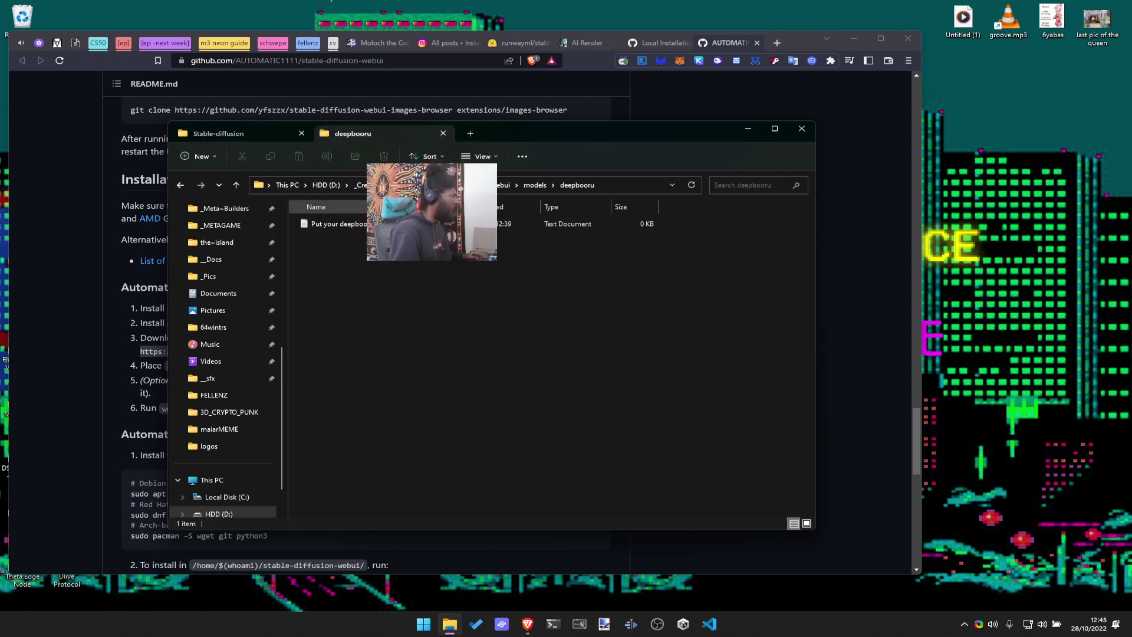
{"action": "key", "text": "alt+Left"}
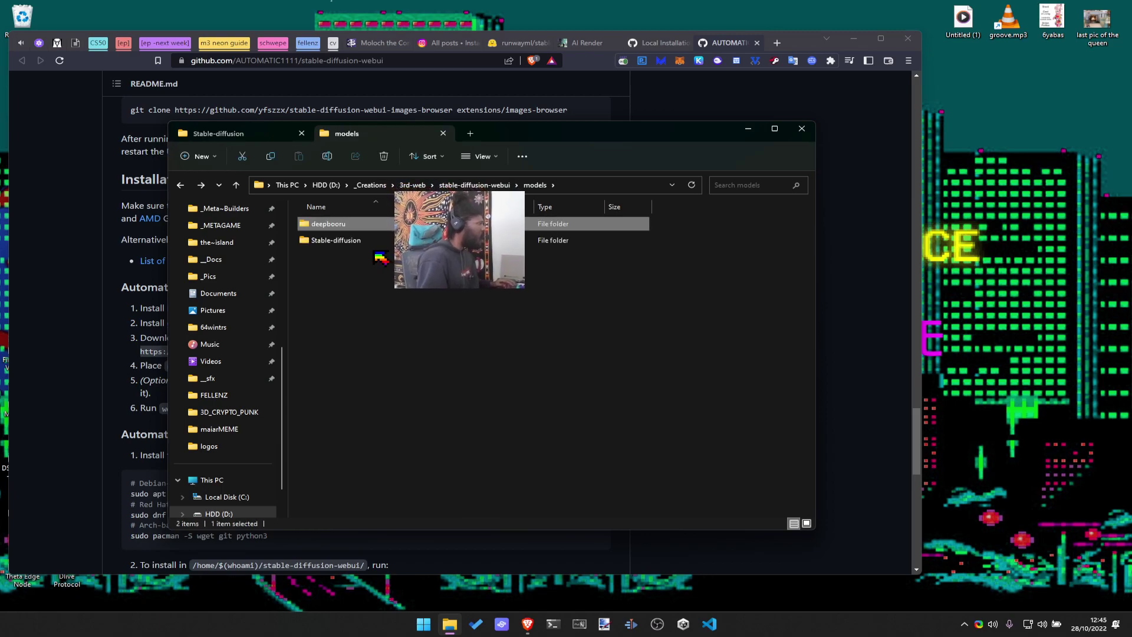
{"action": "left_click", "coordinate": [361, 245]}
{"action": "double_click", "coordinate": [362, 245]}
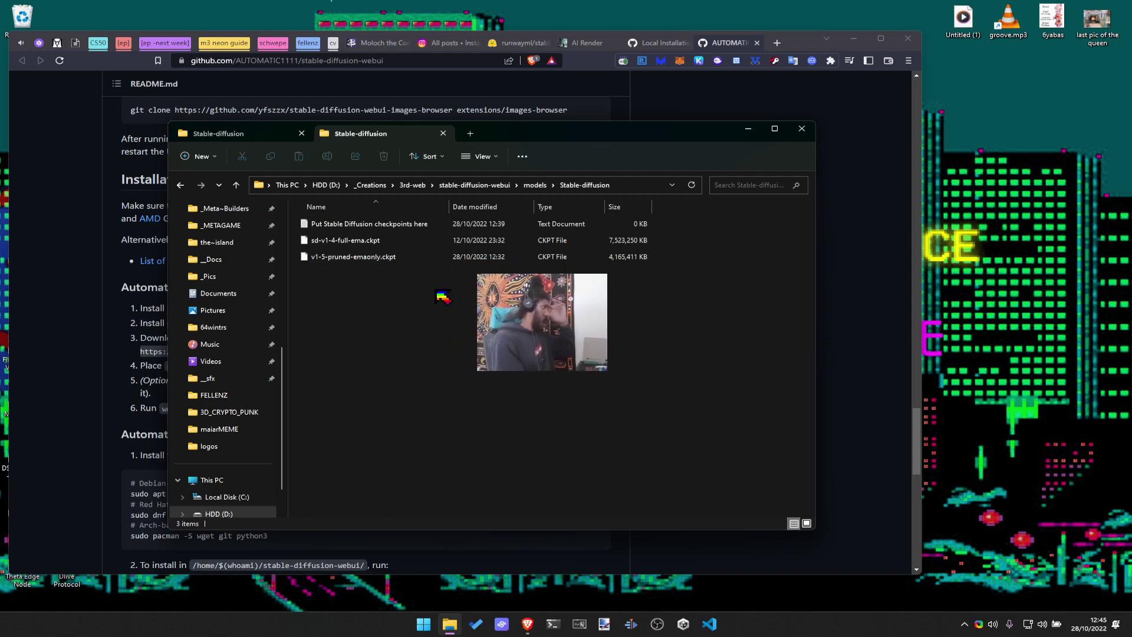
{"action": "left_click", "coordinate": [390, 241]}
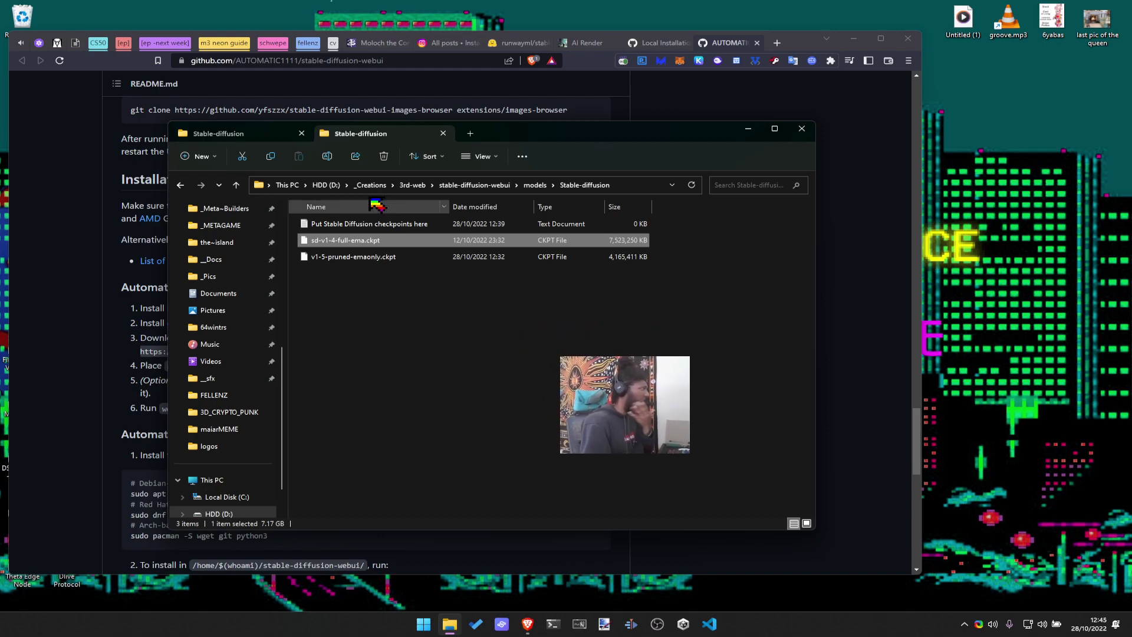
{"action": "left_click", "coordinate": [246, 134]}
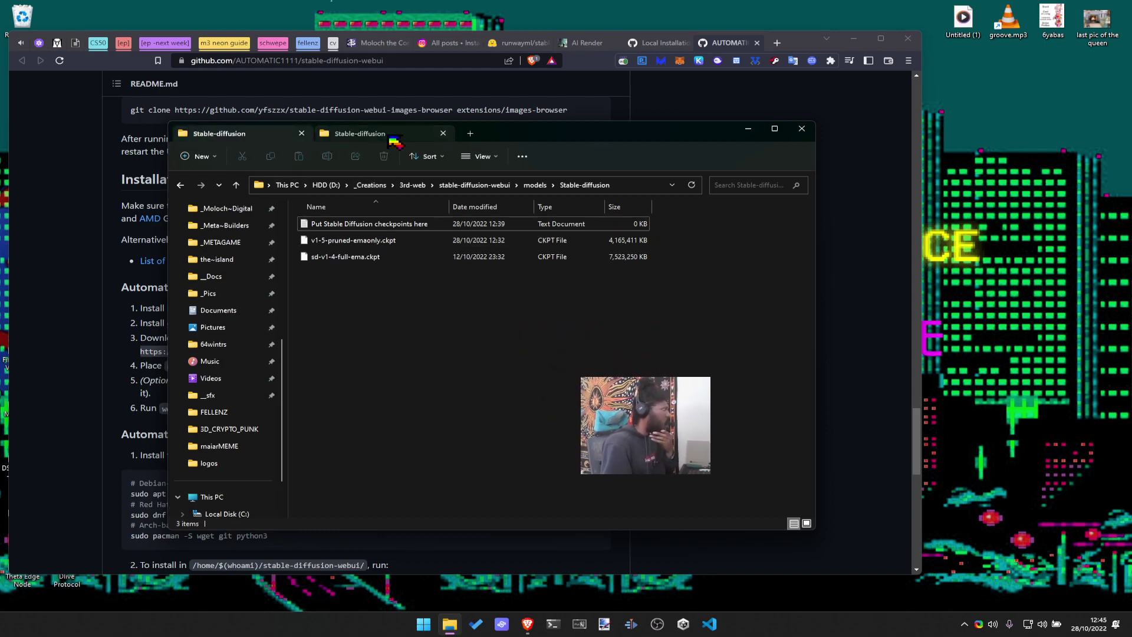
{"action": "left_click", "coordinate": [443, 134]}
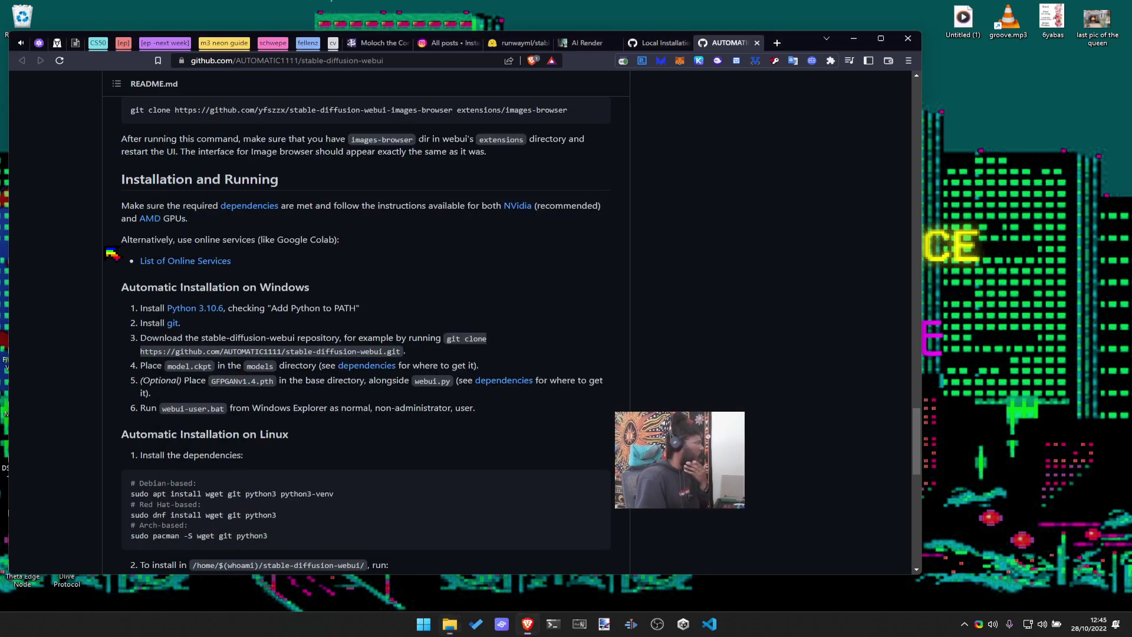
Go up to the stable-diffusion-webui base folder and locate webui.py among its 28 items
{"action": "left_click", "coordinate": [142, 254]}
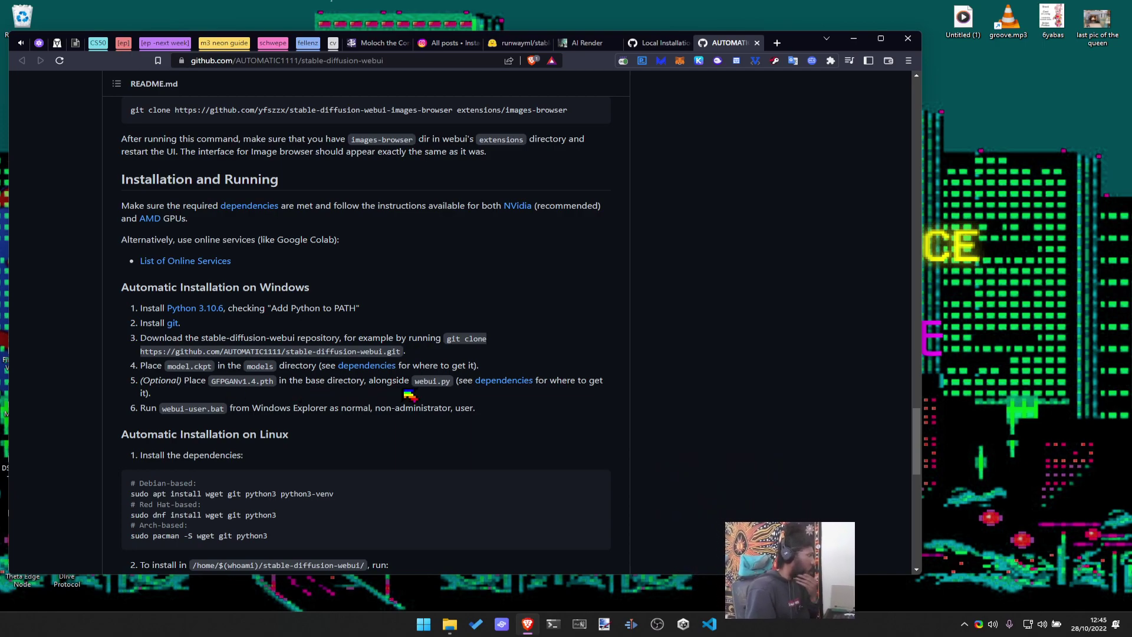
{"action": "key", "text": "alt+Tab"}
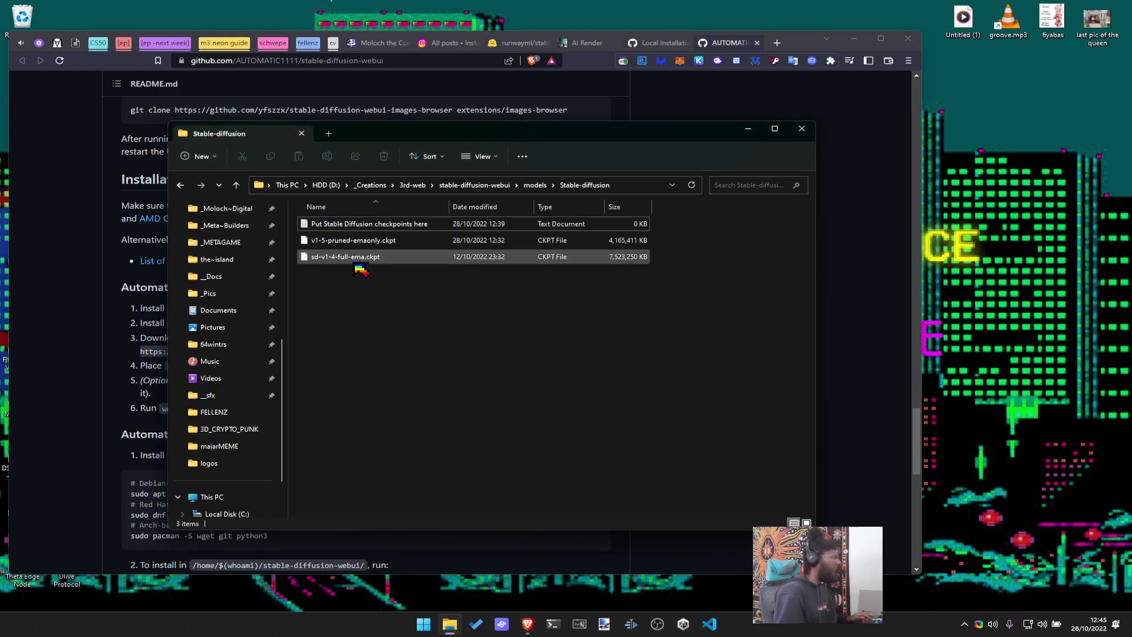
{"action": "key", "text": "alt+Up"}
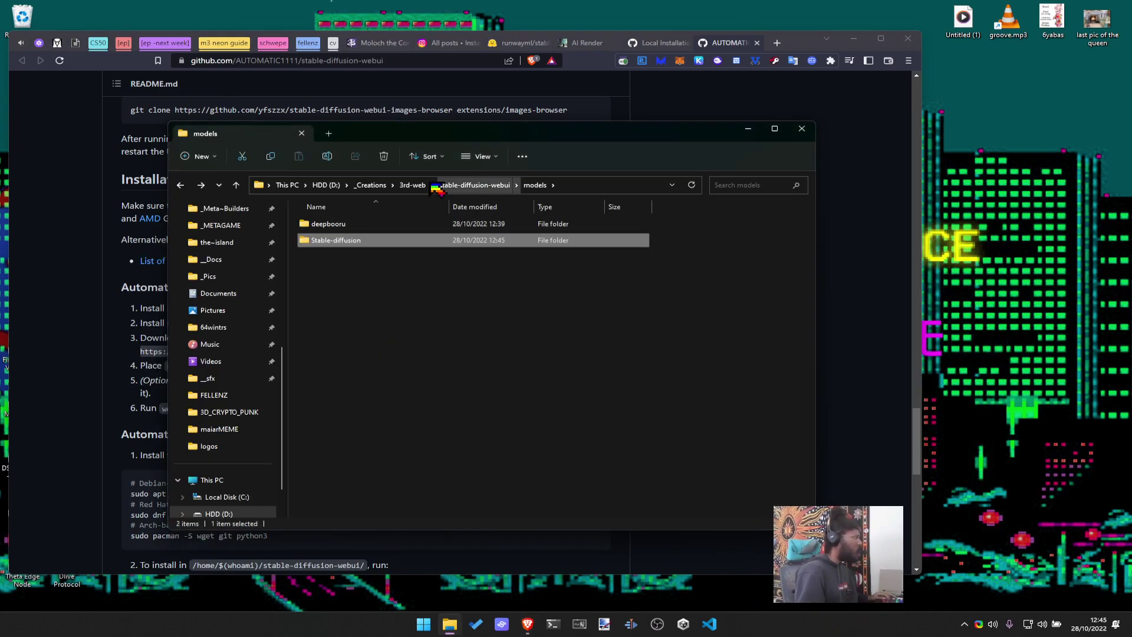
{"action": "left_click", "coordinate": [472, 186]}
{"action": "scroll", "coordinate": [411, 389], "scroll_direction": "down", "scroll_amount": 2}
{"action": "key", "text": "w"}
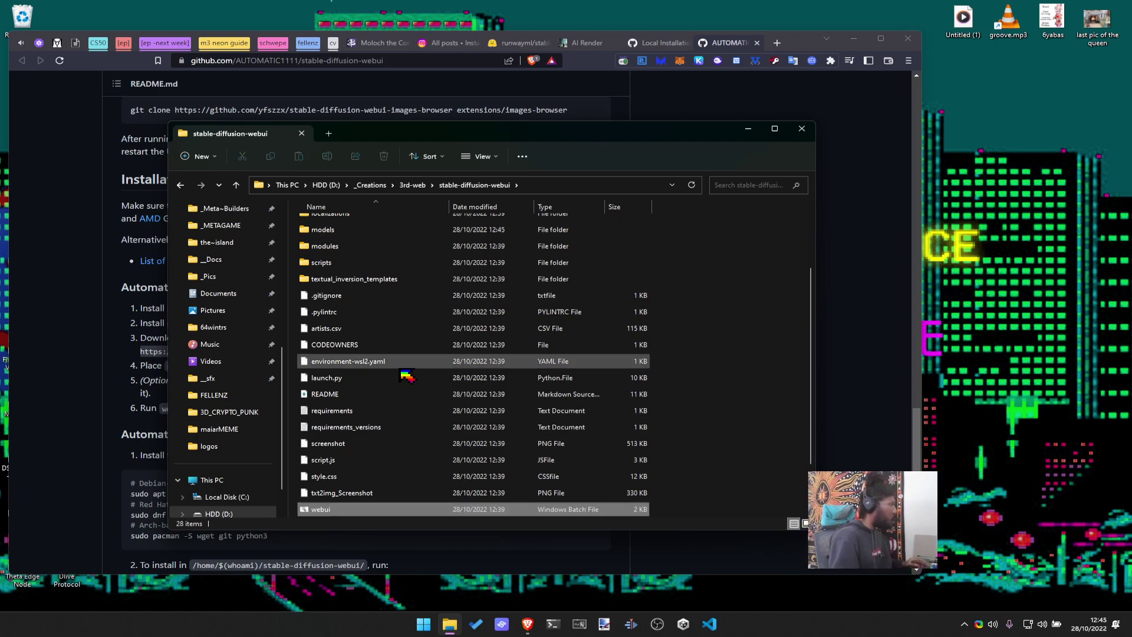
{"action": "scroll", "coordinate": [400, 370], "scroll_direction": "down", "scroll_amount": 2}
{"action": "key", "text": "Down"}
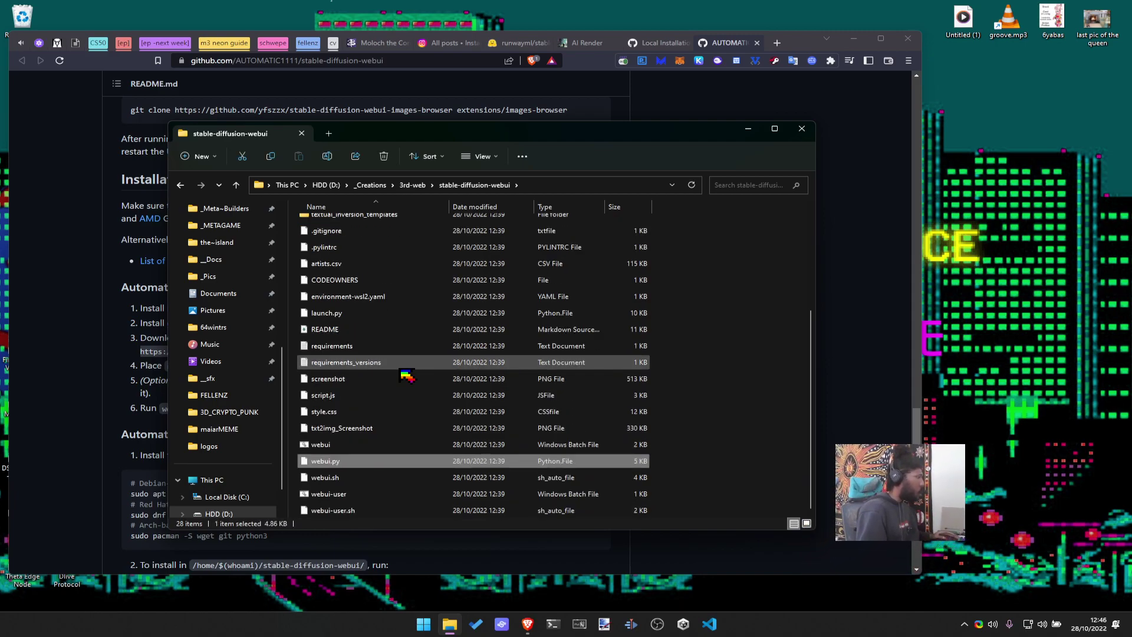
{"action": "scroll", "coordinate": [424, 398], "scroll_direction": "up", "scroll_amount": 3}
{"action": "scroll", "coordinate": [423, 400], "scroll_direction": "down", "scroll_amount": 3}
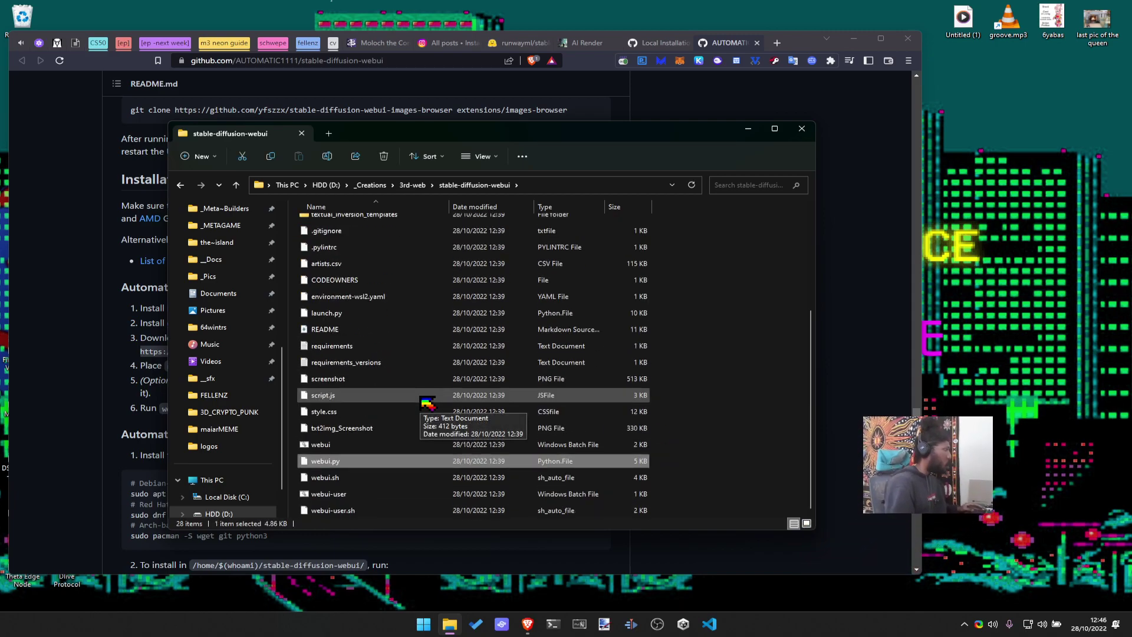
{"action": "left_click", "coordinate": [65, 421]}
Launch Everything via PowerToys Run ('ev') and search all drives for .pth files
{"action": "key", "text": "alt+Tab"}
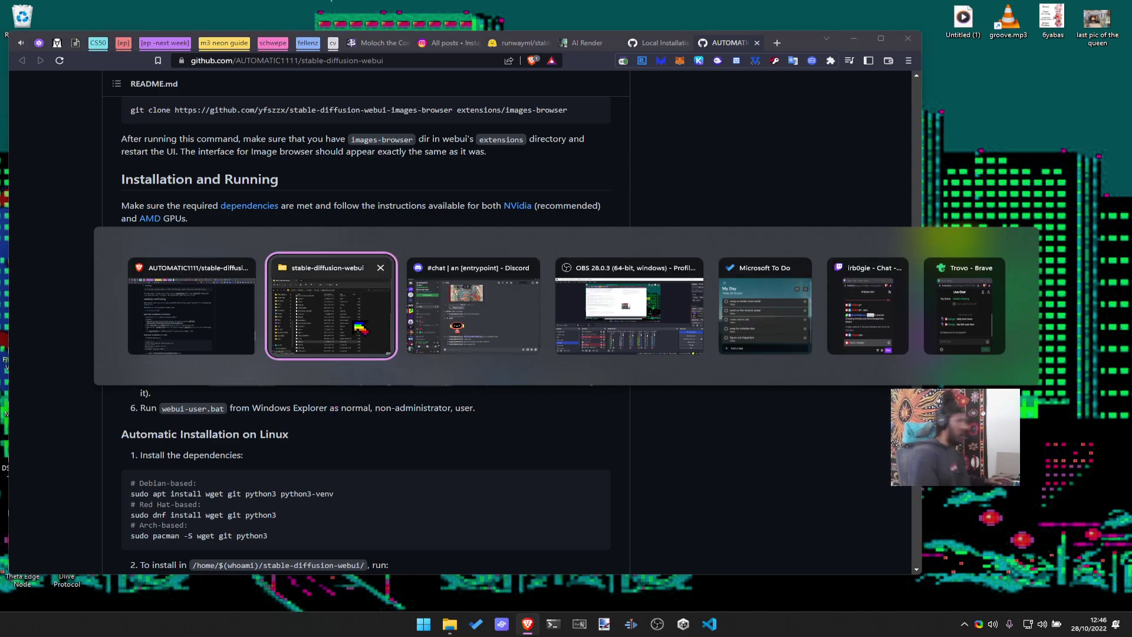
{"action": "key", "text": "alt+space"}
{"action": "type", "text": "ev"}
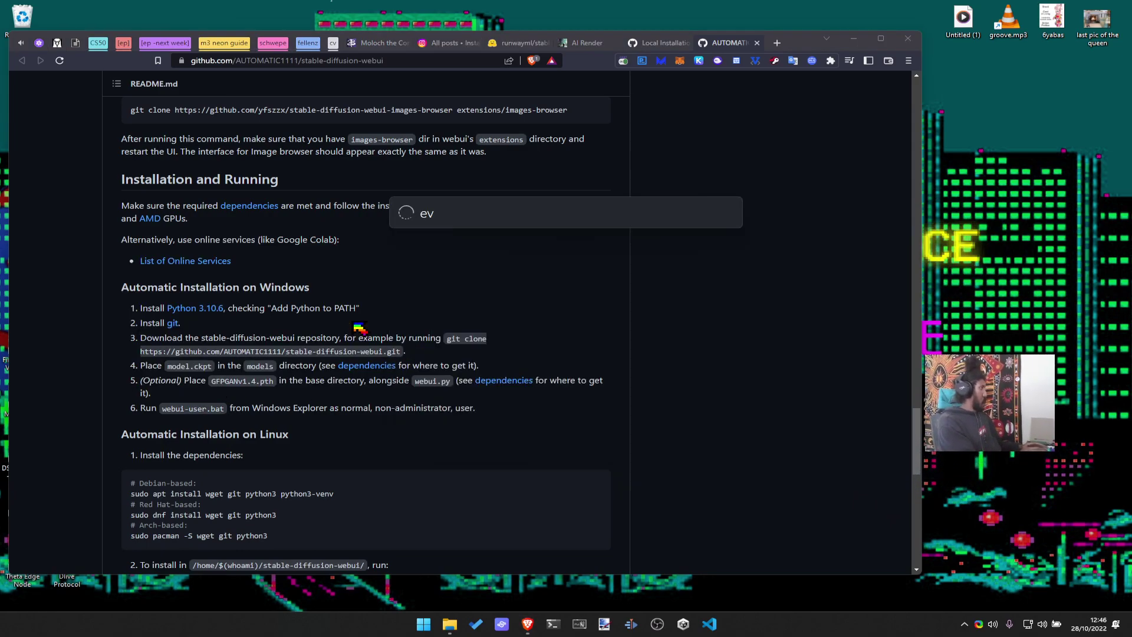
{"action": "key", "text": "Return"}
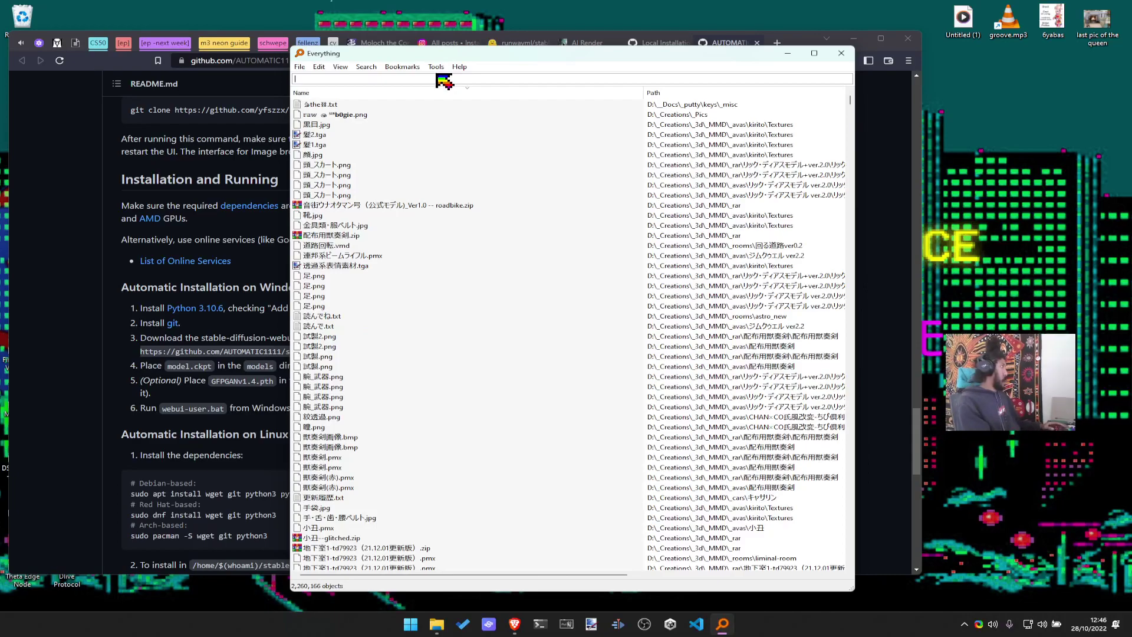
{"action": "type", "text": ".pth"}
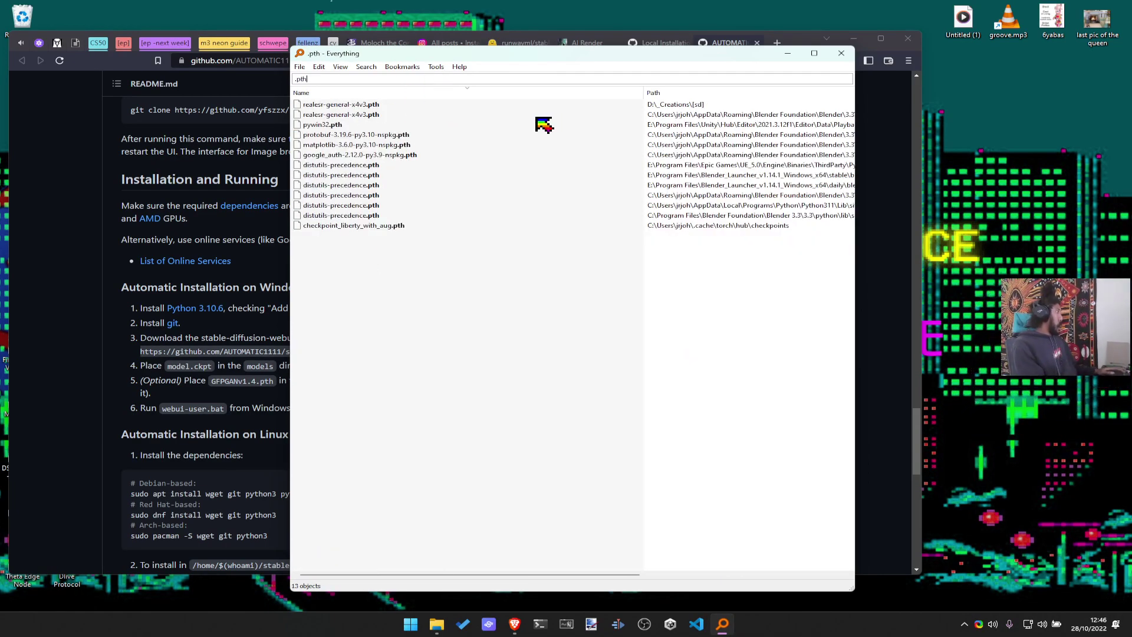
Copy the name of realesr-general-x4v3.pth to the clipboard and close Everything
{"action": "left_click", "coordinate": [378, 106]}
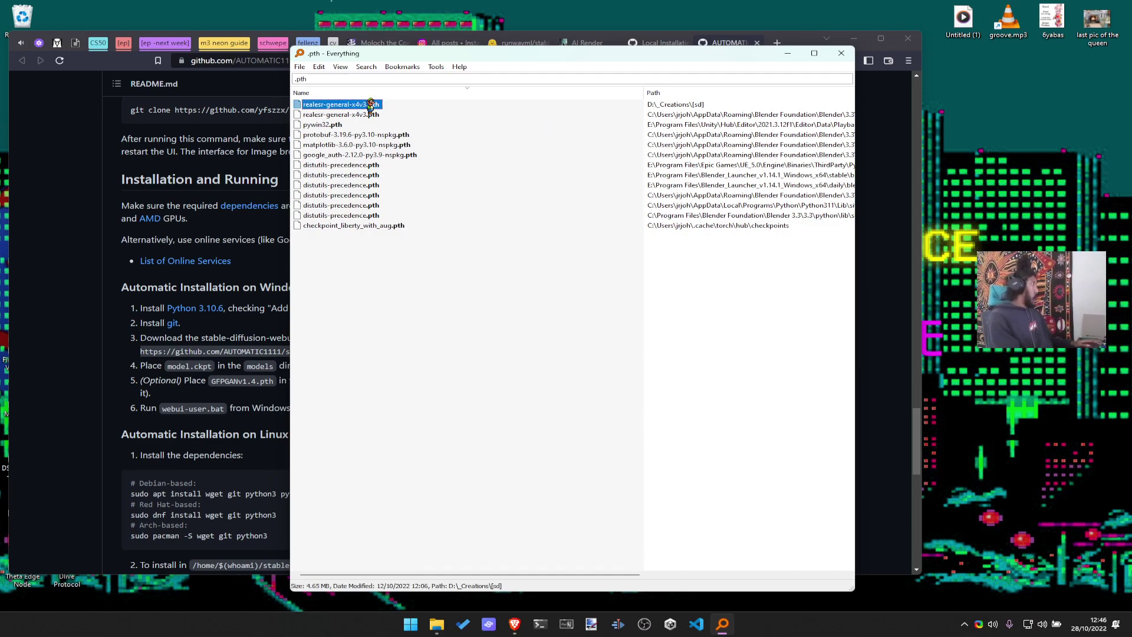
{"action": "right_click", "coordinate": [371, 104]}
{"action": "left_click", "coordinate": [413, 136]}
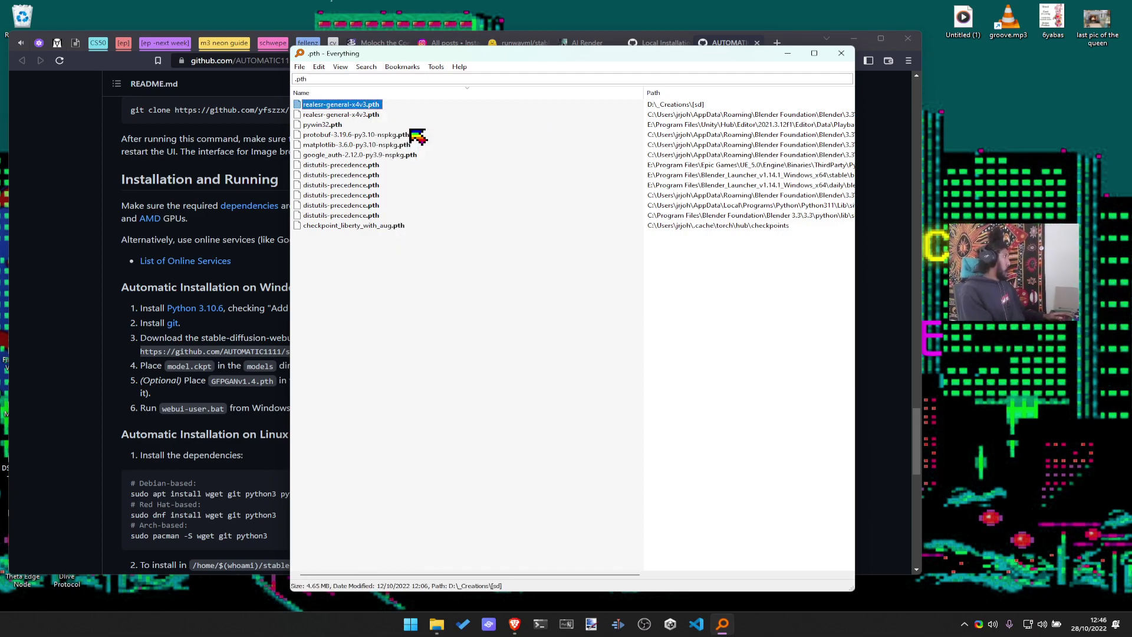
{"action": "left_click", "coordinate": [841, 53]}
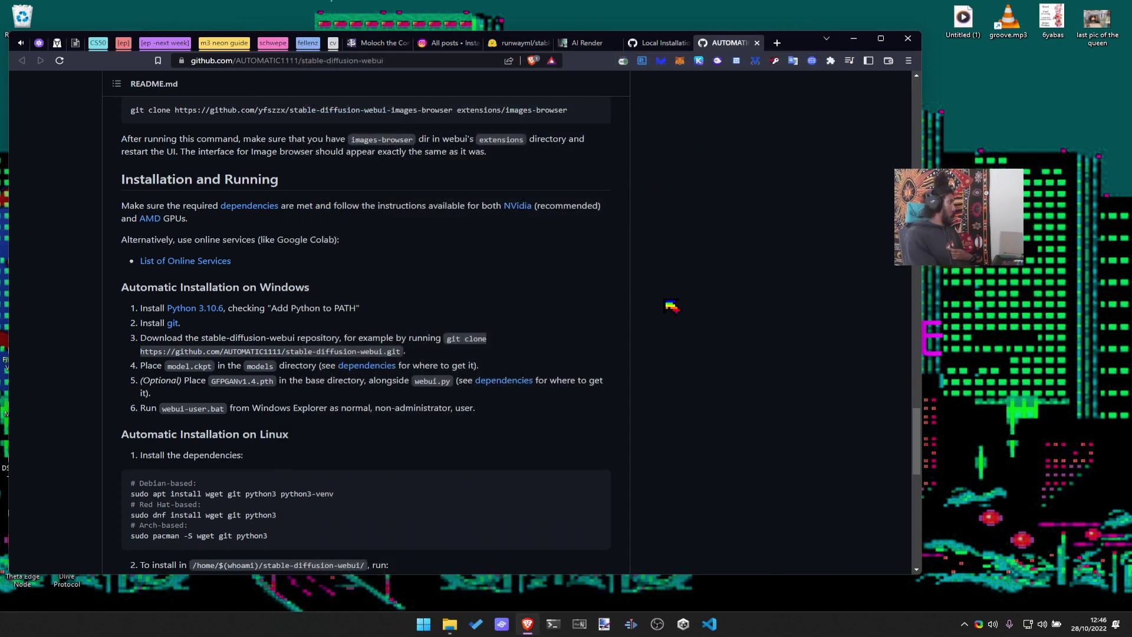
Open _Creations\[sd] to find realesr-general-x4v3.pth and StudioGhibli.ckpt, then return to the README
{"action": "key", "text": "alt+Tab"}
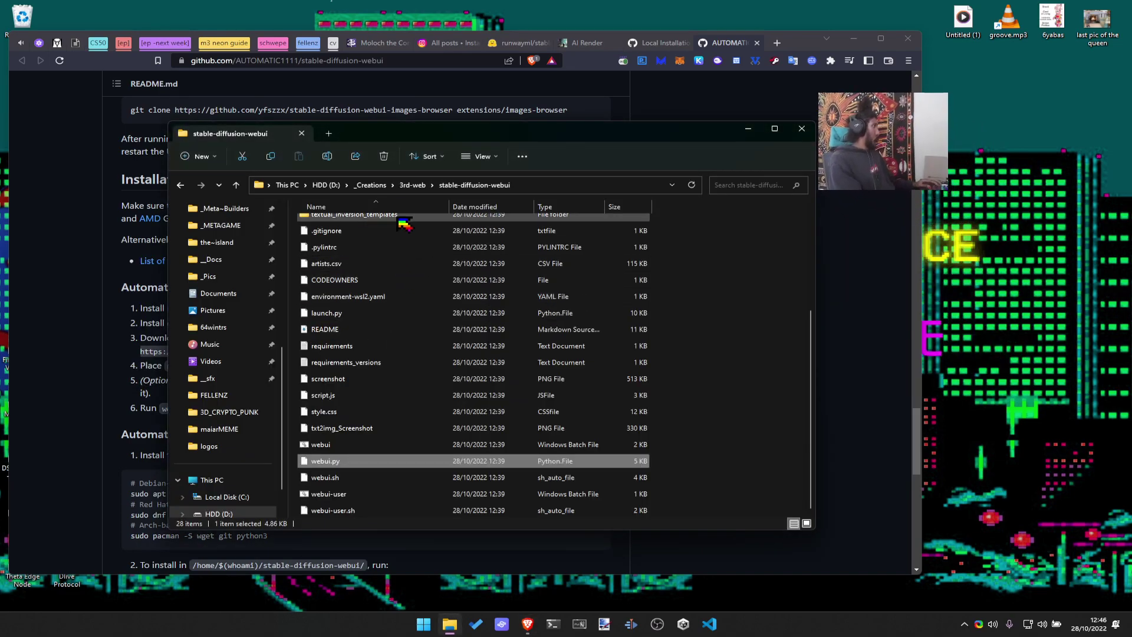
{"action": "left_click", "coordinate": [406, 186]}
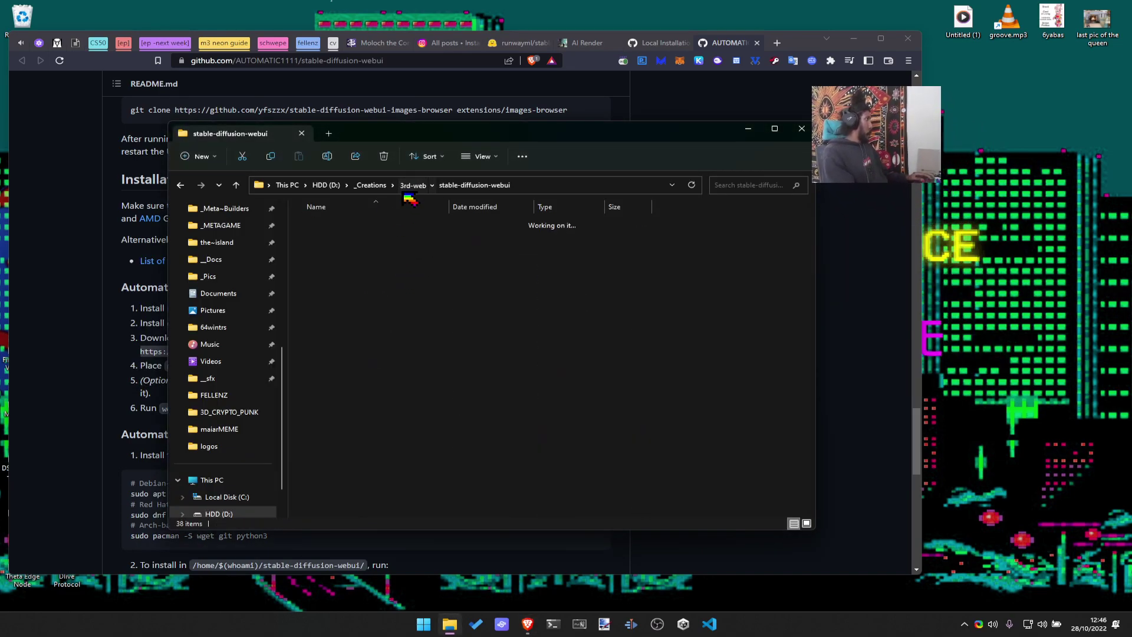
{"action": "scroll", "coordinate": [354, 253], "scroll_direction": "up", "scroll_amount": 3}
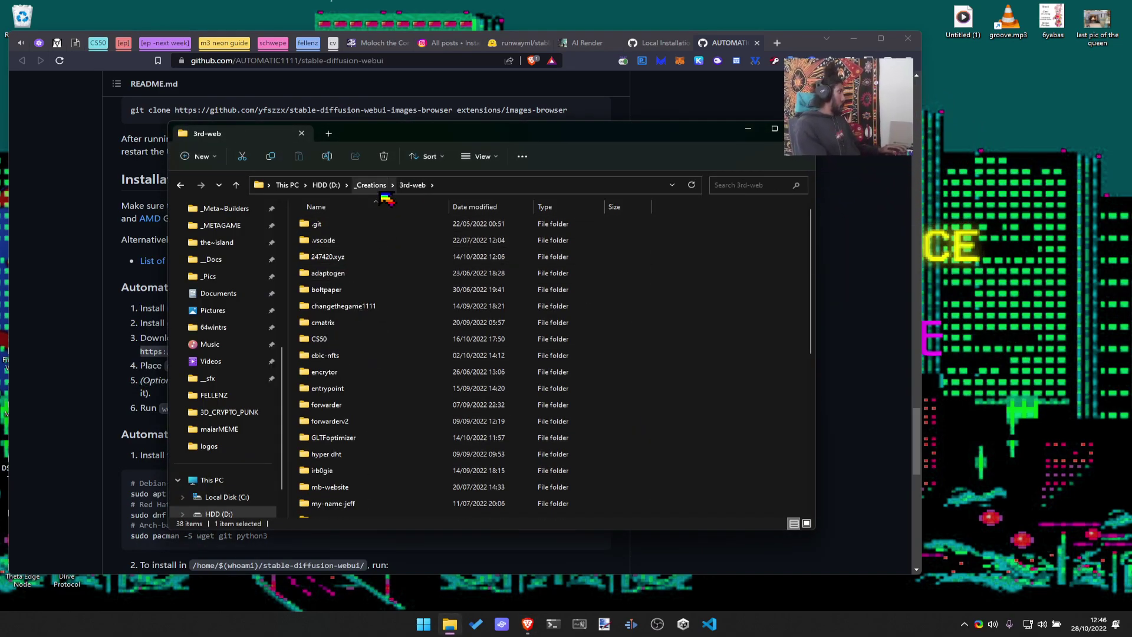
{"action": "left_click", "coordinate": [371, 185]}
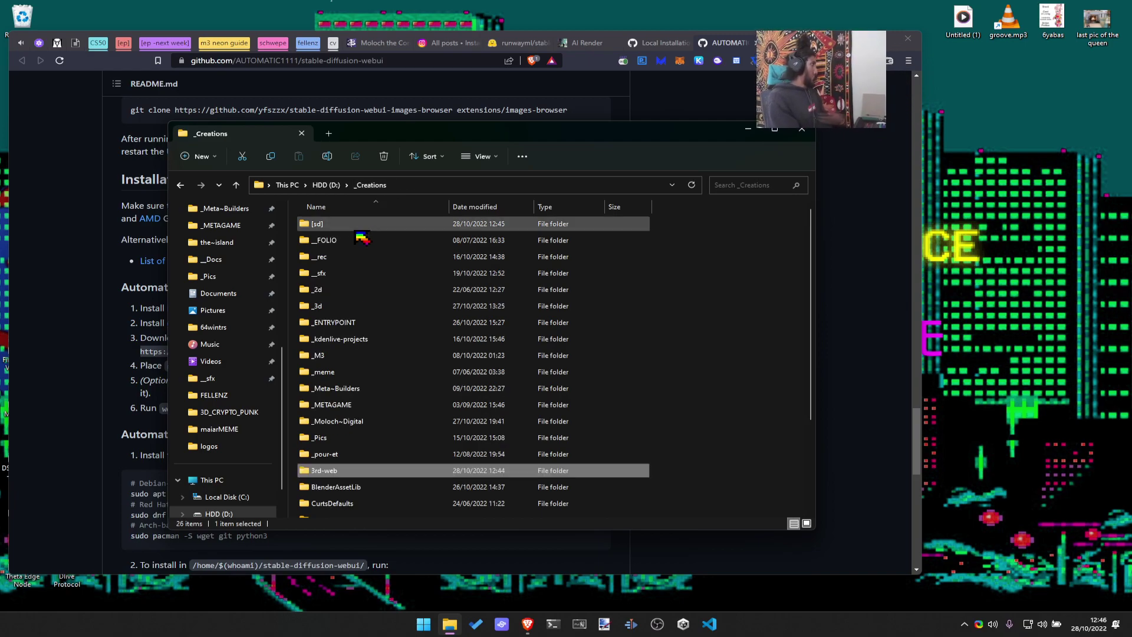
{"action": "double_click", "coordinate": [378, 224]}
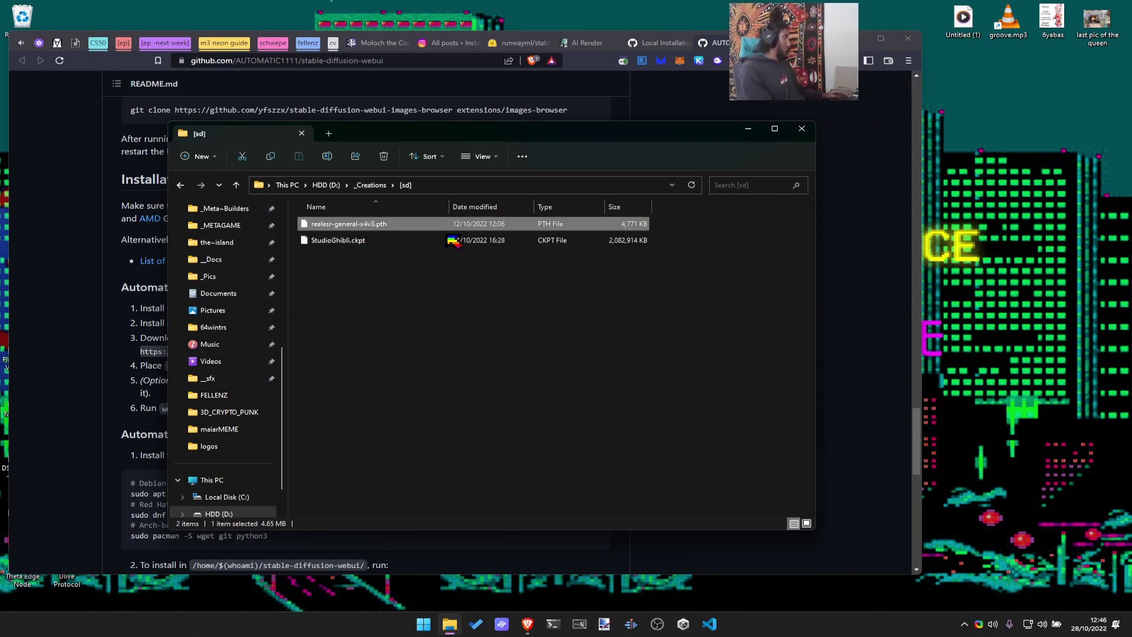
{"action": "left_click", "coordinate": [125, 450]}
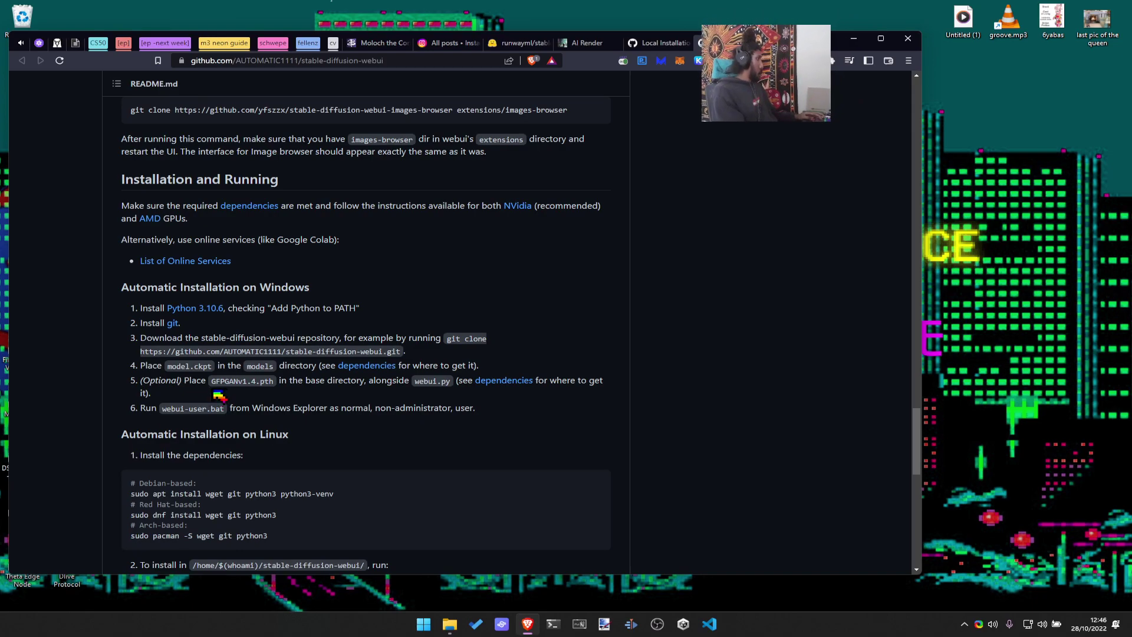
{"action": "key", "text": "alt+Tab"}
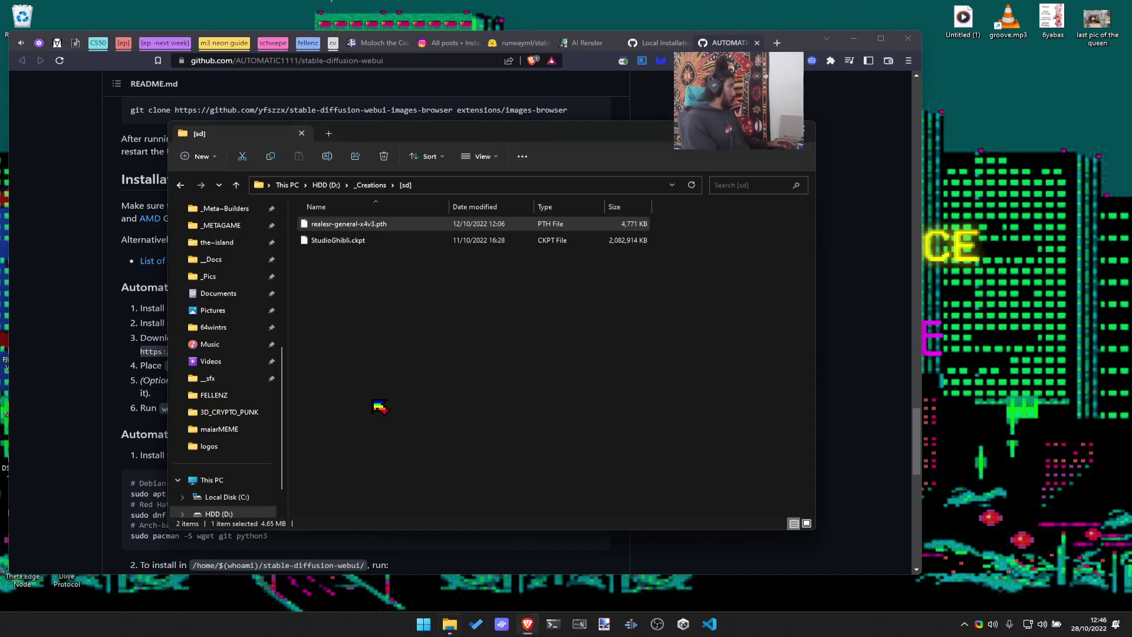
{"action": "key", "text": "alt+Tab"}
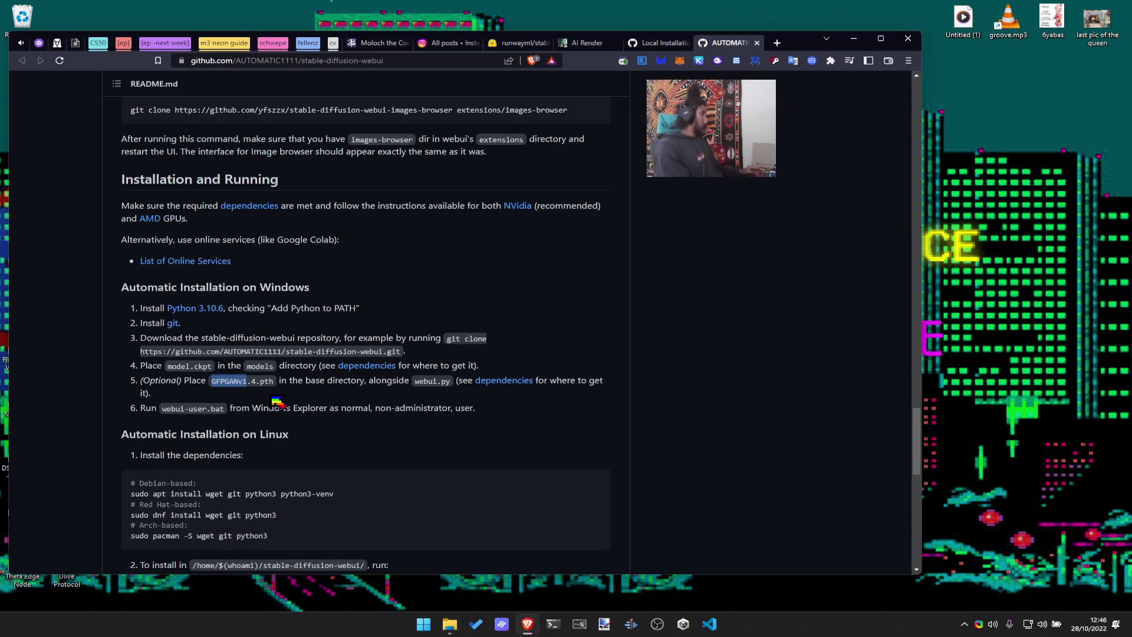
Open the Dependencies wiki page and its Model Database link in a new tab
{"action": "left_click", "coordinate": [521, 380]}
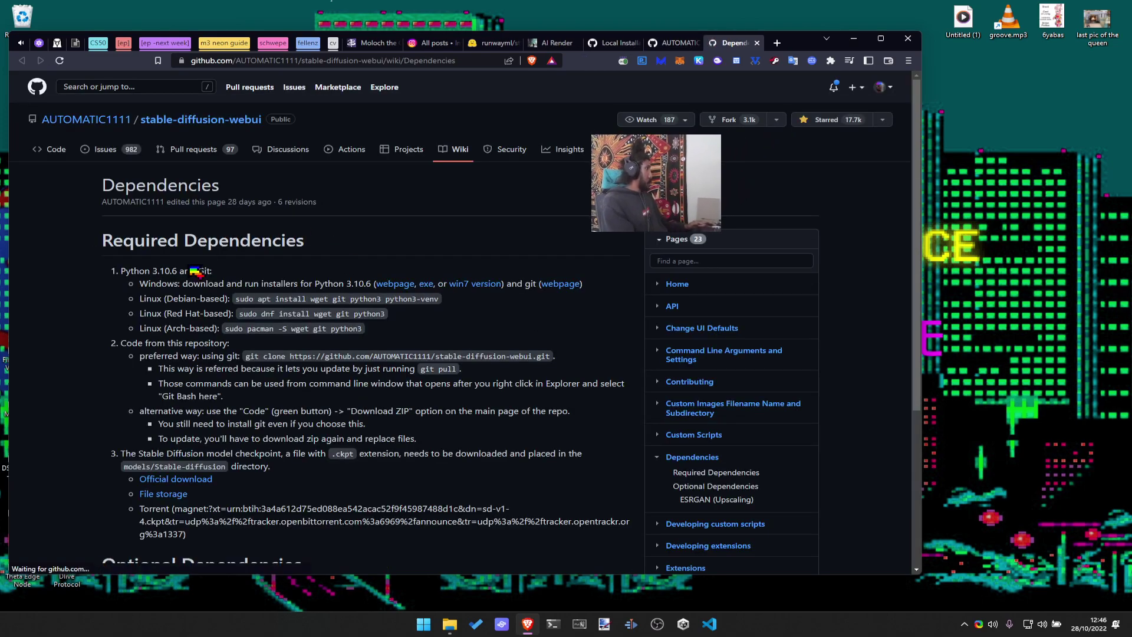
{"action": "scroll", "coordinate": [191, 353], "scroll_direction": "down", "scroll_amount": 4}
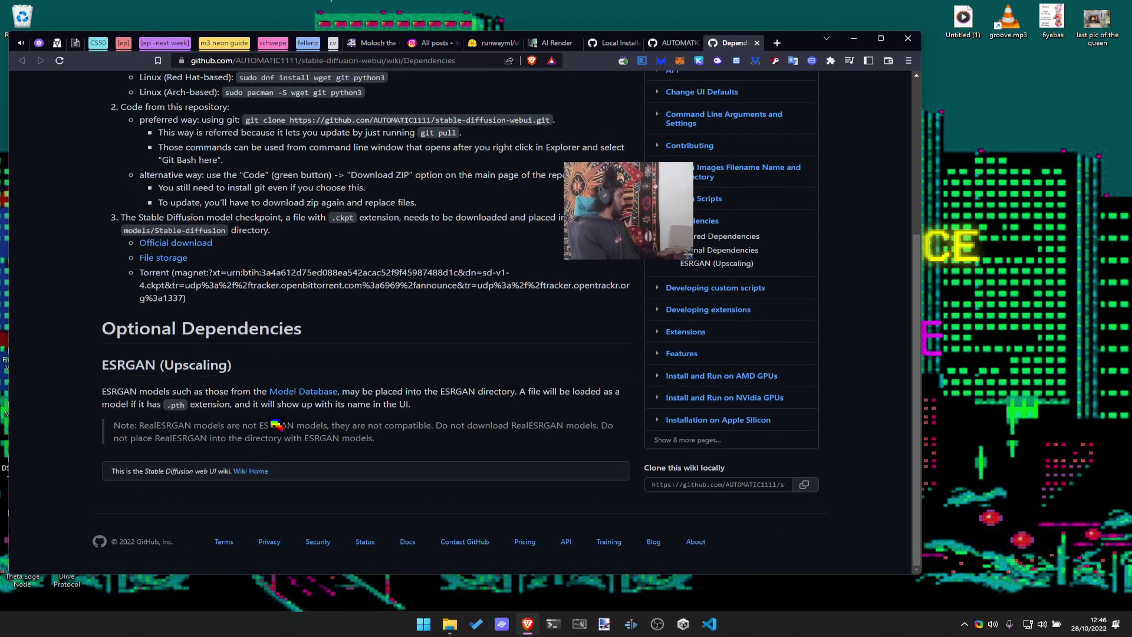
{"action": "key", "text": "ctrl+1"}
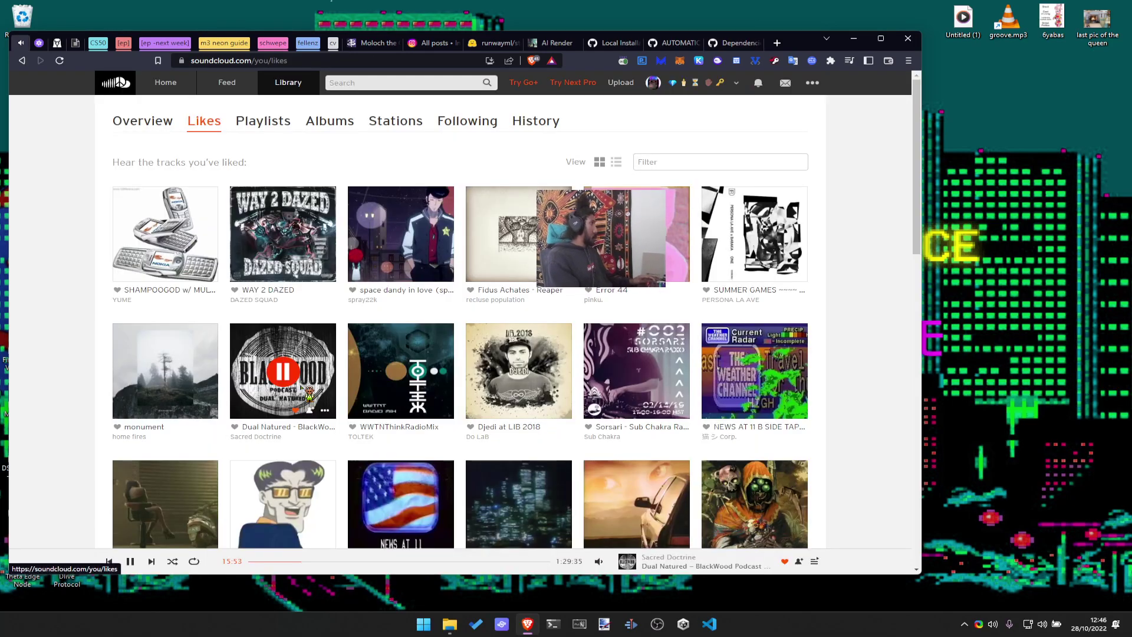
{"action": "key", "text": "ctrl+shift+Tab"}
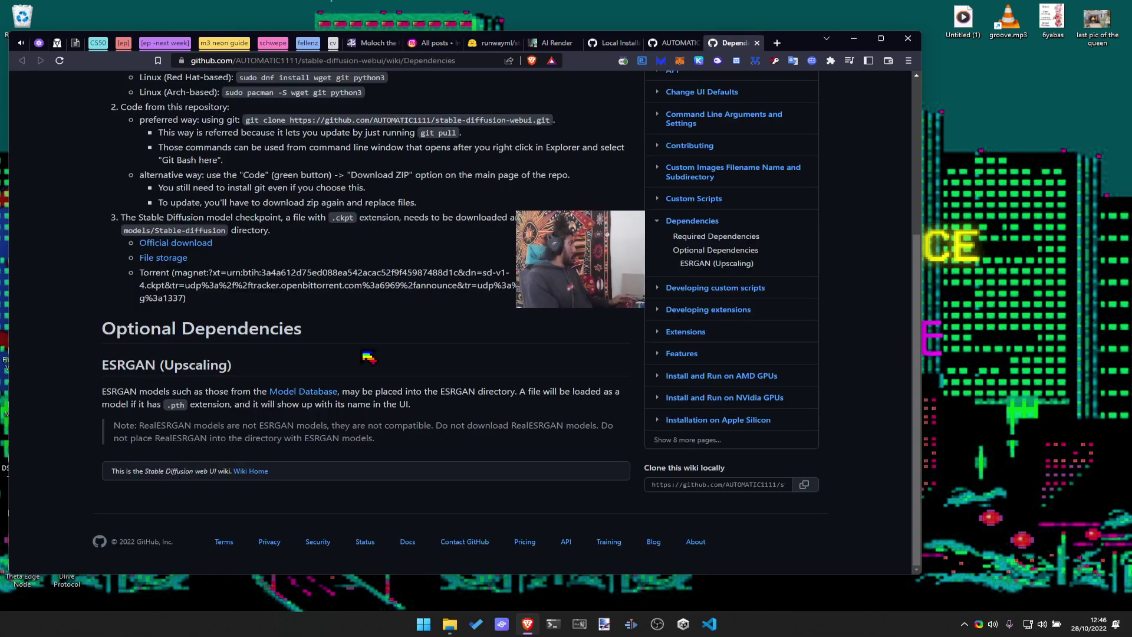
{"action": "middle_click", "coordinate": [305, 394]}
{"action": "key", "text": "ctrl+Tab"}
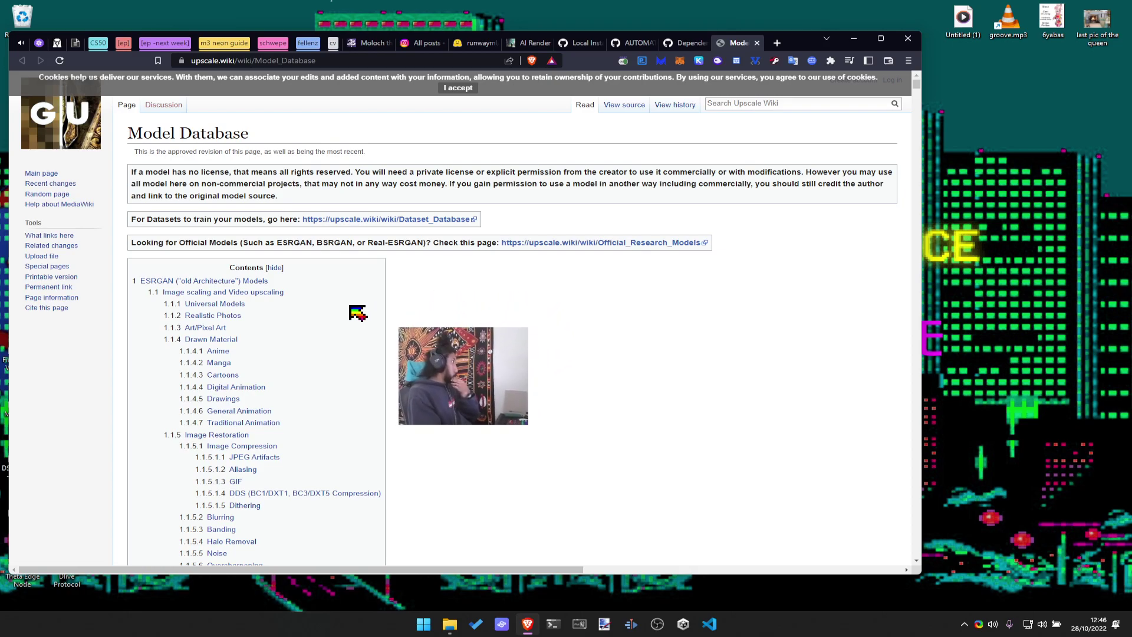
Scroll through the ESRGAN upscaler model tables, then return to the Dependencies page
{"action": "scroll", "coordinate": [454, 296], "scroll_direction": "down", "scroll_amount": 2}
{"action": "scroll", "coordinate": [502, 286], "scroll_direction": "down", "scroll_amount": 8}
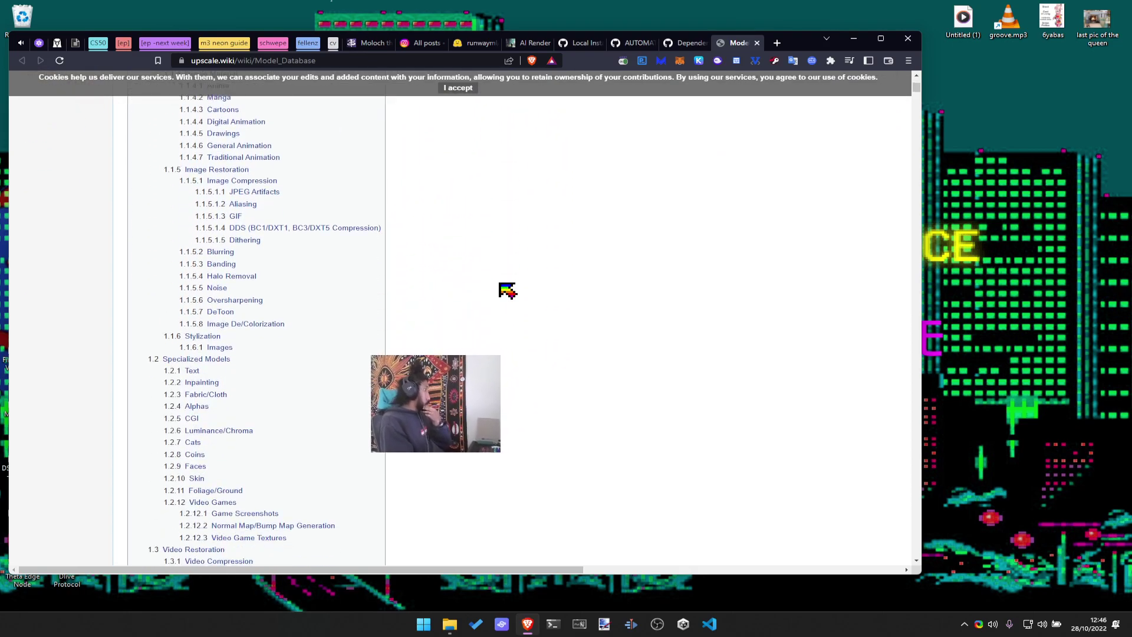
{"action": "scroll", "coordinate": [500, 284], "scroll_direction": "down", "scroll_amount": 1}
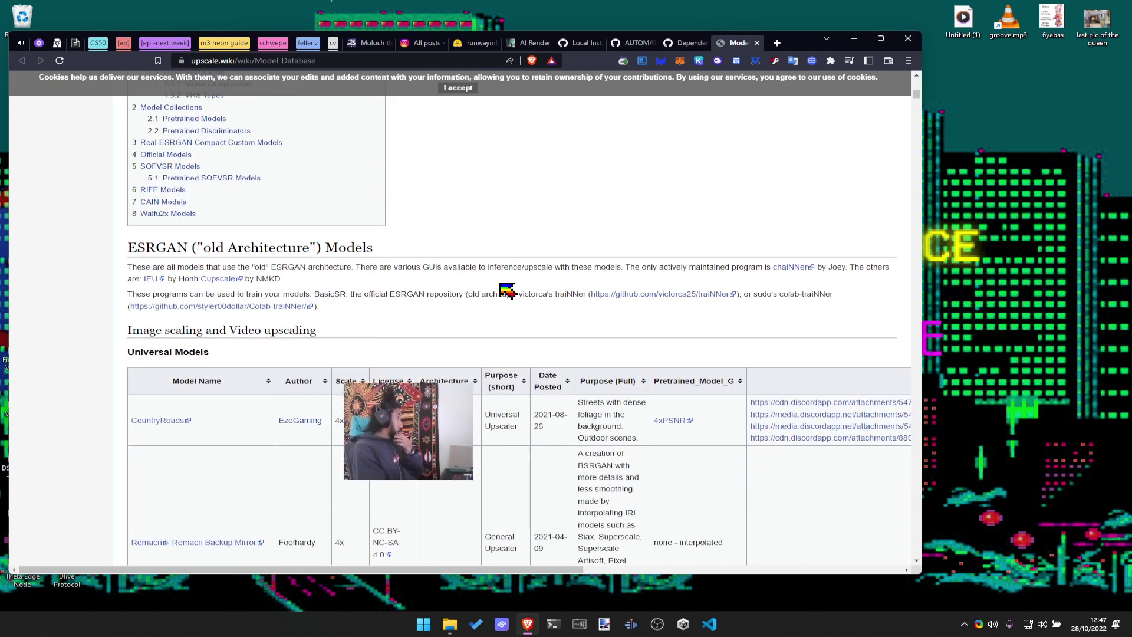
{"action": "scroll", "coordinate": [500, 285], "scroll_direction": "down", "scroll_amount": 6}
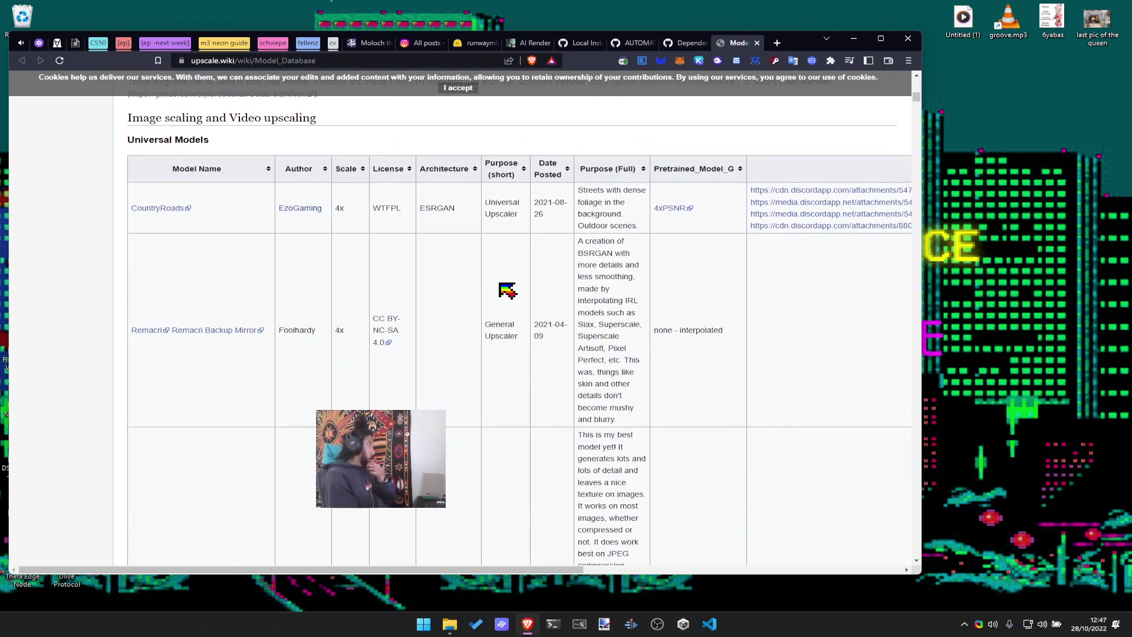
{"action": "scroll", "coordinate": [507, 291], "scroll_direction": "down", "scroll_amount": 5}
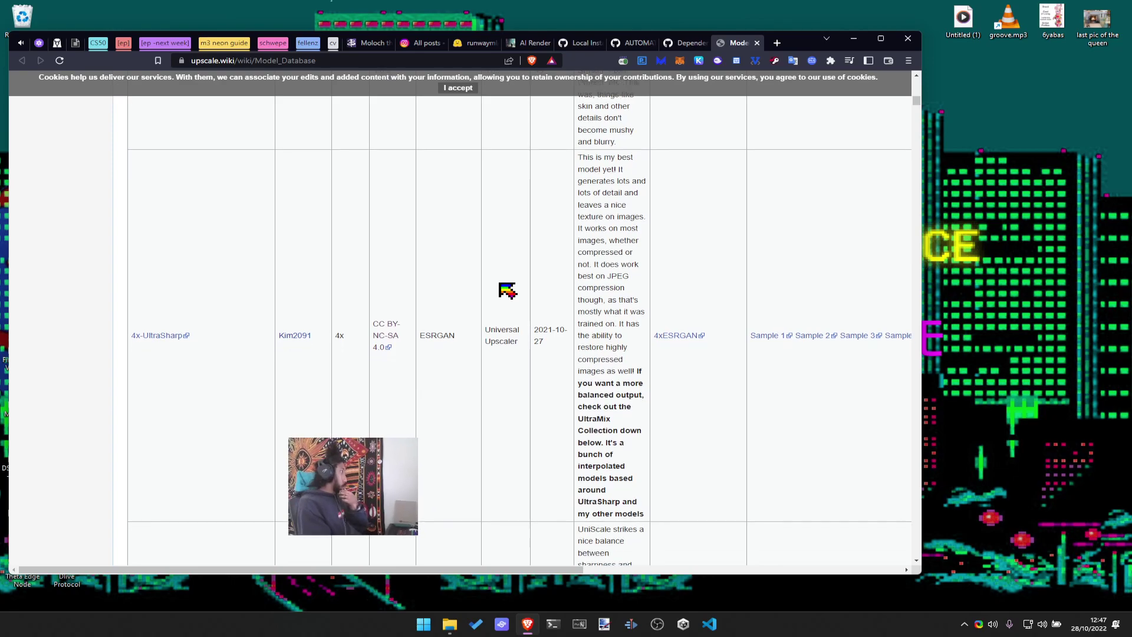
{"action": "scroll", "coordinate": [507, 290], "scroll_direction": "down", "scroll_amount": 4}
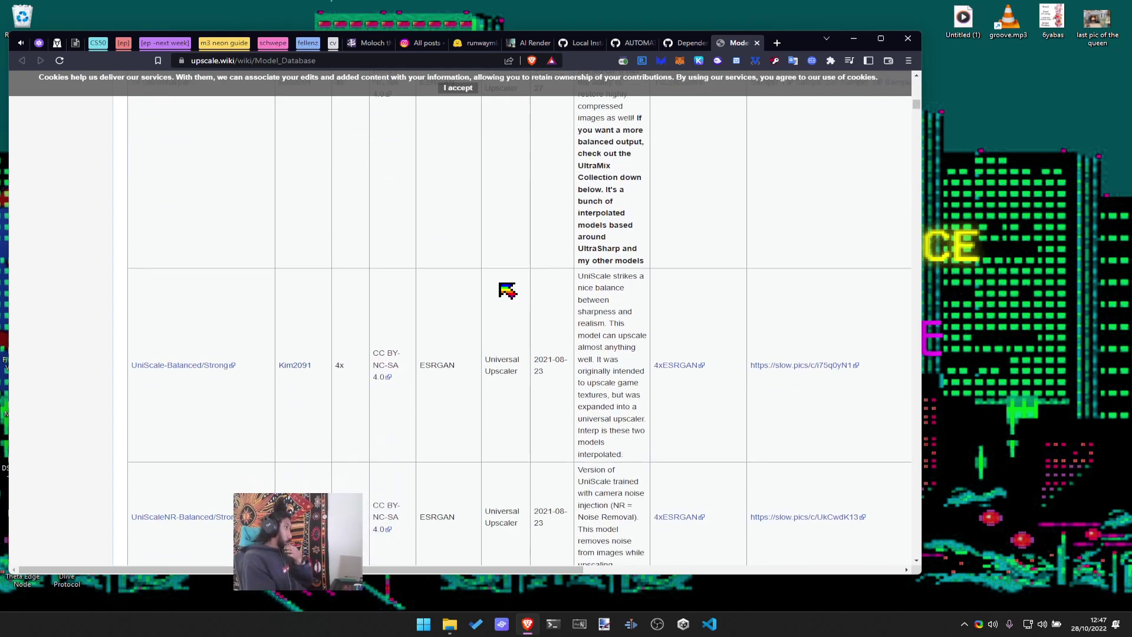
{"action": "scroll", "coordinate": [500, 284], "scroll_direction": "down", "scroll_amount": 4}
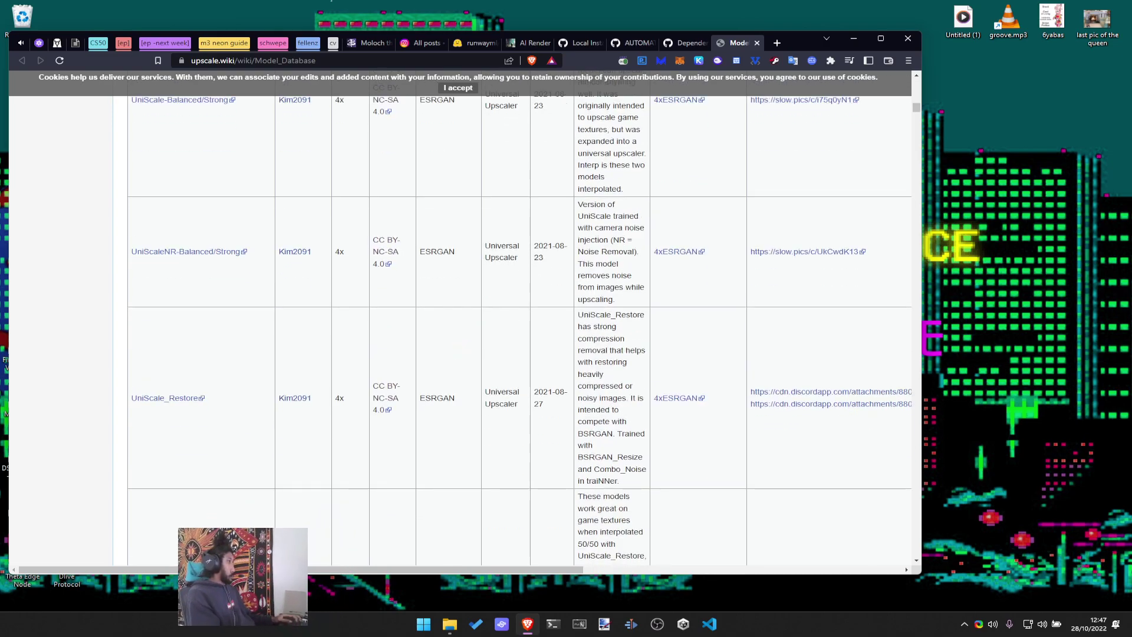
{"action": "scroll", "coordinate": [415, 354], "scroll_direction": "down", "scroll_amount": 4}
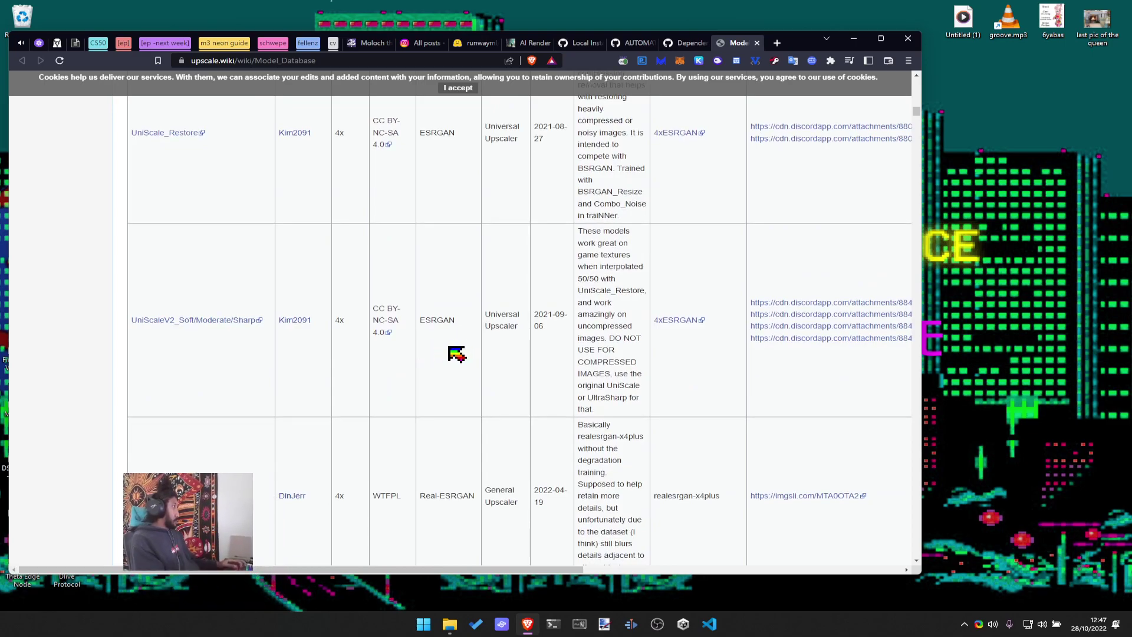
{"action": "key", "text": "ctrl+shift+Tab"}
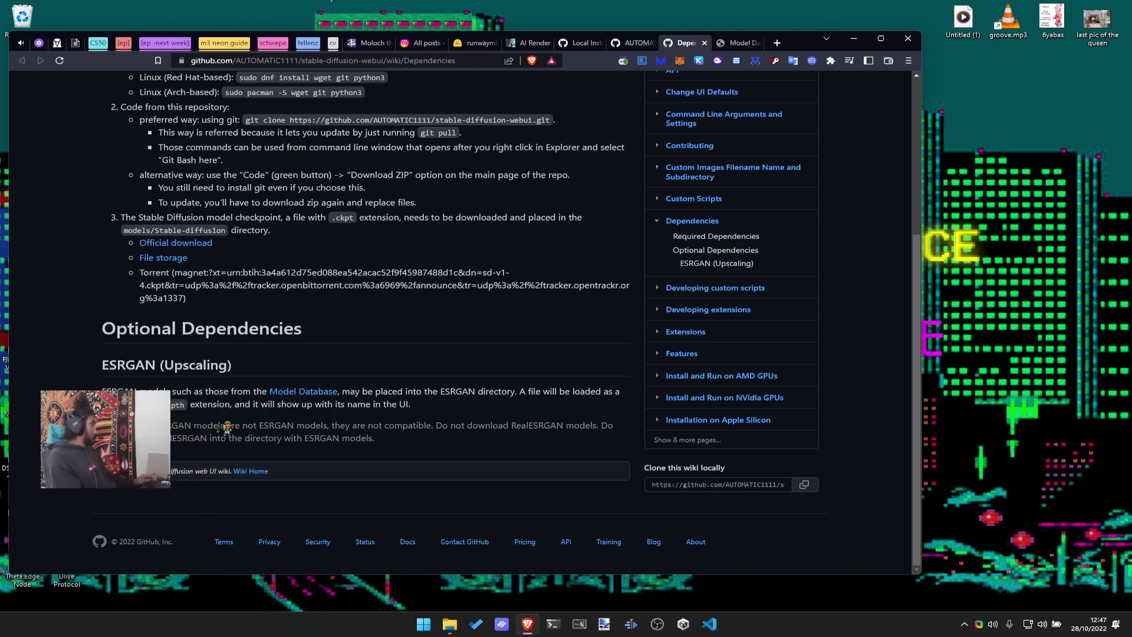
Copy 'GFPGANv1.4' from the README install steps and search it in a new tab
{"action": "key", "text": "ctrl+shift+Tab"}
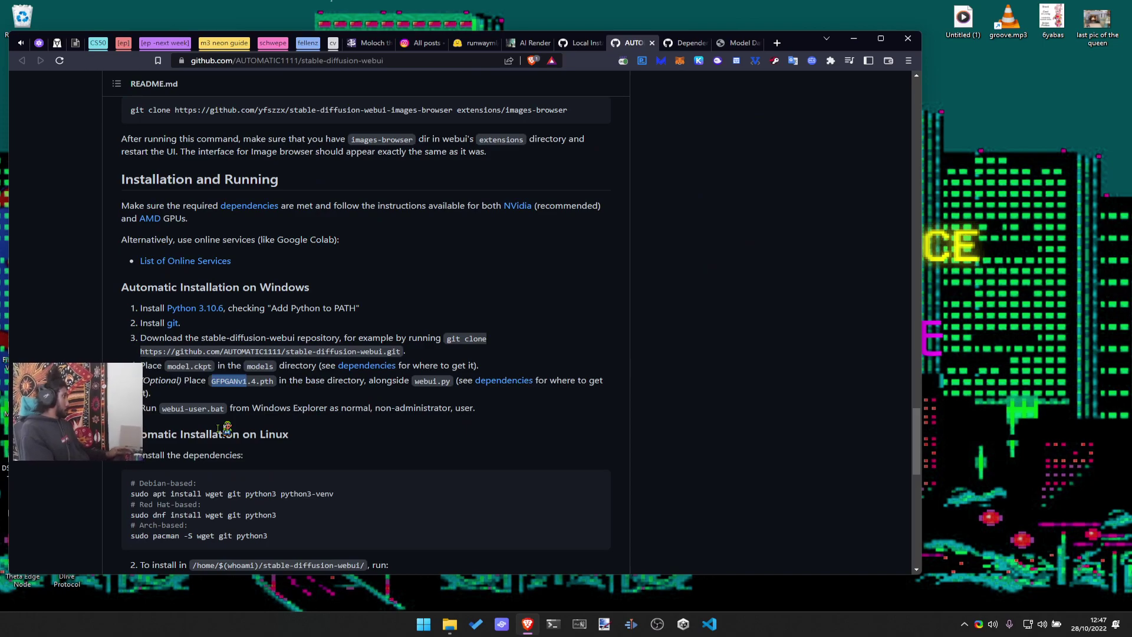
{"action": "left_click", "coordinate": [216, 392]}
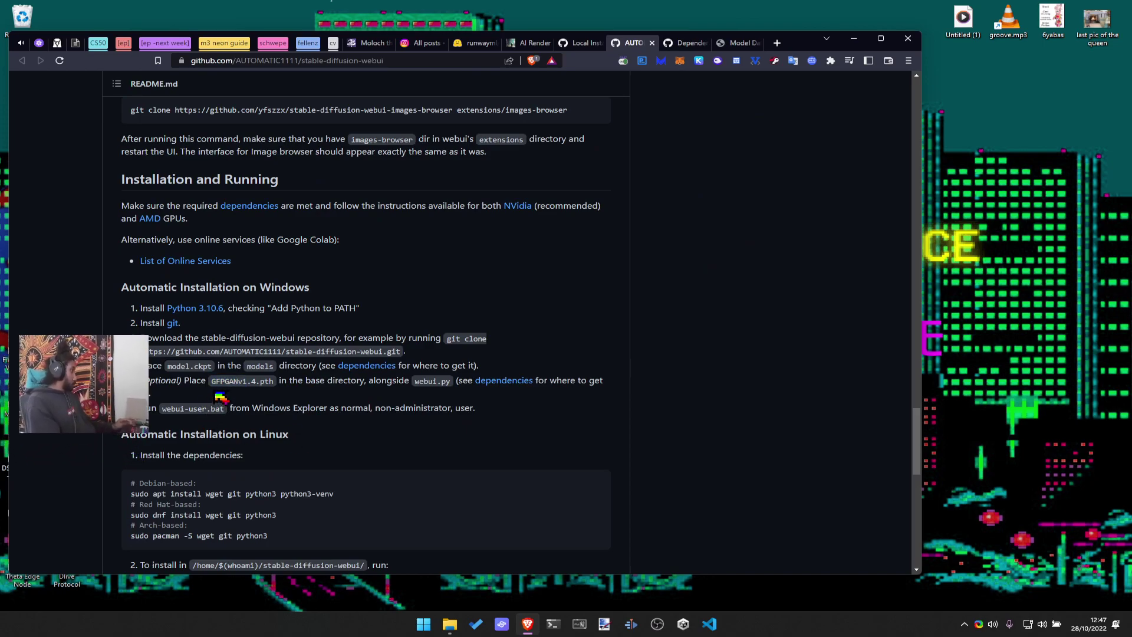
{"action": "left_click_drag", "start_coordinate": [214, 383], "coordinate": [255, 384]}
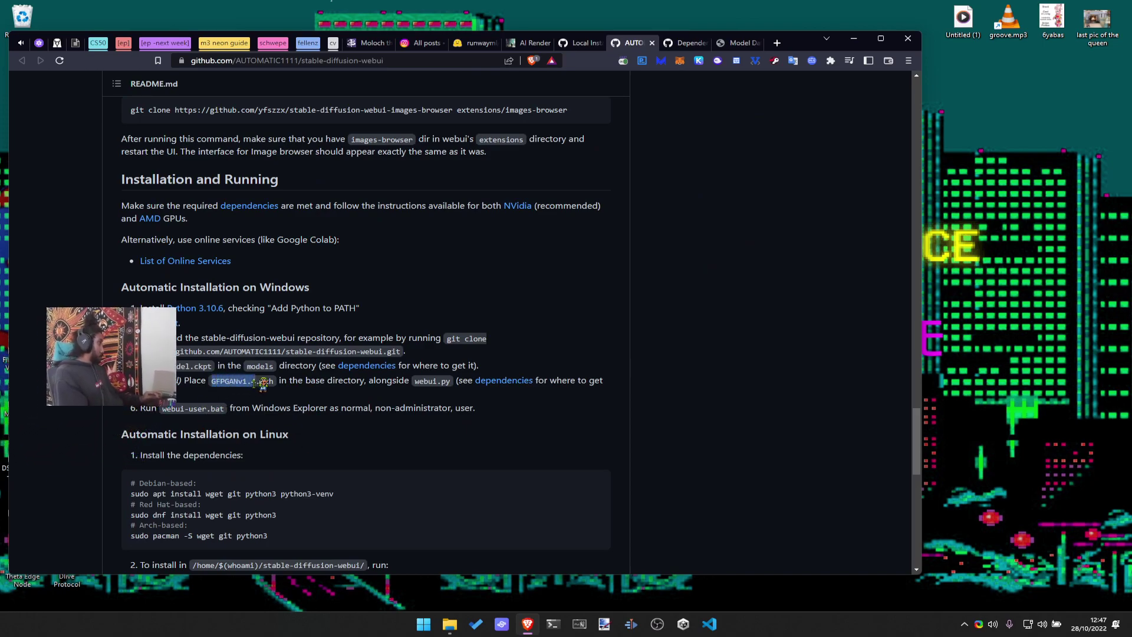
{"action": "key", "text": "ctrl+c"}
{"action": "key", "text": "ctrl+t"}
{"action": "key", "text": "ctrl+v"}
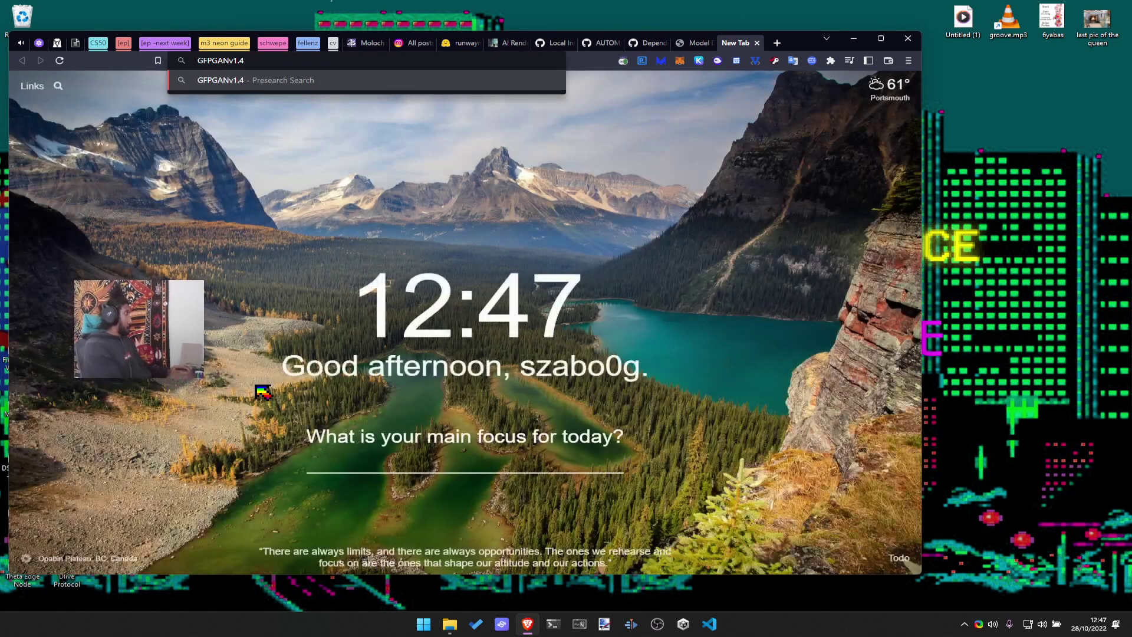
{"action": "key", "text": "Return"}
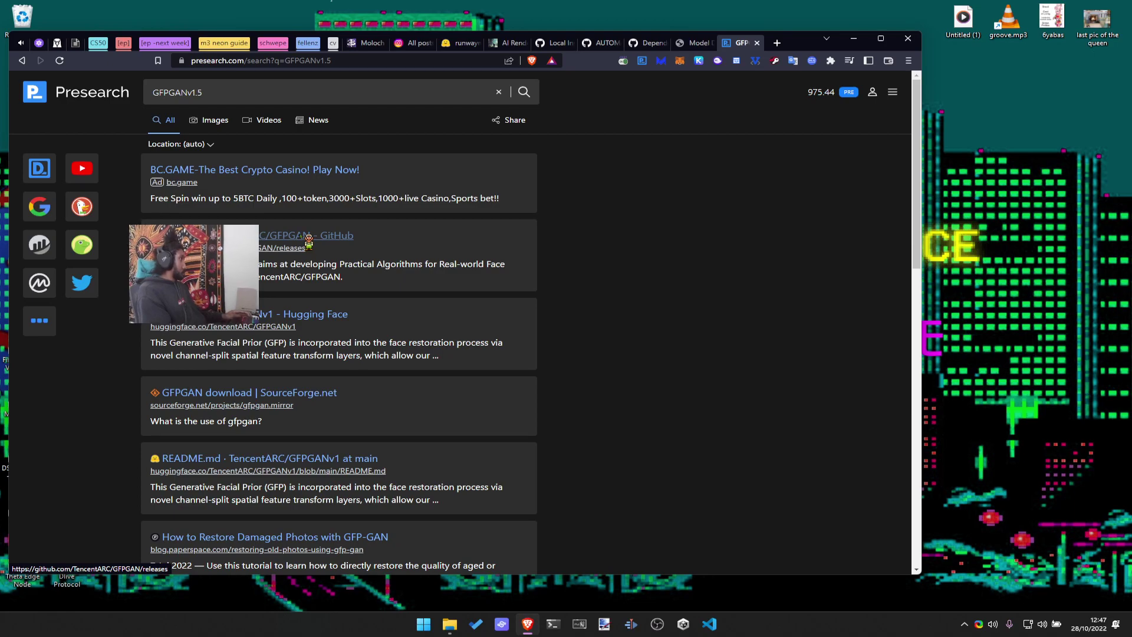
Glance at GFPGAN's releases, then search 'GFPGANv1.4.pth' and open its GitHub download result
{"action": "left_click", "coordinate": [309, 241]}
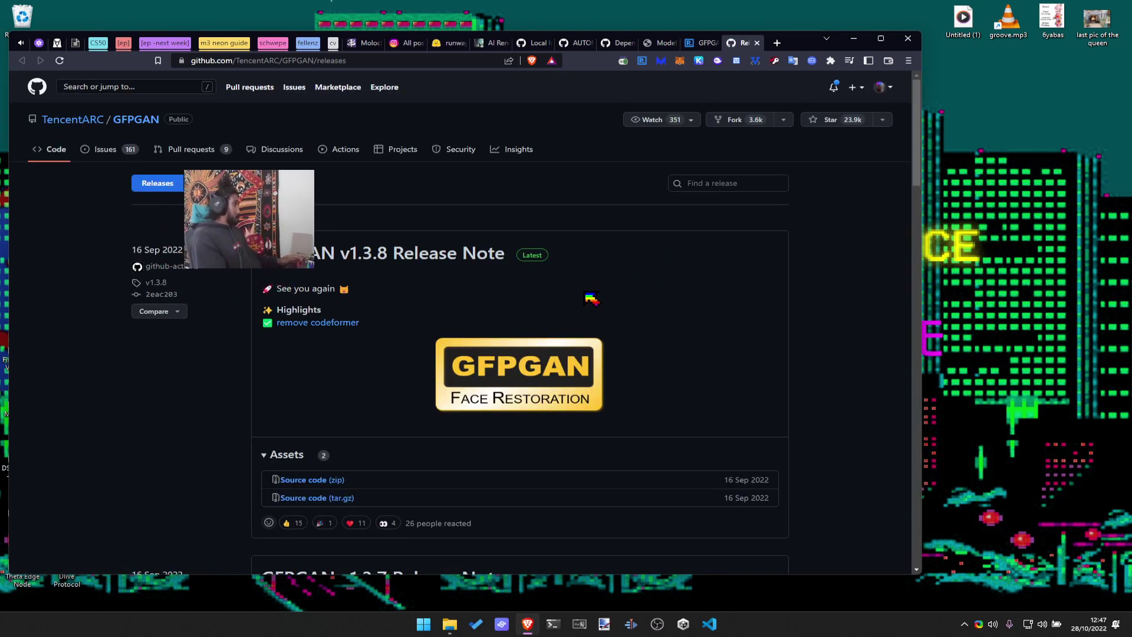
{"action": "scroll", "coordinate": [591, 298], "scroll_direction": "down", "scroll_amount": 3}
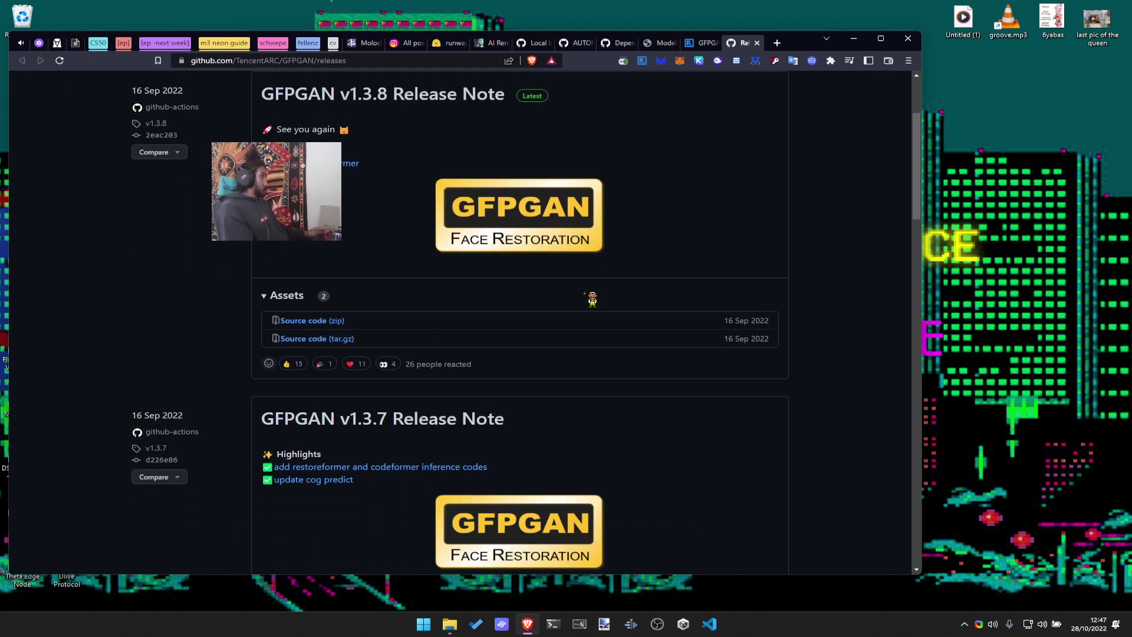
{"action": "scroll", "coordinate": [592, 299], "scroll_direction": "up", "scroll_amount": 3}
{"action": "key", "text": "ctrl+w"}
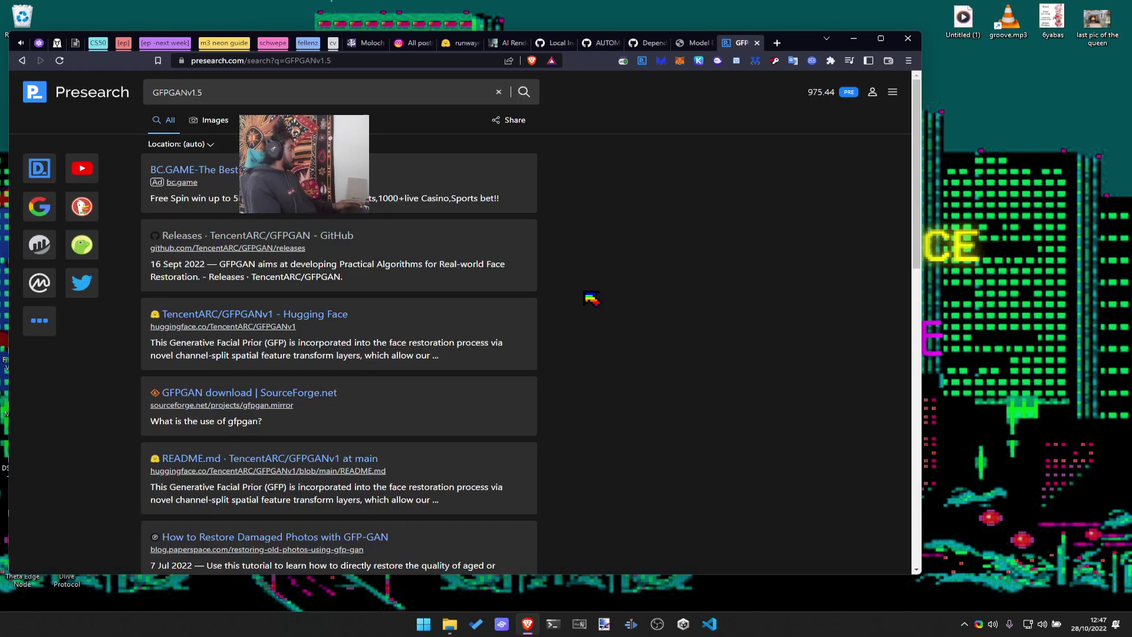
{"action": "left_click", "coordinate": [275, 89]}
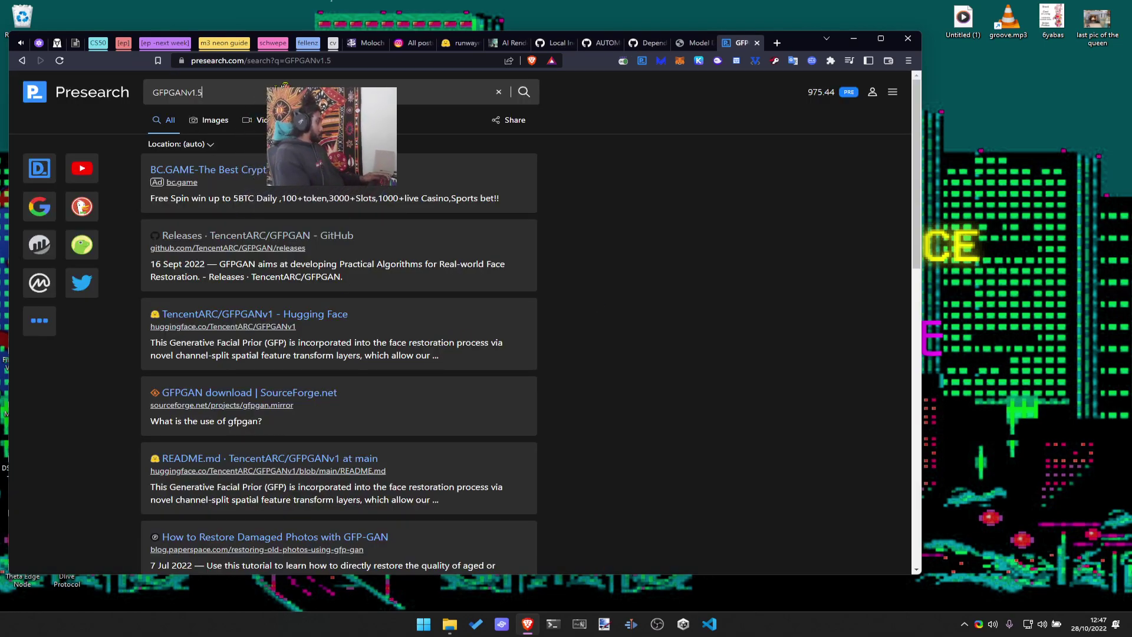
{"action": "type", "text": "4.pth"}
{"action": "key", "text": "Return"}
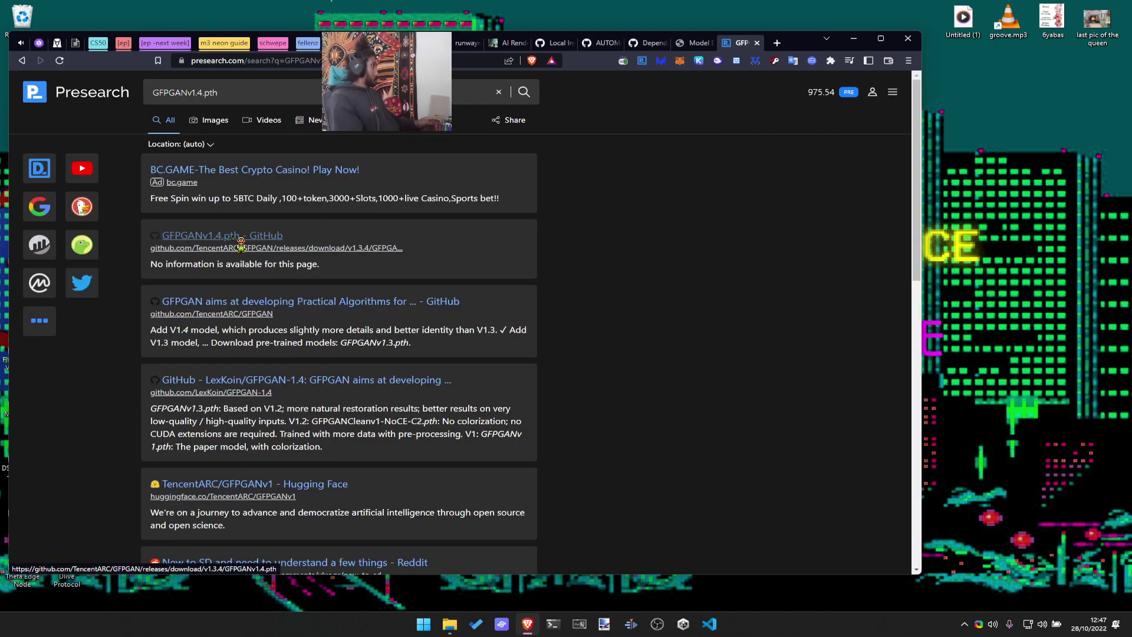
{"action": "left_click", "coordinate": [243, 248]}
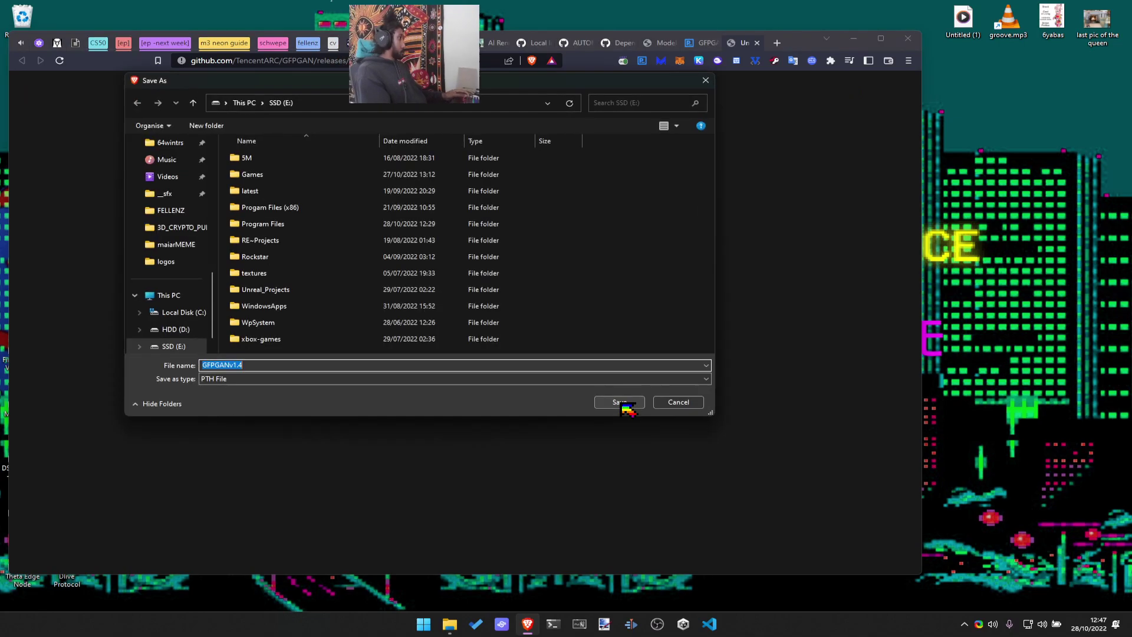
Save GFPGANv1.4.pth, dismiss a duplicate save prompt, and open the TencentARC/GFPGAN repository
{"action": "left_click", "coordinate": [641, 404]}
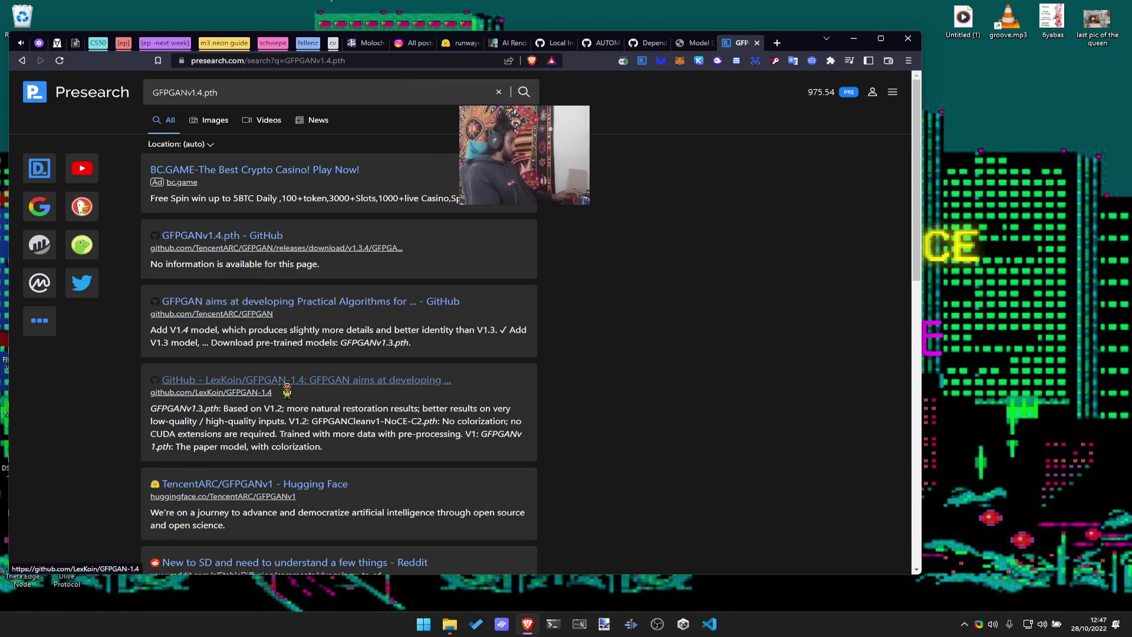
{"action": "left_click", "coordinate": [261, 236]}
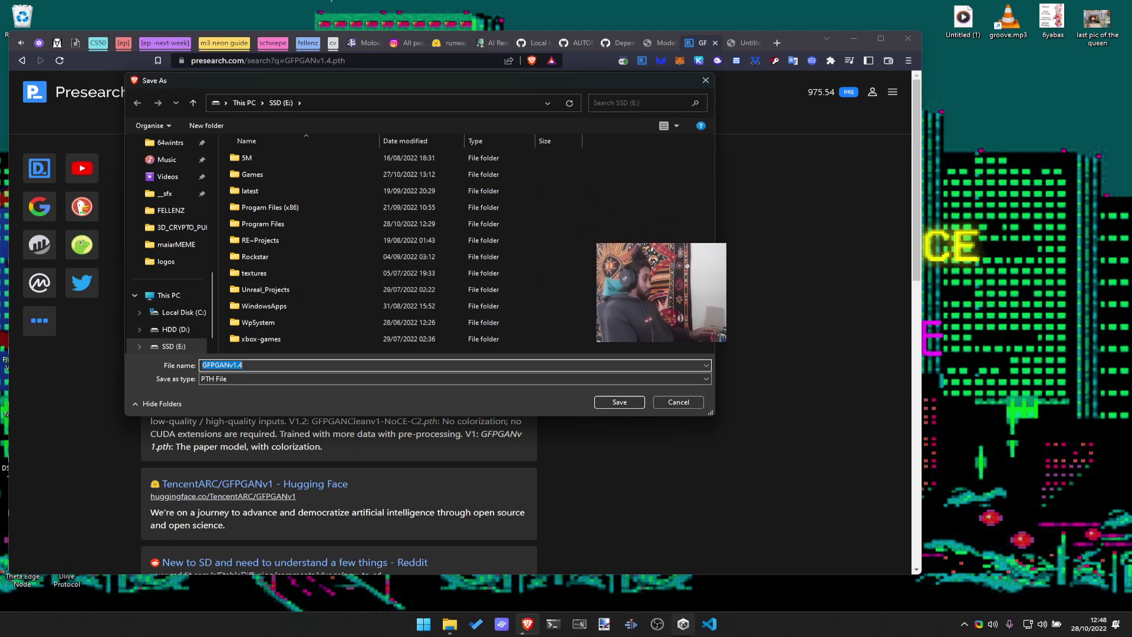
{"action": "left_click", "coordinate": [688, 405]}
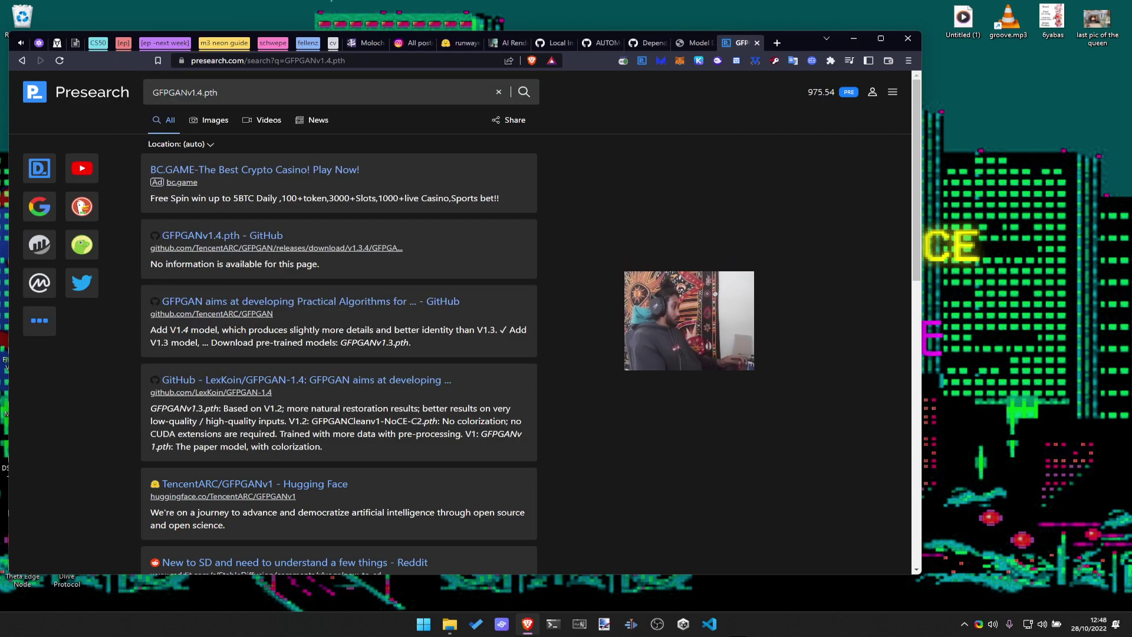
{"action": "left_click", "coordinate": [993, 624]}
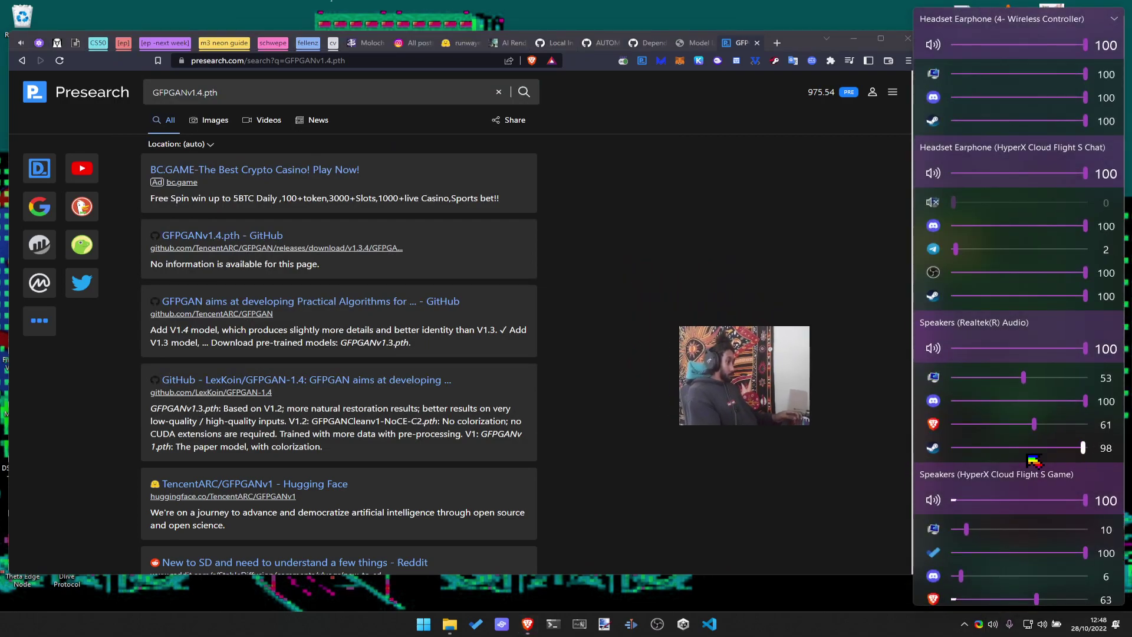
{"action": "left_click", "coordinate": [739, 471]}
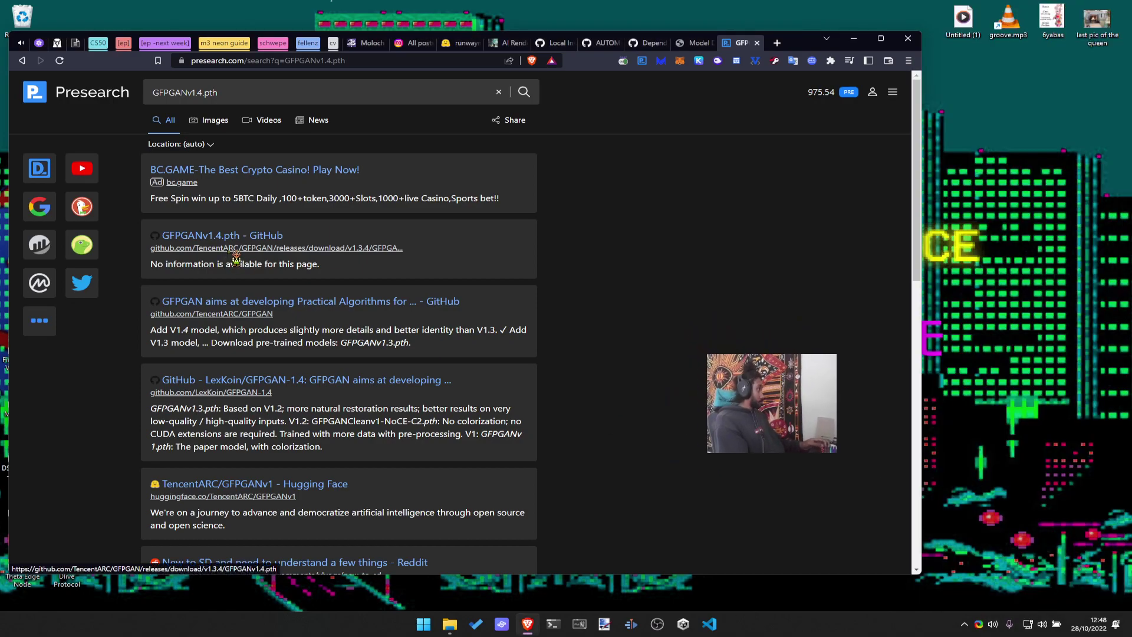
{"action": "left_click", "coordinate": [306, 302]}
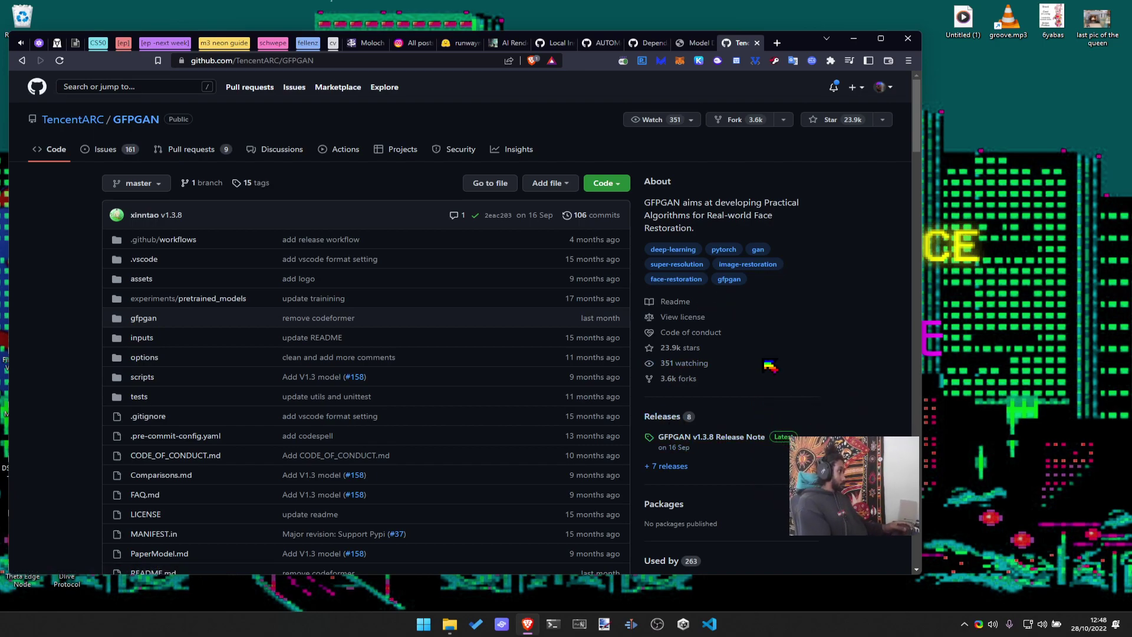
Open the GFPGAN v1.3.8 release notes and add a thumbs-up reaction
{"action": "scroll", "coordinate": [770, 365], "scroll_direction": "down", "scroll_amount": 5}
{"action": "scroll", "coordinate": [770, 369], "scroll_direction": "down", "scroll_amount": 4}
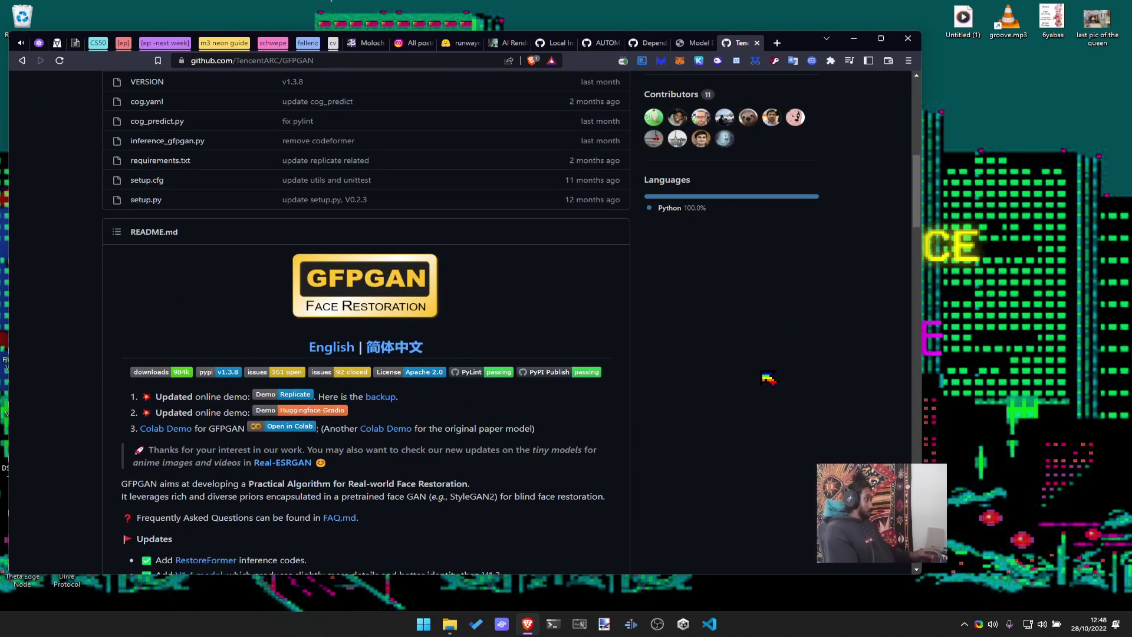
{"action": "scroll", "coordinate": [768, 378], "scroll_direction": "up", "scroll_amount": 10}
{"action": "left_click", "coordinate": [696, 437]}
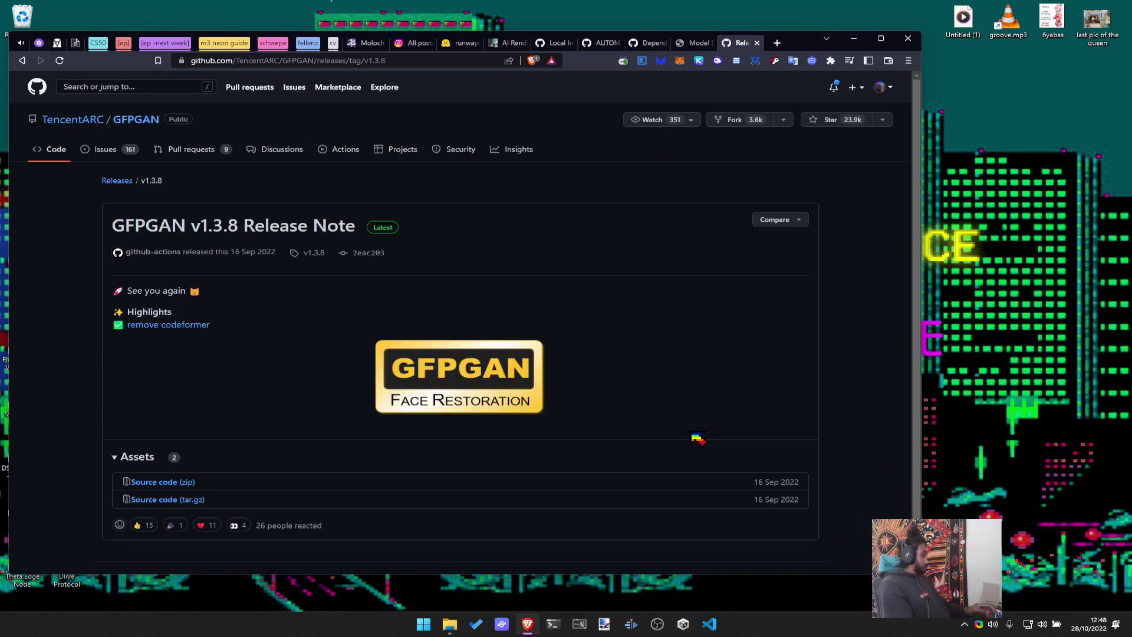
{"action": "left_click", "coordinate": [147, 525]}
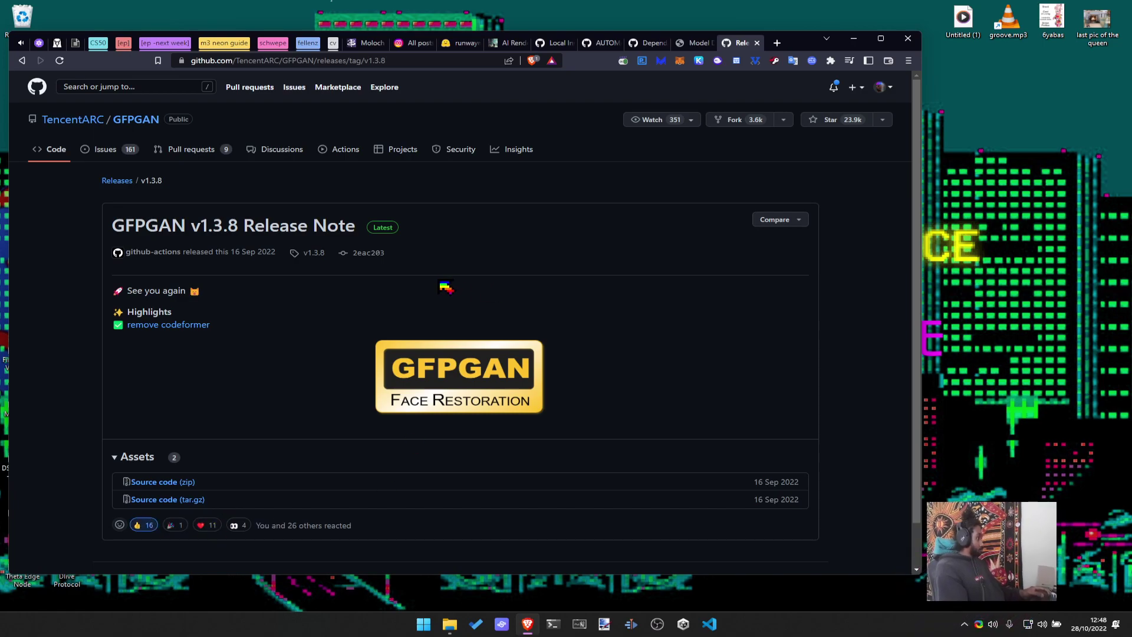
{"action": "key", "text": "alt+Left"}
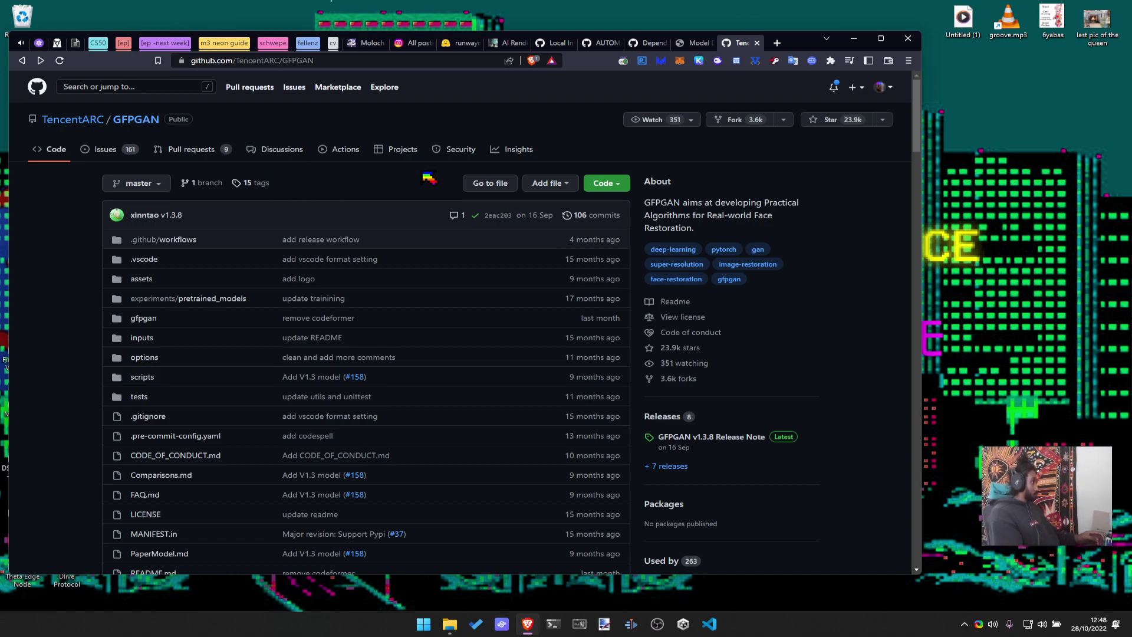
{"action": "key", "text": "alt+Left"}
{"action": "key", "text": "alt+Right"}
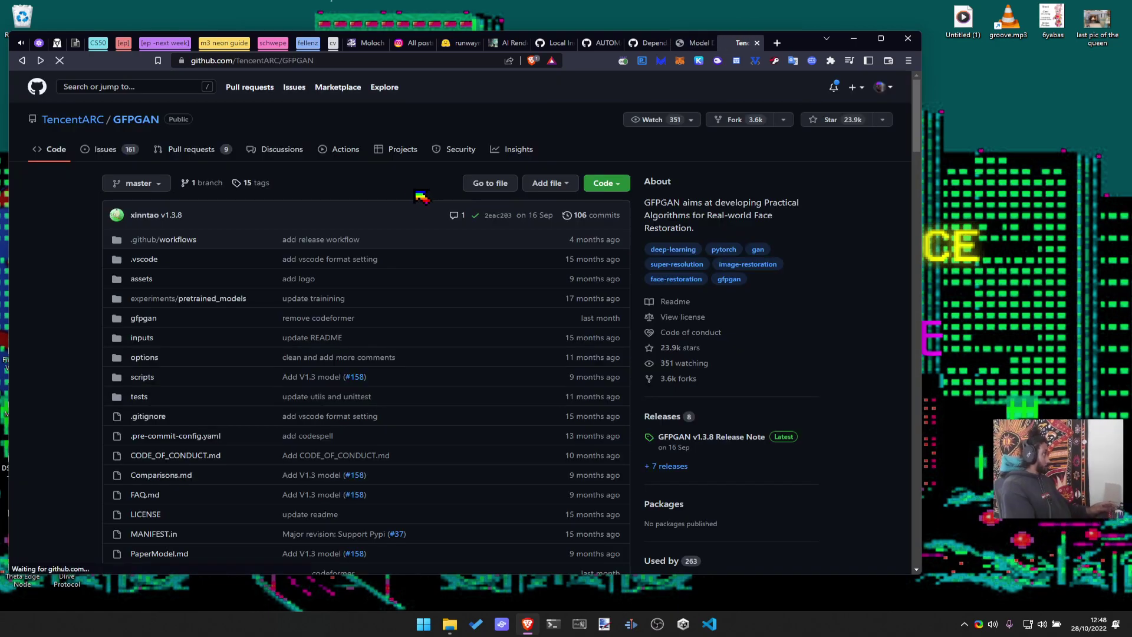
{"action": "key", "text": "alt+Left"}
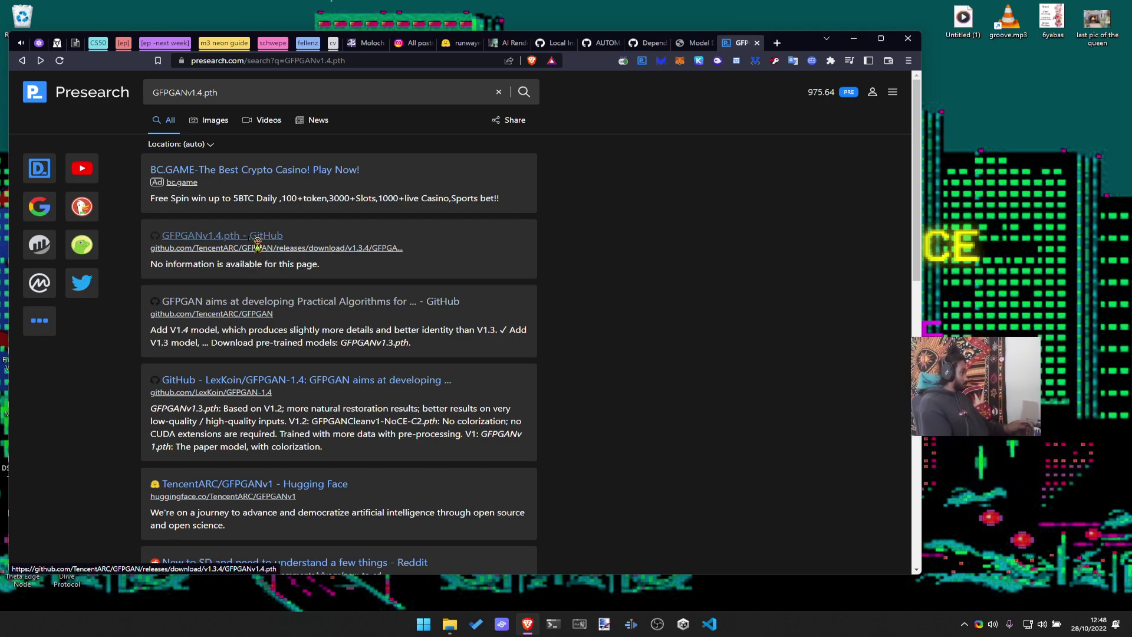
Revisit the v1.3.8 release from the results, then return to the GFPGANv1.4.pth search results
{"action": "left_click", "coordinate": [329, 302]}
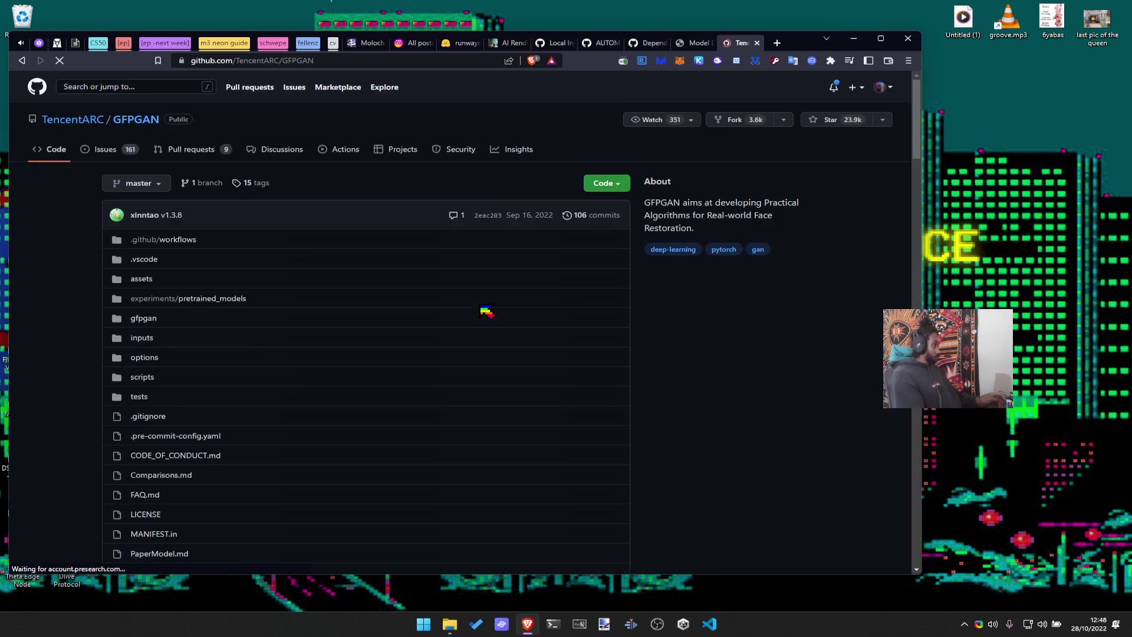
{"action": "left_click", "coordinate": [736, 439]}
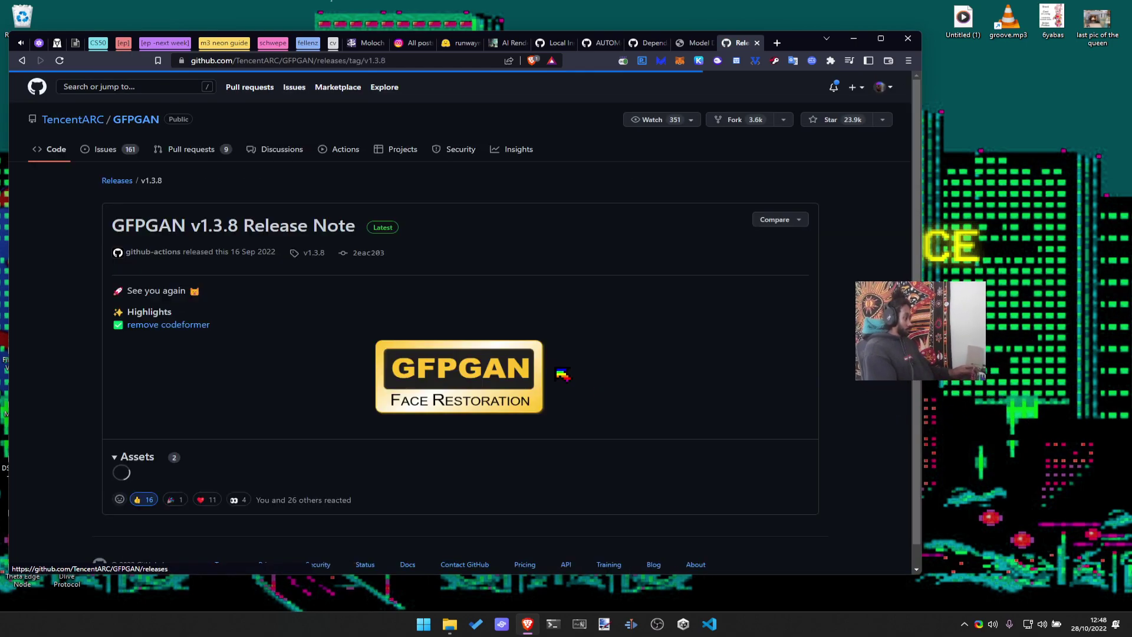
{"action": "scroll", "coordinate": [403, 319], "scroll_direction": "down", "scroll_amount": 1}
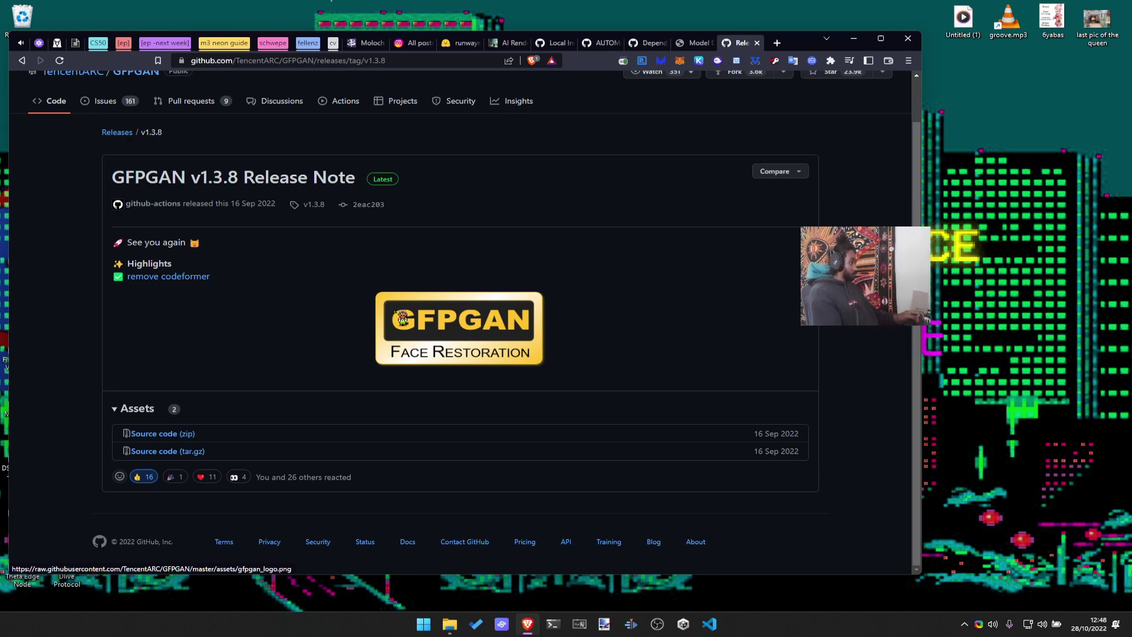
{"action": "key", "text": "ctrl+w"}
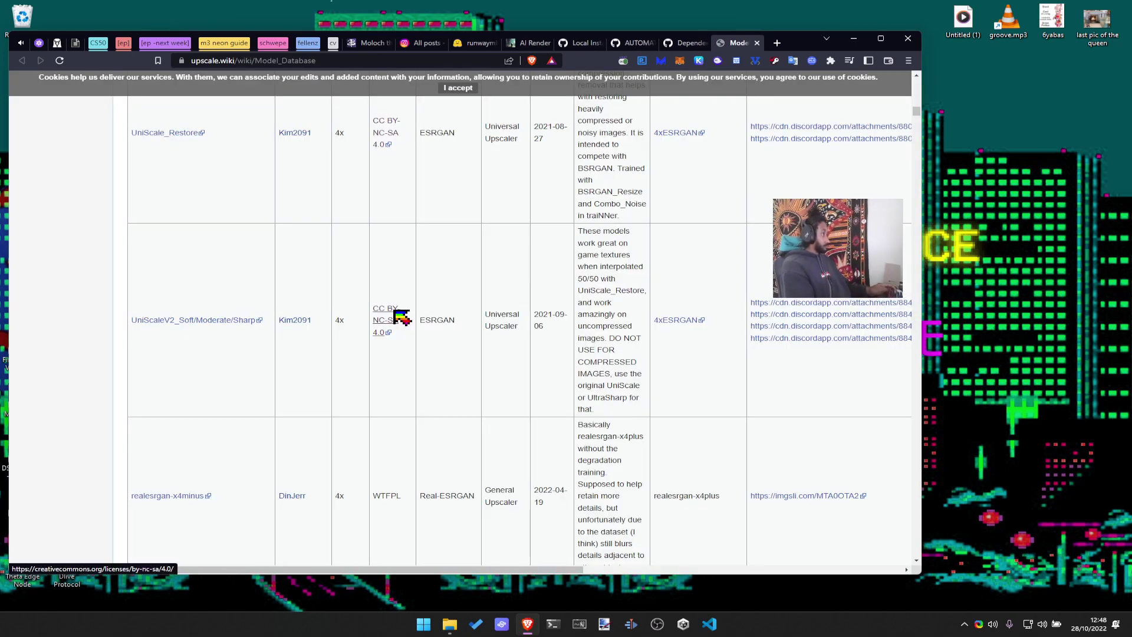
{"action": "key", "text": "ctrl+shift+t"}
{"action": "key", "text": "alt+Left"}
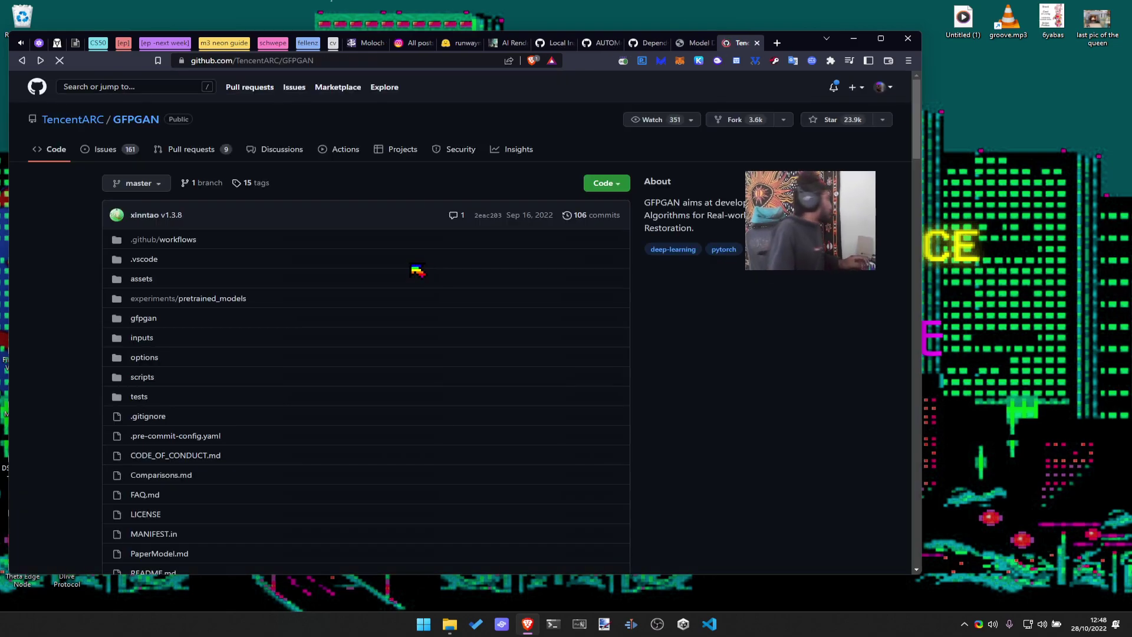
{"action": "key", "text": "alt+Left"}
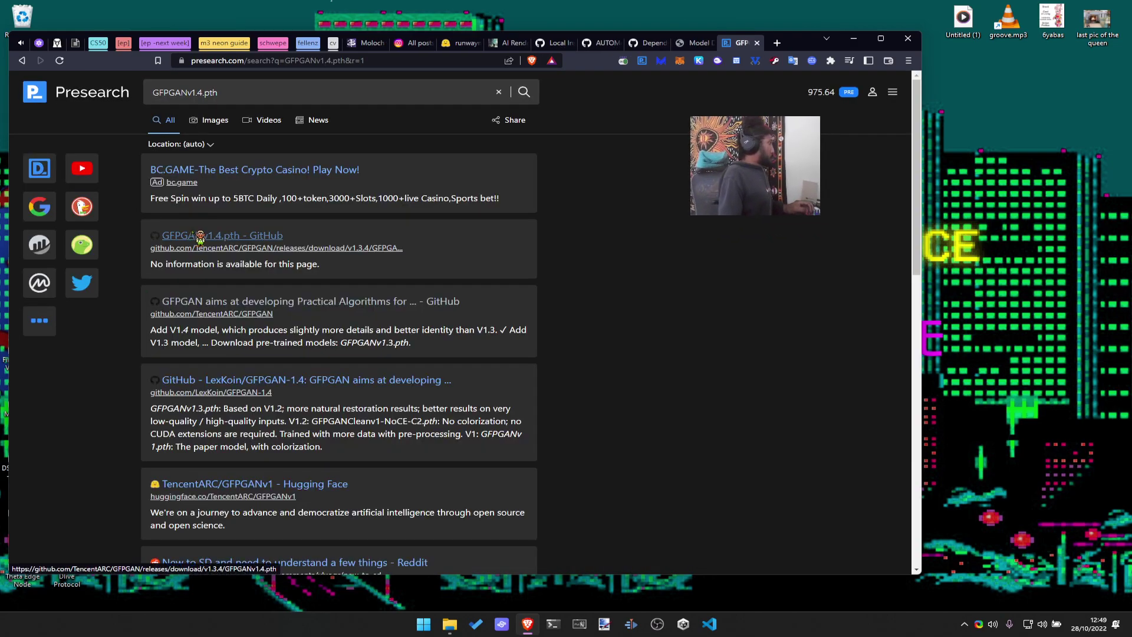
Start the GFPGANv1.4.pth download and browse Save As to D:\_Creations\3rd-web
{"action": "left_click", "coordinate": [433, 325]}
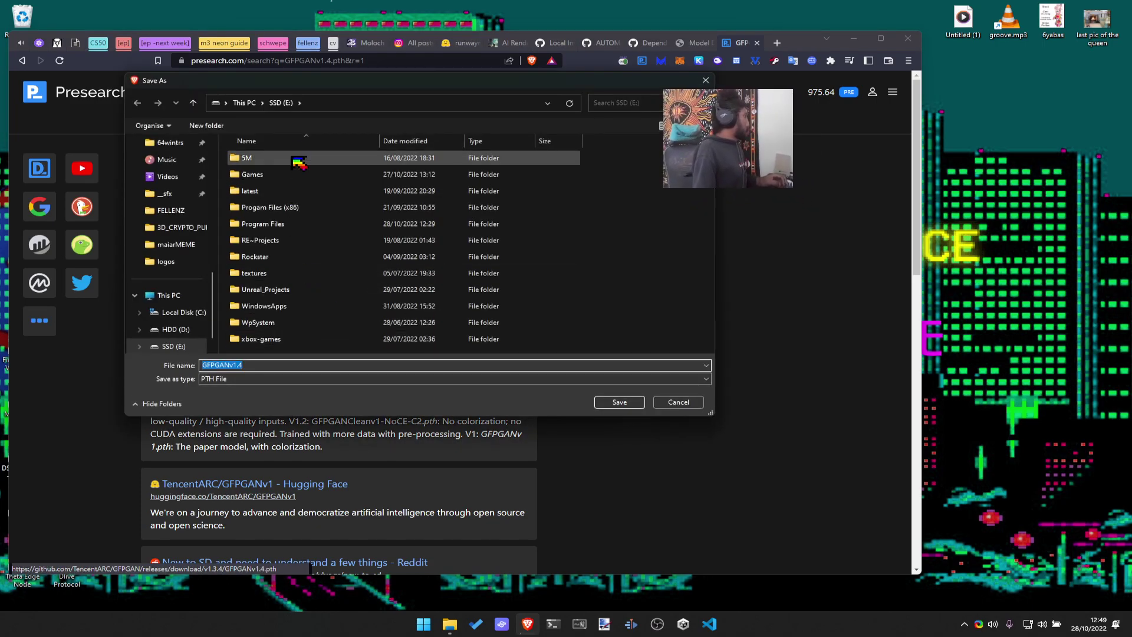
{"action": "scroll", "coordinate": [177, 228], "scroll_direction": "up", "scroll_amount": 2}
{"action": "scroll", "coordinate": [177, 229], "scroll_direction": "up", "scroll_amount": 3}
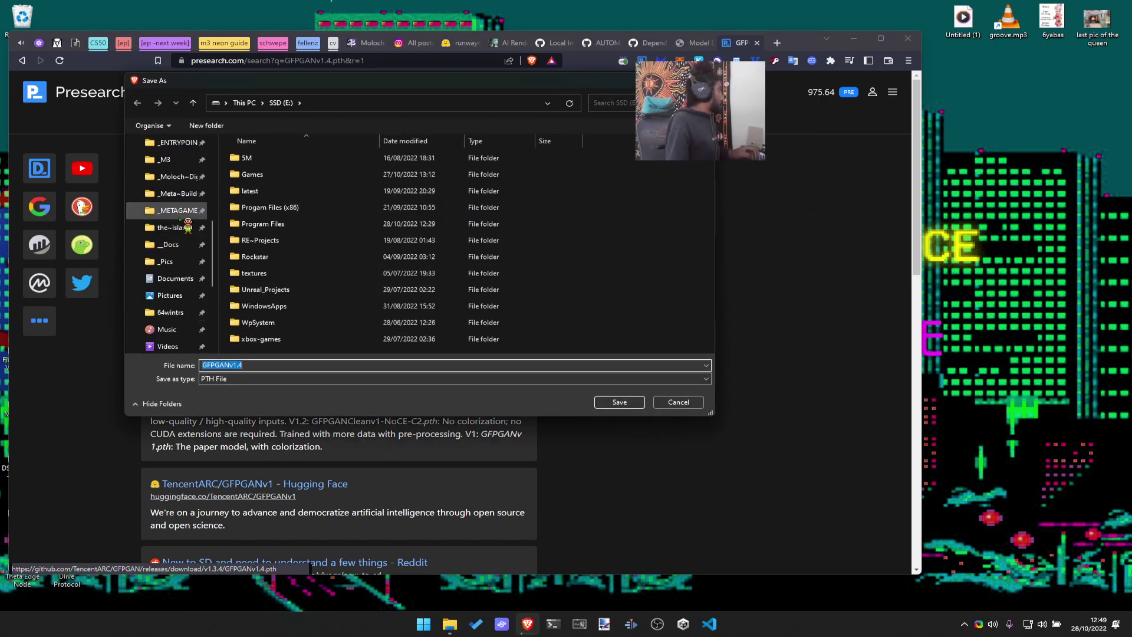
{"action": "left_click", "coordinate": [164, 176]}
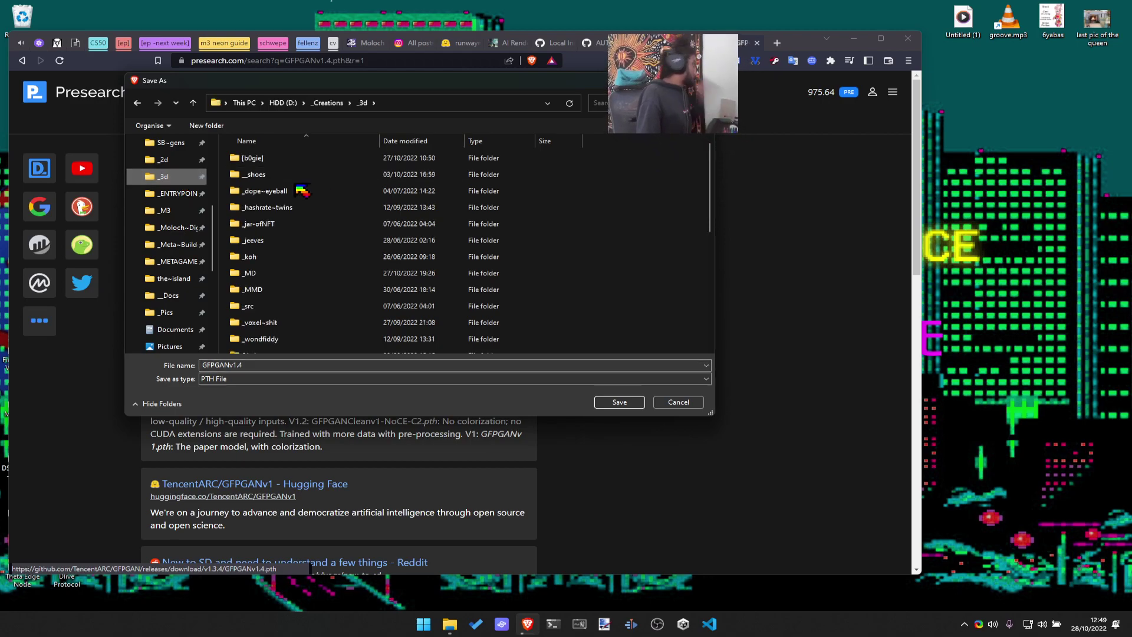
{"action": "scroll", "coordinate": [177, 212], "scroll_direction": "up", "scroll_amount": 2}
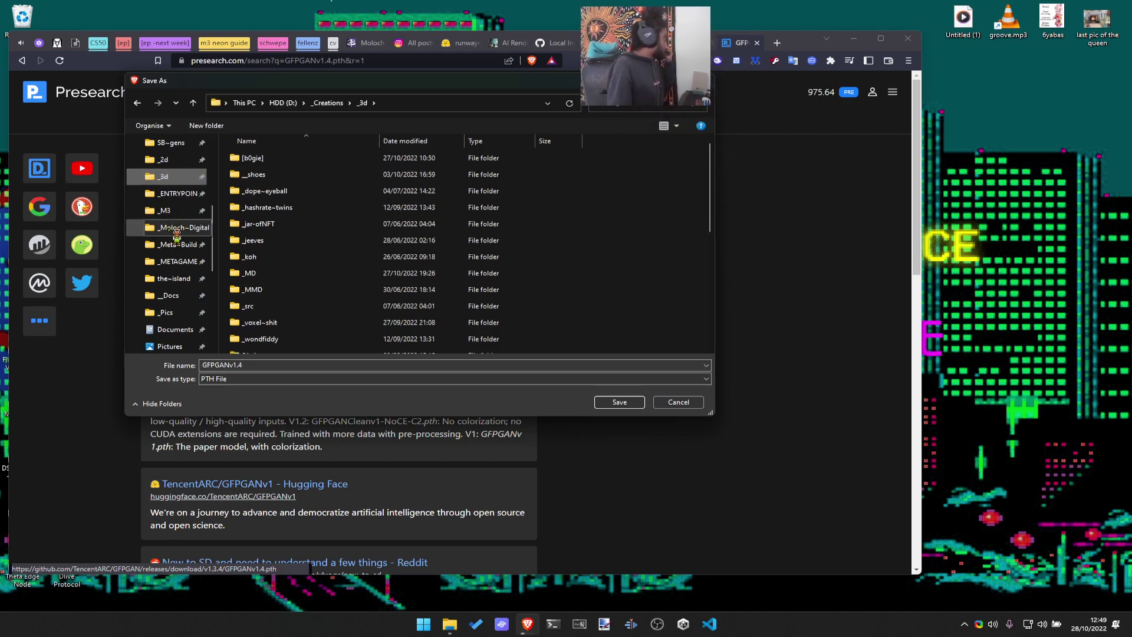
{"action": "left_click", "coordinate": [172, 194]}
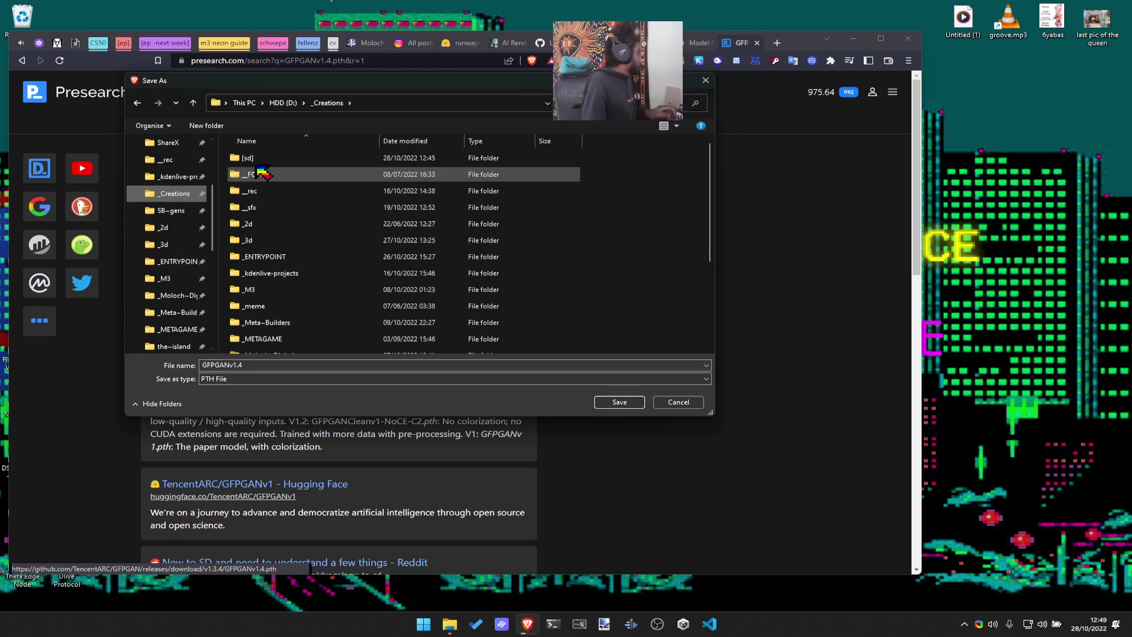
{"action": "scroll", "coordinate": [289, 322], "scroll_direction": "down", "scroll_amount": 1}
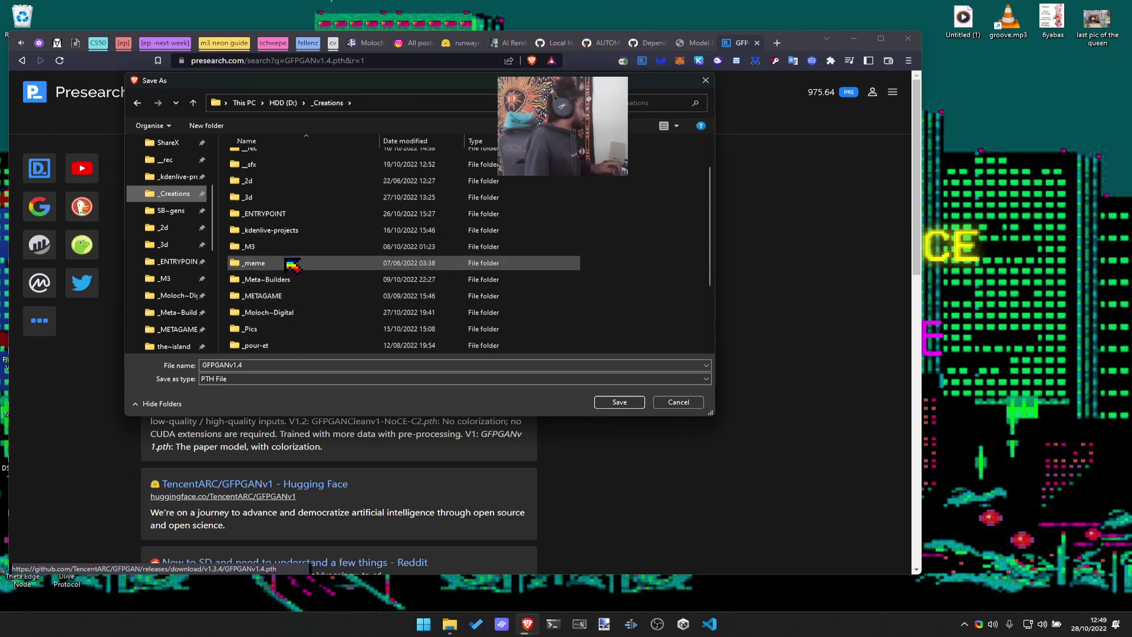
{"action": "scroll", "coordinate": [289, 259], "scroll_direction": "down", "scroll_amount": 1}
{"action": "double_click", "coordinate": [251, 313]}
Save the file into the stable-diffusion-webui folder
{"action": "scroll", "coordinate": [259, 324], "scroll_direction": "down", "scroll_amount": 3}
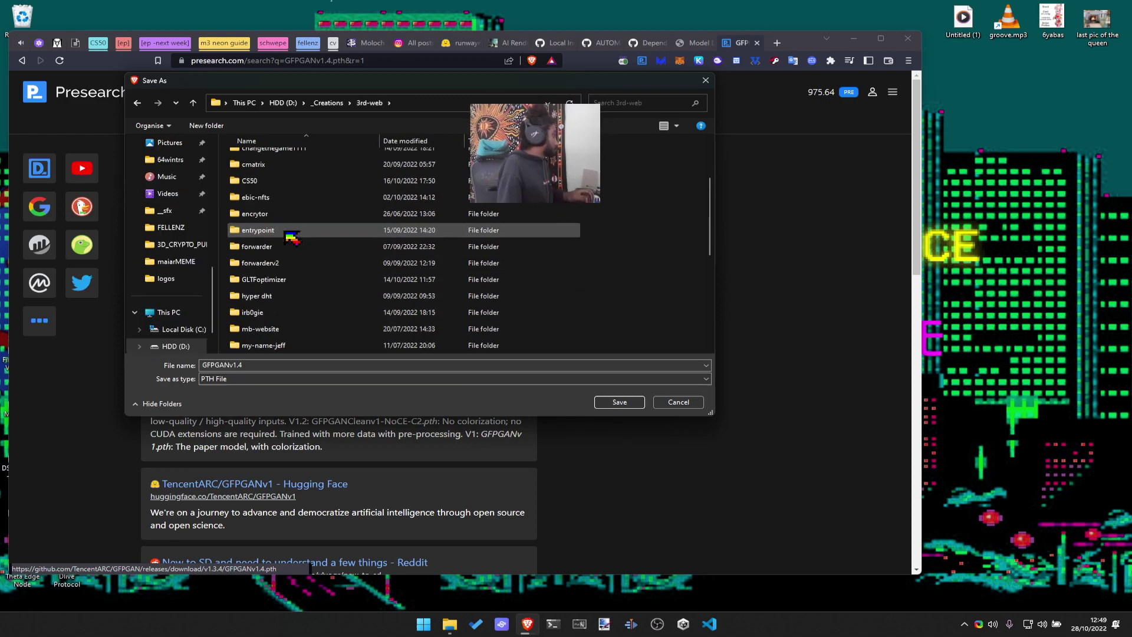
{"action": "scroll", "coordinate": [265, 335], "scroll_direction": "down", "scroll_amount": 2}
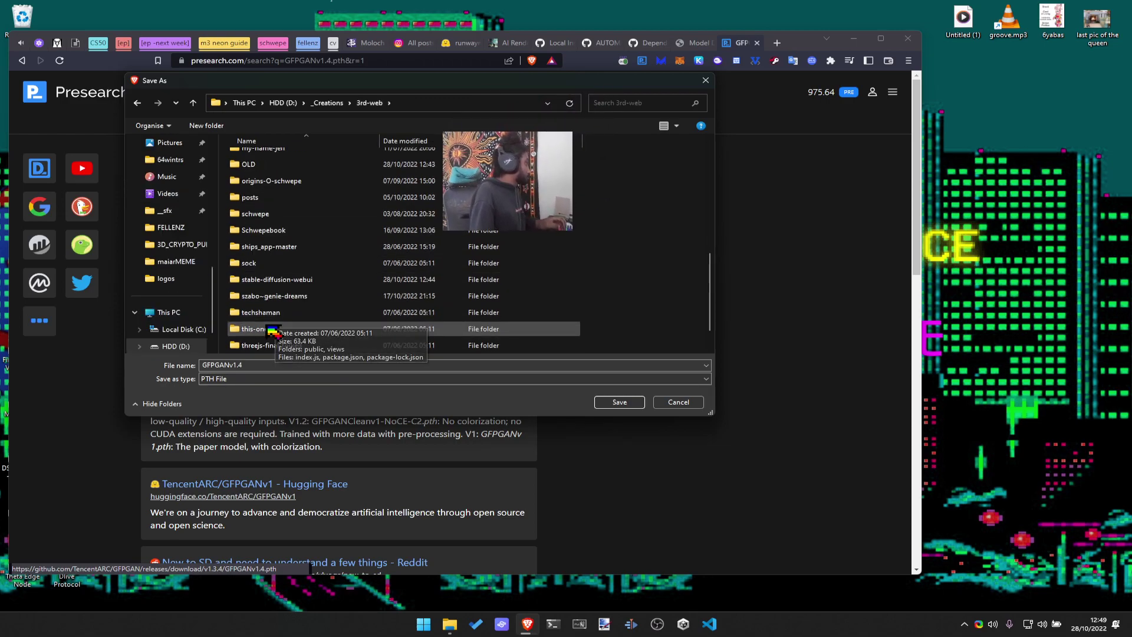
{"action": "double_click", "coordinate": [292, 279]}
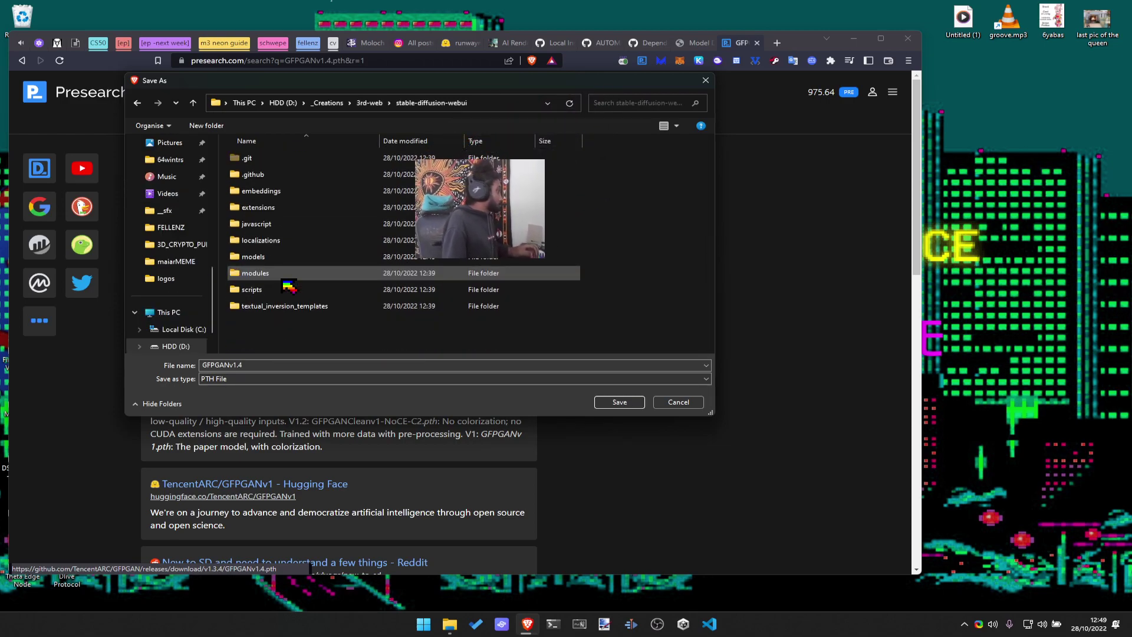
{"action": "key", "text": "alt+Tab"}
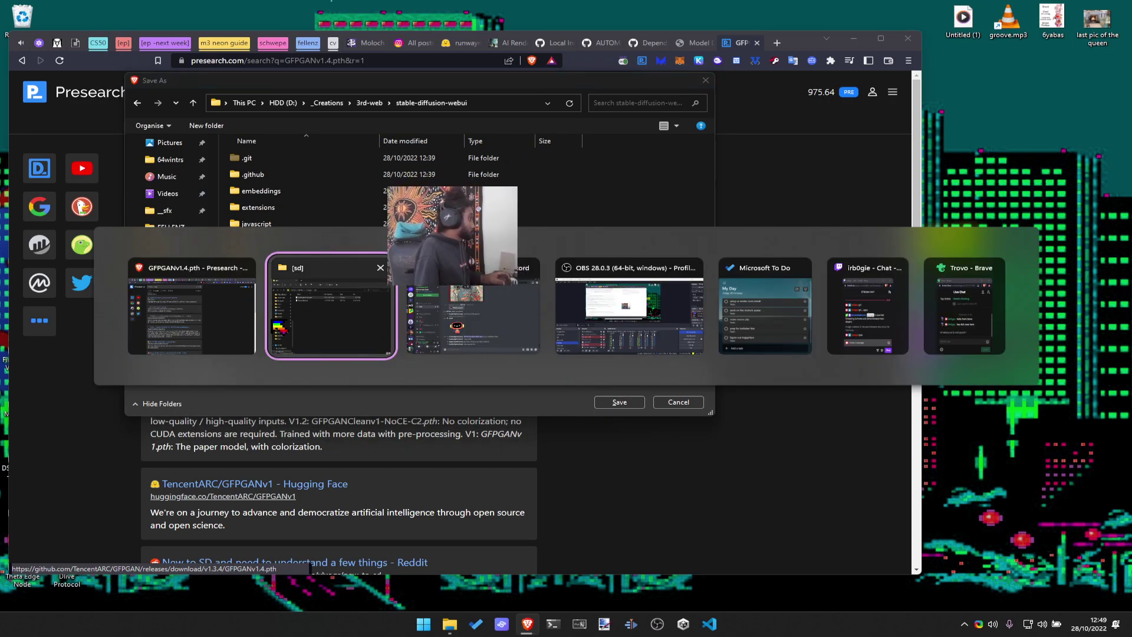
{"action": "left_click_drag", "start_coordinate": [650, 82], "coordinate": [743, 167]}
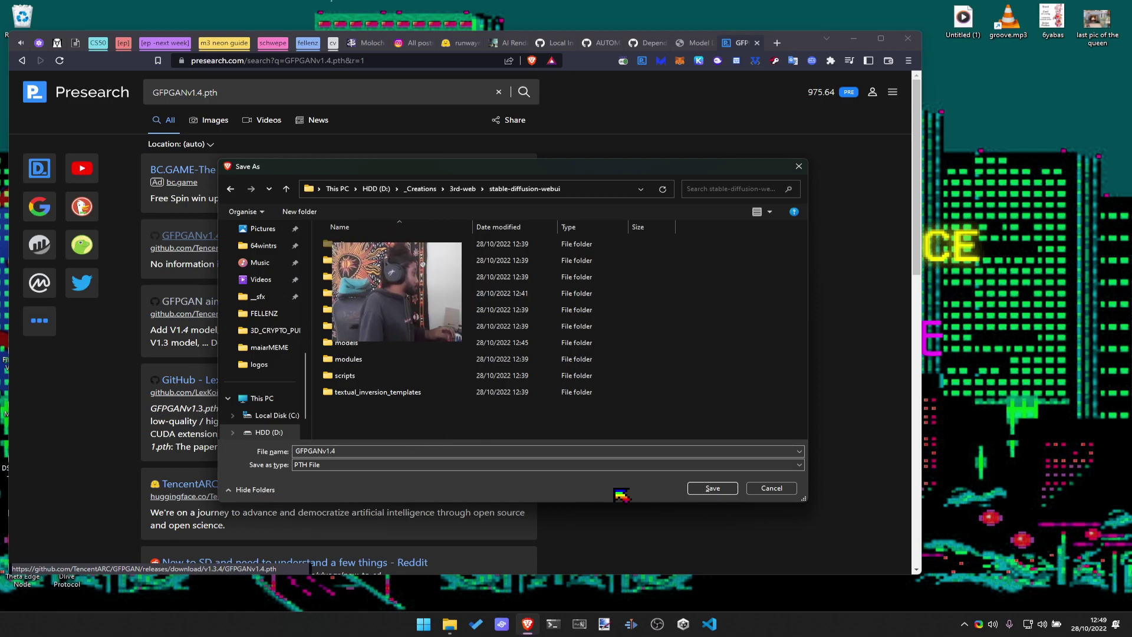
{"action": "left_click", "coordinate": [735, 492]}
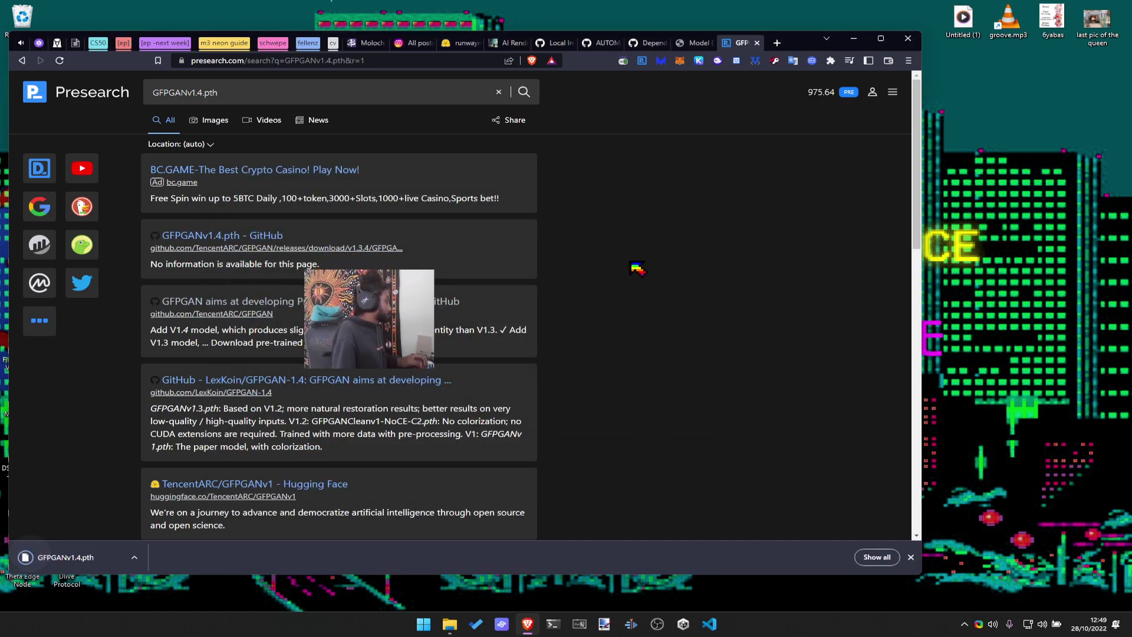
Close the search and model-table tabs, review the README's Installation and Running steps, then return to the [sd] folder
{"action": "key", "text": "ctrl+w"}
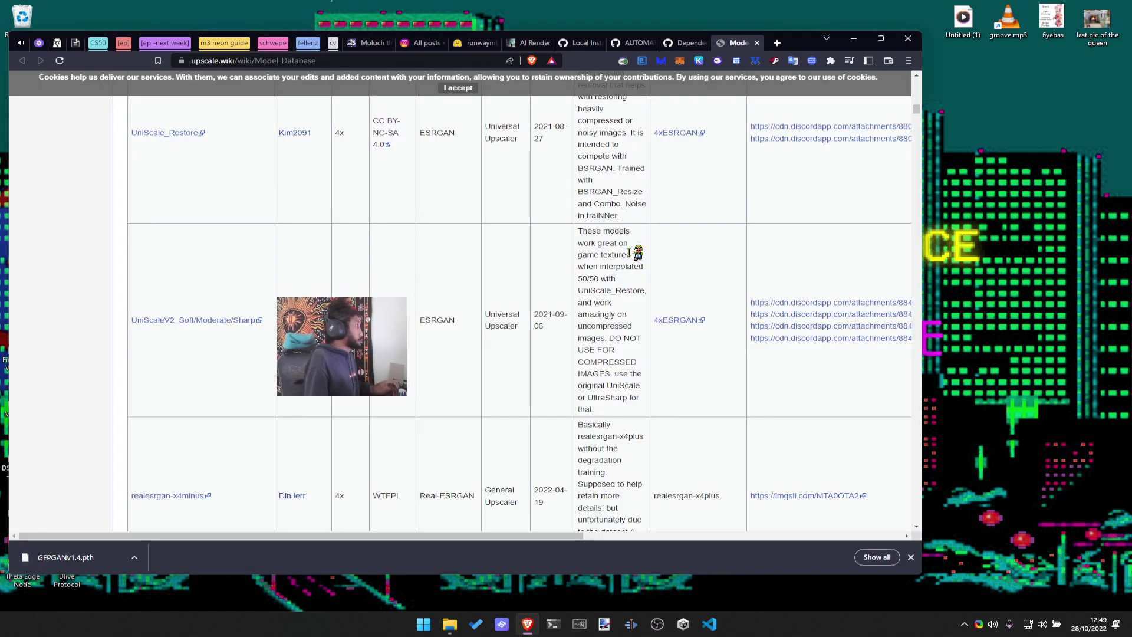
{"action": "key", "text": "ctrl+w"}
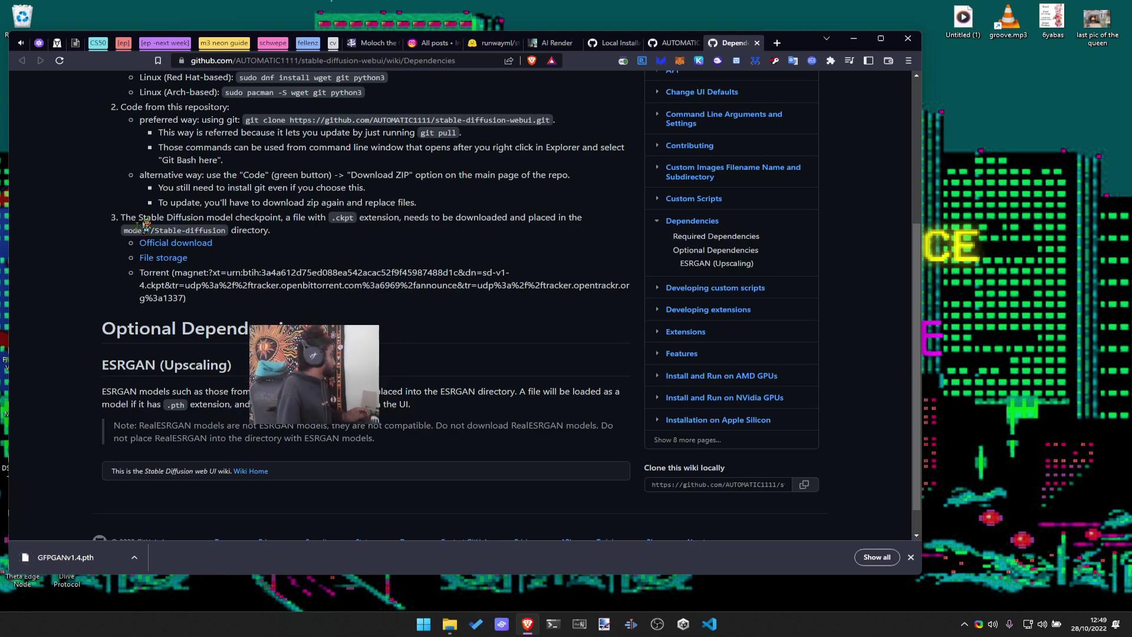
{"action": "key", "text": "ctrl+shift+Tab"}
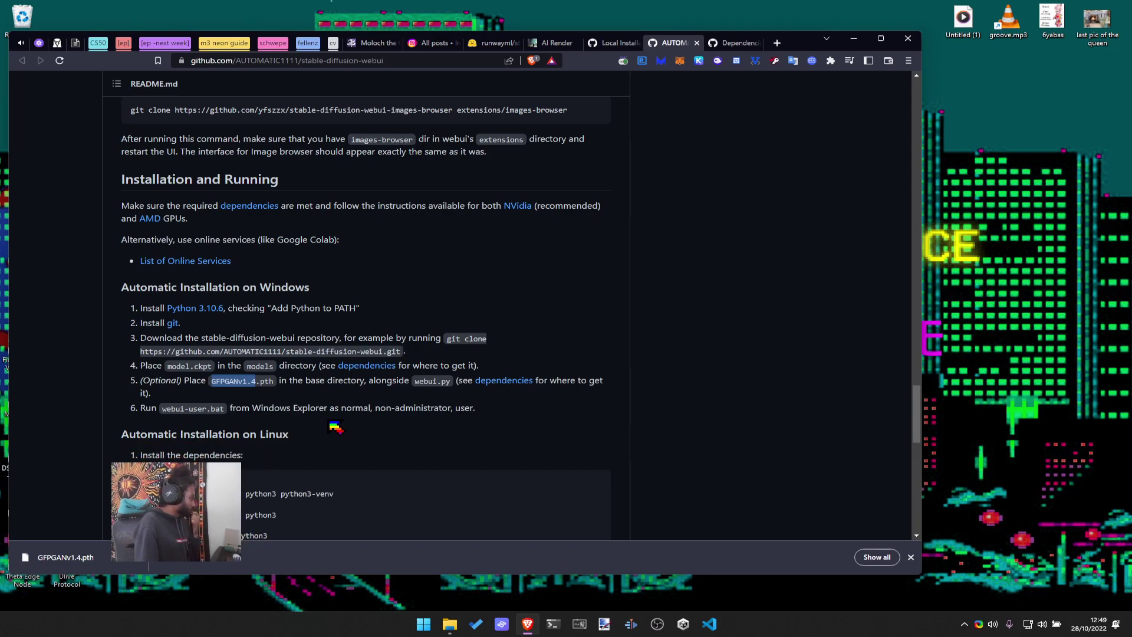
{"action": "scroll", "coordinate": [413, 415], "scroll_direction": "down", "scroll_amount": 1}
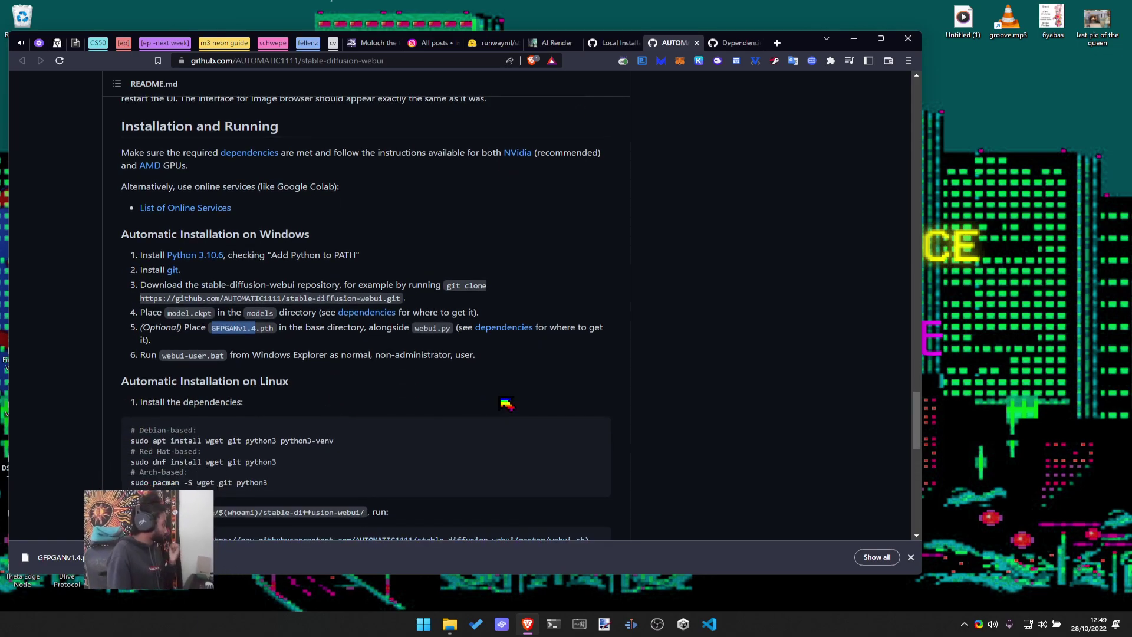
{"action": "key", "text": "alt+Tab"}
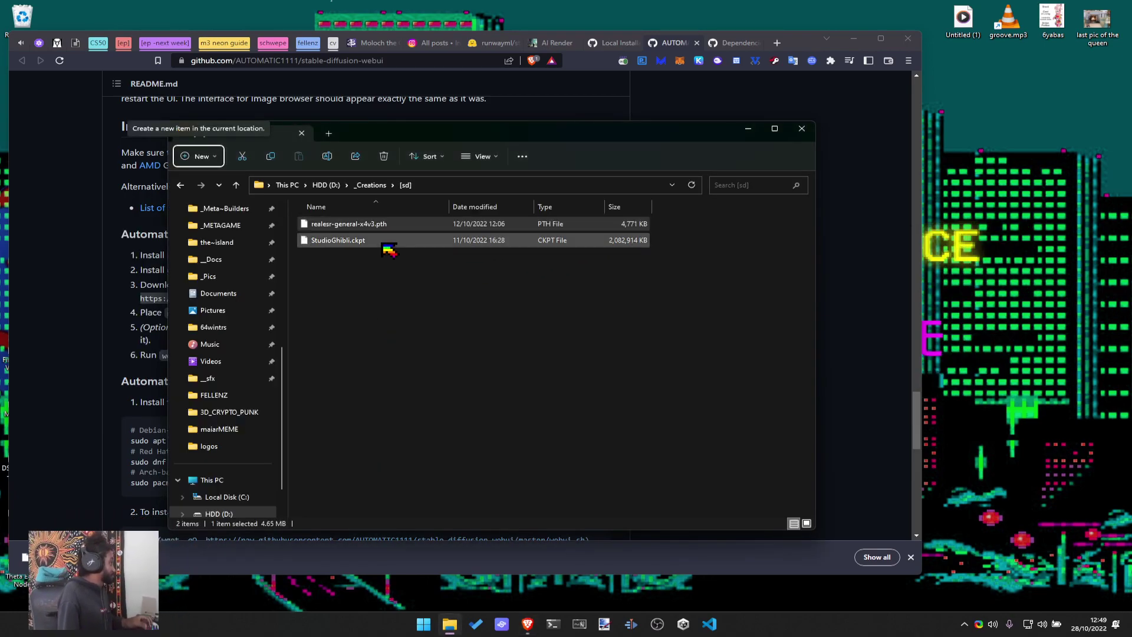
Navigate from _Creations into 3rd-web\stable-diffusion-webui in File Explorer
{"action": "left_click", "coordinate": [348, 295]}
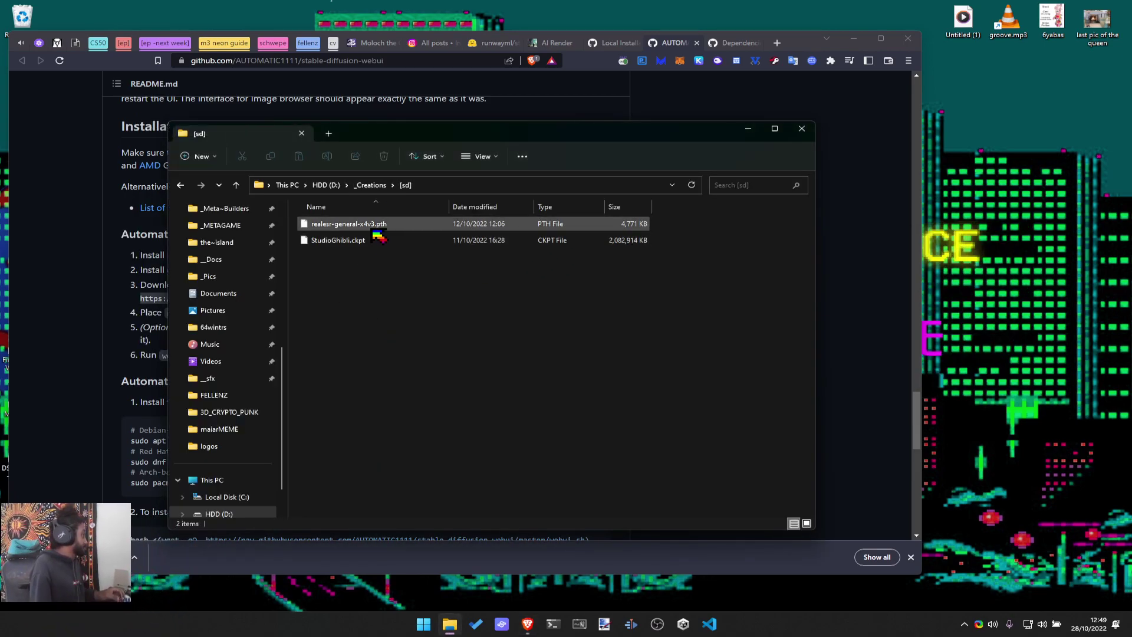
{"action": "left_click", "coordinate": [371, 186]}
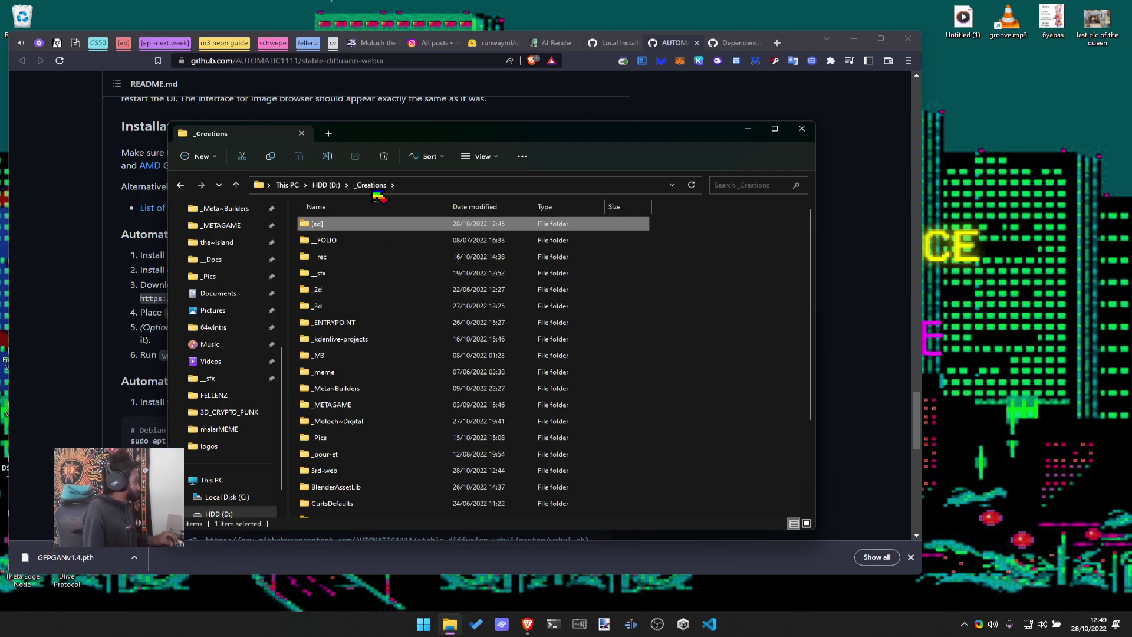
{"action": "double_click", "coordinate": [377, 224]}
{"action": "left_click", "coordinate": [372, 185]}
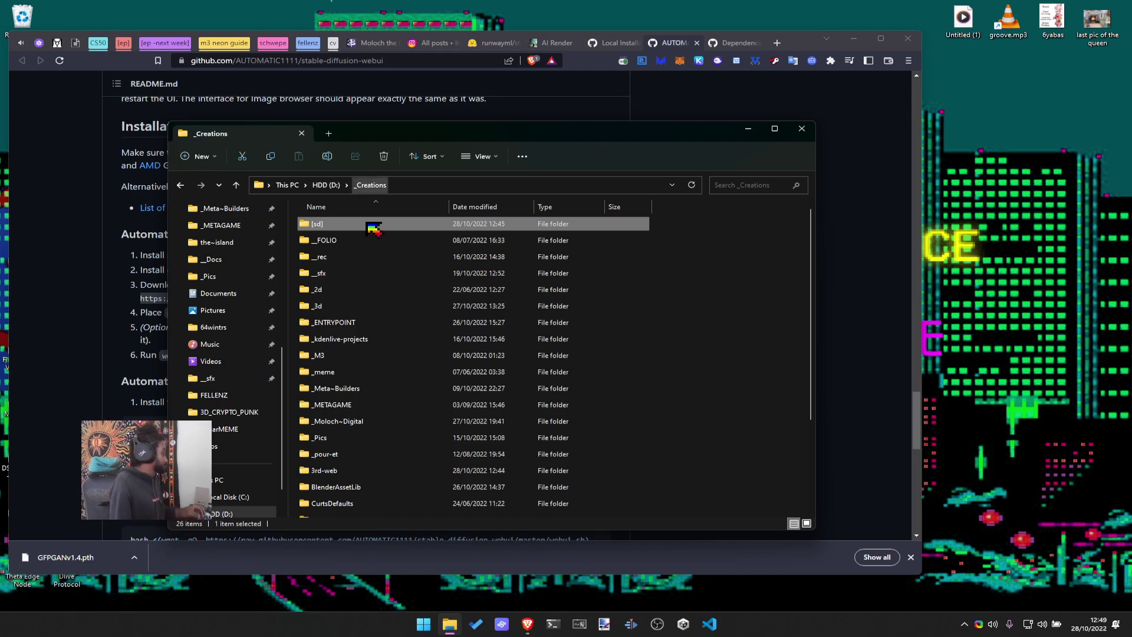
{"action": "scroll", "coordinate": [365, 413], "scroll_direction": "down", "scroll_amount": 2}
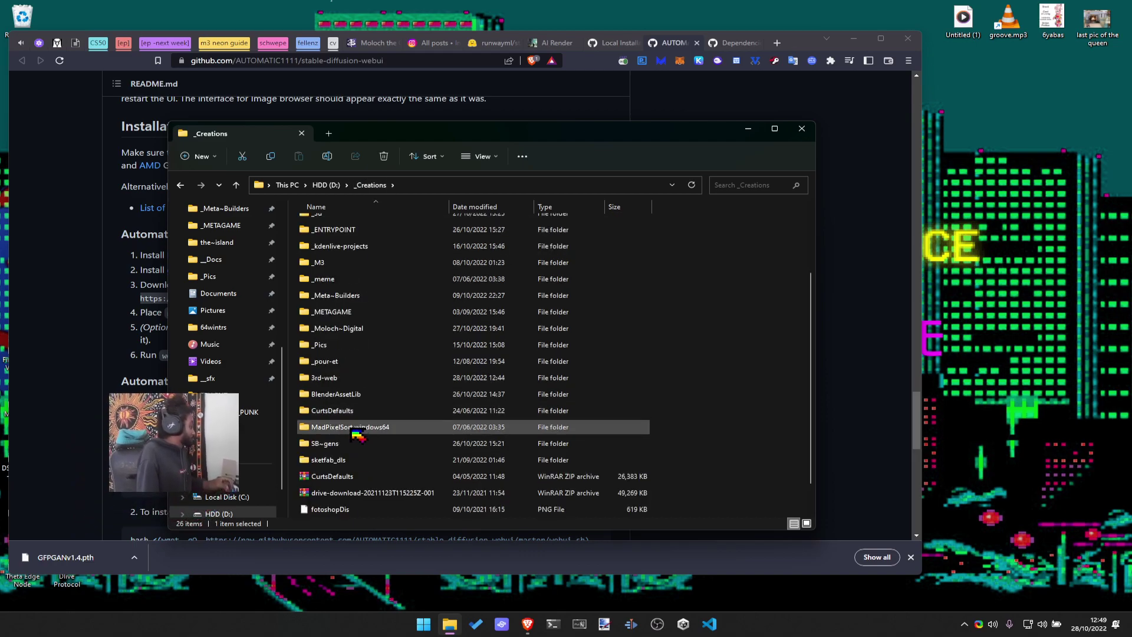
{"action": "double_click", "coordinate": [360, 377]}
{"action": "scroll", "coordinate": [348, 390], "scroll_direction": "down", "scroll_amount": 3}
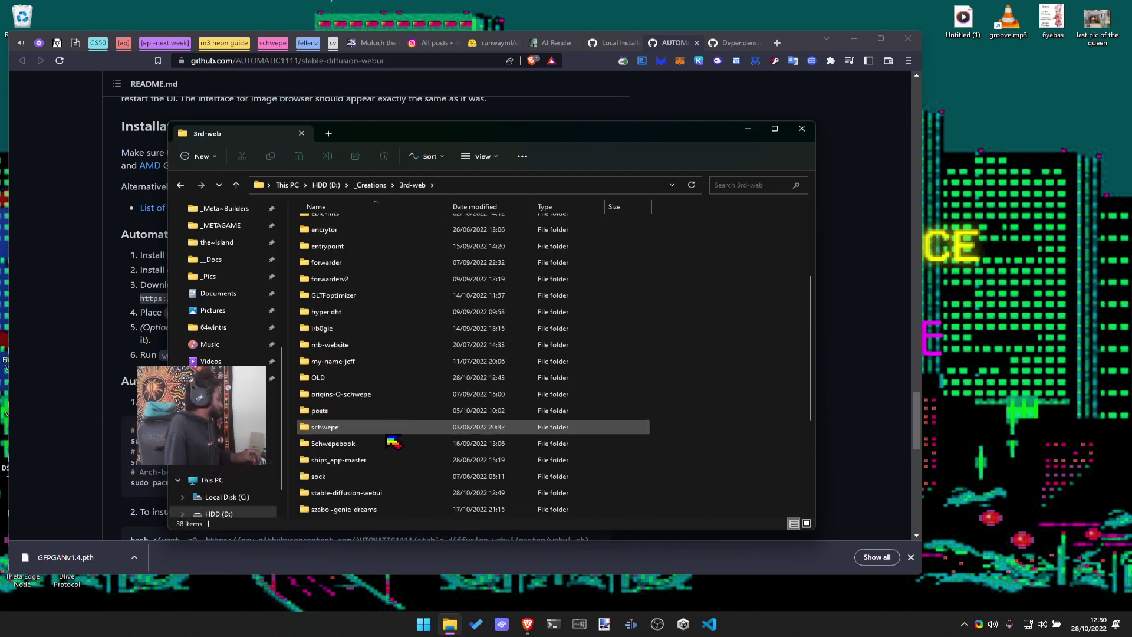
{"action": "double_click", "coordinate": [365, 493]}
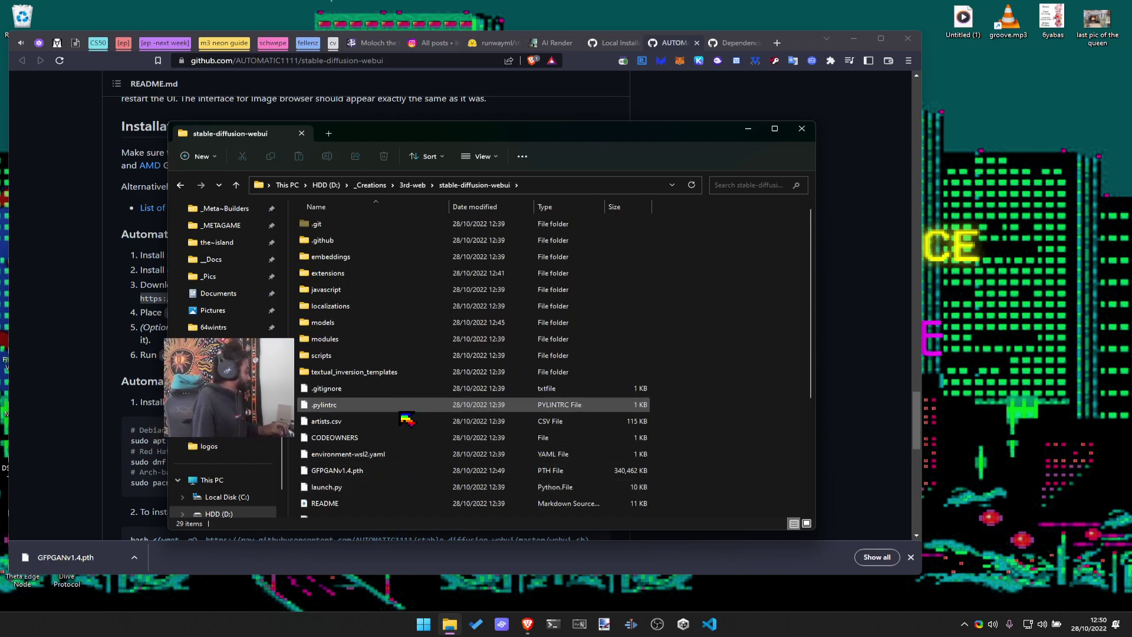
Check the README install steps in the browser and come back to the project folder
{"action": "scroll", "coordinate": [407, 419], "scroll_direction": "down", "scroll_amount": 3}
{"action": "left_click", "coordinate": [127, 391]}
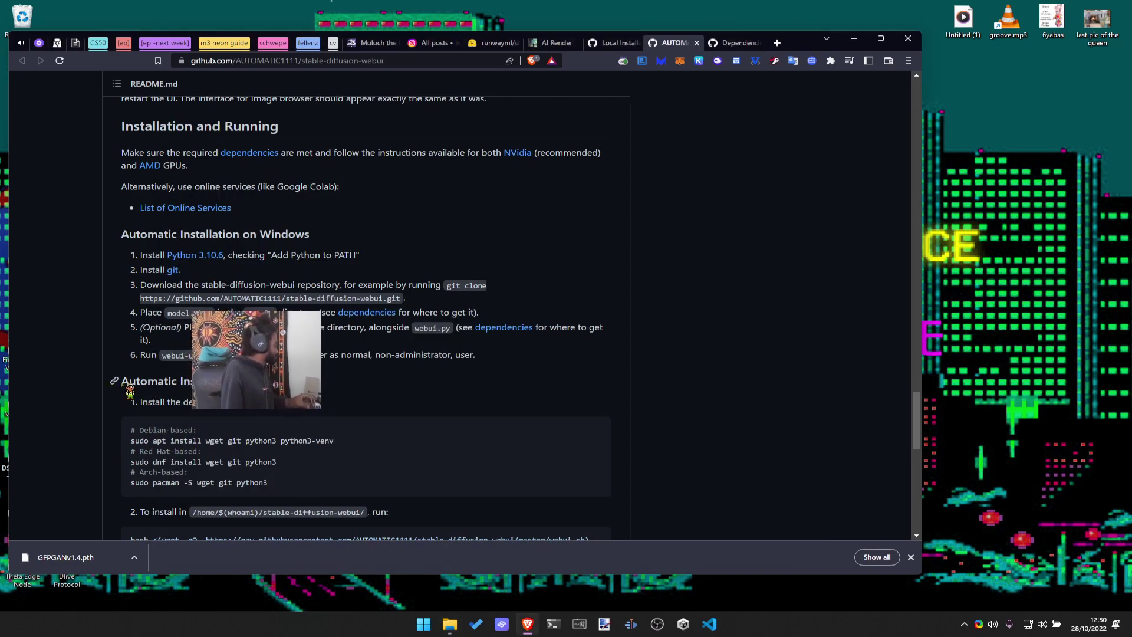
{"action": "key", "text": "alt+Tab"}
Run webui-user.bat, let it create the venv and fail installing torch 1.12.1+cu113, then dismiss the error
{"action": "double_click", "coordinate": [377, 493]}
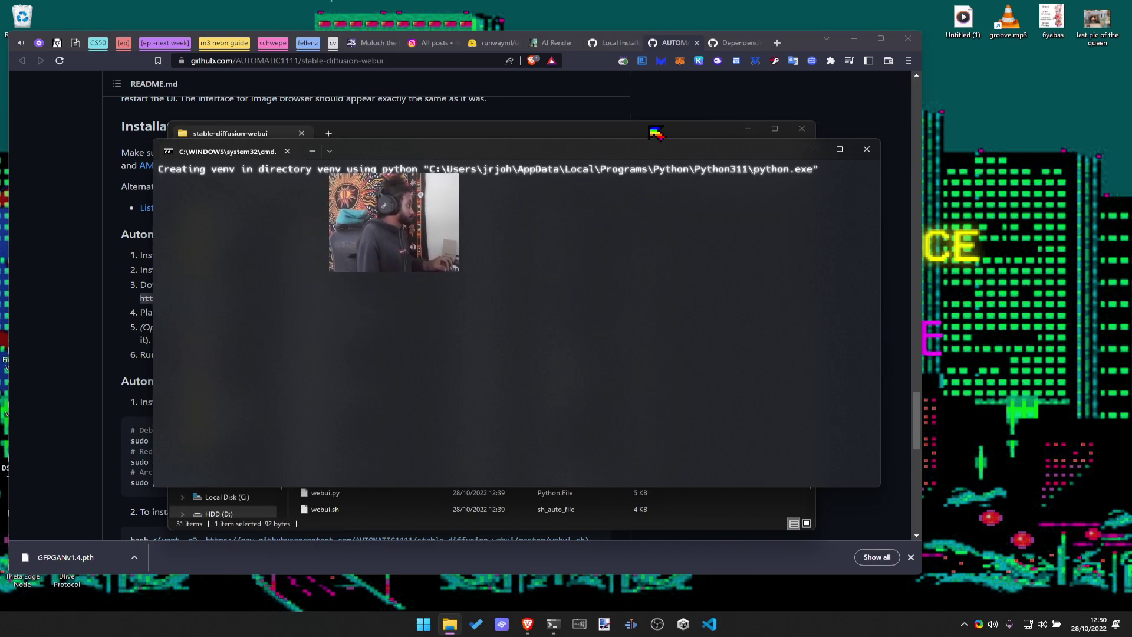
{"action": "left_click_drag", "start_coordinate": [691, 148], "coordinate": [684, 165]}
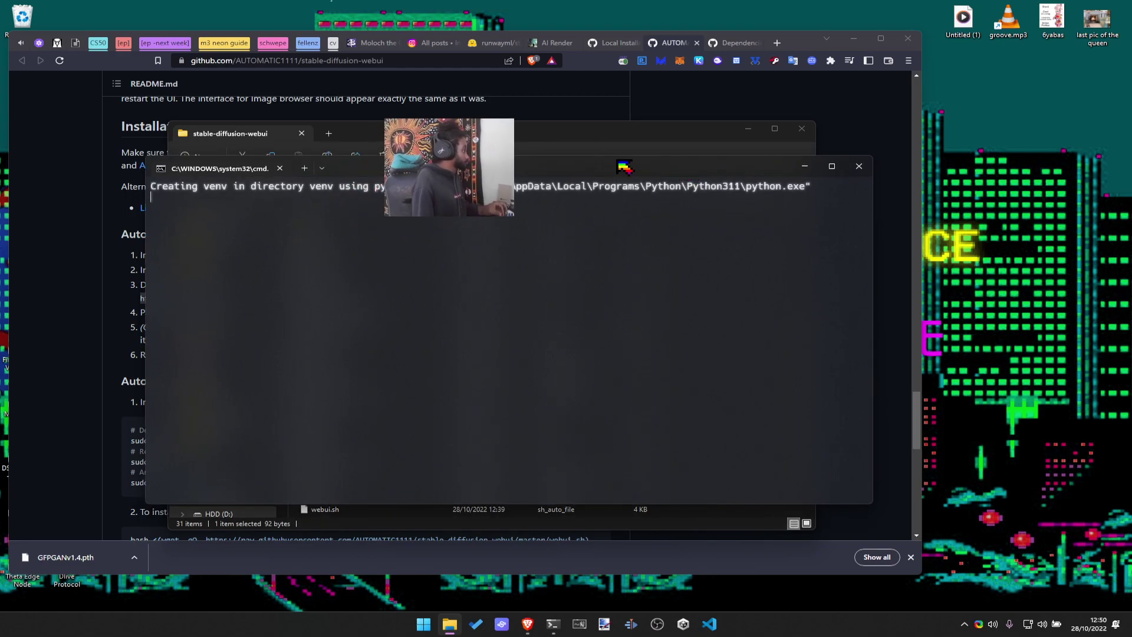
{"action": "left_click", "coordinate": [748, 128]}
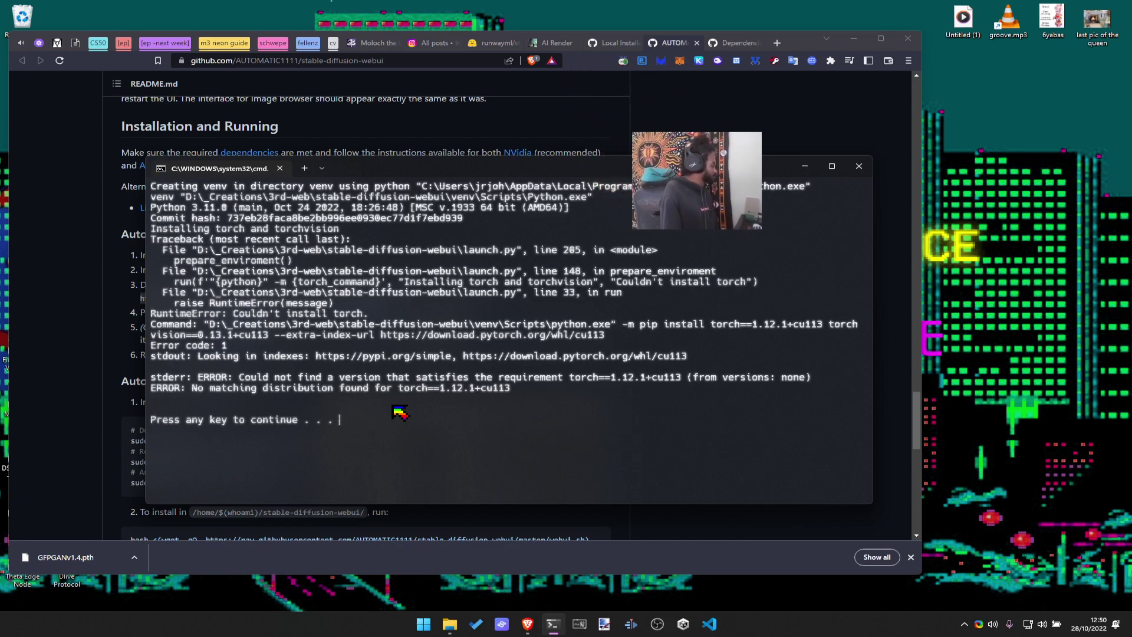
{"action": "key", "text": "Return"}
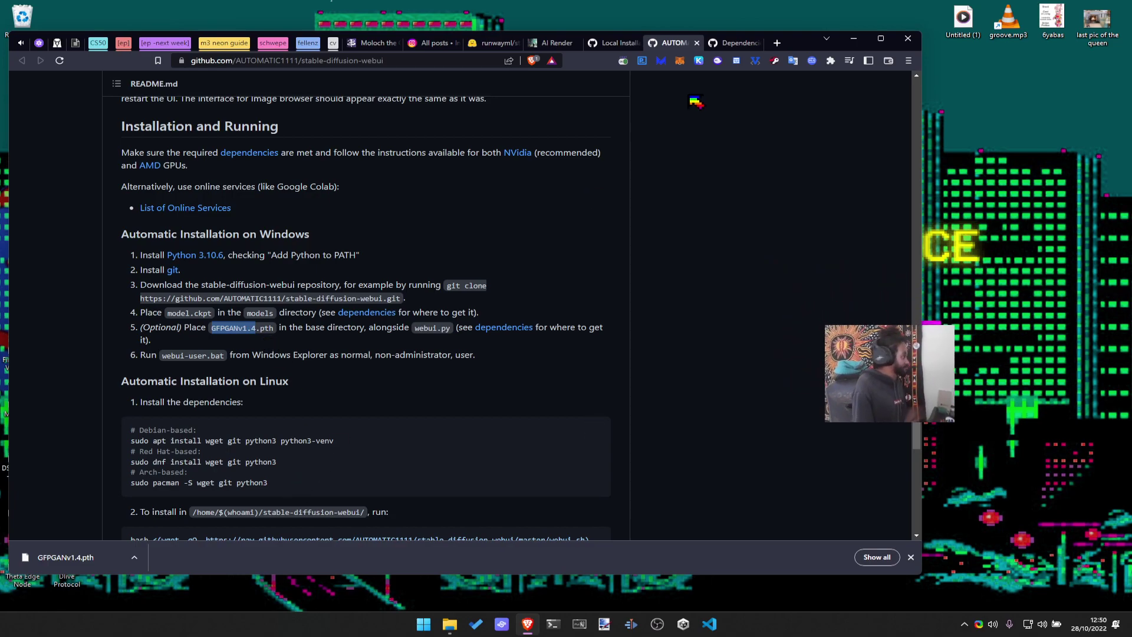
Glance at the Dependencies wiki, then rerun webui-user.bat, which fails again on torch==1.12.1+cu113
{"action": "left_click", "coordinate": [736, 49]}
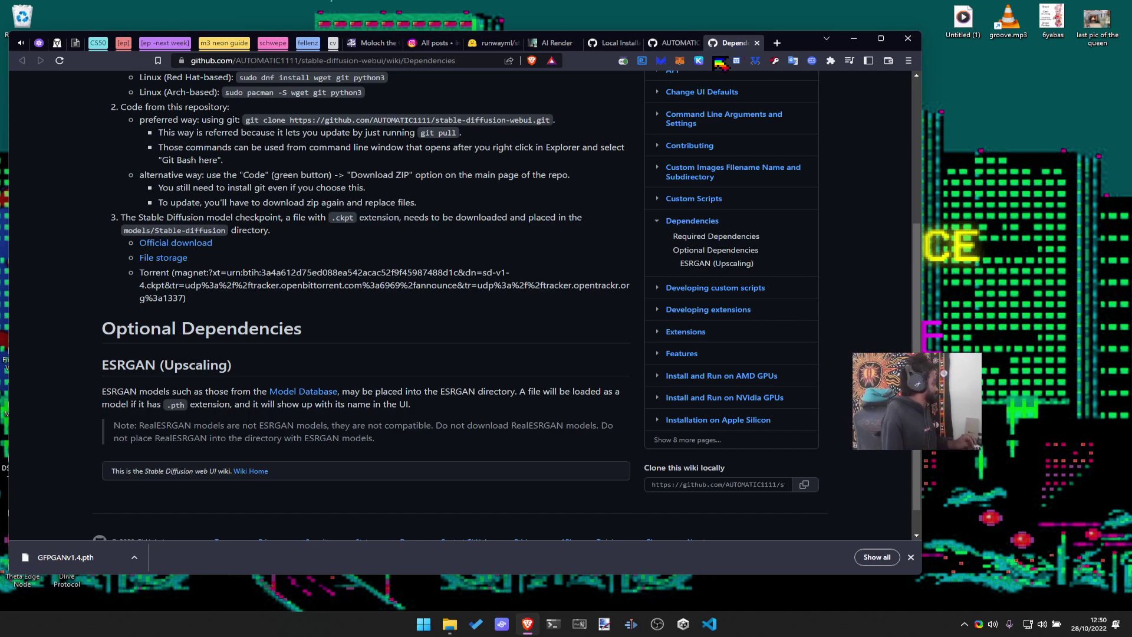
{"action": "left_click", "coordinate": [666, 45]}
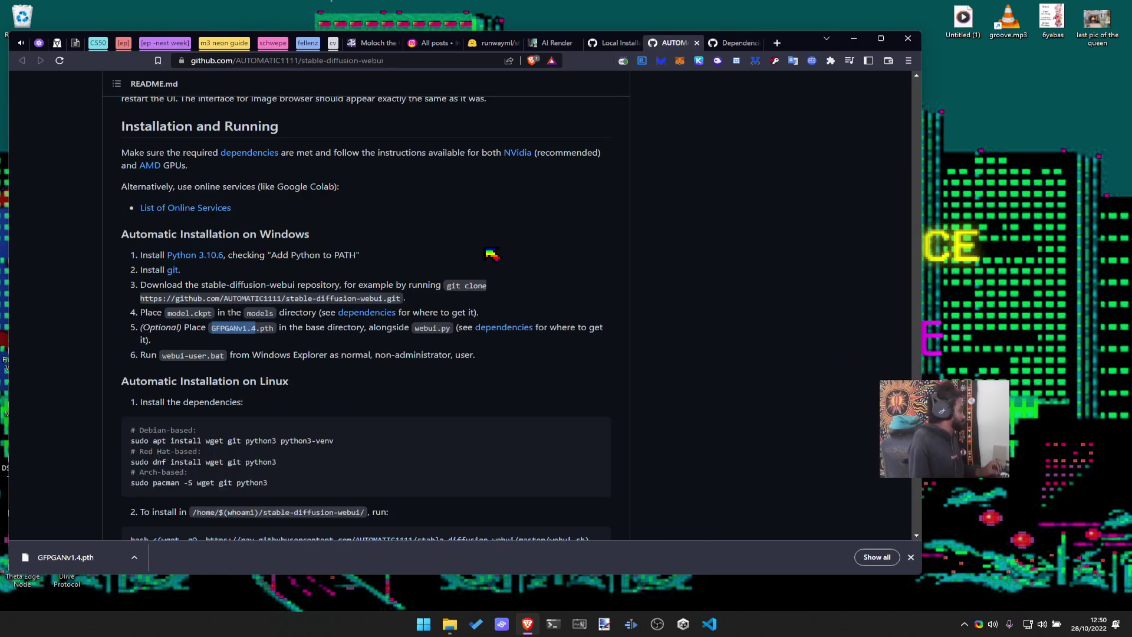
{"action": "key", "text": "alt+Tab"}
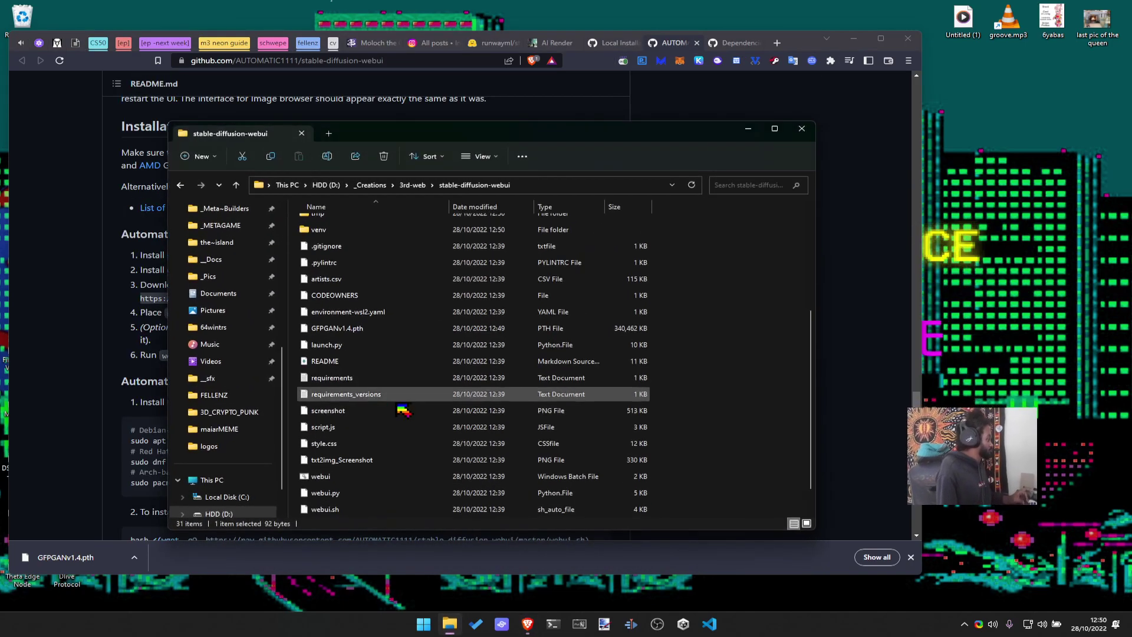
{"action": "scroll", "coordinate": [358, 511], "scroll_direction": "down", "scroll_amount": 1}
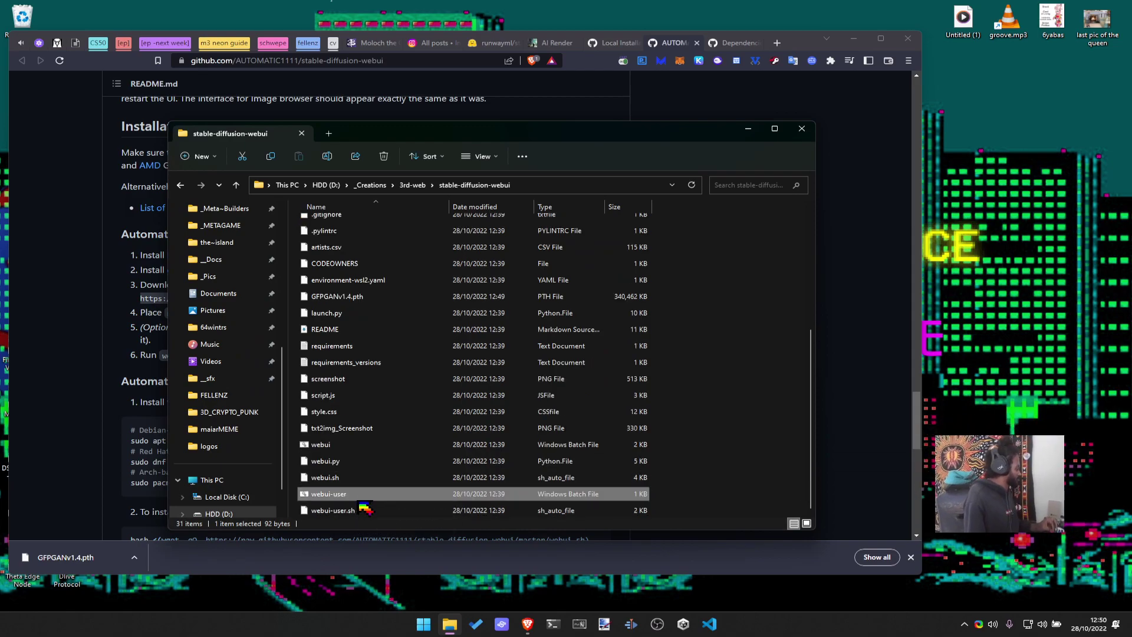
{"action": "double_click", "coordinate": [364, 496]}
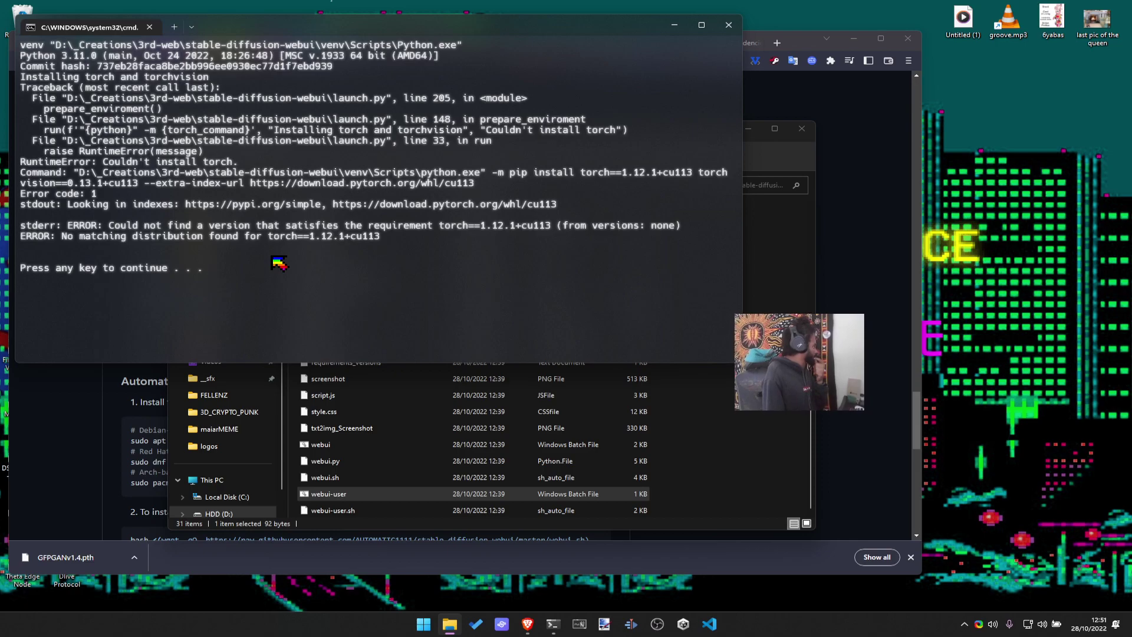
{"action": "left_click", "coordinate": [790, 66]}
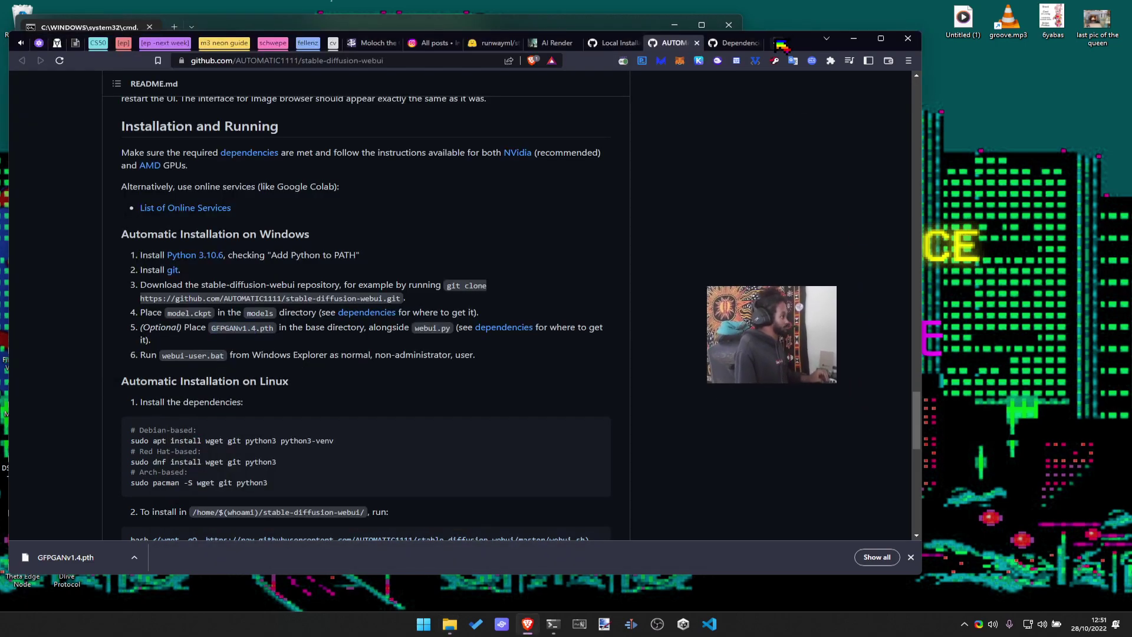
Search the web for 'installing torch and torch vision error' and view the Presearch results
{"action": "left_click", "coordinate": [776, 45]}
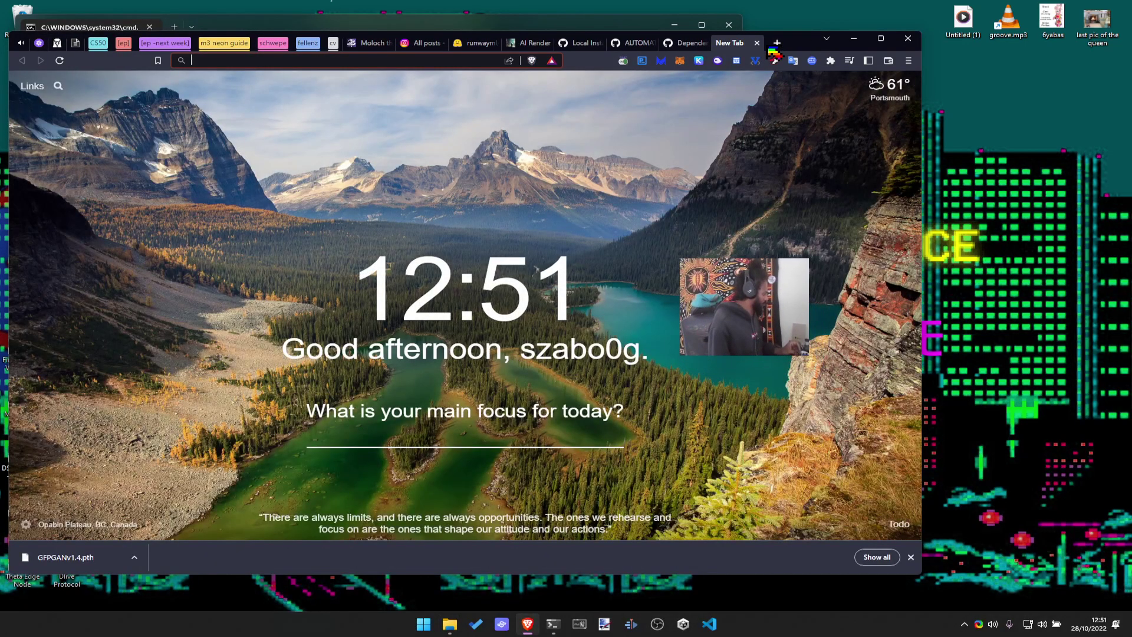
{"action": "type", "text": "installing"}
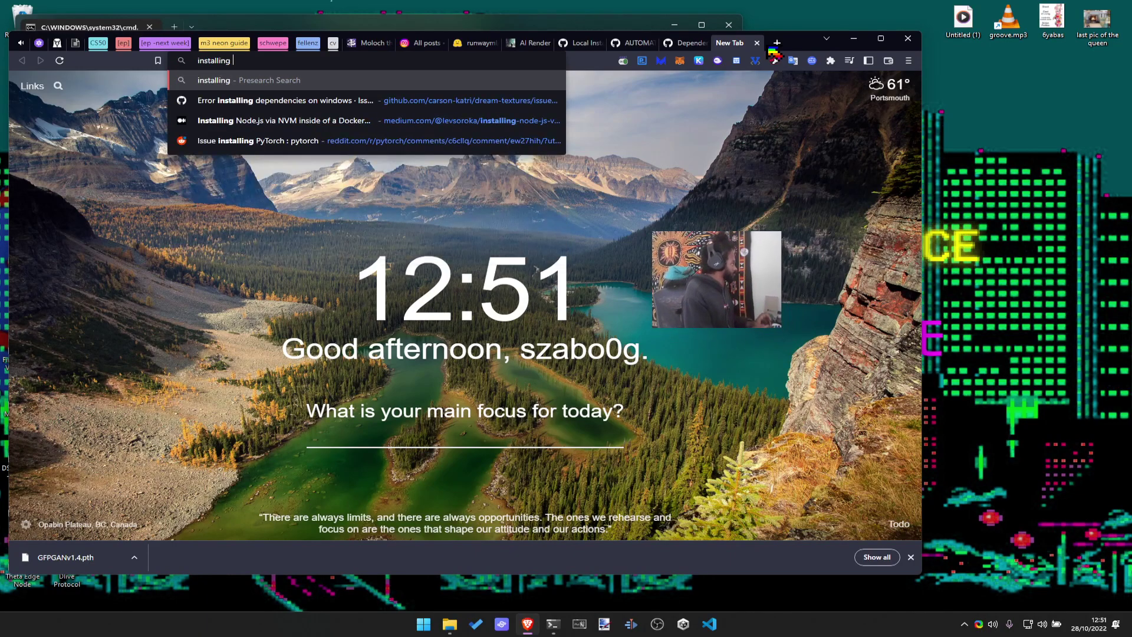
{"action": "type", "text": " torch and torch"}
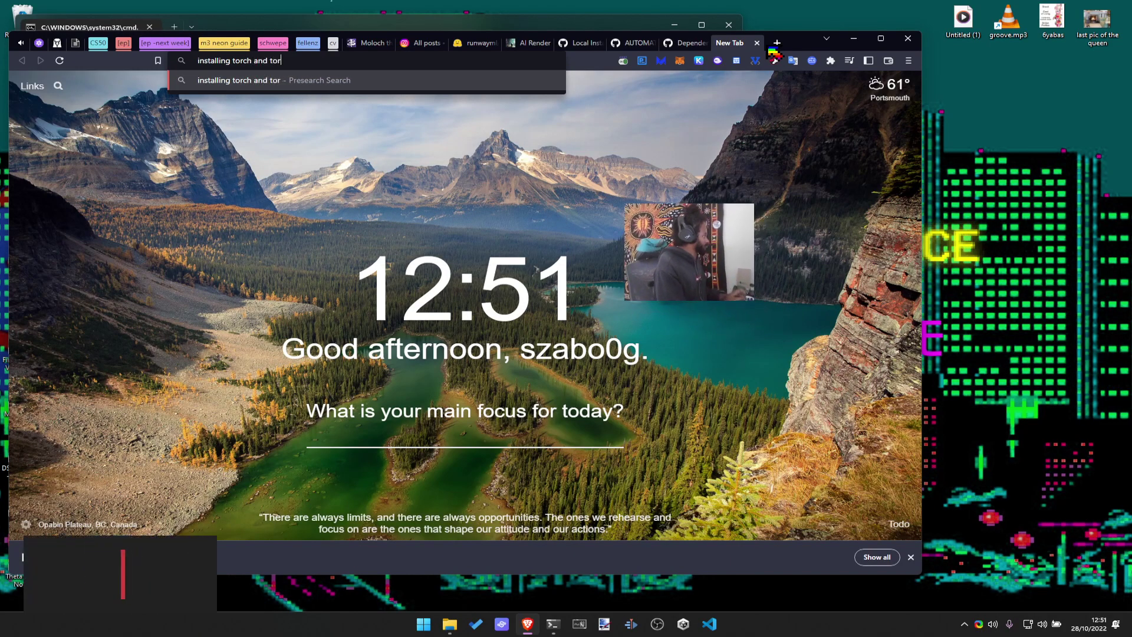
{"action": "type", "text": "ion "}
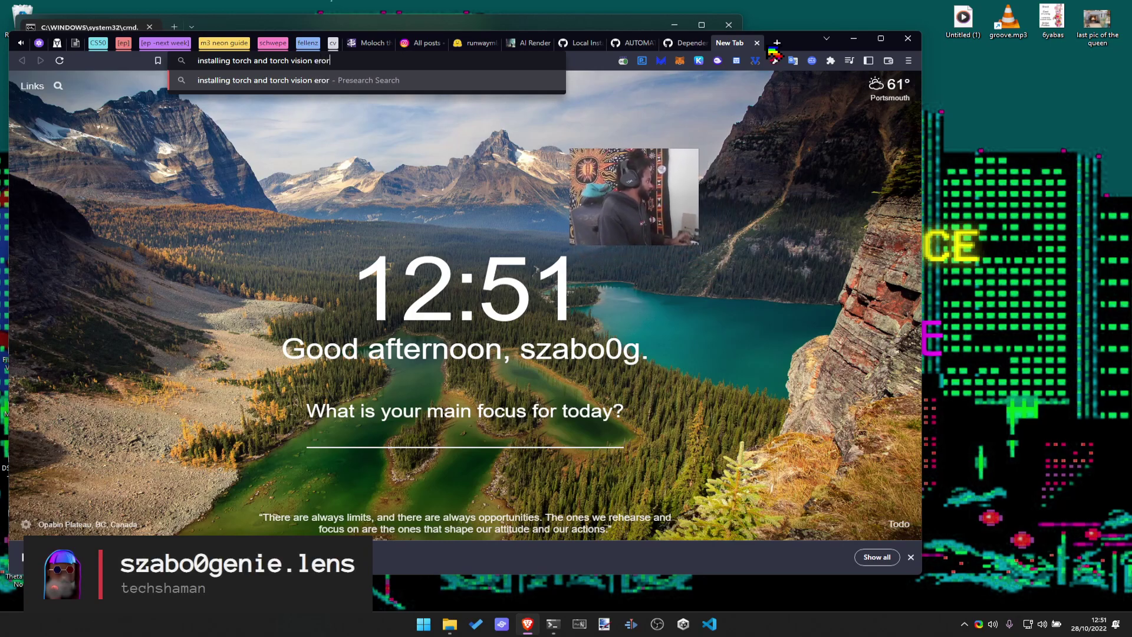
{"action": "type", "text": "erroo"}
{"action": "key", "text": "BackSpace"}
{"action": "type", "text": "r"}
{"action": "key", "text": "Return"}
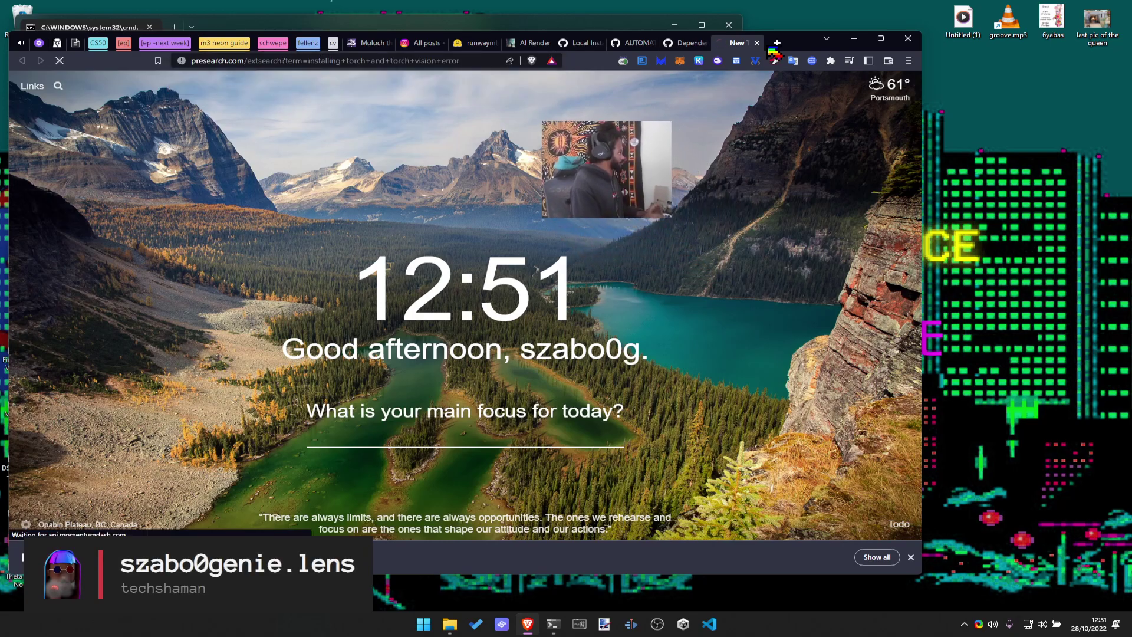
{"action": "key", "text": "ctrl+shift+Tab"}
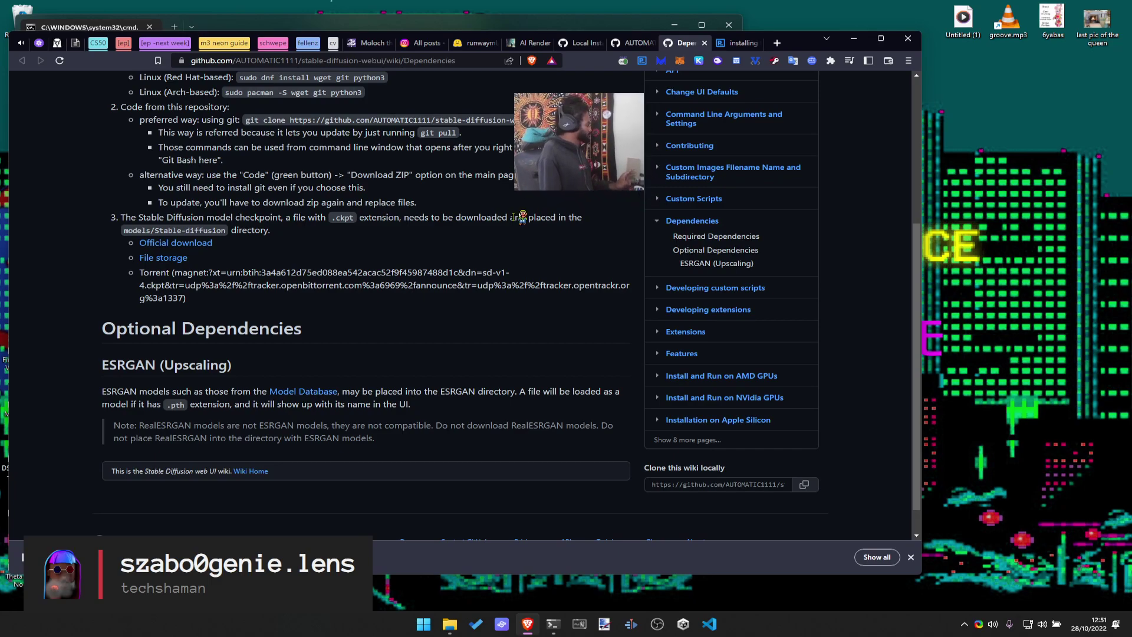
{"action": "scroll", "coordinate": [522, 217], "scroll_direction": "up", "scroll_amount": 4}
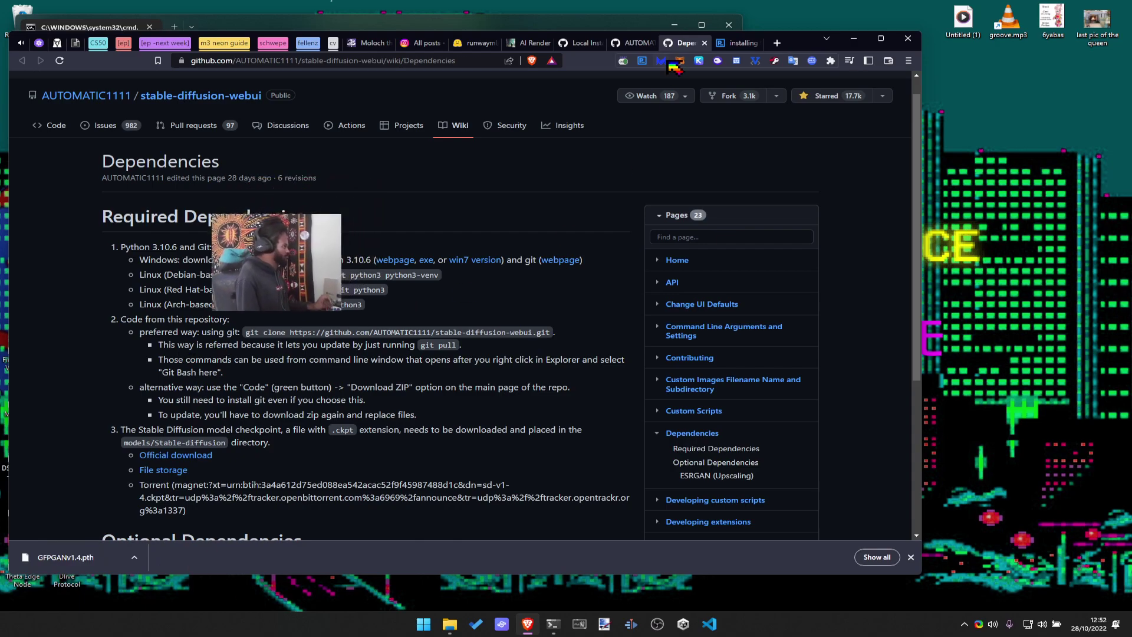
{"action": "key", "text": "ctrl+Tab"}
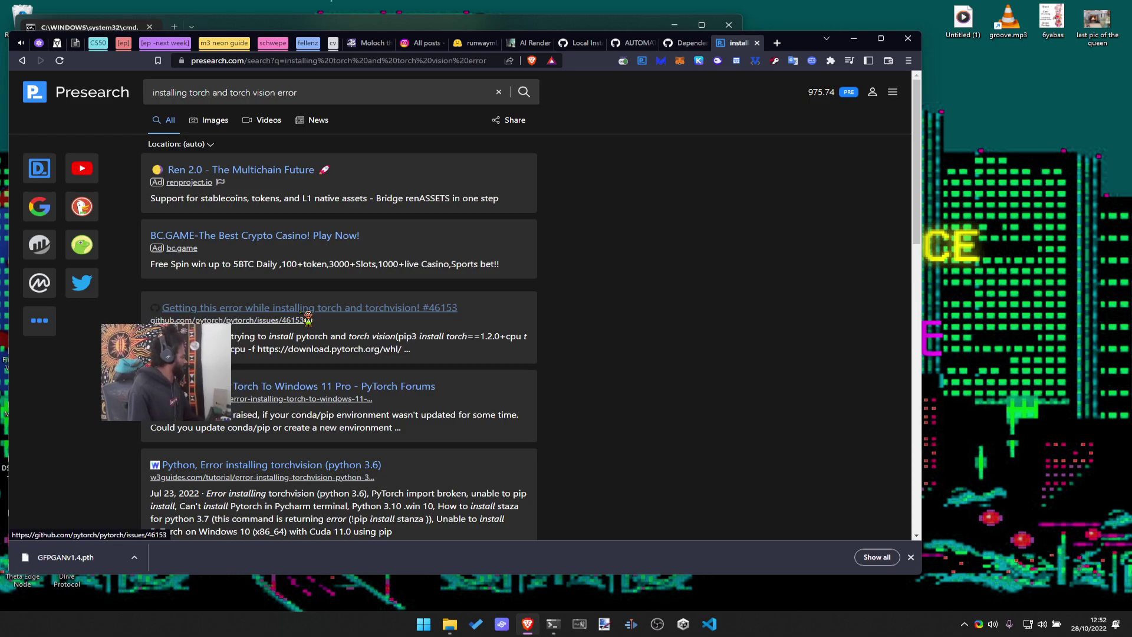
Read pytorch issue #46153's replies suggesting torch 1.4.0 with torchvision 0.5.0, then return to the console
{"action": "left_click", "coordinate": [308, 315]}
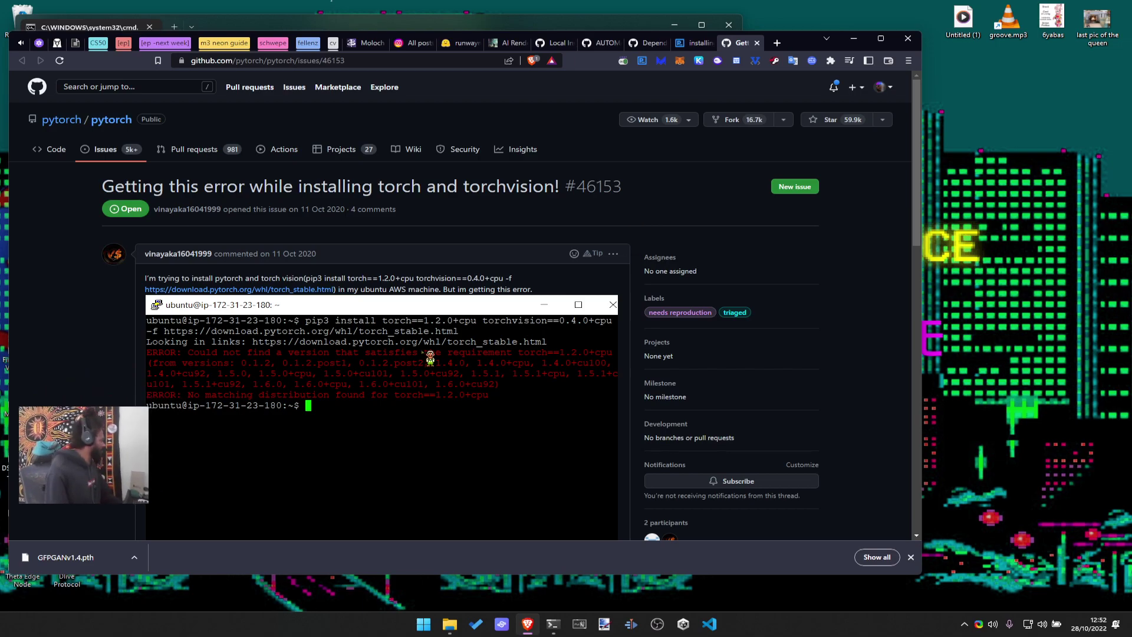
{"action": "scroll", "coordinate": [430, 358], "scroll_direction": "down", "scroll_amount": 3}
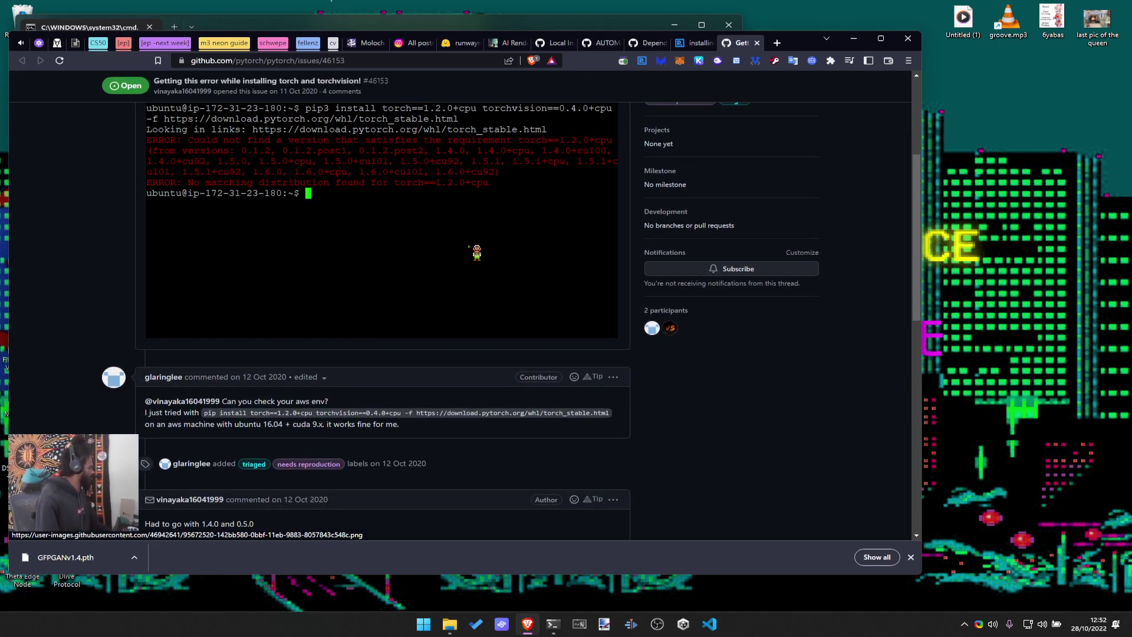
{"action": "scroll", "coordinate": [440, 284], "scroll_direction": "down", "scroll_amount": 2}
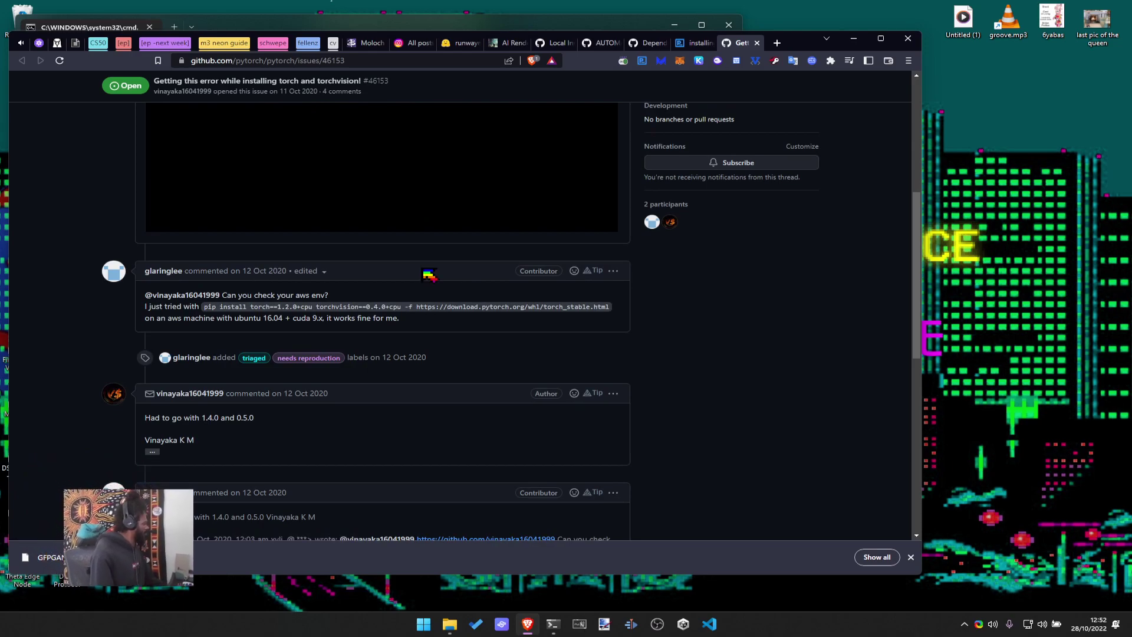
{"action": "scroll", "coordinate": [490, 357], "scroll_direction": "down", "scroll_amount": 3}
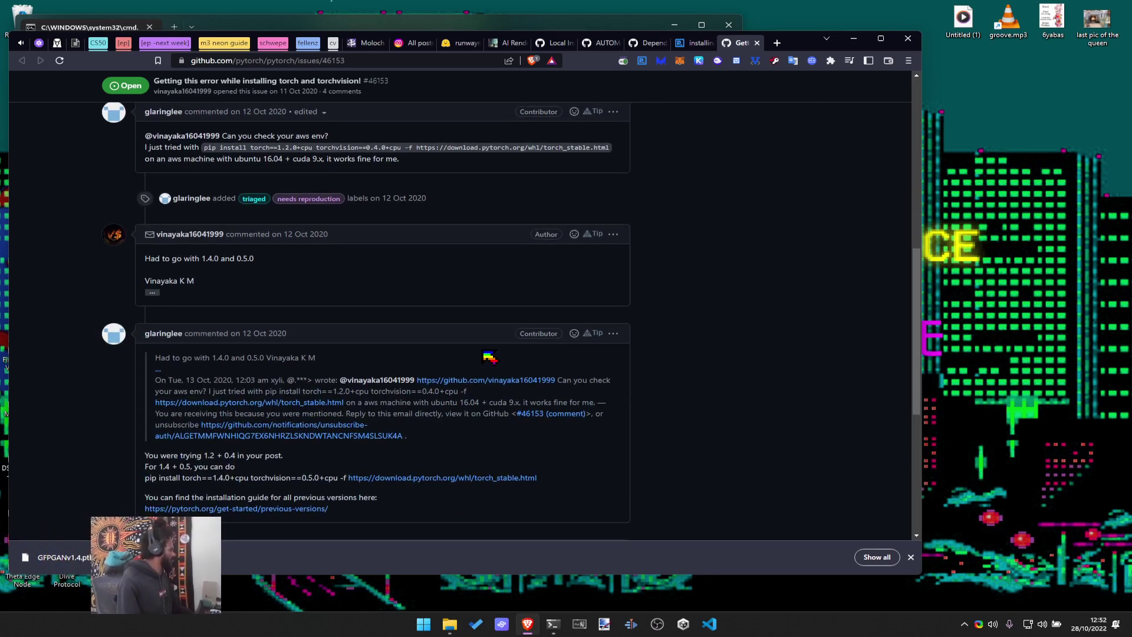
{"action": "scroll", "coordinate": [490, 357], "scroll_direction": "down", "scroll_amount": 2}
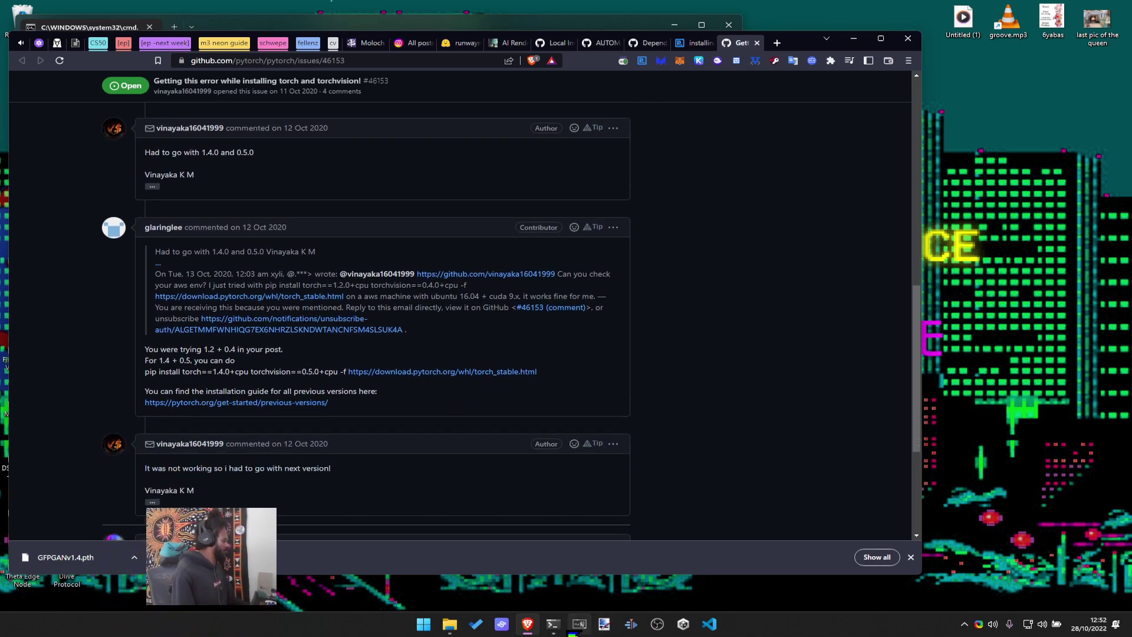
{"action": "left_click", "coordinate": [552, 624]}
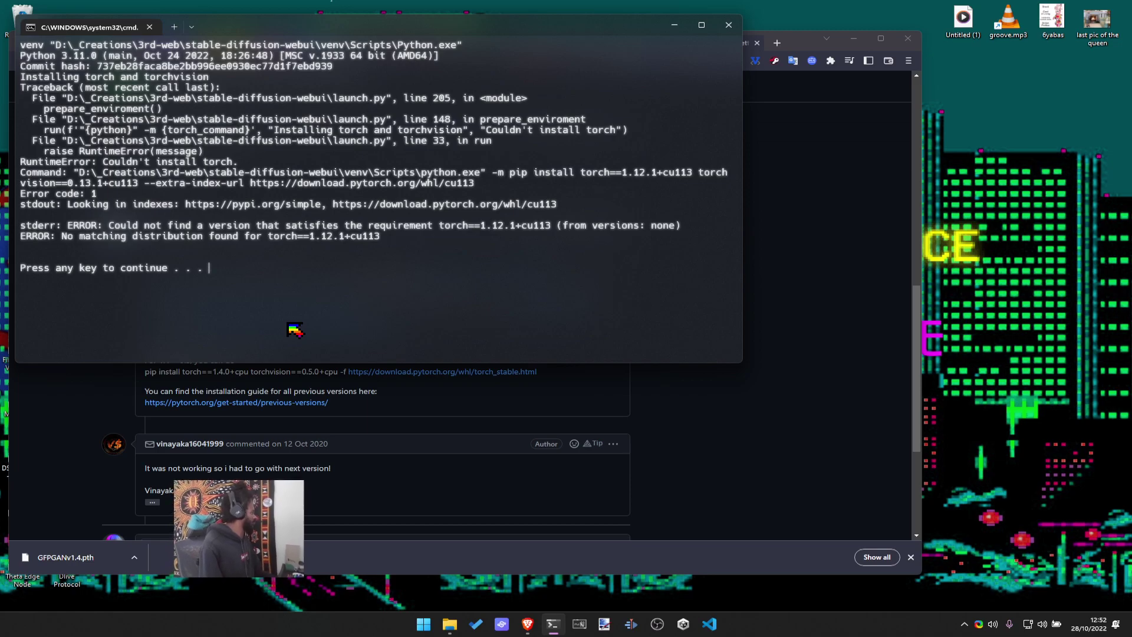
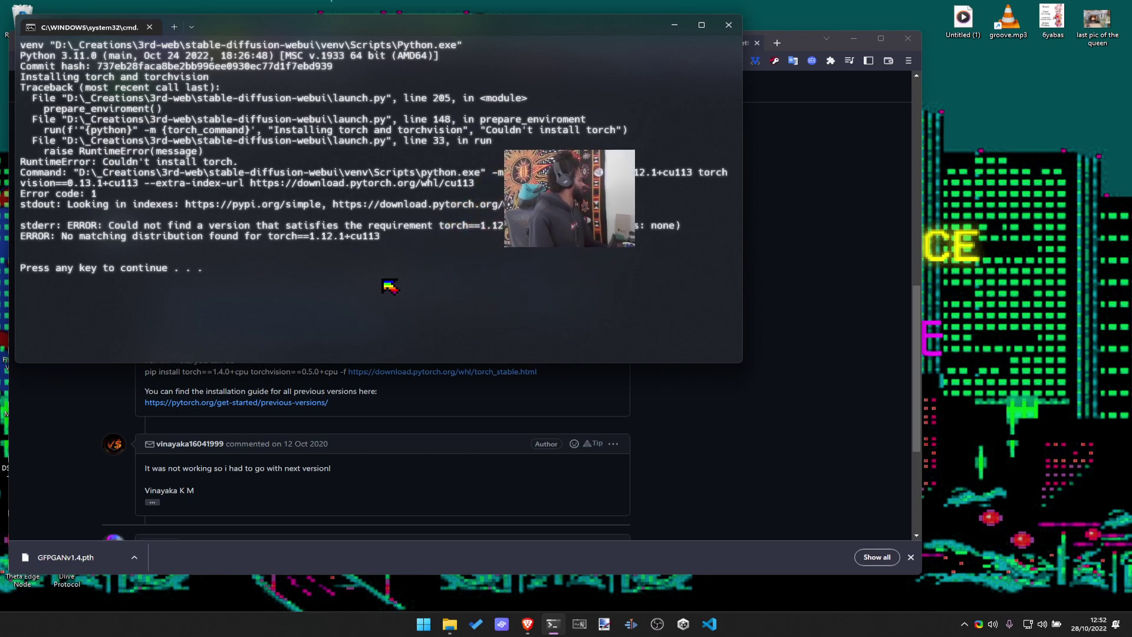
Close the failed install console and a PowerShell window opened briefly
{"action": "key", "text": "Return"}
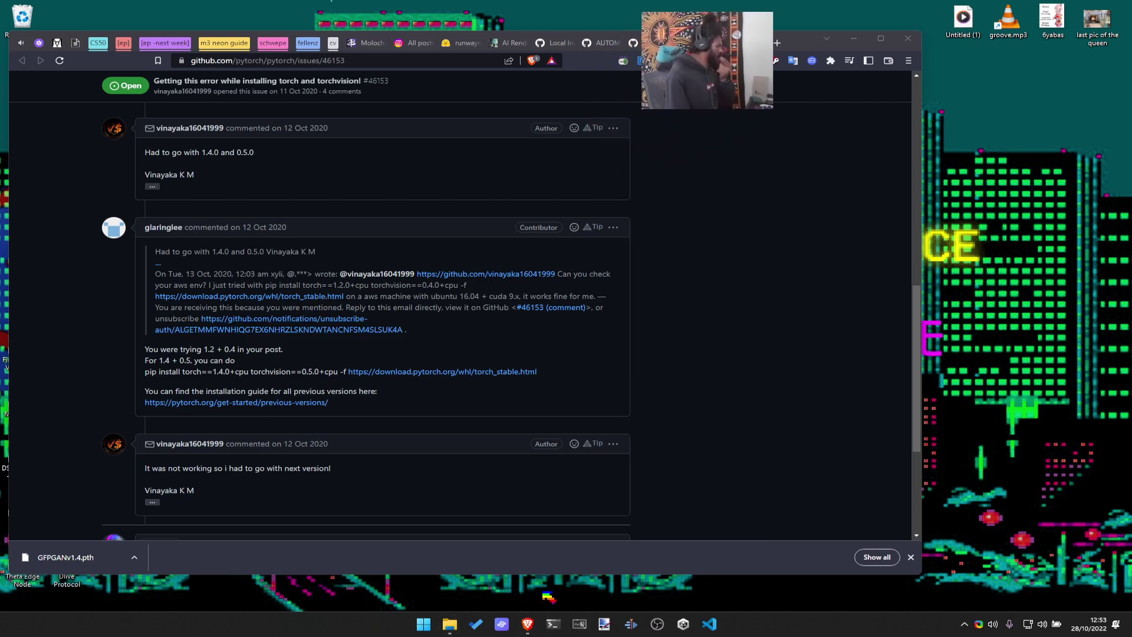
{"action": "left_click", "coordinate": [552, 624]}
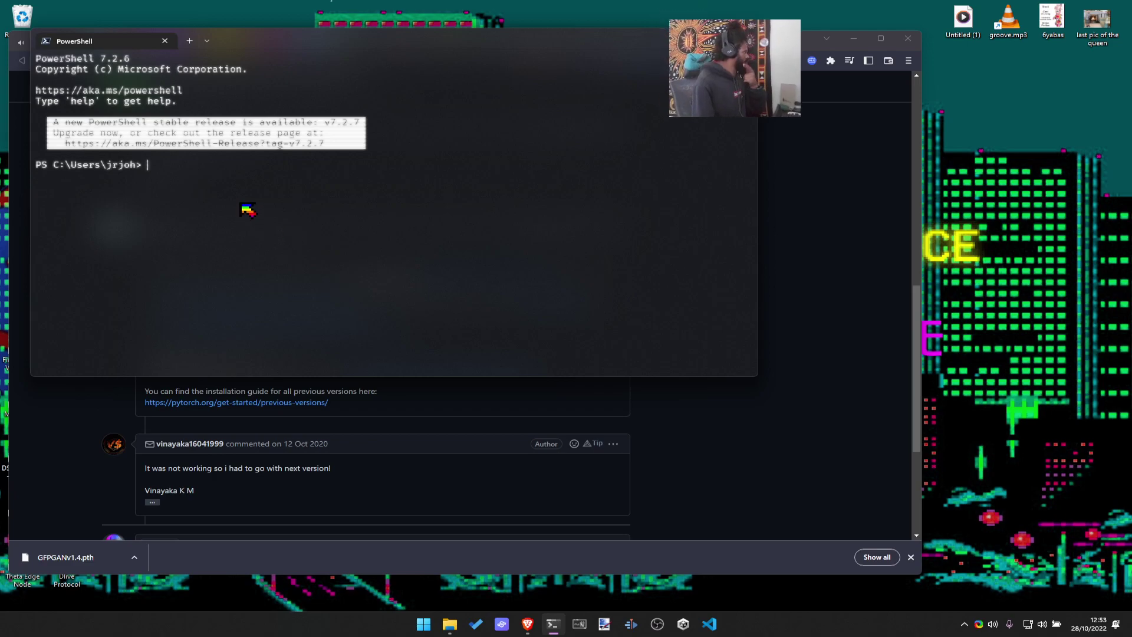
{"action": "key", "text": "Down"}
{"action": "key", "text": "Down"}
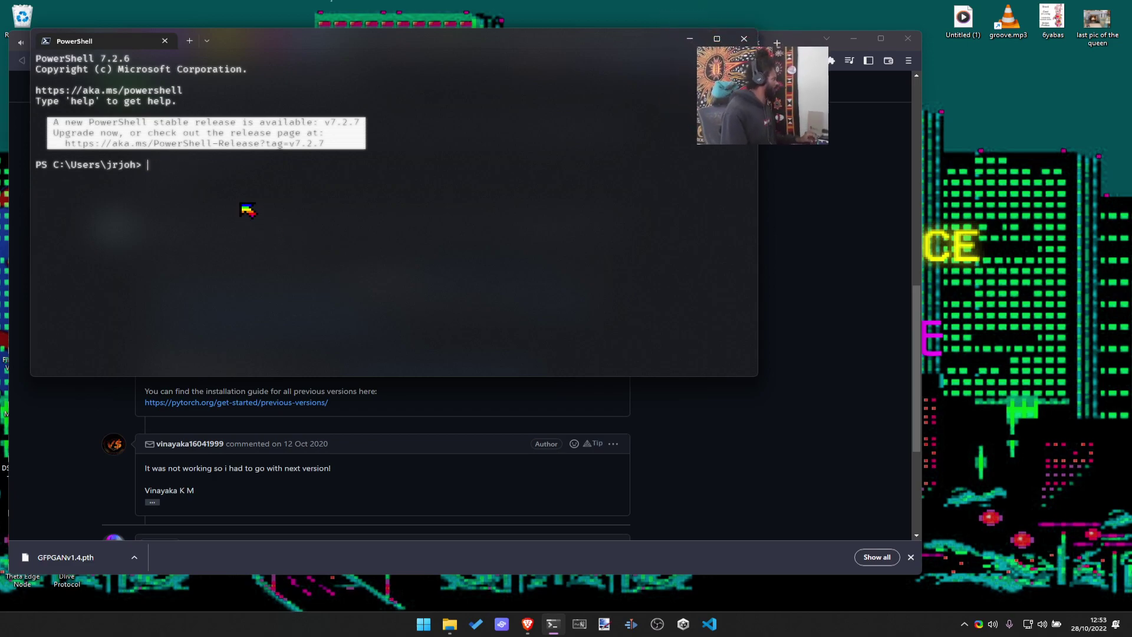
{"action": "left_click", "coordinate": [744, 39]}
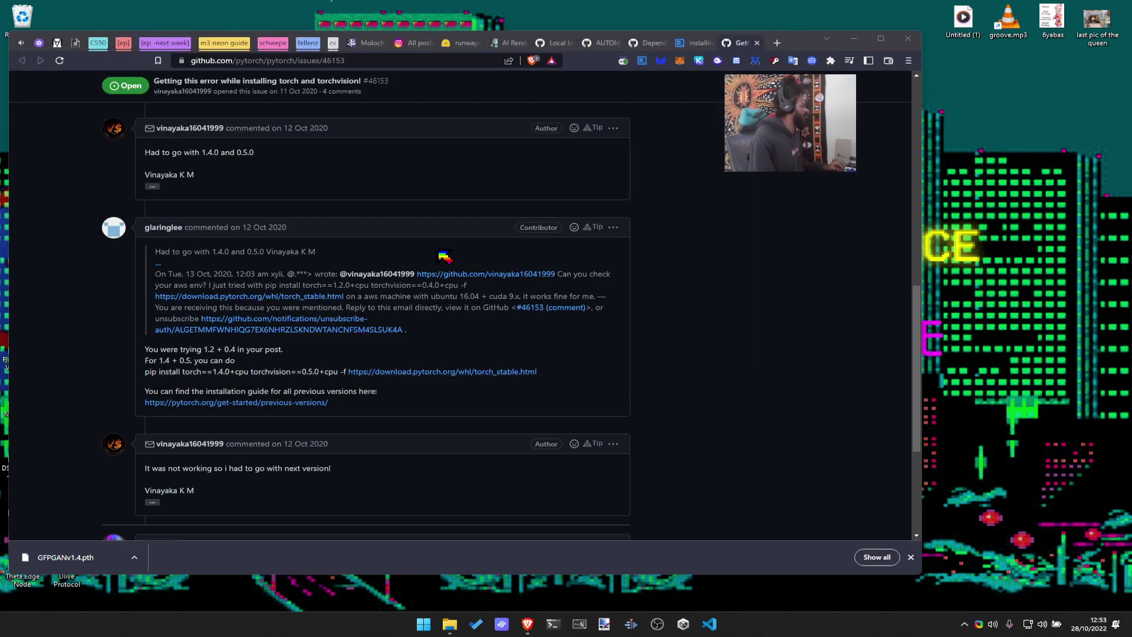
Rerun webui-user, which fails on torch 1.12.1+cu113, and follow the cu113 index link
{"action": "key", "text": "alt+Tab"}
{"action": "key", "text": "alt+Tab"}
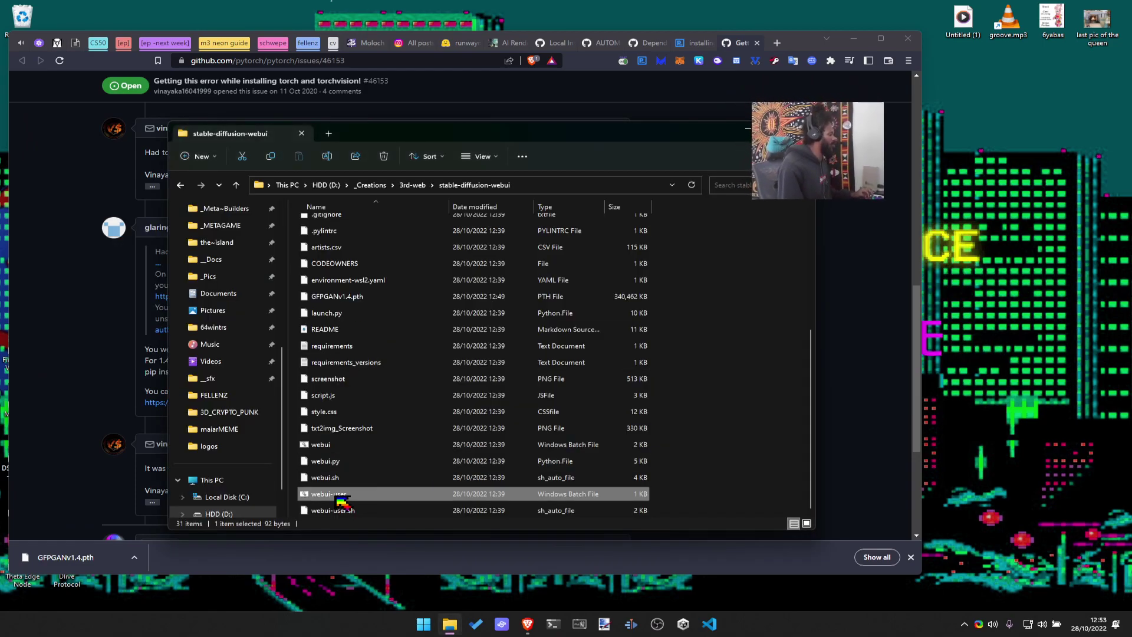
{"action": "double_click", "coordinate": [361, 492]}
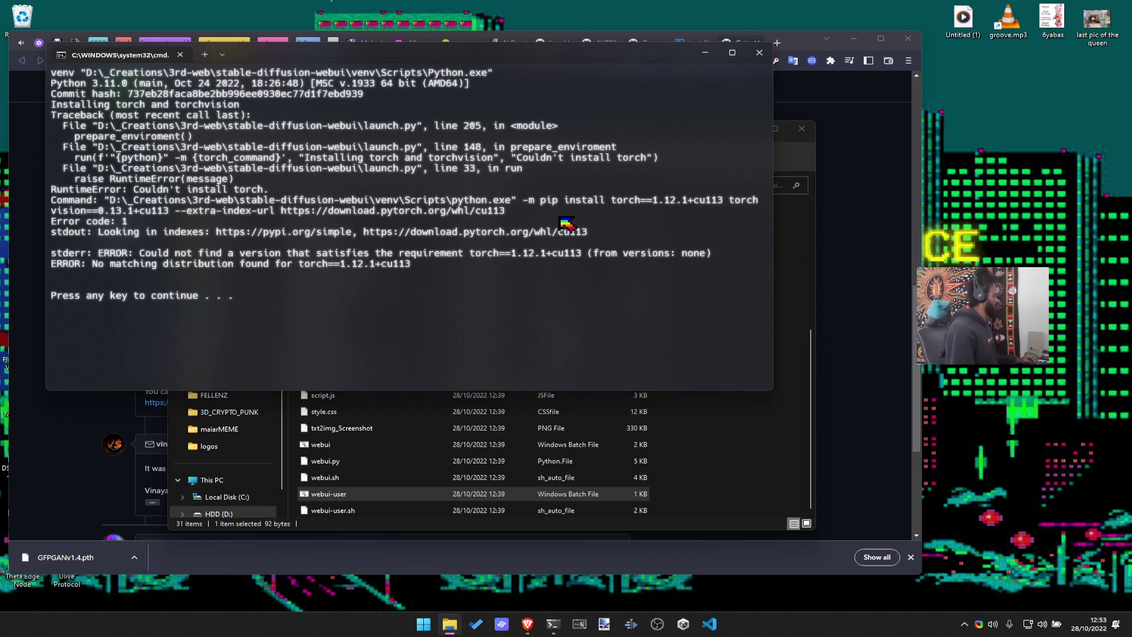
{"action": "left_click", "coordinate": [420, 212], "text": "ctrl"}
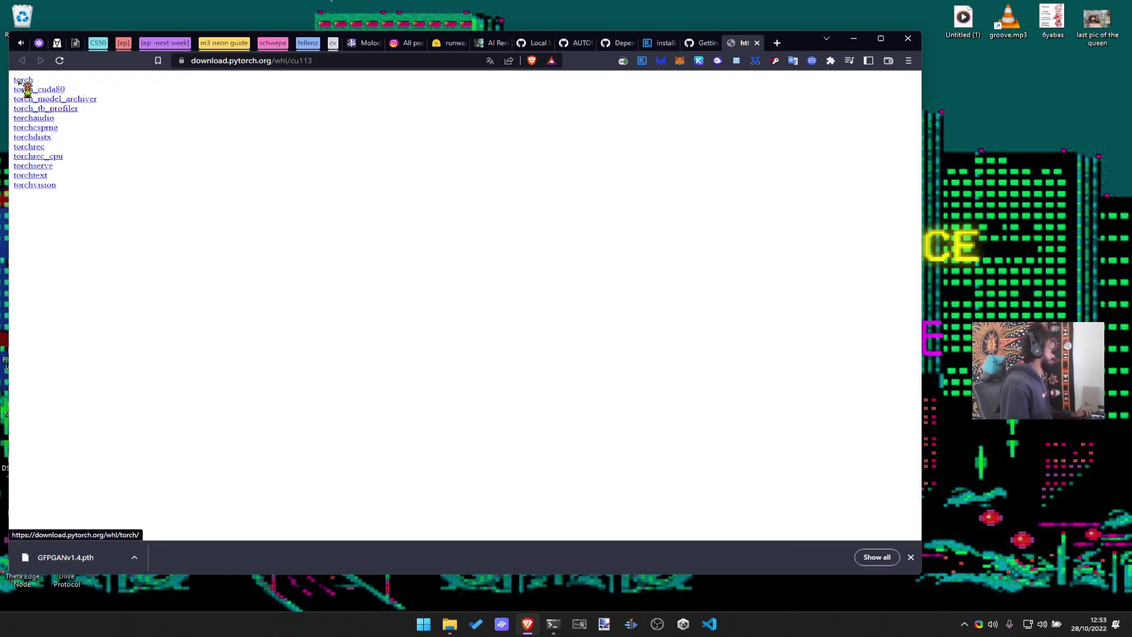
Close the failed console and try running webui-user as administrator, dismissing the prompt
{"action": "key", "text": "alt+Tab"}
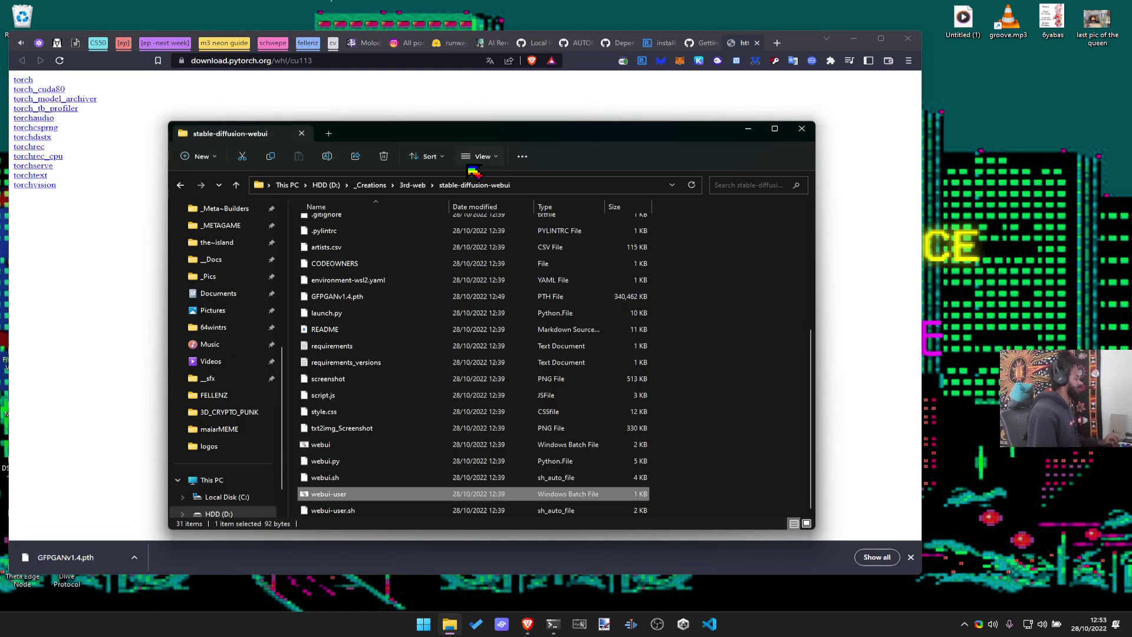
{"action": "key", "text": "alt+Tab"}
{"action": "key", "text": "alt+Tab"}
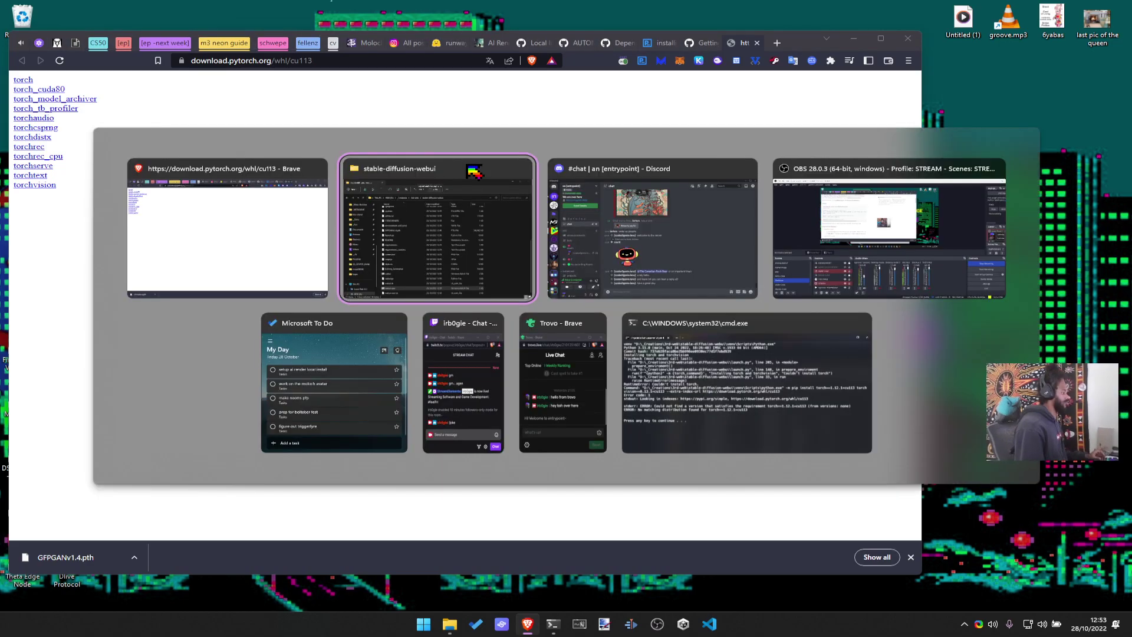
{"action": "left_click", "coordinate": [720, 417]}
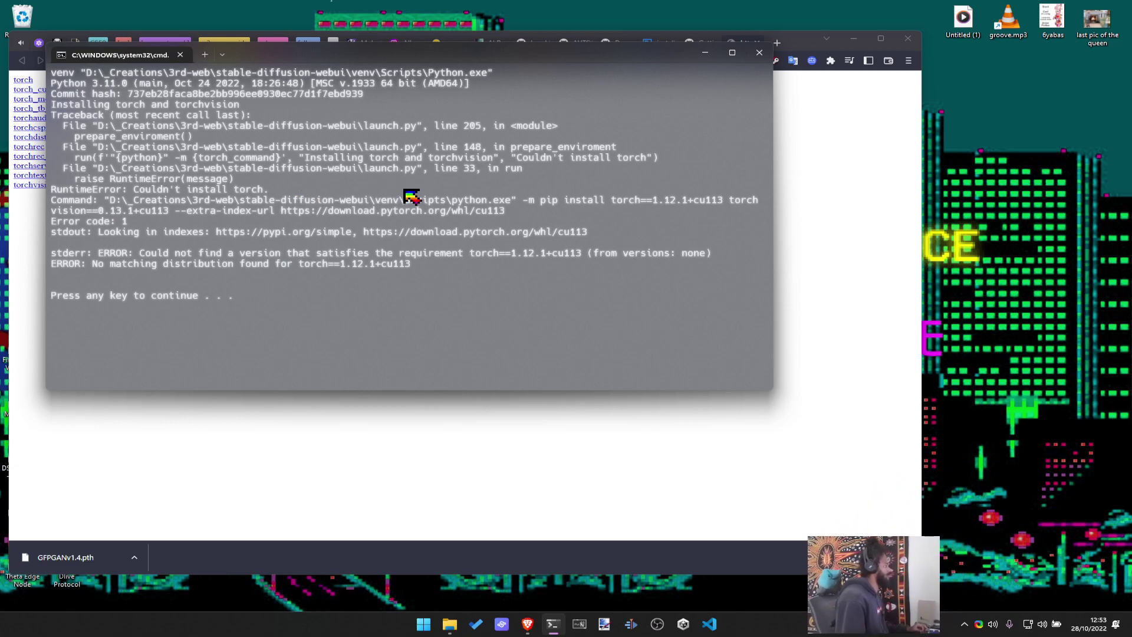
{"action": "left_click", "coordinate": [759, 52]}
{"action": "key", "text": "alt+Tab"}
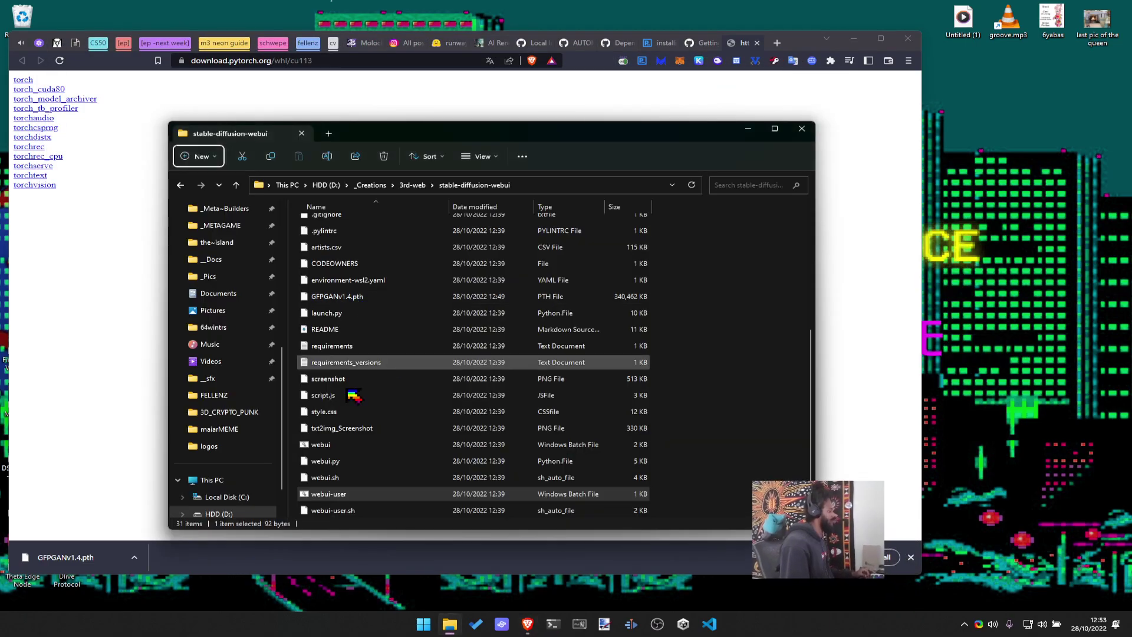
{"action": "right_click", "coordinate": [341, 497]}
{"action": "left_click", "coordinate": [413, 370]}
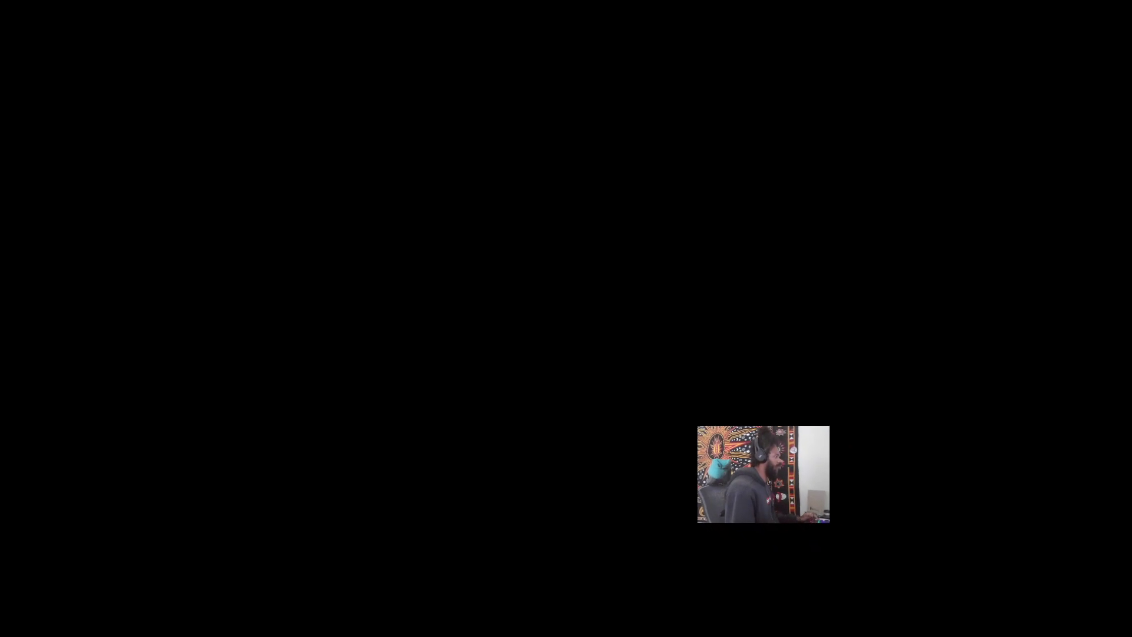
{"action": "left_click", "coordinate": [498, 368]}
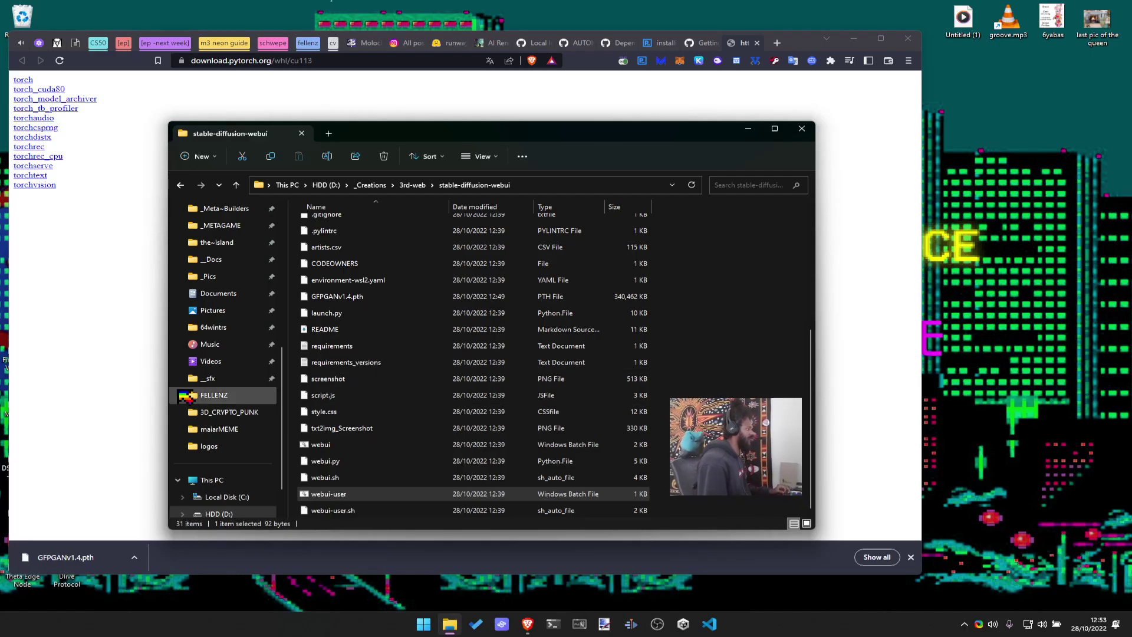
Close Brave's downloads bar and rerun webui-user, adding a PowerShell tab beside its console
{"action": "left_click", "coordinate": [147, 379]}
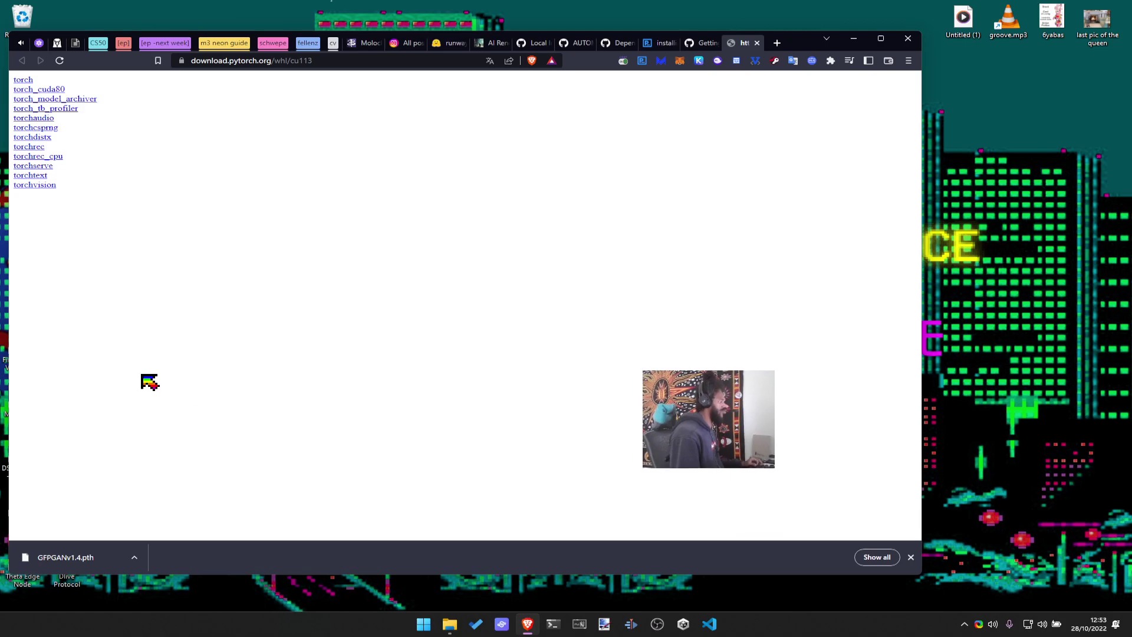
{"action": "left_click", "coordinate": [911, 557]}
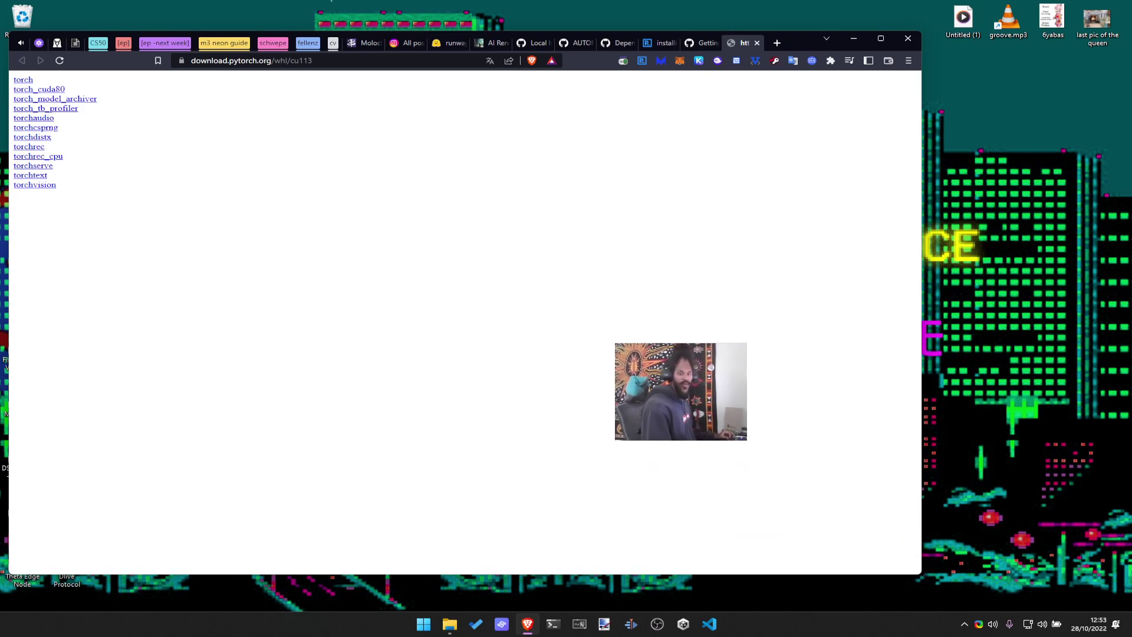
{"action": "key", "text": "alt+Tab"}
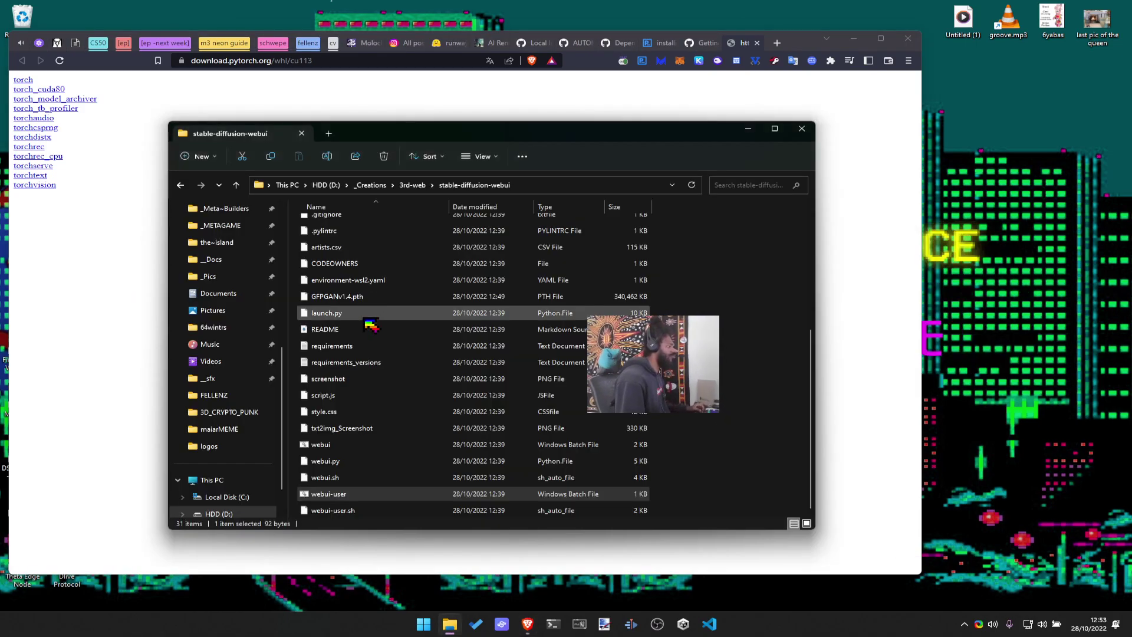
{"action": "double_click", "coordinate": [324, 494]}
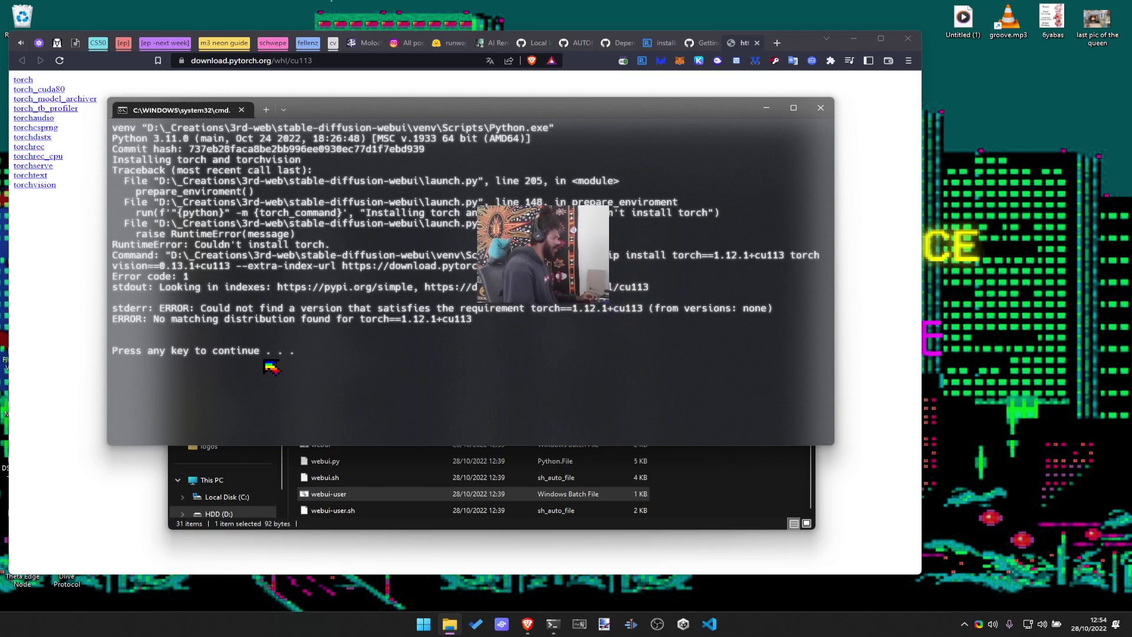
{"action": "left_click", "coordinate": [274, 111]}
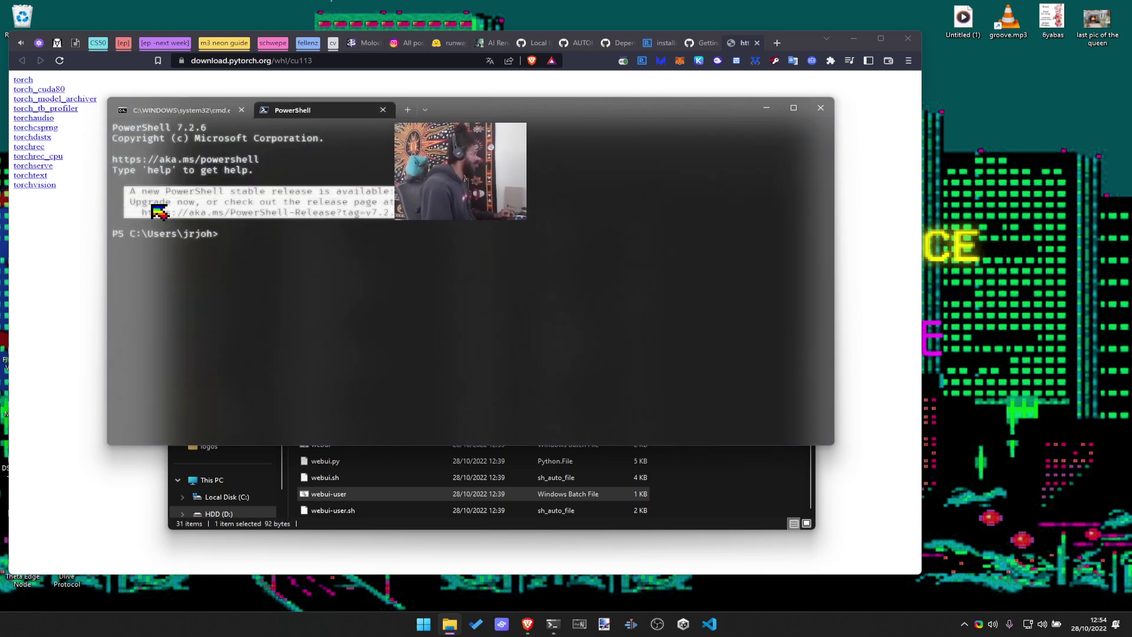
Look at torchrec_cpu in the PyTorch cu113 index, then close that tab
{"action": "left_click", "coordinate": [66, 207]}
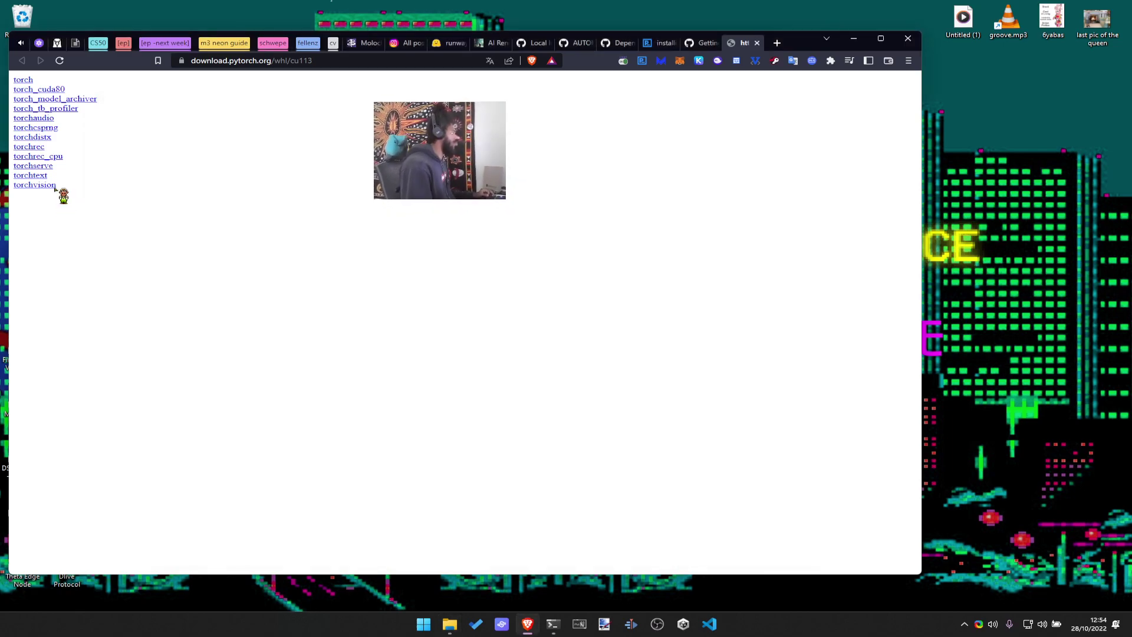
{"action": "left_click", "coordinate": [59, 157]}
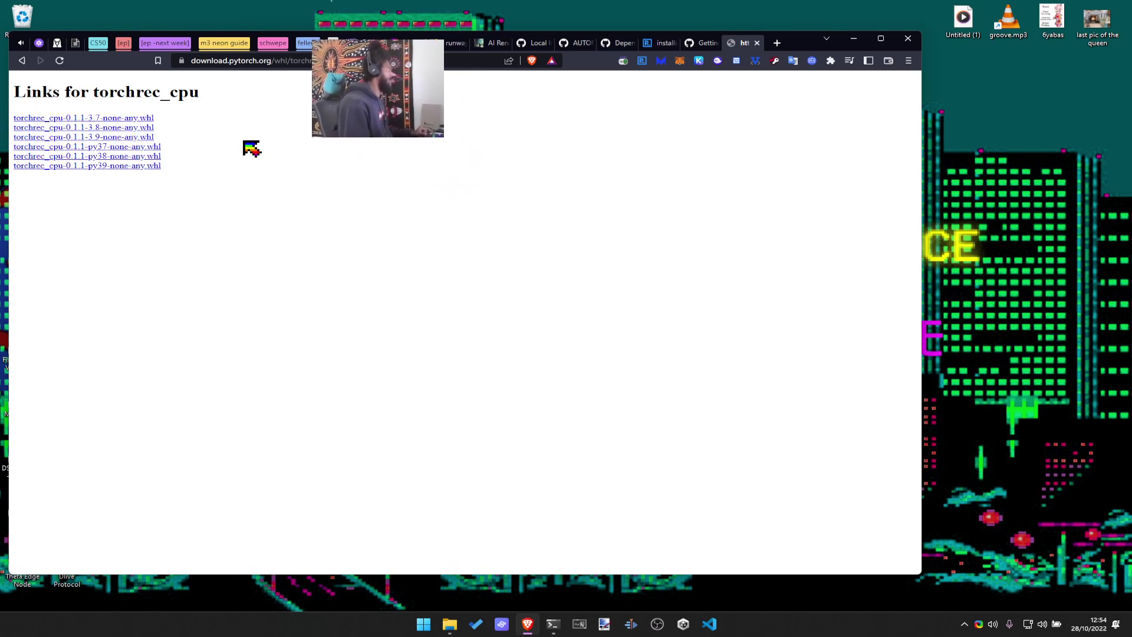
{"action": "key", "text": "alt+Left"}
{"action": "key", "text": "alt+Tab"}
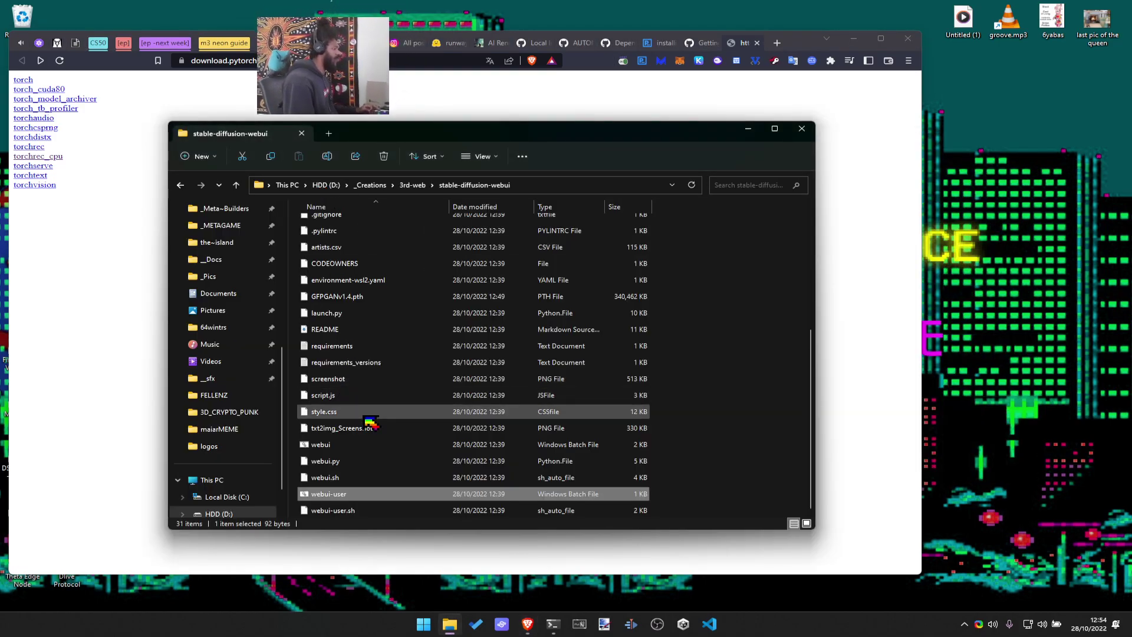
{"action": "scroll", "coordinate": [375, 422], "scroll_direction": "up", "scroll_amount": 2}
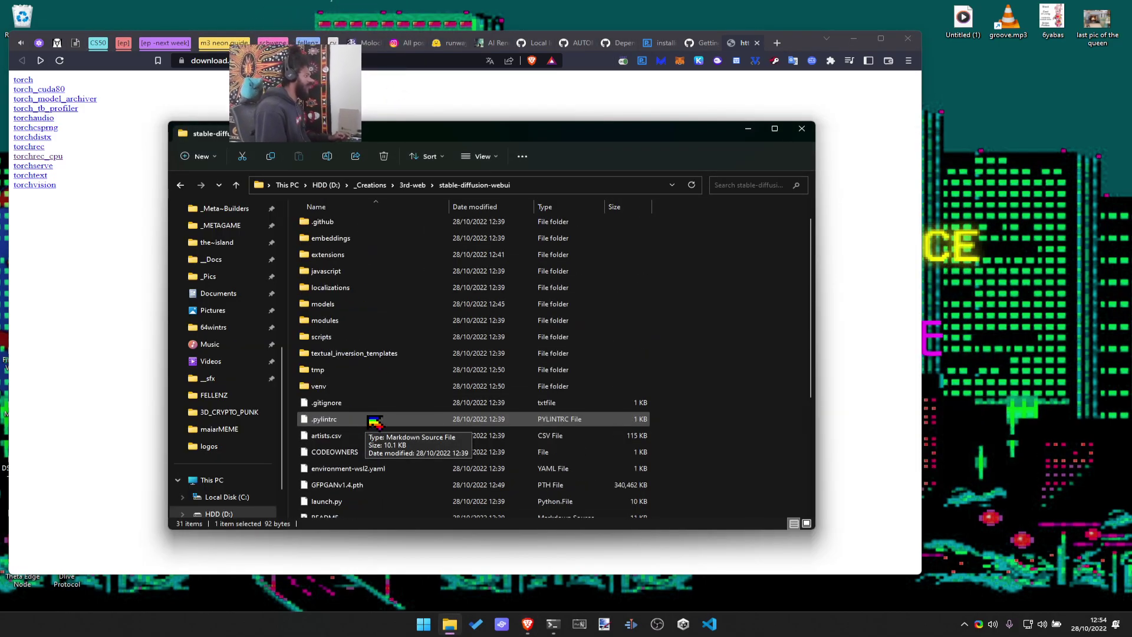
{"action": "scroll", "coordinate": [374, 422], "scroll_direction": "down", "scroll_amount": 2}
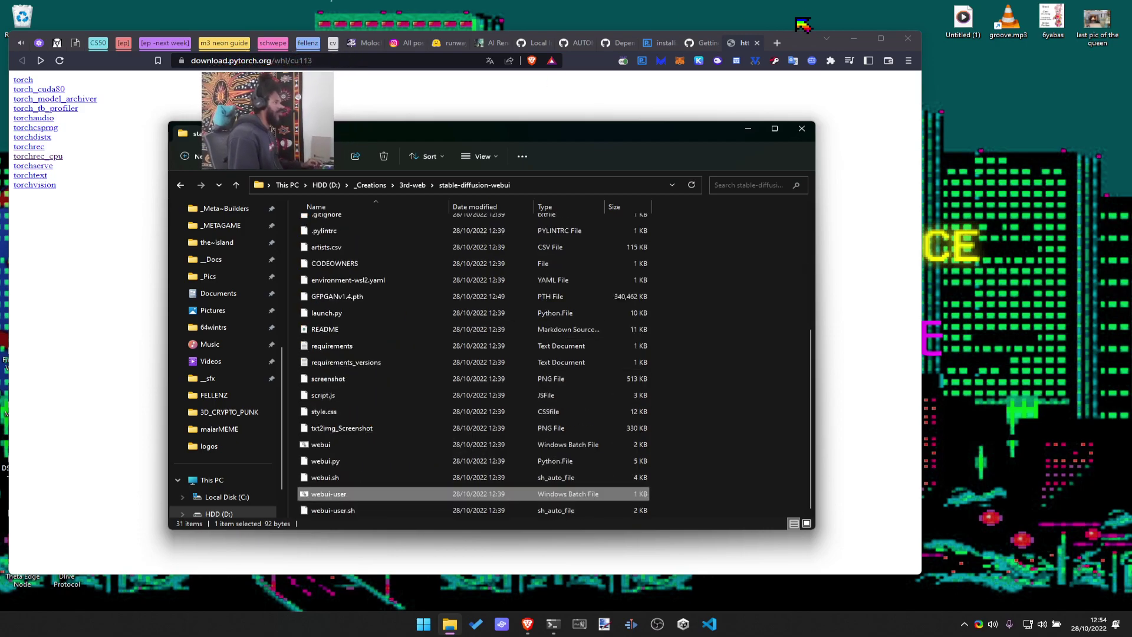
{"action": "left_click", "coordinate": [761, 43]}
Close the GitHub issue tab, the PowerShell tab and the failed install console
{"action": "key", "text": "ctrl+w"}
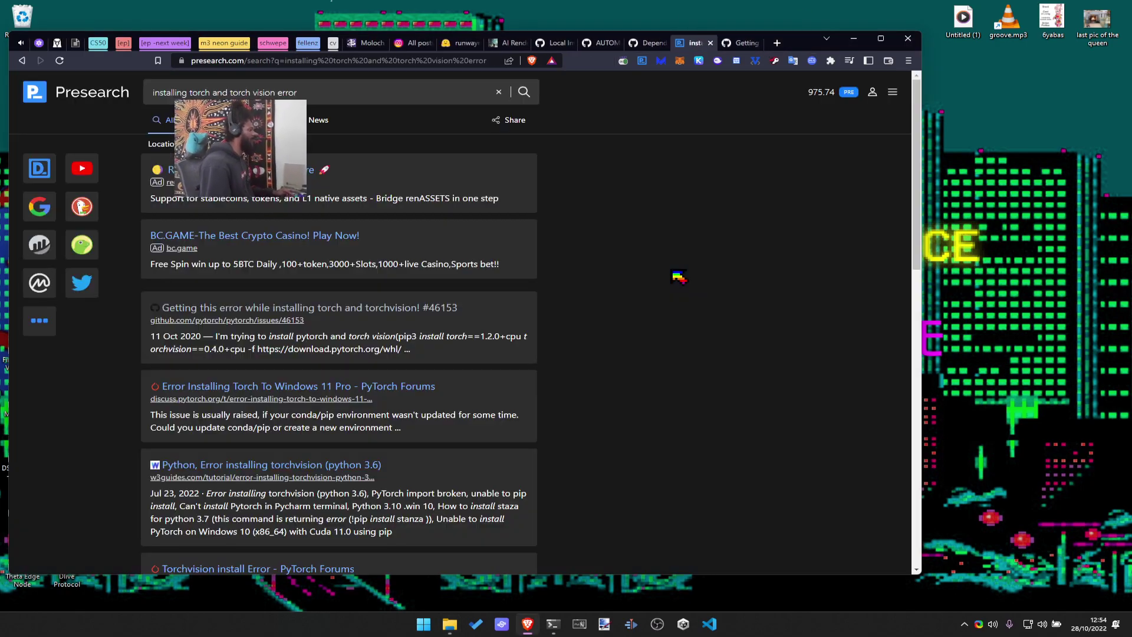
{"action": "key", "text": "alt+Tab"}
{"action": "left_click", "coordinate": [665, 394]}
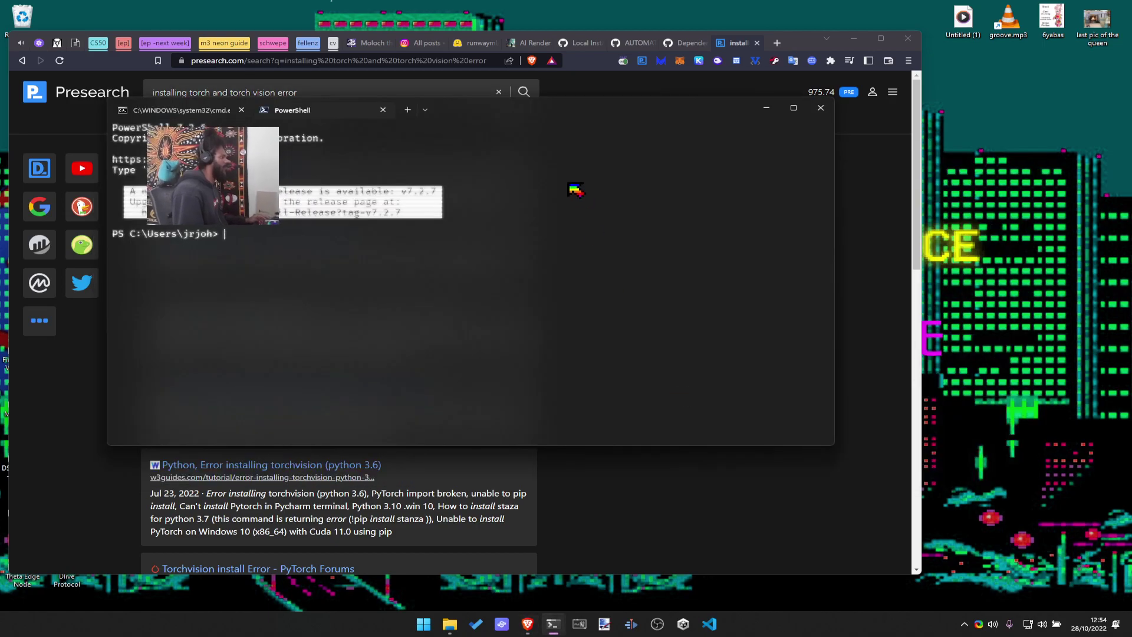
{"action": "left_click", "coordinate": [382, 110]}
{"action": "key", "text": "Return"}
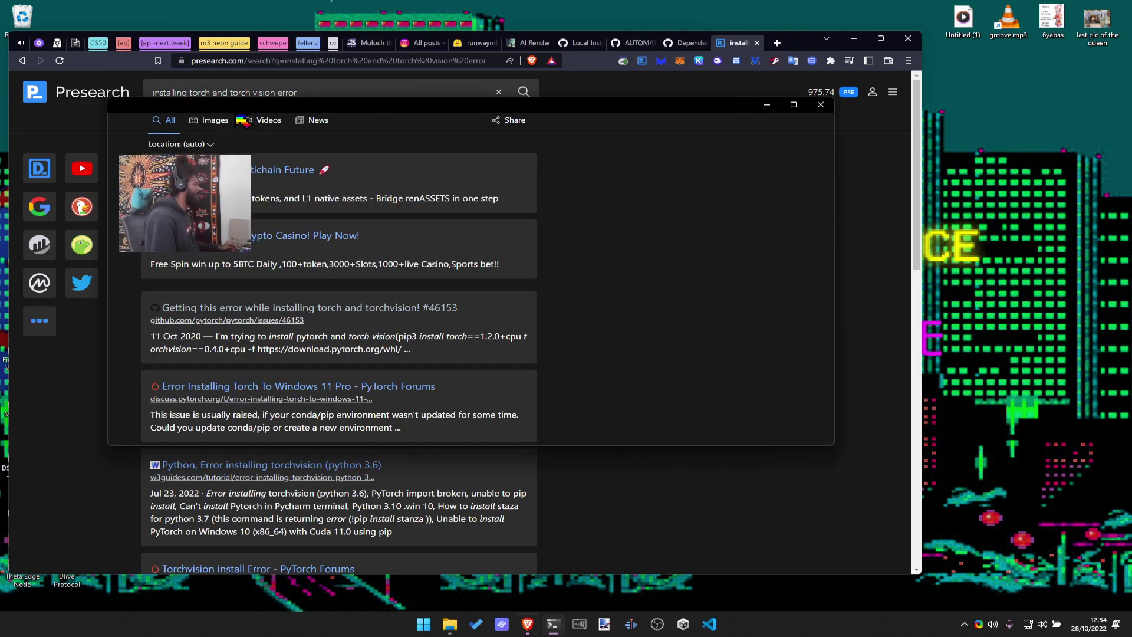
Go to youtube.com in the current Brave tab
{"action": "left_click", "coordinate": [342, 93]}
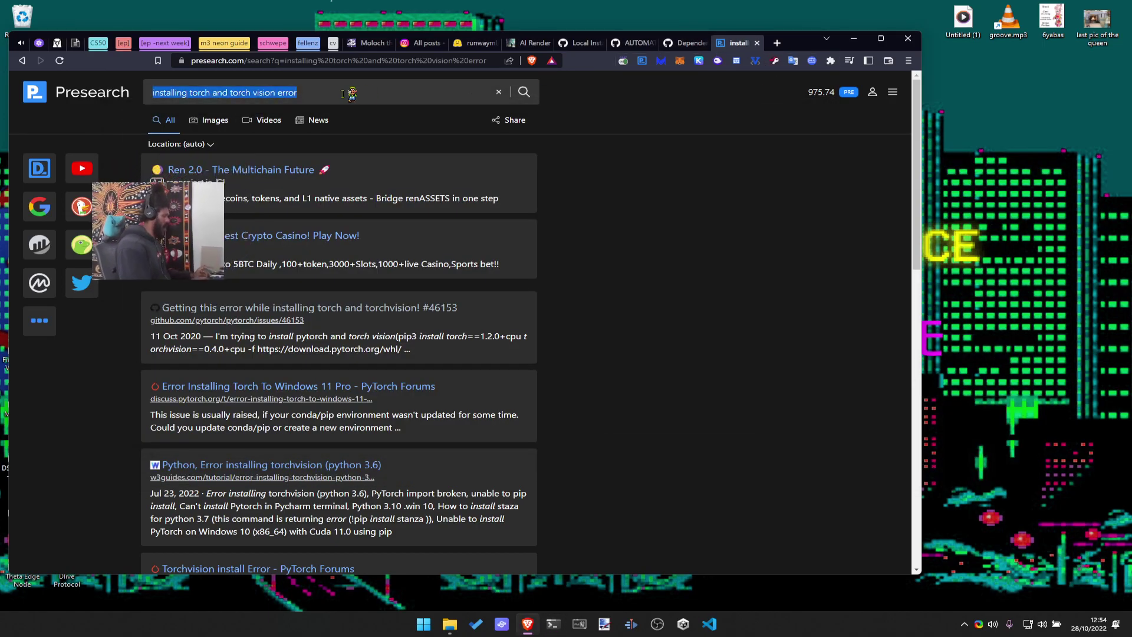
{"action": "type", "text": "y"}
{"action": "left_click", "coordinate": [360, 61]}
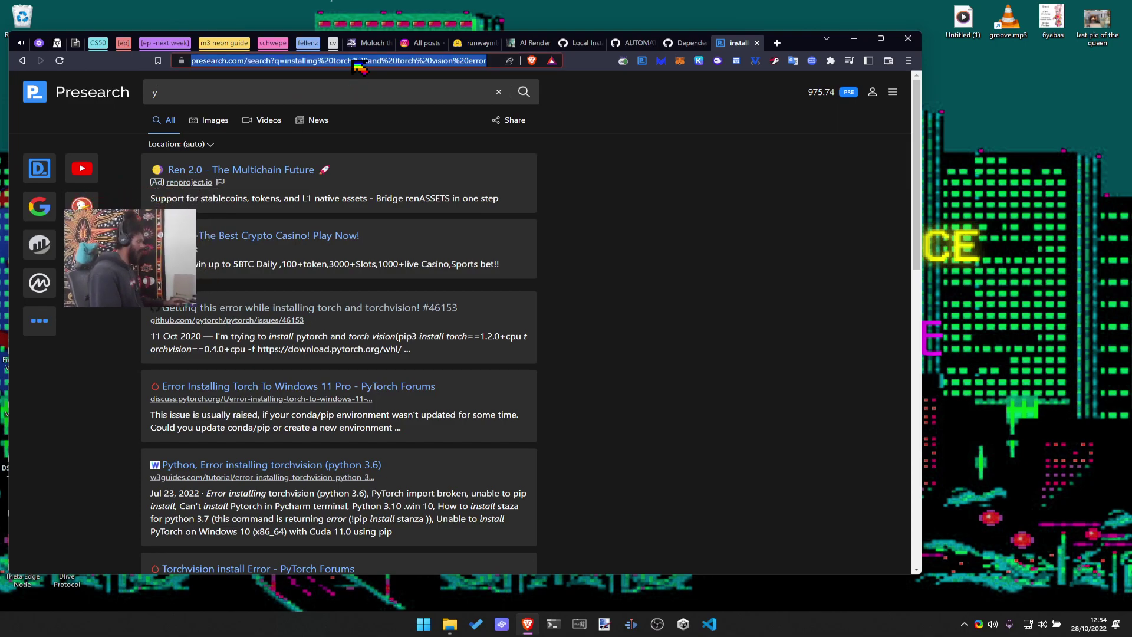
{"action": "type", "text": "y"}
{"action": "key", "text": "Return"}
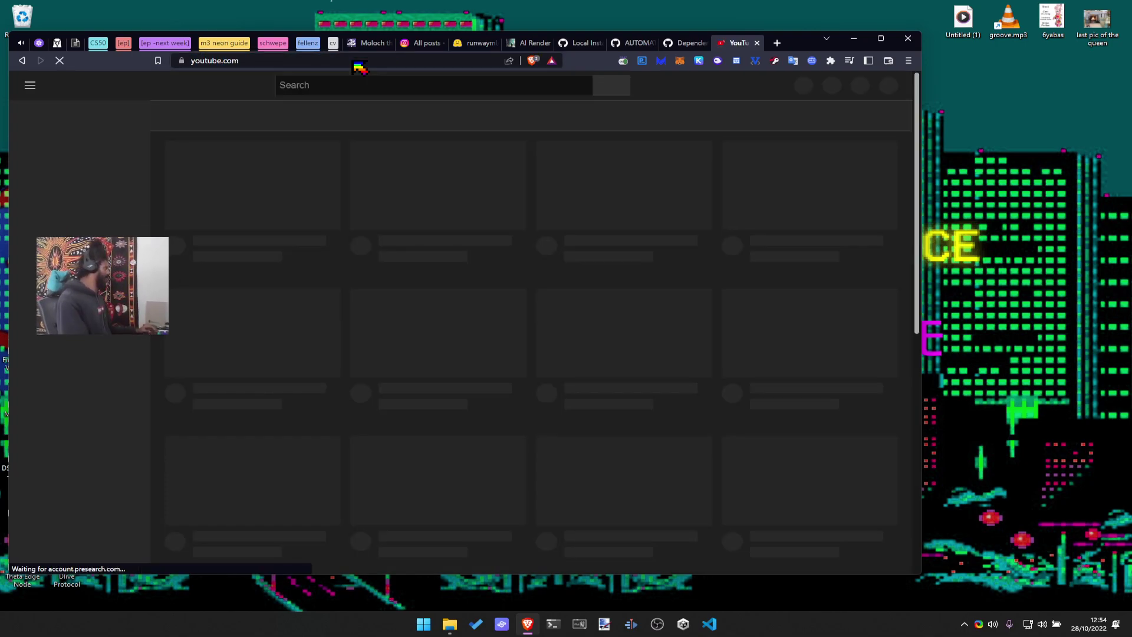
Type 'install automatic' in YouTube search and pick the 'install automatic1111' suggestion
{"action": "type", "text": "ind"}
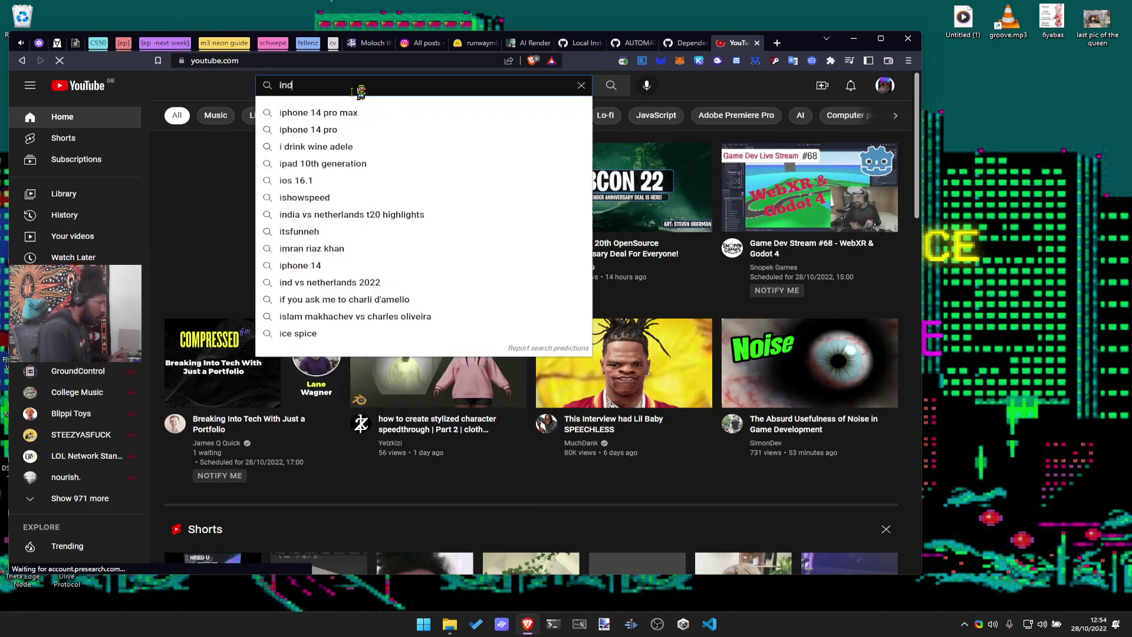
{"action": "type", "text": "tall autt"}
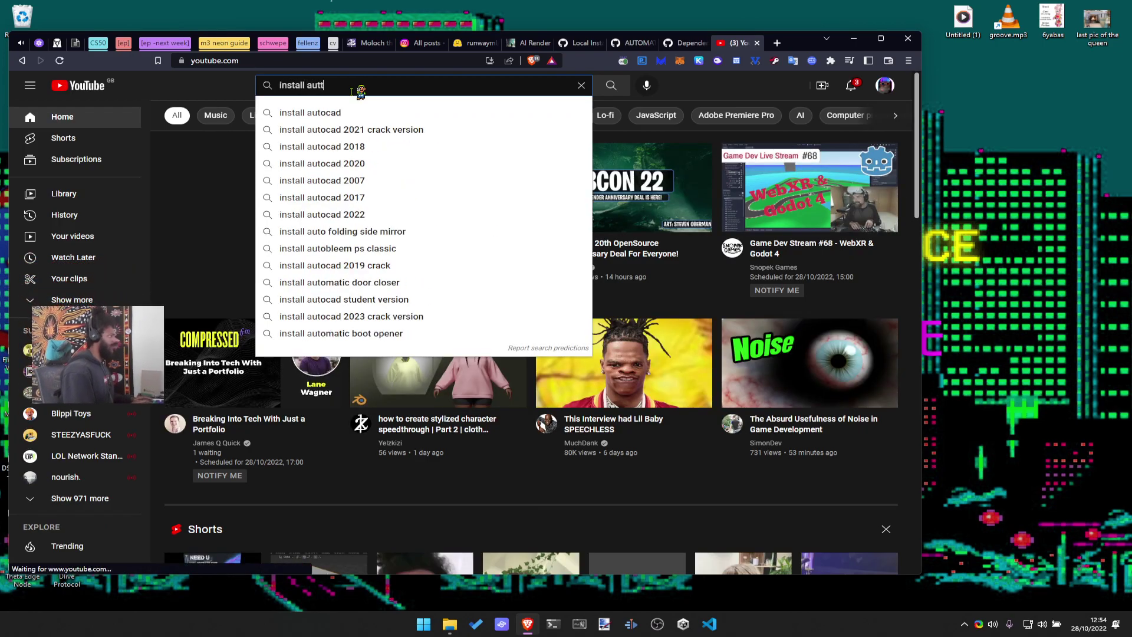
{"action": "key", "text": "BackSpace"}
{"action": "type", "text": "omatic"}
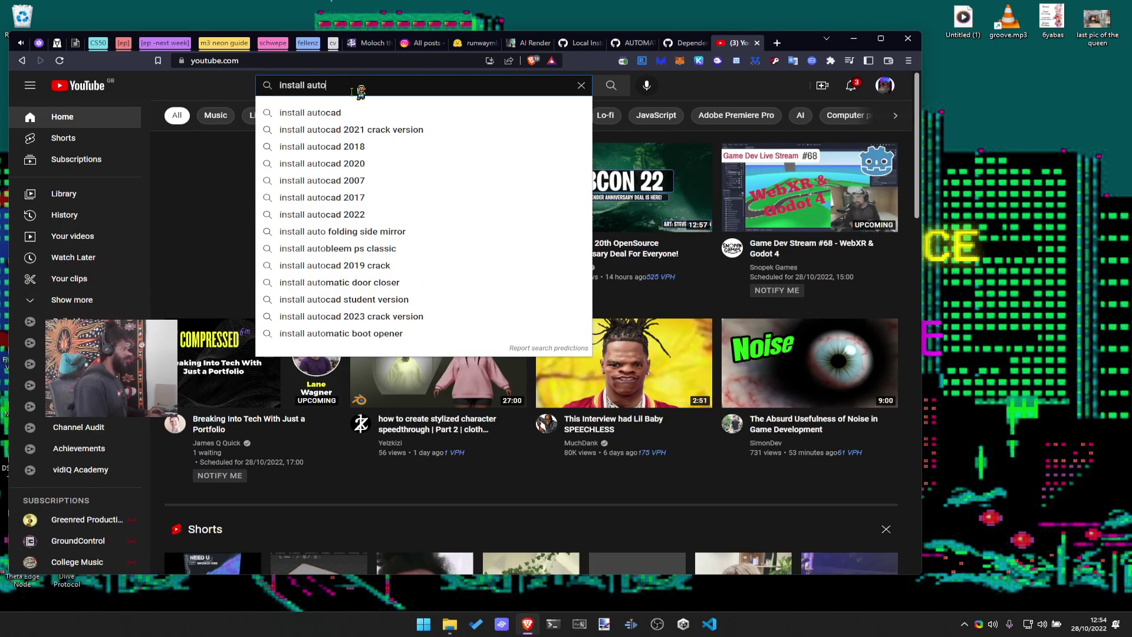
{"action": "key", "text": "Down"}
{"action": "key", "text": "Down"}
{"action": "key", "text": "Down"}
{"action": "key", "text": "Down"}
{"action": "key", "text": "Down"}
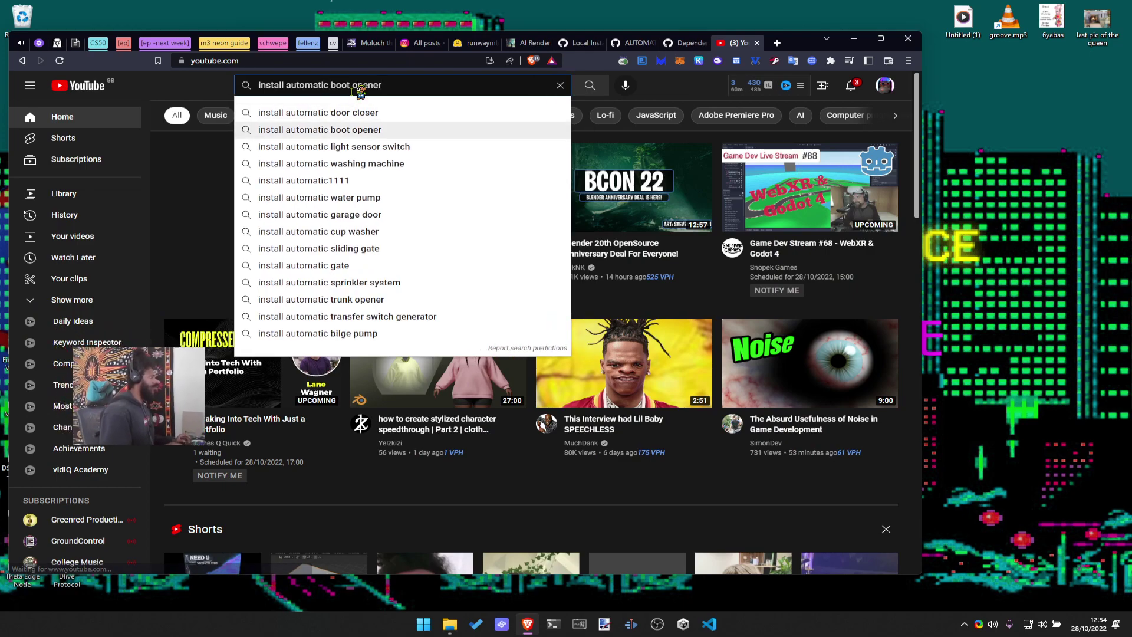
Search 'install automatic1111' and skim the tutorial through readme, model download and Python install
{"action": "key", "text": "Return"}
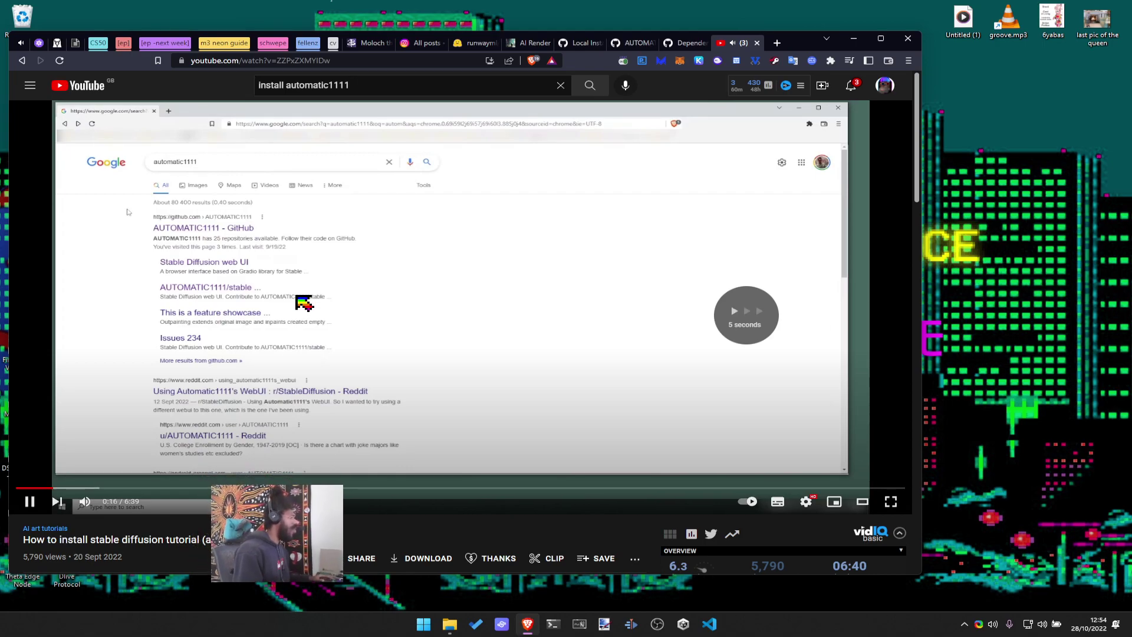
{"action": "key", "text": "Right"}
{"action": "key", "text": "Right"}
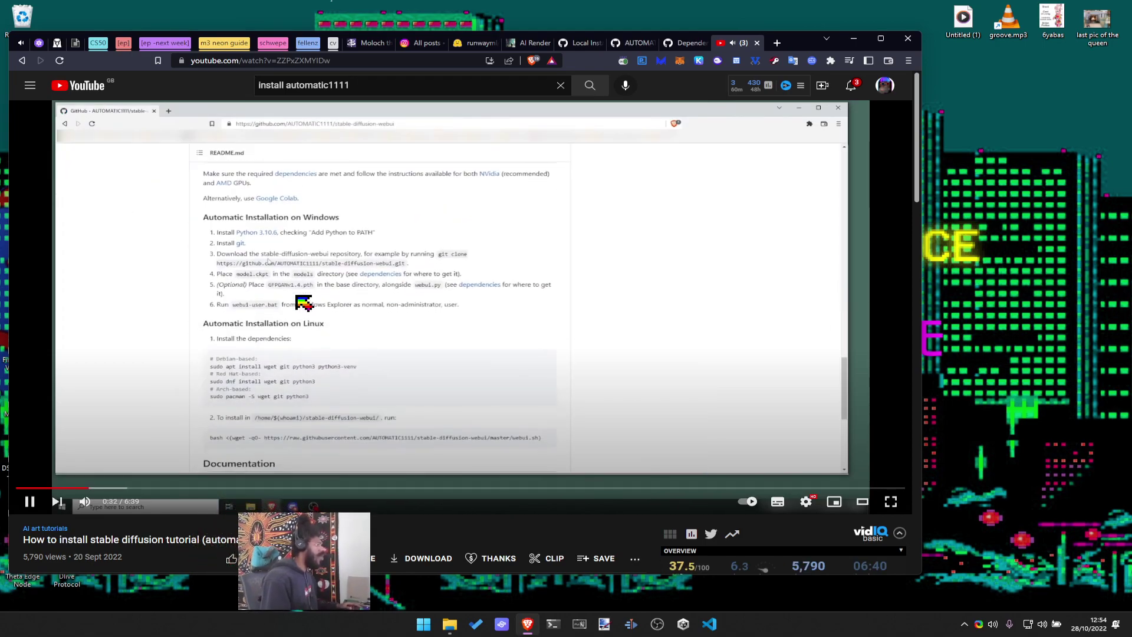
{"action": "key", "text": "Right"}
{"action": "key", "text": "Left"}
{"action": "key", "text": "Left"}
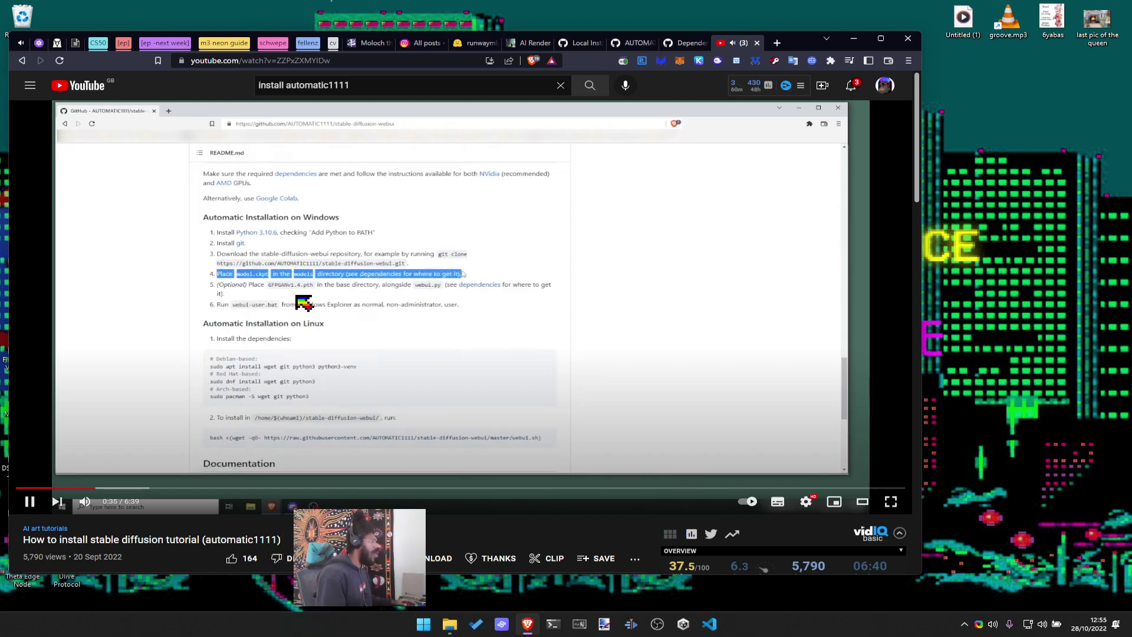
{"action": "key", "text": "Right"}
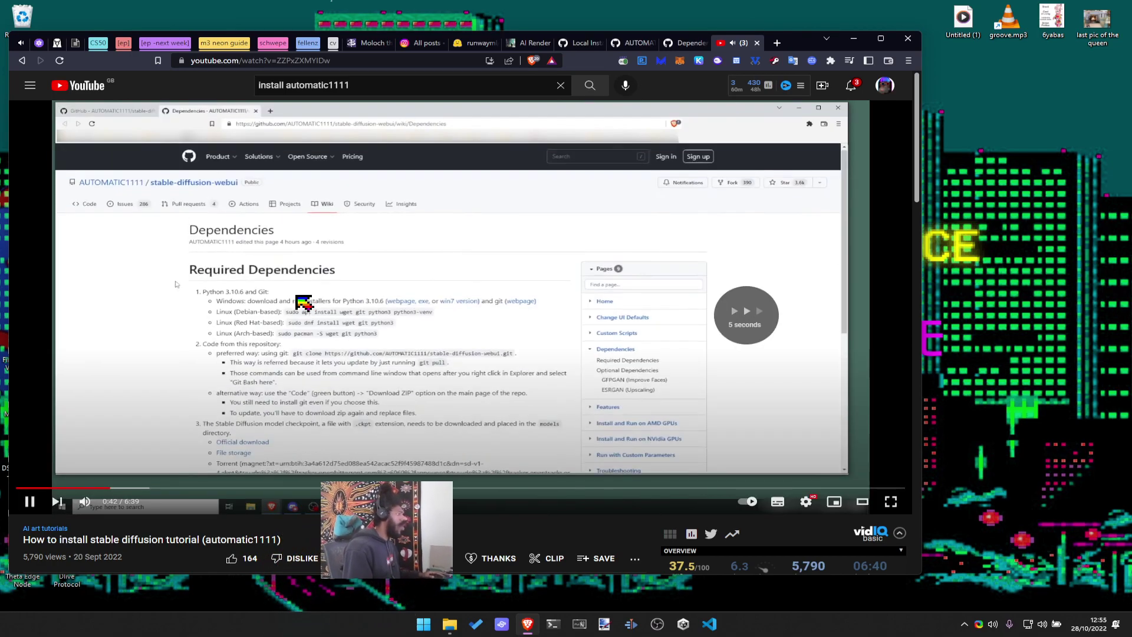
{"action": "key", "text": "Right"}
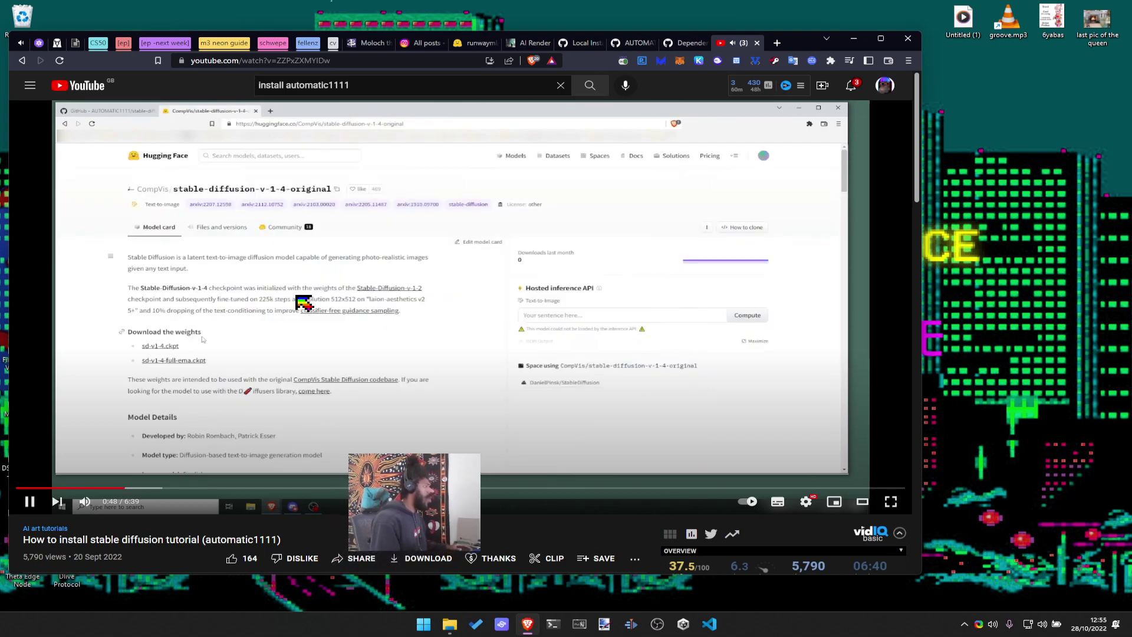
{"action": "key", "text": "Right"}
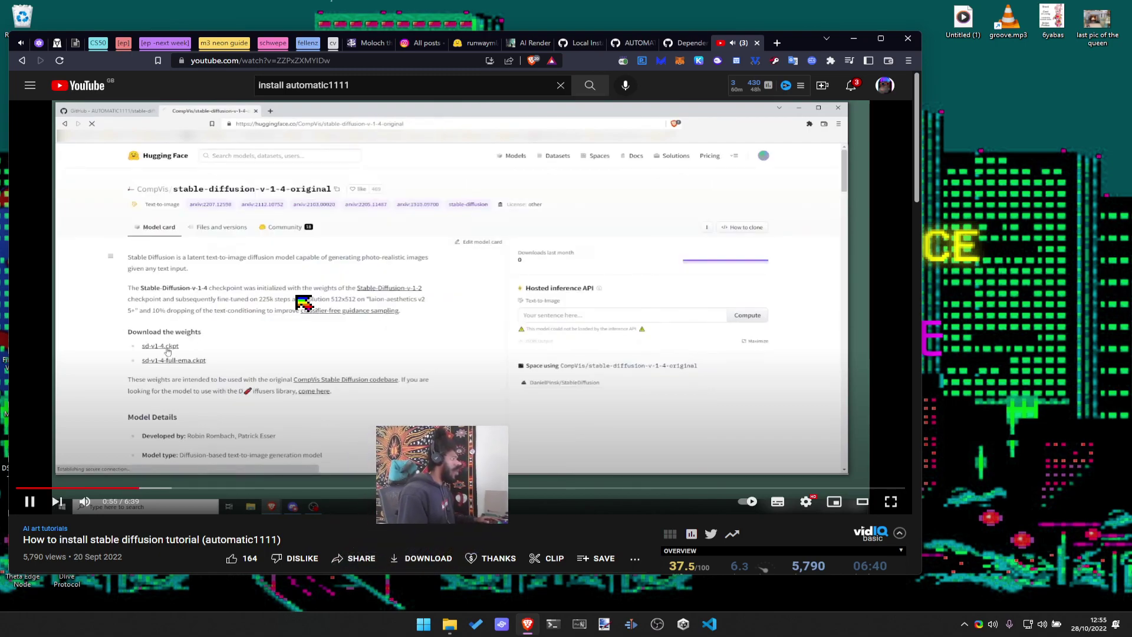
{"action": "key", "text": "Right"}
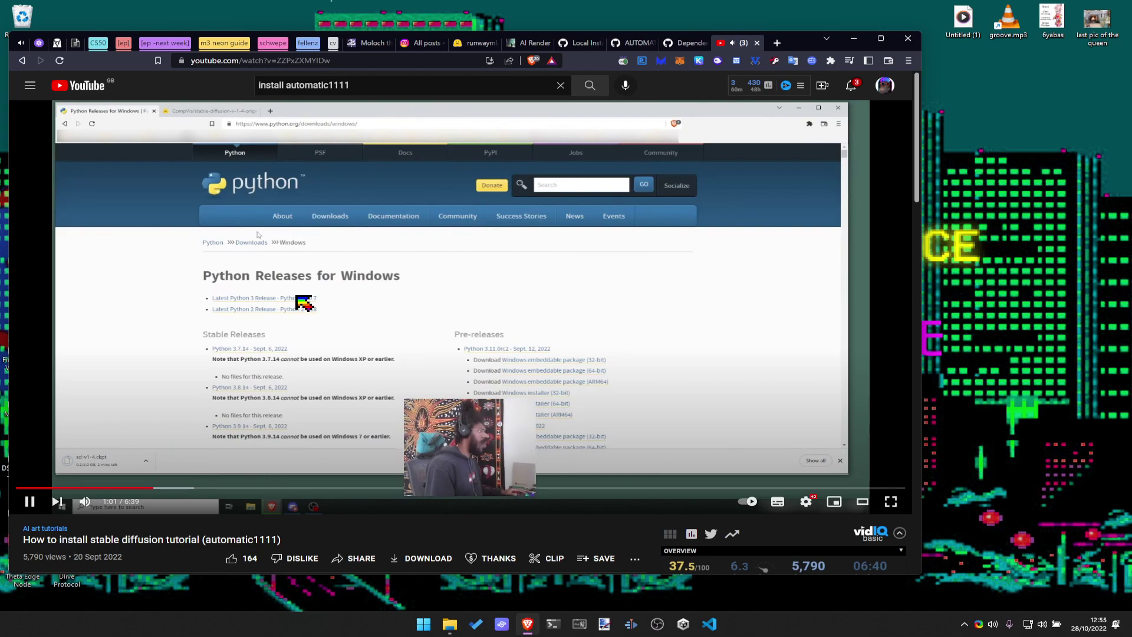
{"action": "key", "text": "Right"}
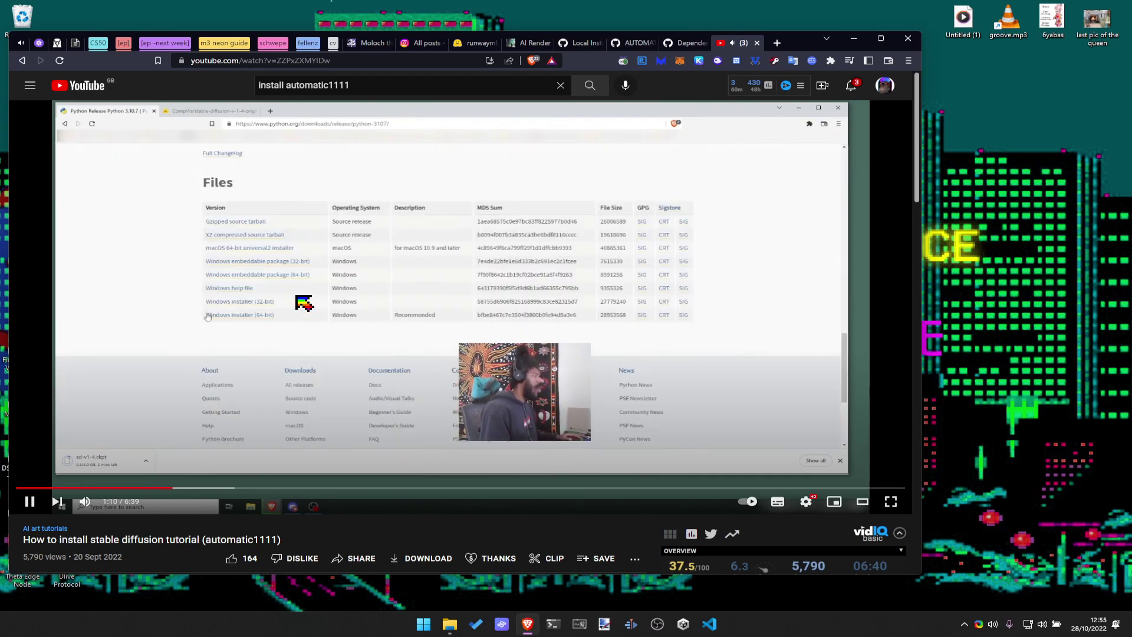
{"action": "key", "text": "Right"}
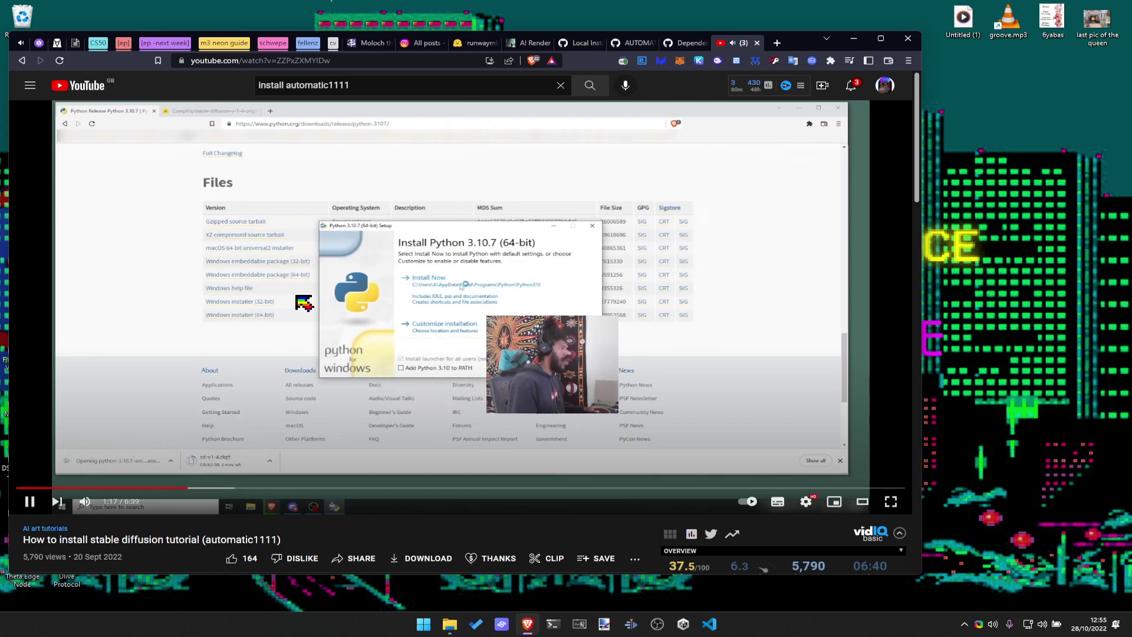
{"action": "key", "text": "Right"}
{"action": "key", "text": "Right"}
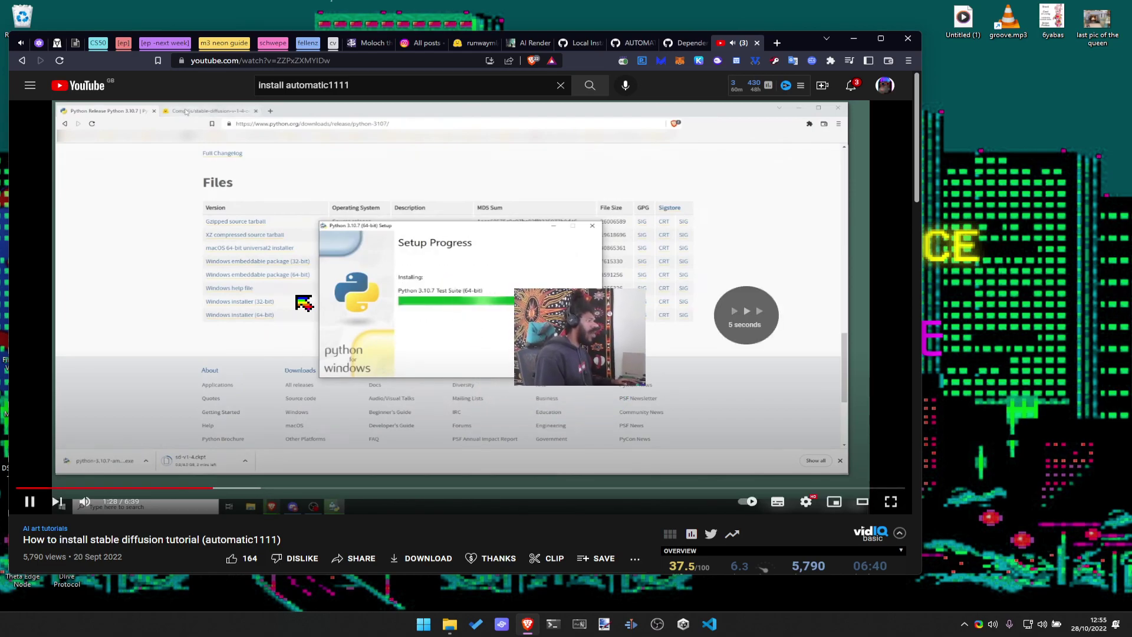
Skim past Git setup and git clone to 3:43, where model.ckpt sits in models, and pause
{"action": "key", "text": "Right"}
{"action": "key", "text": "Right"}
{"action": "key", "text": "Right"}
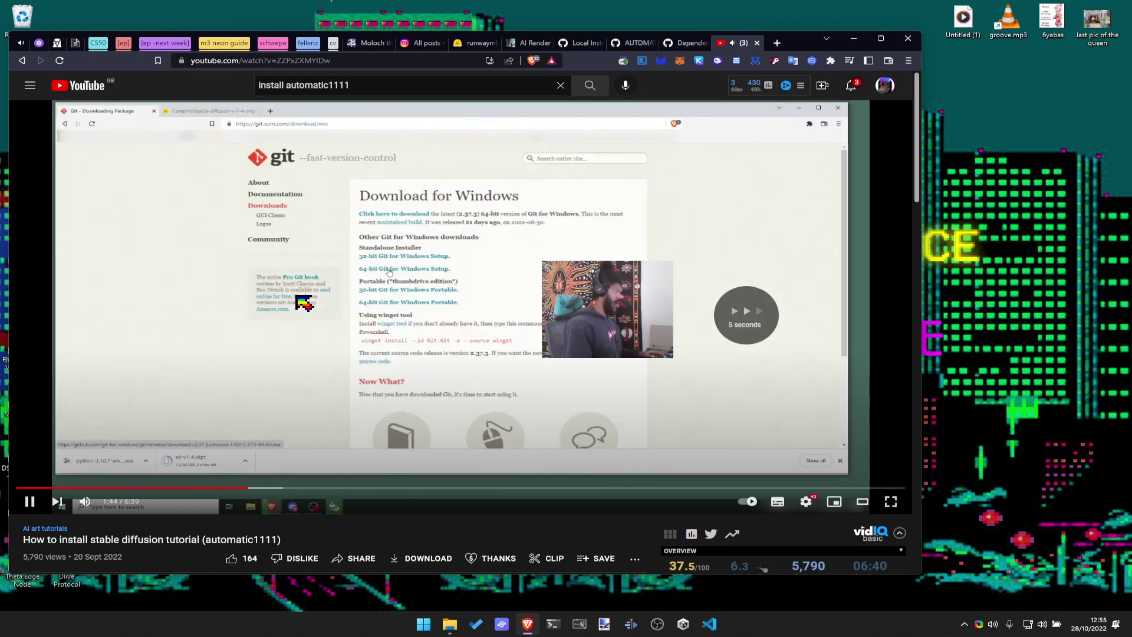
{"action": "key", "text": "Right"}
{"action": "key", "text": "Right"}
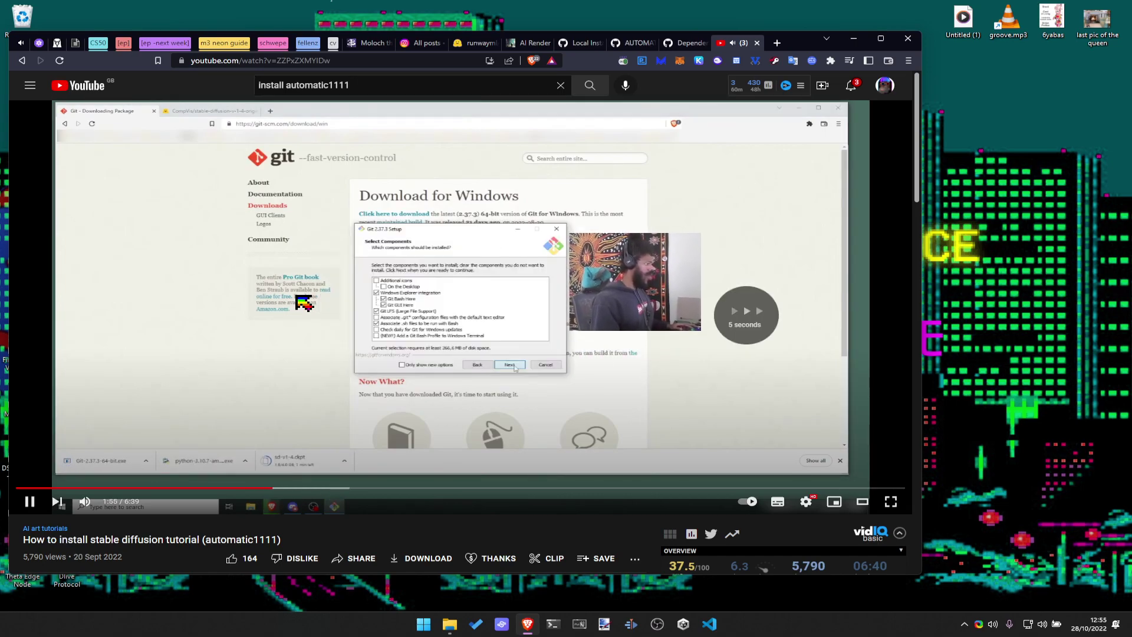
{"action": "key", "text": "Right"}
{"action": "key", "text": "Right"}
{"action": "key", "text": "Right"}
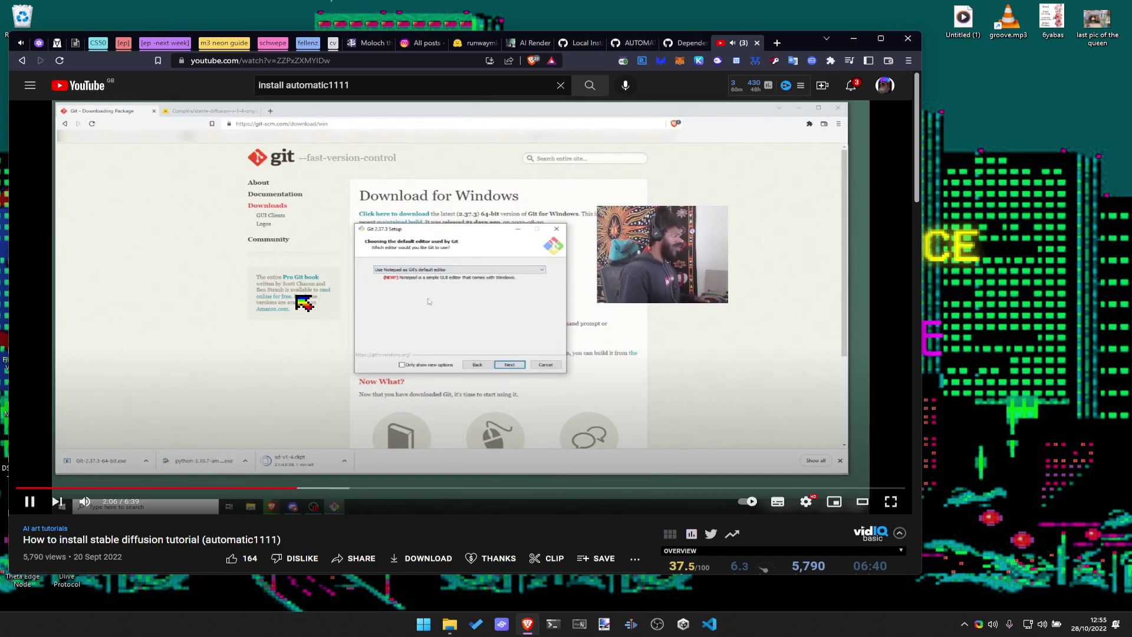
{"action": "key", "text": "Right"}
{"action": "key", "text": "Right"}
{"action": "key", "text": "Right"}
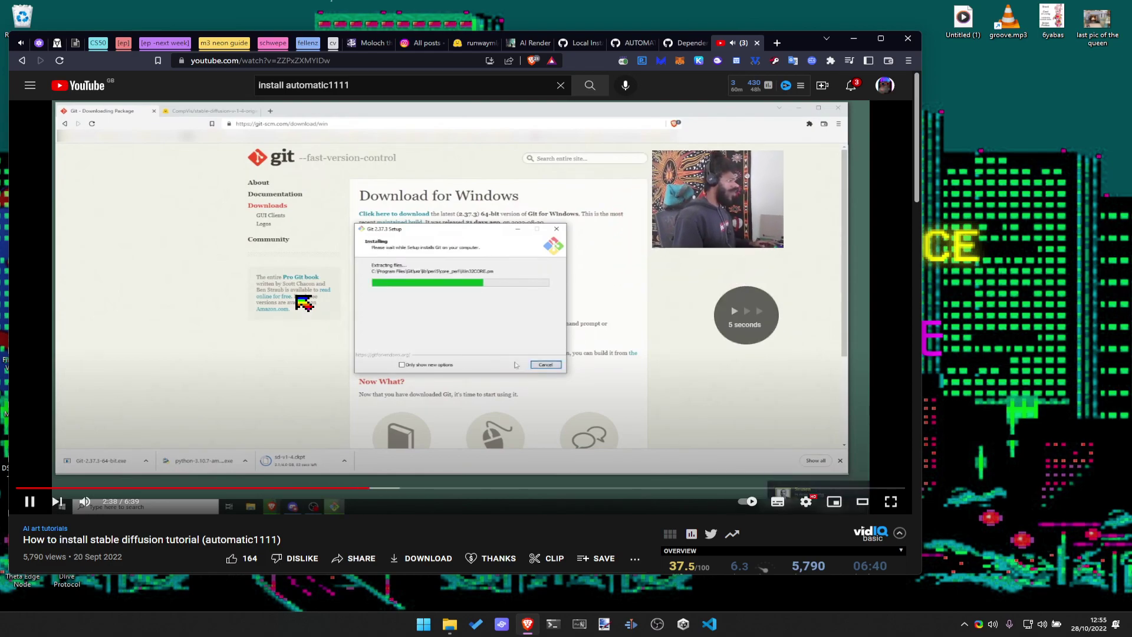
{"action": "key", "text": "Right"}
{"action": "key", "text": "Right"}
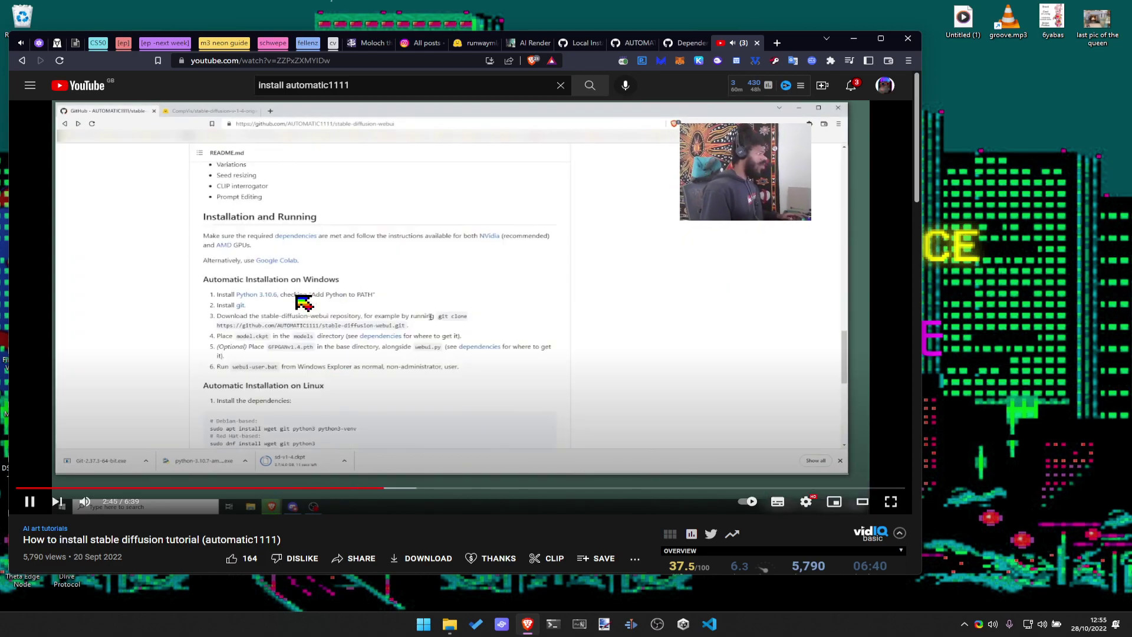
{"action": "key", "text": "Right"}
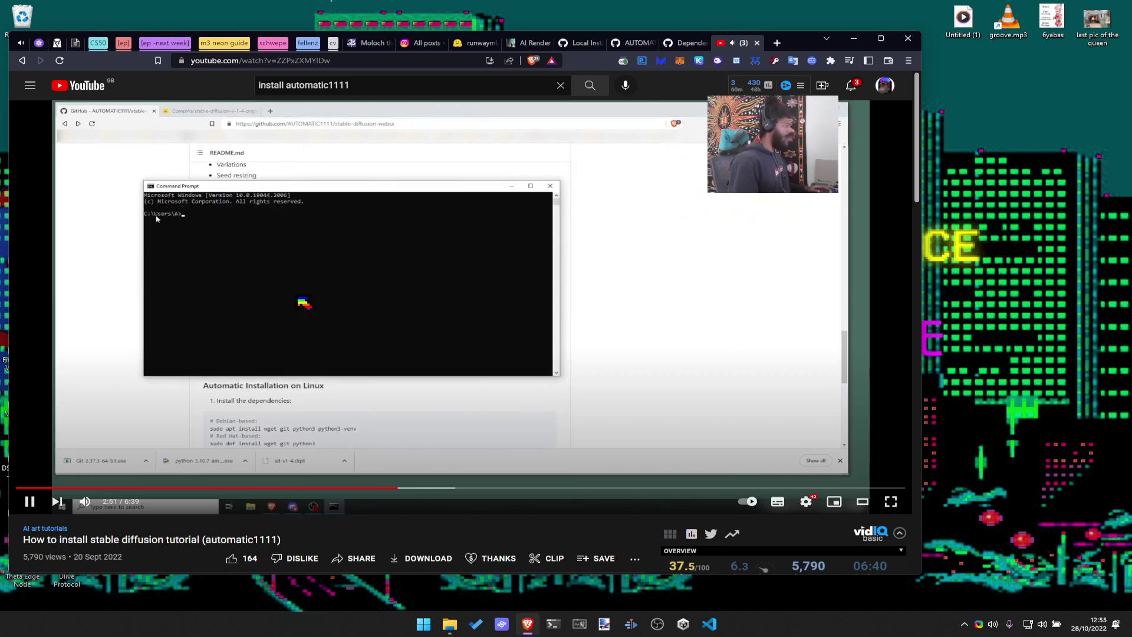
{"action": "key", "text": "Left"}
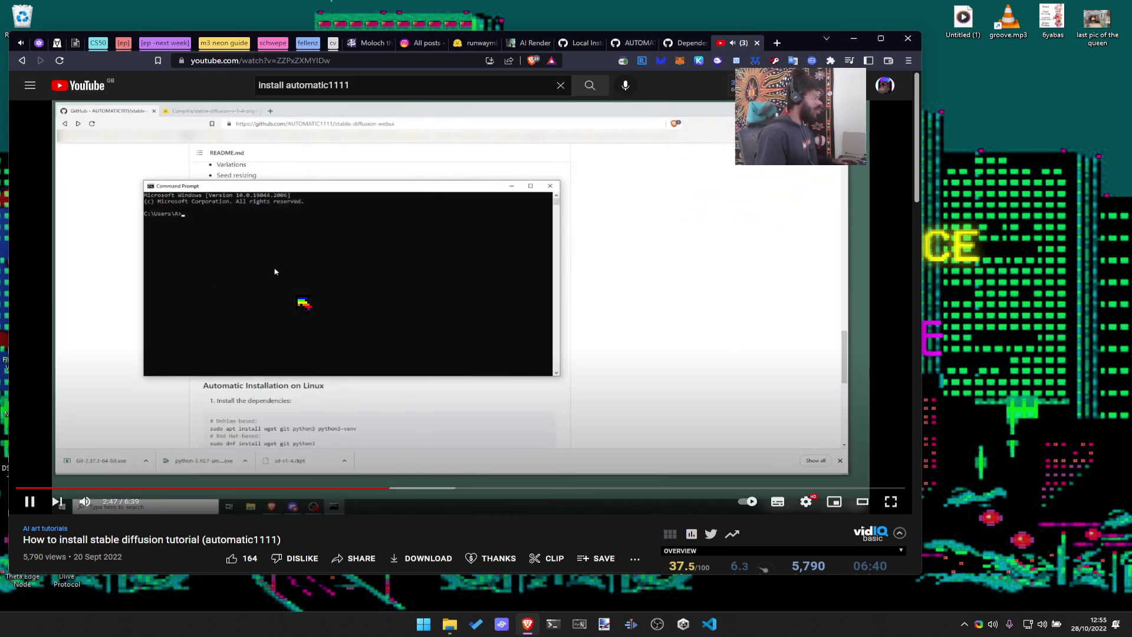
{"action": "key", "text": "Right"}
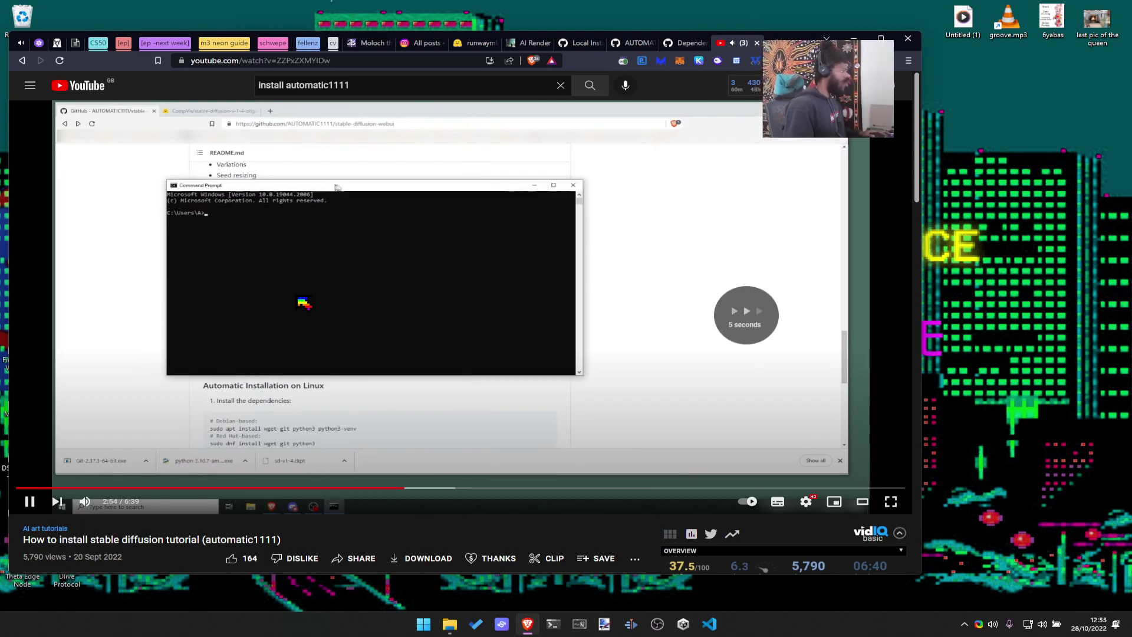
{"action": "key", "text": "Right"}
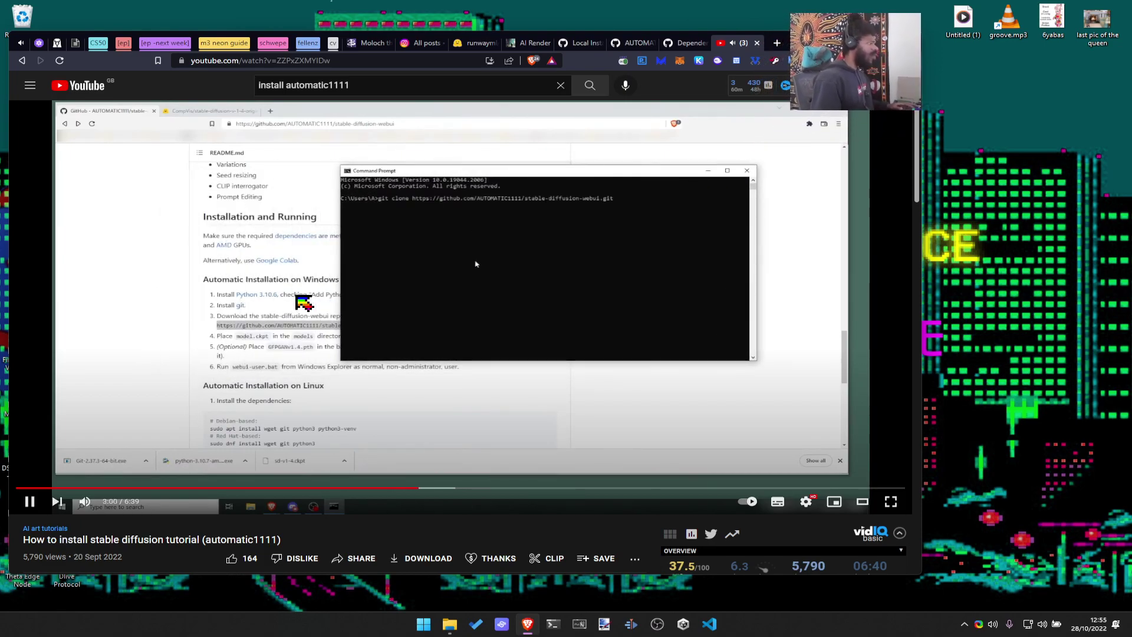
{"action": "key", "text": "Right"}
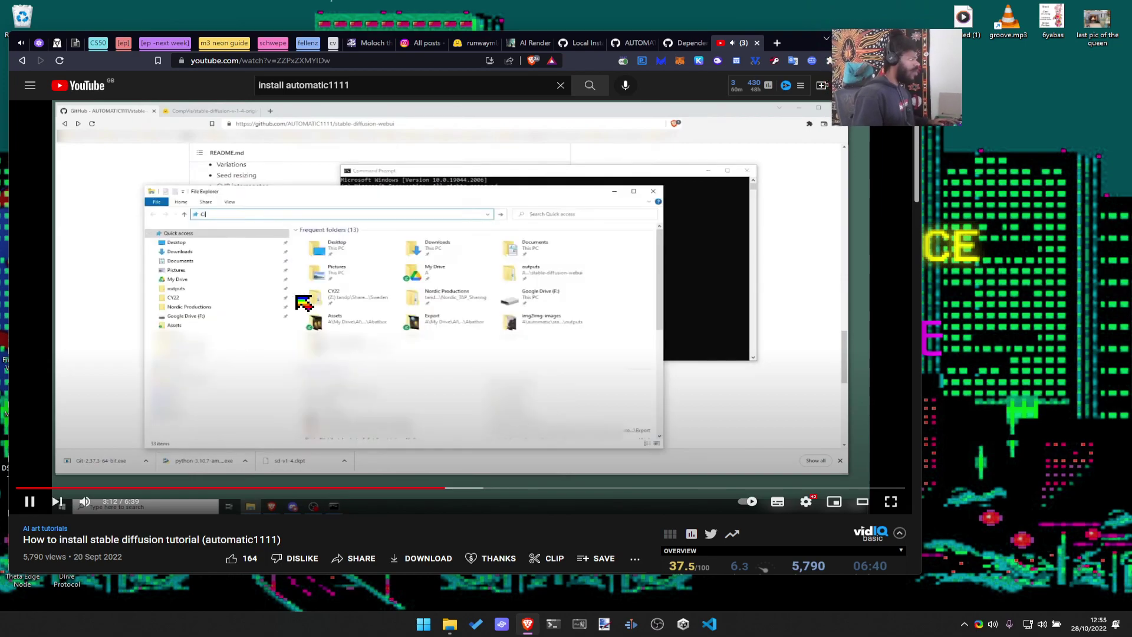
{"action": "key", "text": "Right"}
{"action": "key", "text": "Right"}
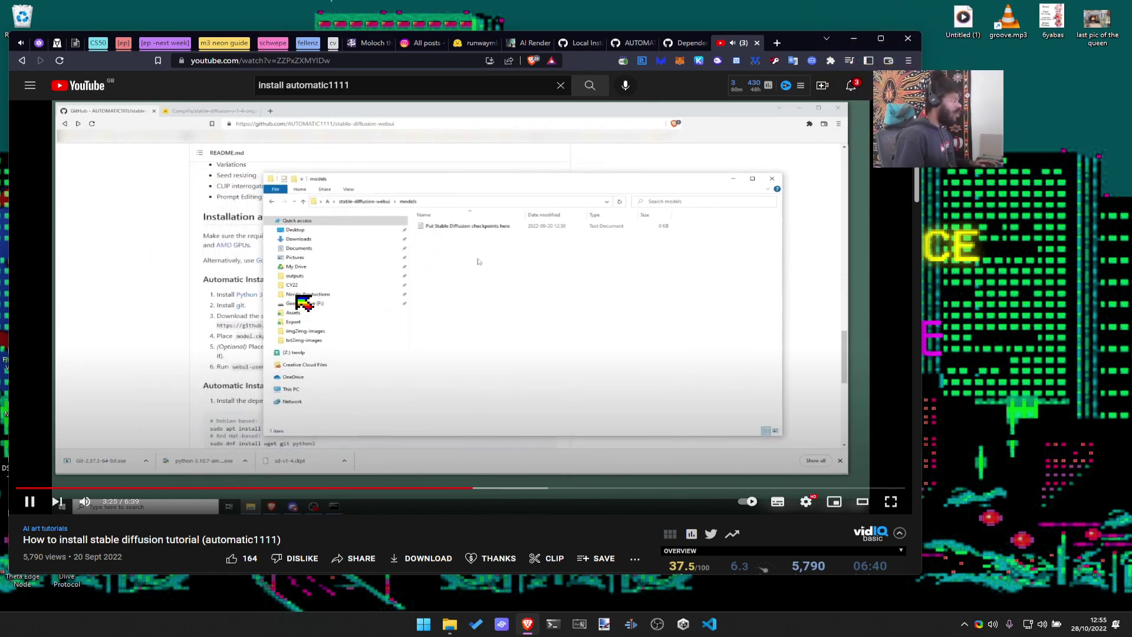
{"action": "key", "text": "Right"}
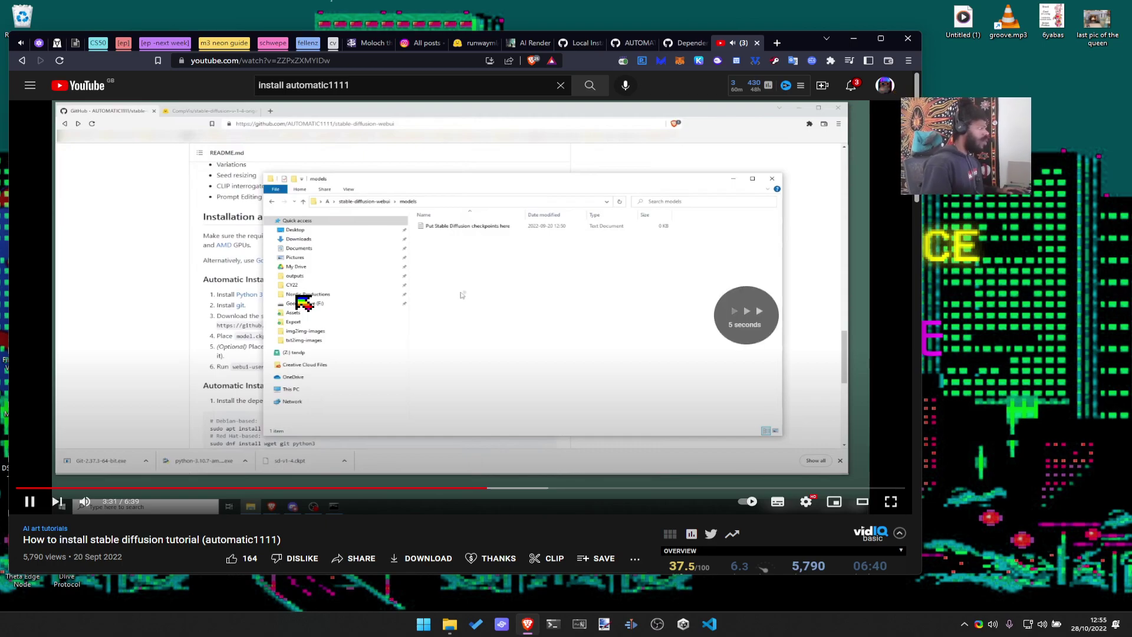
{"action": "key", "text": "Right"}
{"action": "key", "text": "Right"}
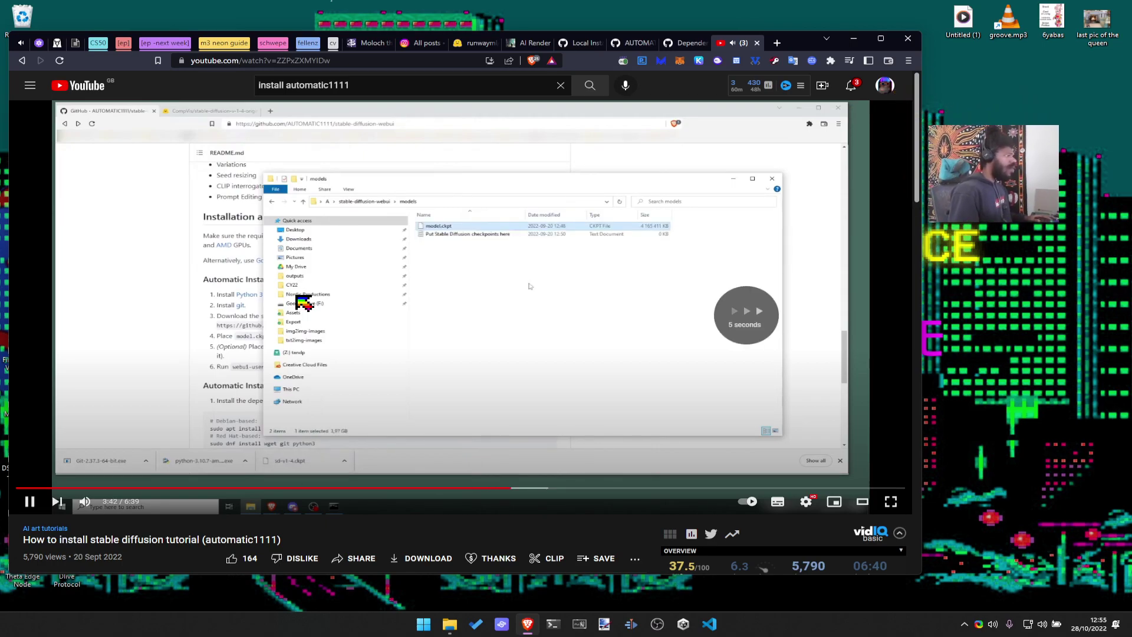
{"action": "key", "text": "Right"}
{"action": "key", "text": "Left"}
{"action": "key", "text": "space"}
{"action": "key", "text": "alt+Tab"}
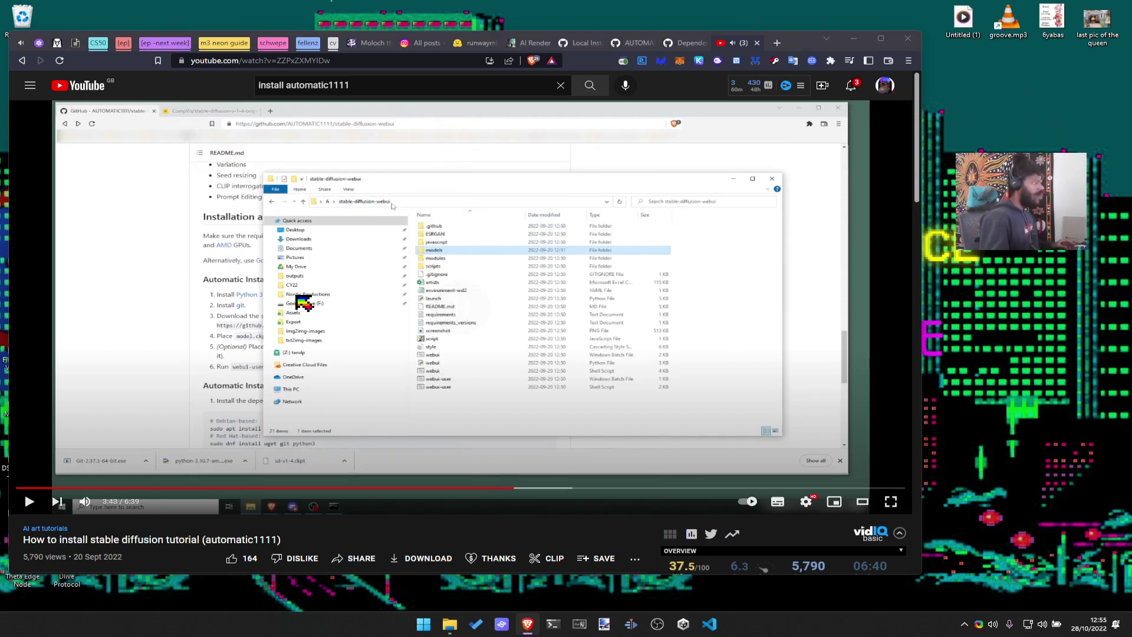
{"action": "key", "text": "alt+Tab"}
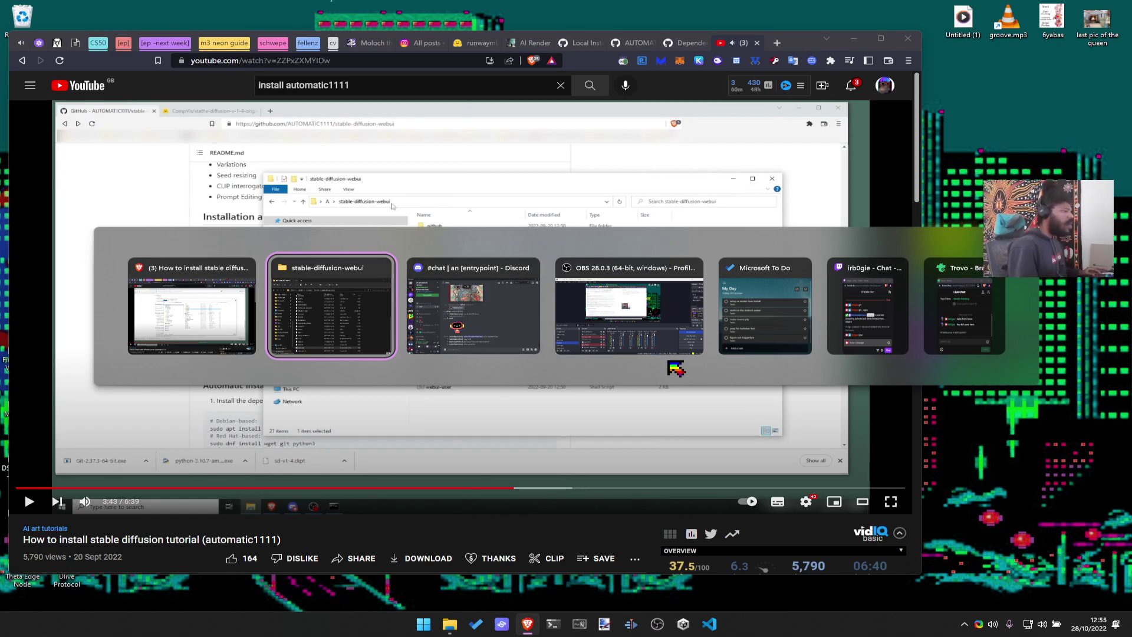
Open D:\_Creations\3rd-web\stable-diffusion-webui in a new File Explorer window
{"action": "key", "text": "super+e"}
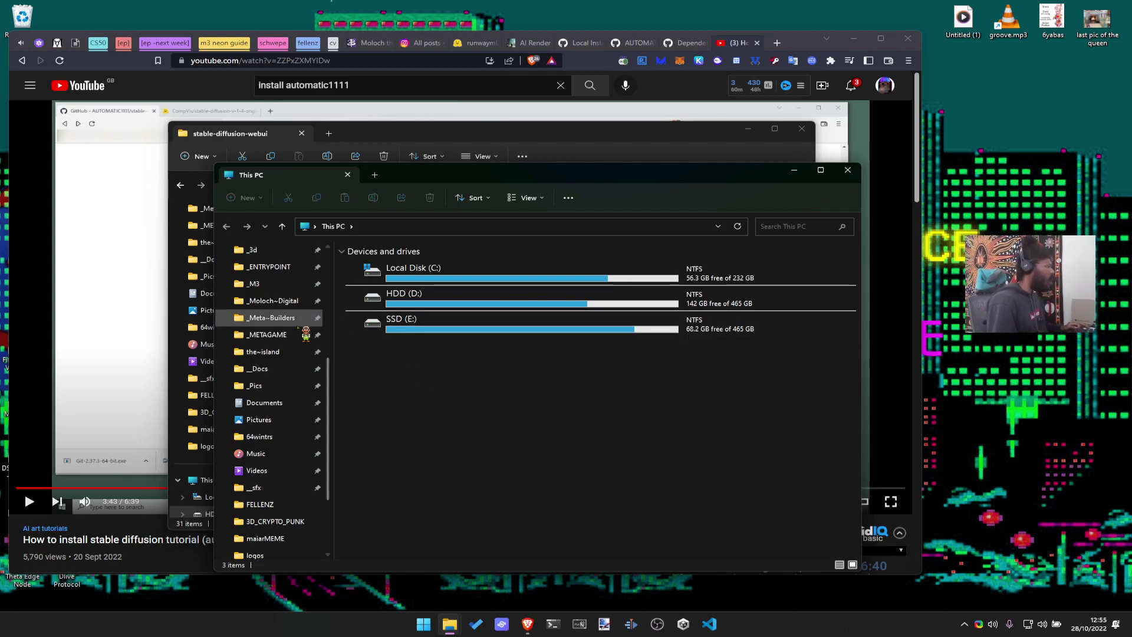
{"action": "scroll", "coordinate": [272, 383], "scroll_direction": "down", "scroll_amount": 1}
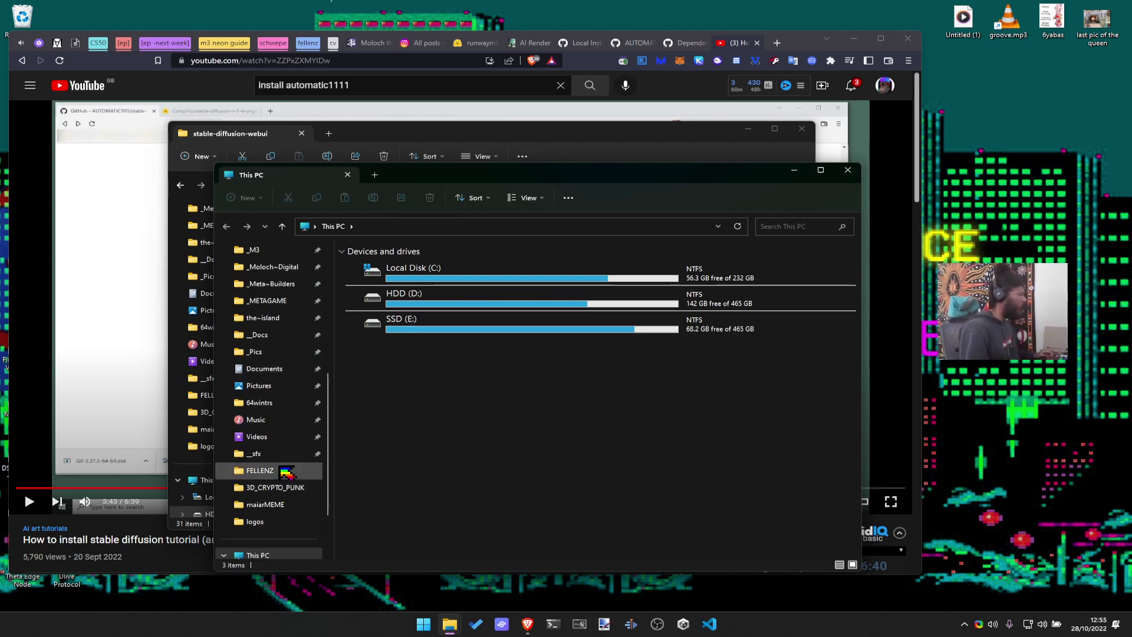
{"action": "scroll", "coordinate": [280, 460], "scroll_direction": "up", "scroll_amount": 4}
{"action": "scroll", "coordinate": [279, 436], "scroll_direction": "up", "scroll_amount": 1}
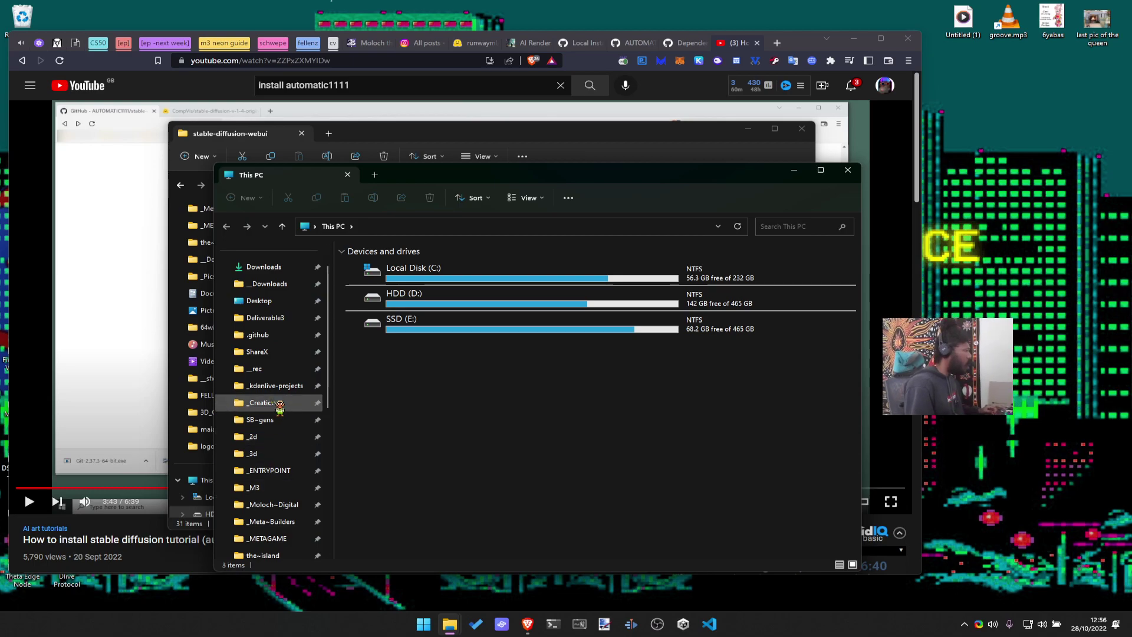
{"action": "double_click", "coordinate": [409, 299]}
{"action": "double_click", "coordinate": [379, 330]}
{"action": "scroll", "coordinate": [423, 398], "scroll_direction": "down", "scroll_amount": 3}
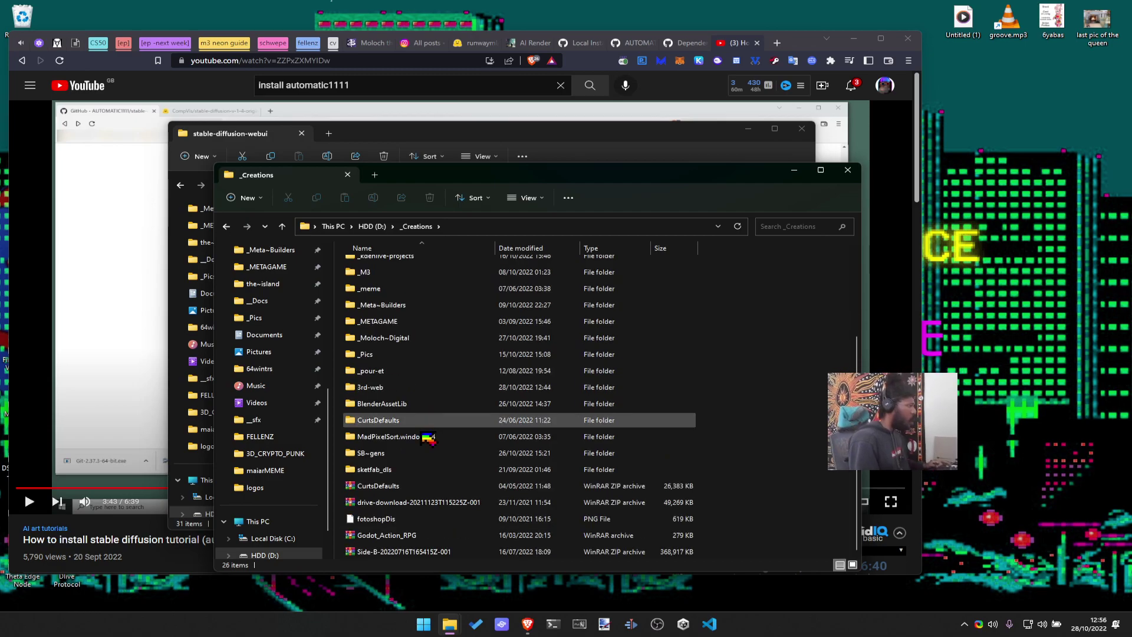
{"action": "double_click", "coordinate": [399, 383]}
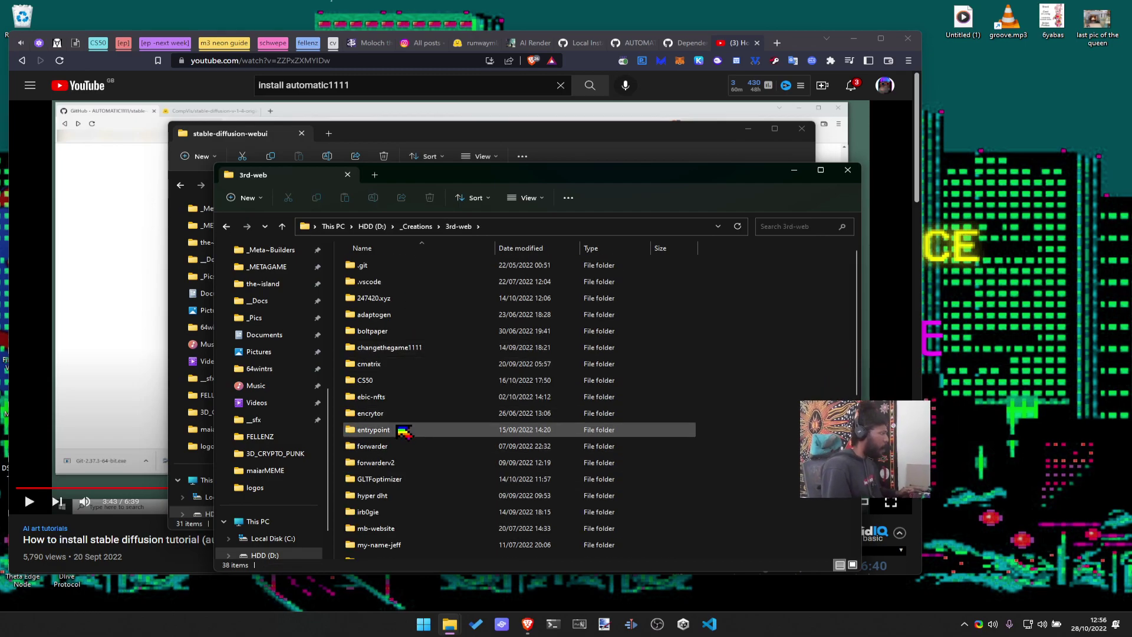
{"action": "scroll", "coordinate": [408, 436], "scroll_direction": "down", "scroll_amount": 1}
{"action": "scroll", "coordinate": [413, 454], "scroll_direction": "down", "scroll_amount": 4}
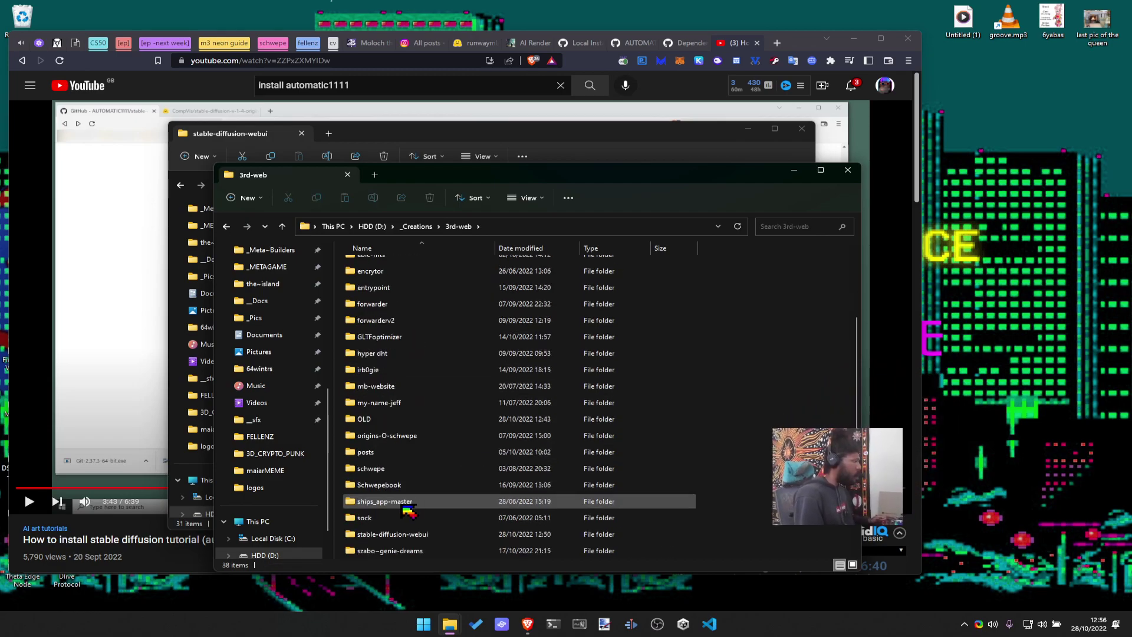
{"action": "double_click", "coordinate": [390, 541]}
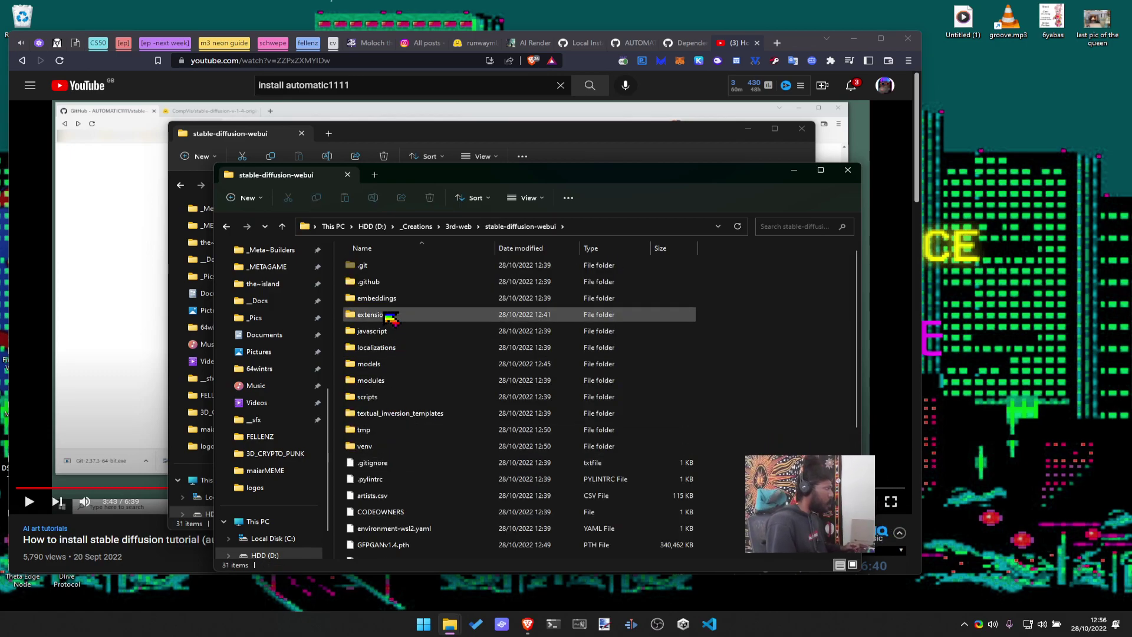
In models\Stable-diffusion, rename v1-5-pruned-emaonly.ckpt to model.ckpt
{"action": "double_click", "coordinate": [386, 382]}
{"action": "key", "text": "alt+Left"}
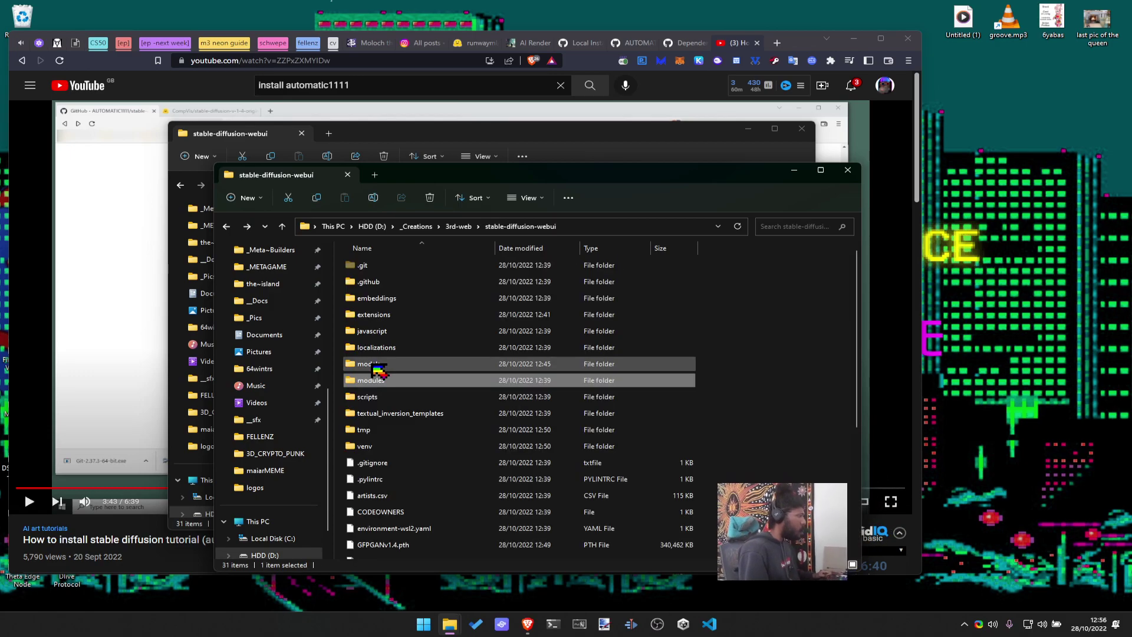
{"action": "double_click", "coordinate": [379, 364]}
{"action": "double_click", "coordinate": [392, 282]}
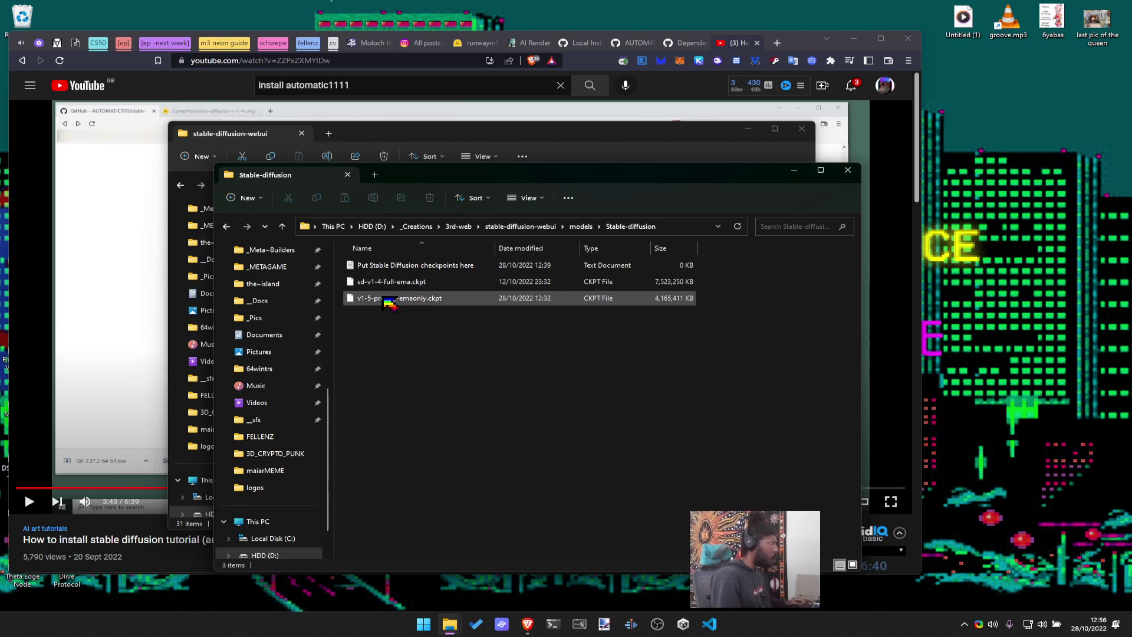
{"action": "left_click", "coordinate": [393, 298]}
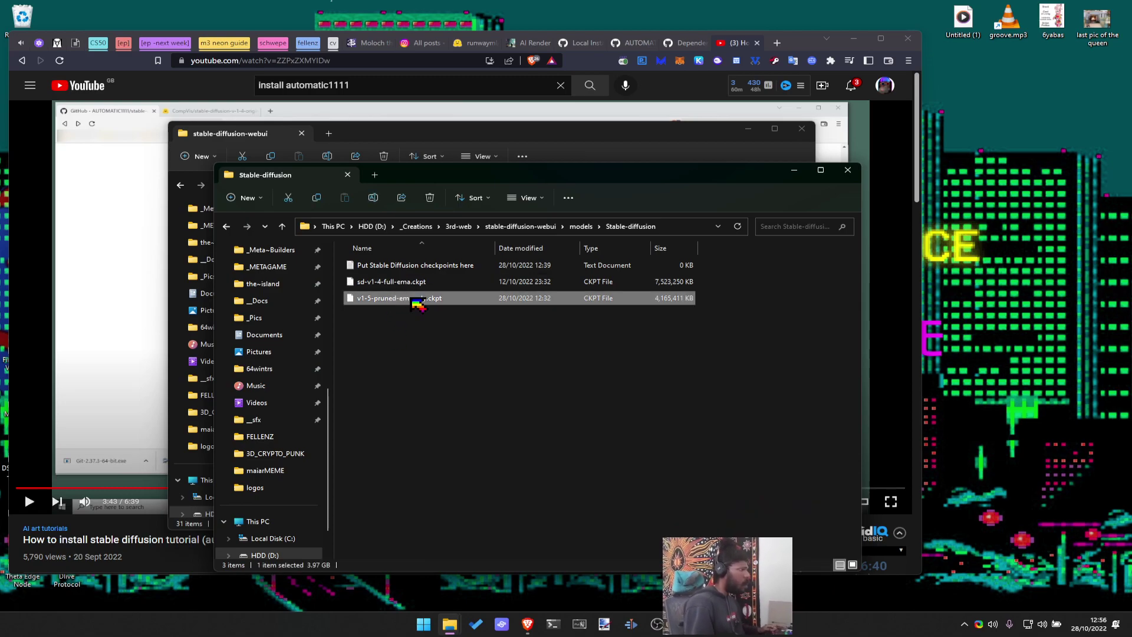
{"action": "left_click", "coordinate": [418, 299]}
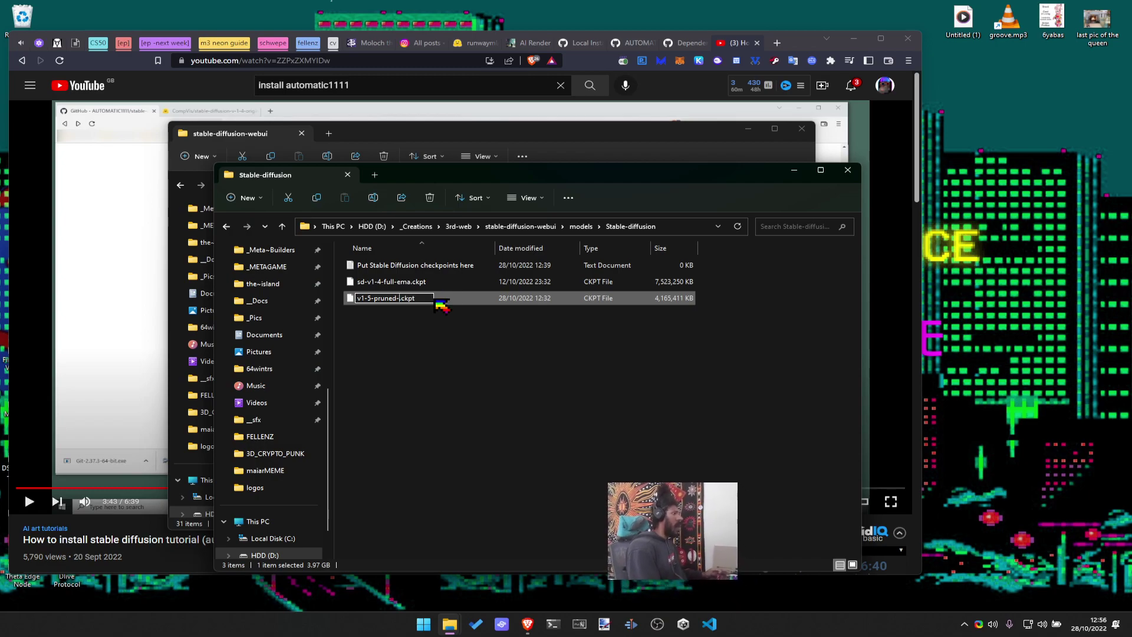
{"action": "key", "text": "BackSpace"}
{"action": "key", "text": "BackSpace"}
{"action": "key", "text": "BackSpace"}
{"action": "key", "text": "BackSpace"}
{"action": "key", "text": "BackSpace"}
{"action": "key", "text": "BackSpace"}
{"action": "key", "text": "BackSpace"}
{"action": "key", "text": "BackSpace"}
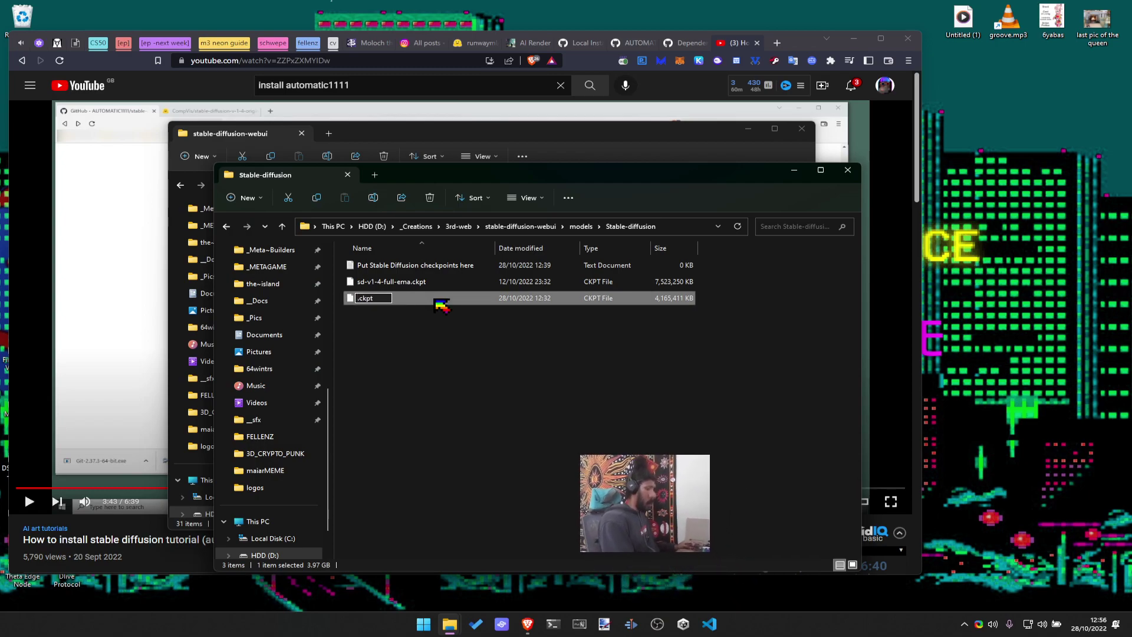
{"action": "key", "text": "Return"}
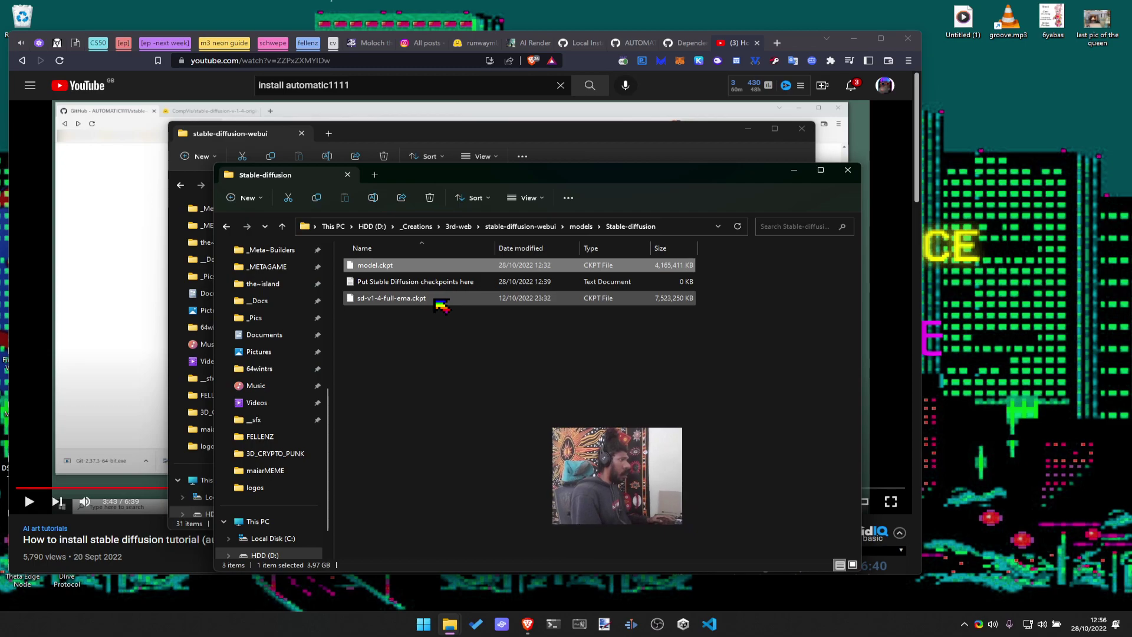
{"action": "left_click", "coordinate": [737, 282]}
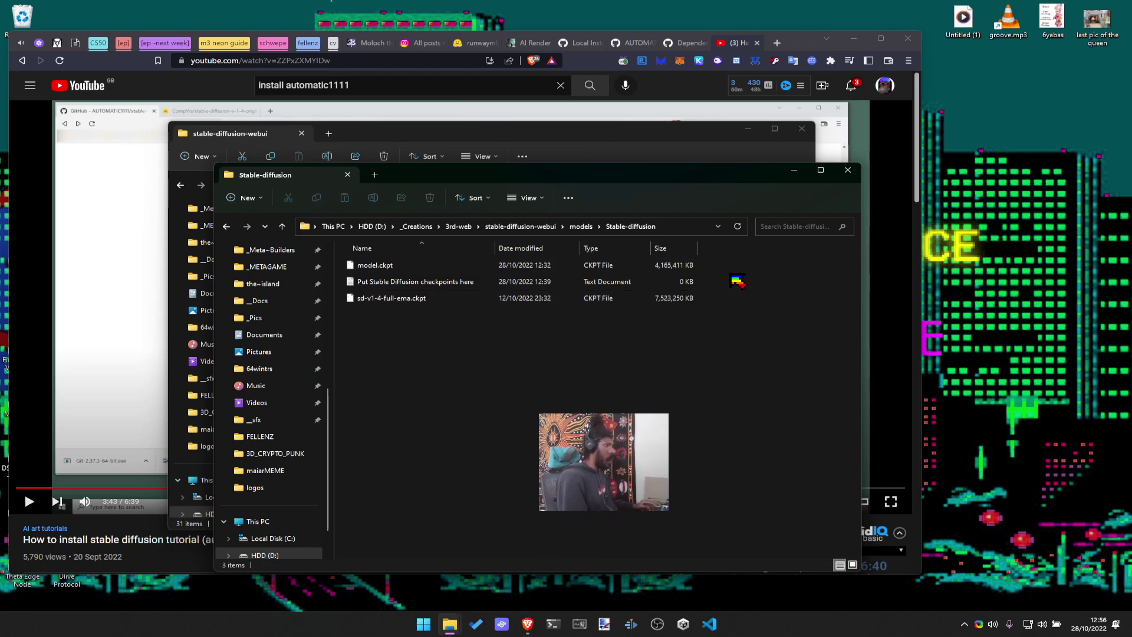
Close the Stable-diffusion folder window and resume the tutorial, skipping ahead
{"action": "left_click", "coordinate": [848, 171]}
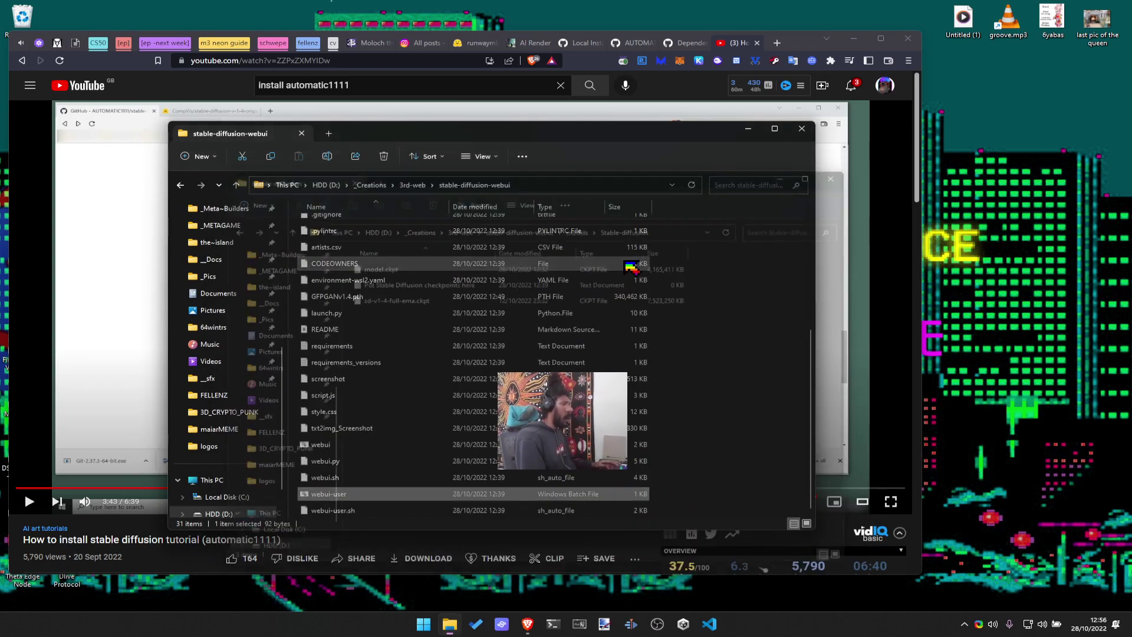
{"action": "left_click", "coordinate": [51, 319]}
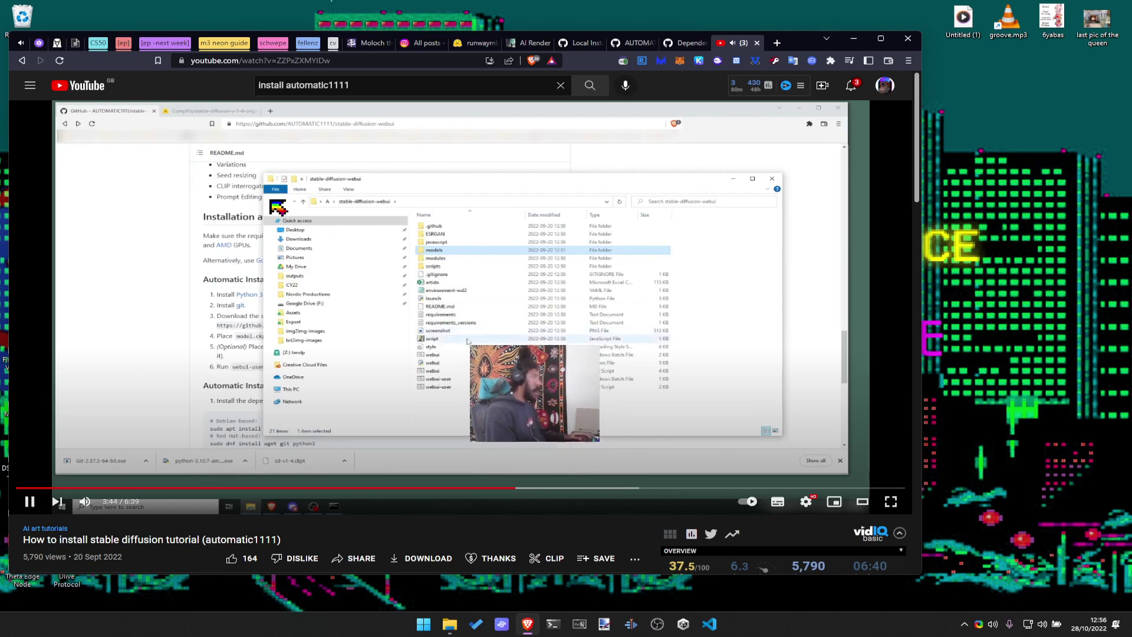
{"action": "key", "text": "Right"}
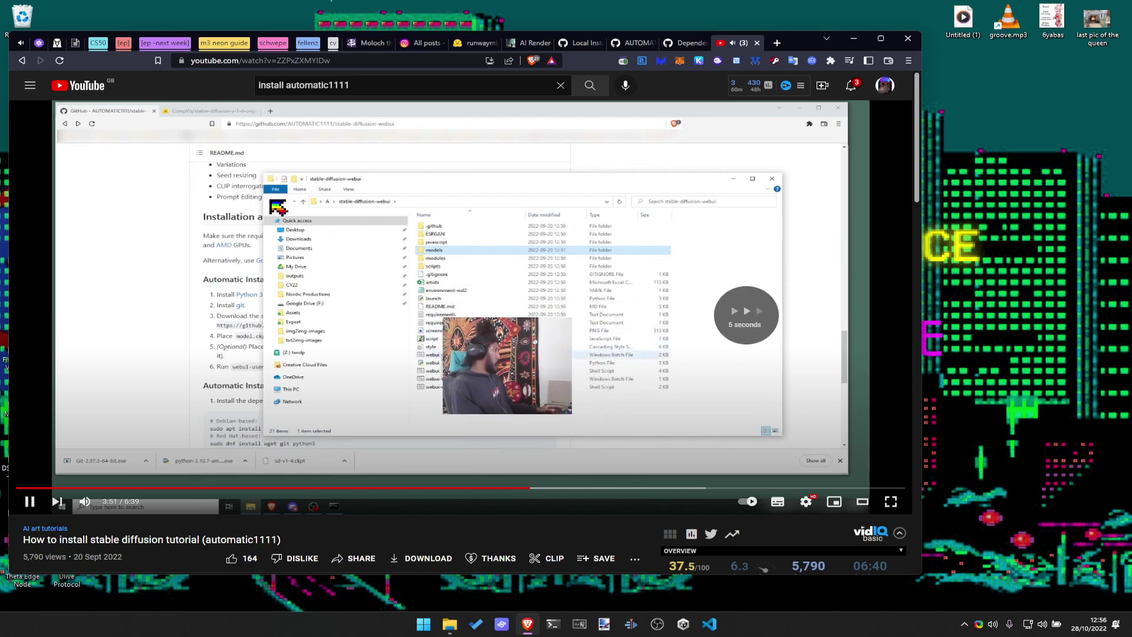
{"action": "key", "text": "Right"}
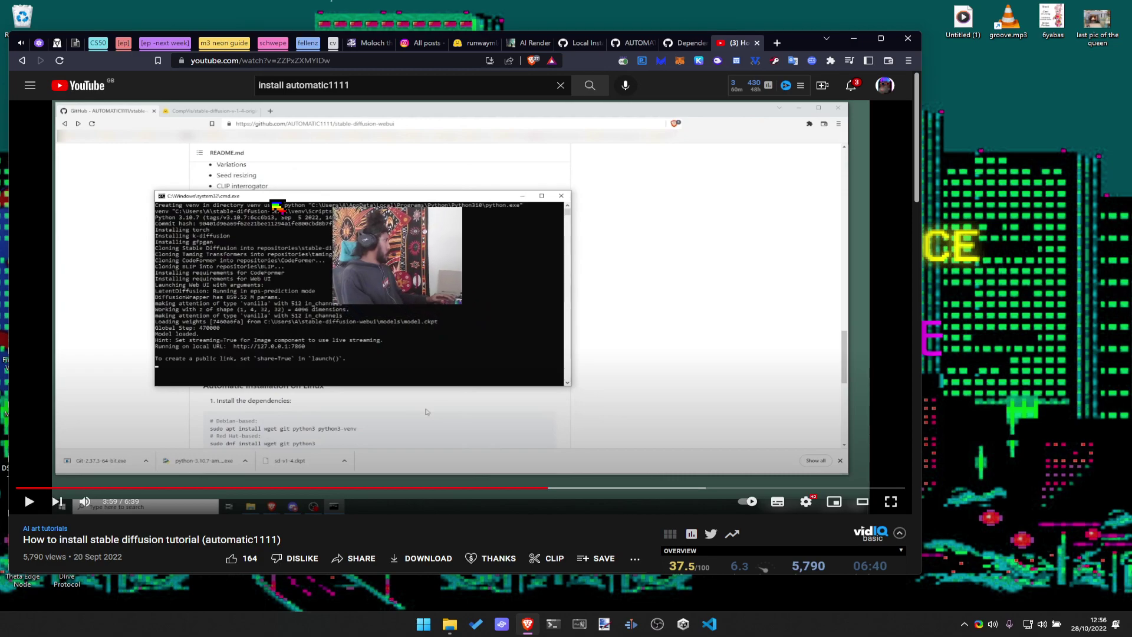
Bring the stable-diffusion-webui folder forward, then rewind the tutorial and pause it at 3:53
{"action": "key", "text": "alt+Tab"}
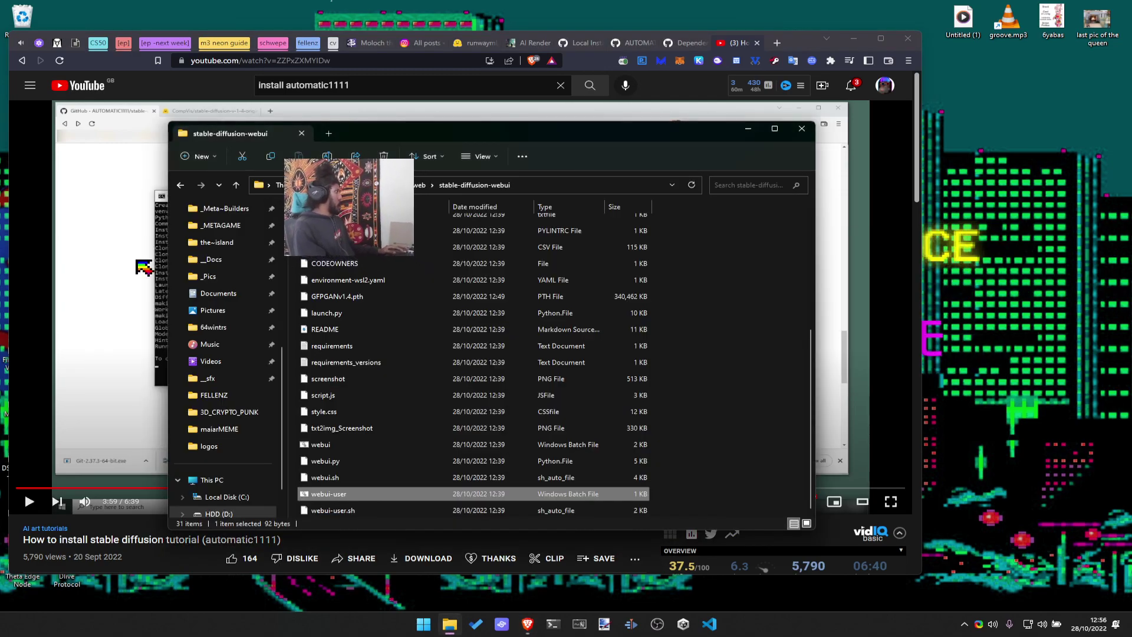
{"action": "left_click", "coordinate": [139, 266]}
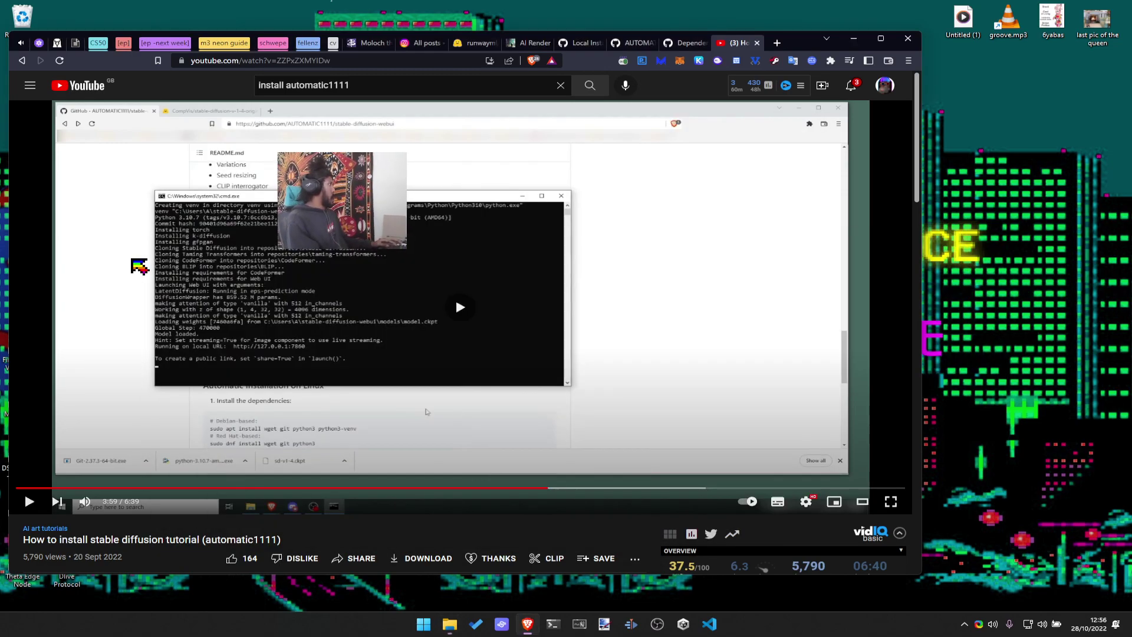
{"action": "key", "text": "alt+Tab"}
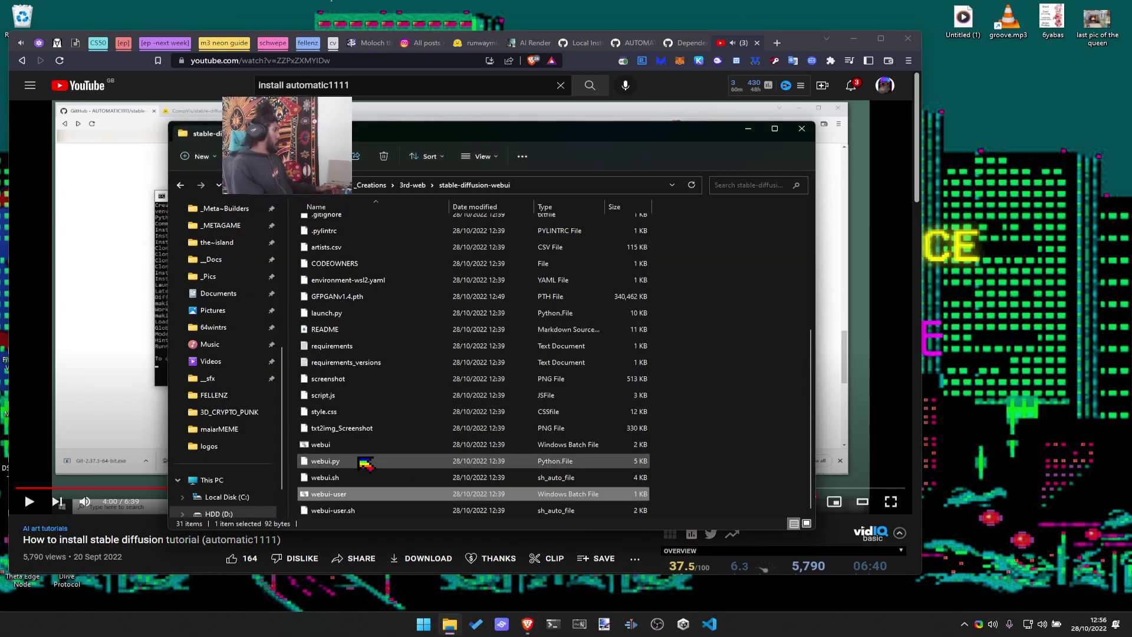
{"action": "left_click", "coordinate": [326, 495]}
{"action": "left_click", "coordinate": [76, 417]}
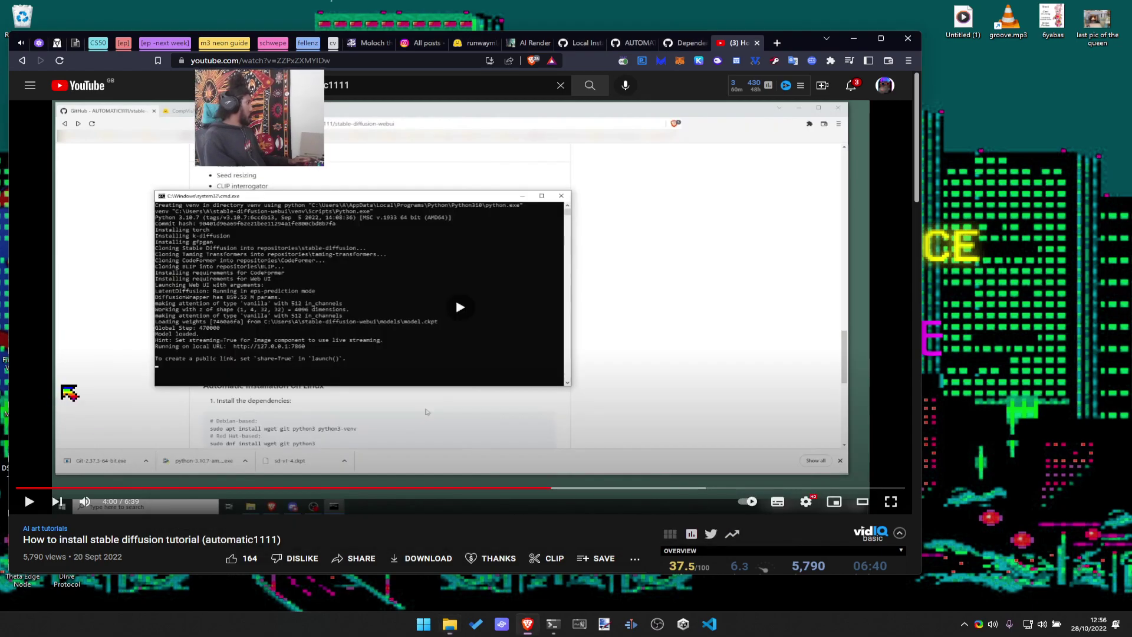
{"action": "key", "text": "j"}
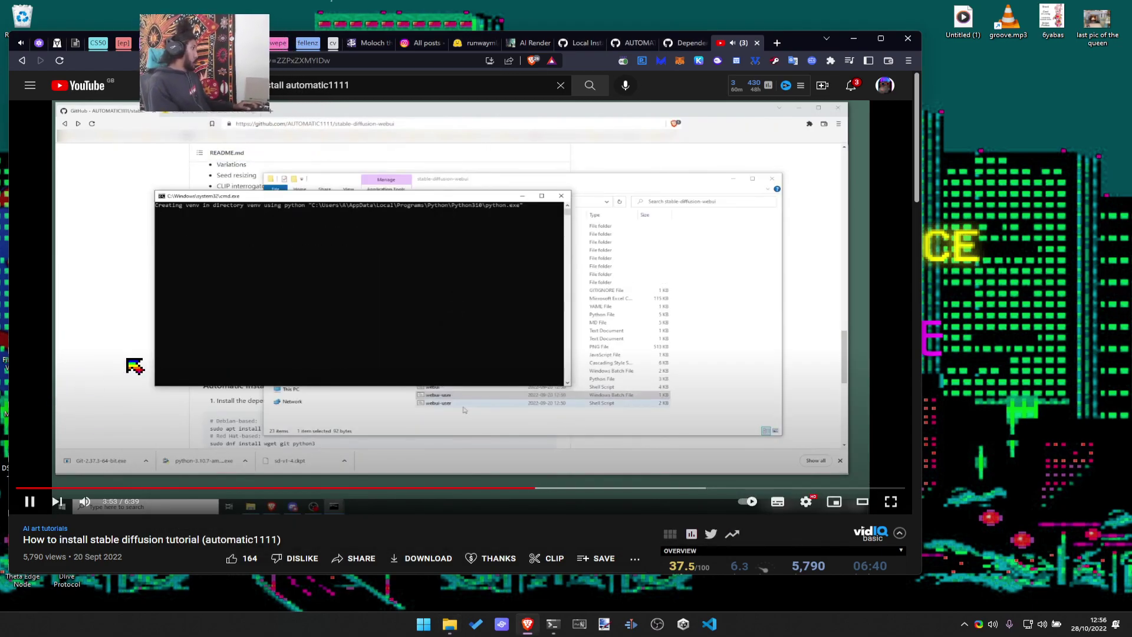
{"action": "key", "text": "k"}
{"action": "key", "text": "alt+Tab"}
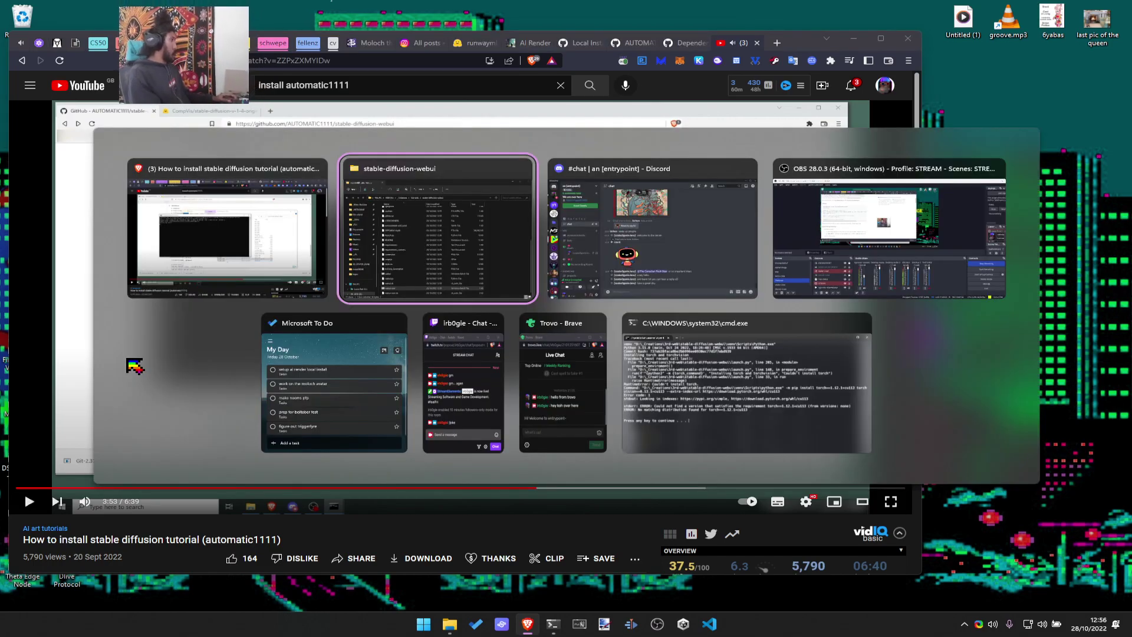
Open the cu113 index link from the Command Prompt error and view the torch wheel list
{"action": "left_click", "coordinate": [761, 404]}
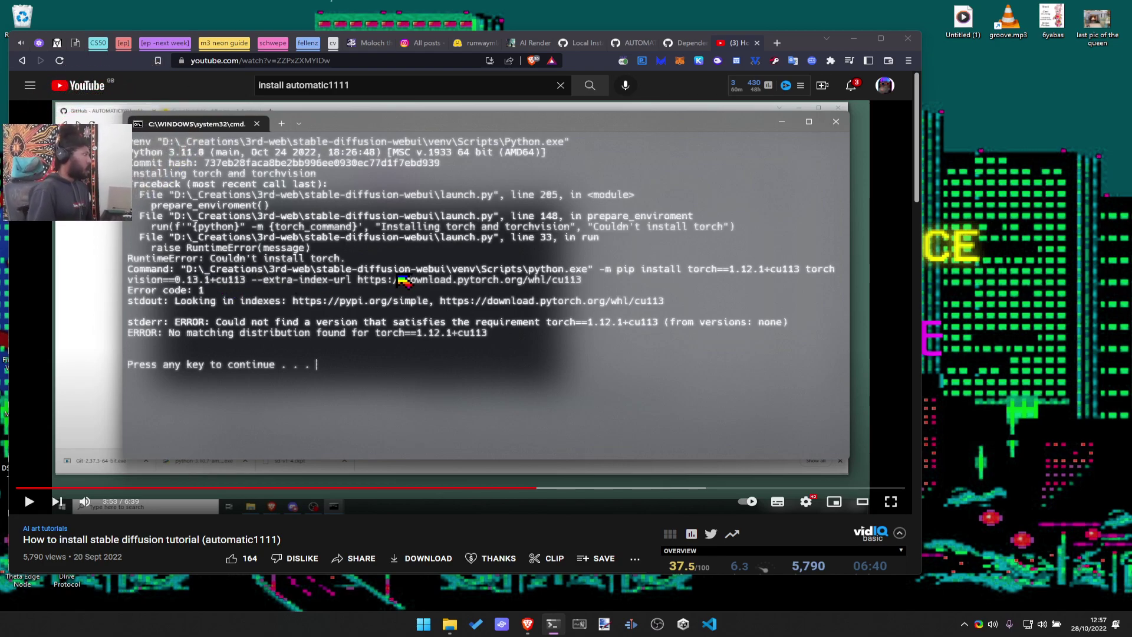
{"action": "left_click", "coordinate": [470, 283], "text": "ctrl"}
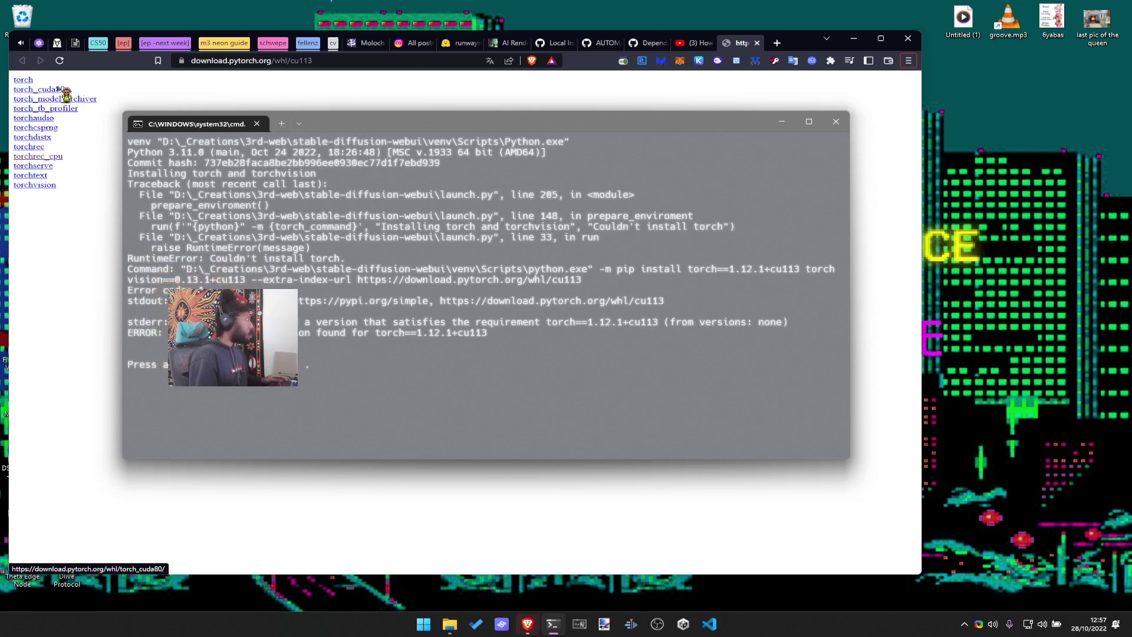
{"action": "left_click", "coordinate": [25, 79]}
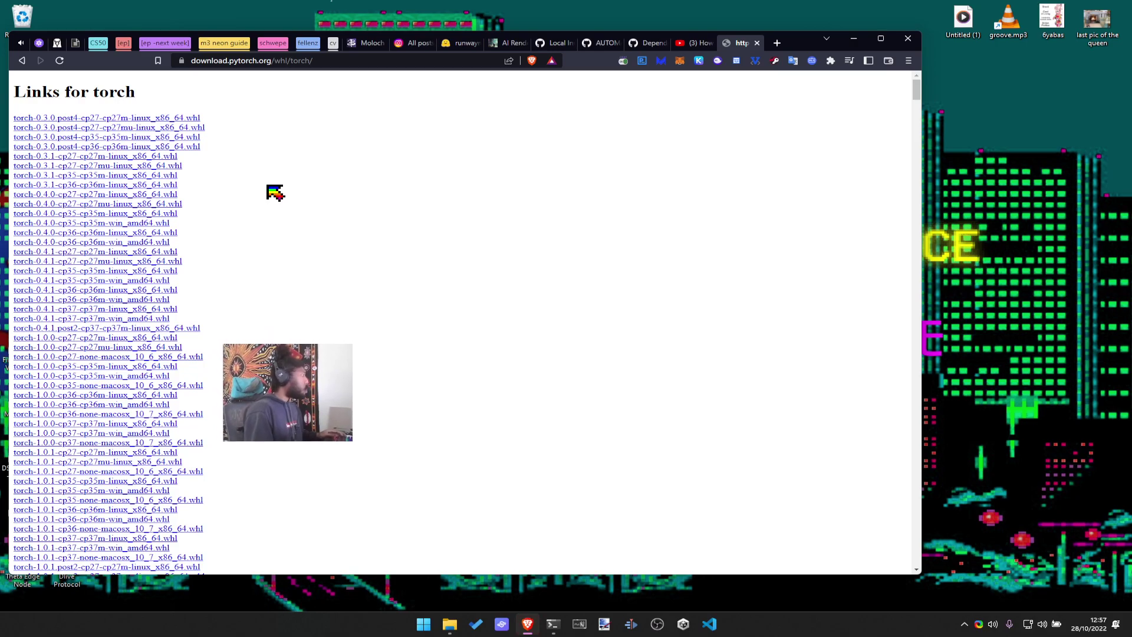
{"action": "scroll", "coordinate": [268, 188], "scroll_direction": "down", "scroll_amount": 1}
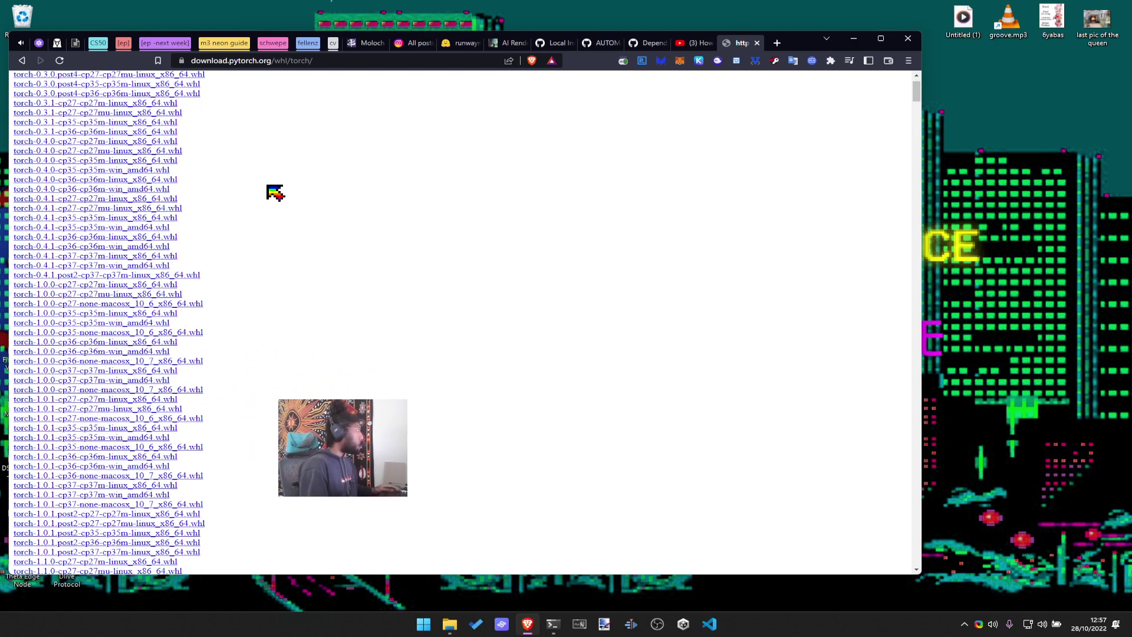
{"action": "scroll", "coordinate": [250, 292], "scroll_direction": "down", "scroll_amount": 10}
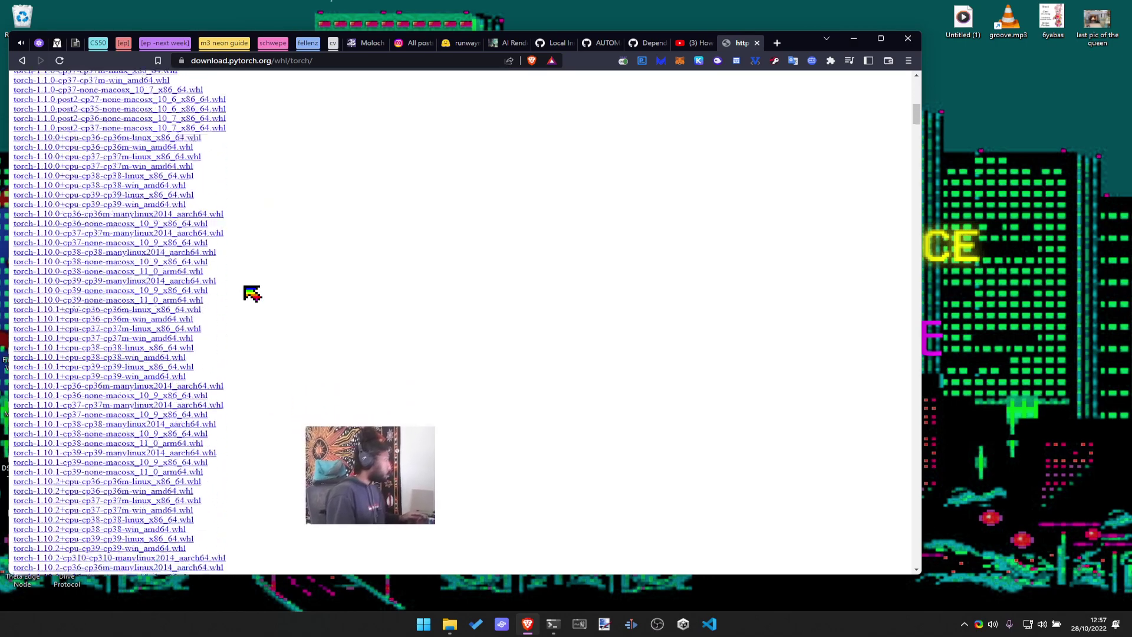
{"action": "key", "text": "alt+Tab"}
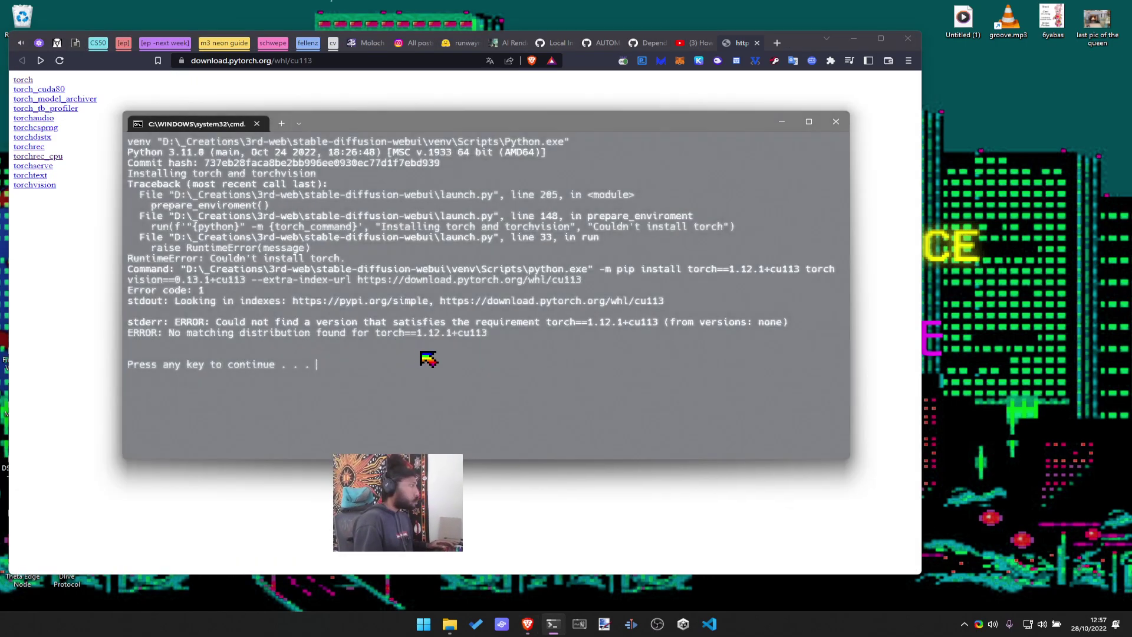
{"action": "key", "text": "alt+Tab"}
{"action": "key", "text": "alt+Tab"}
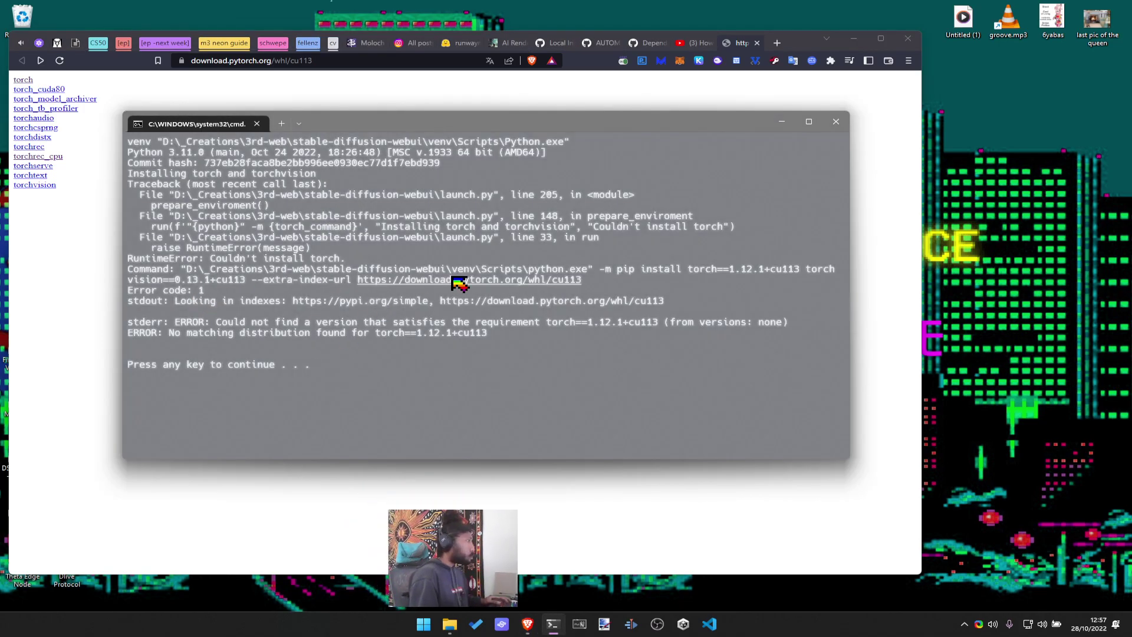
{"action": "key", "text": "Return"}
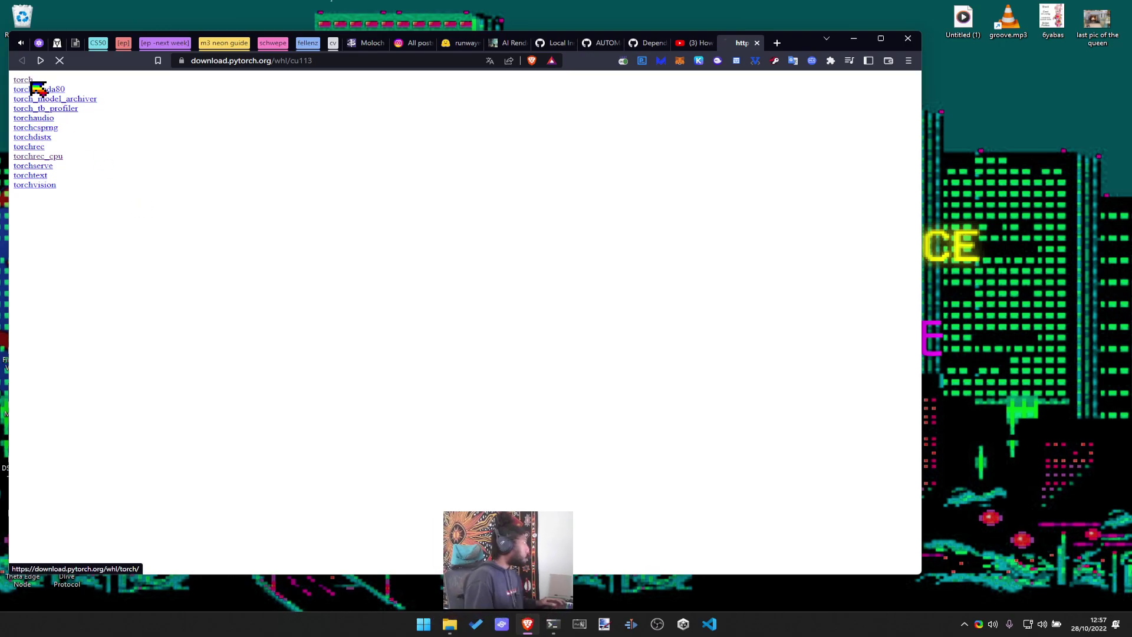
Scroll through the torch wheel files, comparing them against the torch 1.12.1+cu113 install error
{"action": "left_click", "coordinate": [27, 81]}
{"action": "scroll", "coordinate": [245, 409], "scroll_direction": "down", "scroll_amount": 10}
{"action": "scroll", "coordinate": [245, 411], "scroll_direction": "up", "scroll_amount": 8}
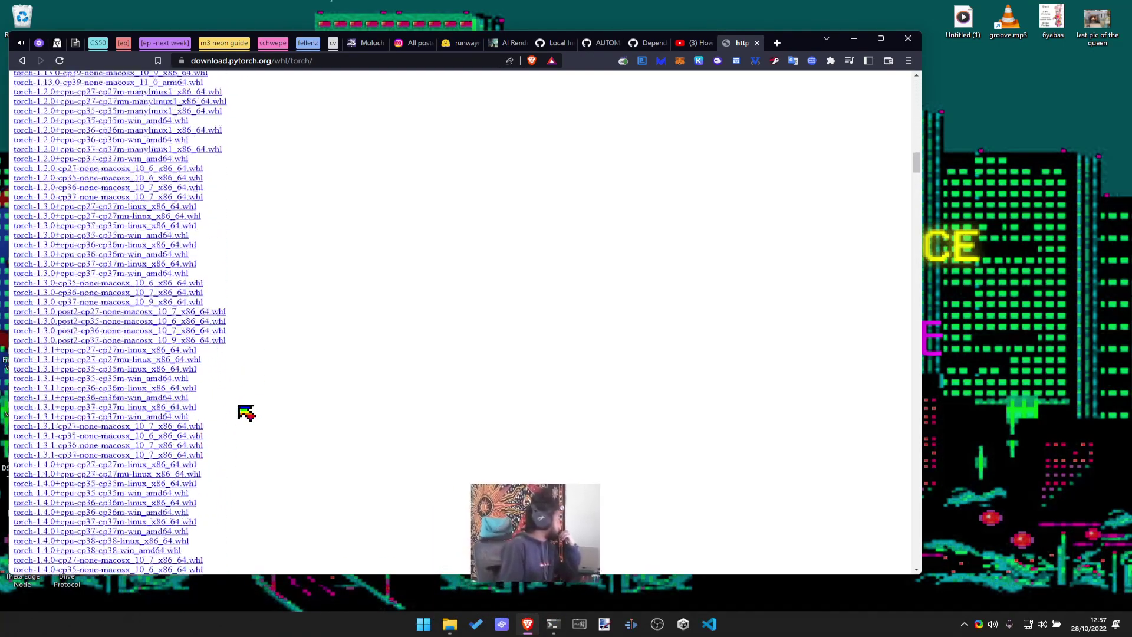
{"action": "scroll", "coordinate": [129, 209], "scroll_direction": "up", "scroll_amount": 3}
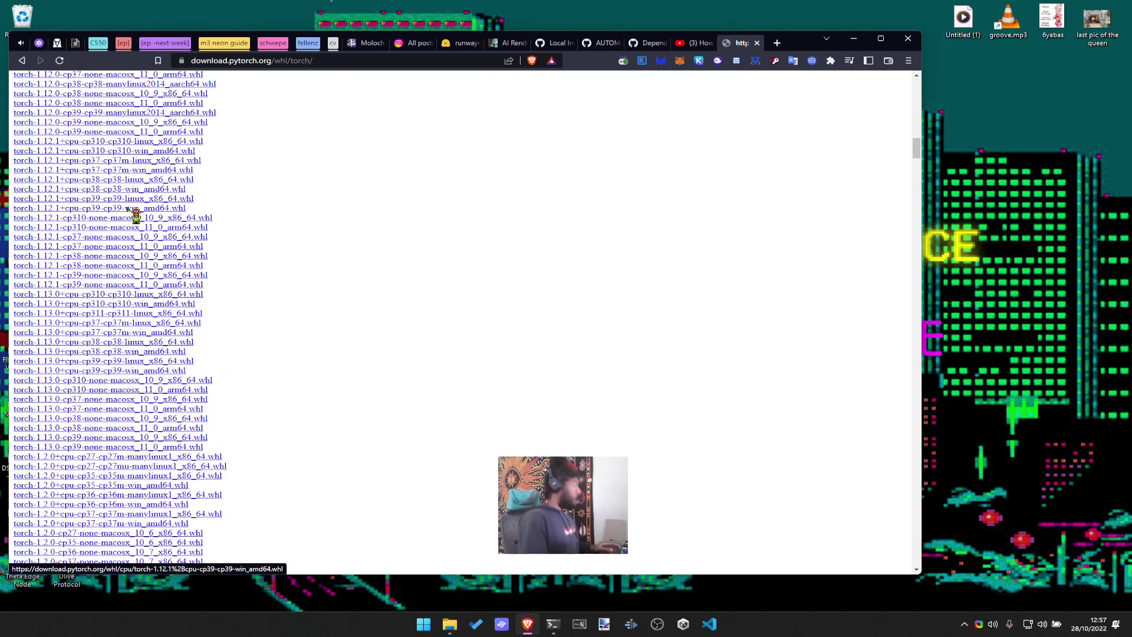
{"action": "key", "text": "alt+Tab"}
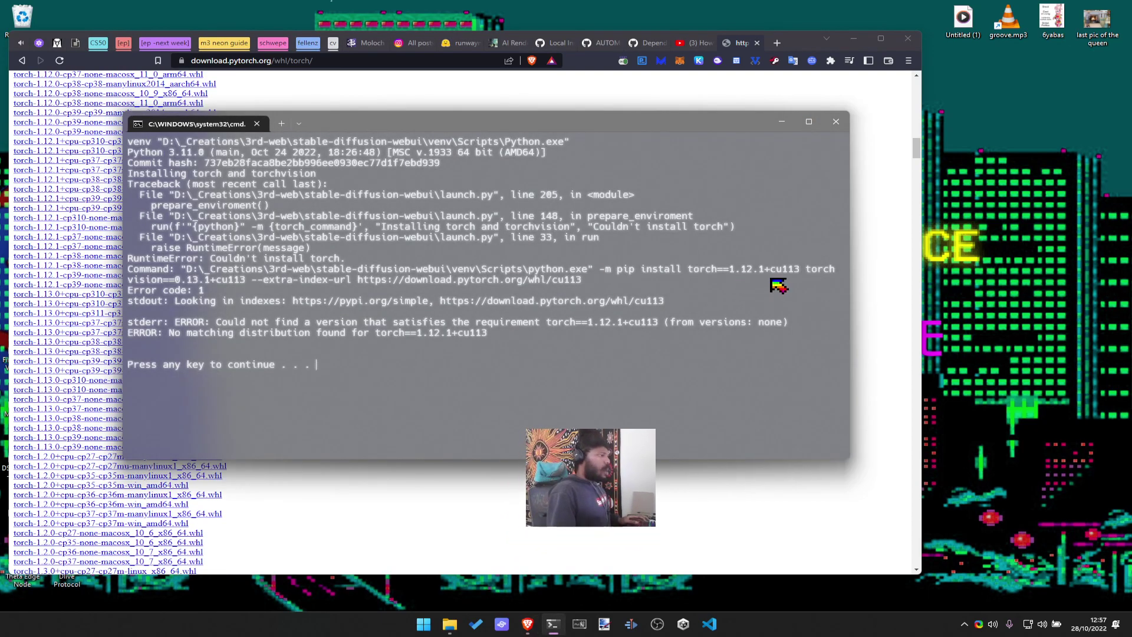
{"action": "key", "text": "alt+Tab"}
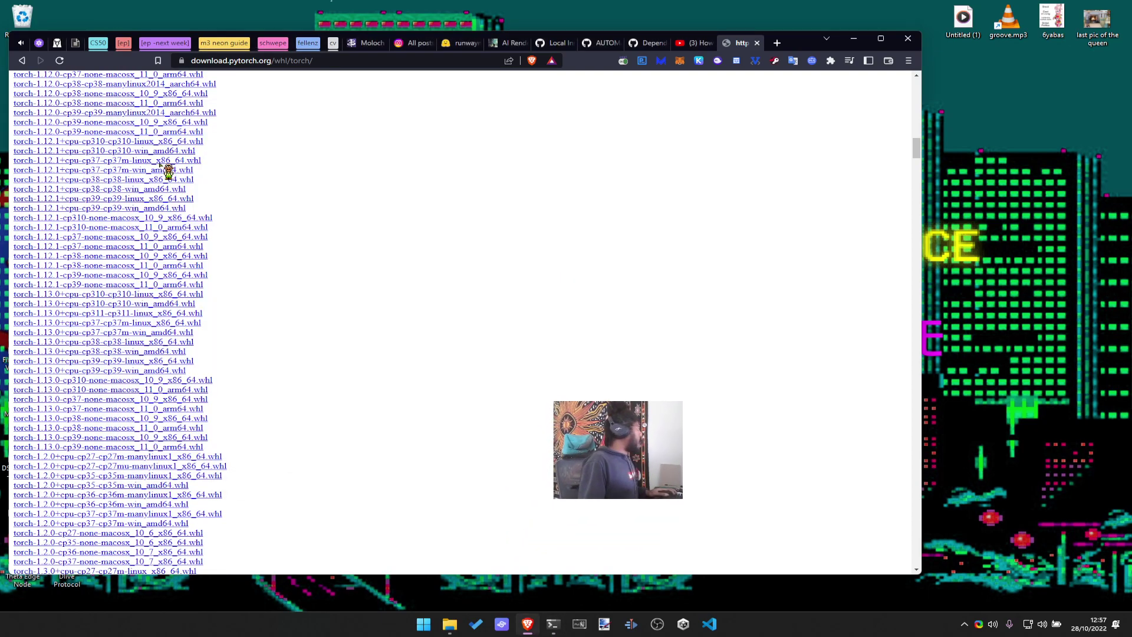
{"action": "scroll", "coordinate": [172, 177], "scroll_direction": "up", "scroll_amount": 1}
{"action": "scroll", "coordinate": [35, 148], "scroll_direction": "up", "scroll_amount": 1}
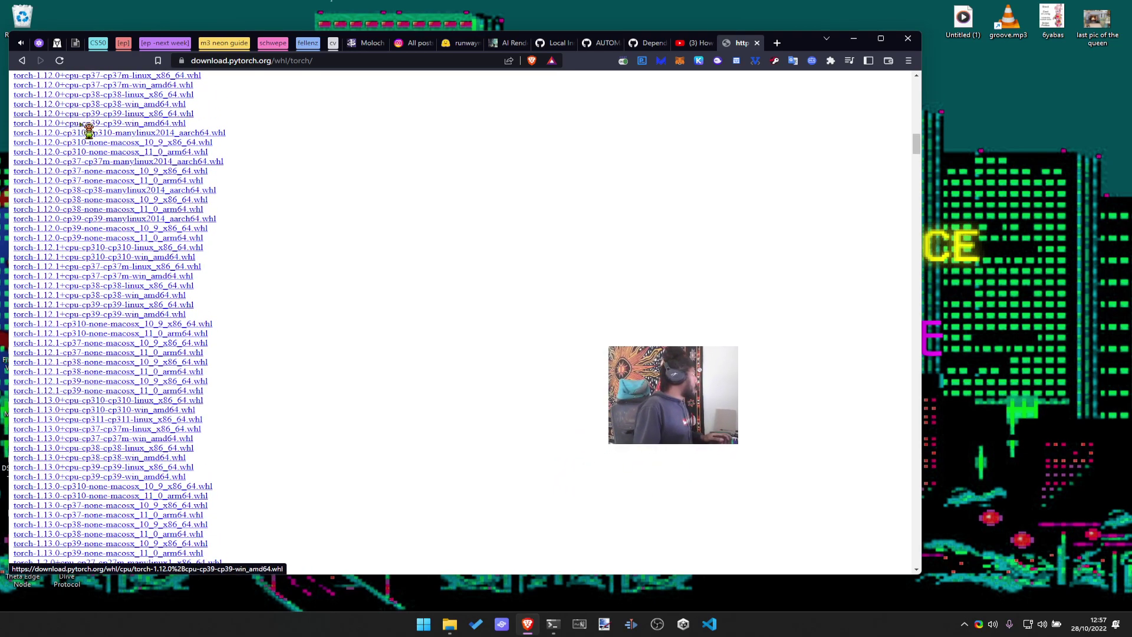
{"action": "scroll", "coordinate": [78, 130], "scroll_direction": "up", "scroll_amount": 1}
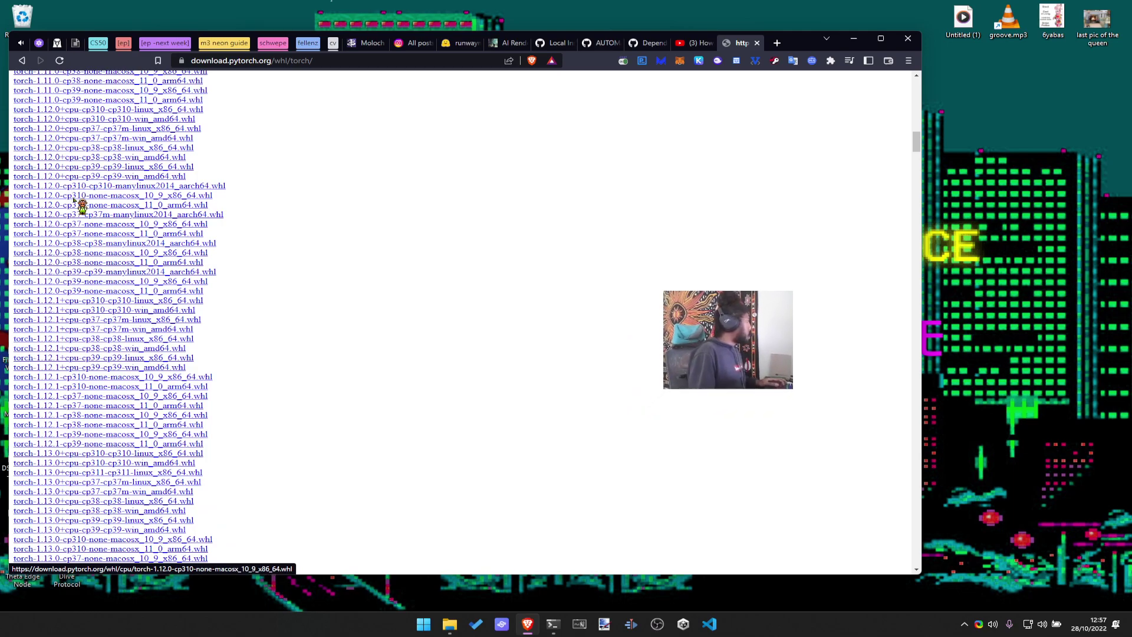
{"action": "scroll", "coordinate": [82, 206], "scroll_direction": "down", "scroll_amount": 3}
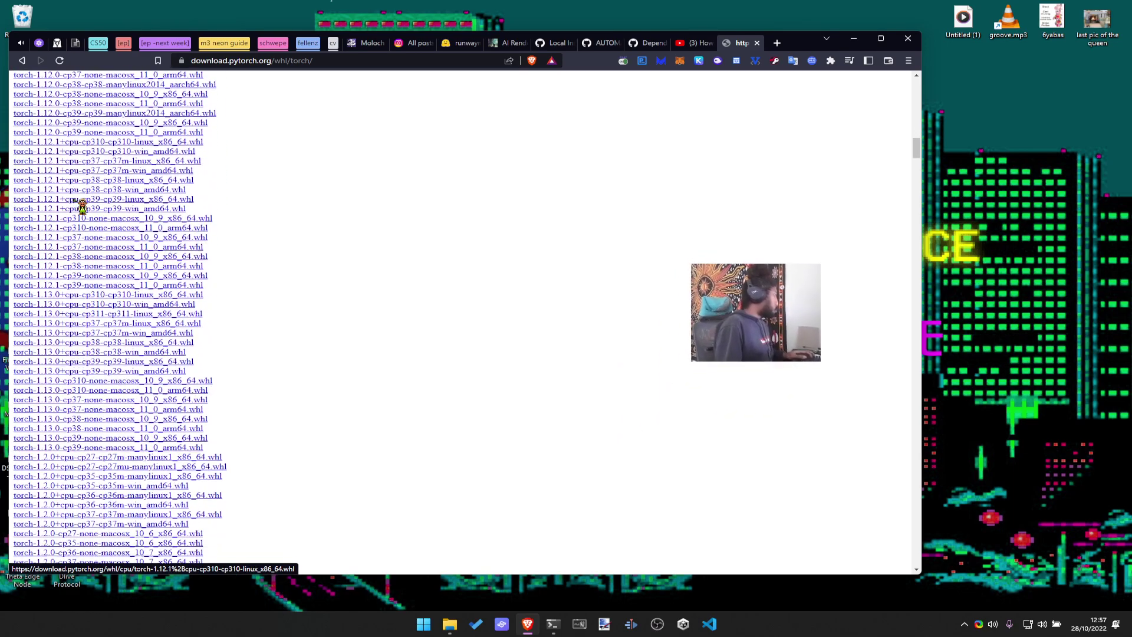
{"action": "scroll", "coordinate": [82, 206], "scroll_direction": "down", "scroll_amount": 6}
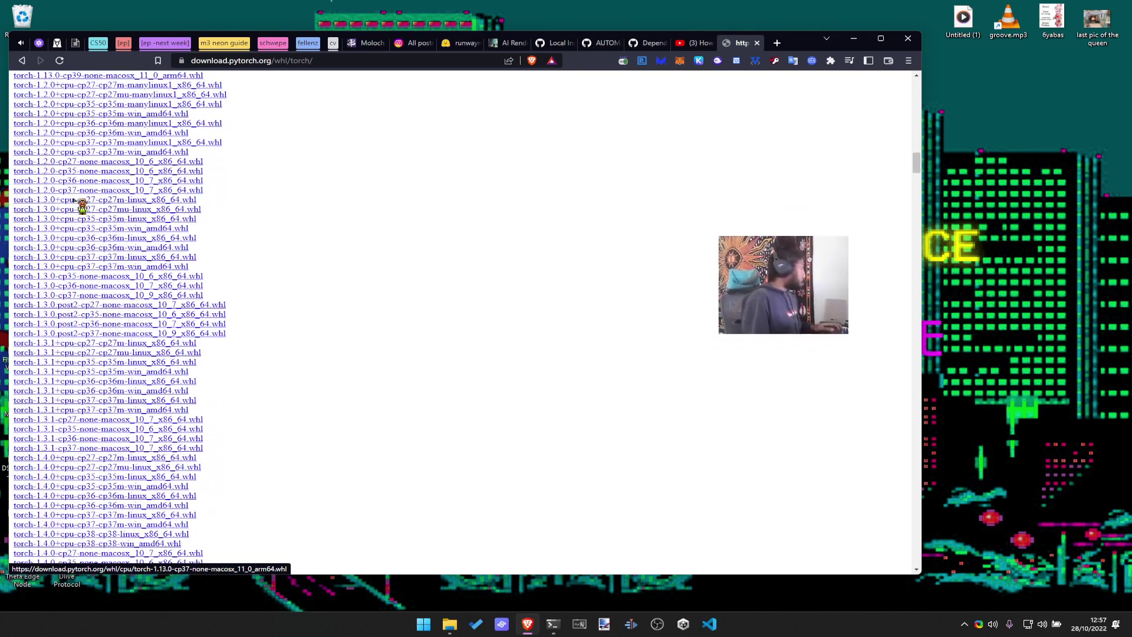
{"action": "scroll", "coordinate": [82, 206], "scroll_direction": "down", "scroll_amount": 4}
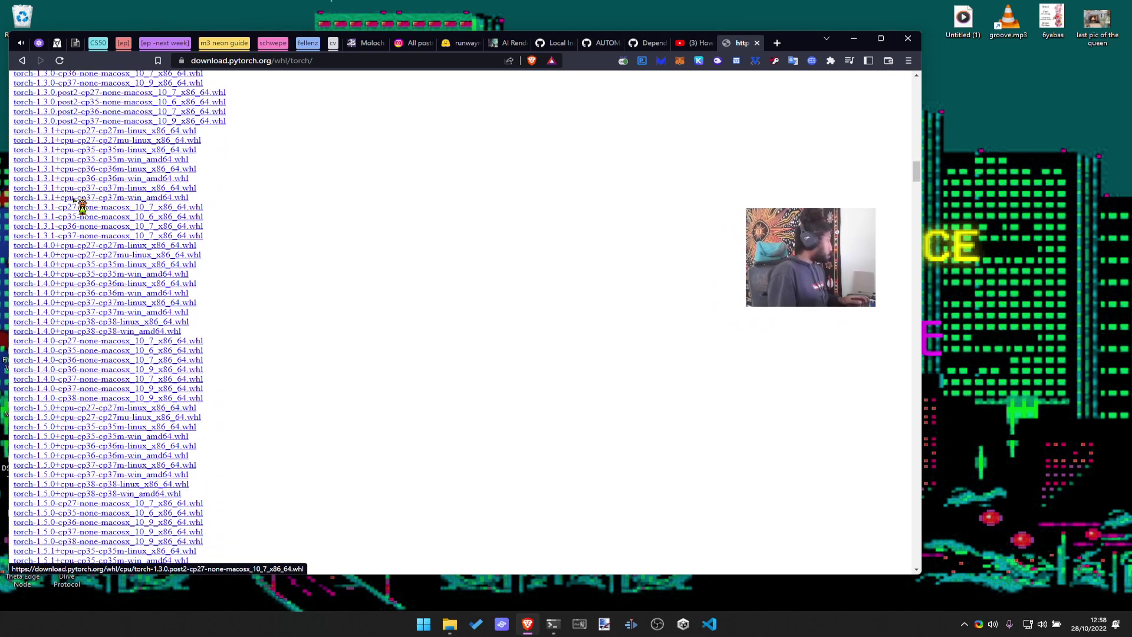
{"action": "scroll", "coordinate": [82, 206], "scroll_direction": "down", "scroll_amount": 2}
{"action": "scroll", "coordinate": [82, 206], "scroll_direction": "down", "scroll_amount": 1}
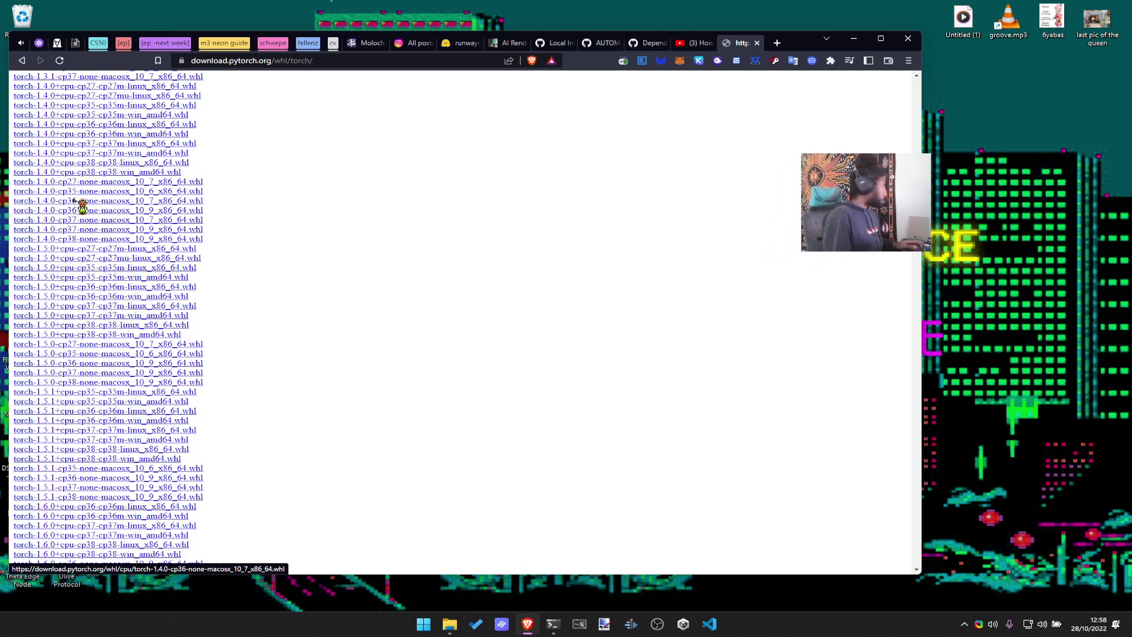
{"action": "scroll", "coordinate": [82, 206], "scroll_direction": "down", "scroll_amount": 20}
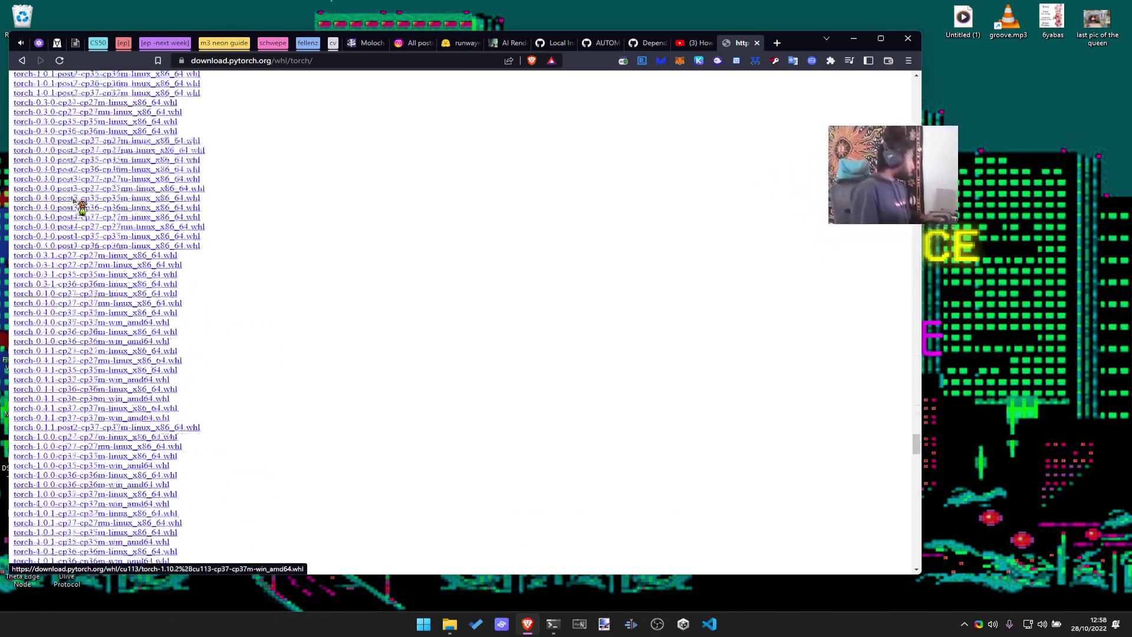
{"action": "scroll", "coordinate": [82, 206], "scroll_direction": "down", "scroll_amount": 15}
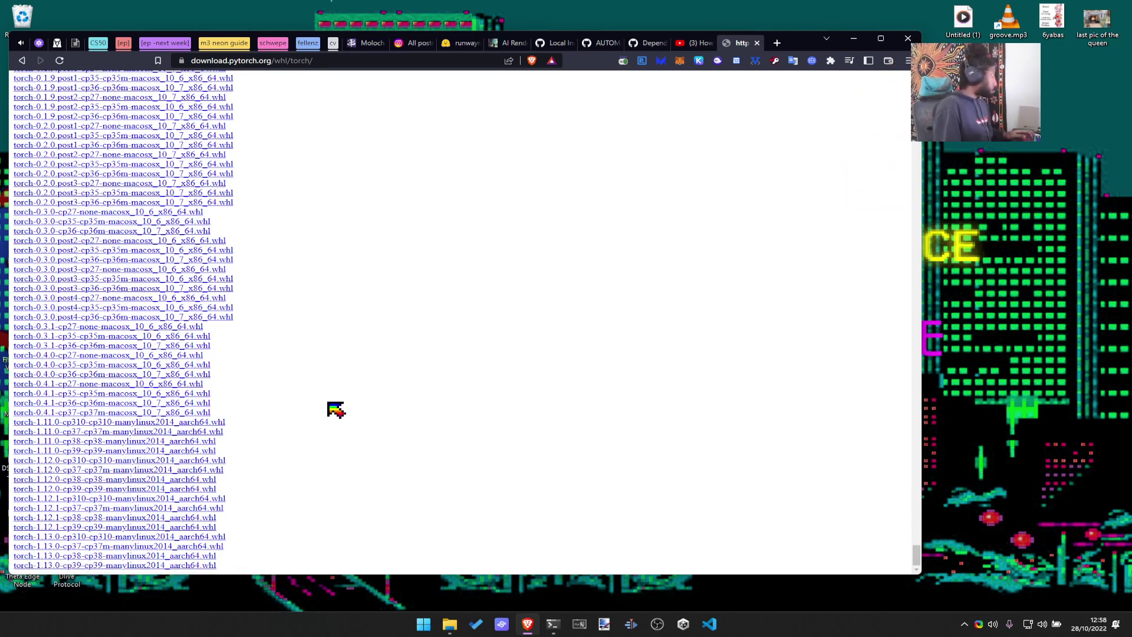
{"action": "scroll", "coordinate": [335, 410], "scroll_direction": "up", "scroll_amount": 1}
{"action": "key", "text": "alt+Tab"}
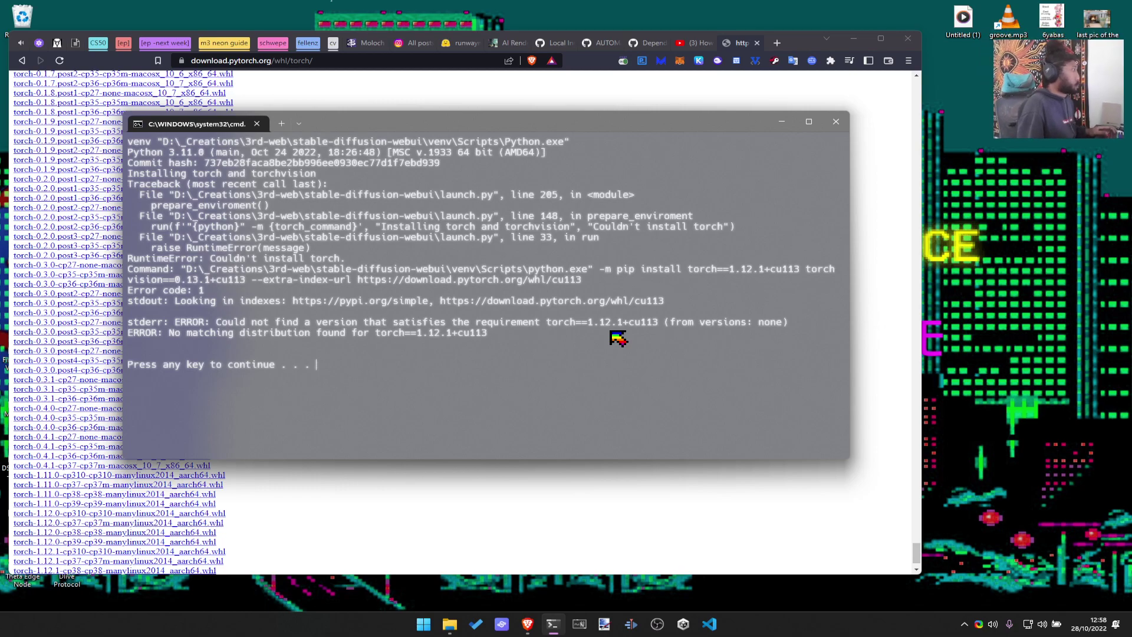
Reopen the cu113 index and check the torchrec_cpu, torchrec and torch_model_archiver pages
{"action": "left_click", "coordinate": [464, 284], "text": "ctrl"}
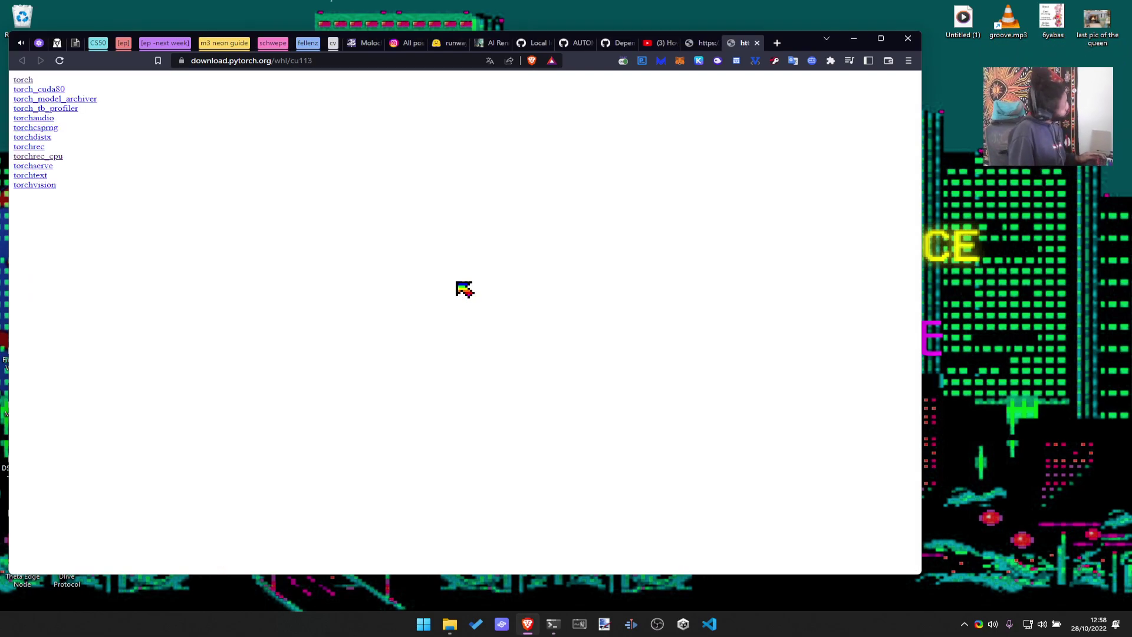
{"action": "left_click", "coordinate": [44, 157]}
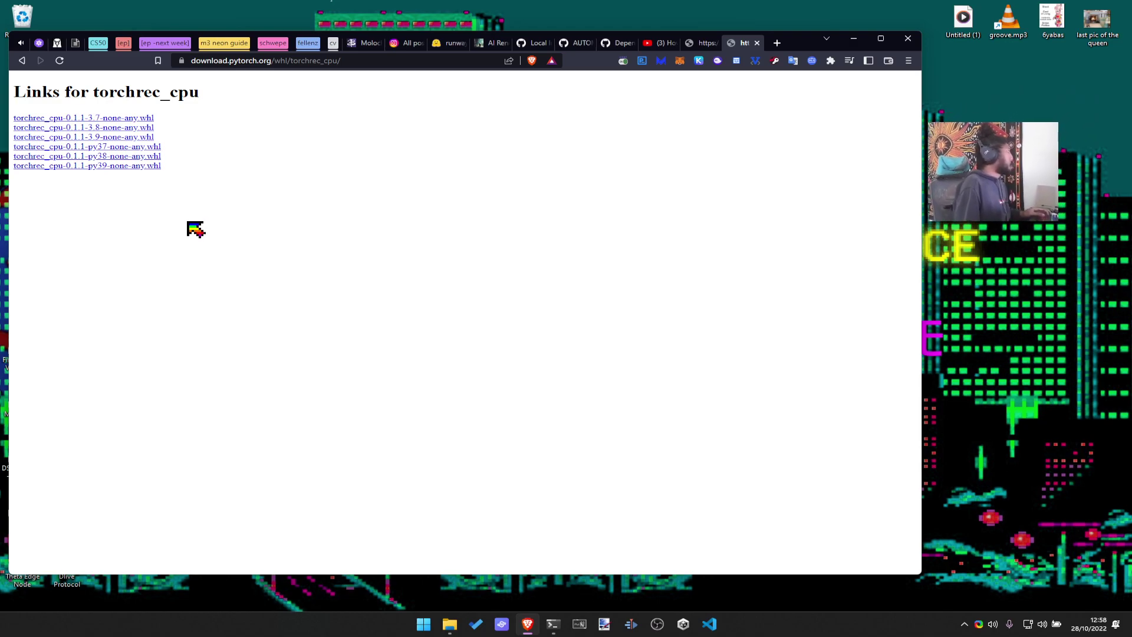
{"action": "key", "text": "alt+Left"}
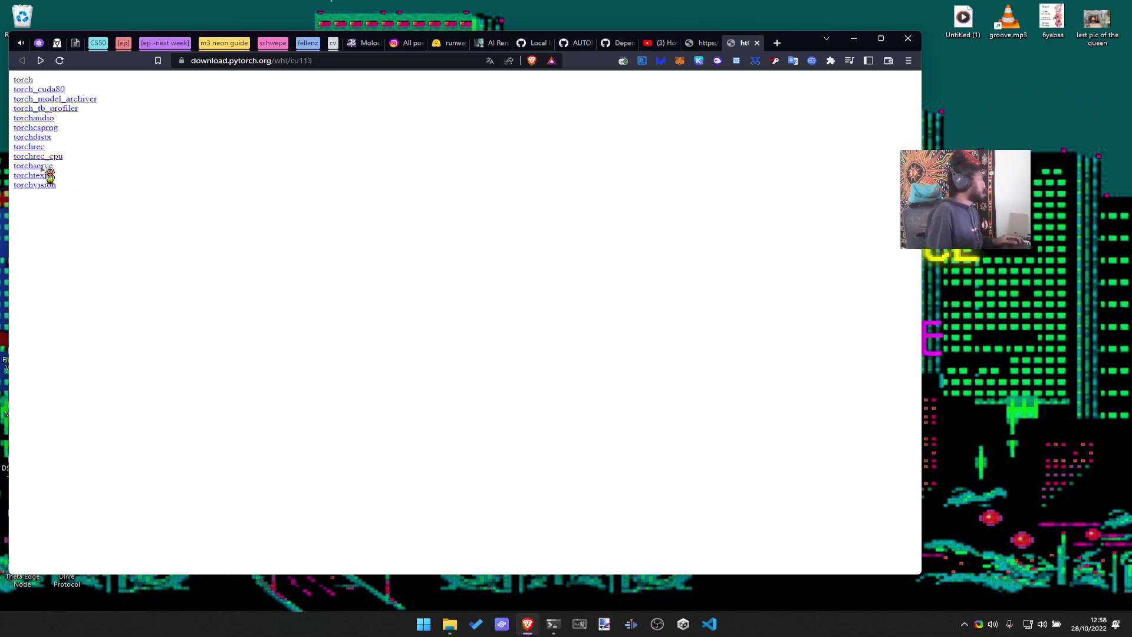
{"action": "left_click", "coordinate": [35, 146]}
{"action": "key", "text": "alt+Left"}
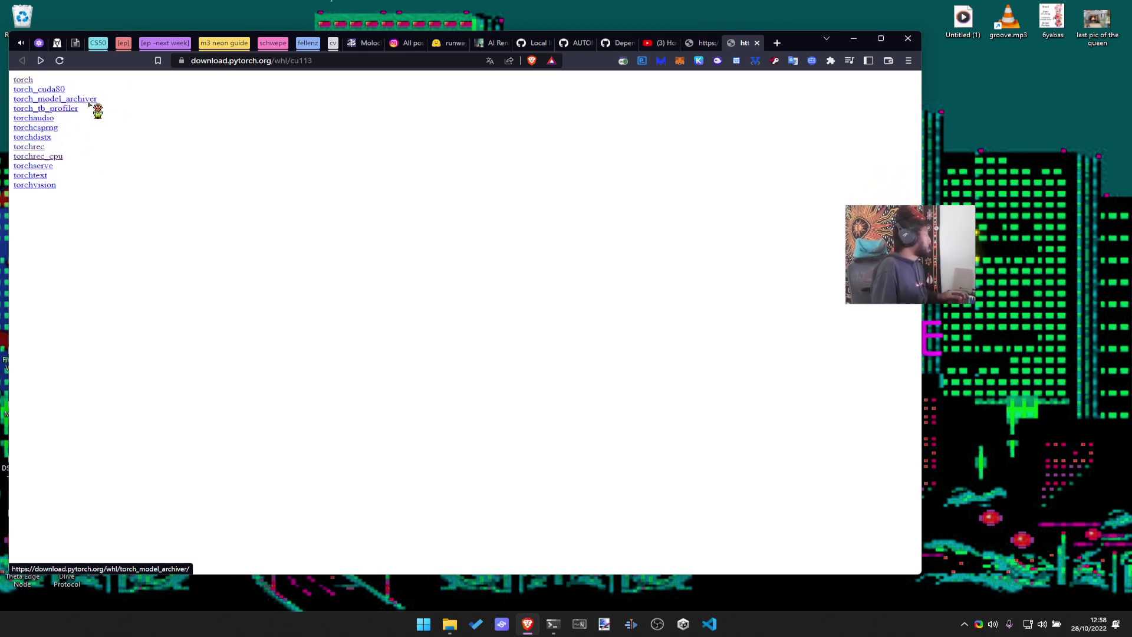
{"action": "left_click", "coordinate": [74, 99]}
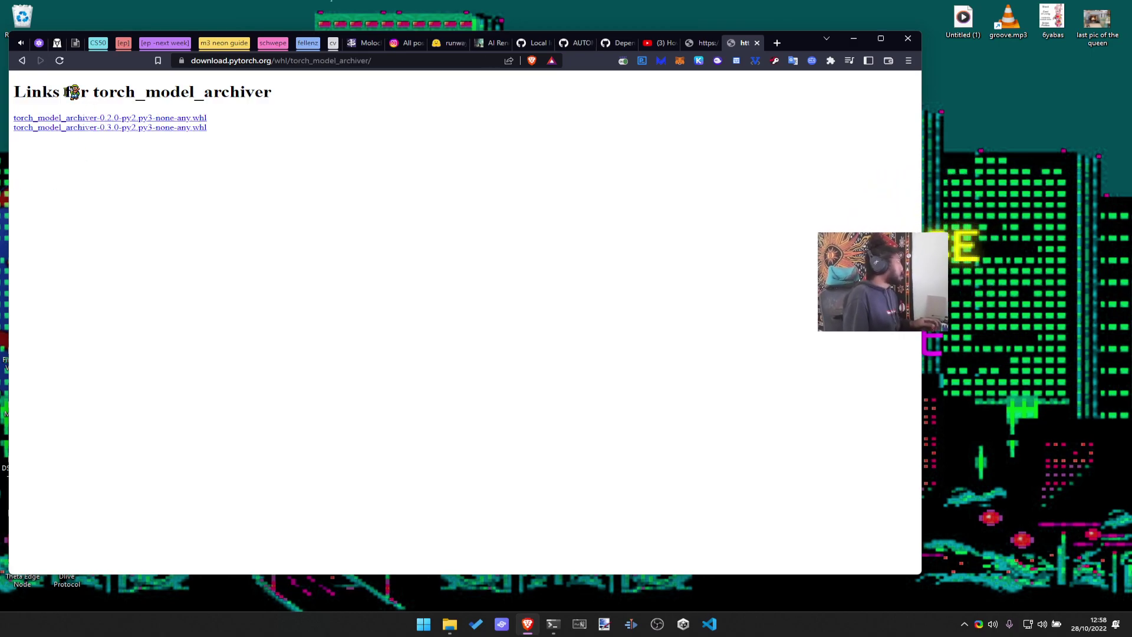
{"action": "key", "text": "alt+Left"}
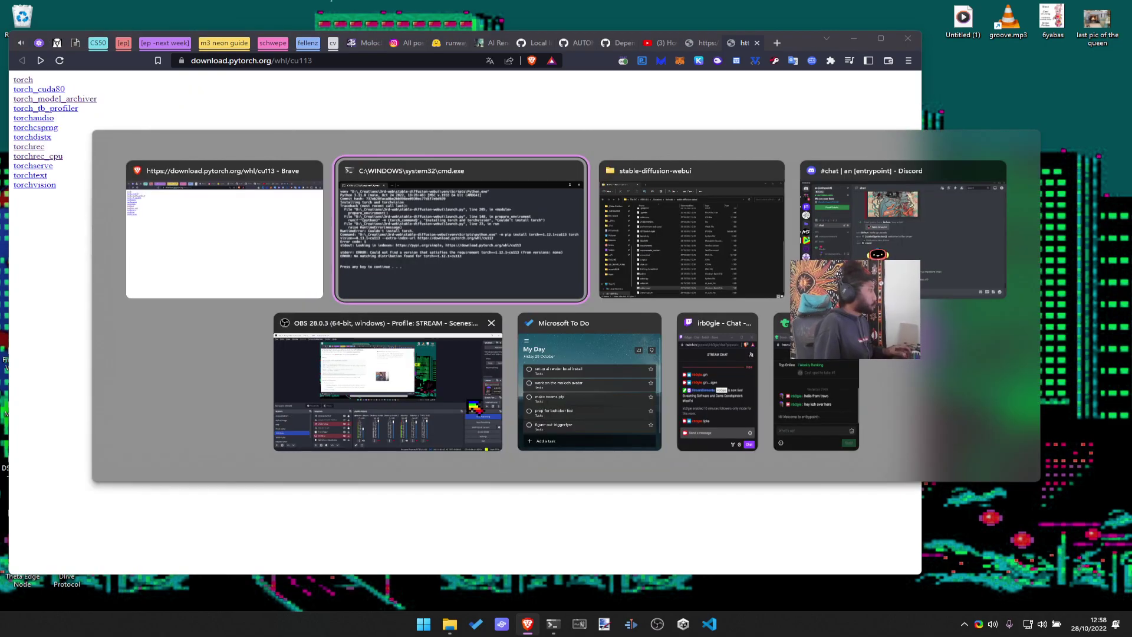
{"action": "key", "text": "alt+Tab"}
{"action": "left_click", "coordinate": [199, 238]}
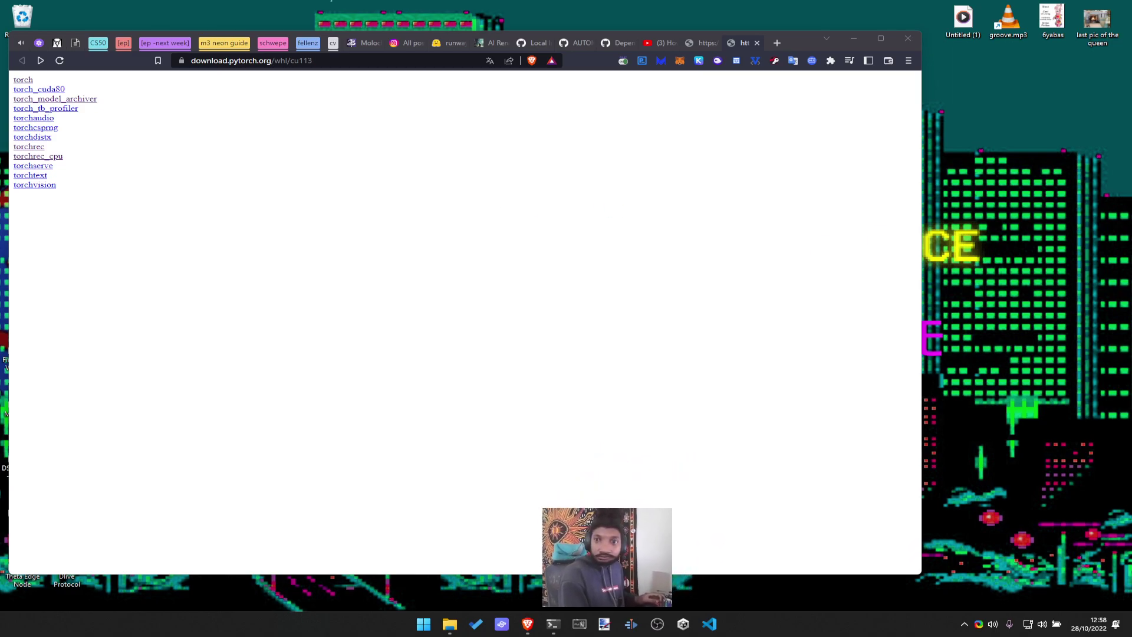
Open the Windows 'Add or remove programs' installed apps page from search
{"action": "key", "text": "alt+Tab"}
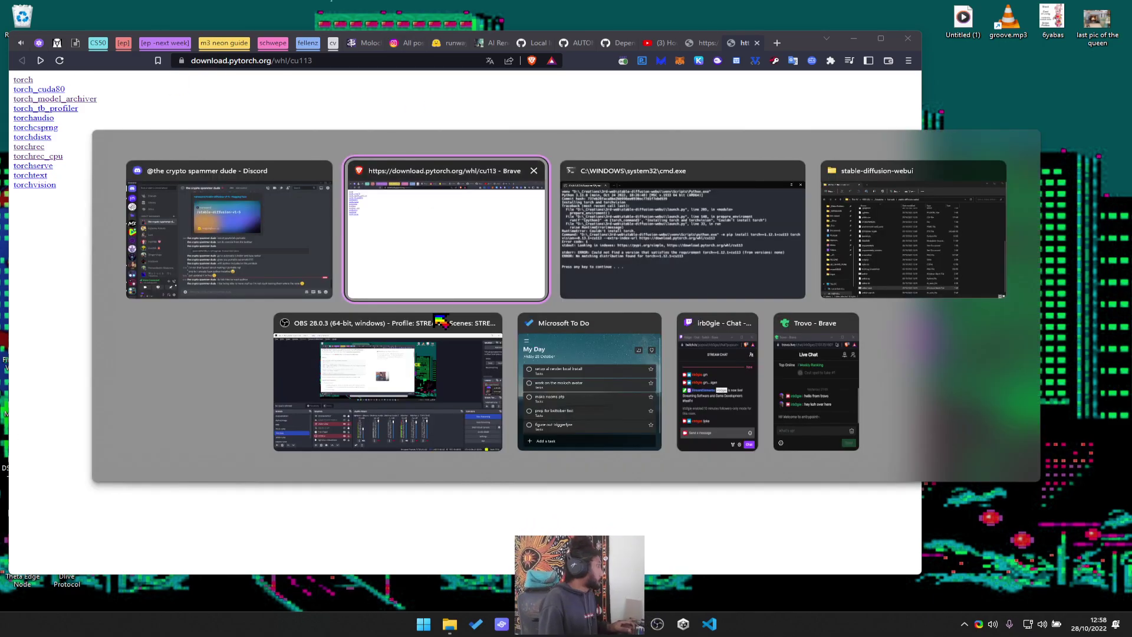
{"action": "key", "text": "super"}
{"action": "type", "text": "un"}
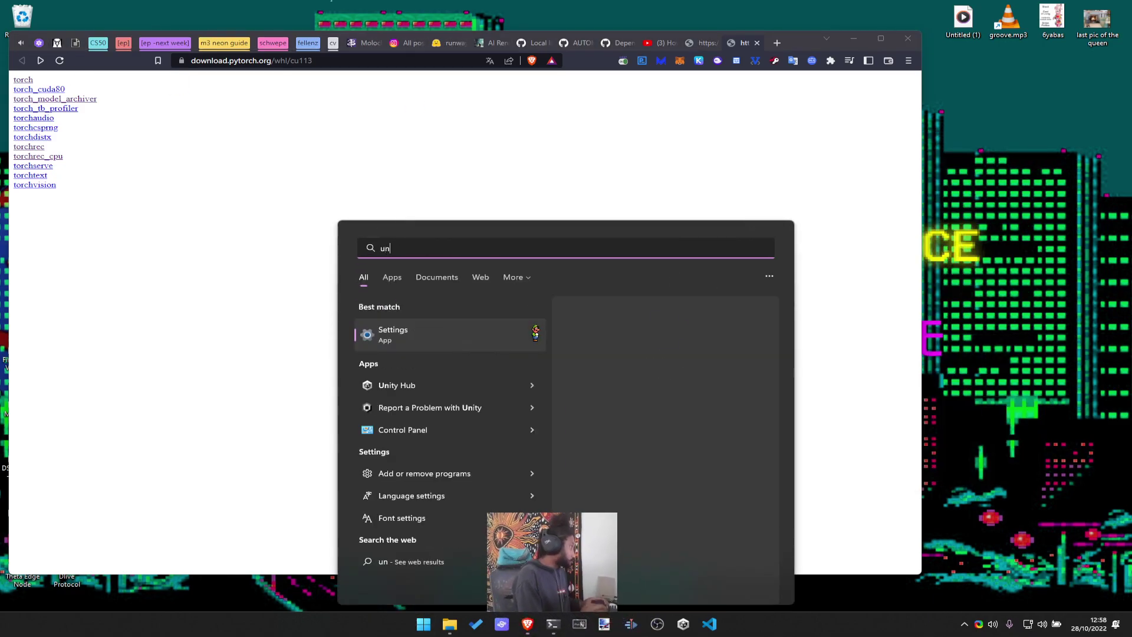
{"action": "key", "text": "BackSpace"}
{"action": "key", "text": "BackSpace"}
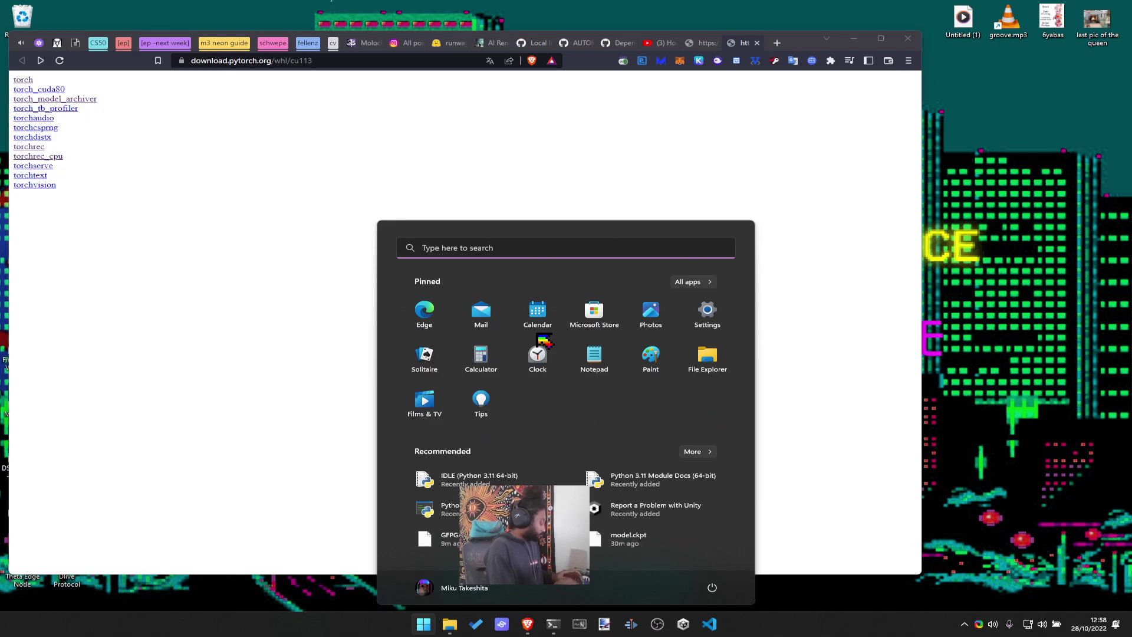
{"action": "type", "text": "add or remove programs"}
{"action": "key", "text": "Return"}
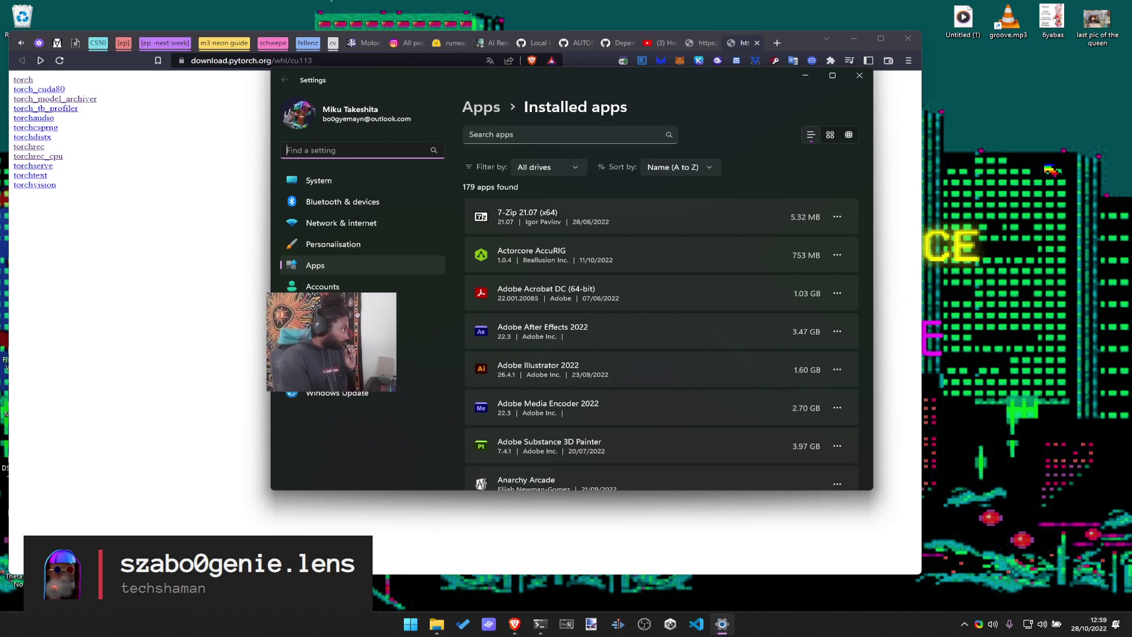
Search installed apps for 'python' and uninstall Python 3.11.0
{"action": "left_click", "coordinate": [523, 135]}
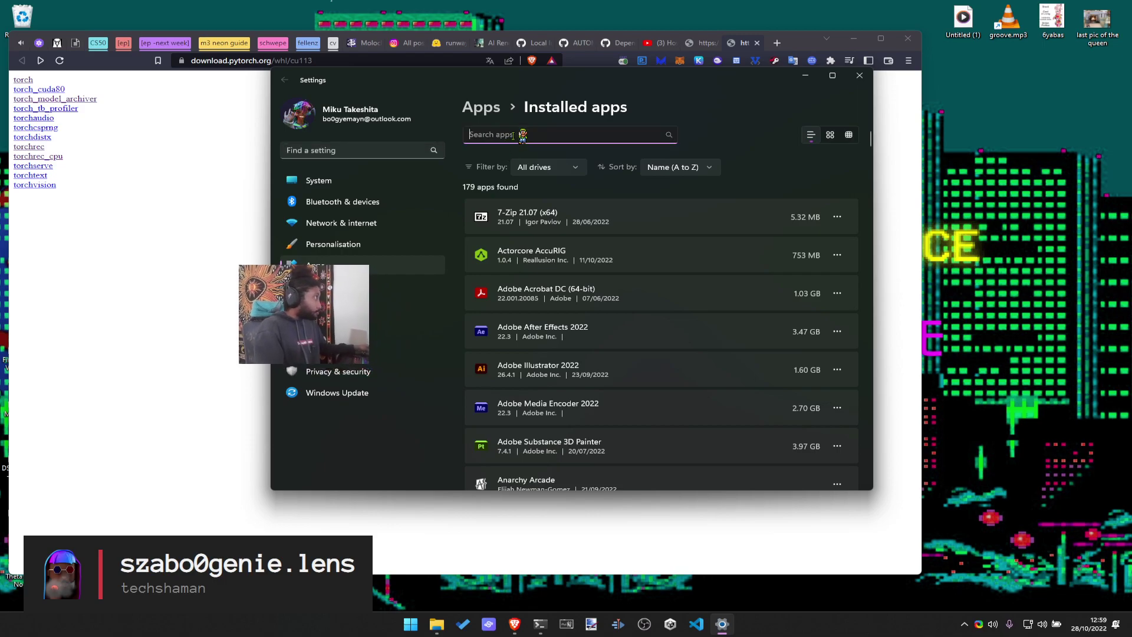
{"action": "type", "text": "pythong"}
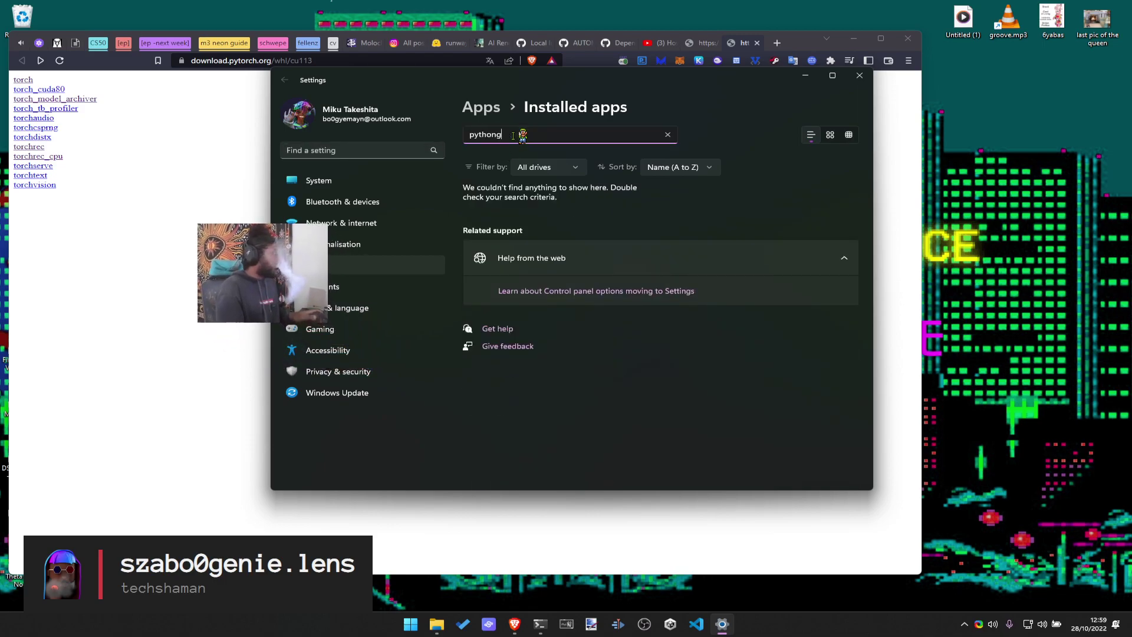
{"action": "key", "text": "BackSpace"}
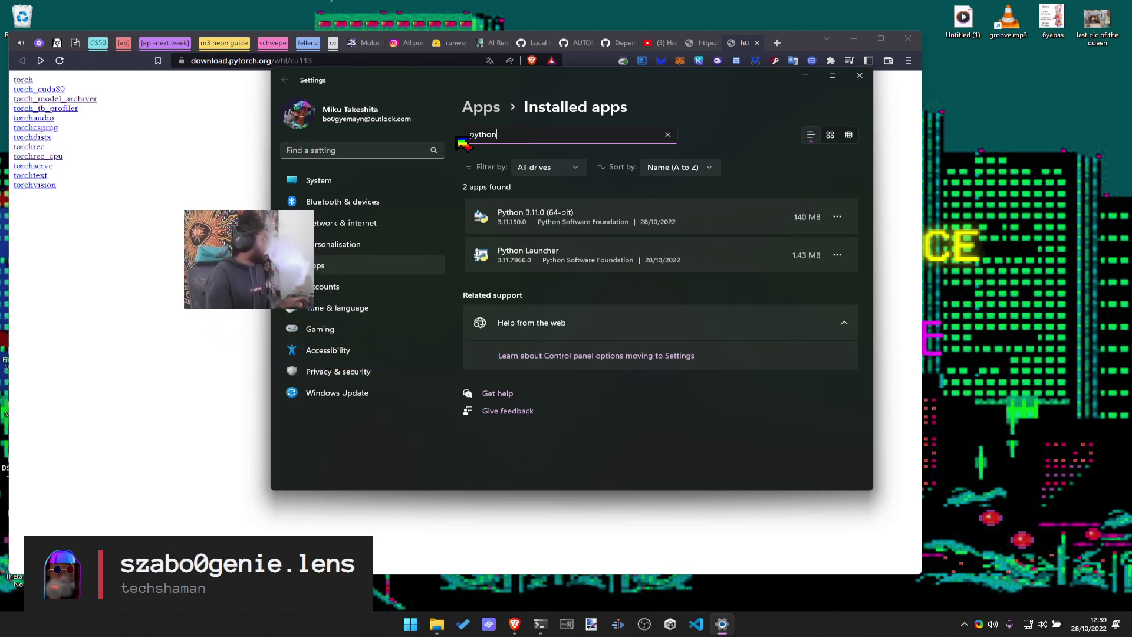
{"action": "left_click", "coordinate": [837, 218]}
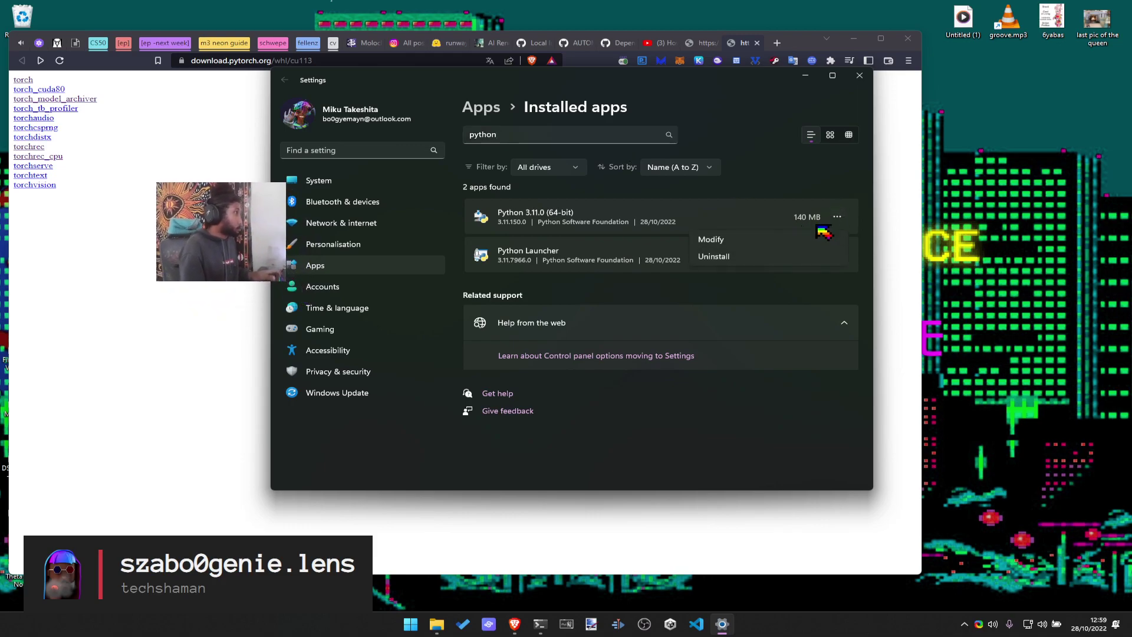
{"action": "left_click", "coordinate": [761, 255]}
{"action": "left_click", "coordinate": [831, 280]}
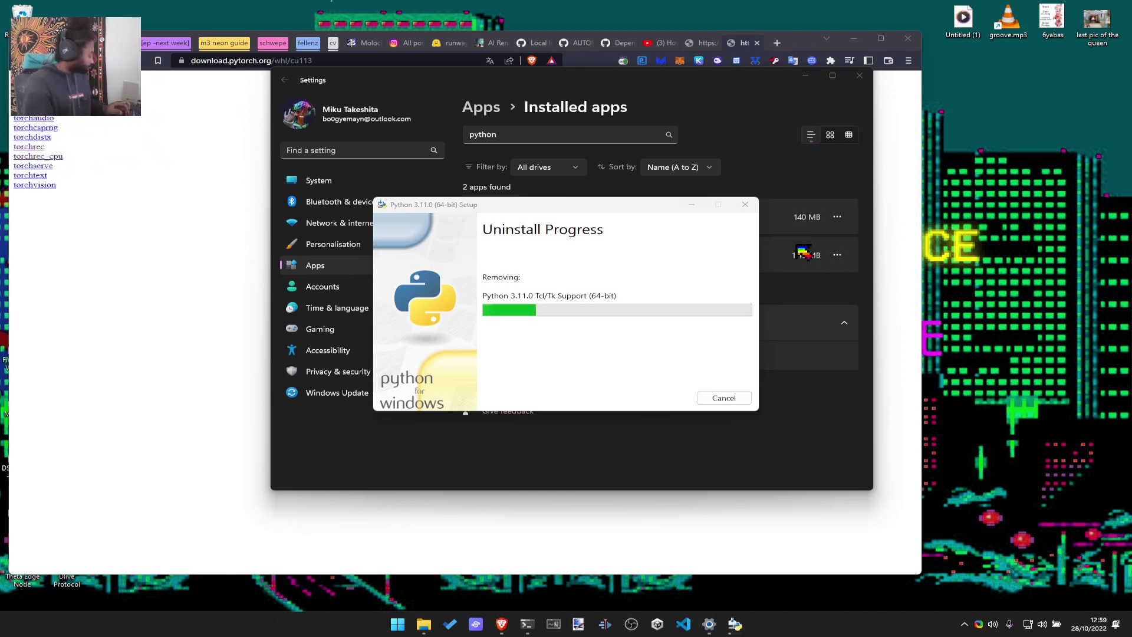
{"action": "left_click", "coordinate": [210, 149]}
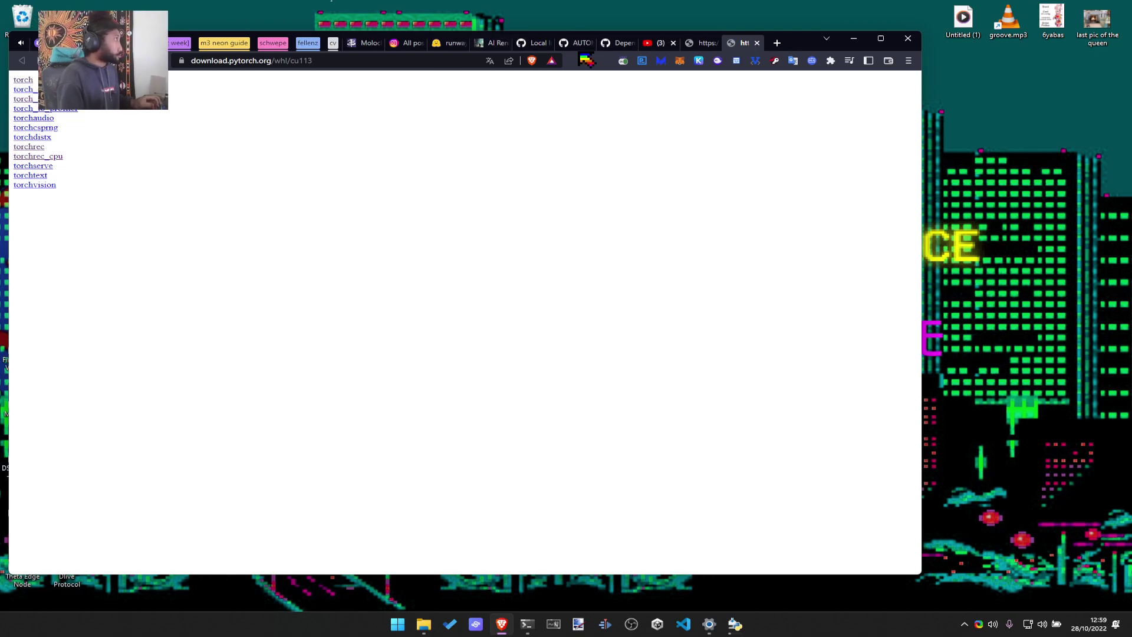
Search the web for JupyterLab Portable and open its download page
{"action": "left_click", "coordinate": [261, 65]}
{"action": "type", "text": "jupyterlab portable"}
{"action": "key", "text": "Return"}
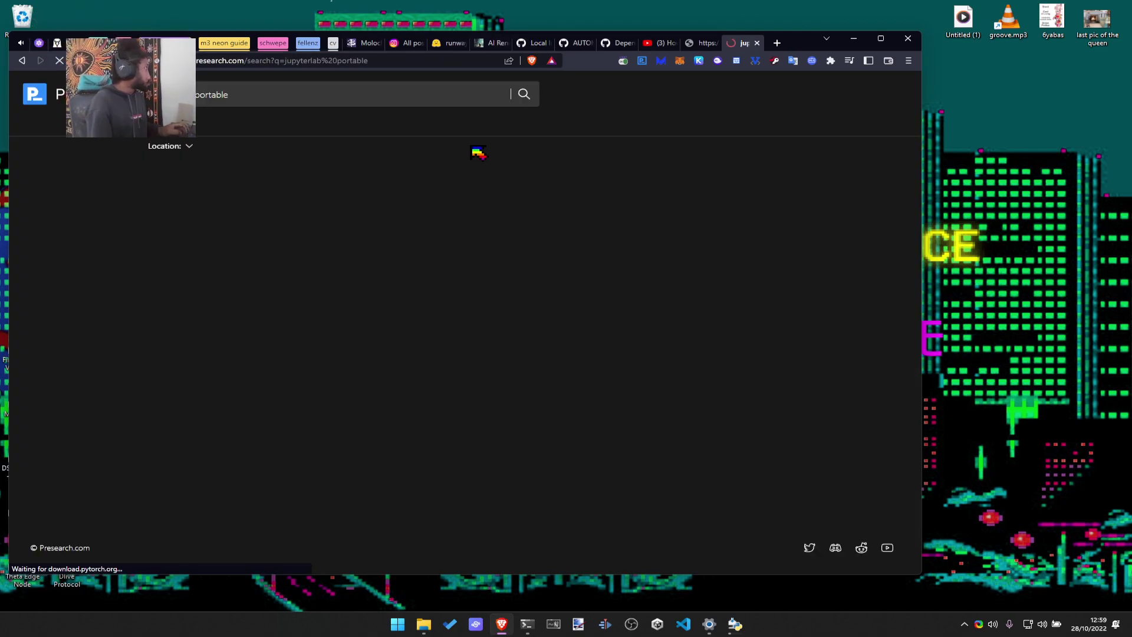
{"action": "left_click", "coordinate": [247, 235]}
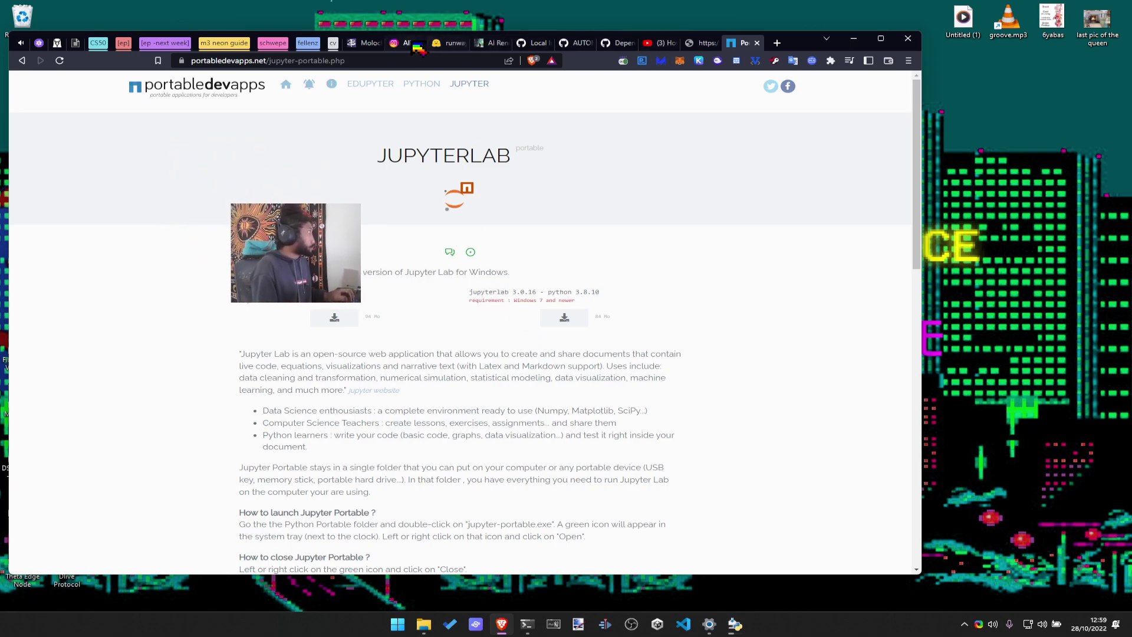
{"action": "left_click", "coordinate": [575, 43]}
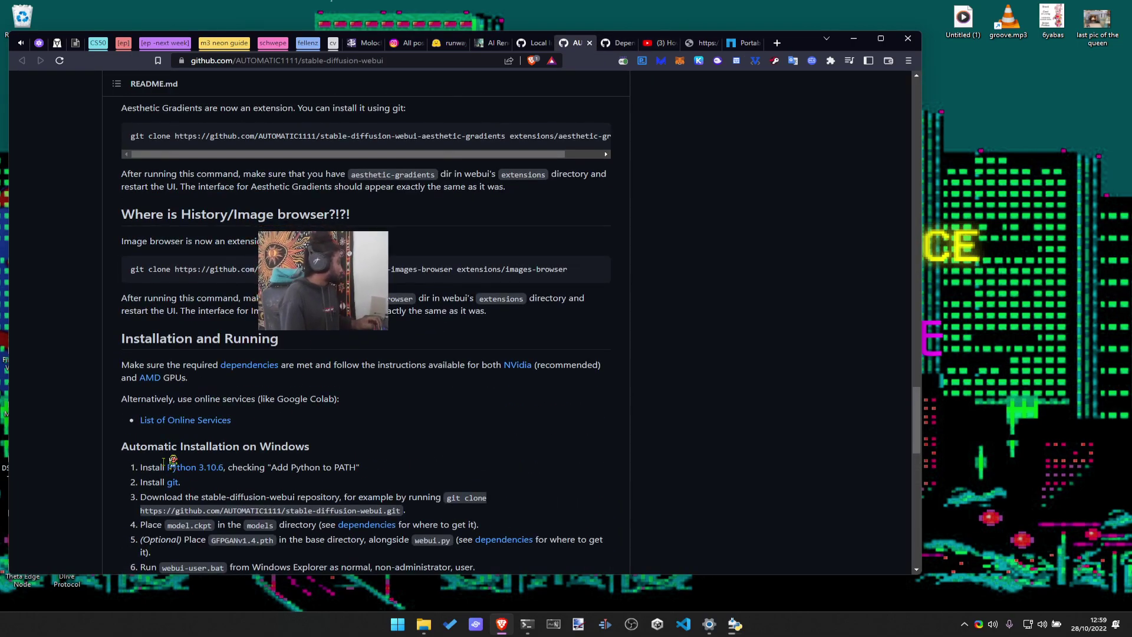
{"action": "left_click", "coordinate": [745, 43]}
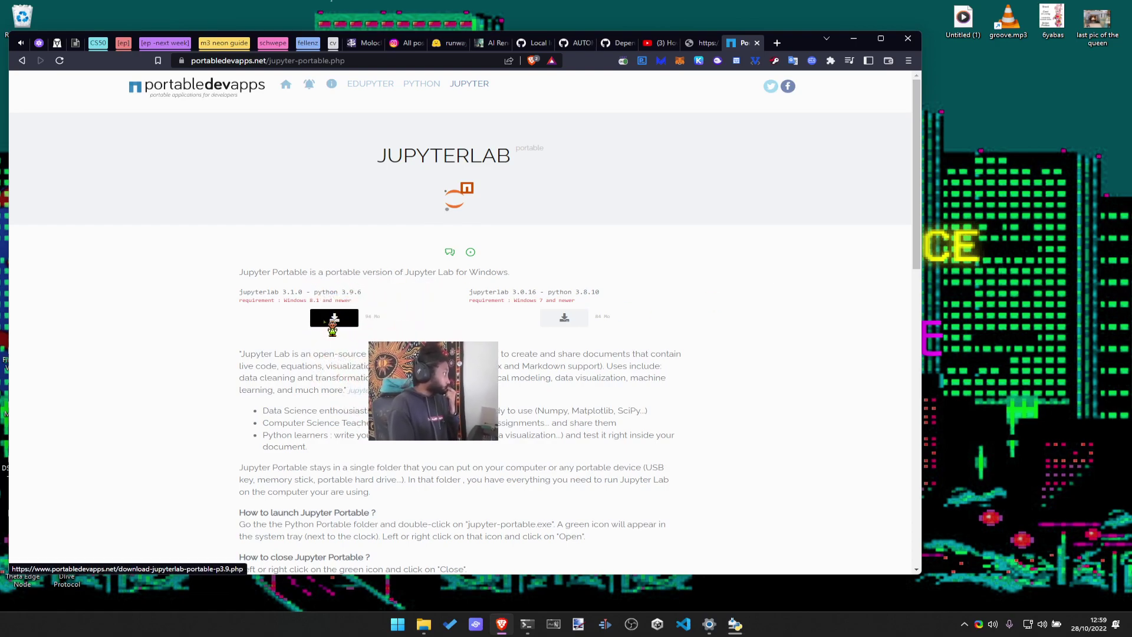
Start downloading the JupyterLab 3.1.0 / Python 3.9.6 portable build
{"action": "scroll", "coordinate": [521, 308], "scroll_direction": "down", "scroll_amount": 3}
{"action": "scroll", "coordinate": [521, 308], "scroll_direction": "down", "scroll_amount": 3}
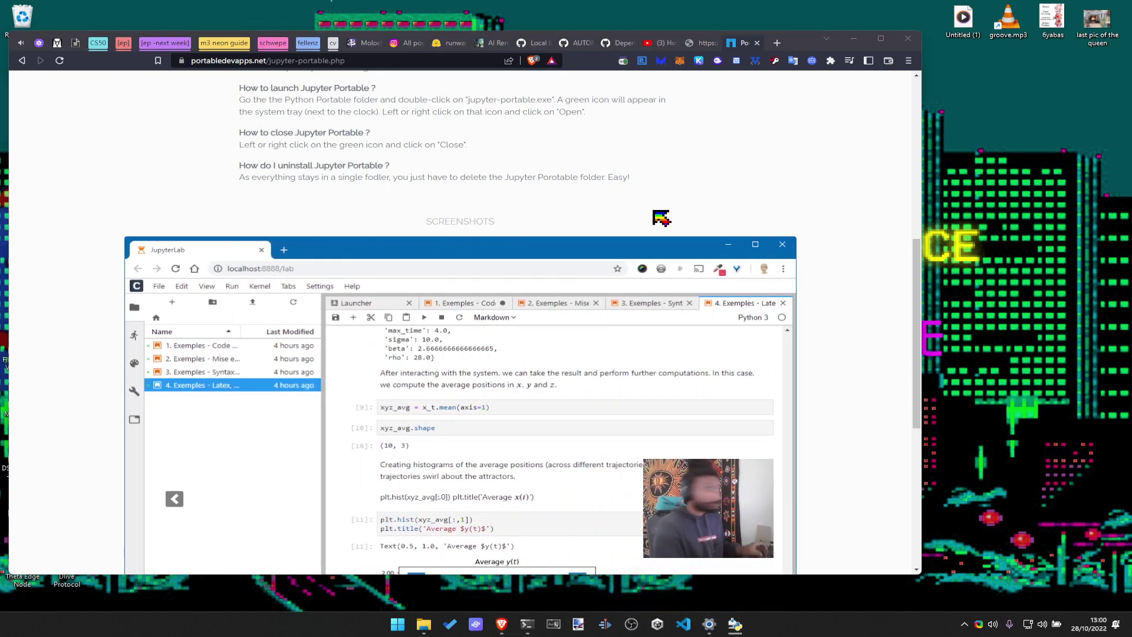
{"action": "scroll", "coordinate": [431, 286], "scroll_direction": "up", "scroll_amount": 3}
{"action": "scroll", "coordinate": [430, 286], "scroll_direction": "up", "scroll_amount": 2}
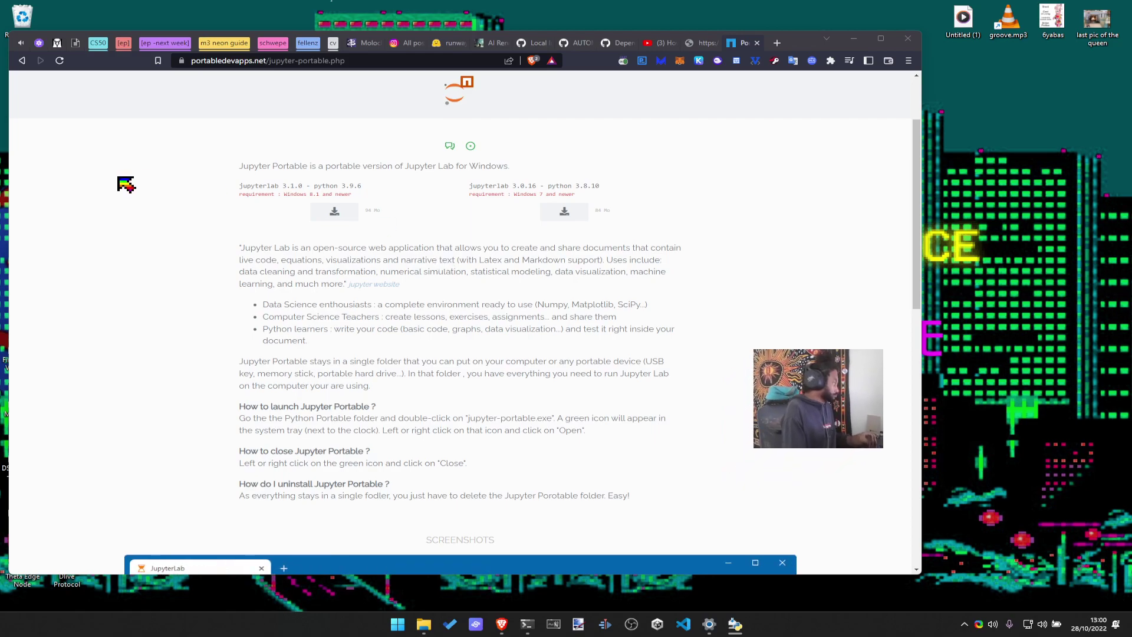
{"action": "left_click", "coordinate": [335, 216]}
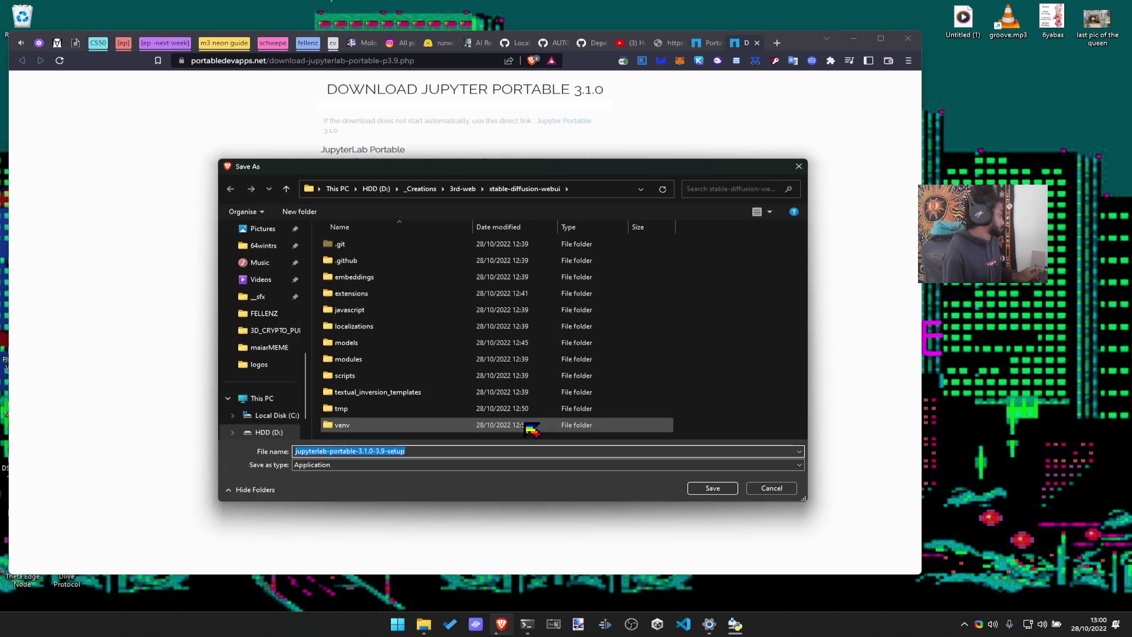
Cancel the save dialog, close the extra tab, and retry the JupyterLab 3.1.0 / Python 3.9.6 download
{"action": "left_click", "coordinate": [776, 489]}
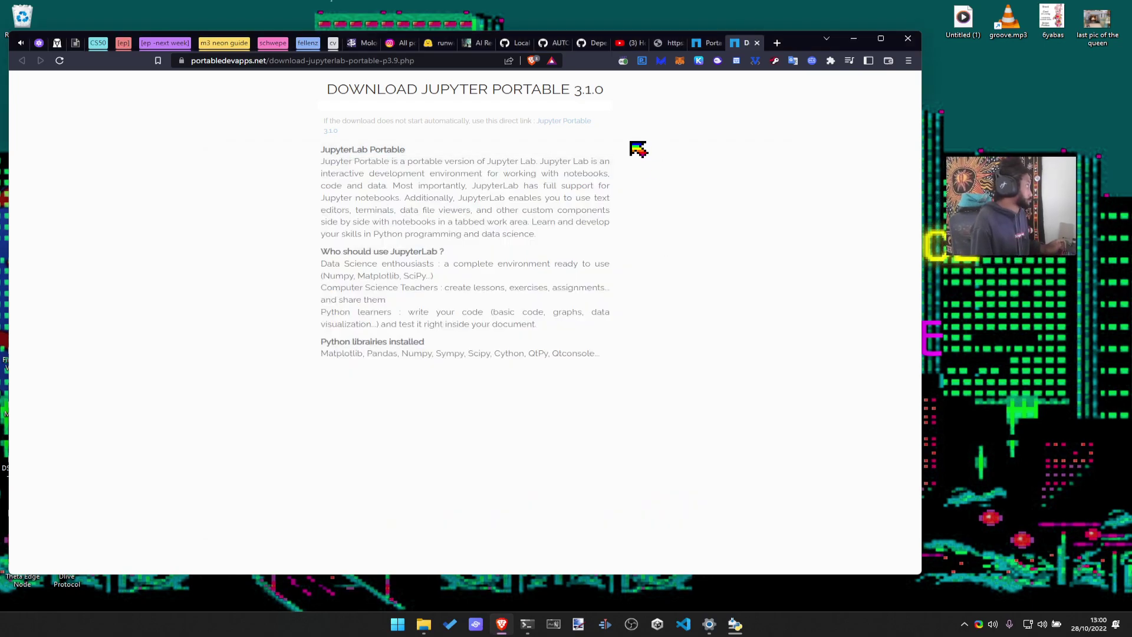
{"action": "left_click", "coordinate": [757, 42]}
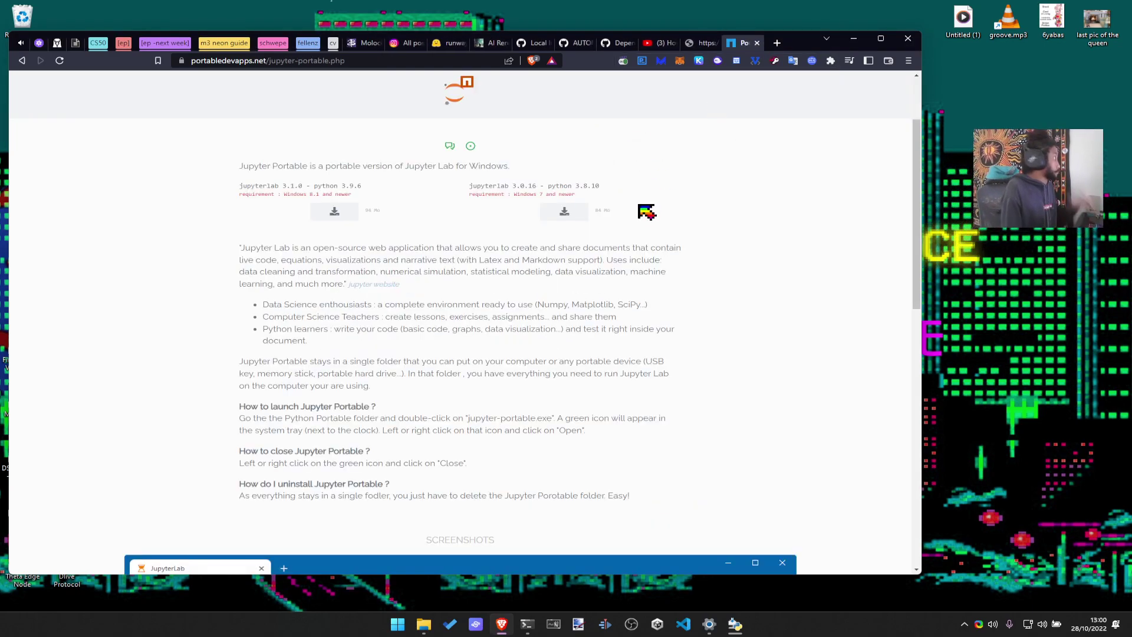
{"action": "scroll", "coordinate": [654, 258], "scroll_direction": "up", "scroll_amount": 2}
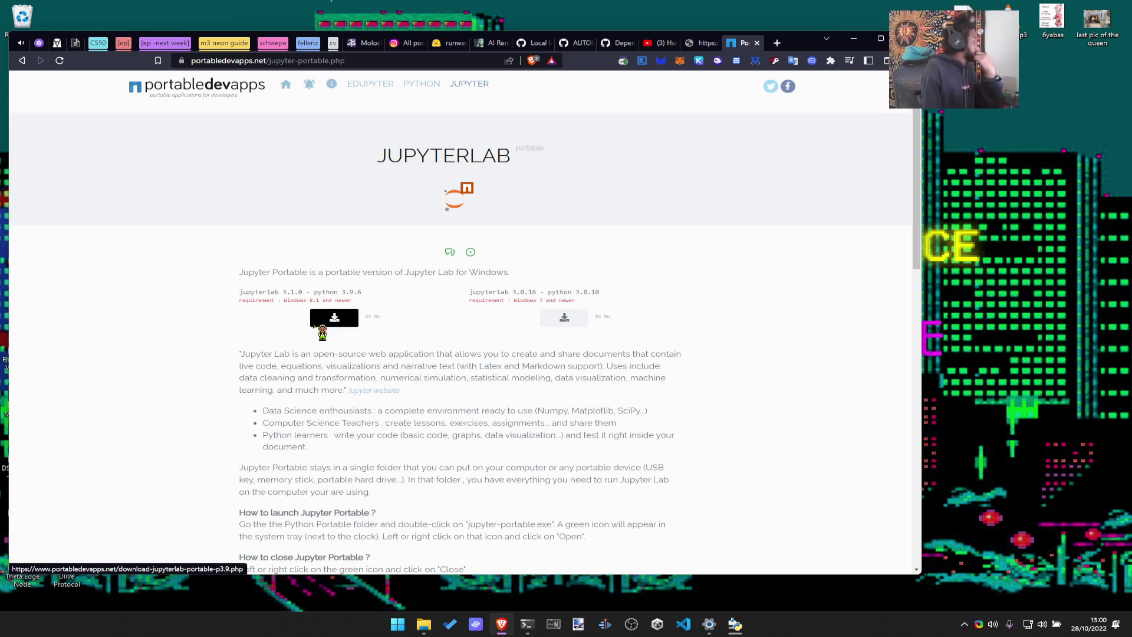
{"action": "left_click", "coordinate": [345, 320]}
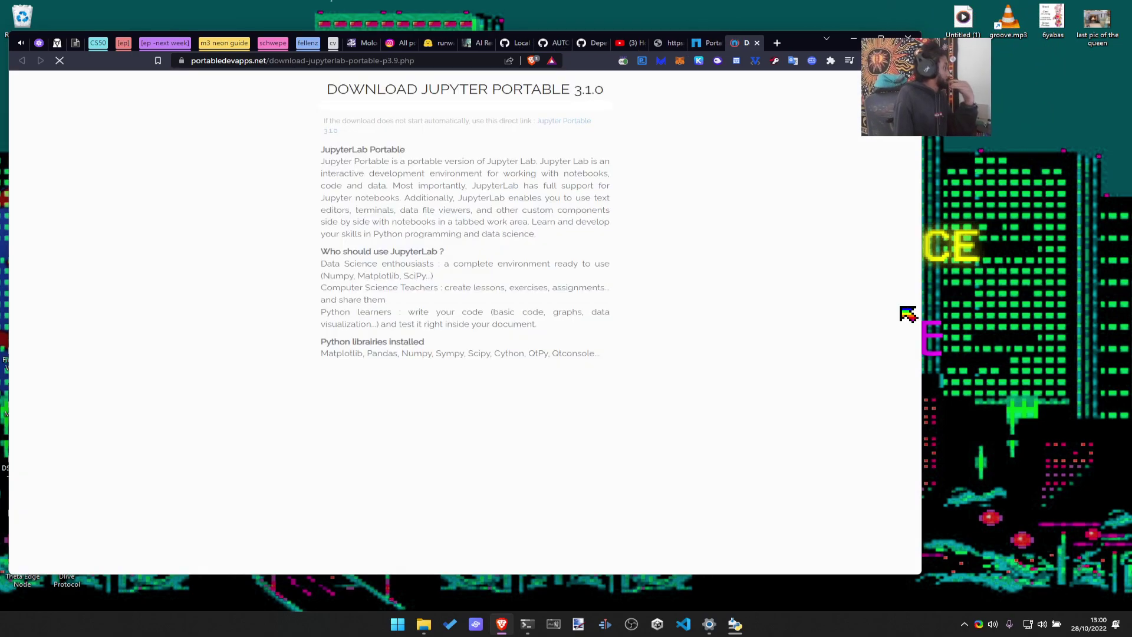
Close the old tab and save the installer into D:\__Downloads
{"action": "left_click", "coordinate": [721, 43]}
{"action": "left_click", "coordinate": [719, 43]}
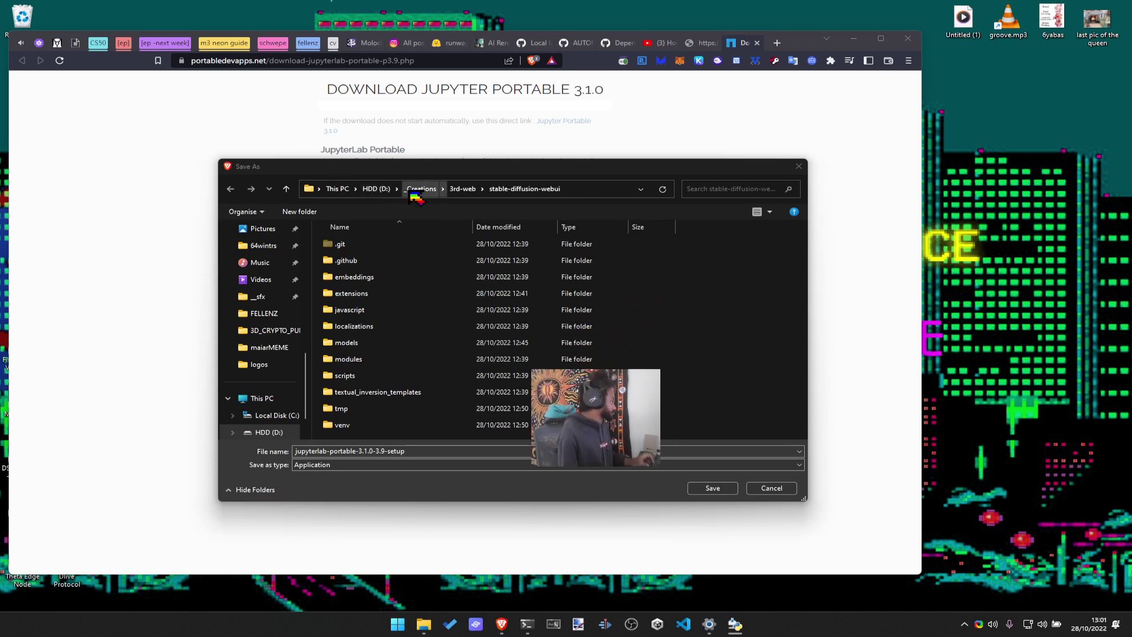
{"action": "left_click", "coordinate": [384, 190]}
{"action": "double_click", "coordinate": [354, 277]}
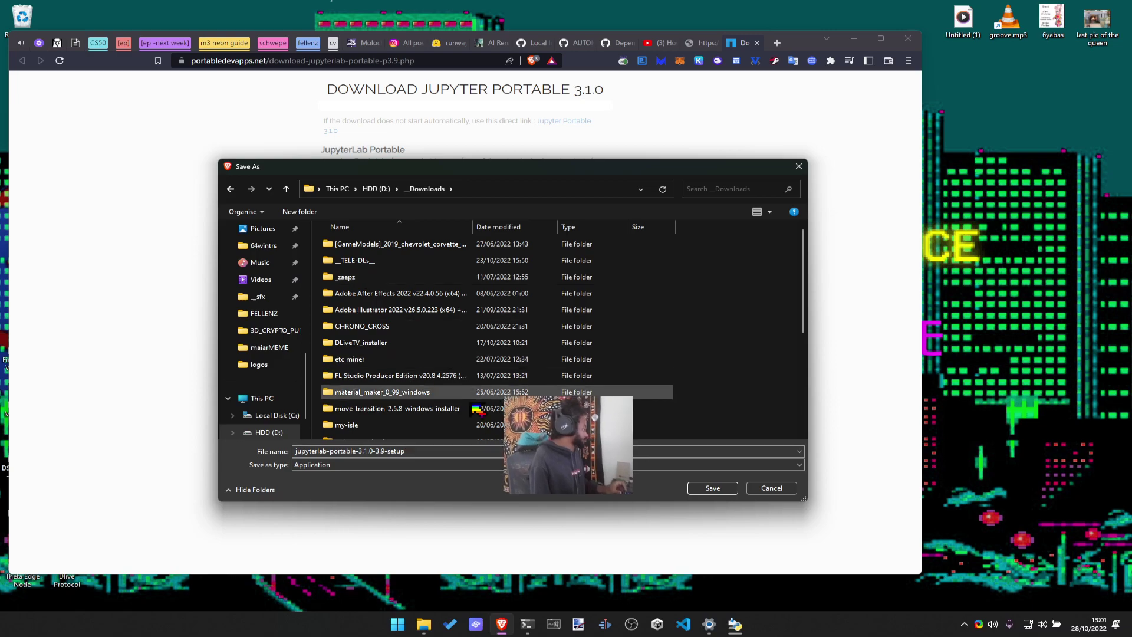
{"action": "left_click", "coordinate": [695, 491]}
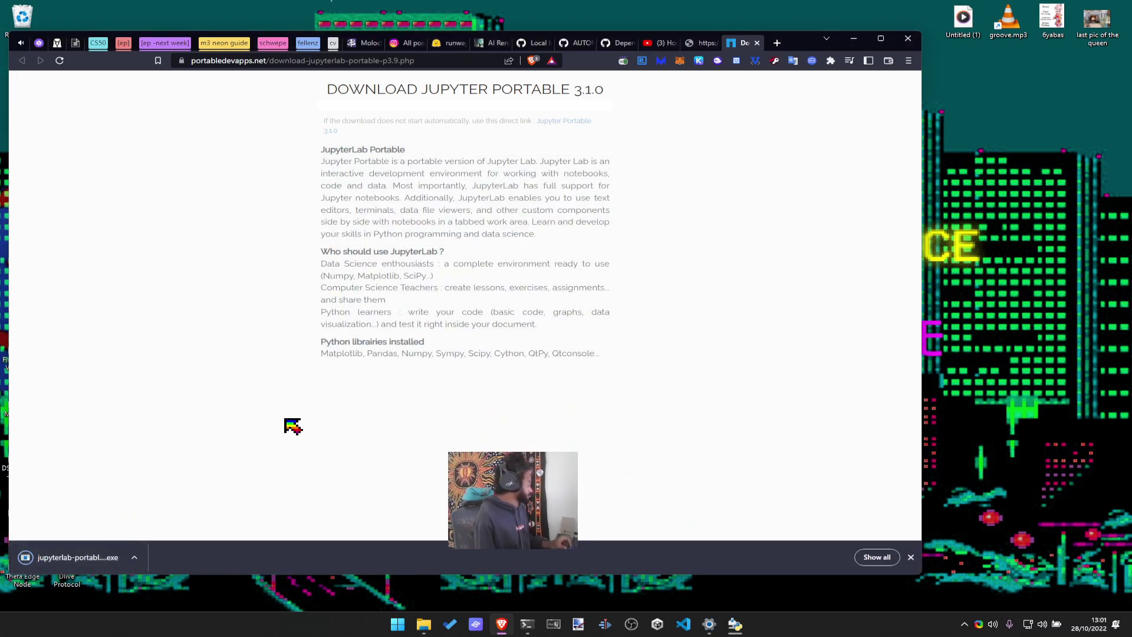
Set the download to open automatically when it finishes
{"action": "left_click", "coordinate": [71, 558]}
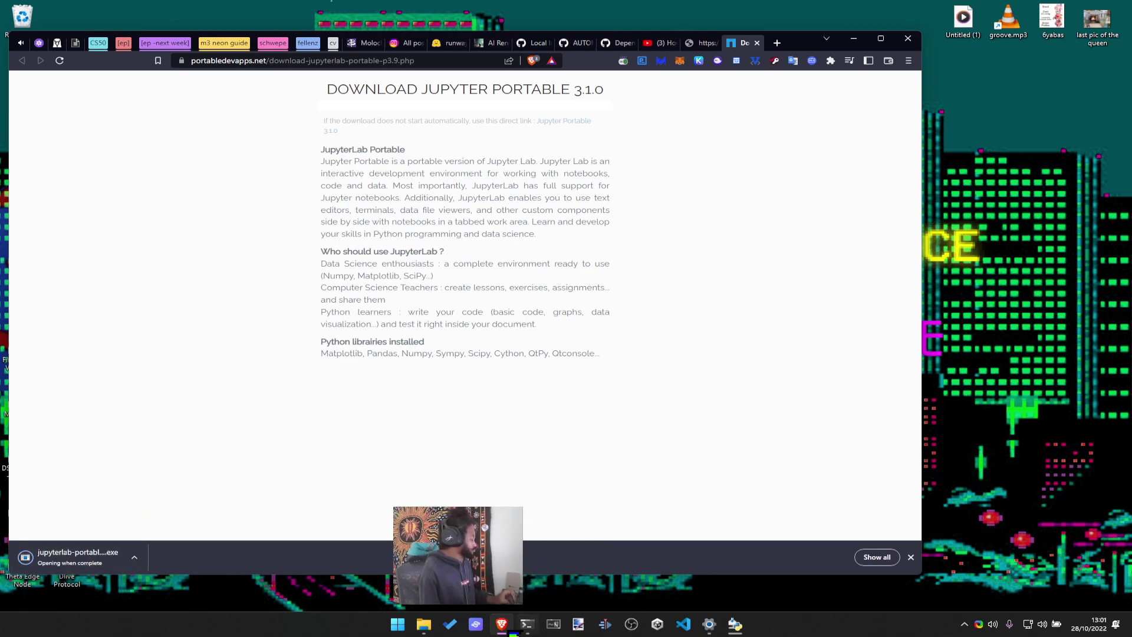
{"action": "left_click", "coordinate": [404, 625]}
{"action": "left_click", "coordinate": [423, 625]}
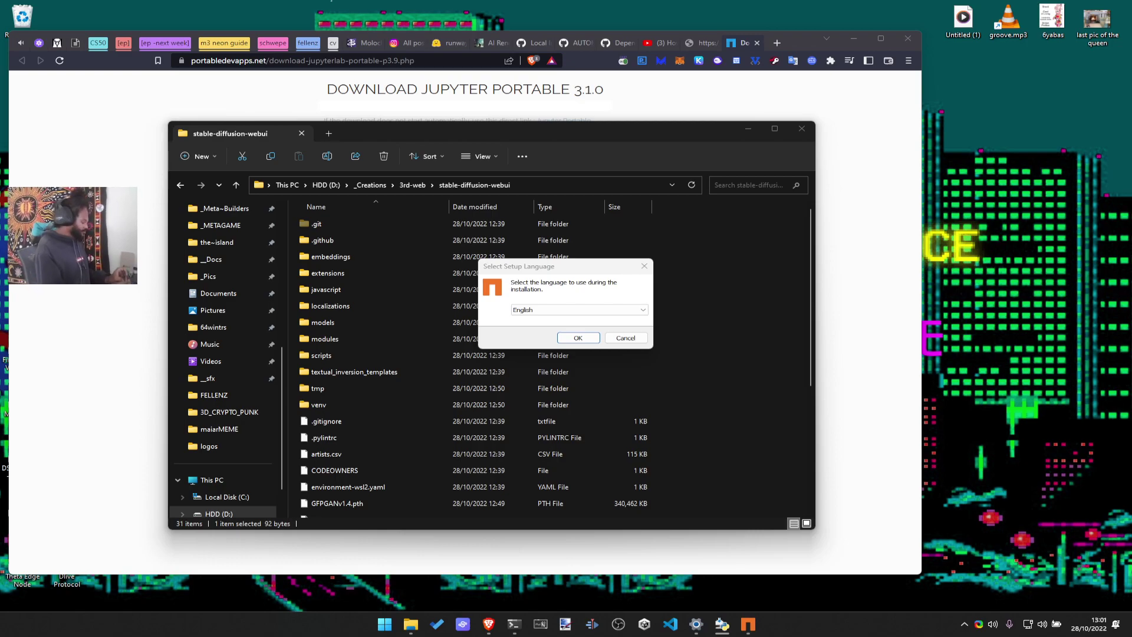
Choose English for setup and set the install folder to E:\Program Files
{"action": "left_click", "coordinate": [583, 338]}
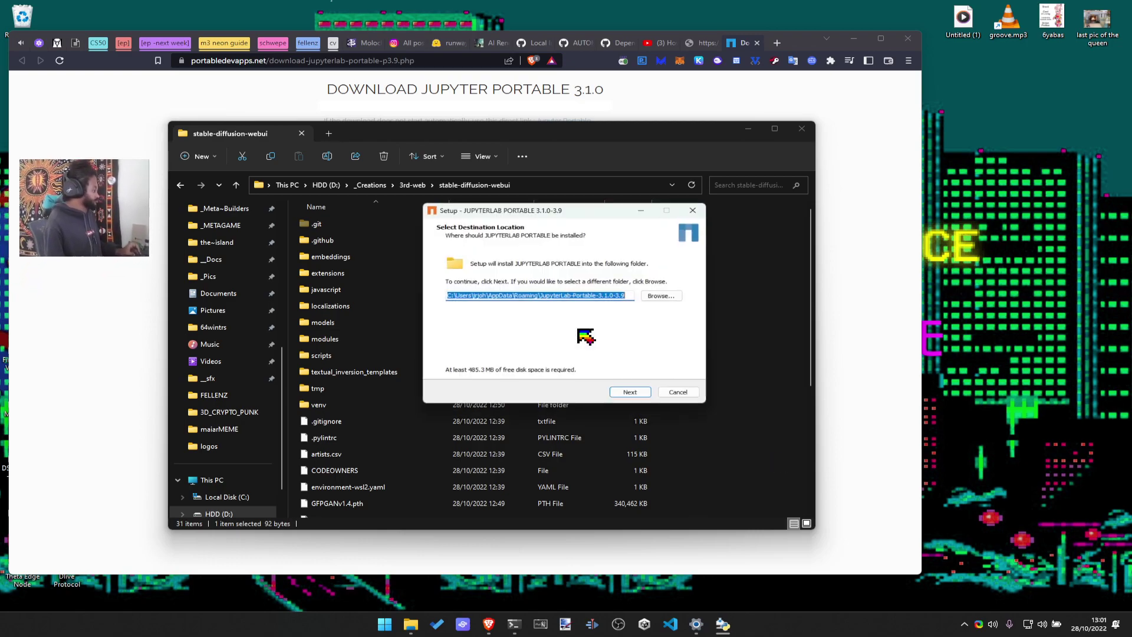
{"action": "left_click", "coordinate": [673, 296]}
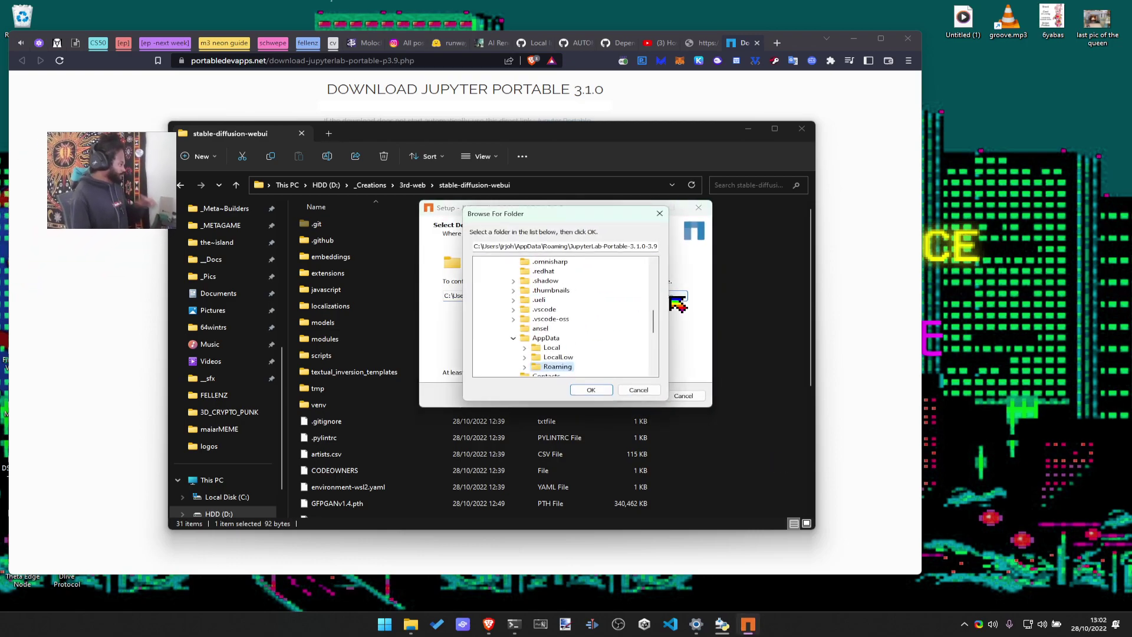
{"action": "scroll", "coordinate": [531, 330], "scroll_direction": "up", "scroll_amount": 10}
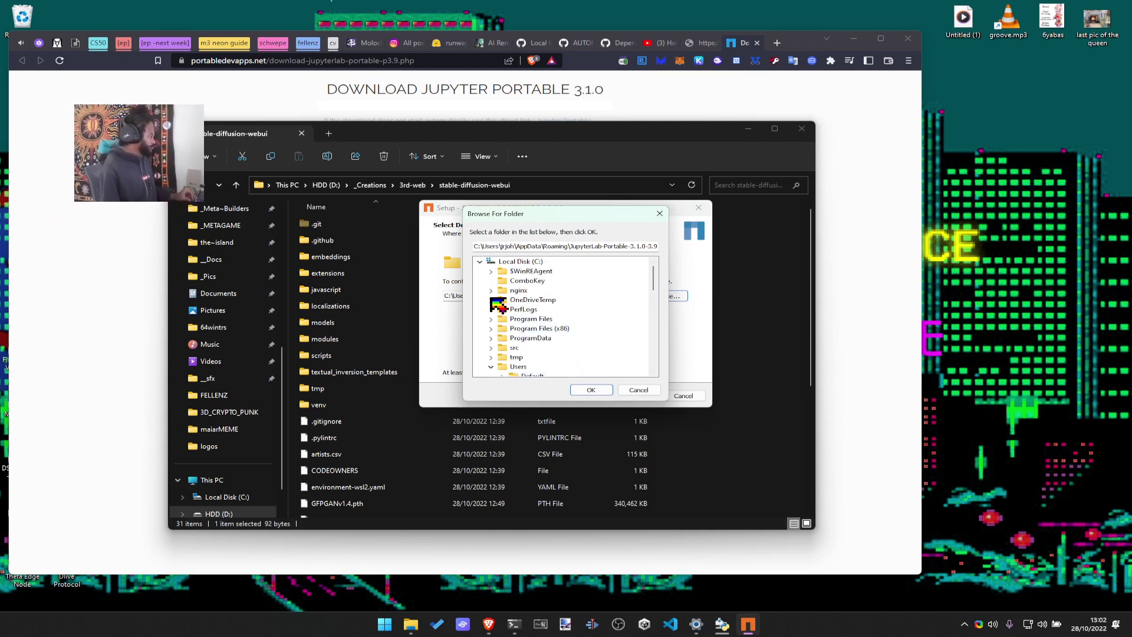
{"action": "left_click", "coordinate": [480, 261]}
{"action": "left_click", "coordinate": [508, 281]}
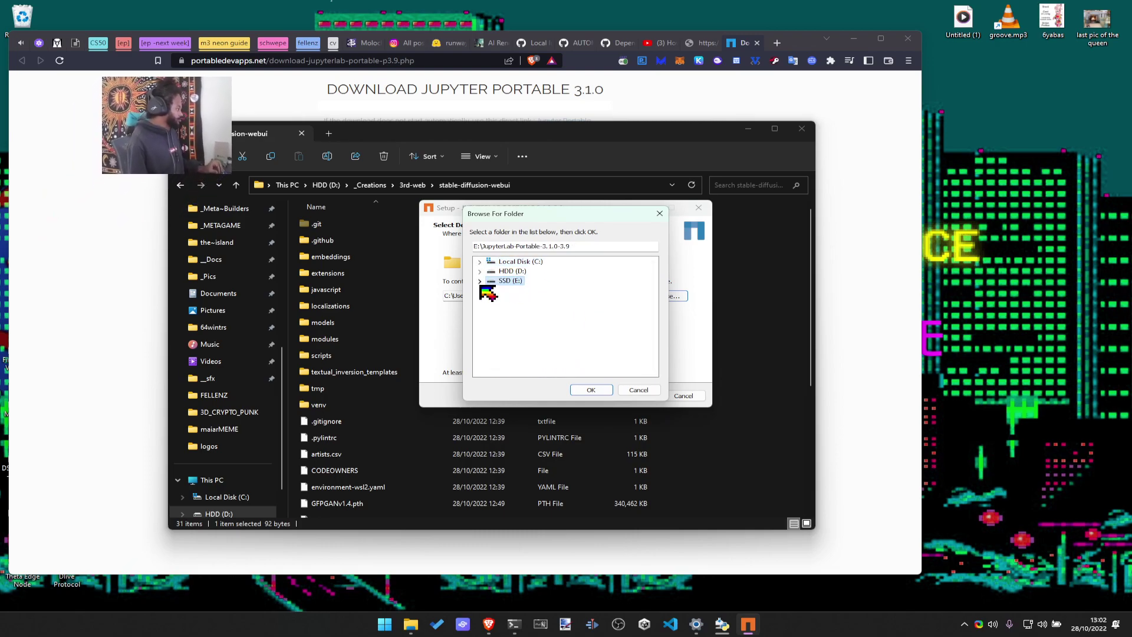
{"action": "left_click", "coordinate": [516, 310]}
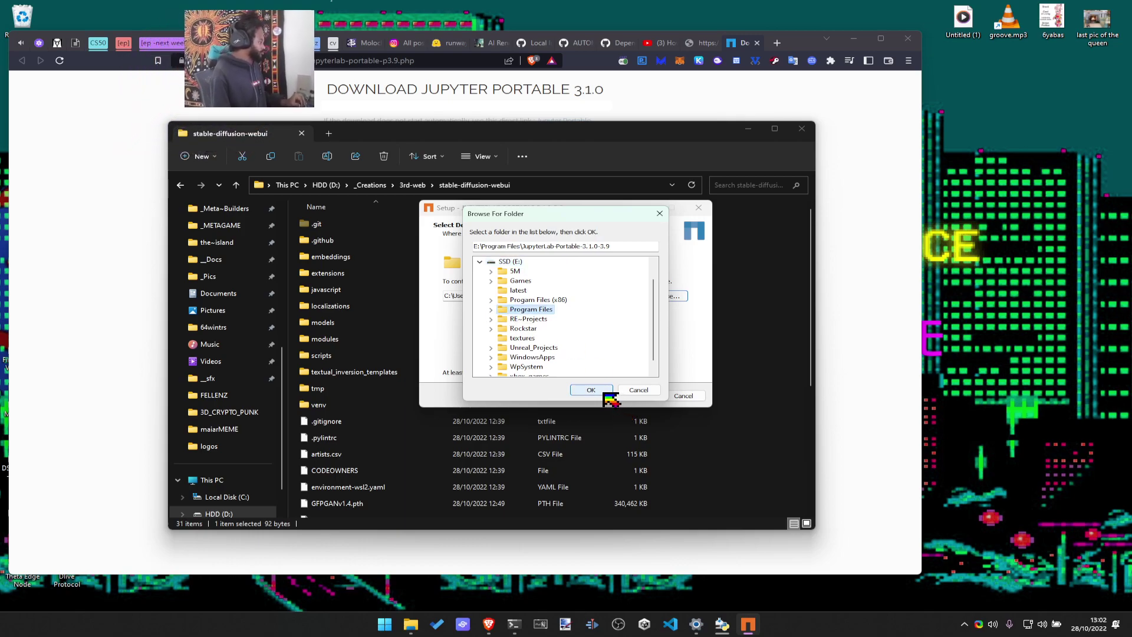
{"action": "left_click", "coordinate": [602, 392]}
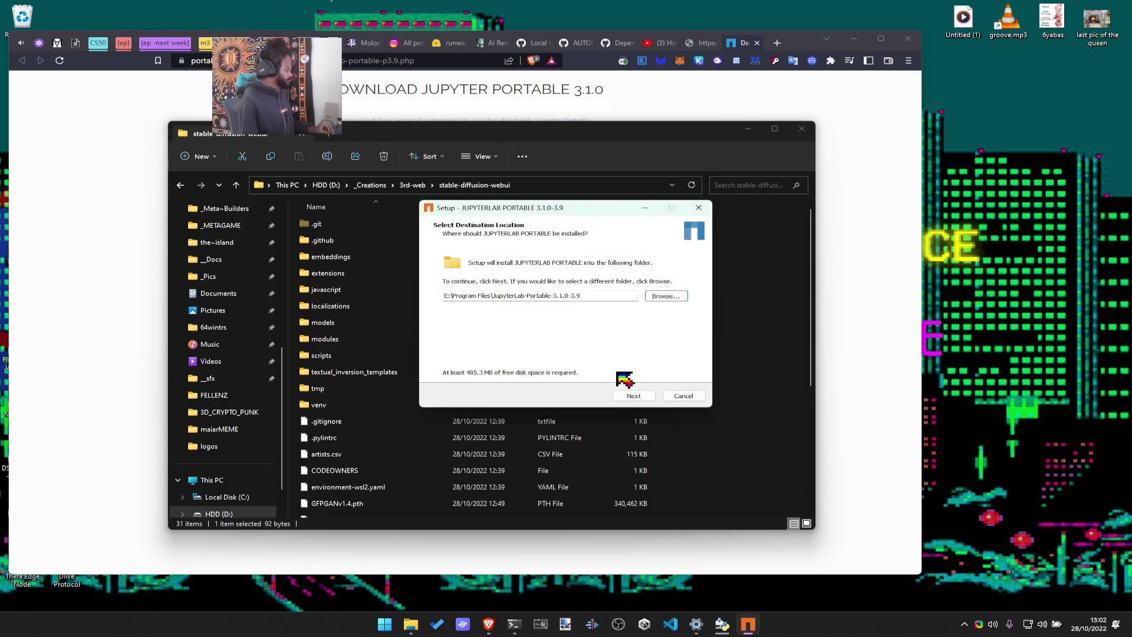
Start the installation and dismiss the access-denied and setup-not-completed messages
{"action": "left_click", "coordinate": [630, 396]}
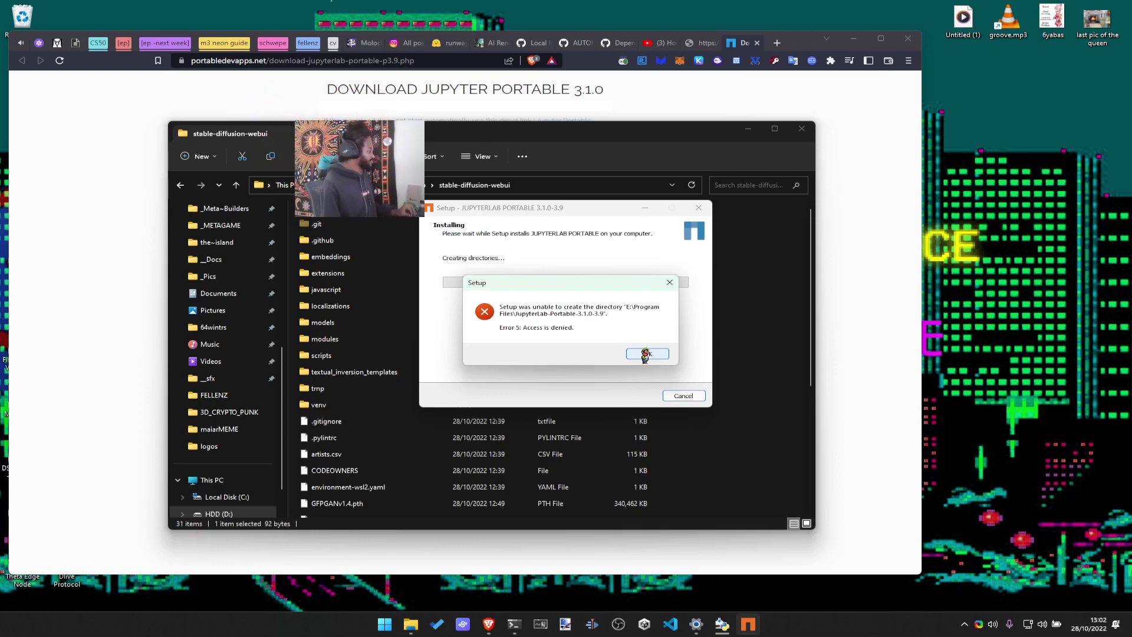
{"action": "left_click", "coordinate": [647, 354]}
{"action": "left_click", "coordinate": [649, 354]}
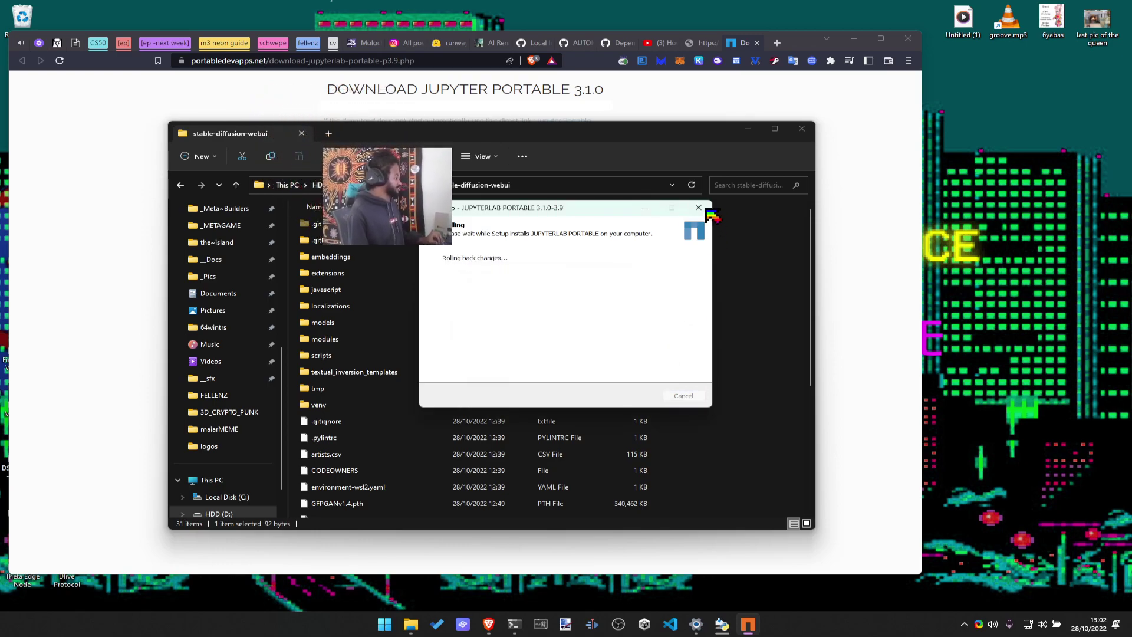
Search "win11 can't install to extra hardrives" in the browser
{"action": "left_click", "coordinate": [777, 44]}
{"action": "type", "text": "win"}
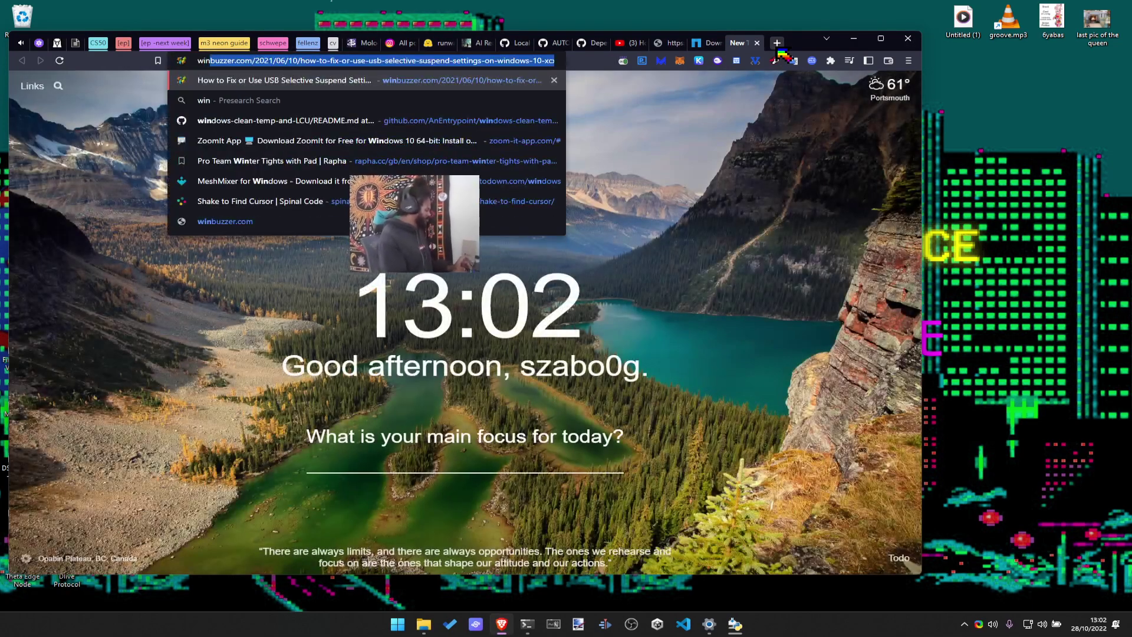
{"action": "type", "text": "11 can't install to extra har"}
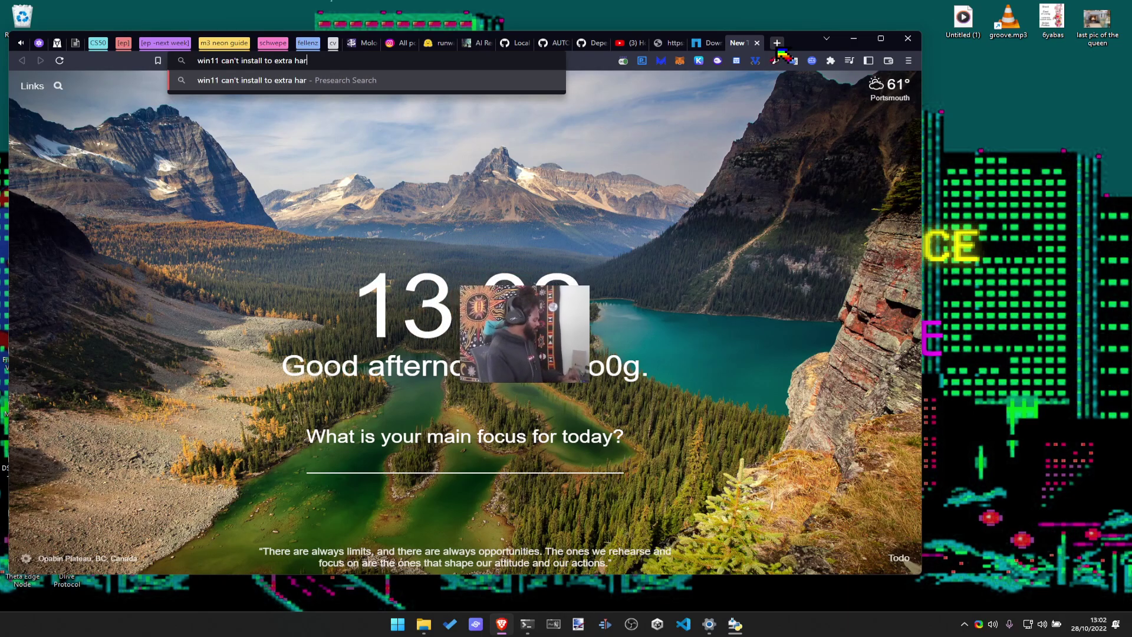
{"action": "type", "text": "drives"}
{"action": "key", "text": "Return"}
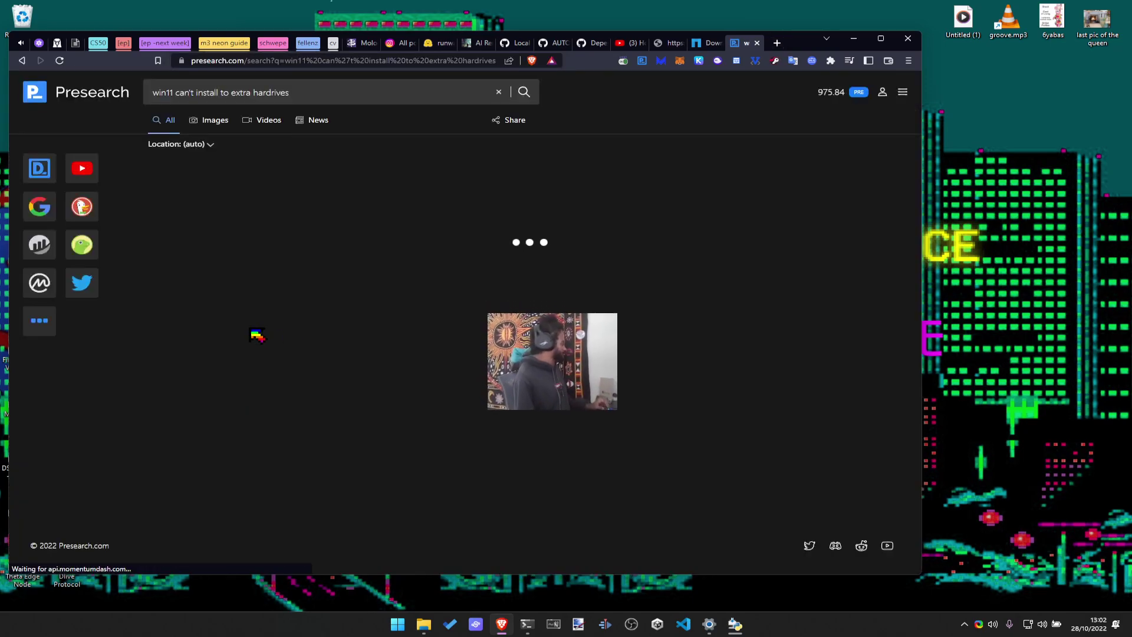
Read the EaseUS hard-drive article, refusing its notifications, then close it
{"action": "left_click", "coordinate": [269, 328]}
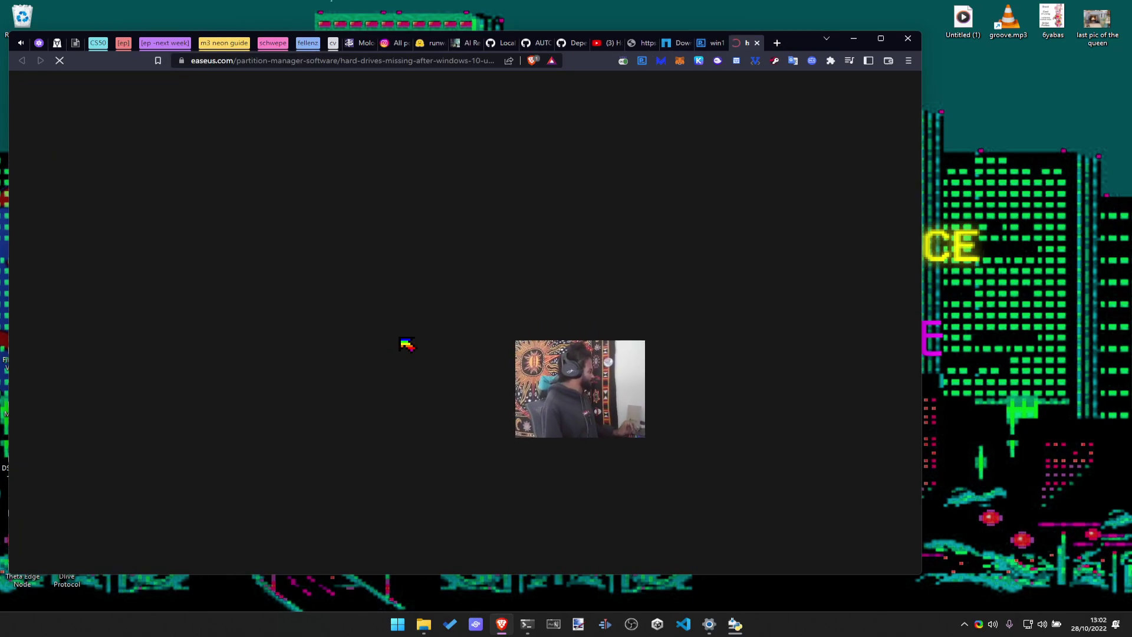
{"action": "scroll", "coordinate": [466, 342], "scroll_direction": "down", "scroll_amount": 5}
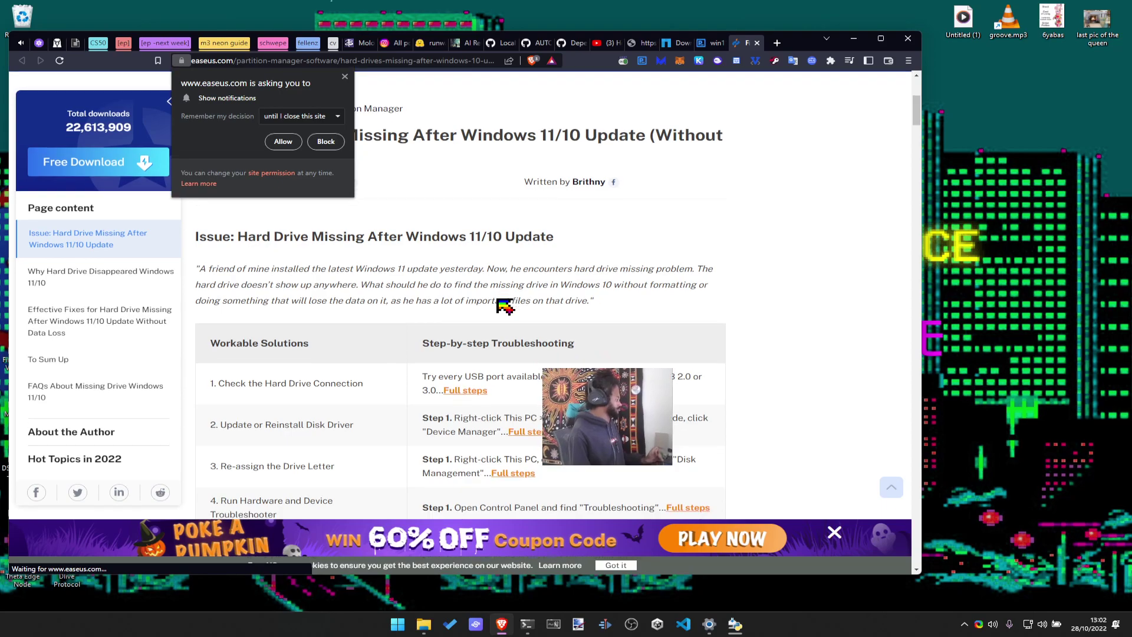
{"action": "scroll", "coordinate": [467, 343], "scroll_direction": "down", "scroll_amount": 5}
{"action": "left_click", "coordinate": [326, 141]}
{"action": "scroll", "coordinate": [508, 285], "scroll_direction": "down", "scroll_amount": 3}
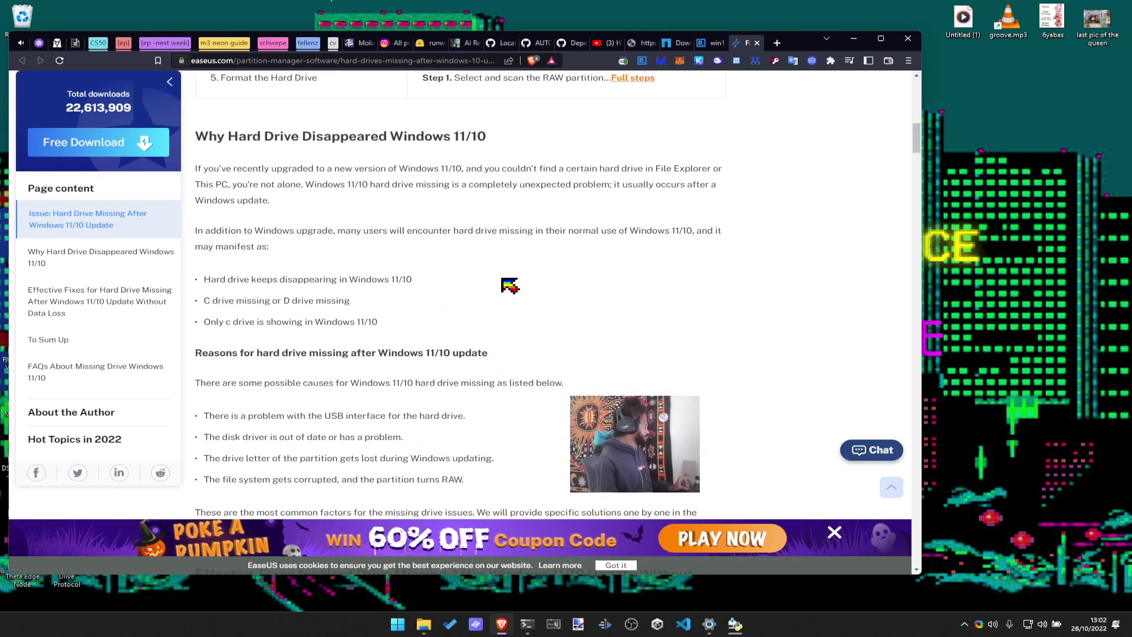
{"action": "scroll", "coordinate": [608, 371], "scroll_direction": "down", "scroll_amount": 5}
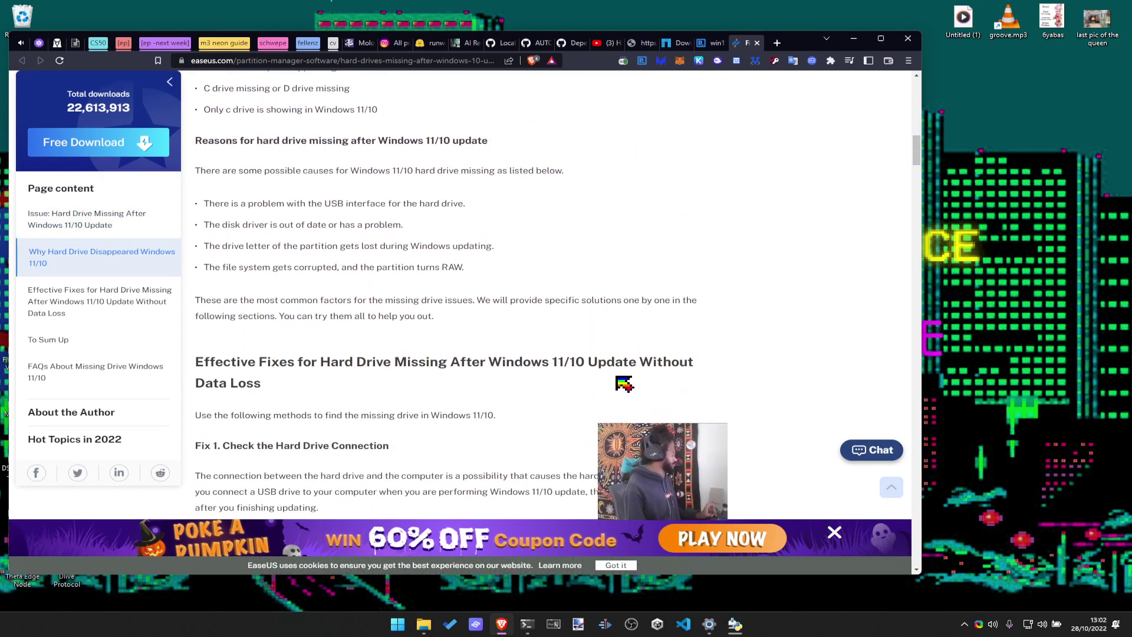
{"action": "scroll", "coordinate": [623, 381], "scroll_direction": "down", "scroll_amount": 3}
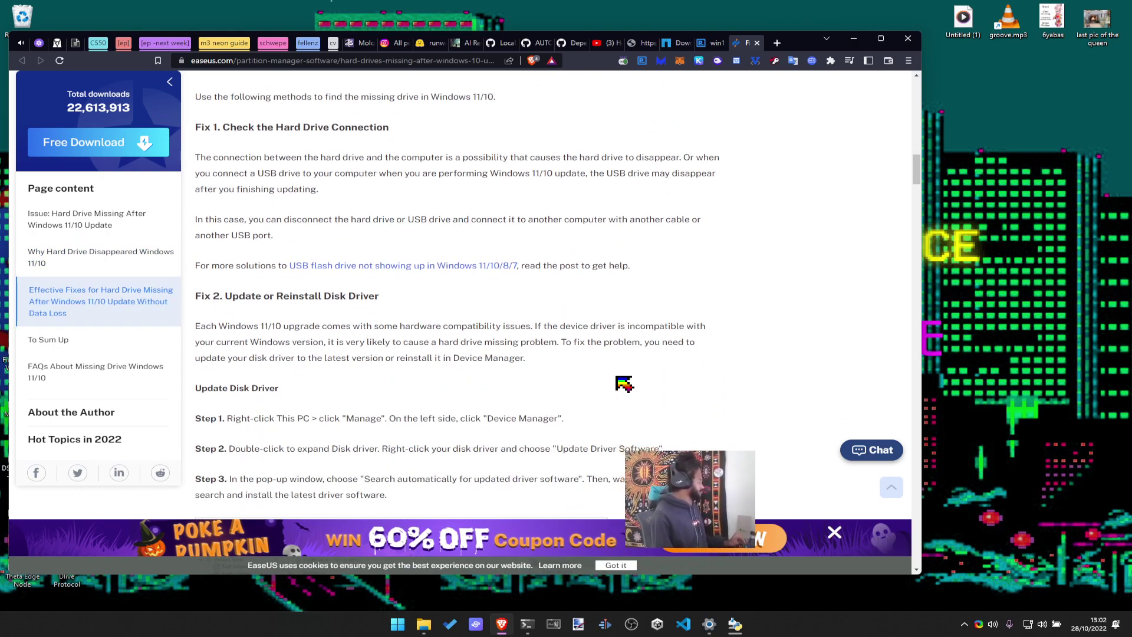
{"action": "key", "text": "ctrl+w"}
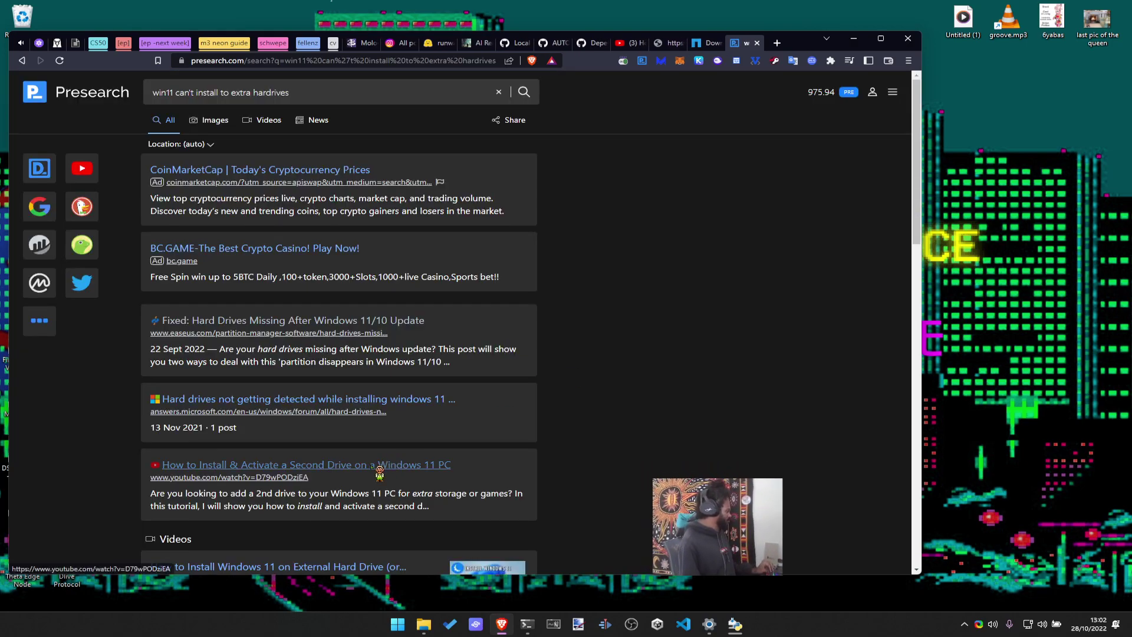
Replace the search query with 'install access denied'
{"action": "scroll", "coordinate": [386, 322], "scroll_direction": "down", "scroll_amount": 2}
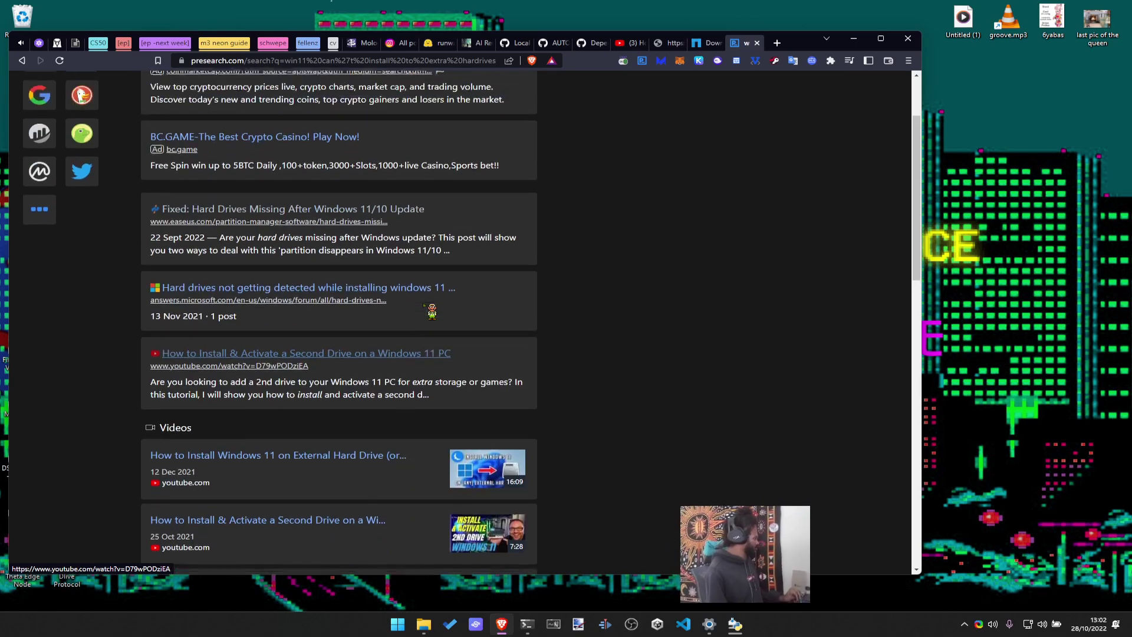
{"action": "scroll", "coordinate": [381, 292], "scroll_direction": "up", "scroll_amount": 2}
{"action": "triple_click", "coordinate": [325, 92]}
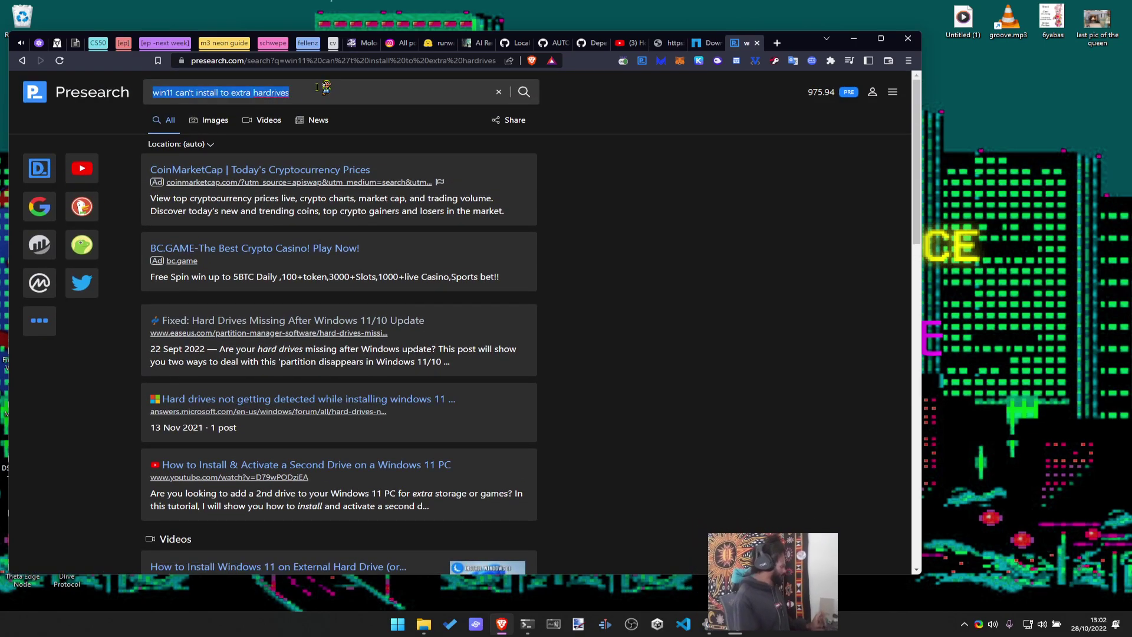
{"action": "type", "text": "install access denied"}
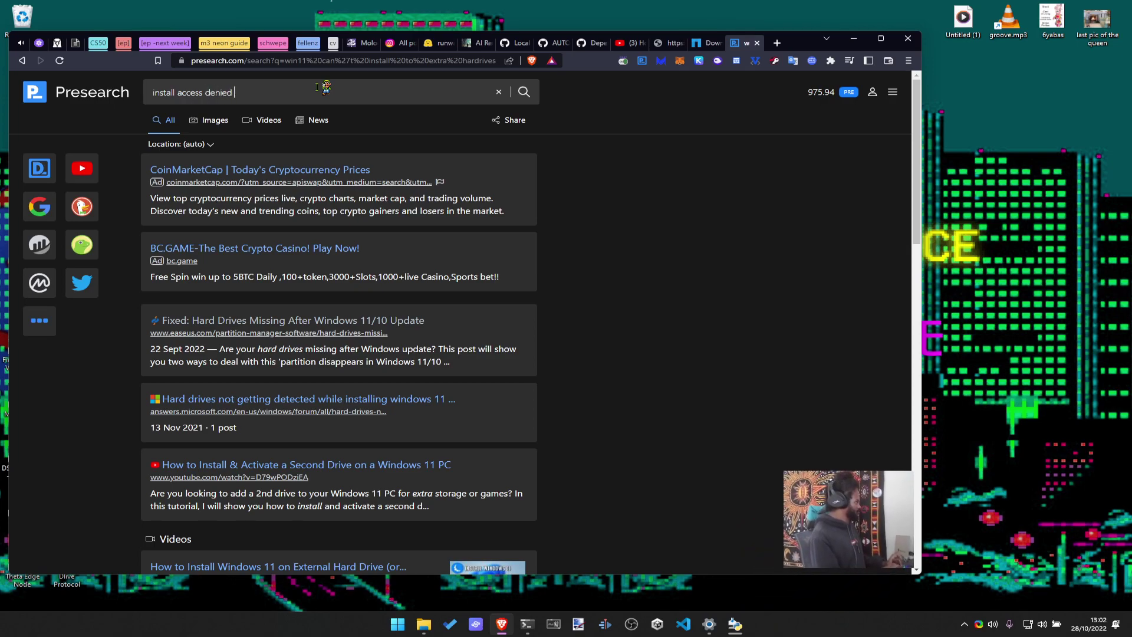
{"action": "key", "text": "alt+Tab"}
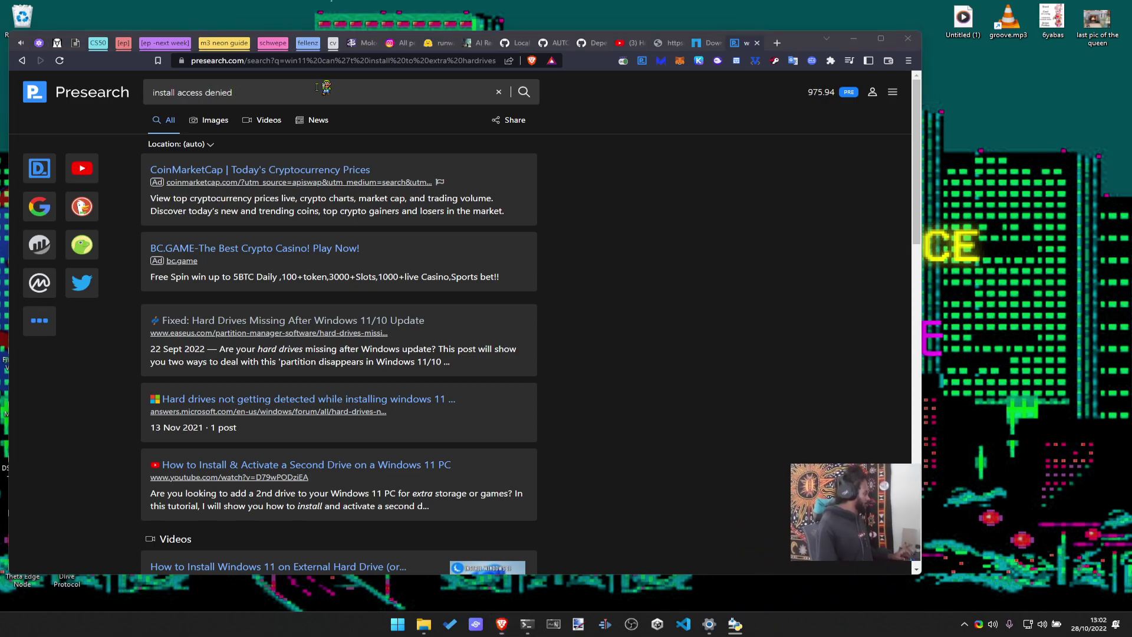
{"action": "key", "text": "alt+Tab"}
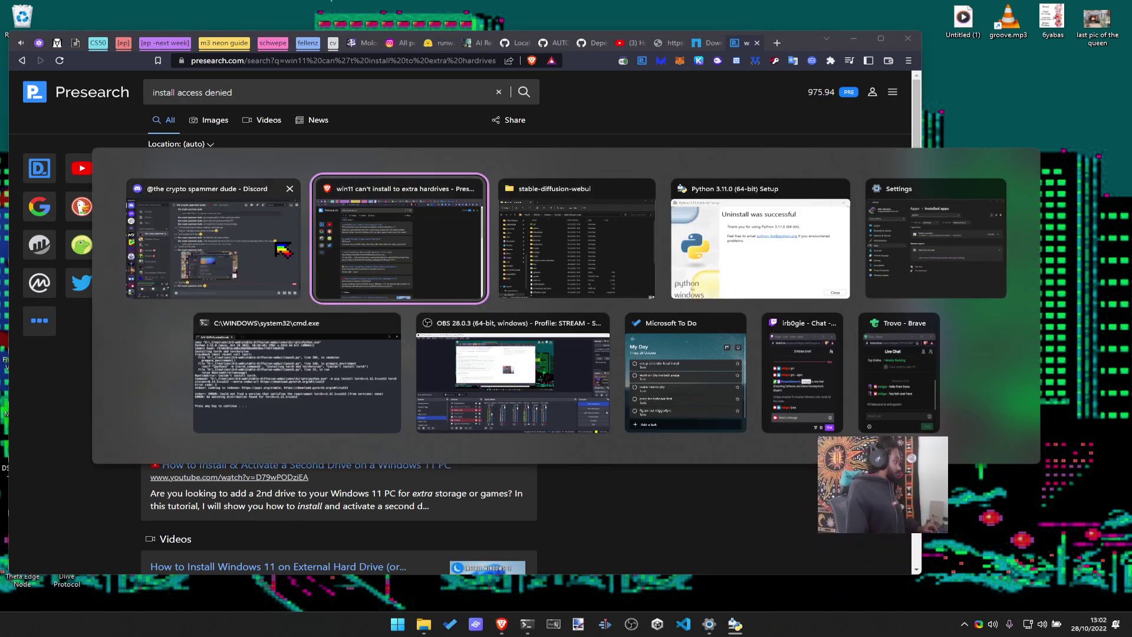
Open the account settings from the Start menu's user options
{"action": "left_click", "coordinate": [411, 249]}
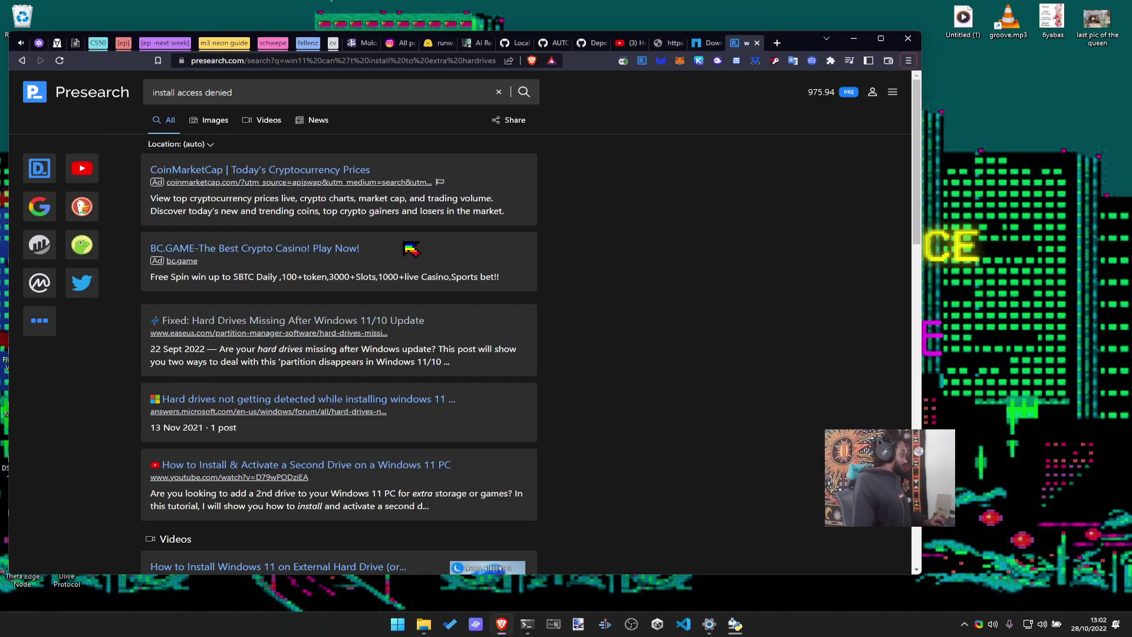
{"action": "left_click", "coordinate": [862, 39]}
{"action": "left_click", "coordinate": [398, 624]}
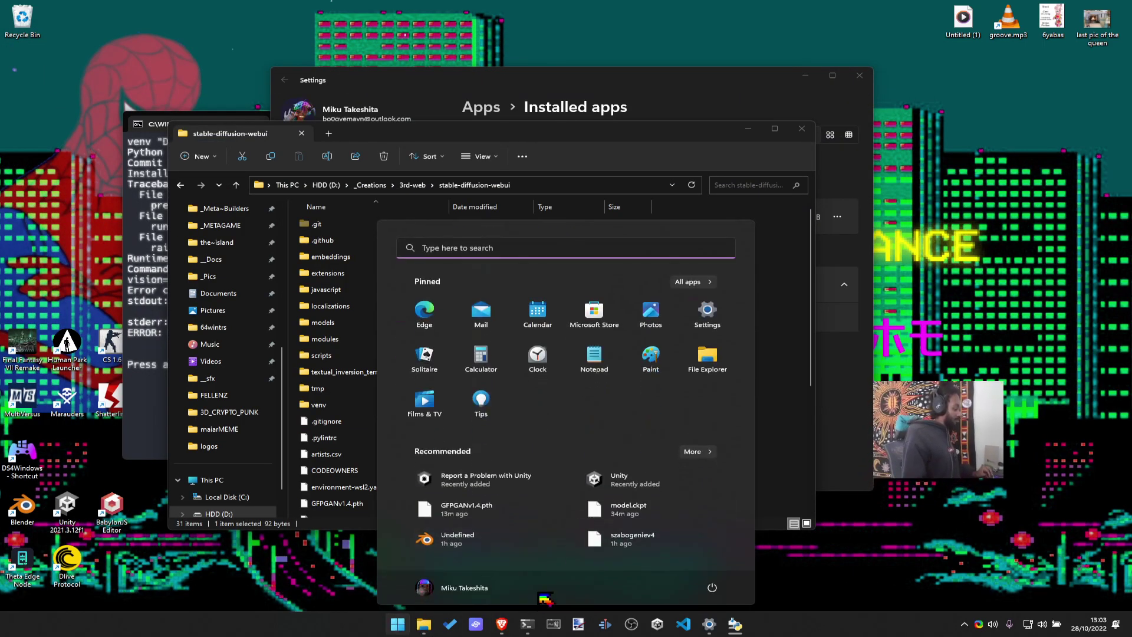
{"action": "left_click", "coordinate": [463, 588]}
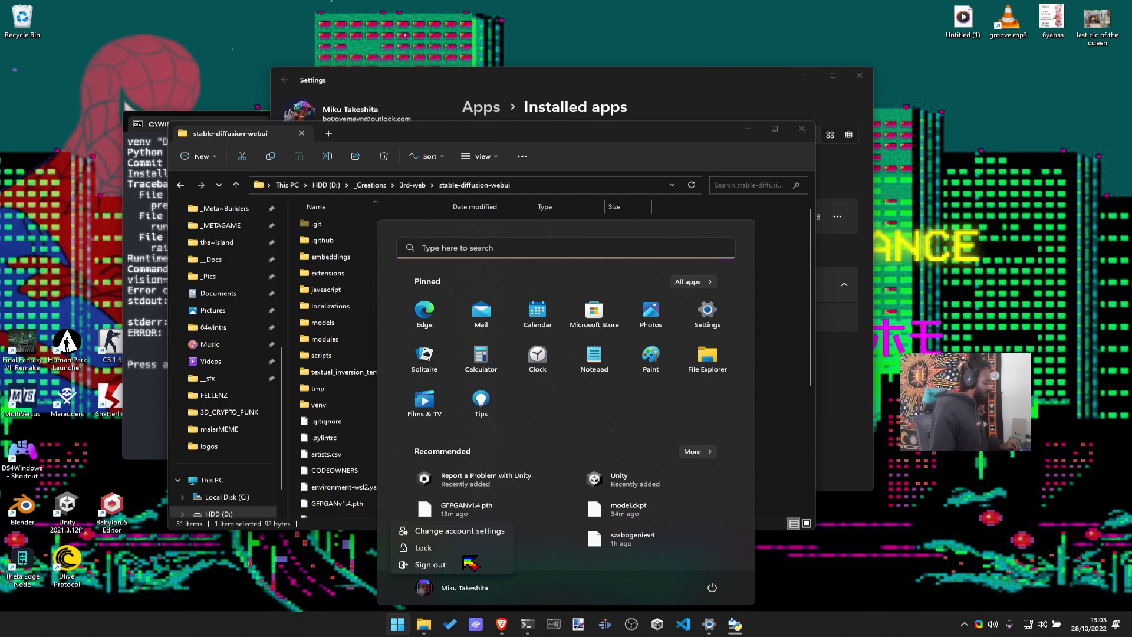
{"action": "left_click", "coordinate": [460, 531]}
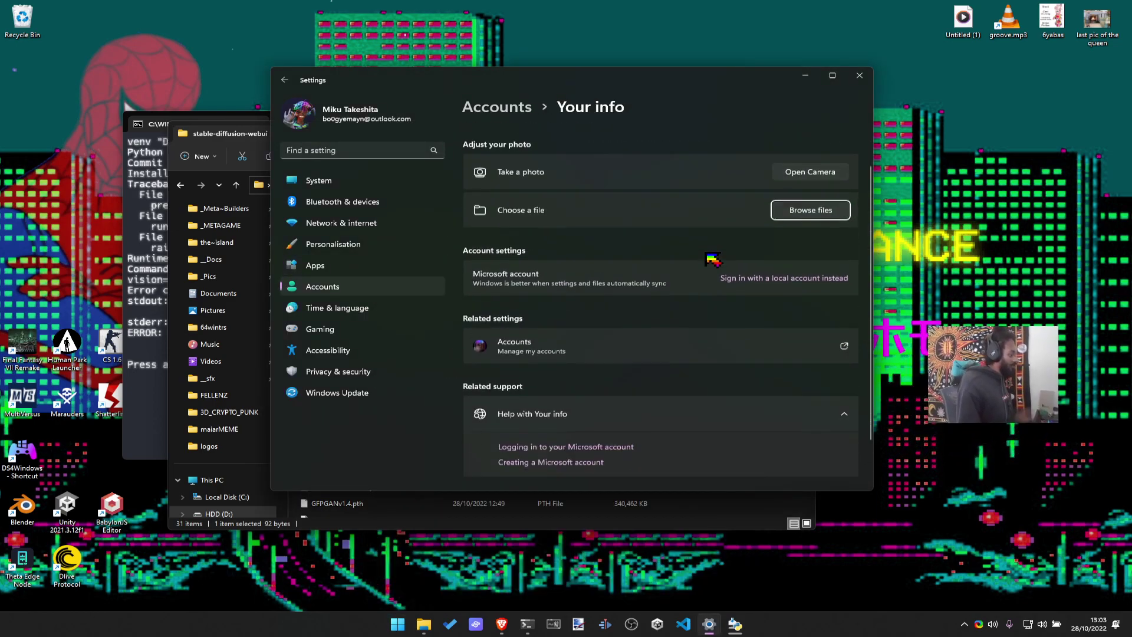
Review Your info, the Accounts overview and Sign-in options, then return to File Explorer
{"action": "scroll", "coordinate": [713, 259], "scroll_direction": "down", "scroll_amount": 2}
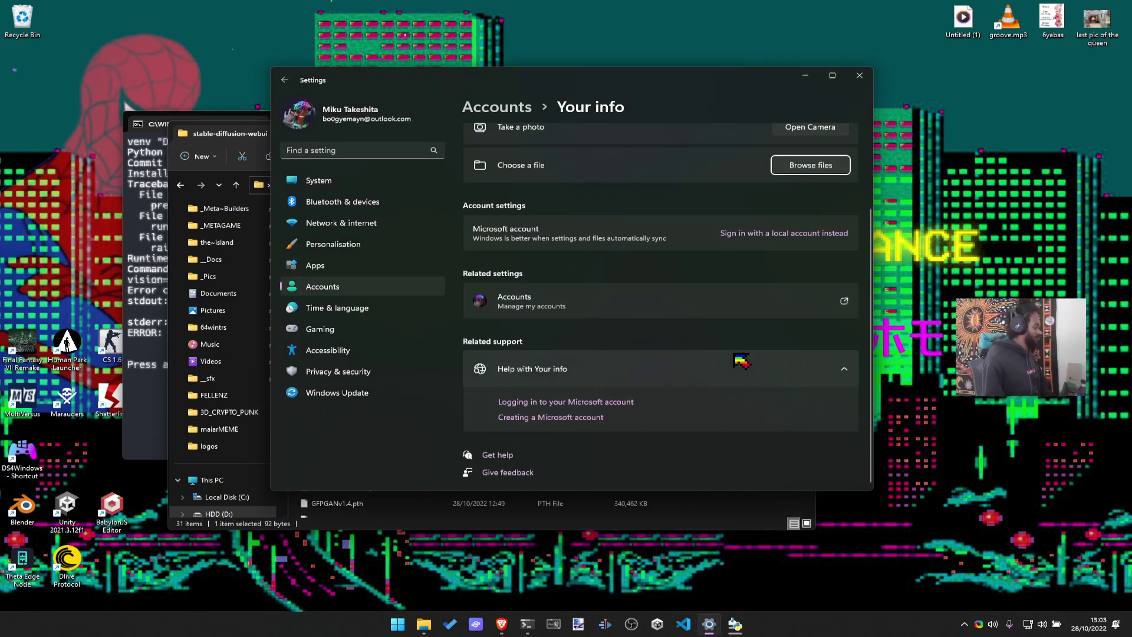
{"action": "scroll", "coordinate": [767, 302], "scroll_direction": "up", "scroll_amount": 2}
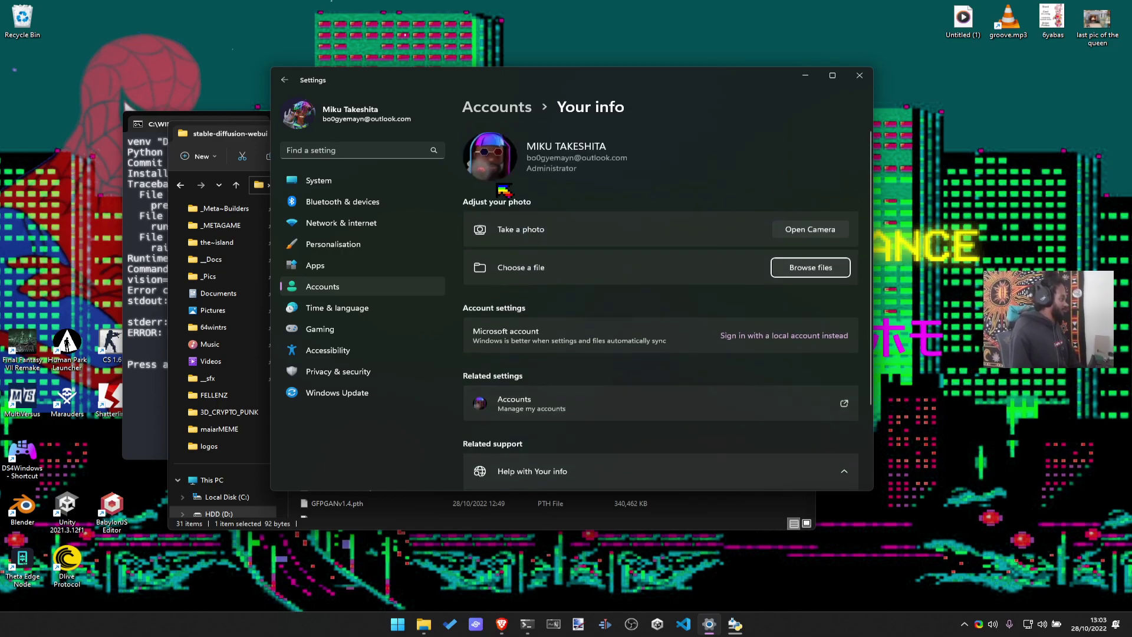
{"action": "left_click", "coordinate": [527, 108]}
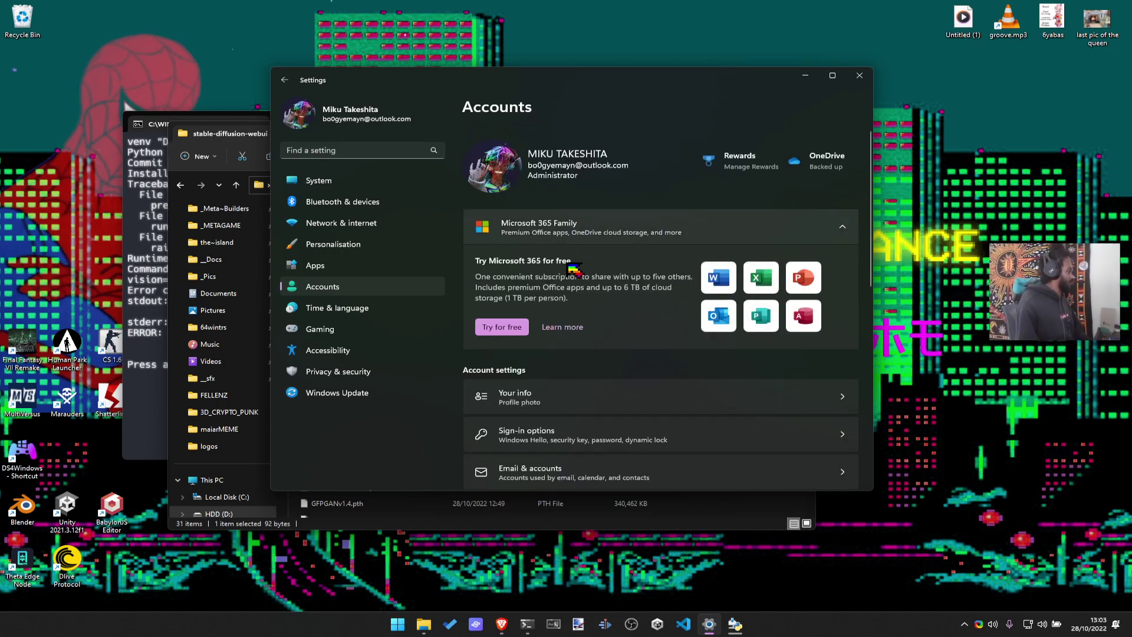
{"action": "scroll", "coordinate": [649, 266], "scroll_direction": "down", "scroll_amount": 3}
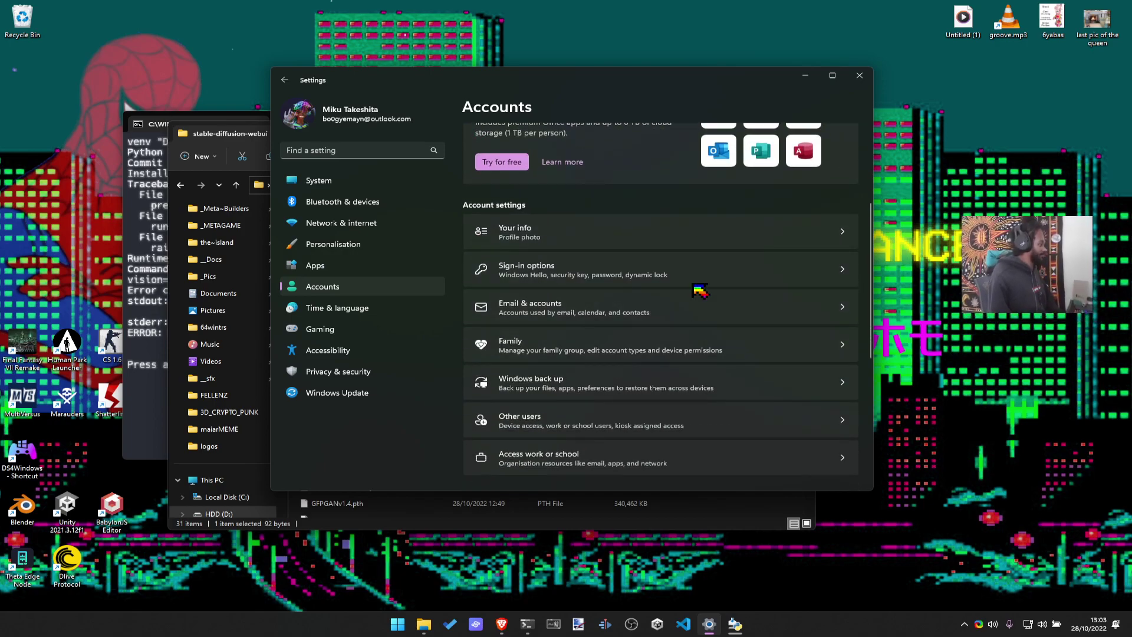
{"action": "left_click", "coordinate": [765, 274]}
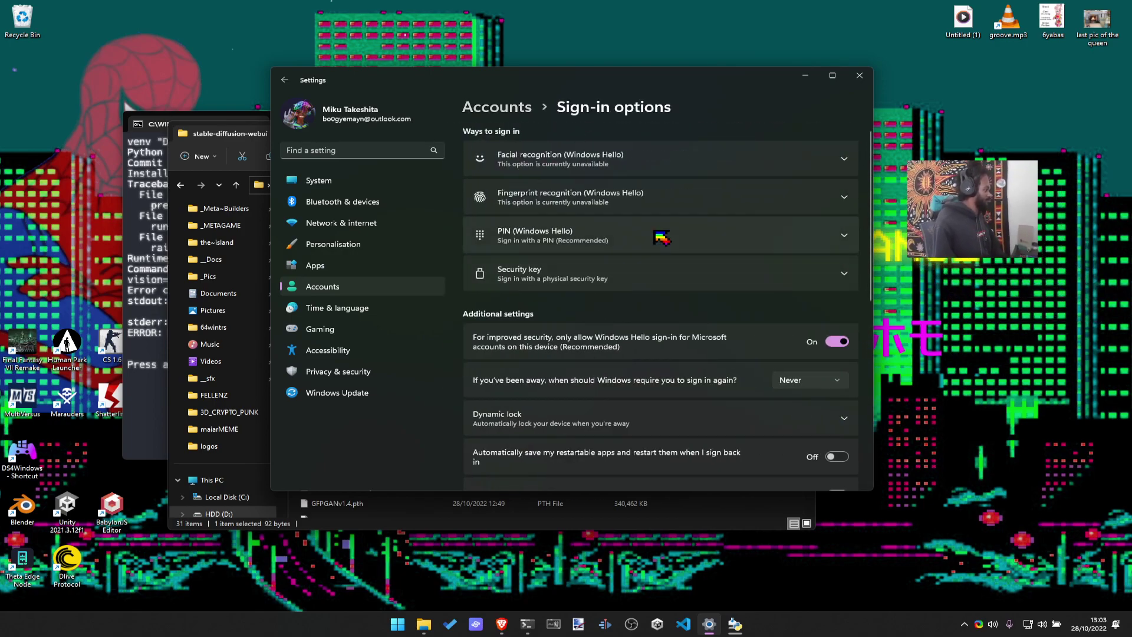
{"action": "key", "text": "alt+Left"}
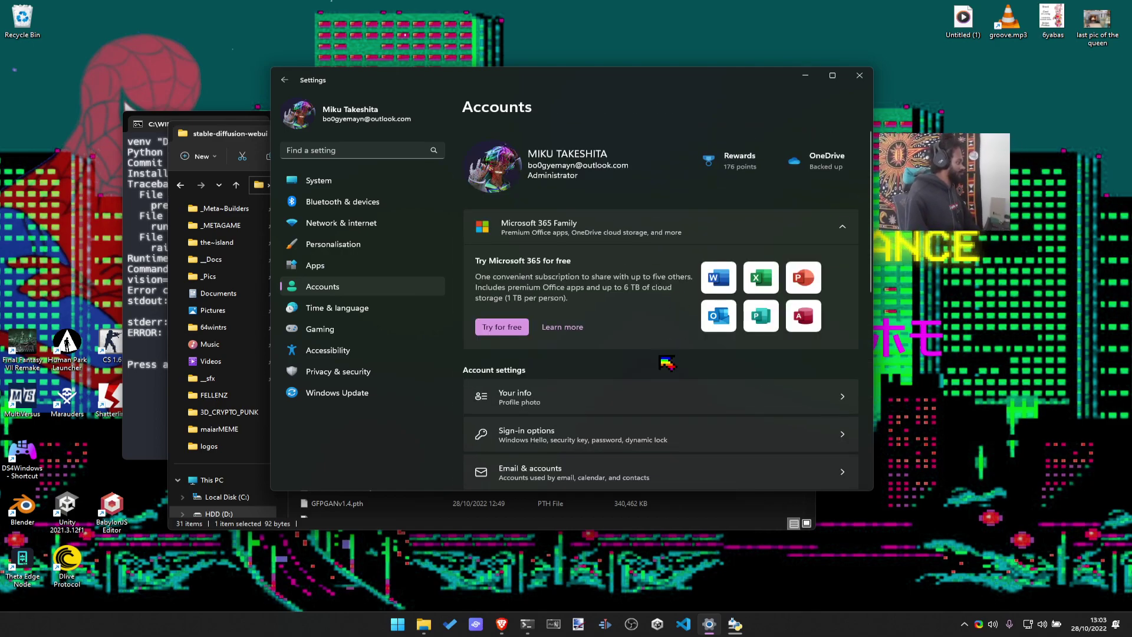
{"action": "left_click", "coordinate": [424, 624]}
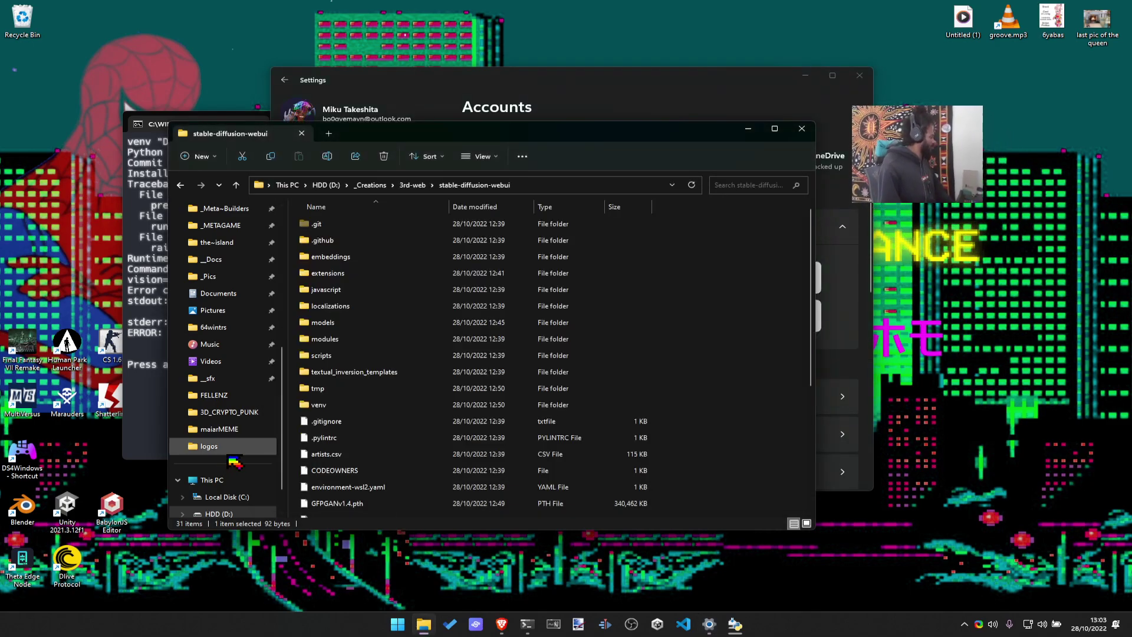
Open the SSD (E:) Properties Security tab and review the SYSTEM, Administrators and Users permissions
{"action": "scroll", "coordinate": [221, 515], "scroll_direction": "down", "scroll_amount": 2}
{"action": "left_click", "coordinate": [221, 480]}
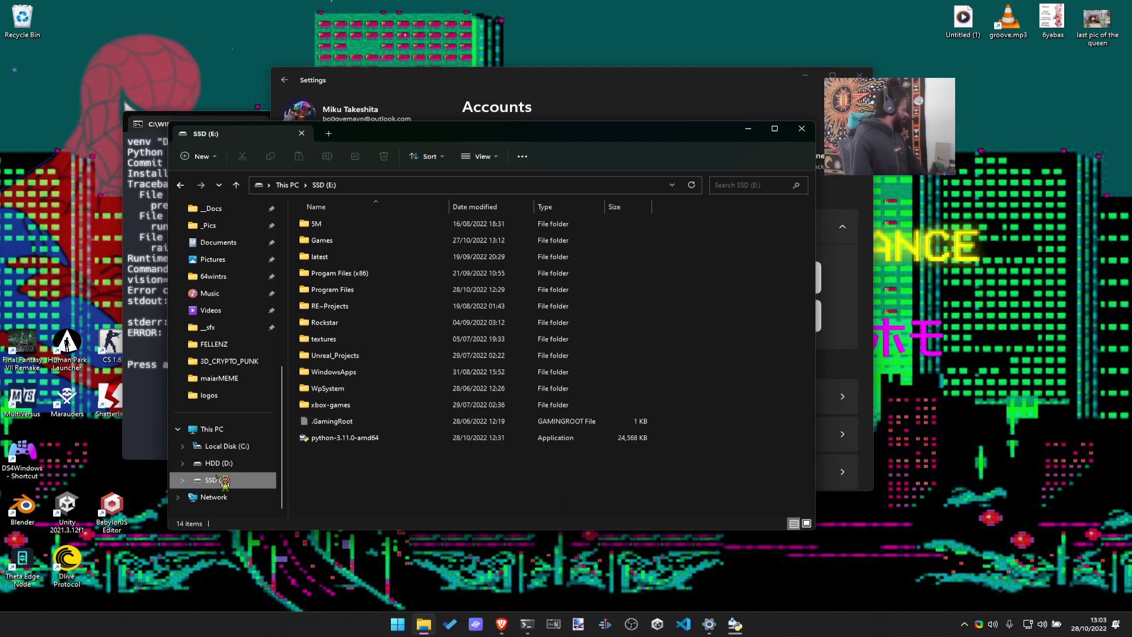
{"action": "right_click", "coordinate": [221, 480]}
{"action": "left_click", "coordinate": [279, 465]}
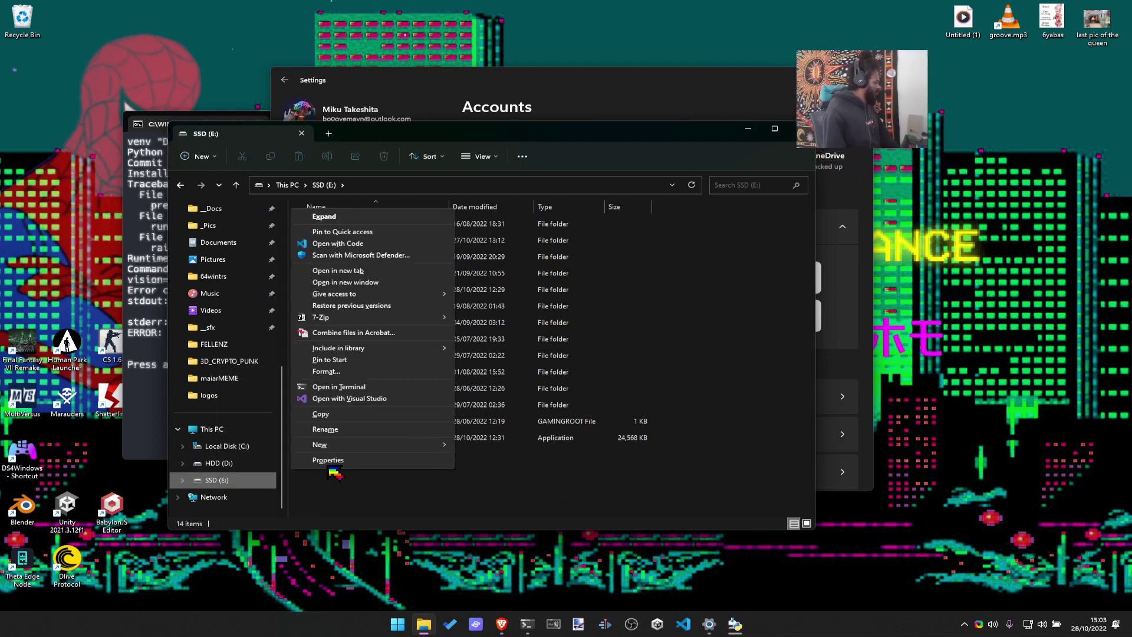
{"action": "left_click", "coordinate": [336, 469]}
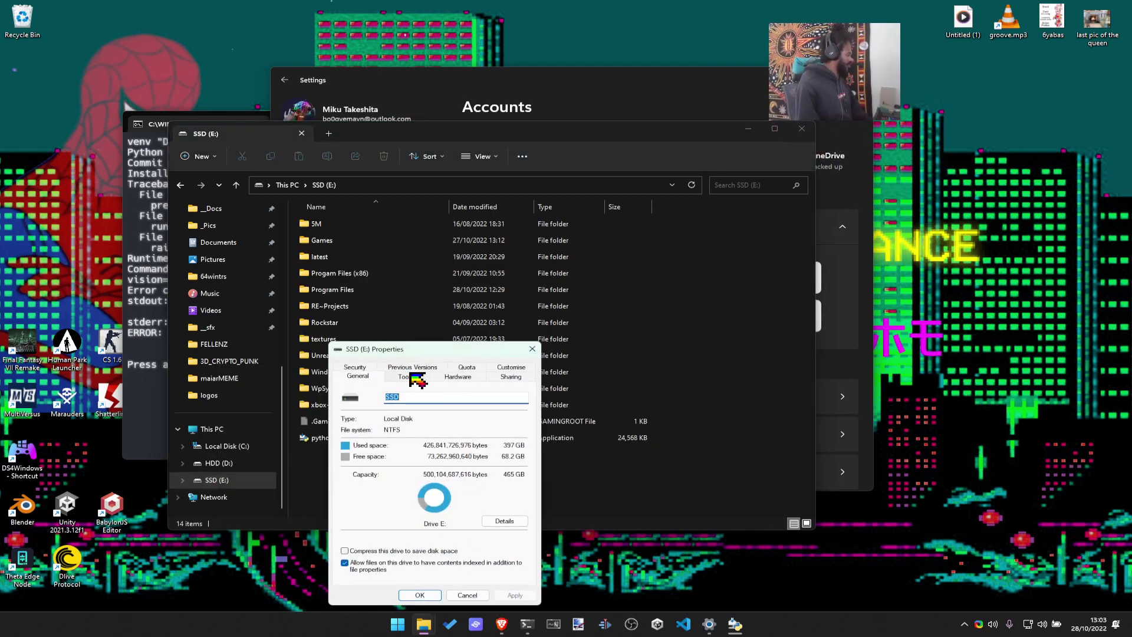
{"action": "left_click", "coordinate": [354, 367]}
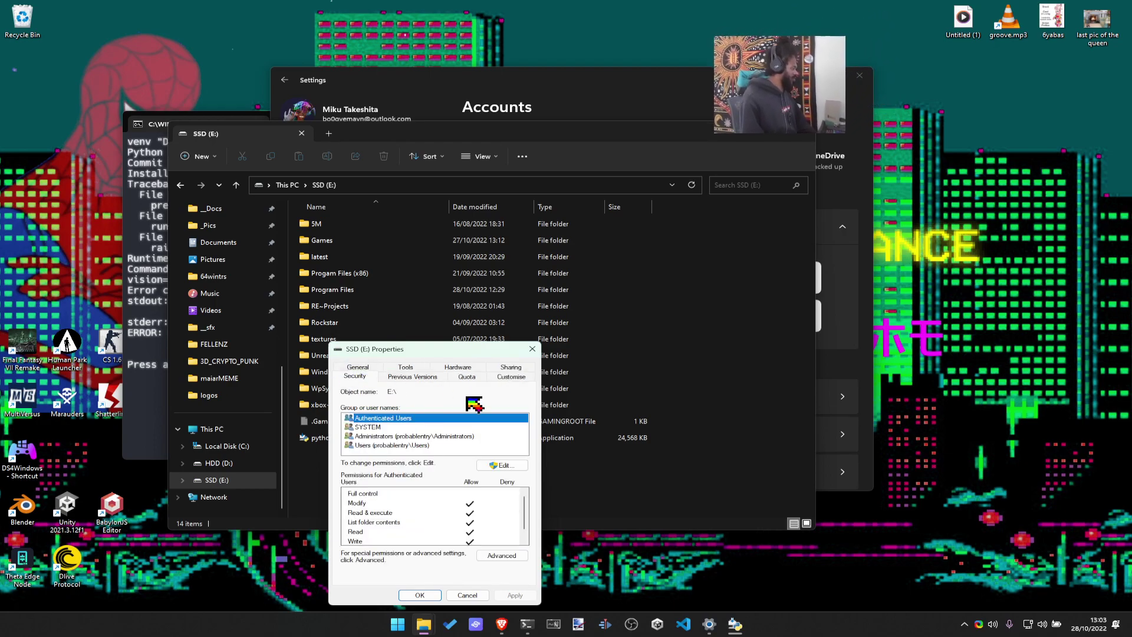
{"action": "left_click", "coordinate": [378, 427]}
{"action": "left_click", "coordinate": [381, 436]}
{"action": "left_click", "coordinate": [382, 445]}
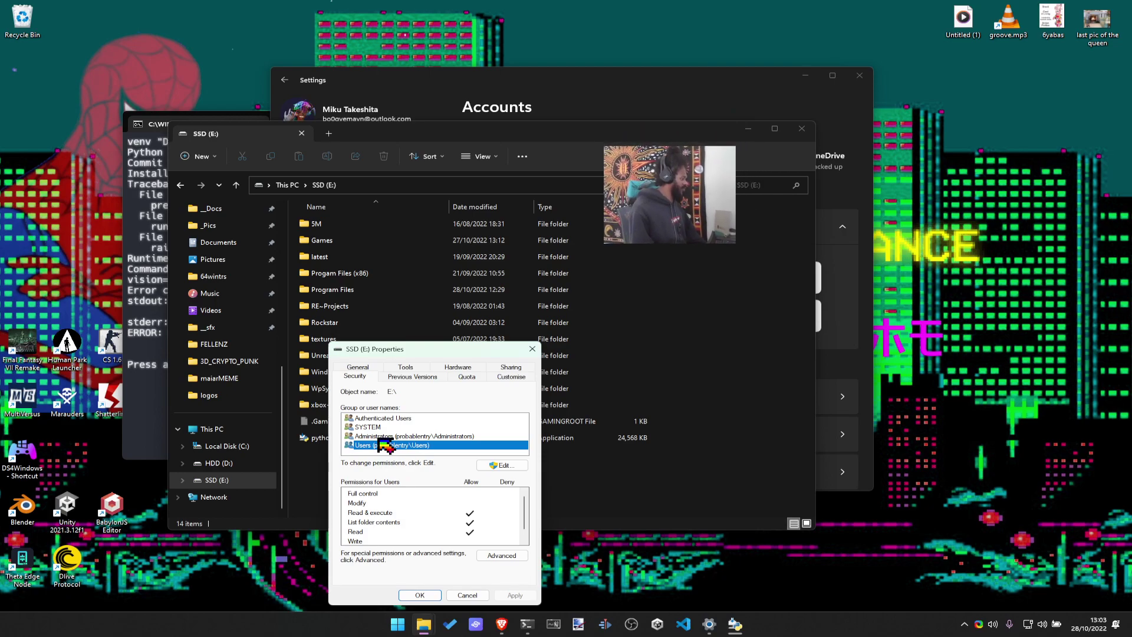
Give the Users group Full control, apply, then cancel propagation and dismiss the warning
{"action": "left_click", "coordinate": [522, 466]}
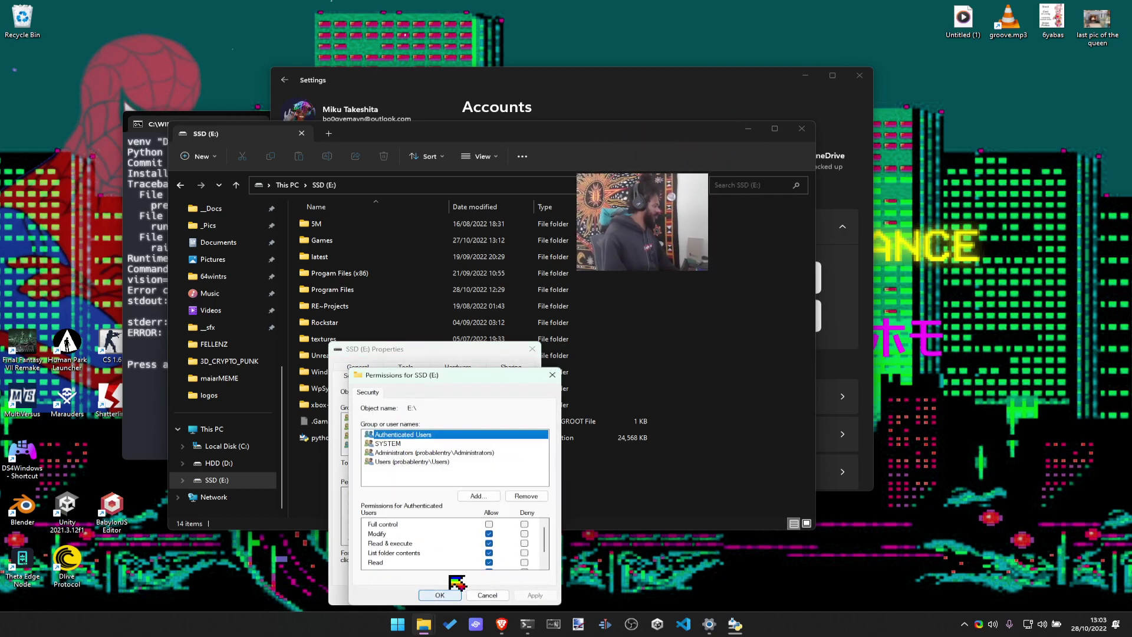
{"action": "left_click", "coordinate": [489, 524]}
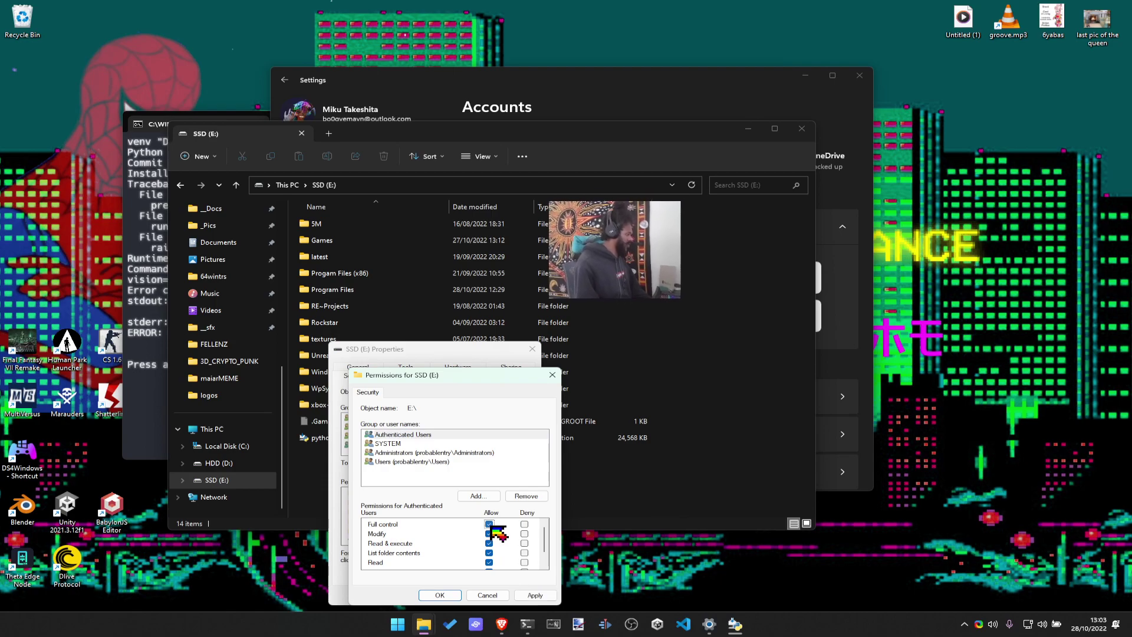
{"action": "left_click", "coordinate": [420, 464]}
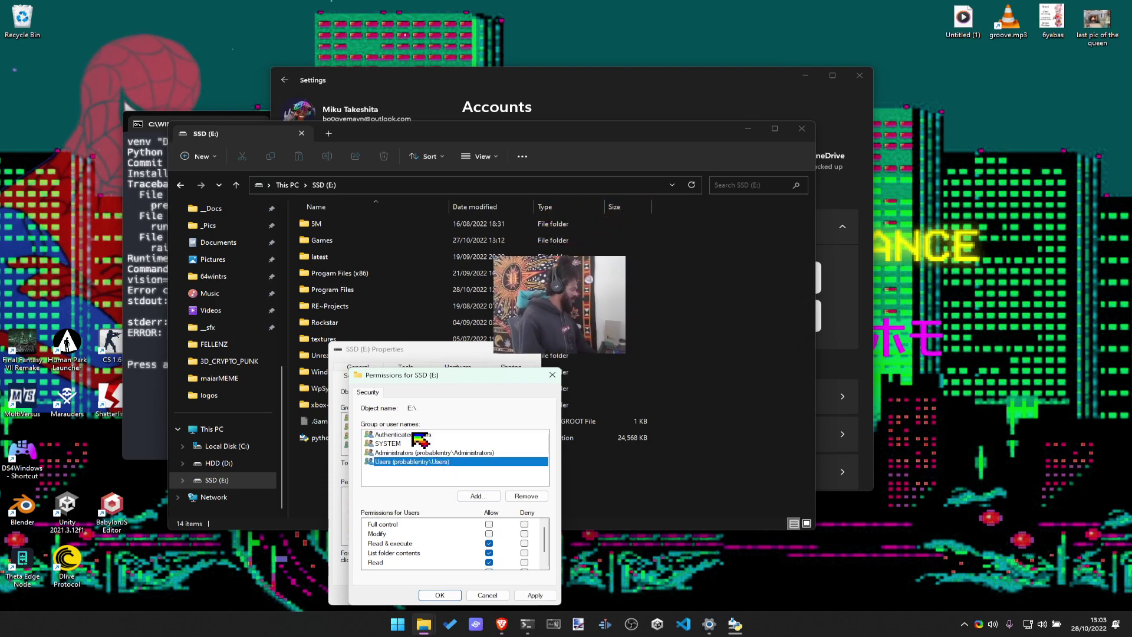
{"action": "left_click", "coordinate": [489, 524]}
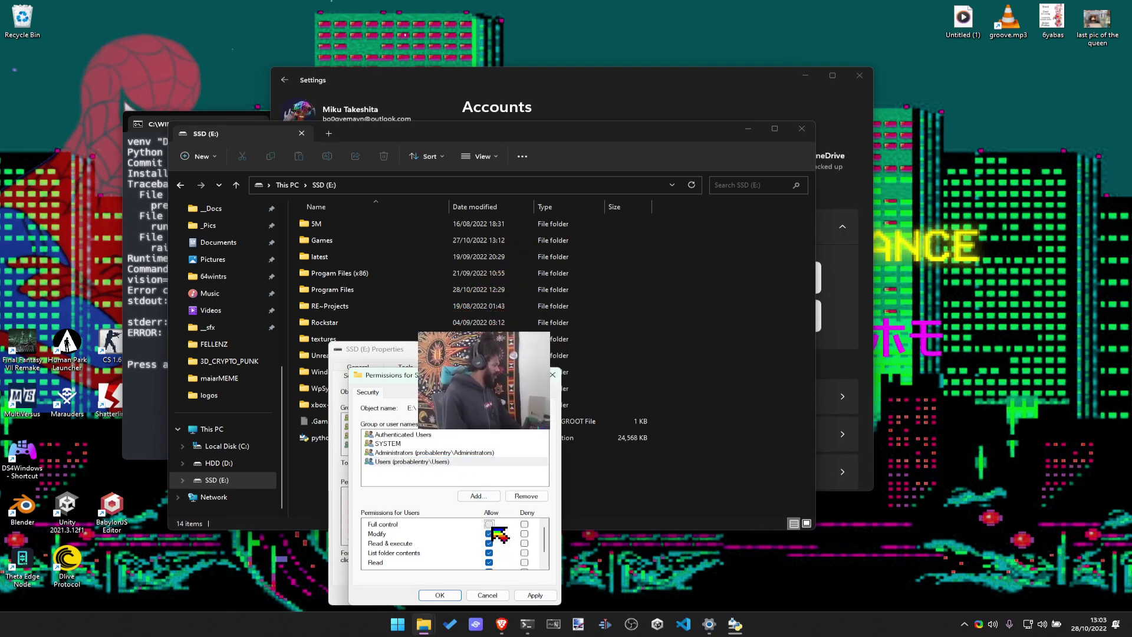
{"action": "left_click", "coordinate": [520, 596]}
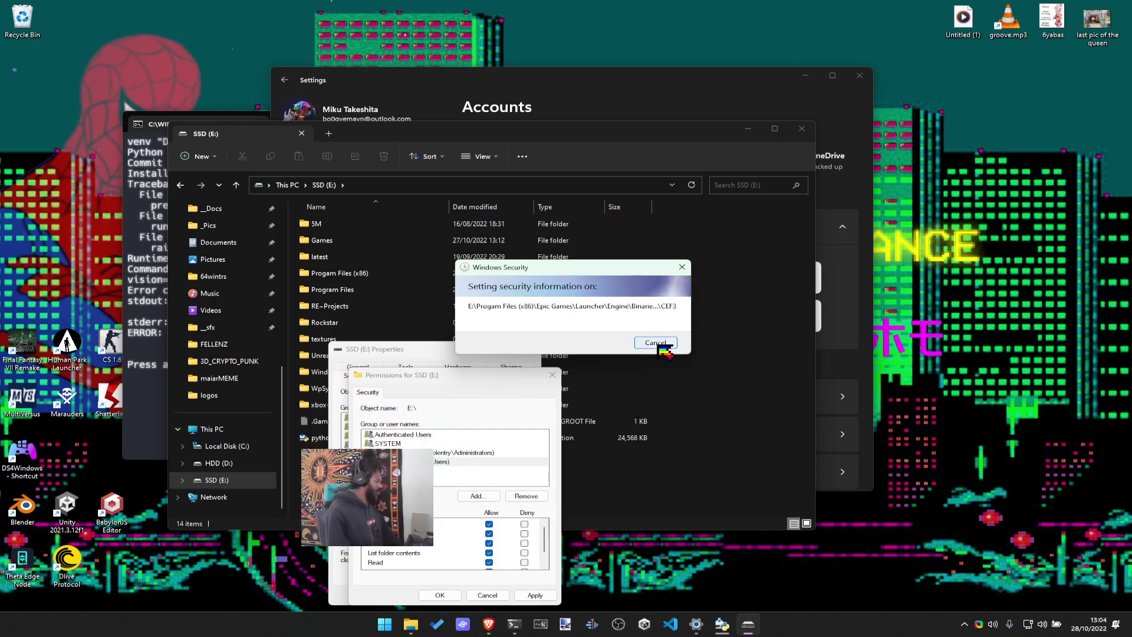
{"action": "left_click", "coordinate": [657, 343]}
{"action": "left_click", "coordinate": [656, 350]}
View the Microsoft 365 Family 'Learn more' page from Accounts settings, then close it
{"action": "left_click", "coordinate": [661, 354]}
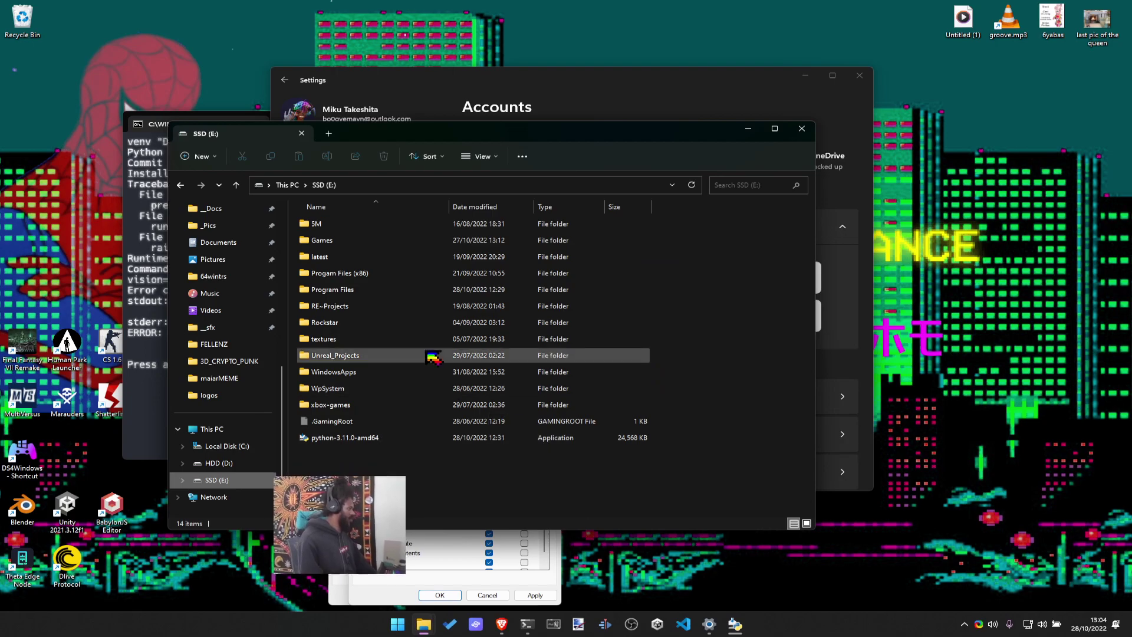
{"action": "left_click", "coordinate": [369, 90]}
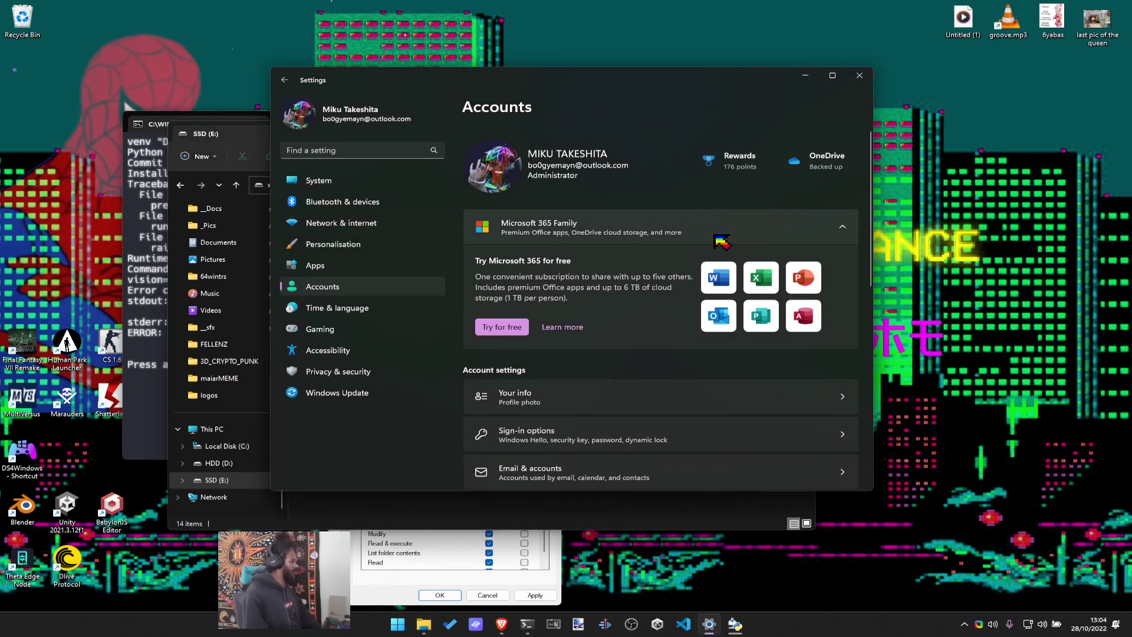
{"action": "left_click", "coordinate": [569, 330]}
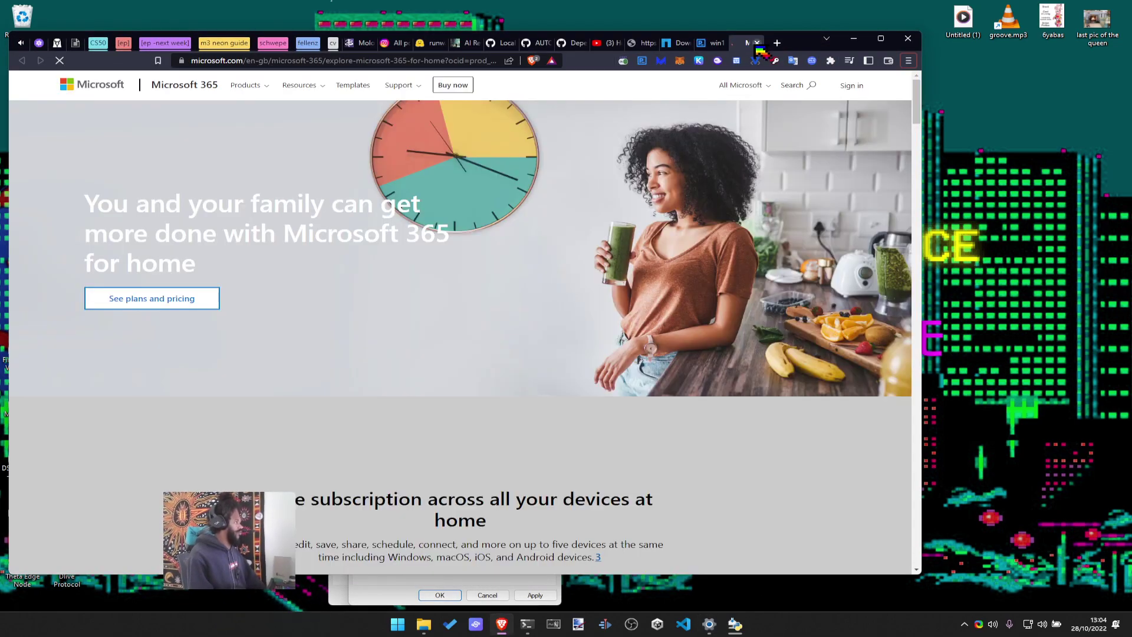
{"action": "left_click", "coordinate": [758, 43]}
{"action": "key", "text": "alt+Tab"}
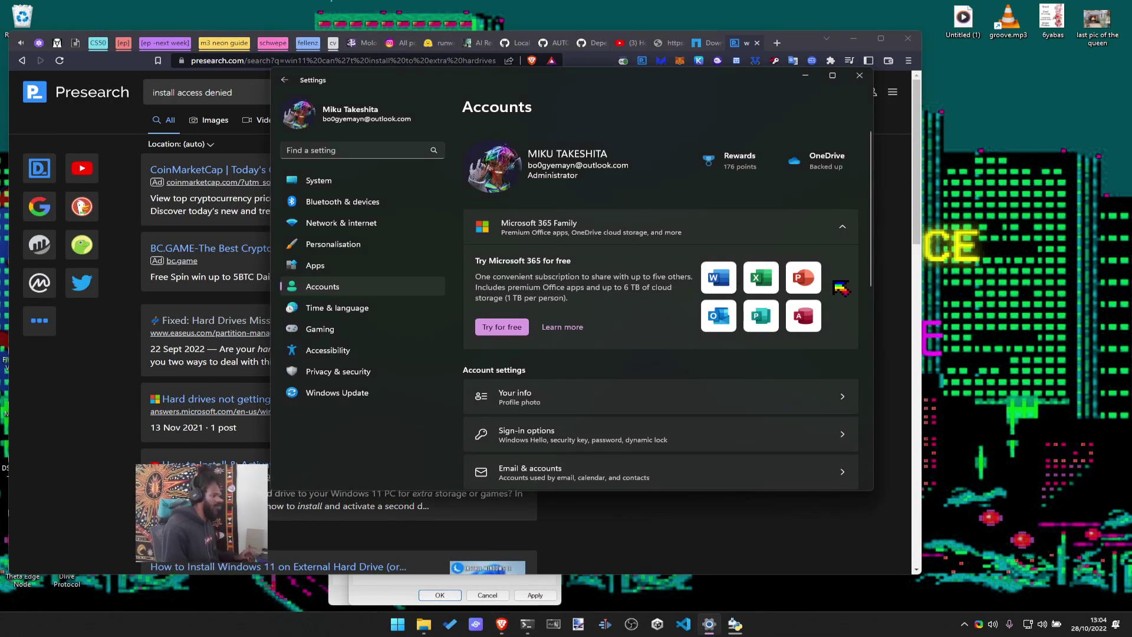
Collapse the Microsoft 365 Family card and return to the SSD (E:) permissions dialog
{"action": "left_click", "coordinate": [846, 227]}
{"action": "scroll", "coordinate": [668, 254], "scroll_direction": "down", "scroll_amount": 2}
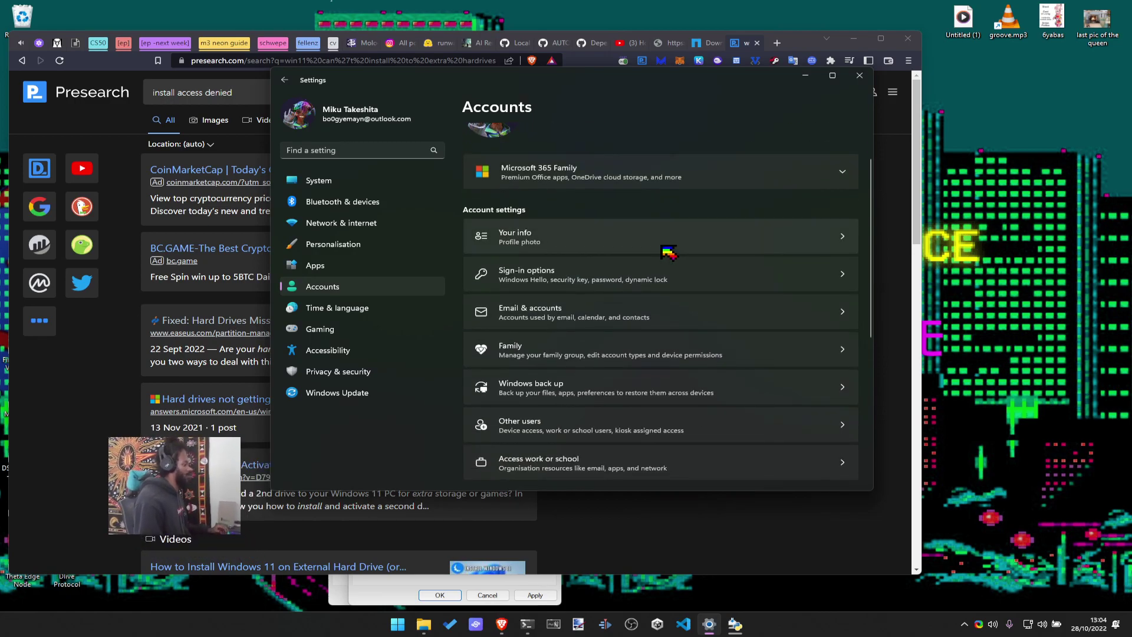
{"action": "scroll", "coordinate": [668, 254], "scroll_direction": "down", "scroll_amount": 8}
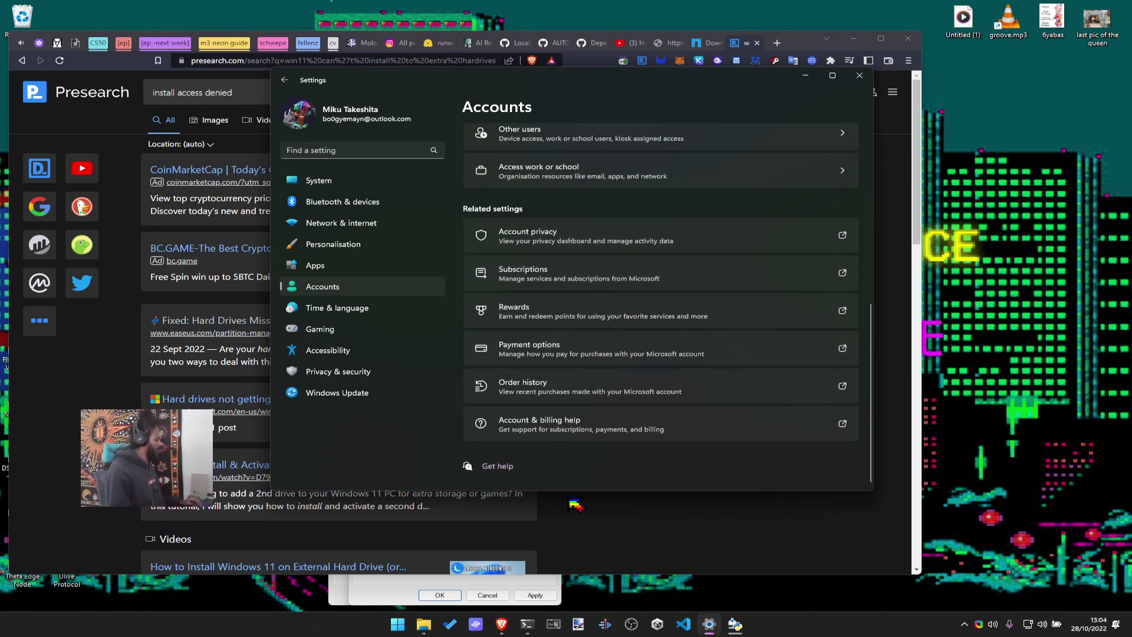
{"action": "key", "text": "alt+Tab"}
{"action": "key", "text": "alt+Tab"}
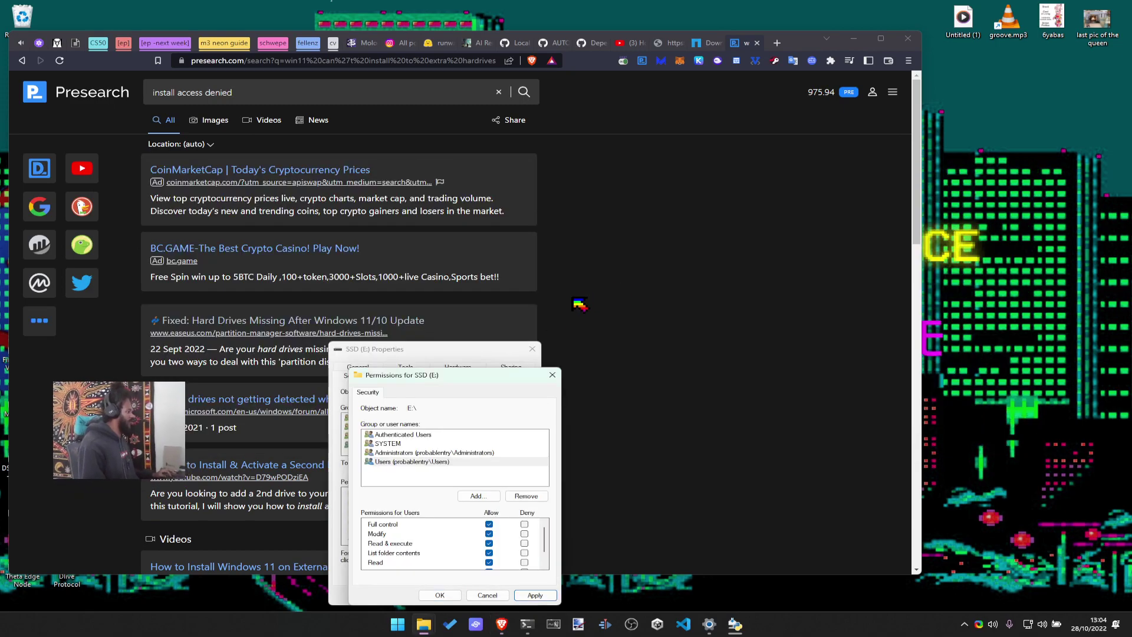
Close the Permissions dialog and the SSD (E:) Properties window
{"action": "left_click", "coordinate": [553, 378]}
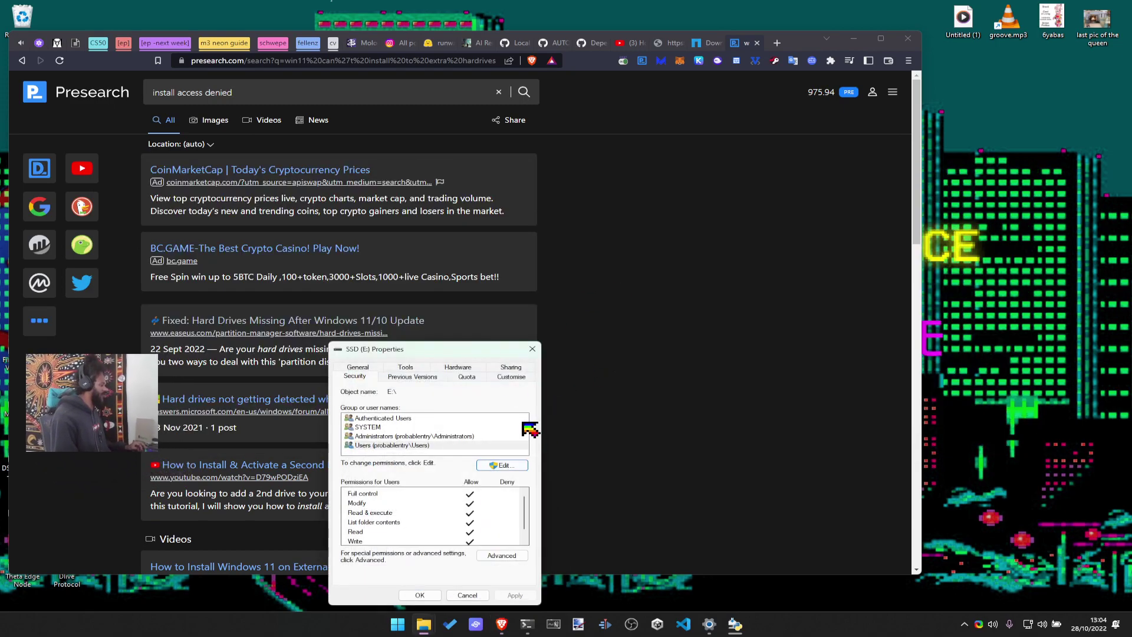
{"action": "left_click", "coordinate": [386, 437]}
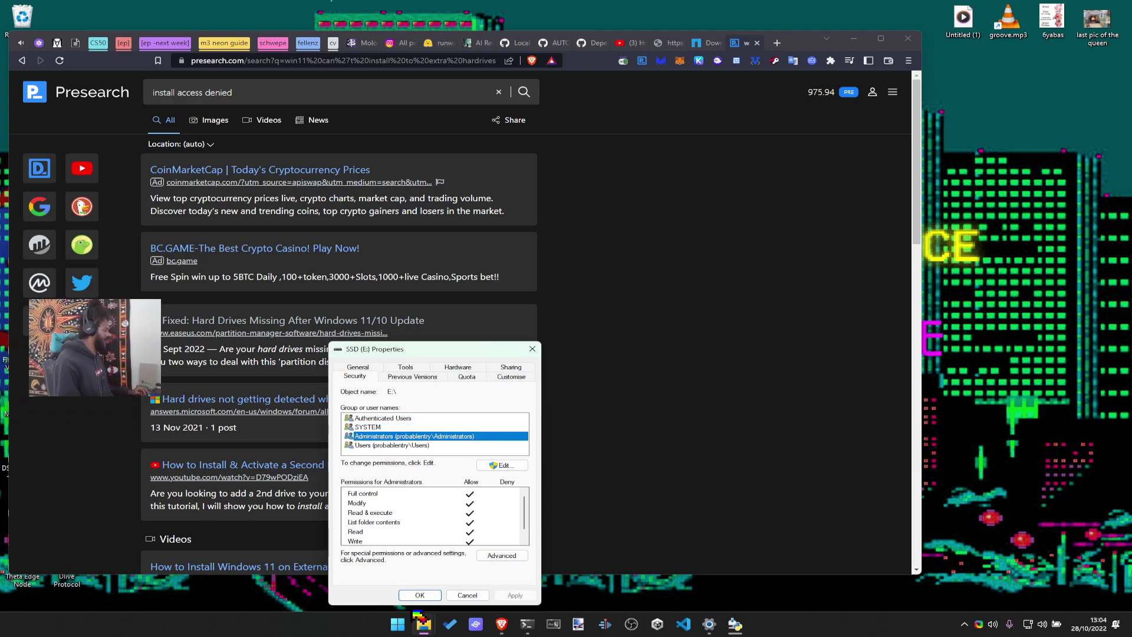
{"action": "left_click", "coordinate": [420, 595]}
Close the Python uninstall window and show Brave's downloads list
{"action": "key", "text": "alt+Tab"}
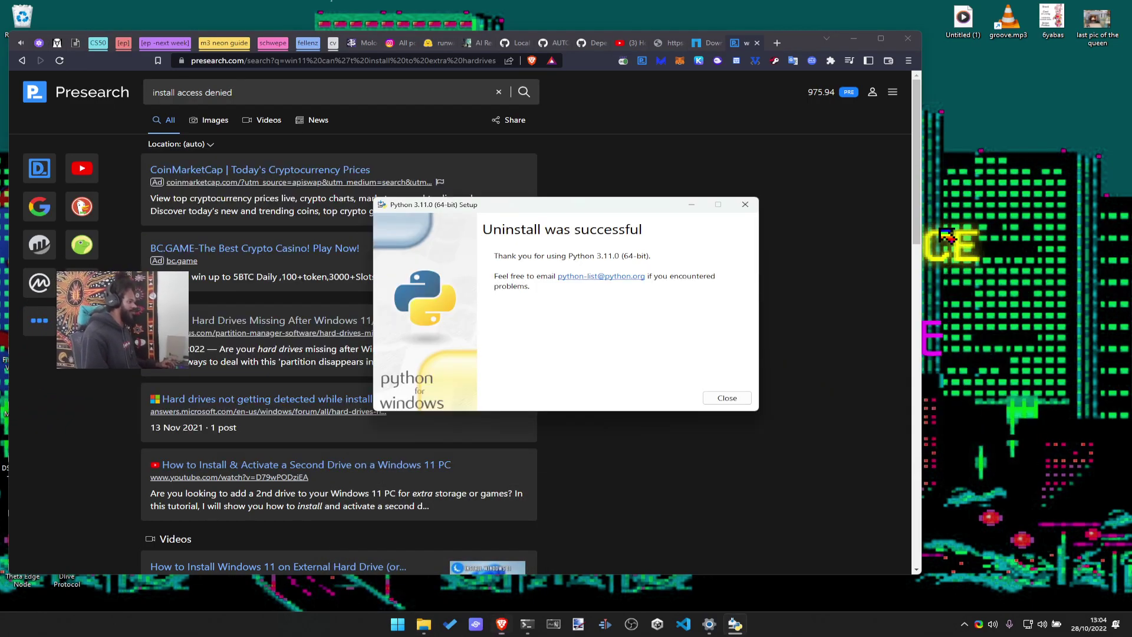
{"action": "left_click", "coordinate": [744, 400]}
{"action": "key", "text": "alt+Tab"}
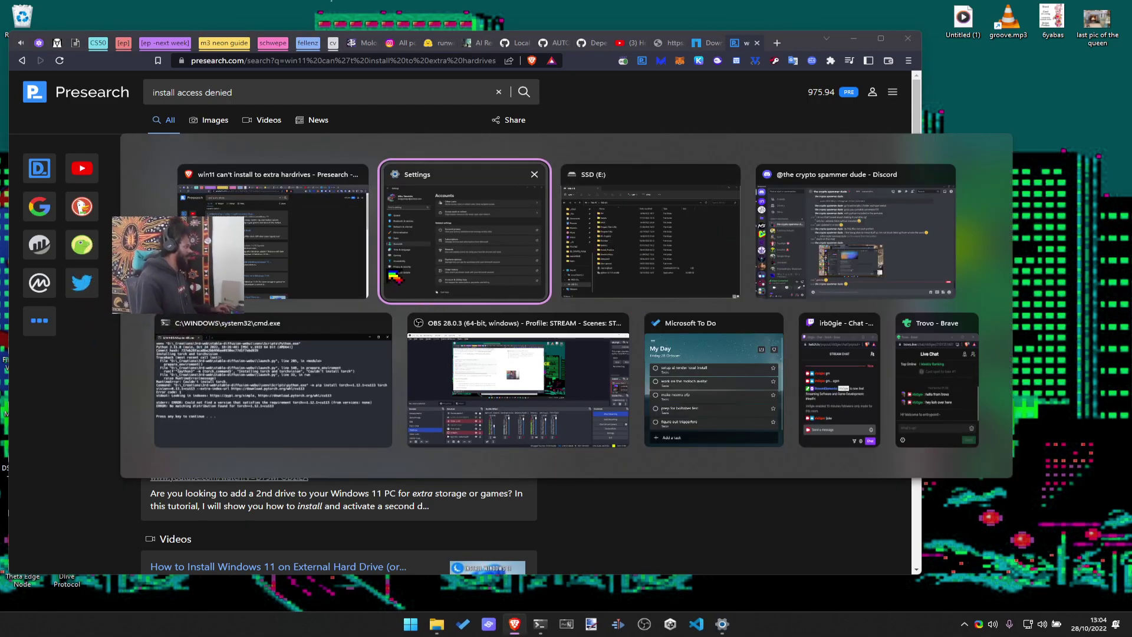
{"action": "key", "text": "Escape"}
{"action": "key", "text": "ctrl+j"}
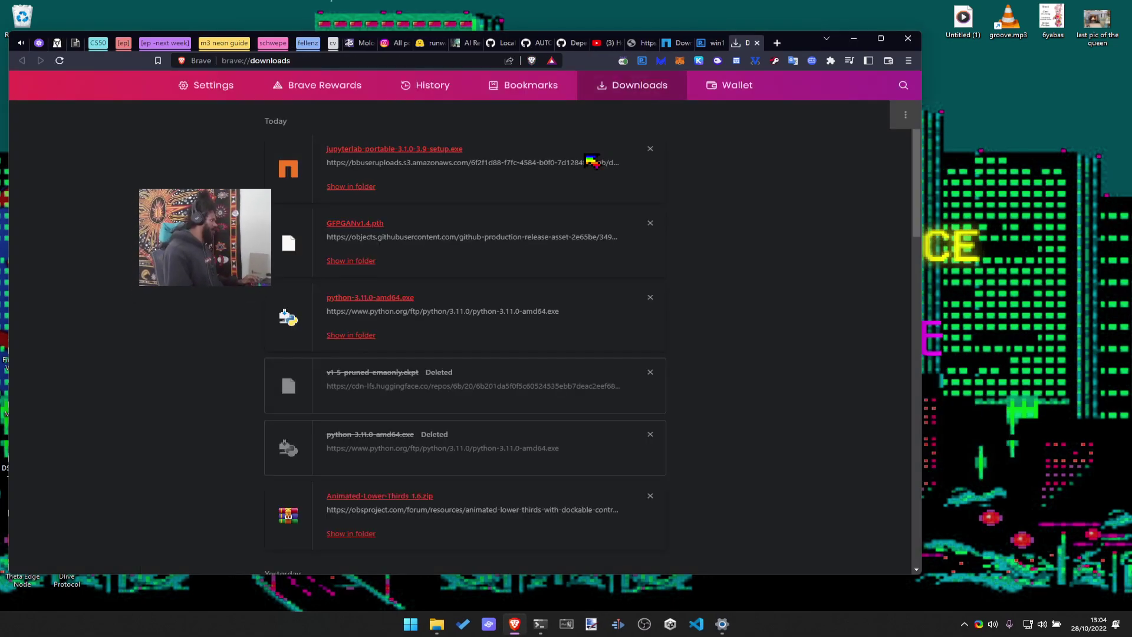
Launch the JupyterLab Portable installer in English and browse the SSD (E:) folders
{"action": "left_click", "coordinate": [374, 151]}
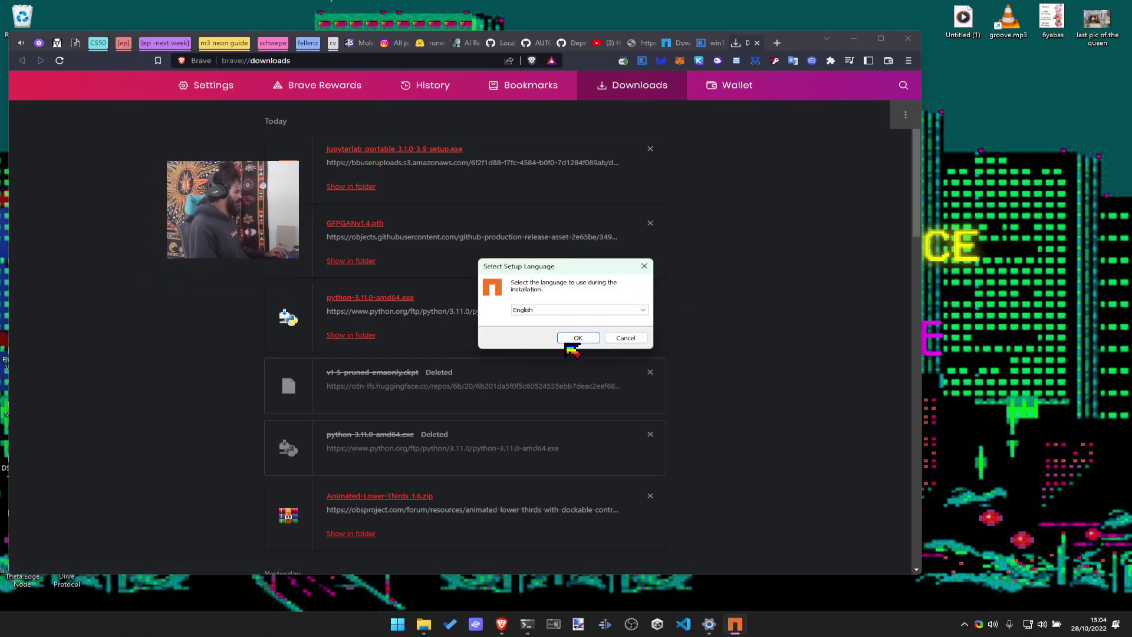
{"action": "left_click", "coordinate": [570, 341]}
{"action": "key", "text": "alt+Tab"}
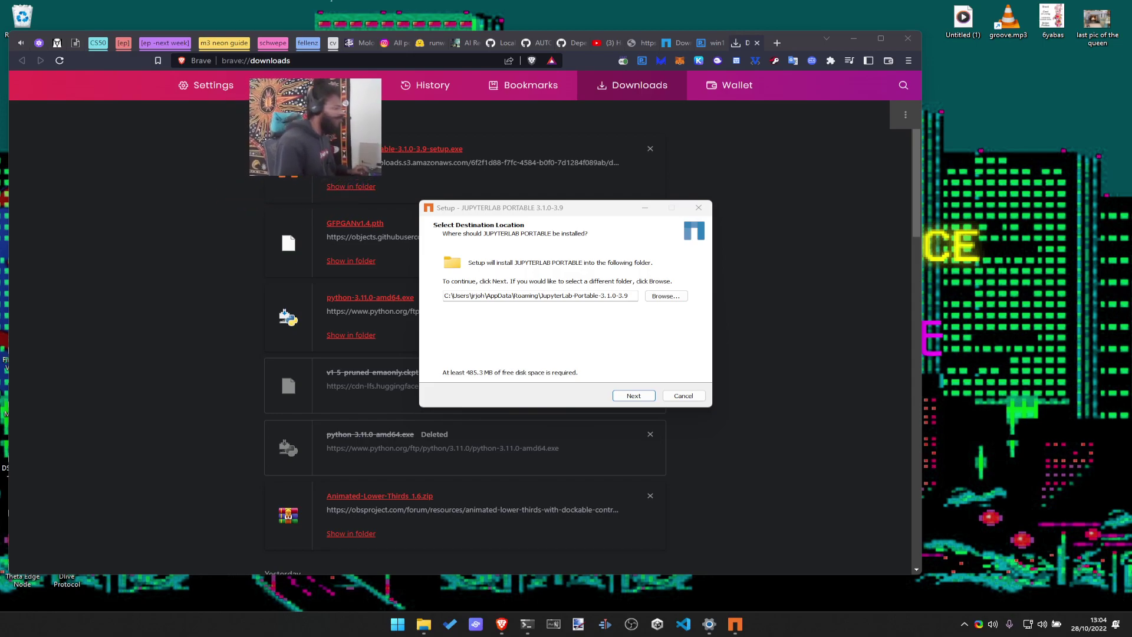
{"action": "left_click", "coordinate": [679, 295]}
{"action": "scroll", "coordinate": [560, 295], "scroll_direction": "up", "scroll_amount": 5}
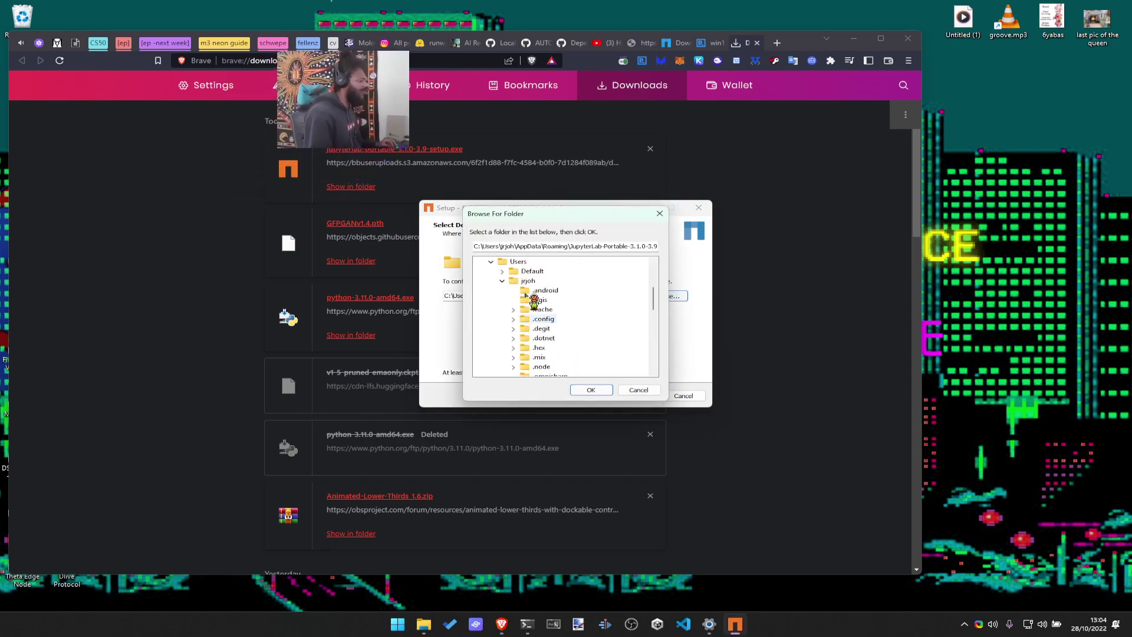
{"action": "left_click", "coordinate": [480, 262]}
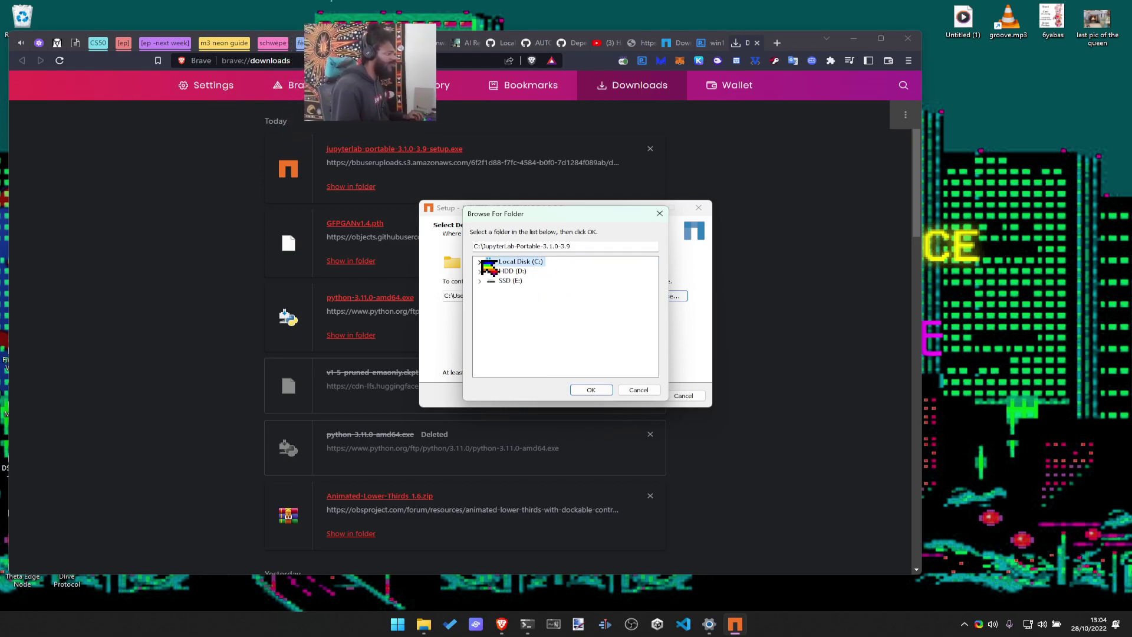
{"action": "left_click", "coordinate": [480, 281]}
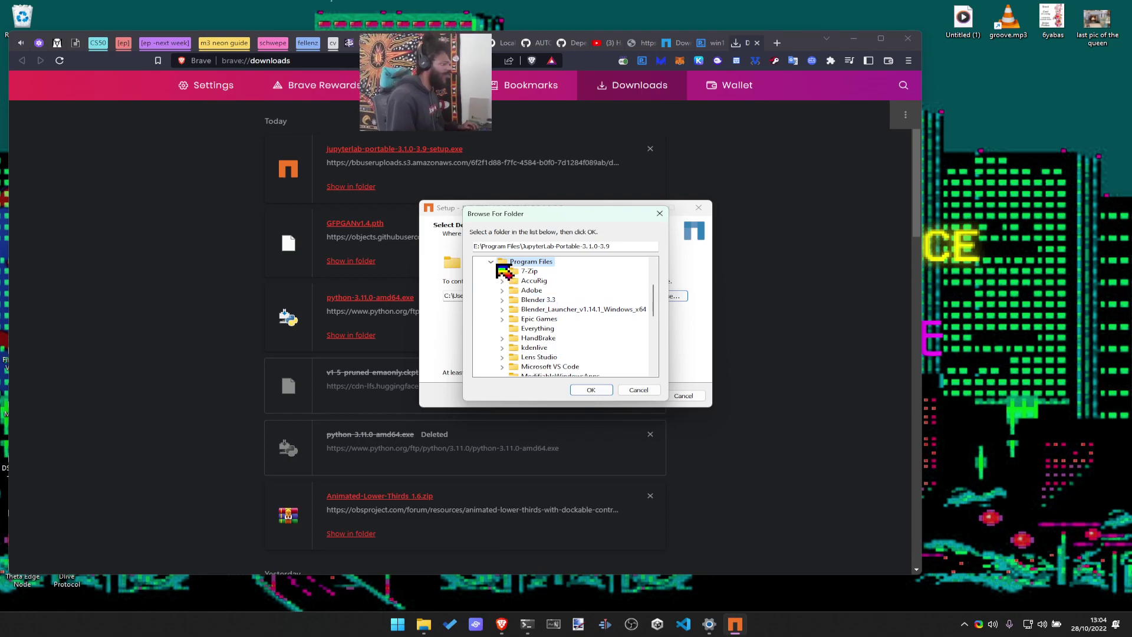
{"action": "left_click", "coordinate": [643, 391]}
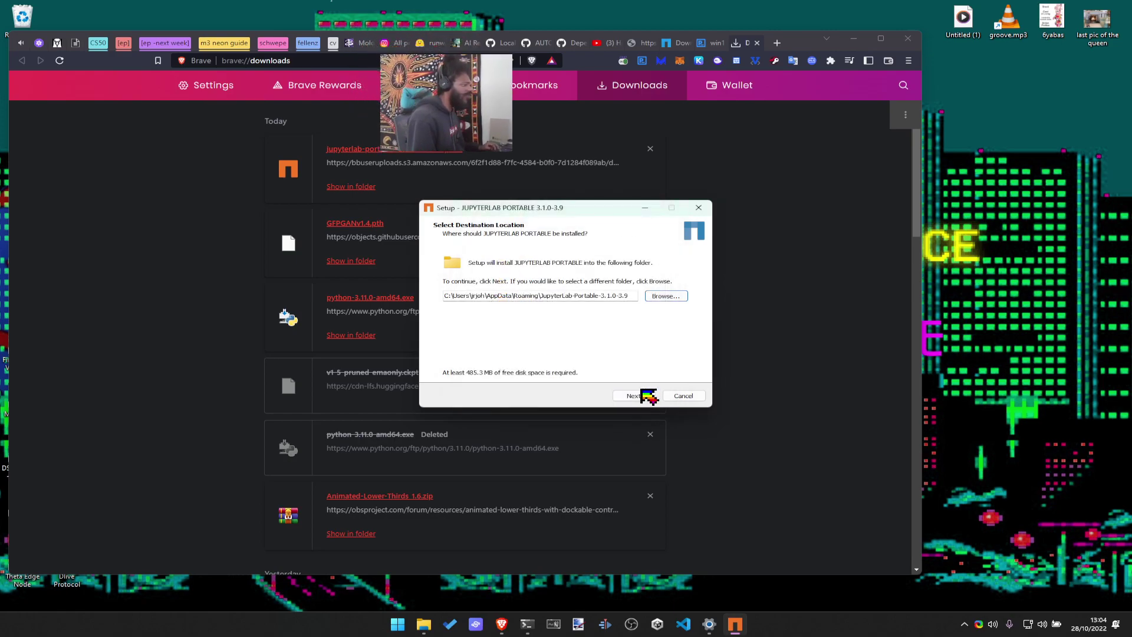
Install into E:\Program Files and dismiss the resulting access-denied error
{"action": "left_click", "coordinate": [672, 298]}
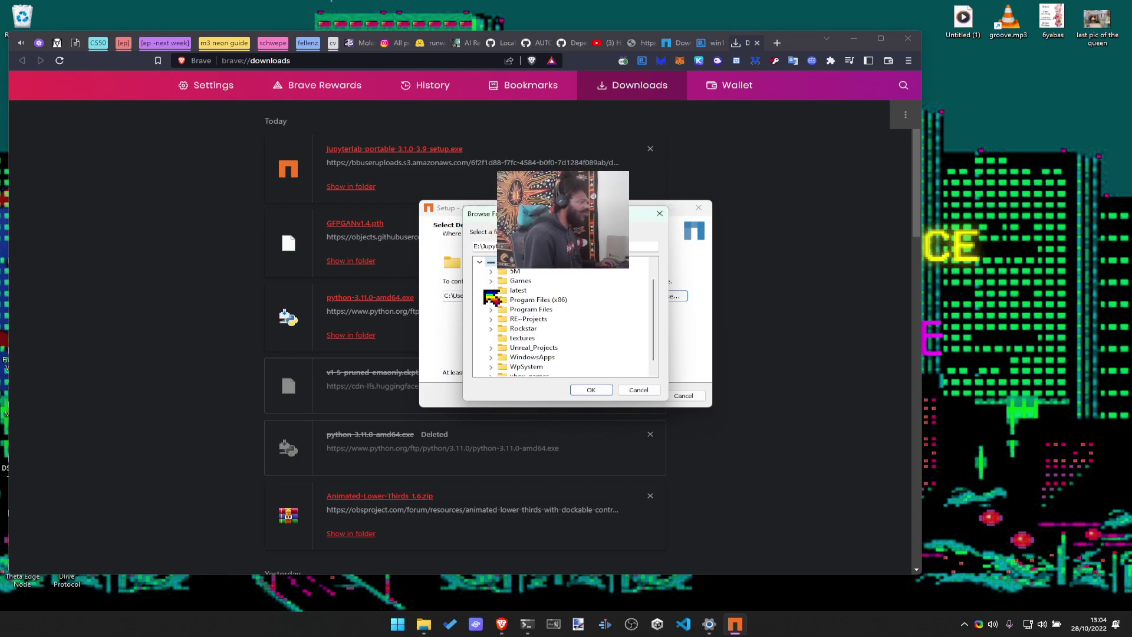
{"action": "left_click", "coordinate": [513, 310]}
{"action": "left_click", "coordinate": [590, 390]}
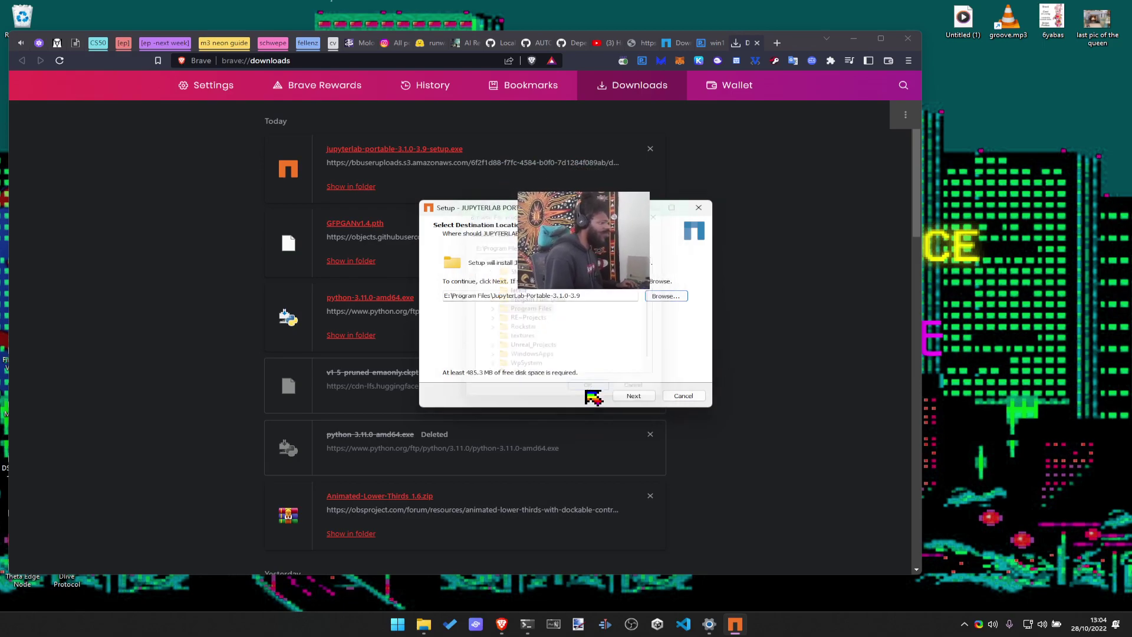
{"action": "left_click", "coordinate": [634, 396]}
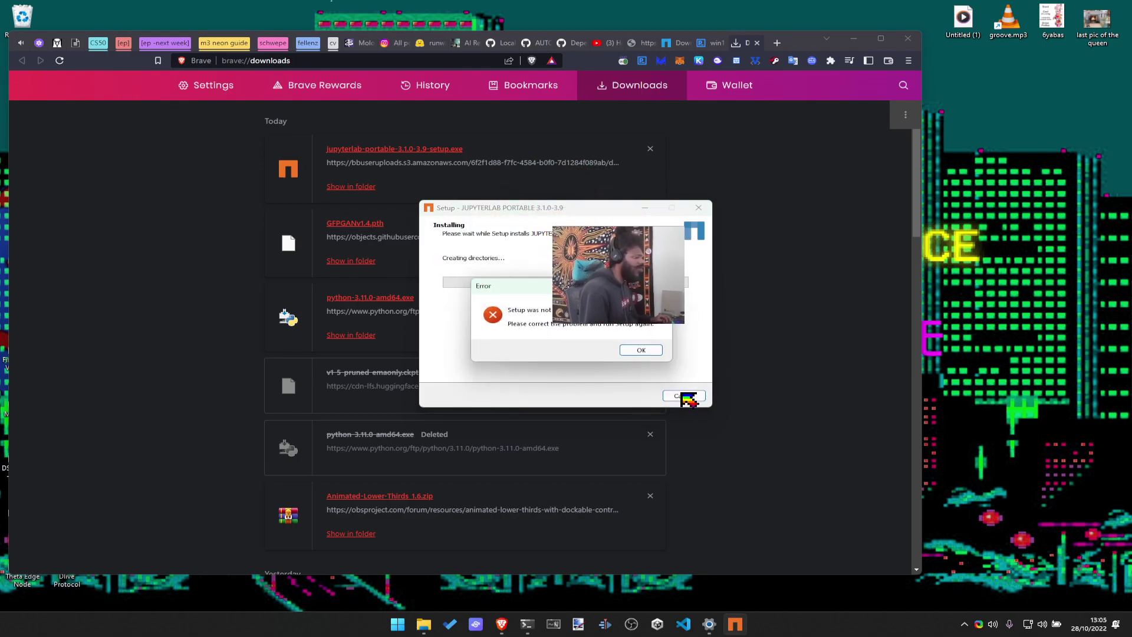
{"action": "left_click", "coordinate": [649, 354]}
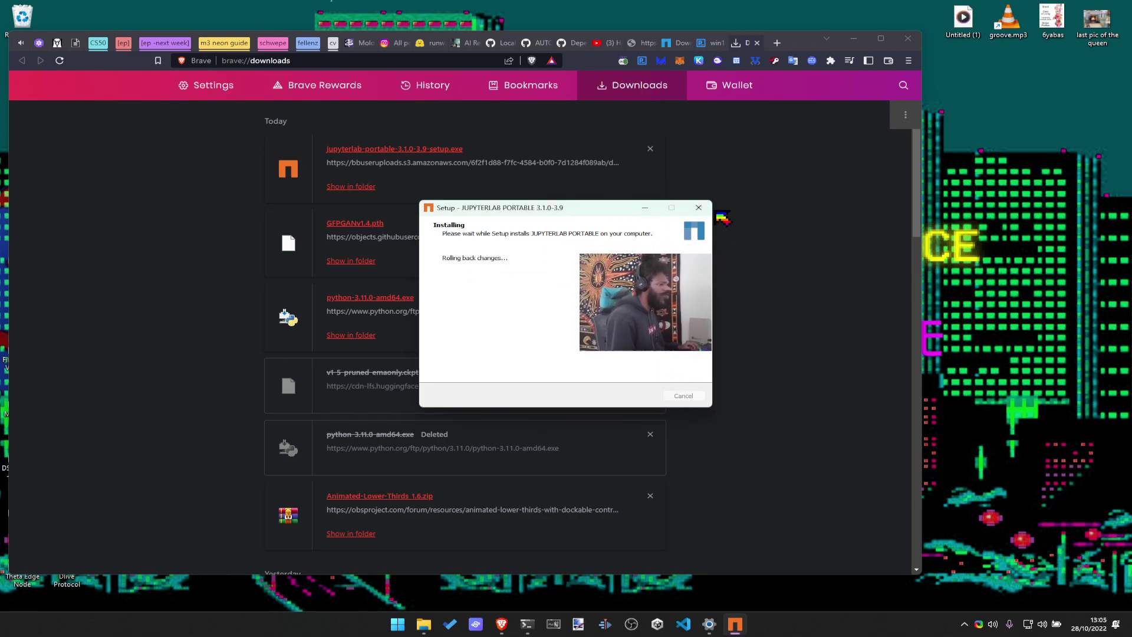
Relaunch the JupyterLab Portable installer and install it into the default AppData Roaming folder
{"action": "left_click", "coordinate": [382, 152]}
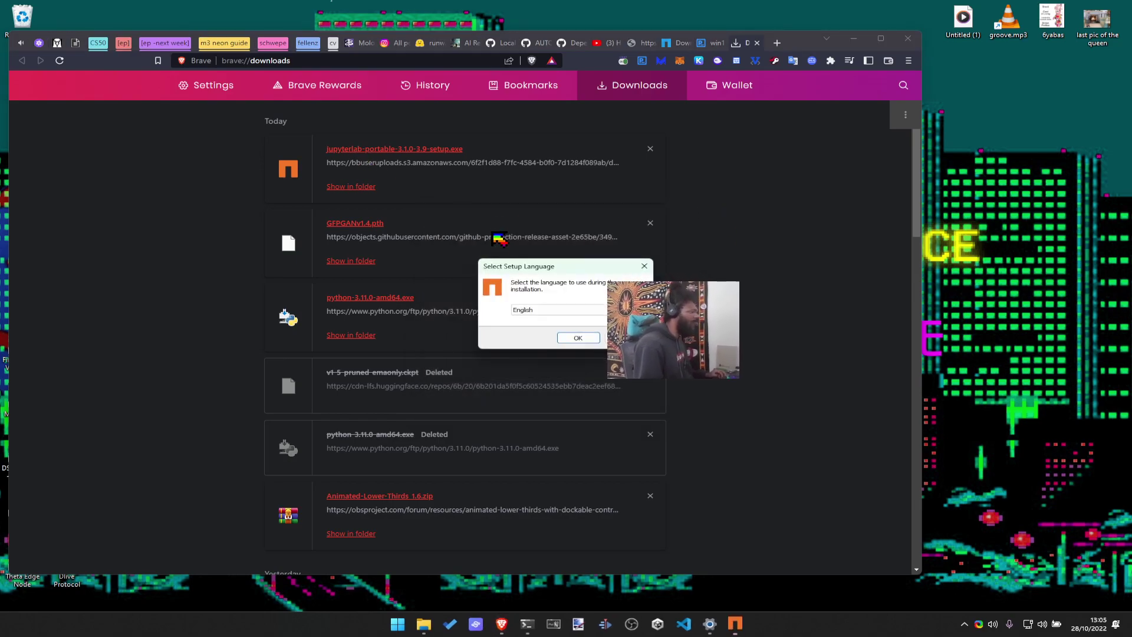
{"action": "left_click", "coordinate": [578, 336]}
{"action": "left_click", "coordinate": [642, 396]}
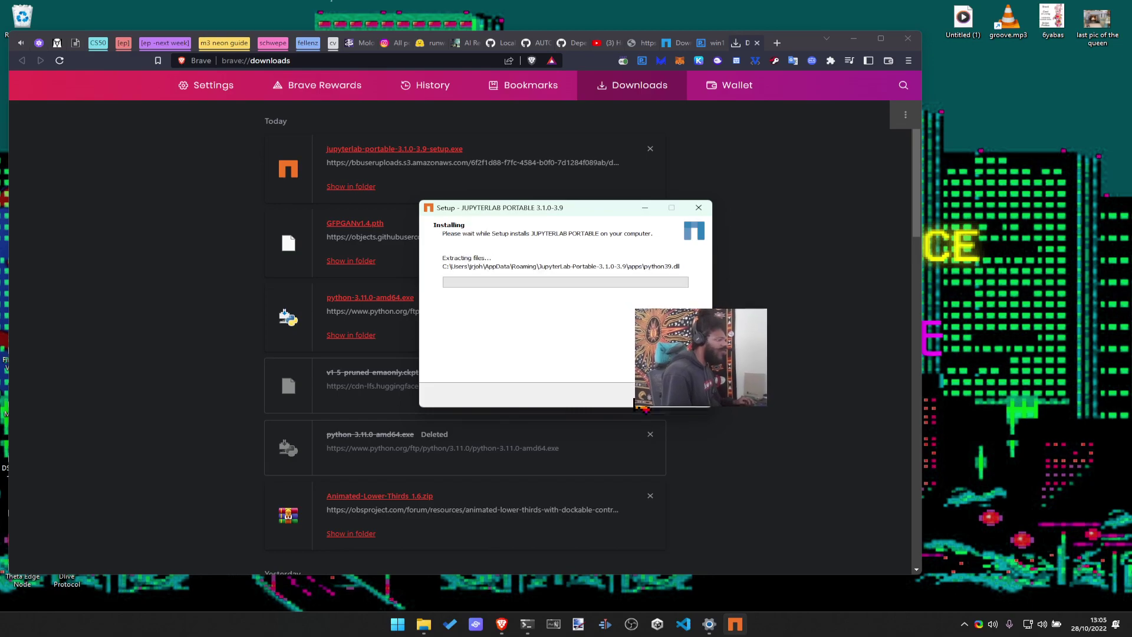
{"action": "left_click_drag", "start_coordinate": [603, 208], "coordinate": [901, 149]}
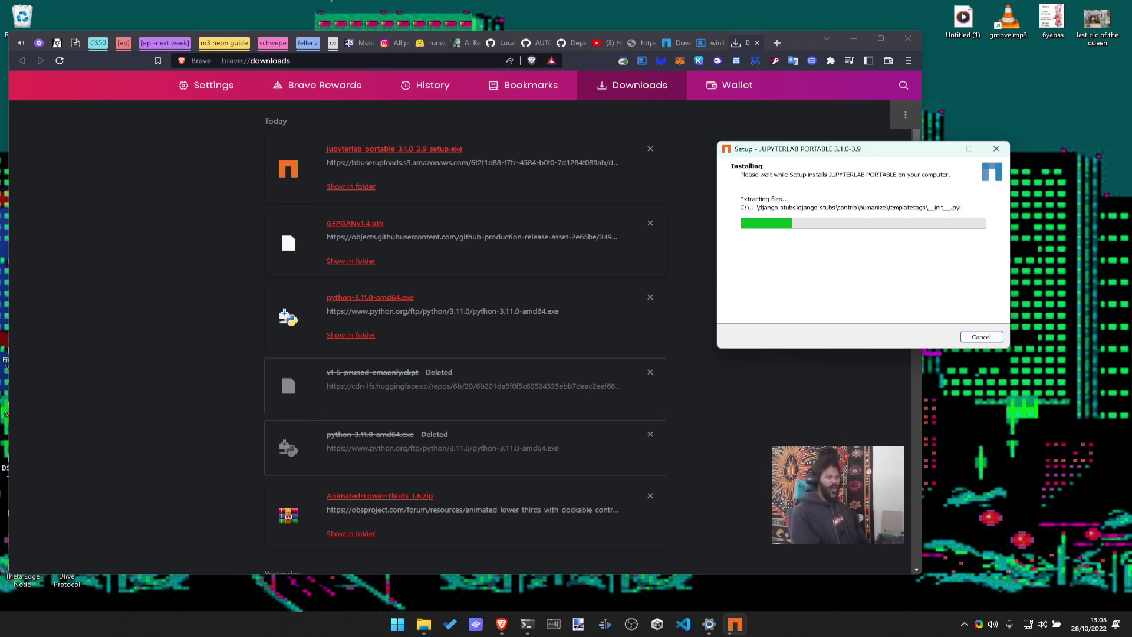
{"action": "left_click_drag", "start_coordinate": [1131, 131], "coordinate": [608, 130]}
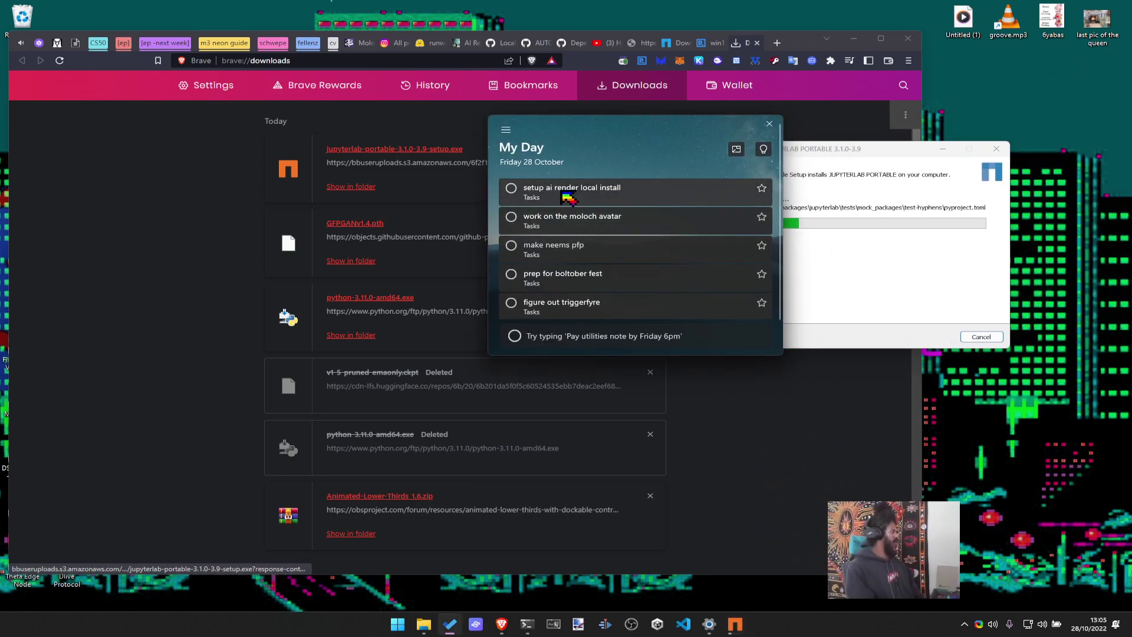
Move the Microsoft To Do My Day window aside and close it
{"action": "left_click_drag", "start_coordinate": [760, 116], "coordinate": [761, 123]}
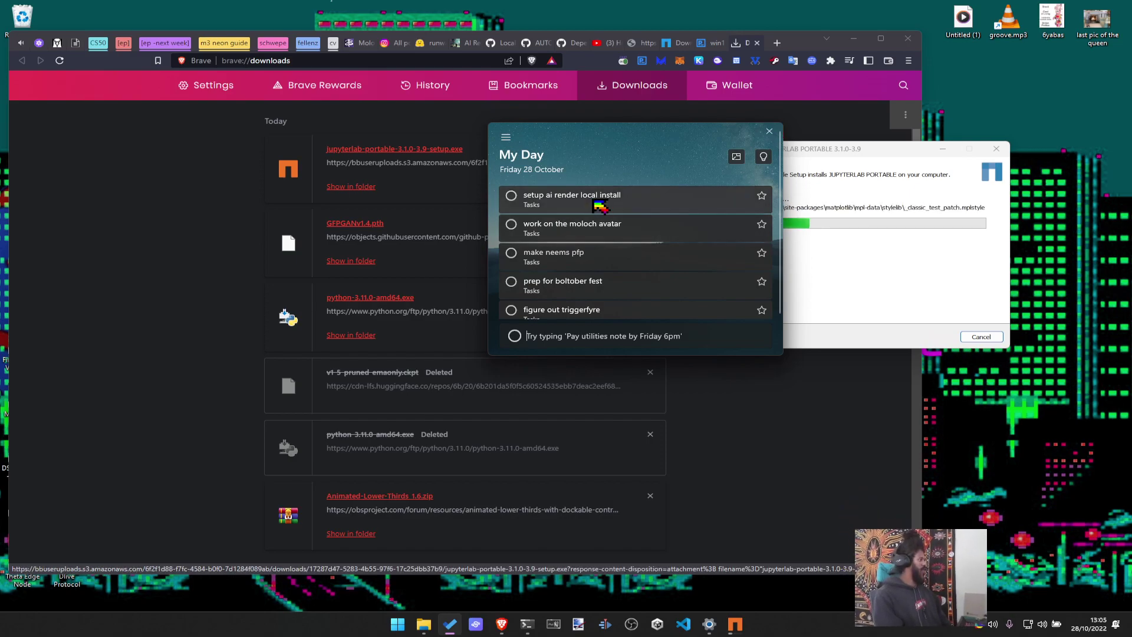
{"action": "left_click_drag", "start_coordinate": [602, 158], "coordinate": [763, 168]}
{"action": "left_click", "coordinate": [930, 141]}
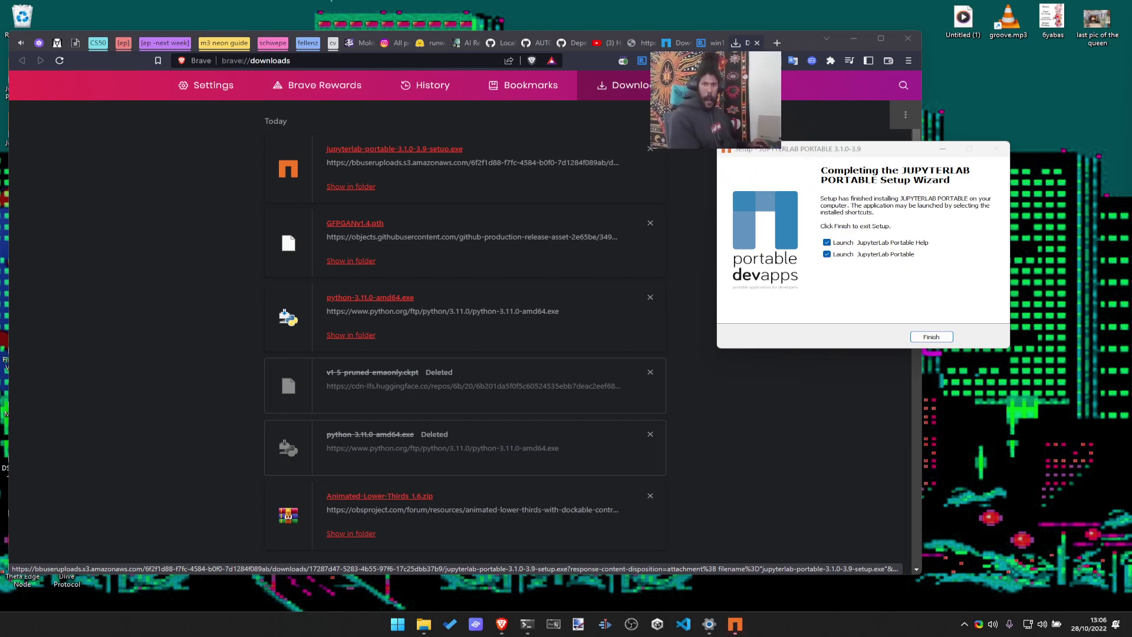
Finish JupyterLab Portable Setup without launching JupyterLab Portable or its Help
{"action": "left_click", "coordinate": [827, 243]}
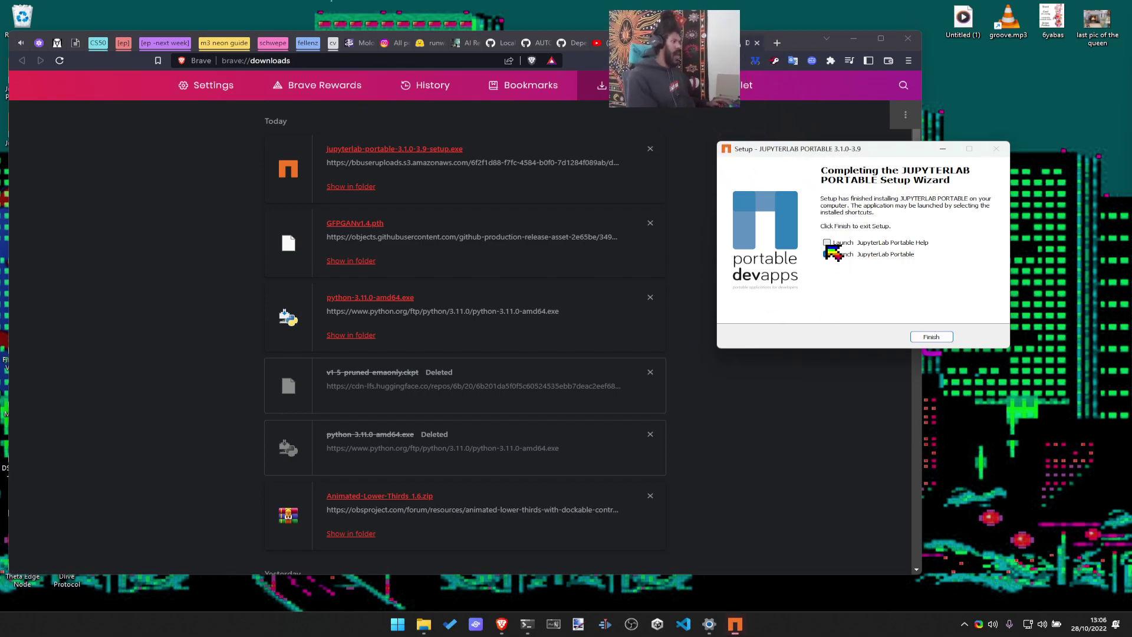
{"action": "left_click", "coordinate": [930, 337]}
{"action": "left_click", "coordinate": [964, 625]}
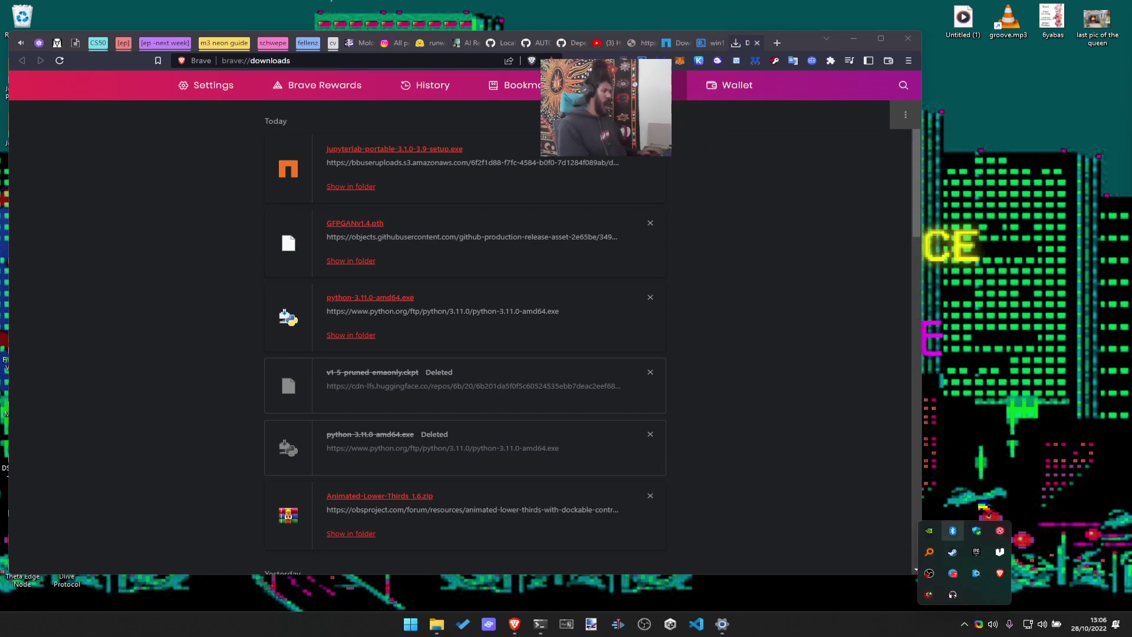
Open the Python Portable Console from the JupyterLab Portable tray icon menu
{"action": "left_click_drag", "start_coordinate": [947, 552], "coordinate": [410, 627]}
{"action": "left_click", "coordinate": [408, 622]}
{"action": "type", "text": "ju"}
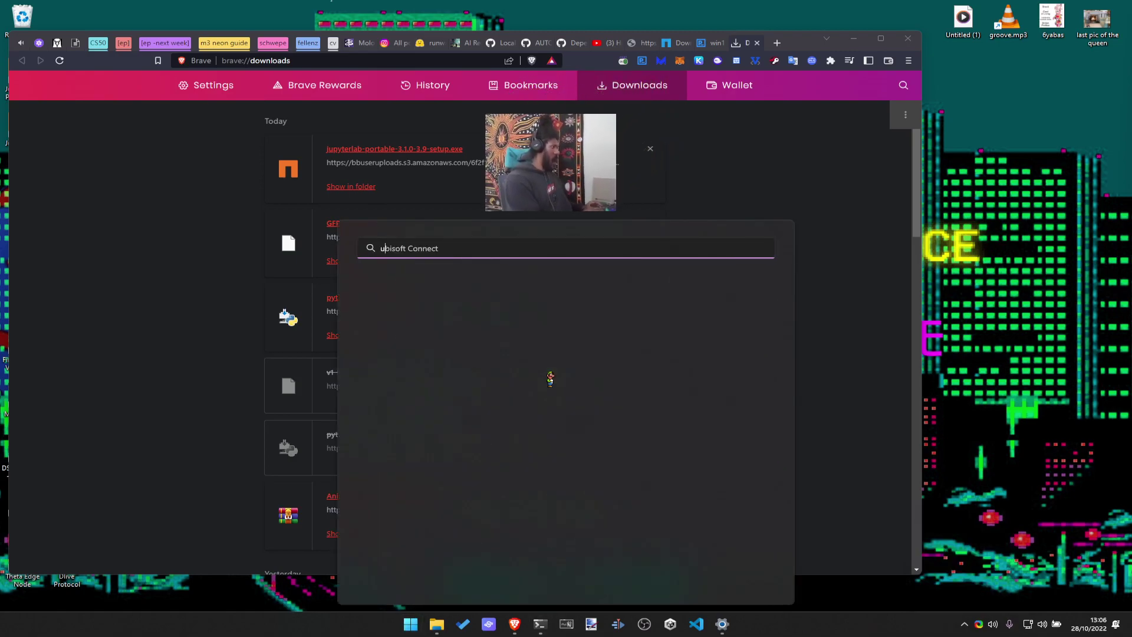
{"action": "type", "text": "pyterLab Portable"}
{"action": "left_click_drag", "start_coordinate": [560, 388], "coordinate": [939, 330]}
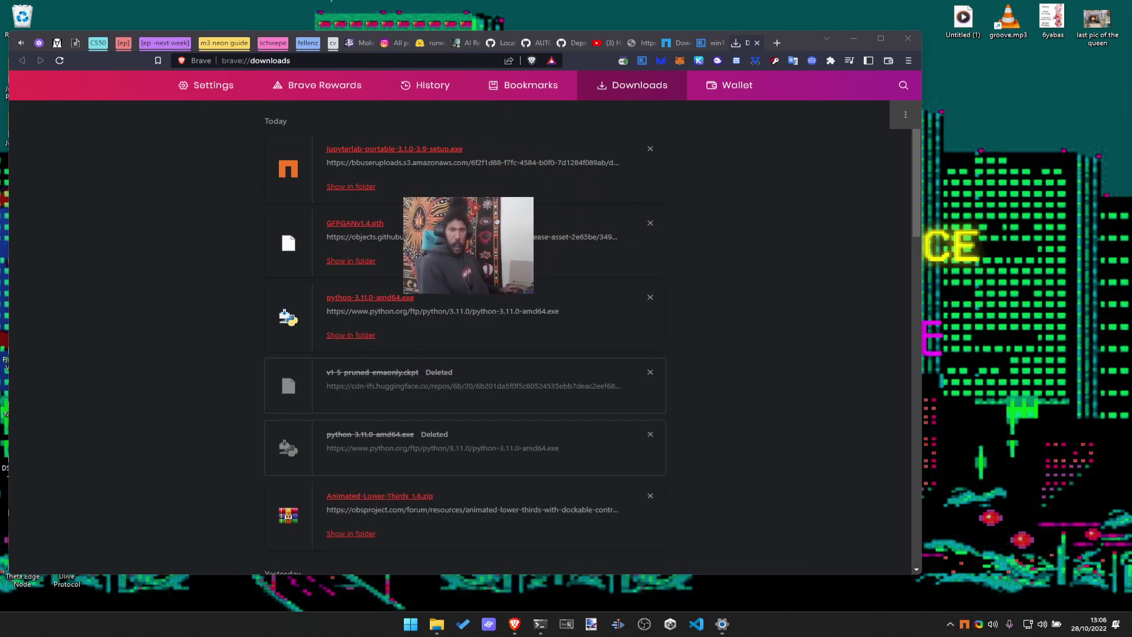
{"action": "right_click", "coordinate": [964, 624]}
{"action": "left_click", "coordinate": [979, 581]}
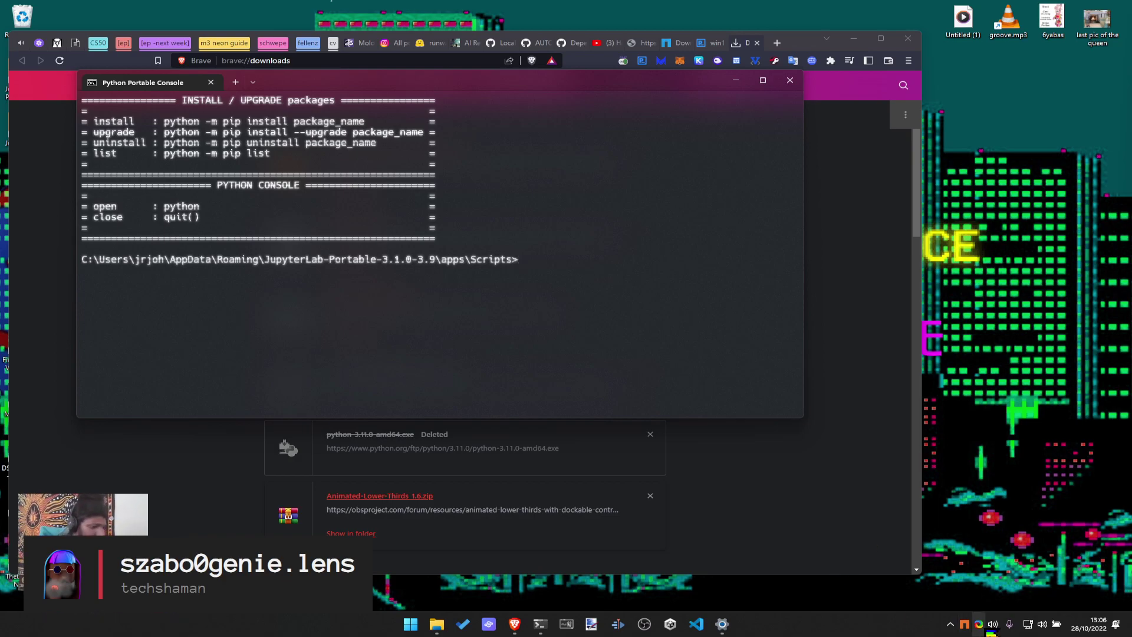
Raise the first app volume on the HyperX Game speakers to 50 in the volume mixer
{"action": "left_click", "coordinate": [995, 625]}
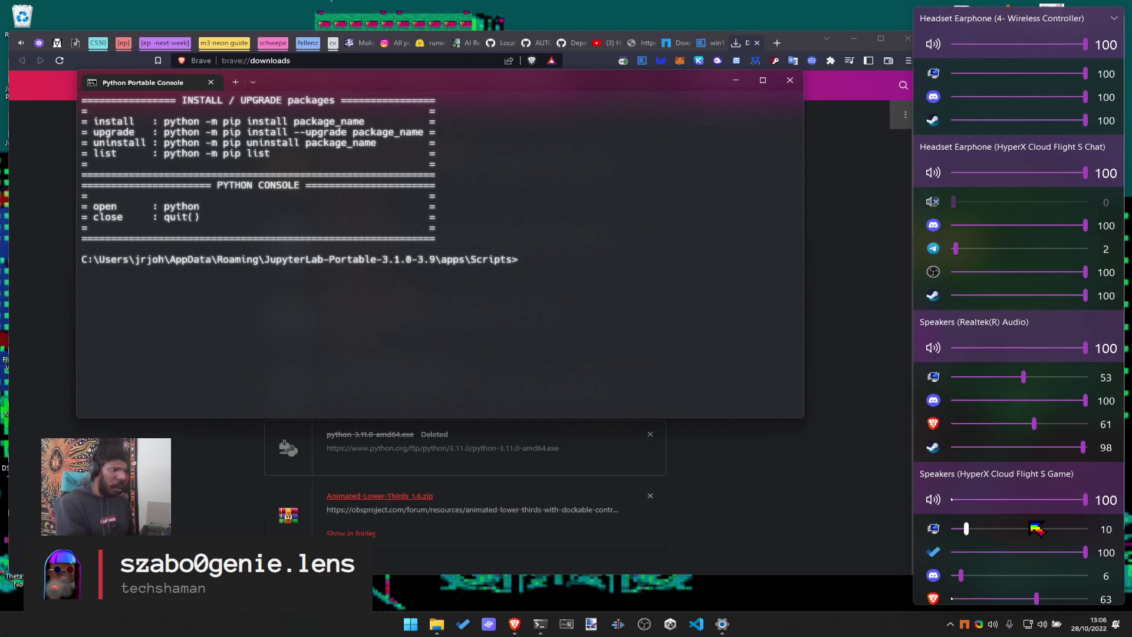
{"action": "key", "text": "Escape"}
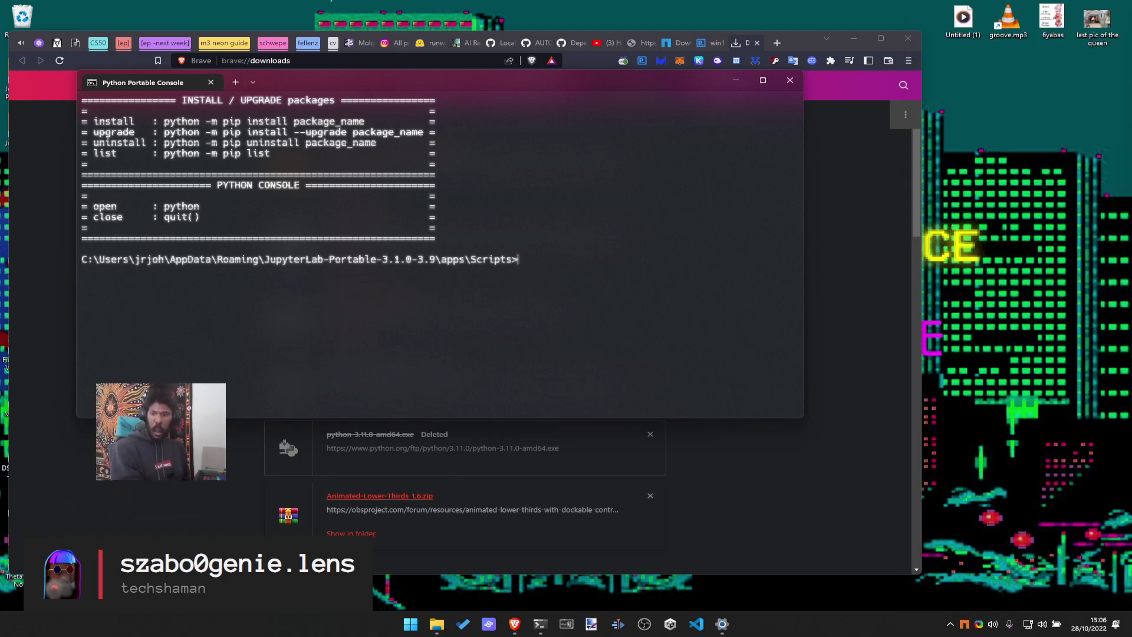
{"action": "left_click", "coordinate": [995, 625]}
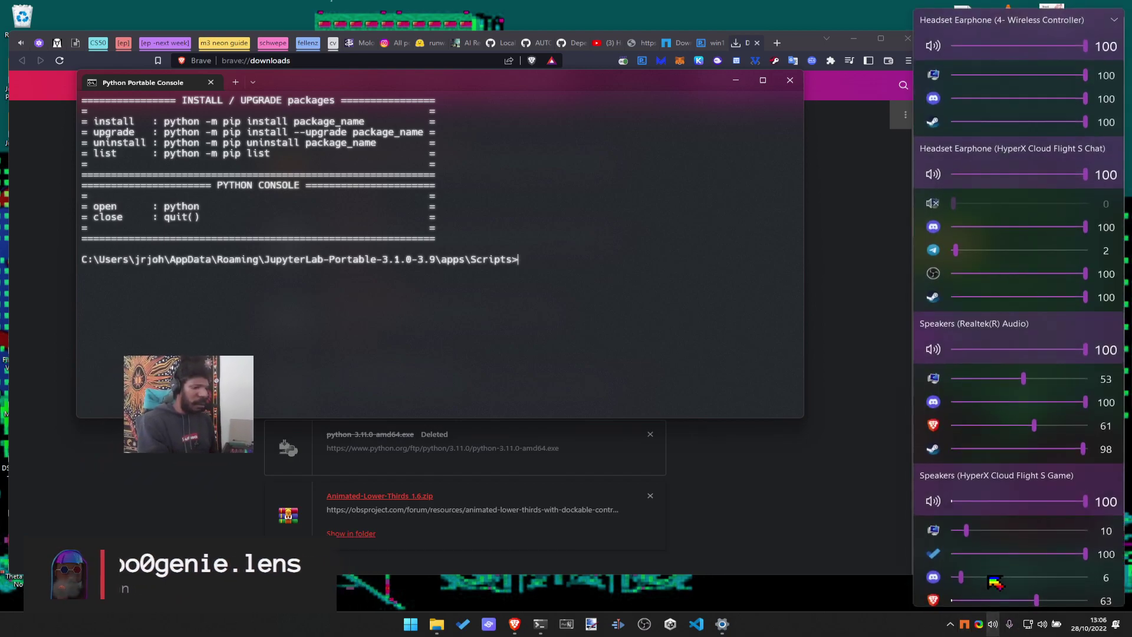
{"action": "left_click_drag", "start_coordinate": [966, 529], "coordinate": [1021, 529]}
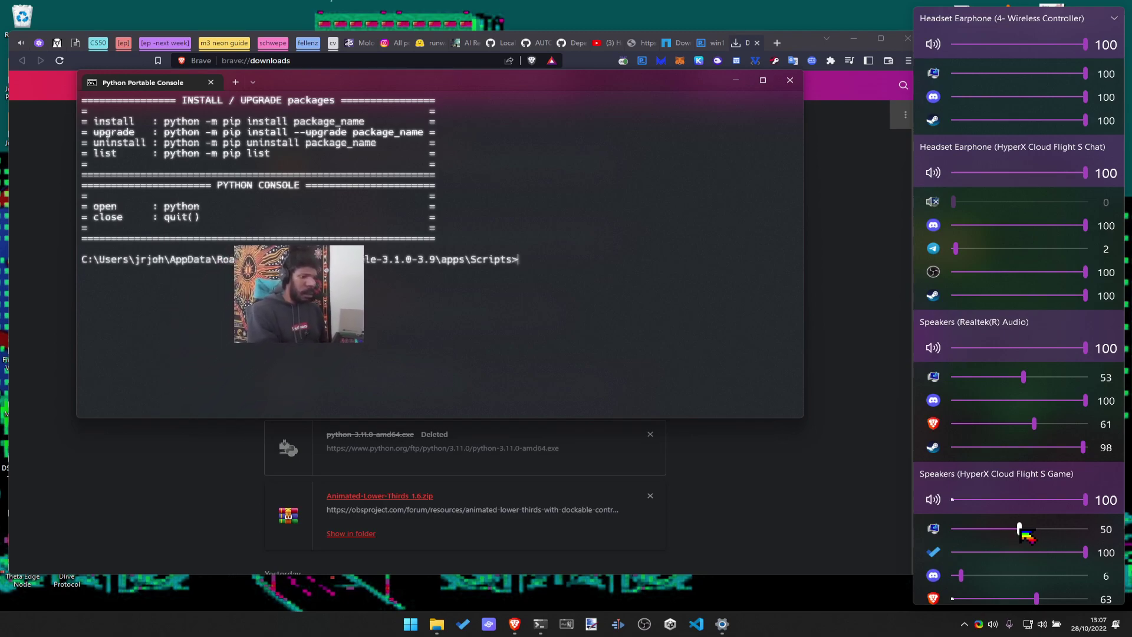
Set Brave's HyperX Game volume to 50 and bring the Brave downloads page forward
{"action": "scroll", "coordinate": [1023, 529], "scroll_direction": "down", "scroll_amount": 2}
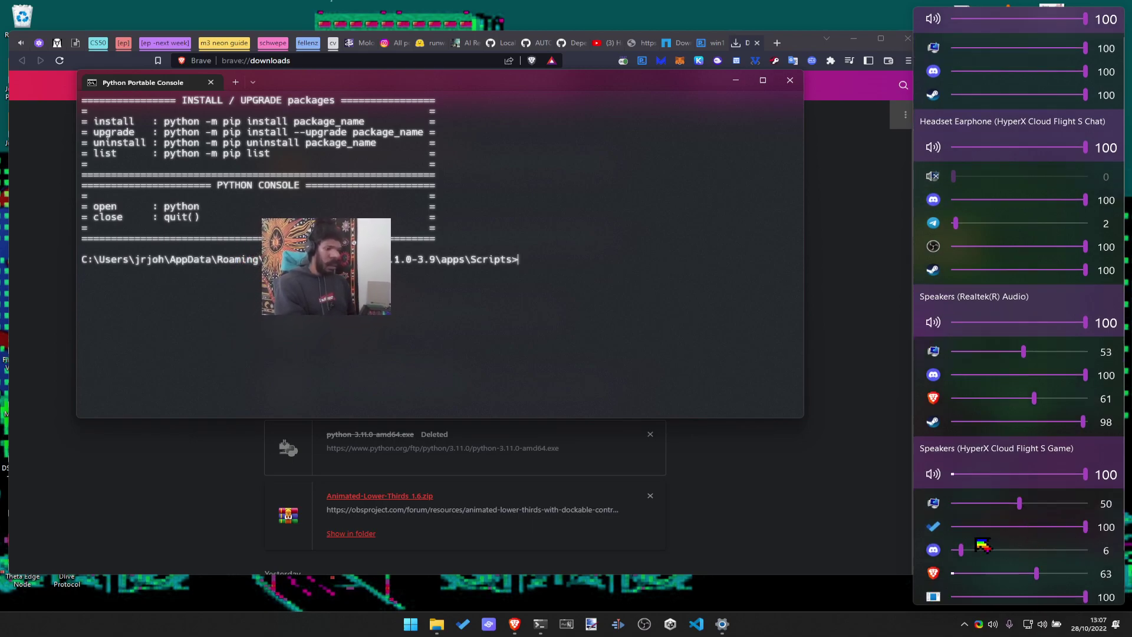
{"action": "scroll", "coordinate": [924, 534], "scroll_direction": "down", "scroll_amount": 2}
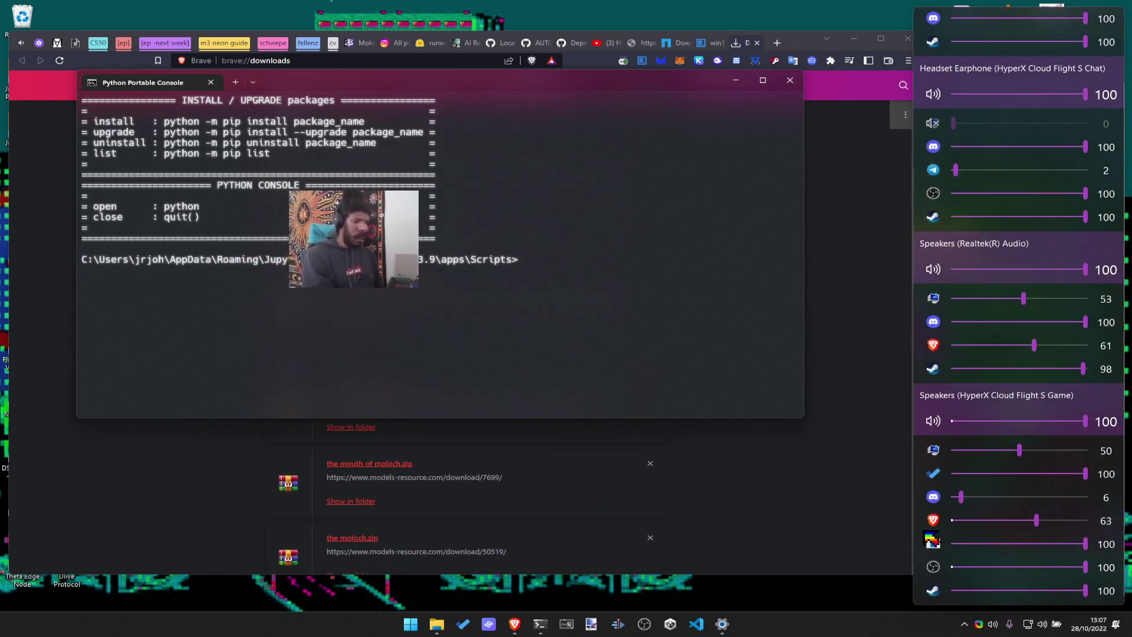
{"action": "mouse_move", "coordinate": [1047, 529]}
{"action": "left_mouse_down"}
{"action": "mouse_move", "coordinate": [1101, 520]}
{"action": "mouse_move", "coordinate": [956, 526]}
{"action": "mouse_move", "coordinate": [1085, 524]}
{"action": "mouse_move", "coordinate": [1035, 537]}
{"action": "left_mouse_up"}
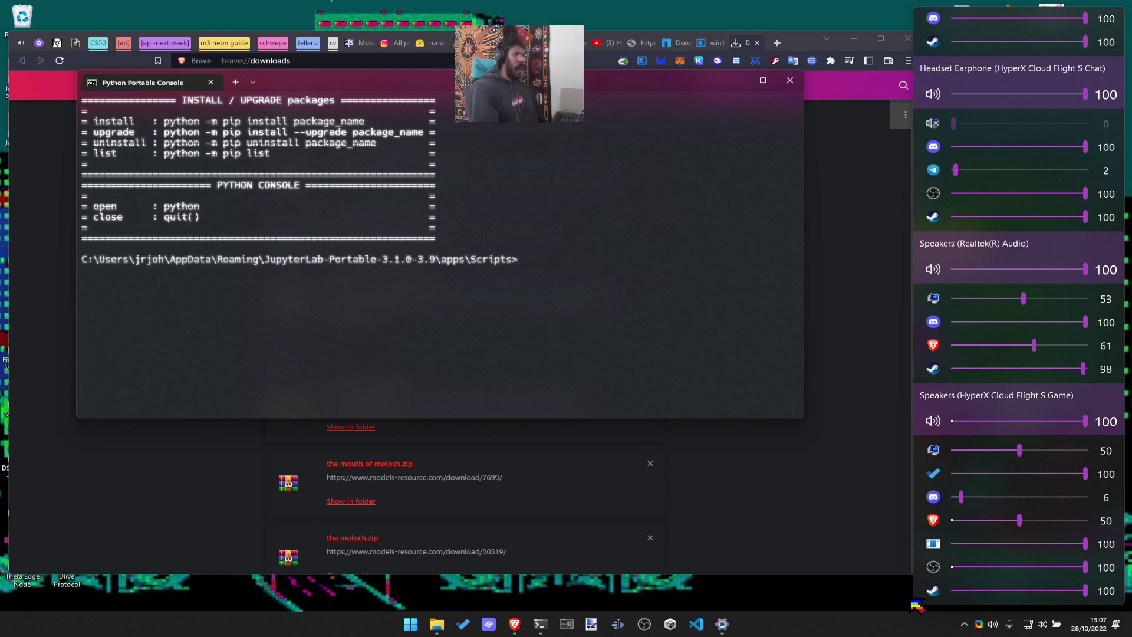
{"action": "left_click", "coordinate": [777, 511]}
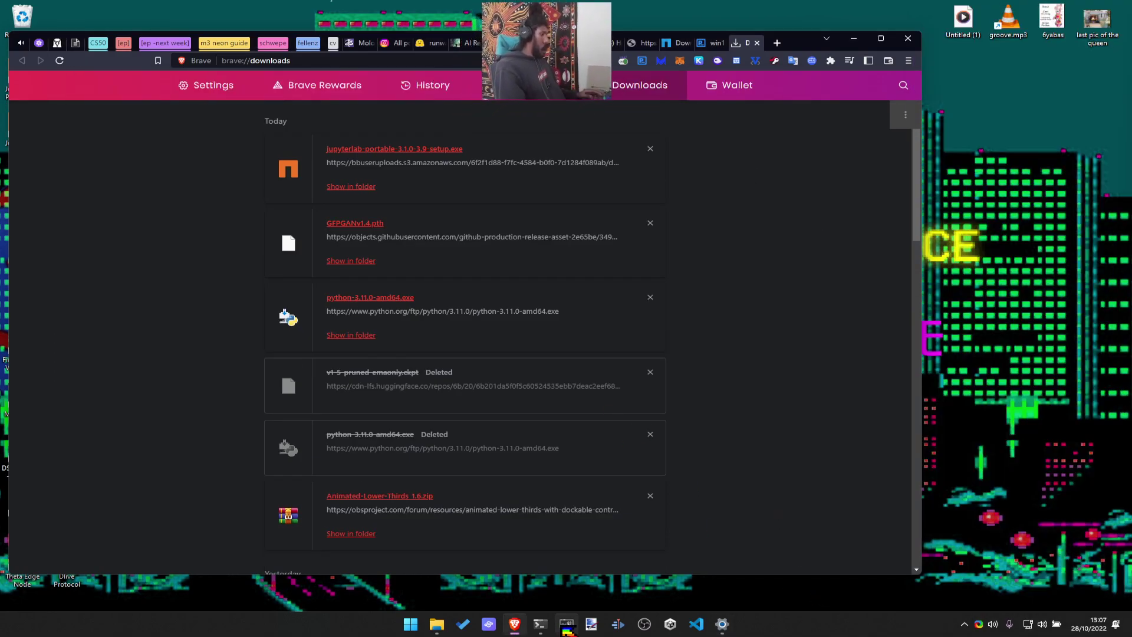